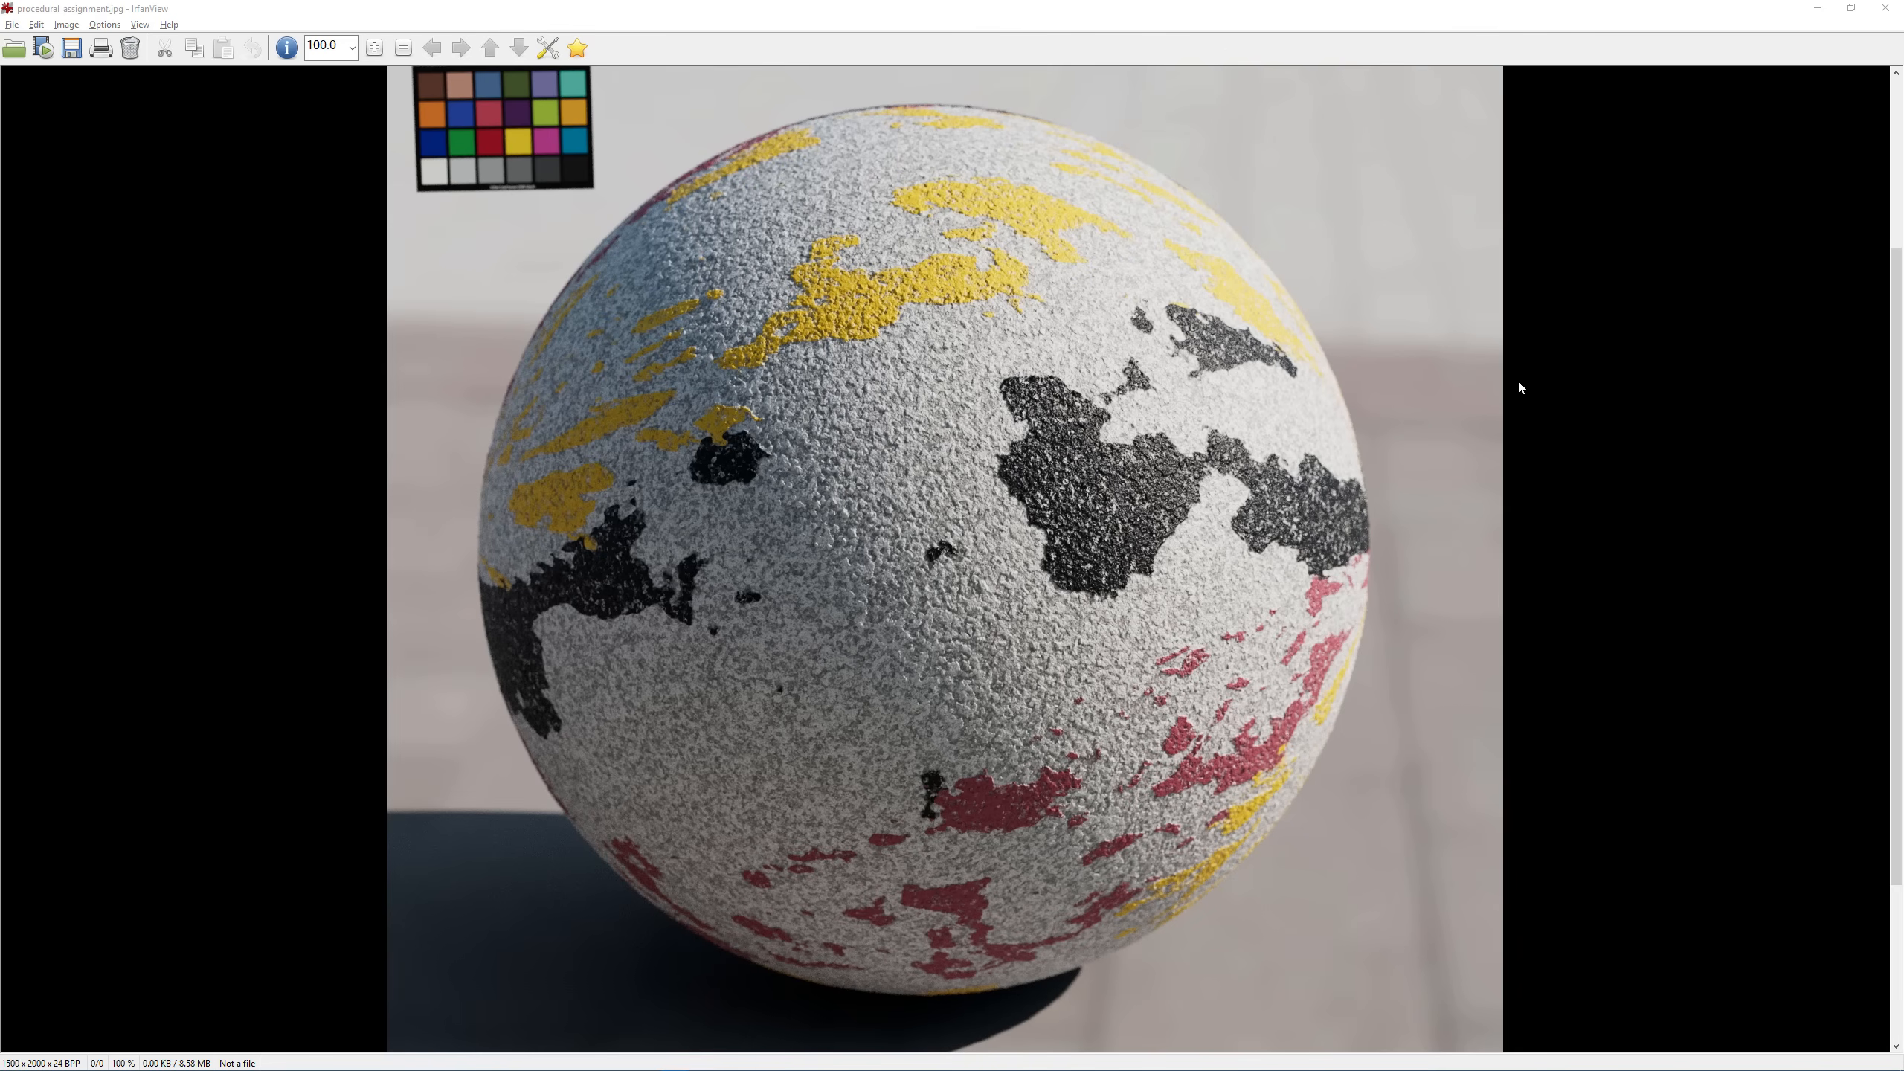
Step: Switch to the browser and open Assignment 1: Procedural Shading from the content of the course Learn Arnold - Fundamentals of Shading and Lighting
left_click(1820, 14)
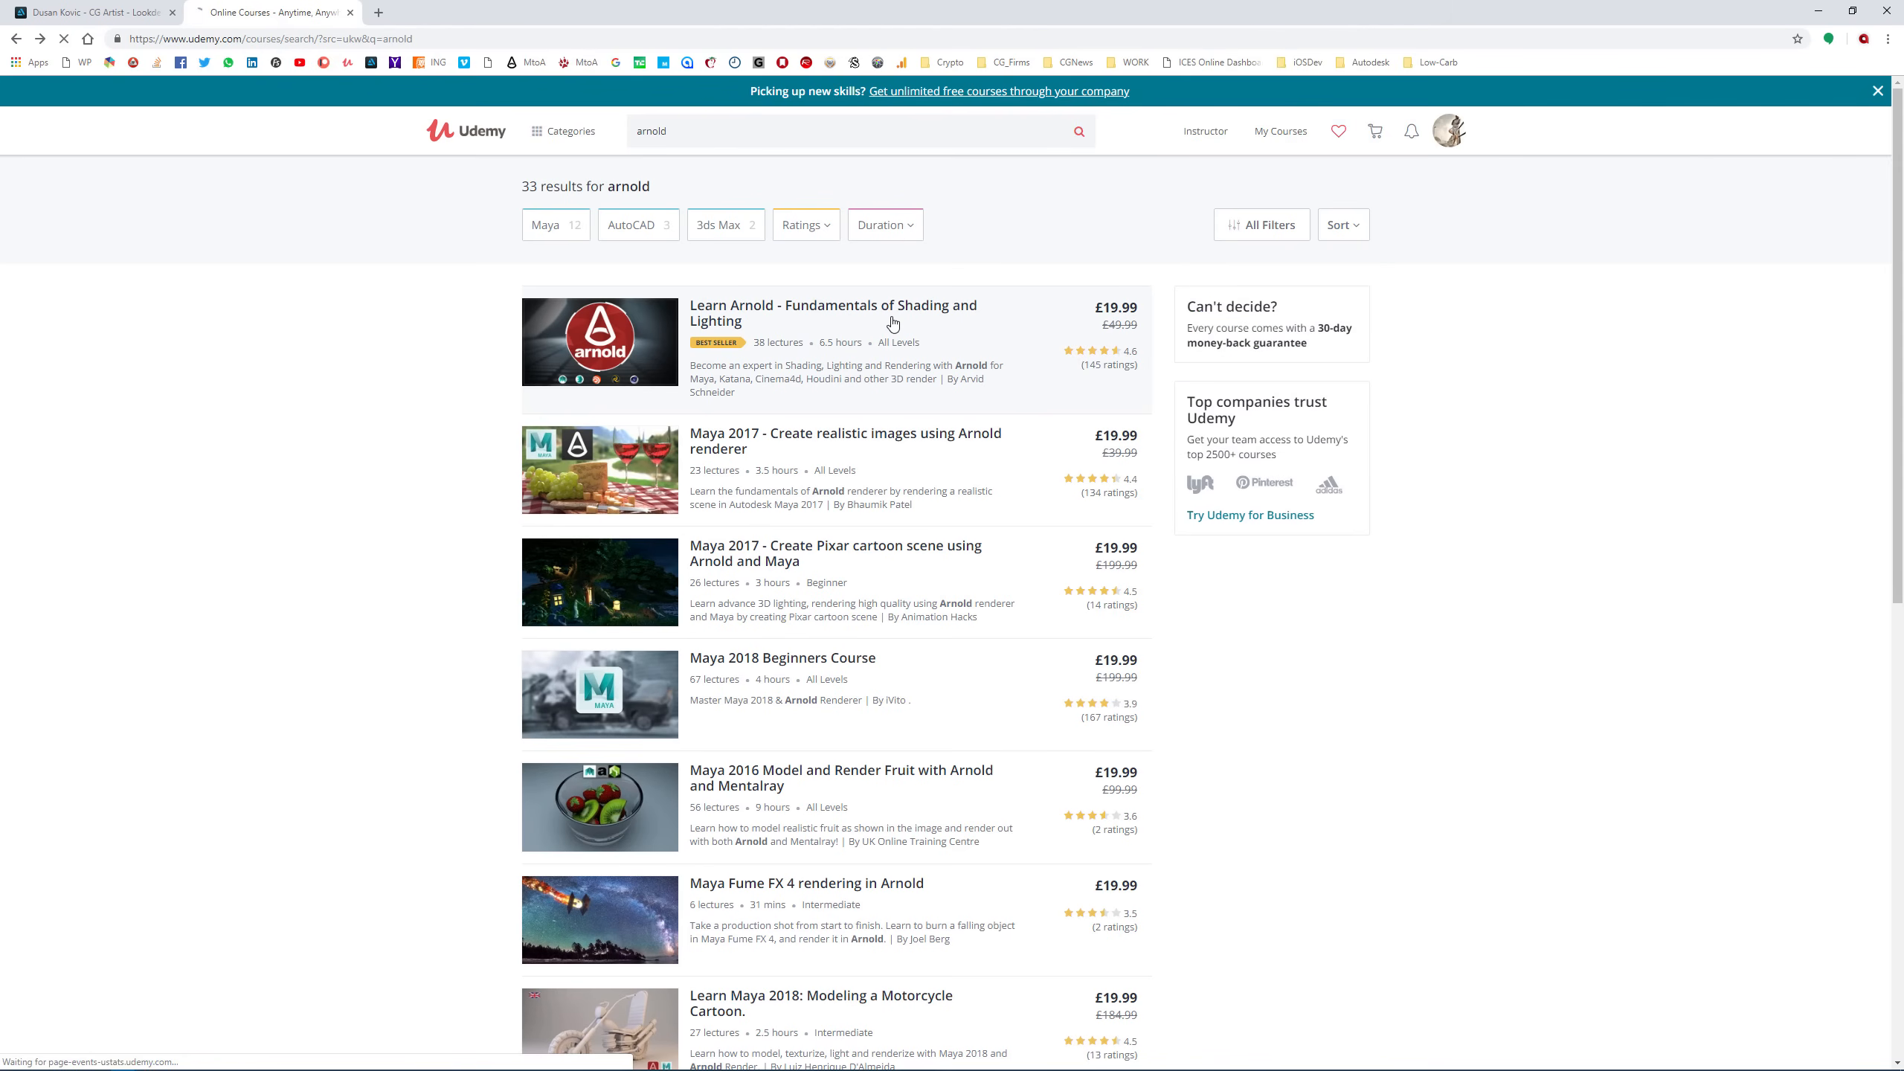
left_click(893, 367)
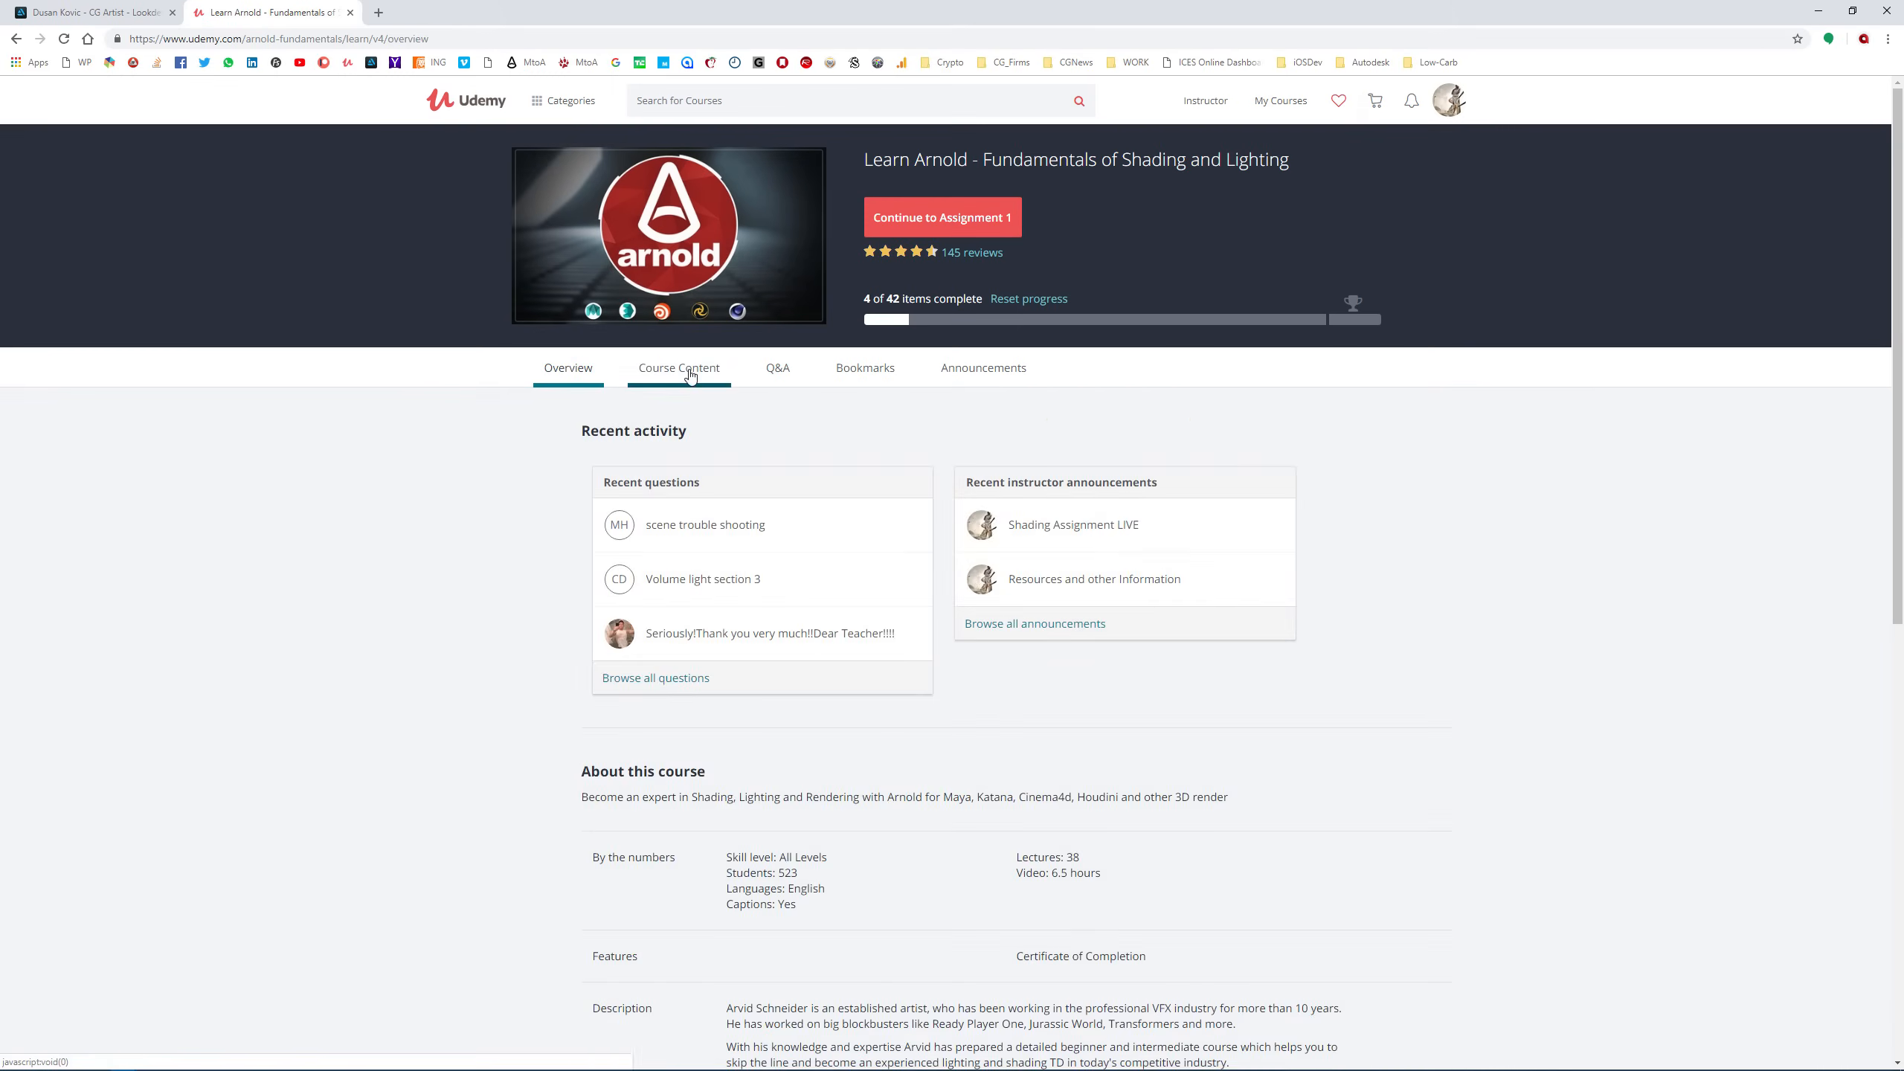
left_click(678, 367)
scroll(425, 528, "down", 5)
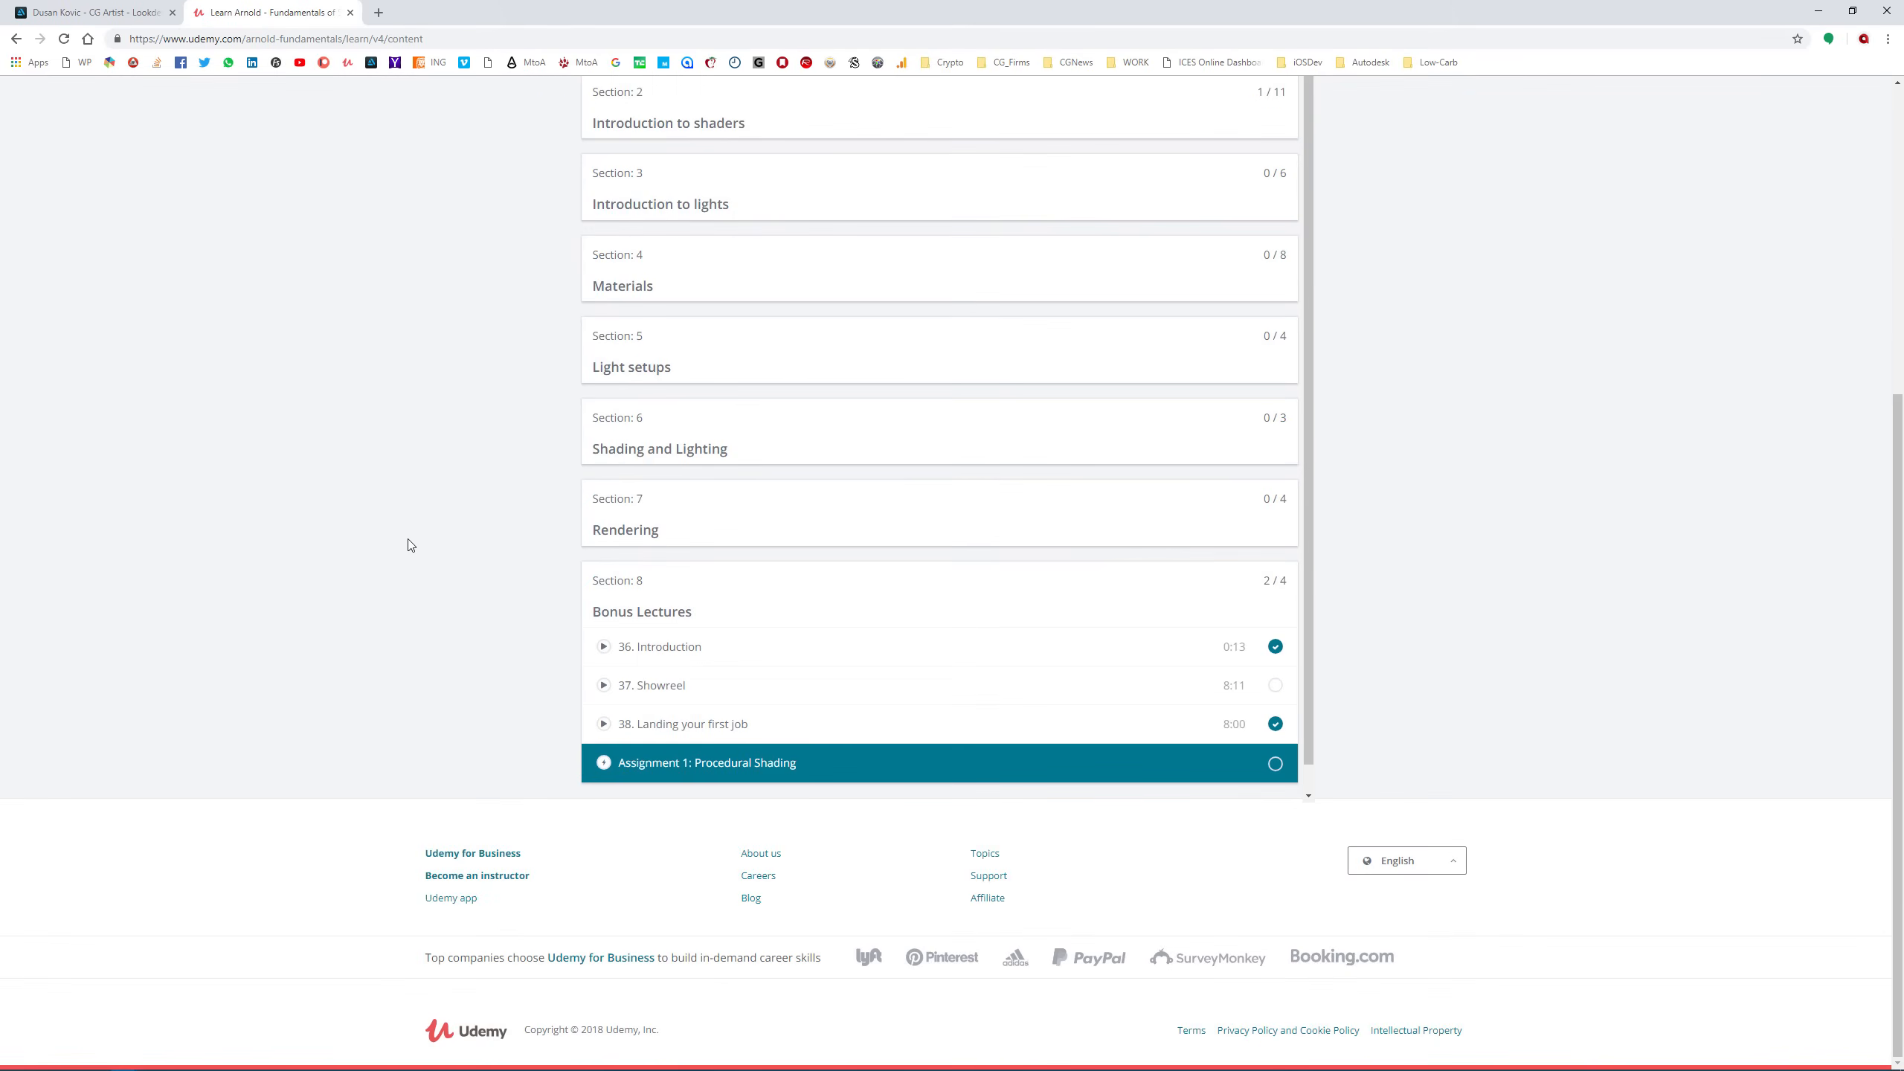
left_click(615, 773)
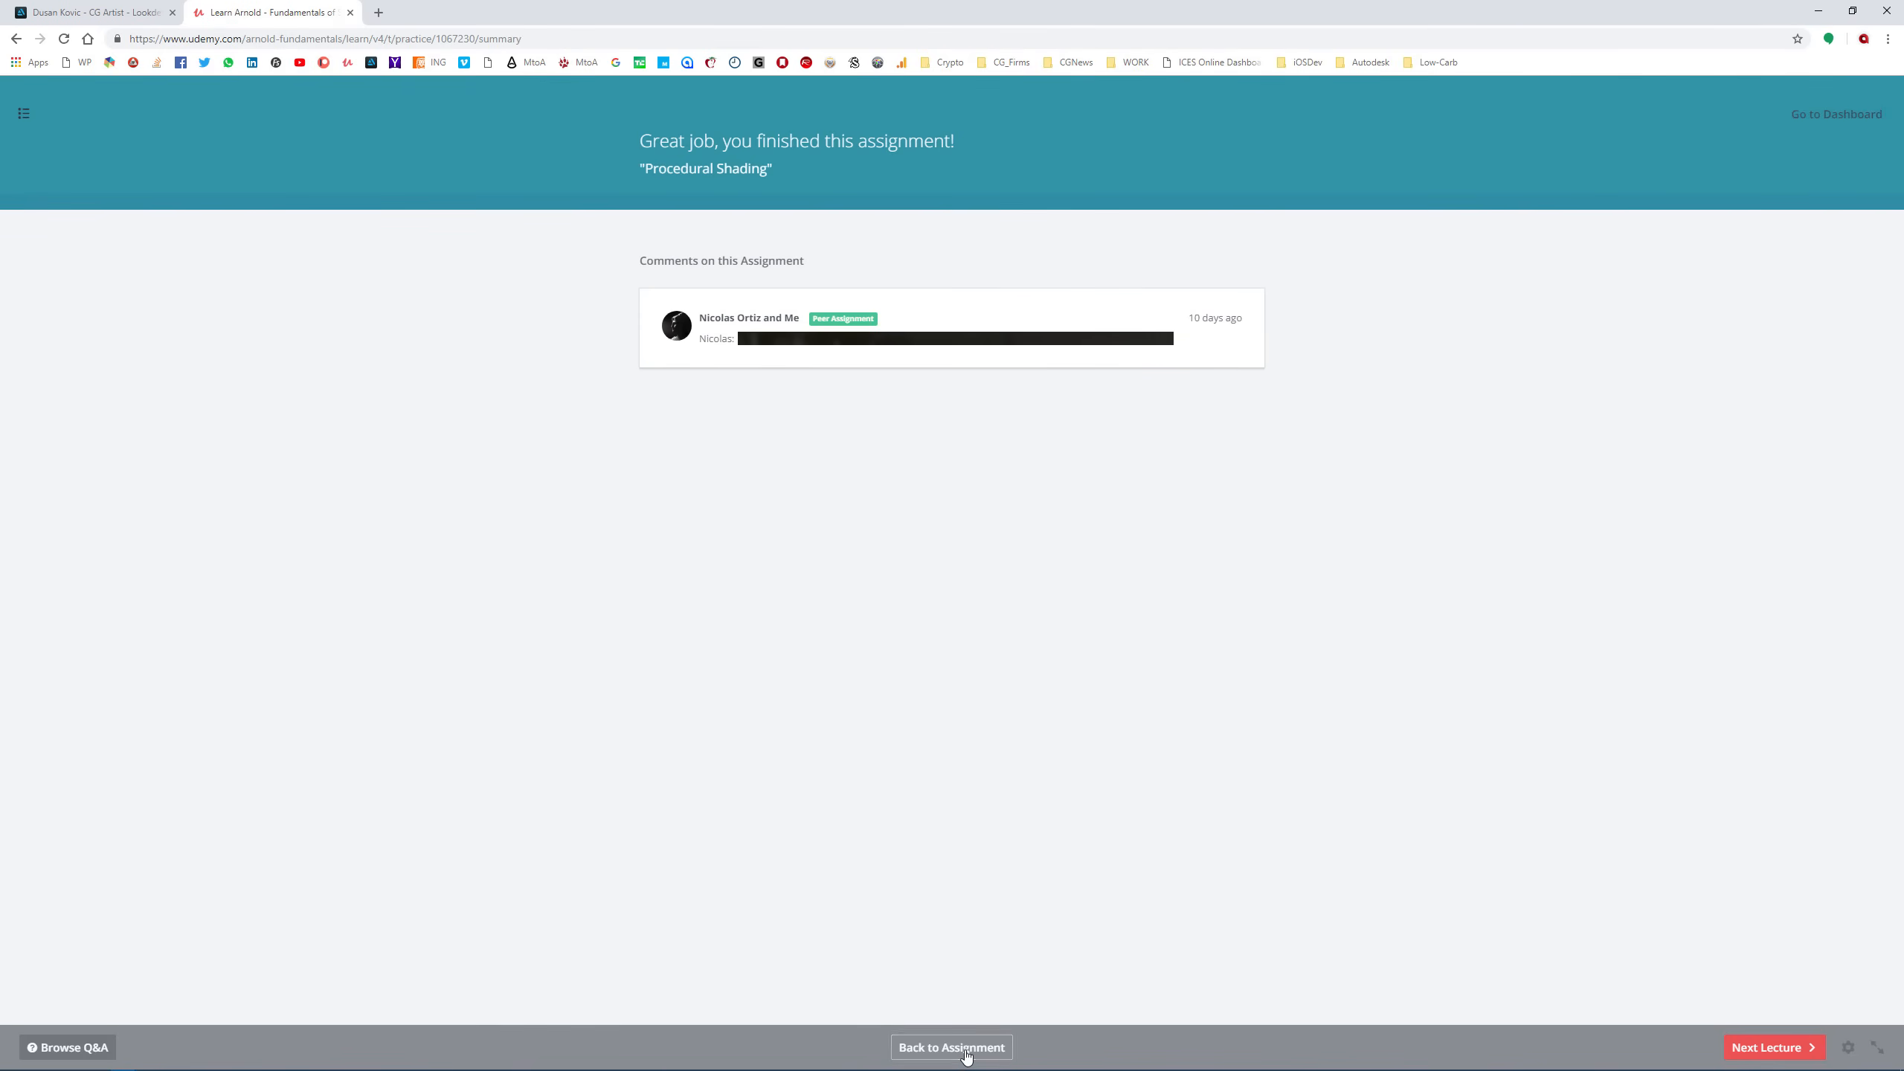
Step: Go back to the Procedural Shading assignment and read its instructions, including the scene setup notes and reference photo
left_click(967, 1049)
left_click(665, 164)
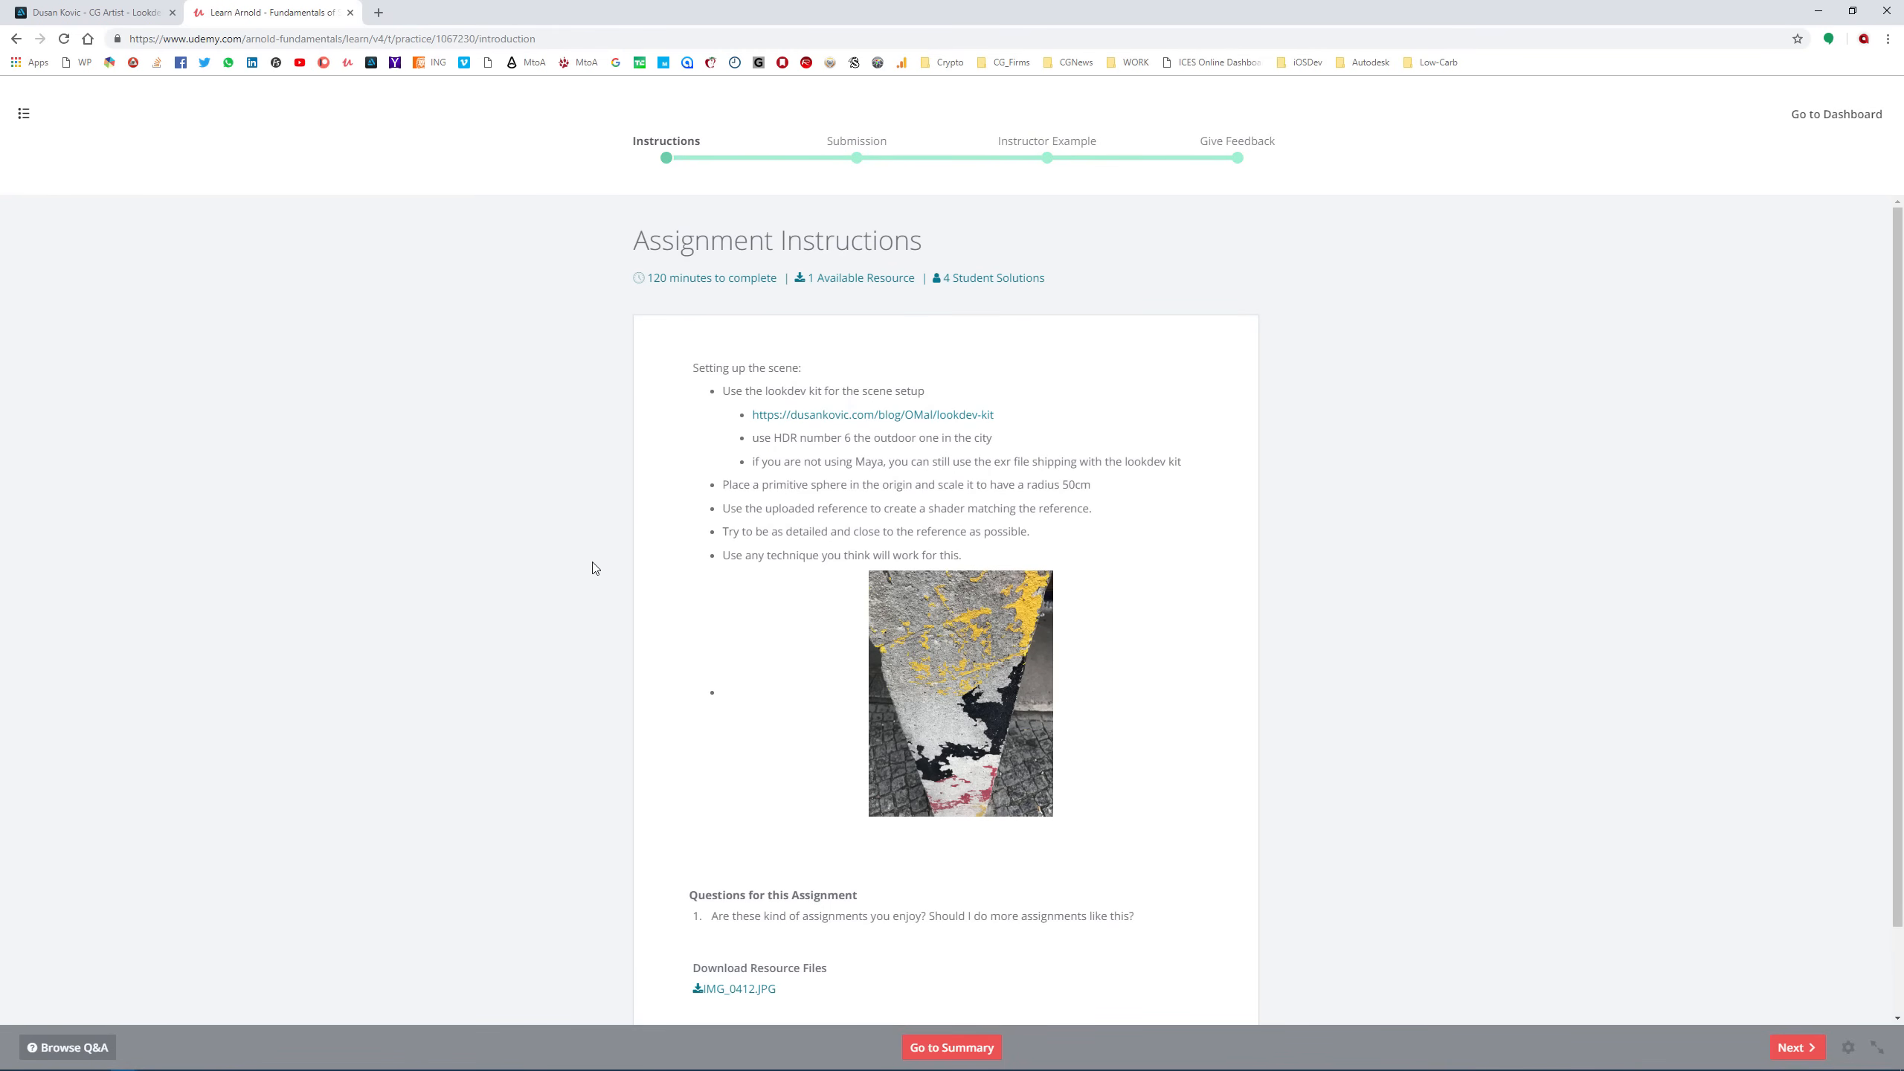
scroll(591, 567, "down", 1)
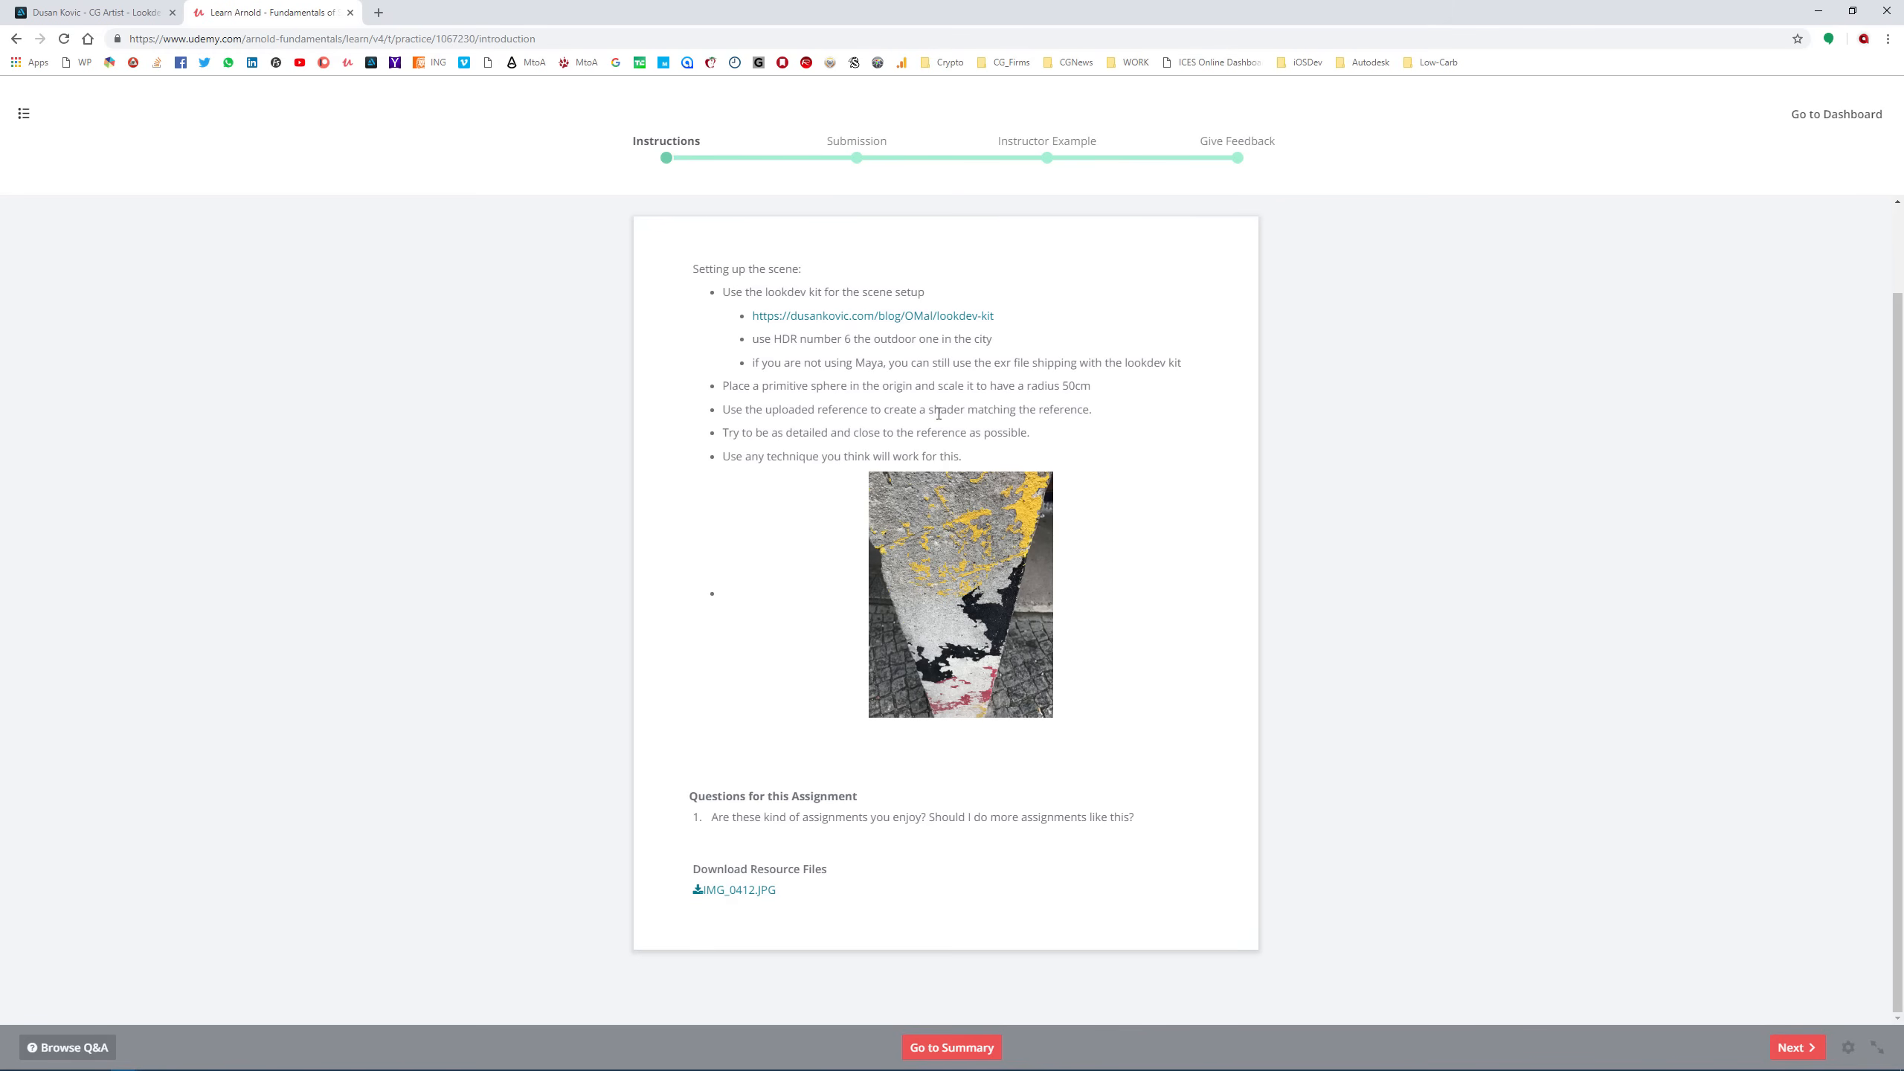
Step: Review the lookdev kit page for its HDR overview, installation video and download link, and return to the assignment instructions
left_click(45, 13)
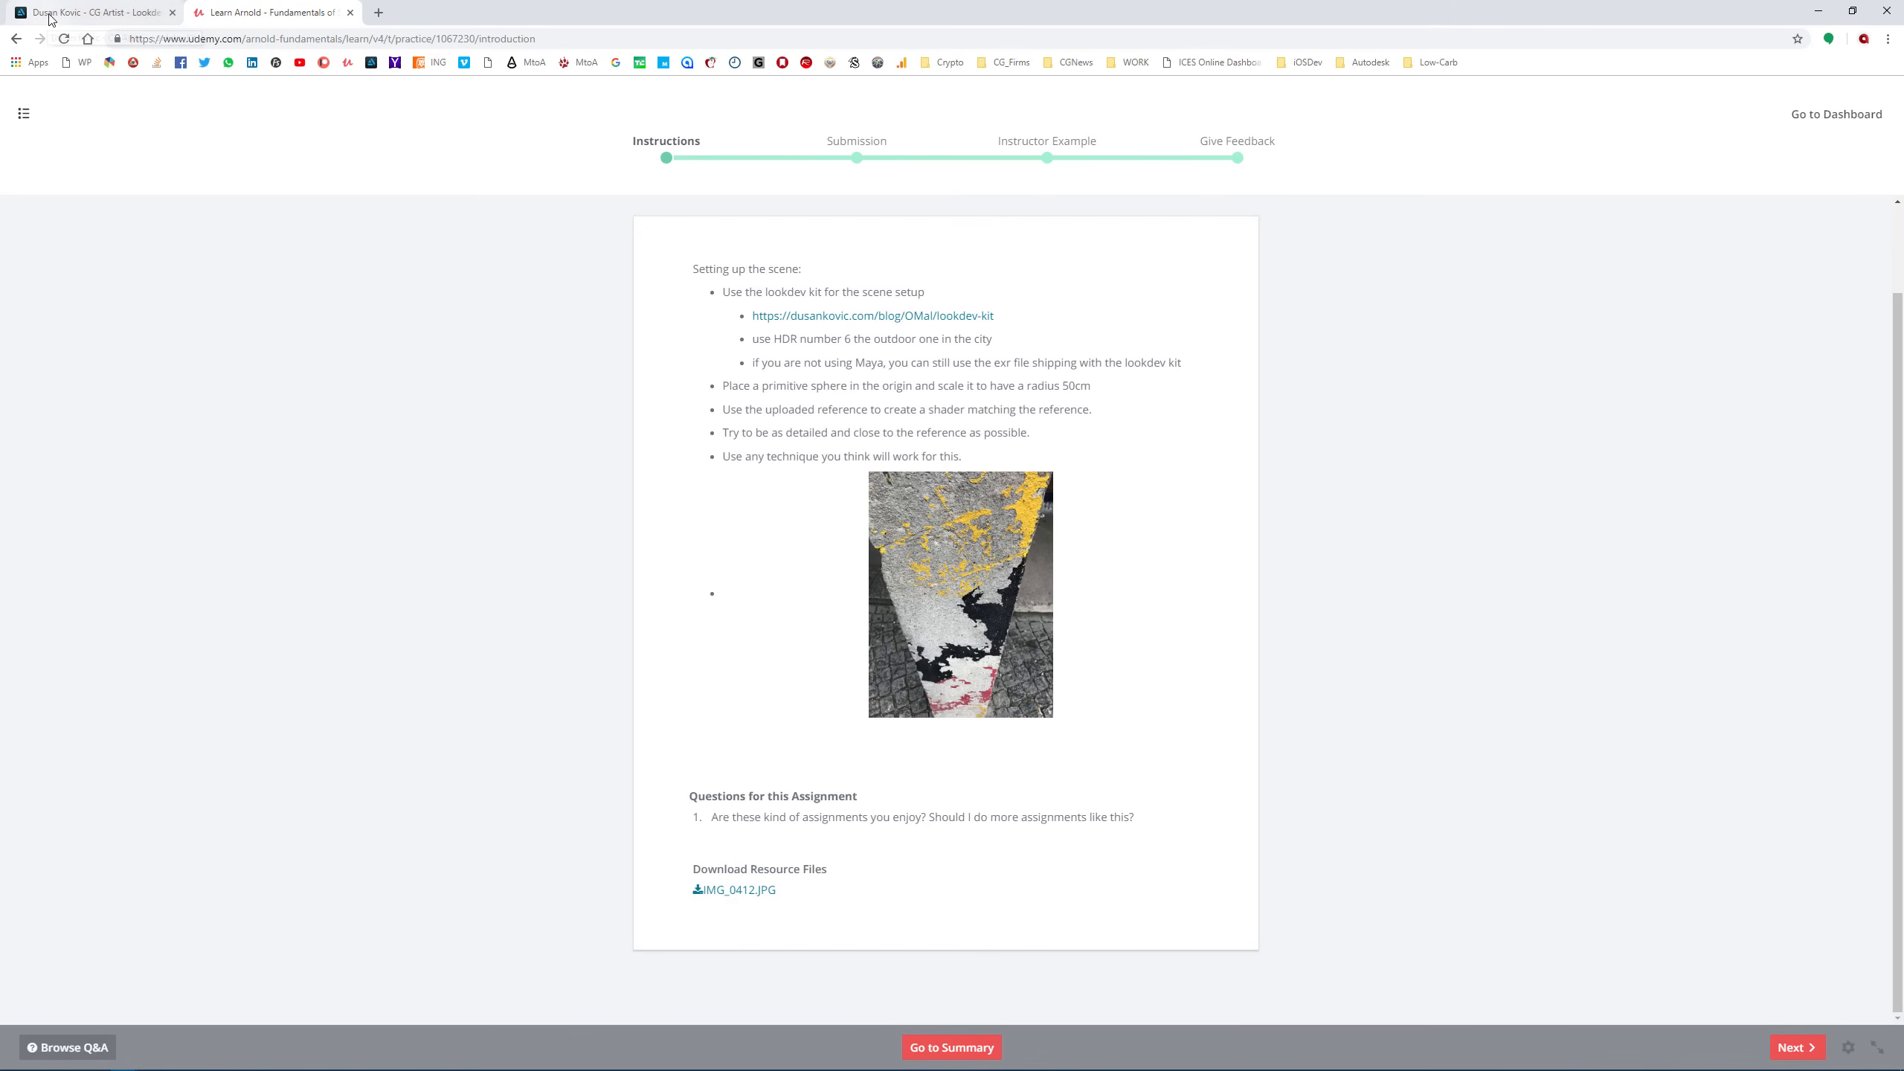
scroll(422, 464, "down", 3)
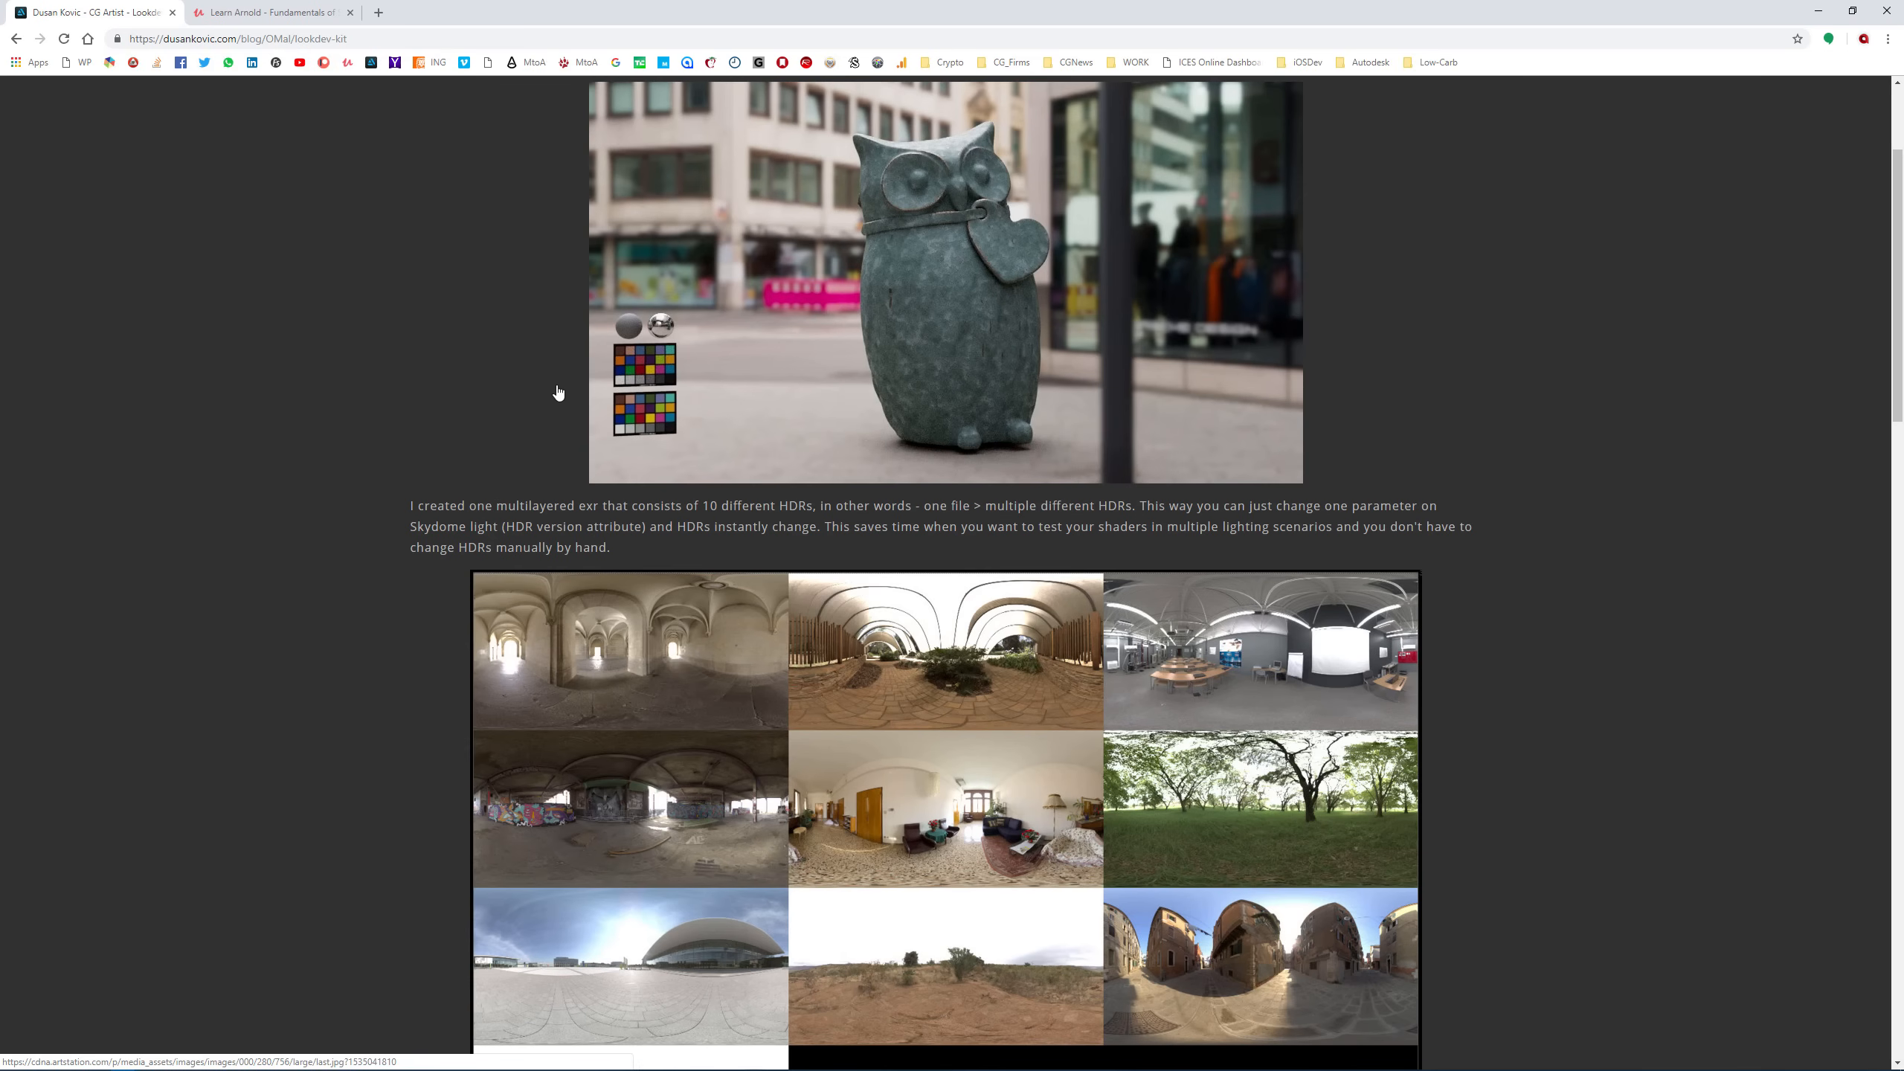
scroll(480, 406, "down", 7)
scroll(356, 409, "down", 7)
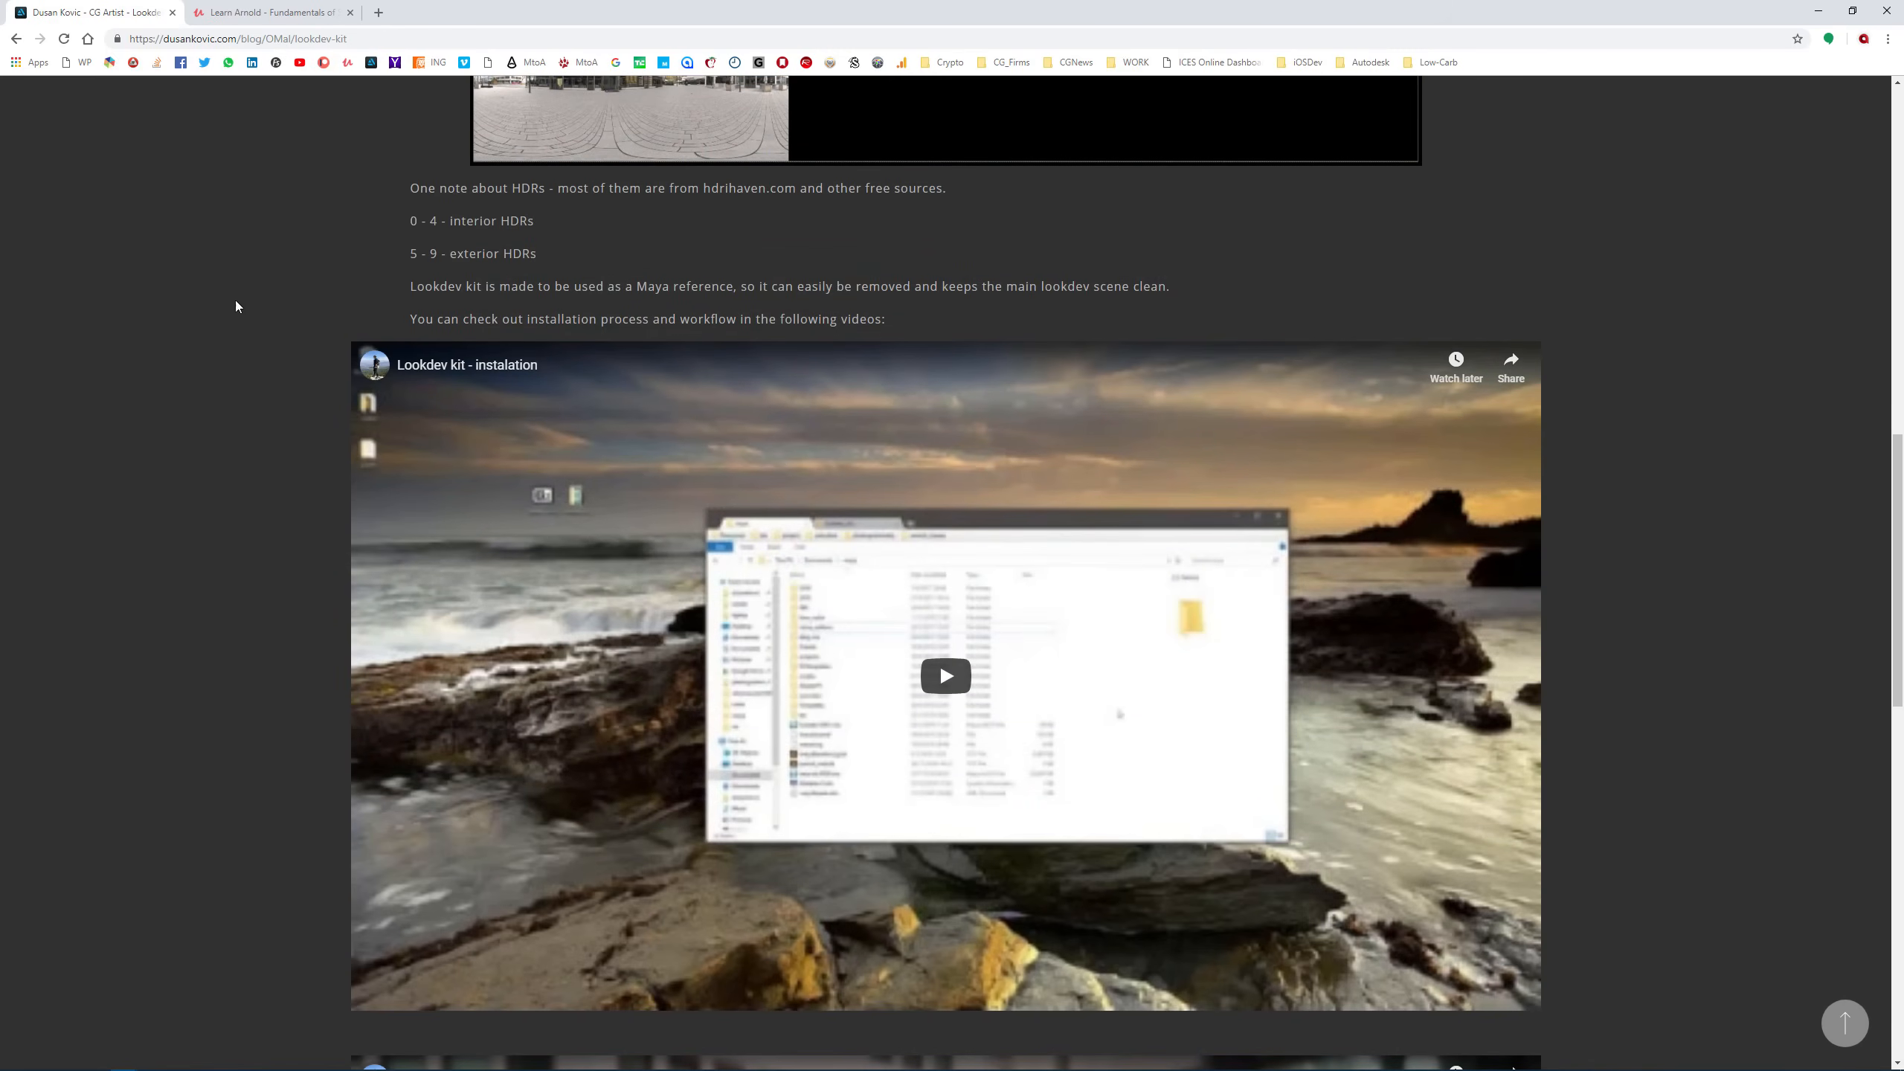
scroll(184, 367, "down", 10)
scroll(289, 409, "up", 2)
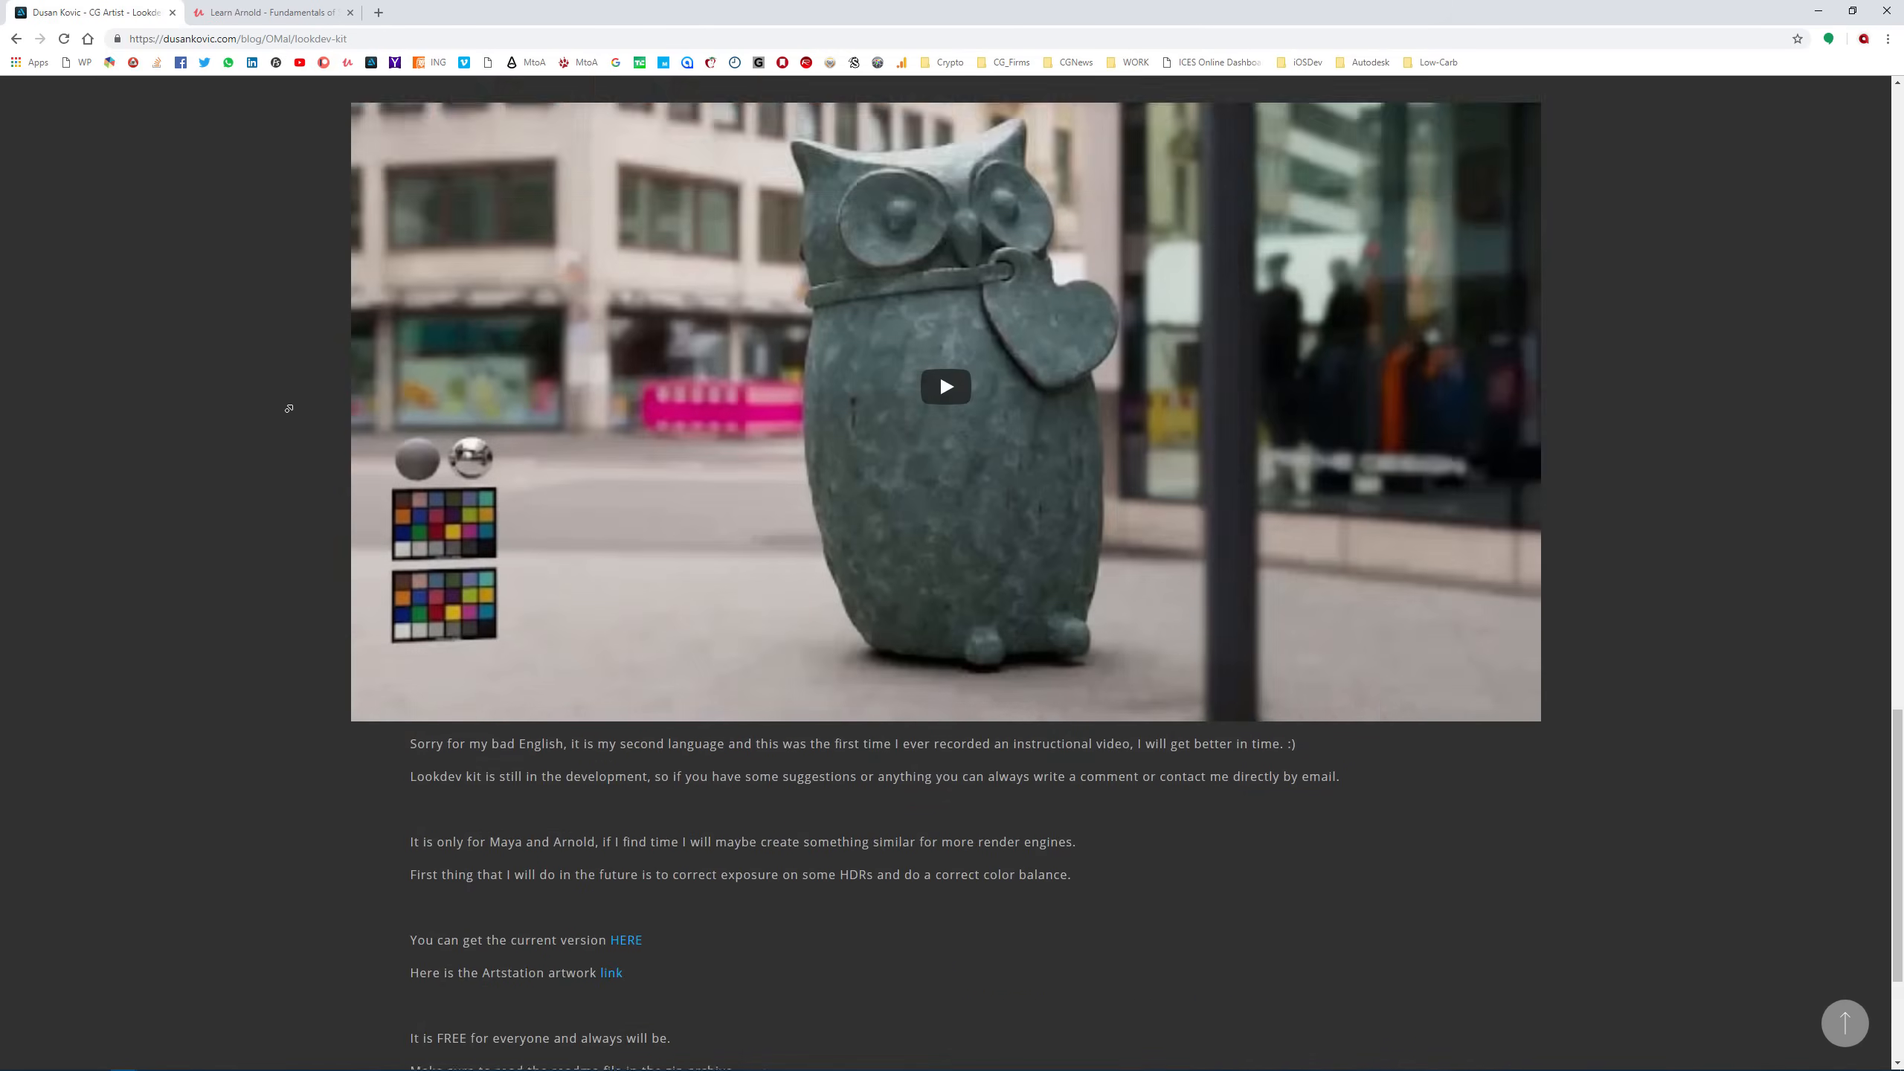
scroll(289, 409, "up", 20)
left_click(270, 12)
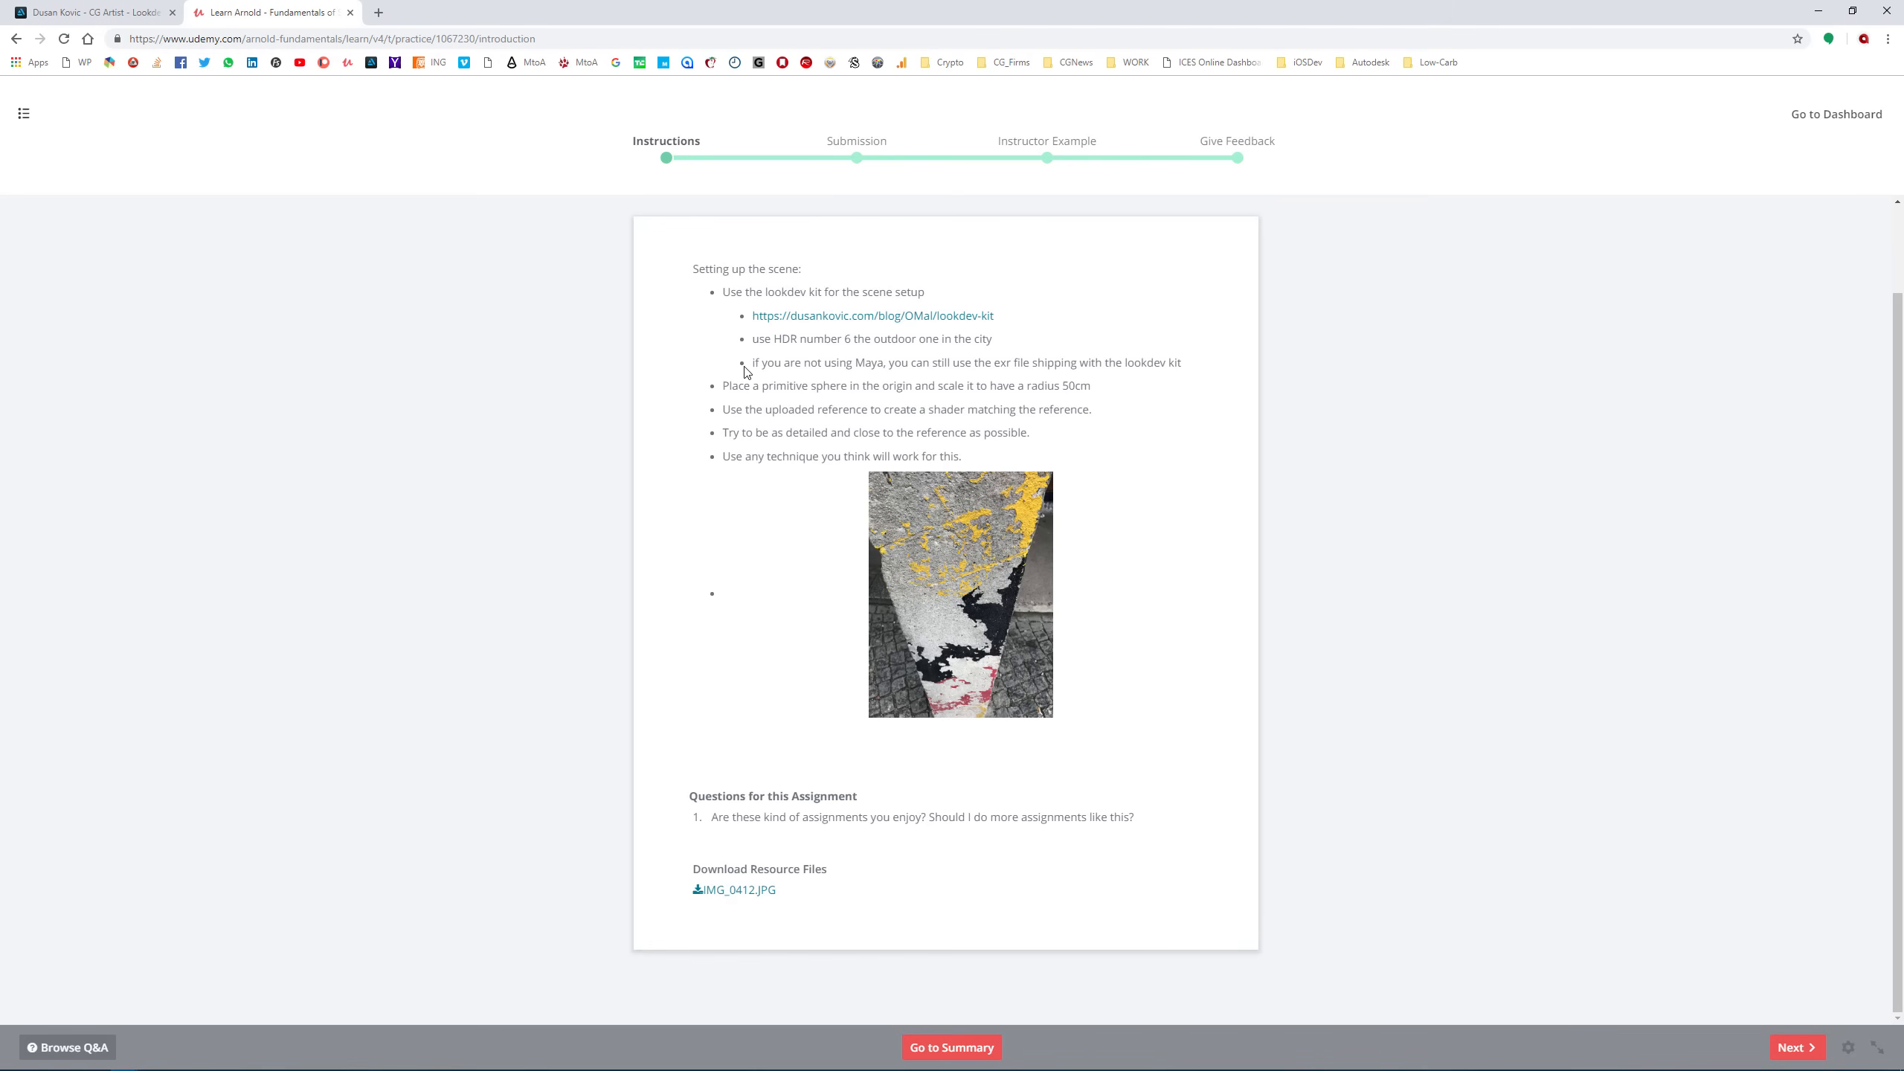
Step: Switch to Maya and check the interface scaling options in the Preferences without saving any changes
left_click(1813, 19)
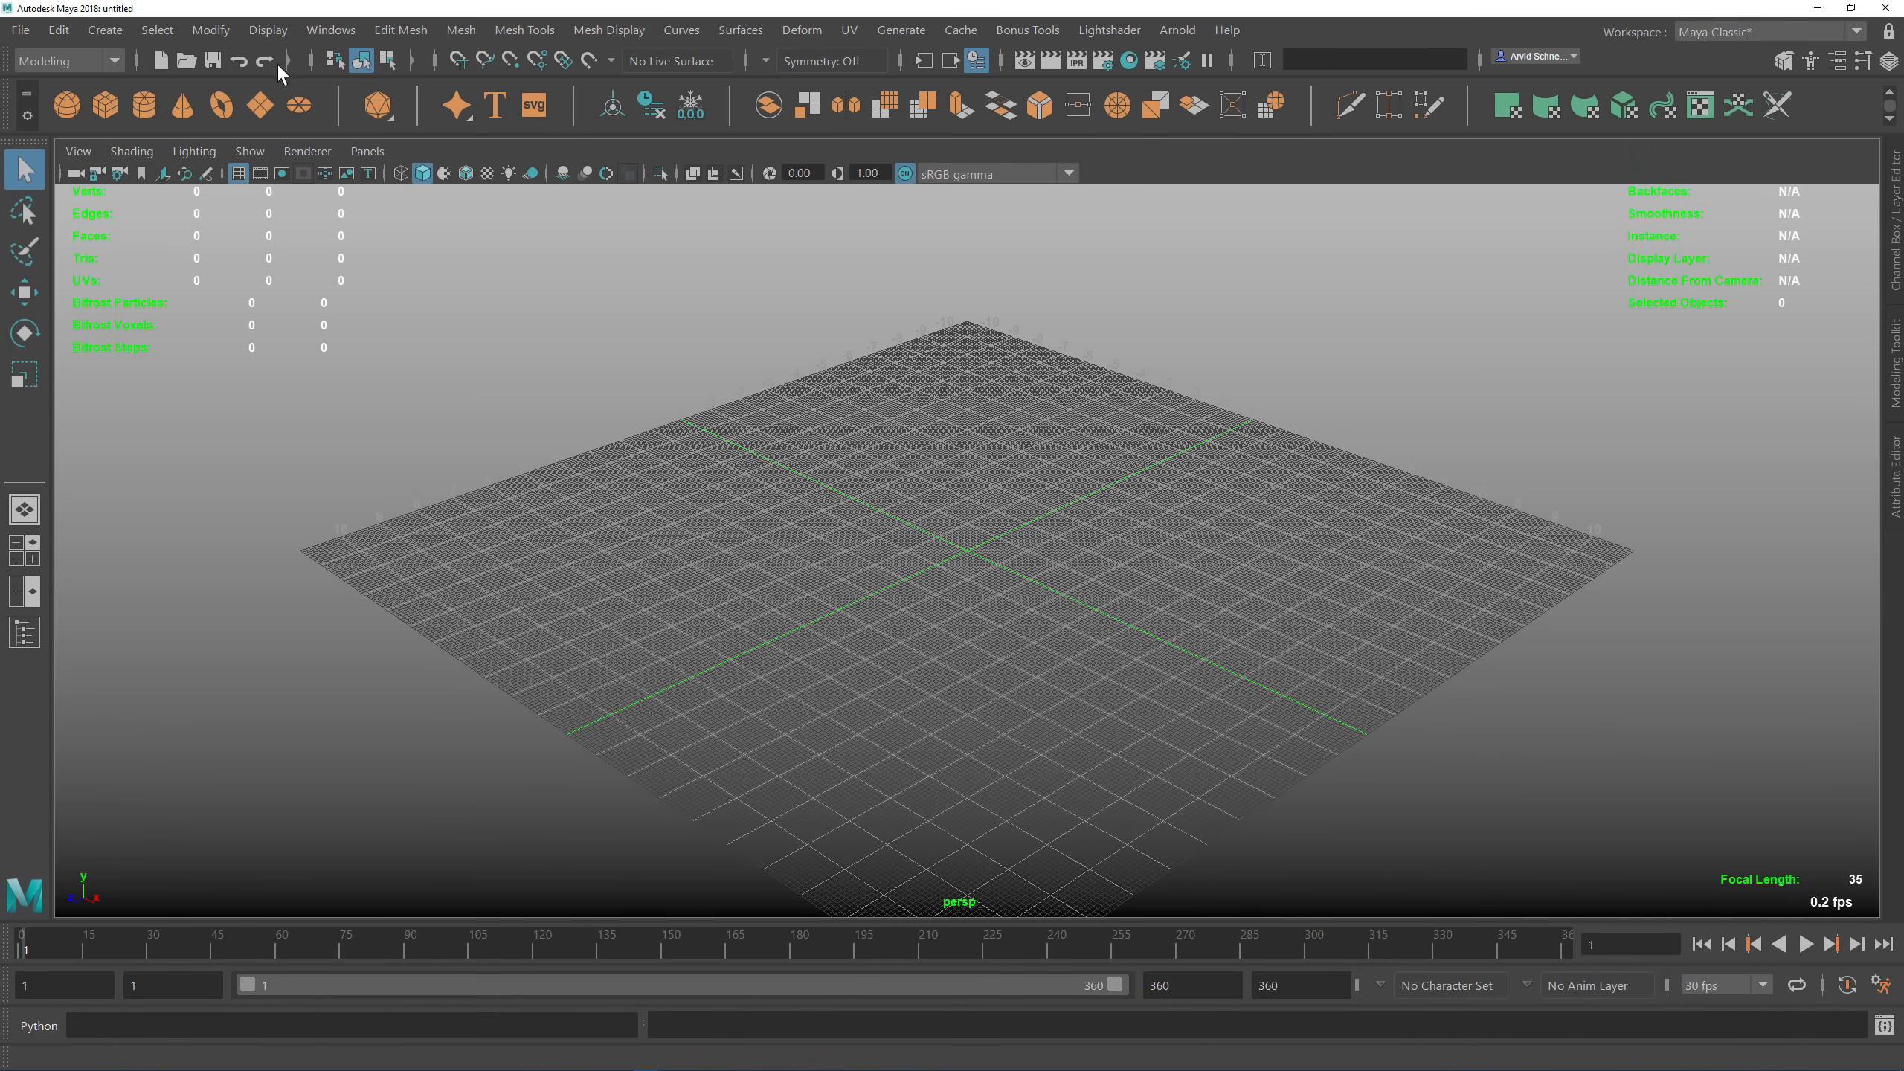
left_click(330, 29)
mouse_move(447, 110)
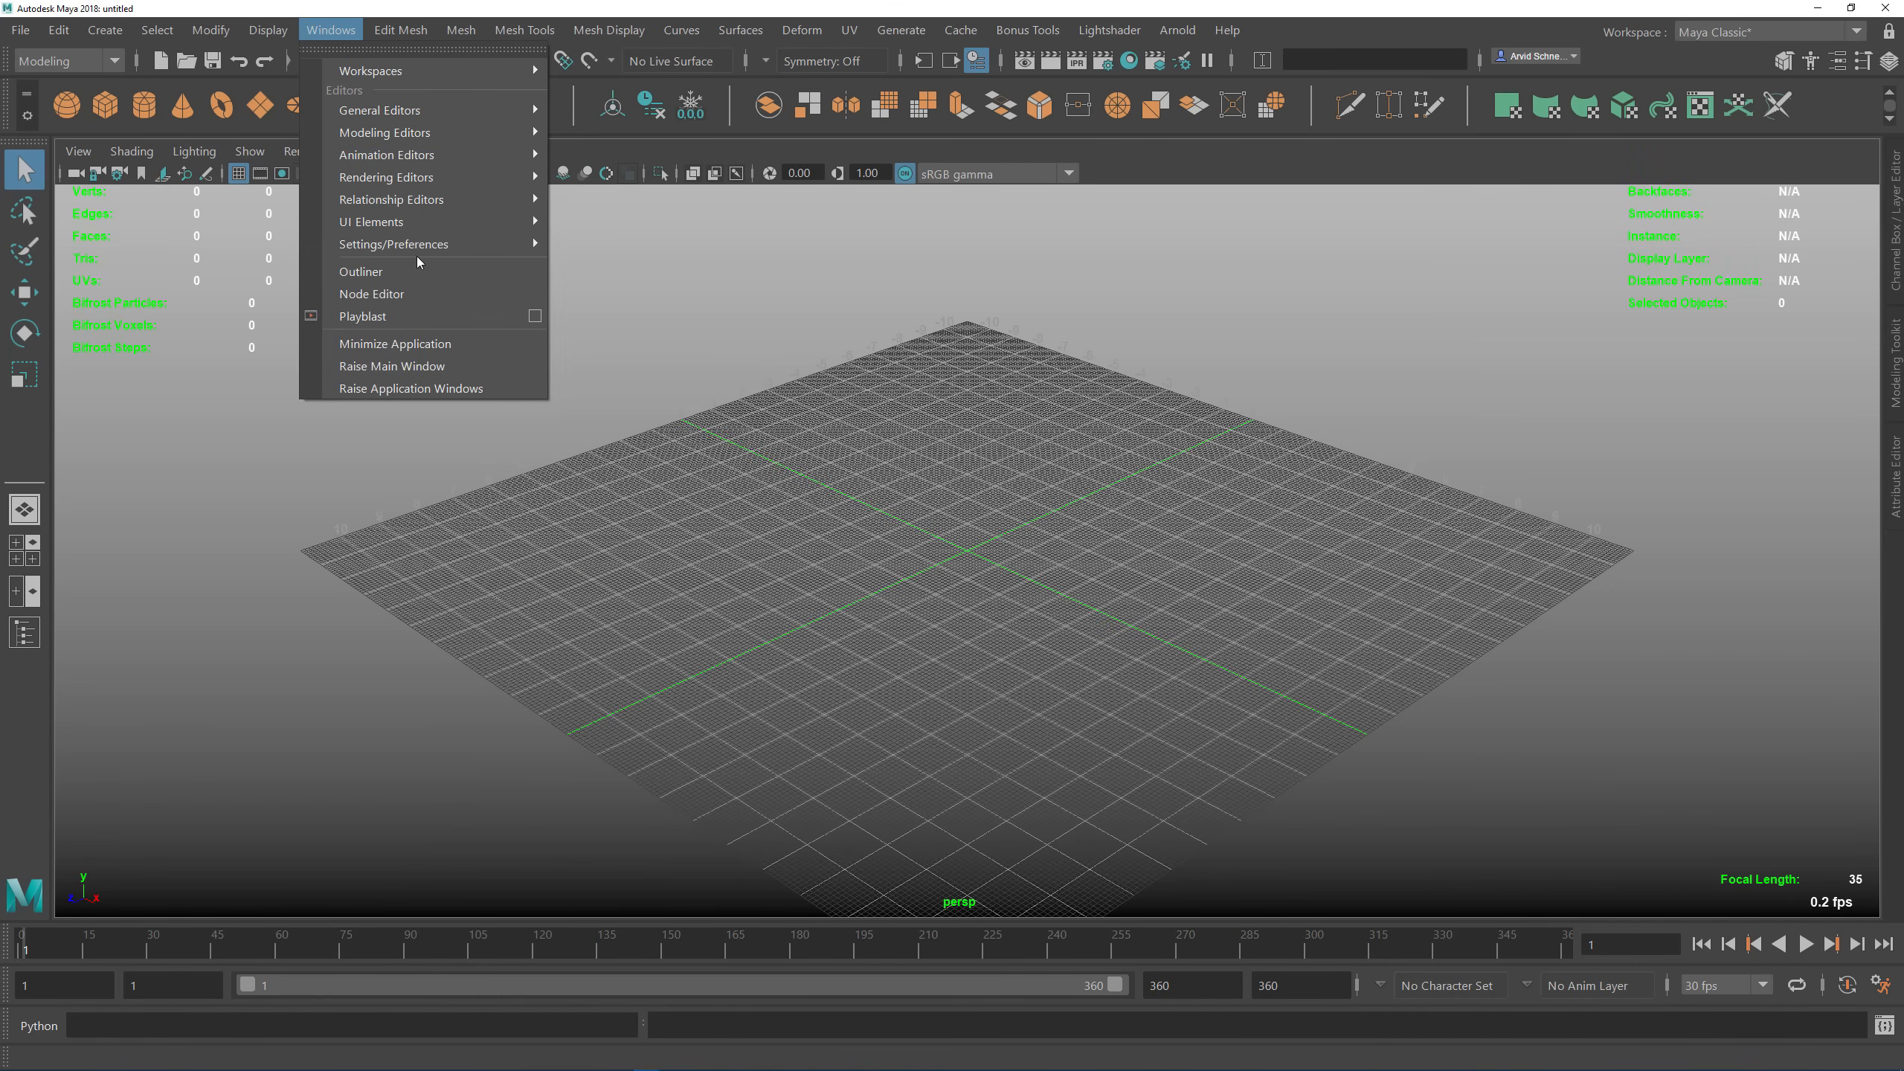
left_click(584, 262)
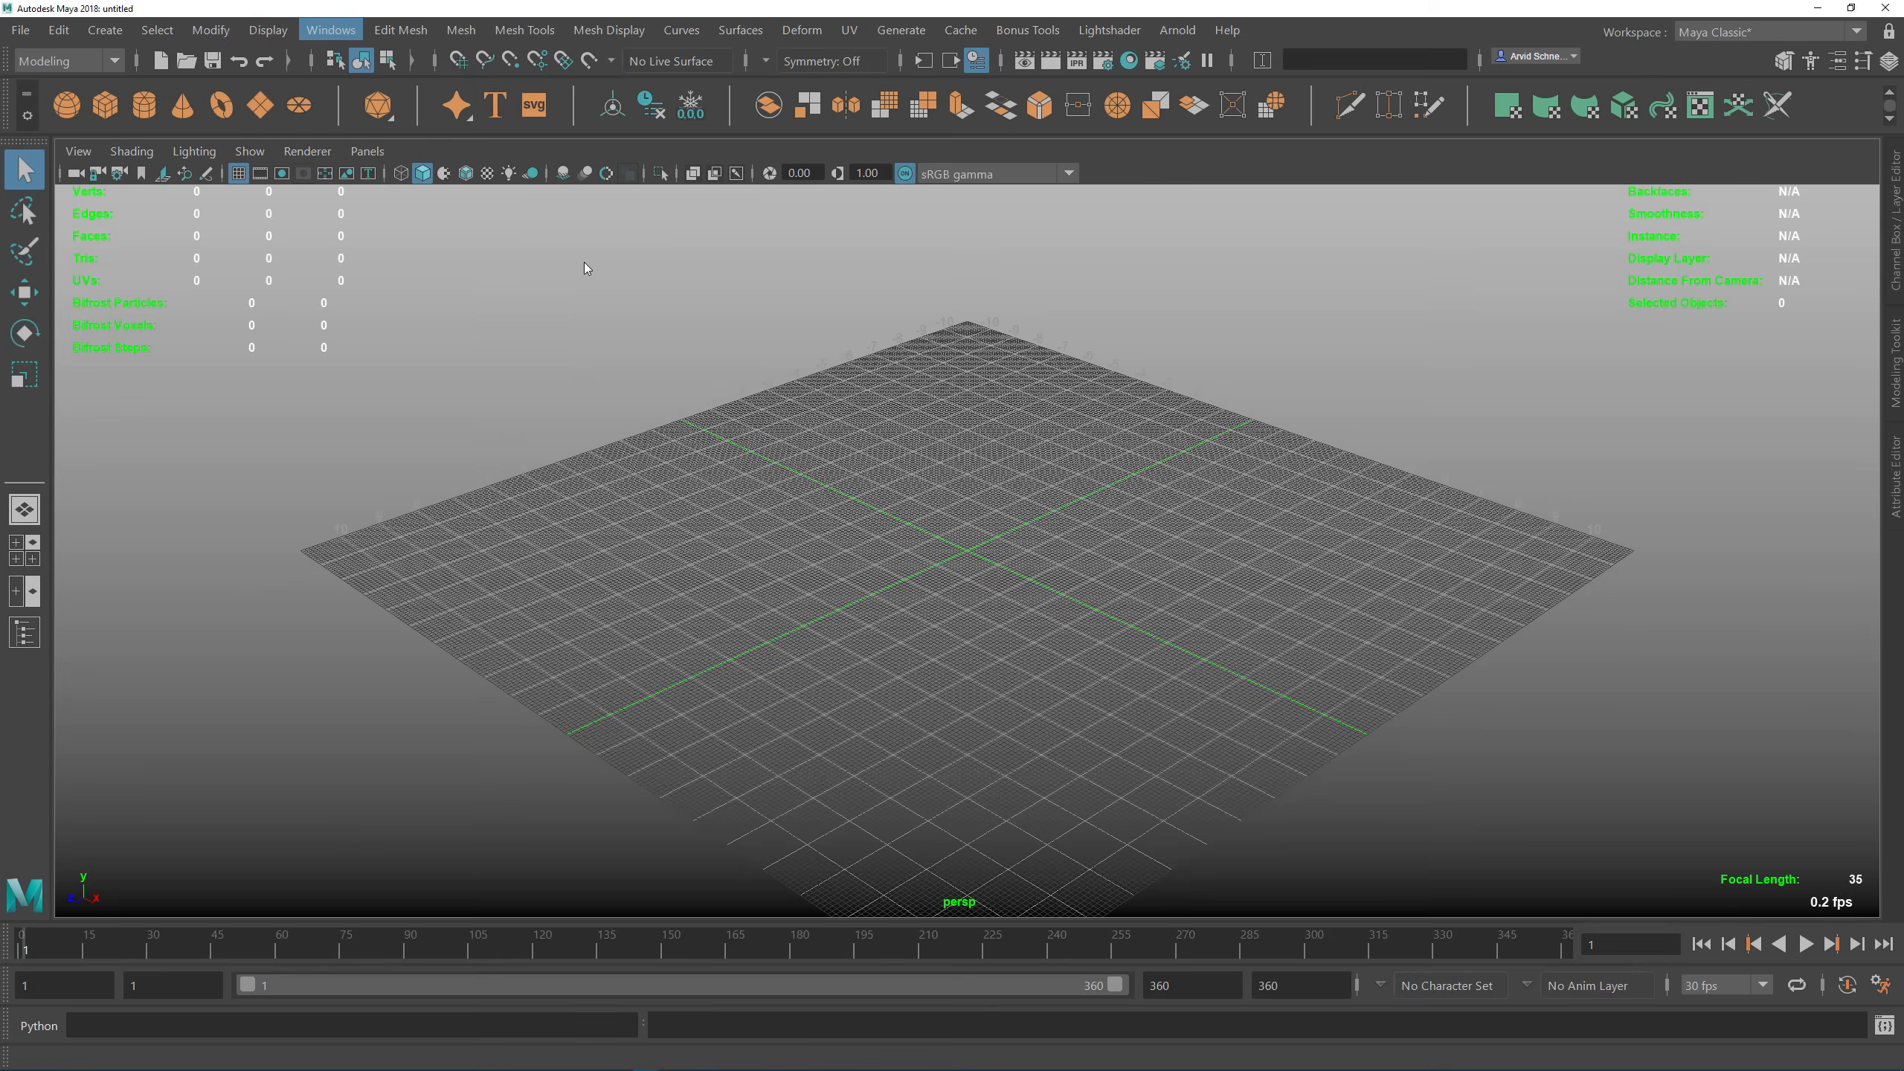
scroll(744, 764, "down", 1)
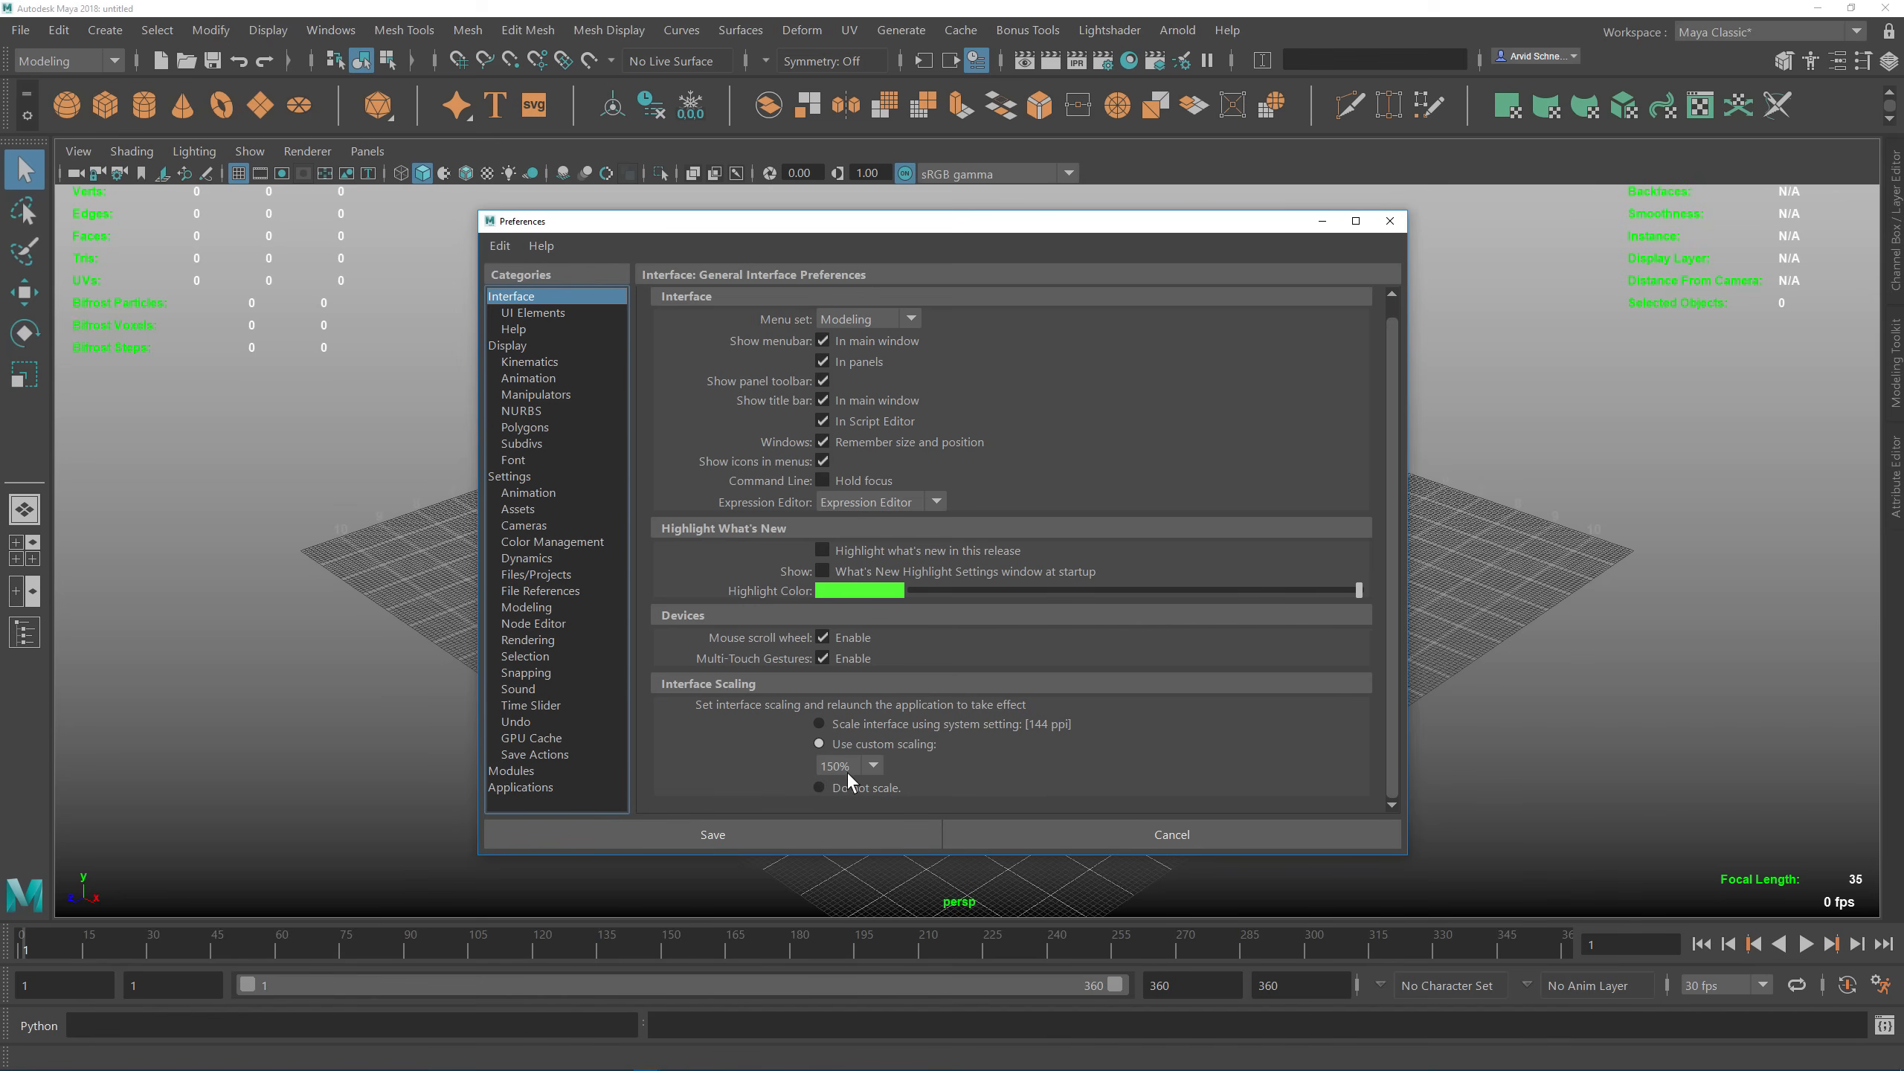
left_click(1157, 825)
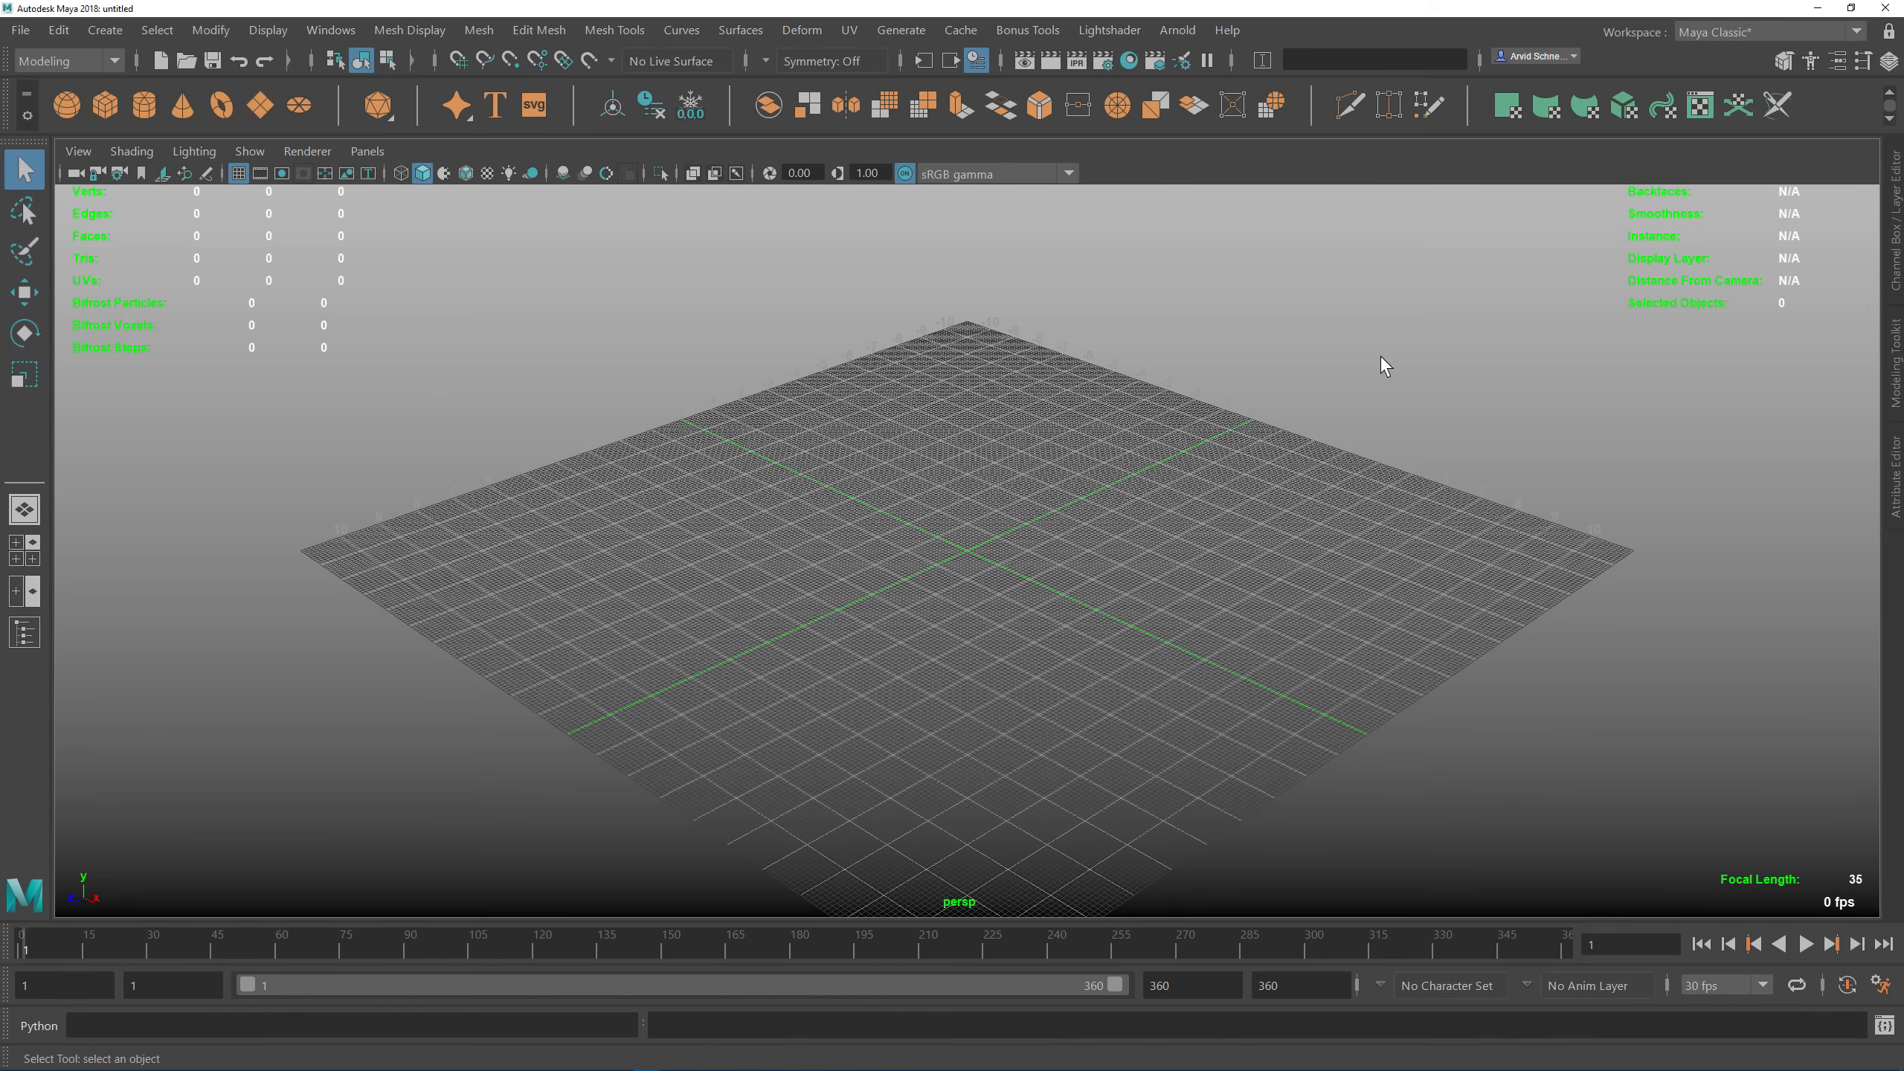
Step: Switch the workspace to Rendering - Expert and reset it to its default layout
left_click(1740, 32)
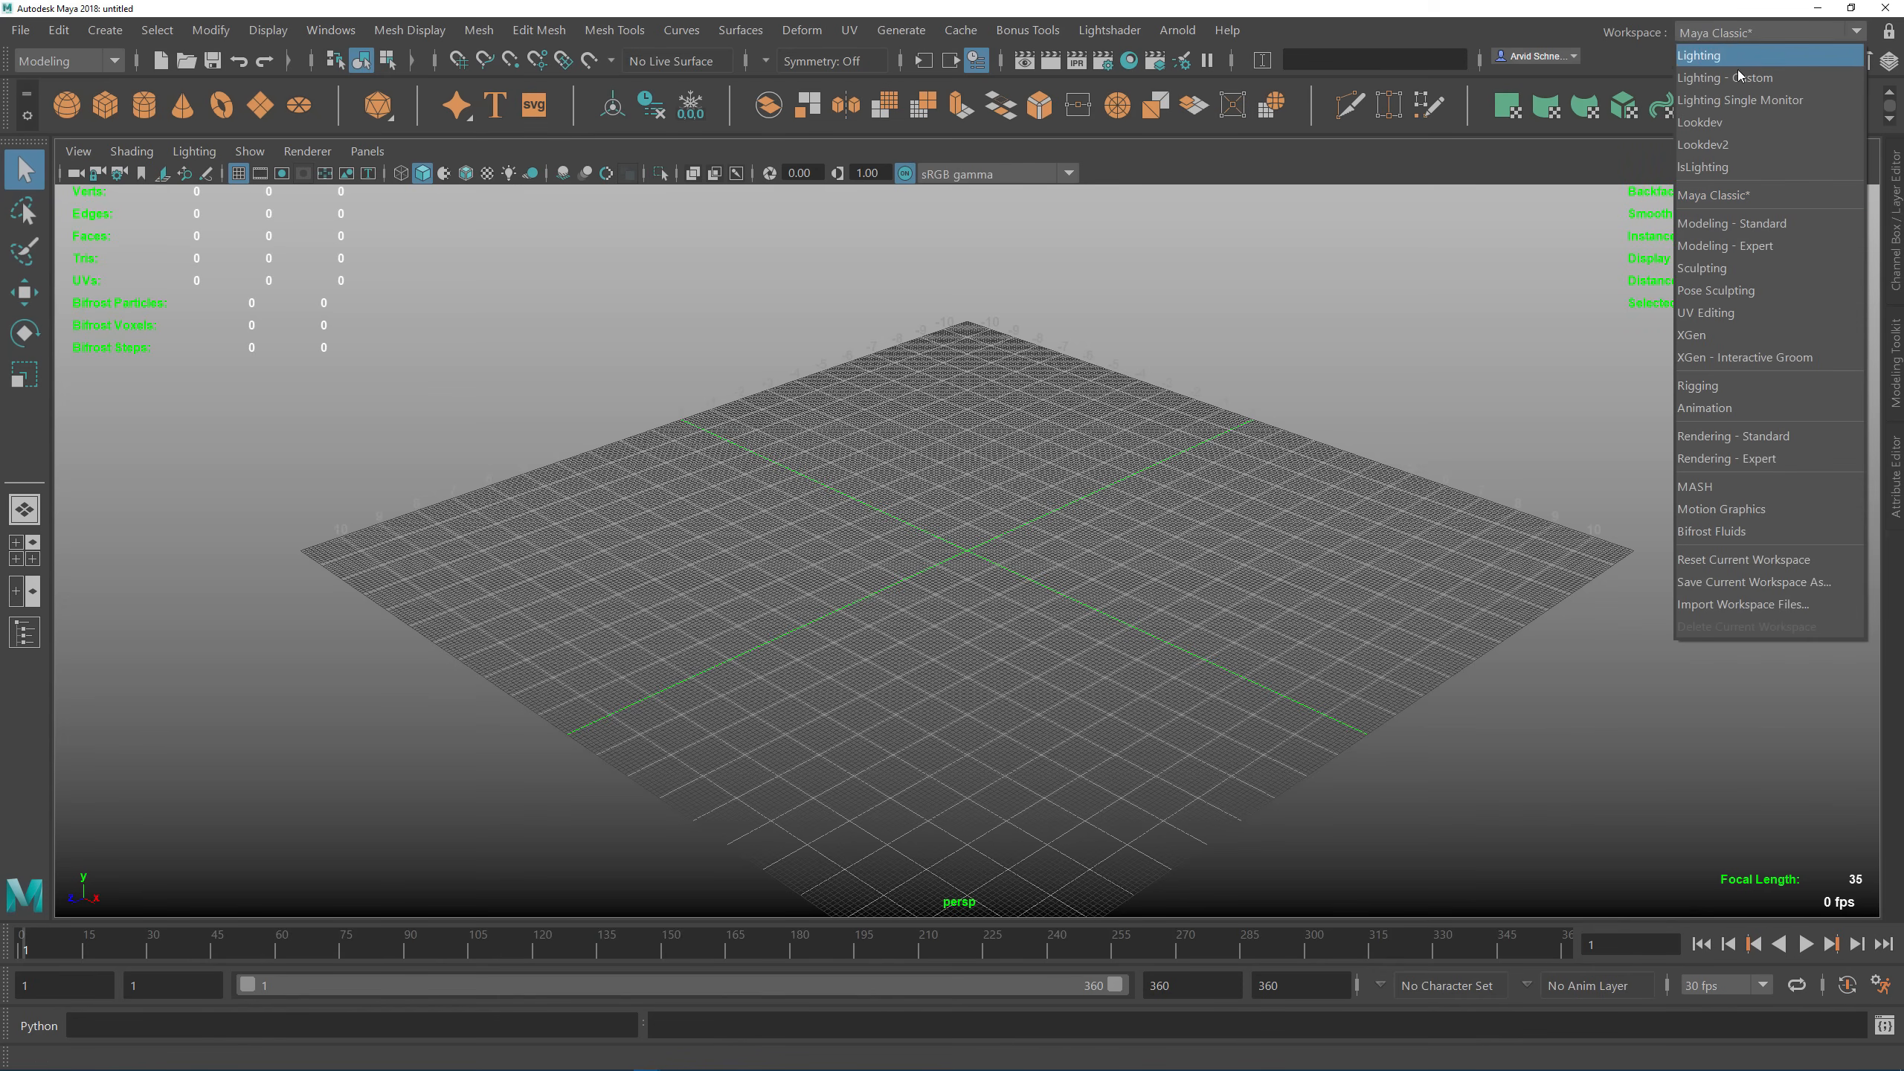
left_click(1701, 459)
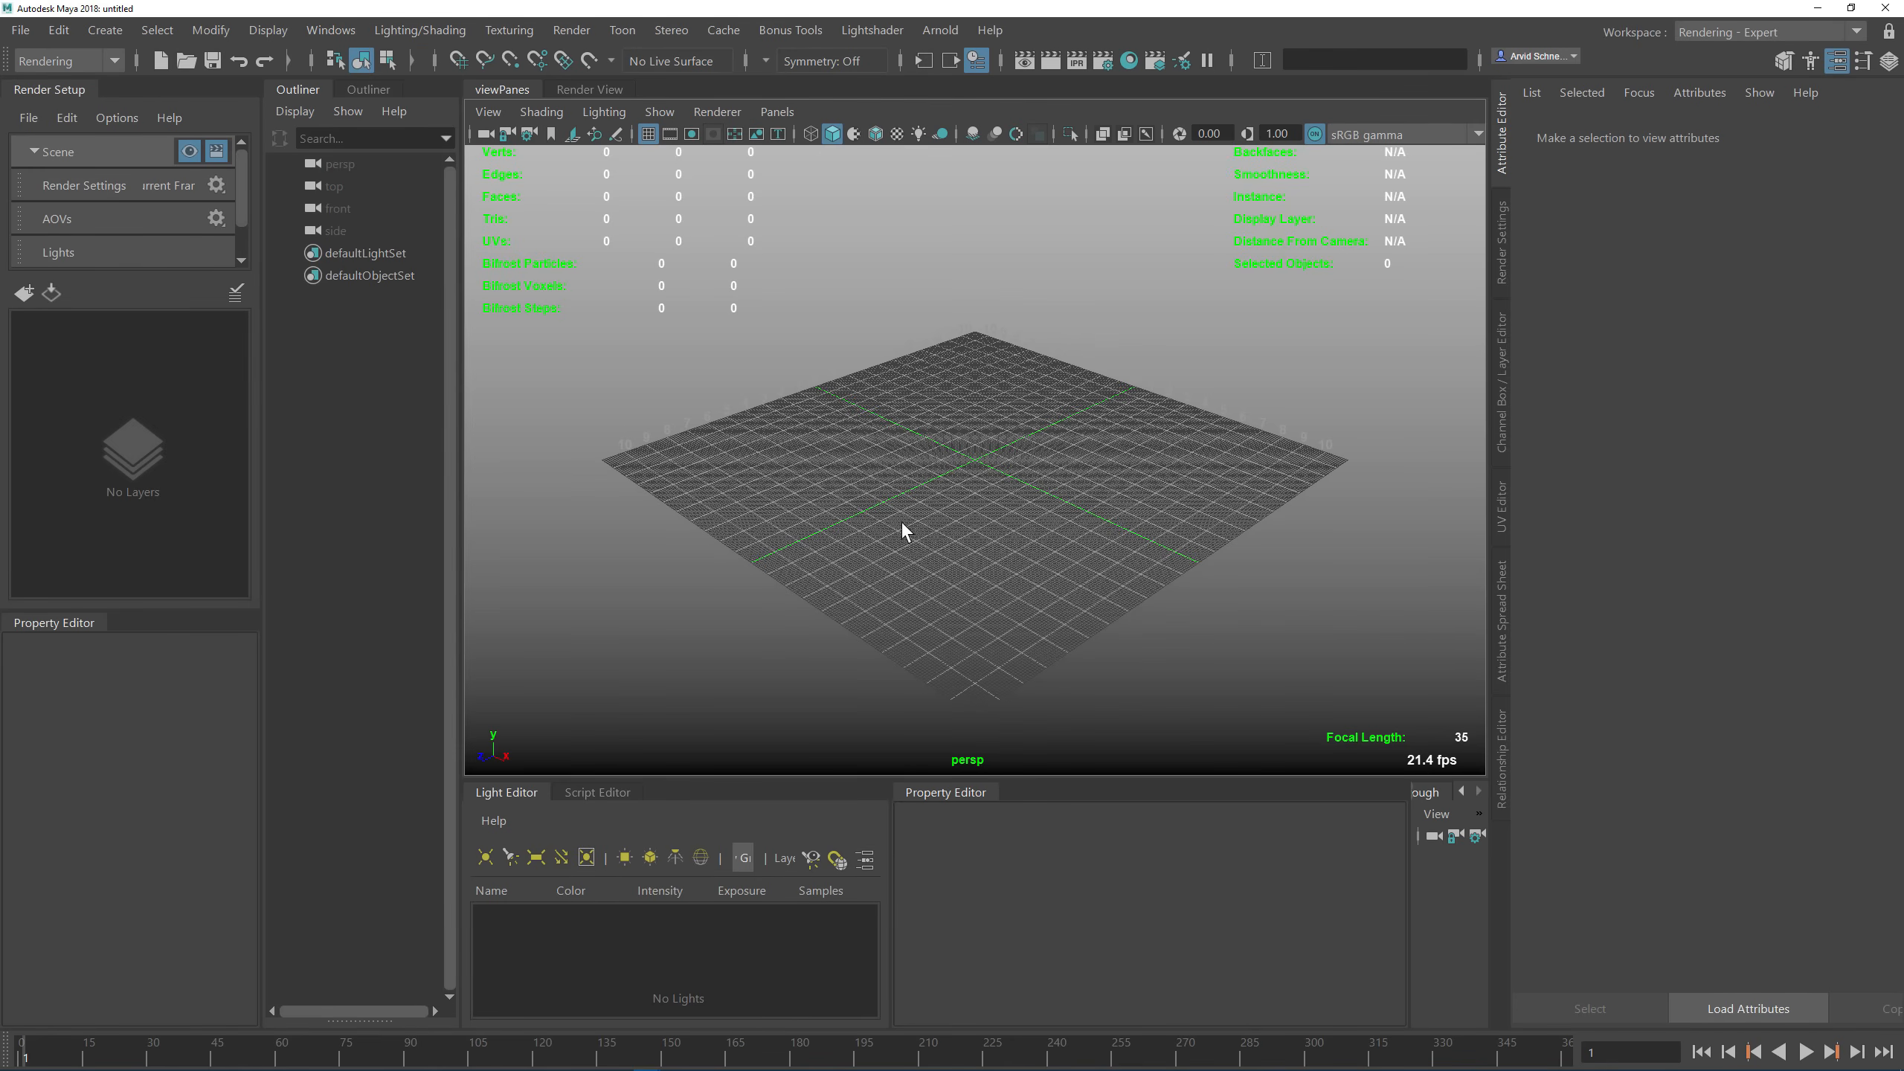
left_click(1725, 32)
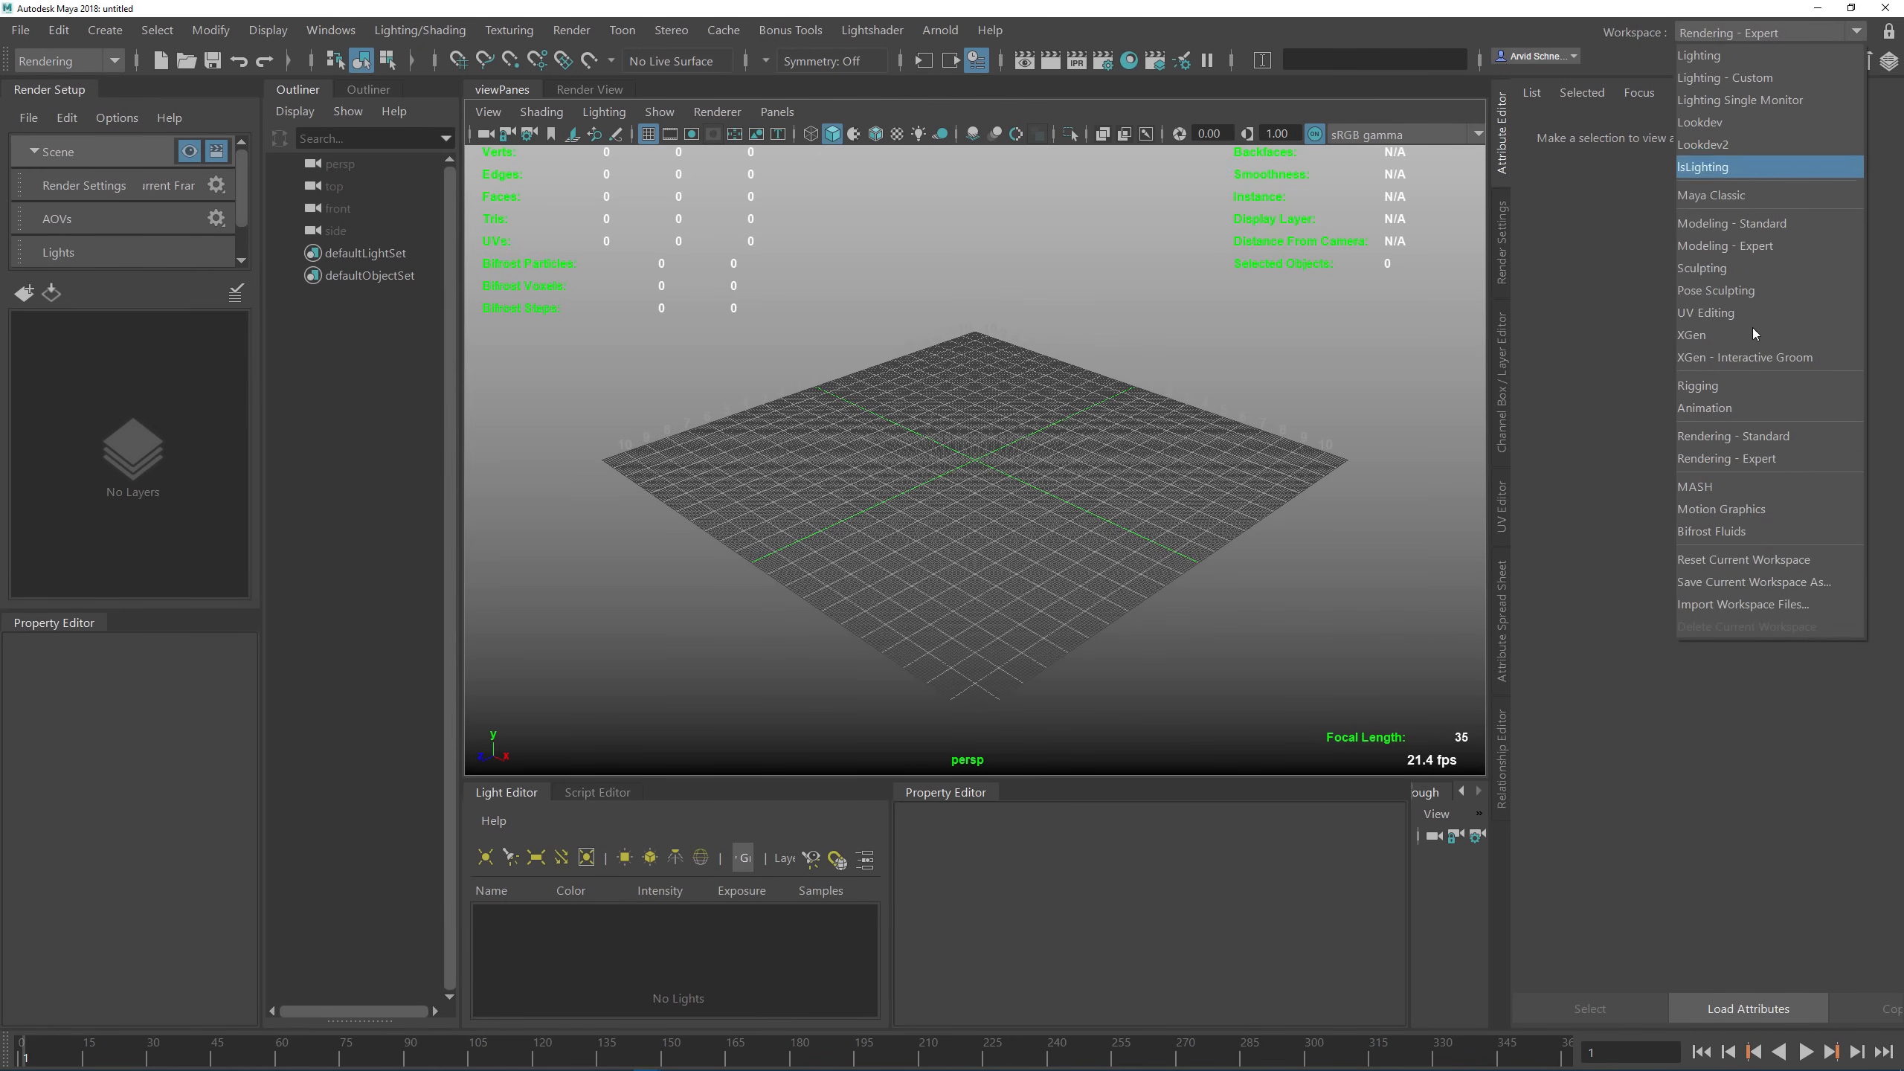
left_click(1713, 560)
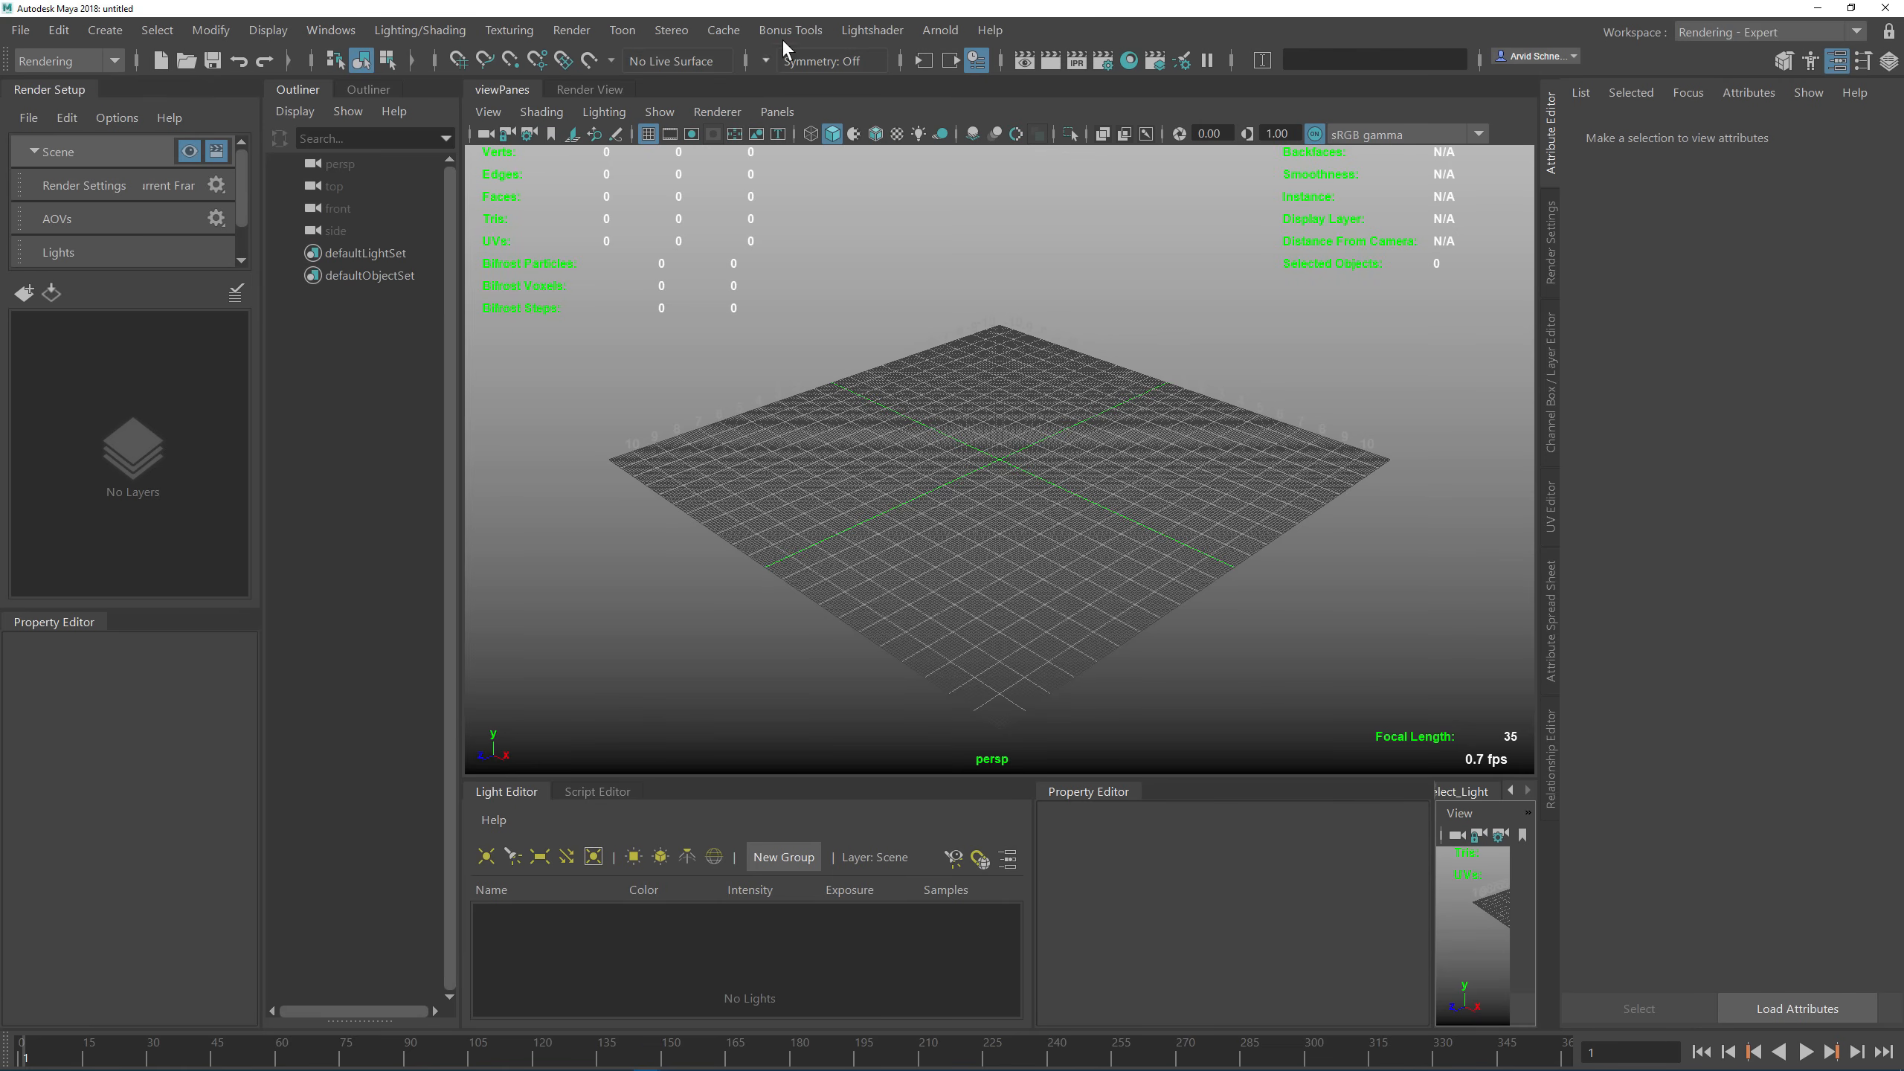
Step: Open the Arnold RenderView and dock it in the same pane as Render Setup
left_click(947, 31)
left_click(984, 95)
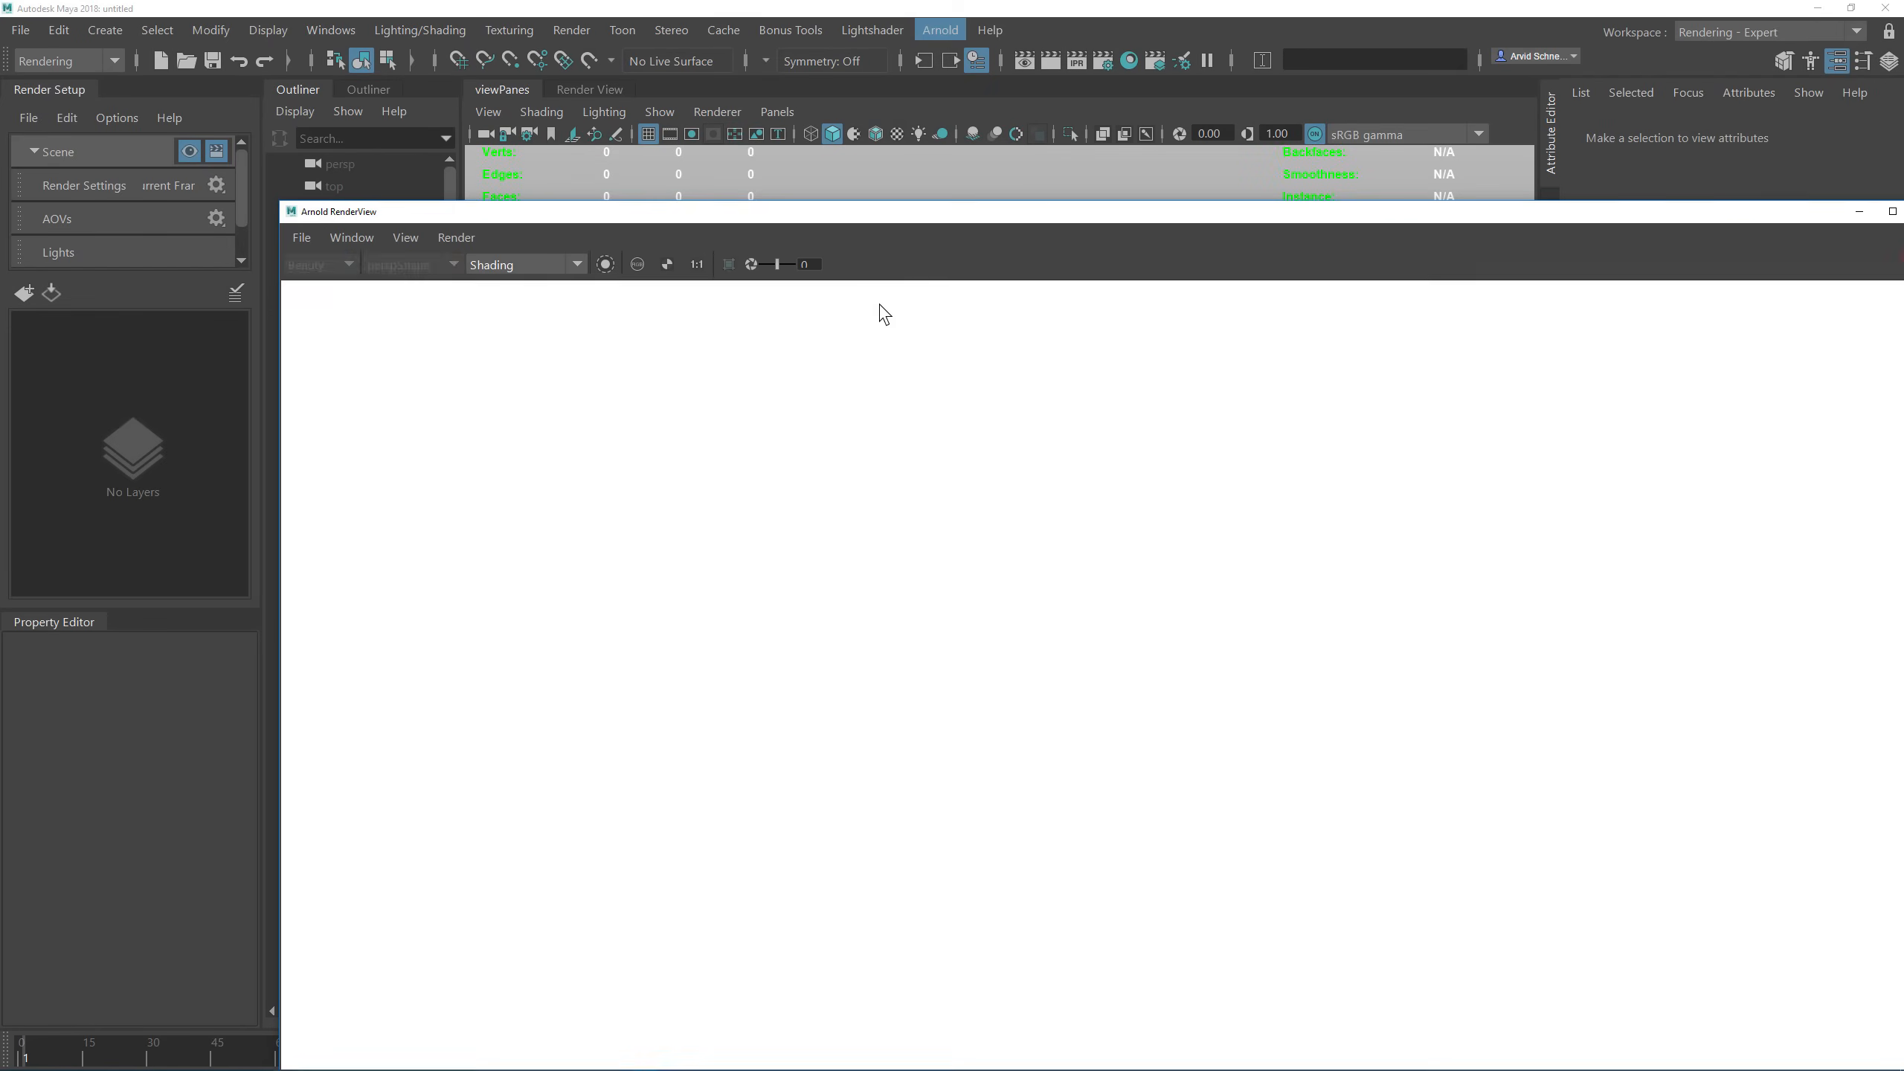
left_click_drag(316, 217, 201, 101)
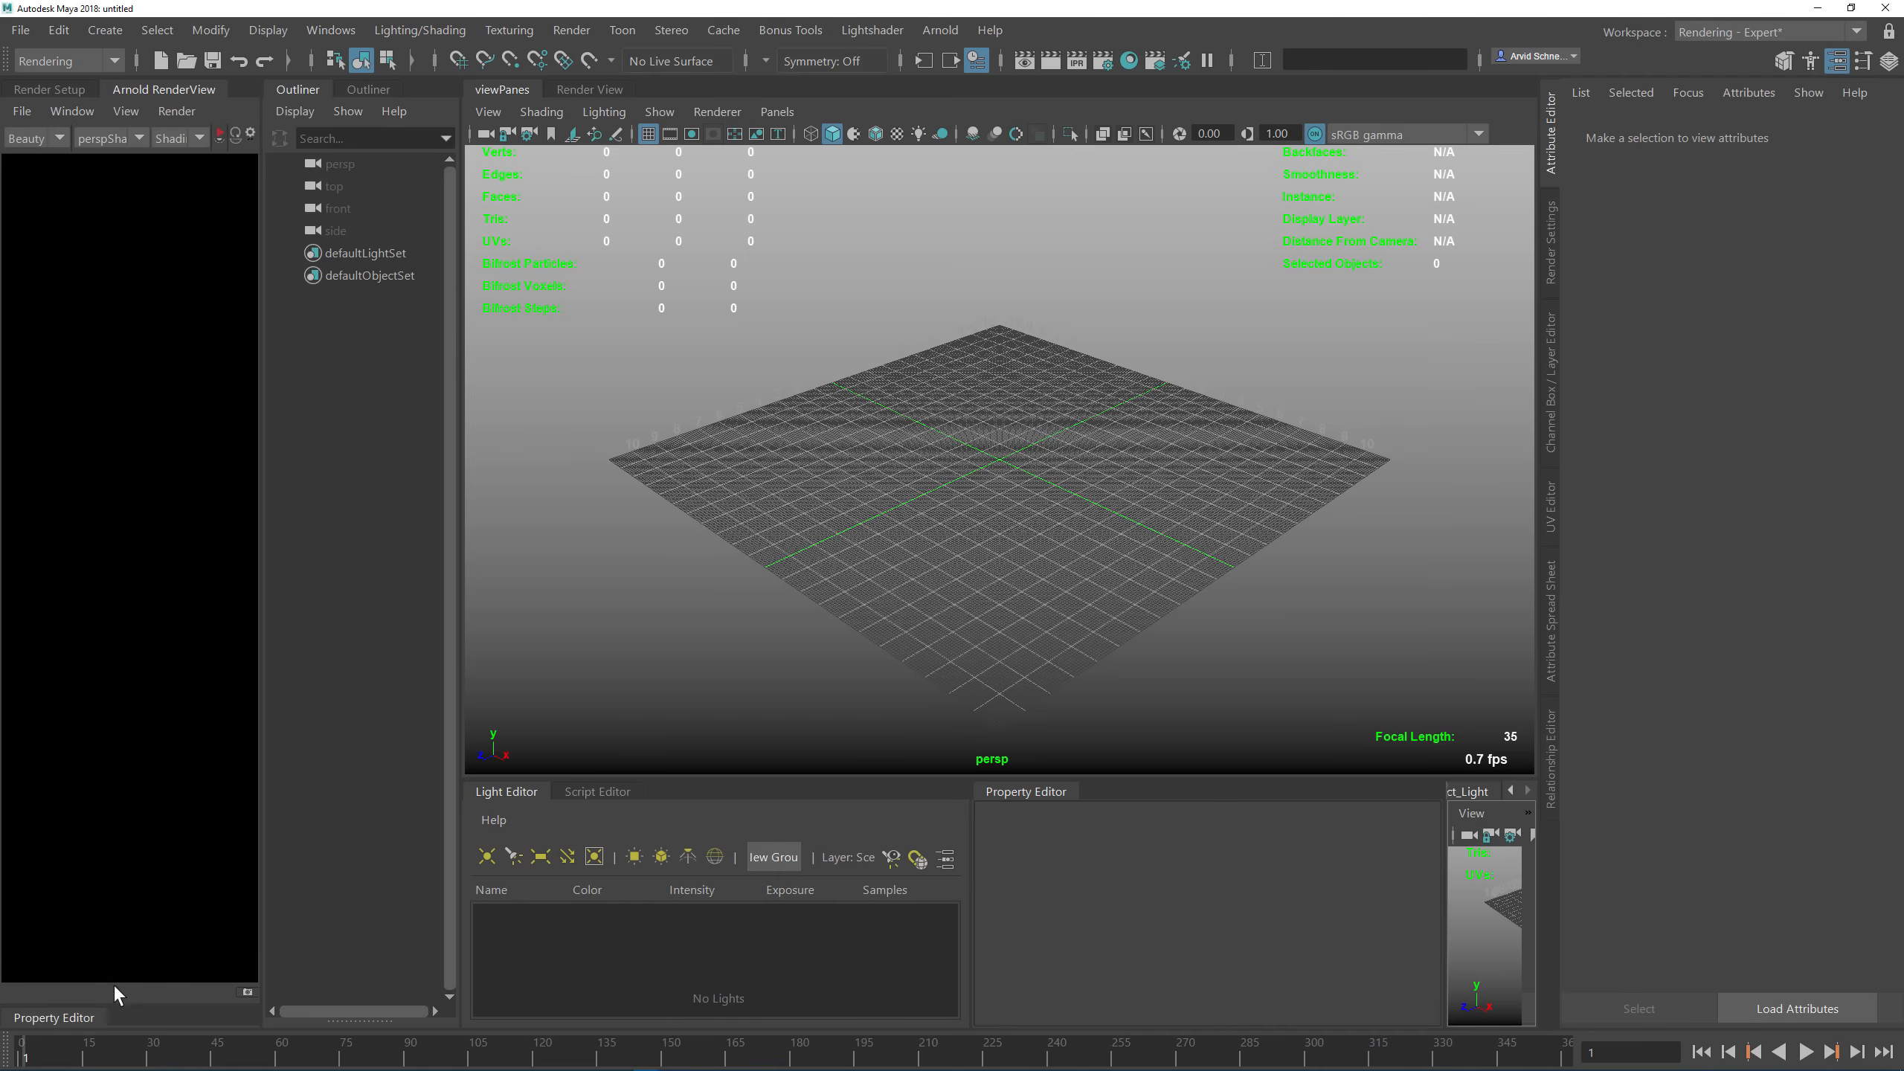
Step: Close the Property Editor below the Arnold RenderView and the Render Setup beside it
right_click(46, 1018)
left_click(97, 1004)
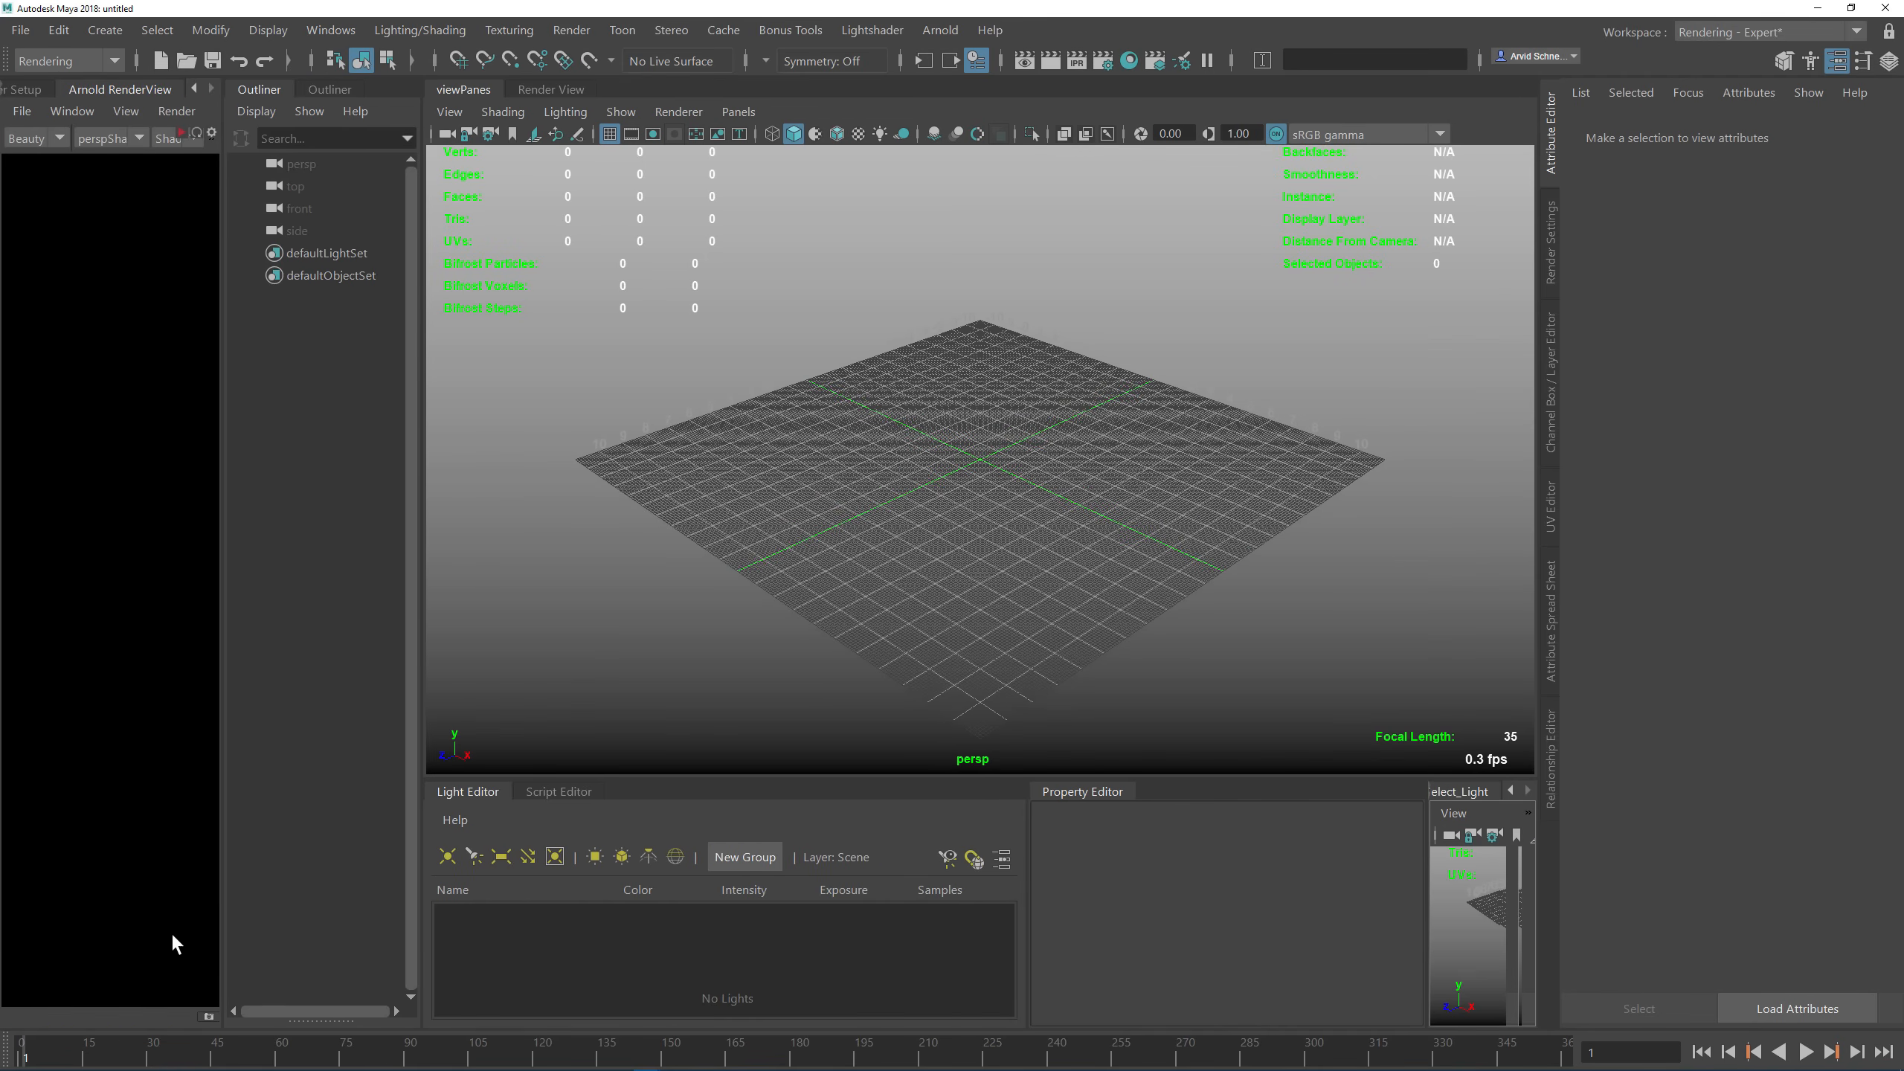
right_click(35, 95)
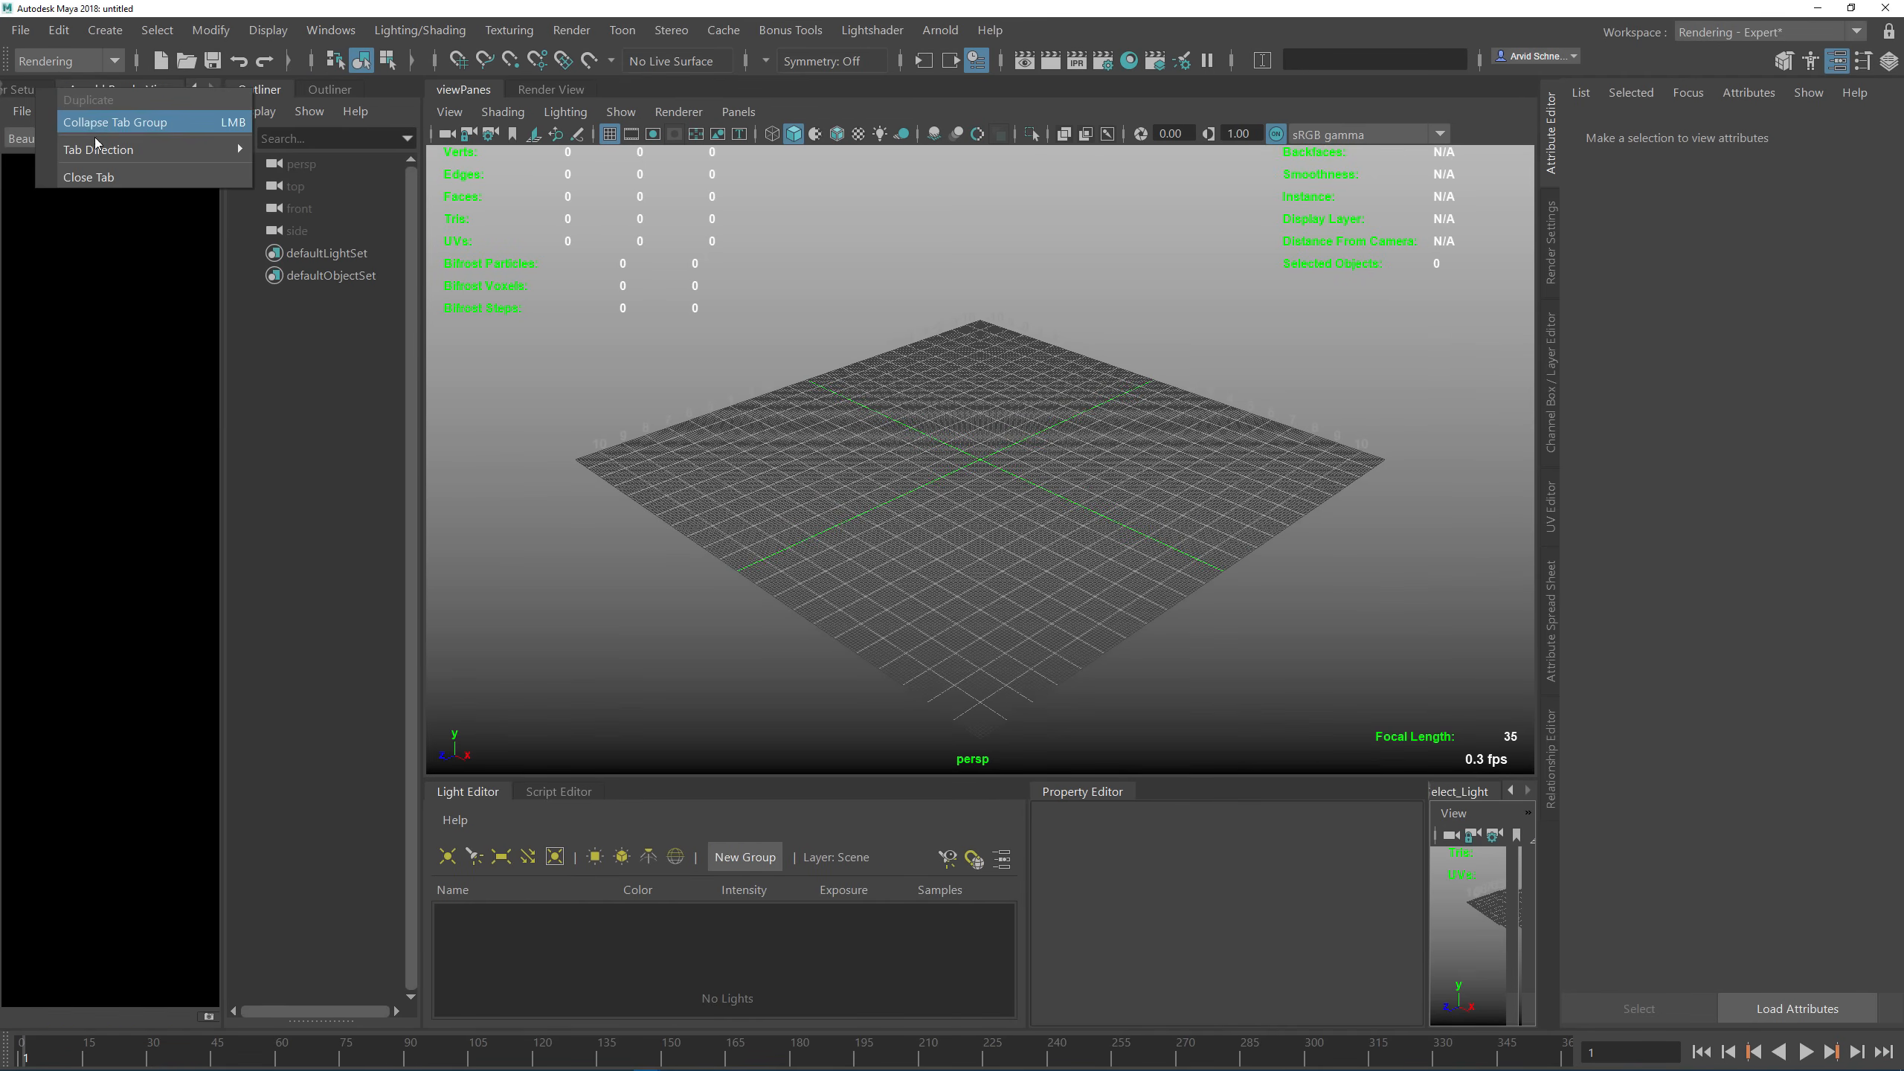
left_click(98, 182)
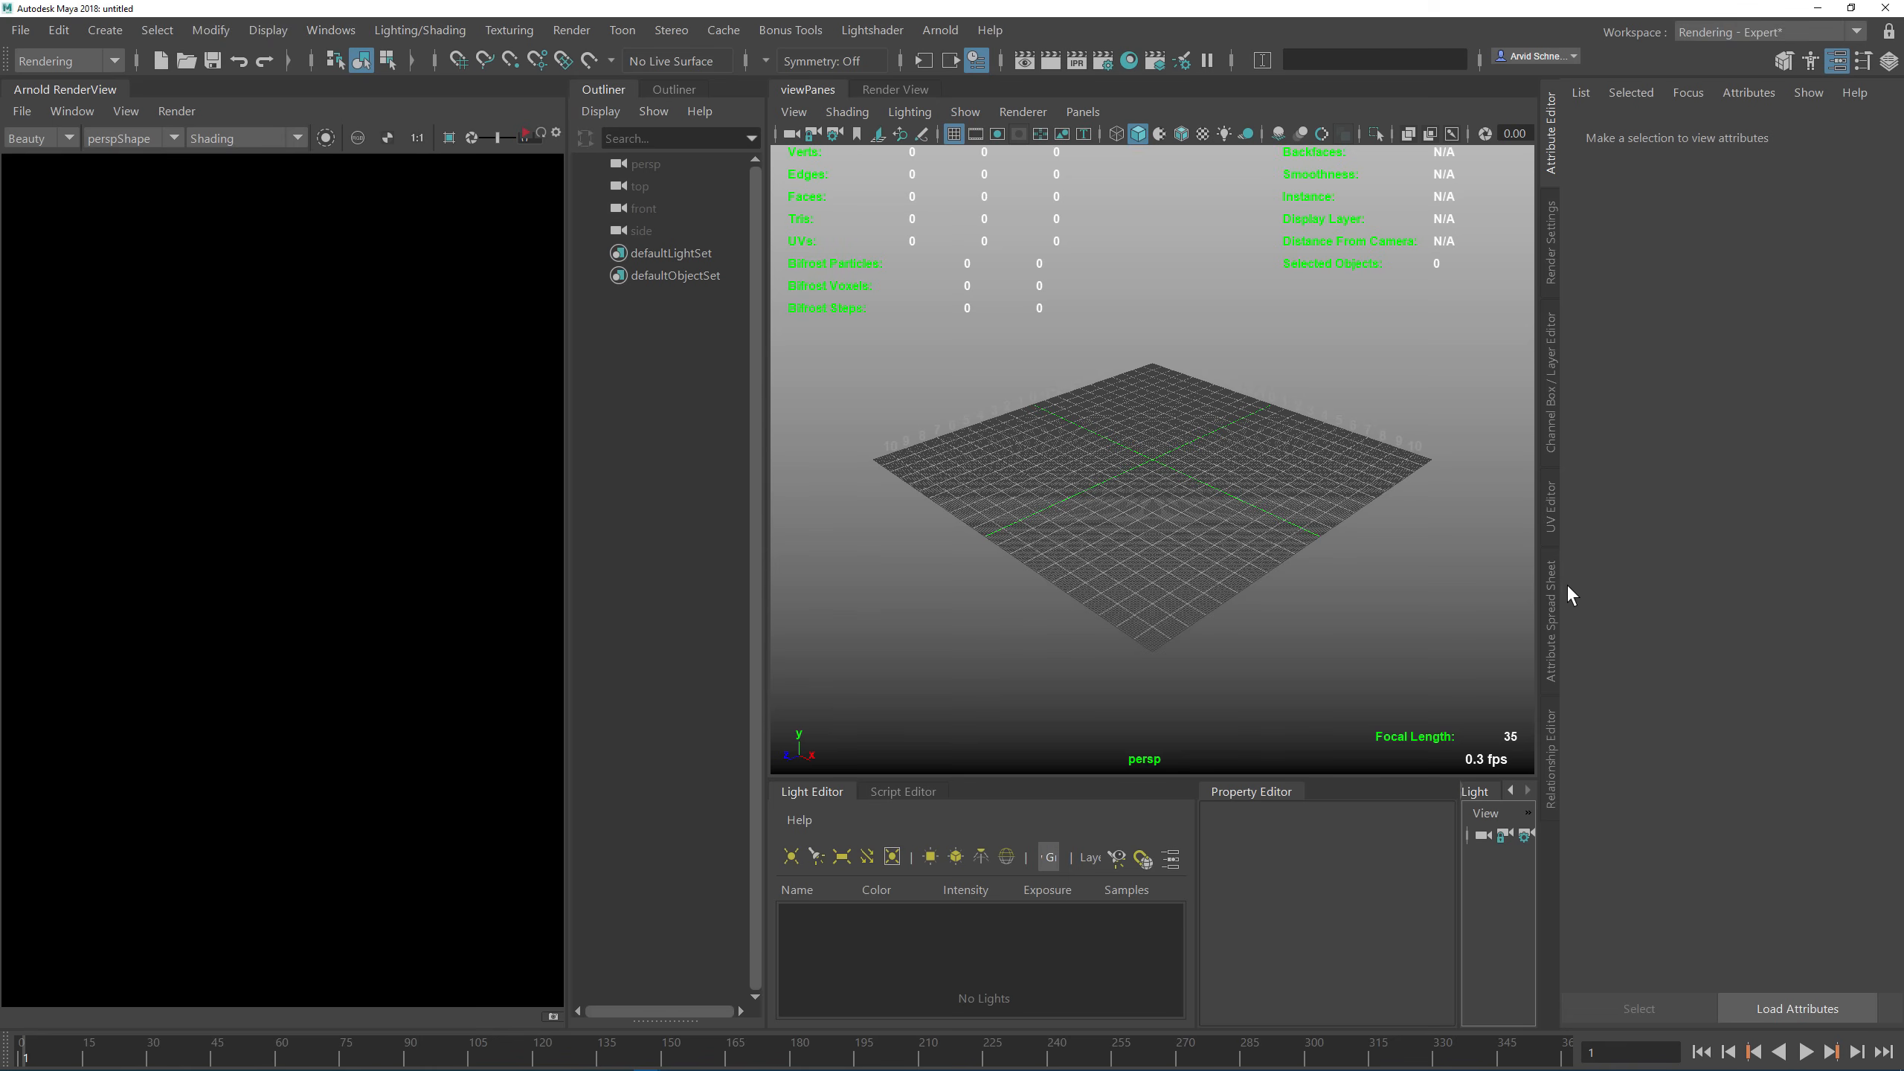
Step: Remove the Attribute Spread Sheet, UV Editor and Relationship Editor from the Attribute Editor's pane
right_click(1554, 605)
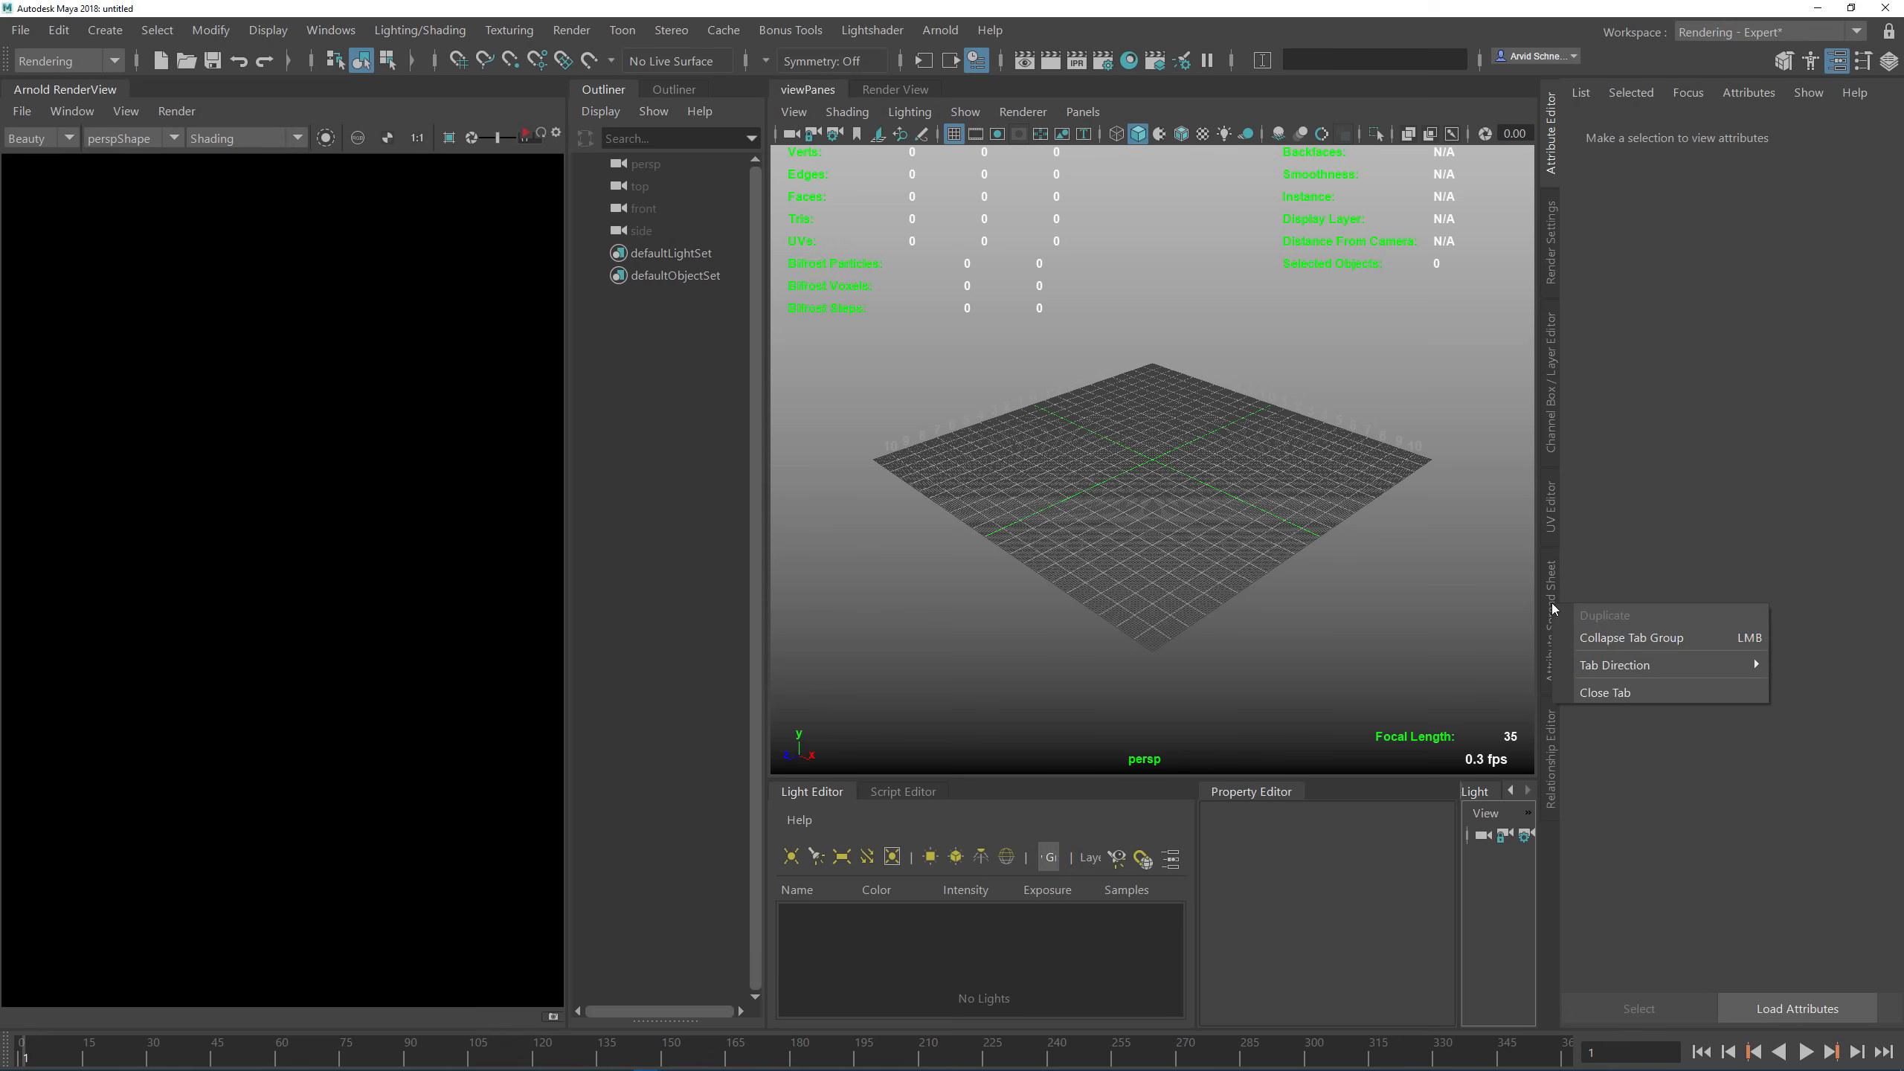
left_click(1612, 692)
right_click(1380, 516)
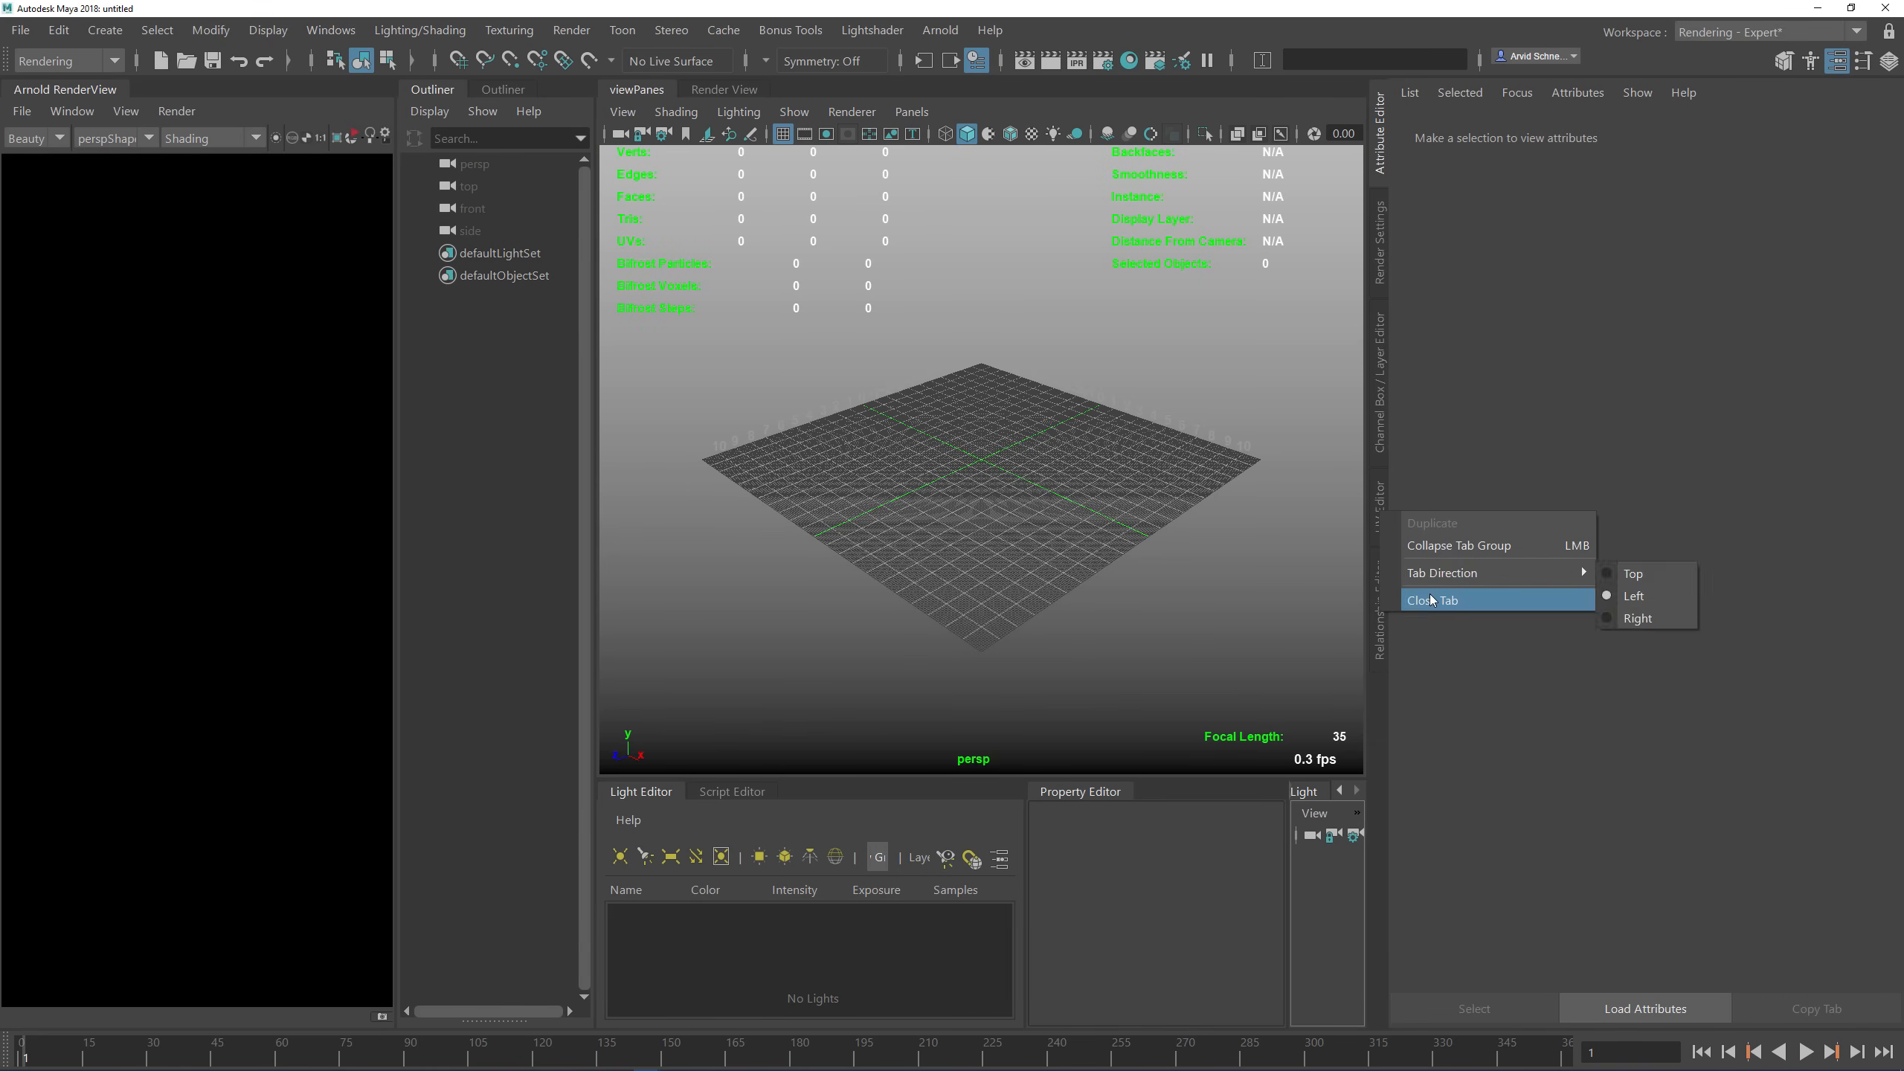
left_click(1432, 600)
right_click(1382, 536)
left_click(1460, 622)
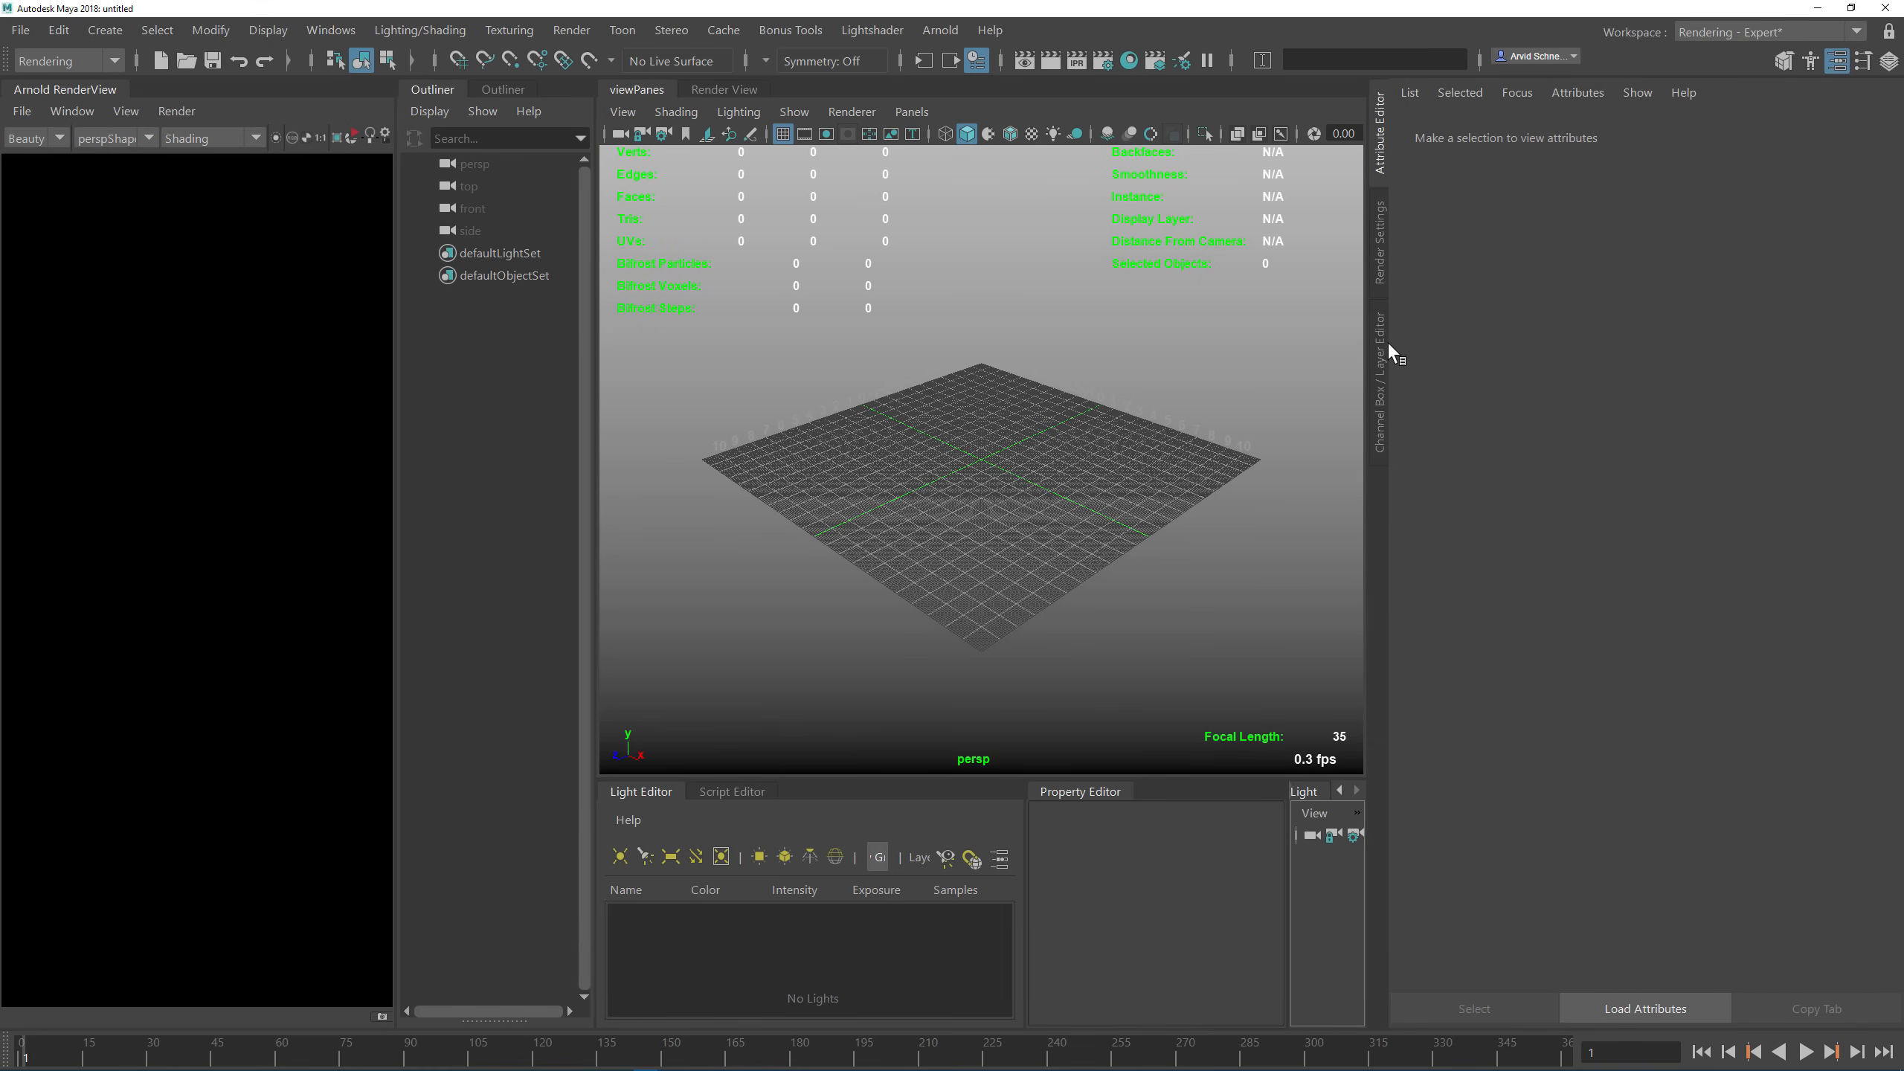
Step: Set the tab direction of the Attribute Editor group to Right and collapse the group
right_click(1377, 158)
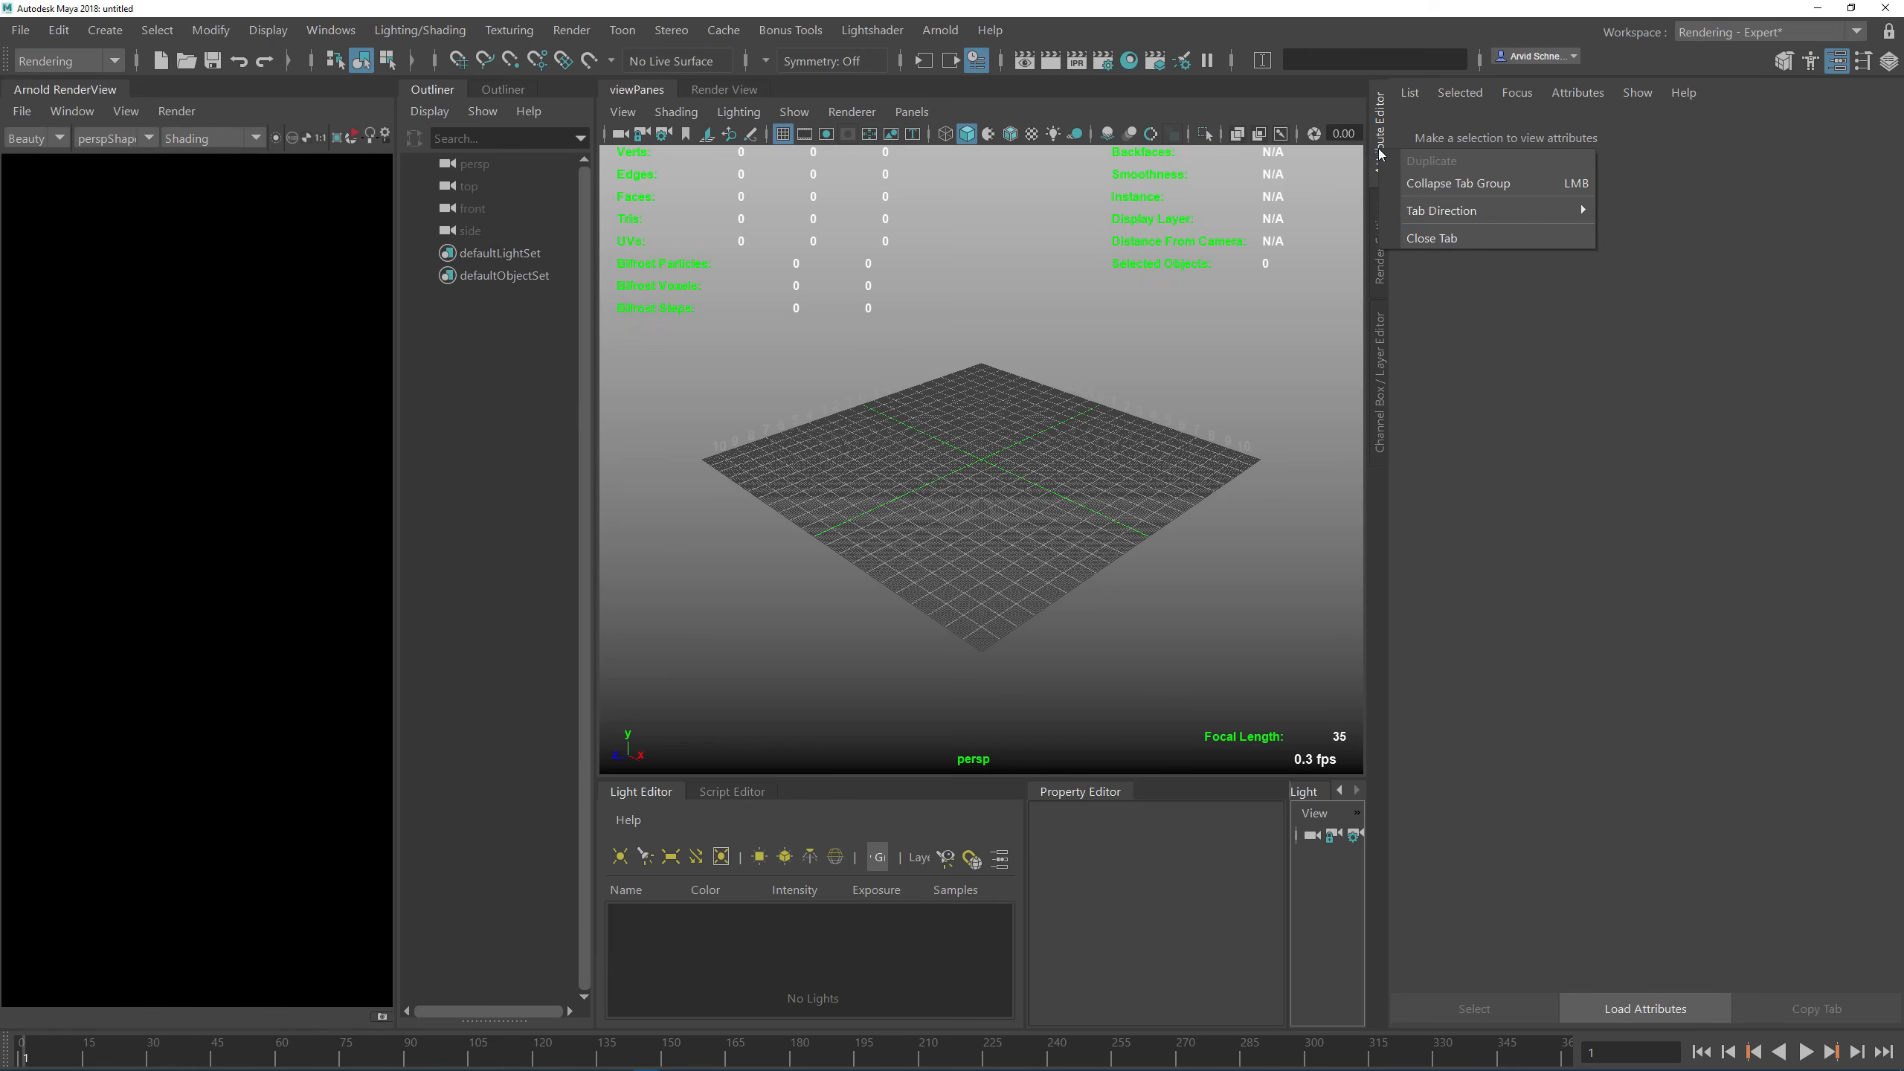
mouse_move(1500, 210)
left_click(1637, 256)
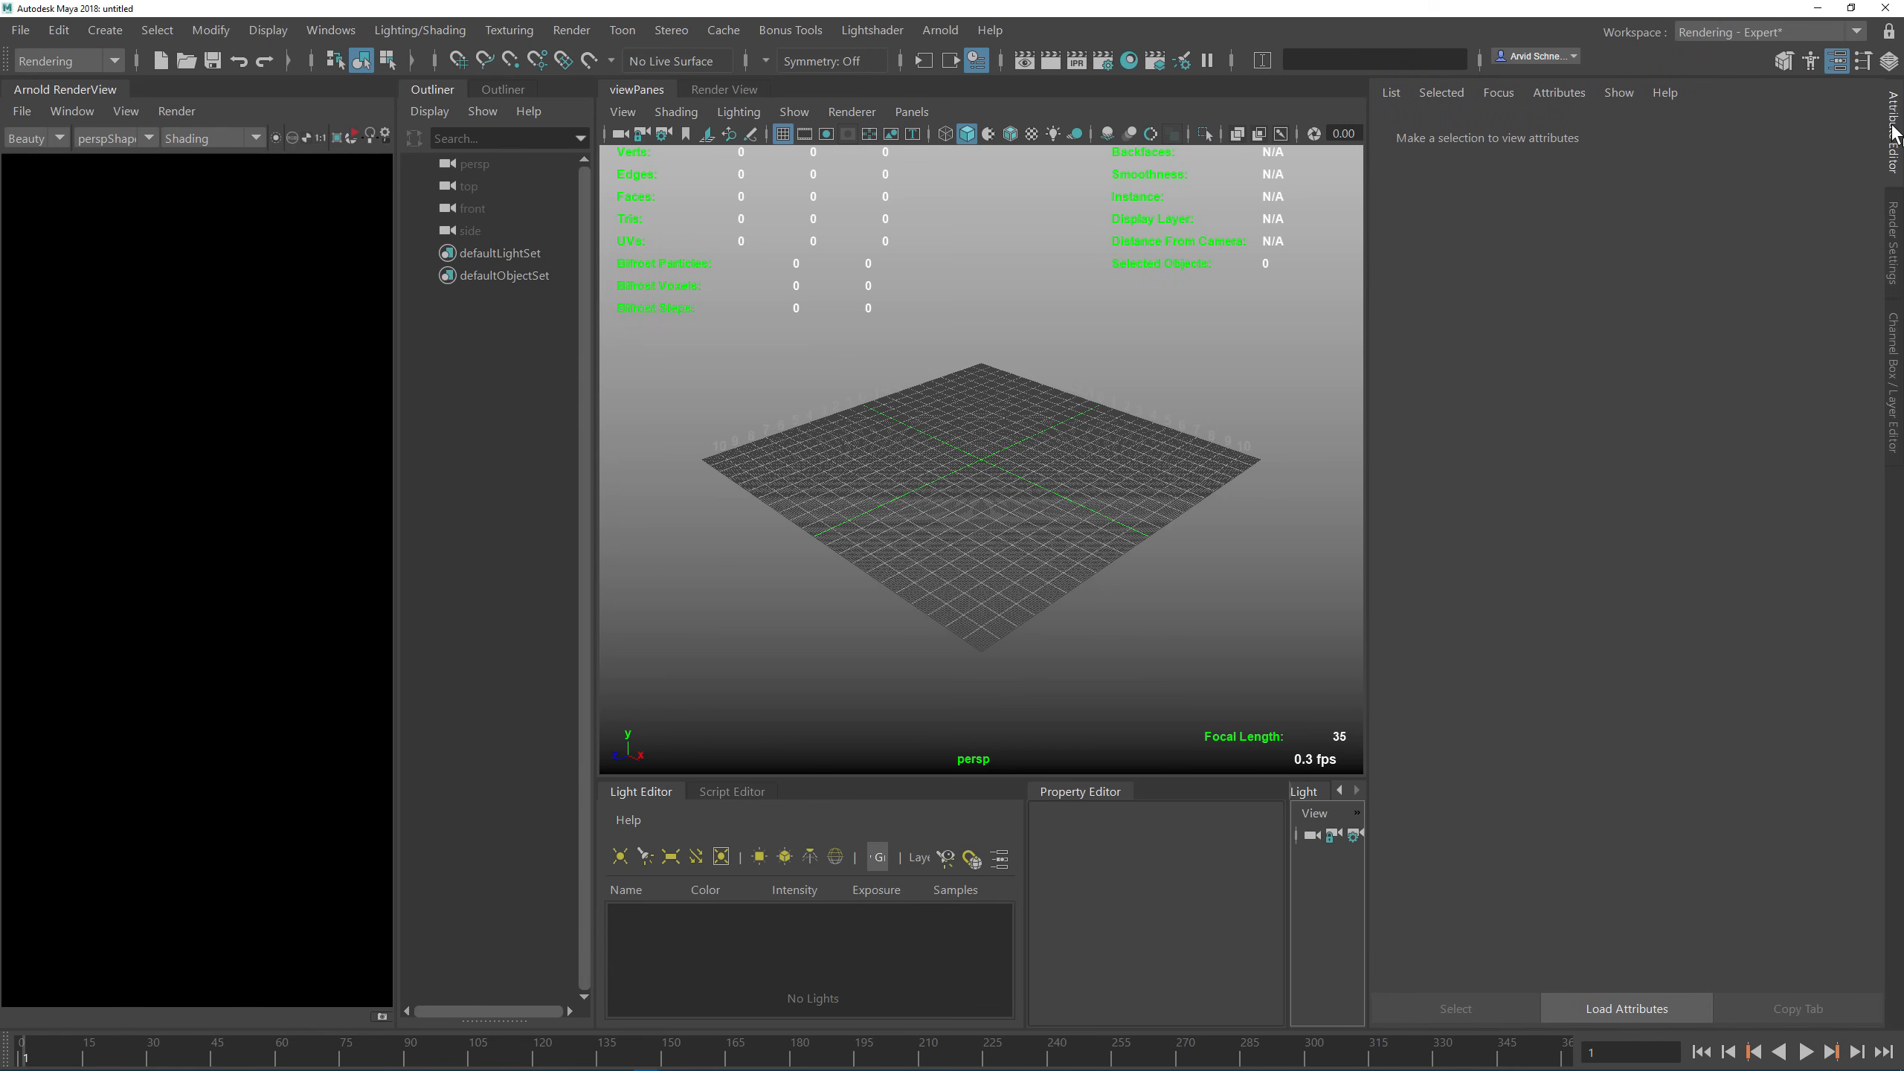
left_click(1895, 133)
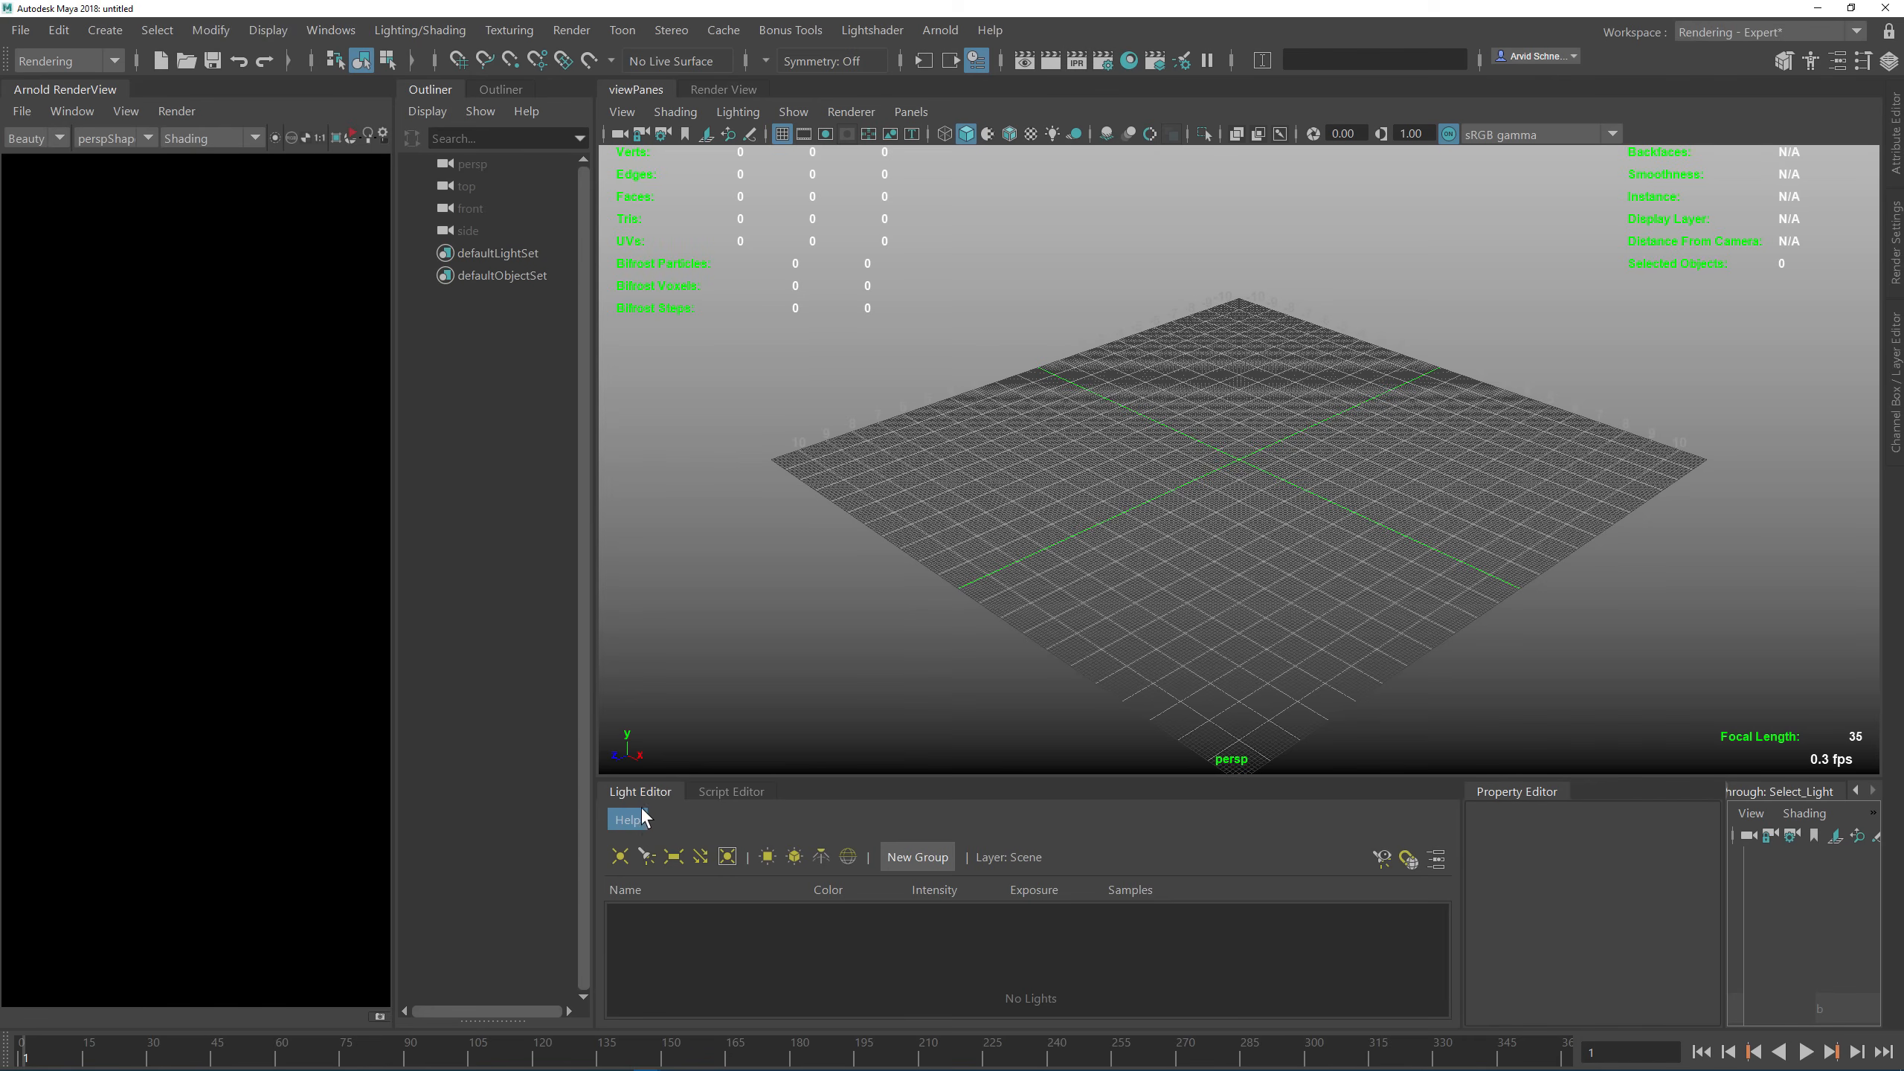
Step: Close the Light Editor and dock the Script Editor in a widened pane together with the Arnold RenderView
right_click(640, 792)
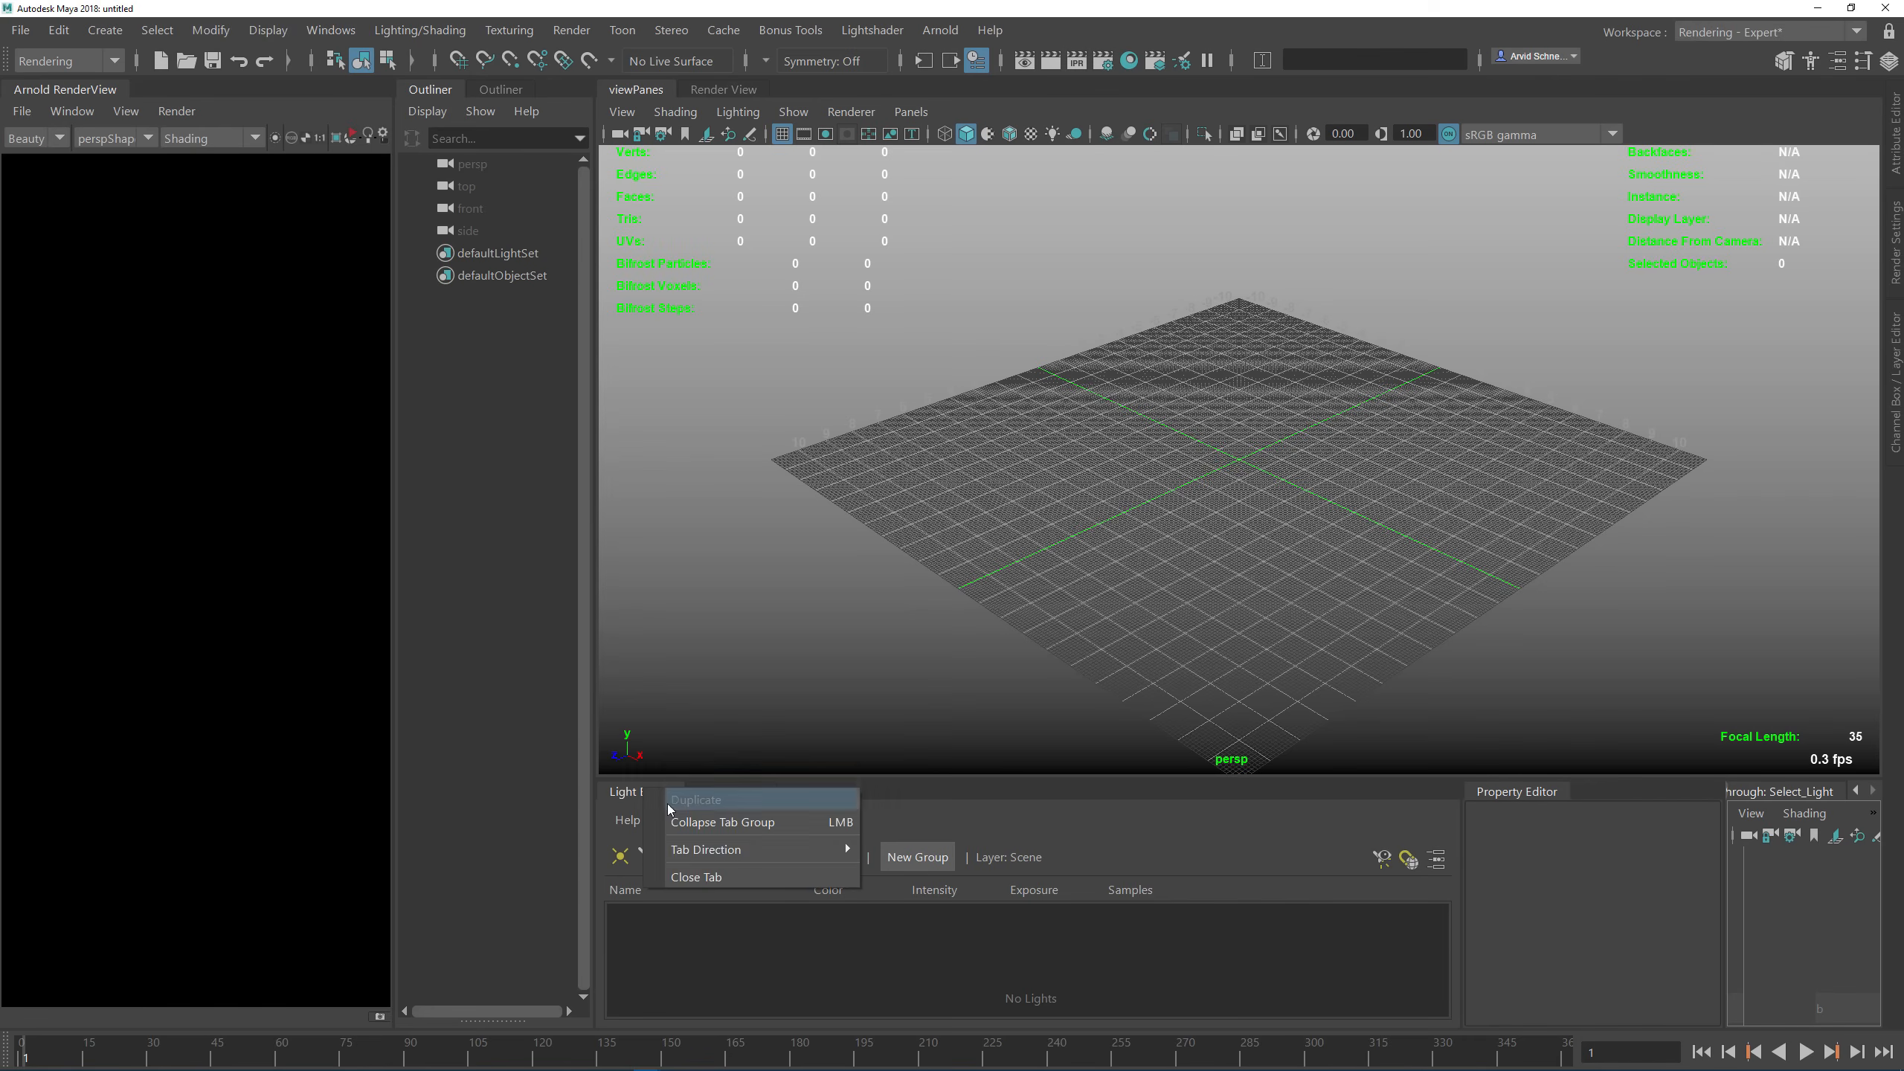
left_click(739, 885)
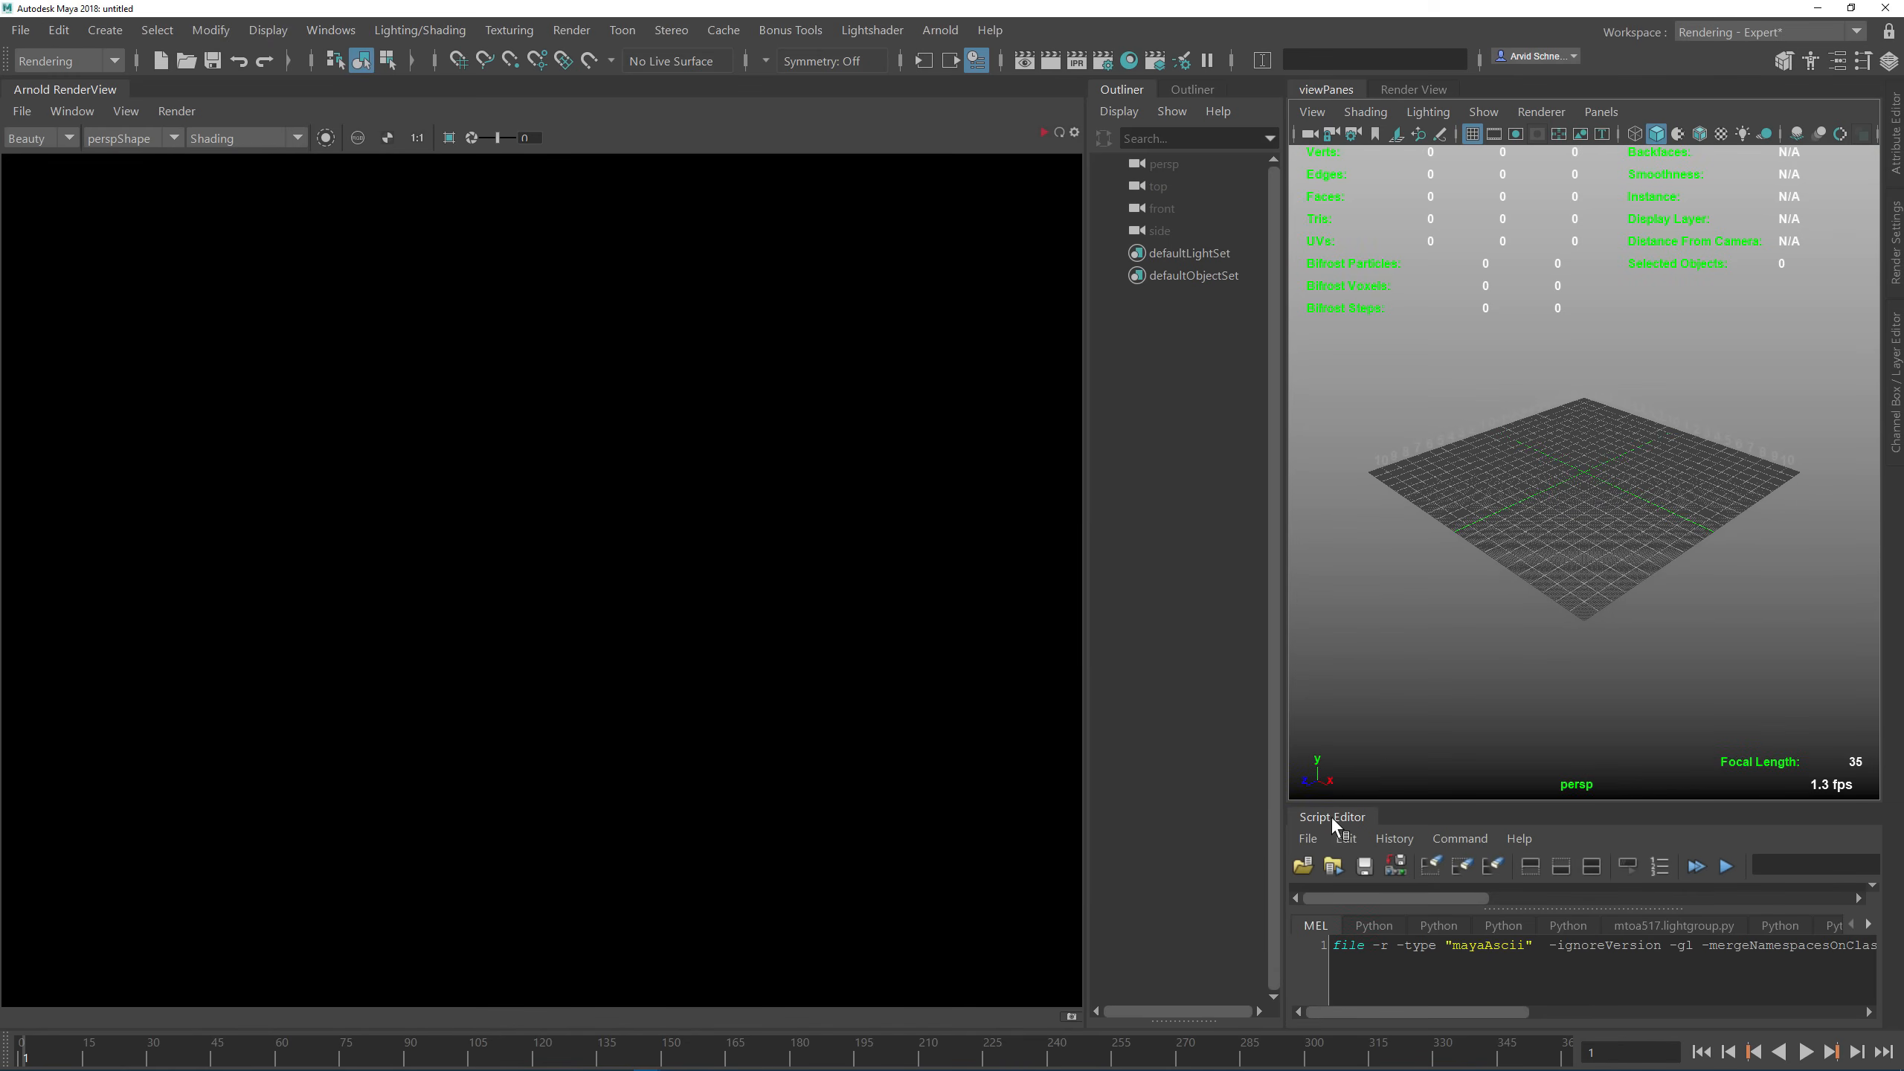
left_click_drag(1338, 825, 255, 94)
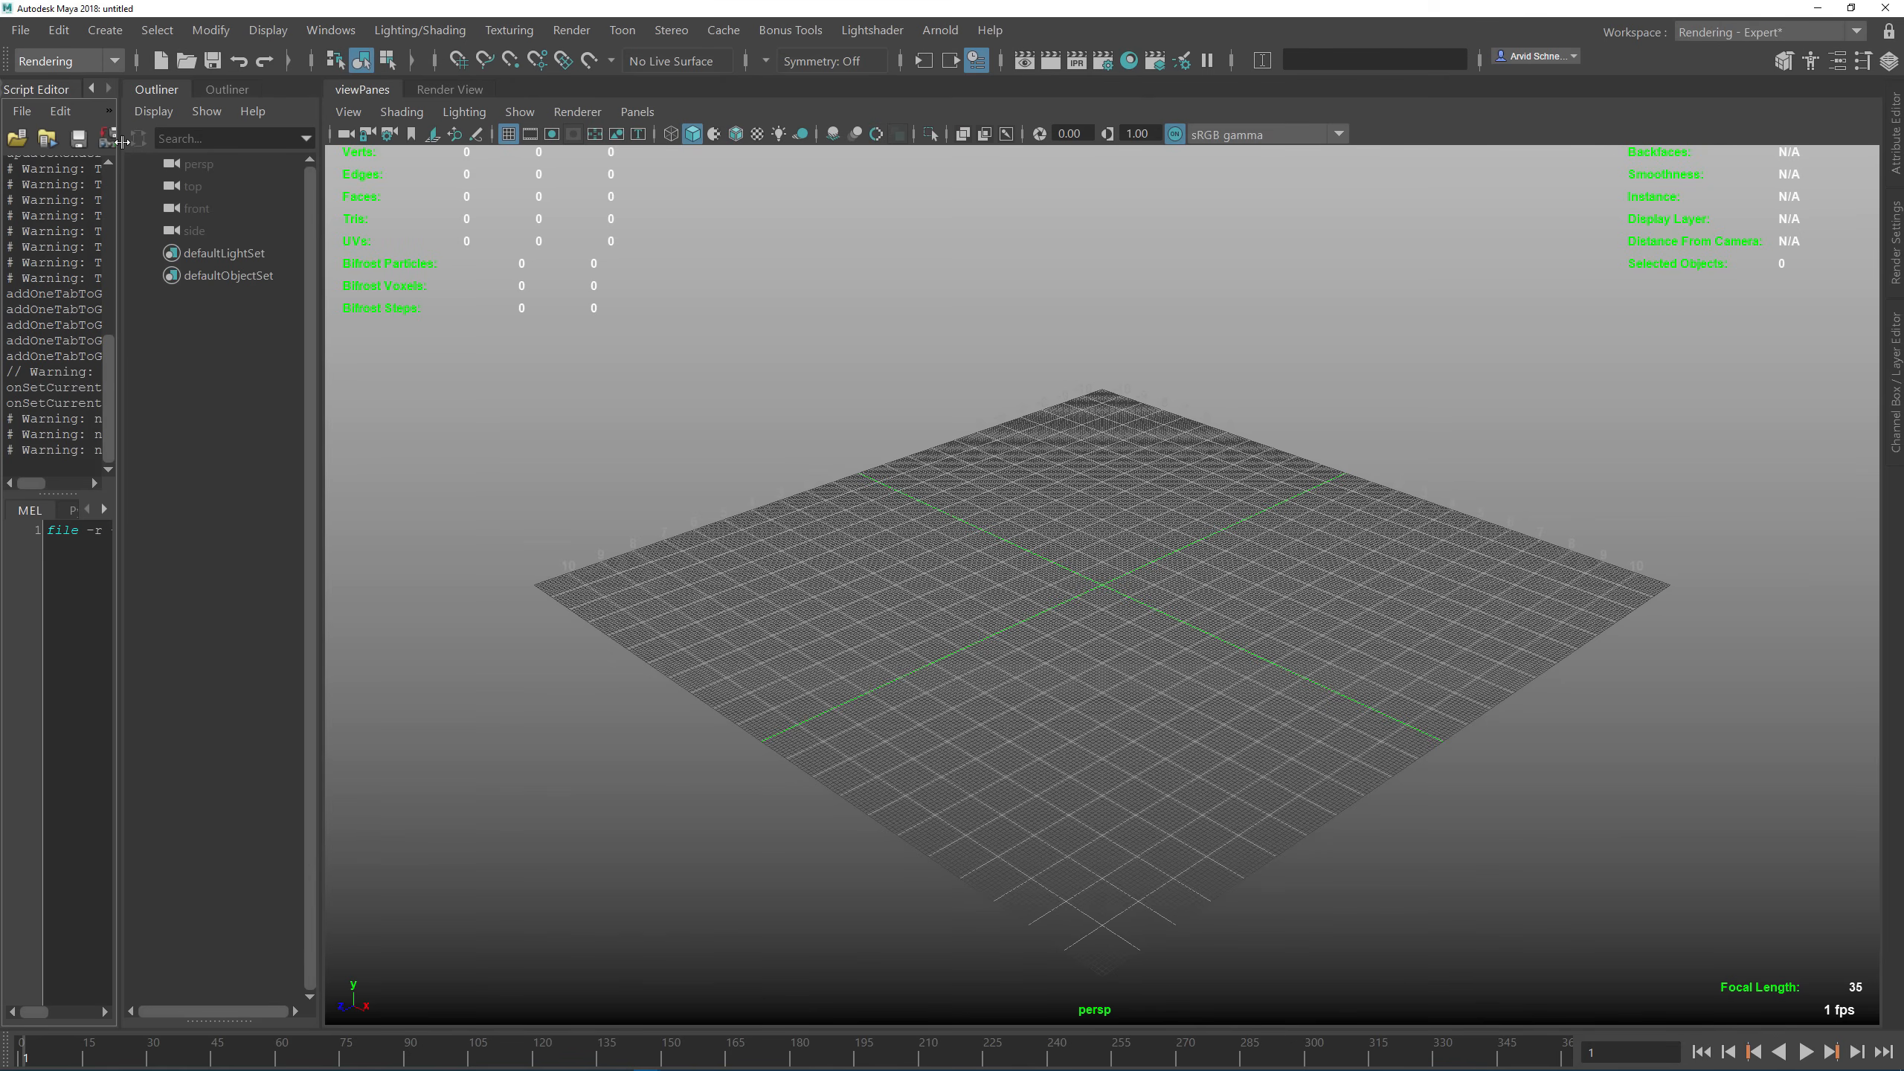
left_click_drag(118, 226, 612, 231)
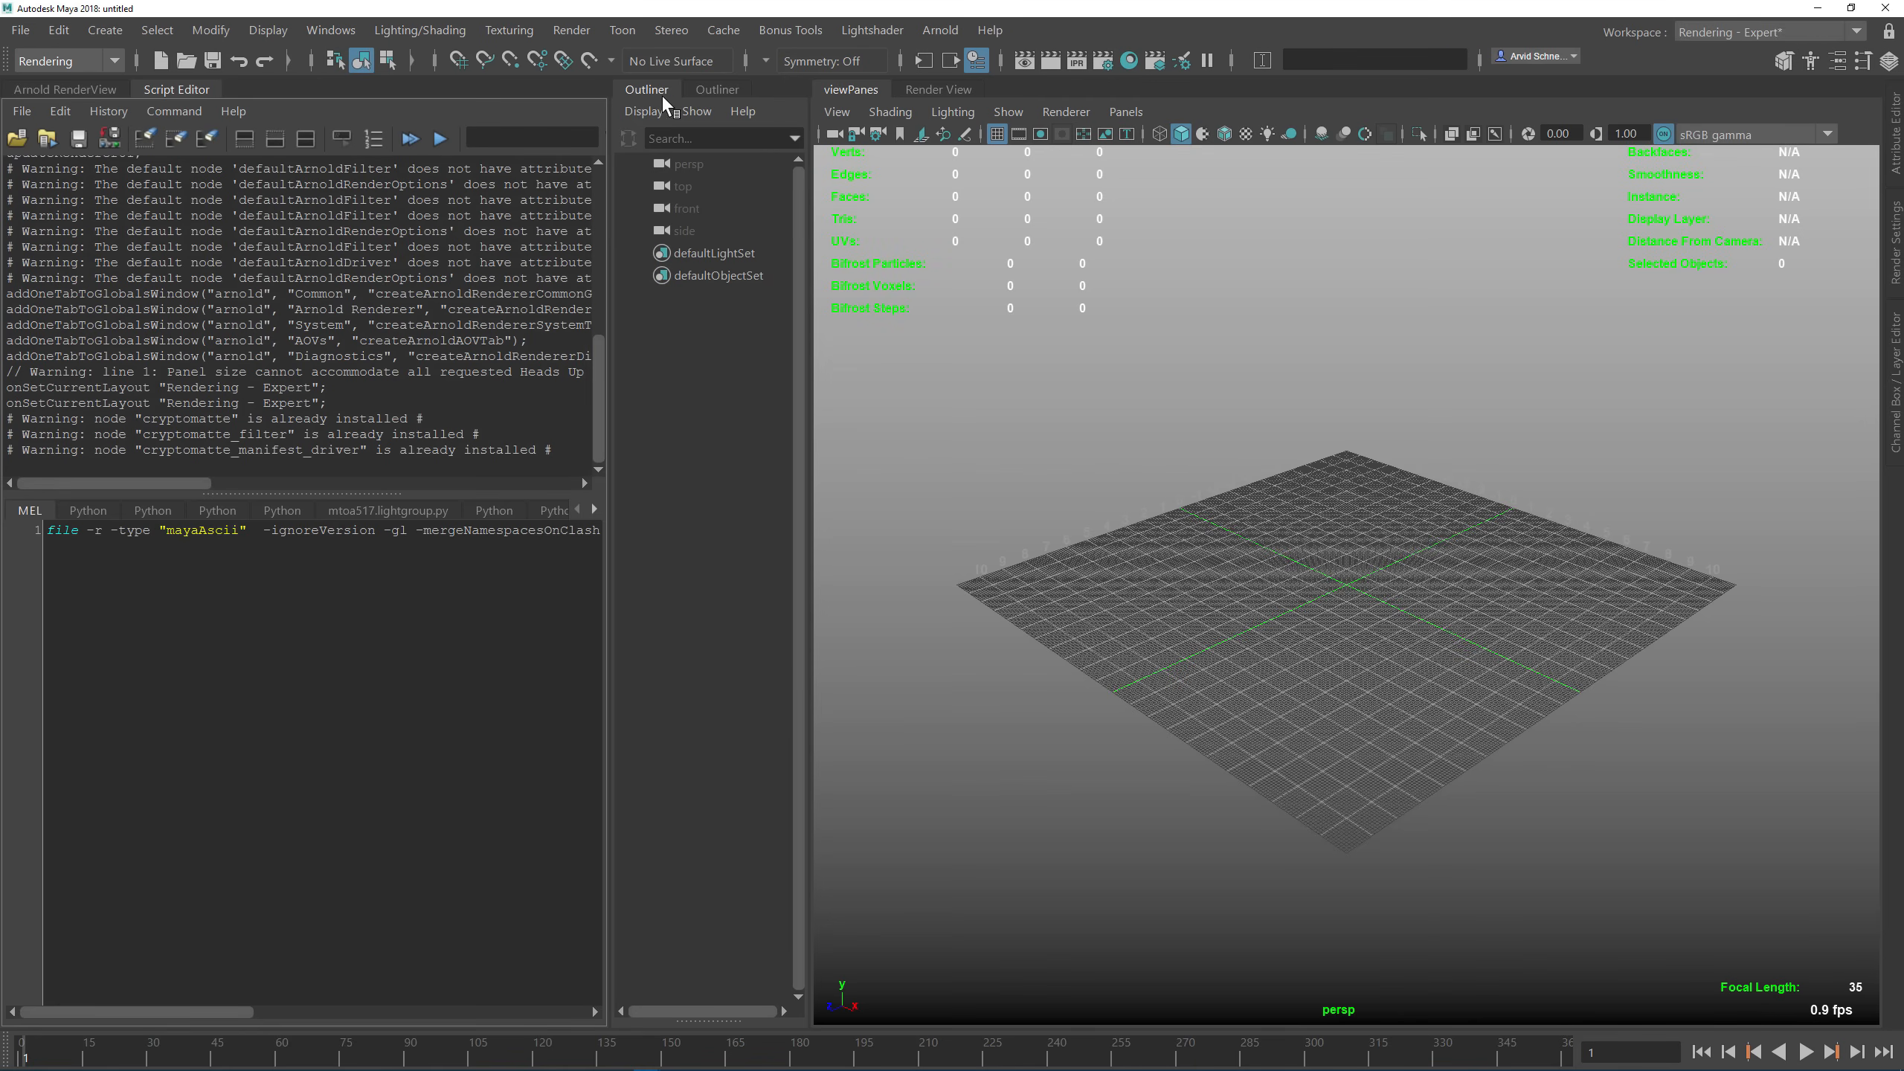
Step: Dock one Outliner in a widened pane on the viewport's far side and close the duplicate Outliner
left_click_drag(641, 91, 1882, 217)
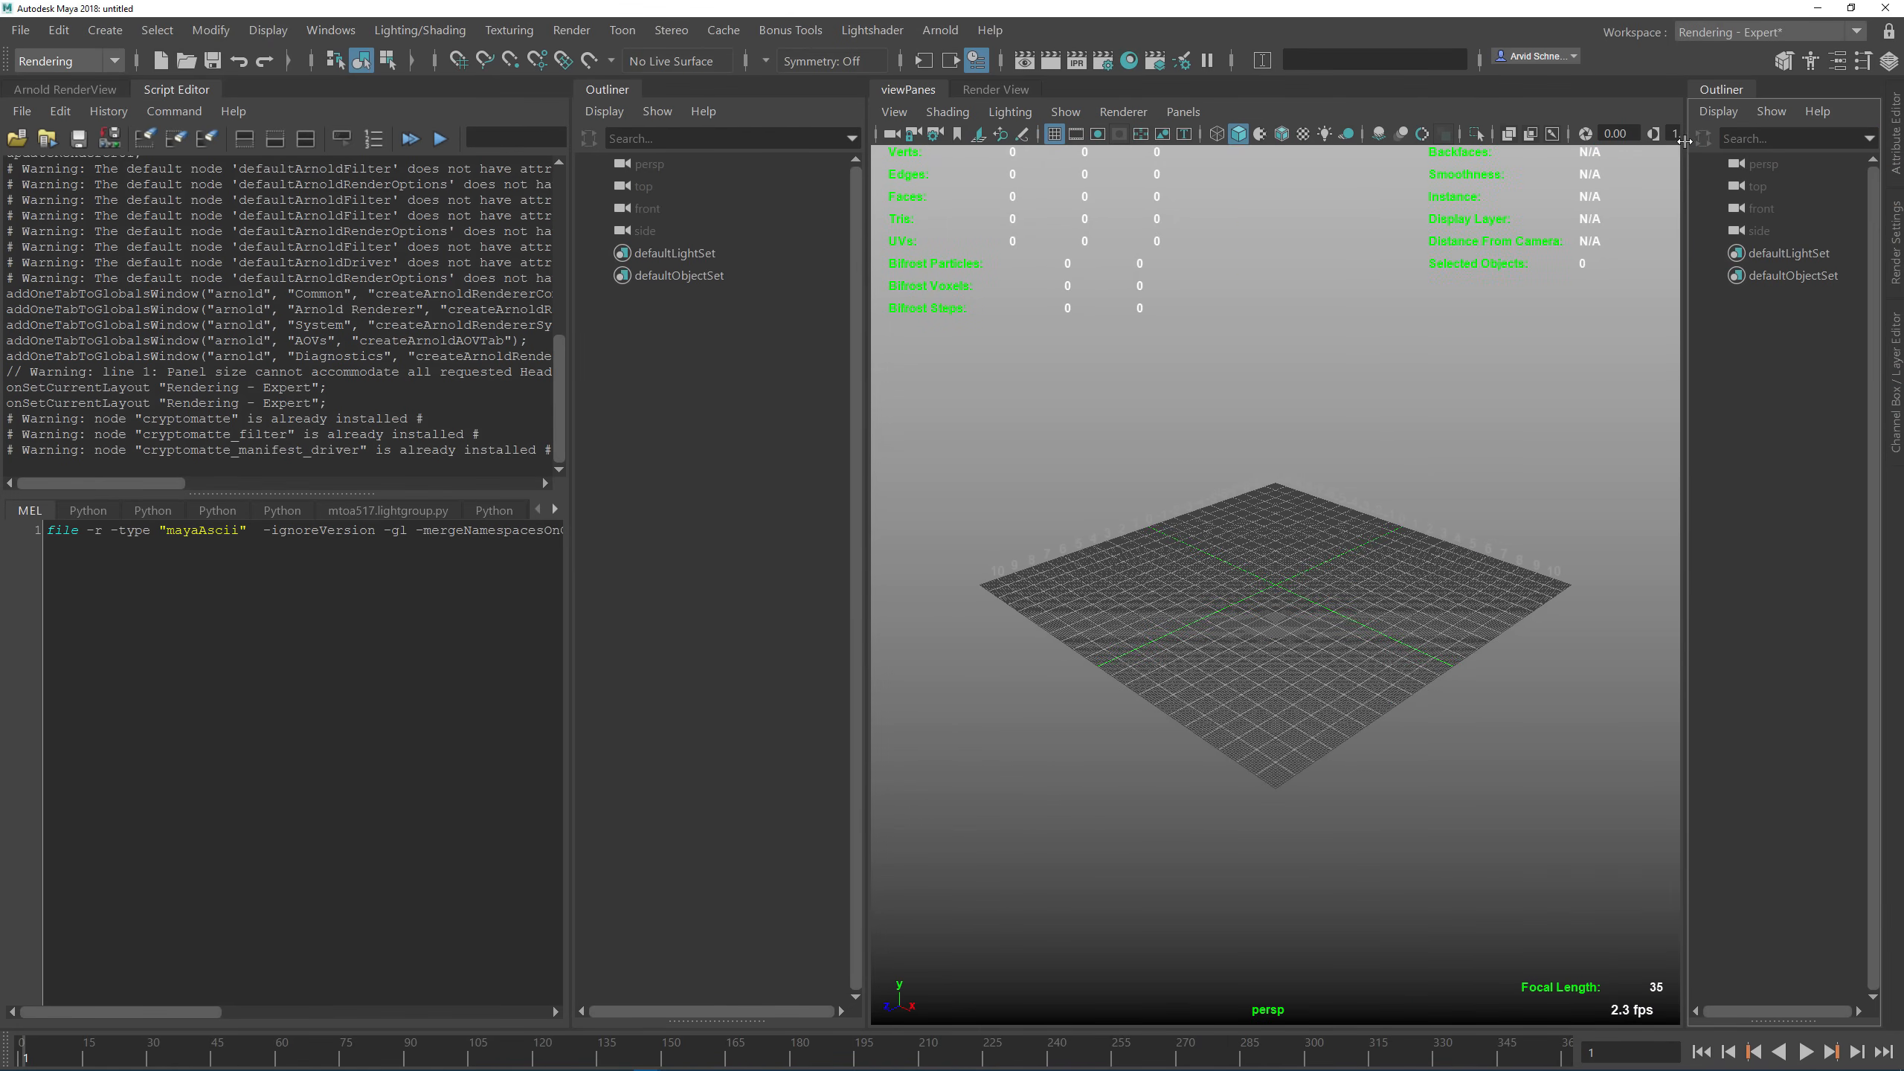
left_click_drag(1698, 149, 1504, 151)
right_click(623, 90)
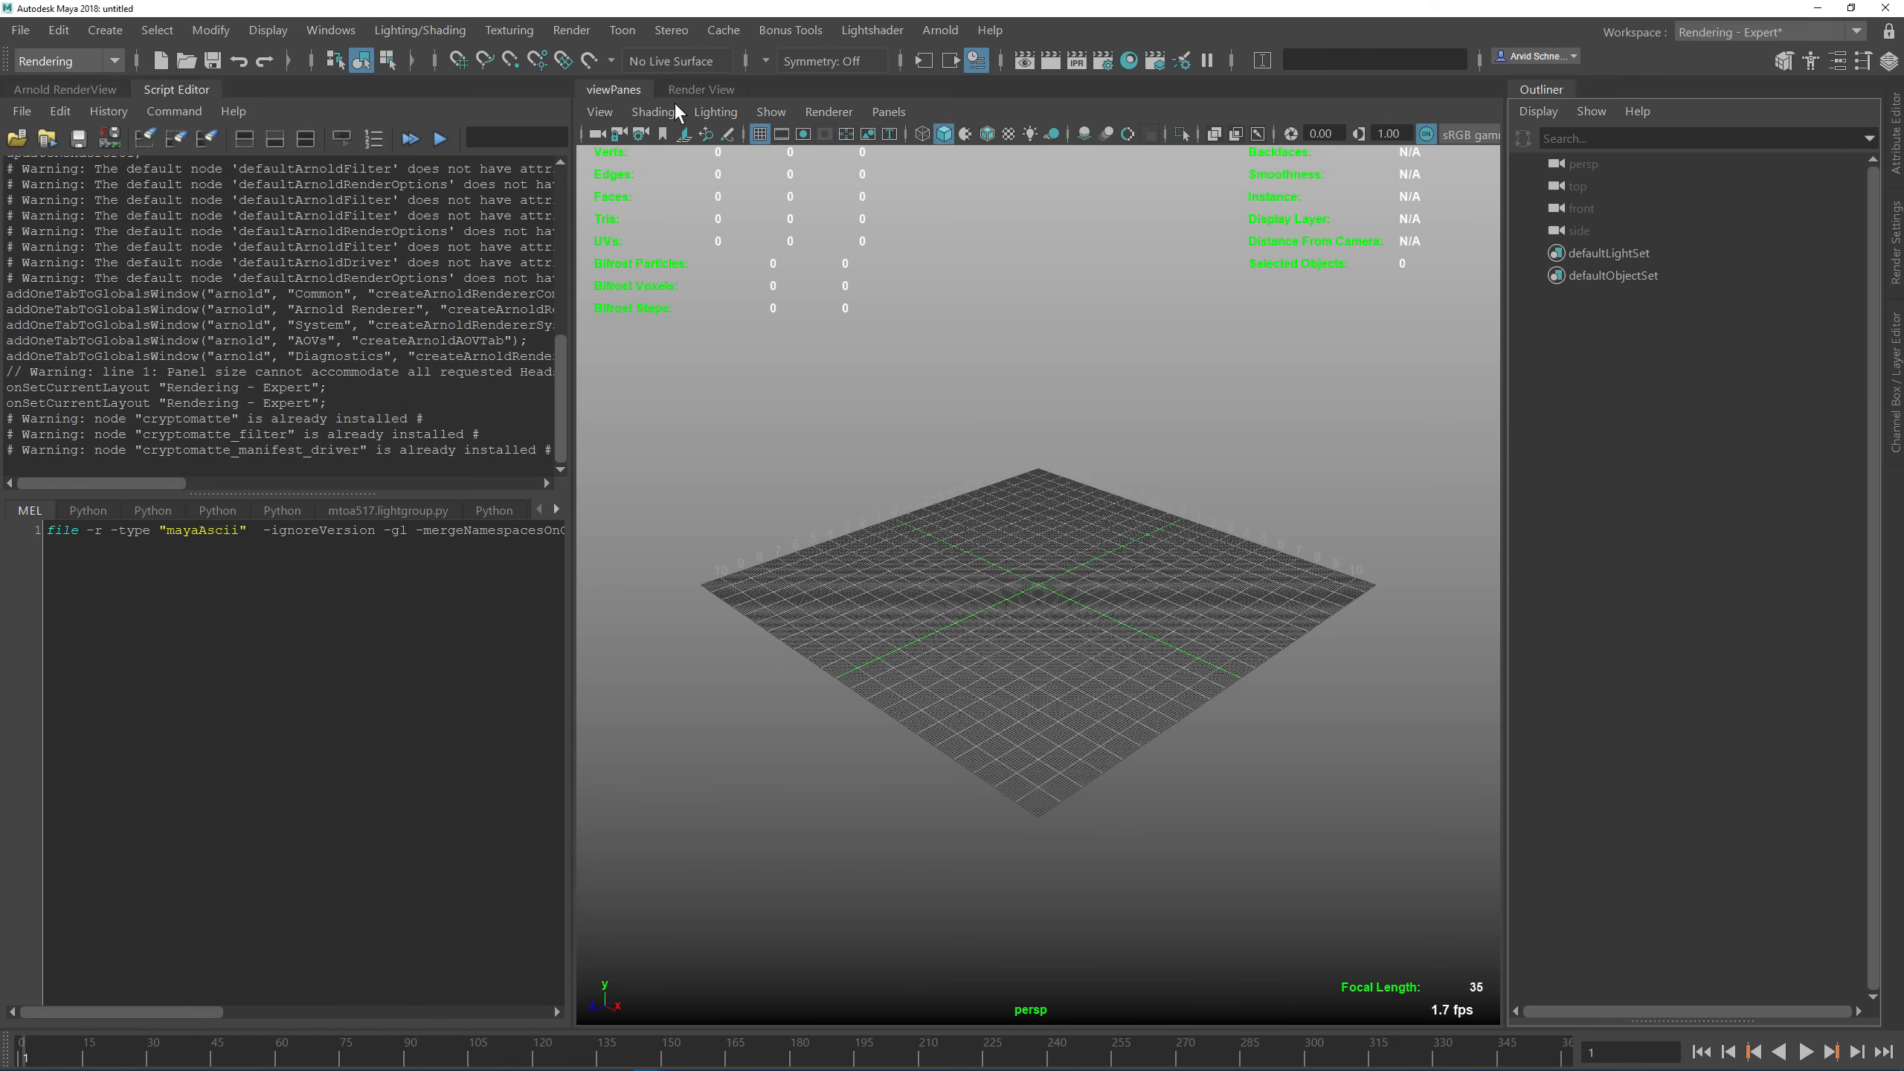
Step: Open the Node Editor, dock it together with the viewPanes, and close the Render View there
left_click(330, 32)
left_click(371, 293)
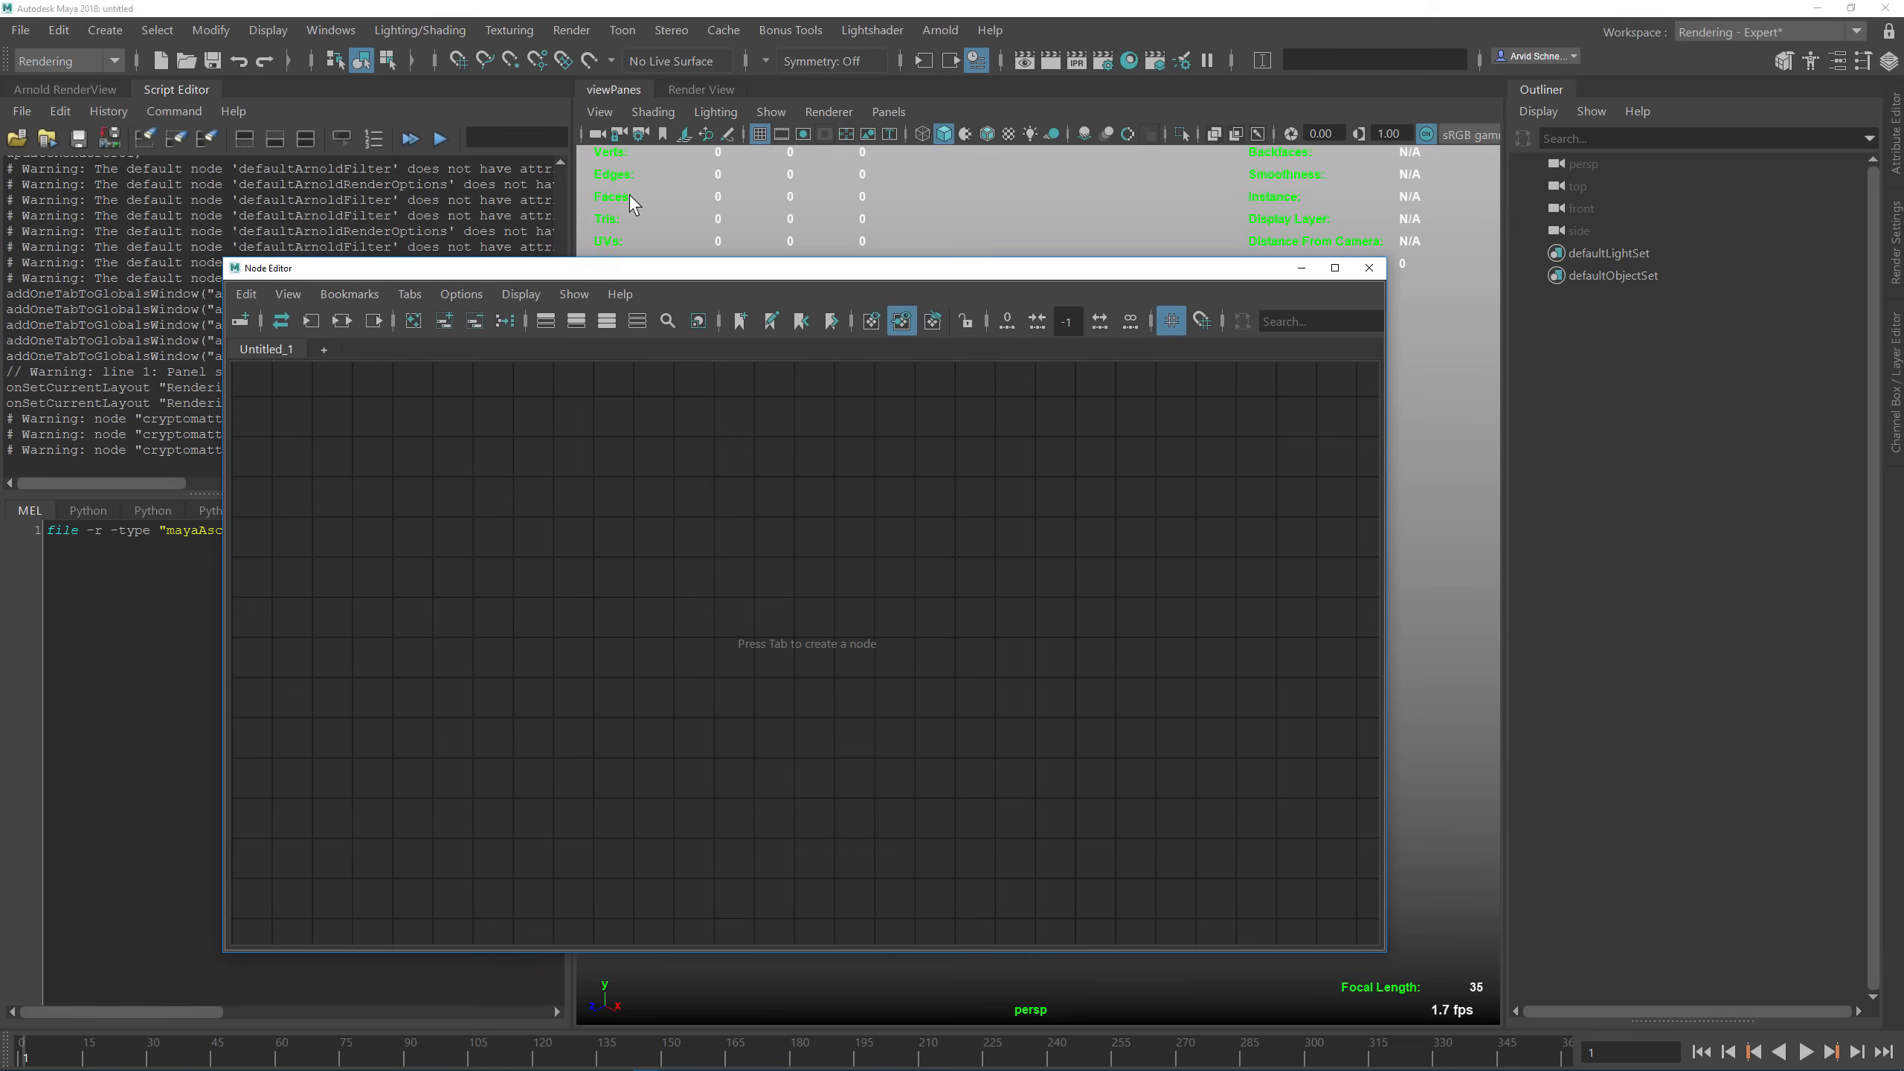
left_click_drag(877, 138, 969, 103)
right_click(486, 92)
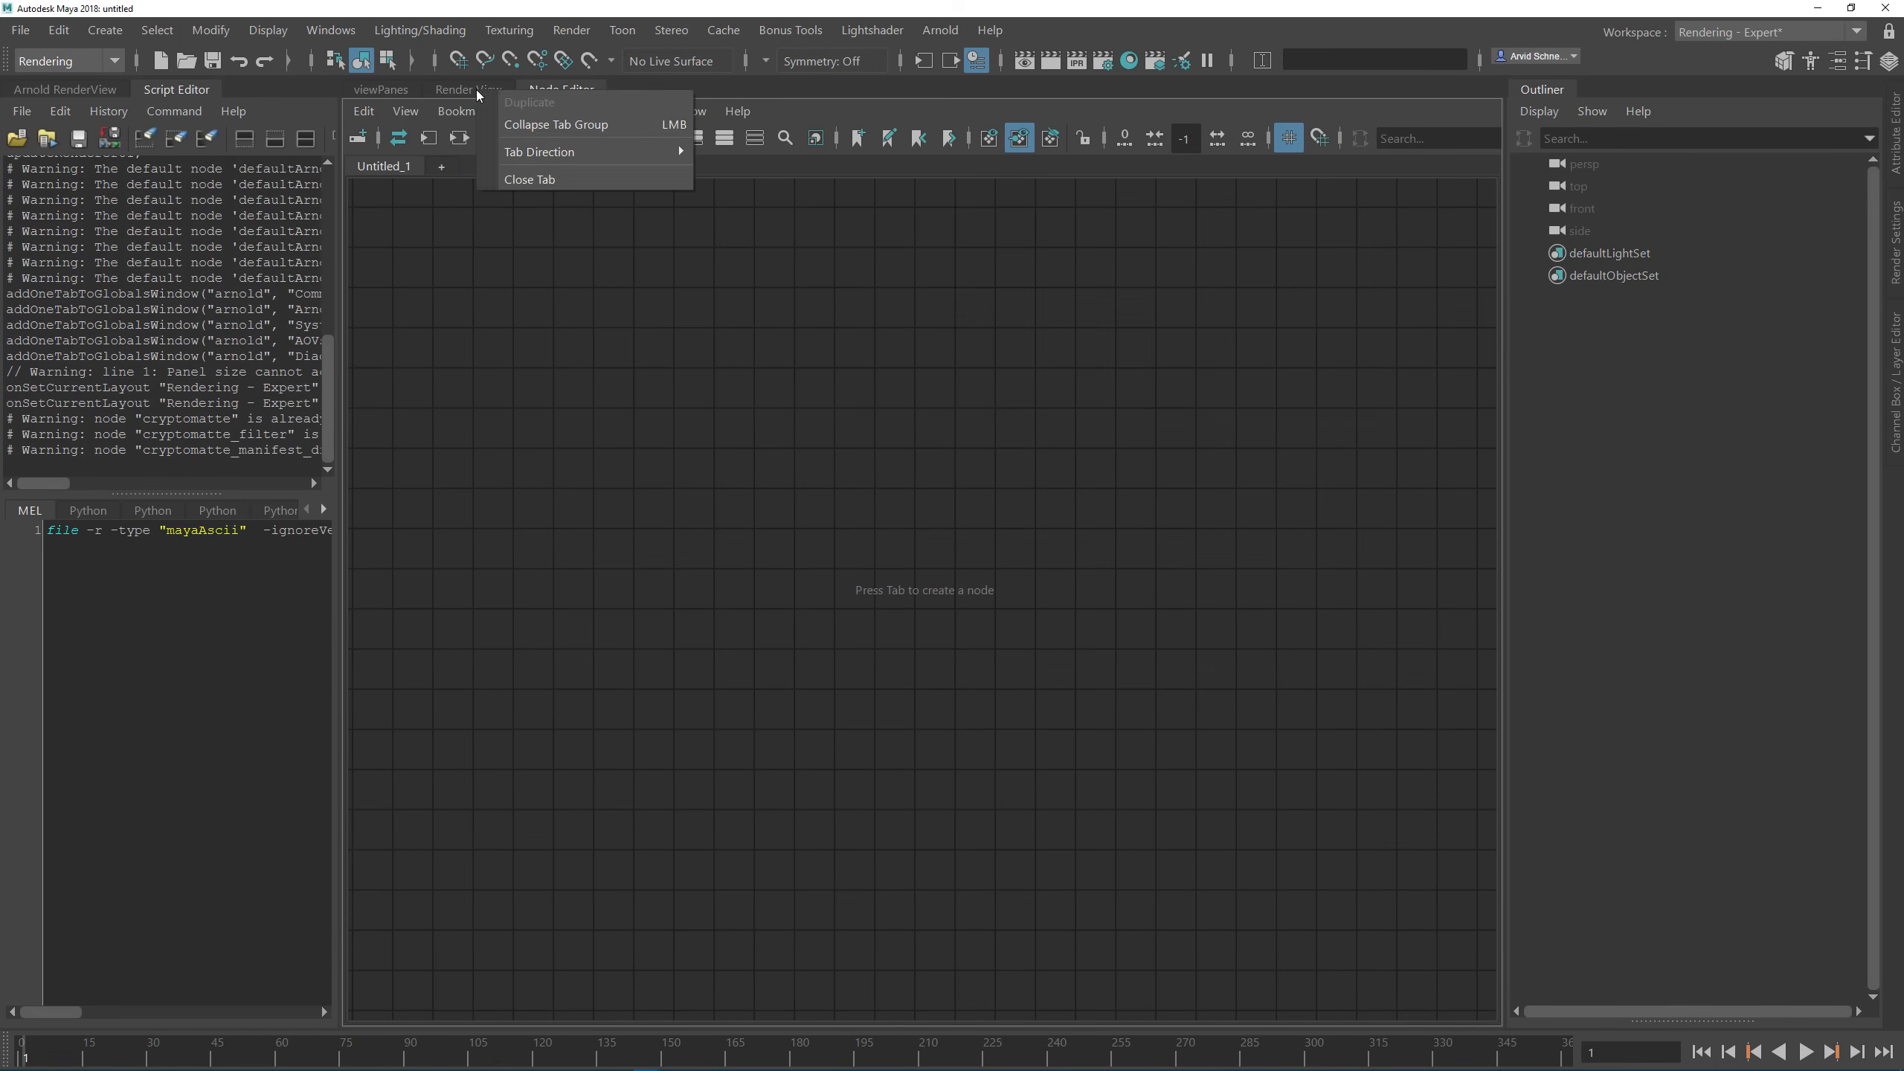
left_click(509, 182)
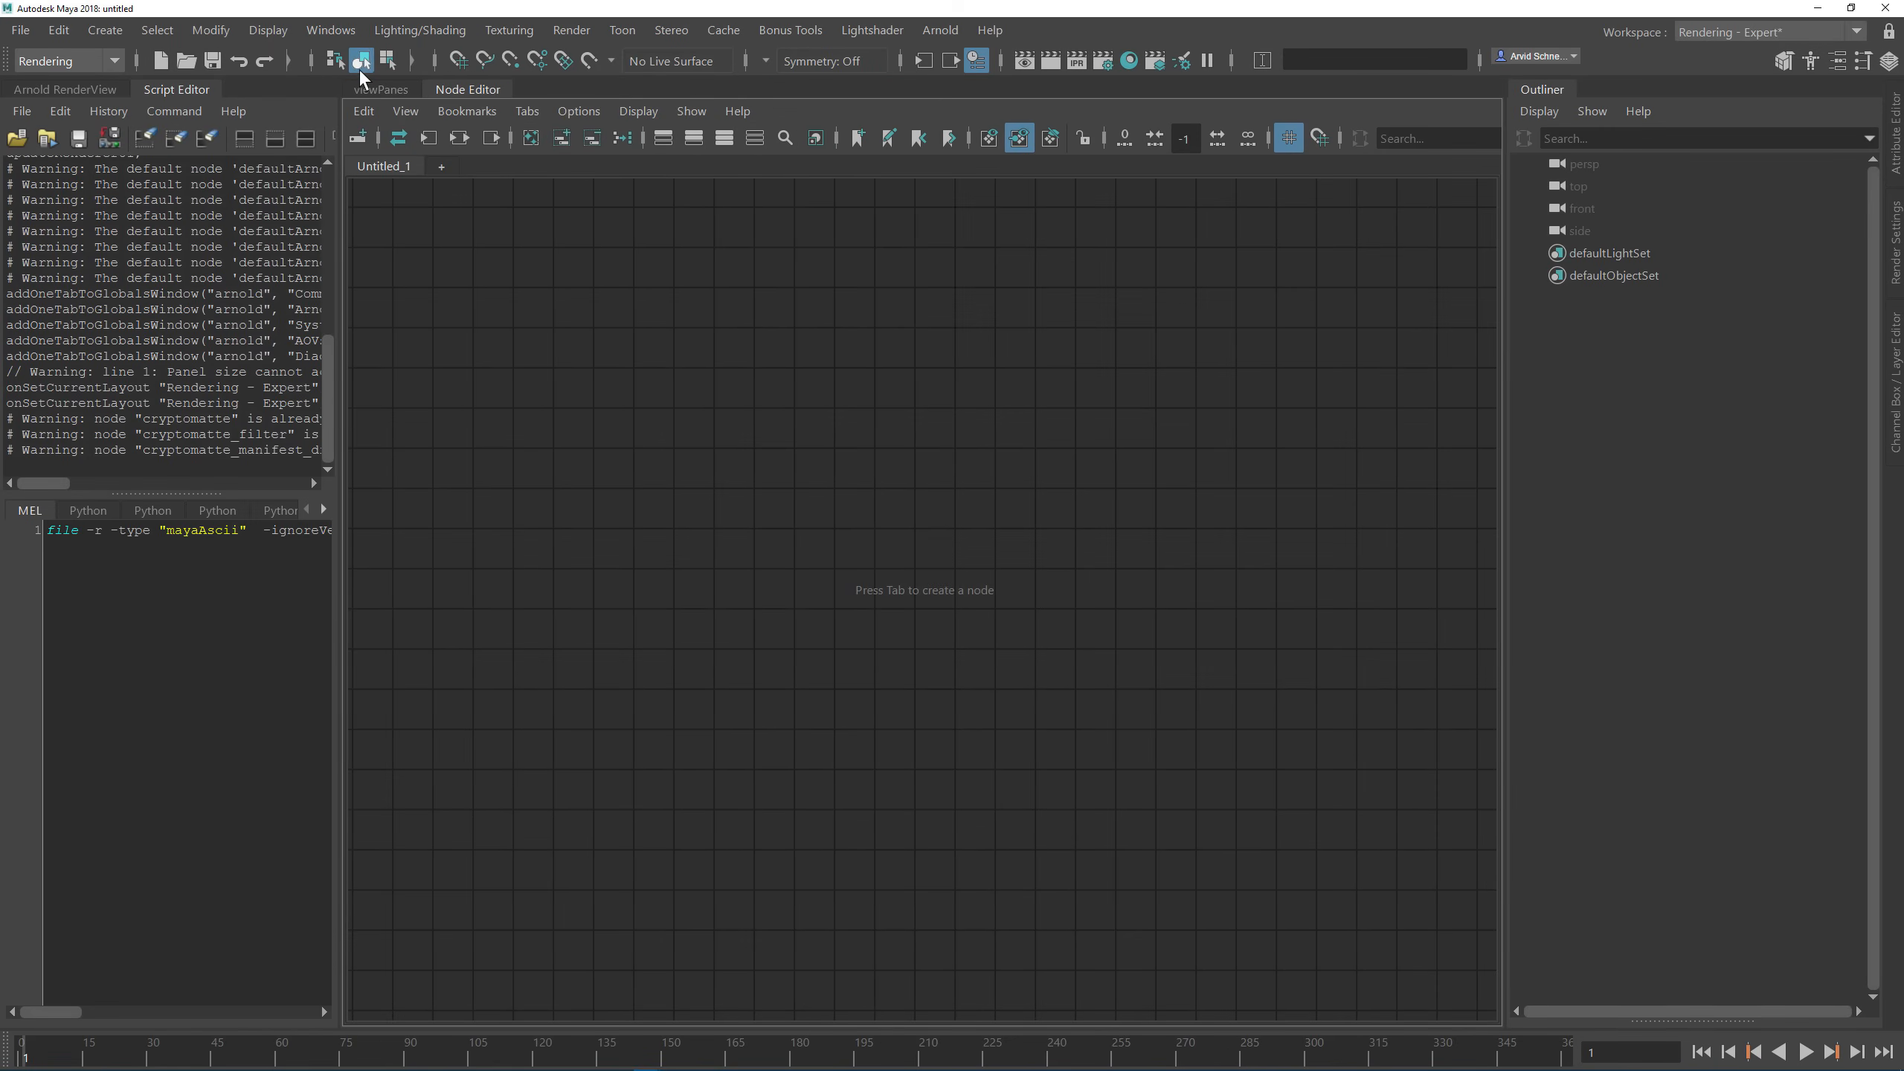
Step: Open the Hypershade, dock it beside the Node Editor, and widen the Script Editor's pane
left_click(1129, 60)
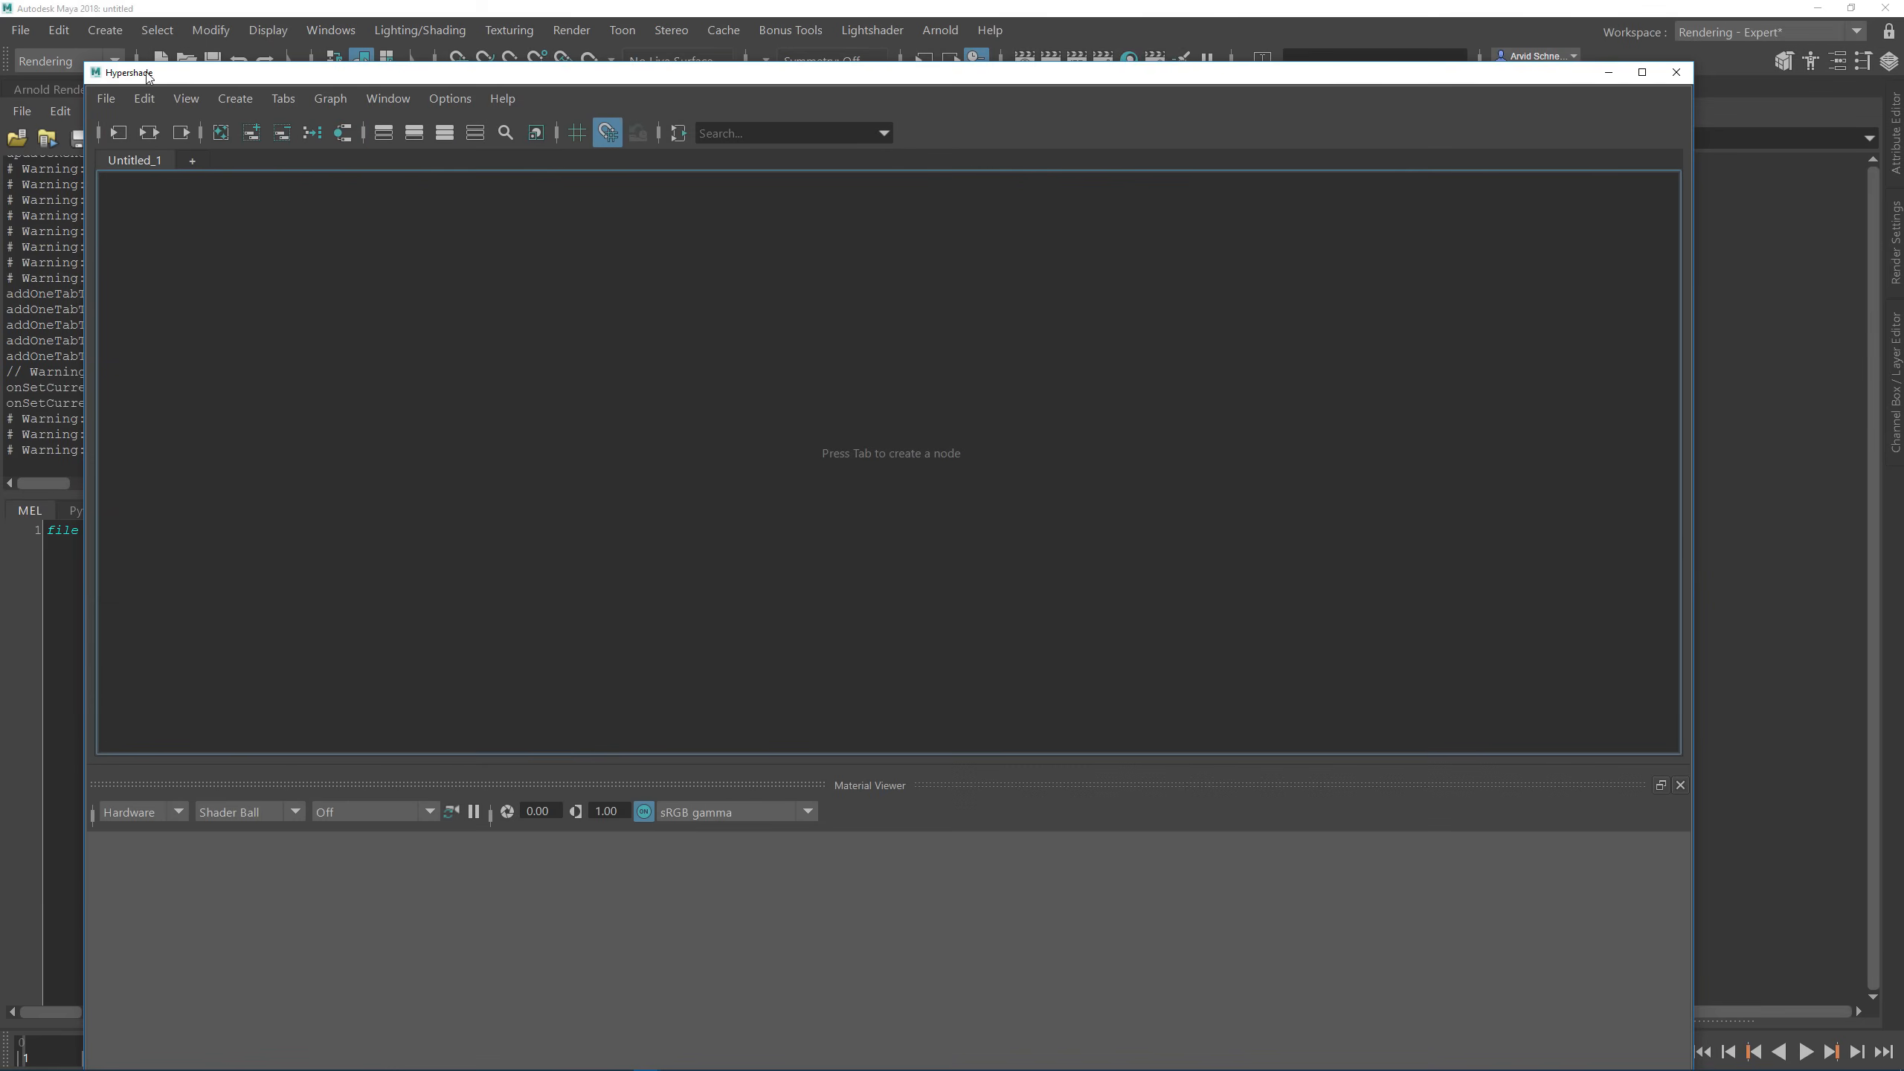
mouse_move(148, 74)
left_mouse_down()
mouse_move(657, 142)
mouse_move(616, 94)
left_mouse_up()
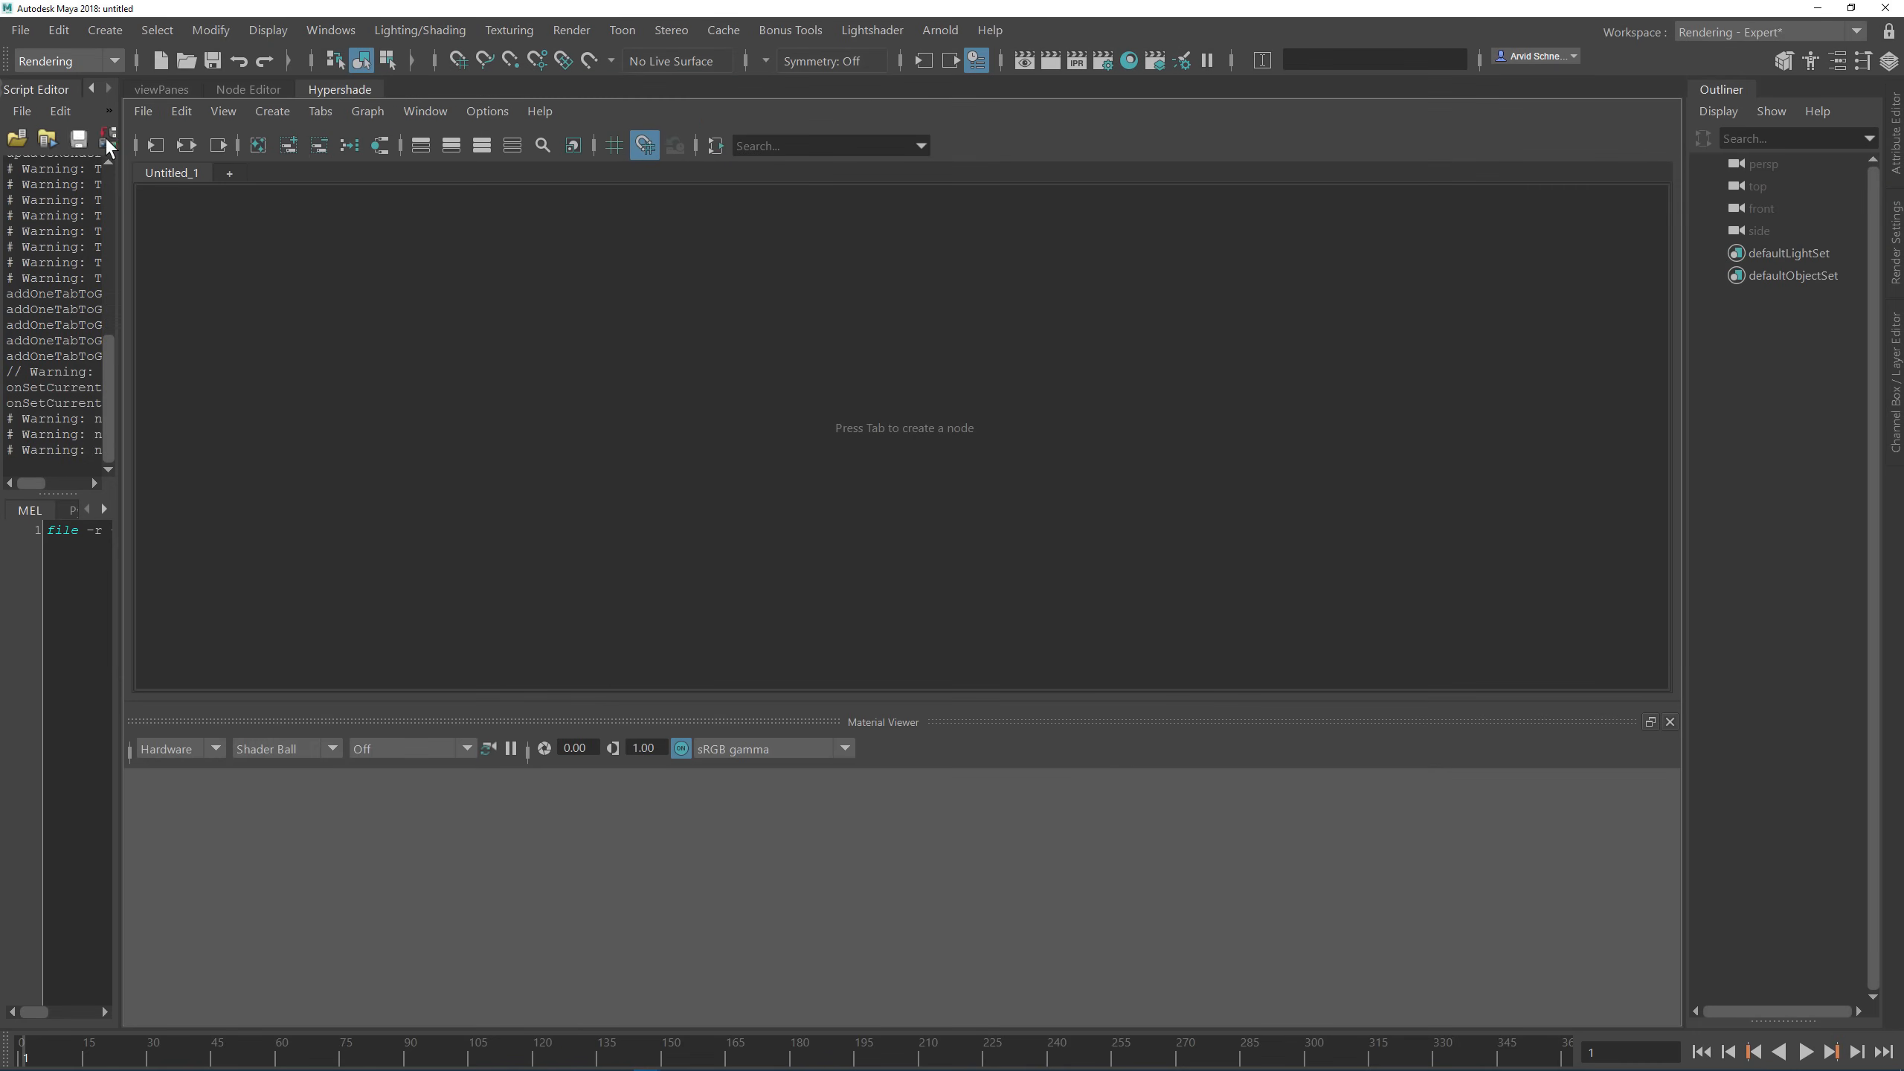
left_click_drag(122, 180, 854, 194)
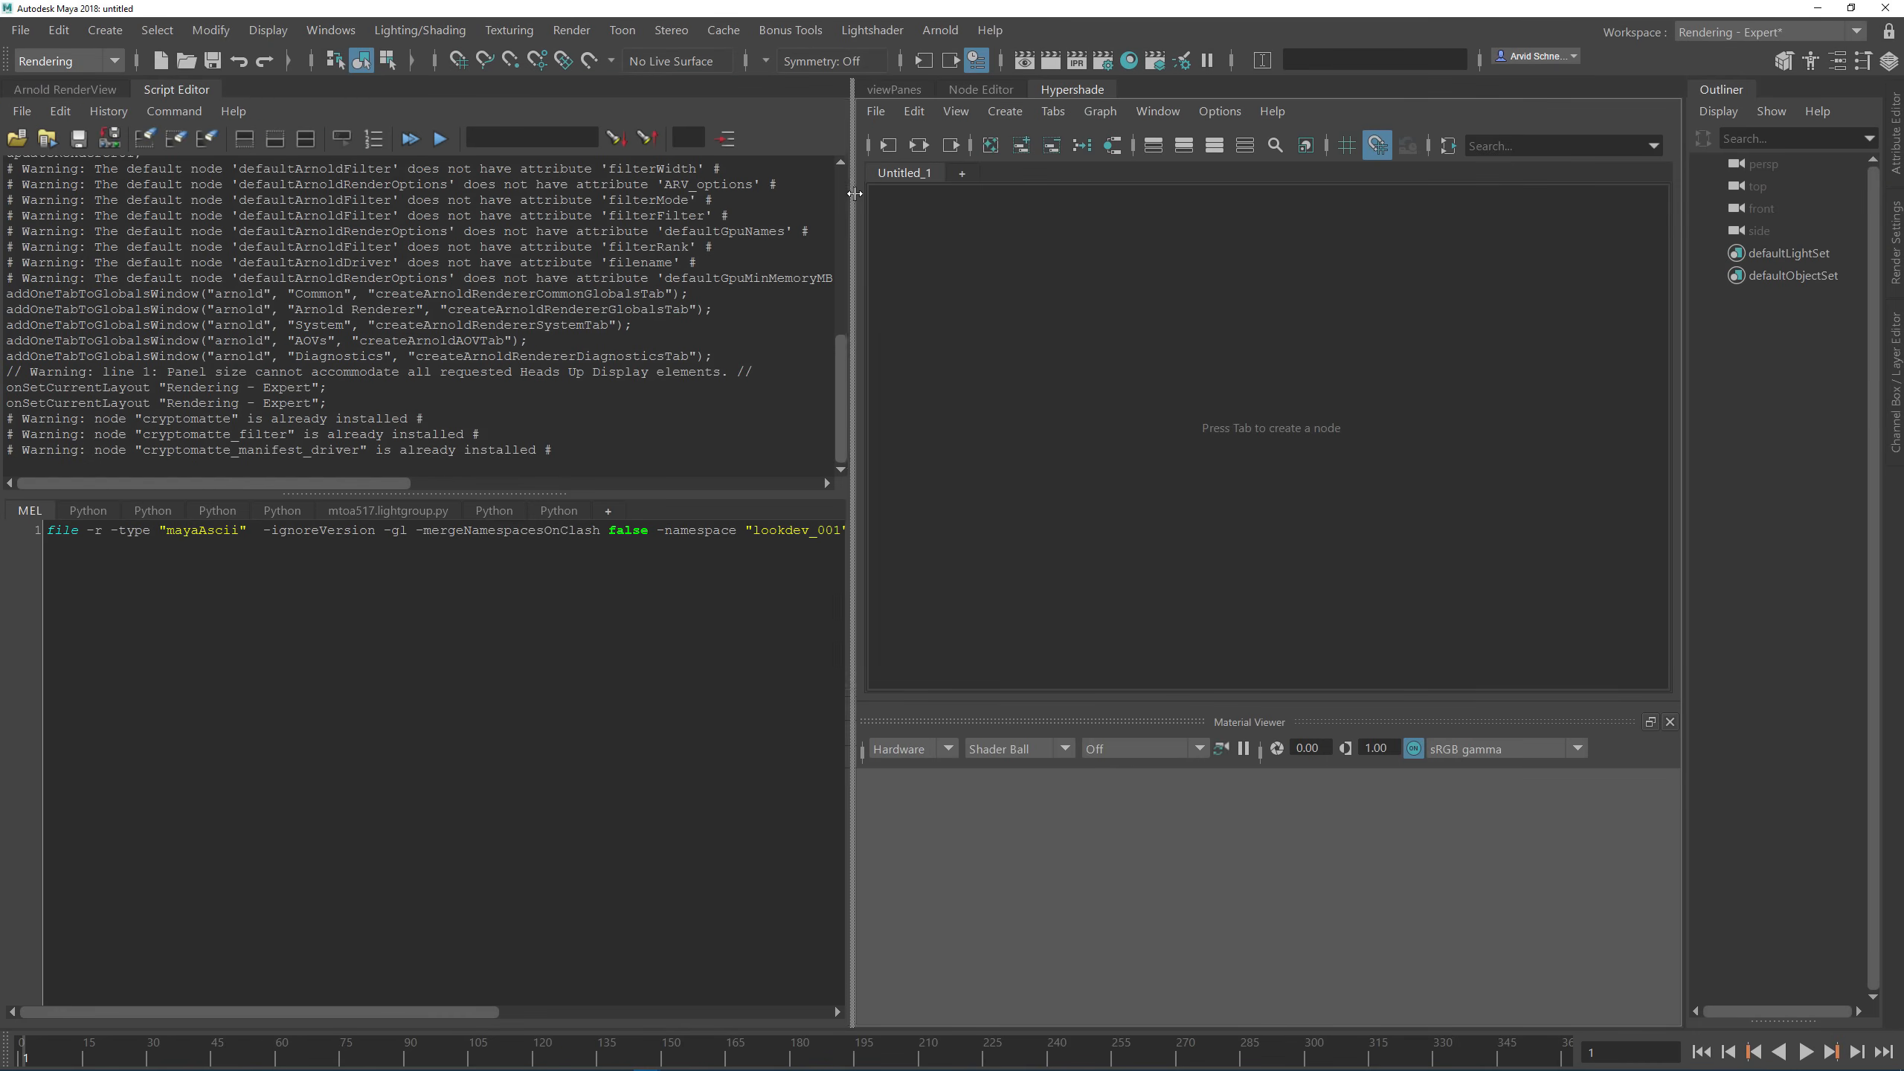
Step: Place the Script Editor ahead of the Arnold RenderView and adjust the width of their shared pane
left_click(77, 90)
left_click(172, 91)
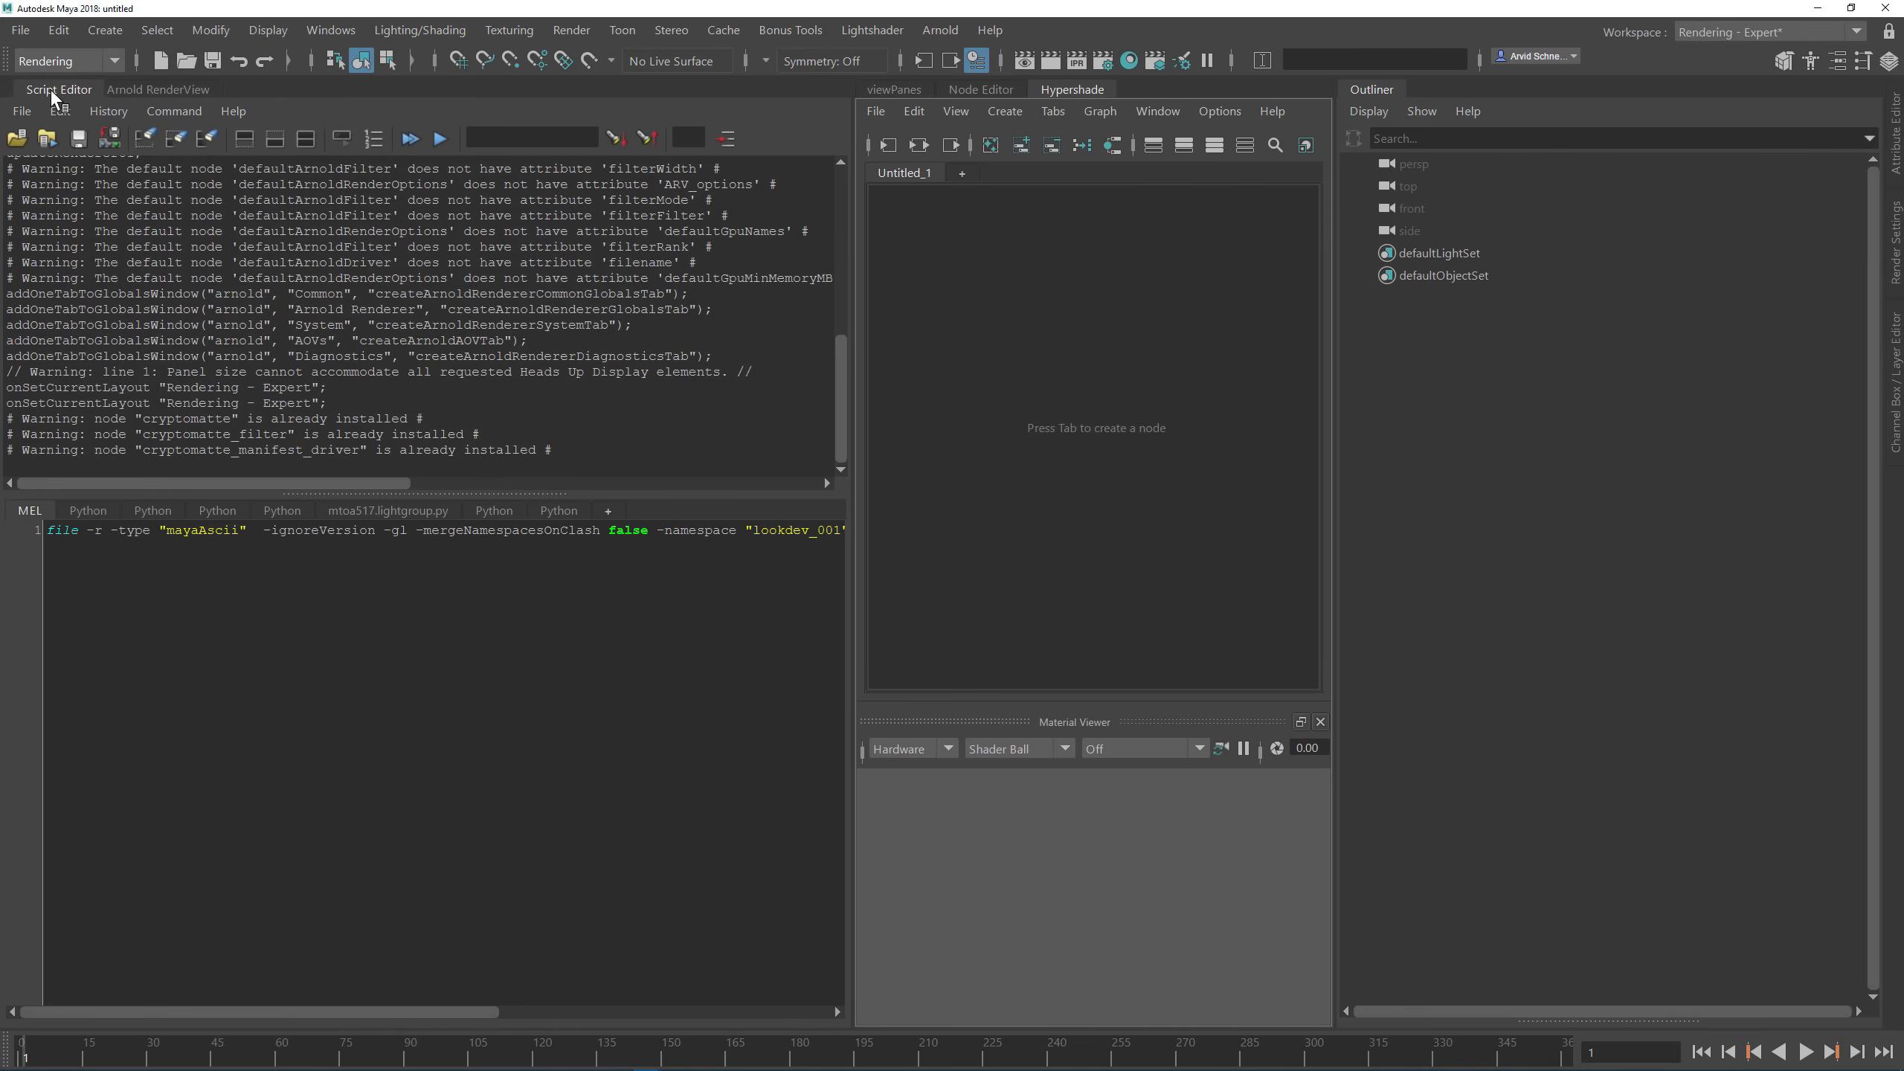
left_click_drag(857, 136, 787, 140)
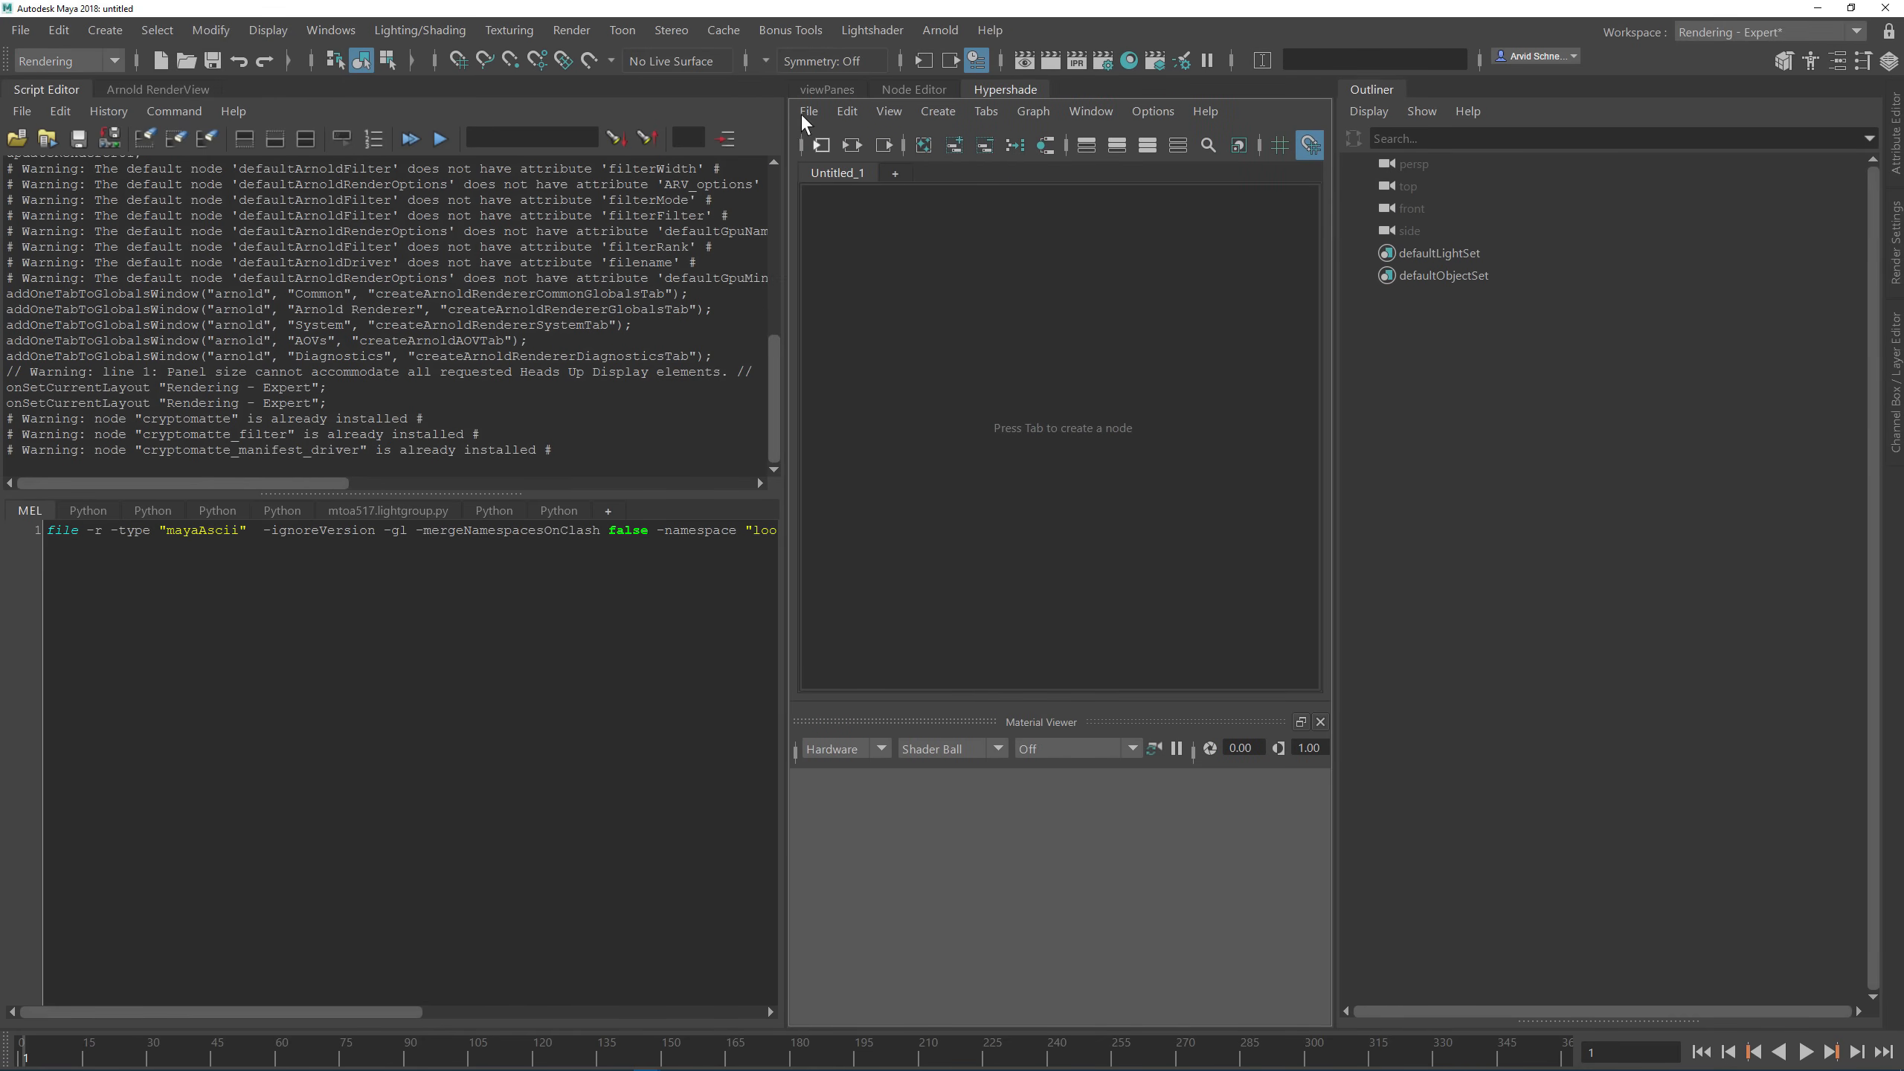
Step: Bring the Viewport general editor up in front of the Node Editor and Hypershade
left_click(327, 31)
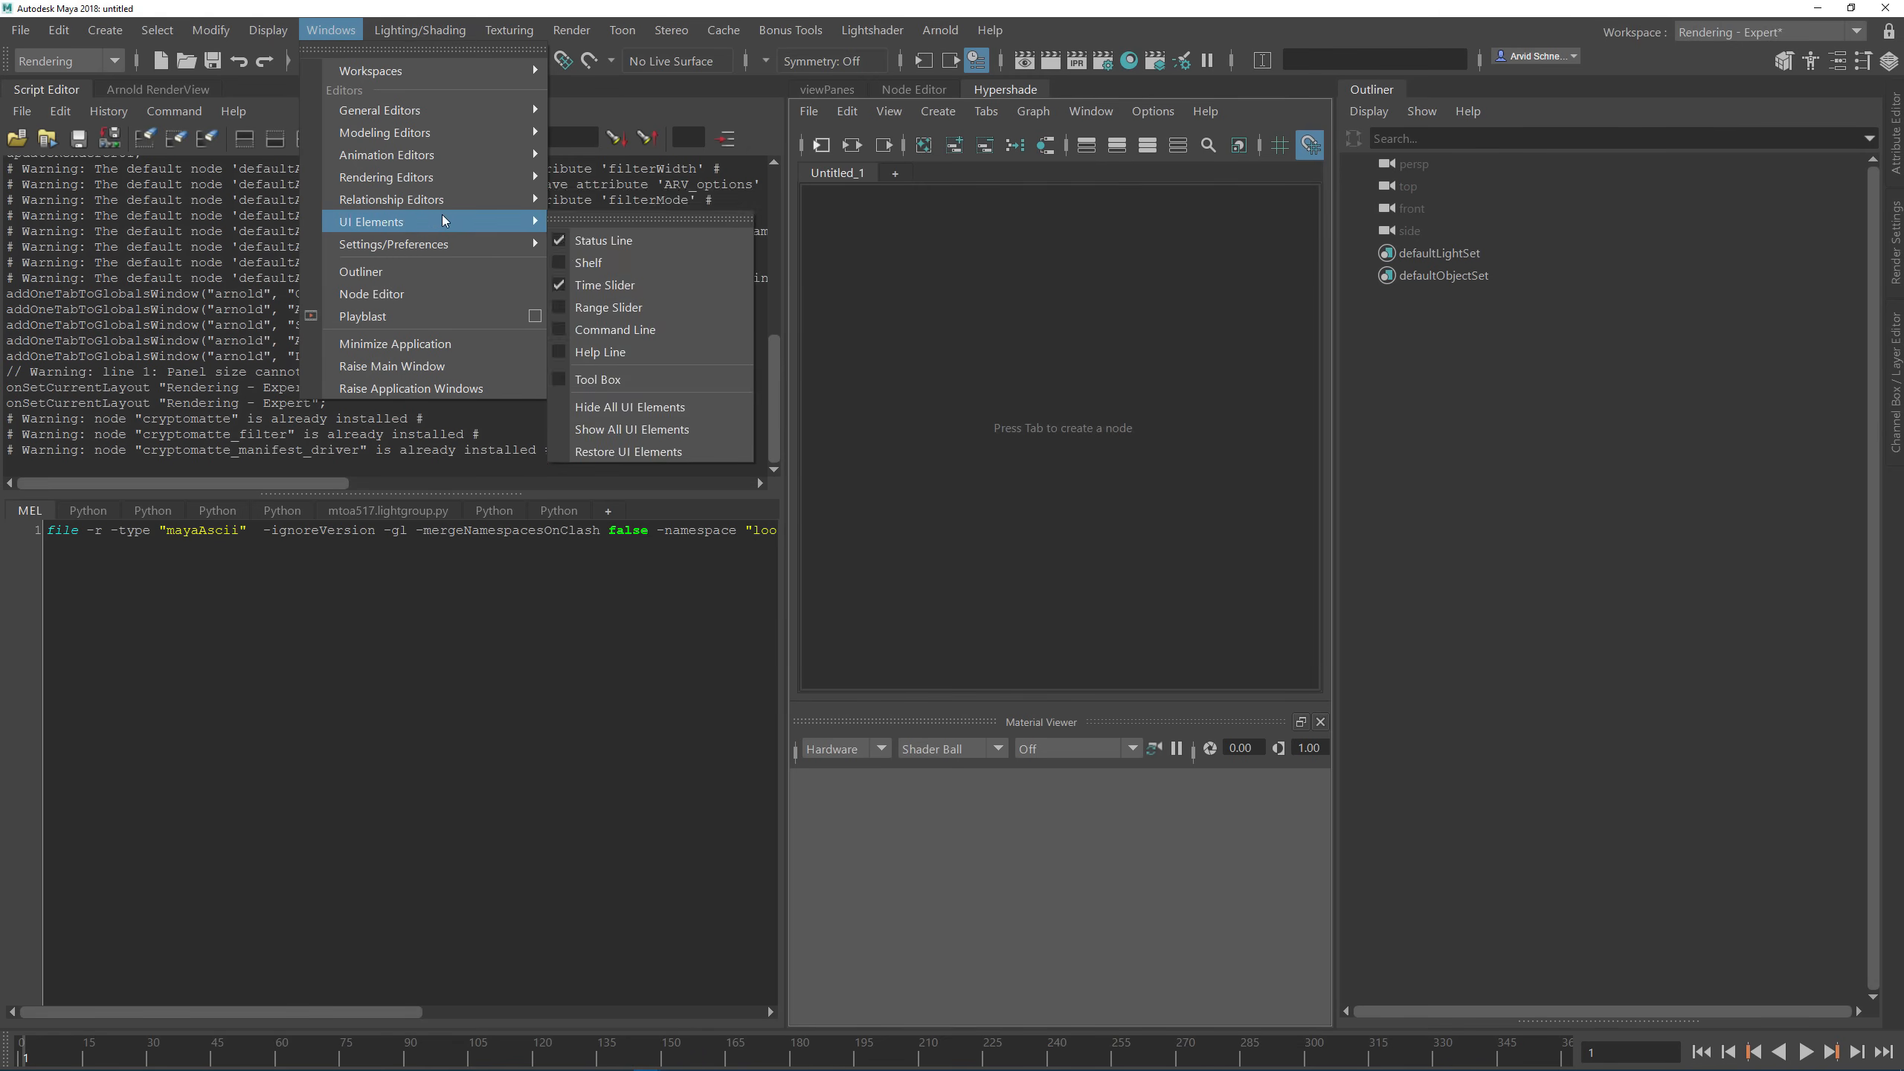
mouse_move(401, 112)
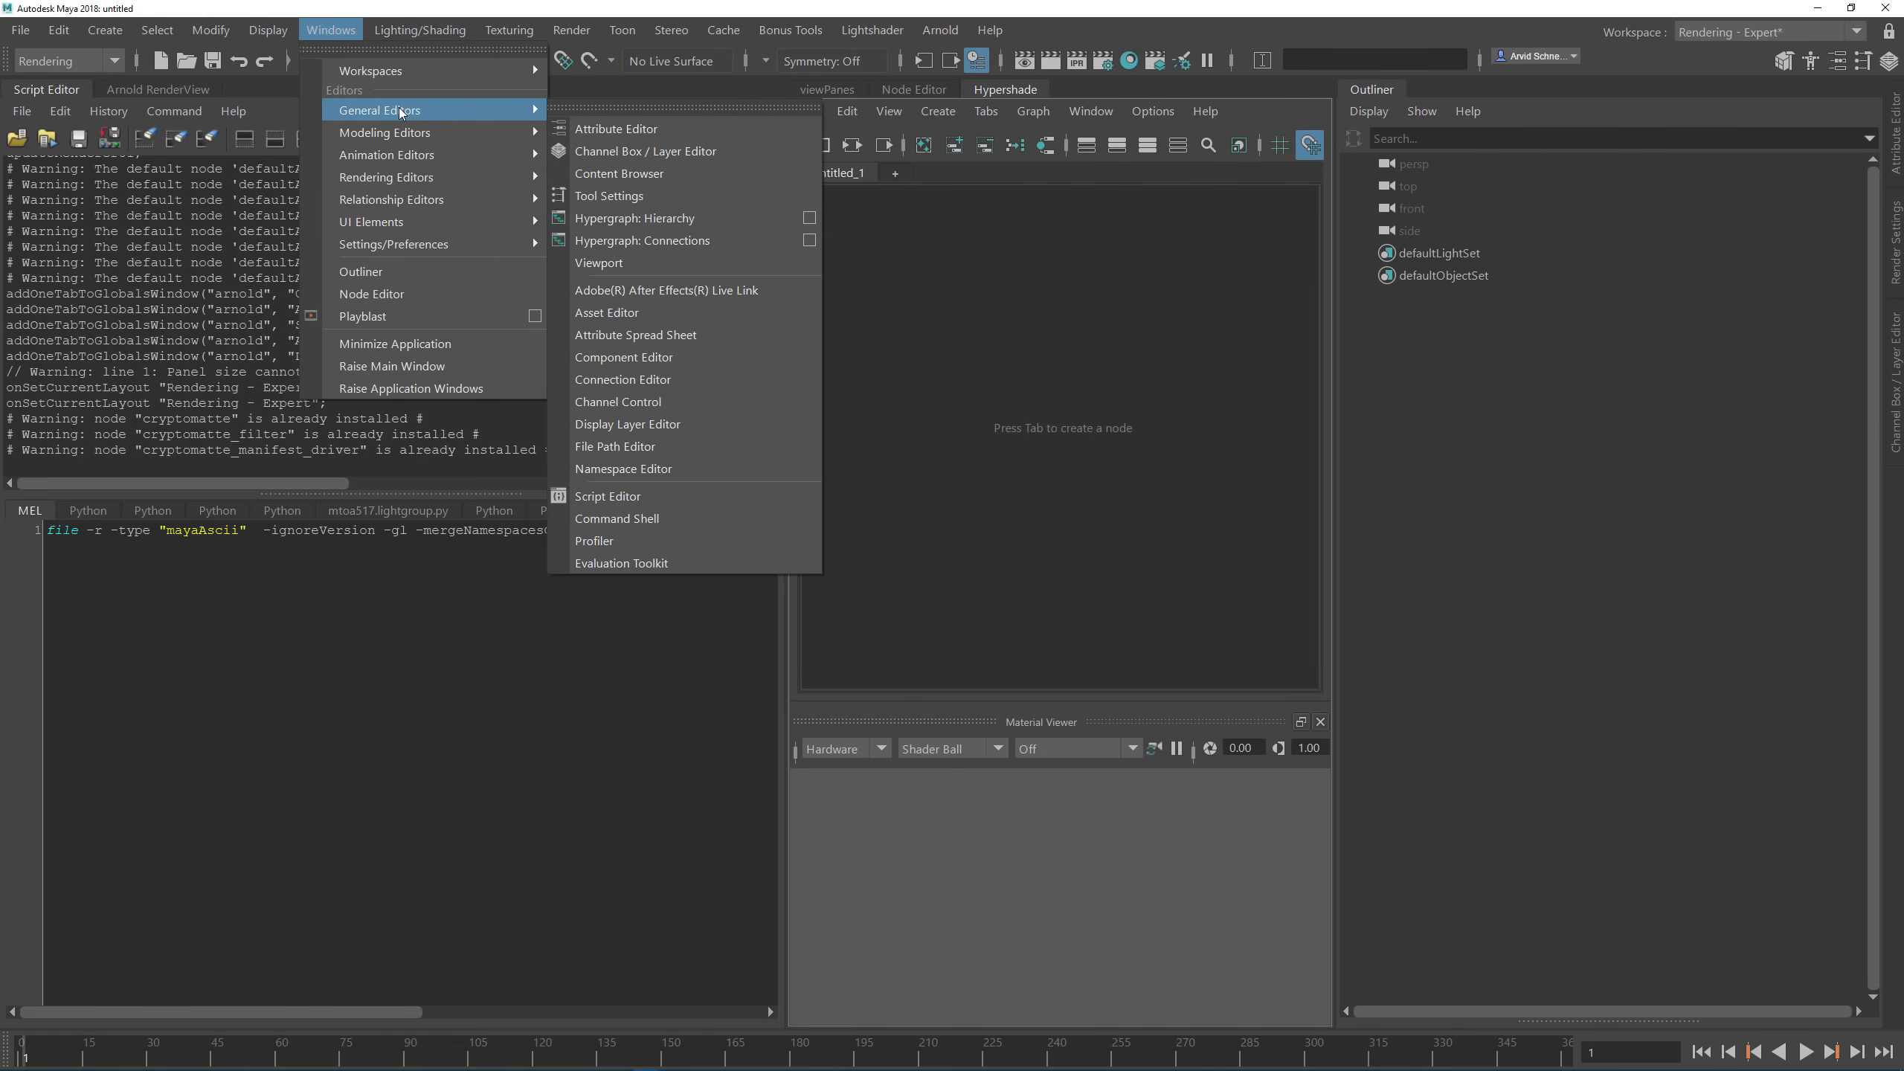
left_click(663, 262)
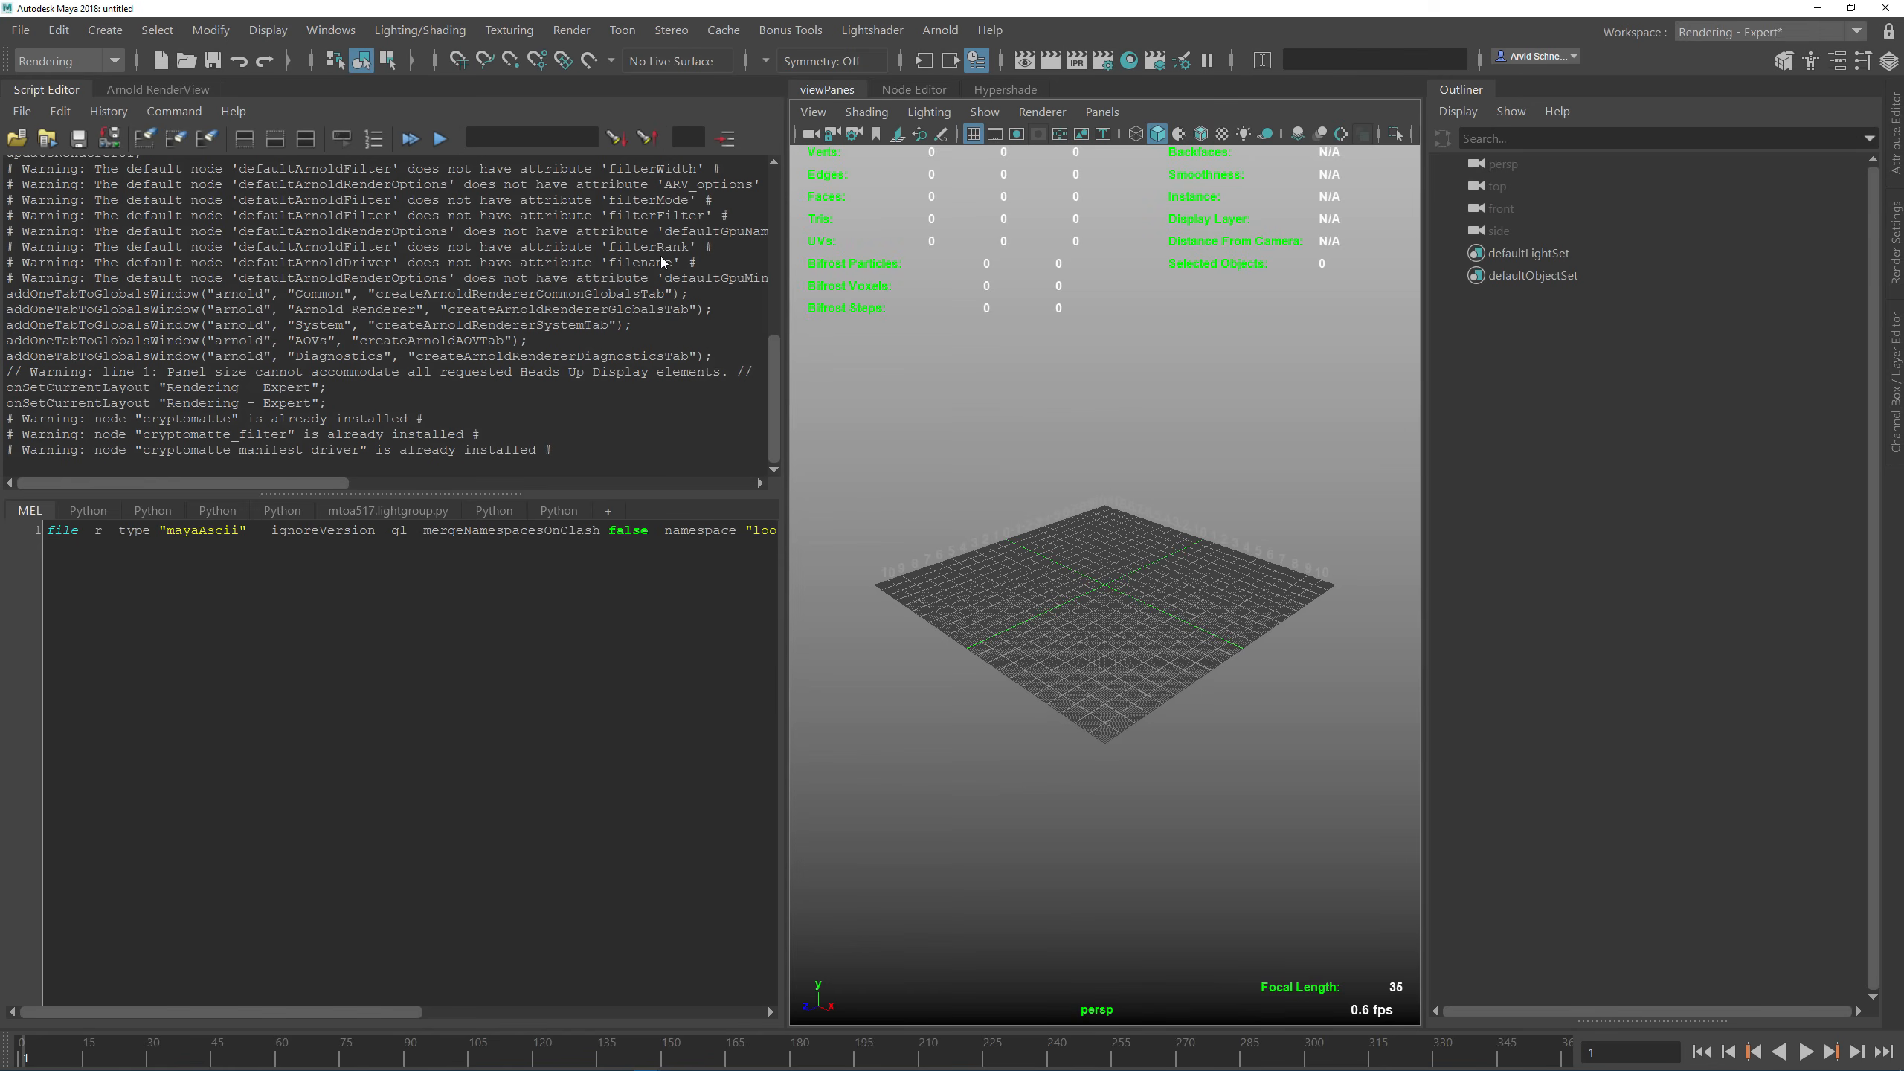
right_click(823, 91)
left_click(821, 90)
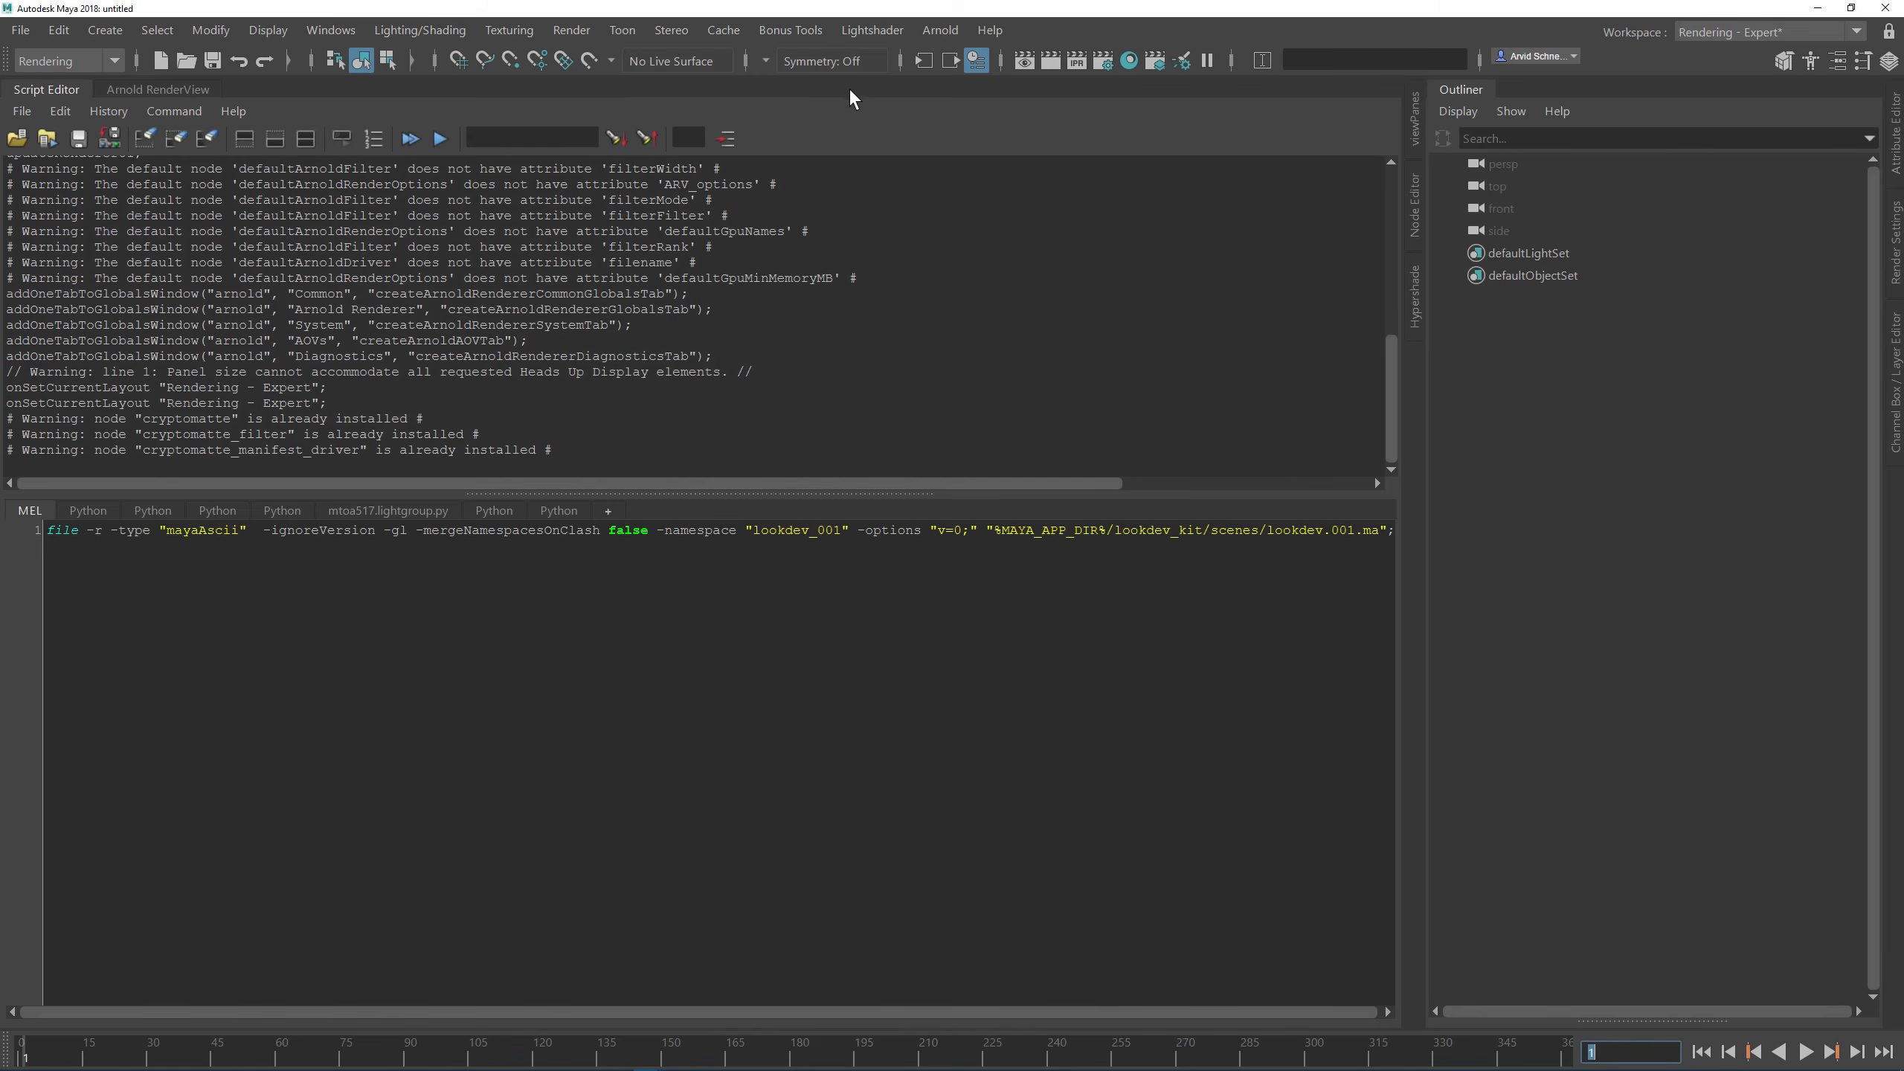
left_click(1415, 127)
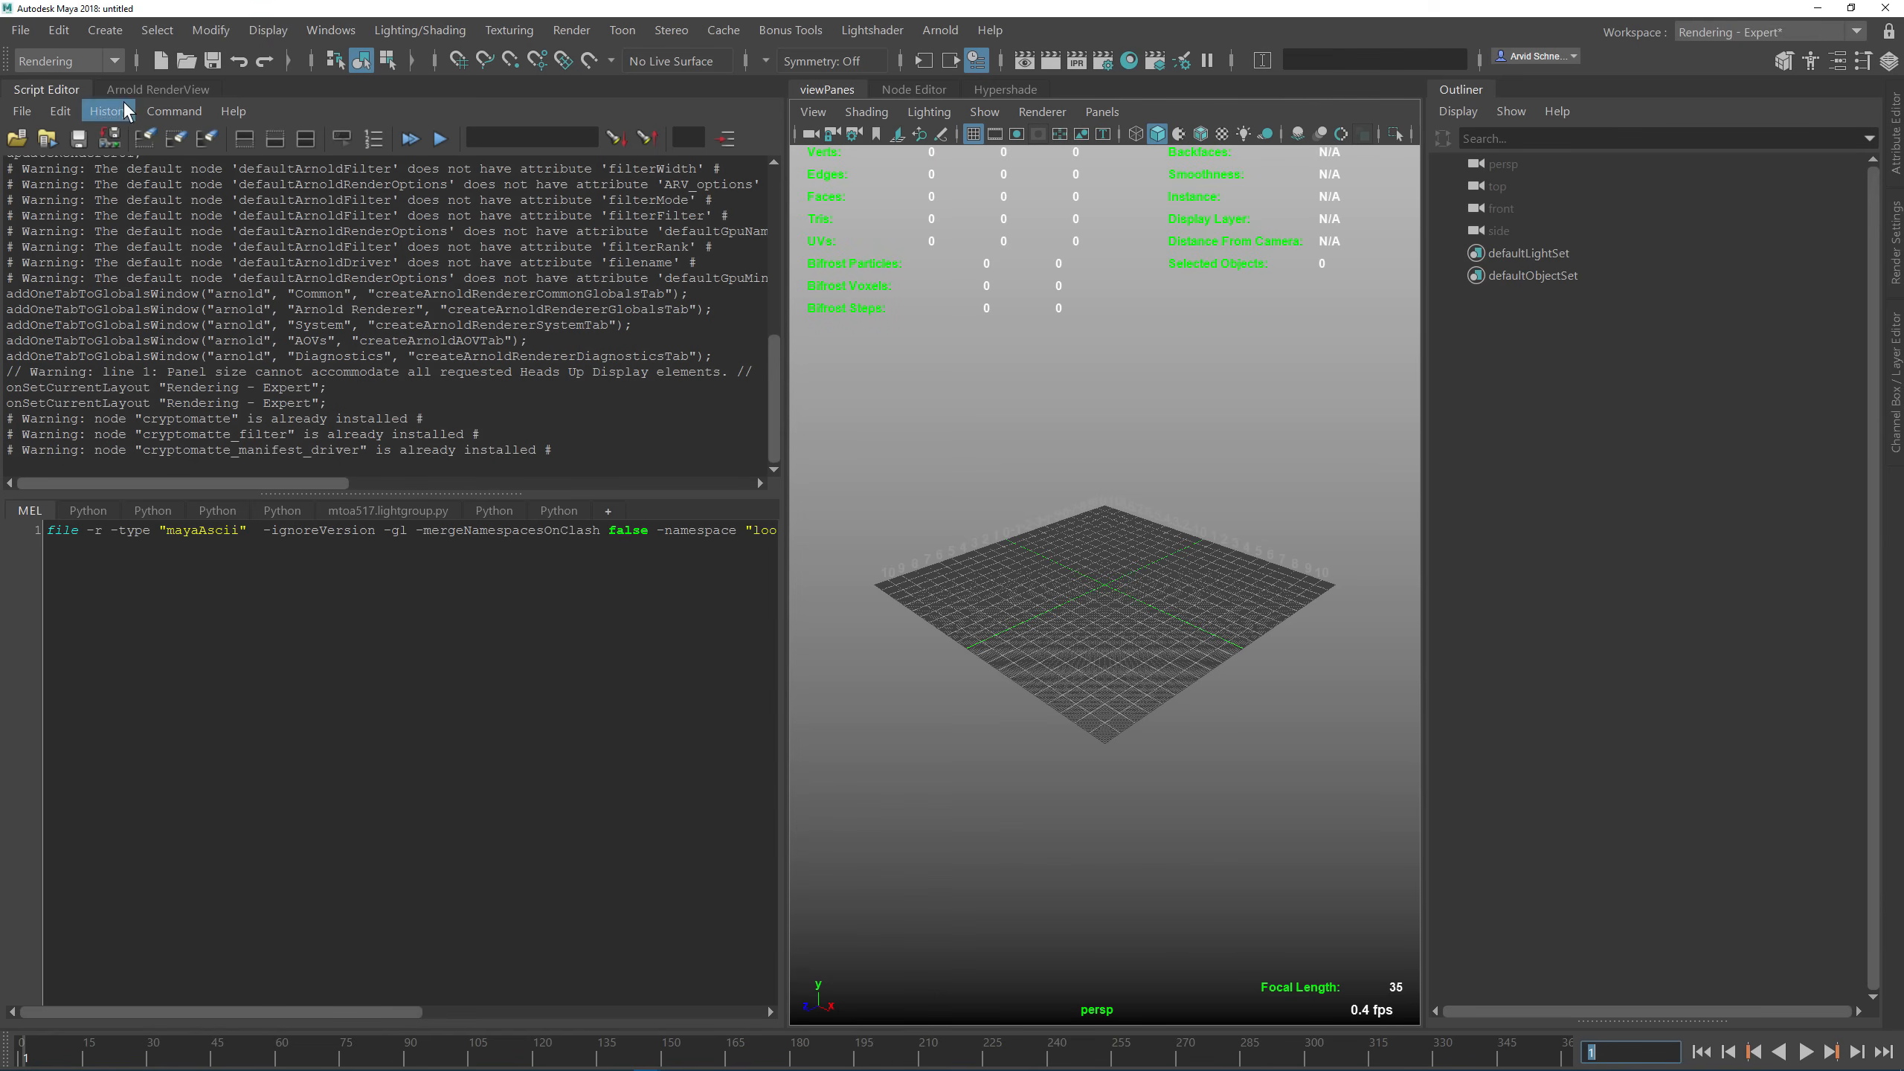
right_click(801, 90)
Step: Tear off a copy of the perspective view and dock it in the Script Editor and Arnold RenderView pane
left_click(1102, 111)
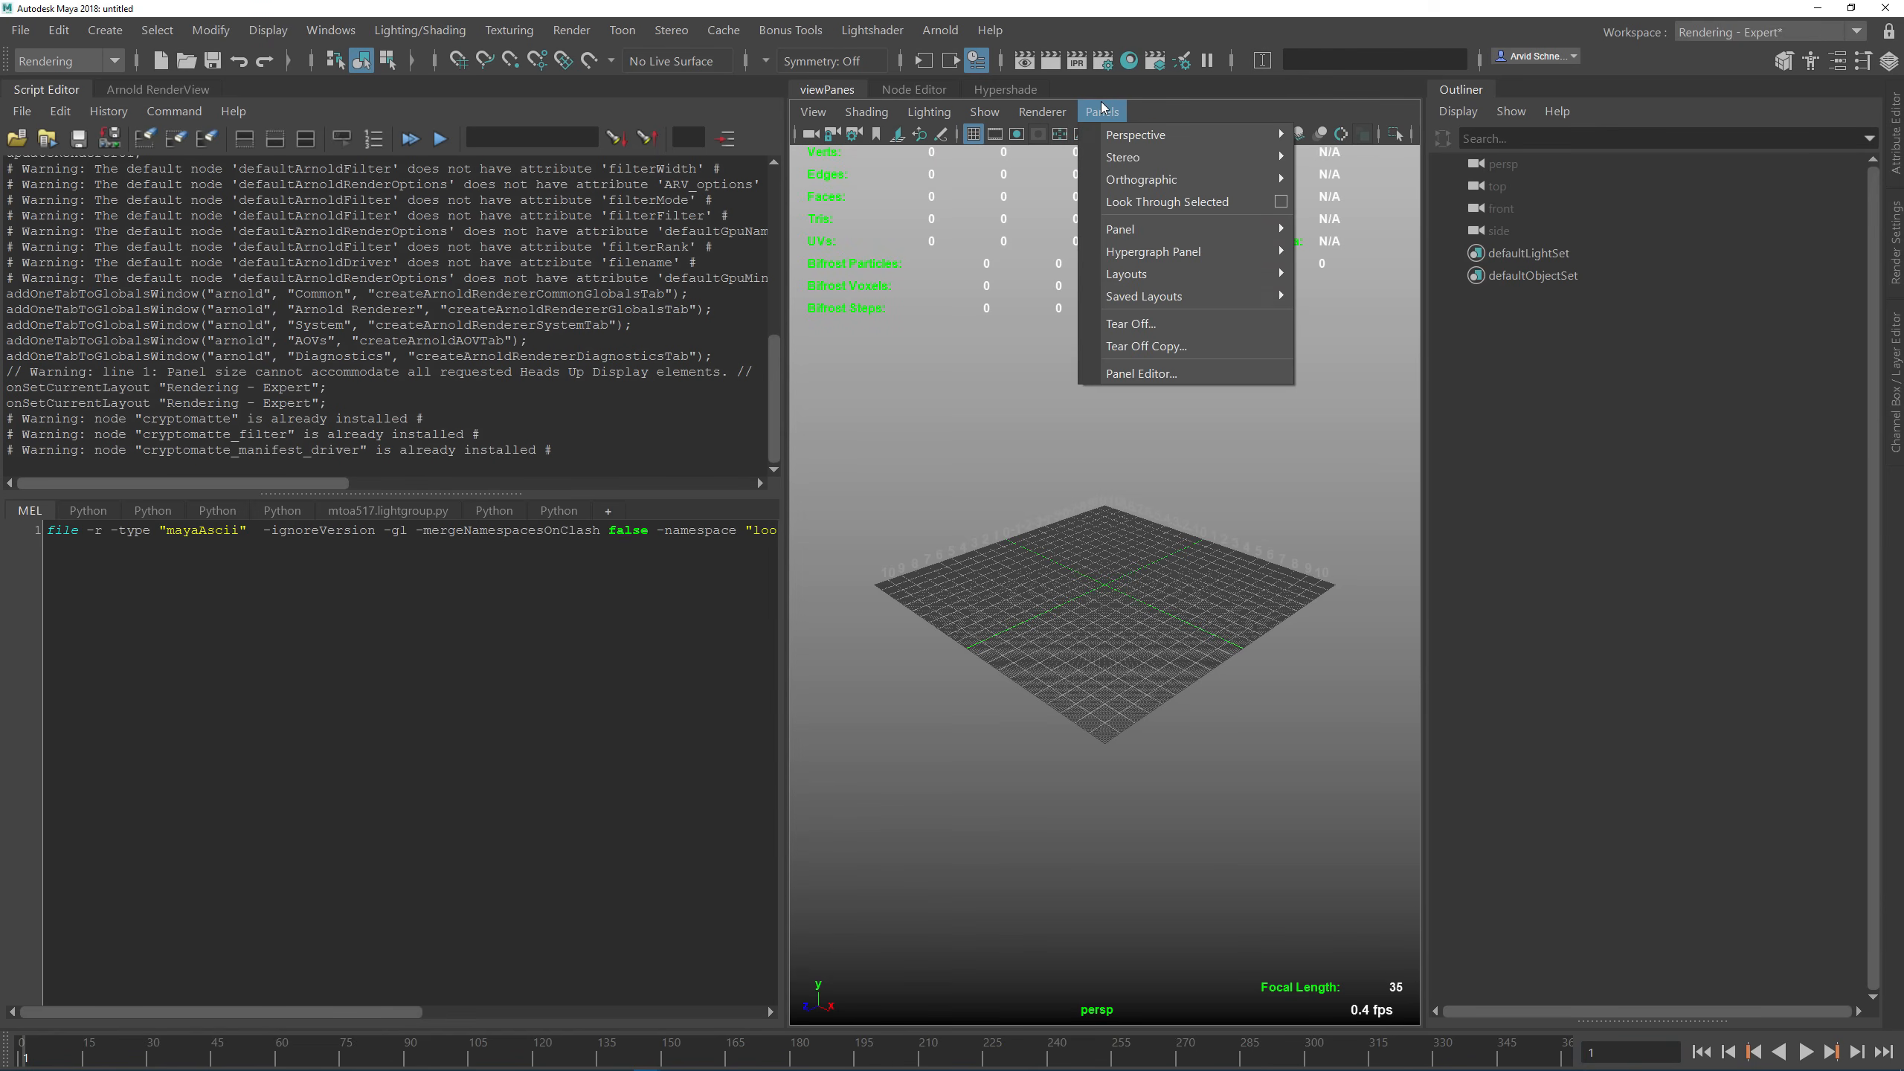
left_click(1141, 348)
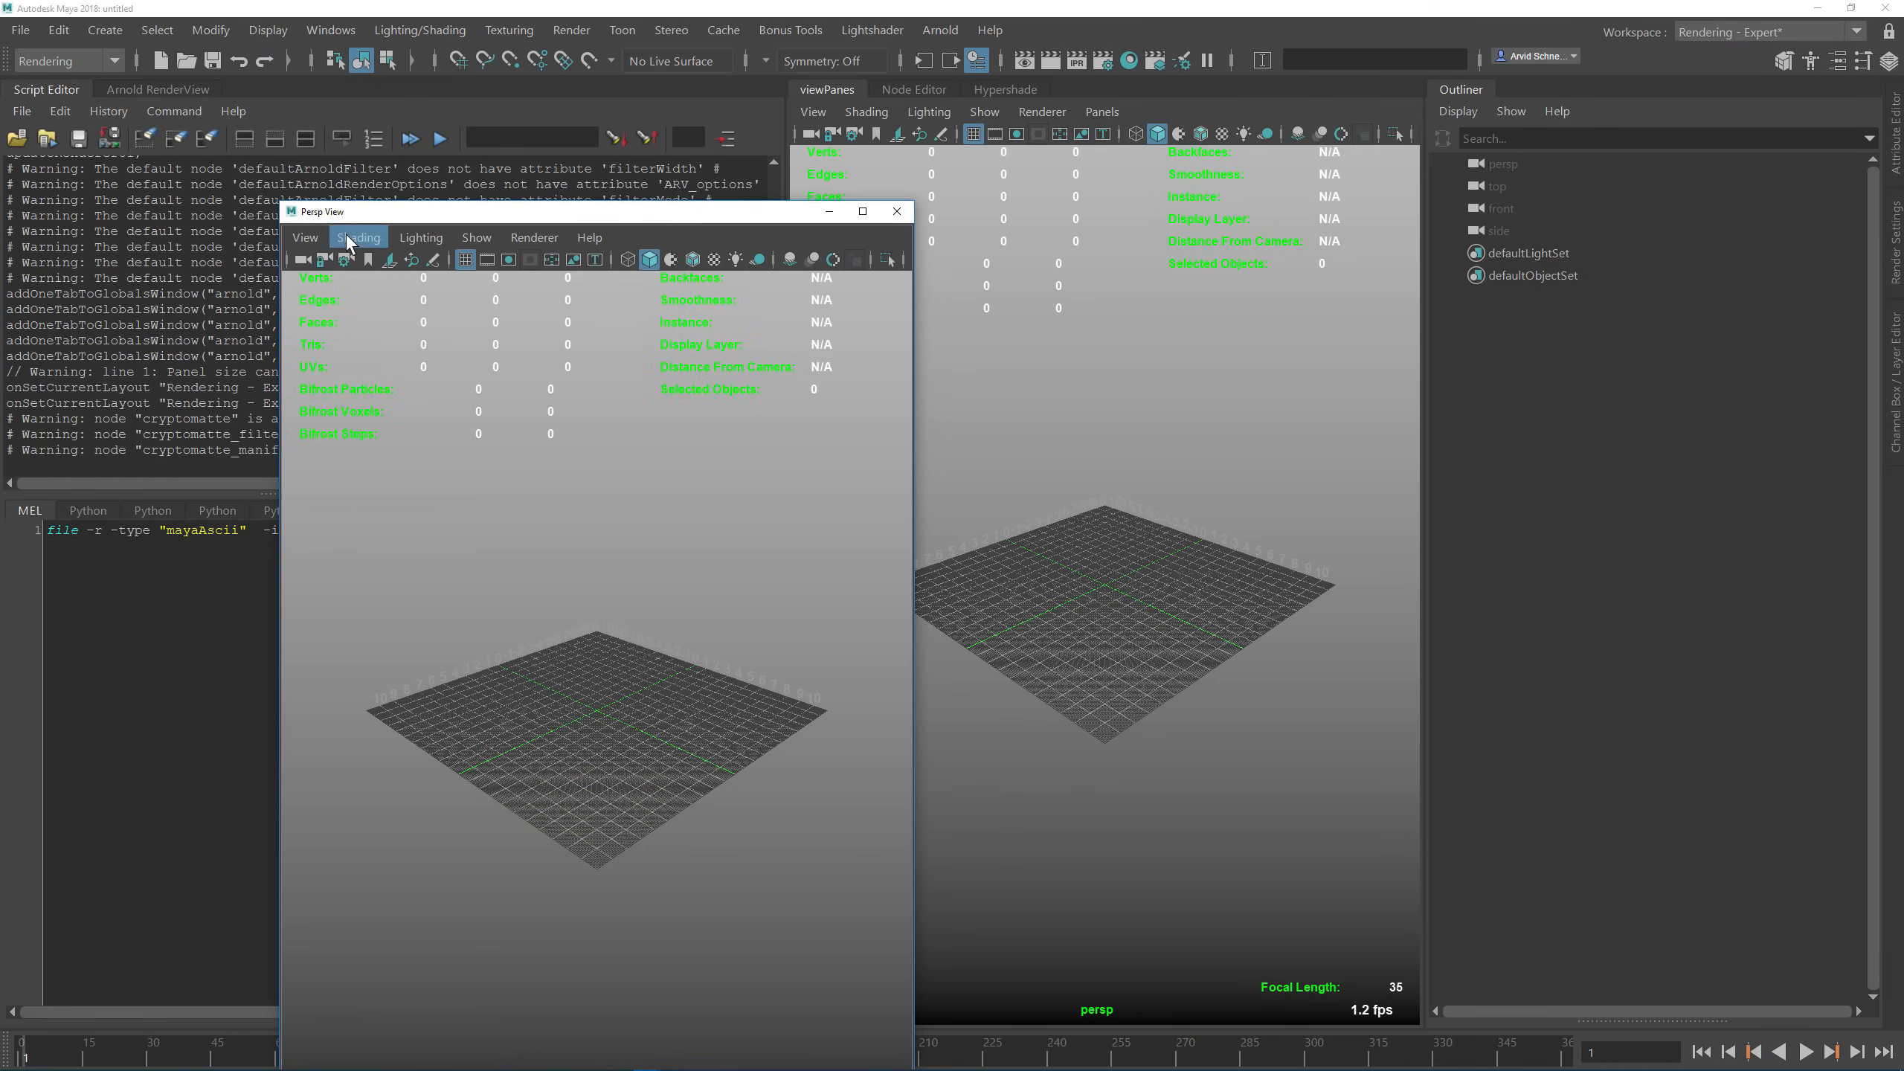
left_click_drag(311, 215, 362, 94)
key("space")
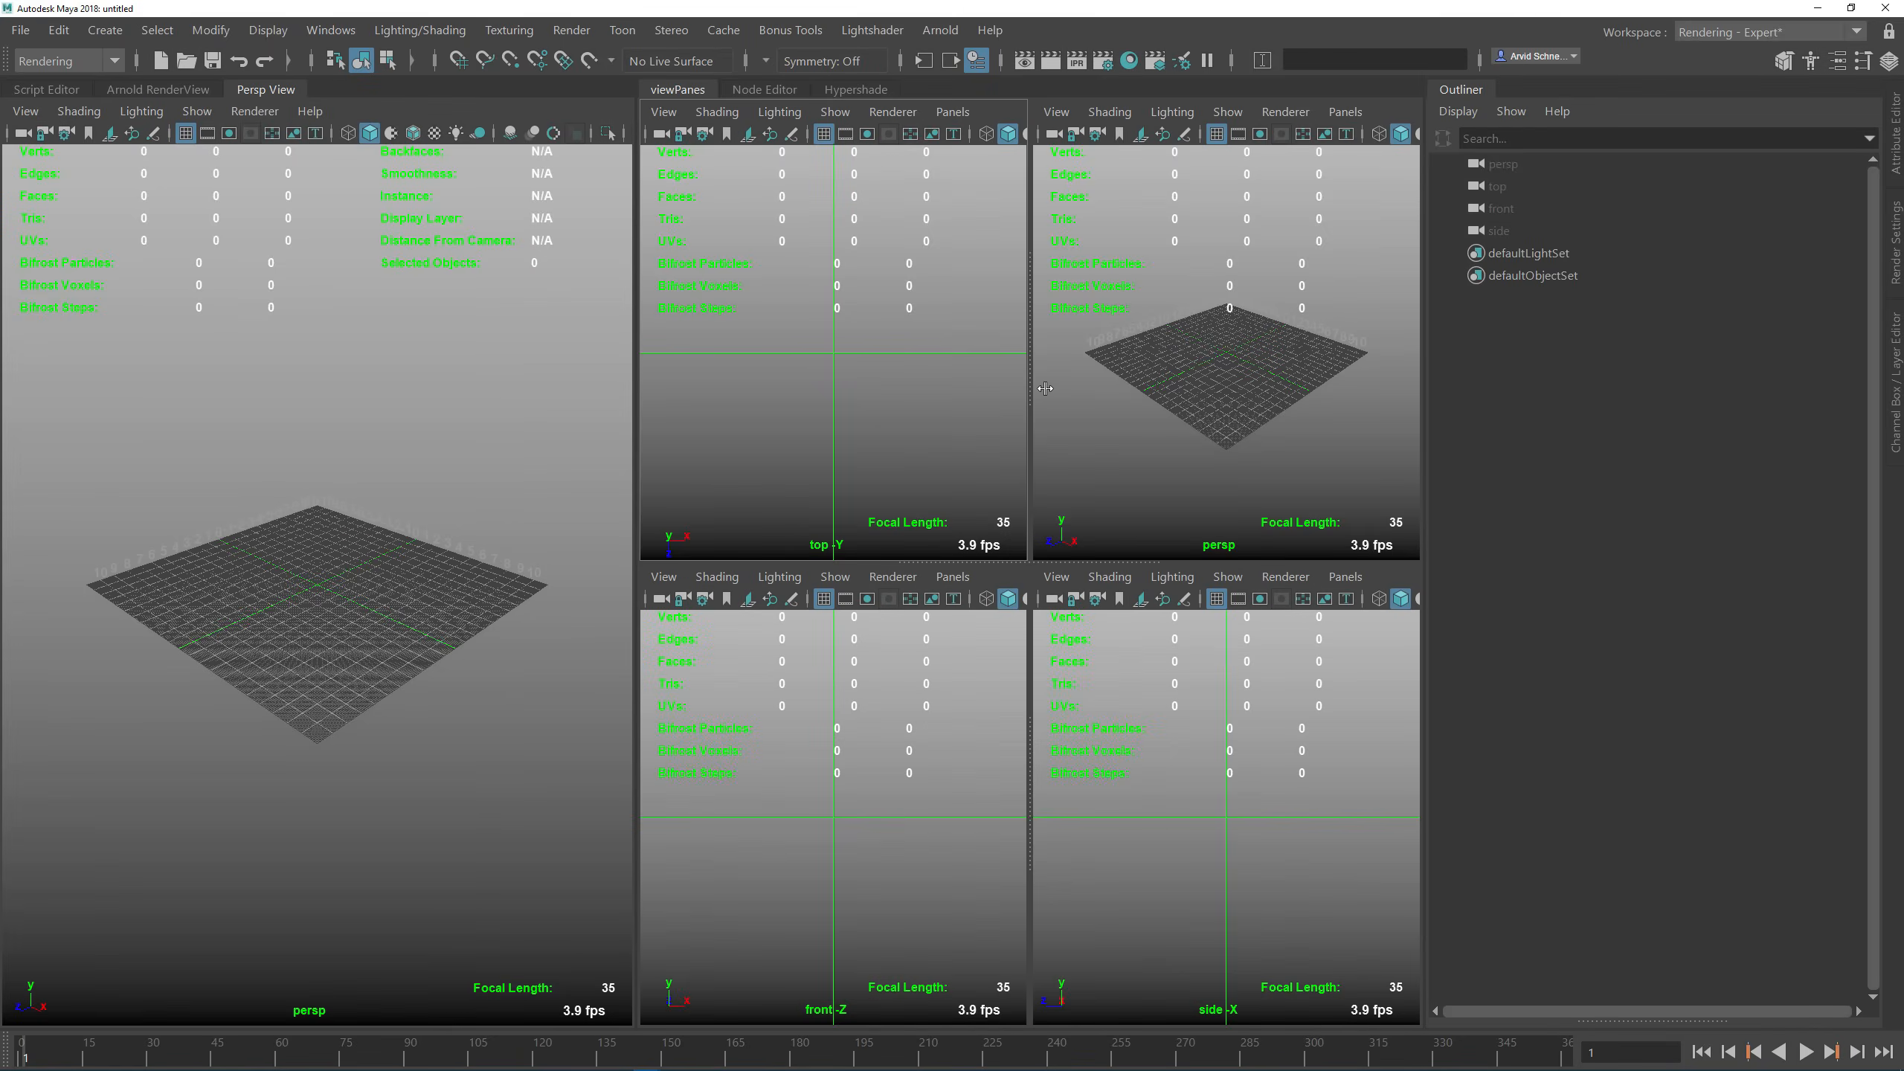
key("space")
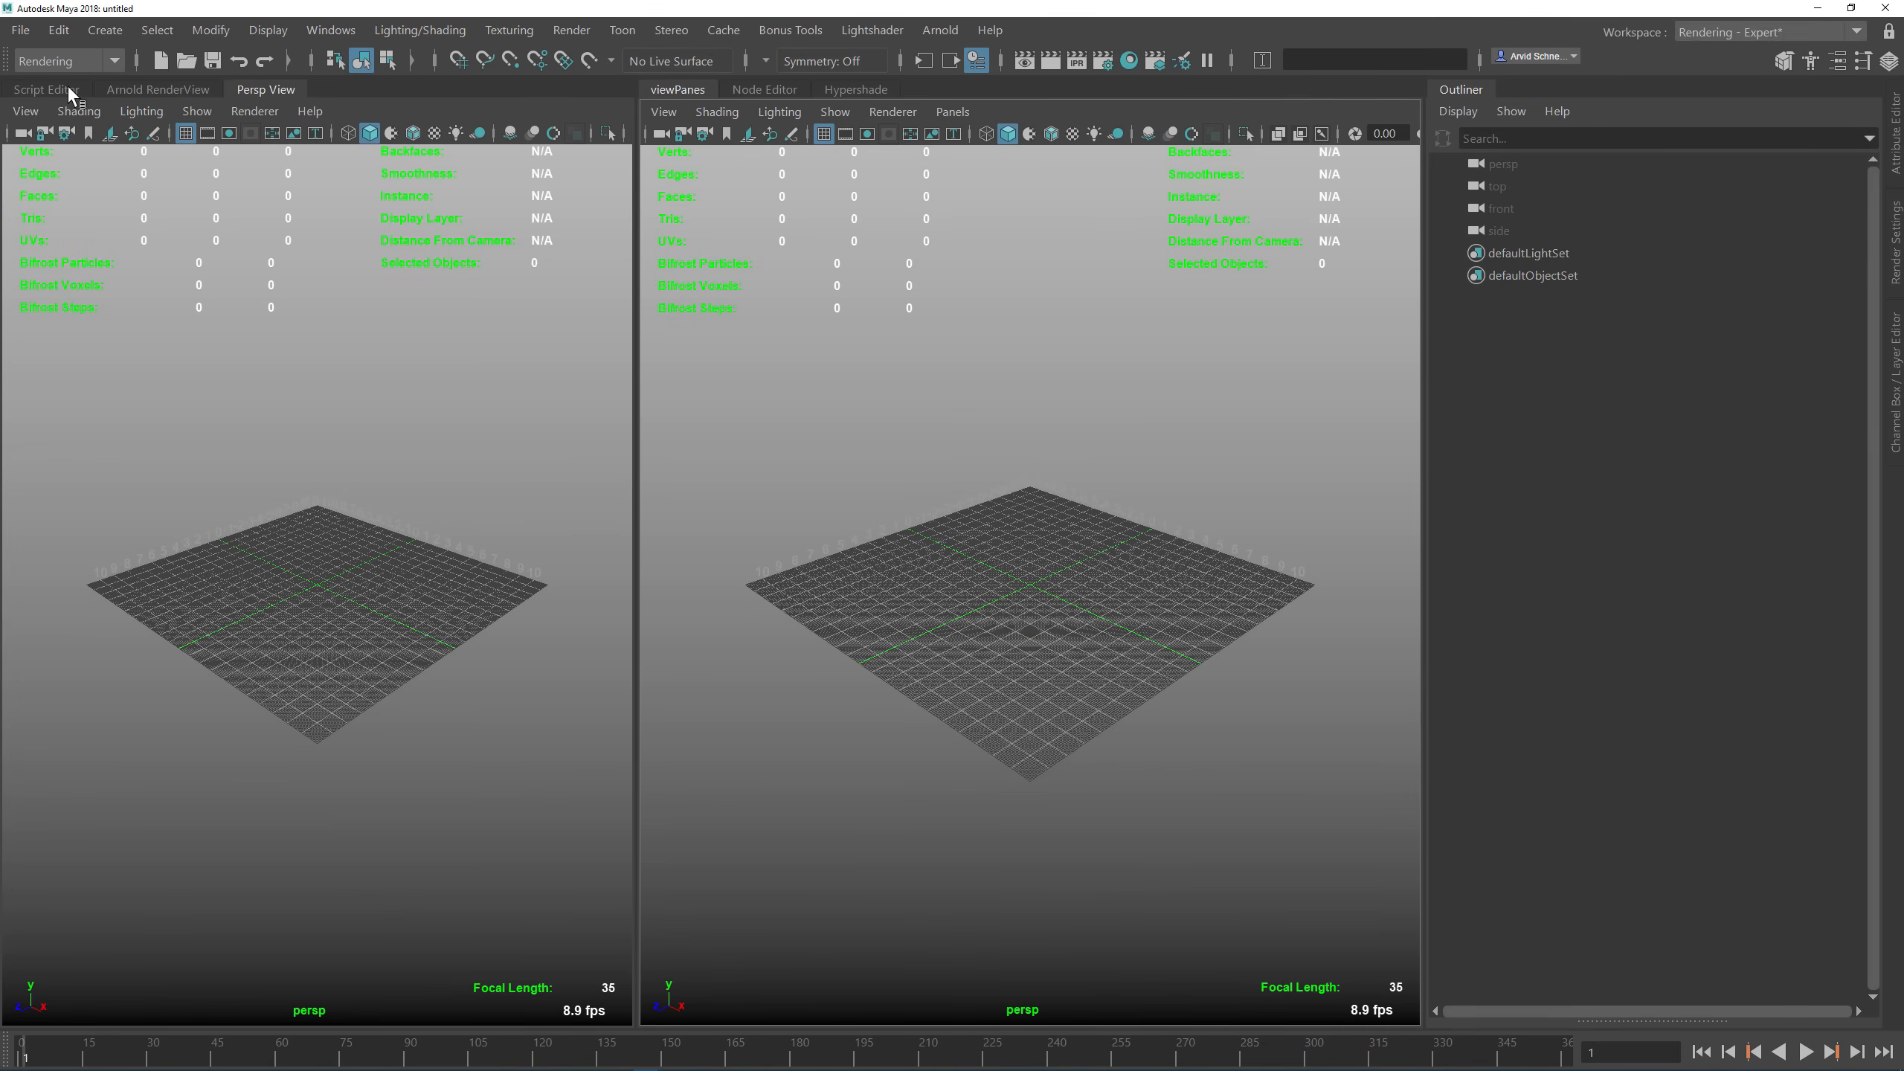
Step: Bring the Arnold RenderView to the front and narrow the Outliner's pane to enlarge the viewport
left_click(154, 87)
left_click_drag(1431, 189, 678, 214)
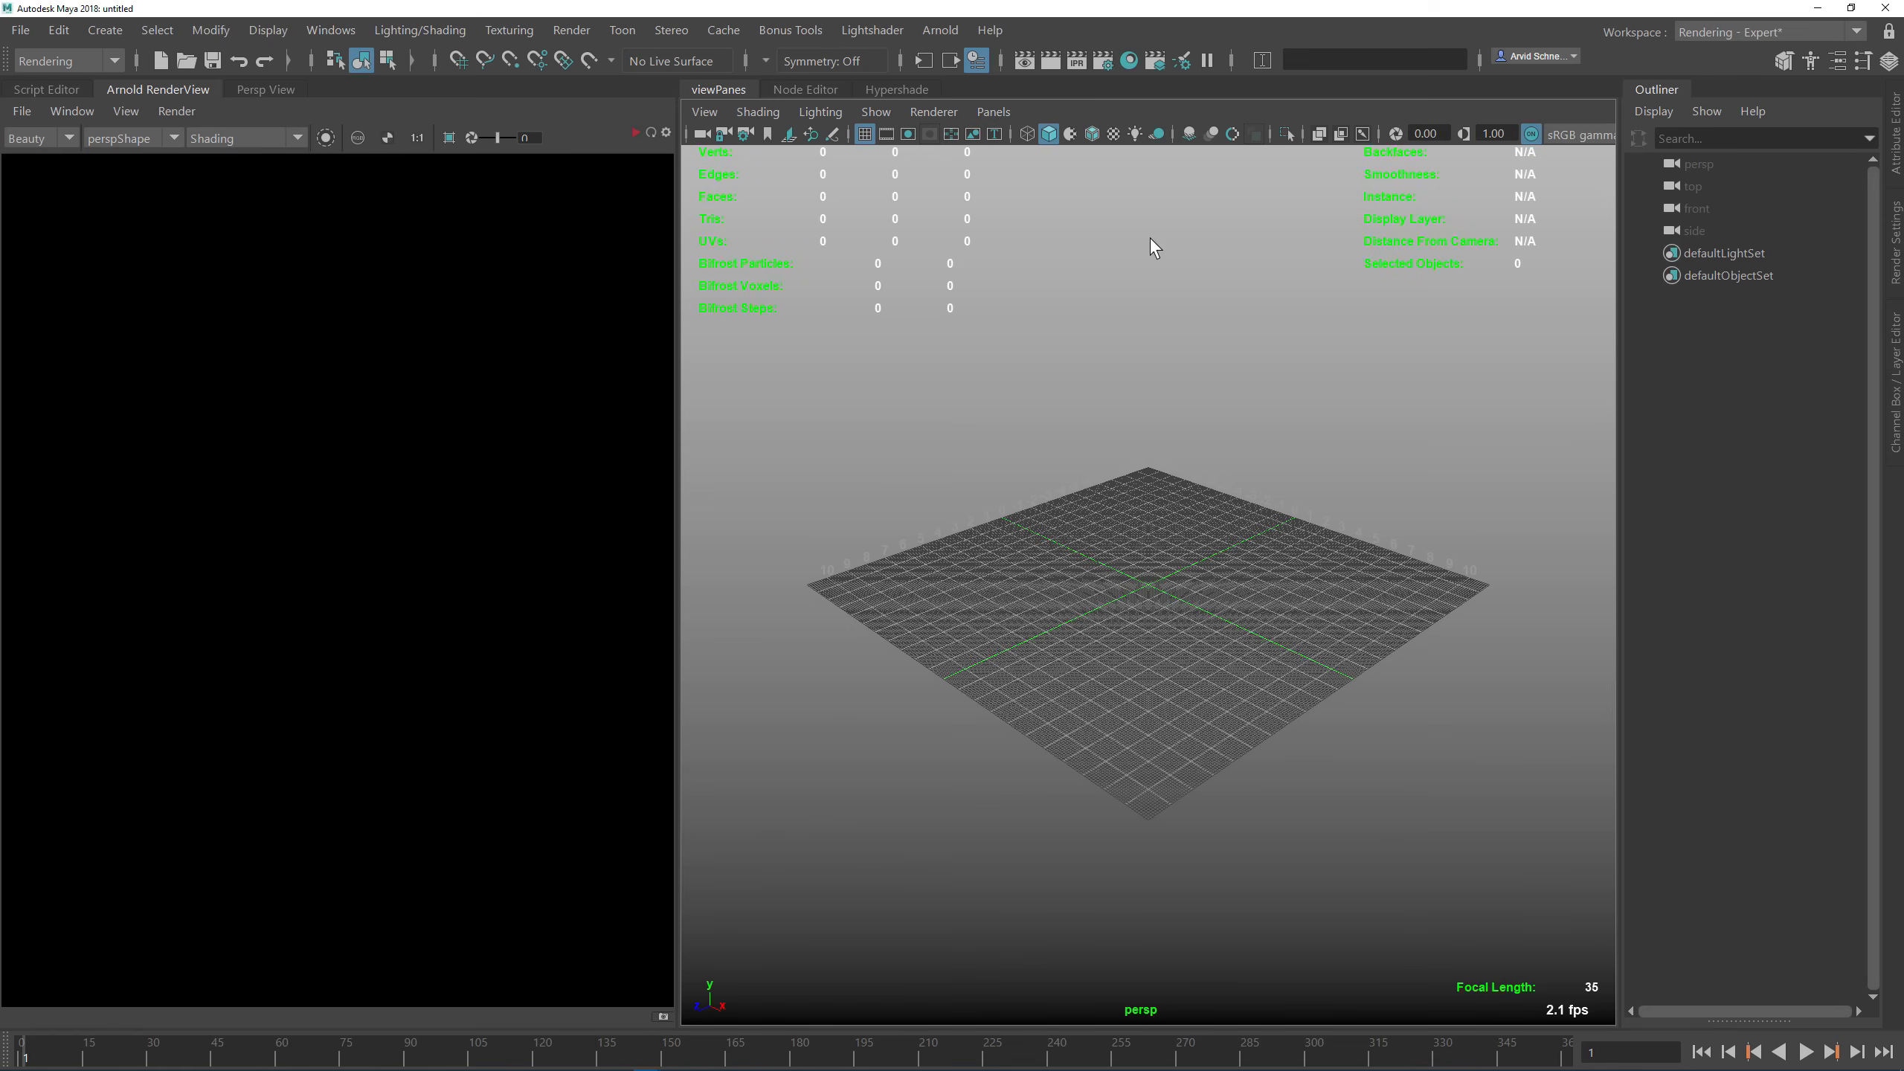
Step: Turn off Object Details and Poly Count in the viewport's Heads Up Display
left_click(268, 30)
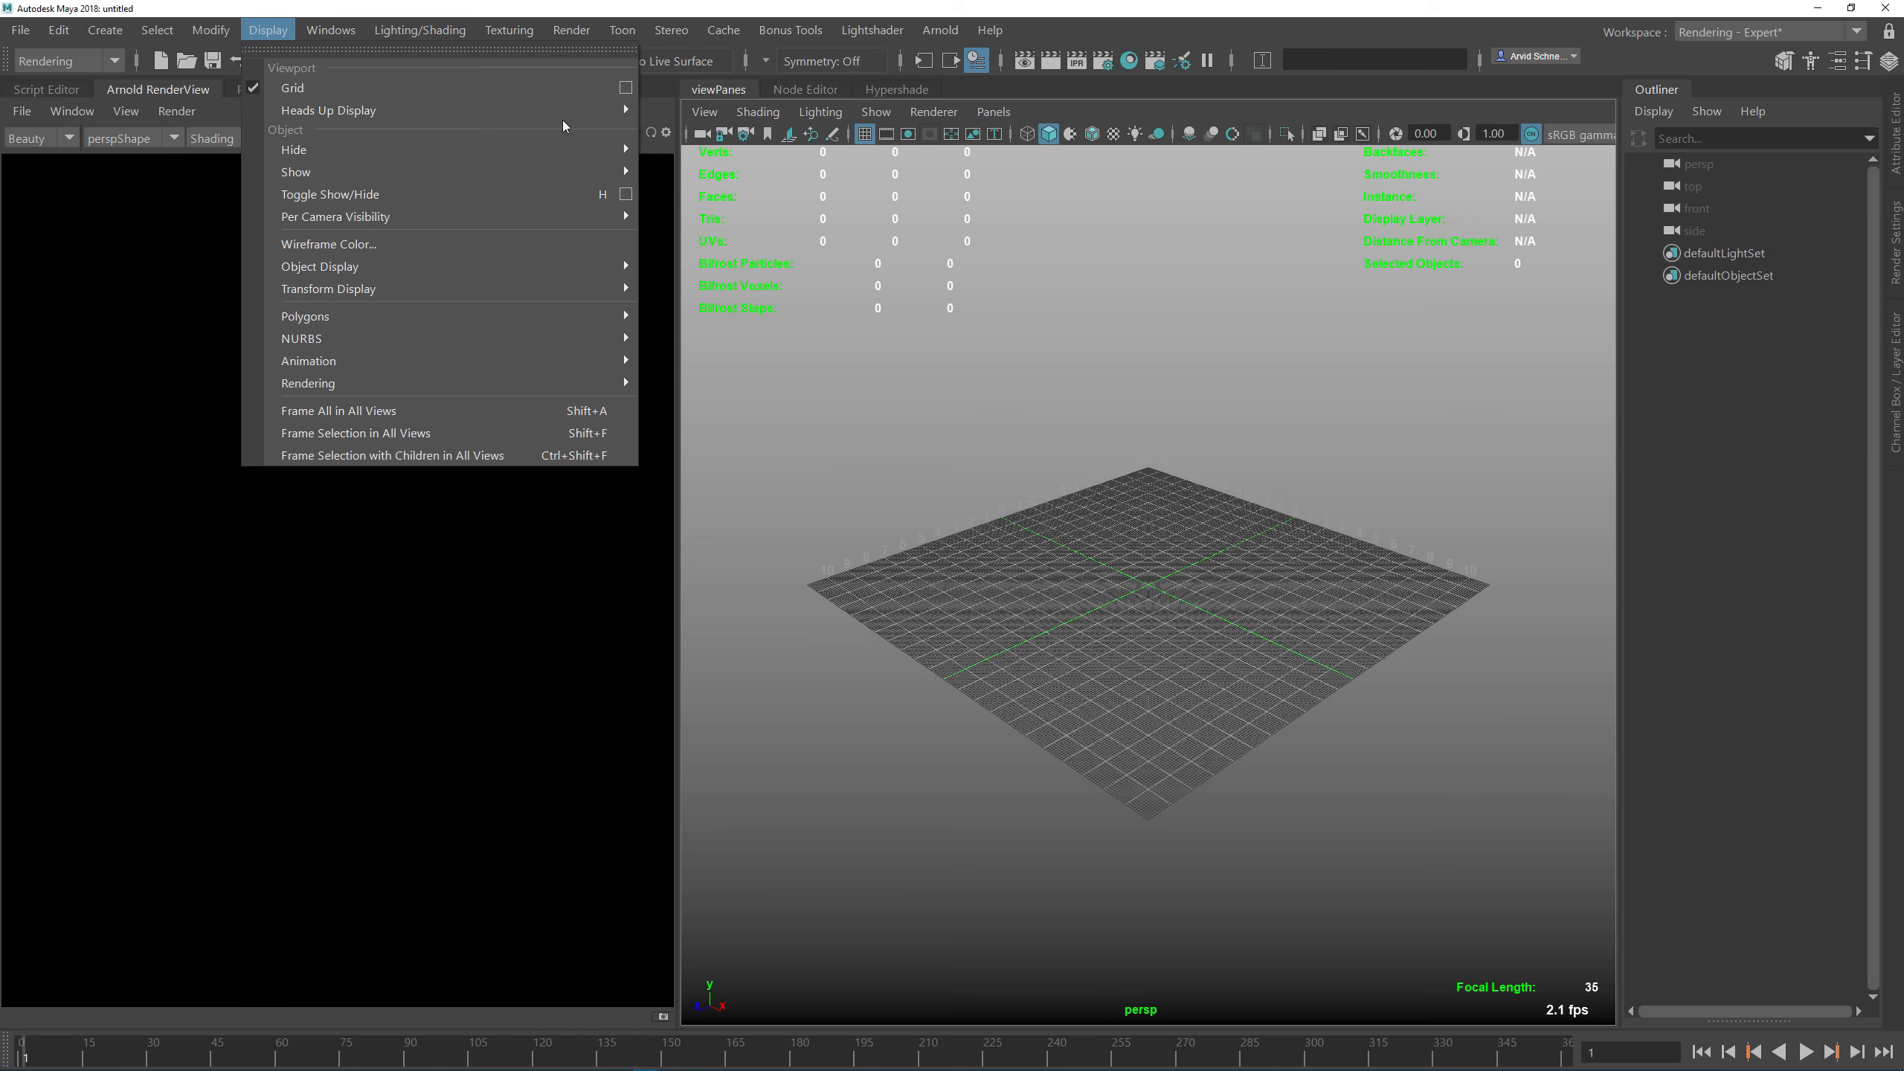
mouse_move(546, 119)
left_click(749, 106)
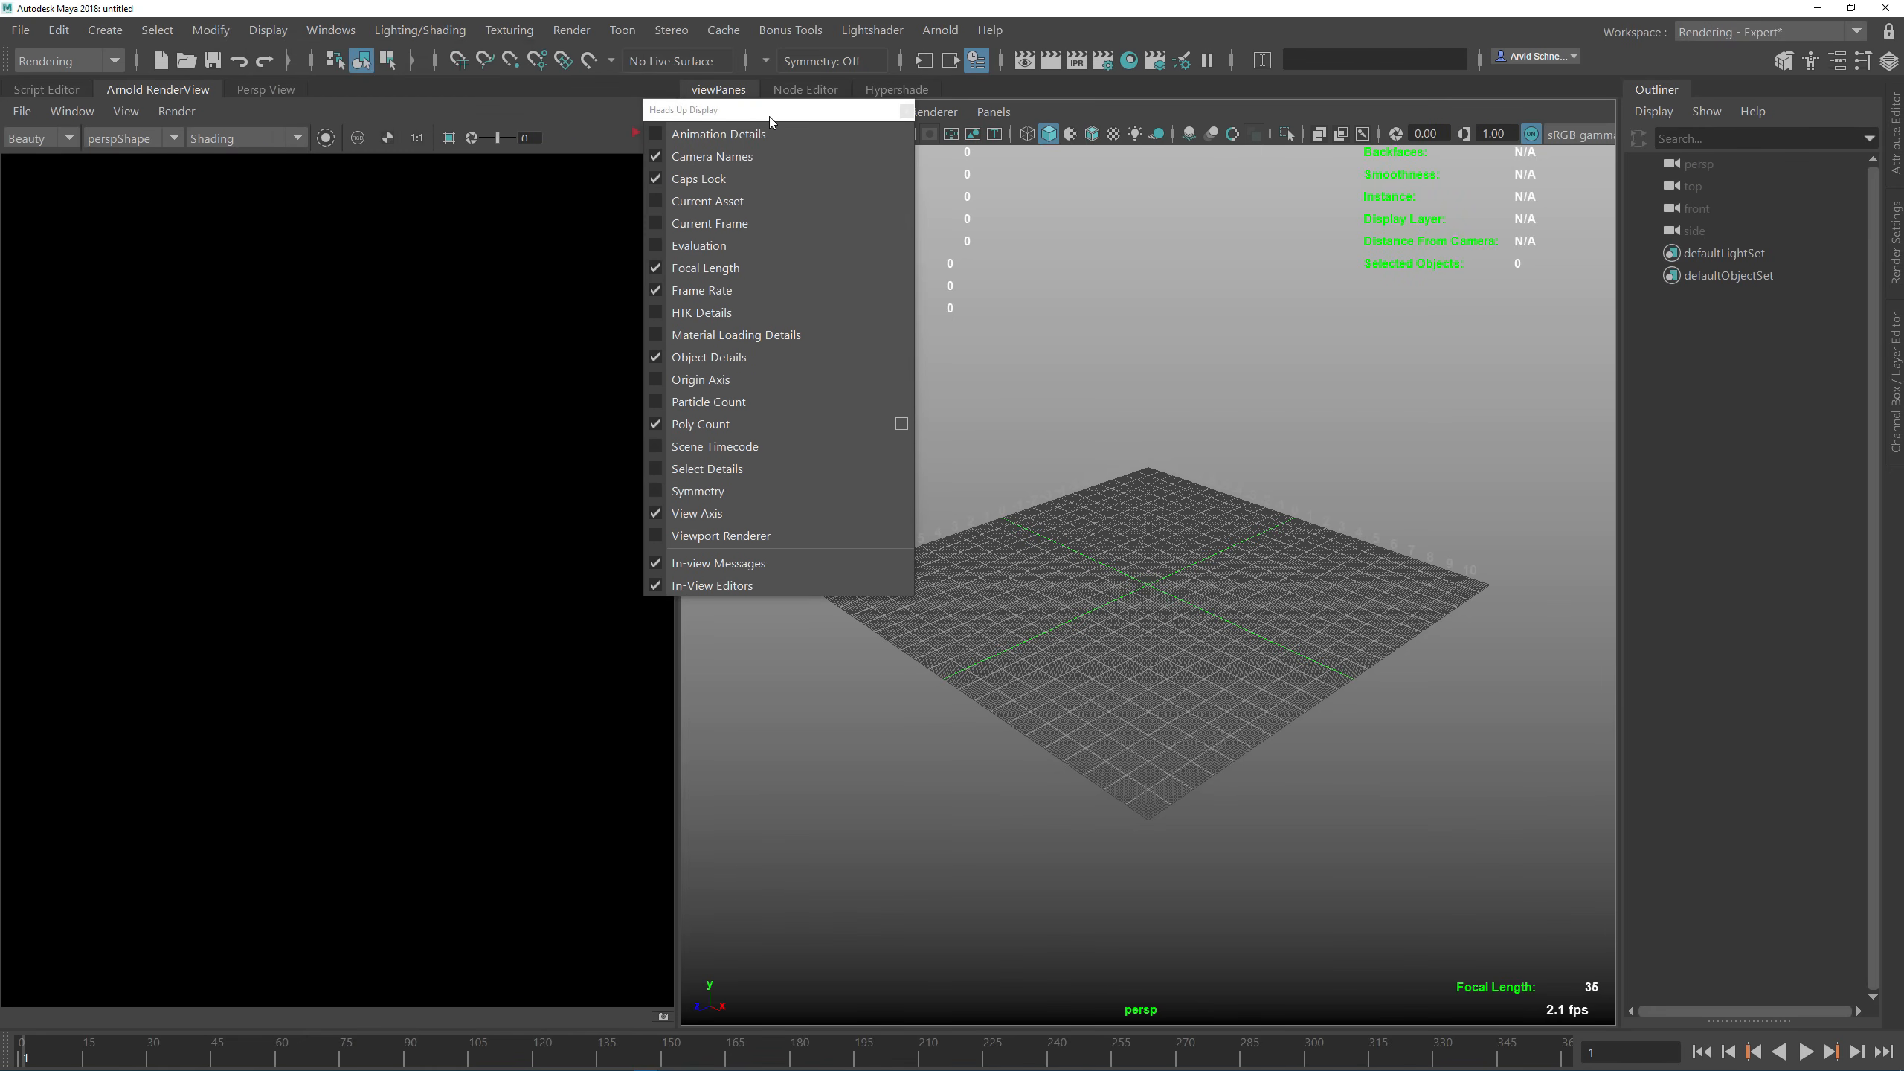
left_click_drag(777, 124, 1175, 411)
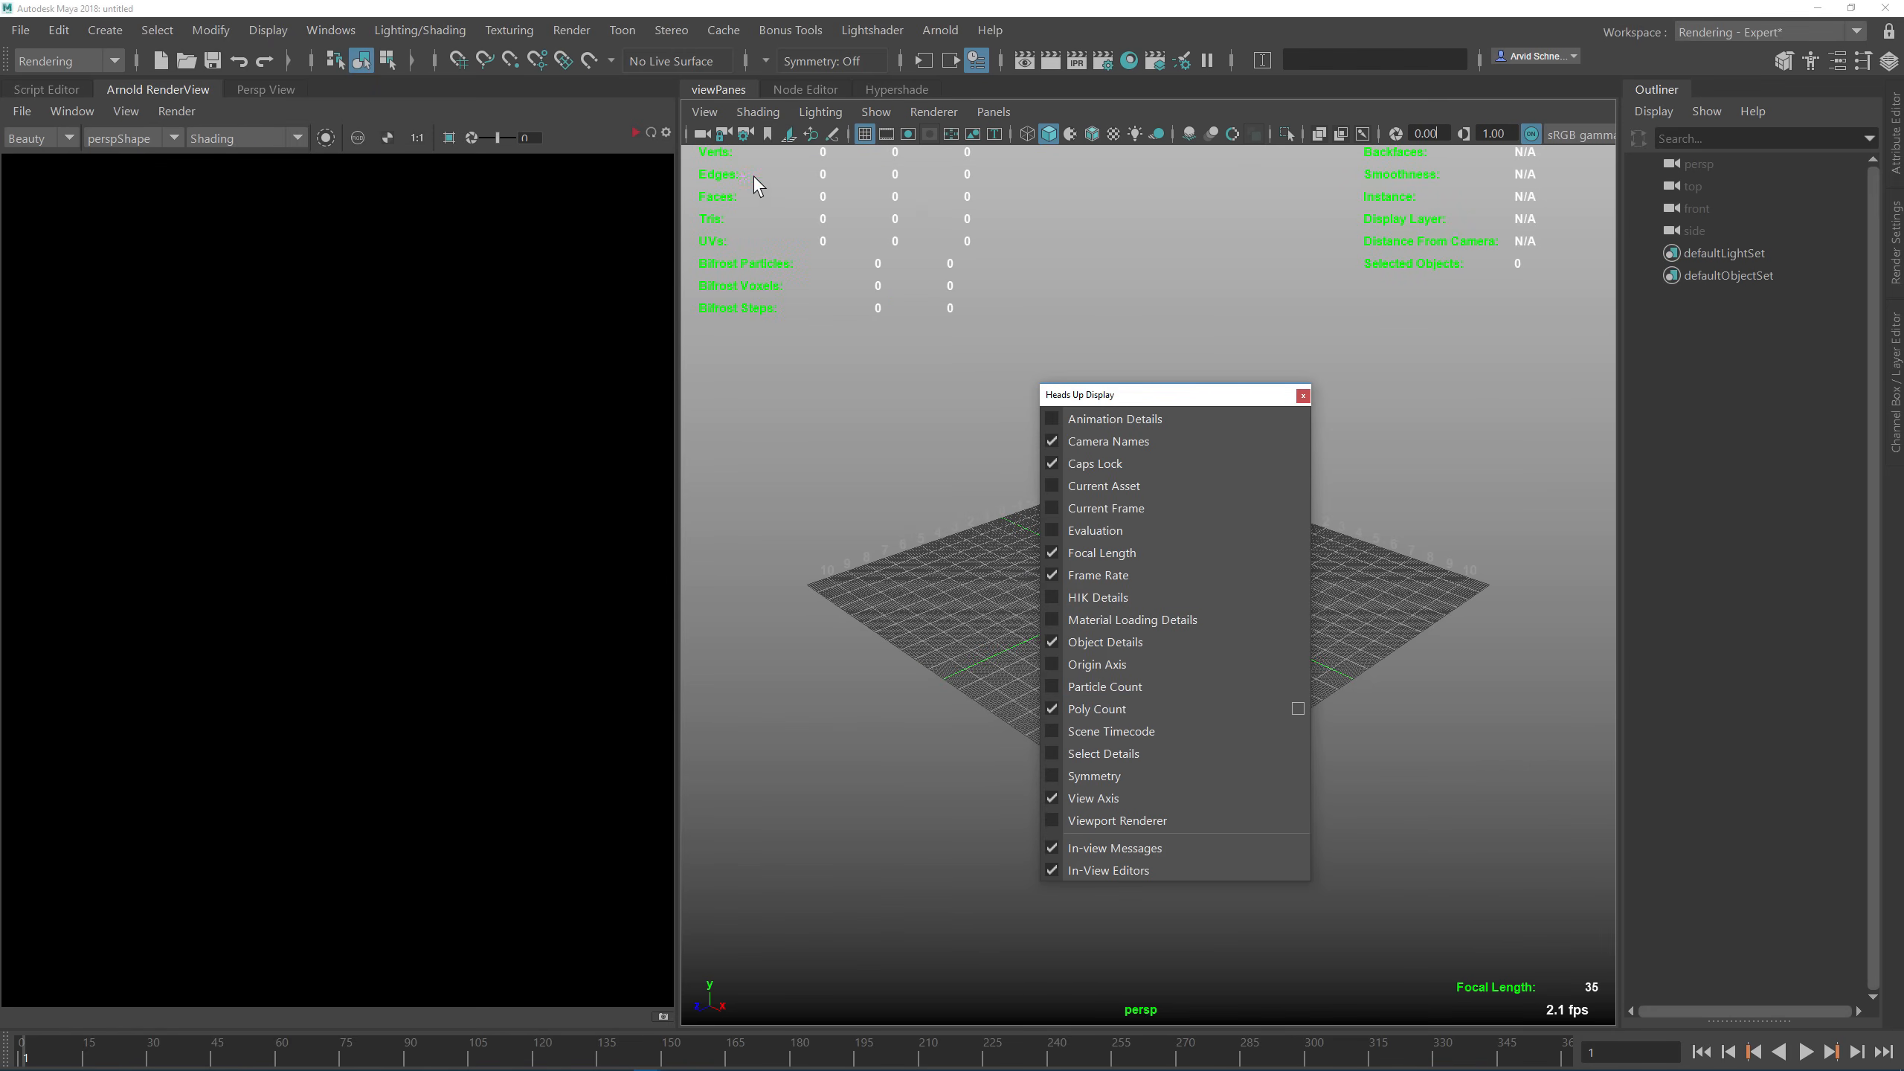
left_click(1147, 636)
left_click(1146, 709)
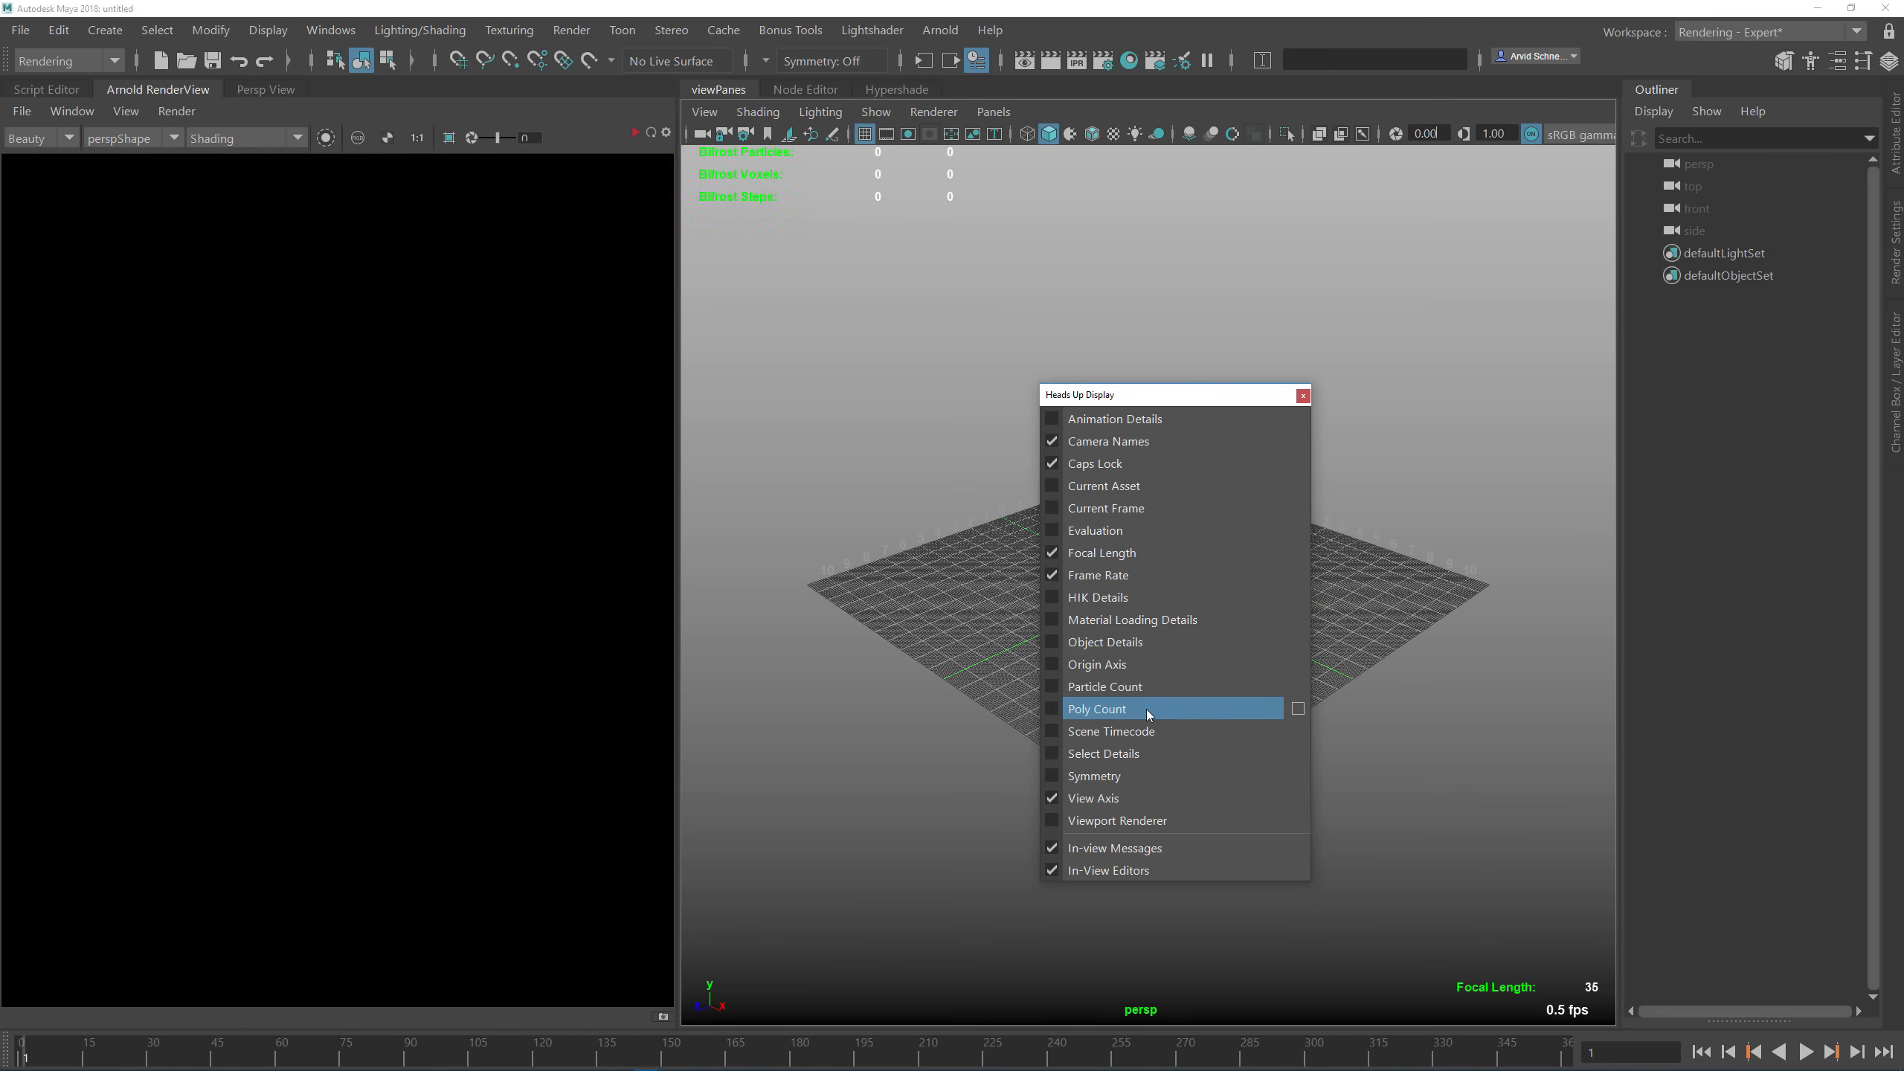
left_click(1303, 395)
Step: Turn off the Bifrost heads-up display in the perspective viewport
key("space")
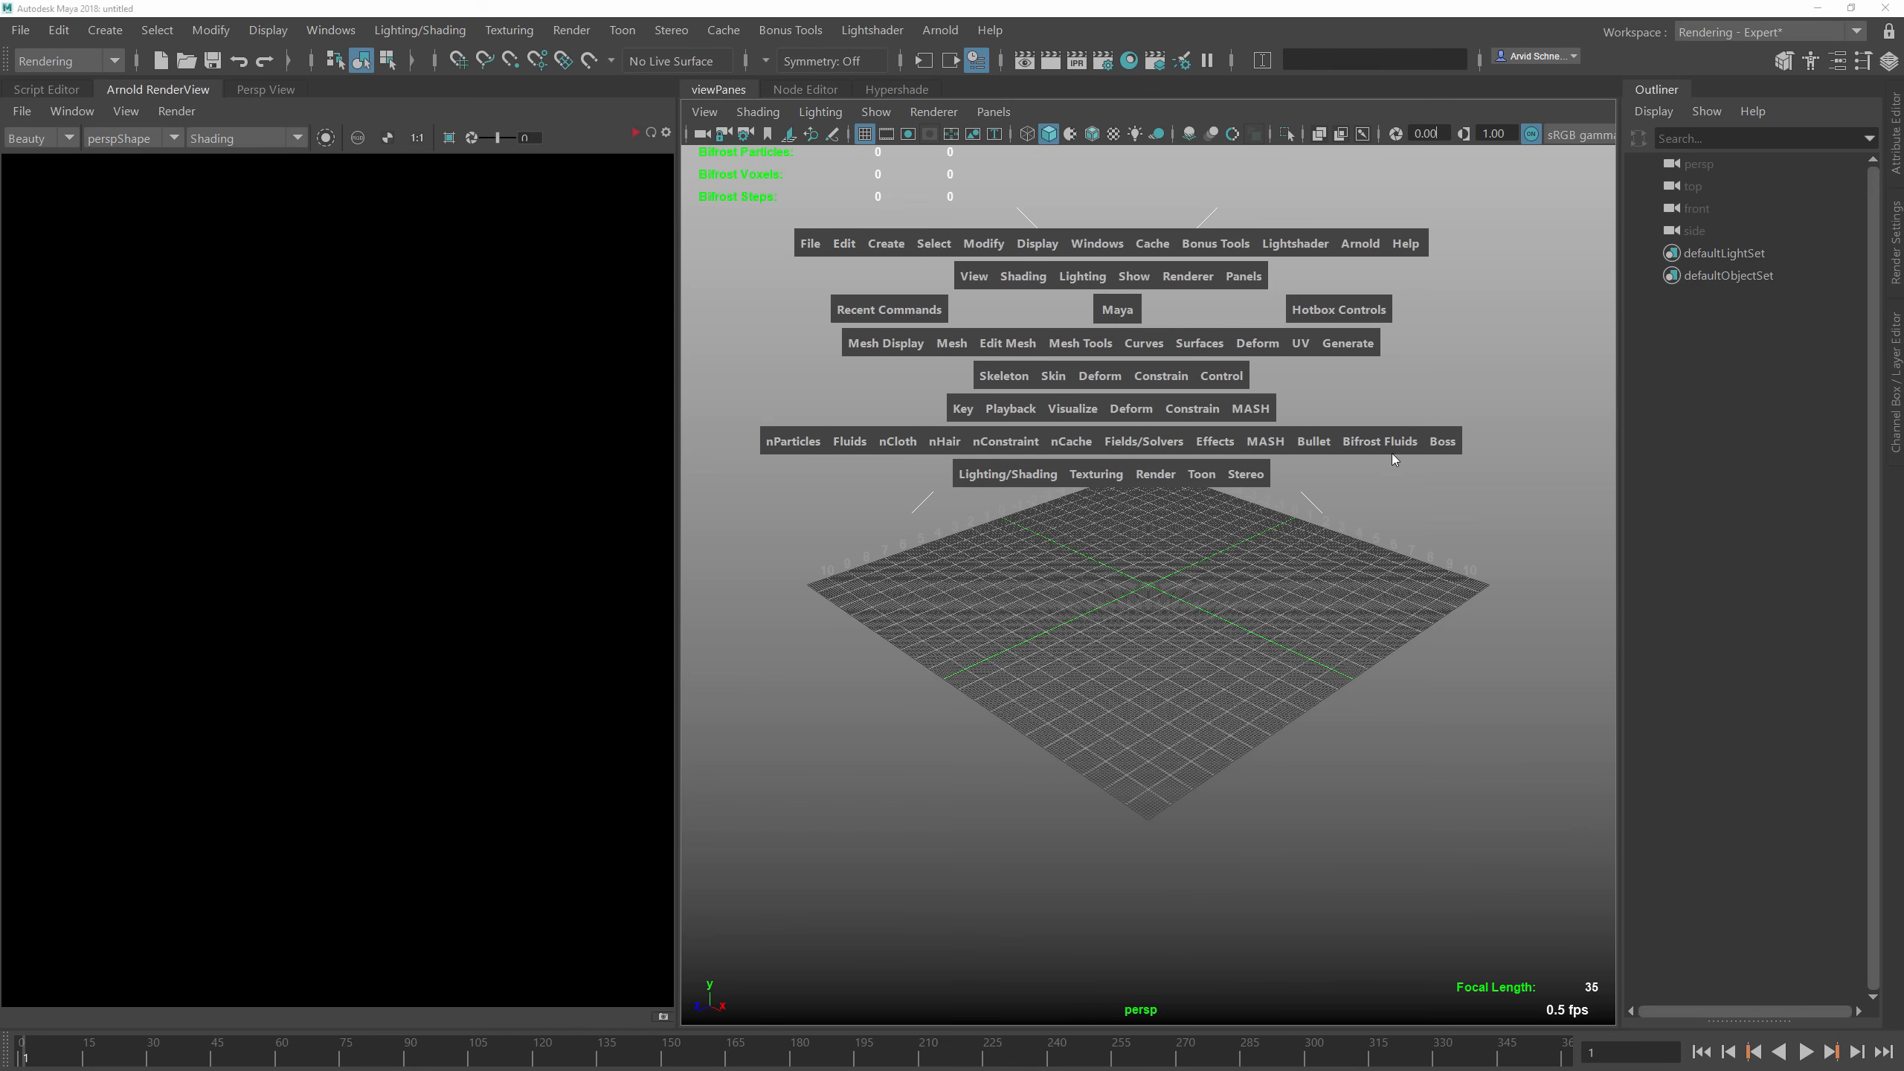
left_click(1384, 443)
left_click(1432, 1060)
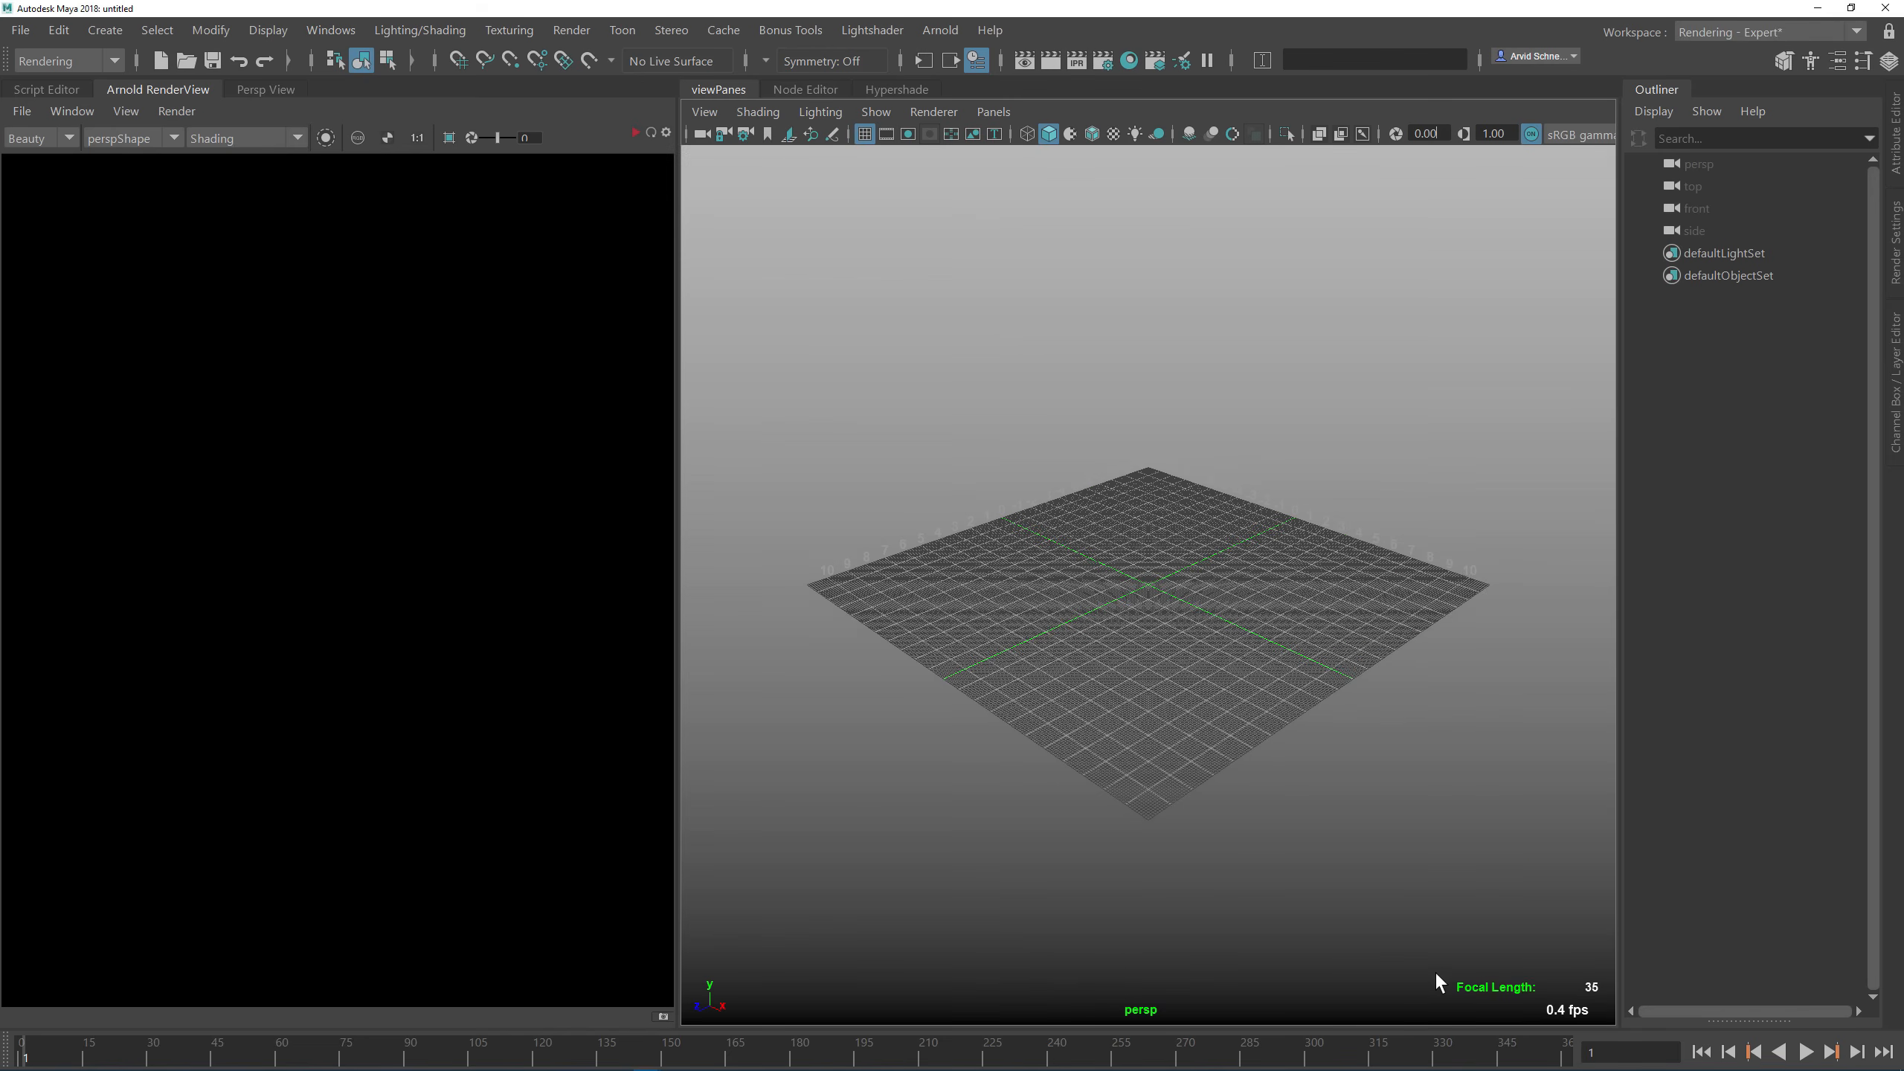
left_click_drag(1155, 441, 1037, 430, "alt")
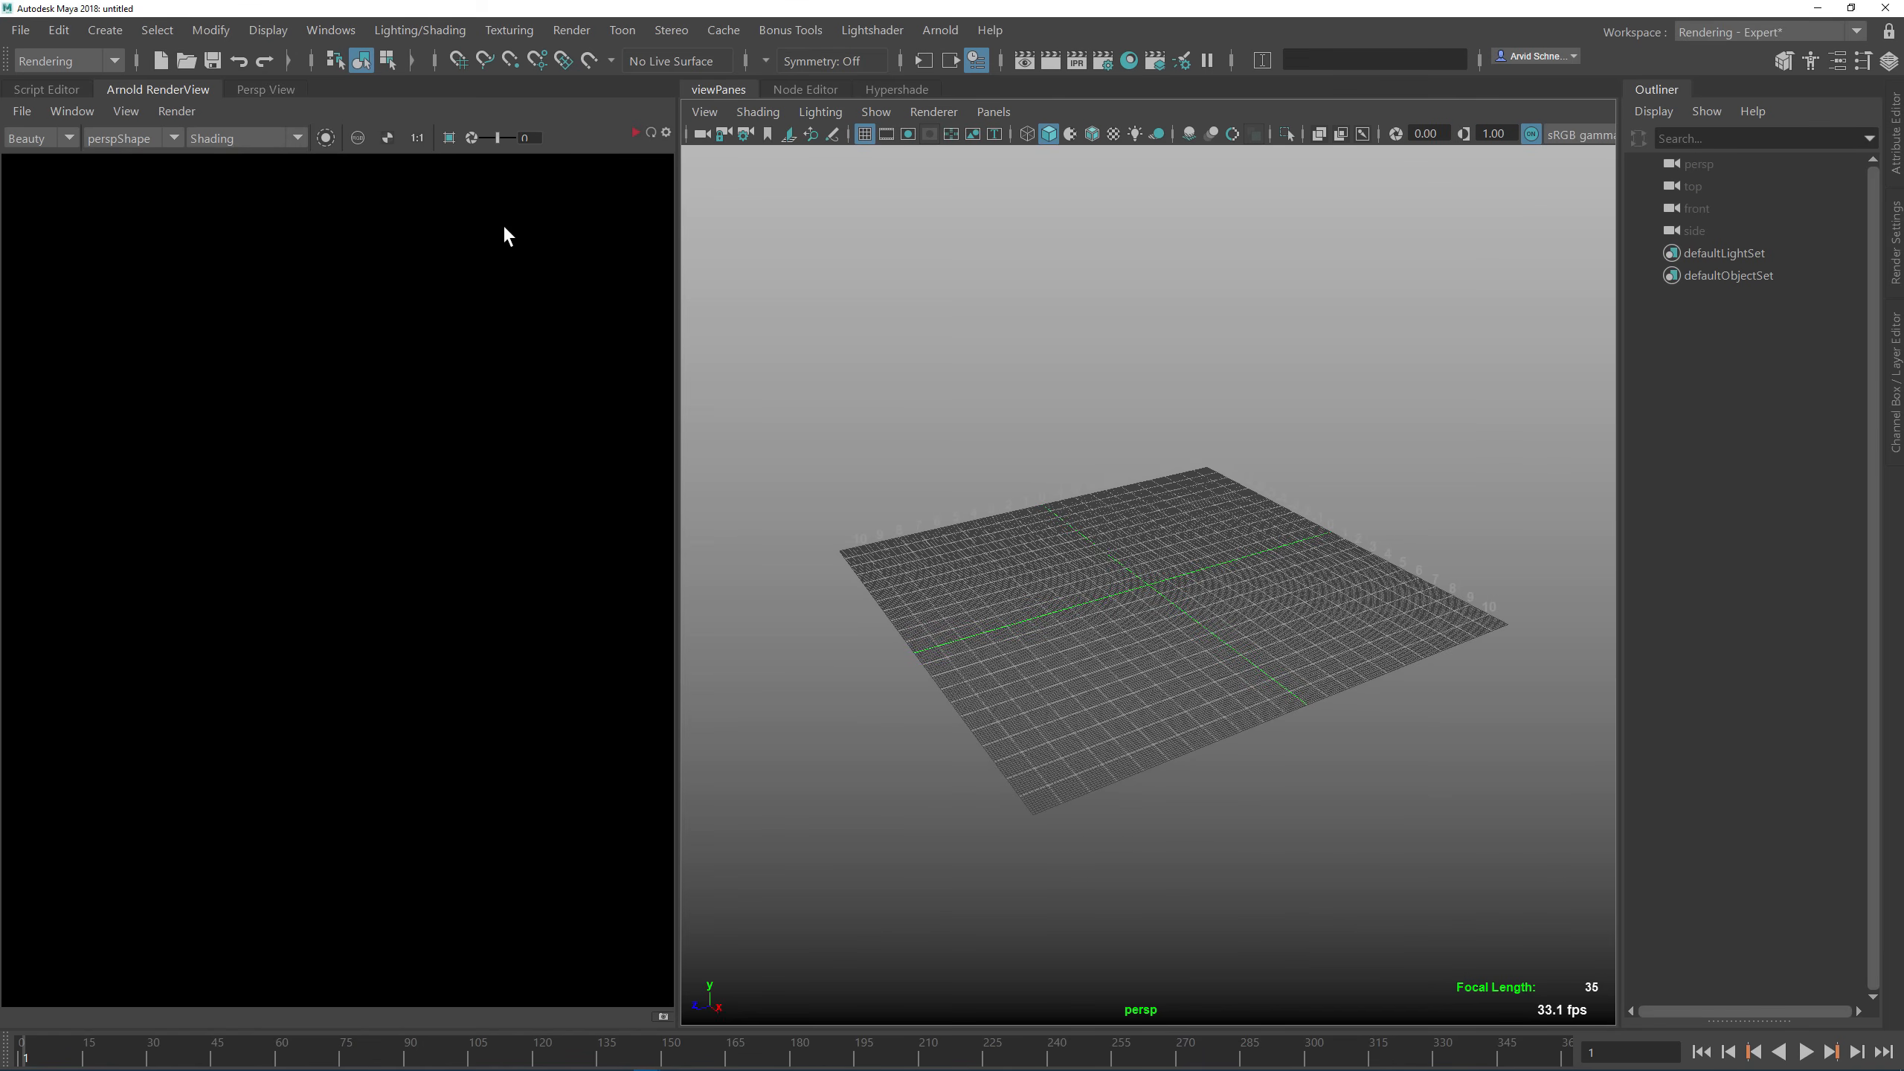
Step: Start setting the project and browse to the D:\WORK\Training folder
left_click(20, 29)
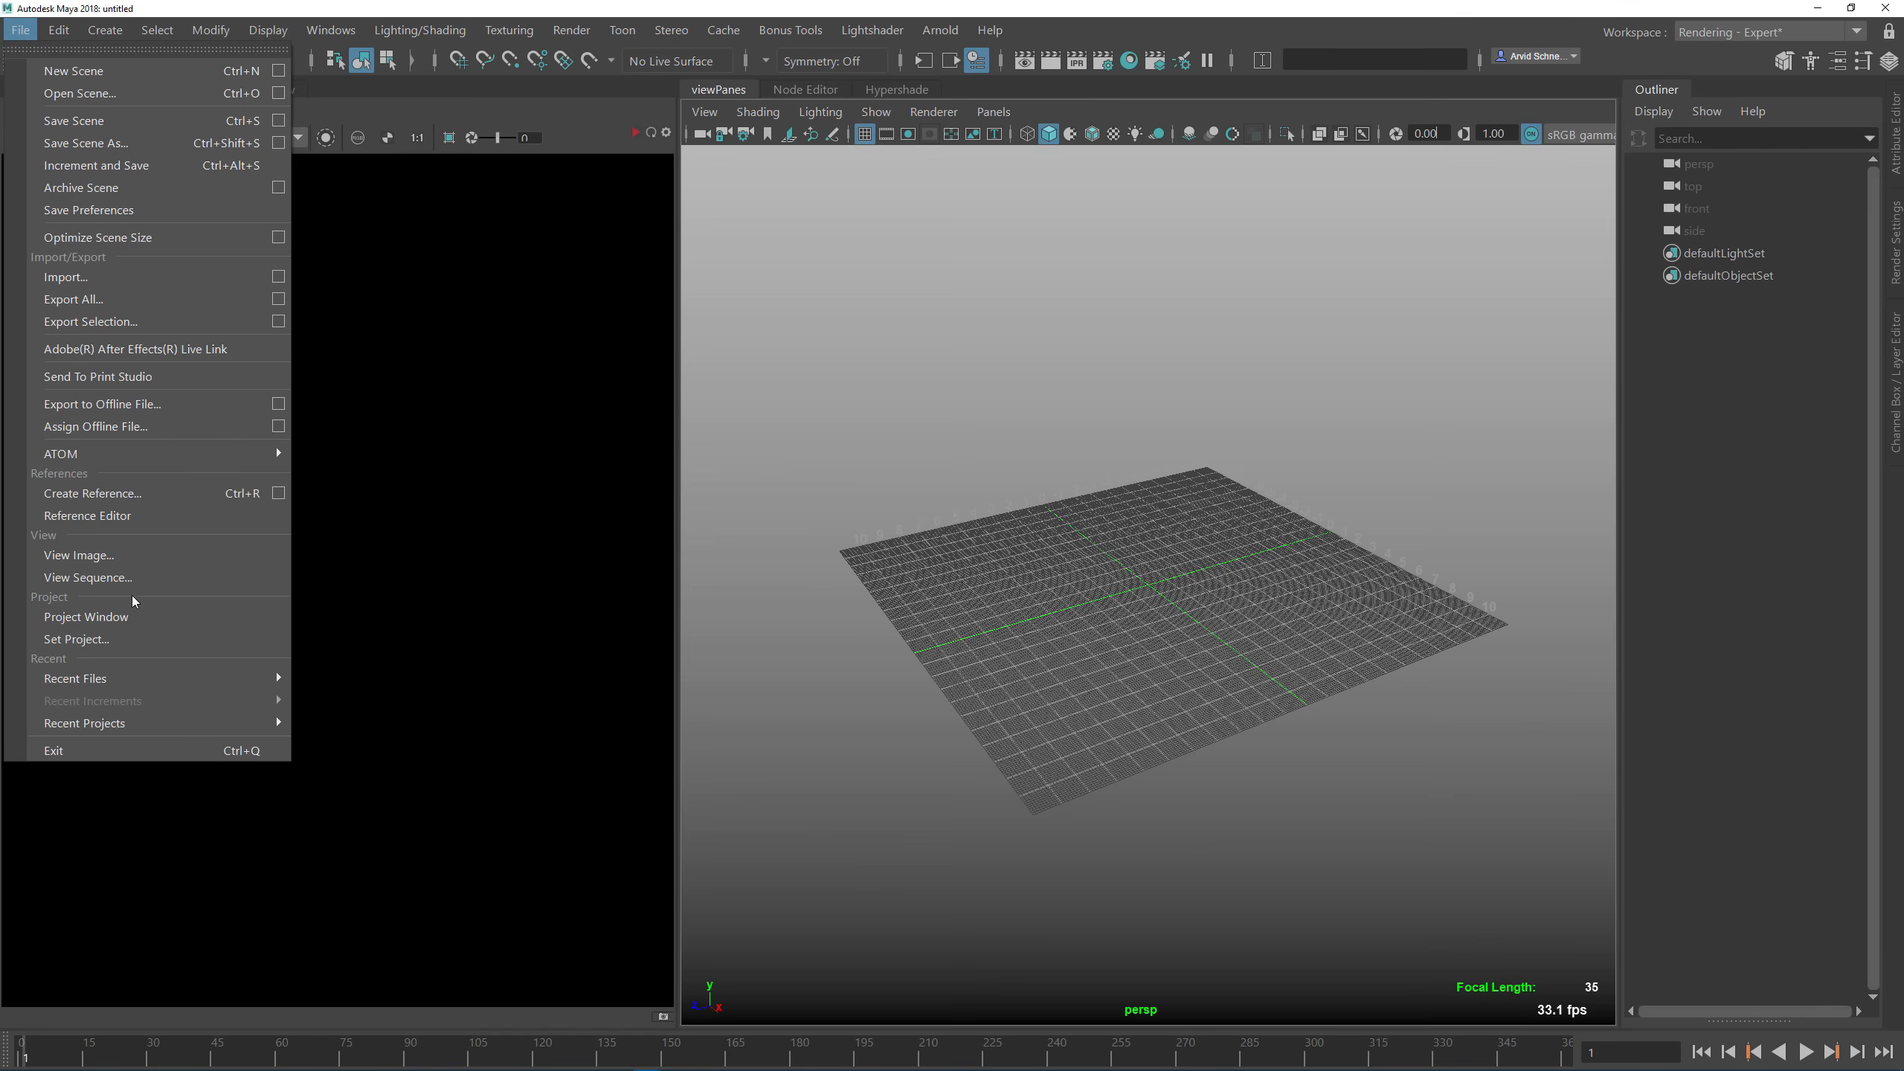
left_click(76, 639)
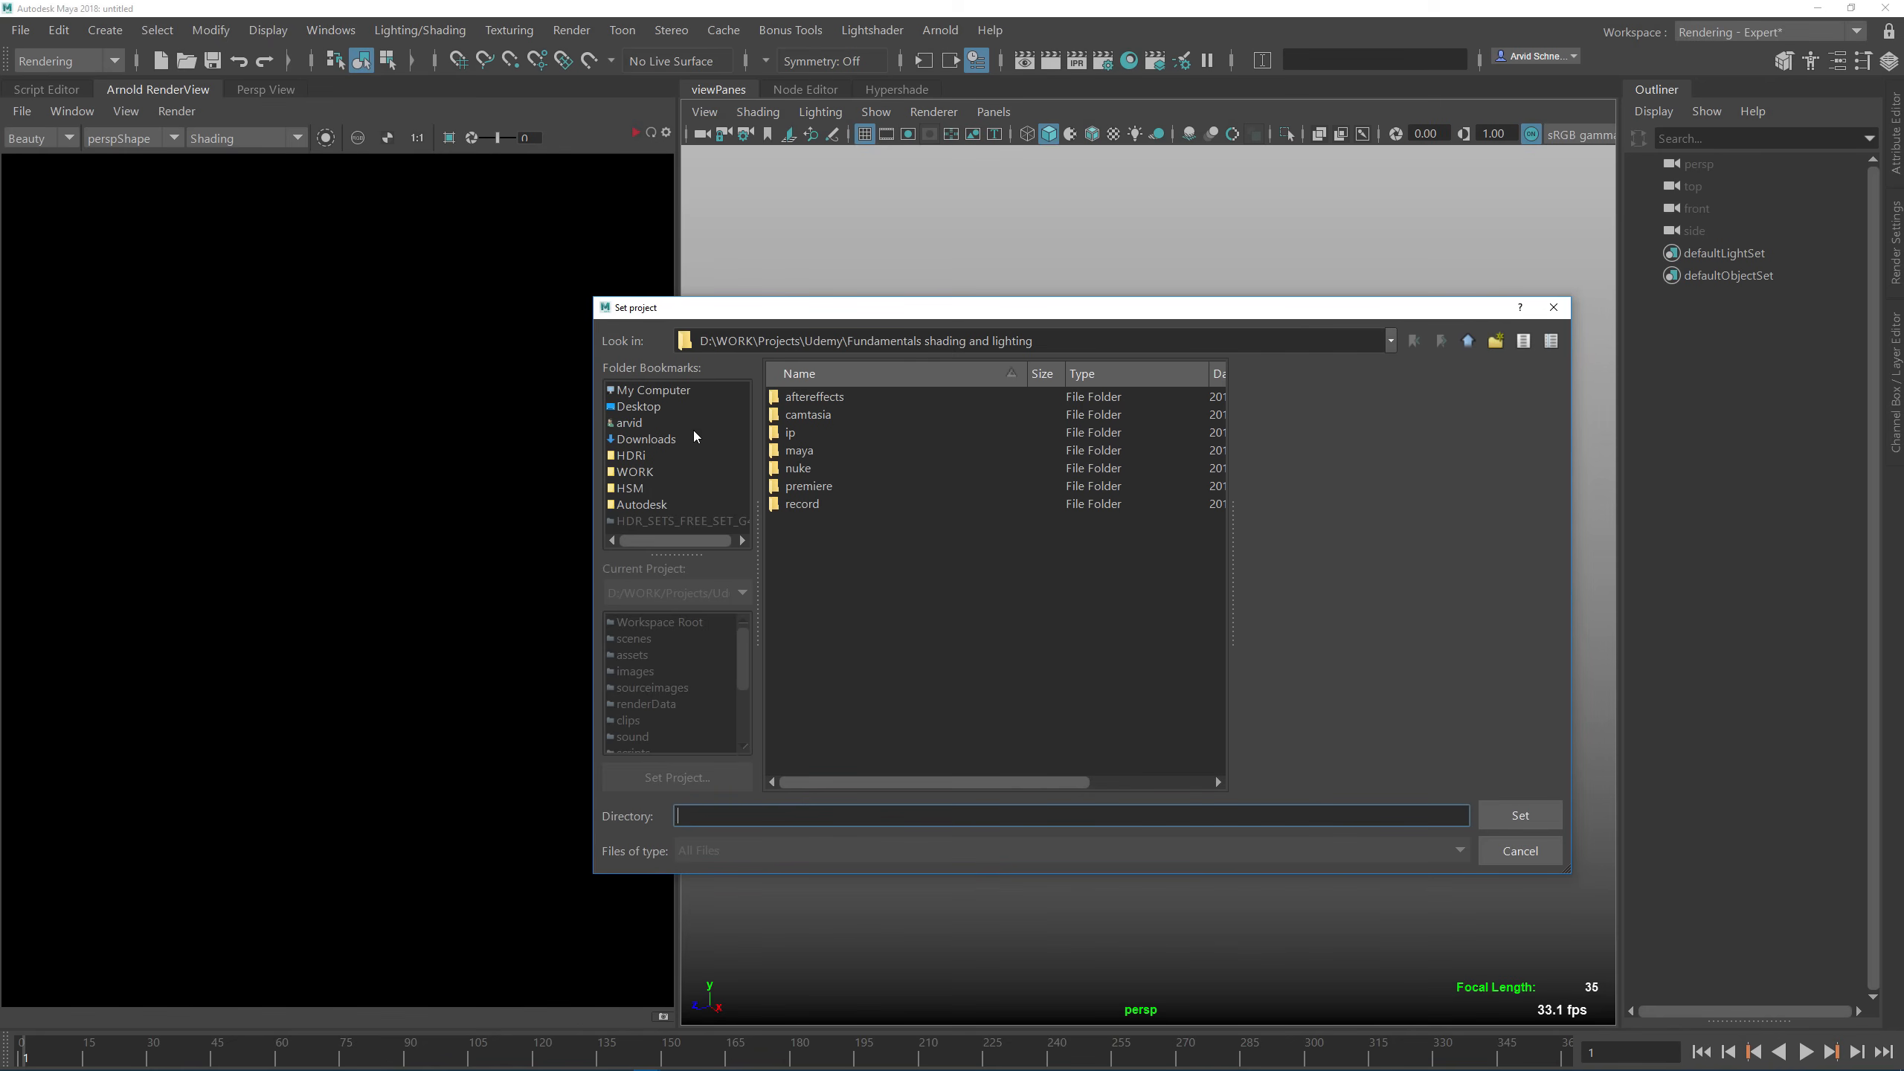
left_click(637, 390)
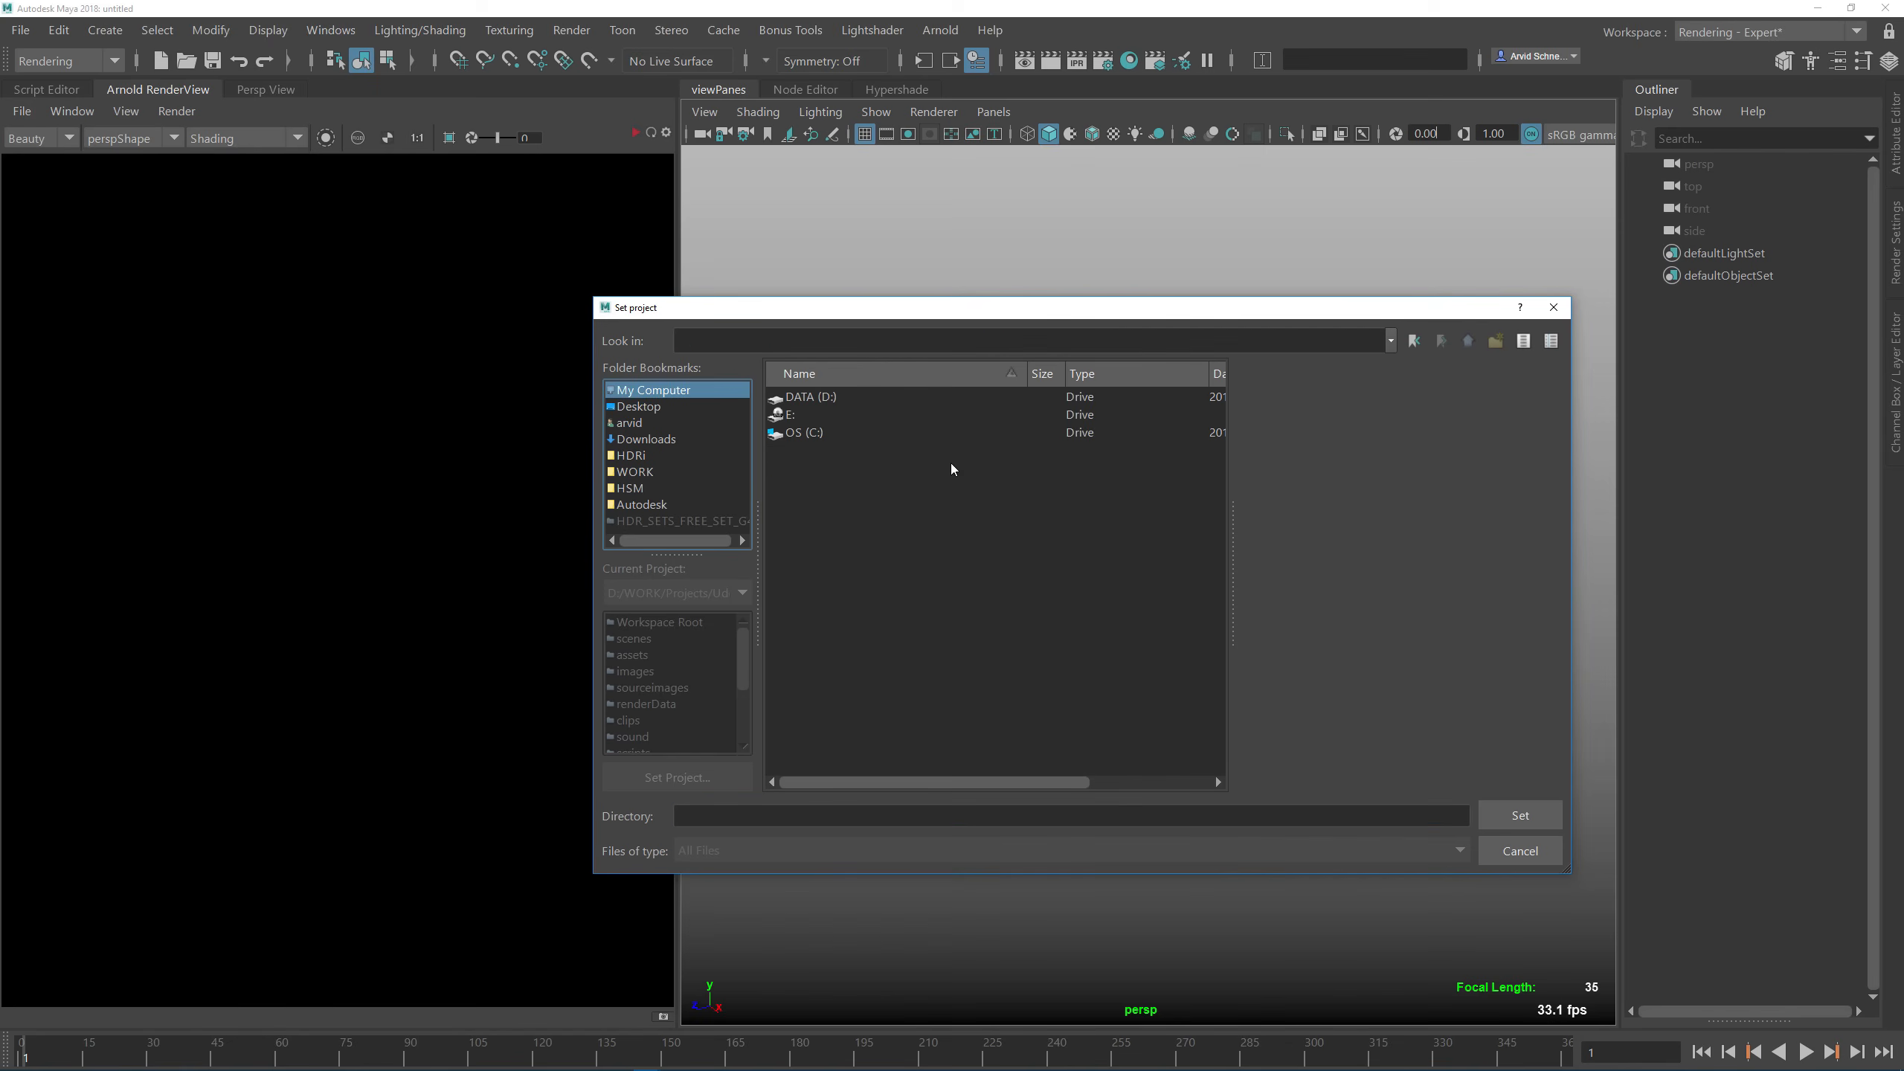
double_click(810, 402)
double_click(821, 434)
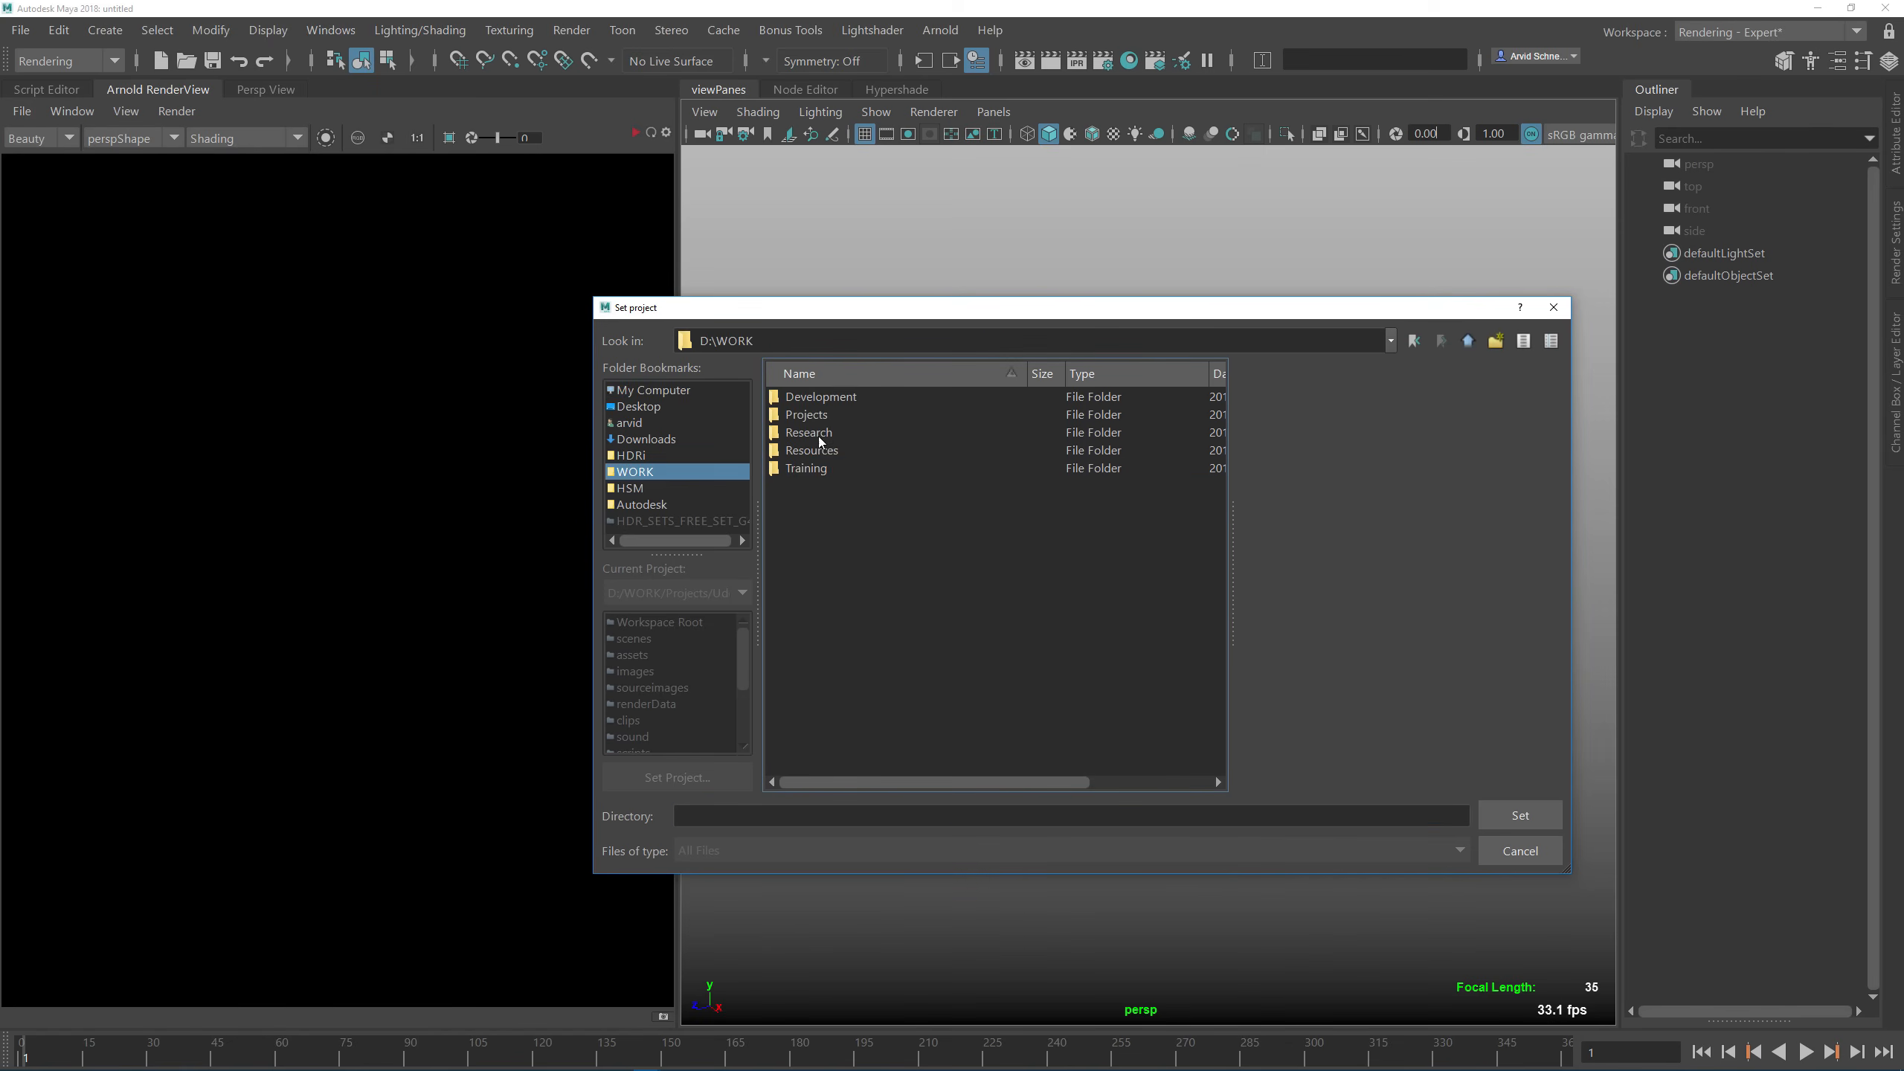
double_click(813, 468)
Step: Set the project to the maya folder inside "MtoA 522 - Old Painted Rock" and create a default workspace there
scroll(869, 524, "down", 10)
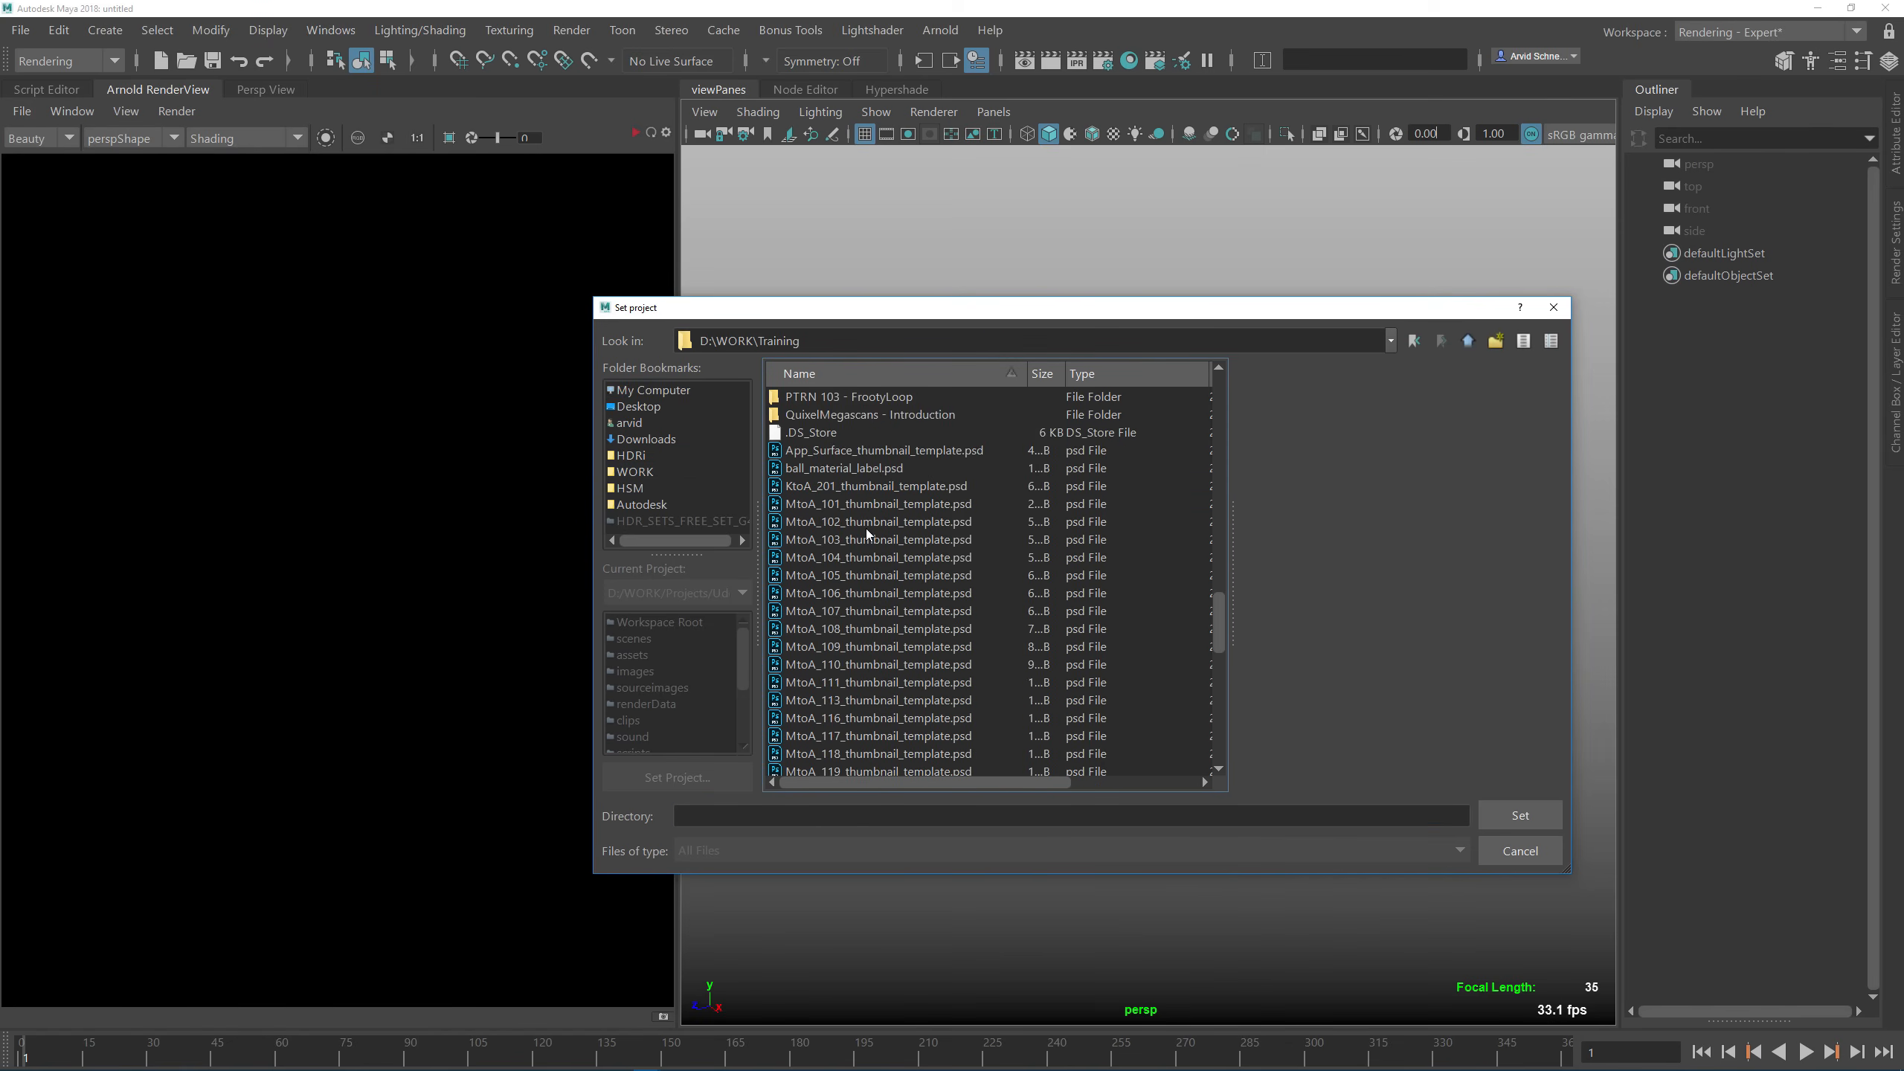
scroll(868, 532, "up", 3)
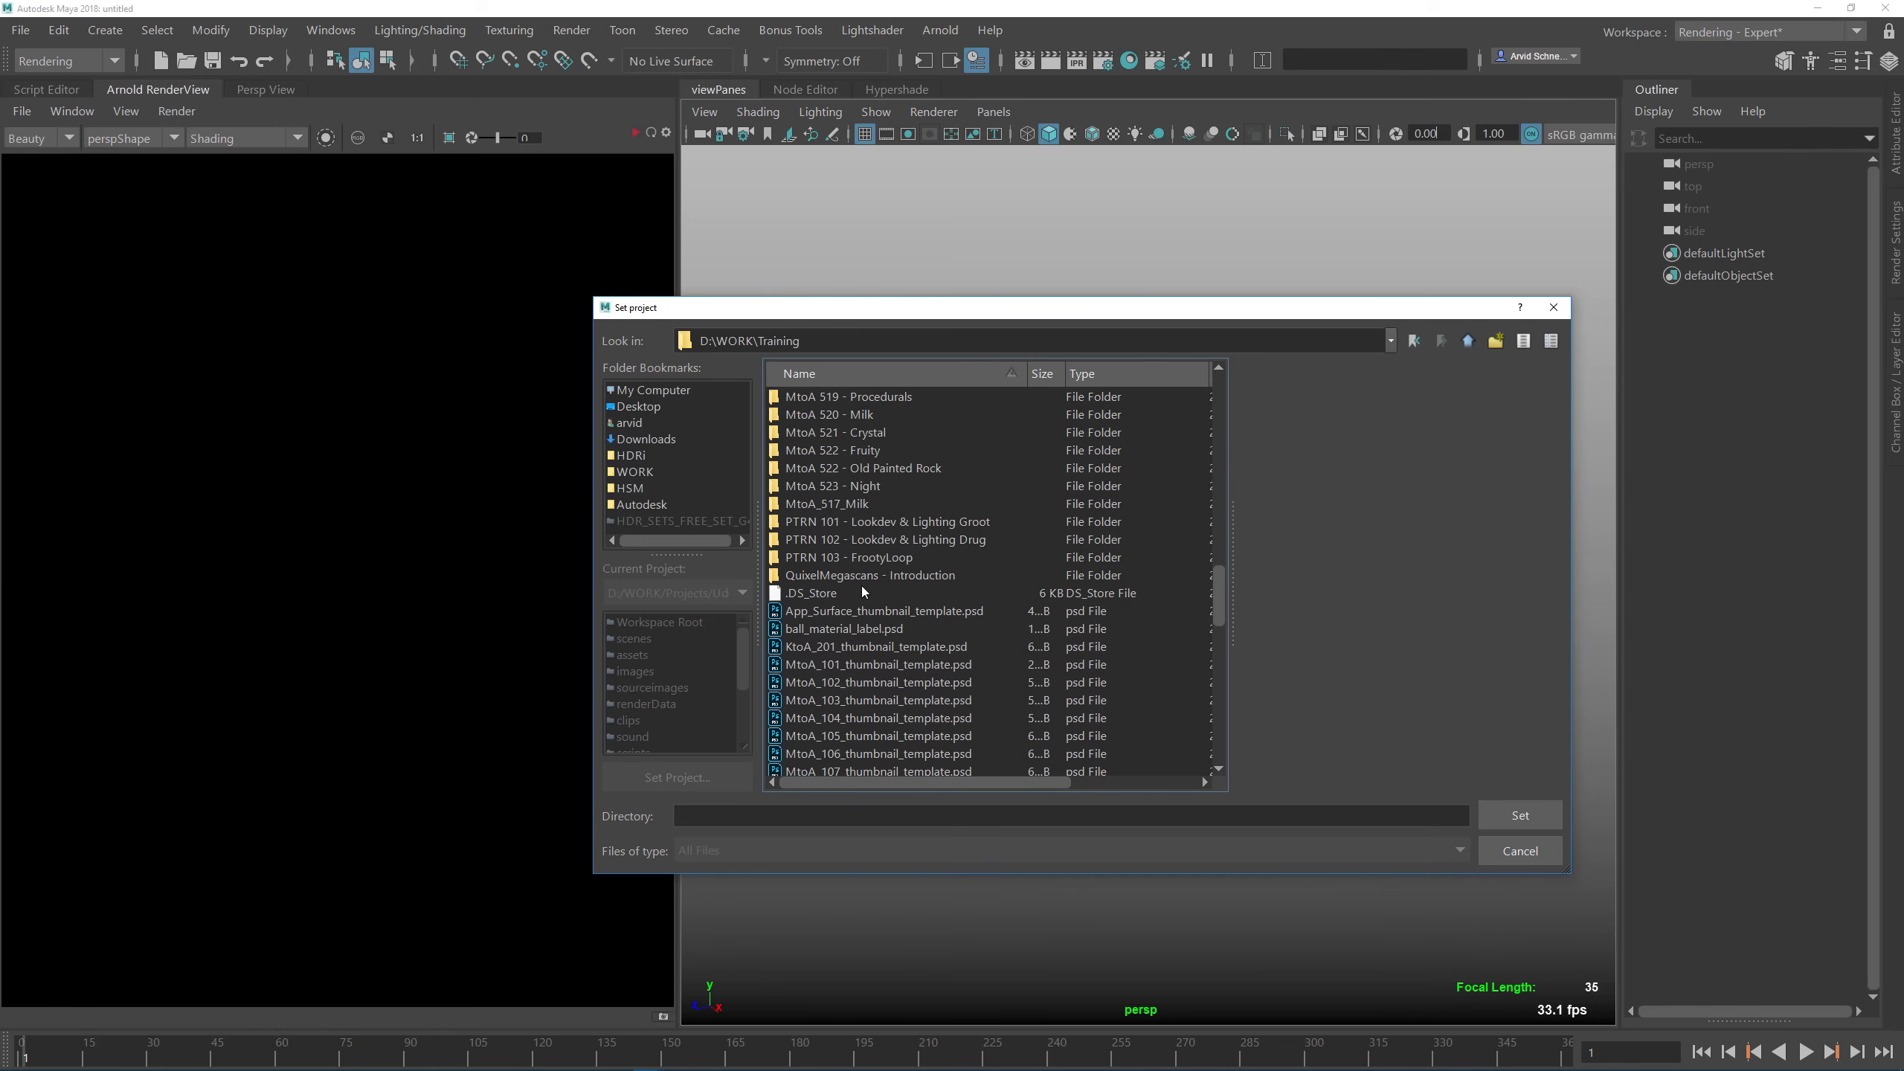
scroll(863, 590, "up", 1)
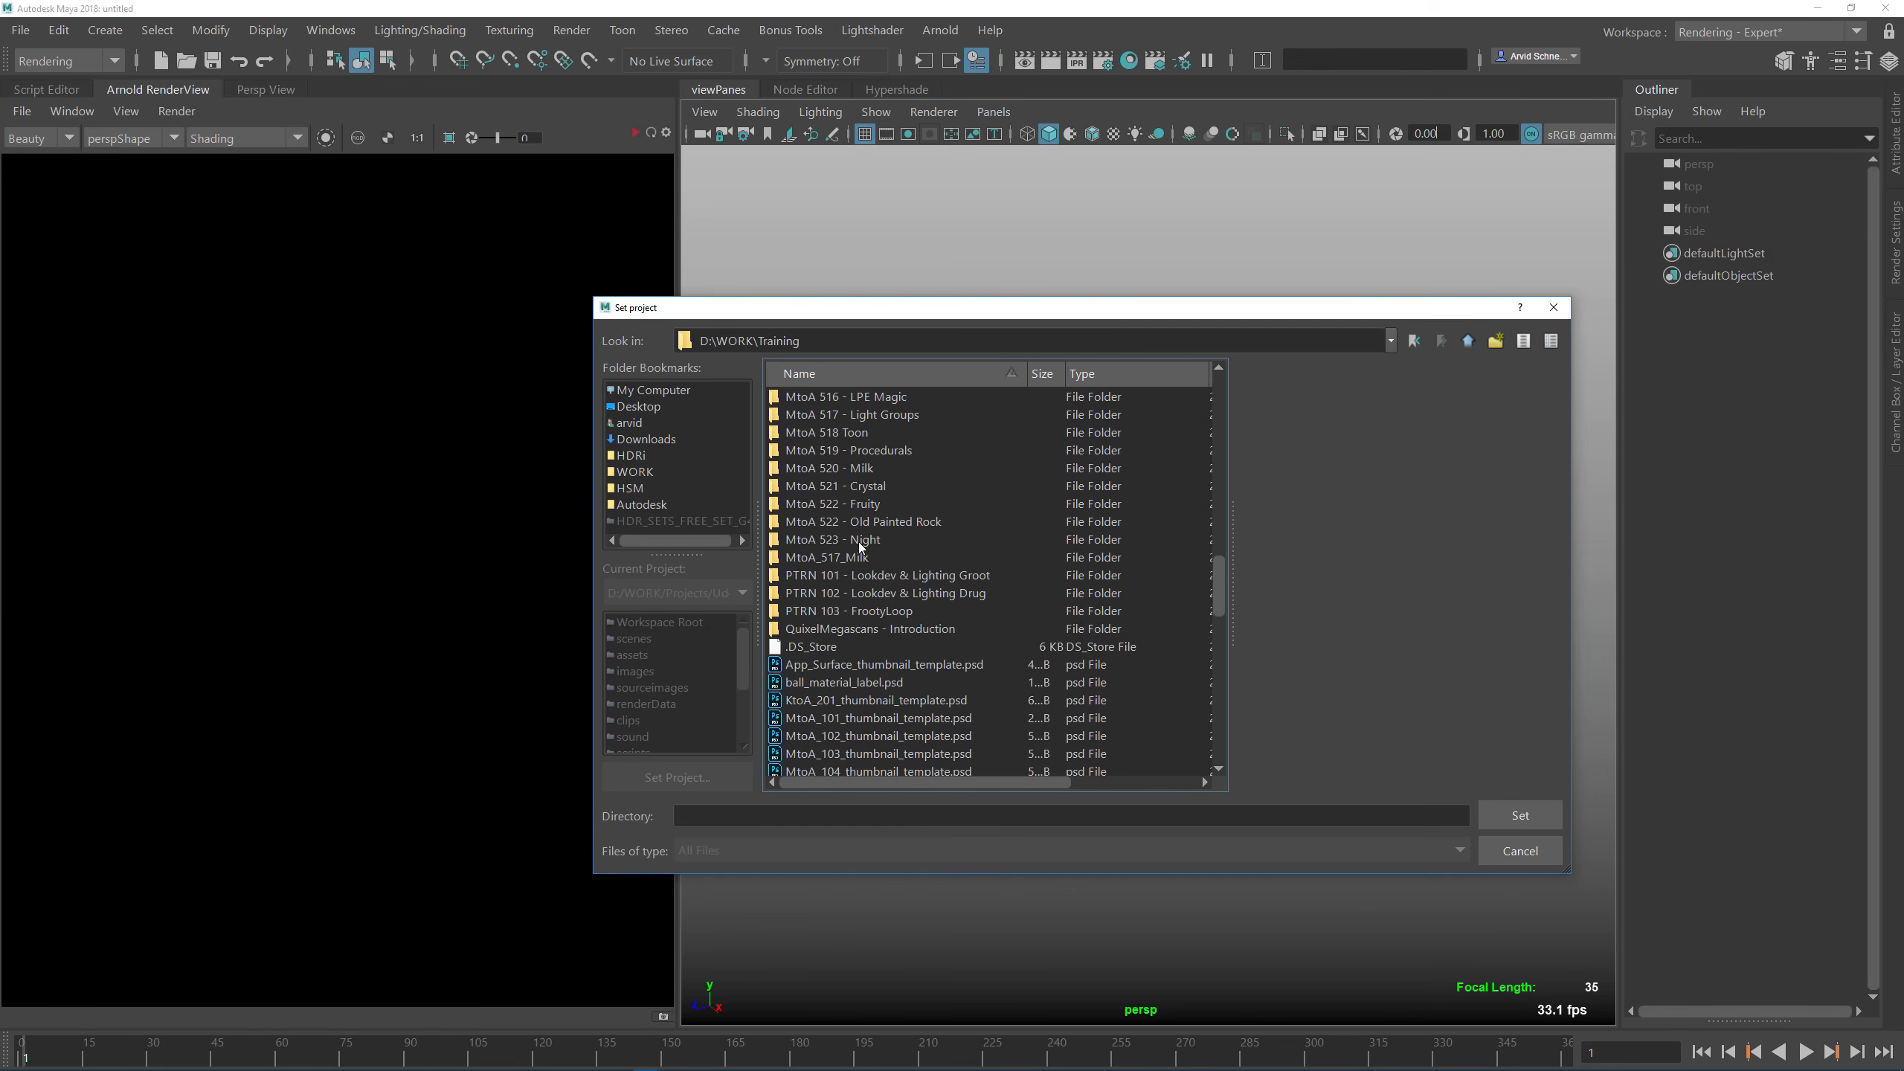
double_click(866, 521)
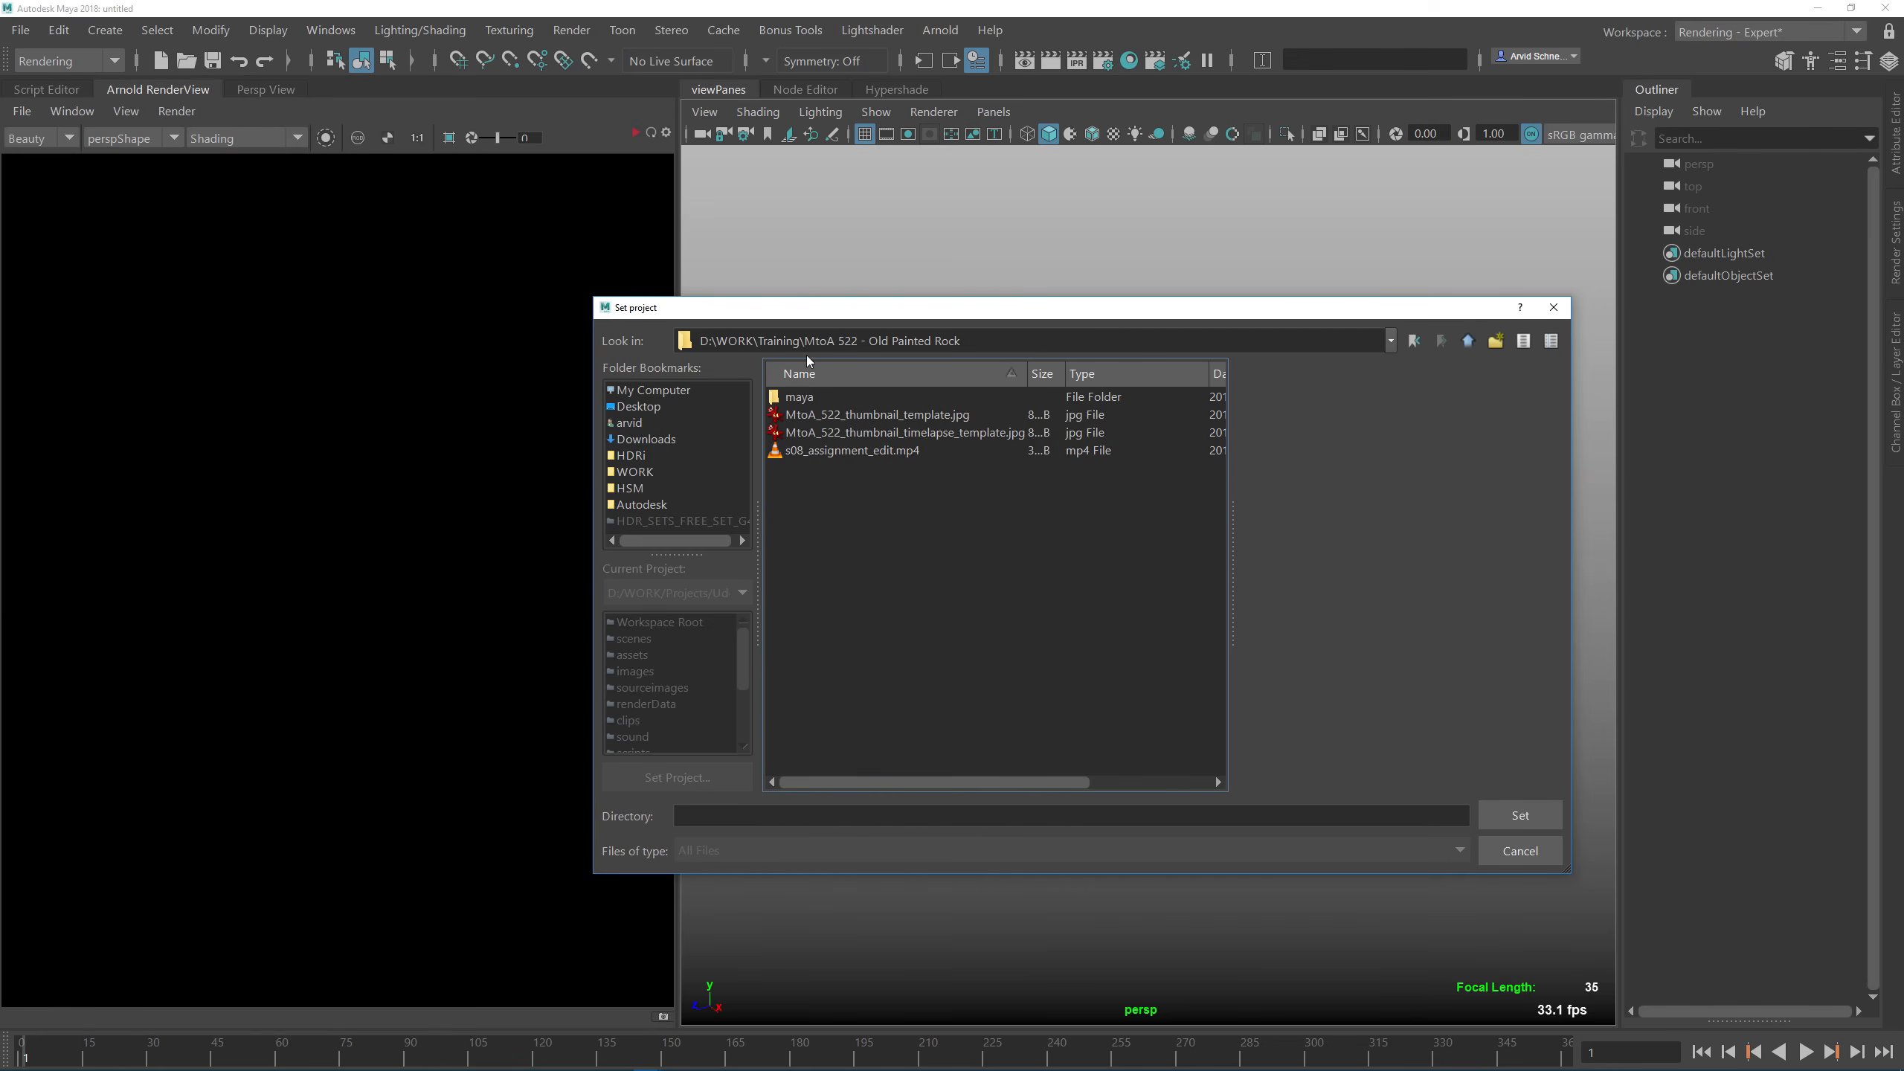
double_click(795, 397)
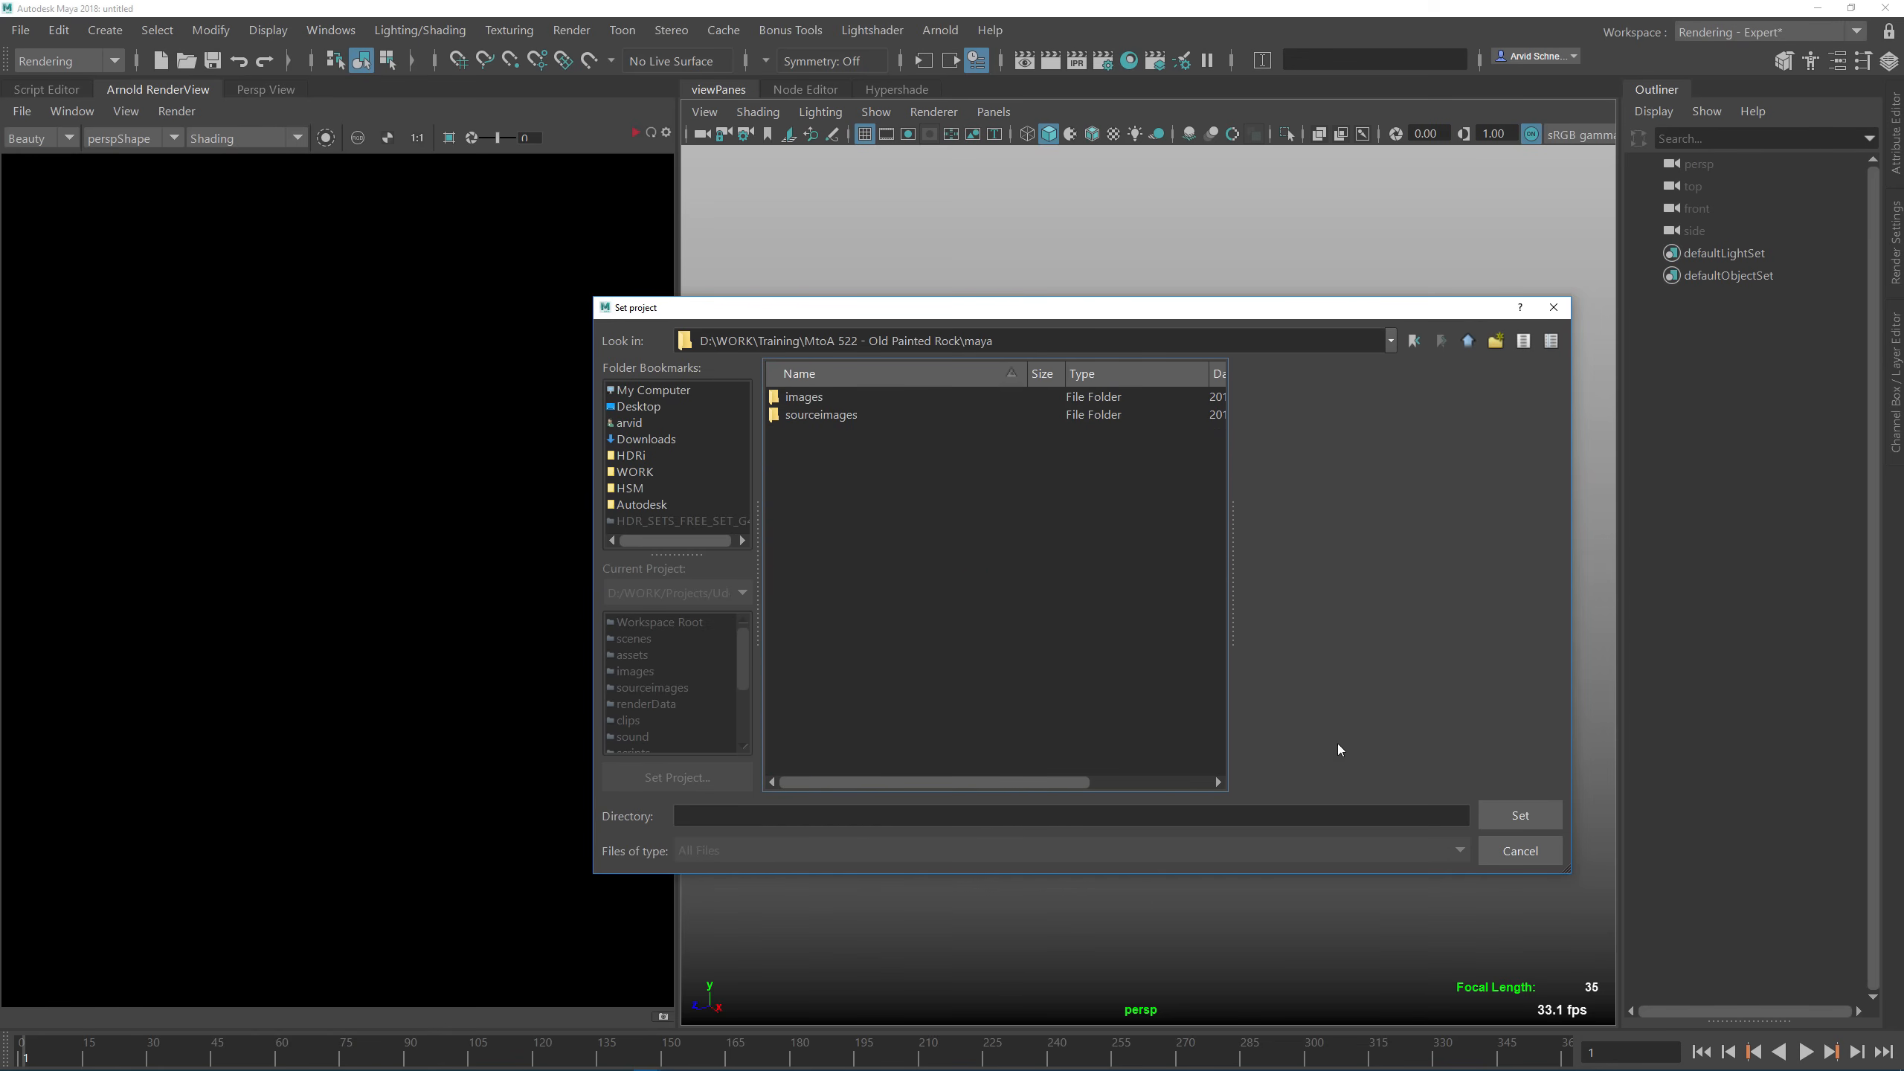
left_click(1520, 815)
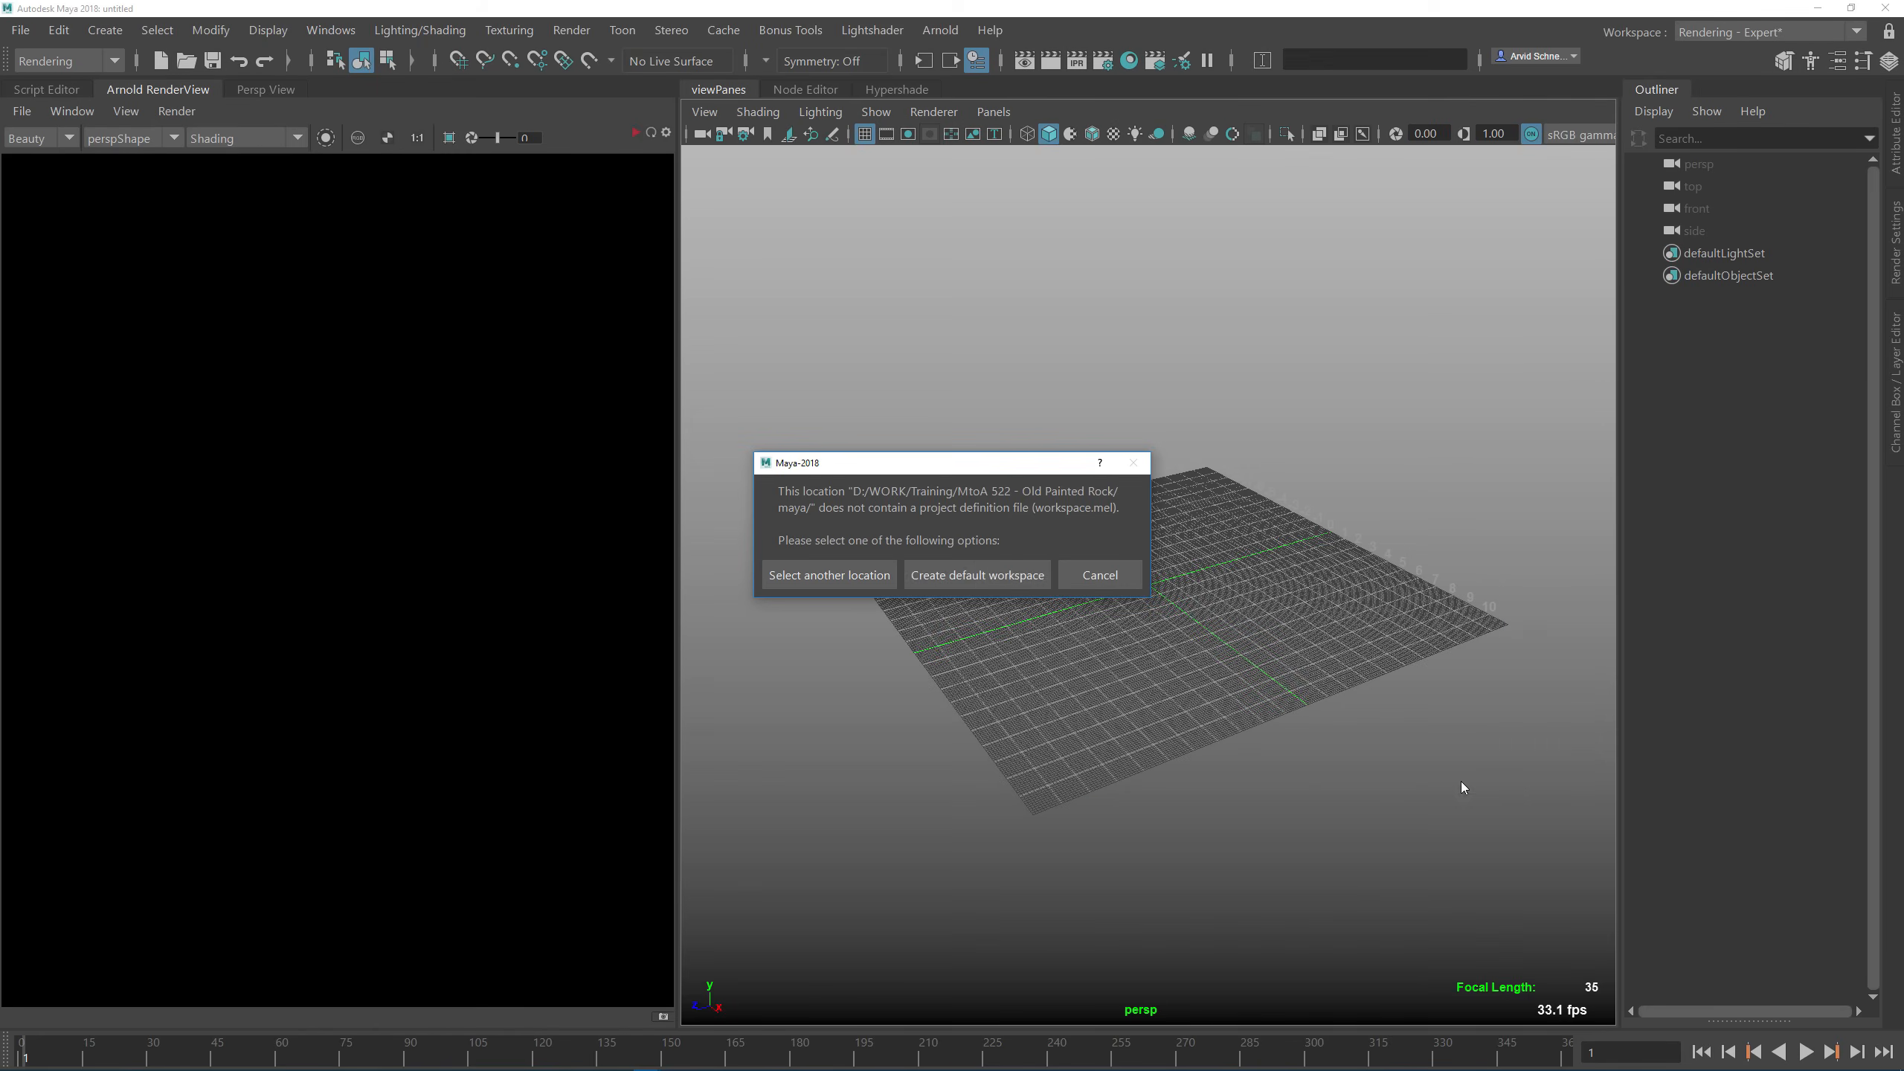
left_click(932, 574)
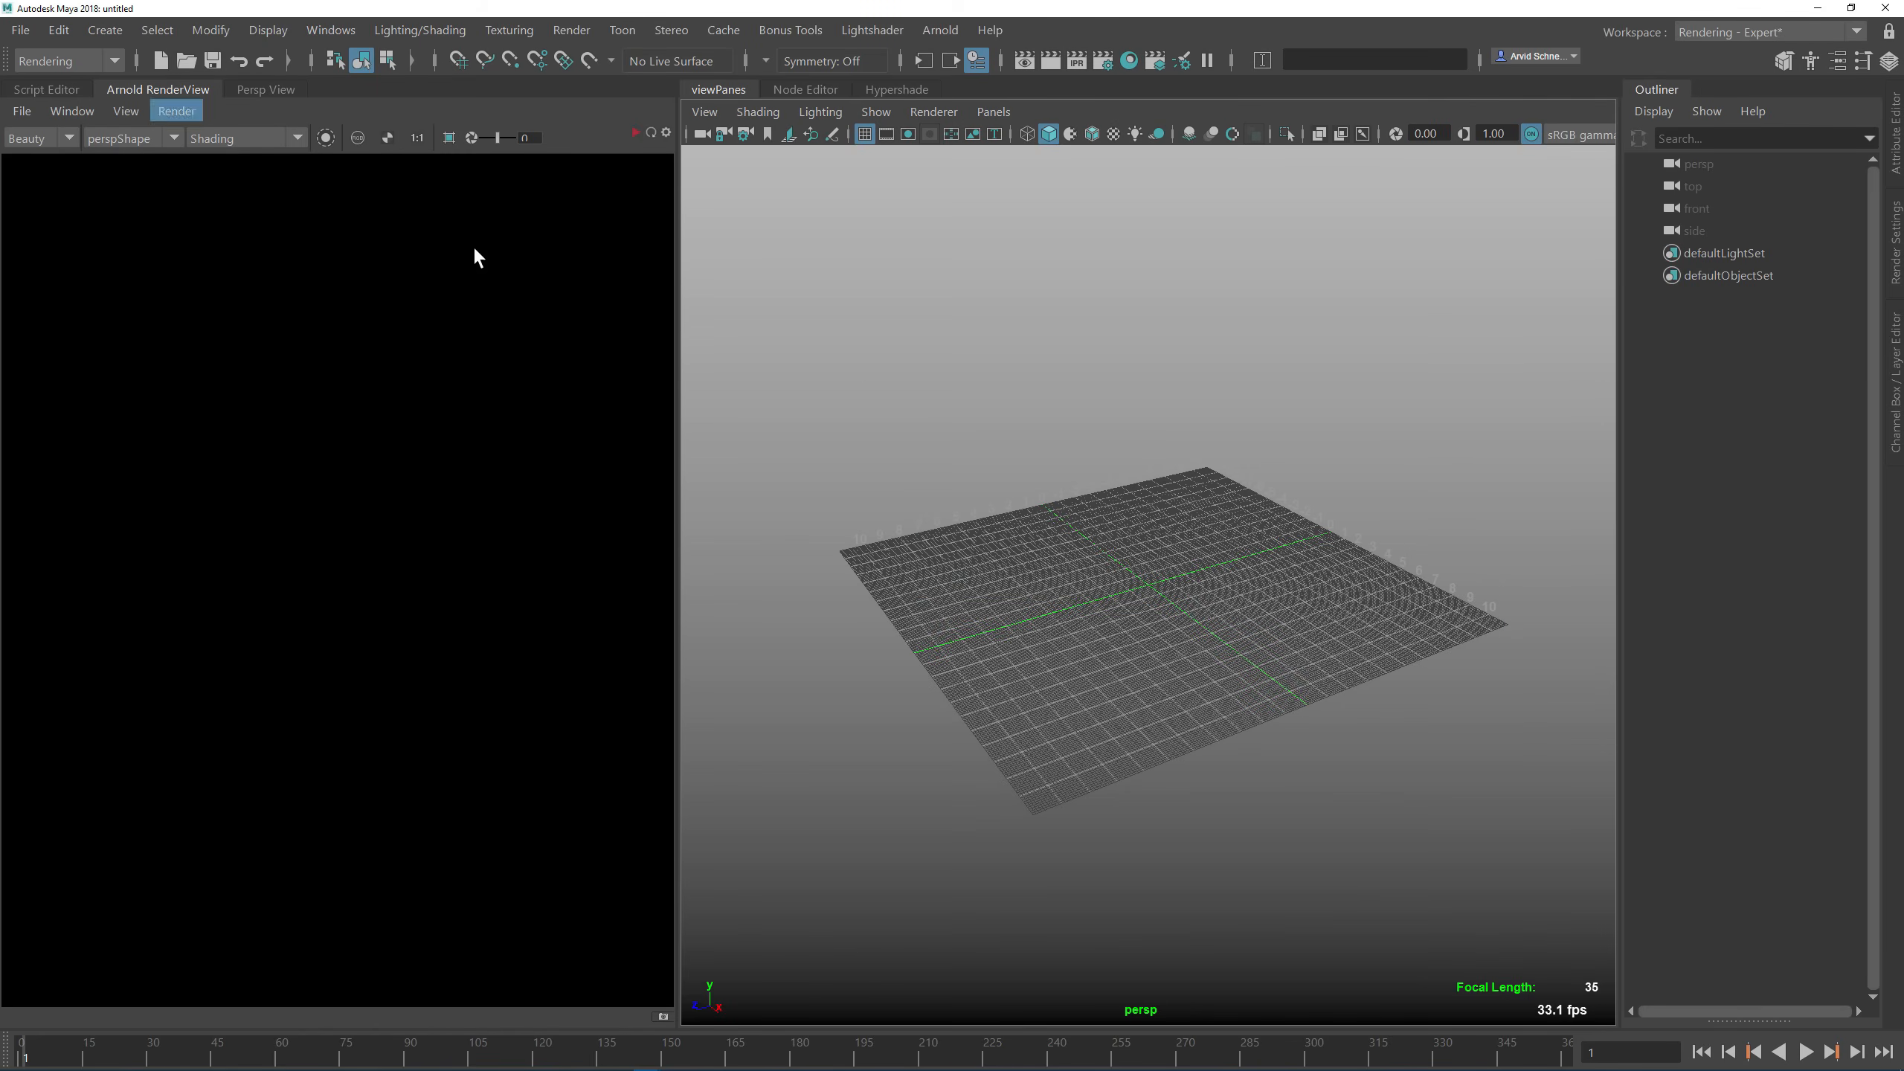
Step: Start saving the scene under a new name, create a "scenes" folder in the project's maya folder and open it
key("ctrl+shift+s")
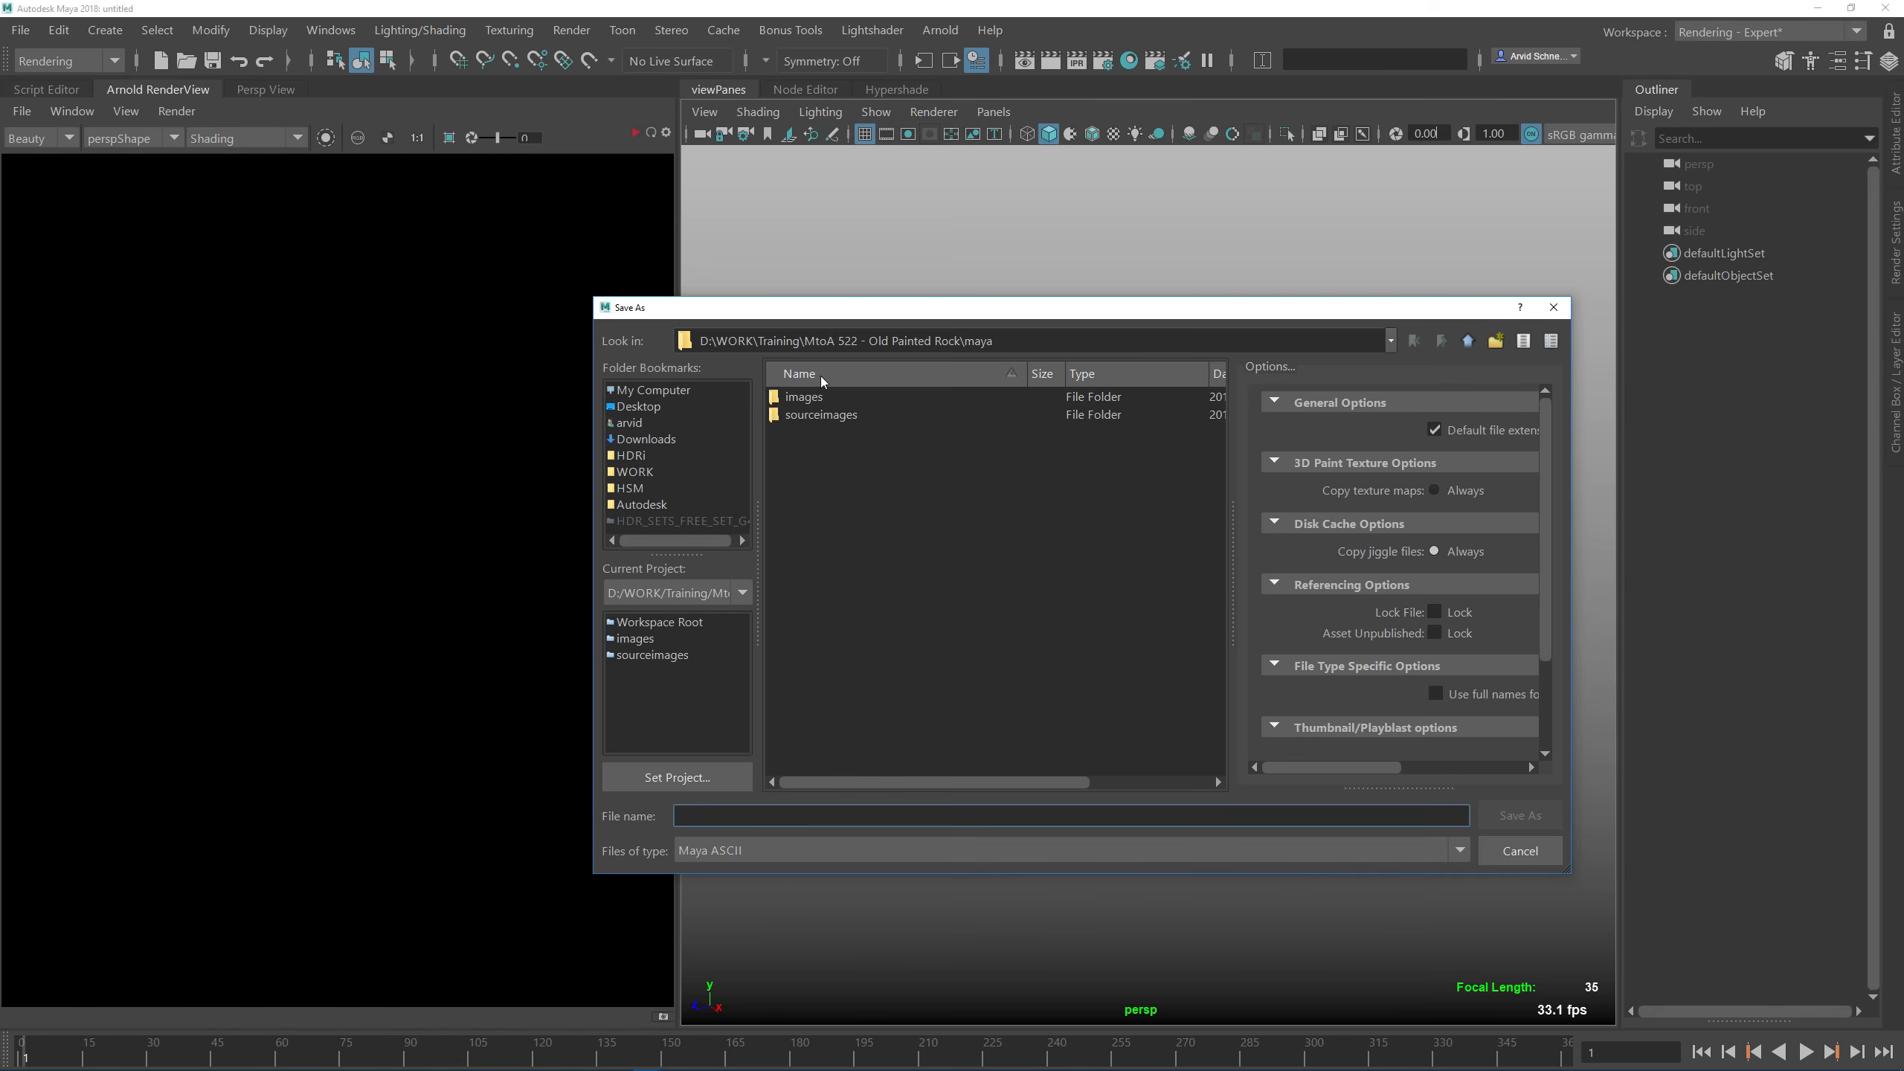
left_click(693, 693)
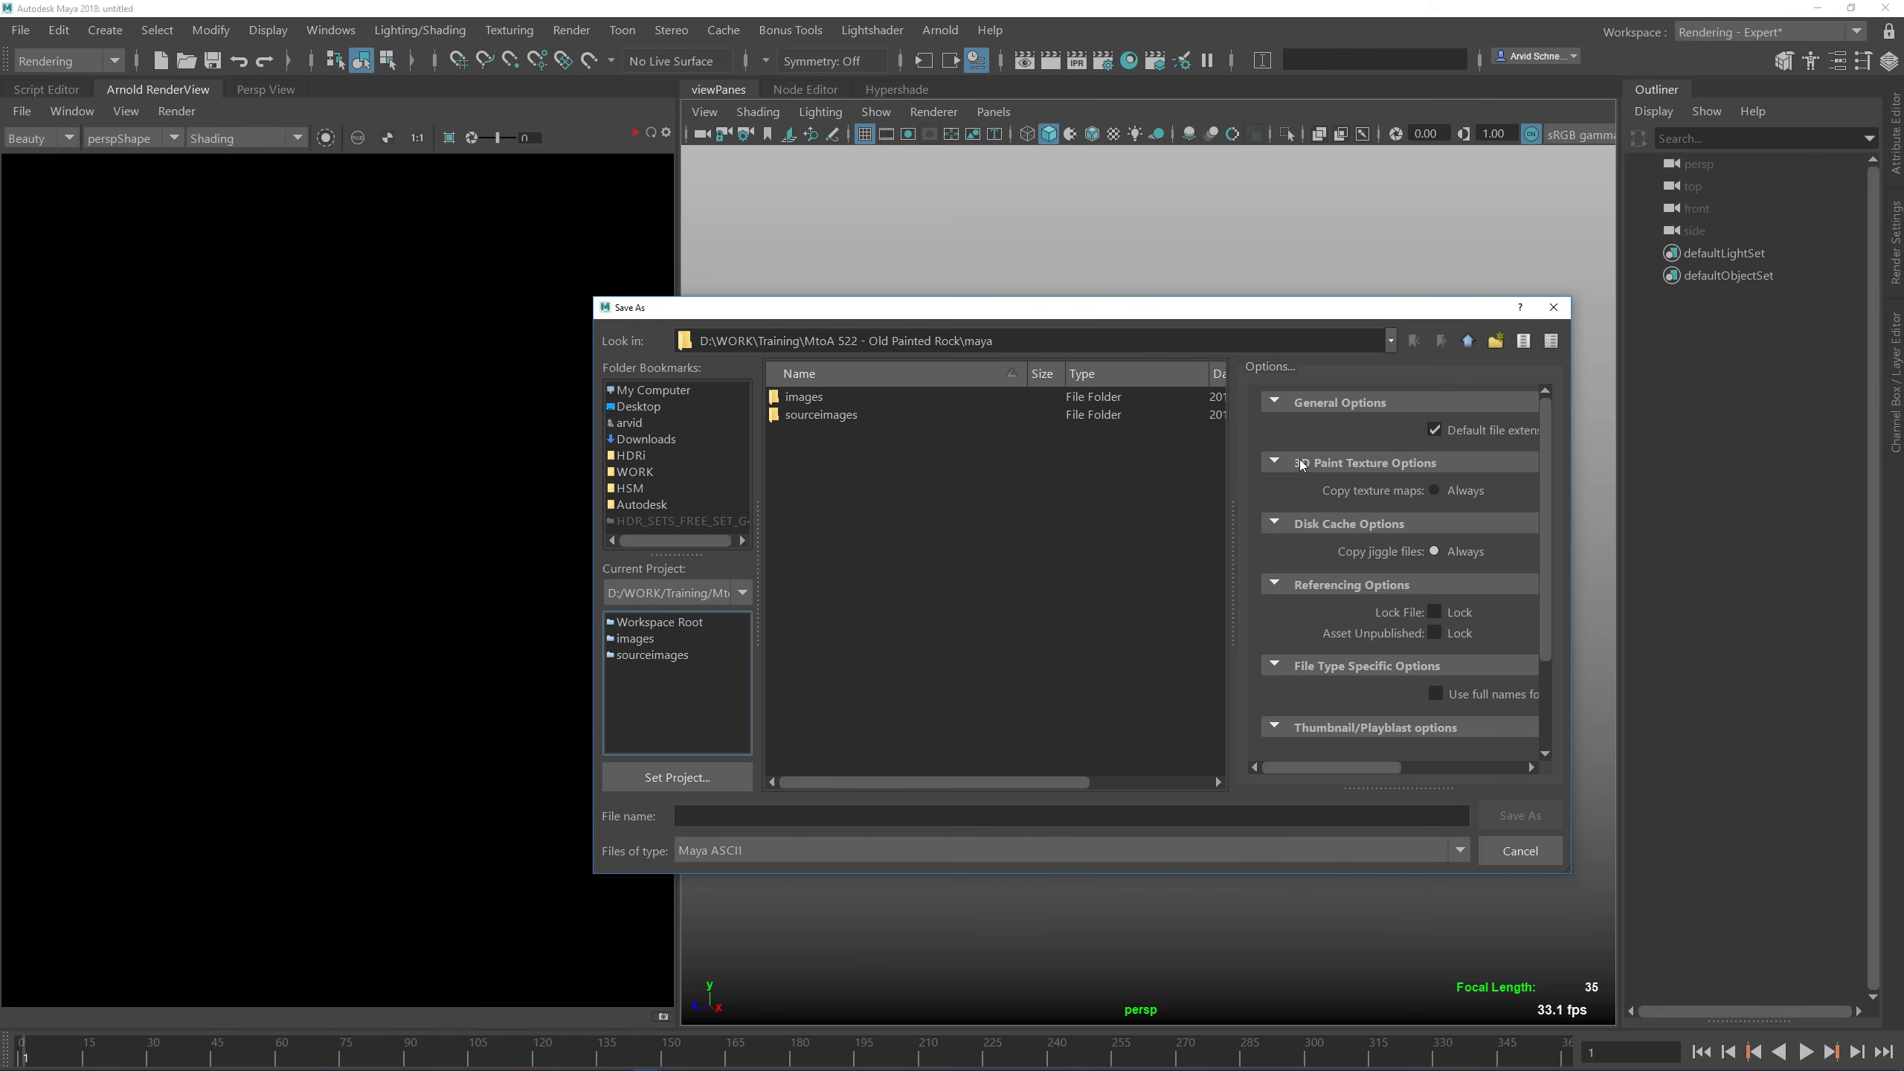
left_click(1495, 342)
type("scenes")
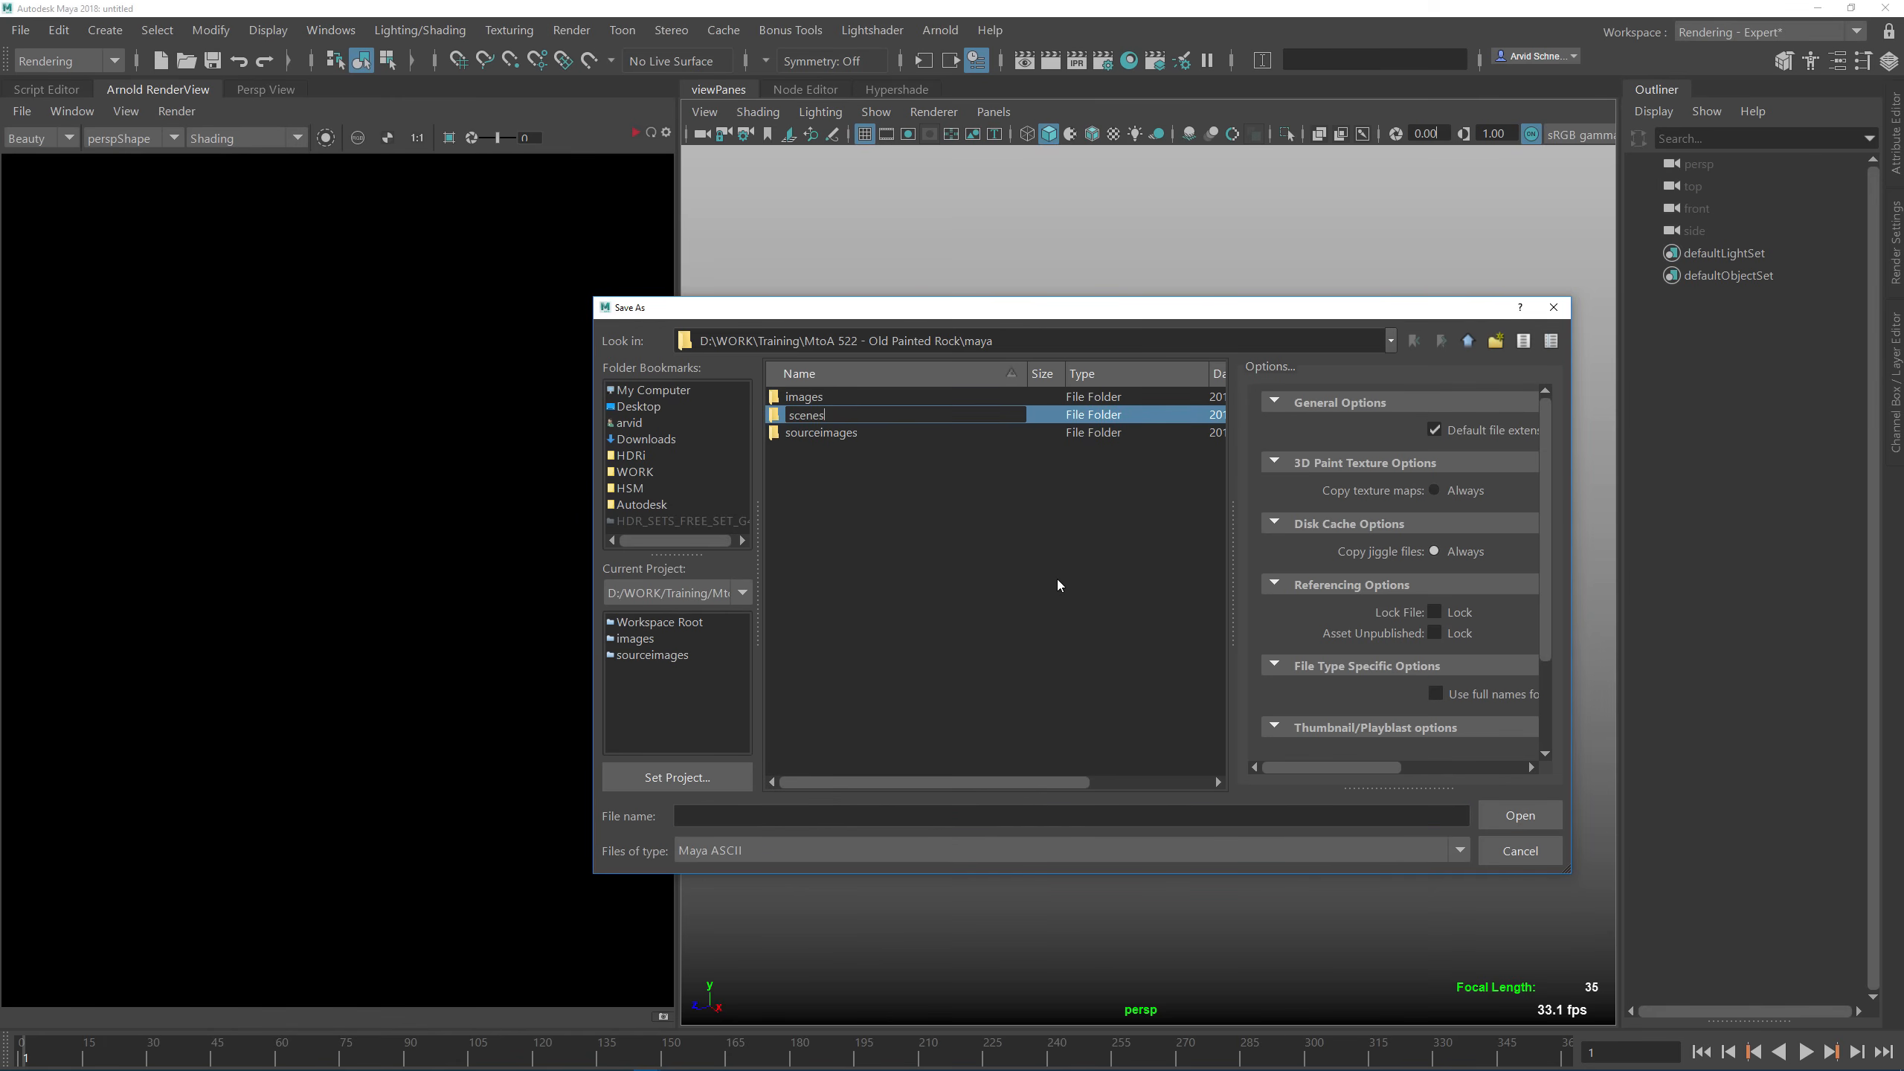
key("Return")
key("Return")
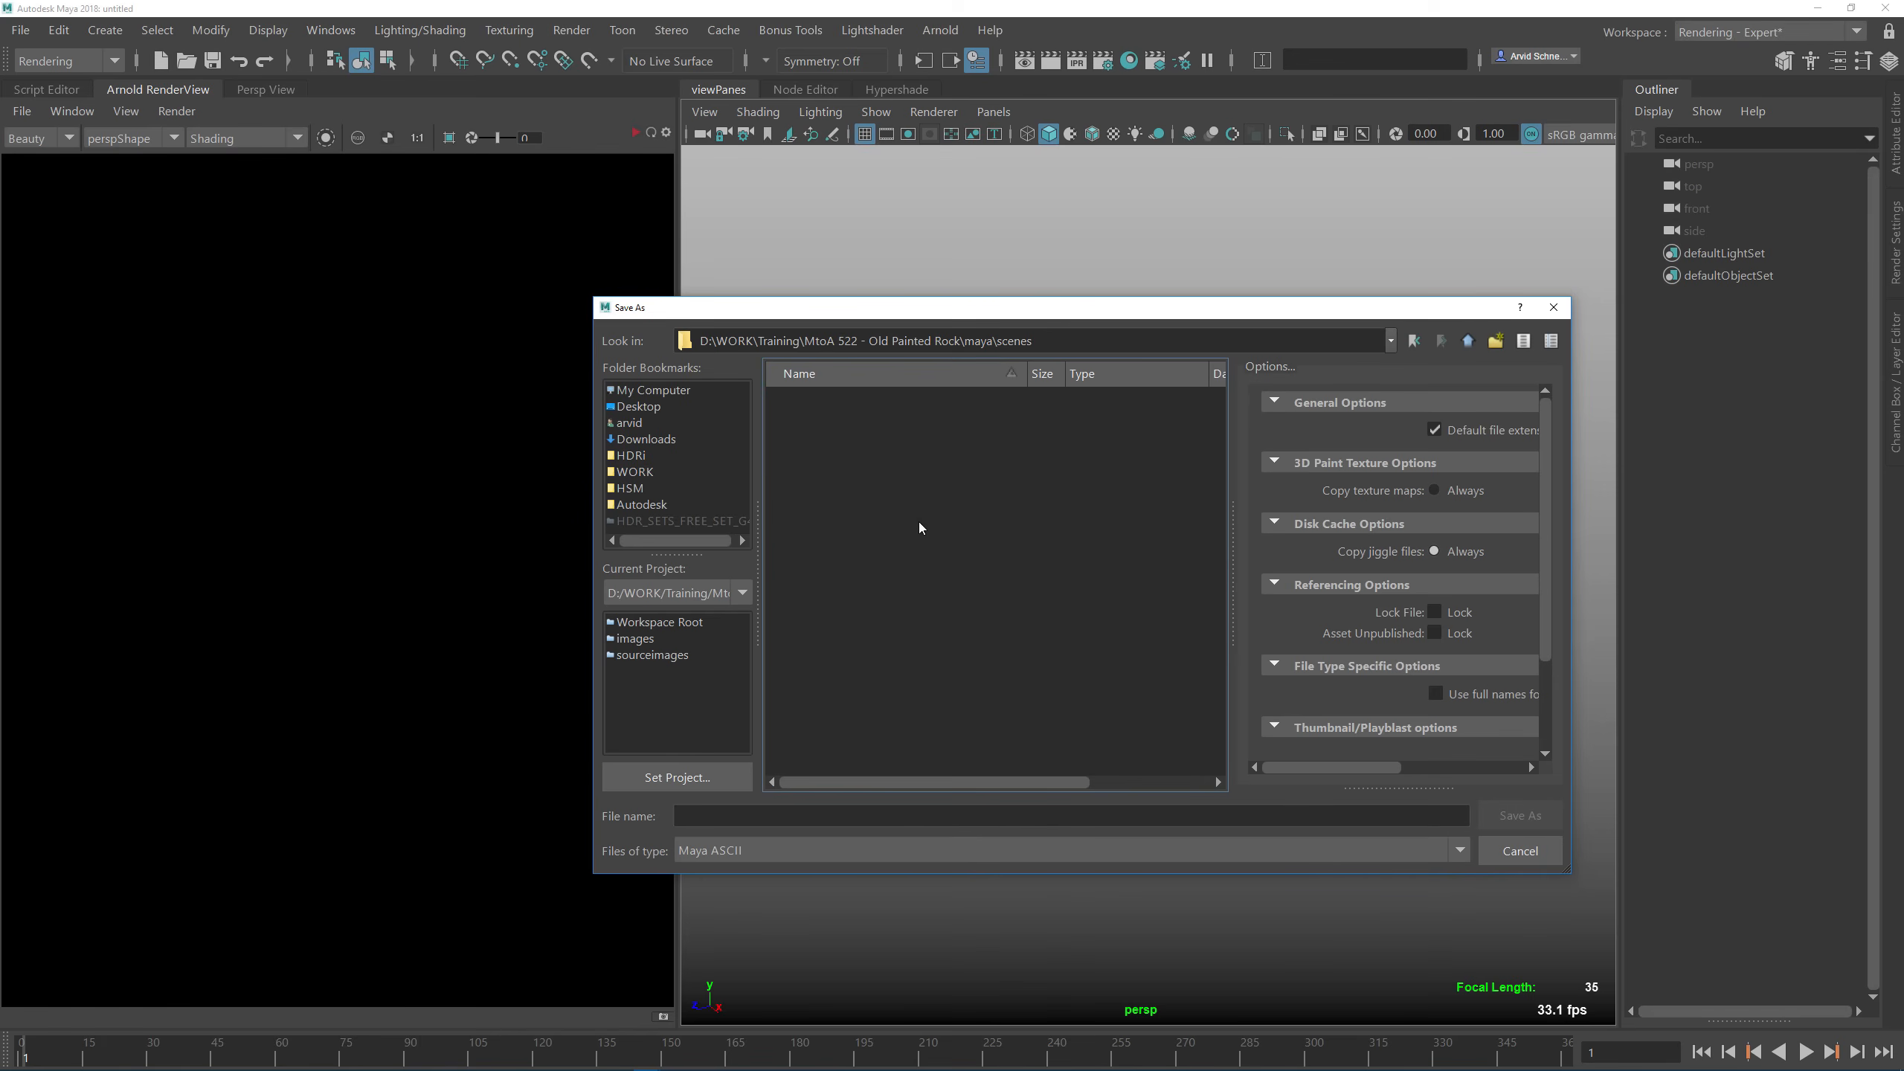
Step: Save the scene as the Maya ASCII file mtoa522.training.ma in the scenes folder
left_click(776, 807)
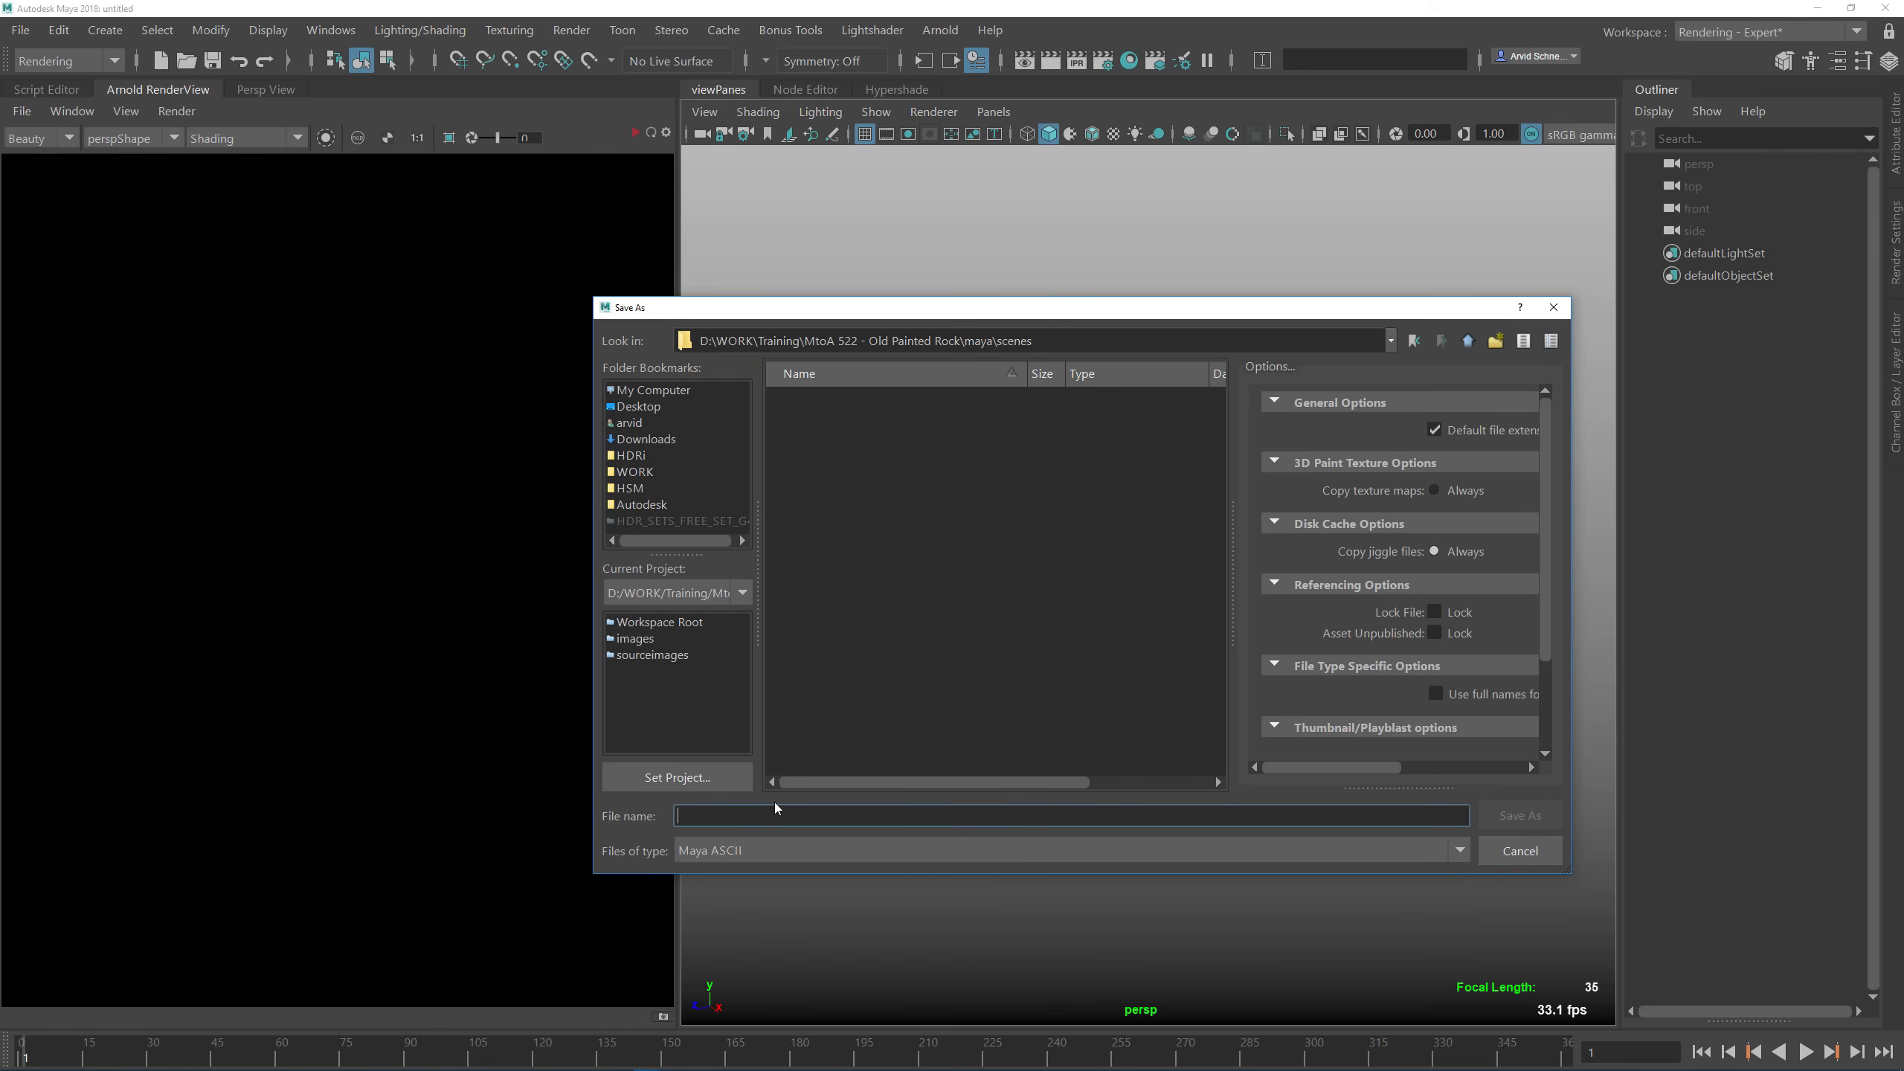
type("mtoa522.training.ma")
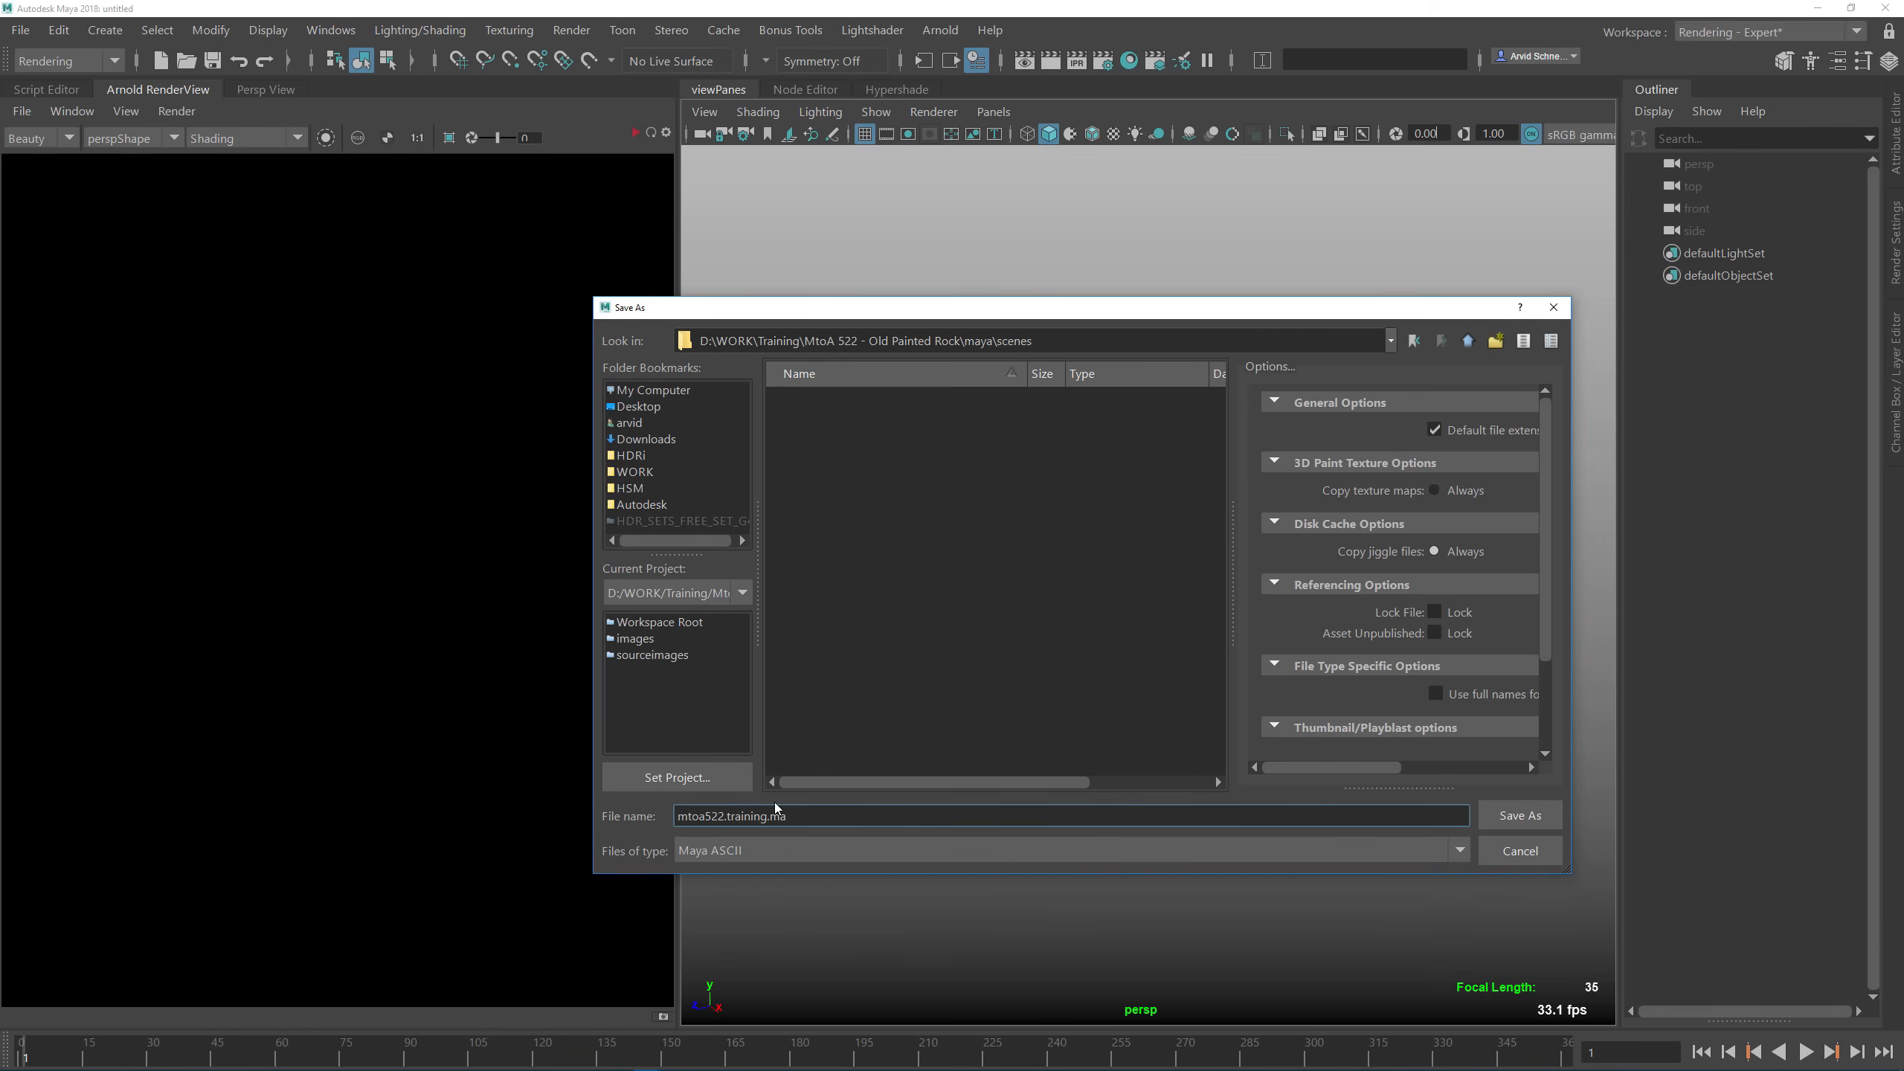
key("Return")
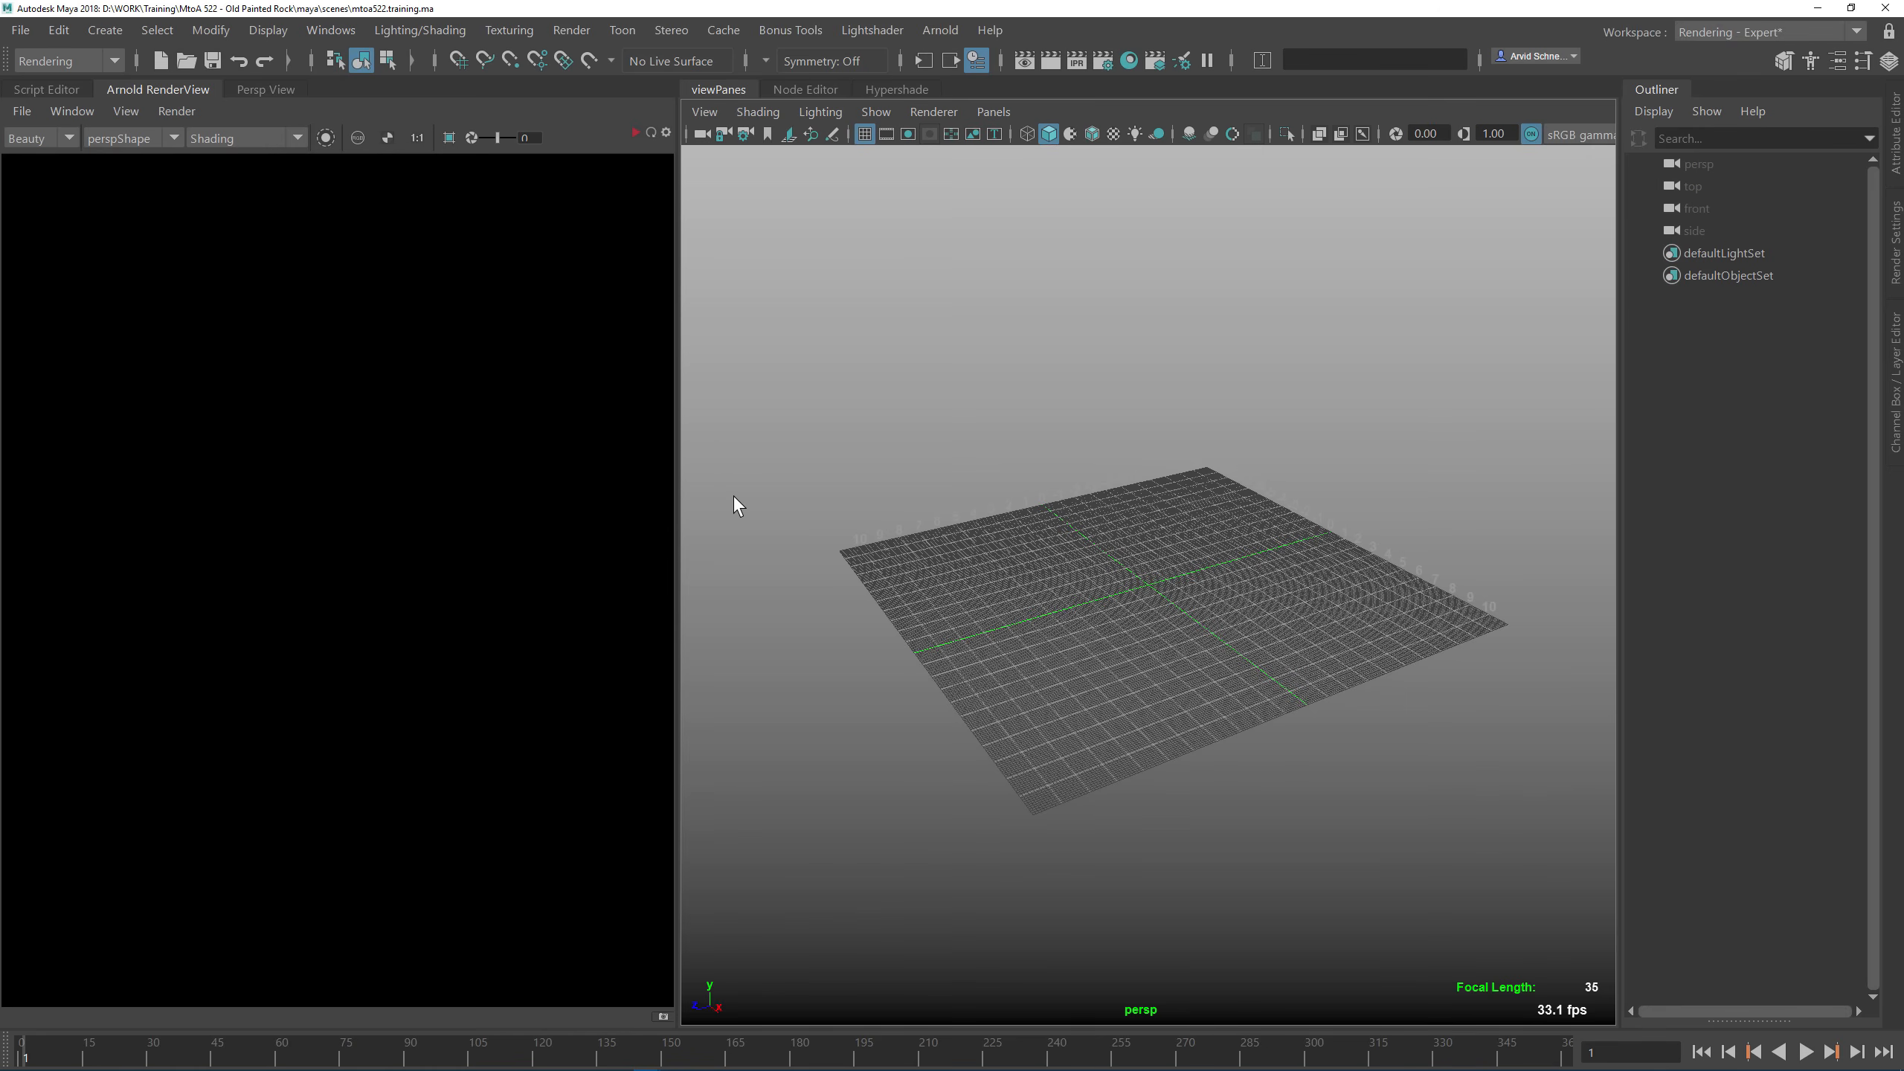
Step: Run the MEL file command in the Script Editor that references lookdev.001.ma from the lookdev kit under the lookdev_001 namespace
left_click(46, 89)
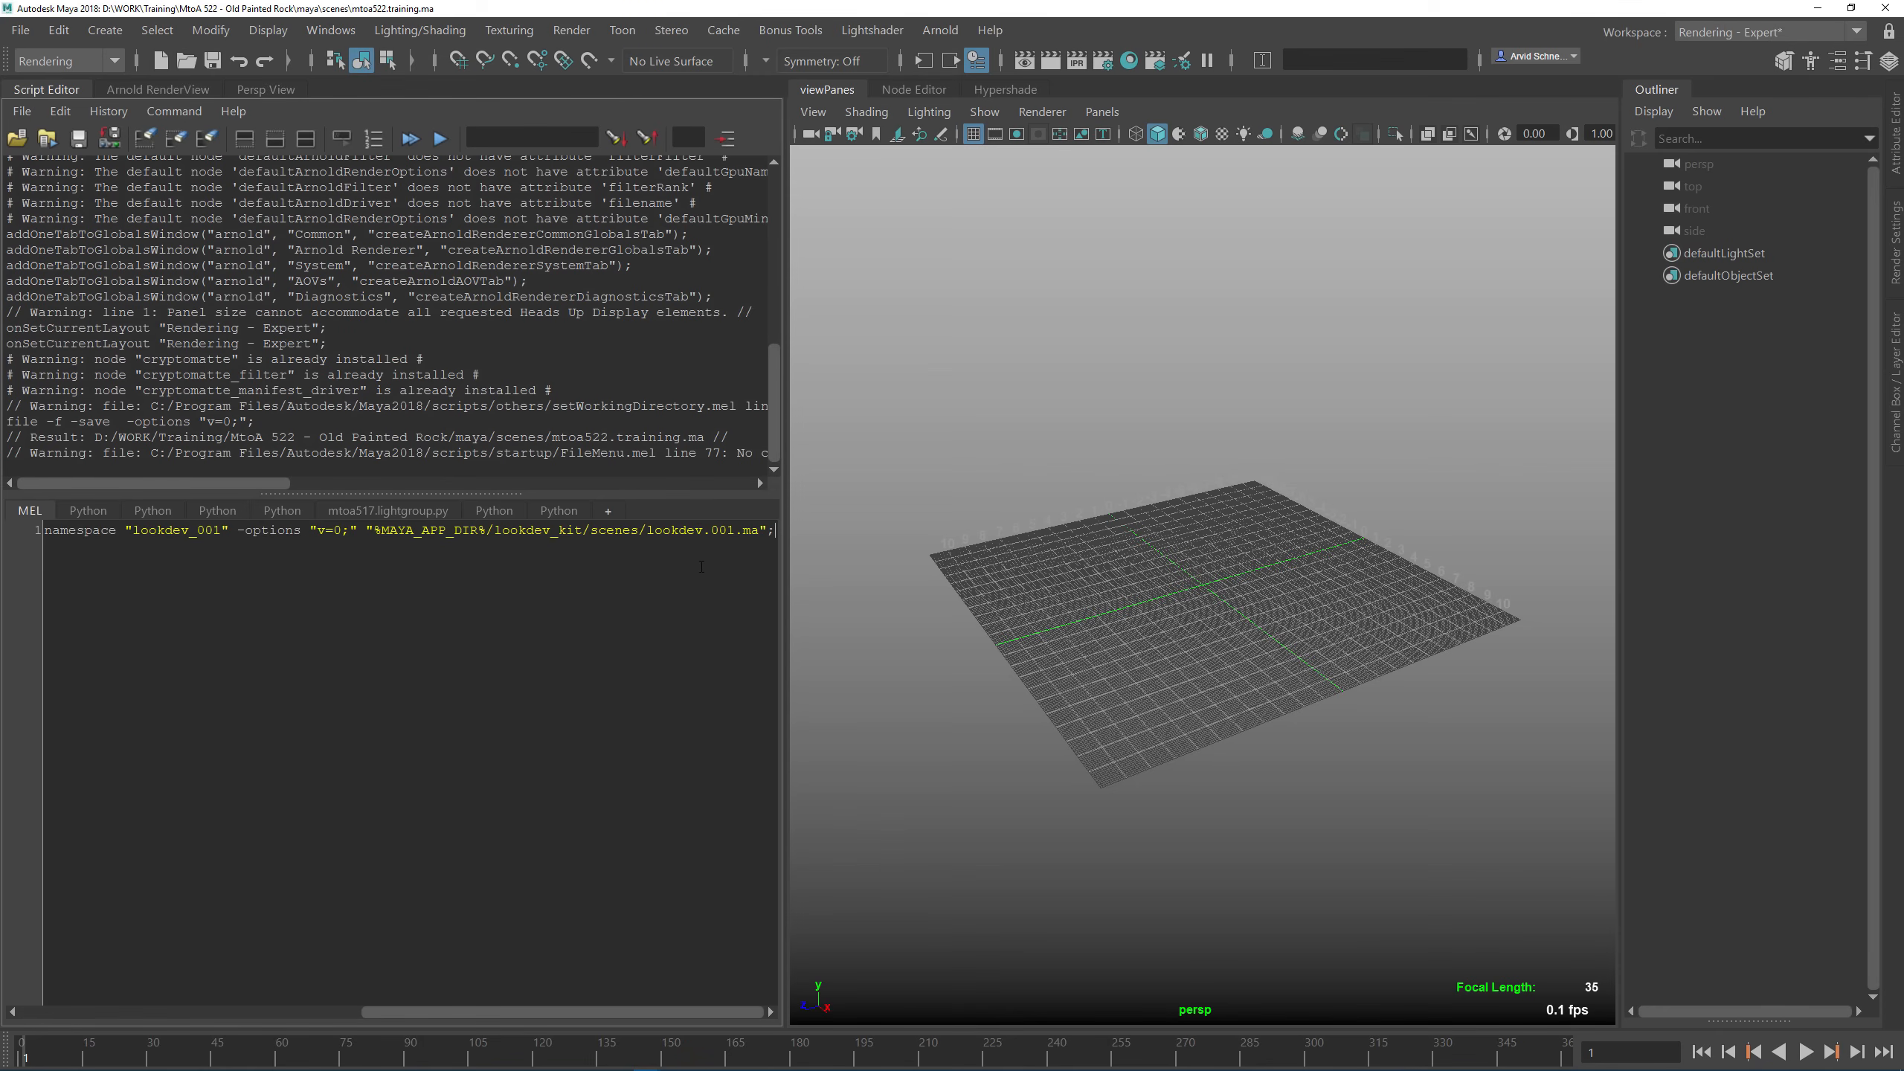
left_click_drag(527, 1012, 32, 950)
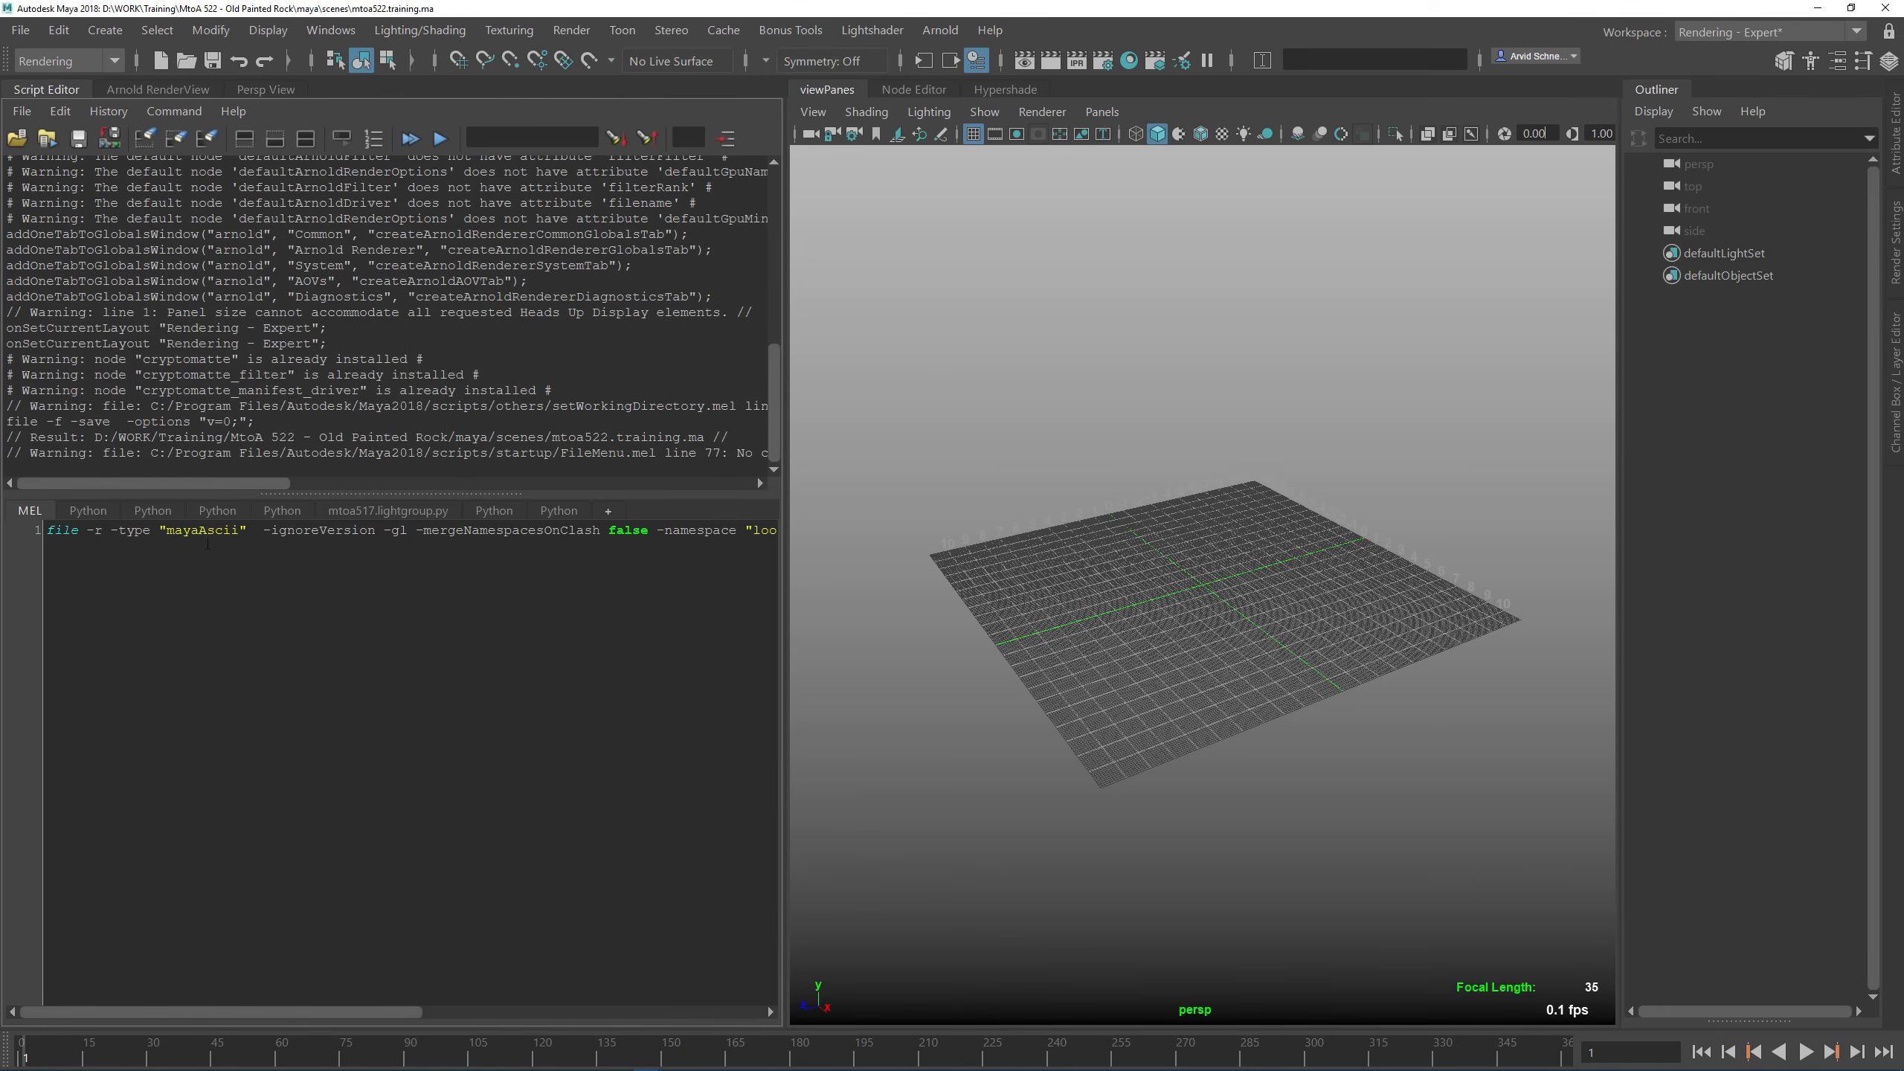
left_click(357, 539)
key("ctrl+a")
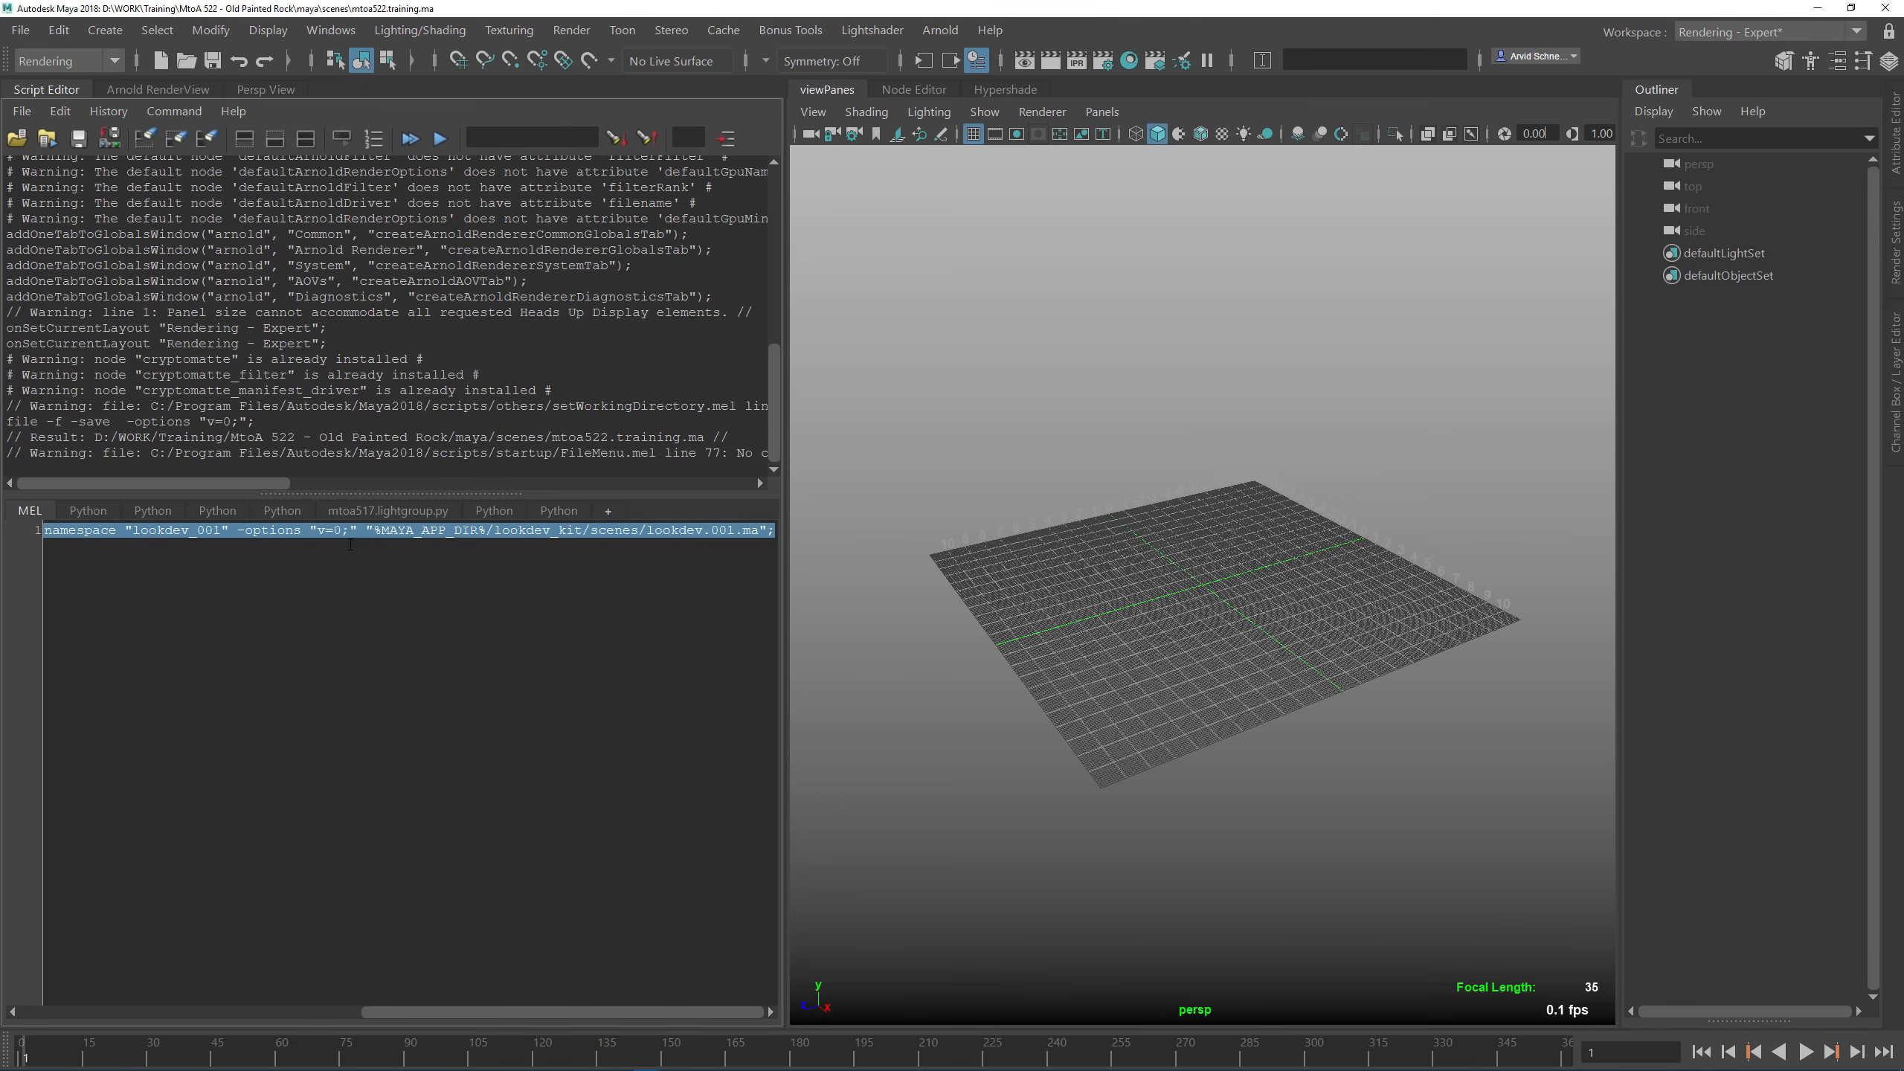
key("ctrl+Return")
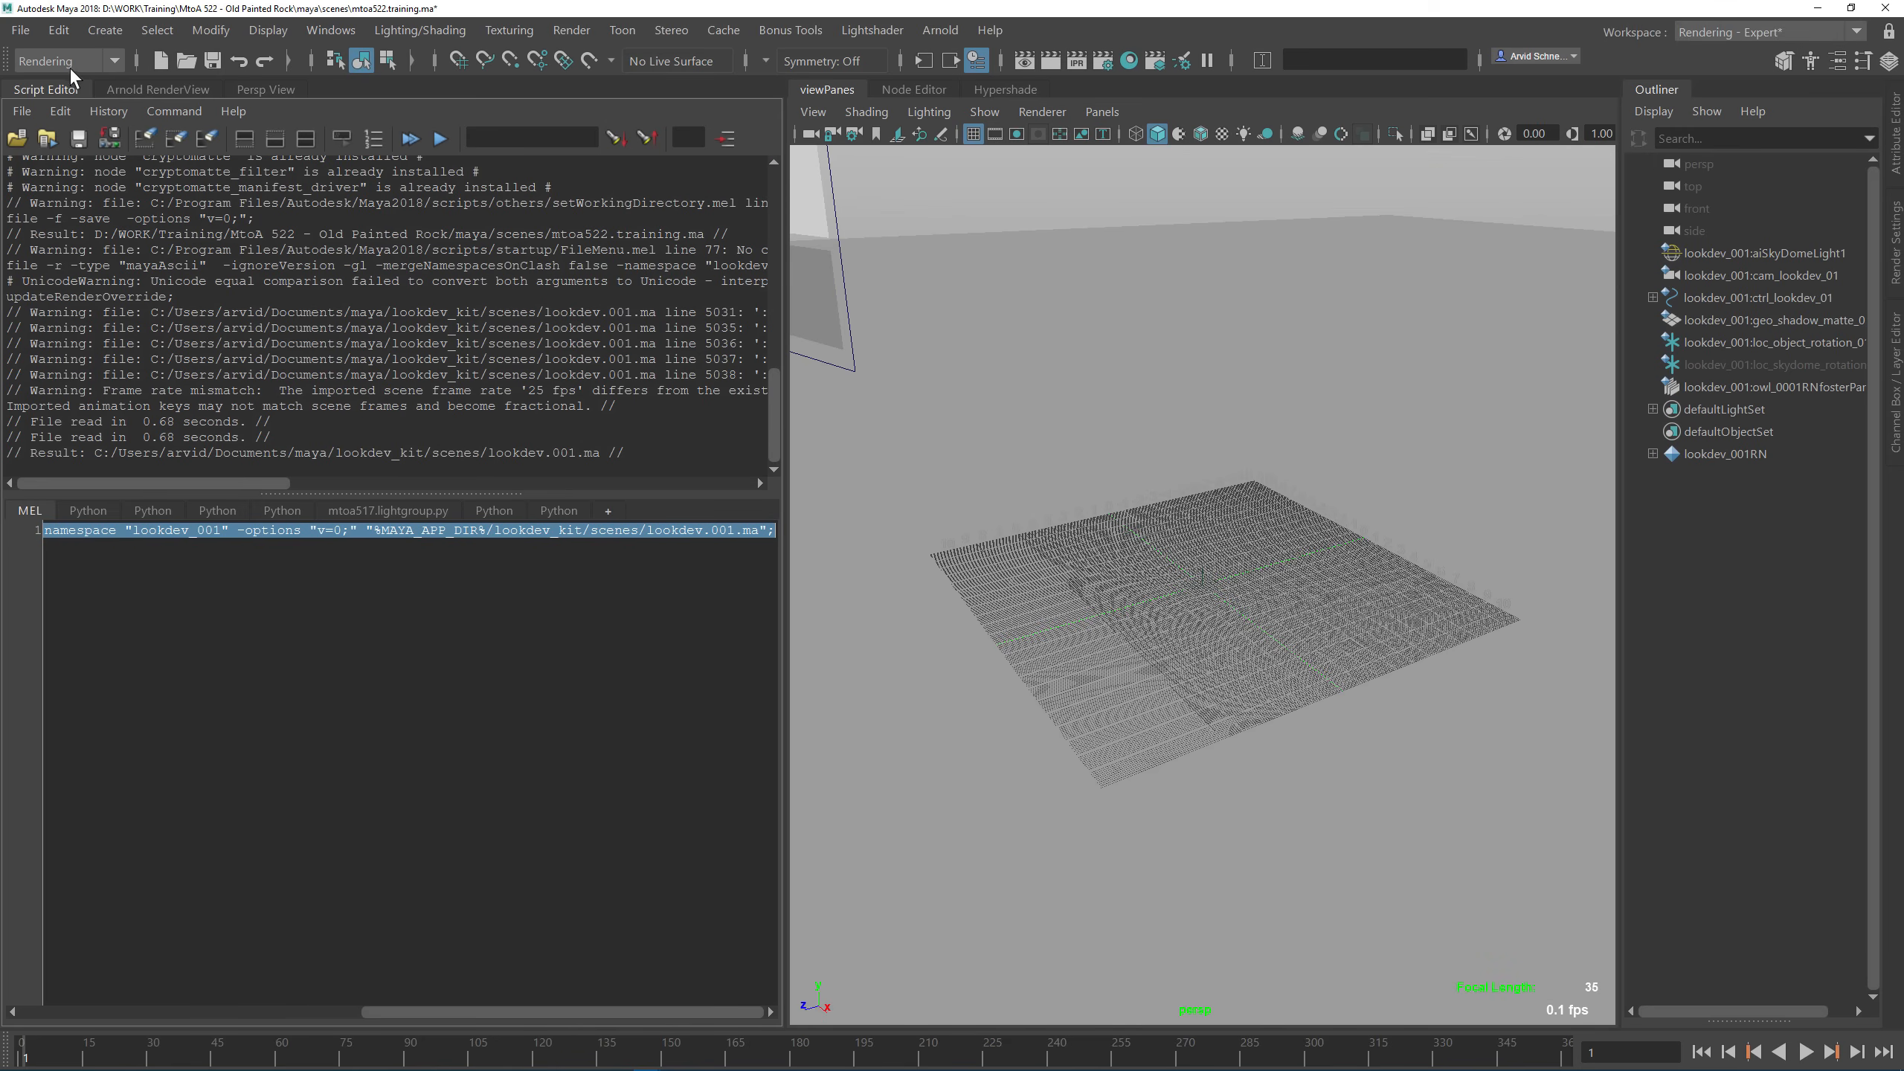
Step: Collapse the Script Editor pane and look through the lookdev_001:cam_lookdev_01 camera in the viewport
left_click(60, 88)
left_click(337, 111)
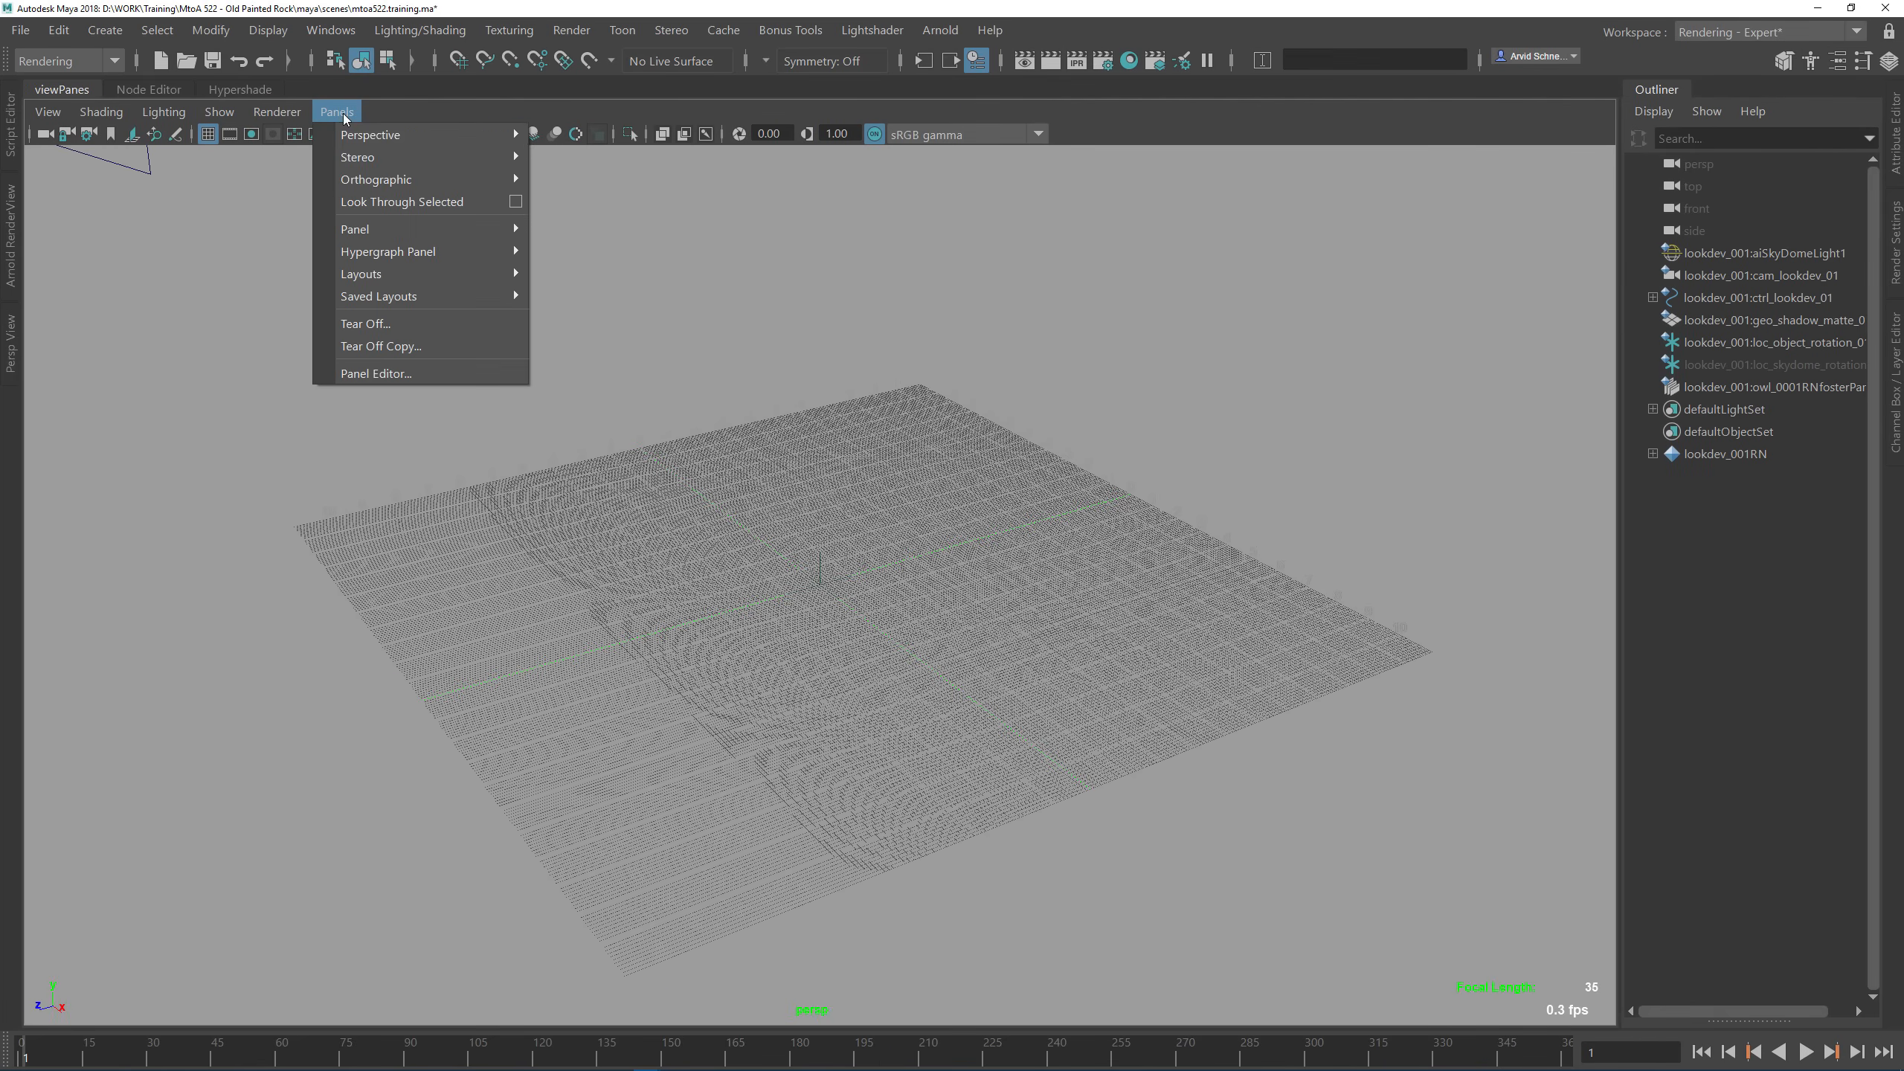
mouse_move(370, 135)
left_click(607, 135)
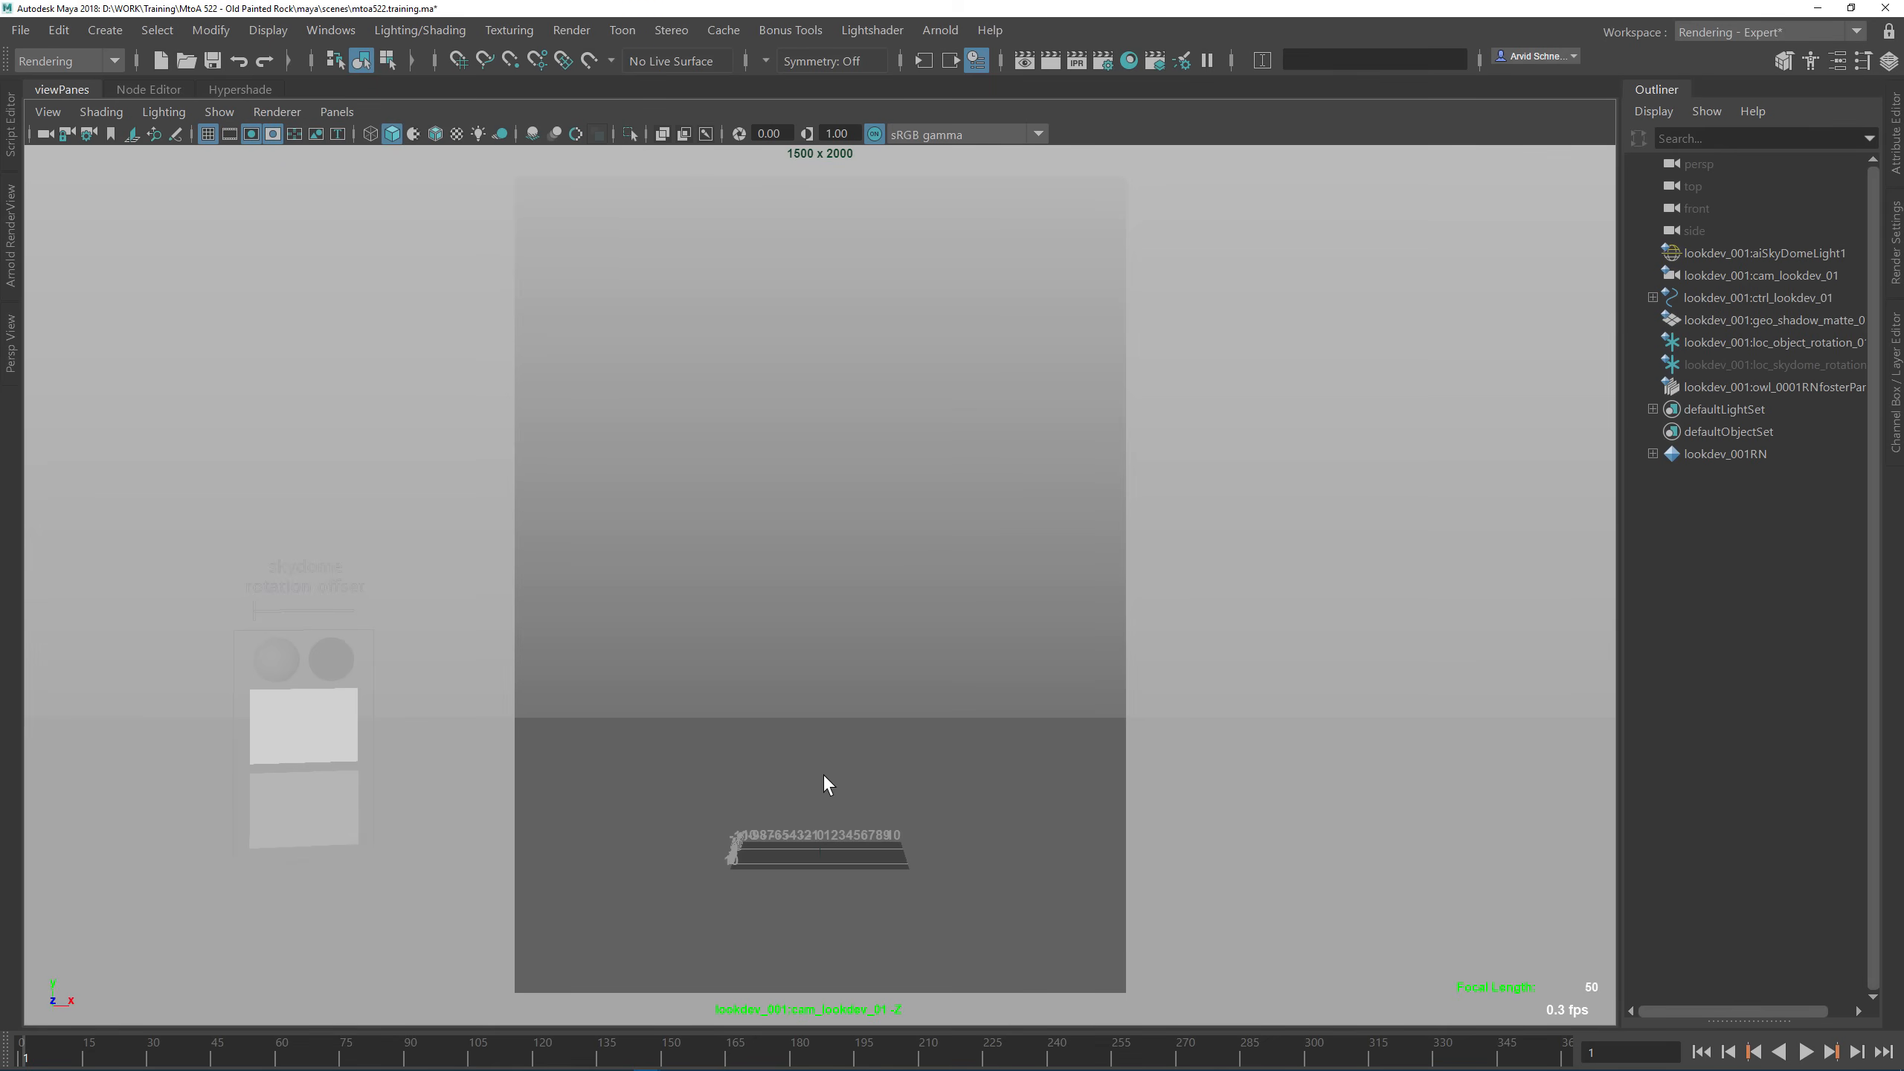
Step: Undock Render Settings into a smaller floating window, check the Image Size section and close the window
left_click(1106, 63)
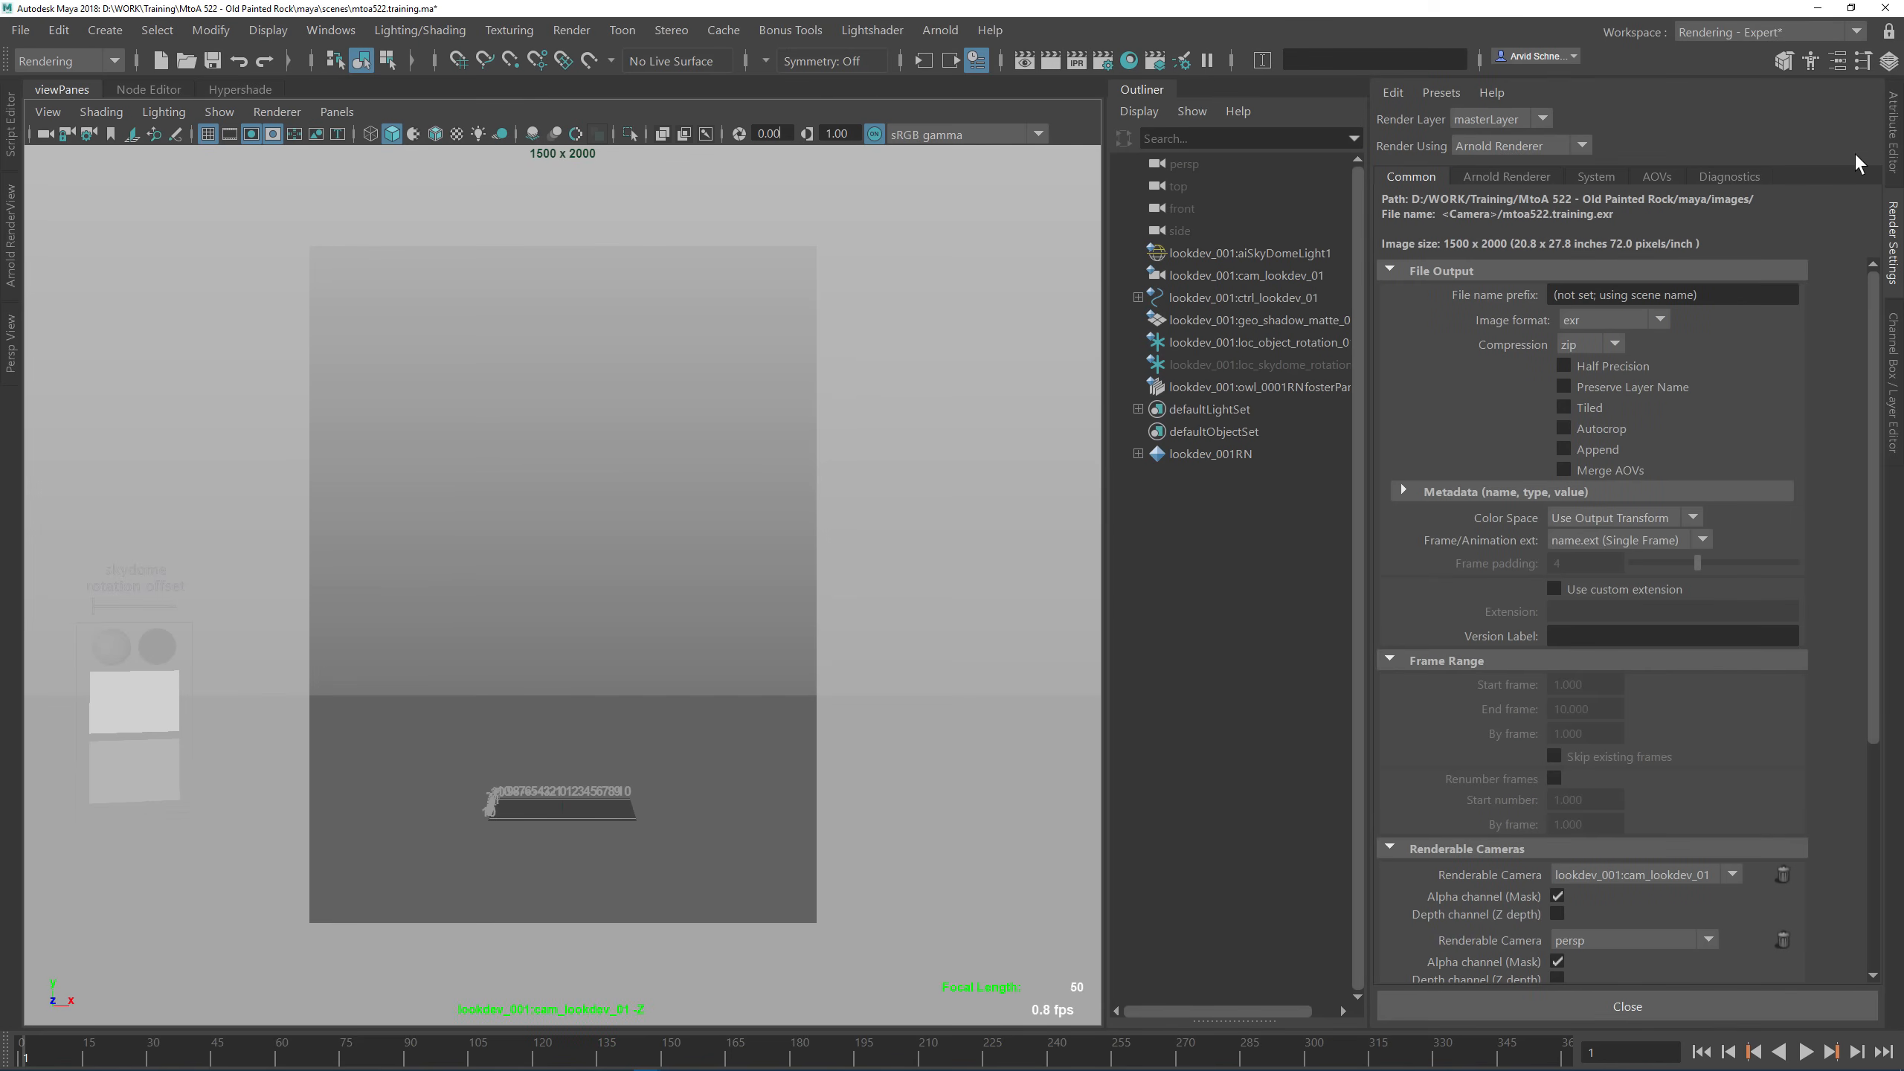
left_click_drag(1893, 246, 1082, 150)
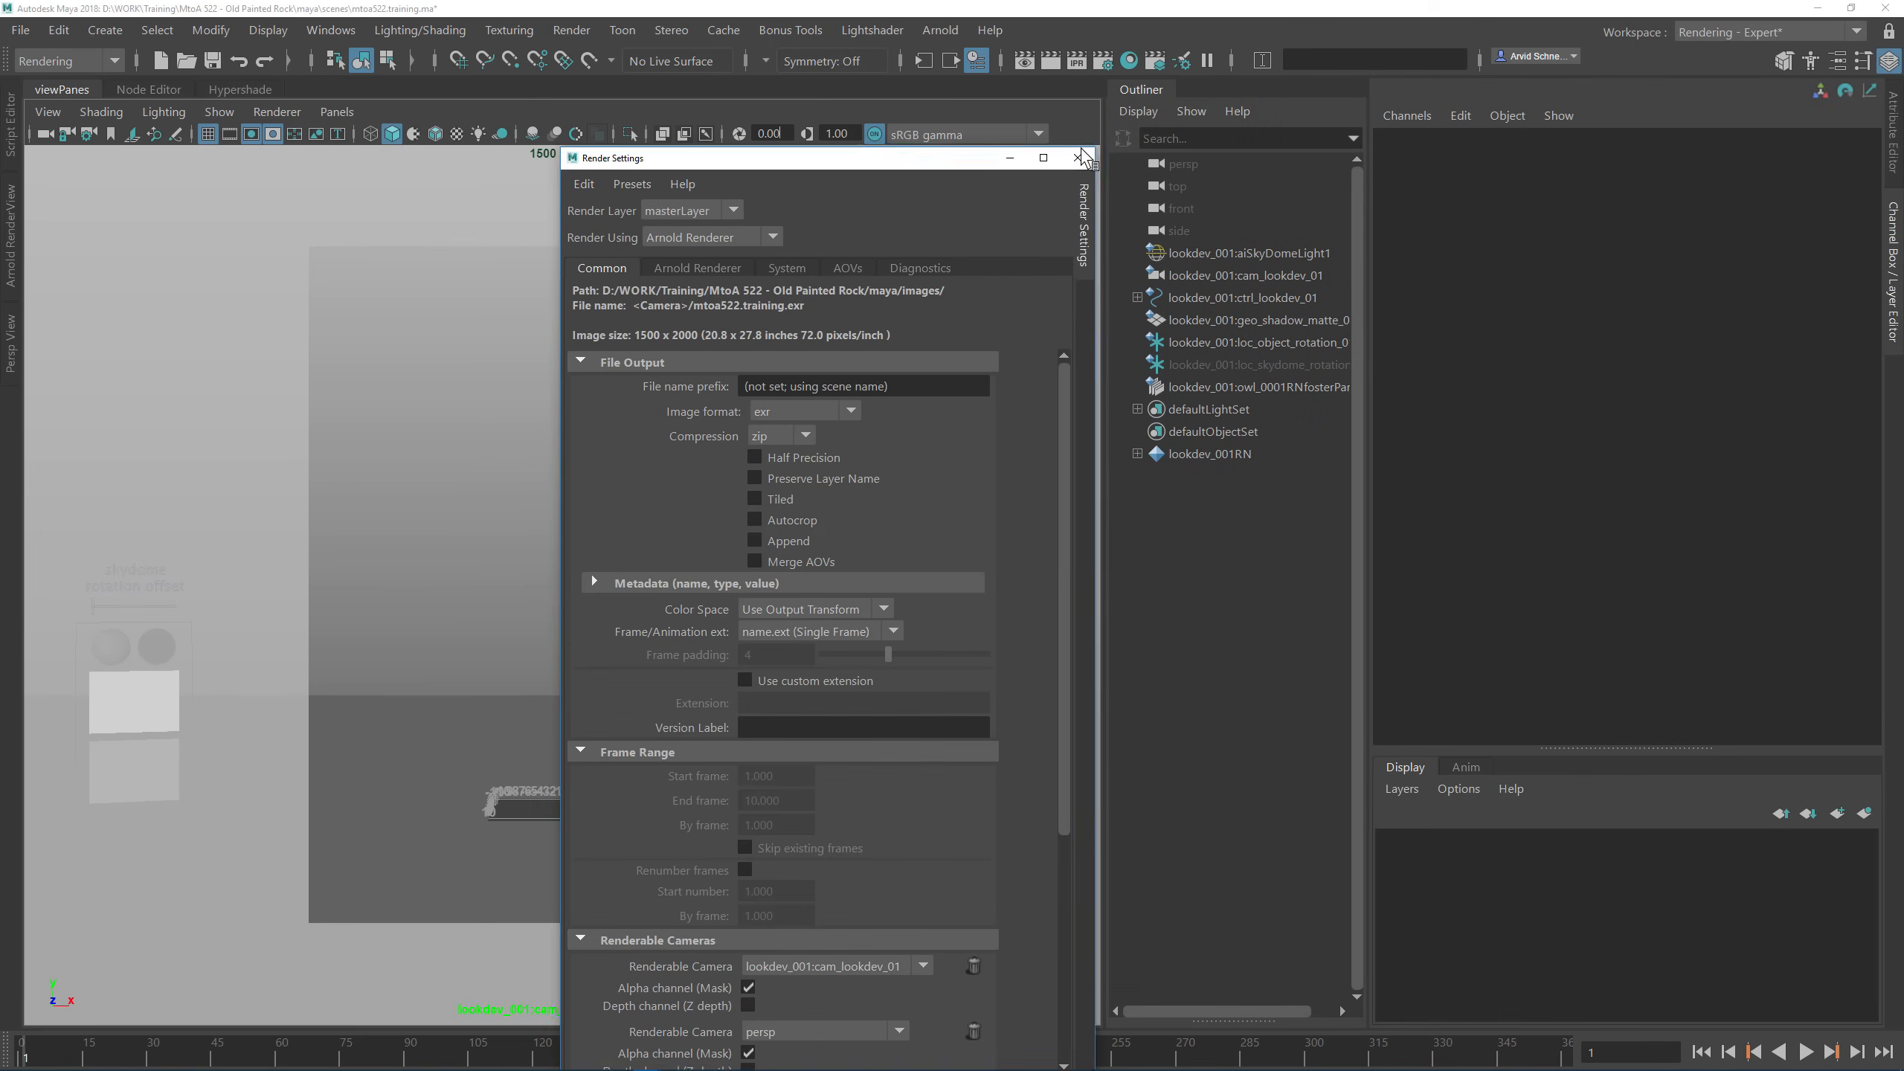
right_click_drag(919, 180, 883, 435, "alt")
left_click_drag(885, 456, 1048, 175, "alt")
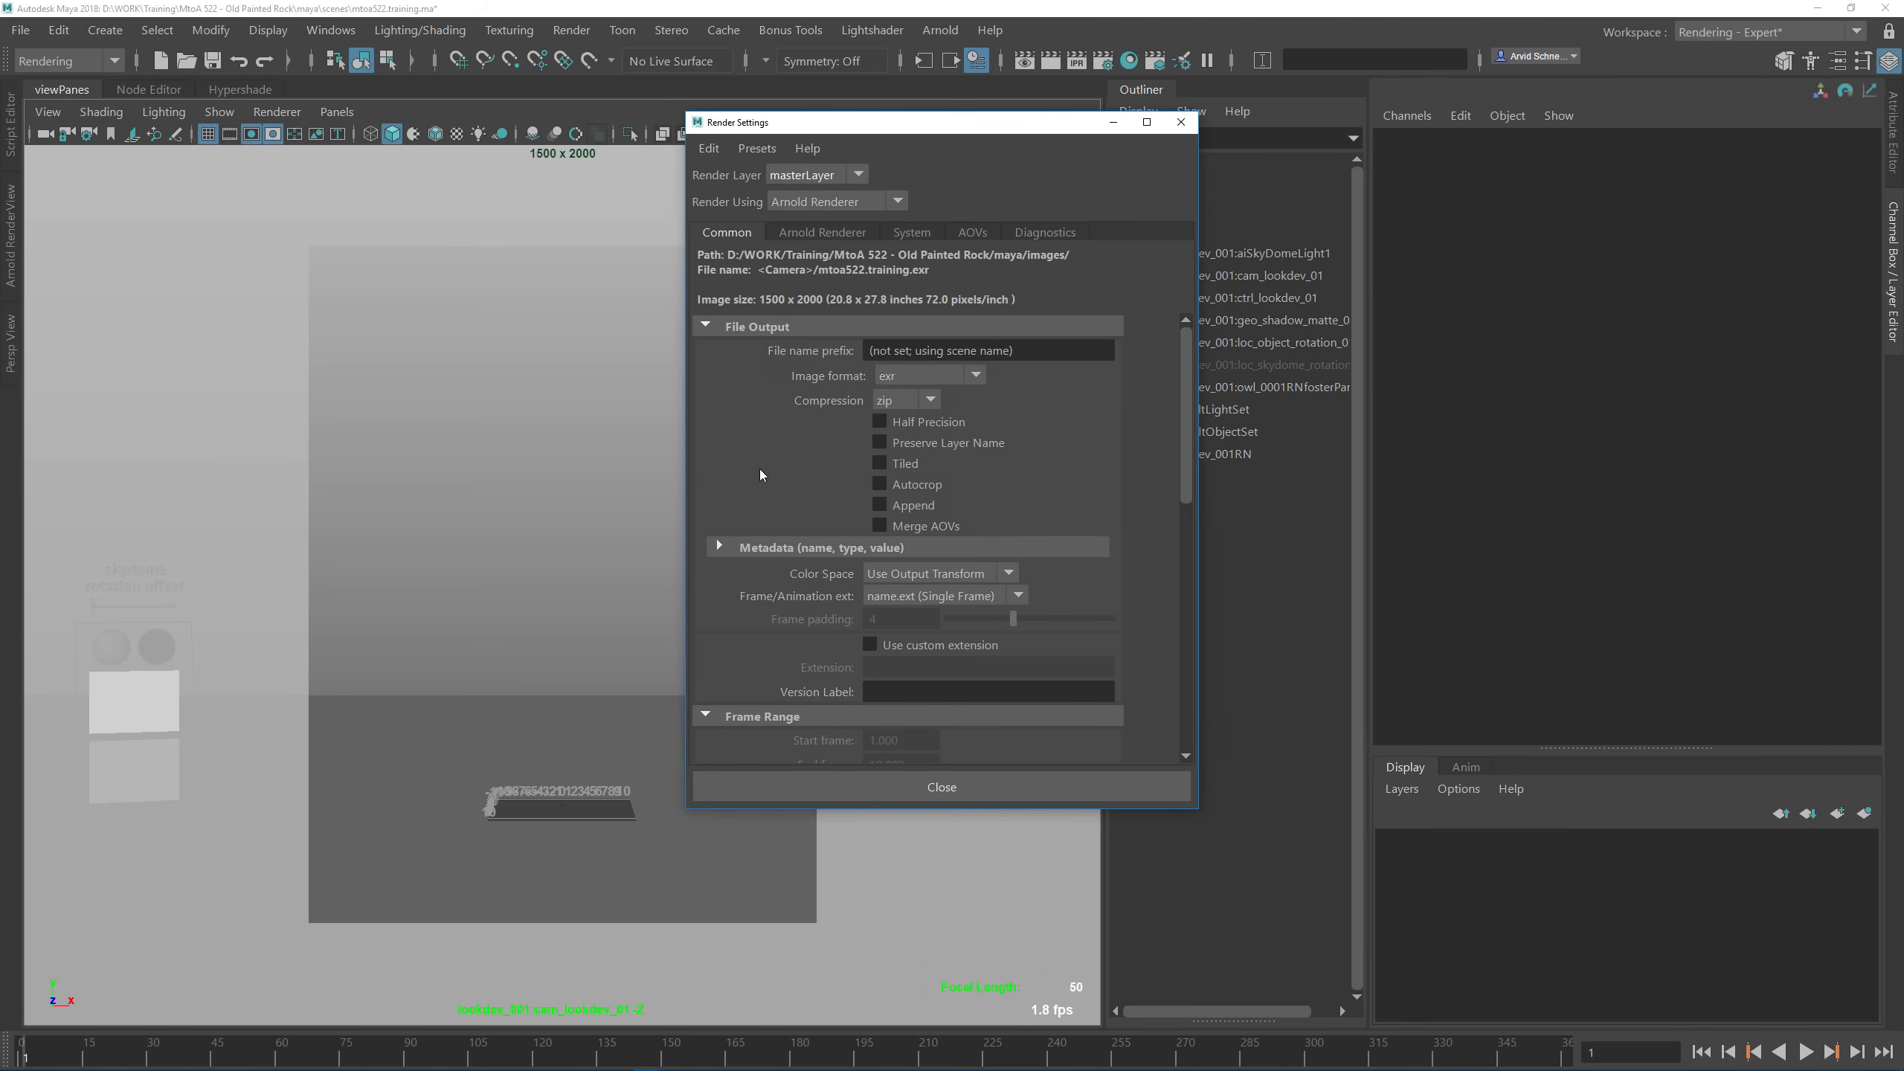
scroll(867, 559, "down", 10)
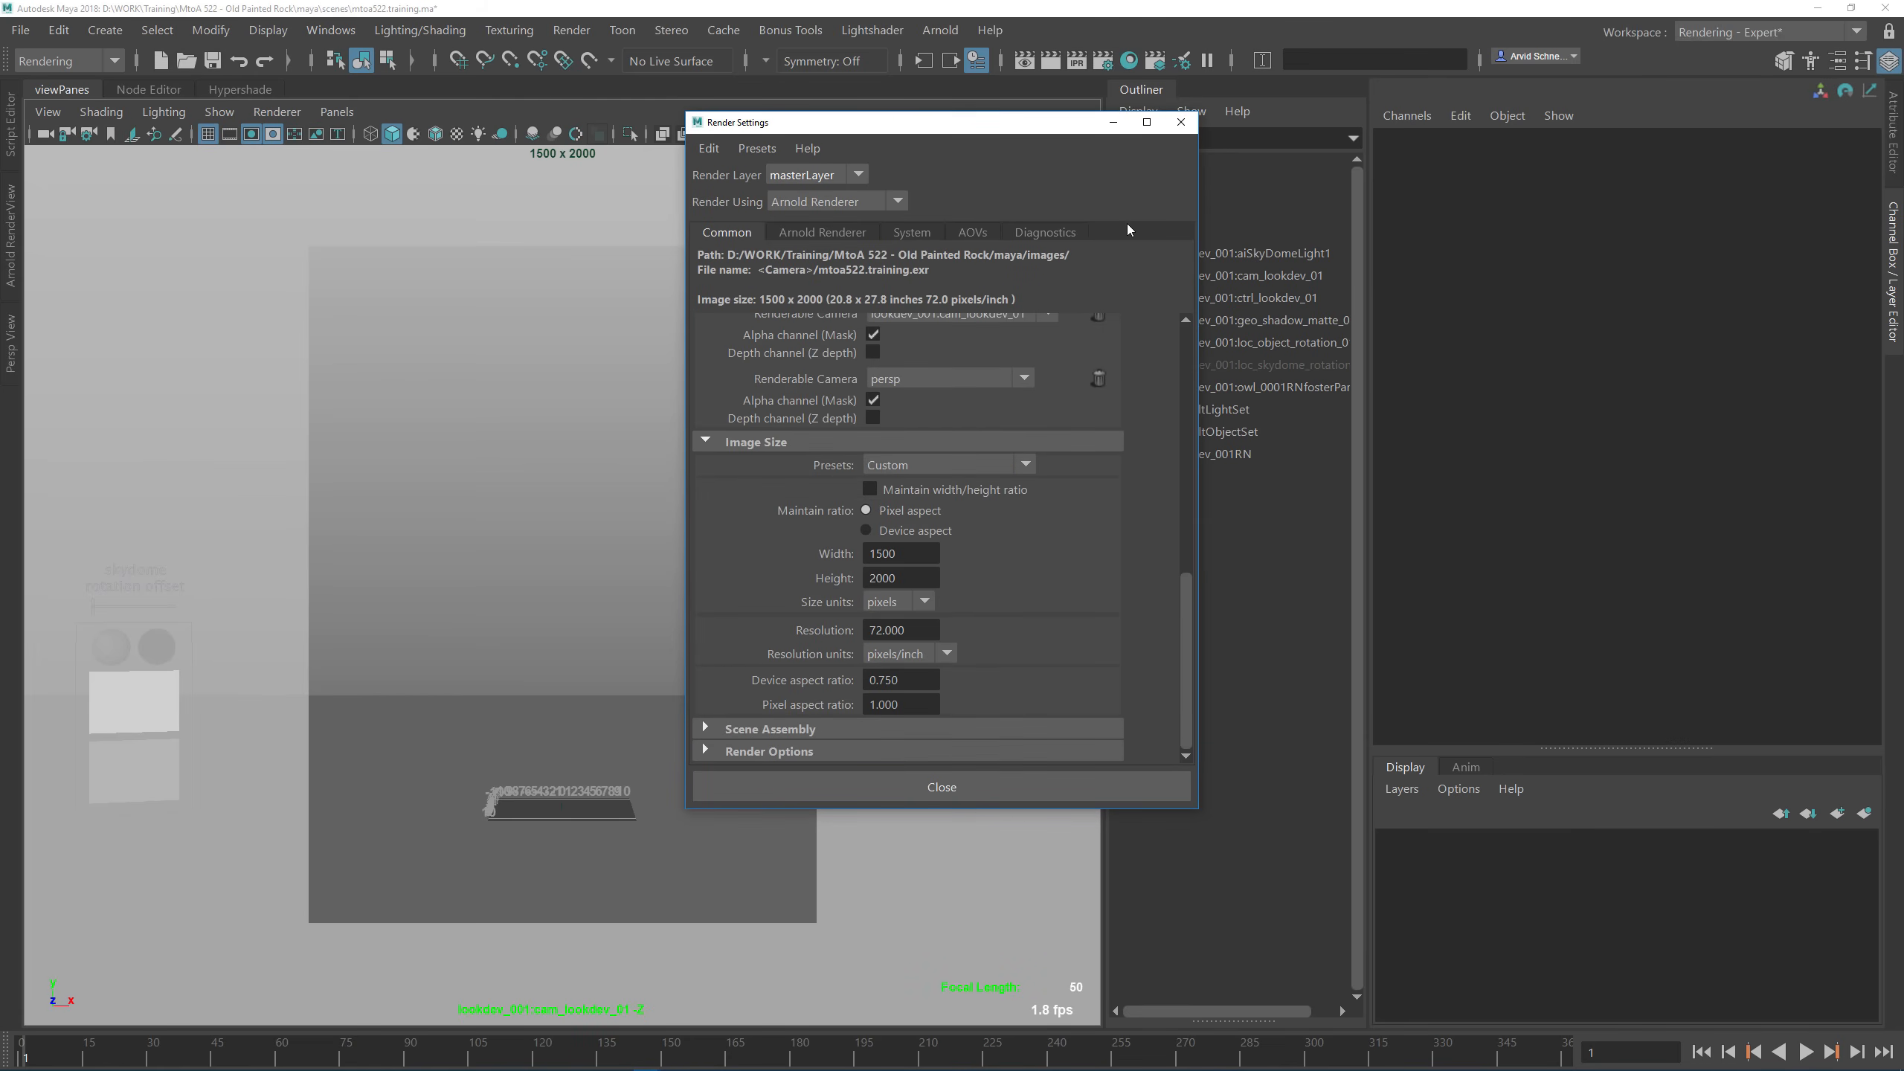
left_click(1180, 122)
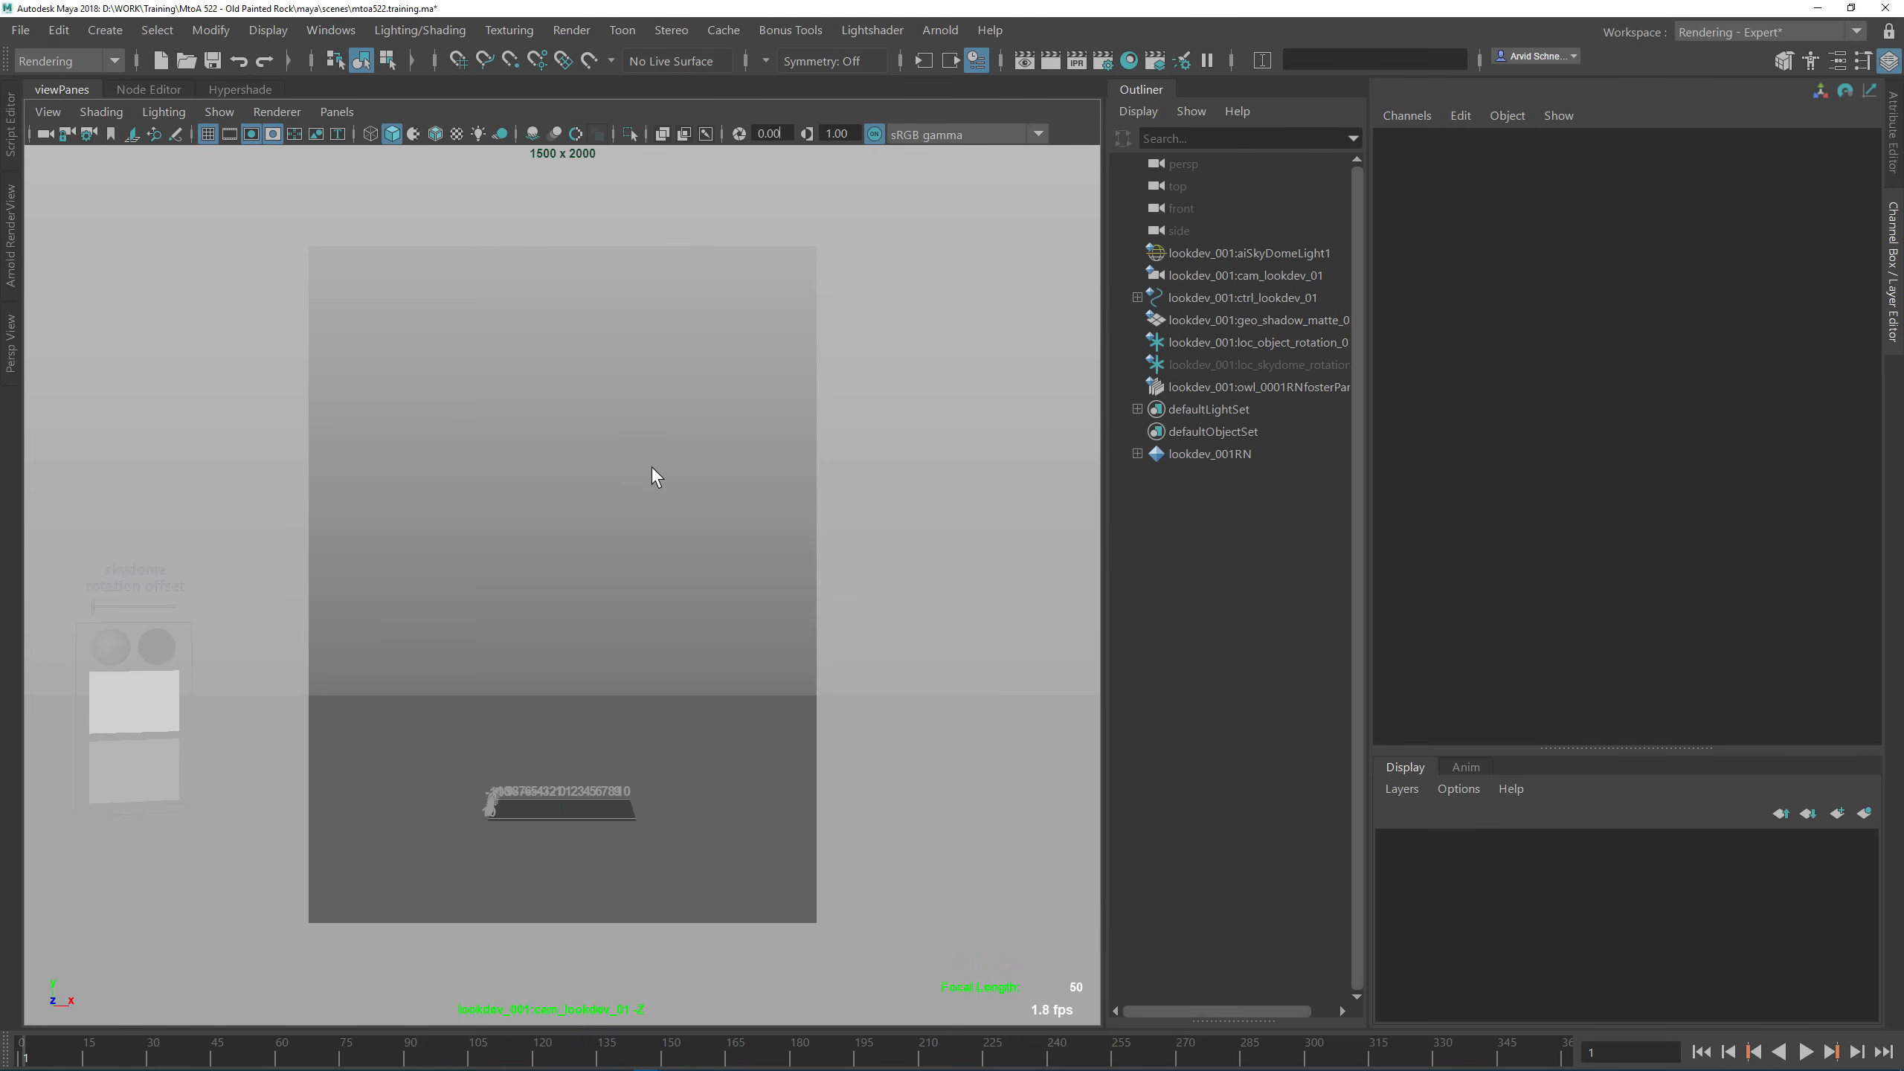
Step: Create a polygon sphere and set its radius to 50 in the Attribute Editor
right_click_drag(592, 470, 682, 475, "shift")
left_click(1895, 123)
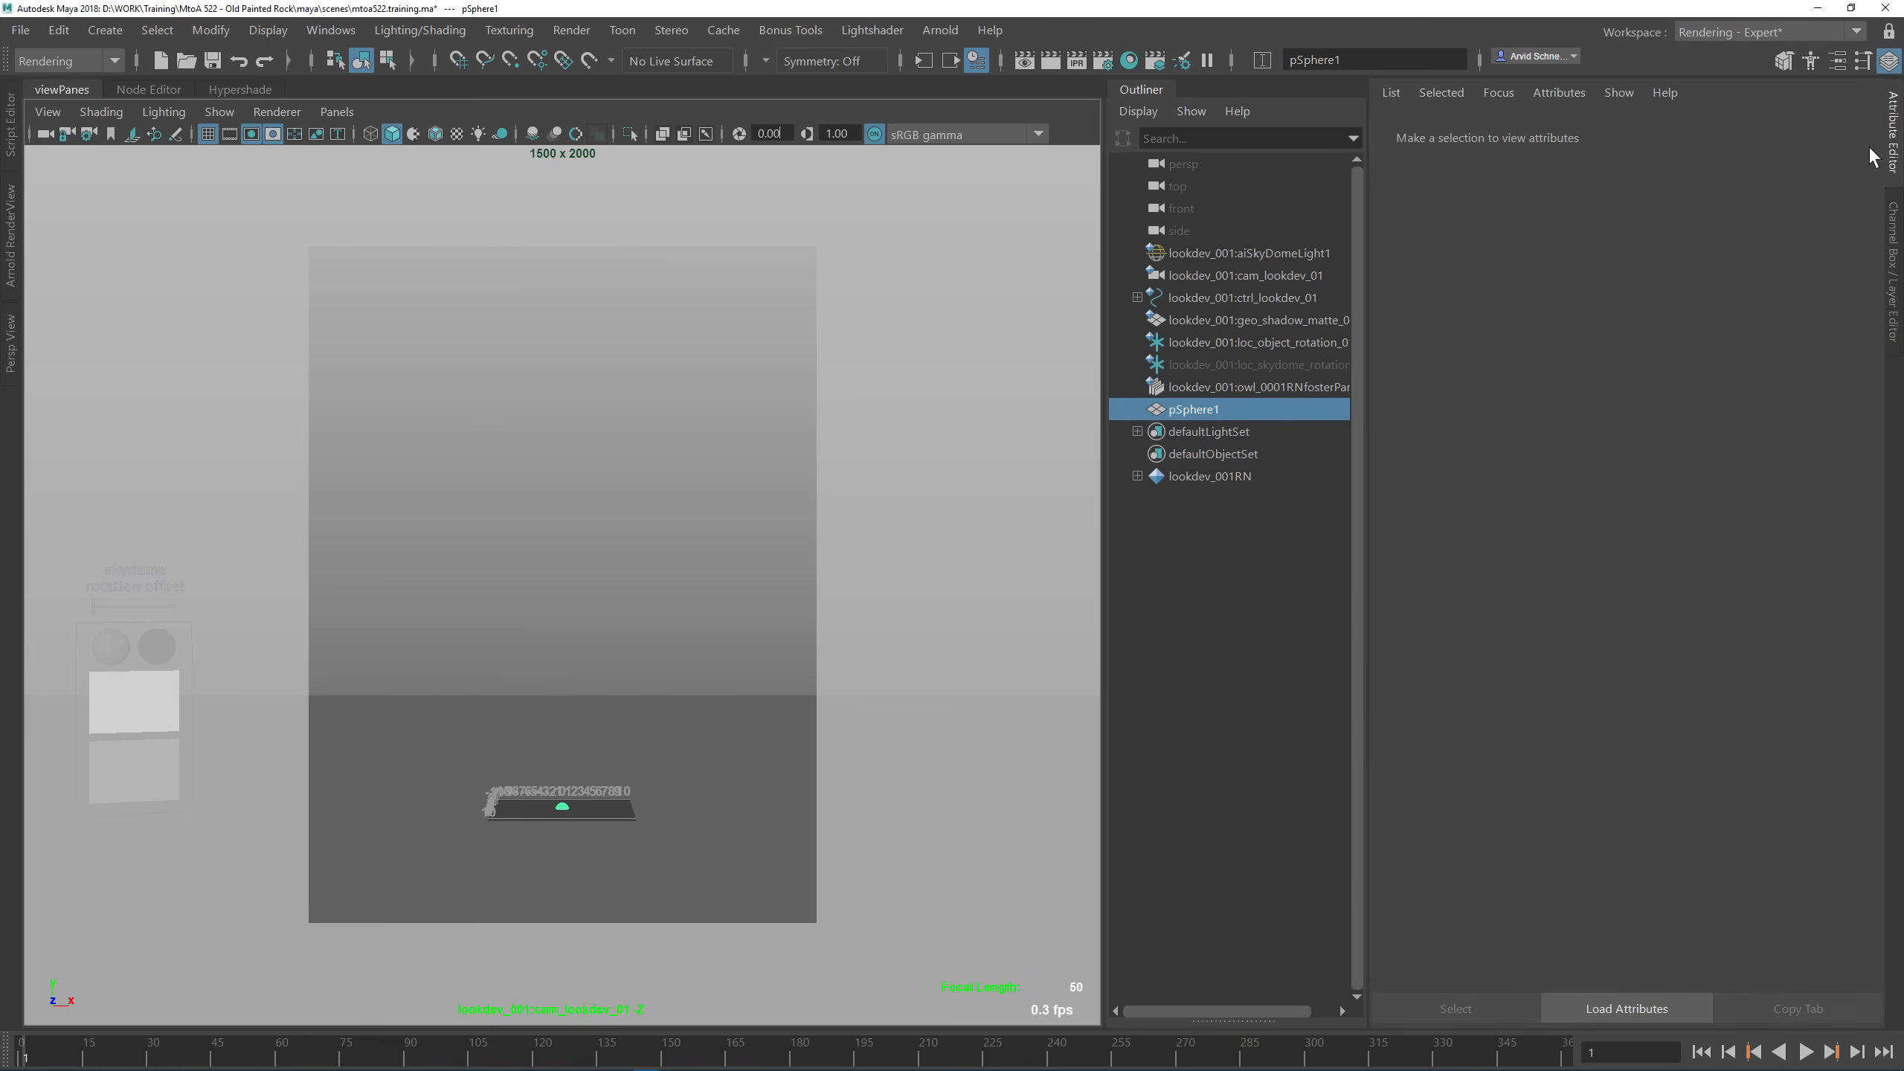
left_click(1610, 131)
left_click(1582, 272)
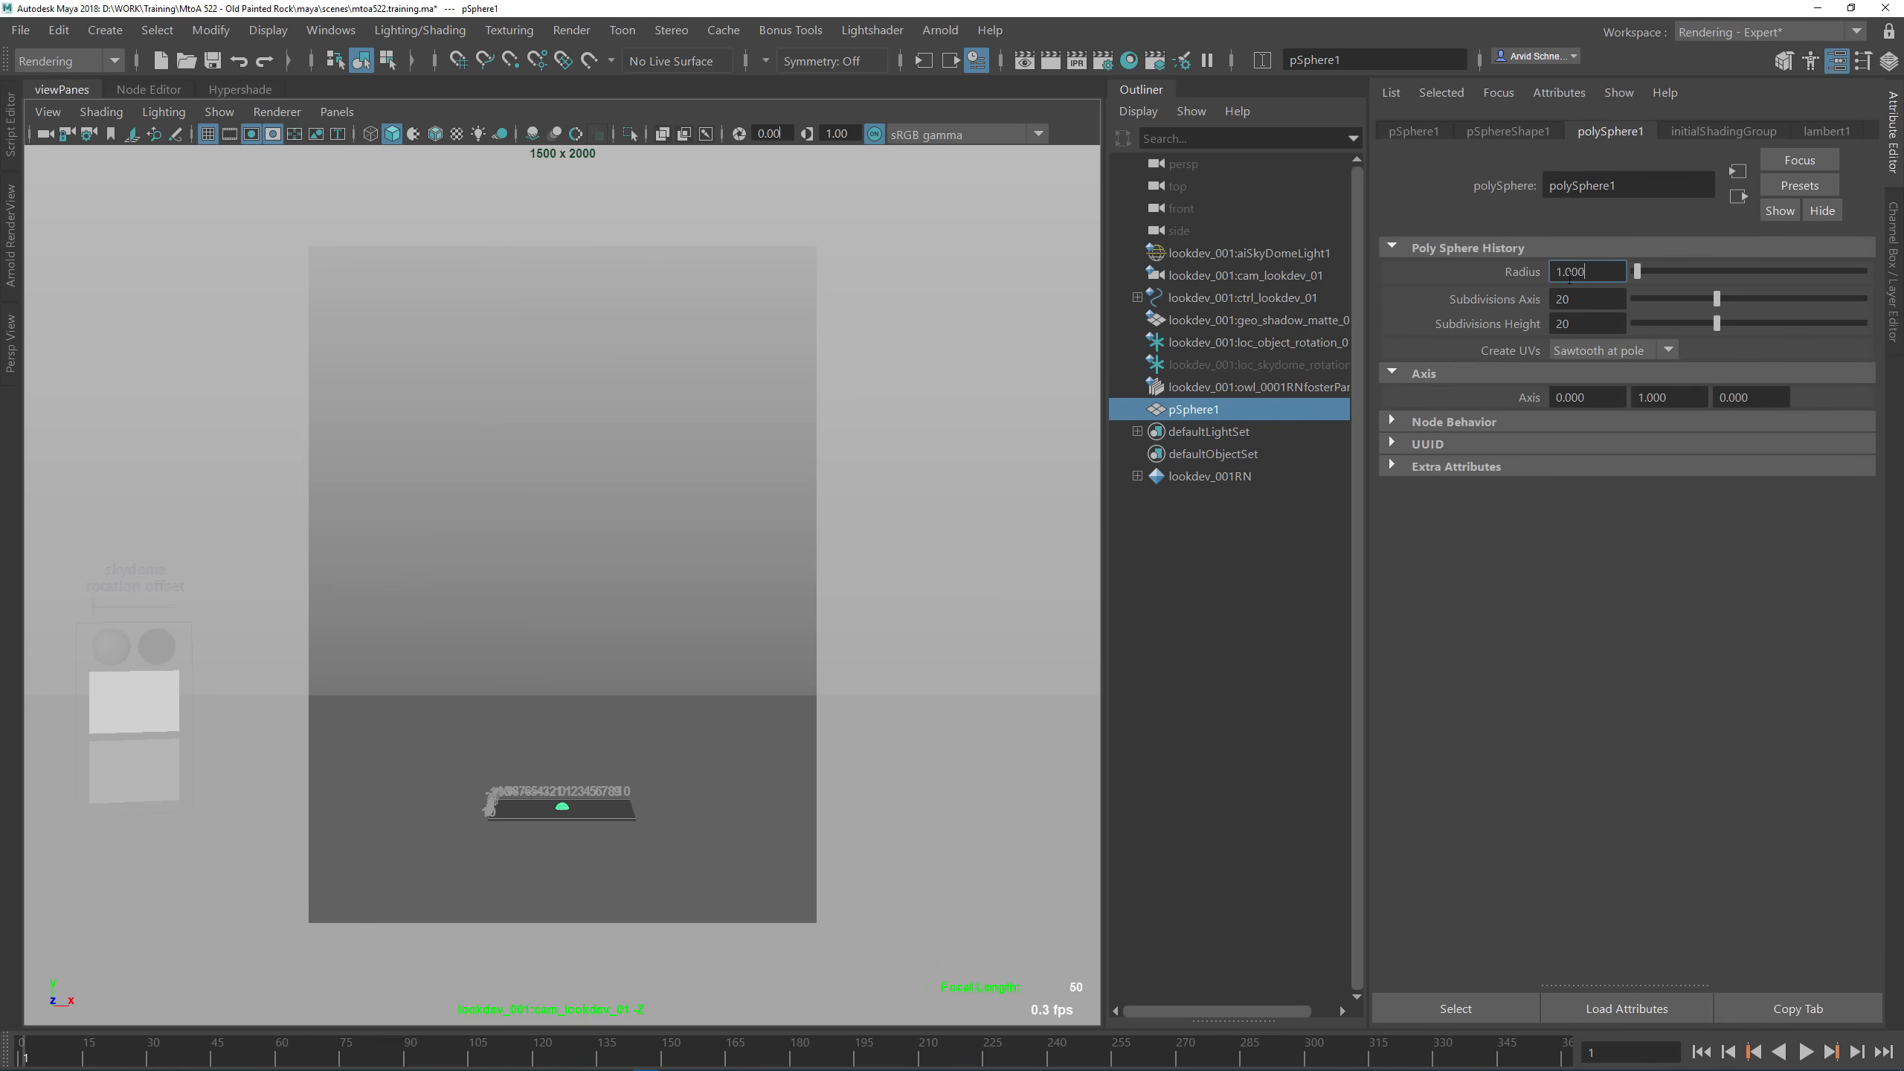
type("50")
key("Return")
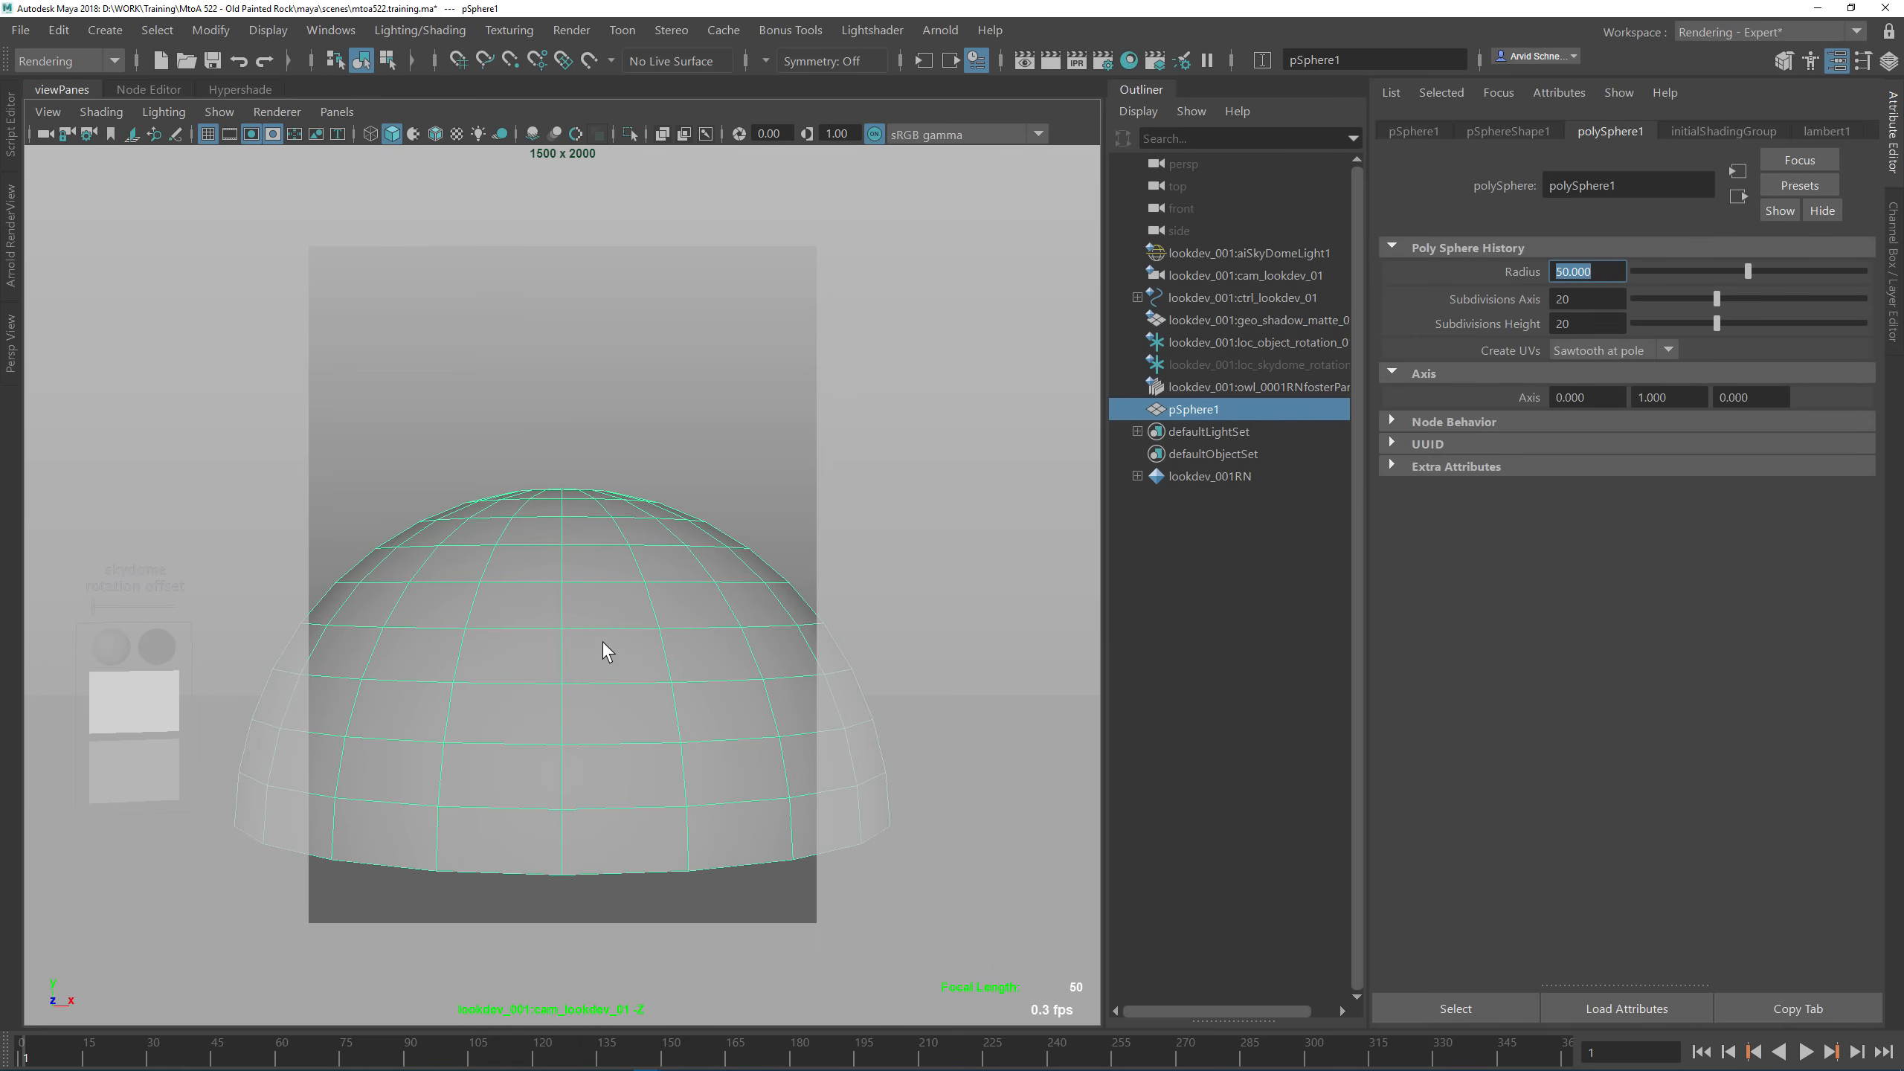
Step: Rotate the sphere about 90 degrees around its Z axis and move it up so that most of it sits above the ground
right_click_drag(600, 600, 223, 767, "alt")
right_click_drag(602, 727, 556, 588, "alt")
key("e")
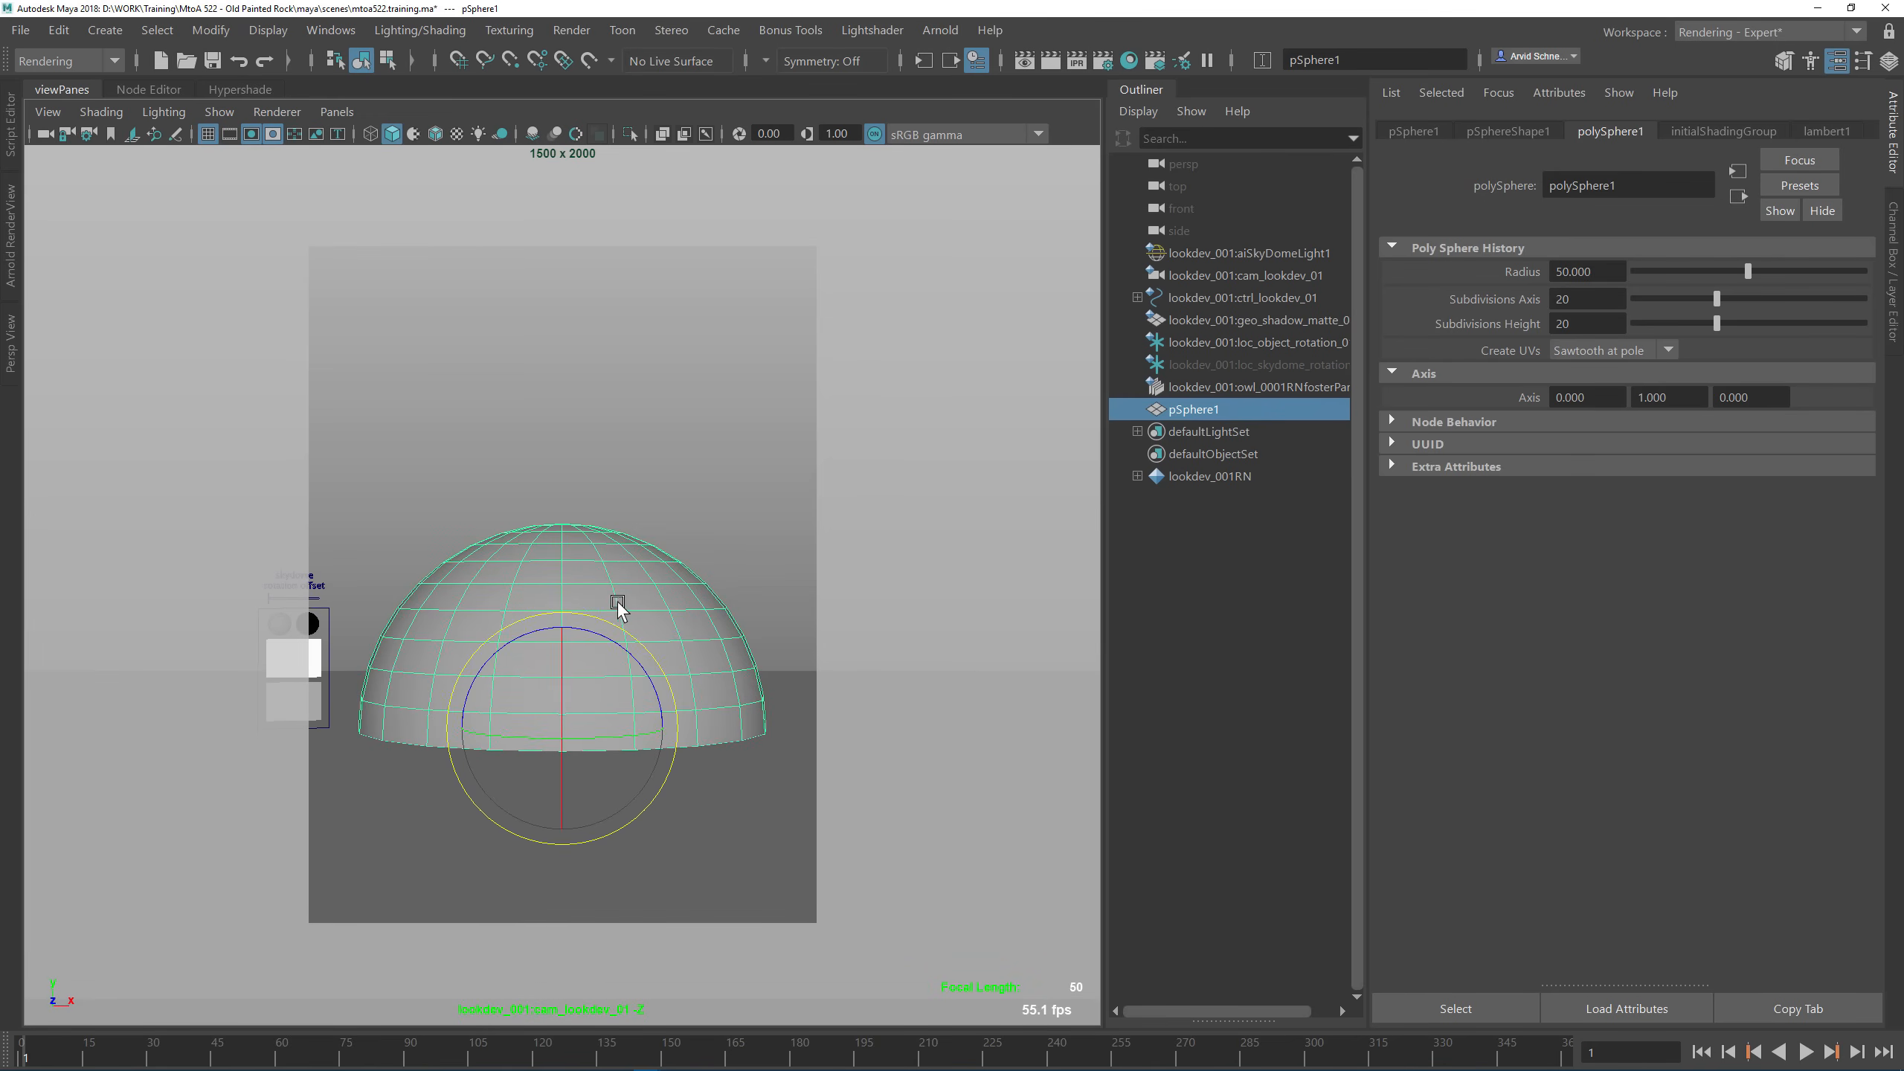
left_click_drag(587, 634, 675, 646)
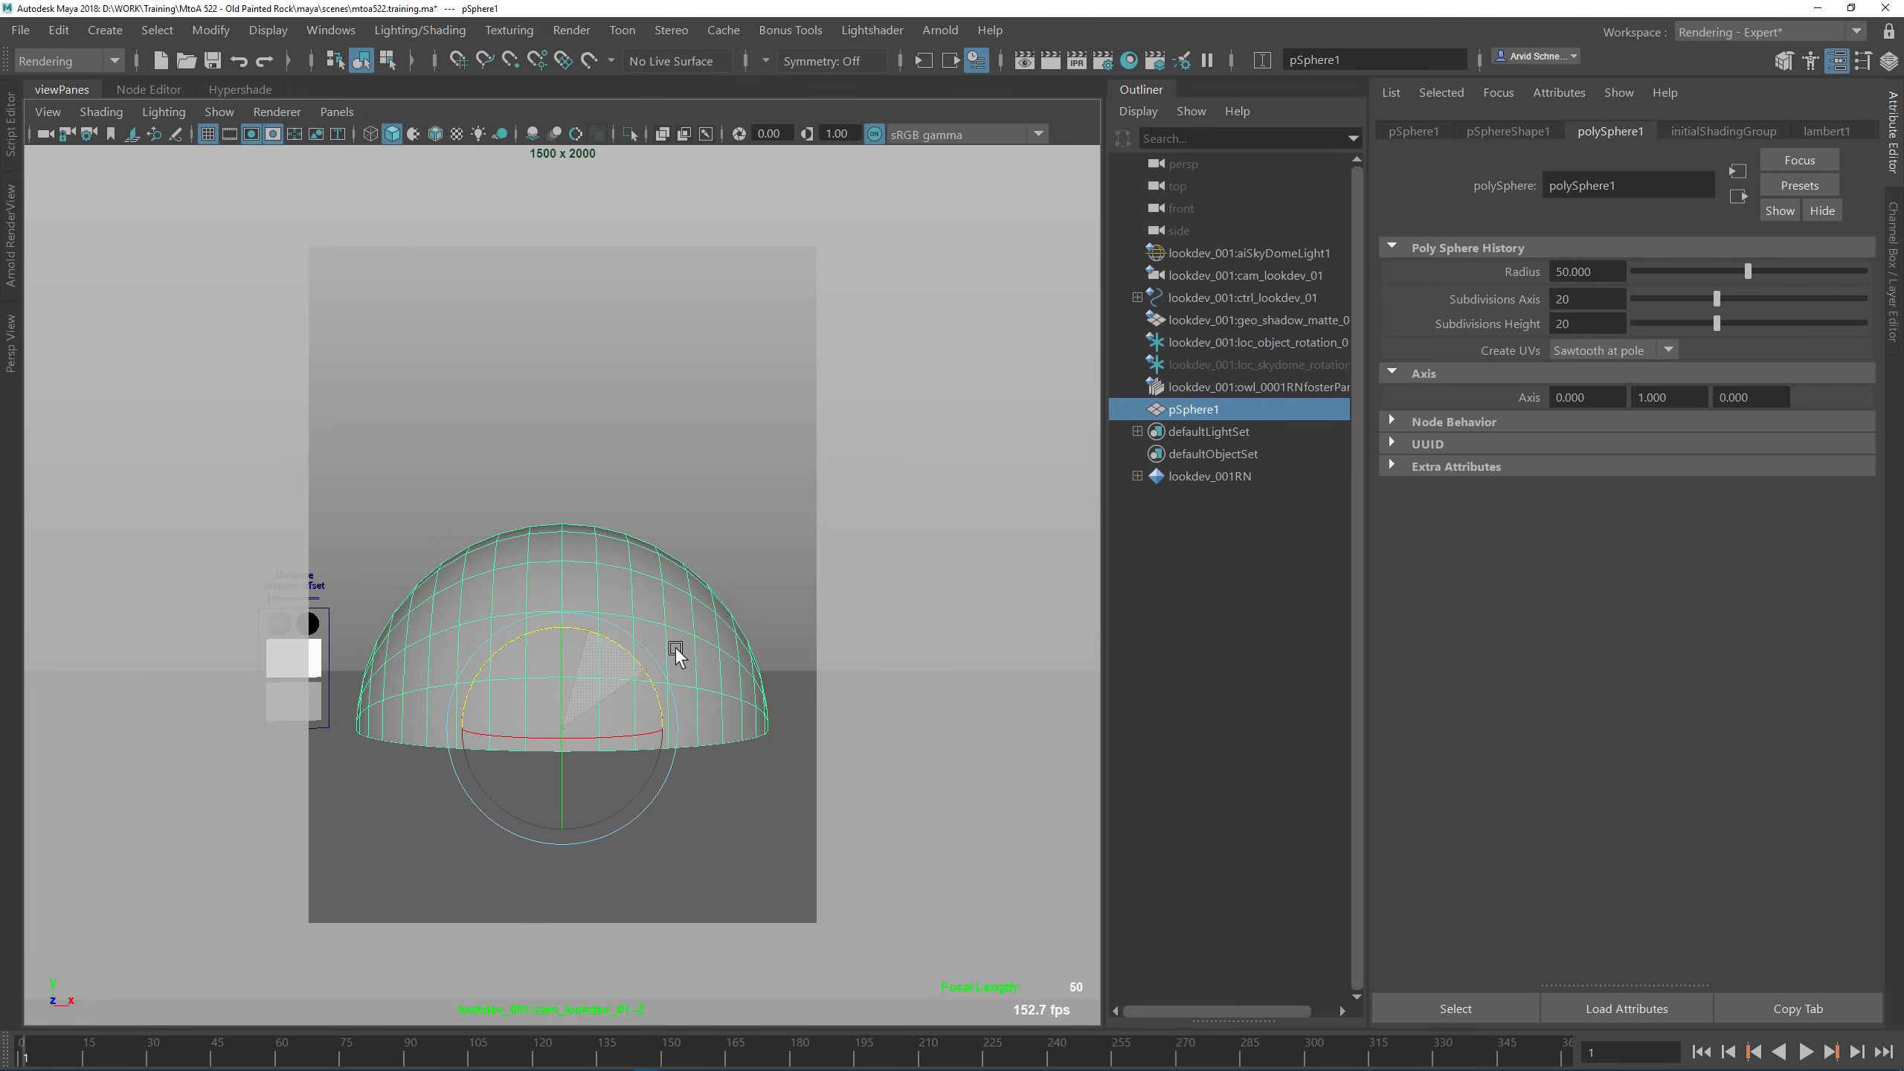
key("r")
left_click_drag(561, 825, 566, 739)
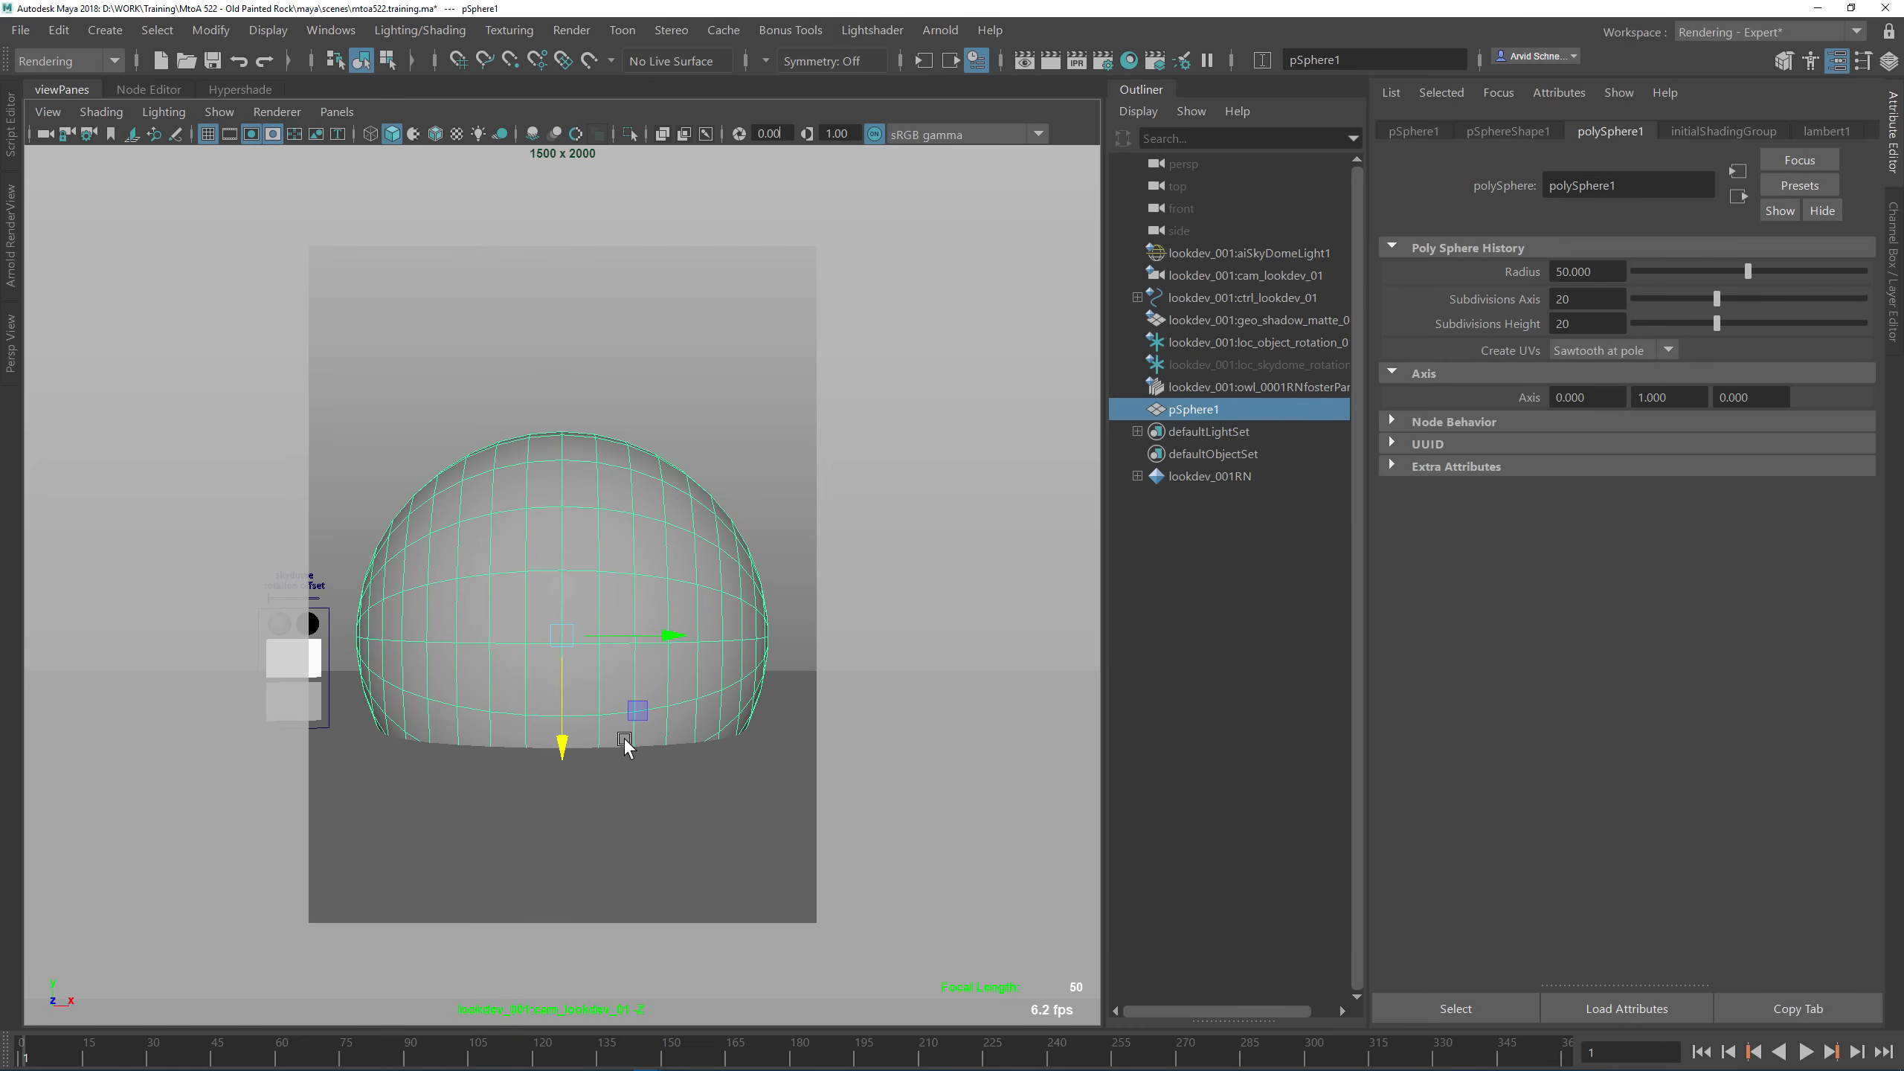
Step: Hide the shadow matte ground plane and frame the whole sphere in the lookdev camera view
left_click_drag(688, 593, 682, 603, "alt")
right_click_drag(673, 582, 527, 536, "alt")
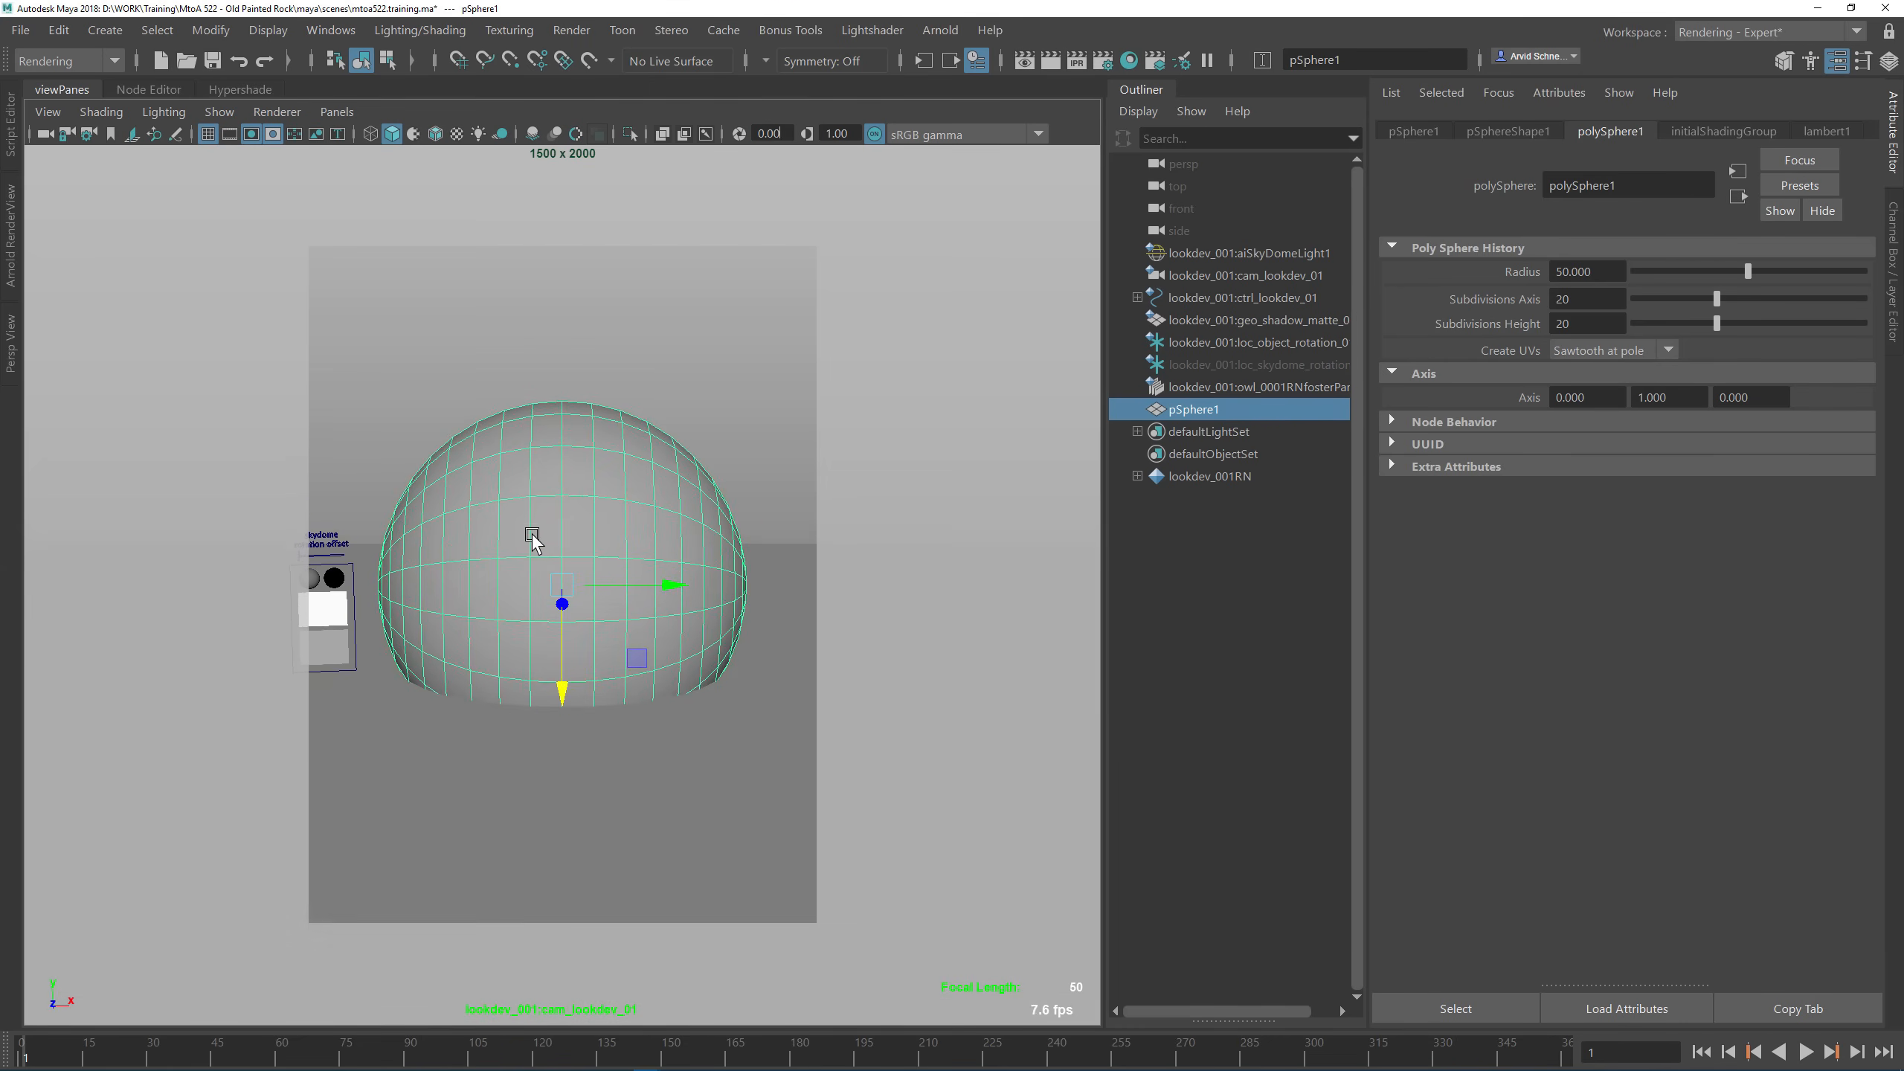
left_click(716, 863)
key("ctrl+h")
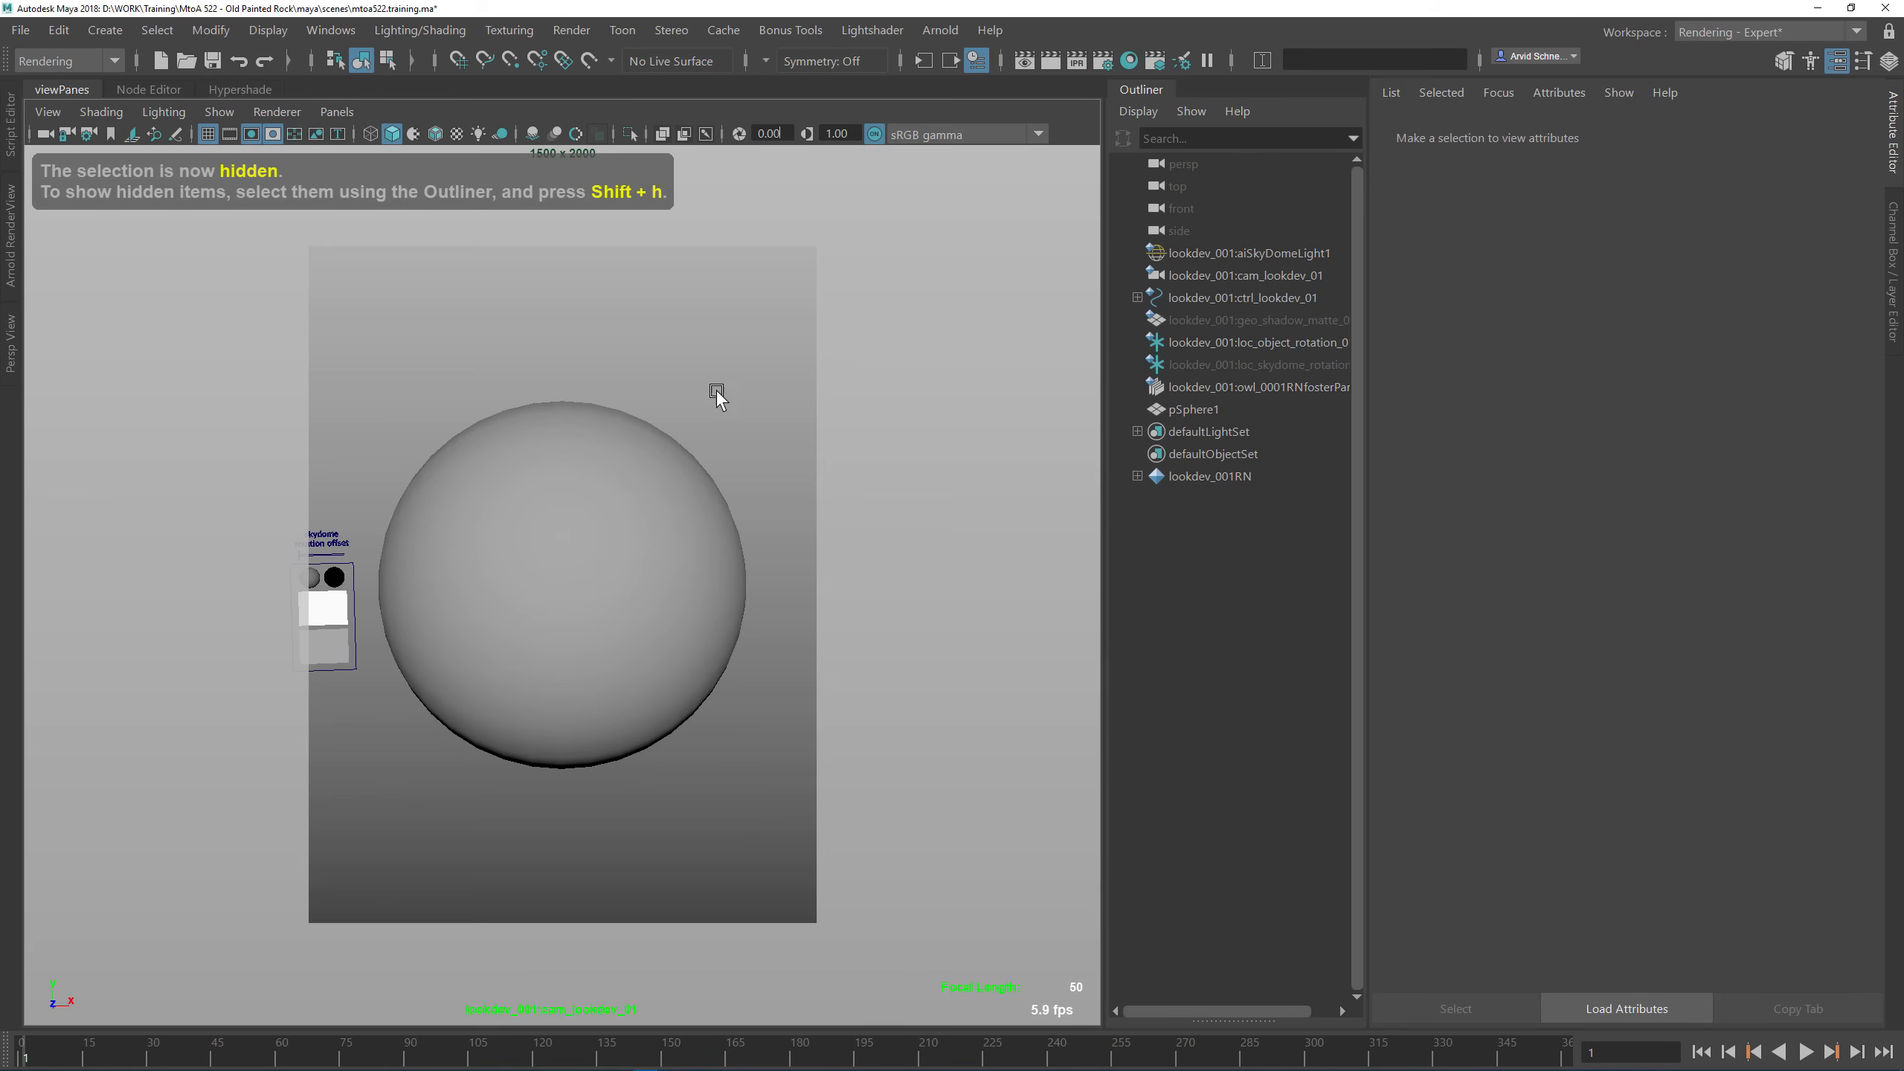
right_click_drag(578, 430, 630, 450, "alt")
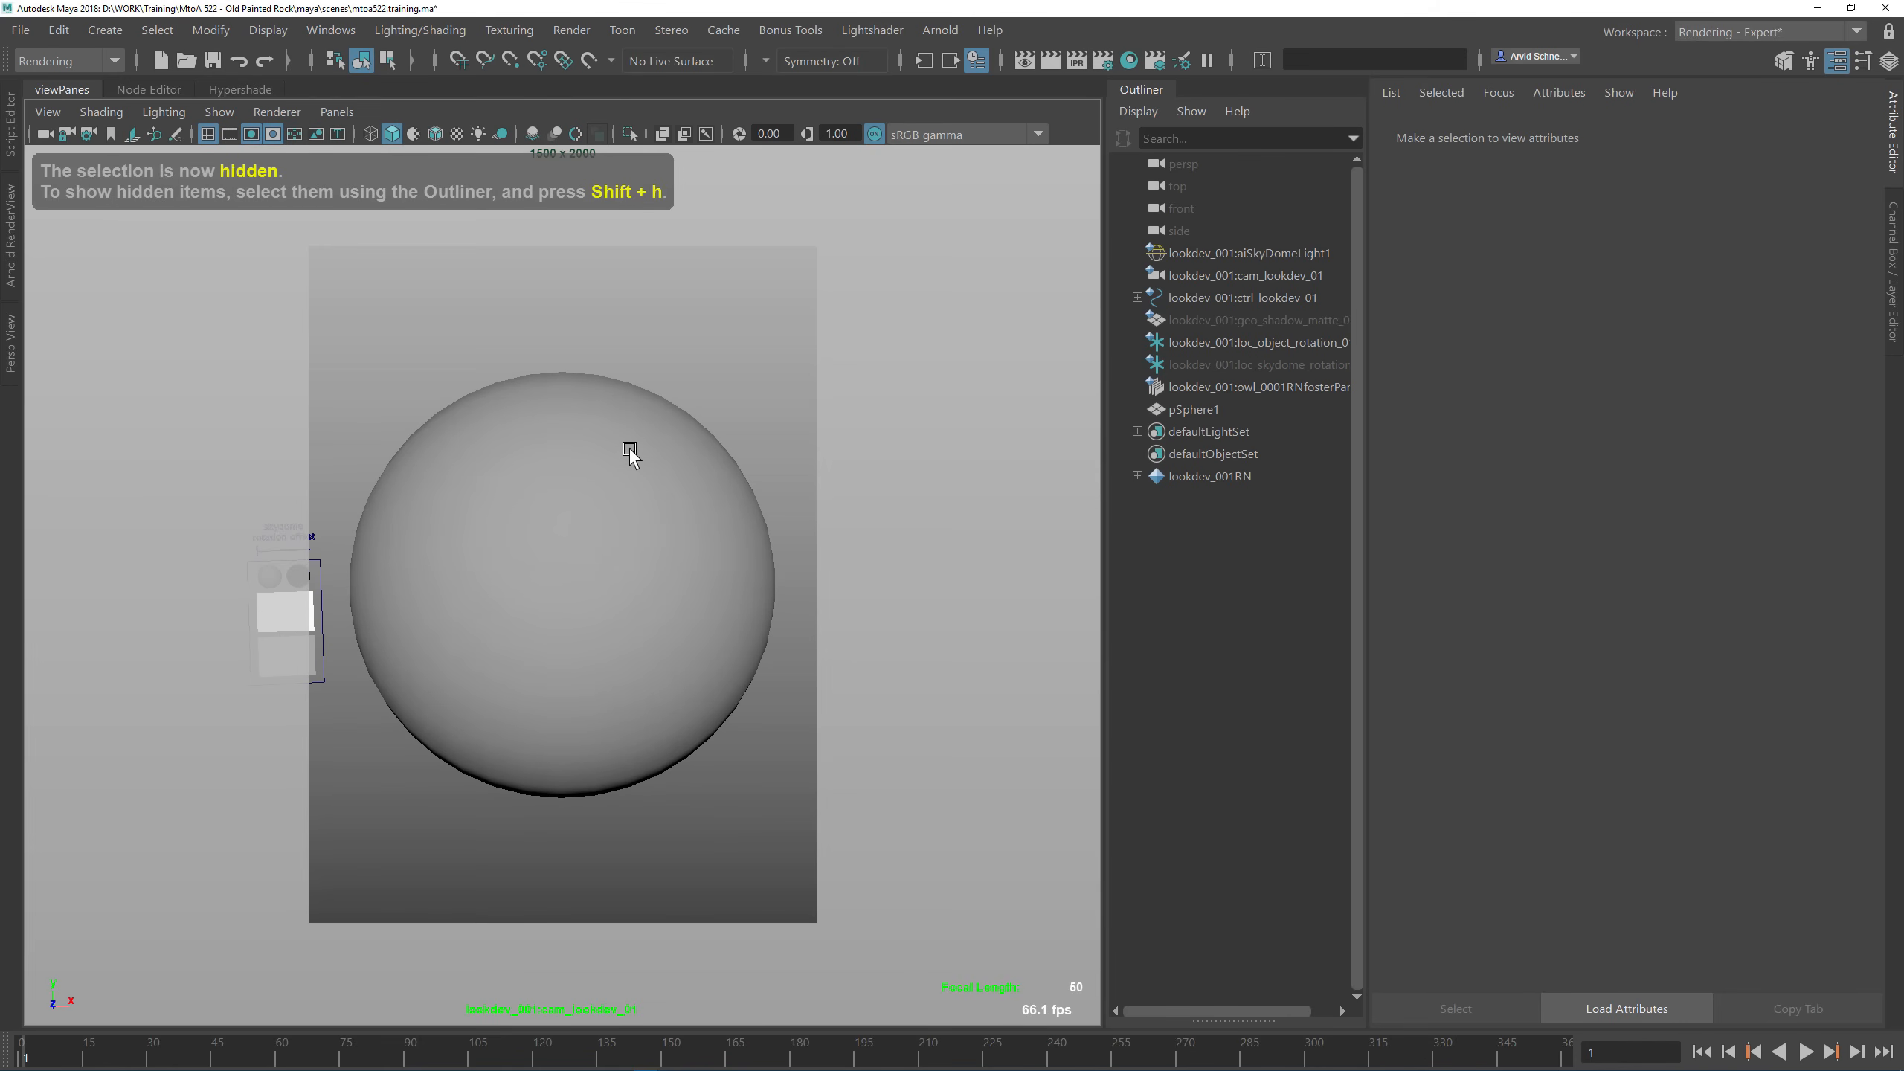
middle_click_drag(631, 448, 632, 458, "alt")
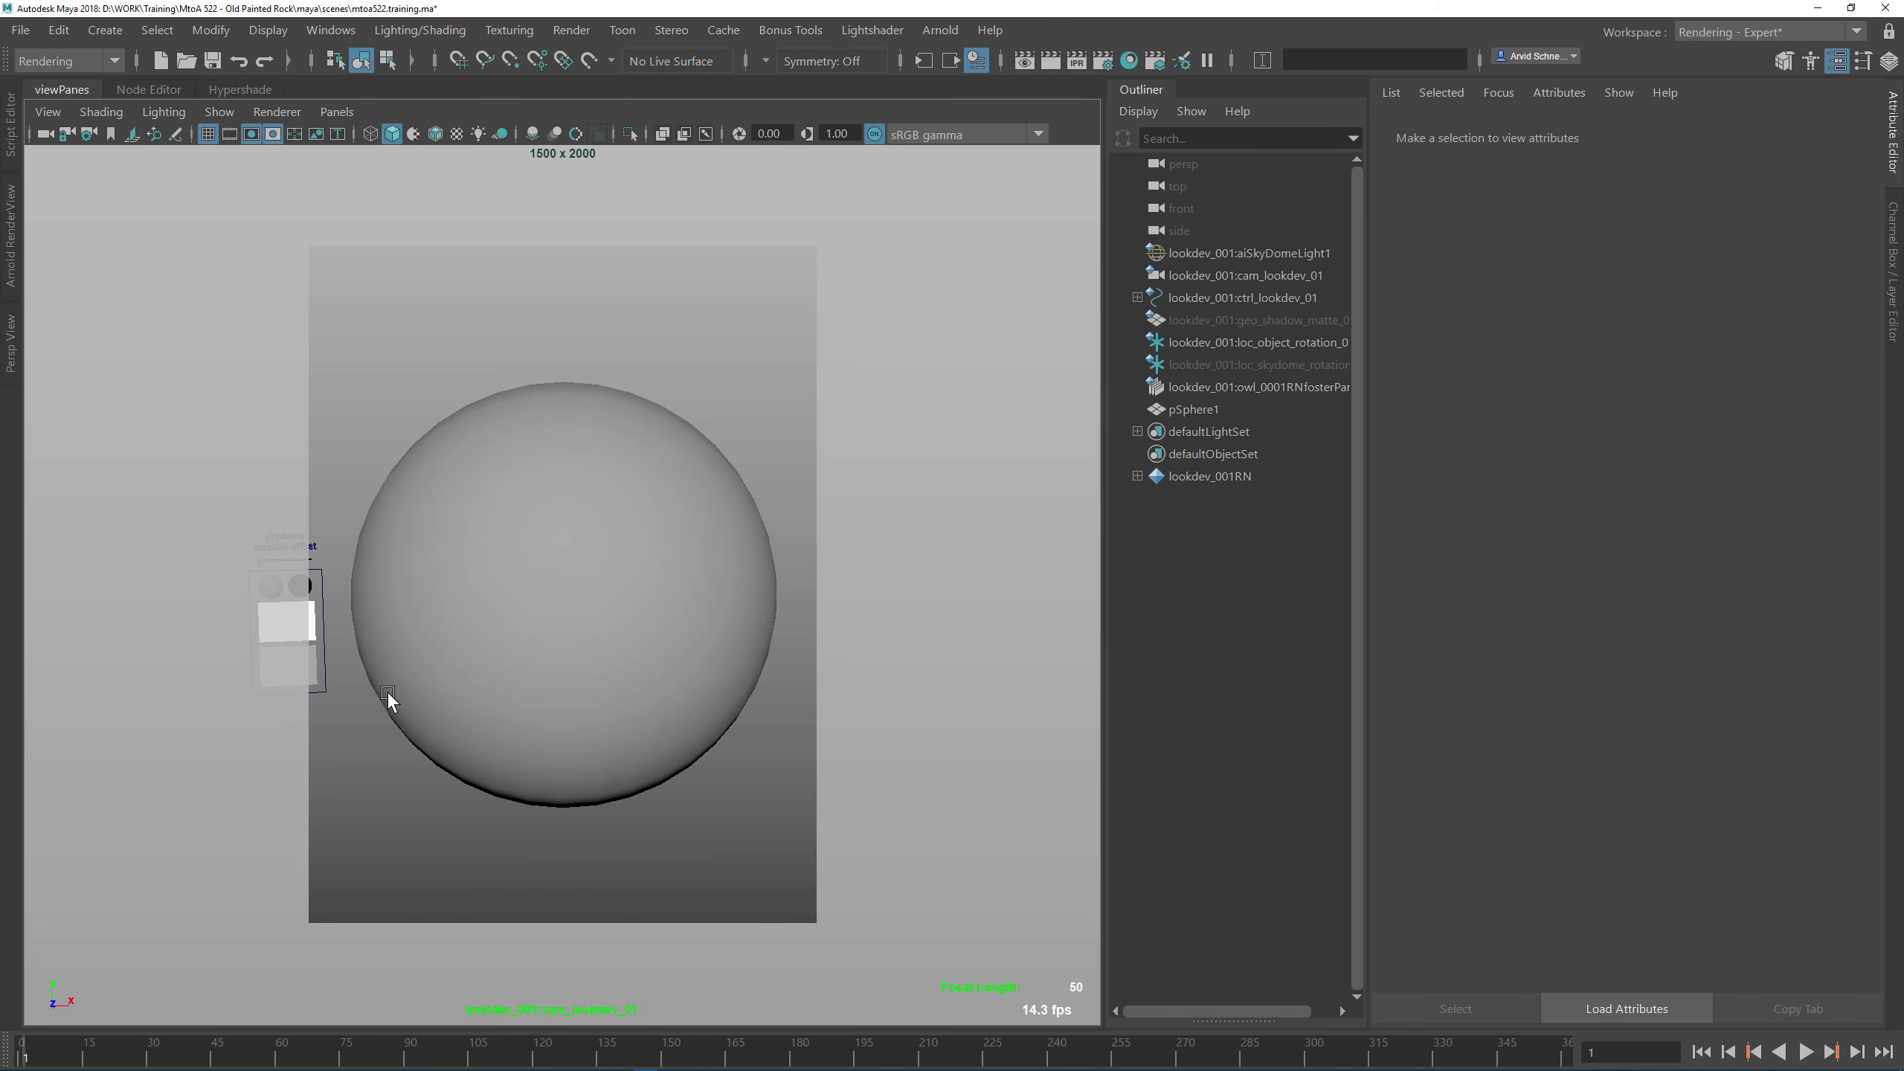
Step: Move the lookdev chart control to the upper left corner of the camera frame and scale it uniformly to 1.35
left_click(322, 687)
left_click_drag(357, 542, 443, 273)
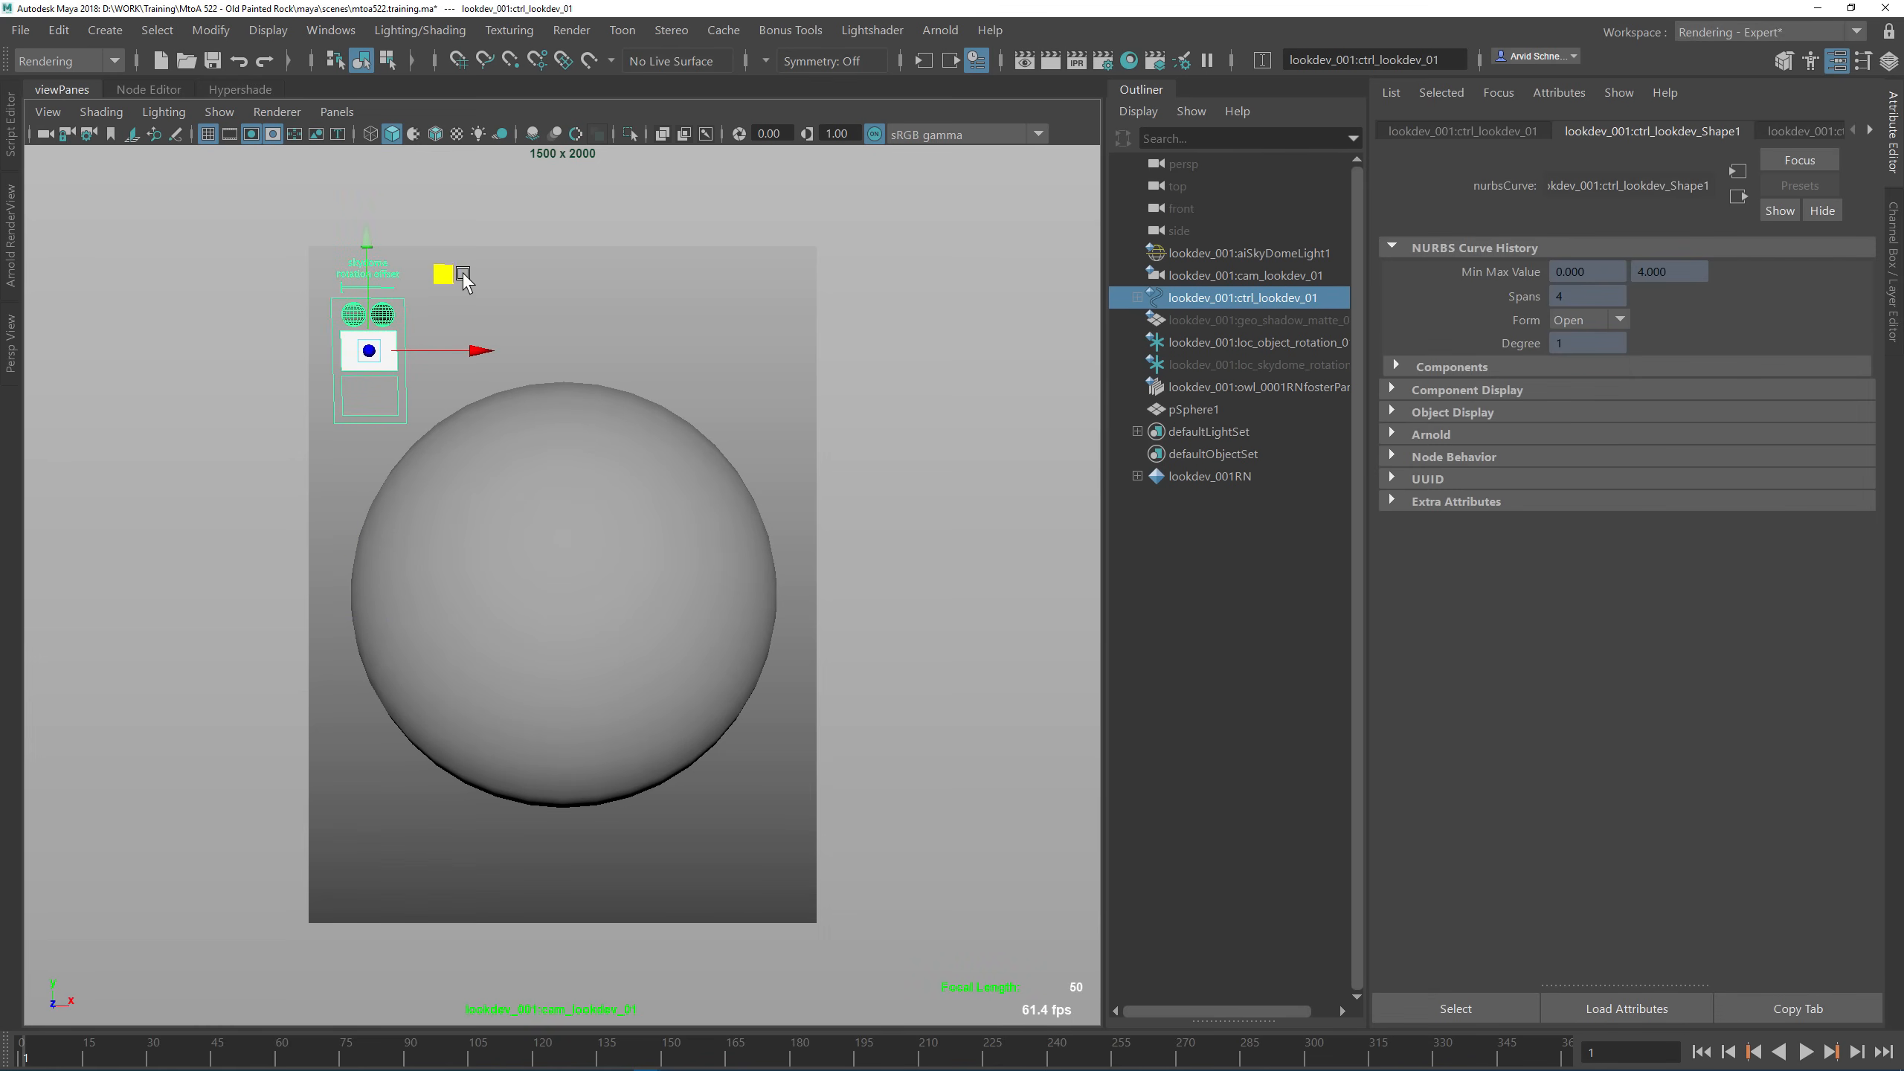
left_click(1885, 280)
left_click_drag(1767, 208, 1766, 250)
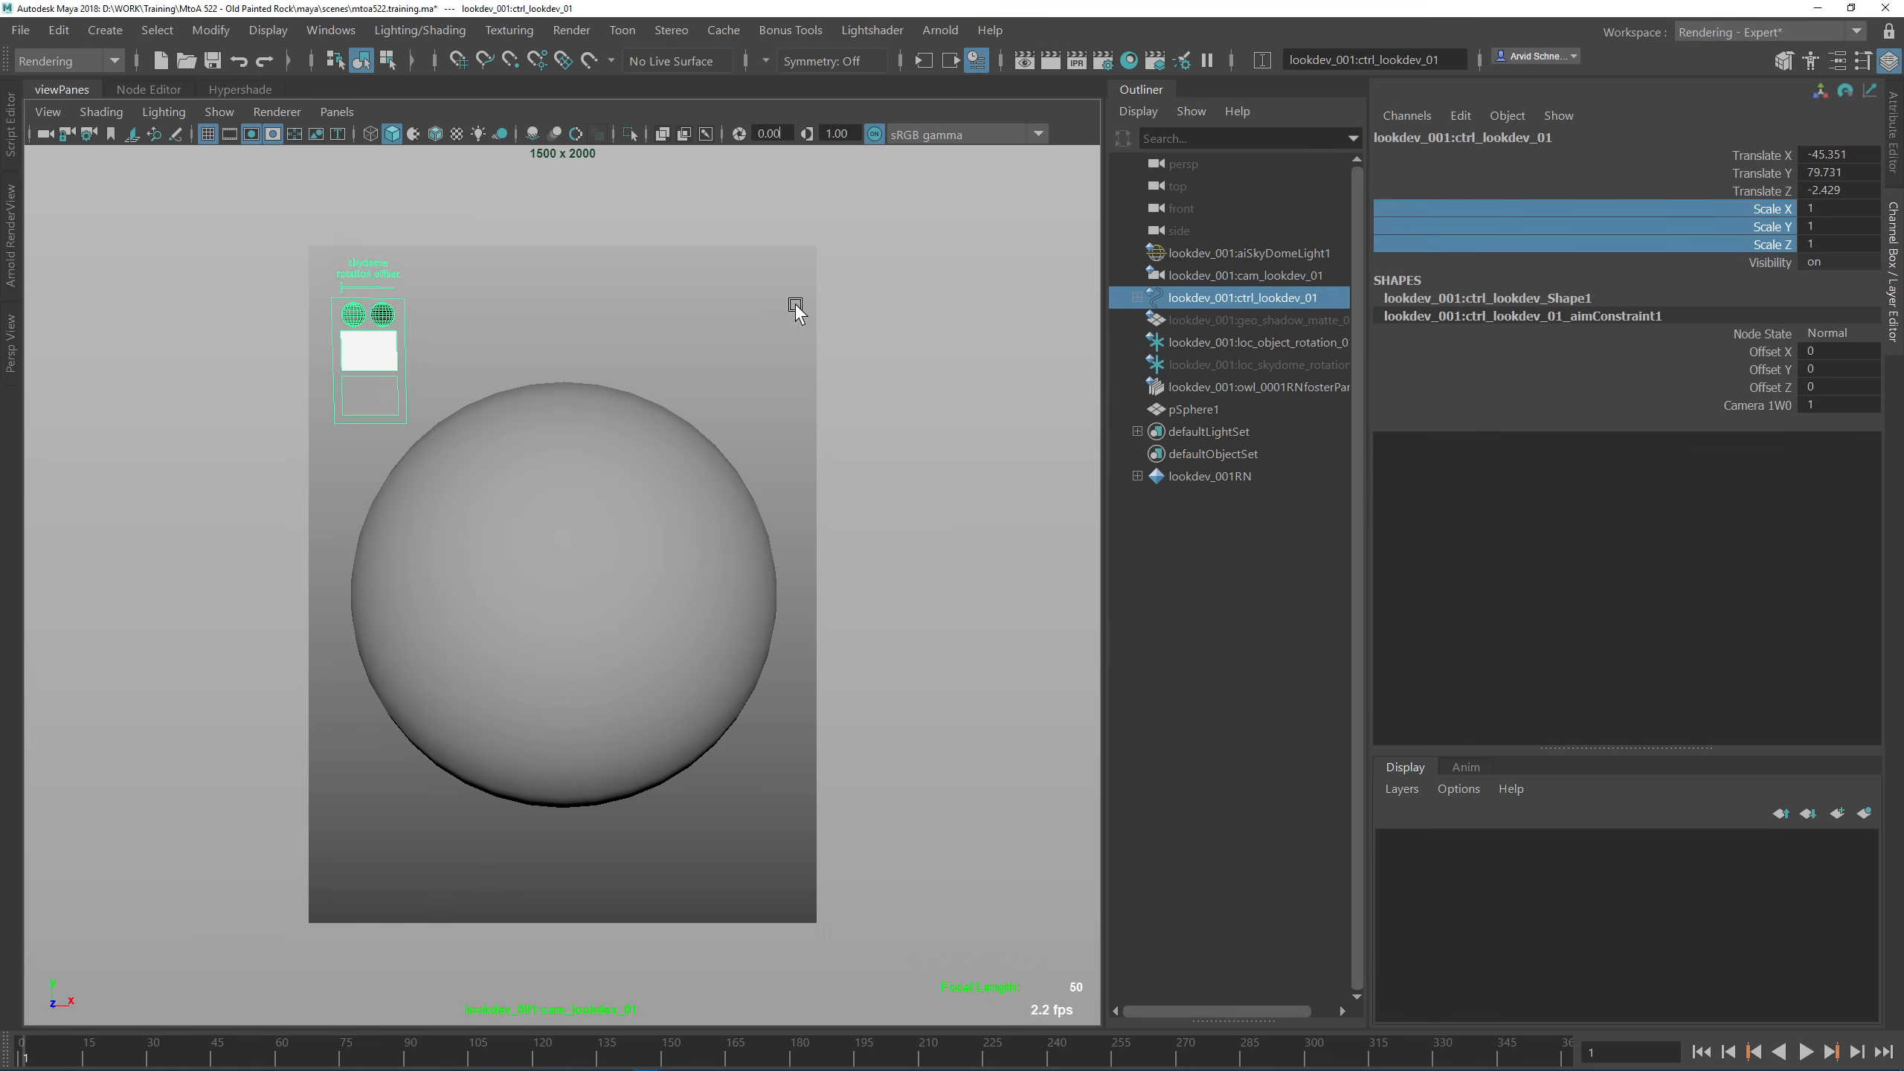
mouse_move(796, 311)
middle_mouse_down()
mouse_move(778, 305)
mouse_move(838, 306)
mouse_move(807, 297)
mouse_move(823, 317)
mouse_move(786, 319)
middle_mouse_up()
Step: Lower the sphere in the camera frame to a Translate Y of about 3.77
left_click(557, 519)
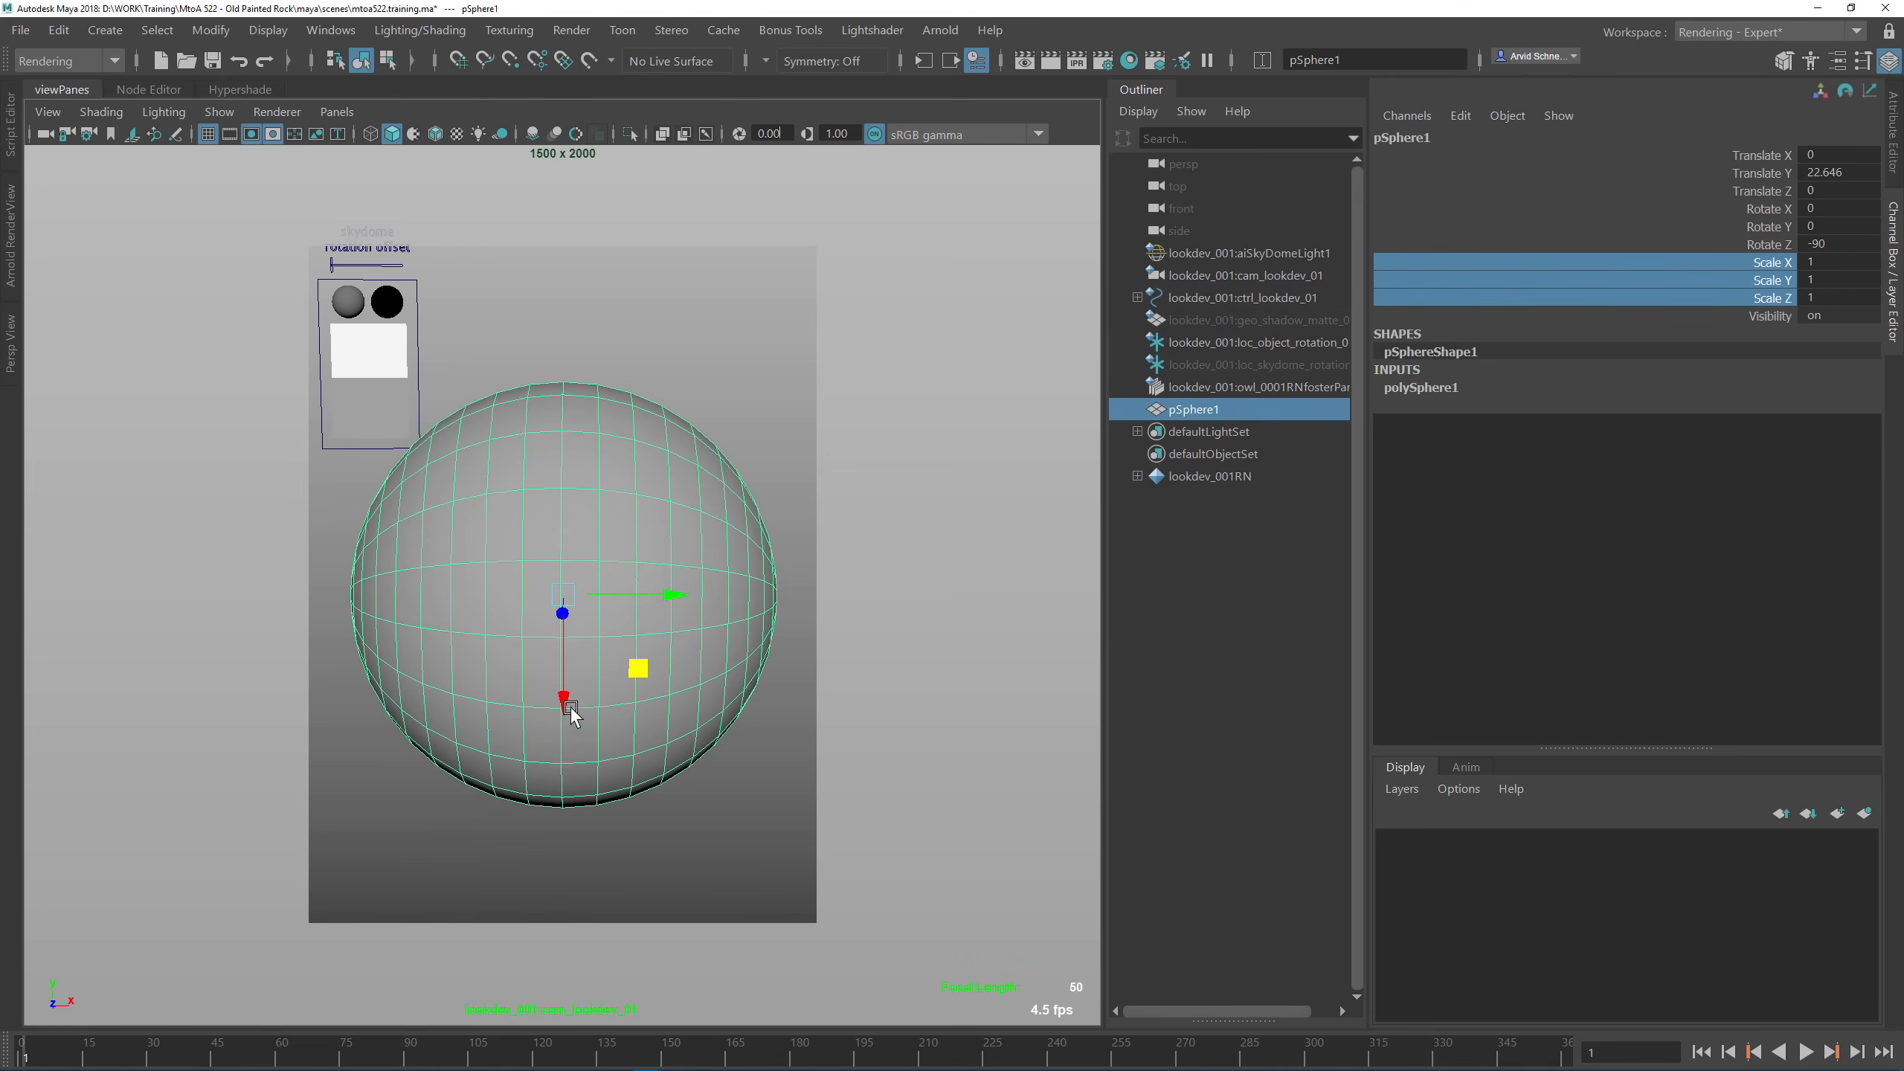
mouse_move(571, 715)
left_mouse_down()
mouse_move(552, 778)
mouse_move(544, 720)
left_mouse_up()
left_click(758, 503)
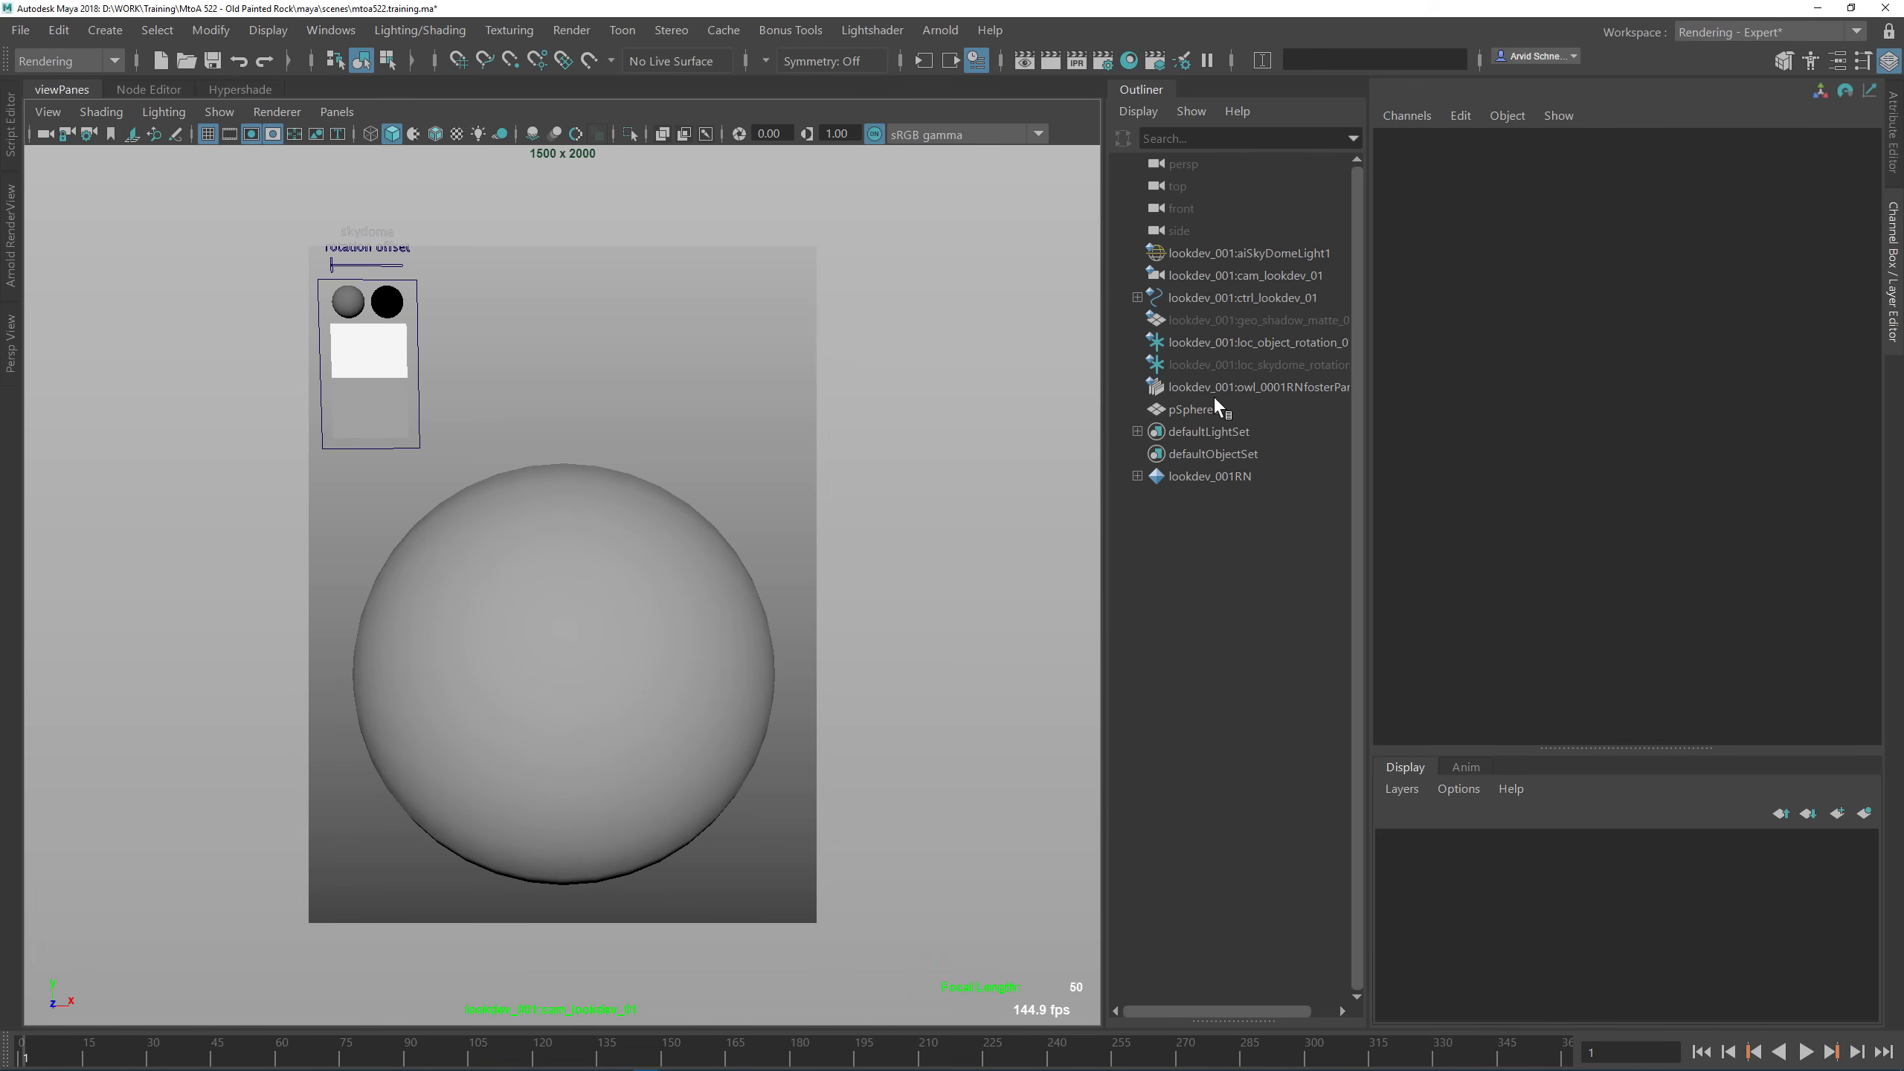
Step: Enlarge the lookdev chart control uniformly beyond 1.35 and nudge it back into the upper left corner of the camera frame
left_click(1241, 253)
left_click(352, 423)
left_click(362, 447)
key("r")
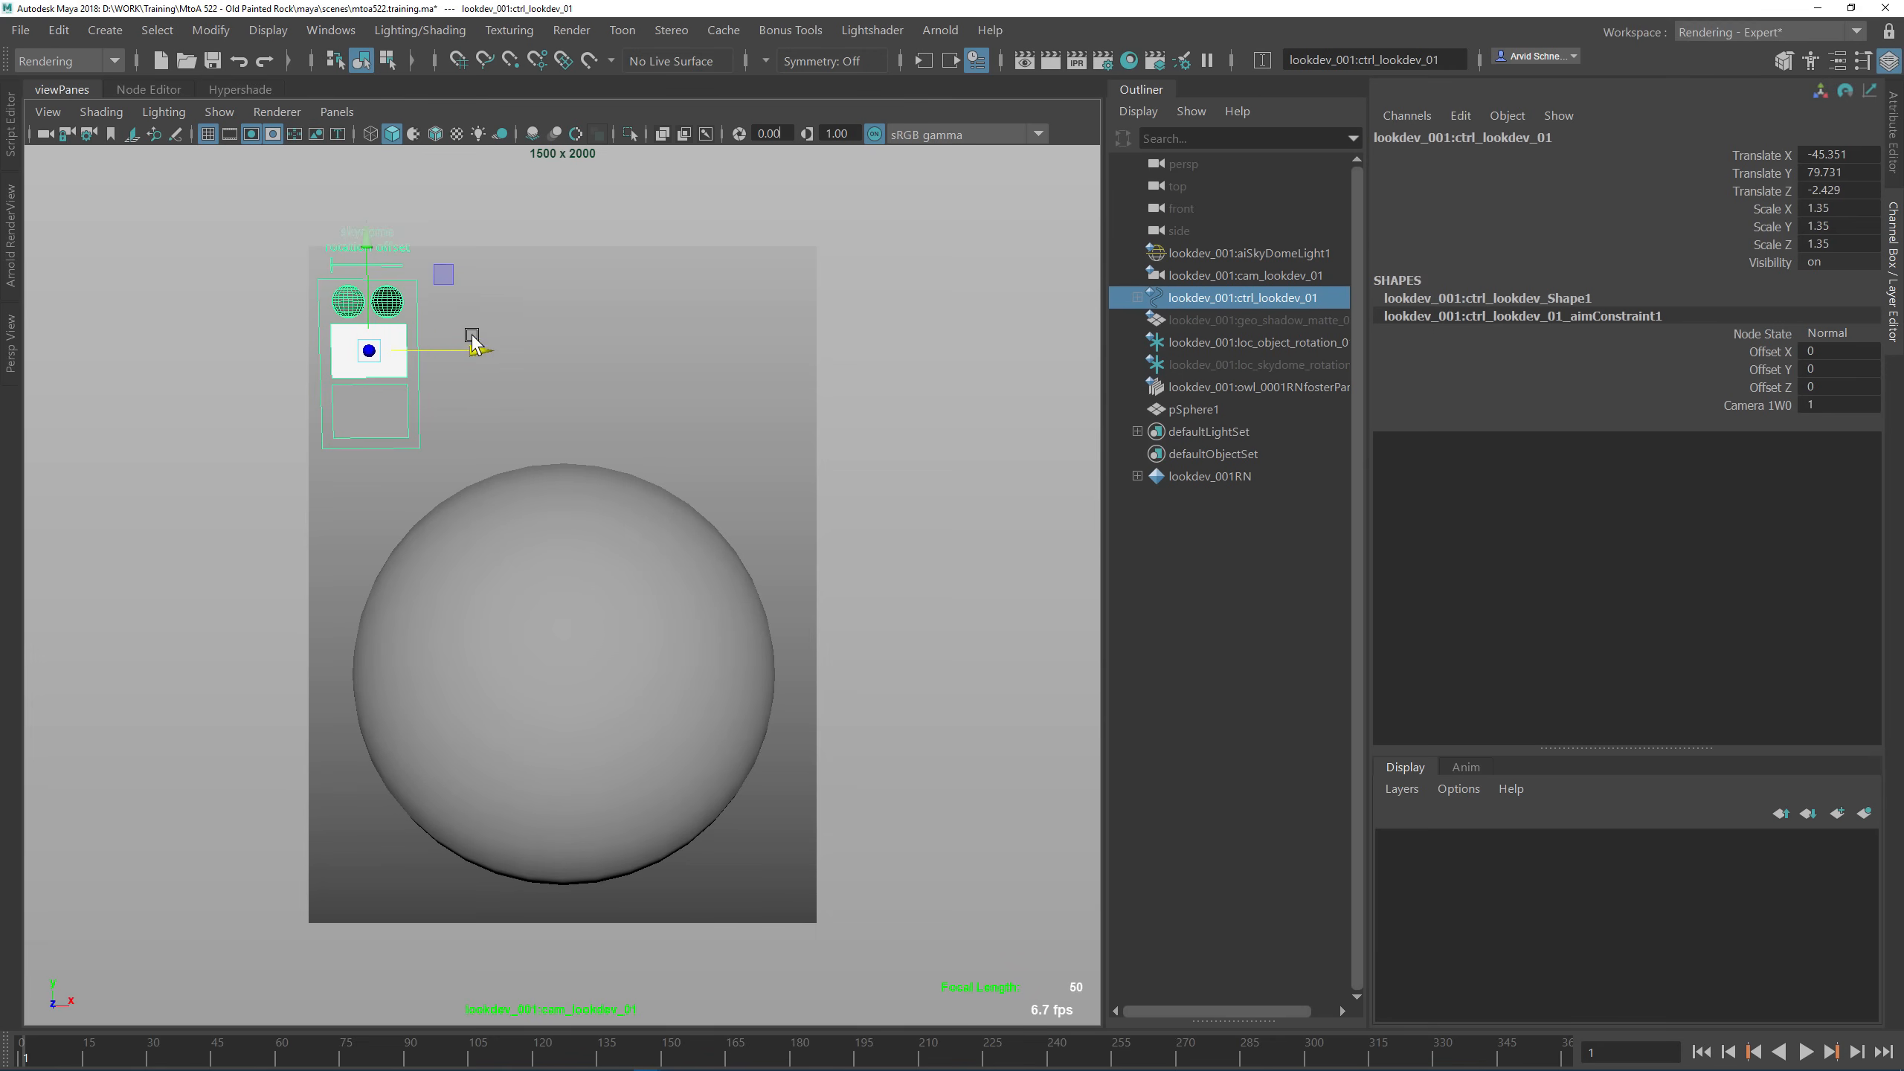
left_click_drag(1773, 208, 1773, 244)
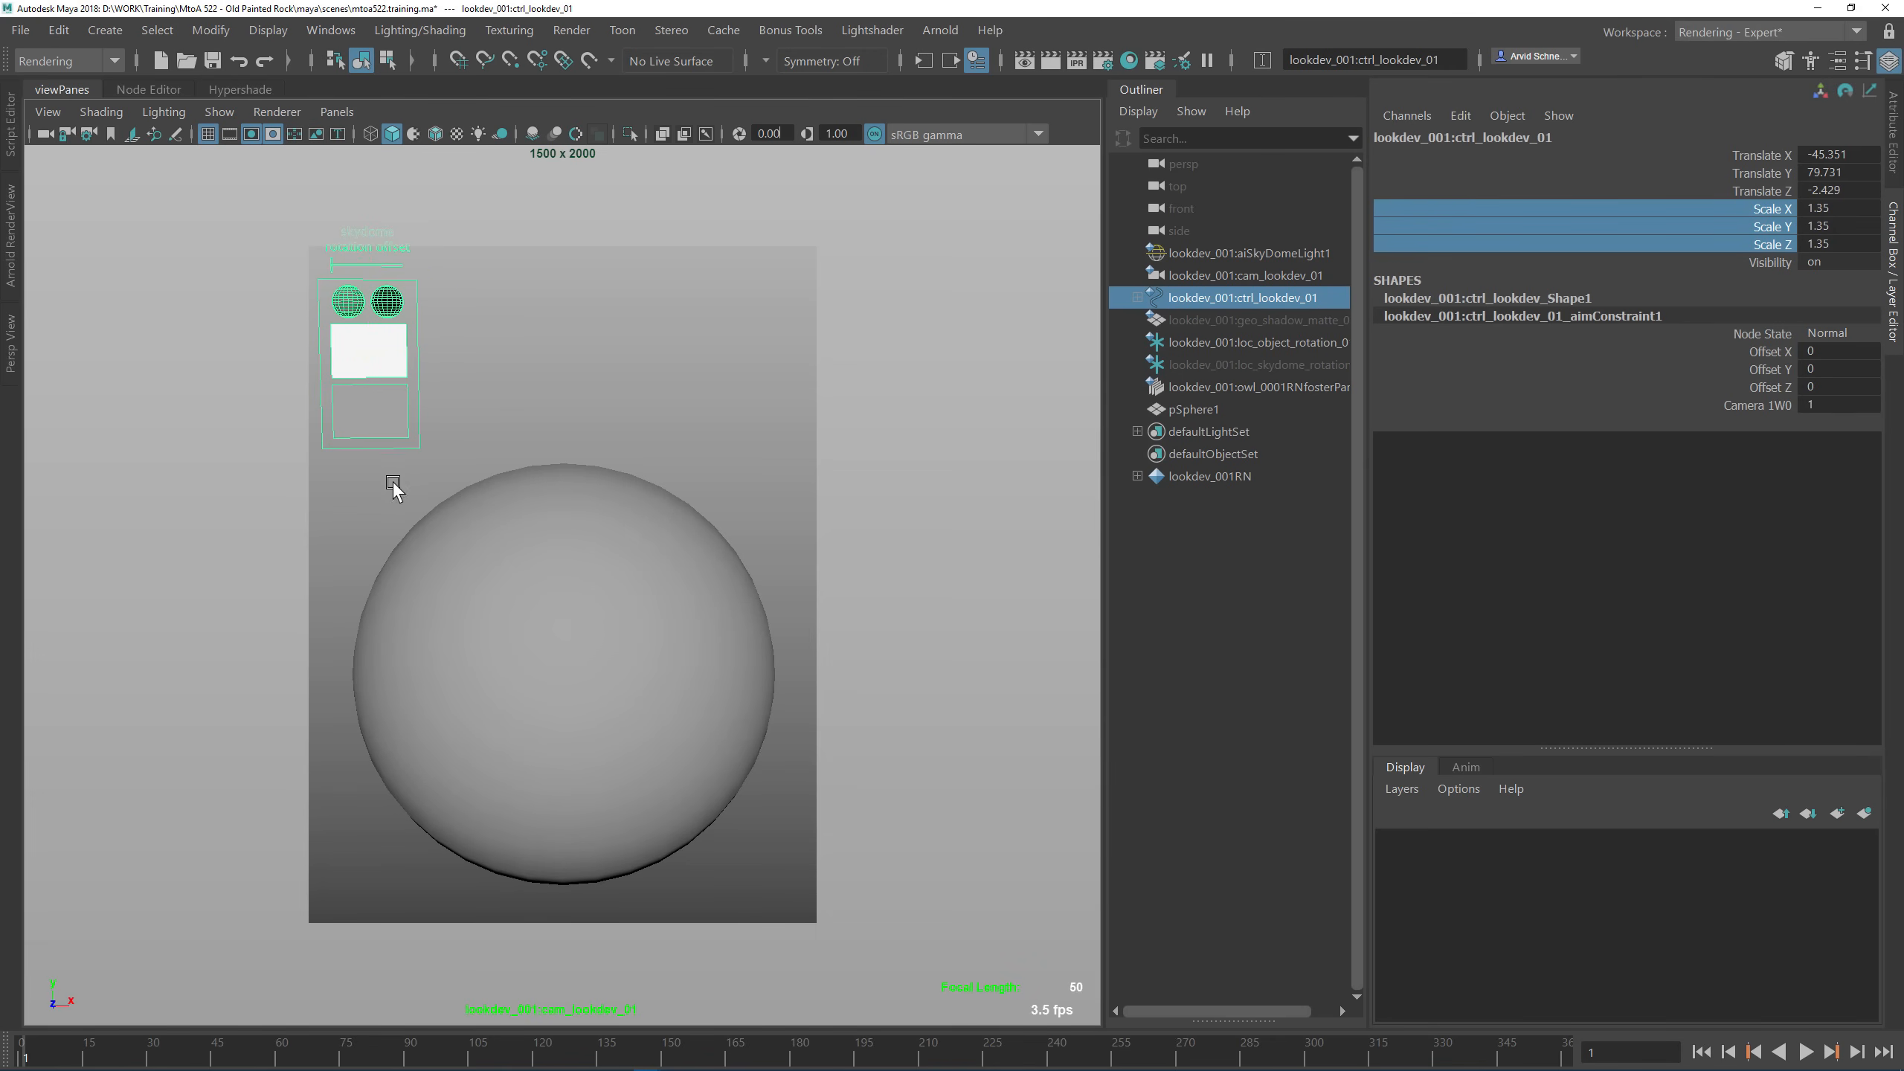
middle_click_drag(525, 448, 557, 443)
key("w")
left_click_drag(444, 270, 450, 262)
left_click(578, 296)
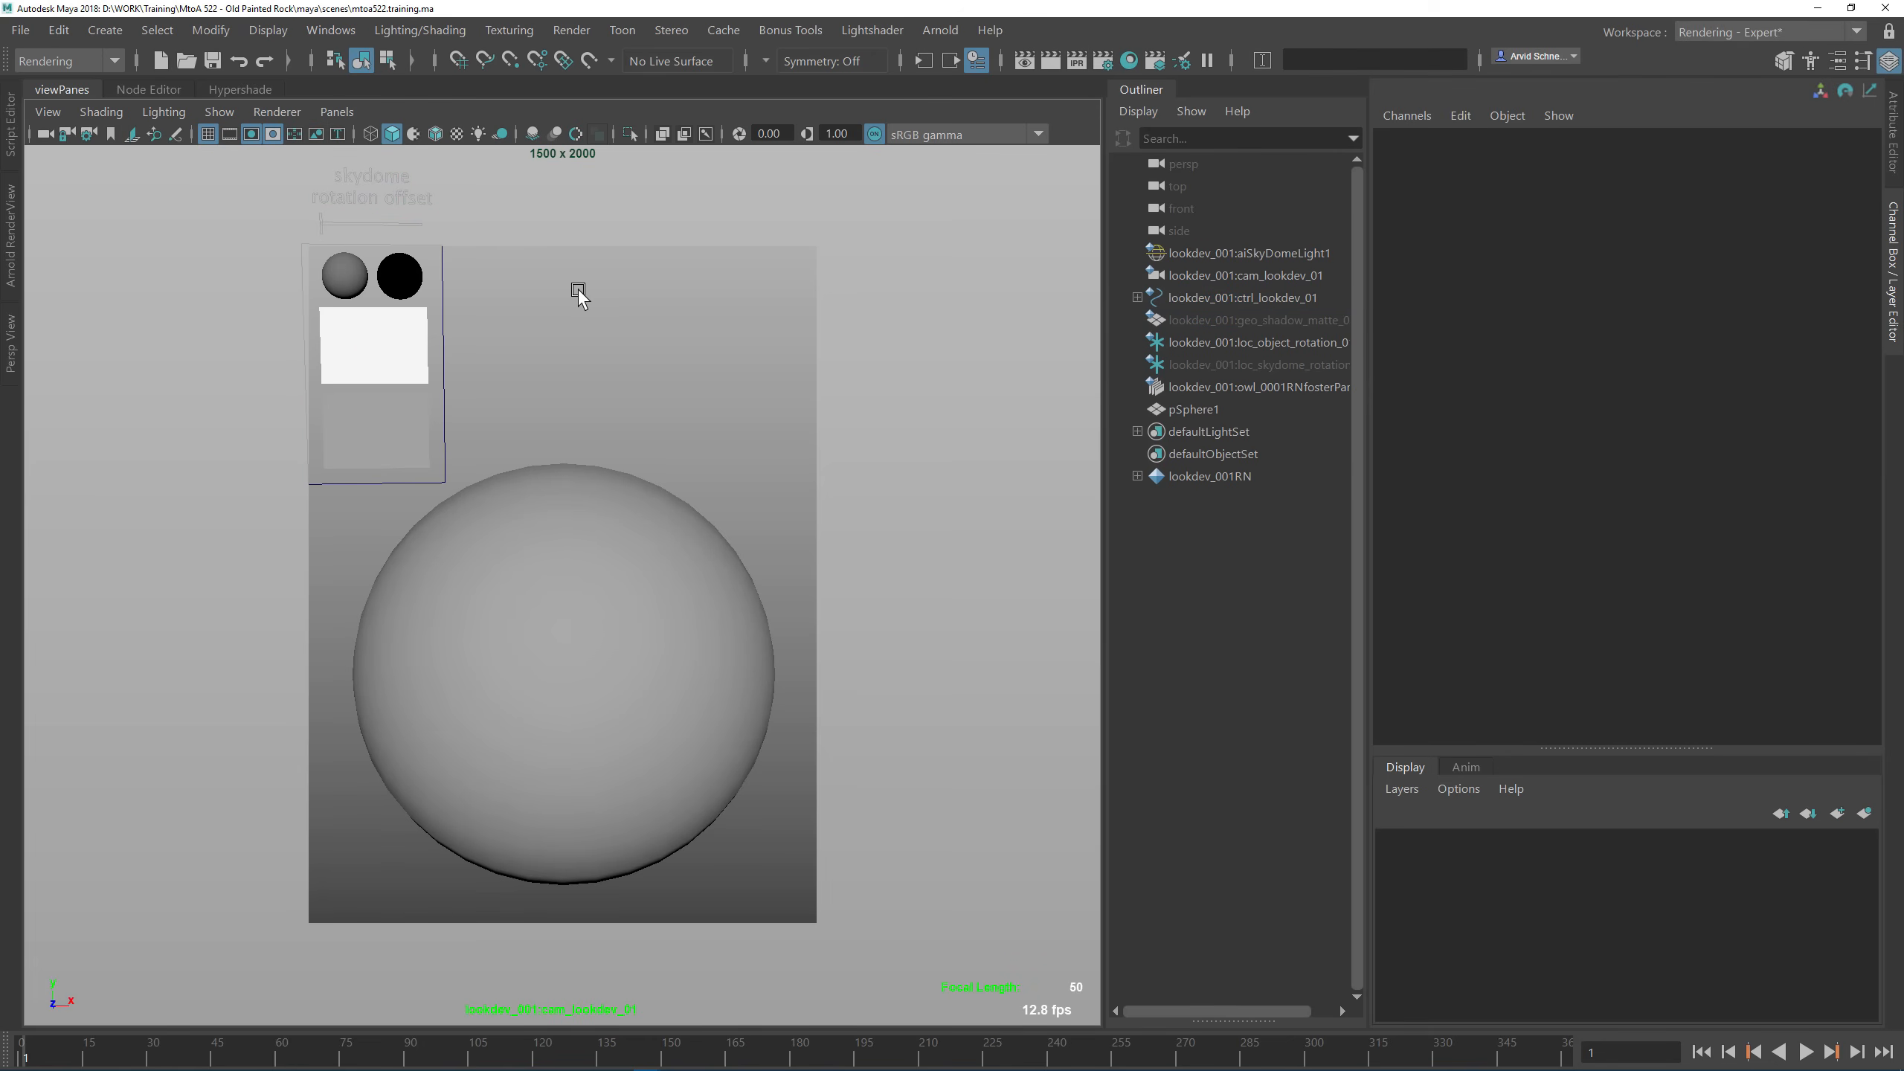
Step: Set the sphere's Subdivisions Axis and Subdivisions Height to 100 and lower the Subdivisions Height to 53
left_click(566, 481)
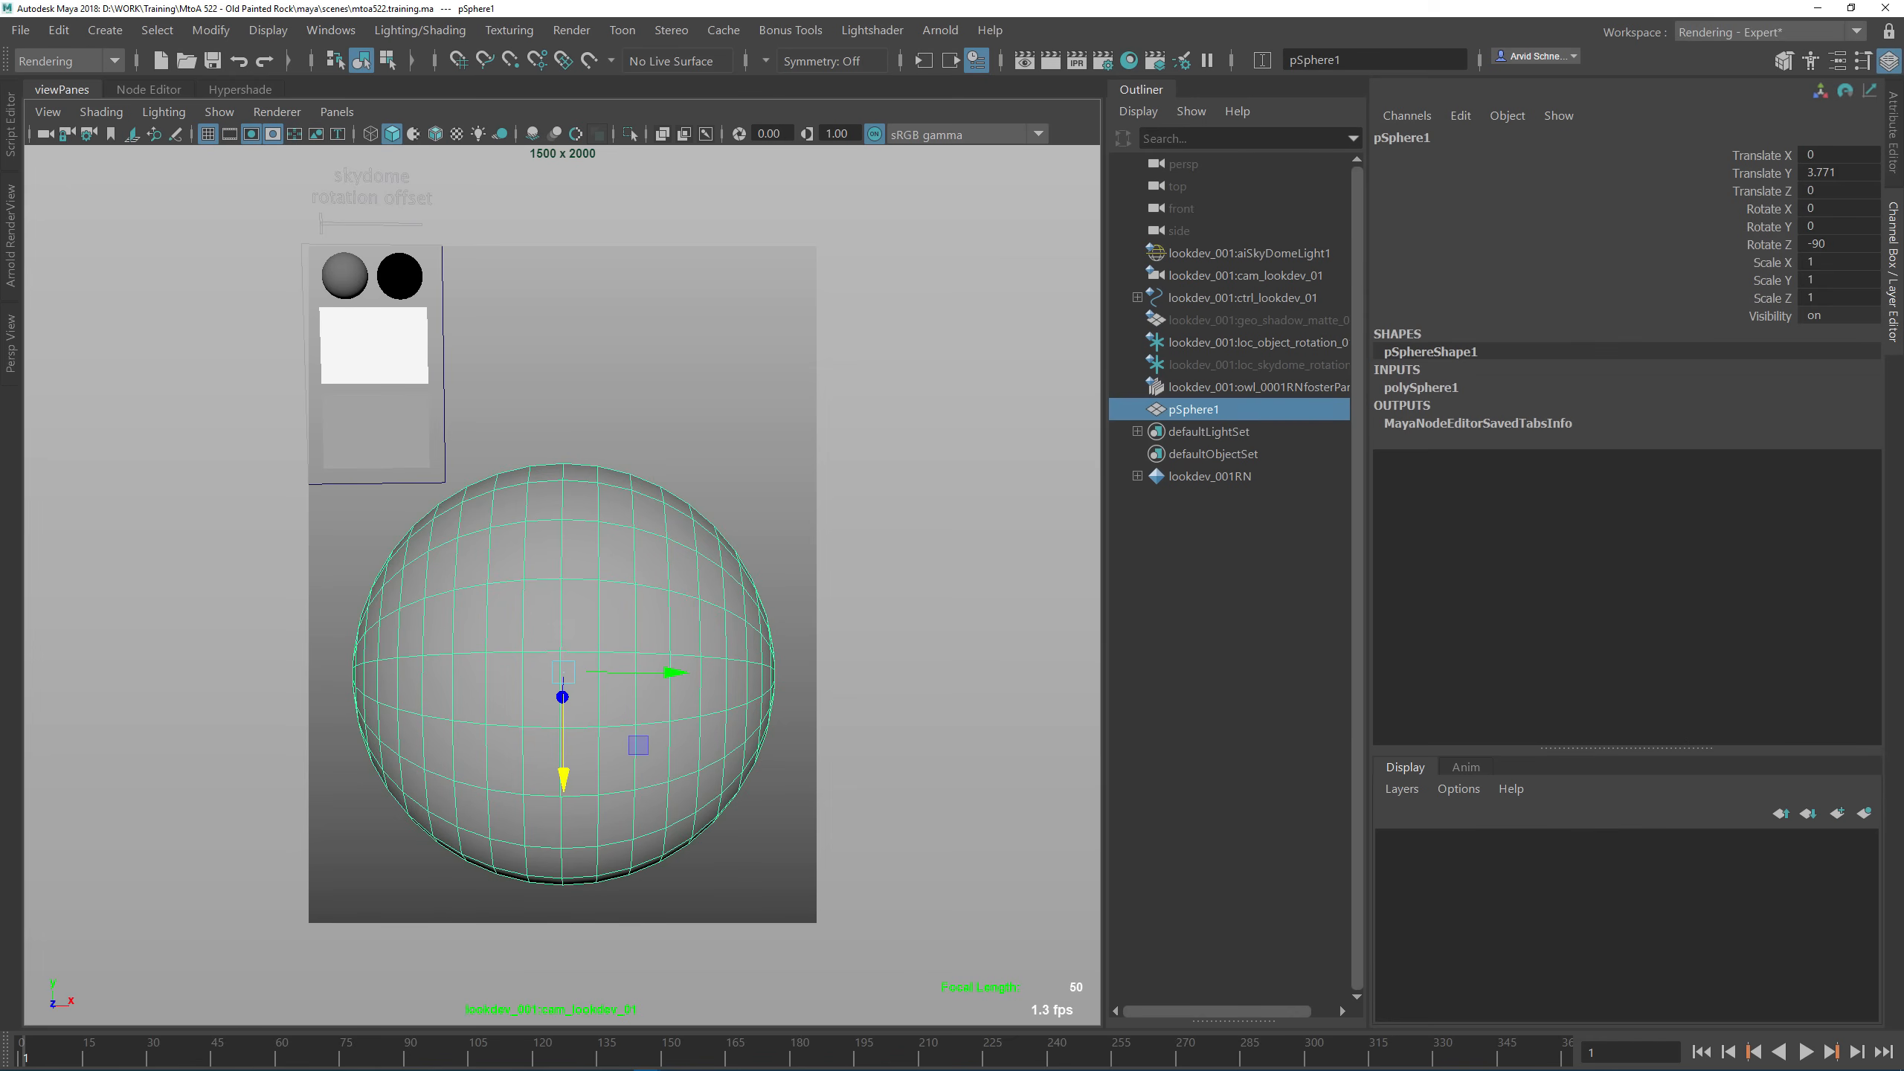
left_click(1894, 127)
left_click(1612, 133)
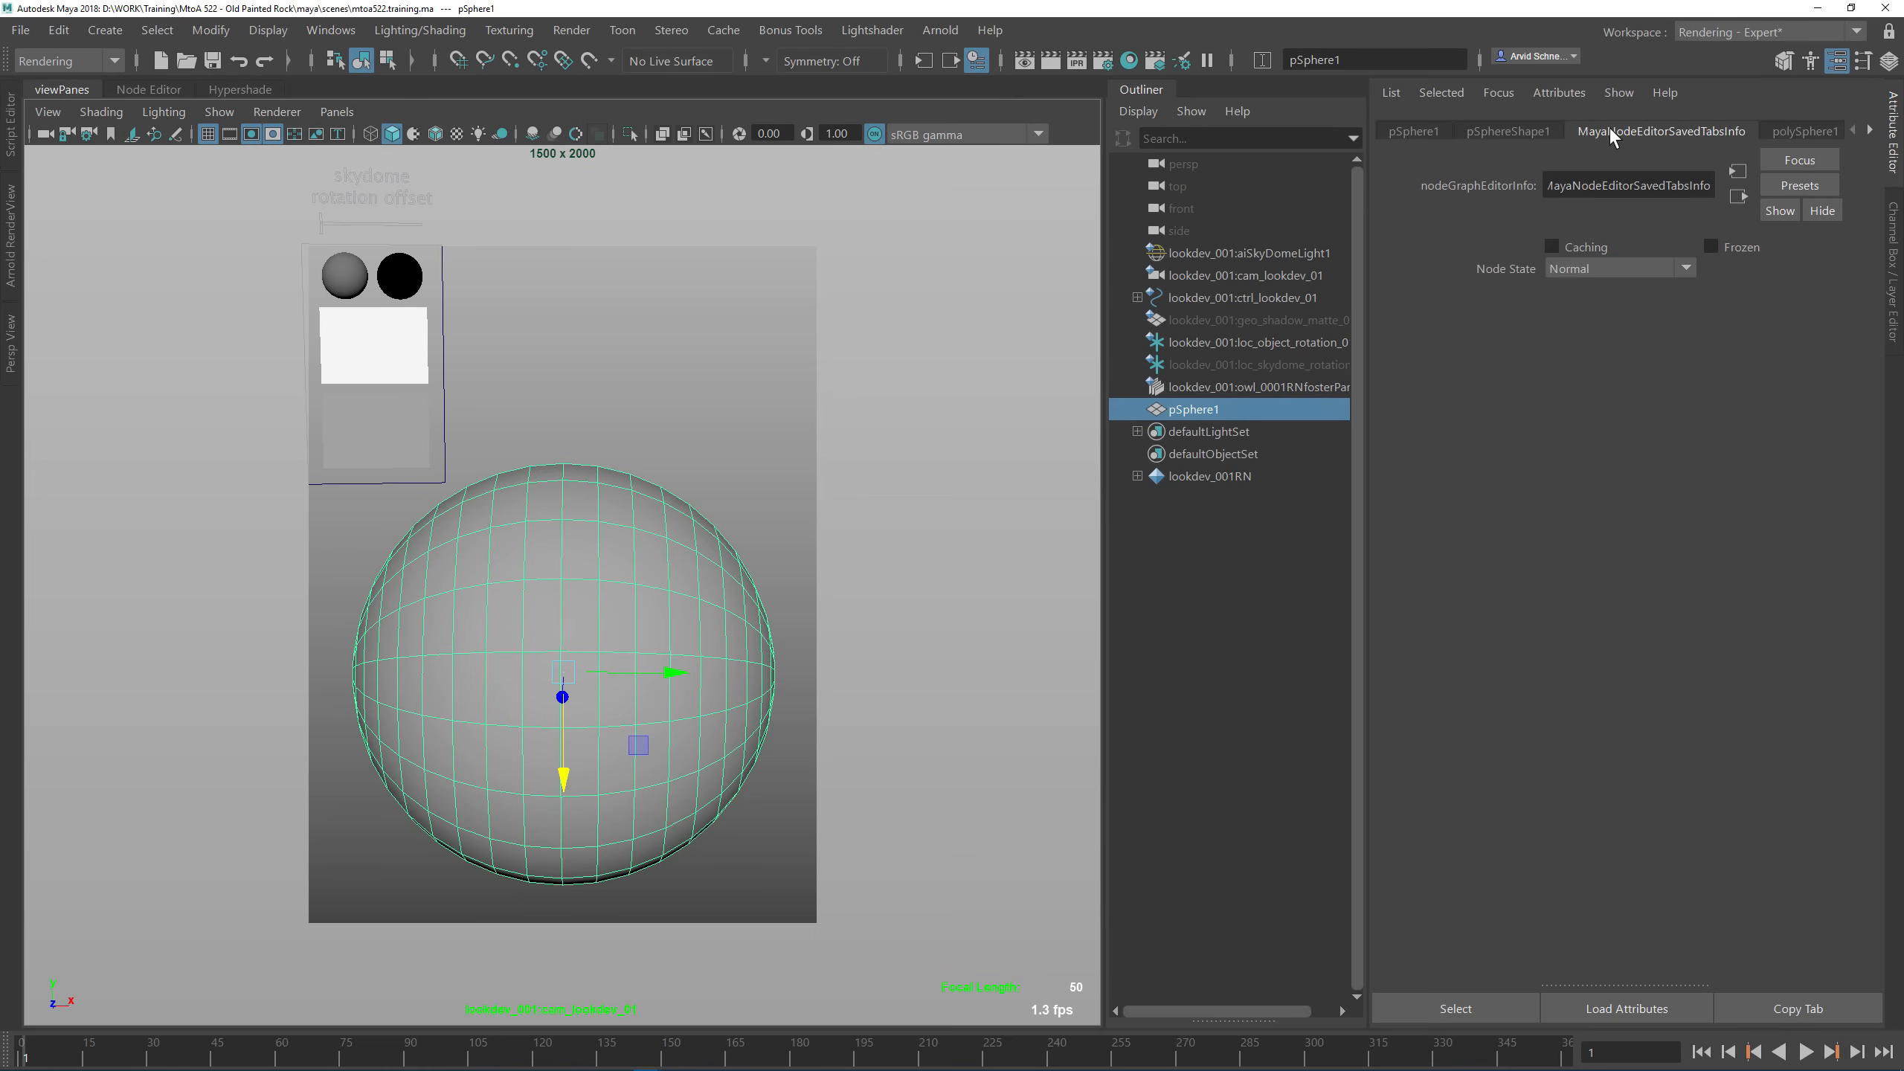
left_click(1809, 131)
left_click_drag(1582, 299, 1471, 305)
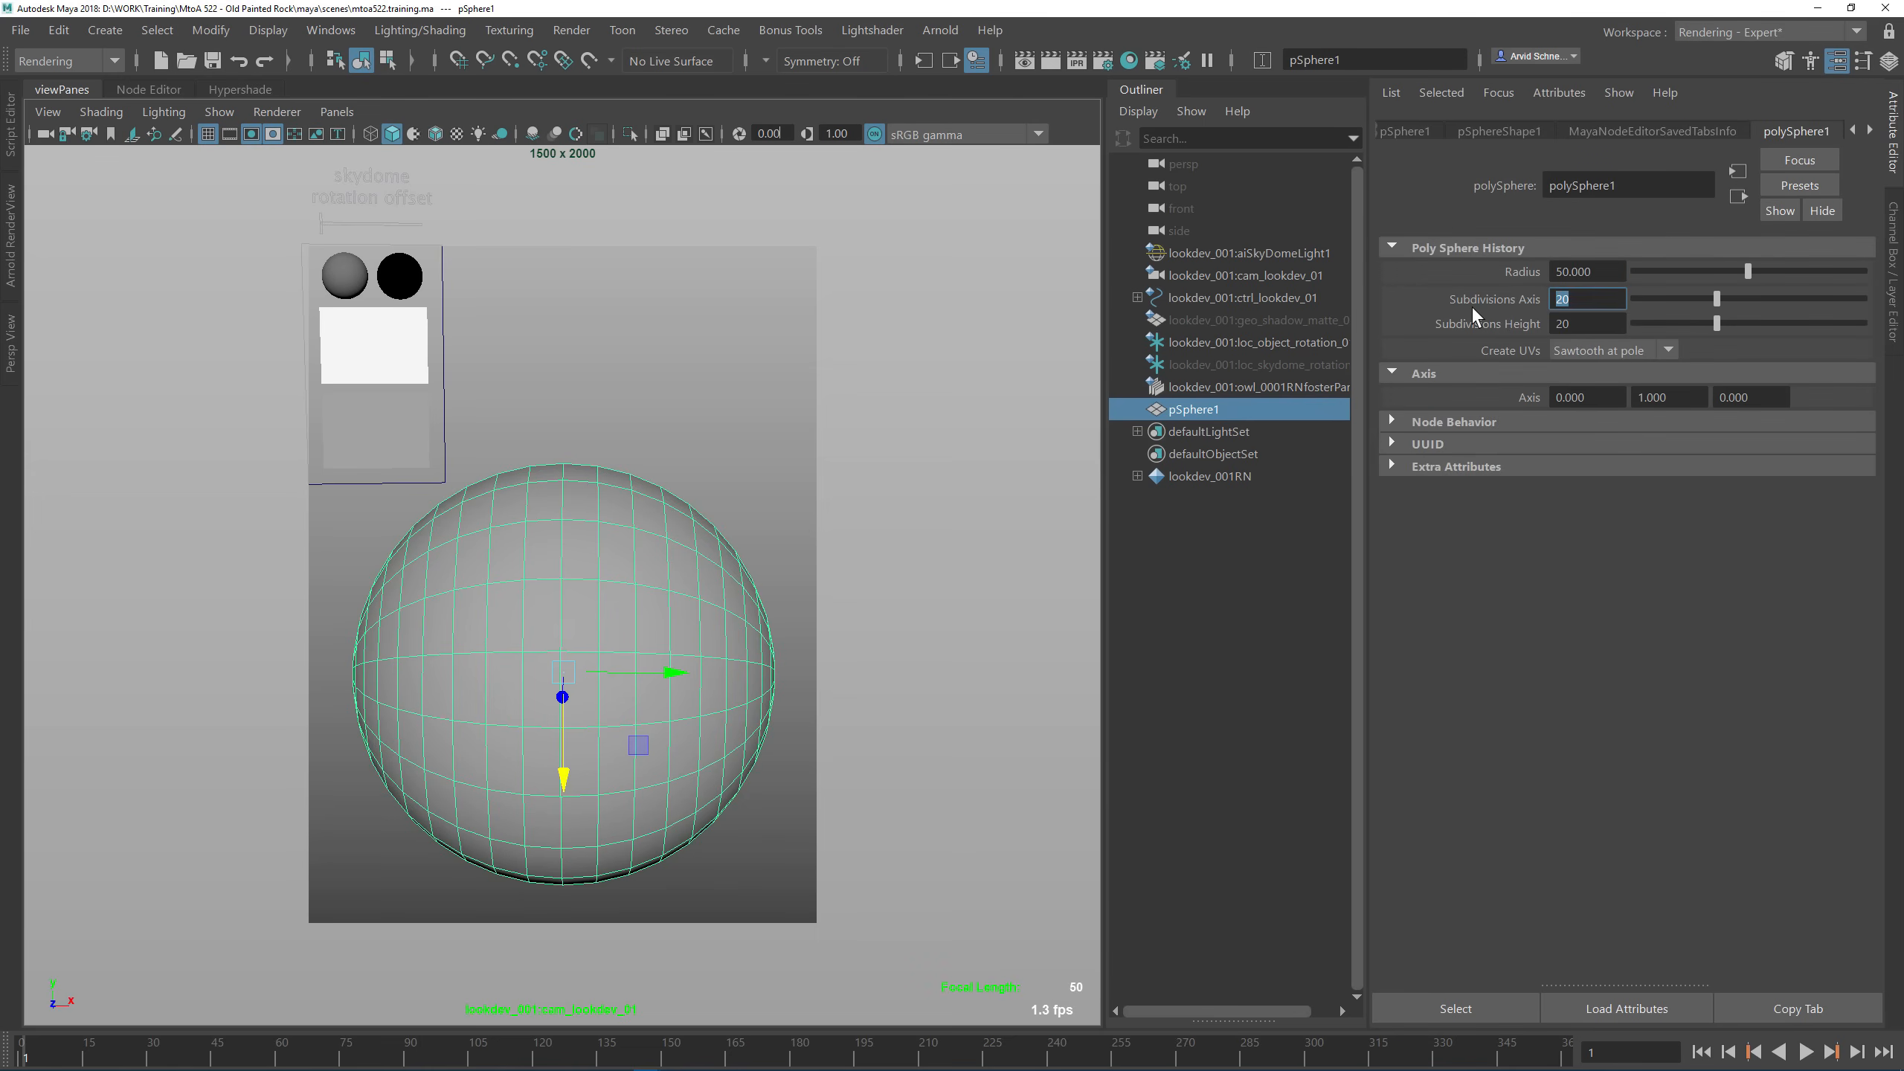
type("100")
key("Tab")
type("100")
key("Return")
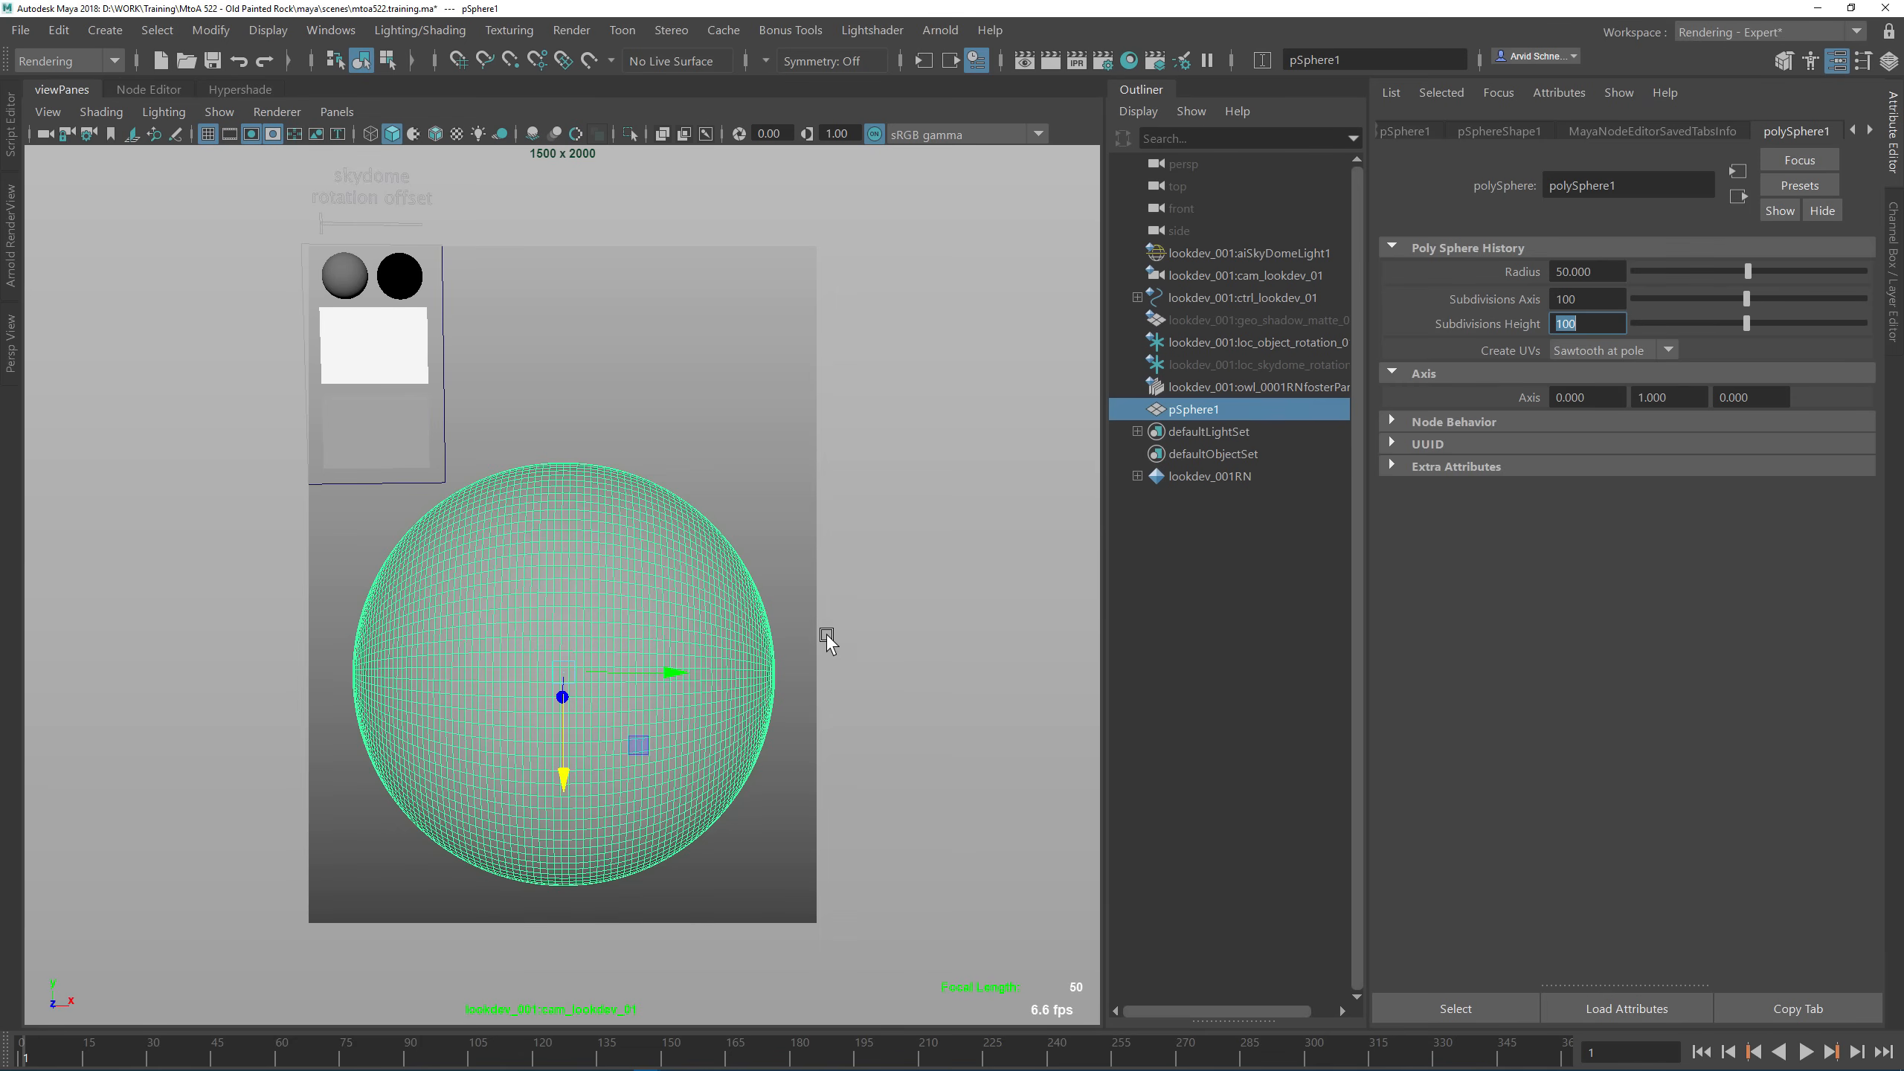
left_click(1072, 115)
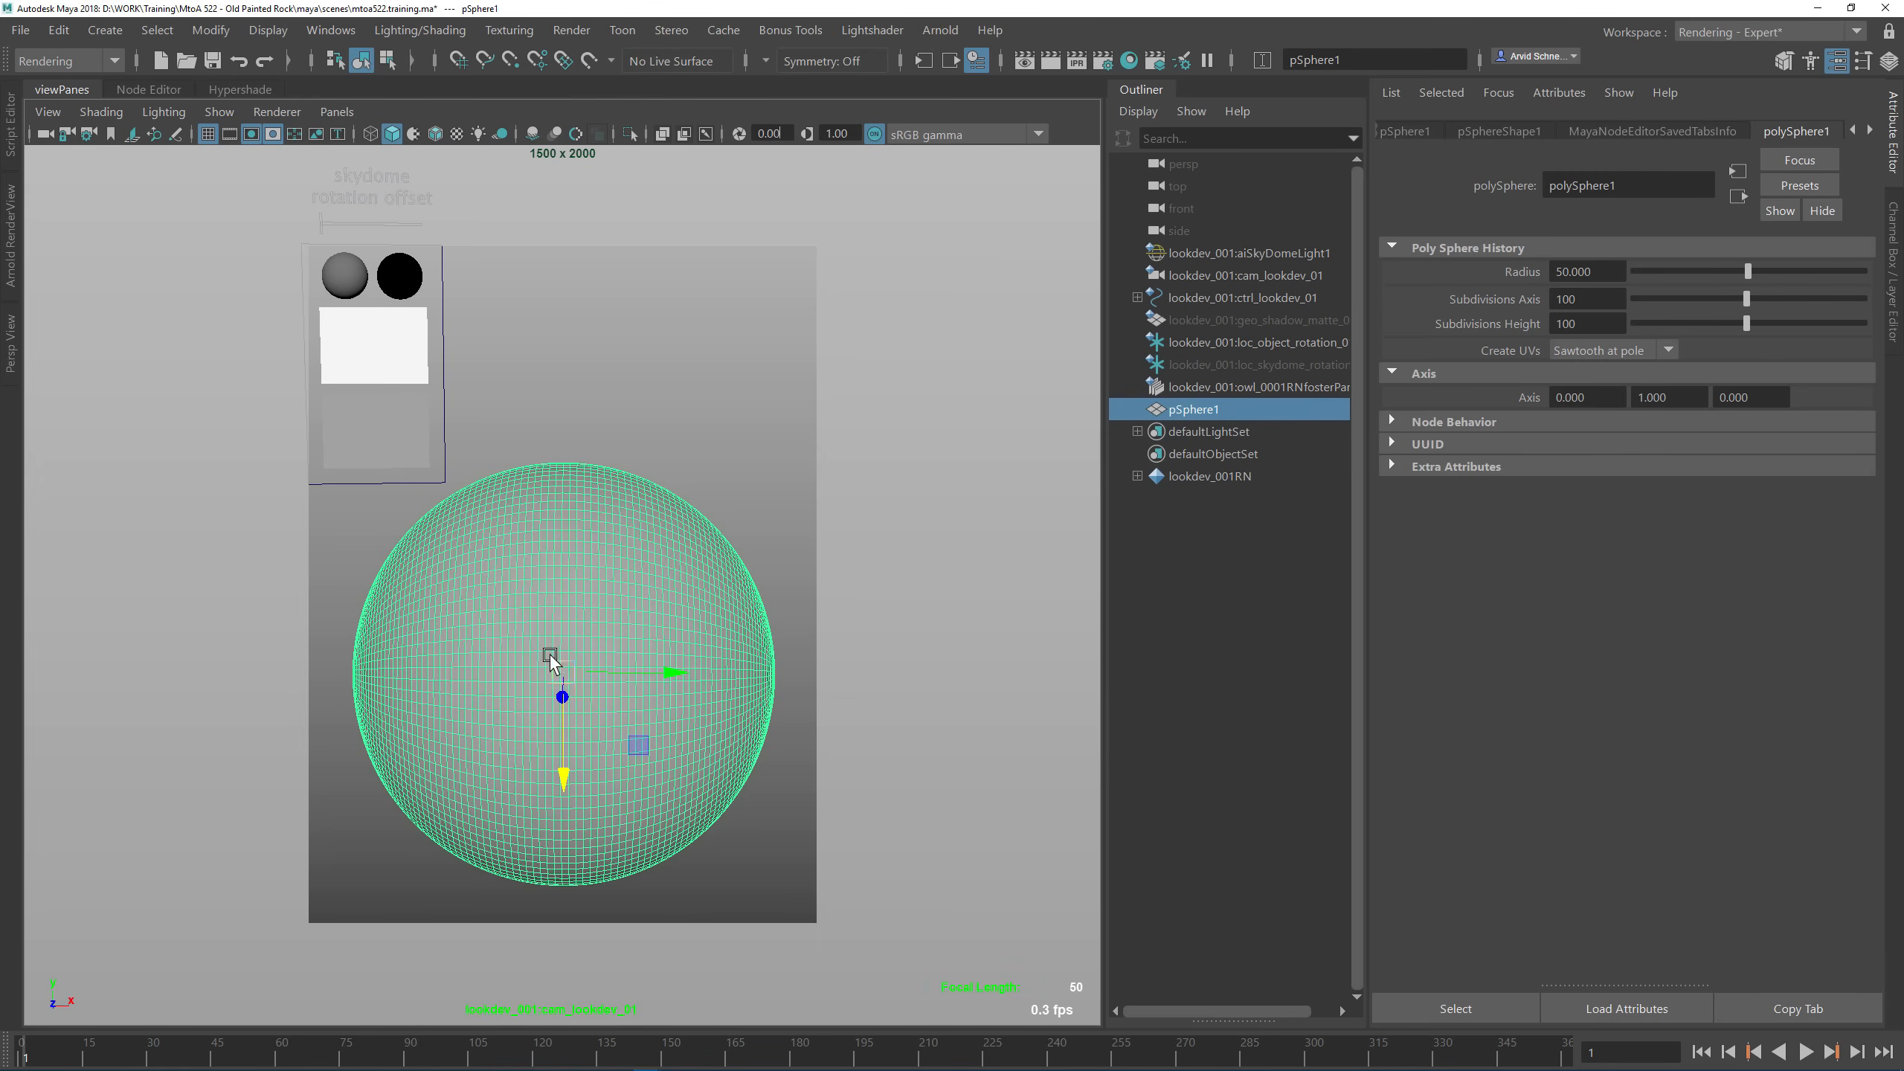
key("q")
left_click_drag(1748, 325, 1691, 337)
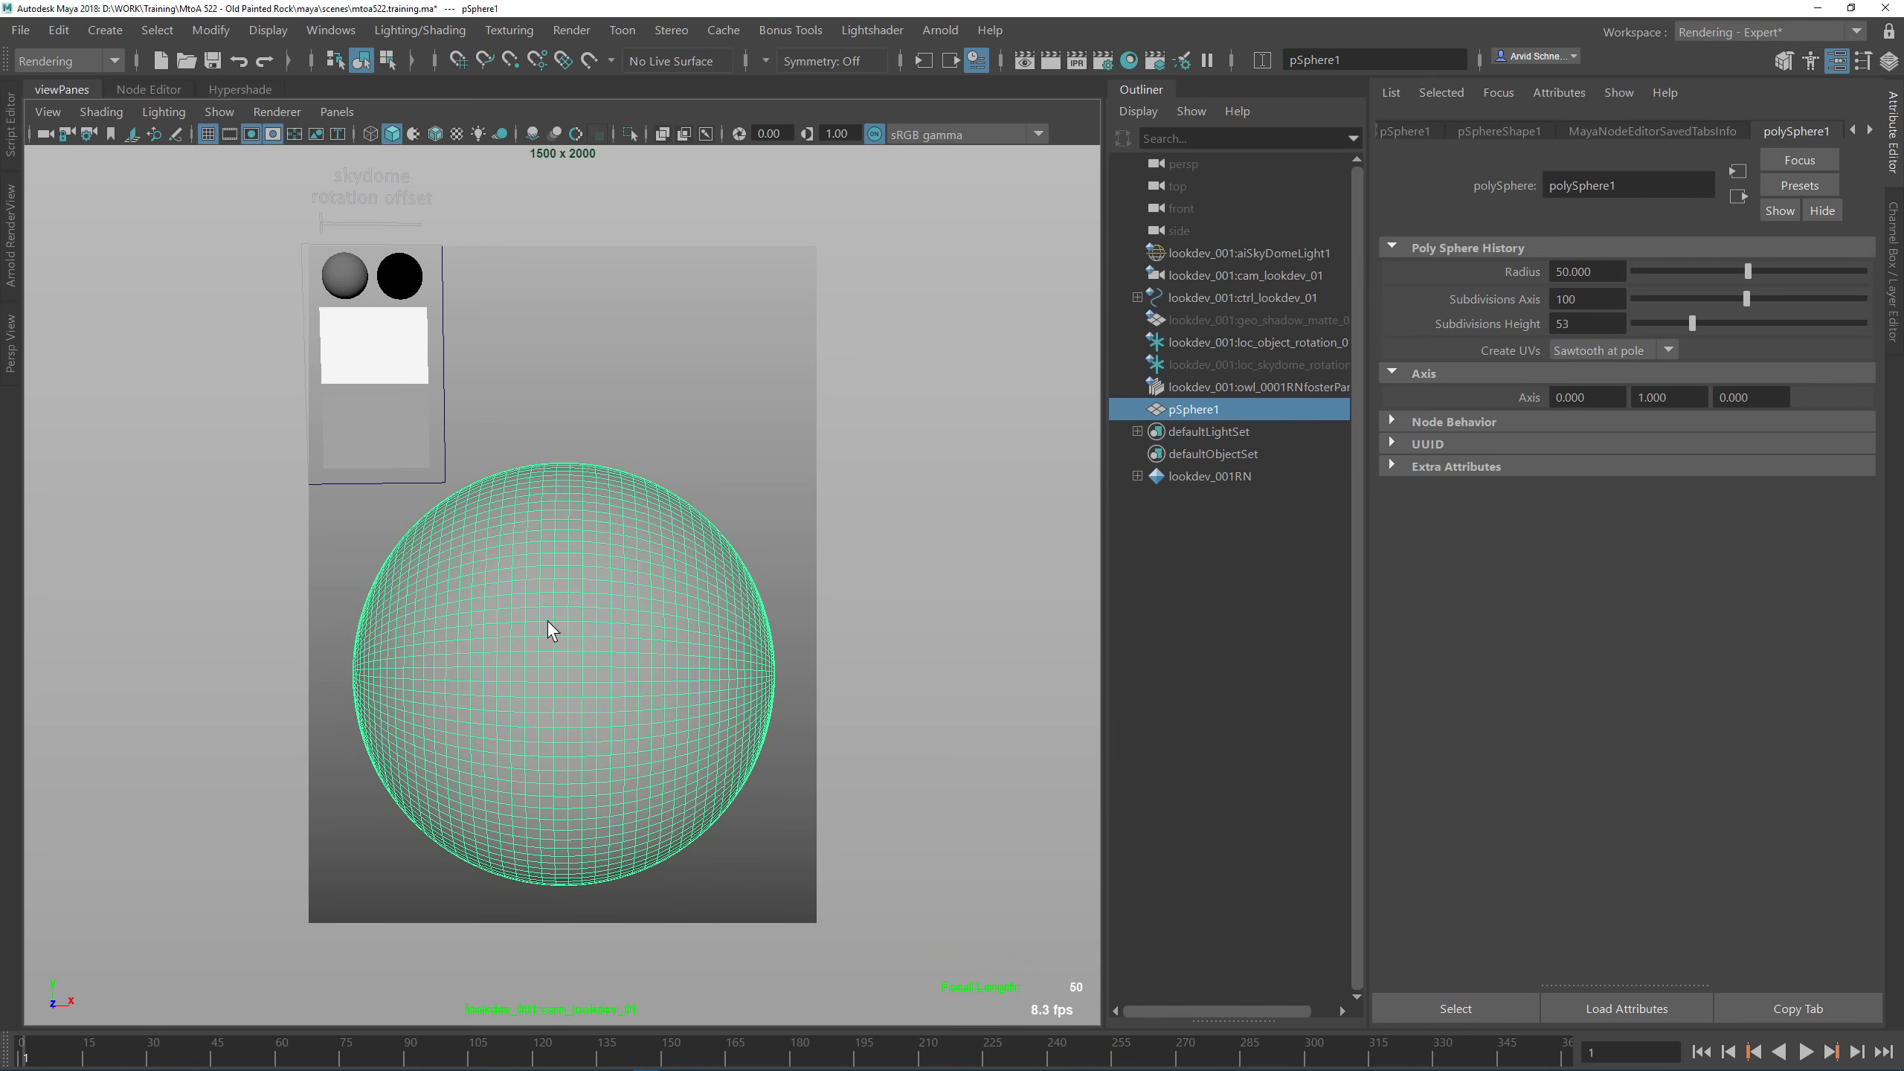
Step: Delete the sphere's construction history and save the scene
key("alt+shift+d")
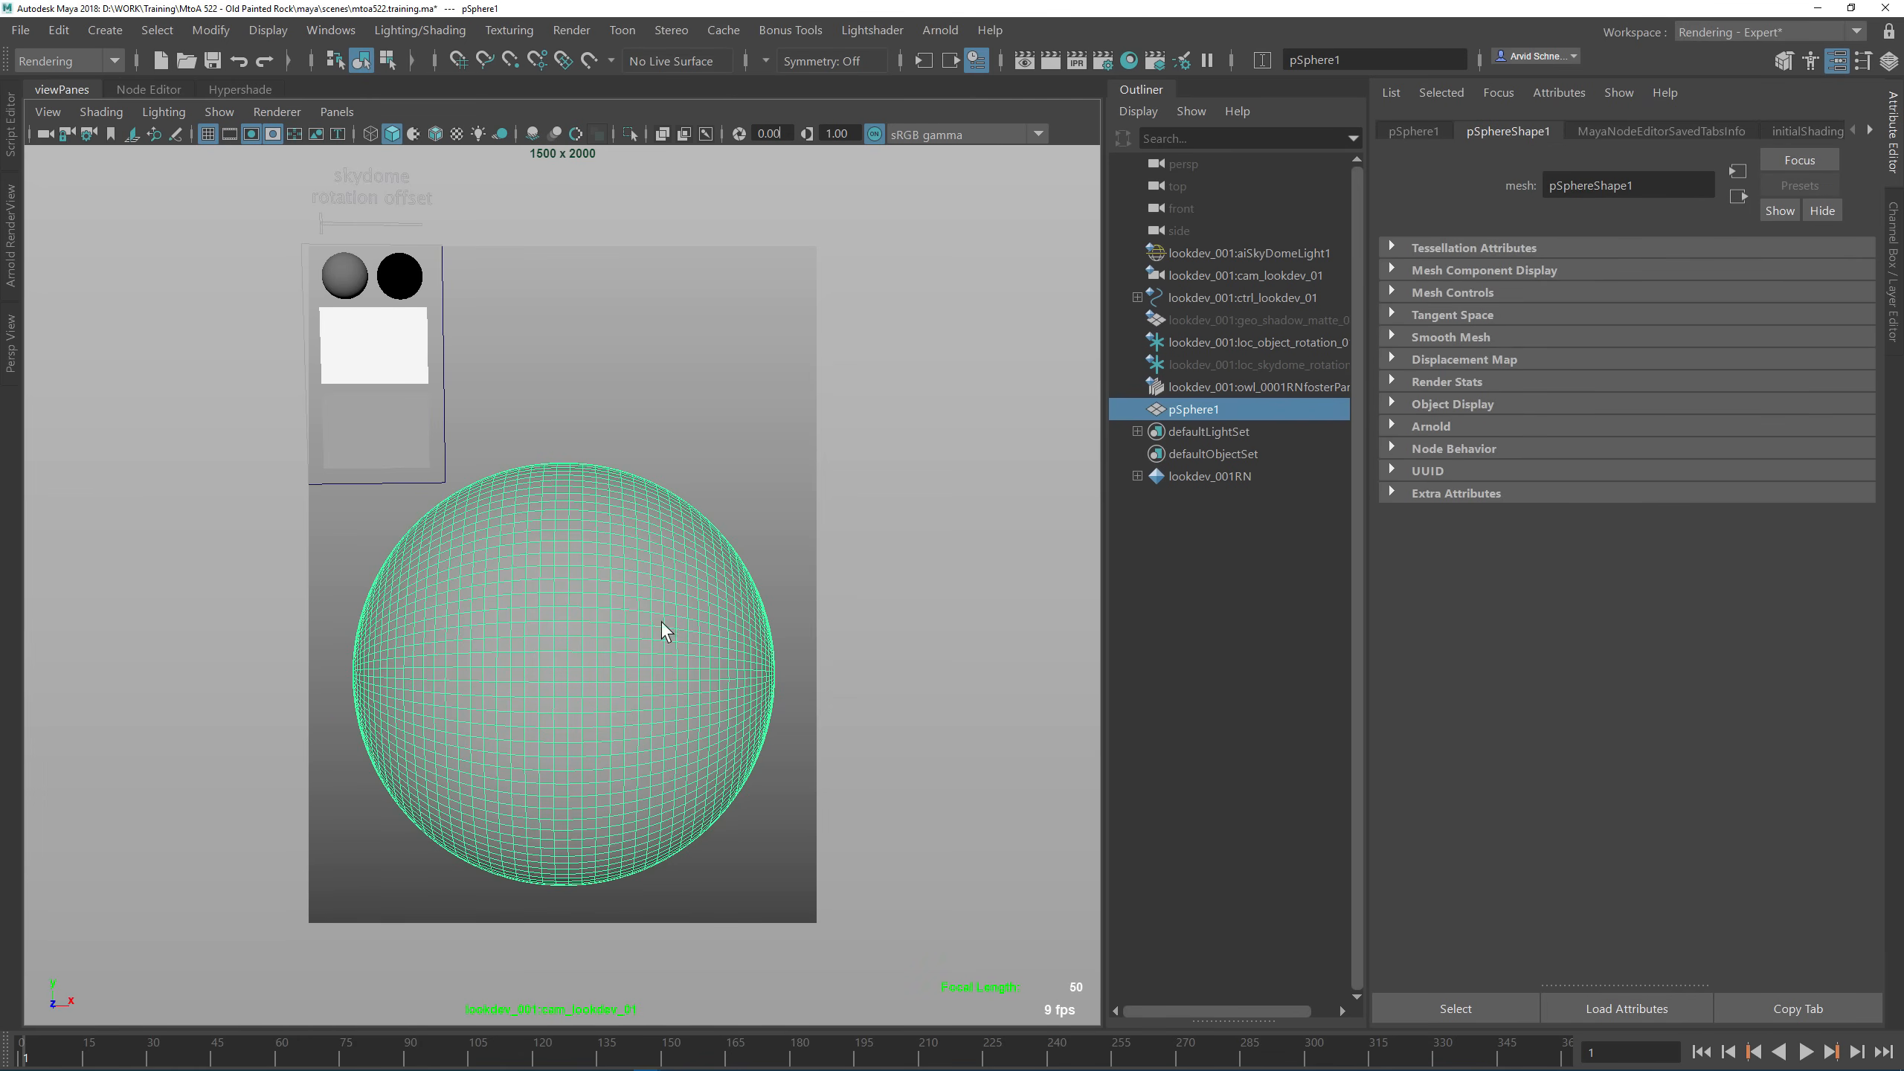
key("ctrl+s")
left_click(640, 300)
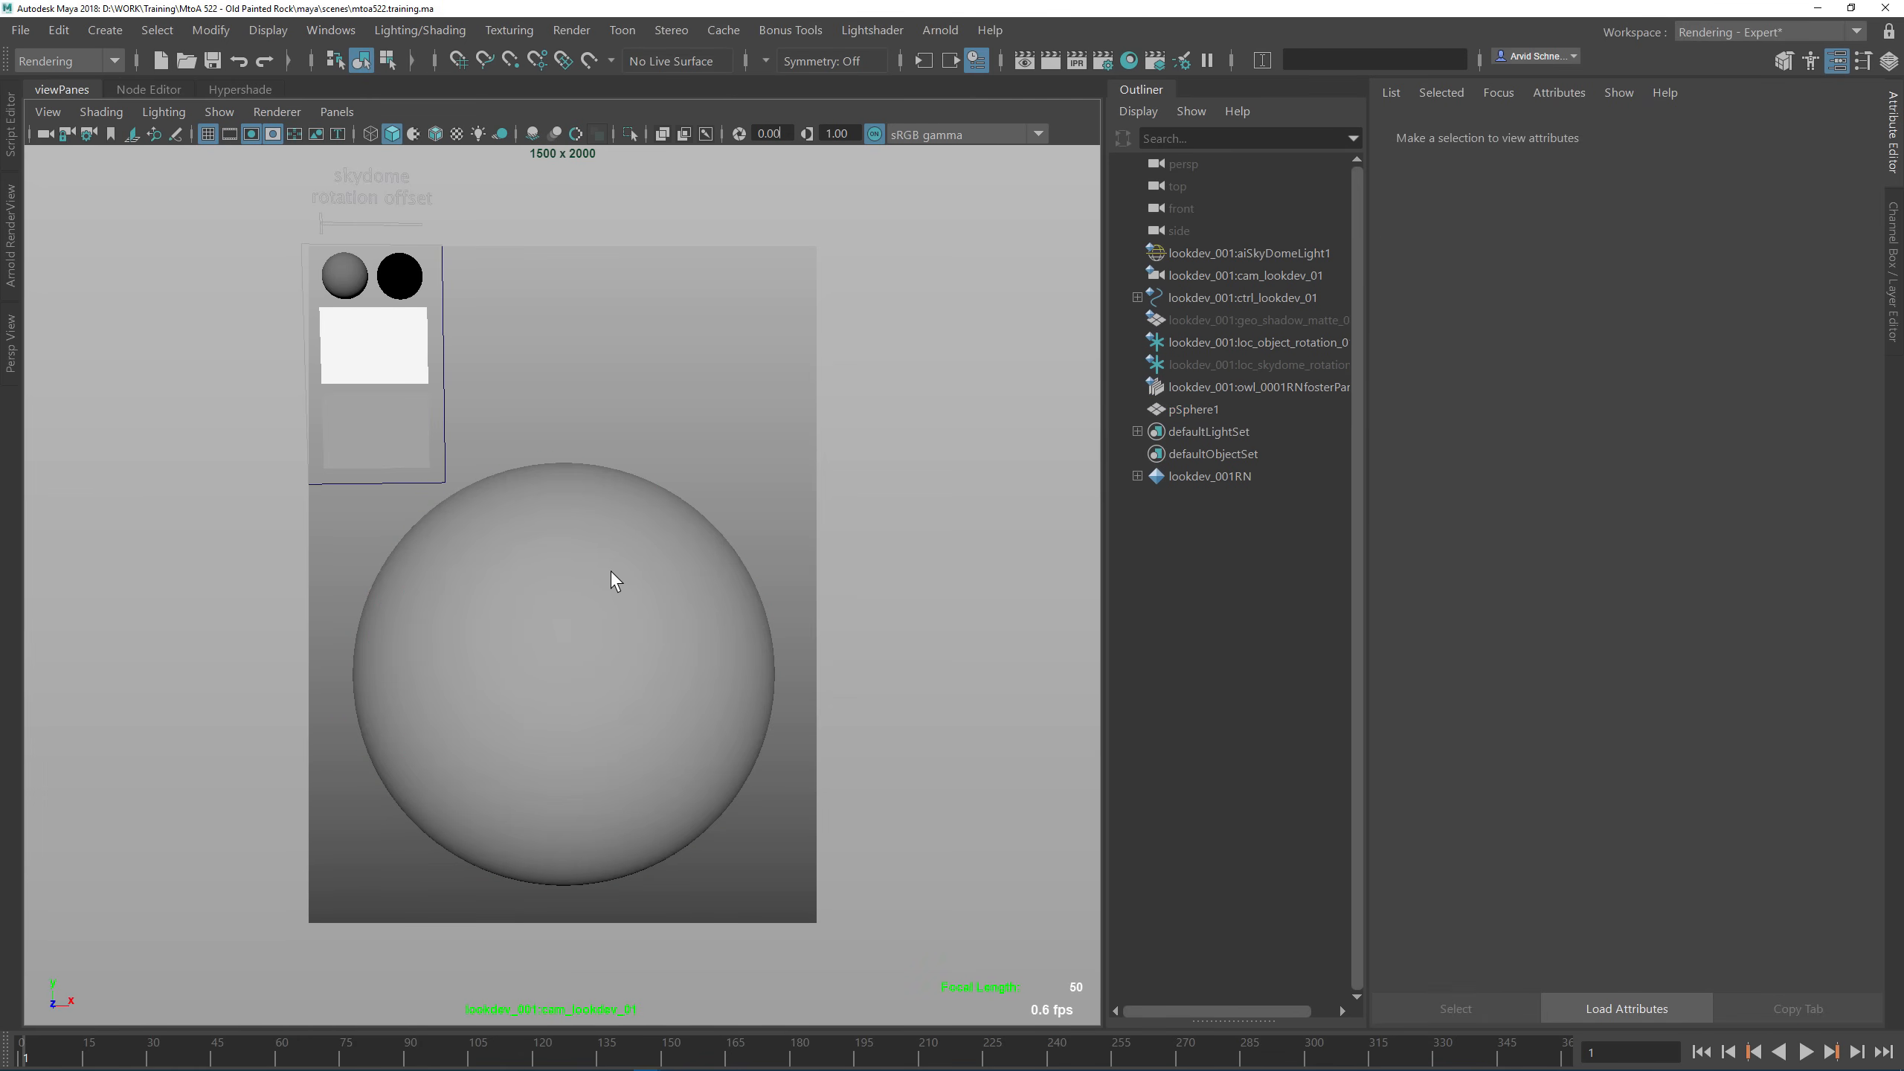
Step: Assign a new Arnold aiStandardSurface material to the sphere
left_click(613, 564)
right_click(634, 445)
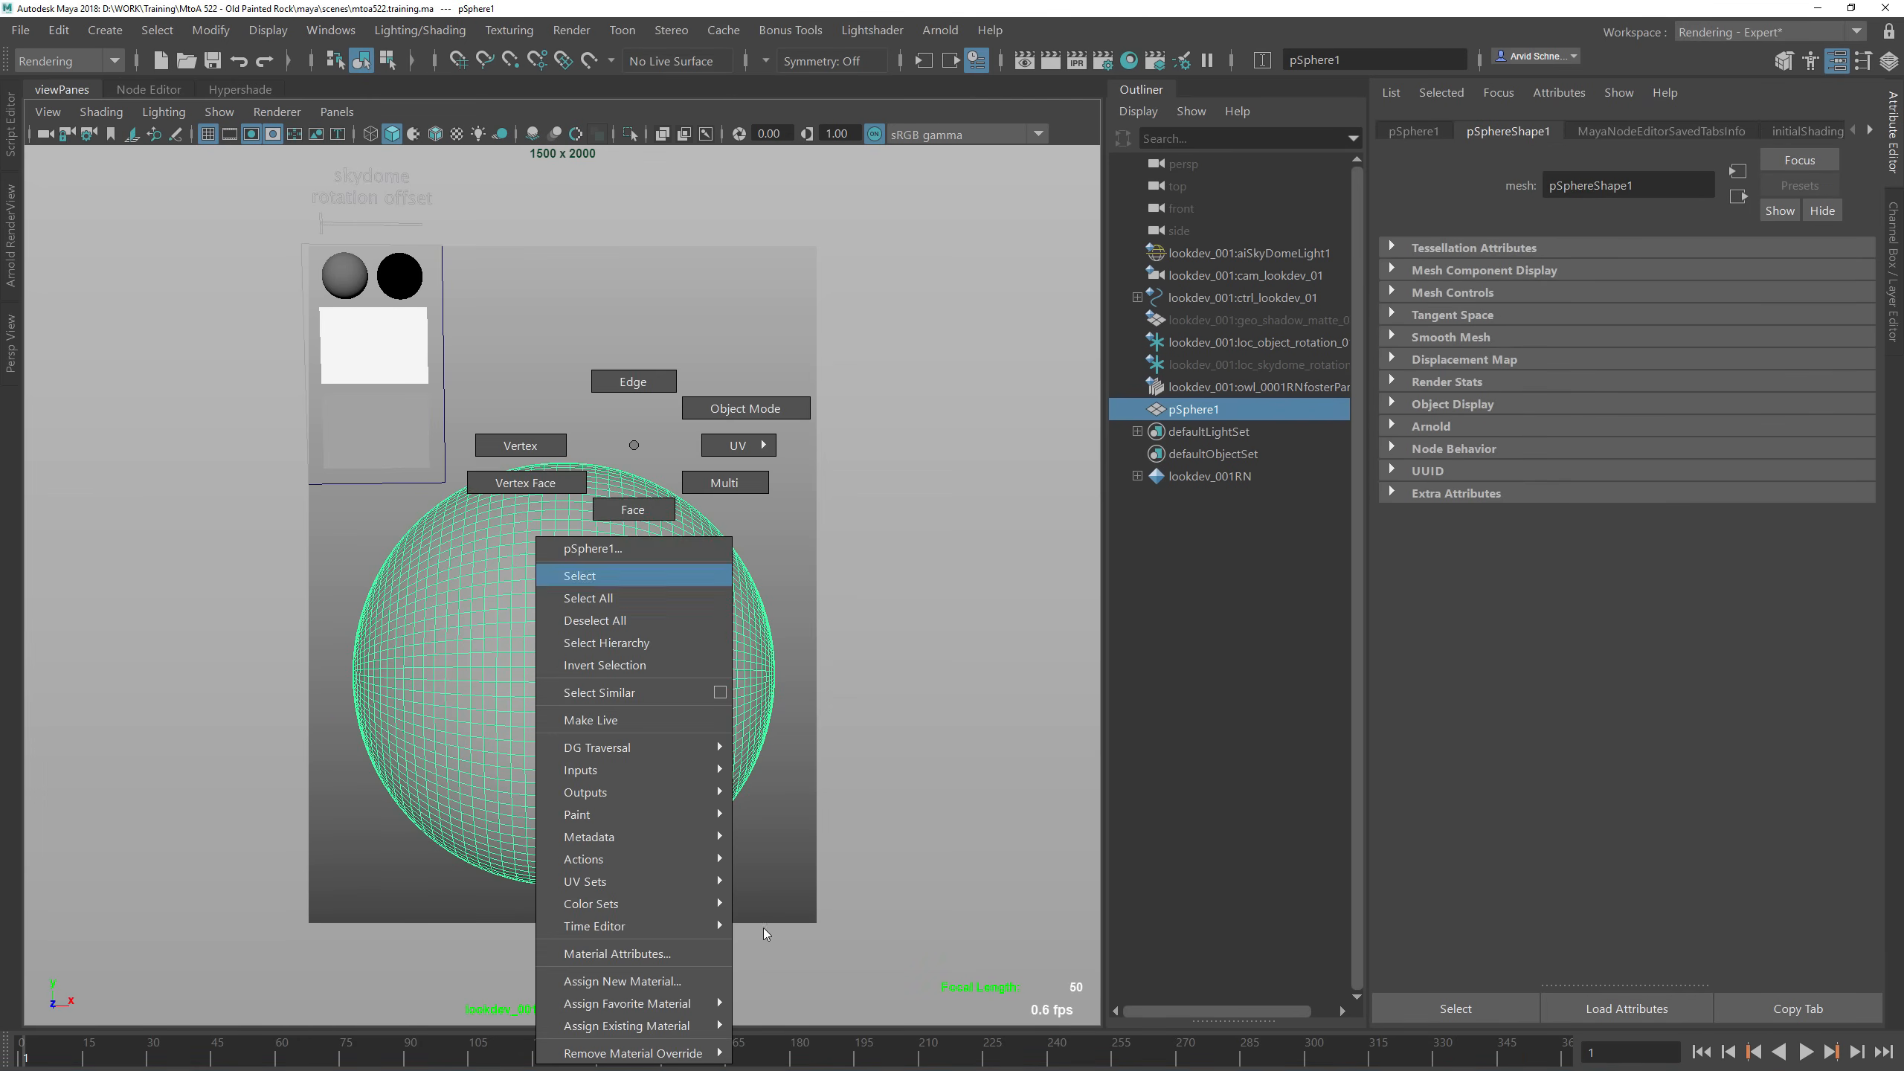
left_click(683, 987)
left_click(1349, 565)
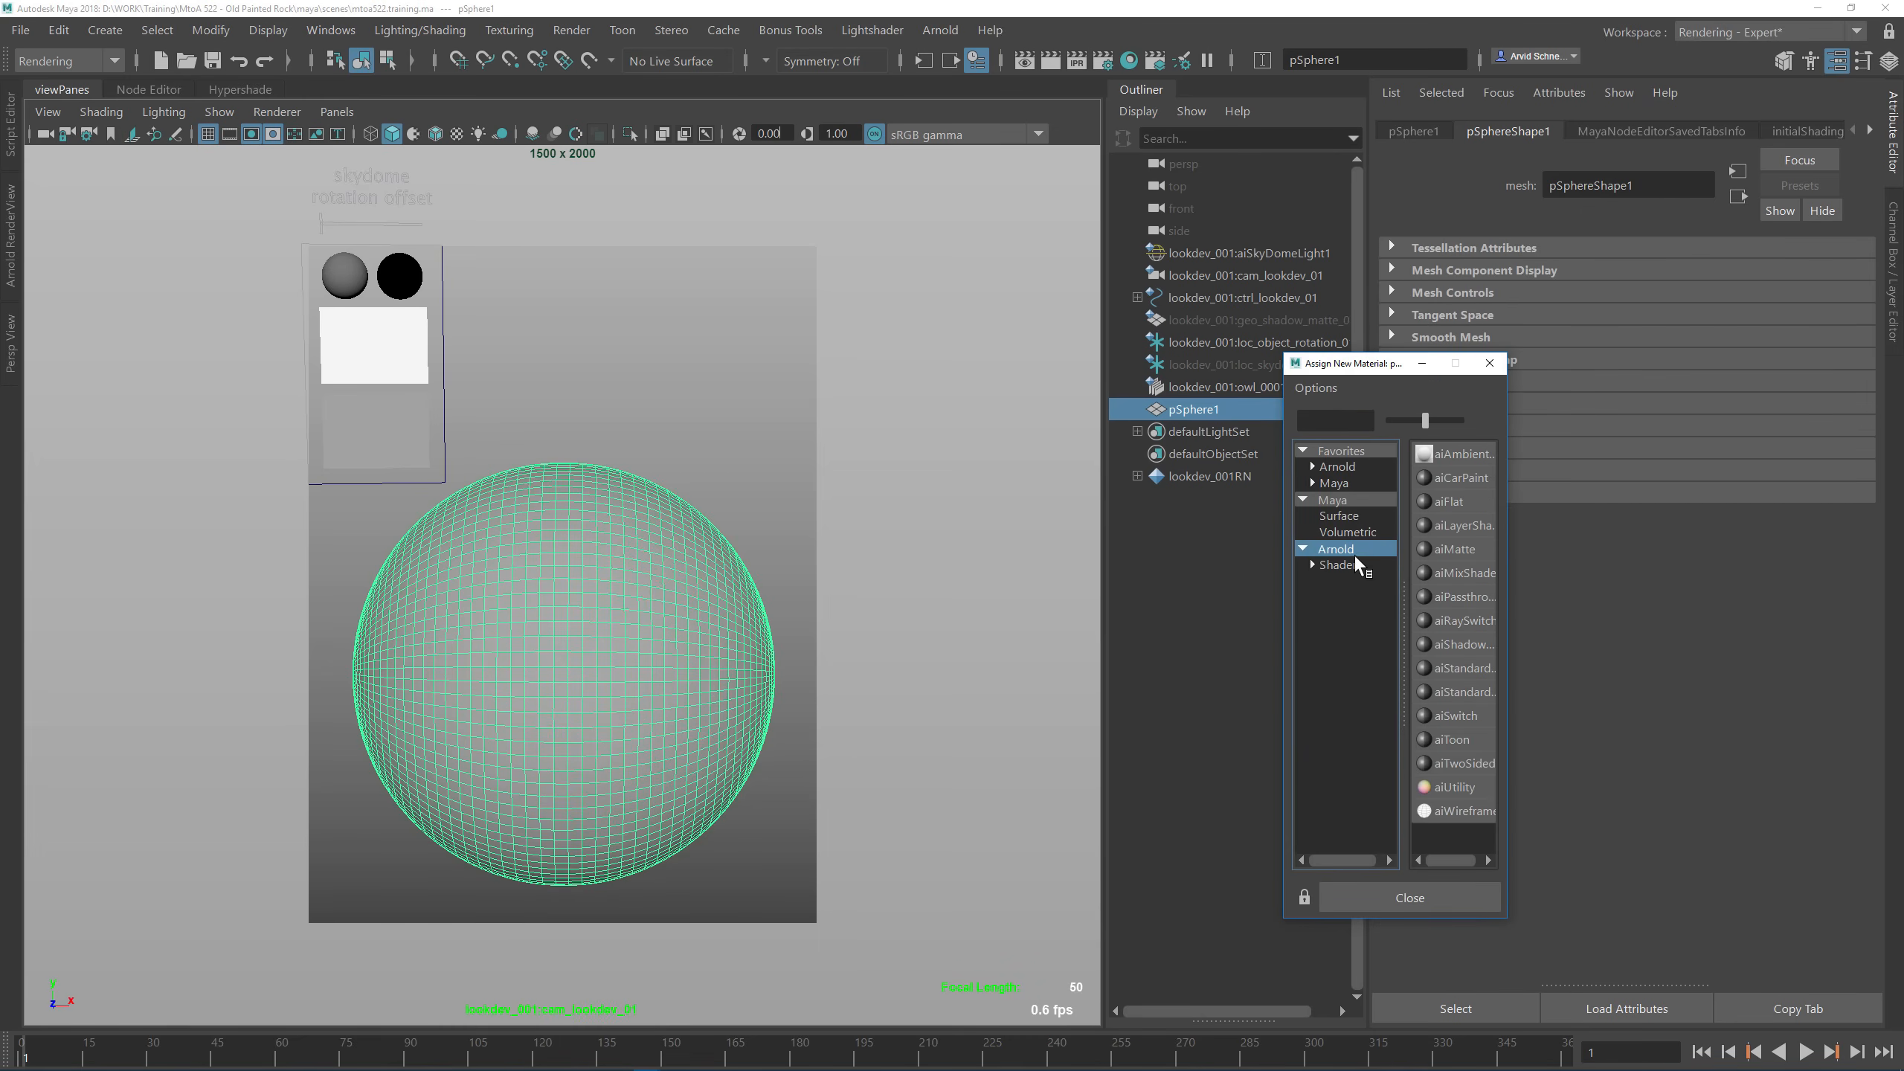
left_click_drag(1508, 674, 1661, 693)
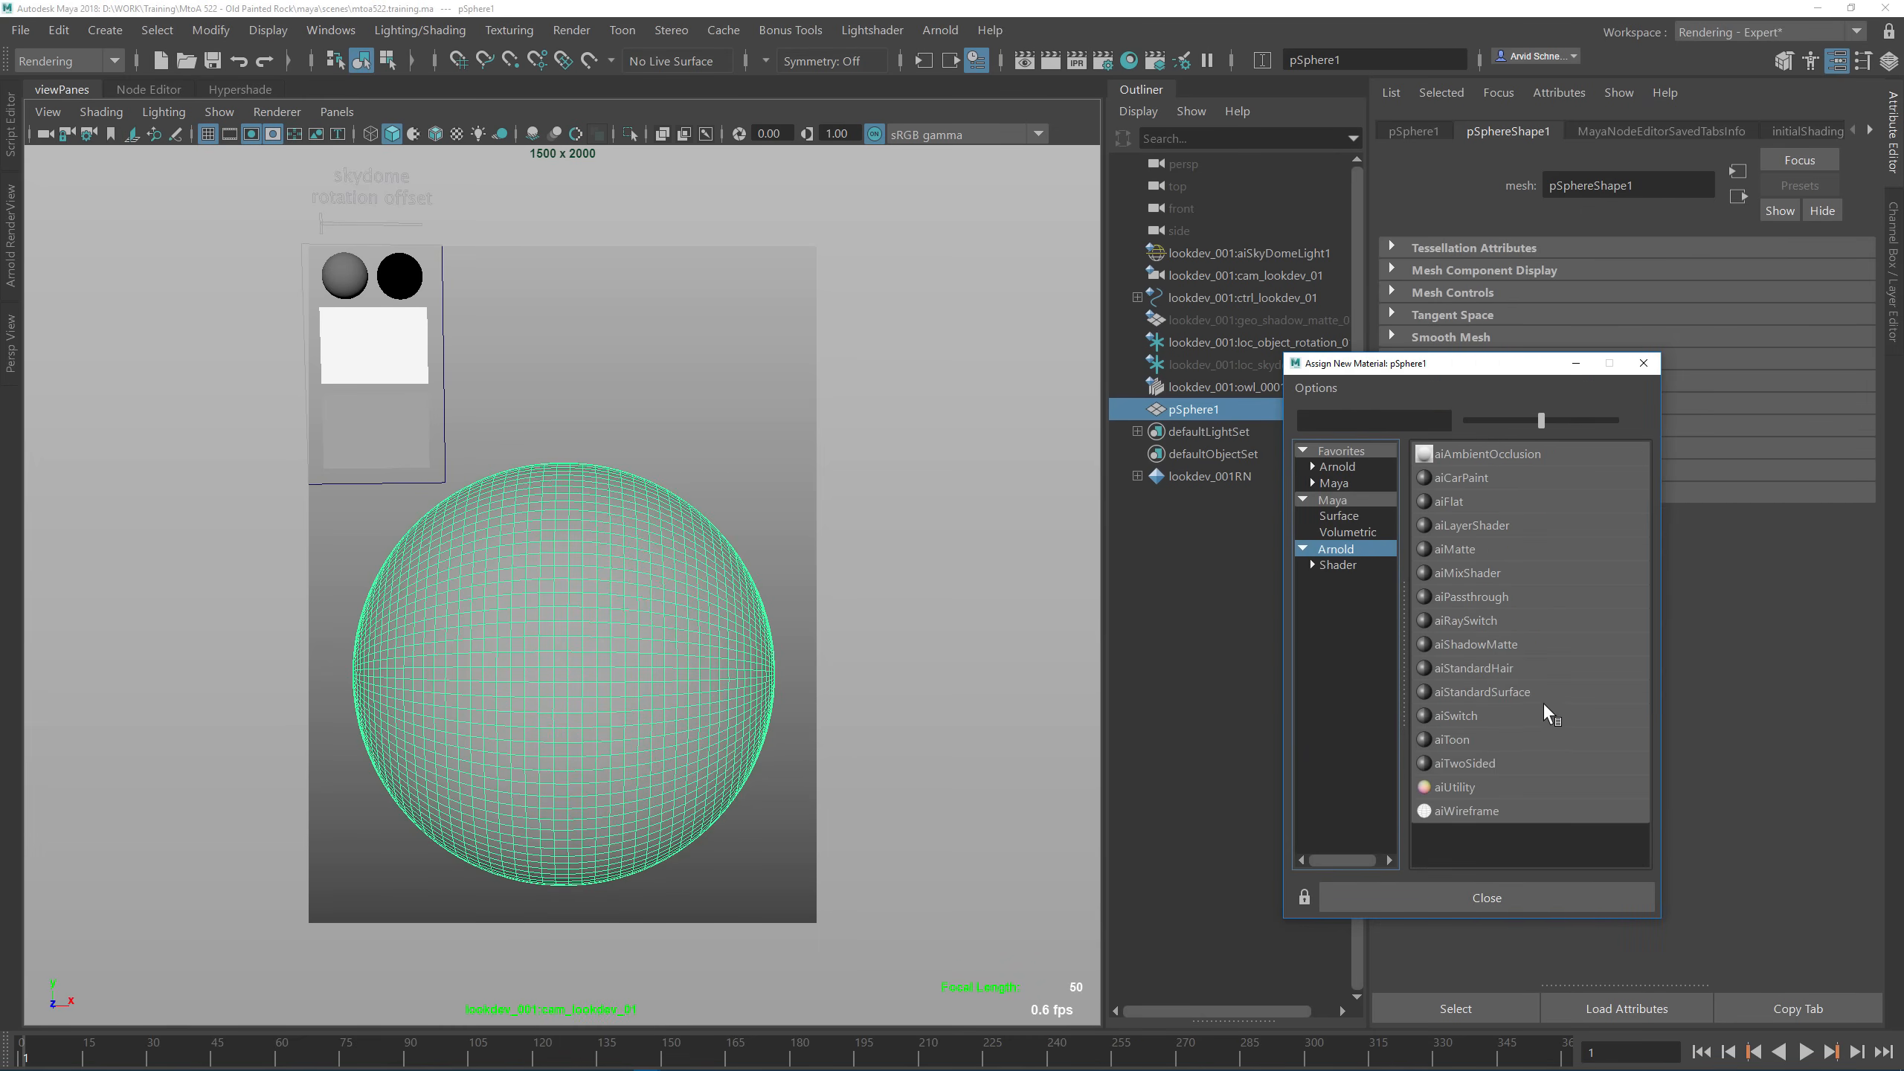
left_click(1508, 696)
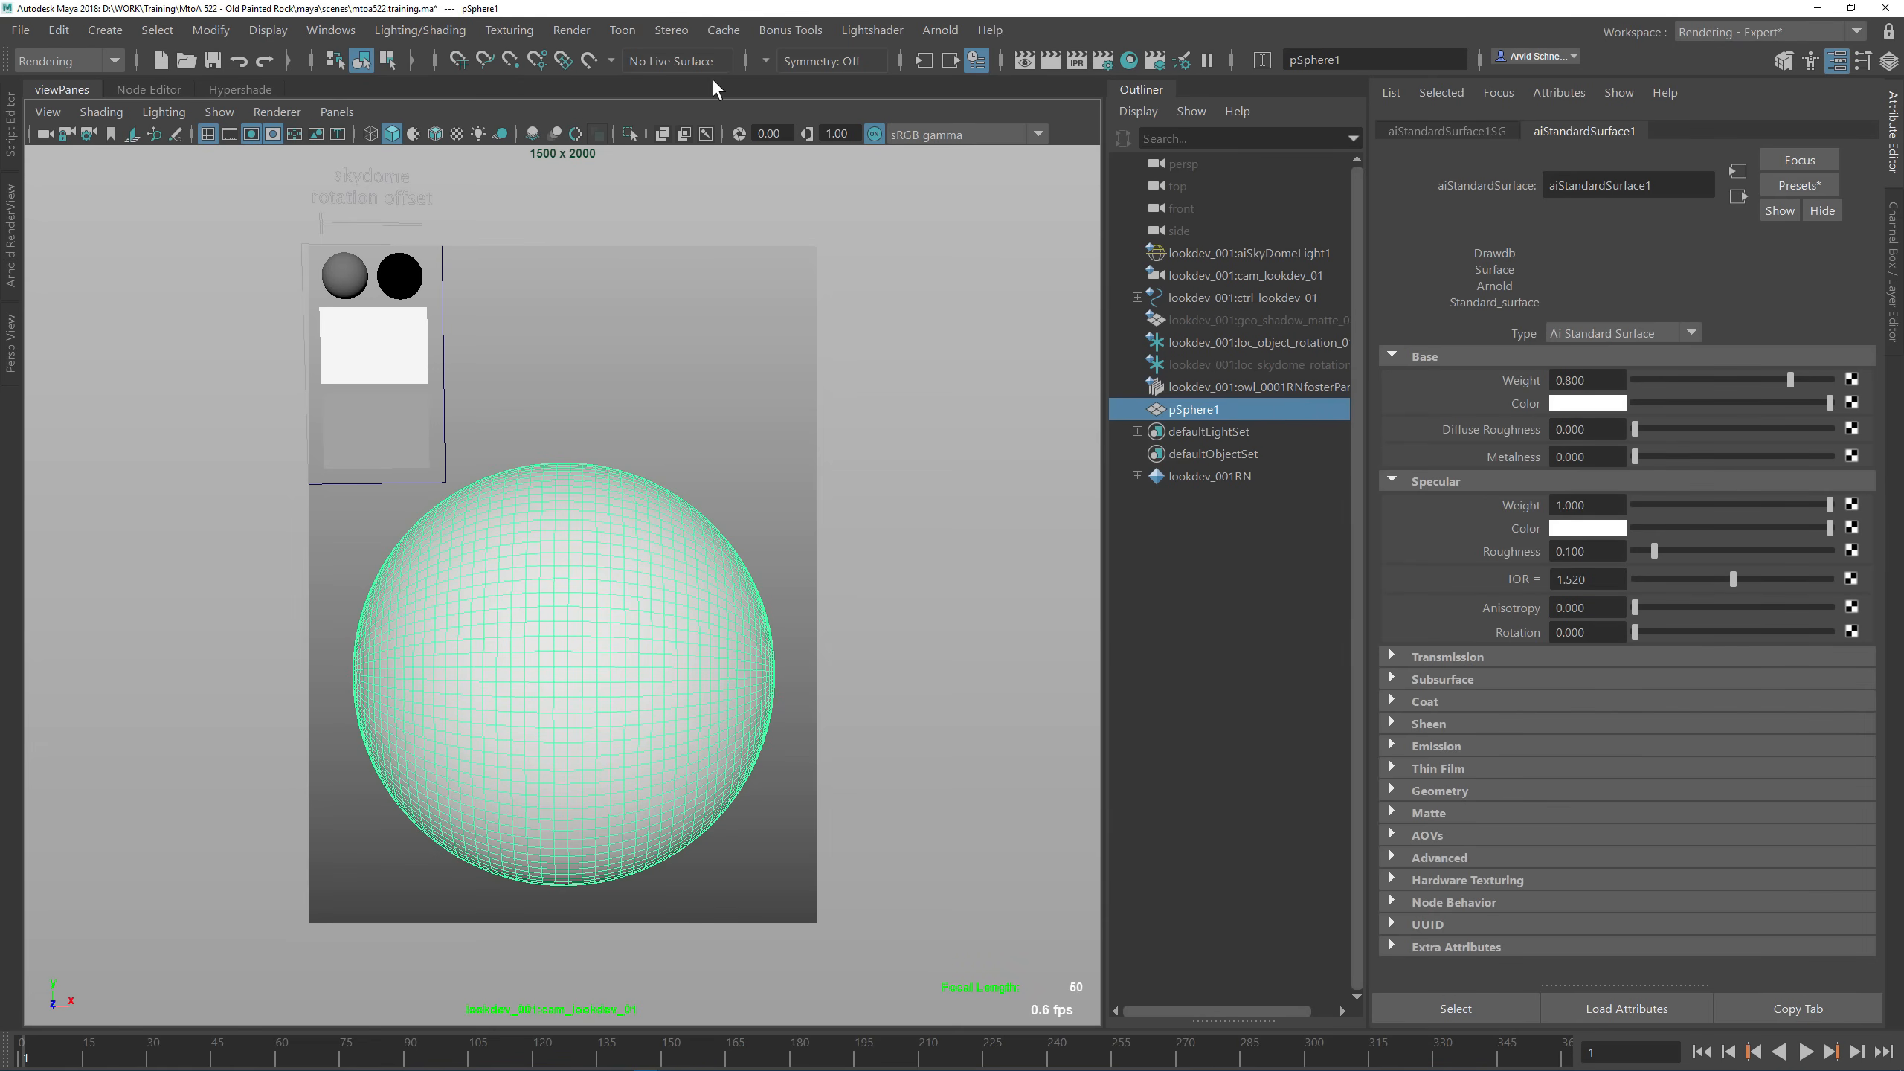
Step: Check the assignment's HDR instruction in the browser and set the skydome light's Hdr Version to the outdoor city HDR
left_click(1275, 258)
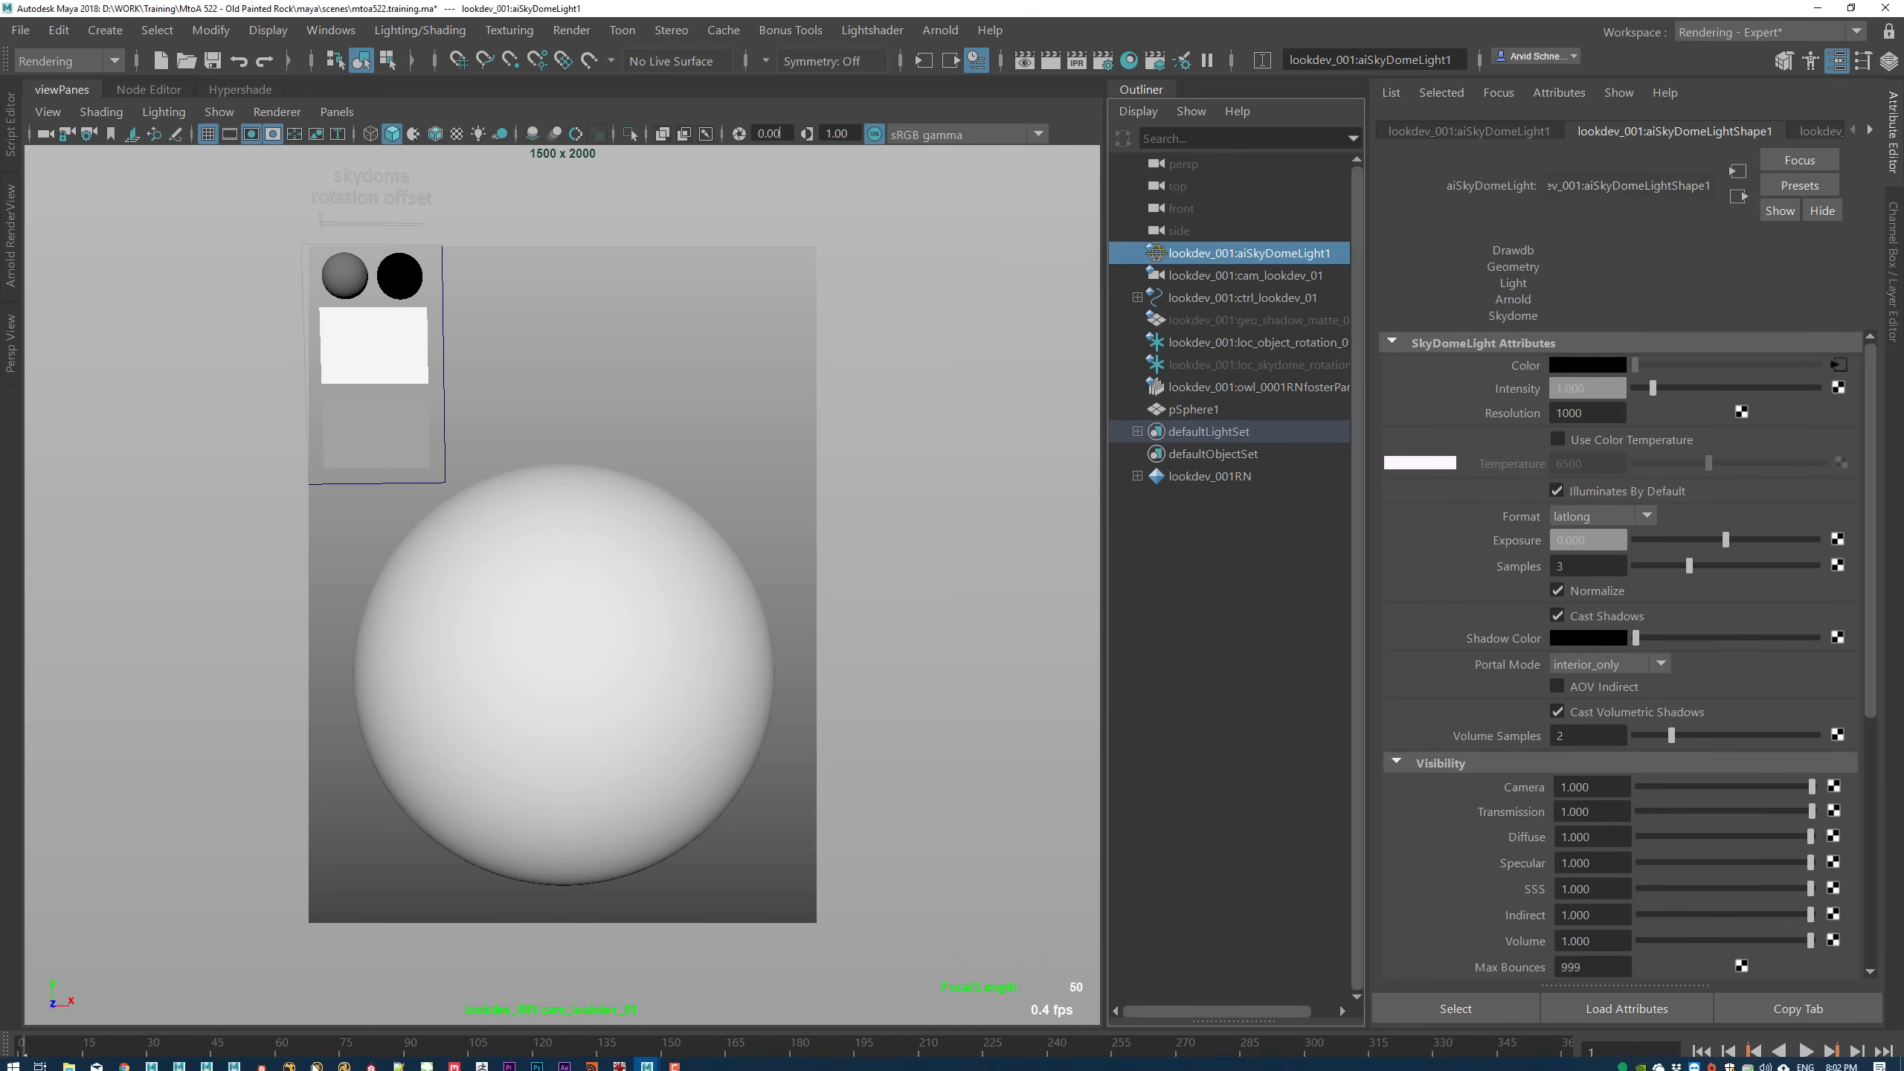
key("alt+Tab")
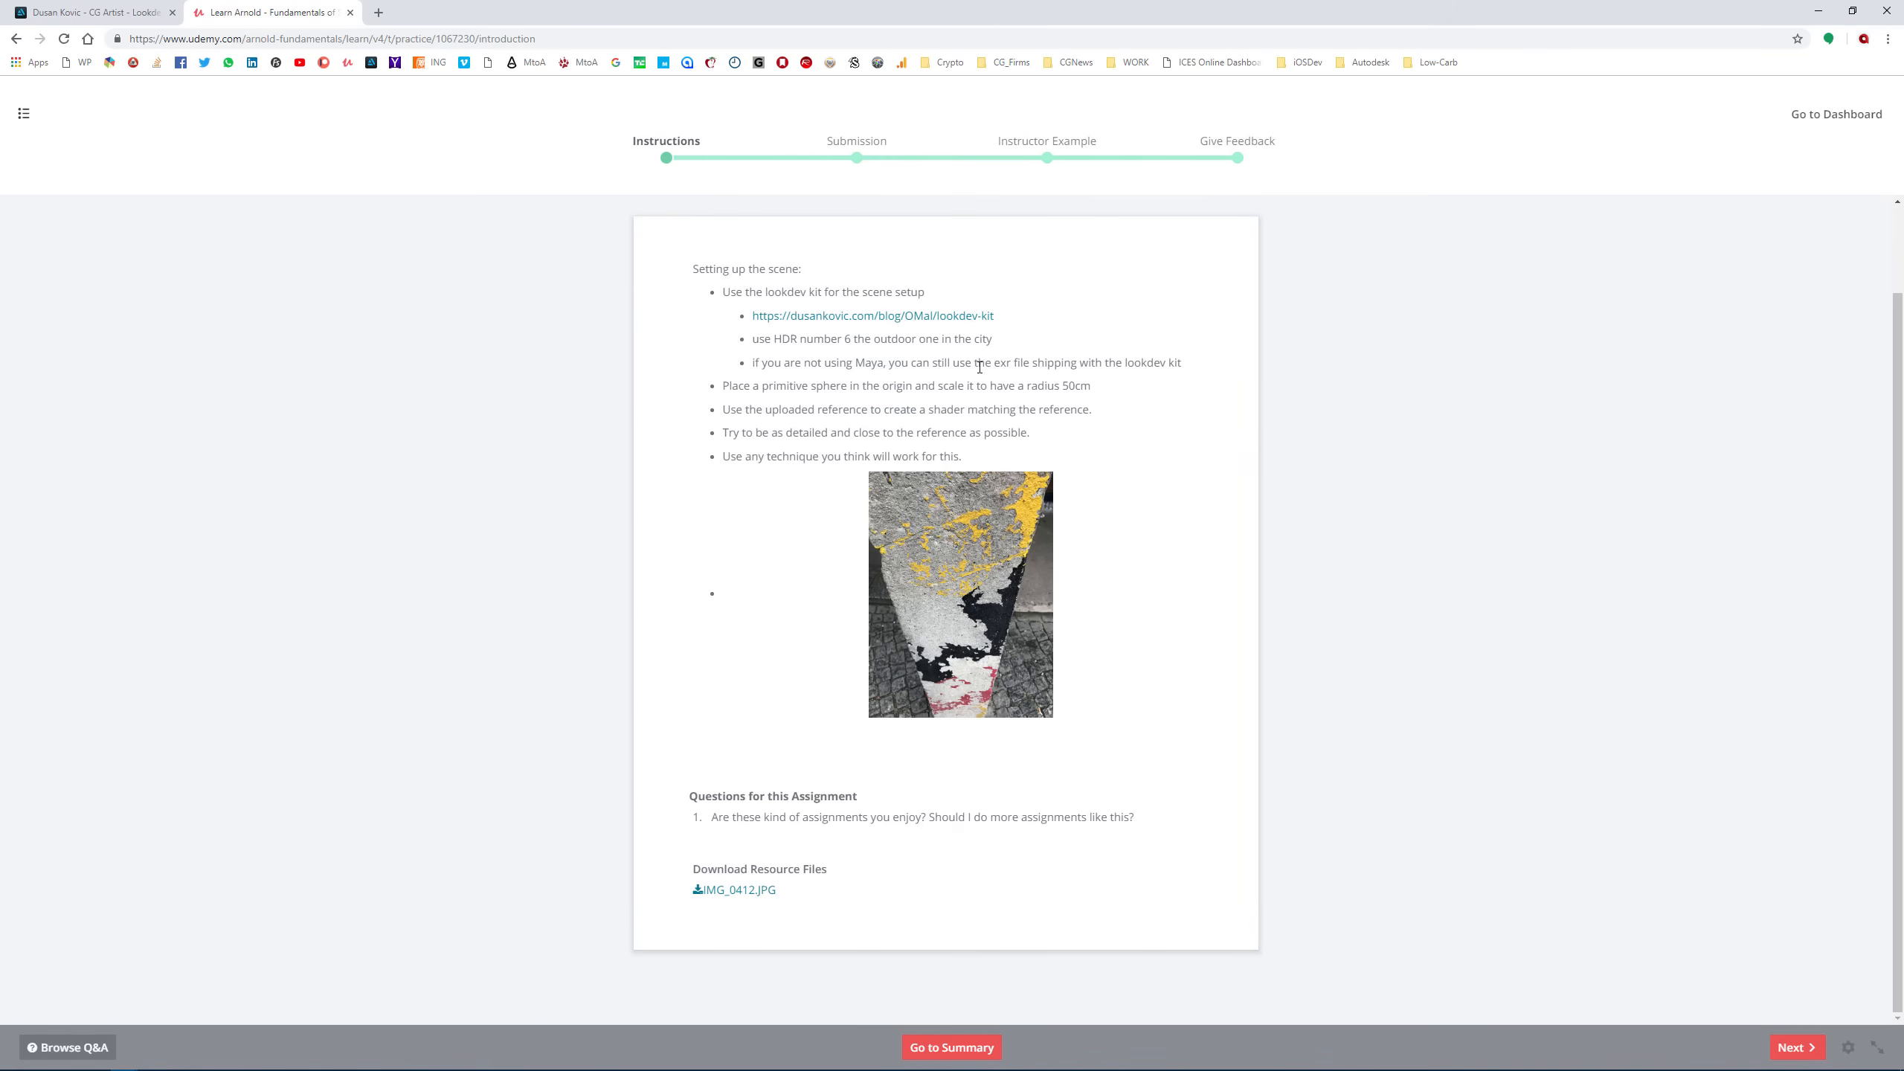
key("alt+Tab")
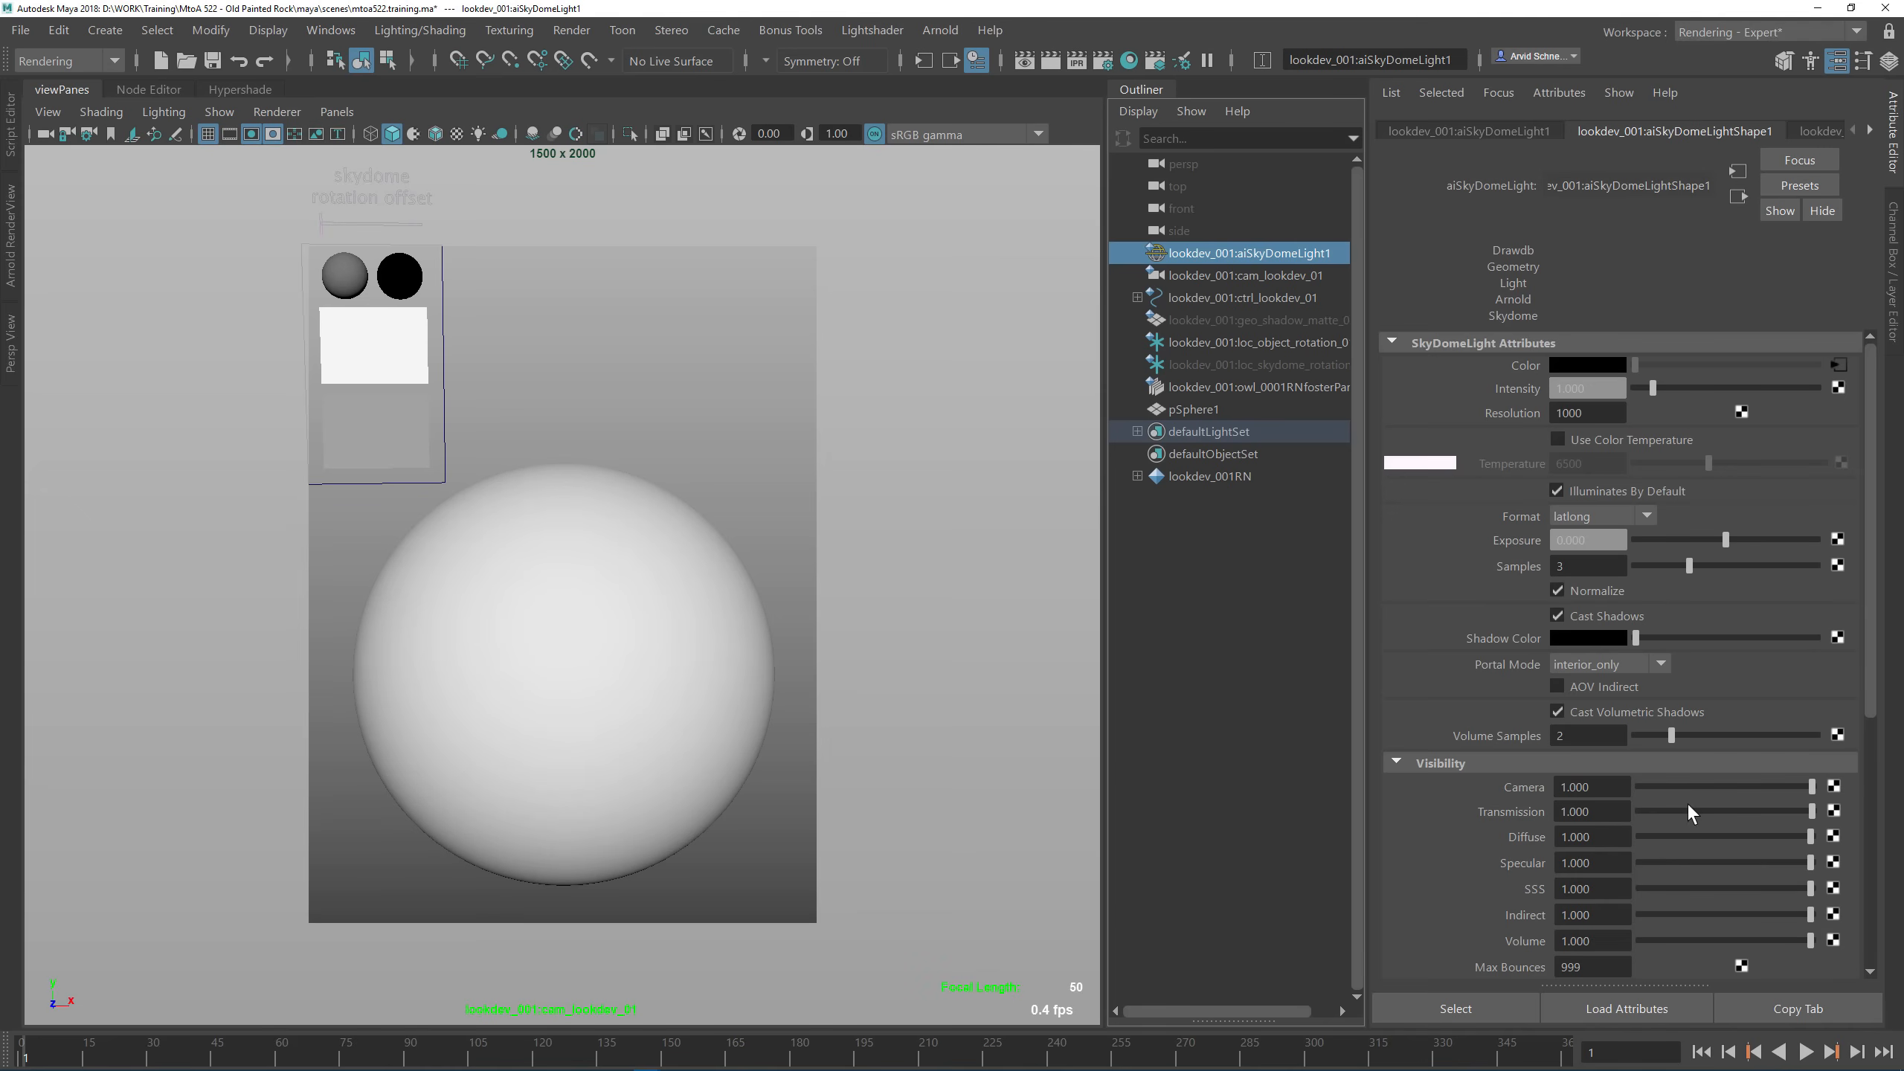
left_click(1203, 275)
left_click(1895, 299)
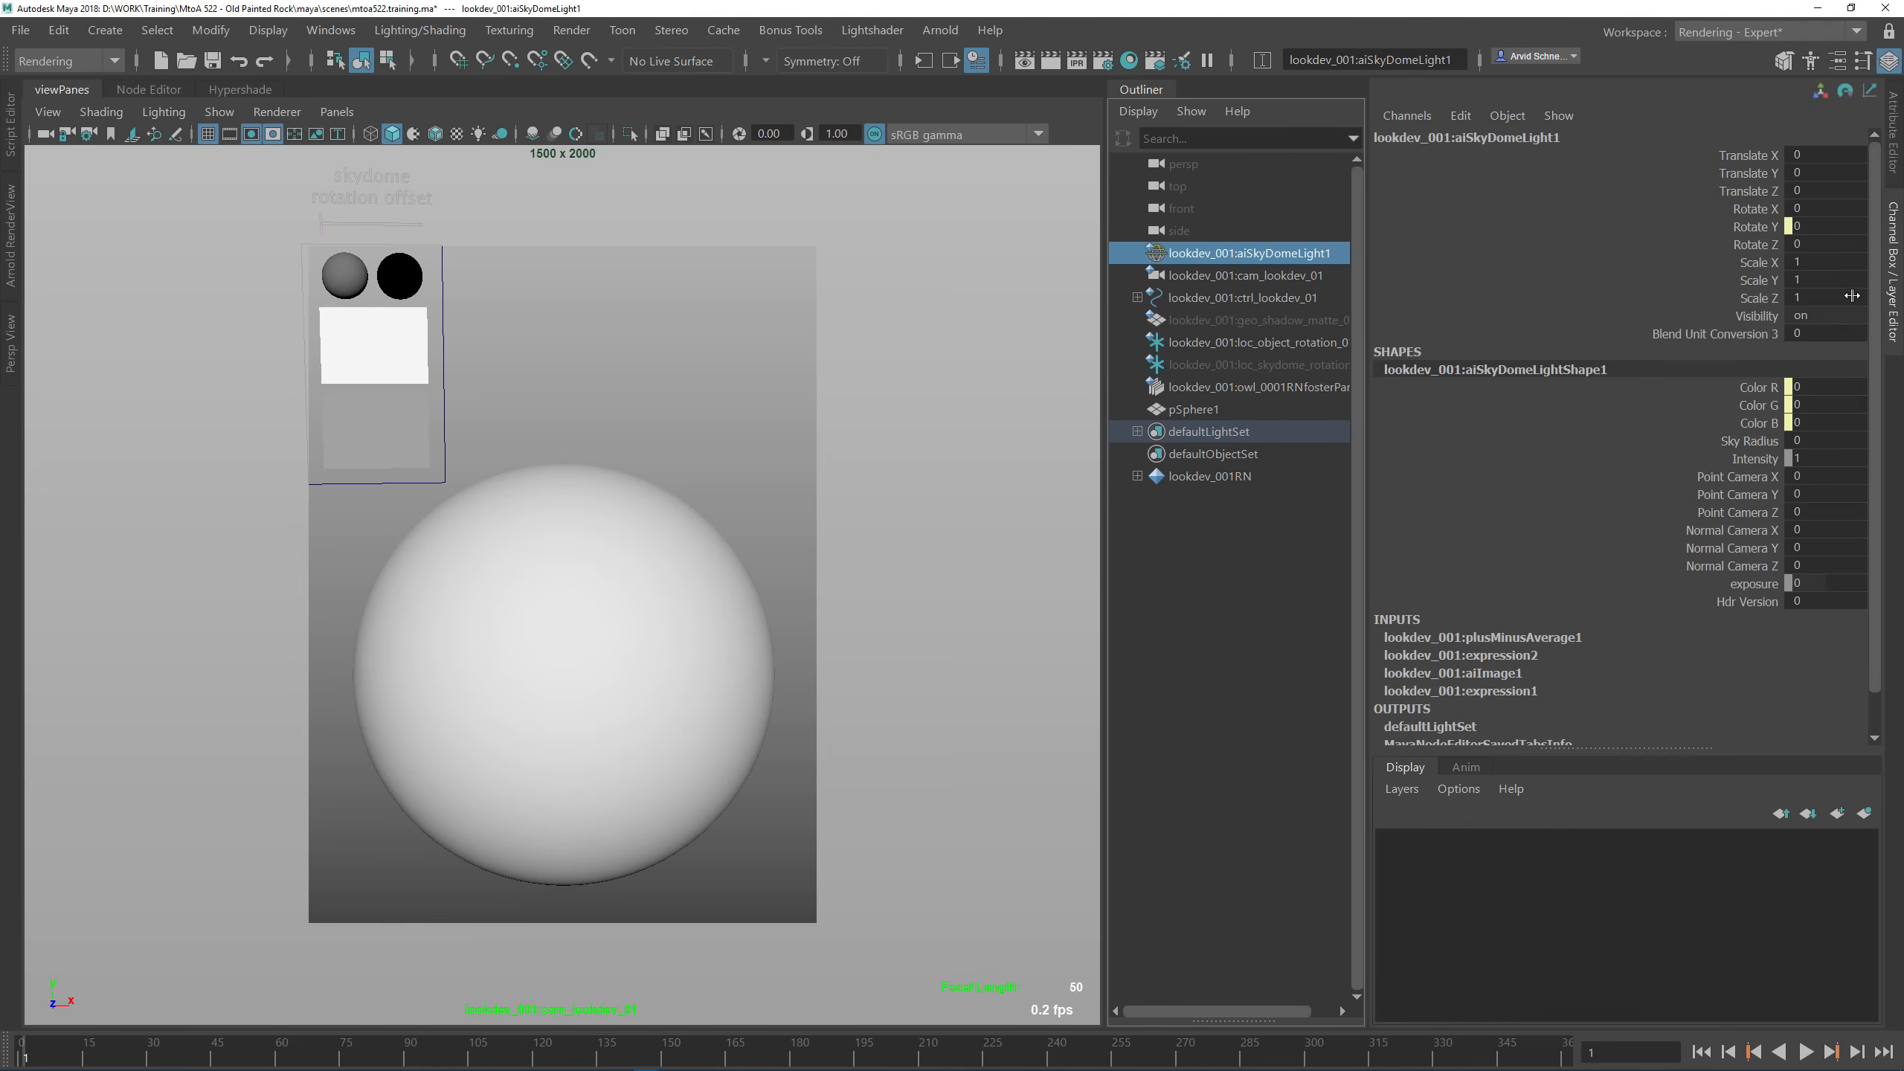
left_click(1813, 598)
left_click(750, 341)
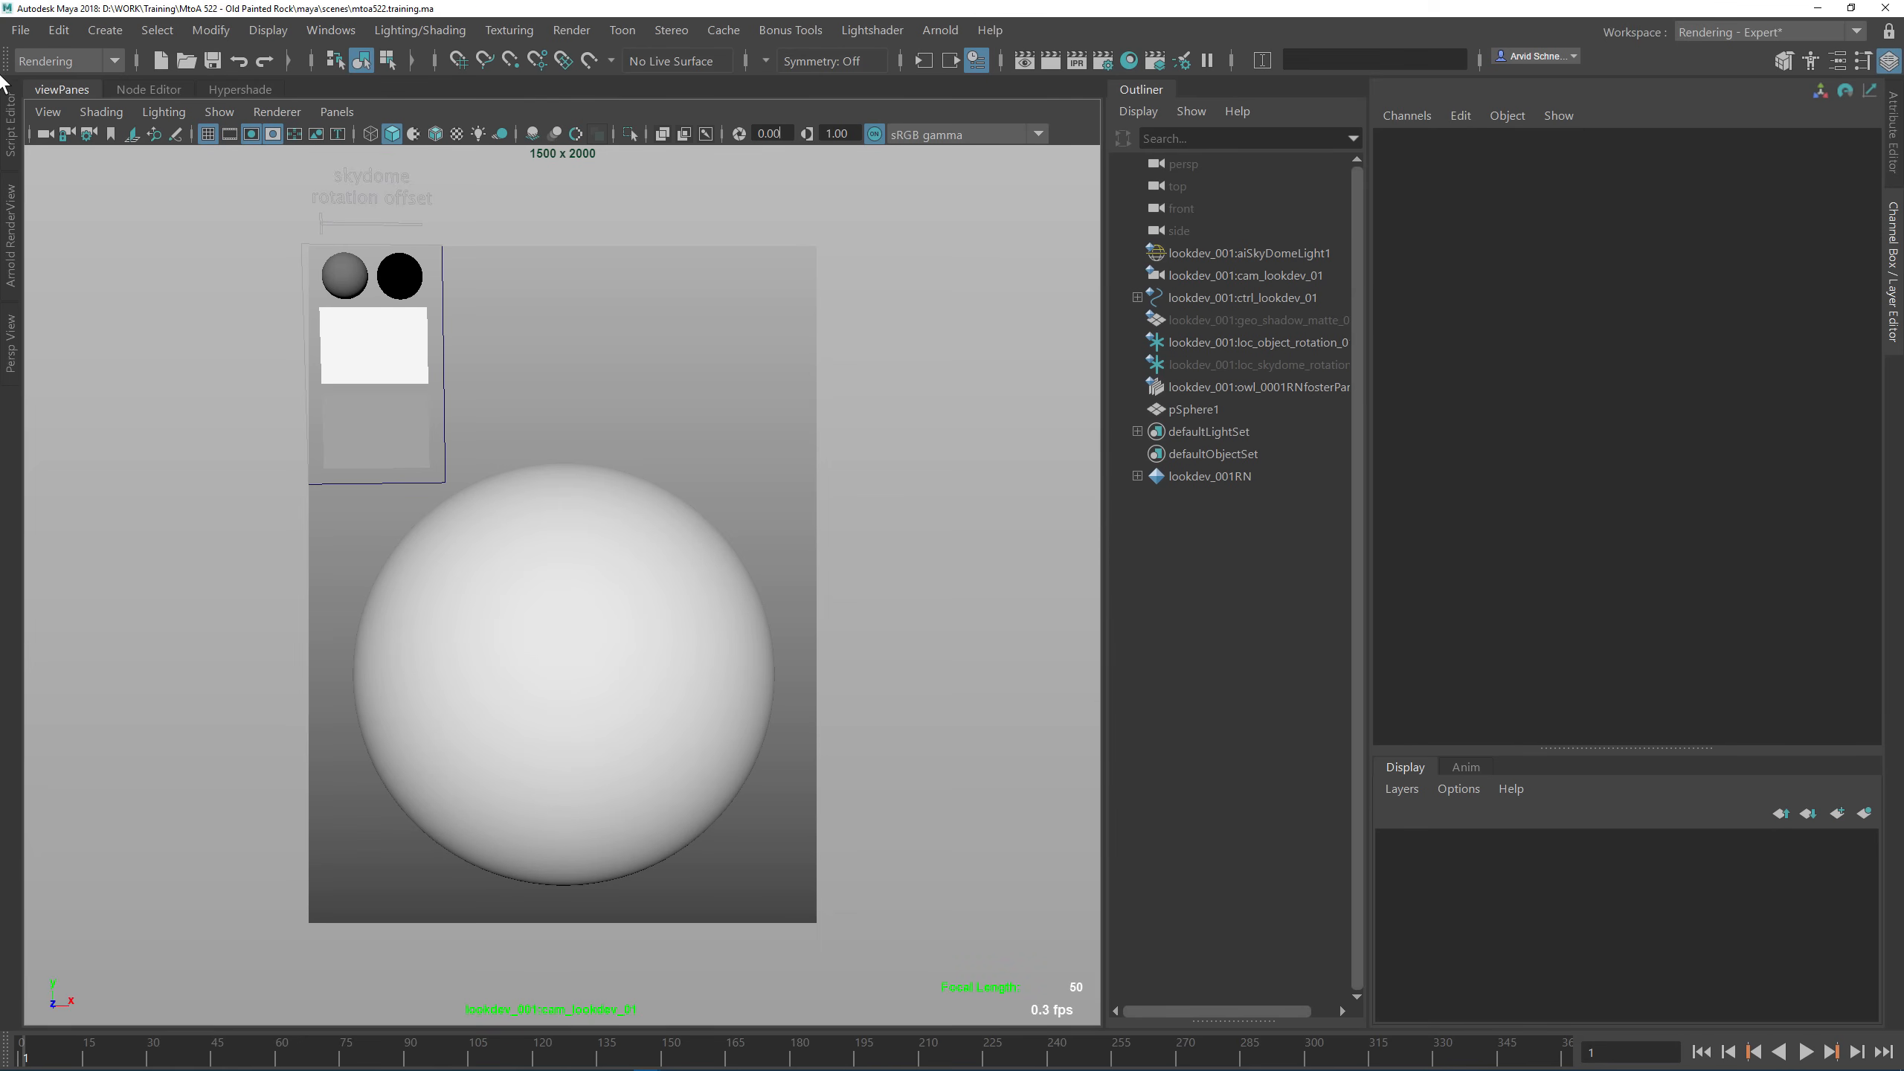
Step: Open the Arnold RenderView, set its test resolution to 50% and start rendering
left_click(11, 270)
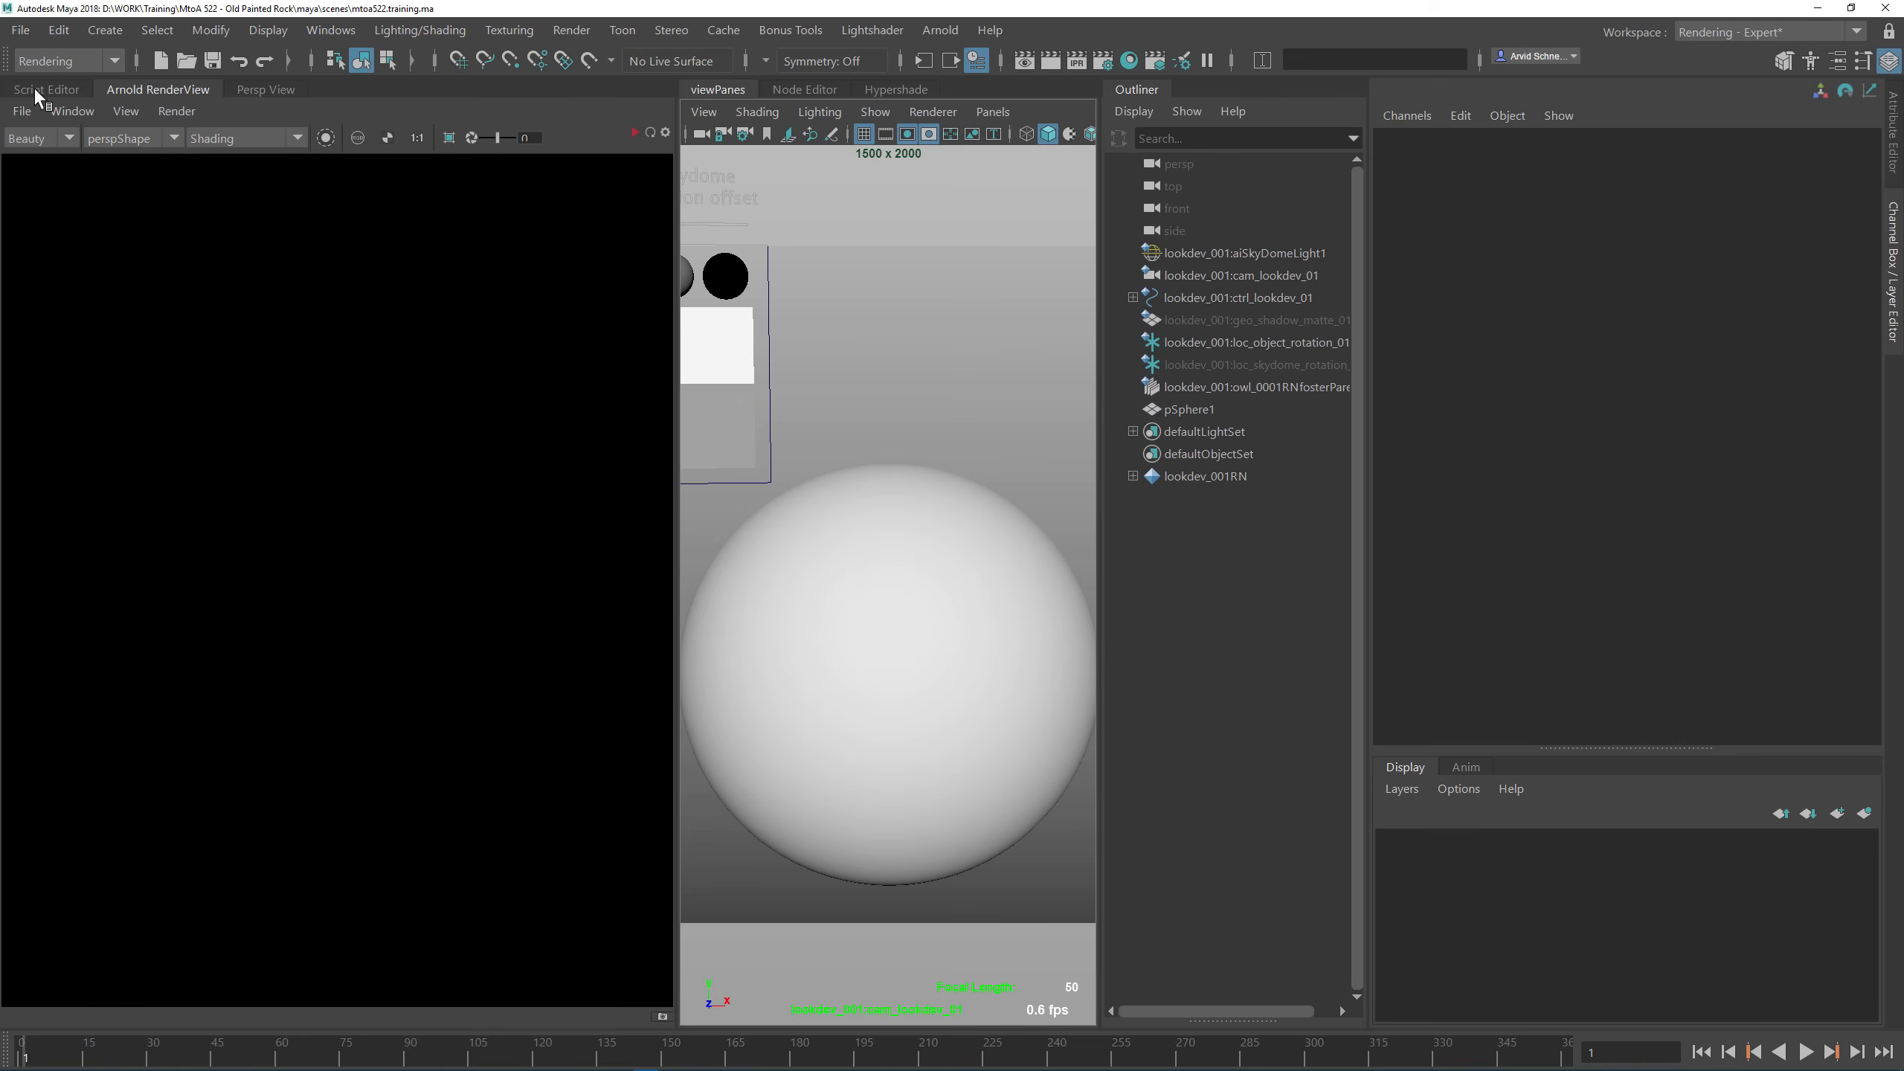
left_click(125, 110)
mouse_move(232, 324)
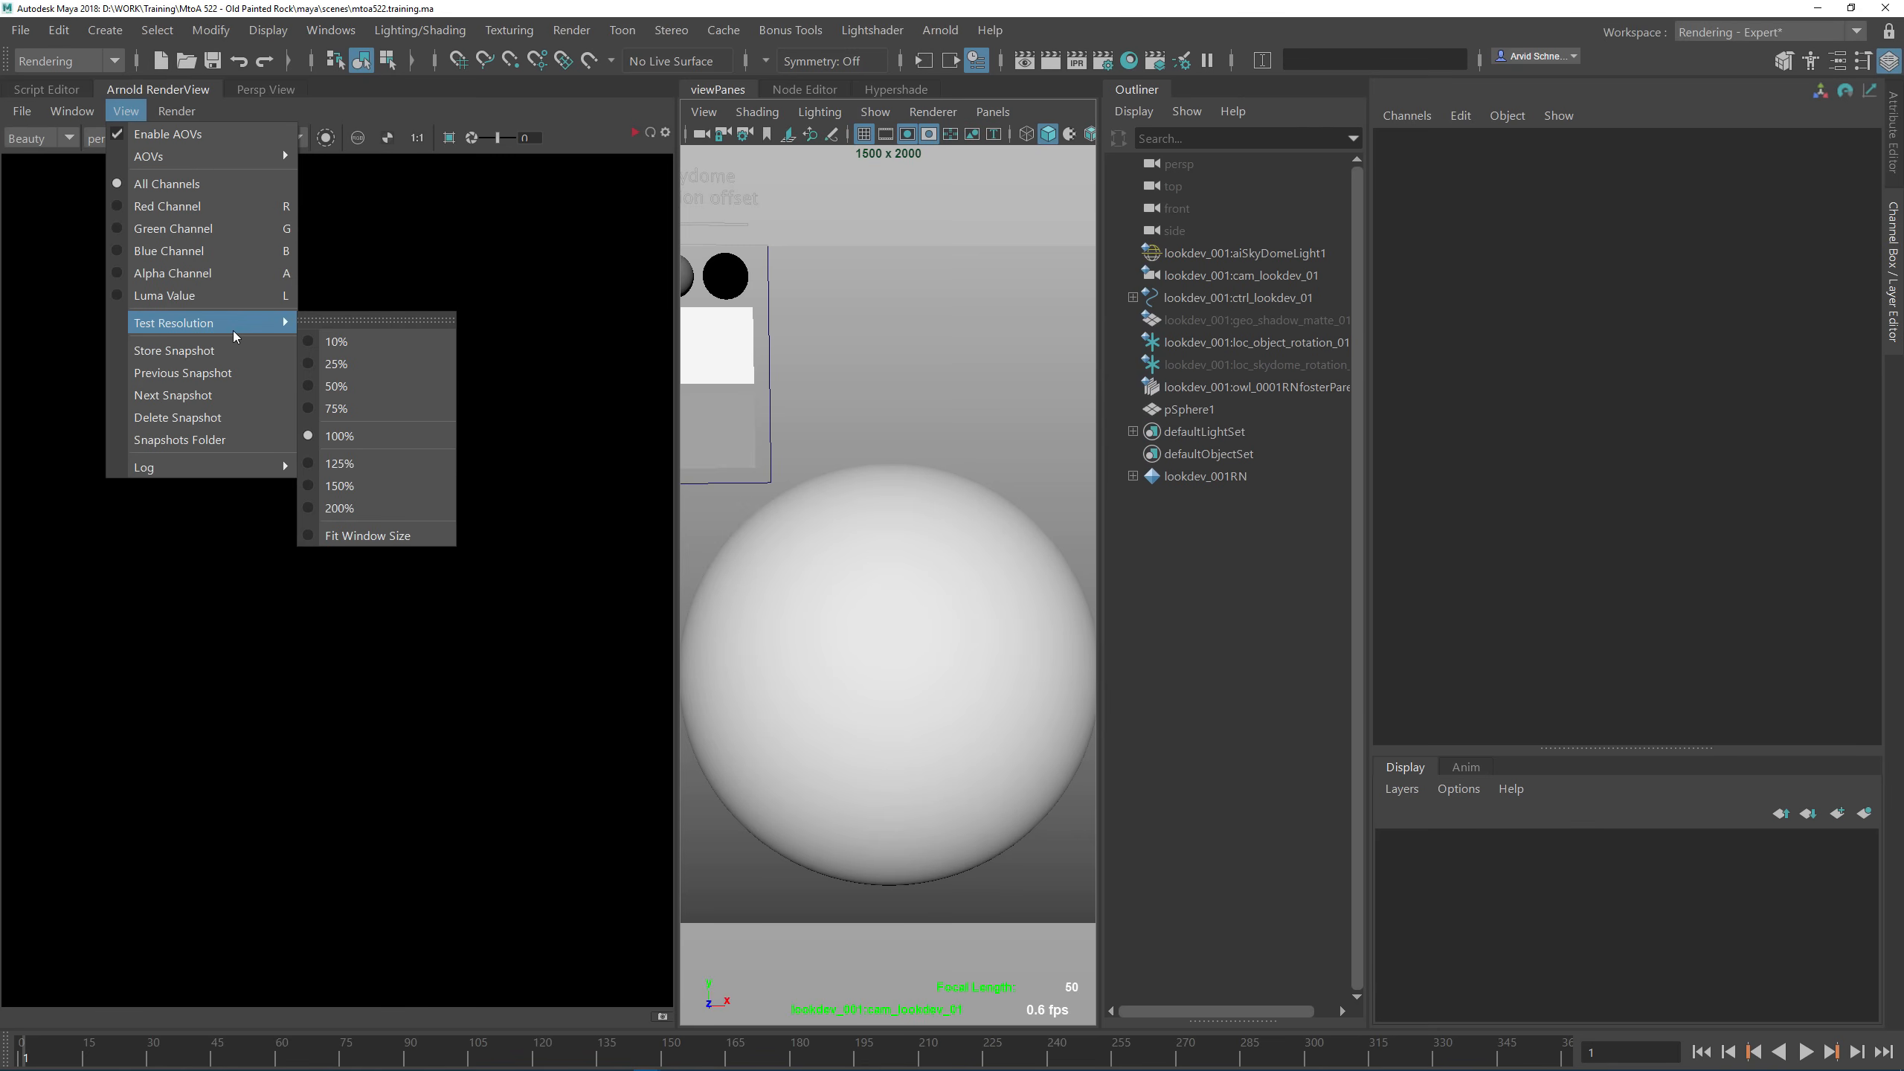
left_click(409, 385)
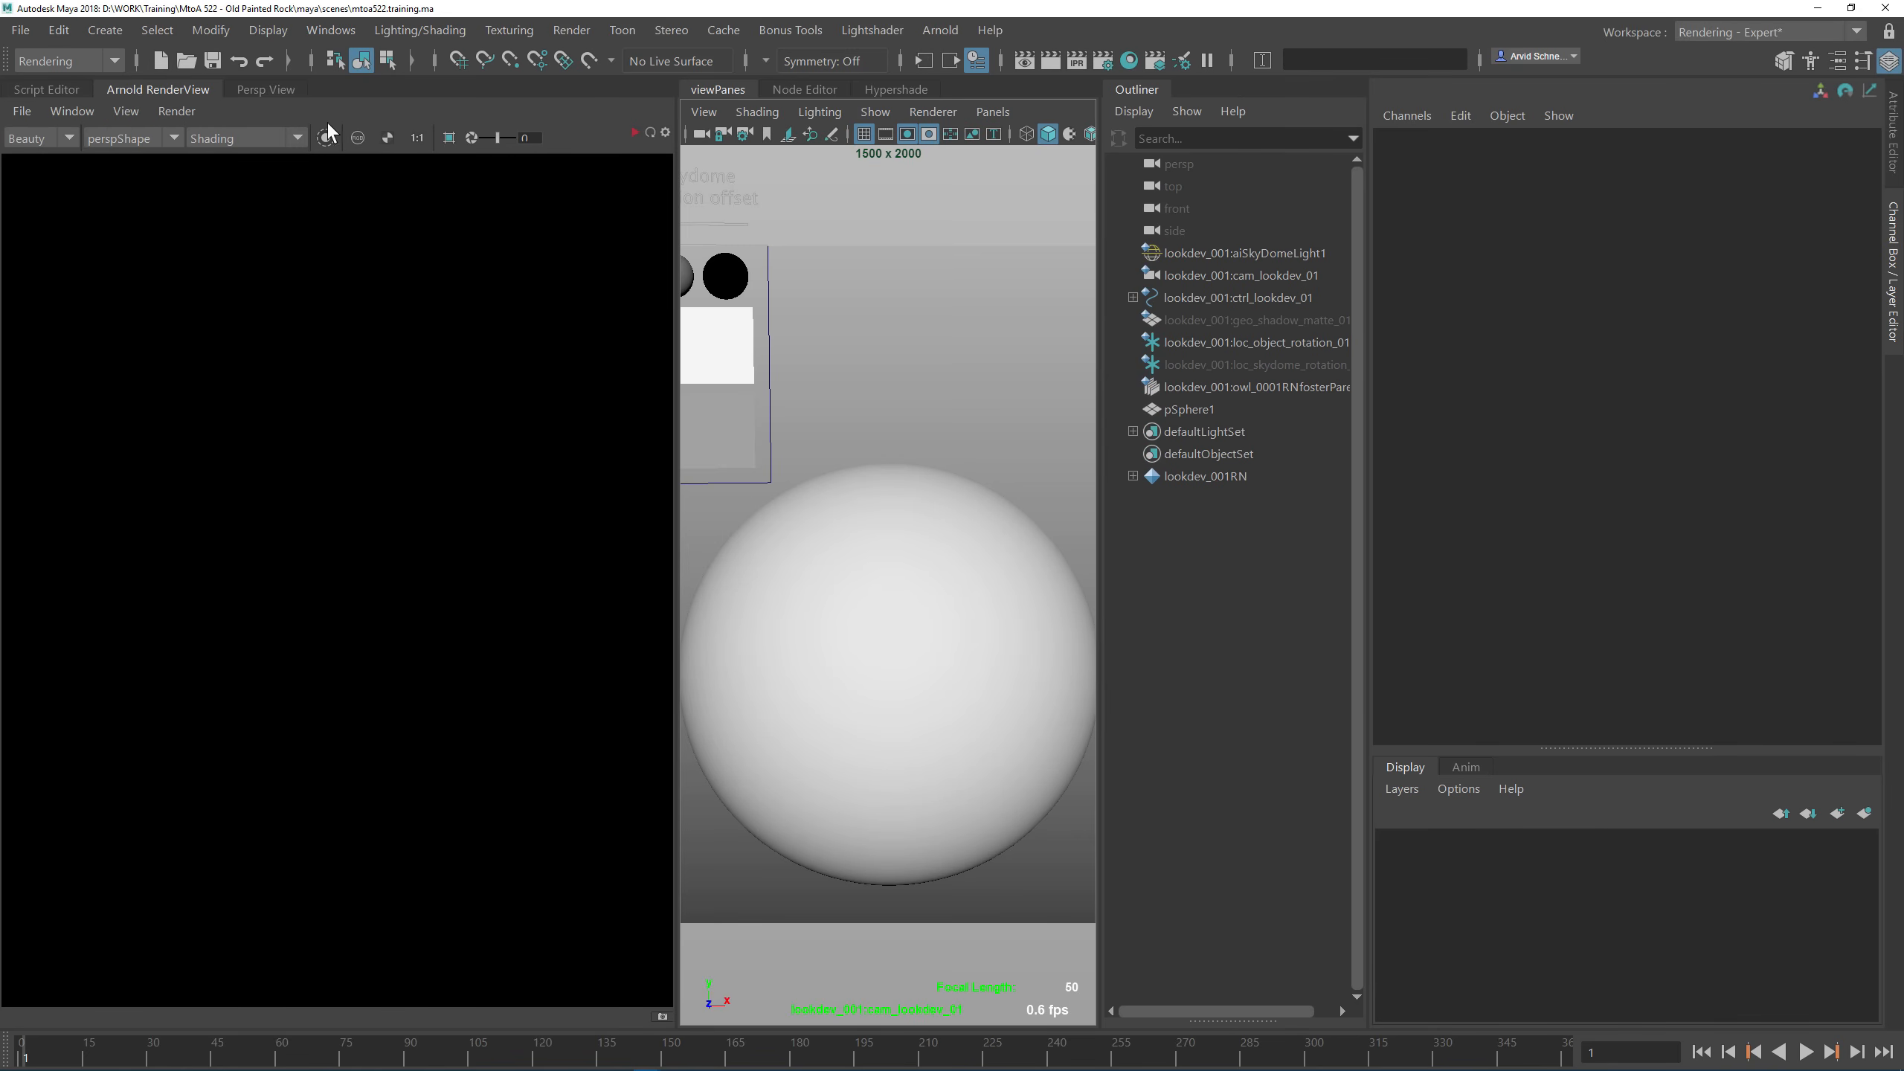
left_click(177, 111)
left_click(217, 137)
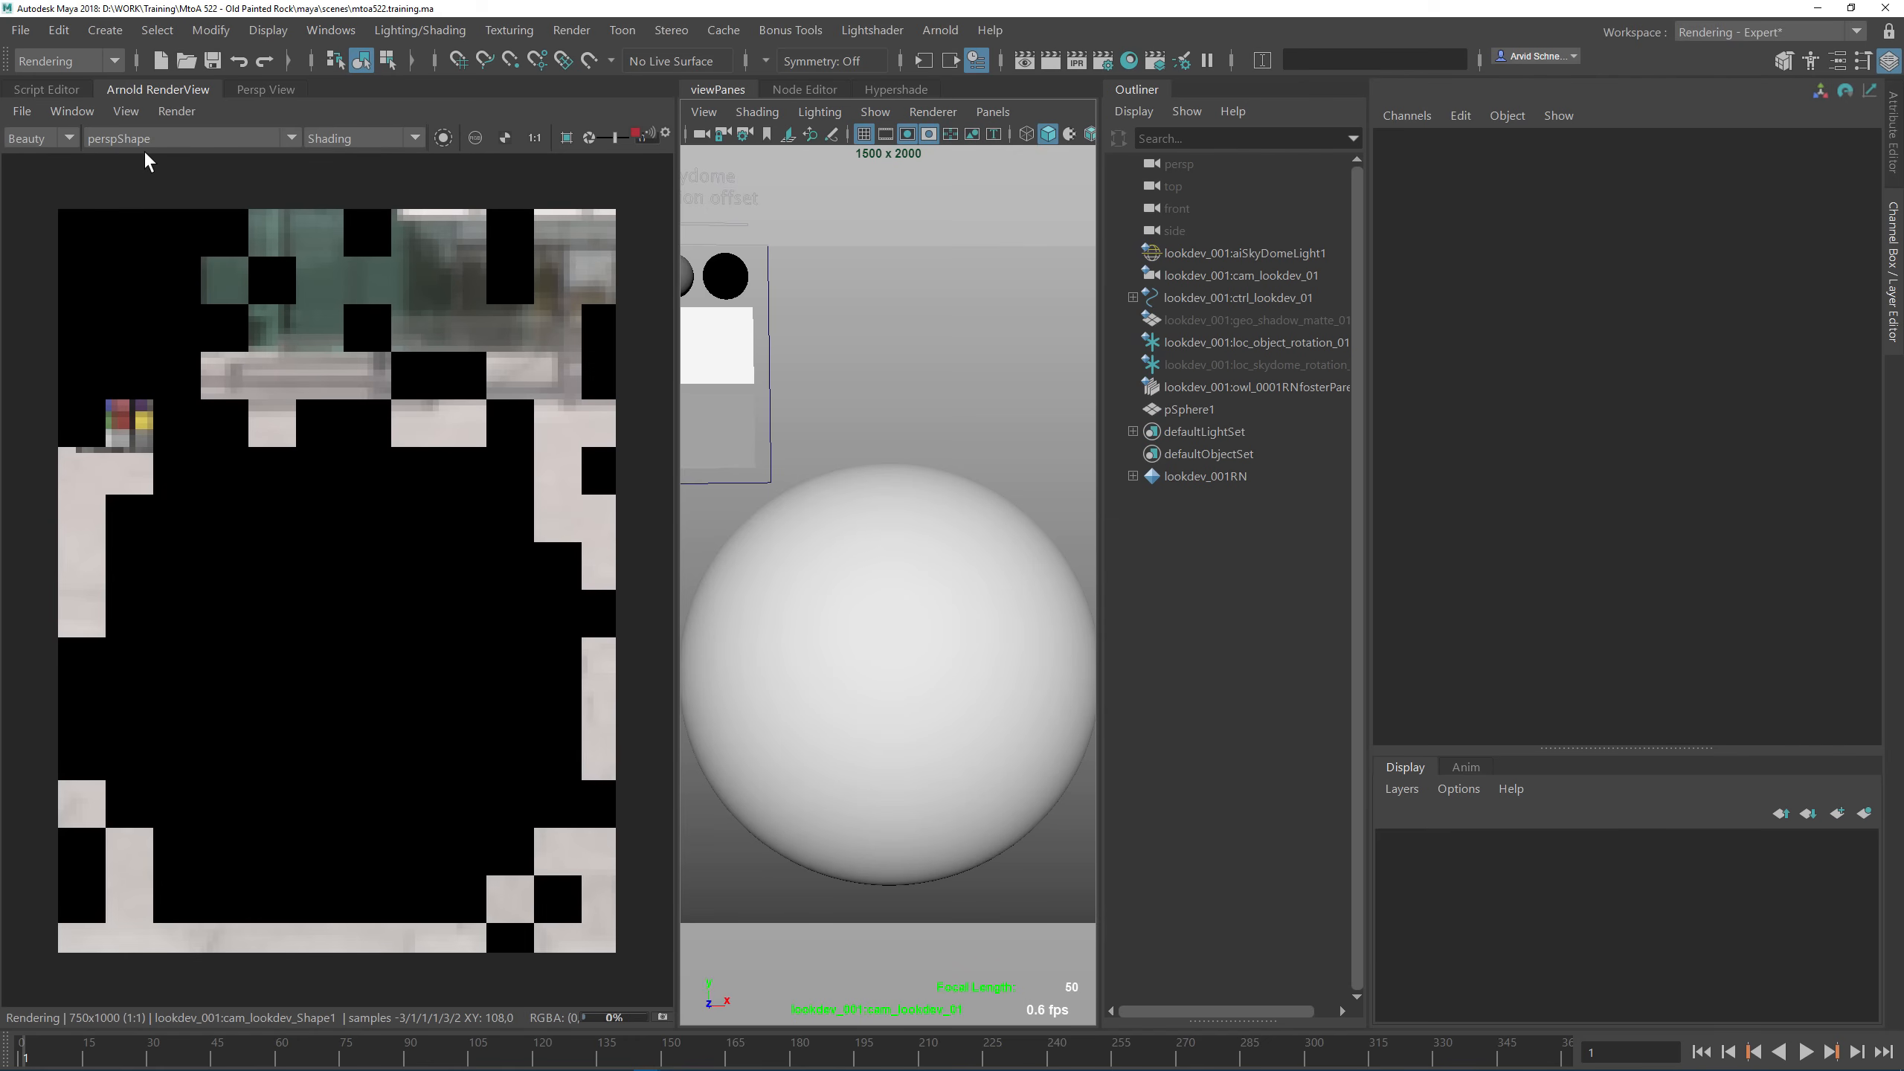
Step: Switch the Arnold render camera to lookdev_001:cam_lookdev_Shape1 and slightly narrow the render pane
left_click(125, 137)
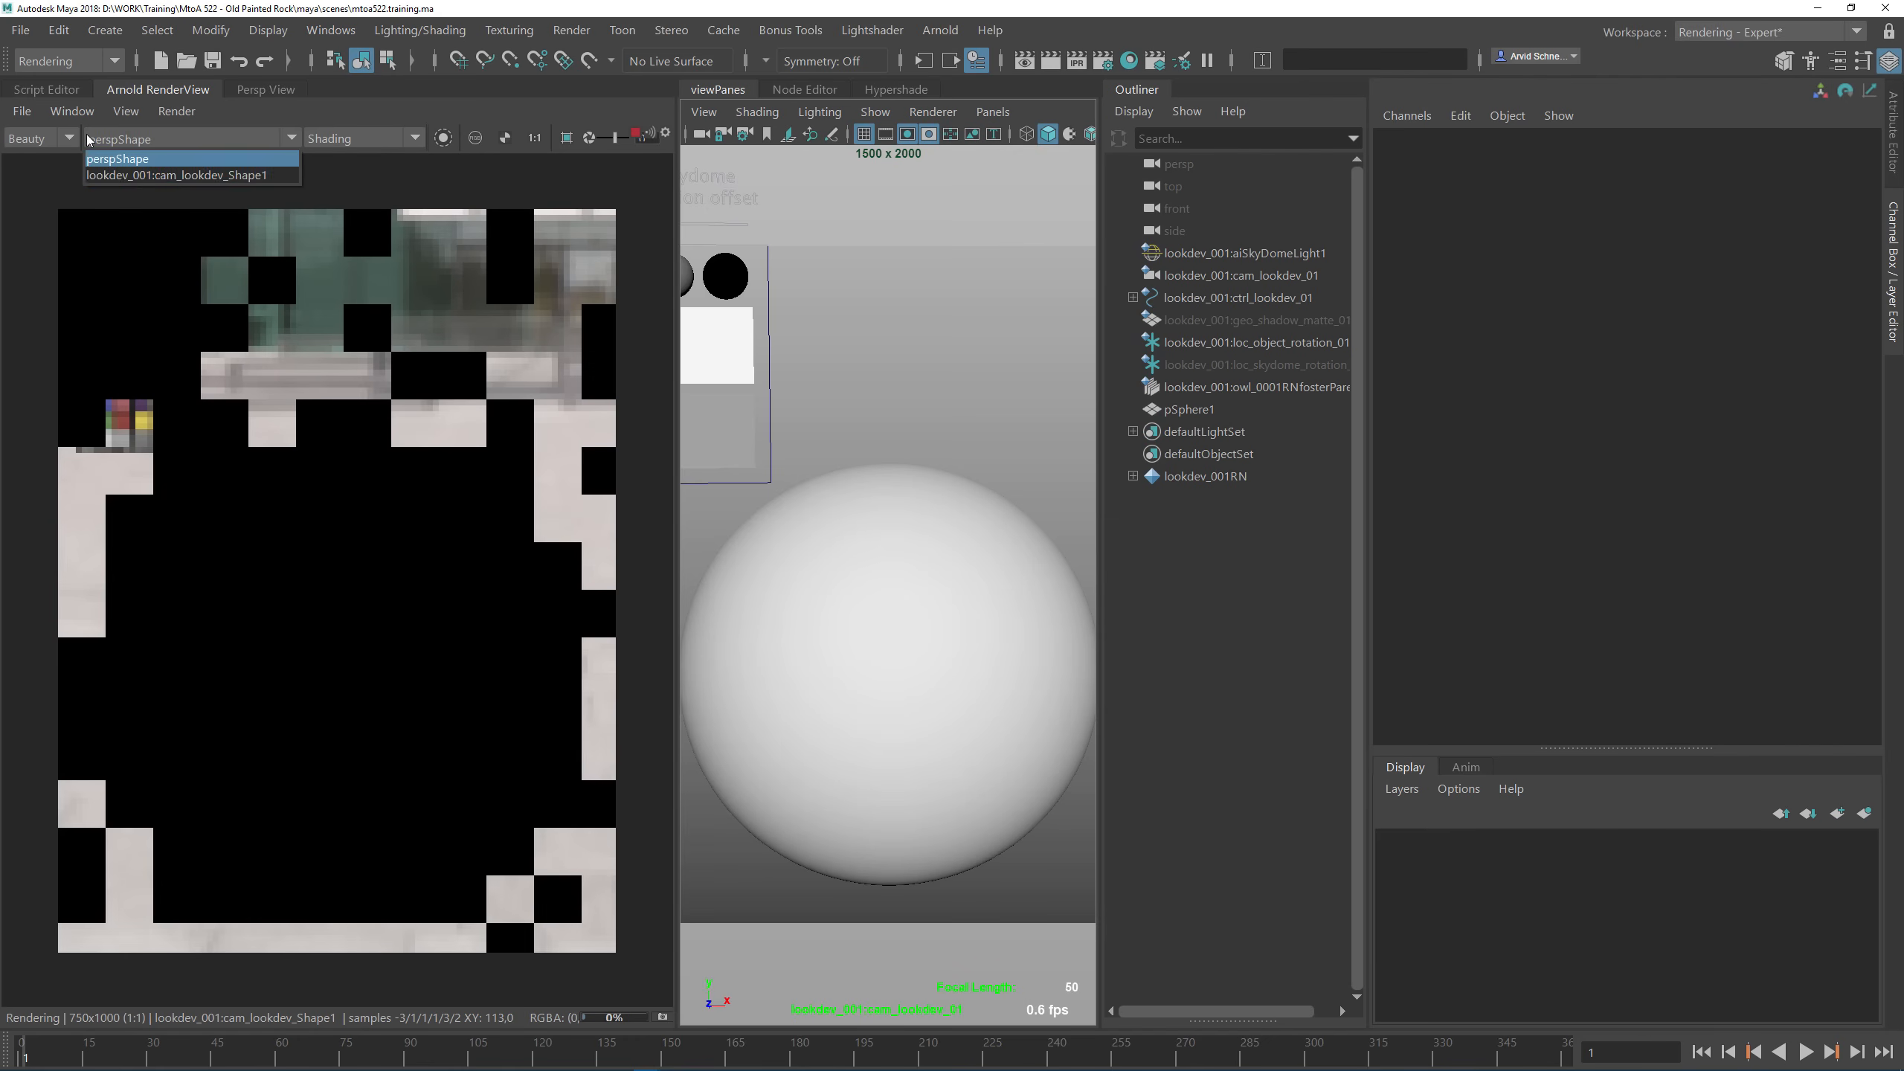
left_click(127, 170)
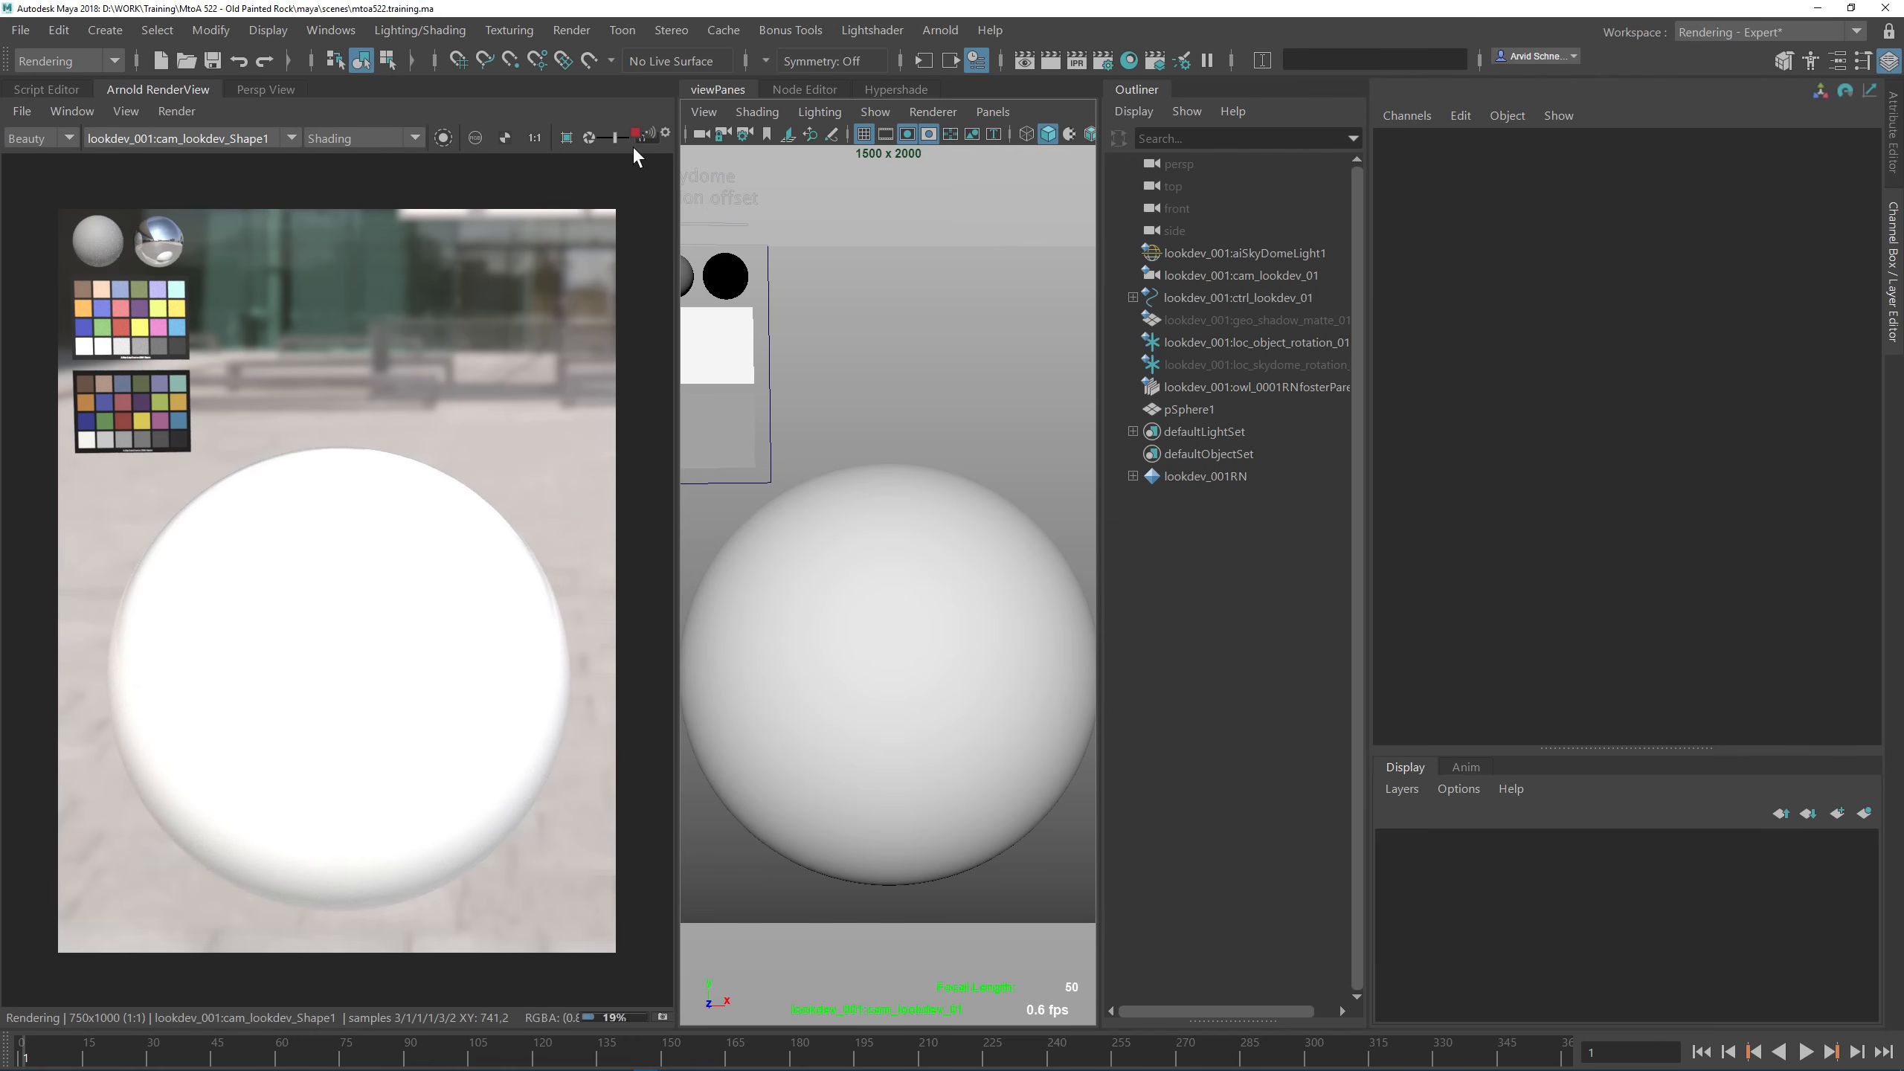
mouse_move(677, 160)
left_mouse_down()
mouse_move(729, 160)
mouse_move(654, 170)
left_mouse_up()
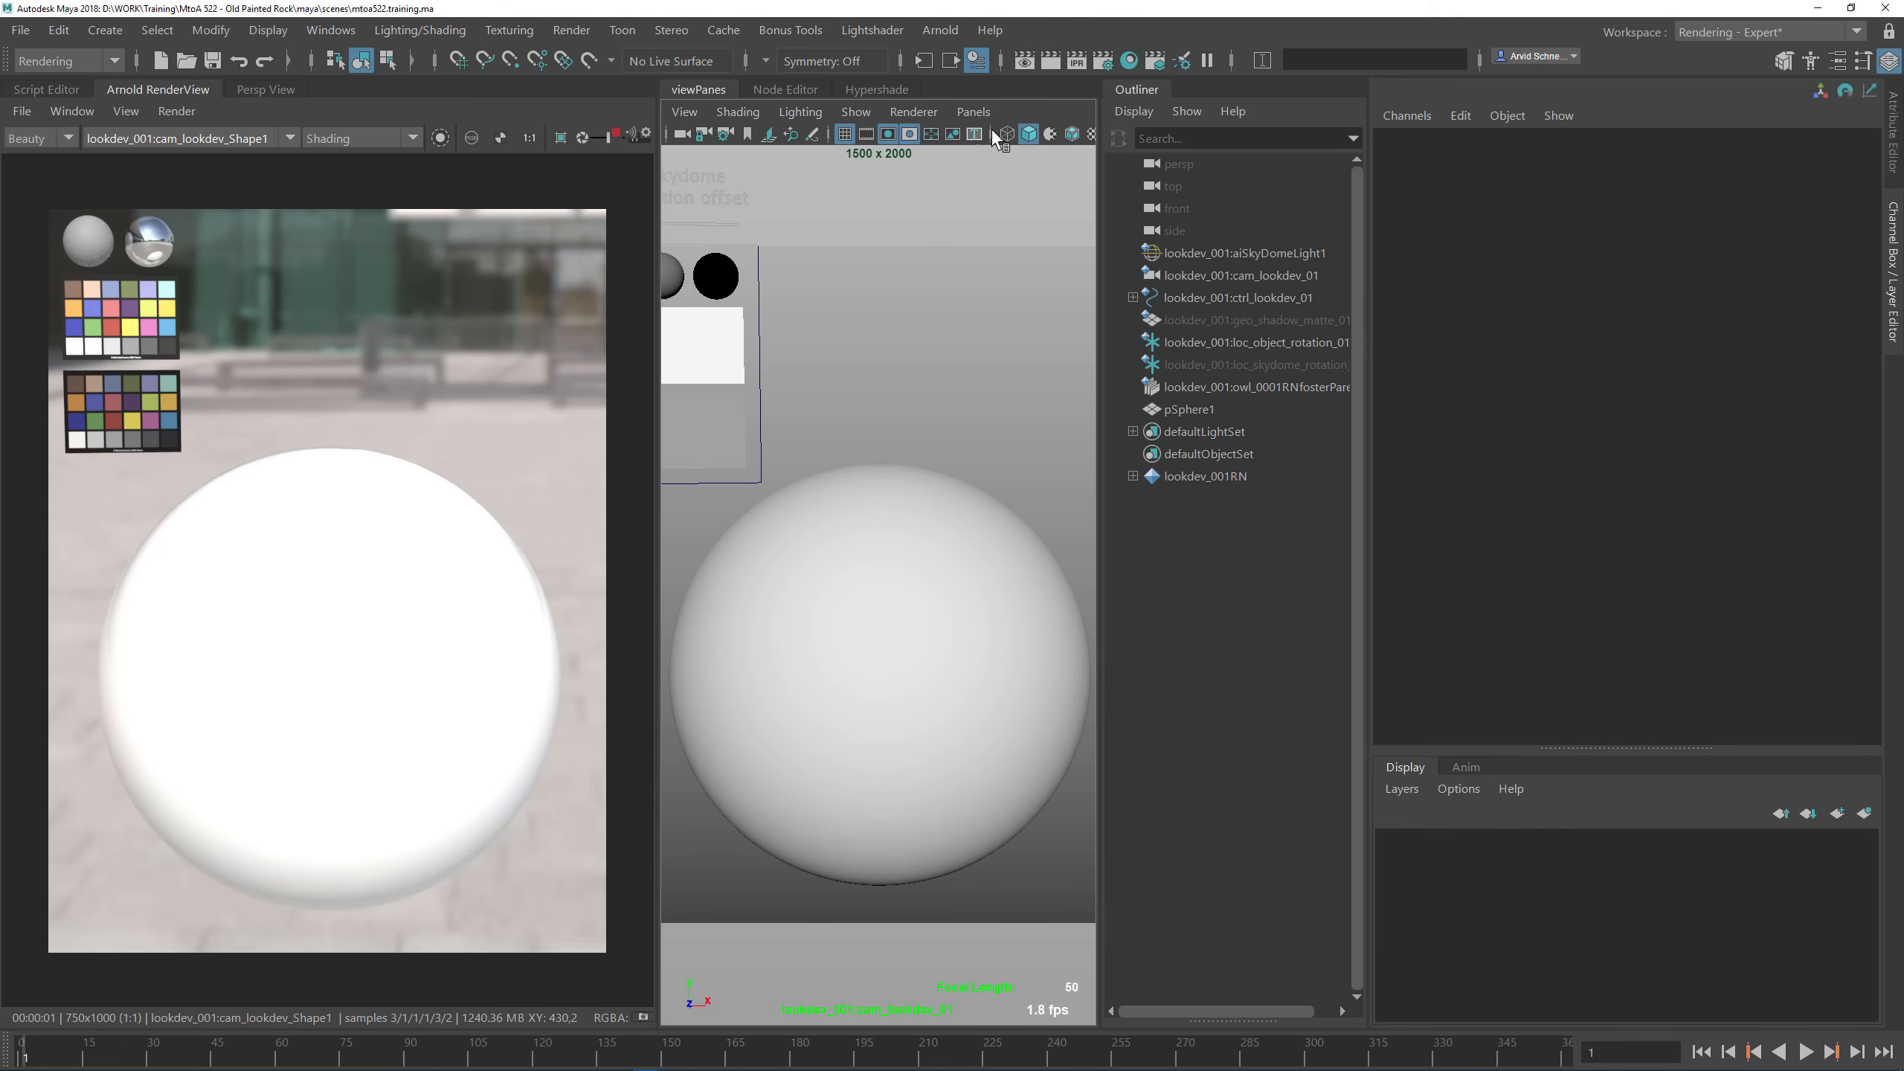
Step: Open the render settings and set Arnold's Camera (AA) samples to 4
left_click(1104, 61)
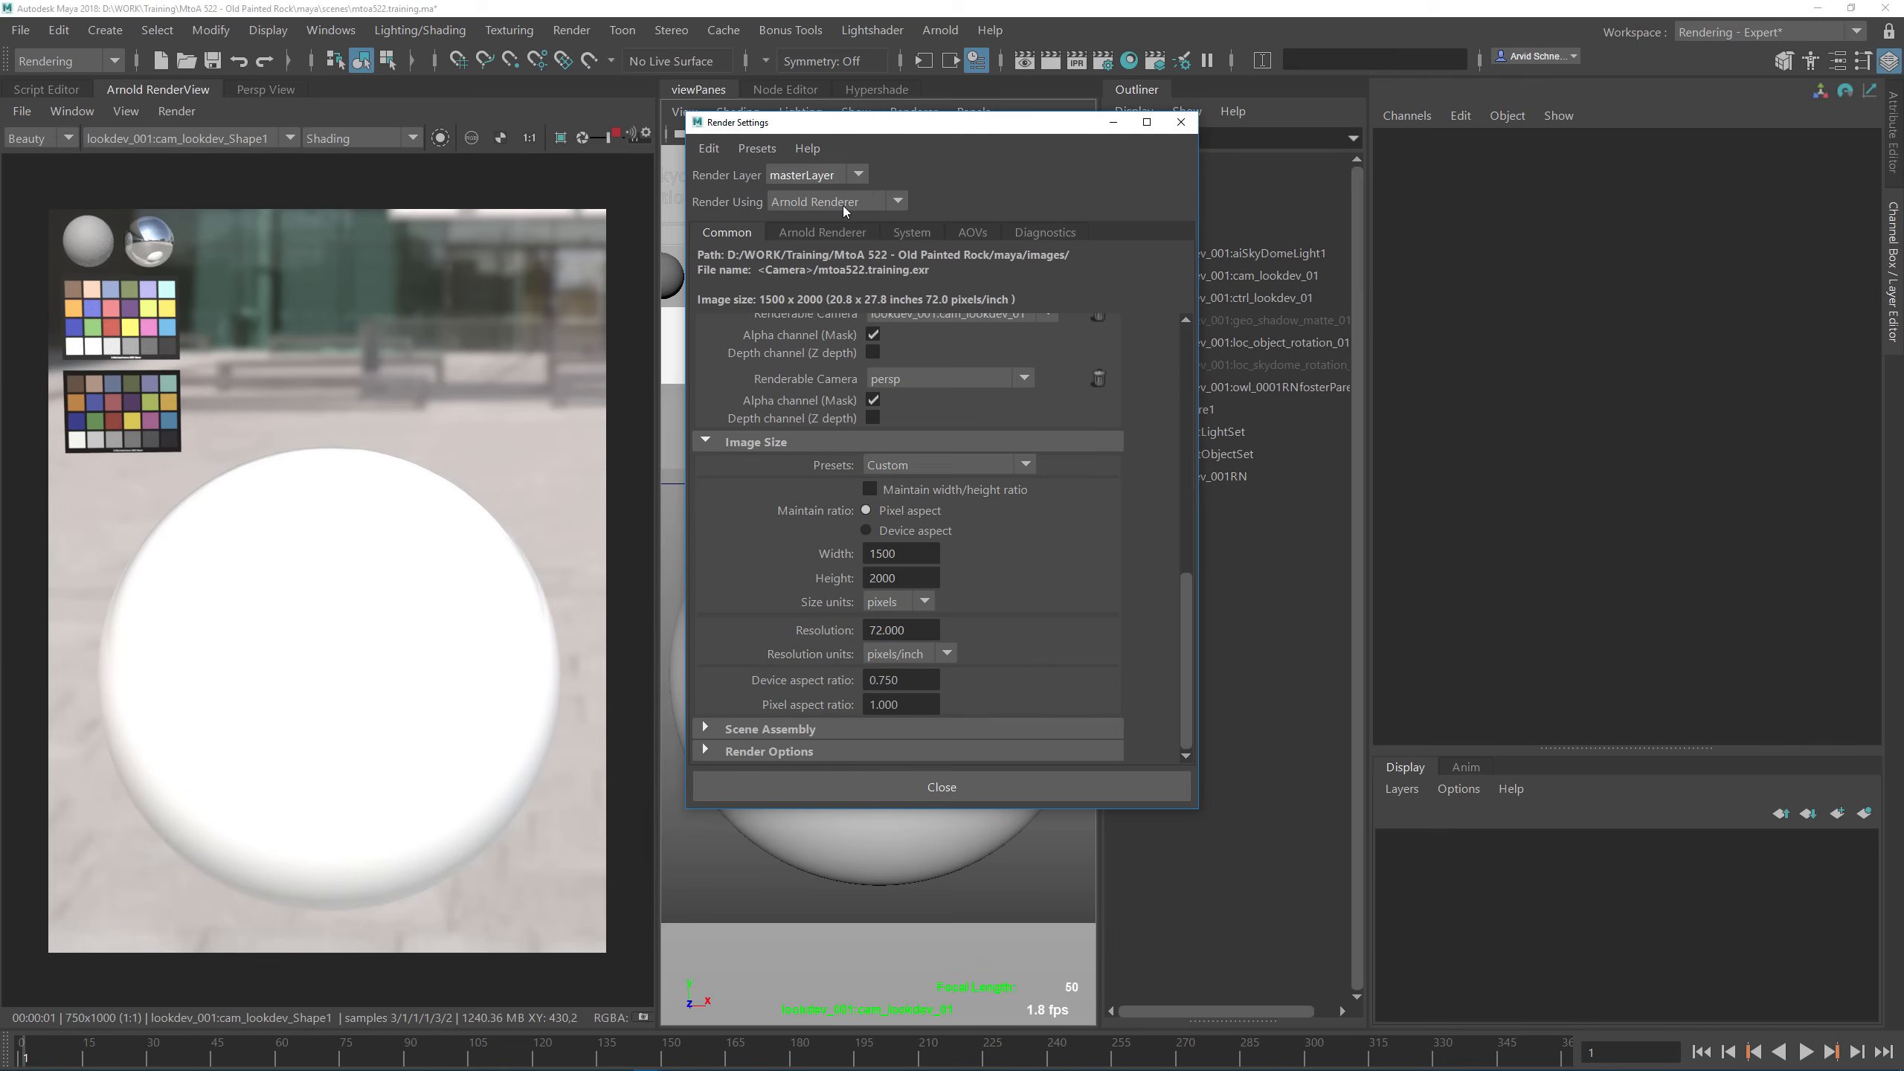
left_click(823, 232)
left_click_drag(908, 364, 862, 355)
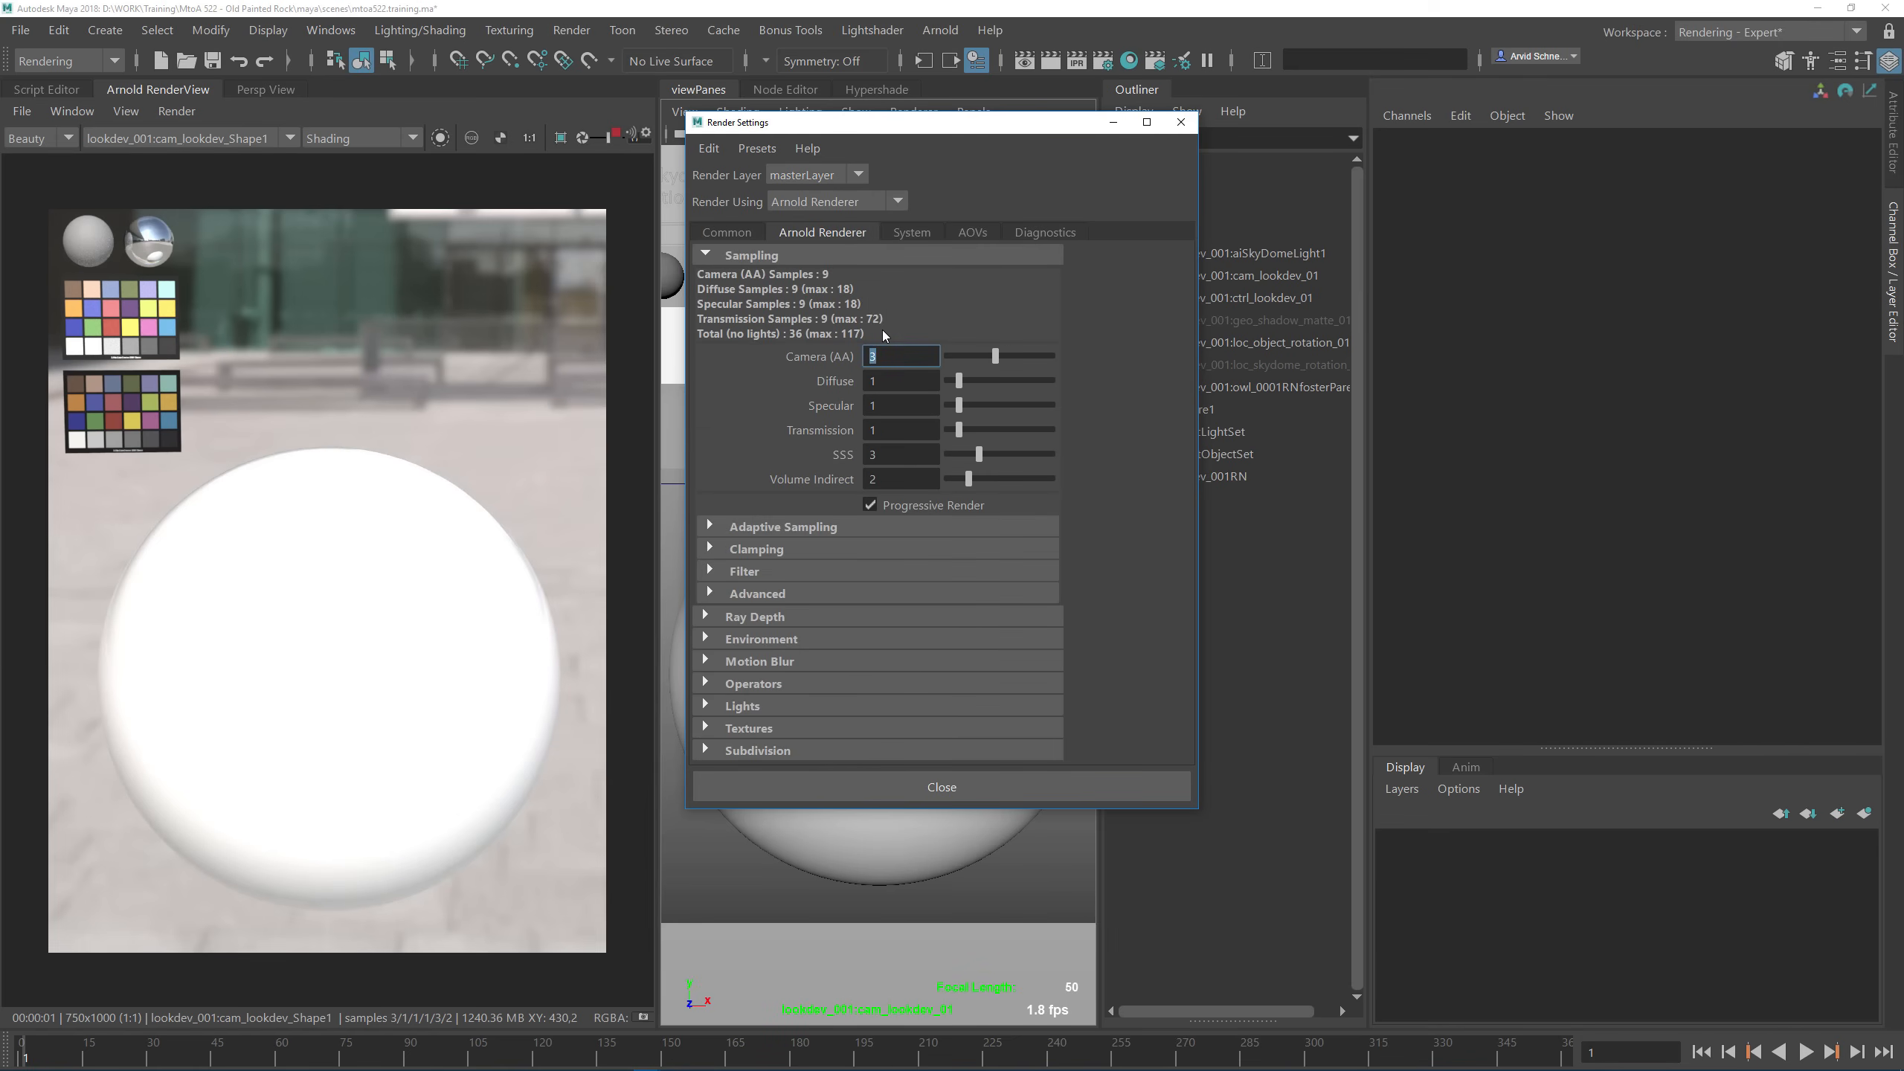
type("4")
key("Return")
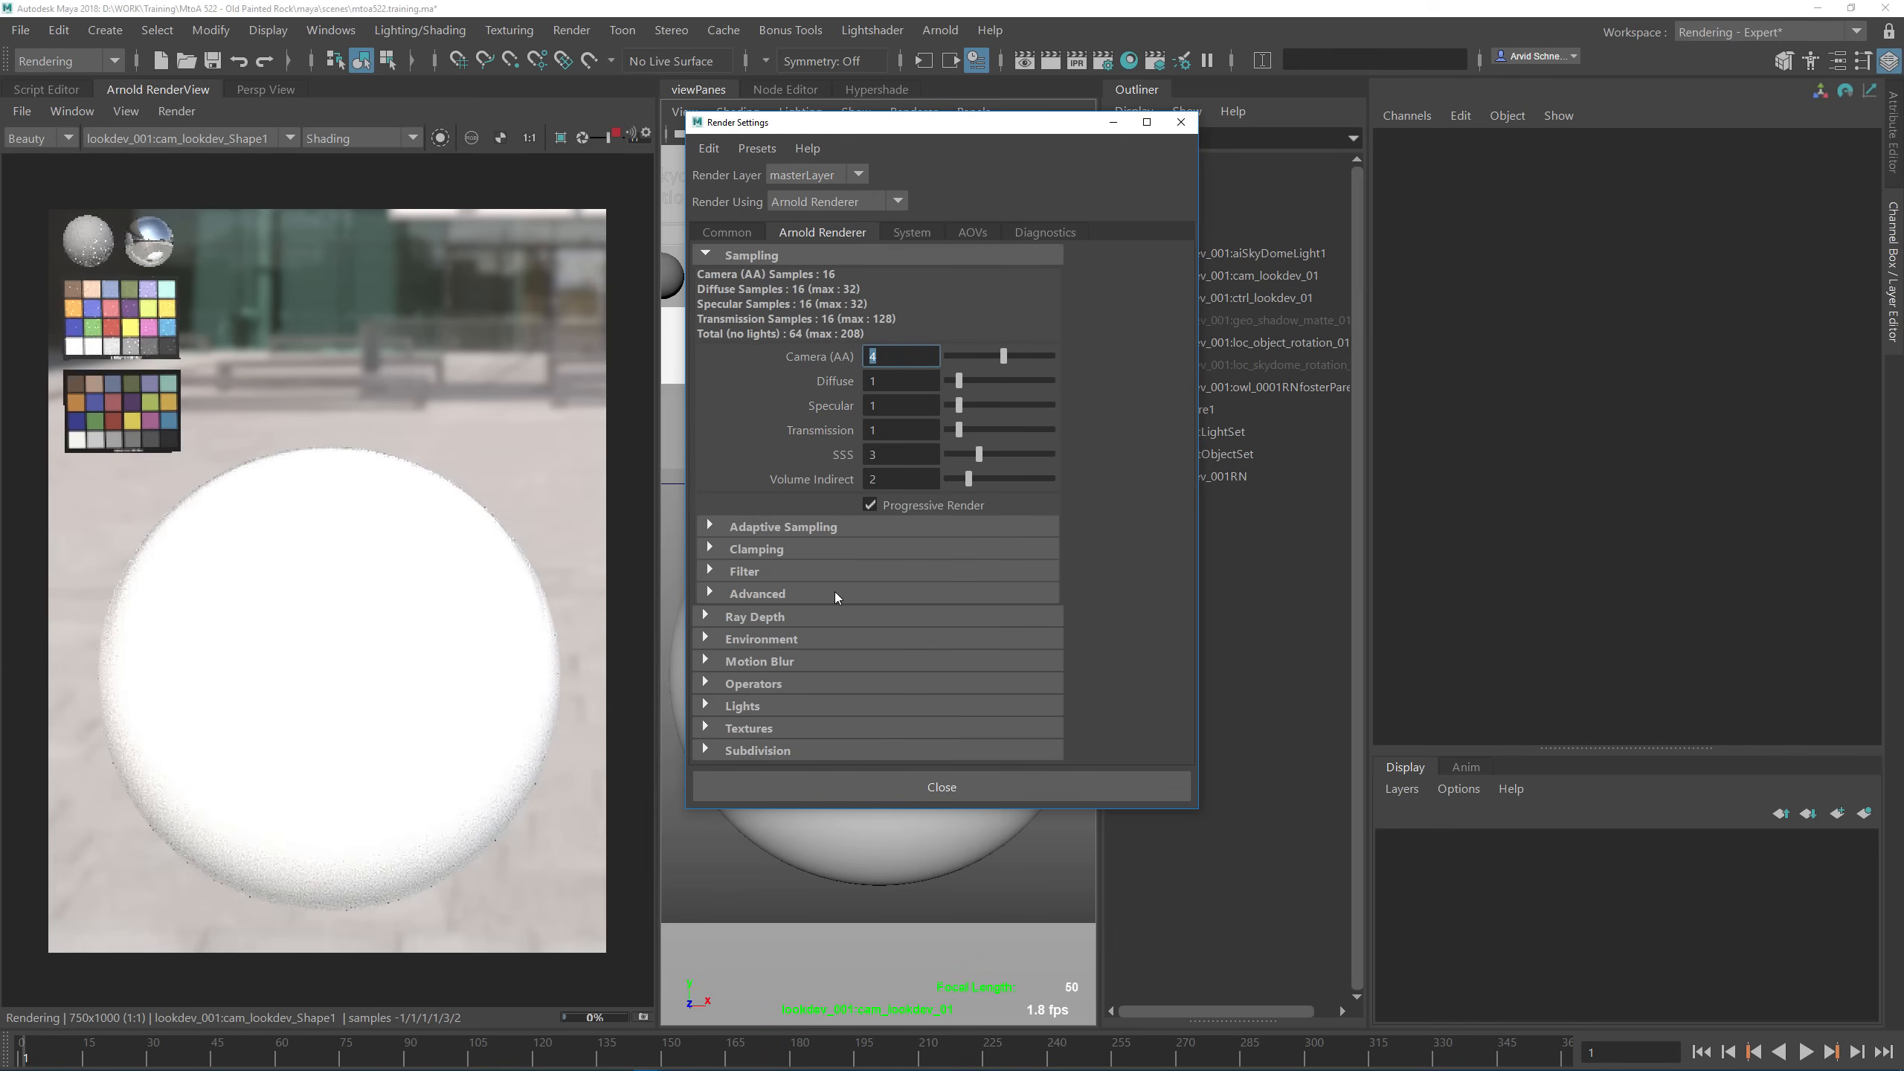
key("Tab")
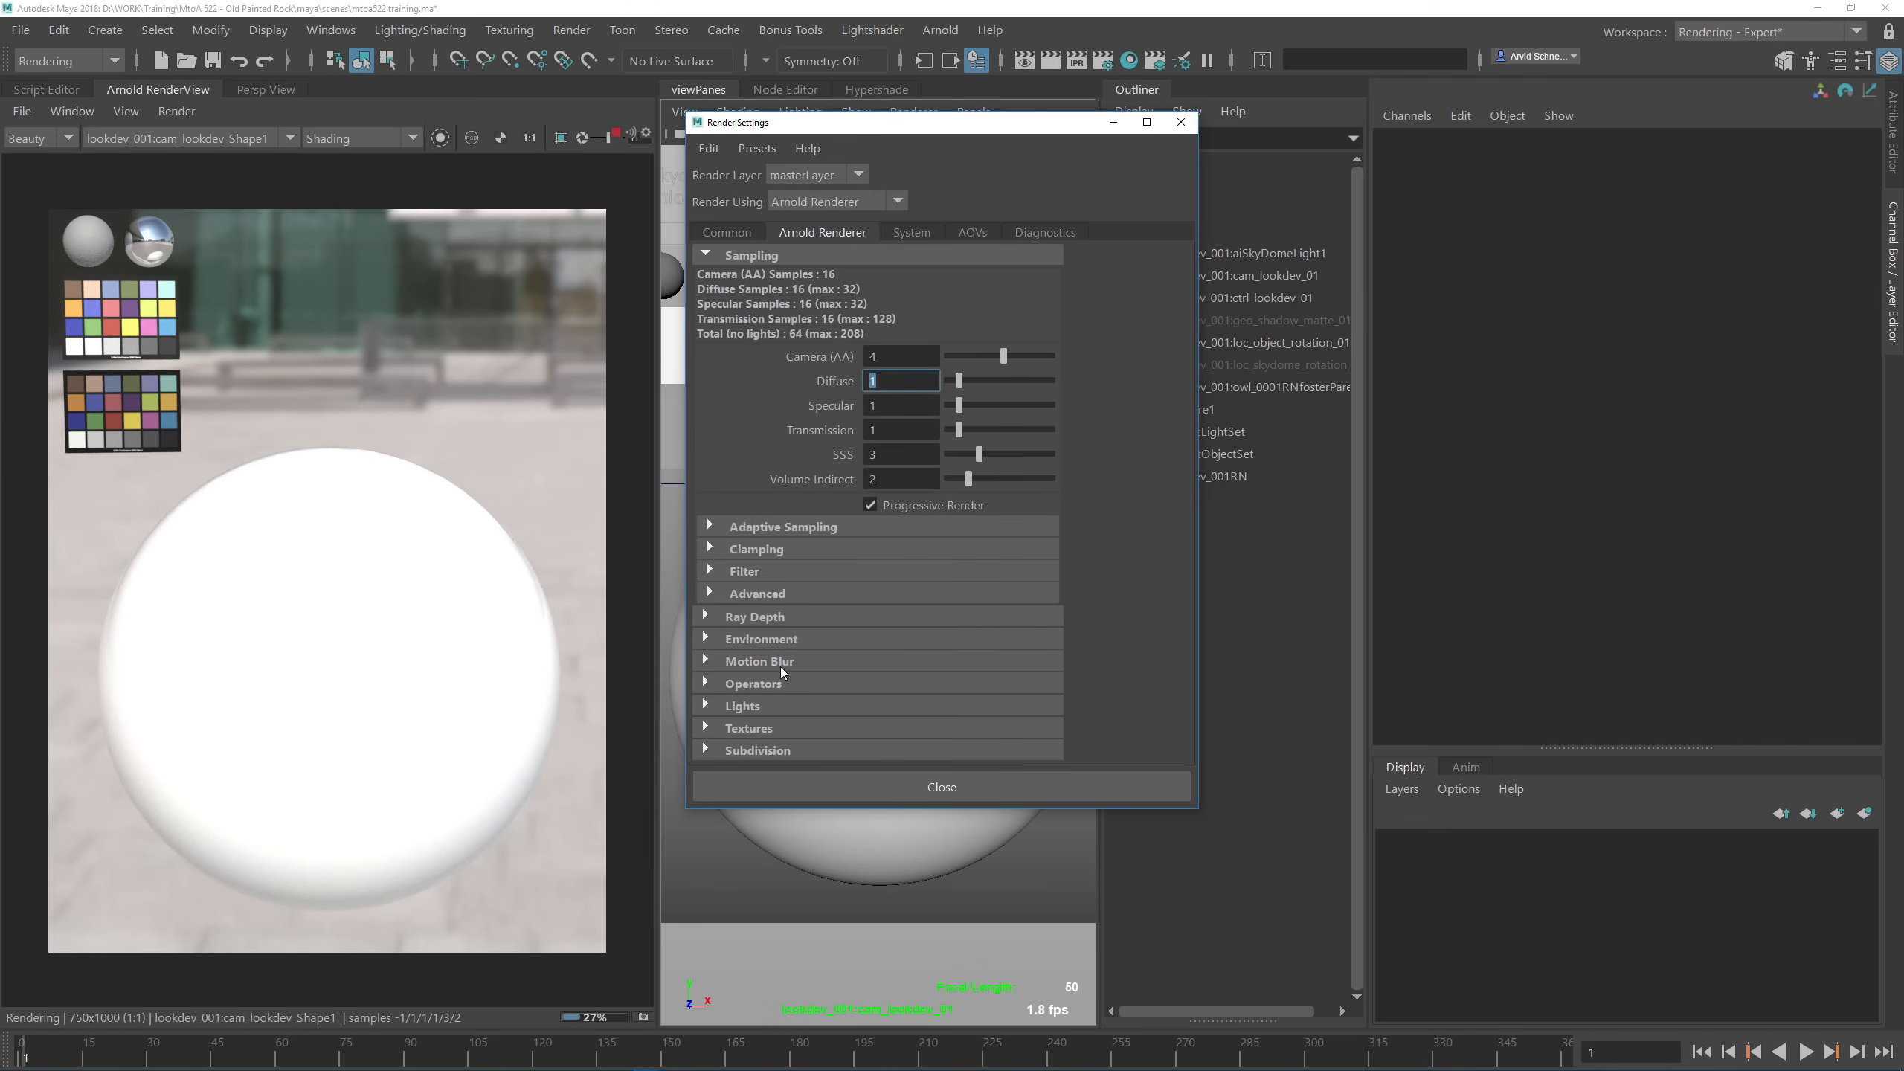
Step: Set the diffuse and specular ray depth to 1 each in the Arnold render settings
left_click(765, 626)
scroll(863, 600, "down", 2)
double_click(898, 578)
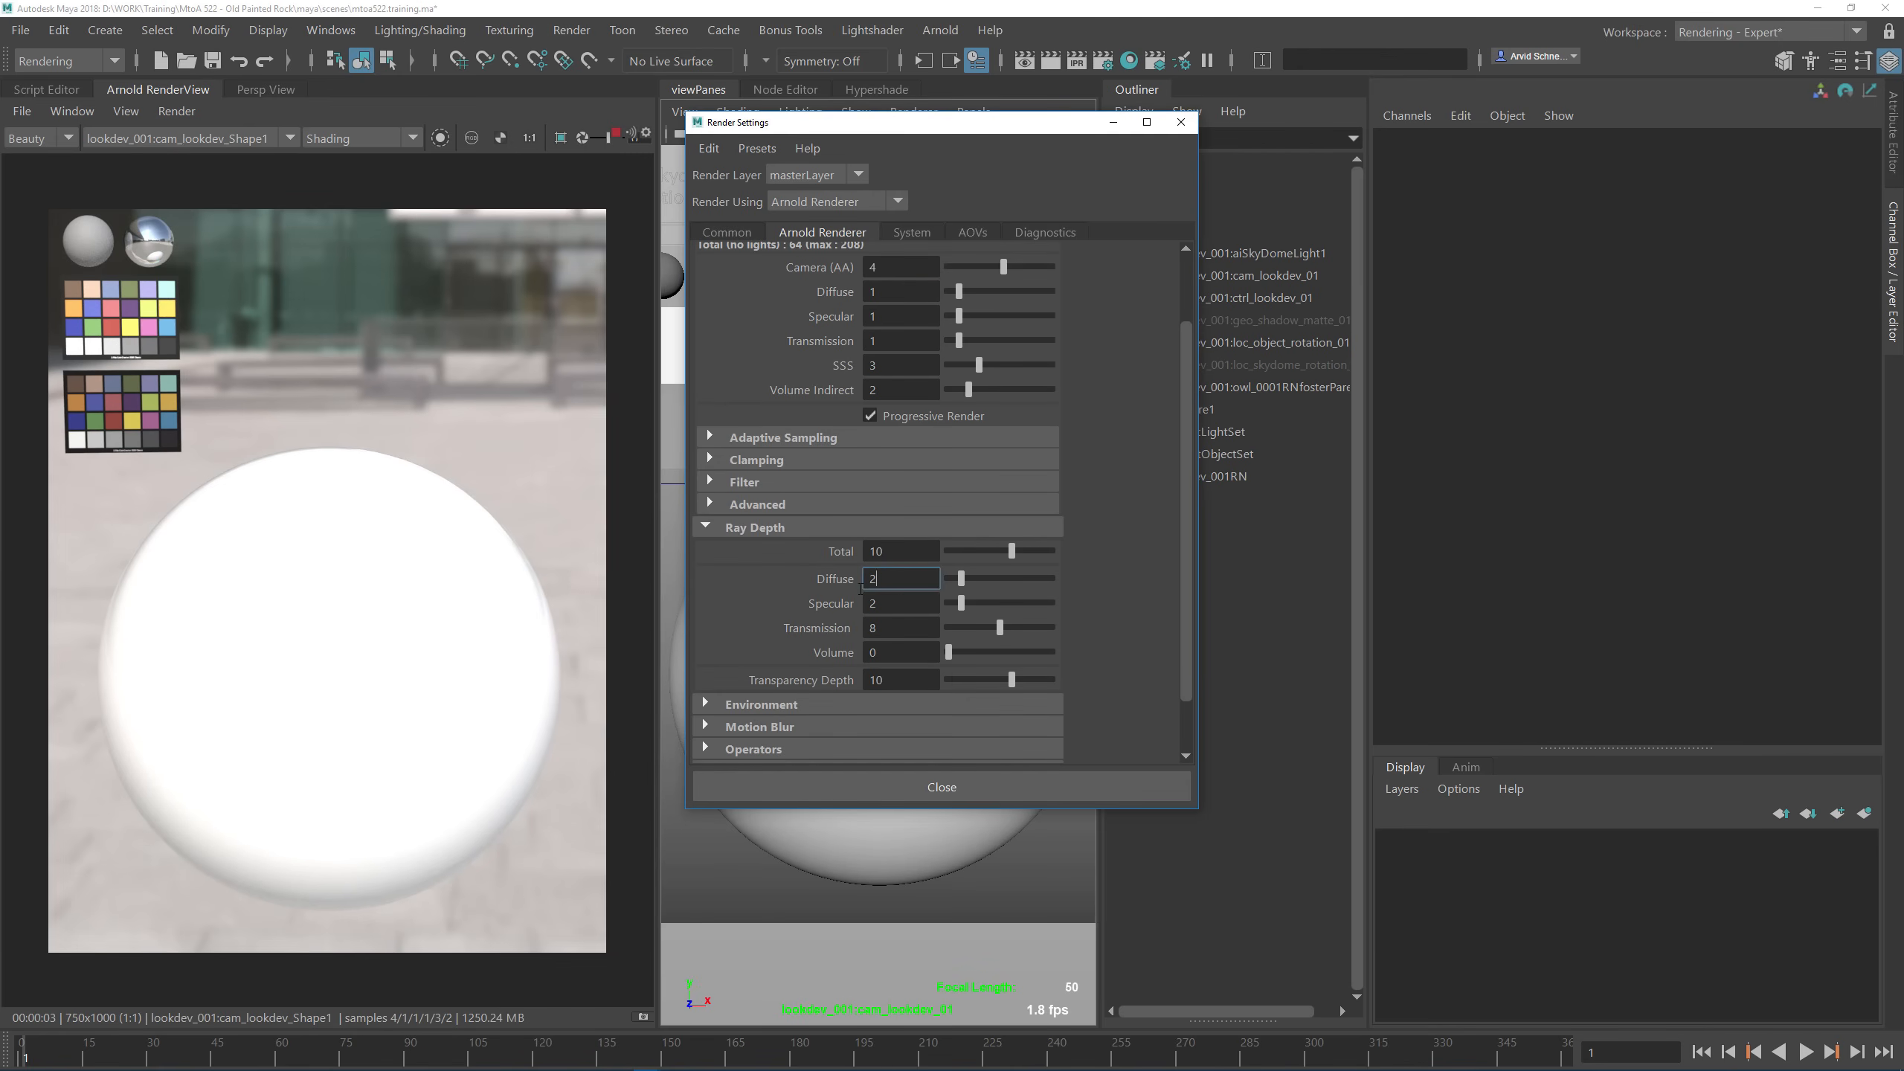
double_click(906, 603)
type("1")
key("Return")
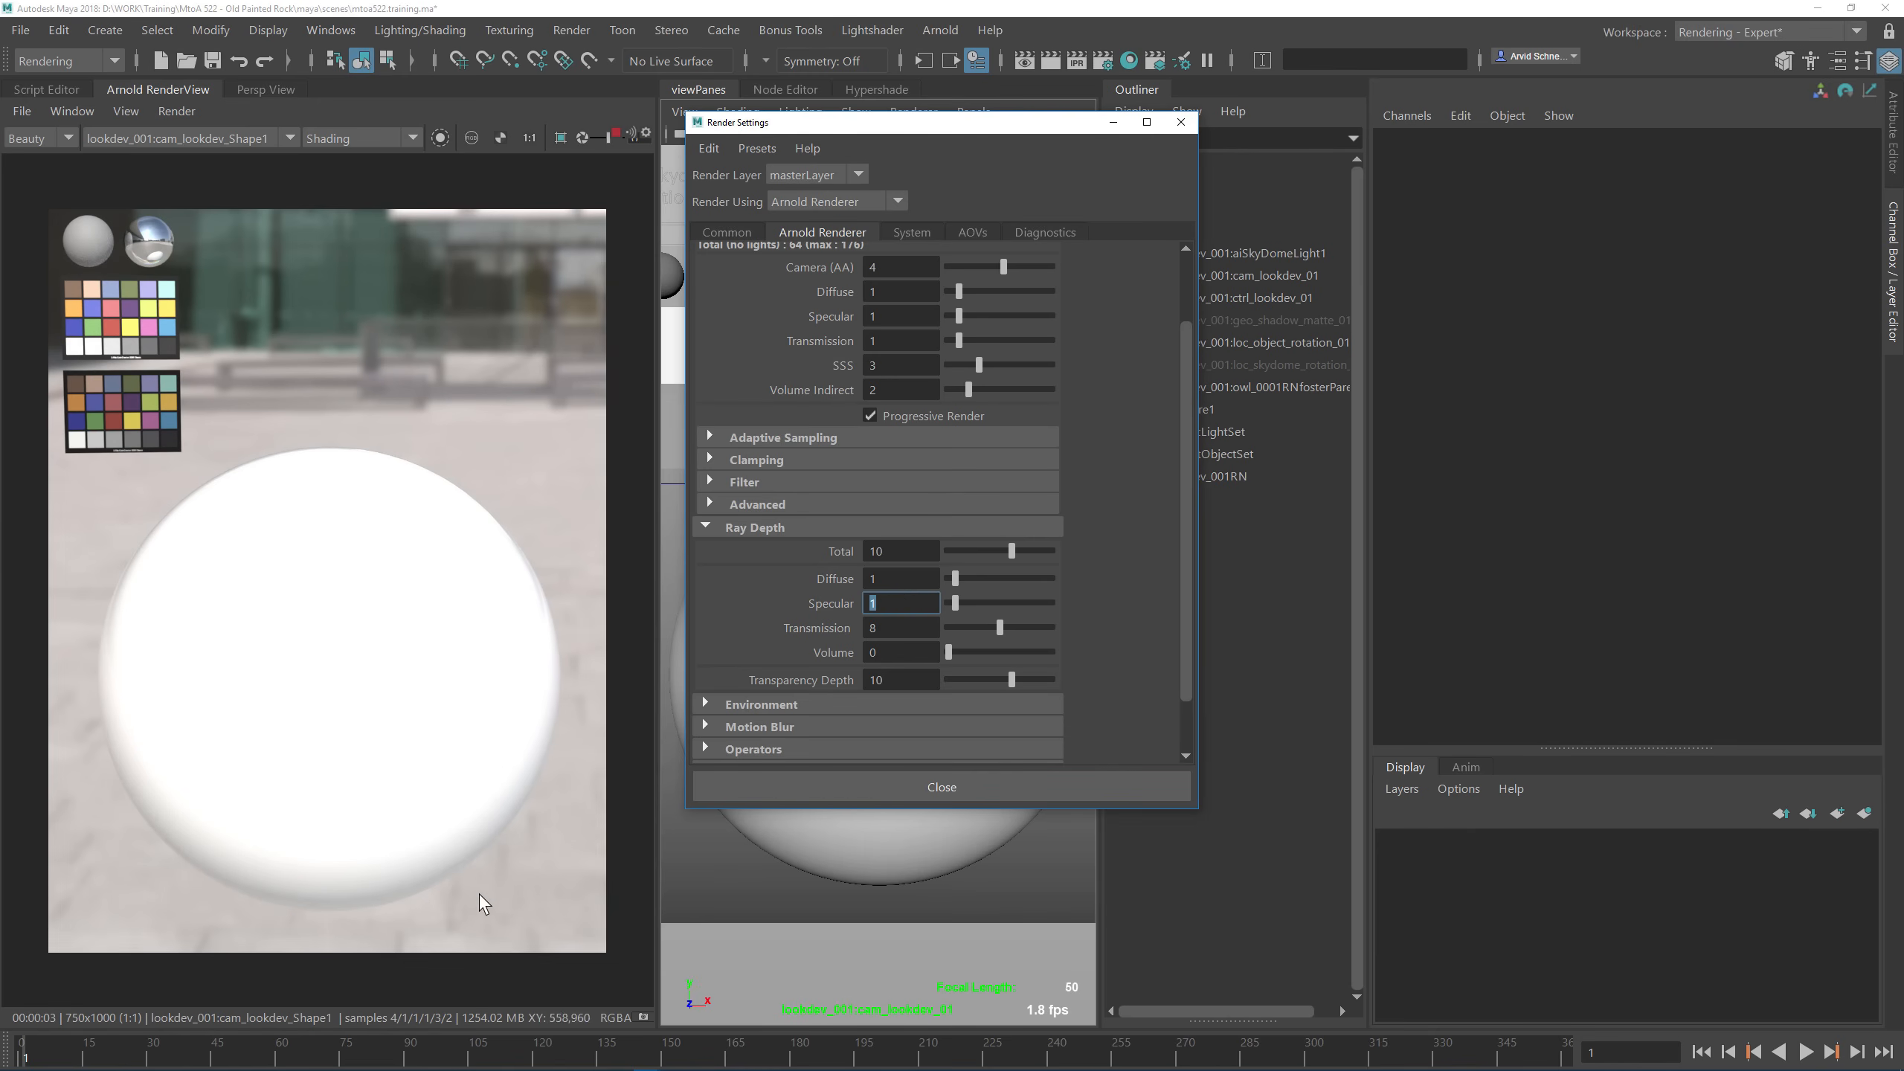
left_click(745, 527)
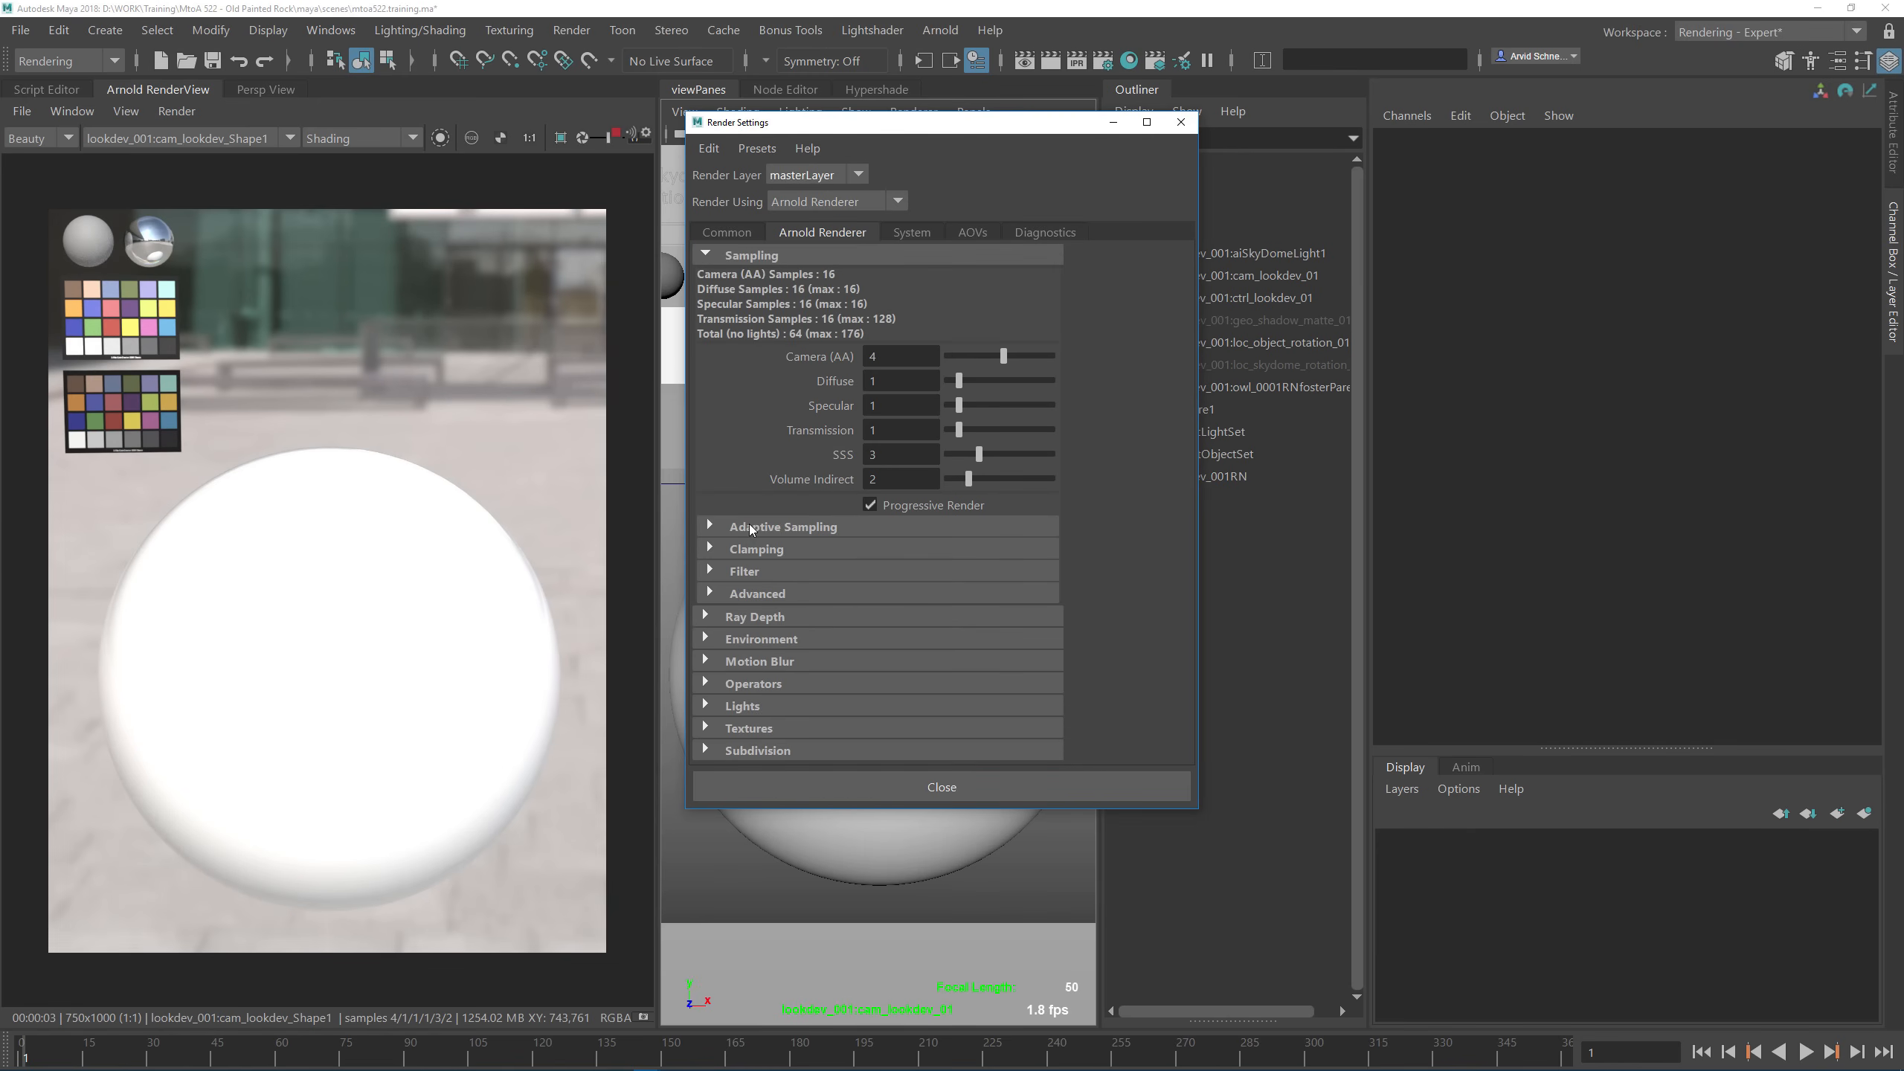
Step: Check Arnold's texture settings, including the TX conversion and cache options
left_click(755, 752)
scroll(752, 709, "down", 2)
left_click(740, 649)
left_click(750, 701)
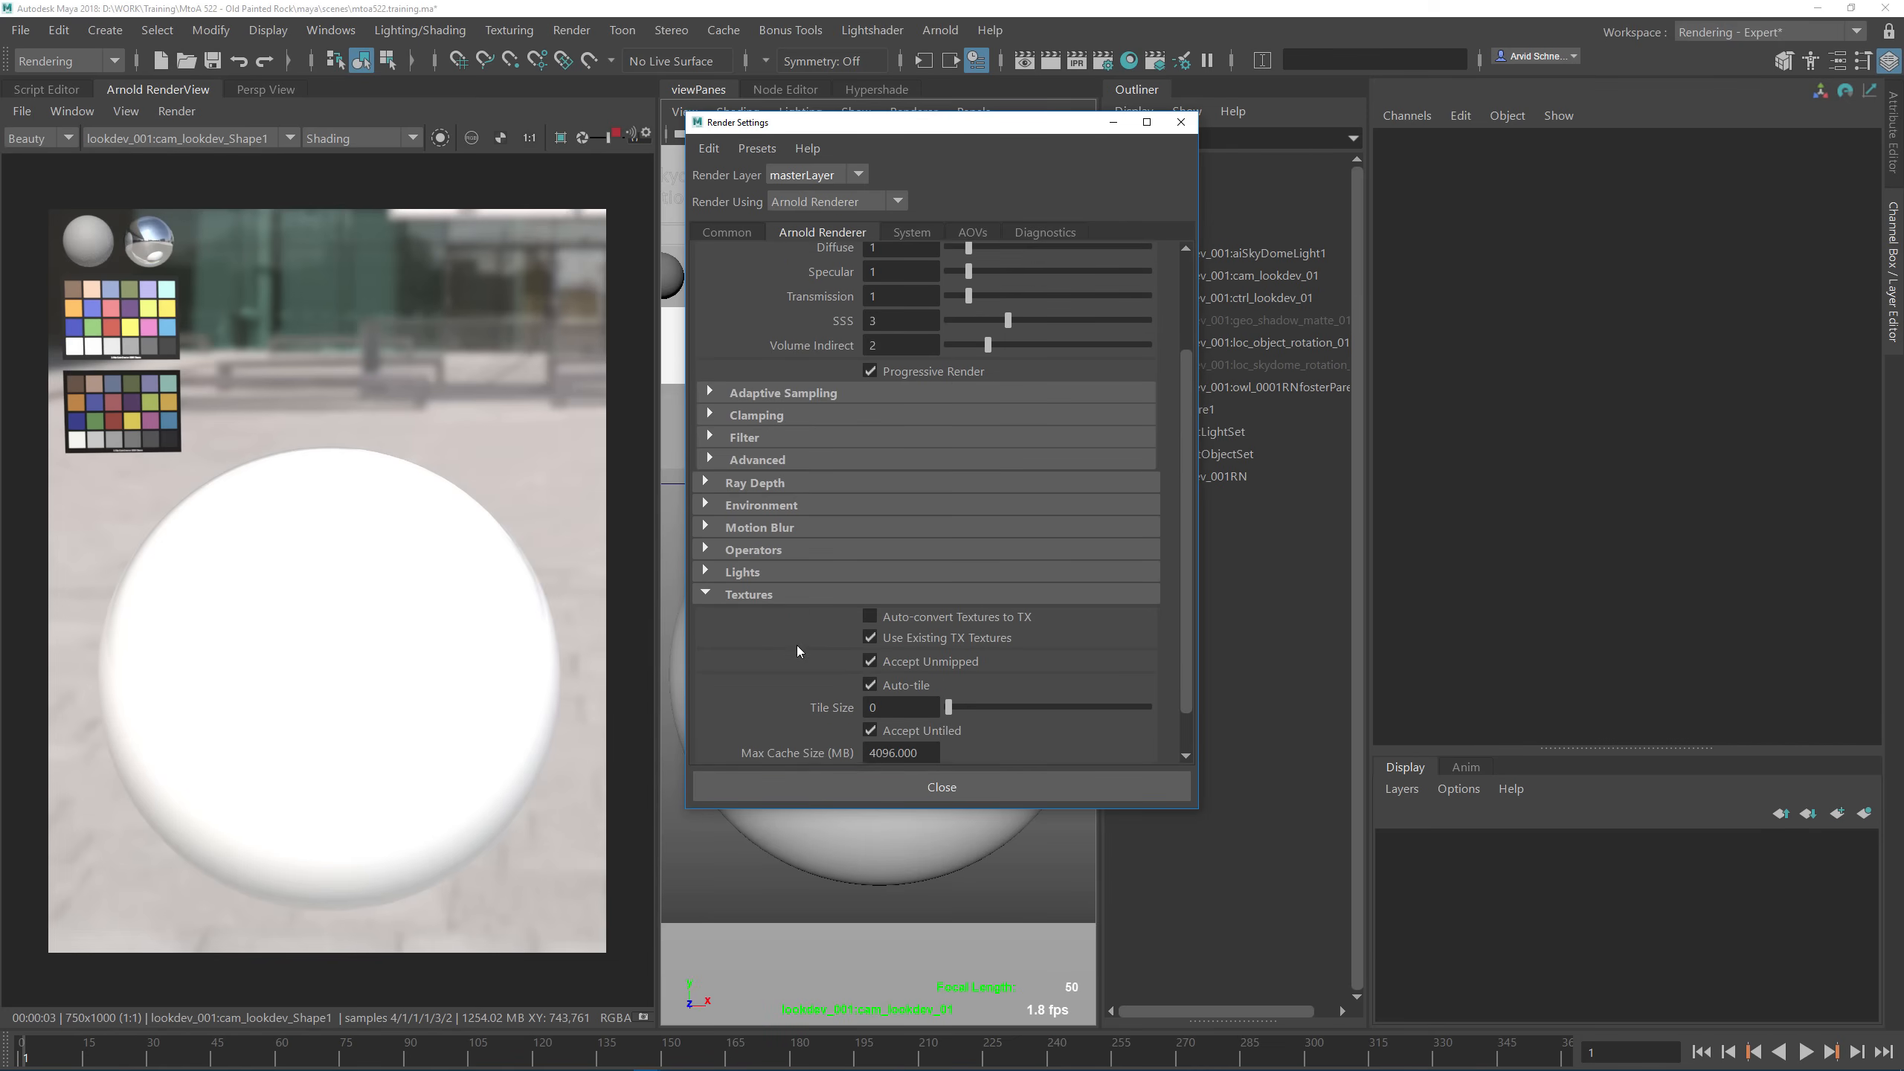
scroll(862, 641, "down", 2)
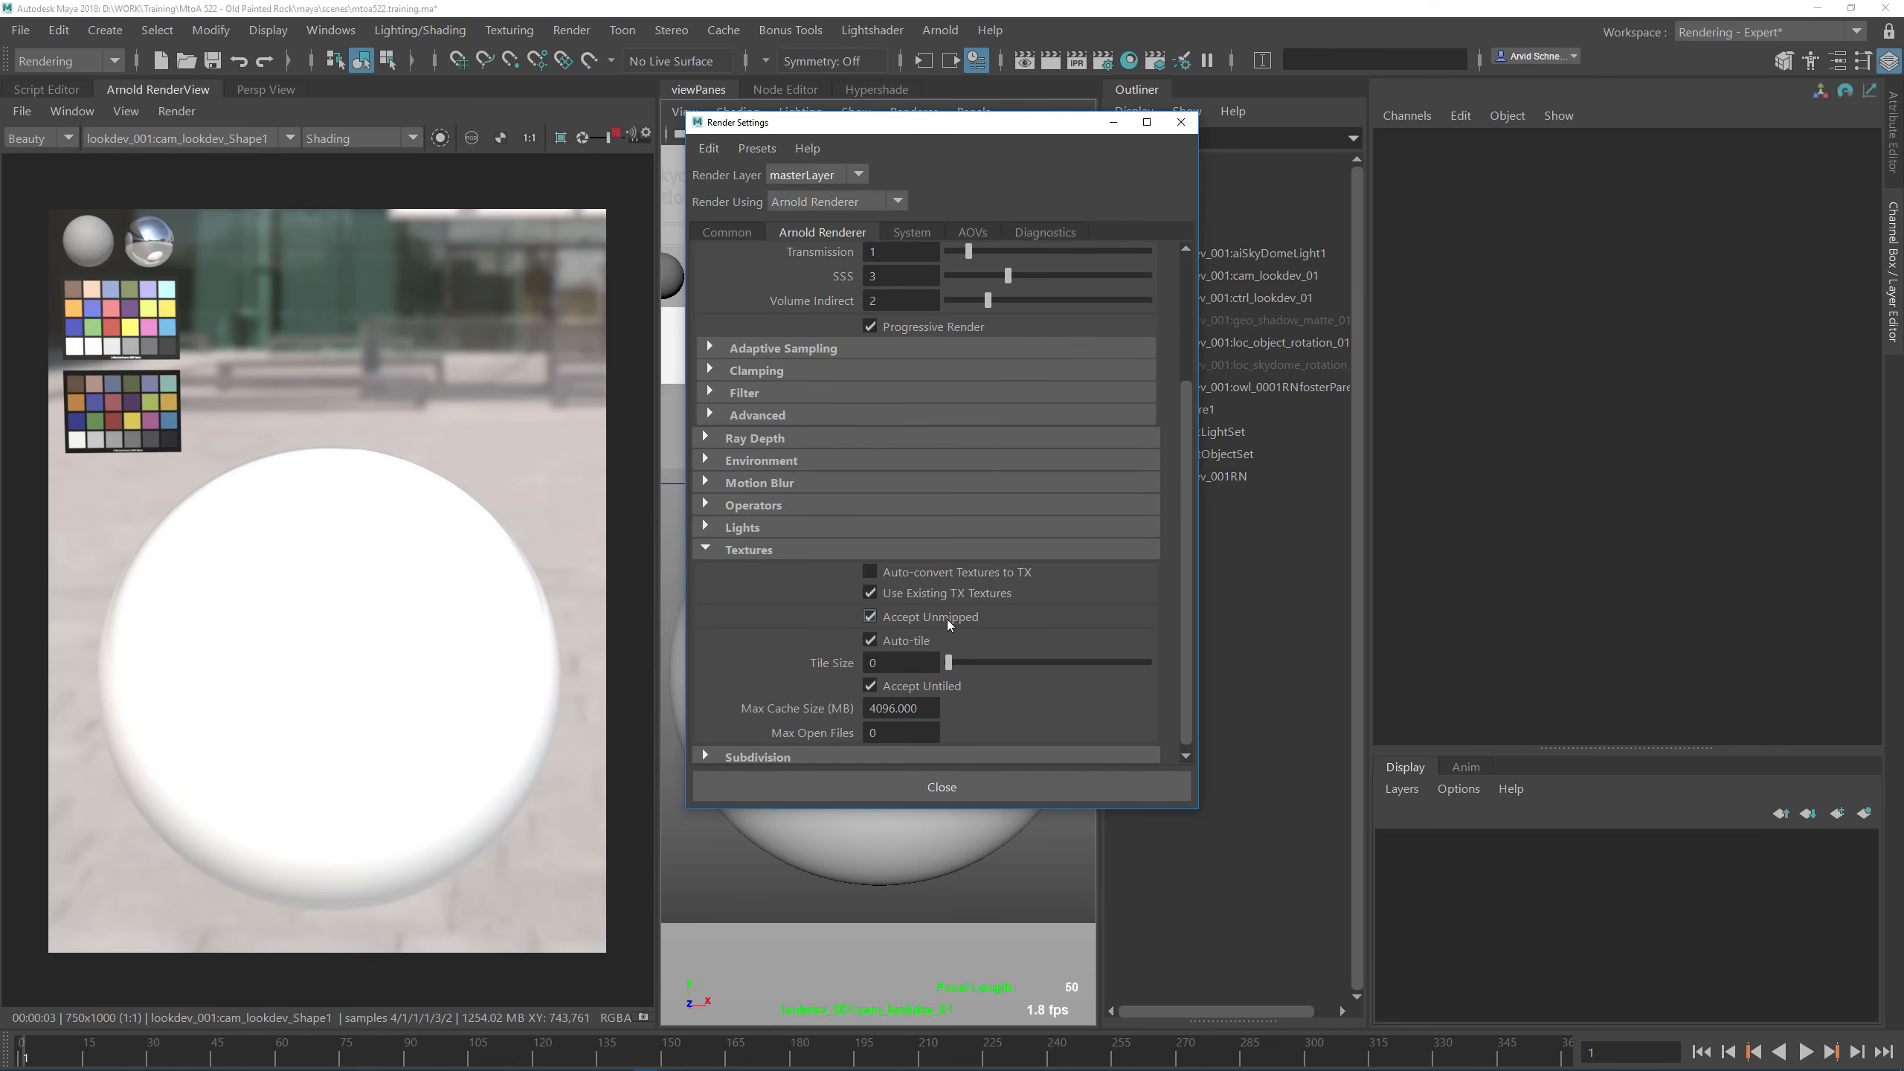
left_click(742, 553)
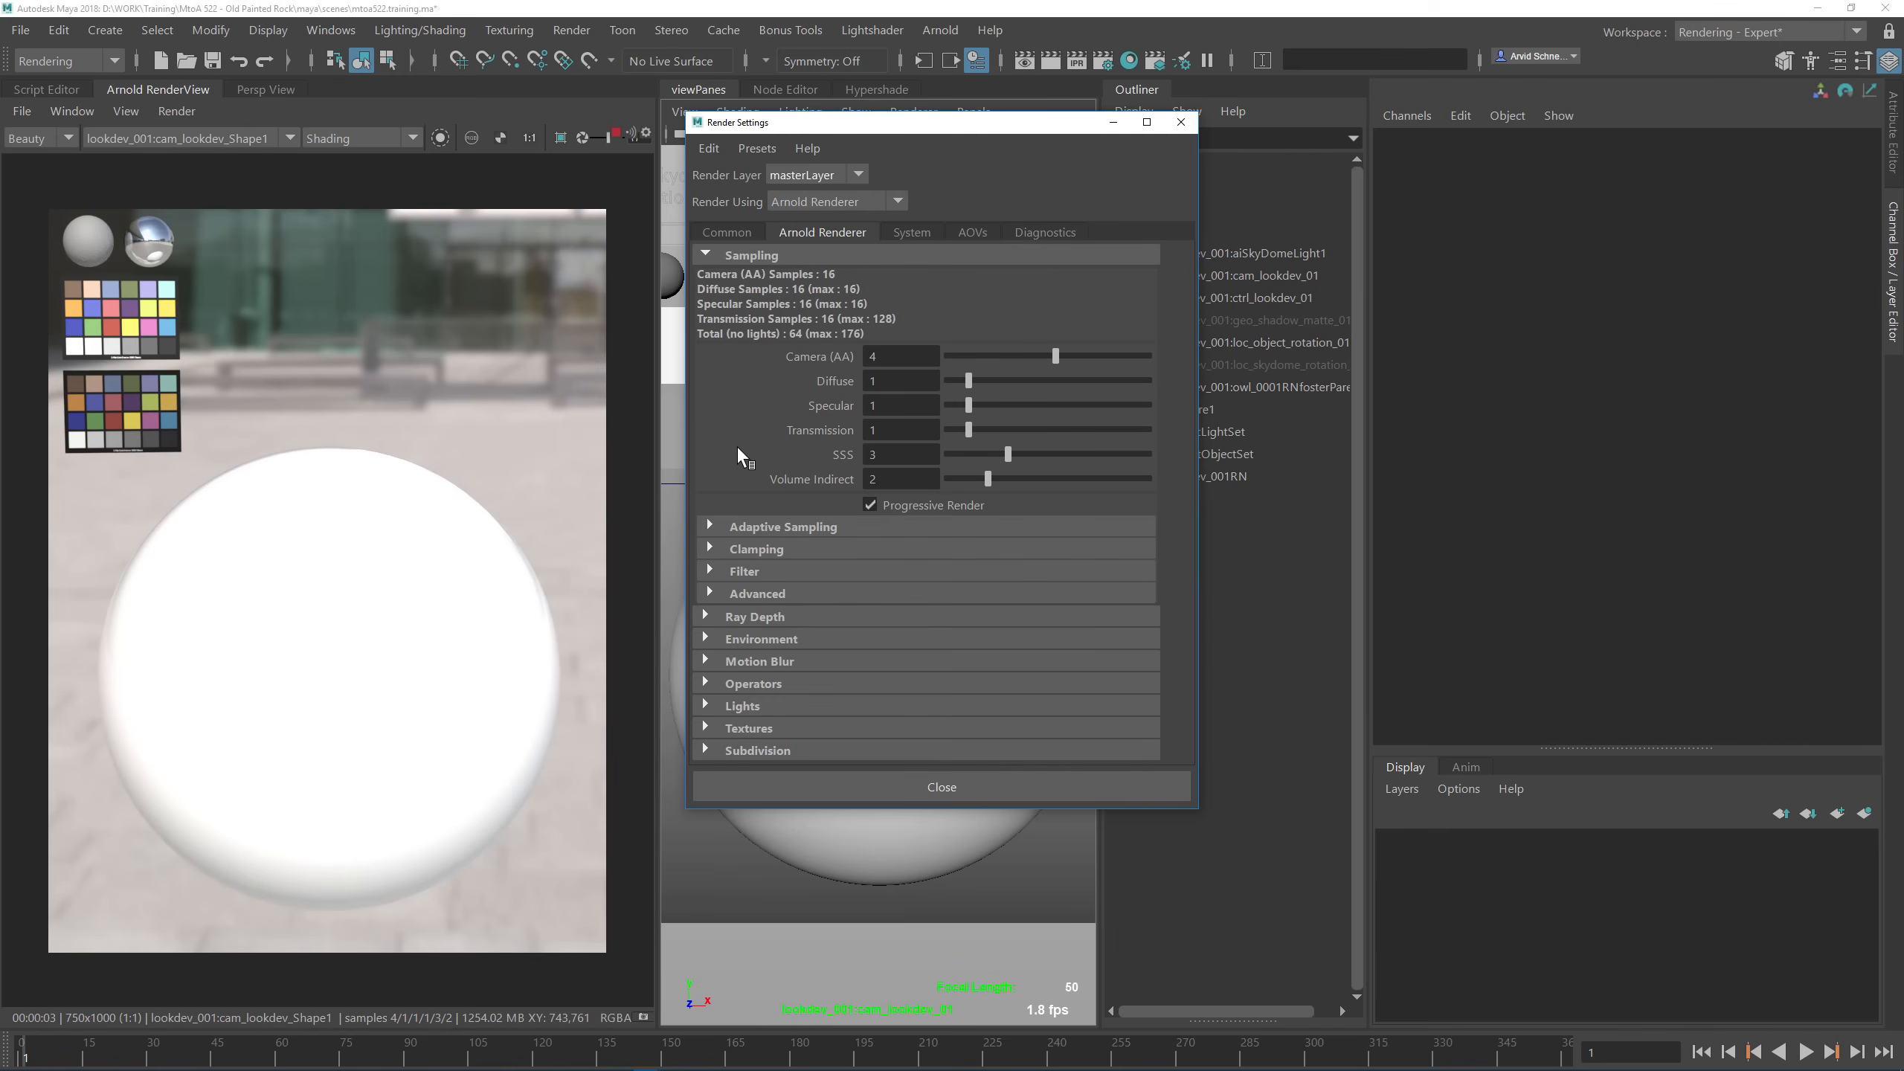
Step: Set Arnold's bucket scanning to spiral in the system render settings
left_click(911, 233)
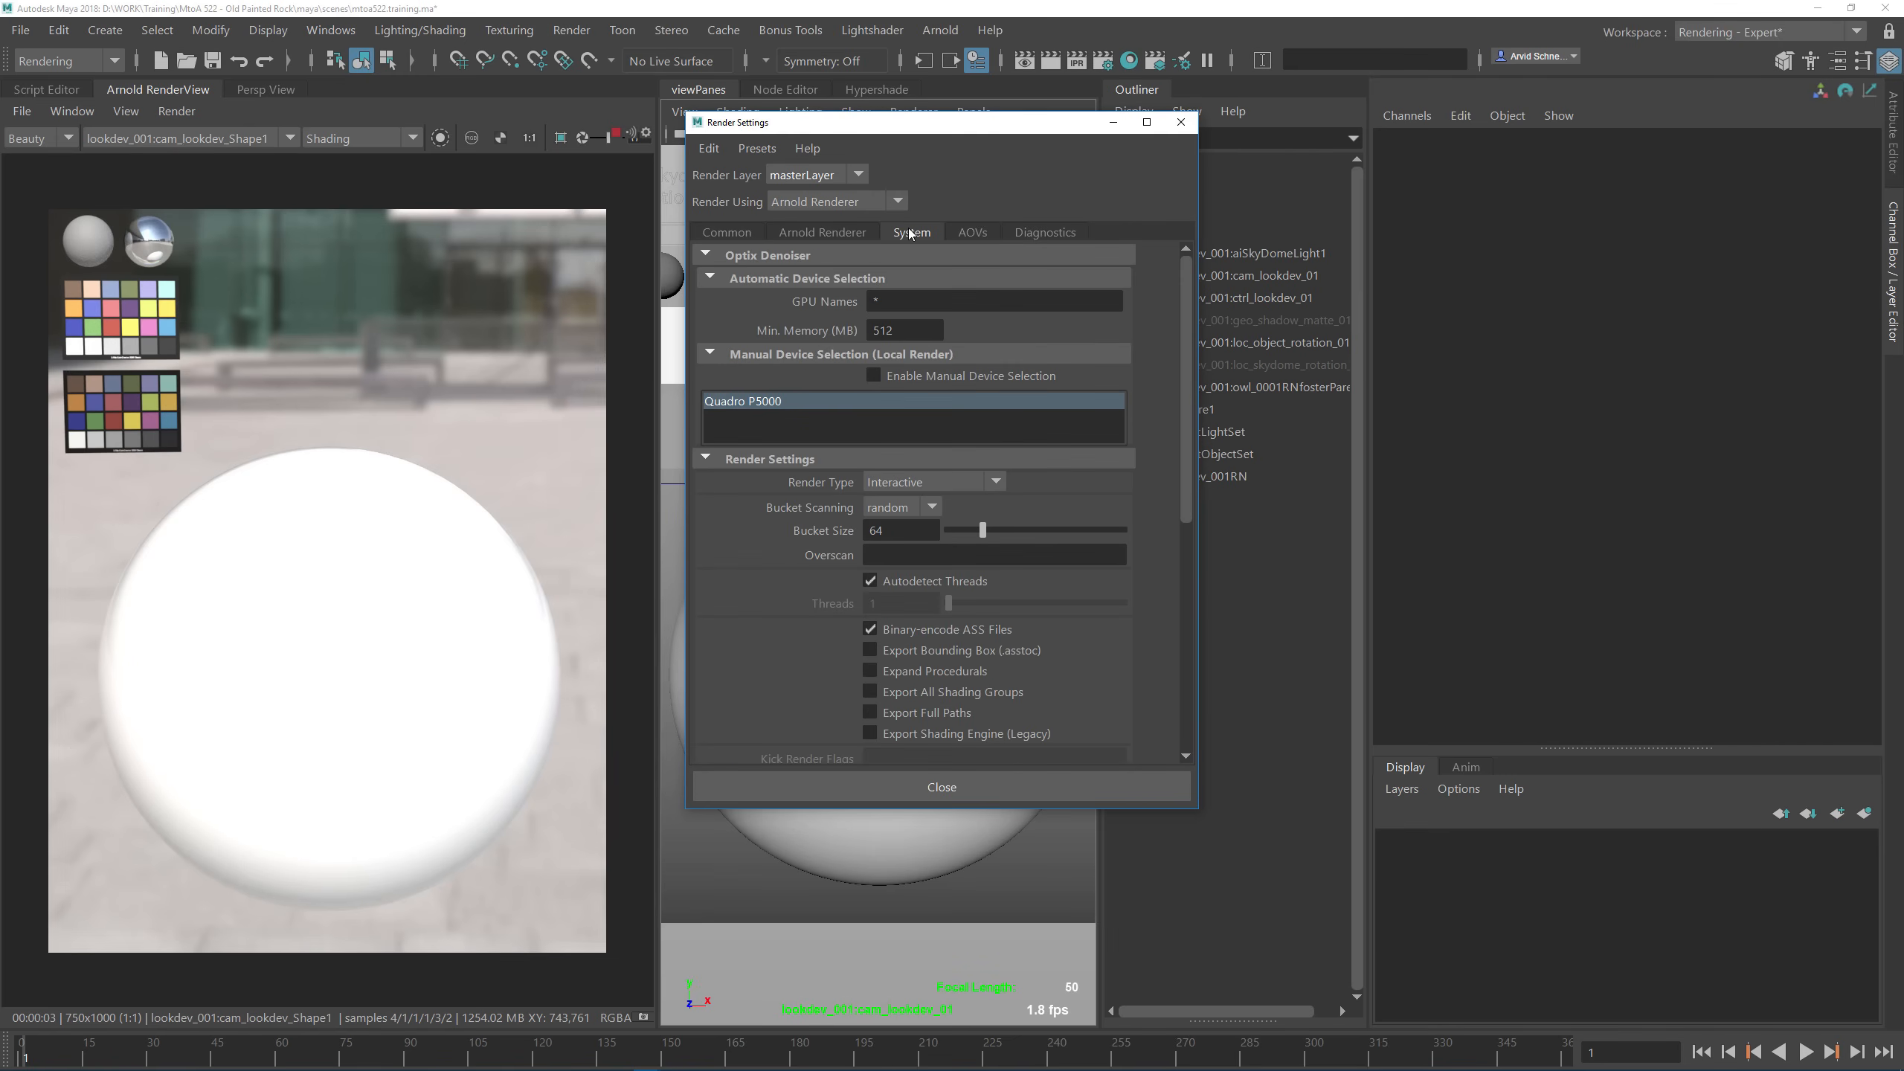
left_click(889, 509)
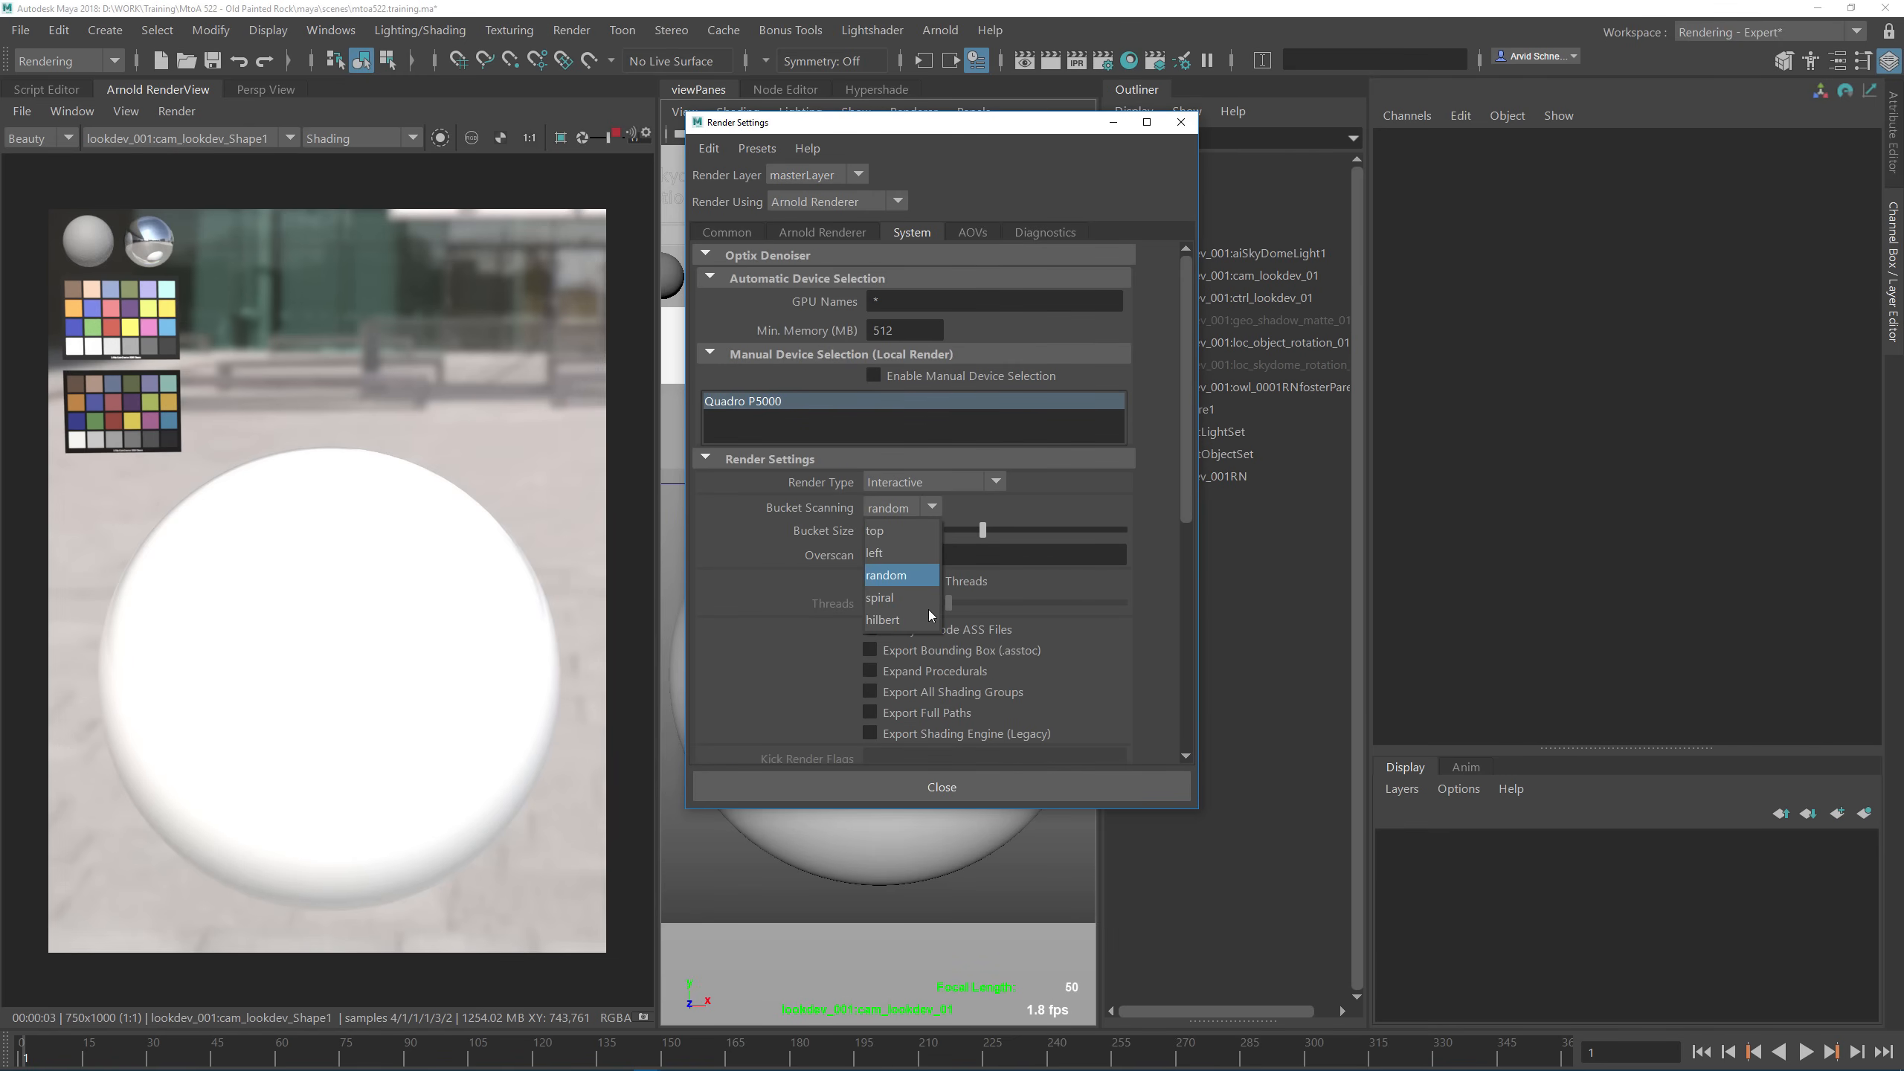
left_click(895, 599)
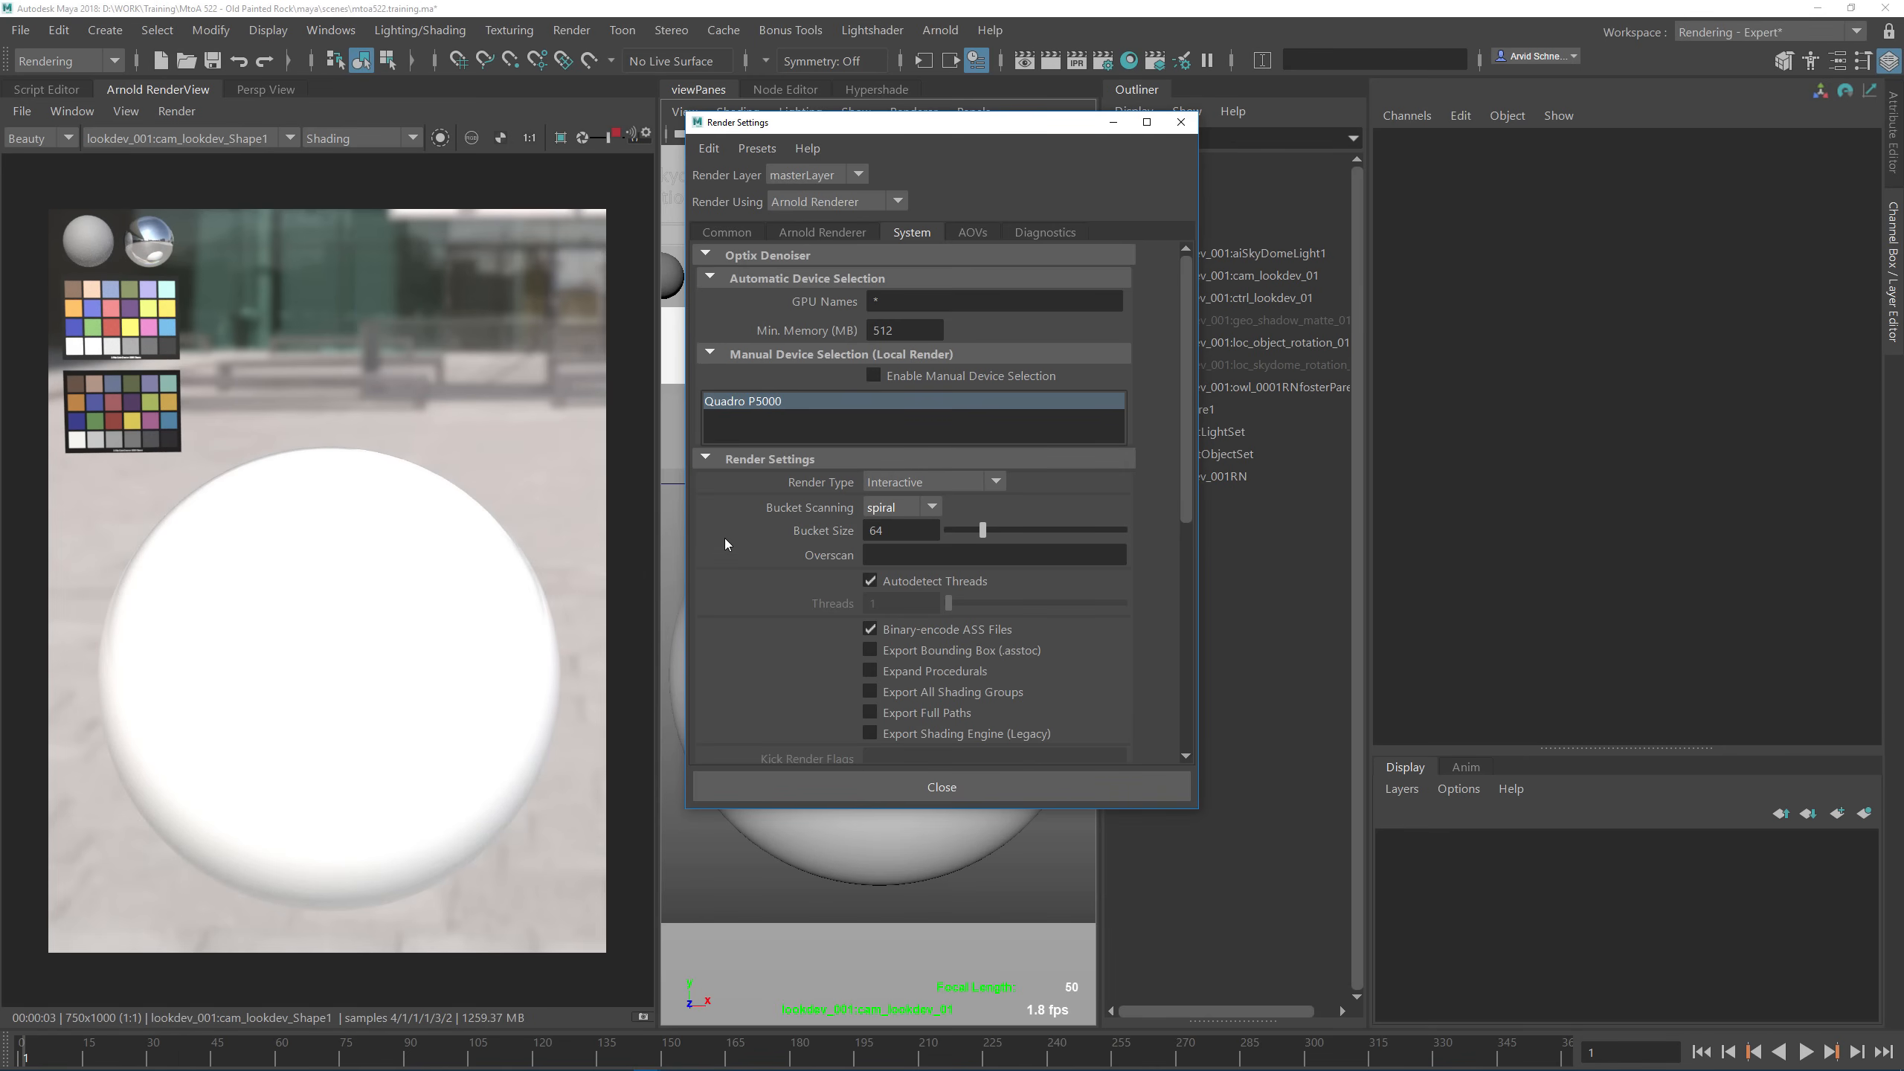
double_click(898, 532)
mouse_move(1180, 476)
left_mouse_down()
mouse_move(1181, 688)
mouse_move(1182, 480)
left_mouse_up()
Step: Close the render settings and save the scene along with the Maya preferences
left_click(975, 232)
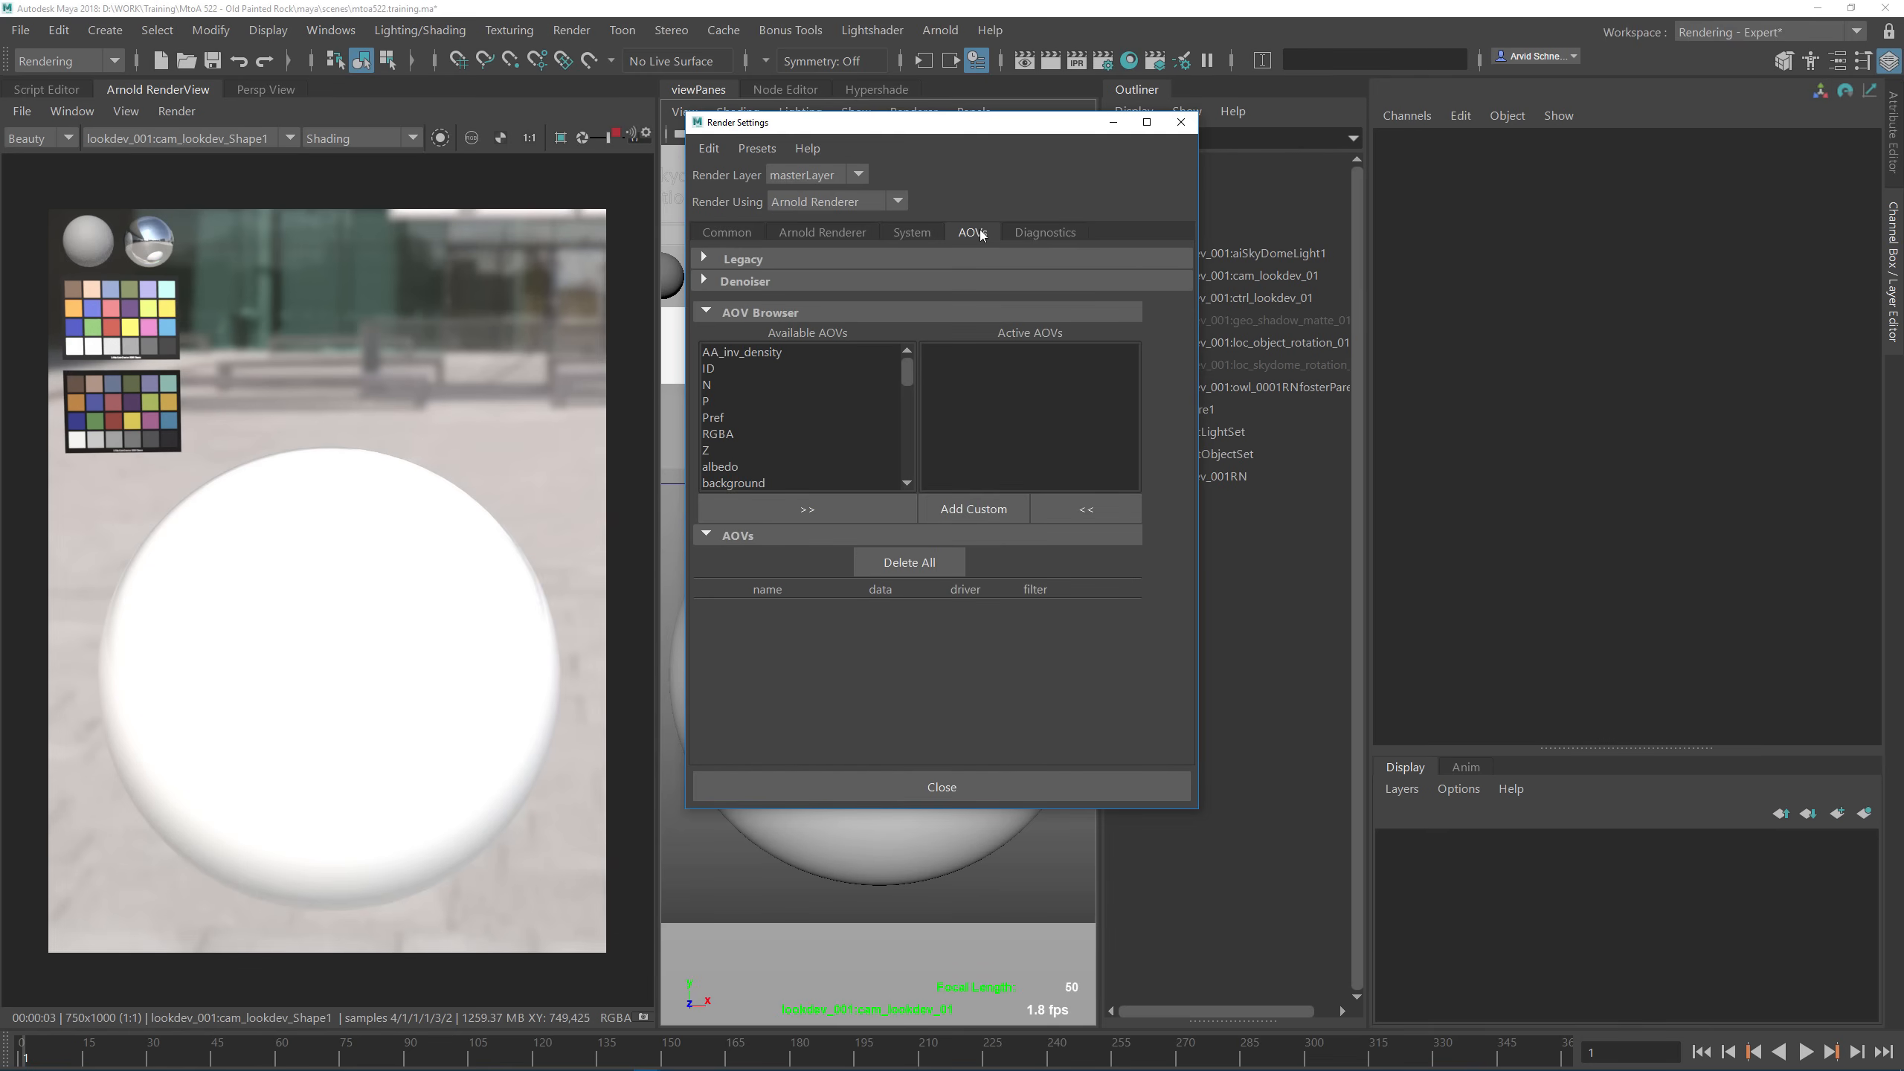
left_click(1053, 237)
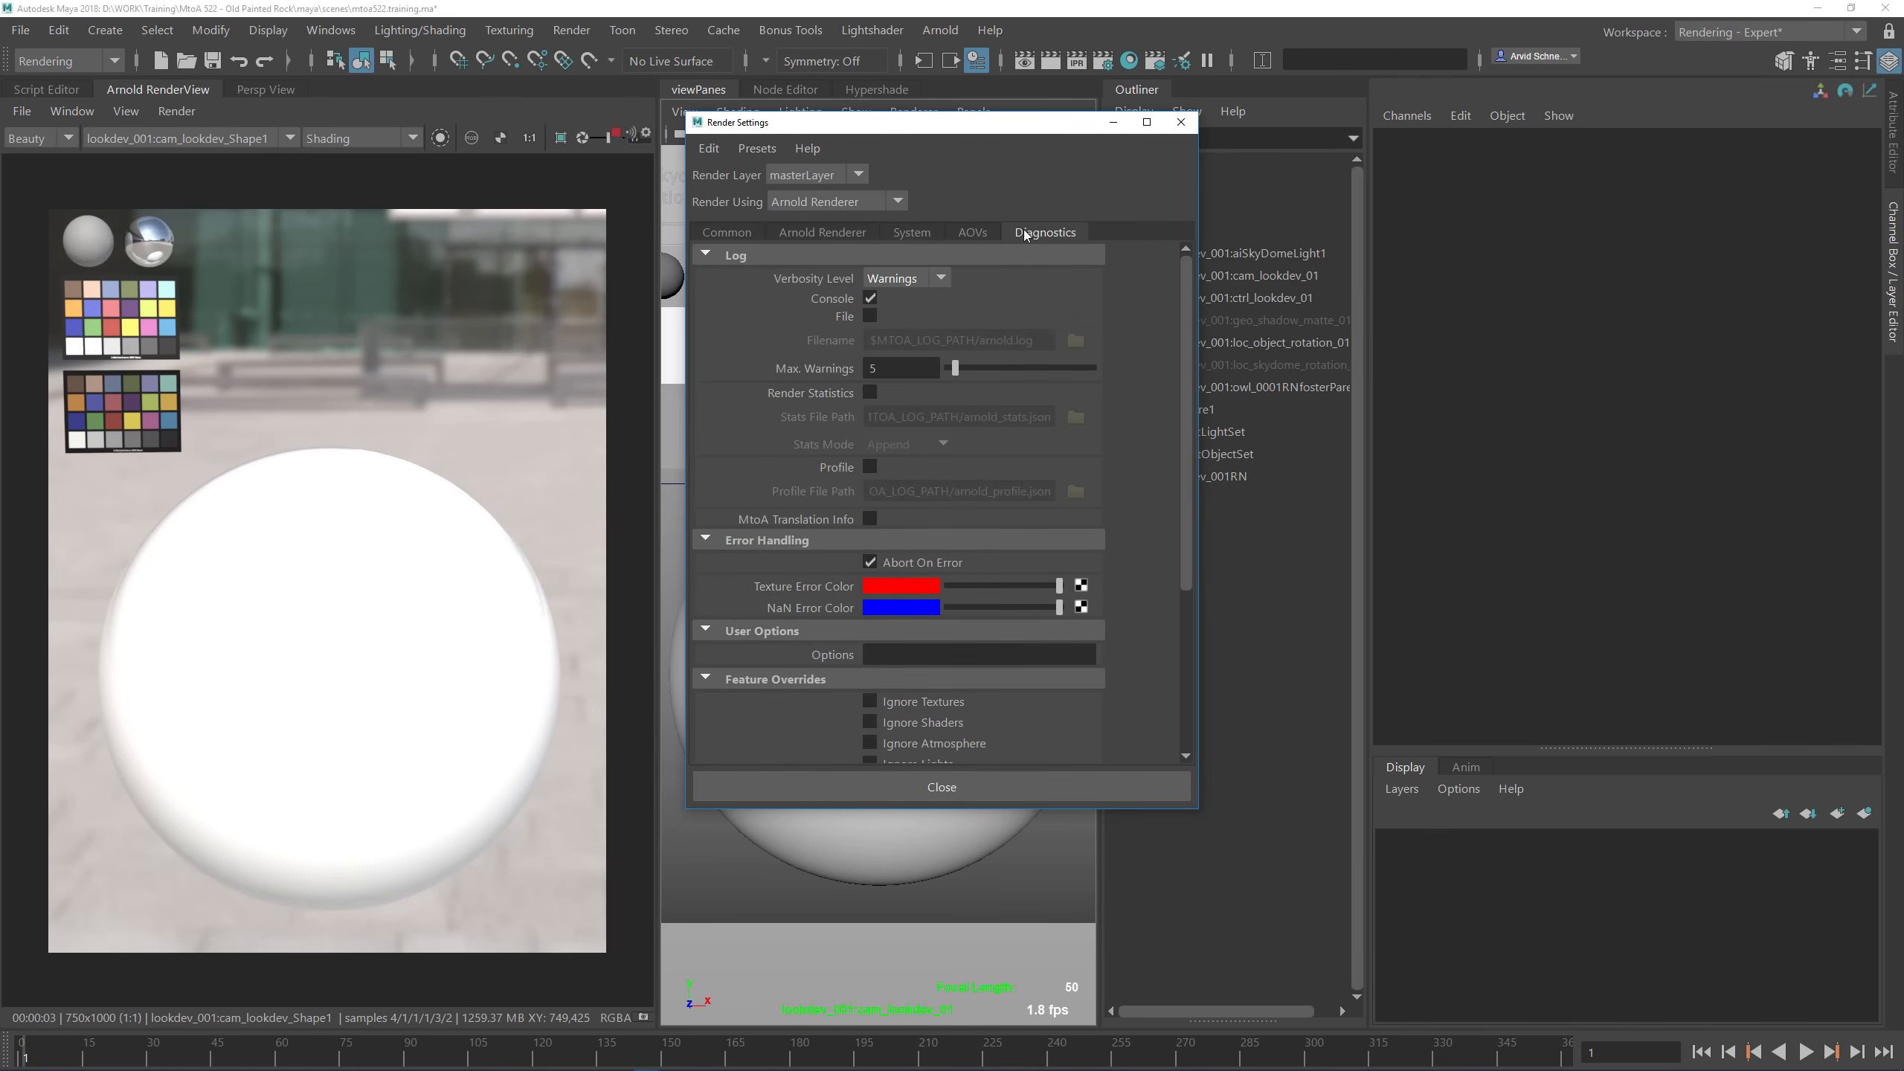
left_click(717, 236)
left_click(1181, 123)
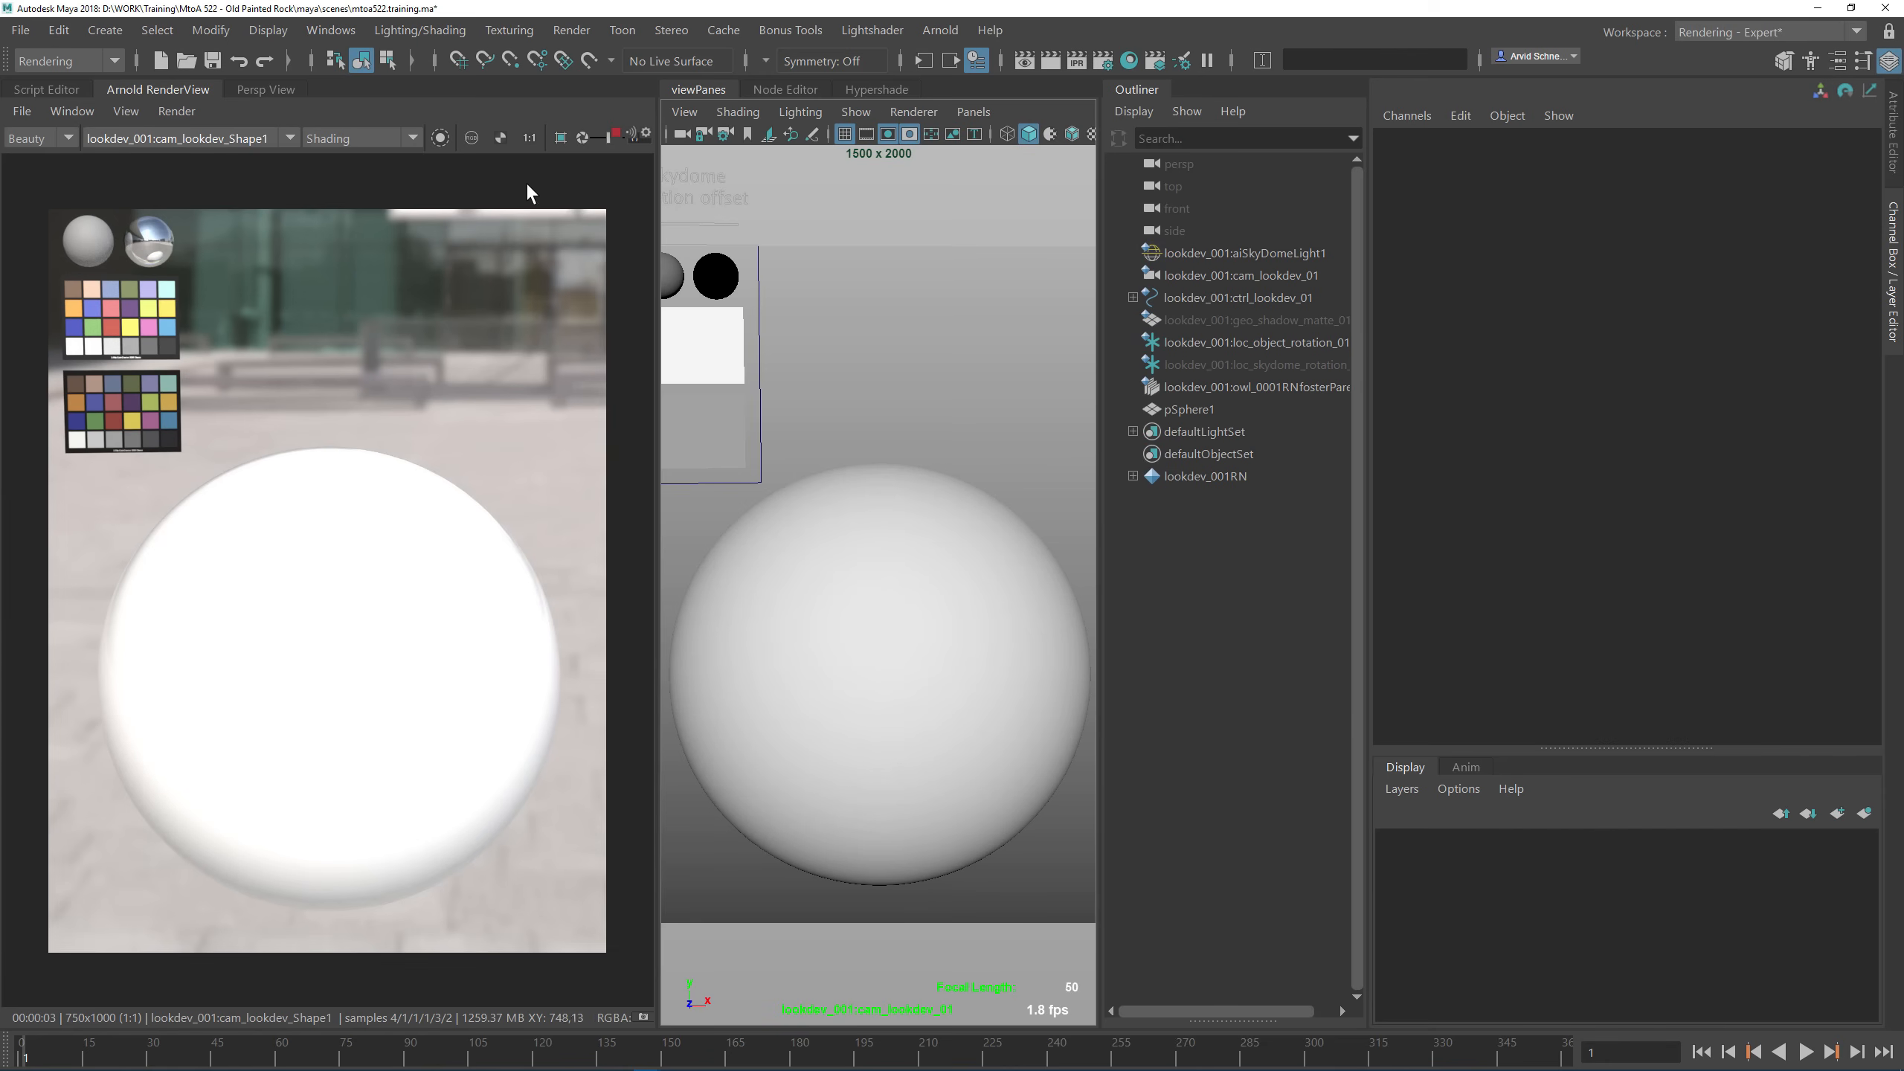
left_click(16, 30)
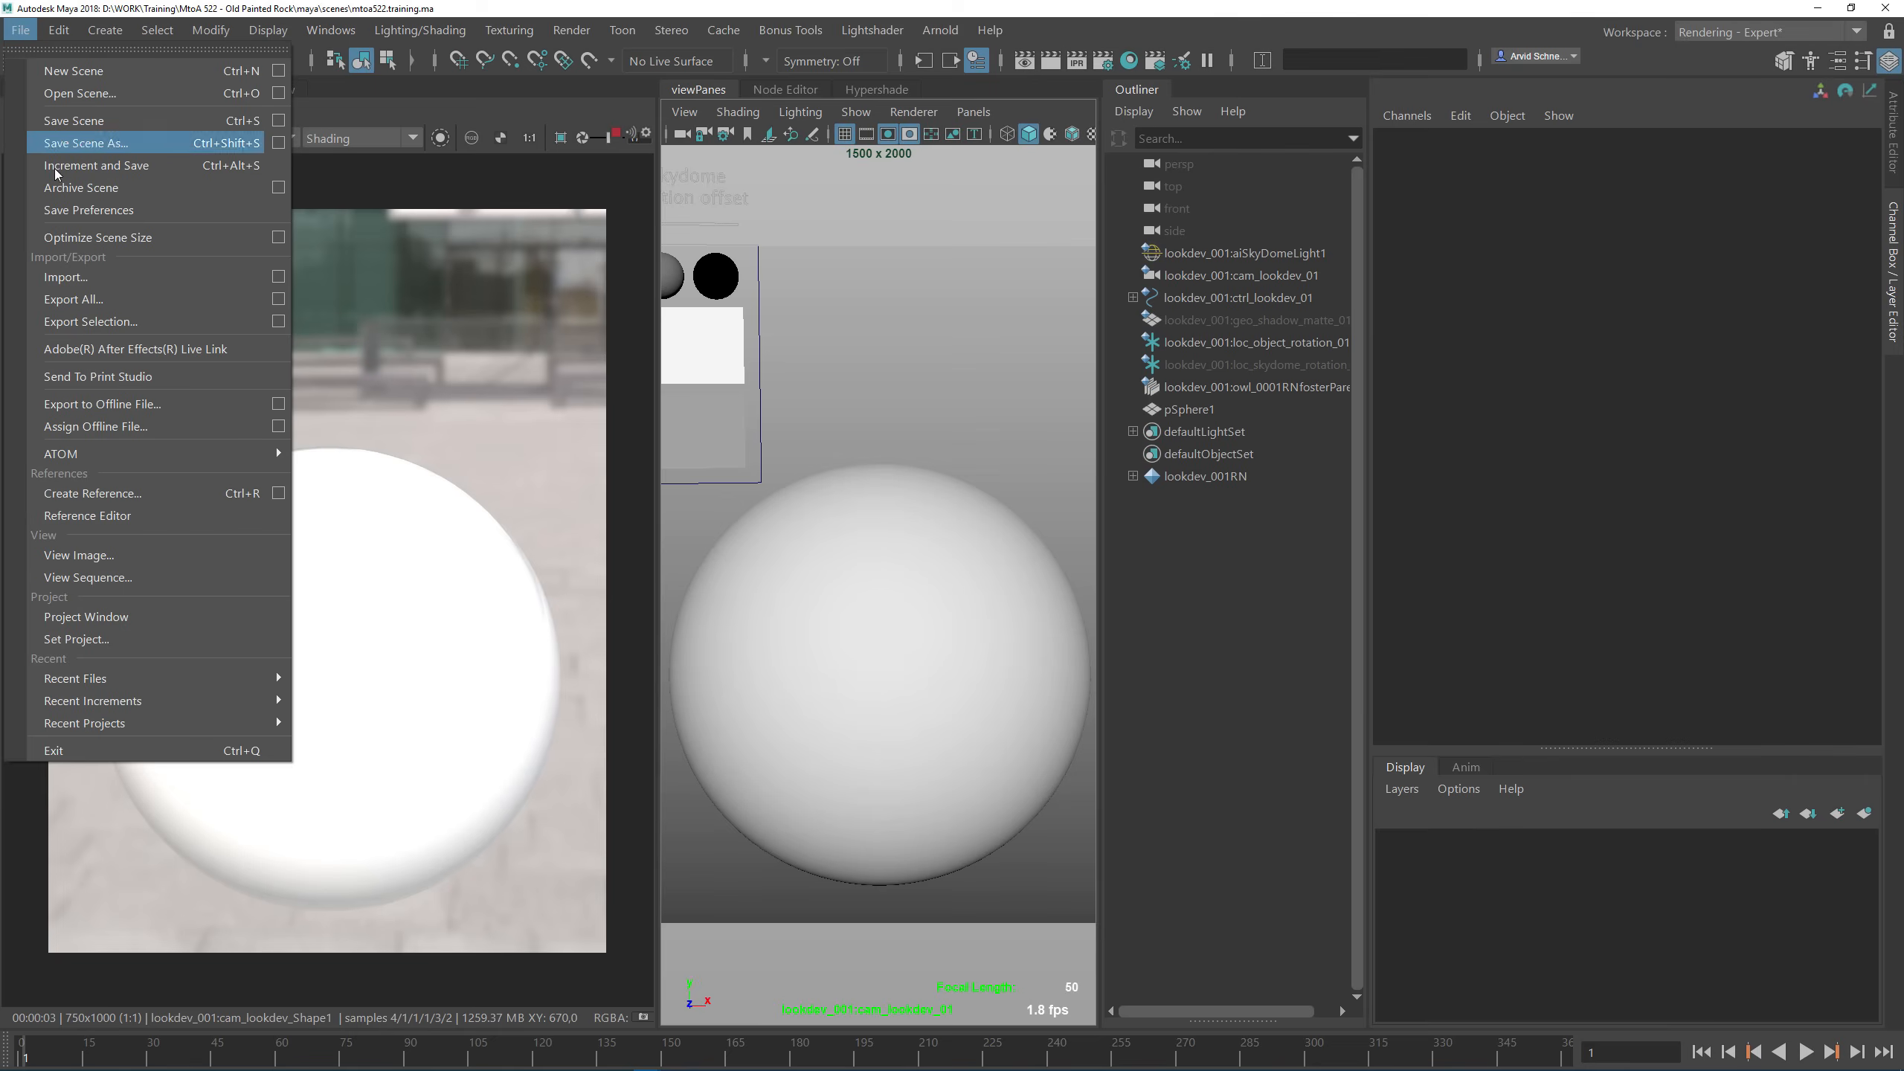
left_click(89, 214)
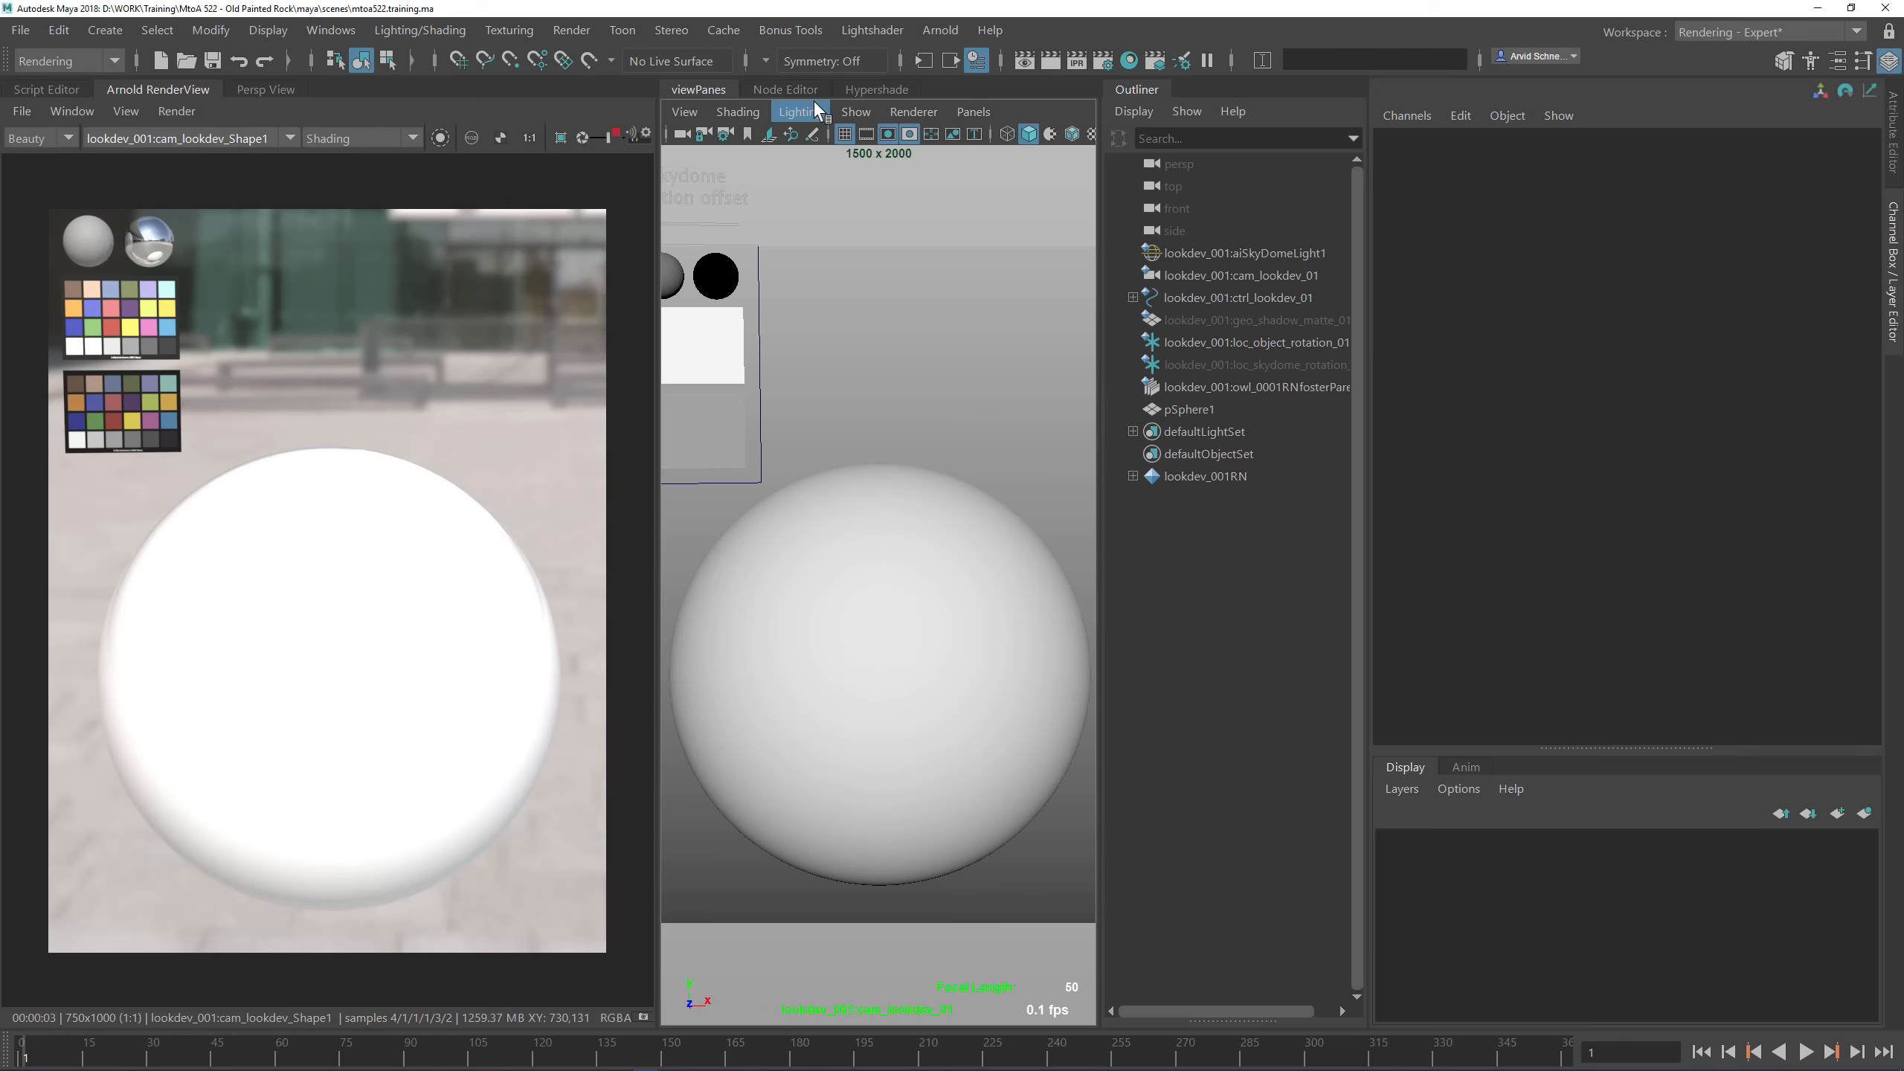
Step: Bring up the Hypershade, collapse the Outliner and remove the Material Viewer to enlarge the node graph area
left_click(869, 86)
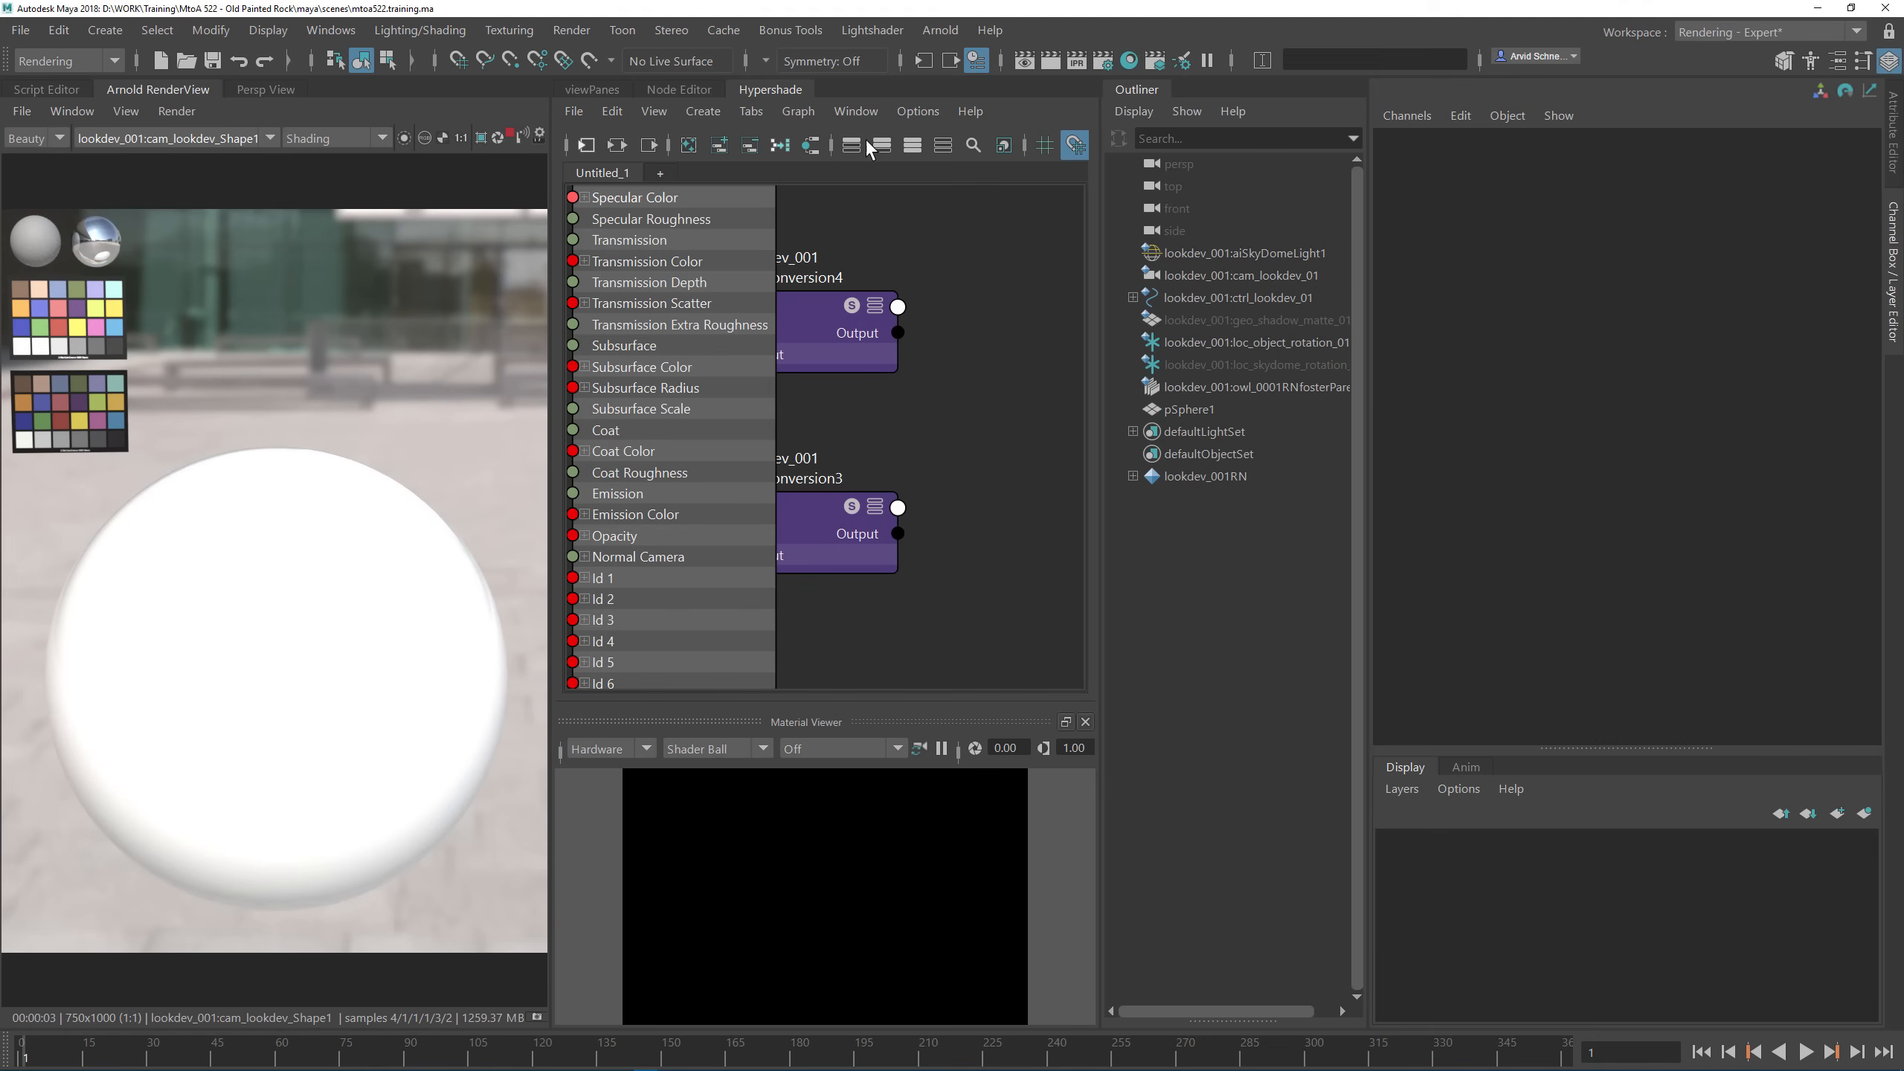
left_click(1146, 85)
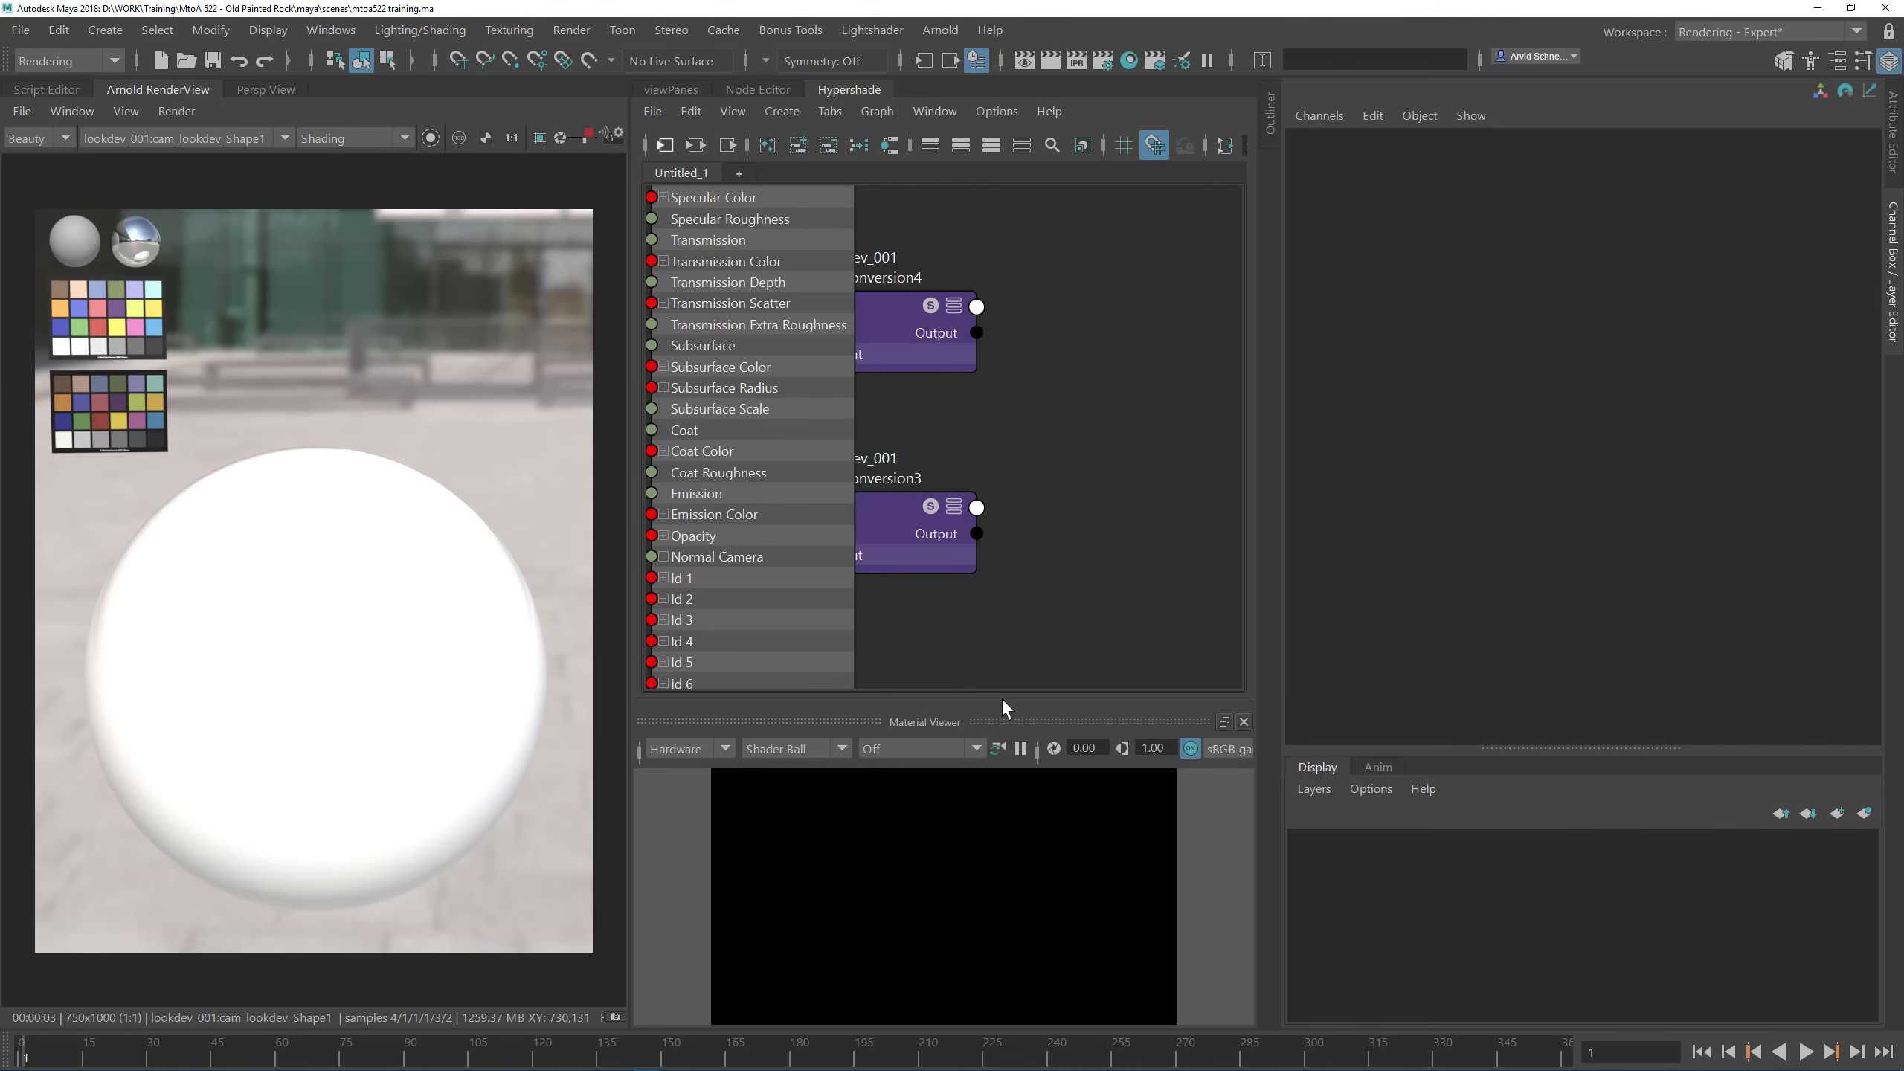
mouse_move(1006, 708)
left_mouse_down()
mouse_move(1039, 795)
mouse_move(1037, 694)
left_mouse_up()
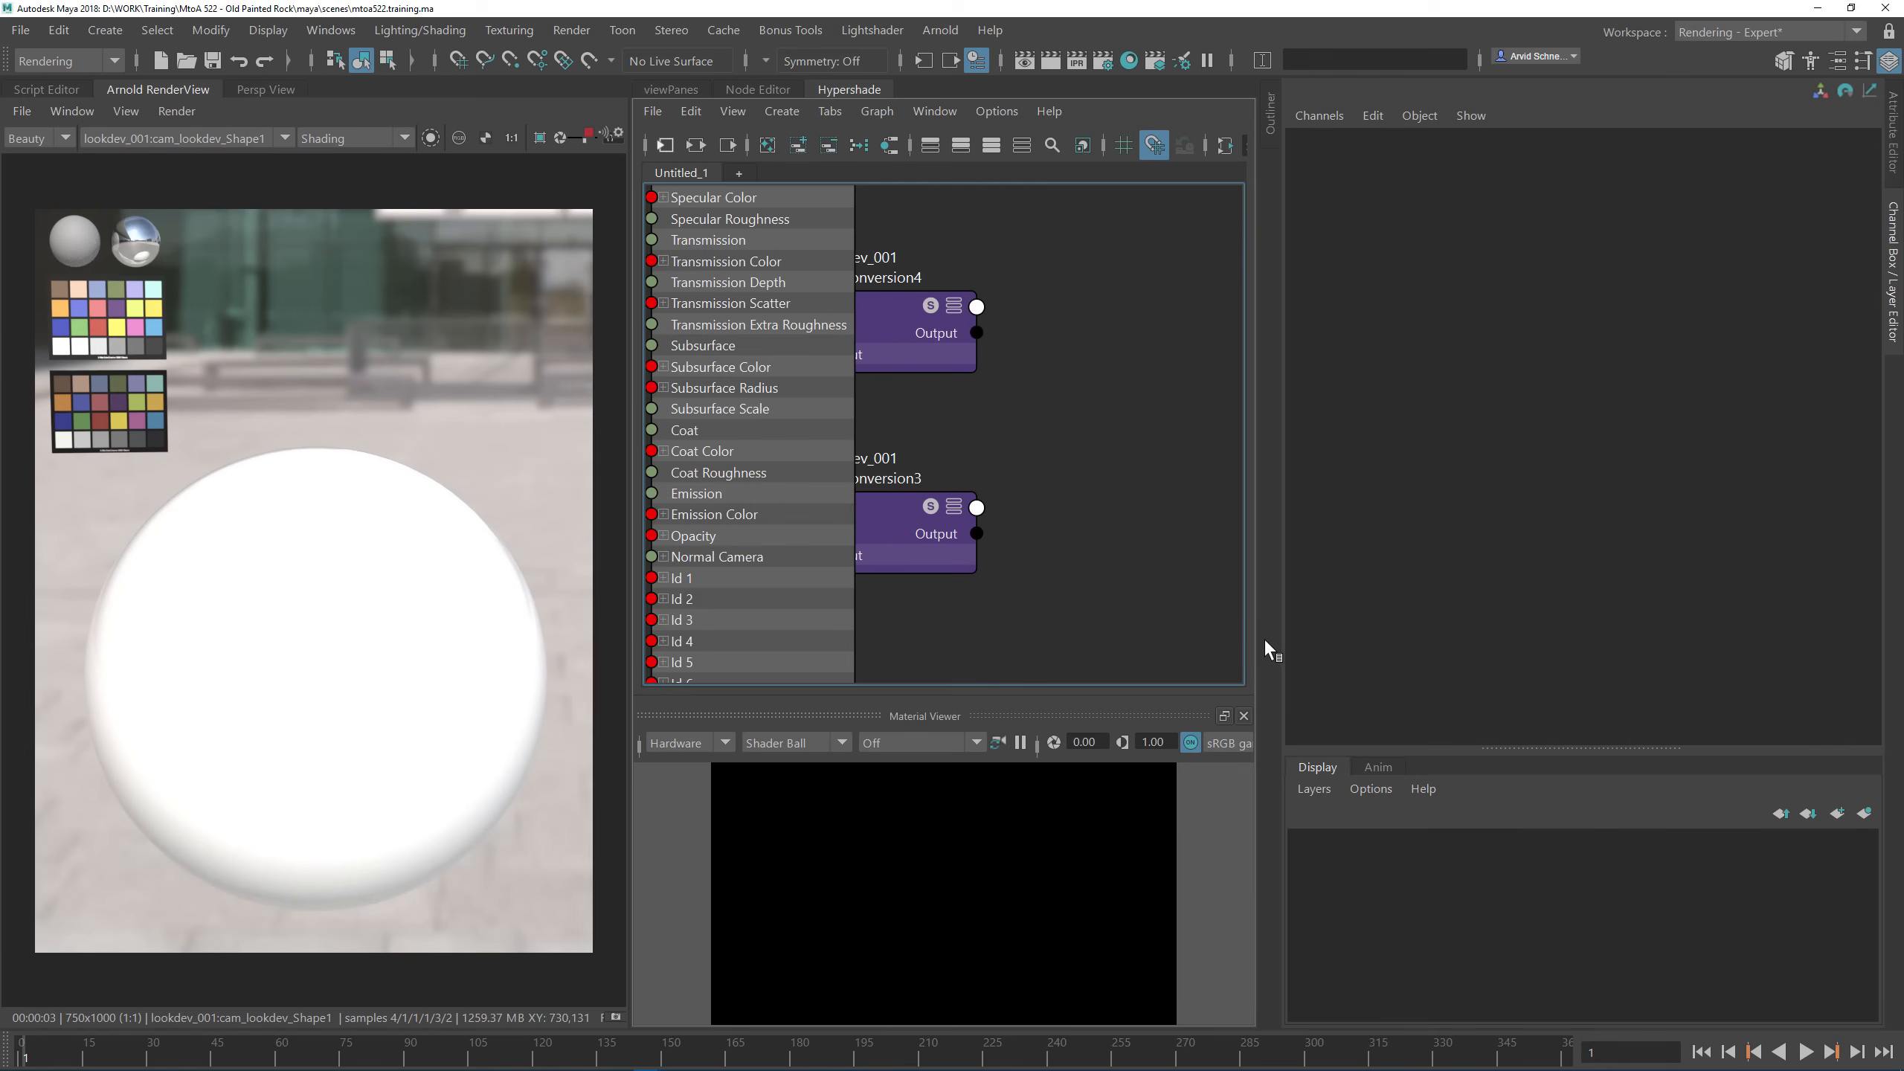
left_click(1244, 715)
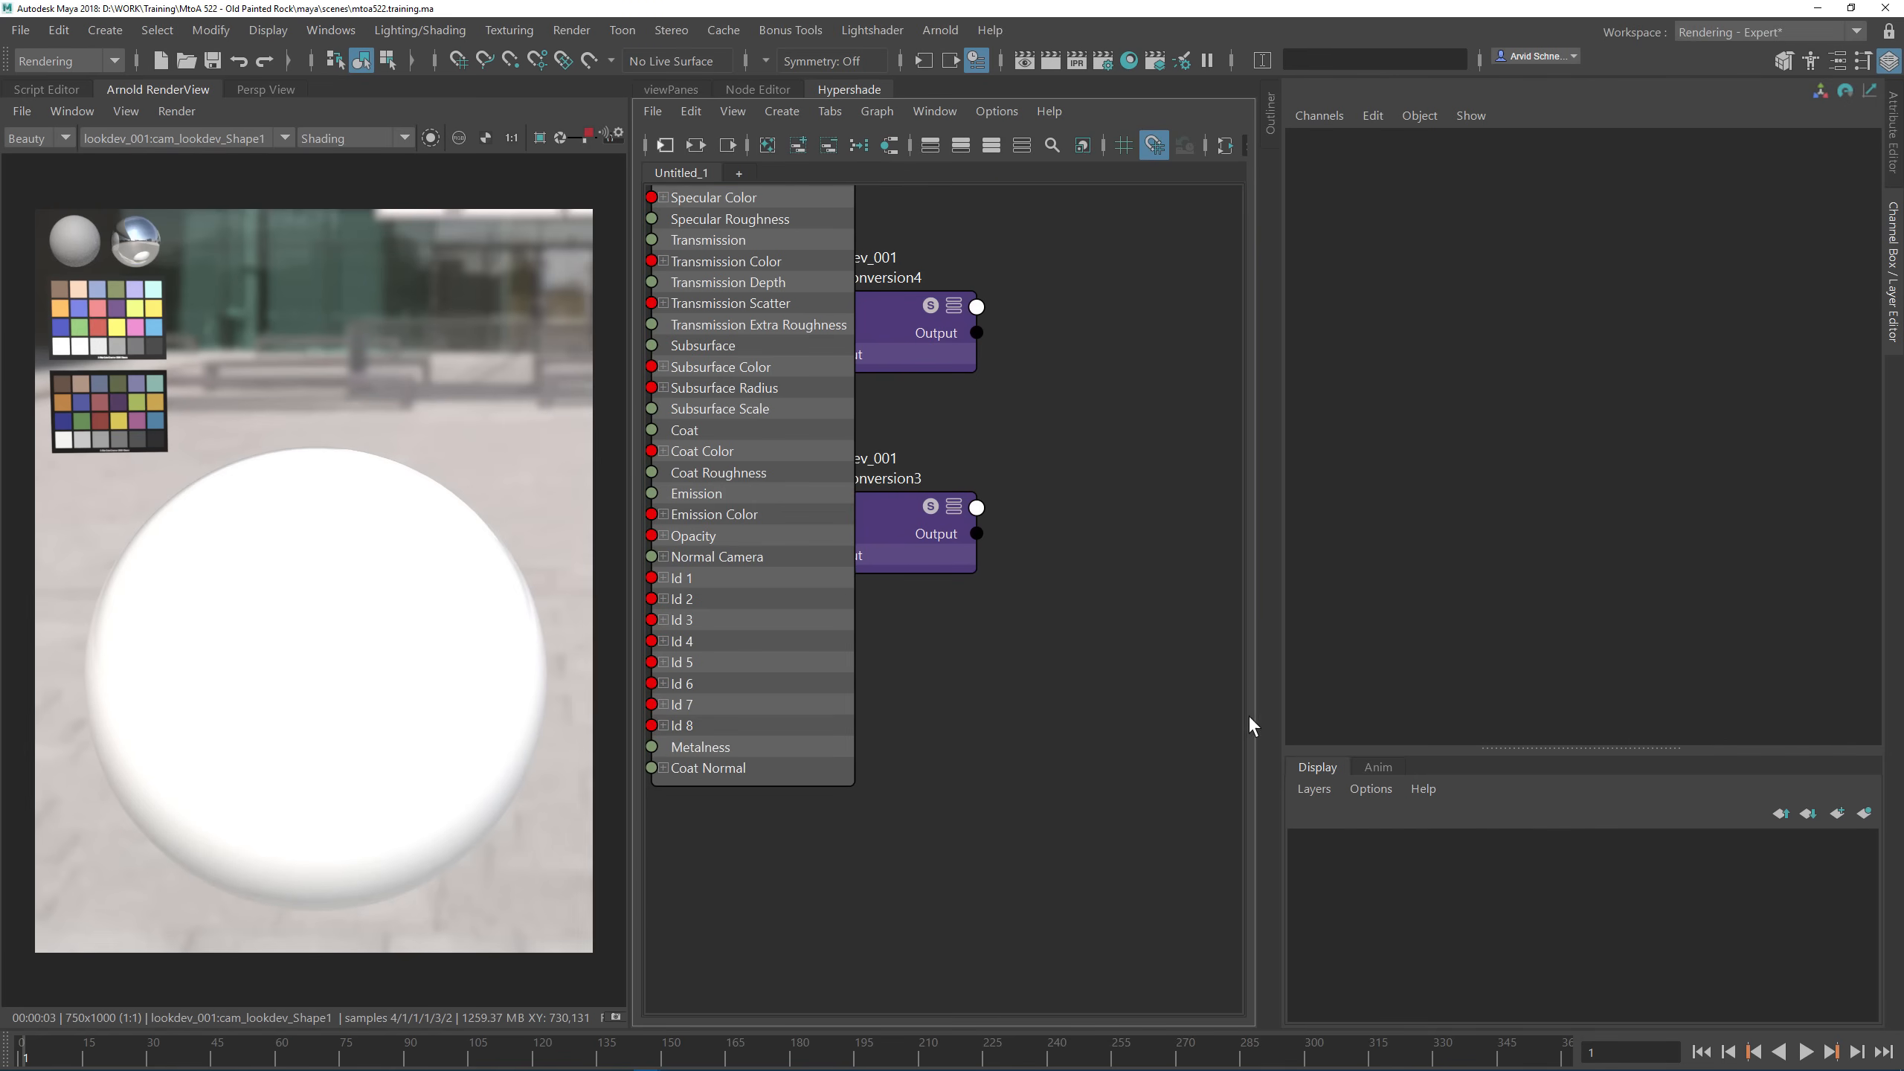
Step: Graph the sphere's material network in the Hypershade and rename the aiStandardSurface material to ai_chippedPaint
left_click(244, 555)
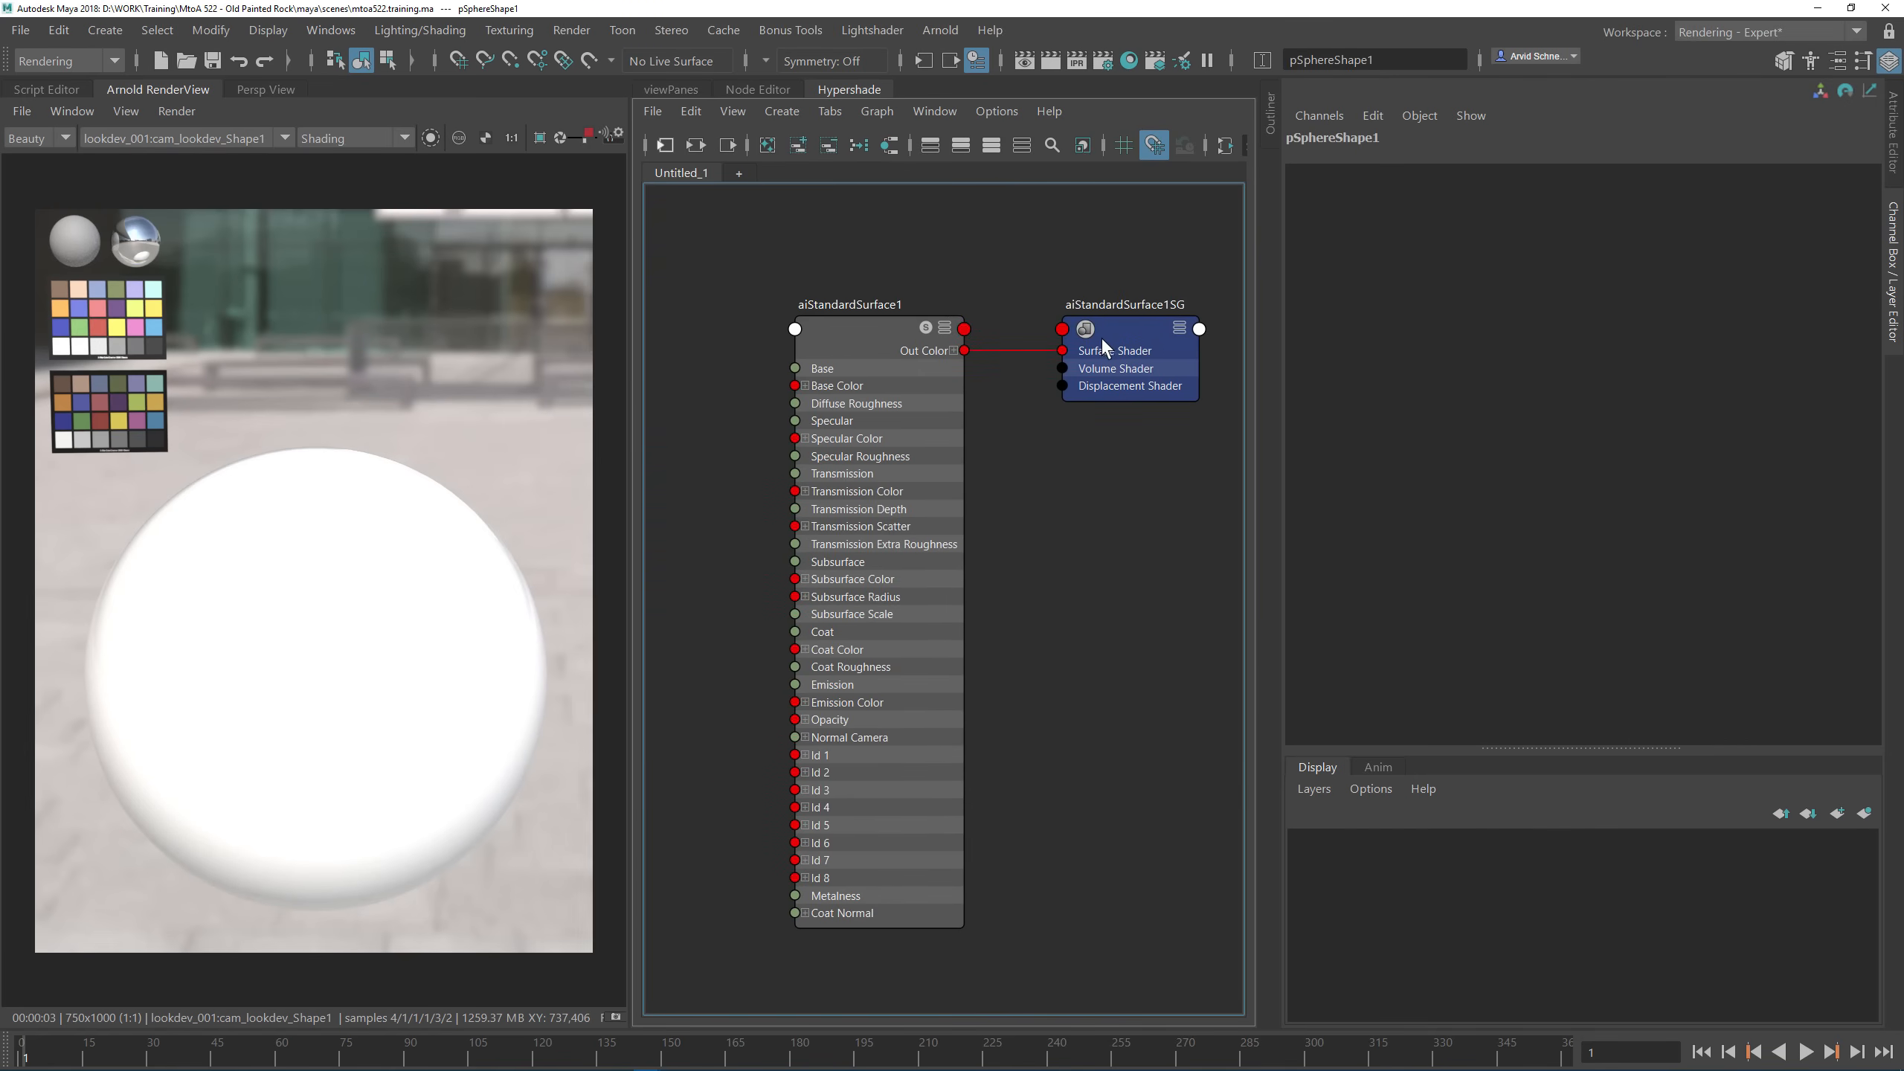
left_click(1141, 328)
left_click(846, 301)
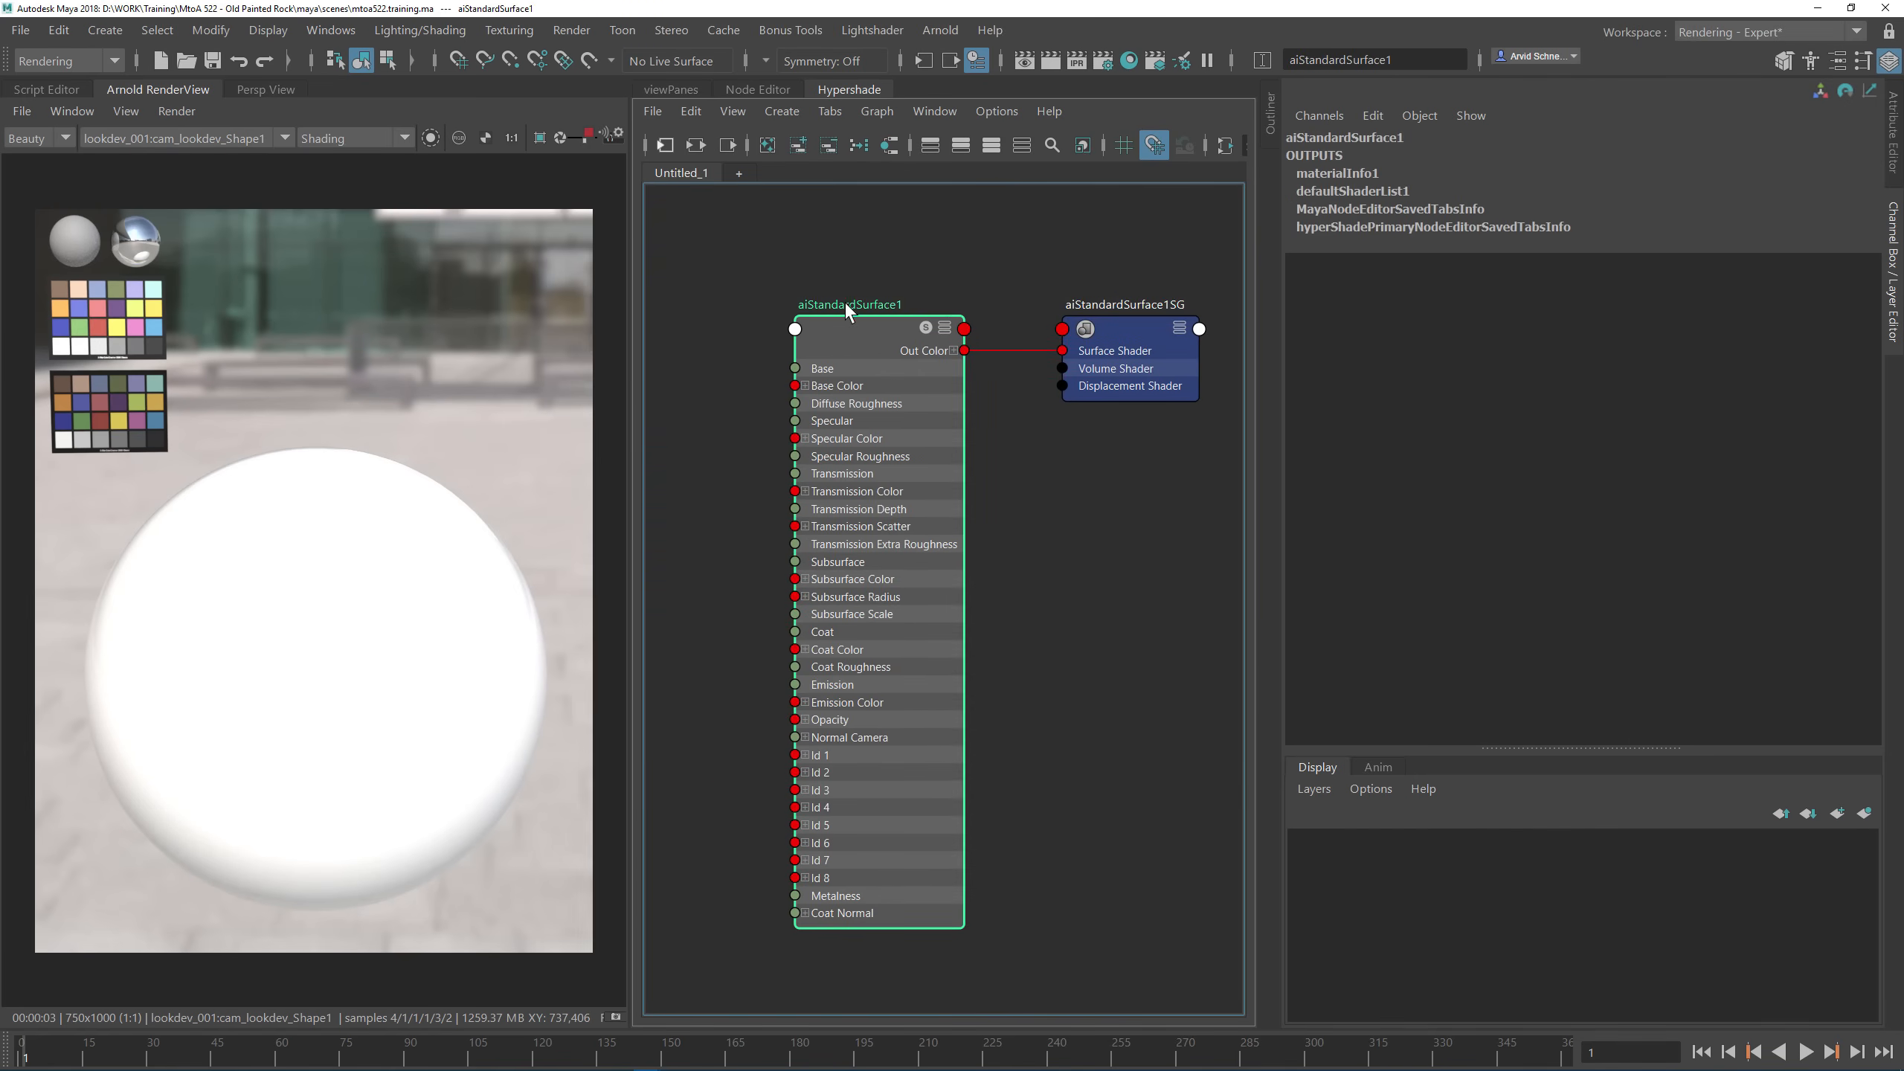
double_click(846, 303)
type("ai_")
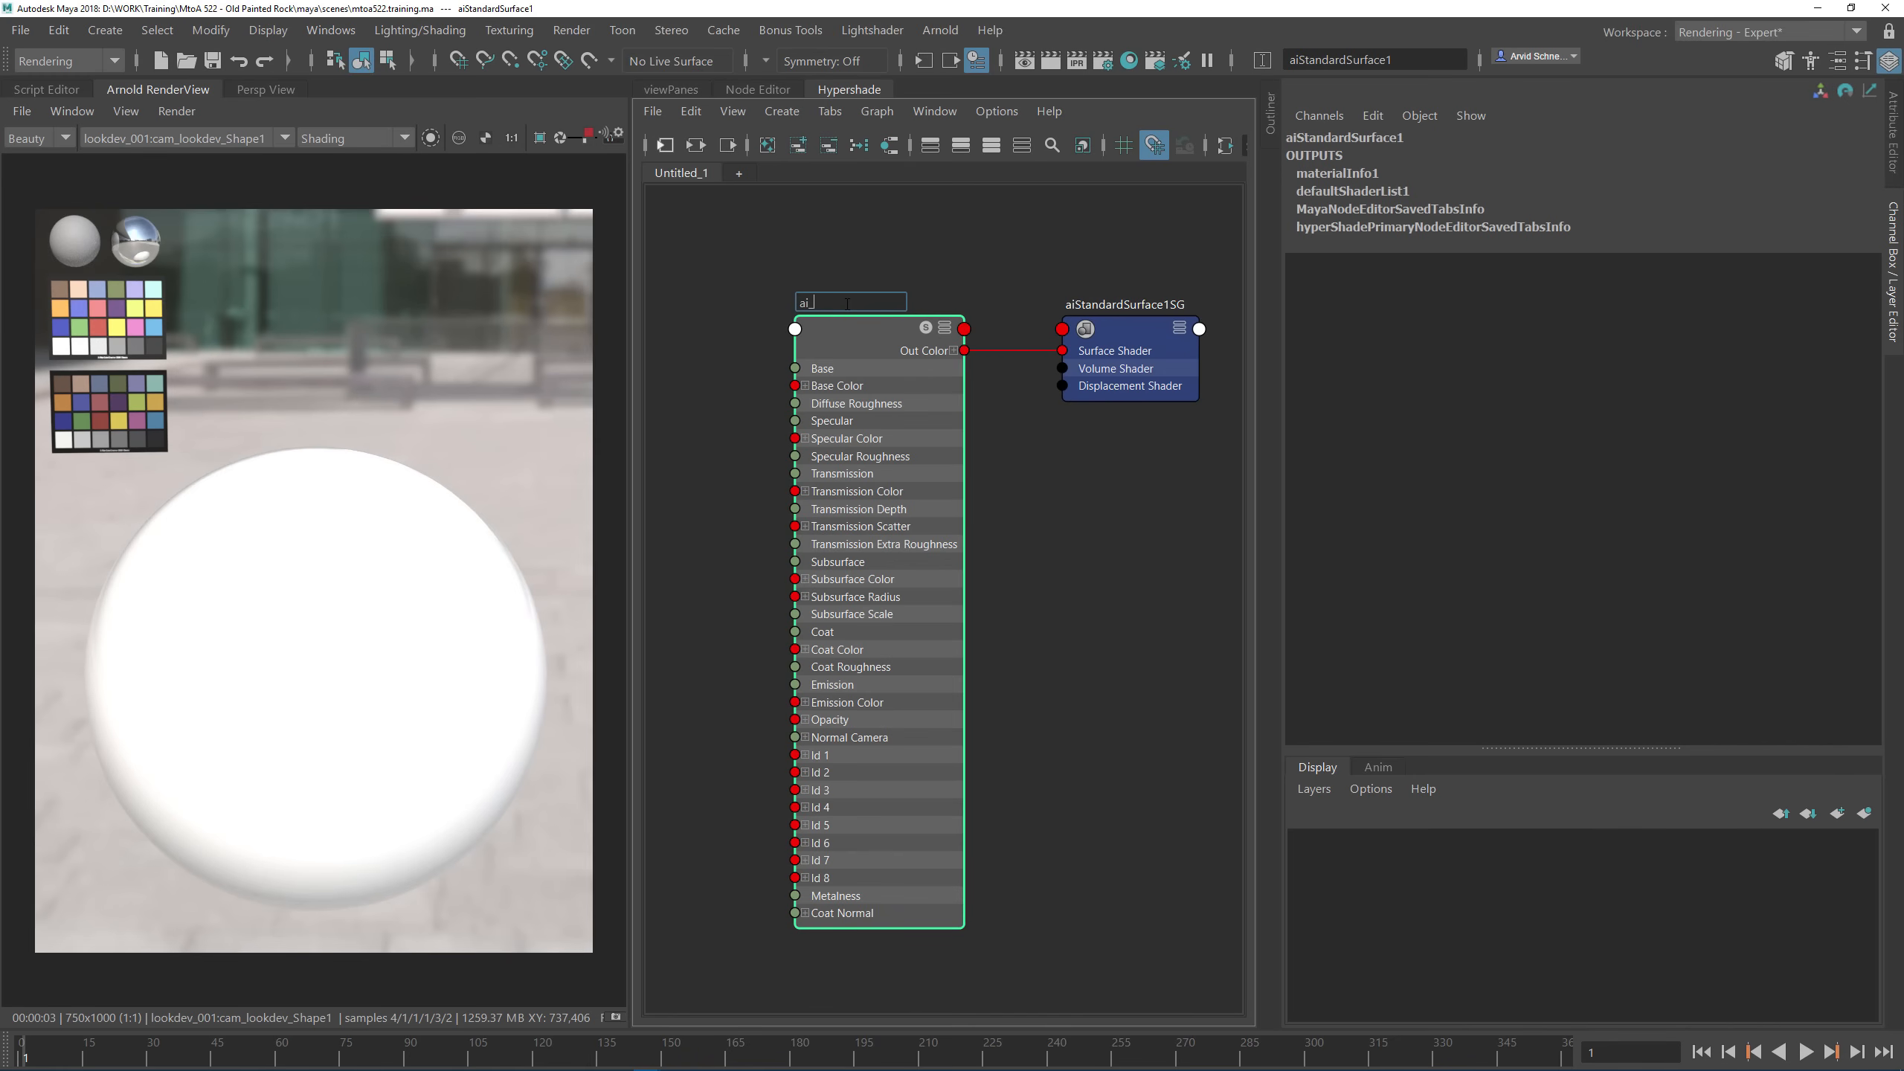
type("chippedPaint")
key("Return")
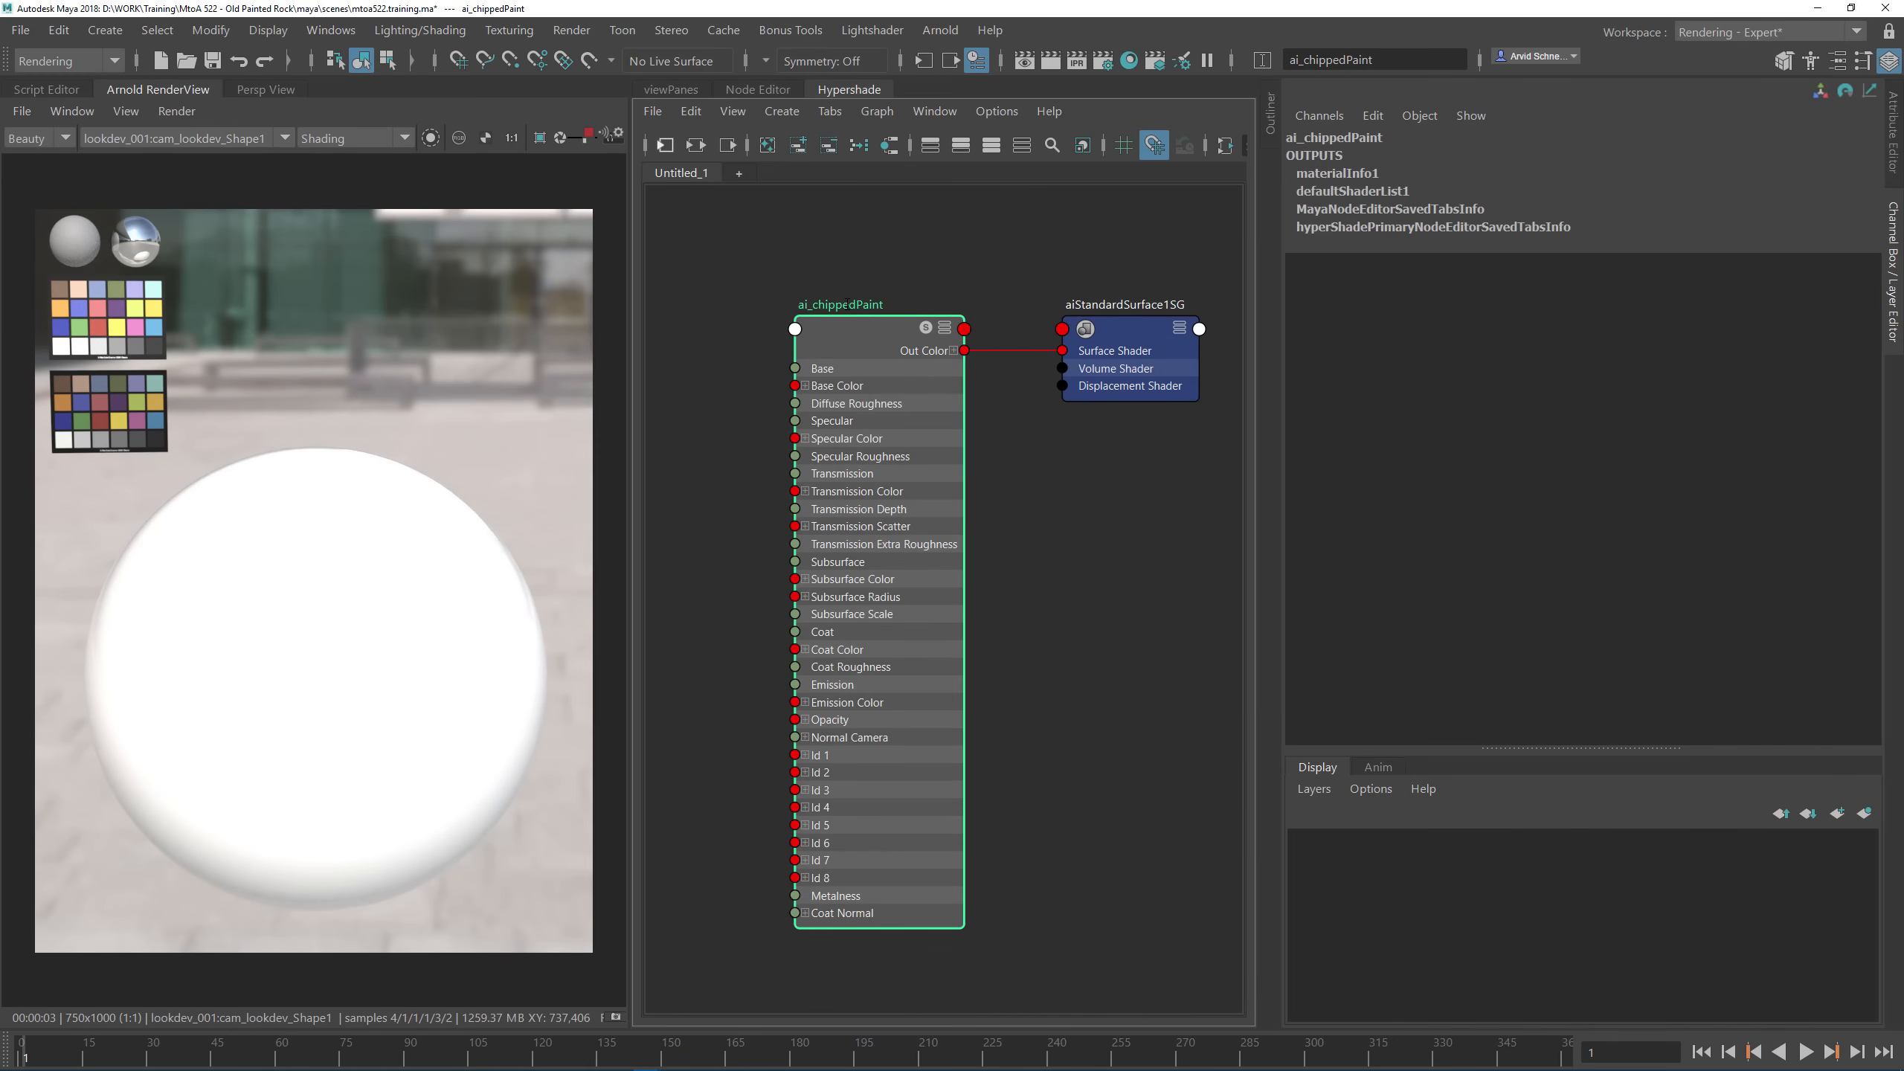
left_click(920, 277)
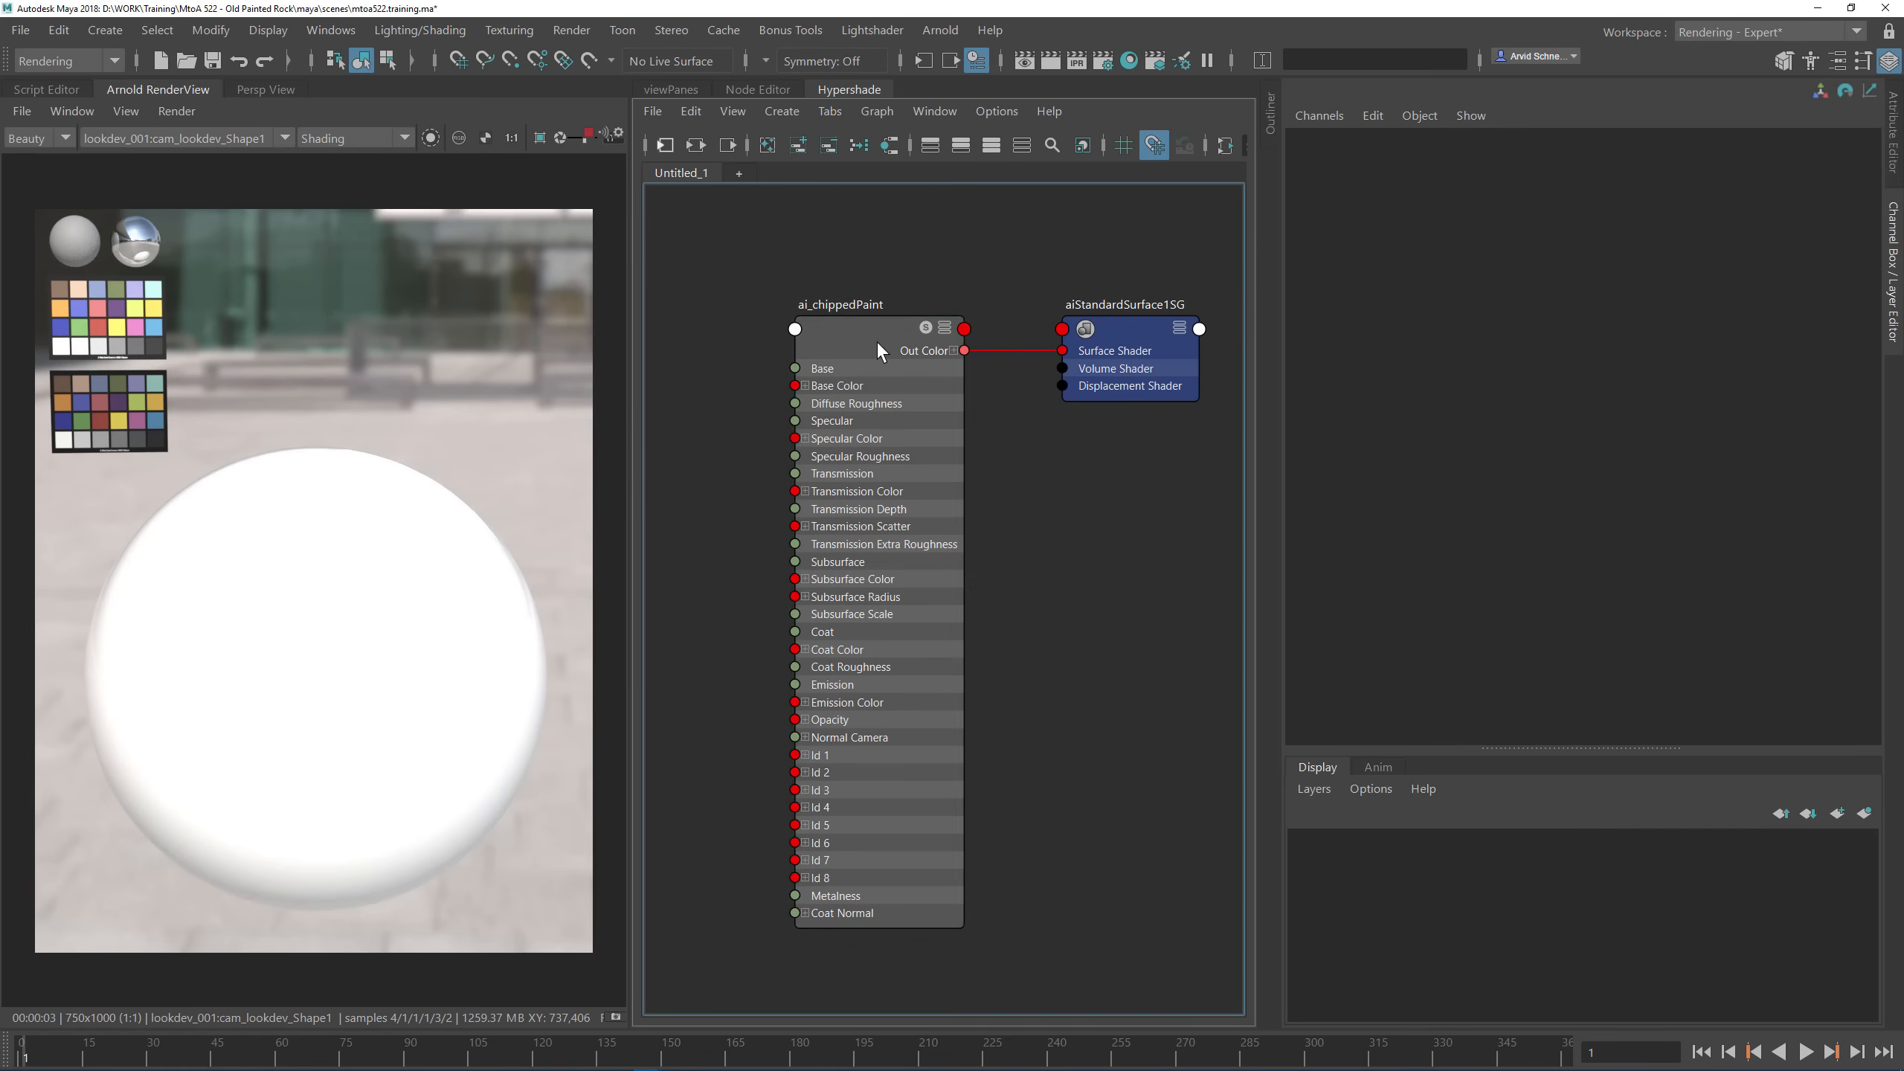
Step: Run Lightshader's automatic shading engine rename on all shading engines and save the scene
left_click(876, 340)
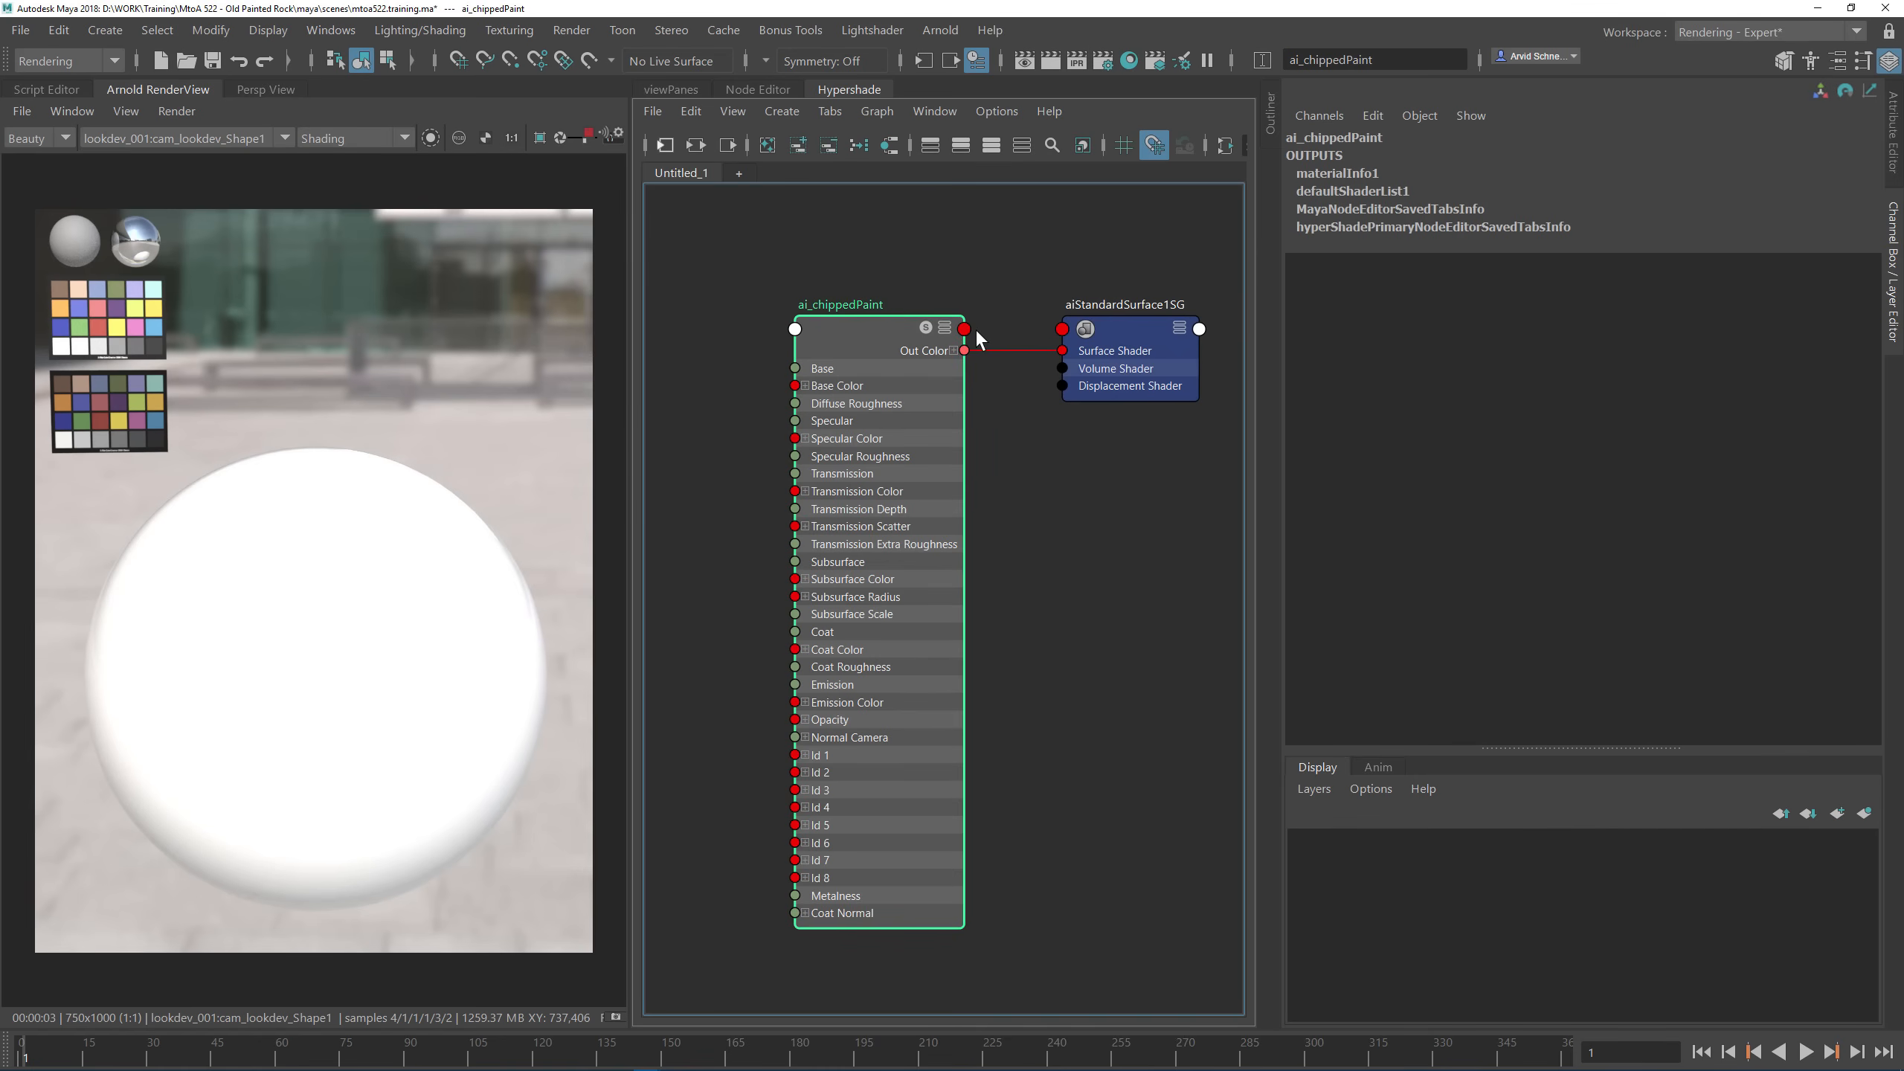
left_click(872, 29)
mouse_move(923, 70)
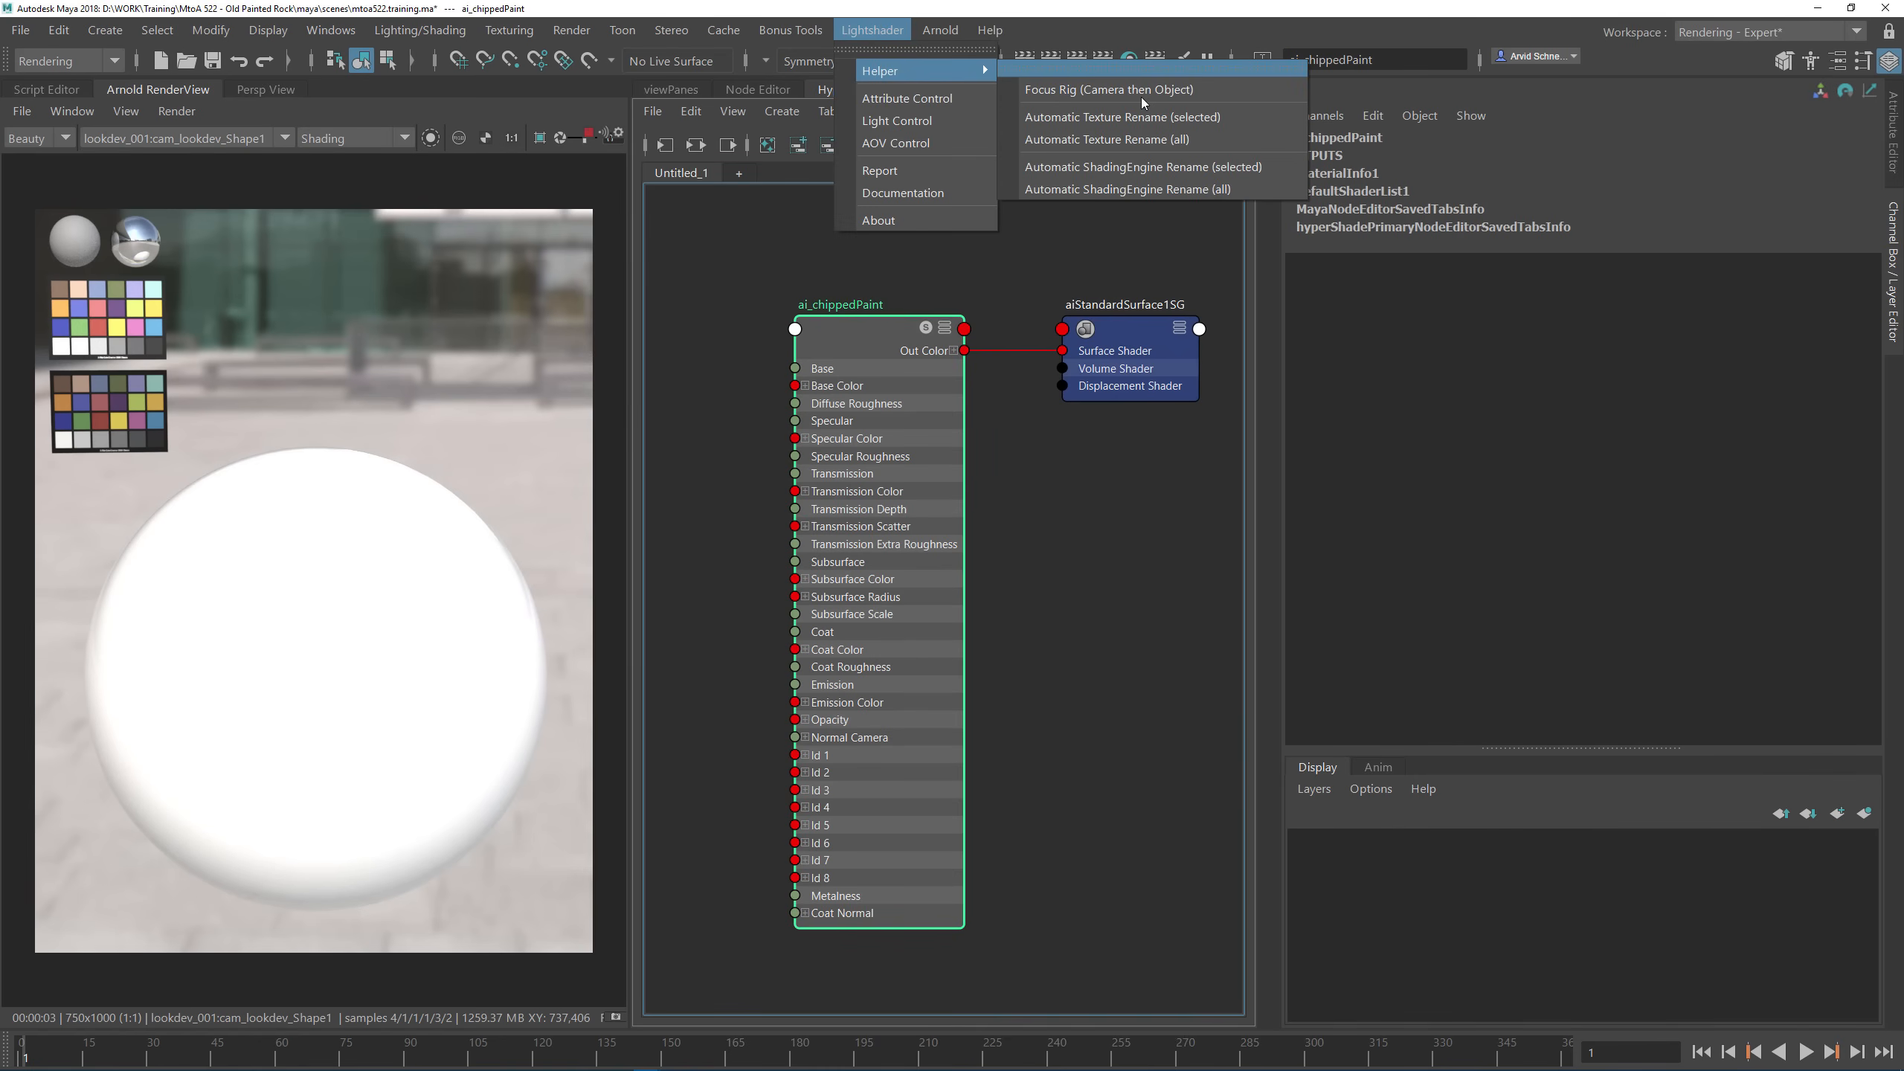
left_click(1170, 189)
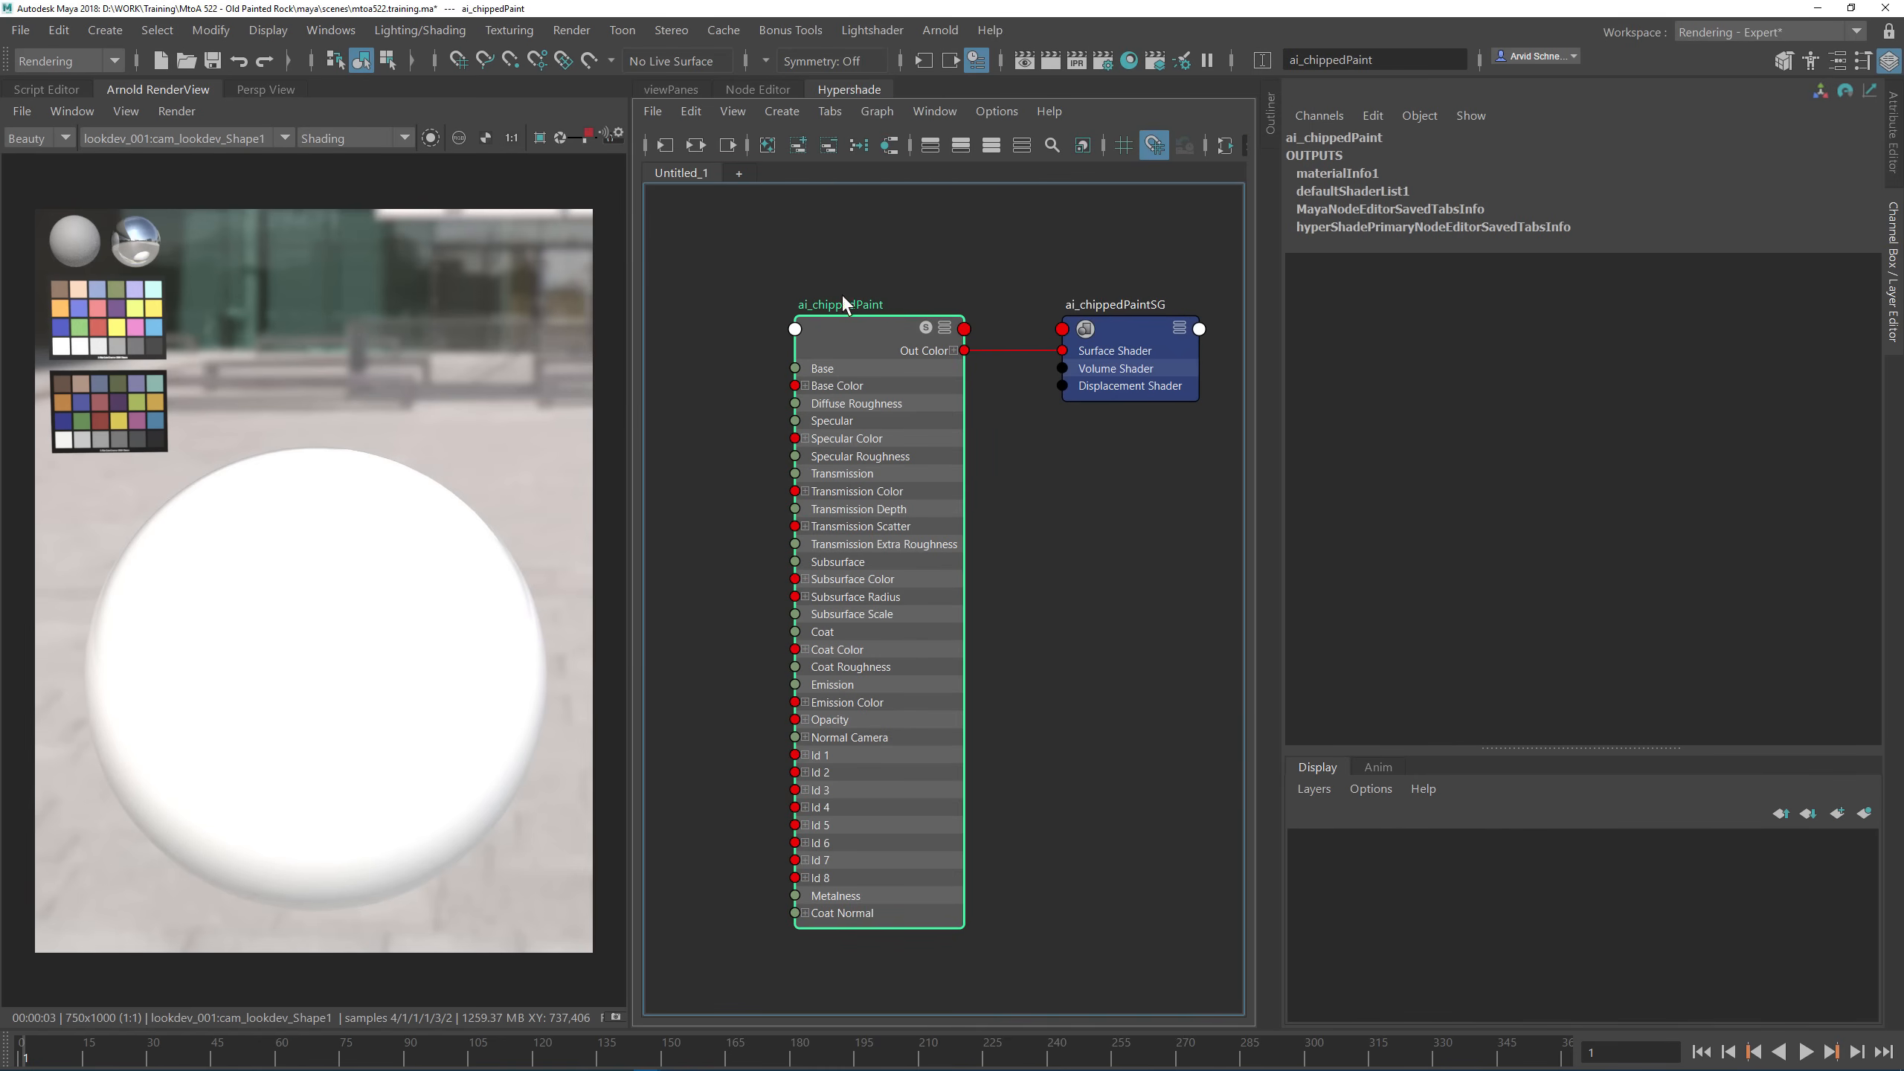
left_click(907, 244)
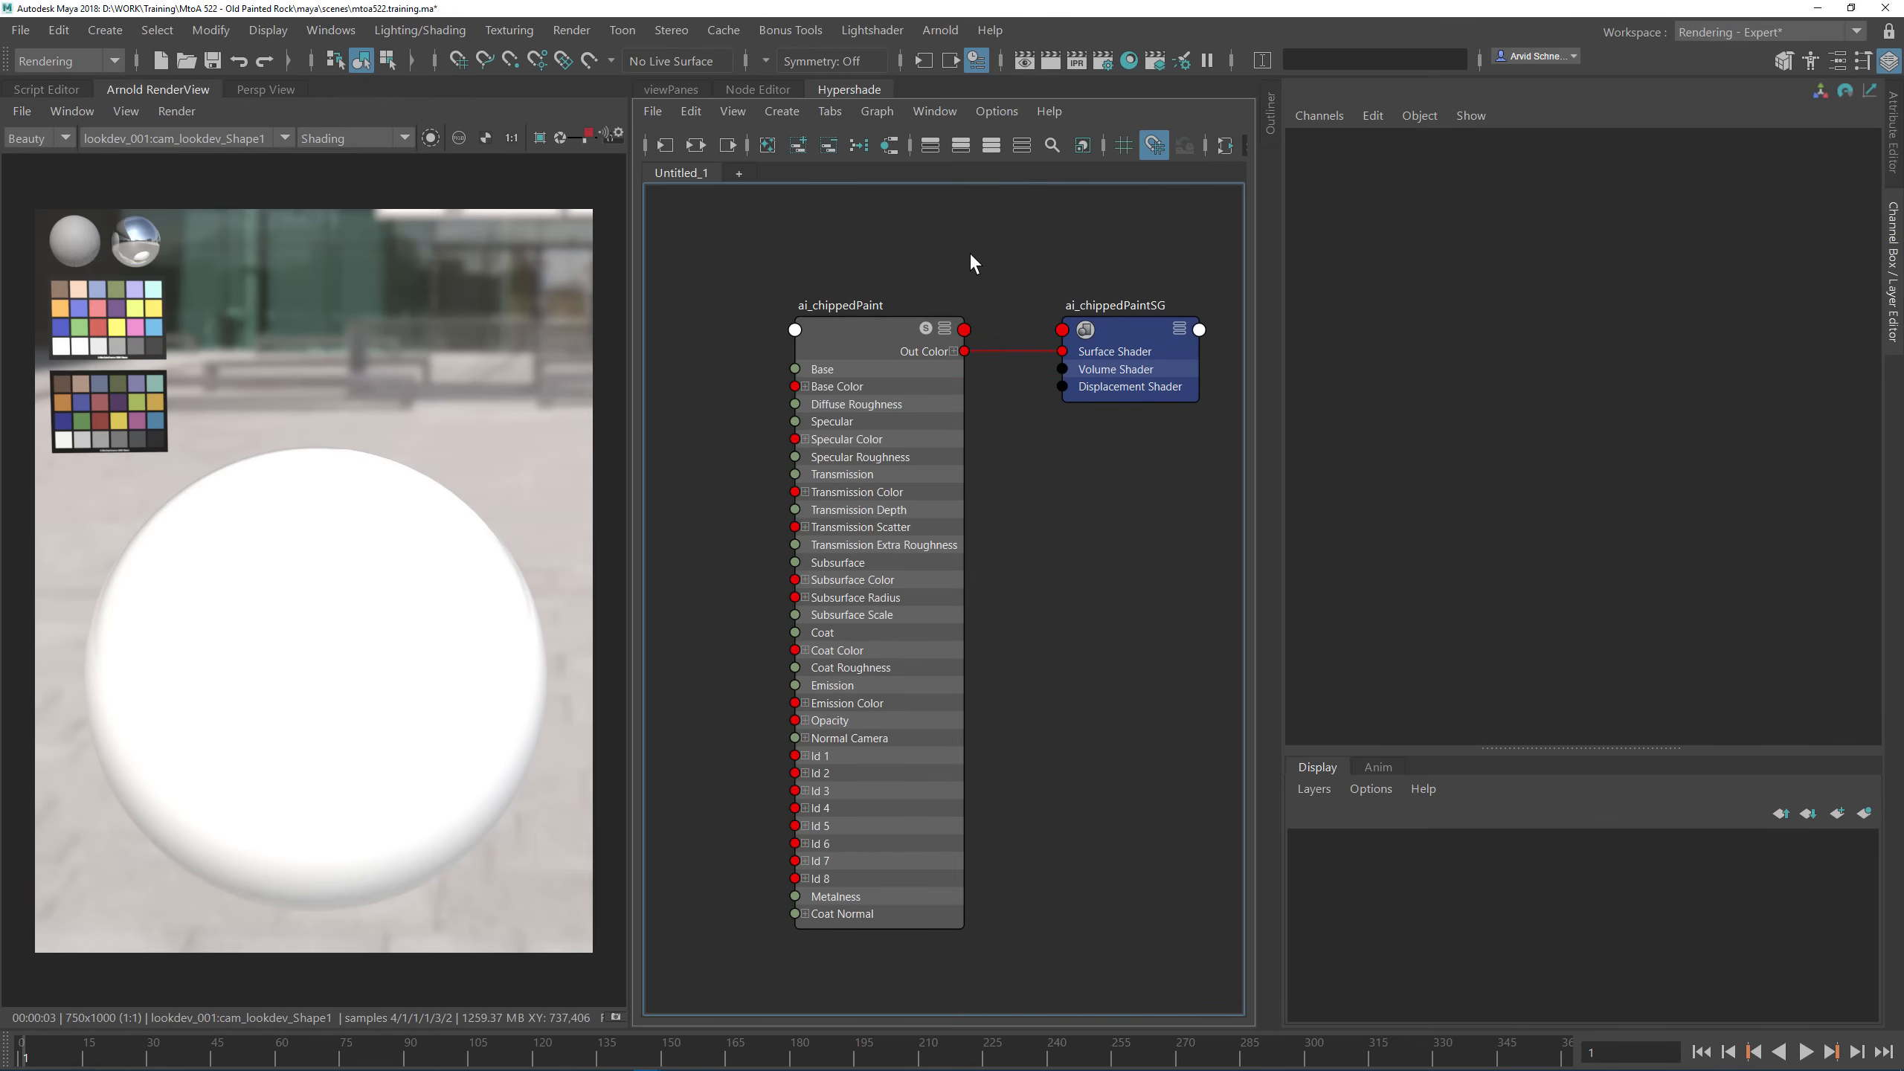
scroll(970, 253, "down", 1)
middle_click_drag(952, 255, 970, 268, "alt")
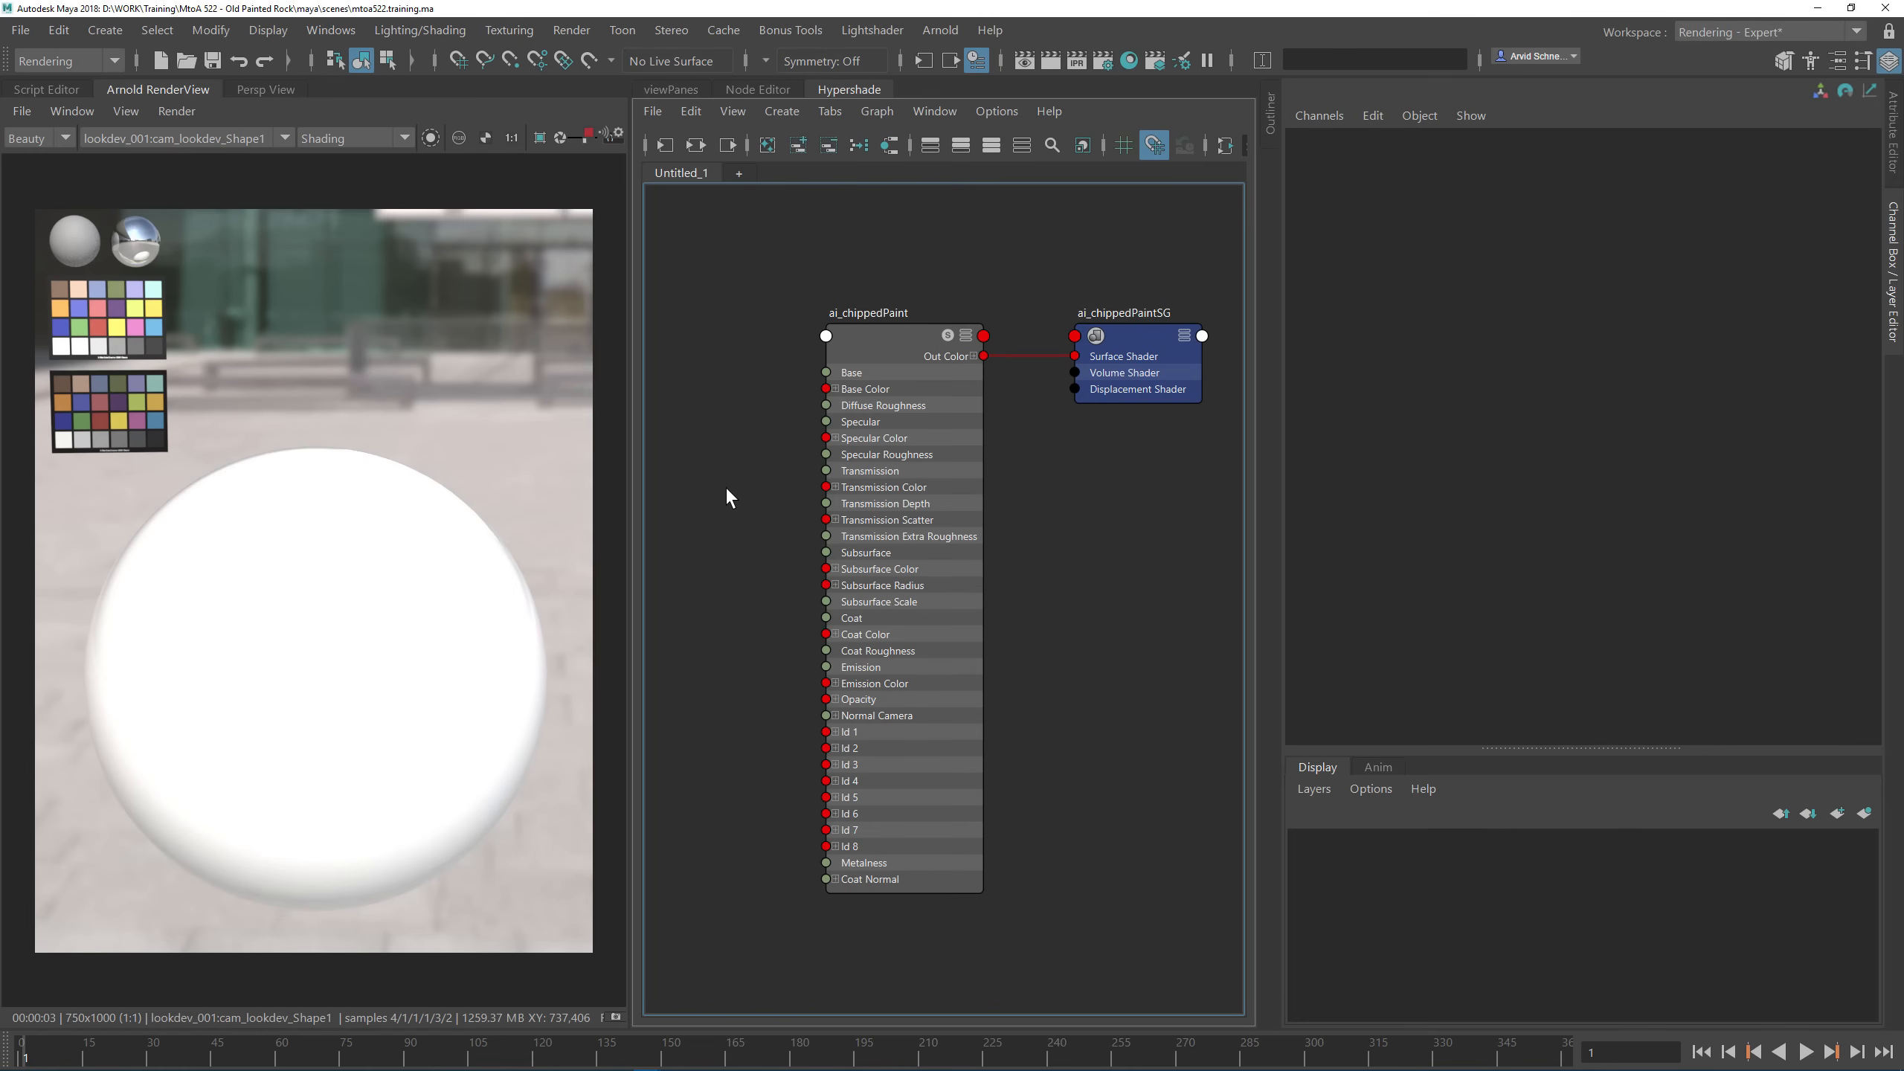
Step: Launch PureRef and place its empty reference board over the lower part of the Hypershade graph
key("super")
type("pur")
key("Return")
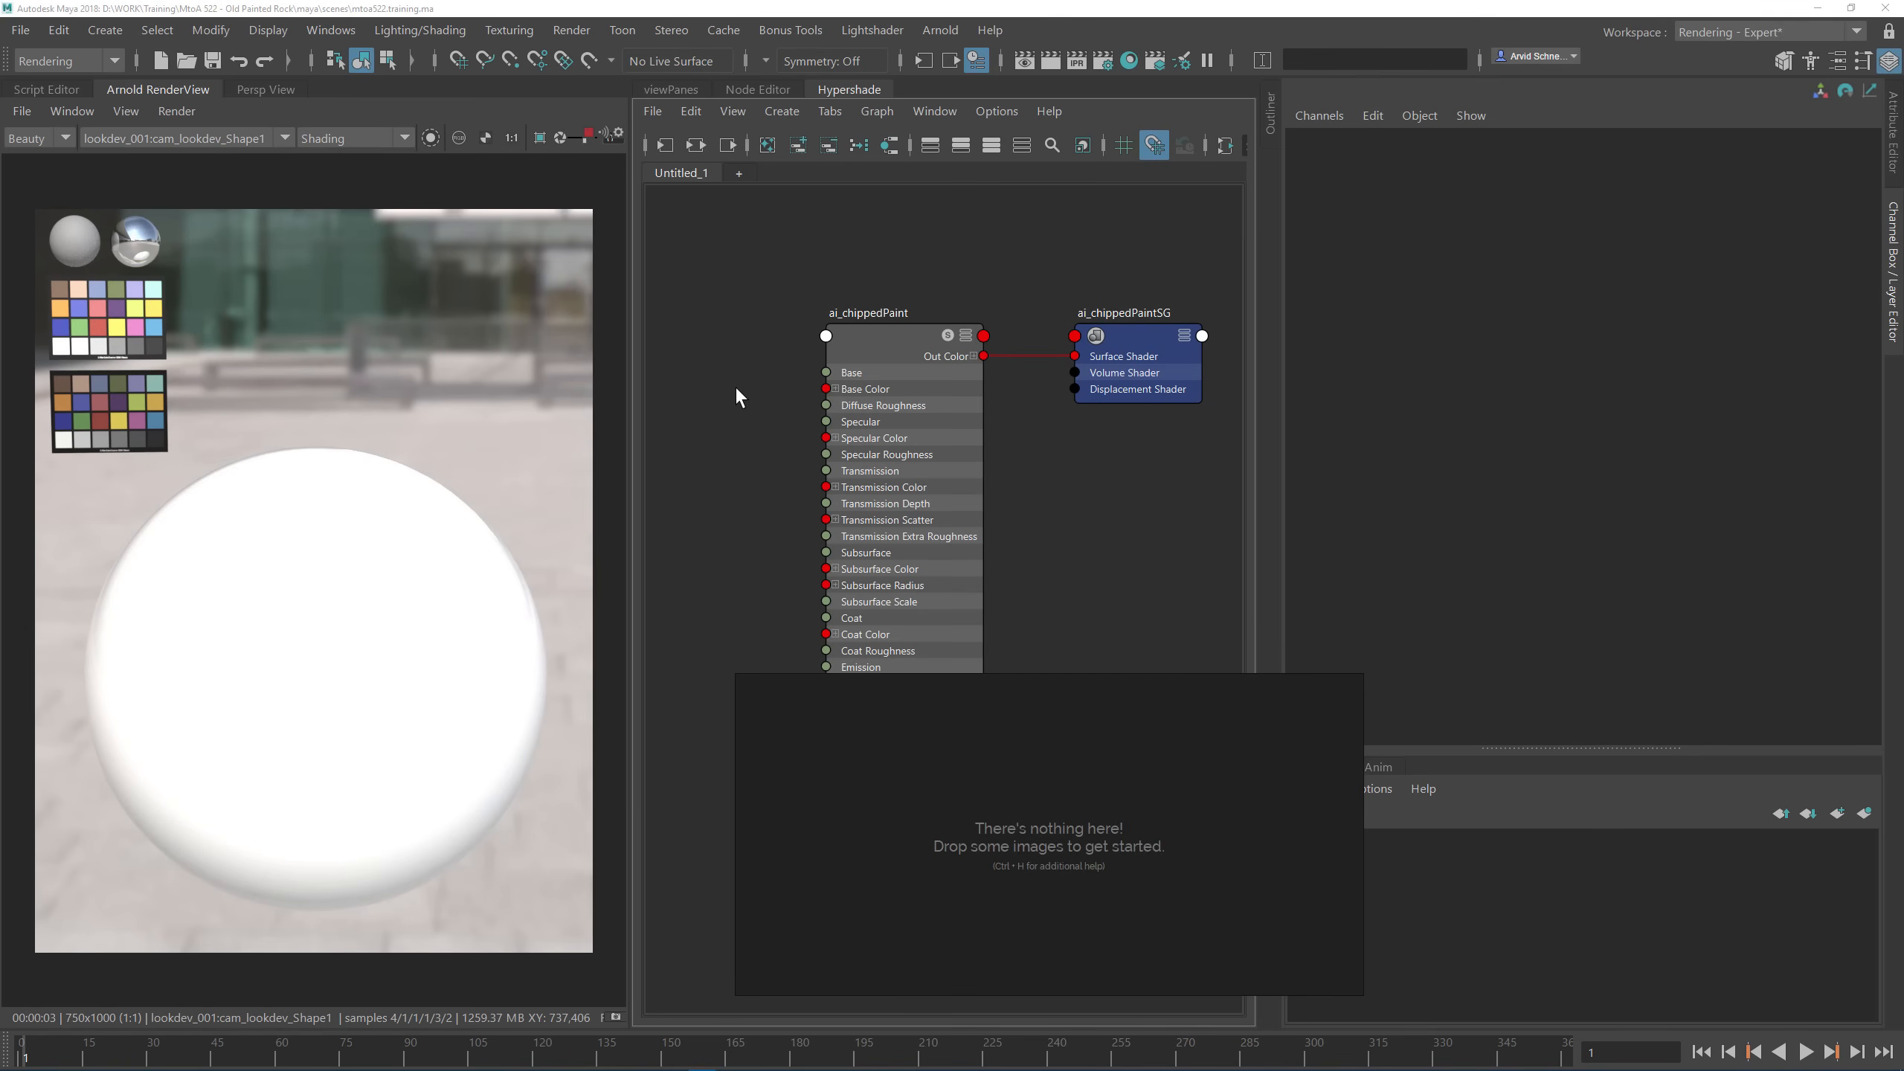
left_click_drag(985, 821, 896, 930)
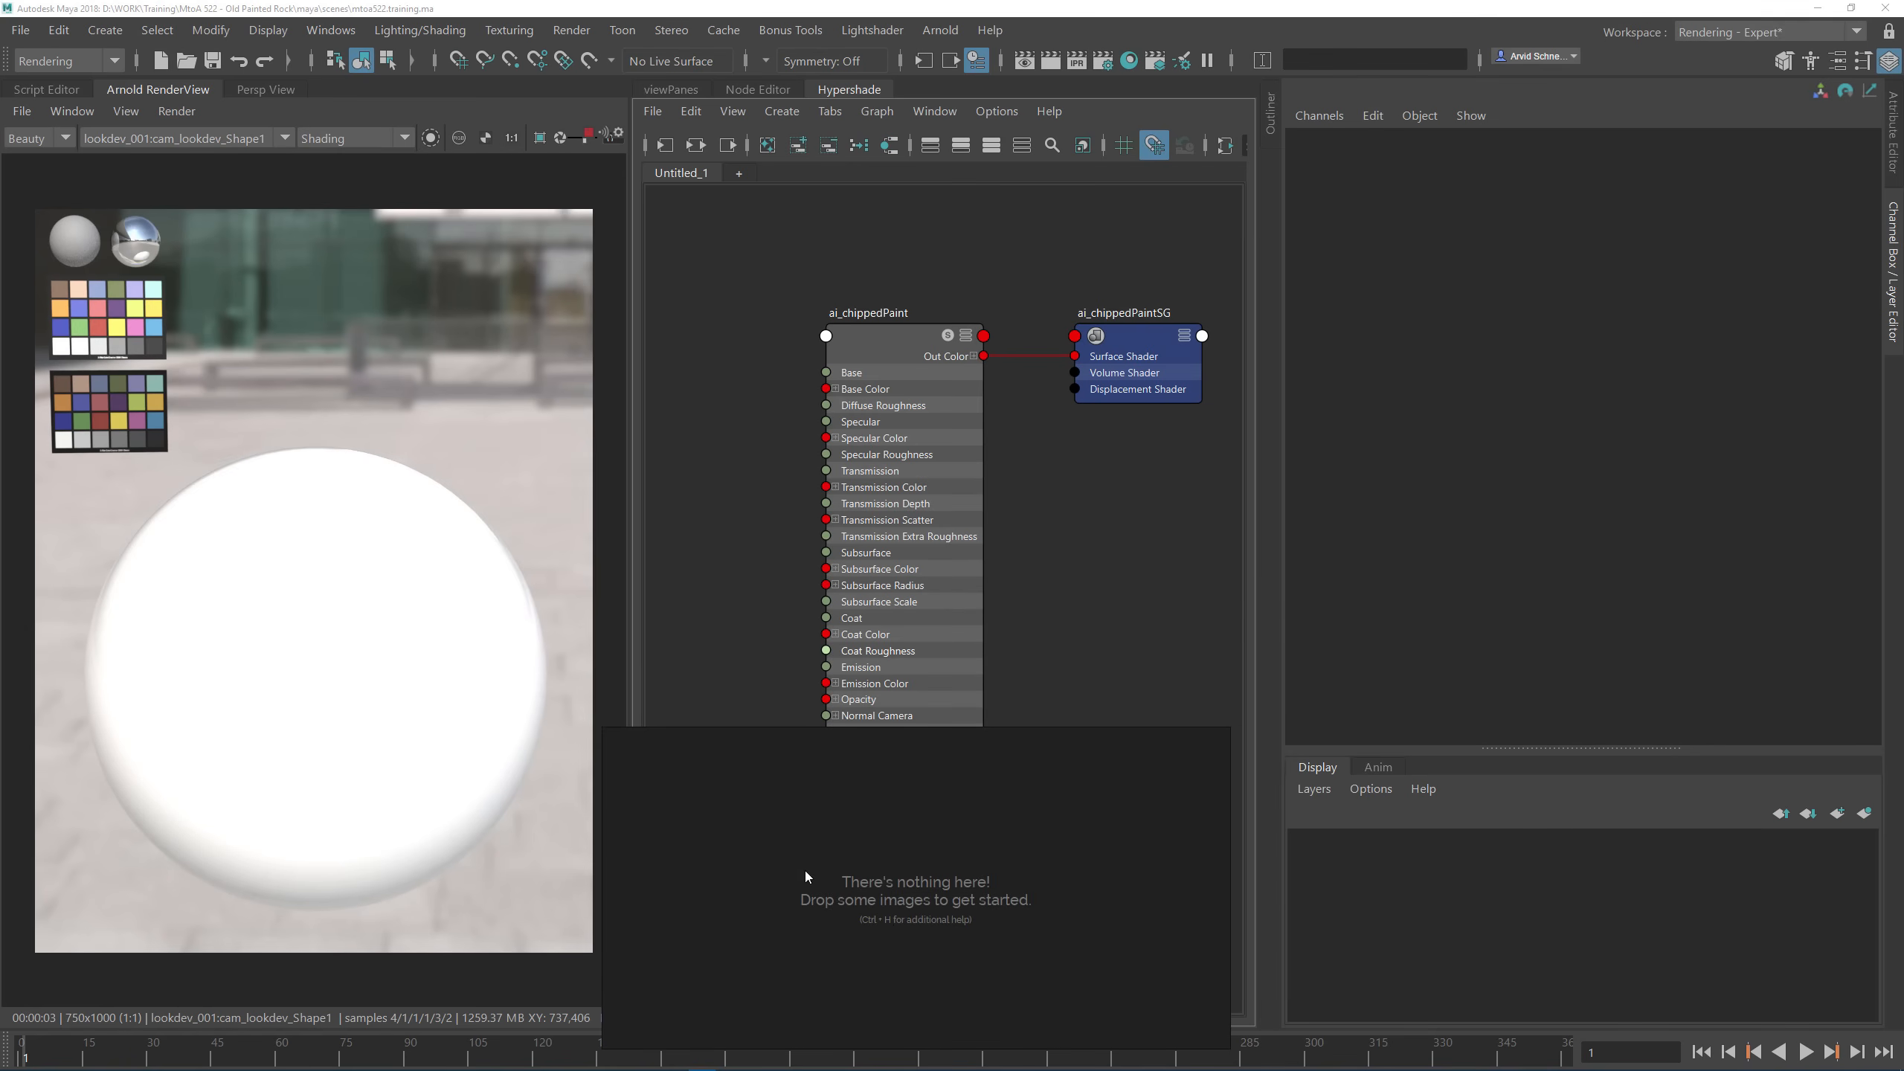
left_click_drag(805, 871, 910, 789)
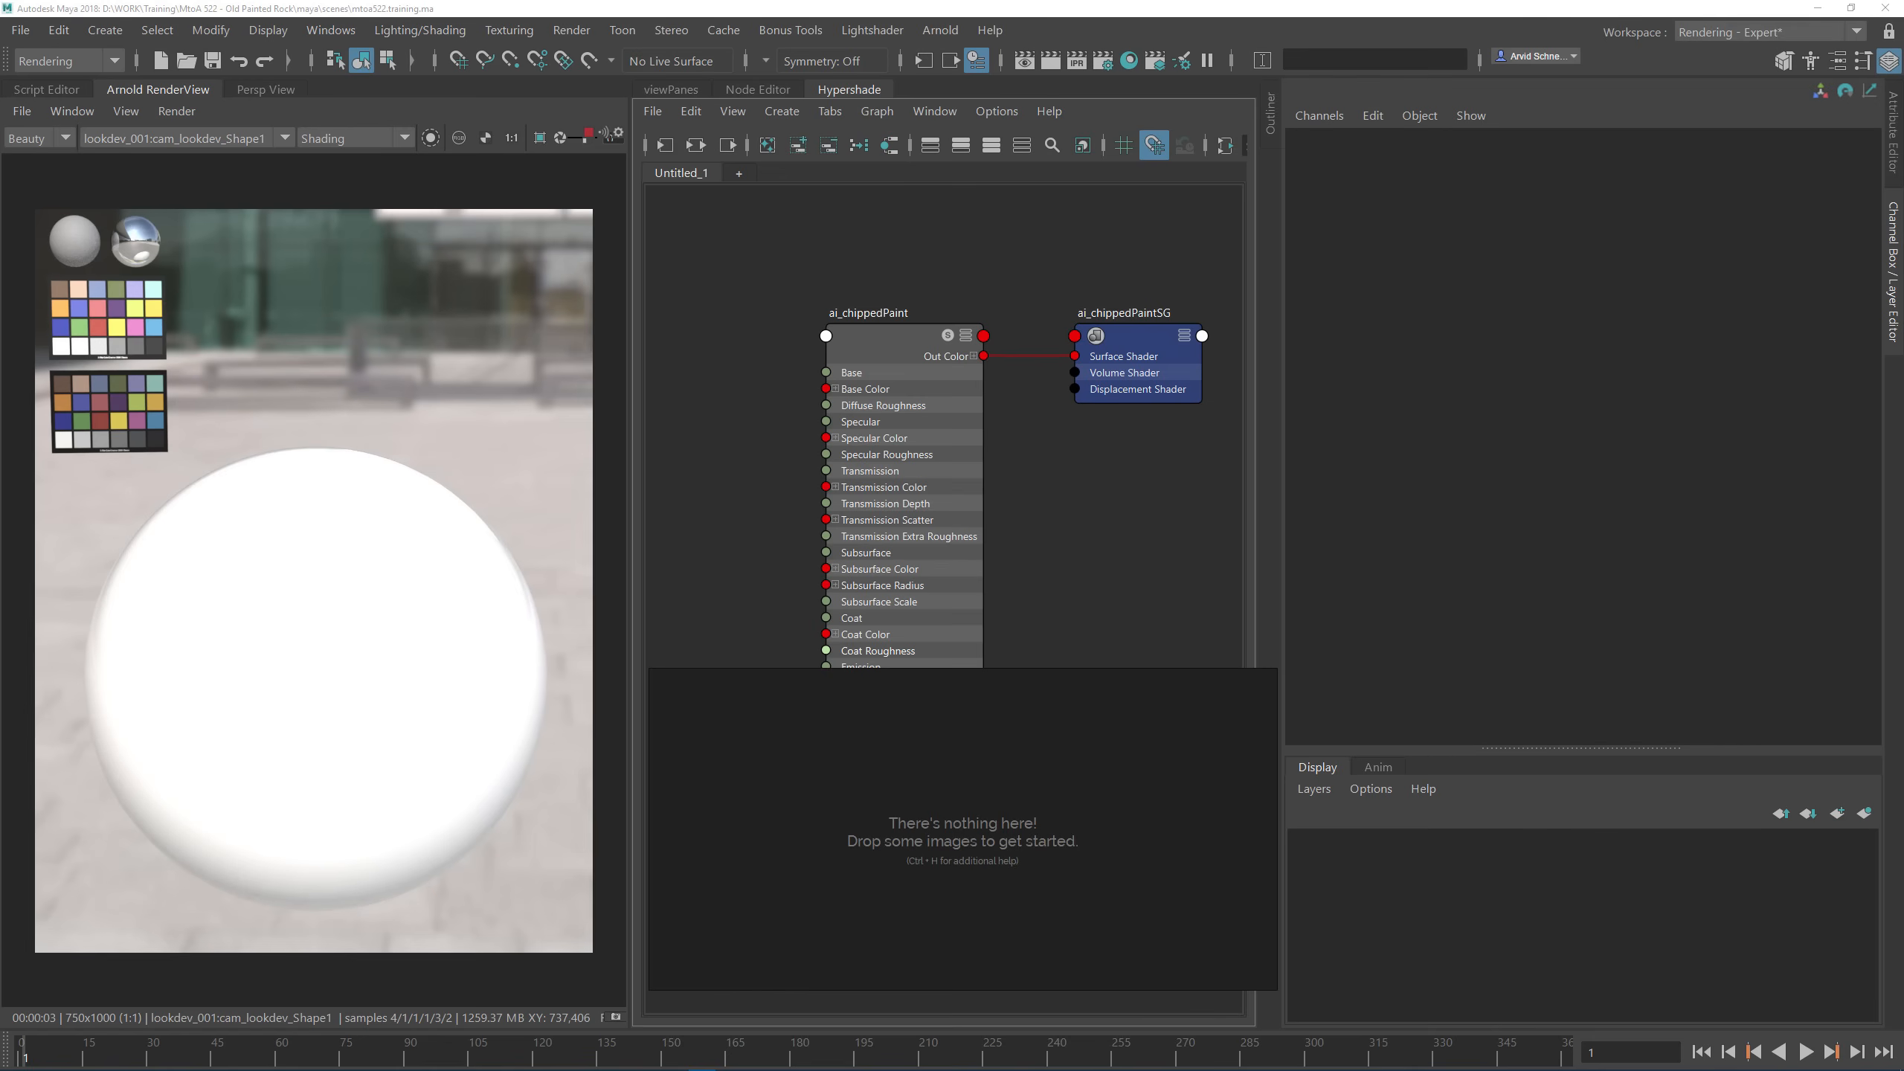
Step: Open the project's maya/sourceimages folder and add pillar_reference.jpg to the PureRef board
left_click_drag(1903, 289, 1325, 229)
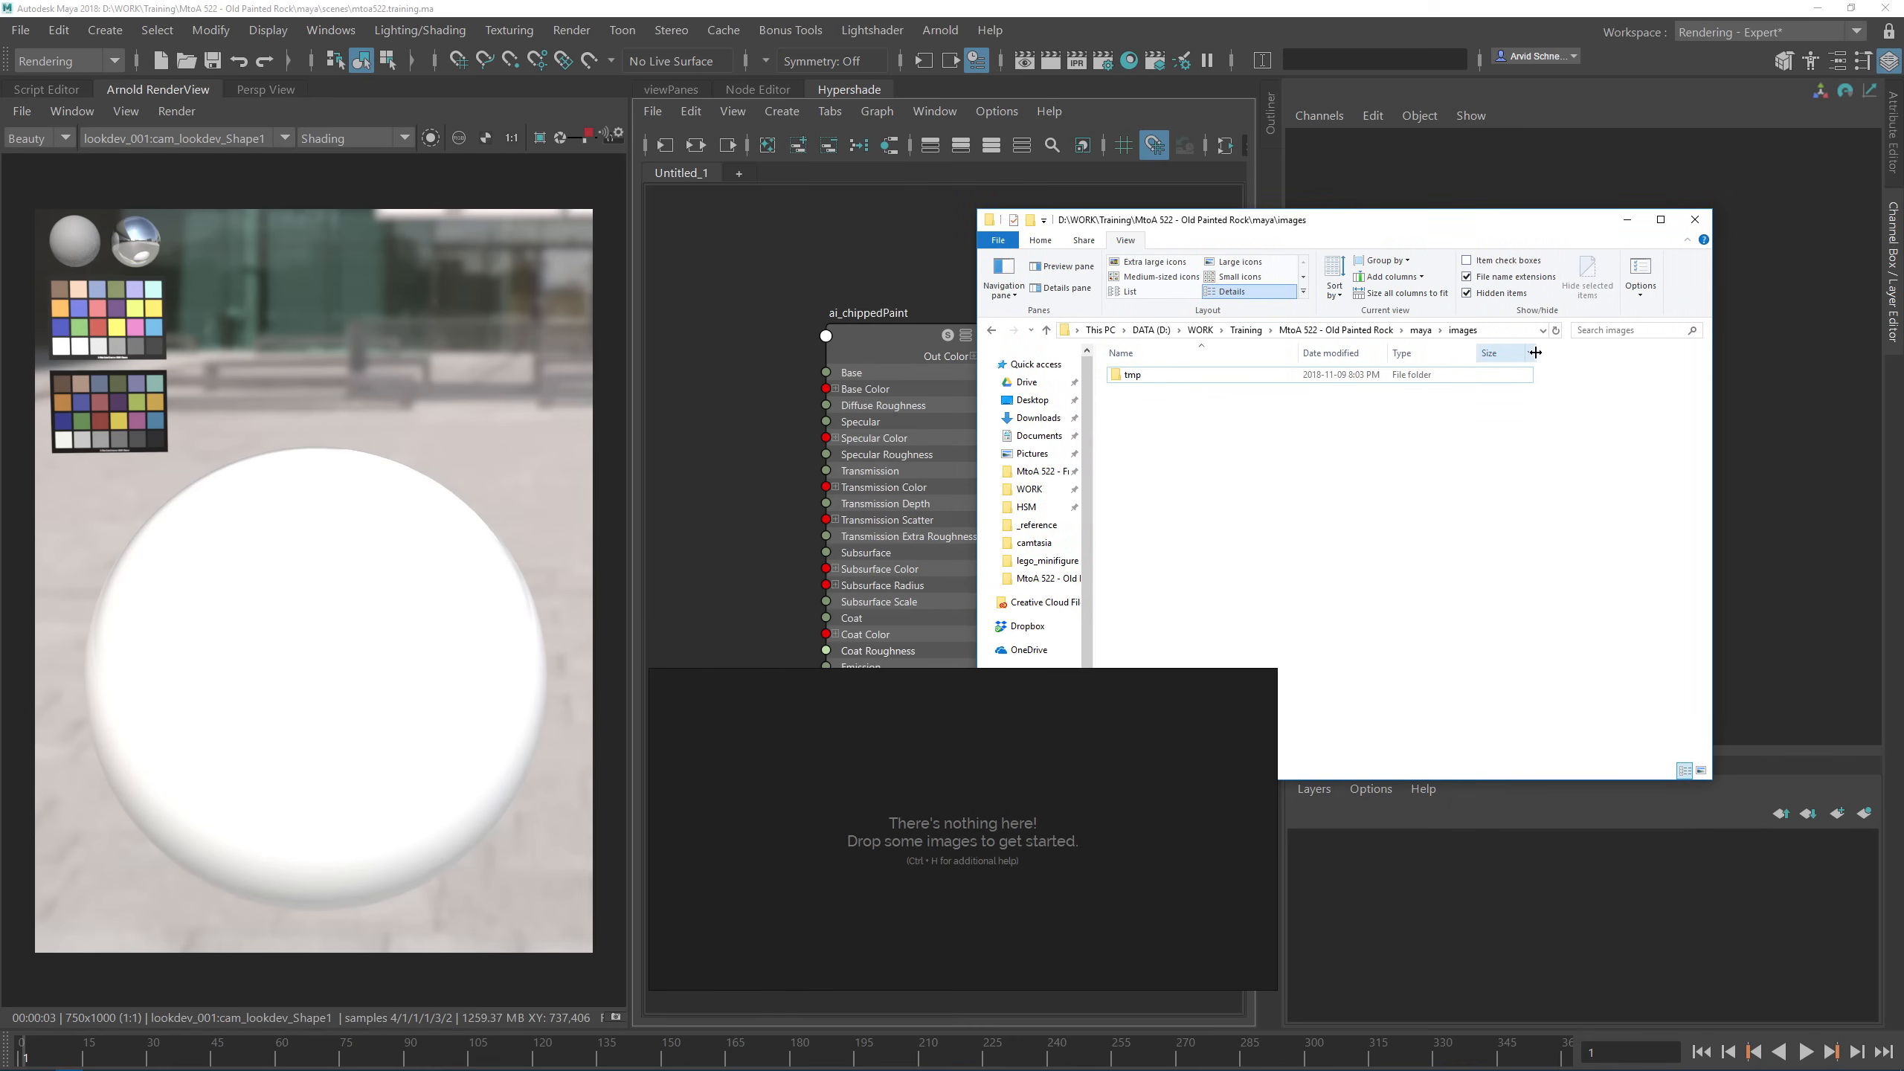
left_click(1421, 330)
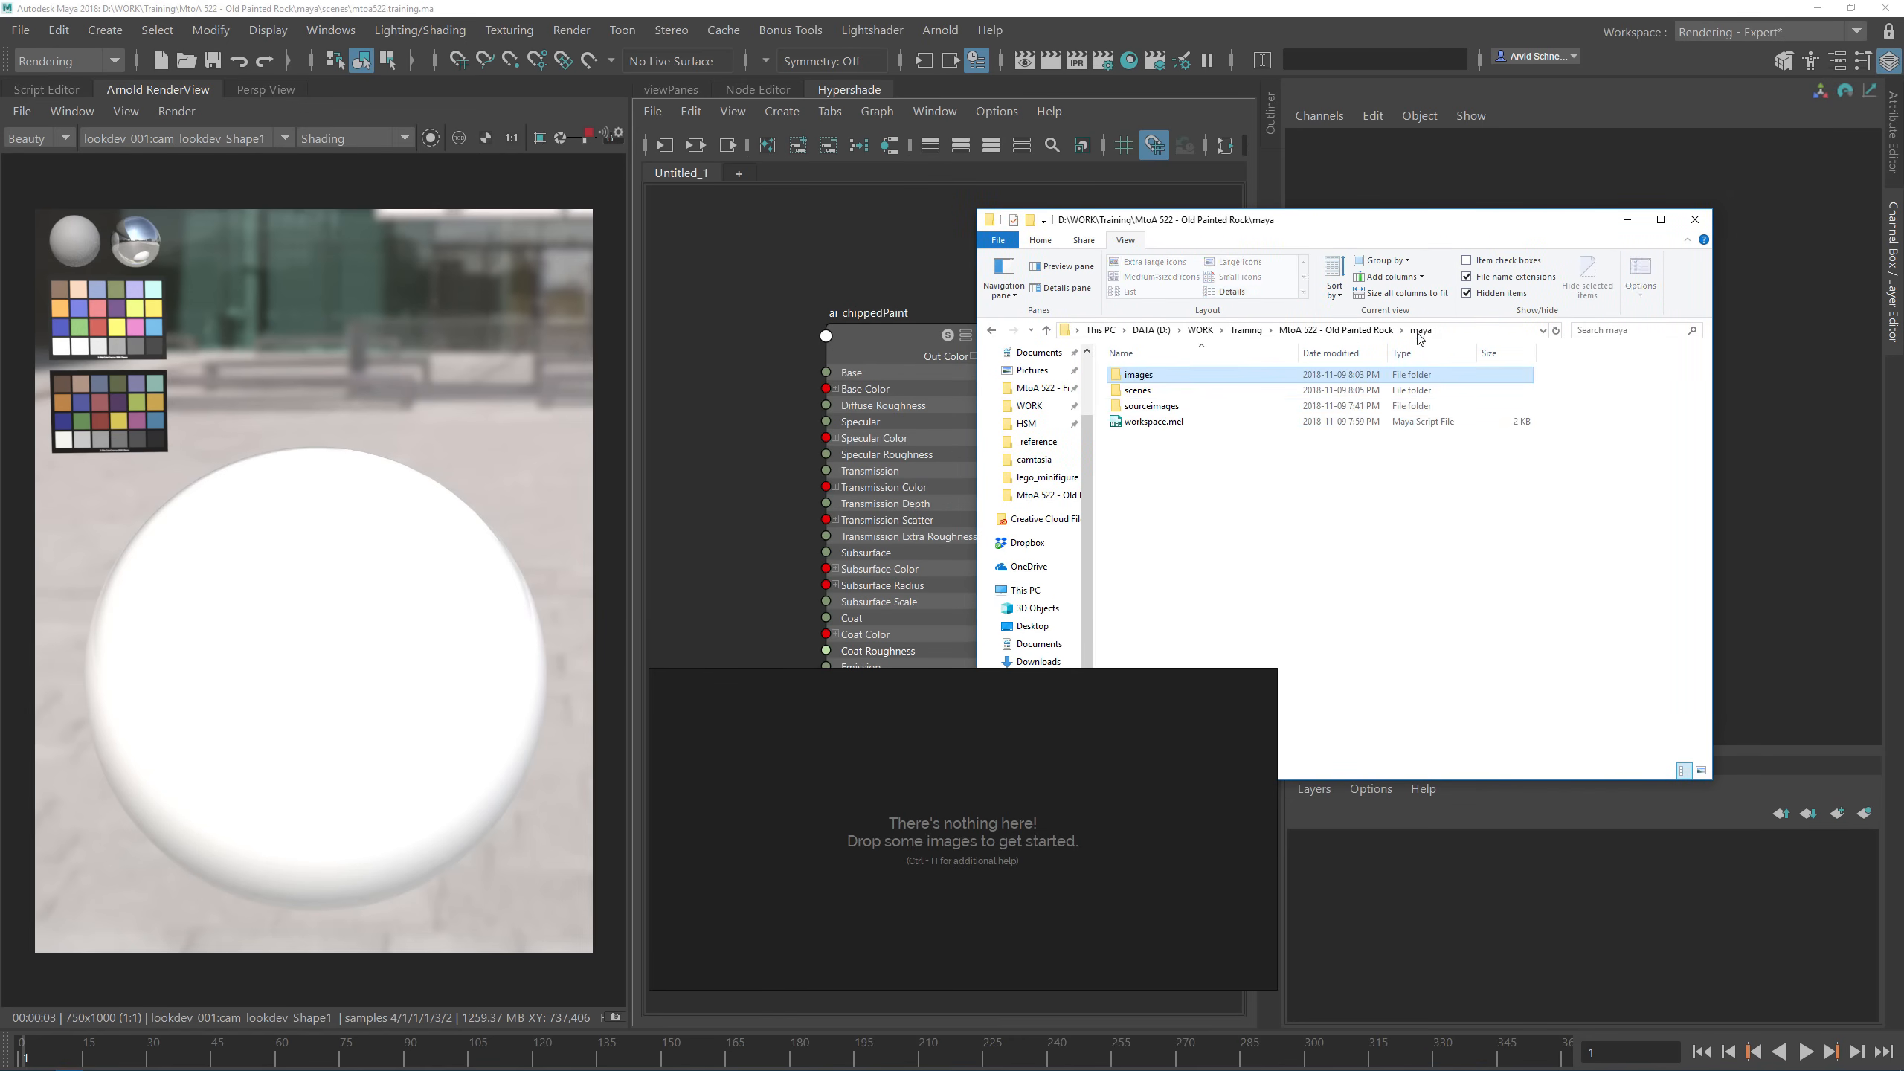
double_click(1162, 412)
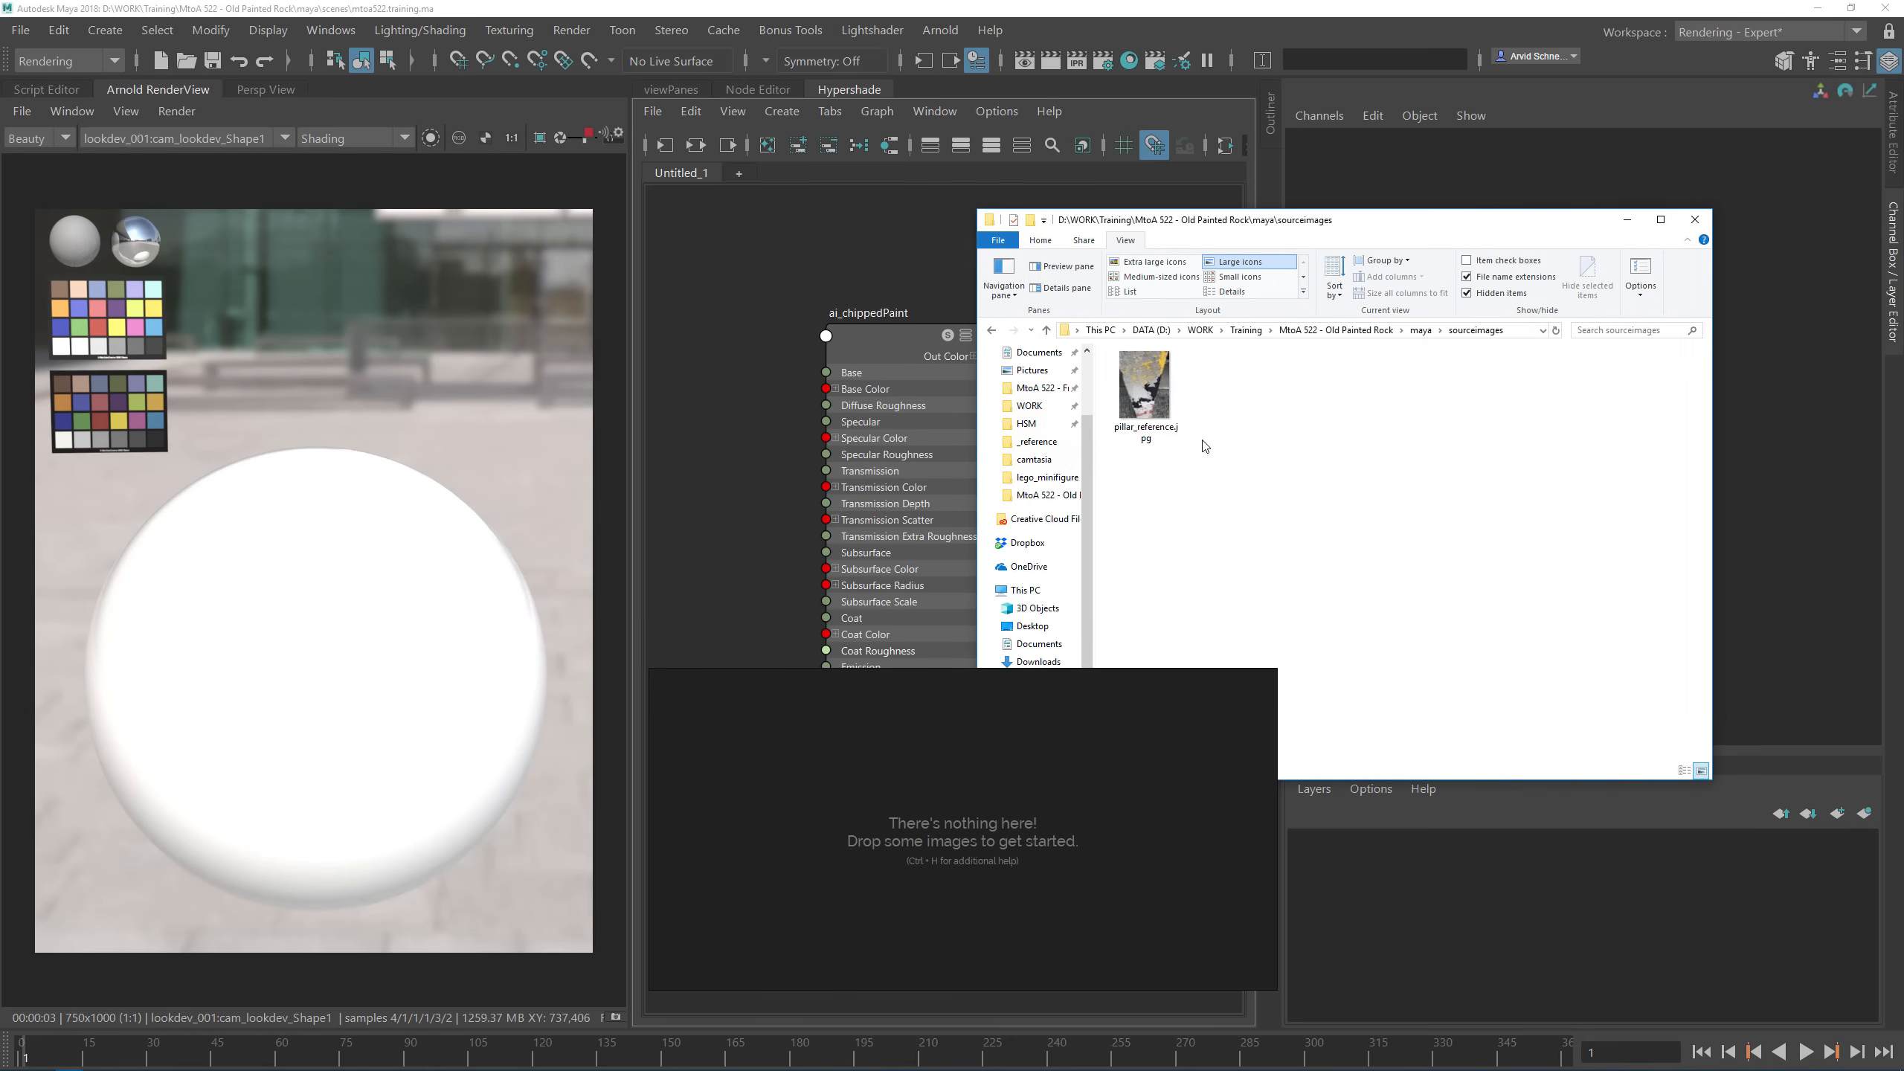
left_click_drag(1148, 395, 1005, 857)
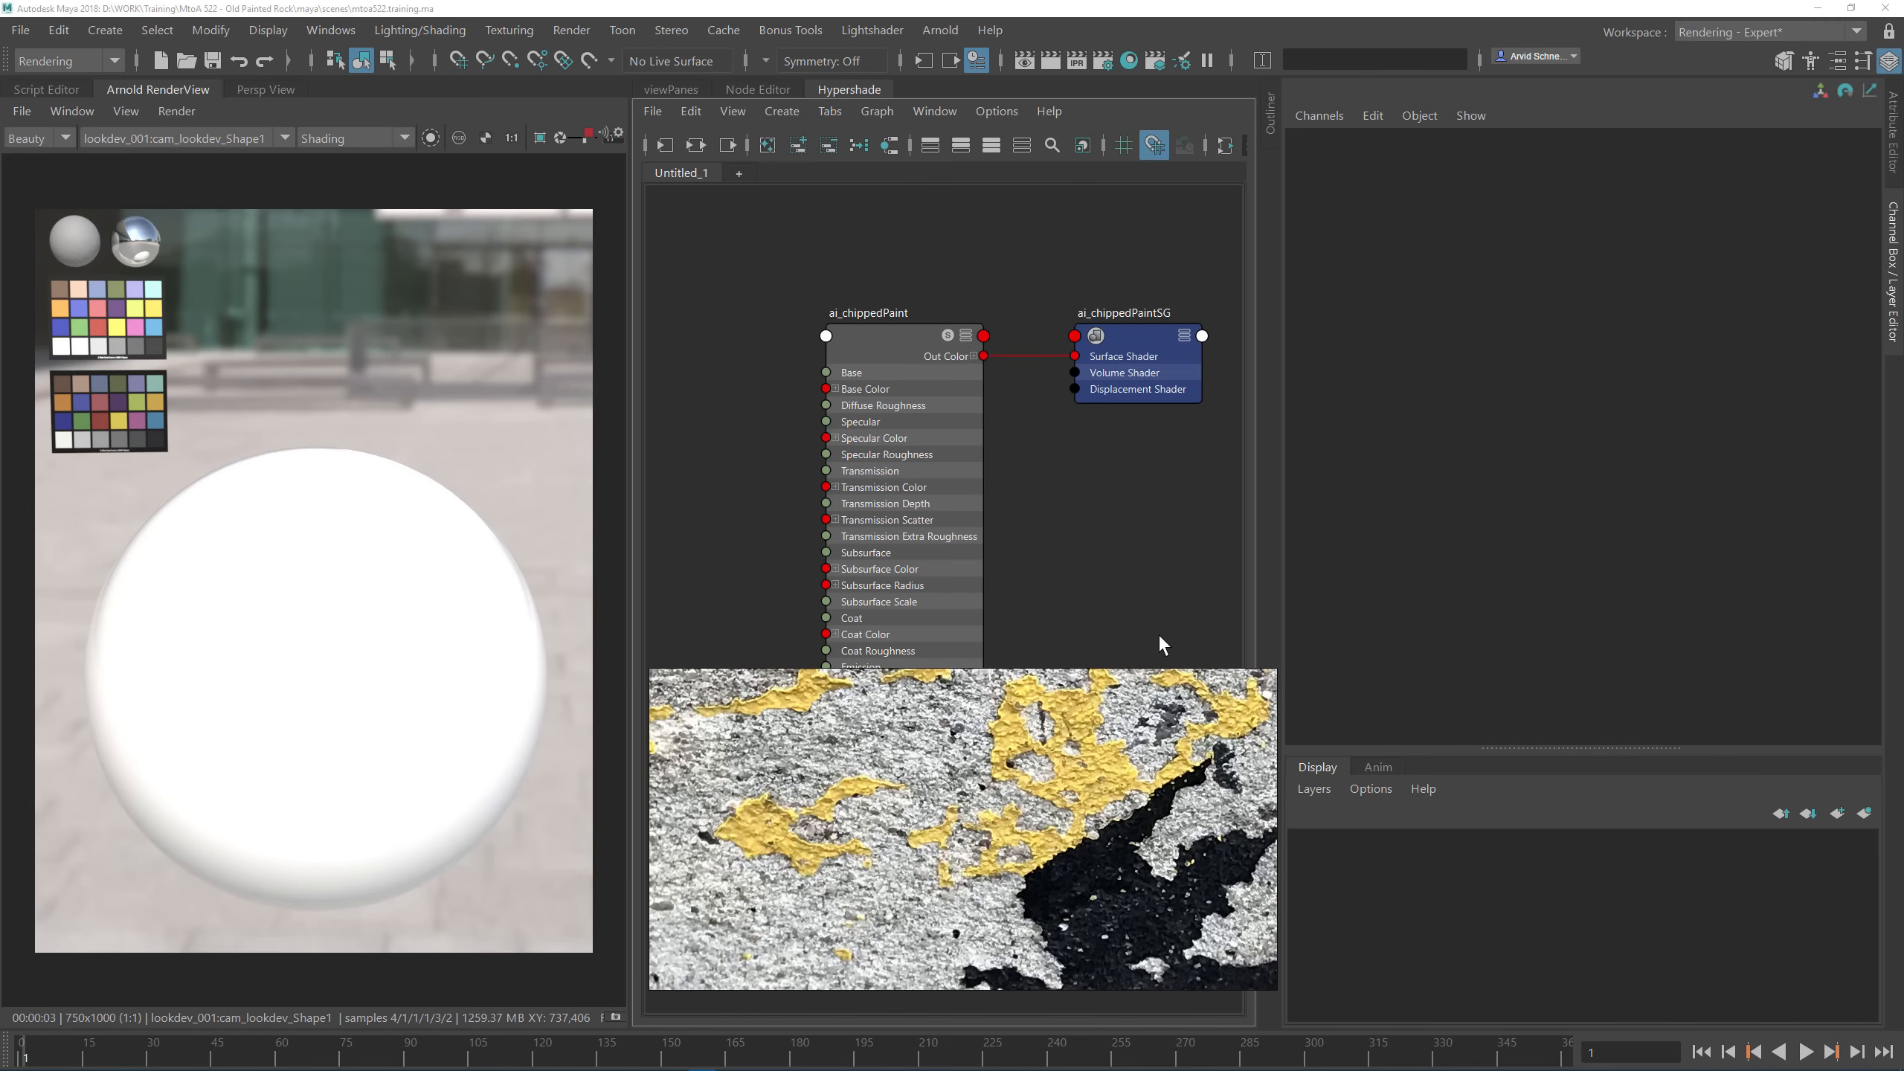
Step: Widen the Hypershade panel, then position and resize the reference board to span its width below the node graph
mouse_move(962, 906)
left_mouse_down()
mouse_move(1183, 891)
mouse_move(997, 908)
mouse_move(977, 927)
left_mouse_up()
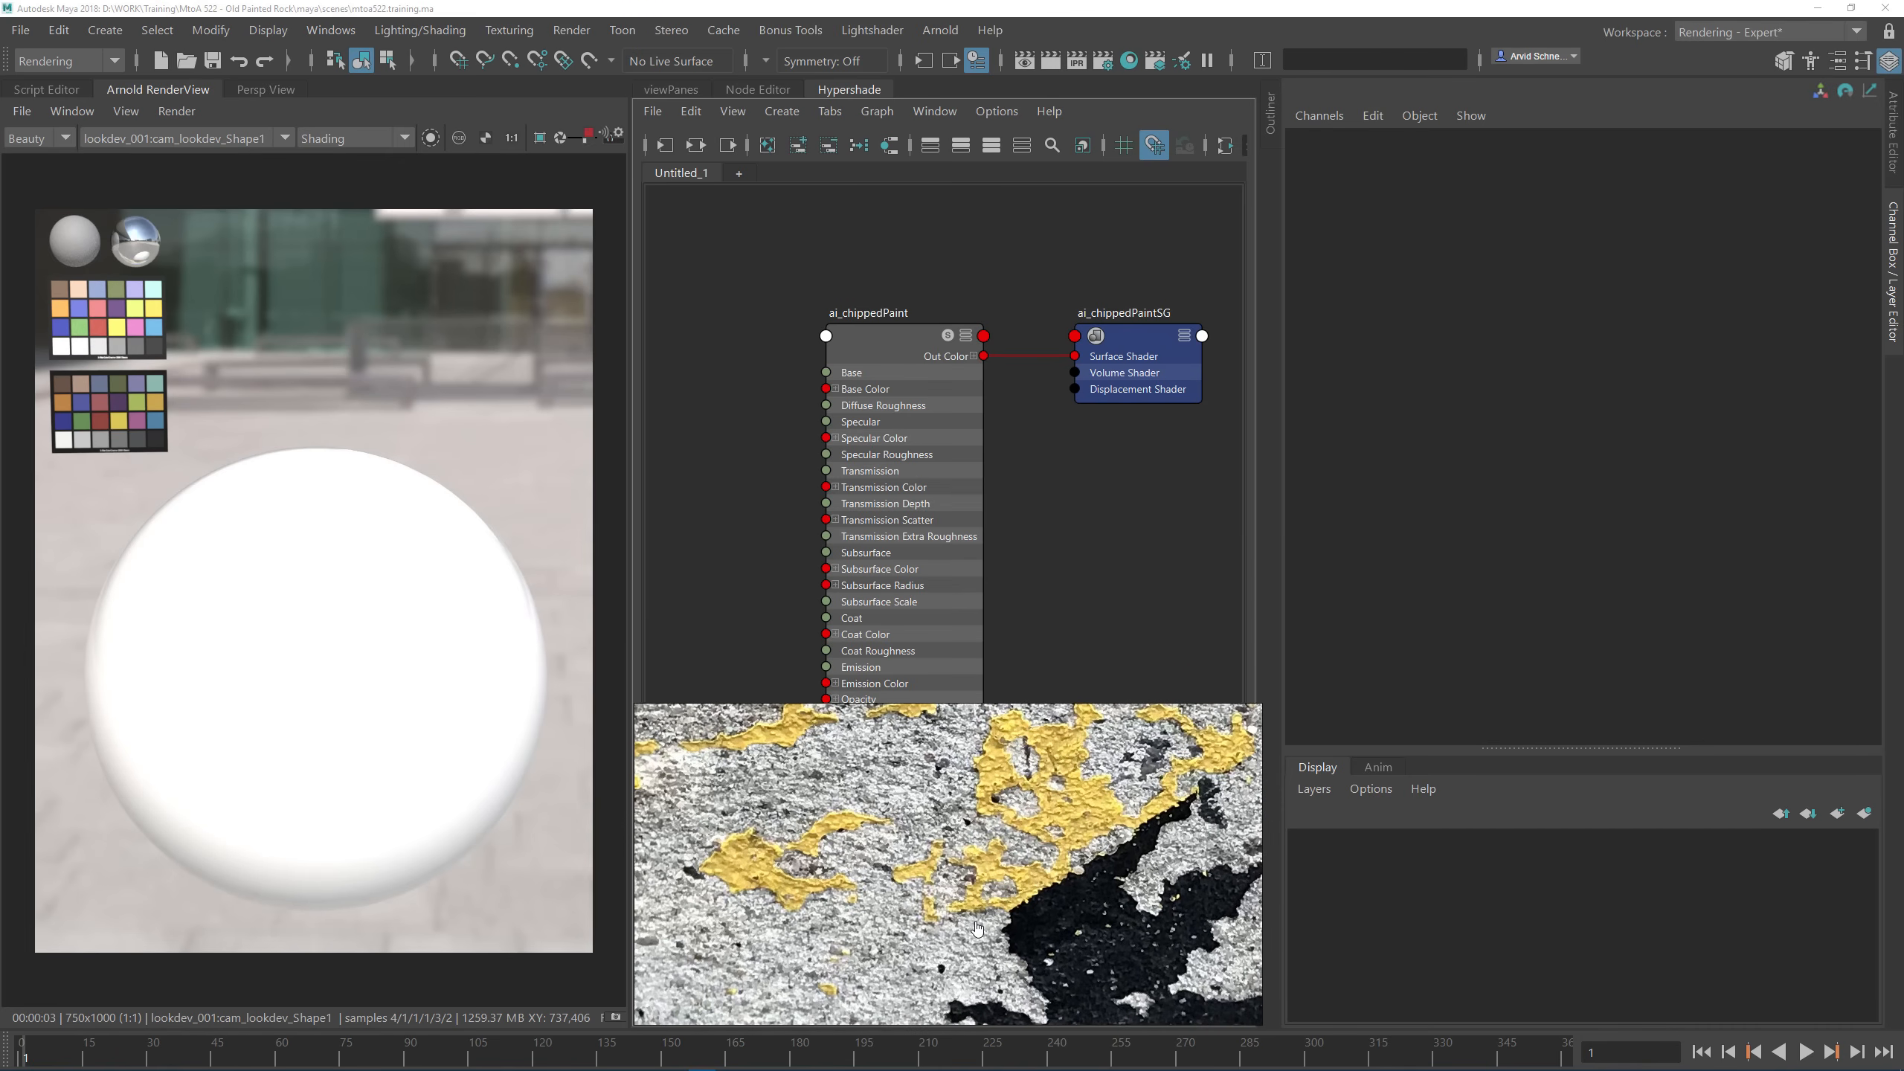
mouse_move(1260, 707)
left_mouse_down()
mouse_move(1197, 718)
mouse_move(1245, 709)
left_mouse_up()
mouse_move(1278, 563)
left_mouse_down()
mouse_move(1441, 555)
mouse_move(1418, 552)
left_mouse_up()
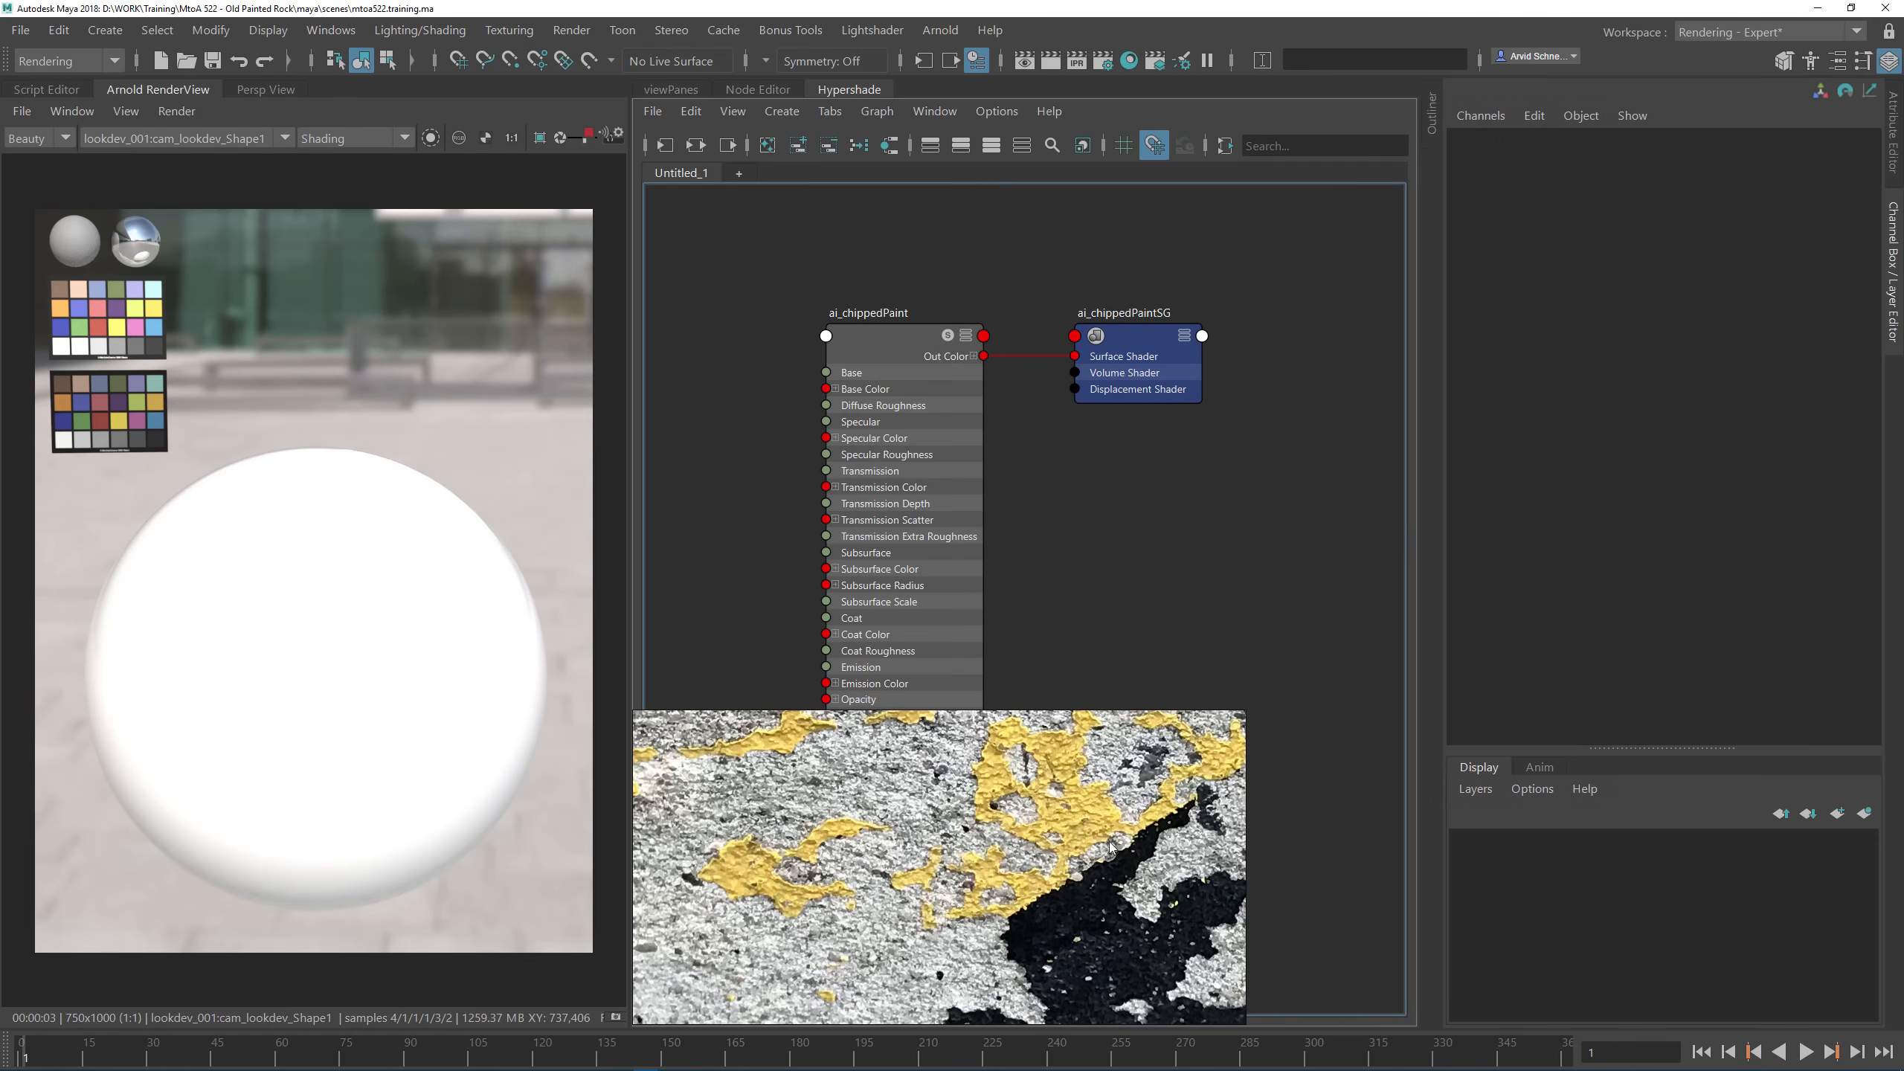
left_click_drag(1187, 819, 1362, 804)
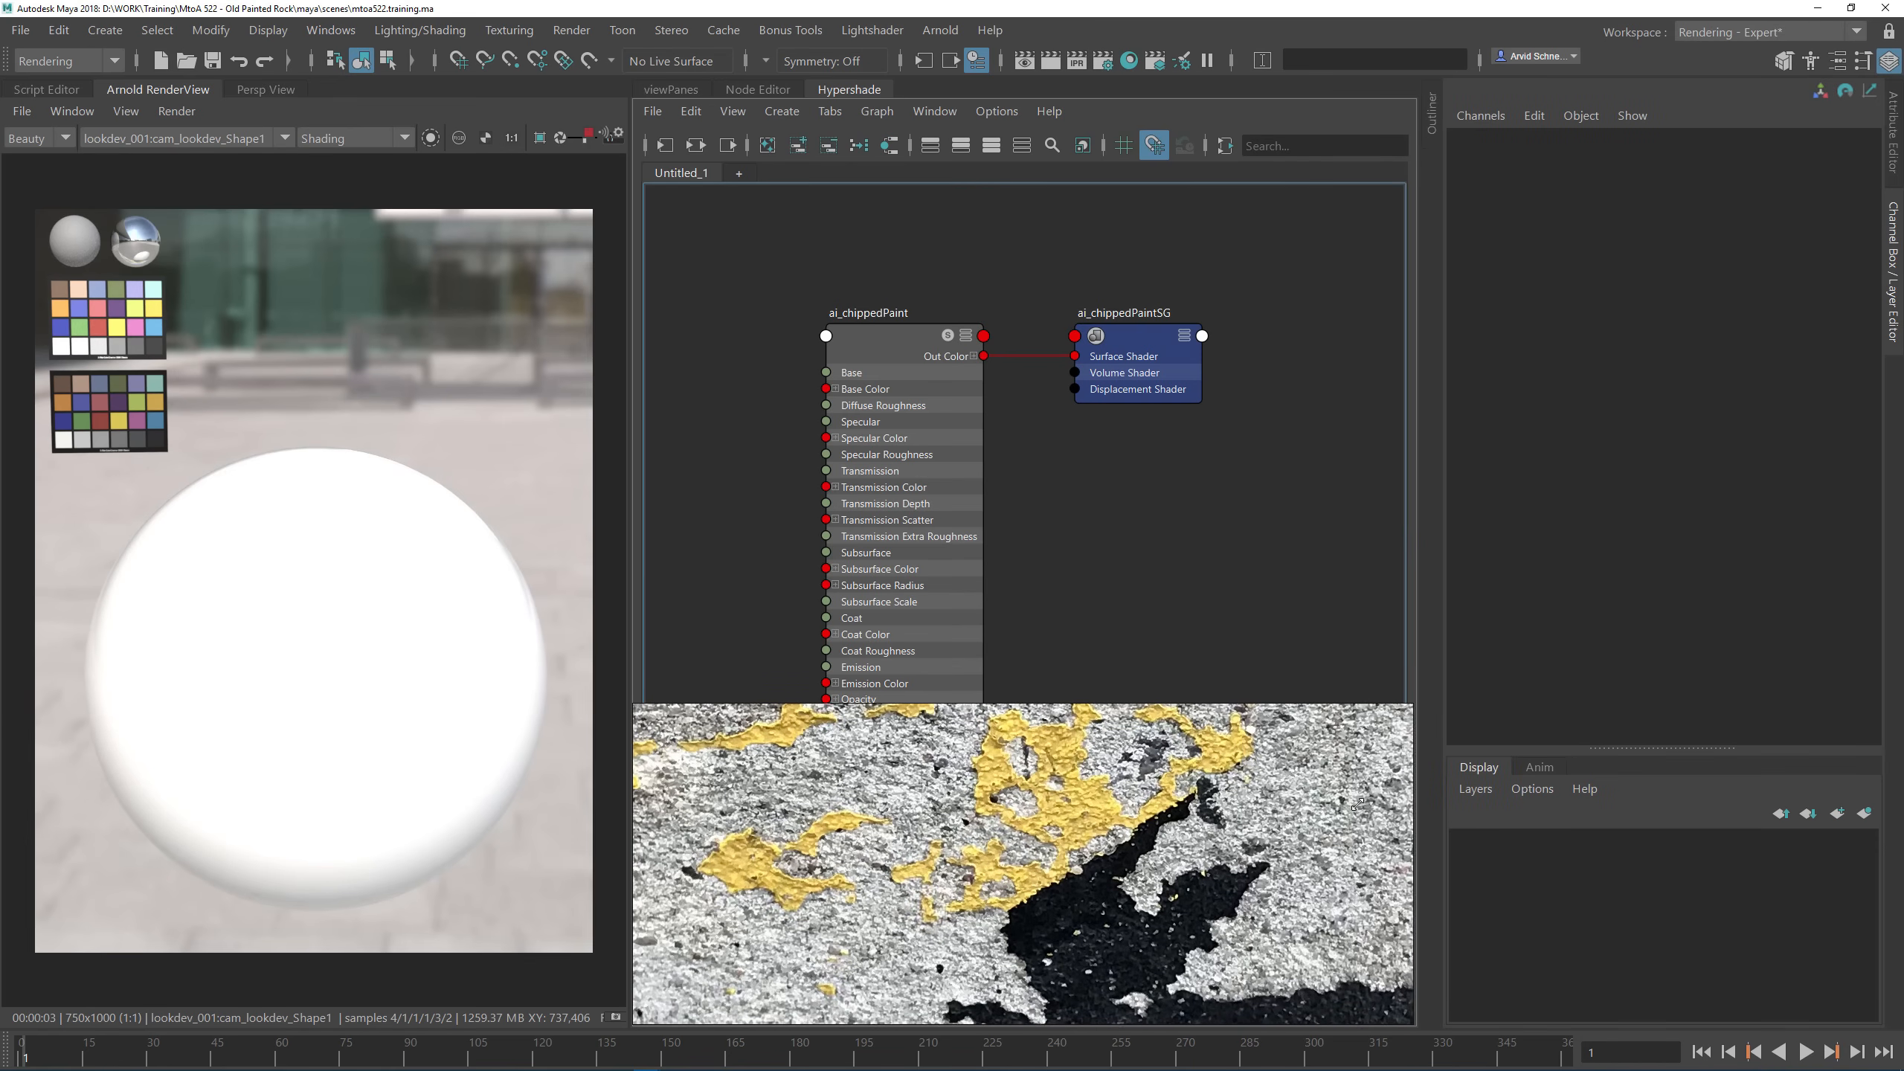
scroll(1110, 453, "down", 3)
middle_click_drag(1110, 453, 1111, 426, "alt")
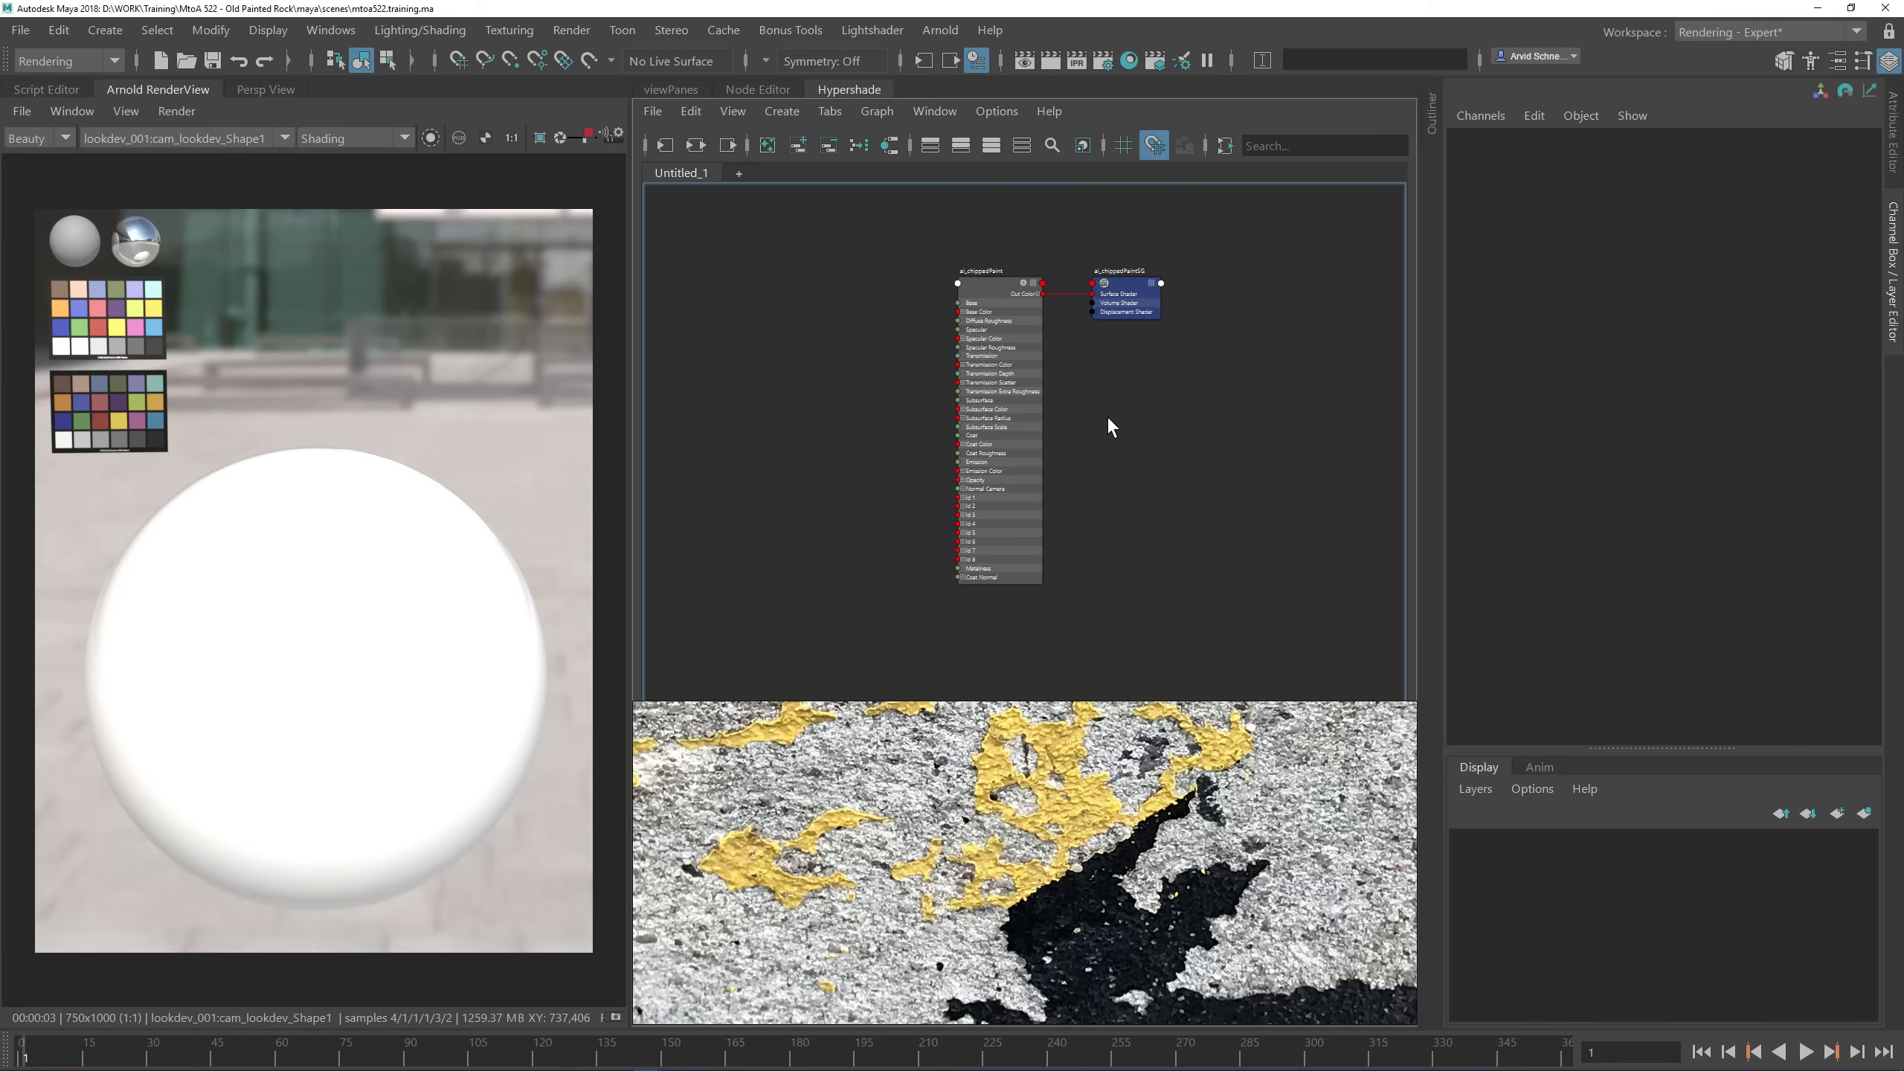
Step: Examine the whole pillar reference photo and compare it with the rendered sphere in procedural_assignment.jpg
scroll(1152, 790, "down", 6)
double_click(1115, 844)
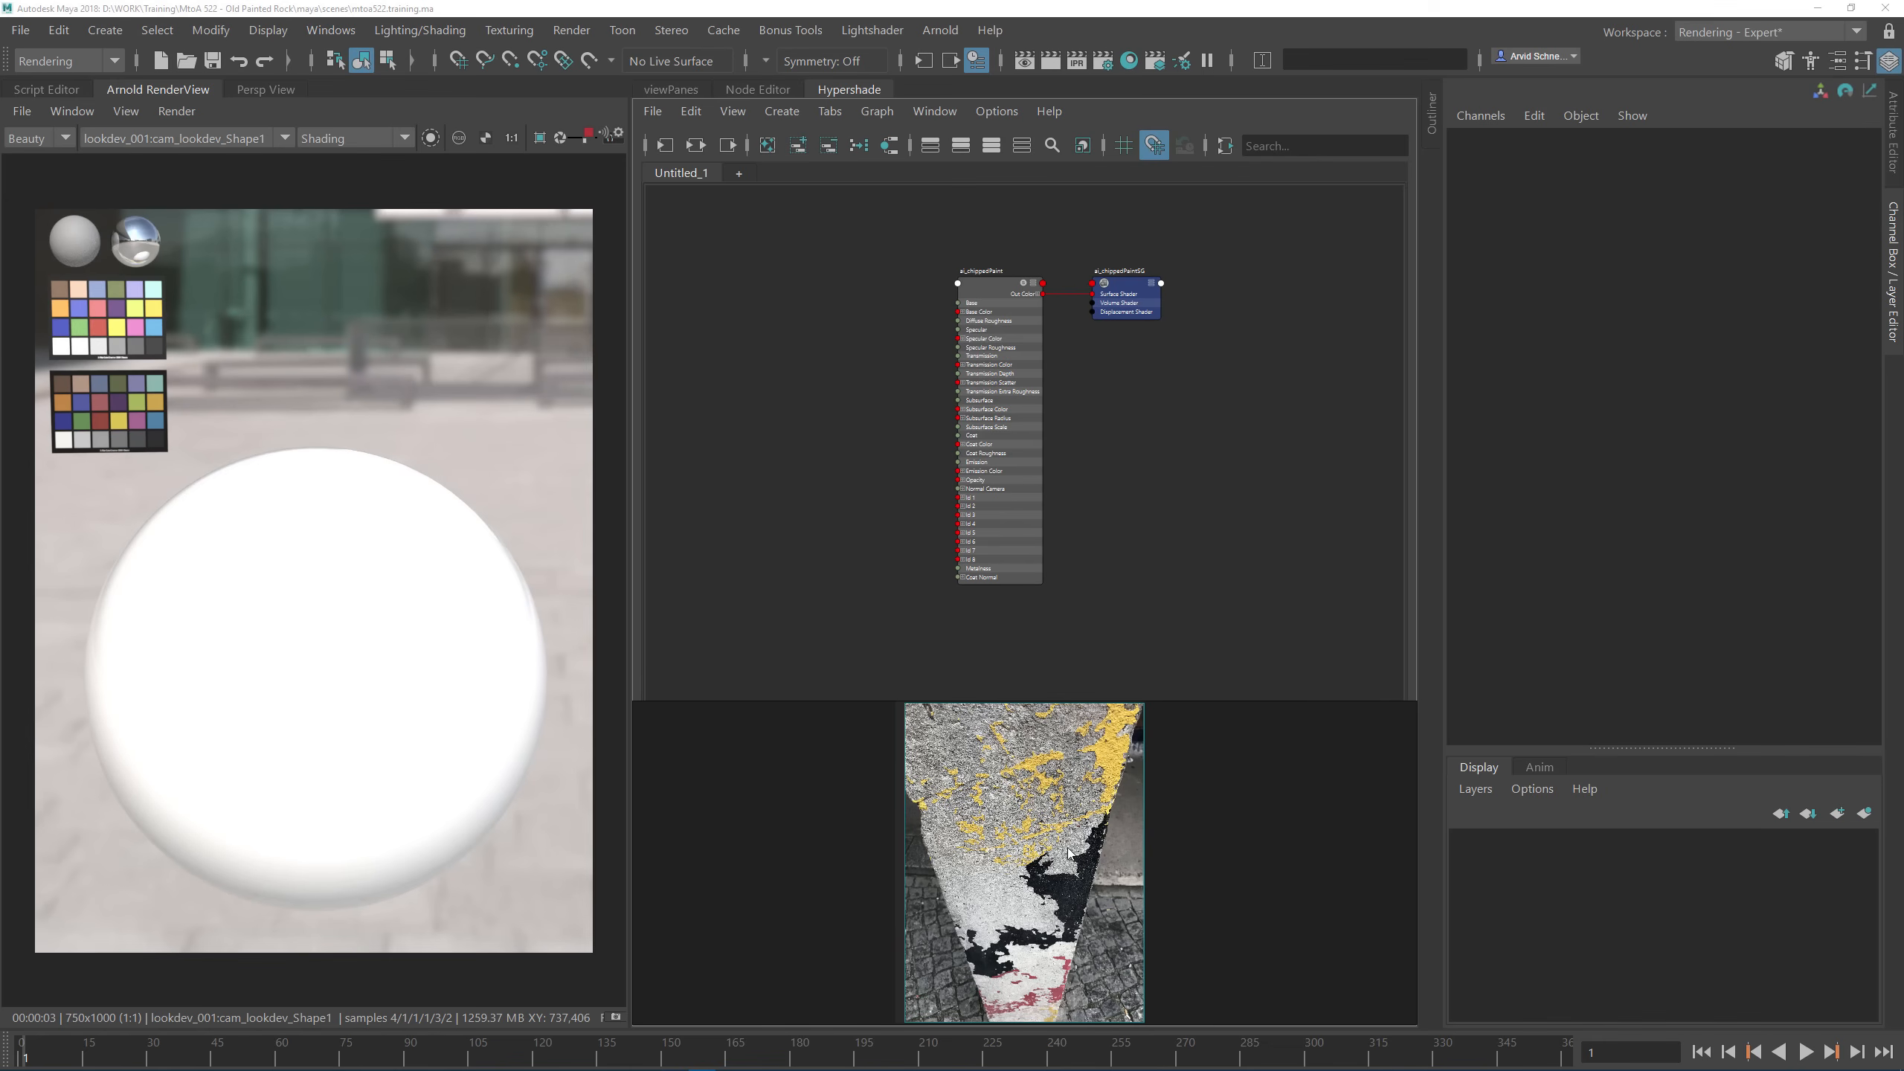
left_click(836, 562)
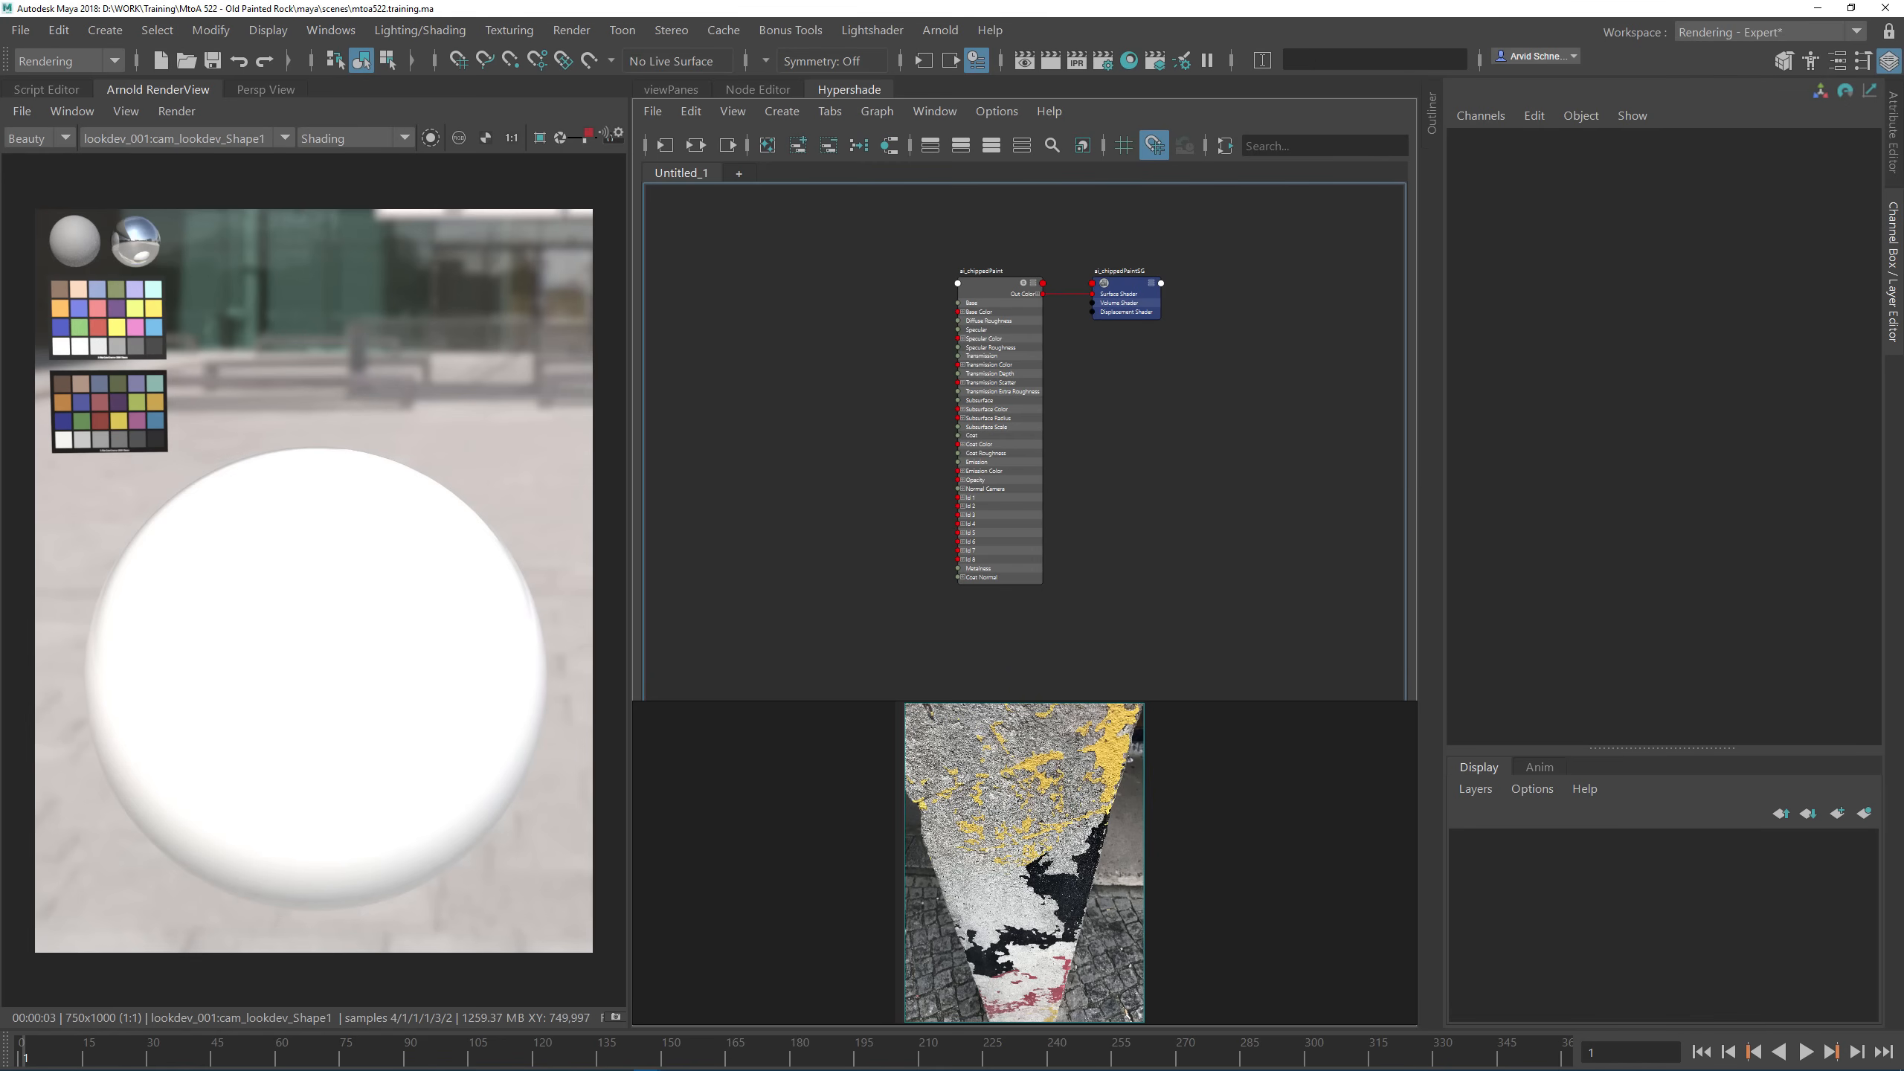
key("alt+Tab")
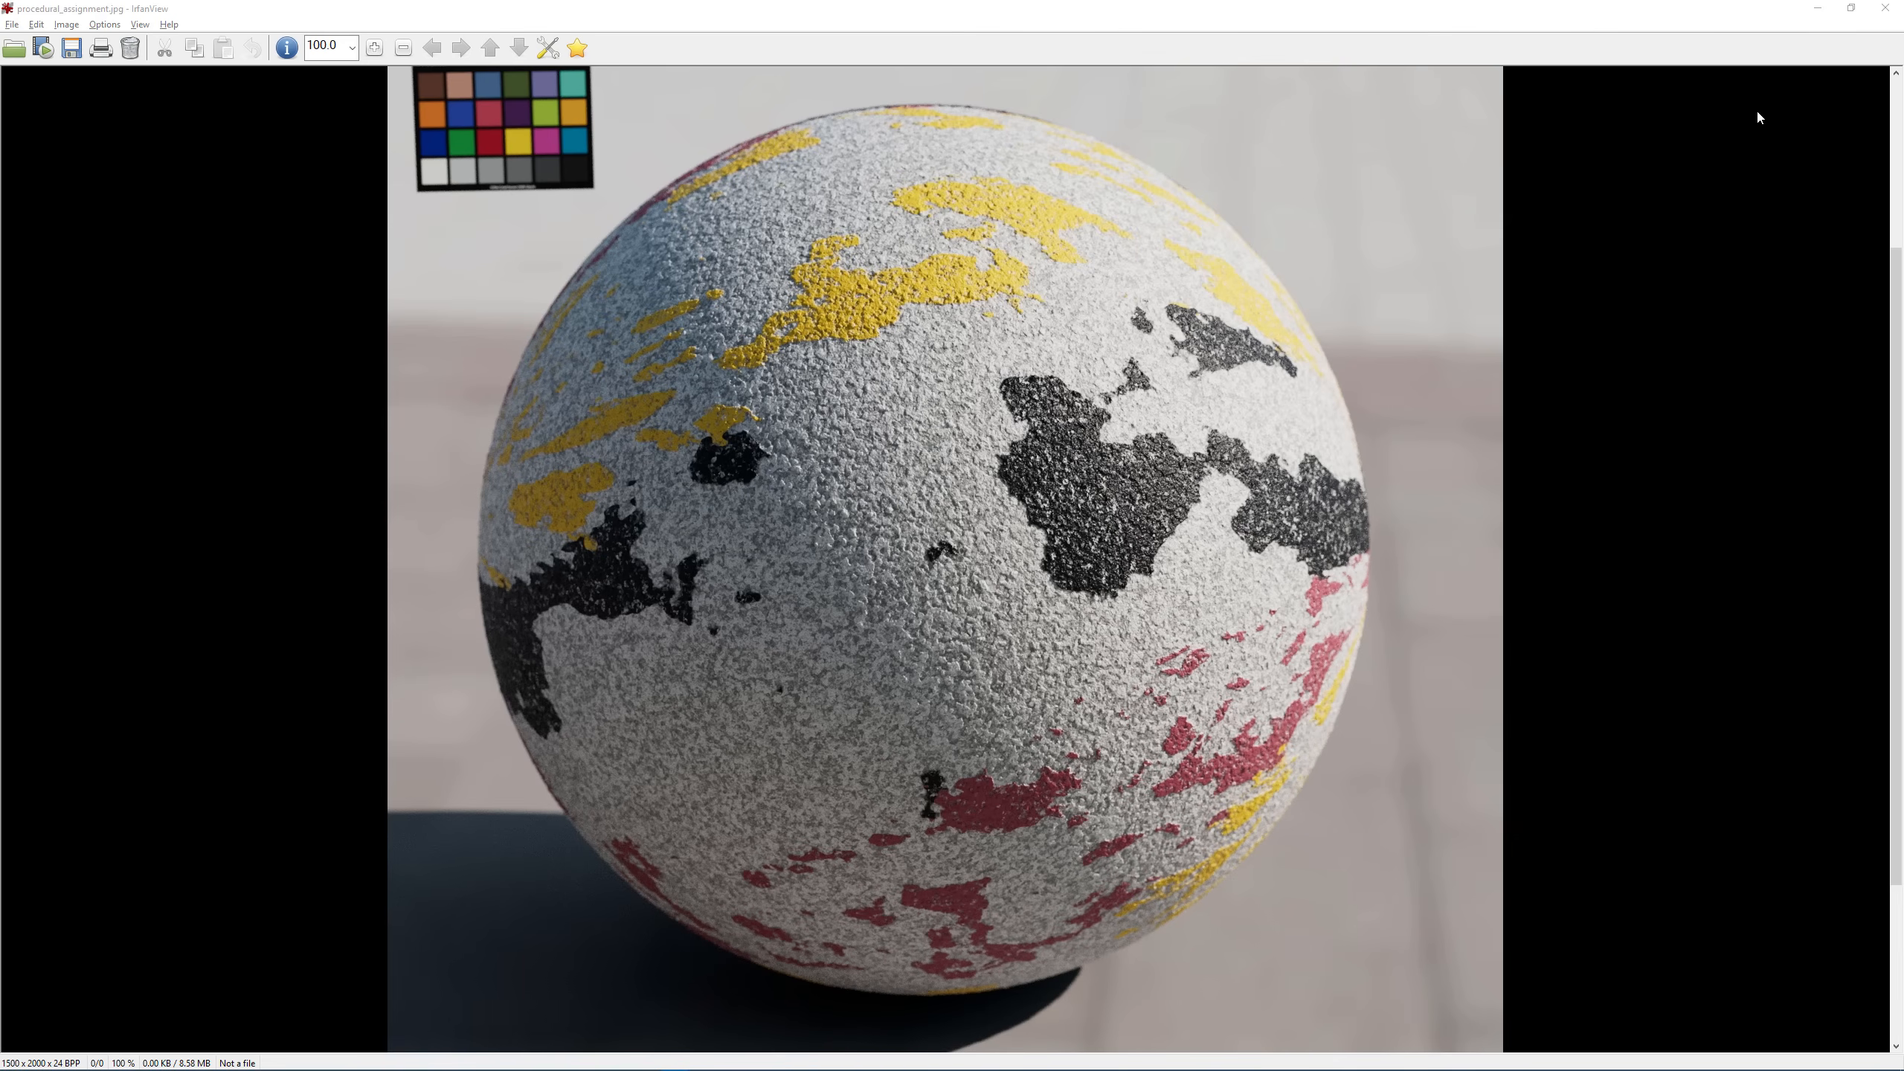
left_click(1816, 16)
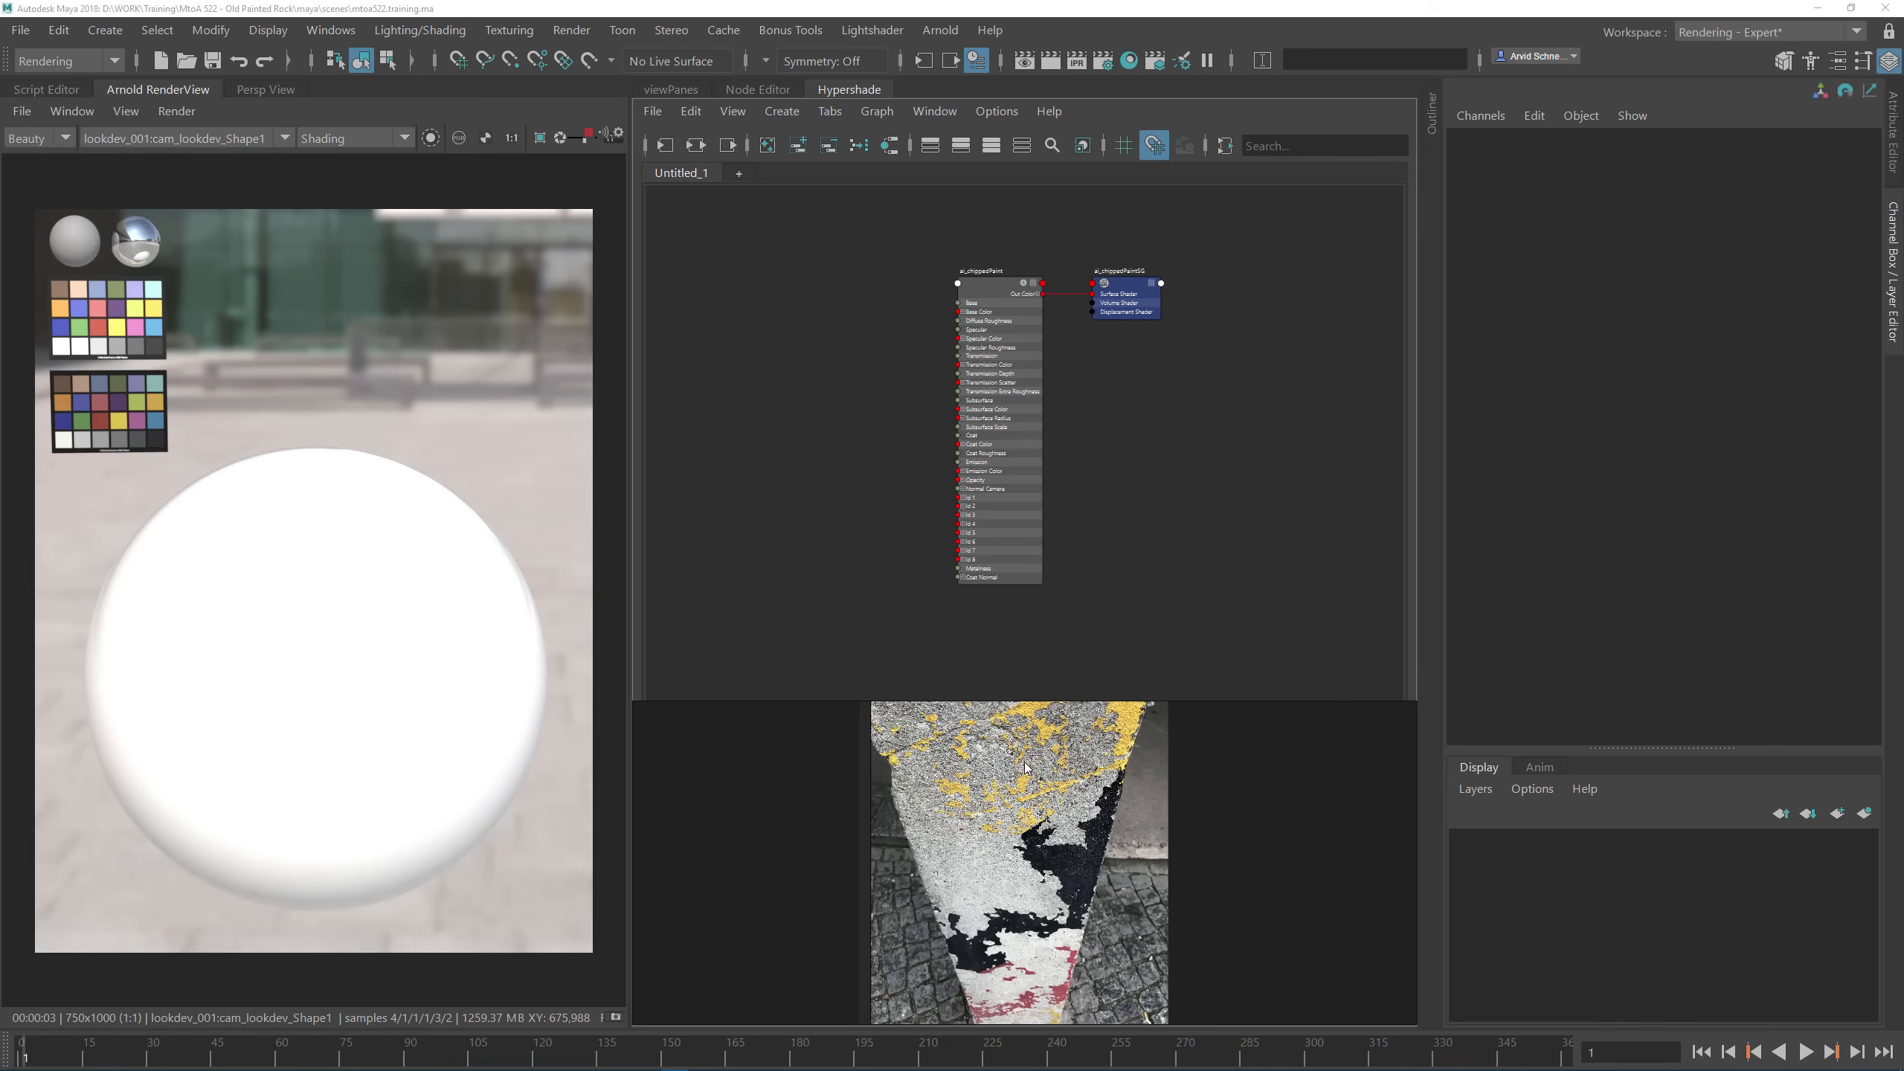
scroll(1047, 789, "down", 2)
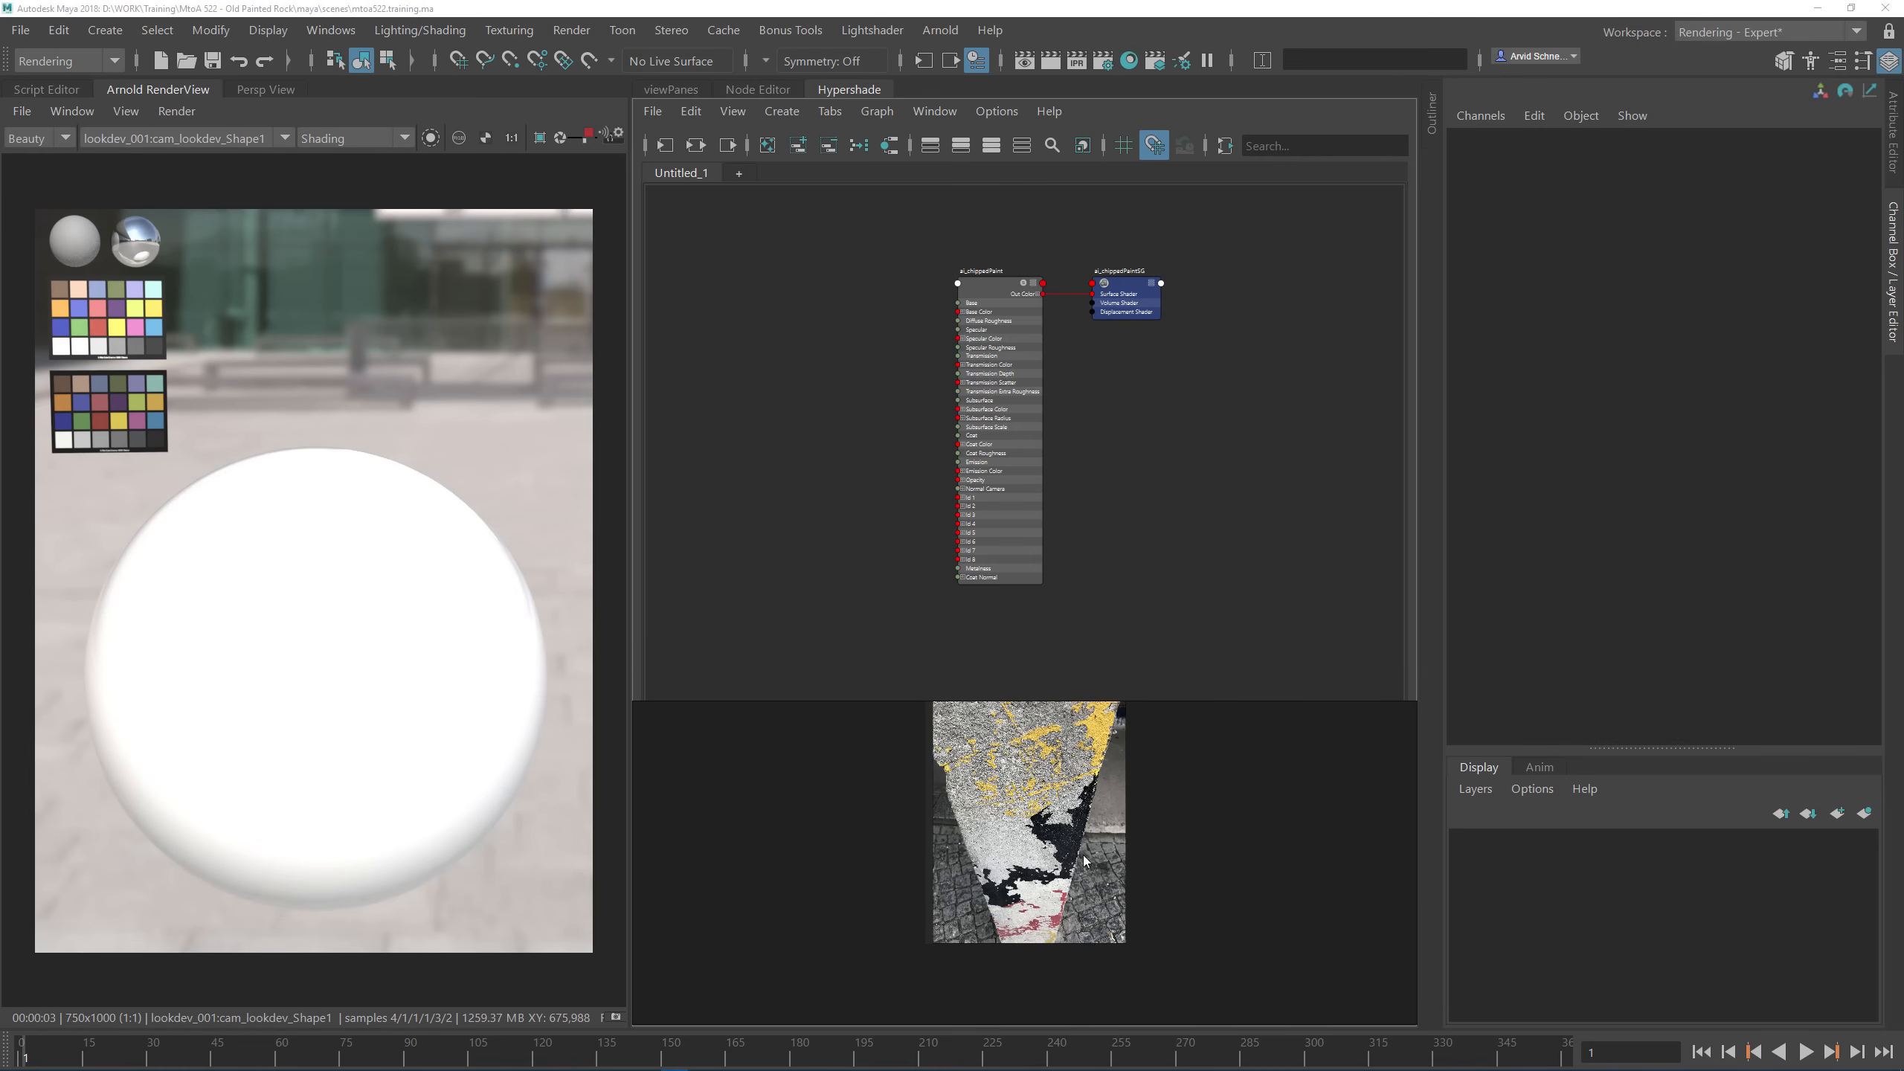
scroll(1033, 839, "up", 3)
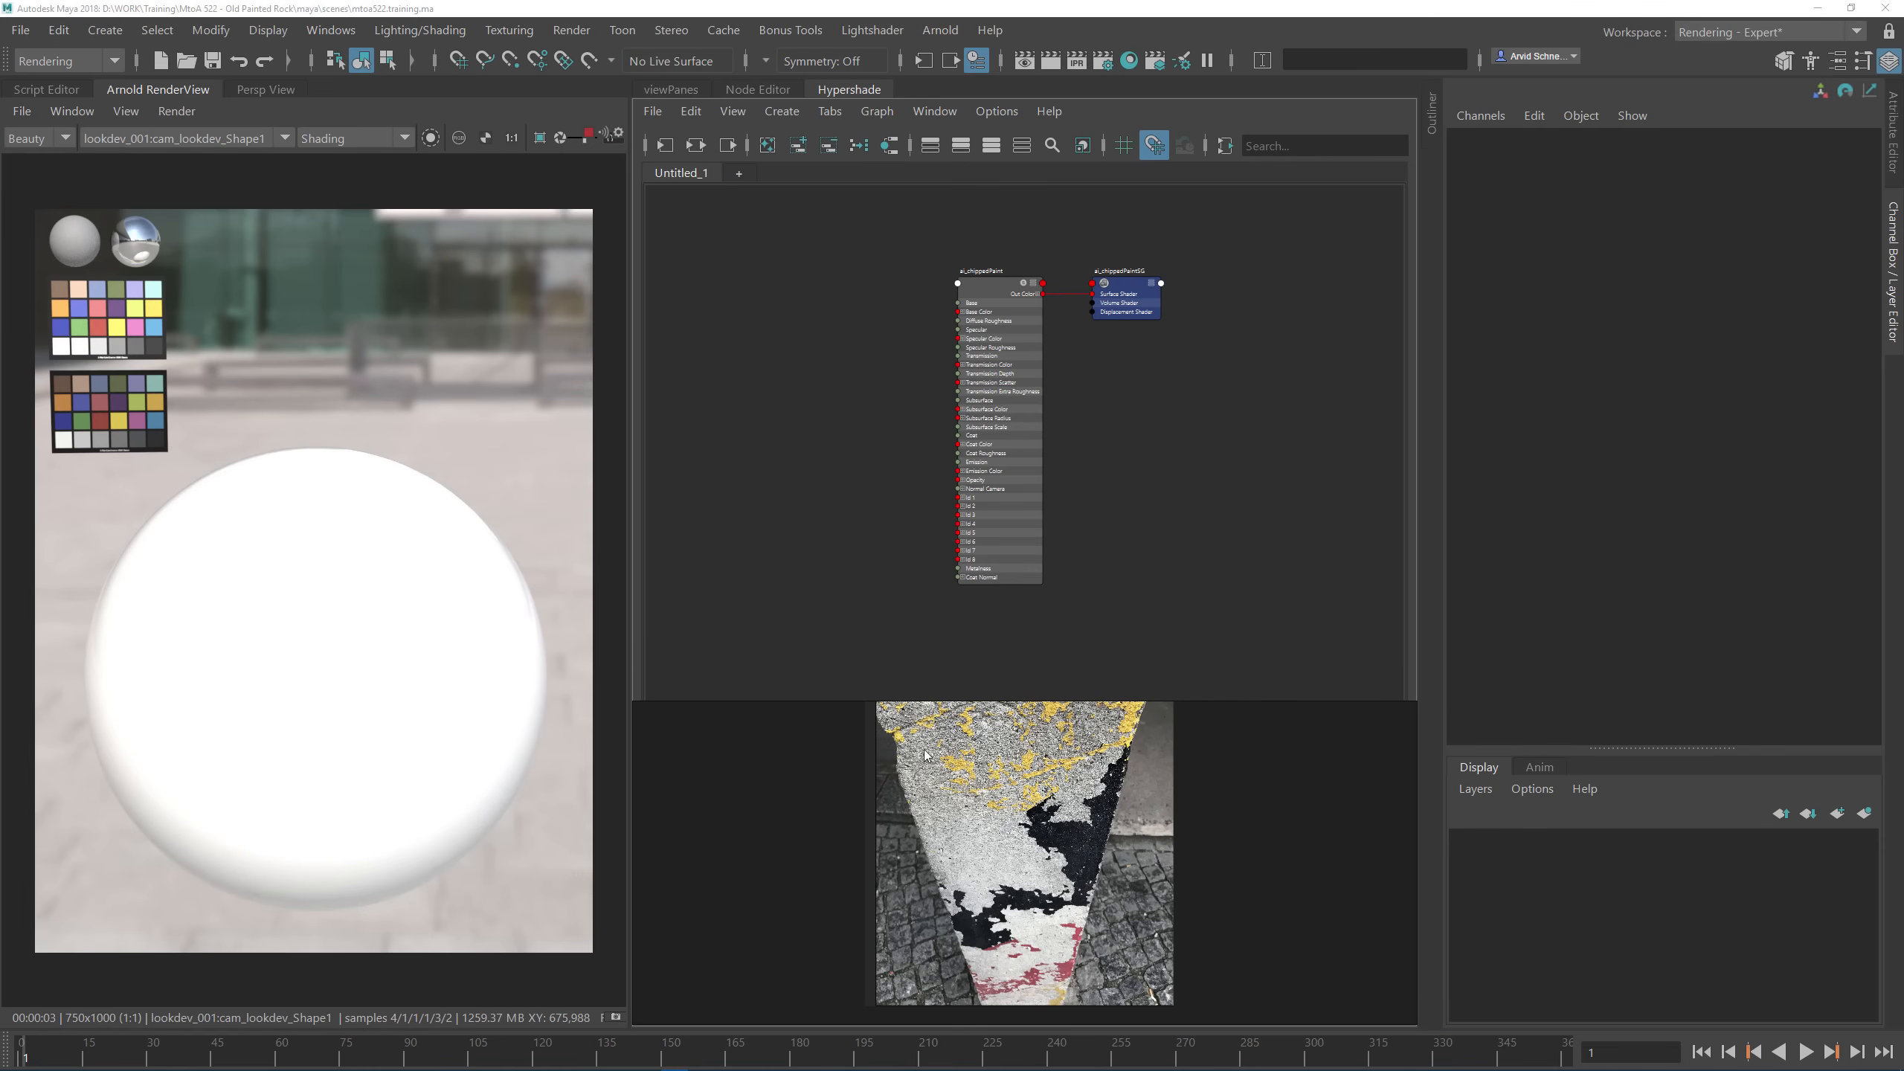
scroll(1021, 823, "up", 2)
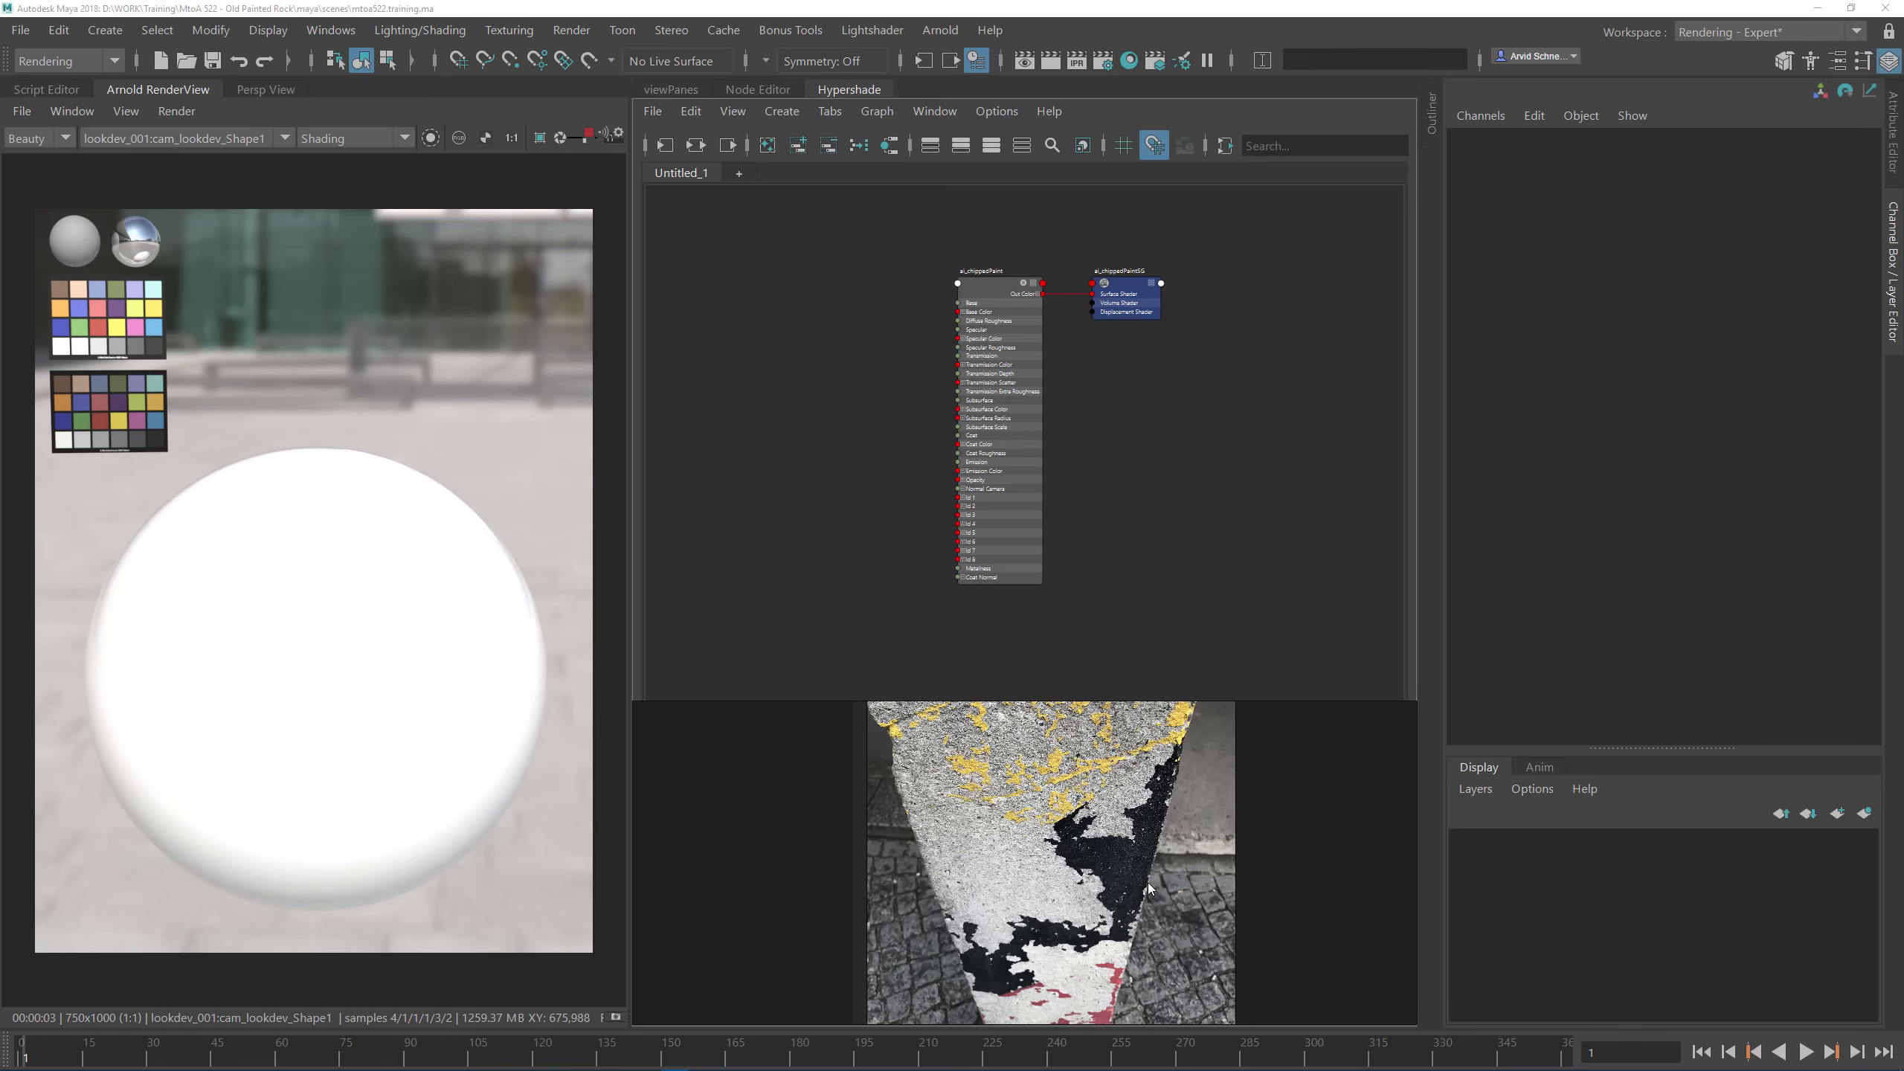
Step: Create a ramp texture node in the Hypershade graph and connect its Out Color to Id 1 of ai_chippedPaint
middle_click_drag(914, 340, 967, 352, "alt")
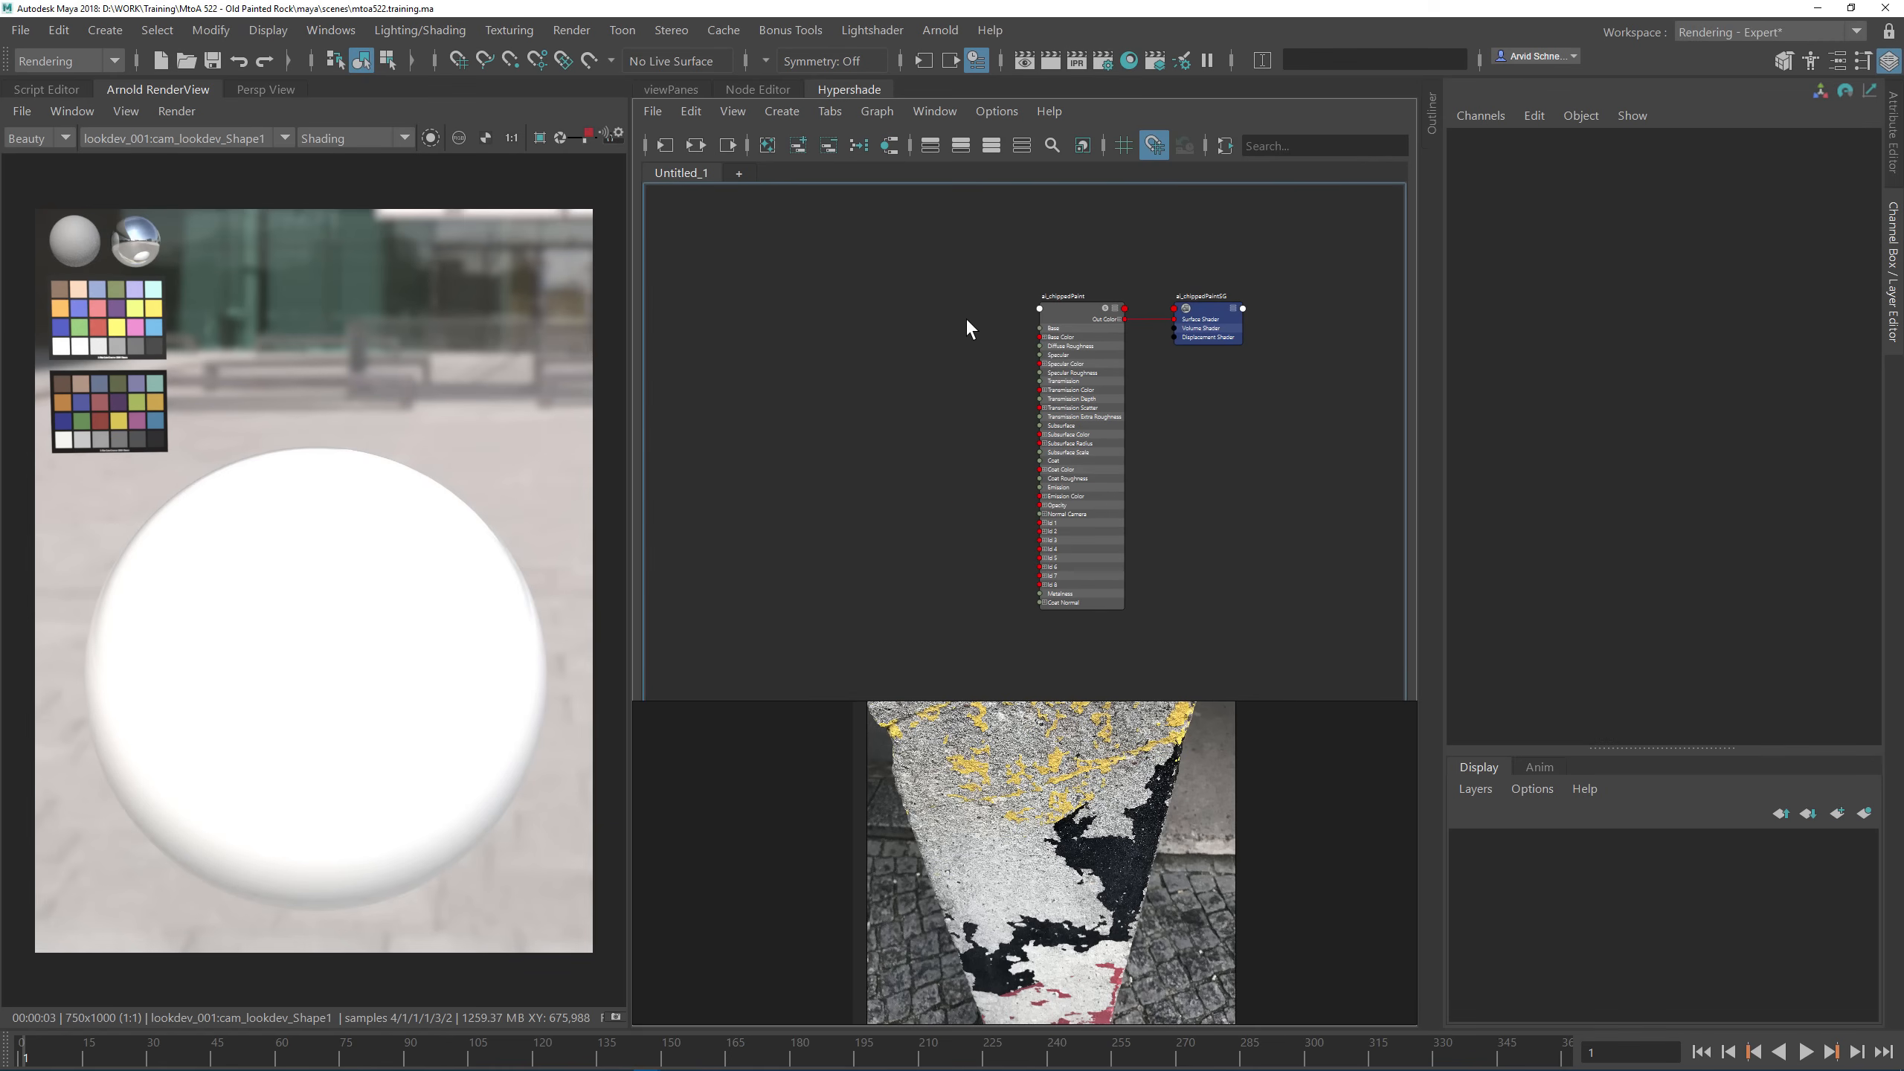
key("Tab")
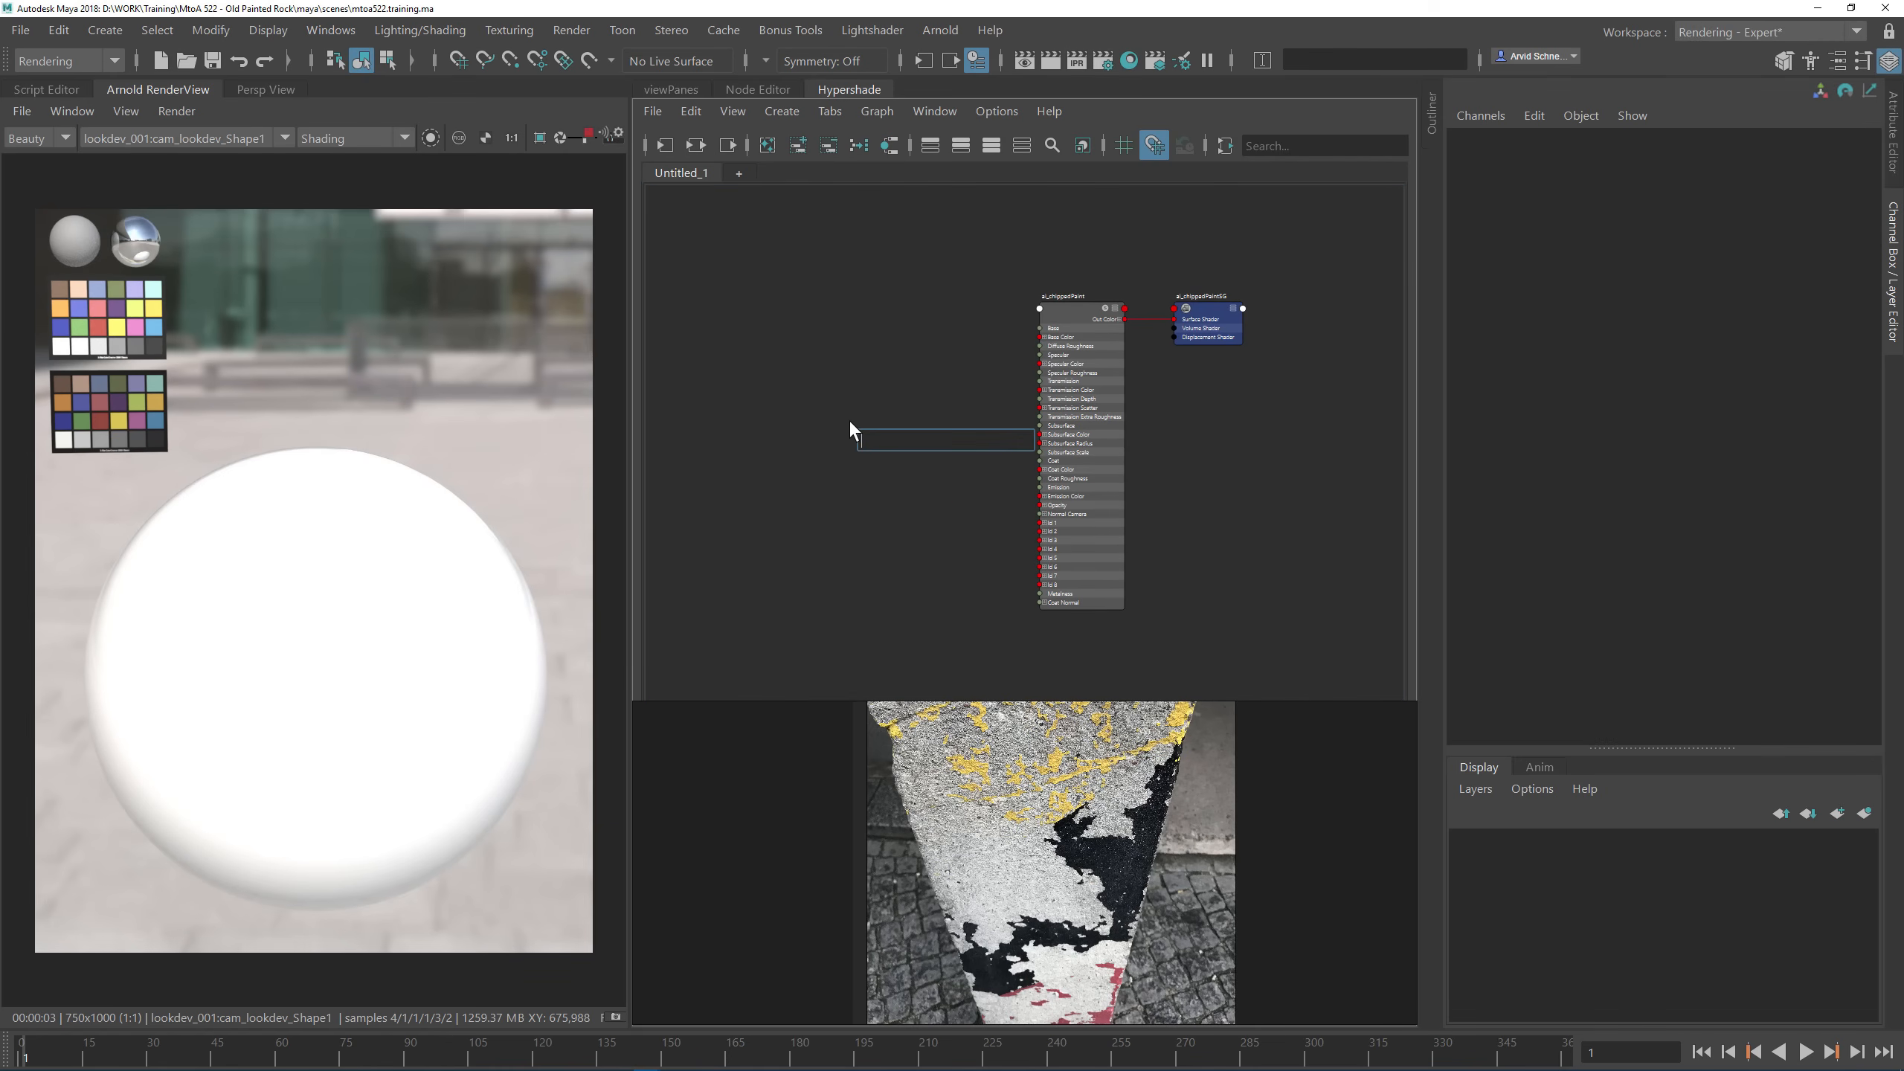
type("ramp")
key("Down")
key("Down")
key("Down")
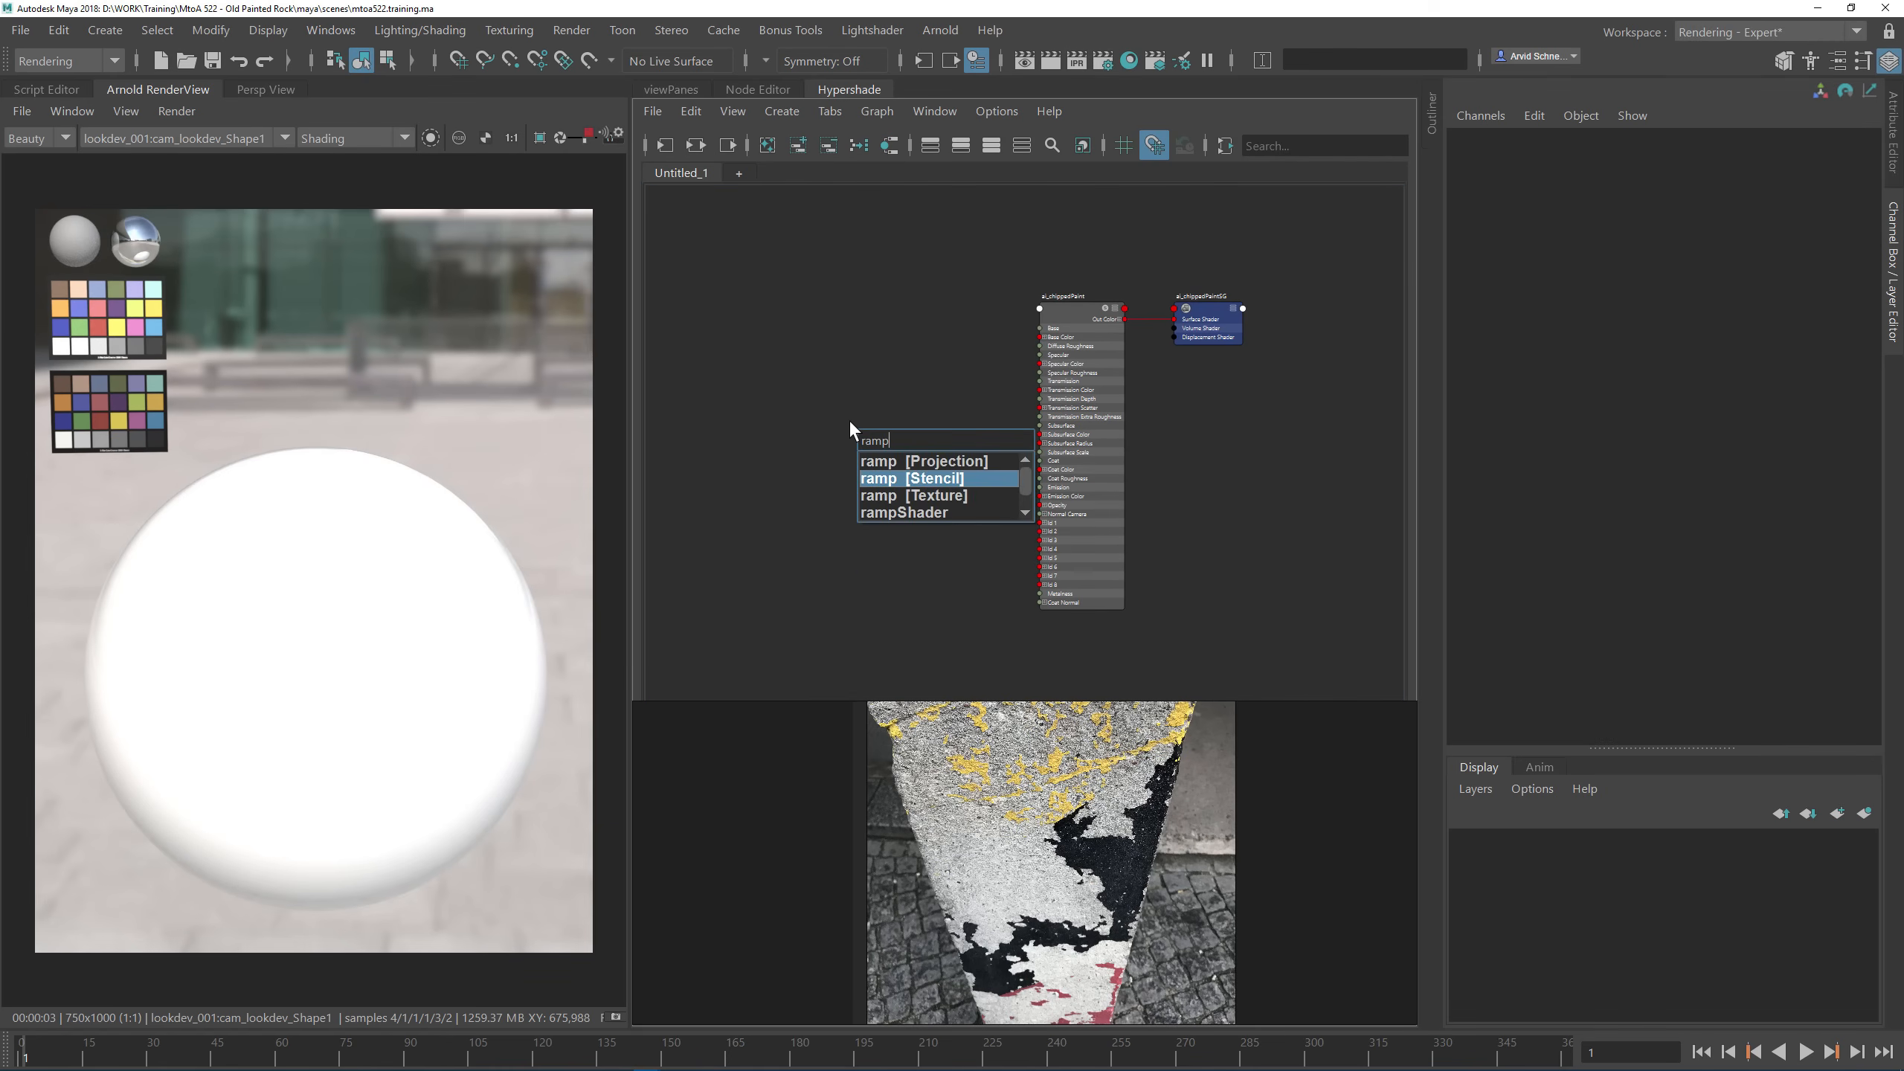
key("Return")
key("f")
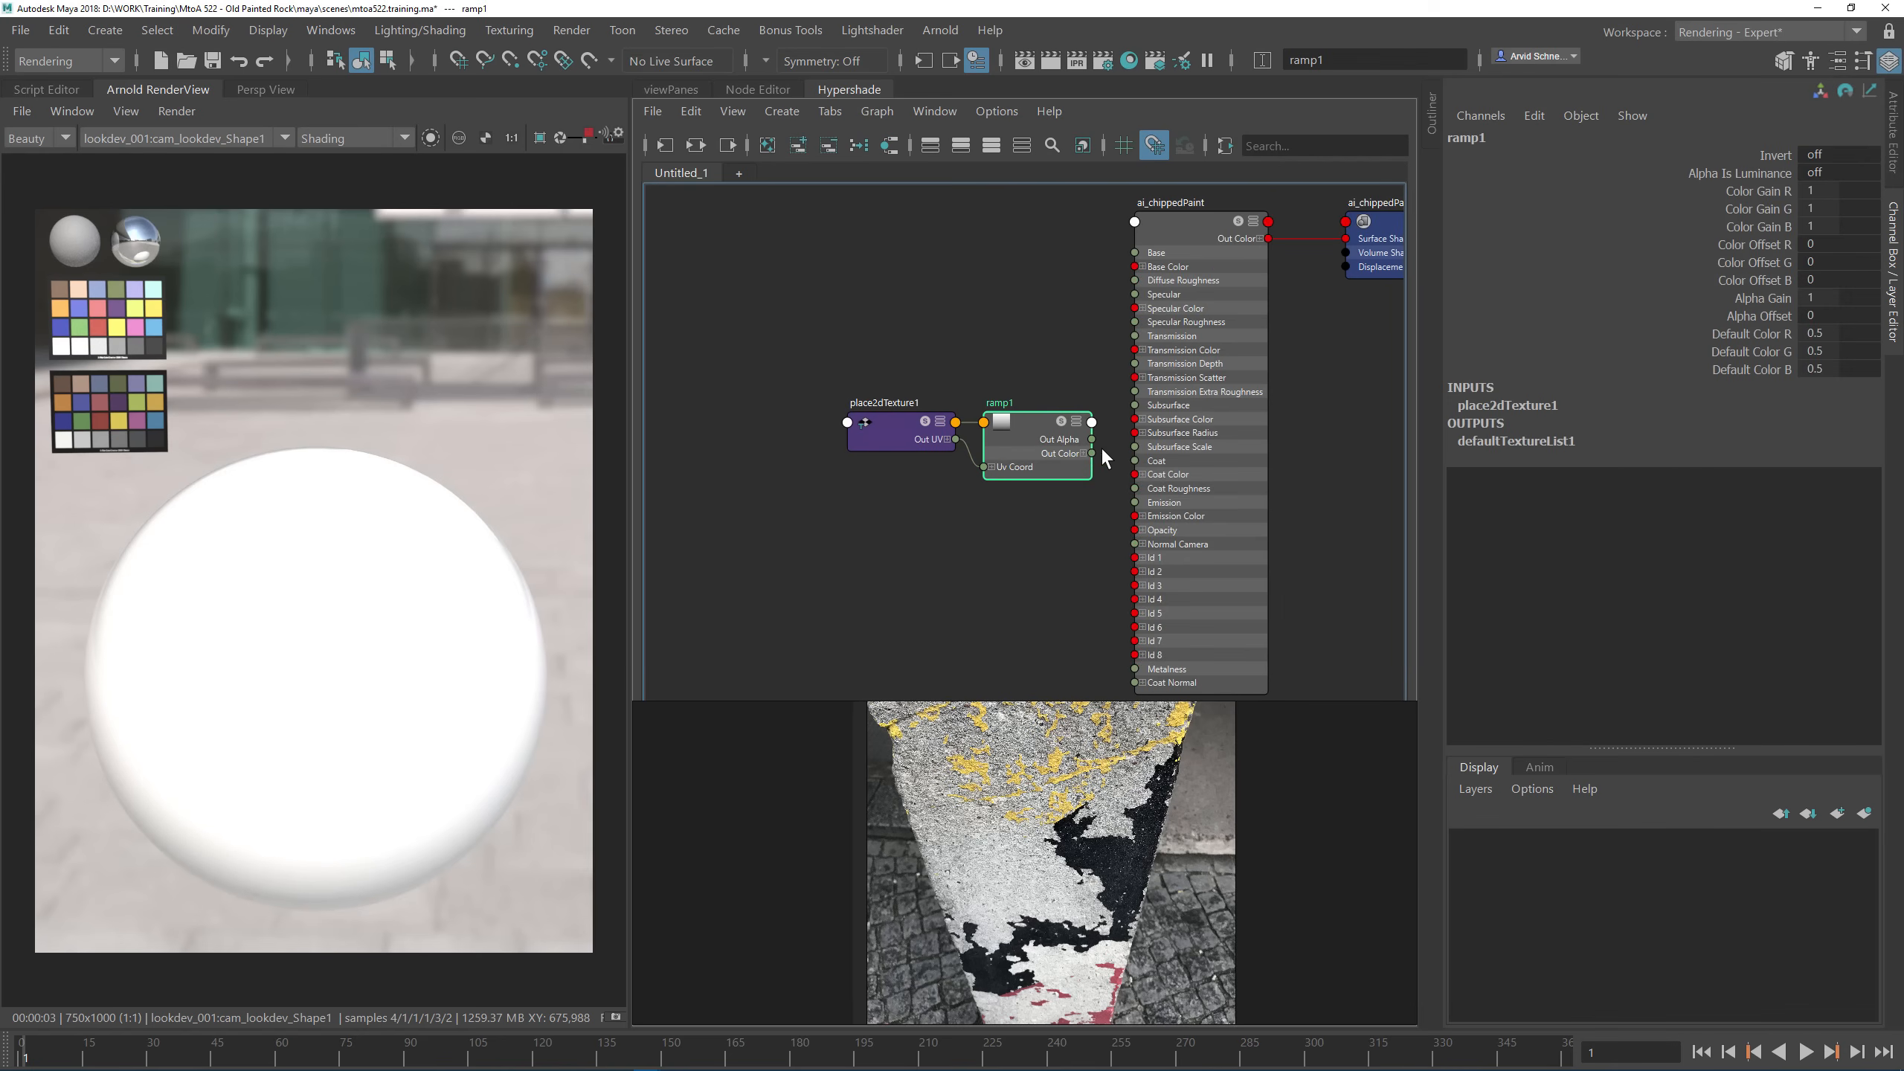
left_click_drag(1111, 605, 1134, 558)
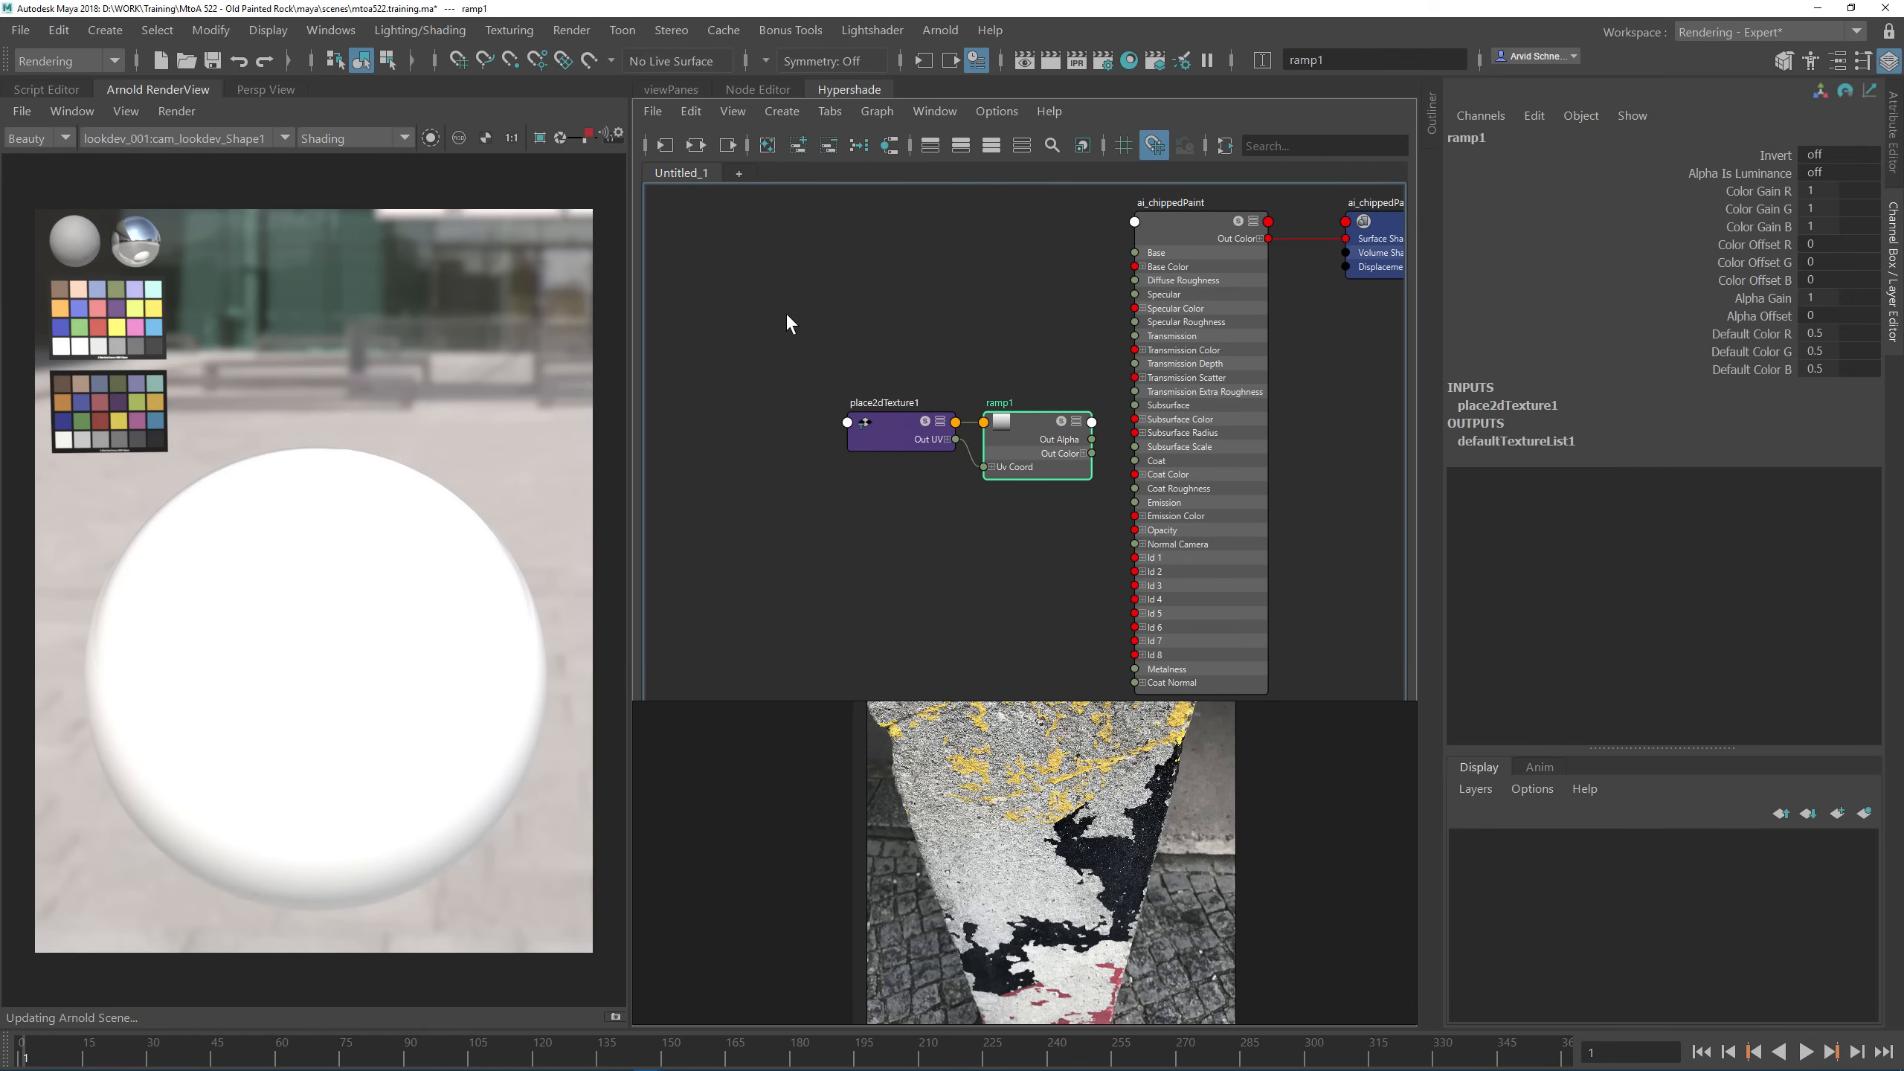
Step: Move the ramp node and its place2dTexture node together farther away from the ai_chippedPaint node
double_click(1043, 457)
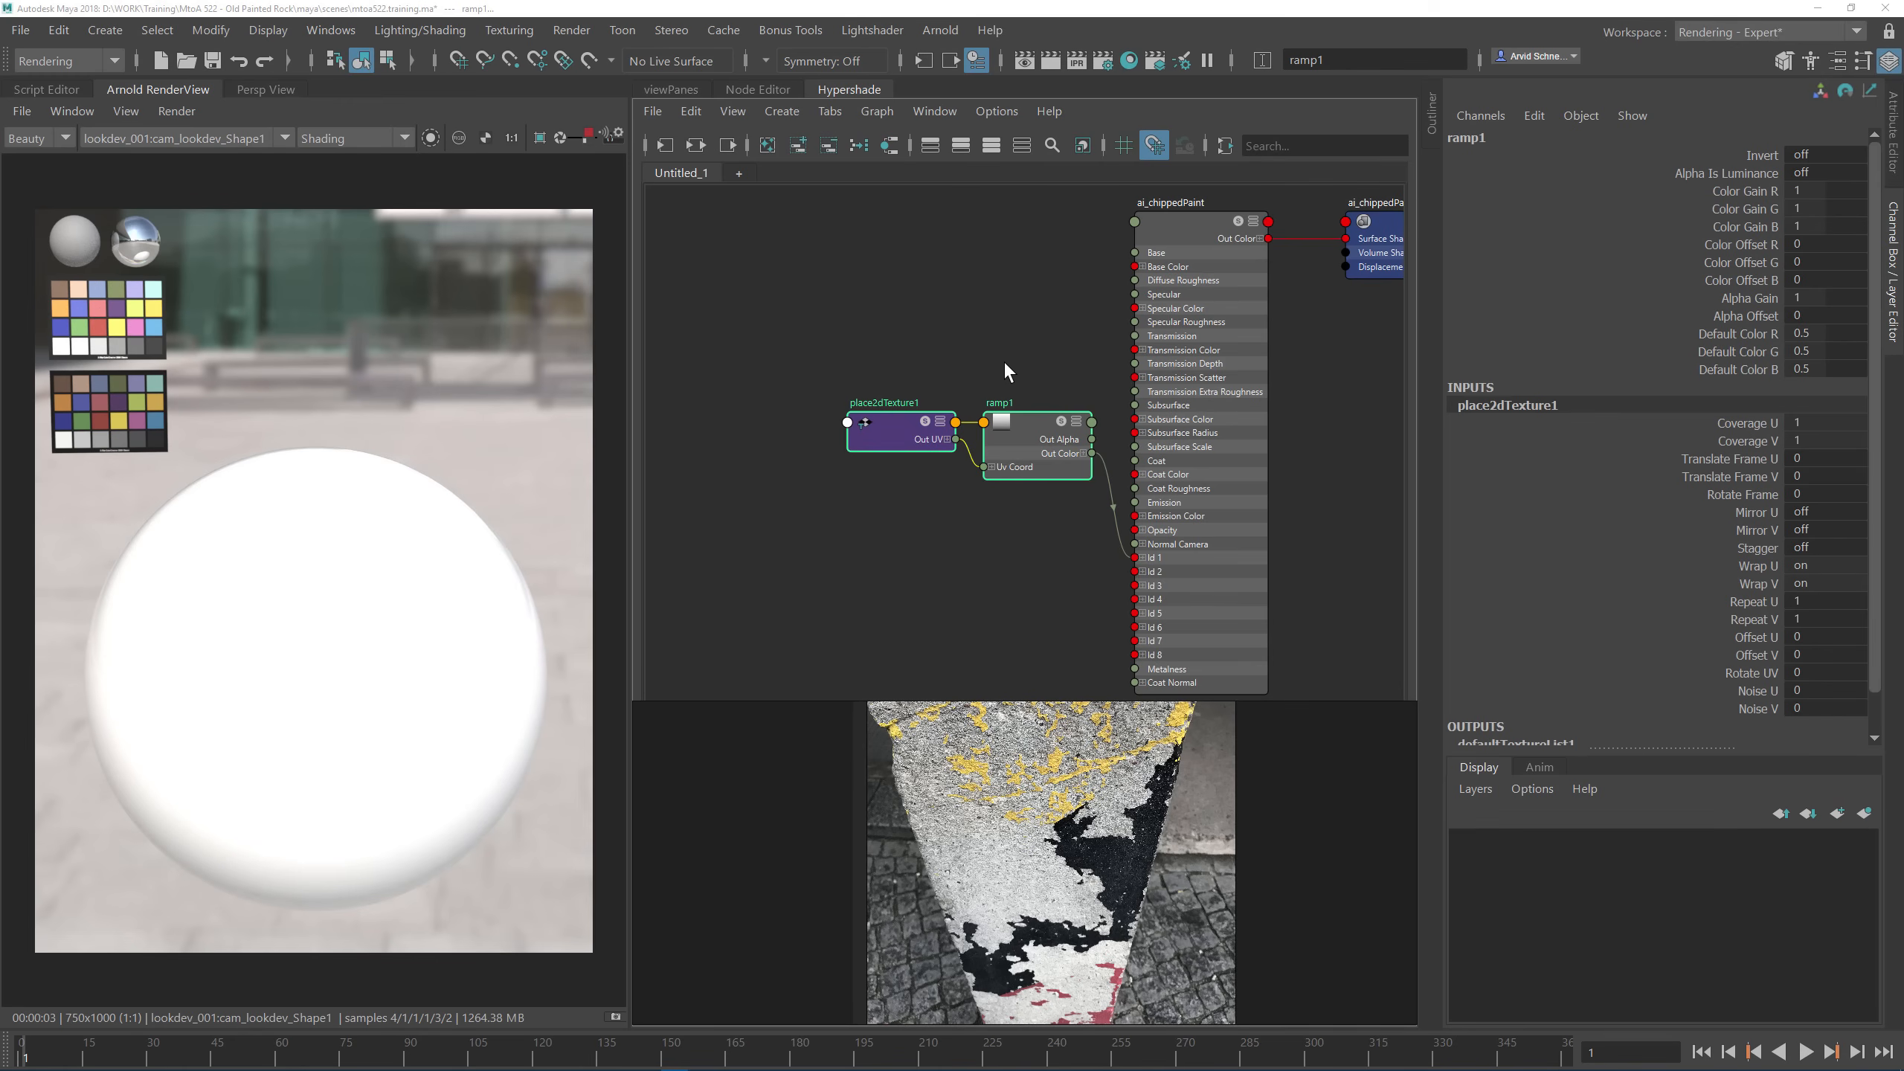
right_click(1174, 229)
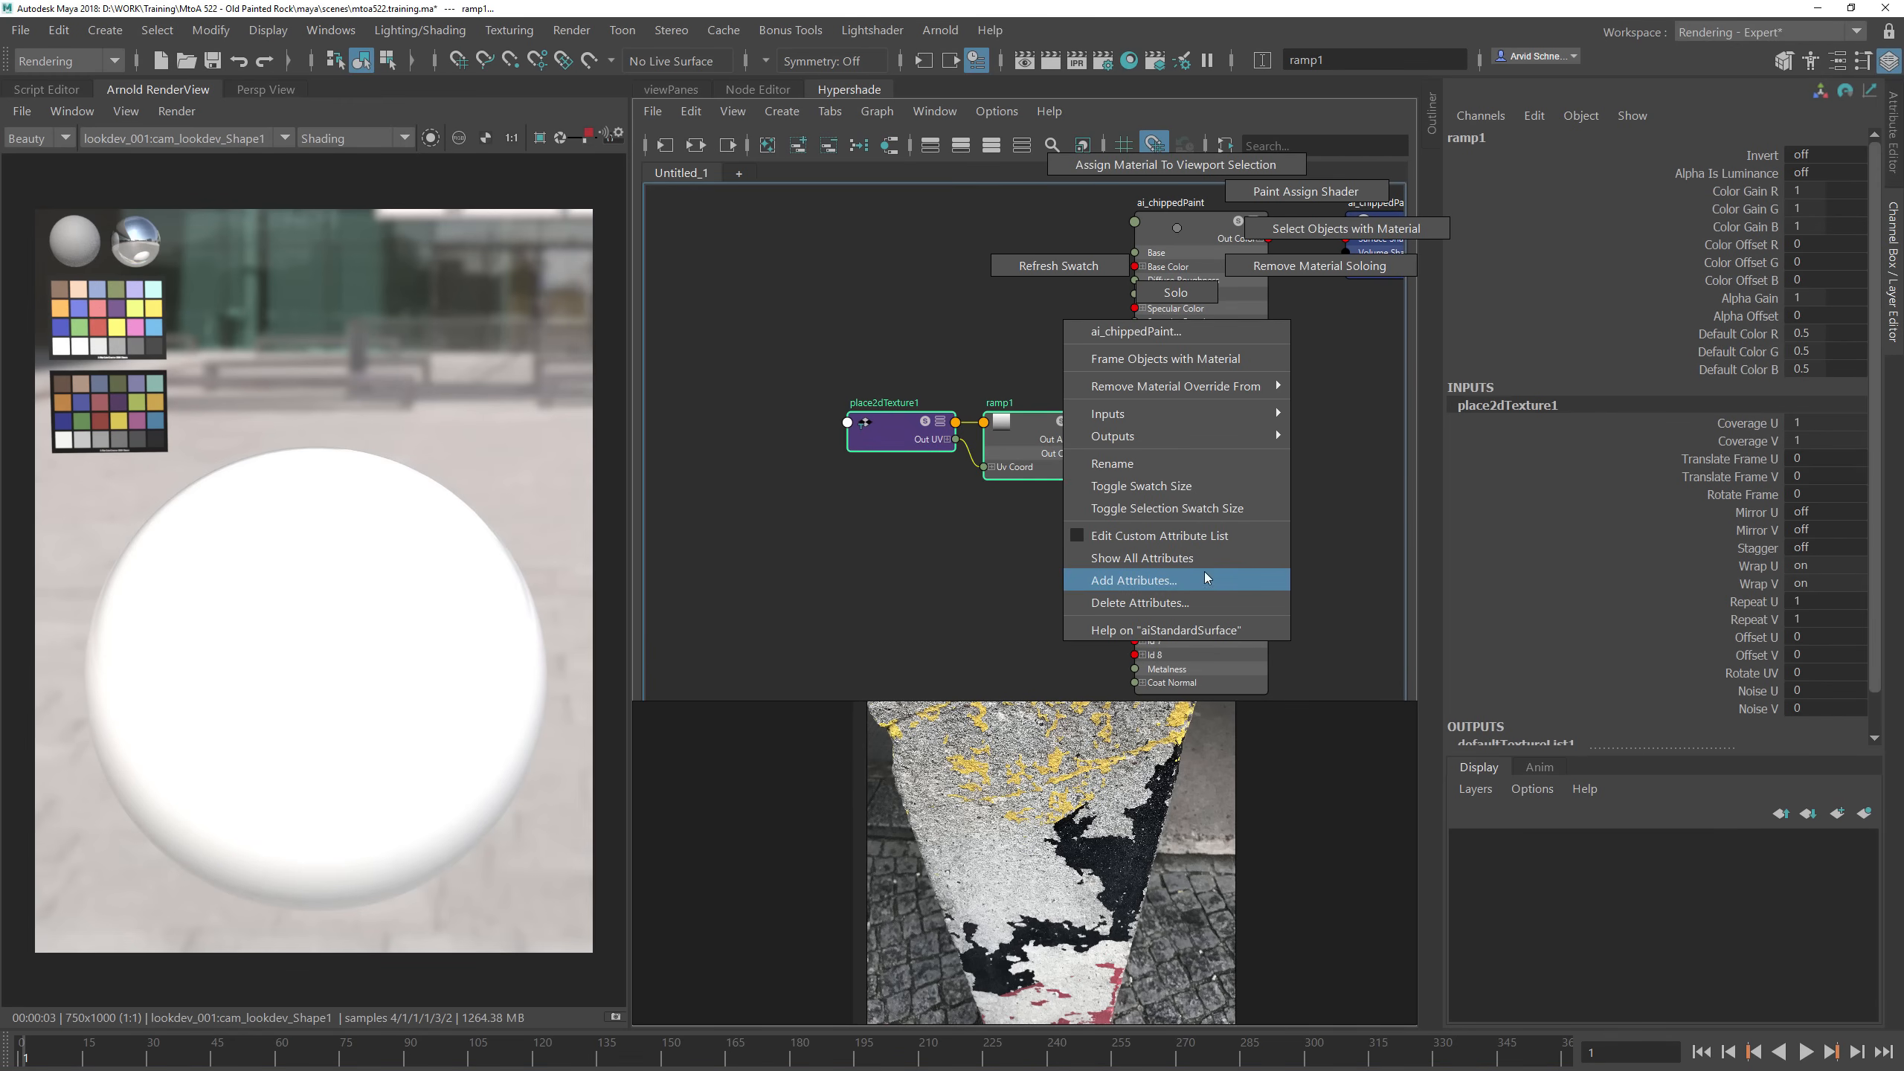
left_click(801, 523)
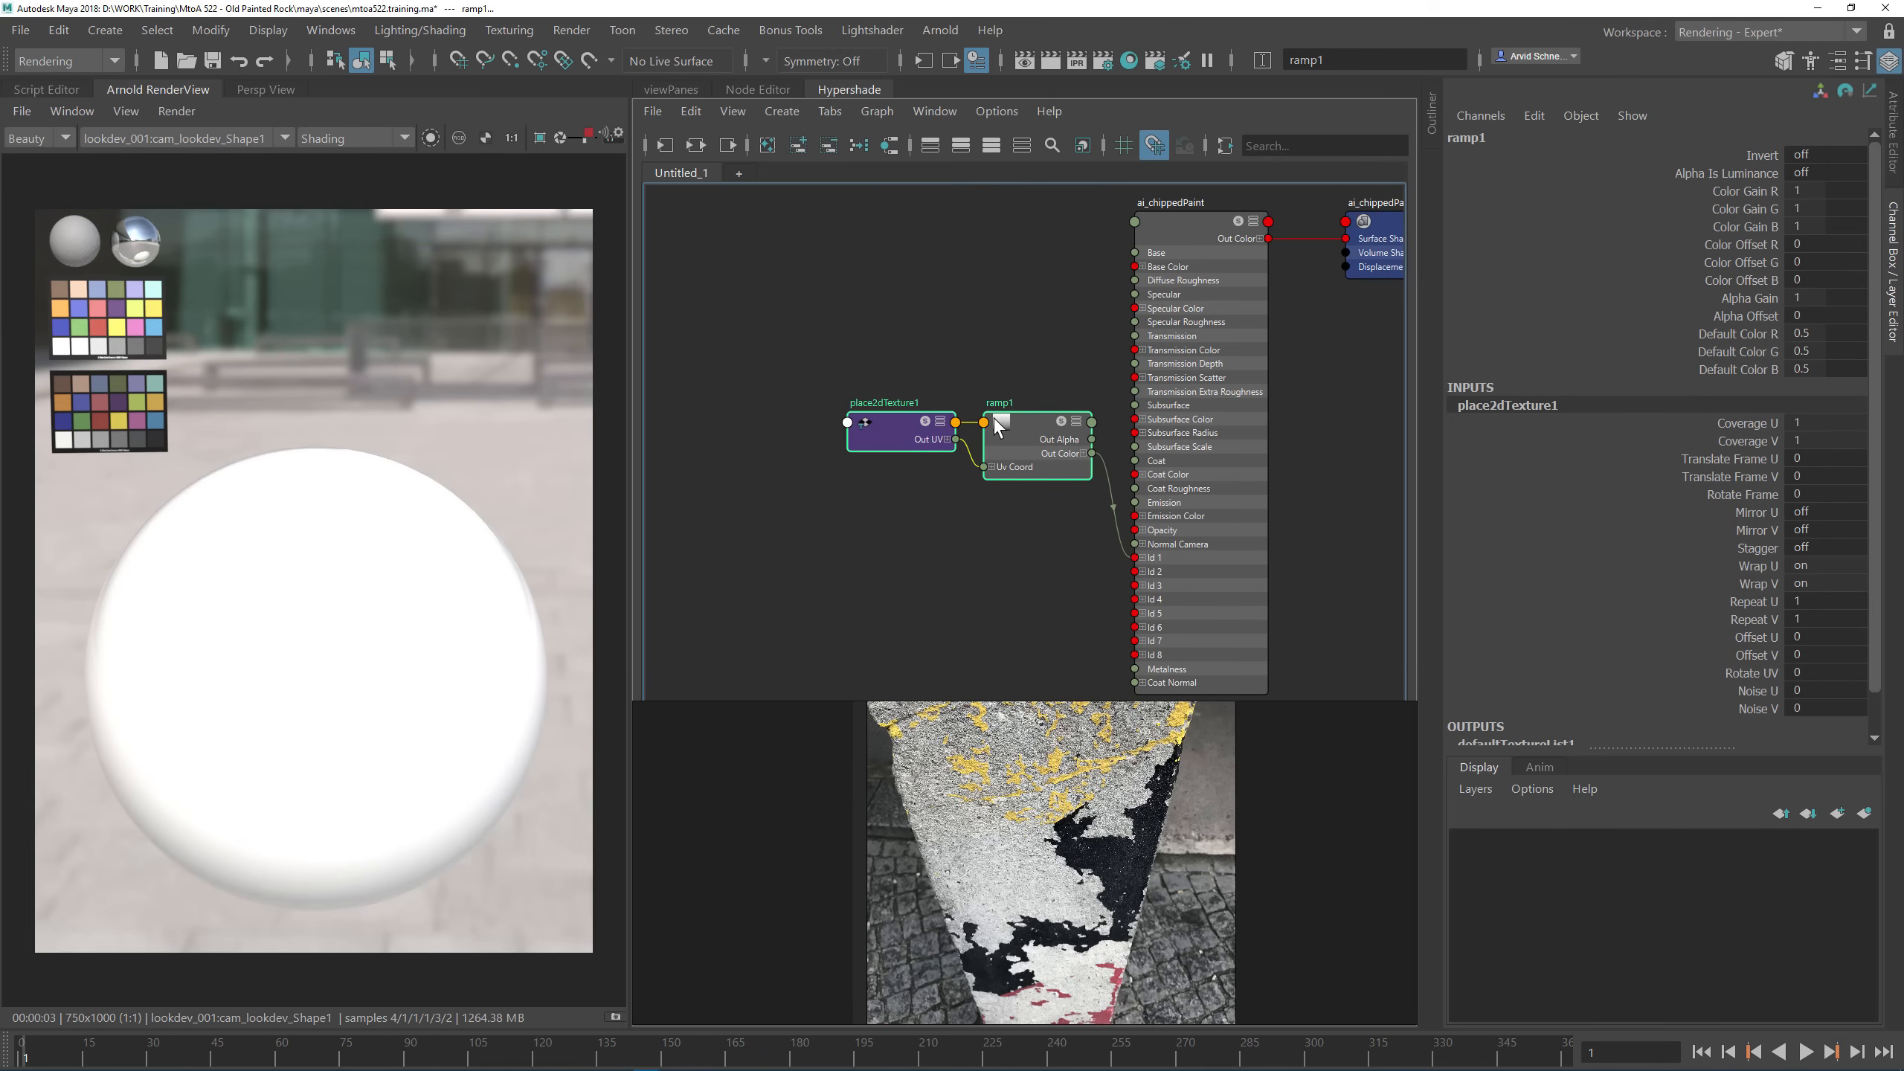
middle_click_drag(988, 420, 953, 415, "alt")
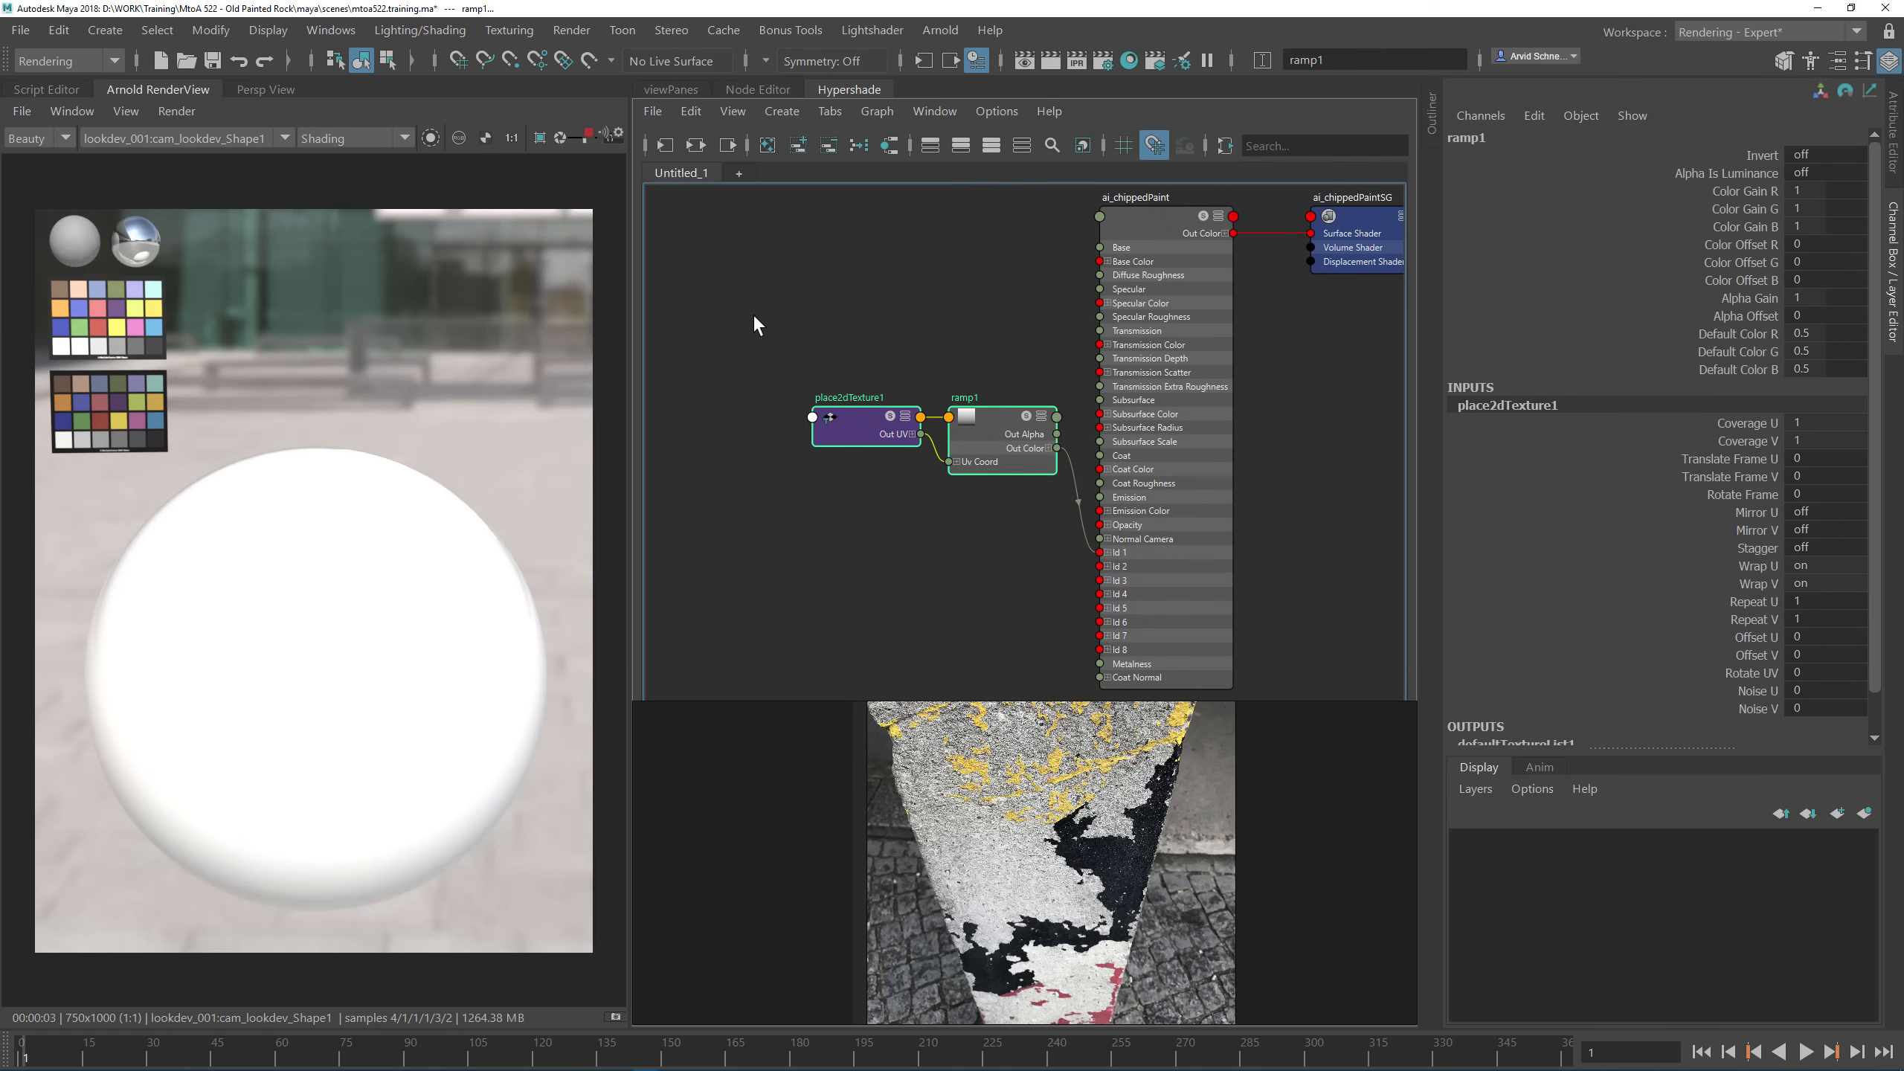
left_click_drag(1009, 452, 913, 513)
left_click(982, 424)
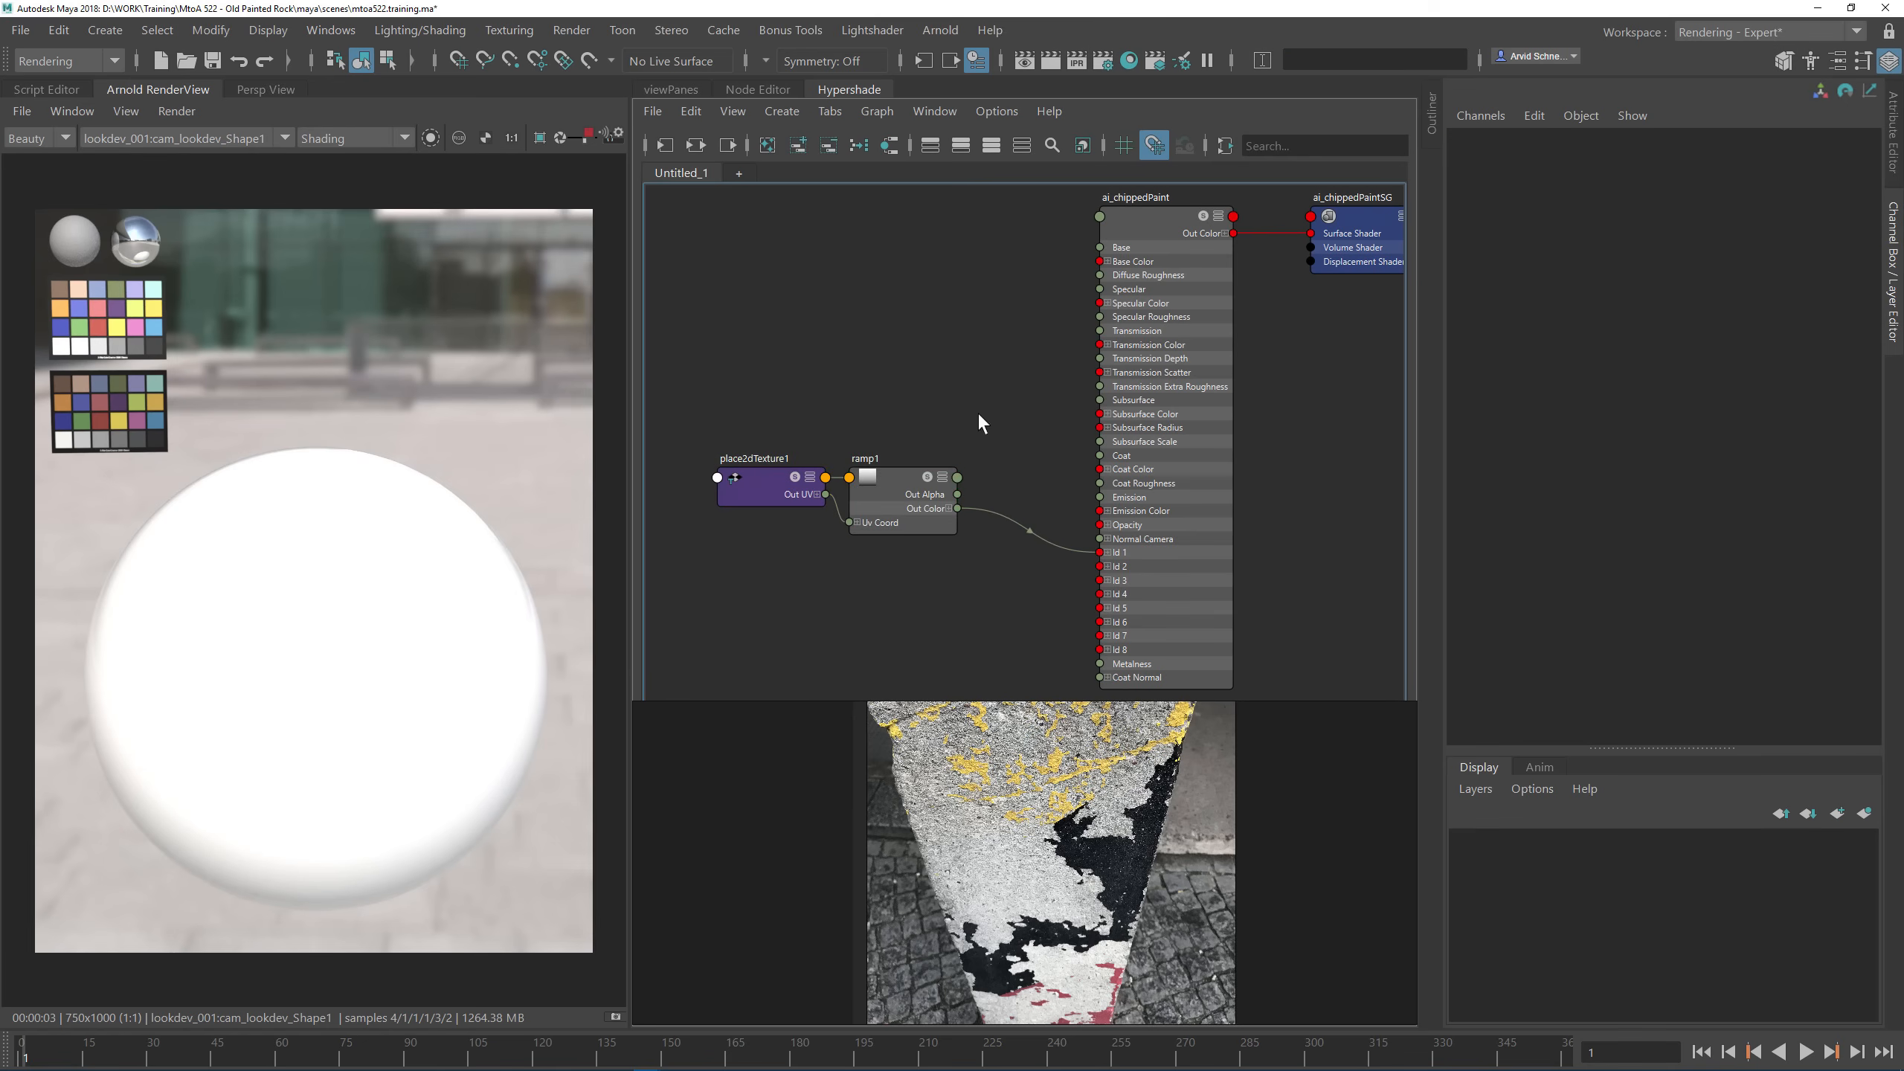
Step: Show ai_chippedPaint in the Attribute Editor, widen the editor and narrow the reference board so it does not overlap
left_click(1155, 233)
left_click(1890, 121)
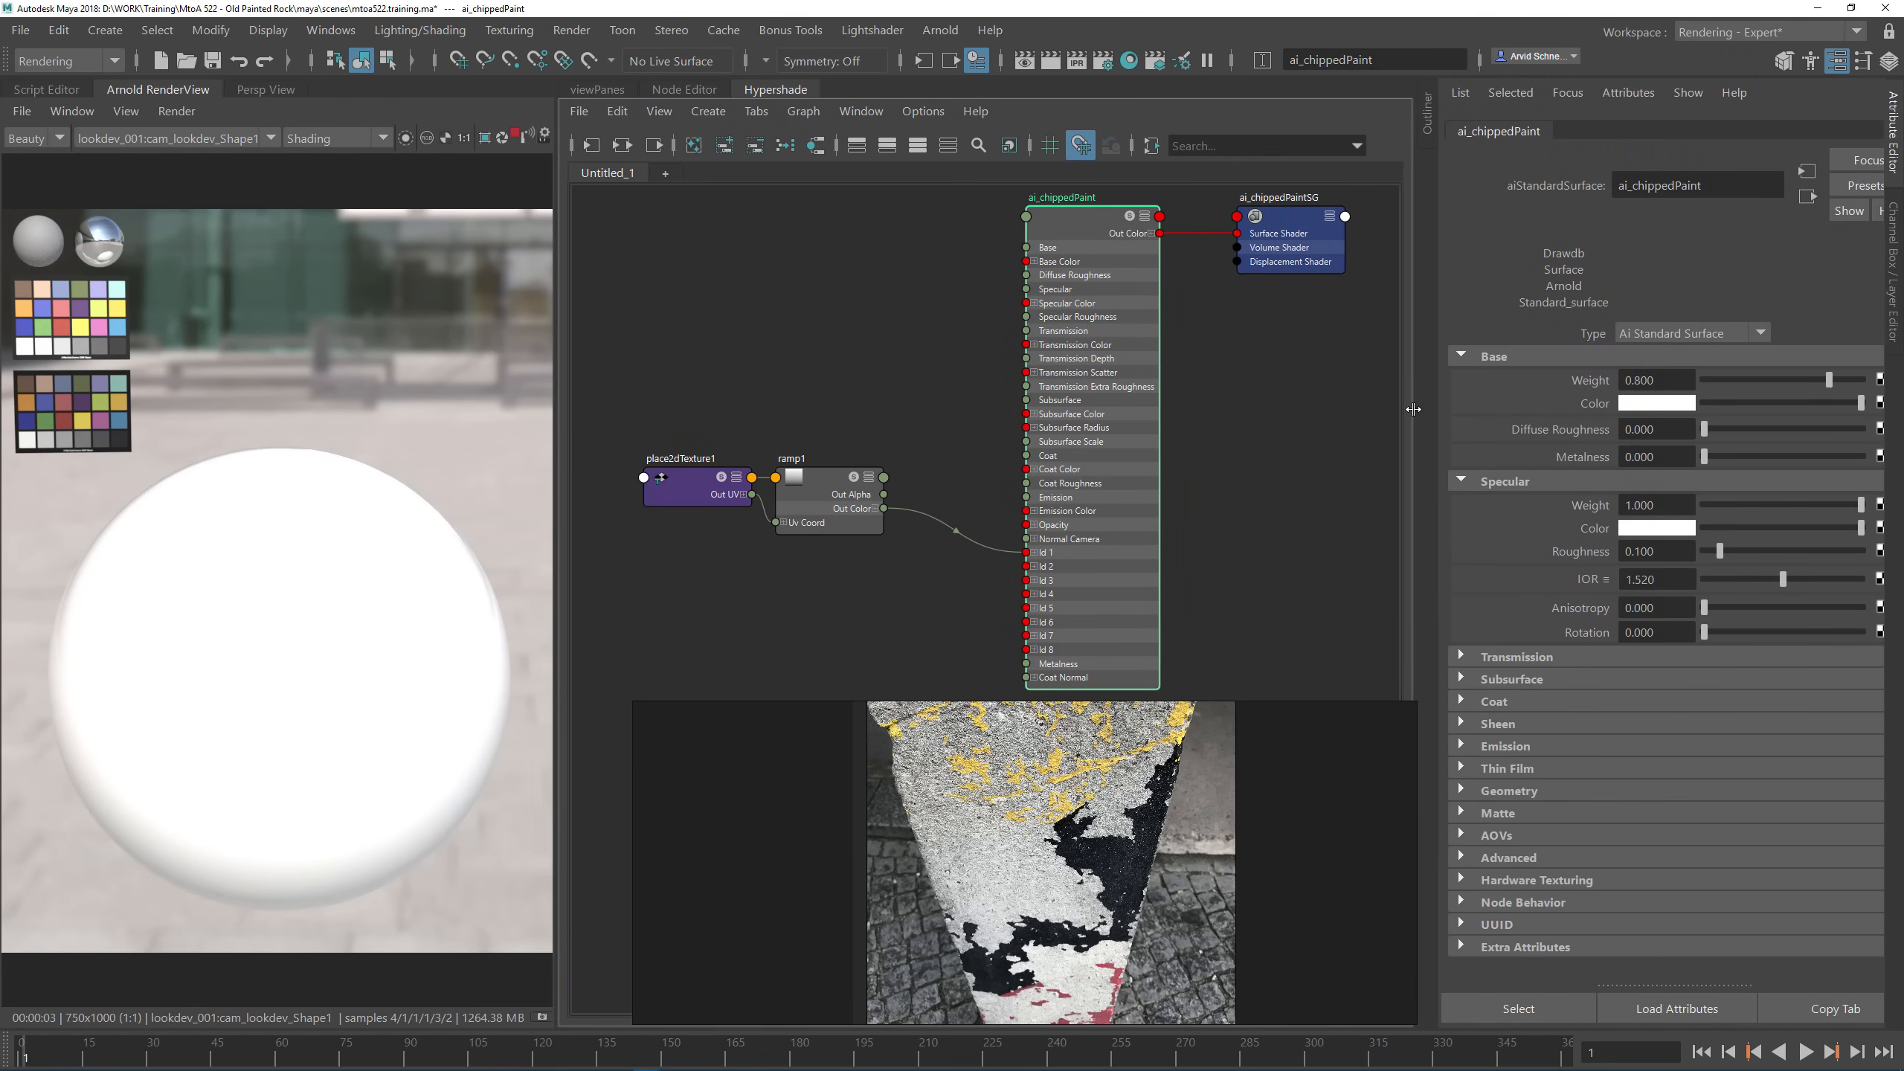
mouse_move(1407, 411)
left_mouse_down()
mouse_move(1371, 410)
mouse_move(1390, 410)
left_mouse_up()
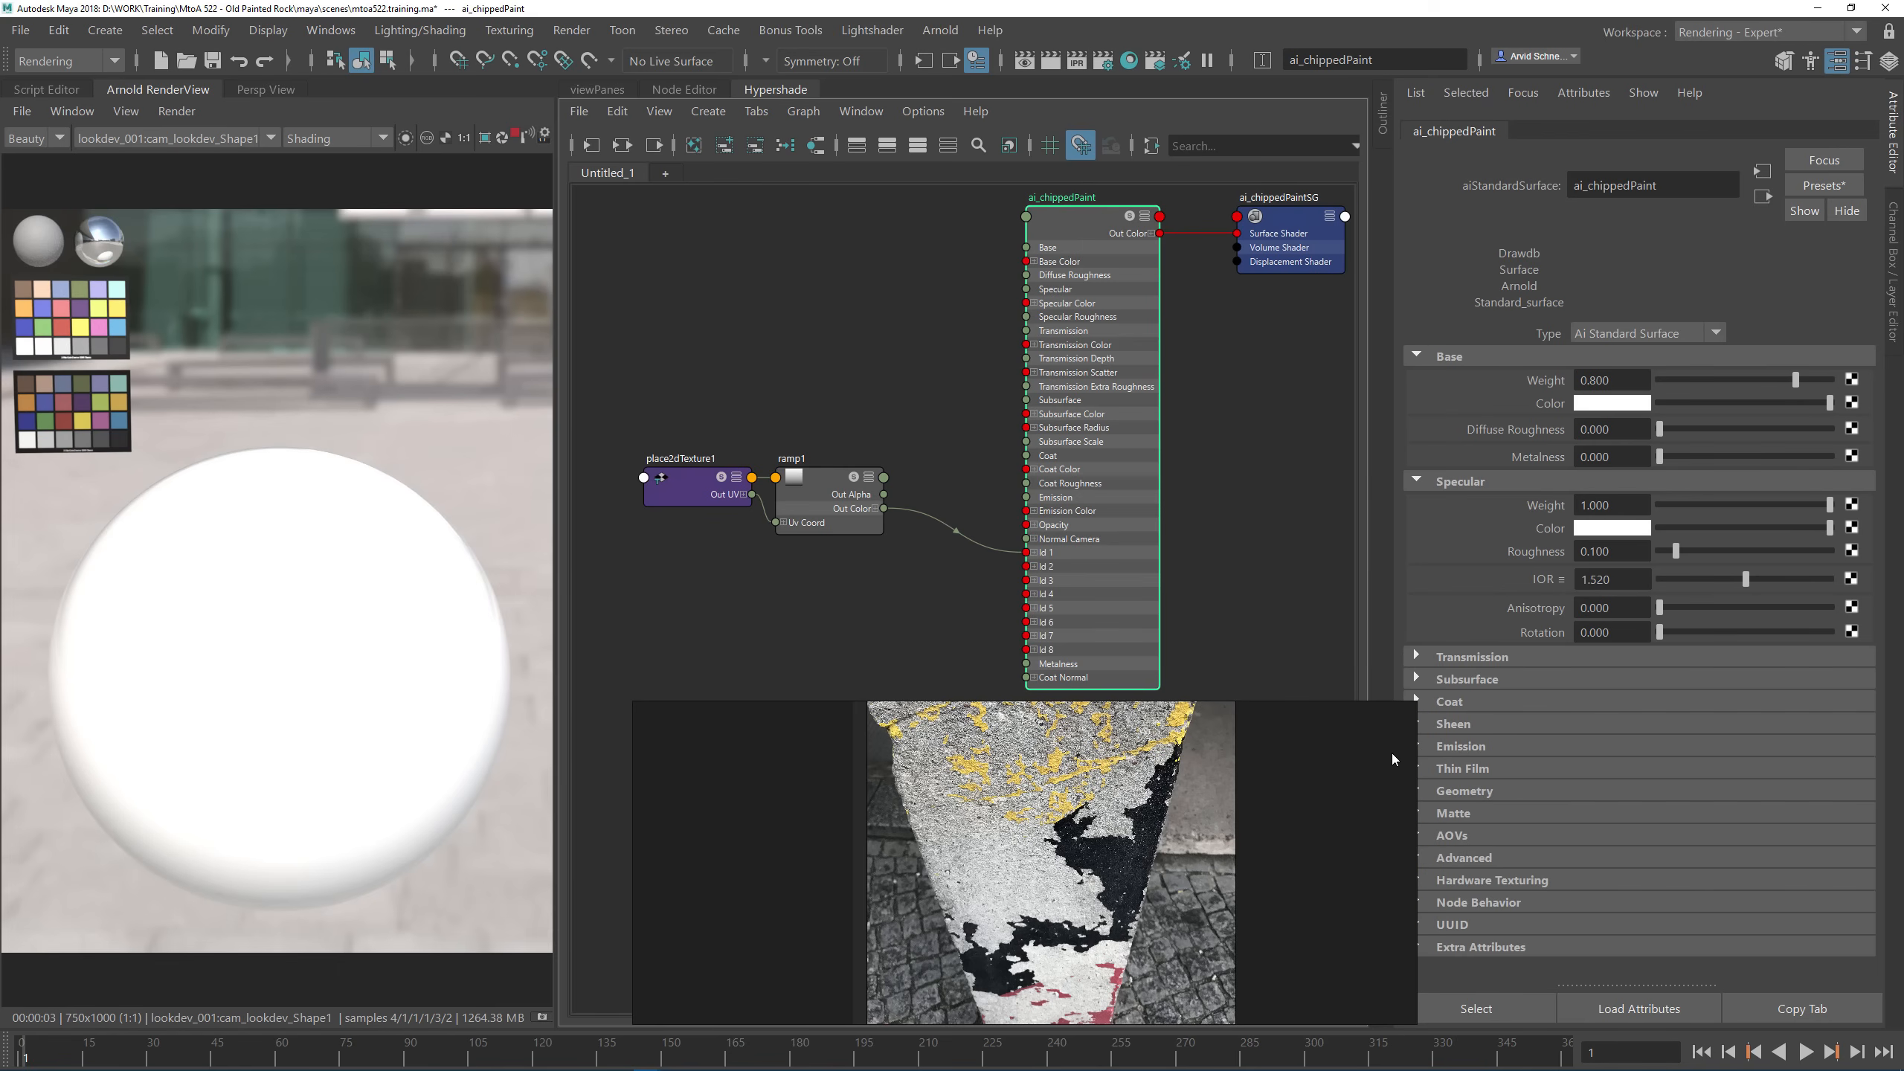
right_click_drag(1397, 778, 1348, 764)
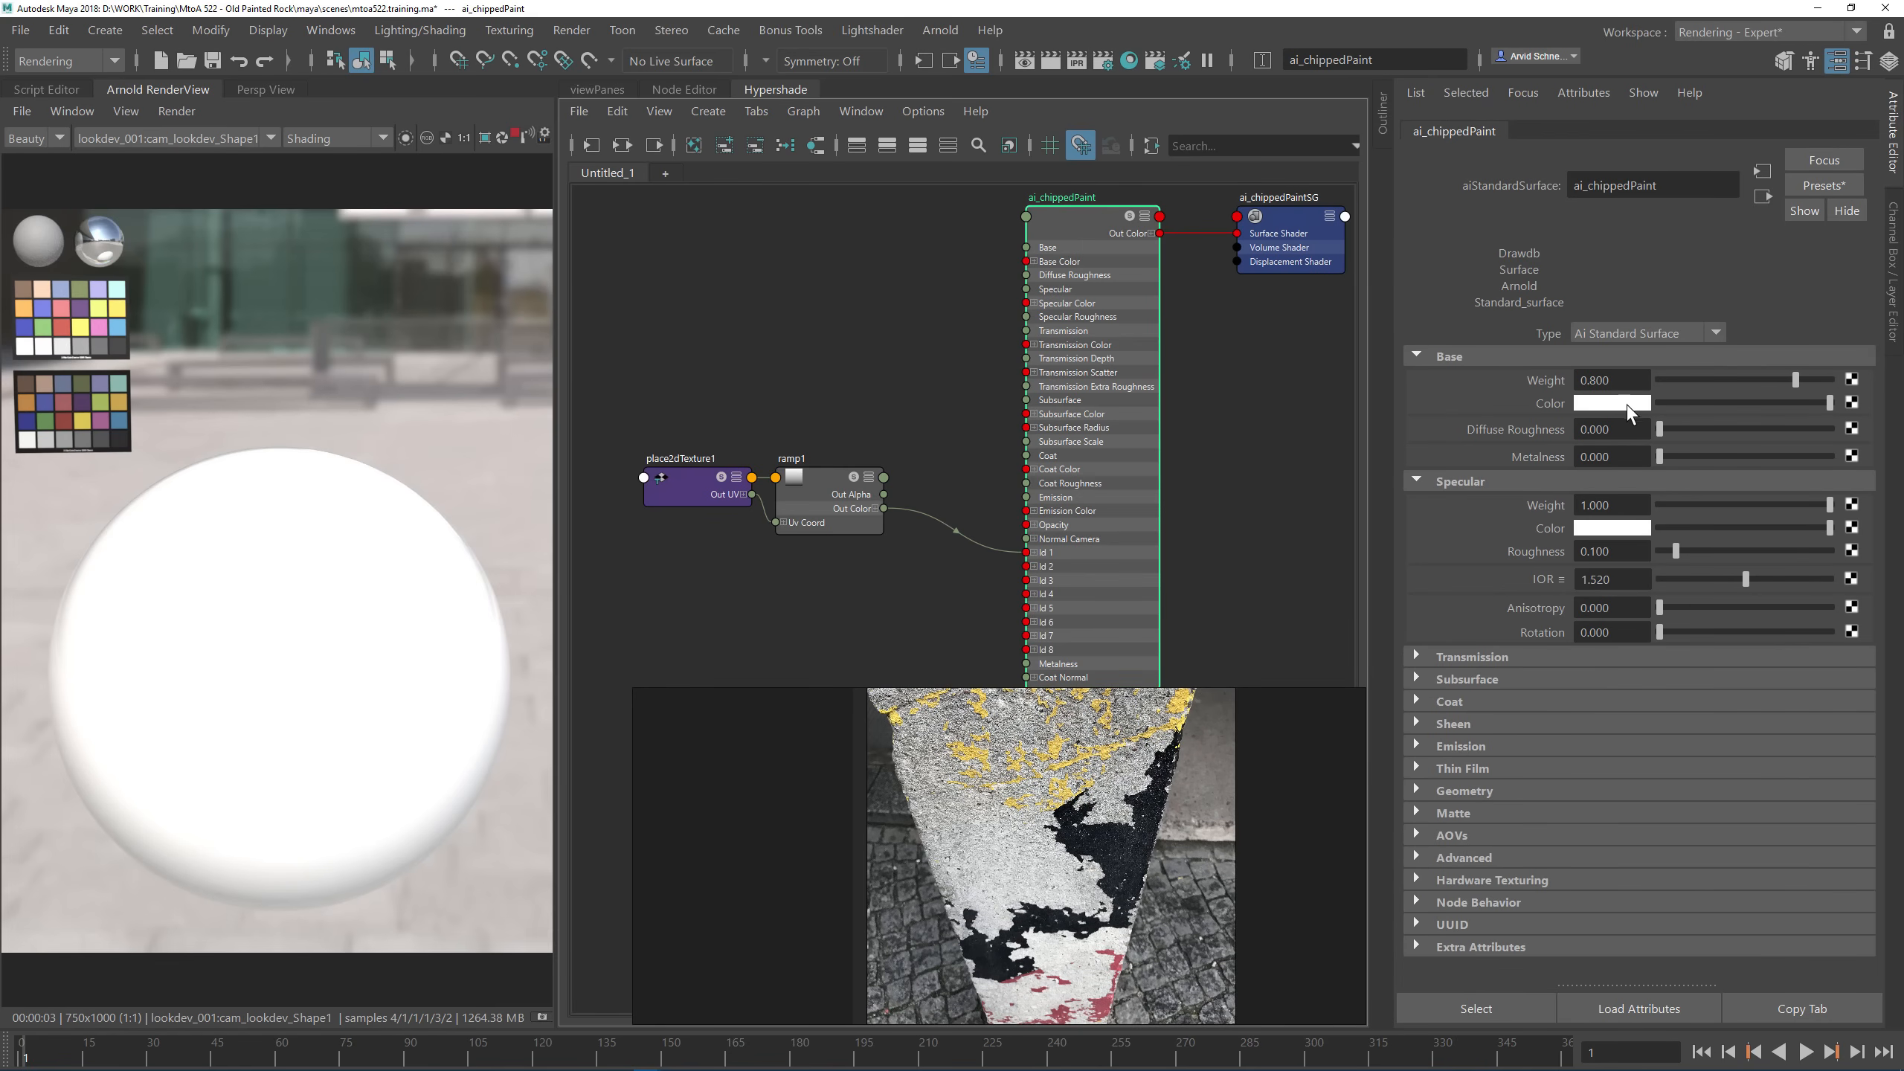
Step: Switch the base color of ai_chippedPaint to HSV mode and set its value to 0.18
left_click_drag(1615, 382, 1478, 383)
left_click(1612, 407)
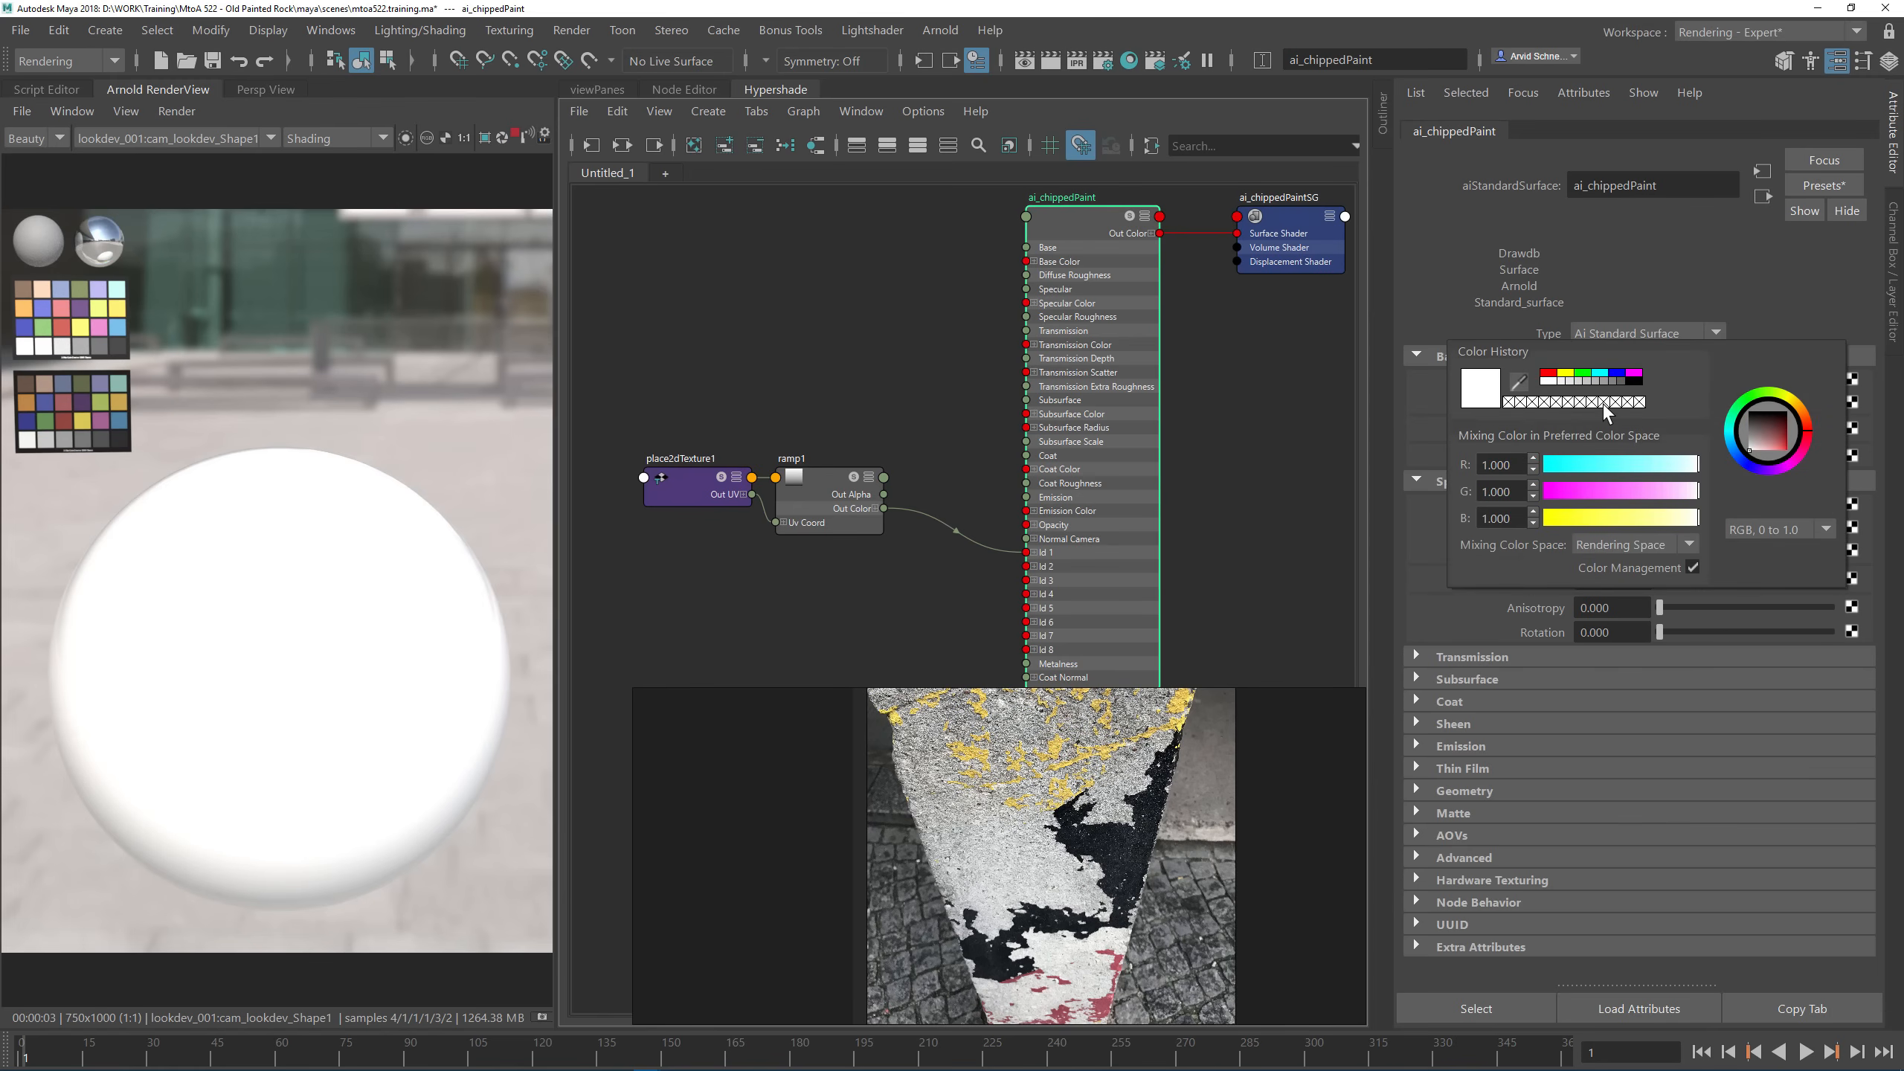
left_click(1779, 530)
left_click(1772, 579)
left_click_drag(1527, 519, 1447, 516)
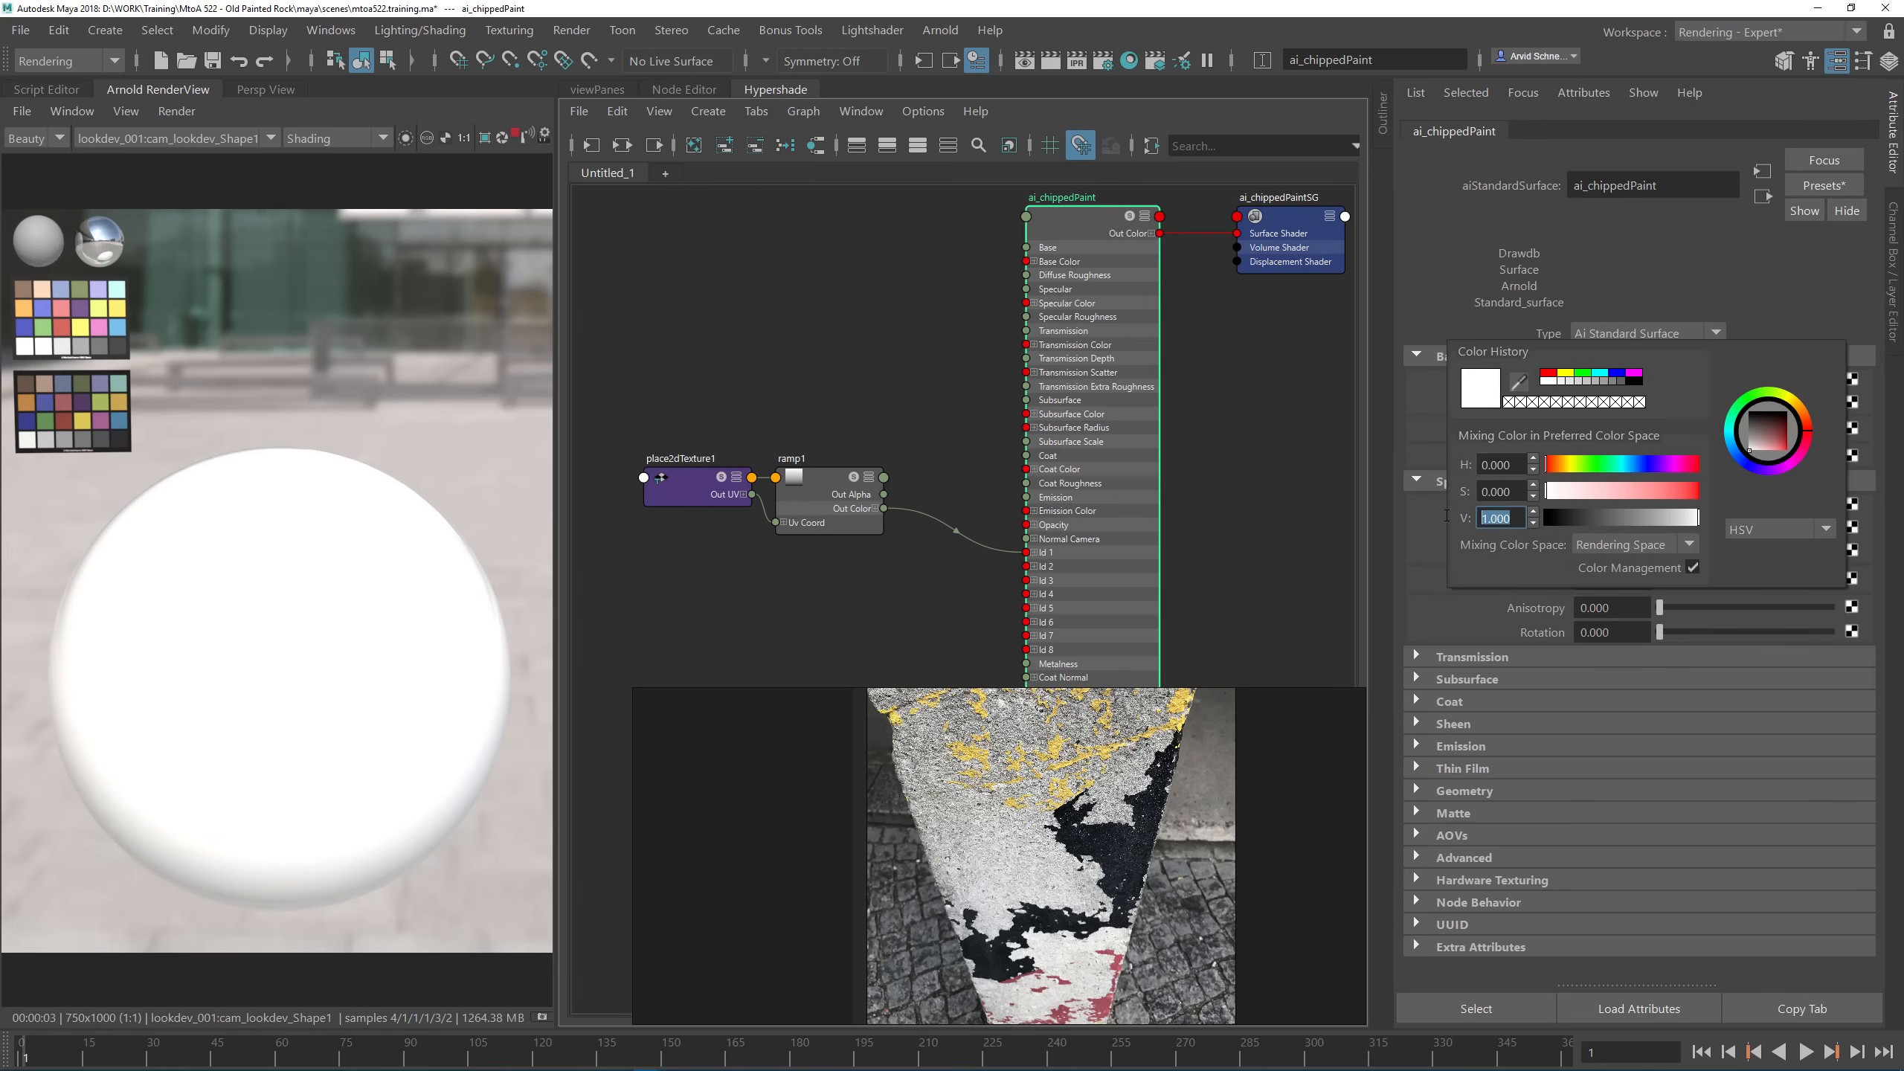
type("0.18")
key("Return")
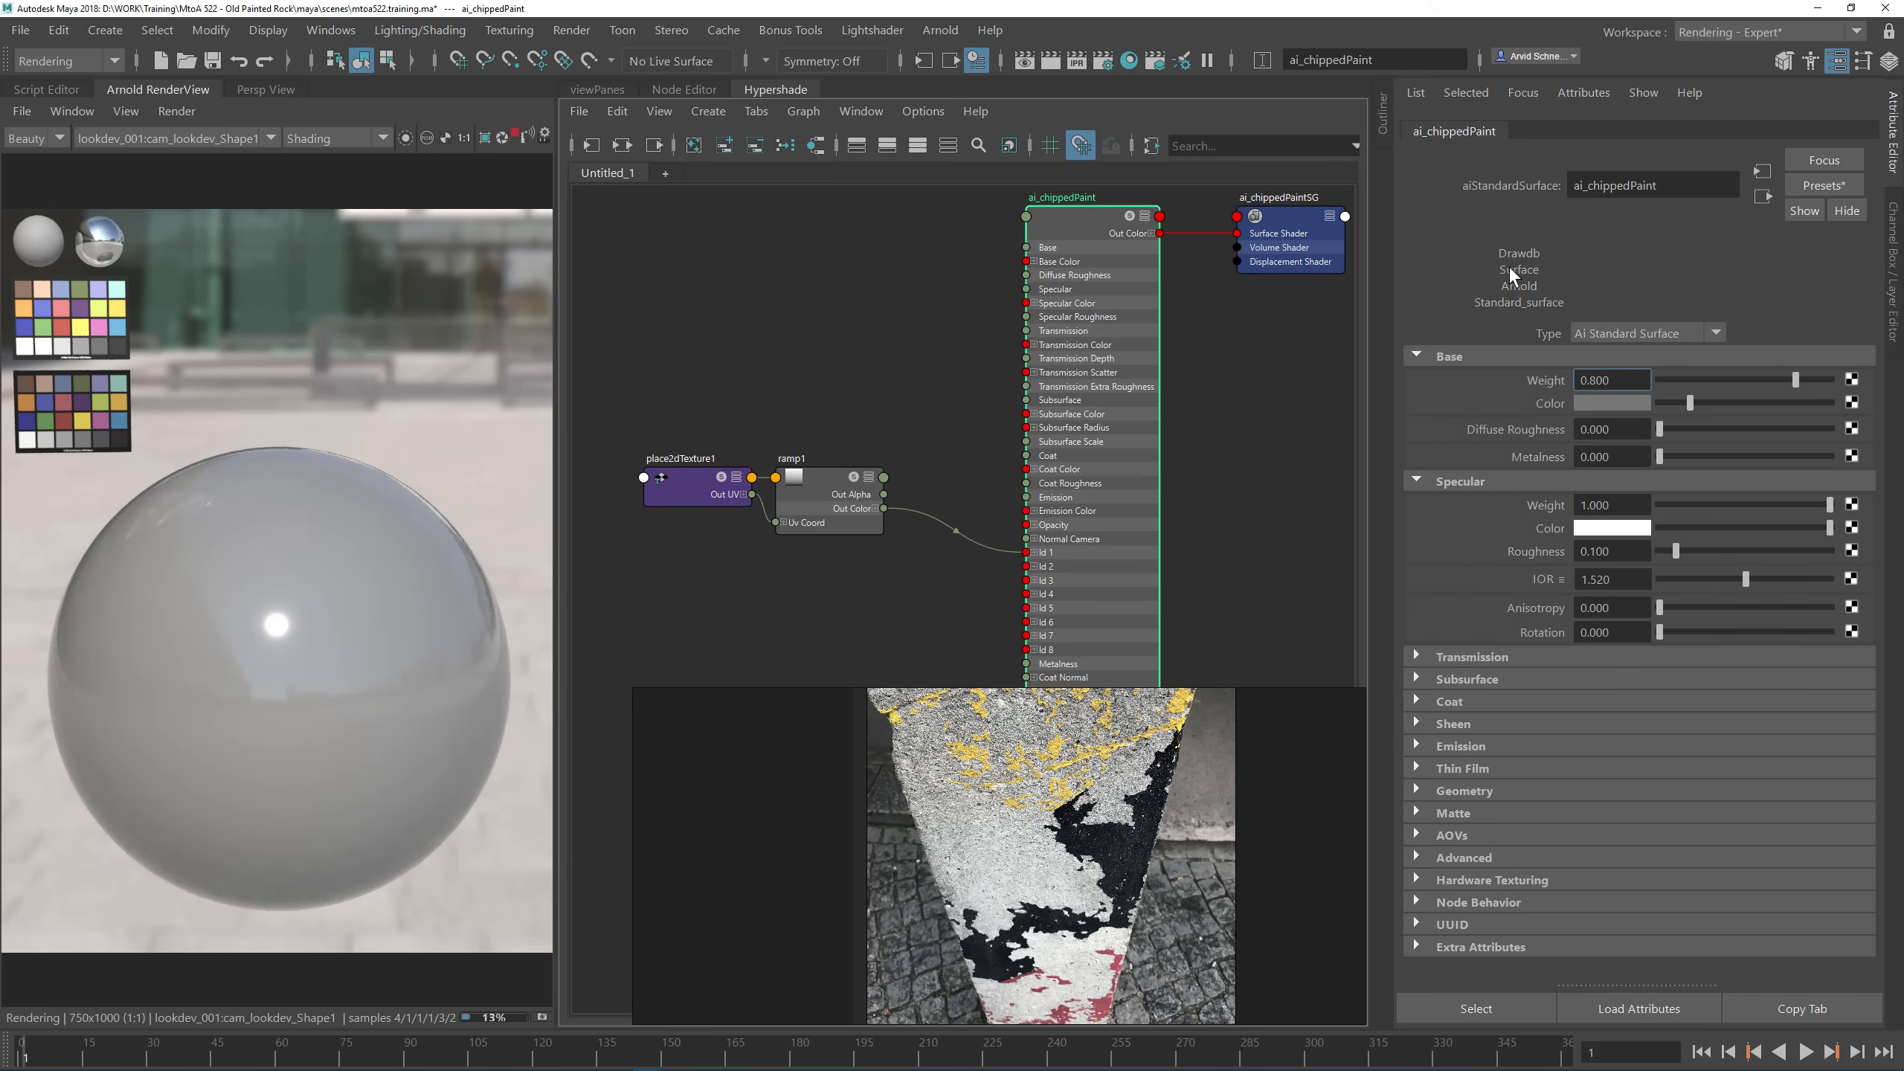
Step: Set the base weight and the diffuse roughness of ai_chippedPaint both to 1
type("1")
key("Return")
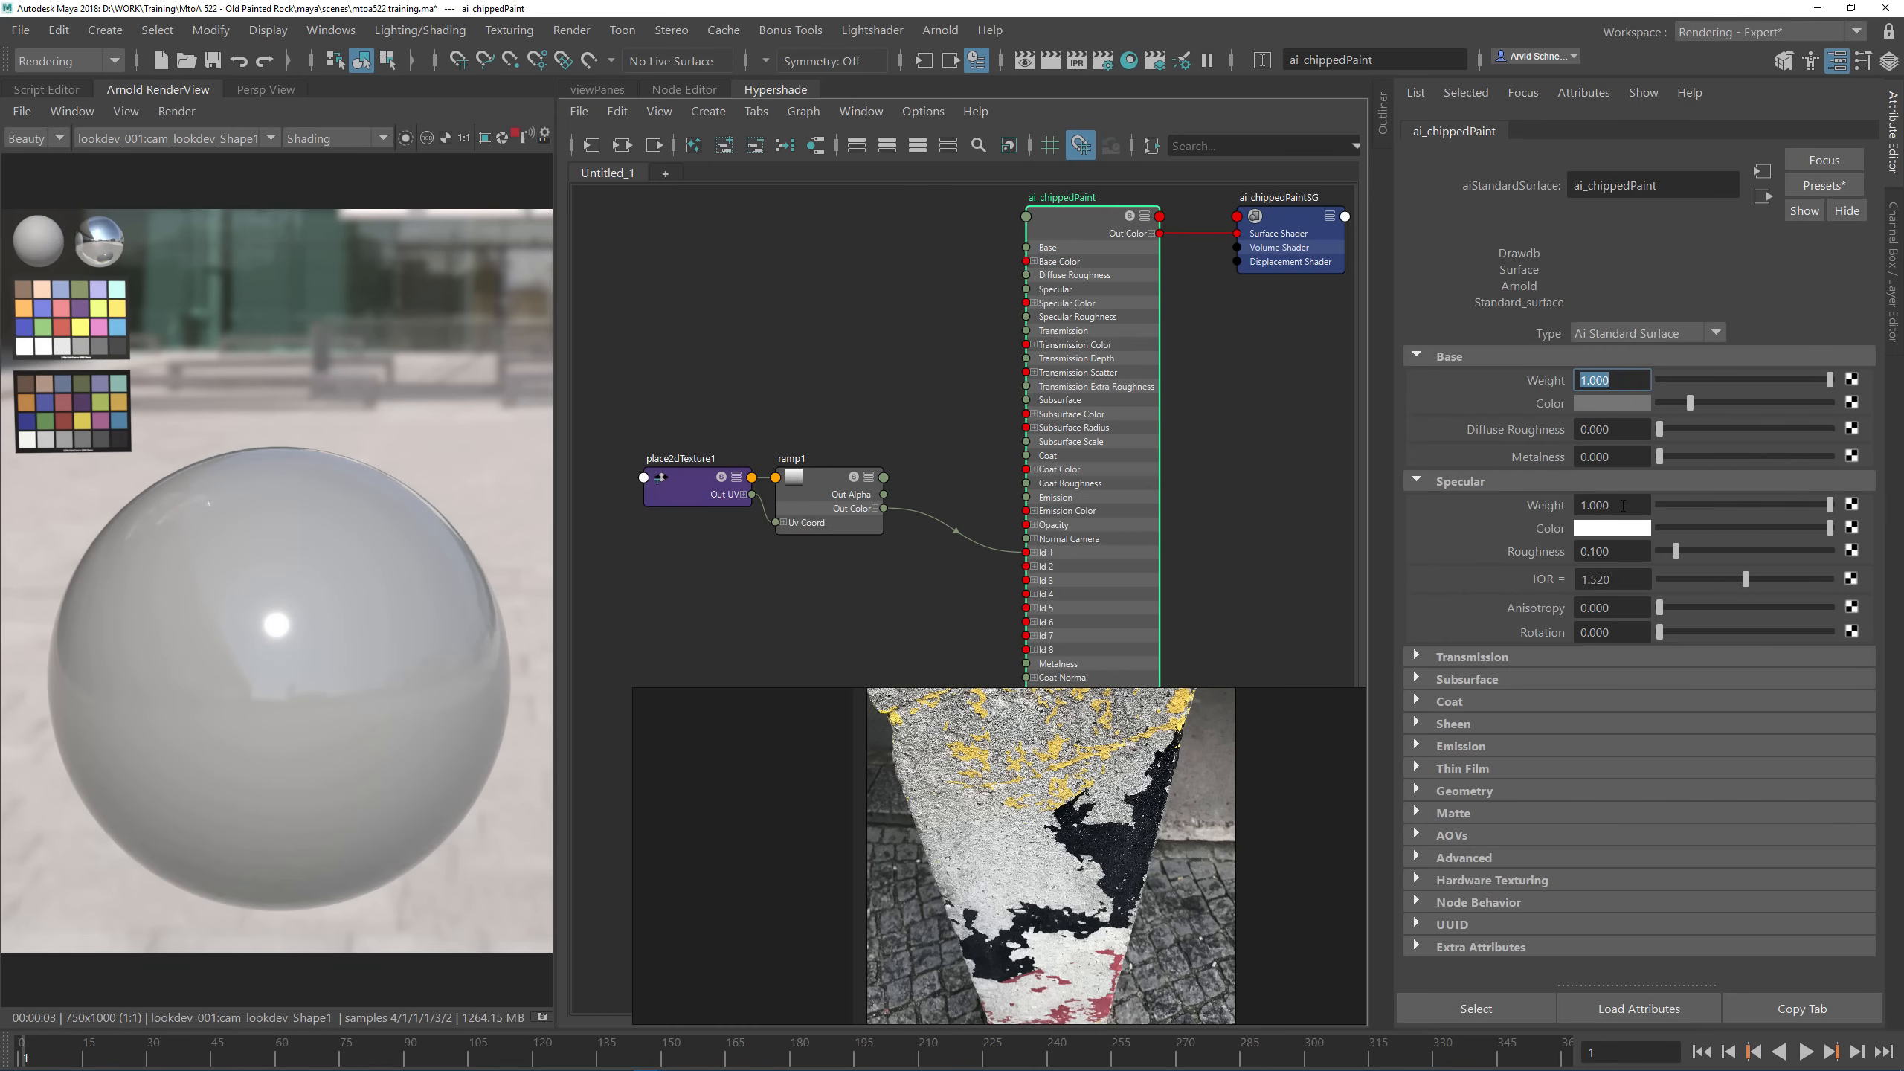
key("Tab")
type("1")
key("Return")
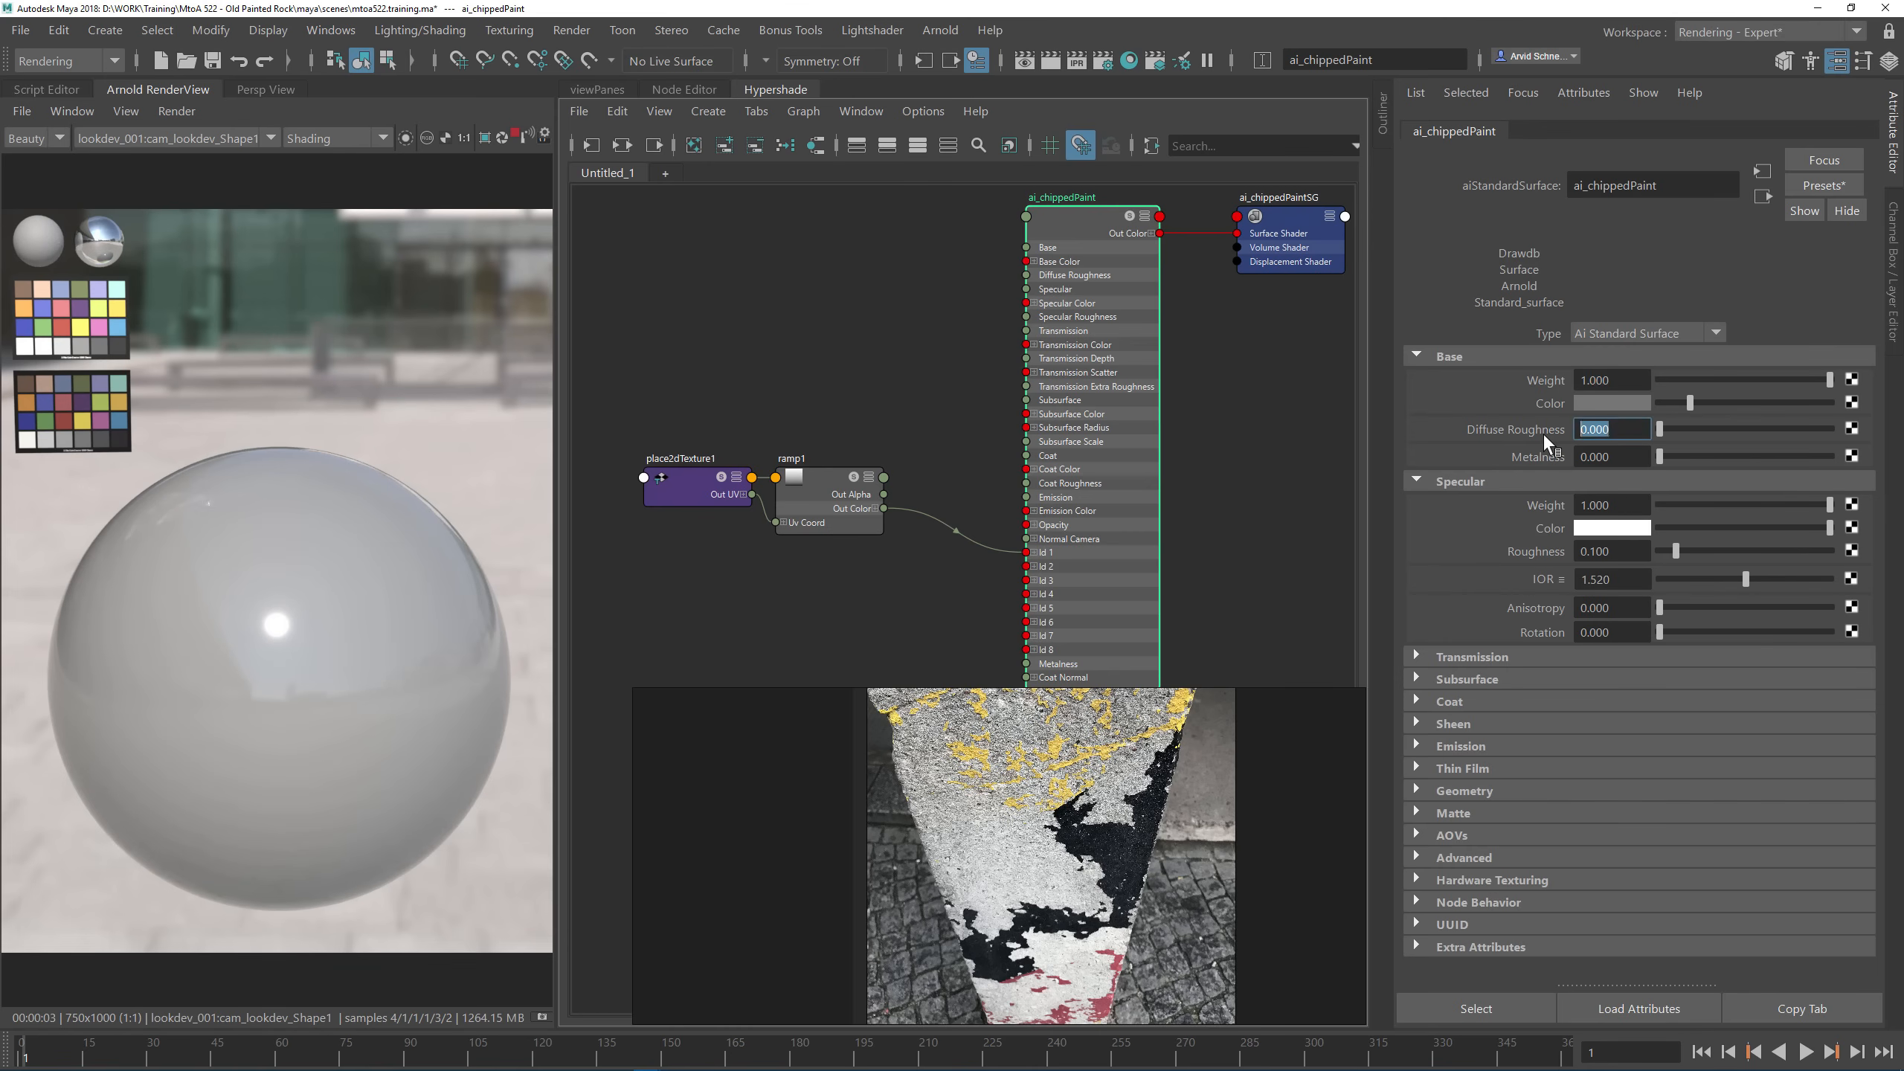
Step: Set the specular roughness of ai_chippedPaint to 0.7
left_click(1618, 553)
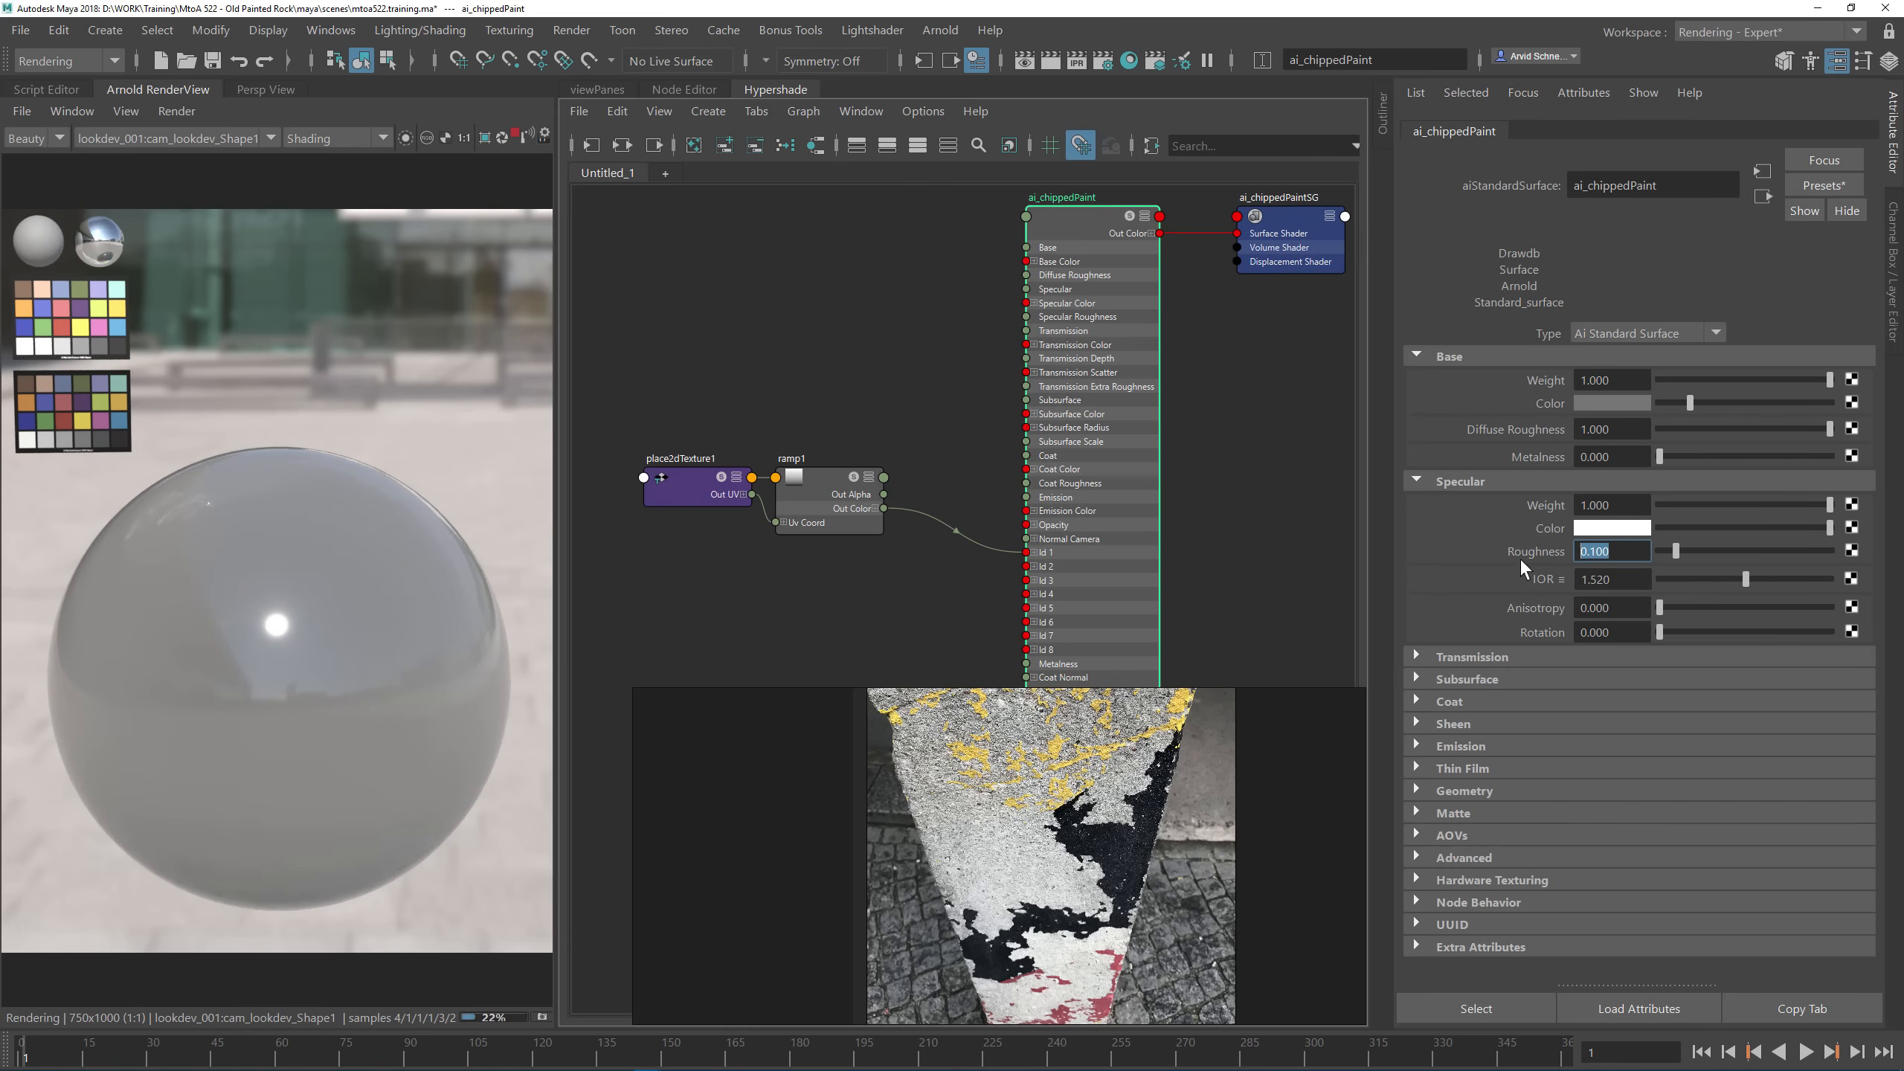
type("0.7")
key("Return")
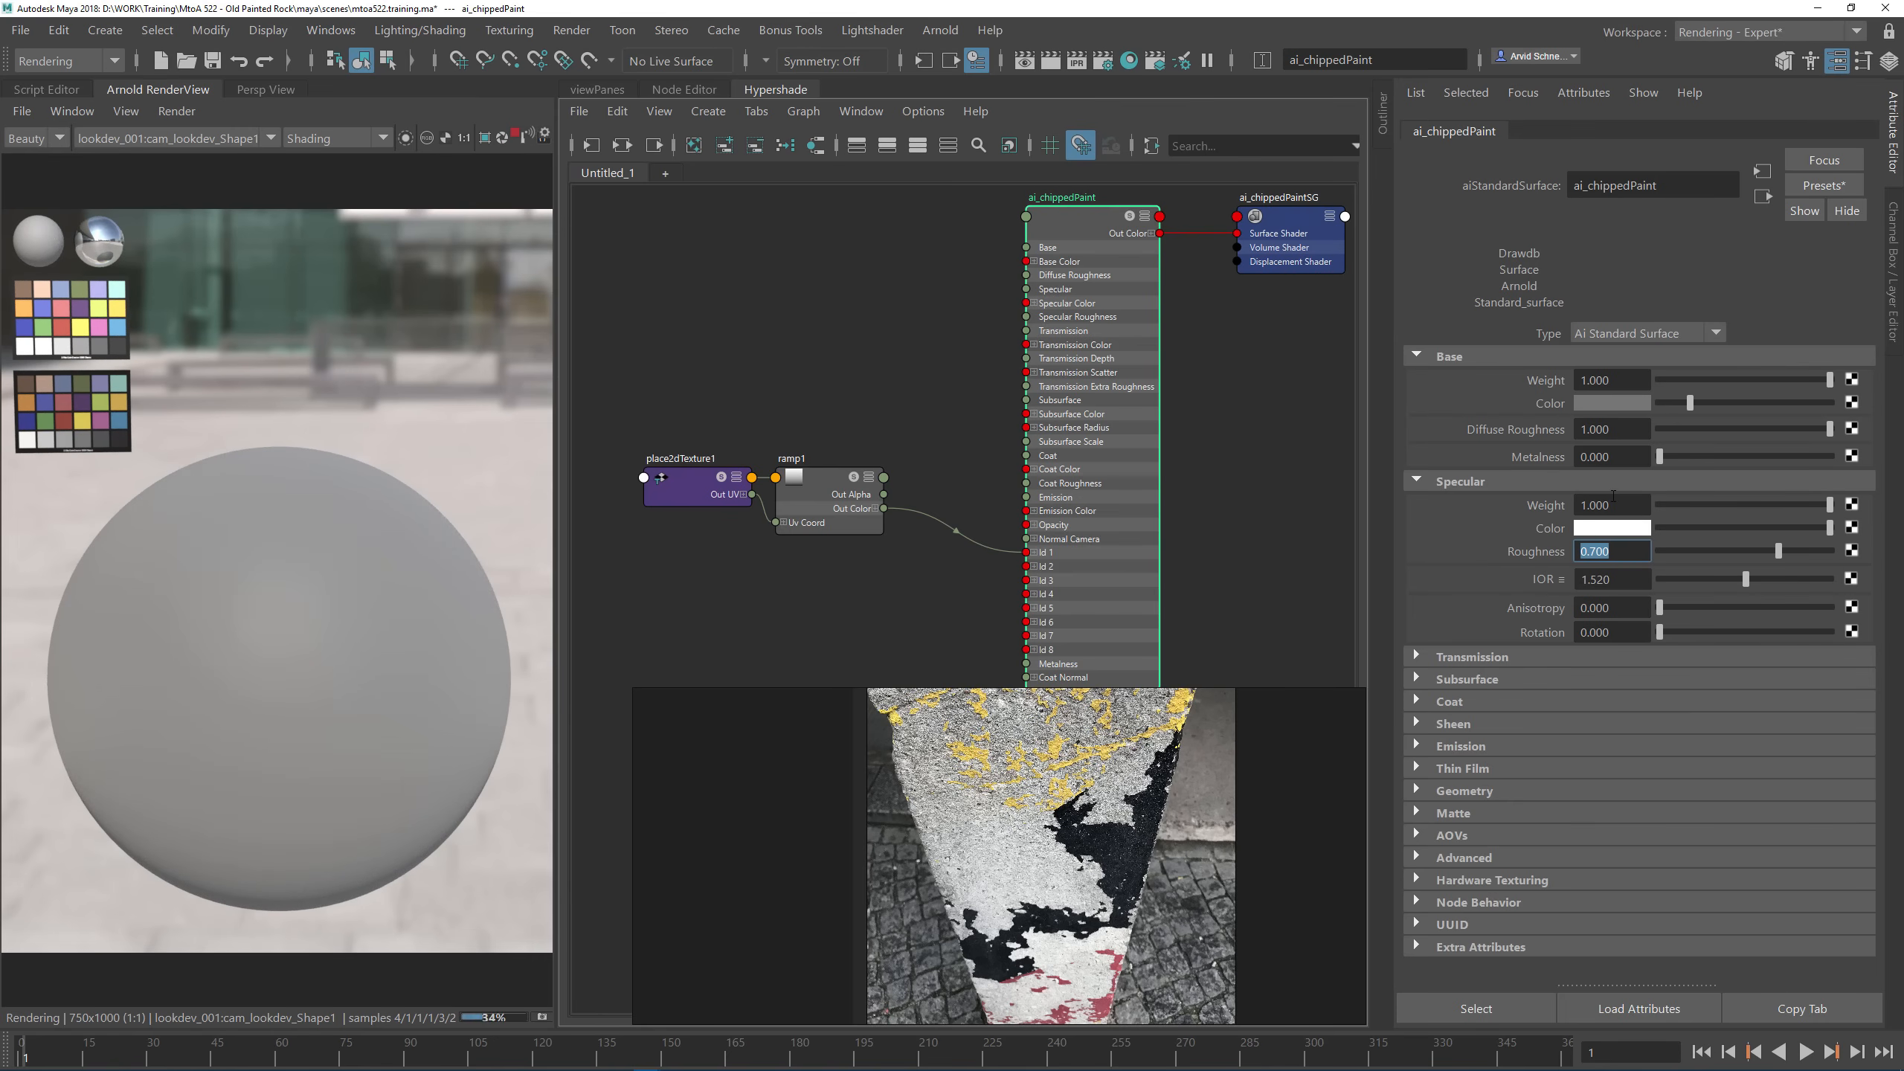
left_click(1620, 428)
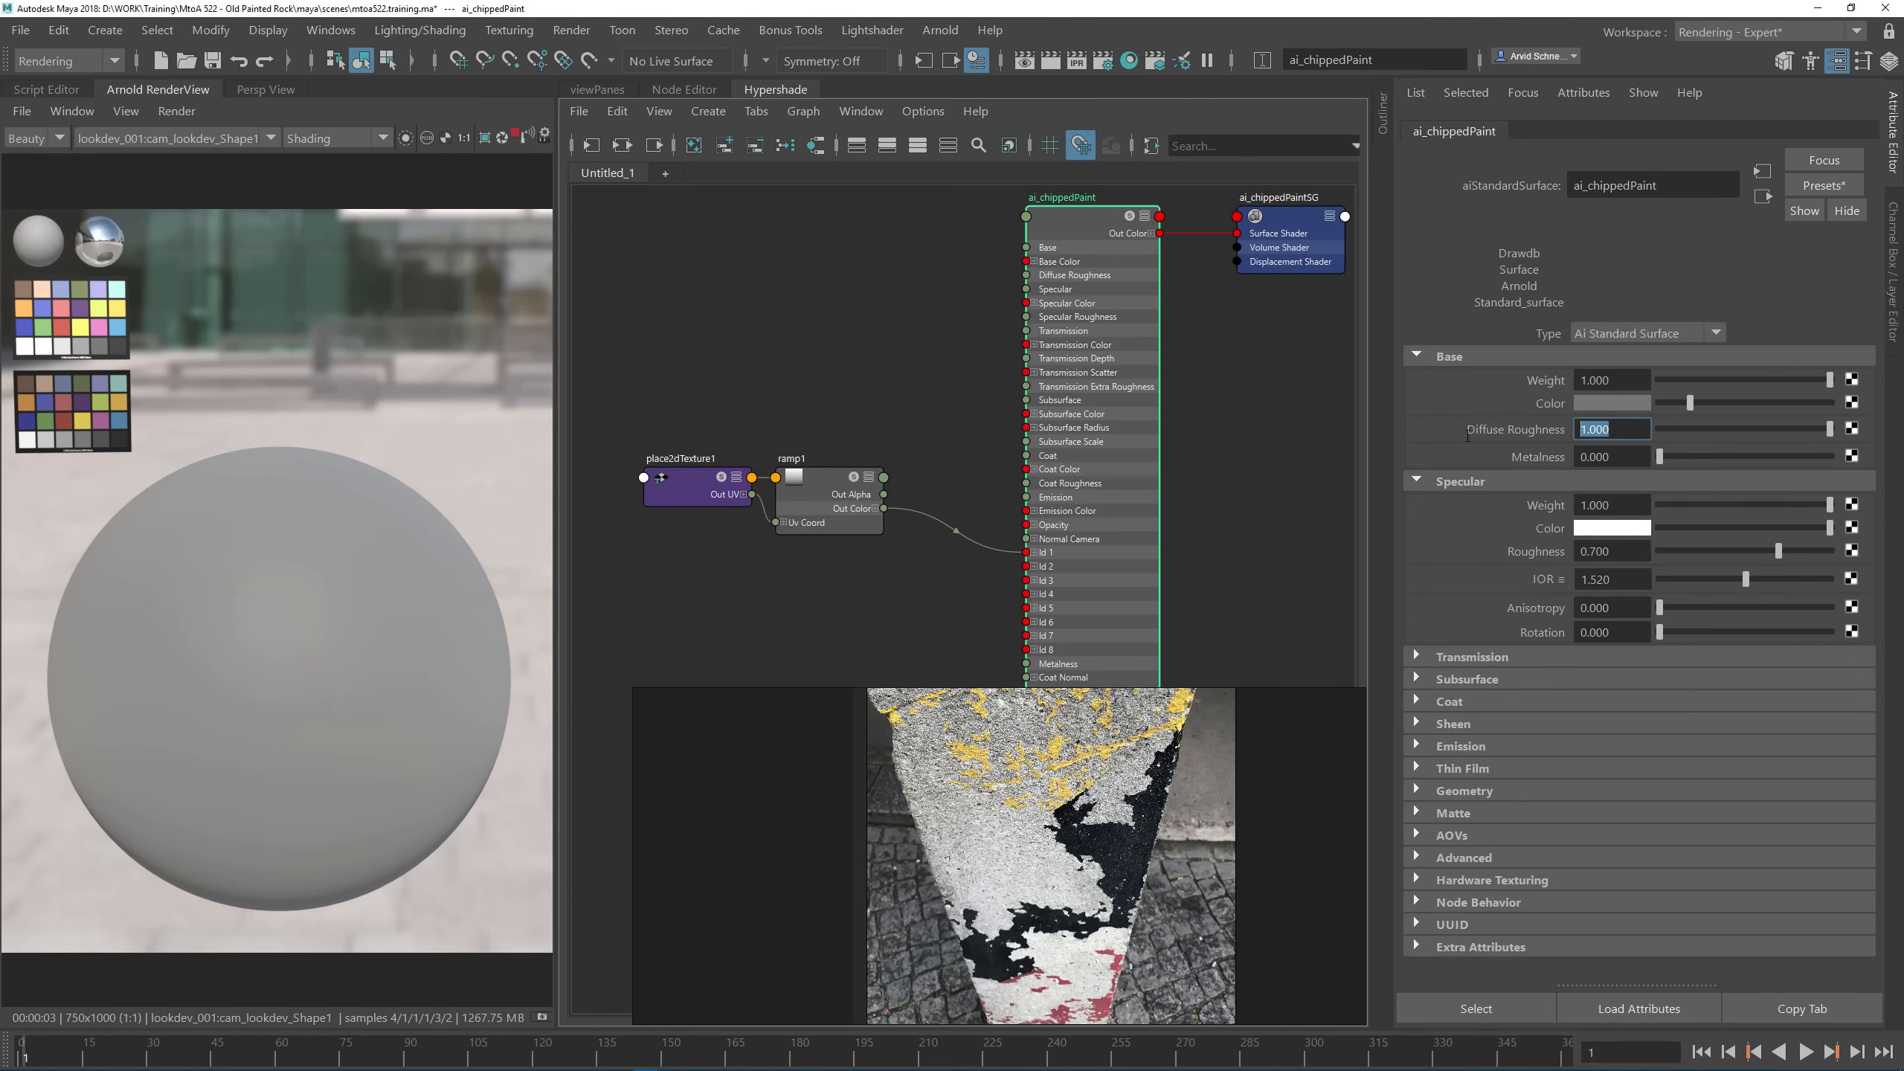
left_click(1637, 428)
Step: Select lookdev_001:aiSkyDomeLight1 in the Outliner, widen the render view, and show the light's transform attributes
left_click(1382, 111)
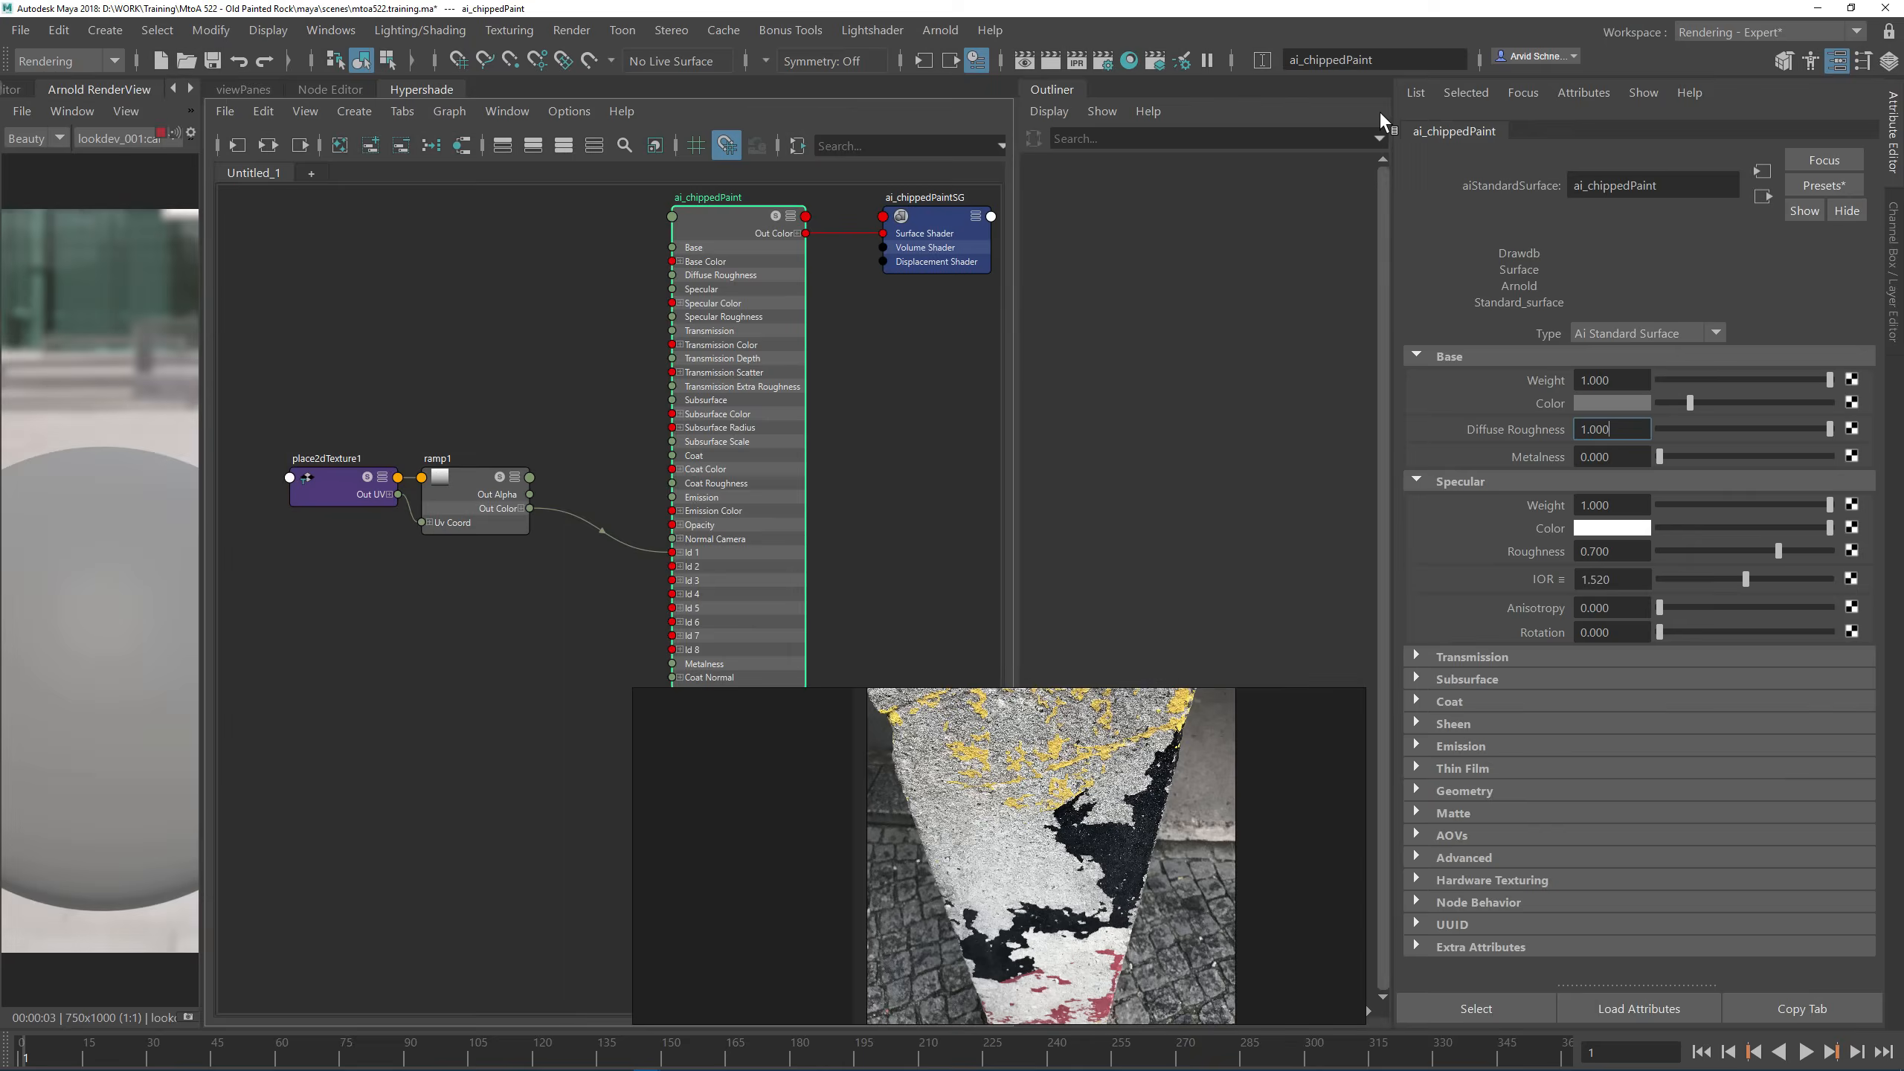
left_click(1136, 255)
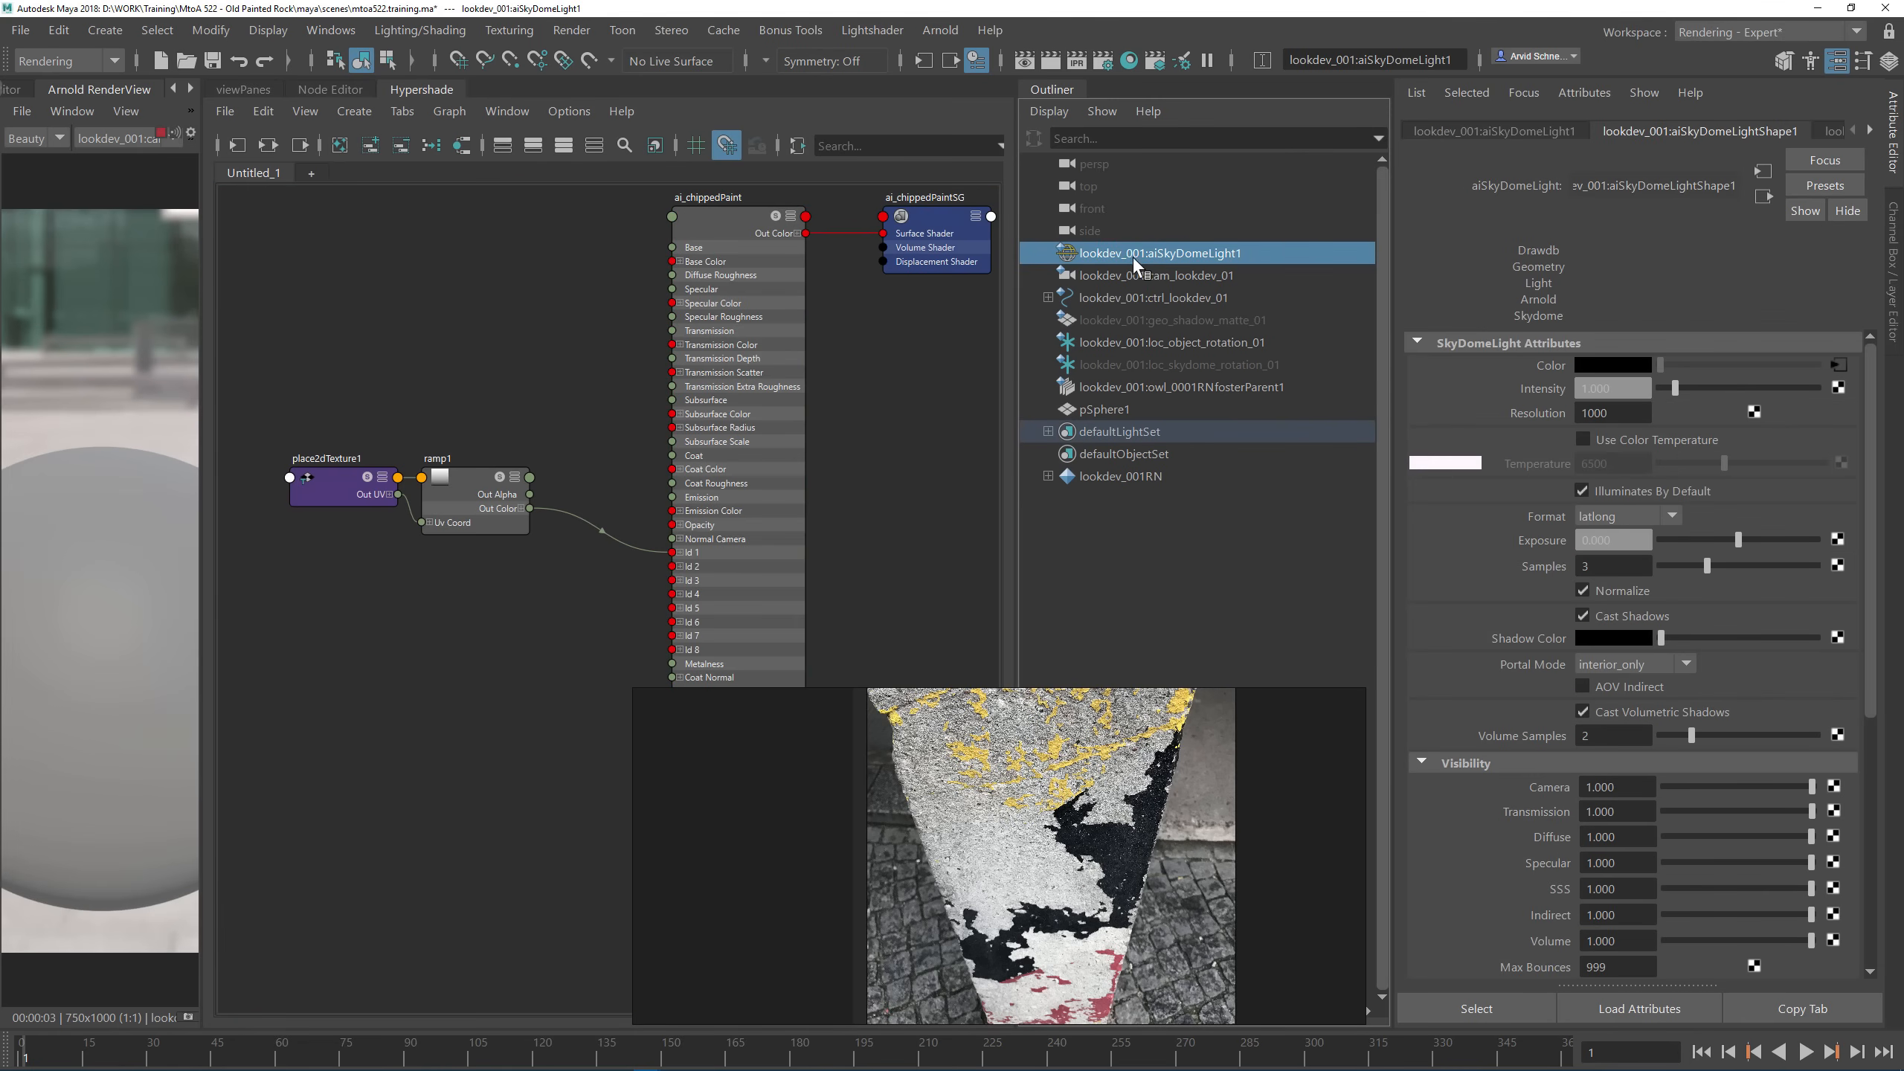
left_click(1029, 88)
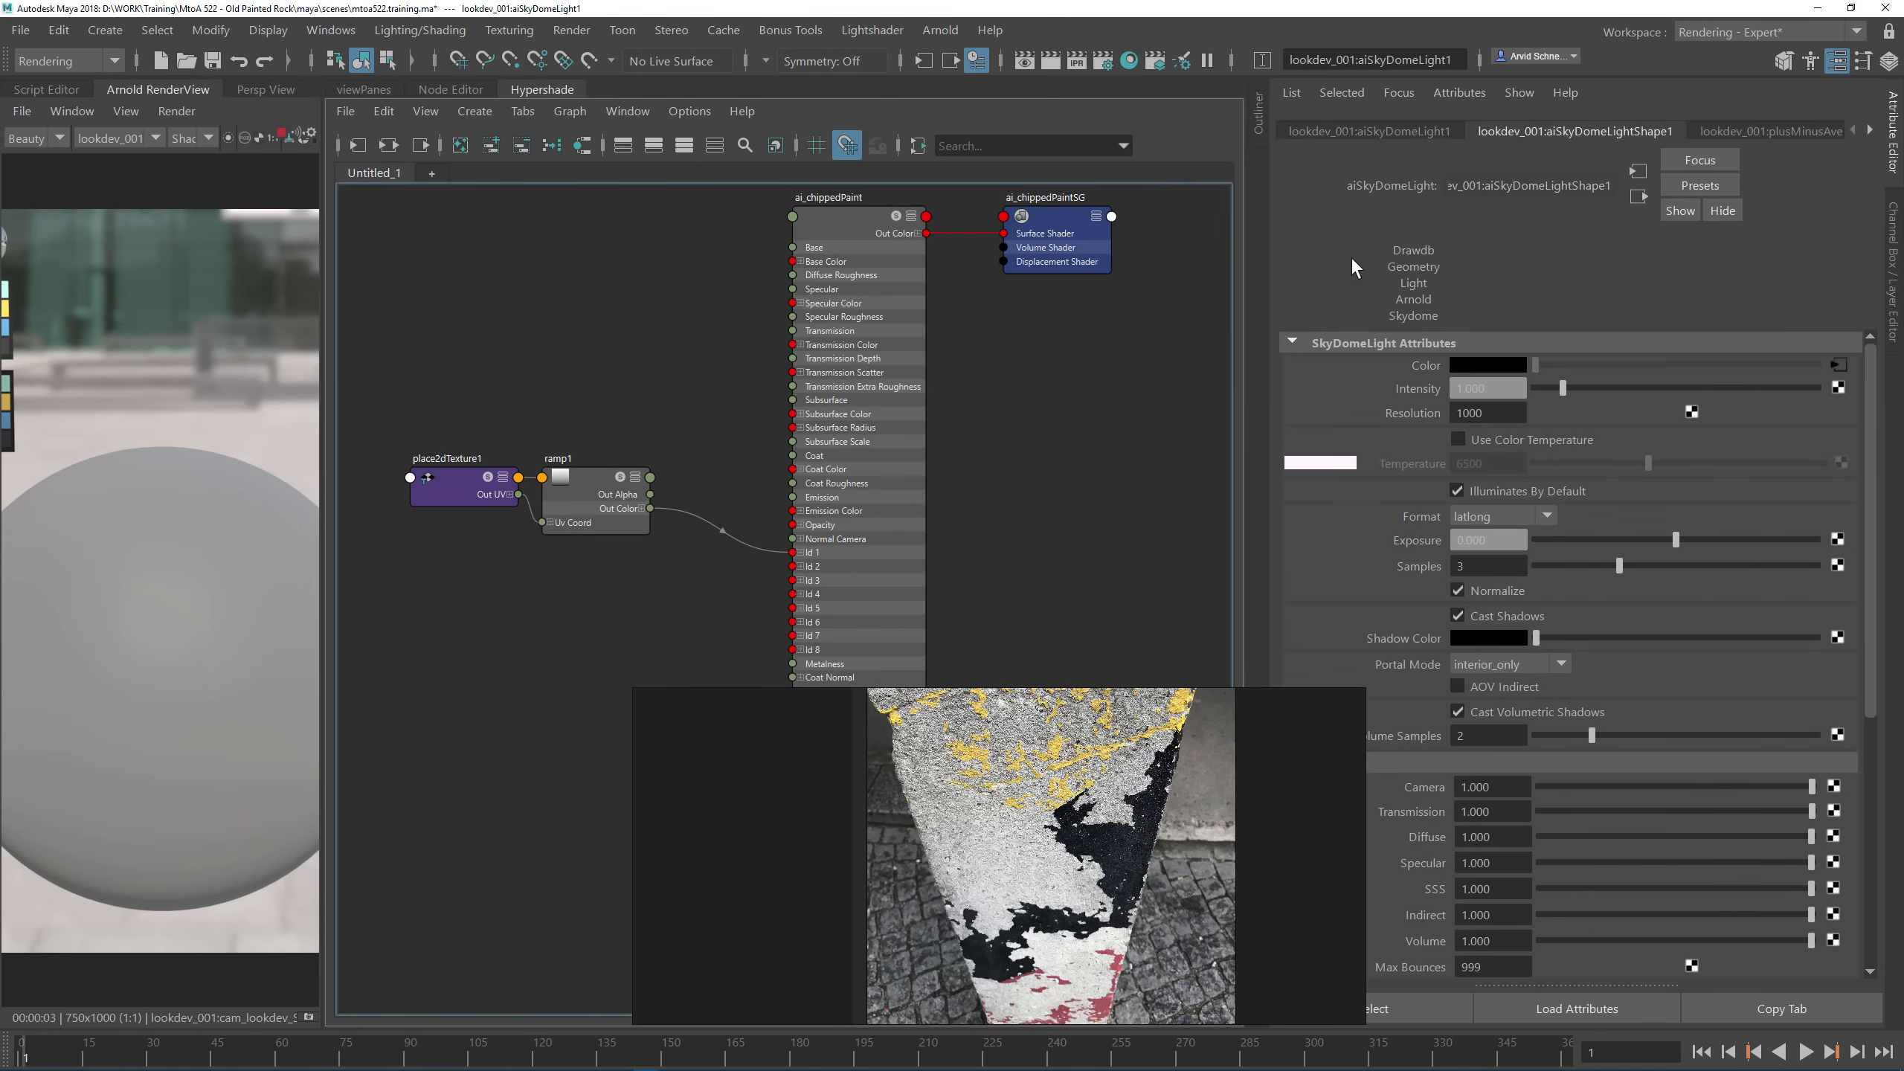
left_click_drag(313, 382, 623, 379)
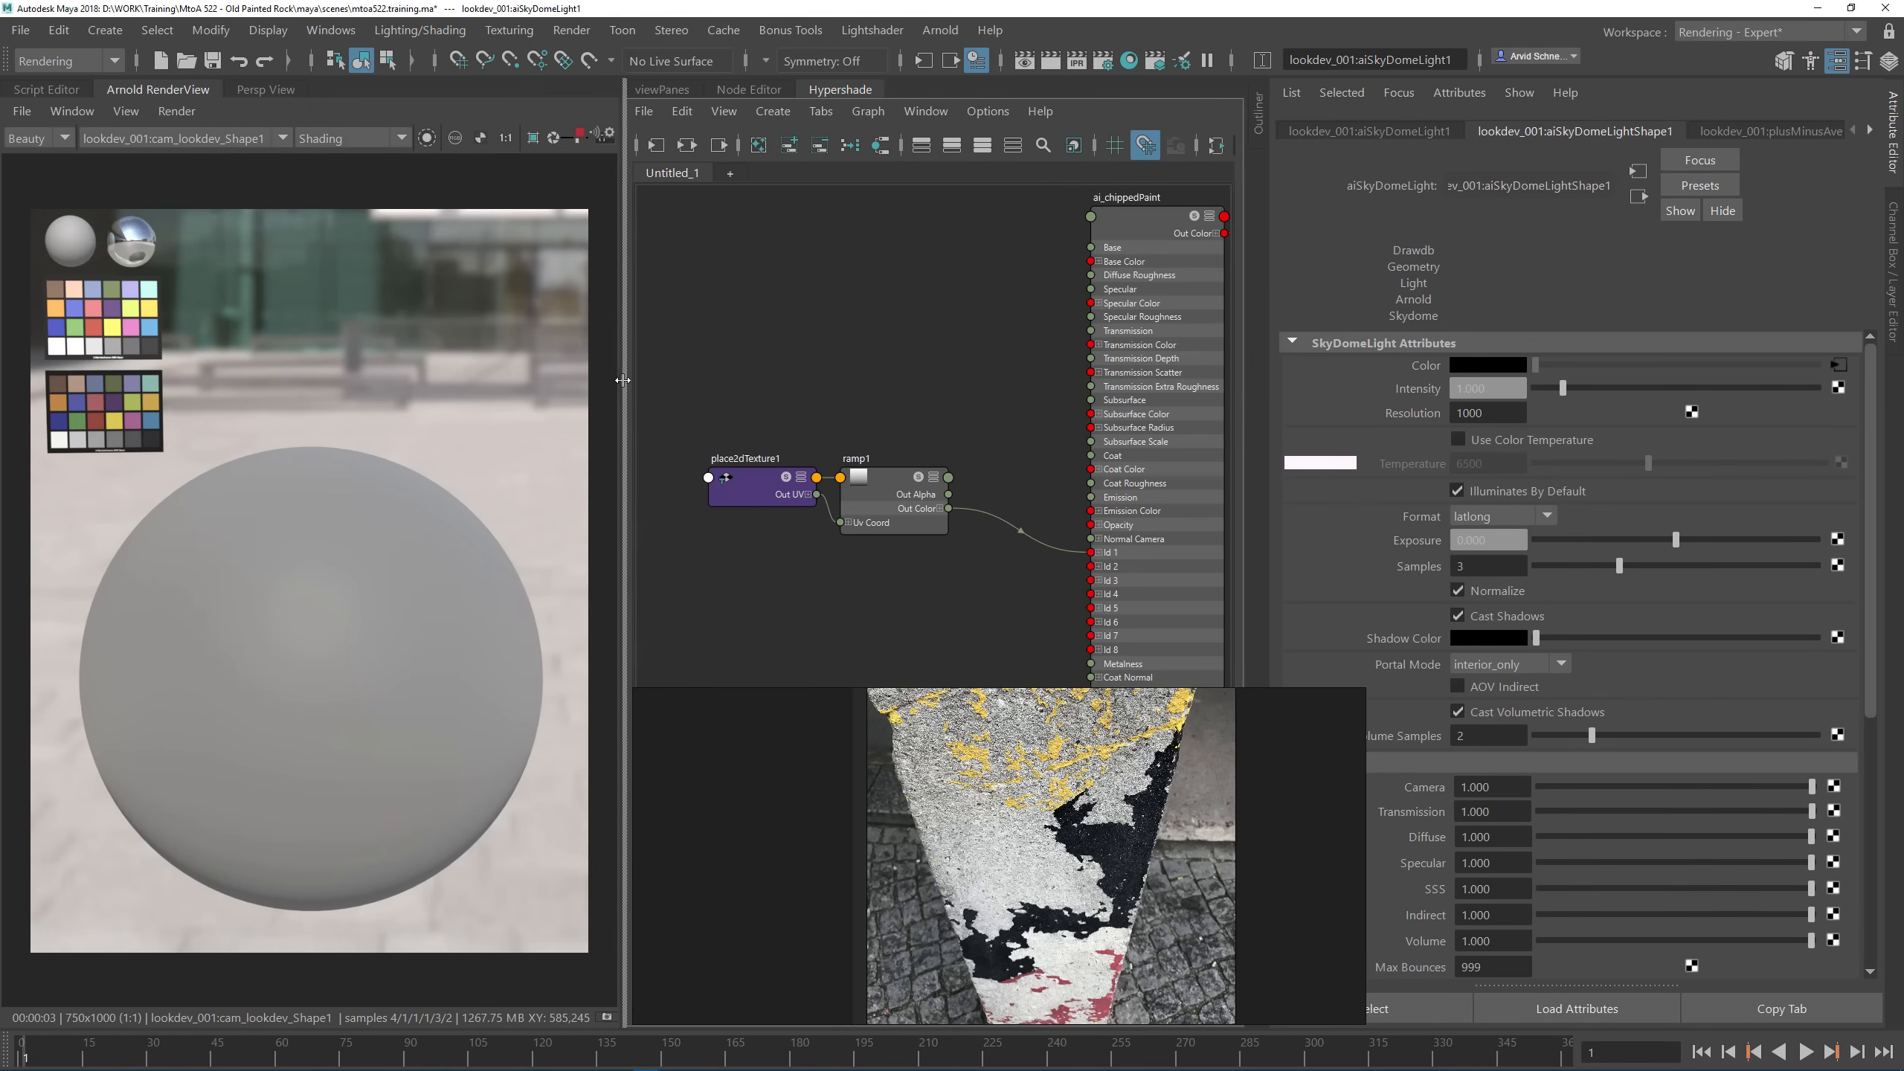
left_click(1369, 131)
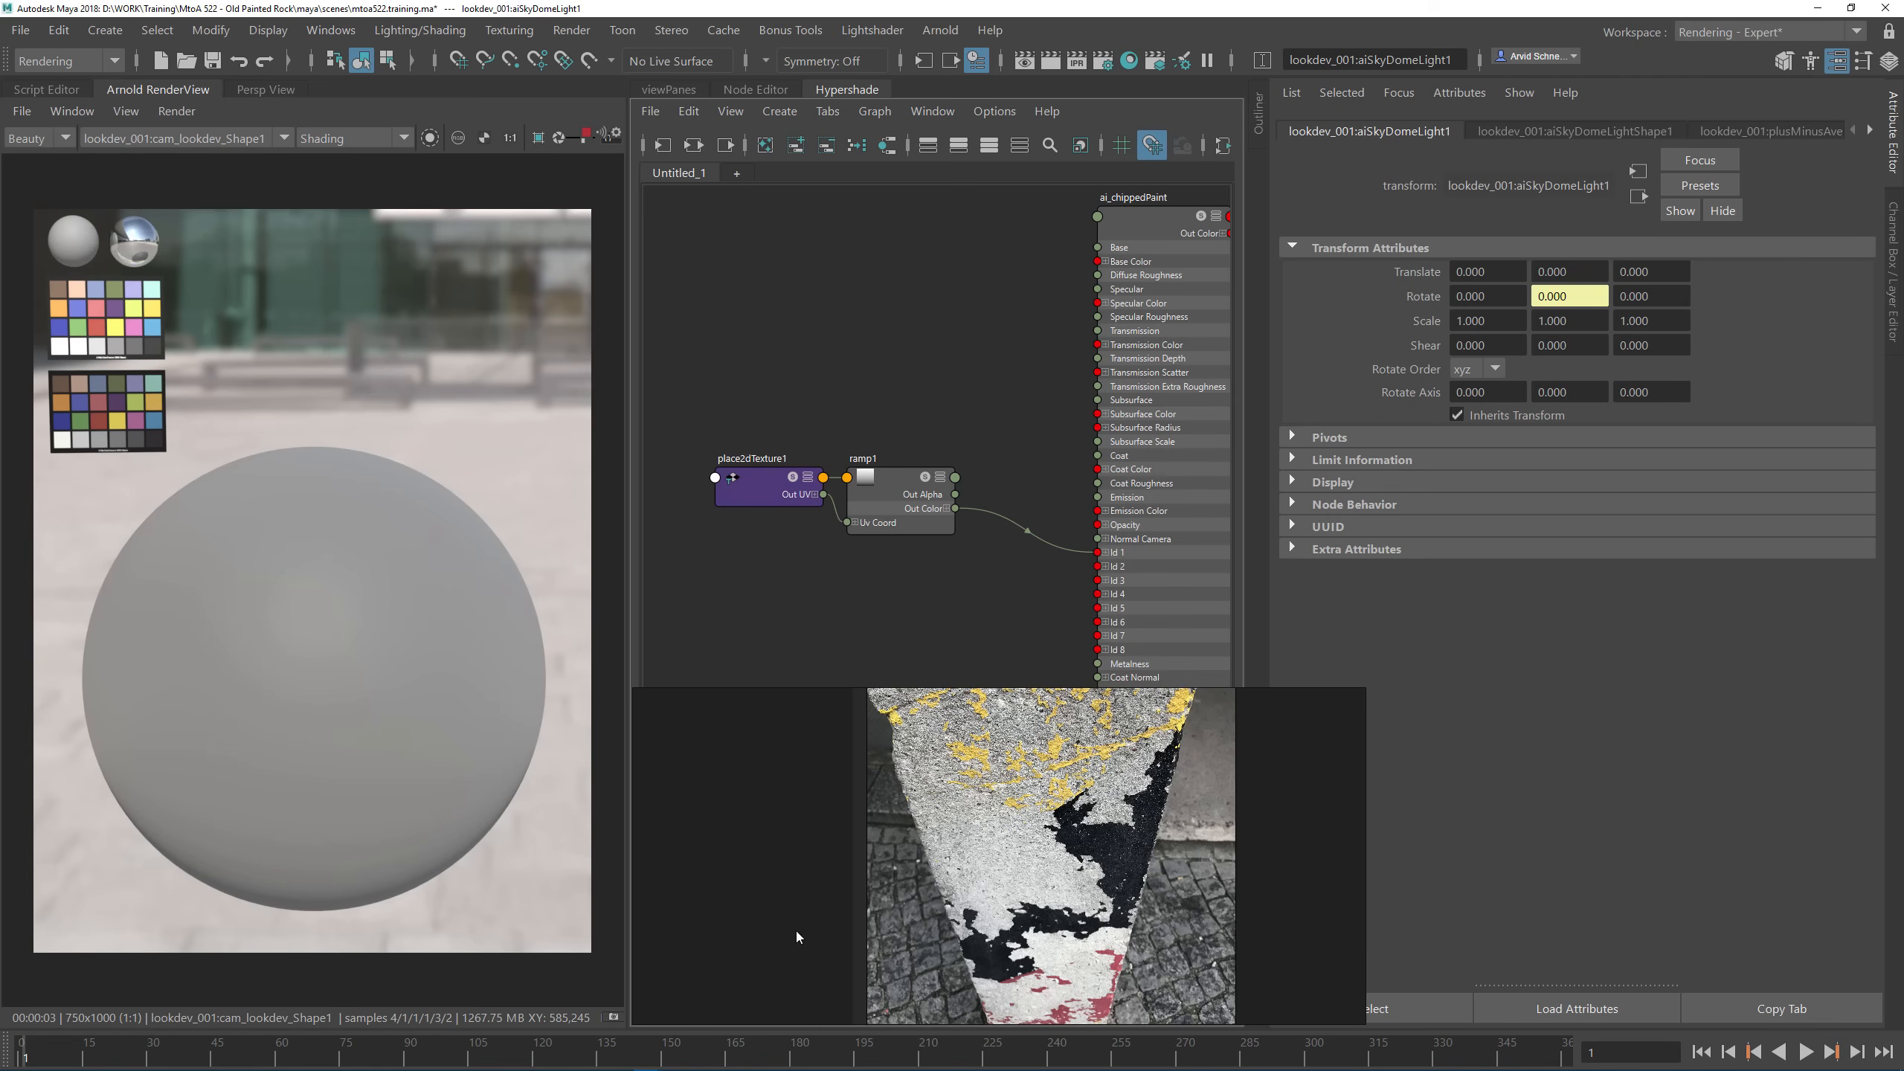
Step: Compare the lighting on the sphere at frames 150 and 165, and settle on frame 158 for the animated sky dome rotation
left_click(666, 1058)
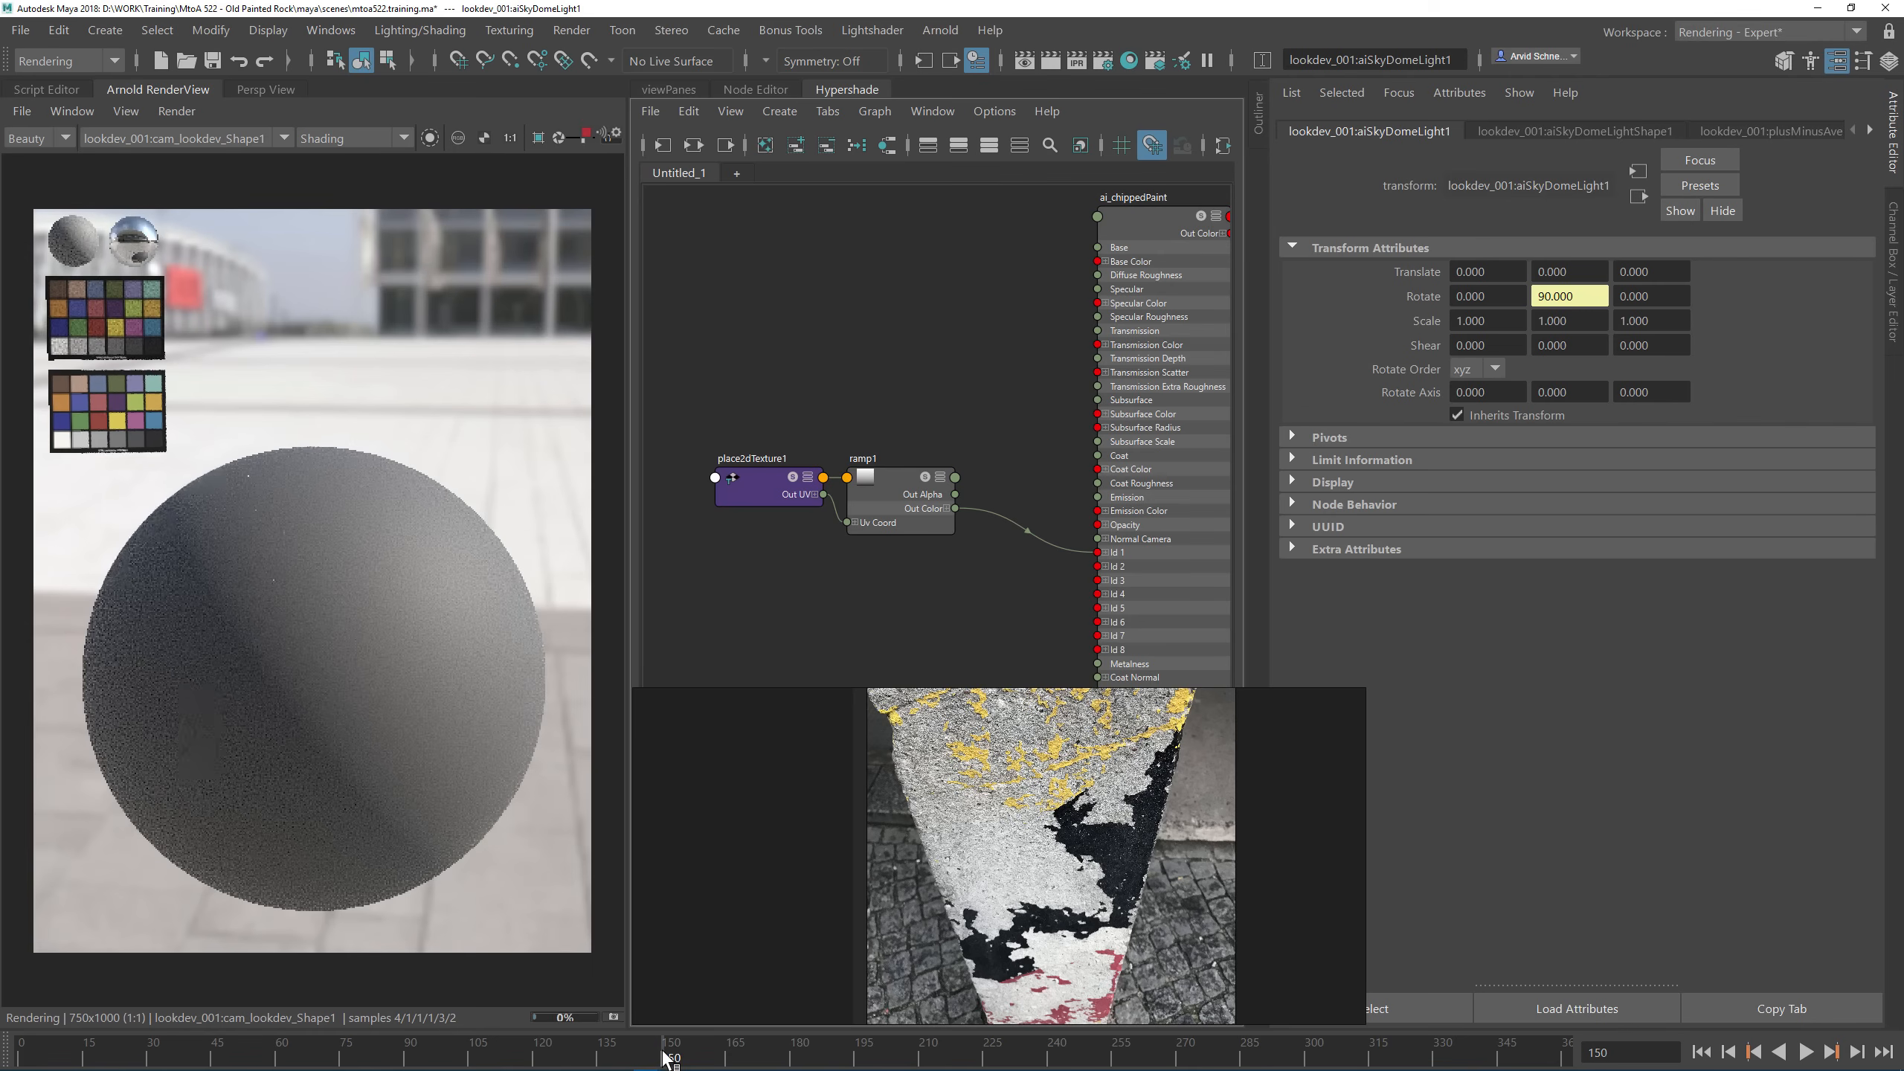
left_click(726, 1056)
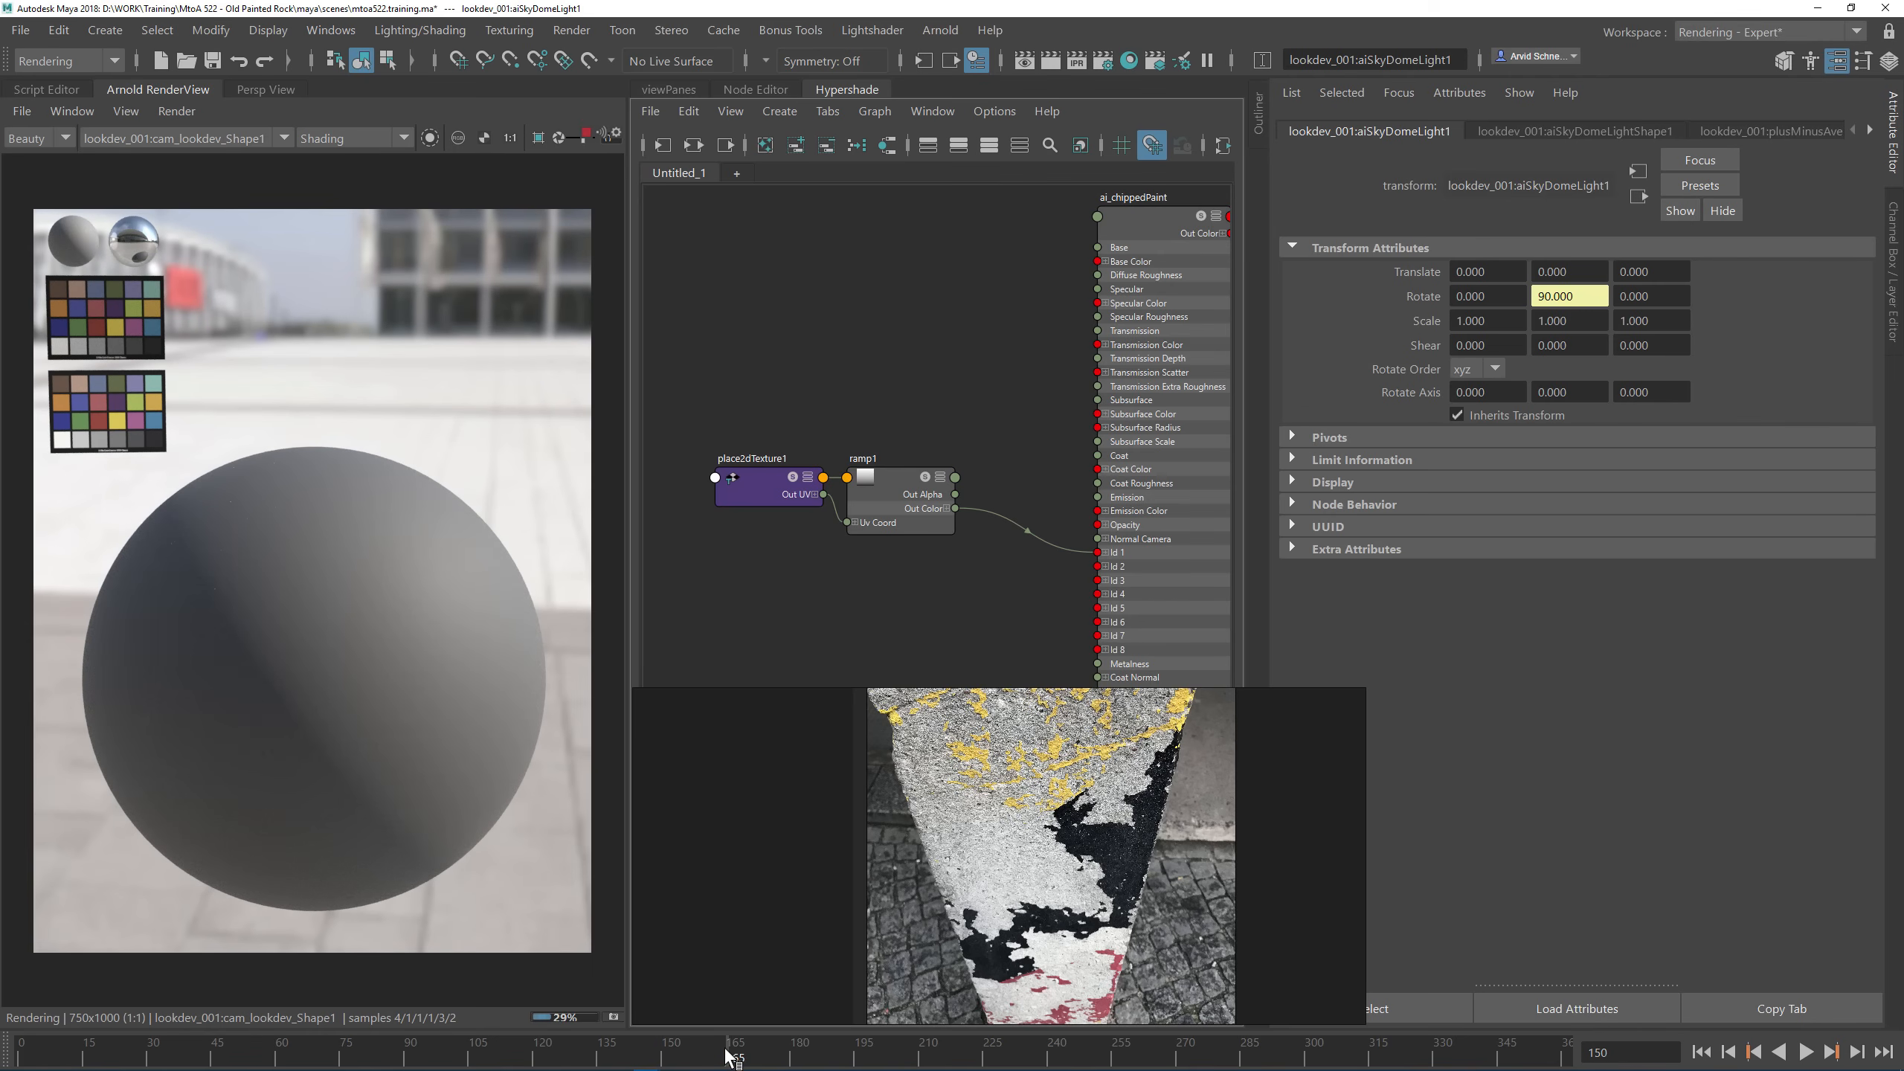
left_click(666, 1058)
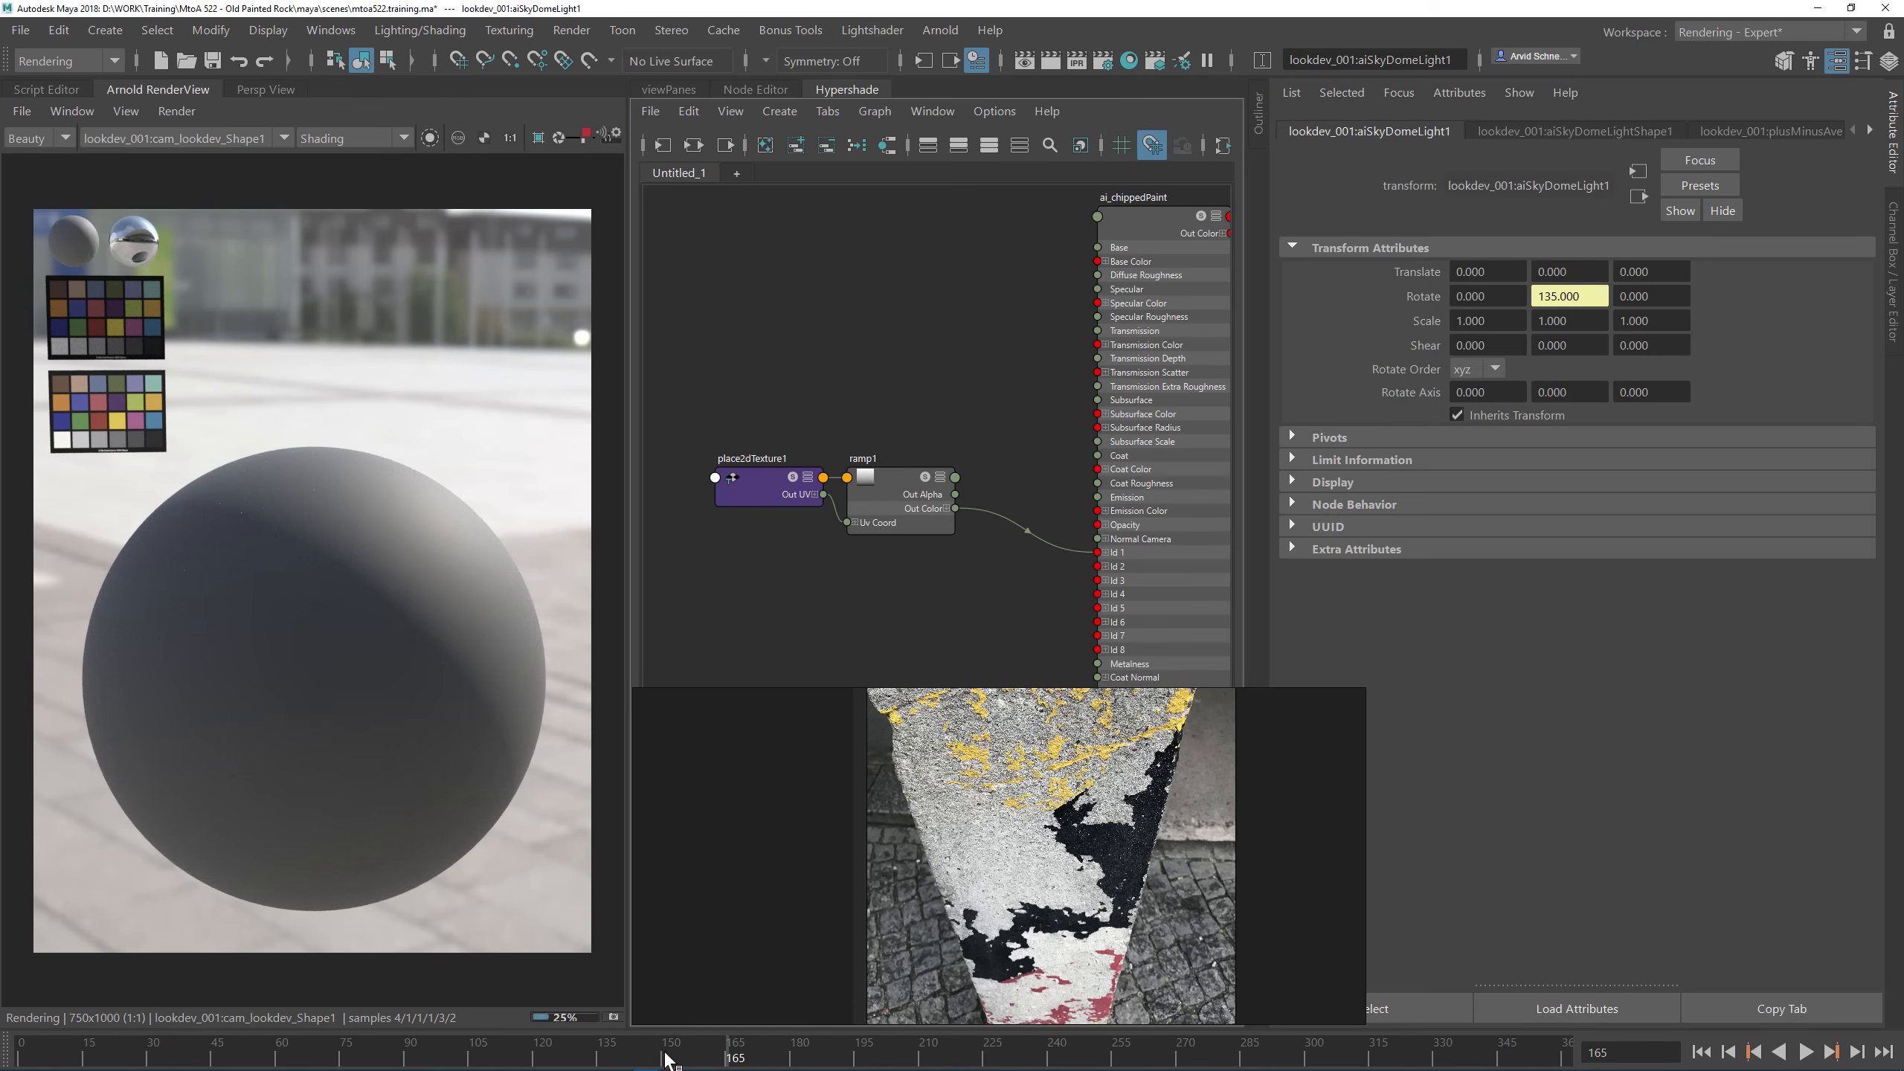
left_click(694, 1058)
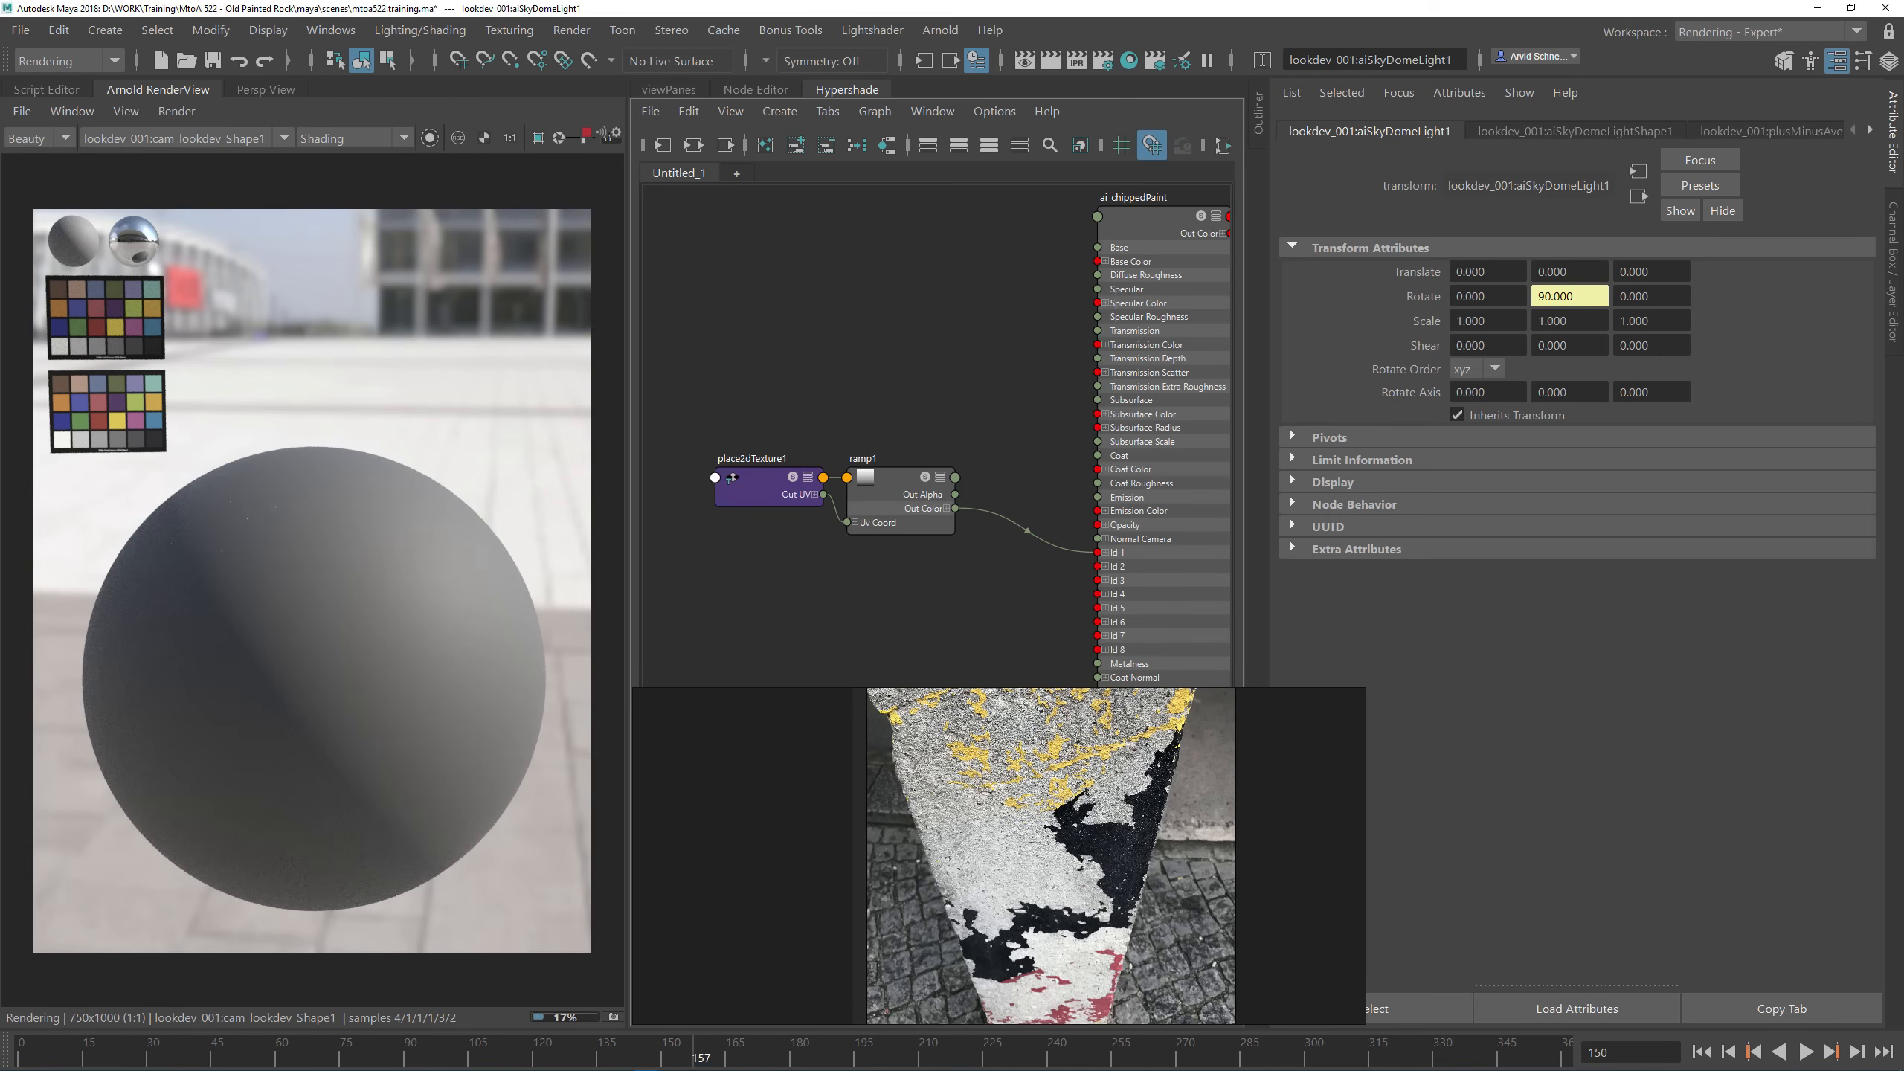
left_click(728, 1056)
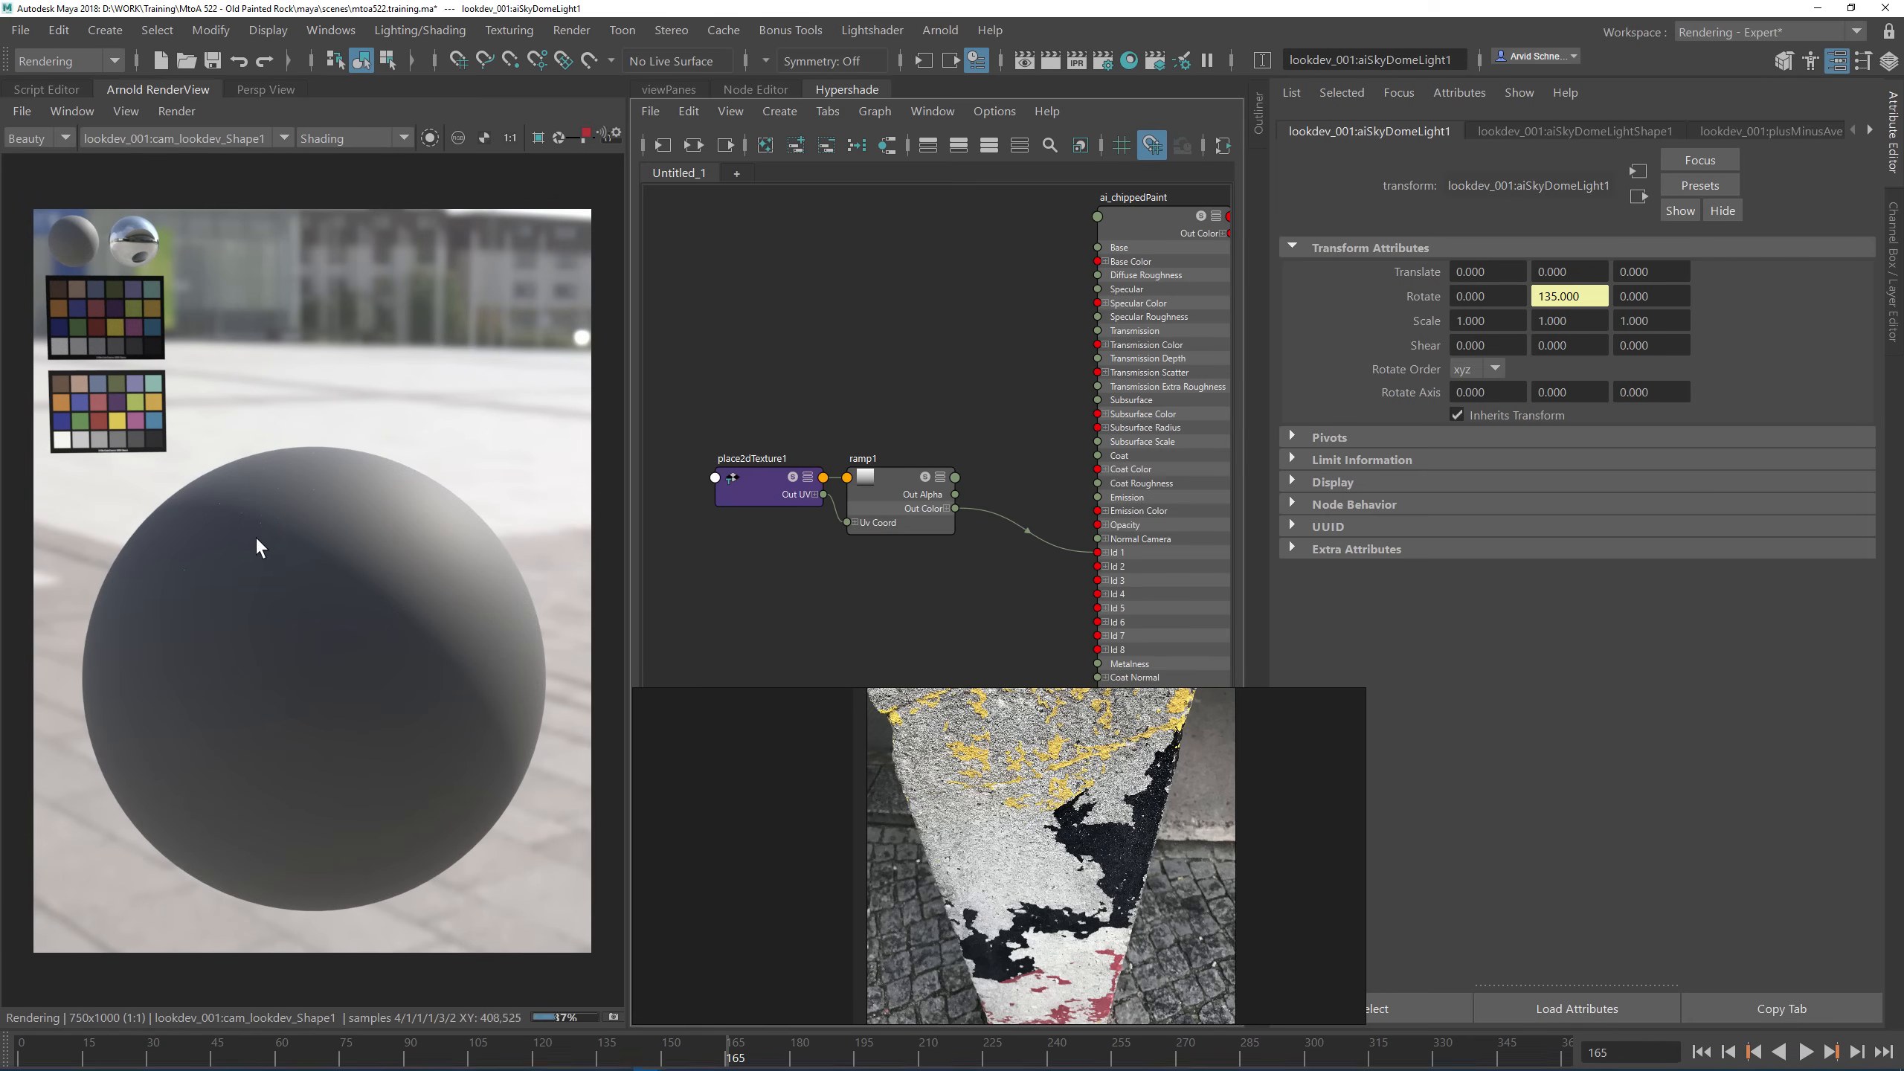
left_click(705, 1056)
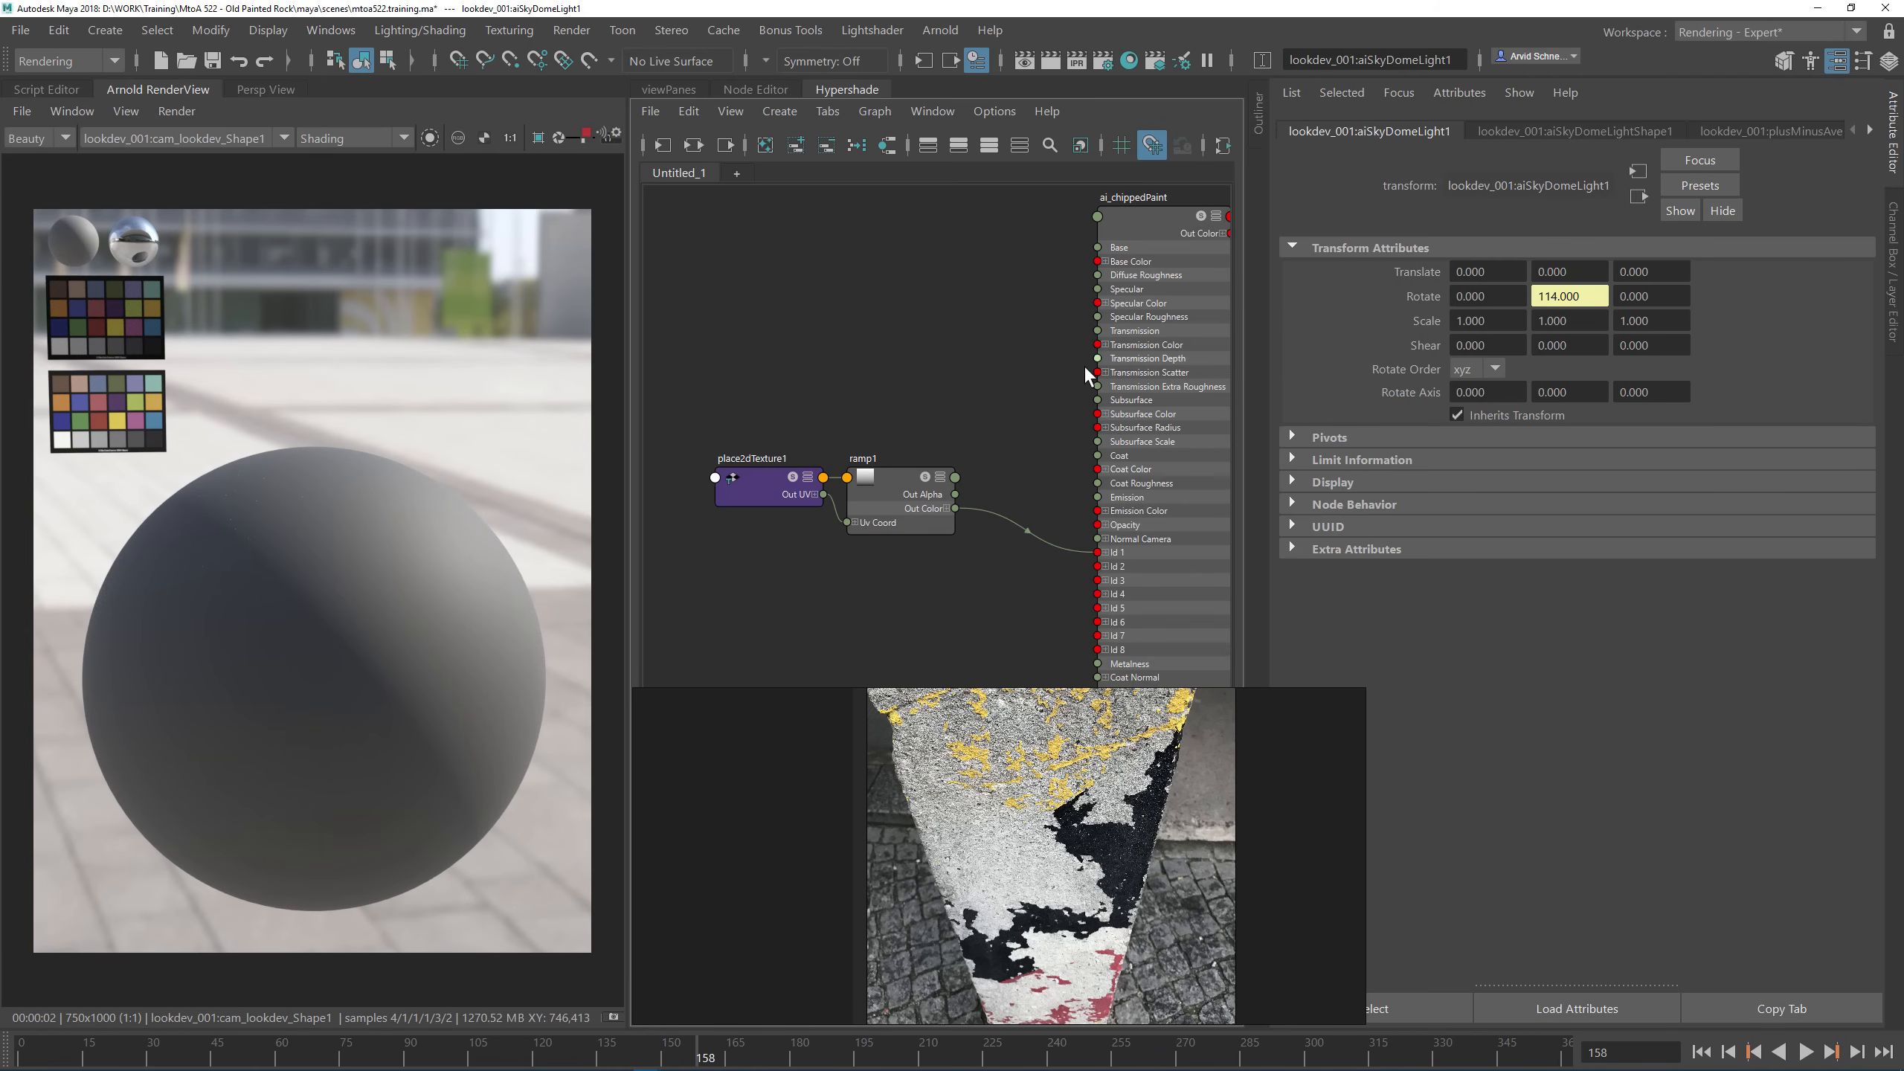
Step: Narrow the render view and the Attribute Editor, shift the reference board to fit between them, and clear the node selection
left_click_drag(631, 482, 586, 493)
left_click_drag(798, 762, 767, 778)
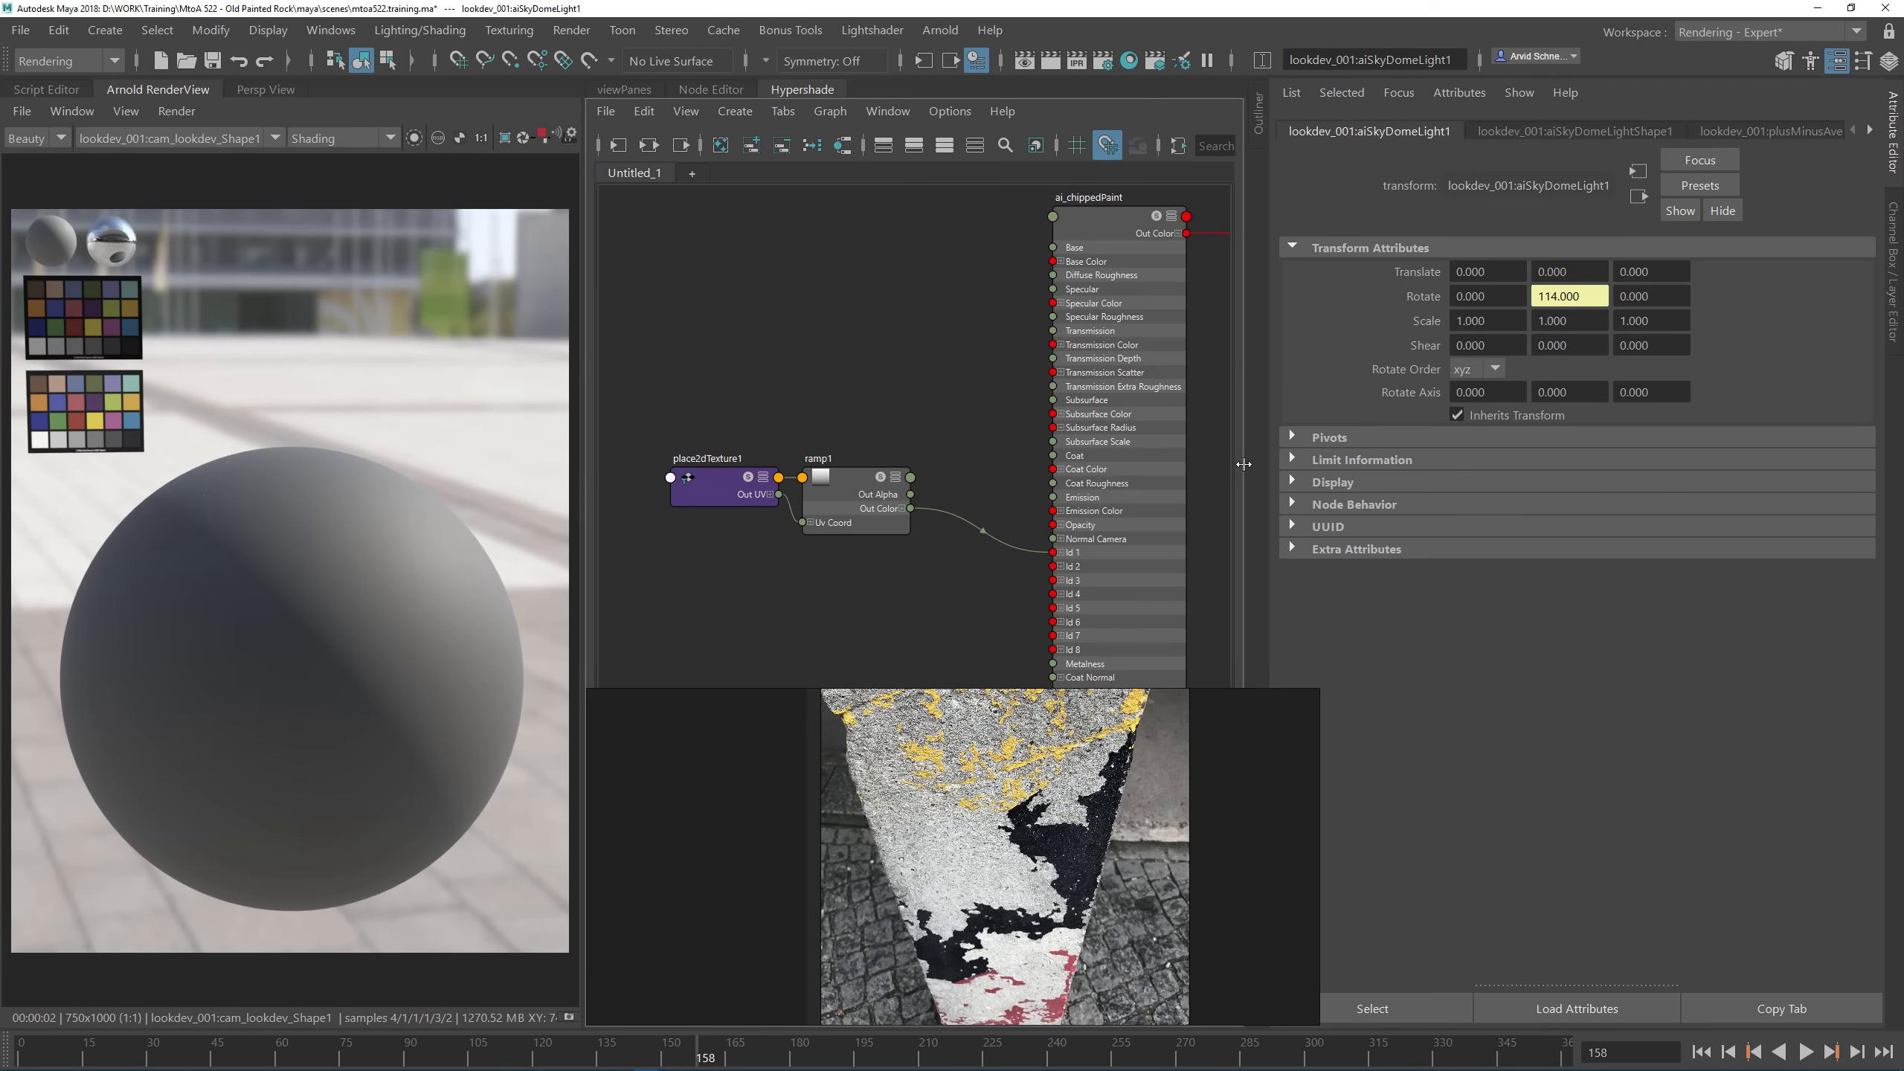
left_click_drag(1244, 464, 1317, 474)
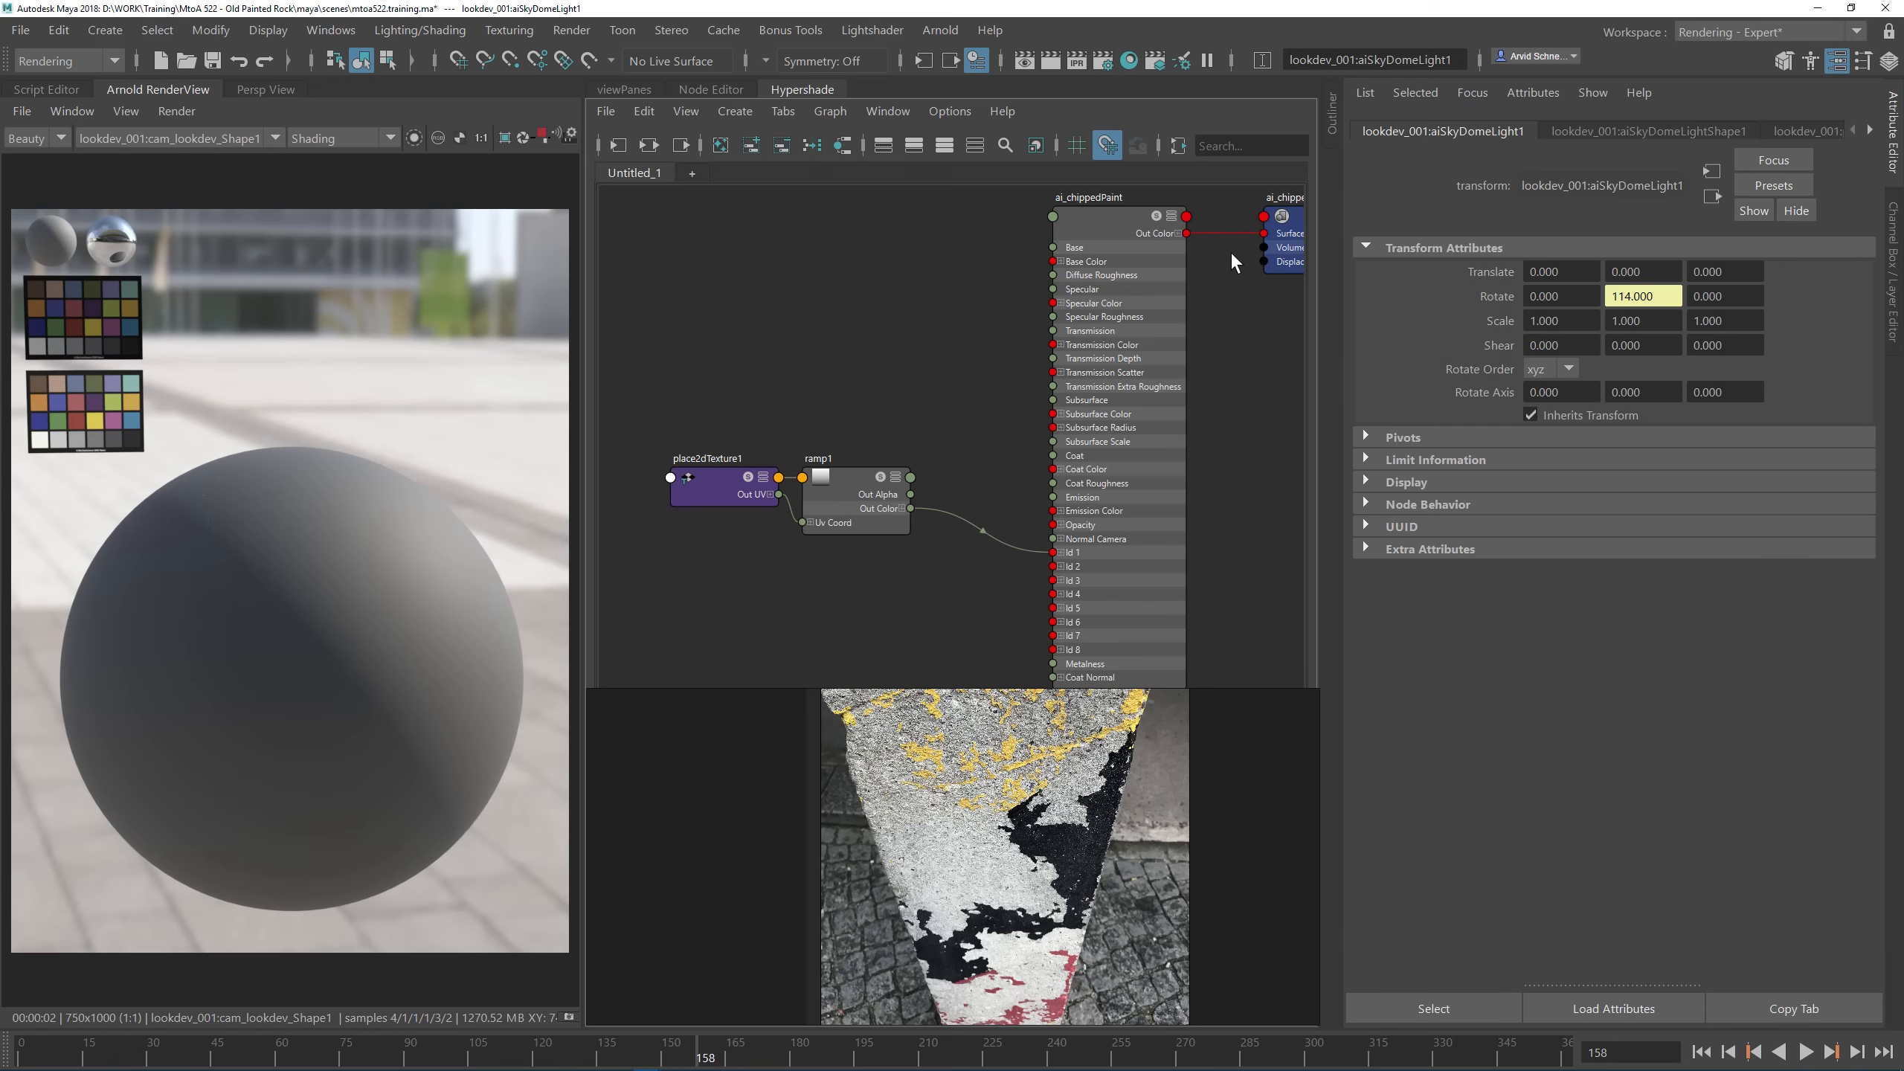
left_click(1056, 242)
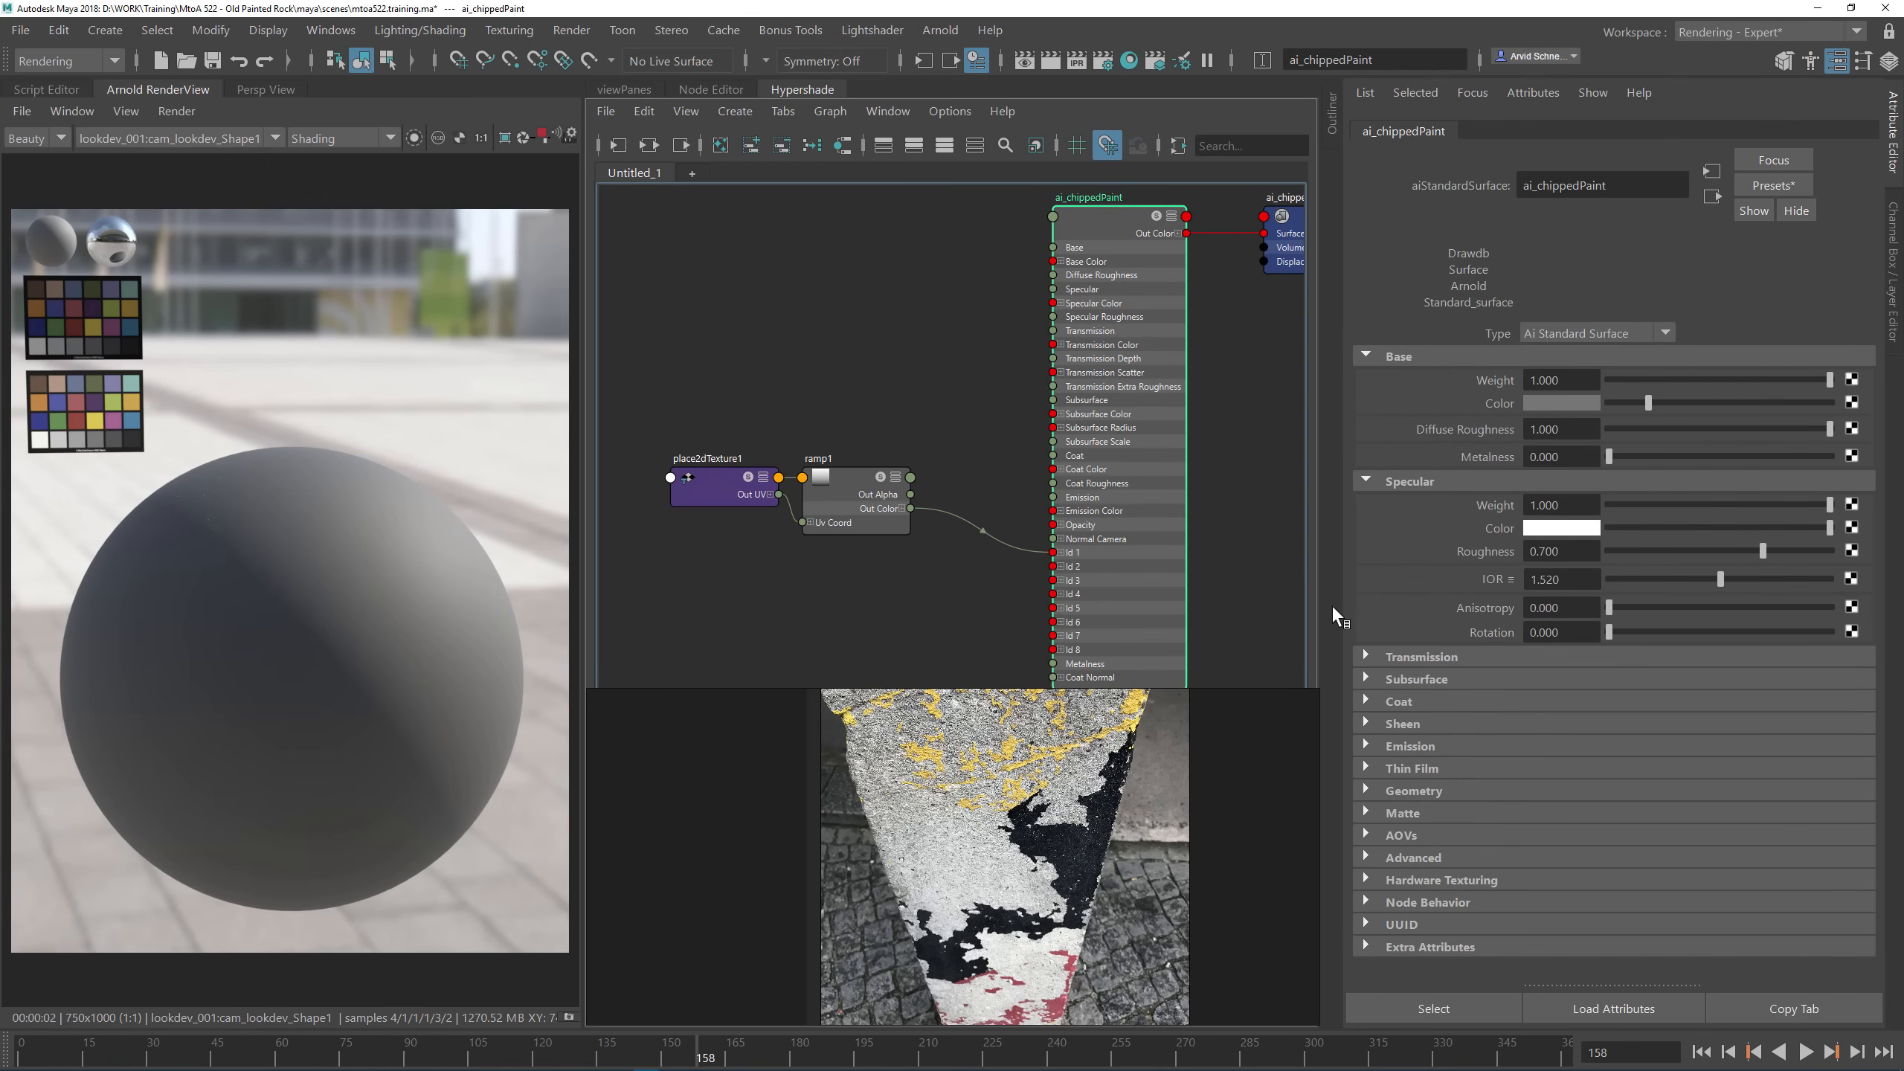
left_click(862, 330)
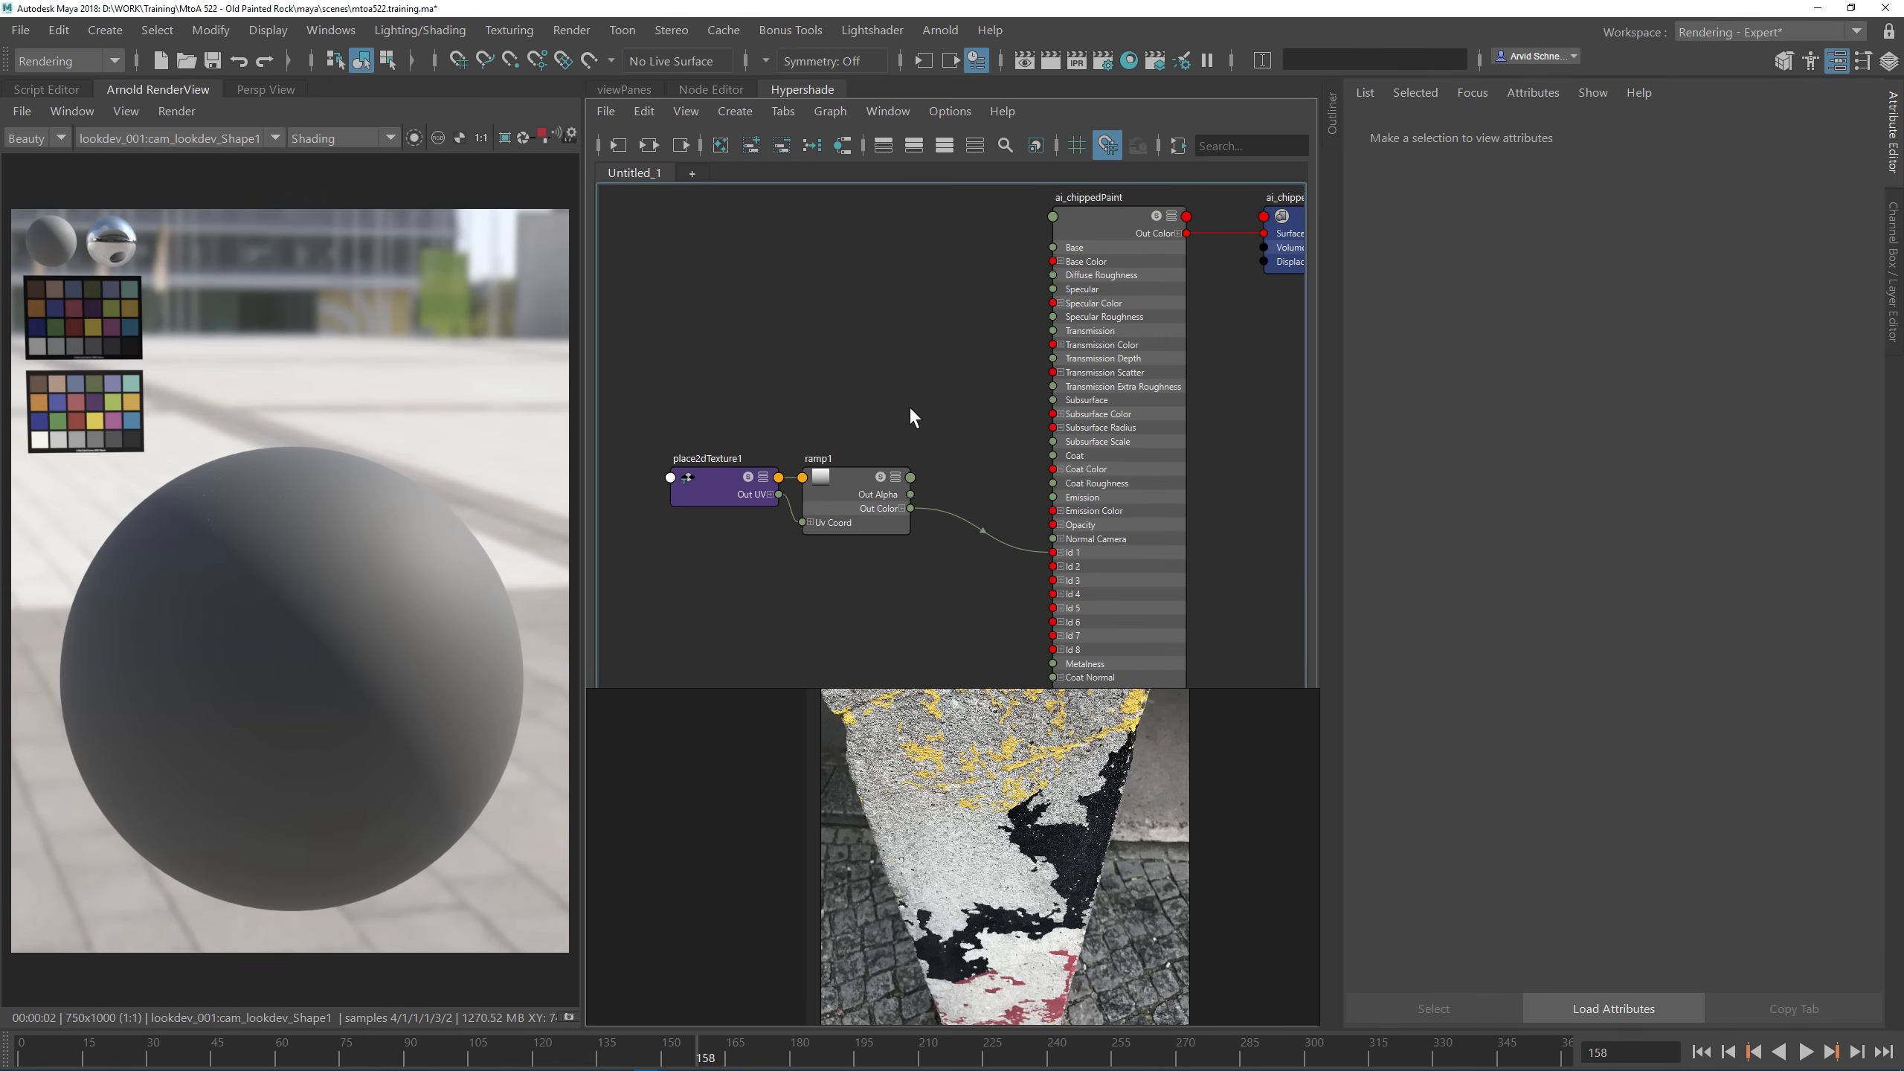
Step: Save the scene and the Maya preferences
left_click(212, 61)
left_click(20, 30)
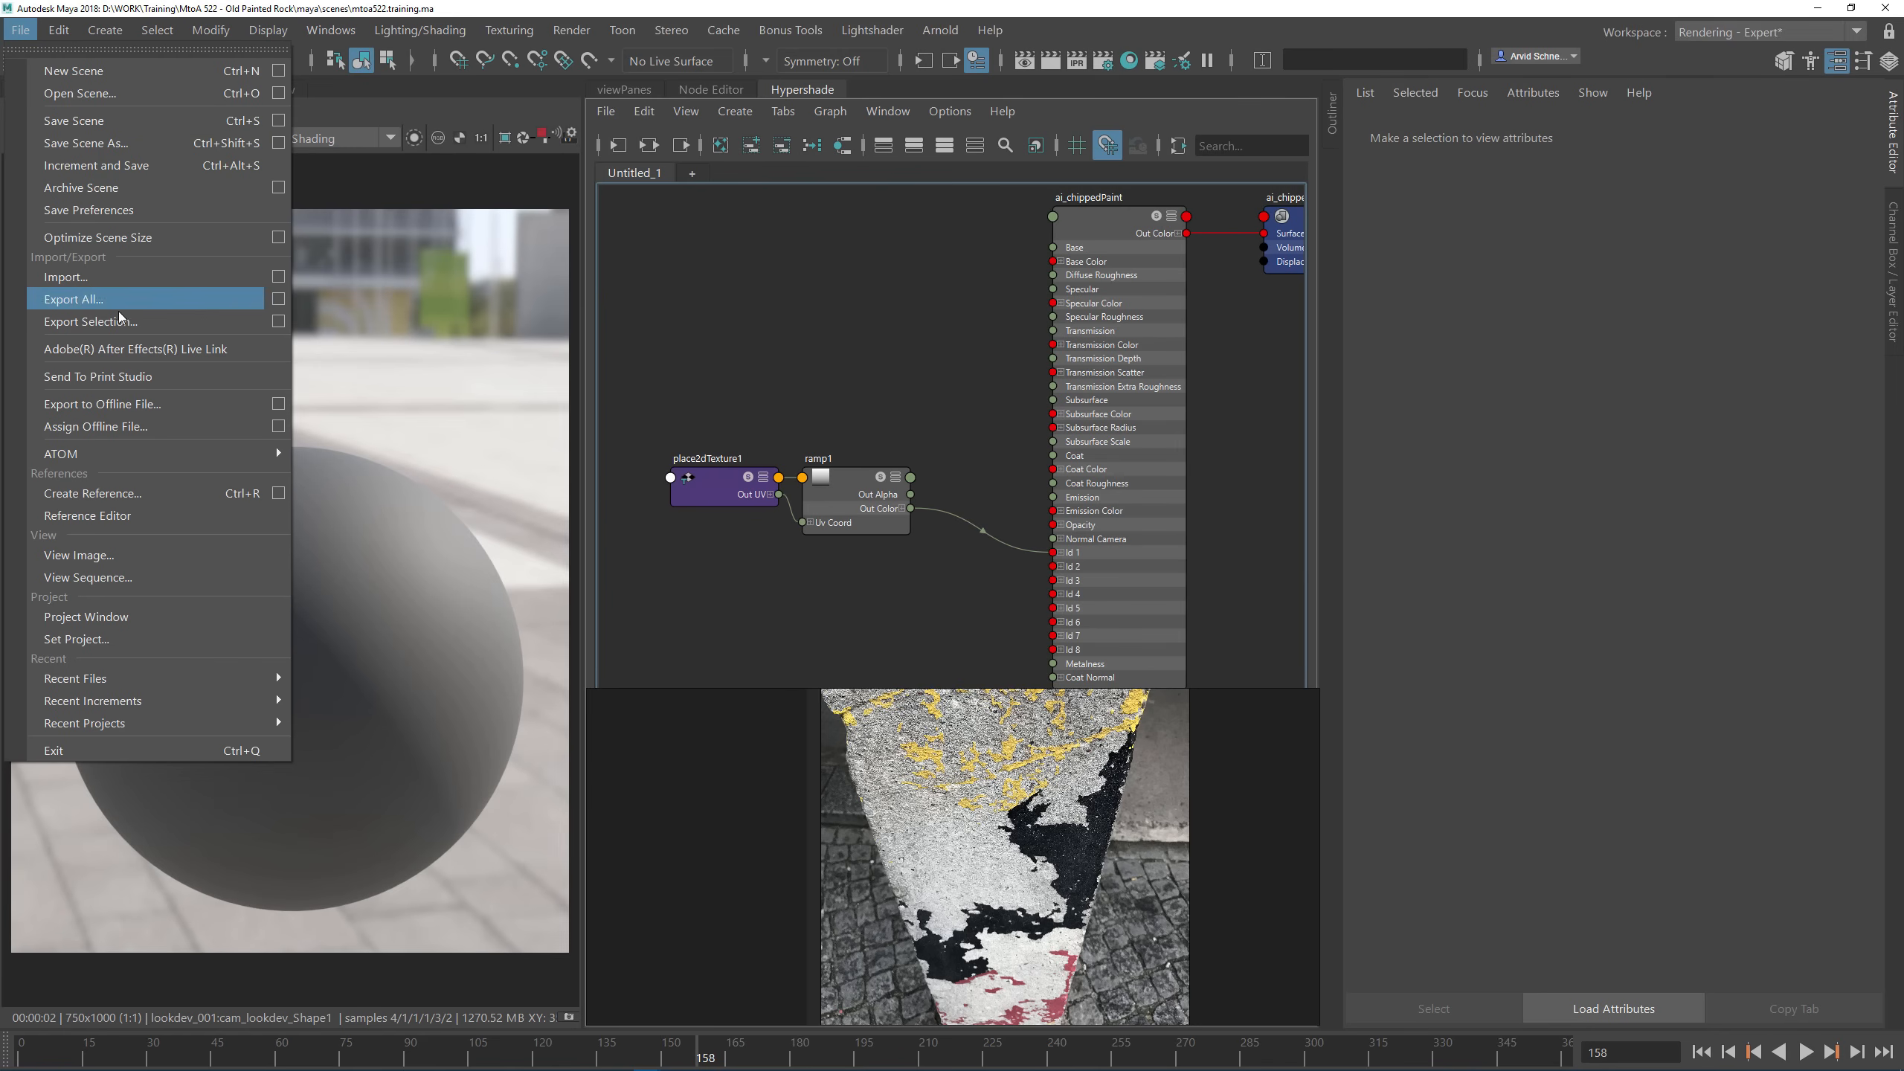
left_click(107, 212)
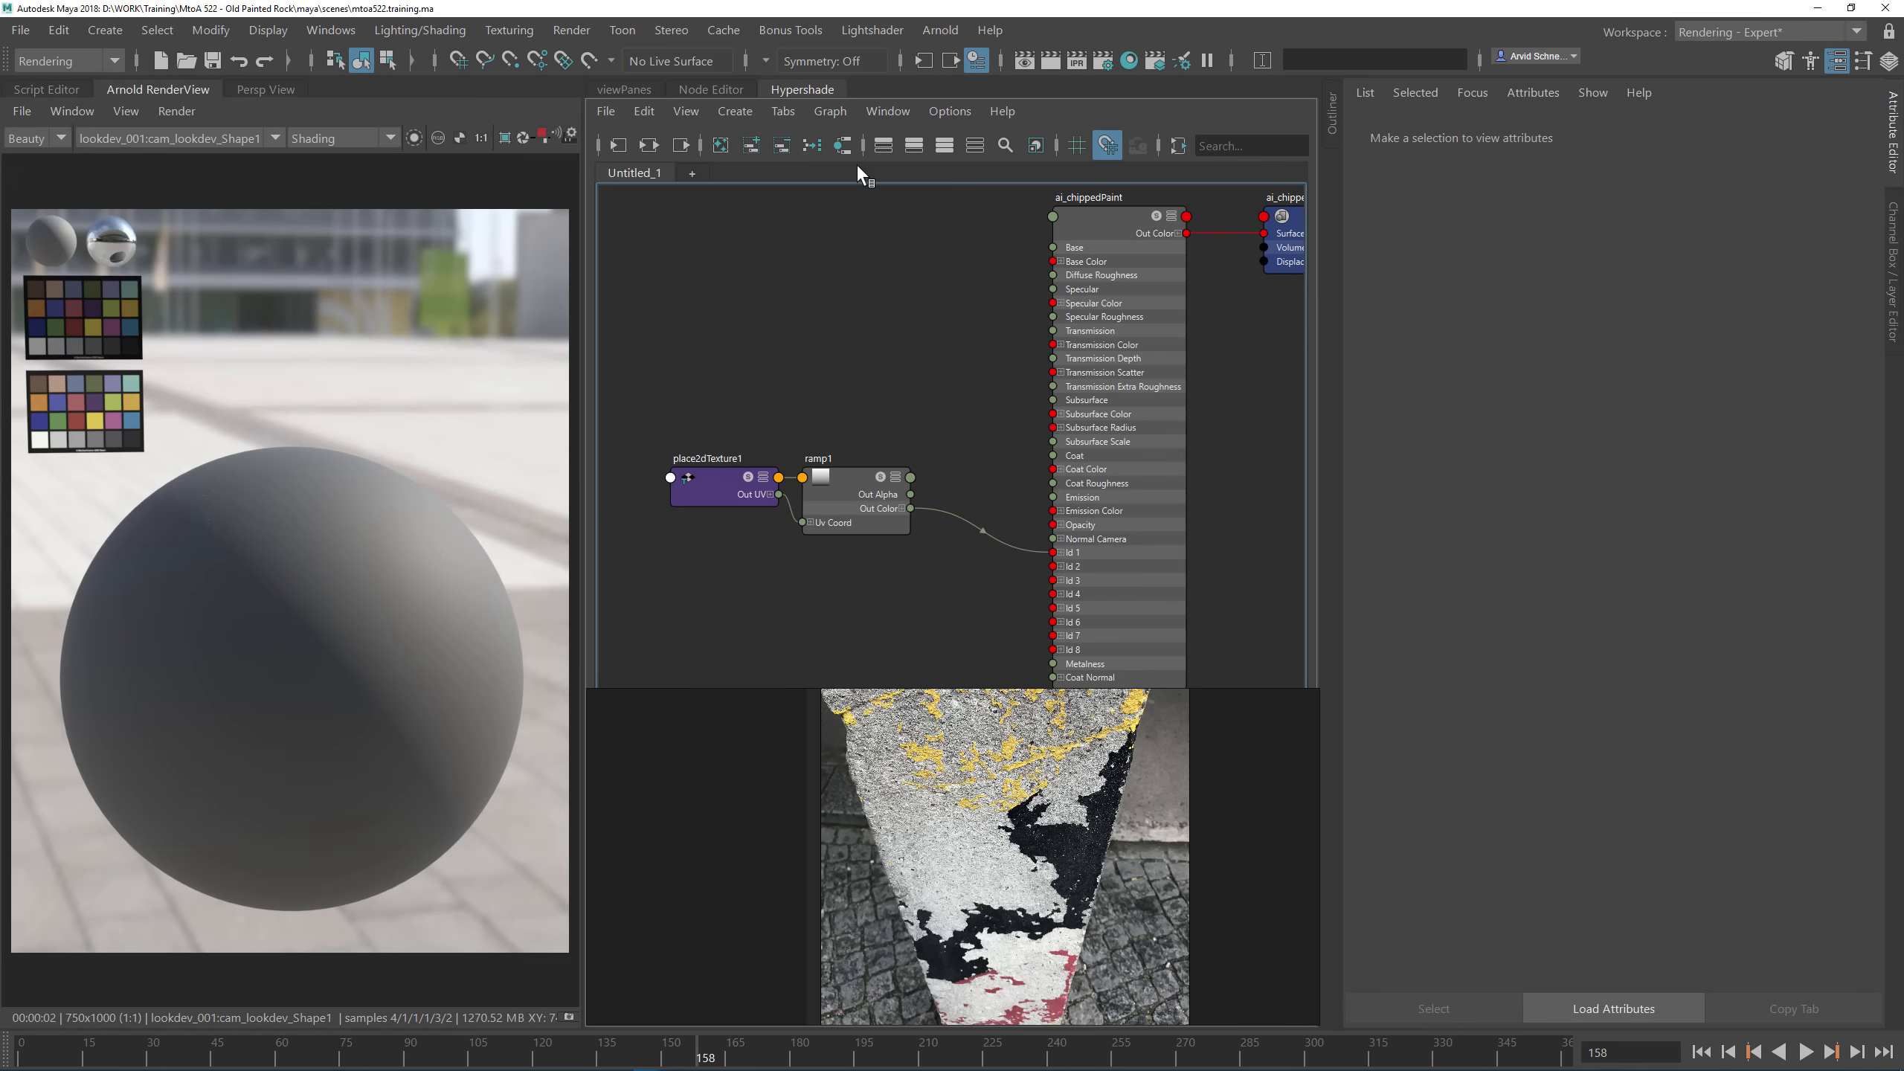
Step: Isolate the selected ramp1 node in the Arnold render and set the ramp's interpolation to None
left_click(412, 139)
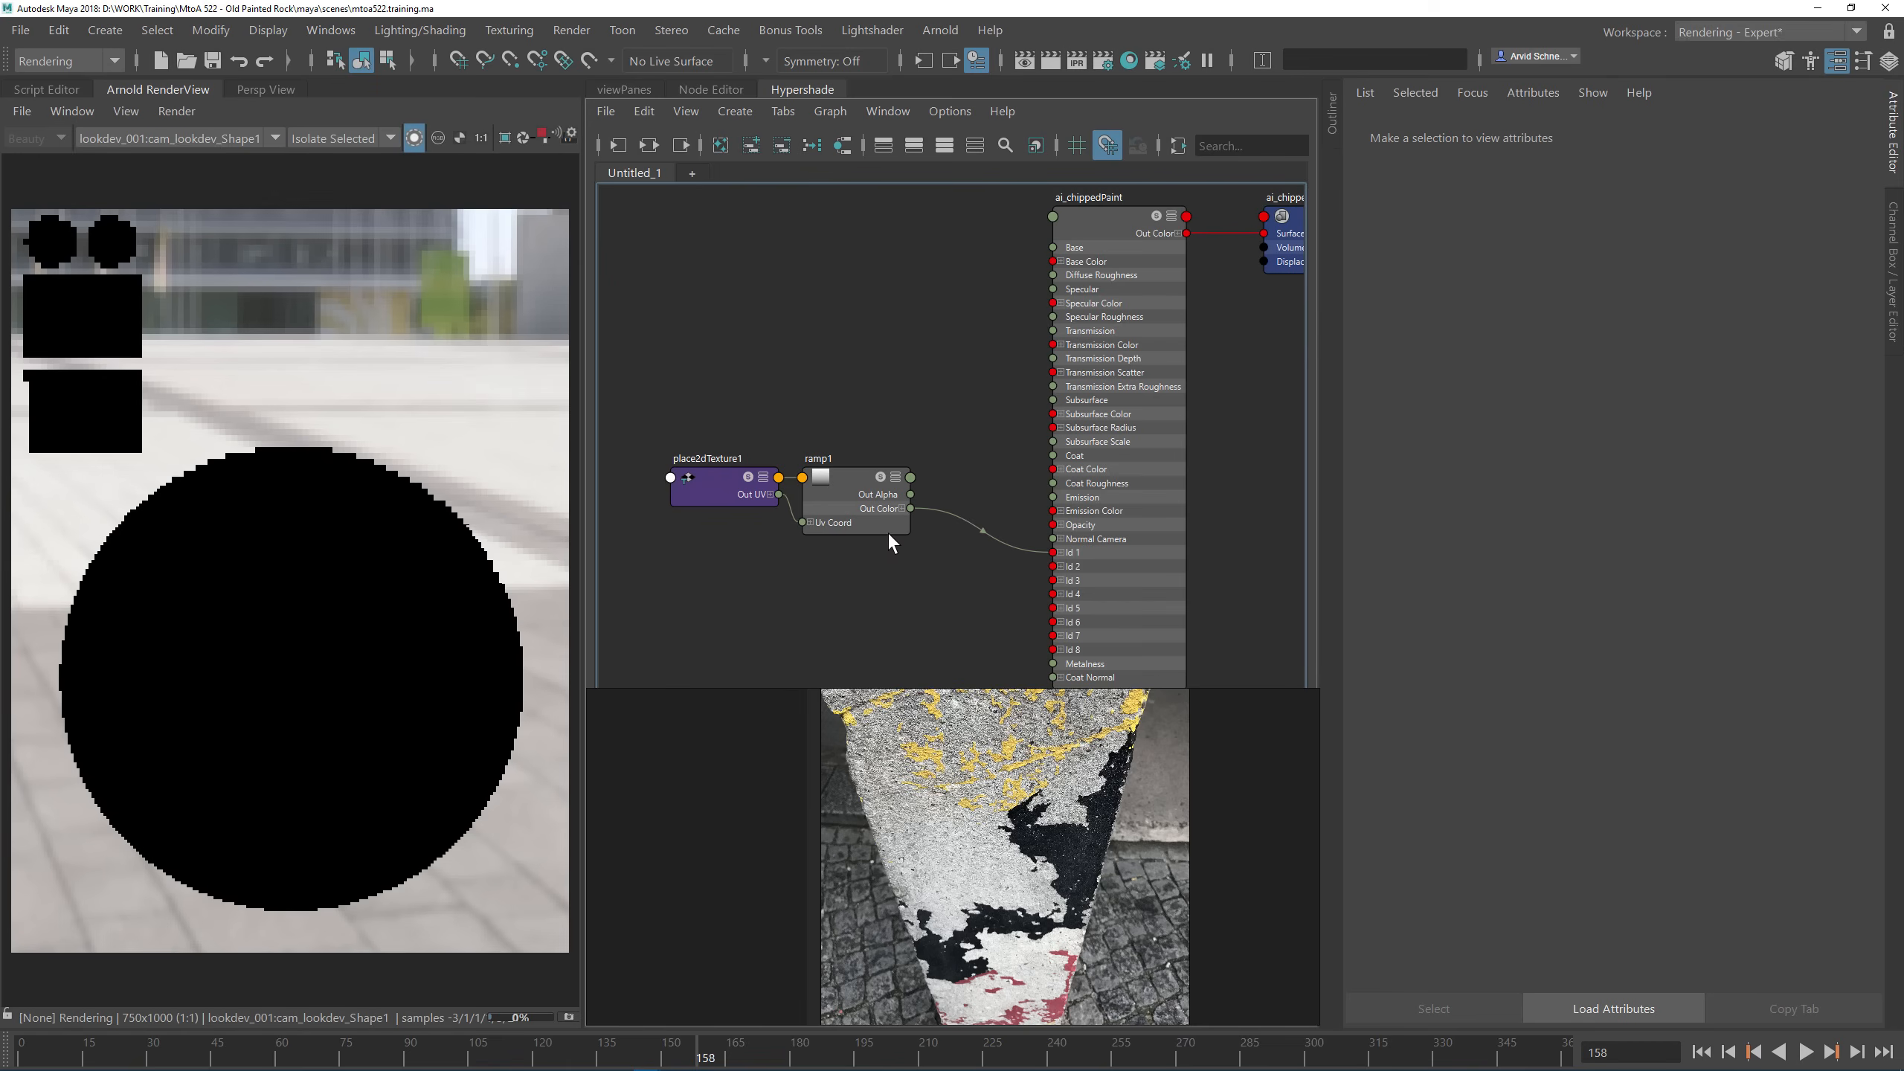
left_click(854, 482)
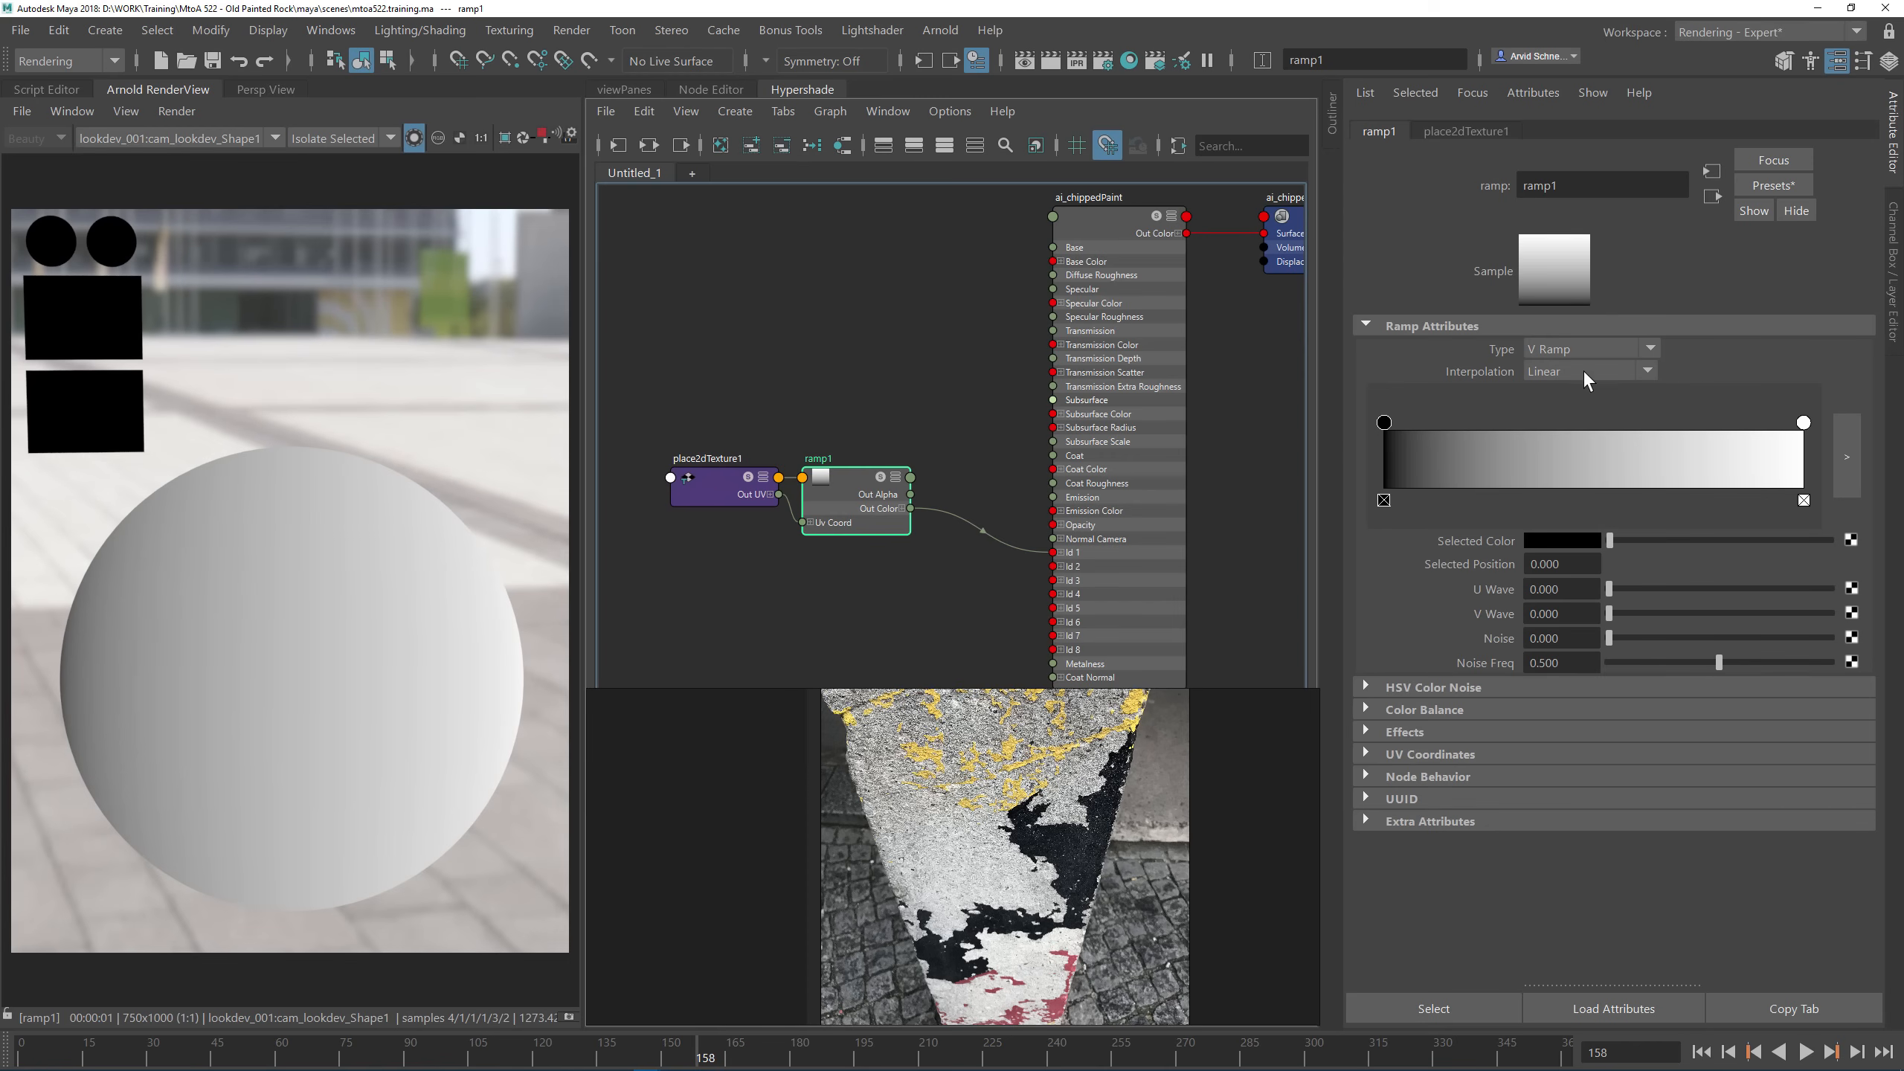
left_click(1583, 369)
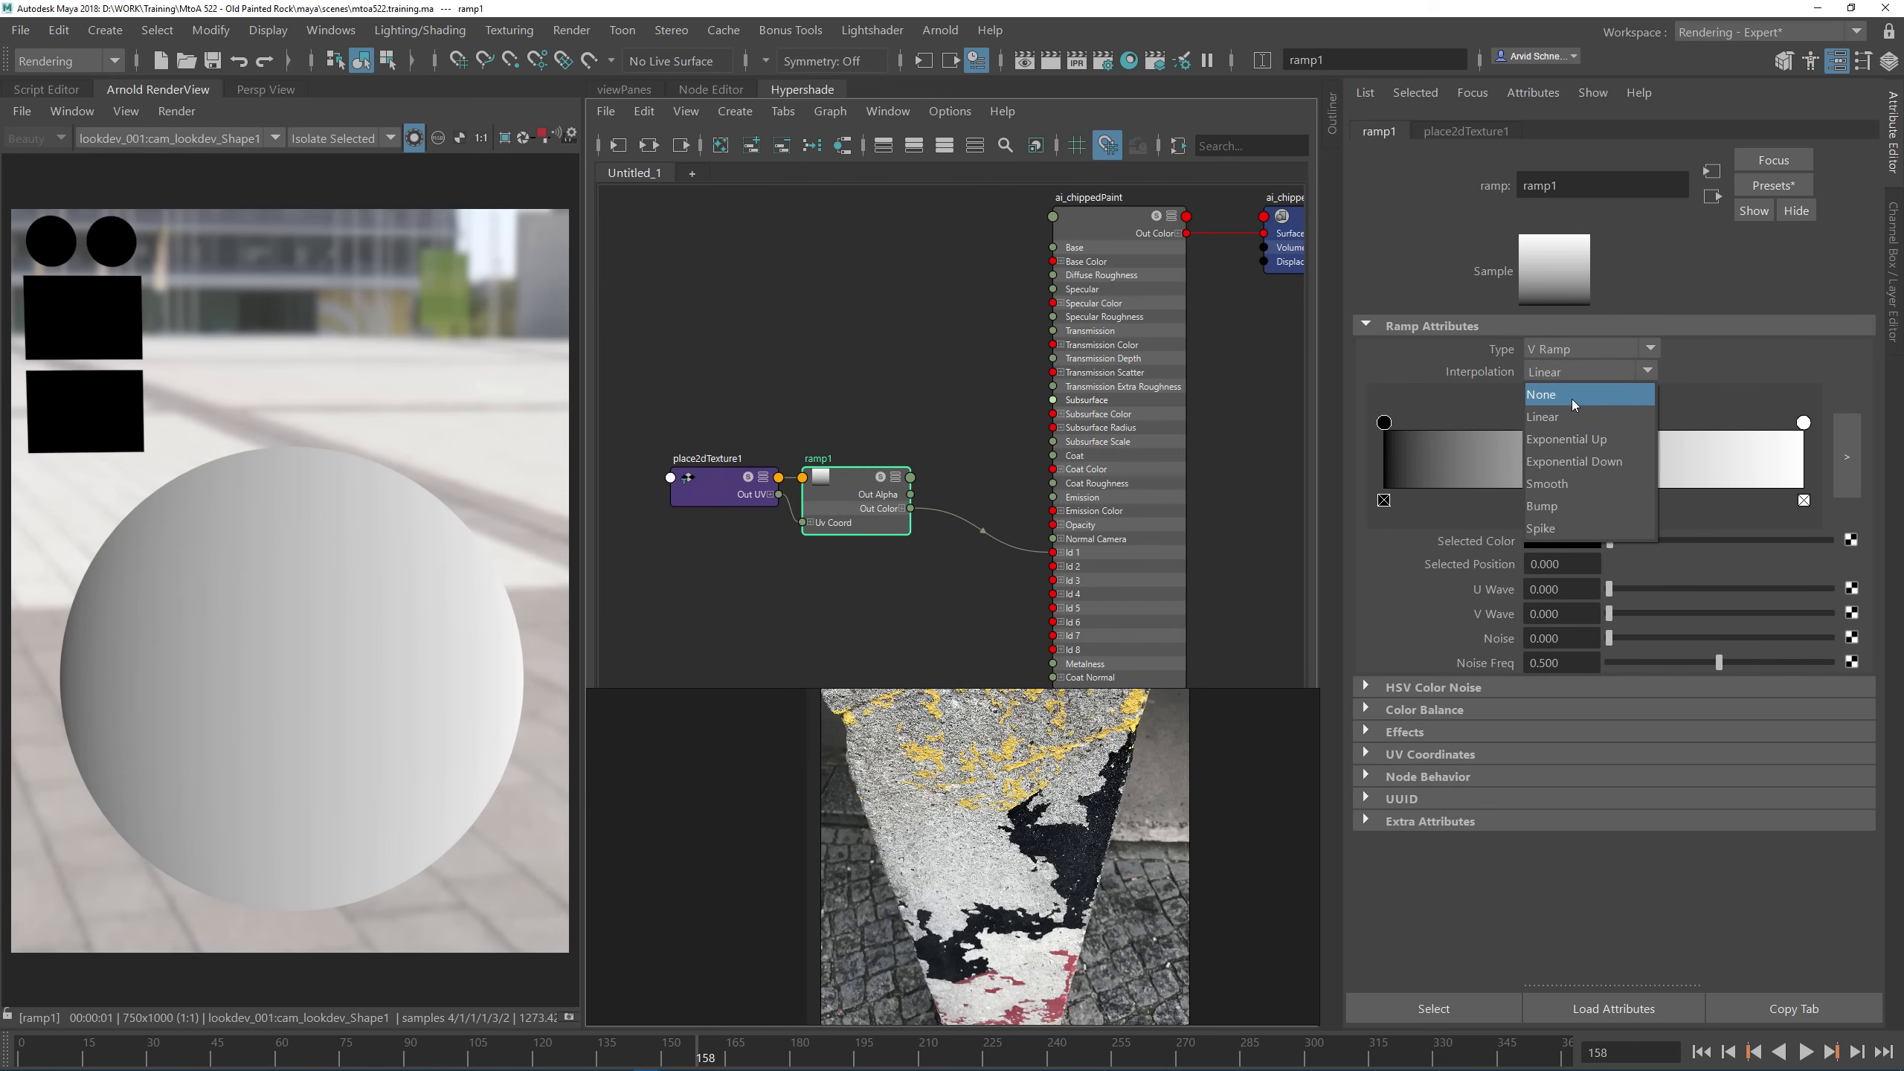
left_click(1571, 399)
Step: Change ramp1 to a U Ramp and move its white marker to position about 0.637
left_click_drag(1804, 423, 1584, 424)
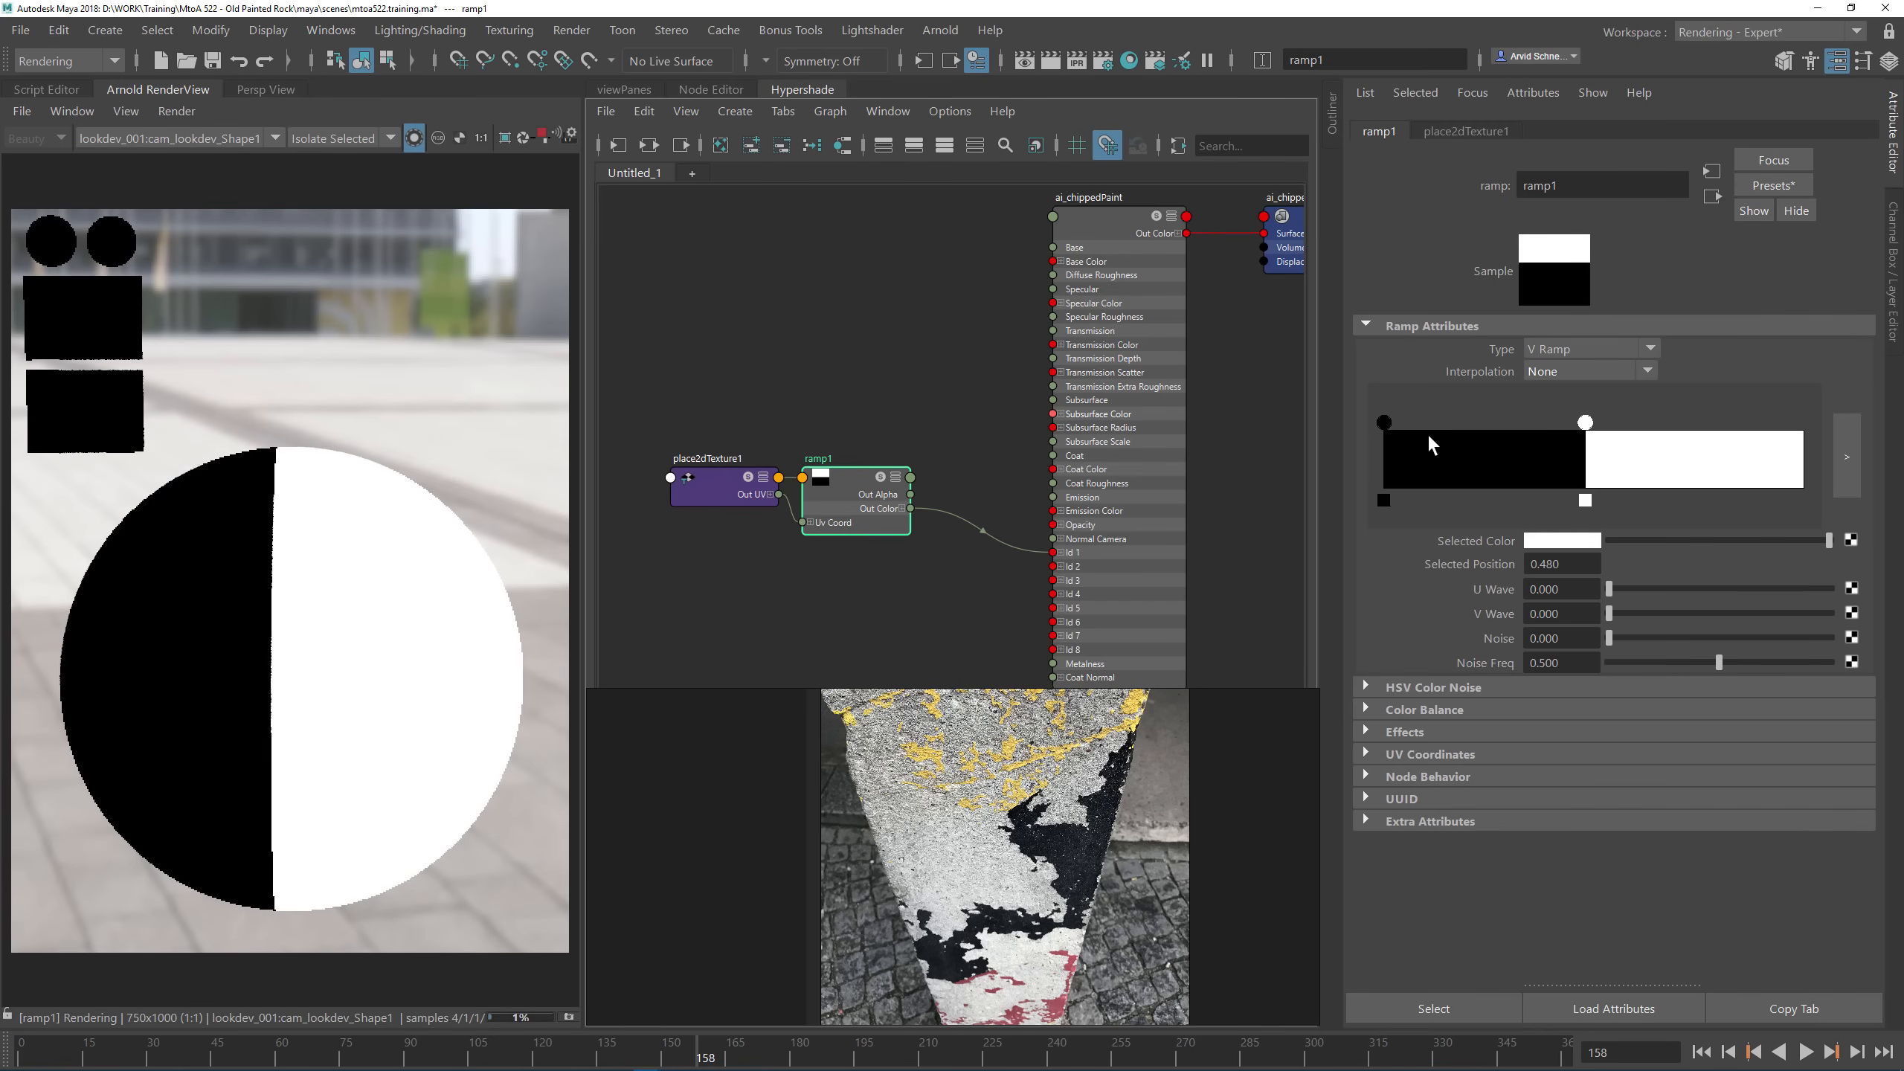
left_click(1551, 350)
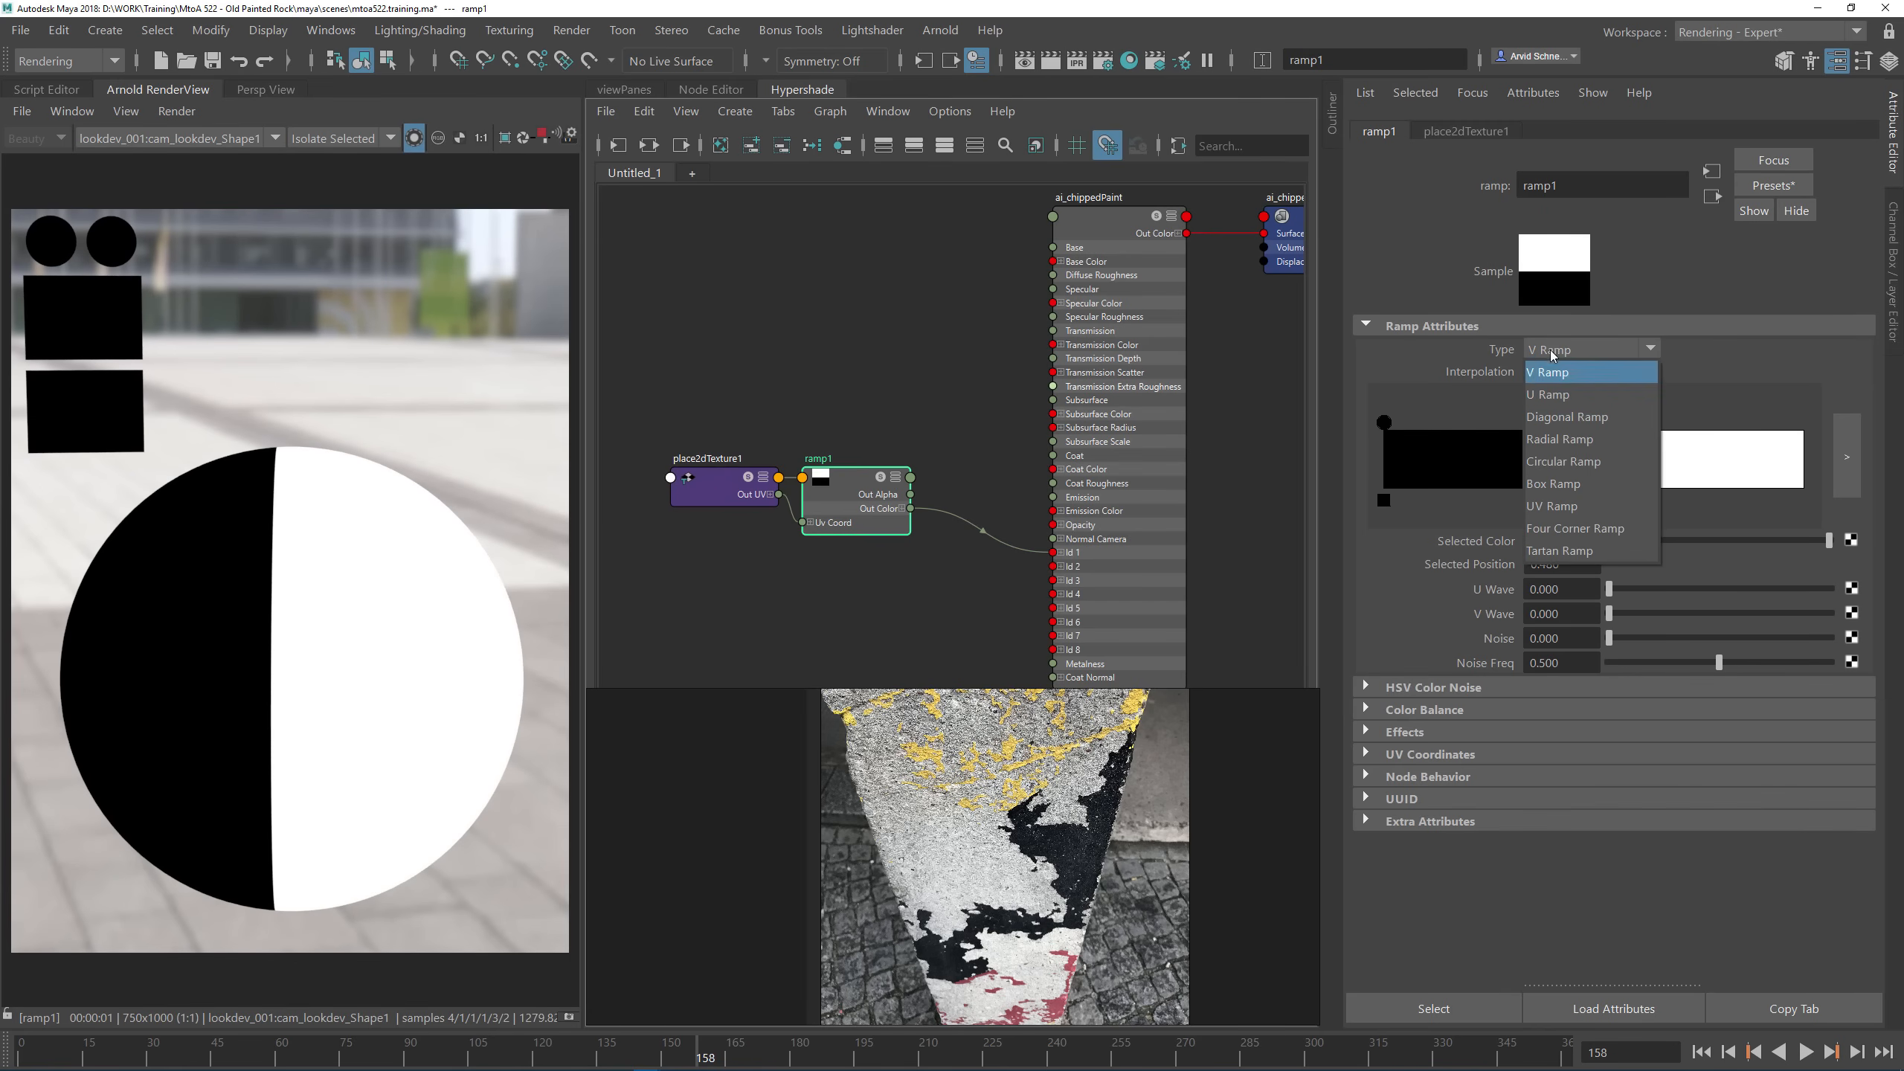
left_click(1549, 394)
left_click_drag(1580, 431, 1653, 444)
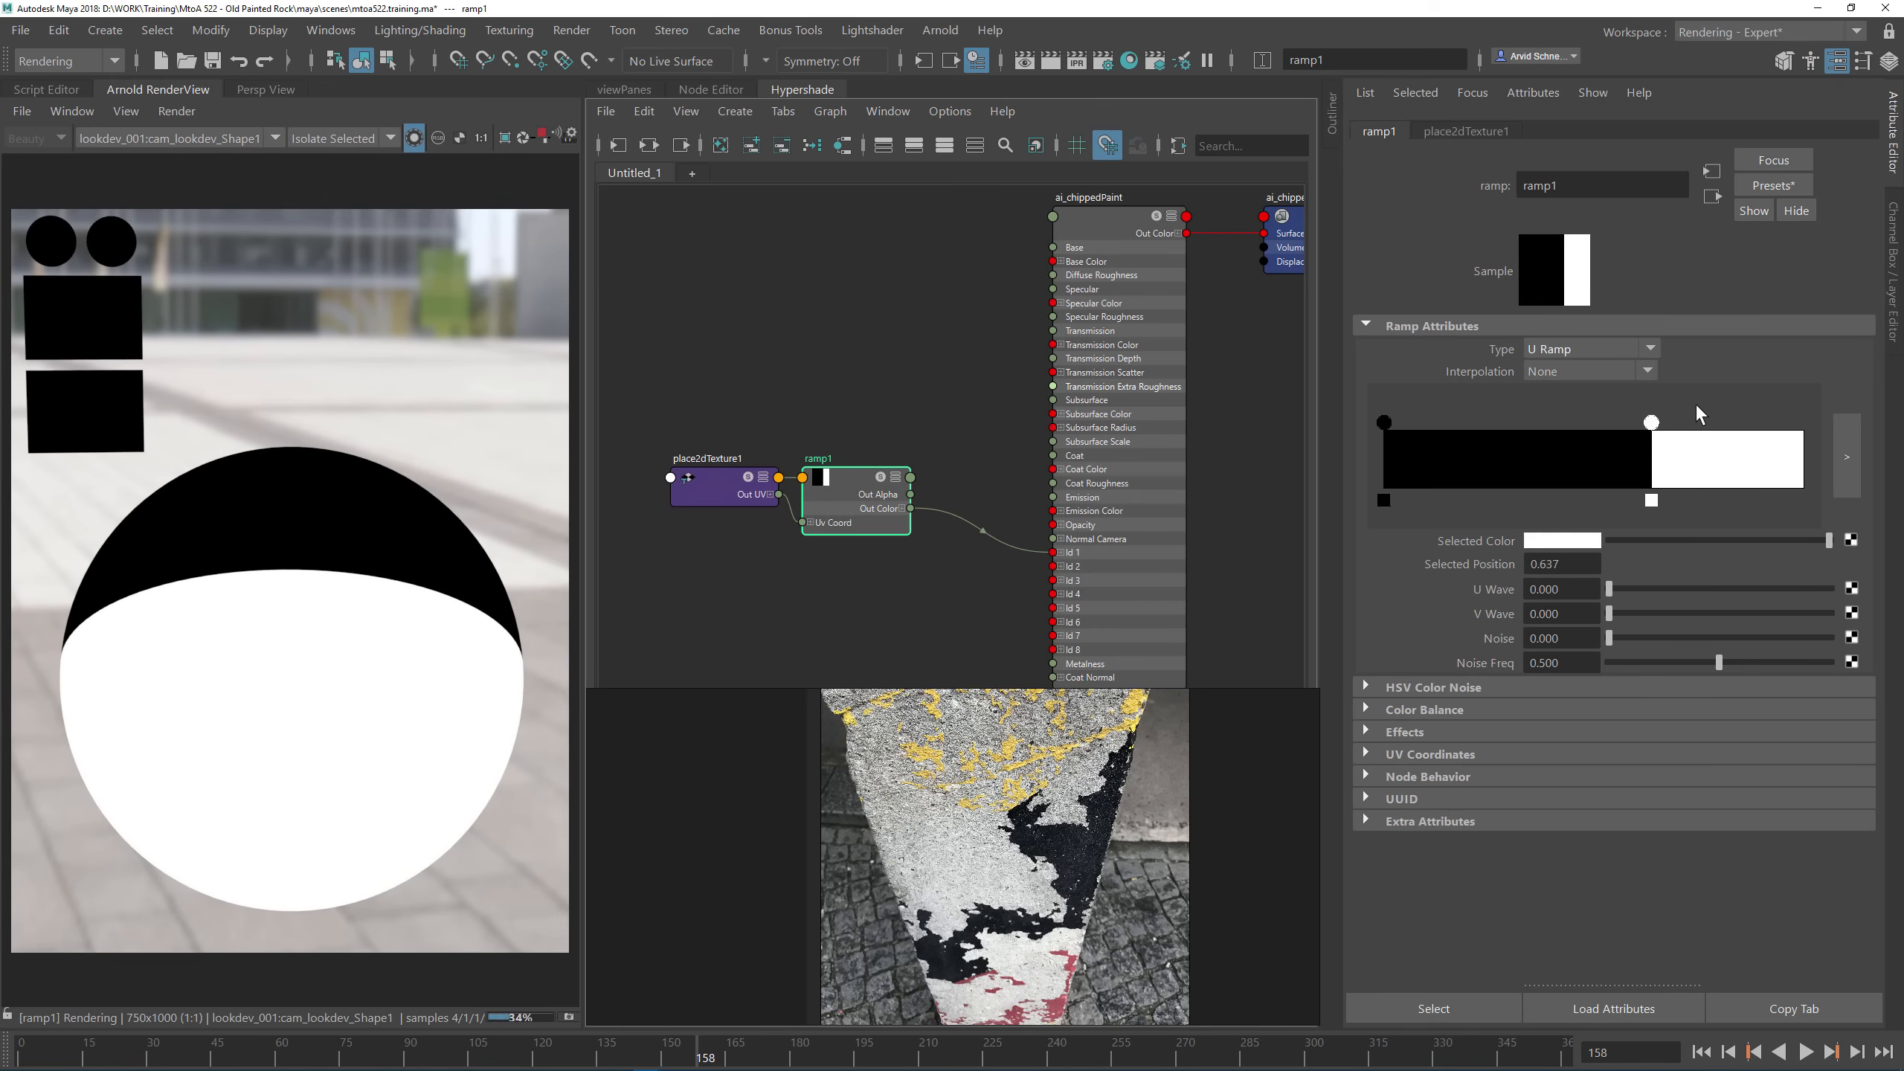
Step: Set ramp1's first marker to the yellow paint color sampled from the pillar reference photo
scroll(1080, 844, "down", 3)
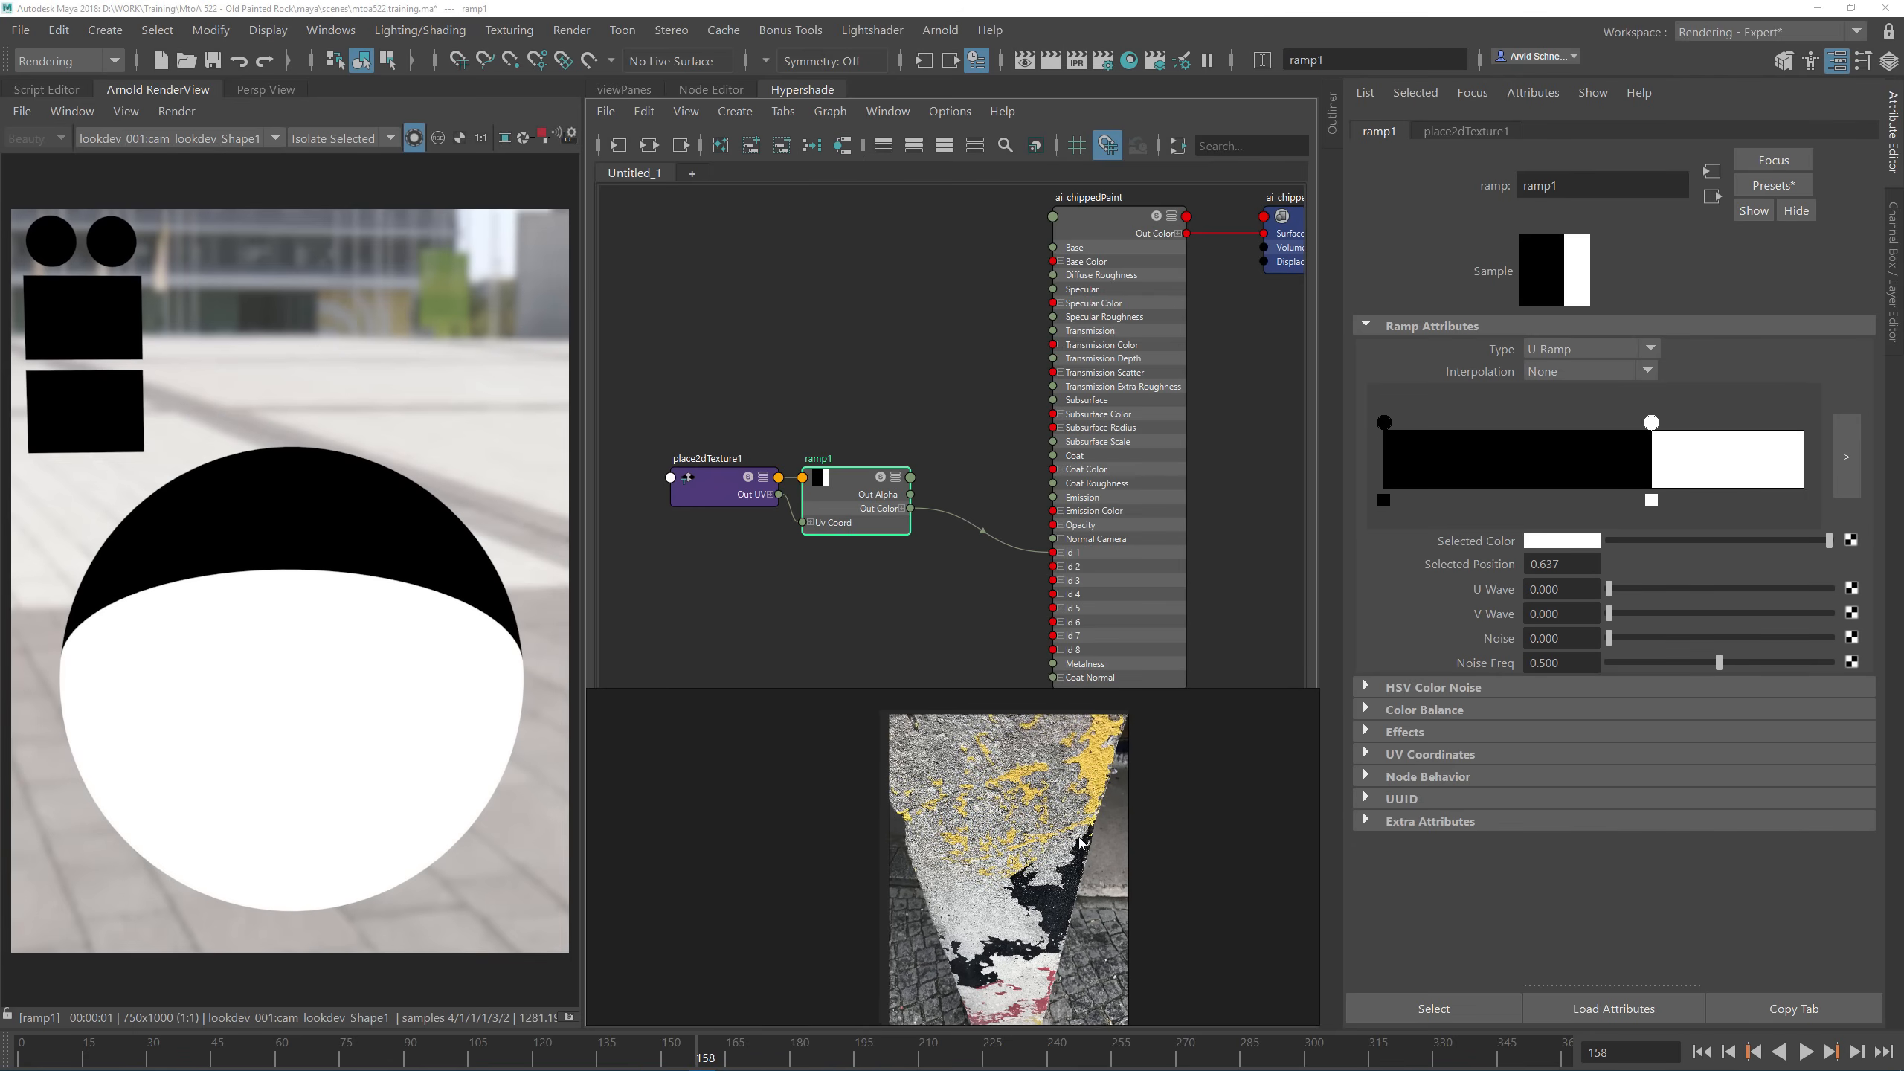
middle_click_drag(1079, 838, 1092, 788)
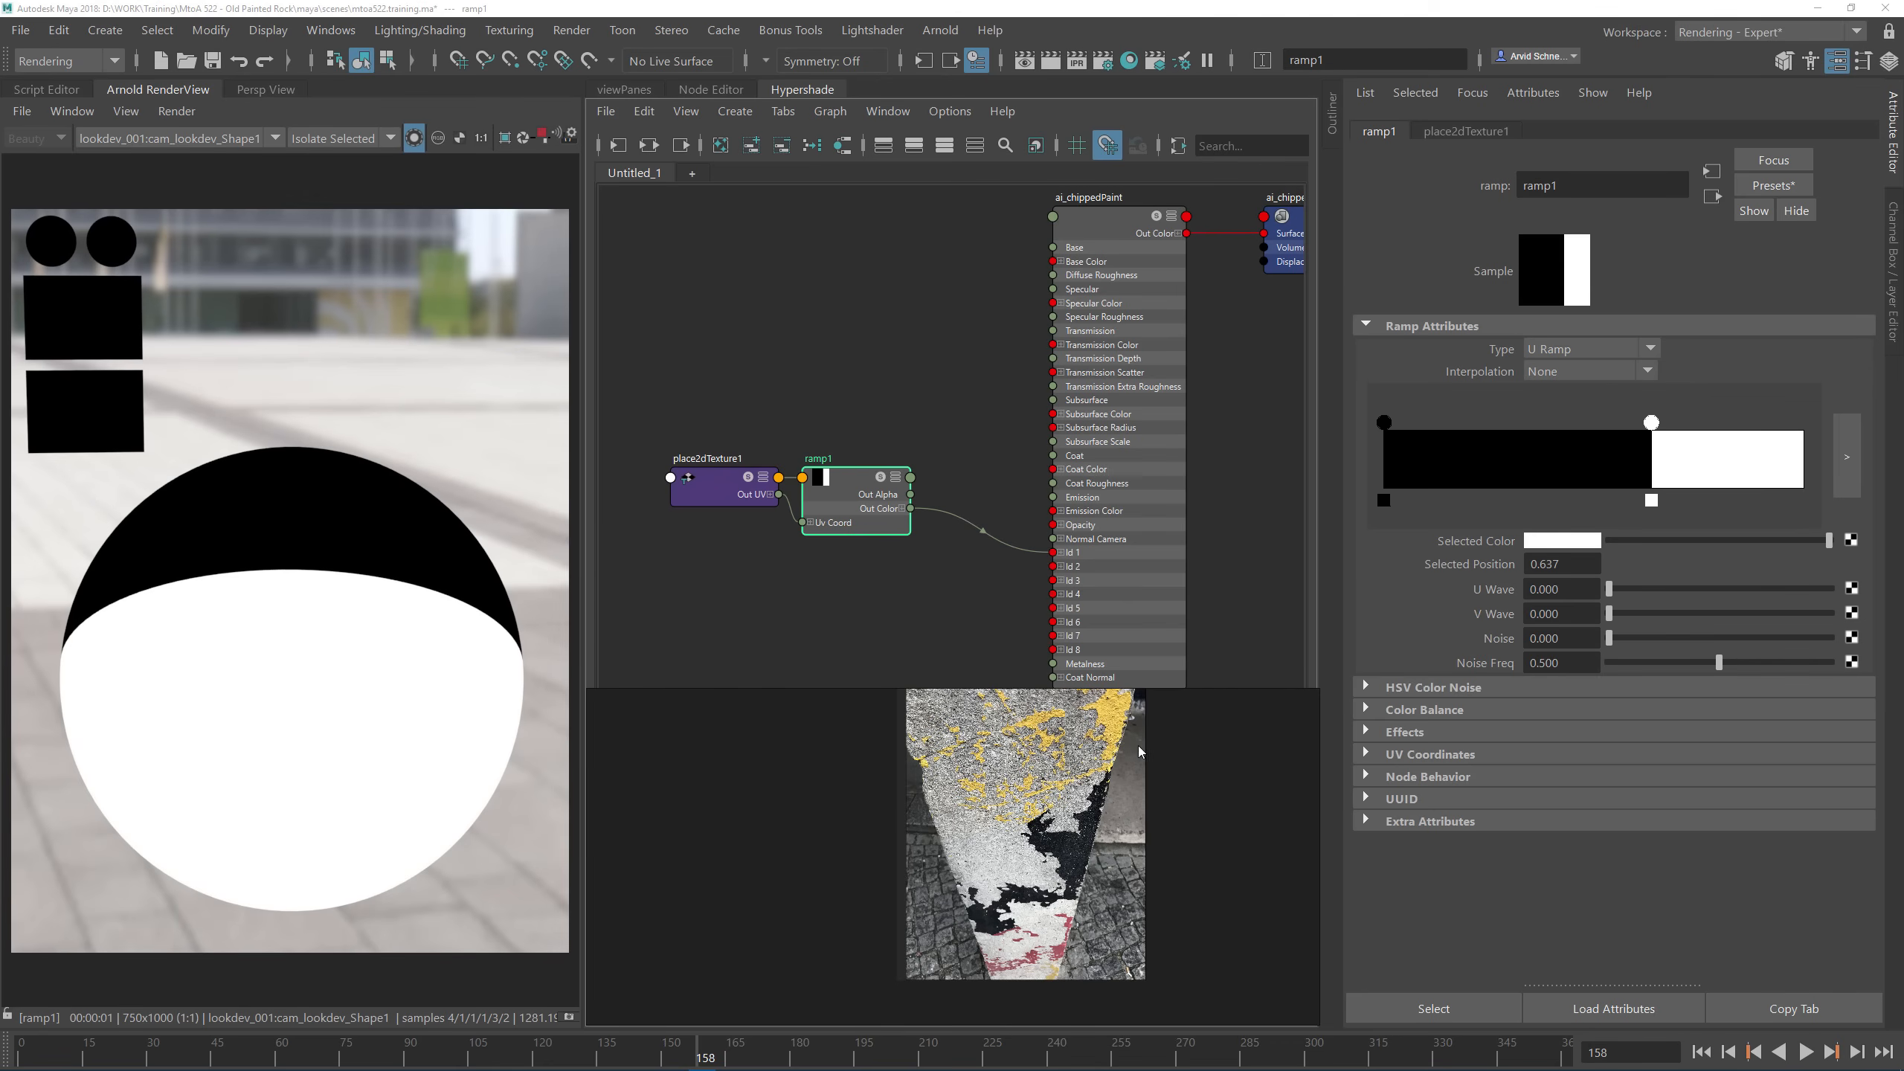
scroll(1140, 752, "up", 2)
left_click(1385, 423)
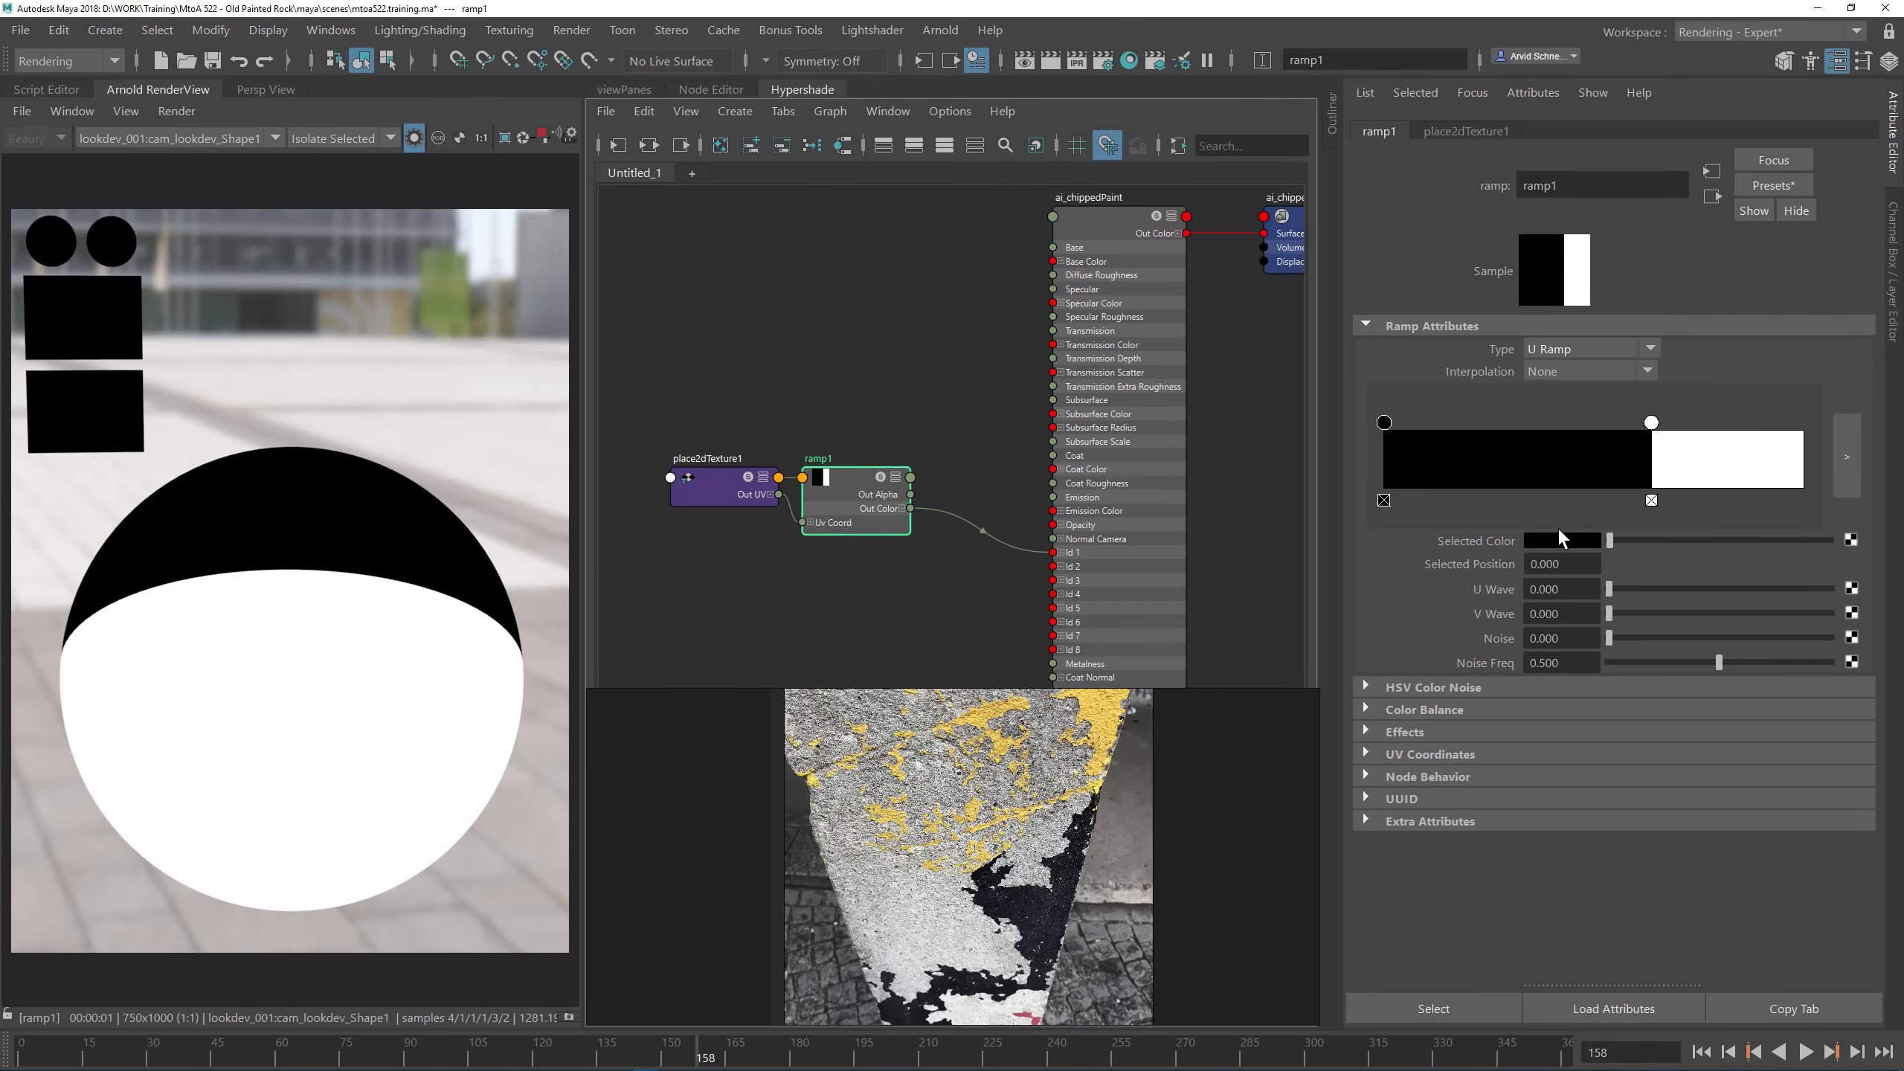
left_click(1556, 538)
left_click(1459, 514)
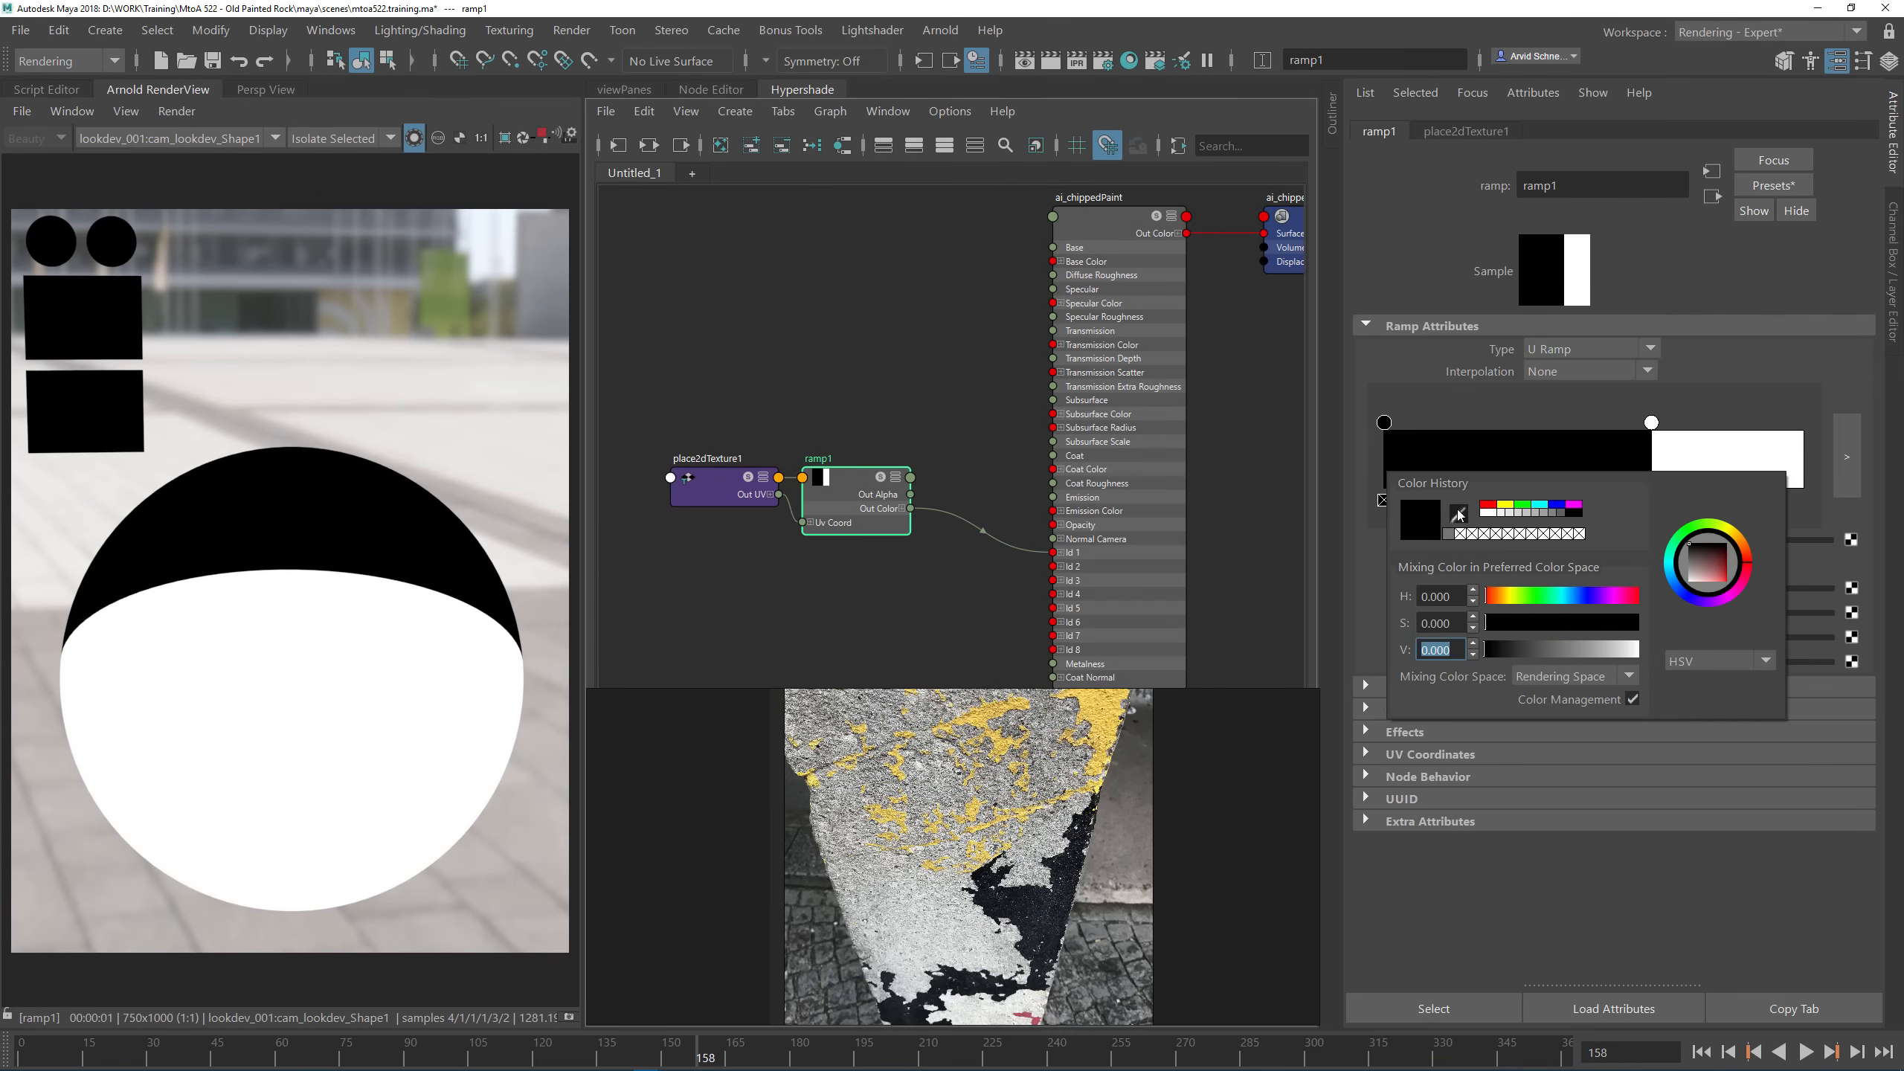
left_click(1094, 715)
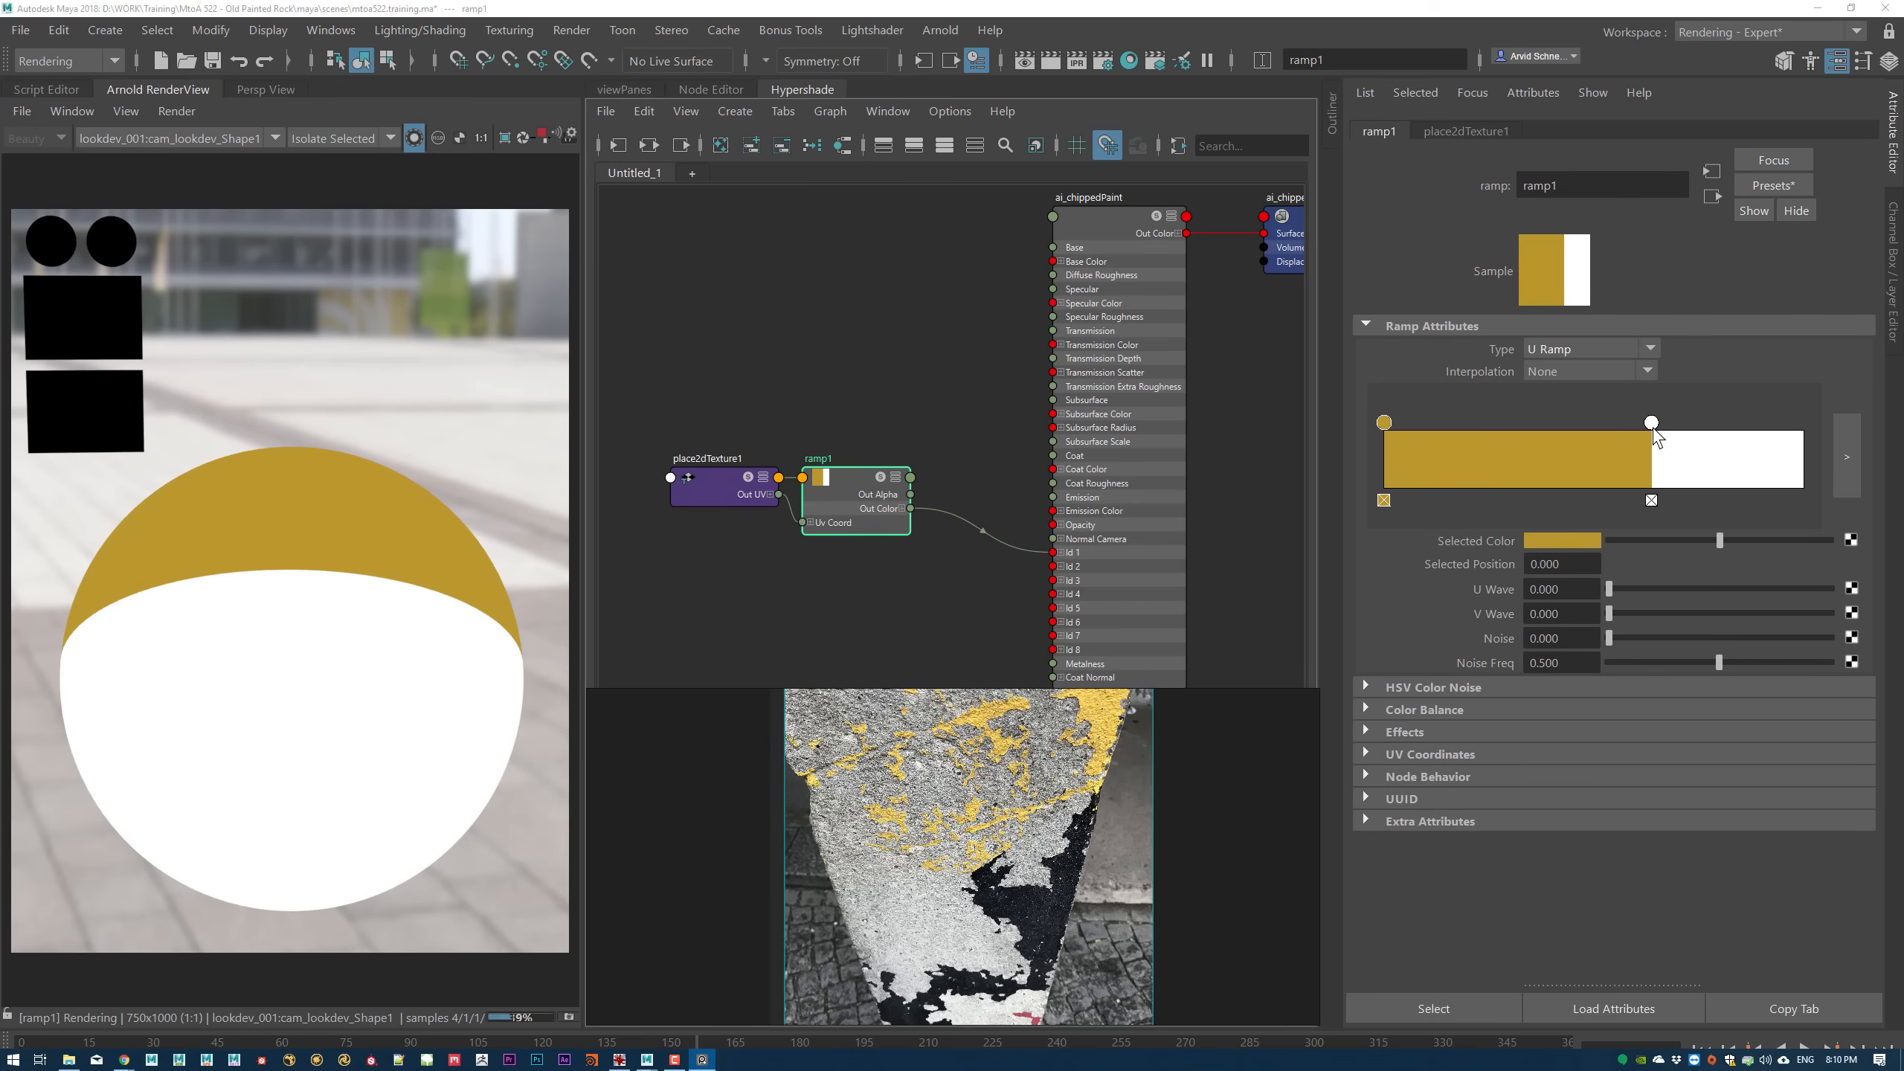
Step: Move ramp1's white marker to position about 0.342 and color it with the dark paint sampled from the reference photo
left_click_drag(1651, 424, 1527, 424)
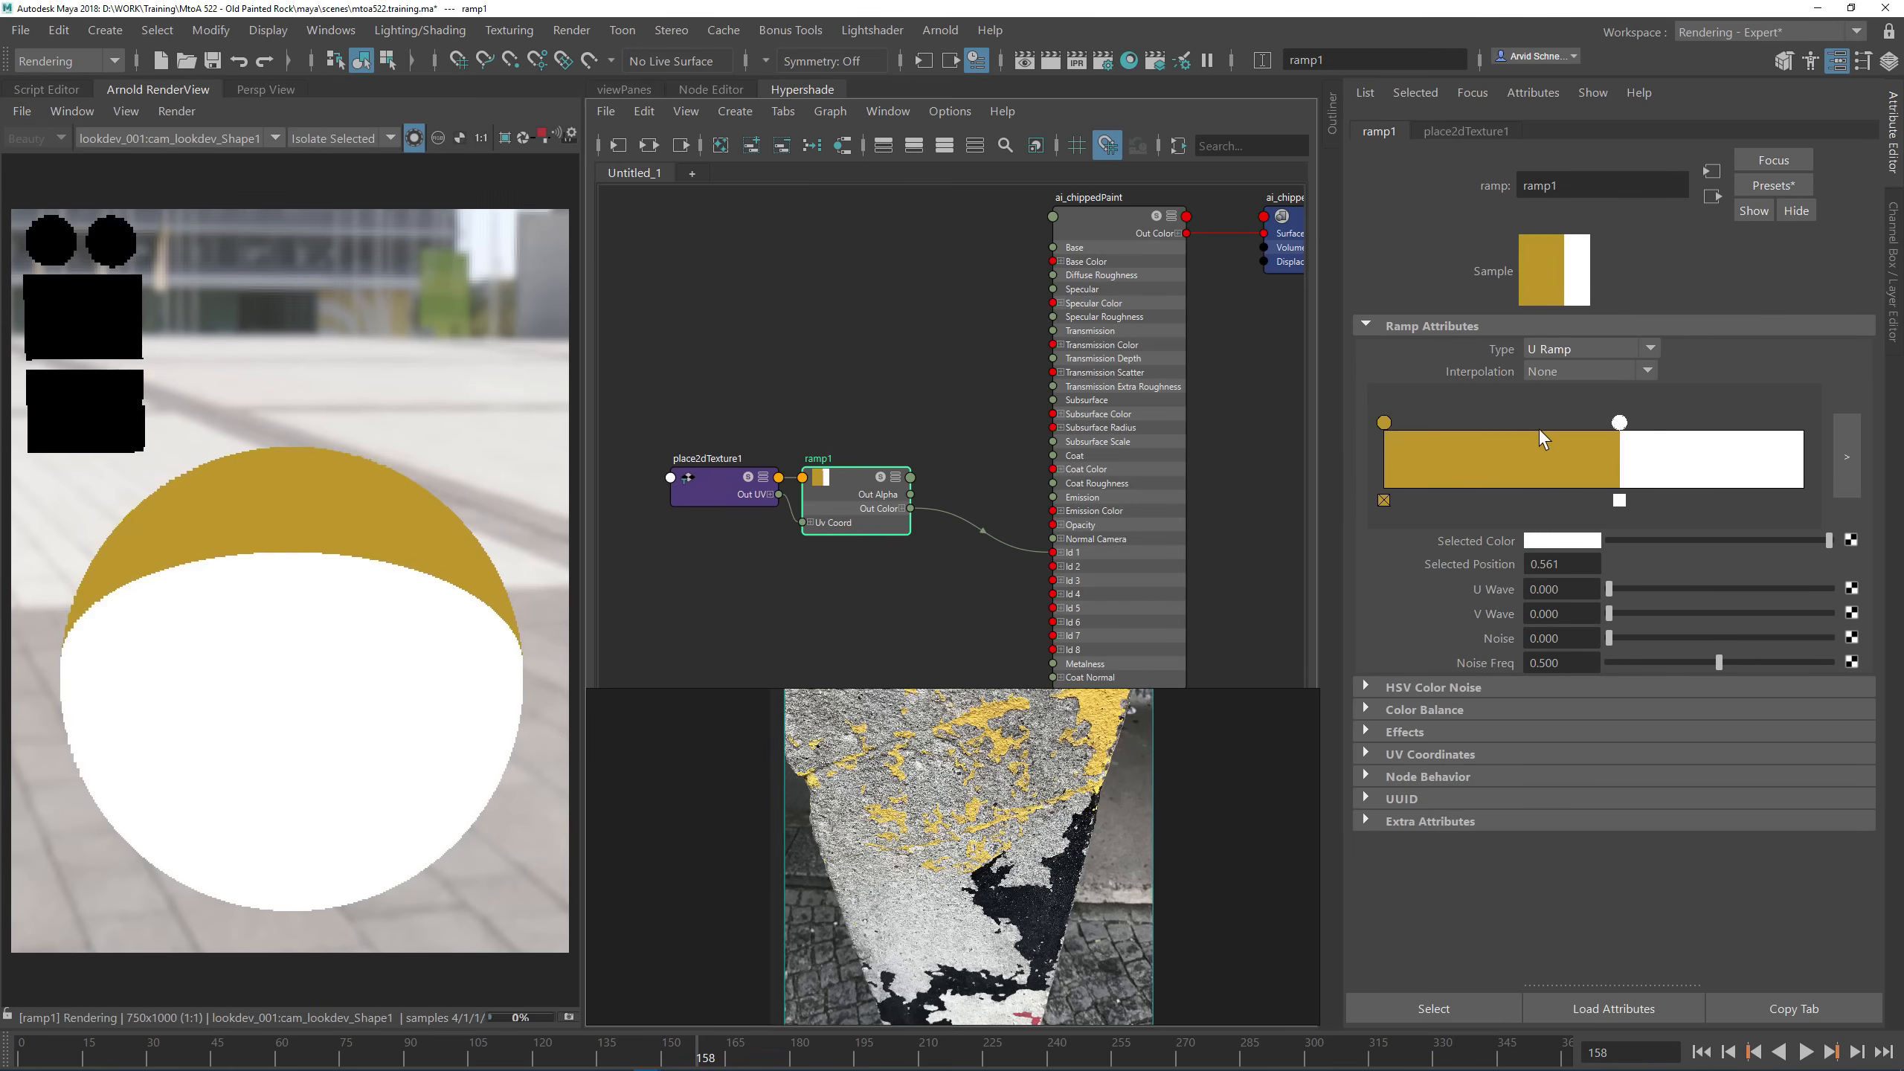
left_click(1552, 541)
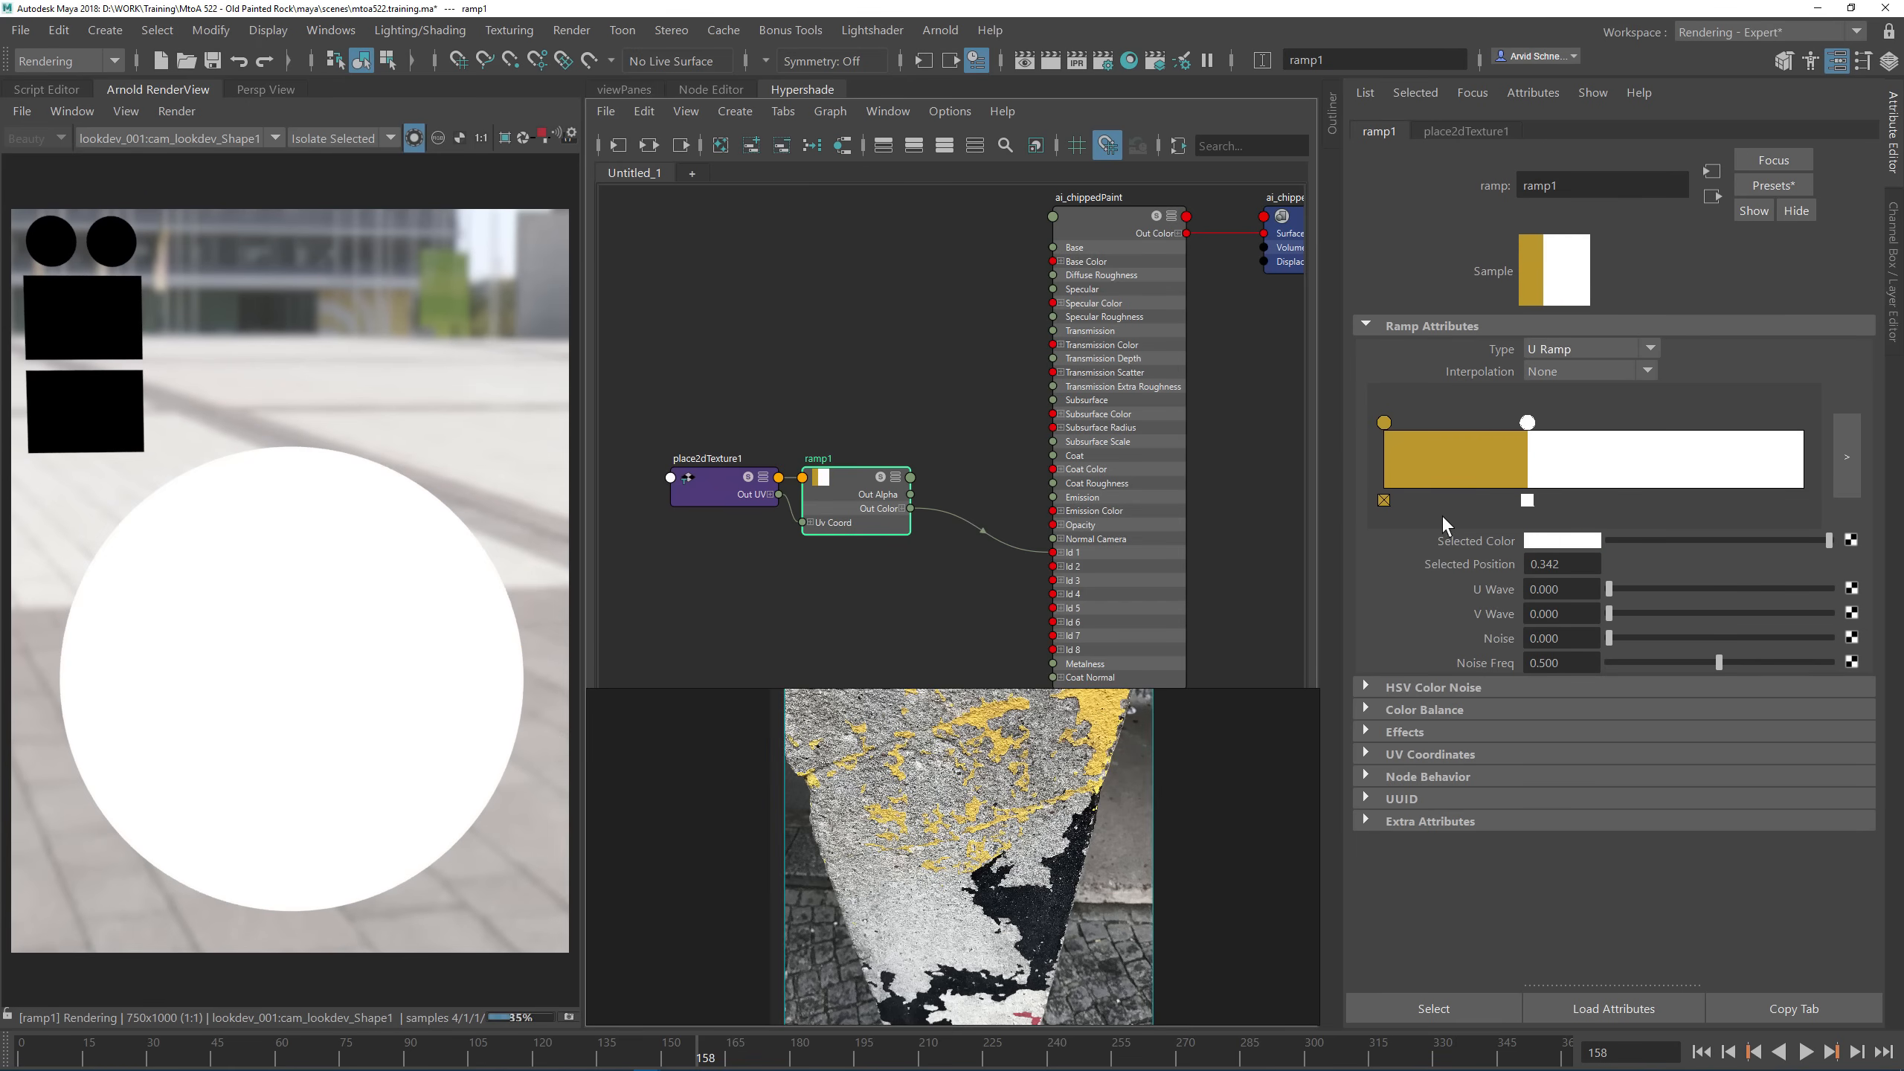
left_click(1537, 539)
left_click(1430, 498)
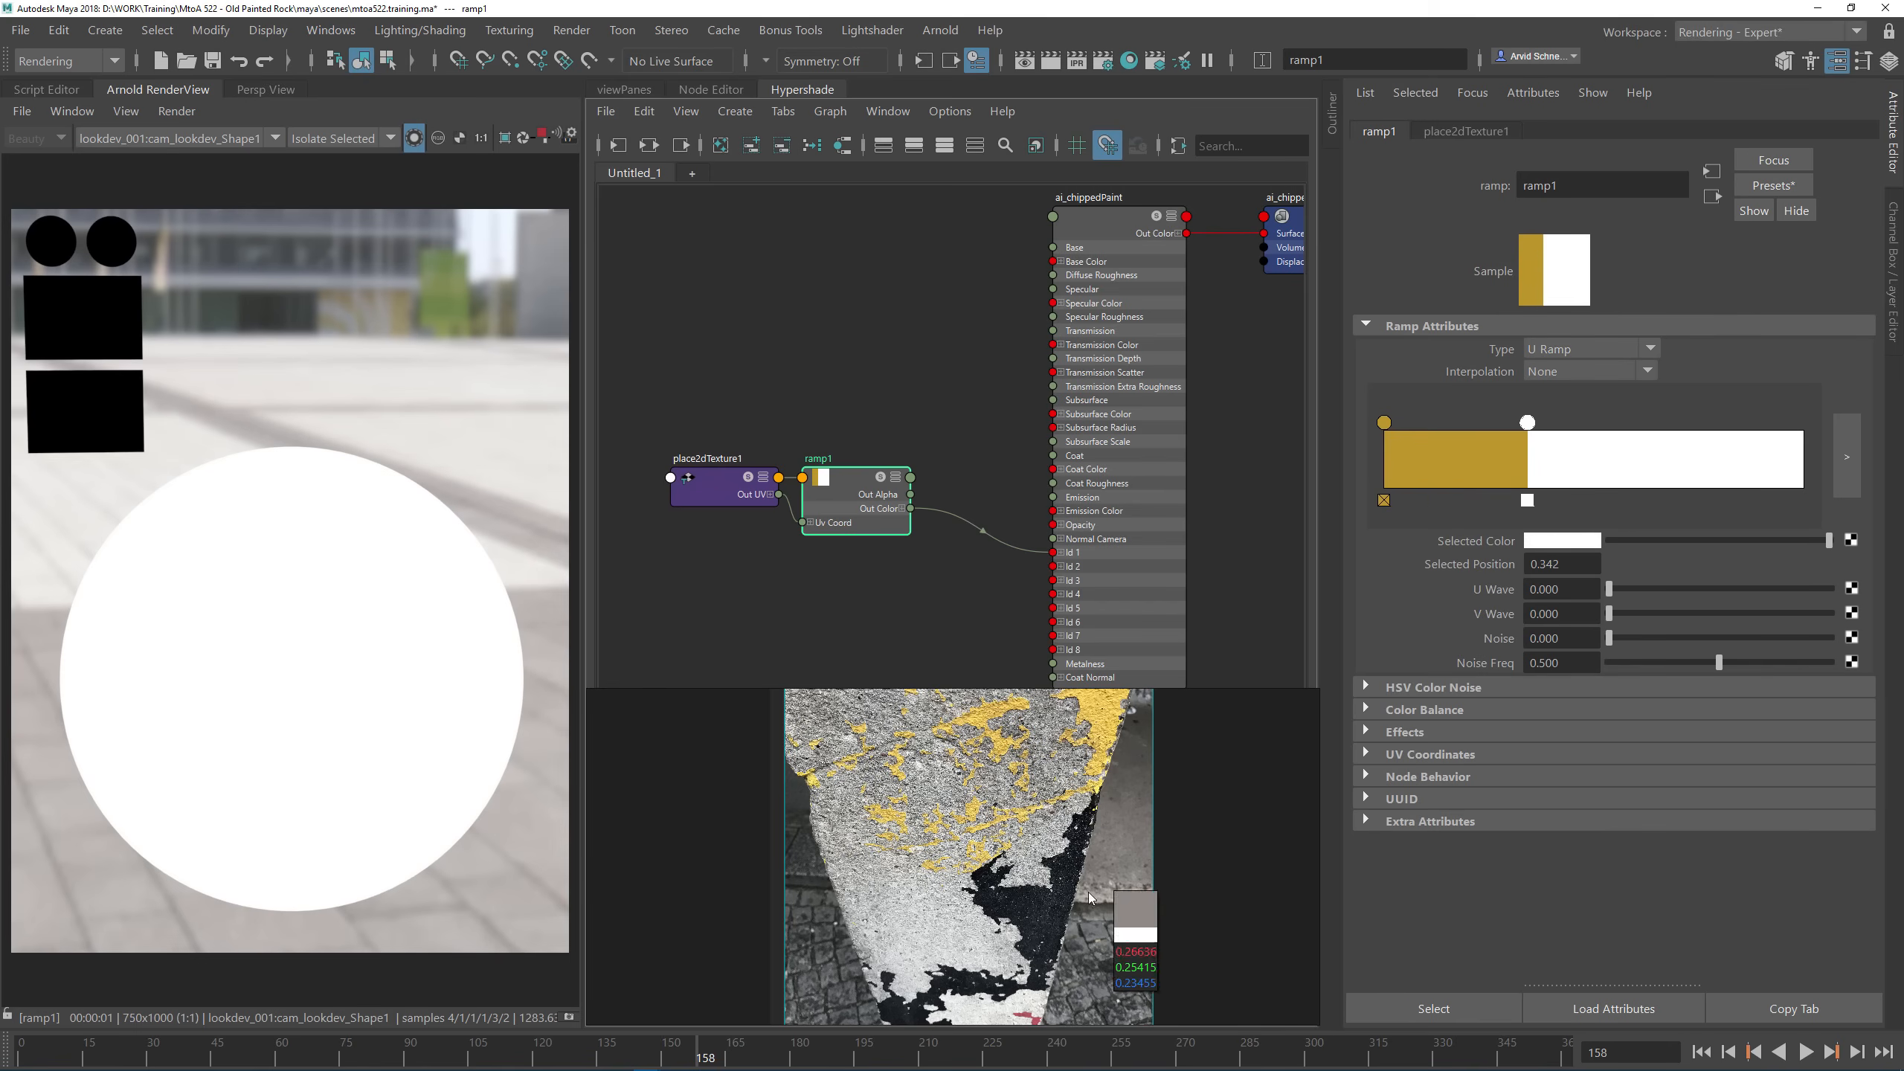
left_click(1022, 904)
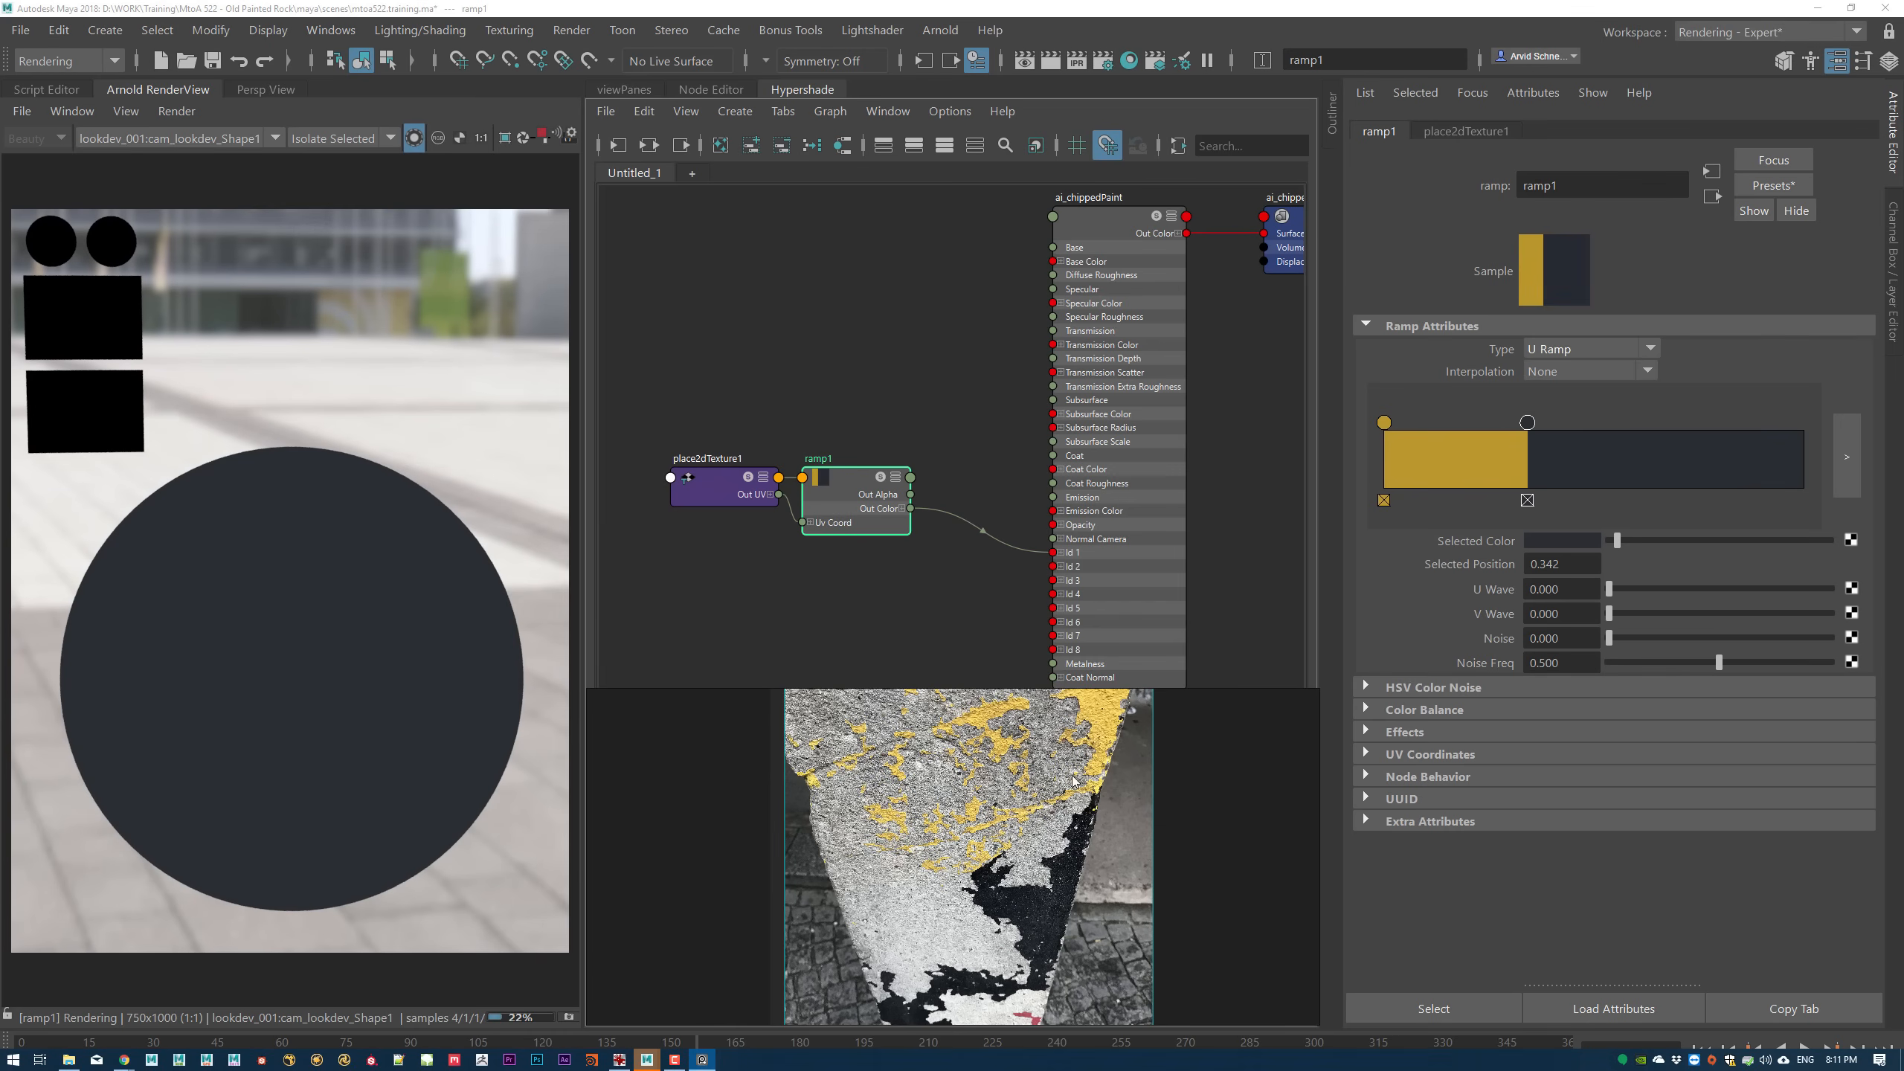
Step: Add a third marker to ramp1 at position about 0.639 and color it with the red paint sampled from the reference photo
left_click(1652, 458)
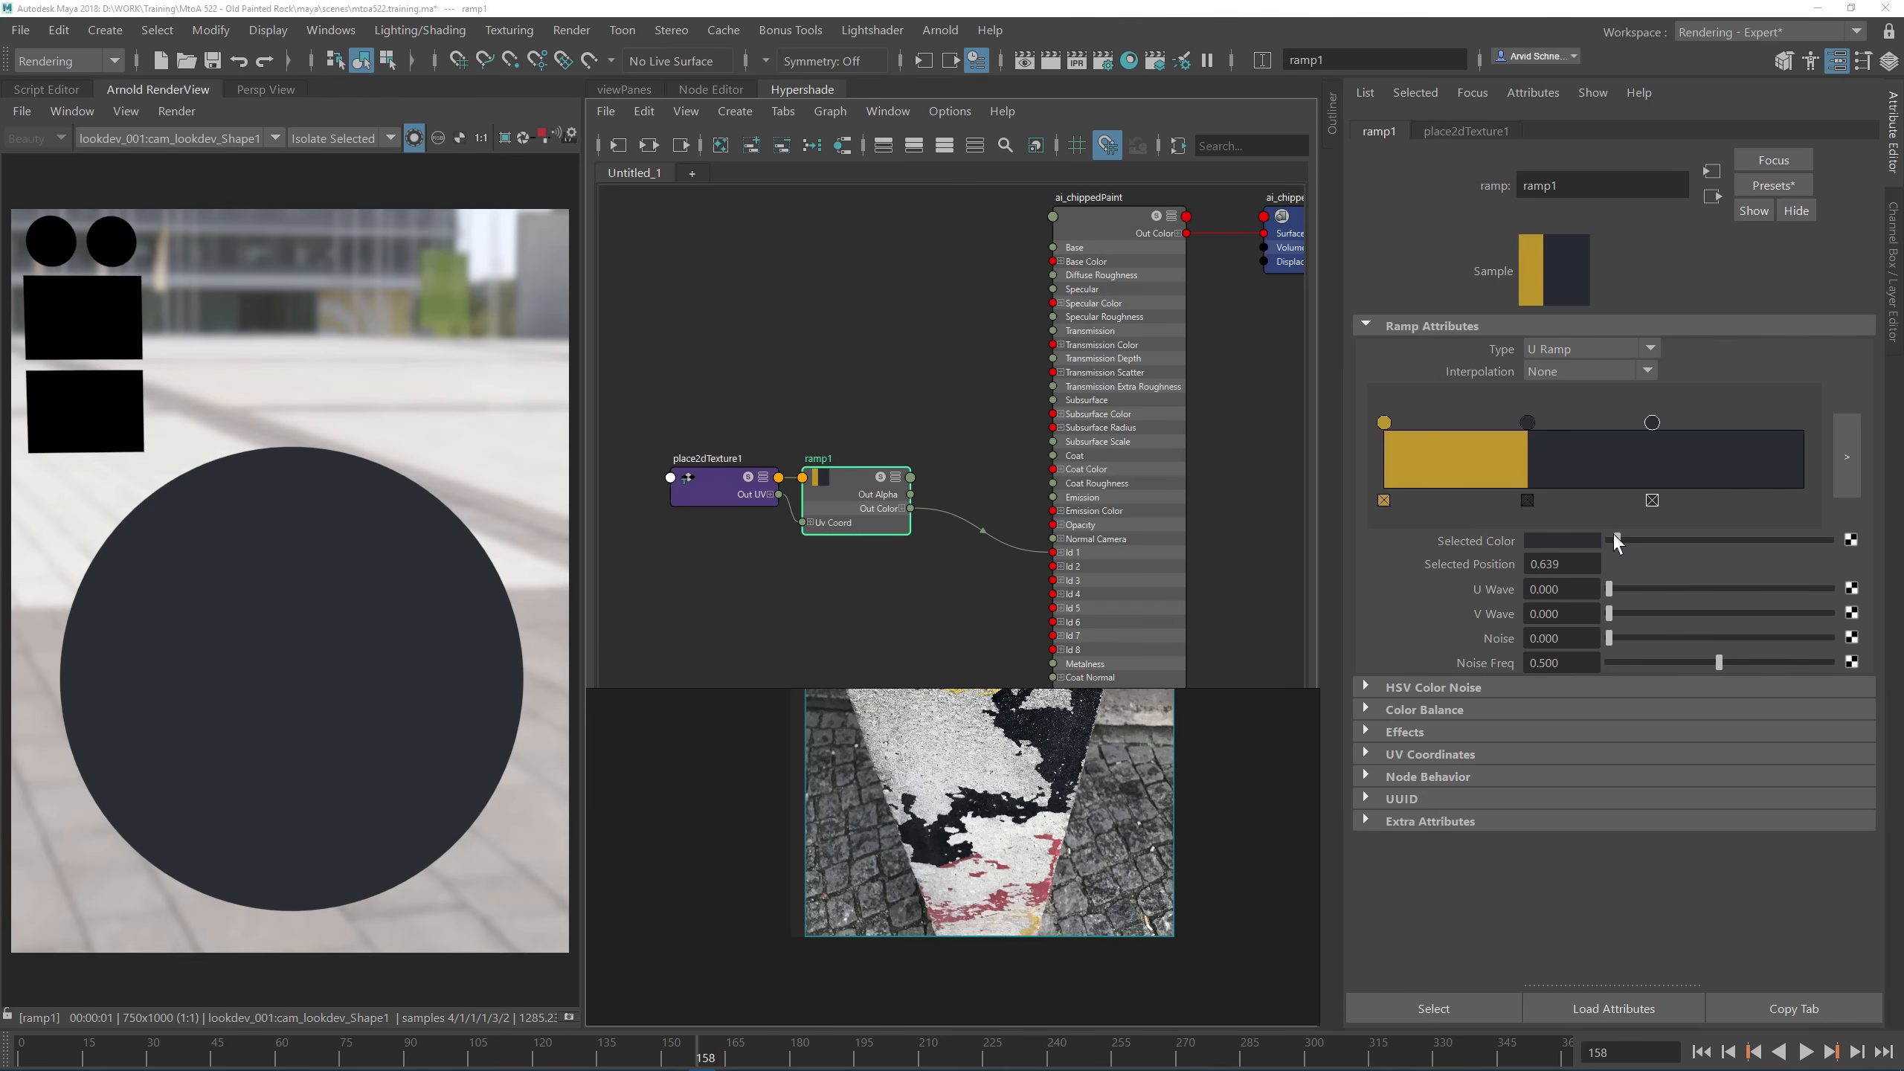
left_click(1566, 539)
left_click(1485, 514)
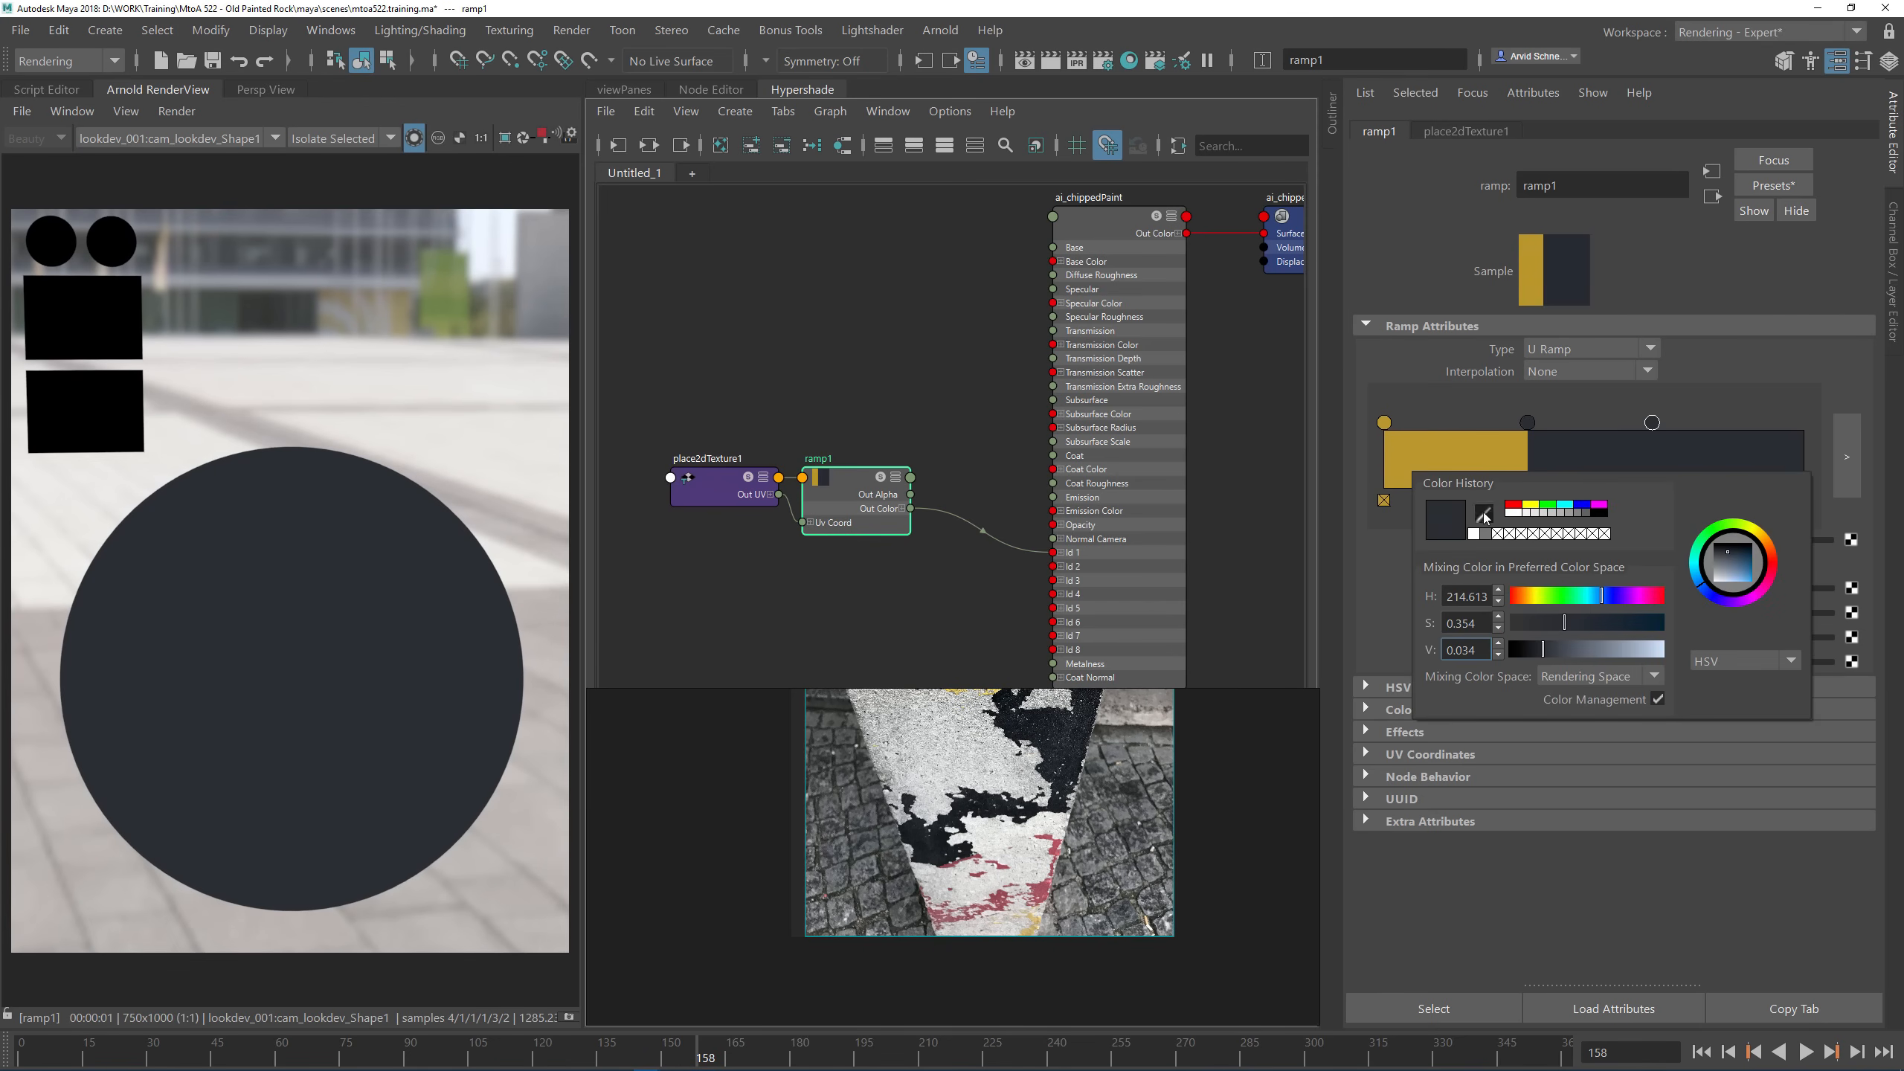
left_click(1038, 891)
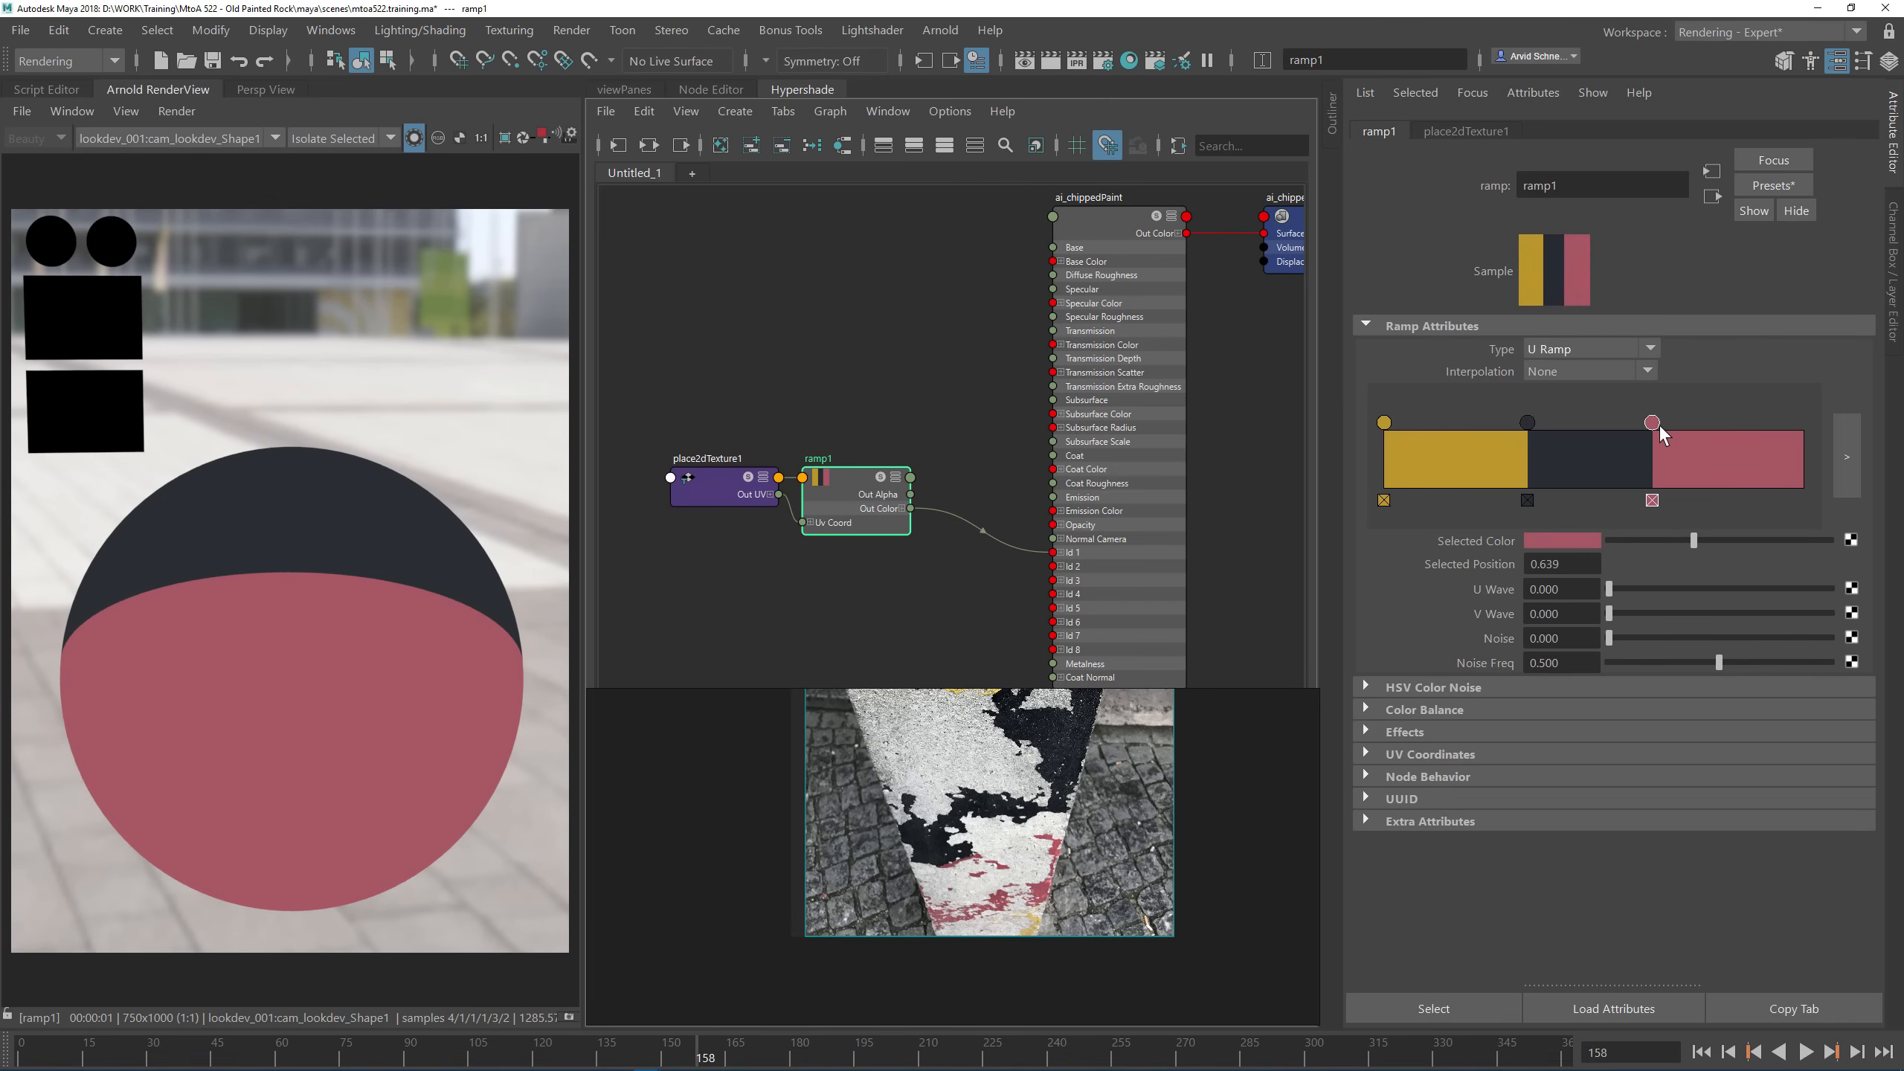
Step: Move ramp1's red marker to position about 0.779 and shift the dark marker closer to it to widen the yellow band
left_click_drag(1653, 423, 1681, 425)
left_click_drag(1533, 420, 1711, 428)
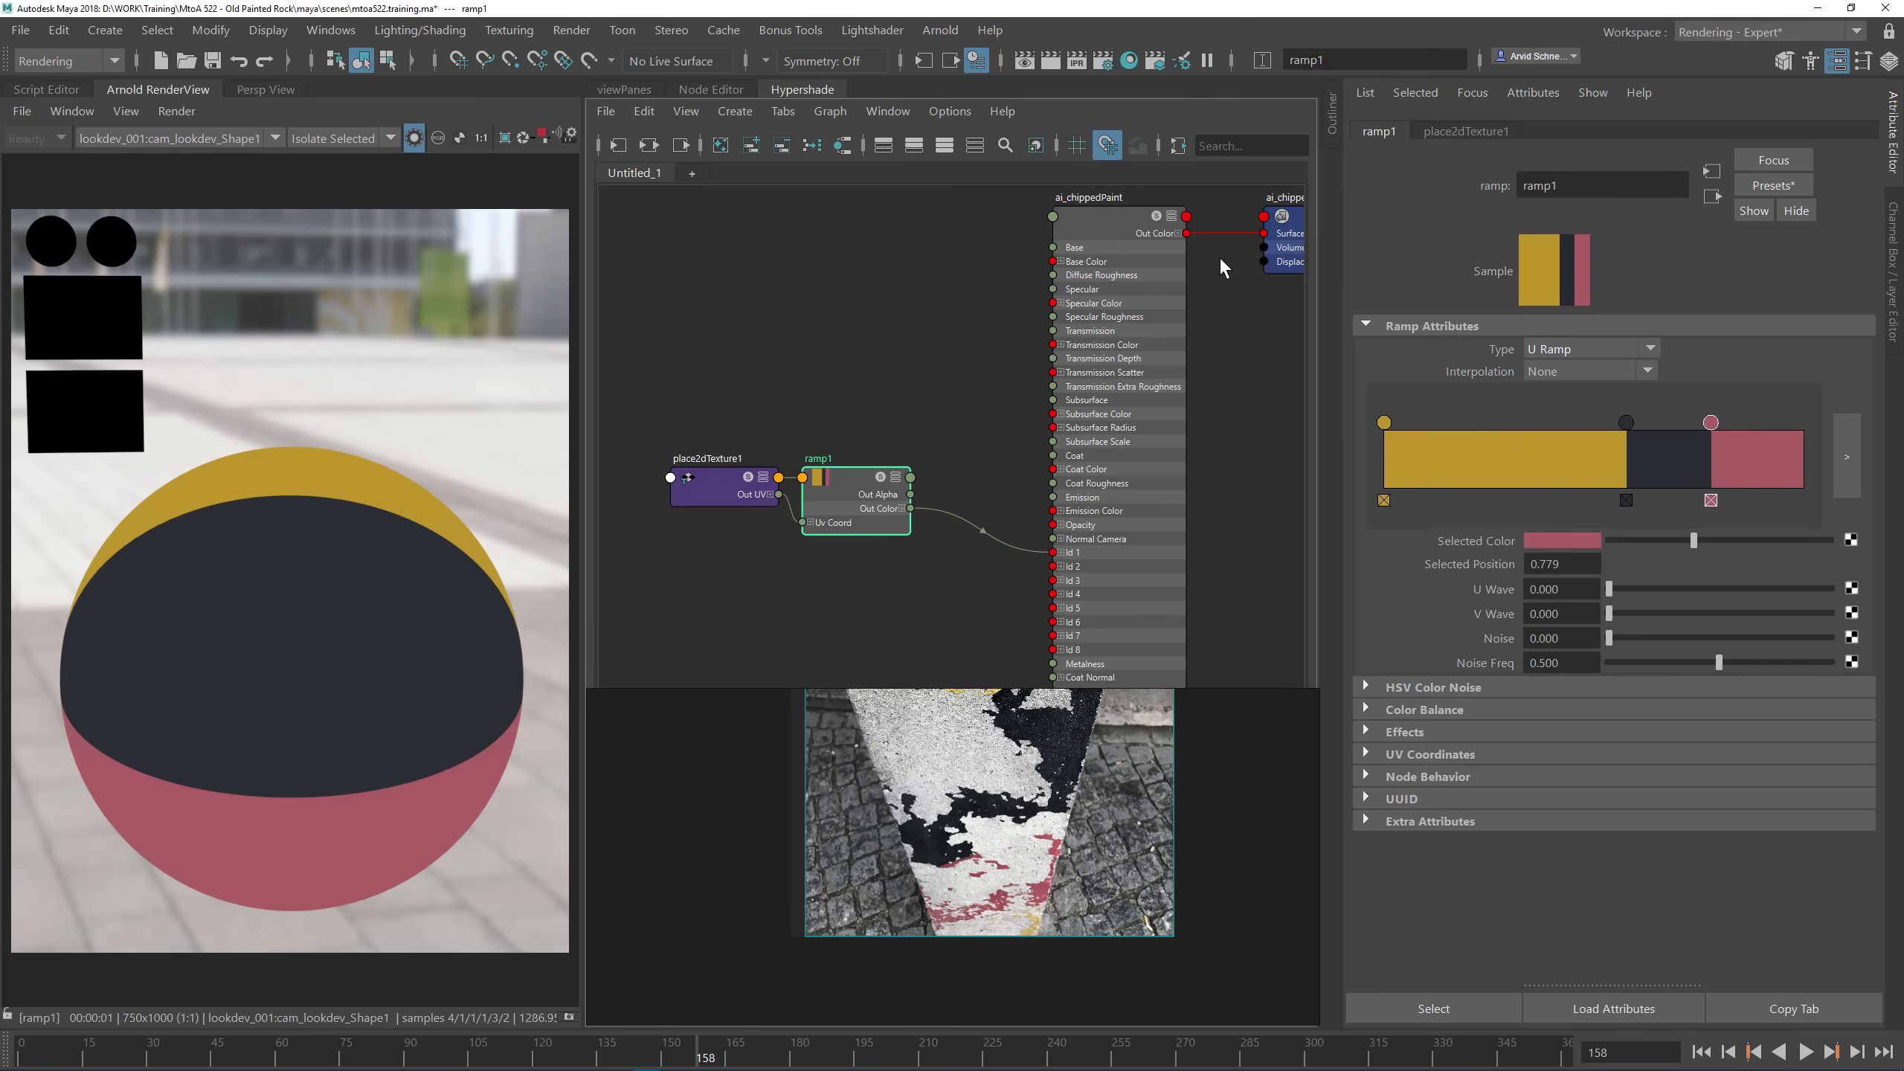
Step: Set the U repeat of ramp1's place2dTexture1 node to 3
left_click(726, 487)
left_click(855, 496)
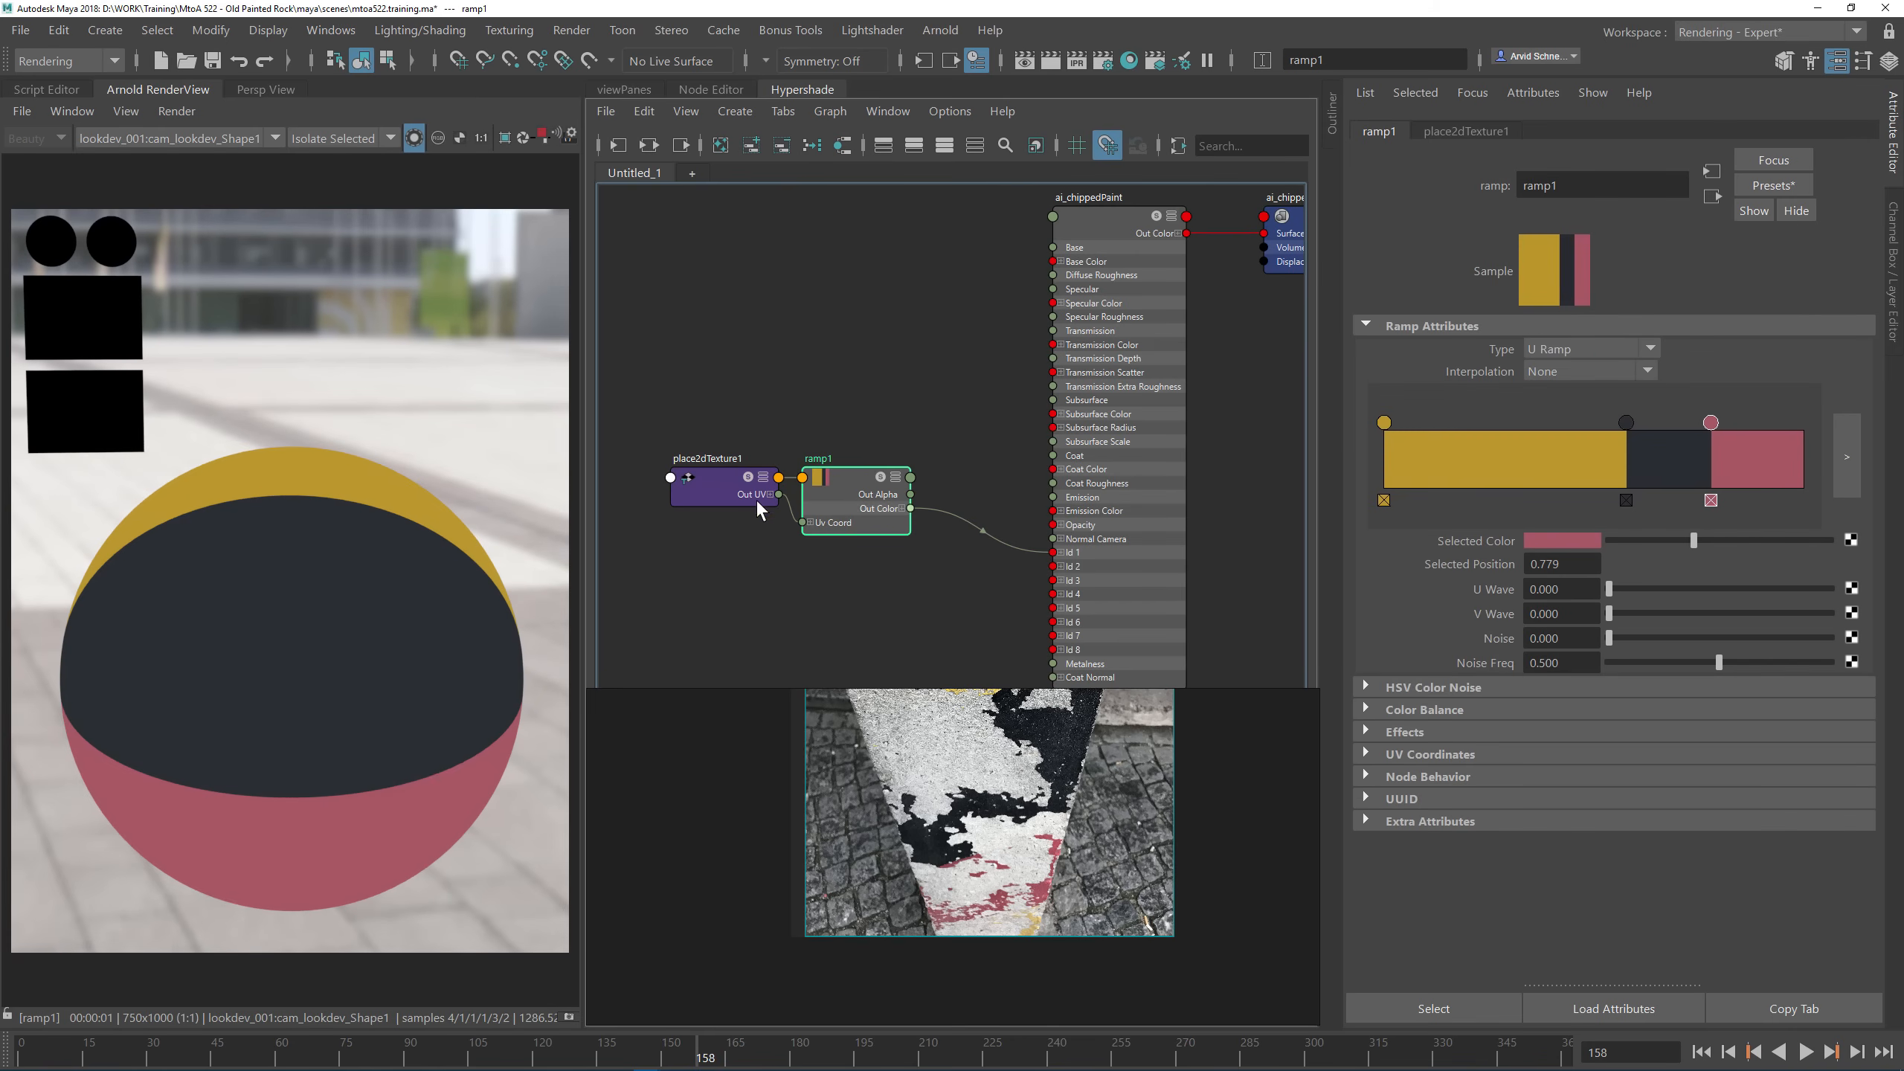
left_click(723, 485)
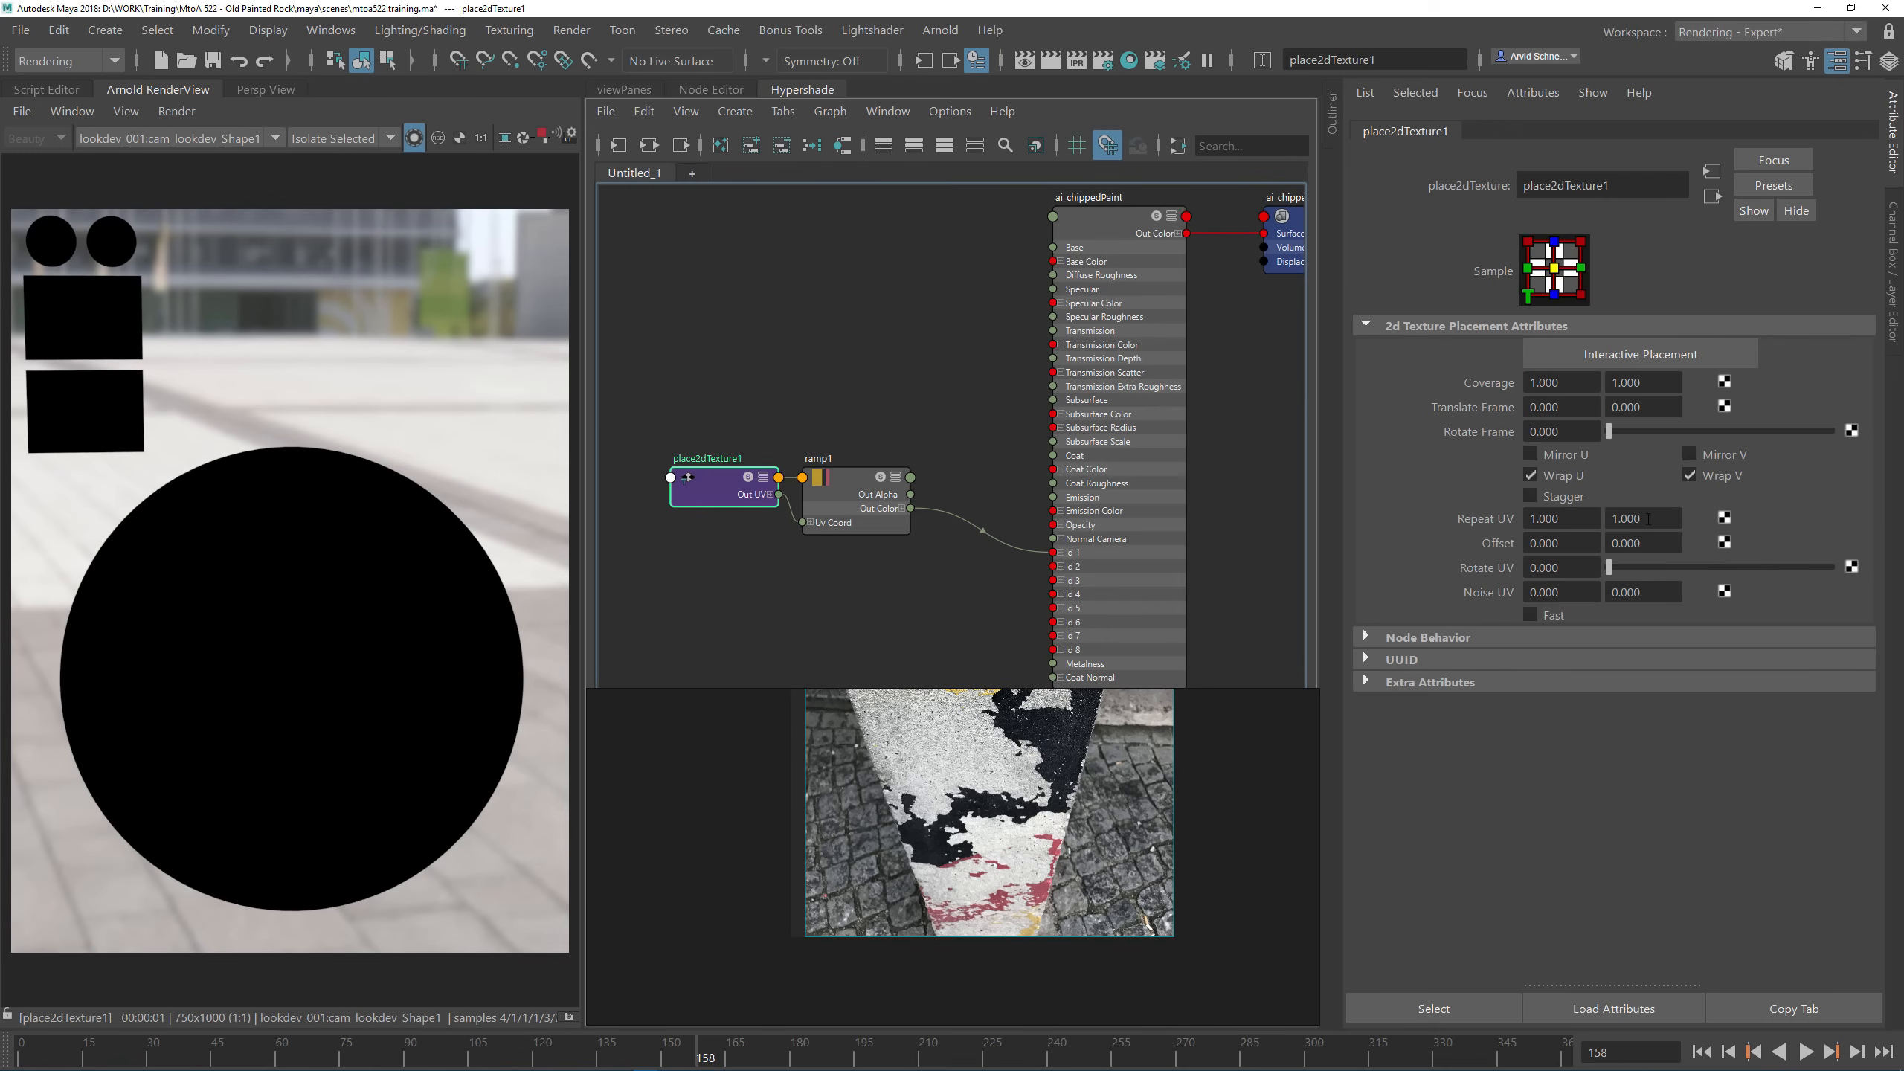
left_click(860, 485)
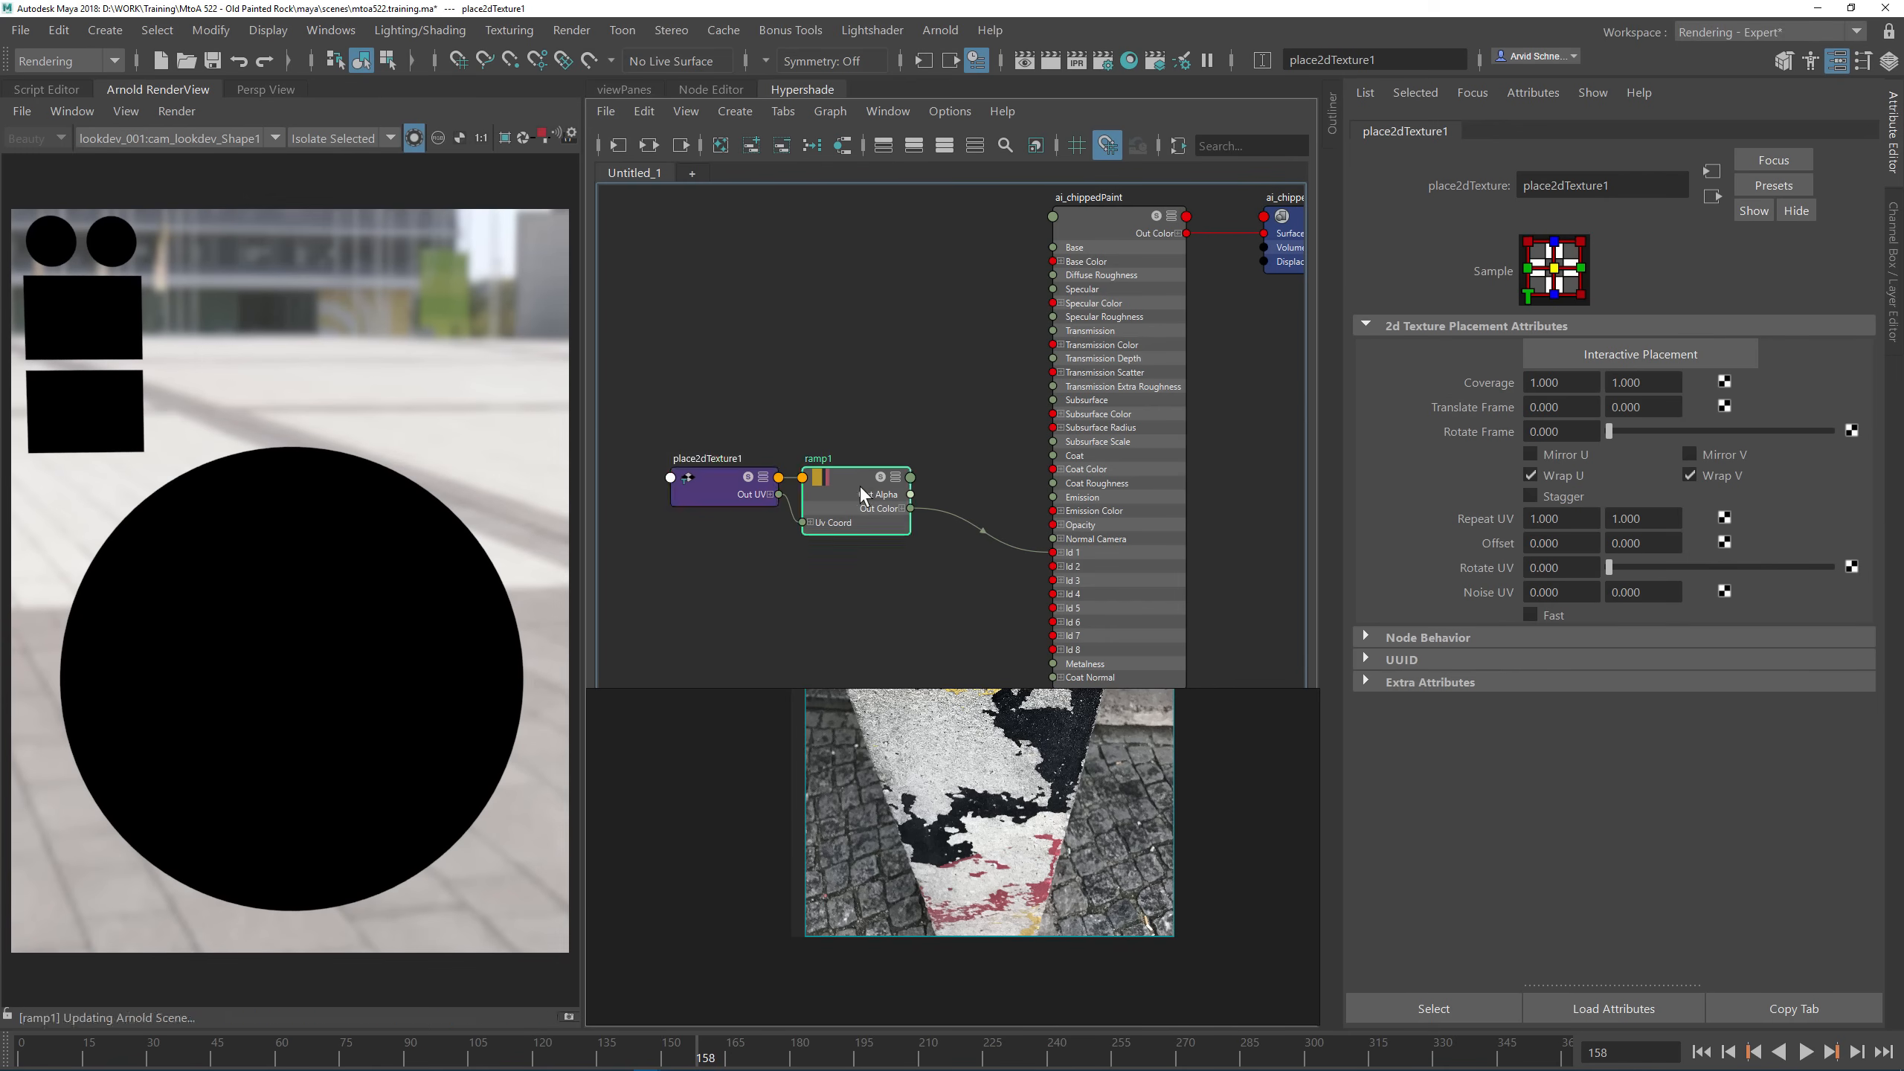
left_click(697, 480)
double_click(1560, 518)
type("3")
key("Return")
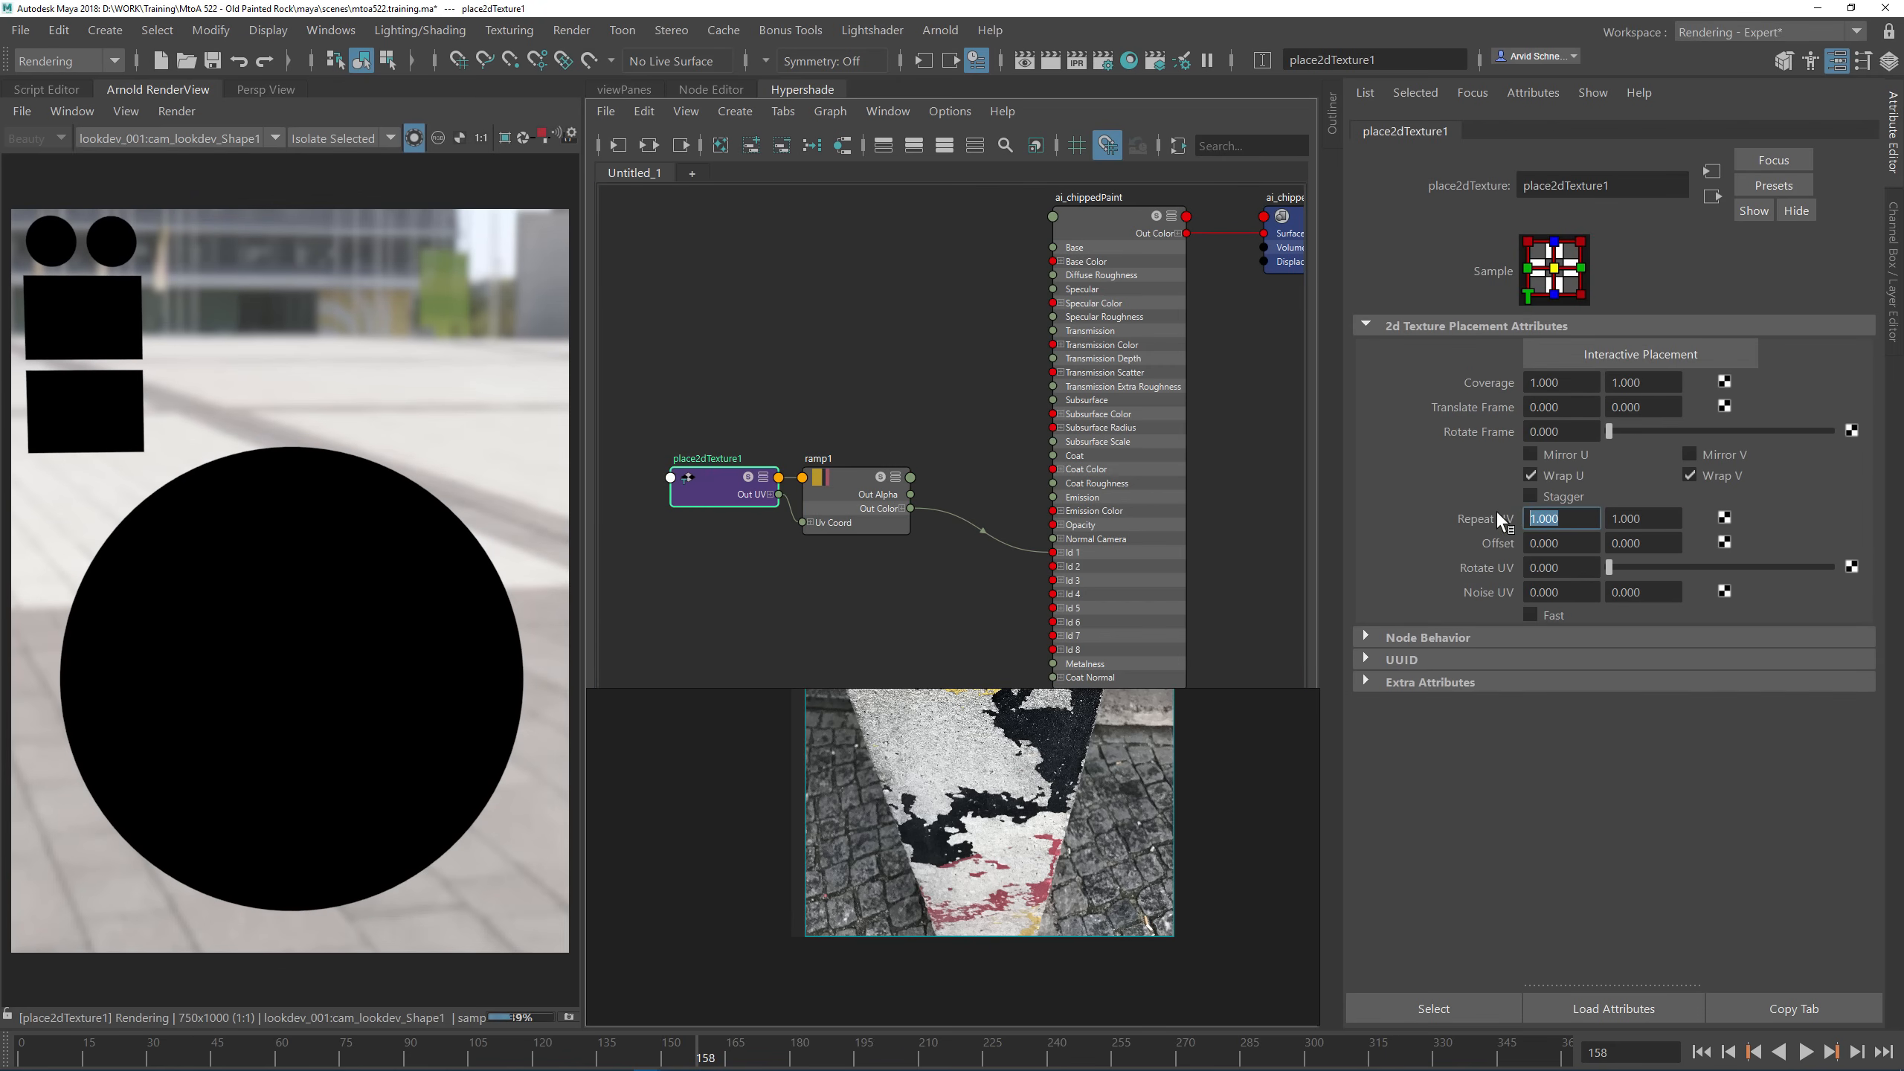
Step: Move ramp1's dark marker to position about 0.324 and the red marker to about 0.669
left_click(837, 473)
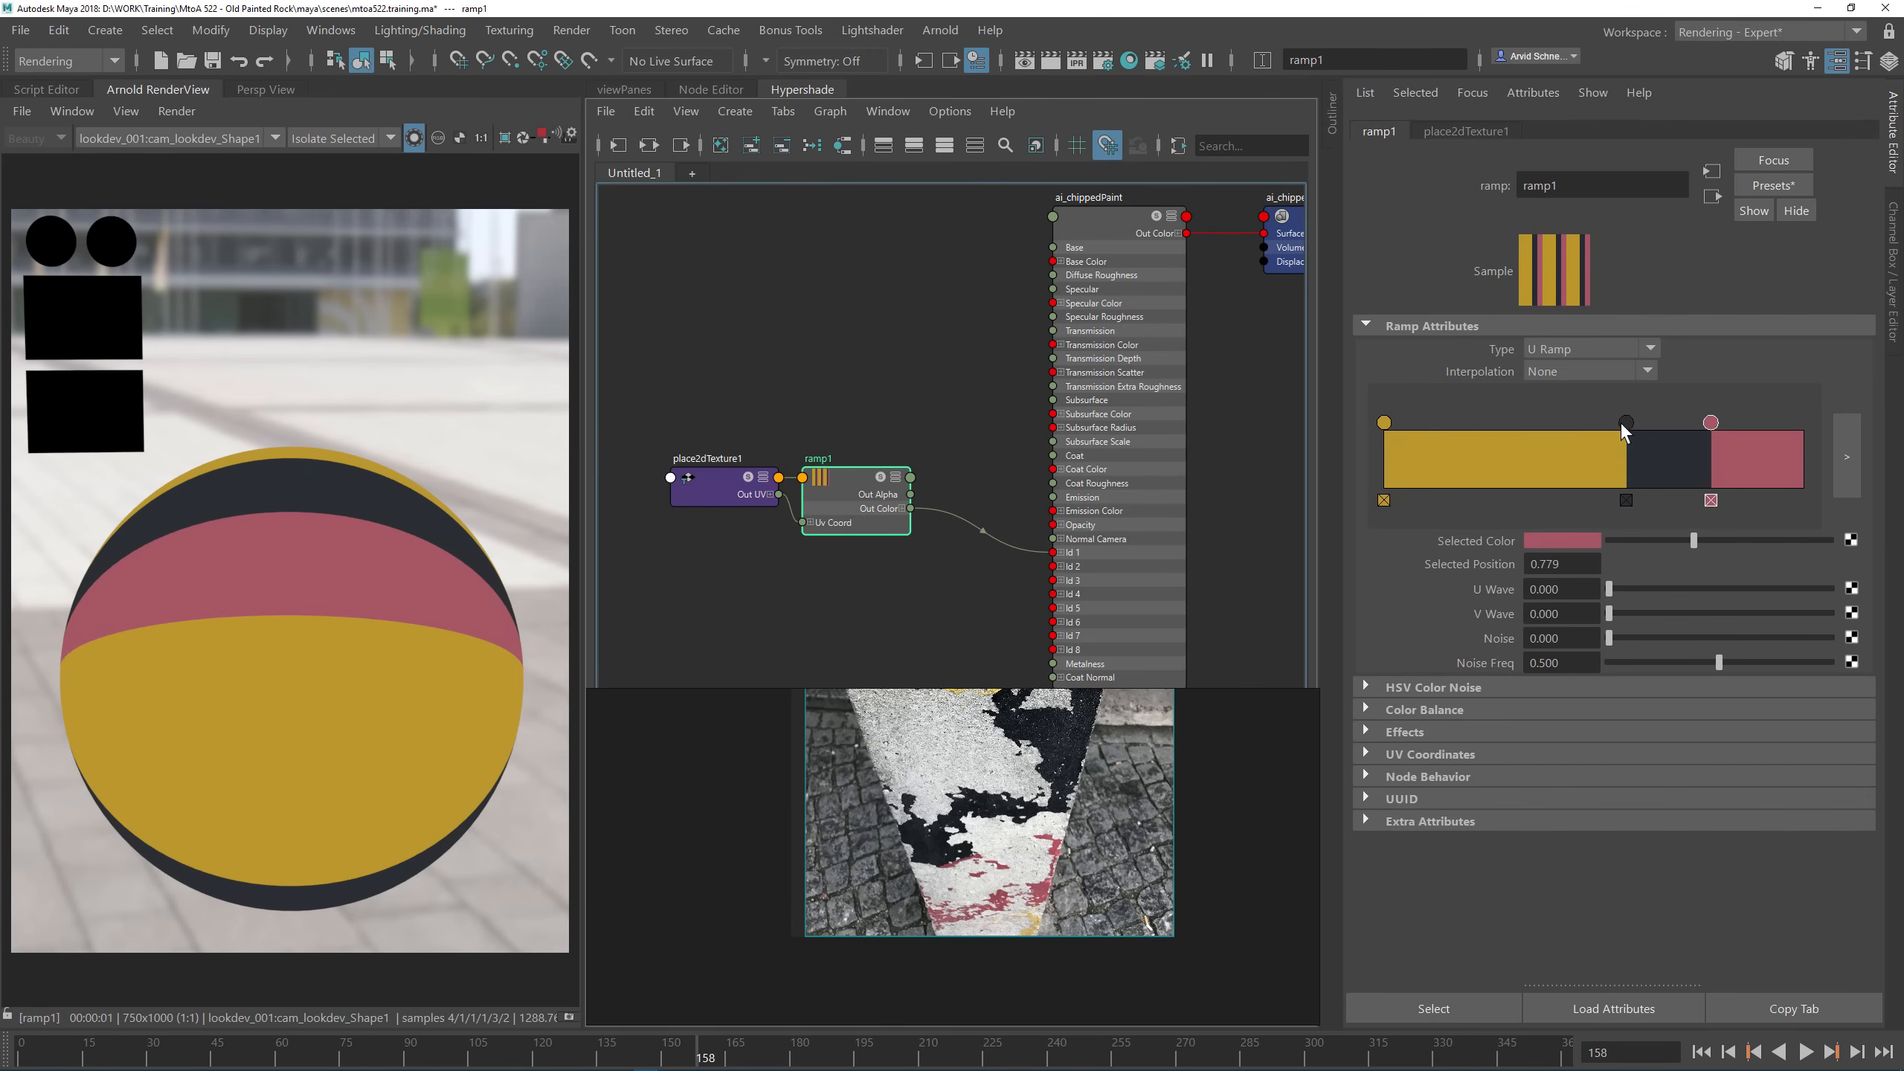
left_click_drag(1624, 424, 1529, 423)
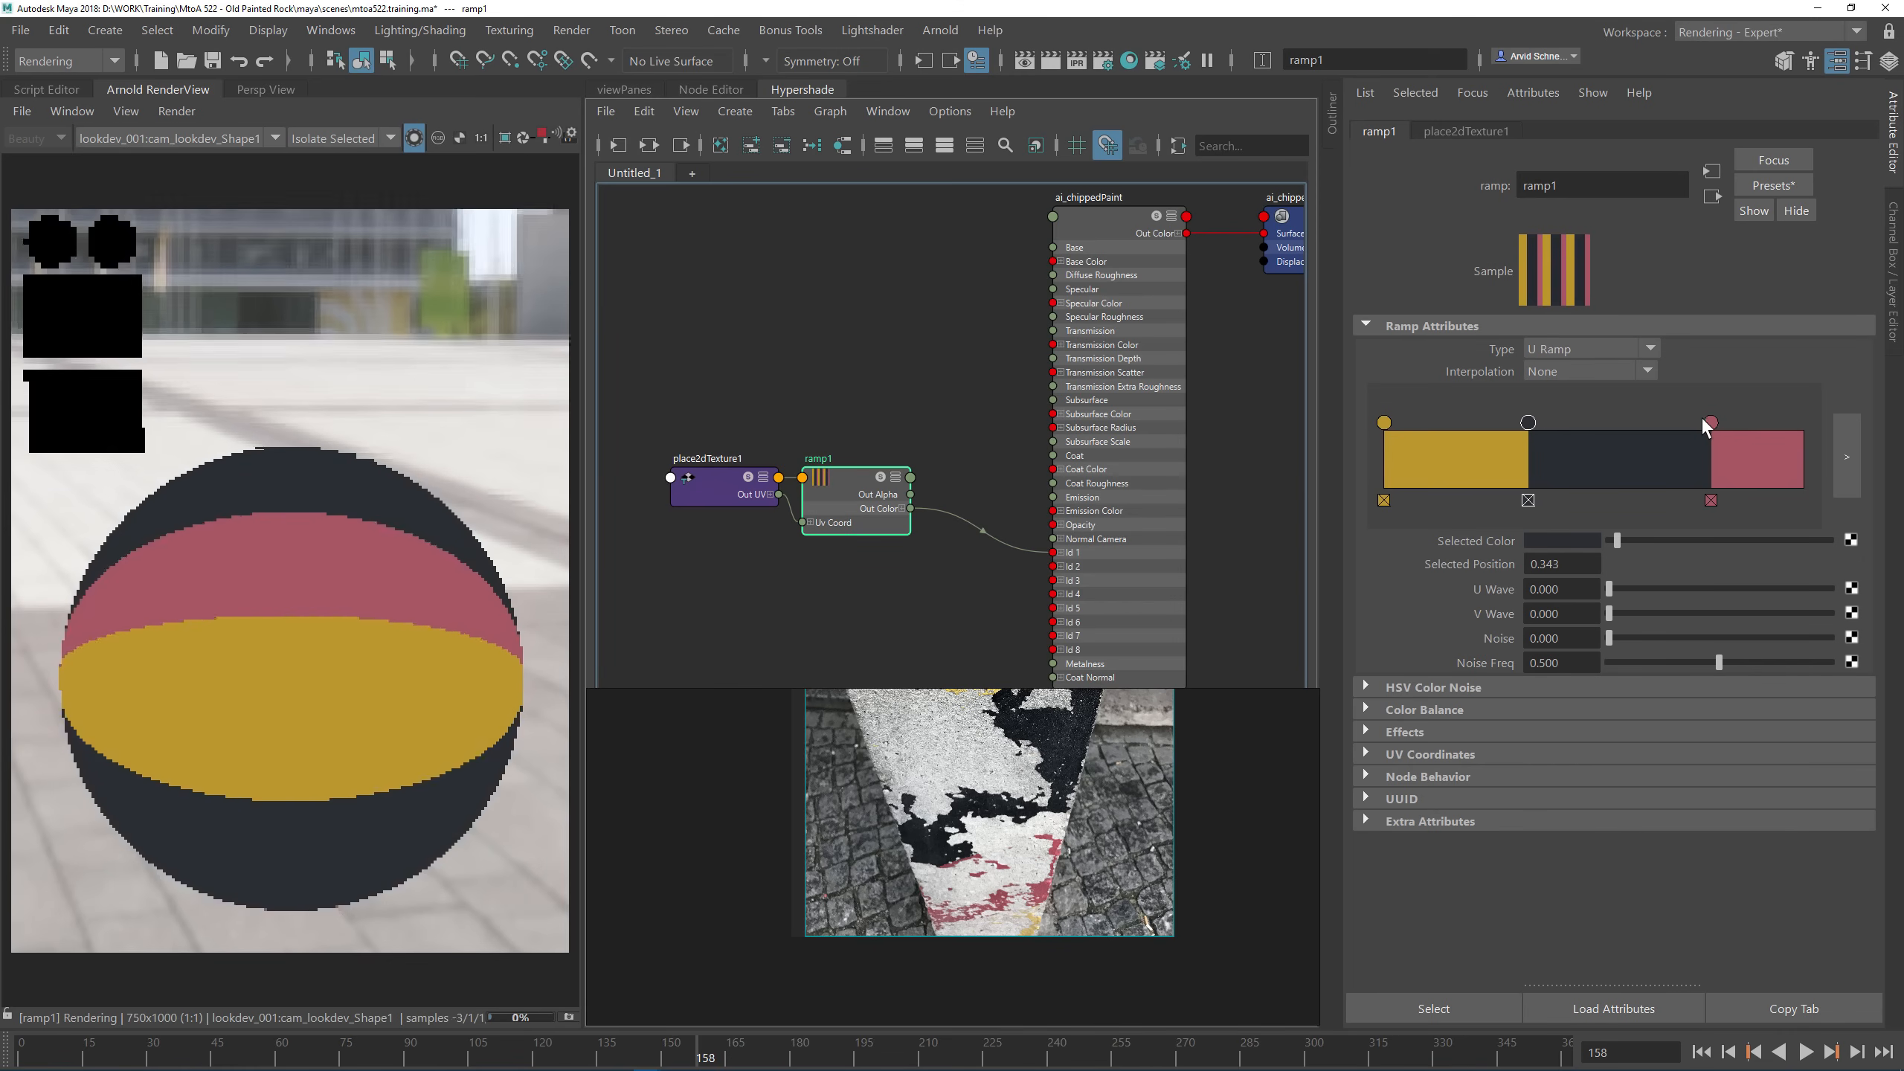
left_click_drag(1711, 422, 1663, 425)
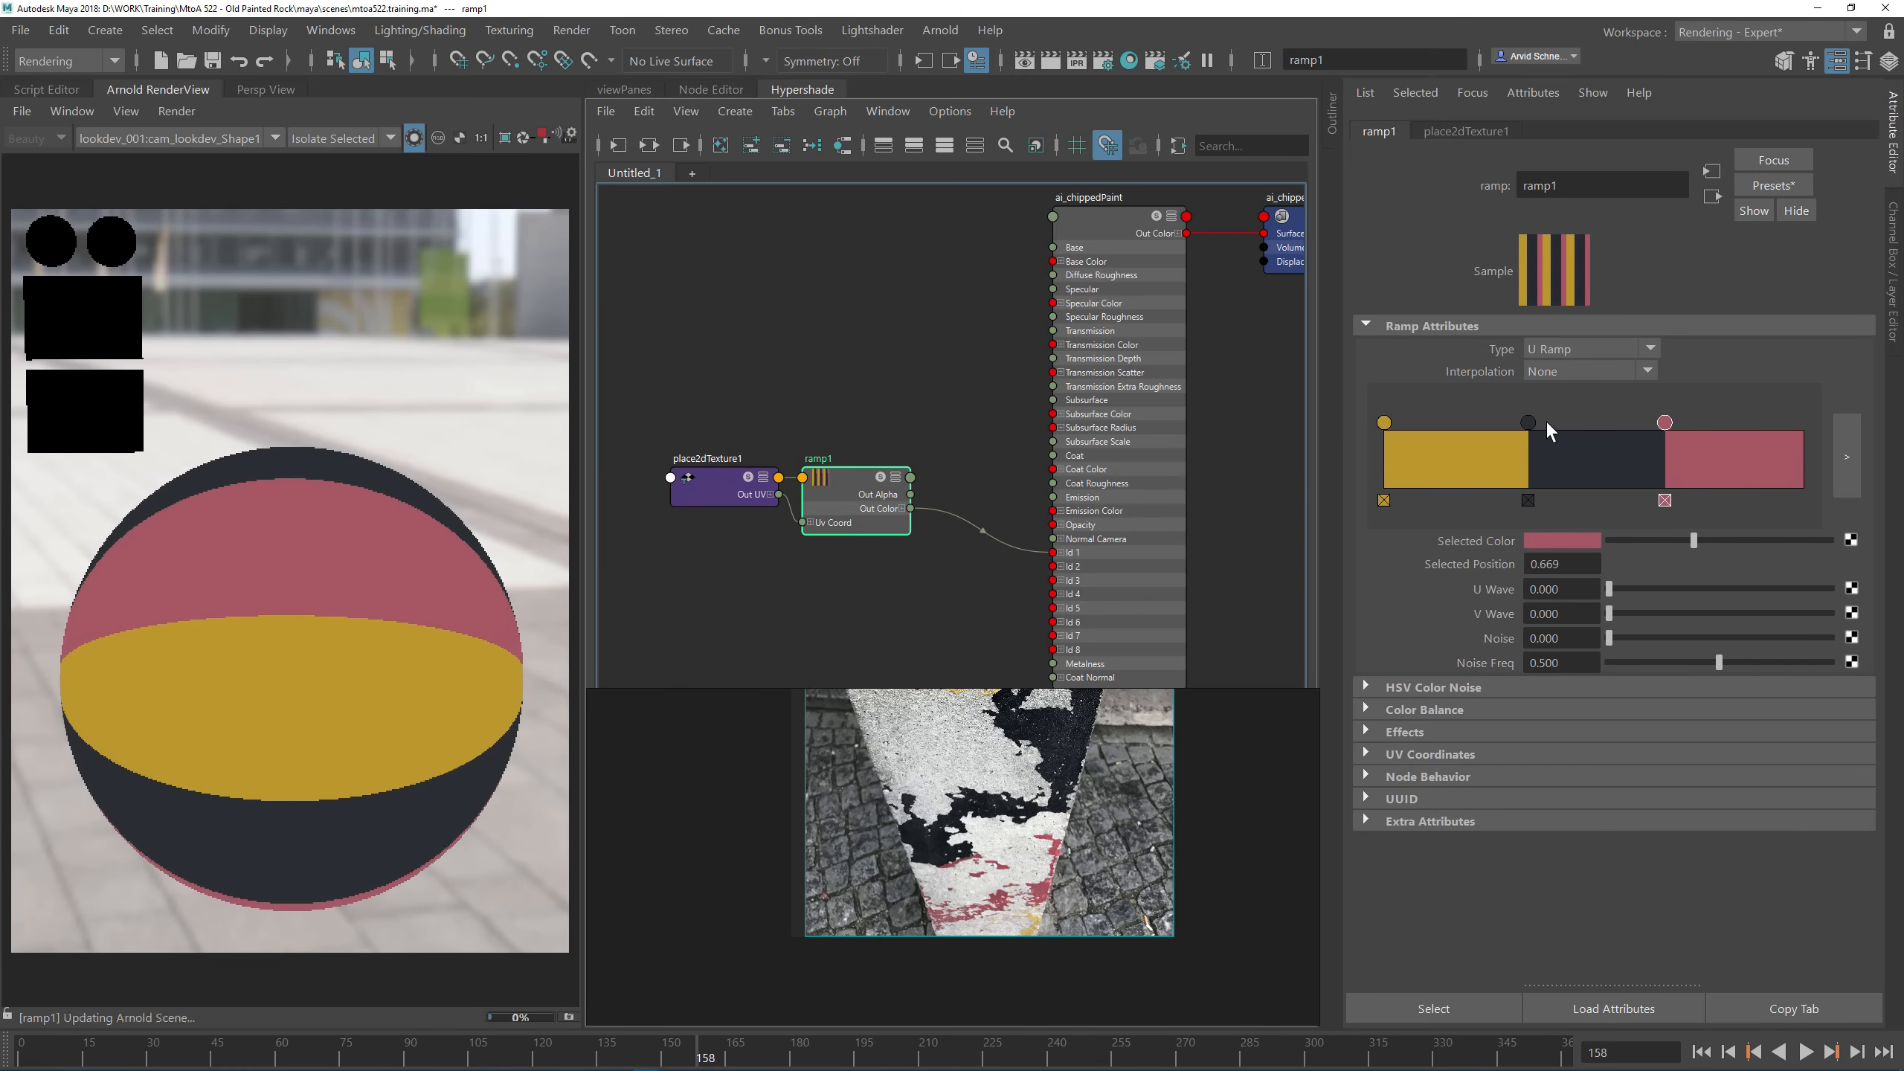
left_click_drag(1523, 429, 1515, 430)
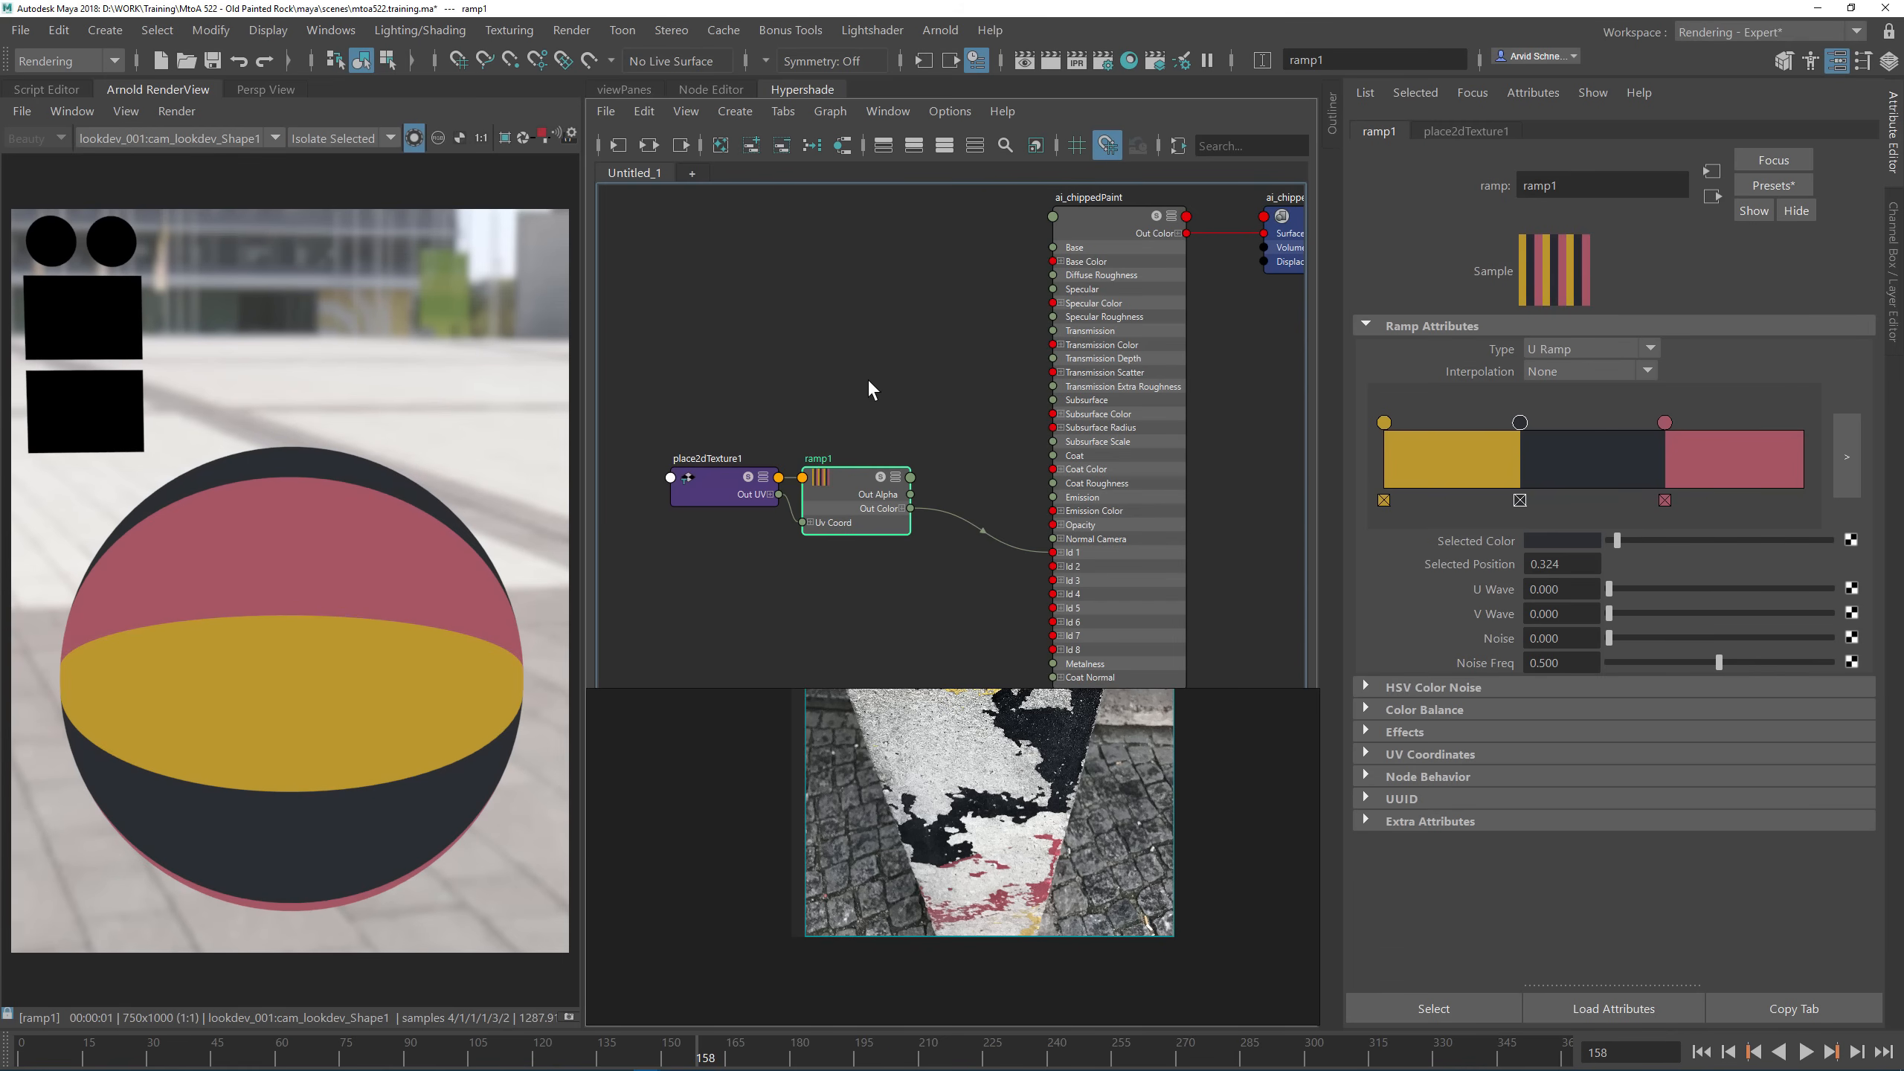
Step: Shift the paint bands on the sphere by setting place2dTexture1's U offset to about -0.610
left_click(762, 495)
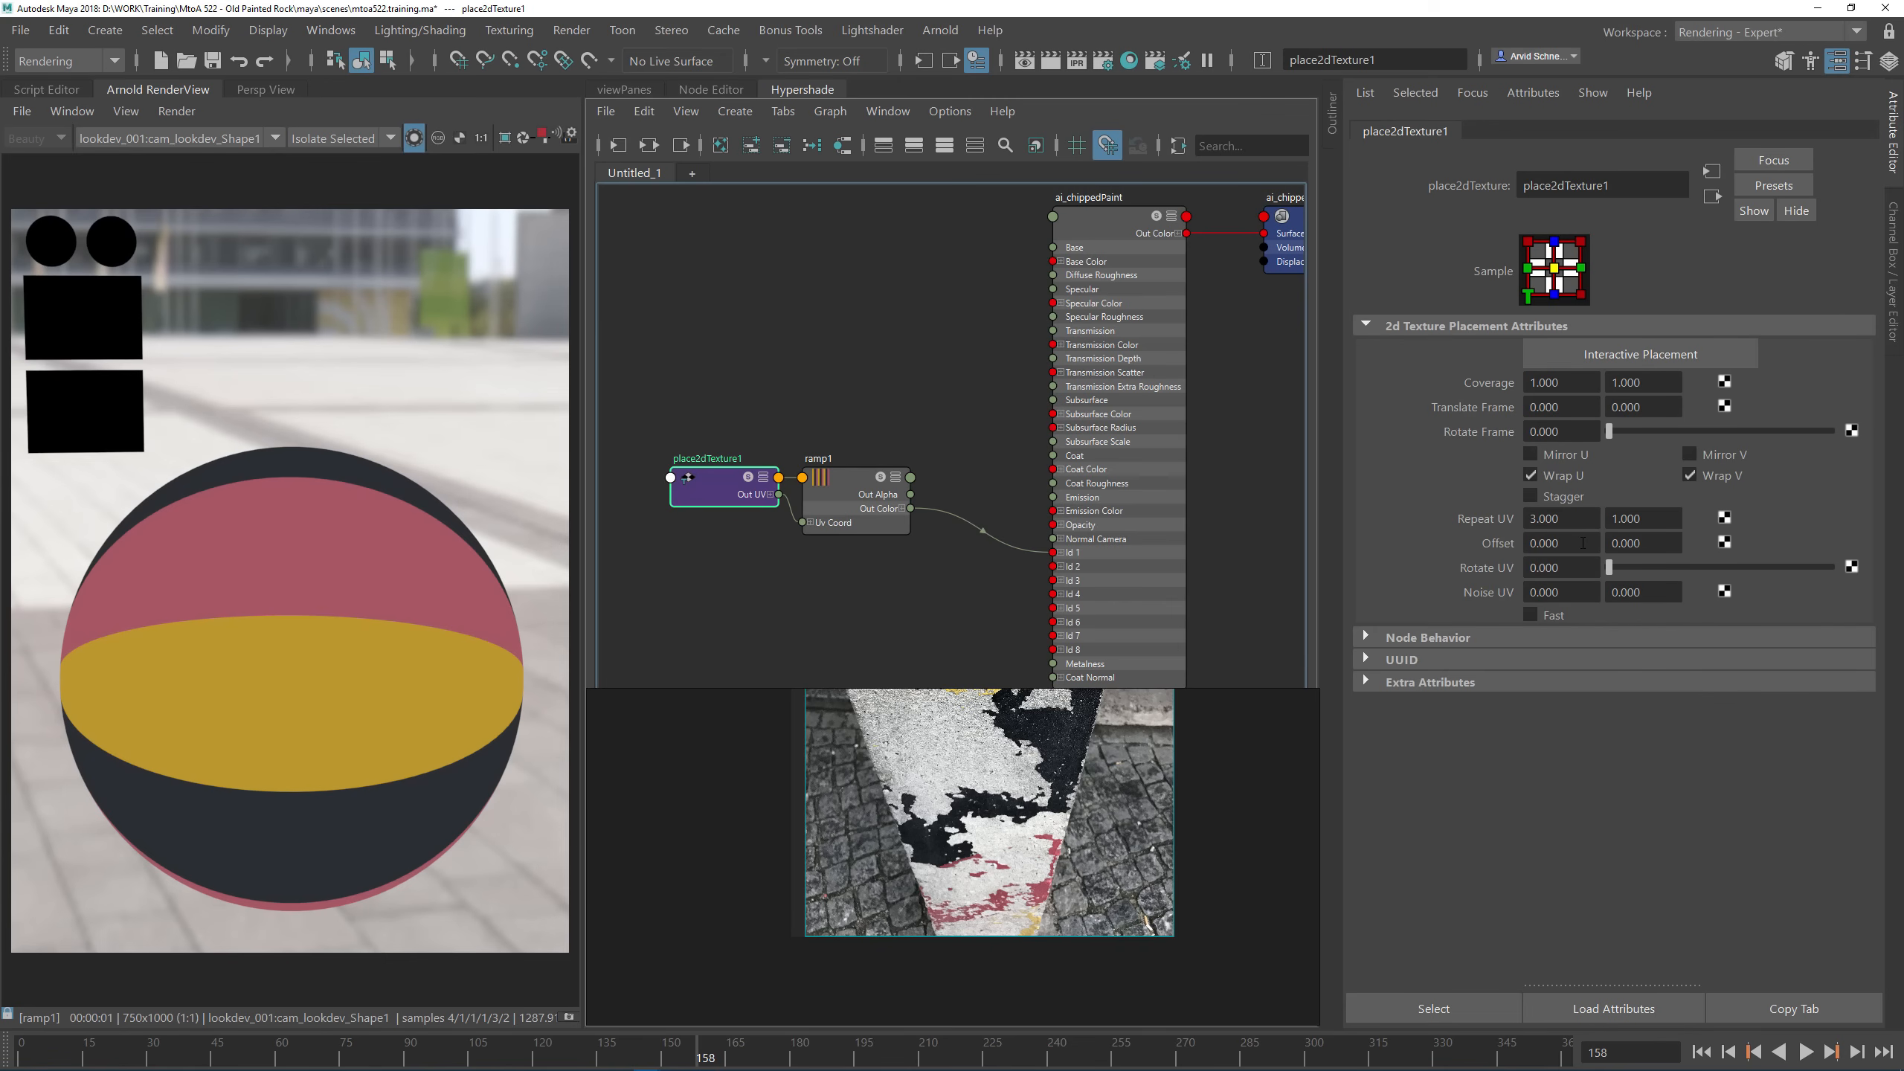
left_click_drag(1584, 543, 1540, 534, "ctrl")
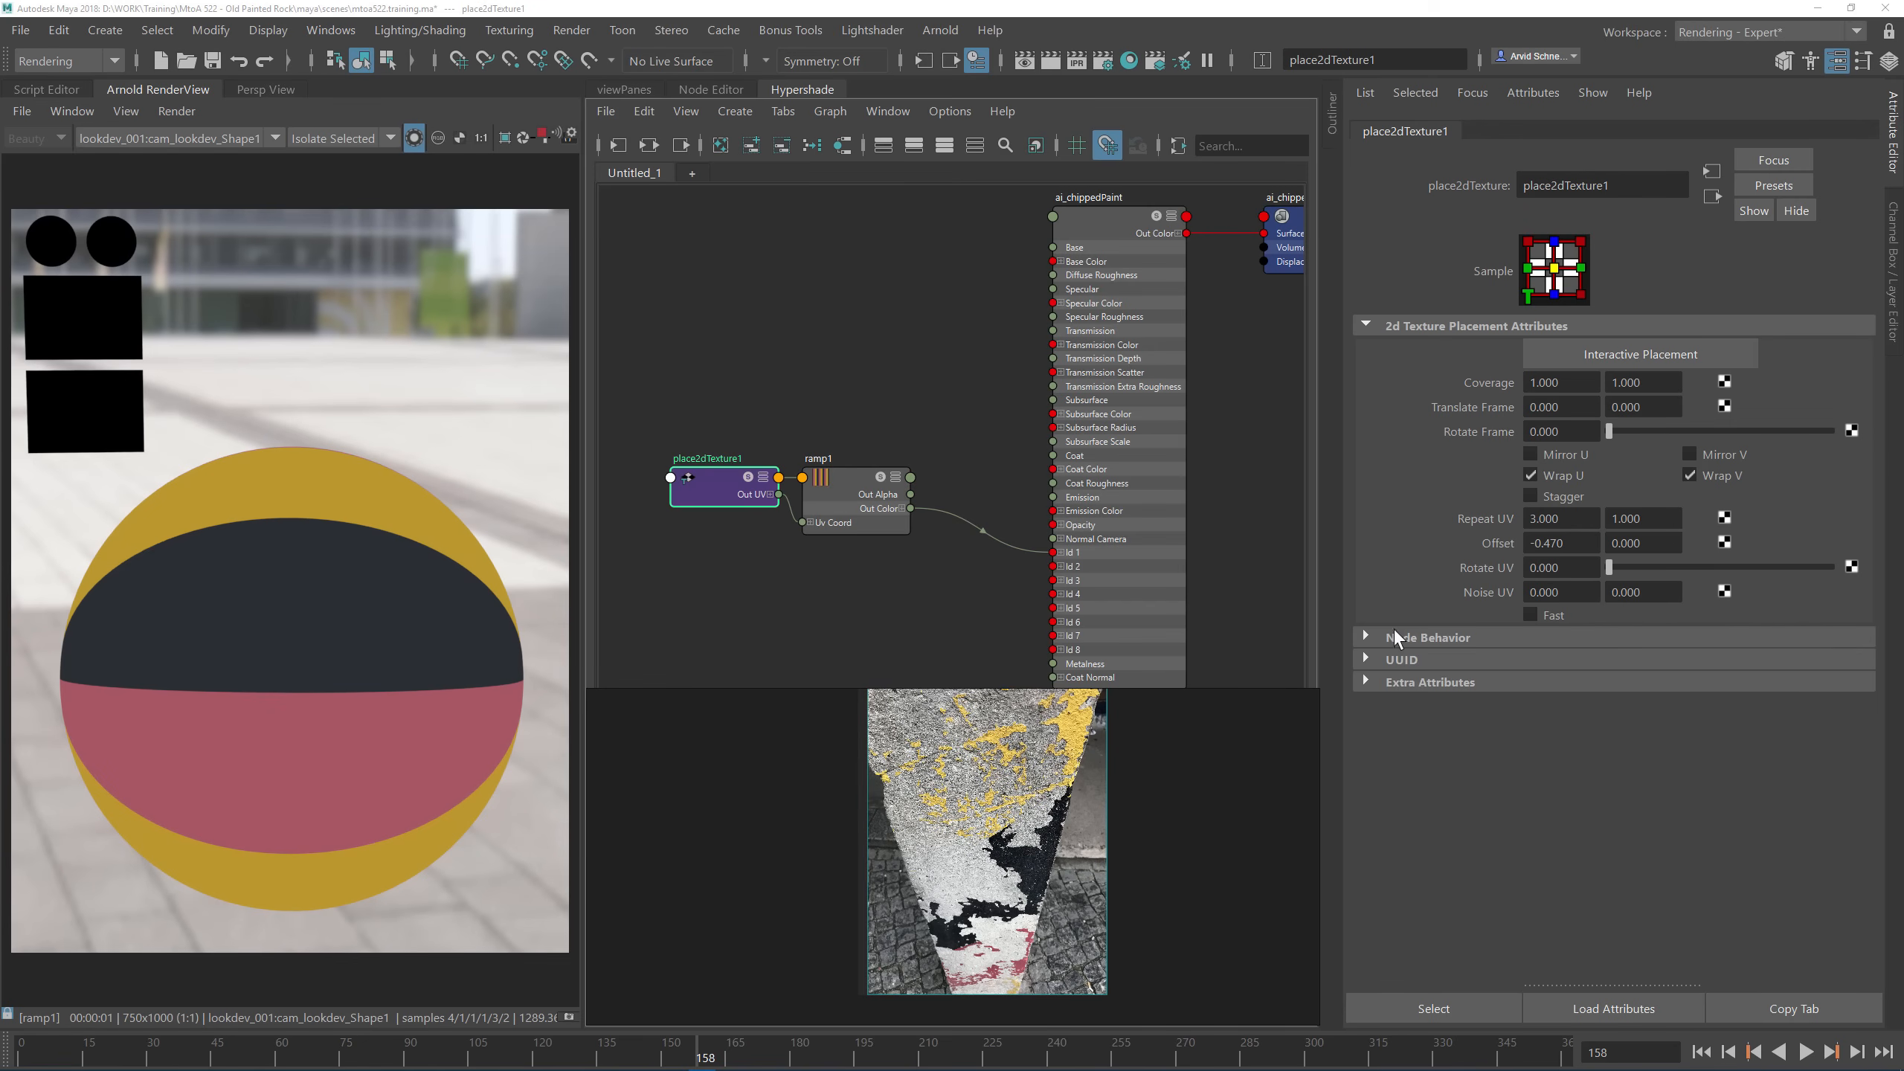
left_click_drag(1569, 547, 1555, 548, "ctrl")
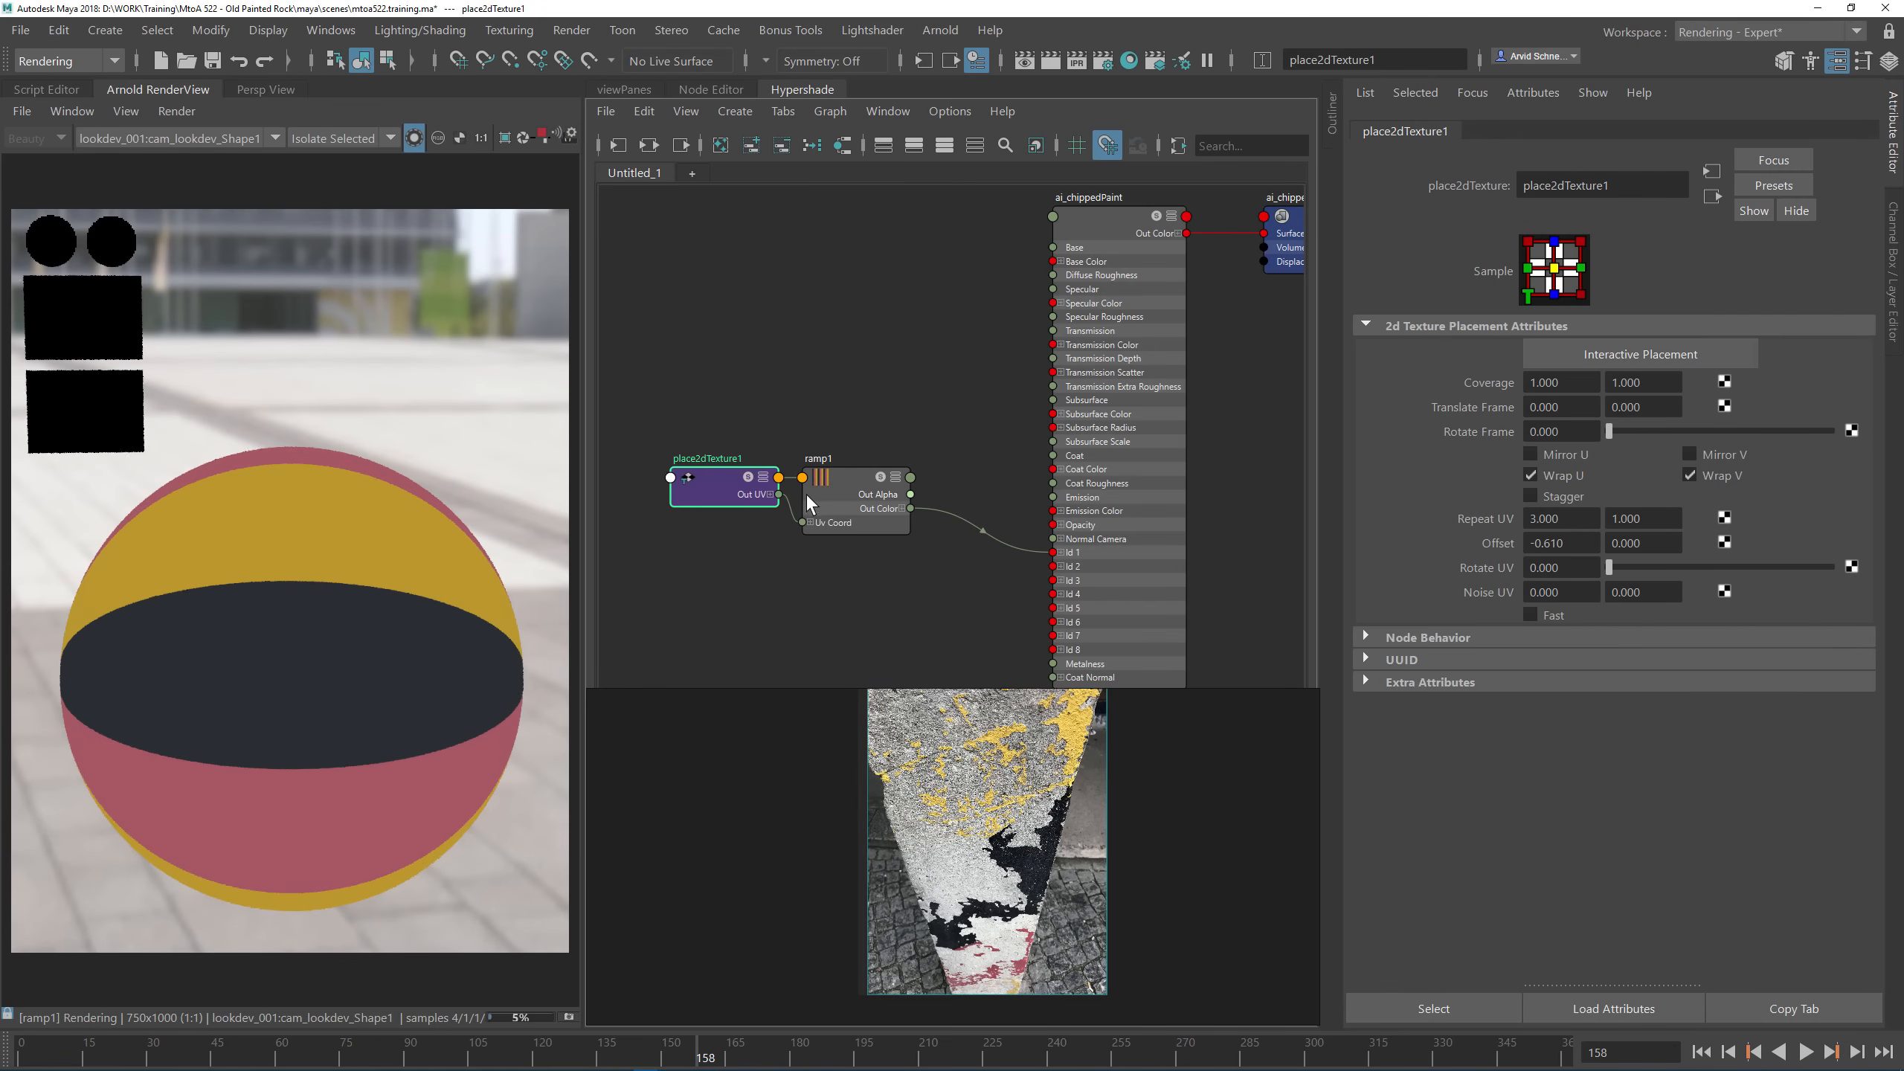
Step: Reposition ramp1's dark marker to about 0.41 and the red marker to about 0.750
left_click(830, 485)
left_click_drag(1520, 423, 1686, 425)
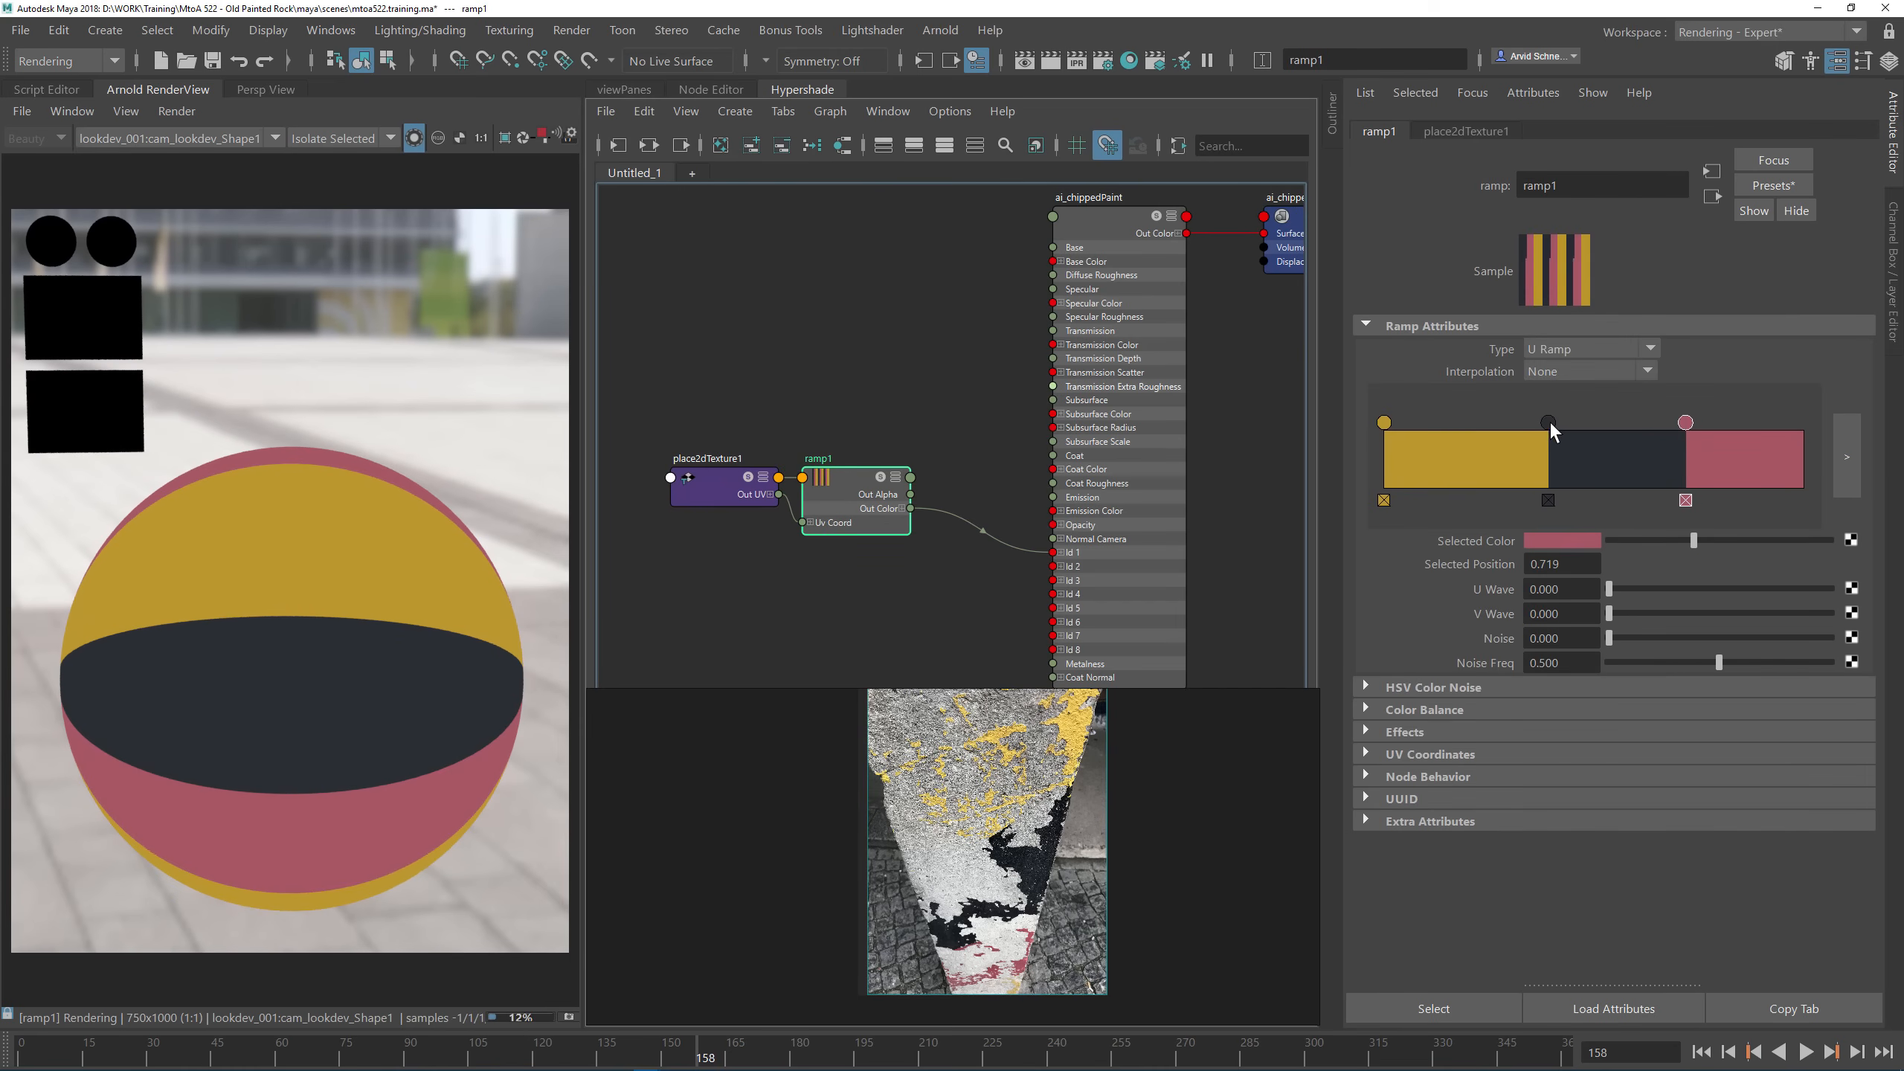
left_click_drag(1549, 422, 1554, 424)
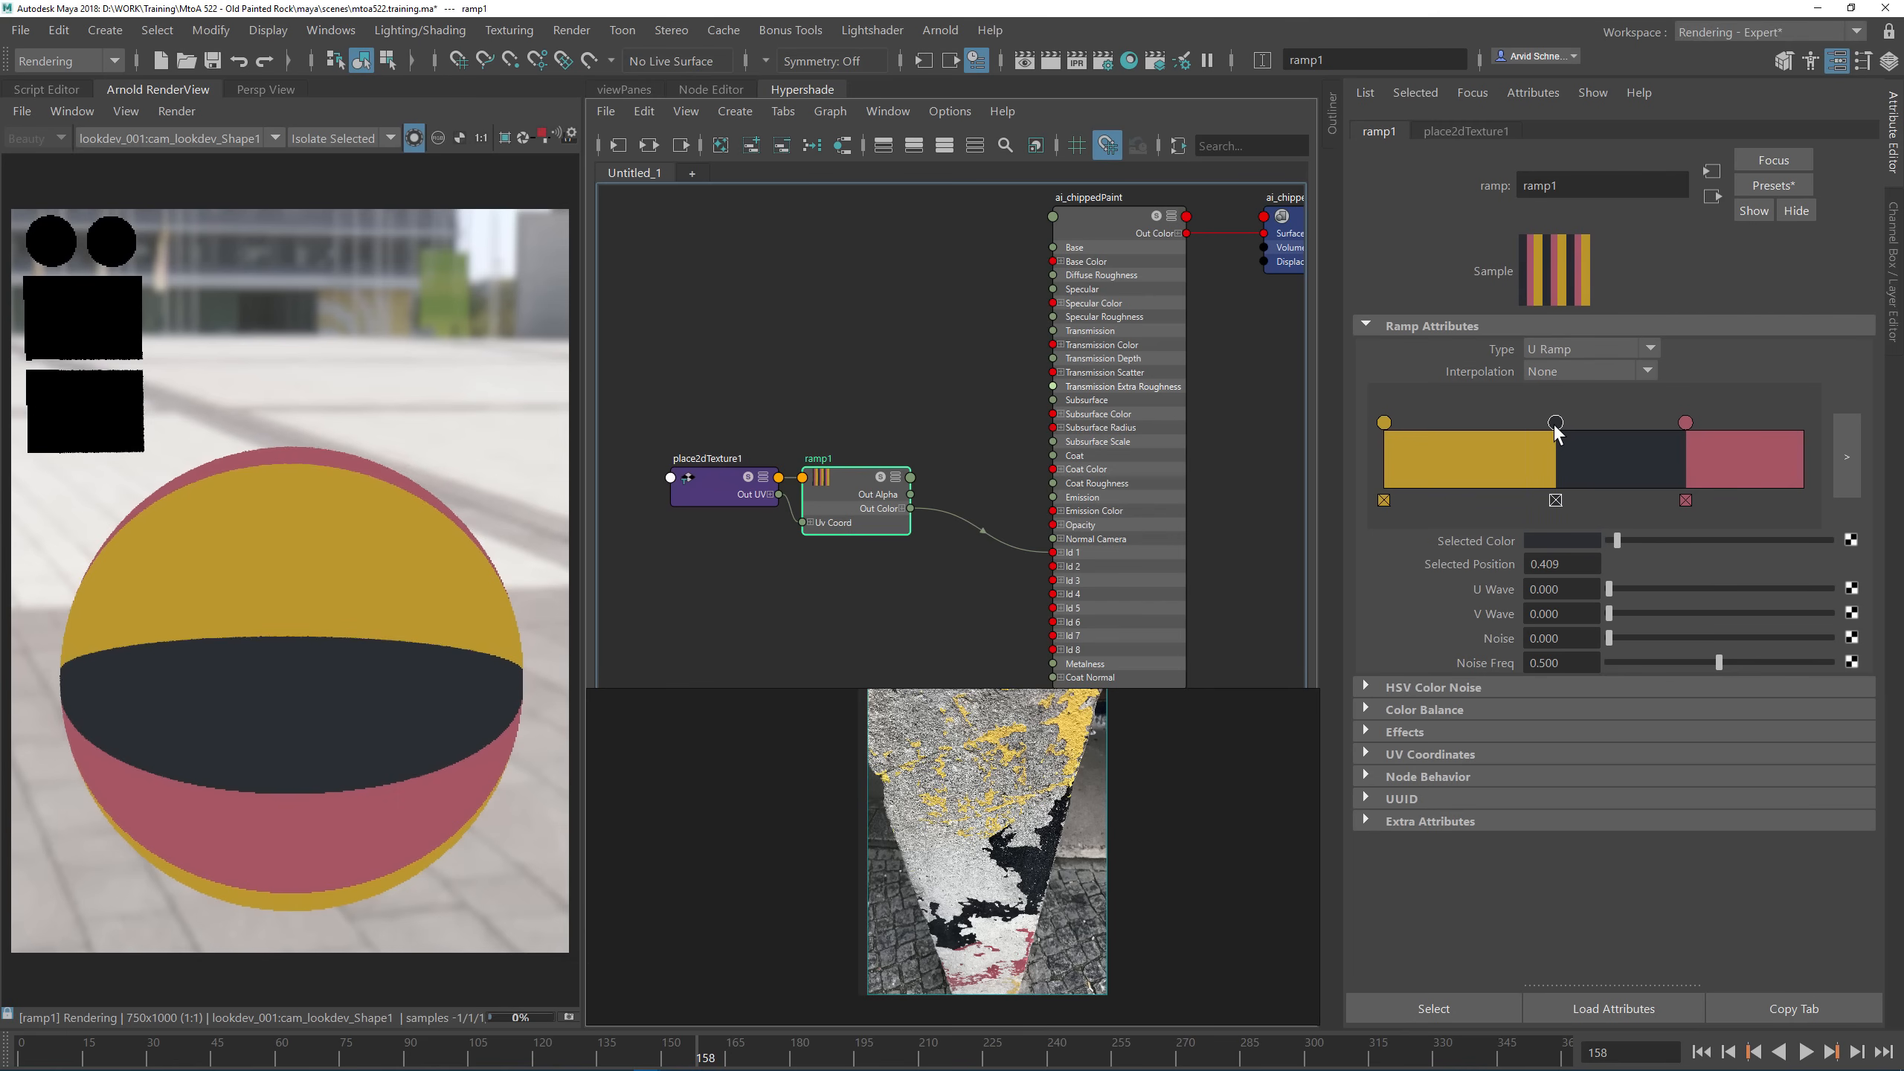
left_click_drag(1687, 423, 1700, 423)
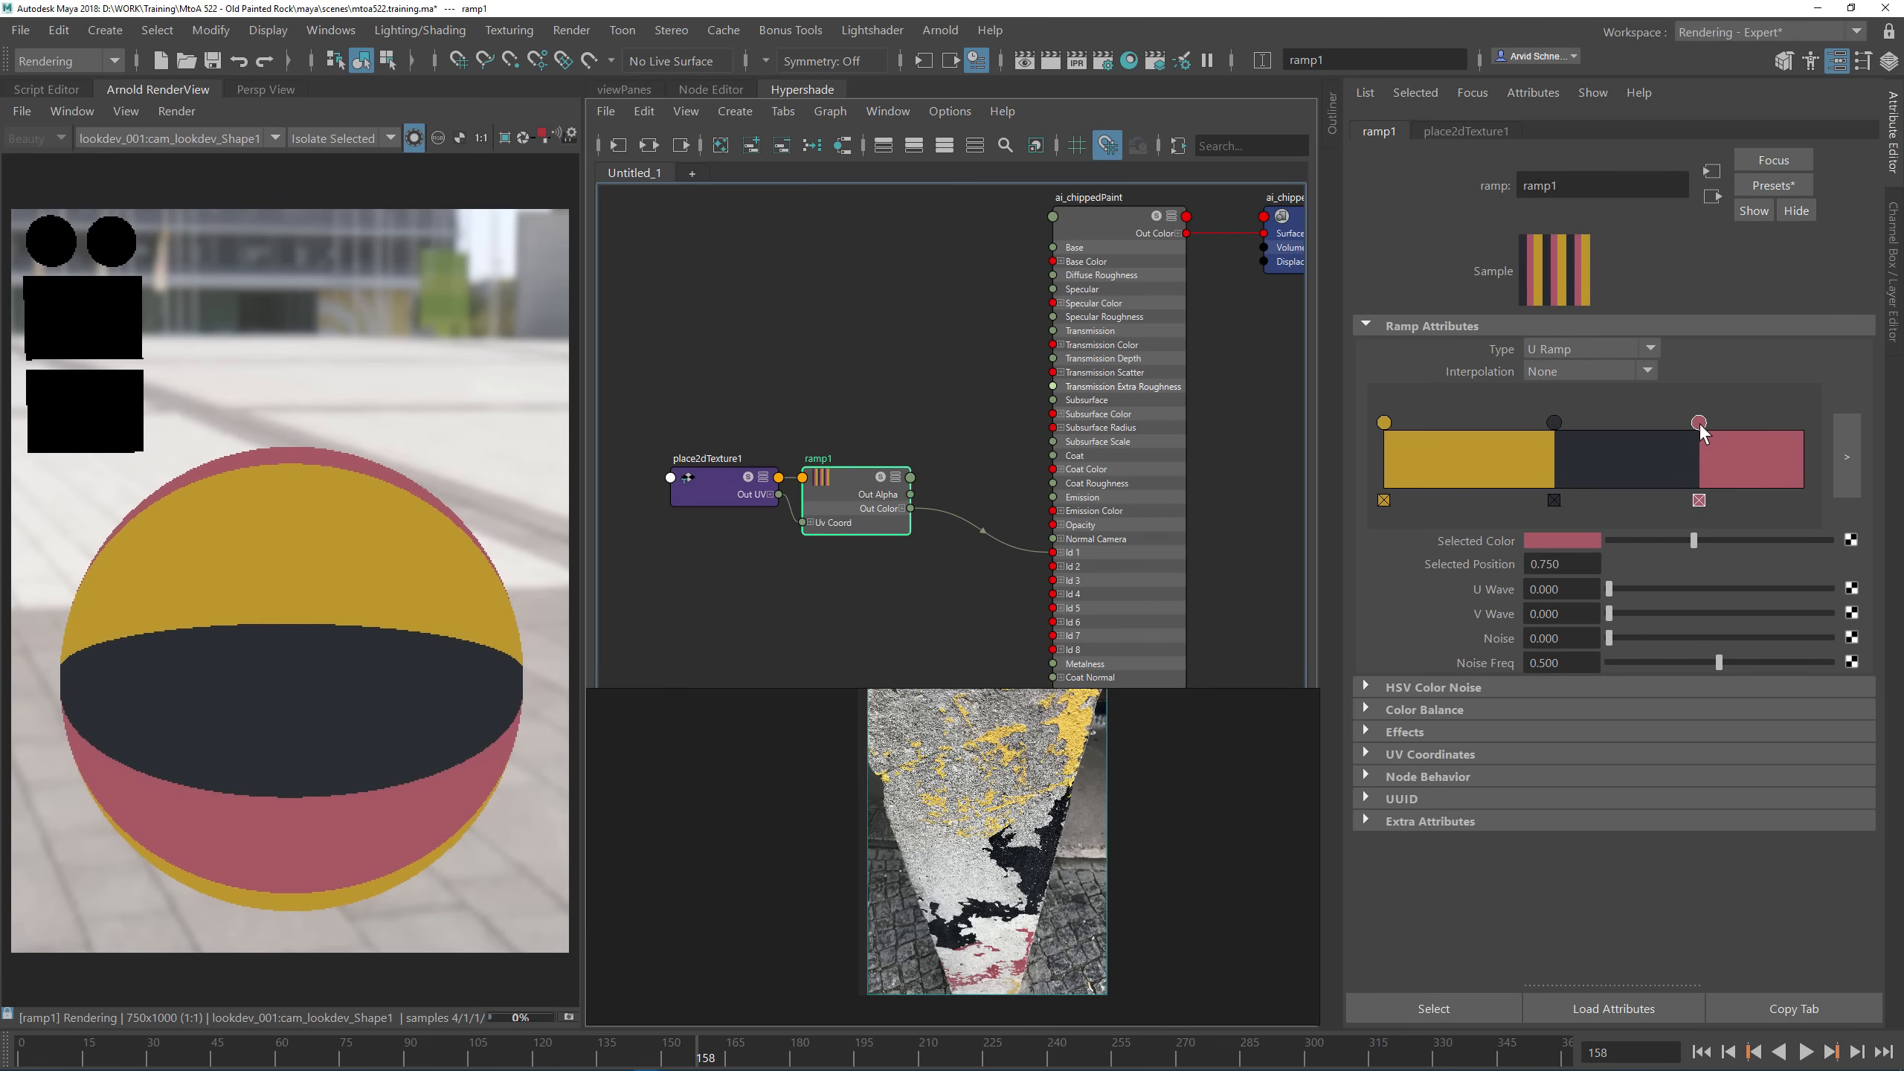
Step: Set place2dTexture1's U offset to about -0.480 and examine the paint edges in the reference photo up close
left_click(682, 480)
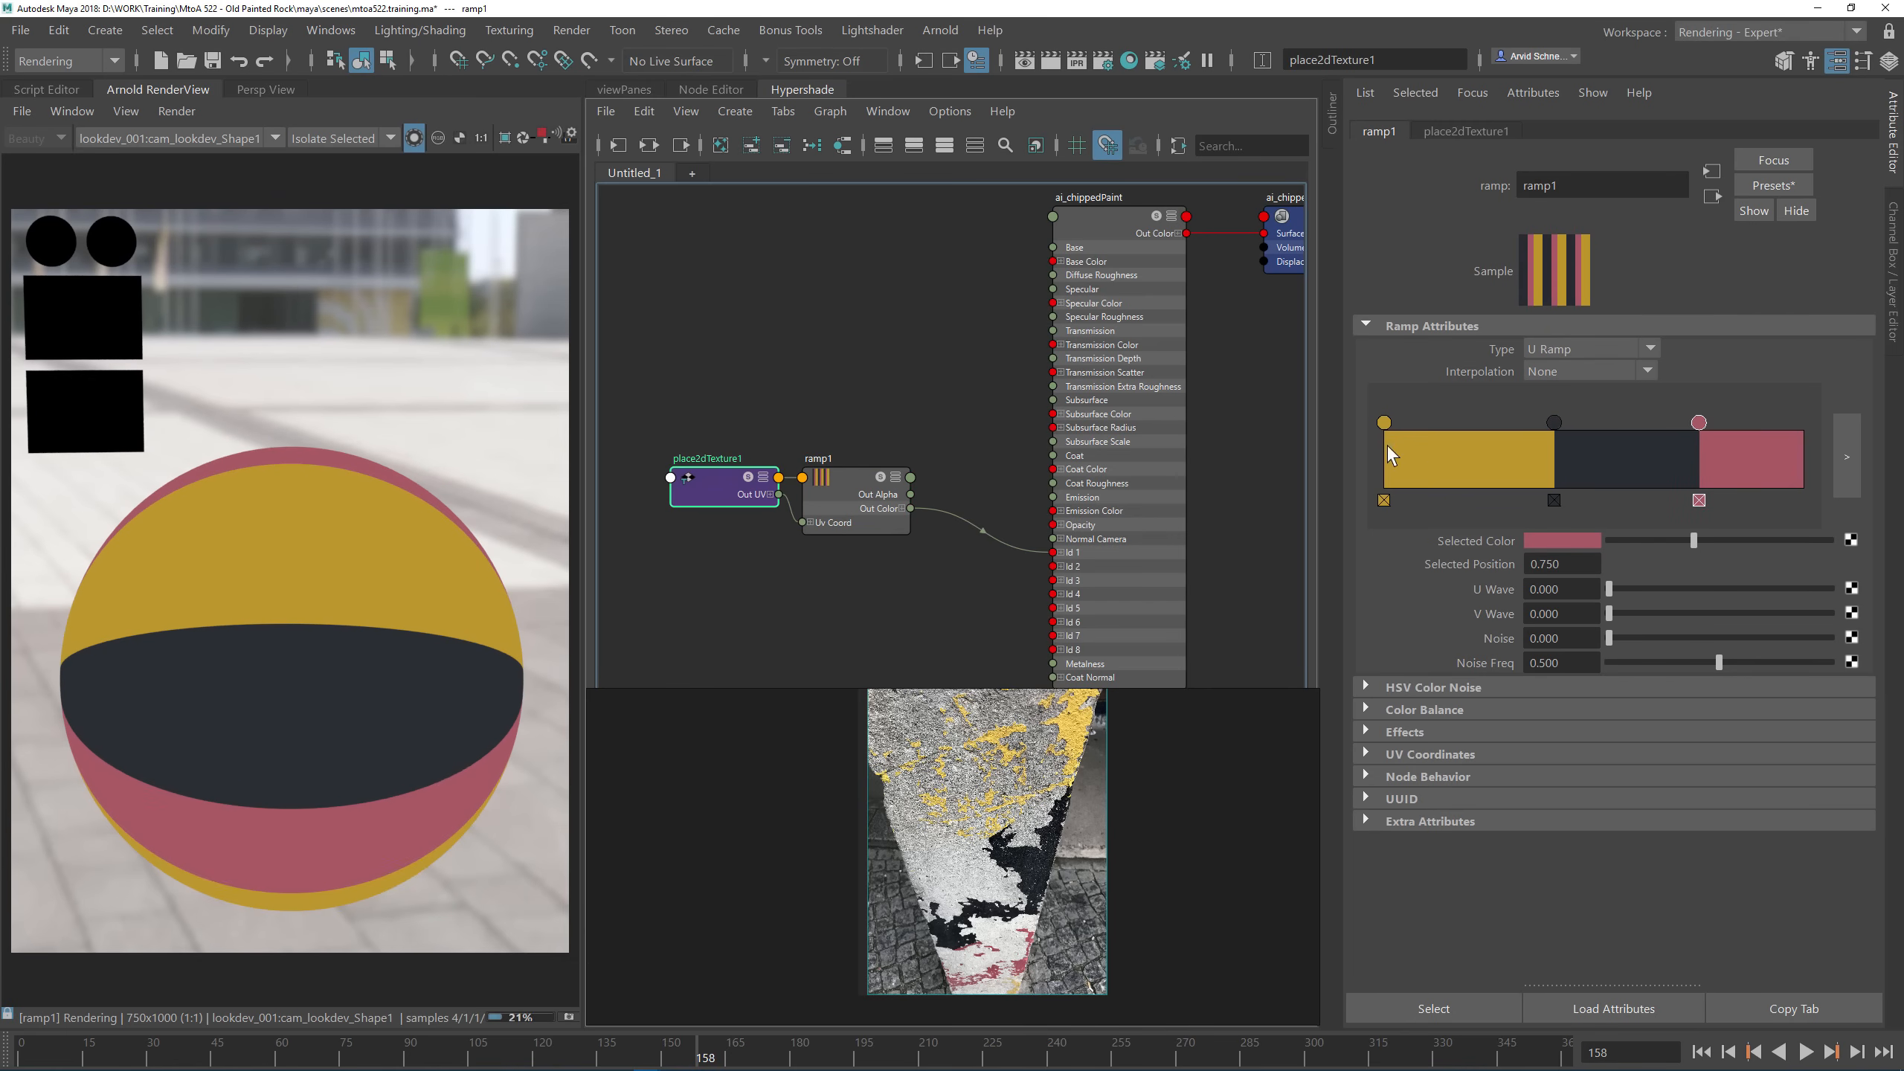
left_click_drag(1562, 547, 1566, 553, "ctrl")
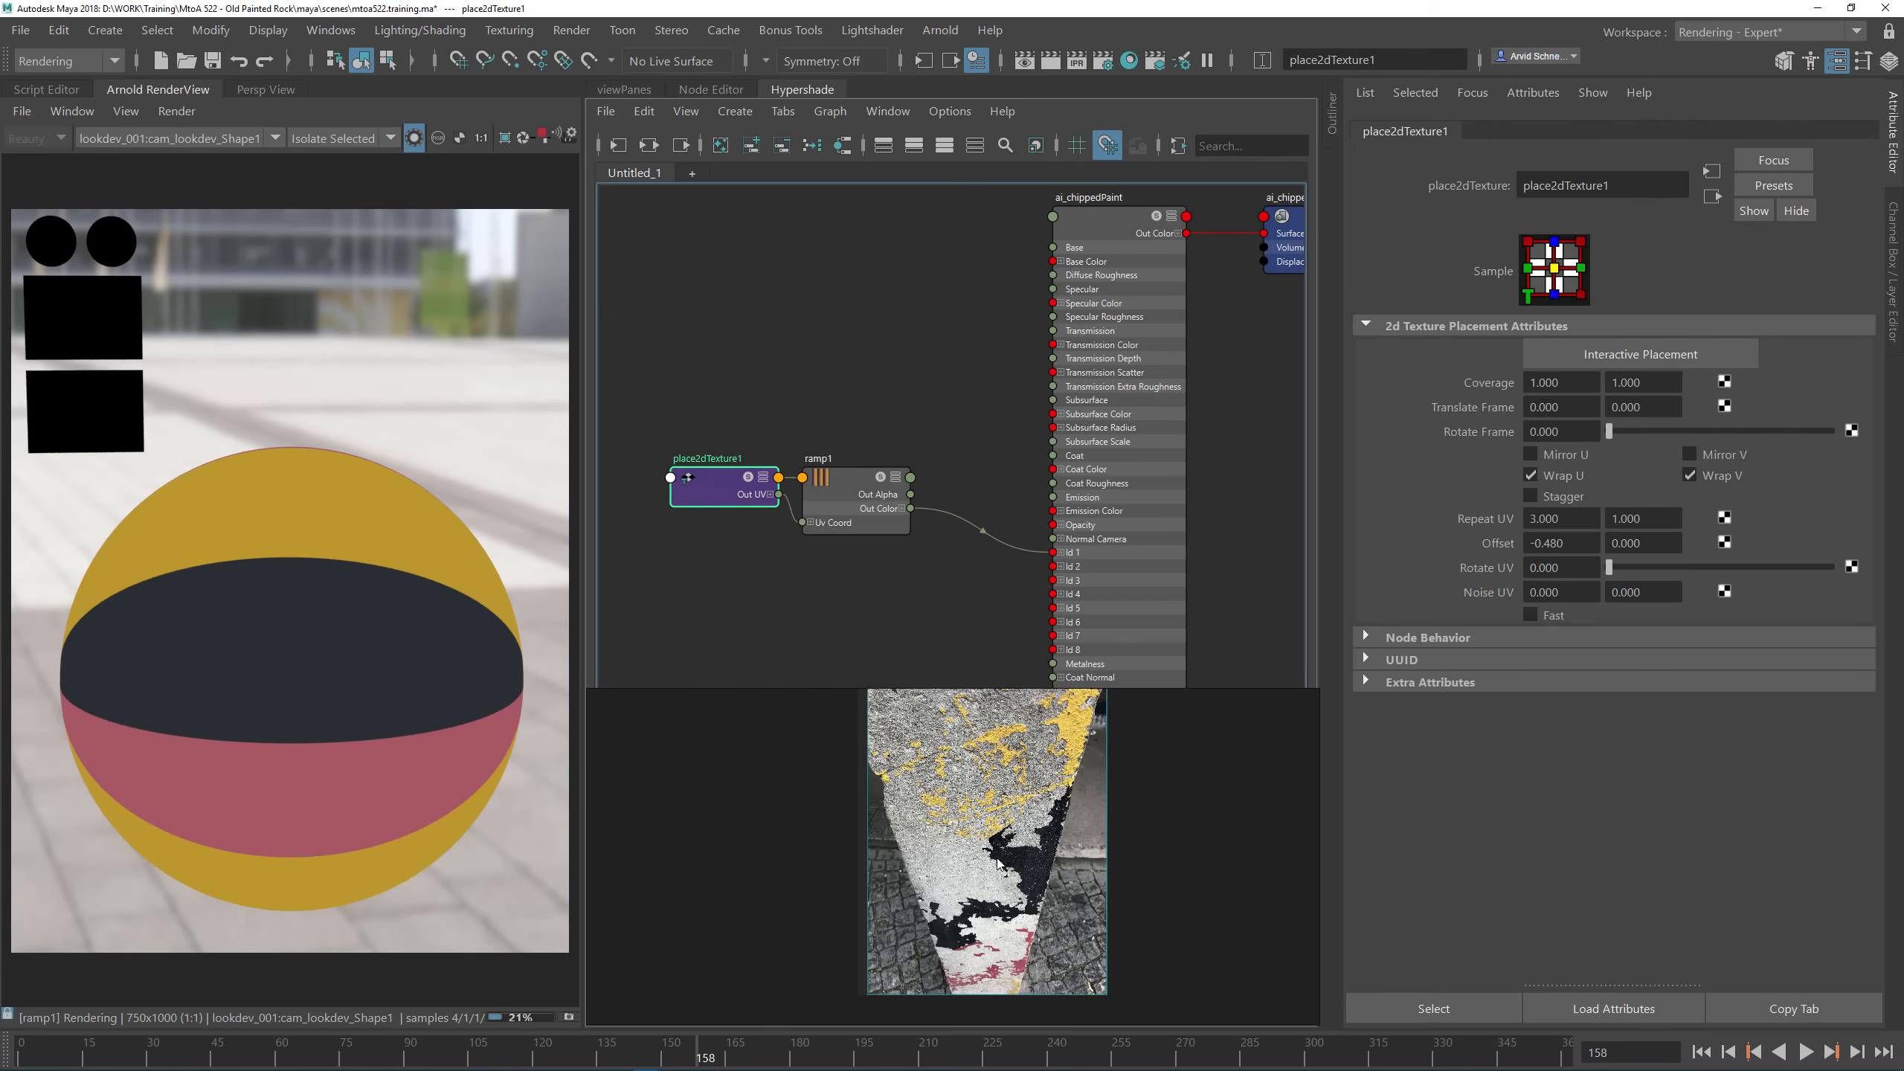
scroll(996, 853, "up", 3)
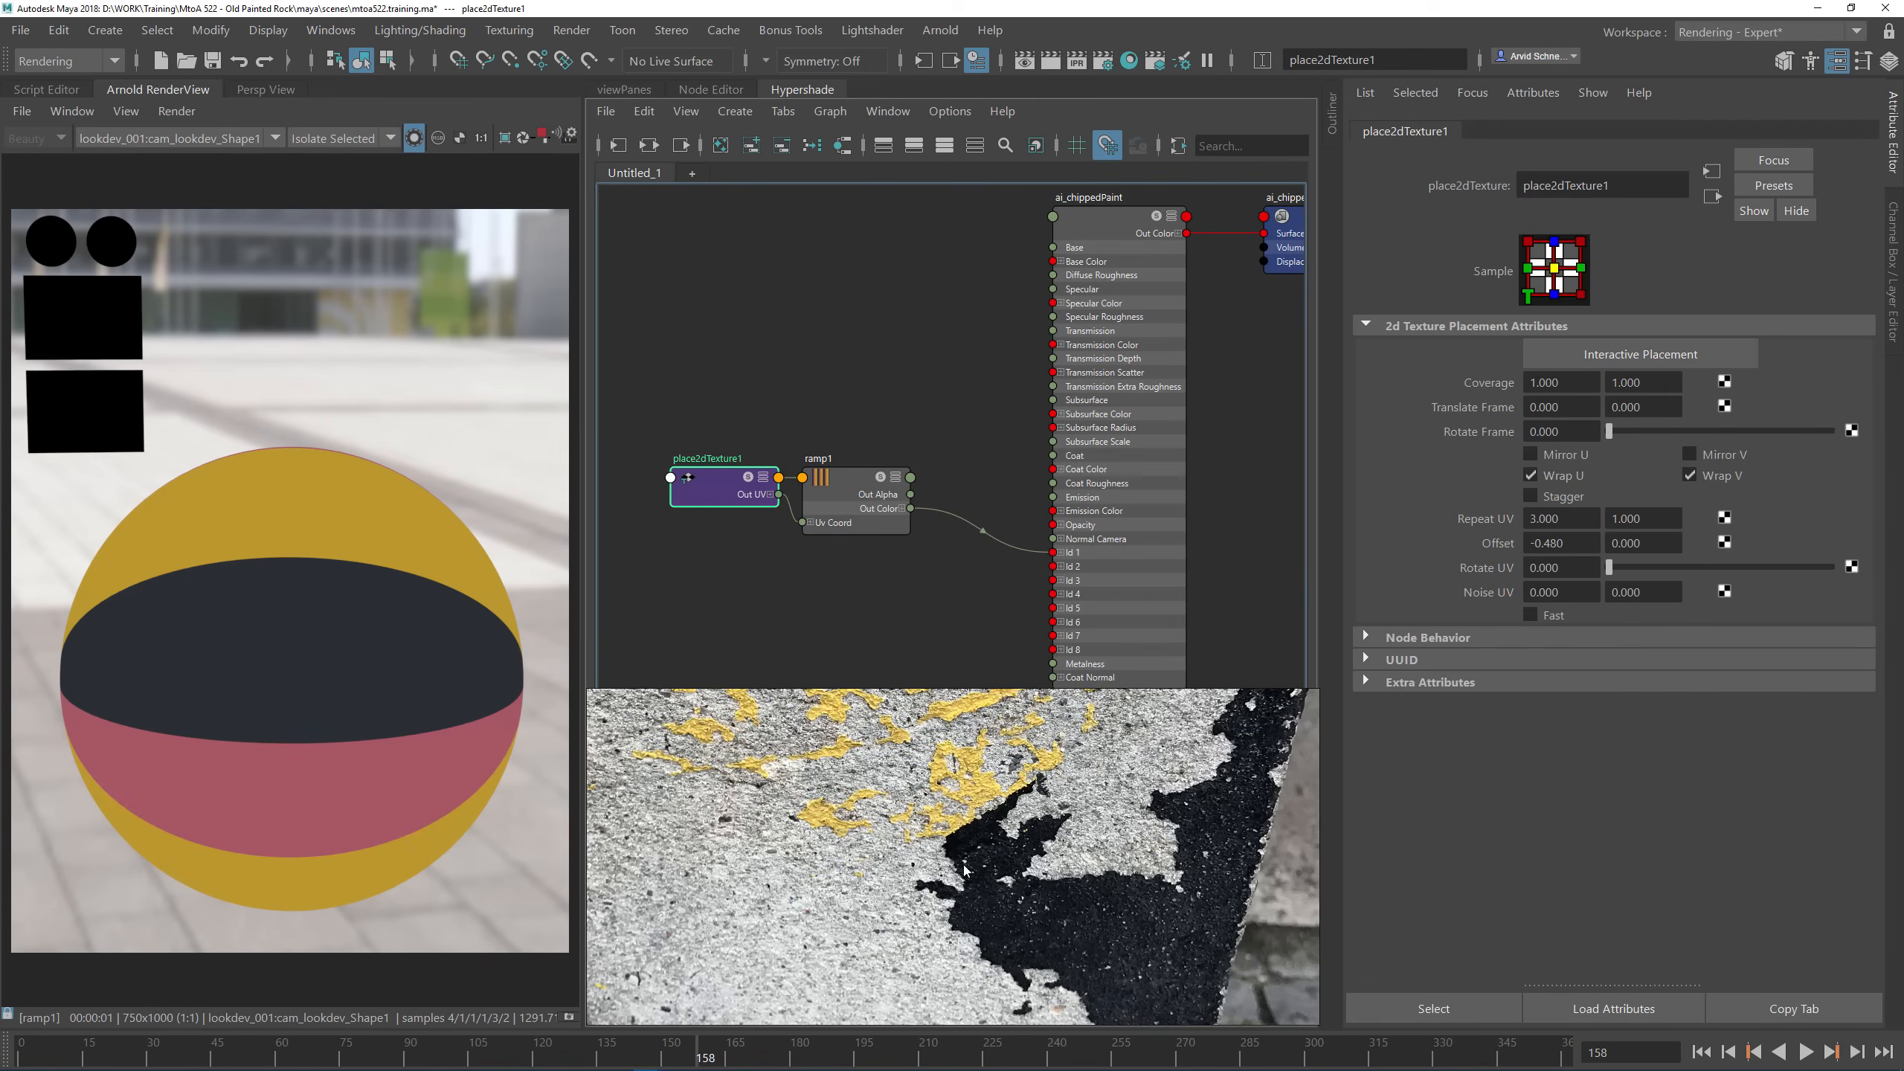
scroll(1006, 795, "up", 3)
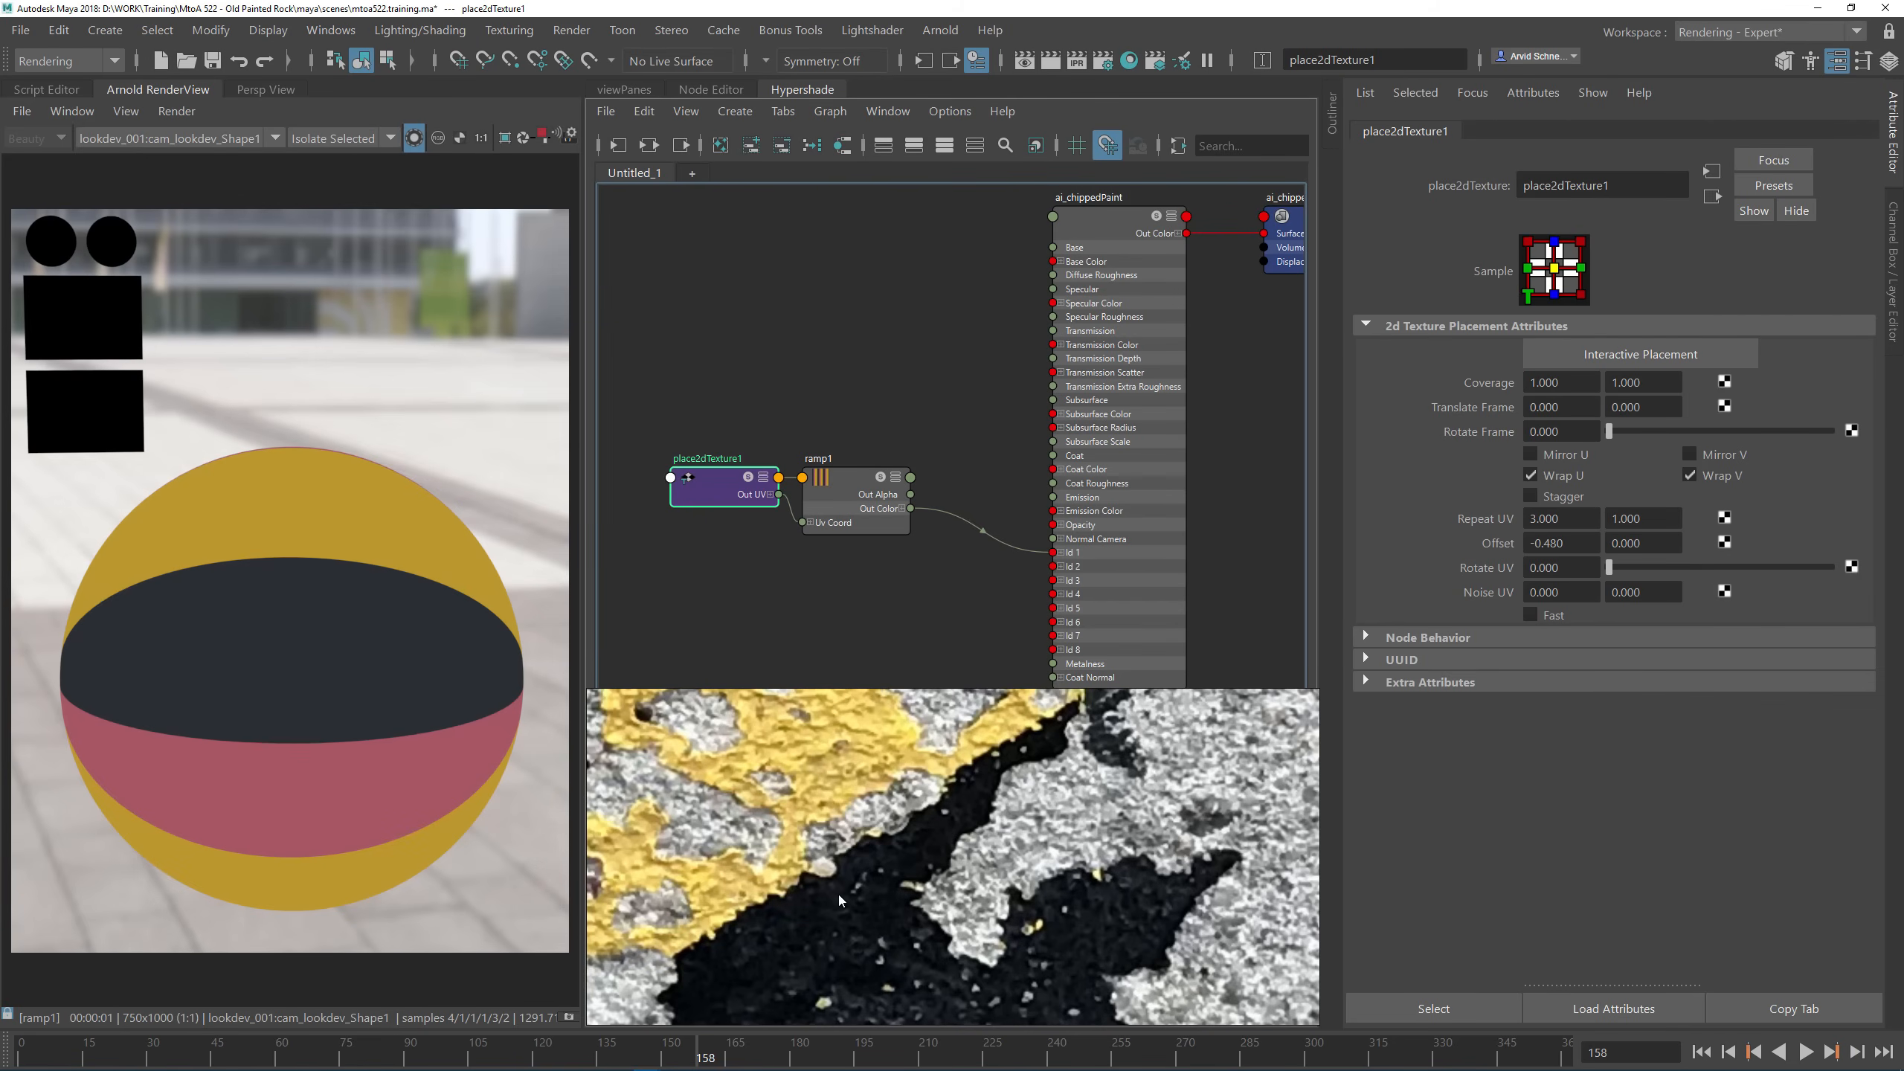
scroll(861, 885, "down", 5)
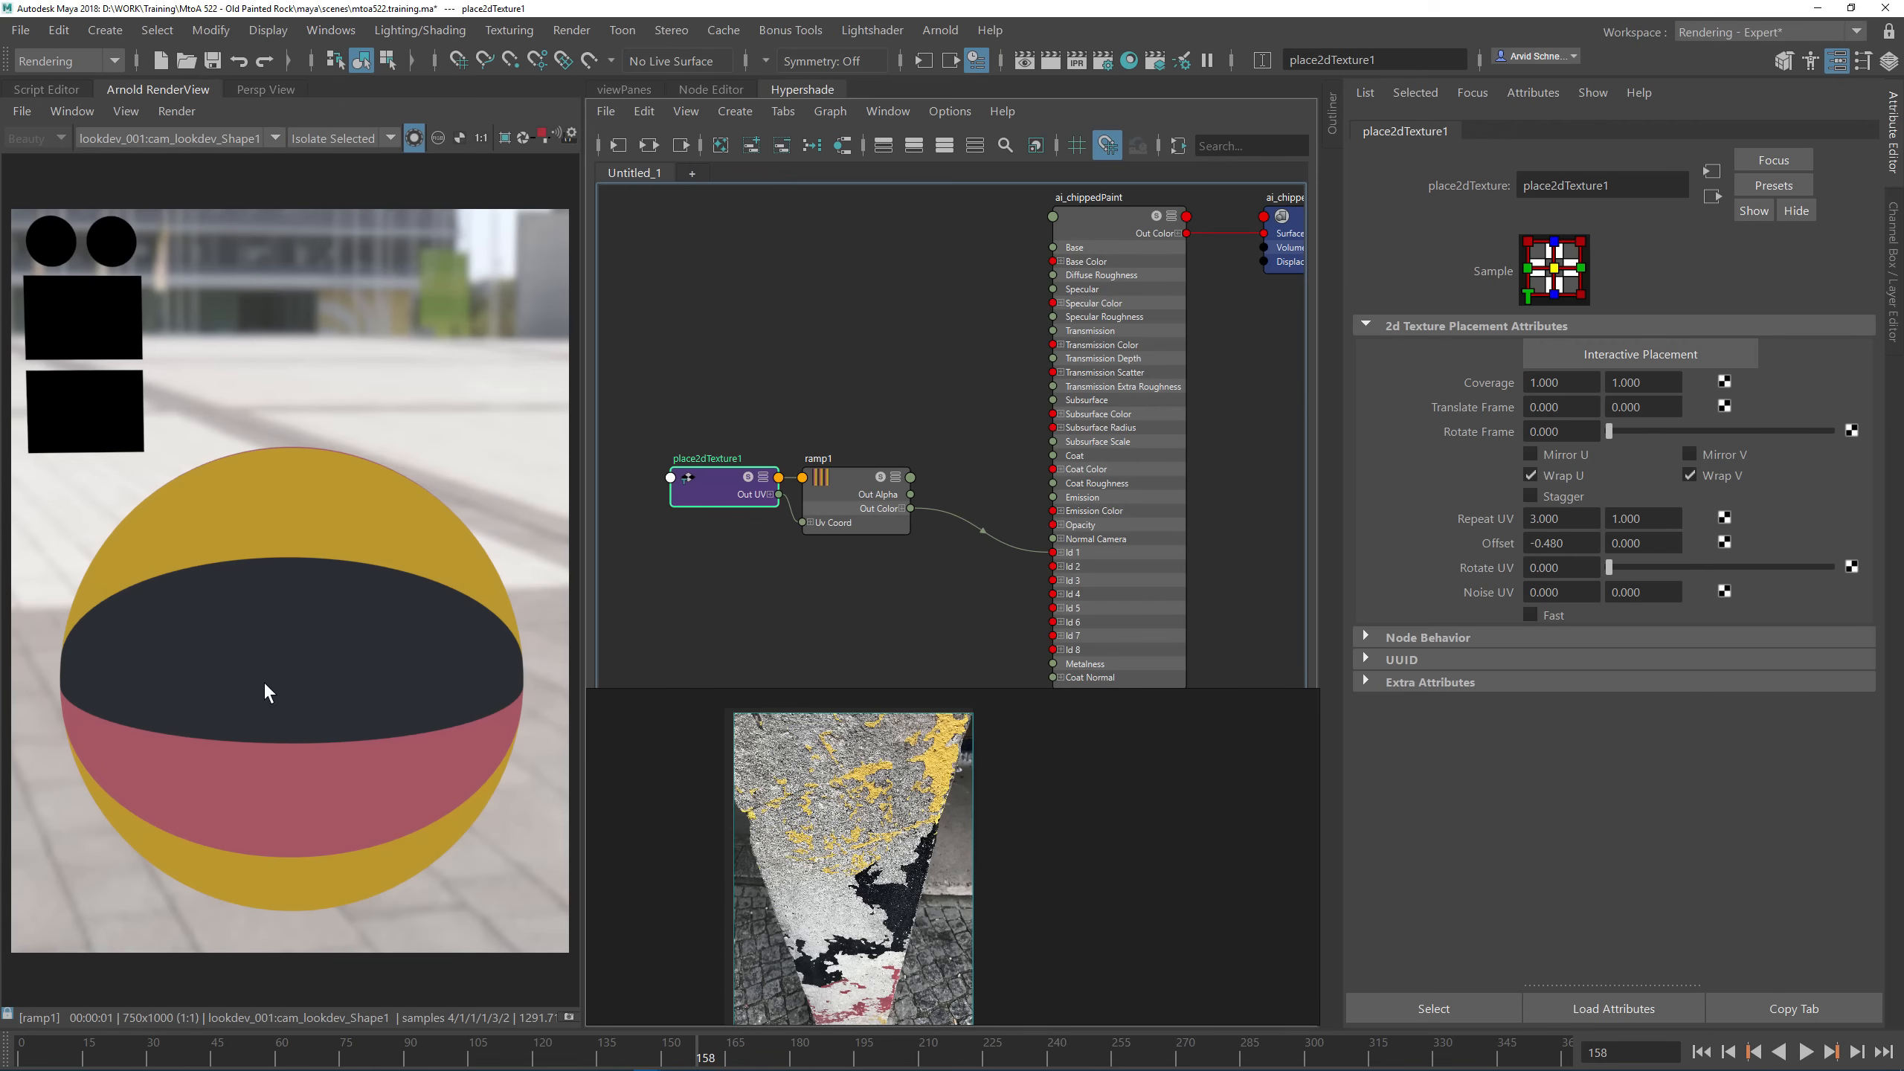
Step: Tilt the paint bands by setting place2dTexture1's Rotate UV to about 322.424
left_click(845, 483)
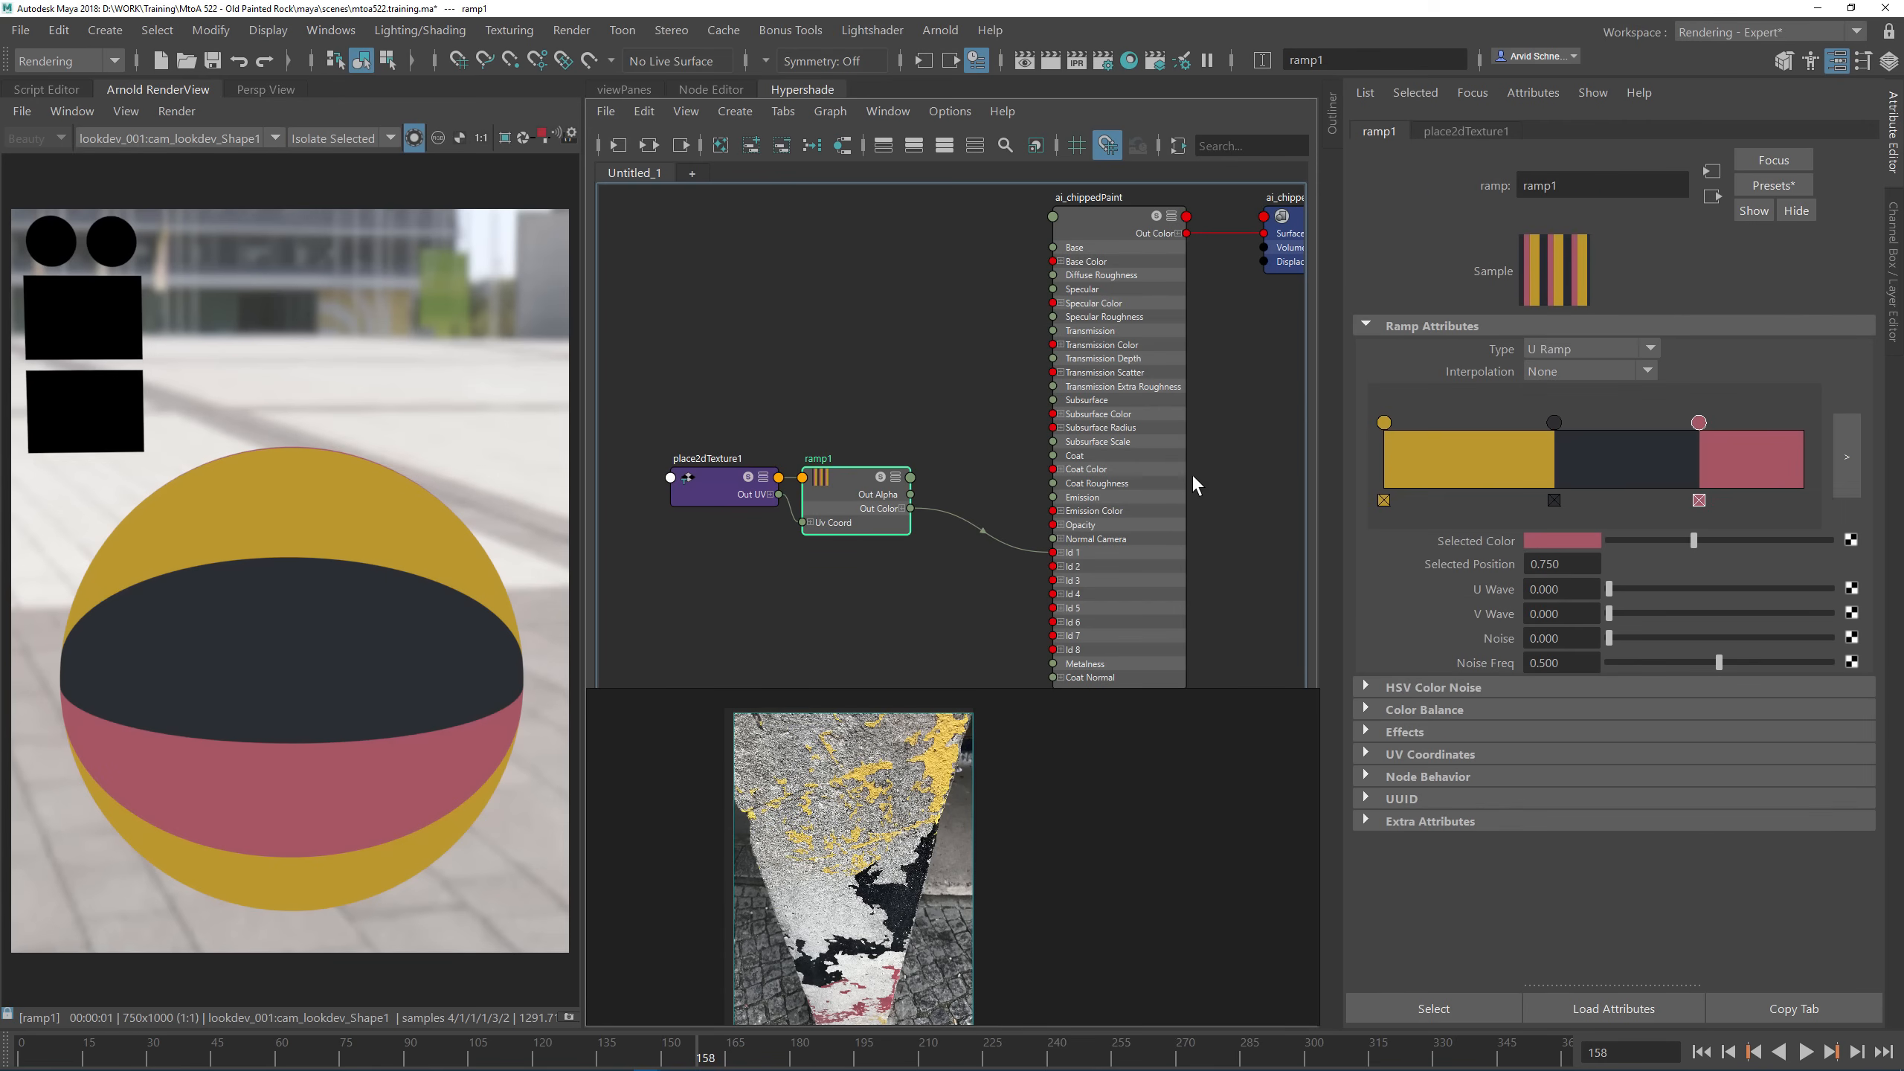
left_click(706, 480)
left_click_drag(1610, 567, 1618, 567)
left_click_drag(1893, 584, 1805, 567)
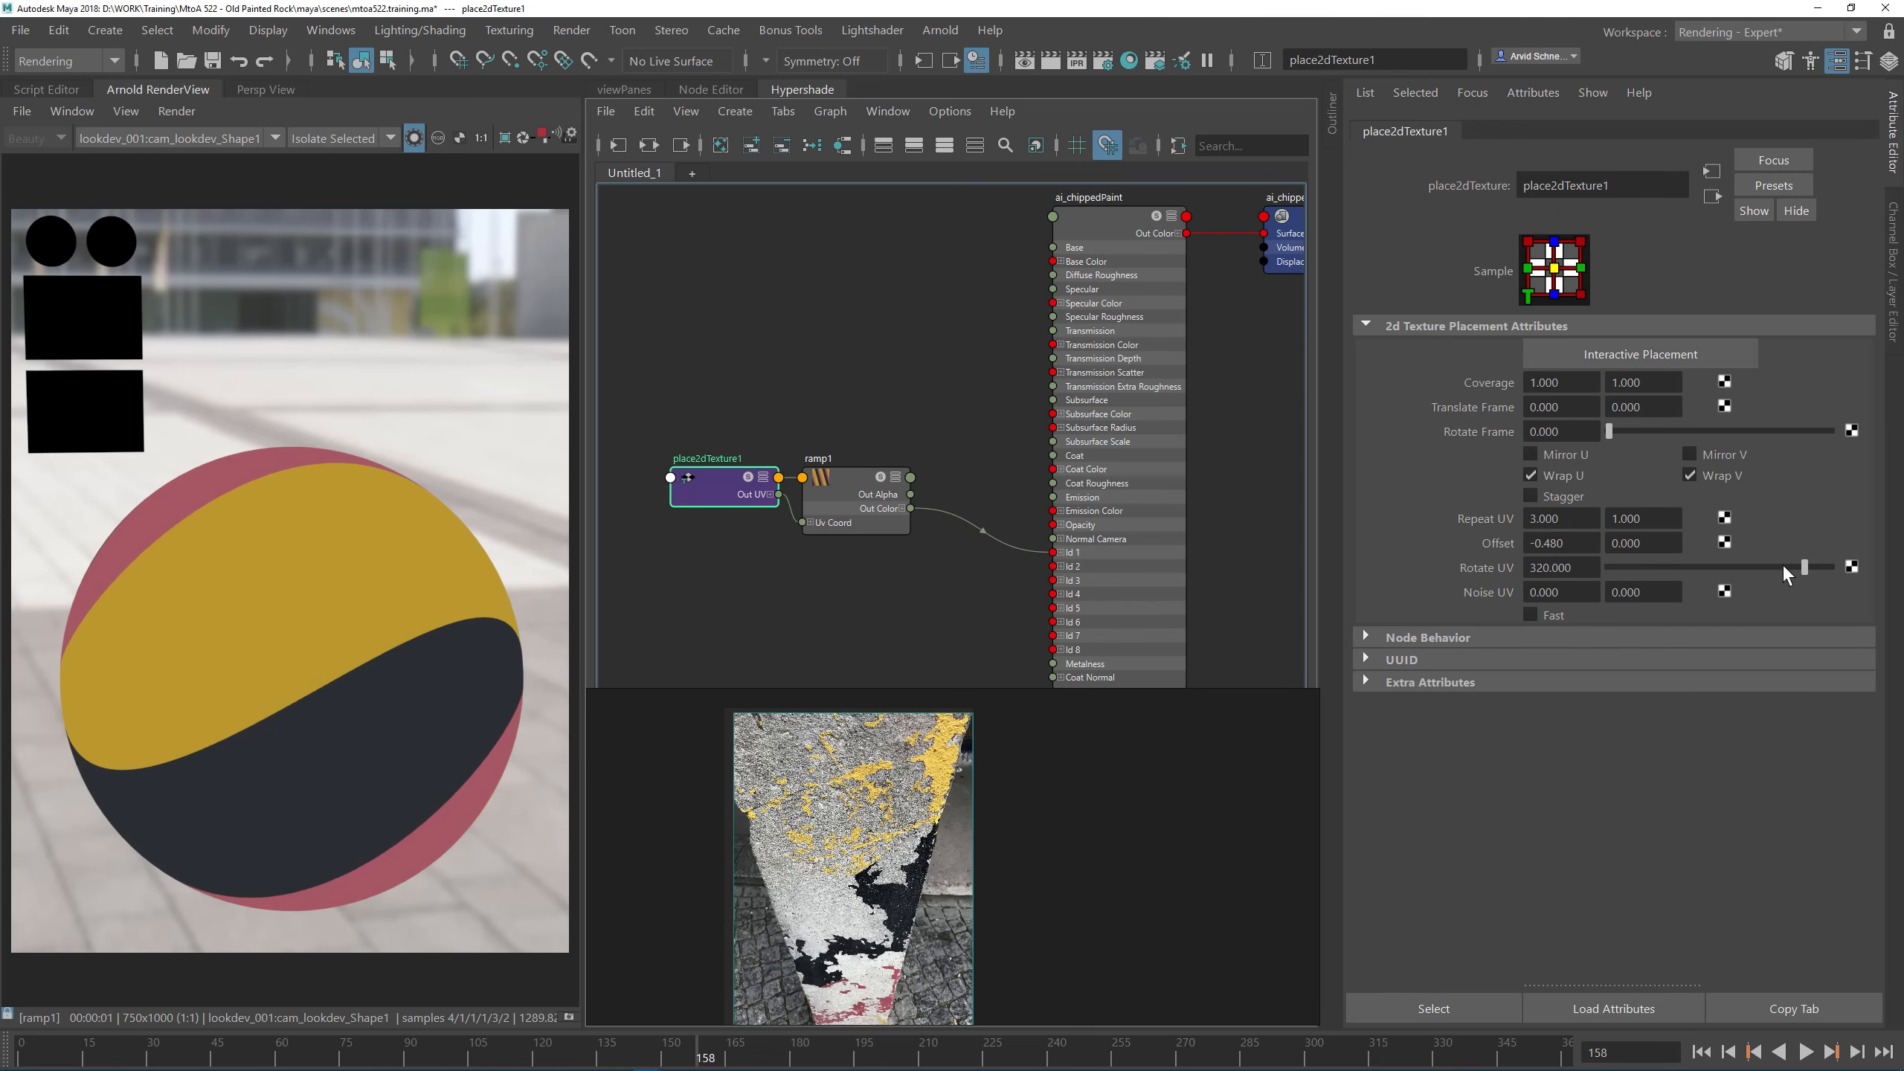
left_click_drag(1802, 568, 1807, 568)
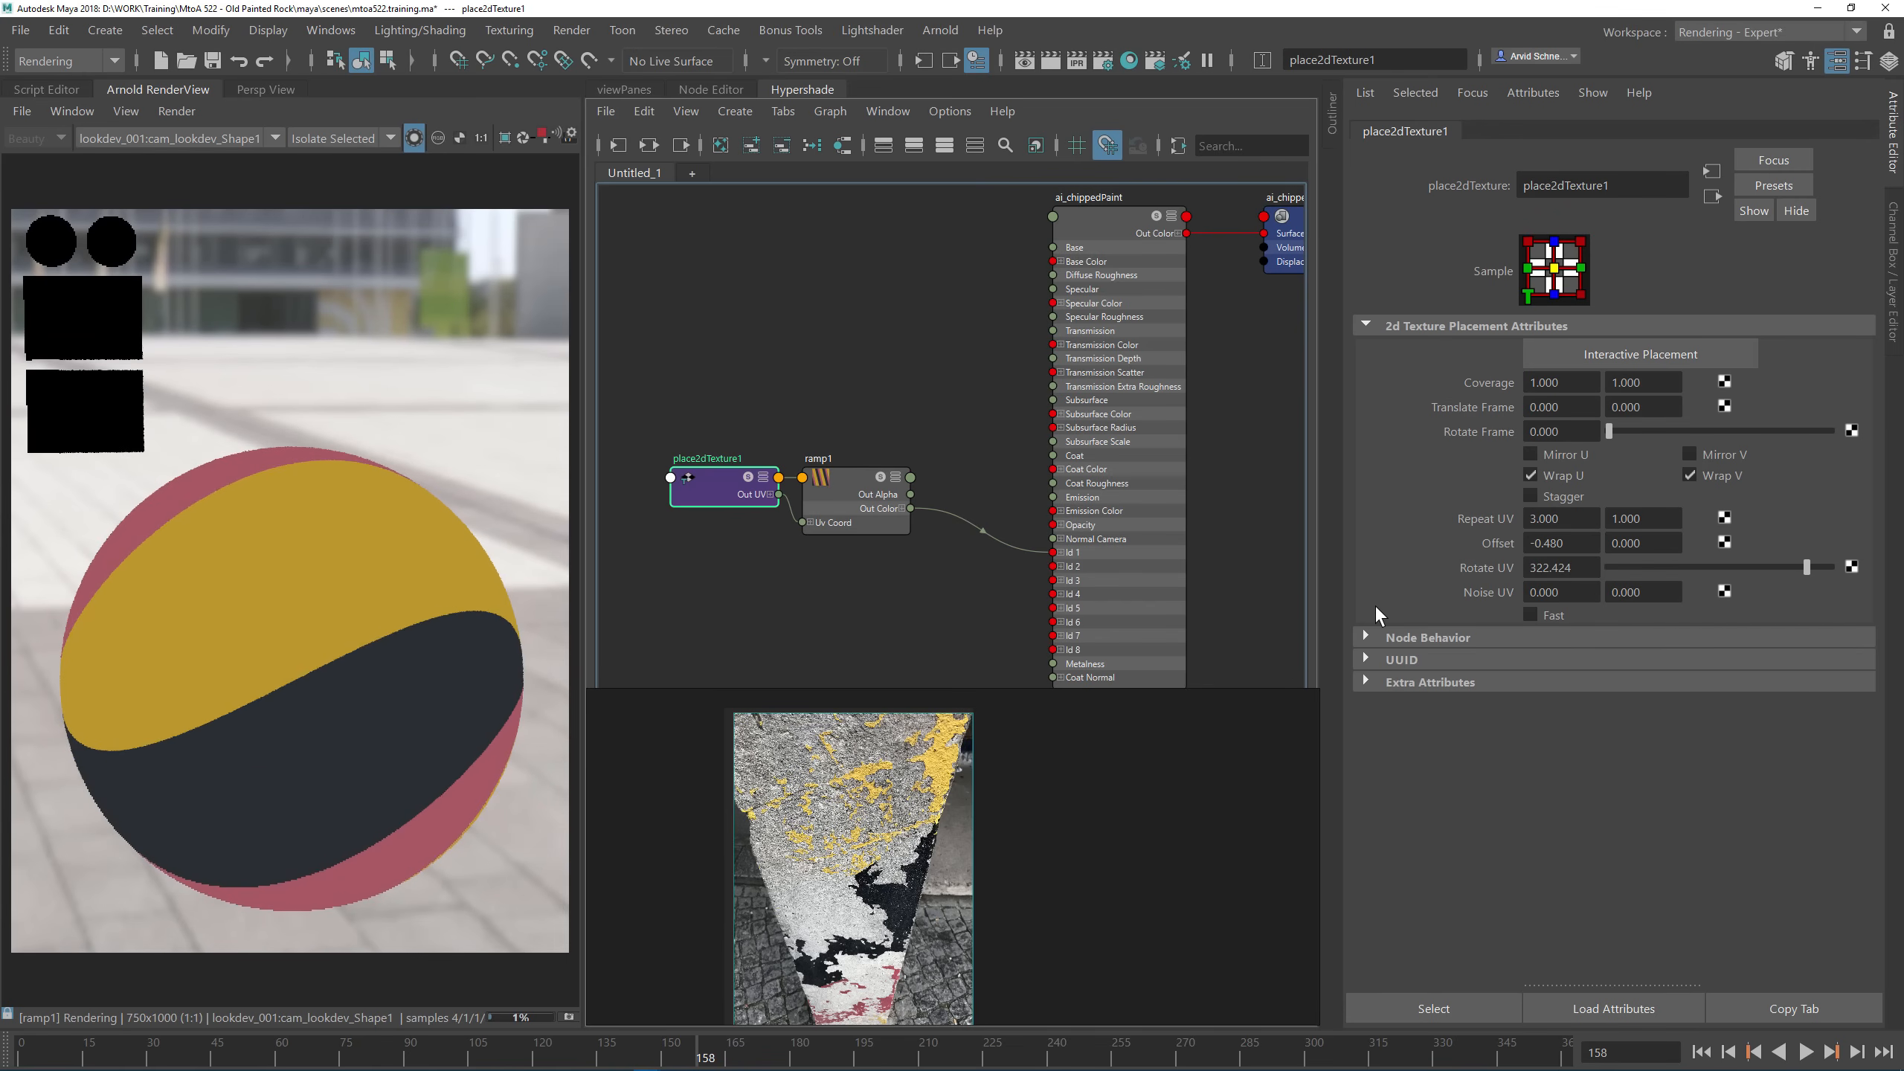
Step: Try roughening ramp1's band edges with Noise about 0.104 and Noise Freq about 0.768, using the reference photo's paint edges as a guide
left_click(852, 484)
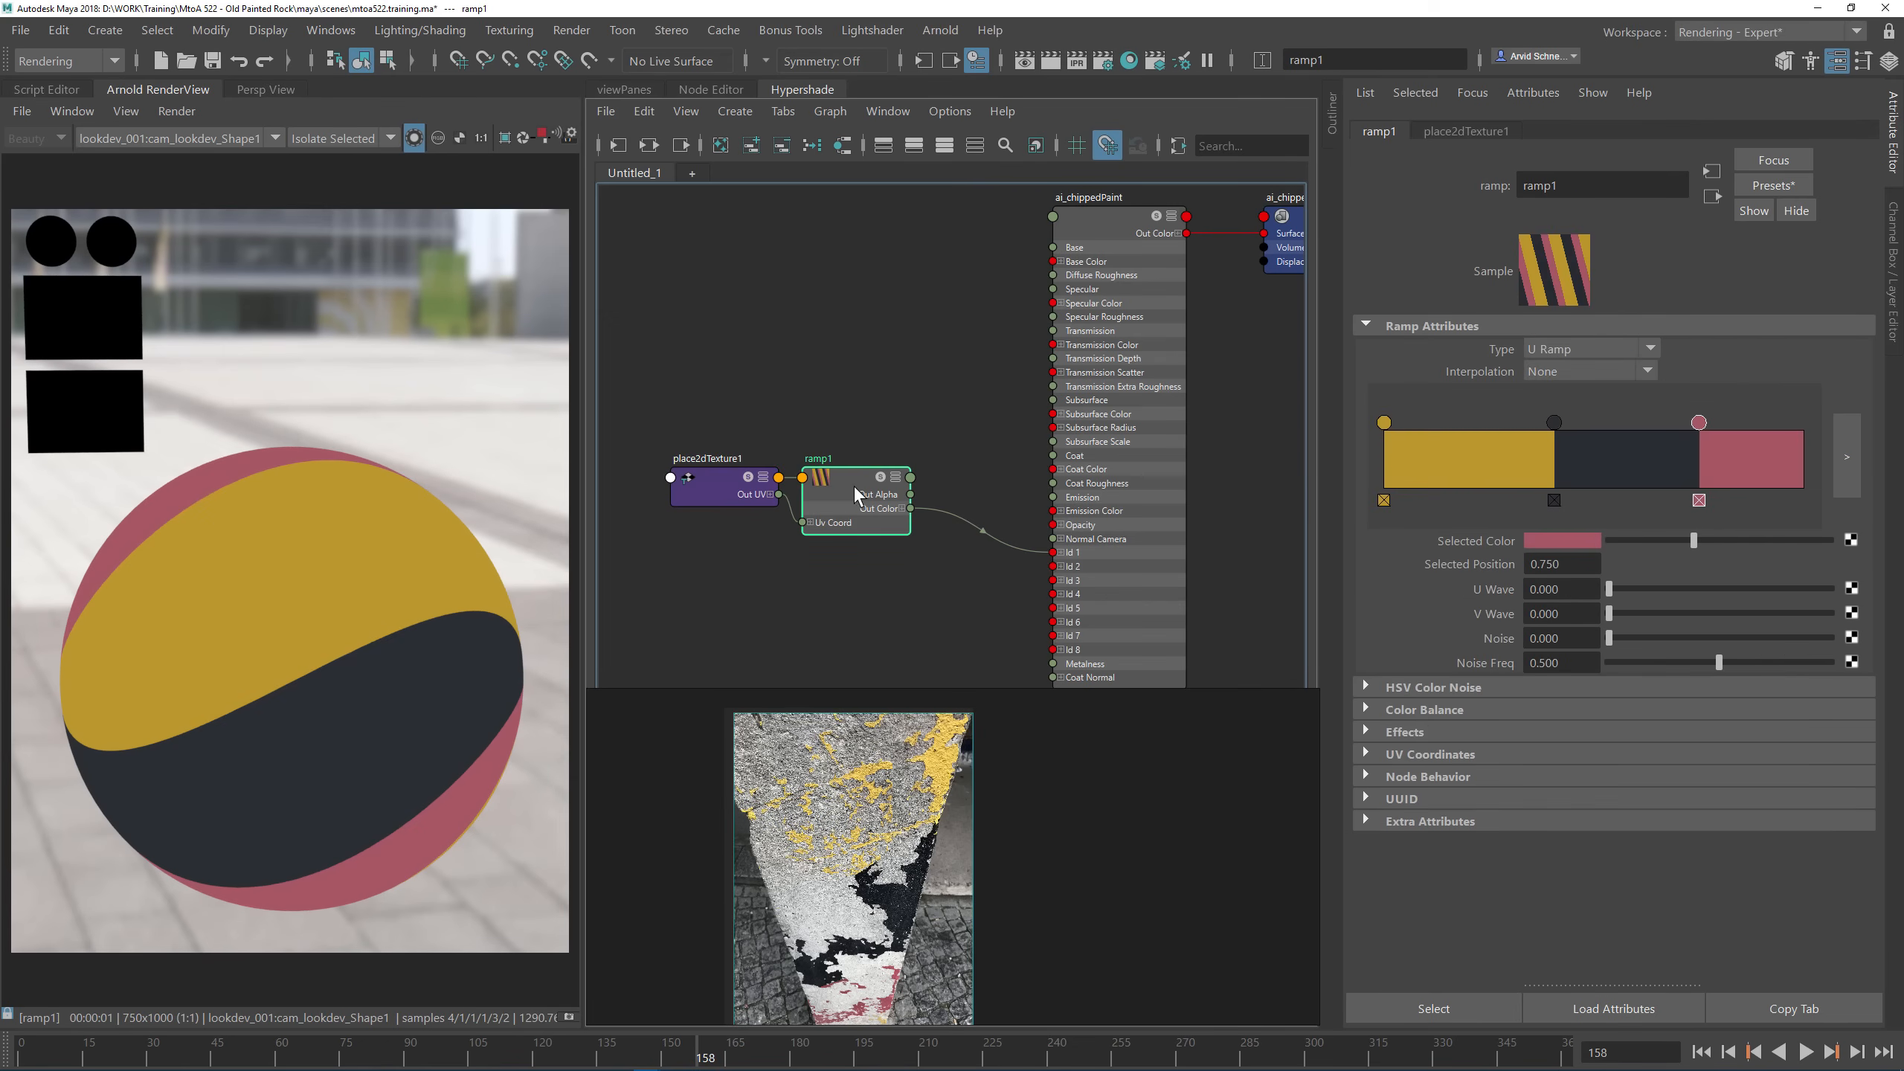
scroll(854, 944, "up", 5)
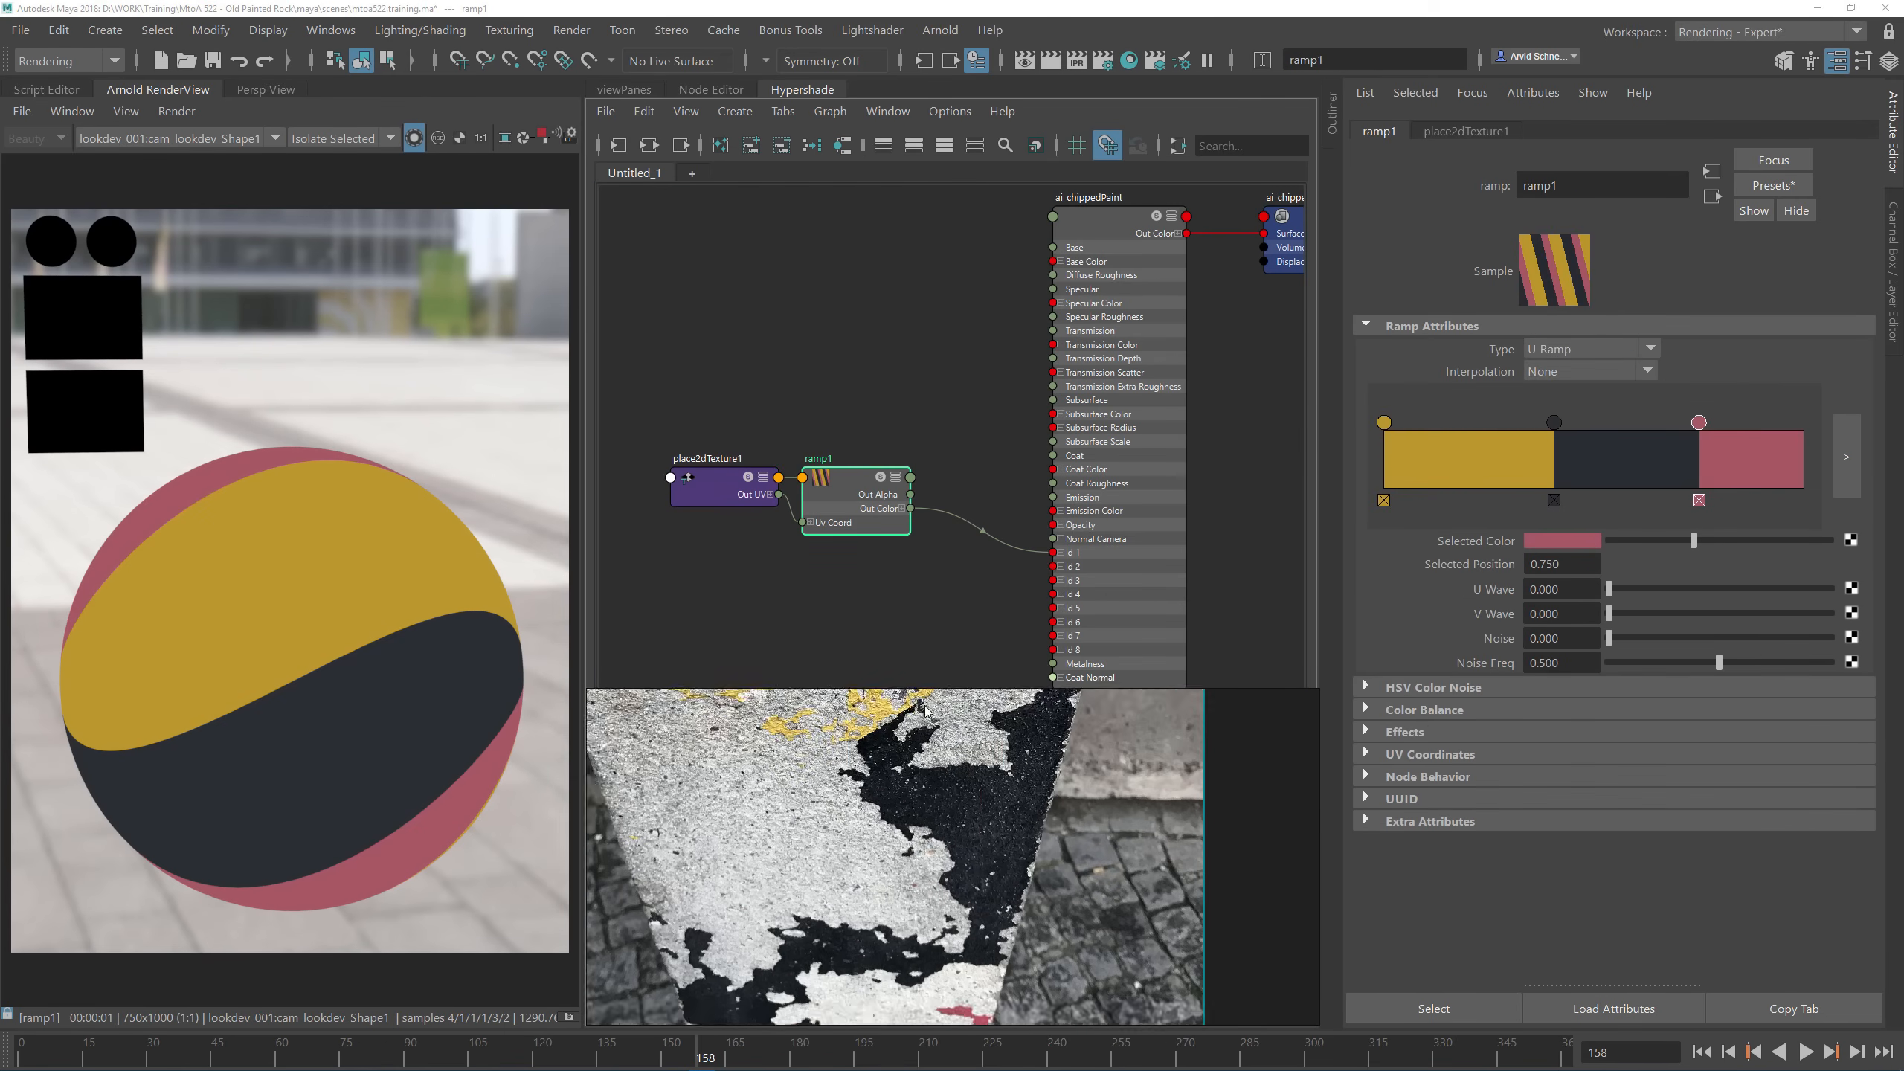
mouse_move(843, 973)
middle_mouse_down()
mouse_move(869, 935)
mouse_move(876, 851)
middle_mouse_up()
scroll(875, 851, "up", 3)
scroll(877, 857, "up", 2)
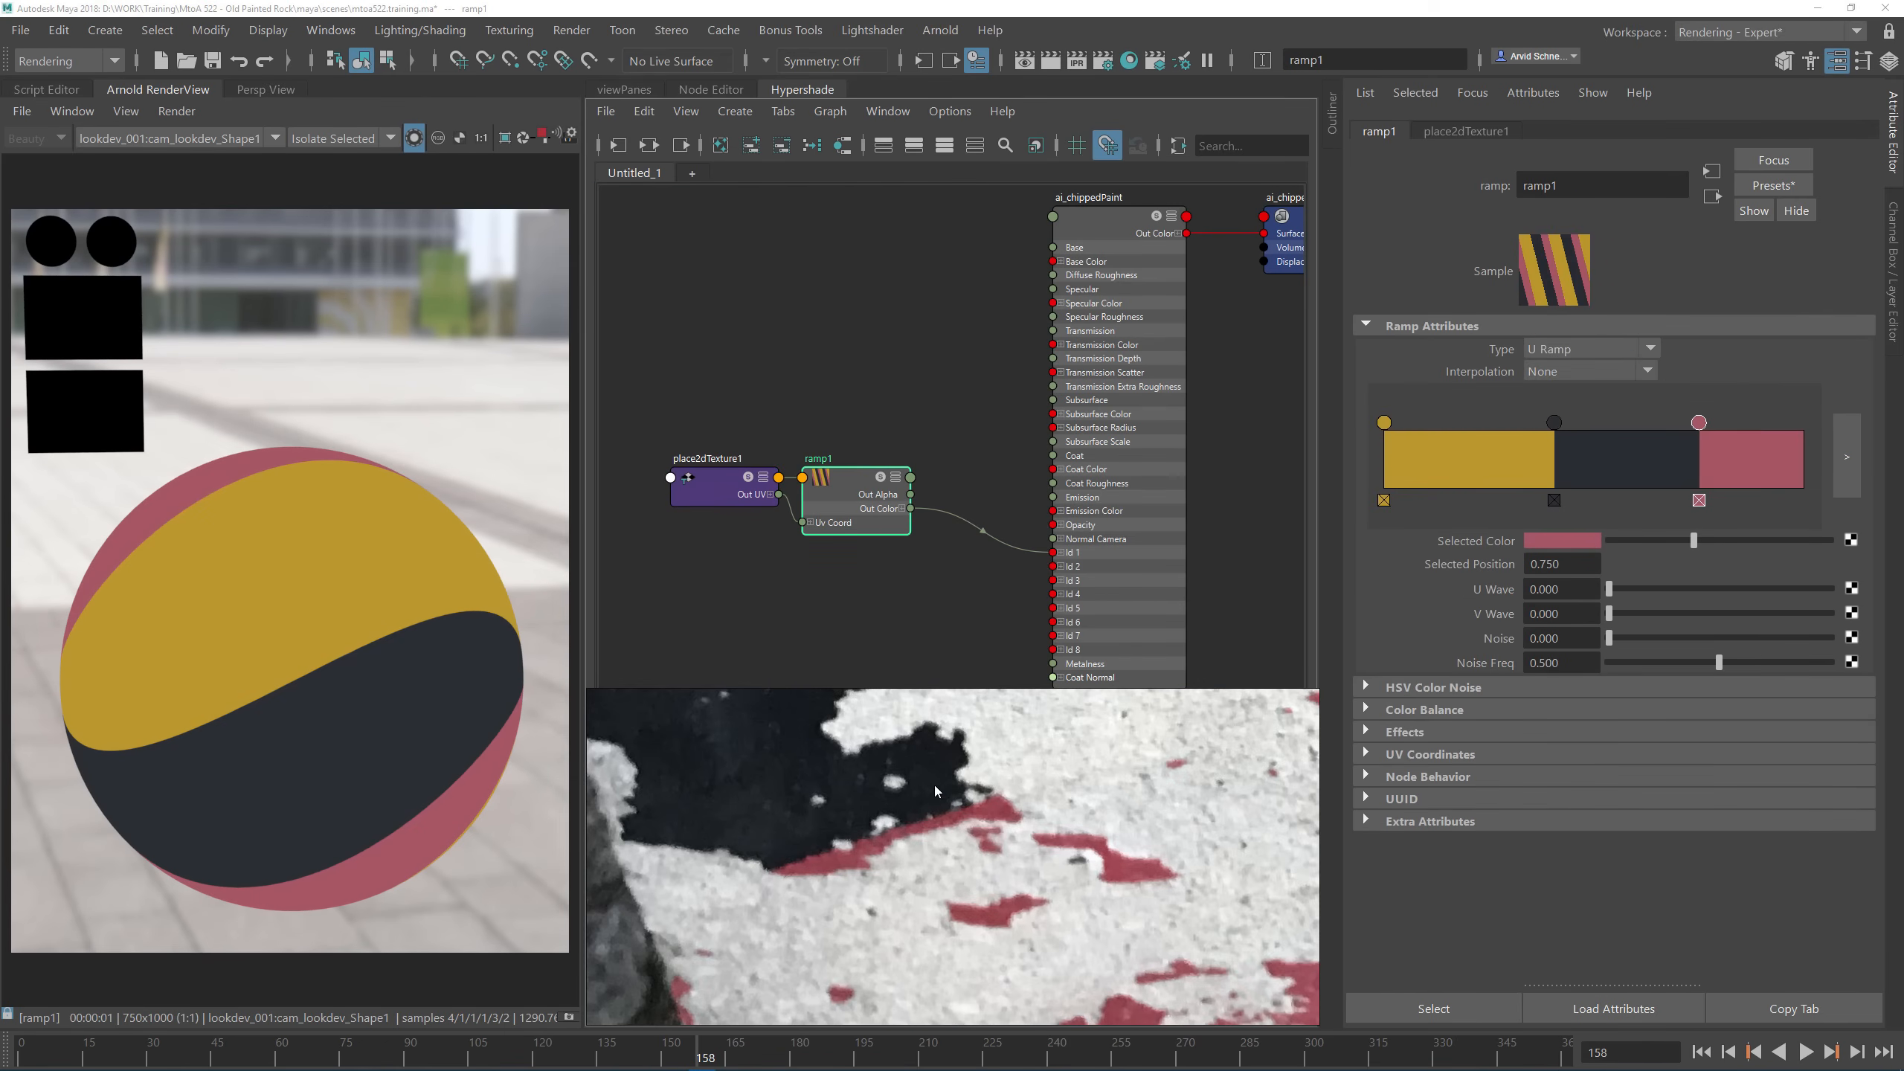
middle_click_drag(935, 792, 906, 839)
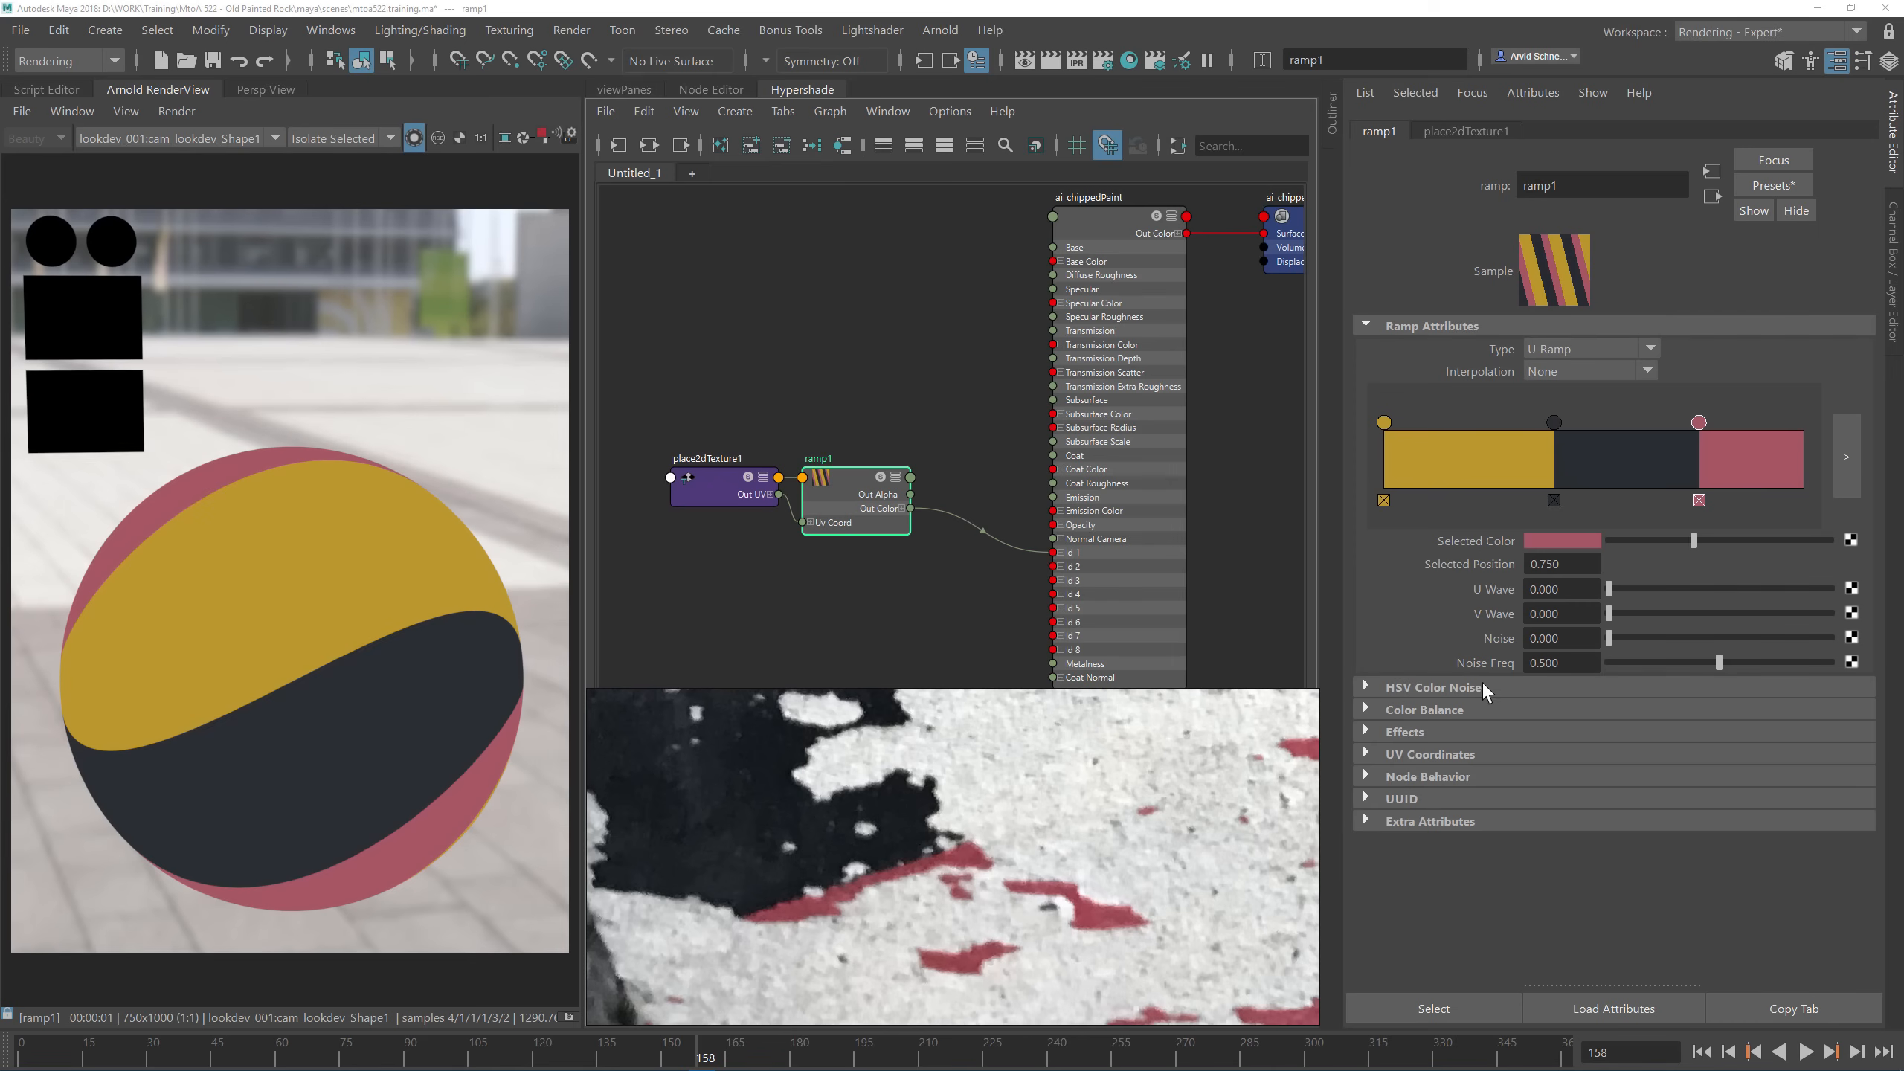
left_click_drag(1610, 638, 1784, 662)
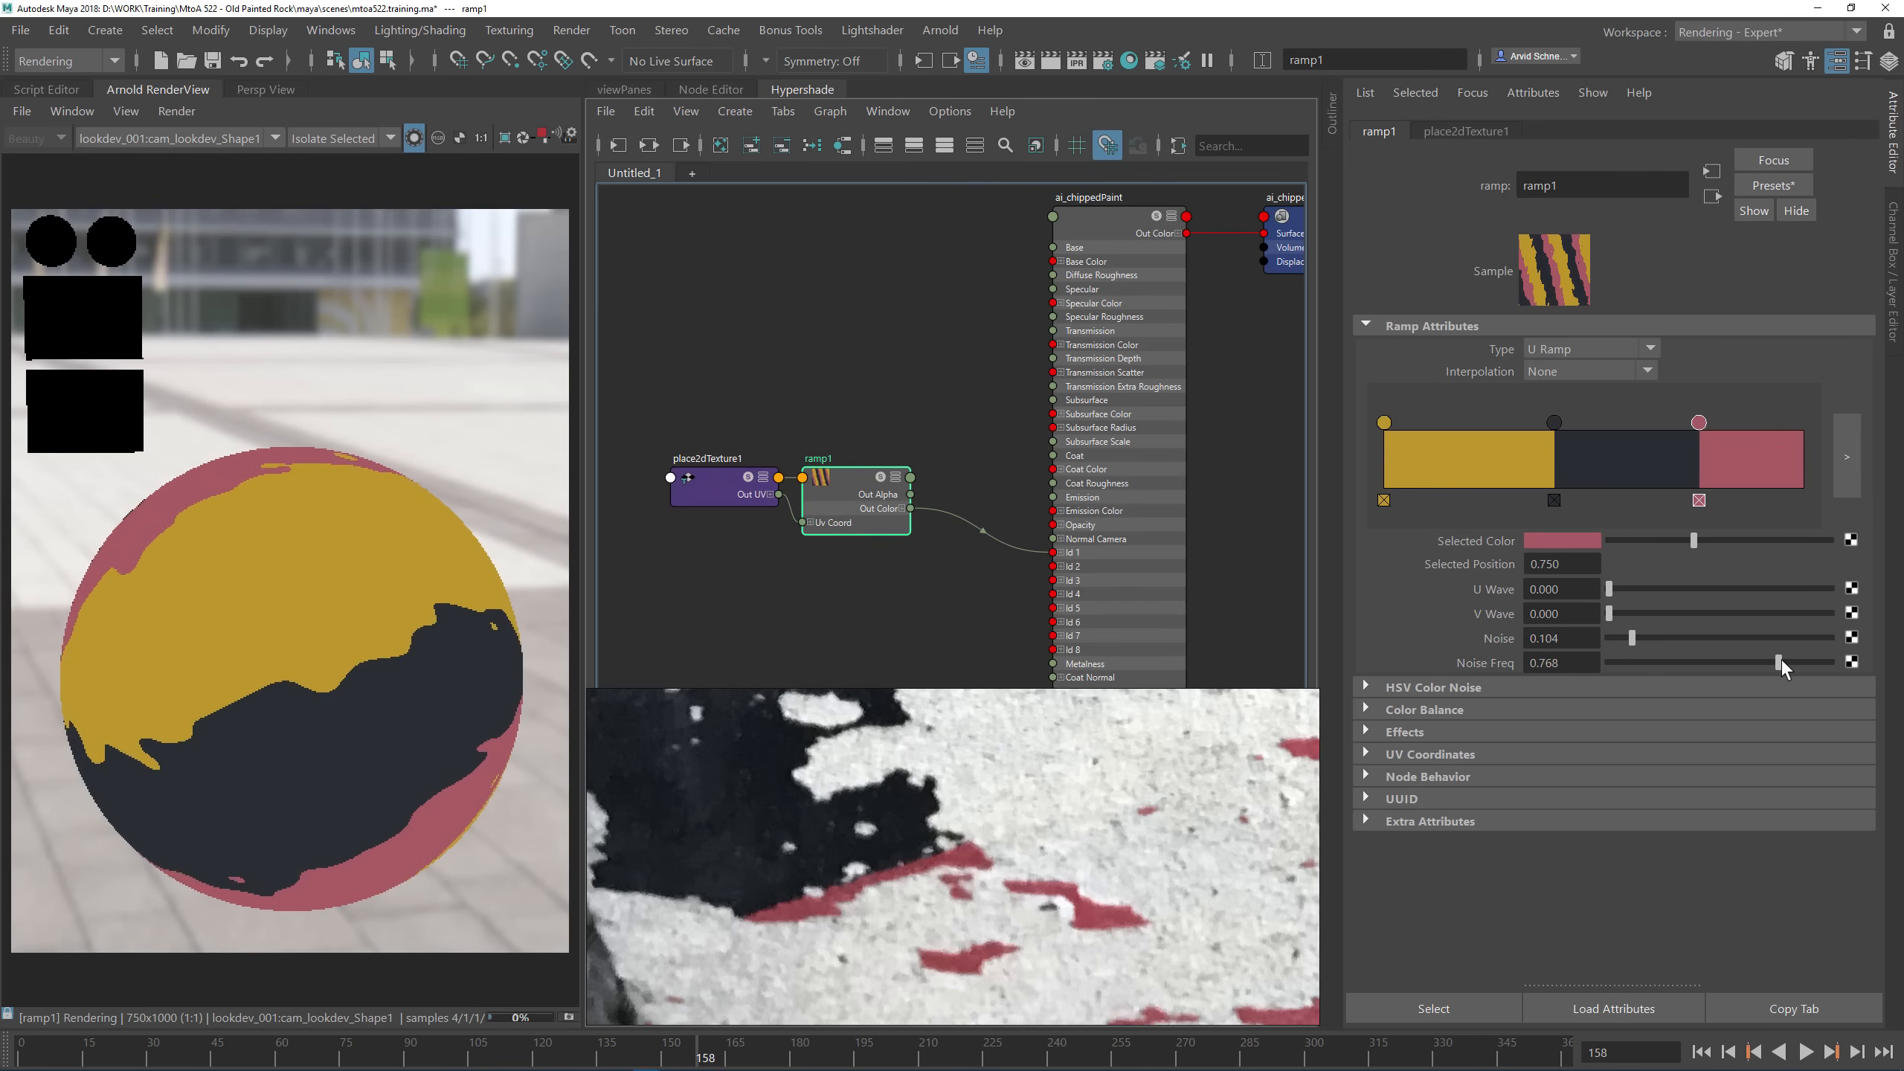
Step: Refine ramp1's edge noise to Noise about 0.027 and Noise Freq about 4.121
left_click(1533, 663)
type("3")
key("Return")
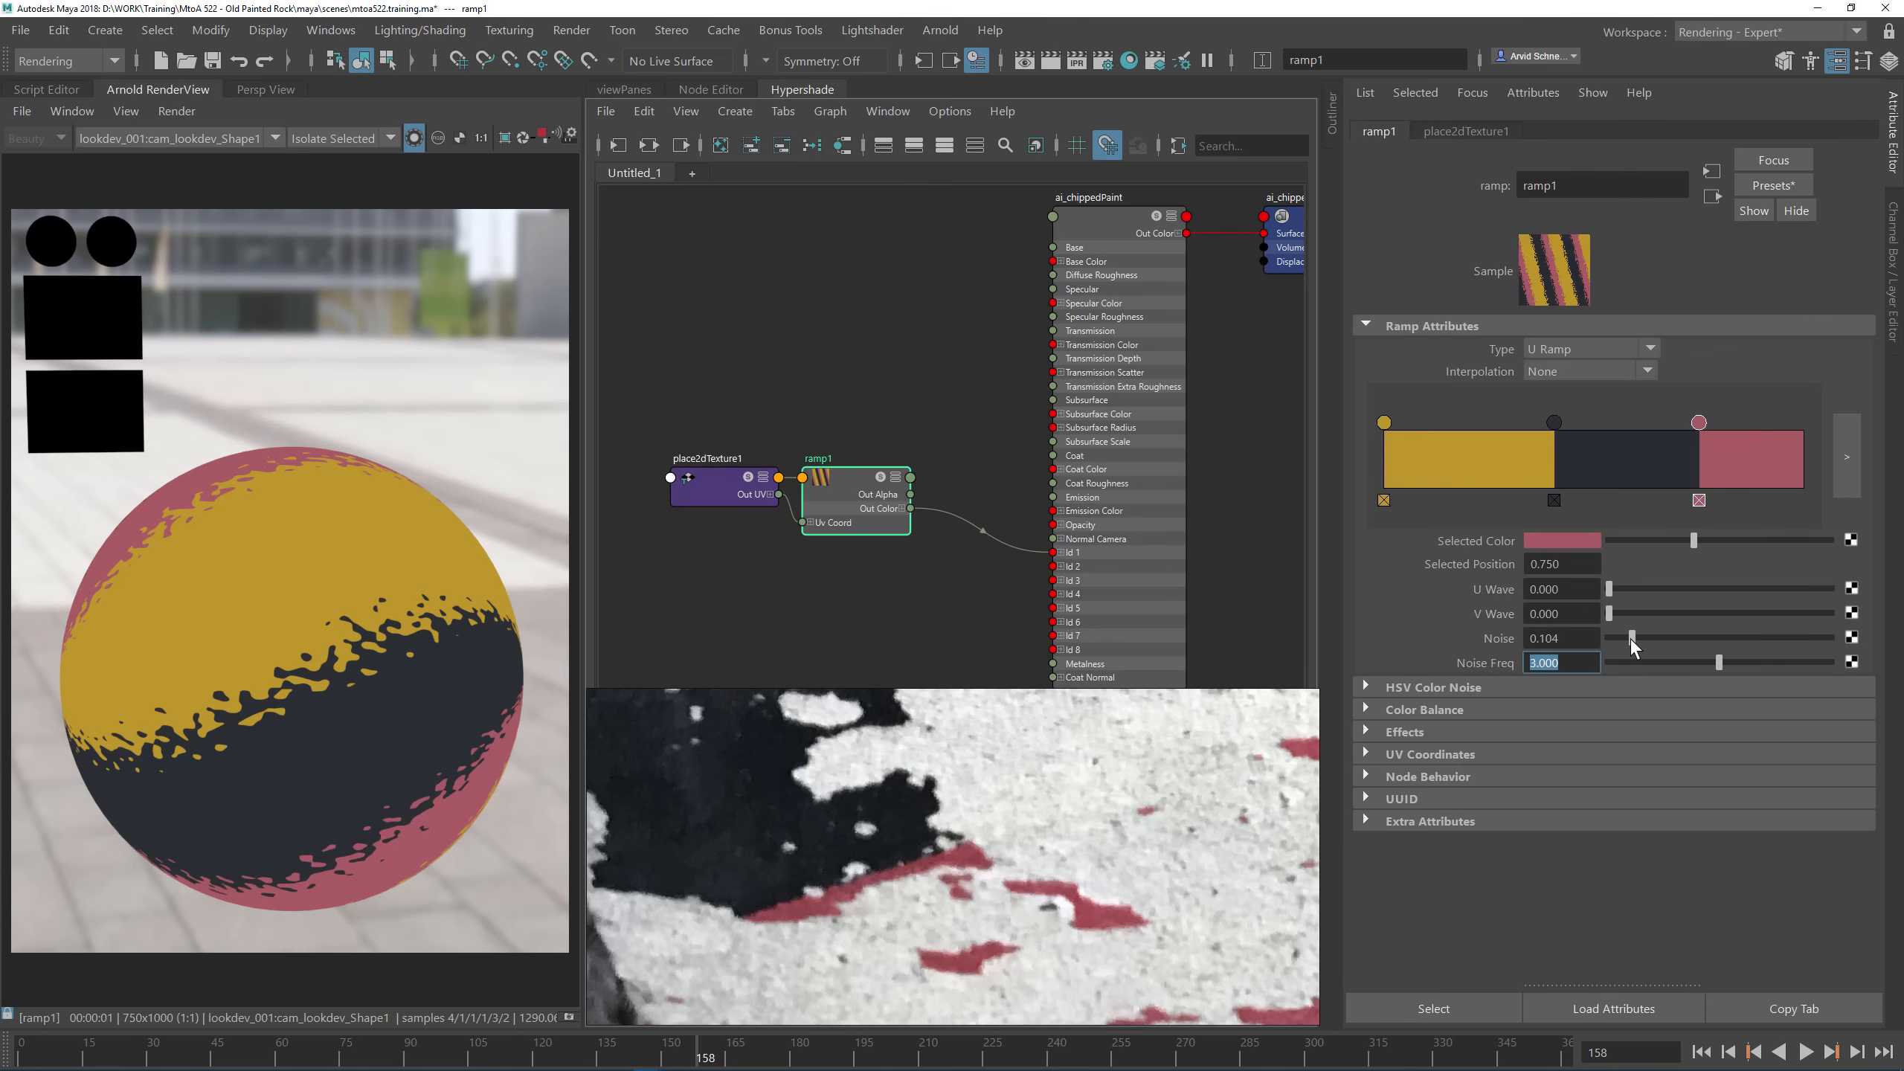
left_click_drag(1631, 640, 1760, 663)
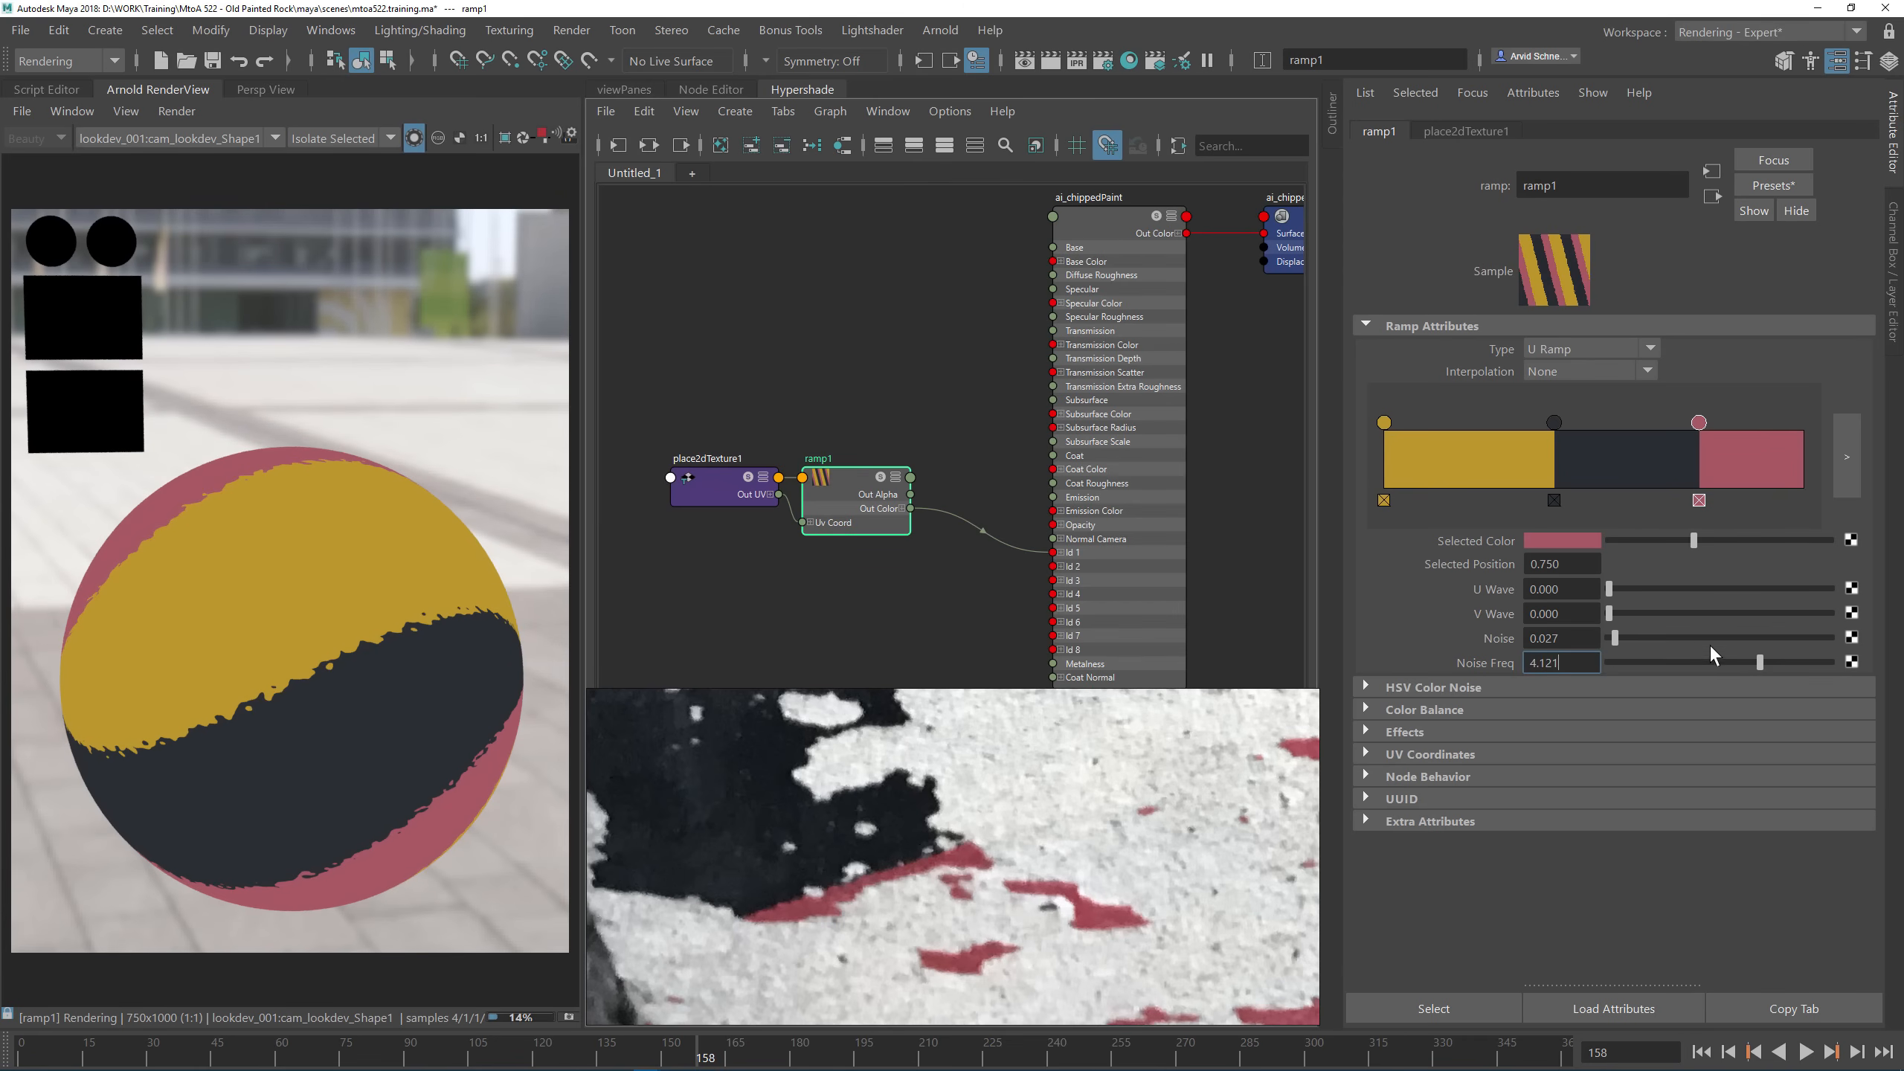
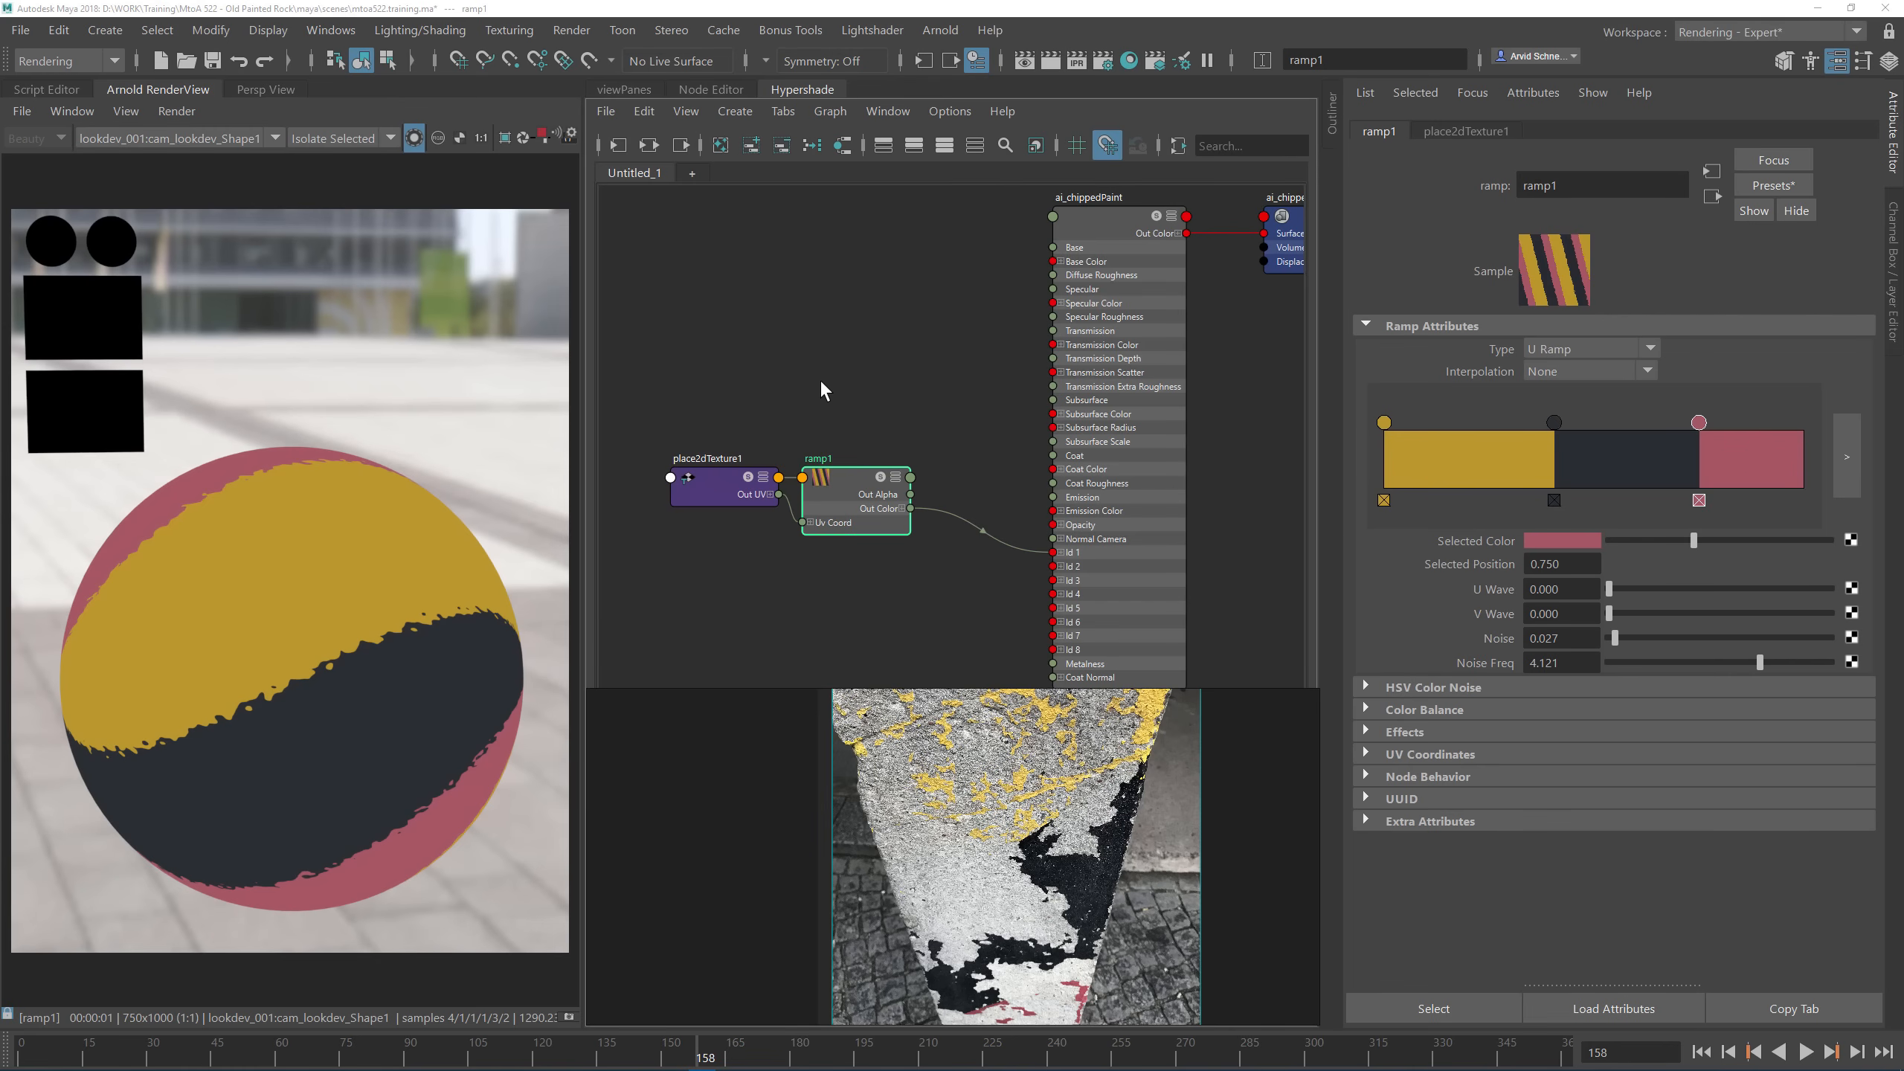
middle_click_drag(820, 378, 914, 344, "alt")
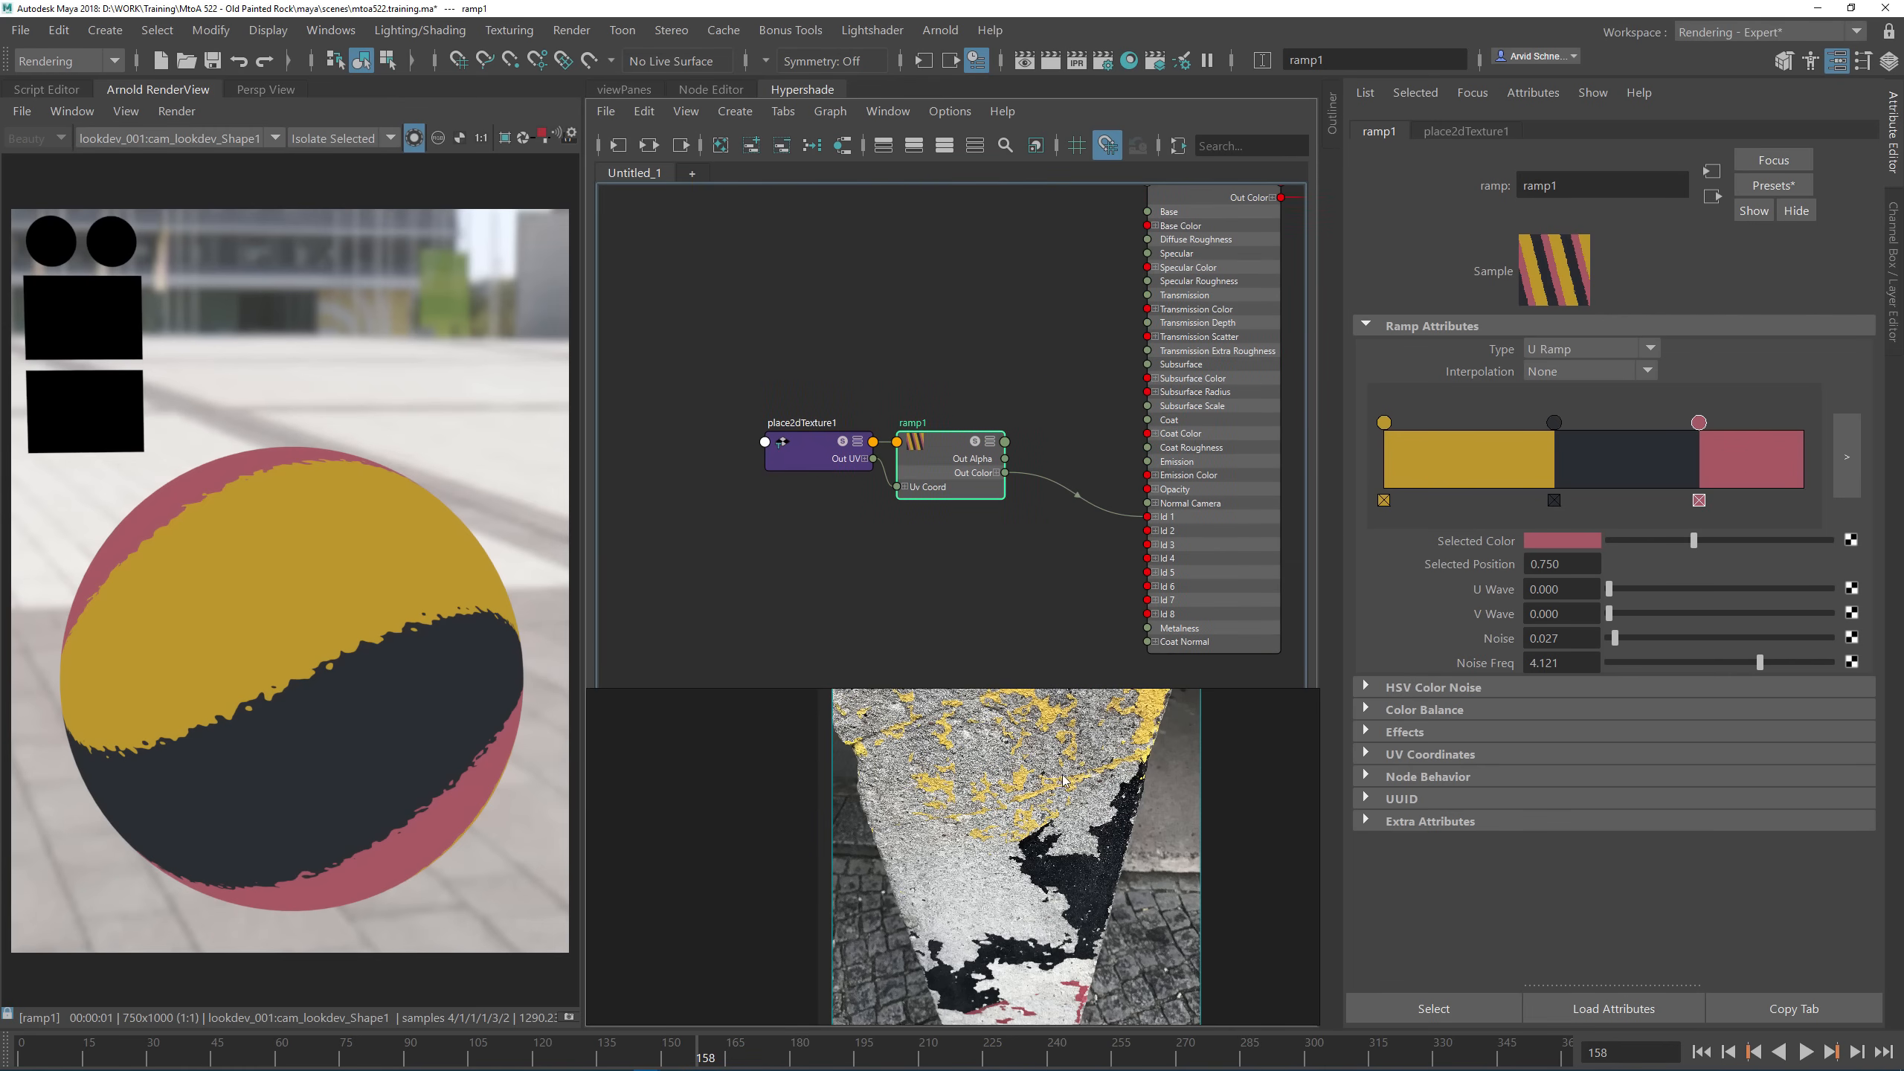
mouse_move(1051, 799)
middle_mouse_down()
mouse_move(1015, 910)
mouse_move(1039, 791)
mouse_move(1007, 893)
mouse_move(1079, 822)
mouse_move(1066, 881)
middle_mouse_up()
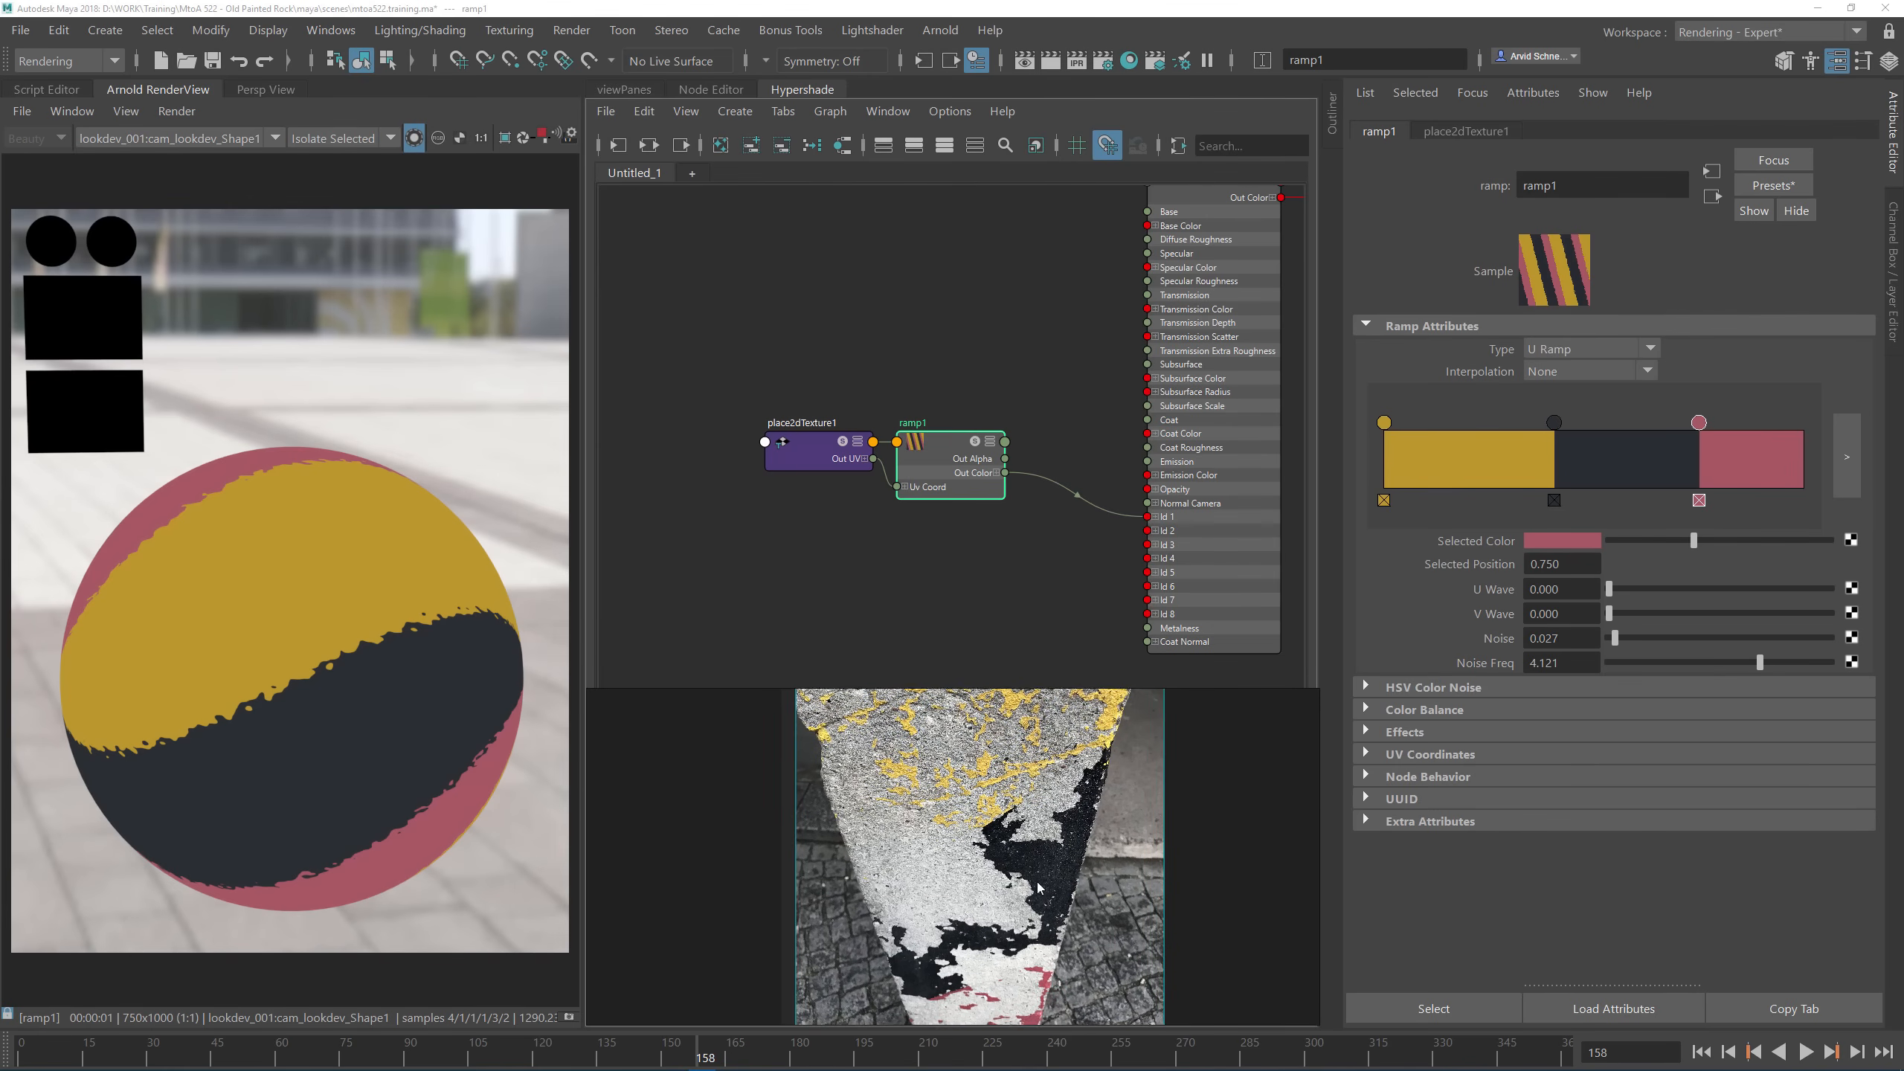
middle_click_drag(1021, 968, 1050, 877)
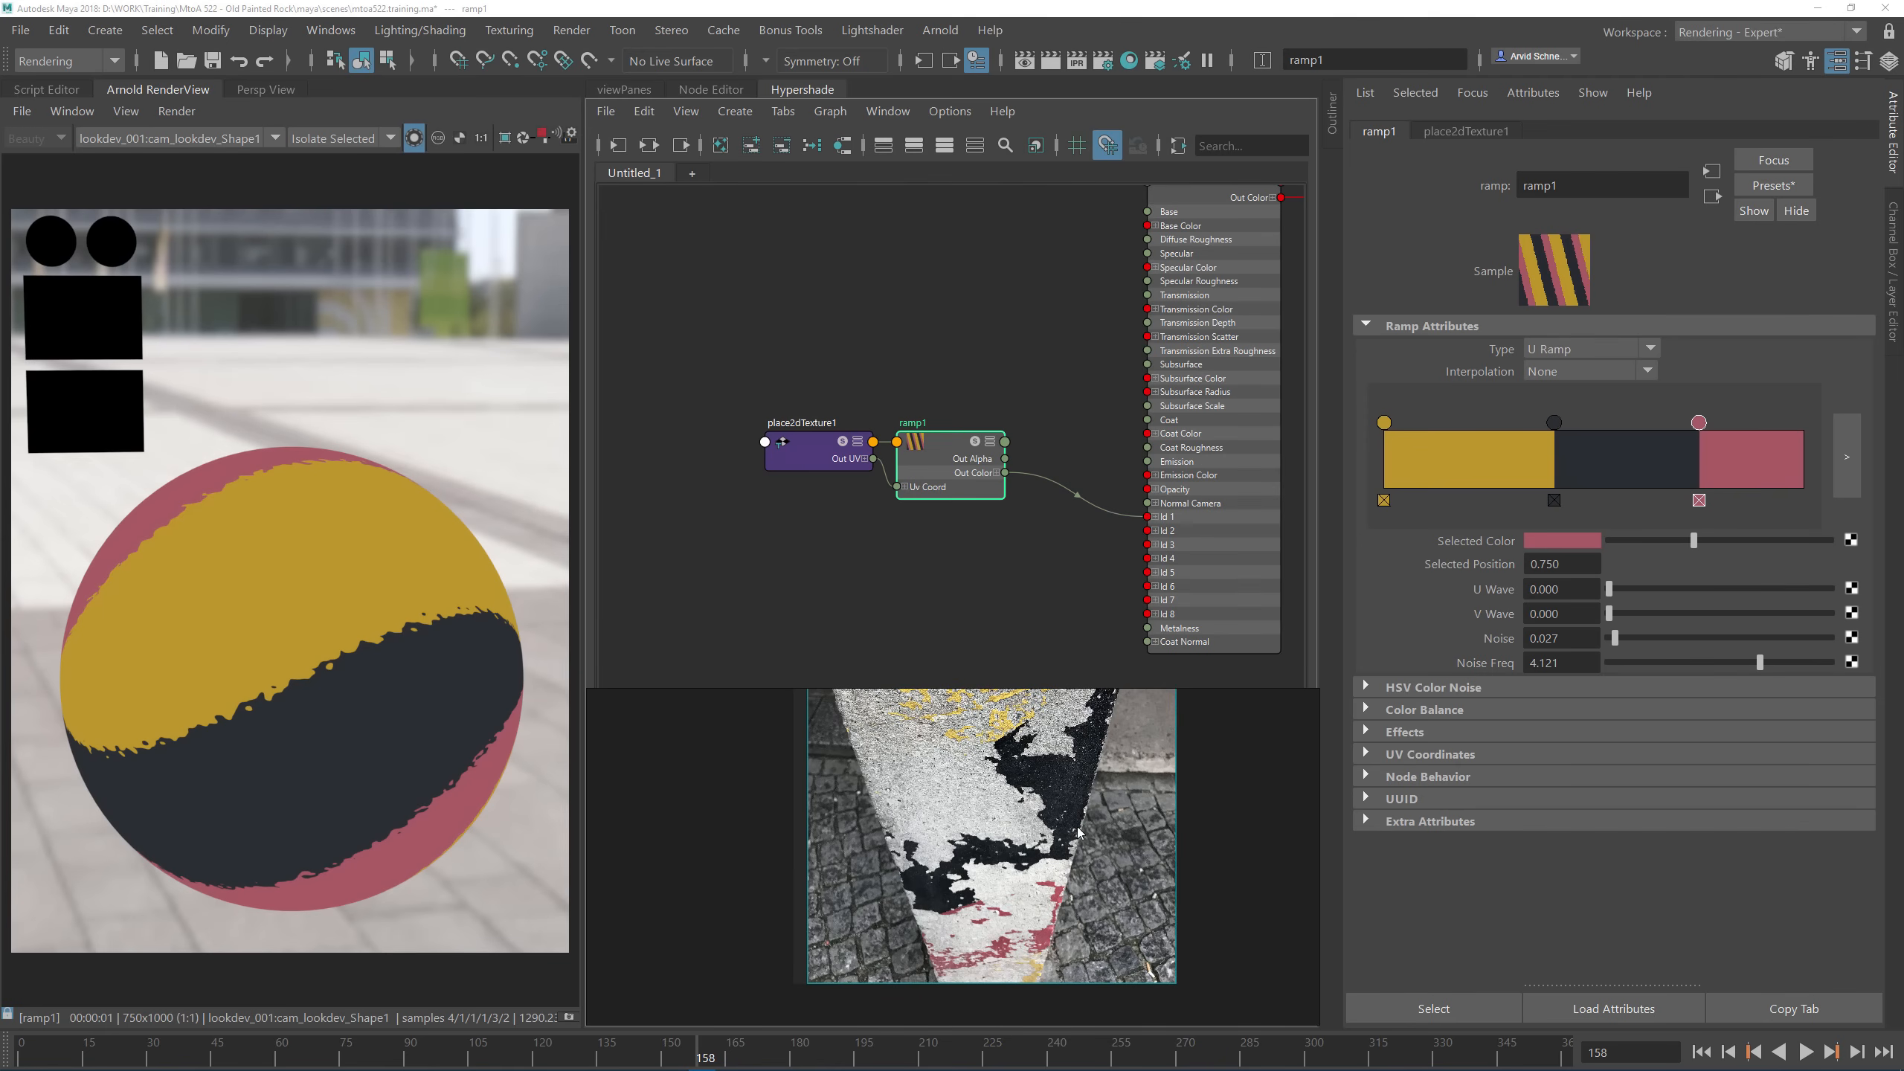
middle_click_drag(1057, 789, 1030, 956)
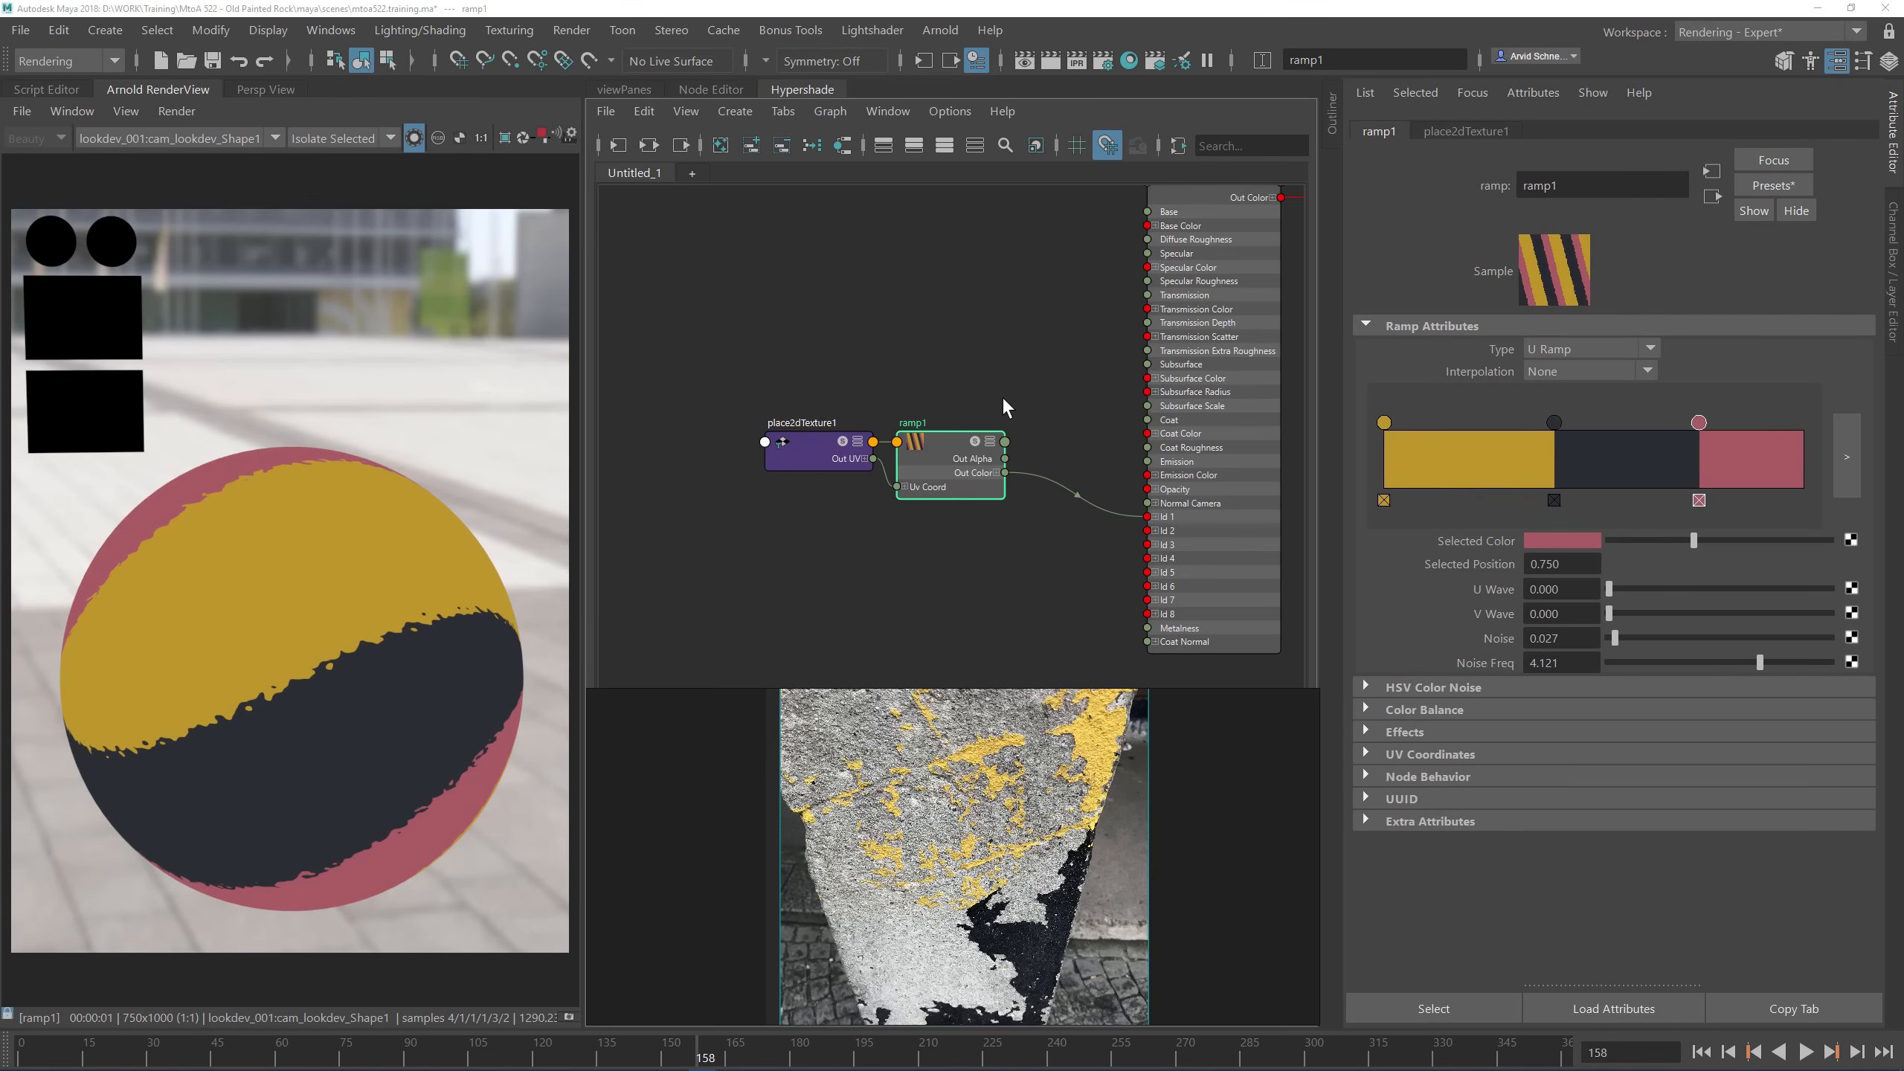
Step: Duplicate ramp1 and place the copy above the original in the node graph
left_click(979, 328)
left_click(948, 444)
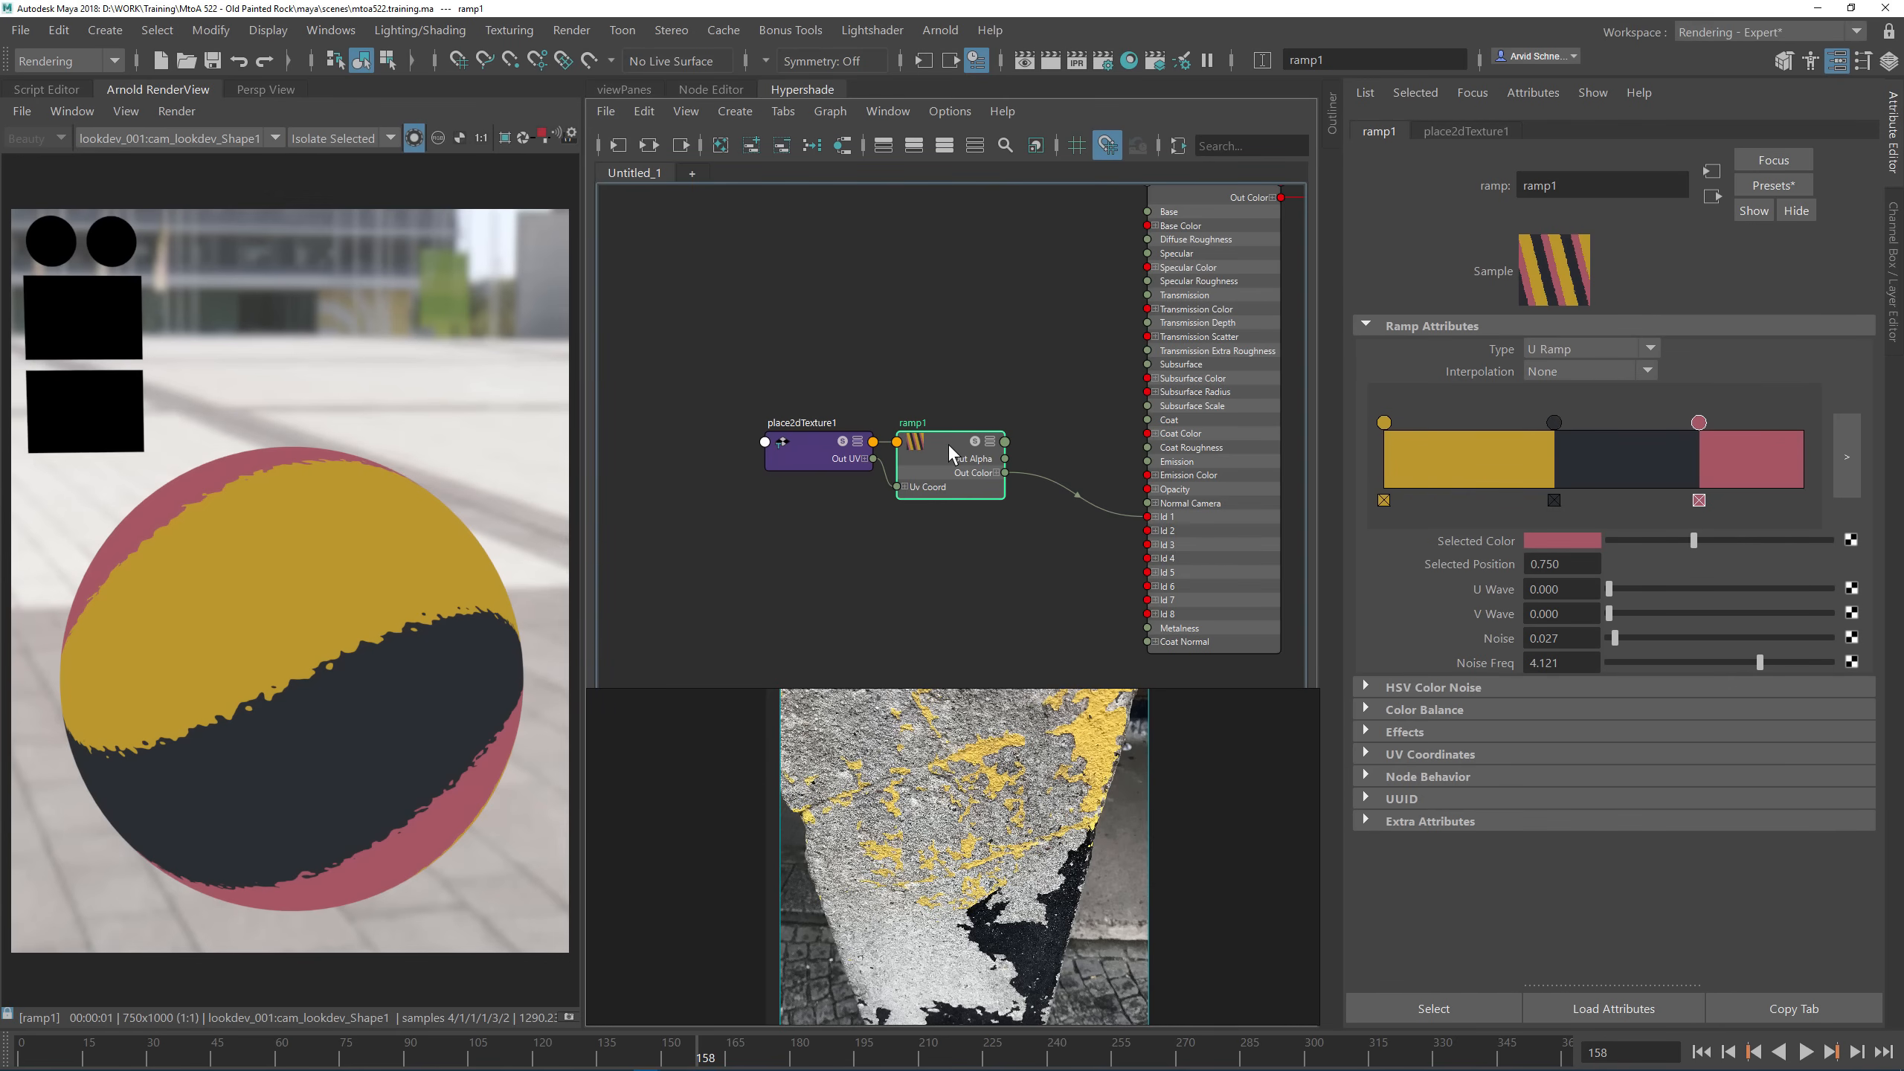
key("ctrl+d")
scroll(986, 518, "down", 3)
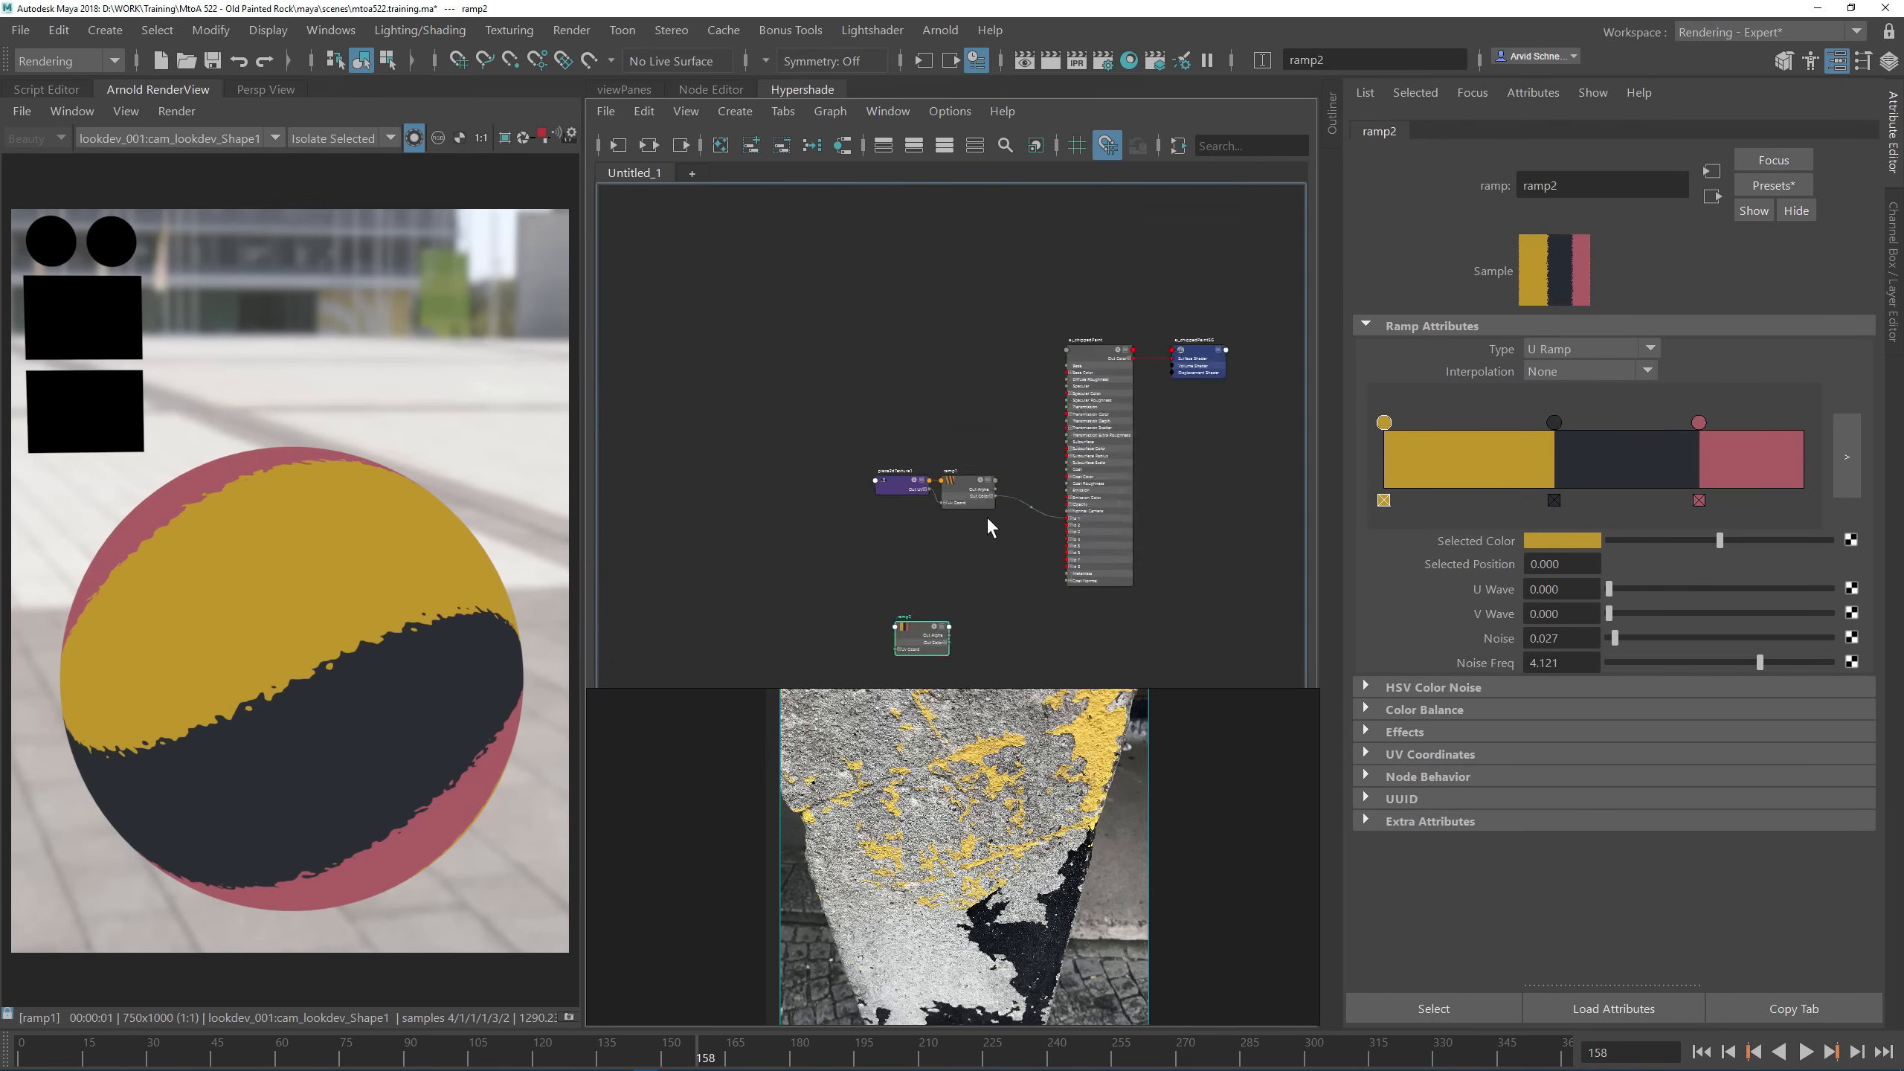
scroll(970, 426, "up", 4)
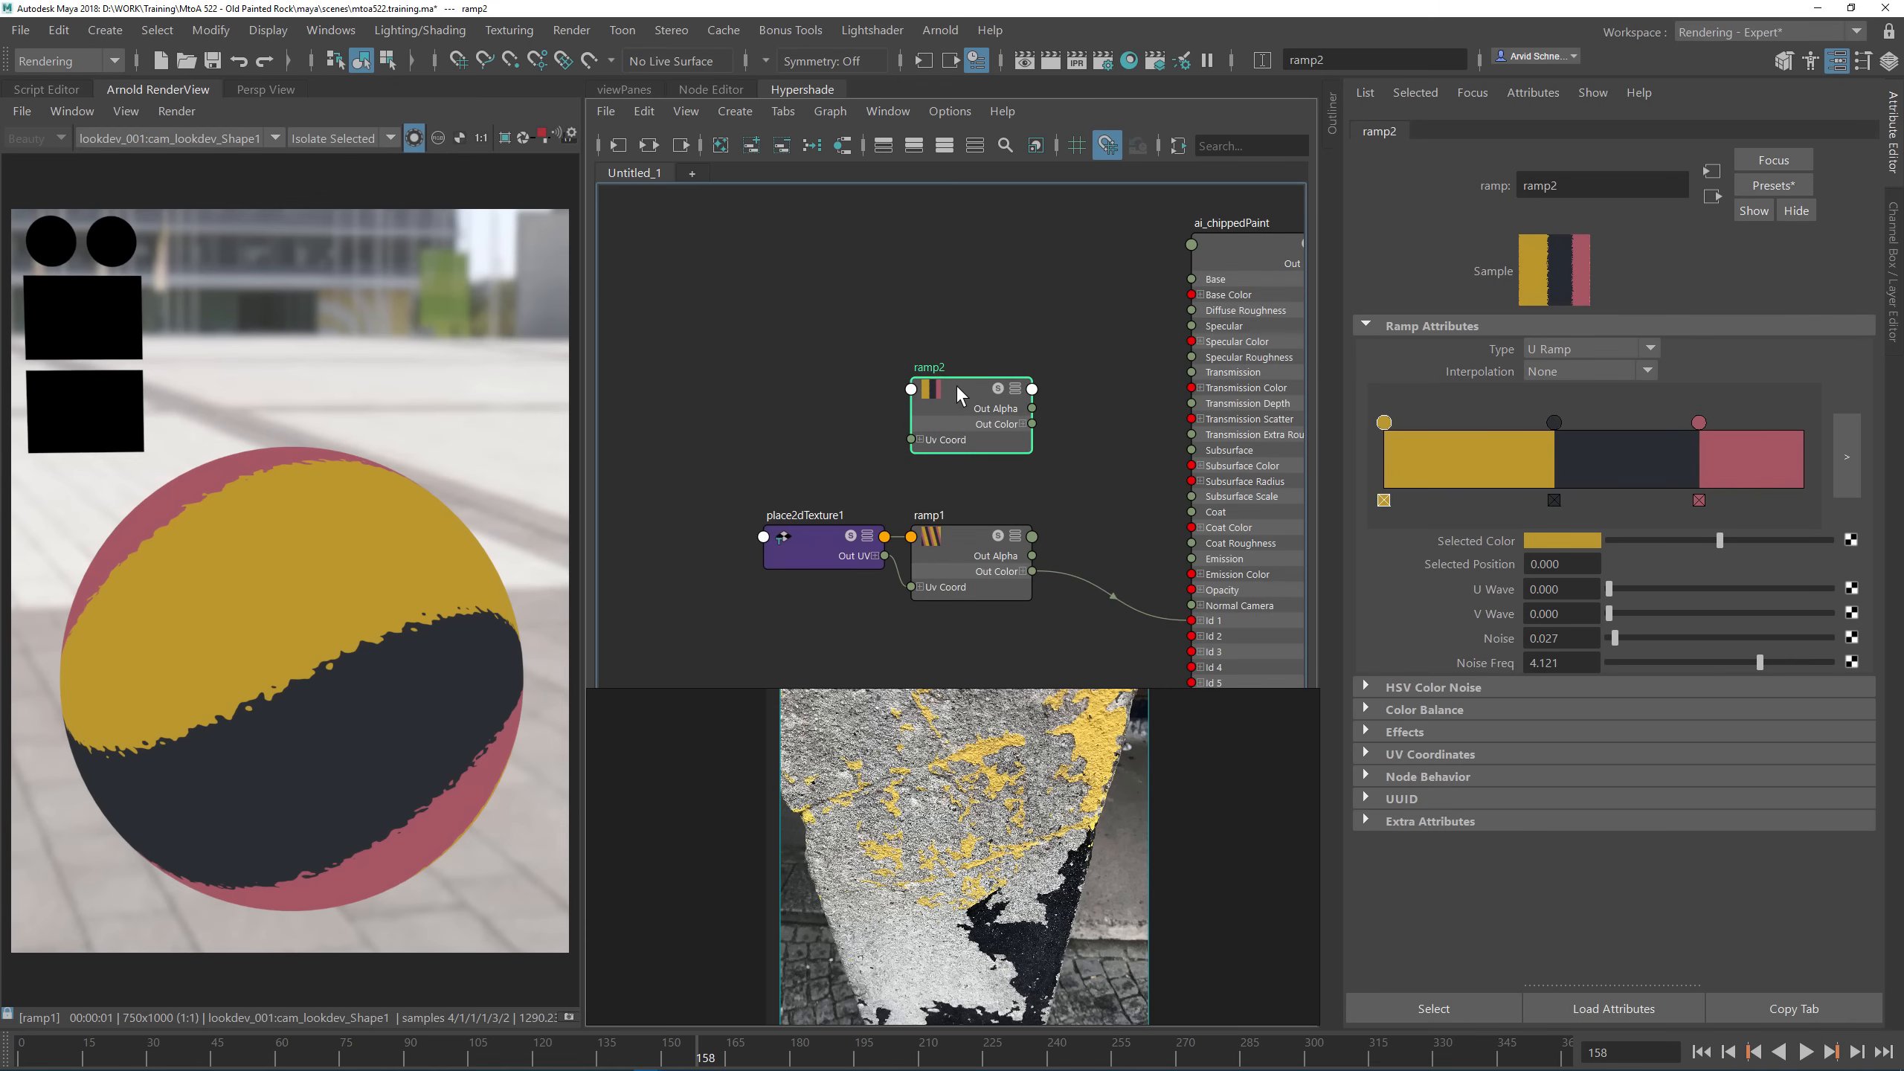
Step: Recolor ramp2's three bands to pure red, green and blue, replacing the yellow, dark and pink in that order
left_click(1567, 543)
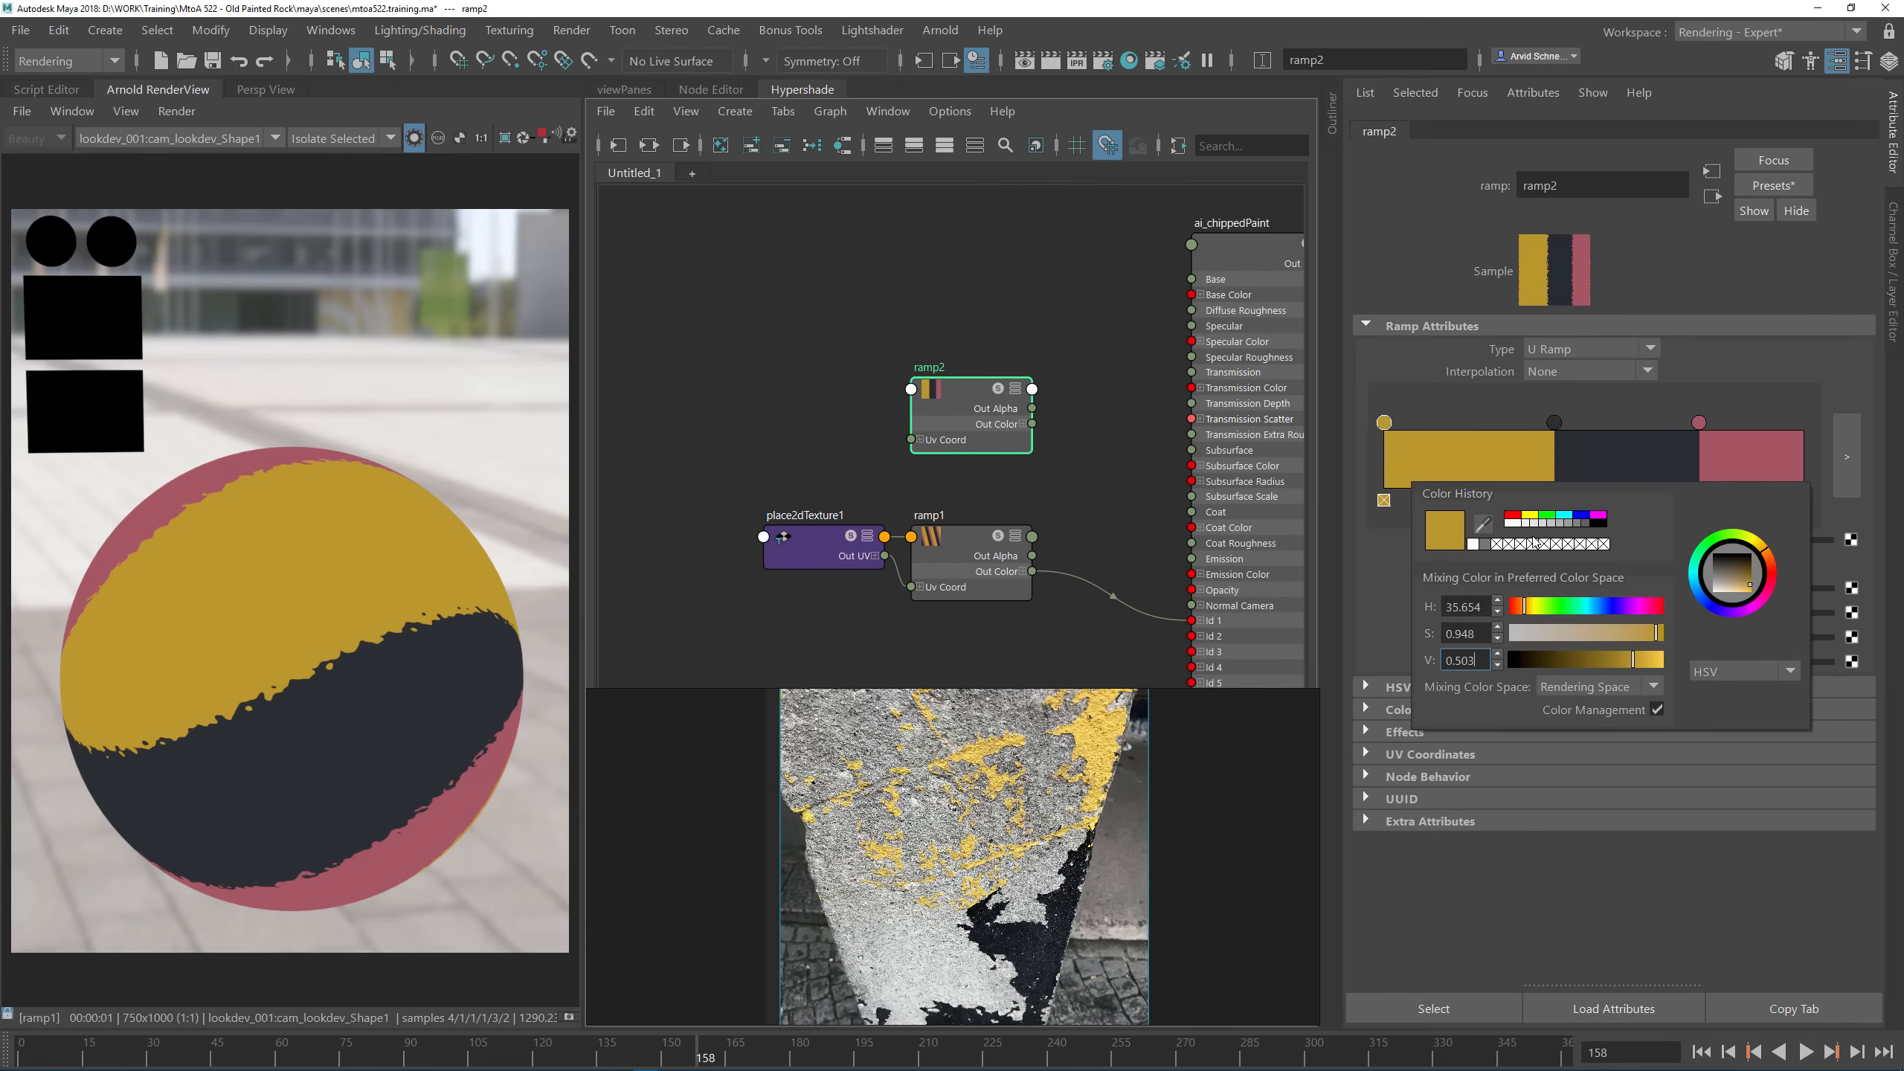
left_click(1516, 521)
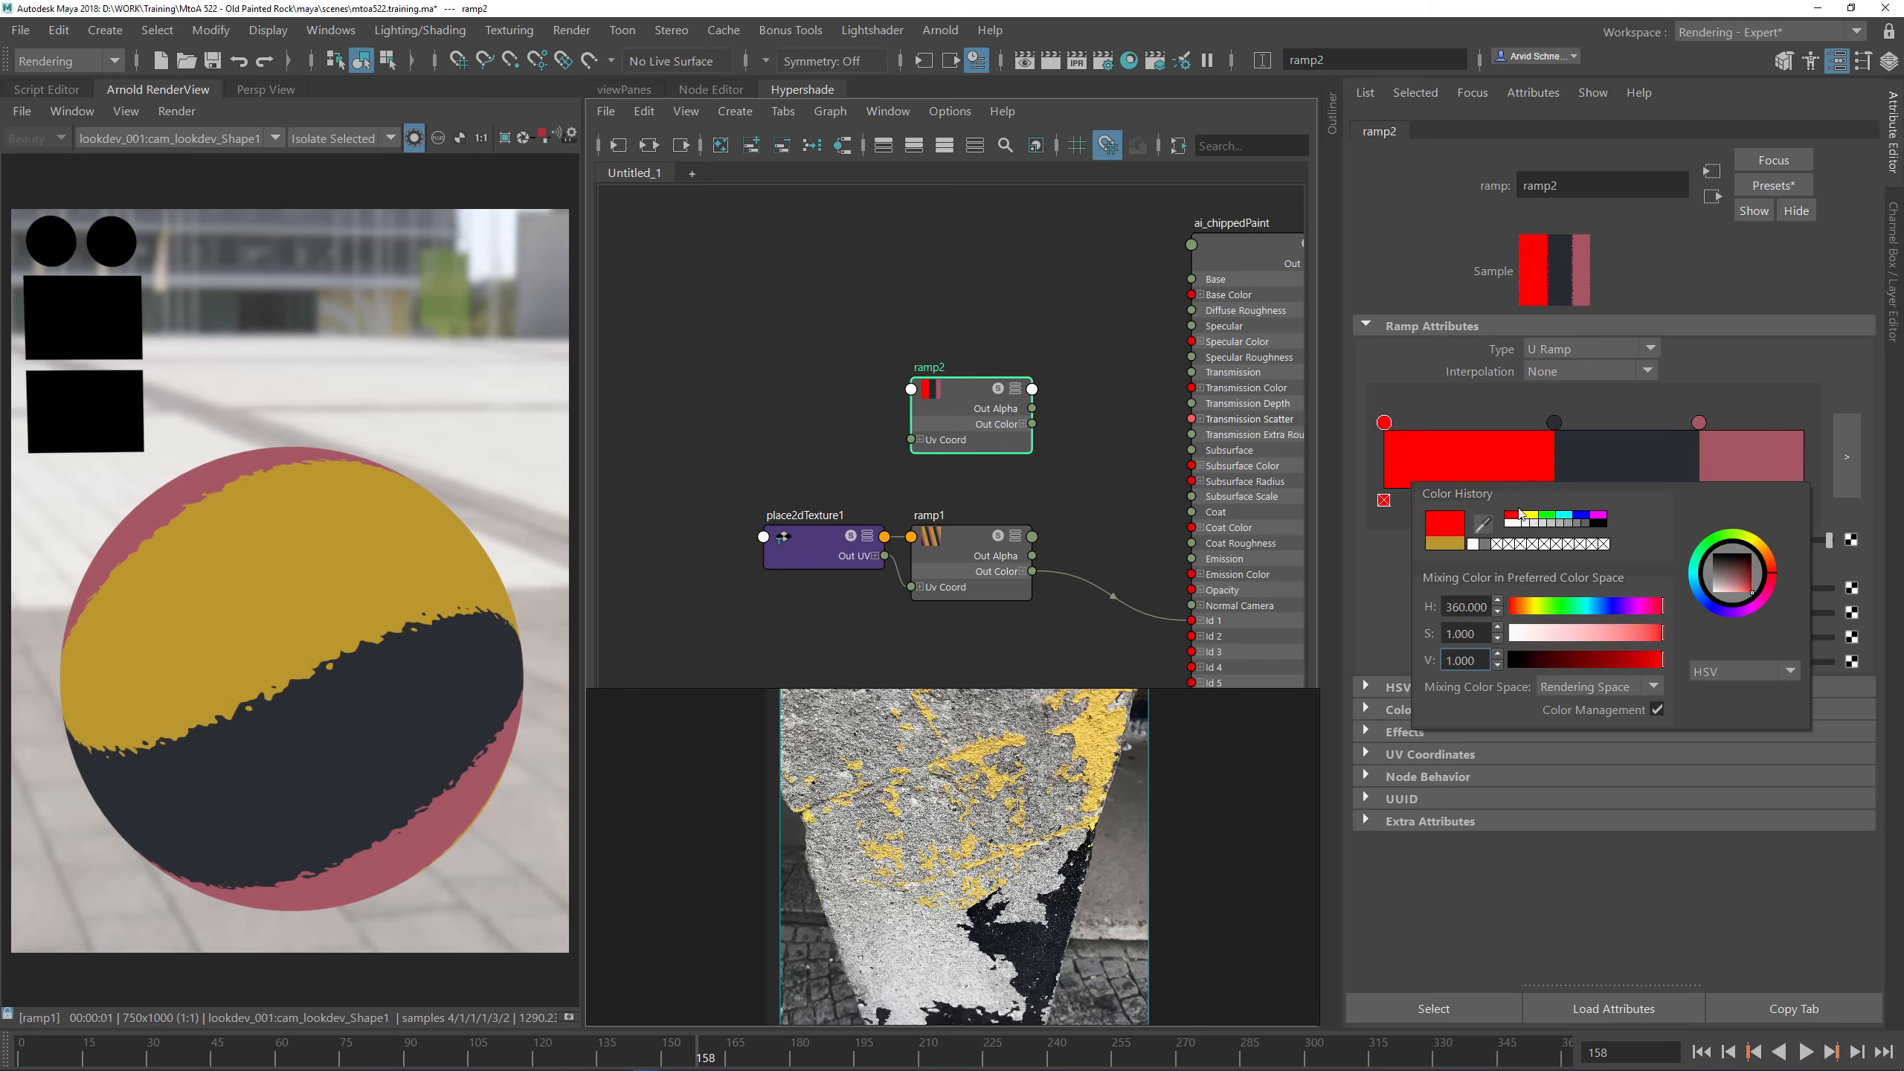
left_click(1553, 423)
left_click(1556, 537)
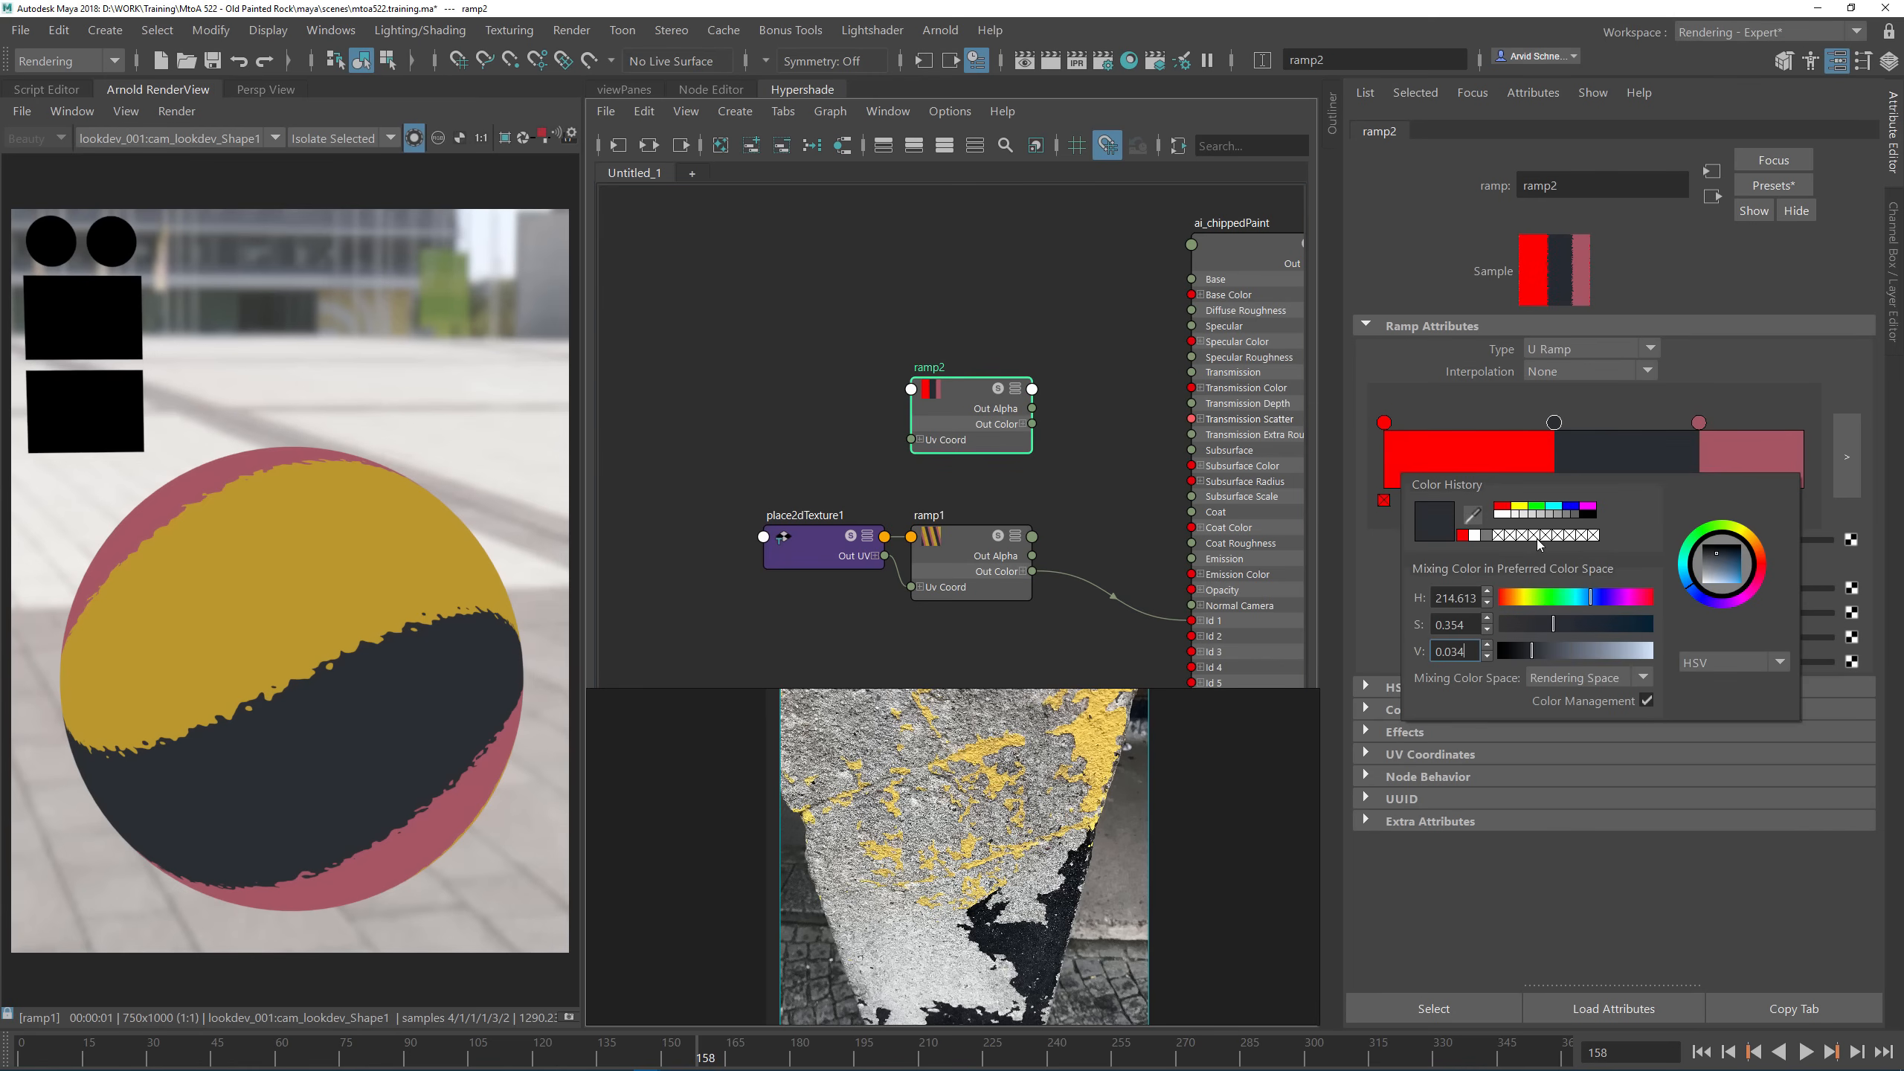
left_click(1538, 506)
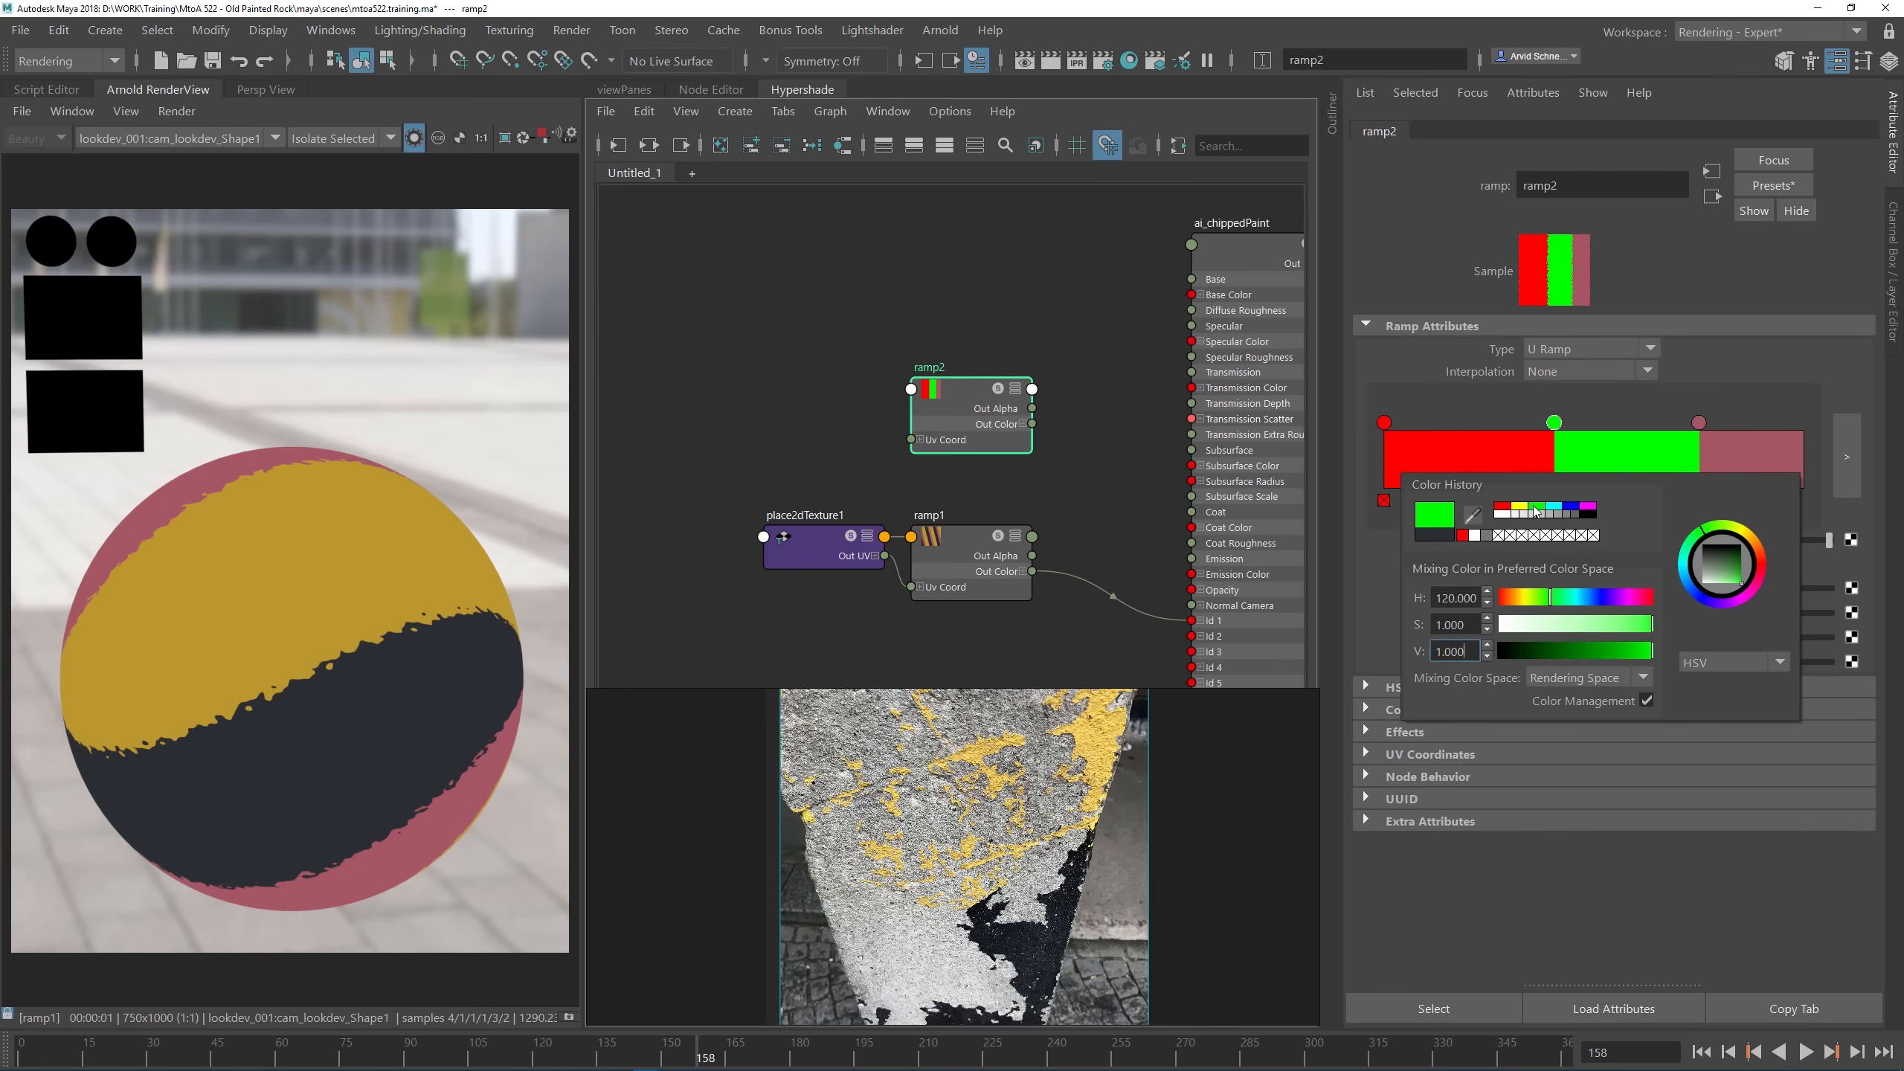
left_click(1698, 423)
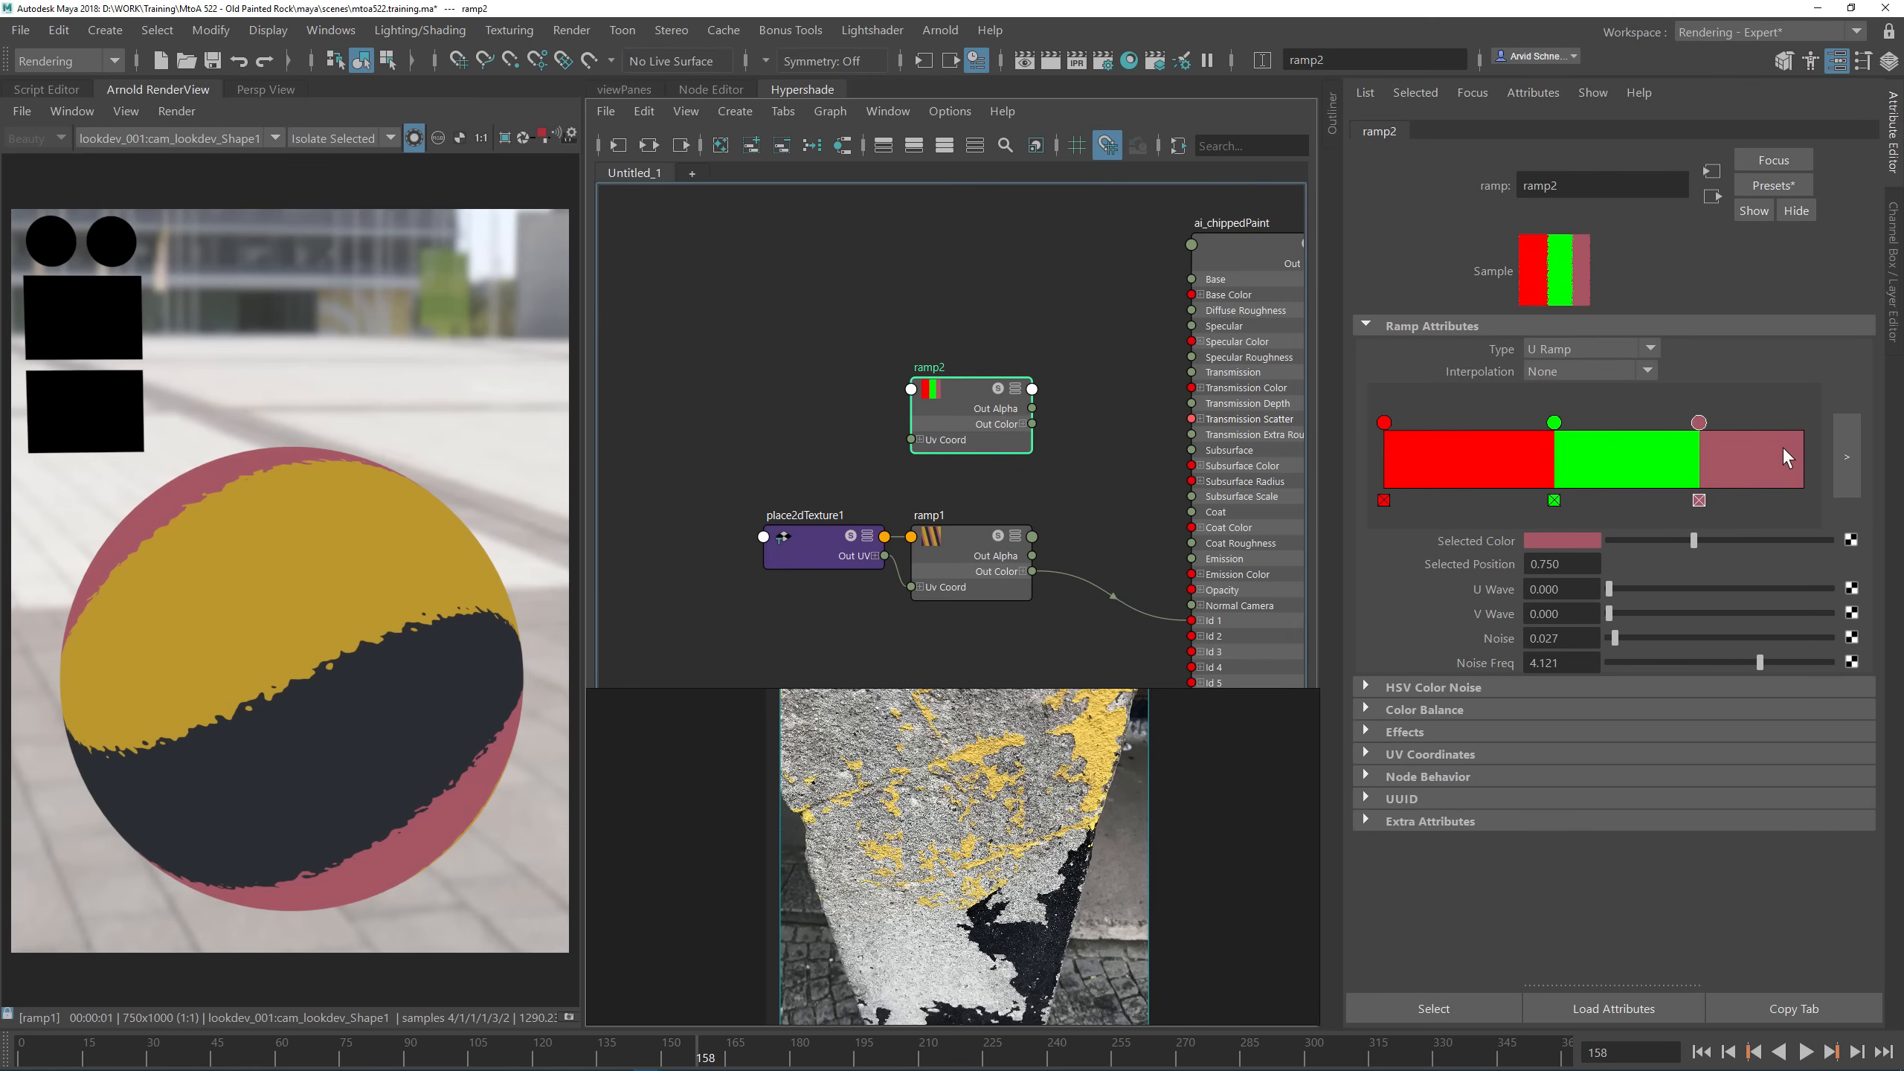
left_click(1573, 542)
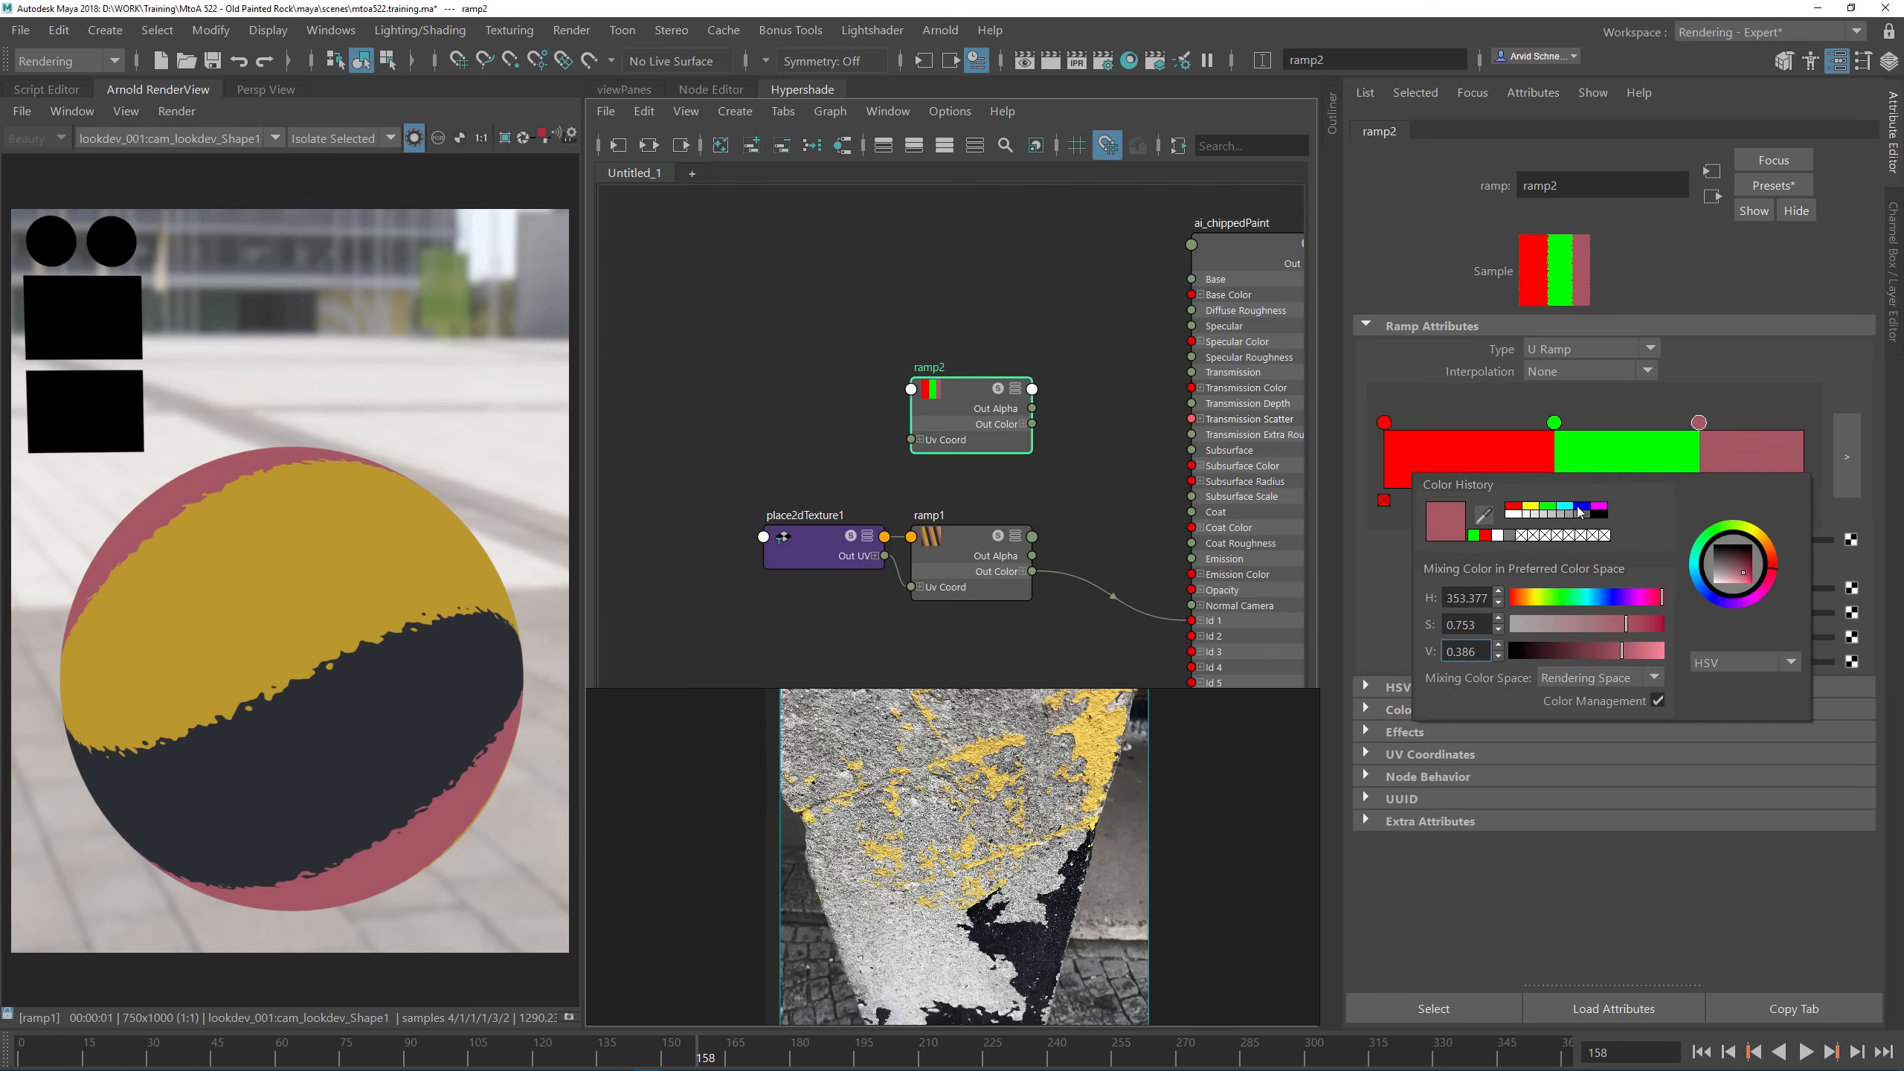
left_click(1580, 512)
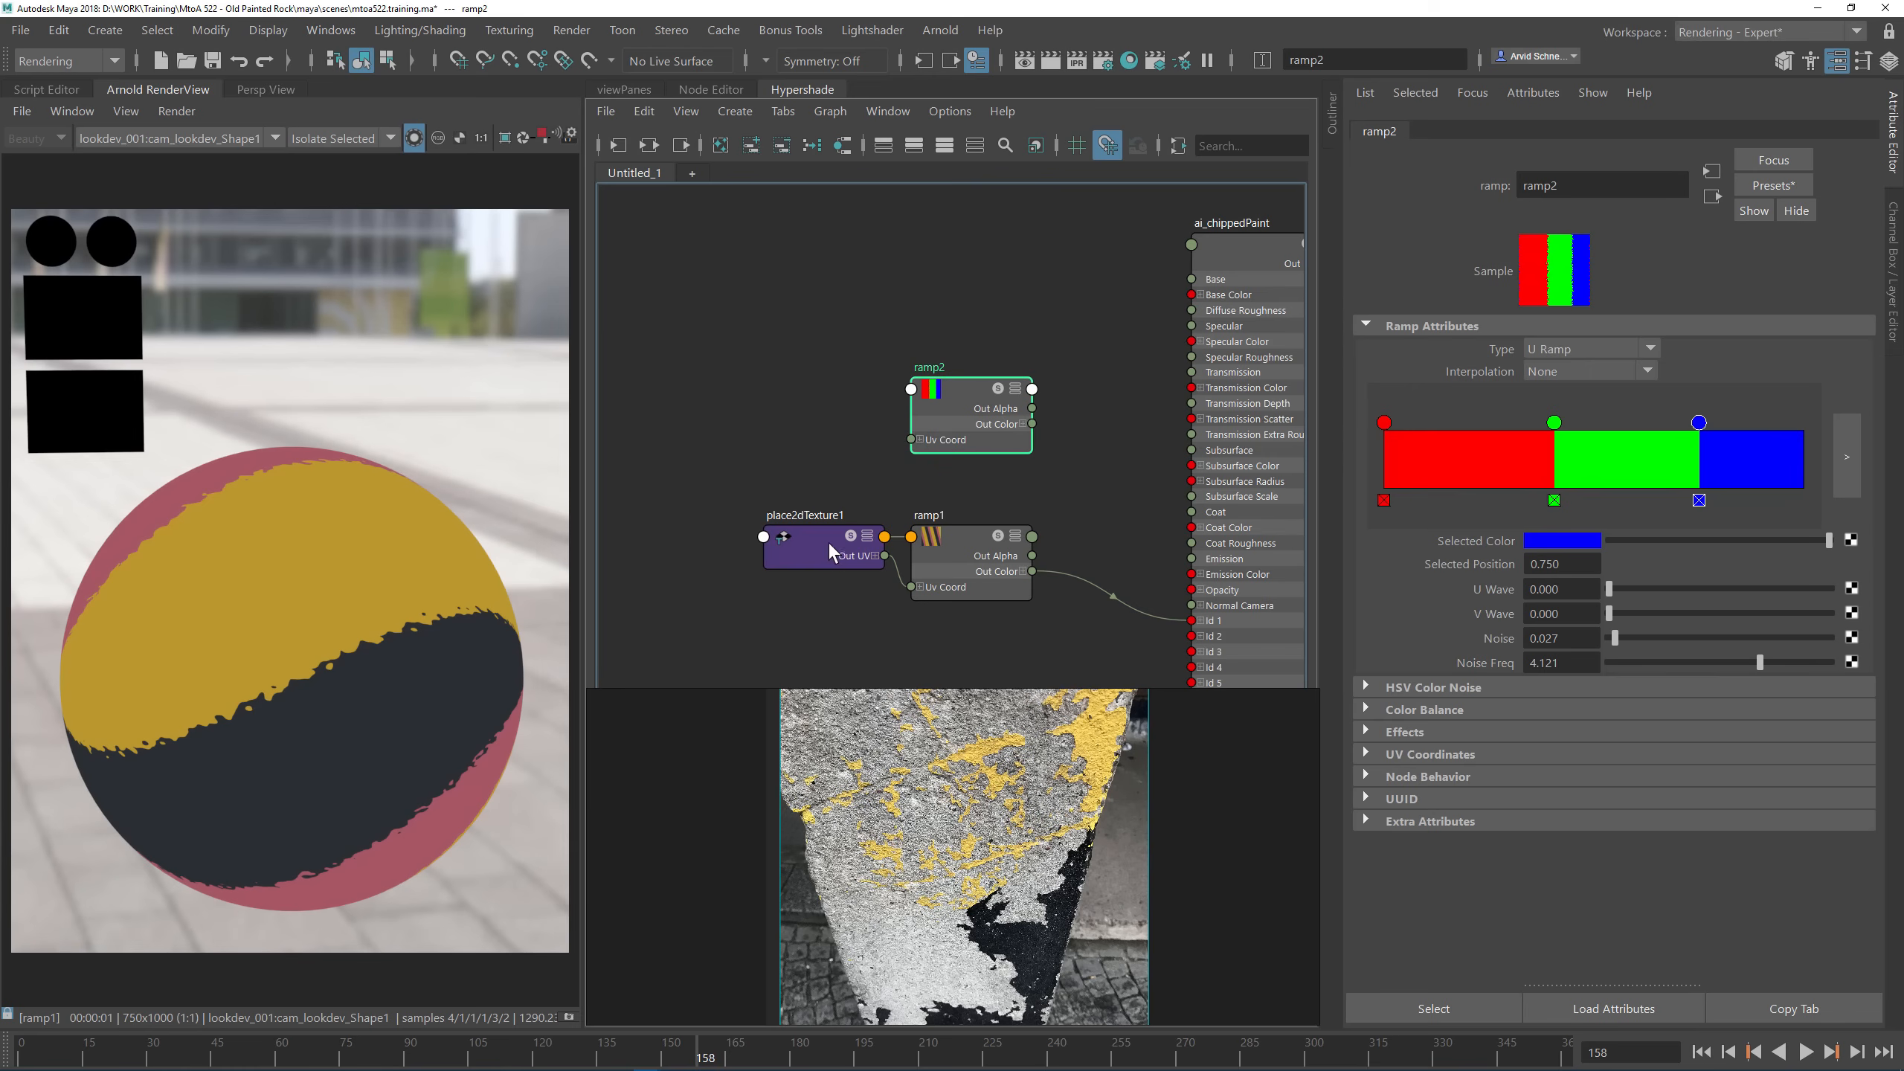
Step: Move place2dTexture1 away from the ramps and connect it to ramp2 so both ramps share the same placement
left_click_drag(831, 552, 712, 522)
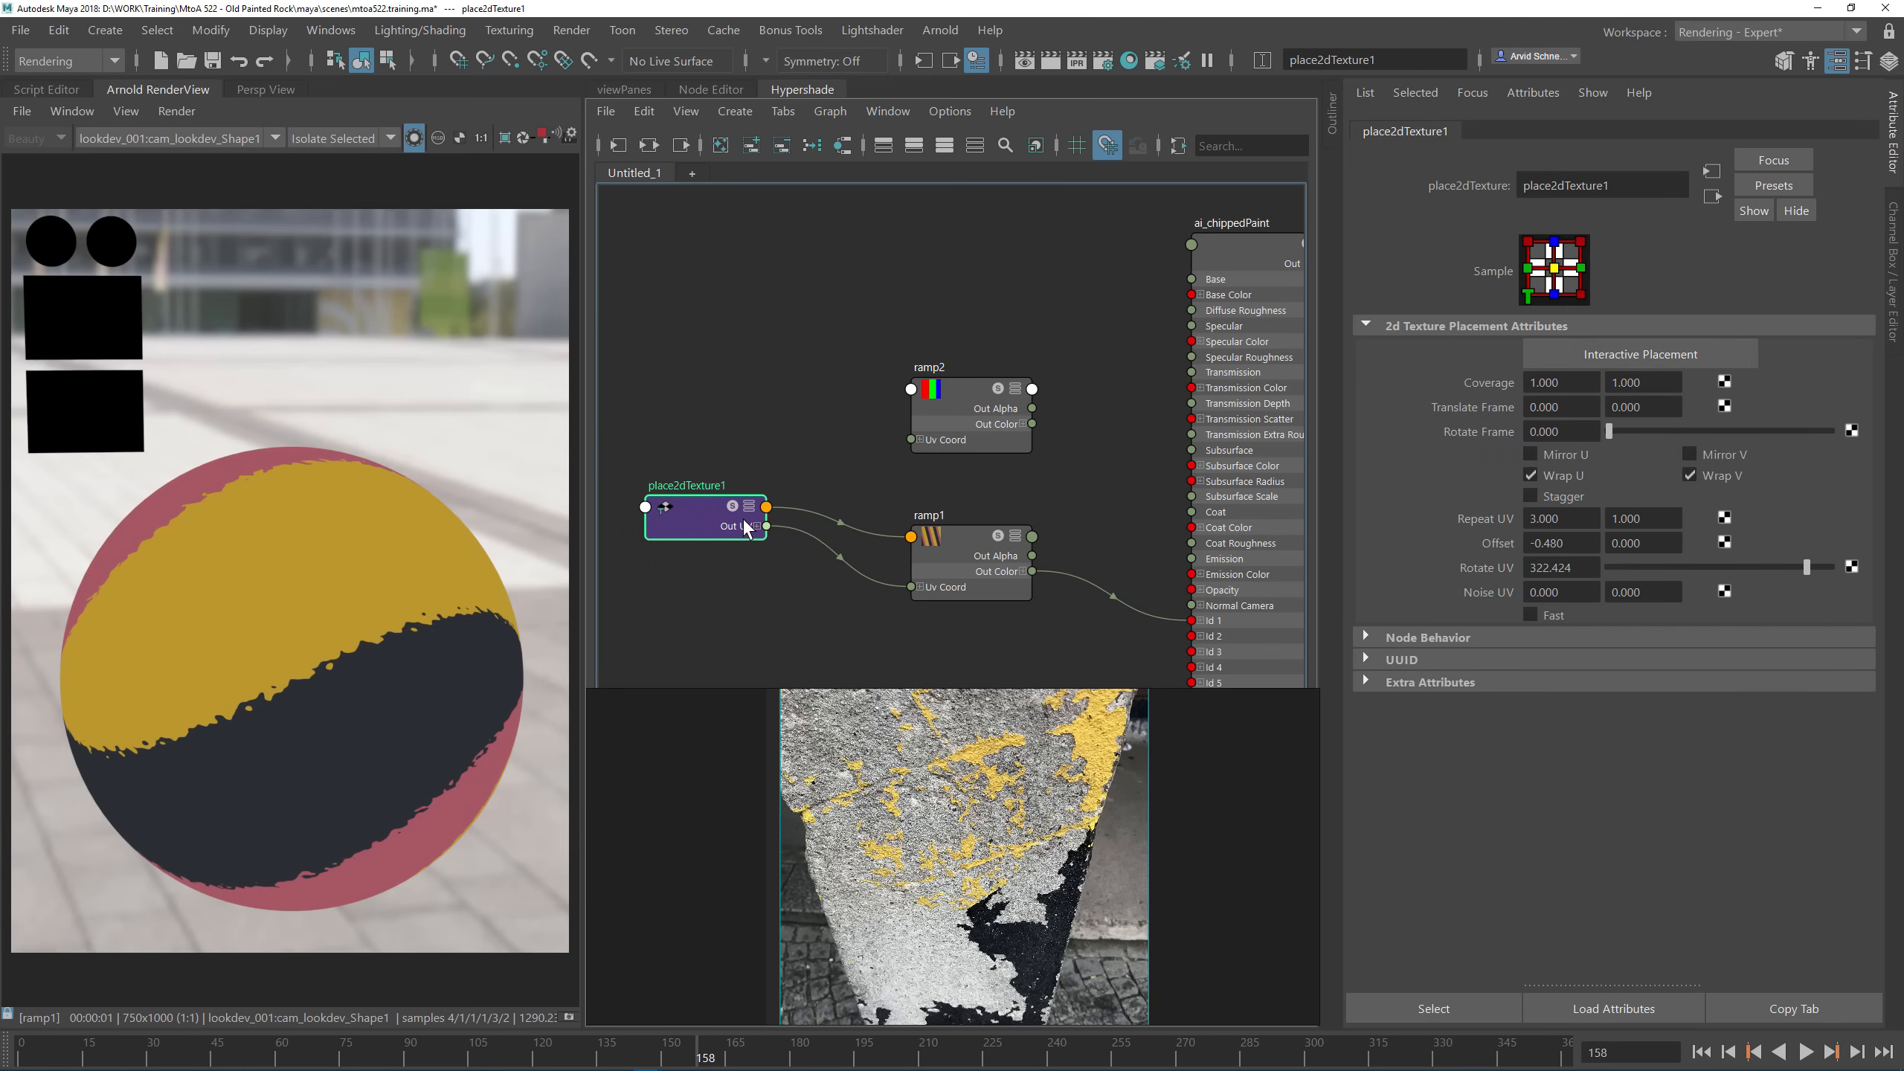
middle_click_drag(702, 501, 910, 395)
scroll(906, 384, "up", 6)
middle_click_drag(744, 469, 842, 225, "alt")
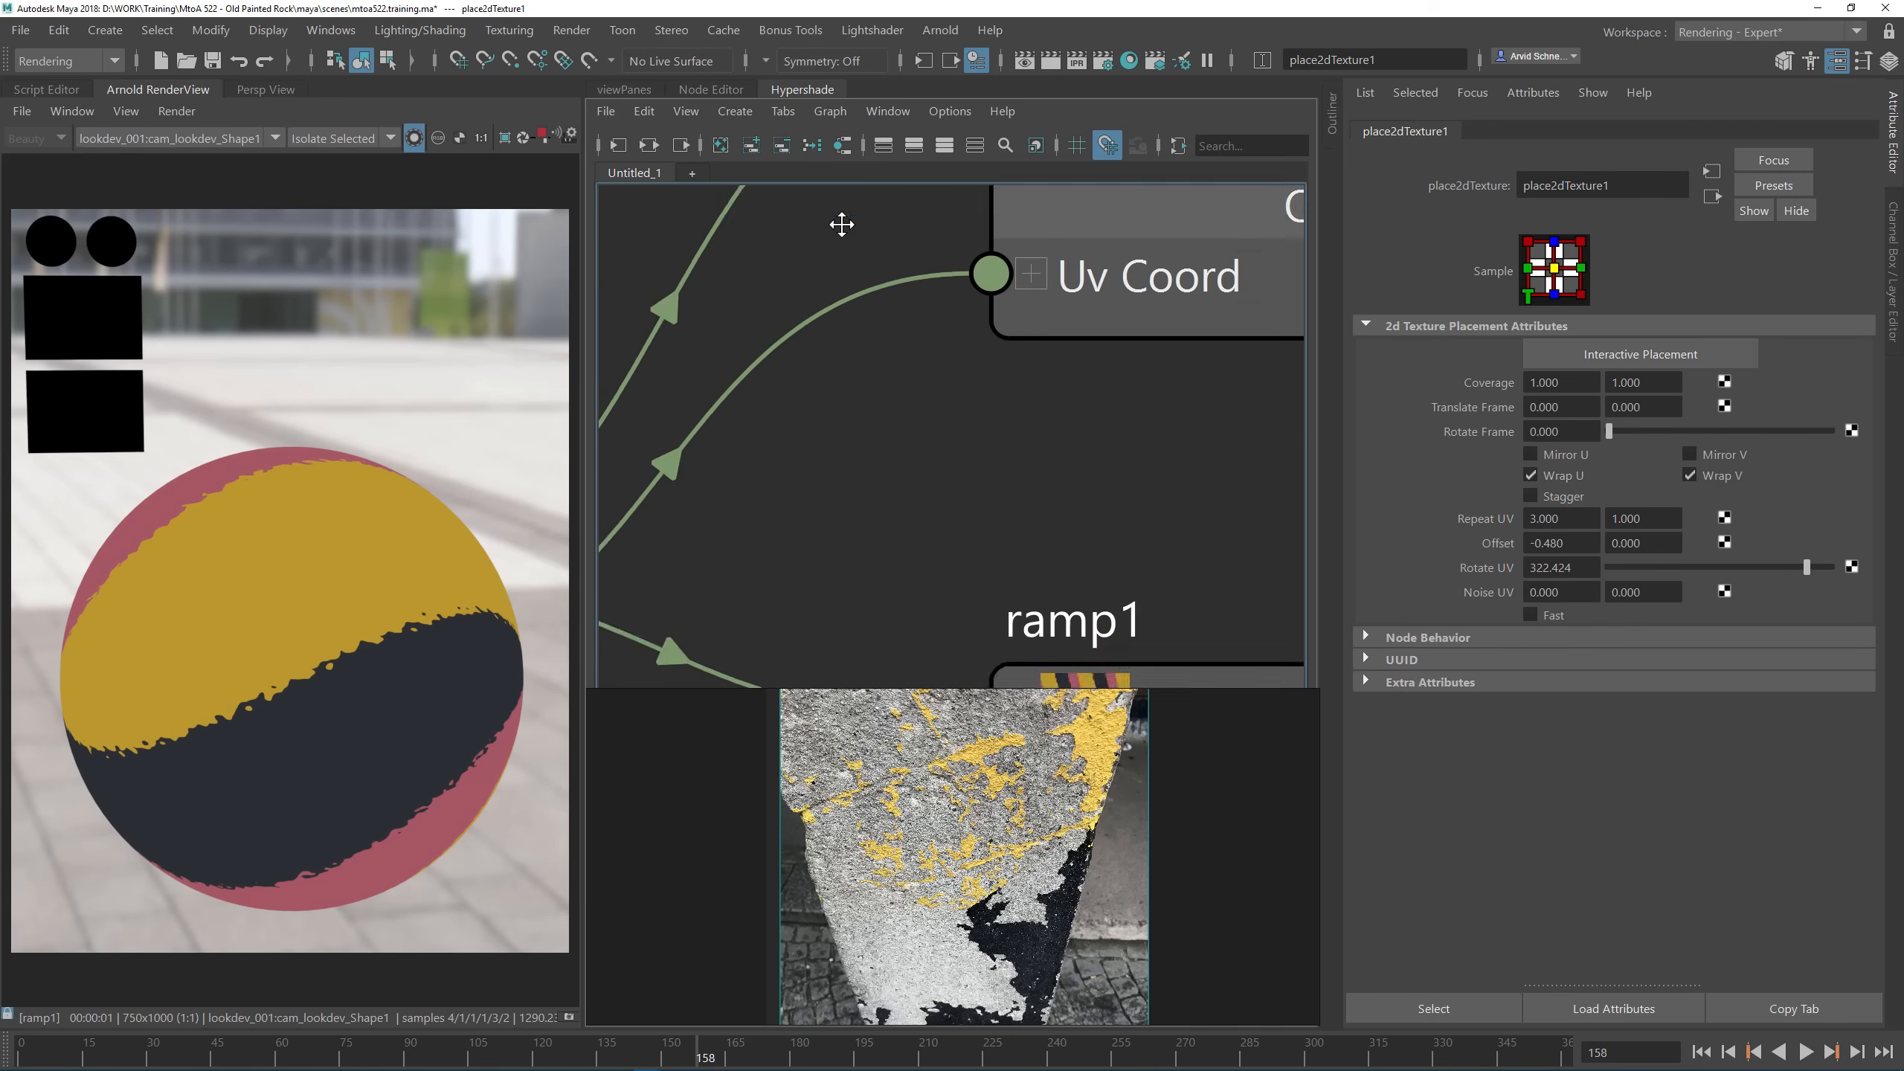
middle_click_drag(1055, 660, 1029, 331, "alt")
middle_click_drag(1165, 232, 982, 397, "alt")
scroll(988, 363, "down", 5)
middle_click_drag(1085, 334, 879, 388, "alt")
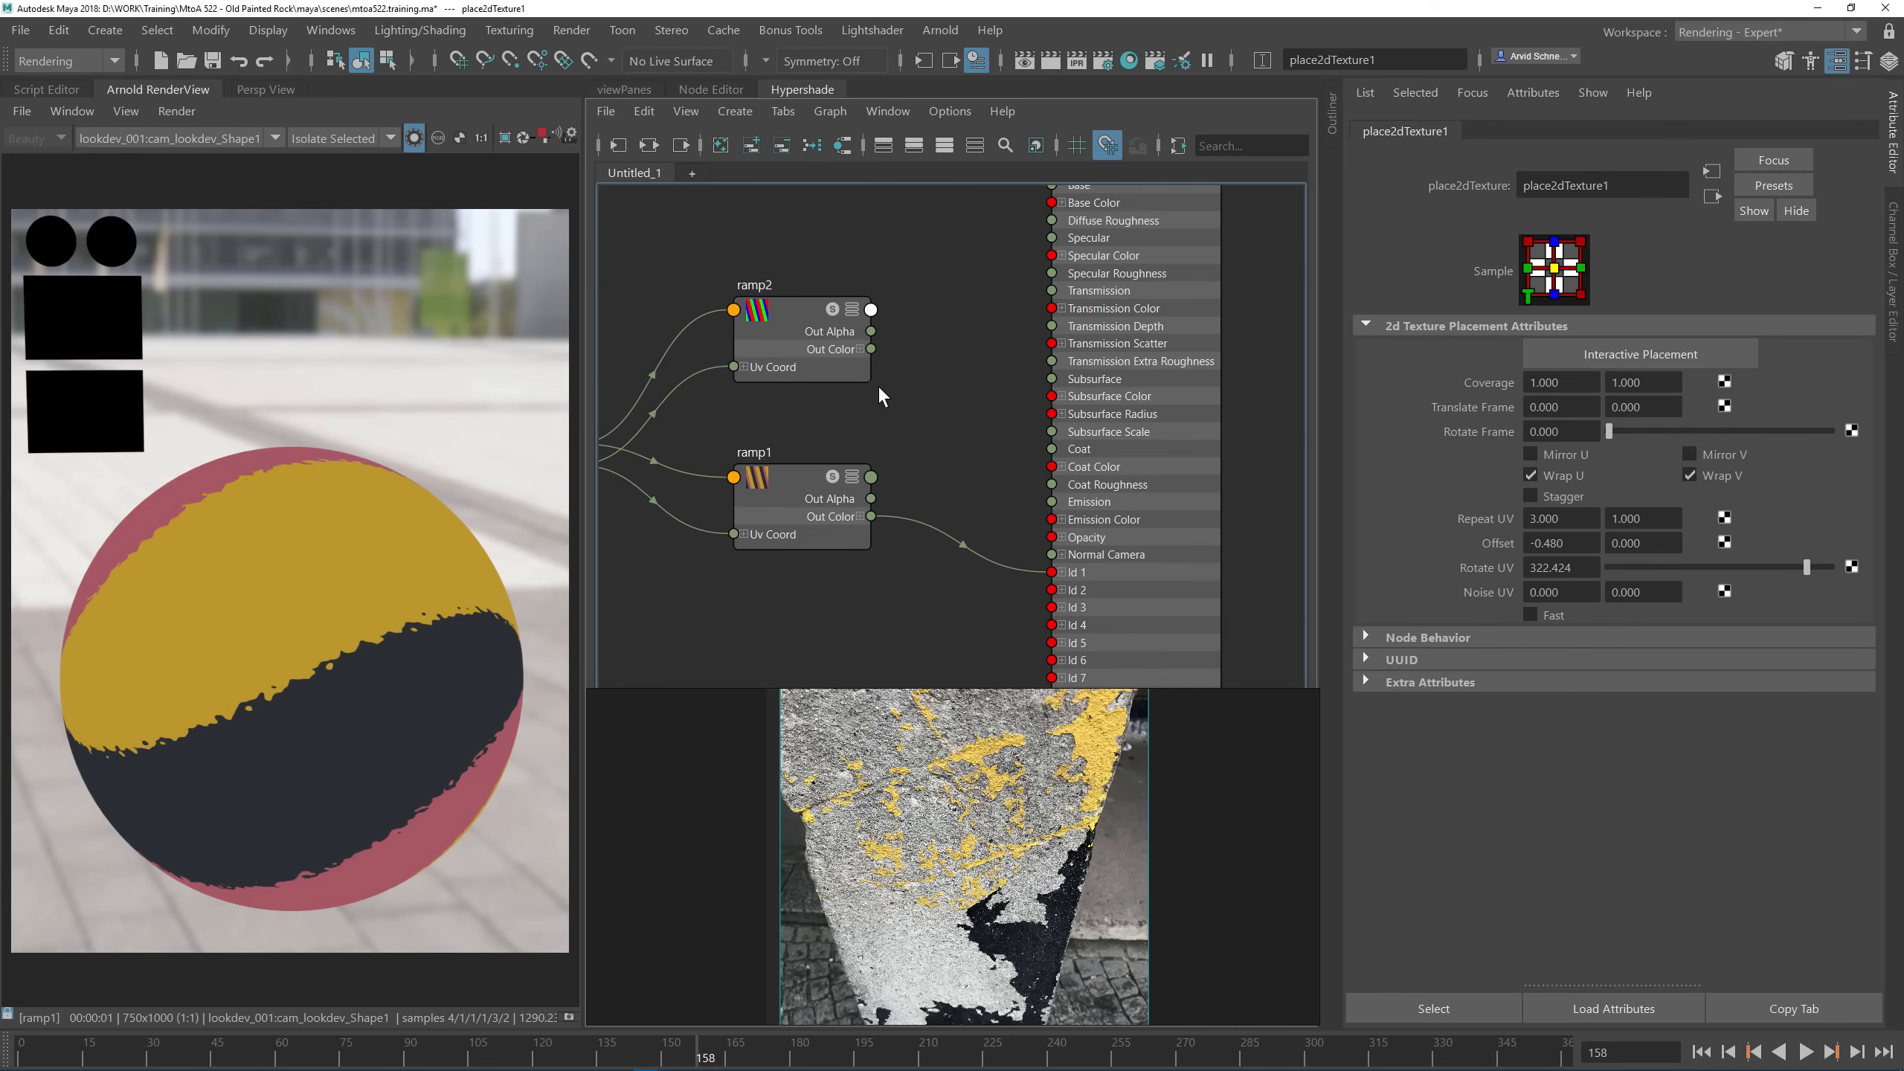
Step: Connect ramp2's Out Color to Id 1 of ai_chippedPaint and ramp1's Out Color to Id 2
left_click_drag(871, 350, 1054, 572)
left_click(787, 345)
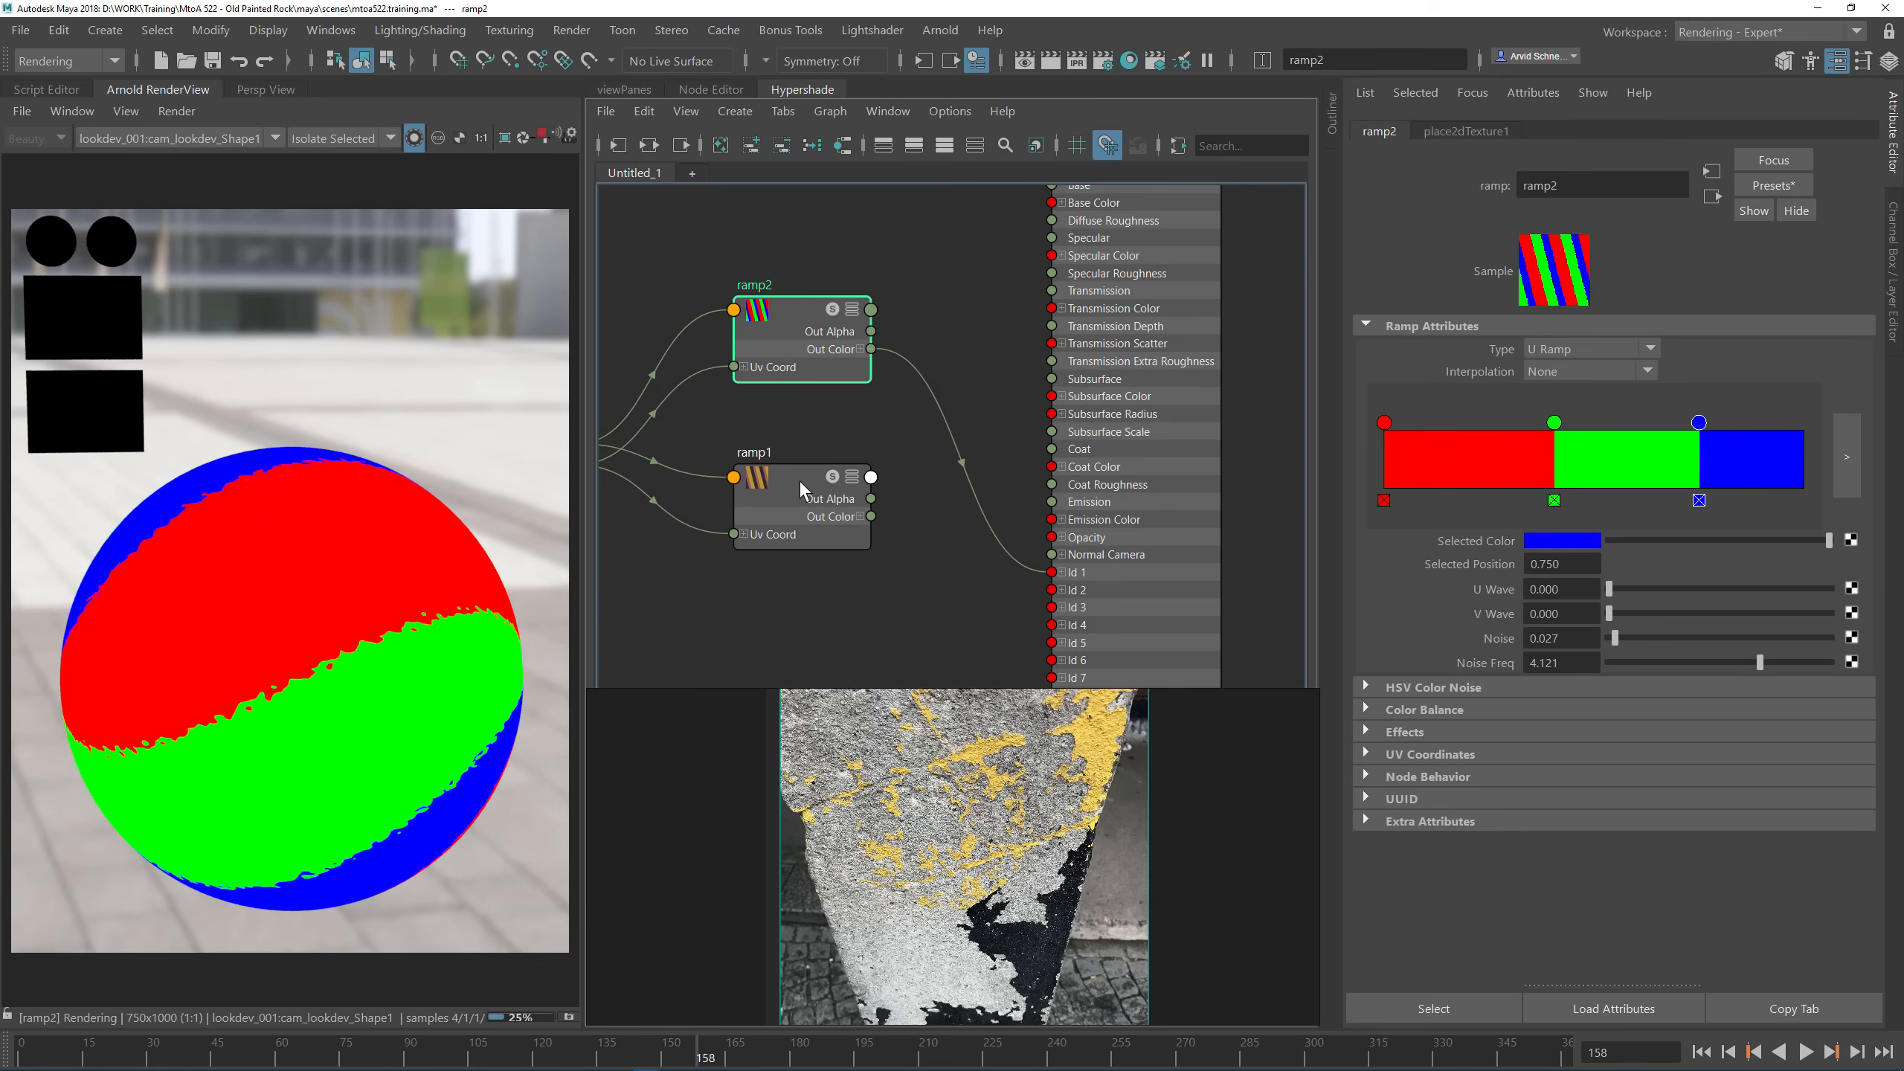
left_click_drag(871, 517, 1053, 590)
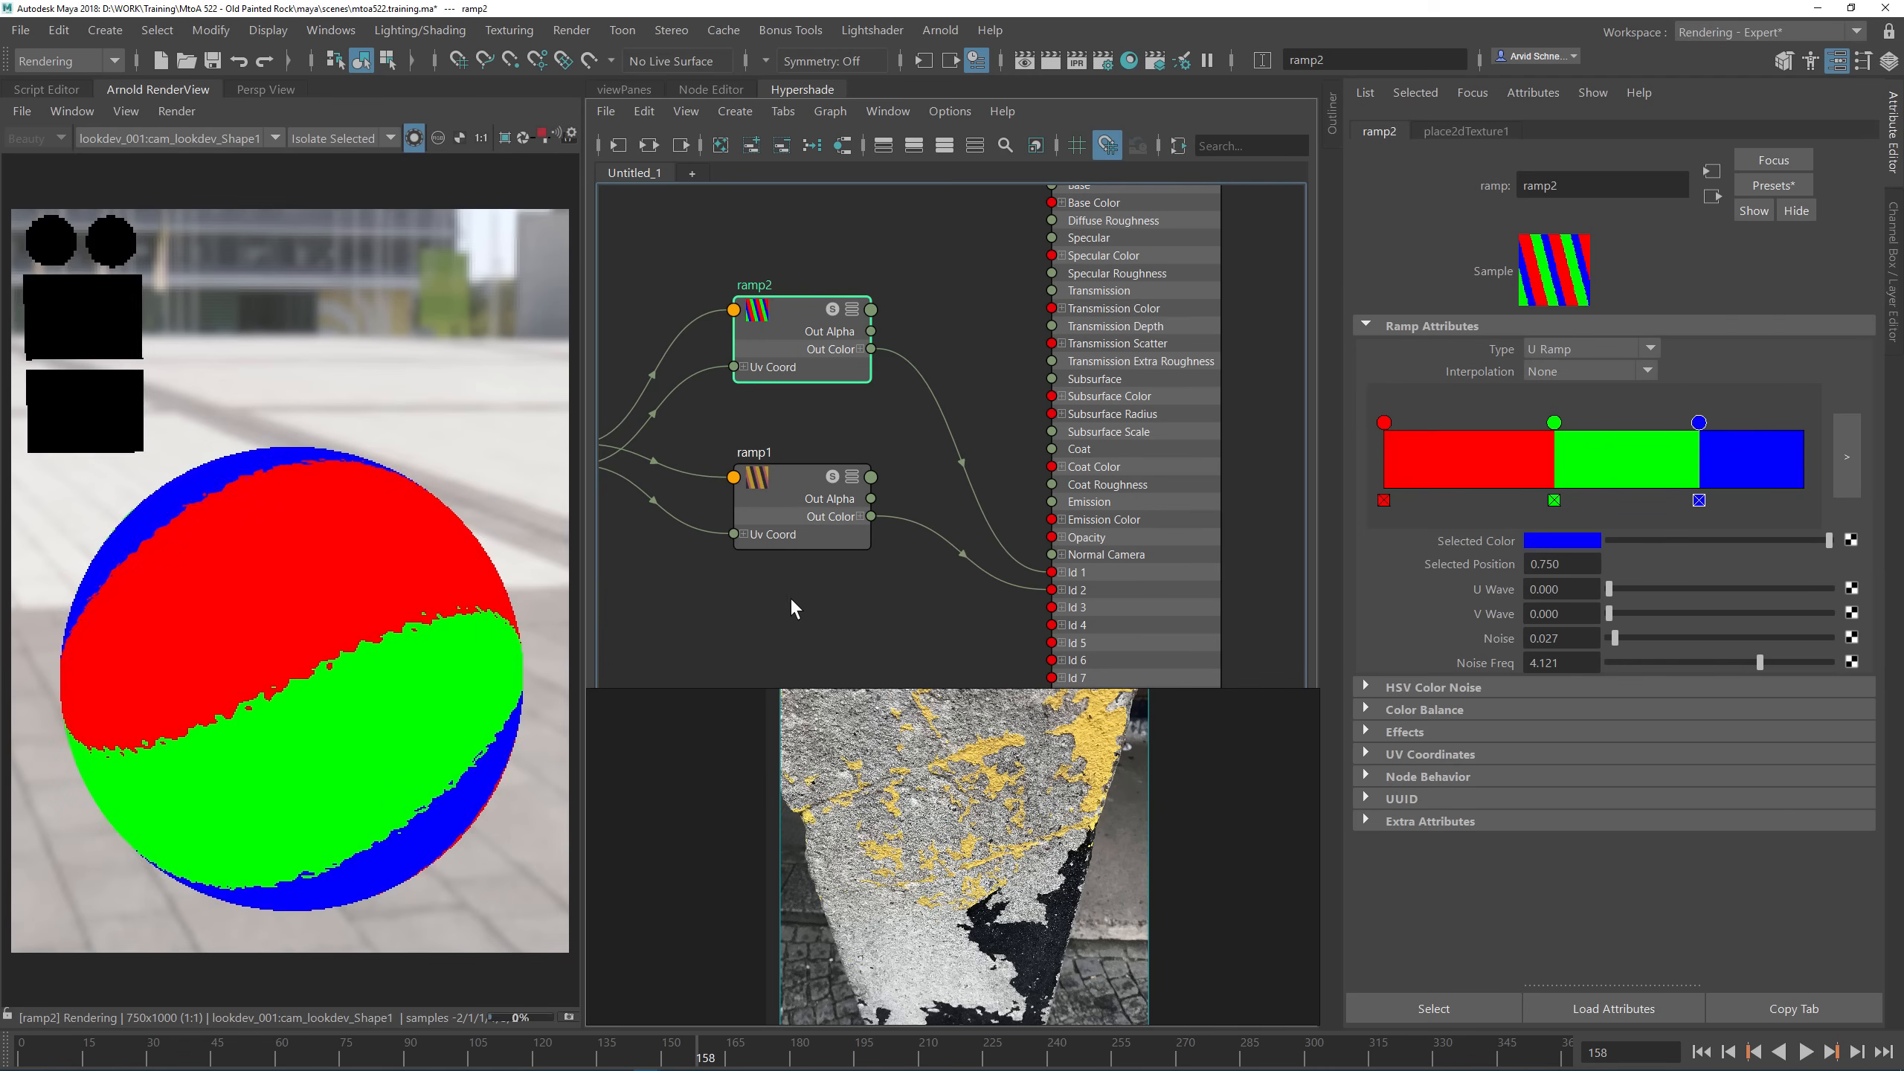
left_click(811, 500)
left_click(783, 313)
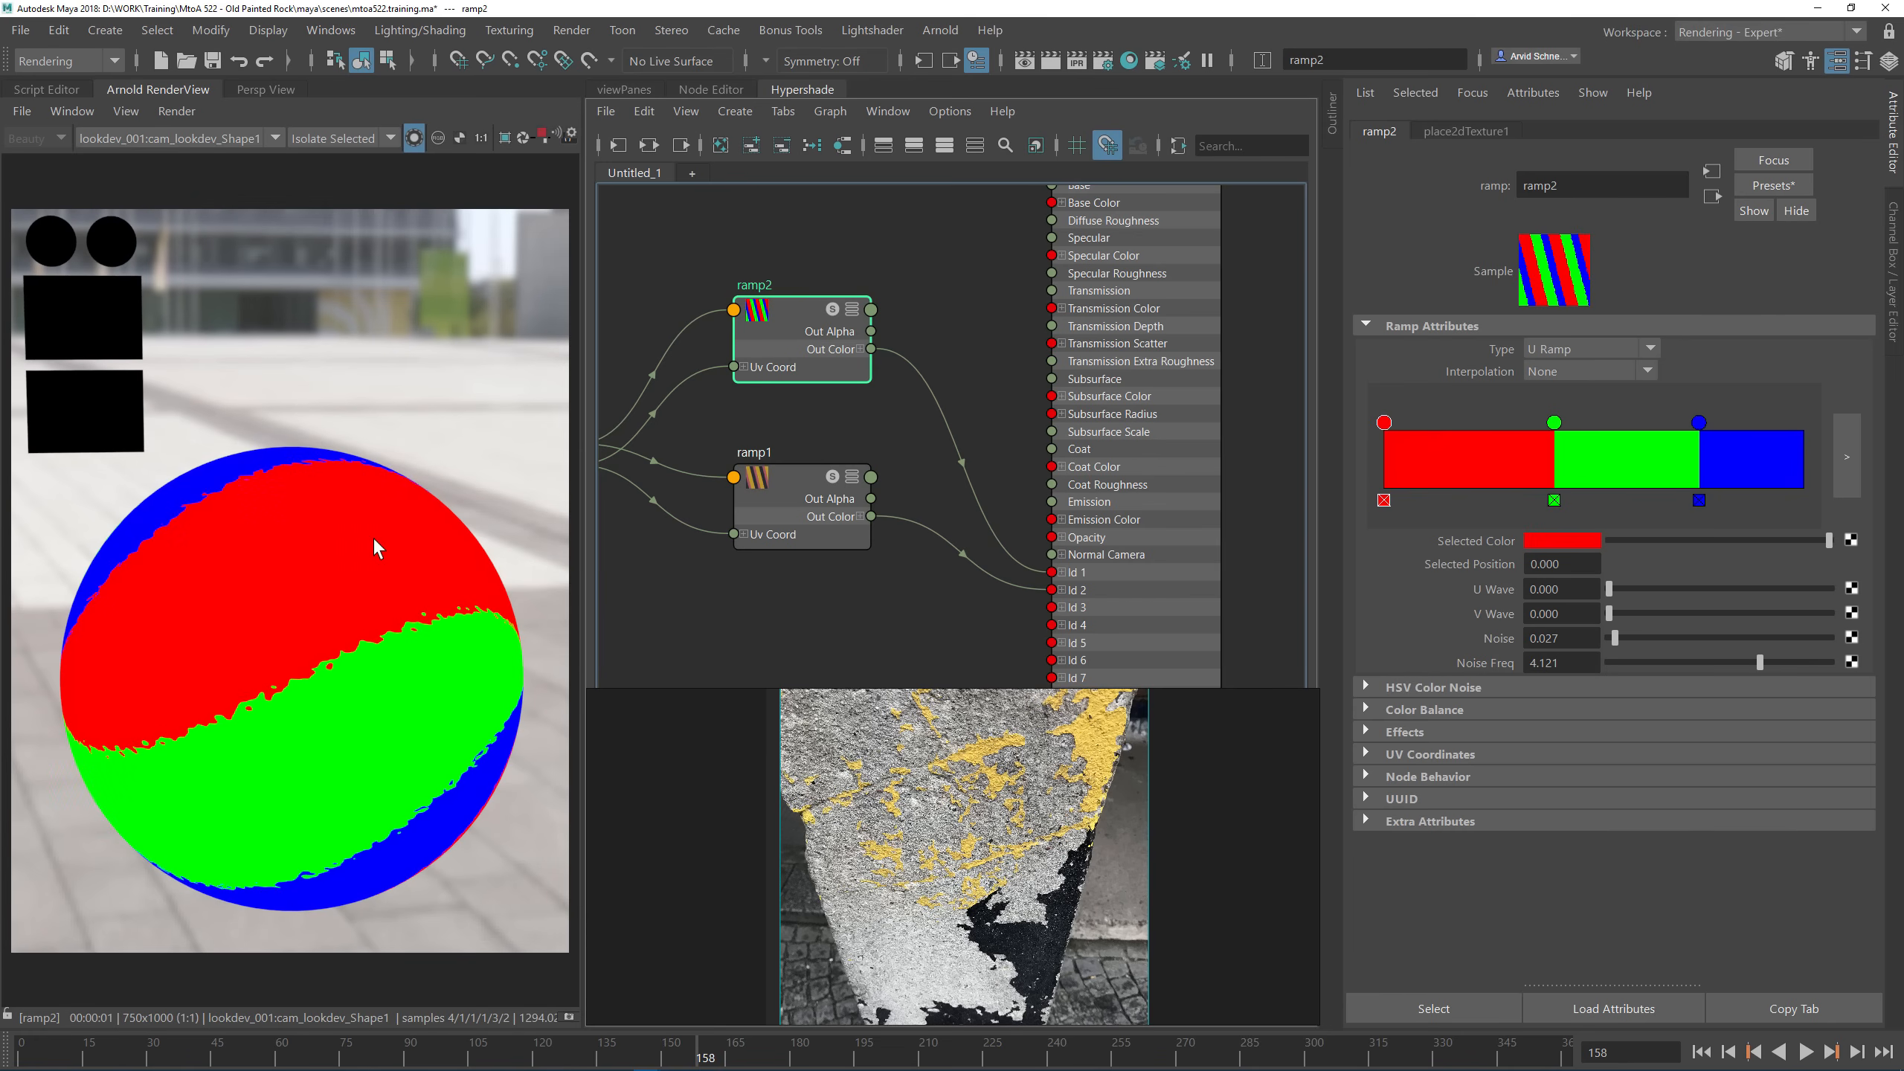
Step: Inspect the render's red, green and blue channels one by one as band masks, and return to full color
key("r")
key("g")
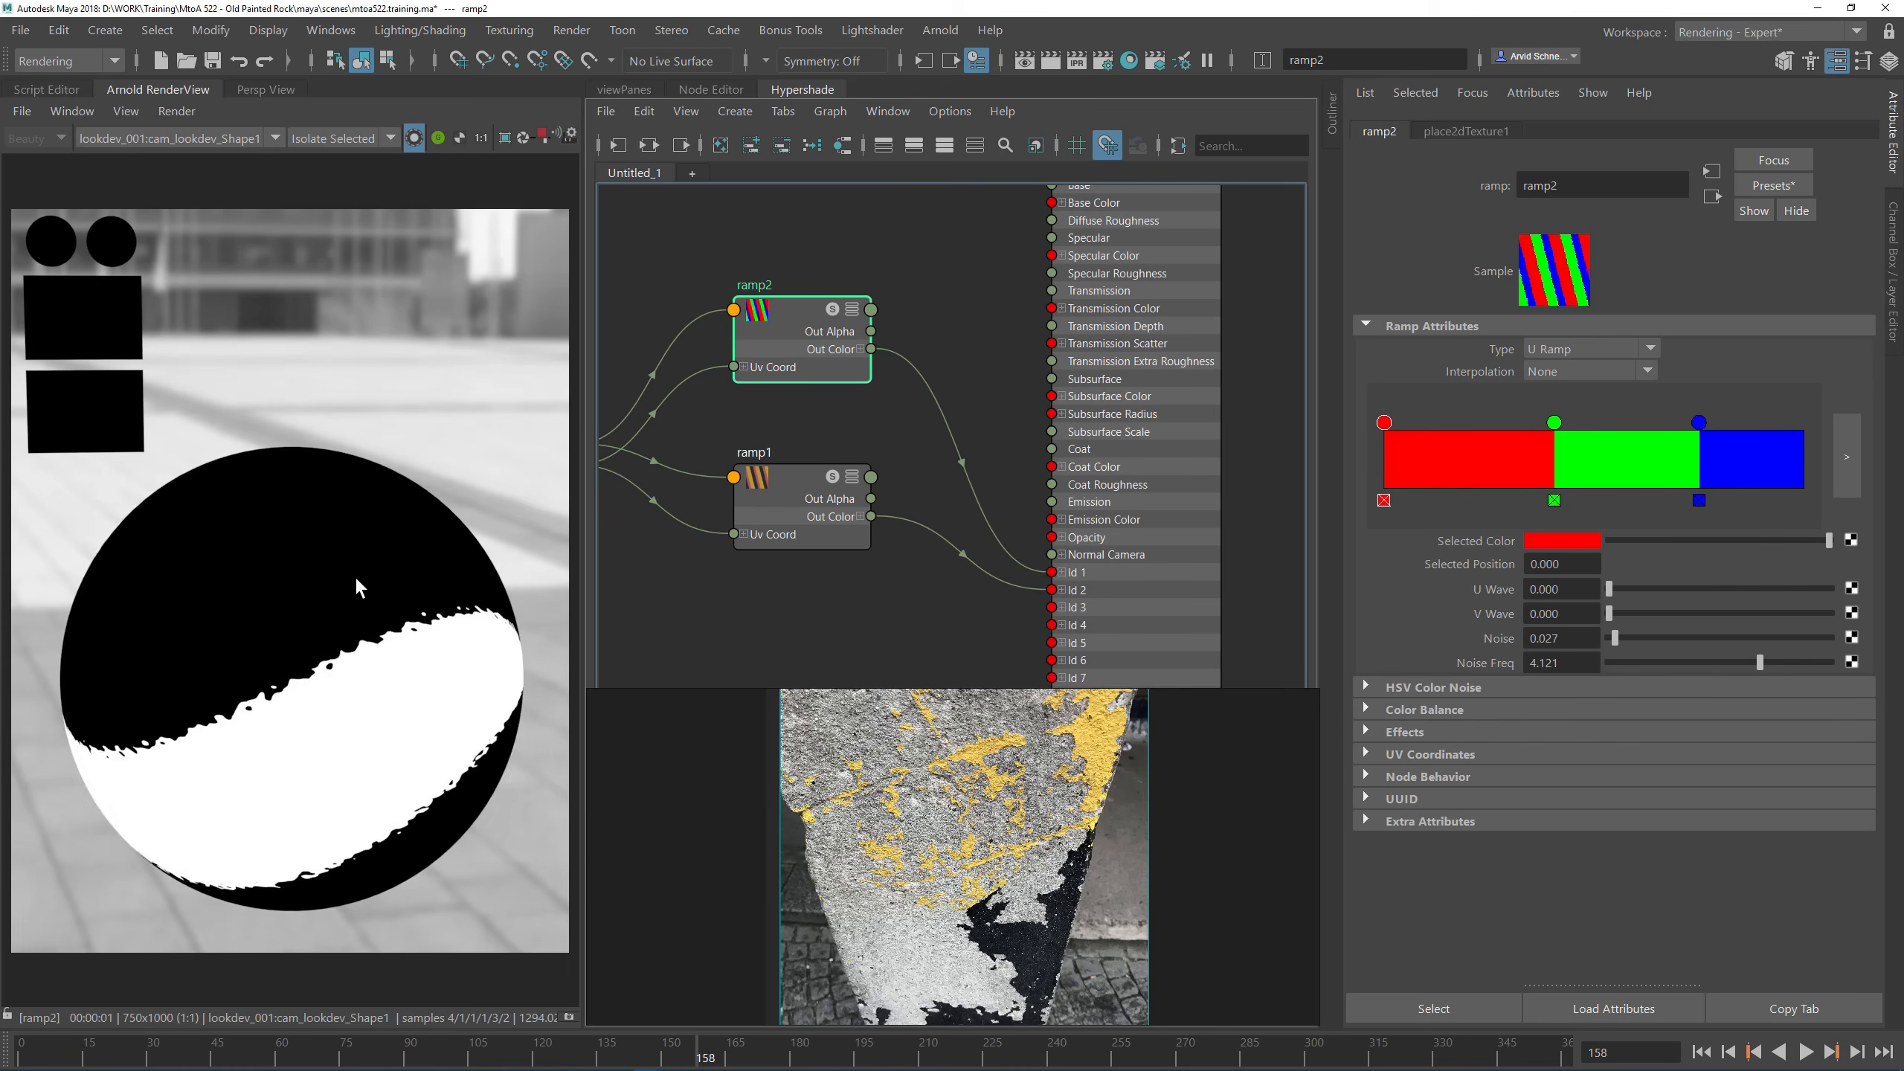
key("b")
key("r")
key("g")
key("b")
key("r")
key("r")
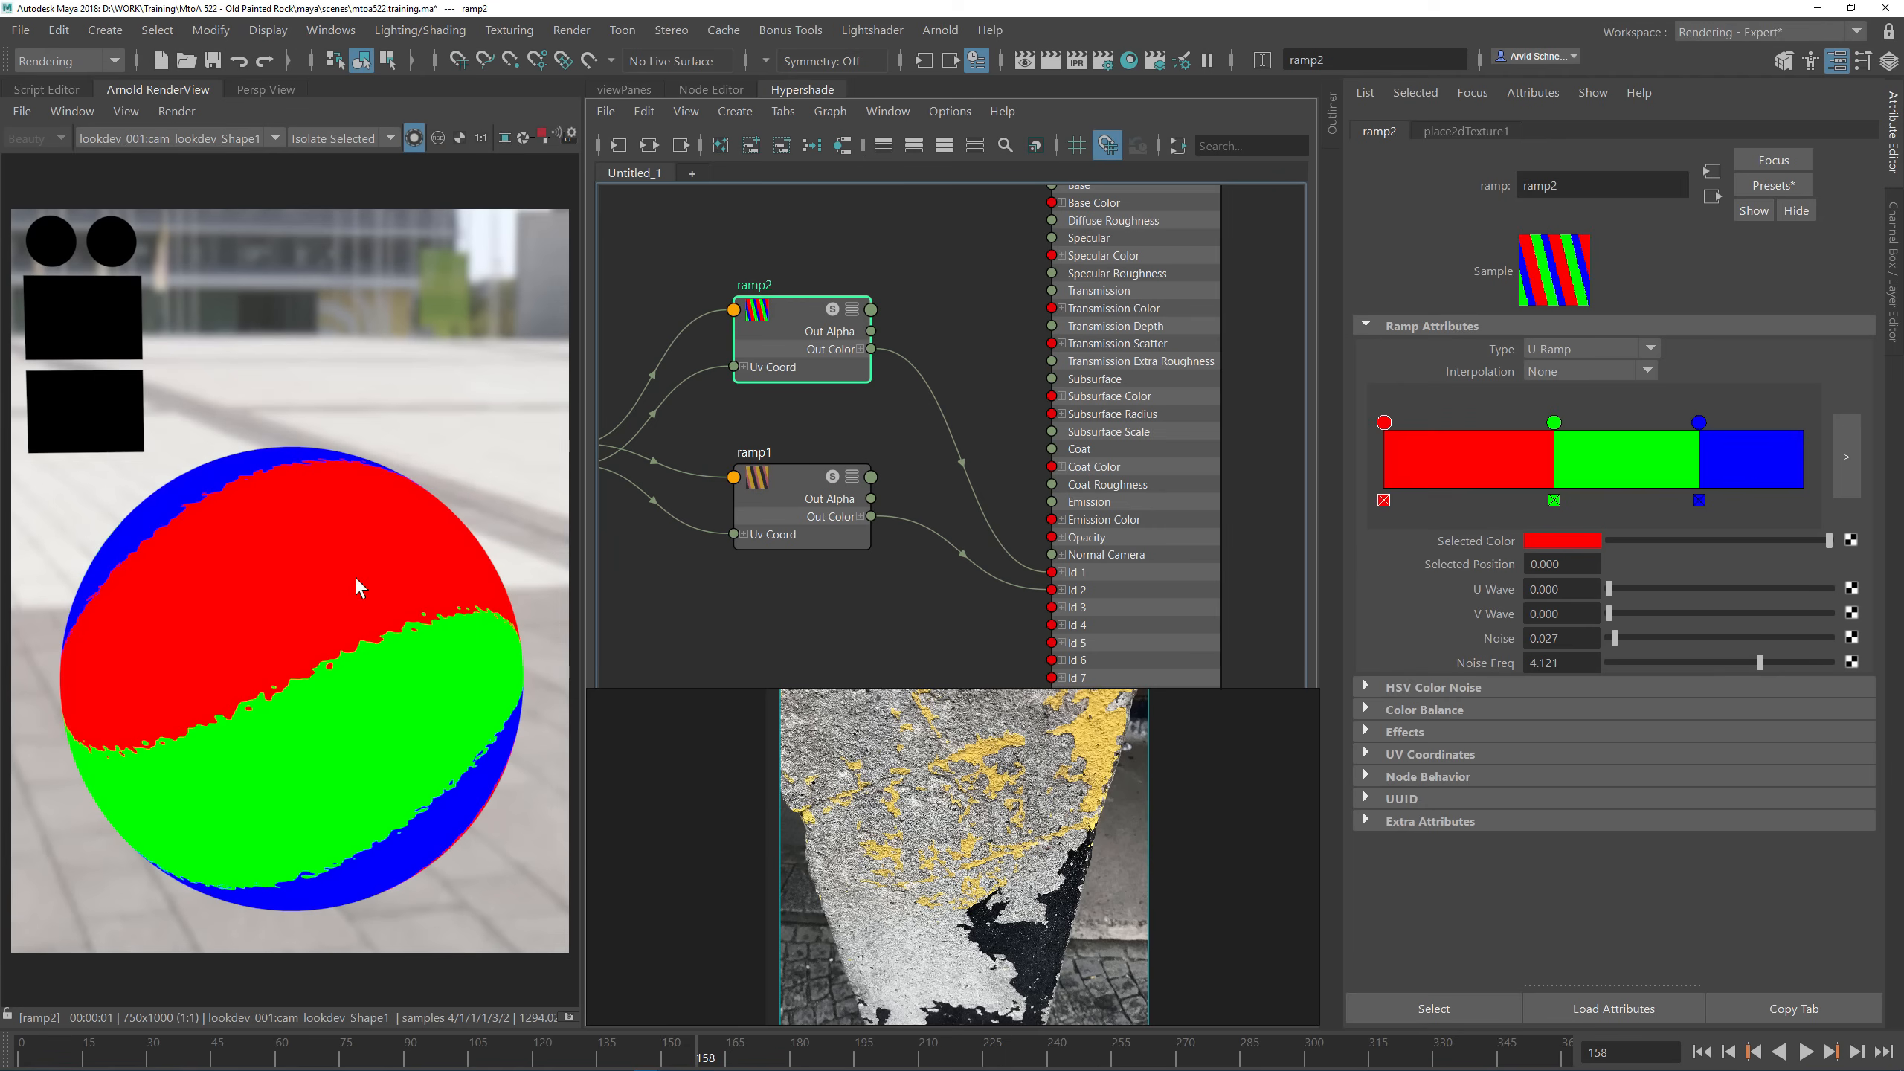
Step: Create an aiLayerRgba node in the shading graph
left_click(949, 321)
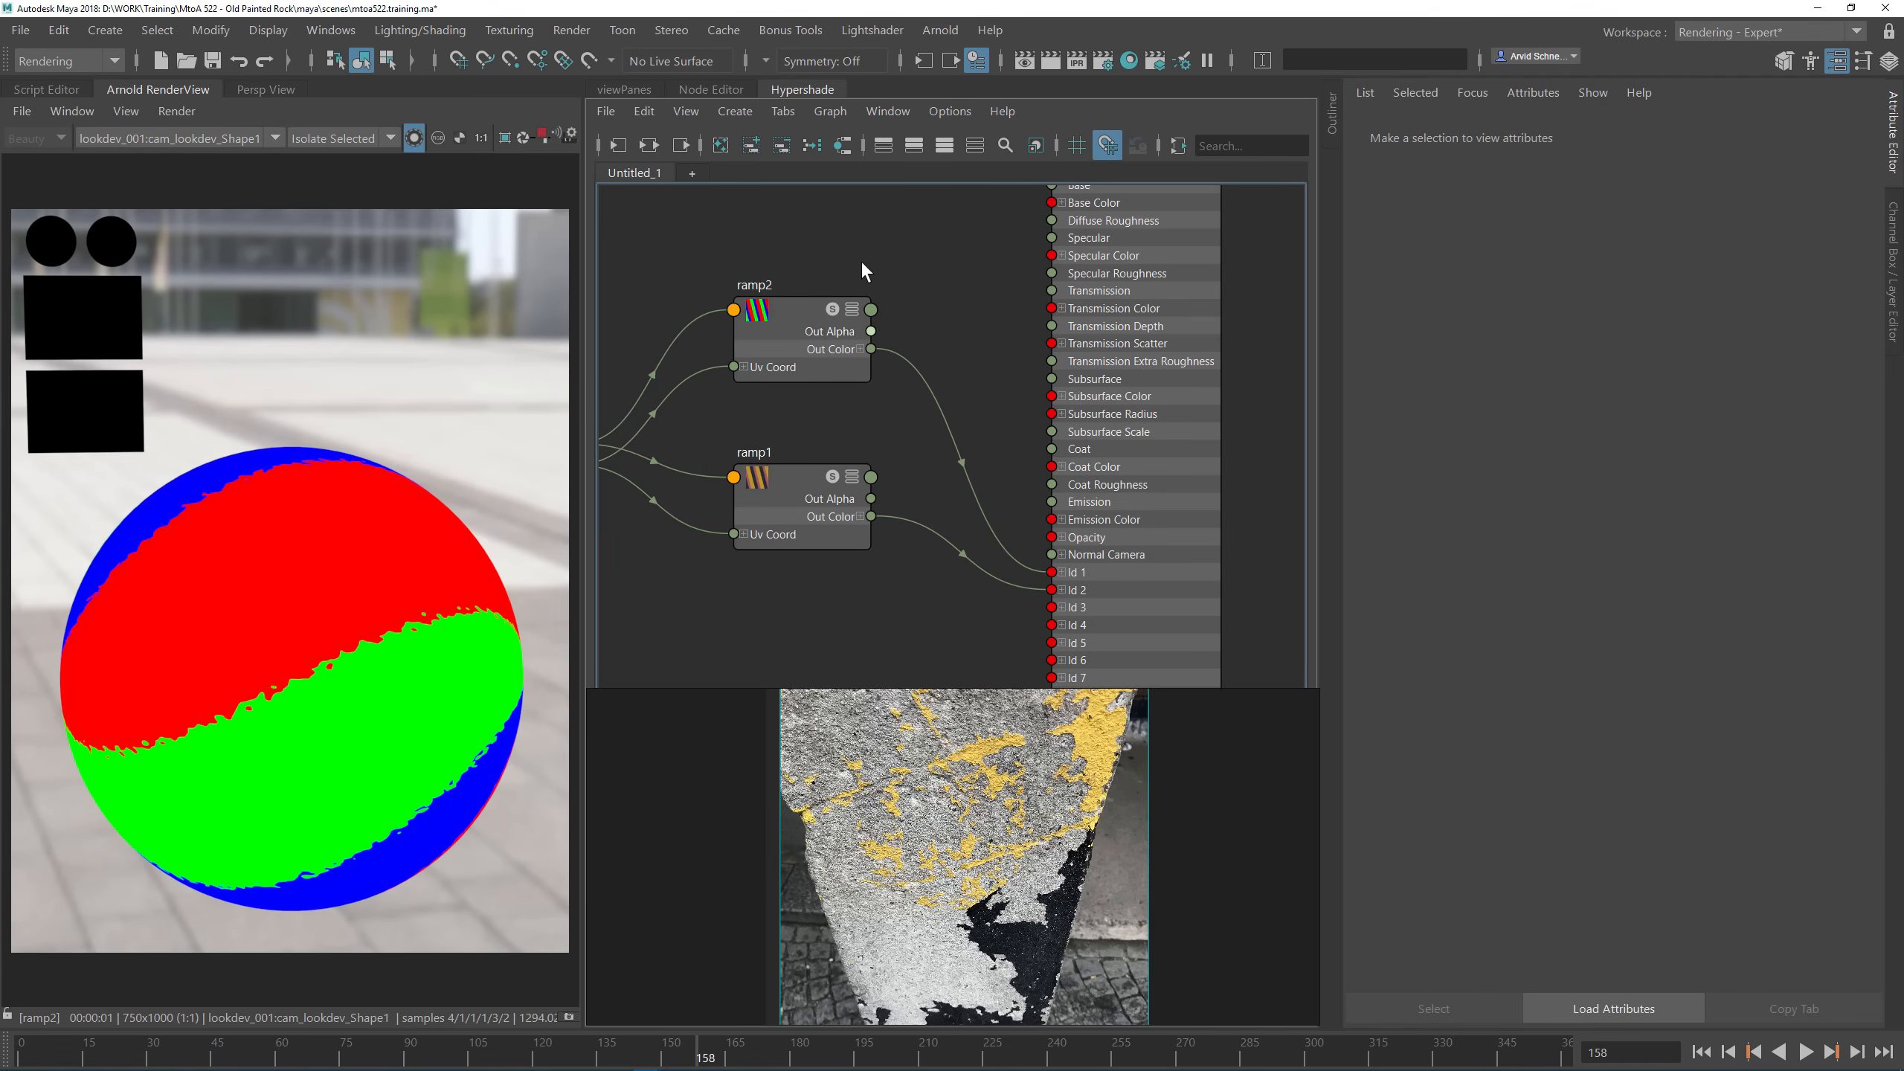
key("a")
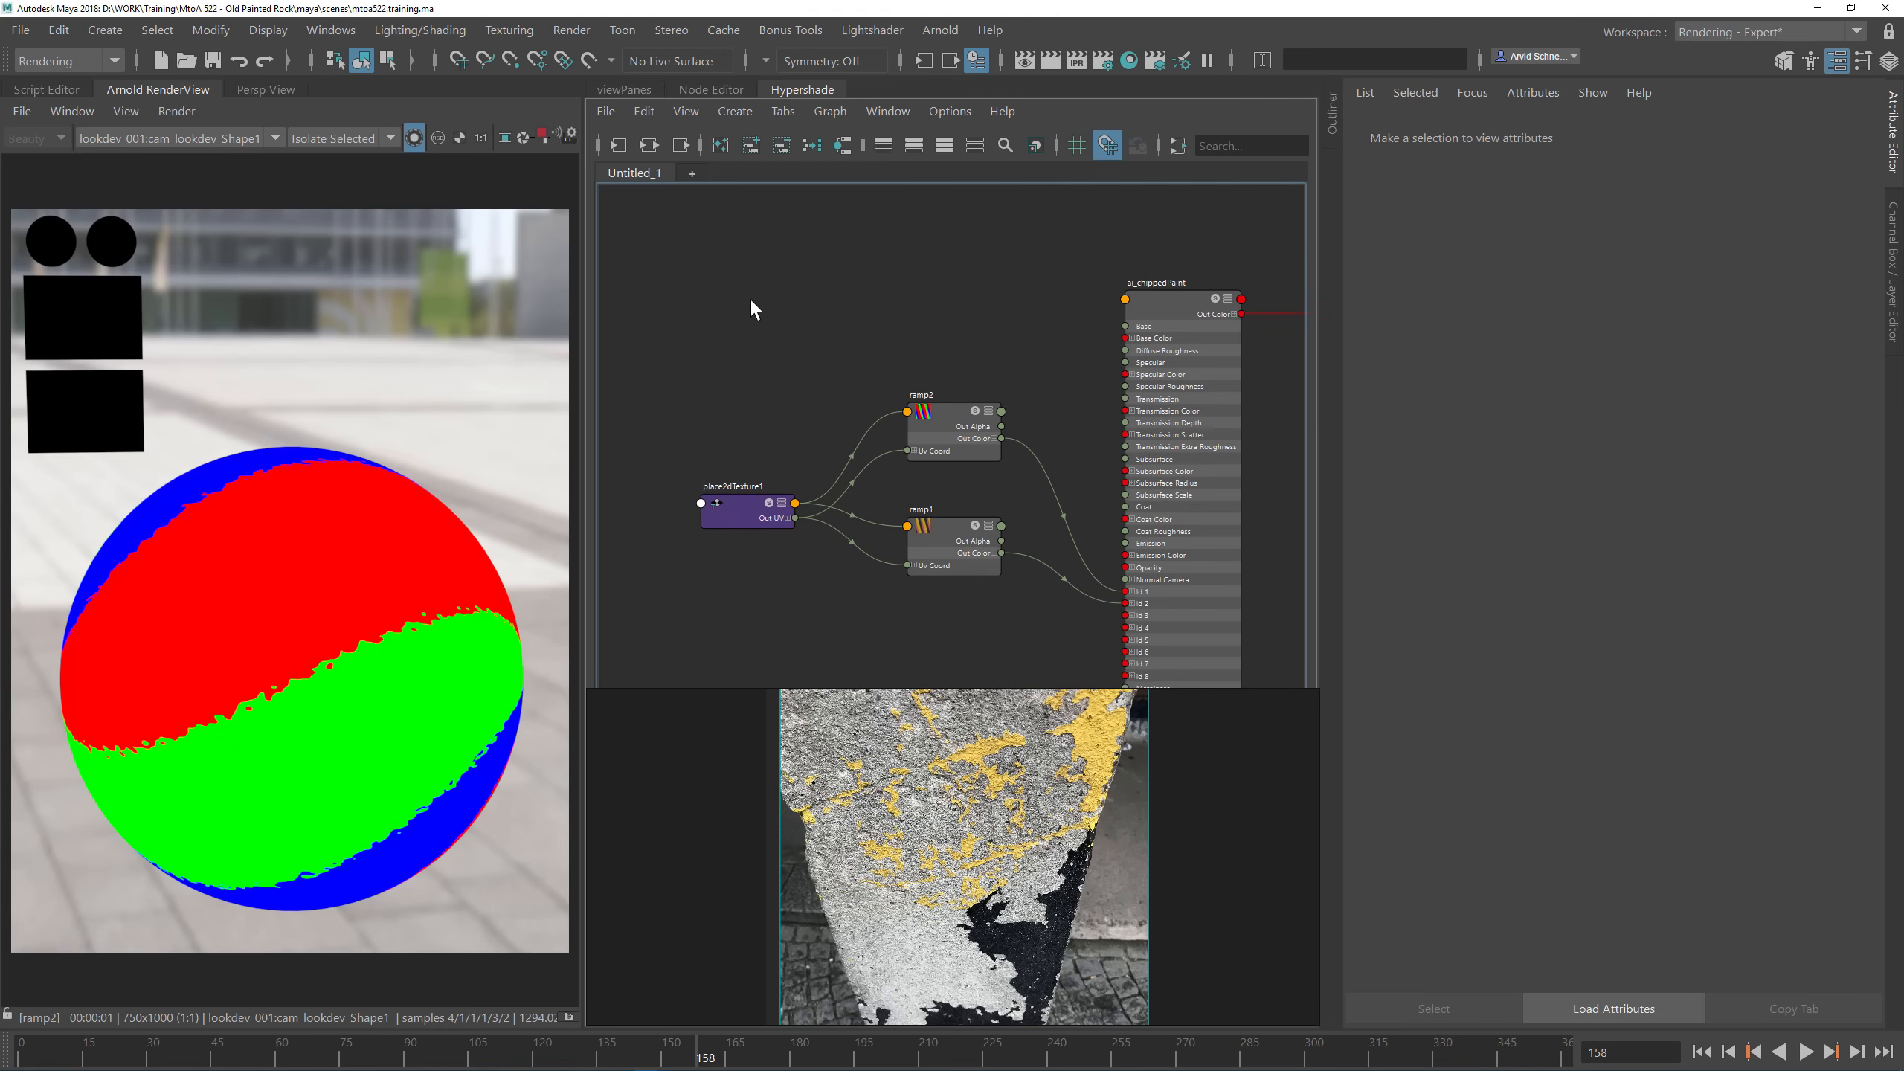
middle_click_drag(854, 317, 851, 336, "alt")
key("Tab")
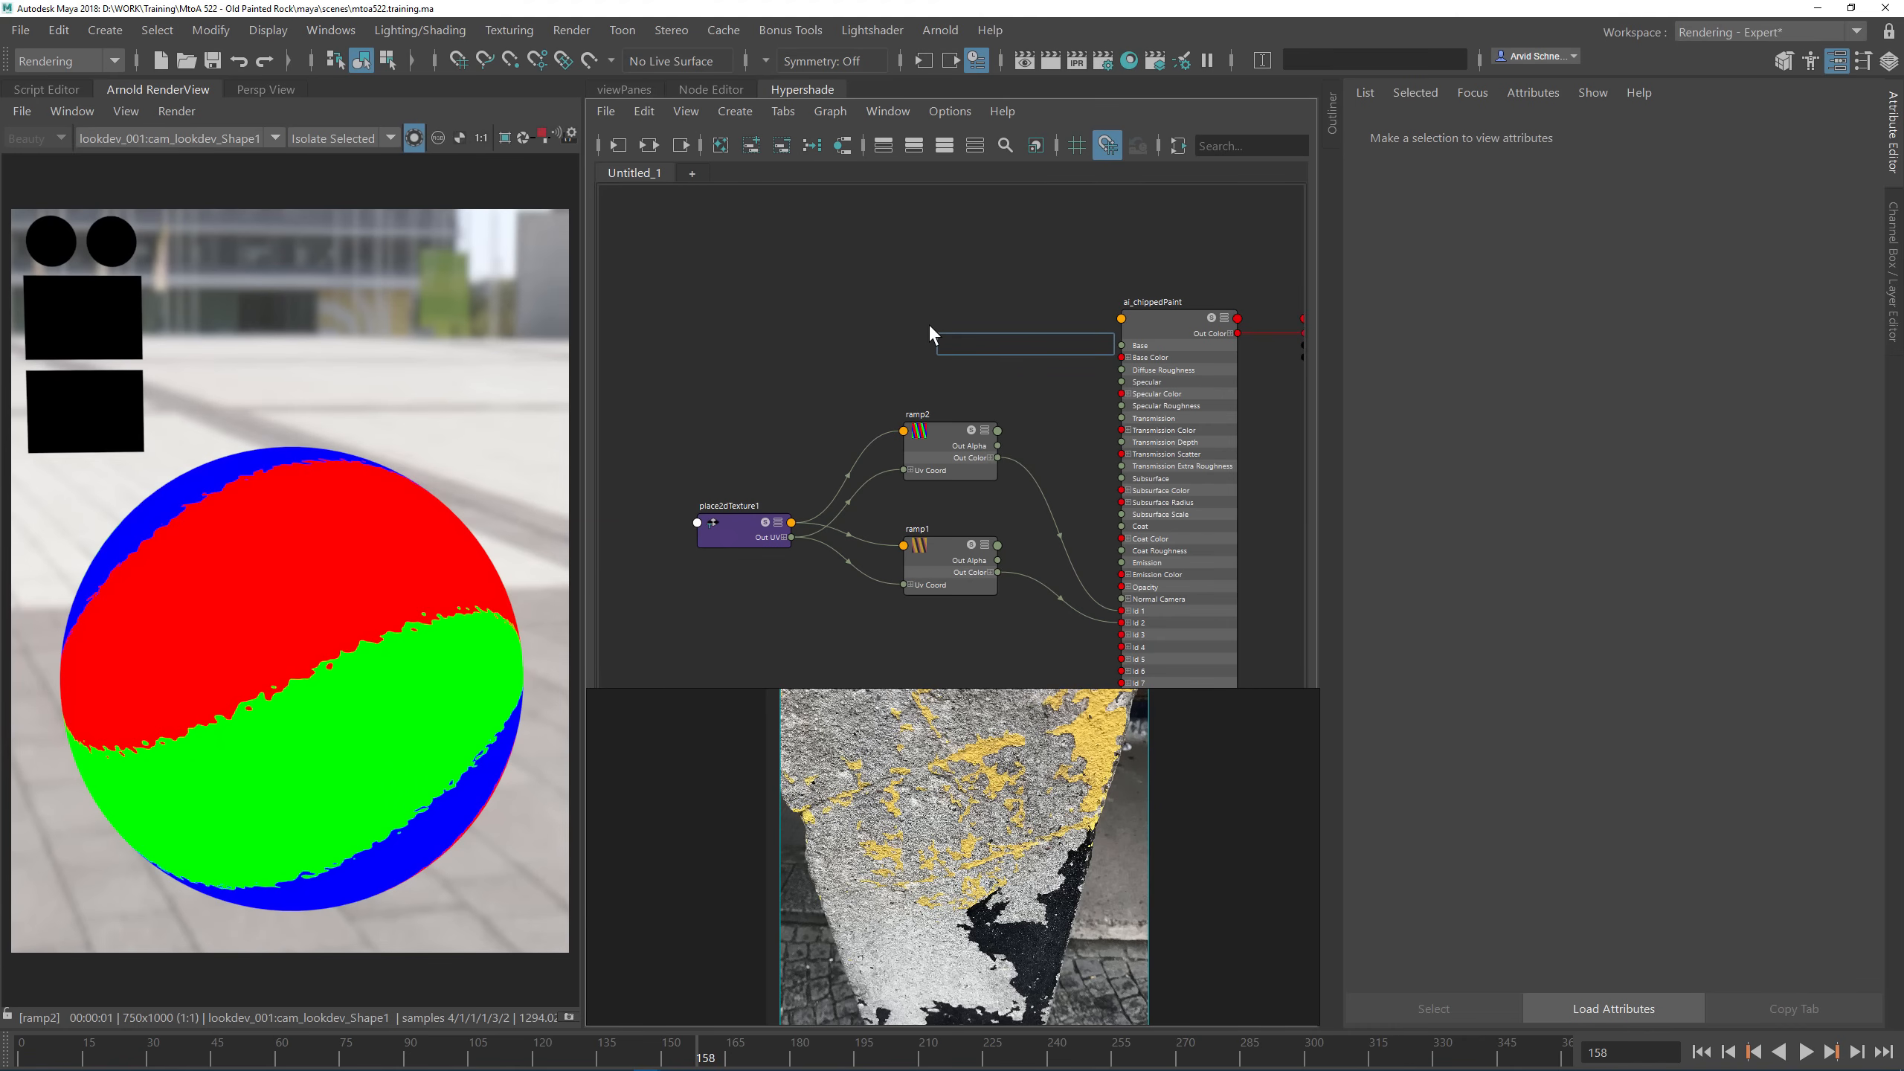
type("aila")
key("Down")
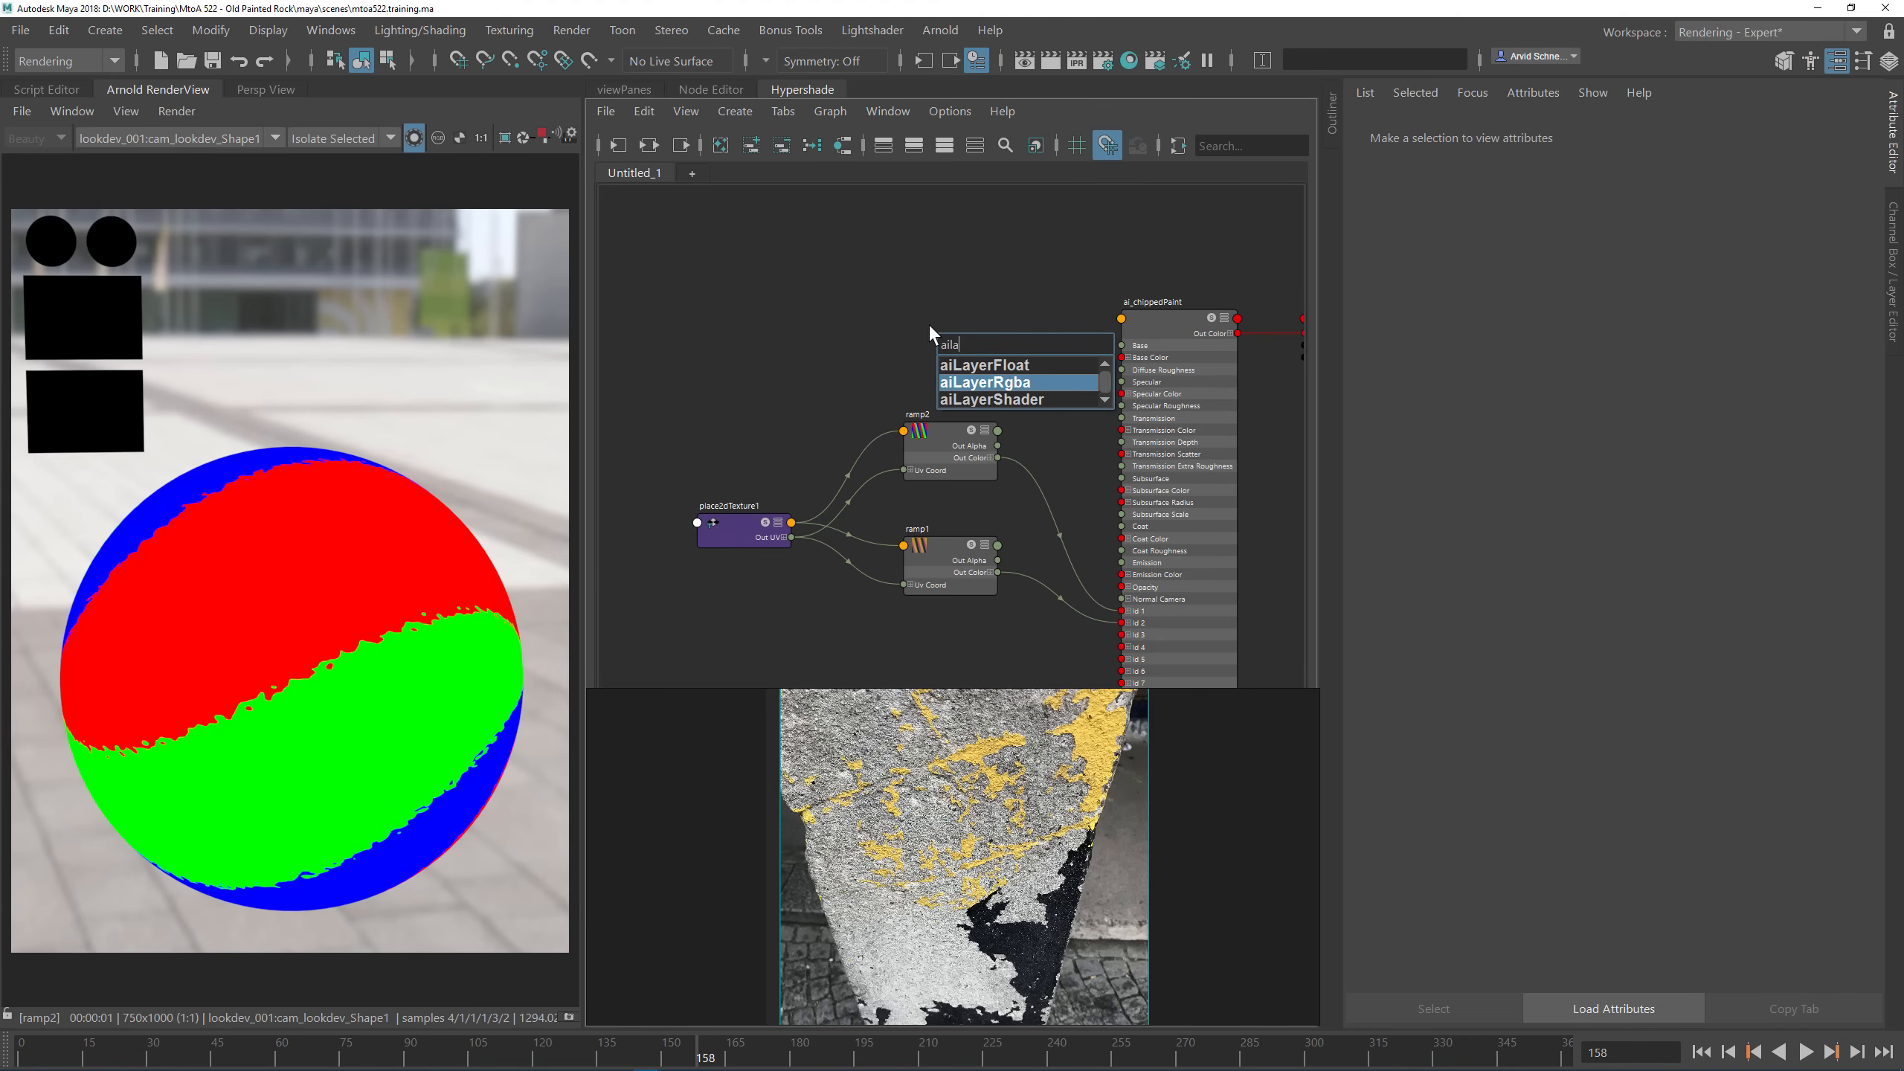
key("Return")
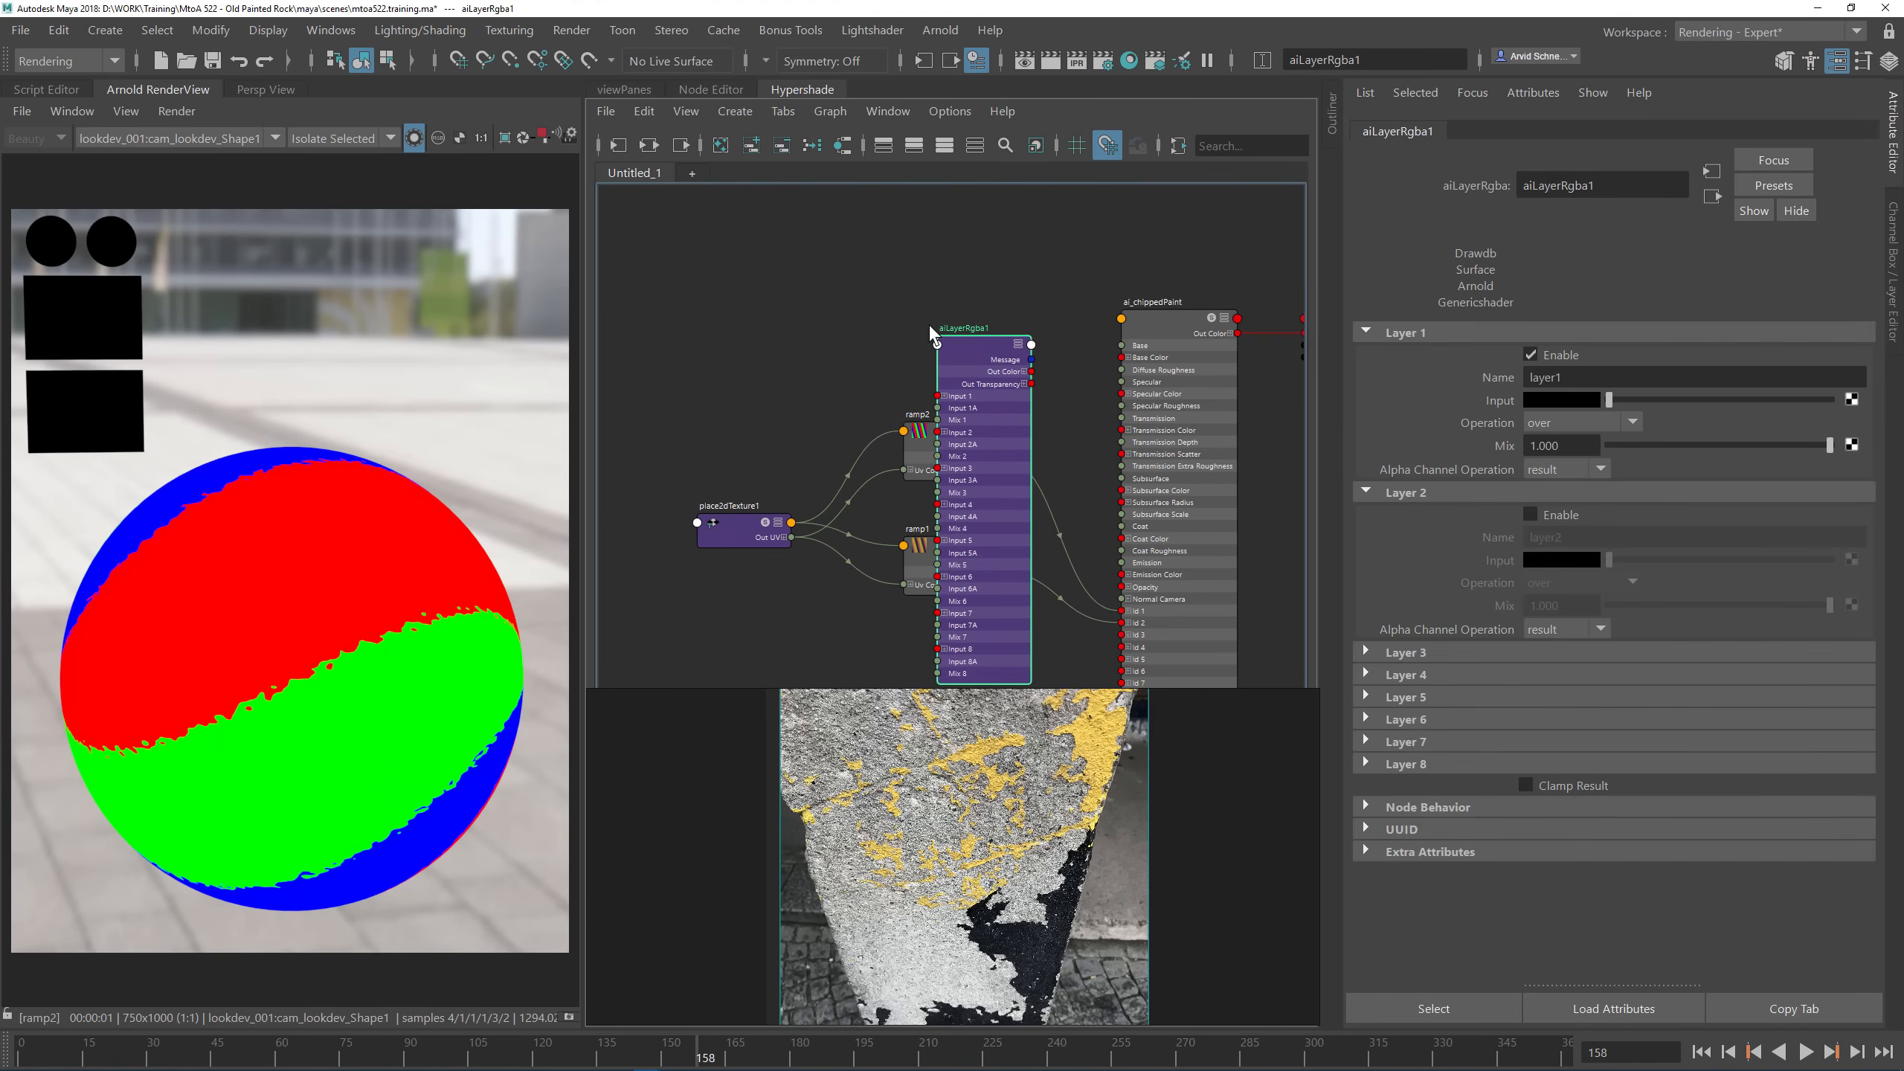
Step: Spread out the ramp and aiLayerRgba1 nodes and connect aiLayerRgba1's Out Color to Id 1 of ai_chippedPaint
left_click(1576, 449)
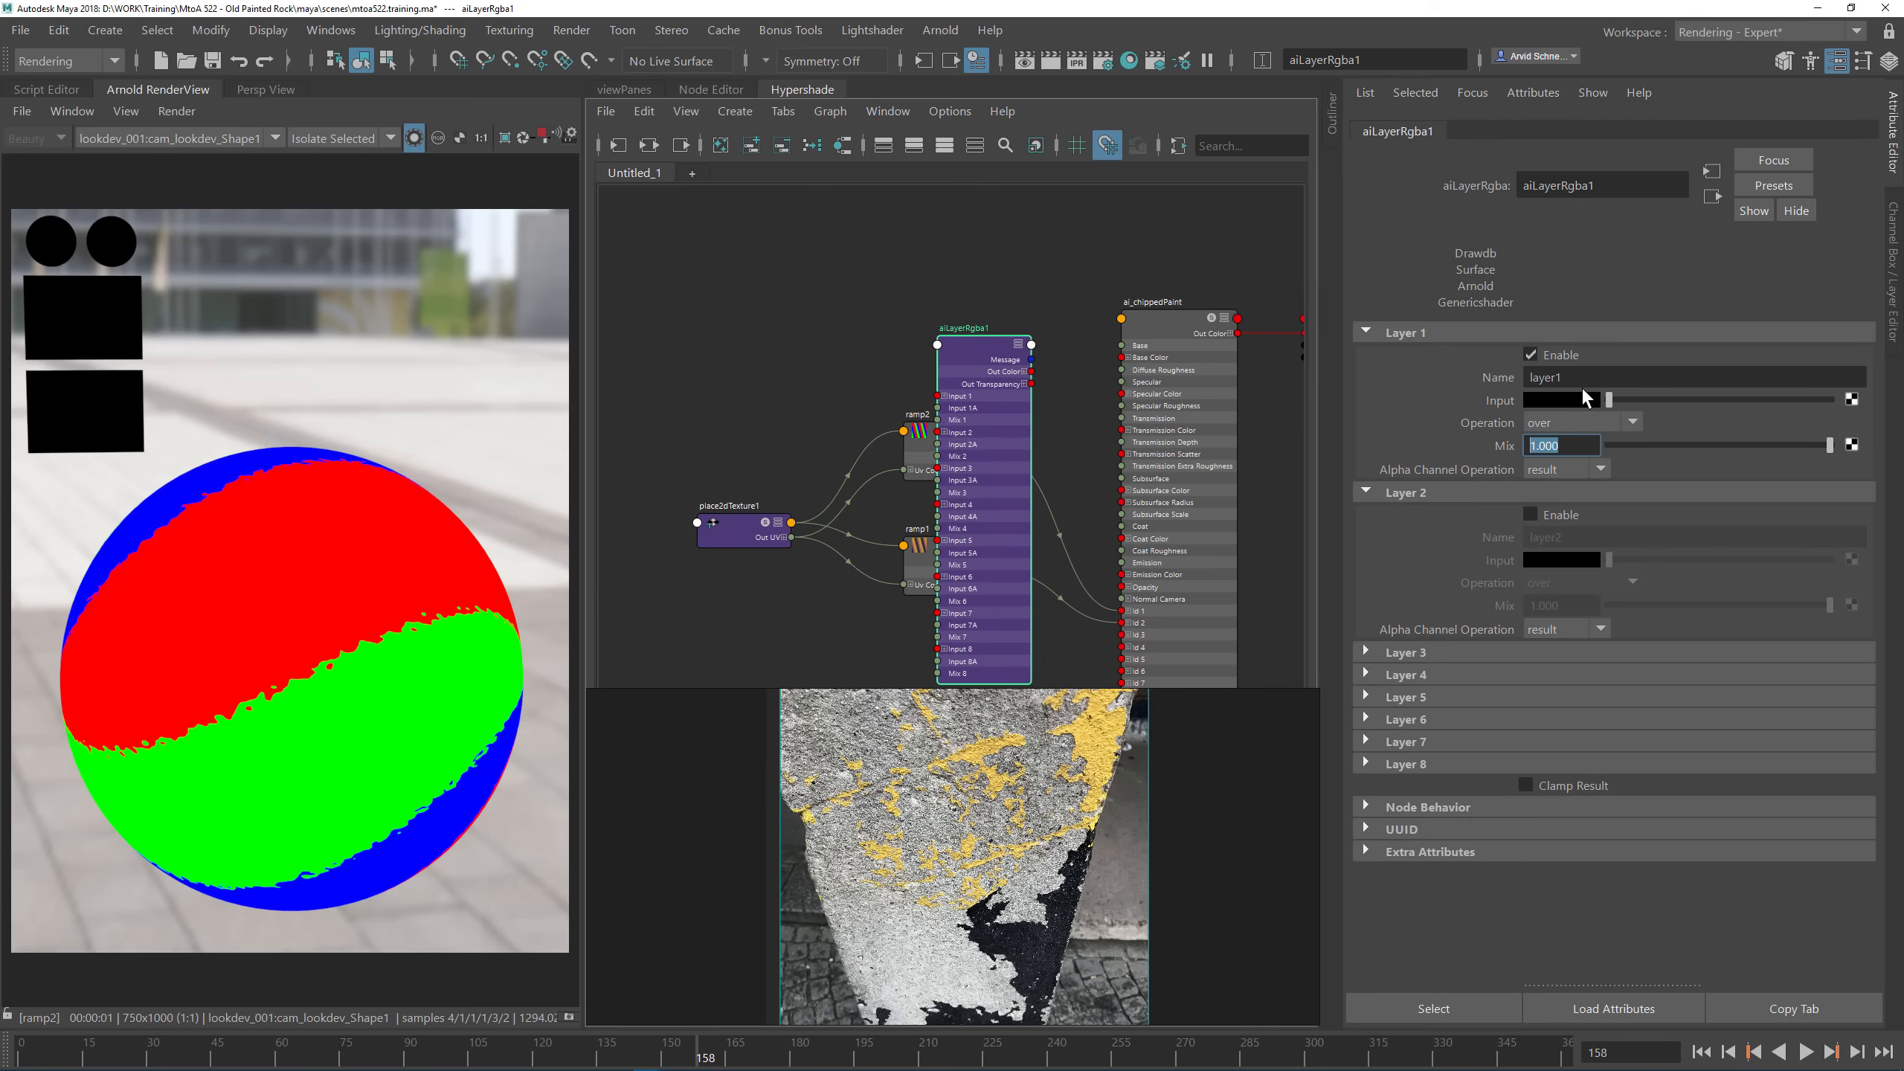
left_click_drag(975, 353, 1057, 263)
left_click_drag(630, 351, 680, 613)
left_click(891, 353)
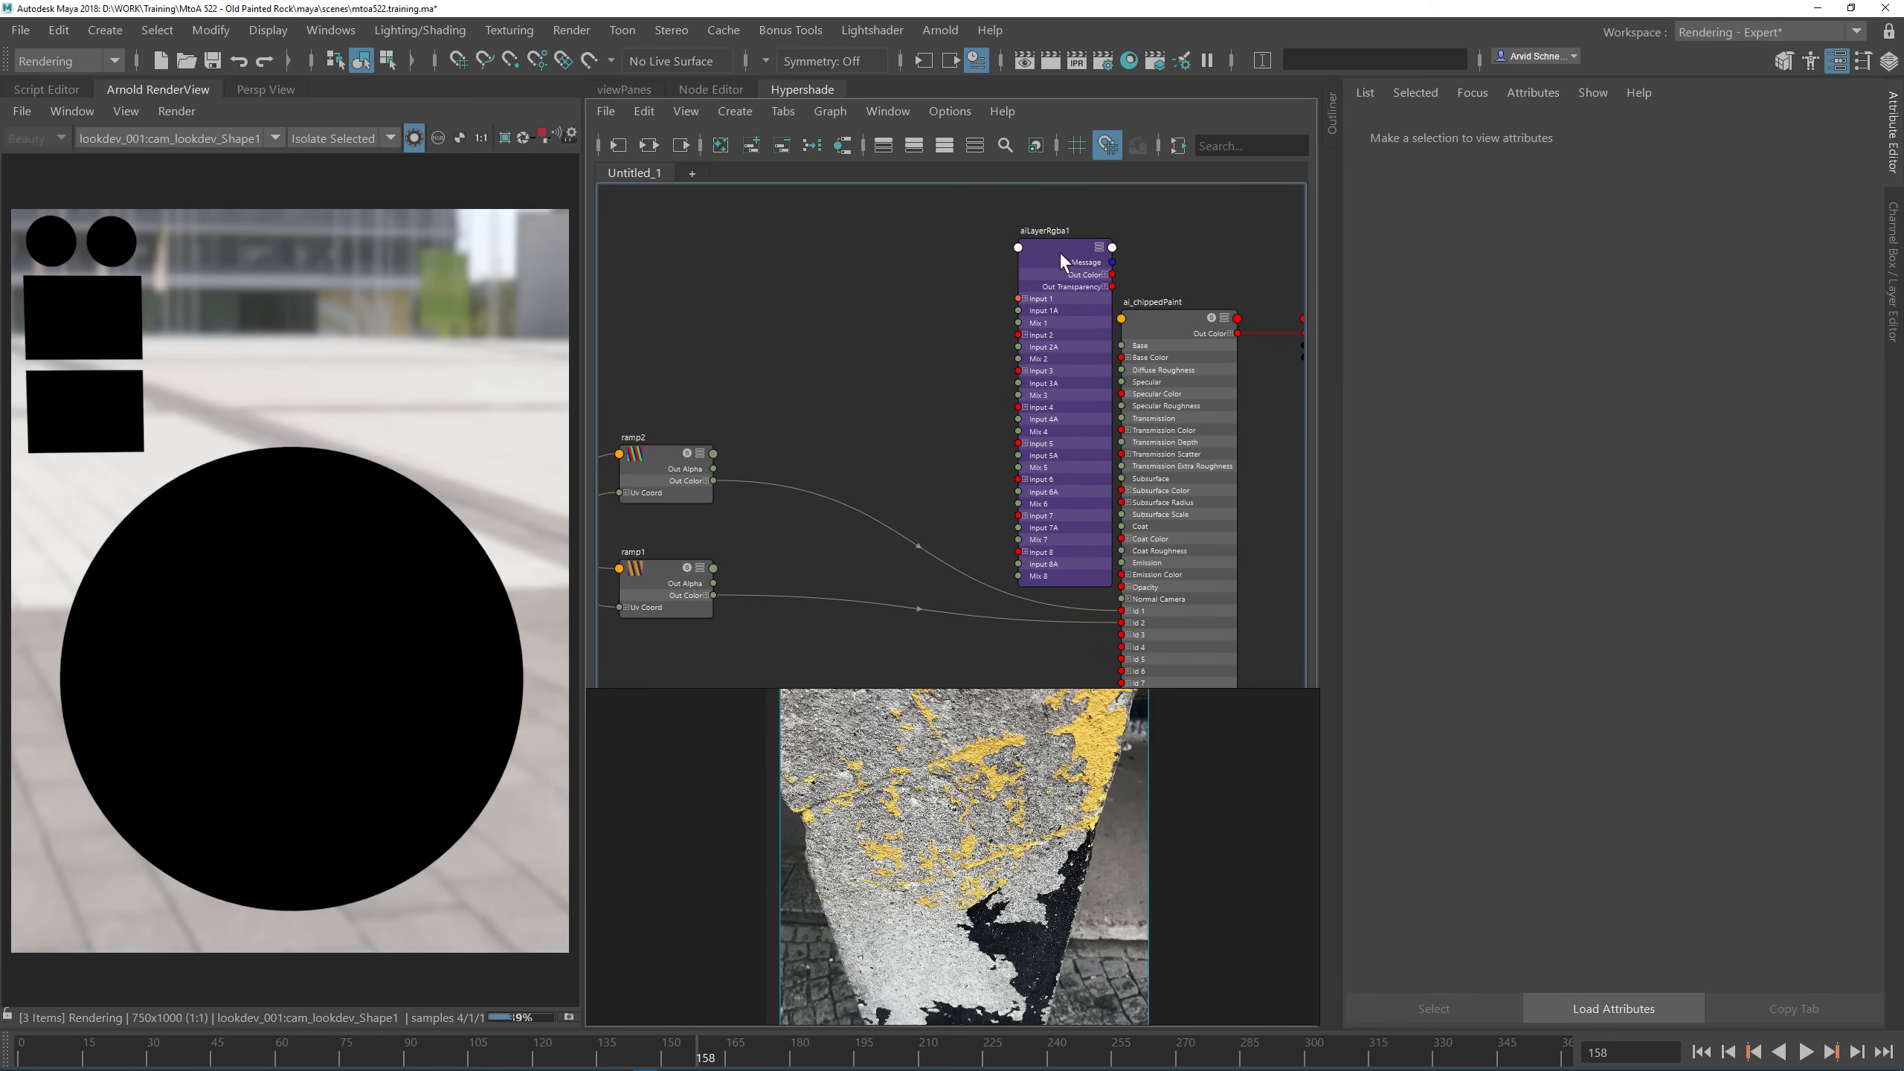
left_click_drag(1091, 265, 1123, 611)
left_click_drag(941, 231, 920, 232)
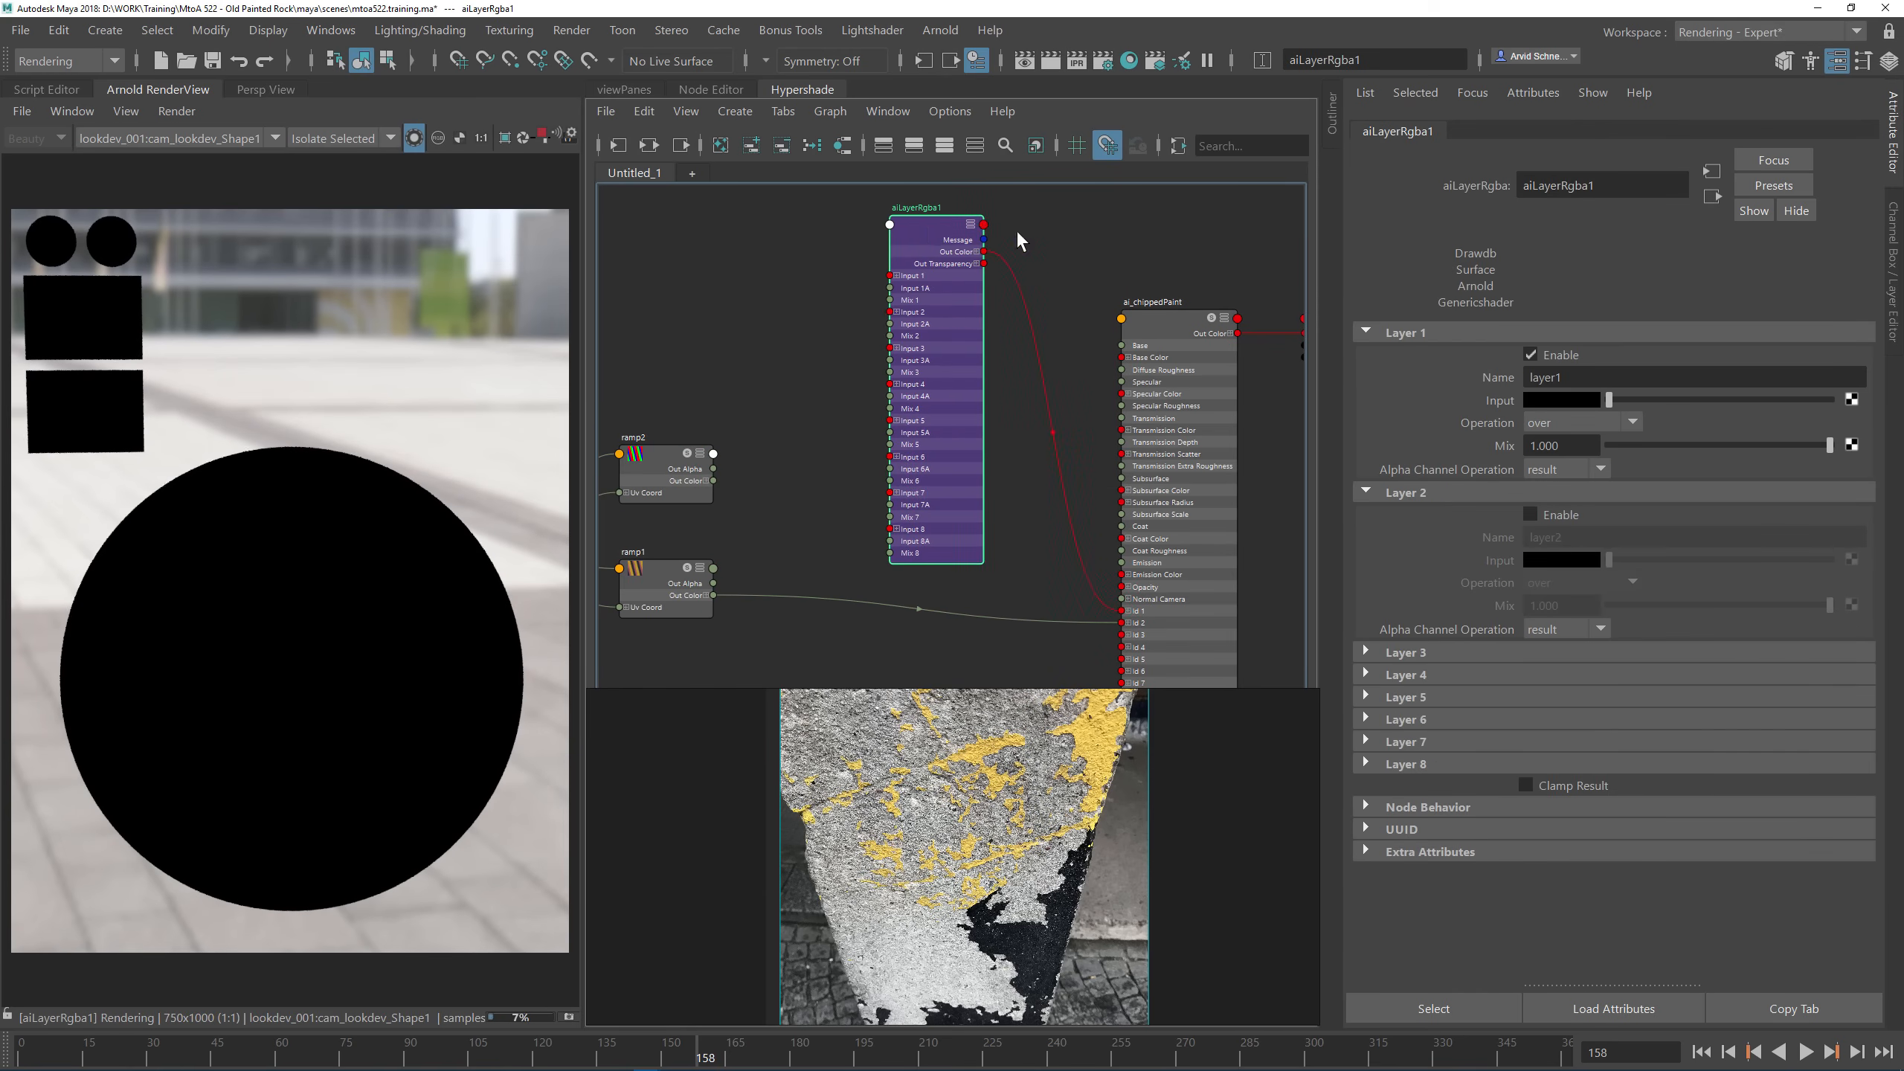
Step: Enable Layers 2 and 3 of aiLayerRgba1 and set the inputs of Layers 1 to 3 to cyan, magenta and yellow
left_click(1534, 407)
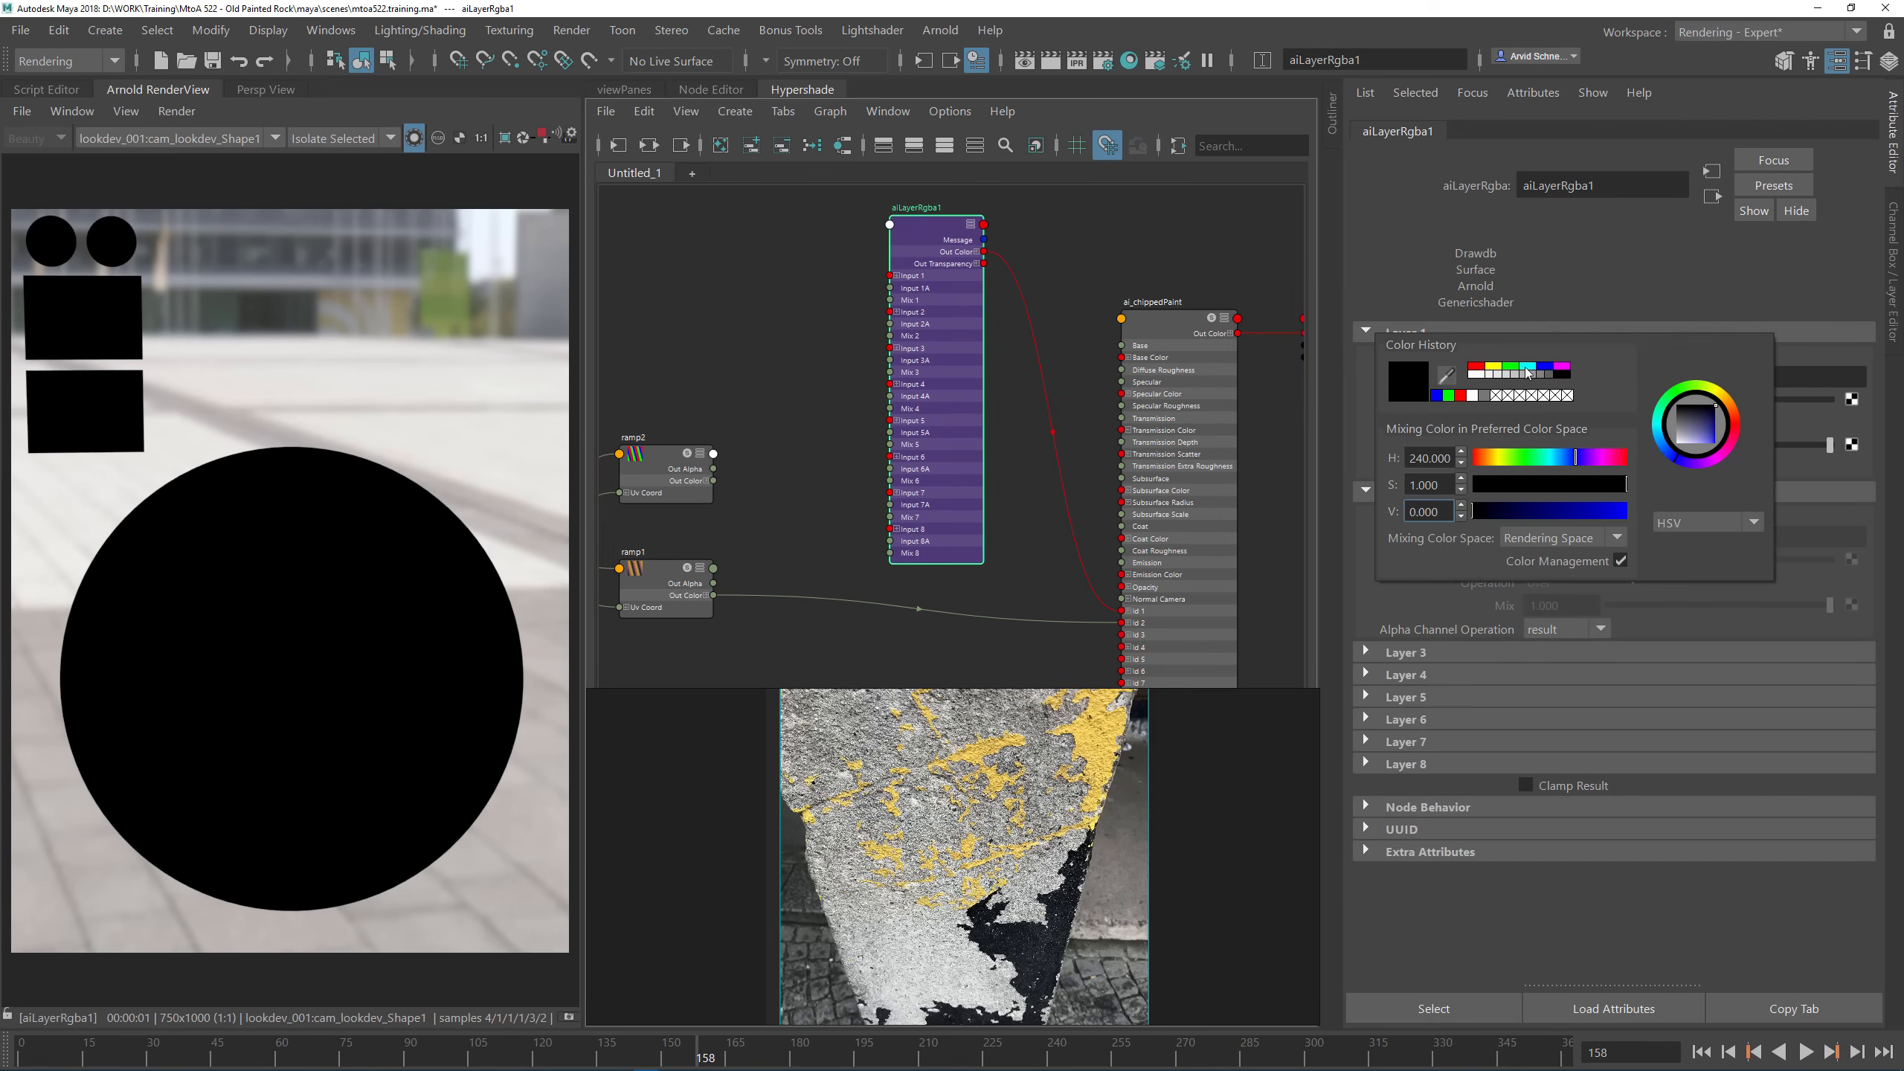
left_click(1525, 369)
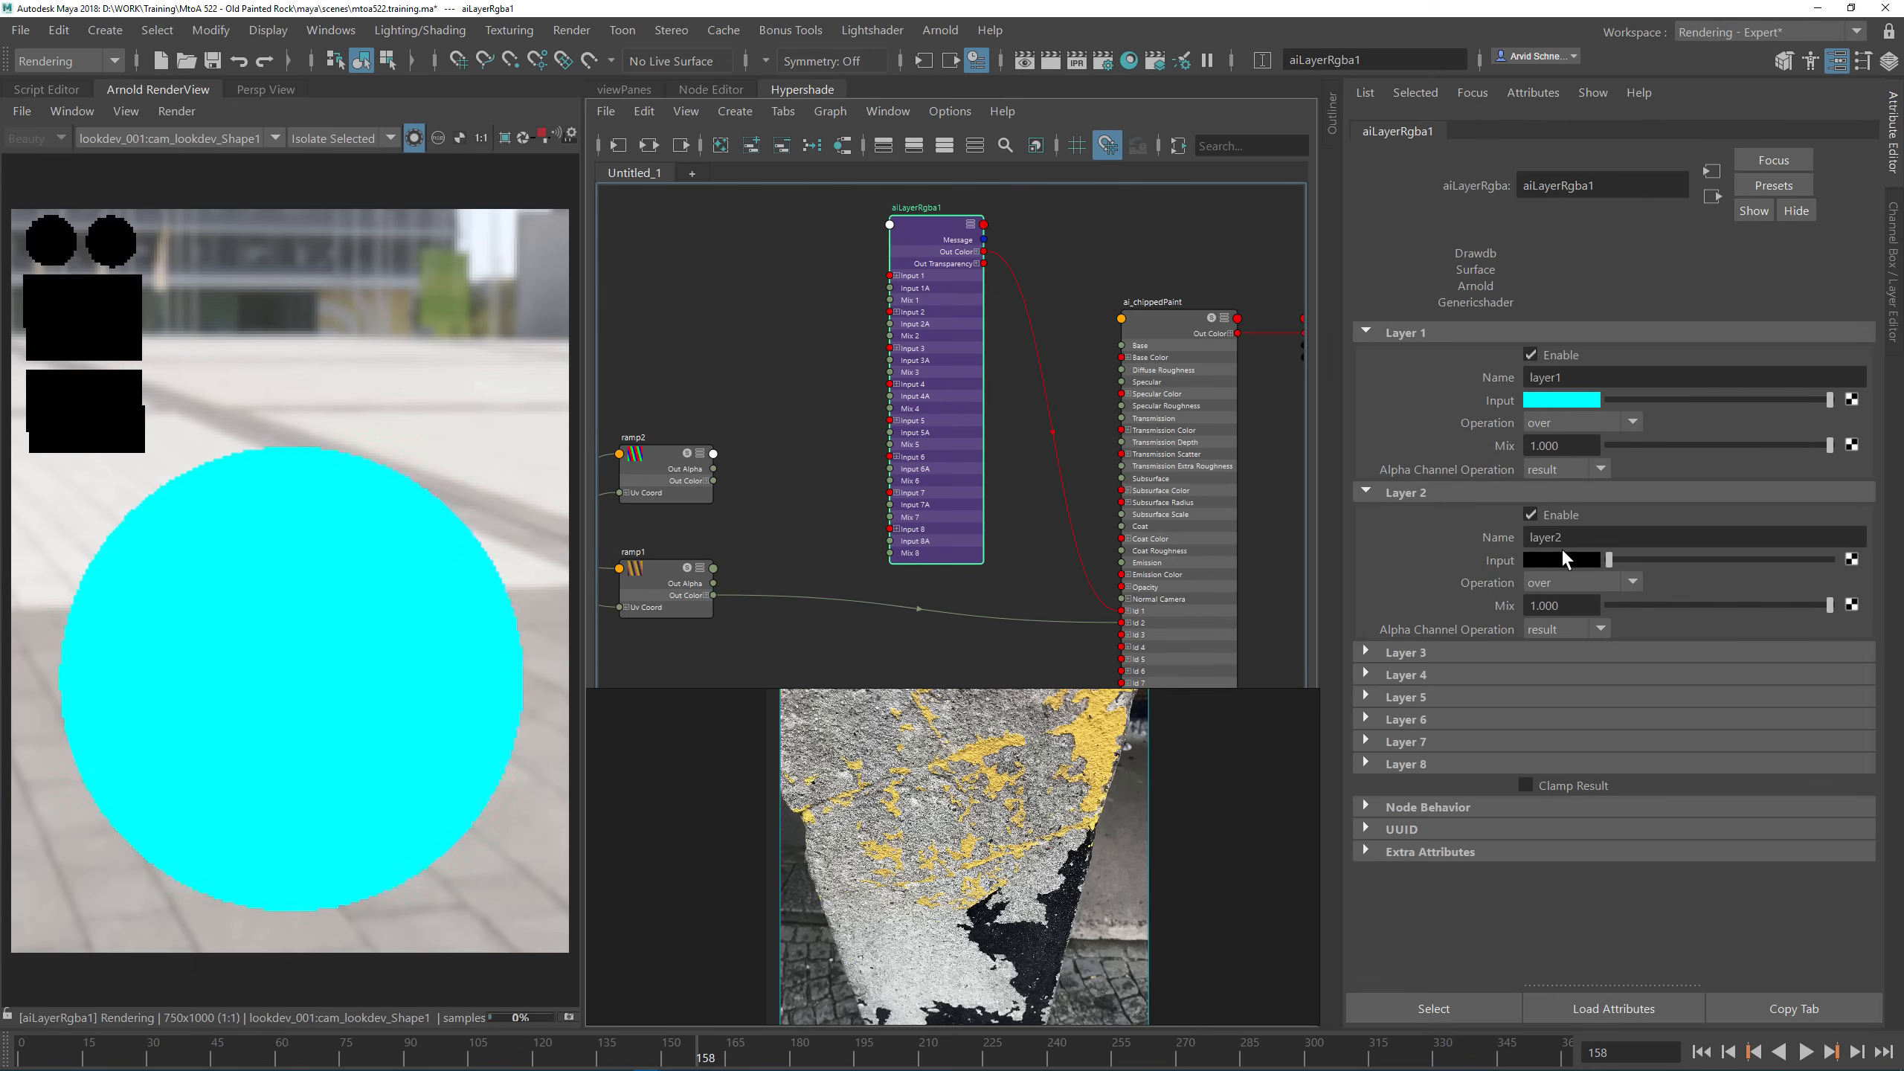
left_click(1562, 556)
left_click(1588, 530)
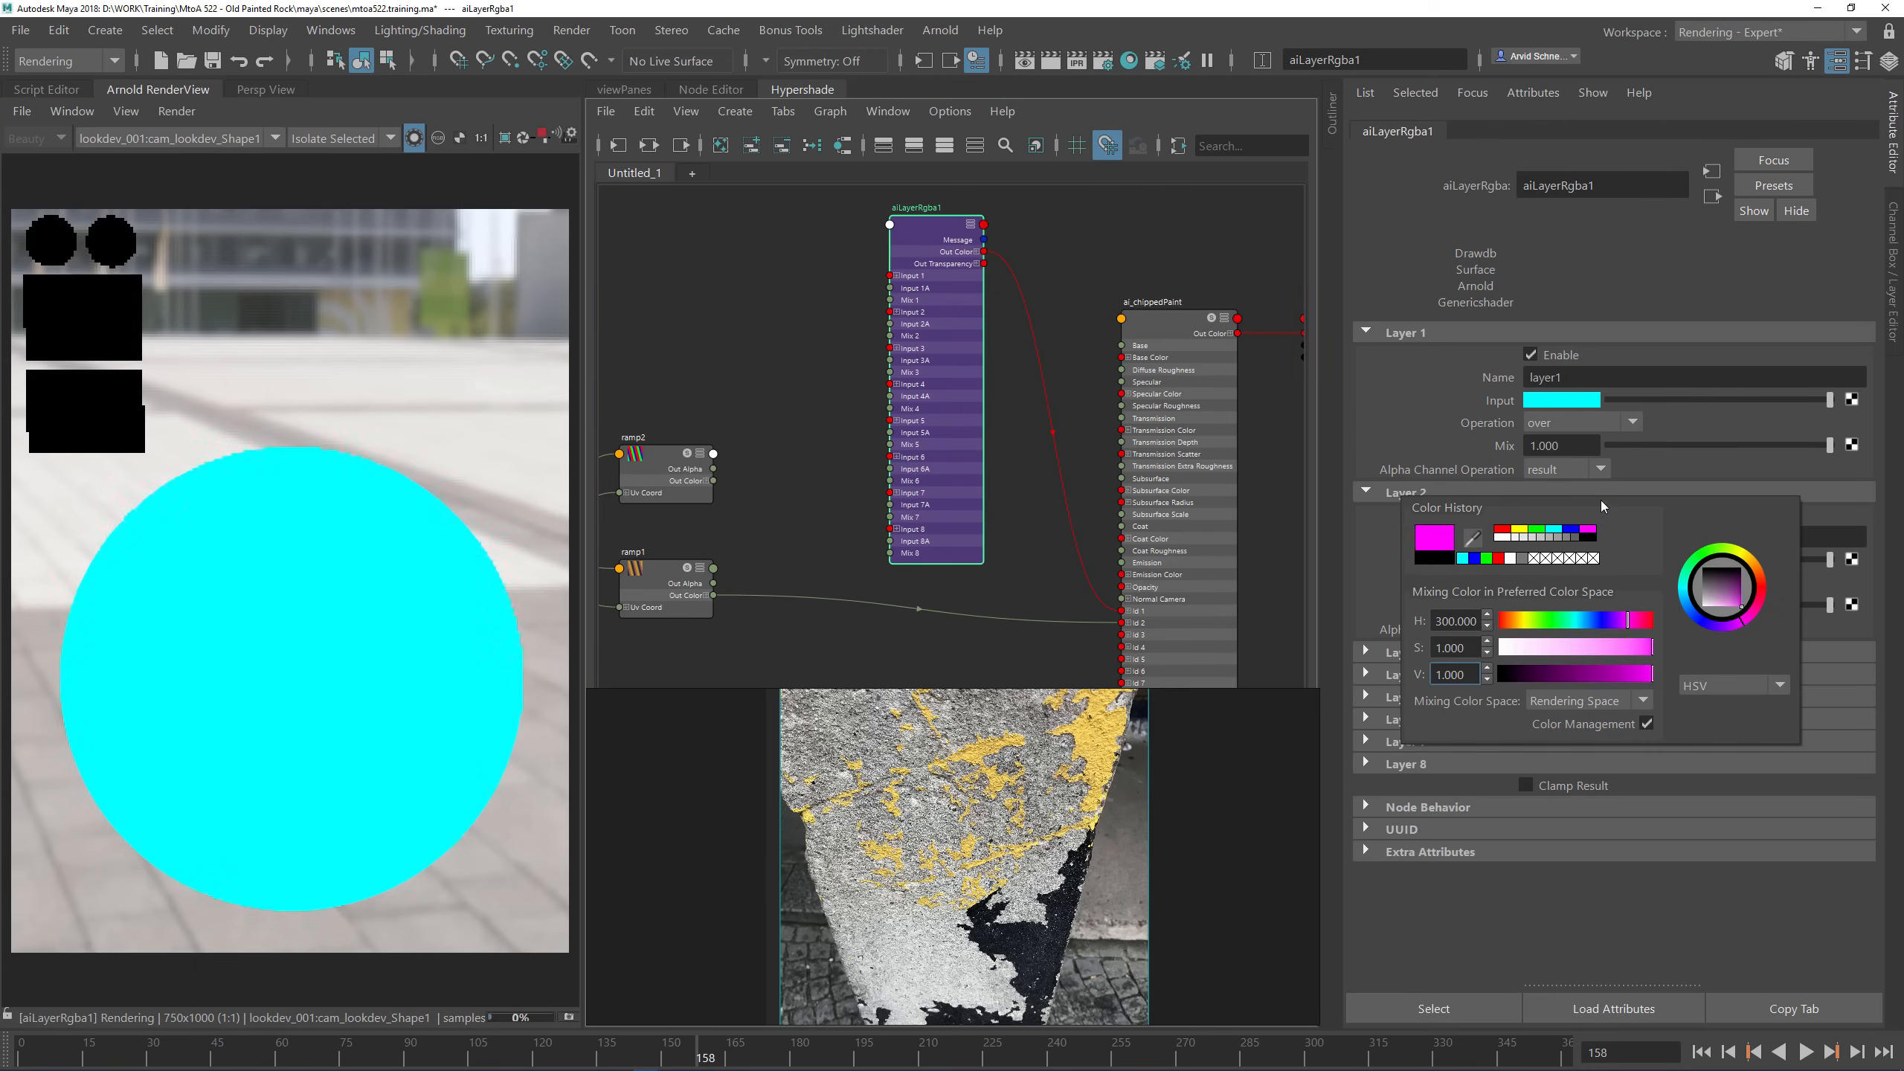
left_click(1441, 647)
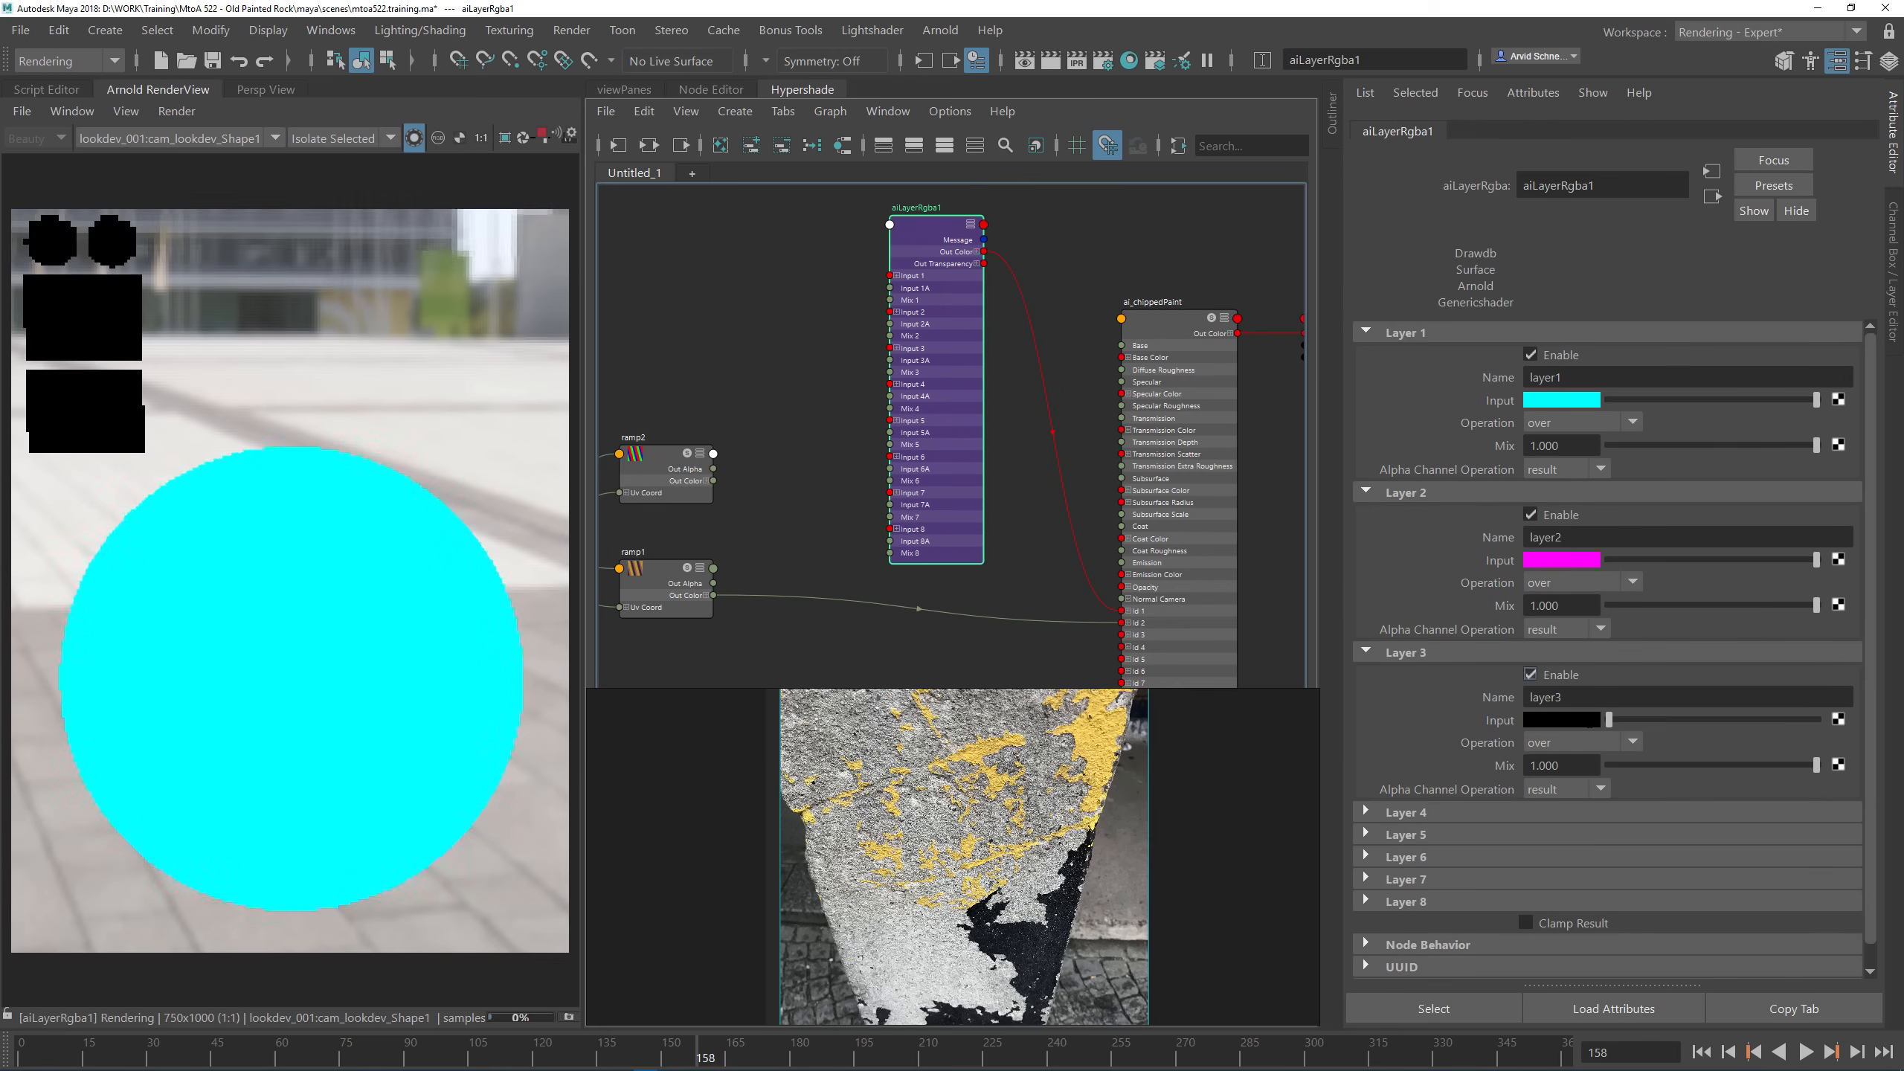
left_click(1586, 719)
left_click(1548, 688)
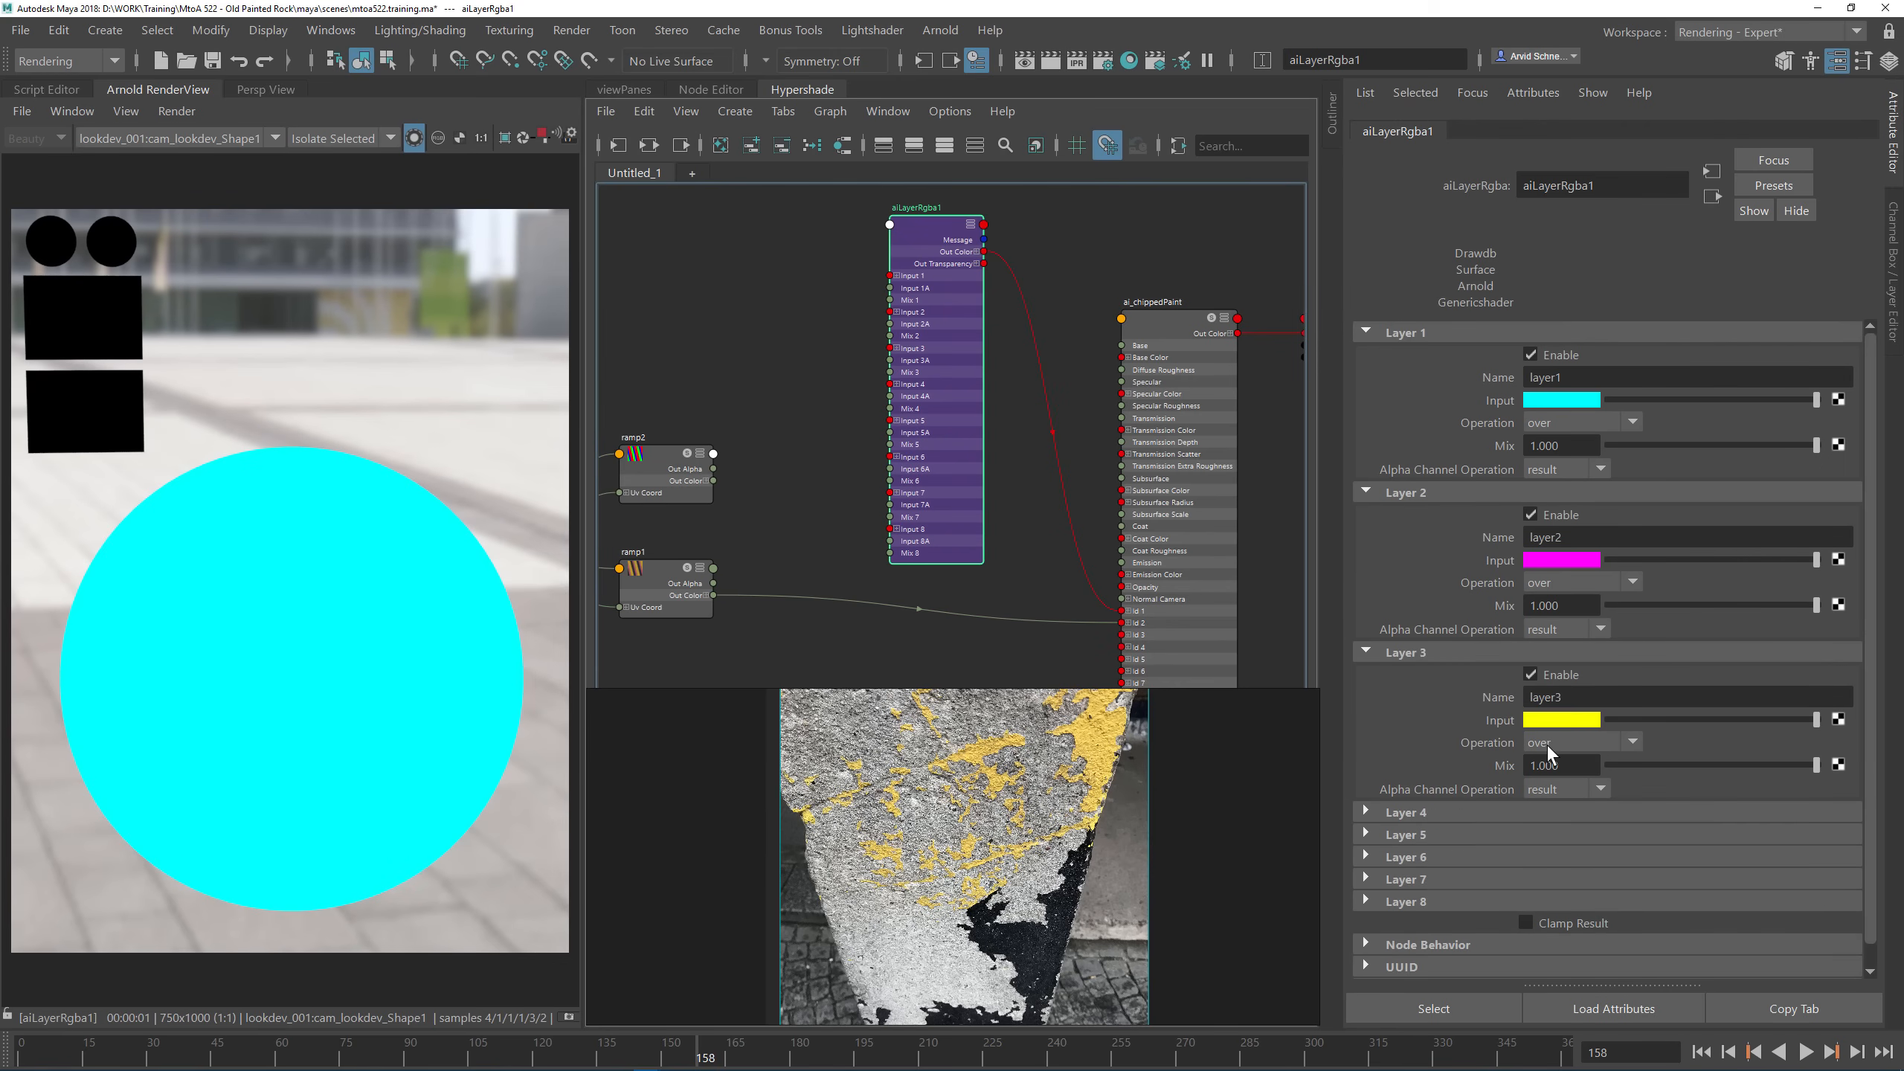
Step: Connect ramp2's Out Color R, G and B to Mix 1, Mix 2 and Mix 3 of aiLayerRgba1
left_click(934, 235)
left_click(705, 479)
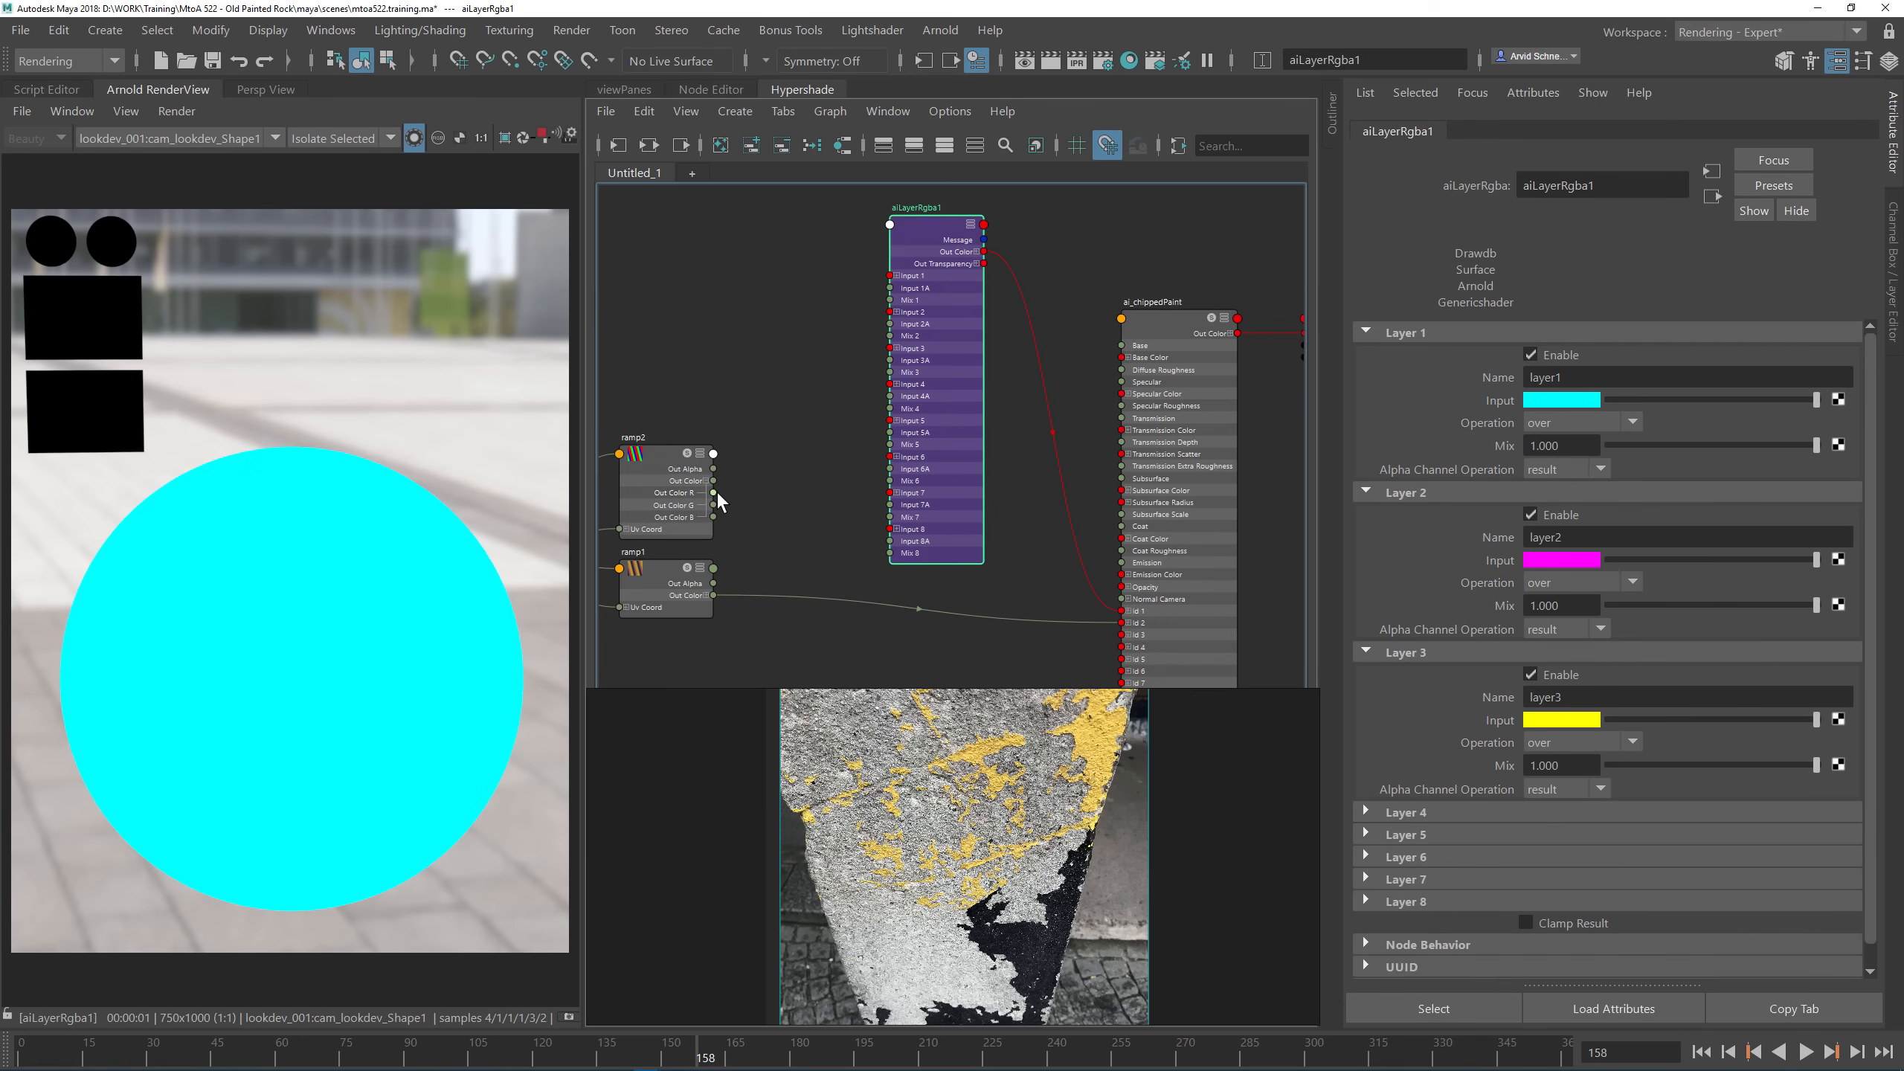
left_click_drag(729, 478, 889, 300)
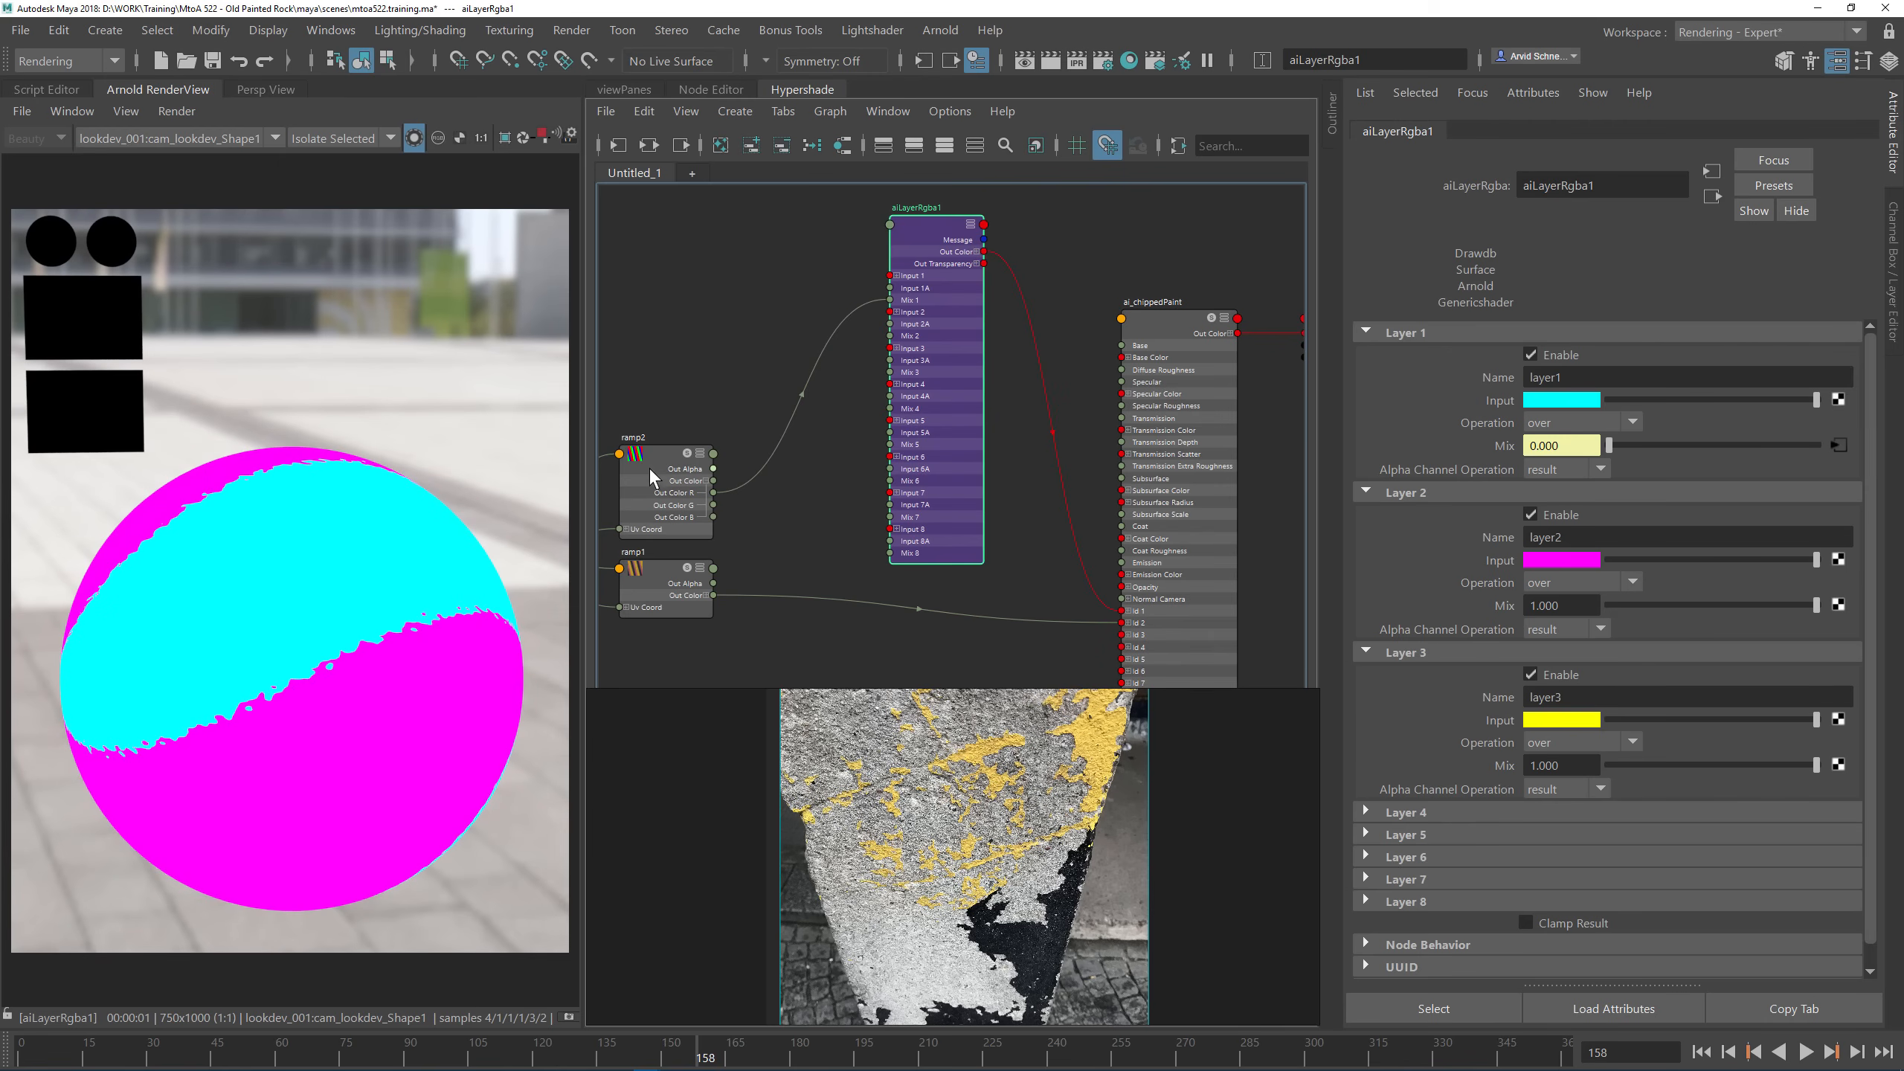
middle_click_drag(813, 530, 1029, 481, "alt")
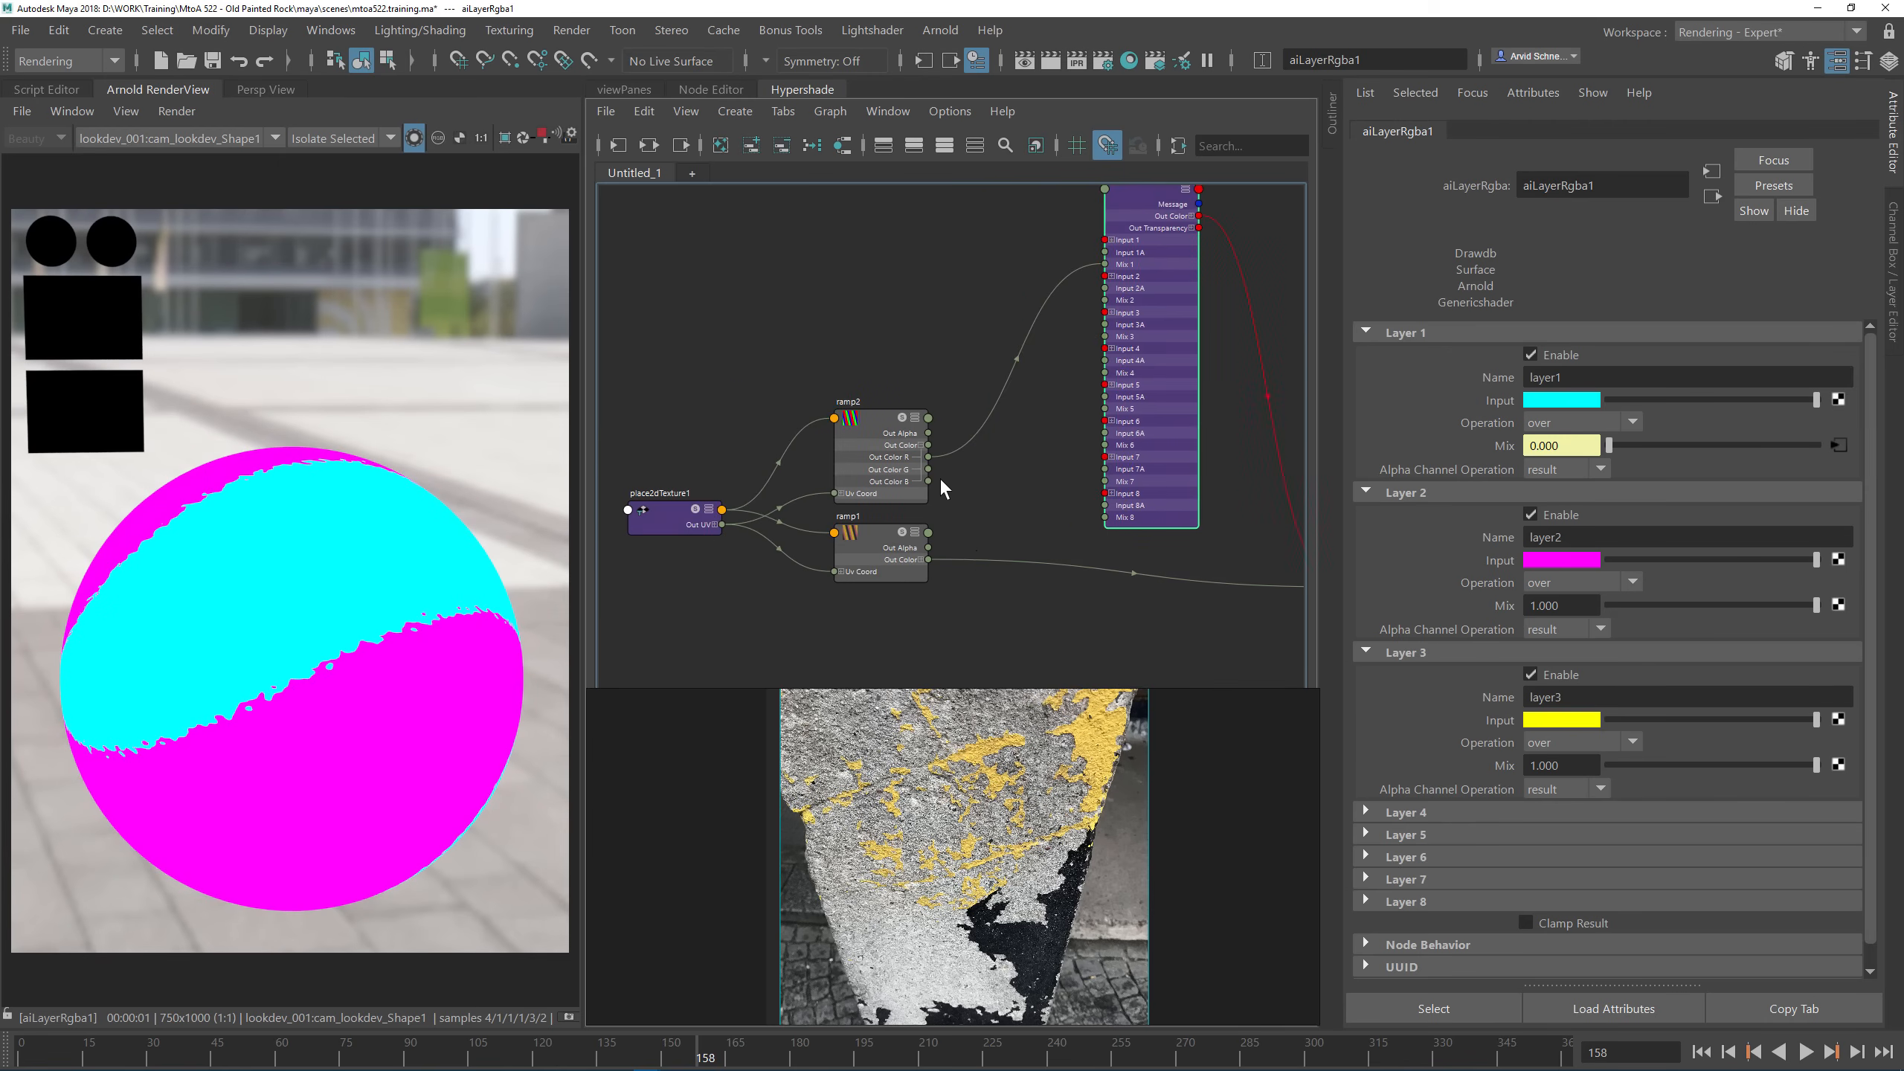
left_click_drag(931, 468, 1105, 301)
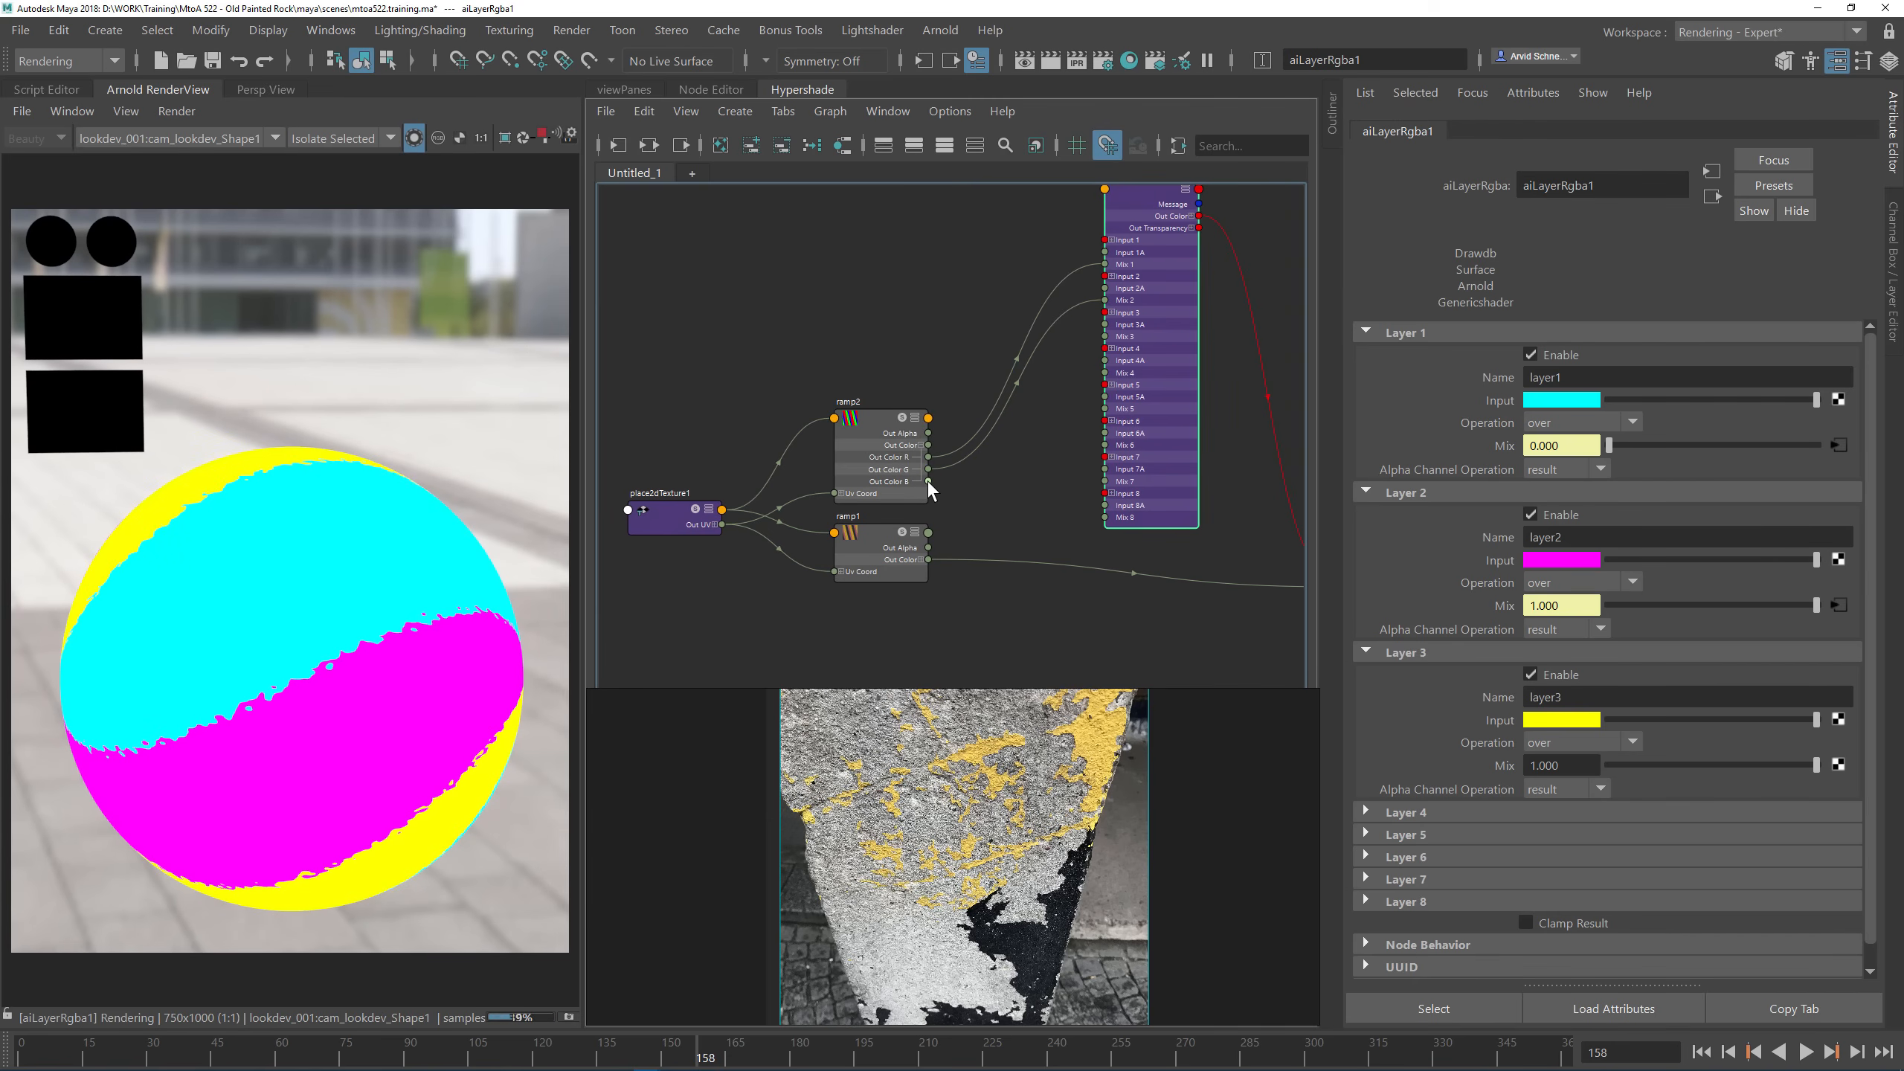
left_click_drag(928, 482, 1107, 339)
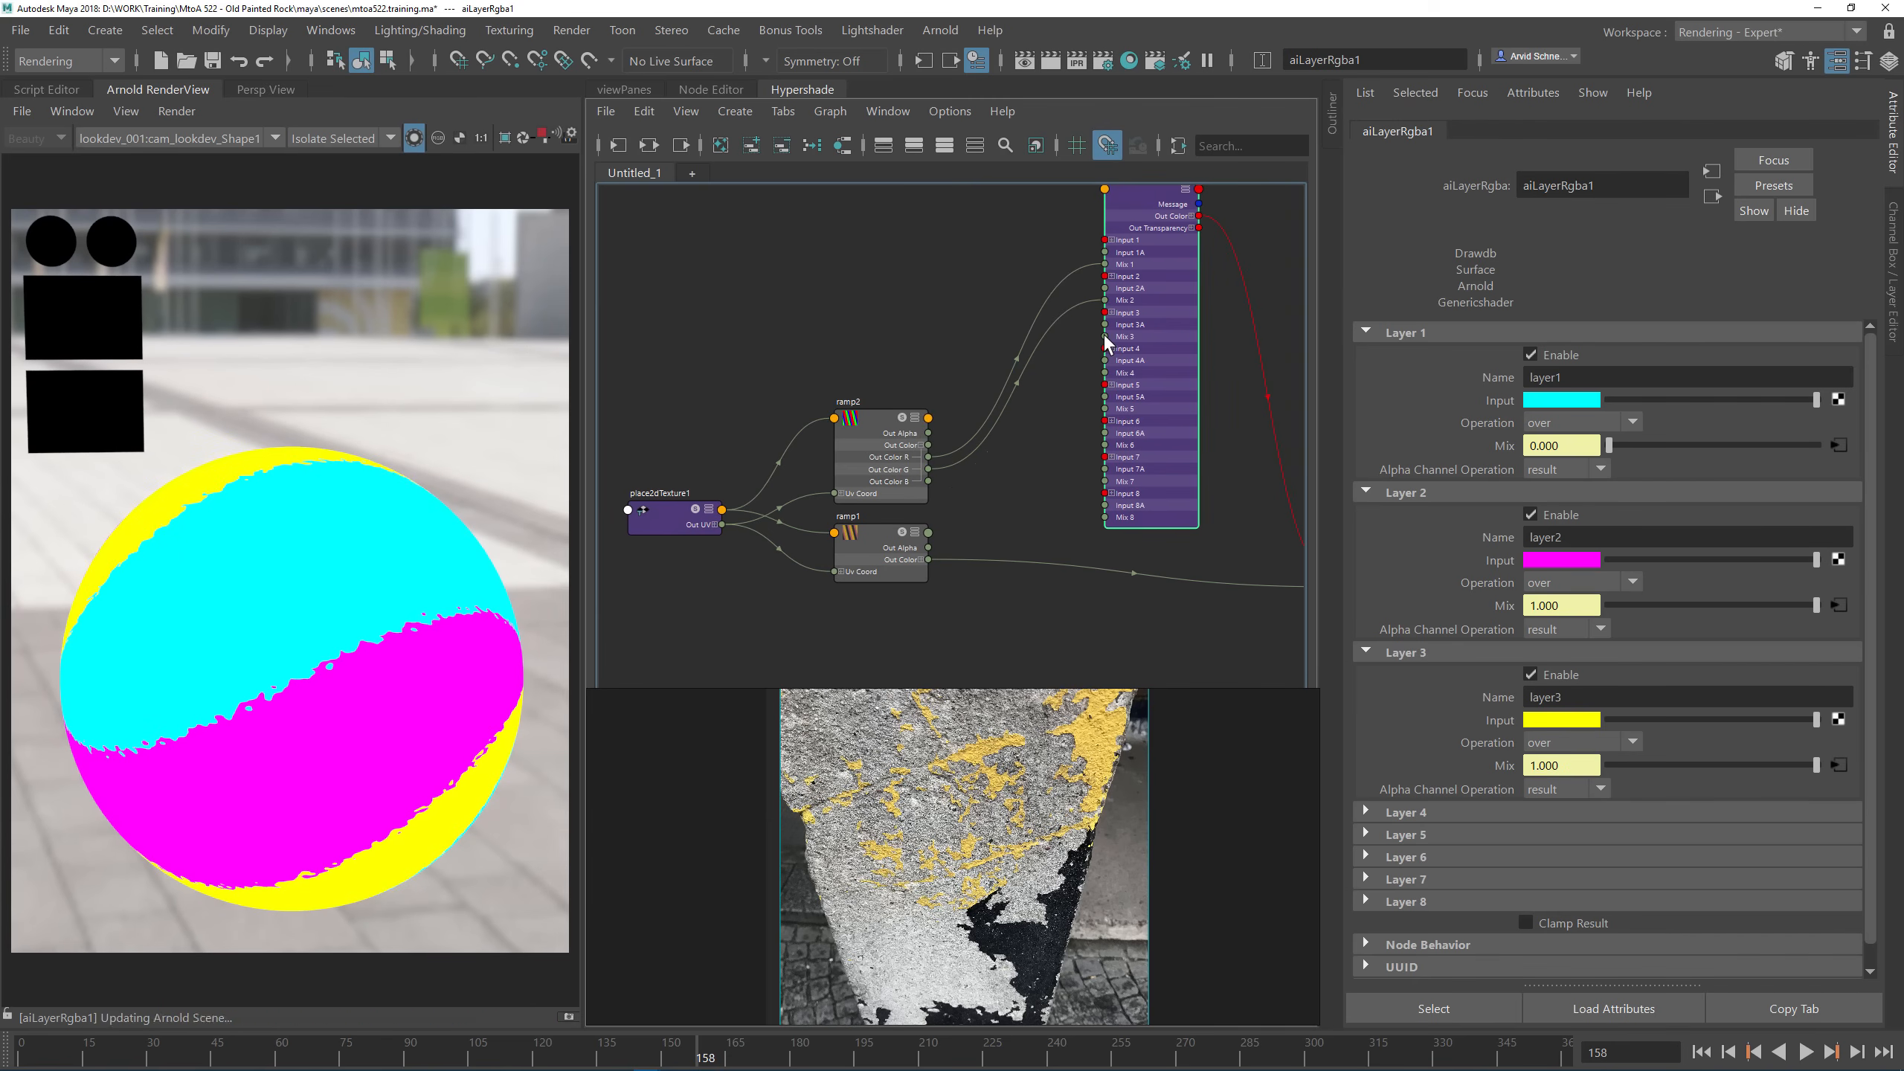
Step: Examine how ramp2's color channels feed the layer mixes of aiLayerRgba1 and compare them with the cyan, magenta and yellow bands
left_click(913, 262)
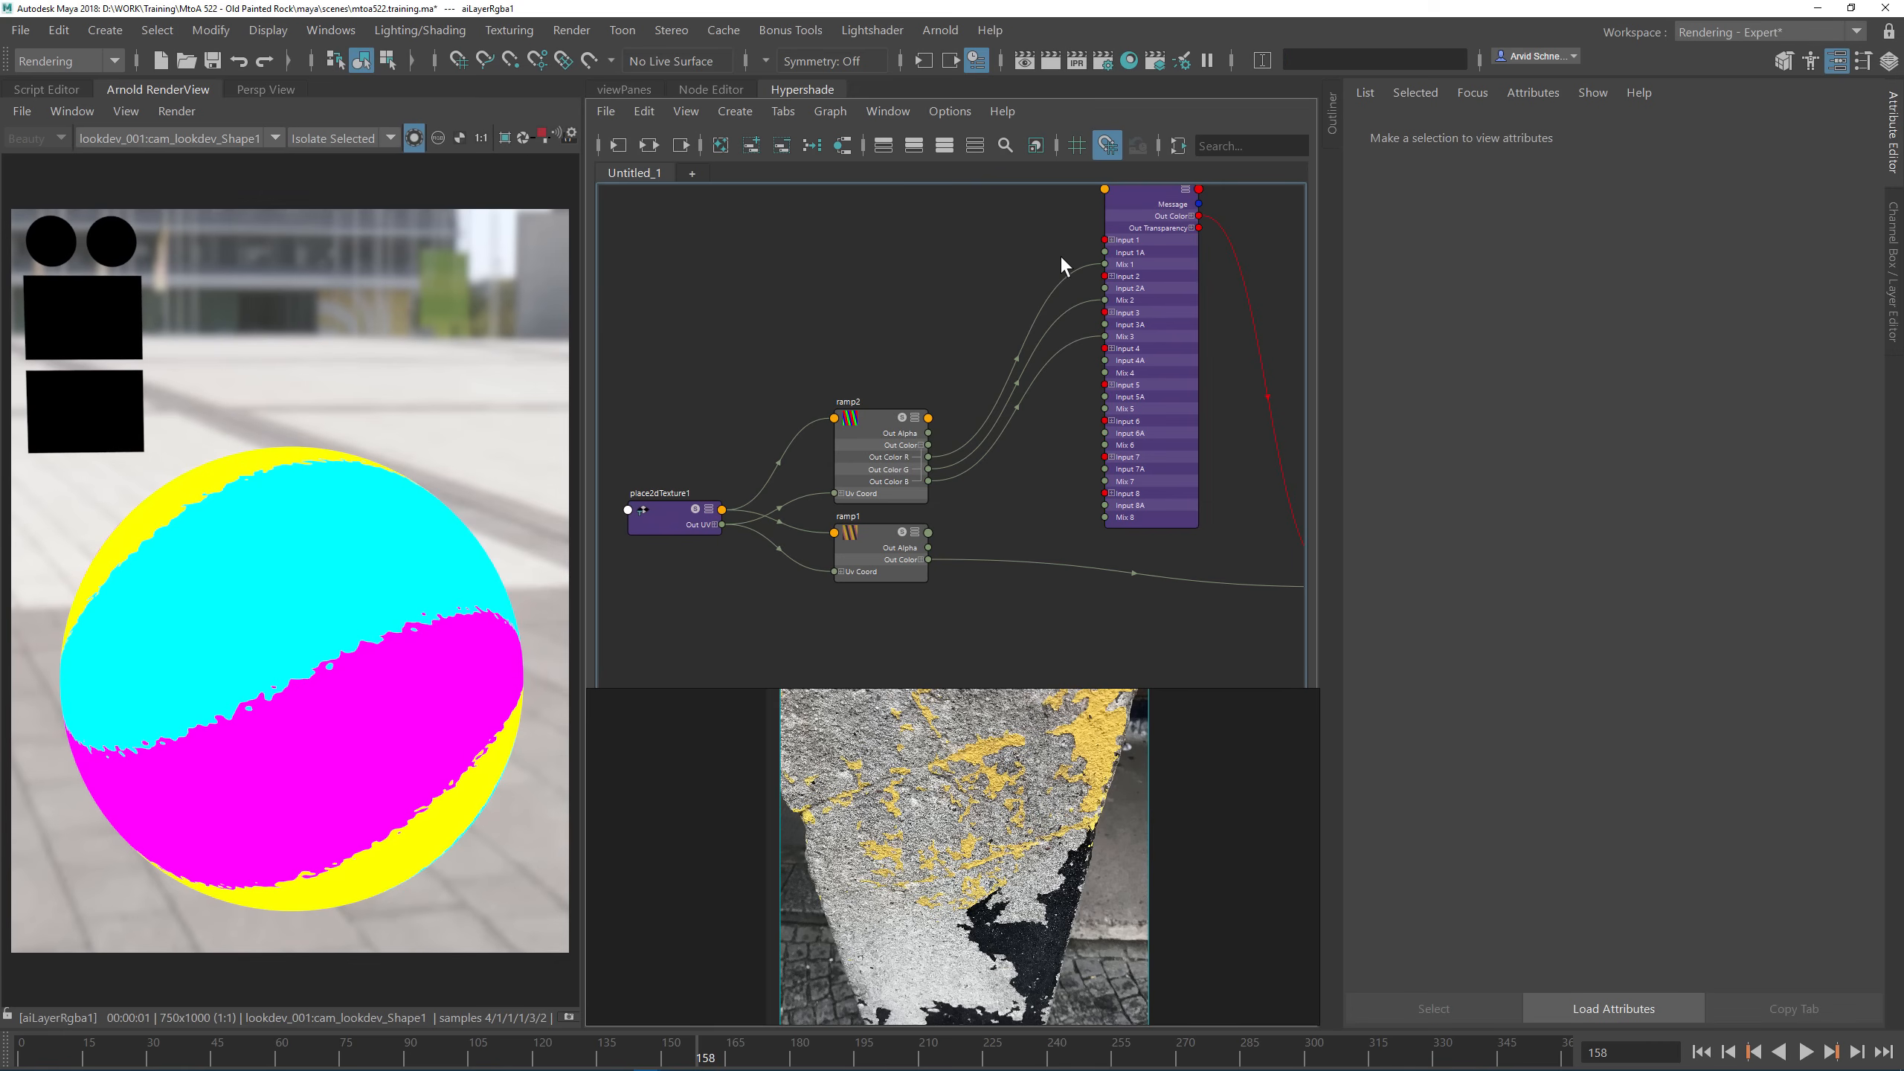
left_click(1192, 259)
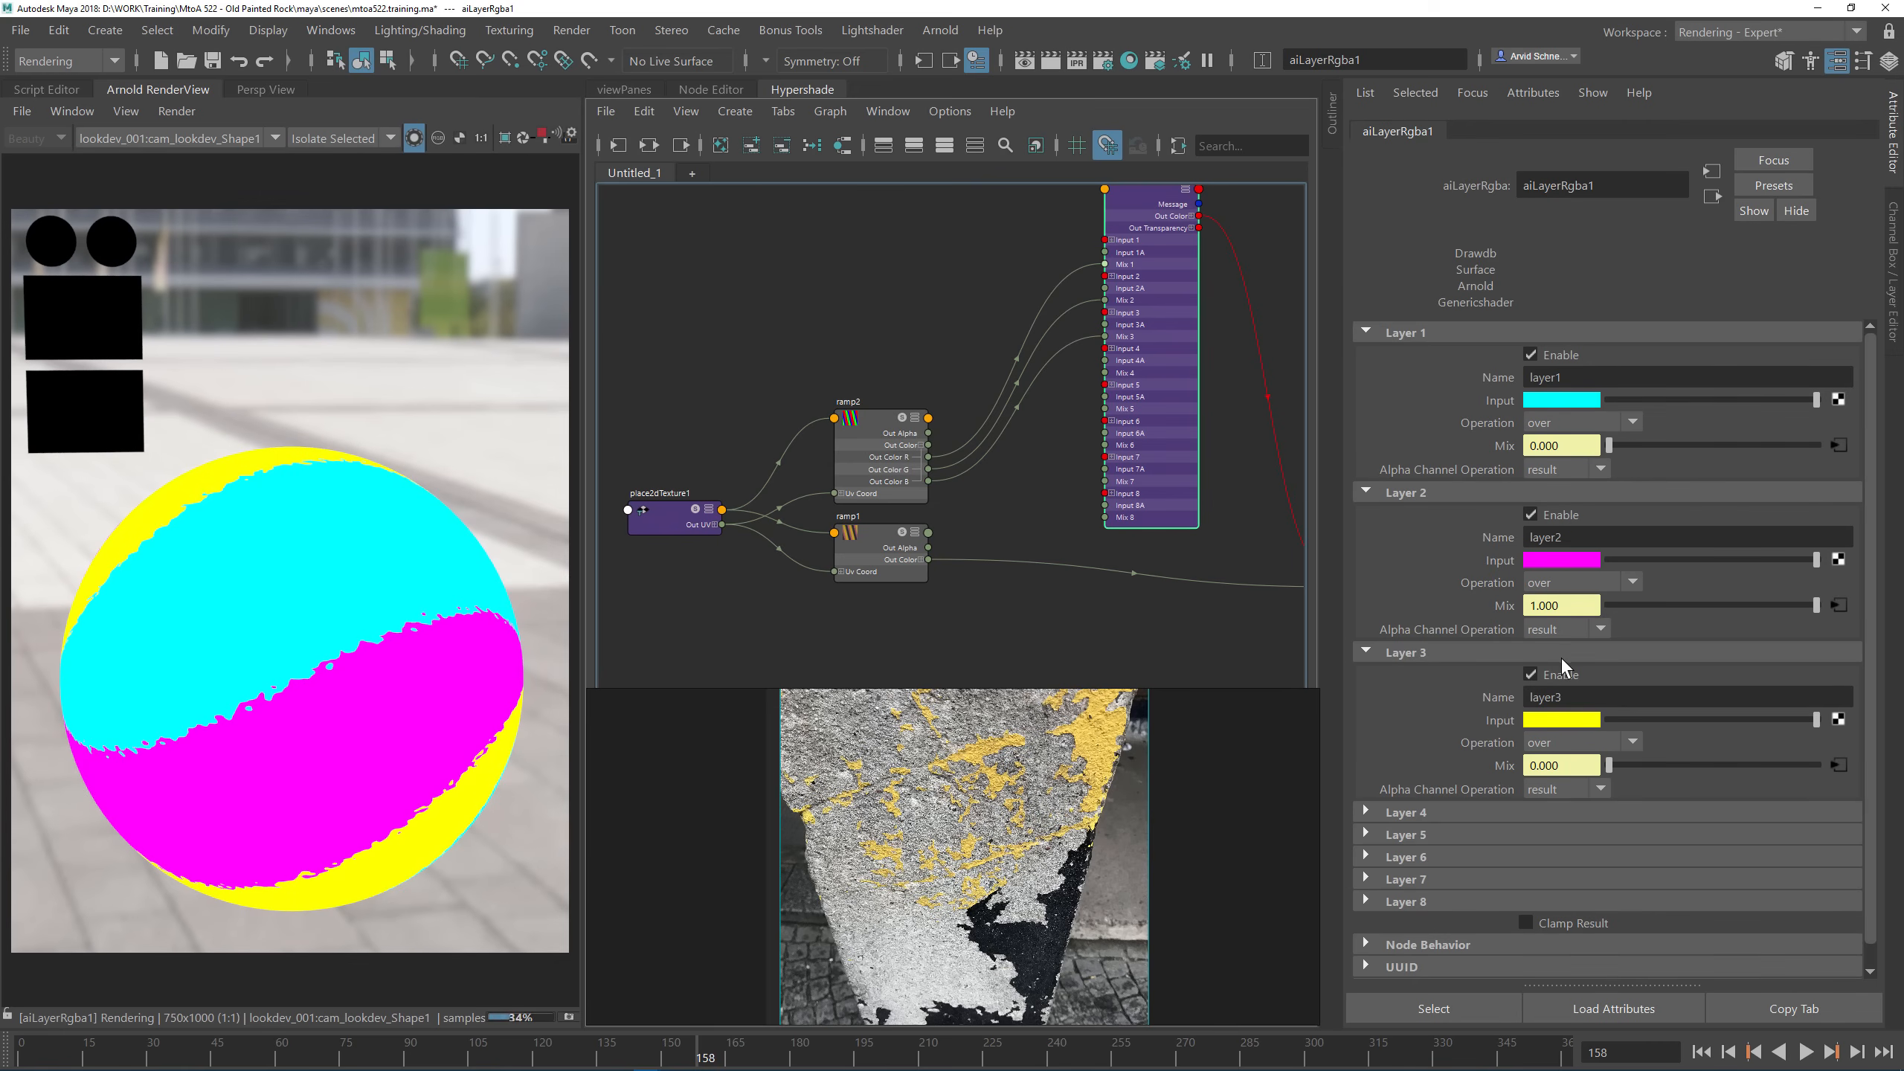
scroll(875, 464, "up", 5)
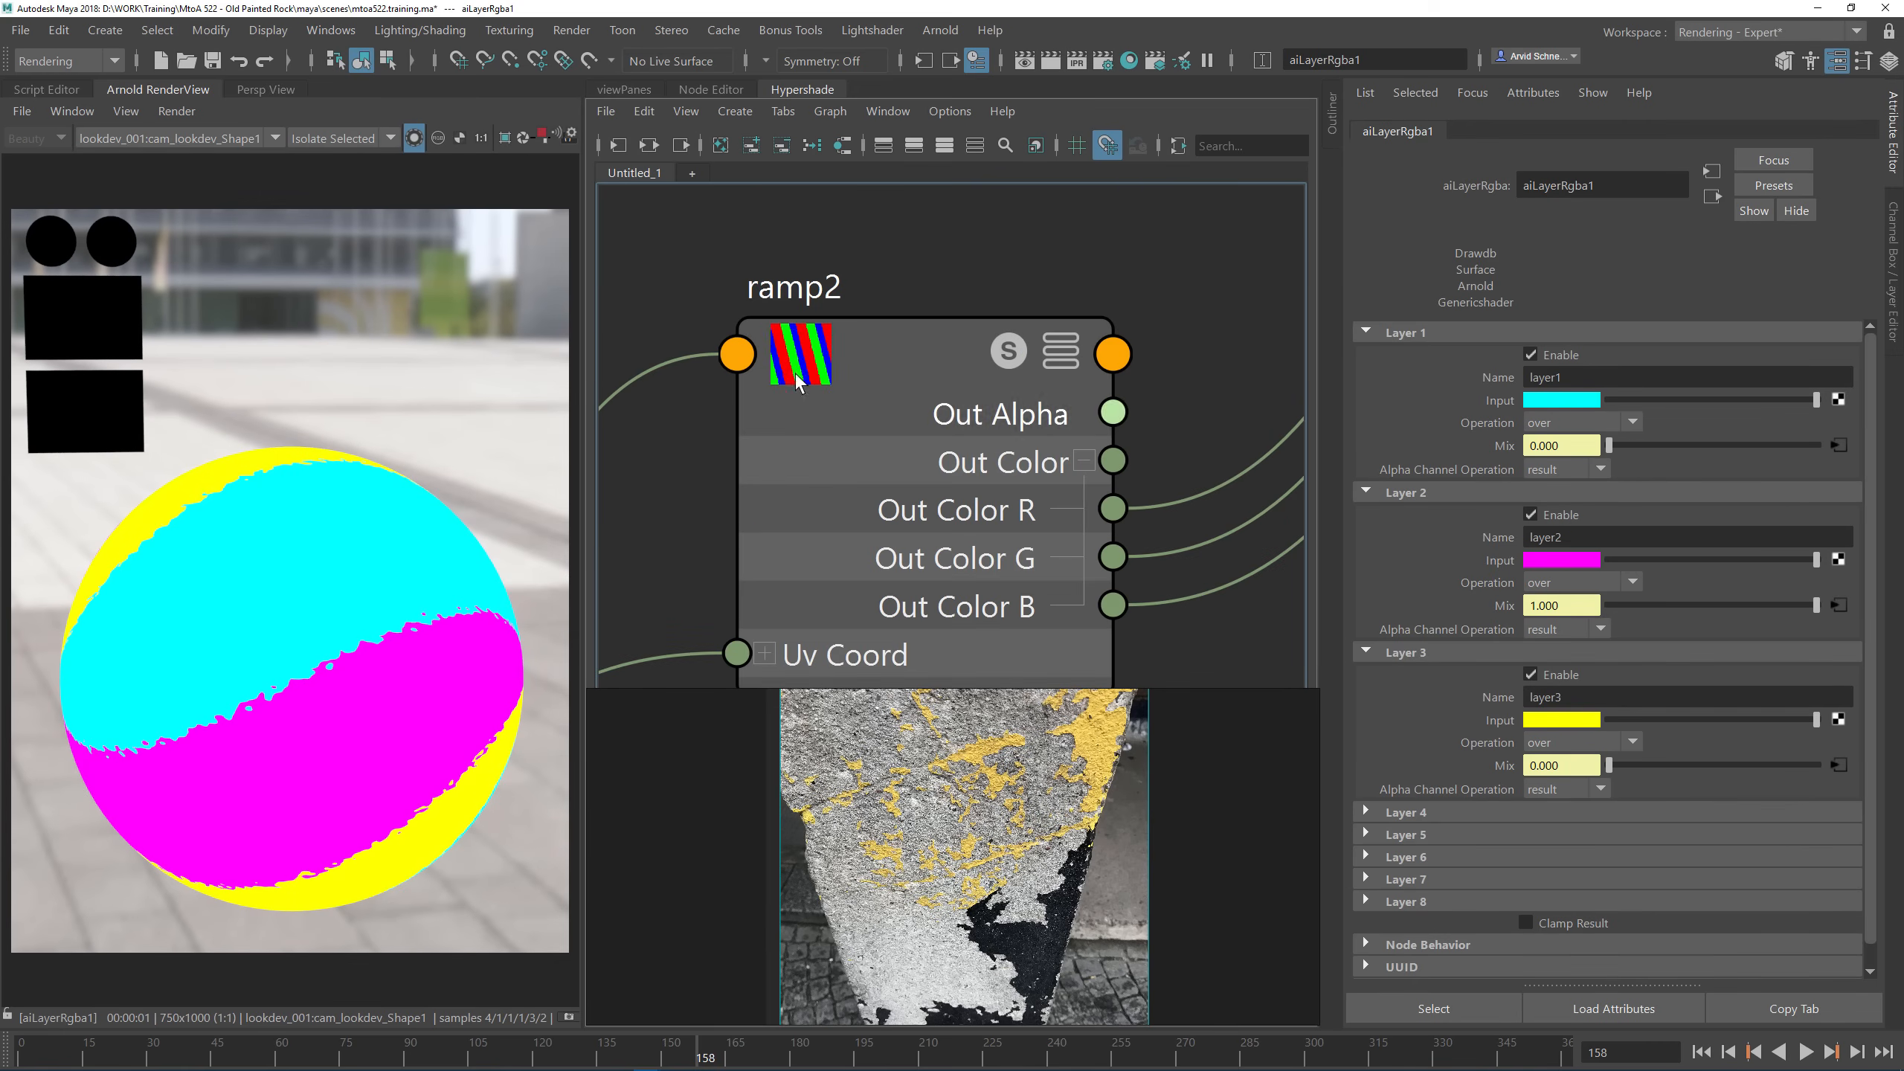
scroll(955, 492, "down", 4)
left_click(968, 328)
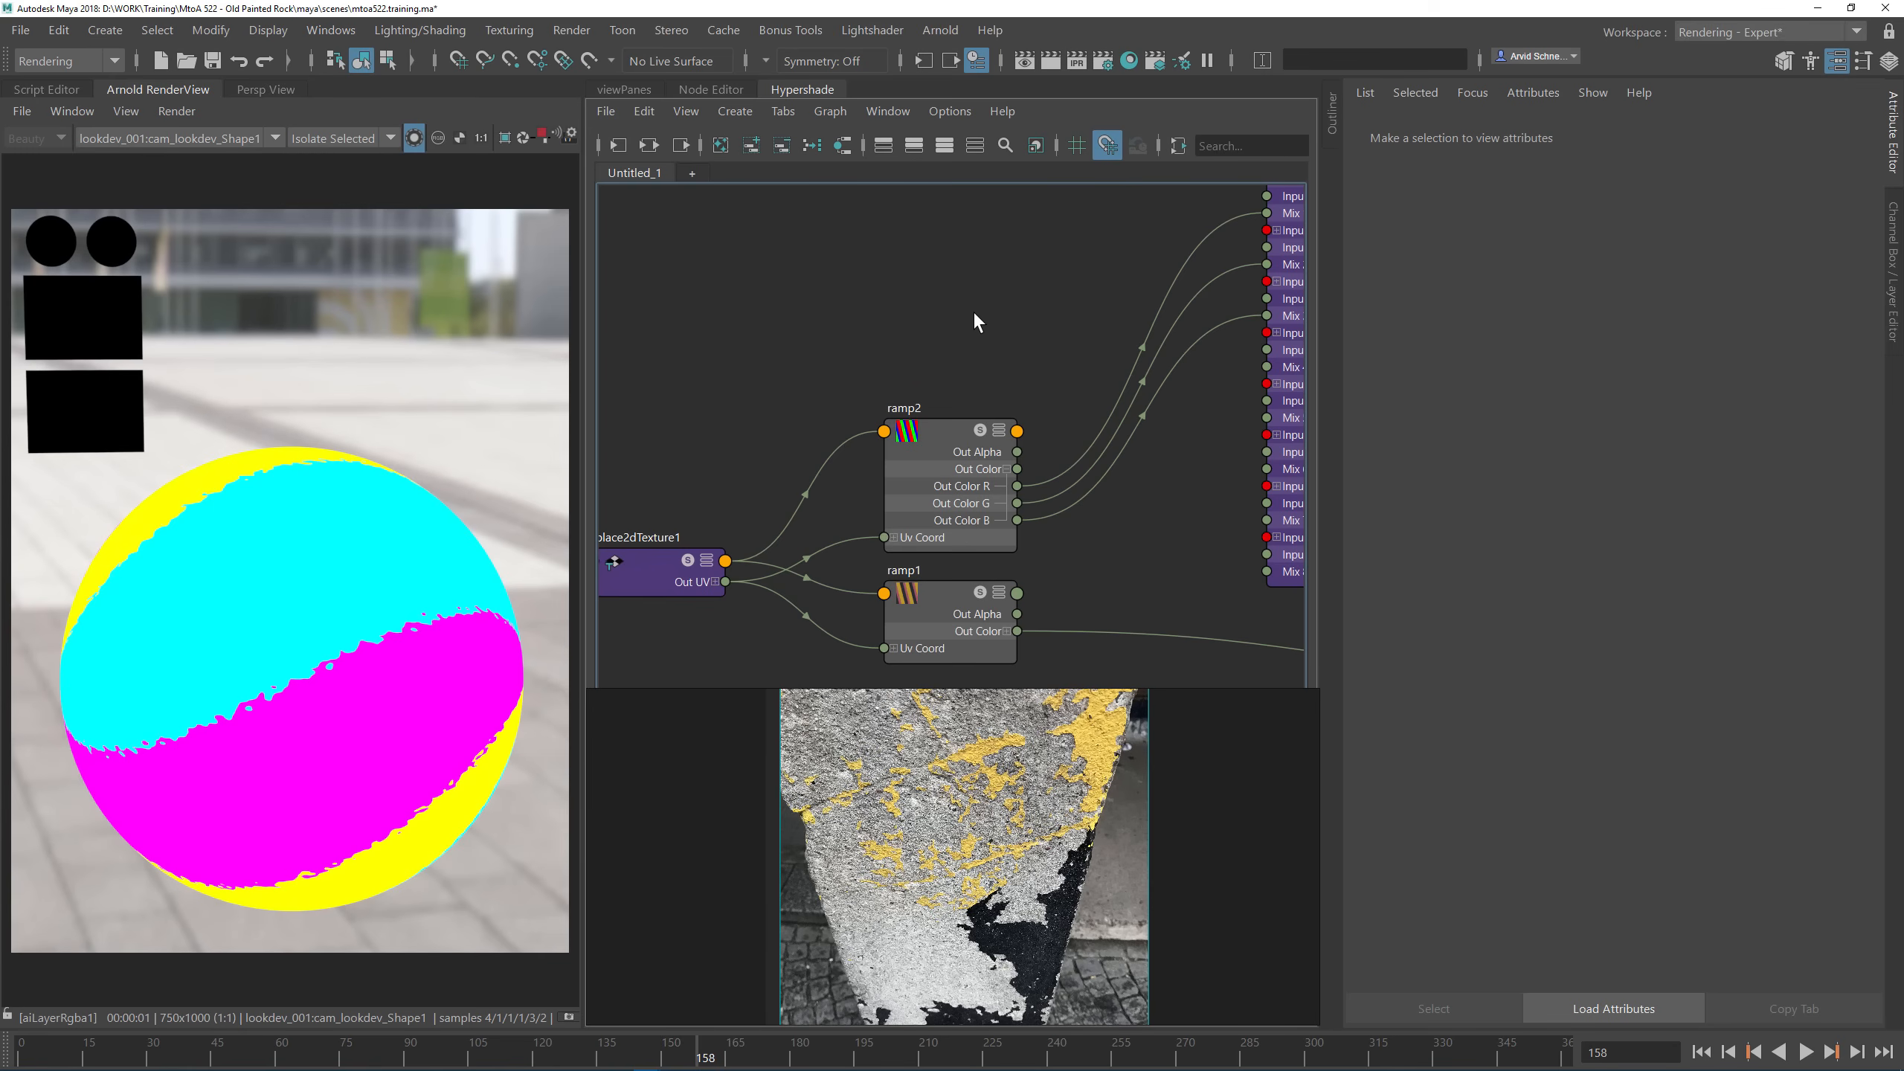
middle_click_drag(991, 339, 836, 326, "alt")
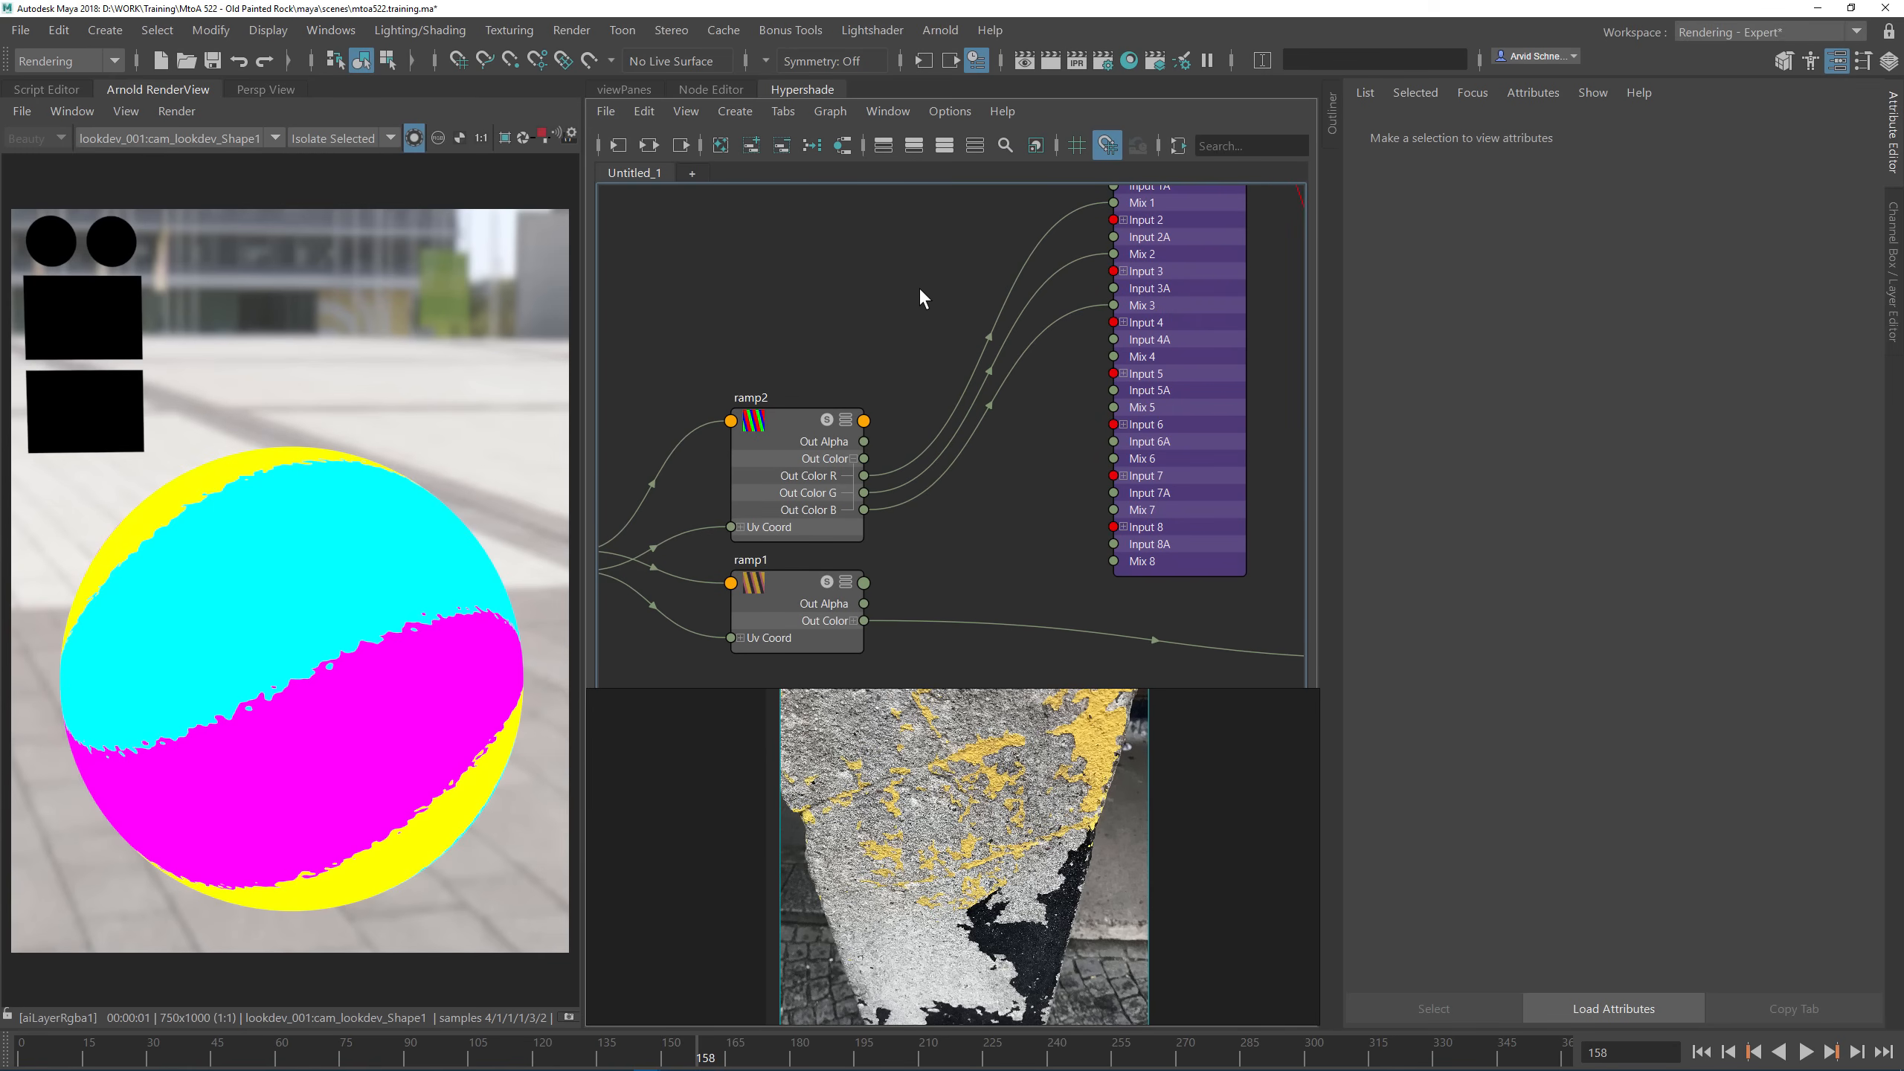
scroll(941, 375, "down", 2)
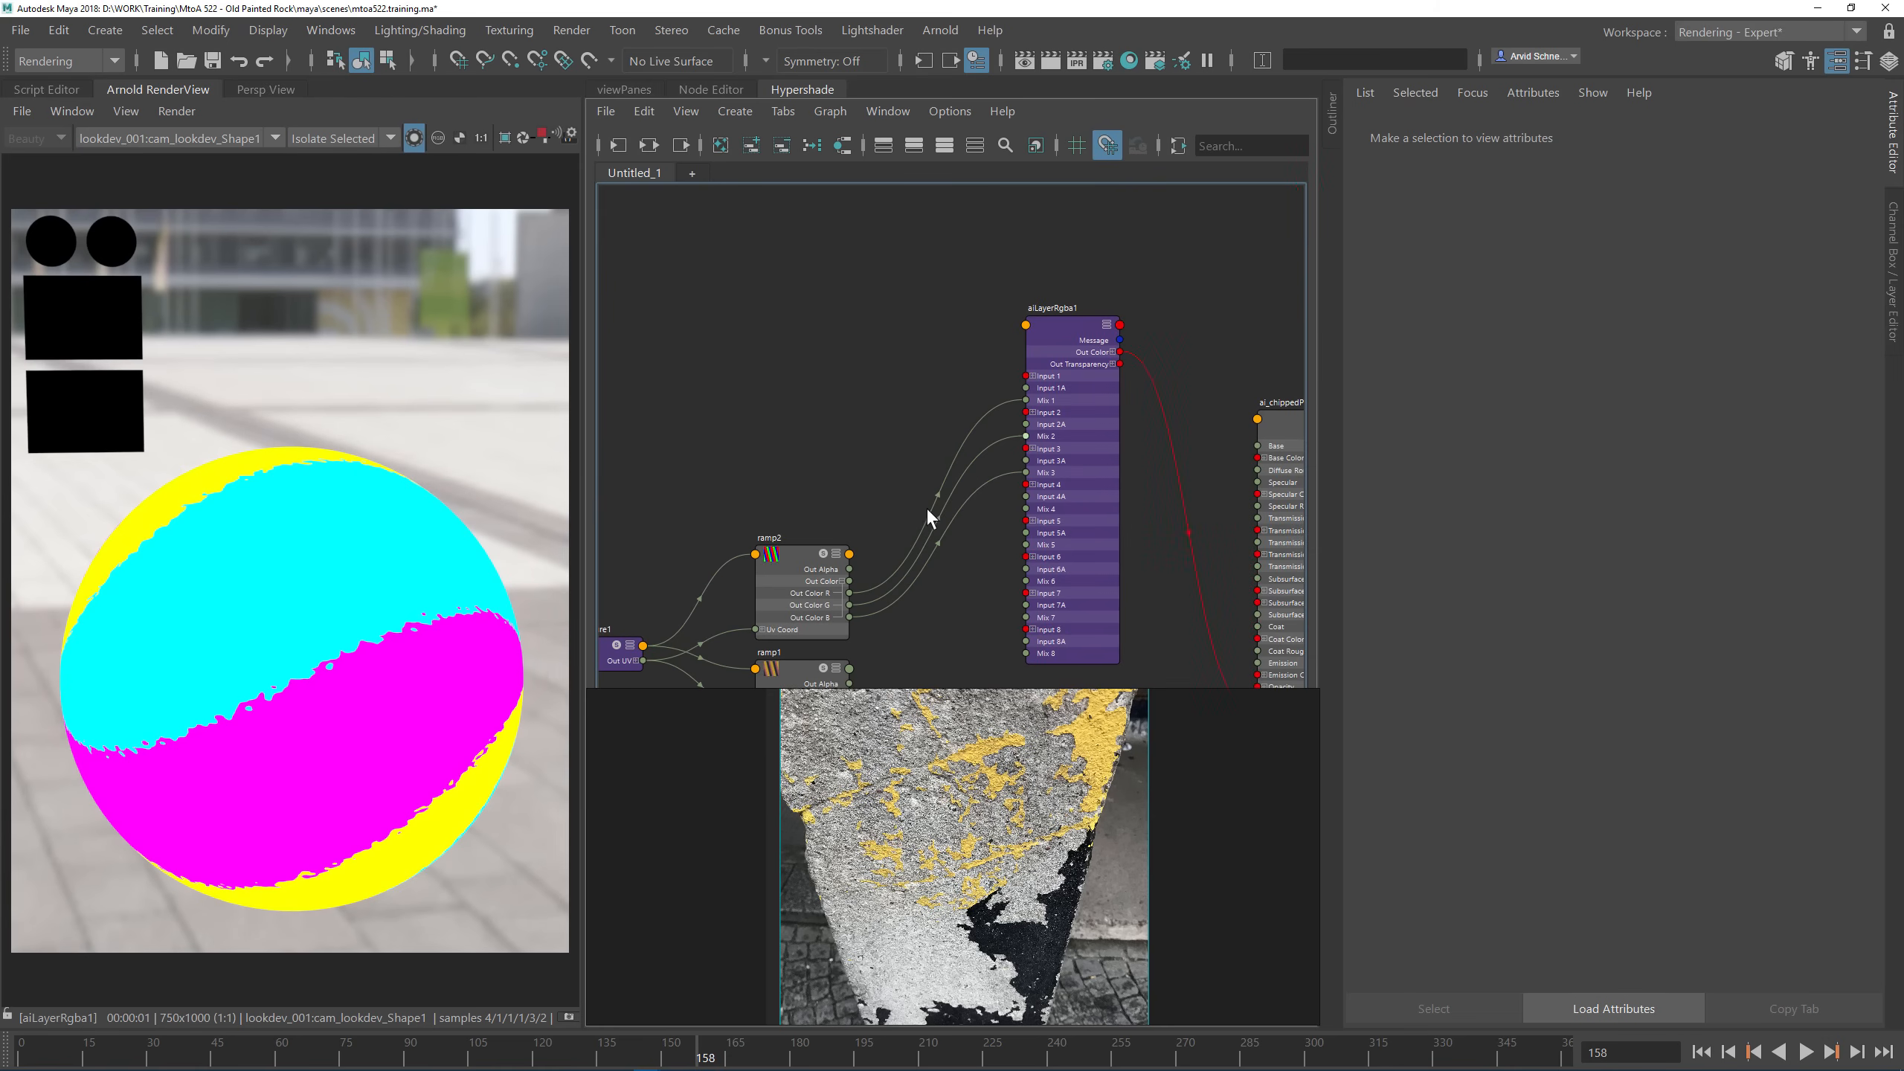
middle_click_drag(793, 517, 818, 525, "alt")
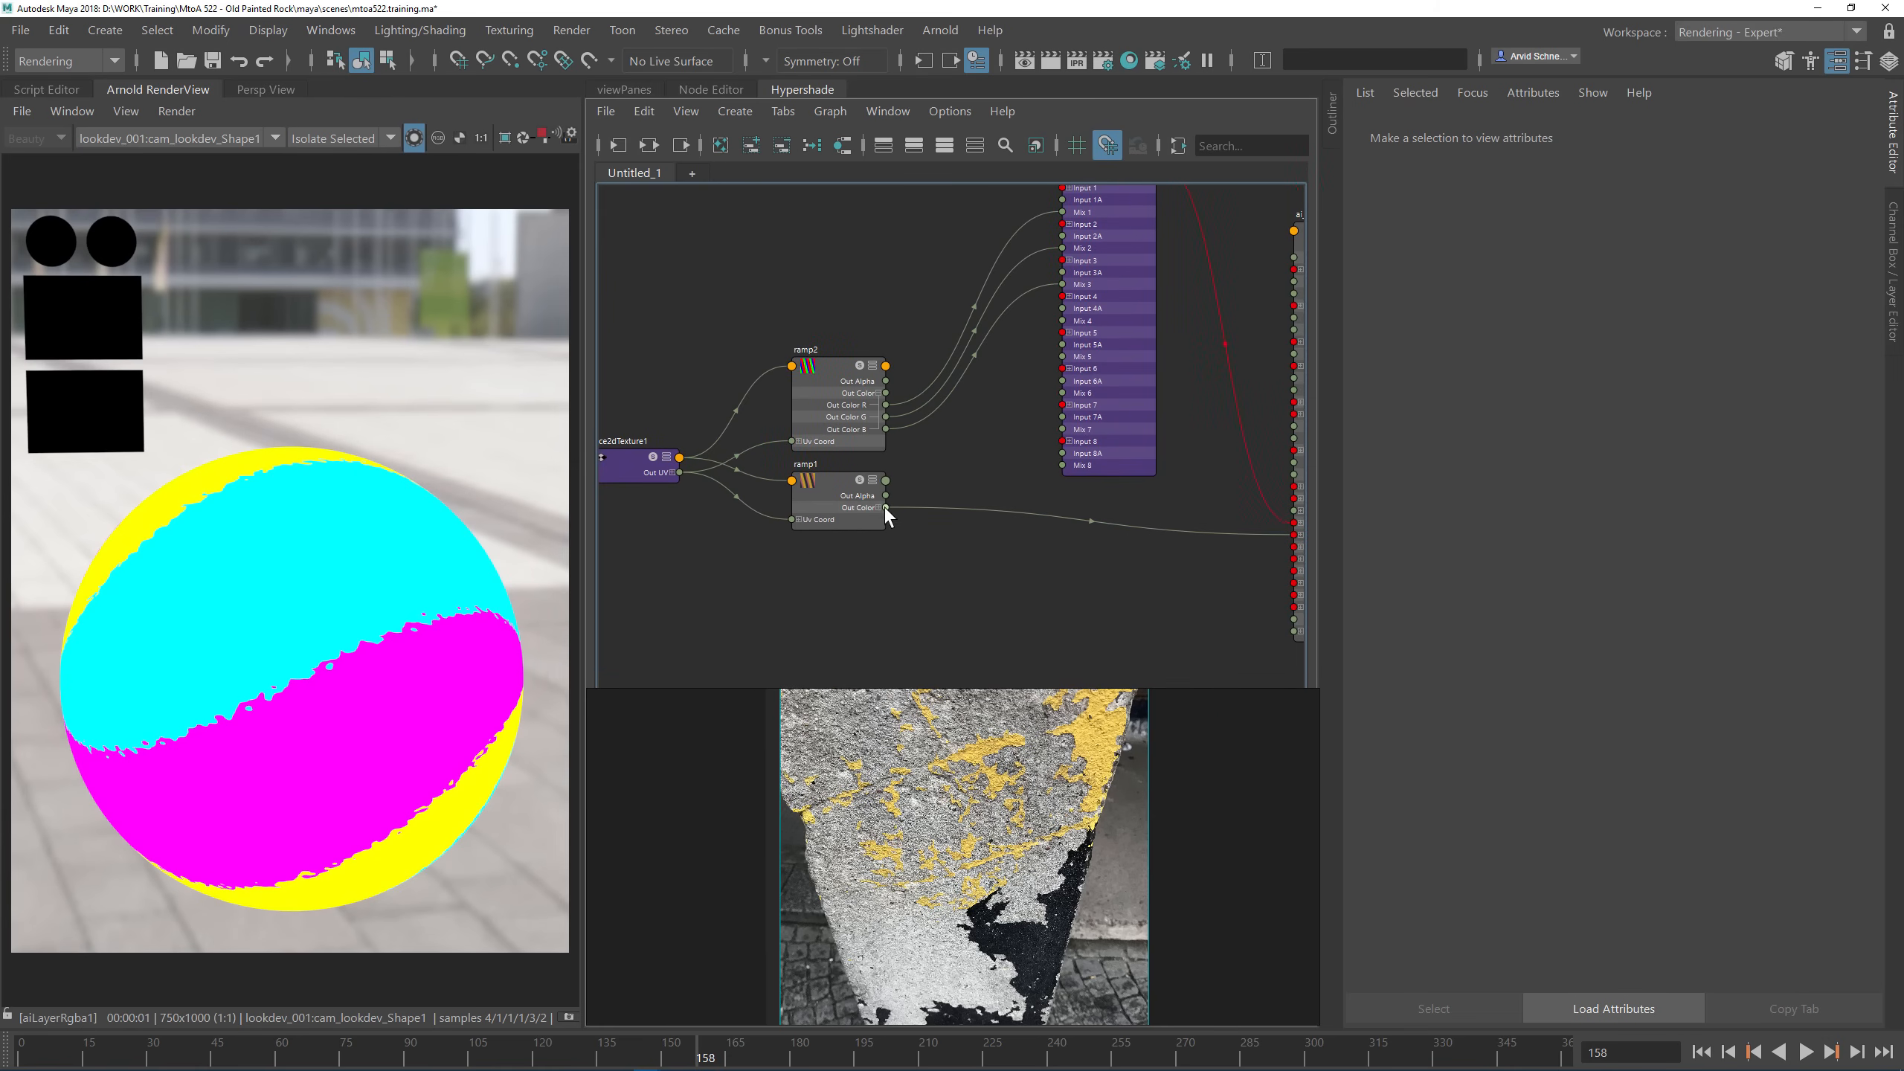
middle_click_drag(866, 276, 839, 457, "alt")
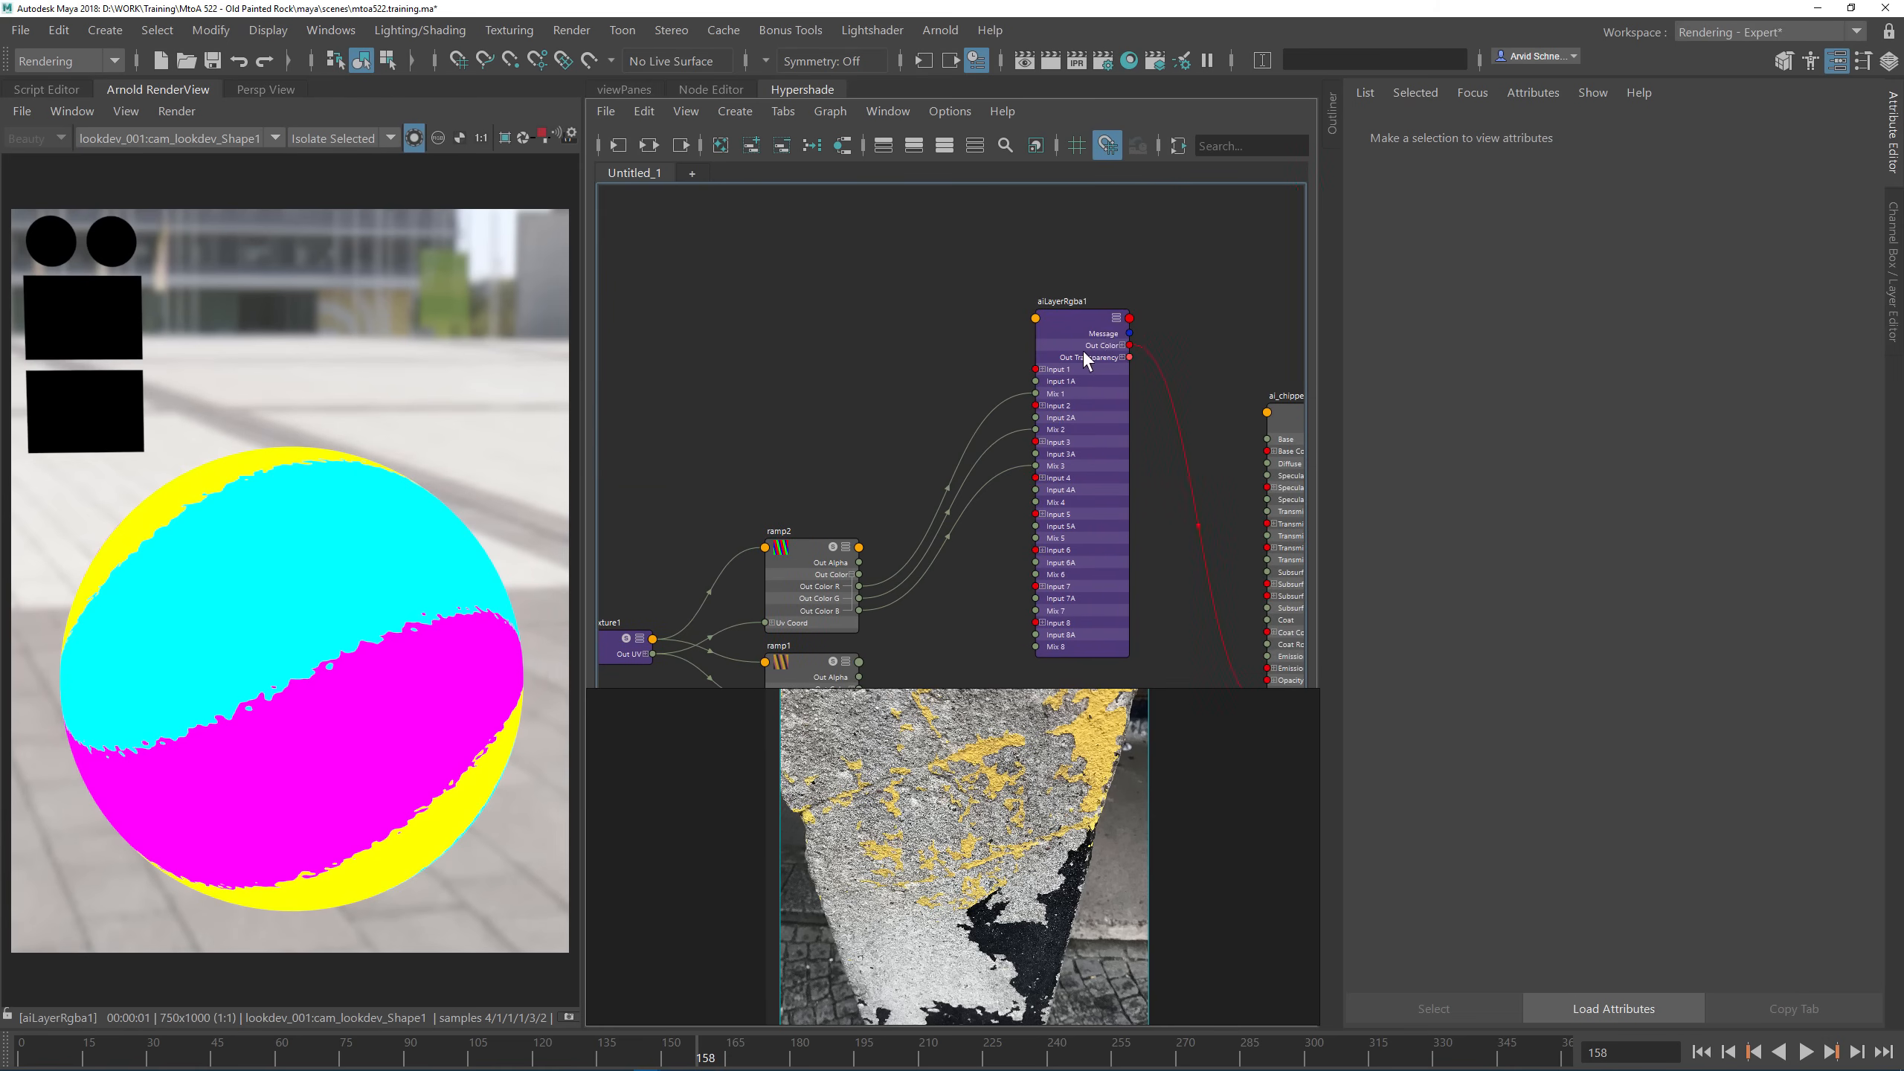
left_click(1083, 350)
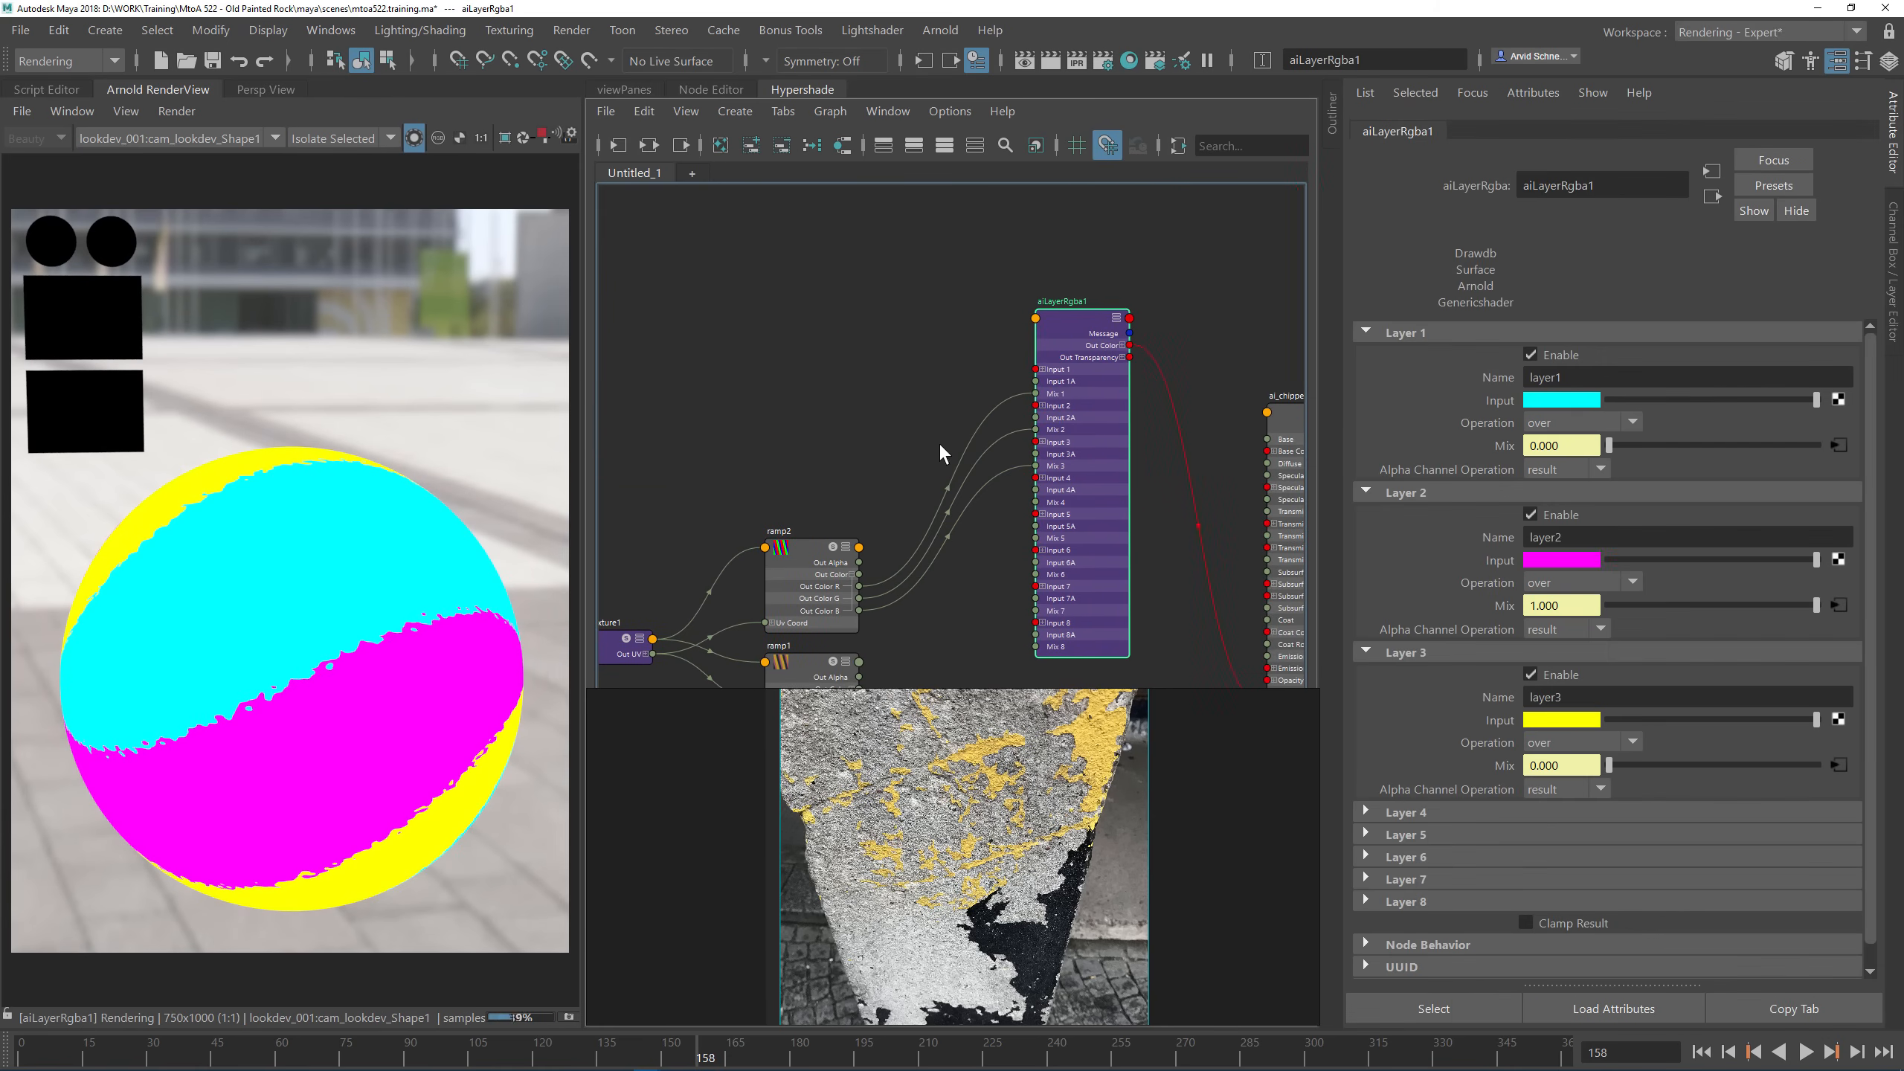
Step: Create an aiNoise node, connect its Out Color to Input 1 of aiLayerRgba1, and place it above ramp2
middle_click_drag(888, 387, 924, 359, "alt")
left_click(923, 357)
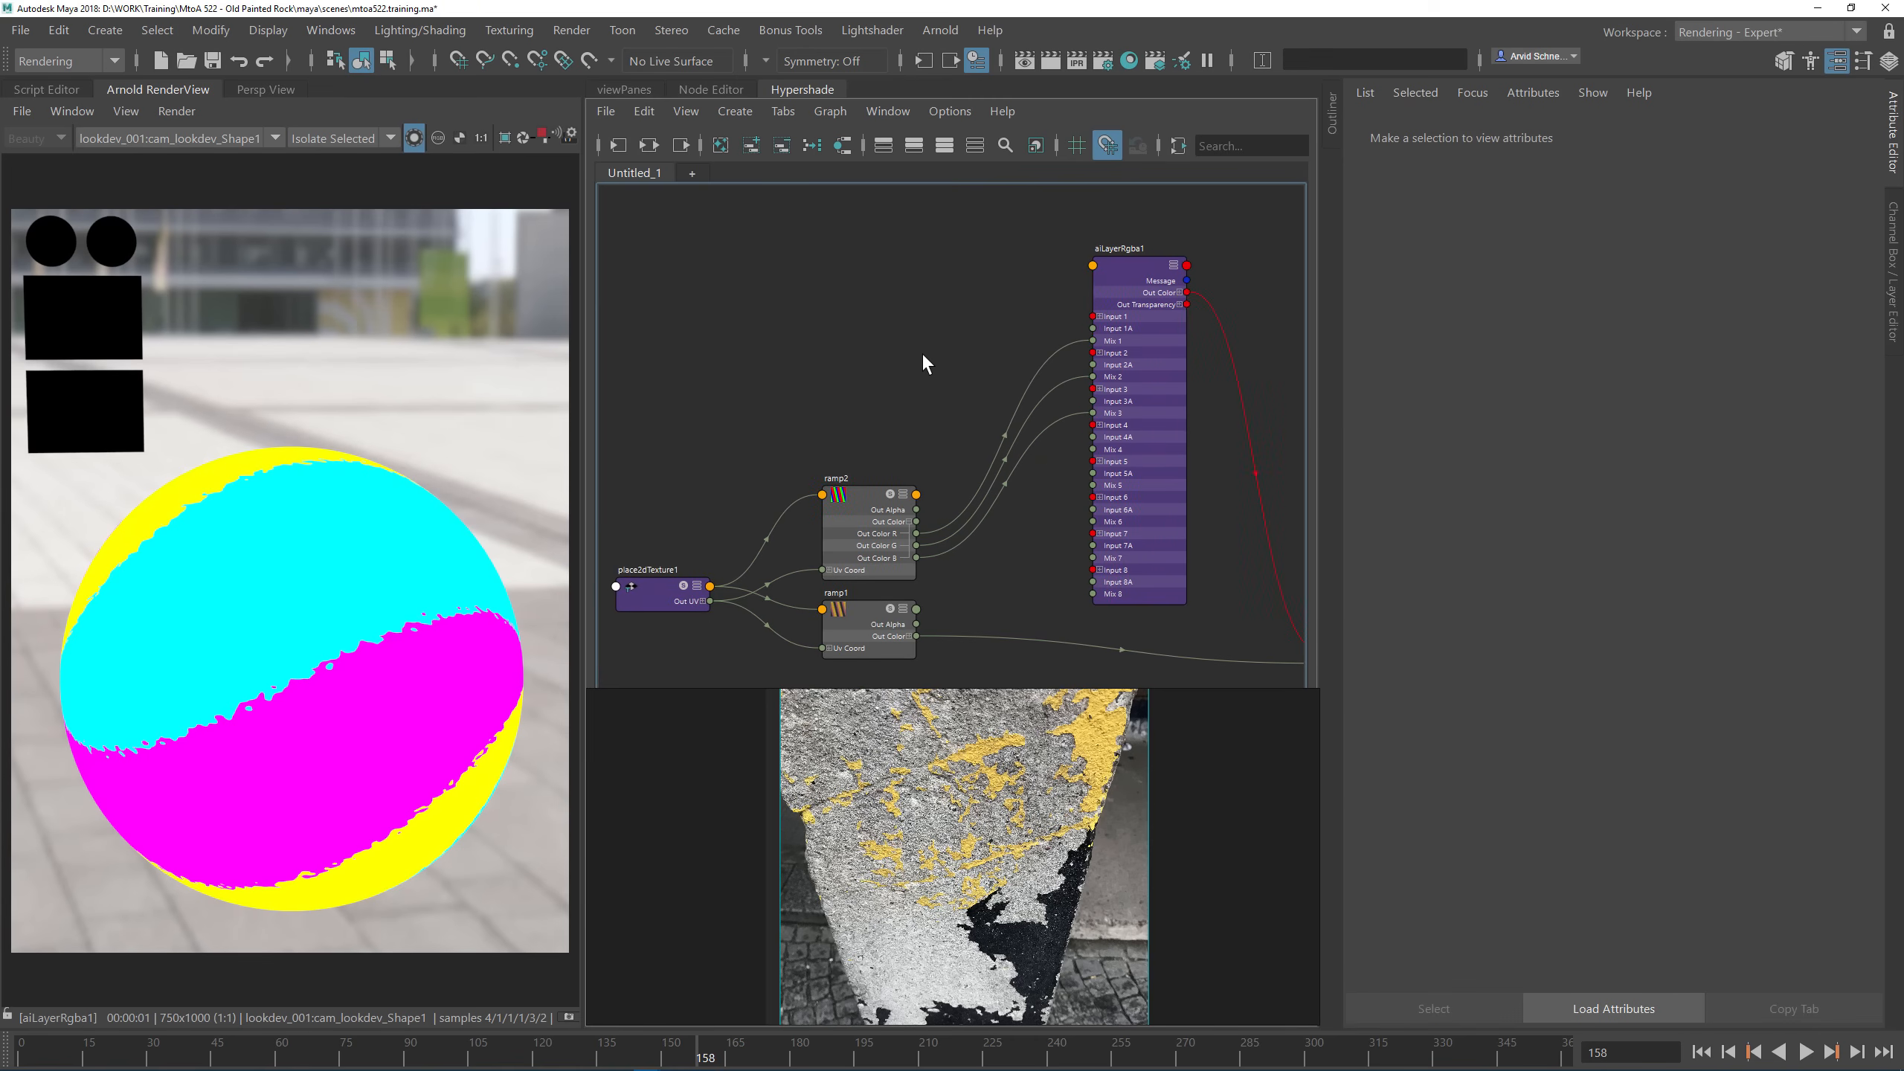
key("Tab")
type("ainoi")
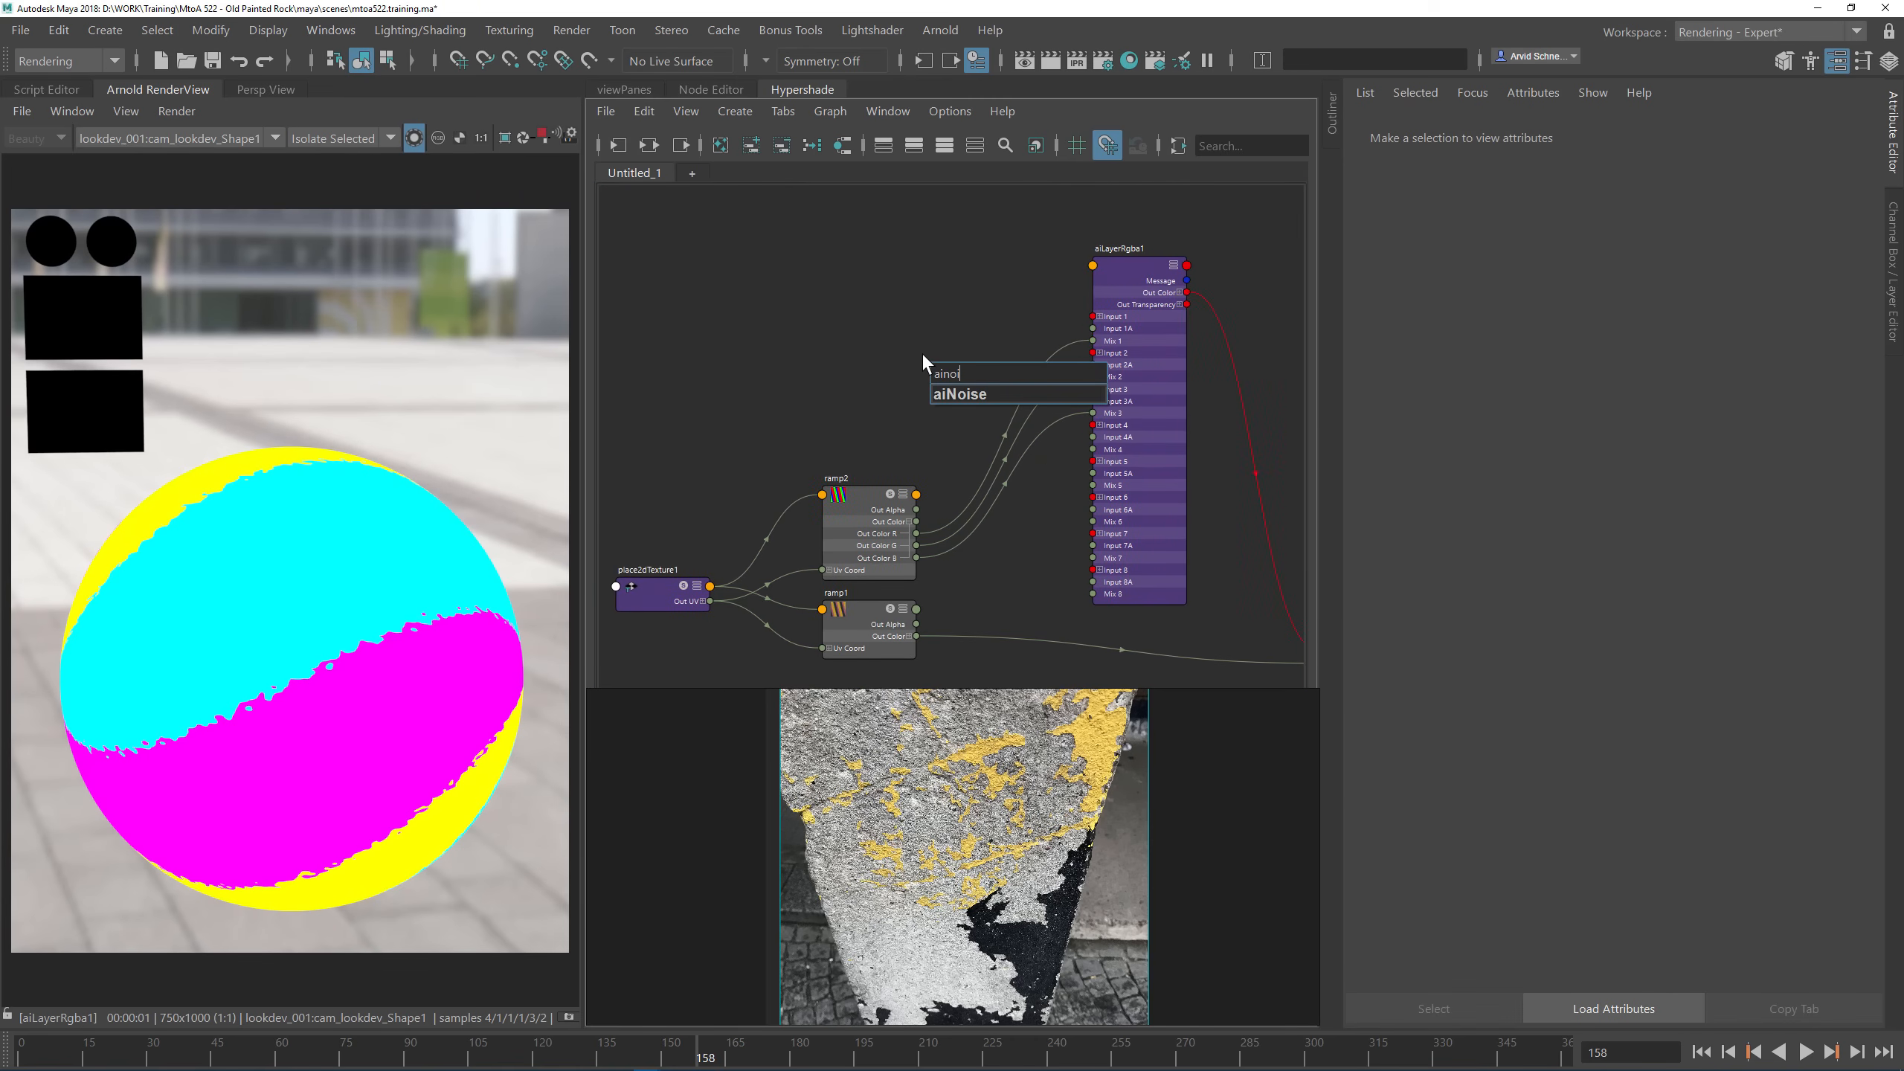
key("Return")
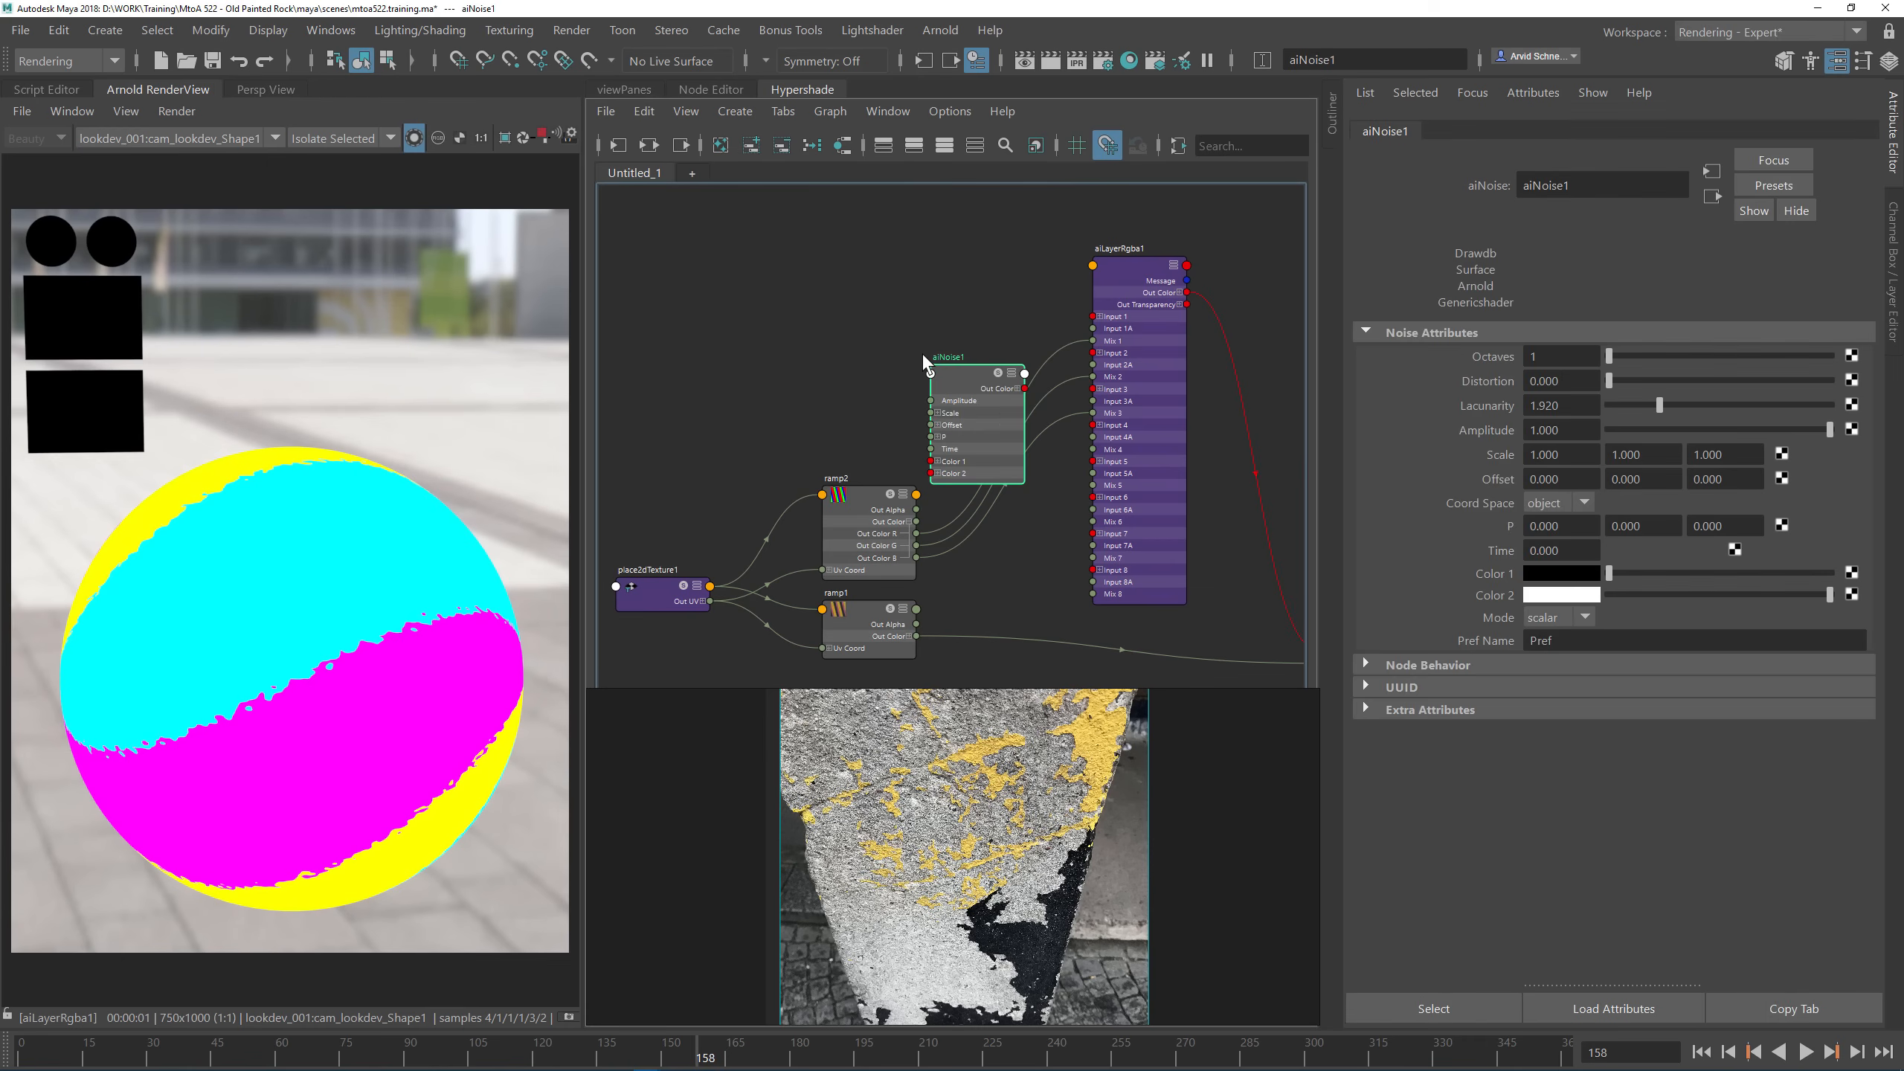
left_click_drag(971, 398, 1095, 316)
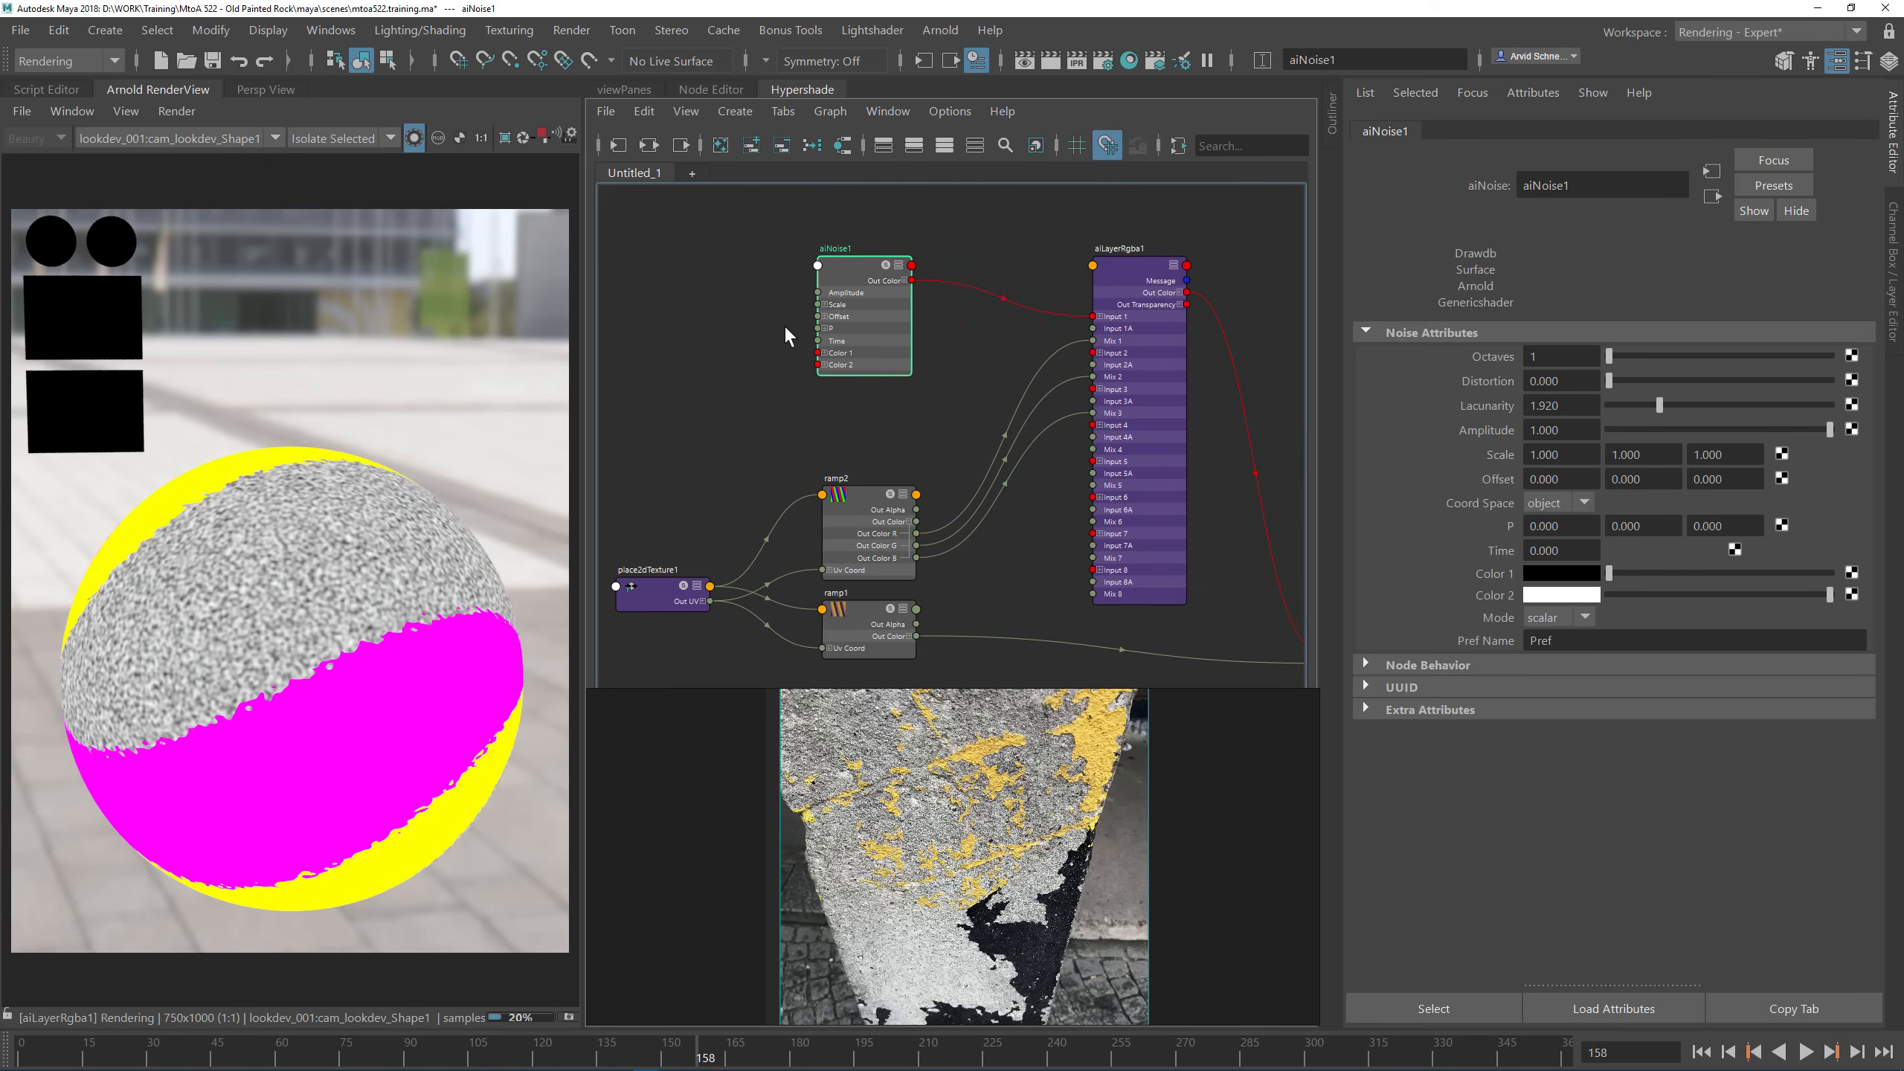
left_click_drag(840, 267, 793, 197)
middle_click_drag(886, 318, 862, 422, "alt")
left_click_drag(783, 320, 783, 230)
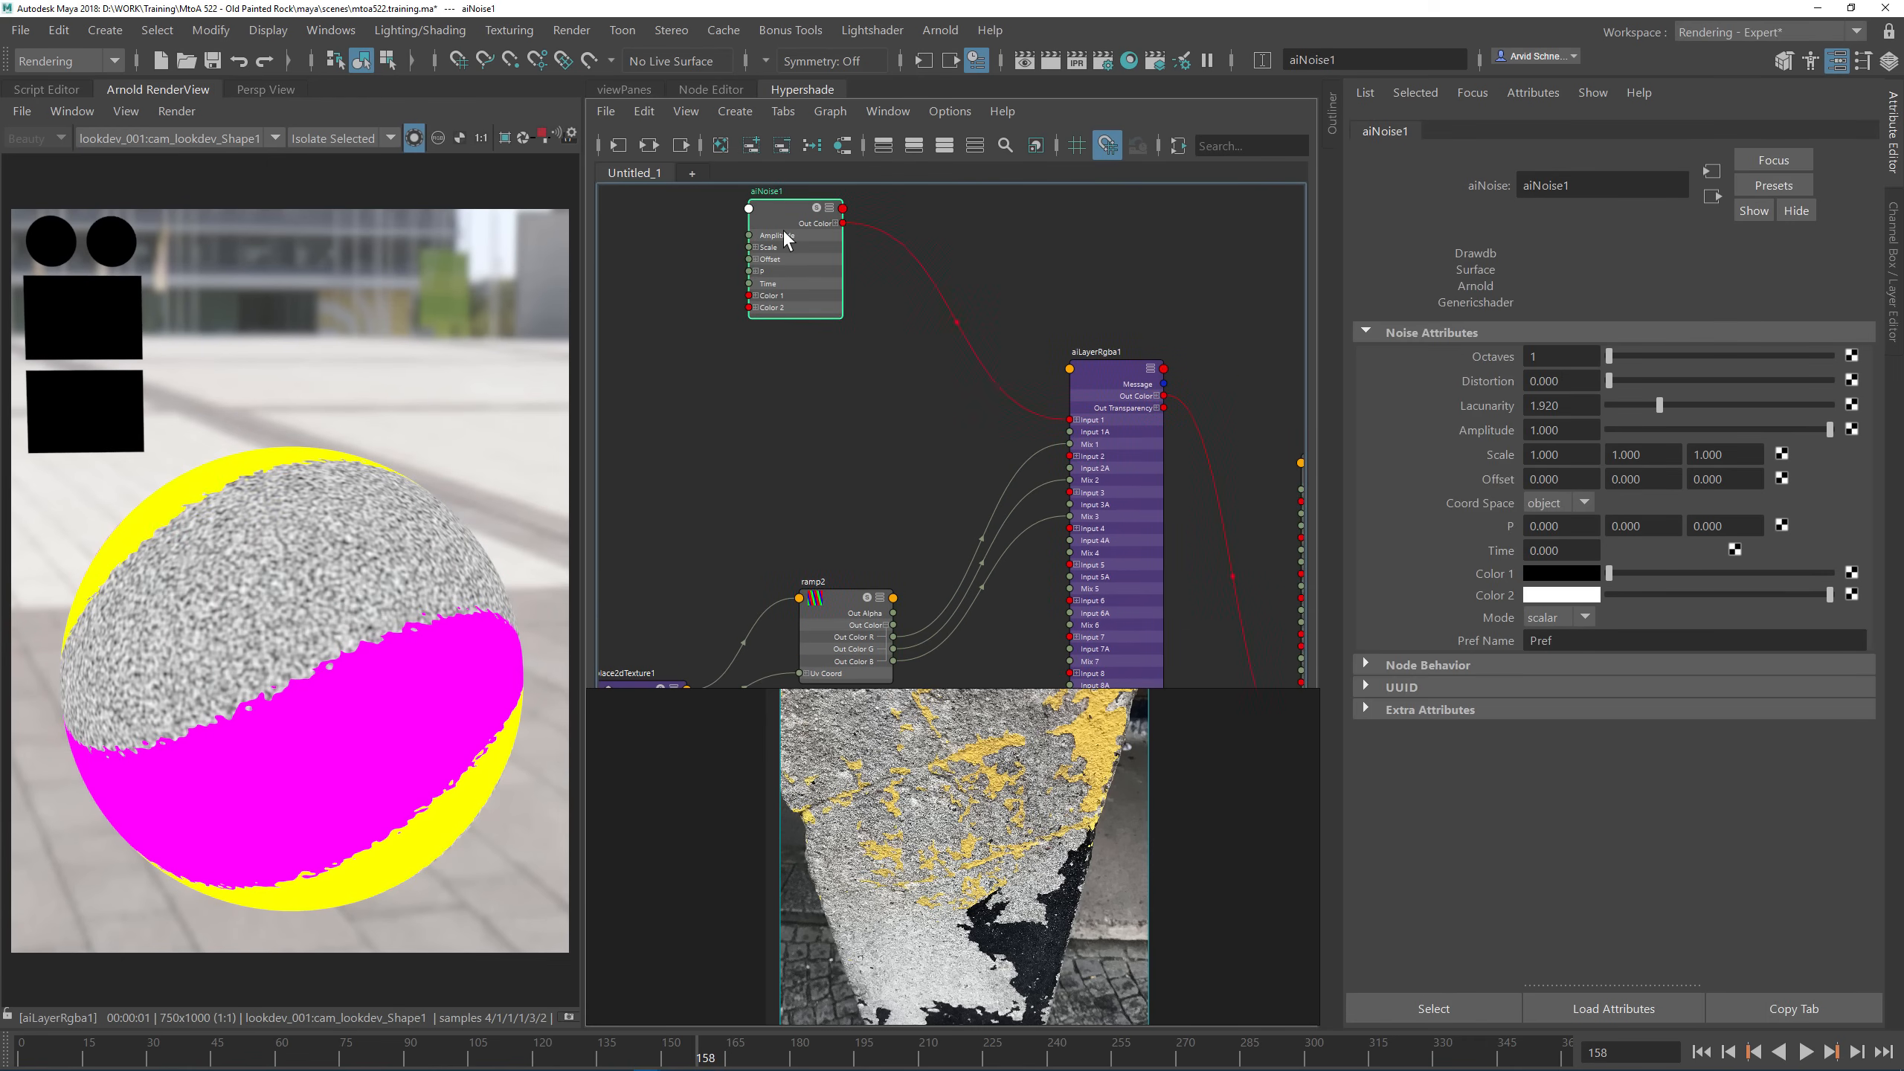
Step: Duplicate aiNoise1, connect the copy's Out Color to Input 2 of aiLayerRgba1, and space the noise nodes apart
key("ctrl+d")
scroll(834, 318, "down", 6)
scroll(876, 503, "up", 2)
left_click_drag(884, 517, 935, 307)
scroll(827, 307, "up", 2)
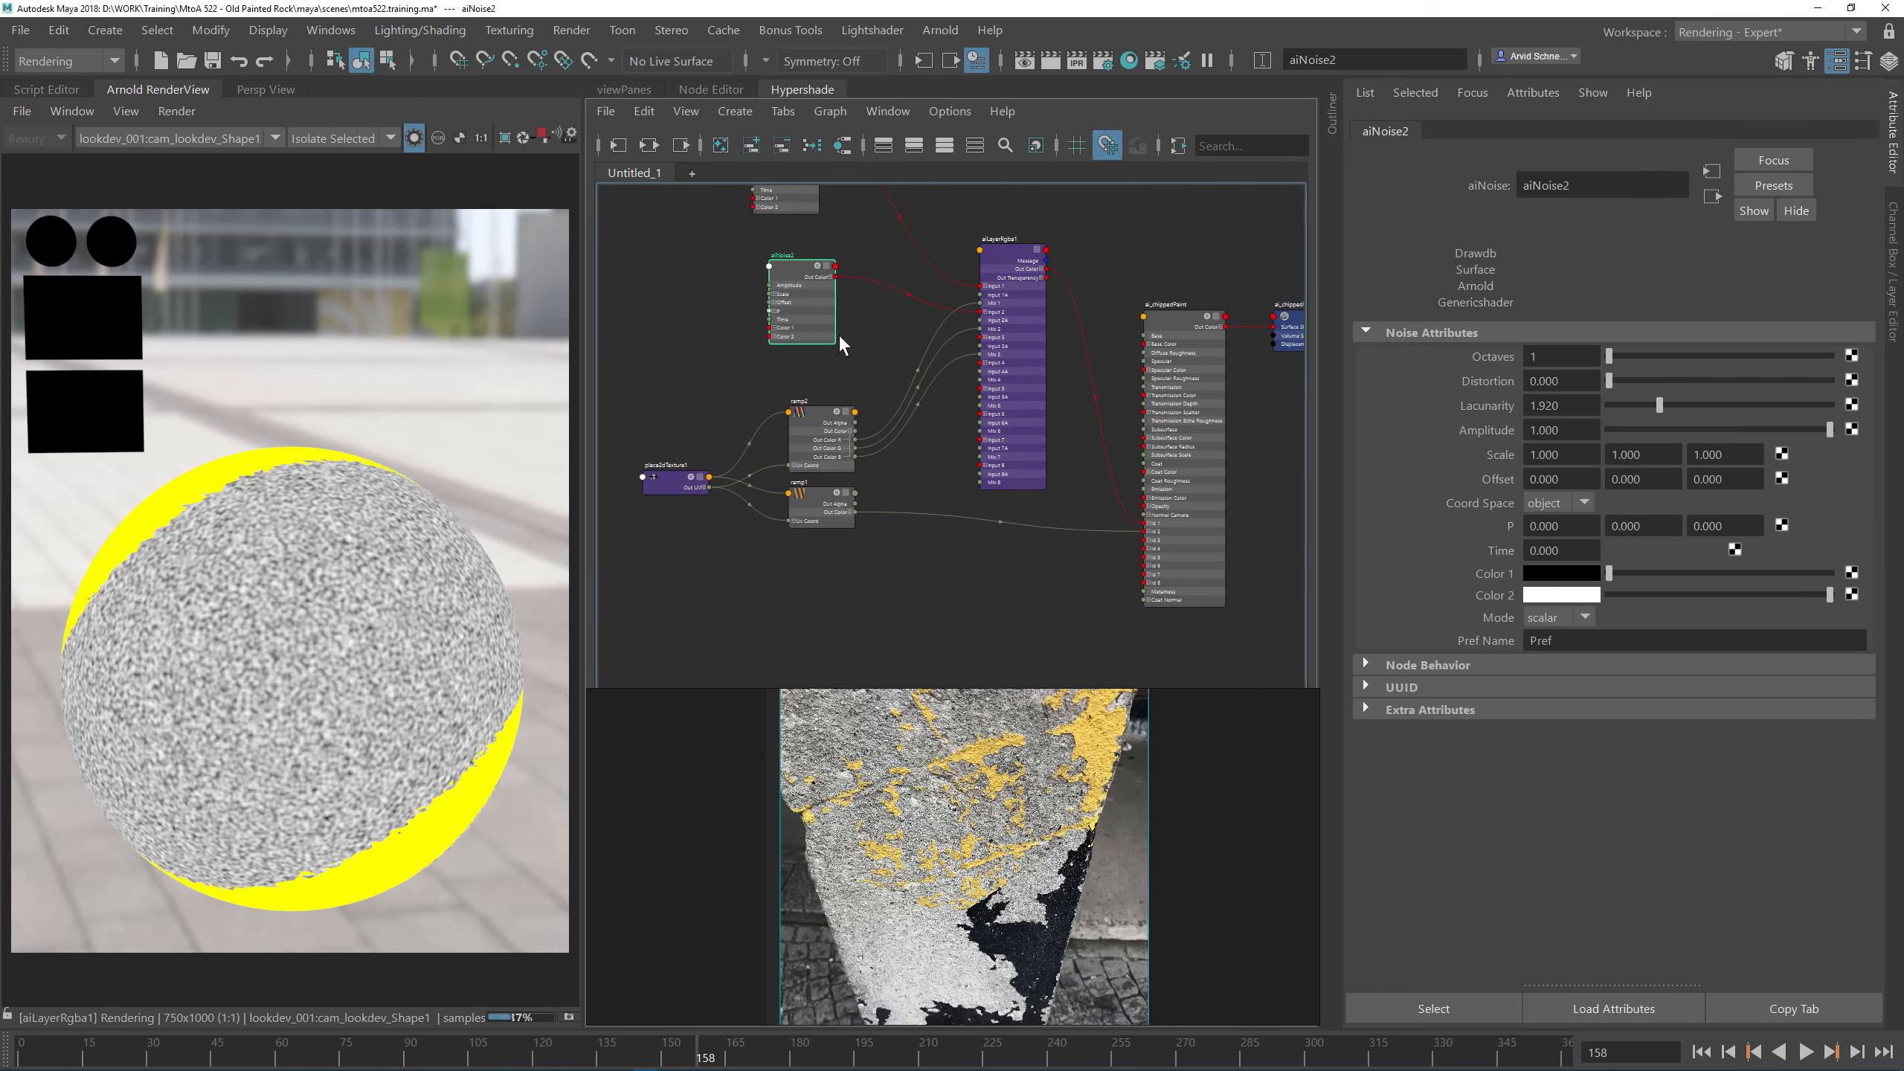
middle_click_drag(919, 374, 929, 477, "alt")
left_click_drag(811, 384, 645, 335)
middle_click_drag(786, 256, 746, 256, "alt")
left_click_drag(744, 254, 534, 169)
middle_click_drag(898, 290, 1056, 241, "alt")
Step: Duplicate aiNoise2, connect the copy's Out Color to Input 3 of aiLayerRgba1, and save the scene
left_click(761, 311)
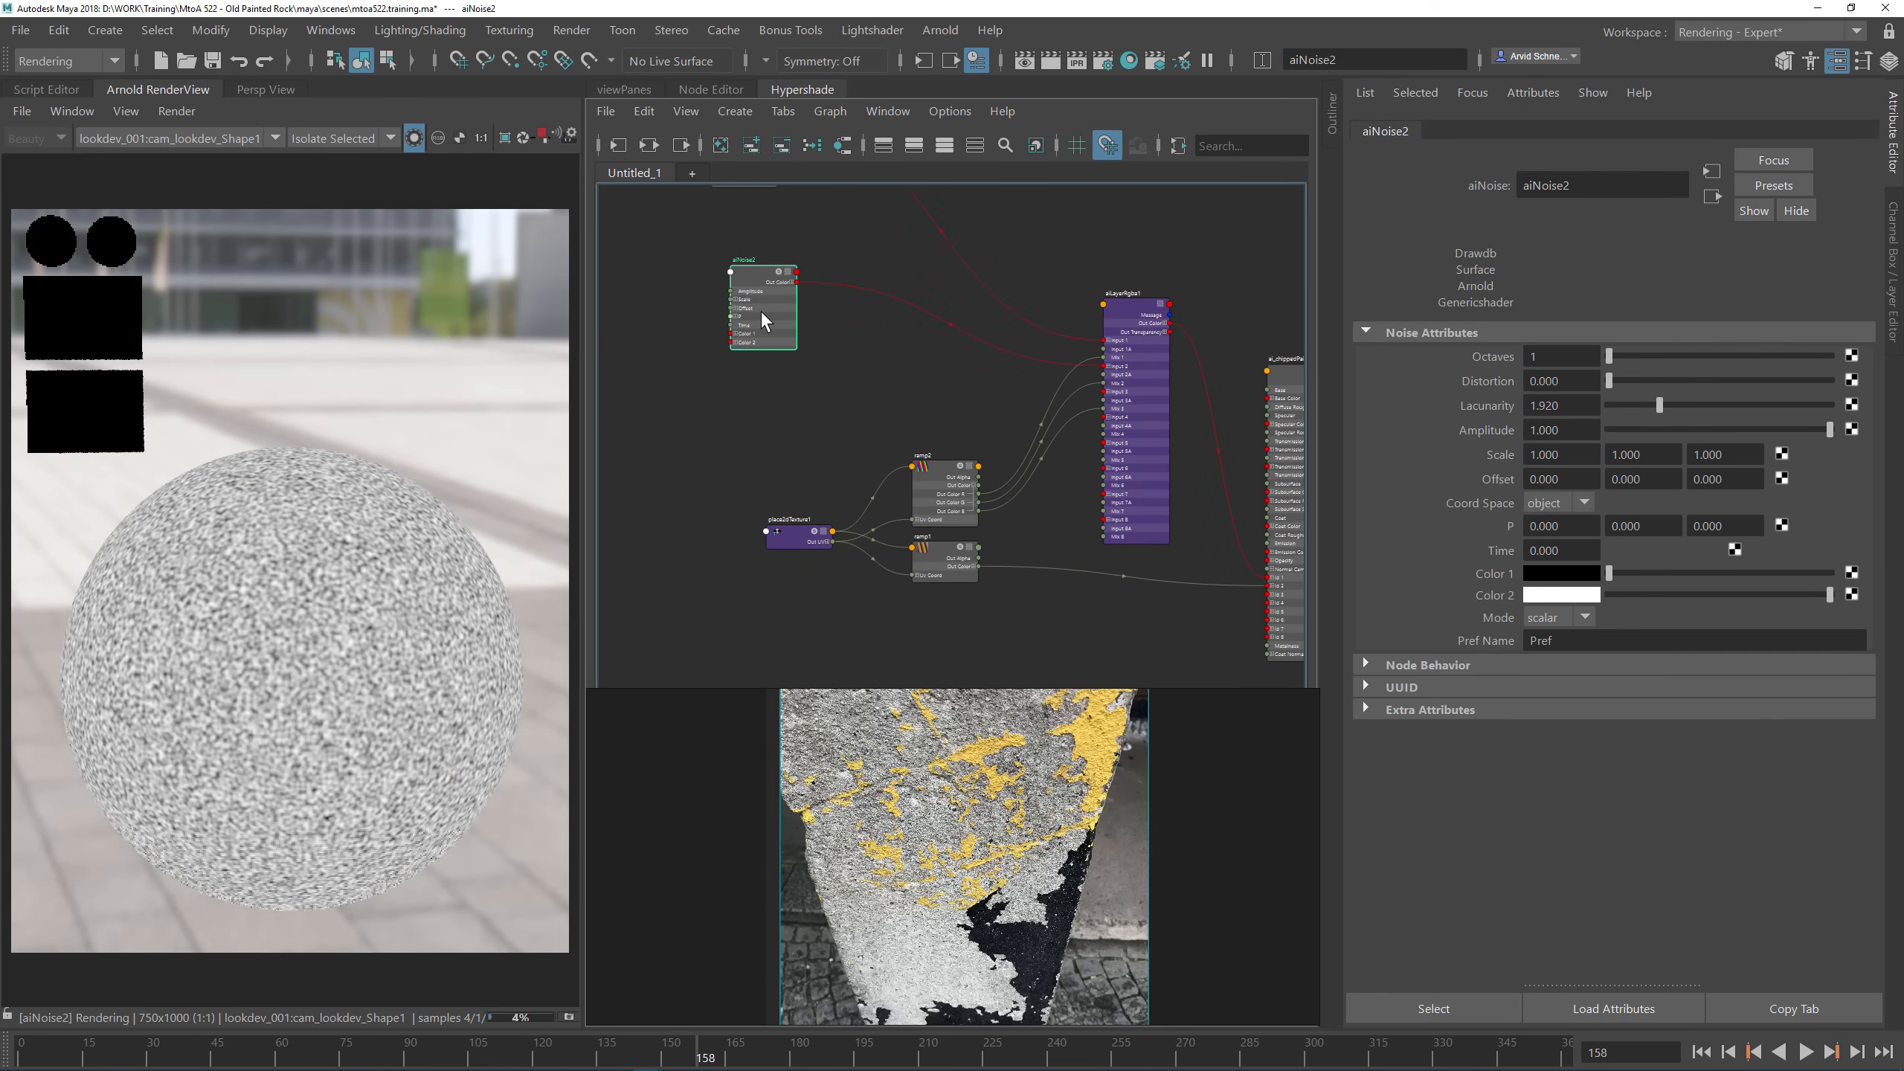
key("ctrl+d")
scroll(812, 593, "down", 5)
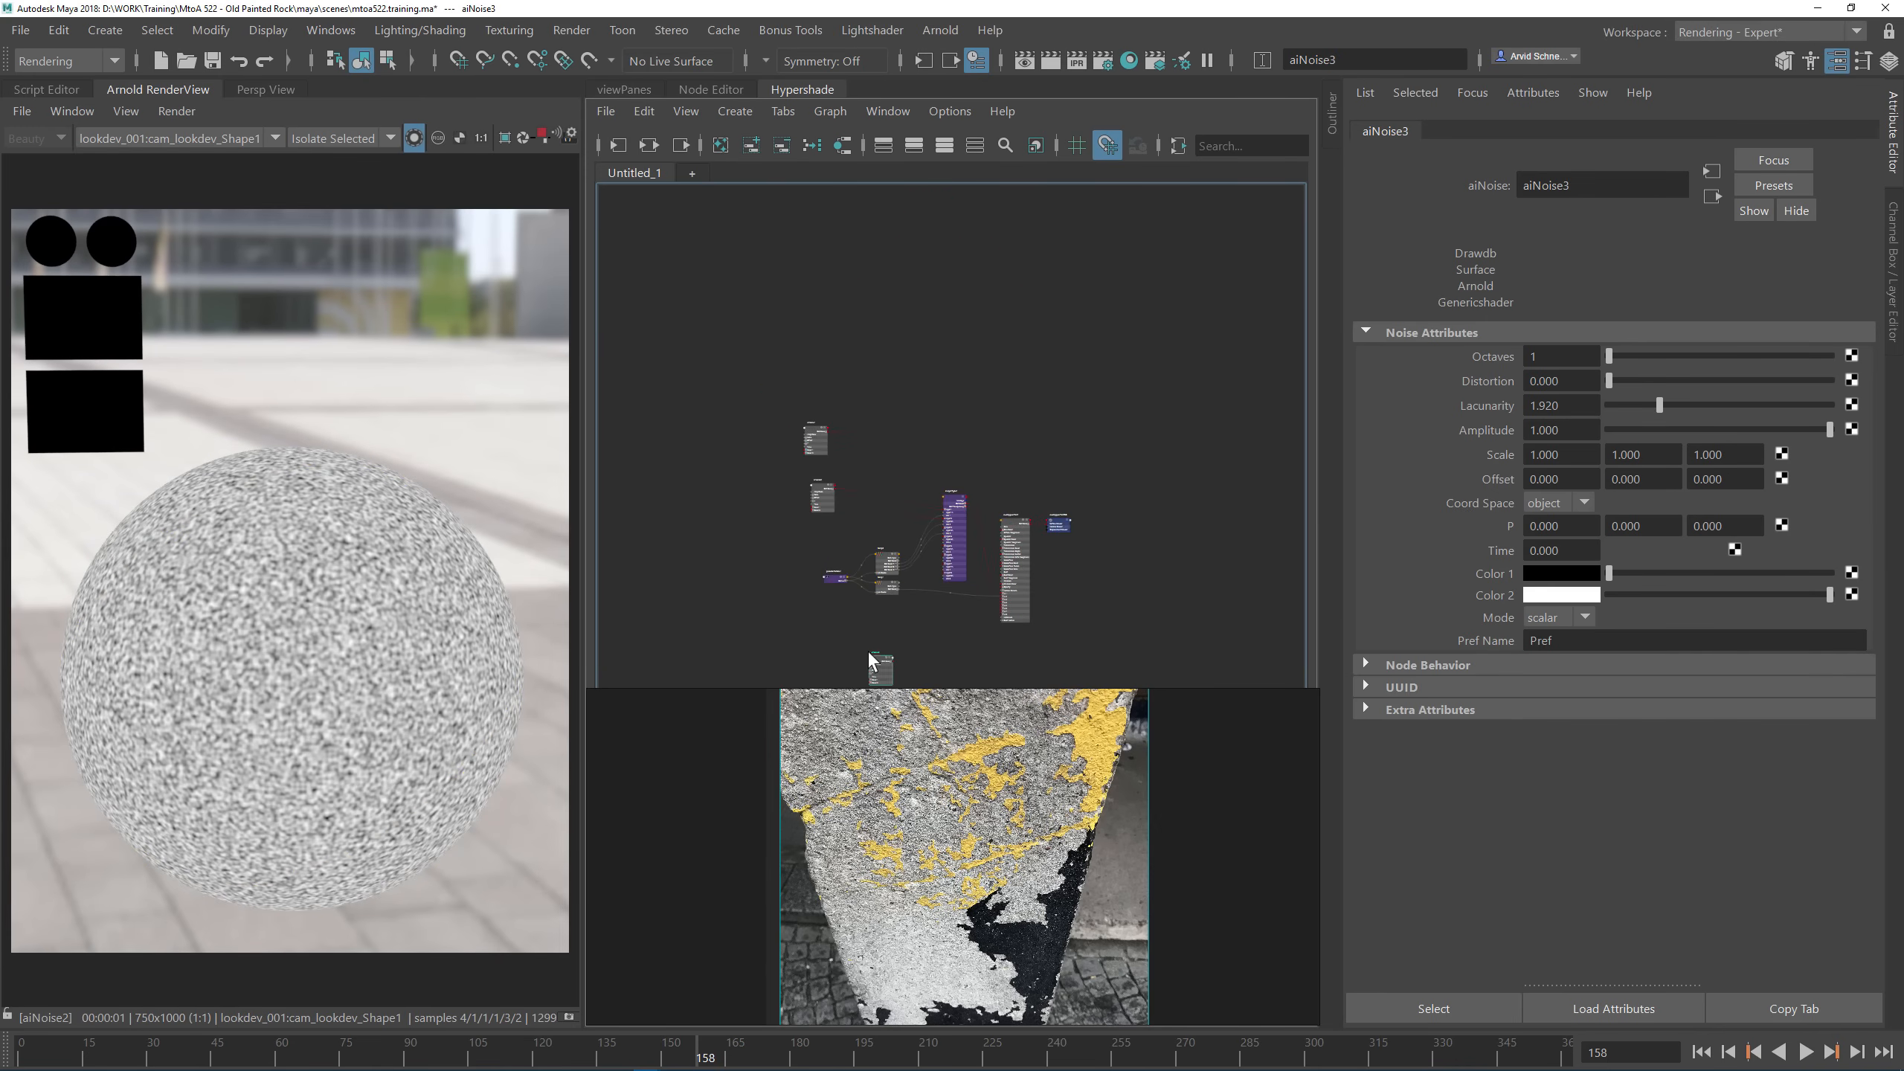
left_click_drag(881, 666, 826, 522)
scroll(830, 528, "up", 5)
middle_click_drag(919, 455, 703, 417, "alt")
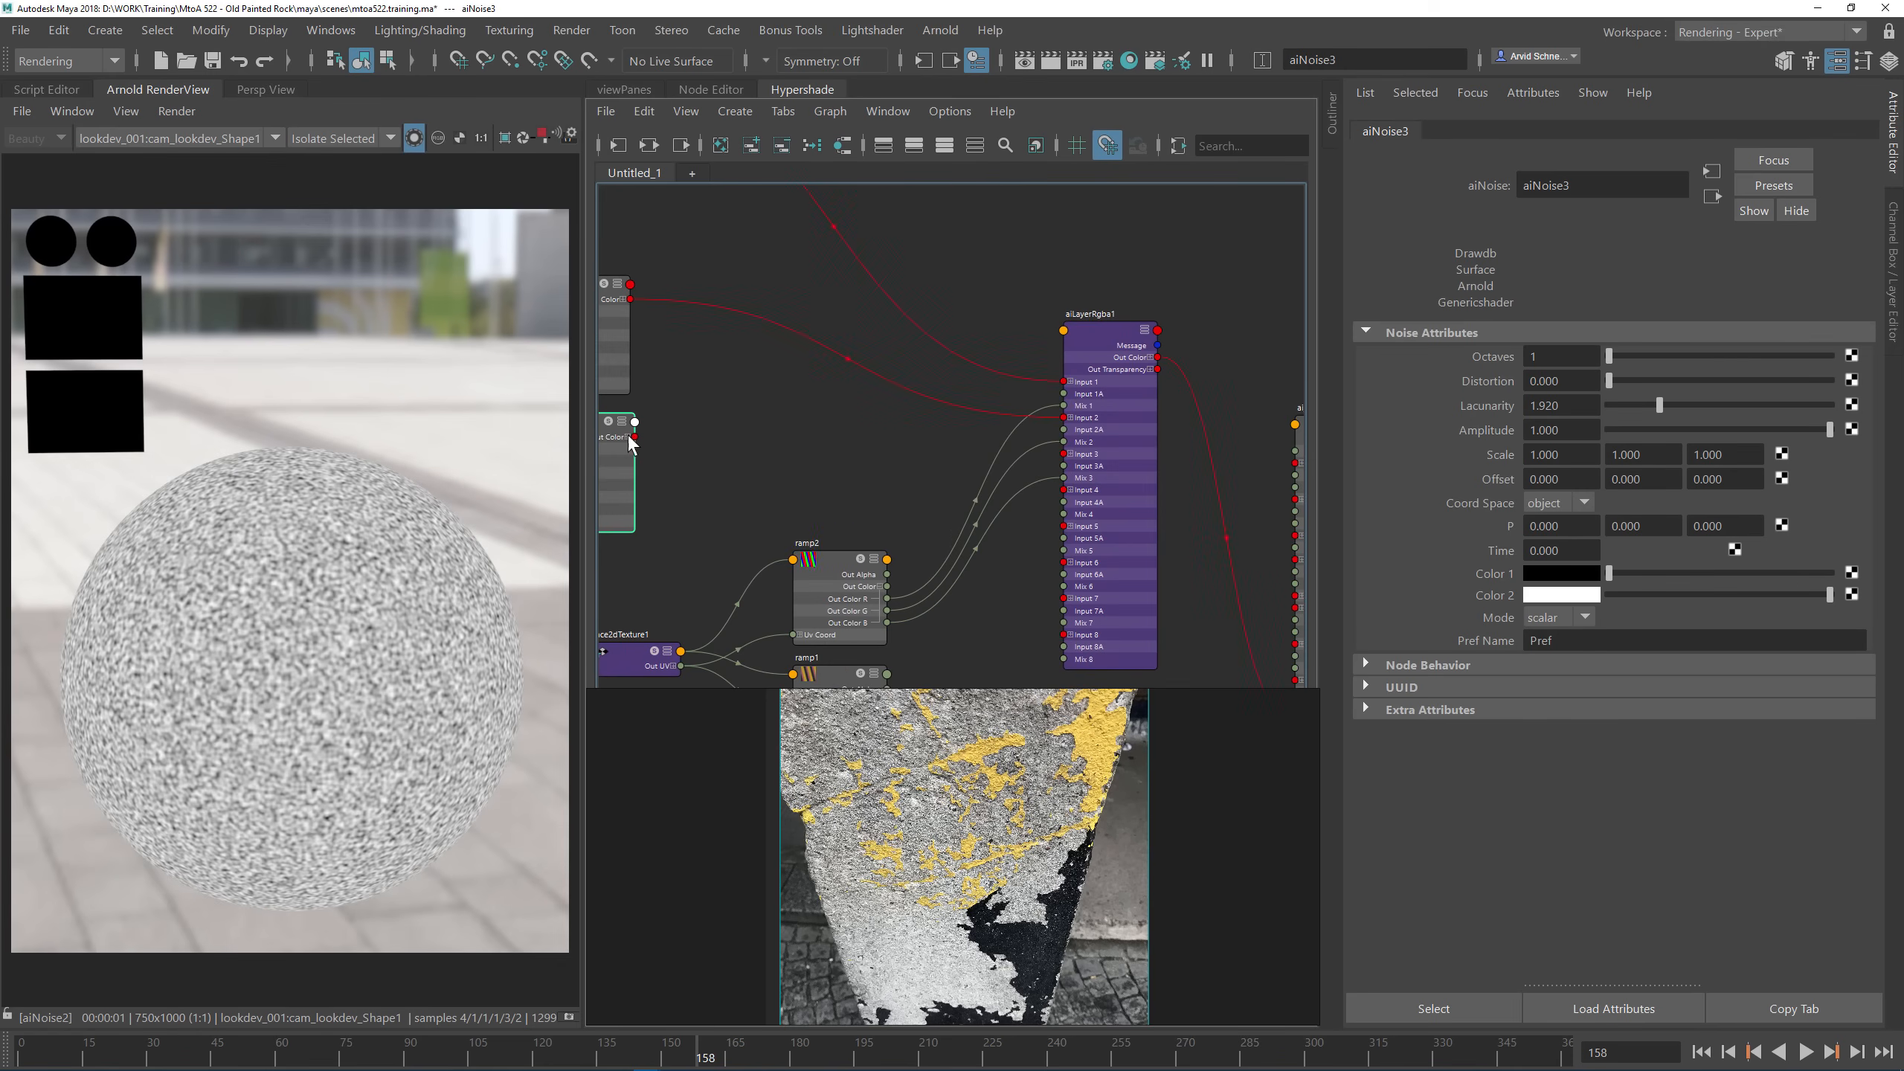
left_click_drag(638, 442, 1070, 455)
middle_click_drag(855, 455, 1200, 479, "alt")
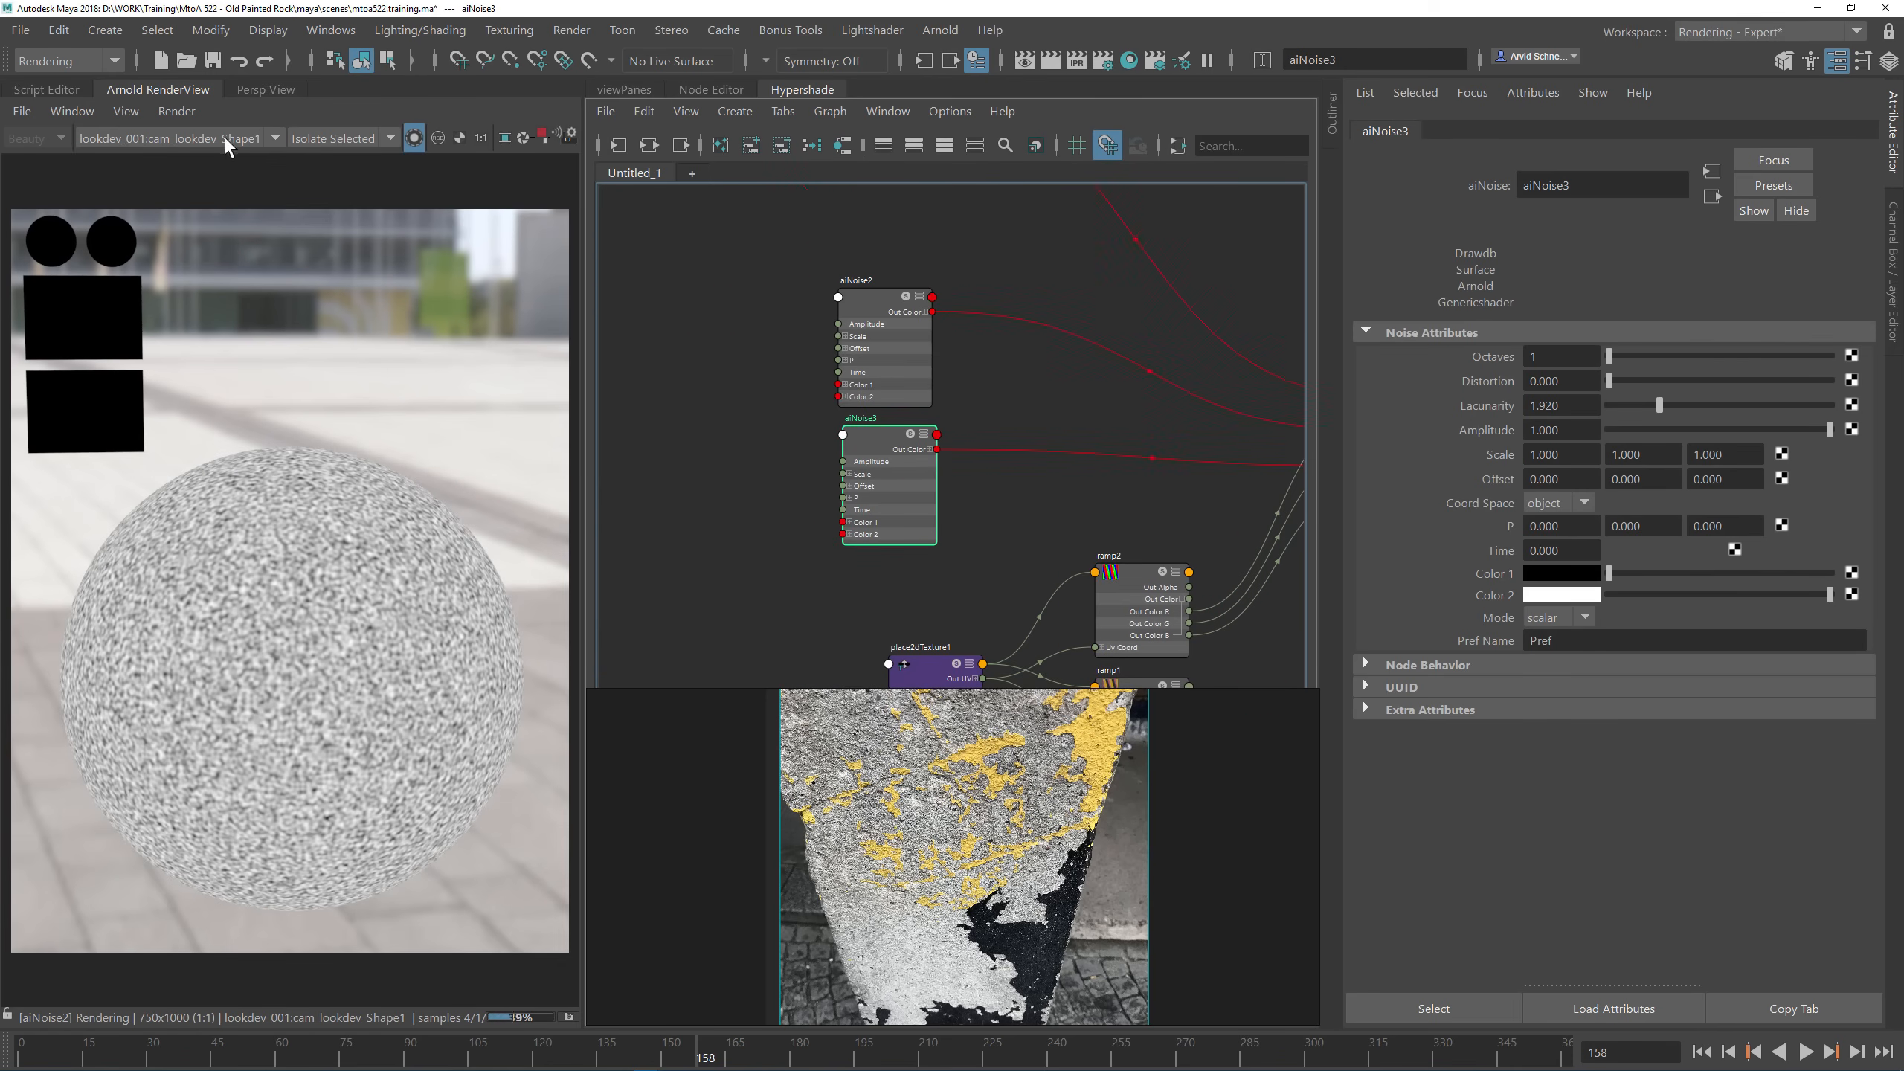
left_click(213, 61)
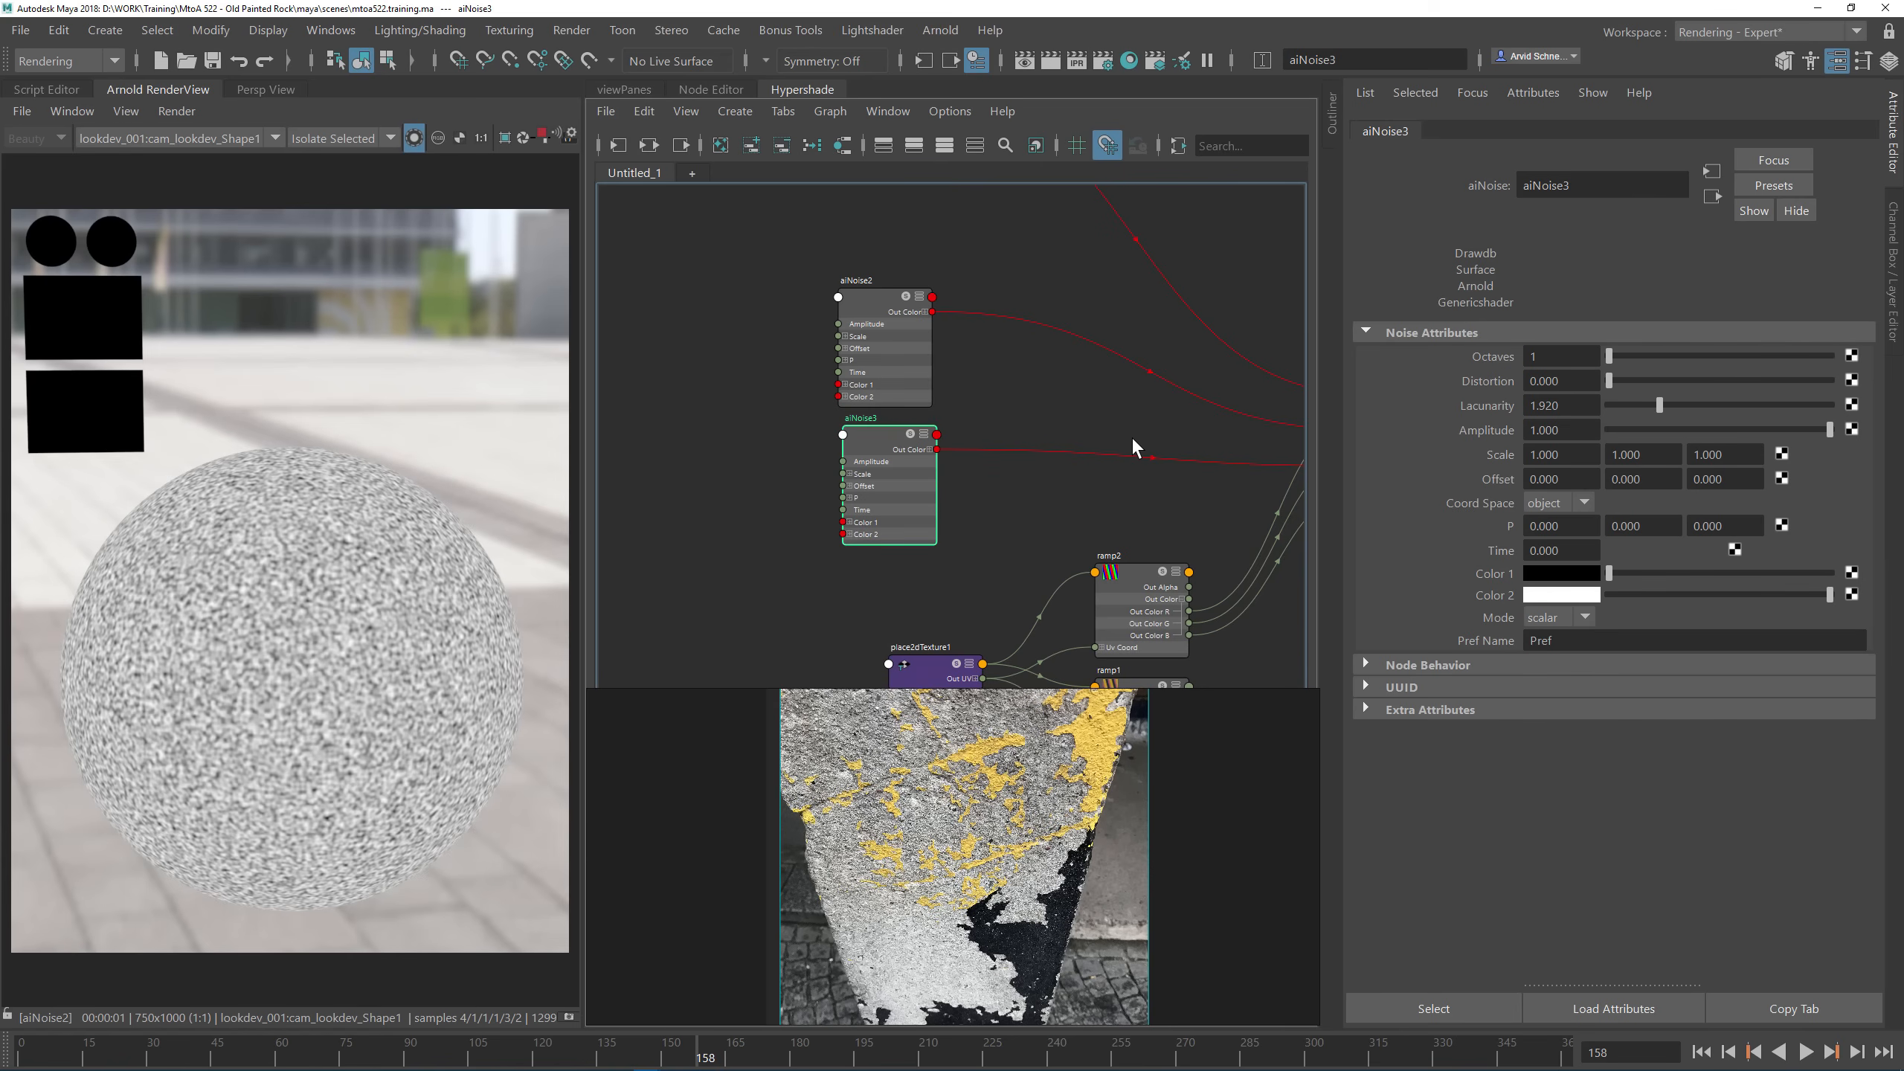
Step: Brighten Color 1 of aiNoise1 to light grey and preview the layered result of aiLayerRgba1
middle_click_drag(981, 285, 1037, 425, "alt")
left_click(895, 270)
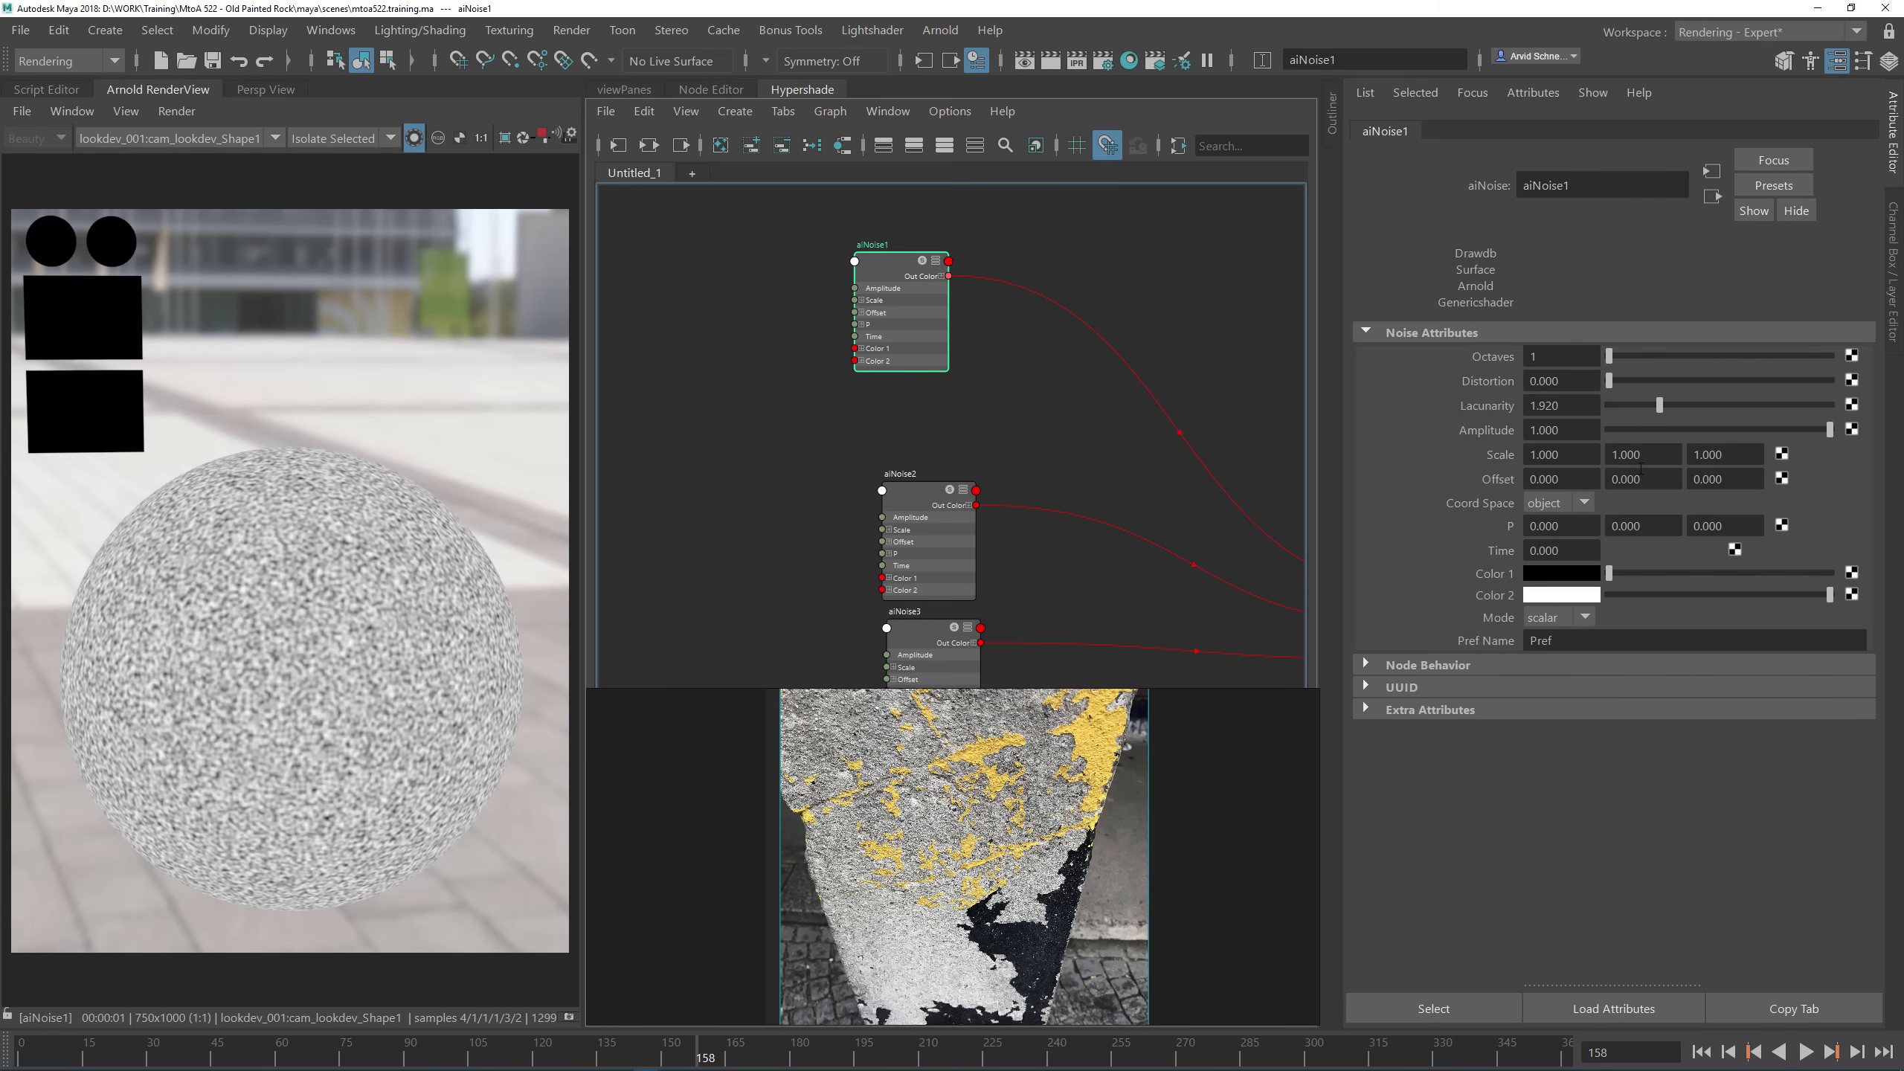
left_click_drag(1610, 574, 1718, 577)
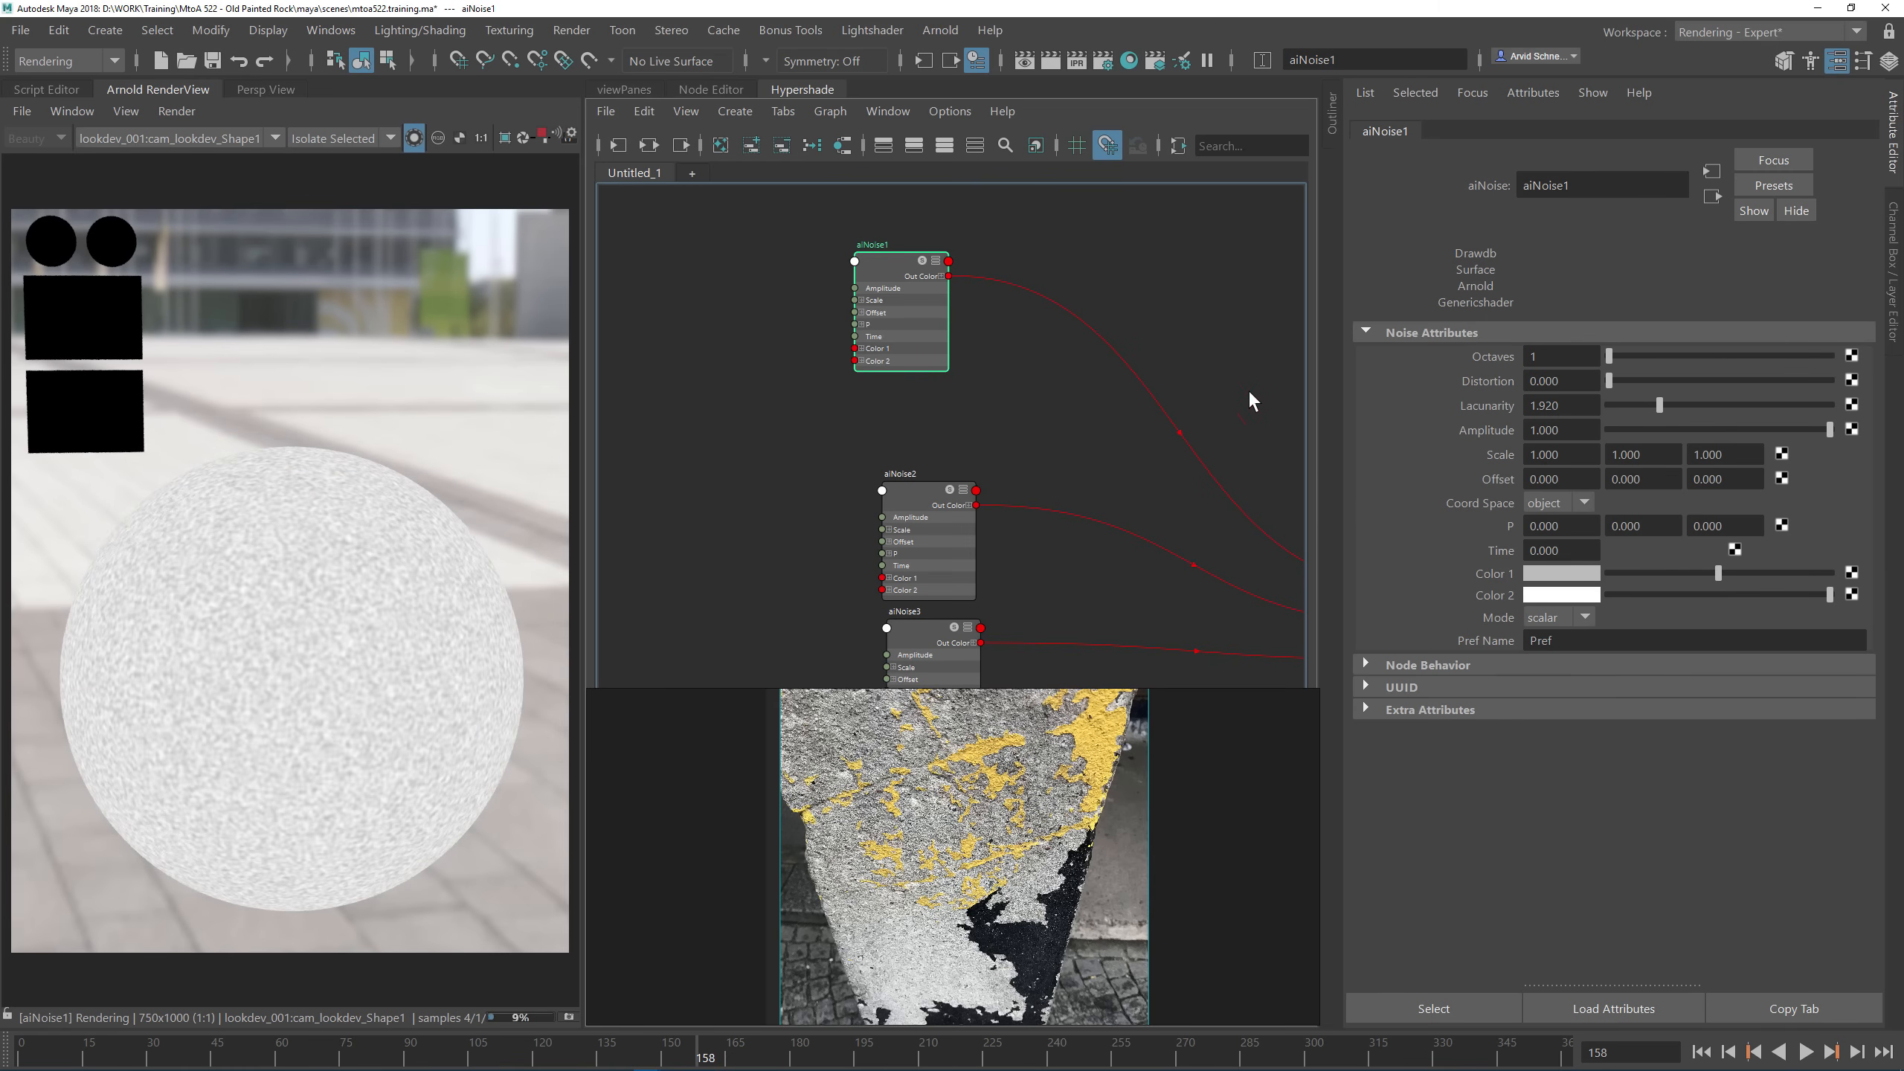
middle_click_drag(1191, 375, 1039, 296, "alt")
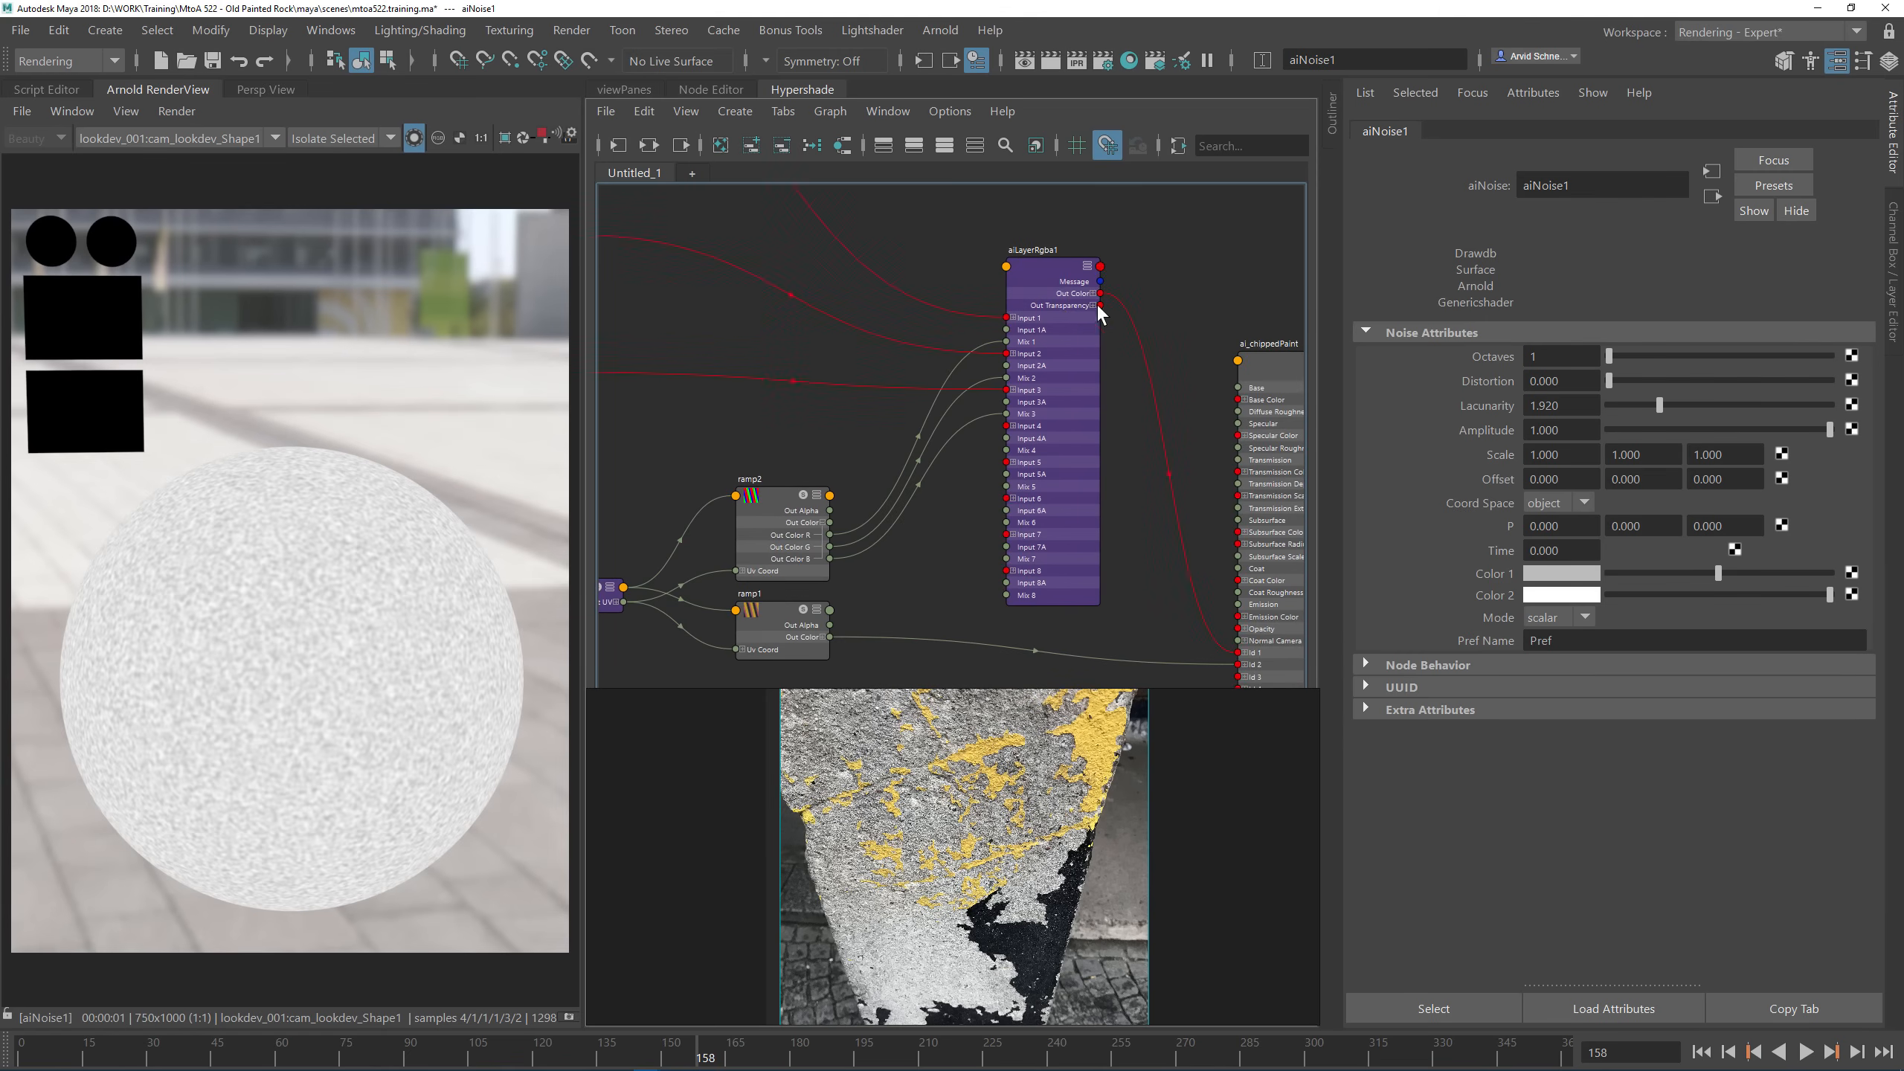
left_click(1035, 293)
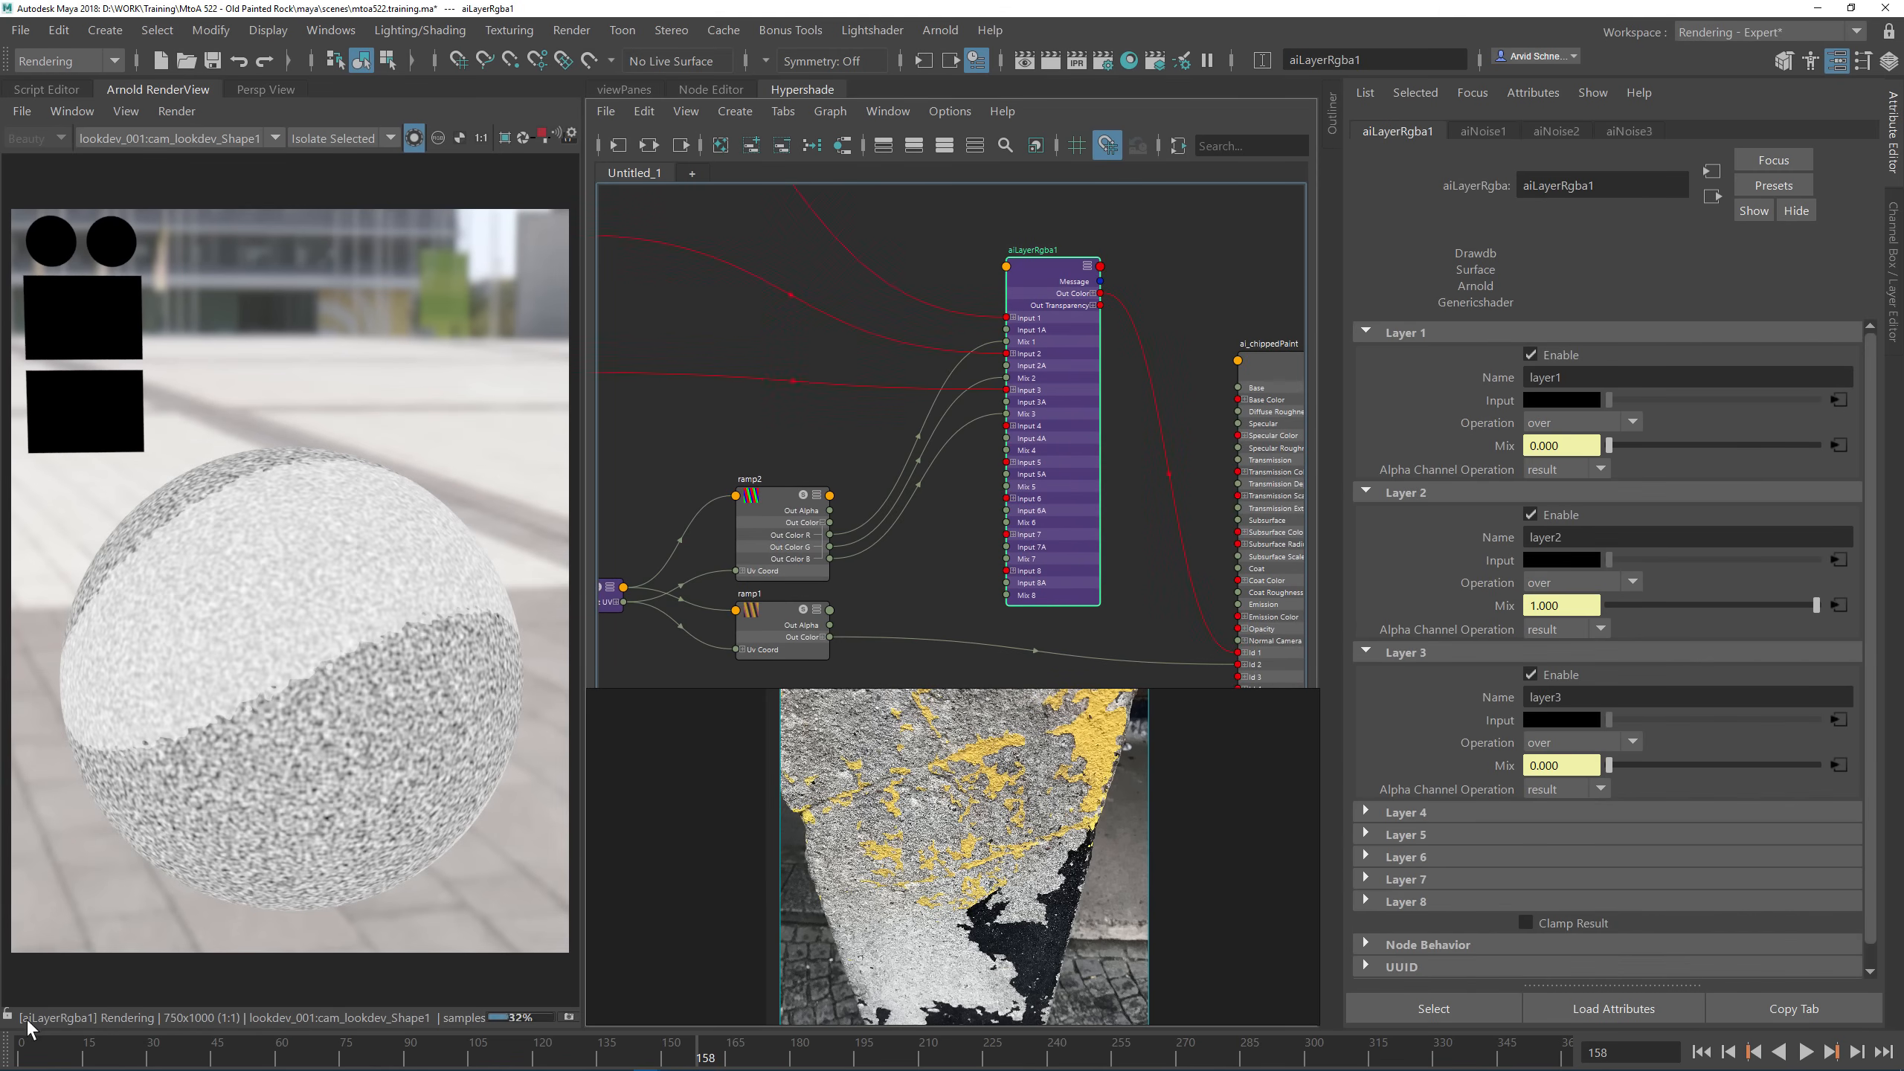
Step: Return Color 1 of aiNoise1 to black and save the scene
middle_click_drag(859, 387, 998, 420, "alt")
left_click(841, 325)
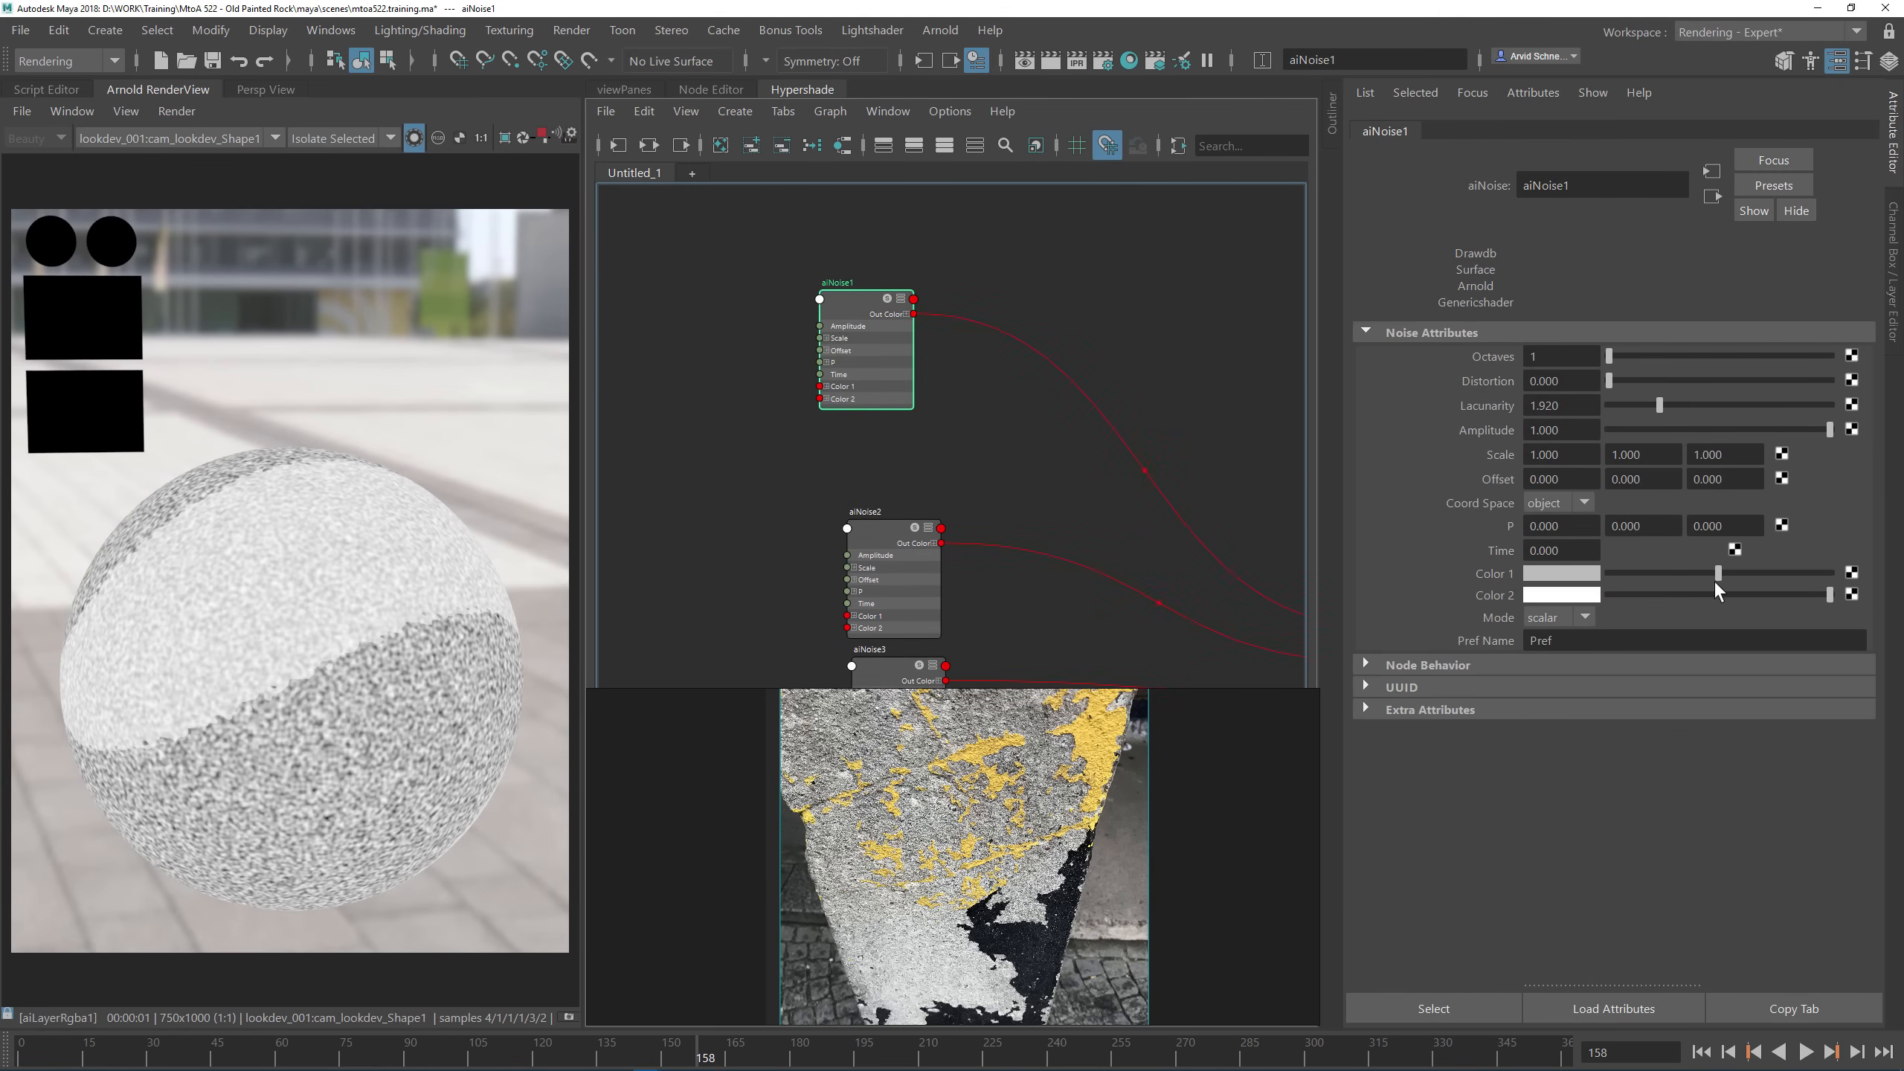
mouse_move(1656, 574)
left_mouse_down()
mouse_move(1623, 574)
mouse_move(1807, 575)
mouse_move(1609, 576)
left_mouse_up()
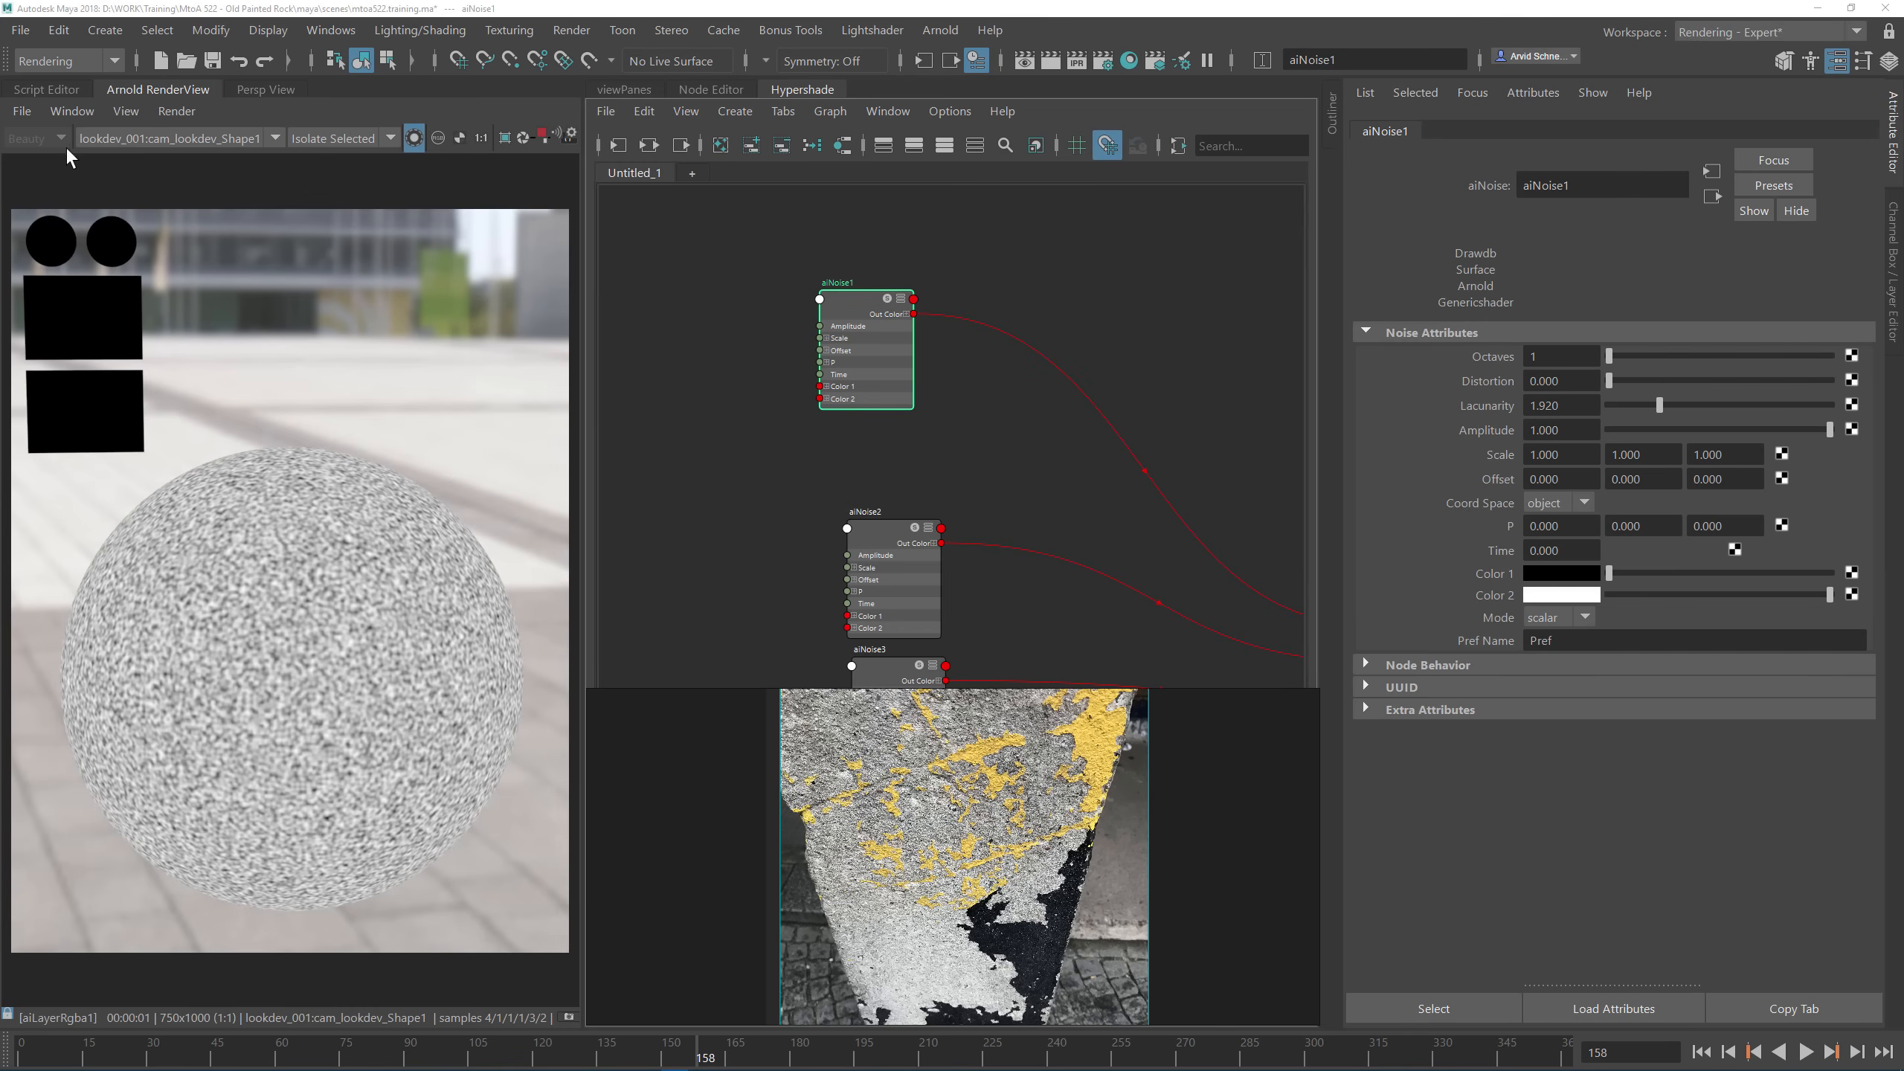
left_click(211, 63)
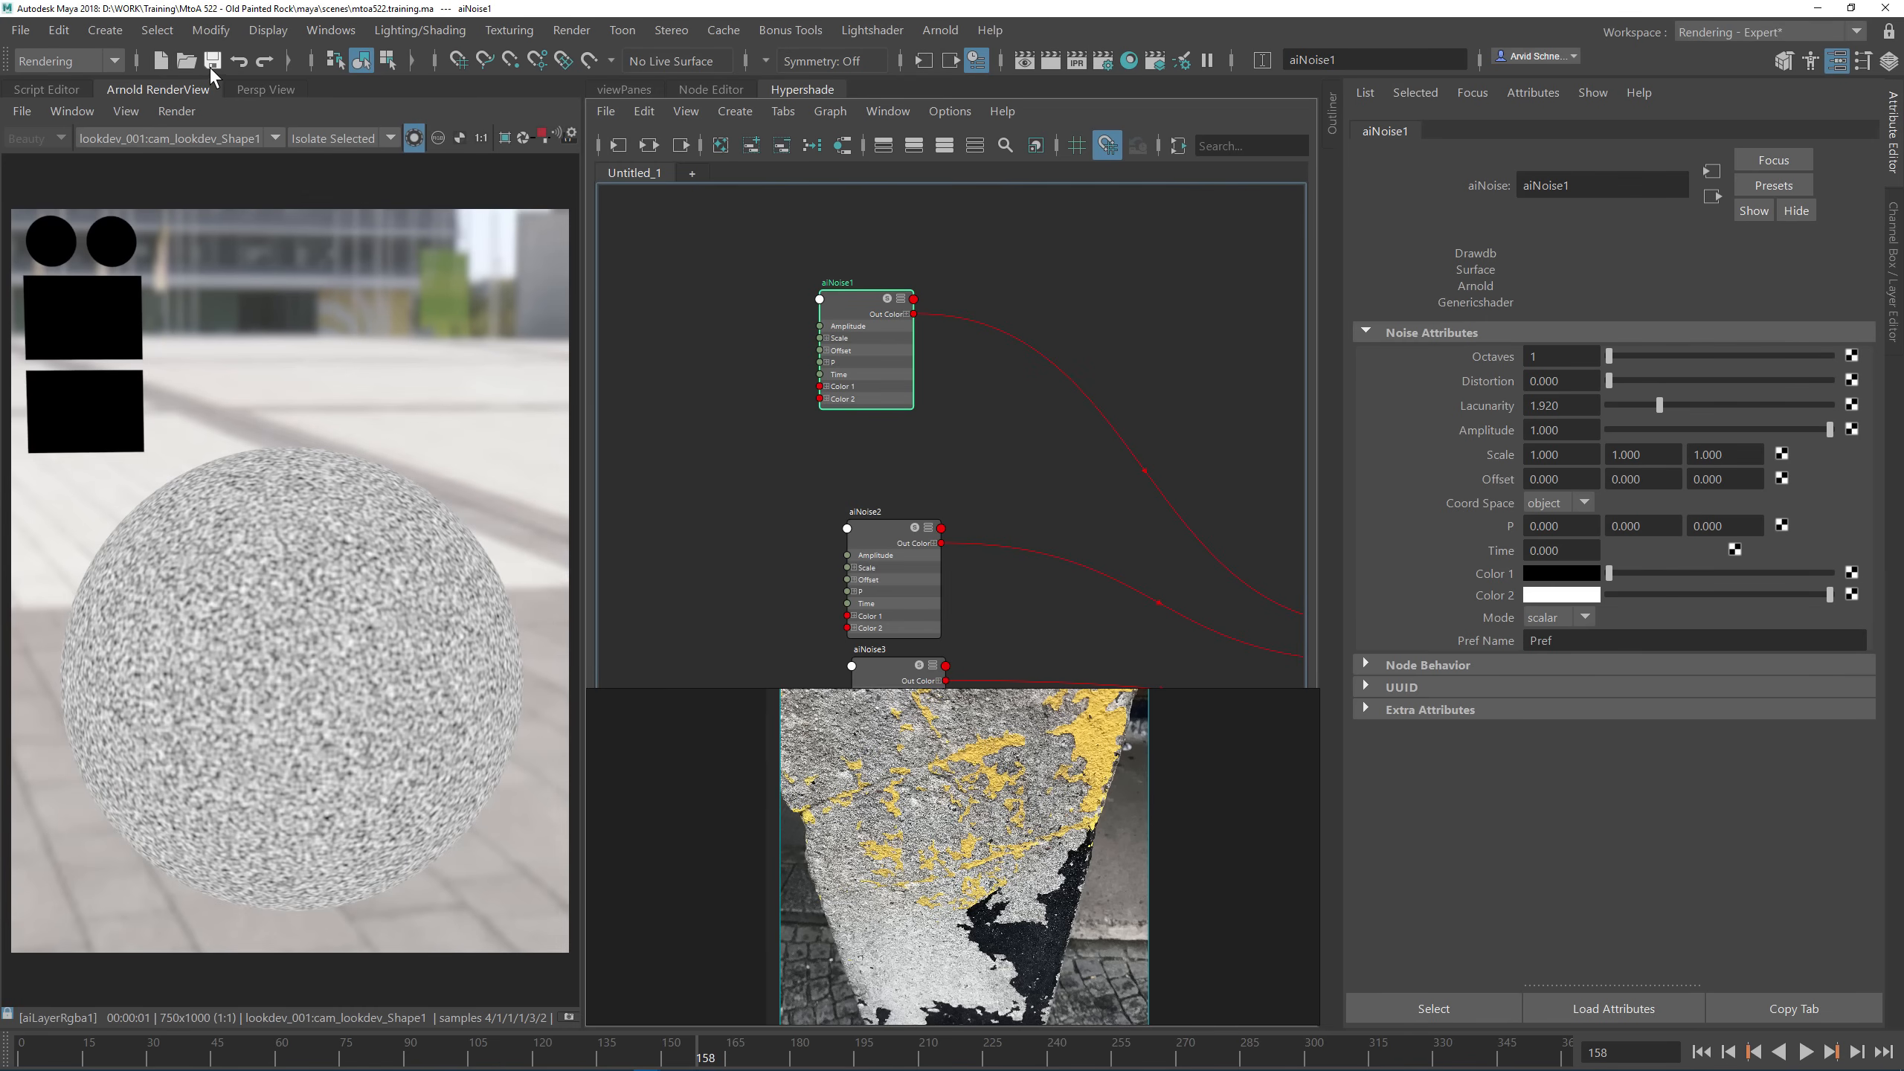
Step: Create an aiRange node beside aiNoise1 in the shading graph
middle_click_drag(980, 383, 943, 419, "alt")
left_click(952, 429)
key("Tab")
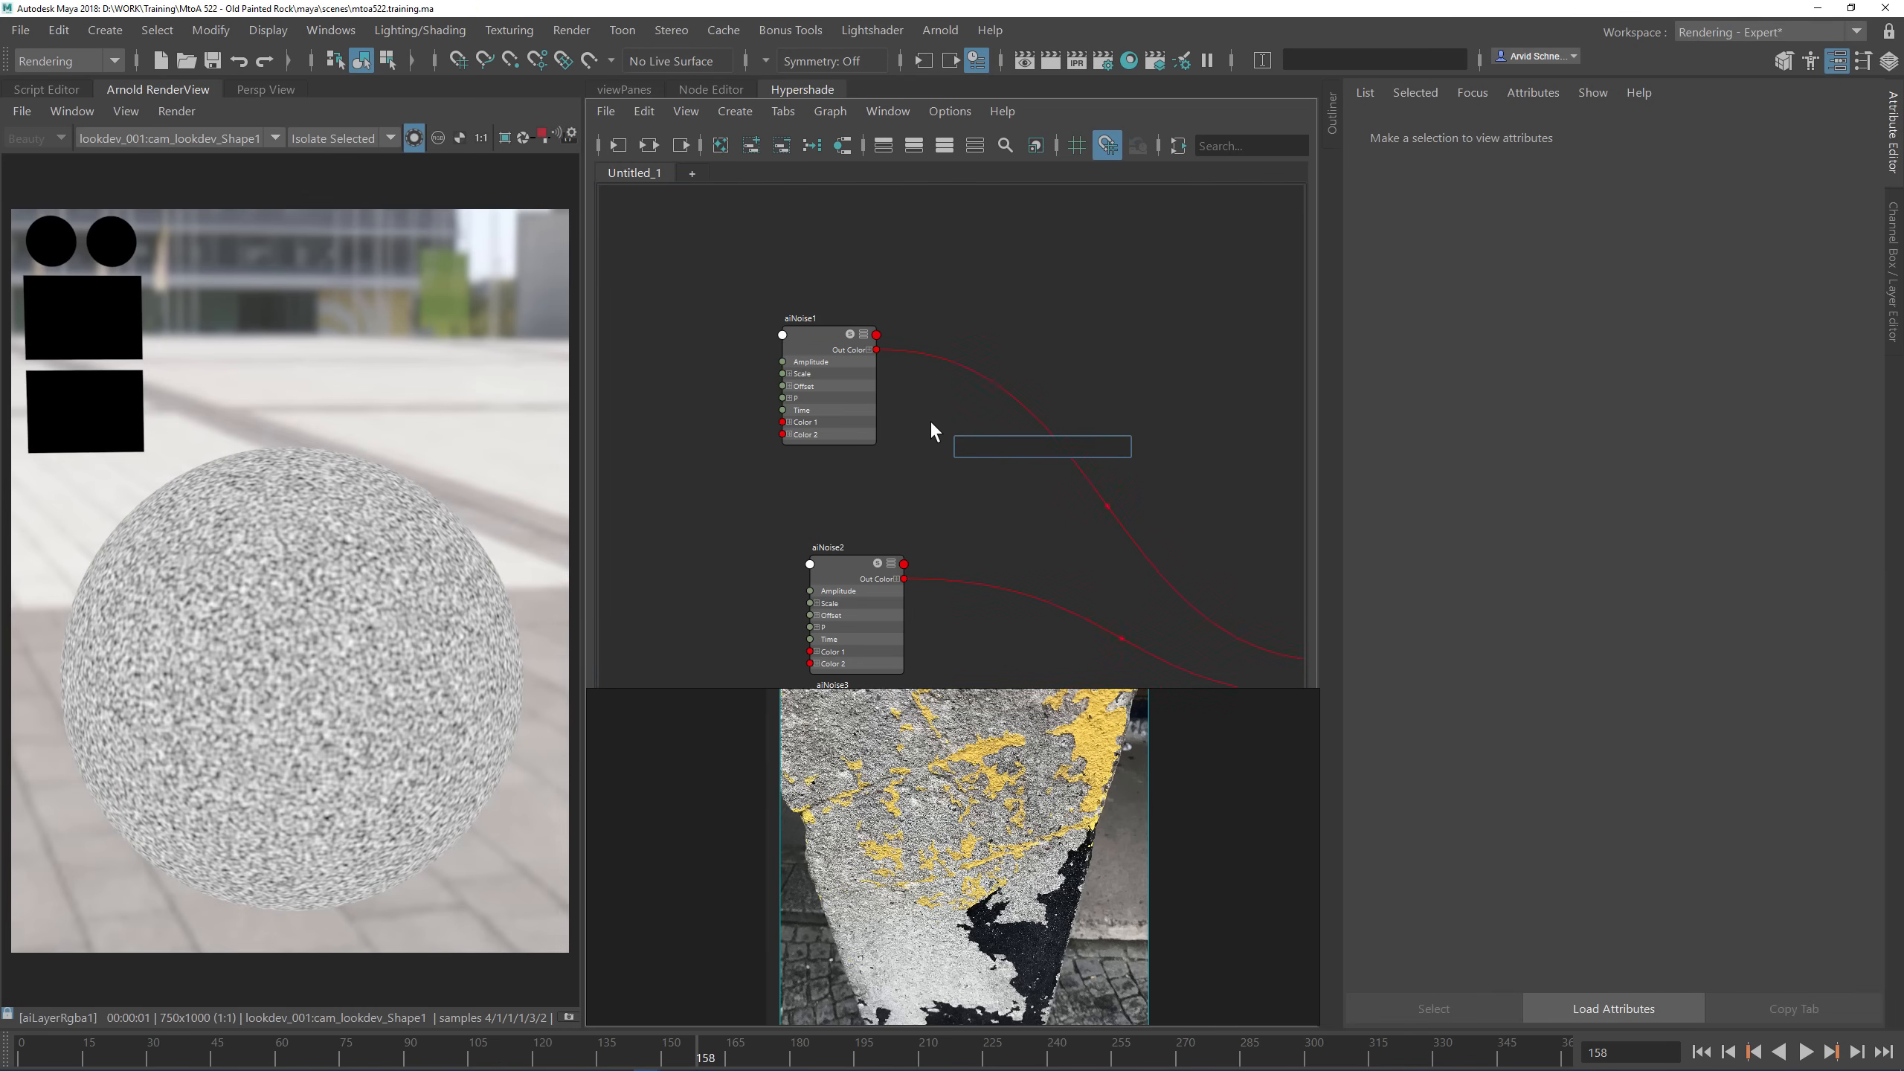
type("aira")
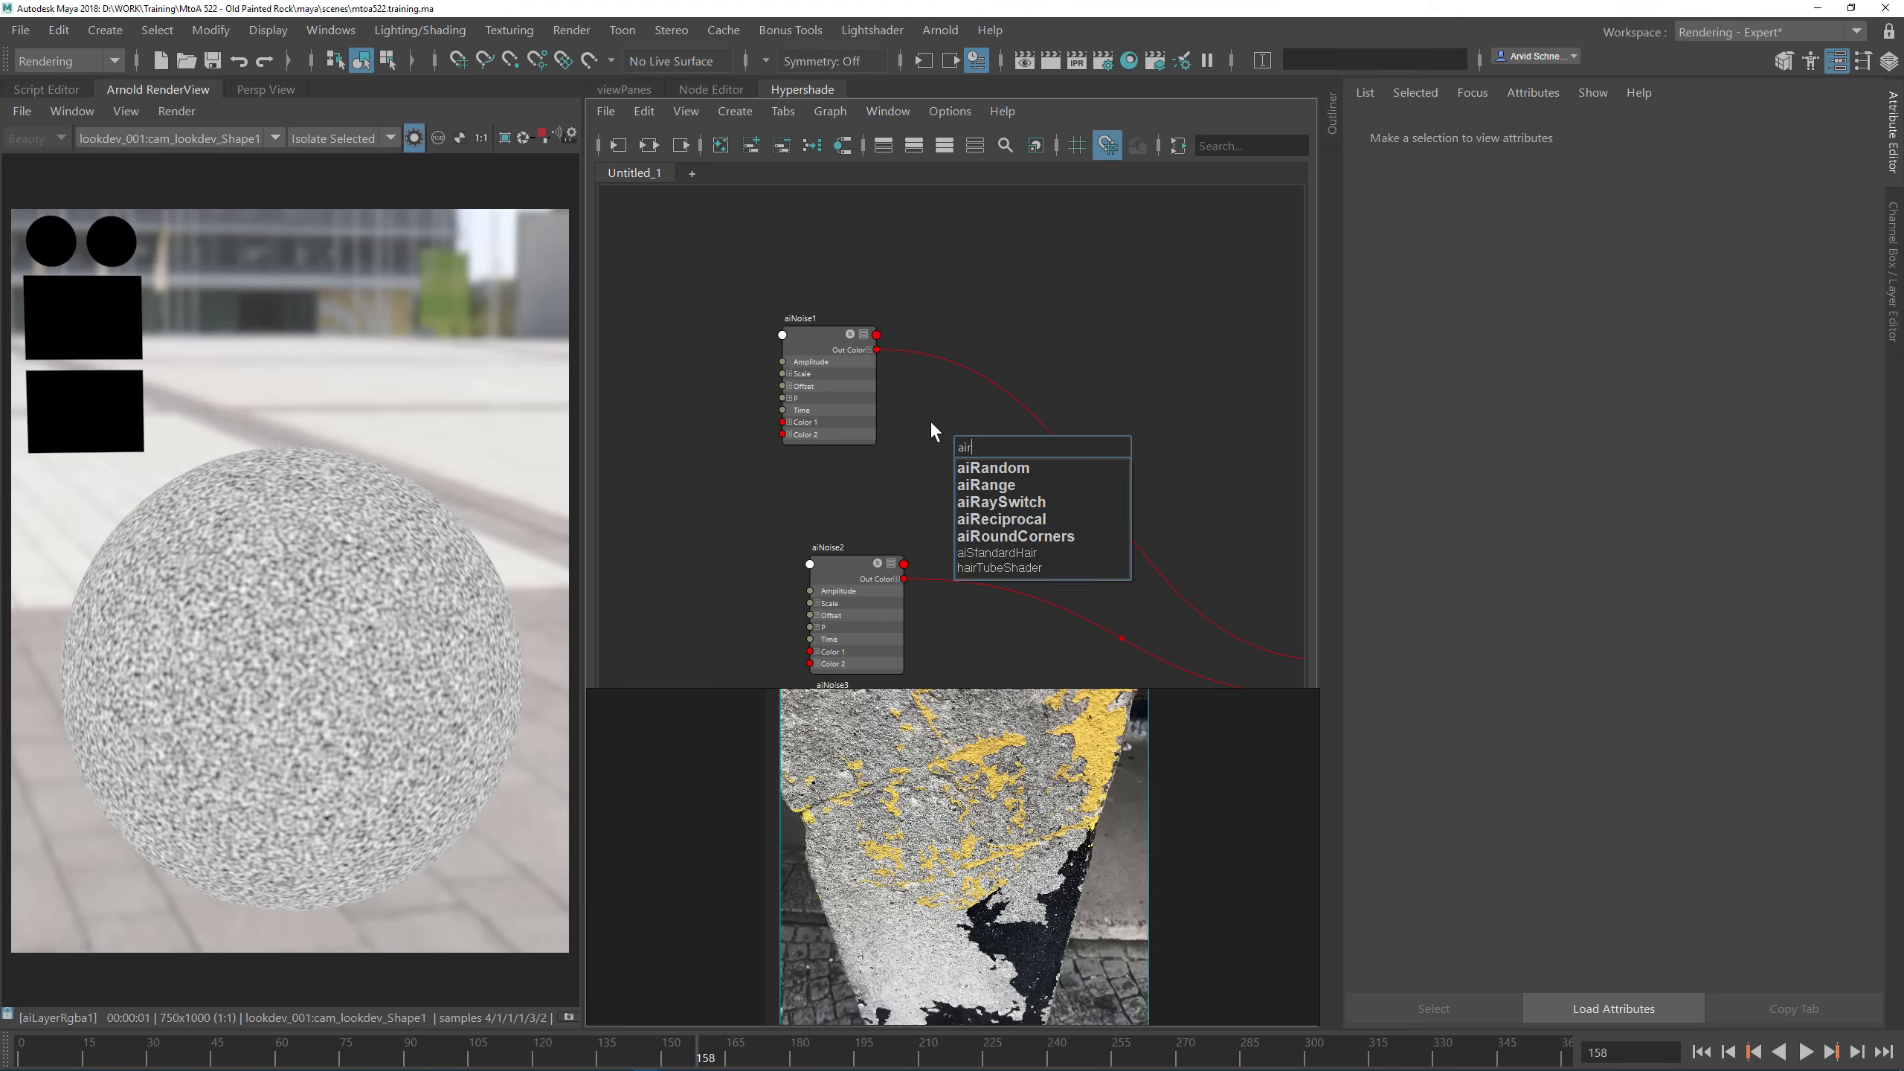
key("Down")
key("Down")
key("Return")
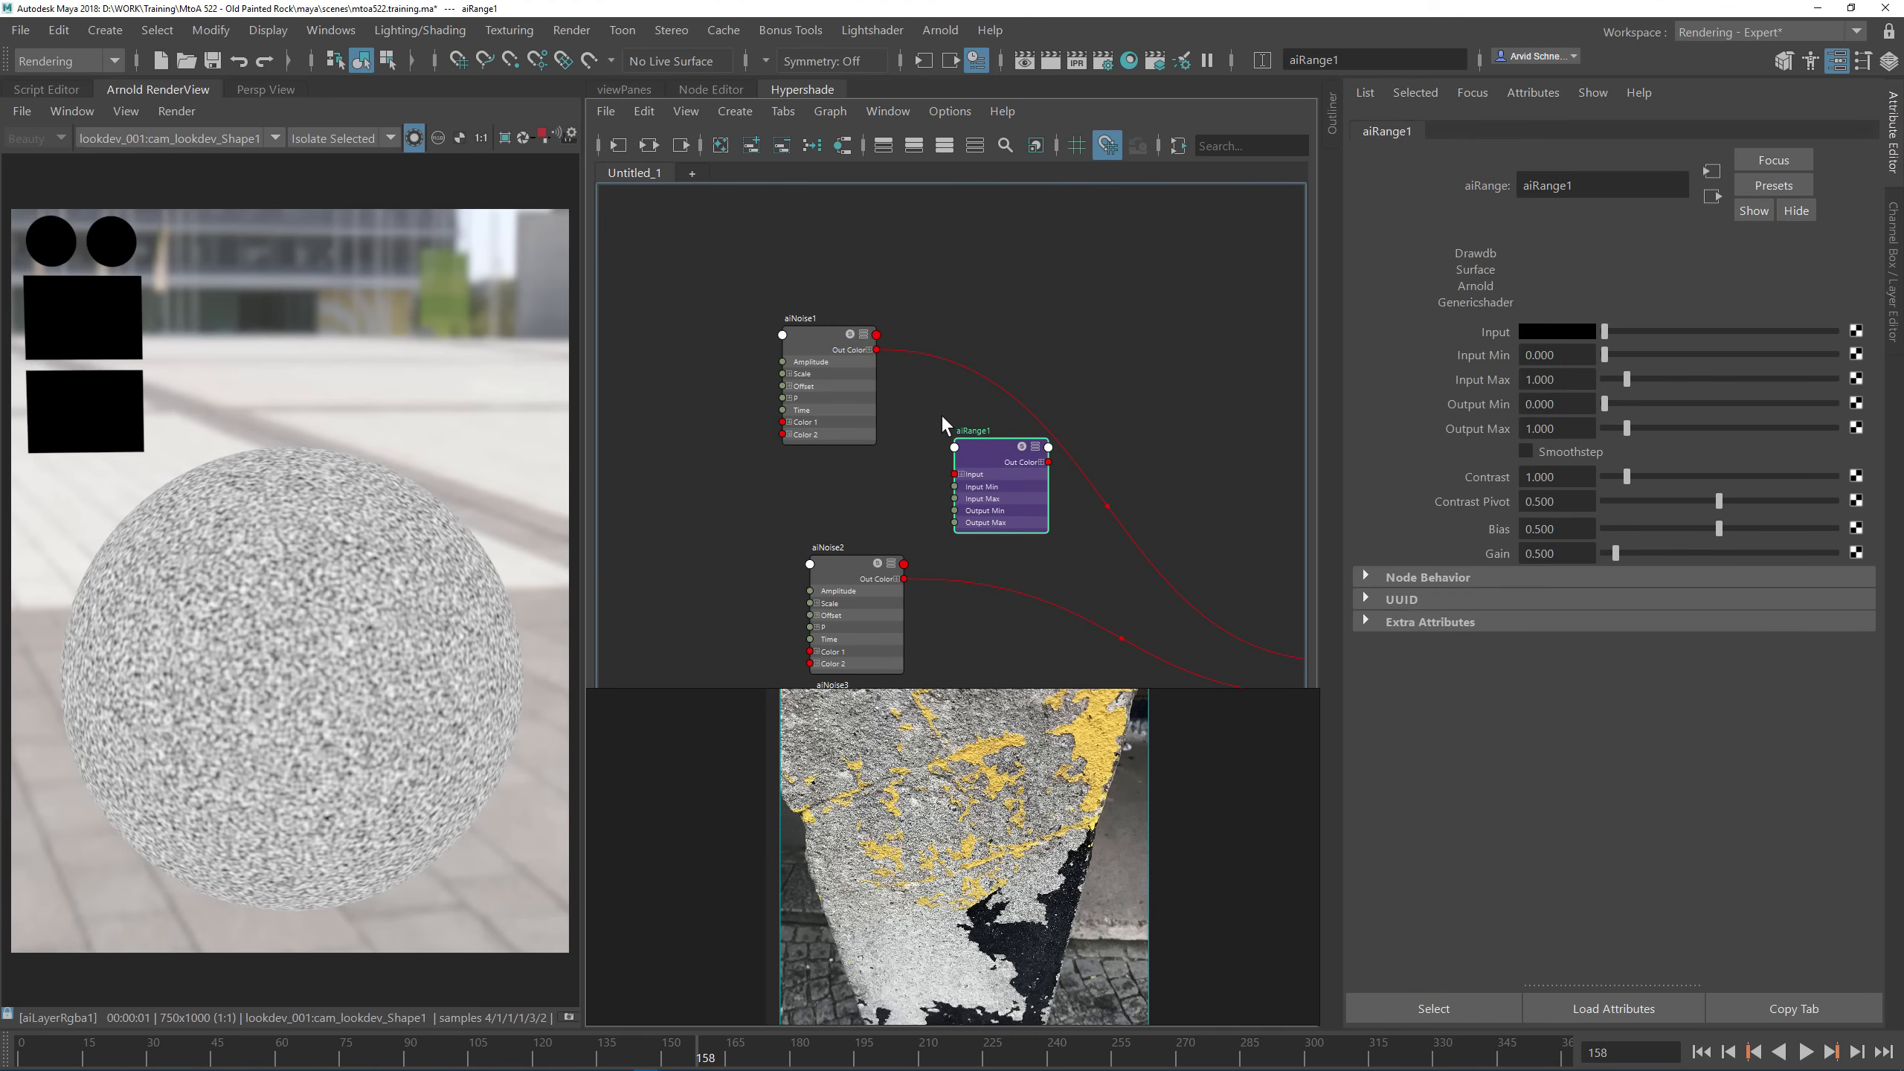
Step: Insert aiRange1 between aiNoise1 and aiLayerRgba1, feeding the noise's Out Color into Input and the range's Out Color into Input 1
left_click_drag(982, 446, 1022, 339)
middle_click_drag(1164, 389, 1029, 366, "alt")
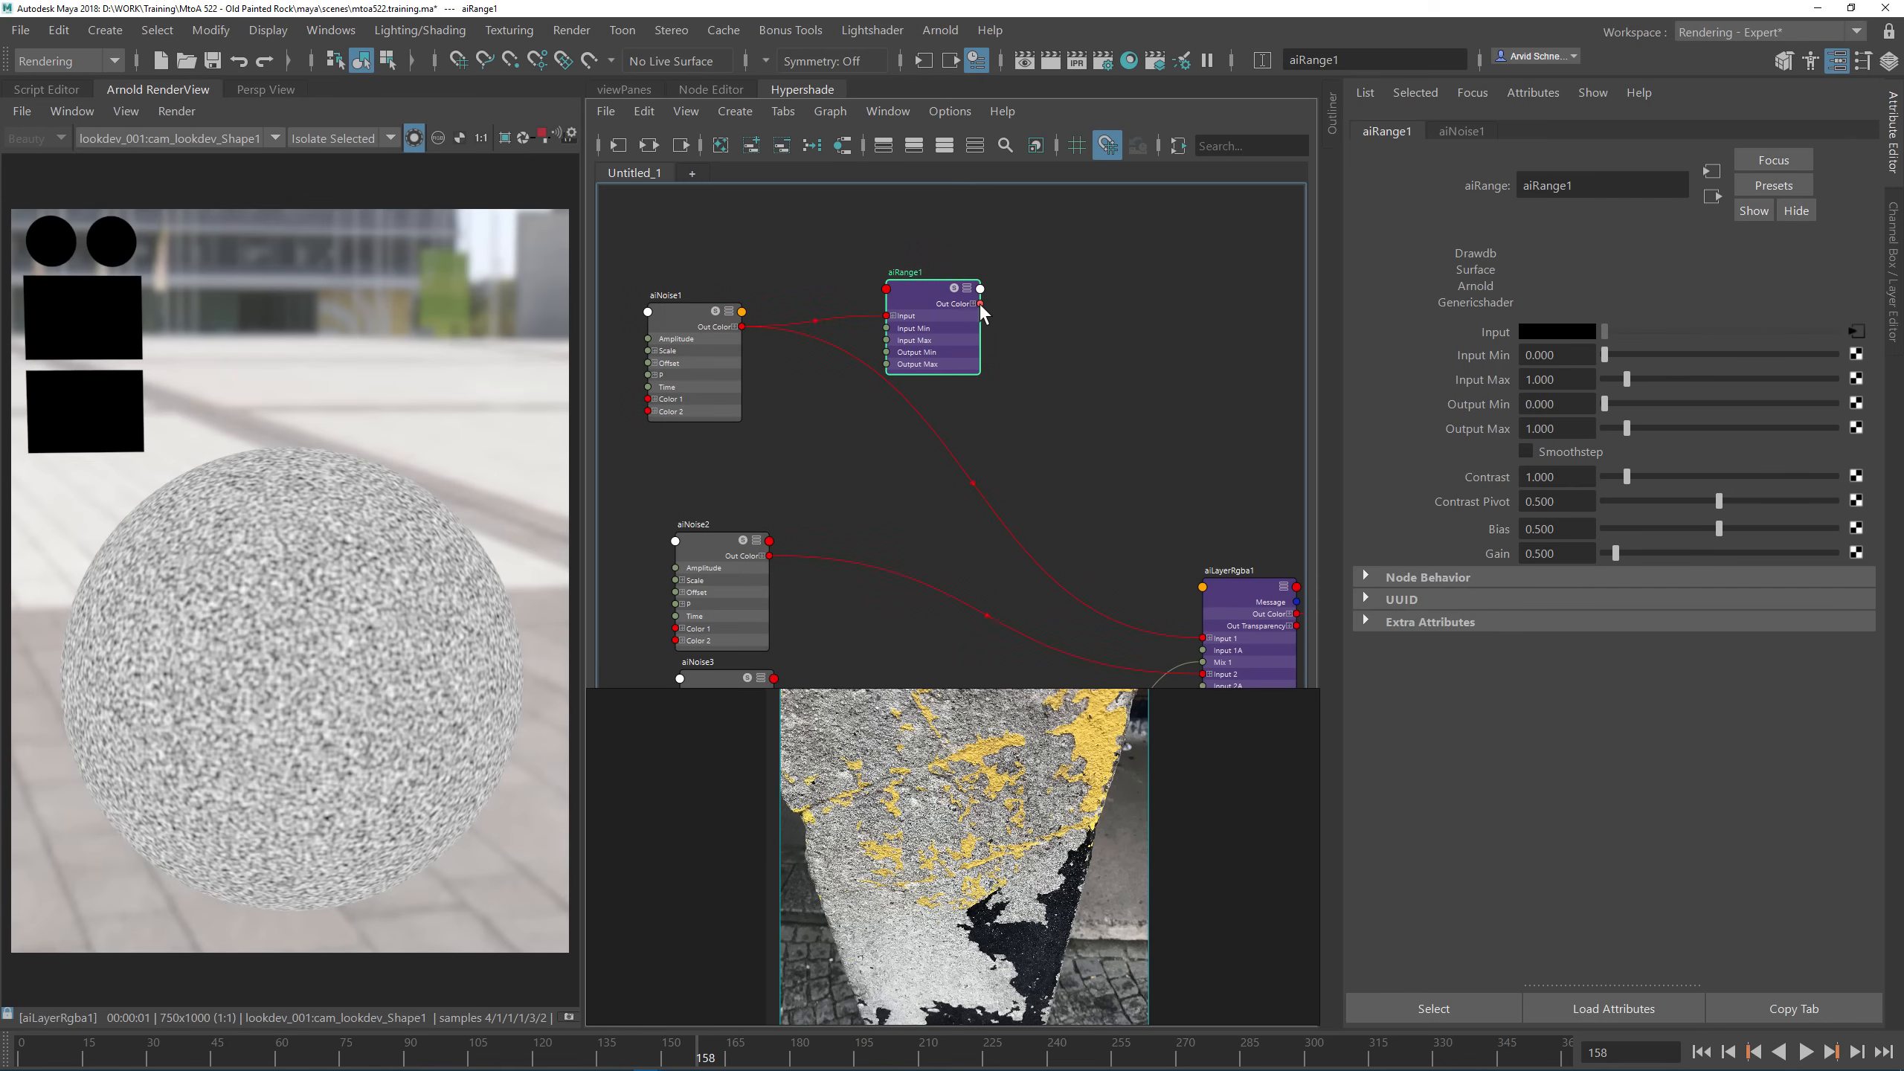
left_click_drag(980, 304, 1215, 641)
left_click_drag(924, 300, 924, 323)
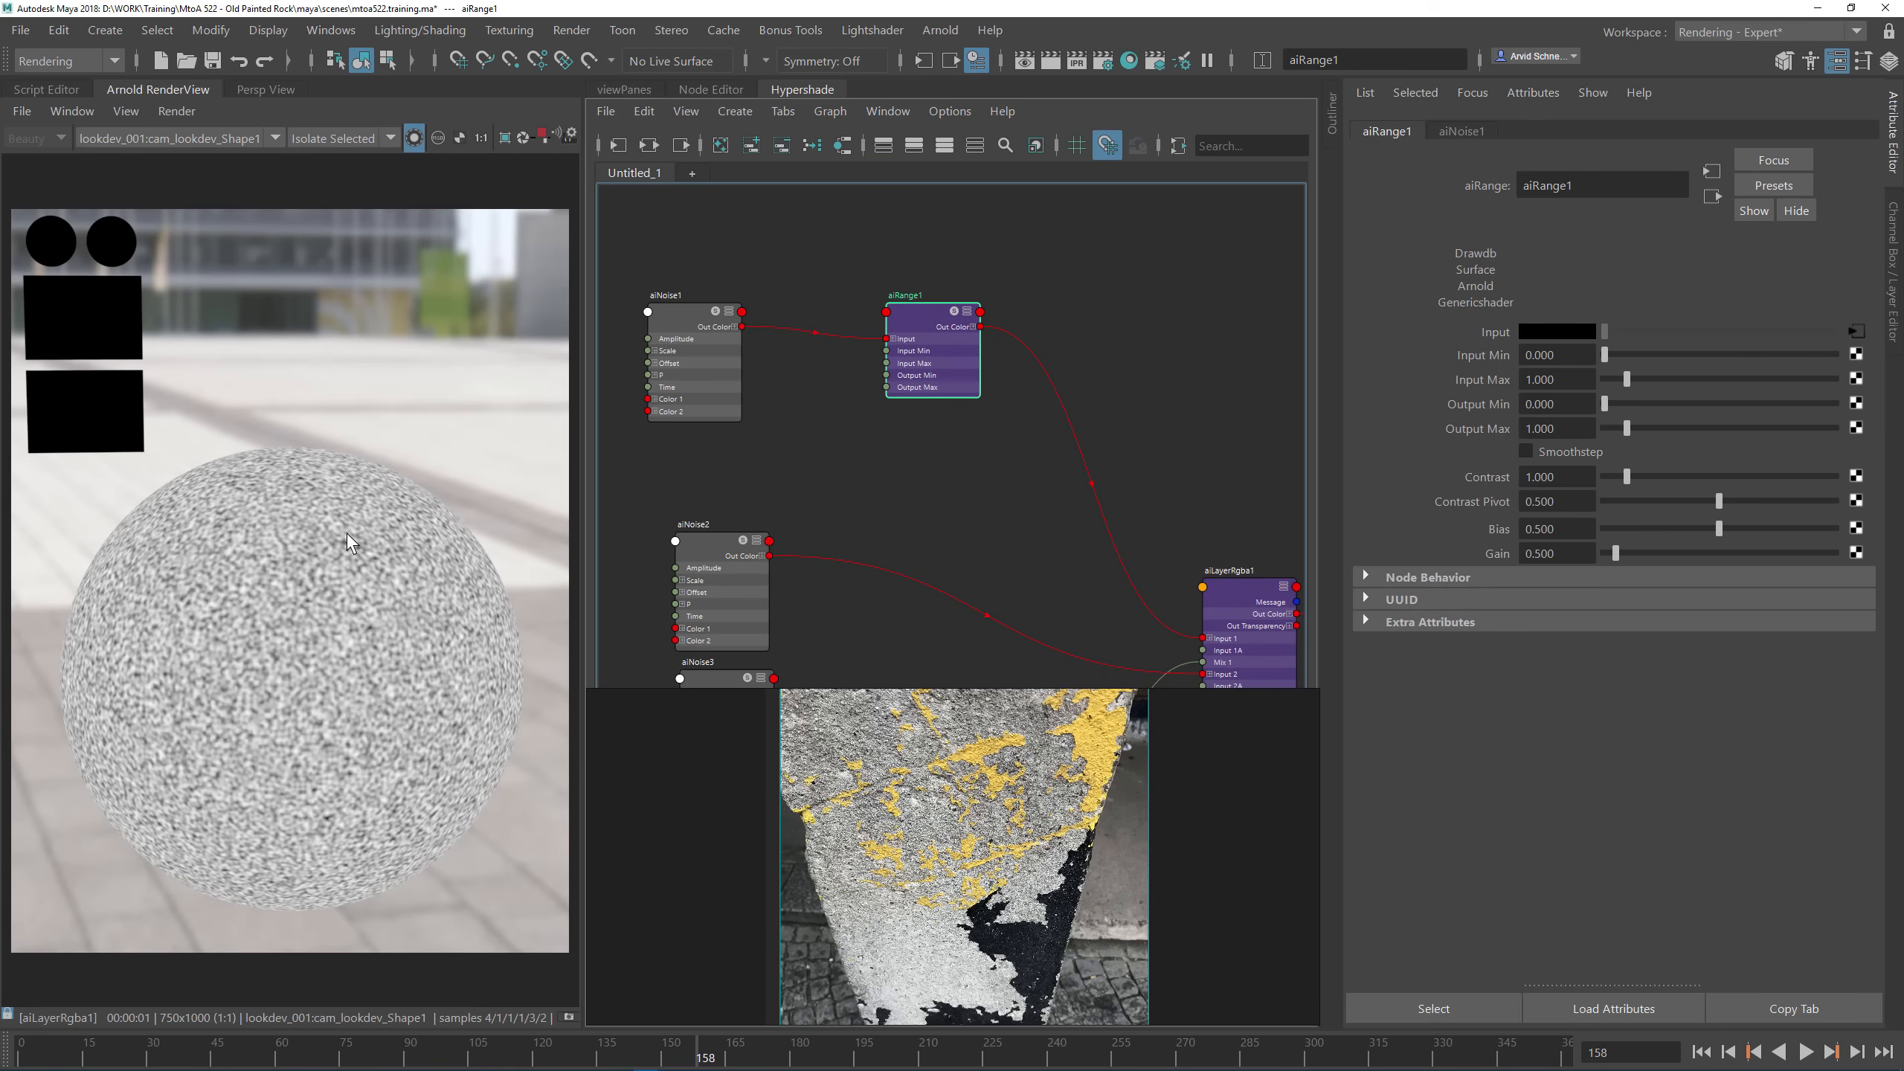
middle_click_drag(860, 435, 914, 459, "alt")
Step: Set aiRange1's Input Min to 0.495 and Input Max to 0.505
scroll(971, 852, "up", 6)
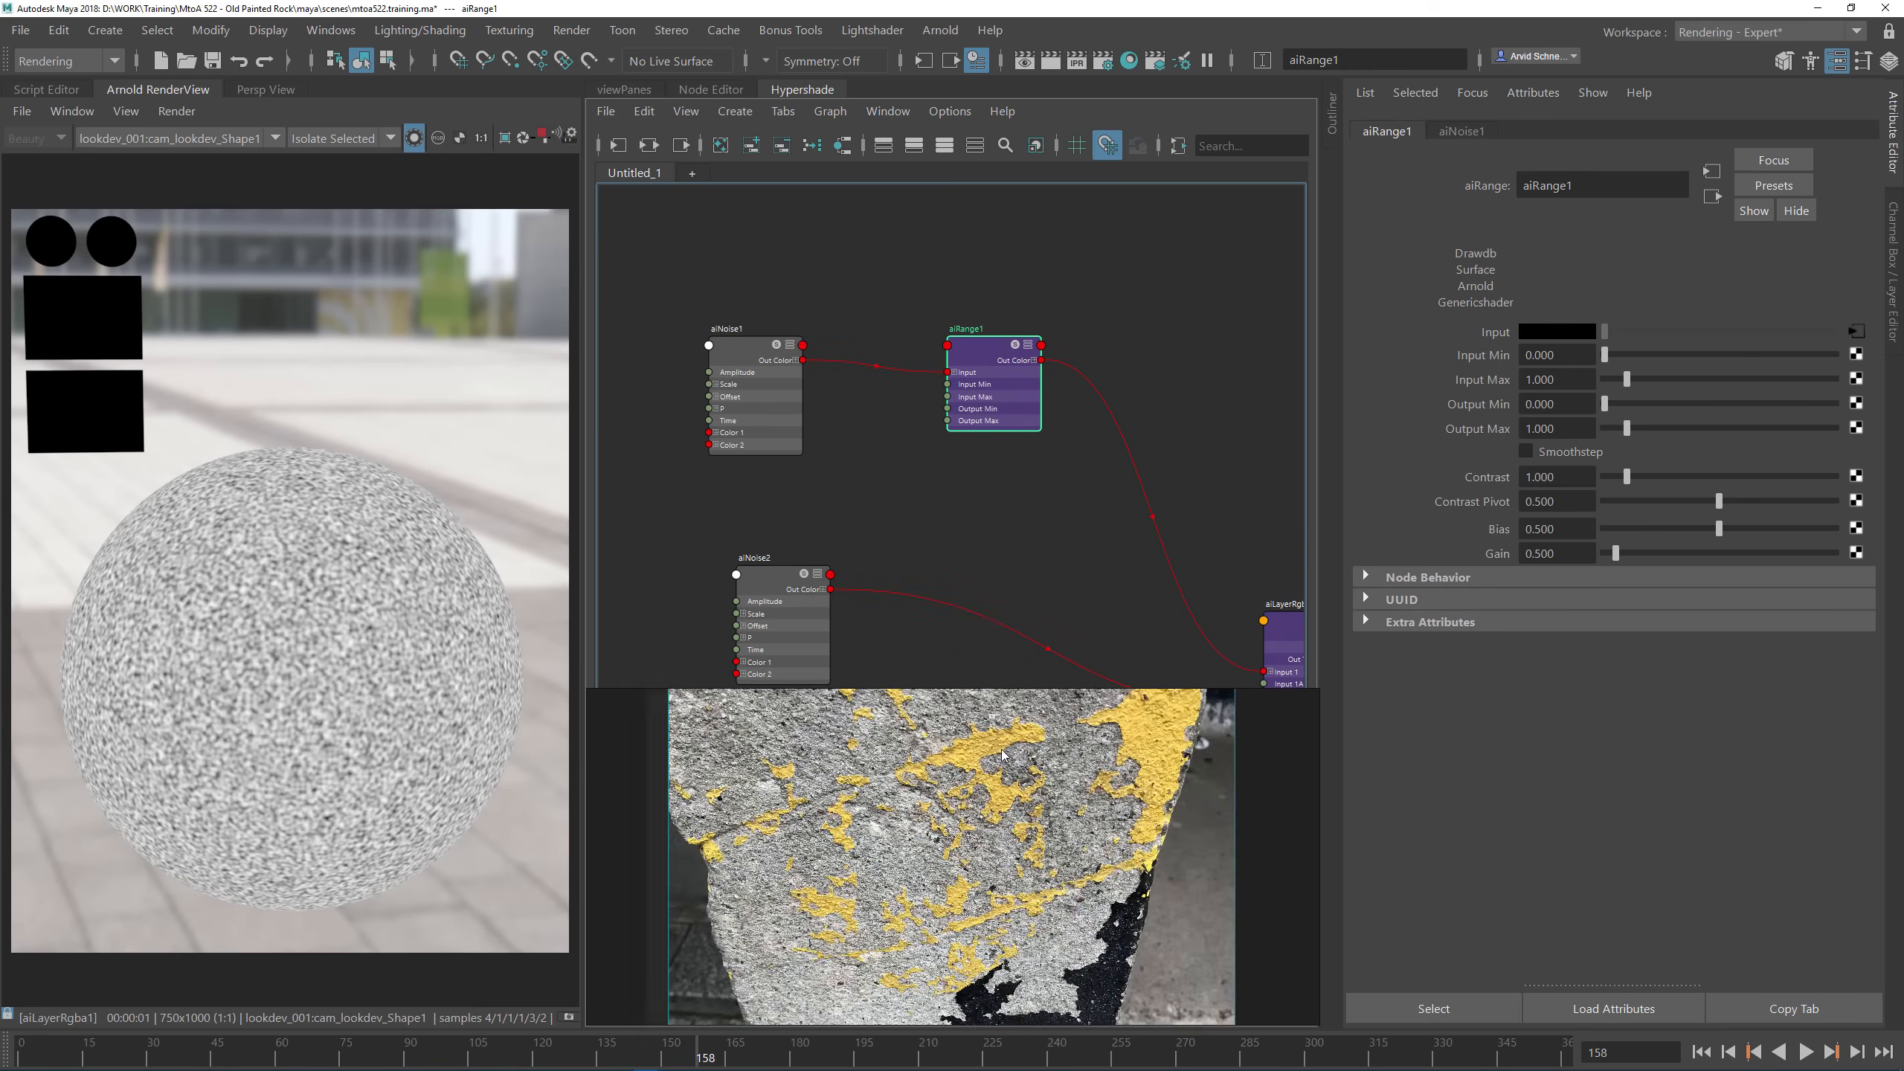
scroll(967, 870, "up", 2)
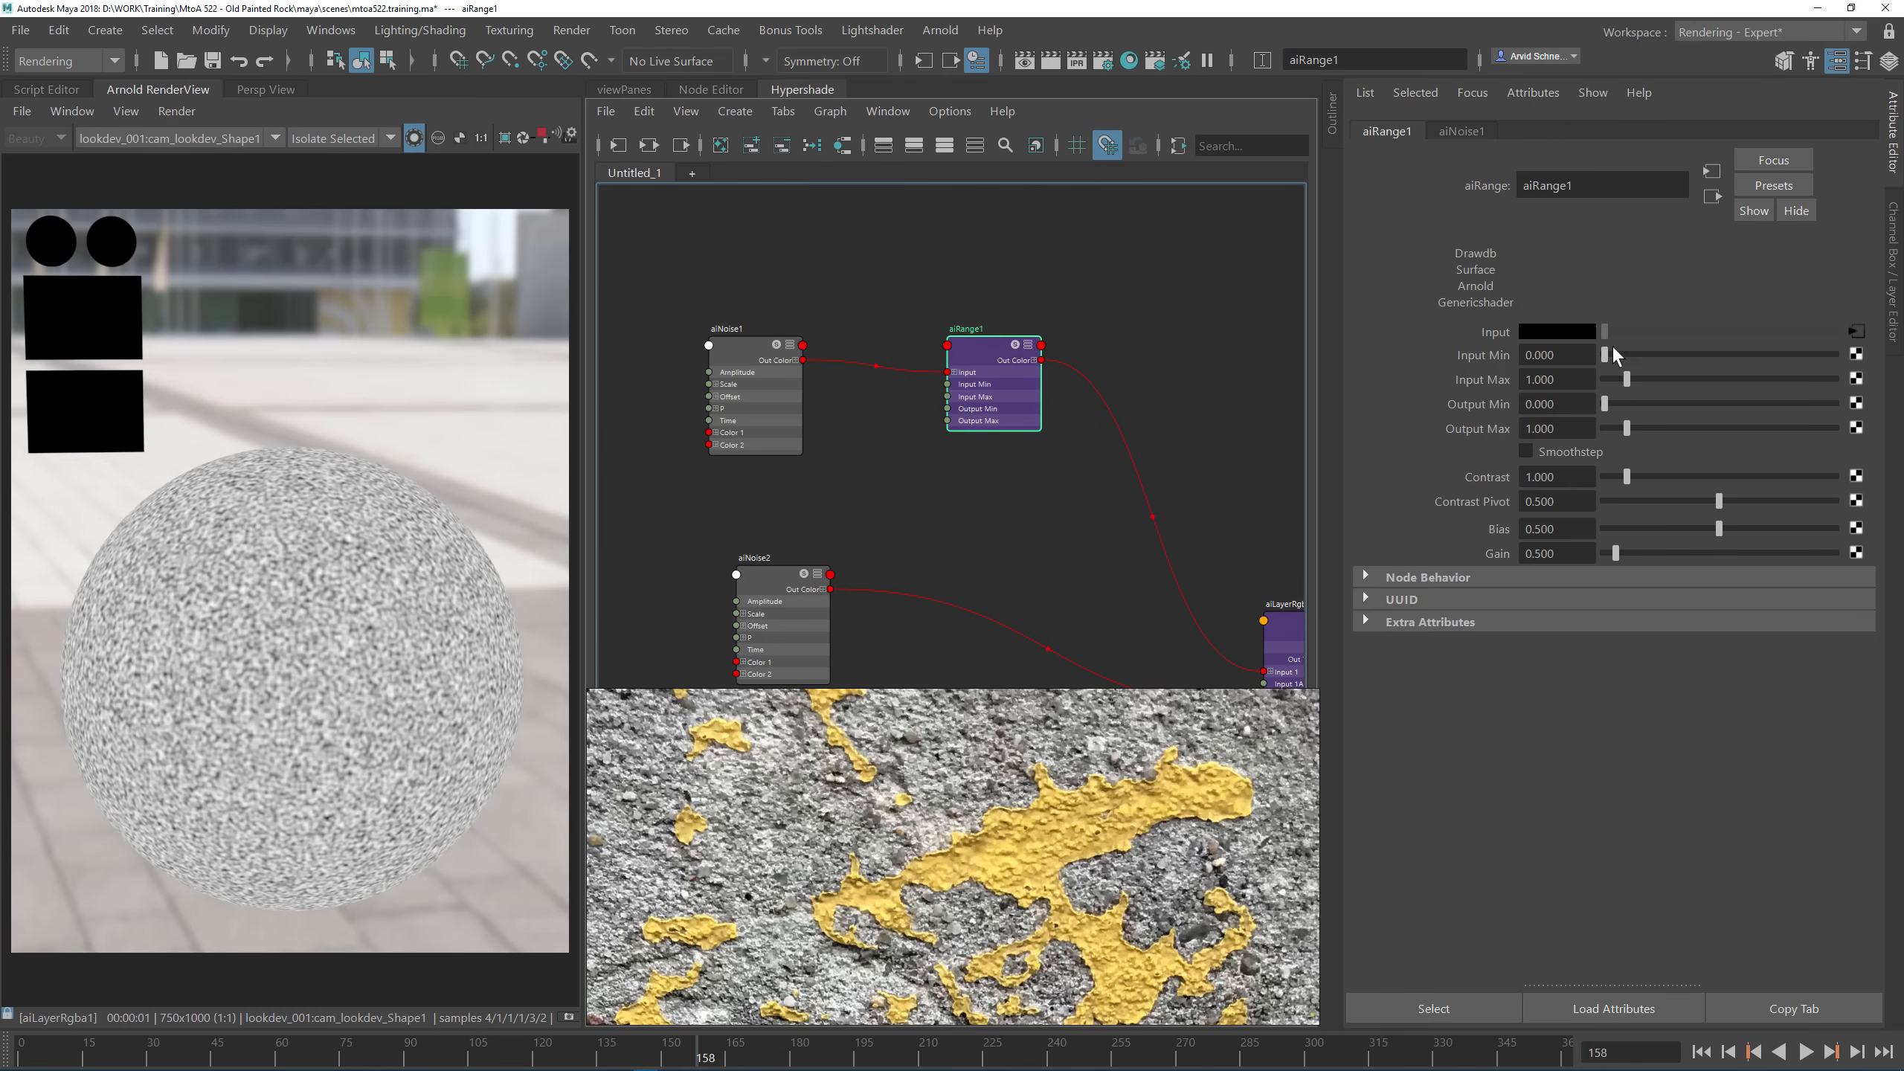
left_click(1577, 361)
type(".")
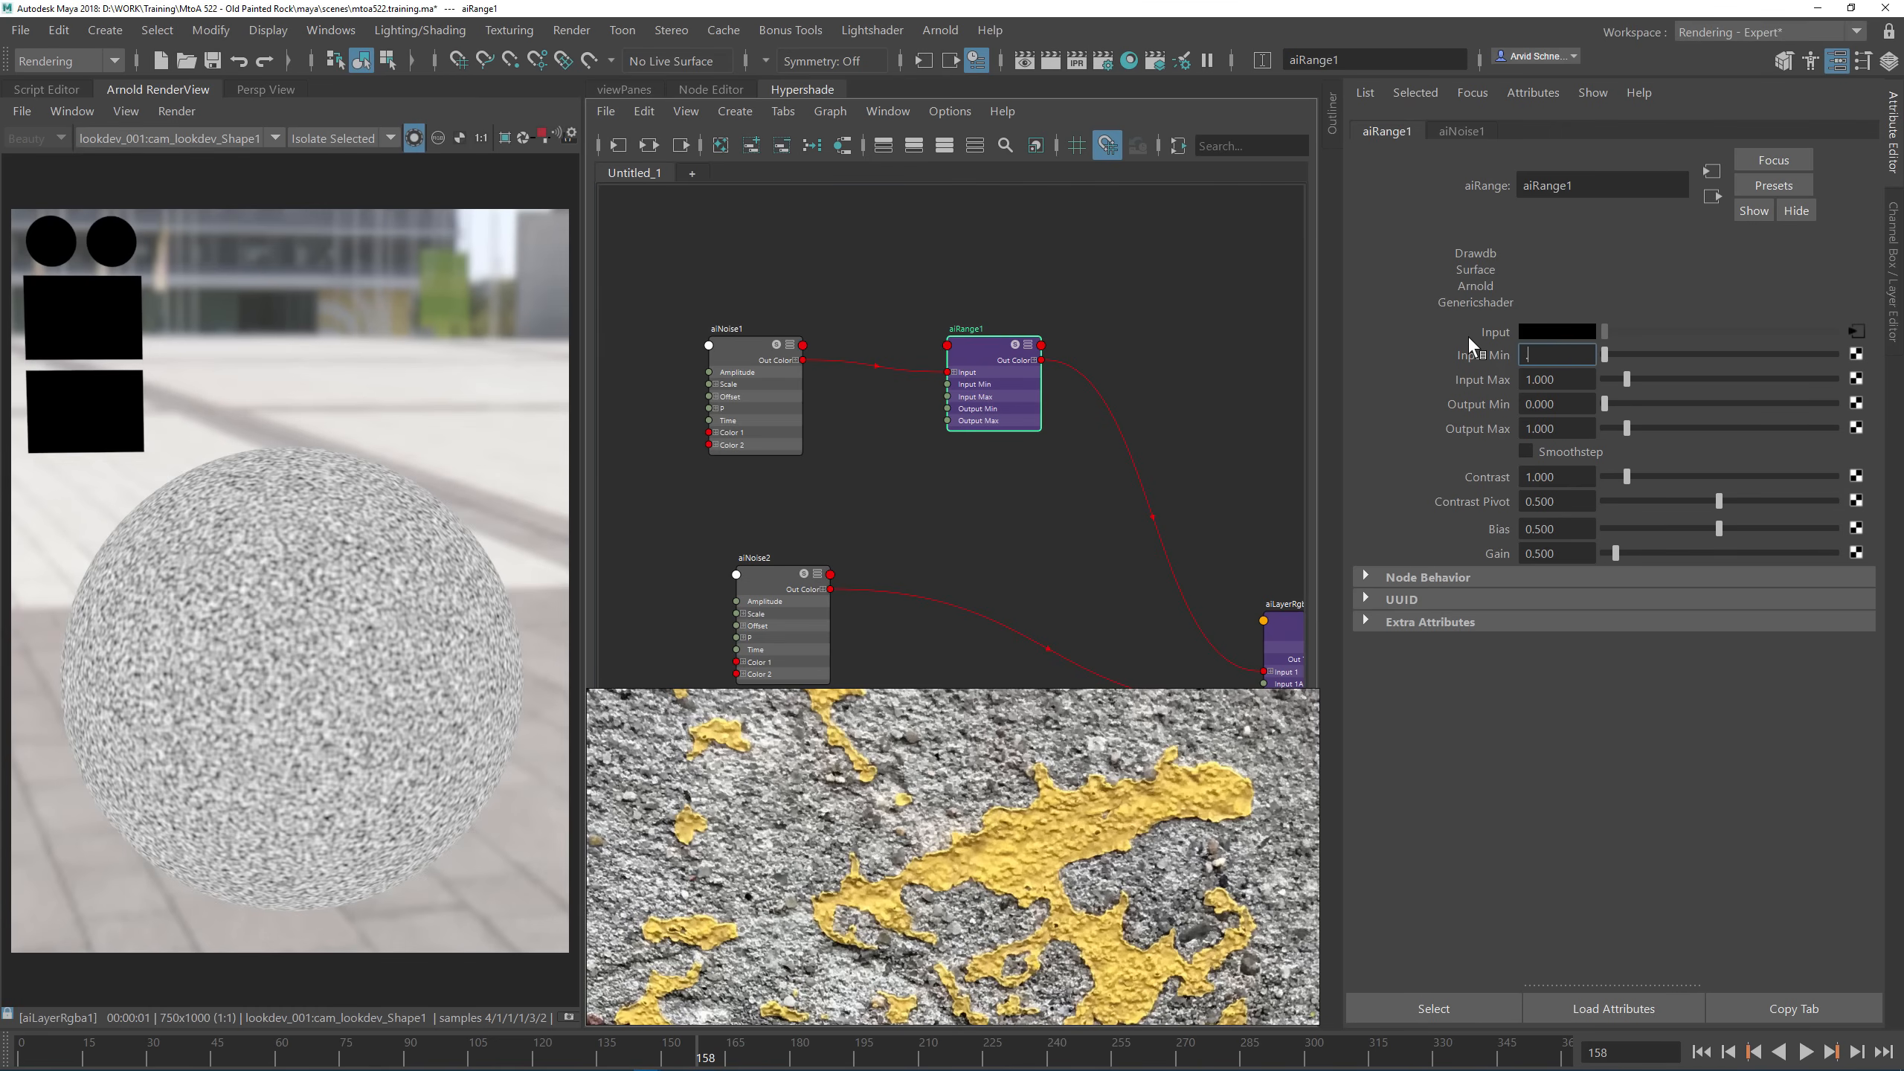
type("495")
key("Tab")
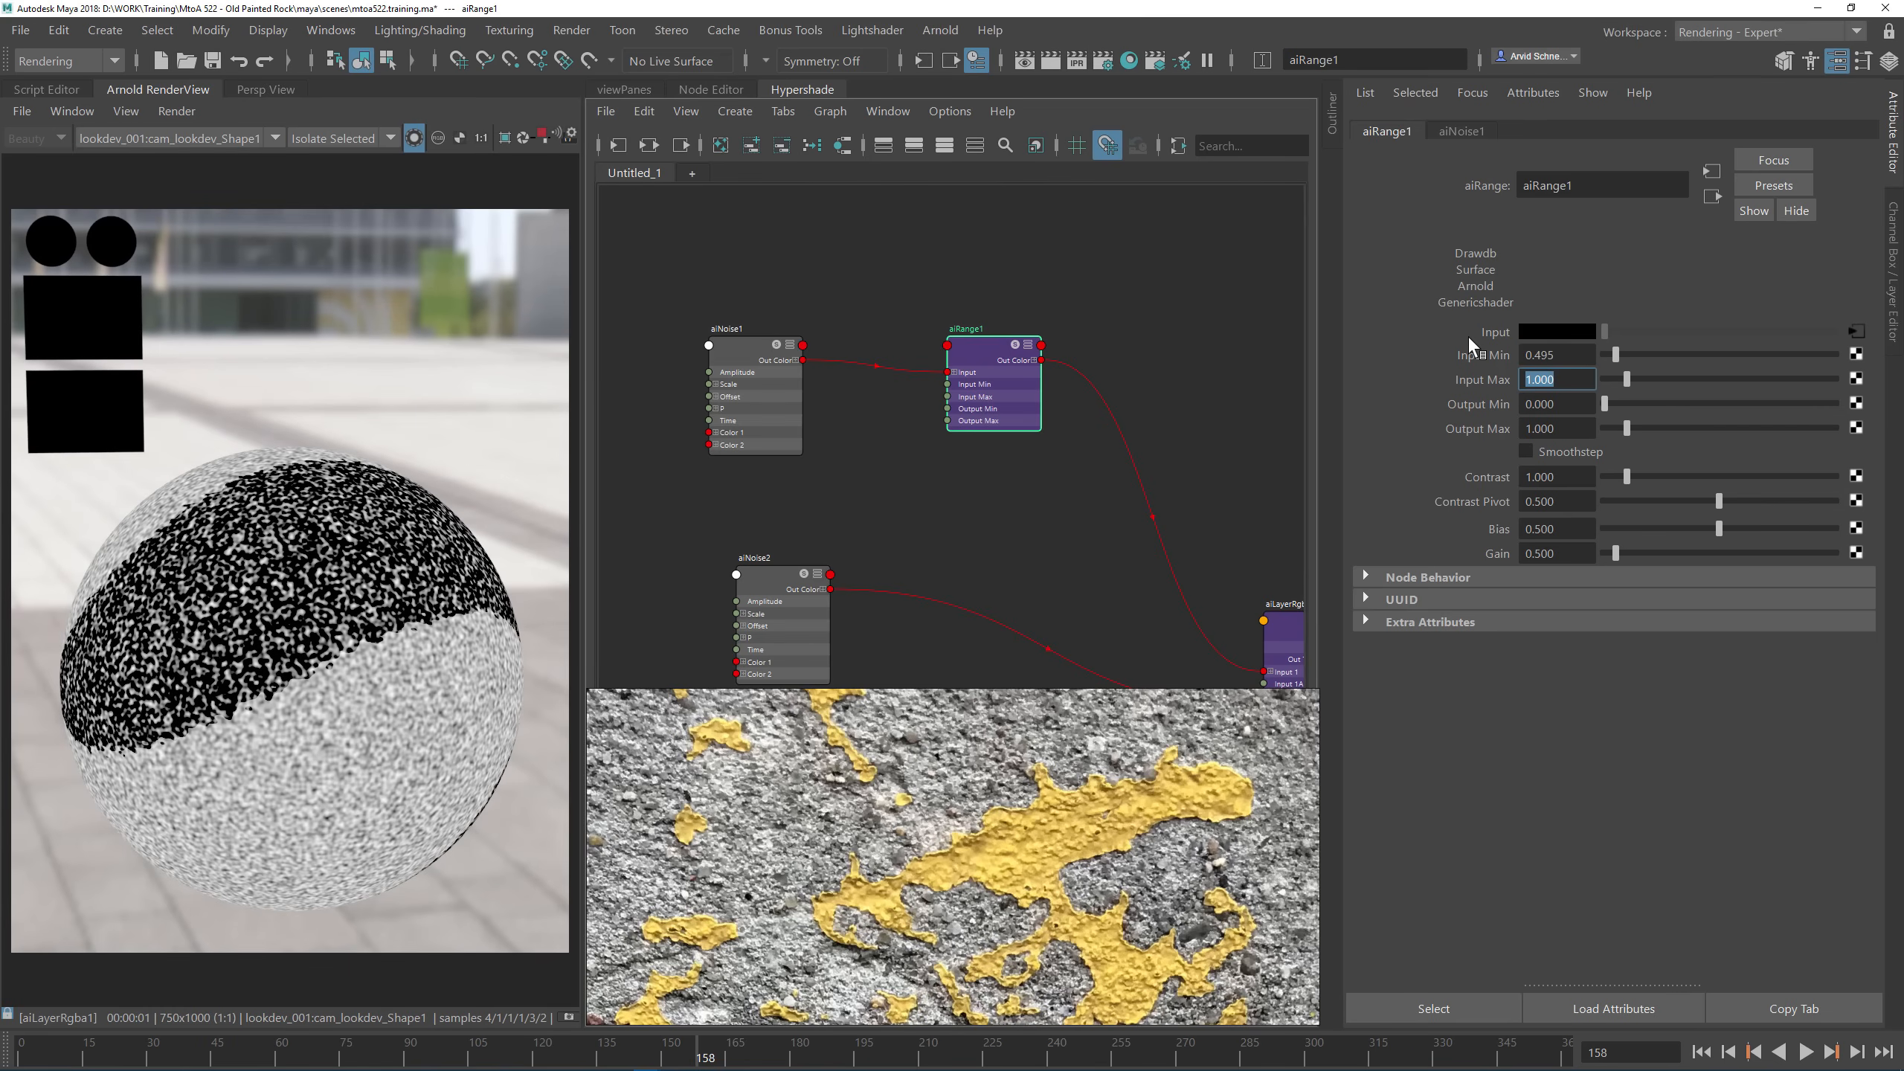
type("0.505")
key("Return")
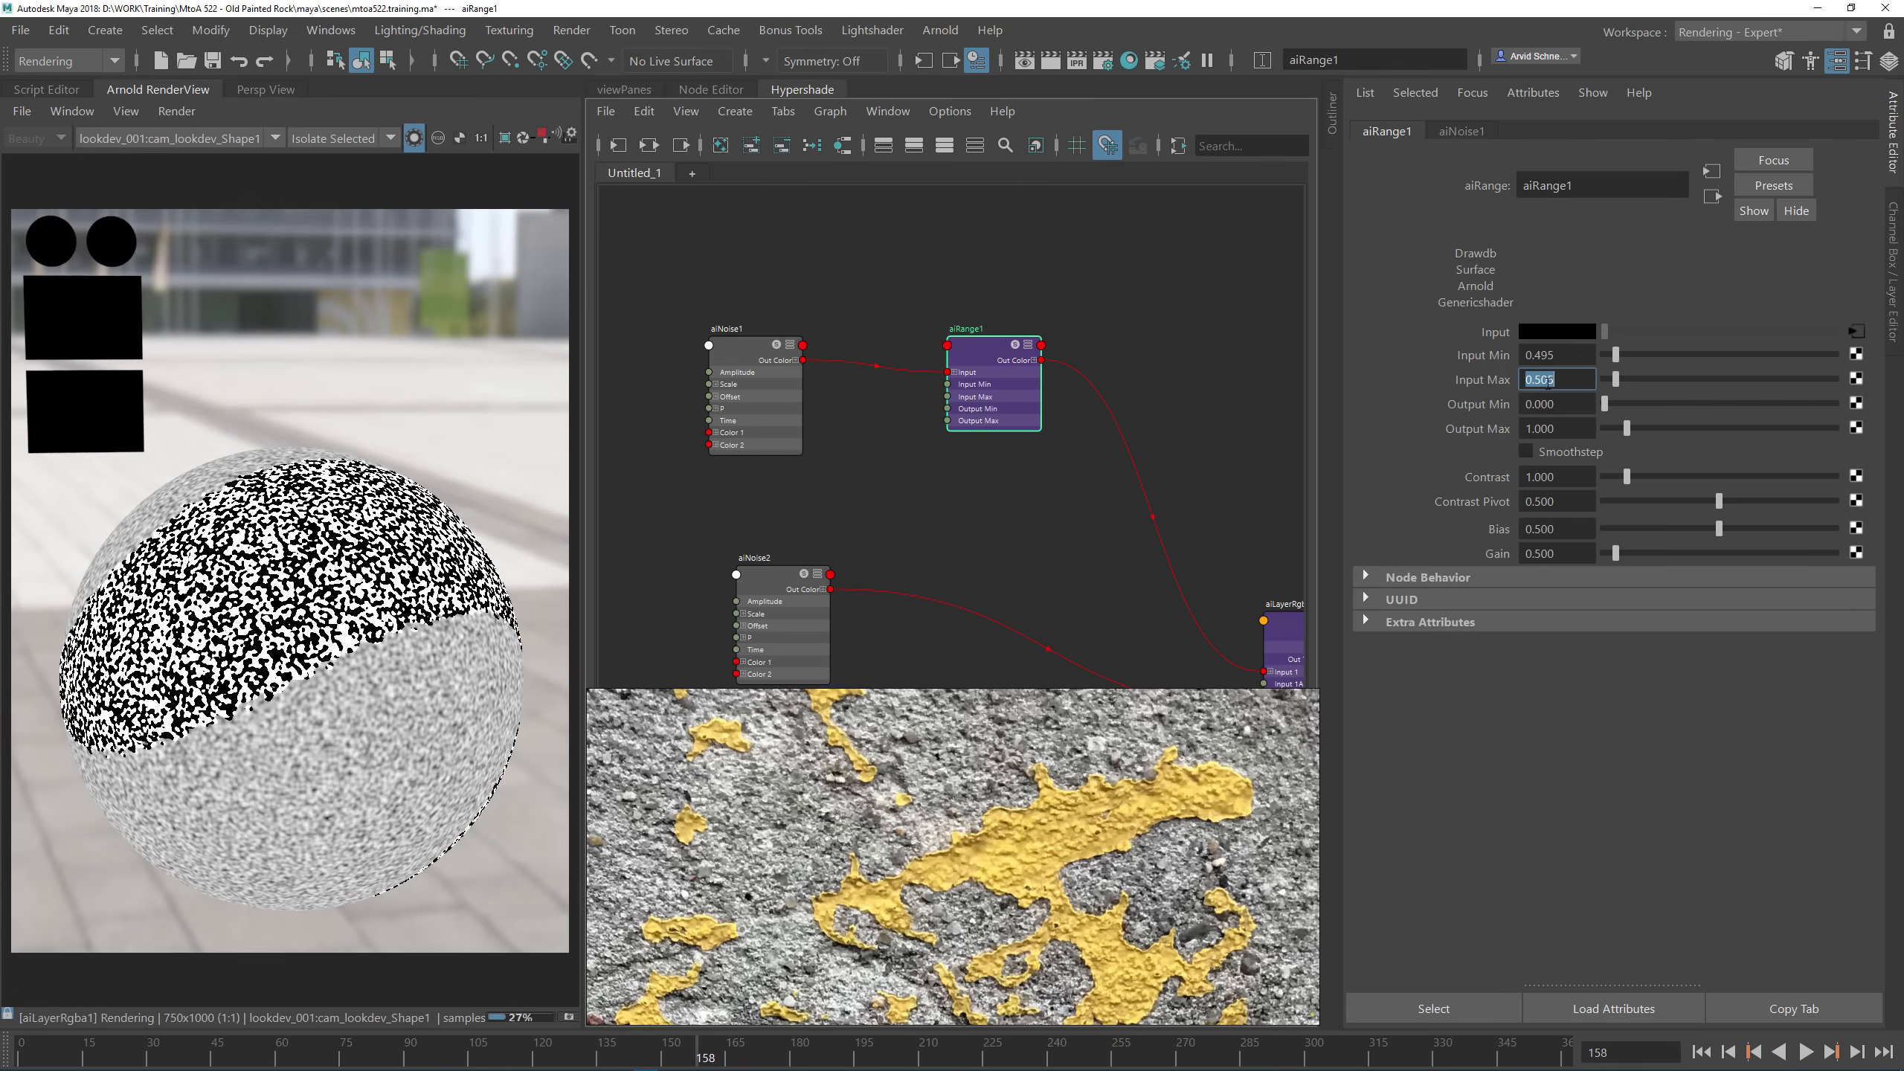
left_click(1558, 353)
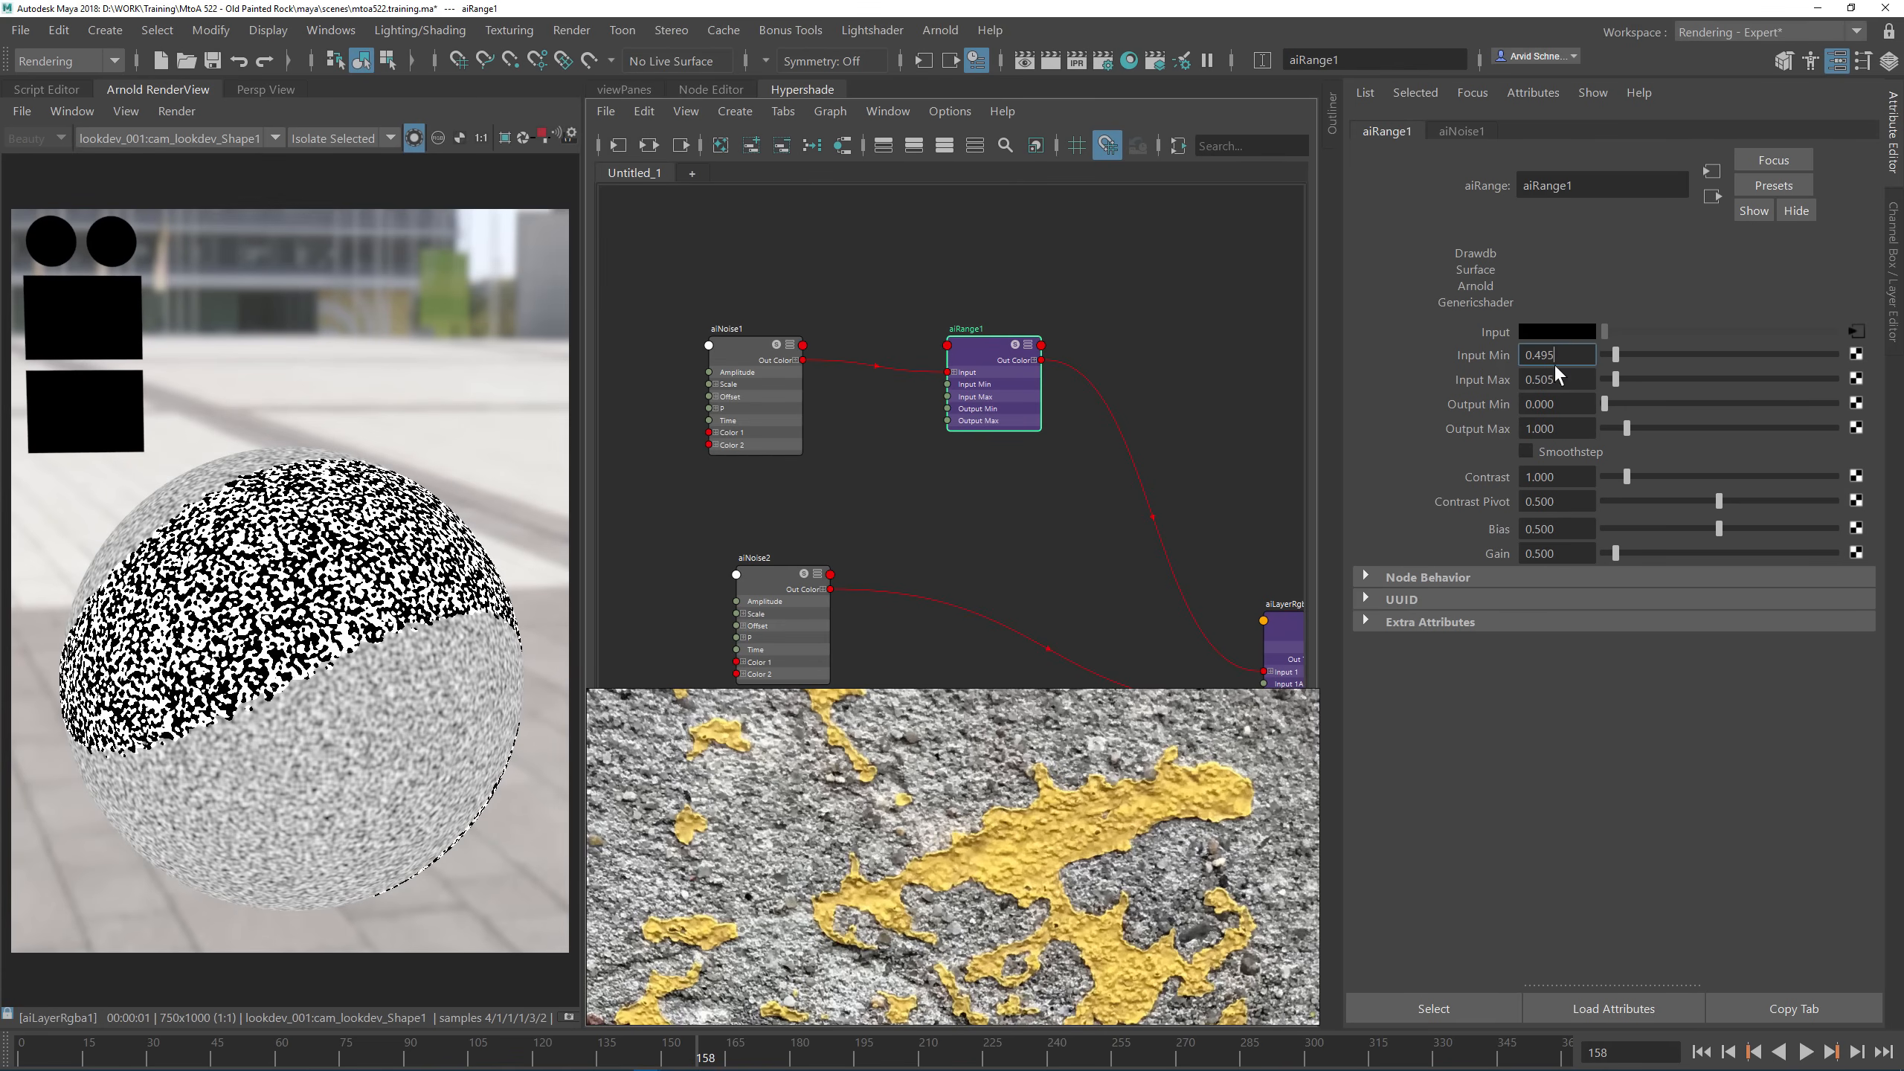
Step: Examine the noise pattern on the rendered sphere up close and compare it with the chipped paint shapes in the reference photo
scroll(259, 572, "up", 5)
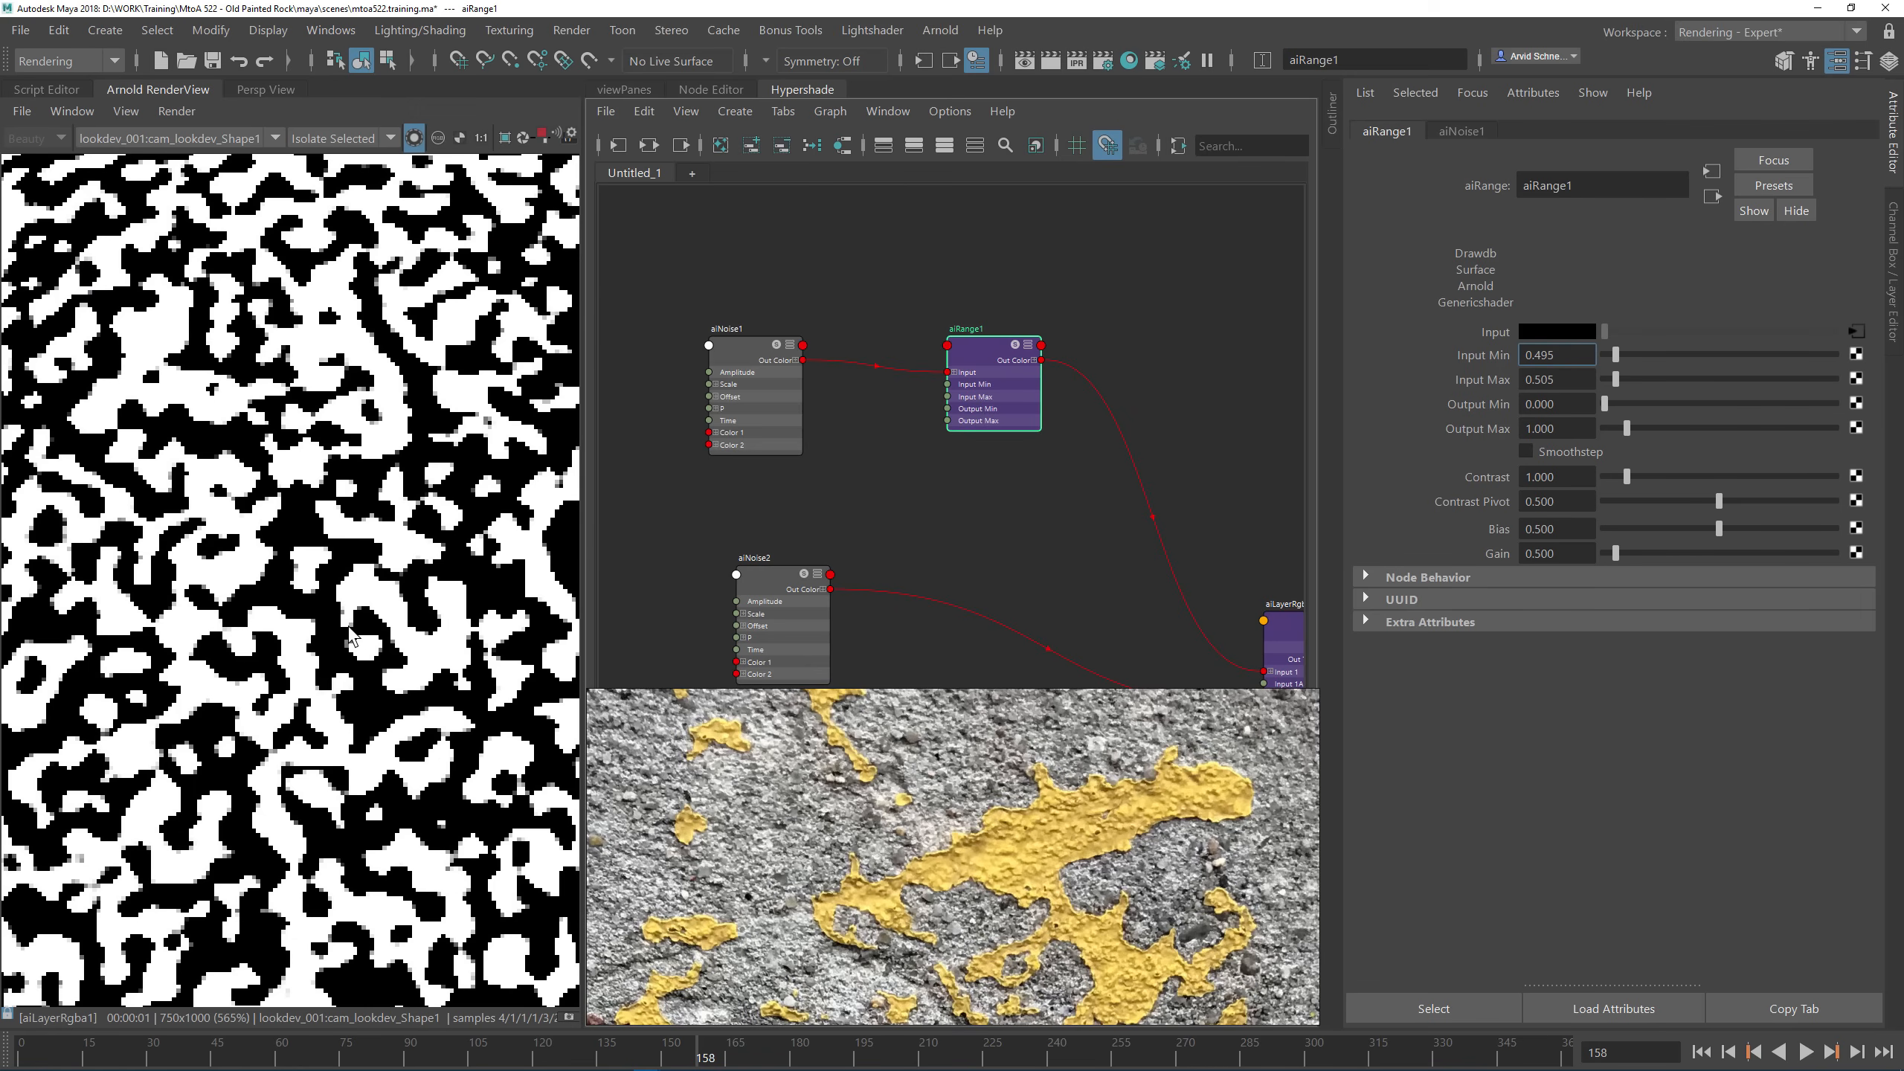
scroll(348, 639, "down", 3)
scroll(349, 639, "up", 1)
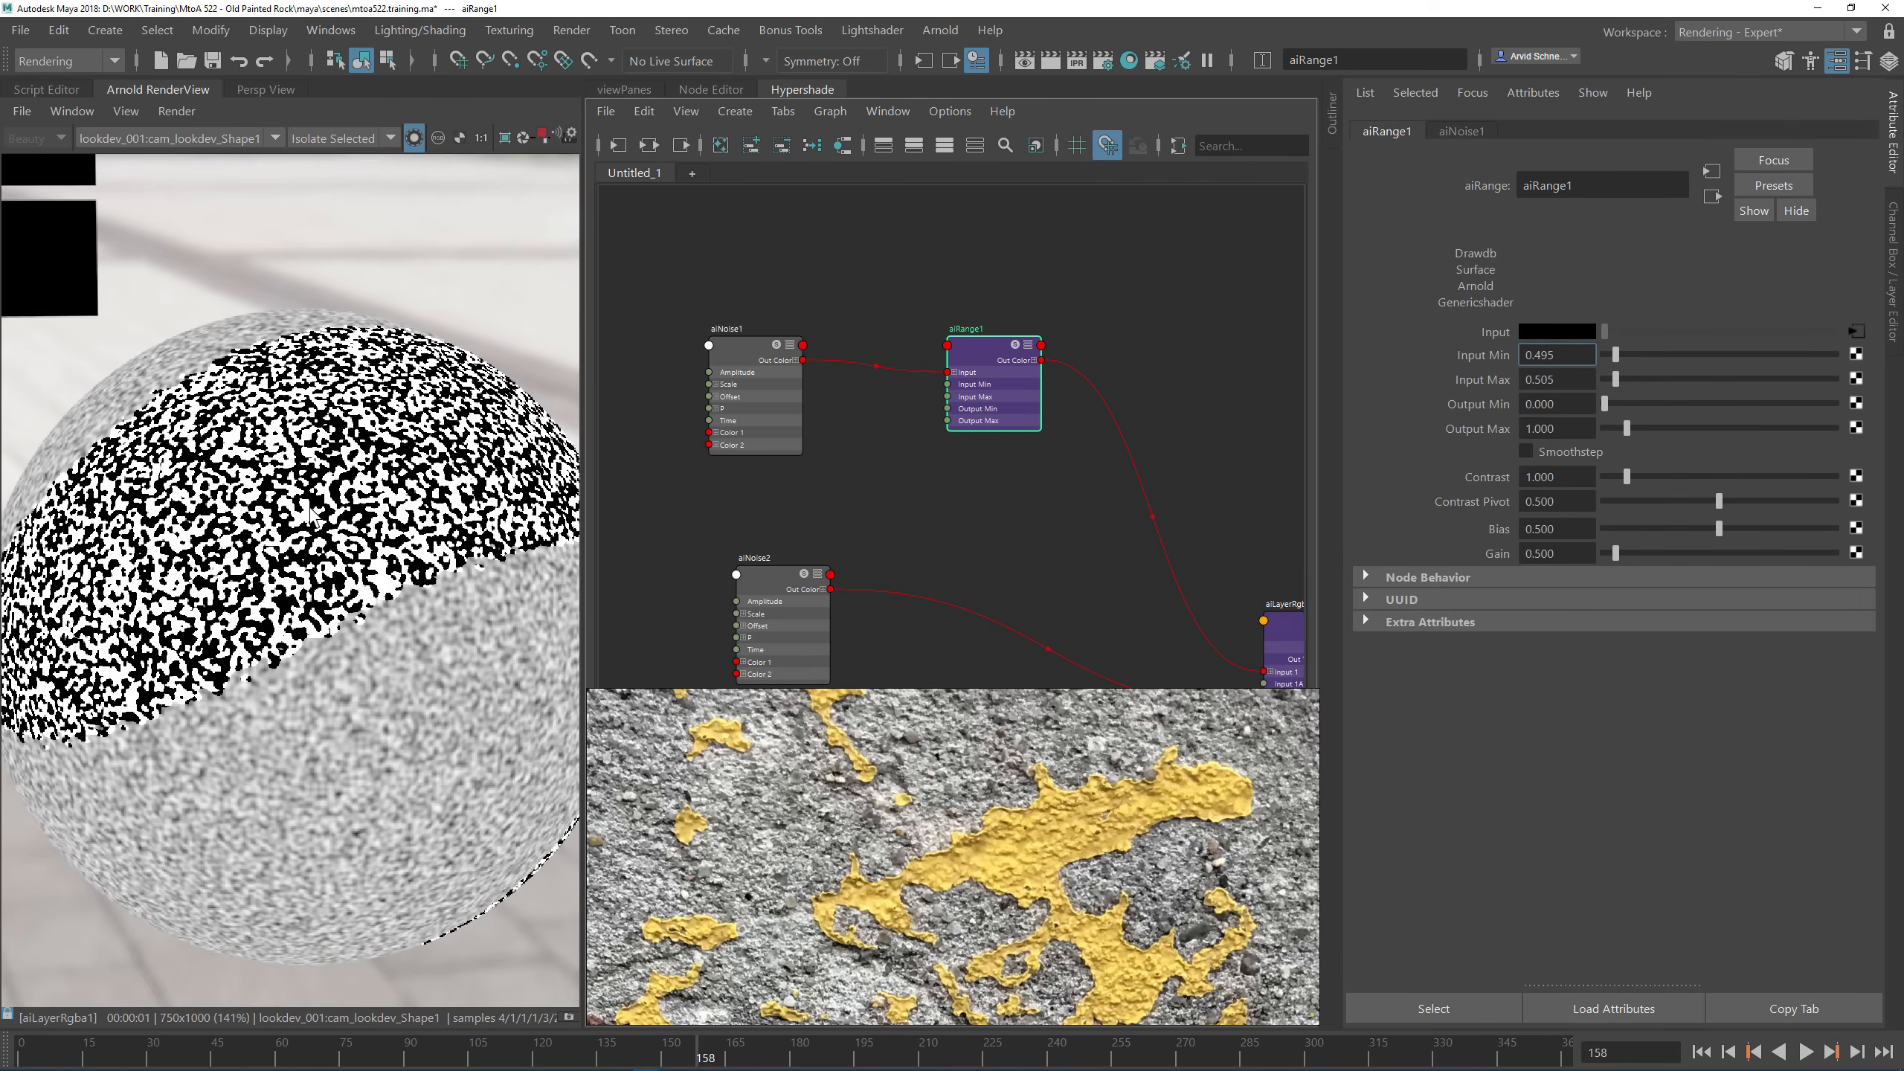
middle_click_drag(267, 394, 335, 550)
scroll(1010, 879, "down", 3)
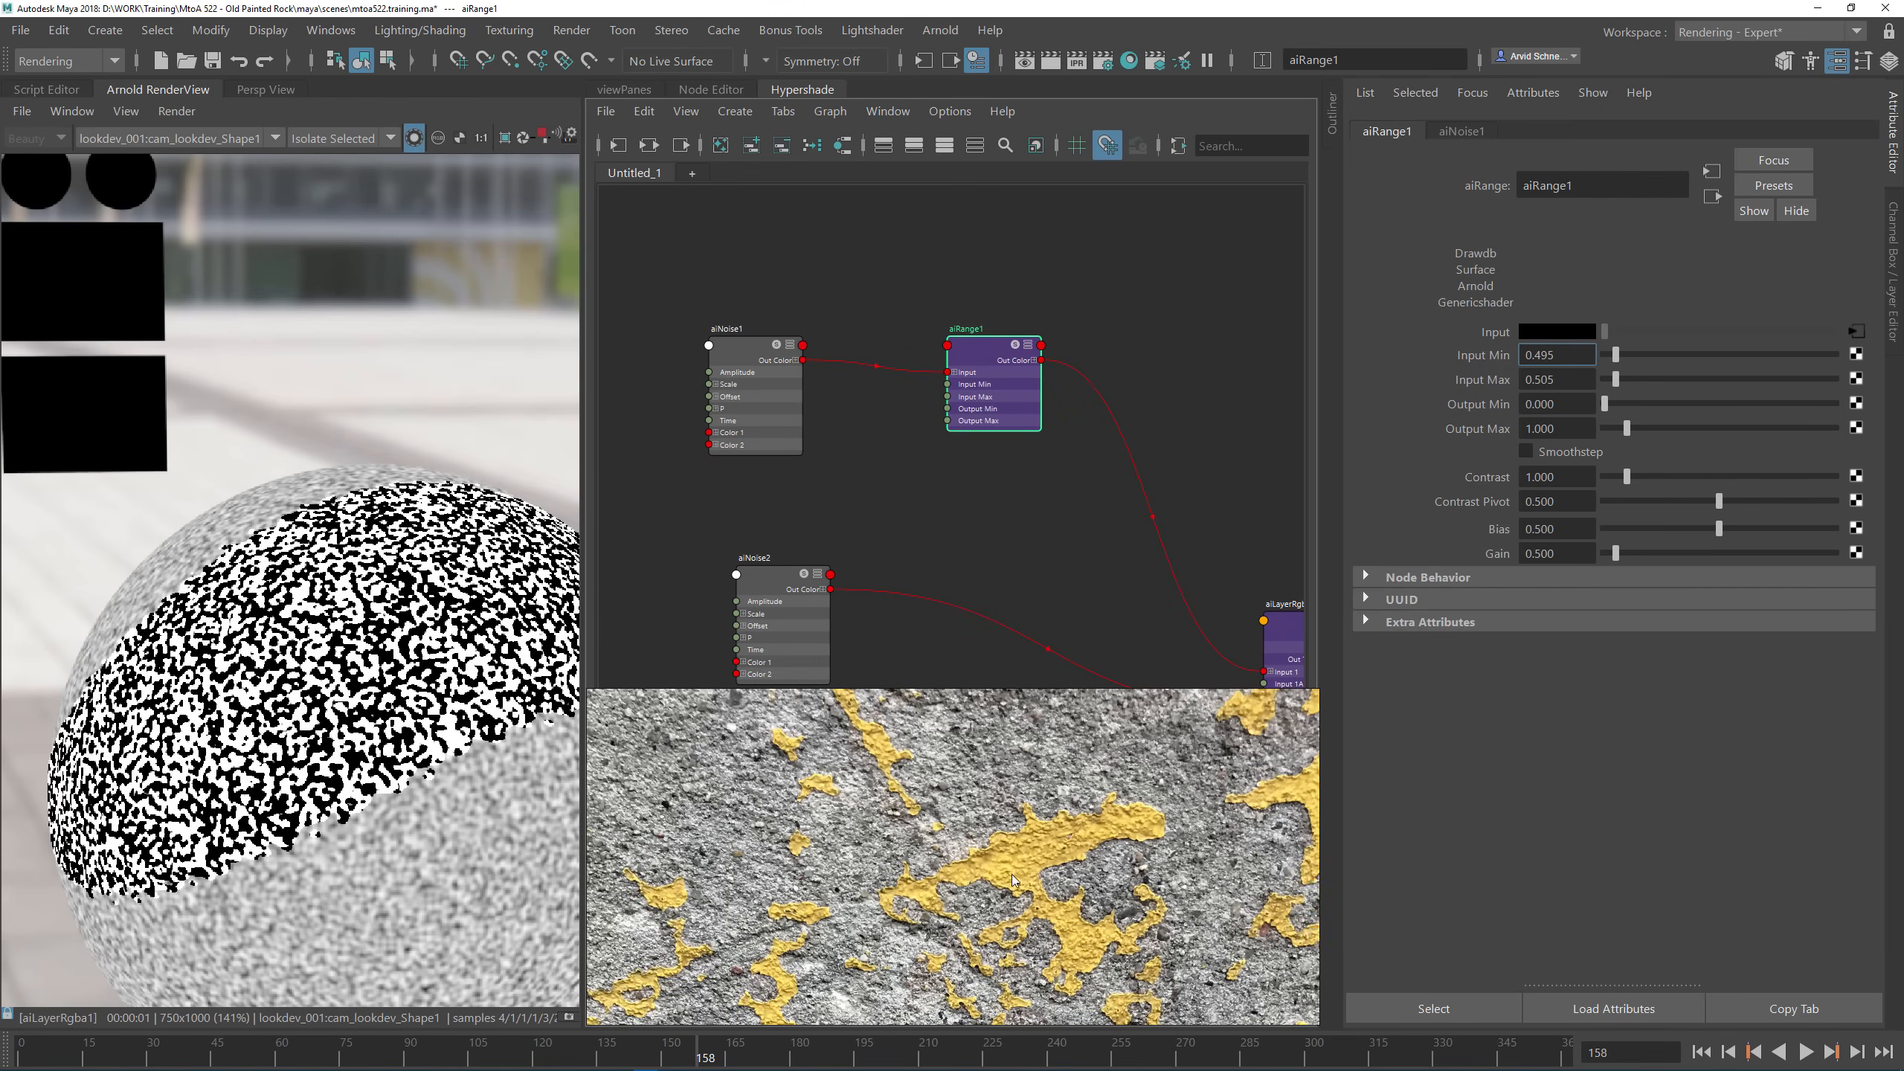
scroll(885, 870, "down", 3)
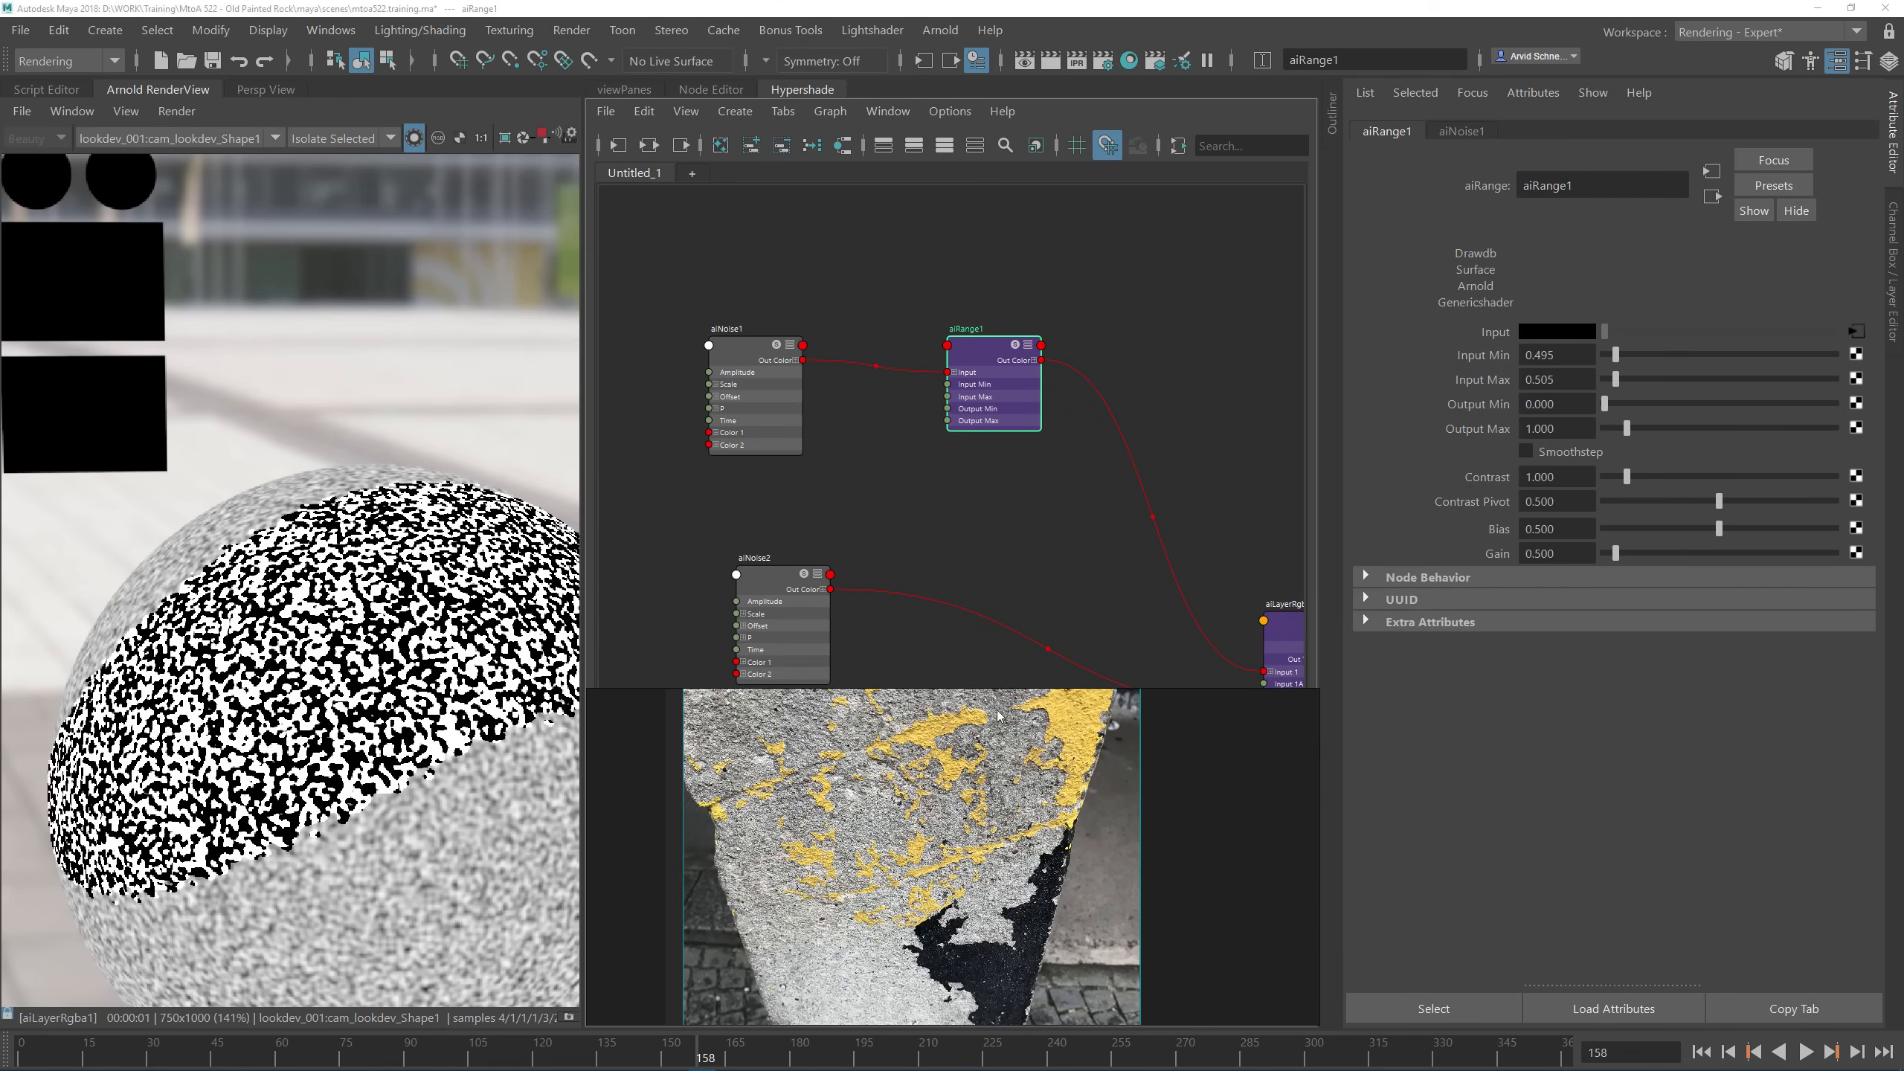
scroll(1020, 820, "down", 2)
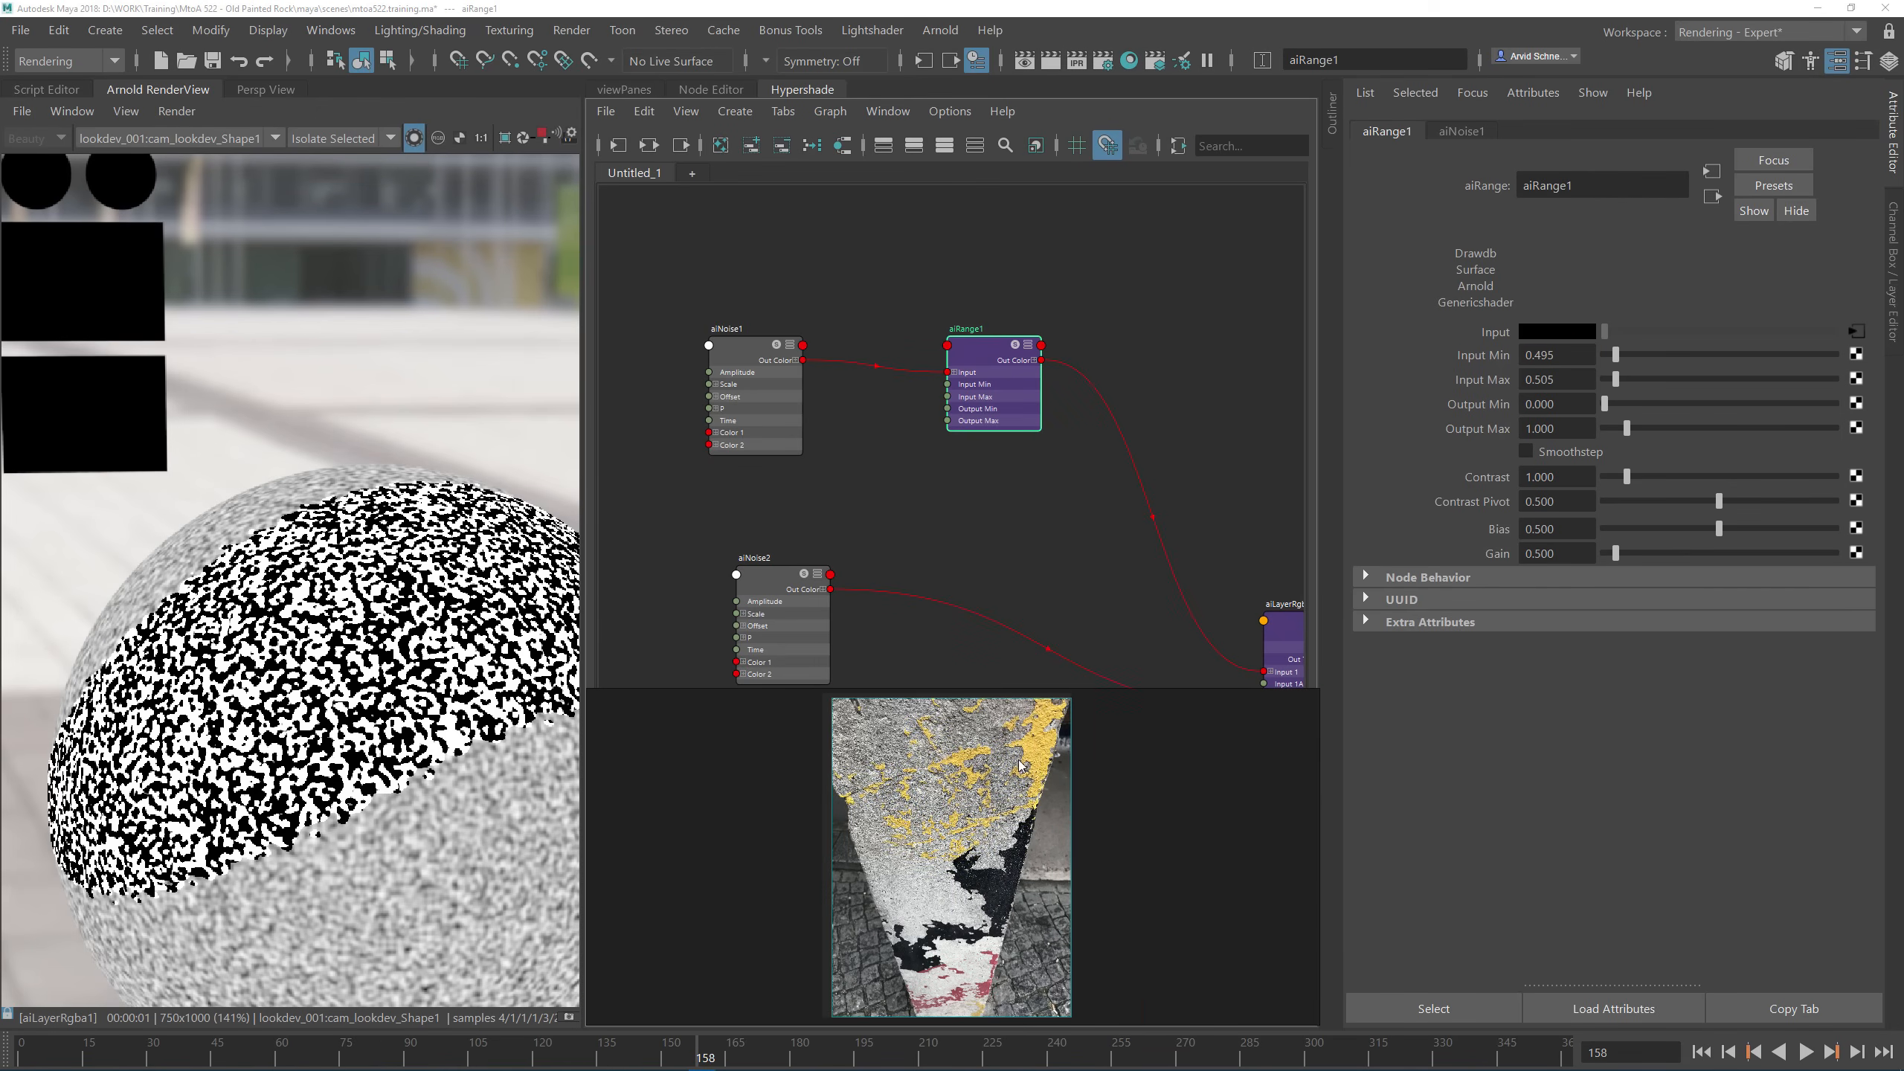
scroll(1013, 776, "up", 2)
middle_click_drag(988, 761, 1002, 809)
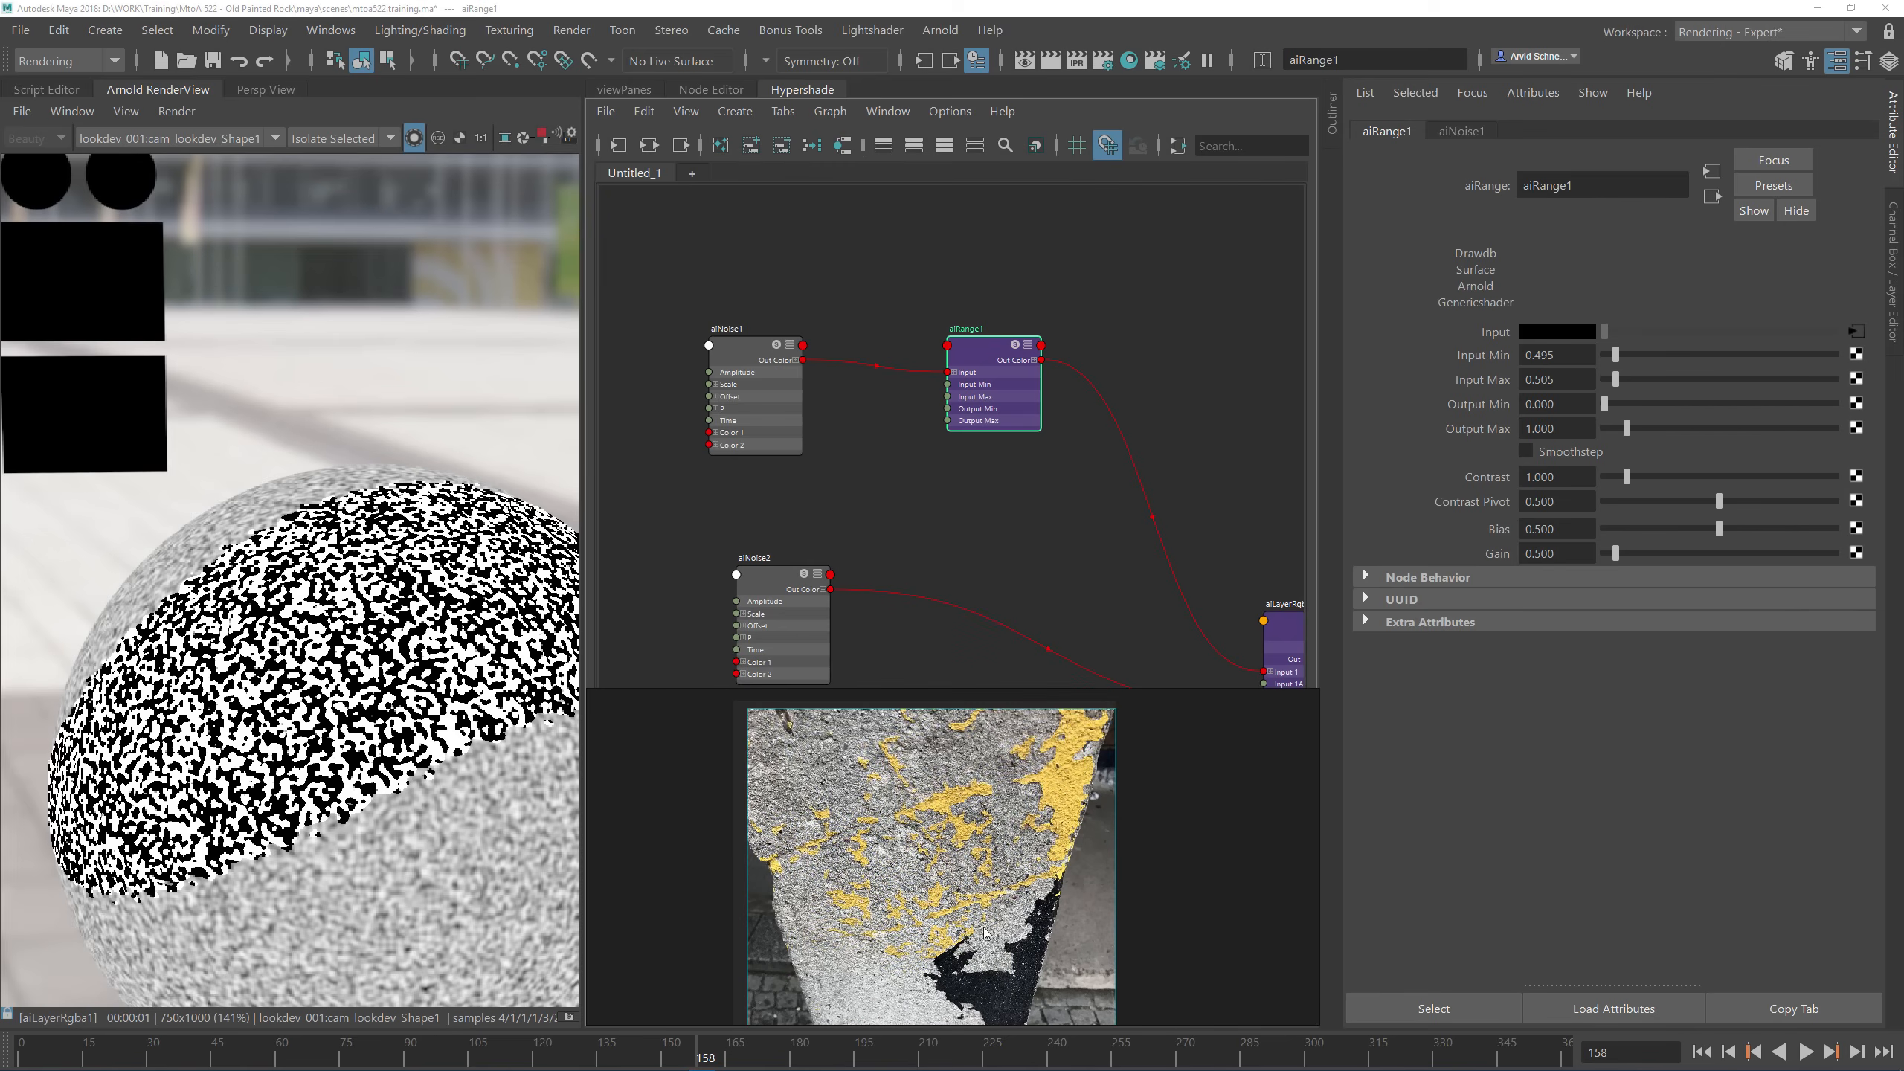
middle_click_drag(988, 903, 964, 716)
mouse_move(936, 987)
middle_mouse_down()
mouse_move(945, 838)
mouse_move(964, 1037)
middle_mouse_up()
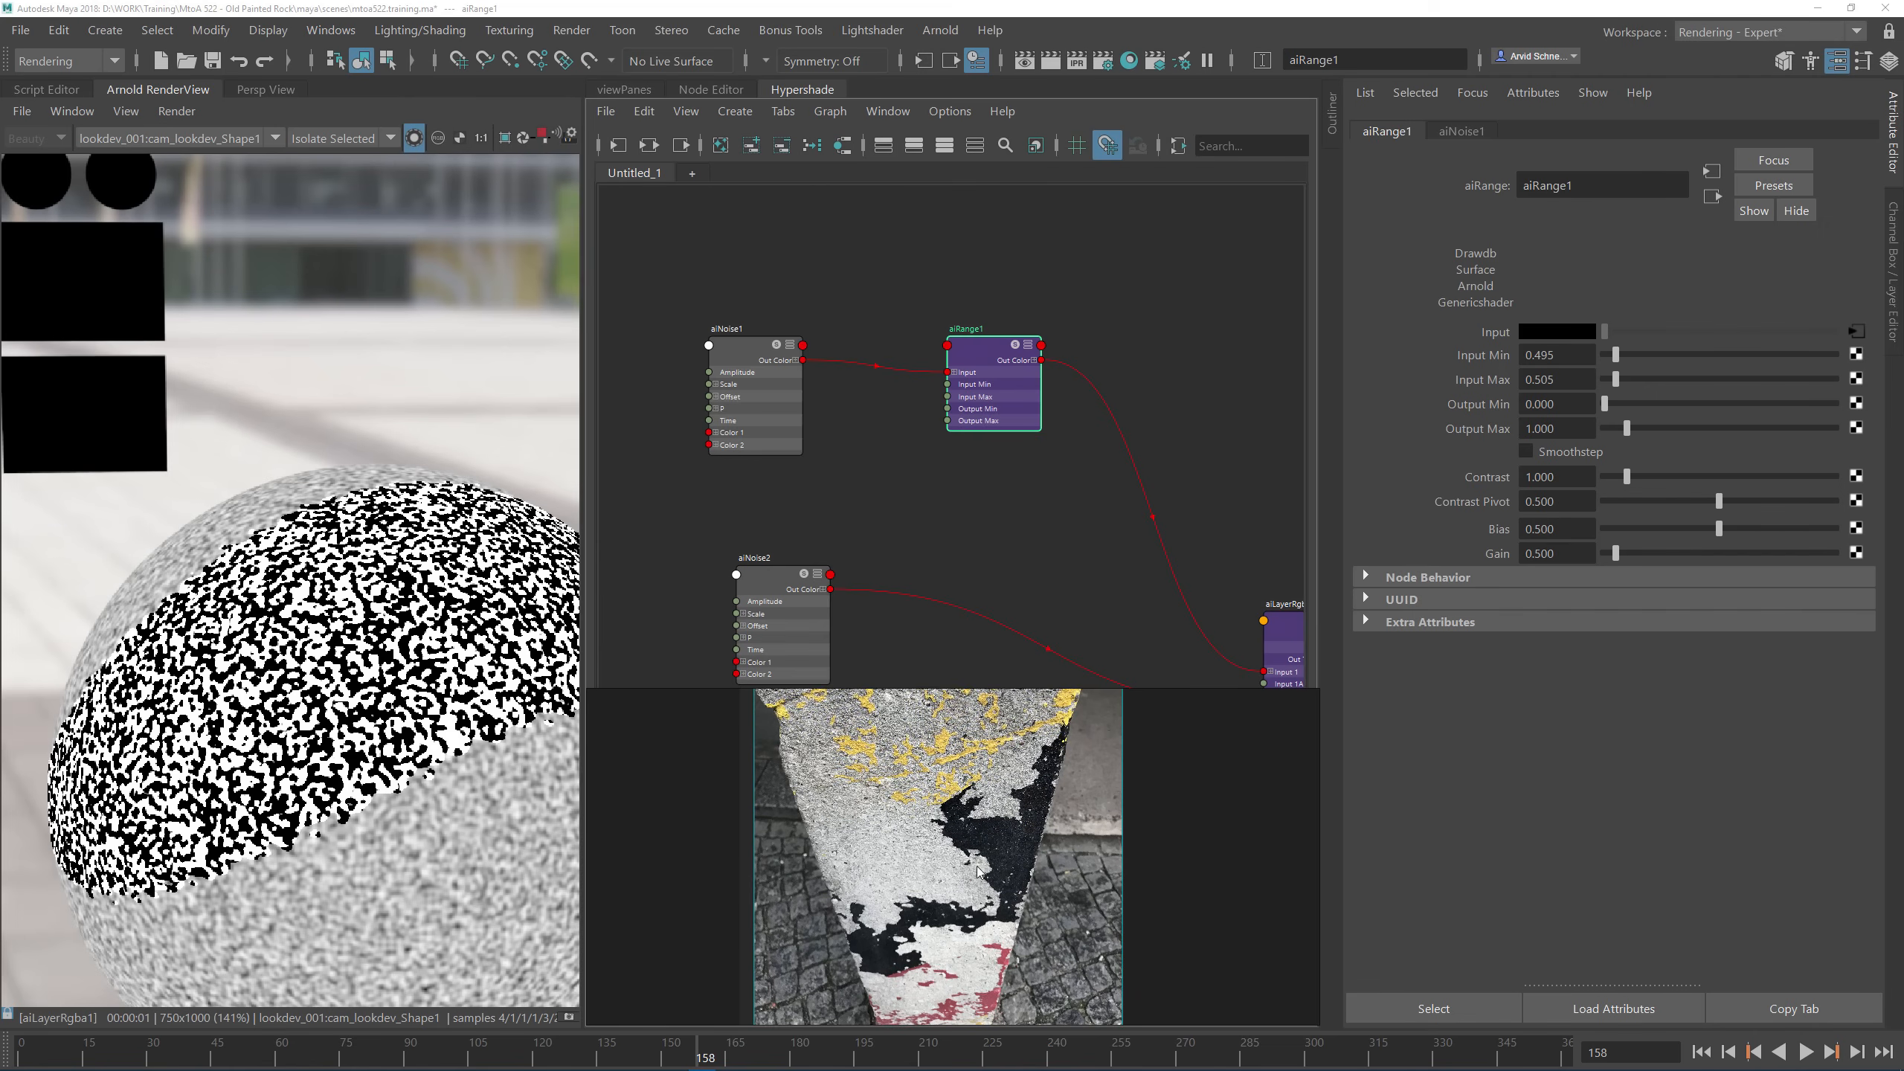
middle_click_drag(976, 867, 979, 951)
middle_click_drag(935, 779, 933, 845)
scroll(1007, 879, "down", 2)
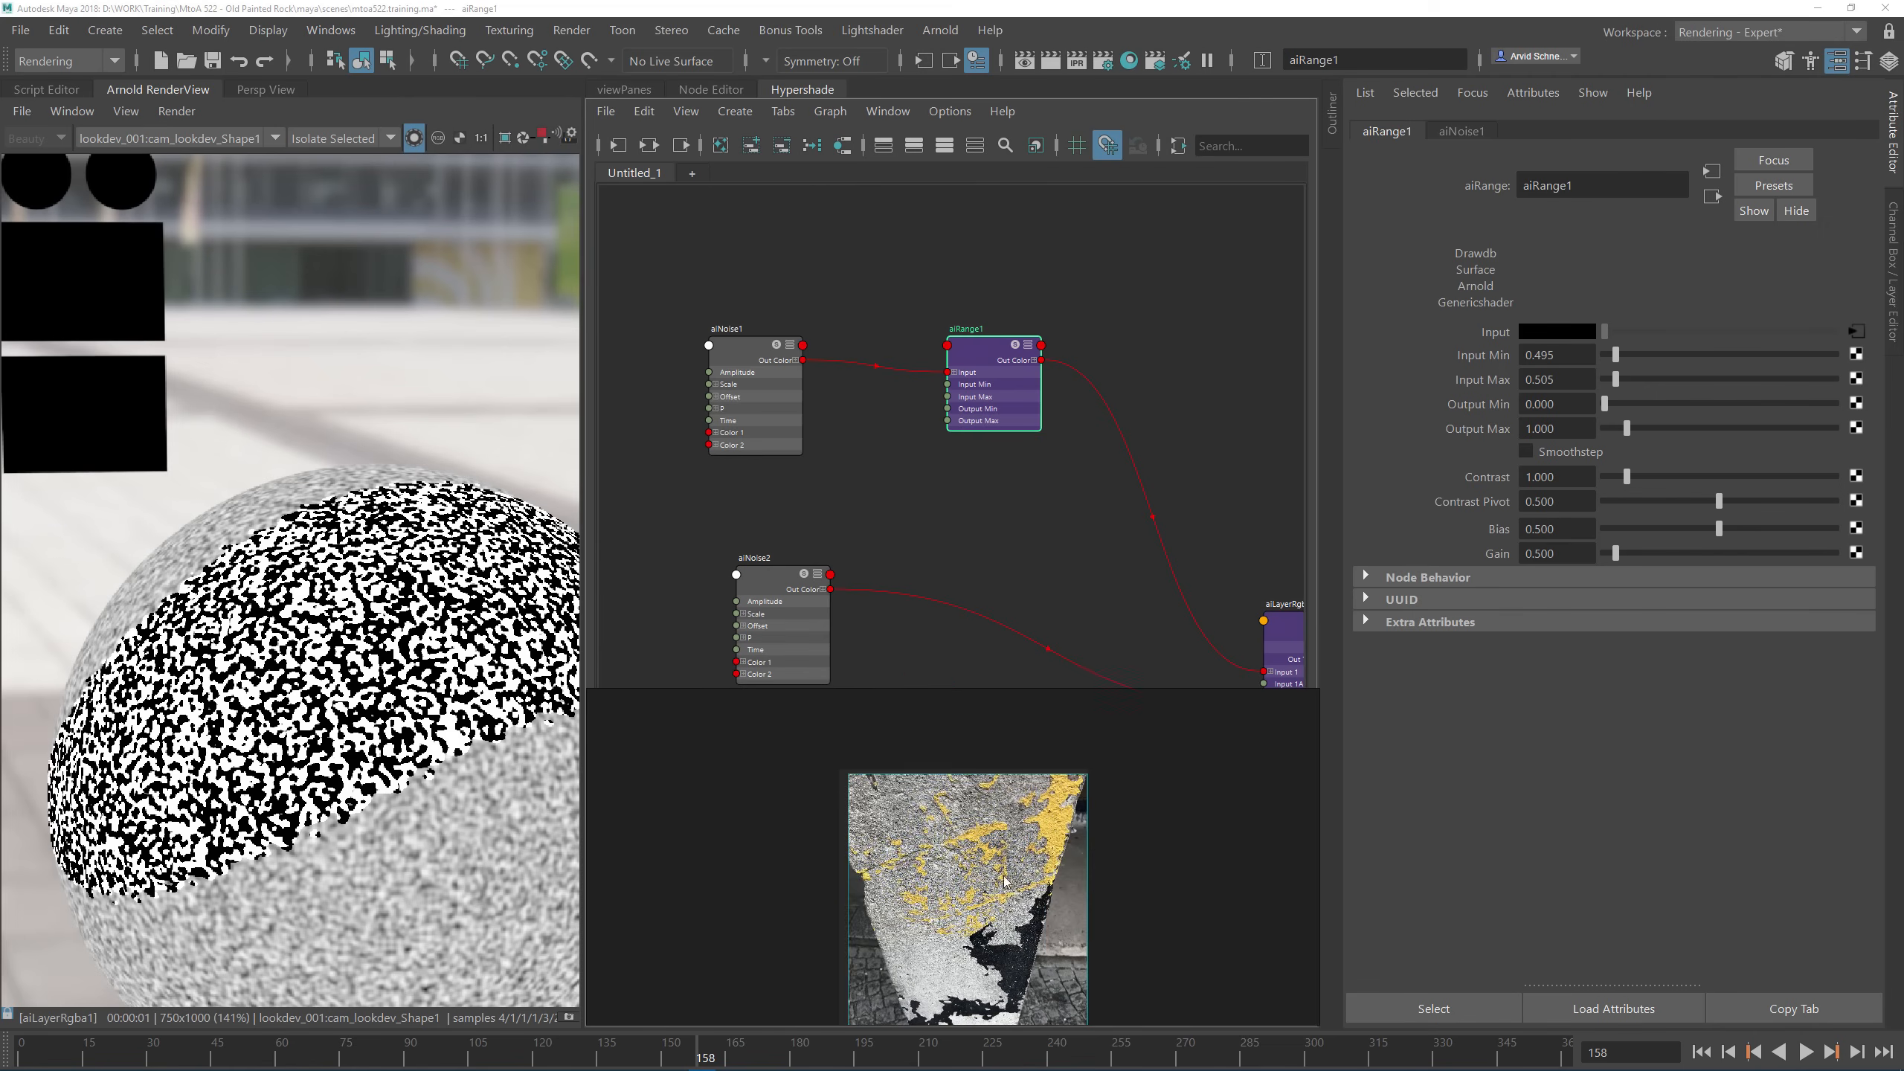
scroll(1003, 873, "up", 2)
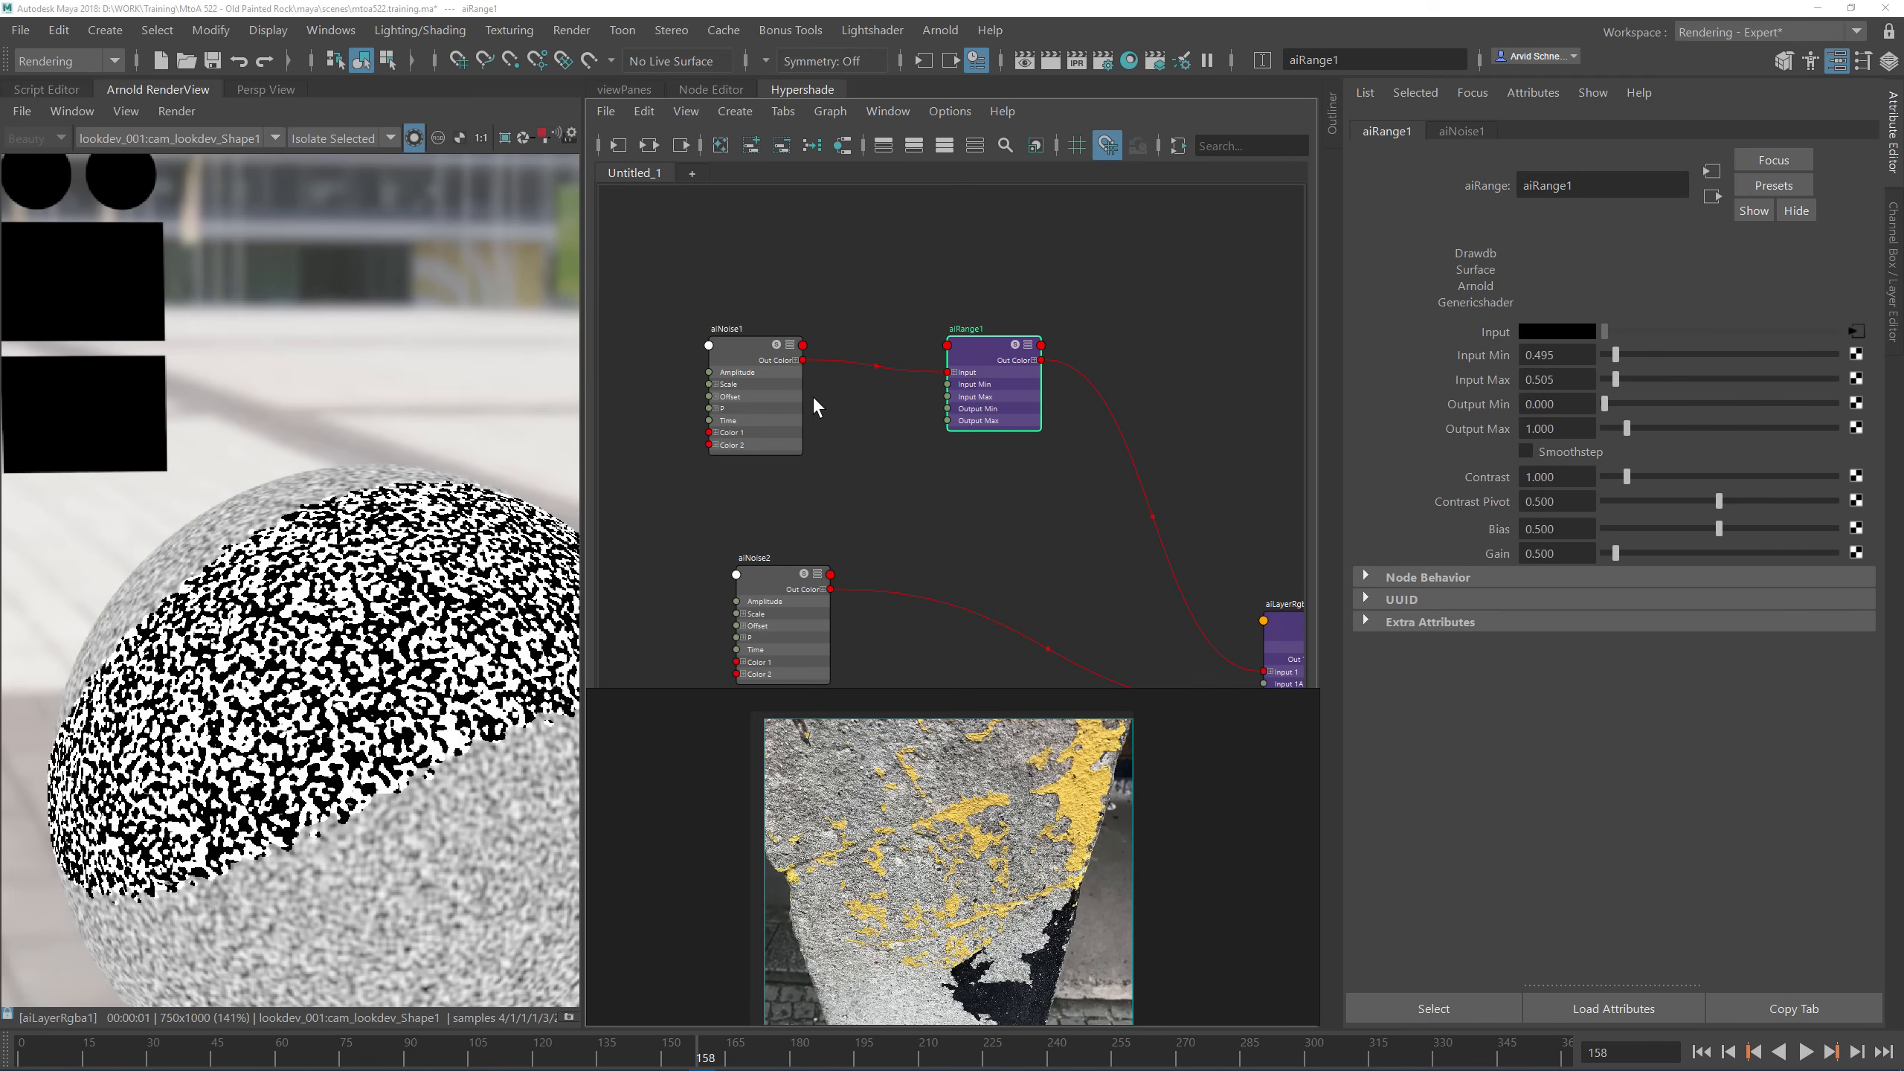
Step: Select aiNoise1 and open its first Scale value for editing
left_click_drag(776, 362, 761, 362)
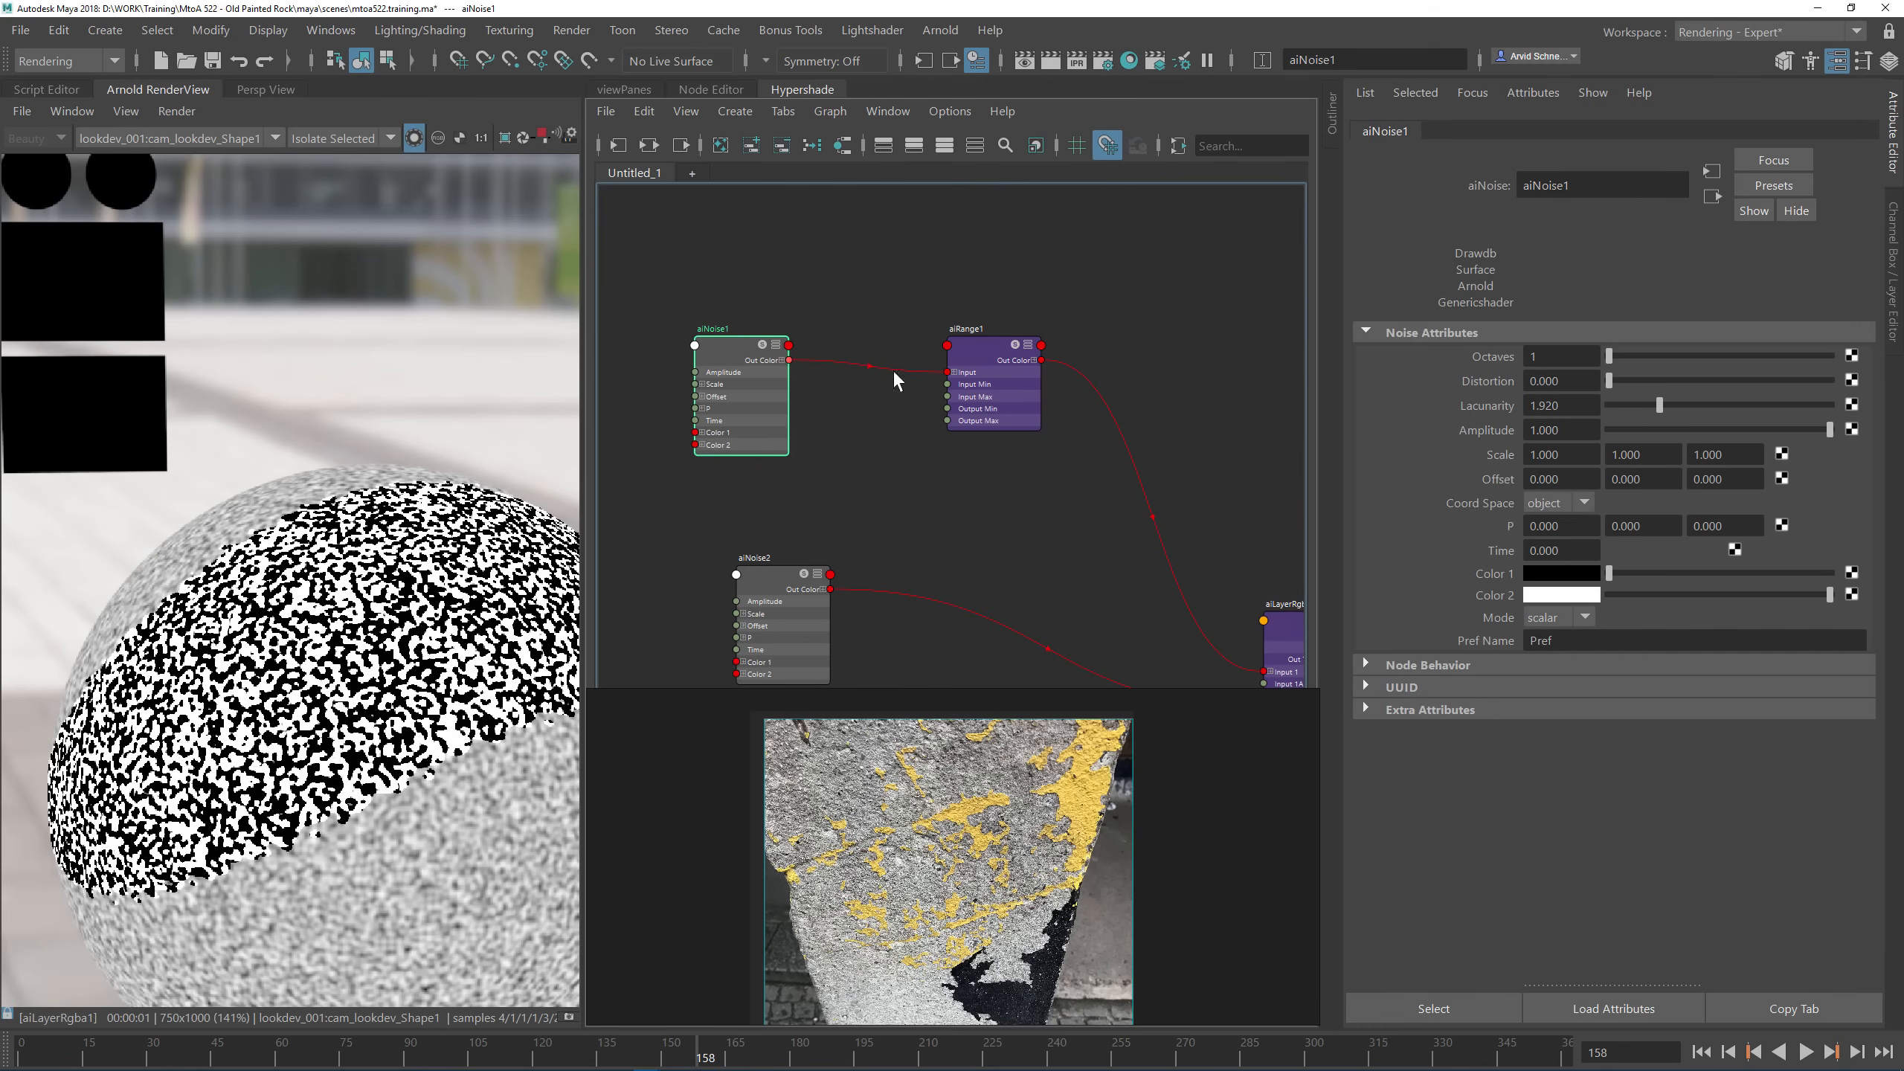
left_click(1579, 456)
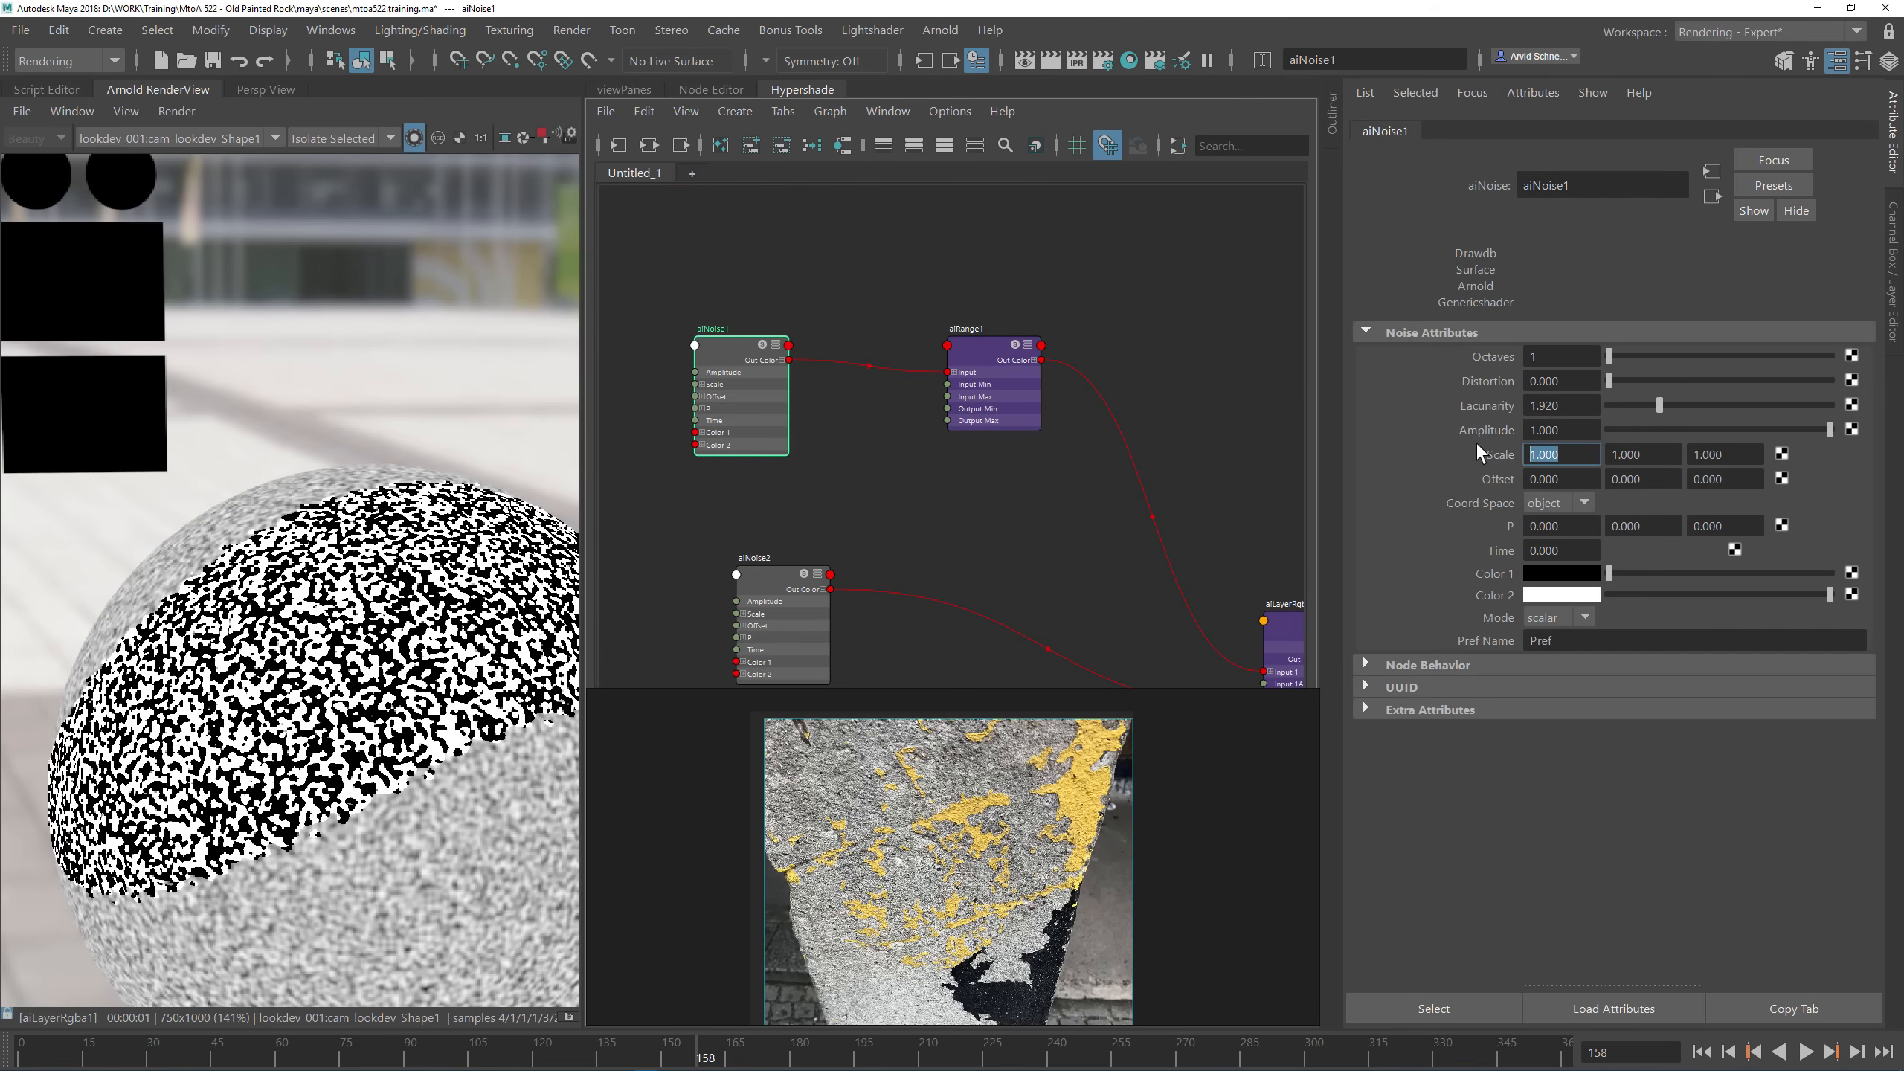
Step: Set the scale of aiNoise1 to 0.5 on all three axes and its octaves to 3
type("0.5")
key("Tab")
type("0.5")
key("Tab")
type("0.5")
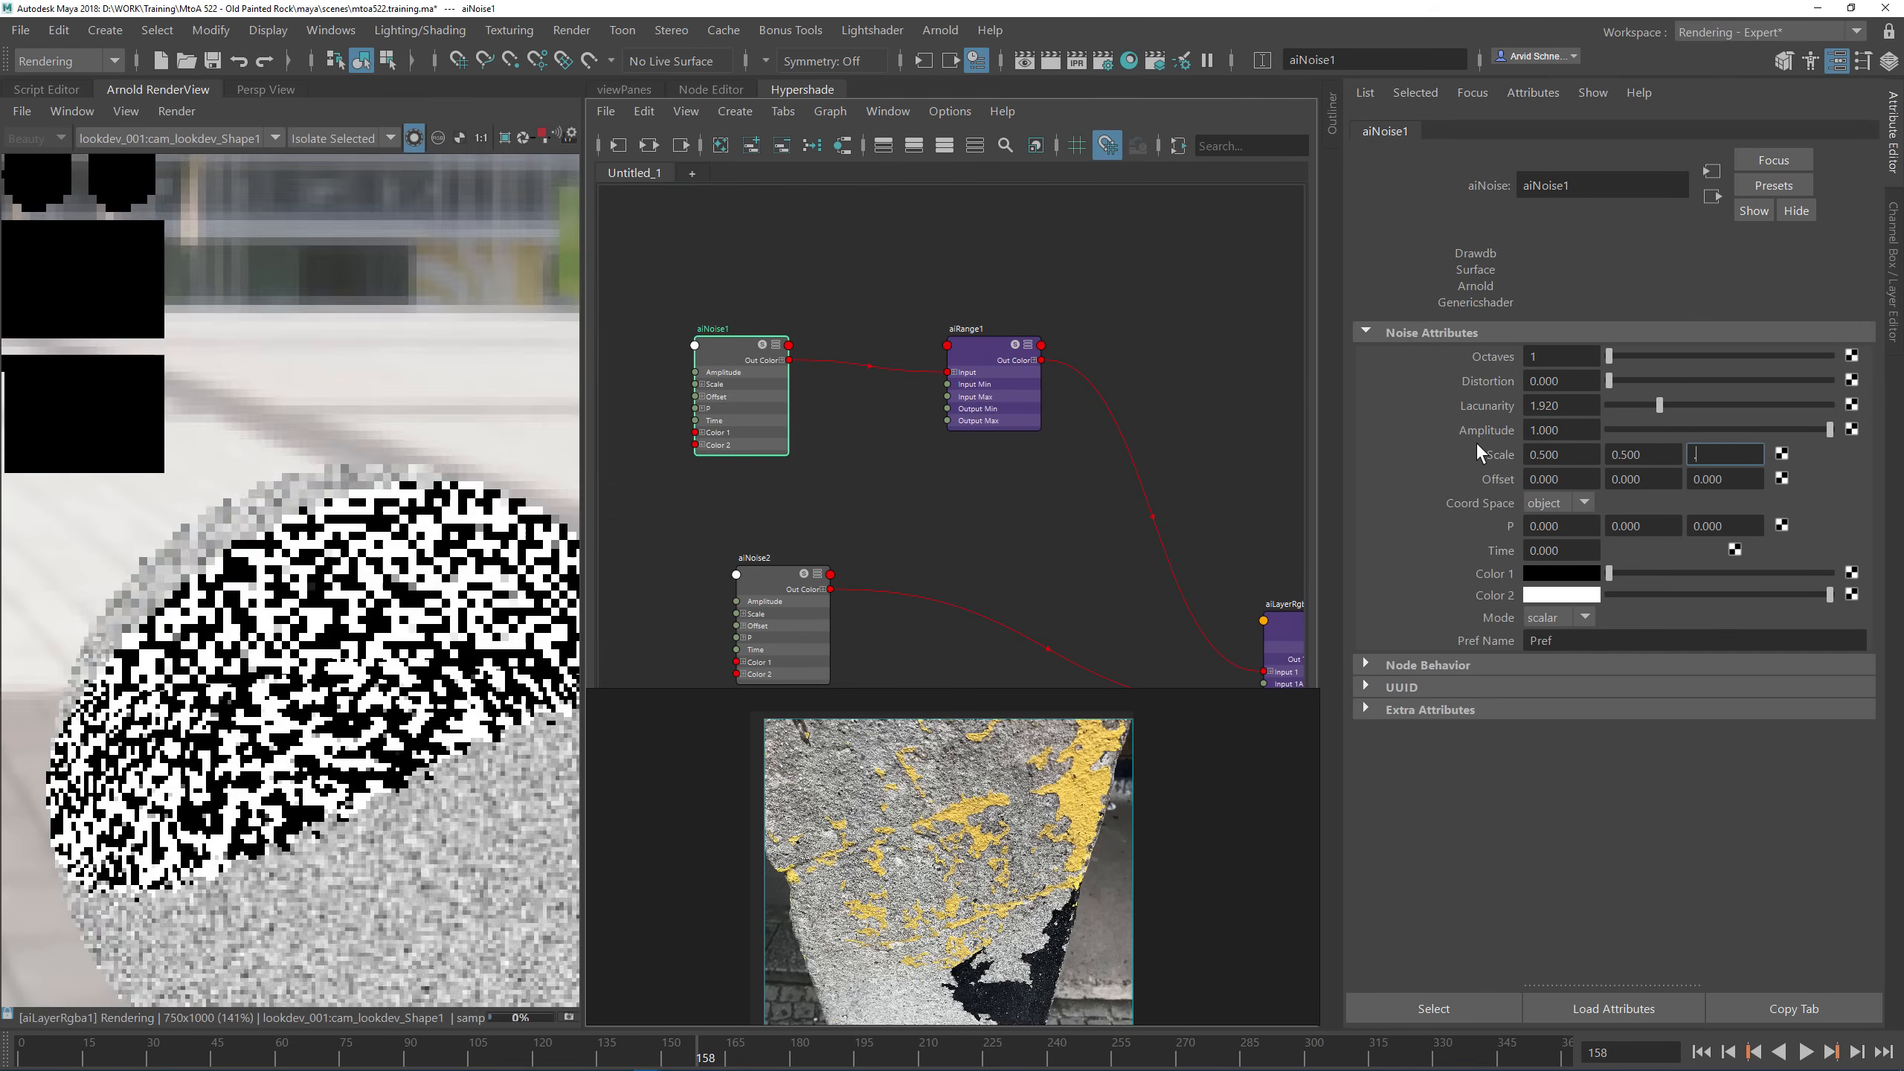
key("Tab")
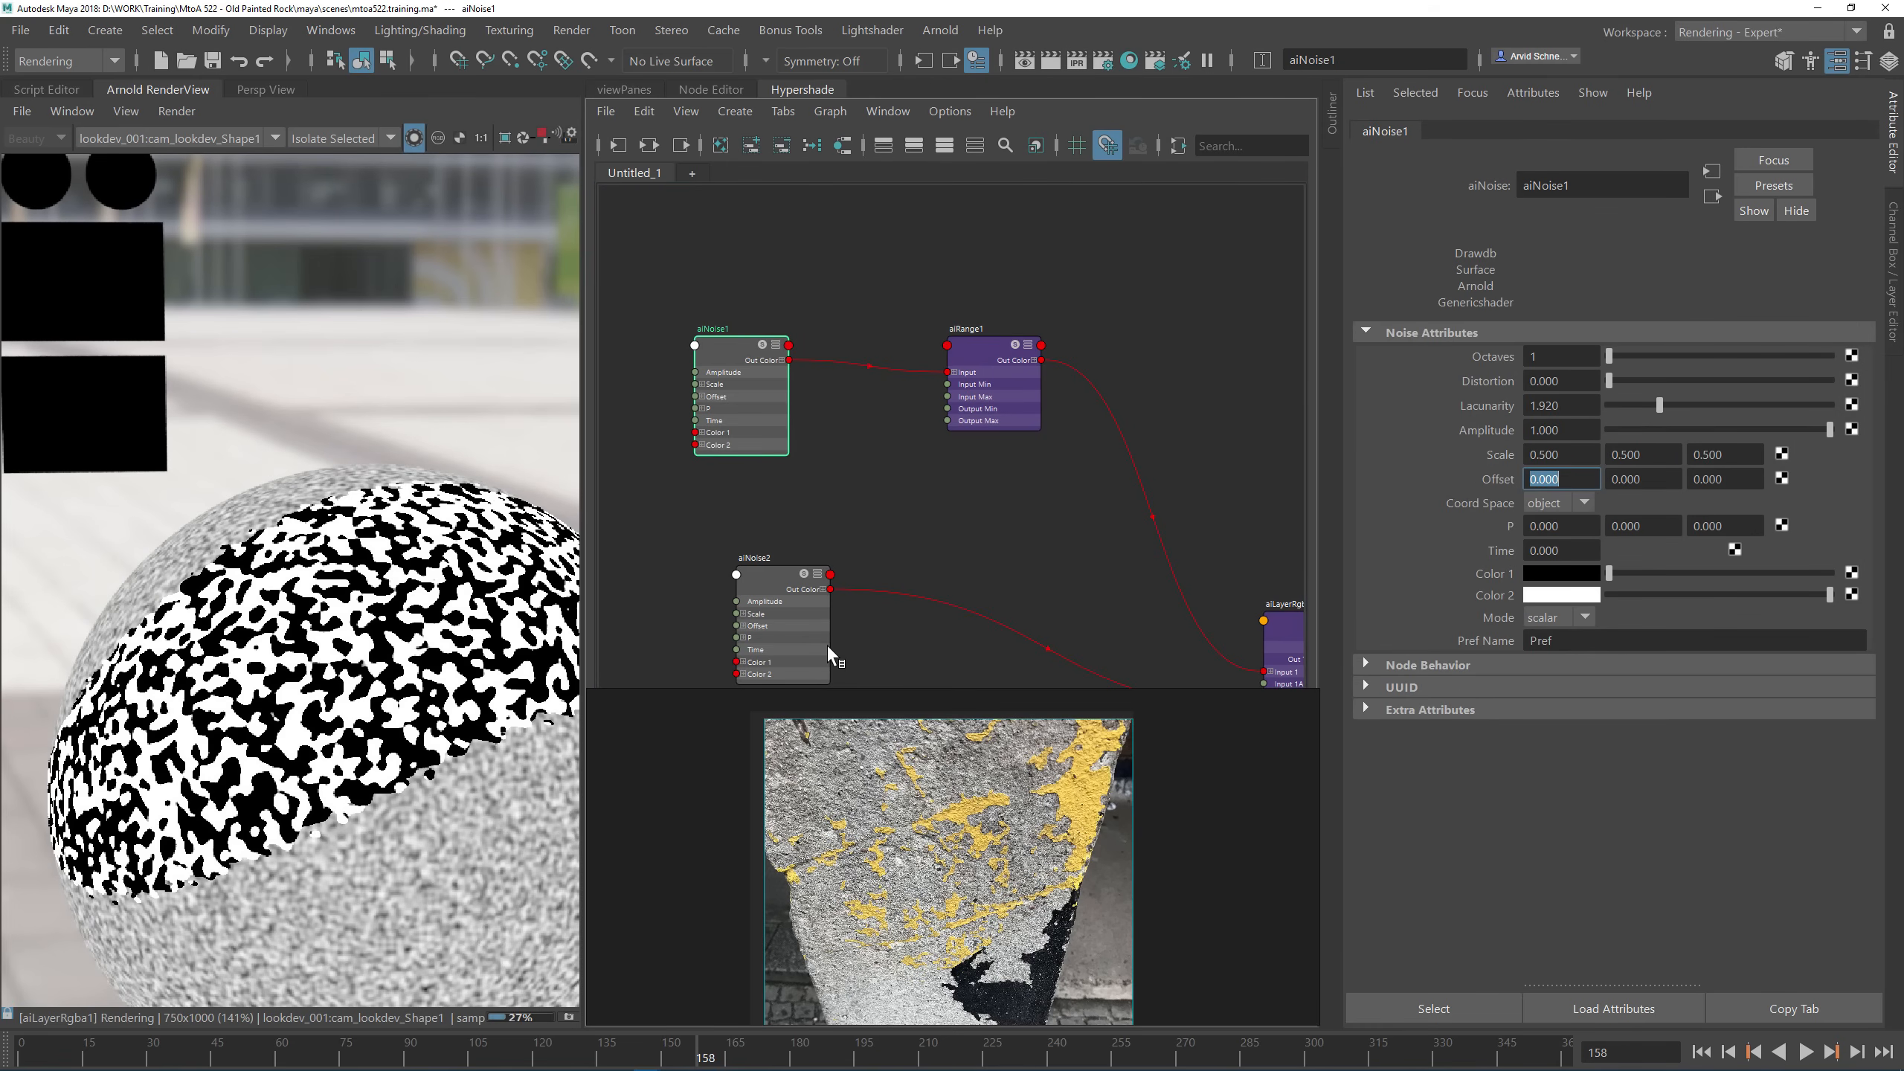
middle_click_drag(389, 576, 328, 549)
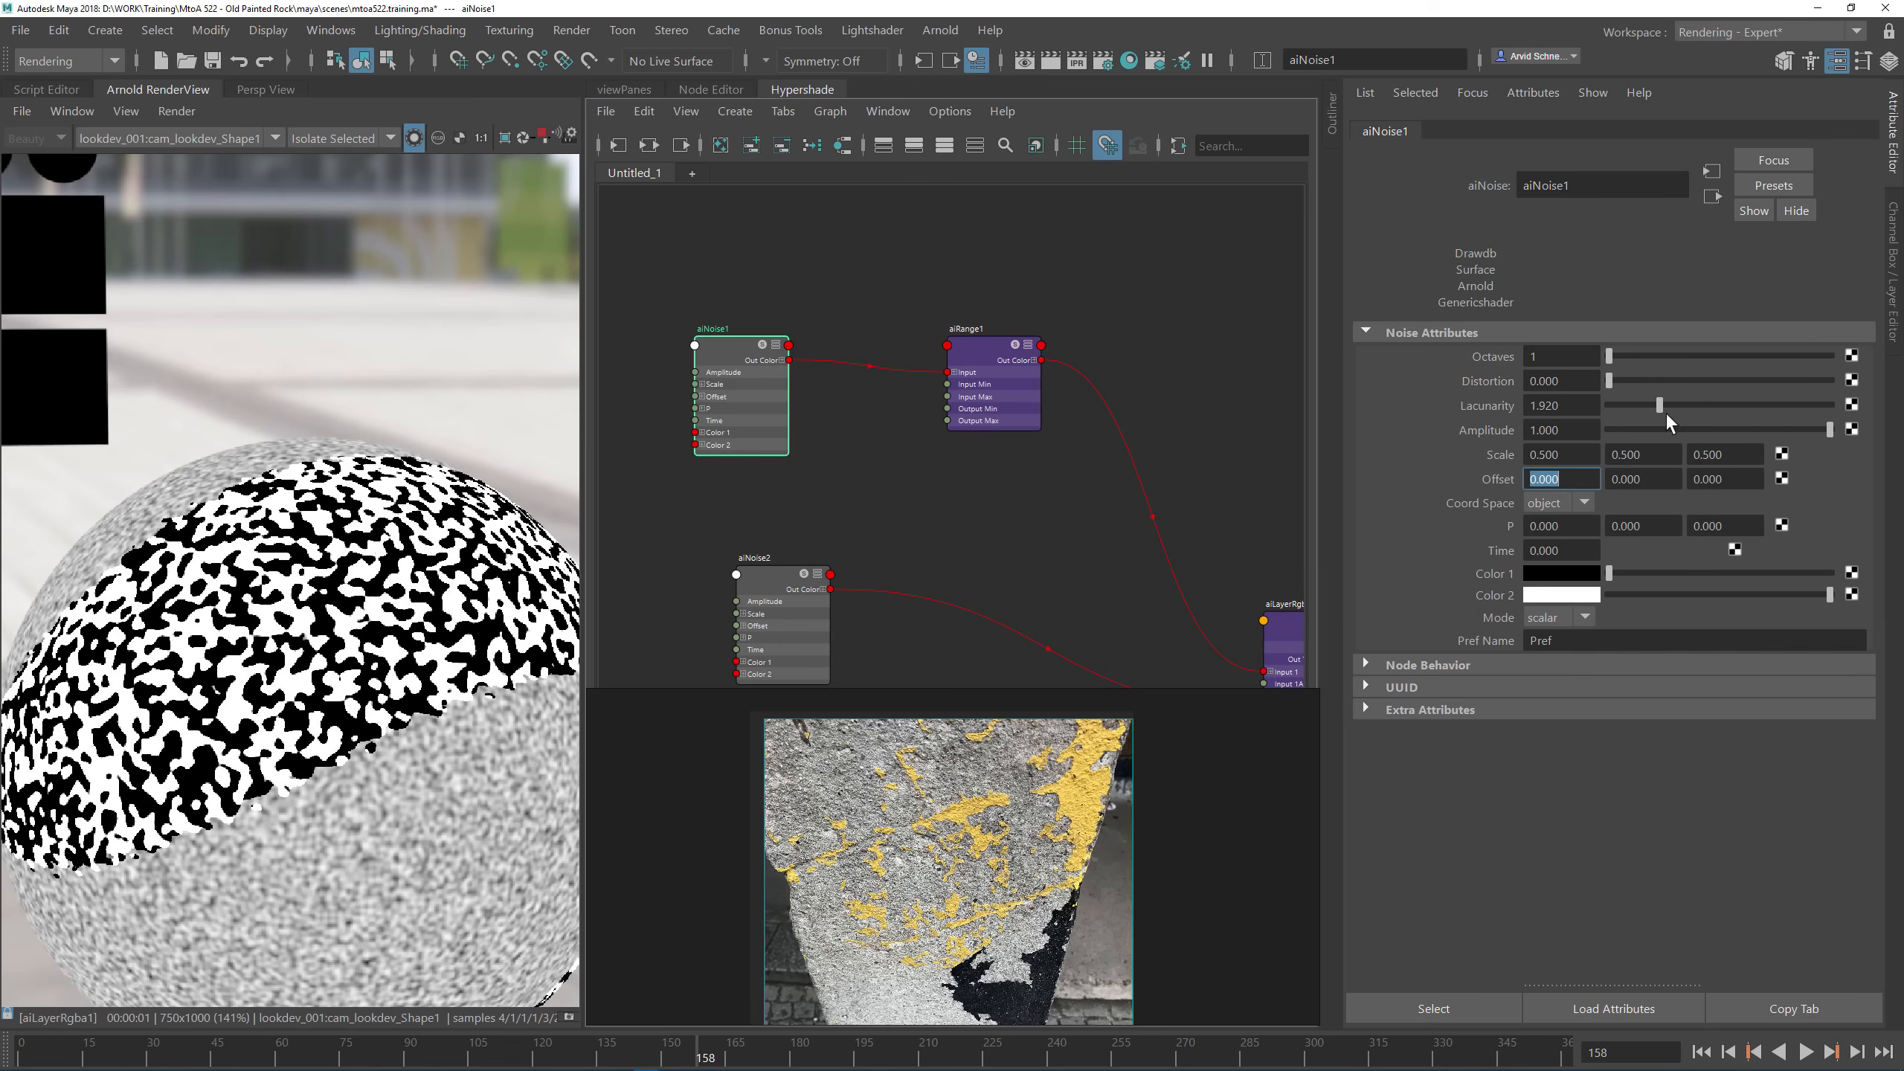
left_click_drag(1610, 354, 1678, 358)
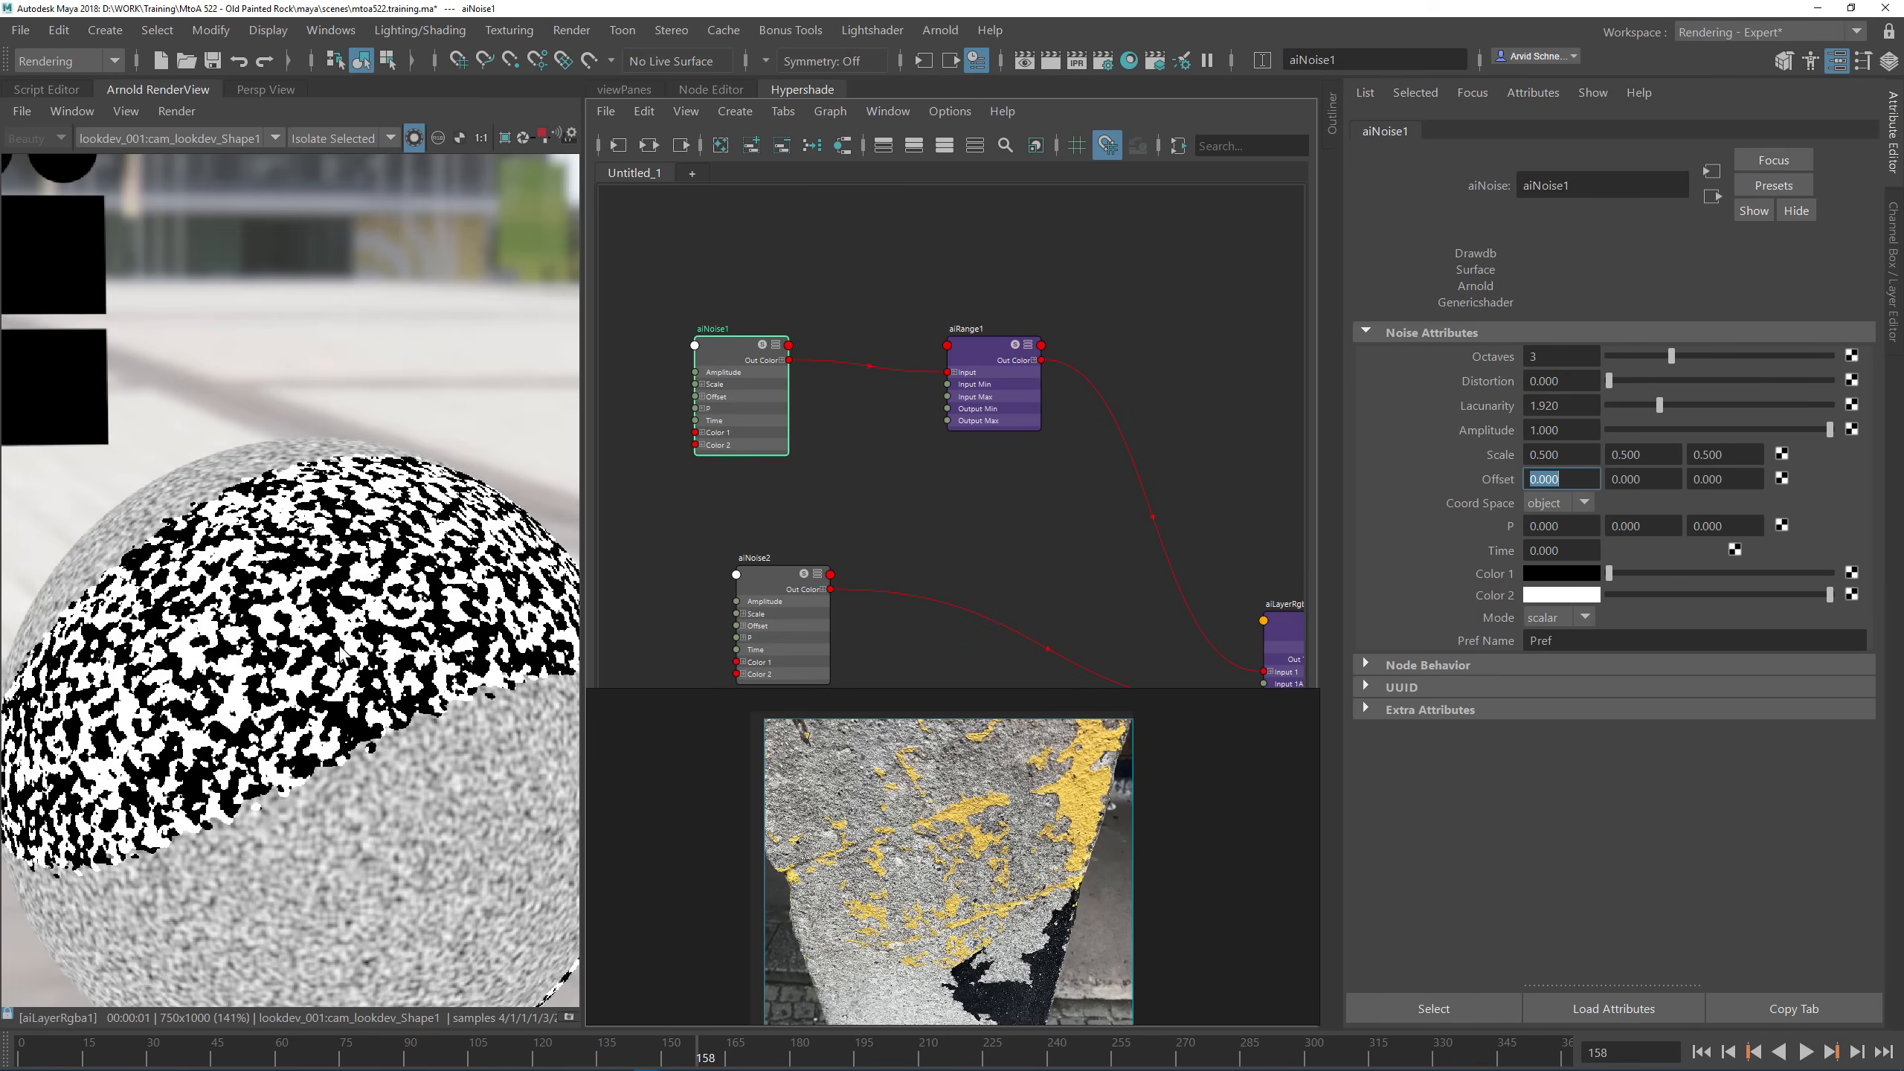
Step: Compare the noise pattern on the rendered sphere with the peeling yellow paint in the reference photo, up close and from afar
scroll(375, 645, "up", 5)
scroll(1026, 822, "up", 4)
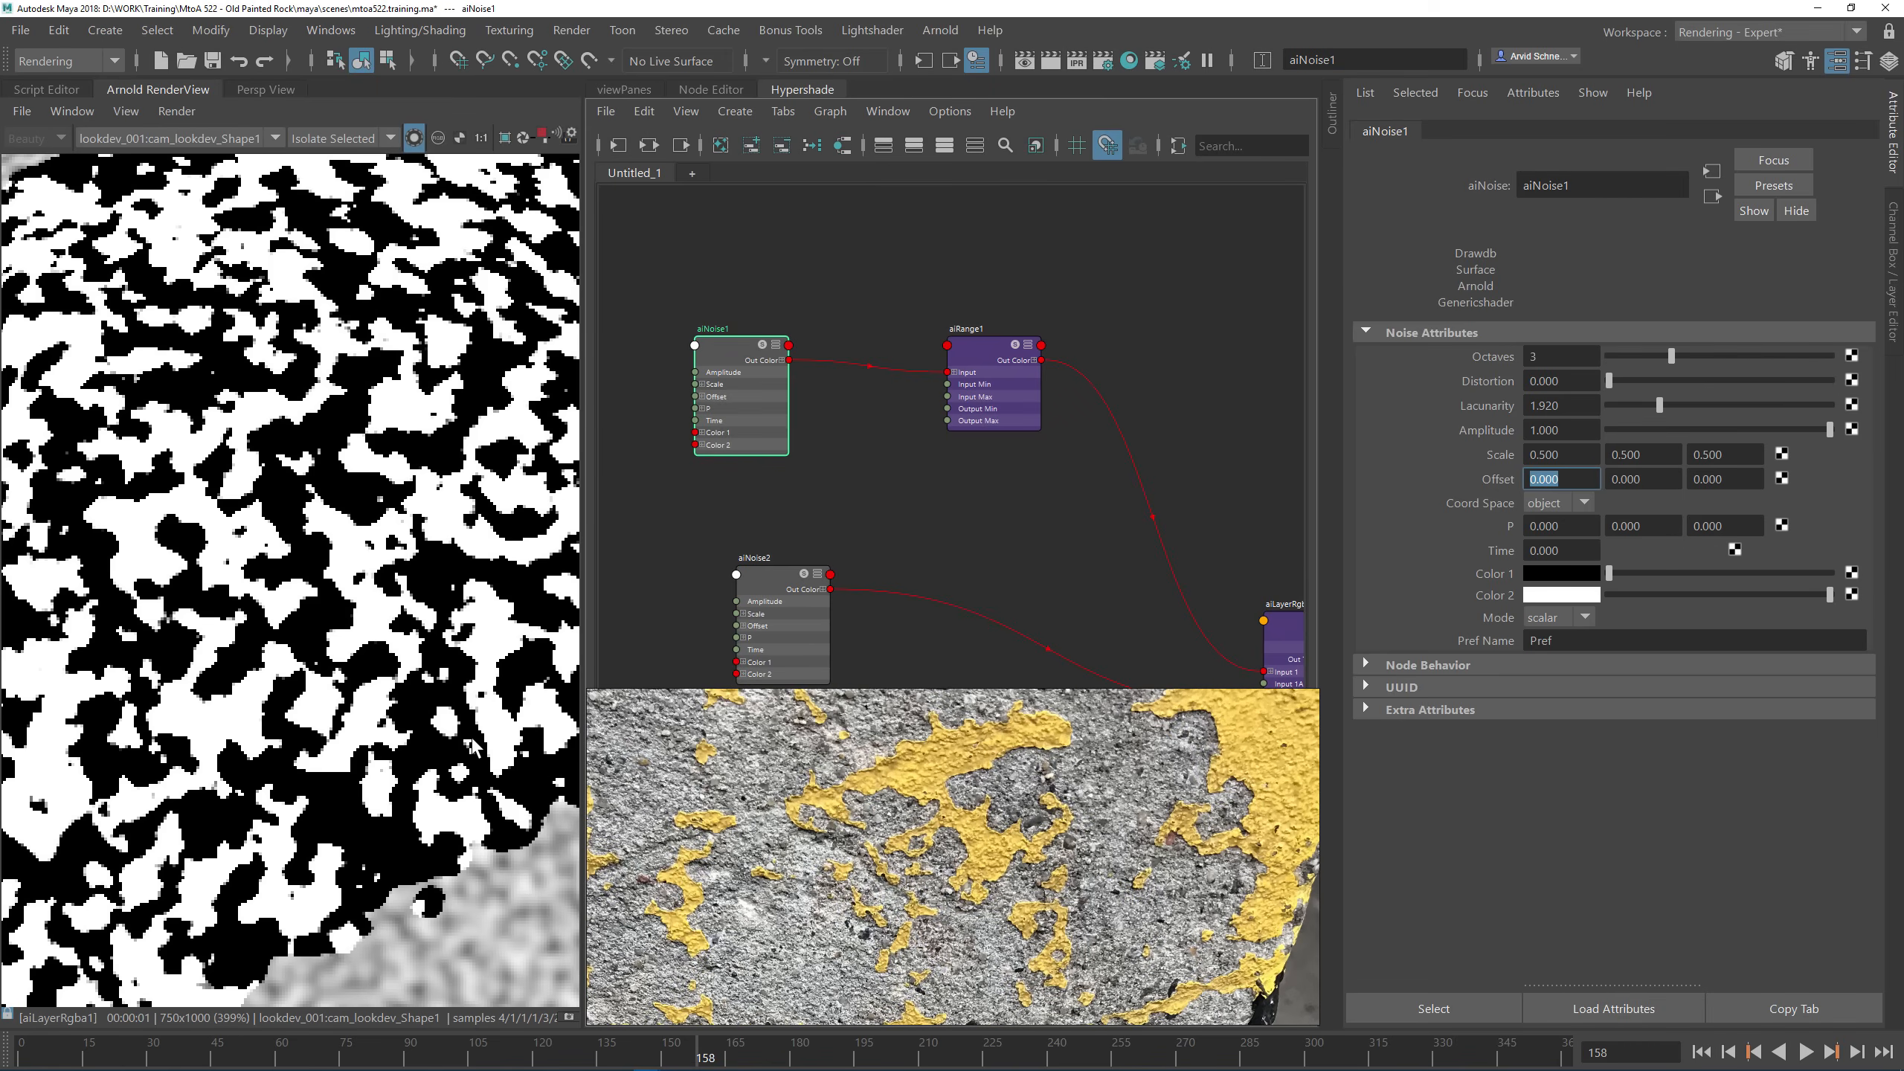
scroll(443, 649, "down", 6)
scroll(366, 488, "up", 1)
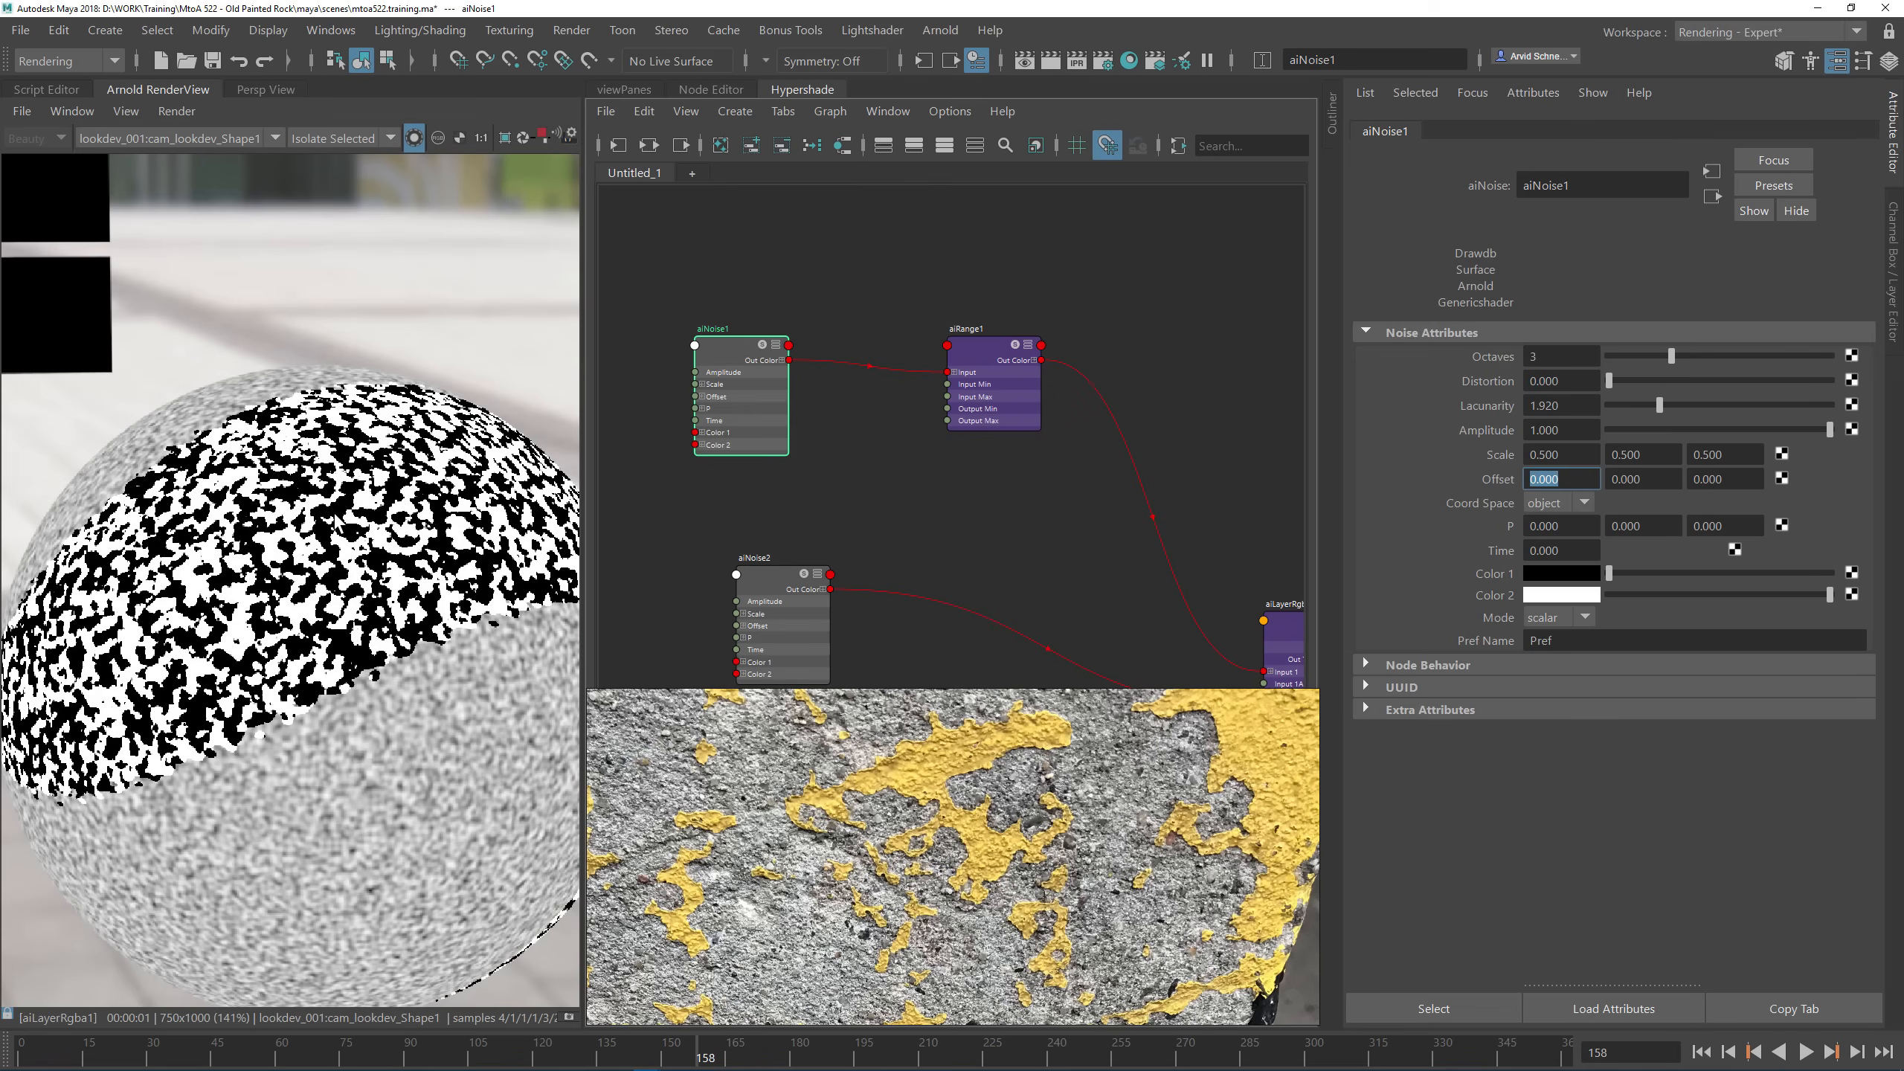
middle_click_drag(345, 514, 345, 640)
scroll(345, 639, "down", 5)
scroll(329, 633, "up", 5)
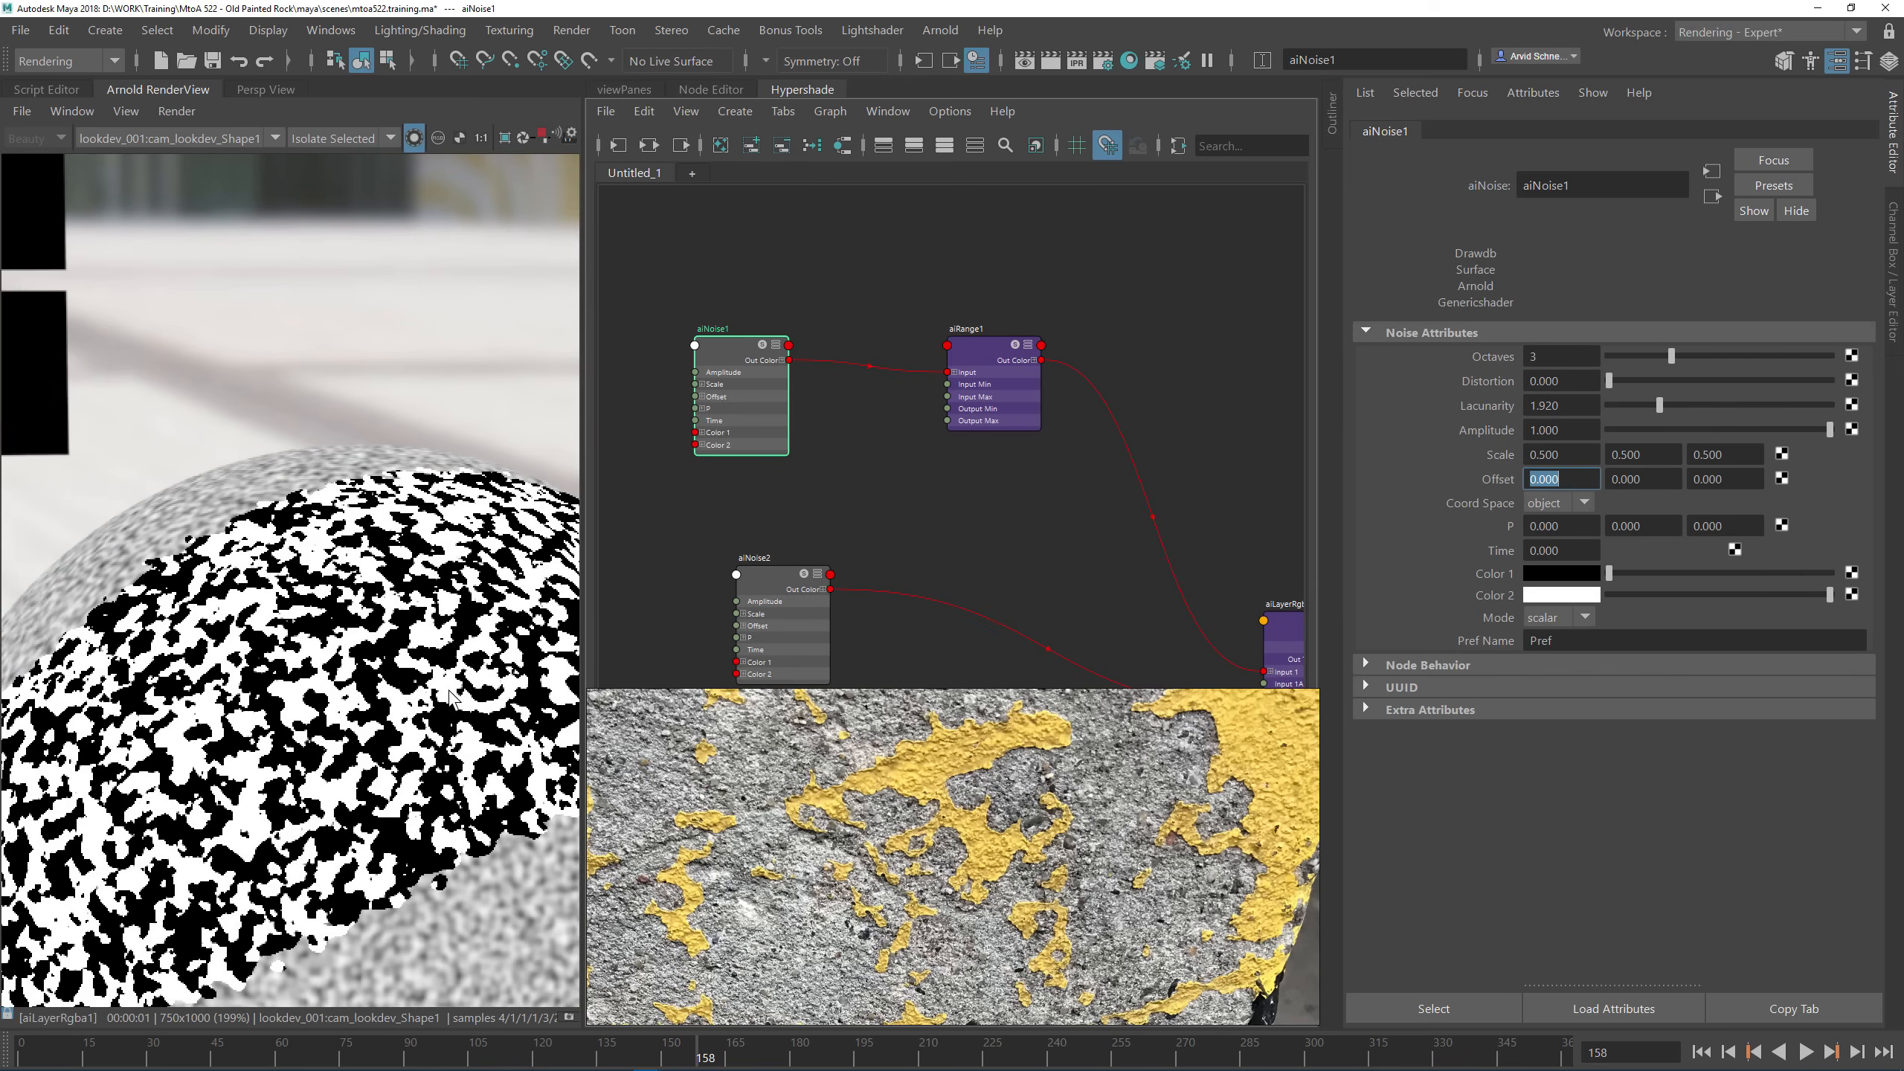
scroll(366, 701, "up", 1)
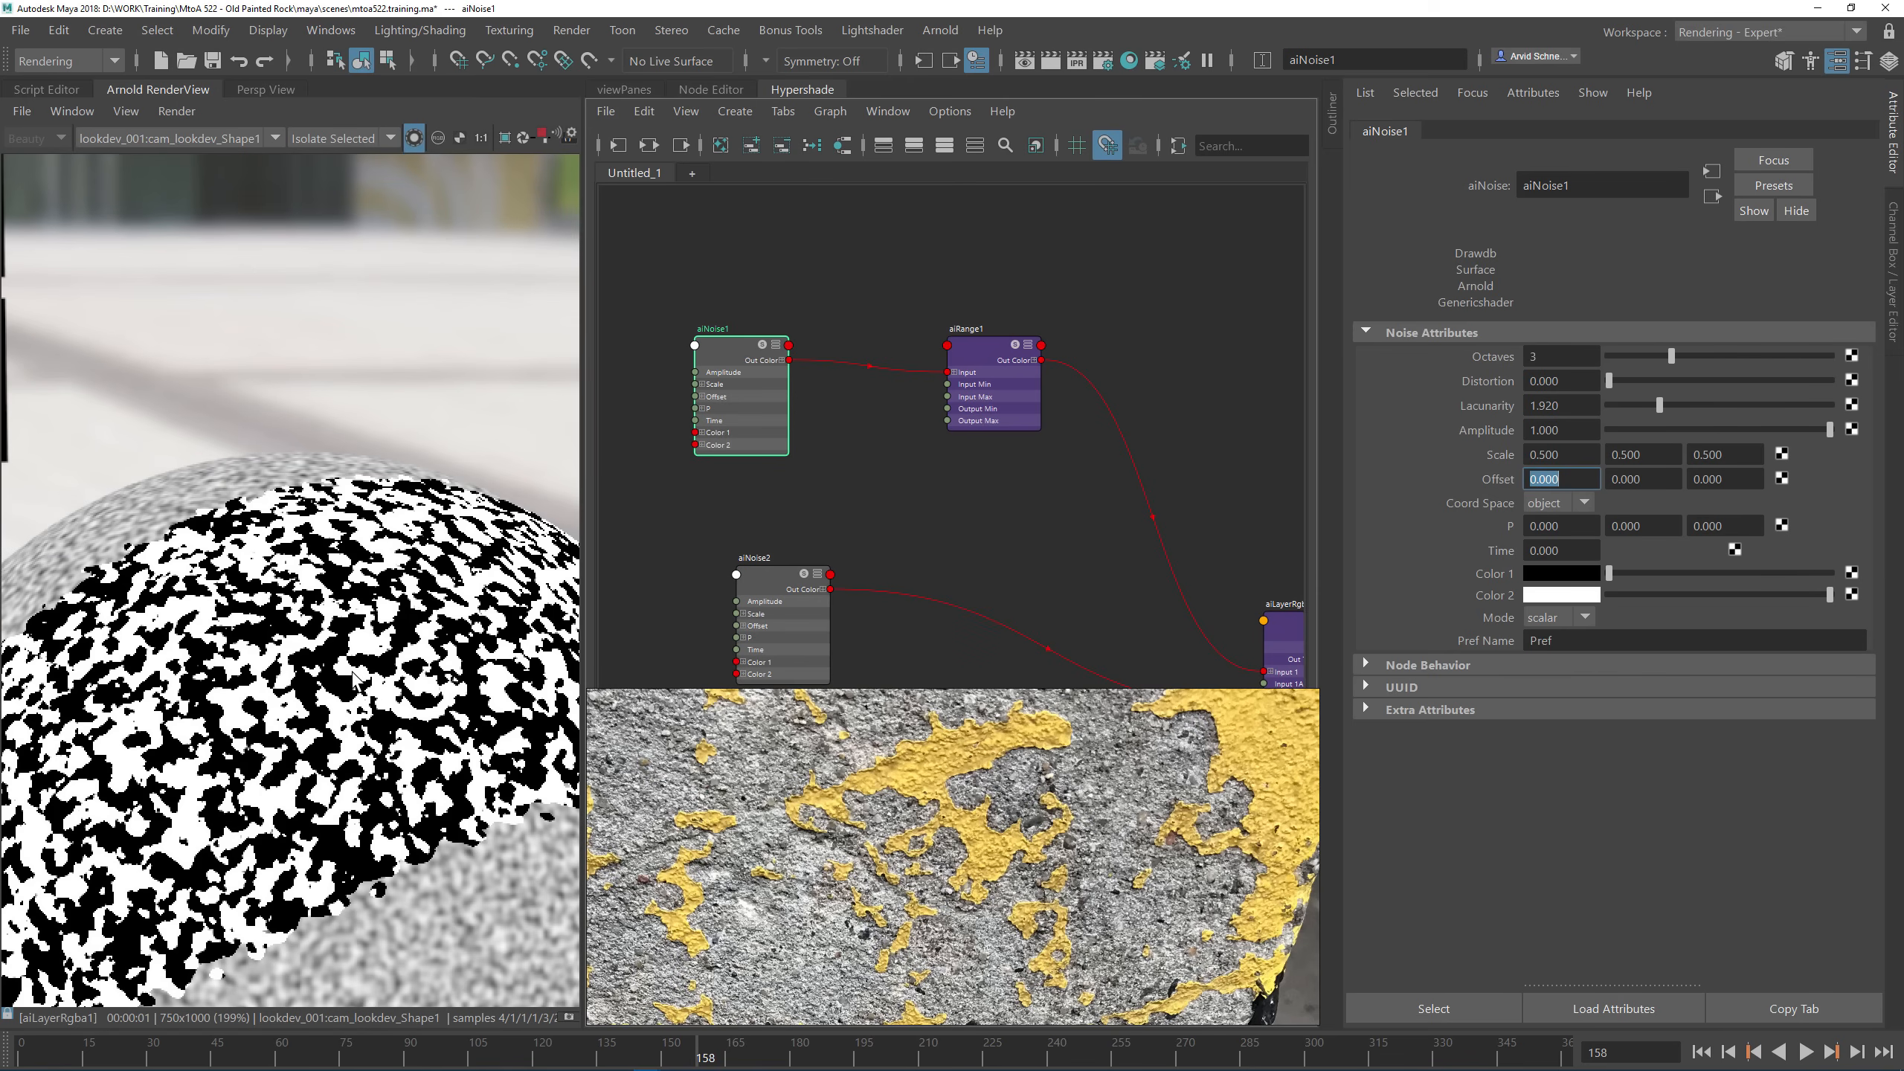
scroll(360, 687, "down", 2)
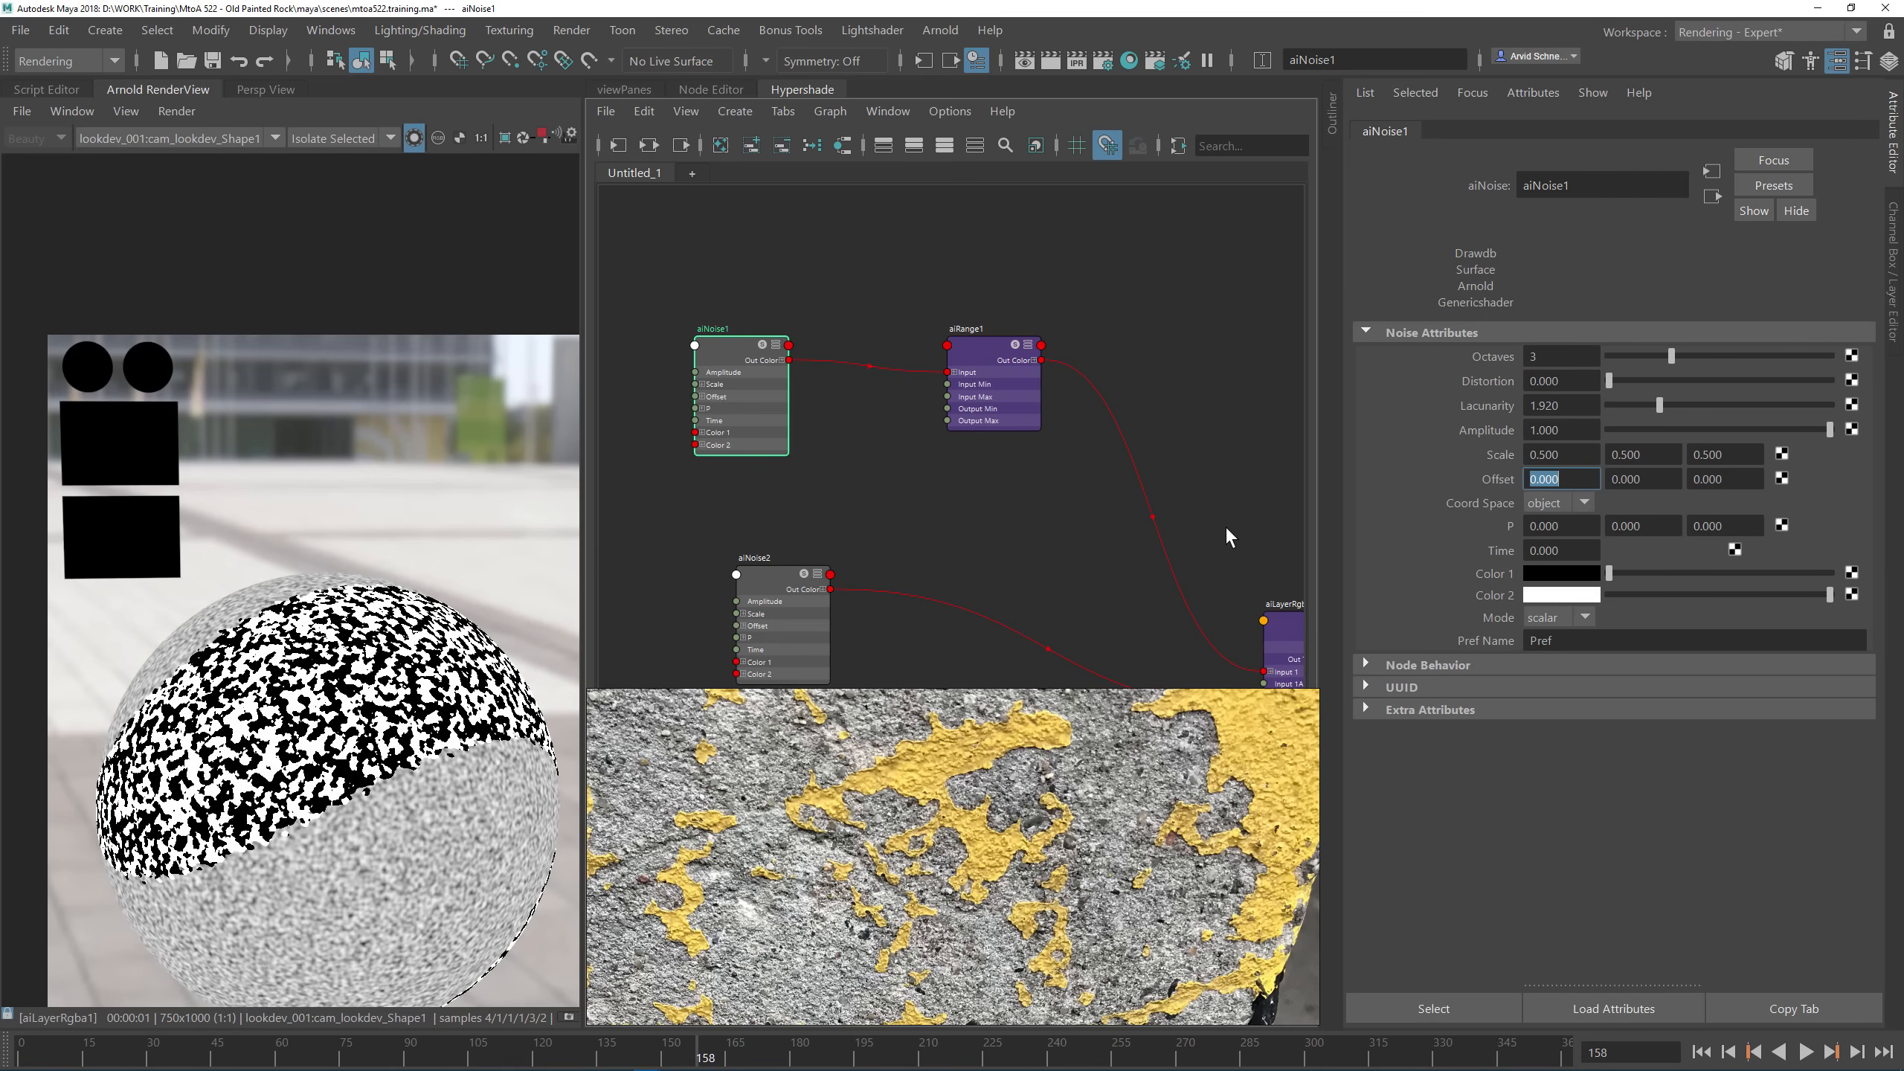
Step: Set the scale of aiNoise1 to 0.1 on all three axes
left_click(1580, 453)
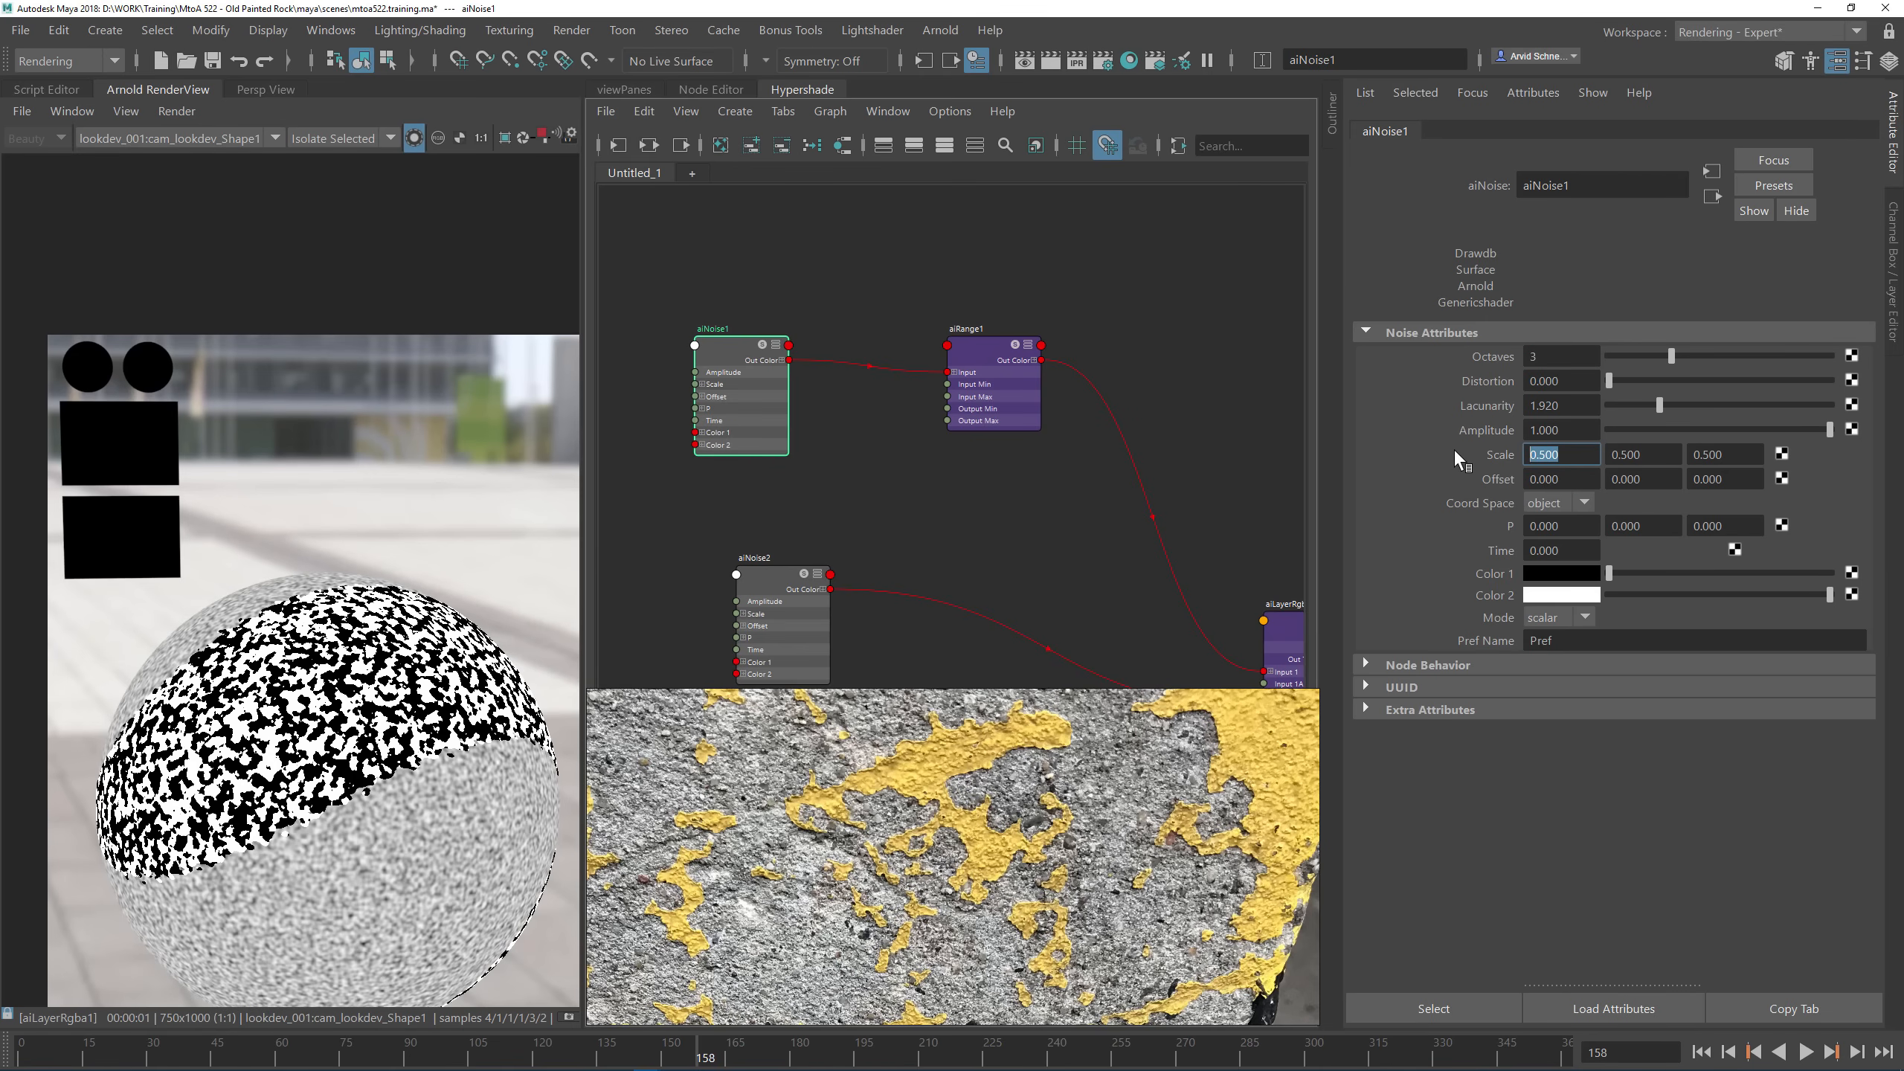
type(".1")
key("Tab")
type(".1")
key("Tab")
type(".1")
key("Return")
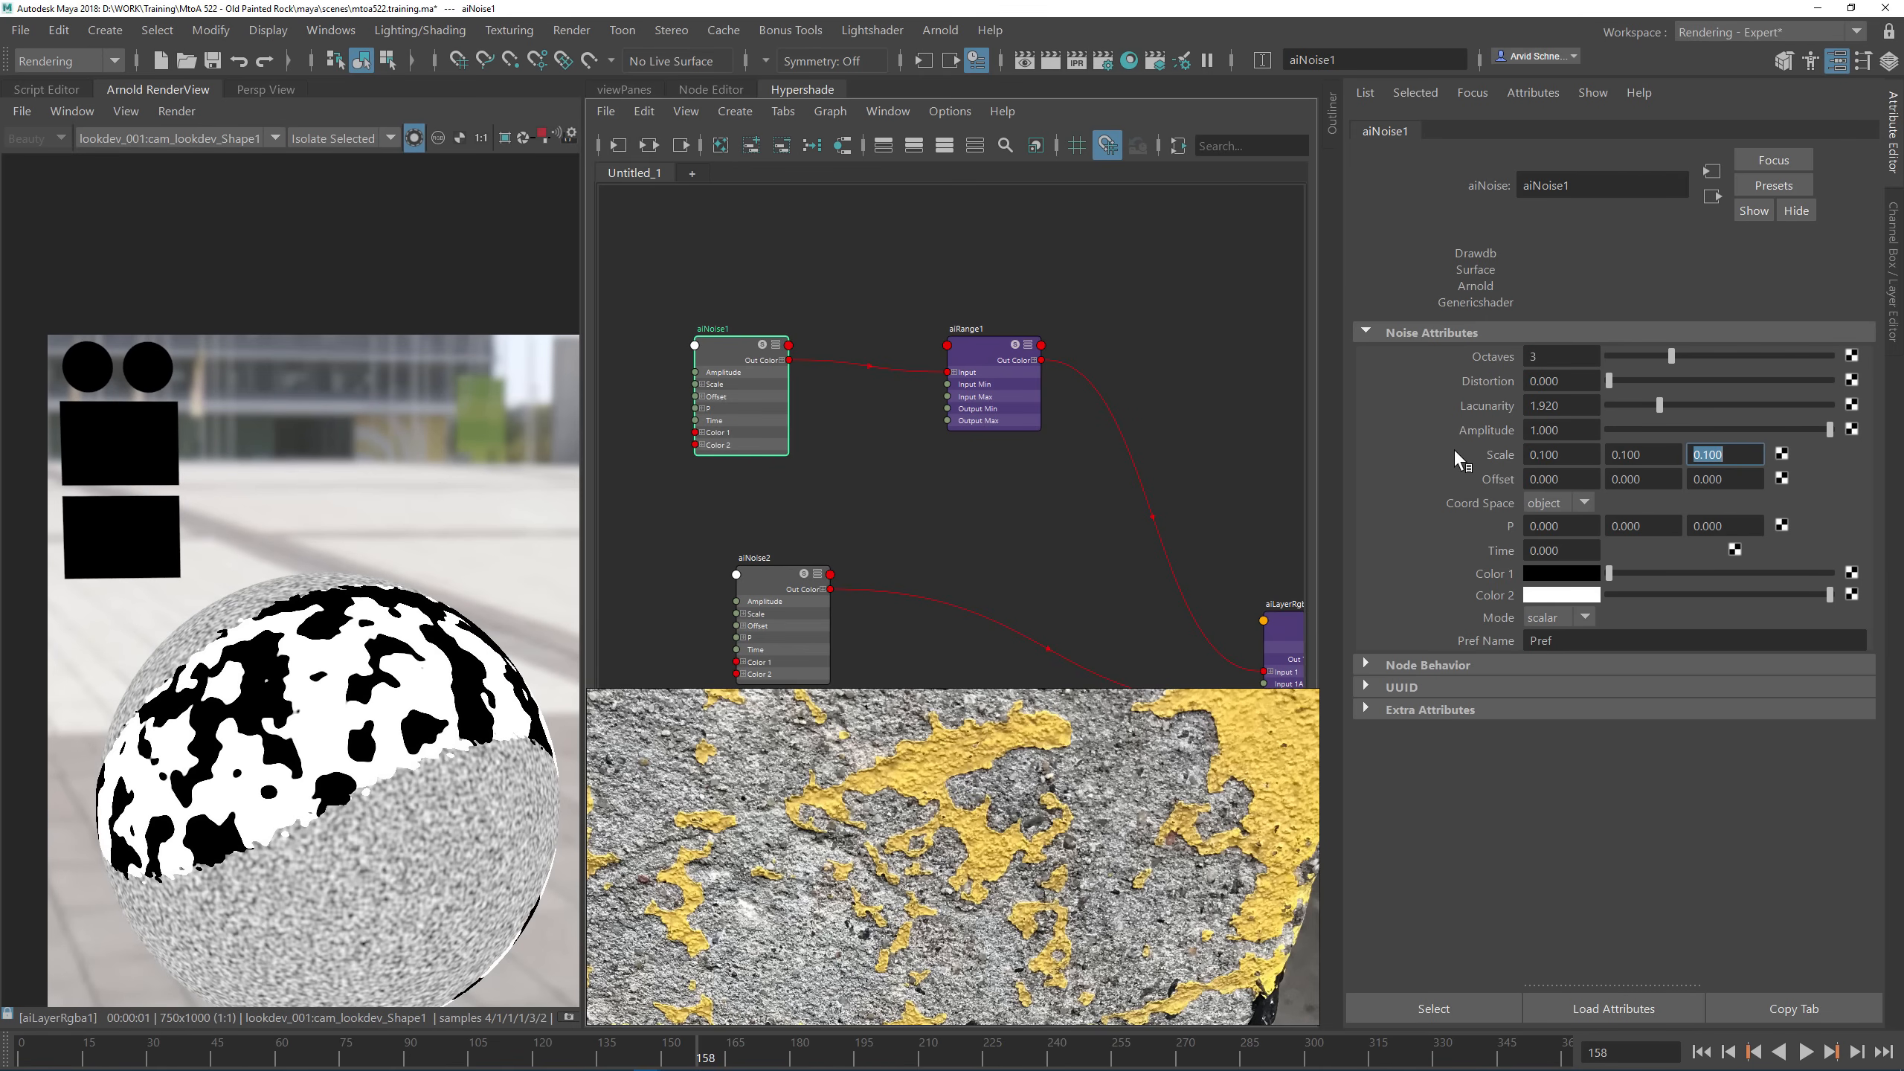
Step: Set the octaves of aiNoise1 to 5 and its scale to 0.2, 0.1 and 0.2
left_click(1721, 357)
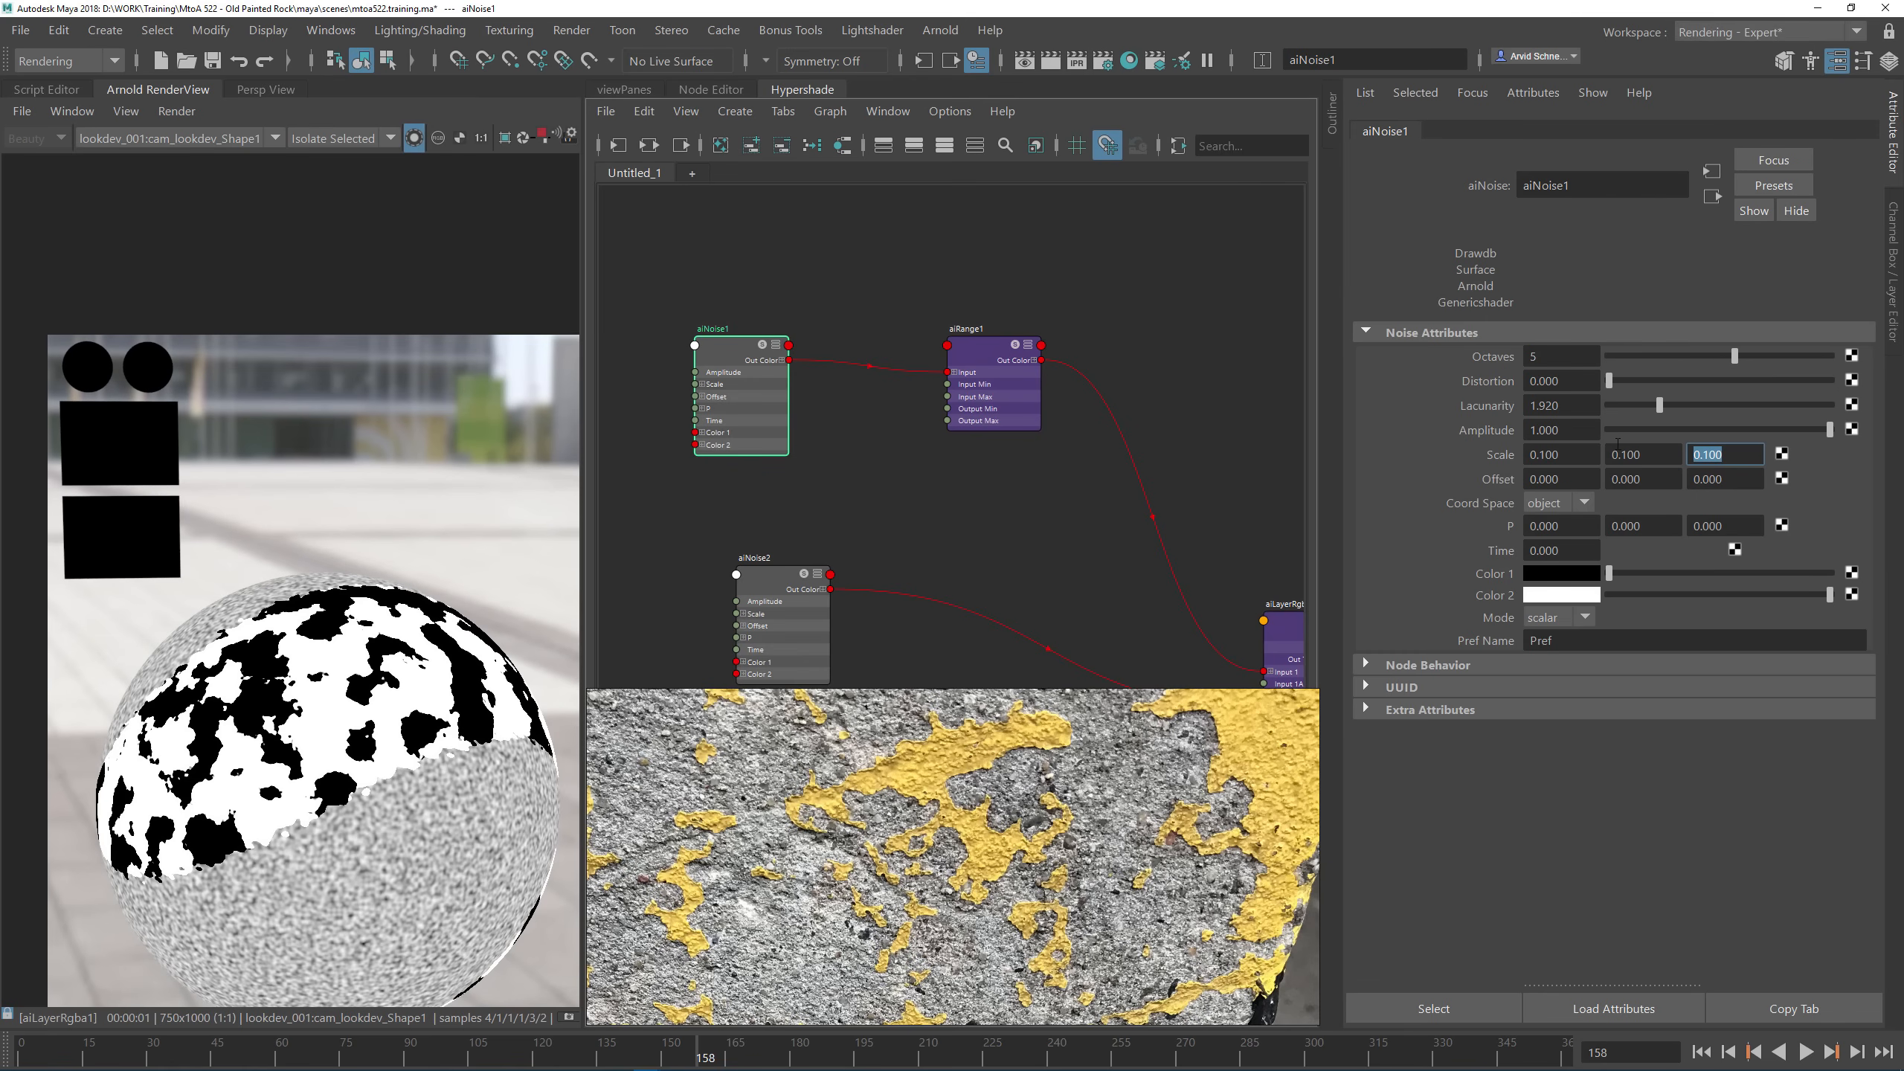
left_click_drag(1581, 456, 1427, 449)
type(".2")
key("Tab")
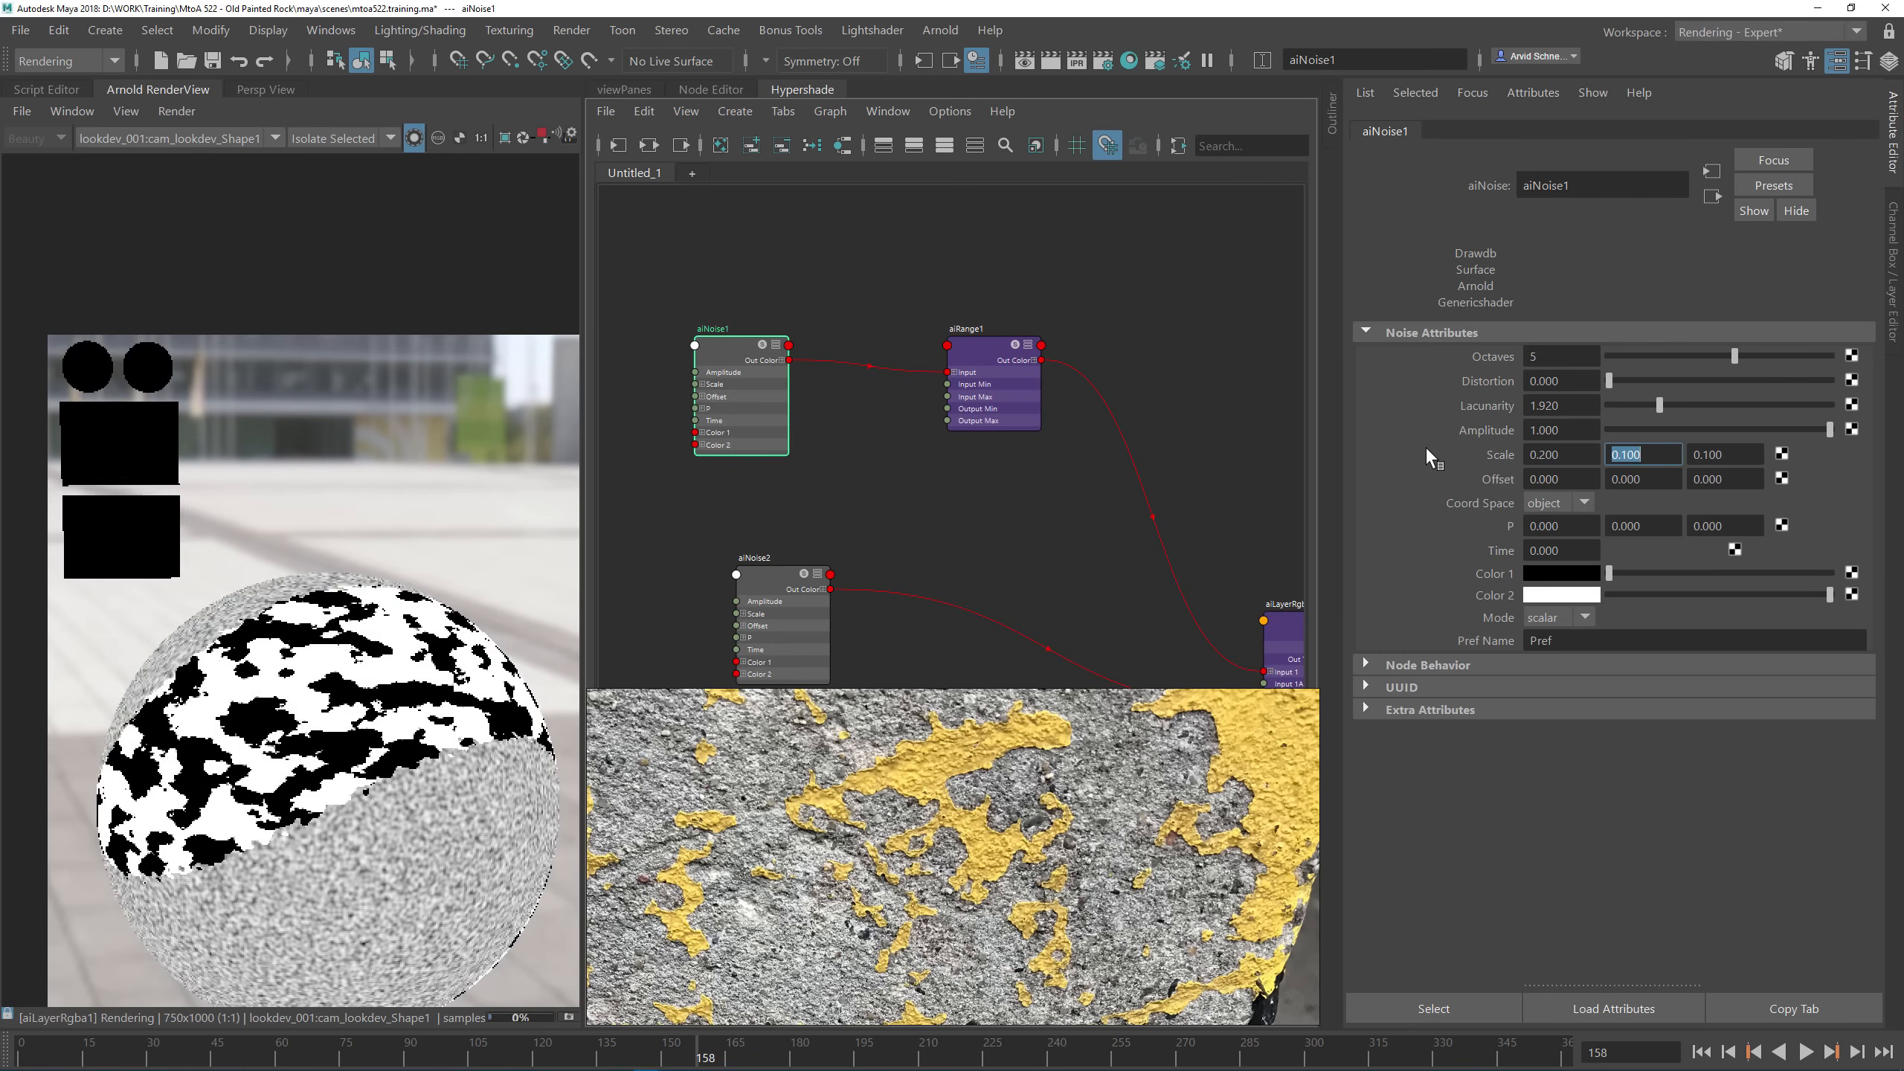
type(".")
key("Tab")
type("2")
key("shift+Tab")
type(".2")
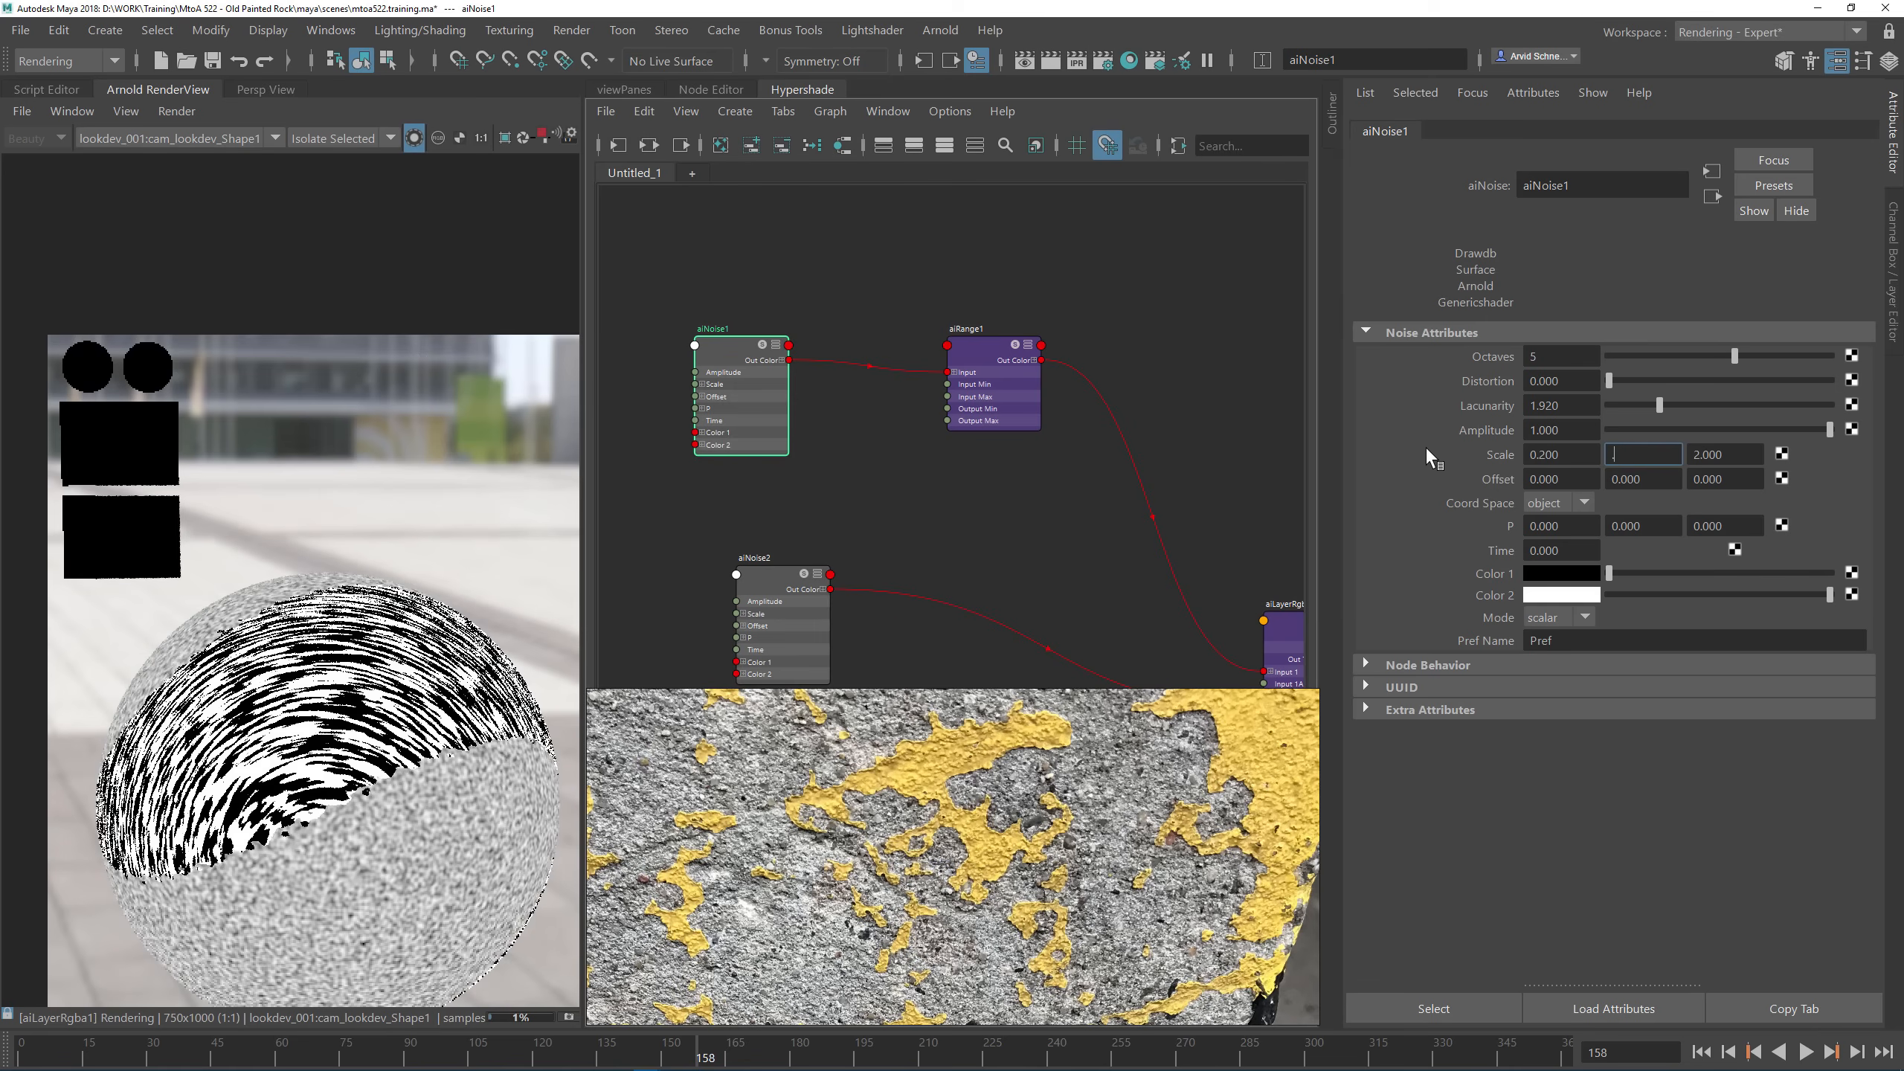
key("Return")
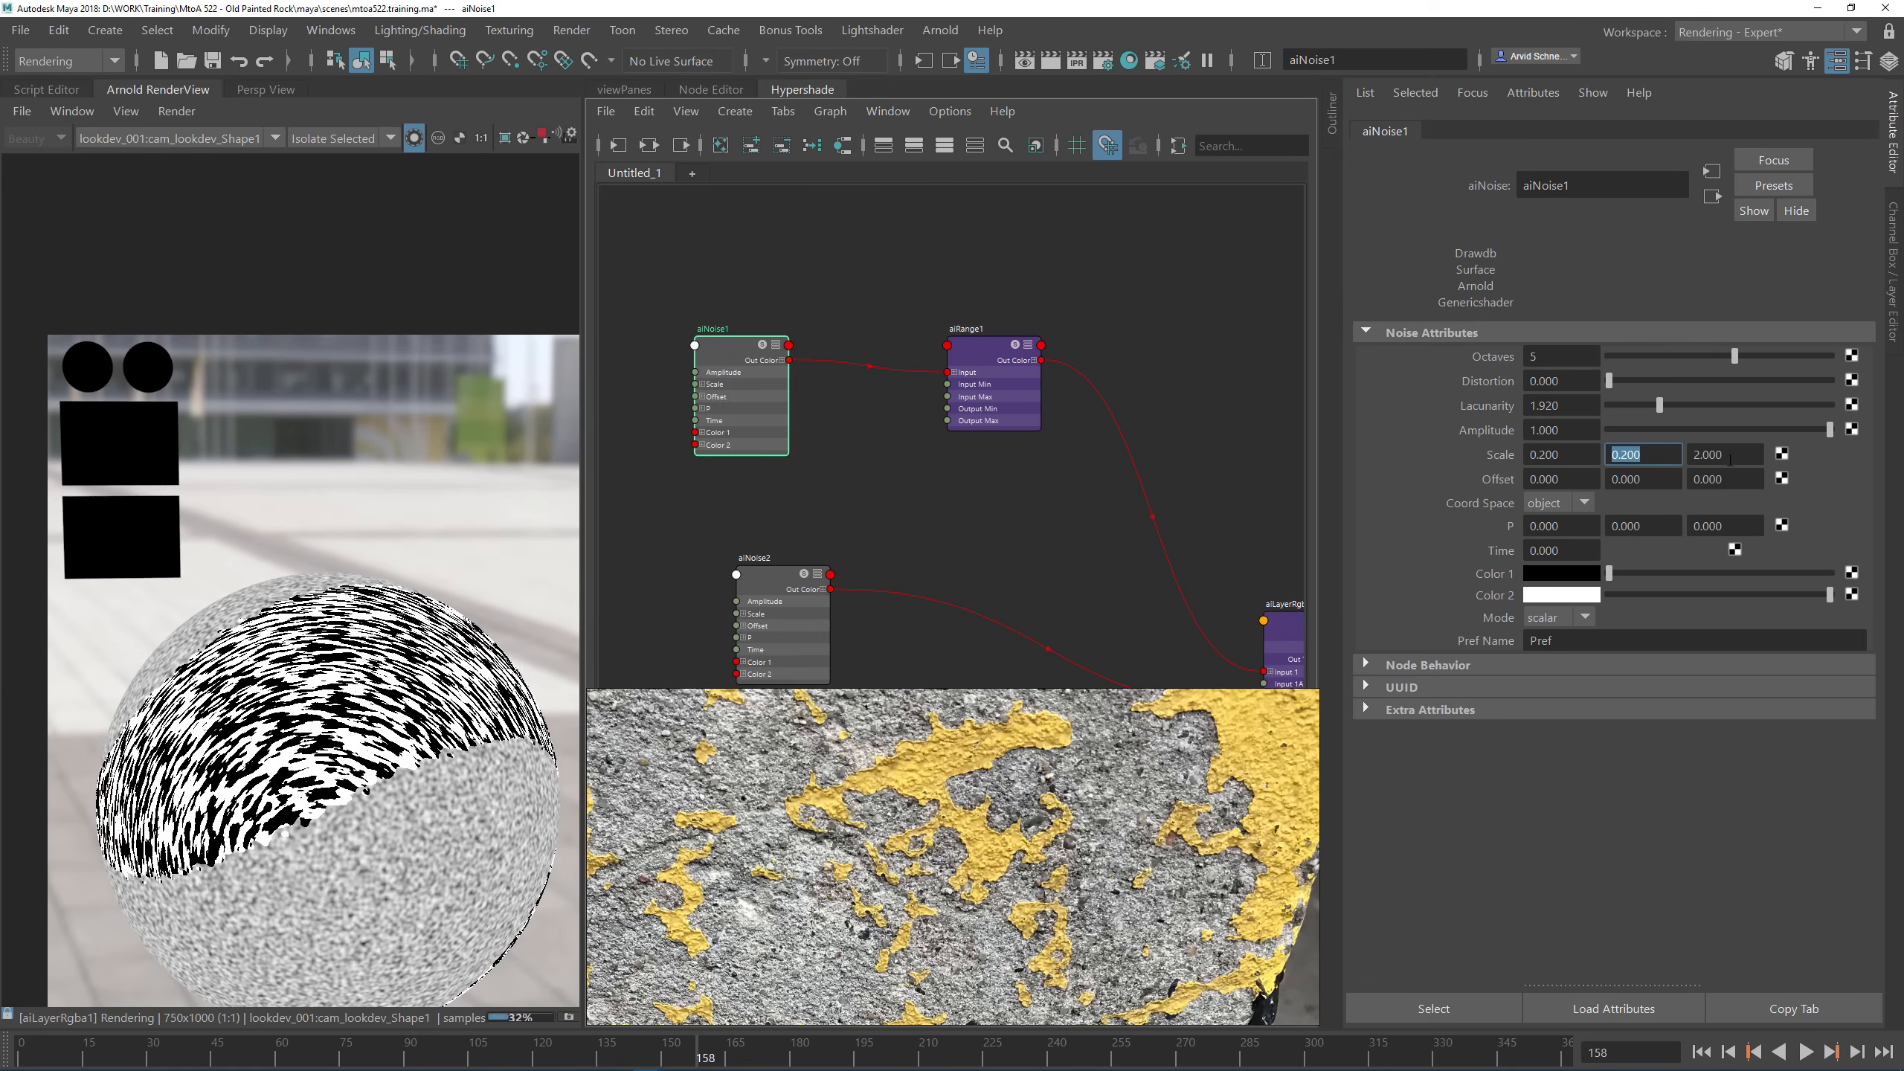
key("Tab")
type(".2")
key("Return")
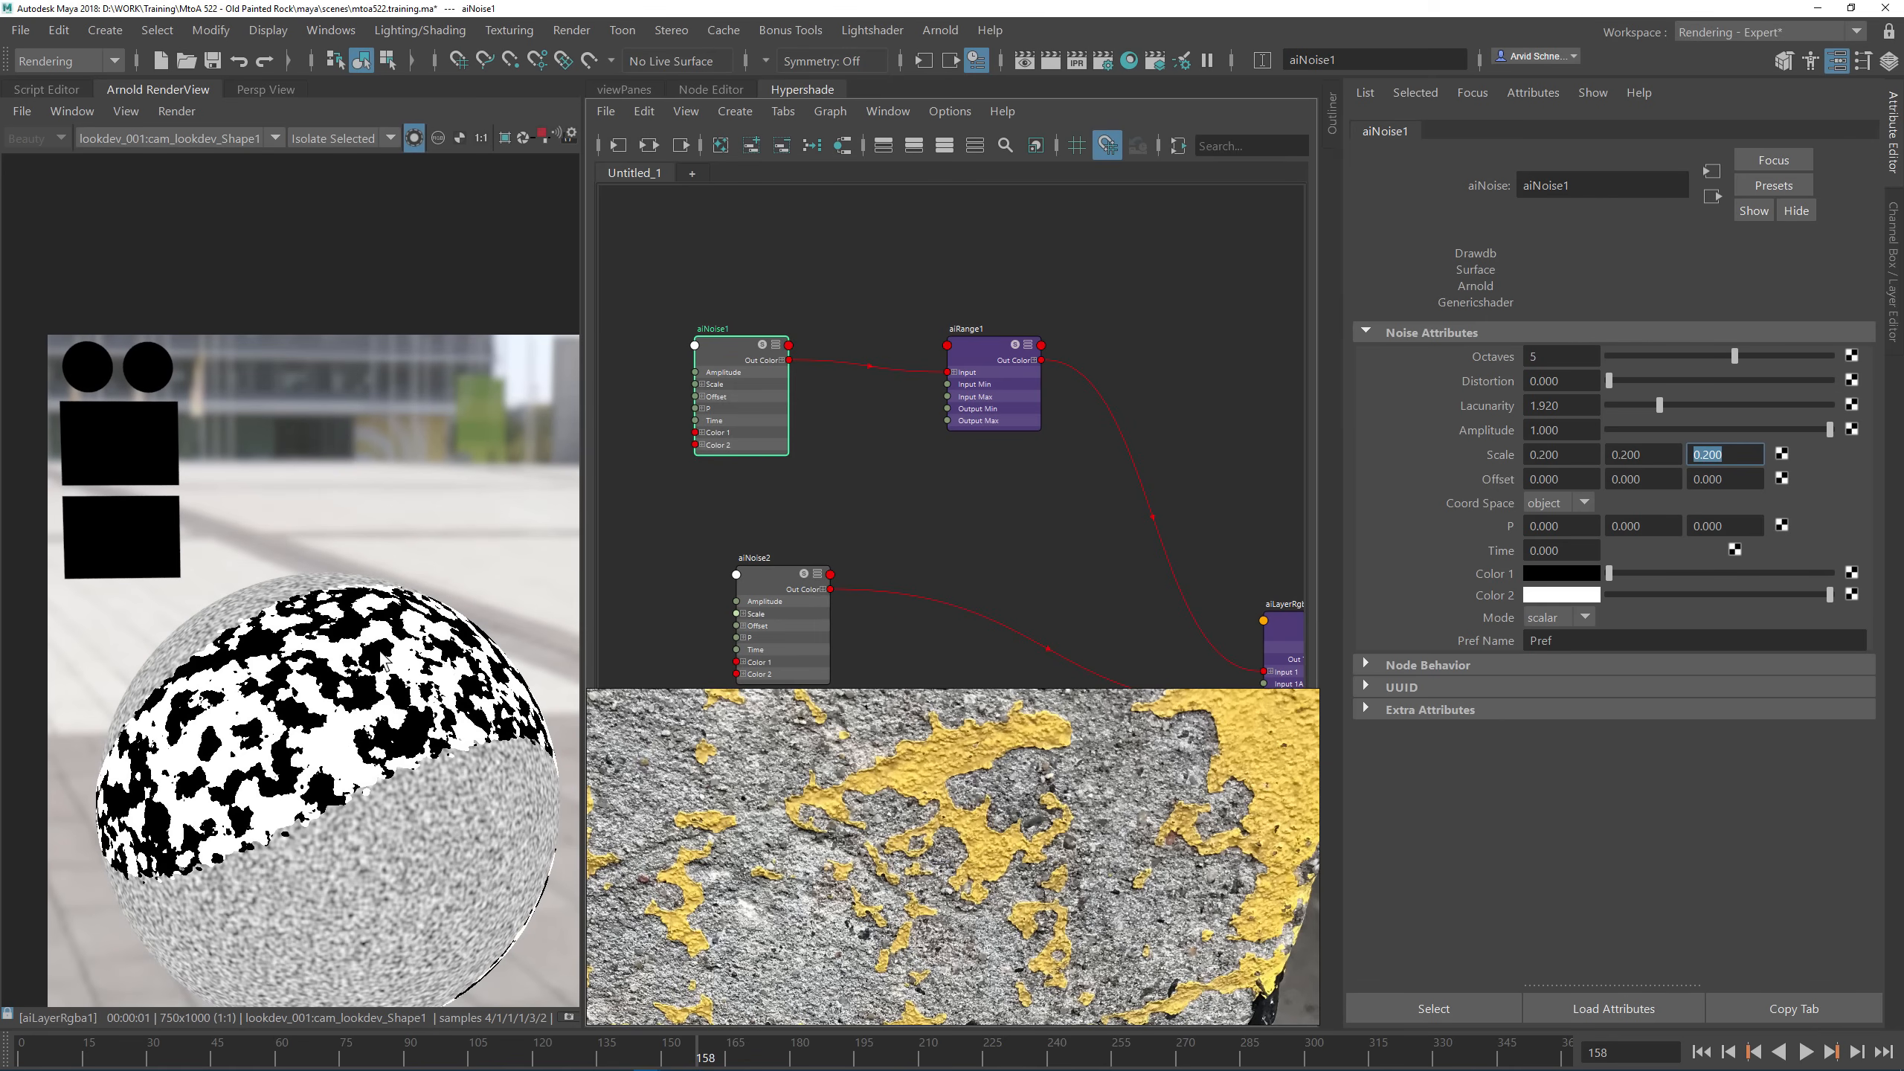
left_click_drag(1649, 462, 1649, 462, "ctrl")
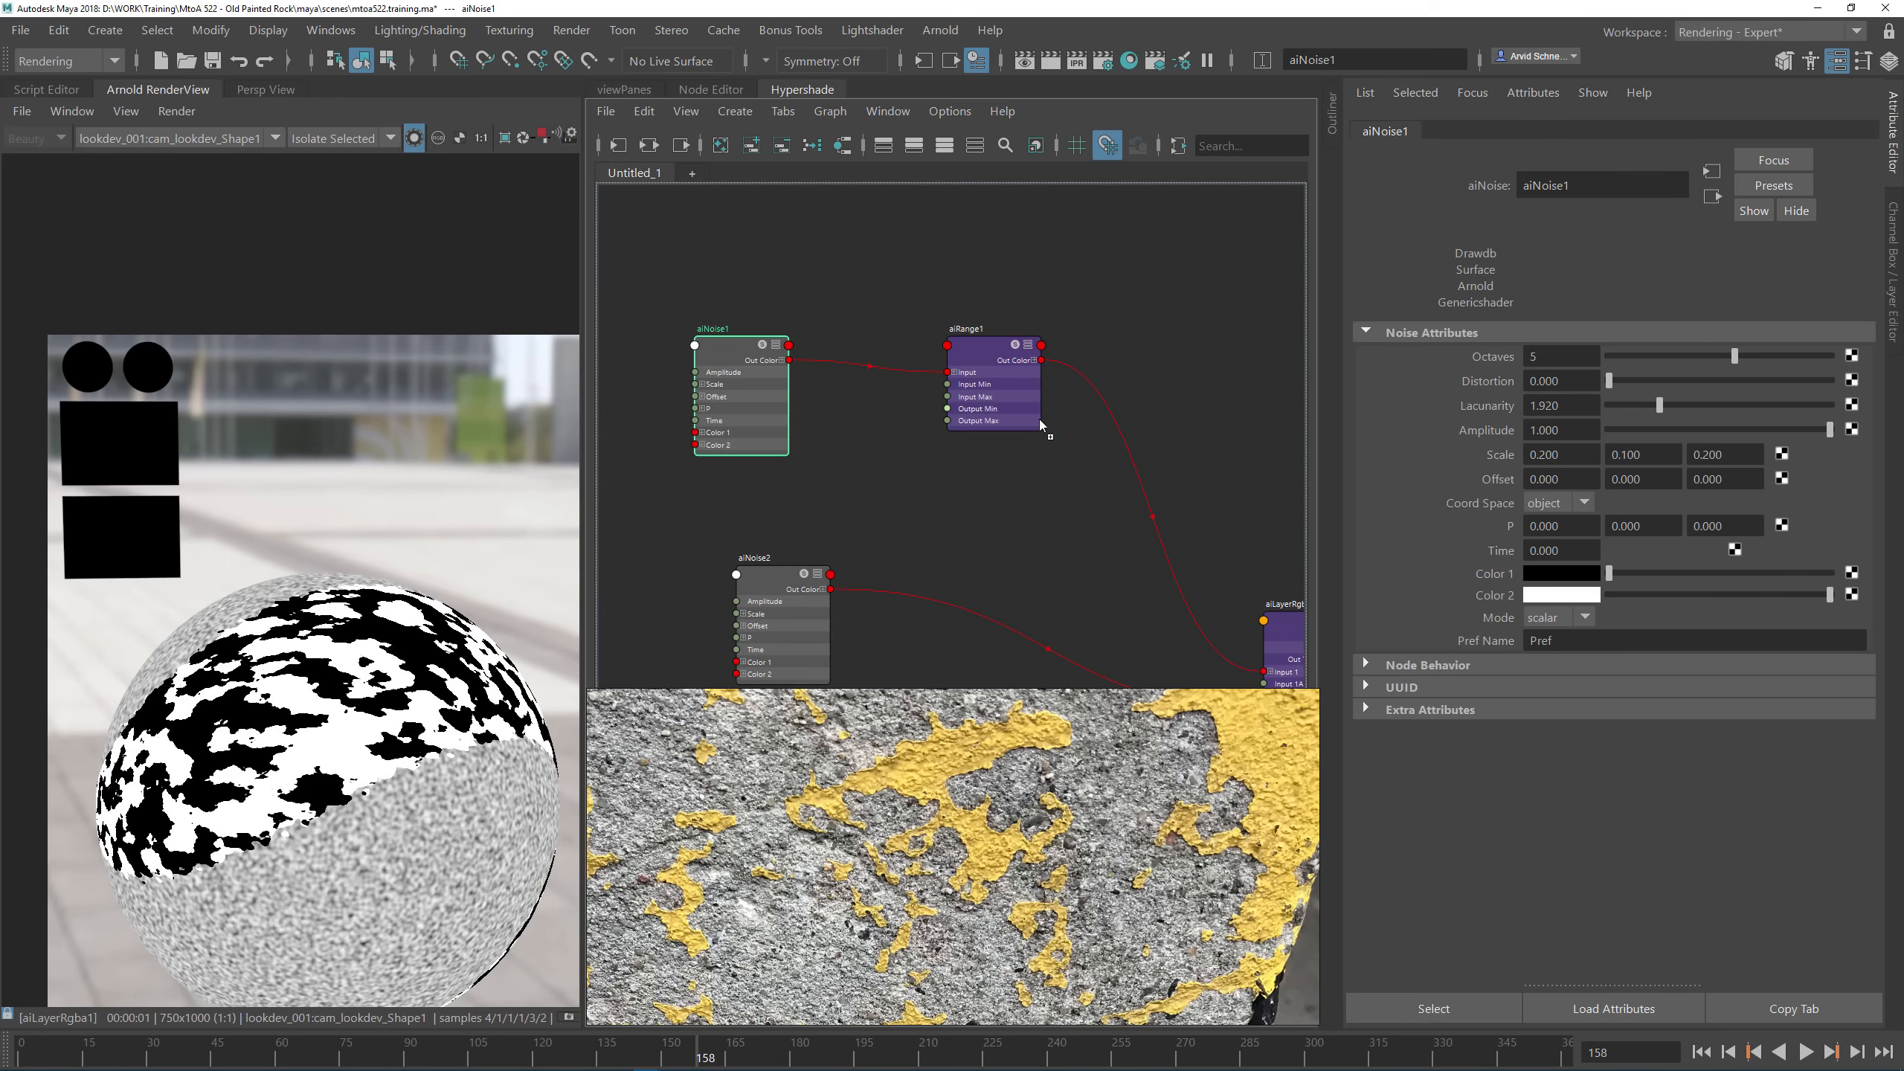
Step: Set aiRange1's Input Min to 0.565 and its Input Max to 0.575
scroll(959, 399, "up", 3)
left_click(990, 333)
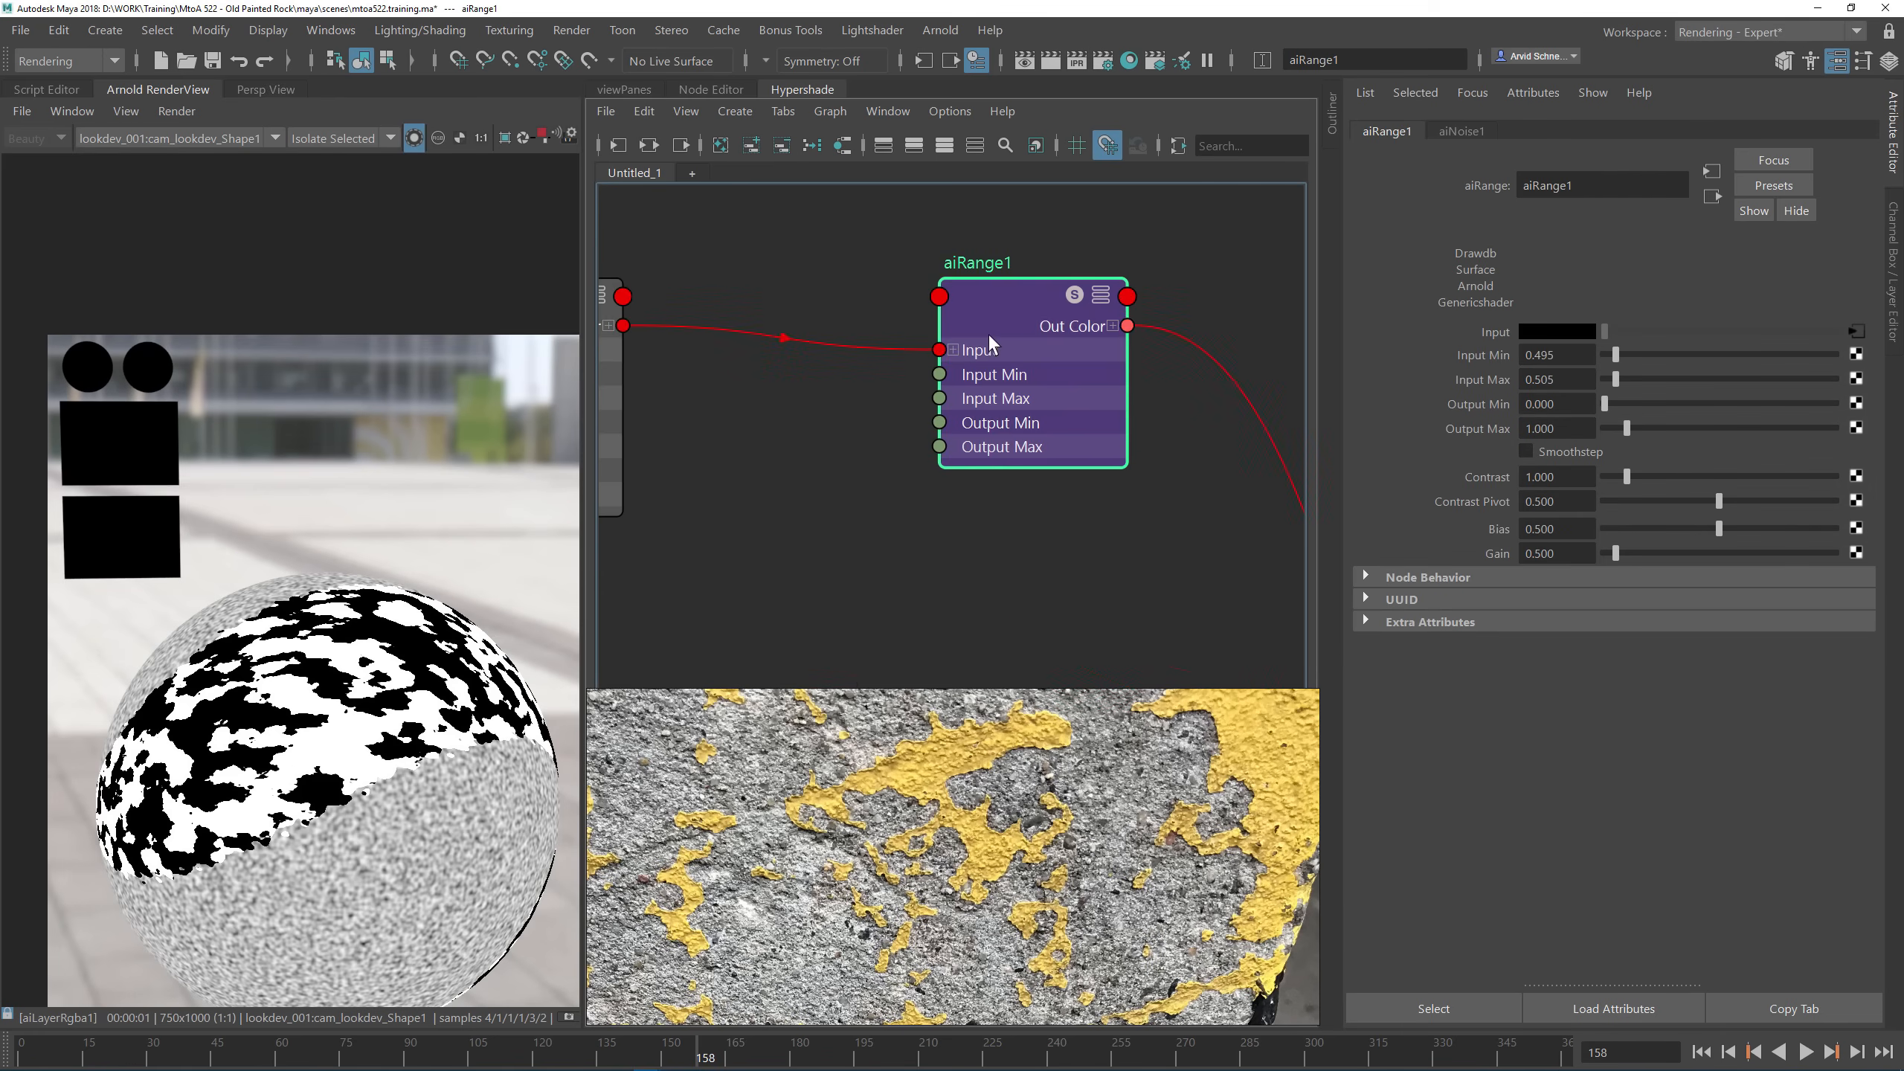
scroll(991, 338, "down", 3)
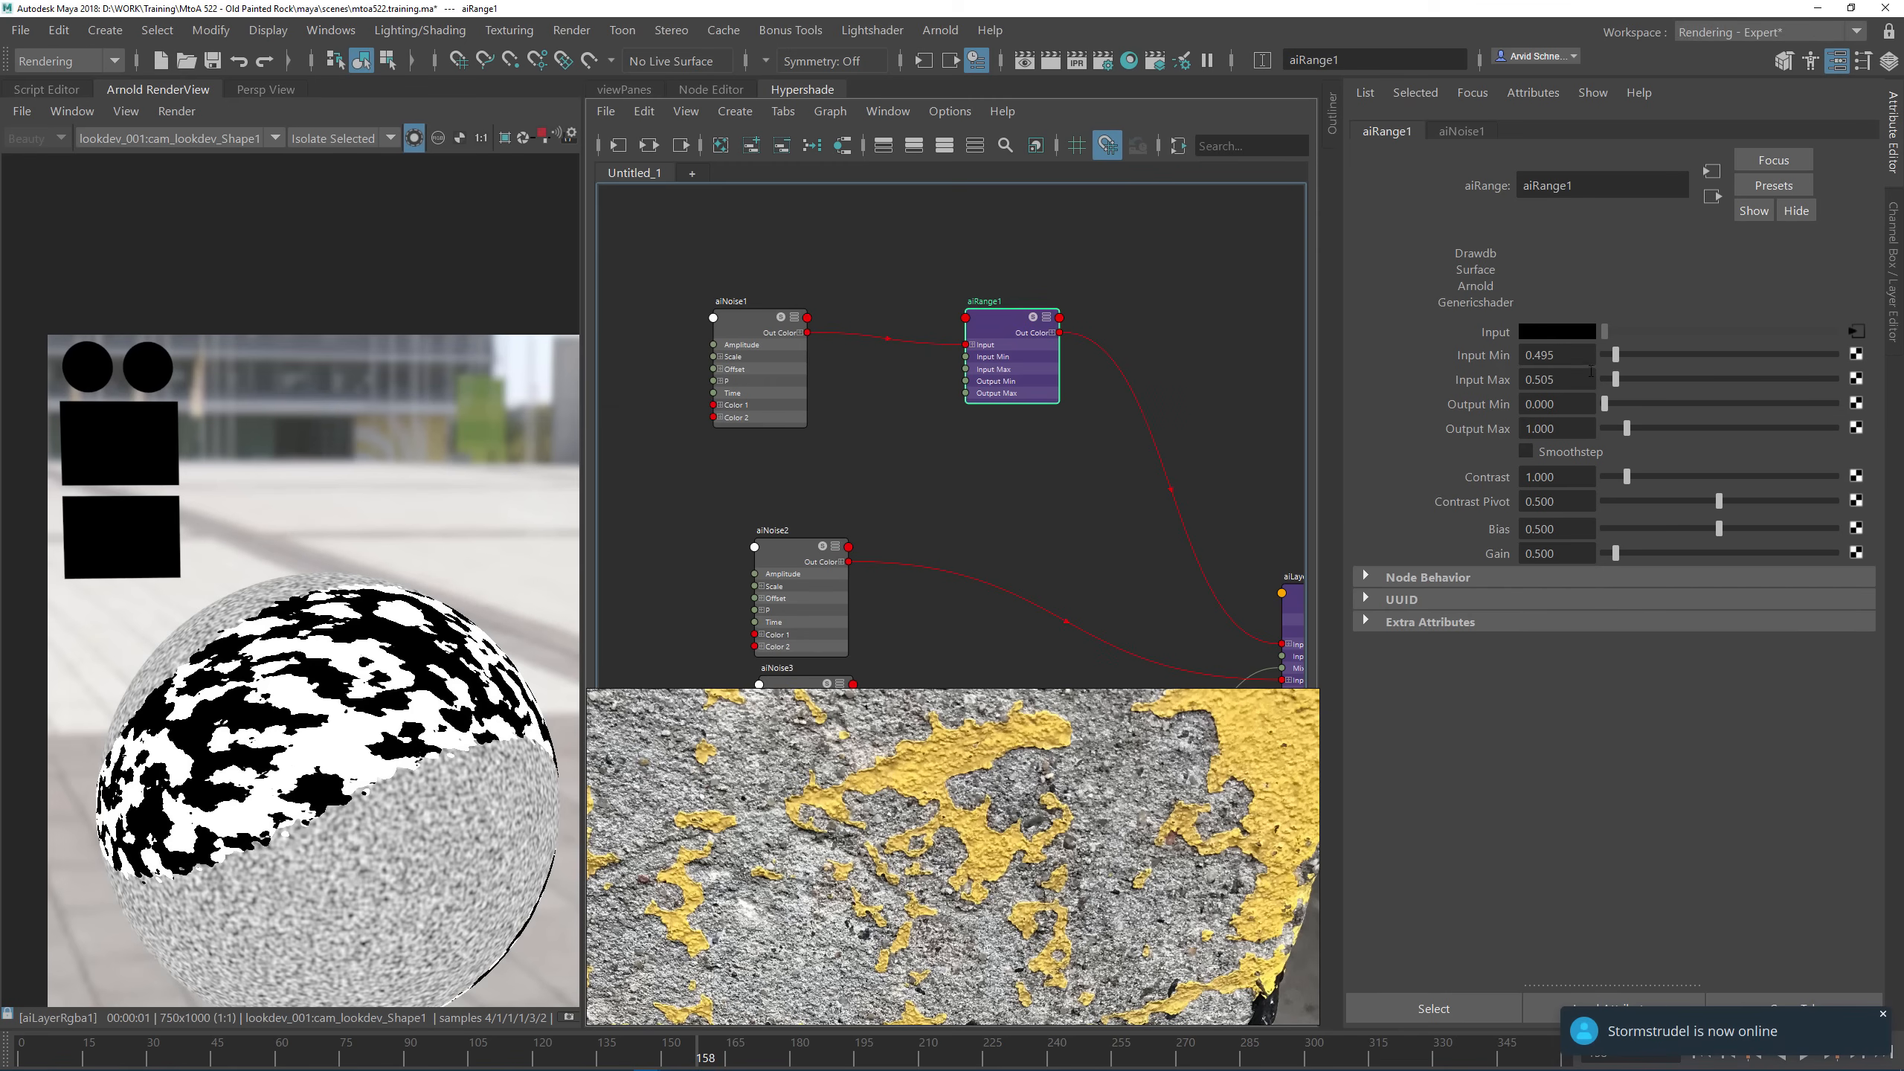
left_click_drag(1616, 355, 1574, 370)
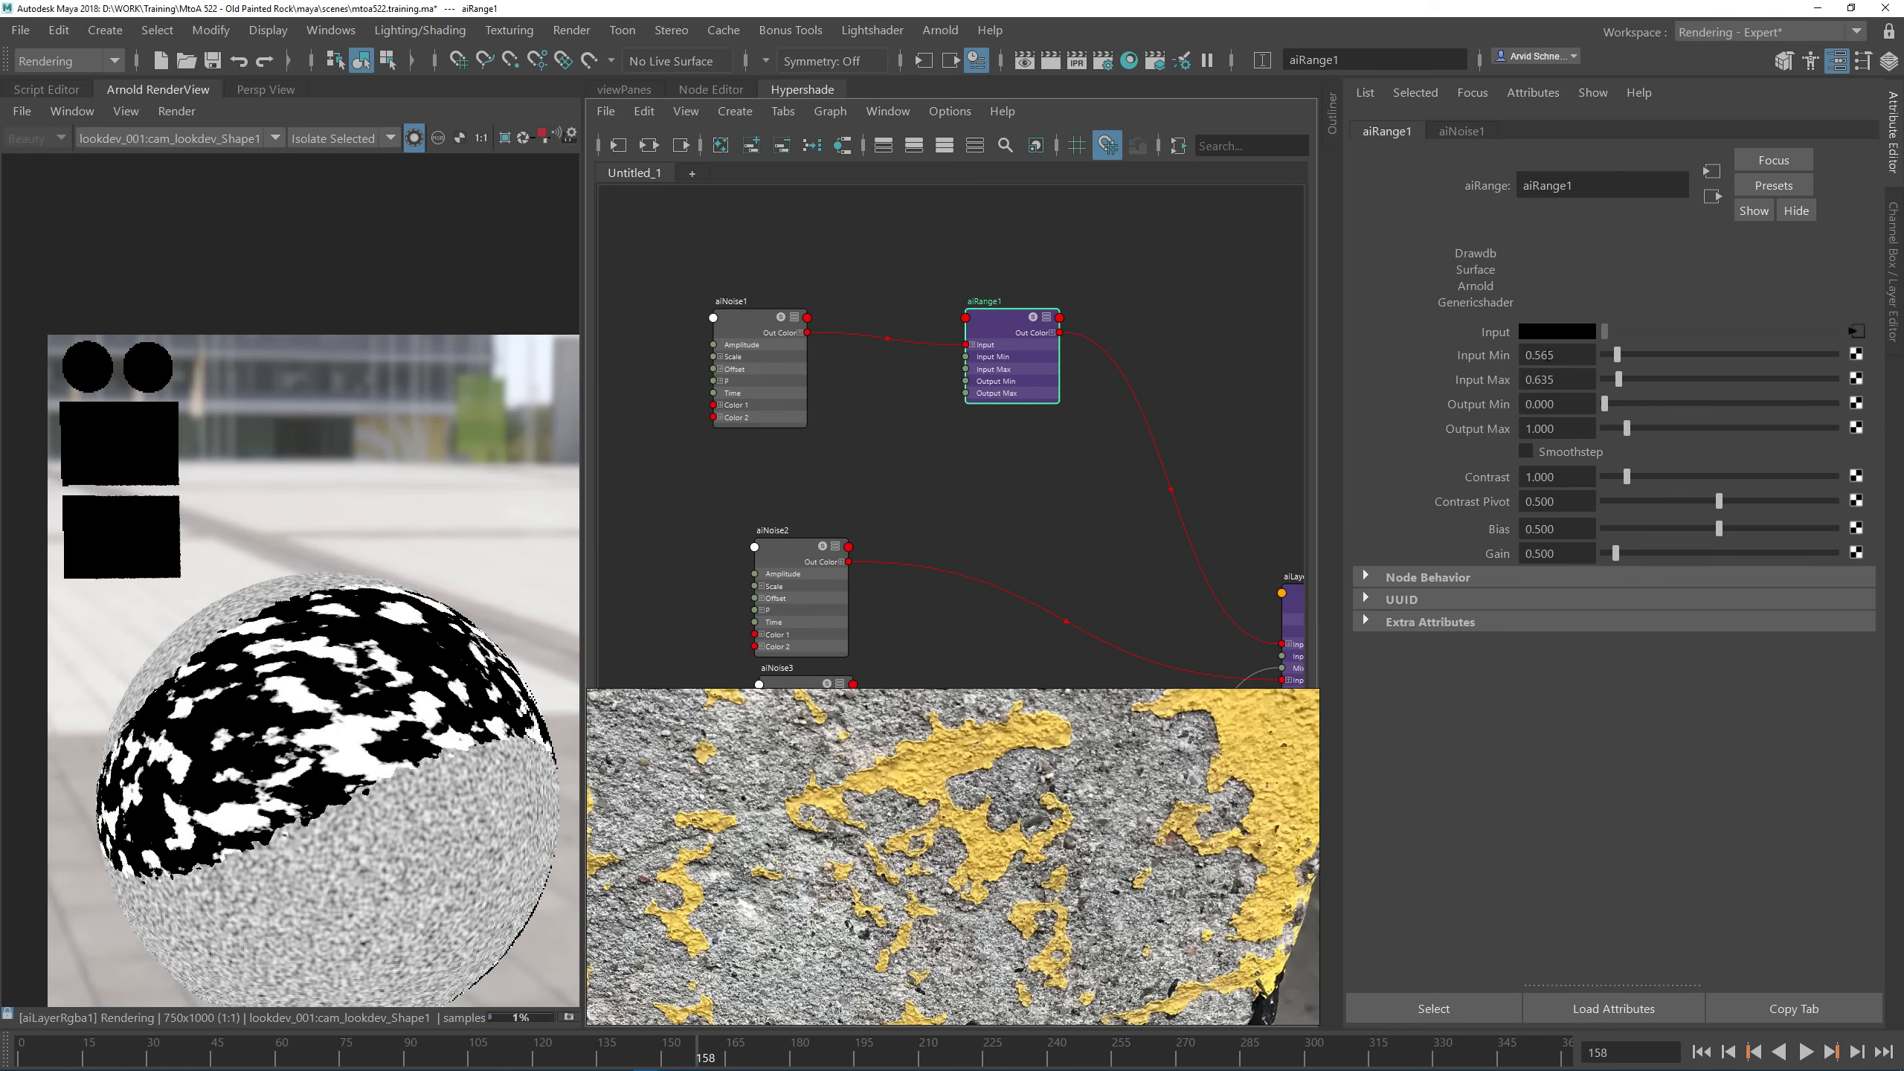
left_click(1533, 355)
left_click(1552, 355)
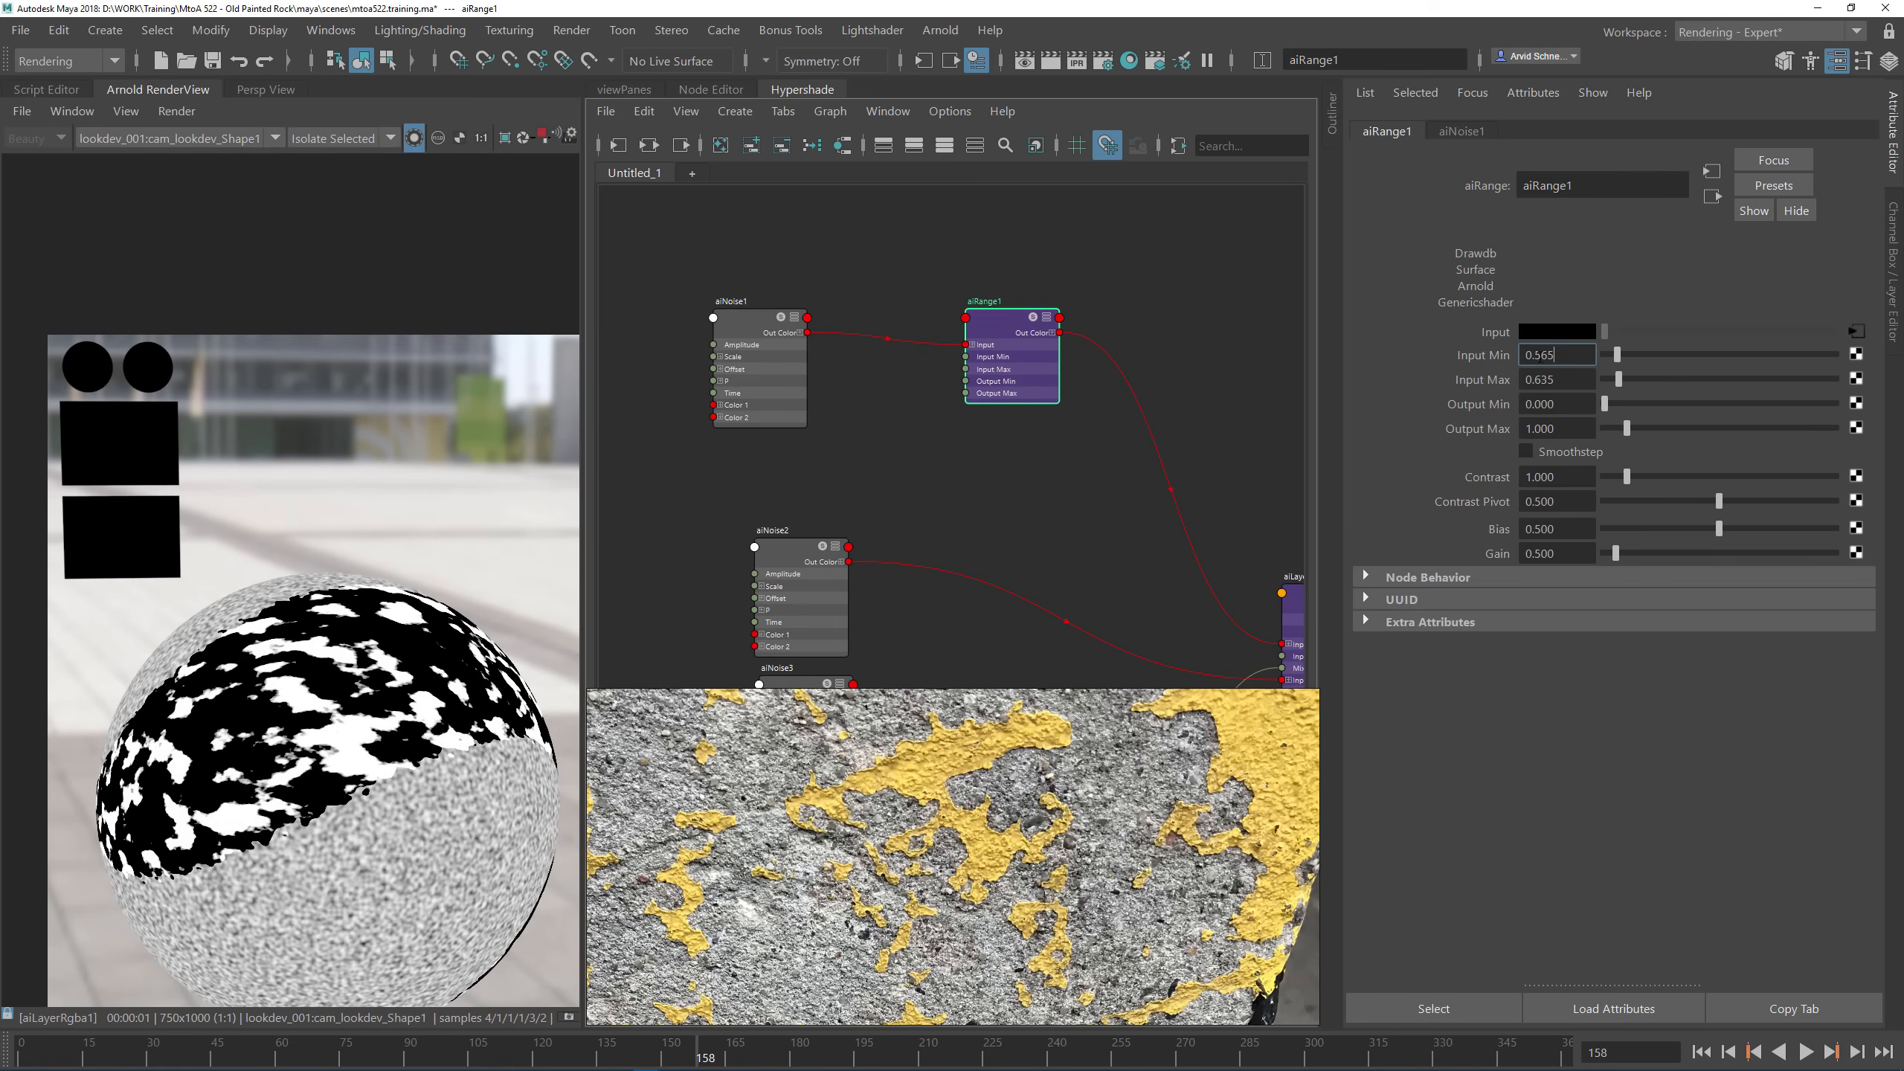
left_click_drag(1538, 379, 1563, 380)
type("575")
key("Return")
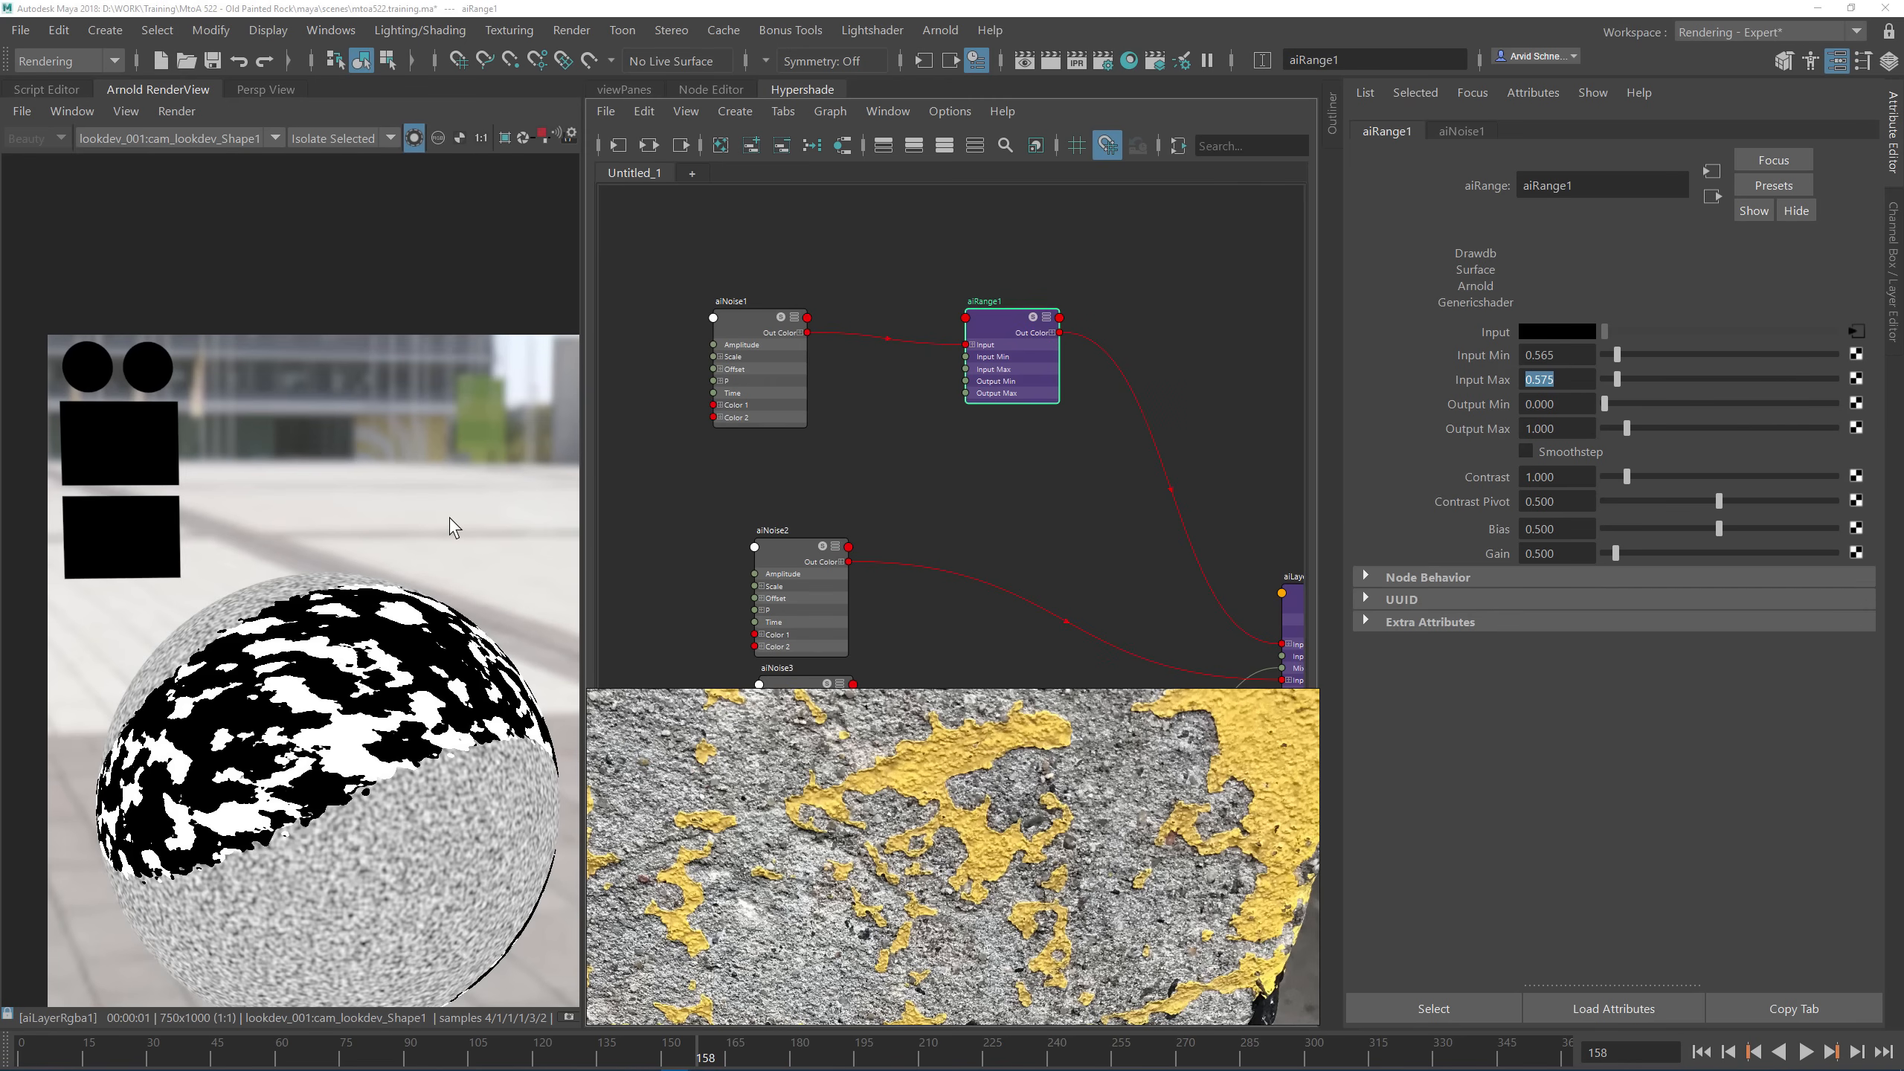
Step: Move aiNoise1 and aiRange1 higher in the graph and place a duplicate of aiNoise1 between aiNoise1 and aiNoise2
left_click(1033, 457)
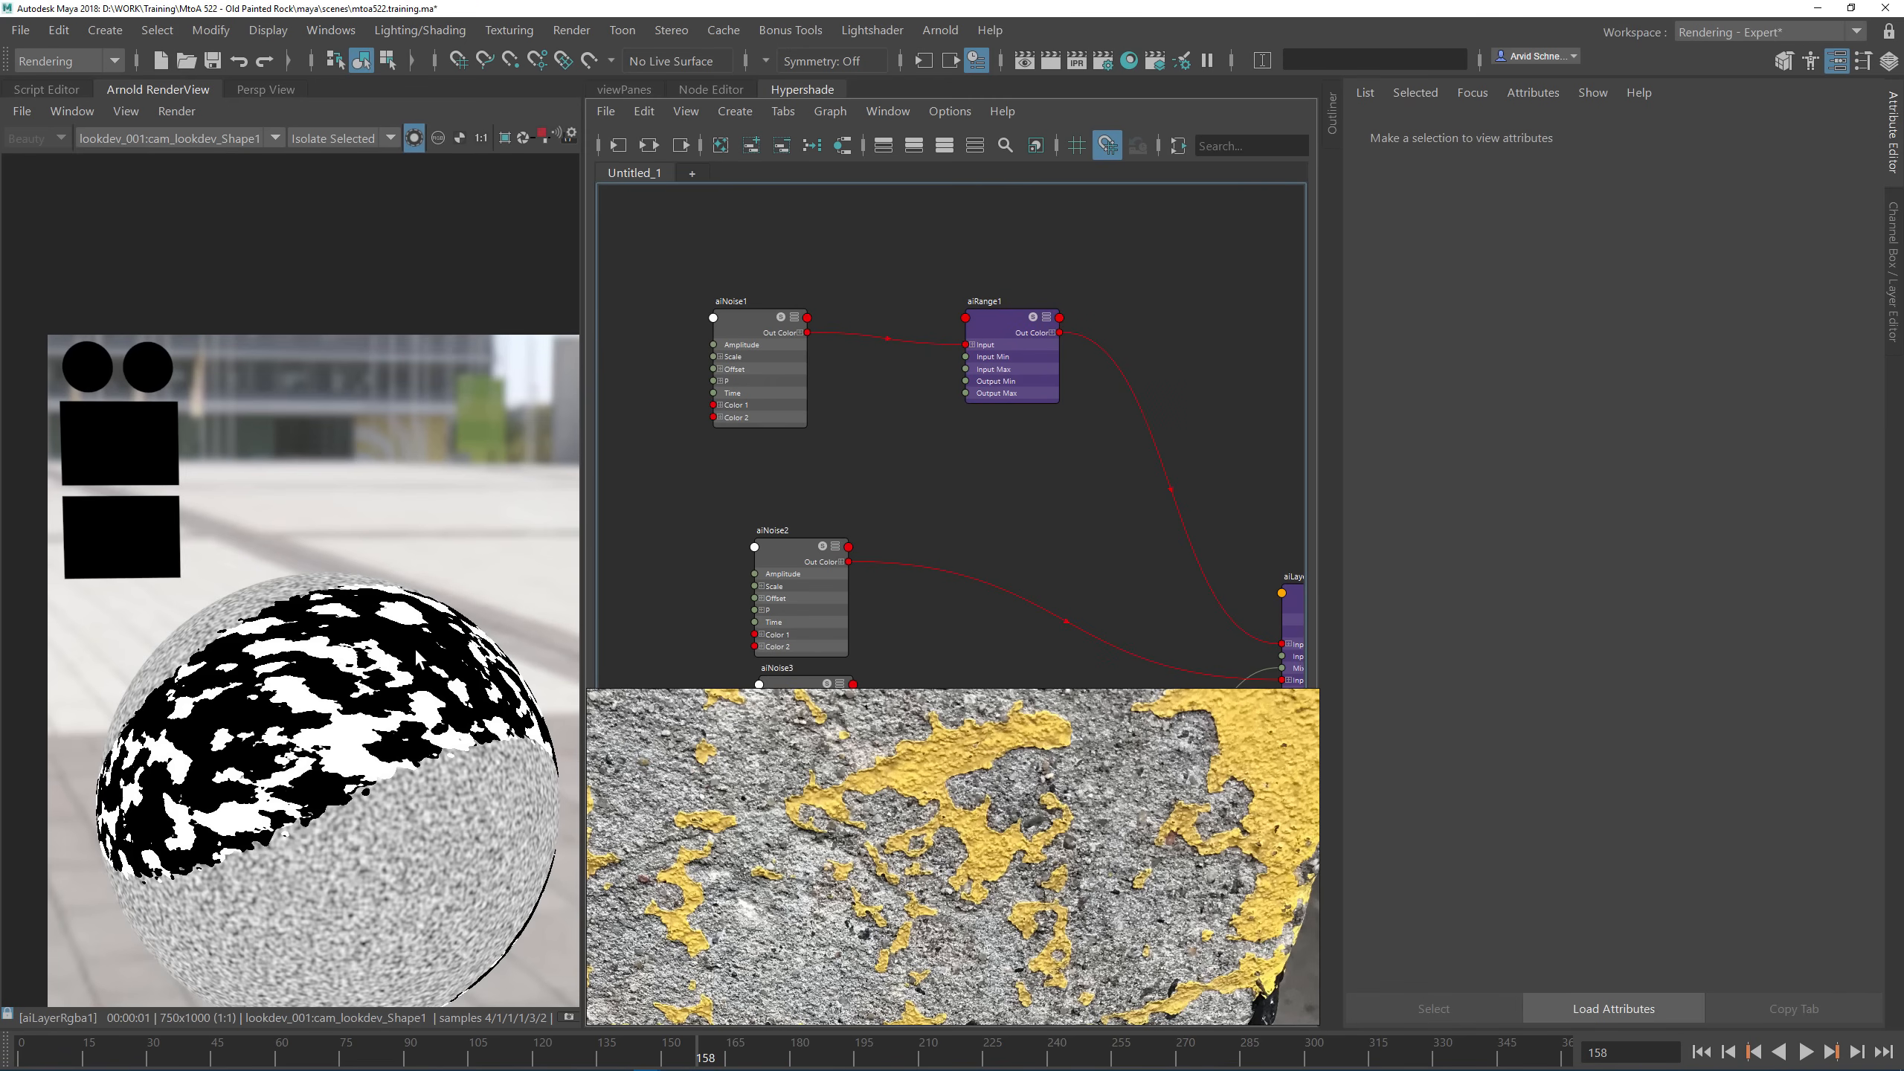
middle_click_drag(871, 441, 925, 456, "alt")
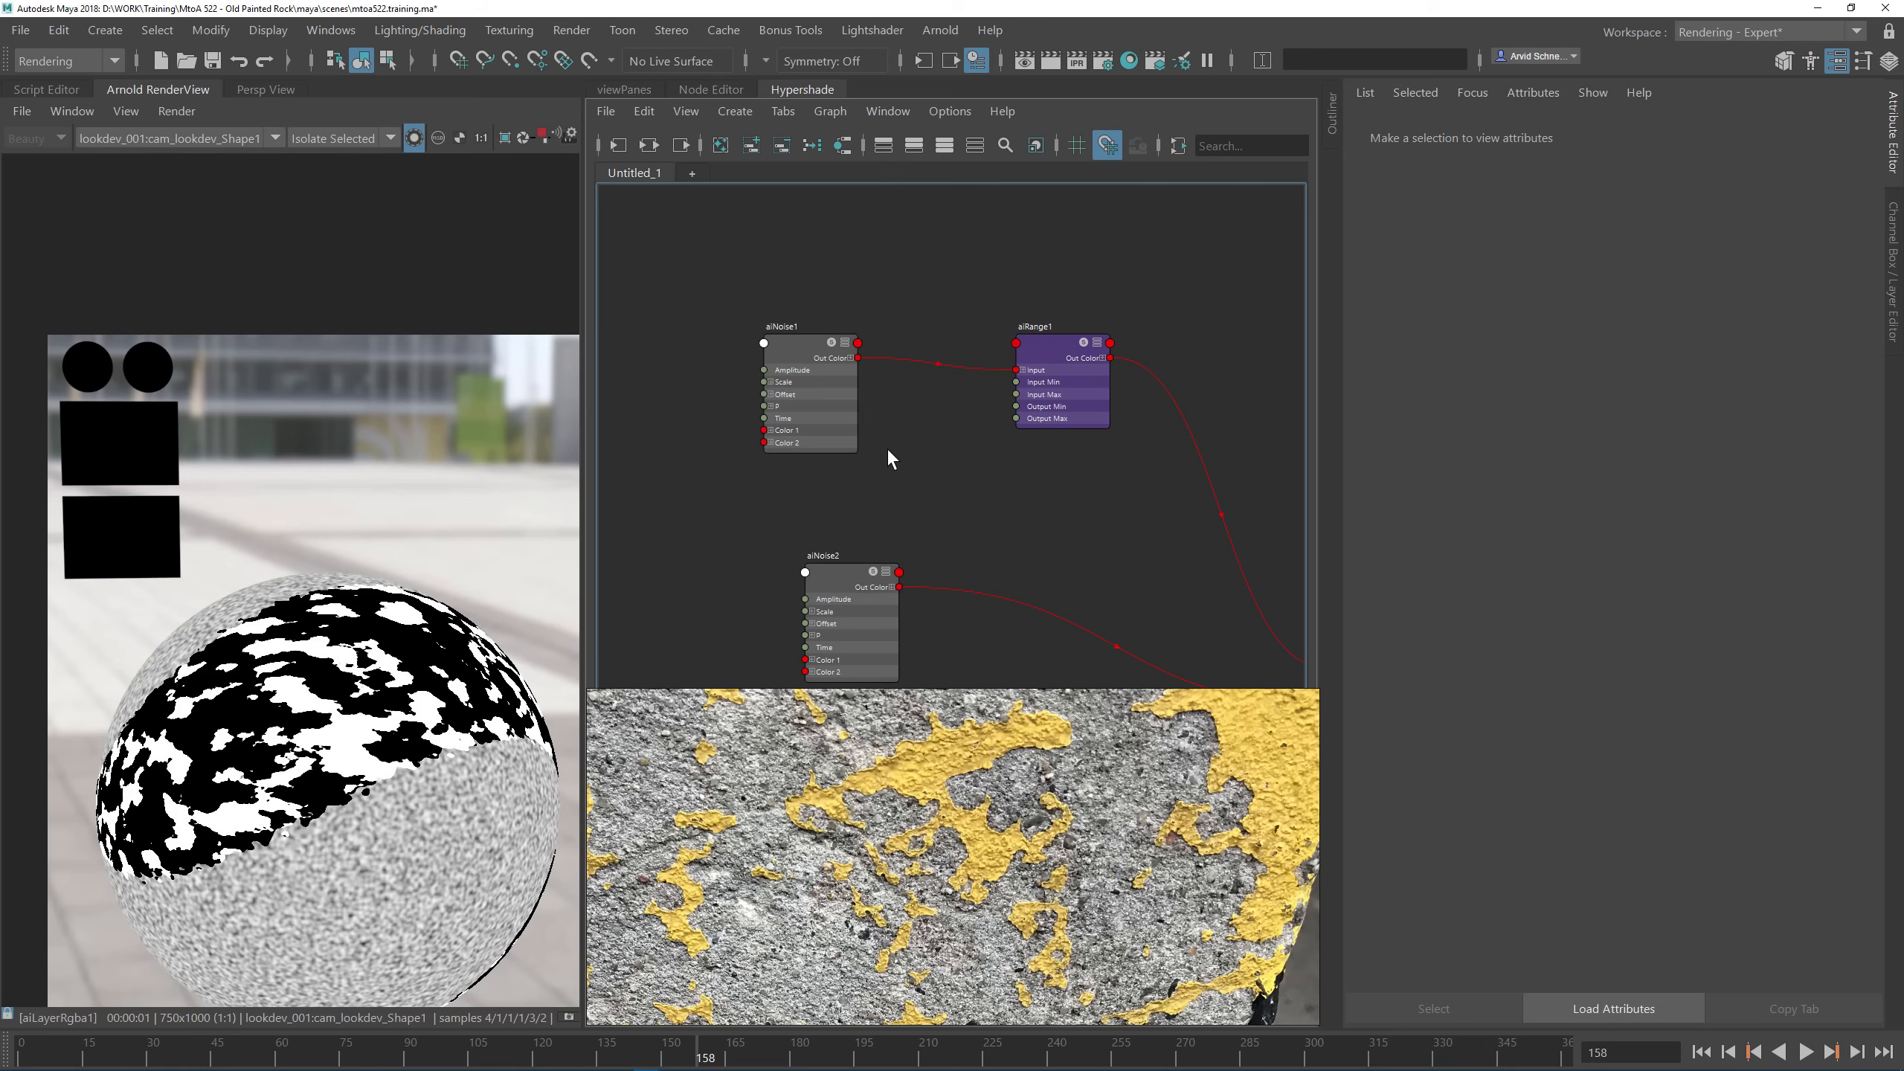
left_click_drag(806, 266, 1030, 294)
left_click(915, 343)
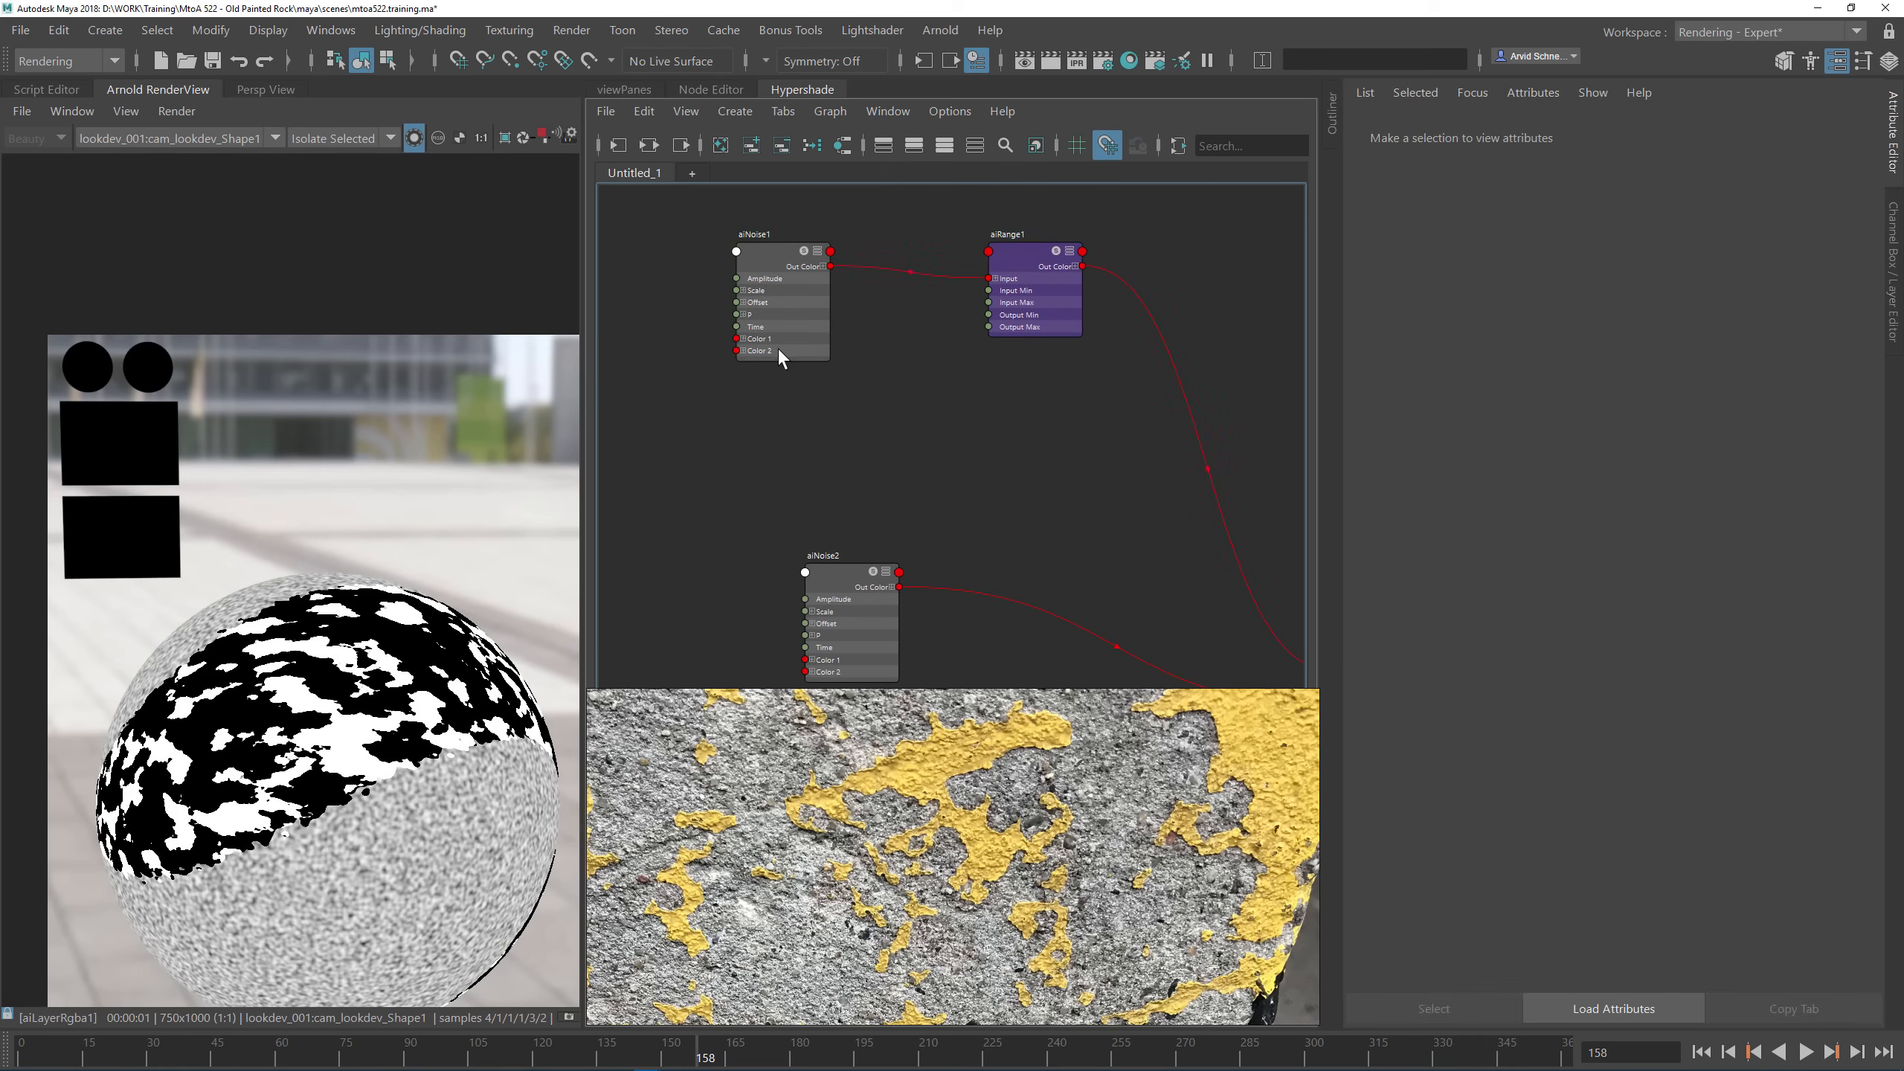
left_click(801, 321)
key("ctrl+d")
left_click_drag(1100, 537, 827, 424)
Step: Add an aiComposite node to the graph and place it just below aiRange1
left_click(973, 422)
key("Tab")
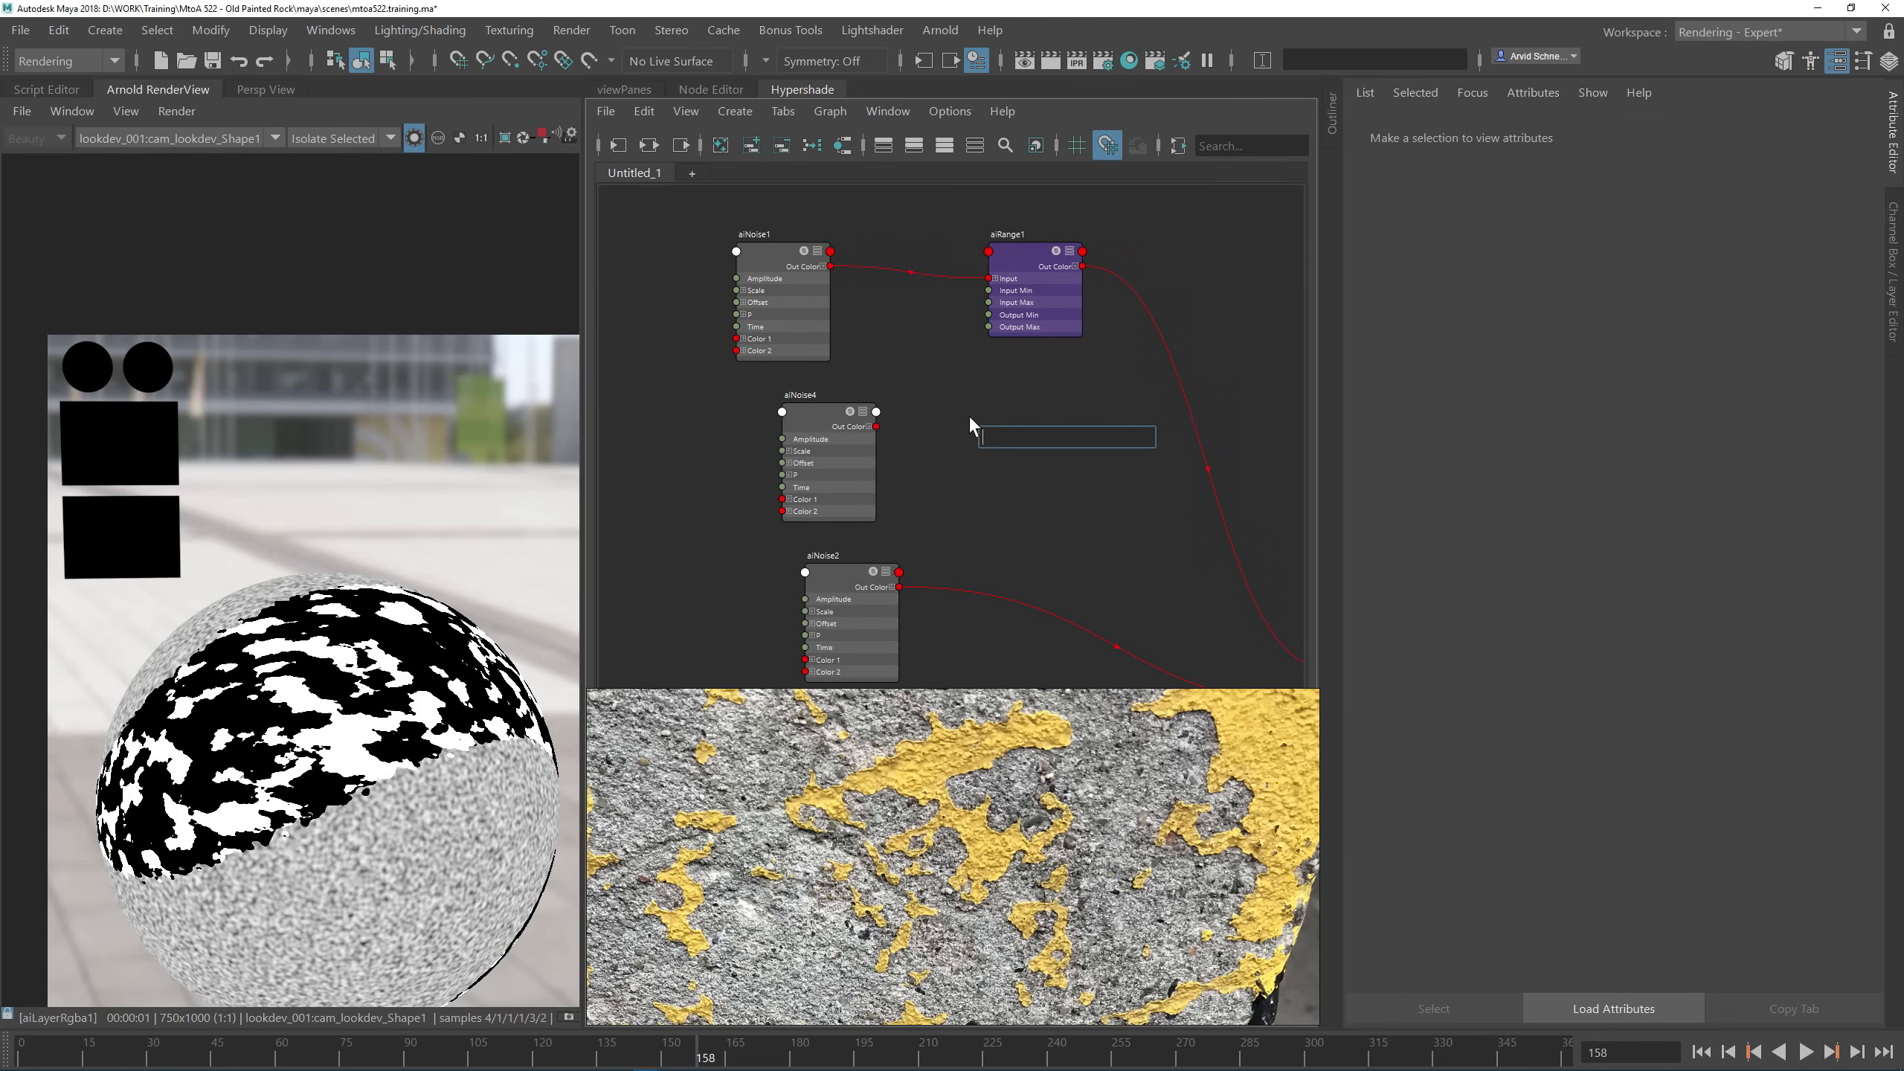
type("ai")
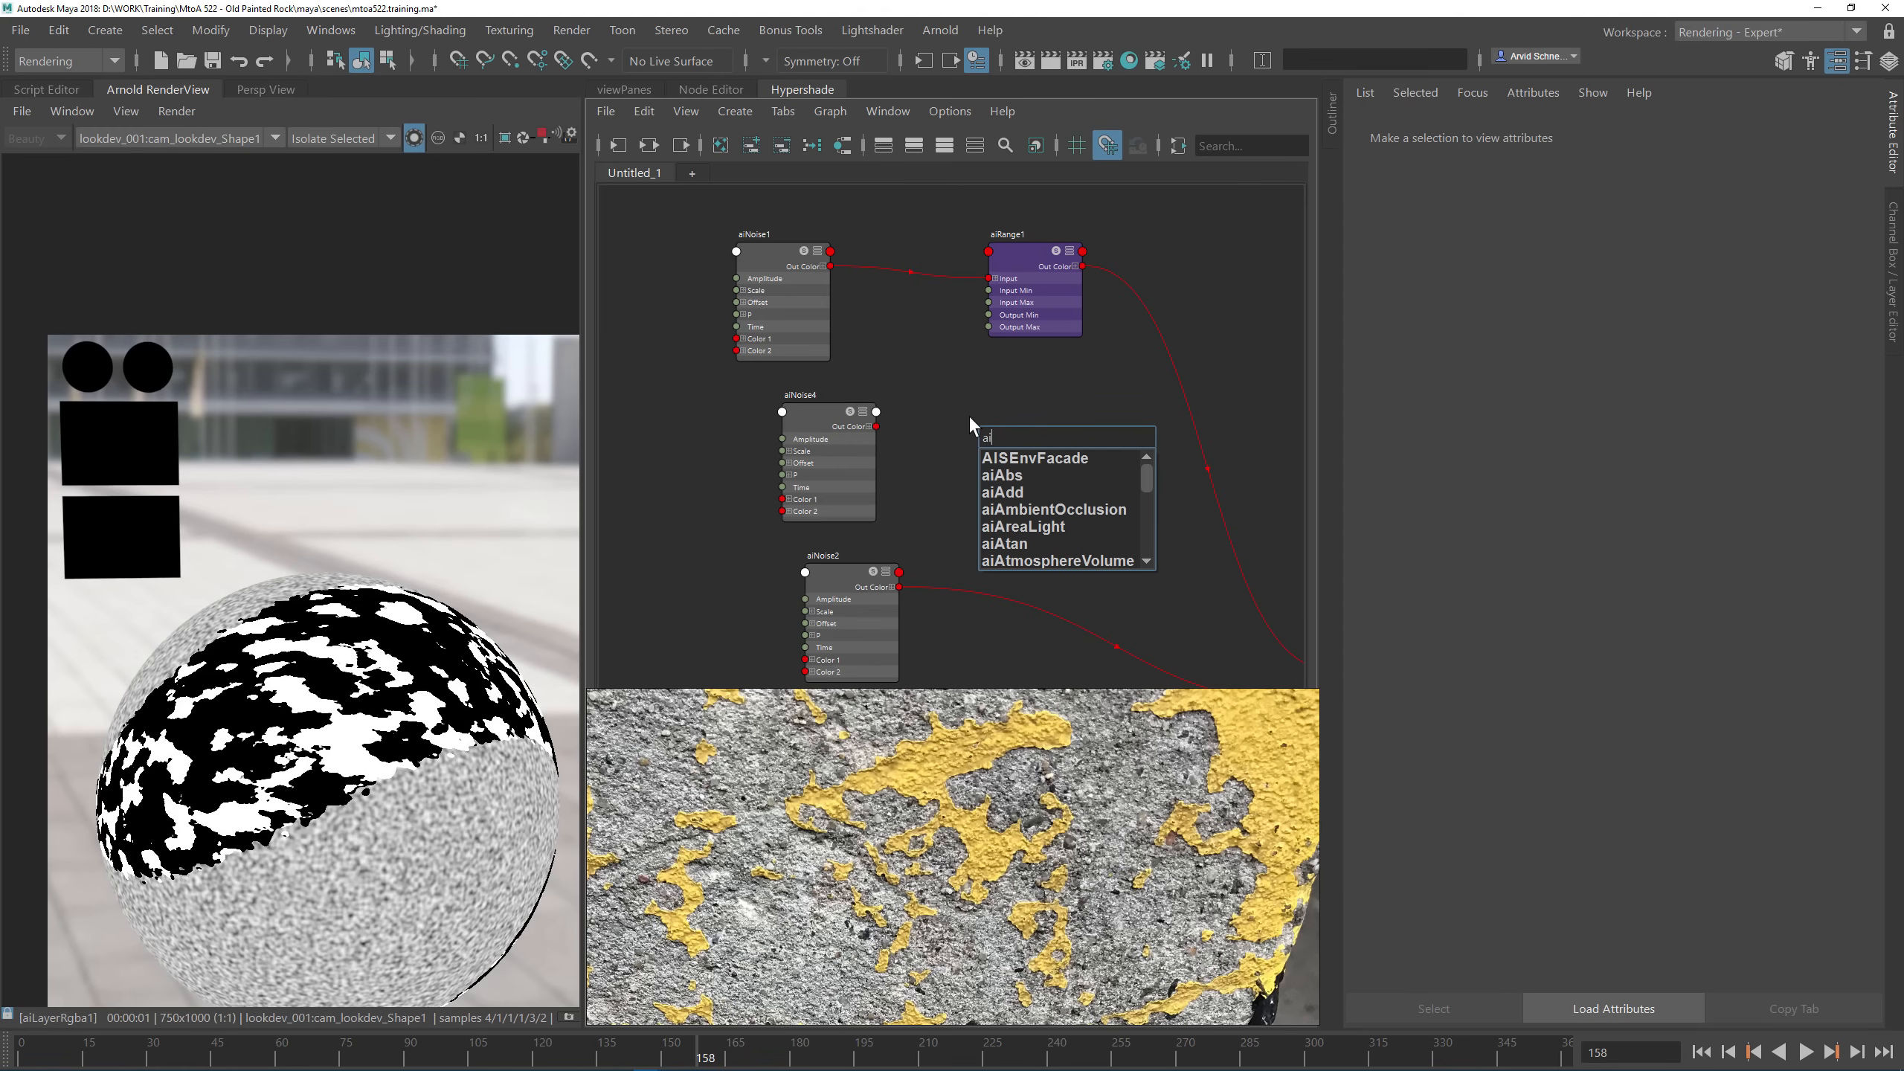
key("BackSpace")
key("BackSpace")
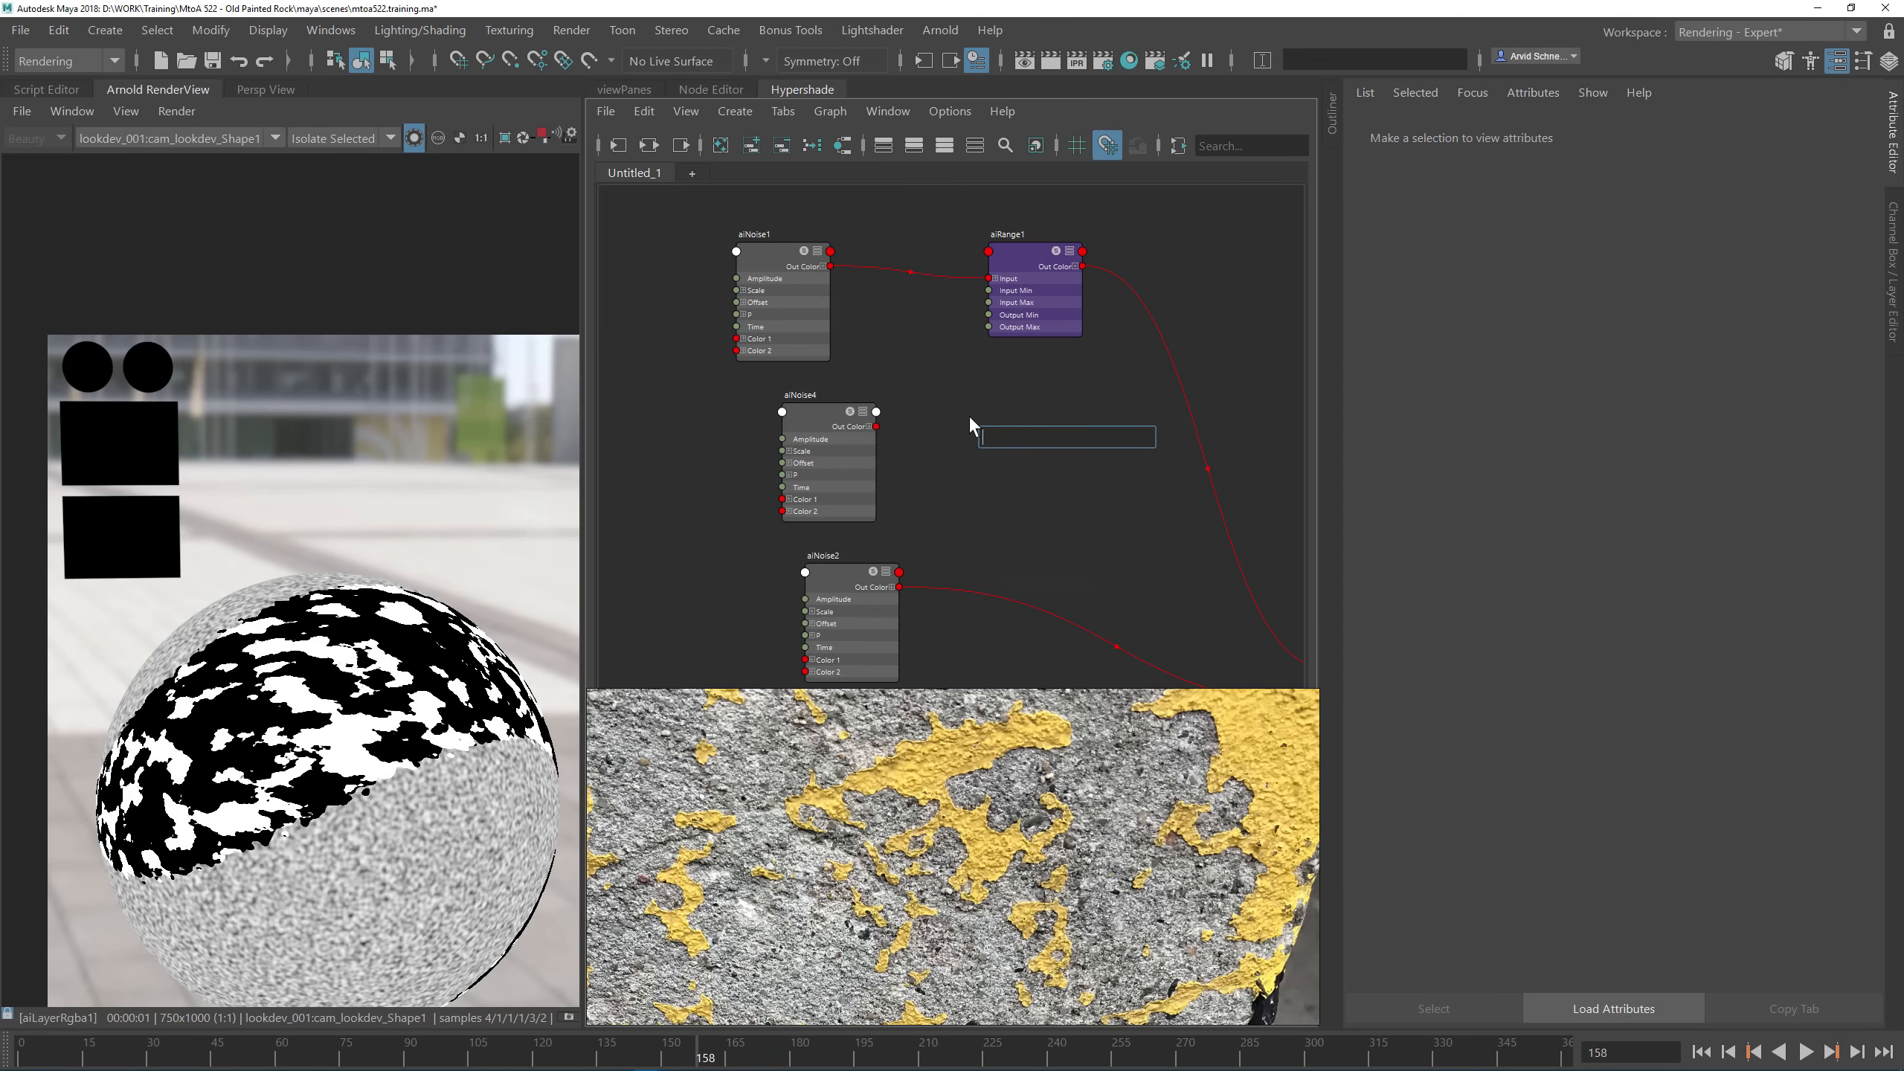
type("aicom")
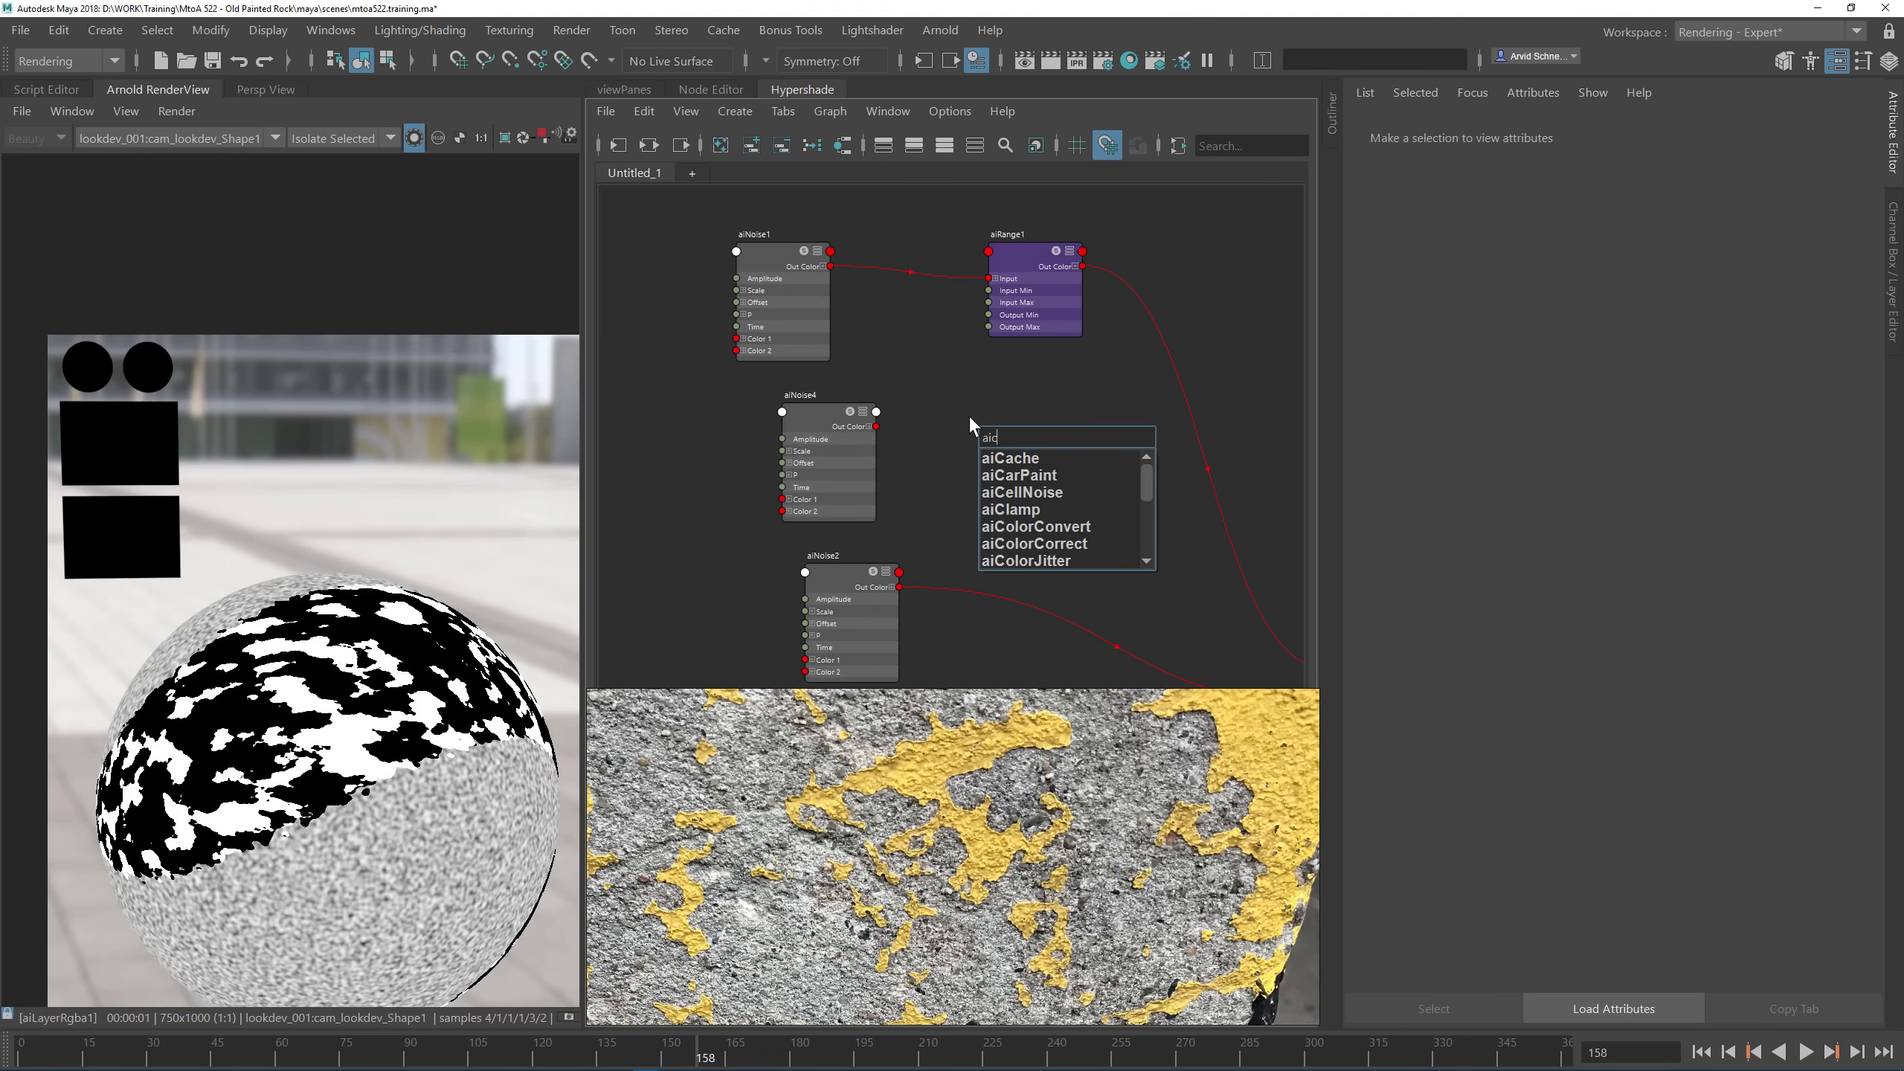
key("Down")
key("Down")
key("Down")
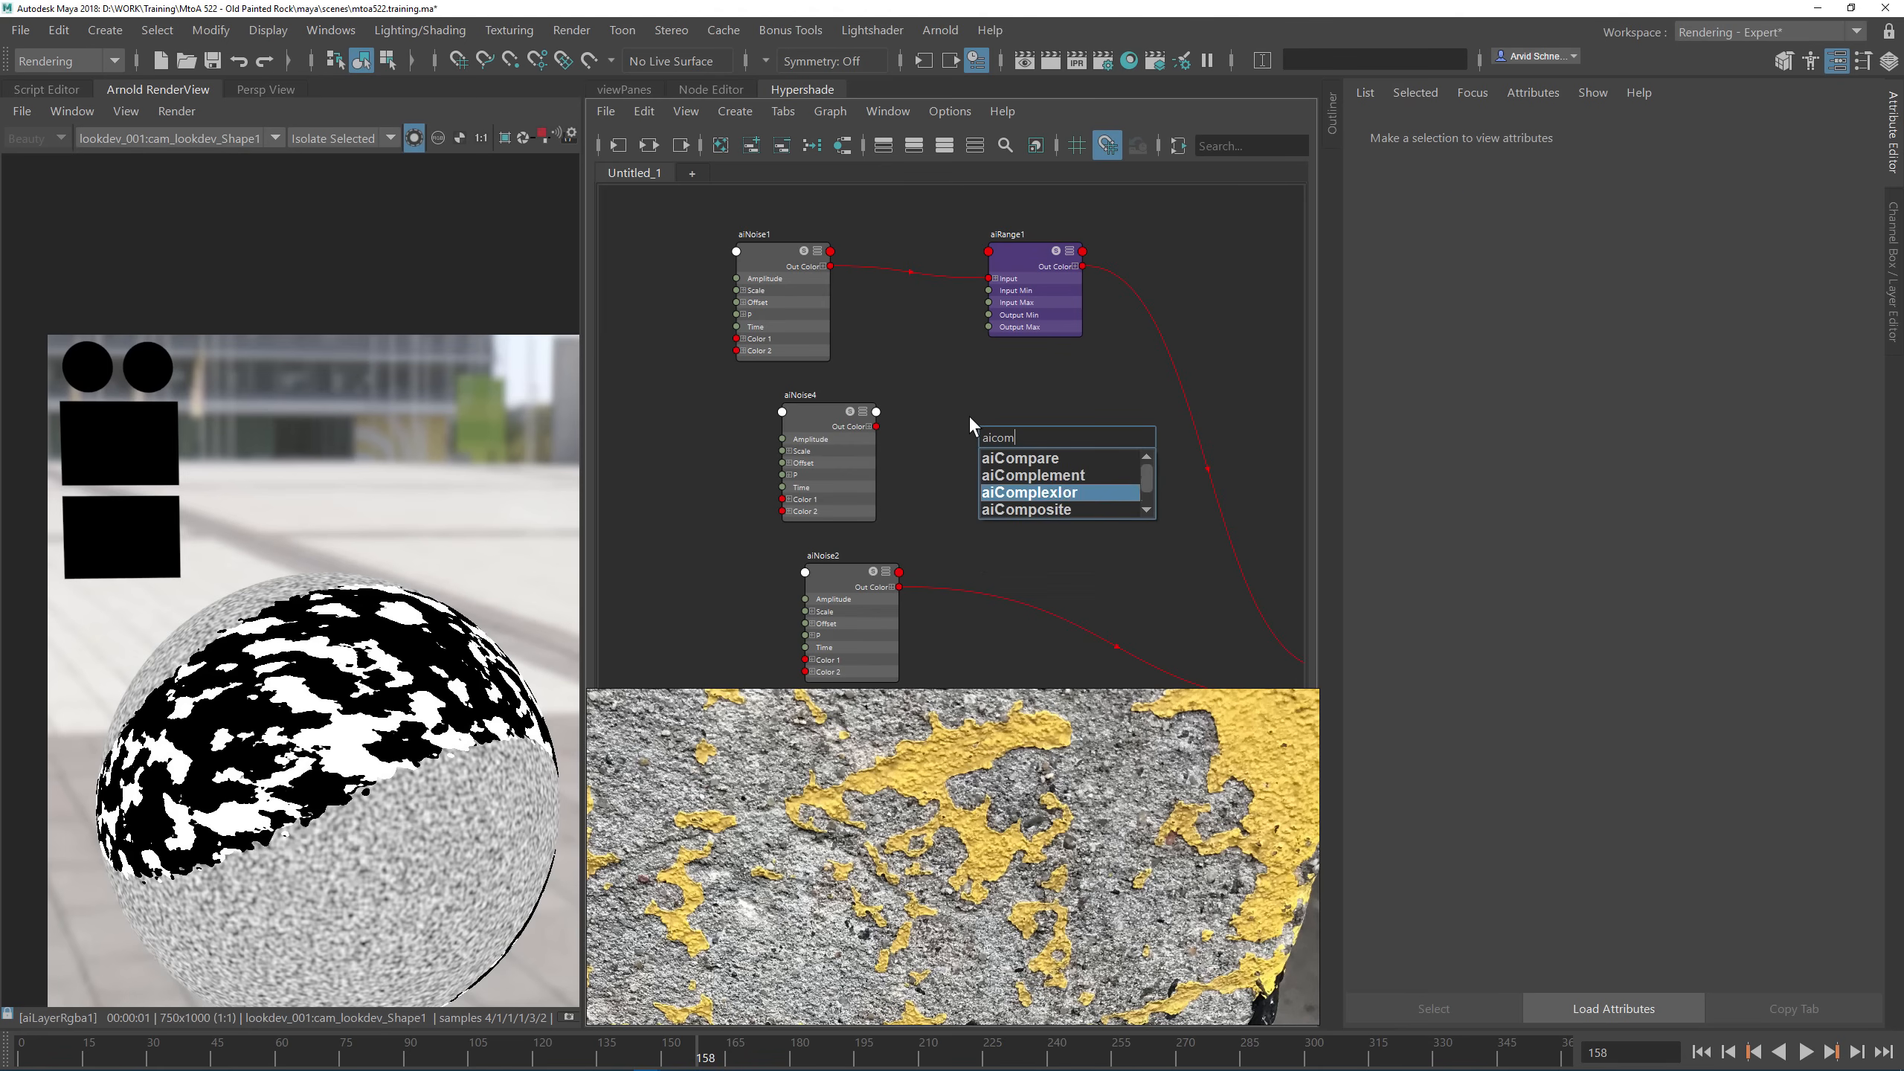
key("Return")
left_click_drag(997, 441, 1031, 392)
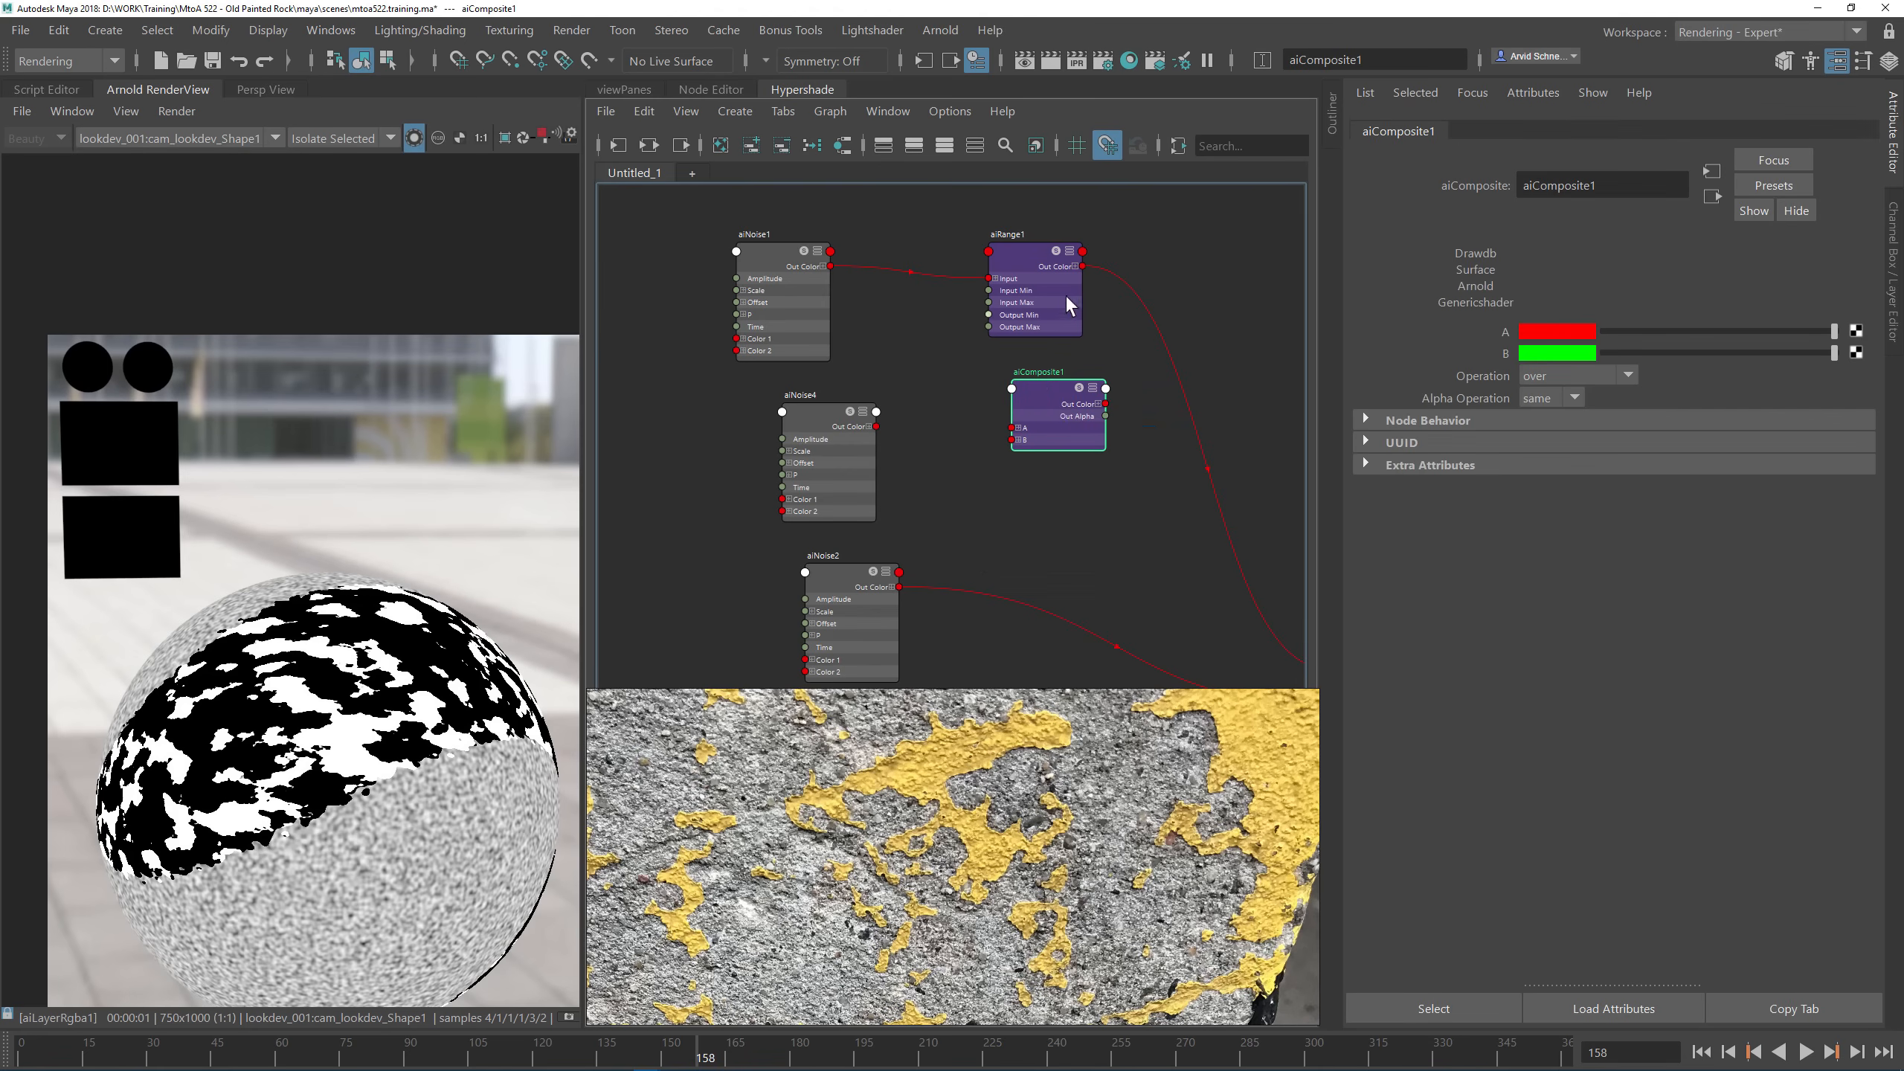
Step: Connect aiNoise4's Out Color to input B of aiComposite1, and try to connect aiRange1's Out Color to input A
left_click_drag(1083, 266, 997, 421)
left_click_drag(875, 428, 1013, 439)
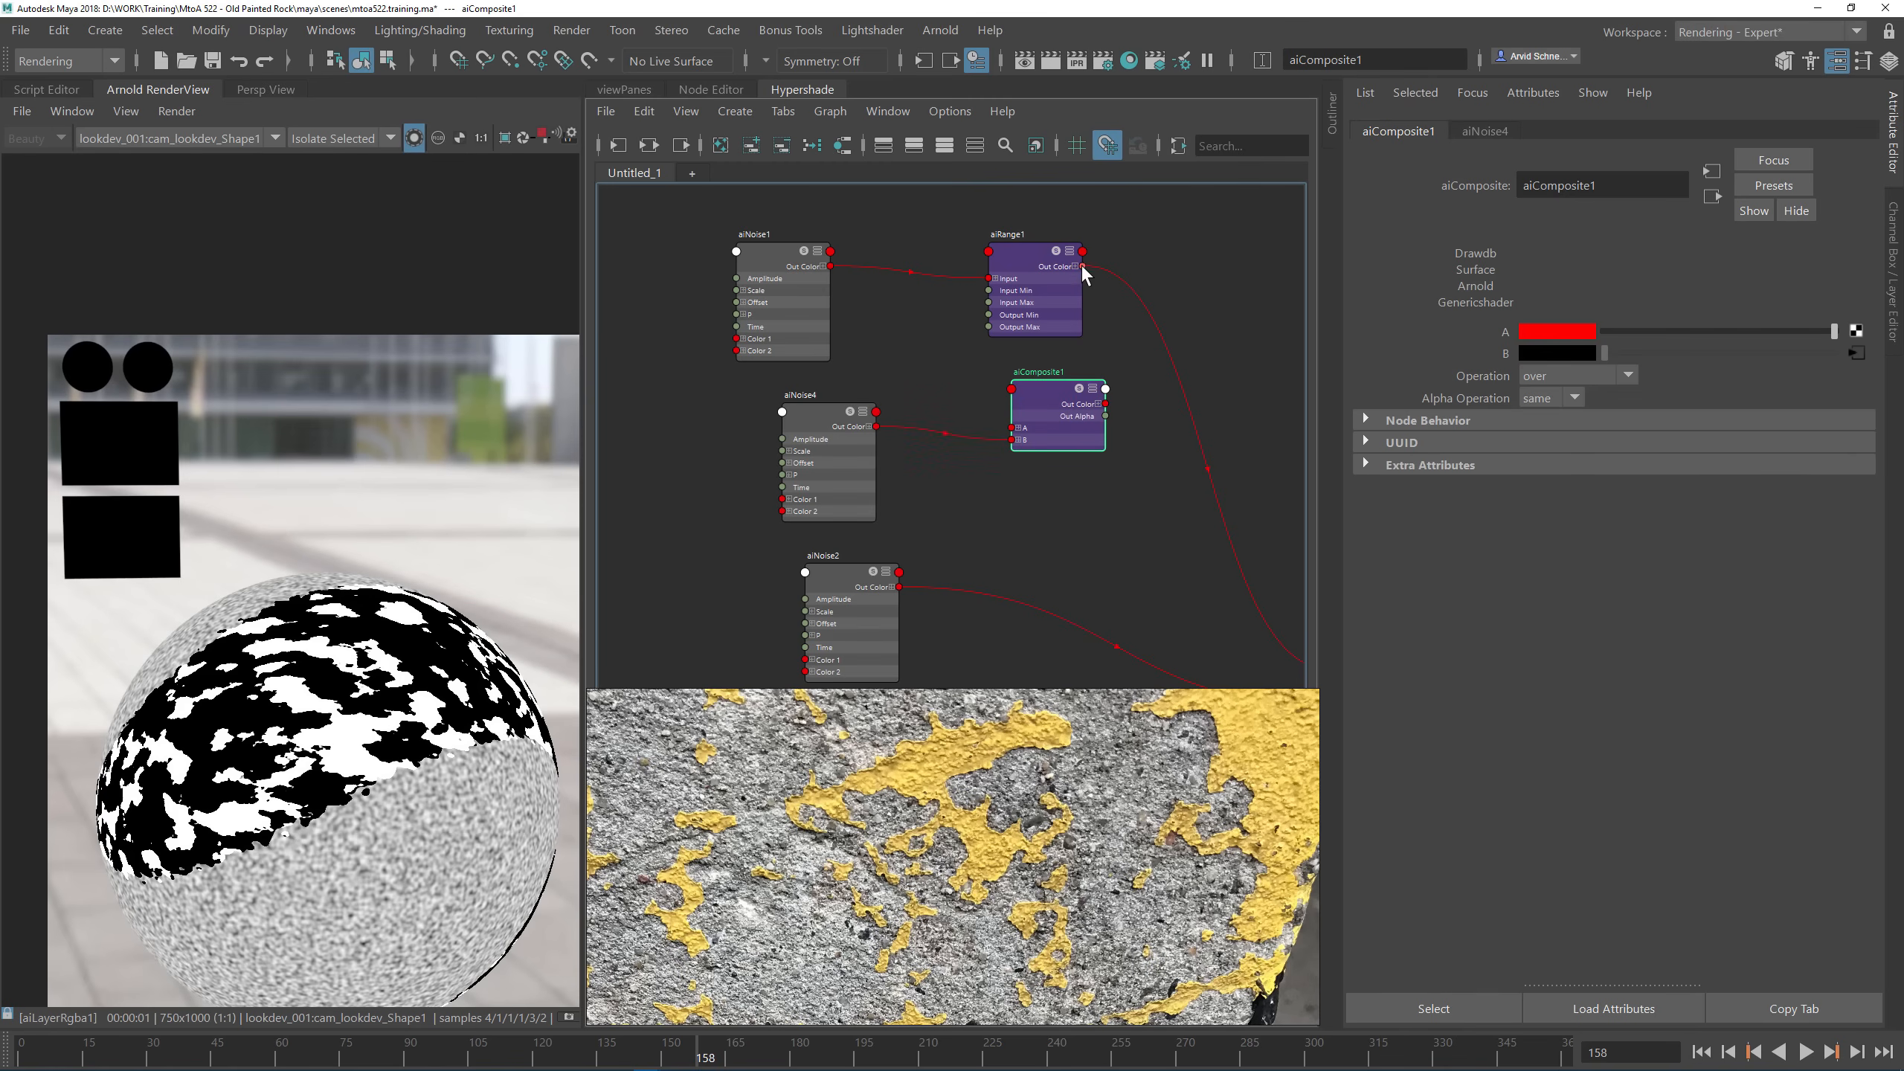
left_click_drag(1083, 266, 1080, 307)
Step: Duplicate aiRange1 below aiComposite1, feed aiNoise4's Out Color into the copy's Input, and move aiNoise4 up beneath aiNoise1
left_click(1019, 269)
key("ctrl+d")
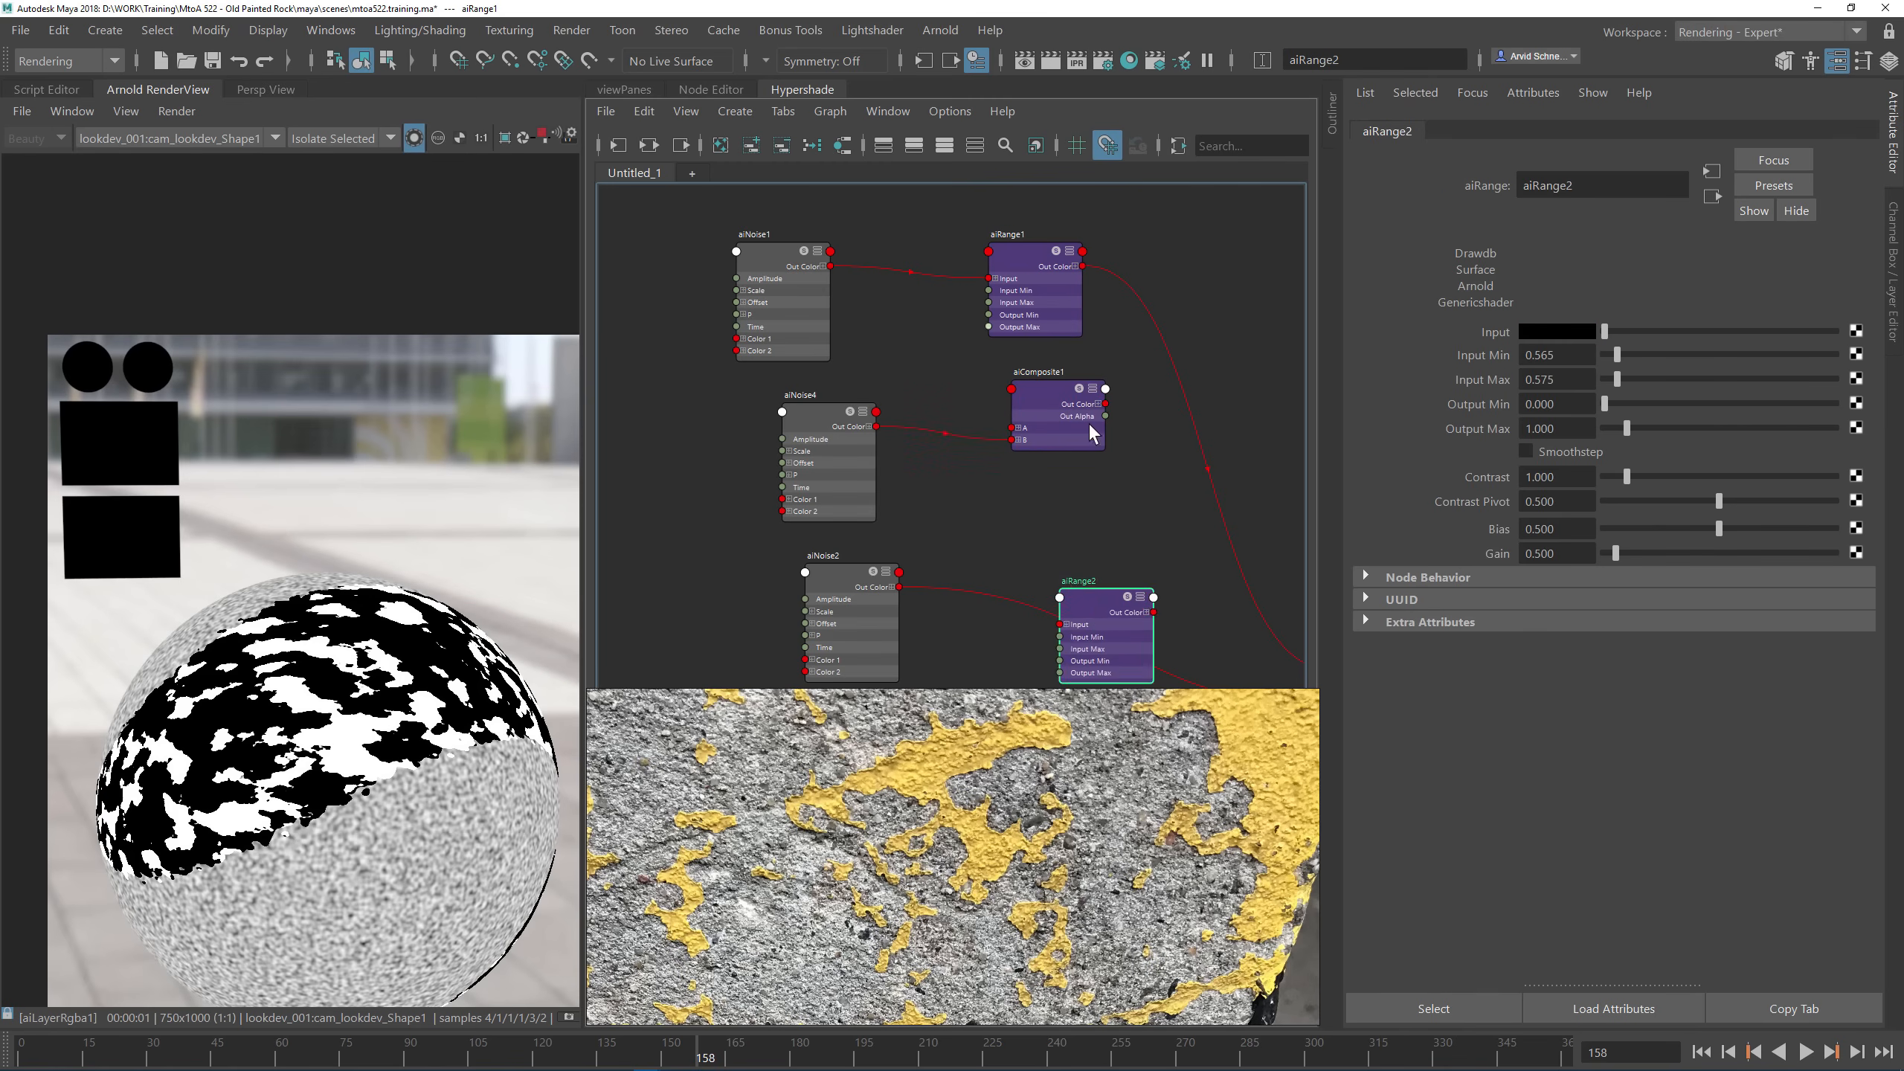
left_click_drag(1090, 630, 1043, 525)
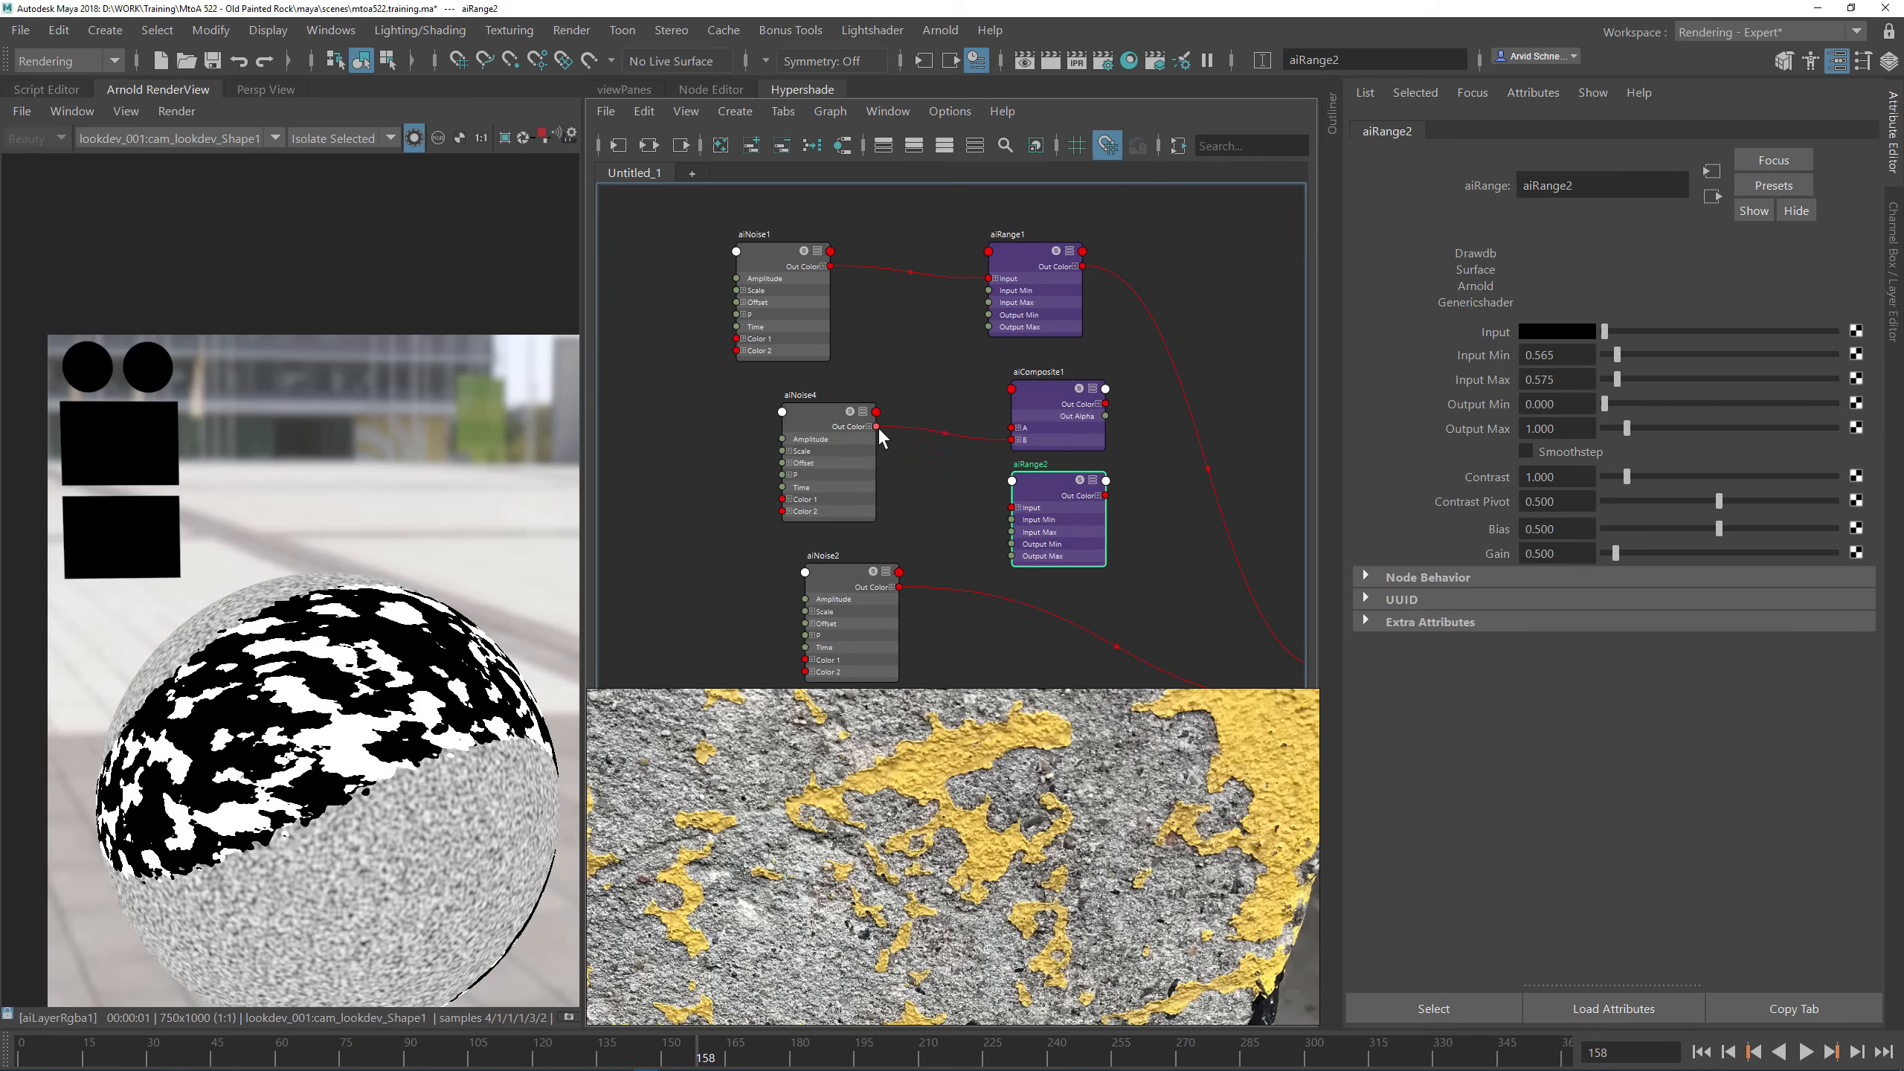
left_click_drag(877, 427, 1011, 509)
left_click_drag(795, 459, 758, 436)
middle_click_drag(1033, 459, 955, 458, "alt")
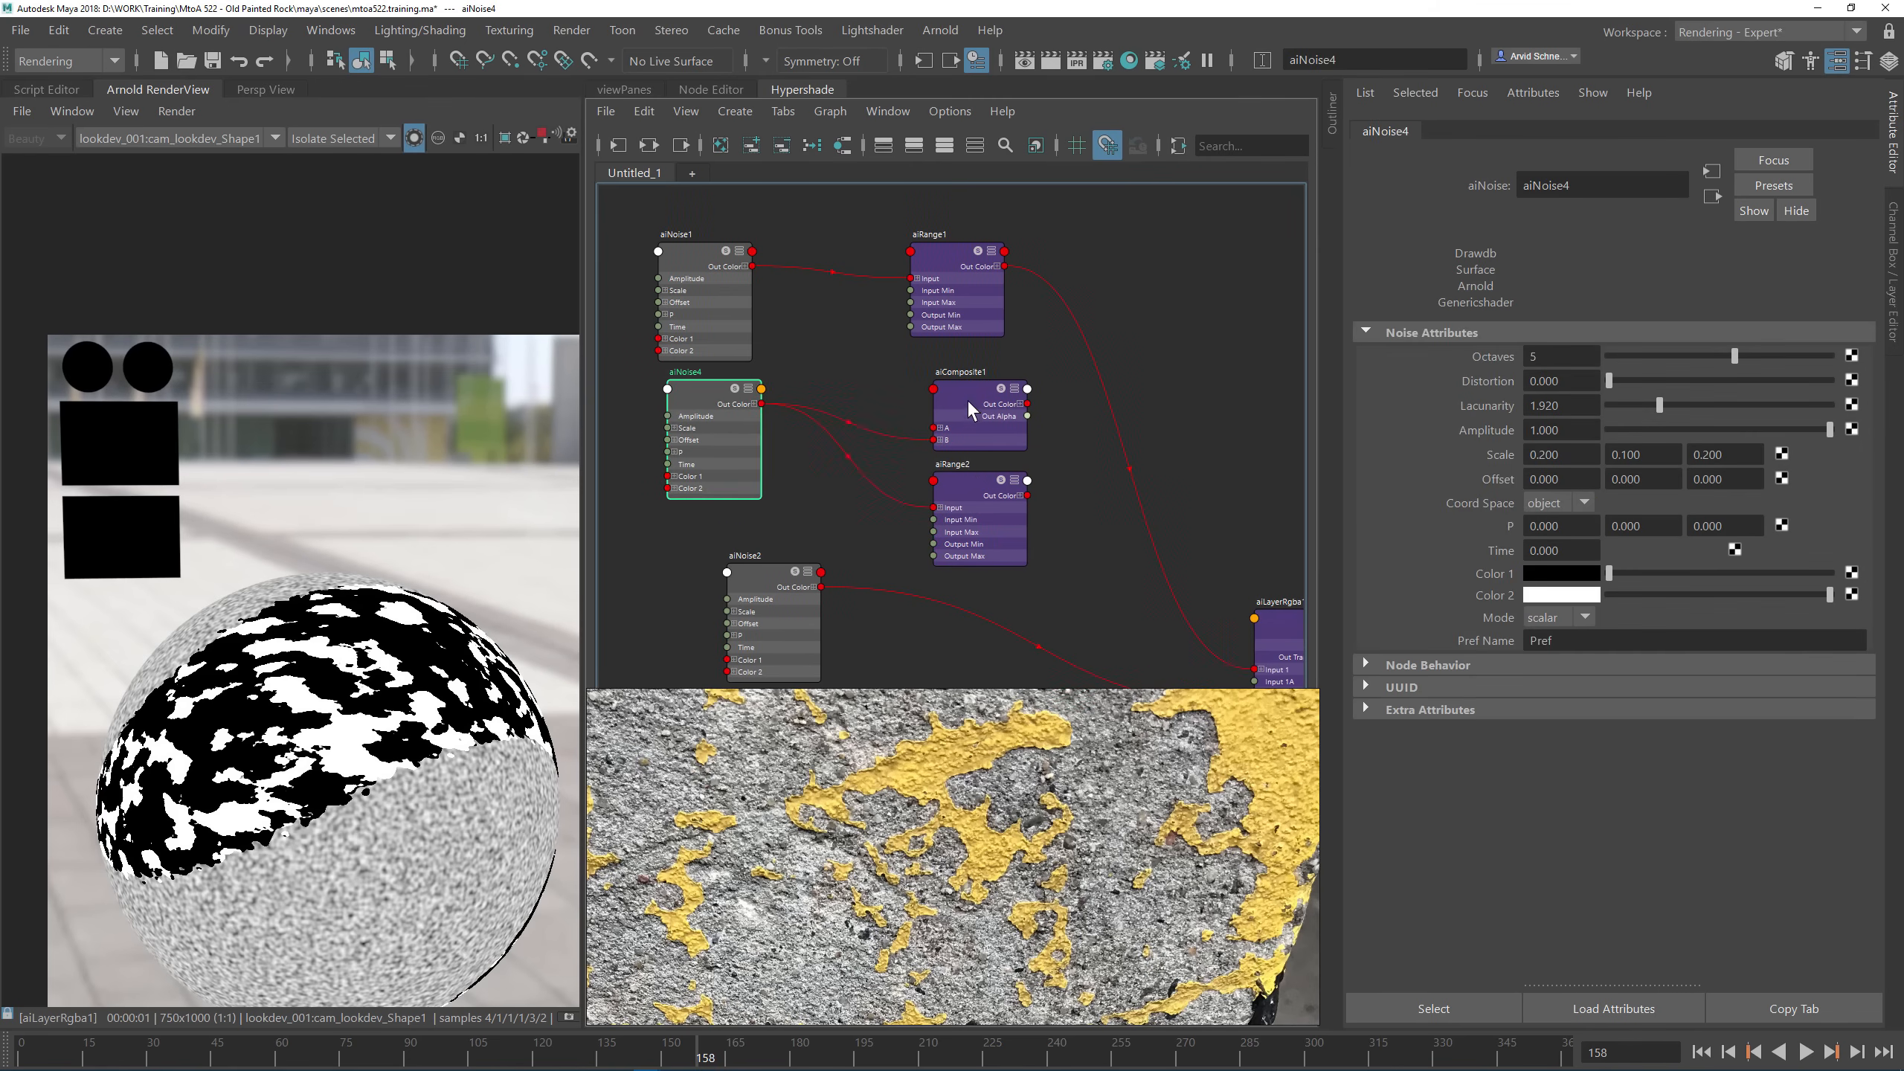
Step: Combine aiRange1 as A and aiRange2 as B in aiComposite1 with the max operation, feeding the result into aiLayerRgba1's Input 1
left_click_drag(971, 411, 980, 387)
left_click_drag(988, 492, 1032, 375)
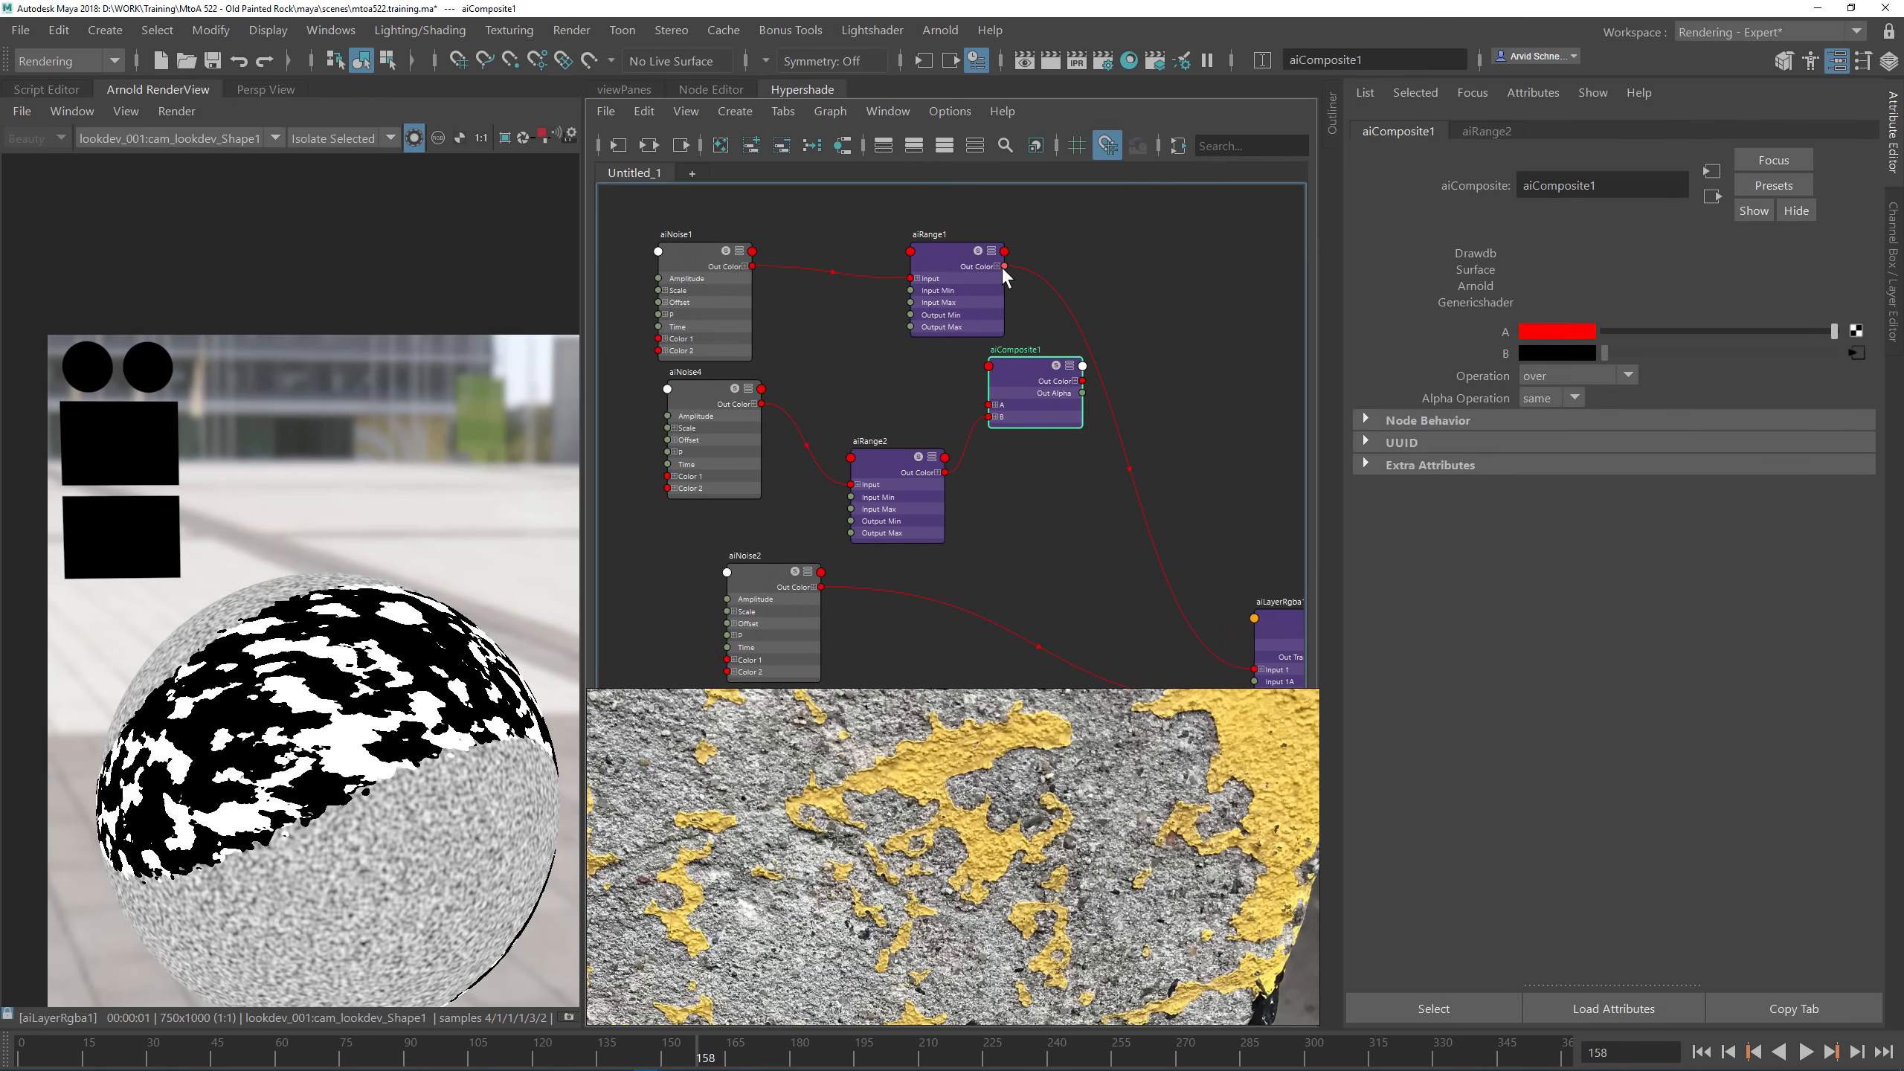
left_click_drag(1005, 267, 1149, 333)
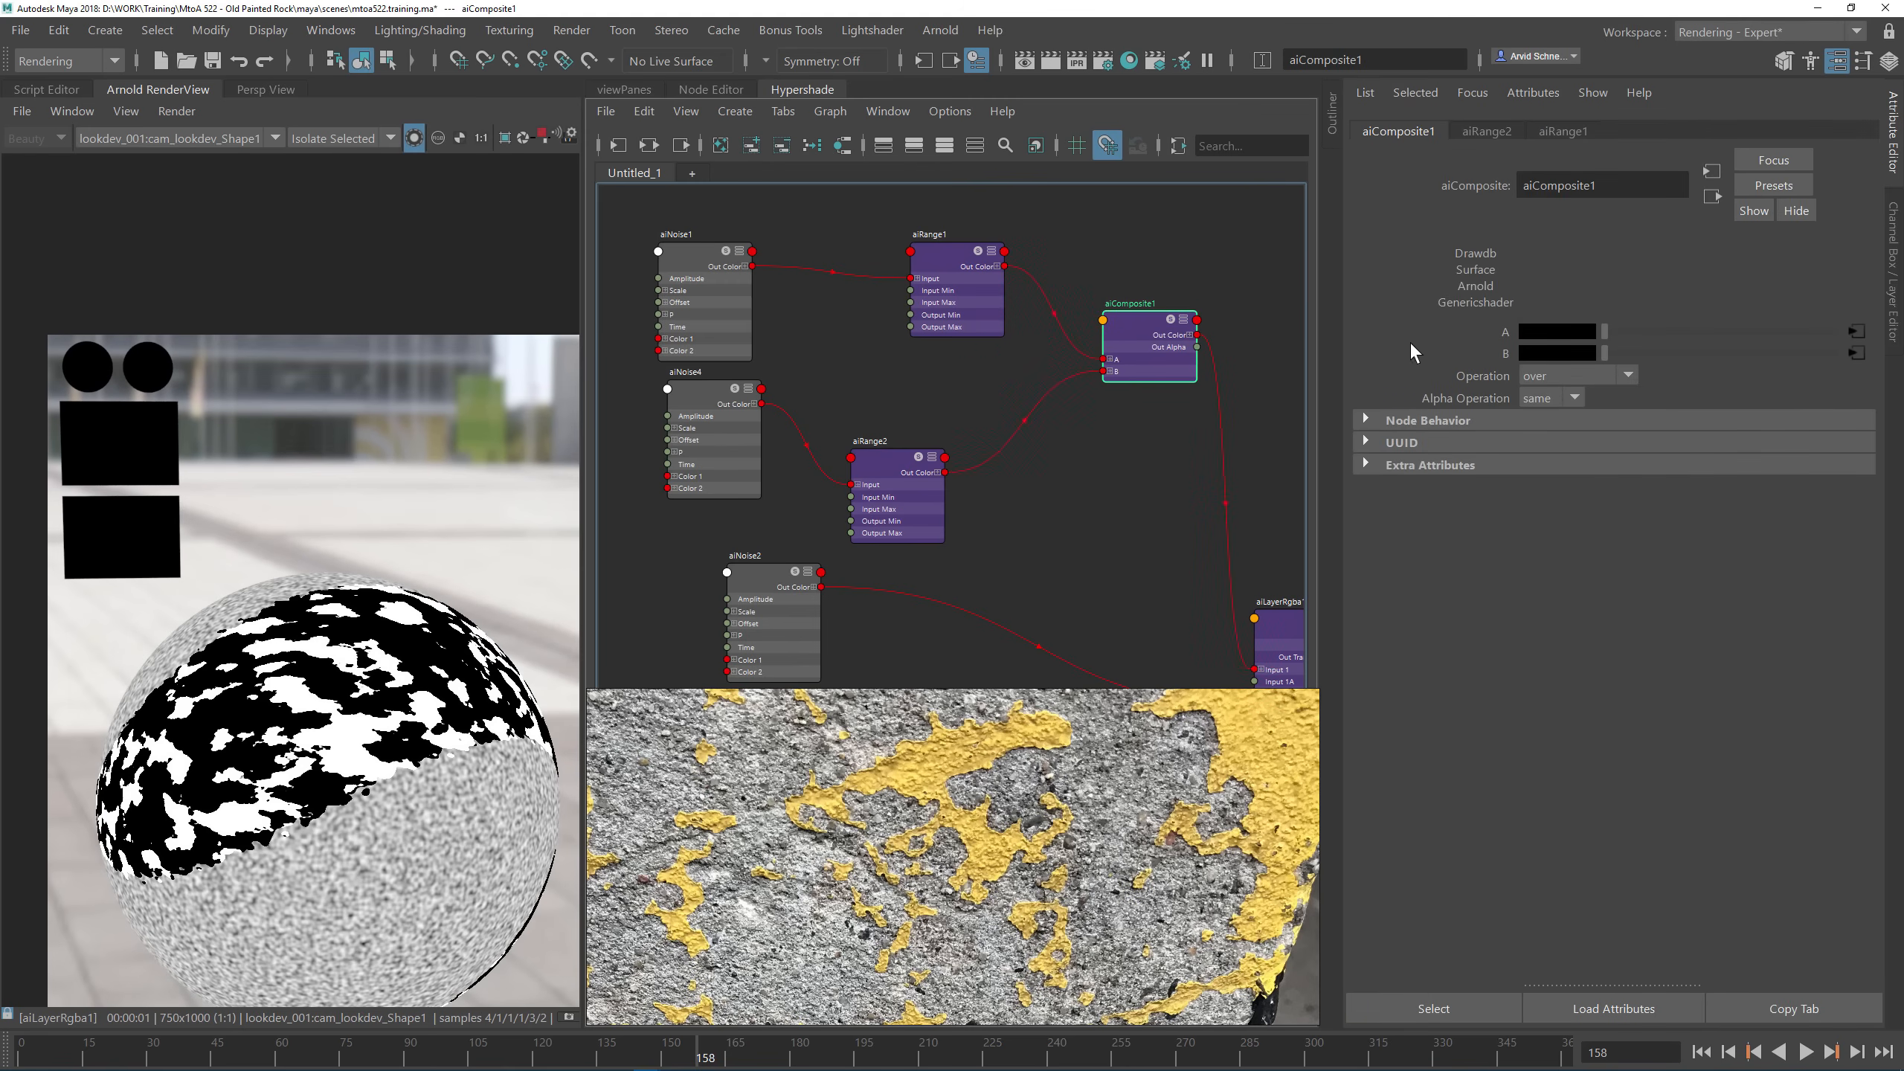
left_click(1572, 372)
left_click(1575, 486)
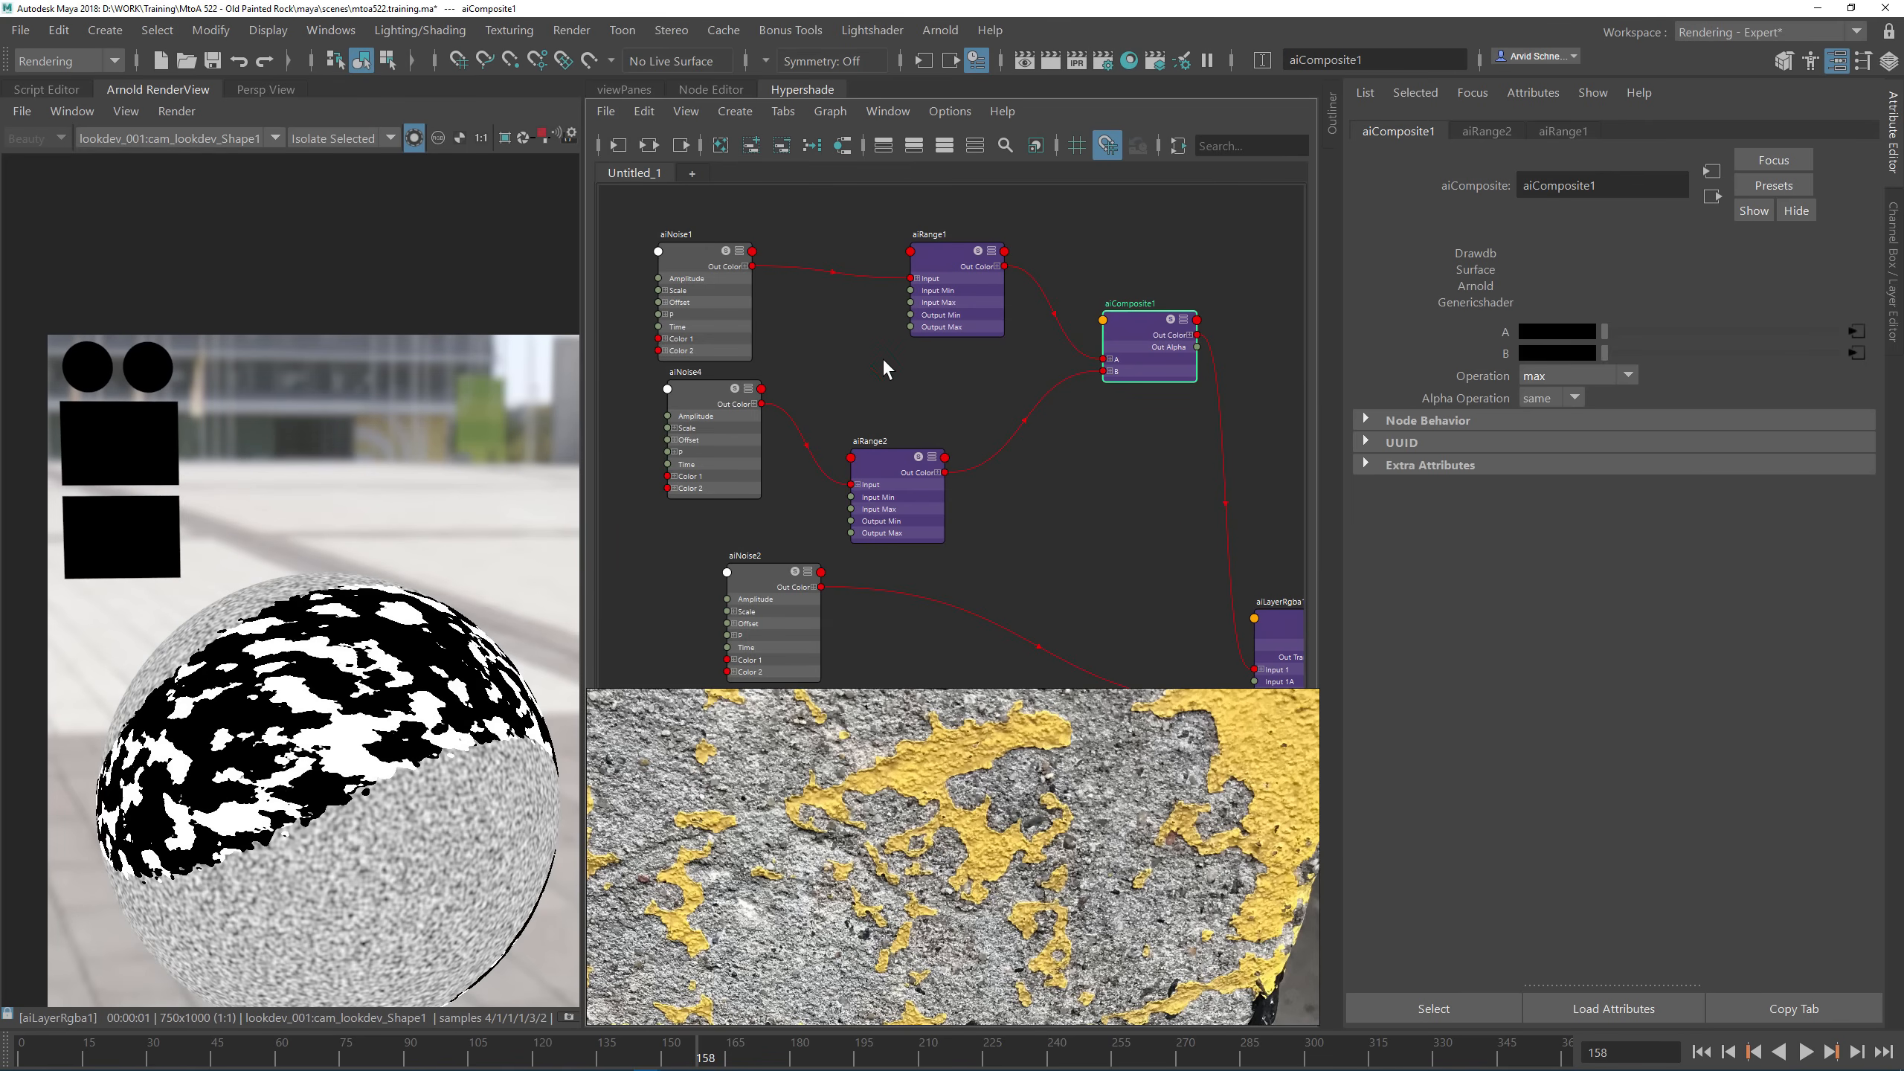
Step: Set all three Scale values of aiNoise4 to 0.6 and inspect the finer mask pattern in the render
middle_click_drag(904, 358, 967, 367, "alt")
left_click(799, 409)
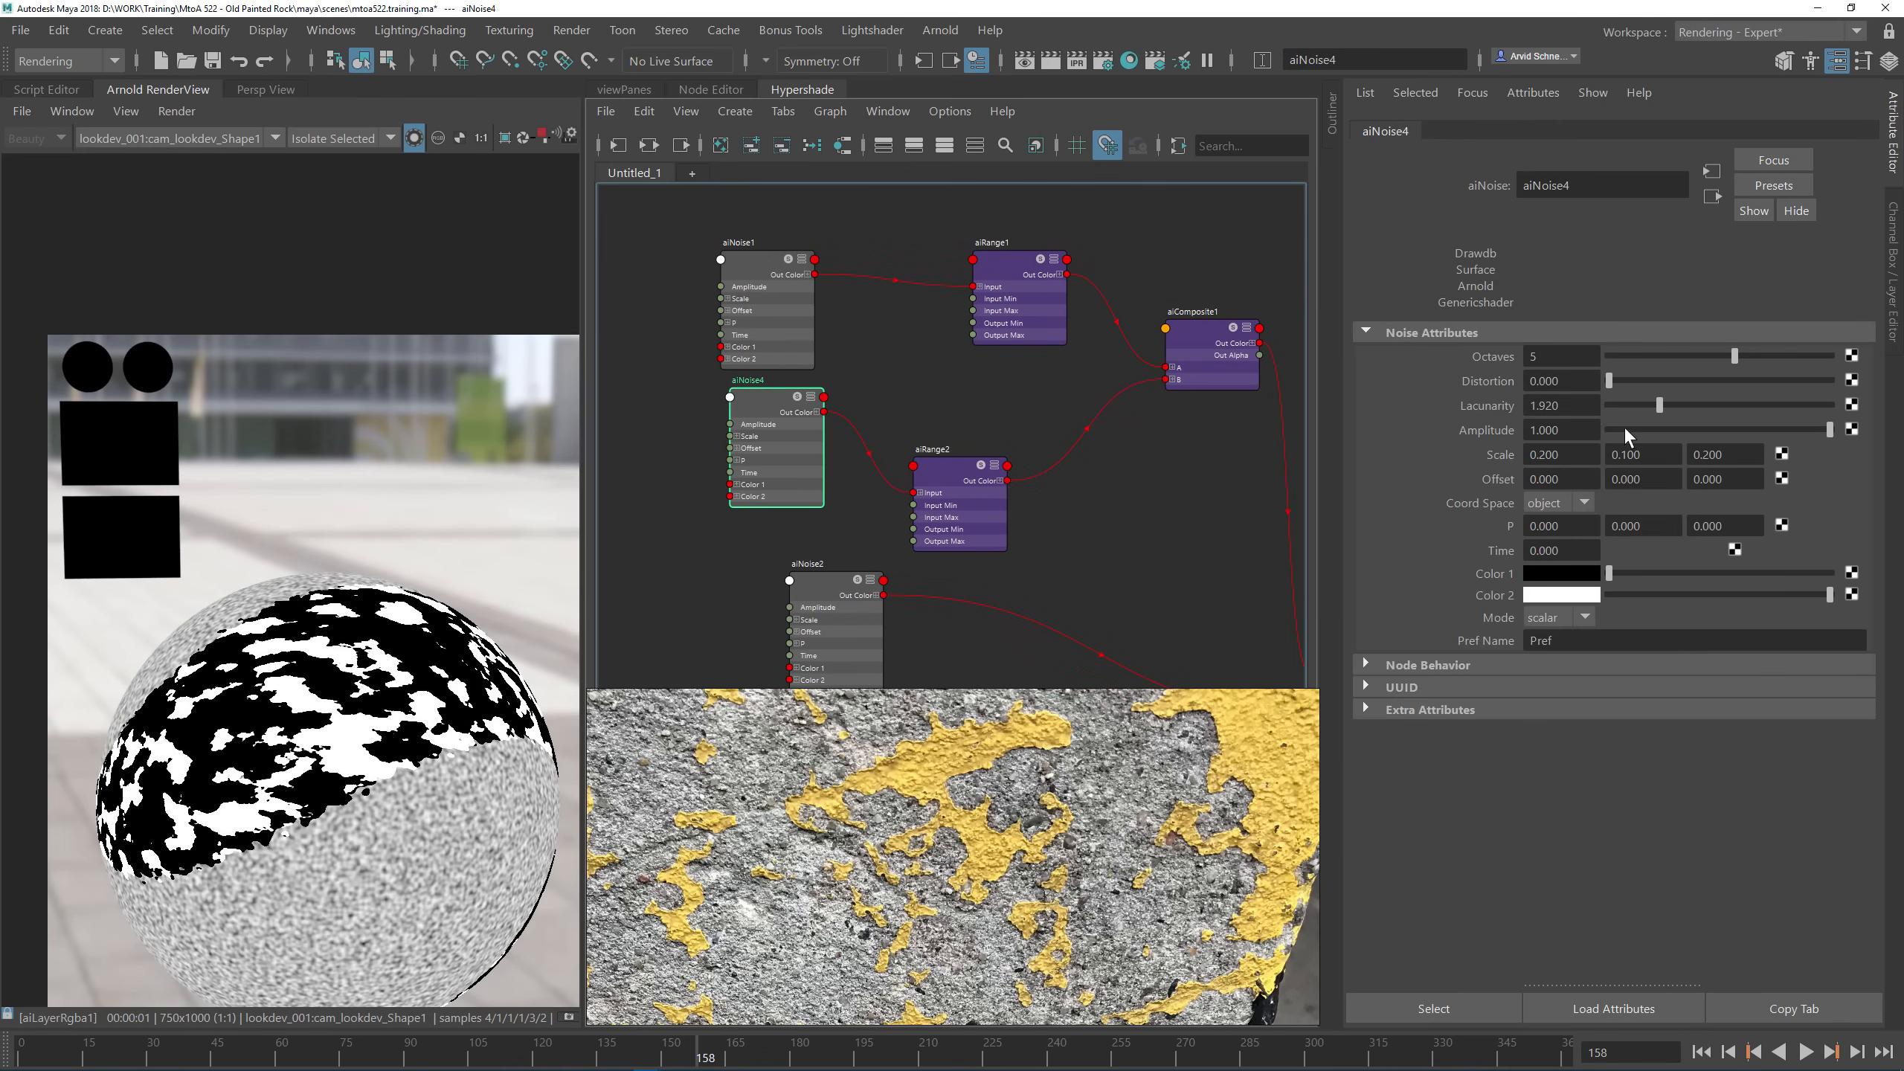
left_click(1581, 453)
type("0.6")
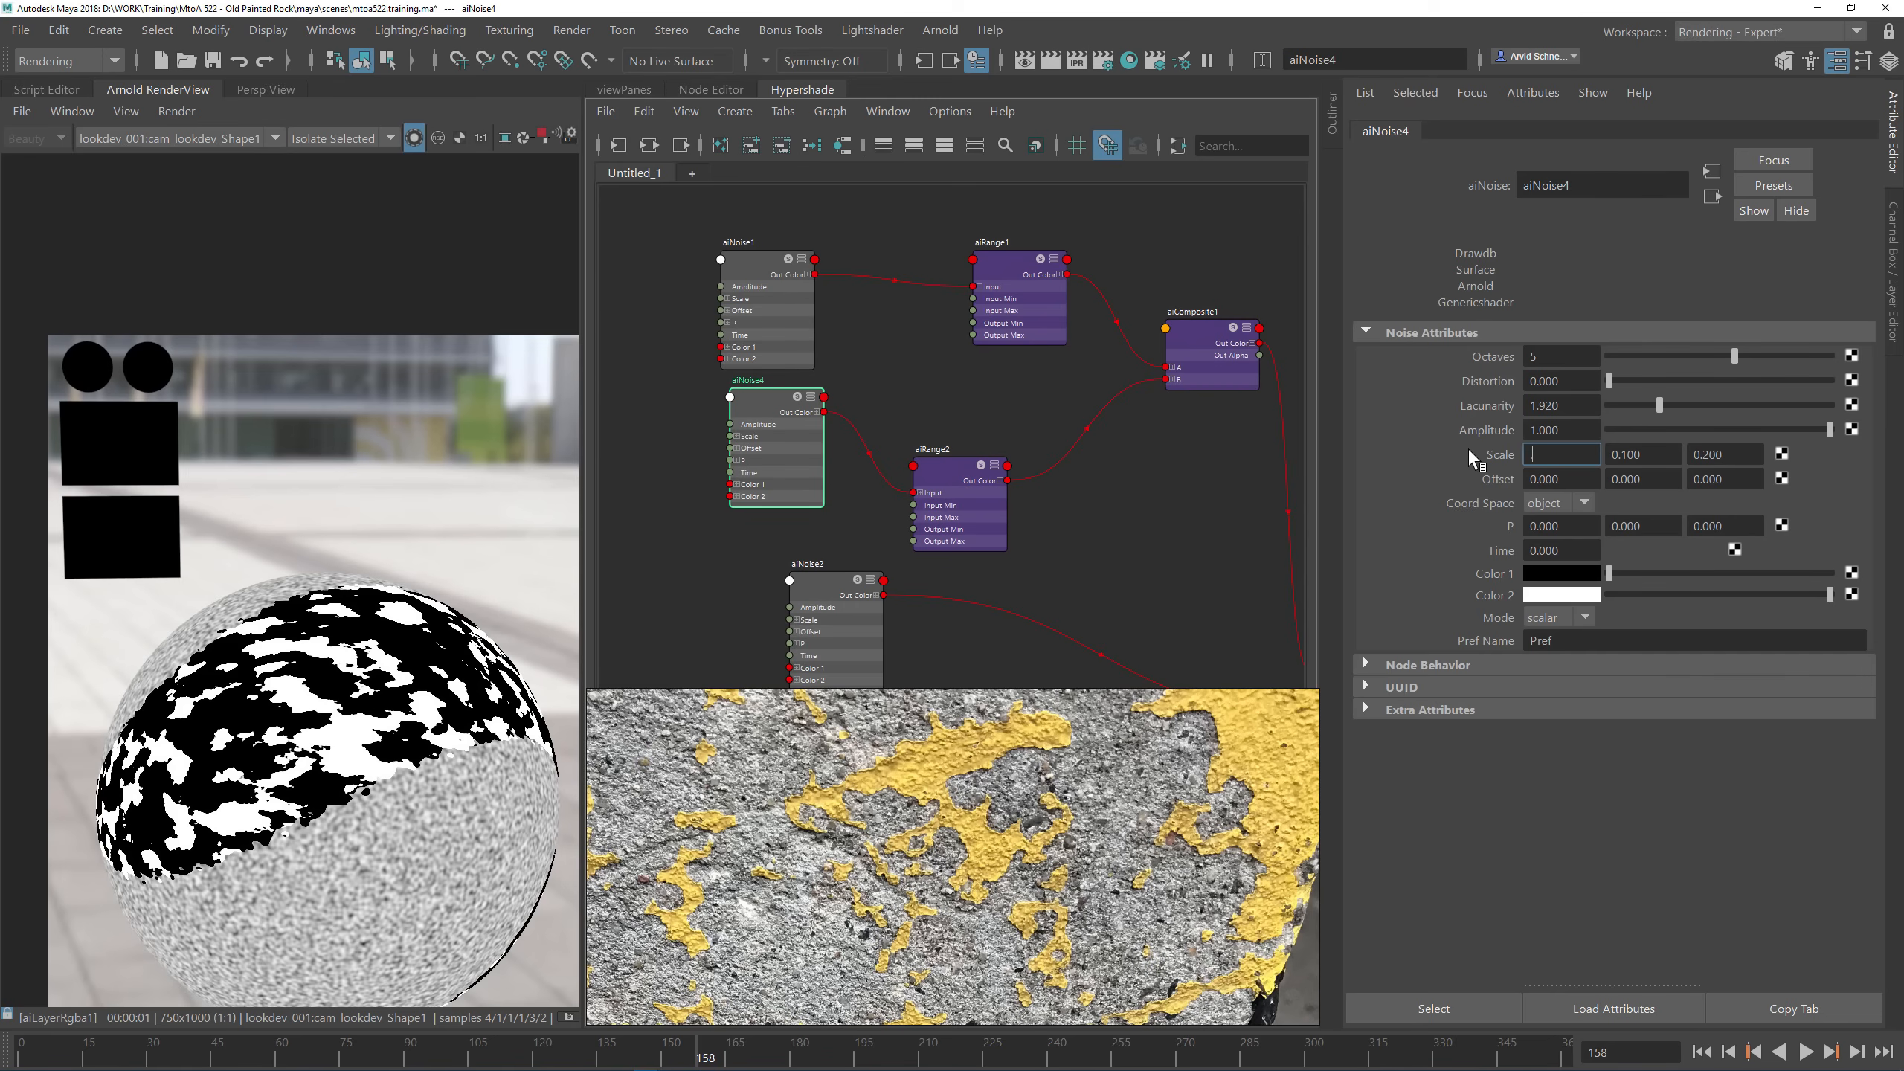
key("Tab")
type("0.6")
key("Tab")
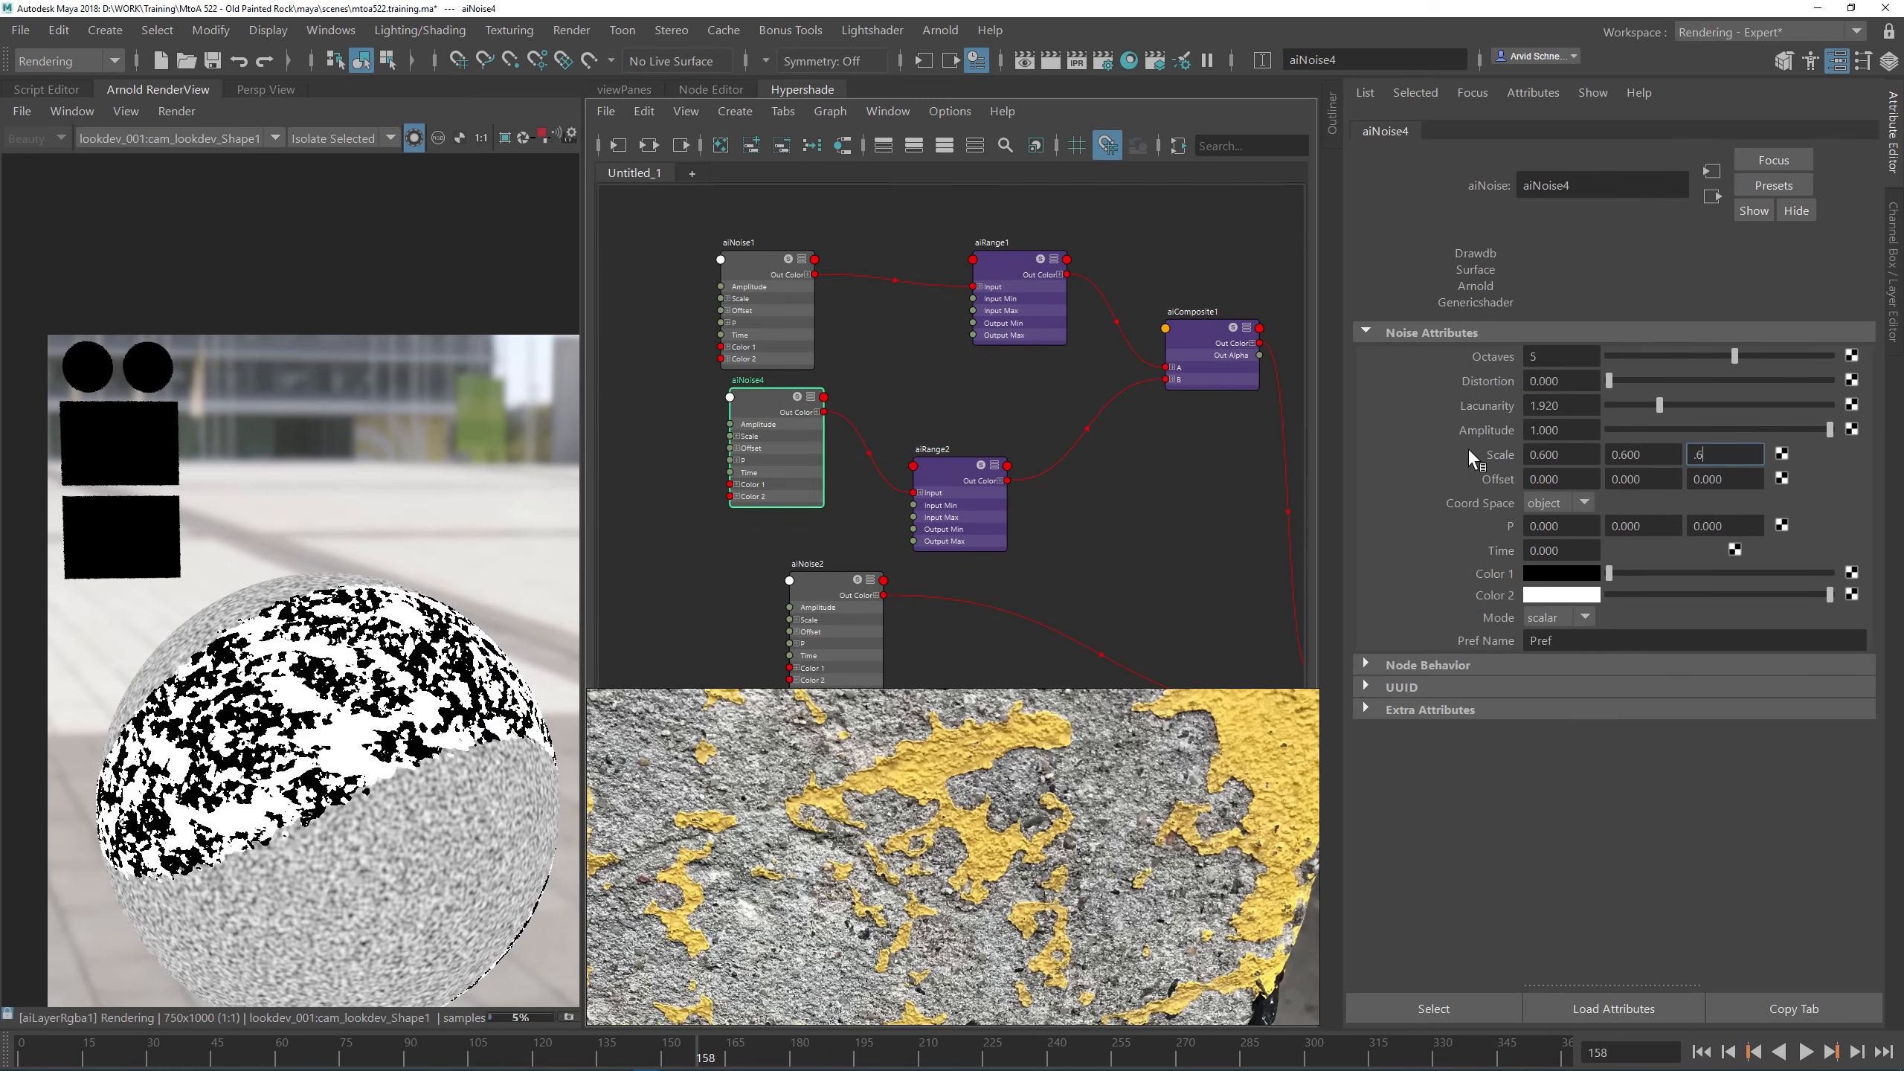
type("0.6")
key("Return")
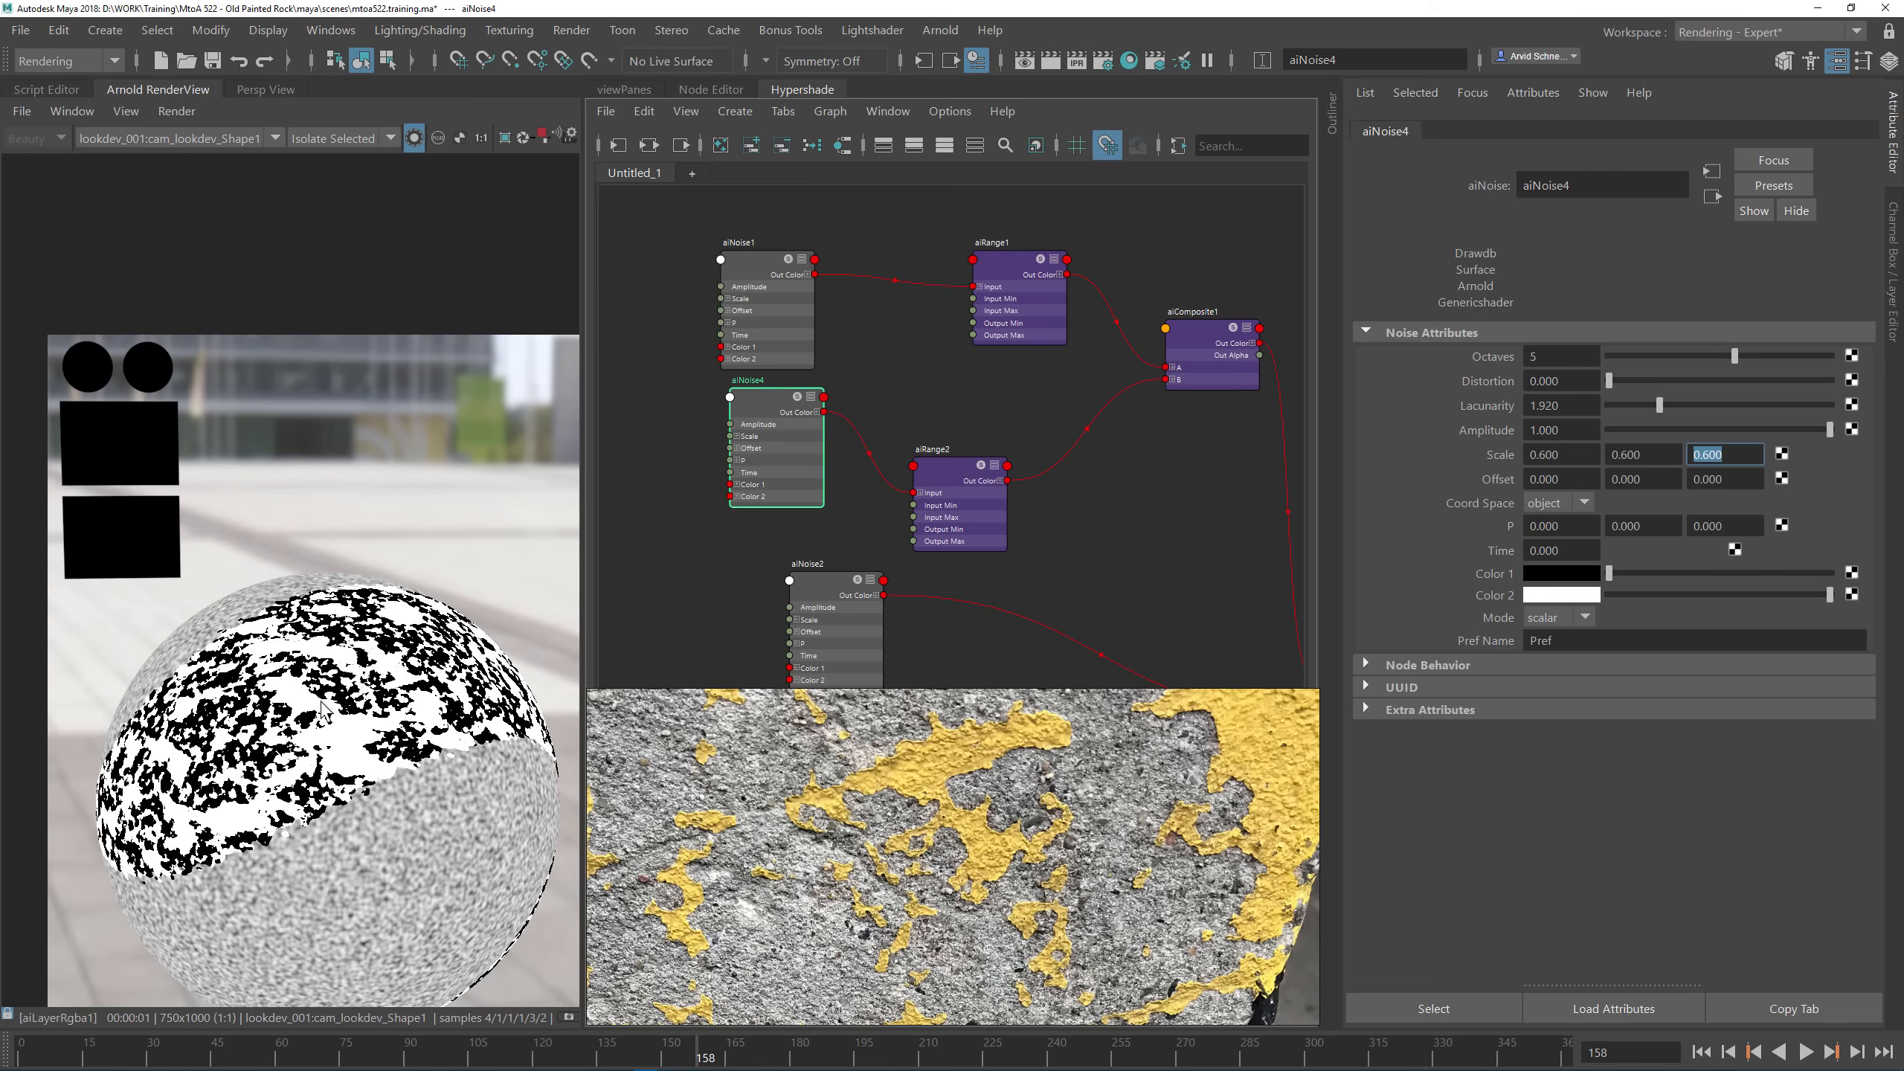
scroll(346, 712, "up", 5)
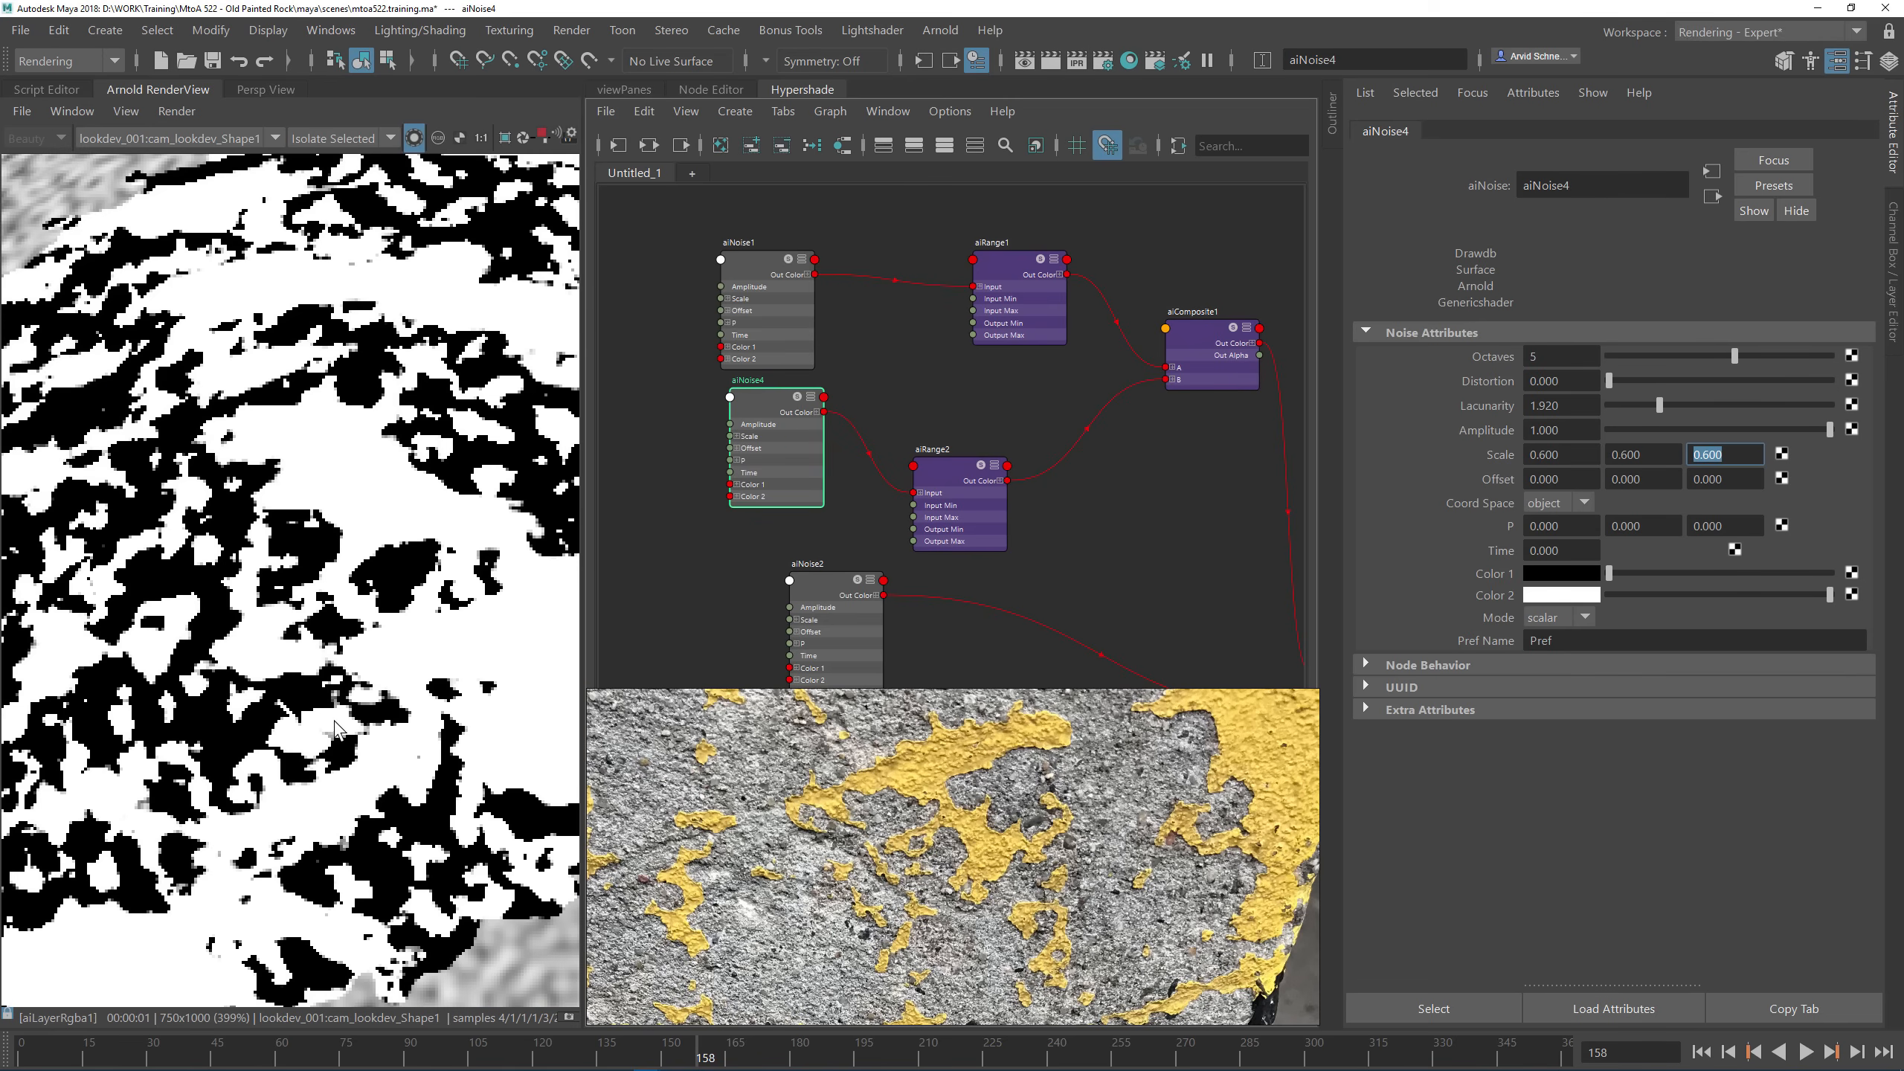
scroll(303, 593, "down", 2)
scroll(406, 516, "down", 2)
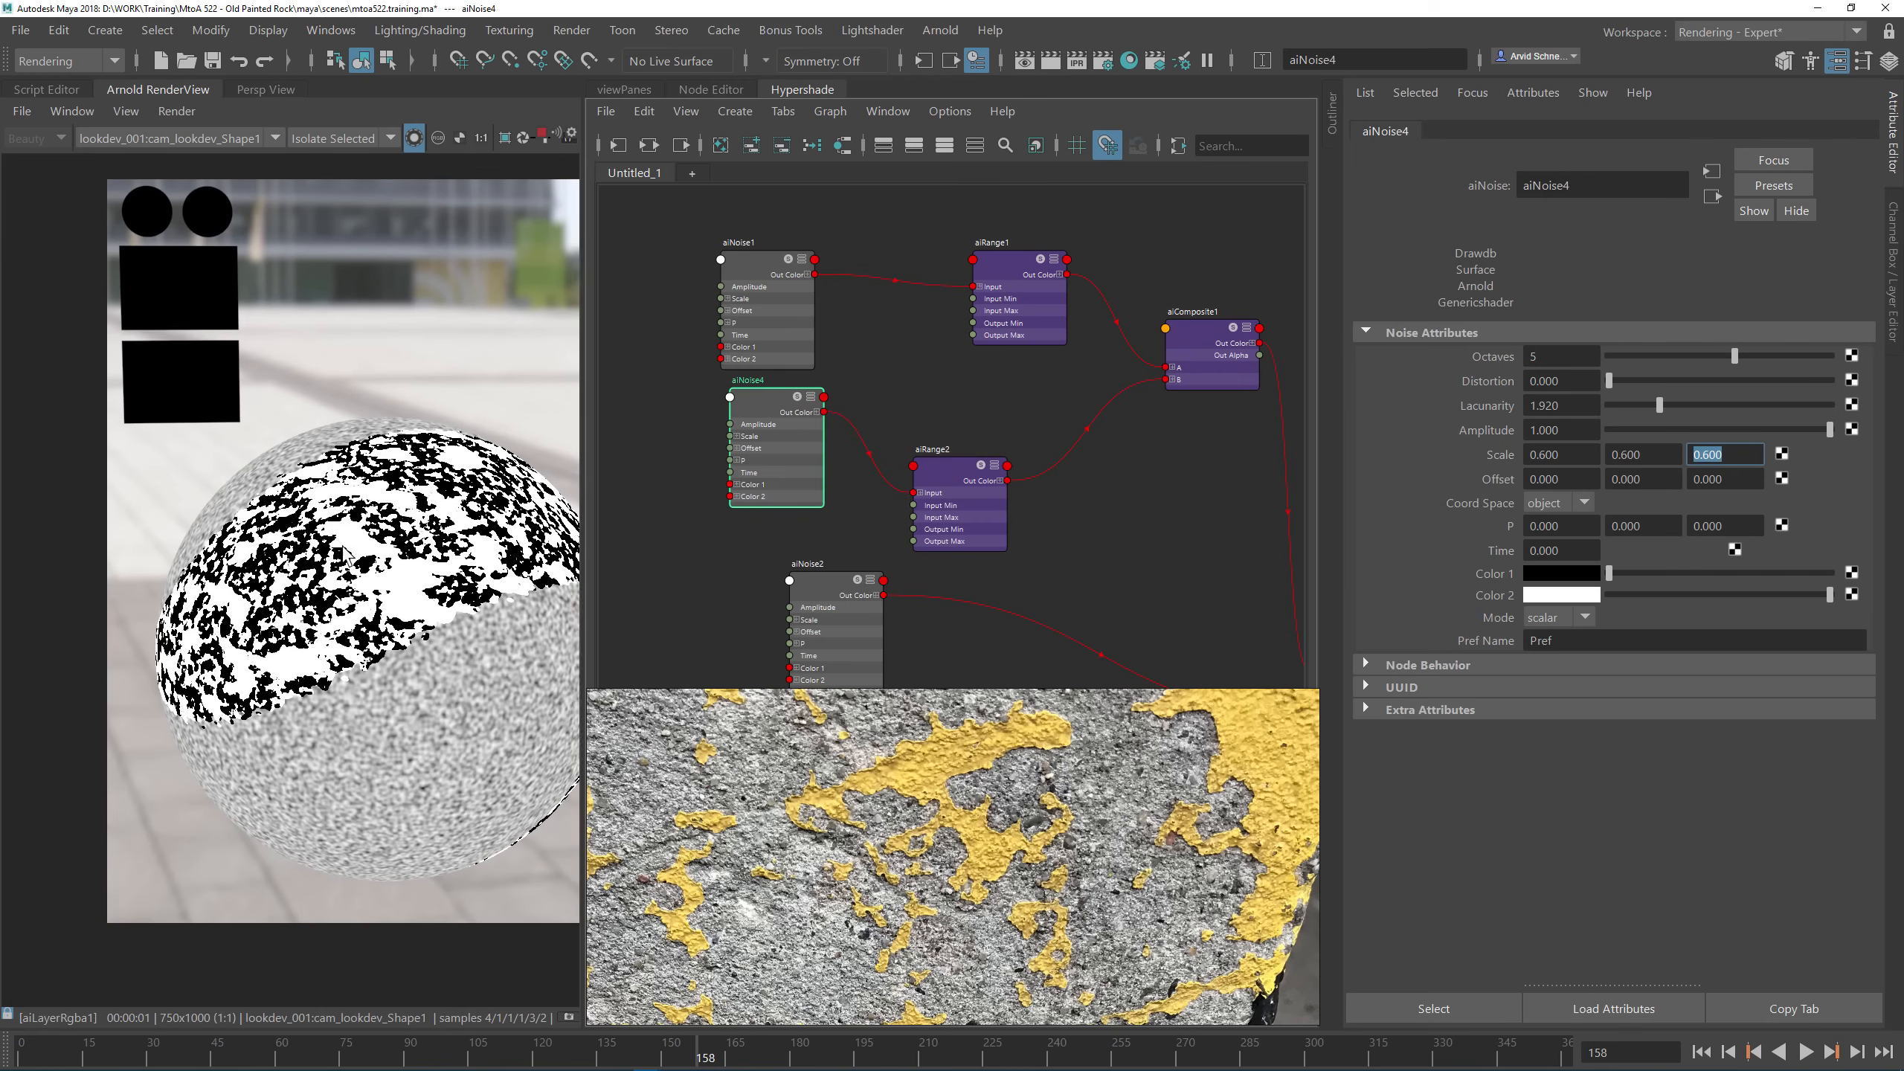
Step: Move aiRange2 up beside aiNoise4 and examine the mask's patches up close in the render
left_click_drag(939, 485, 985, 416)
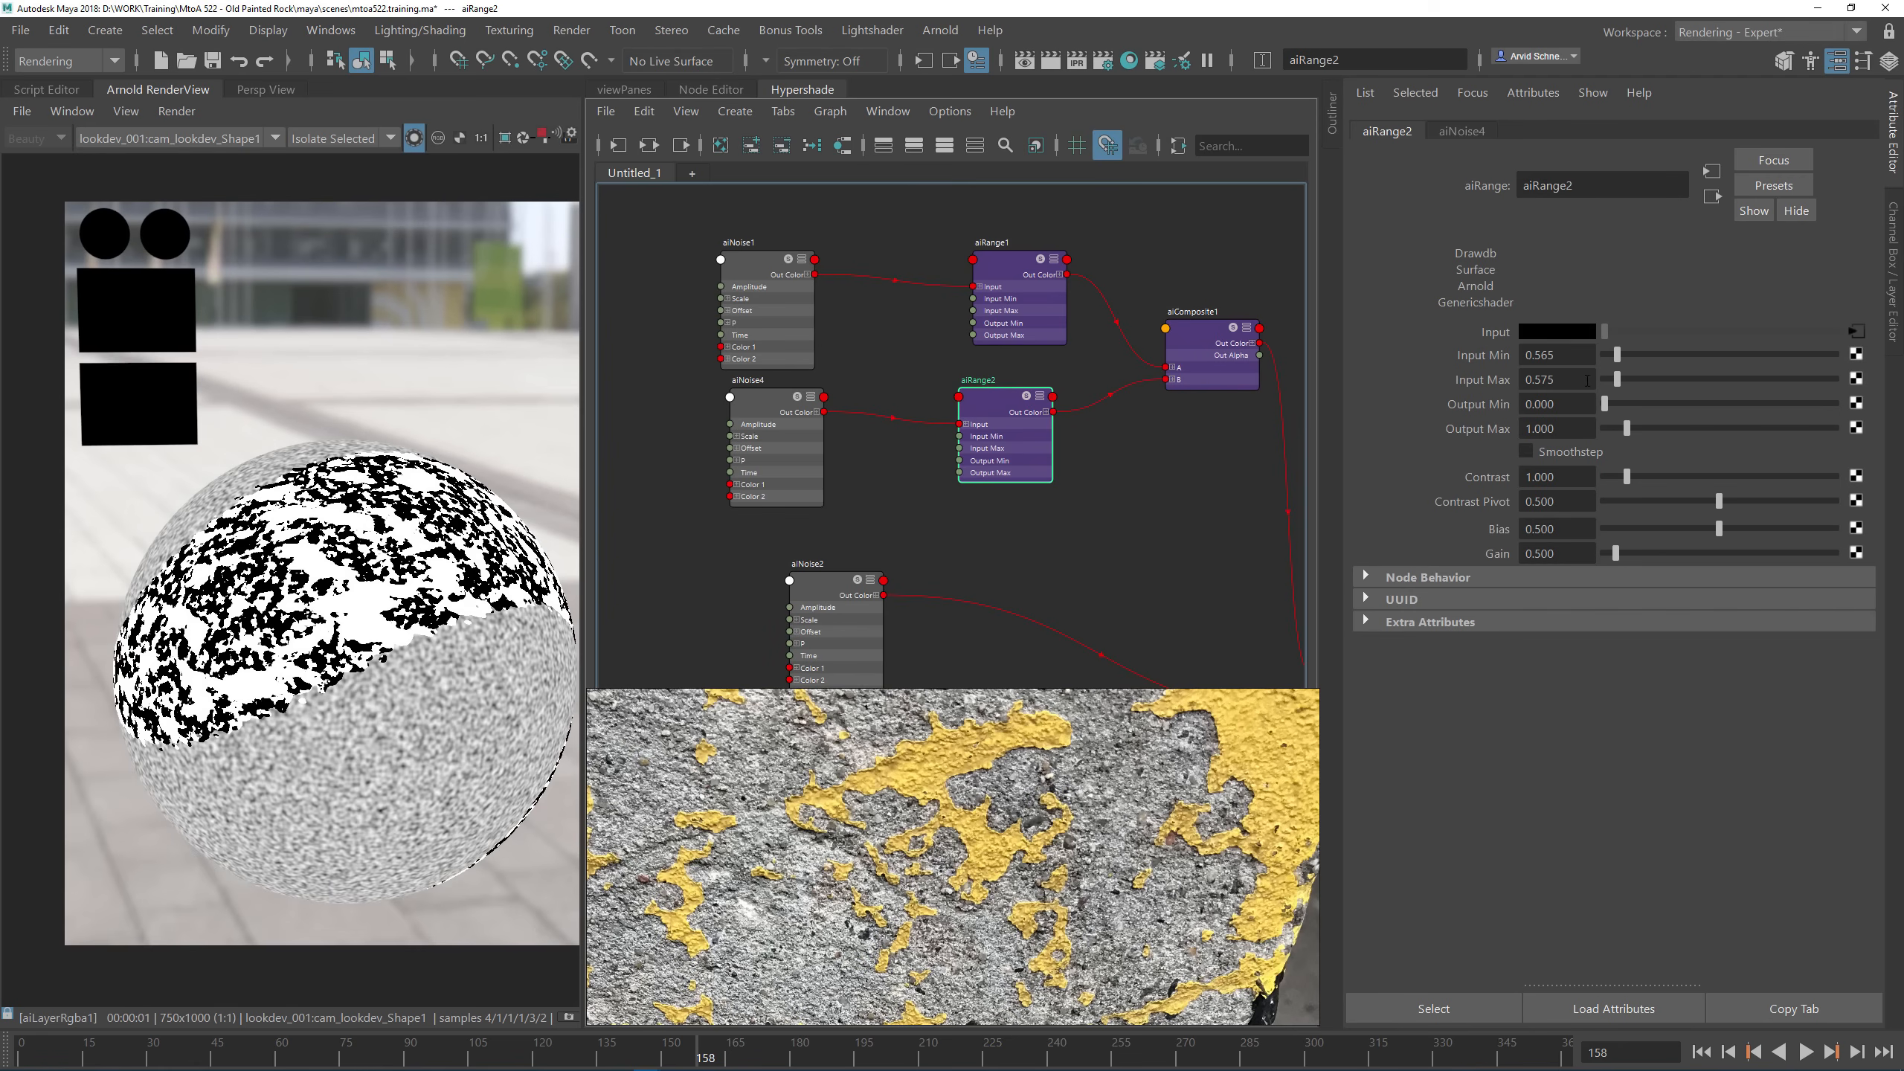
left_click(1562, 380)
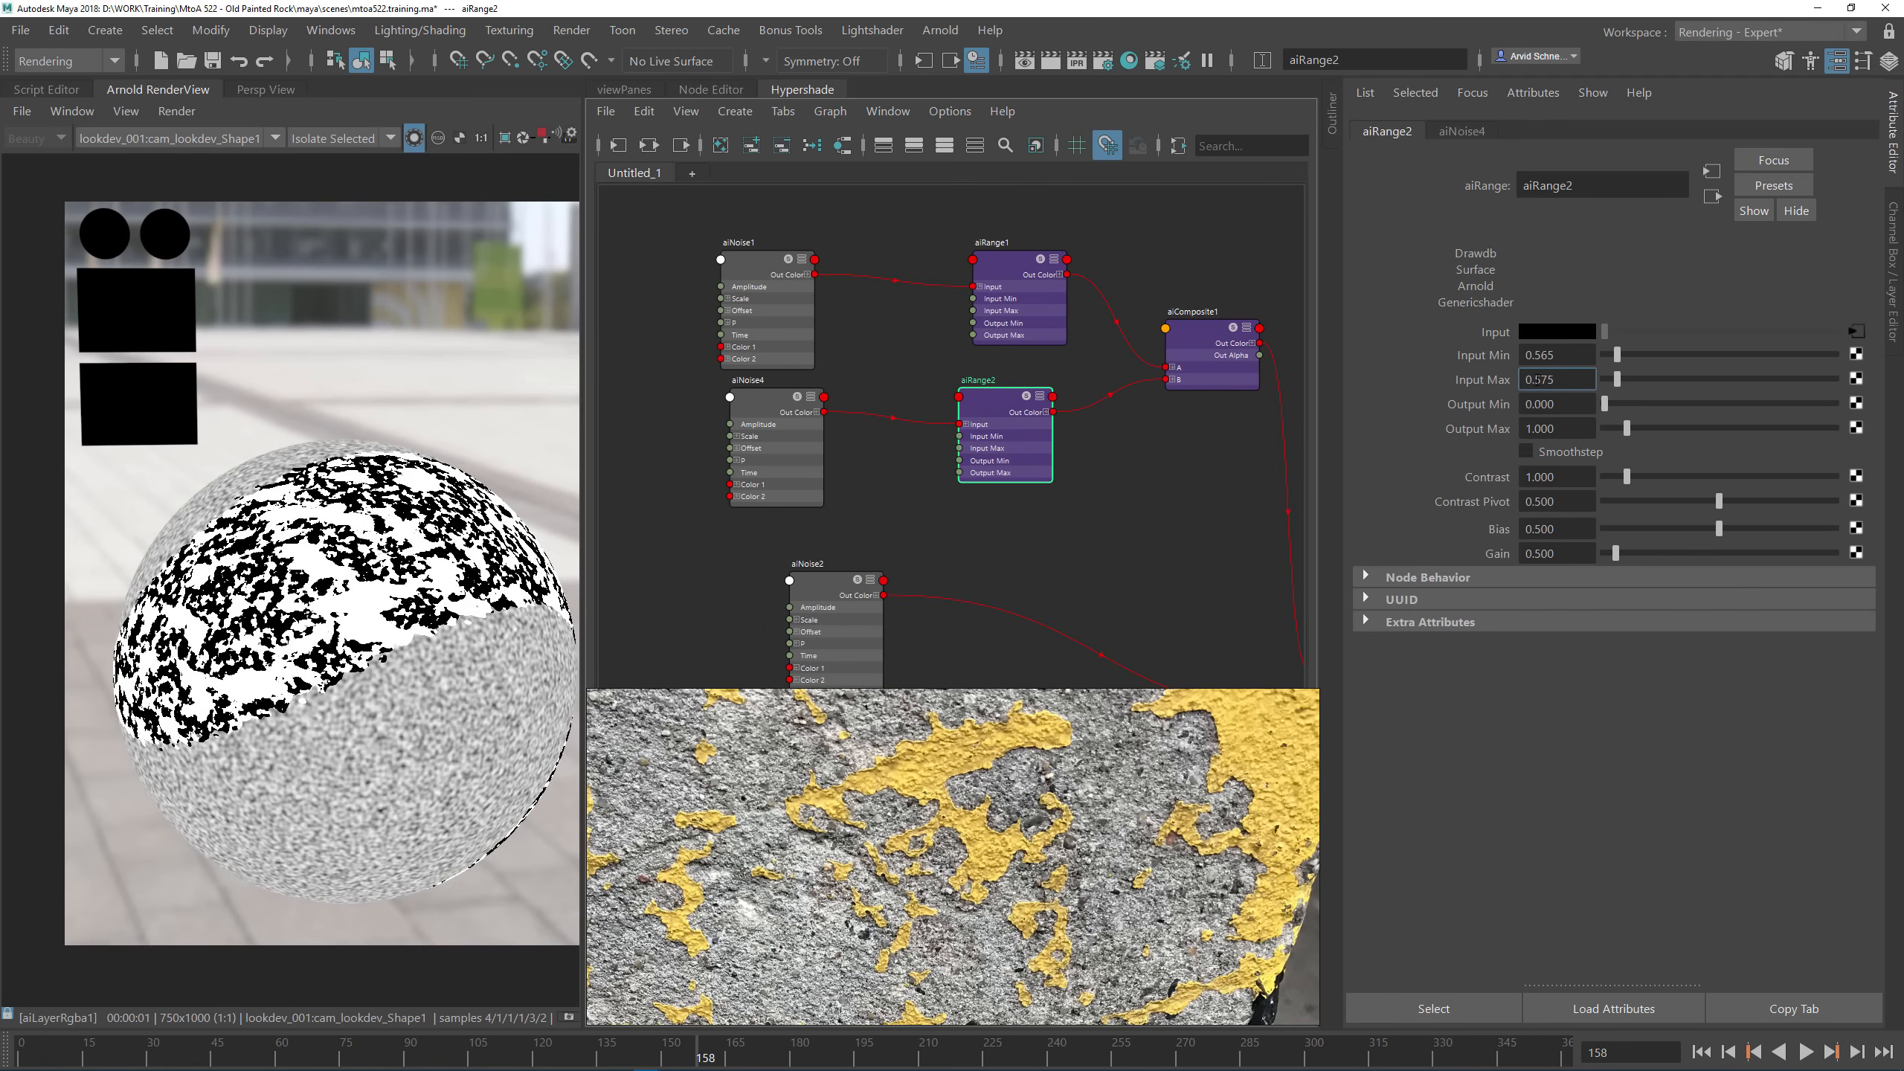
scroll(370, 586, "up", 5)
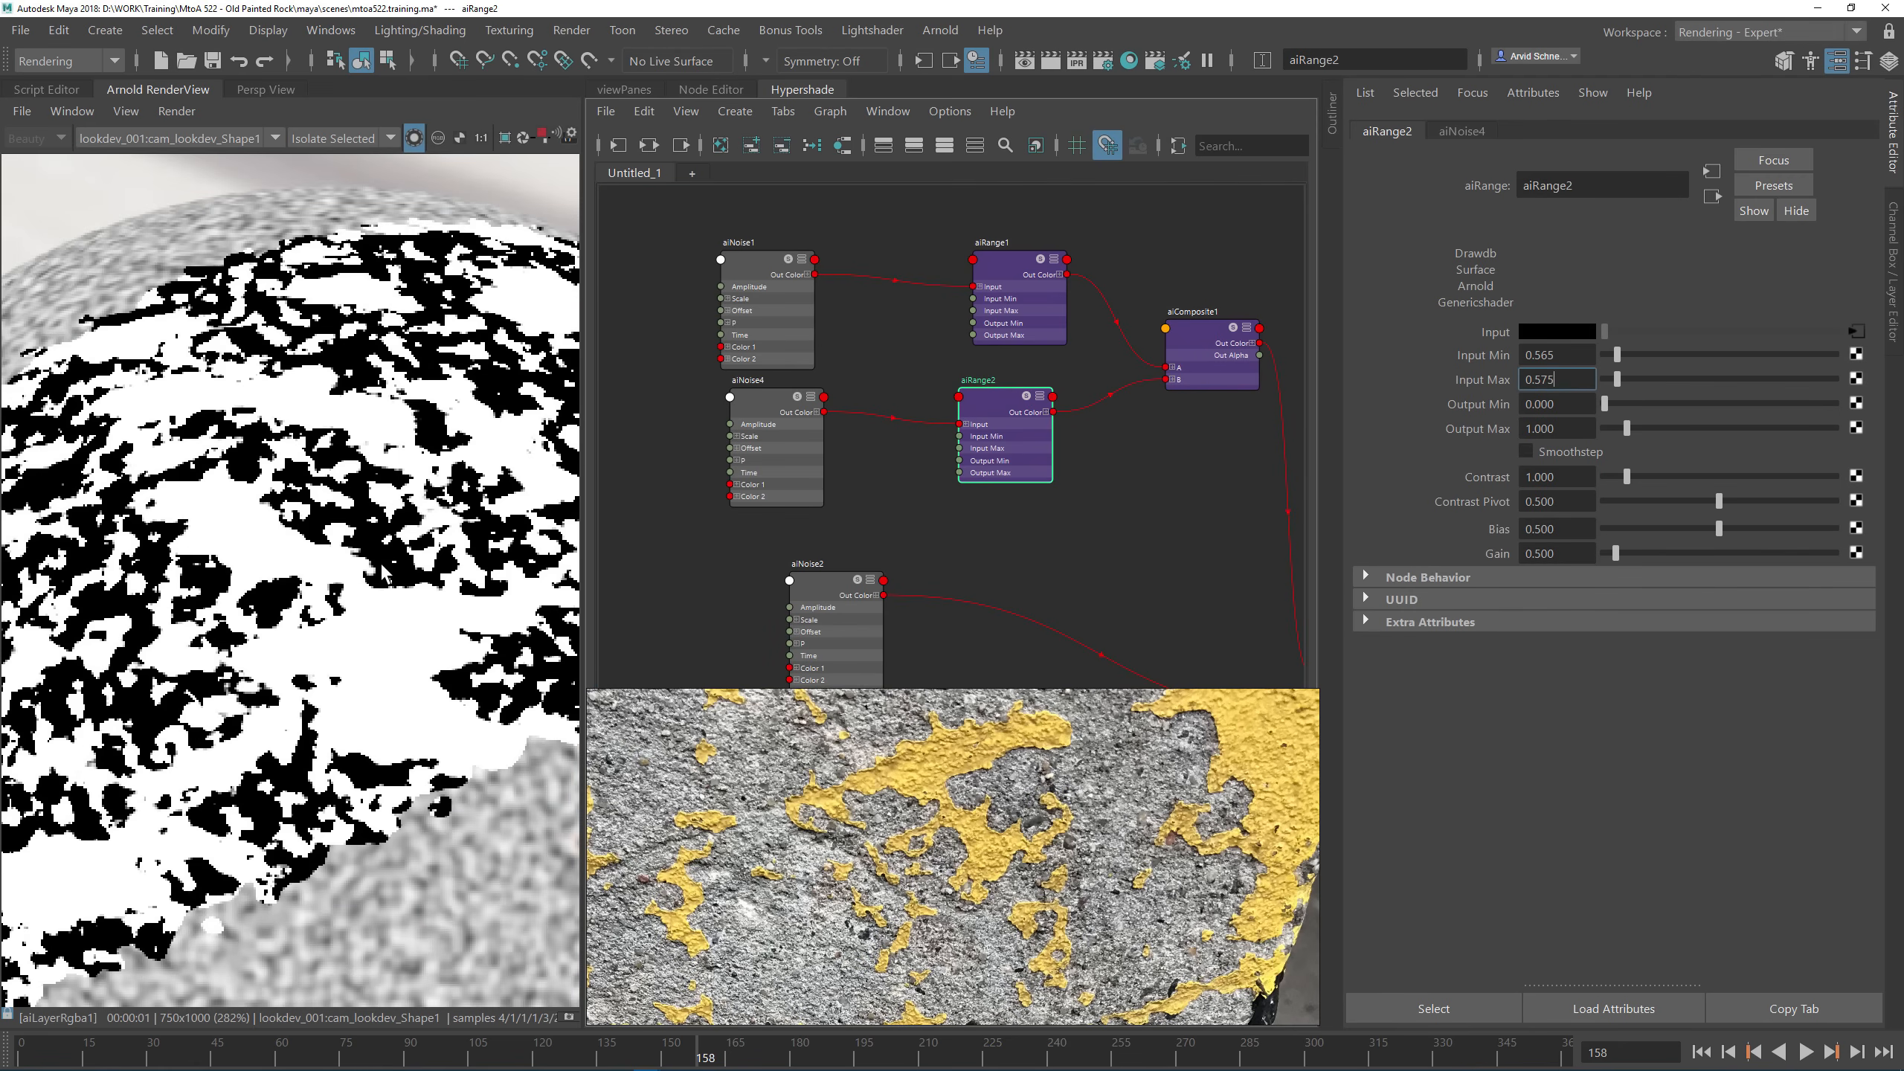
scroll(275, 466, "down", 2)
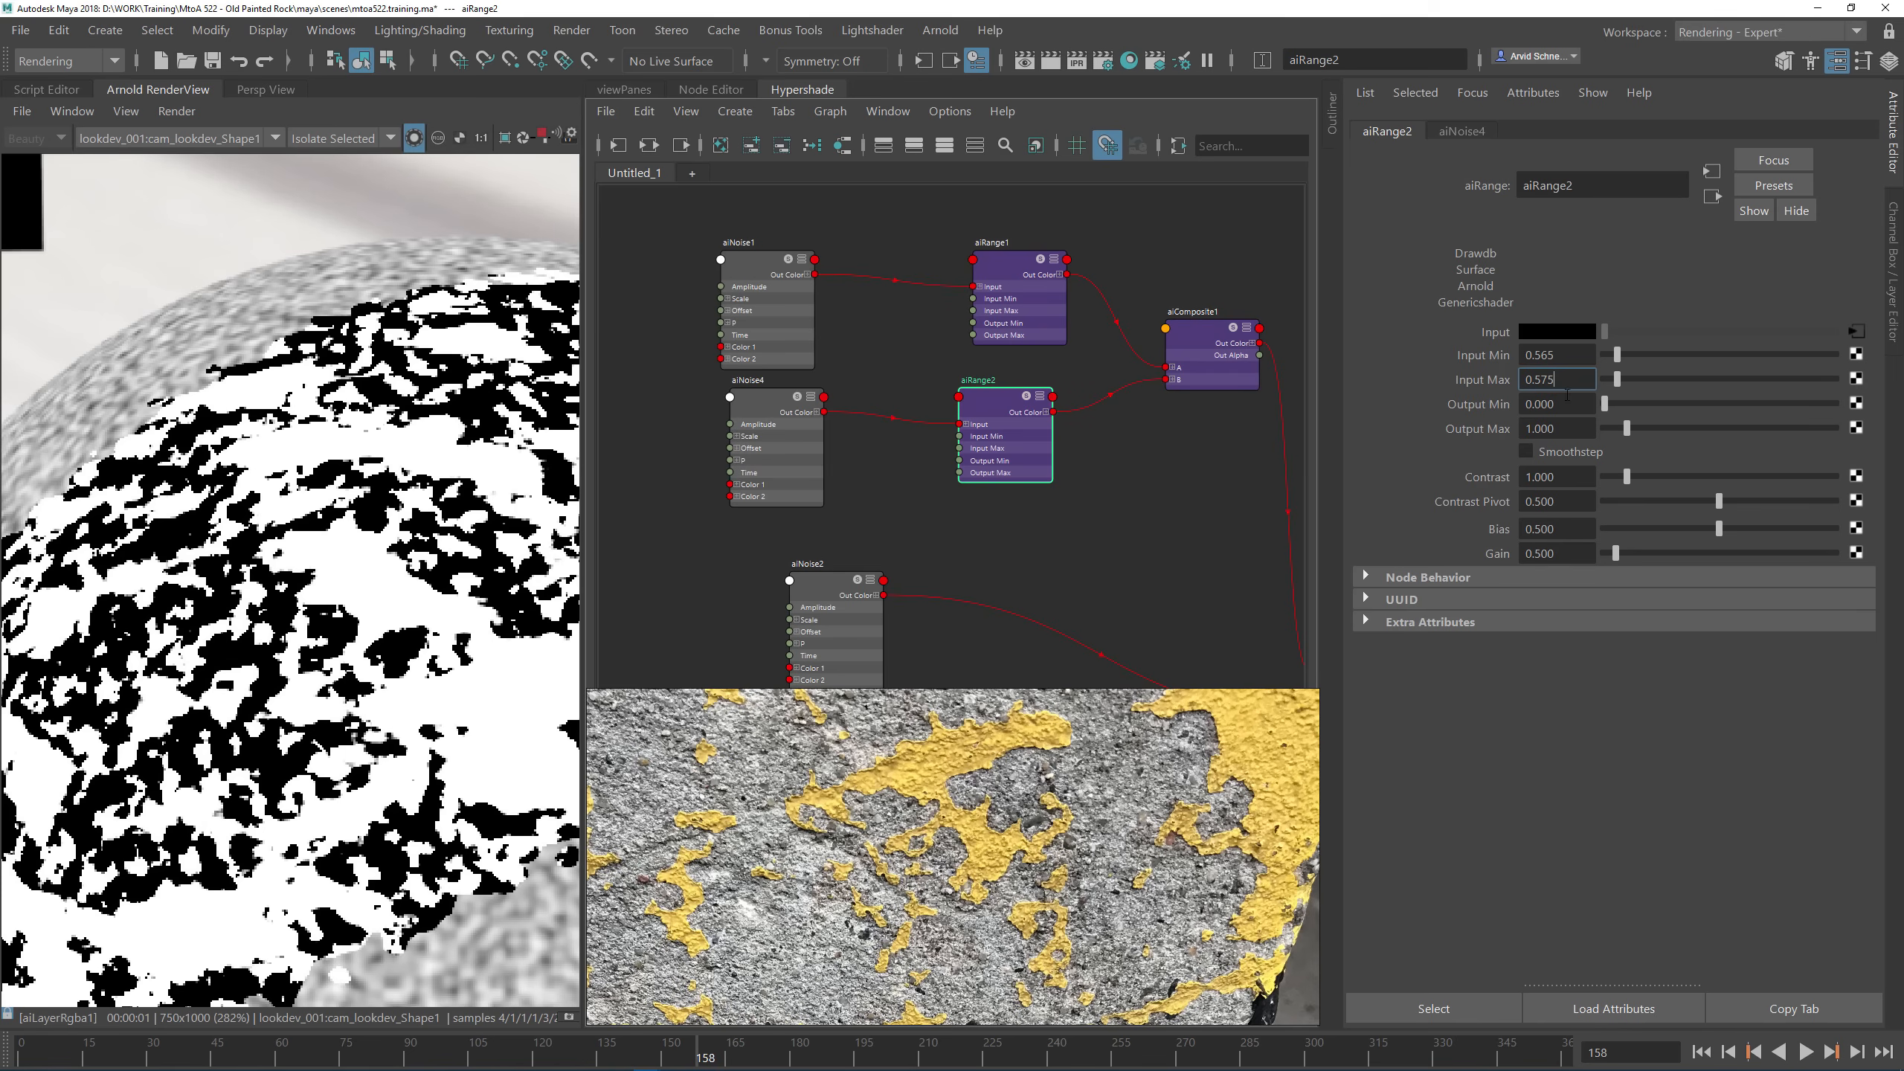
Step: Set aiRange2's Input Max to 0.6 and Input Min to 0.59, and check the mask on the sphere
mouse_move(1532, 379)
left_mouse_down()
mouse_move(1561, 379)
mouse_move(1509, 360)
left_mouse_up()
type(".6")
type(".")
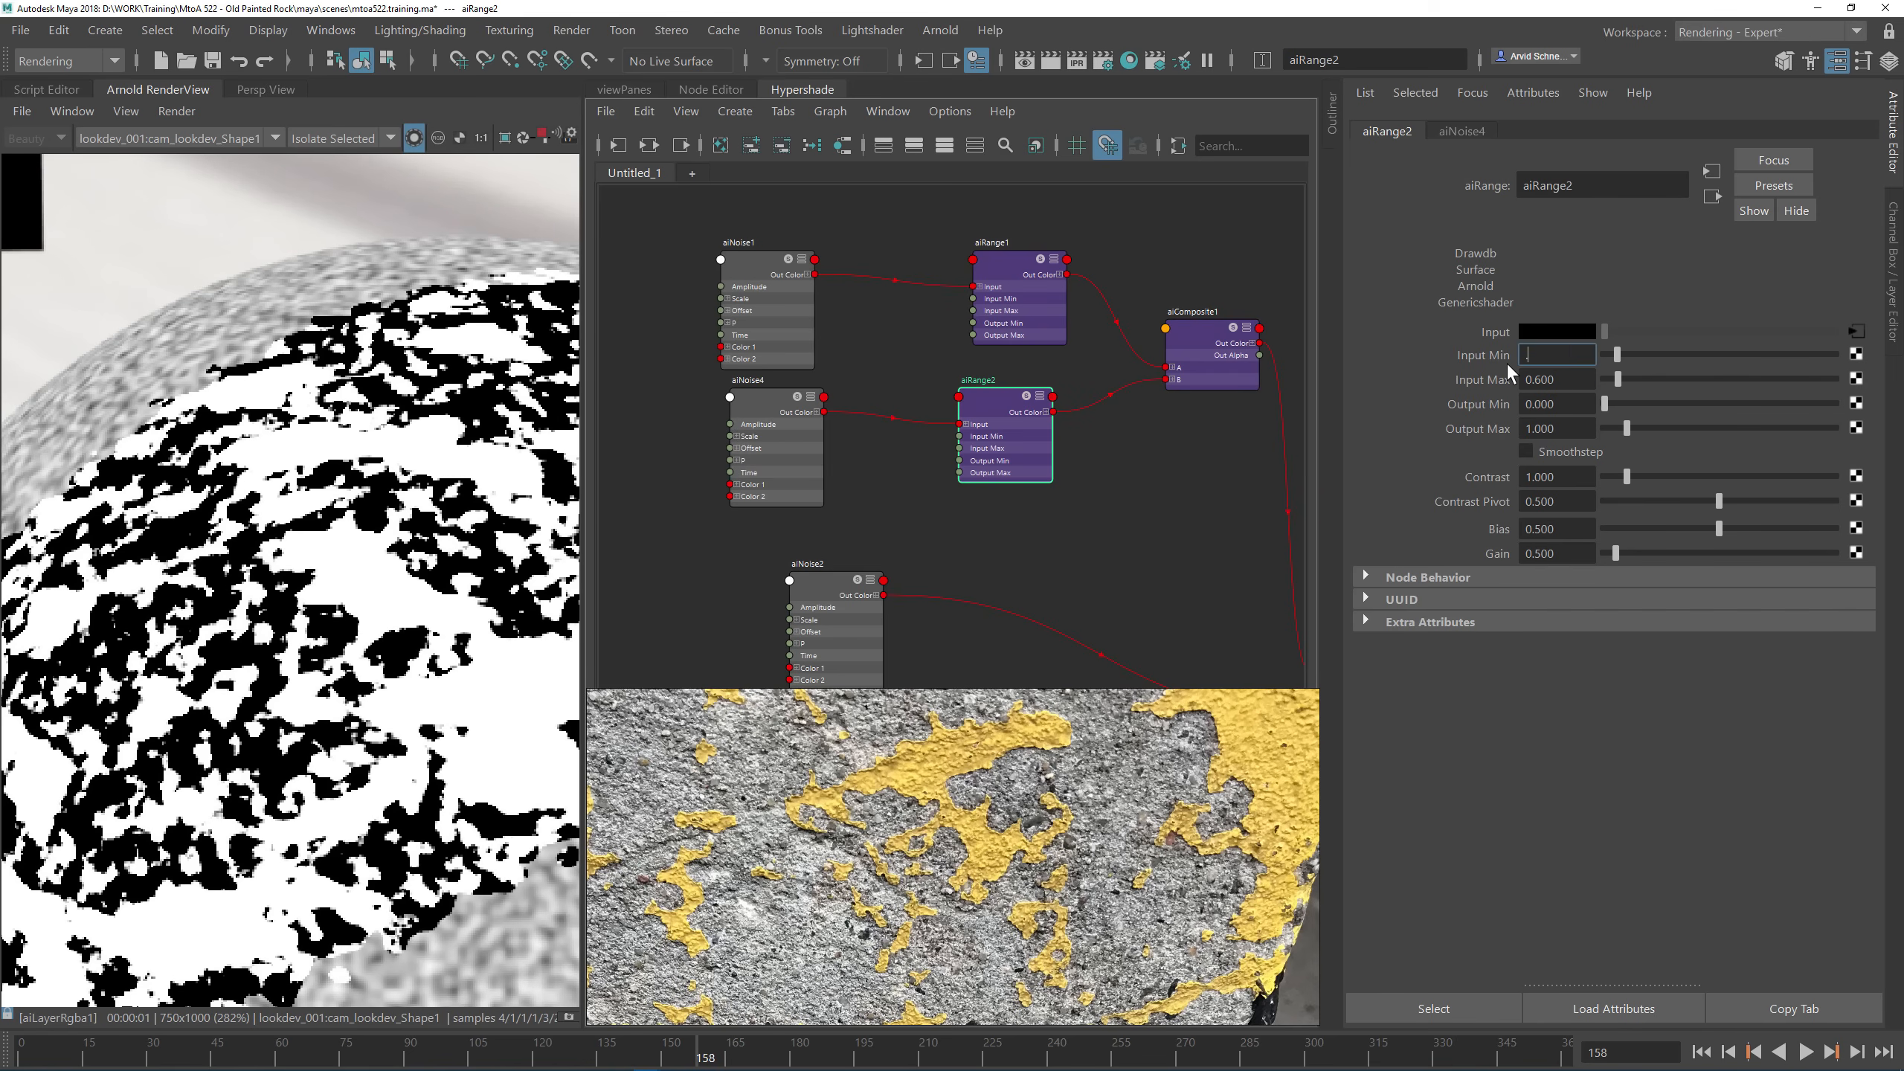
type("89")
key("Return")
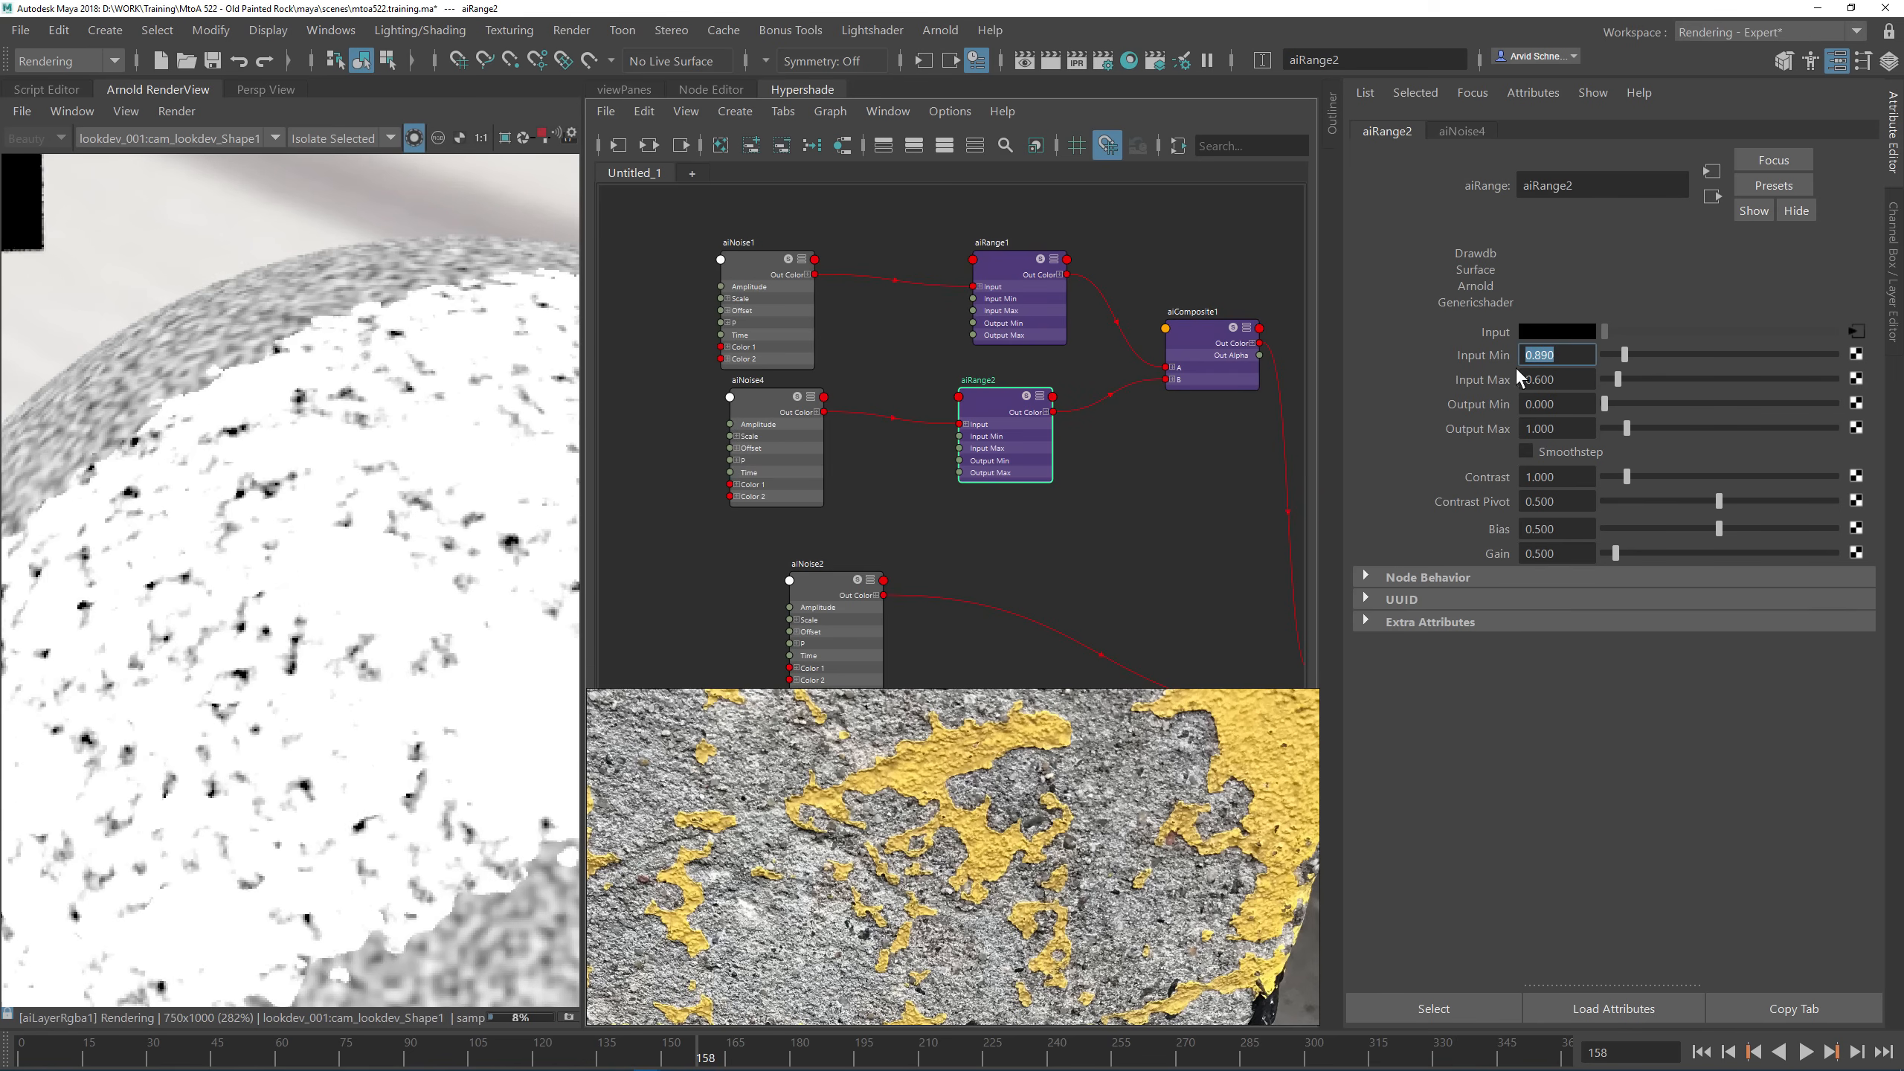
type(".59")
key("Return")
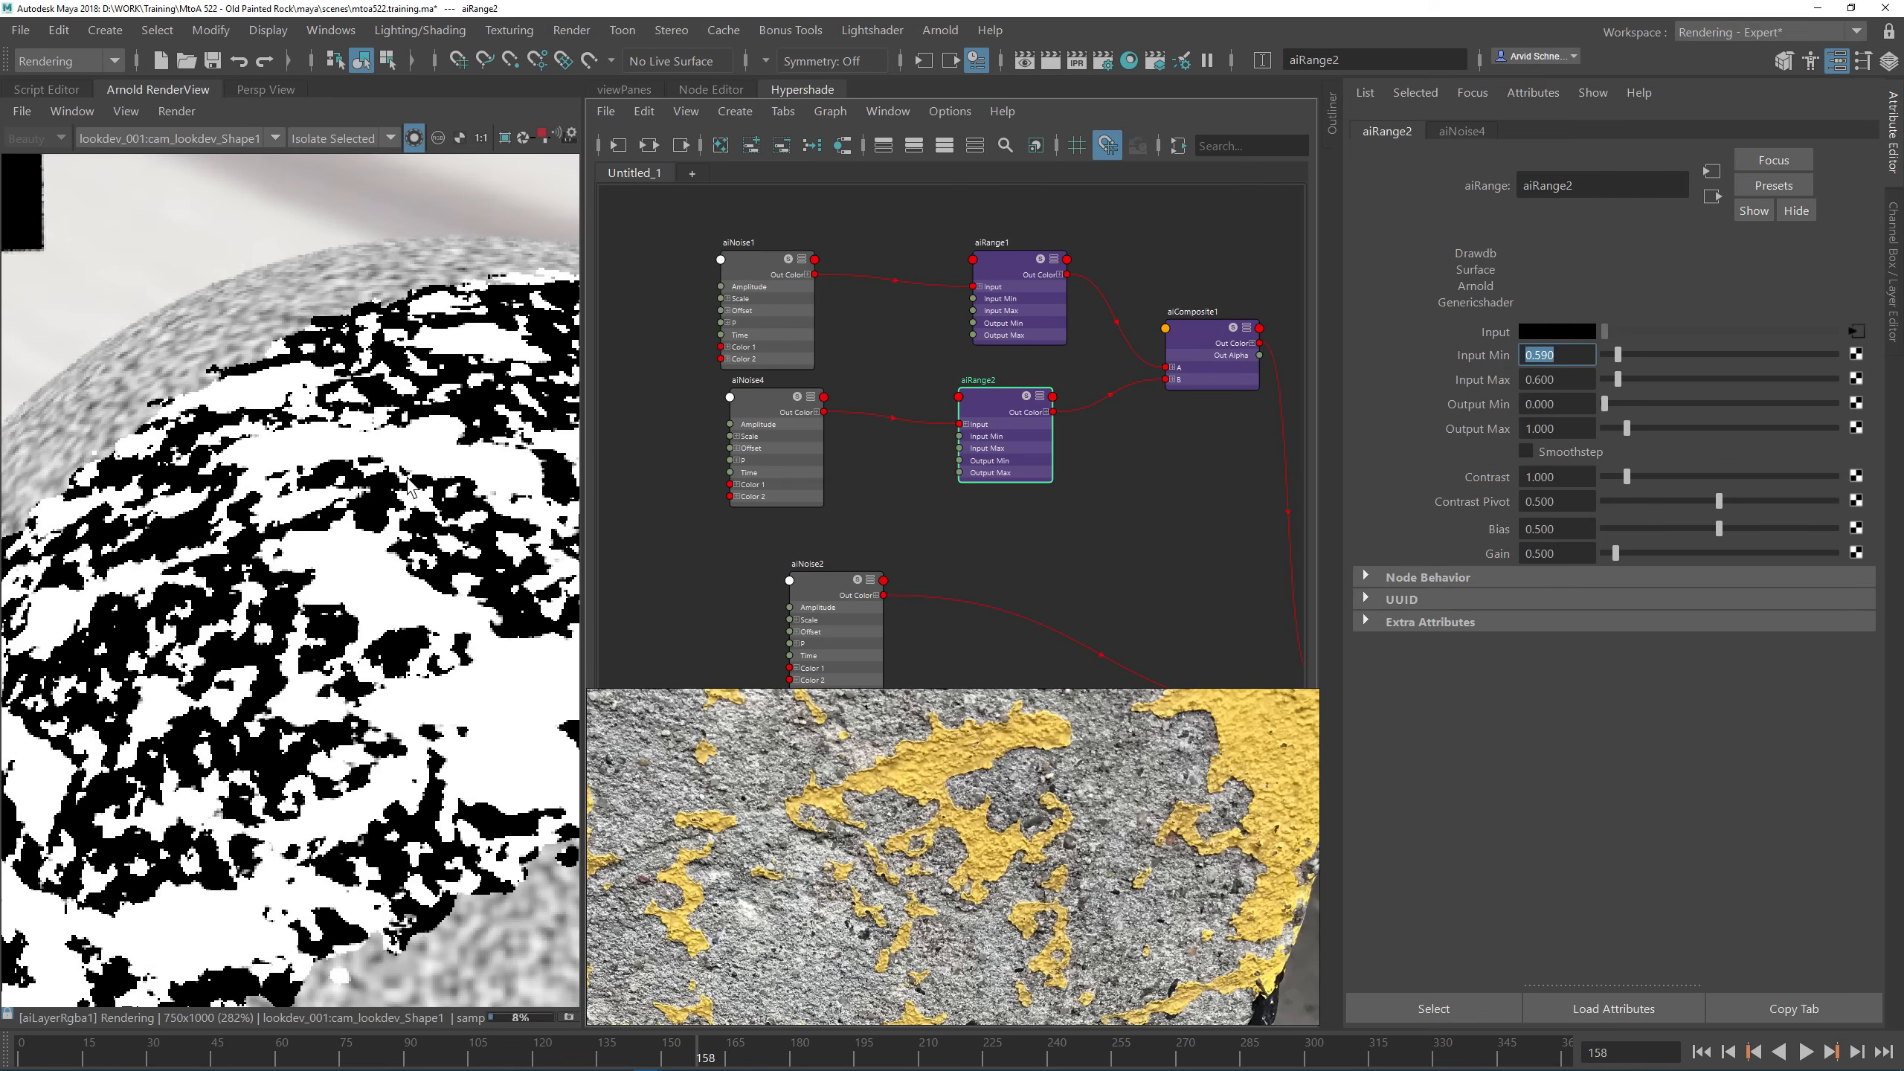
scroll(270, 625, "down", 4)
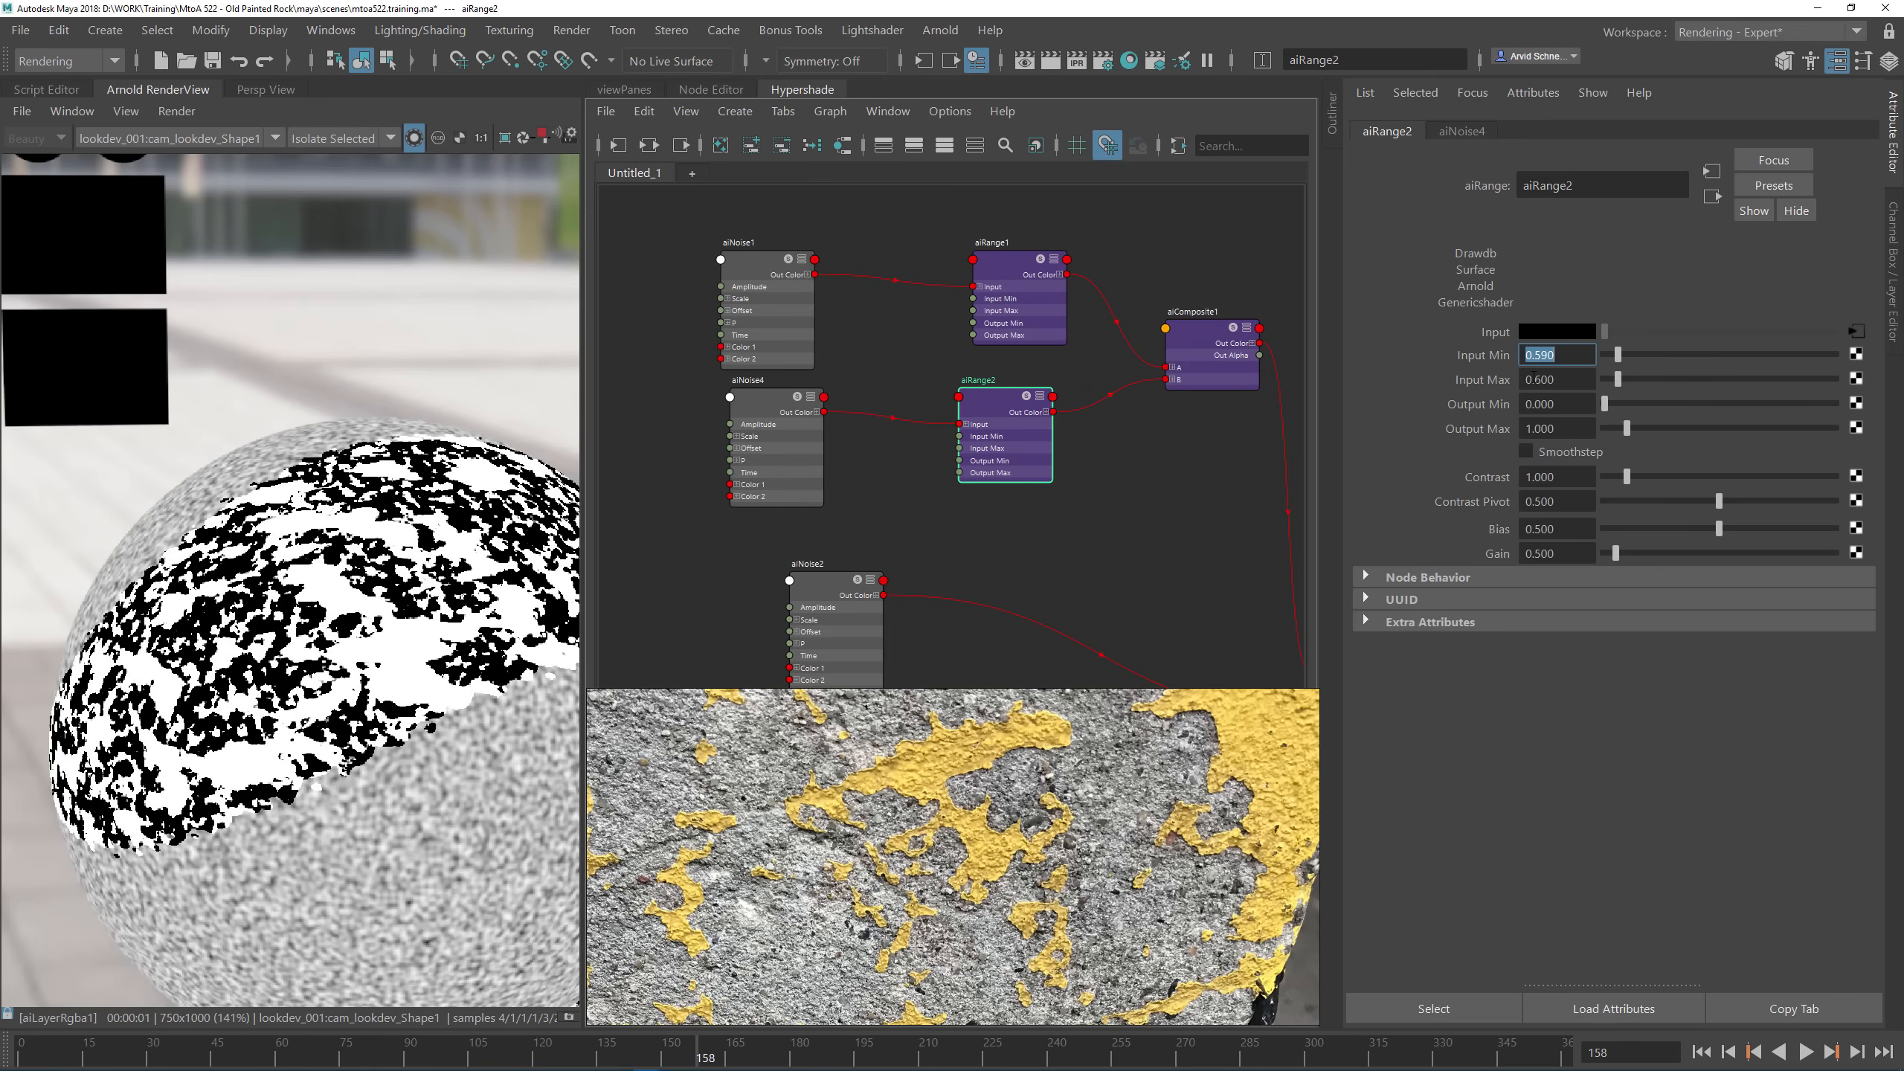
Step: Set aiRange2's Input Max to 0.7 and Input Min to 0.69, and try the Smoothstep option against the reference photo
mouse_move(1535, 378)
left_mouse_down()
mouse_move(1578, 381)
mouse_move(1565, 357)
left_mouse_up()
type("769")
key("Return")
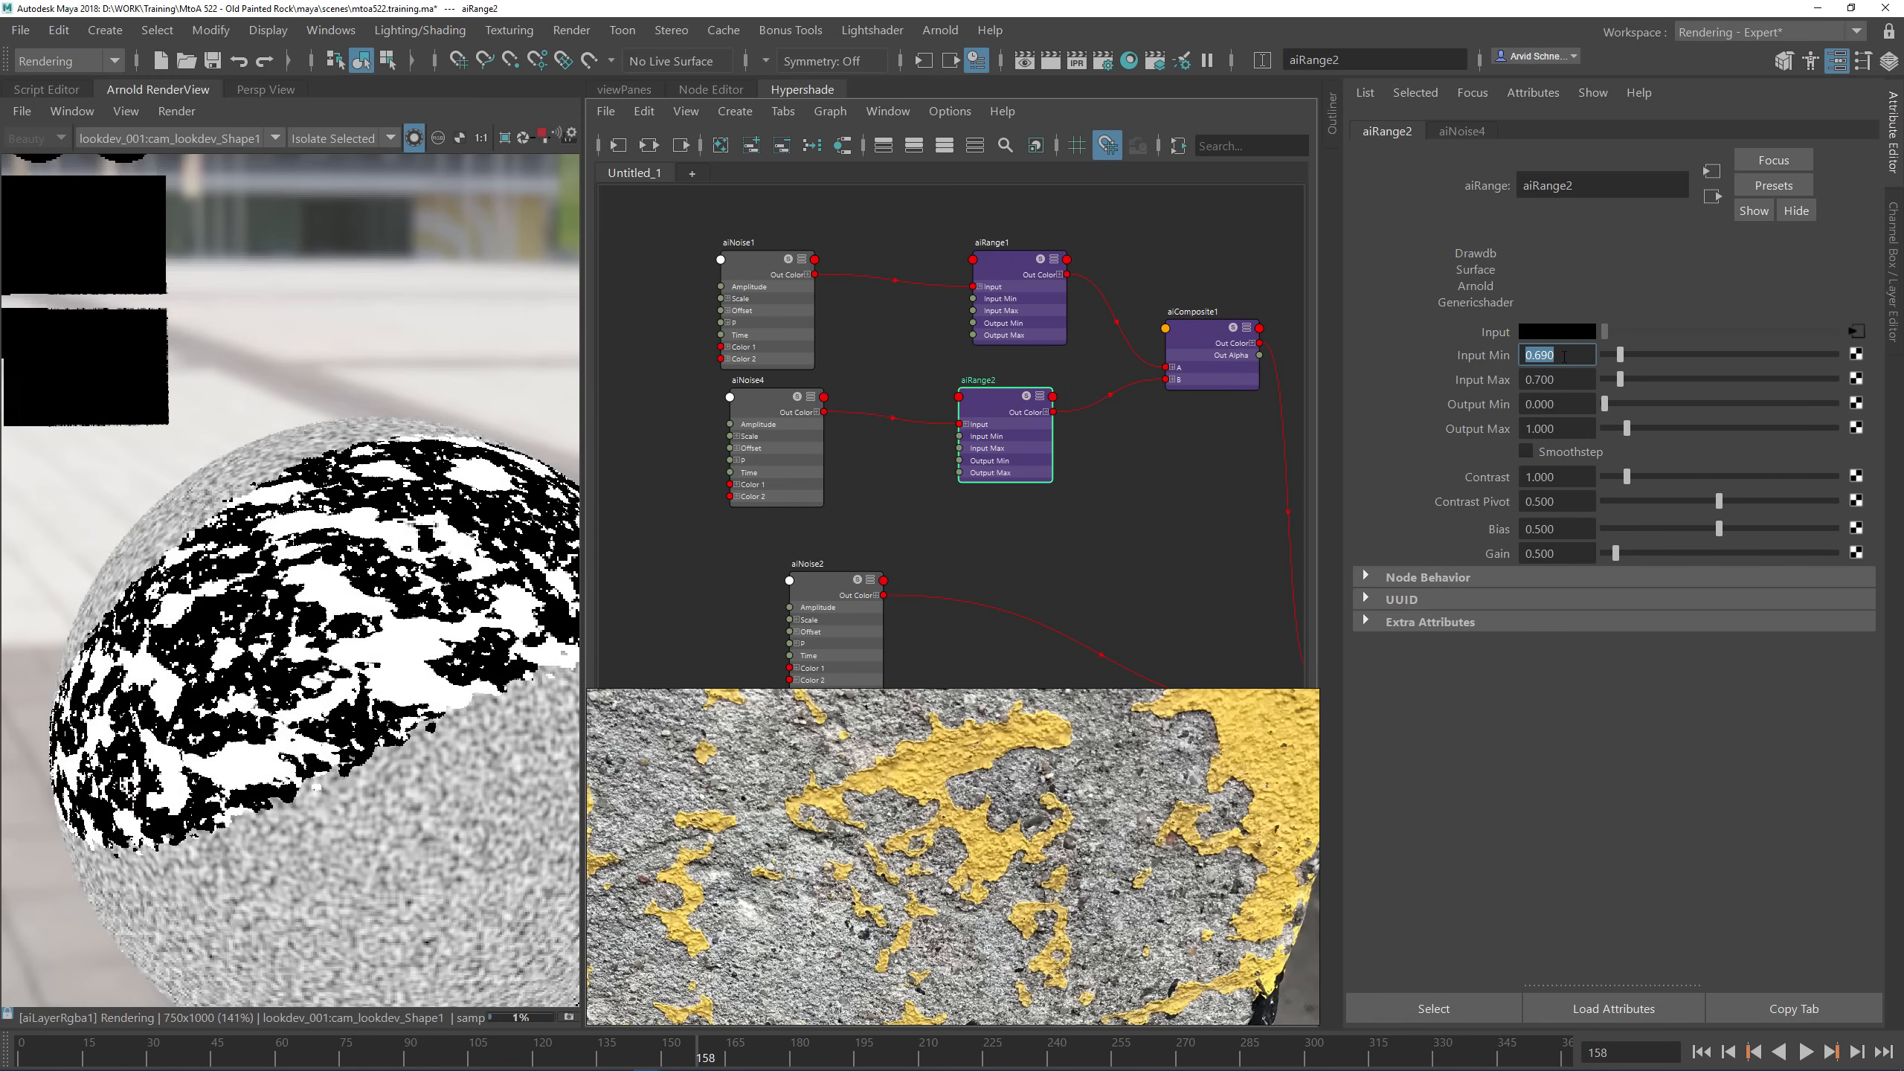
scroll(973, 880, "down", 3)
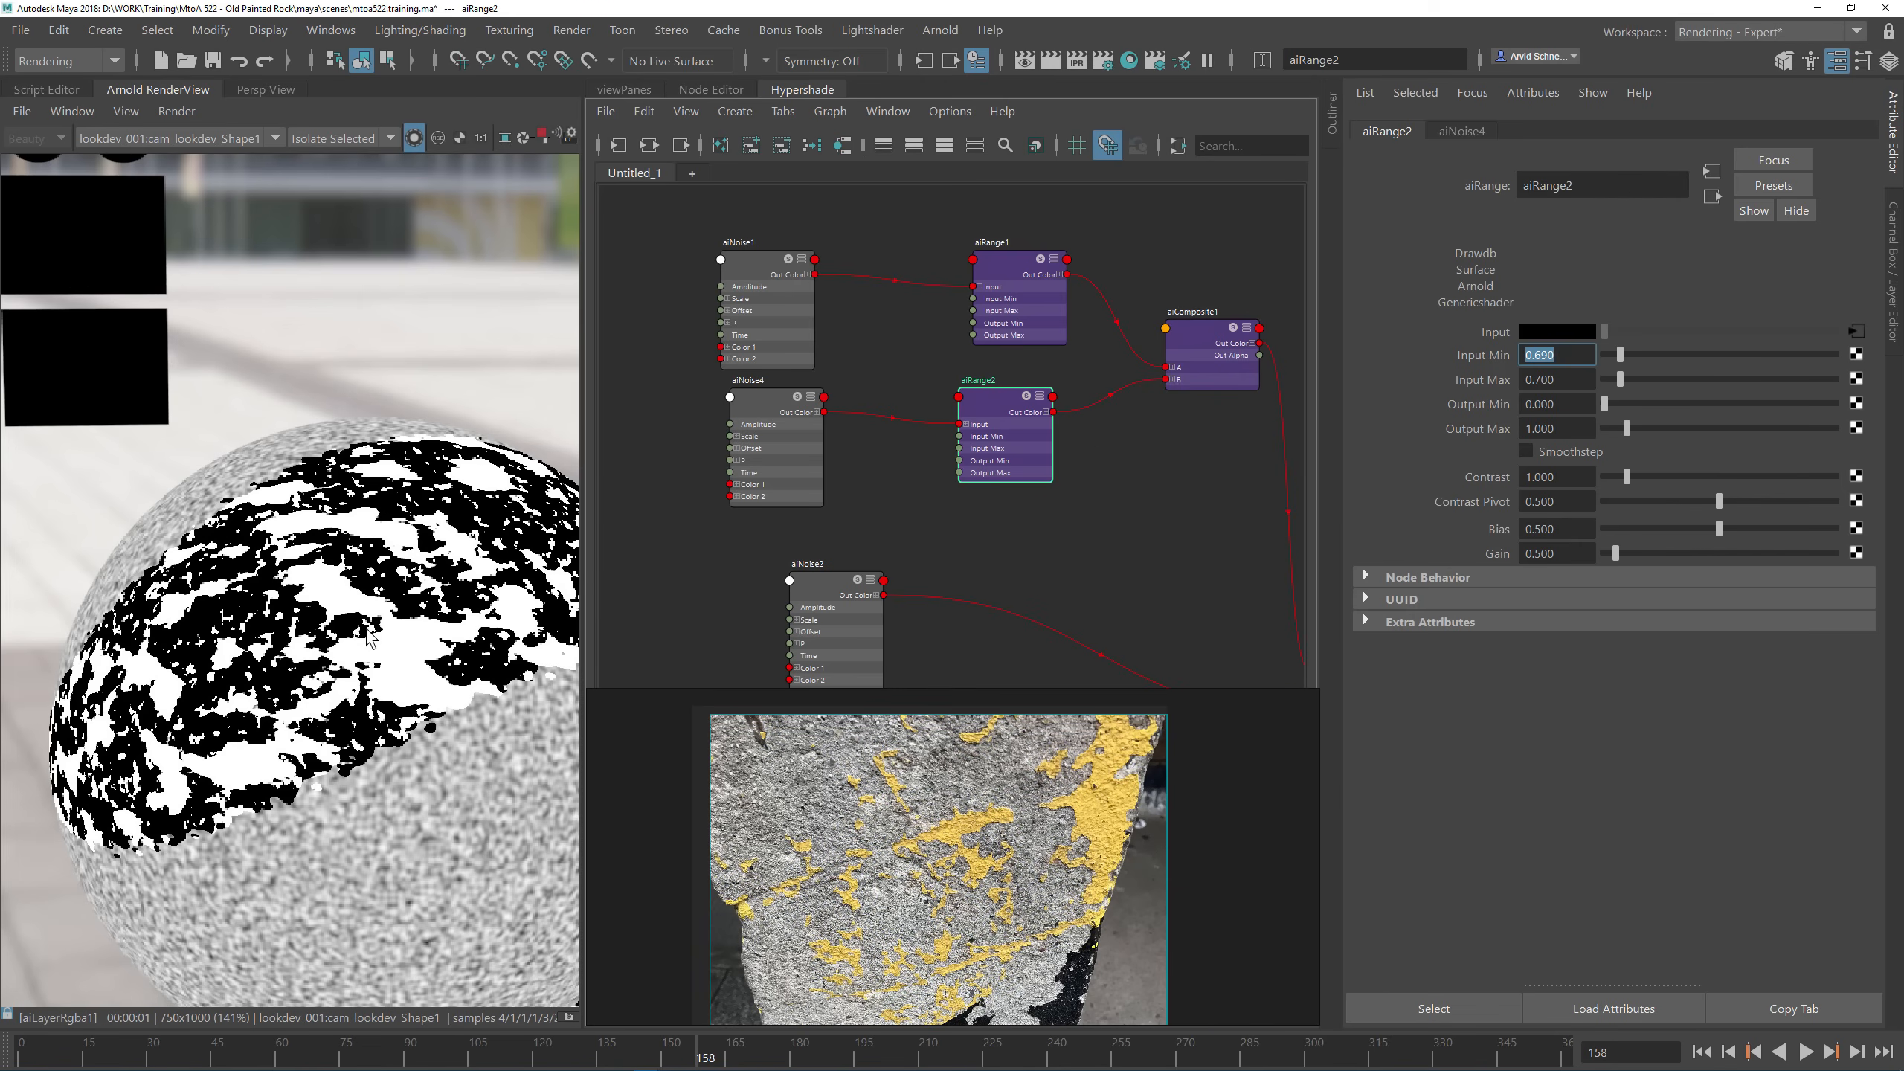
left_click(1547, 449)
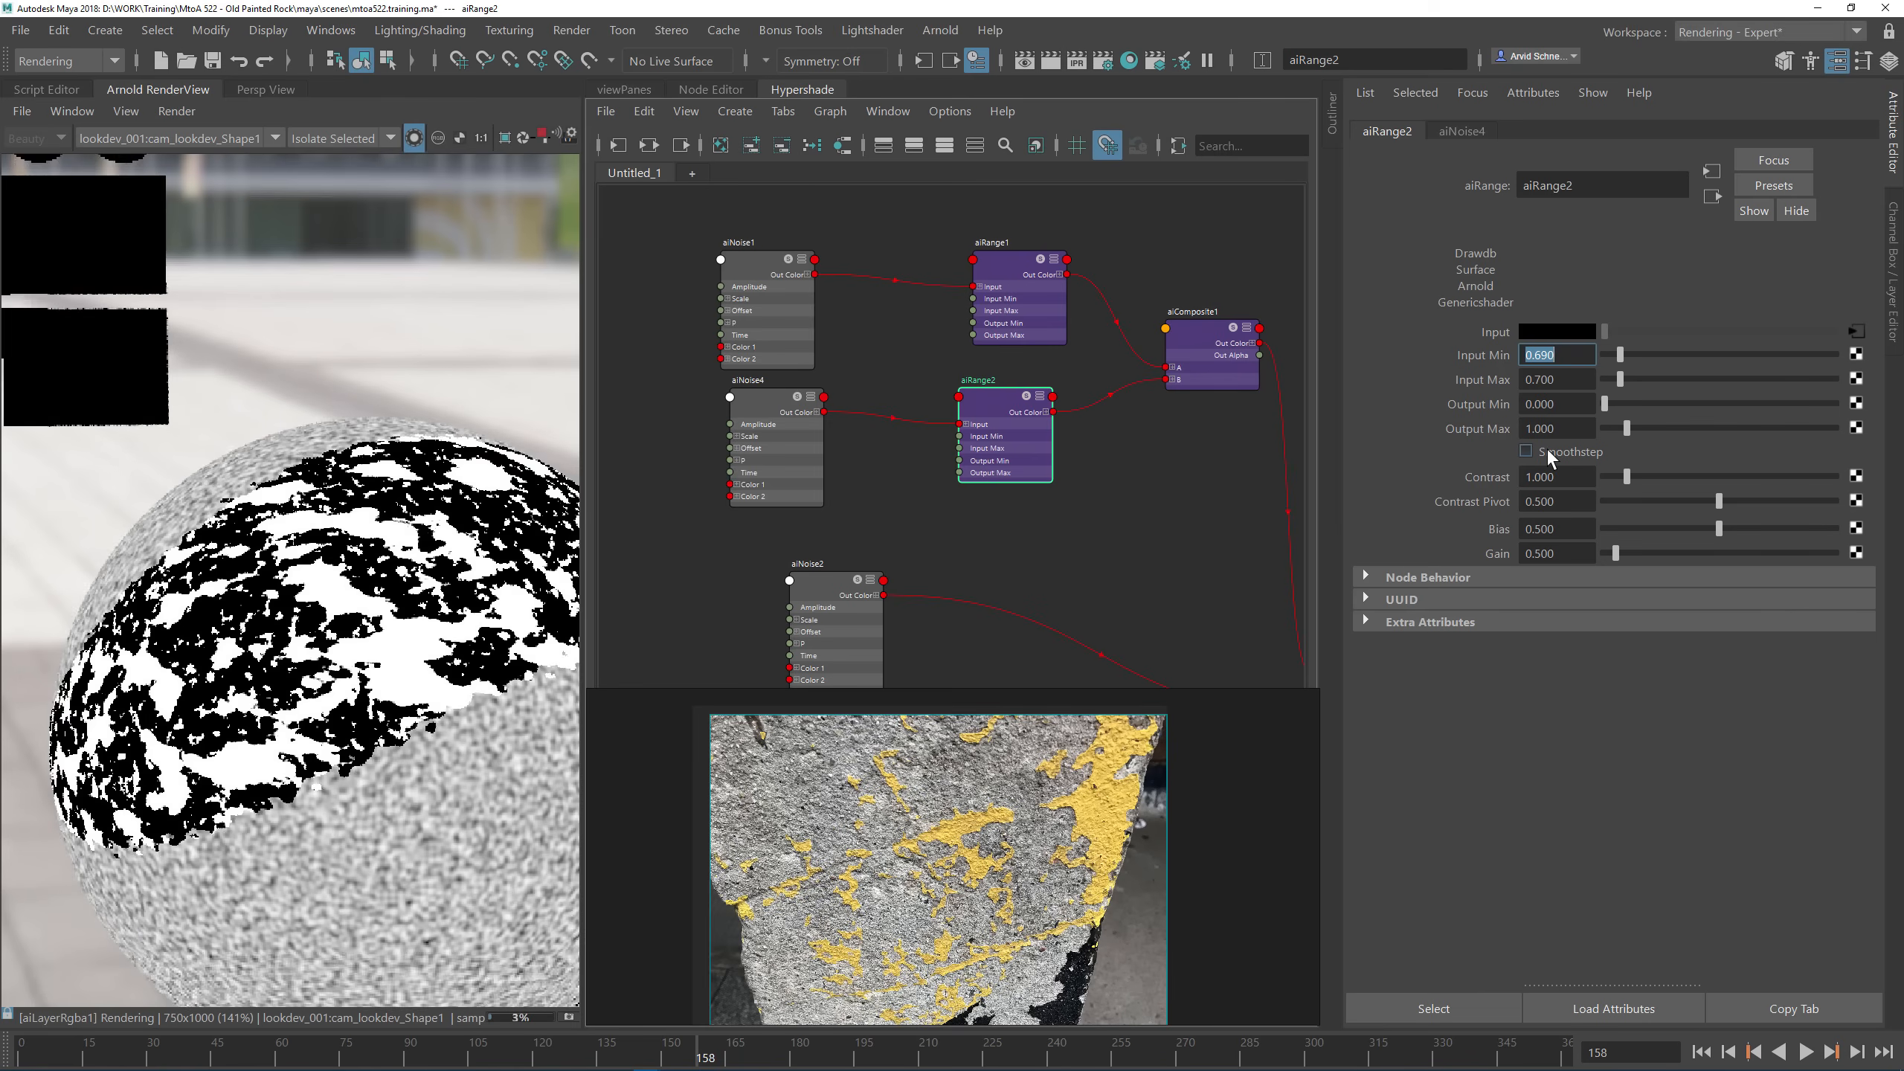
scroll(361, 606, "up", 2)
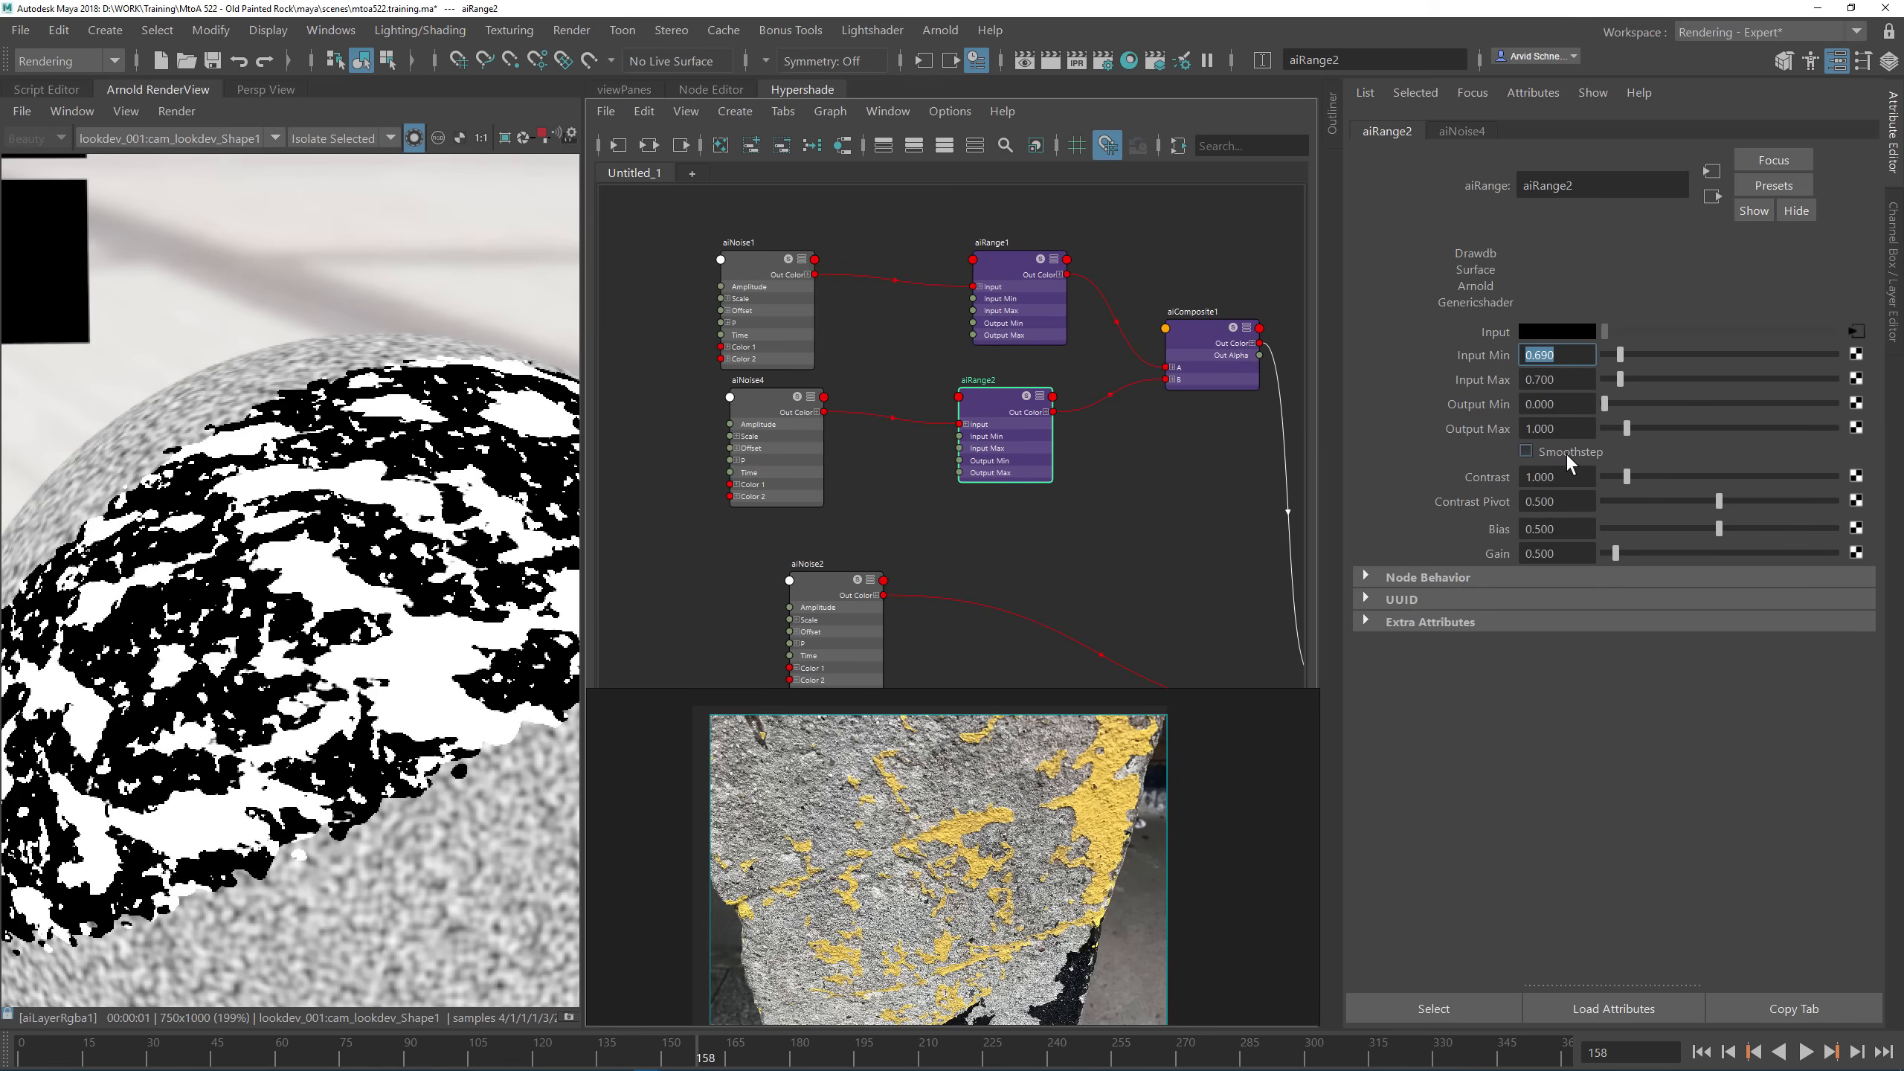
Step: Add an aiClamp node to the graph below aiComposite1
middle_click_drag(1187, 464, 997, 471, "alt")
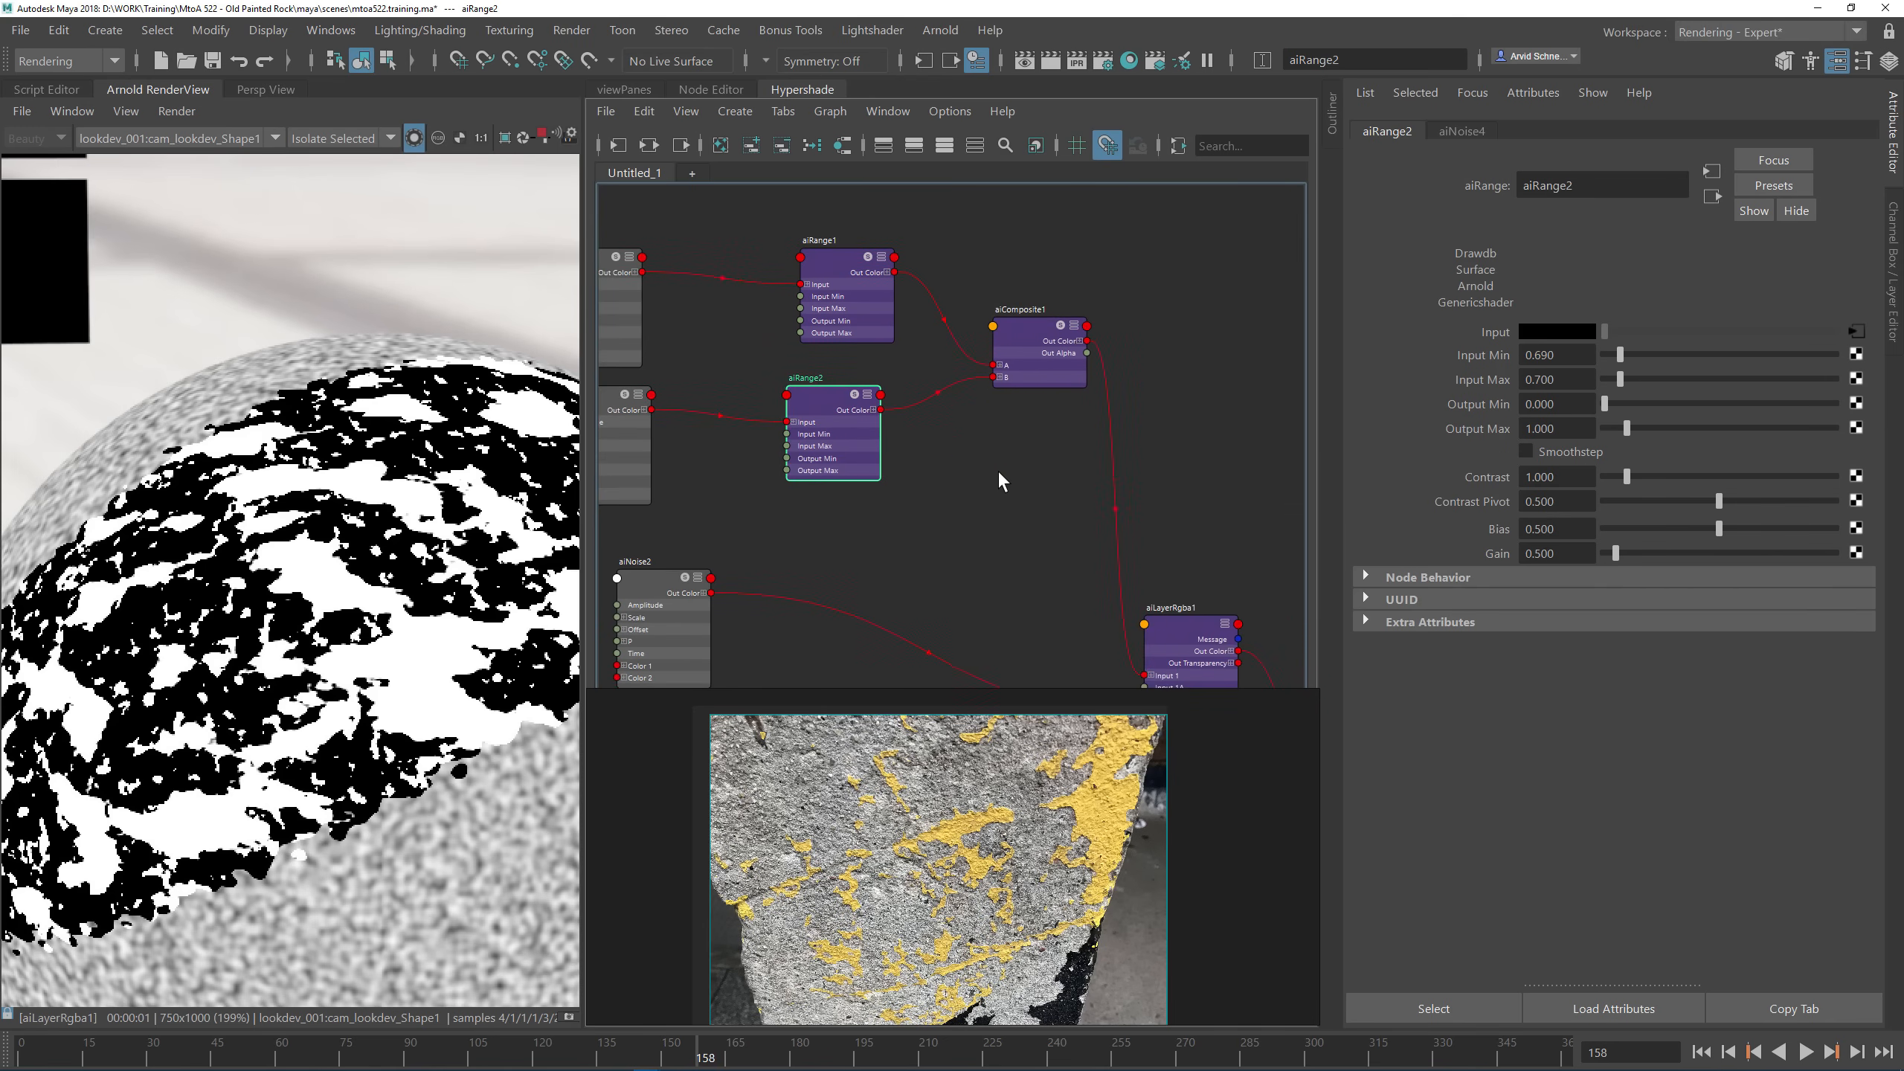
left_click(997, 470)
key("Tab")
type("aic")
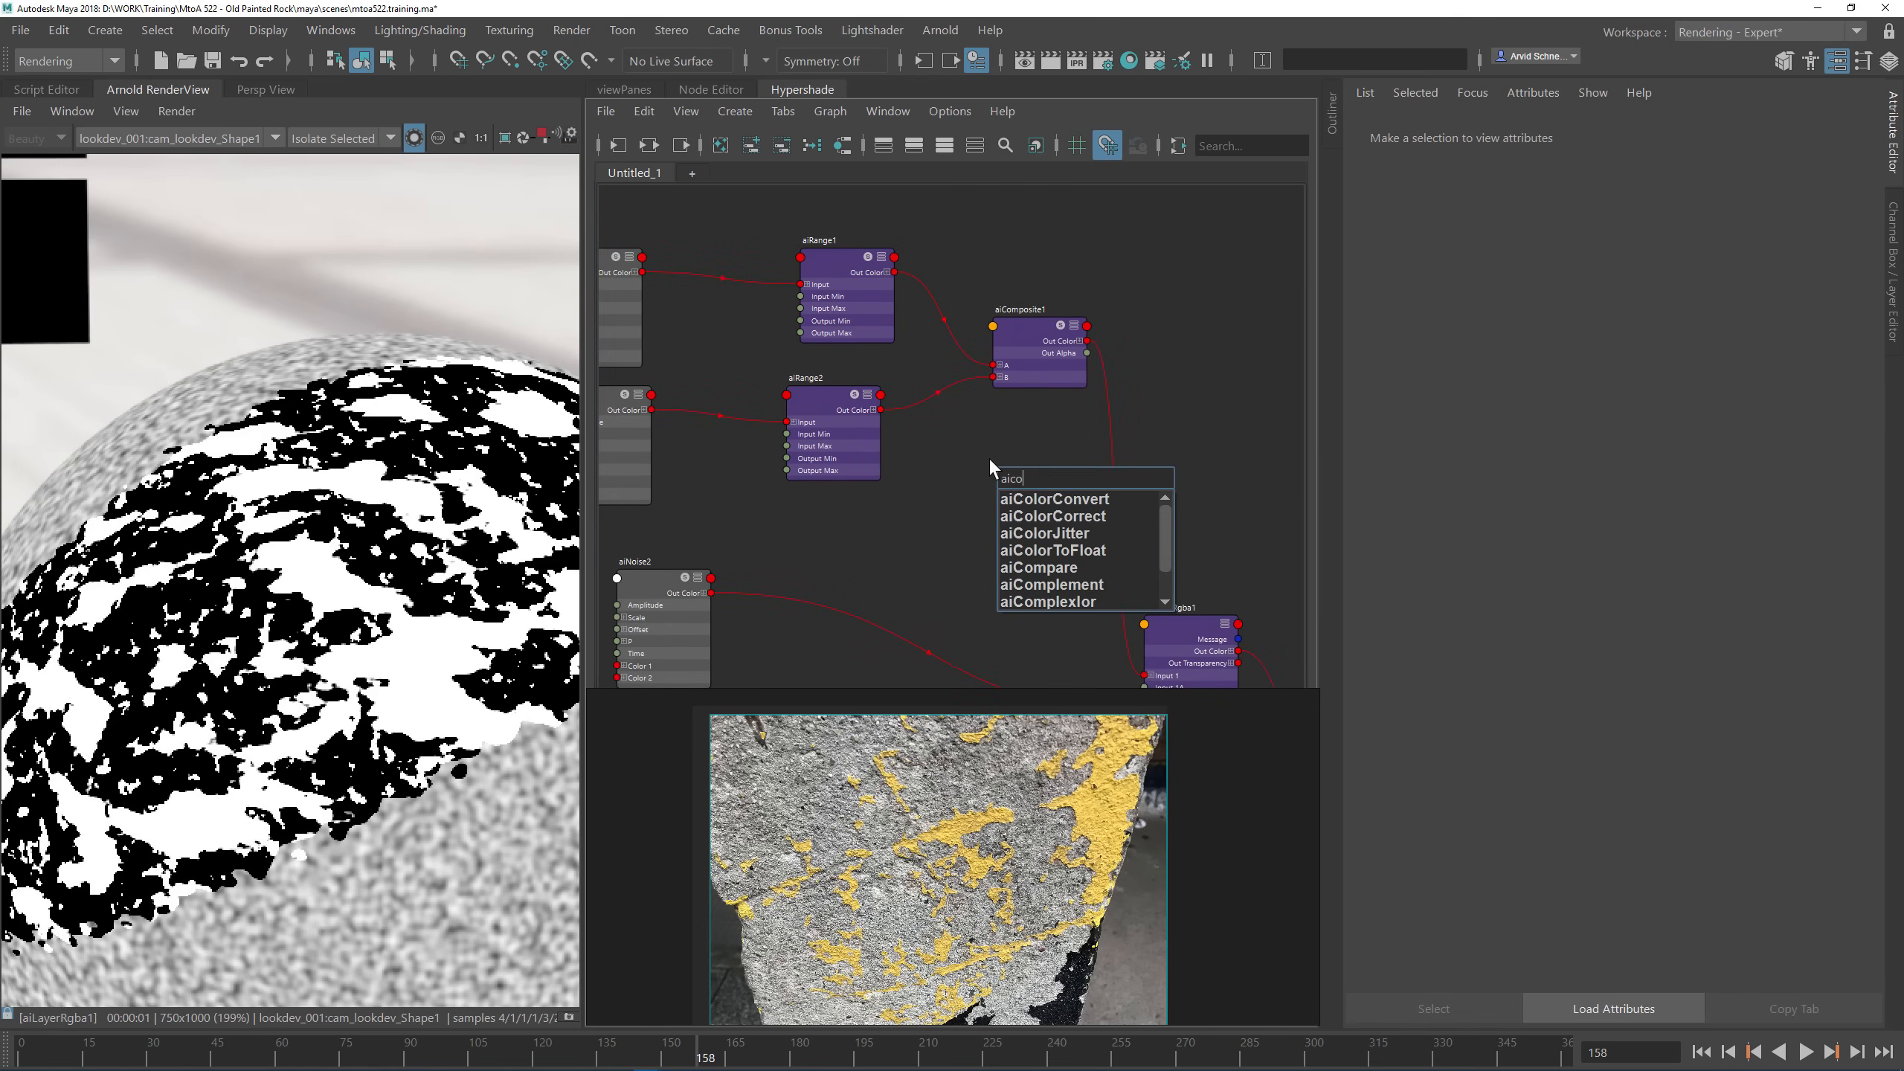
key("Down")
key("Down")
key("Down")
key("Down")
key("Return")
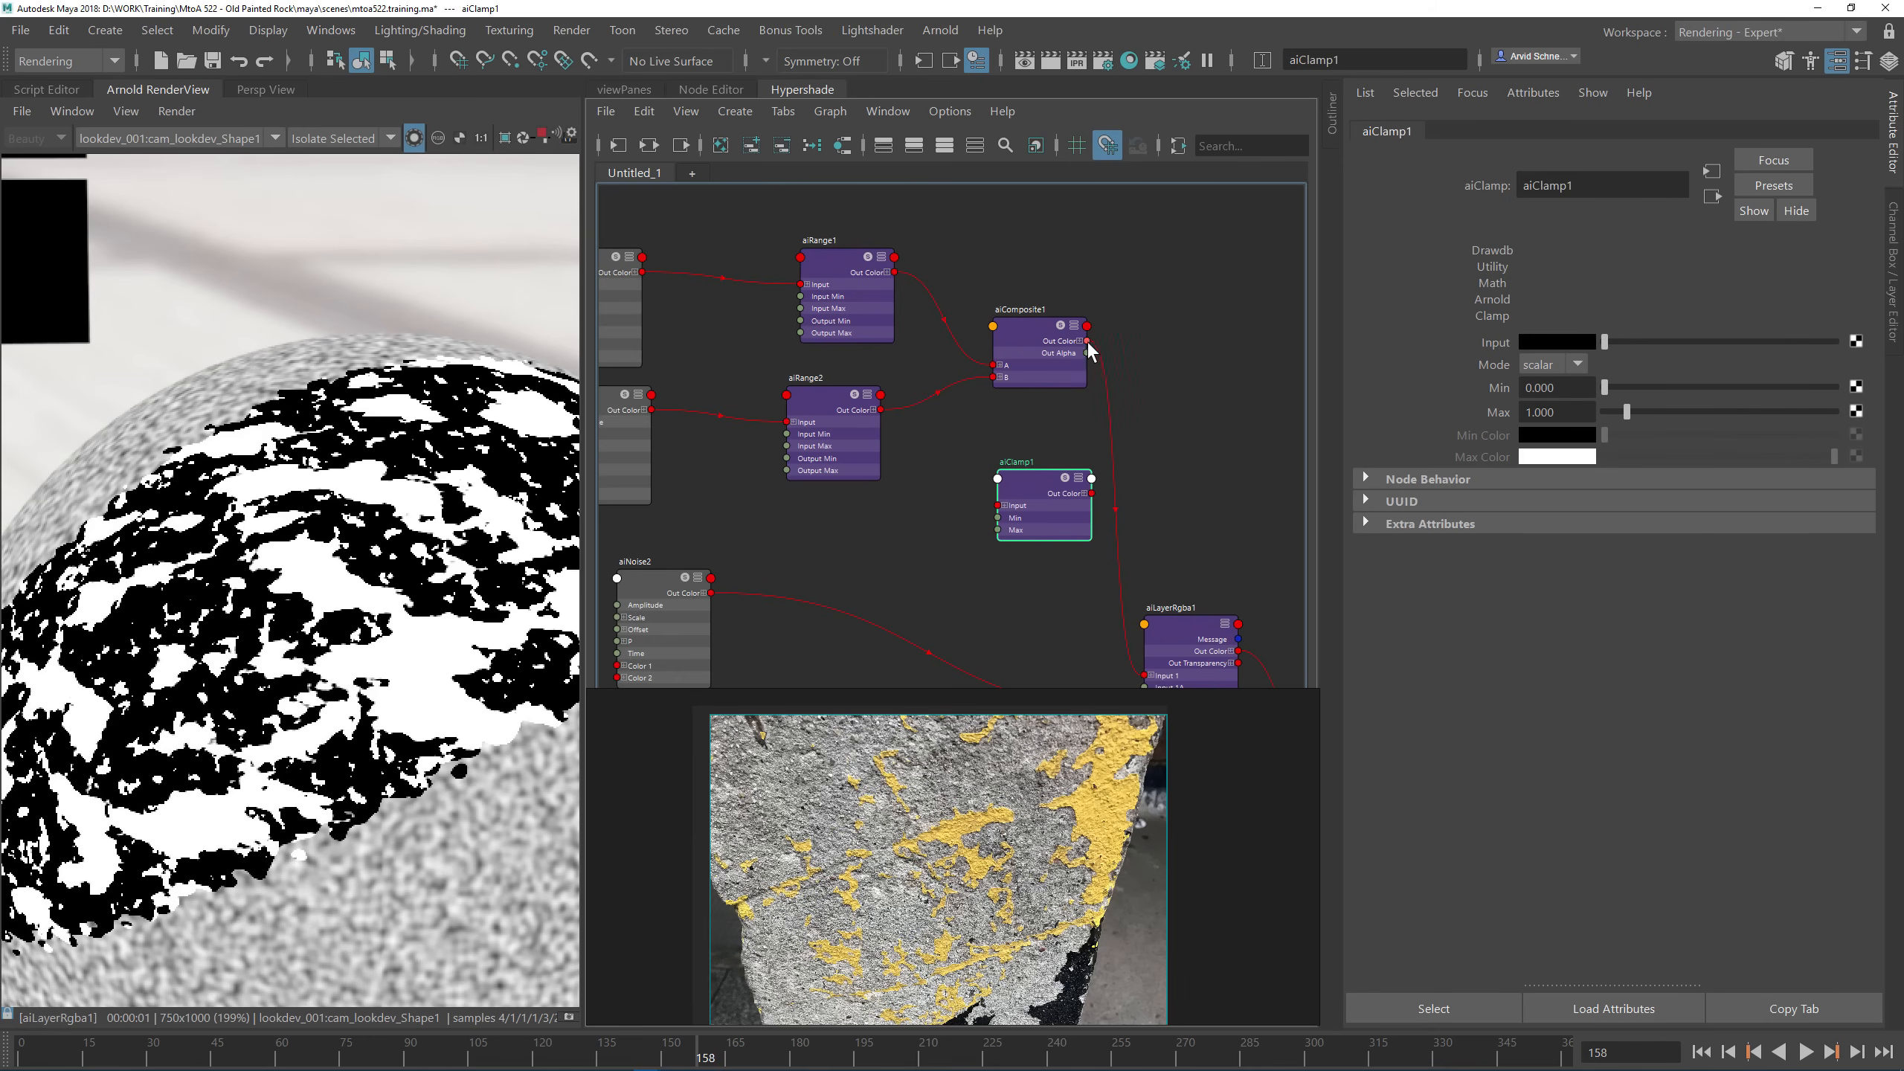
Step: Insert aiClamp1 in scalar mode between aiComposite1's Out Color and aiLayerRgba1's Input 1, placing it beside aiComposite1
left_click_drag(1092, 345, 999, 506)
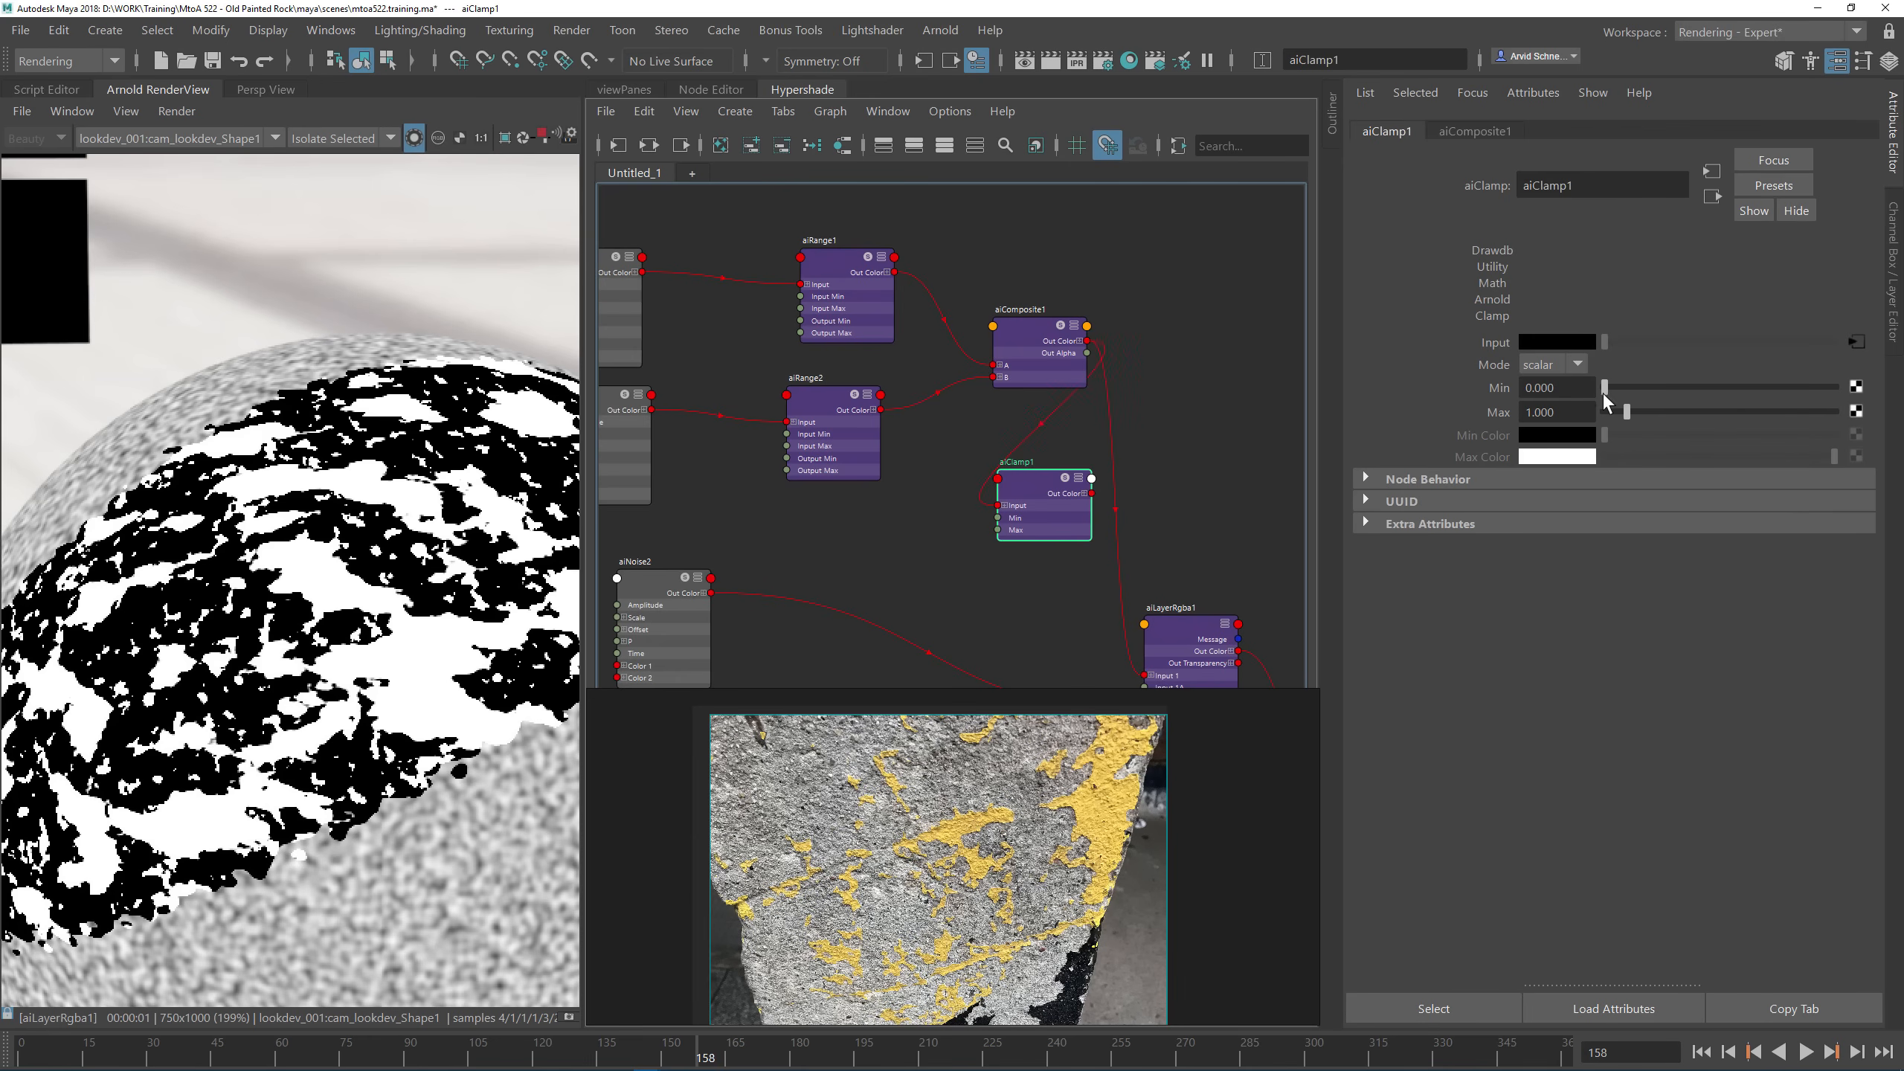
left_click(1564, 365)
left_click(1564, 365)
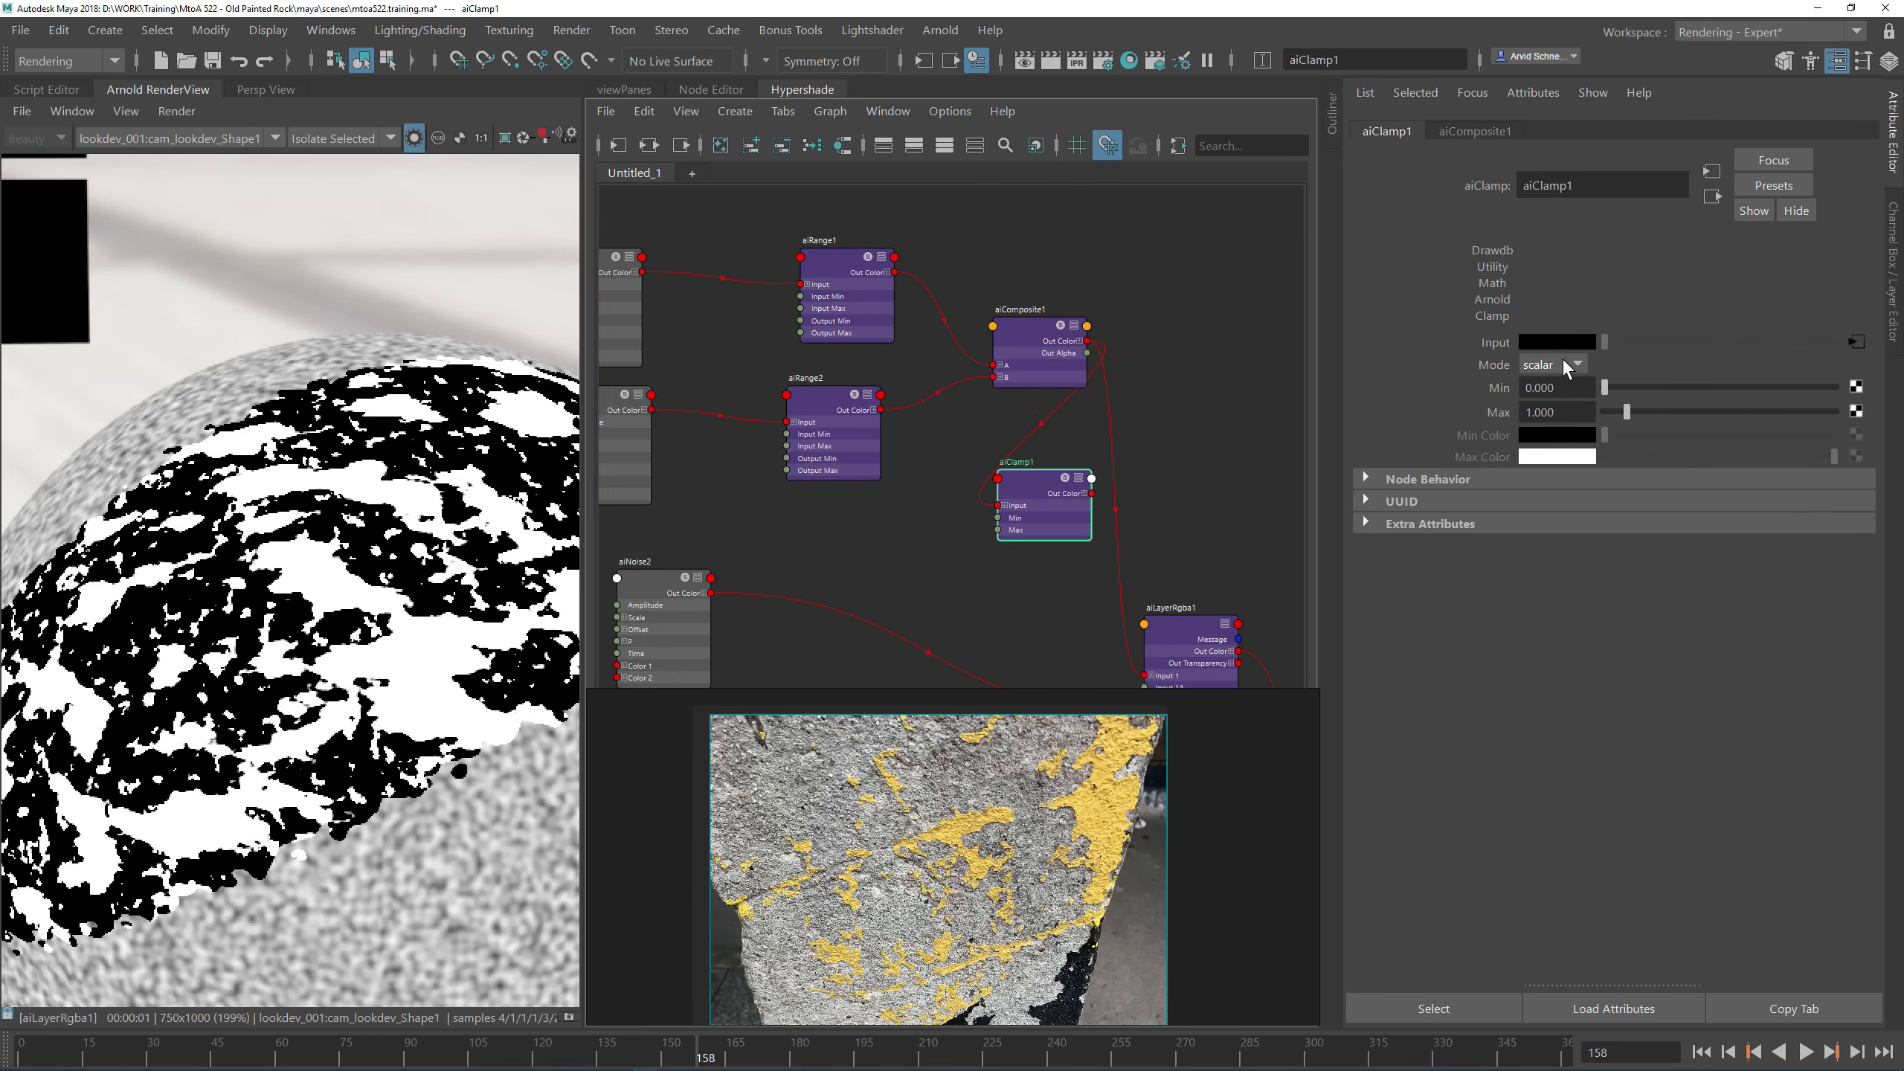
left_click_drag(1088, 351, 1191, 347)
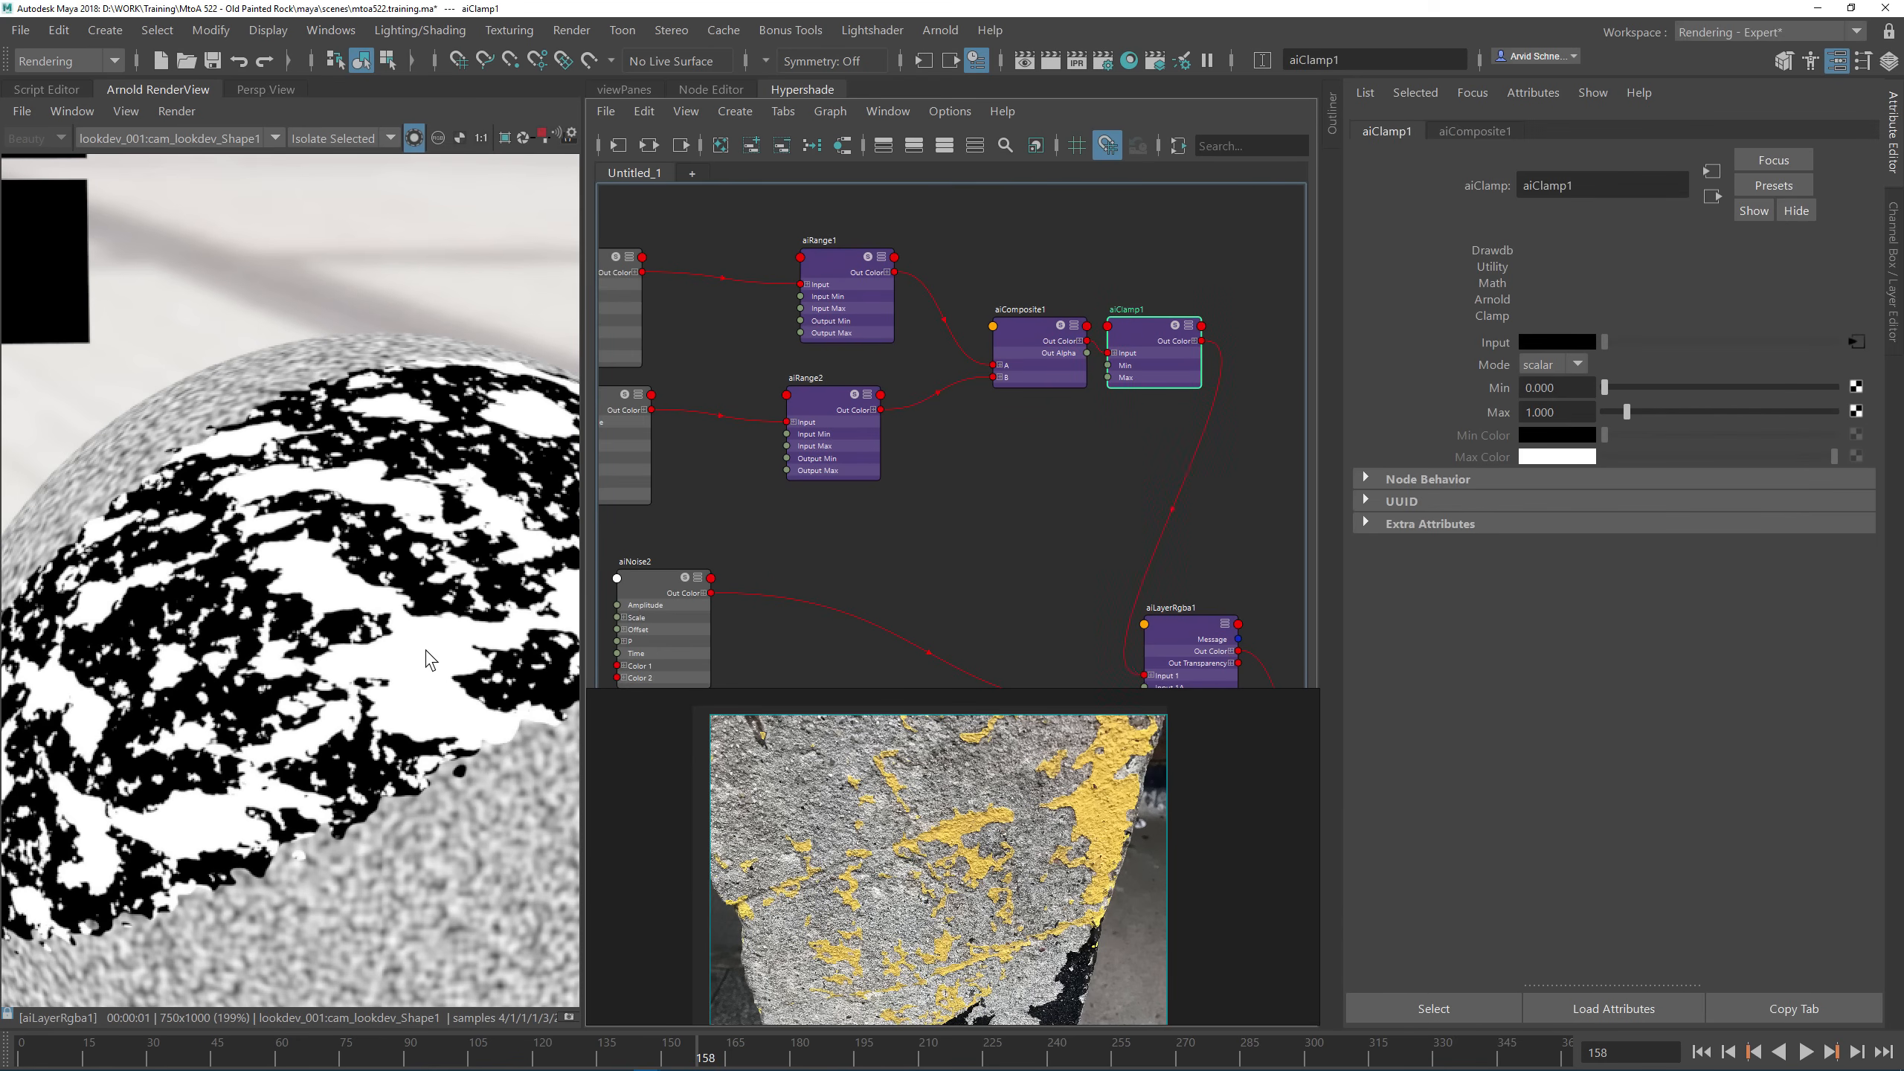
left_click(962, 539)
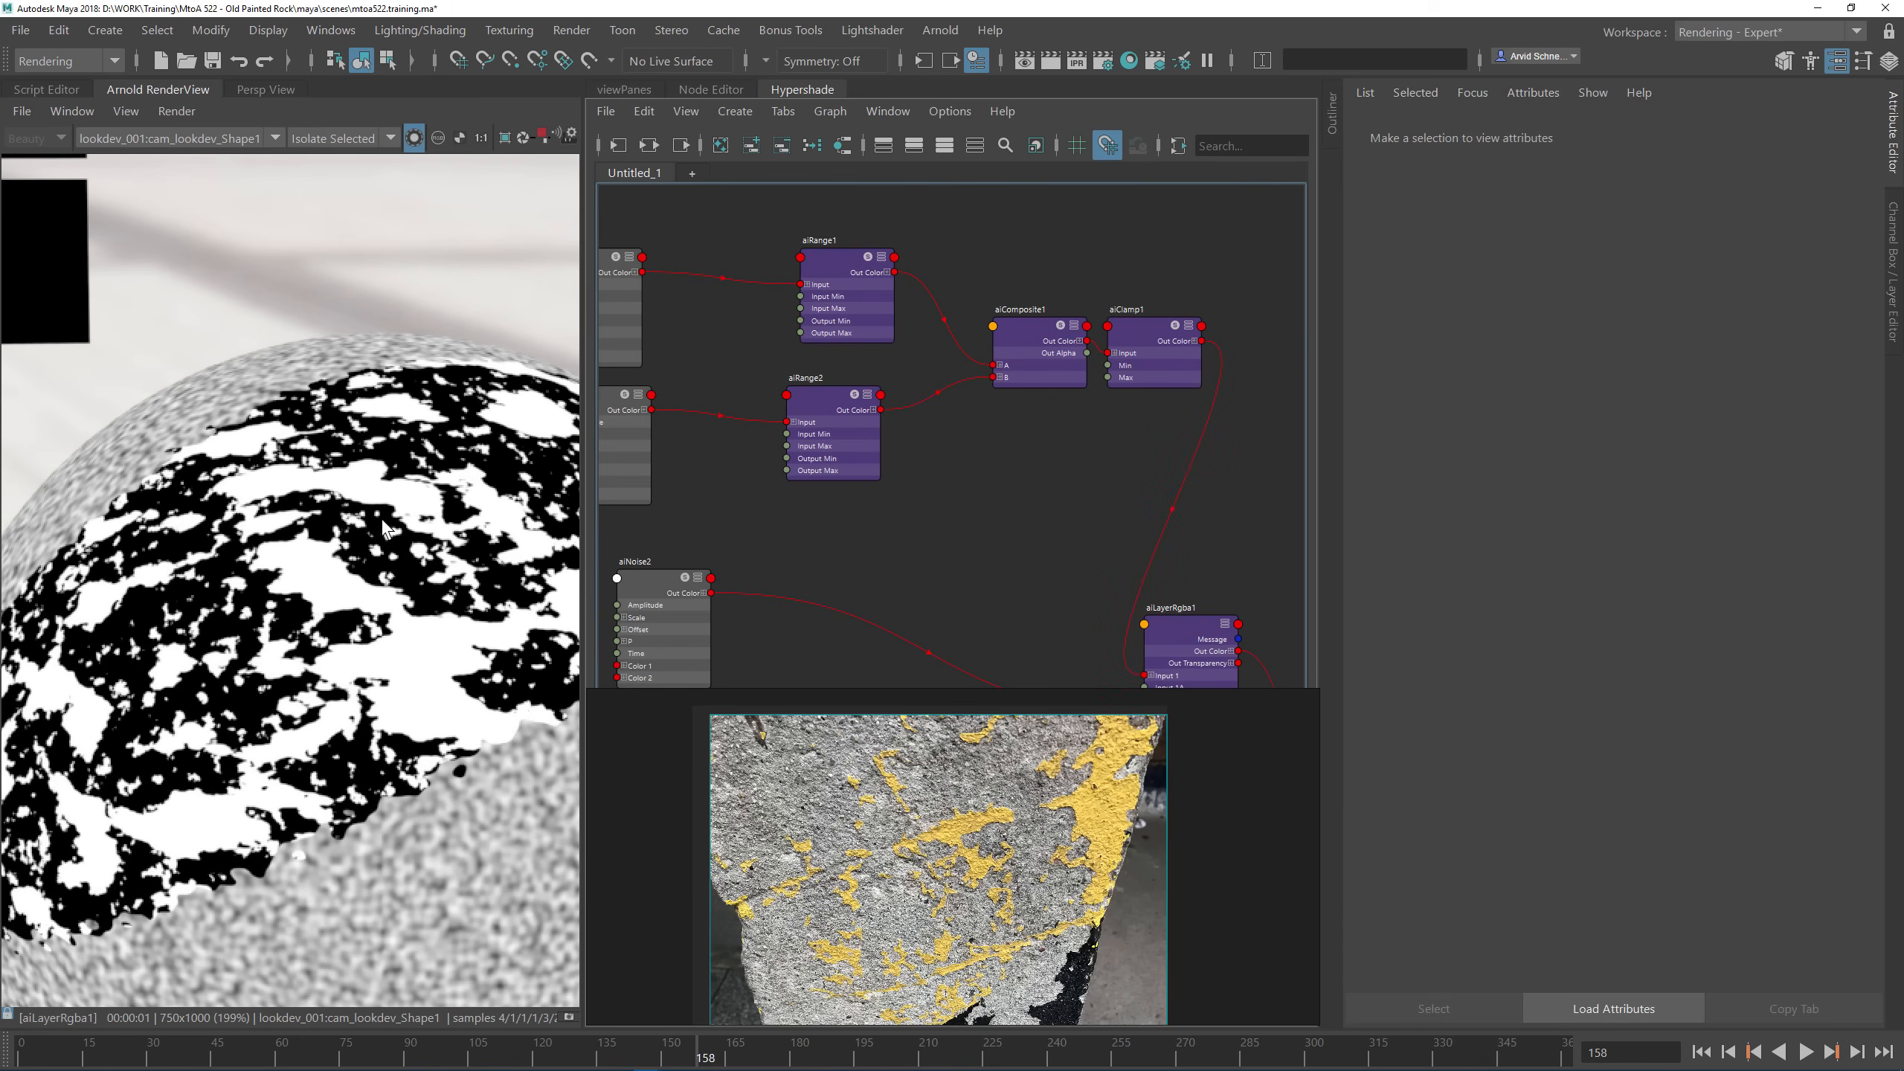
Step: Turn on Smoothstep for both aiRange1 and aiRange2 to soften the mask's edges
scroll(379, 533, "down", 4)
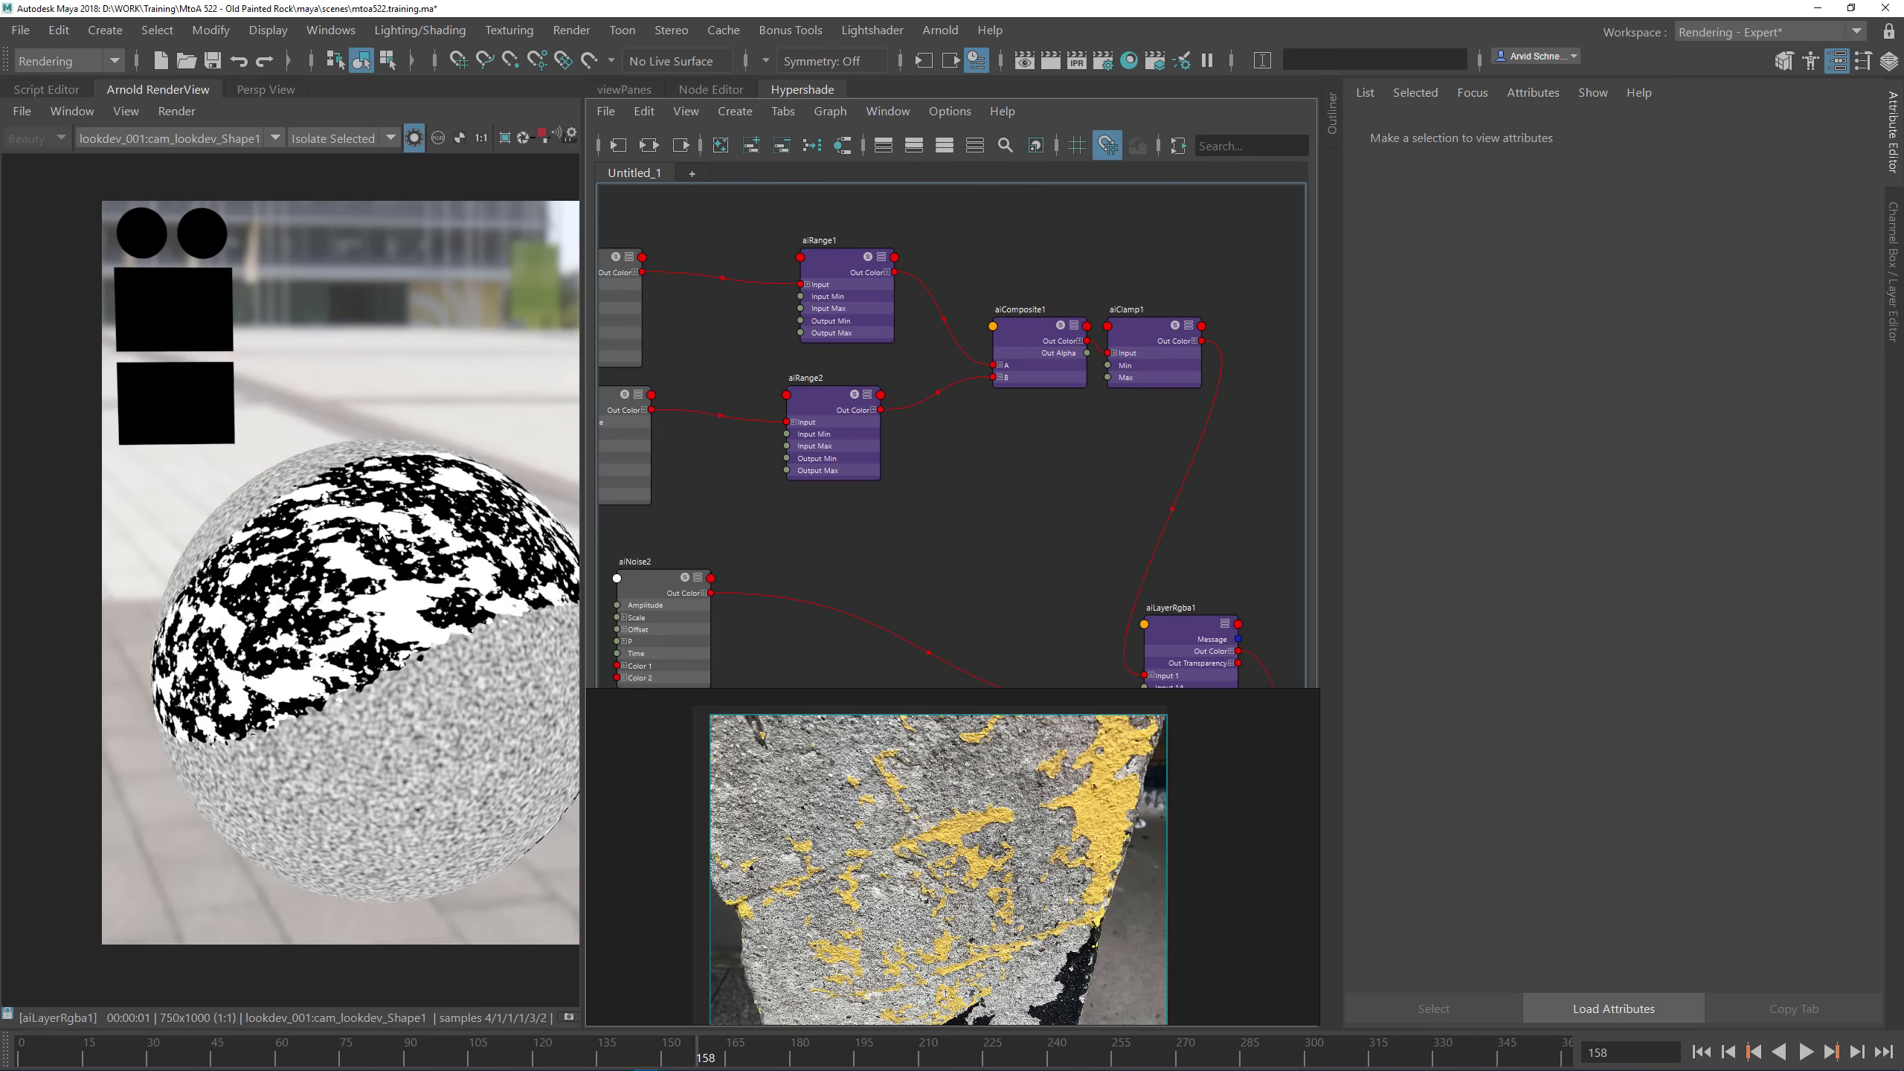
left_click(481, 138)
scroll(257, 557, "up", 8)
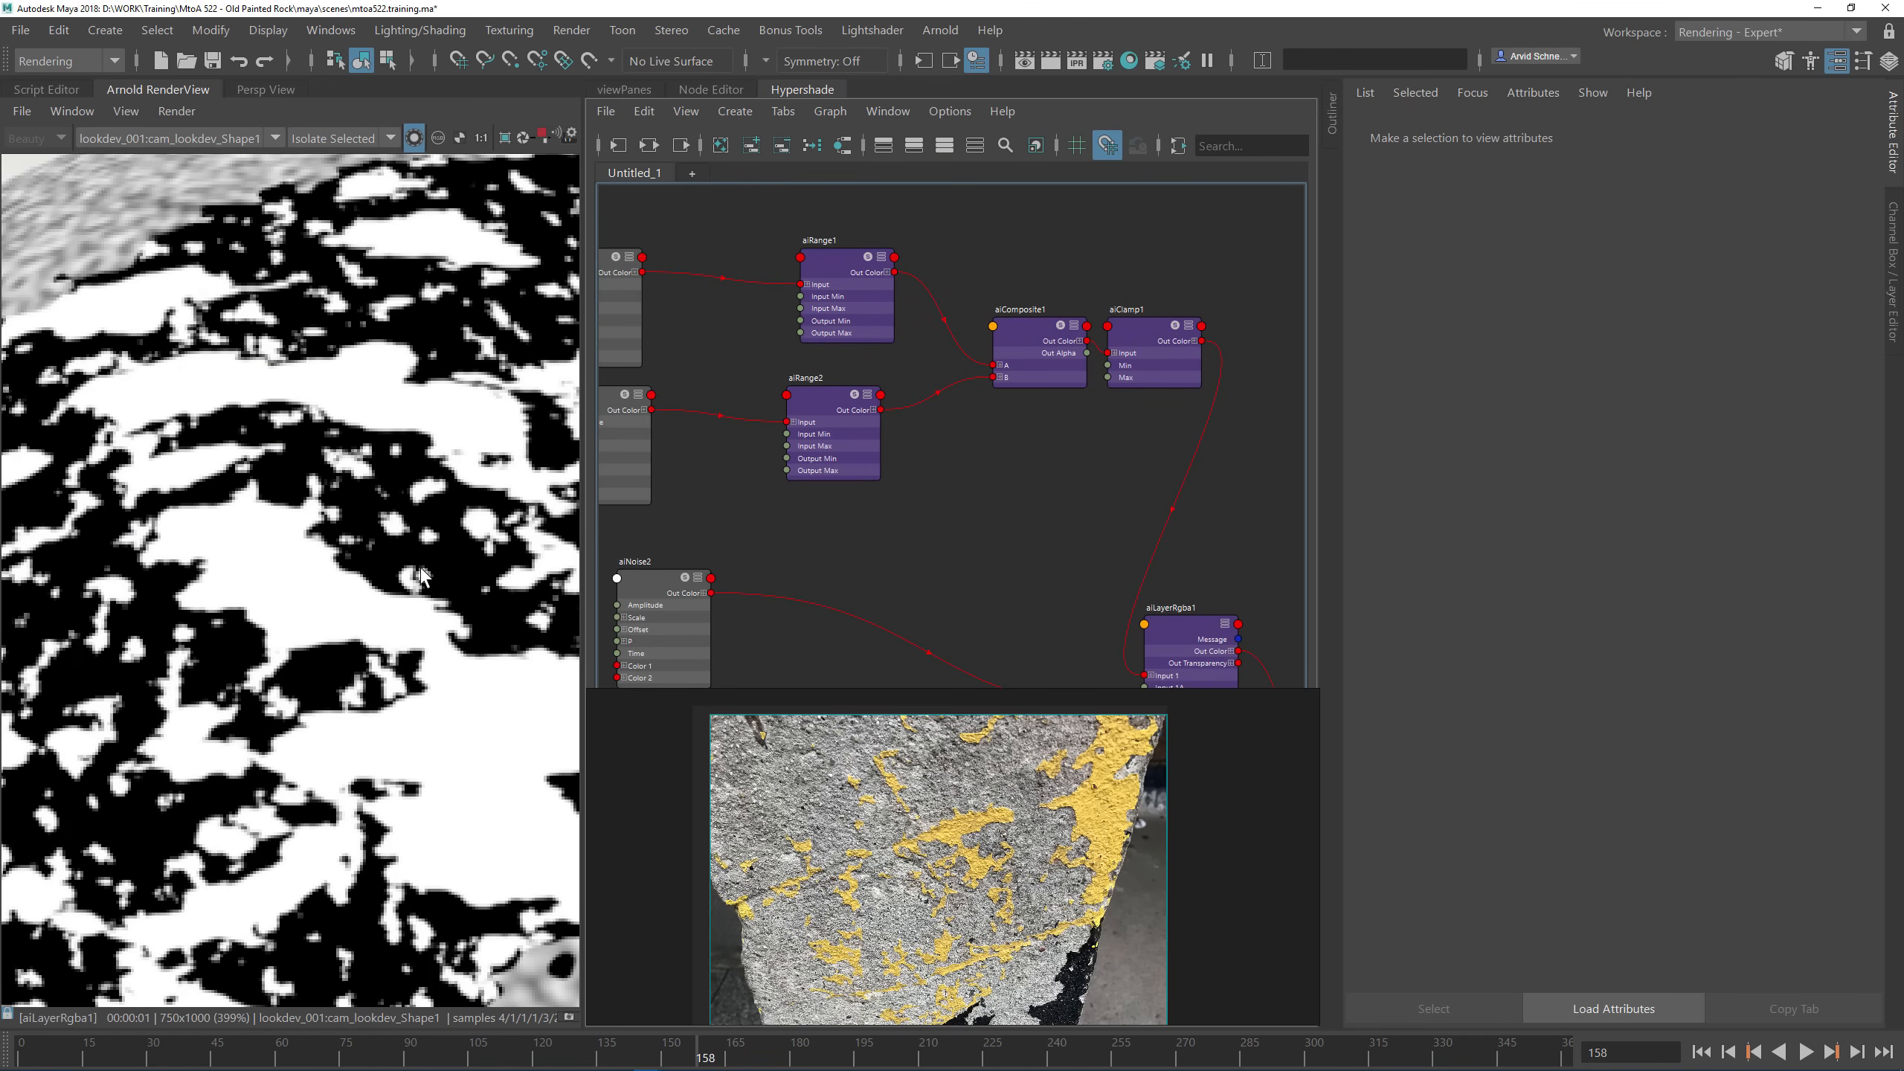
middle_click_drag(1016, 323, 1103, 322, "alt")
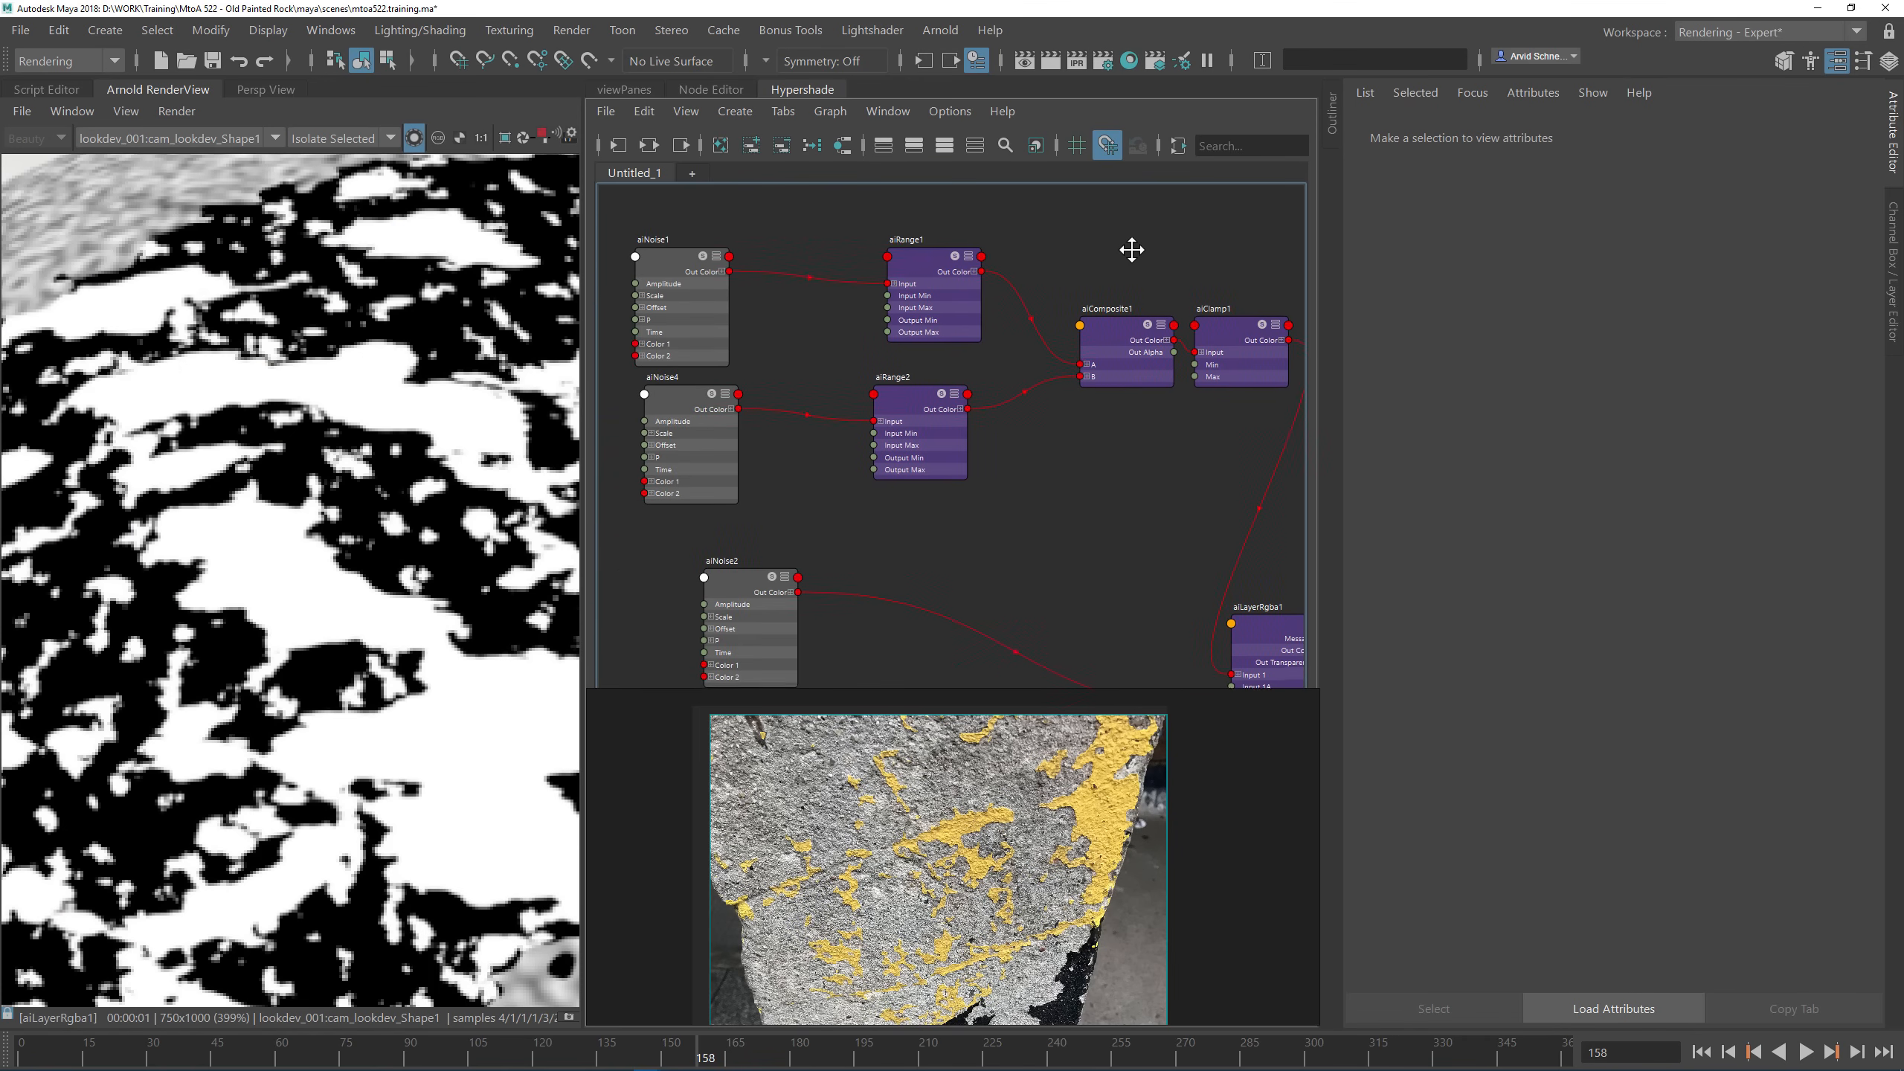
left_click(932, 267)
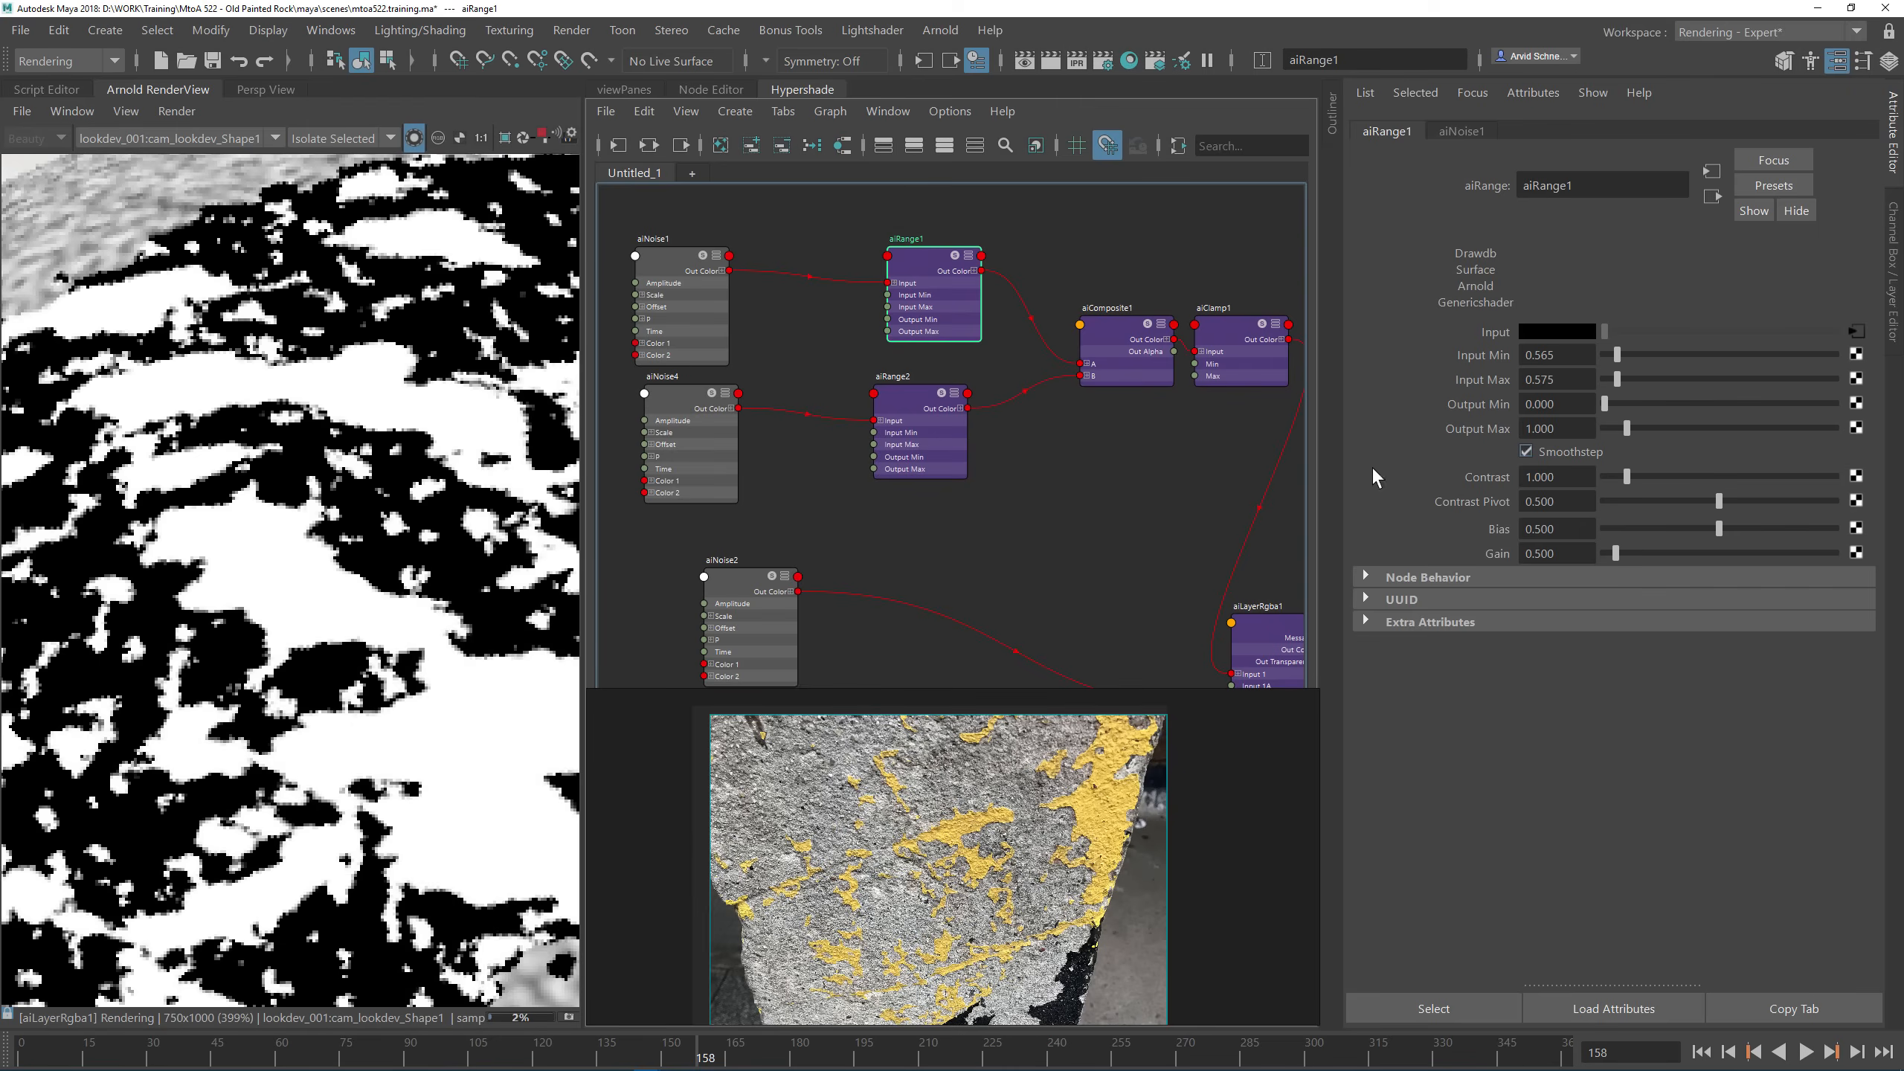
left_click(906, 426)
left_click(1568, 451)
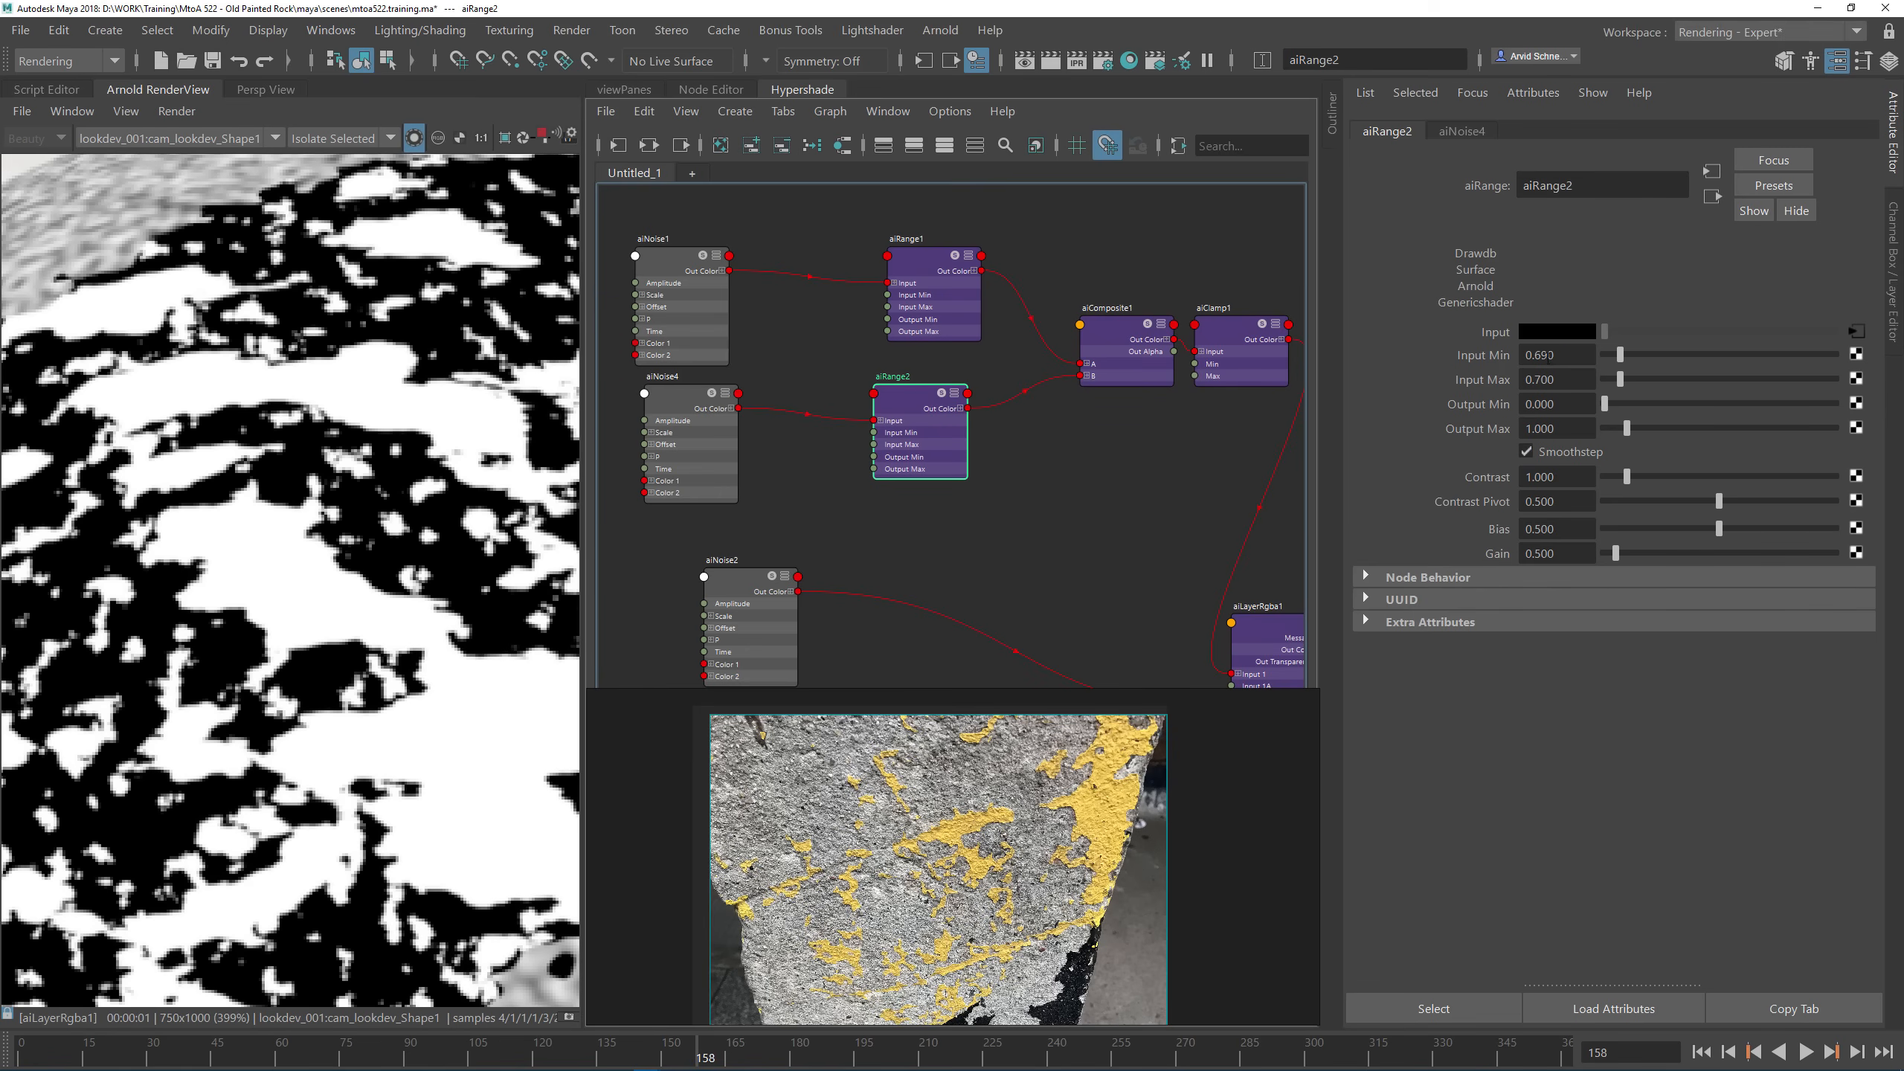
Step: Set aiRange2's Input Min to 0.695
left_click_drag(1541, 355, 1557, 355)
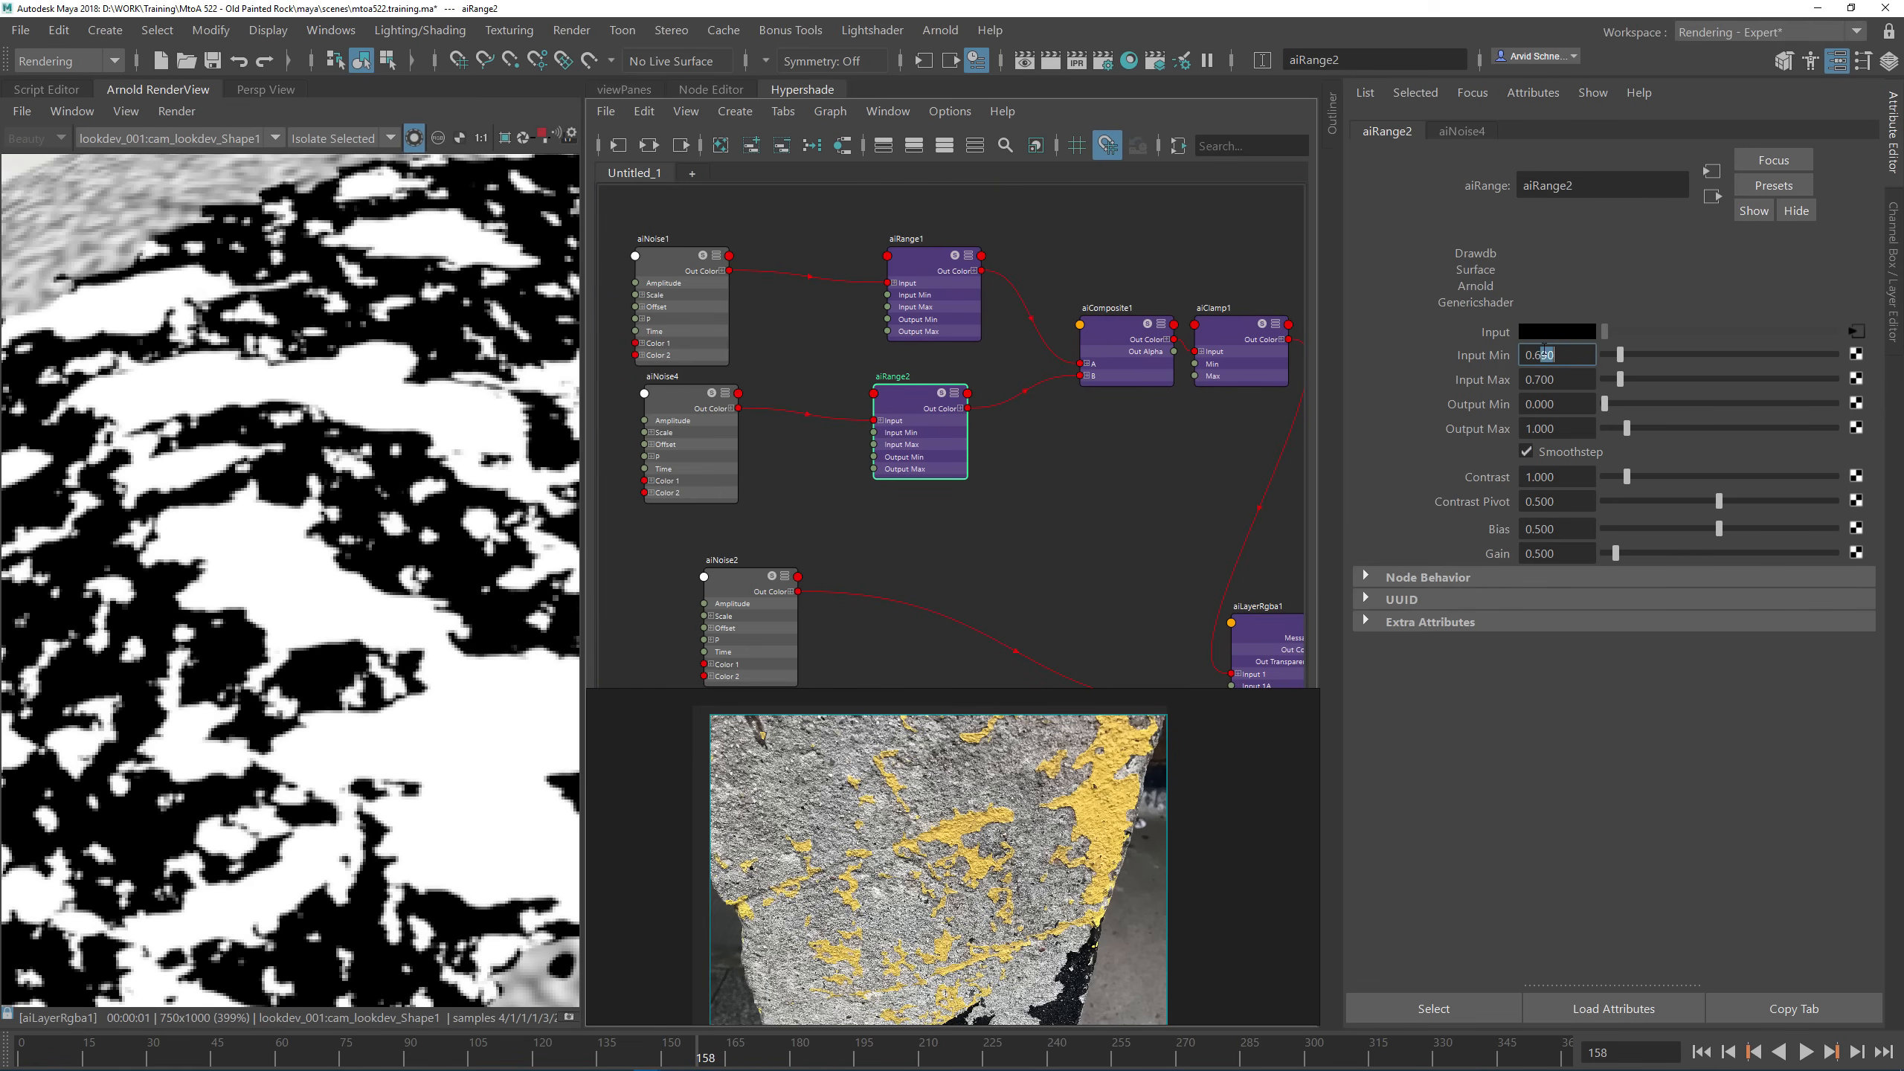
type("95")
key("Return")
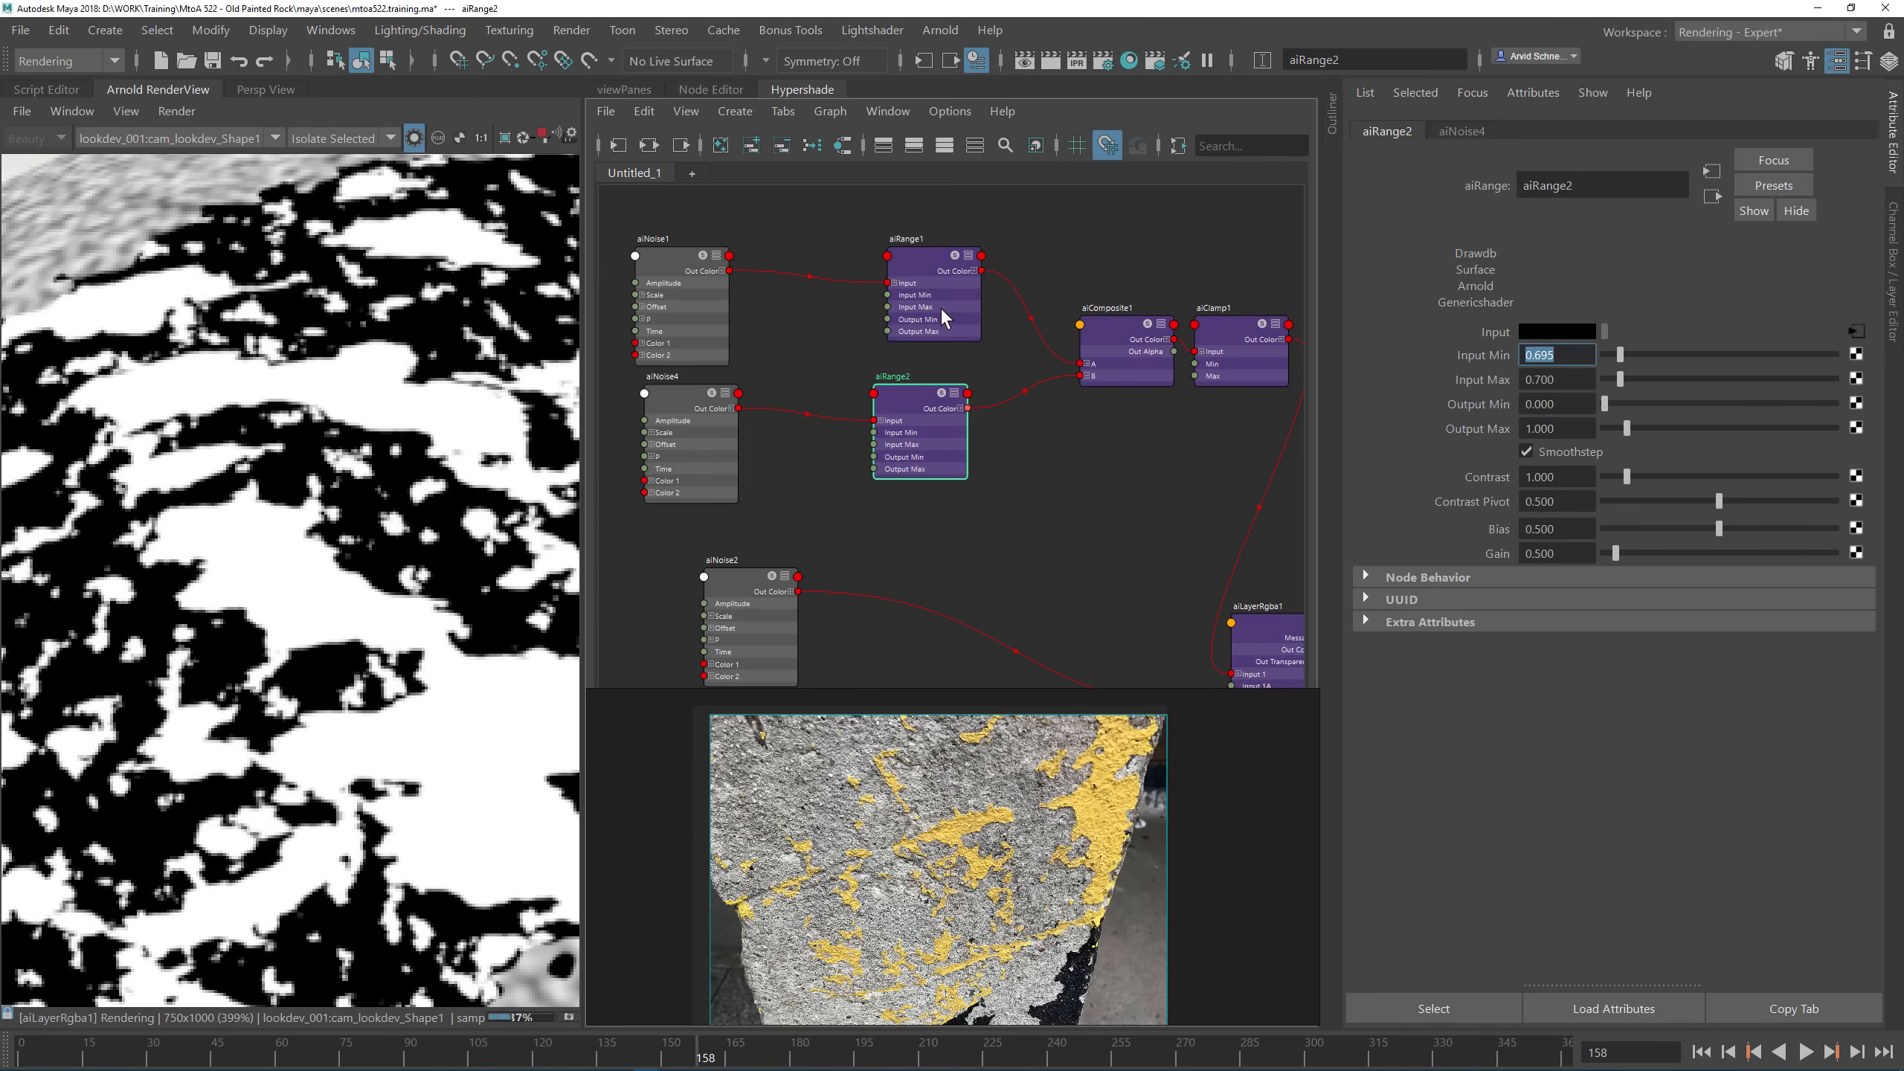
Step: Set aiRange1's Input Min to 0.570
left_click(943, 318)
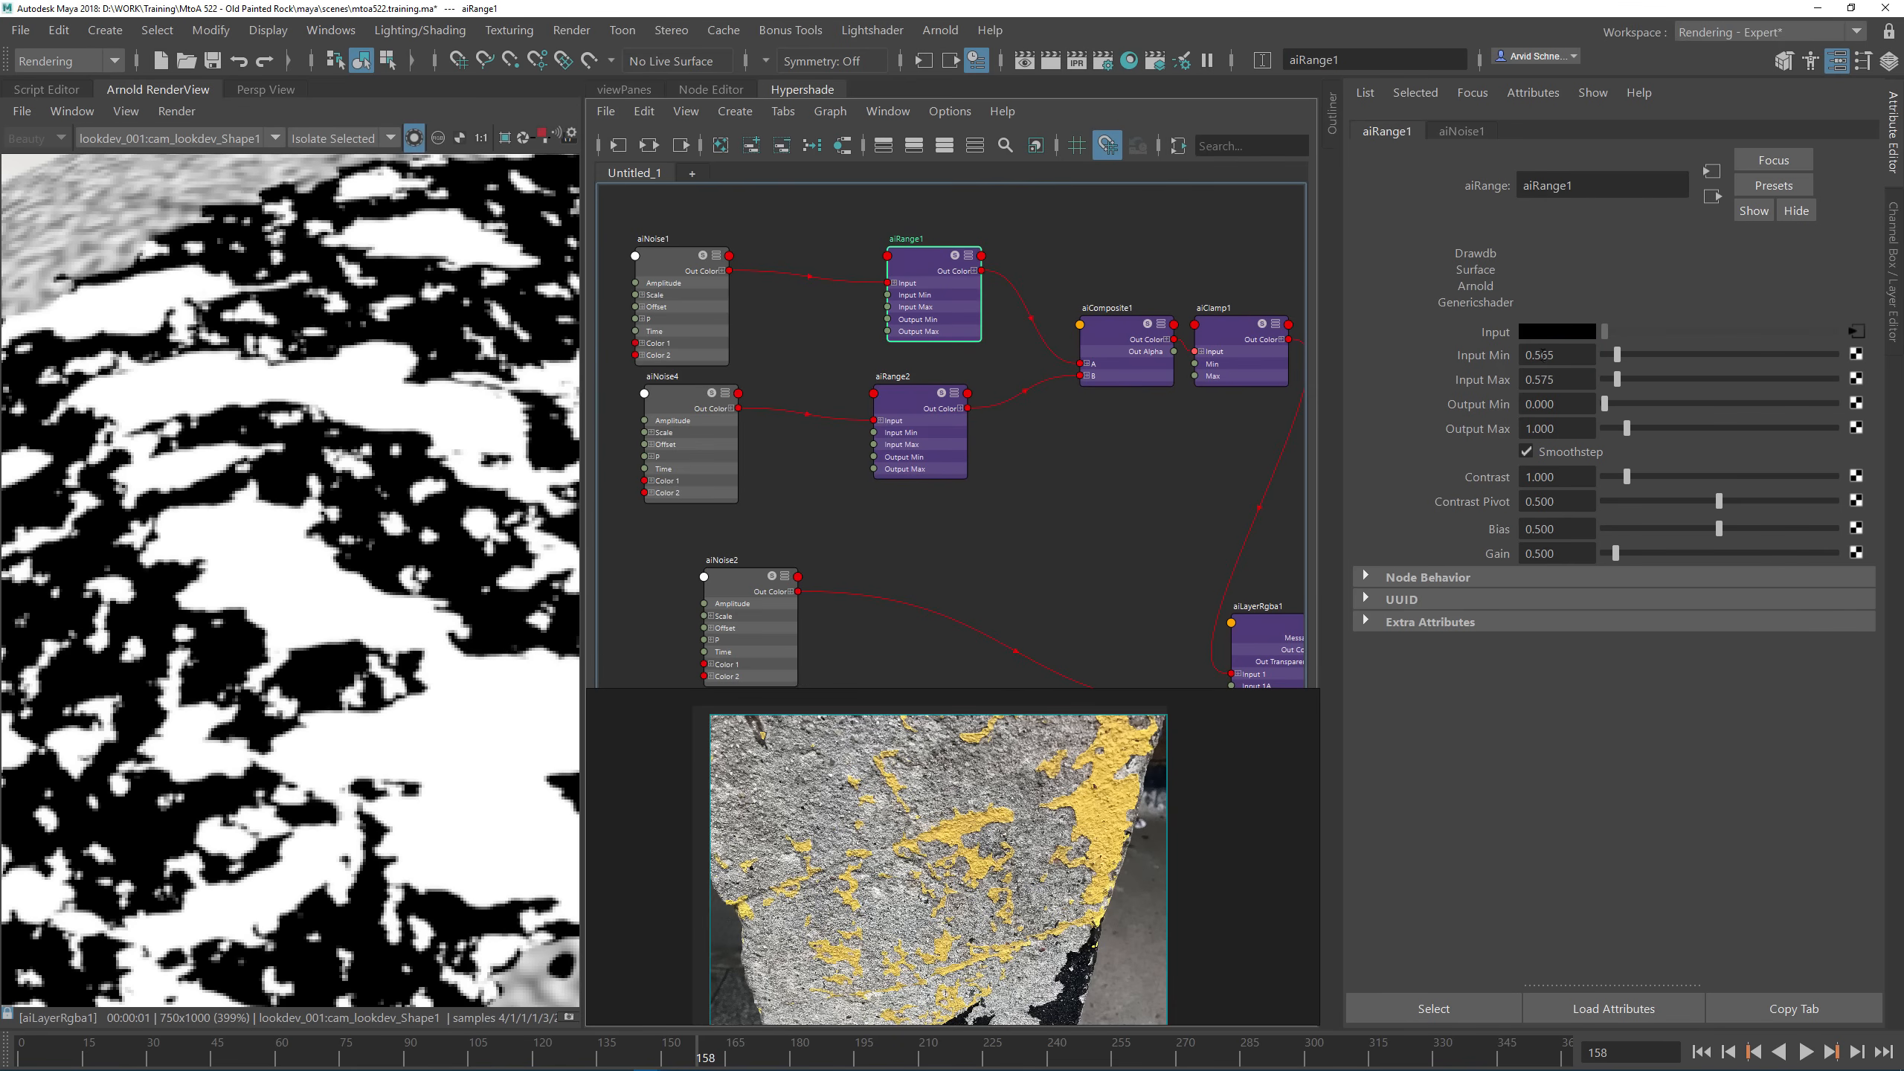
left_click_drag(1539, 355, 1578, 359)
type("70")
key("Return")
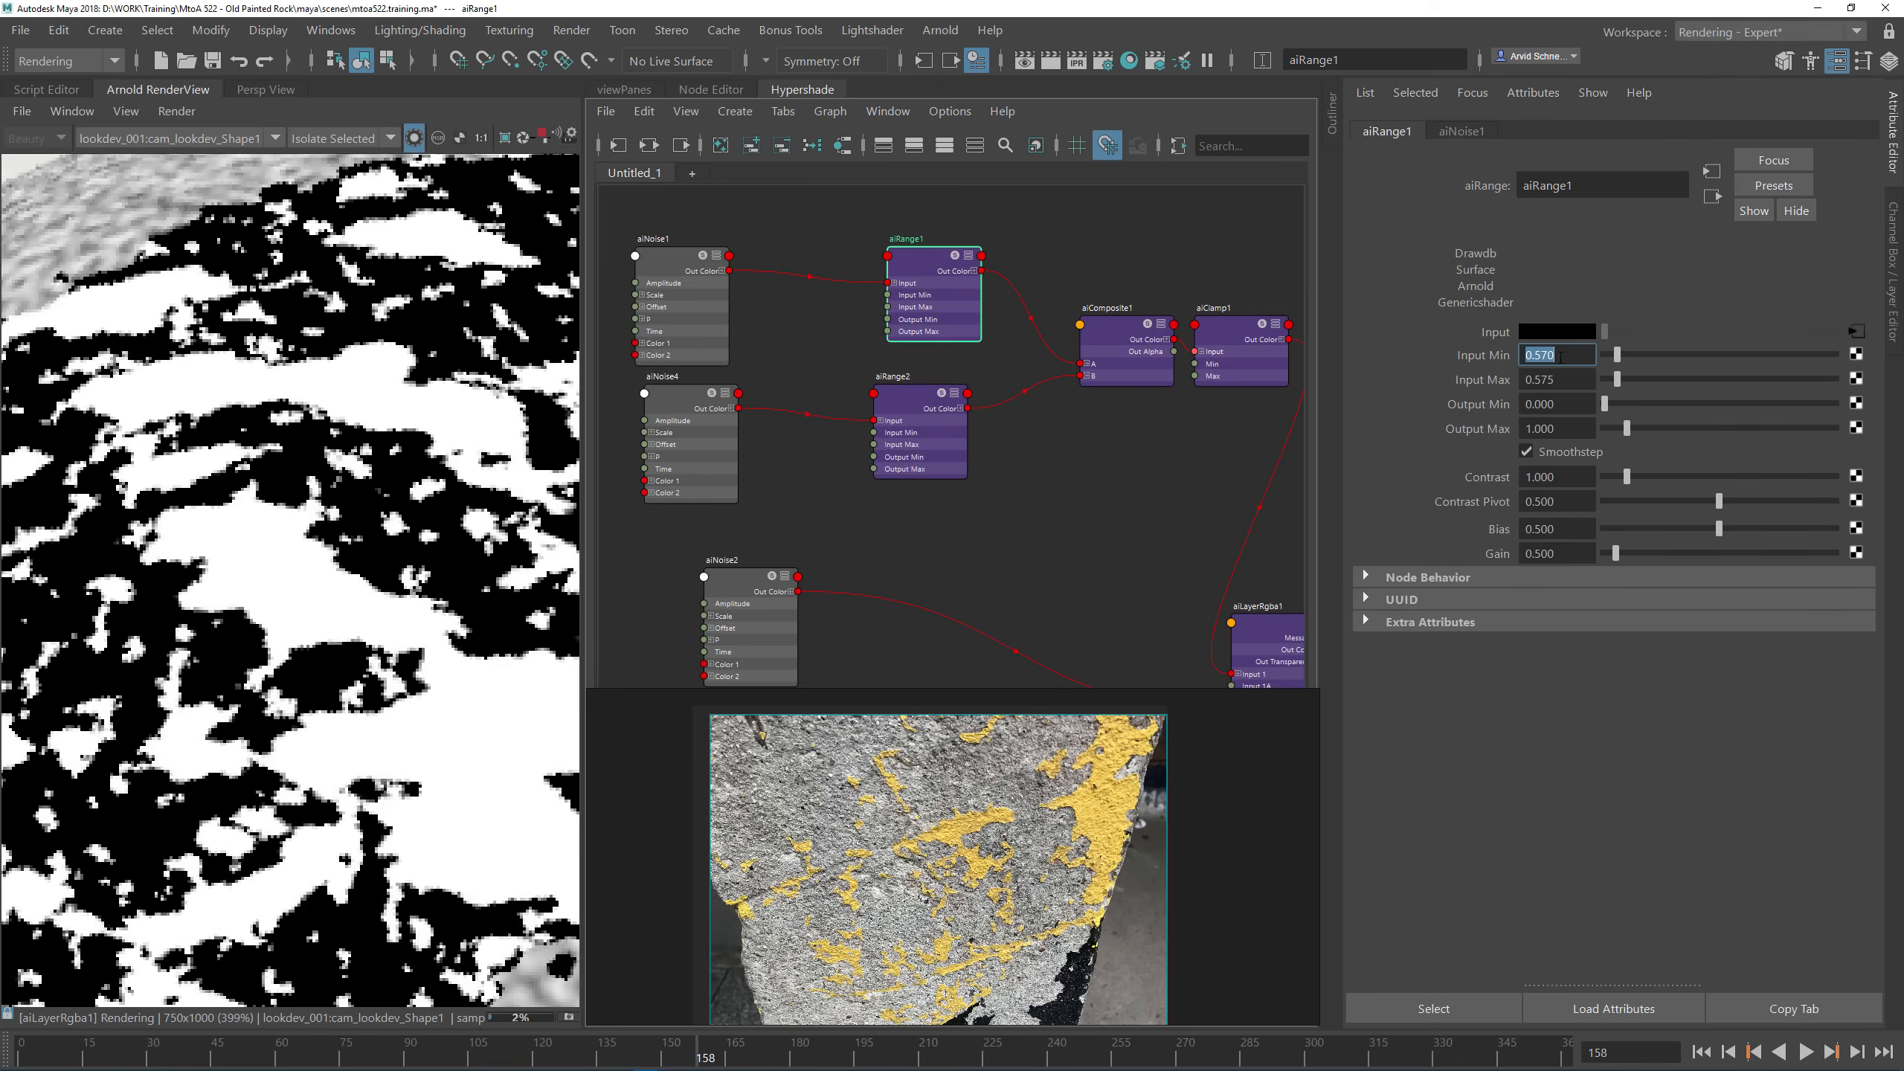
scroll(341, 550, "down", 4)
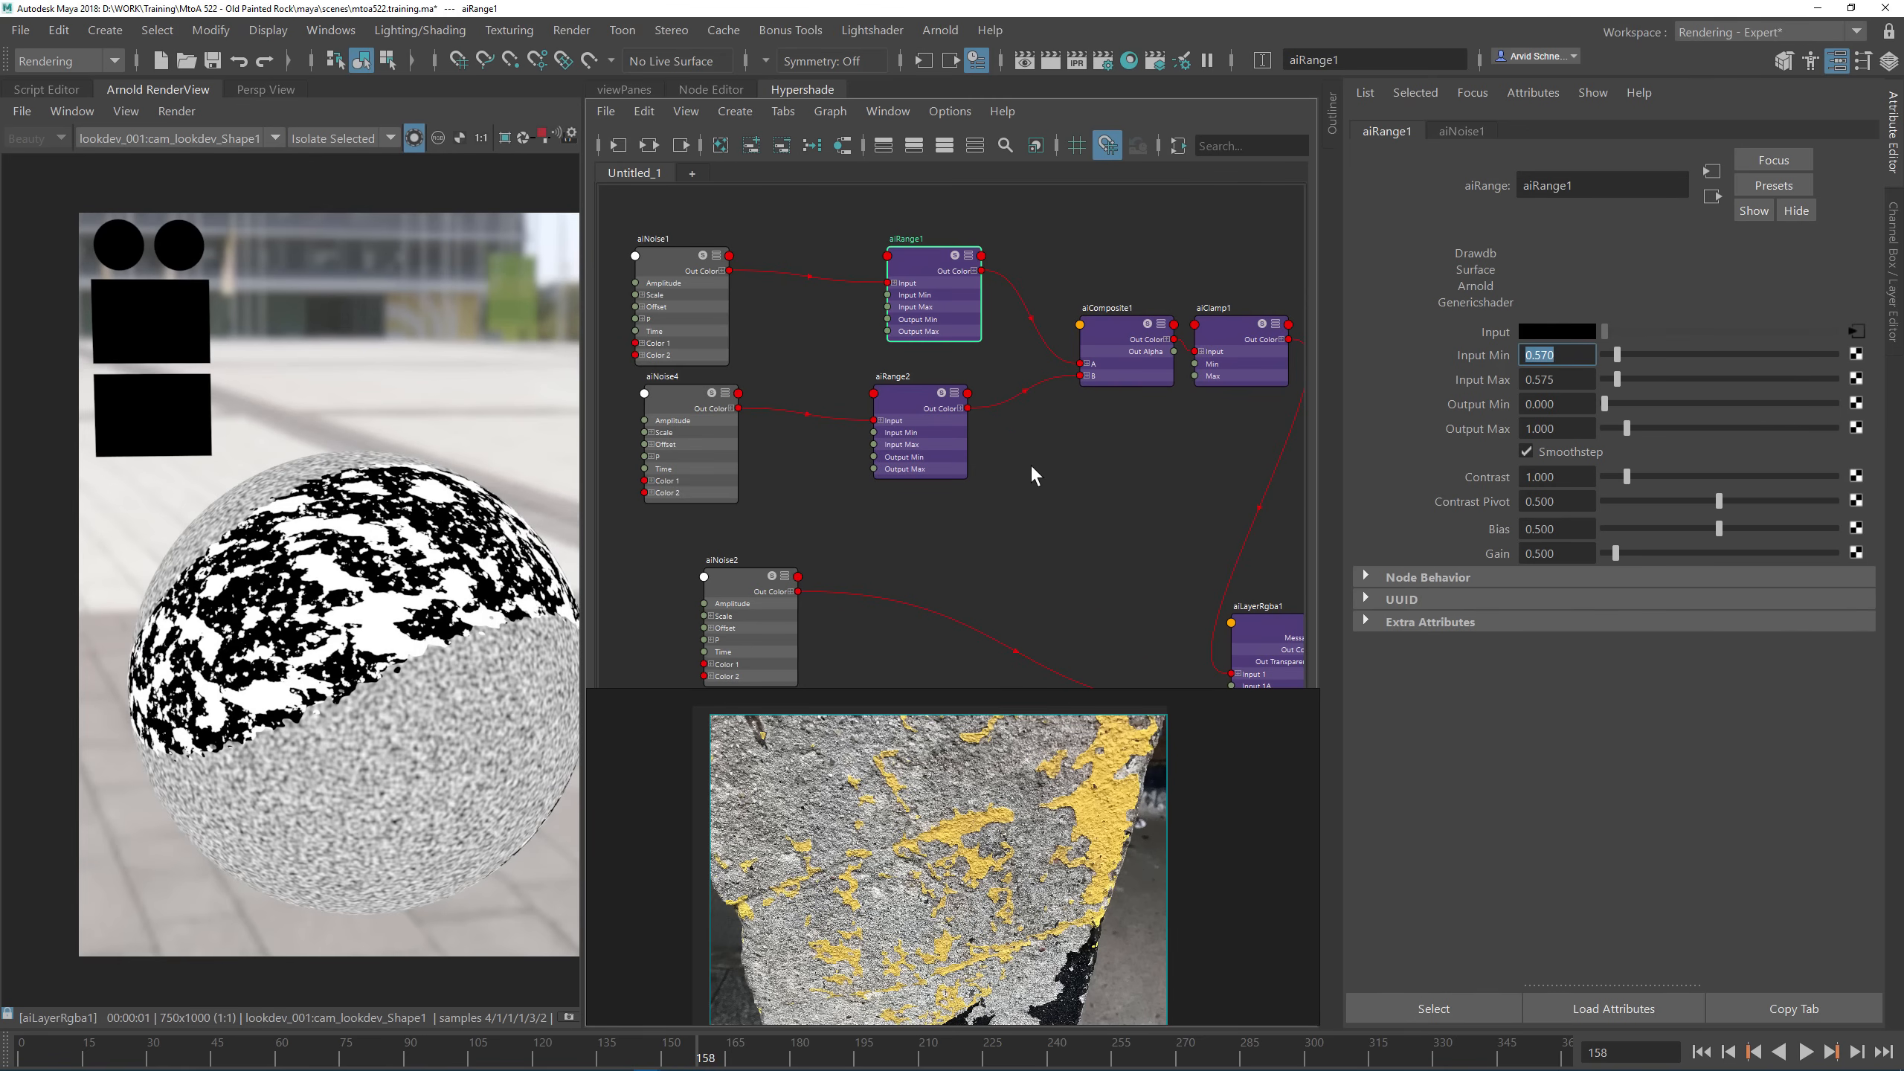
Step: Set aiRange1's Input Max to 0.700 and its Input Min to 0.690
middle_click_drag(1033, 475, 1169, 512, "alt")
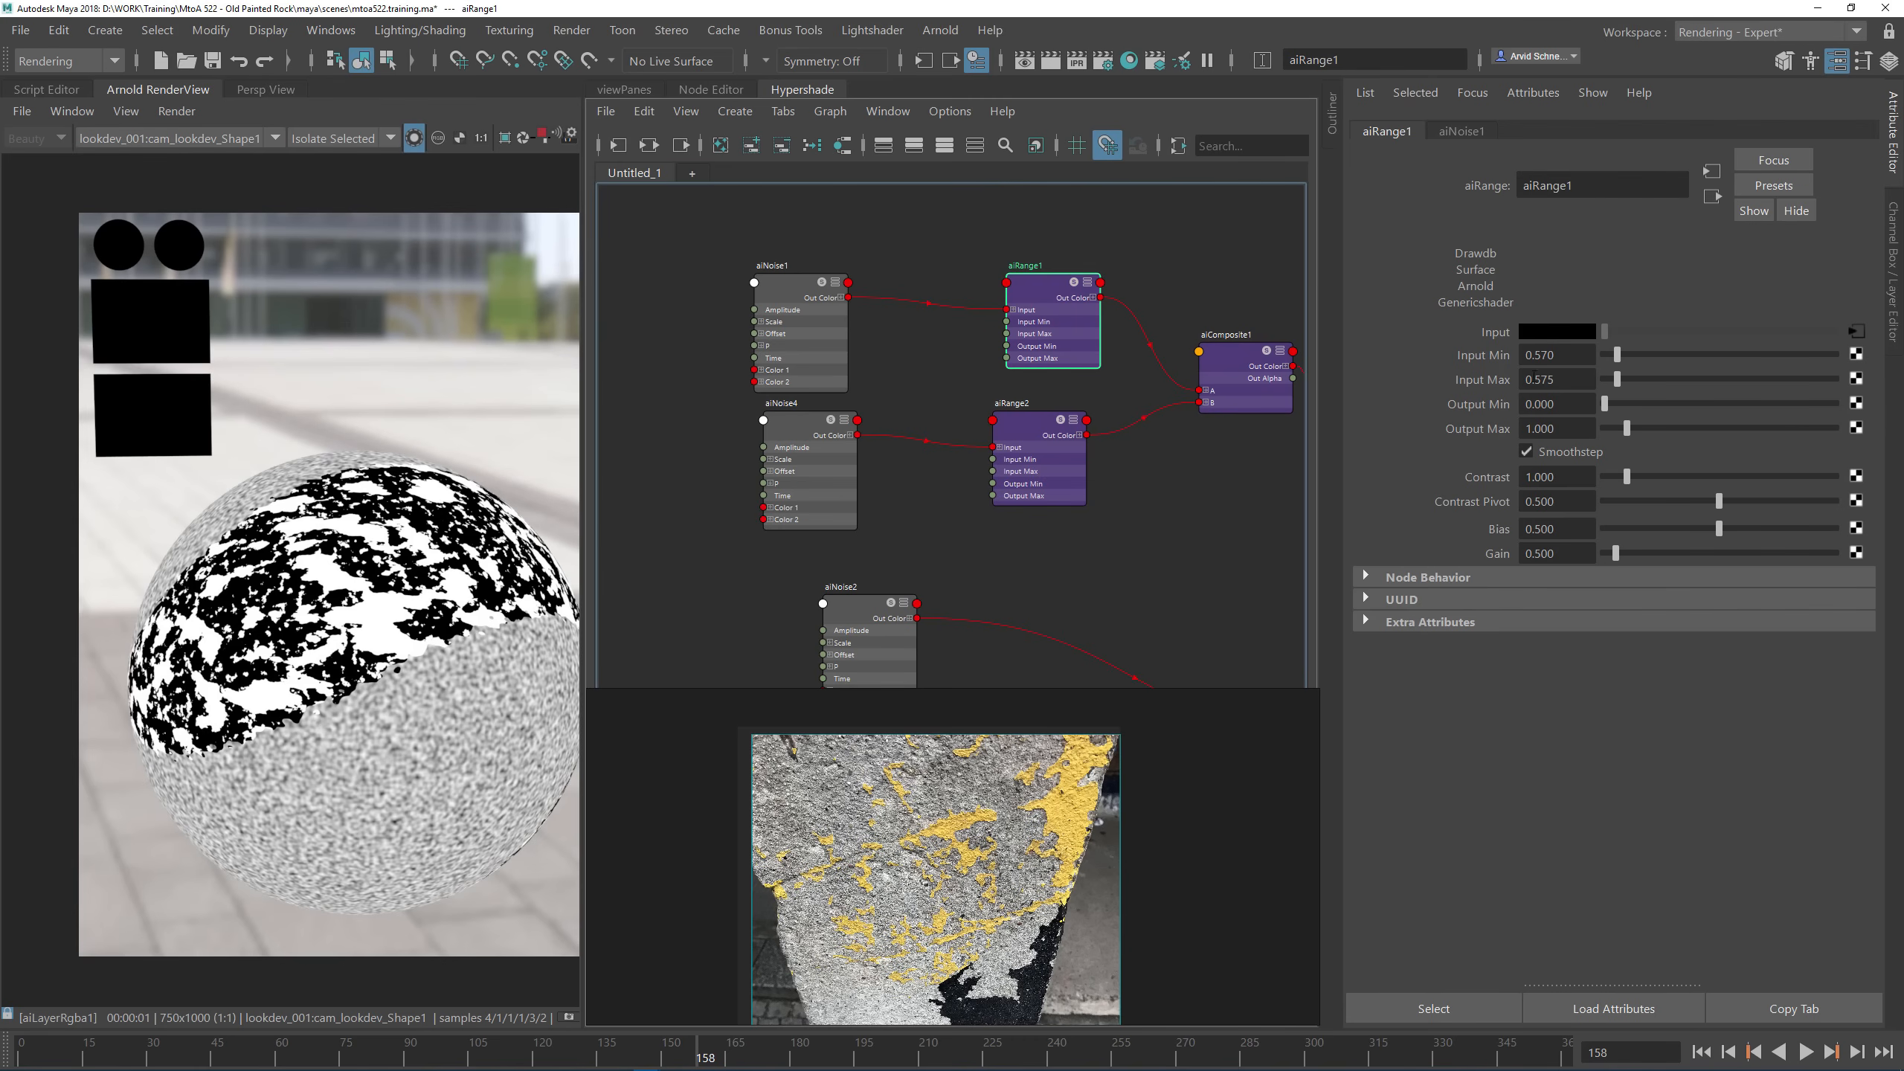
double_click(1565, 385)
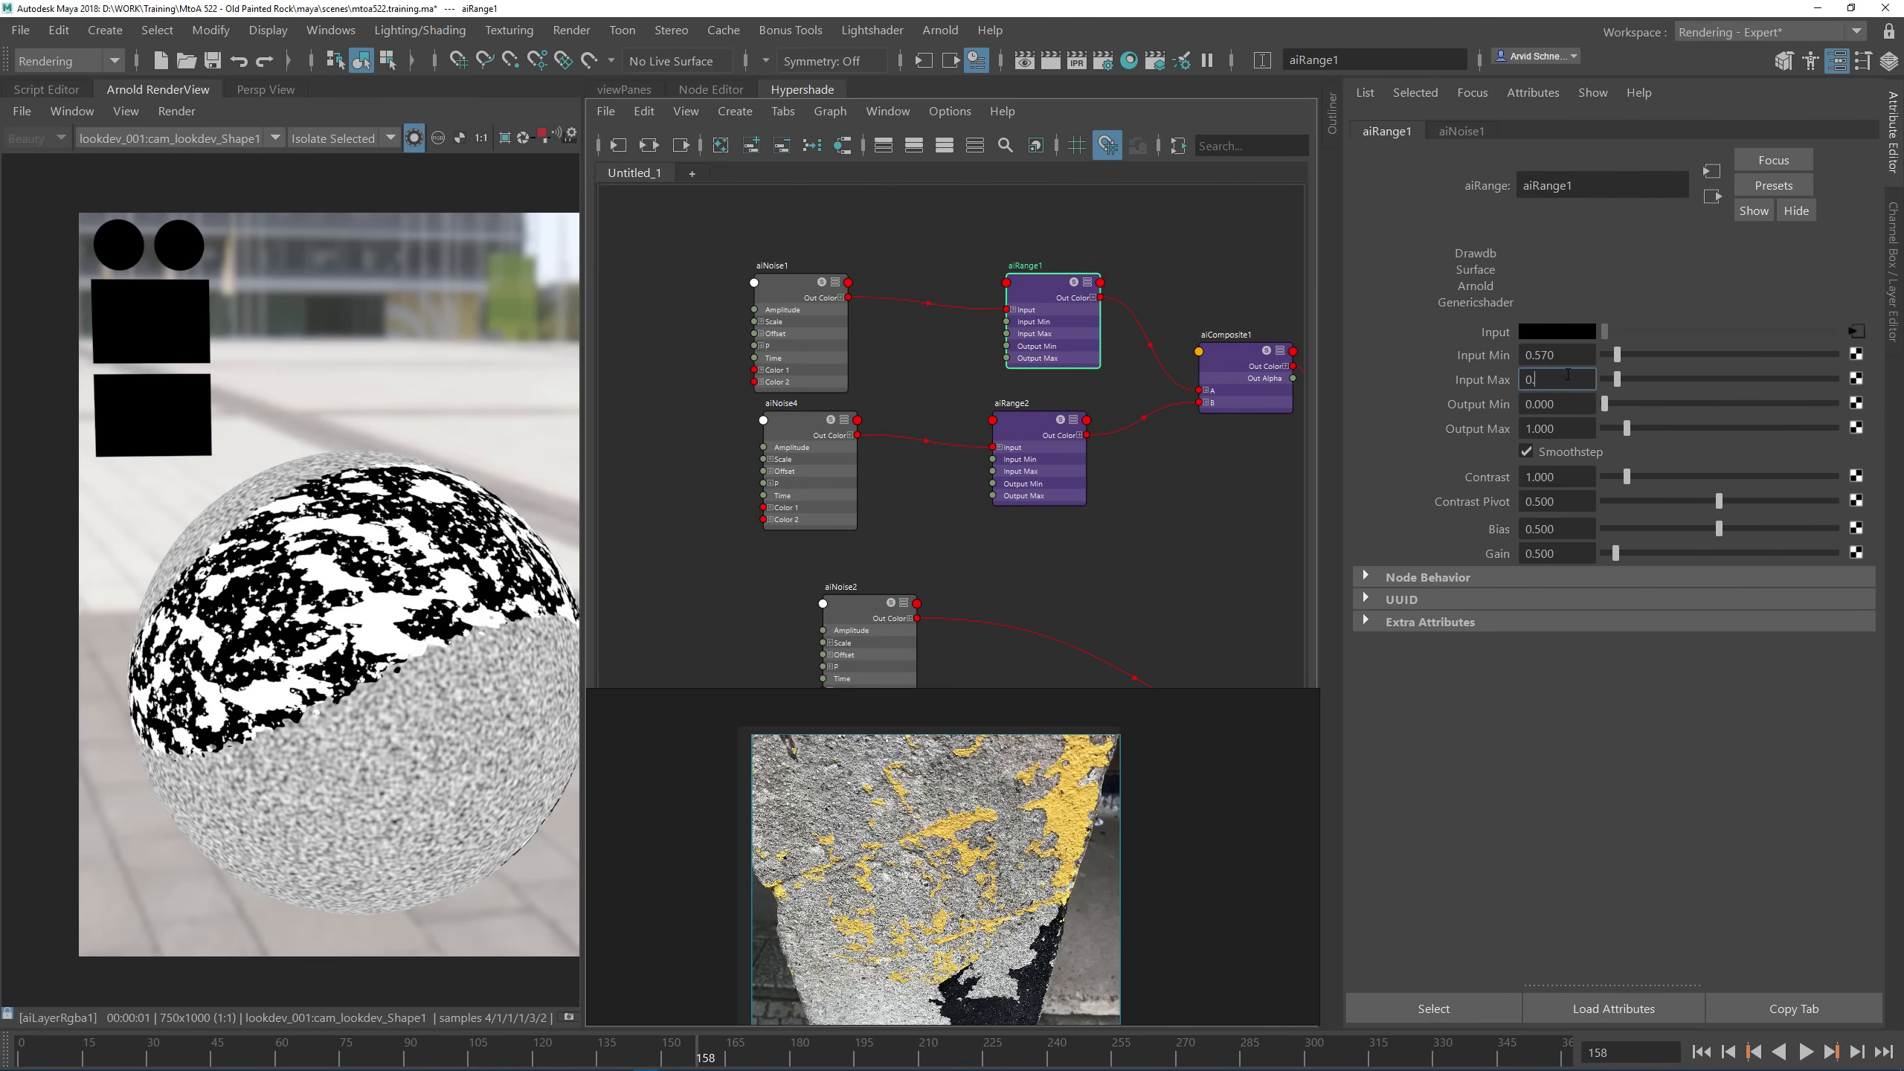
type("7")
double_click(1541, 355)
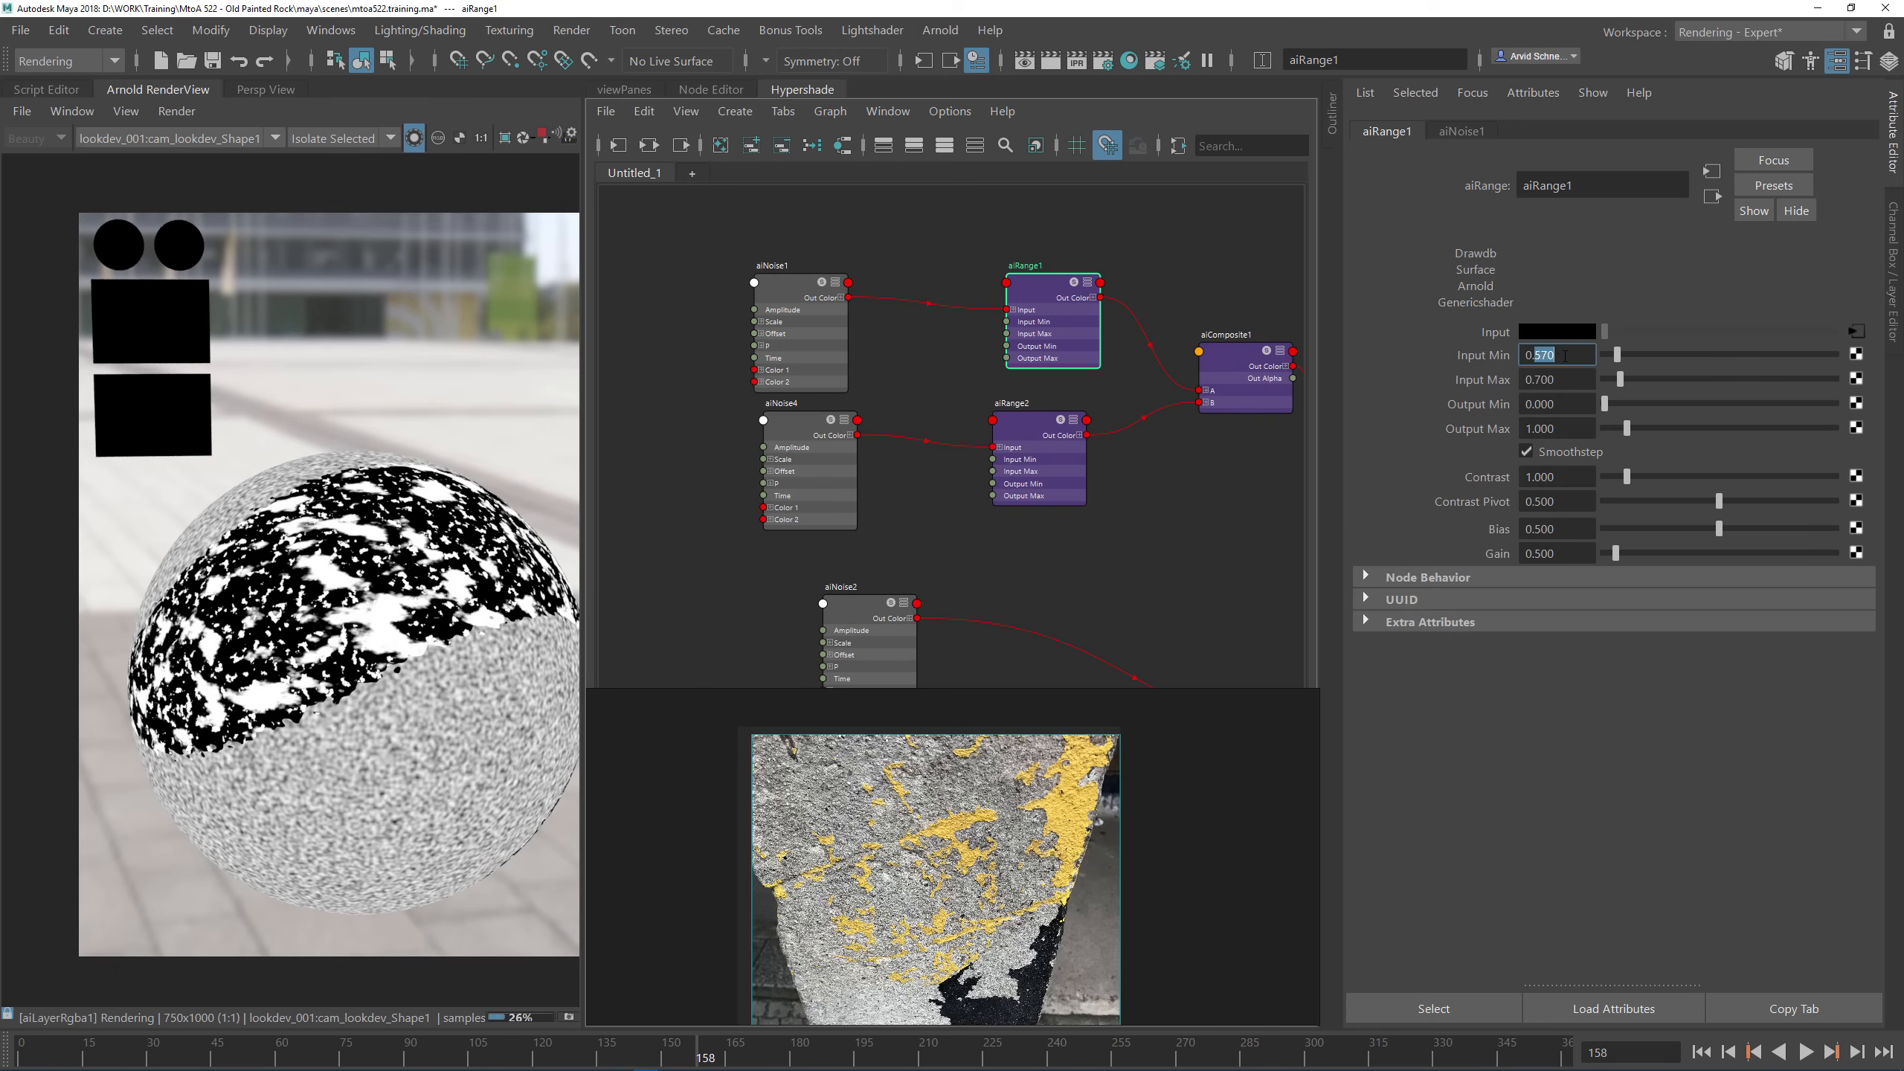
type("69")
key("Return")
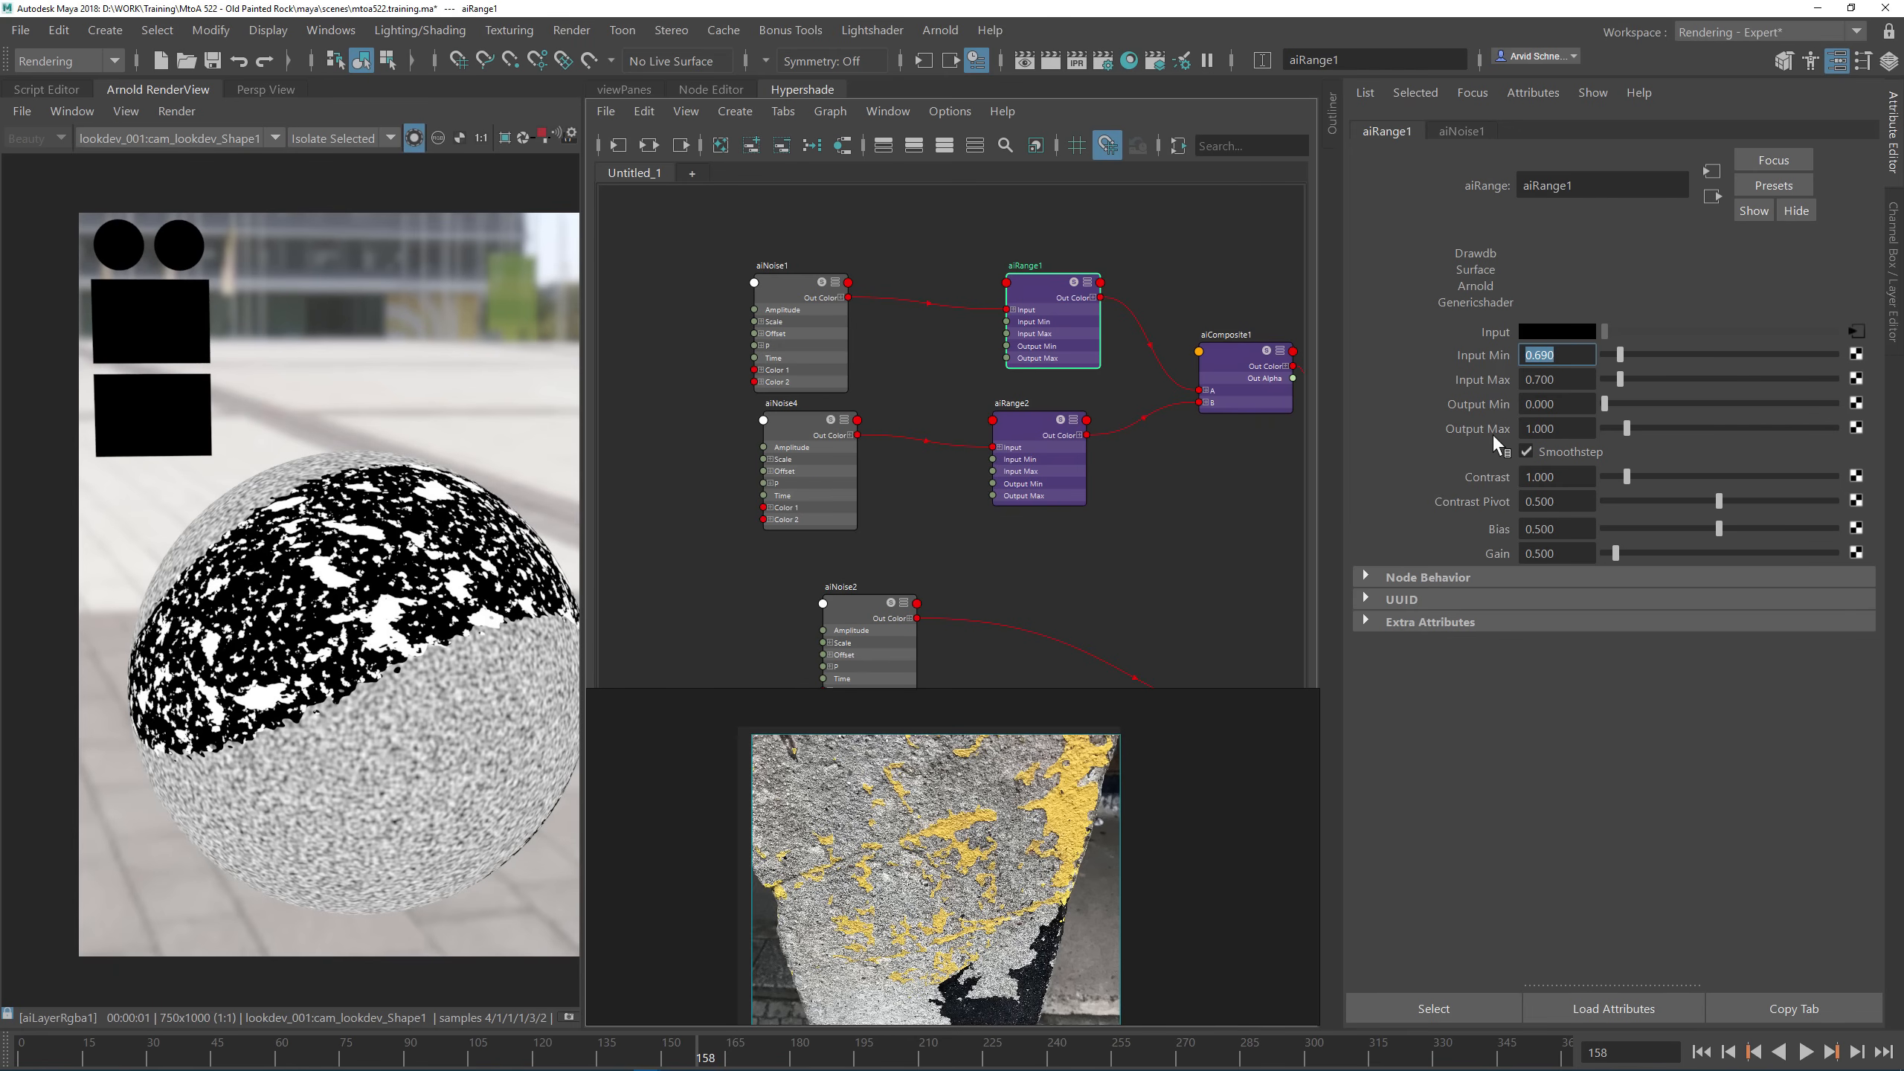
Step: Set aiRange2's Input Max to 0.850 and its Input Min to 0.840
left_click(1043, 422)
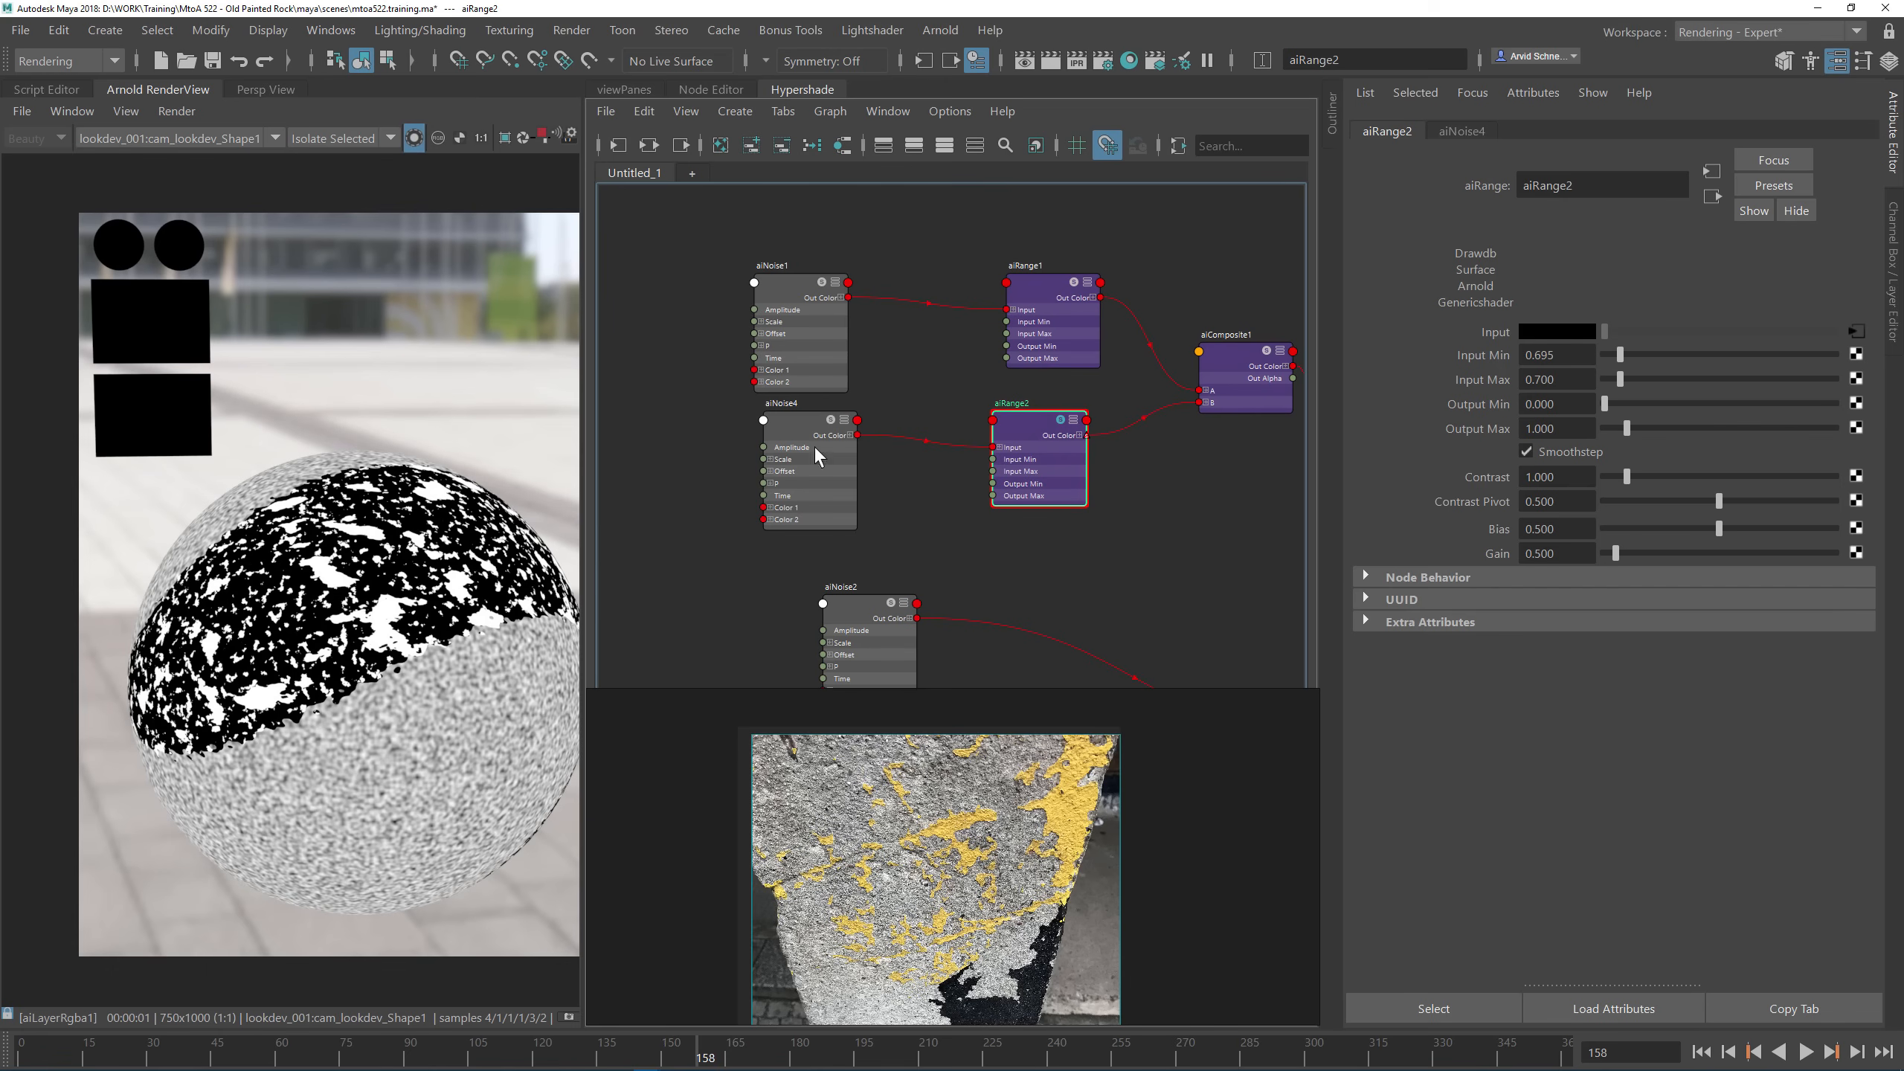
left_click(1569, 387)
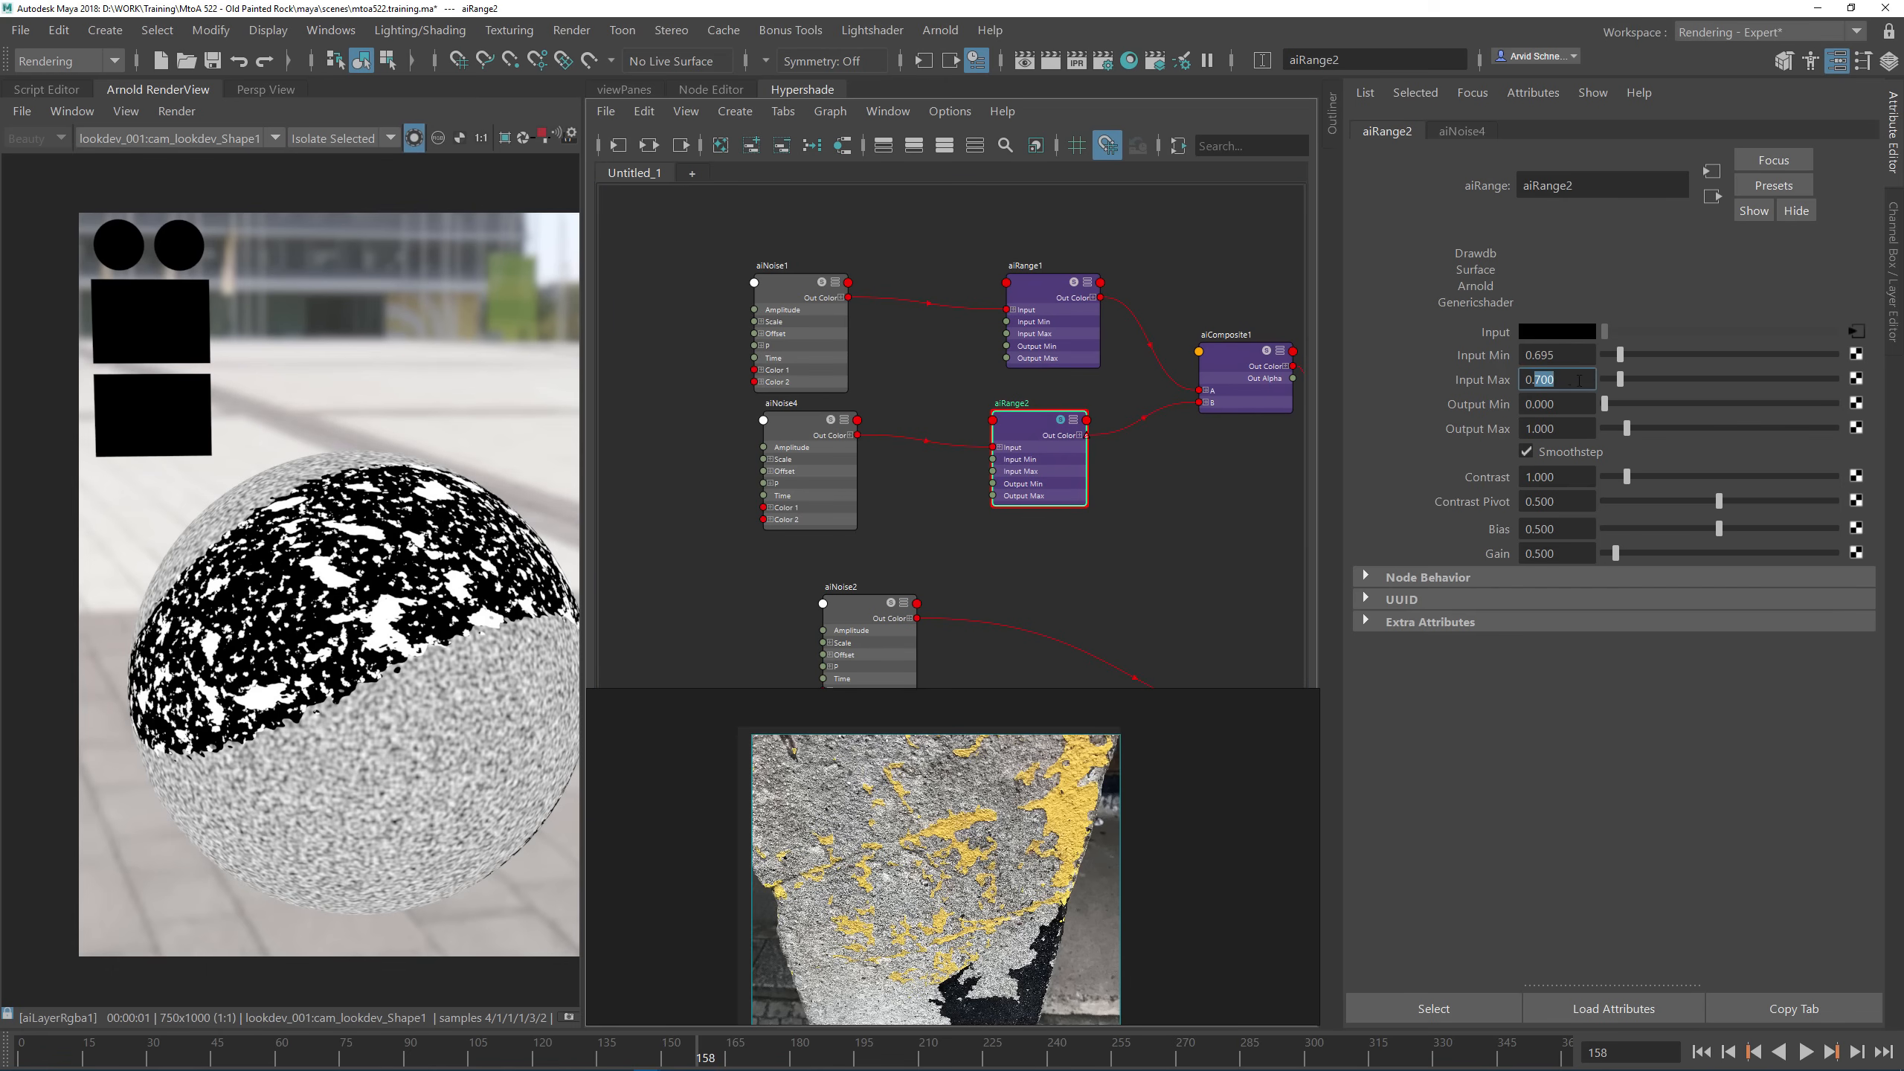
type("850")
left_click(1559, 356)
double_click(1556, 356)
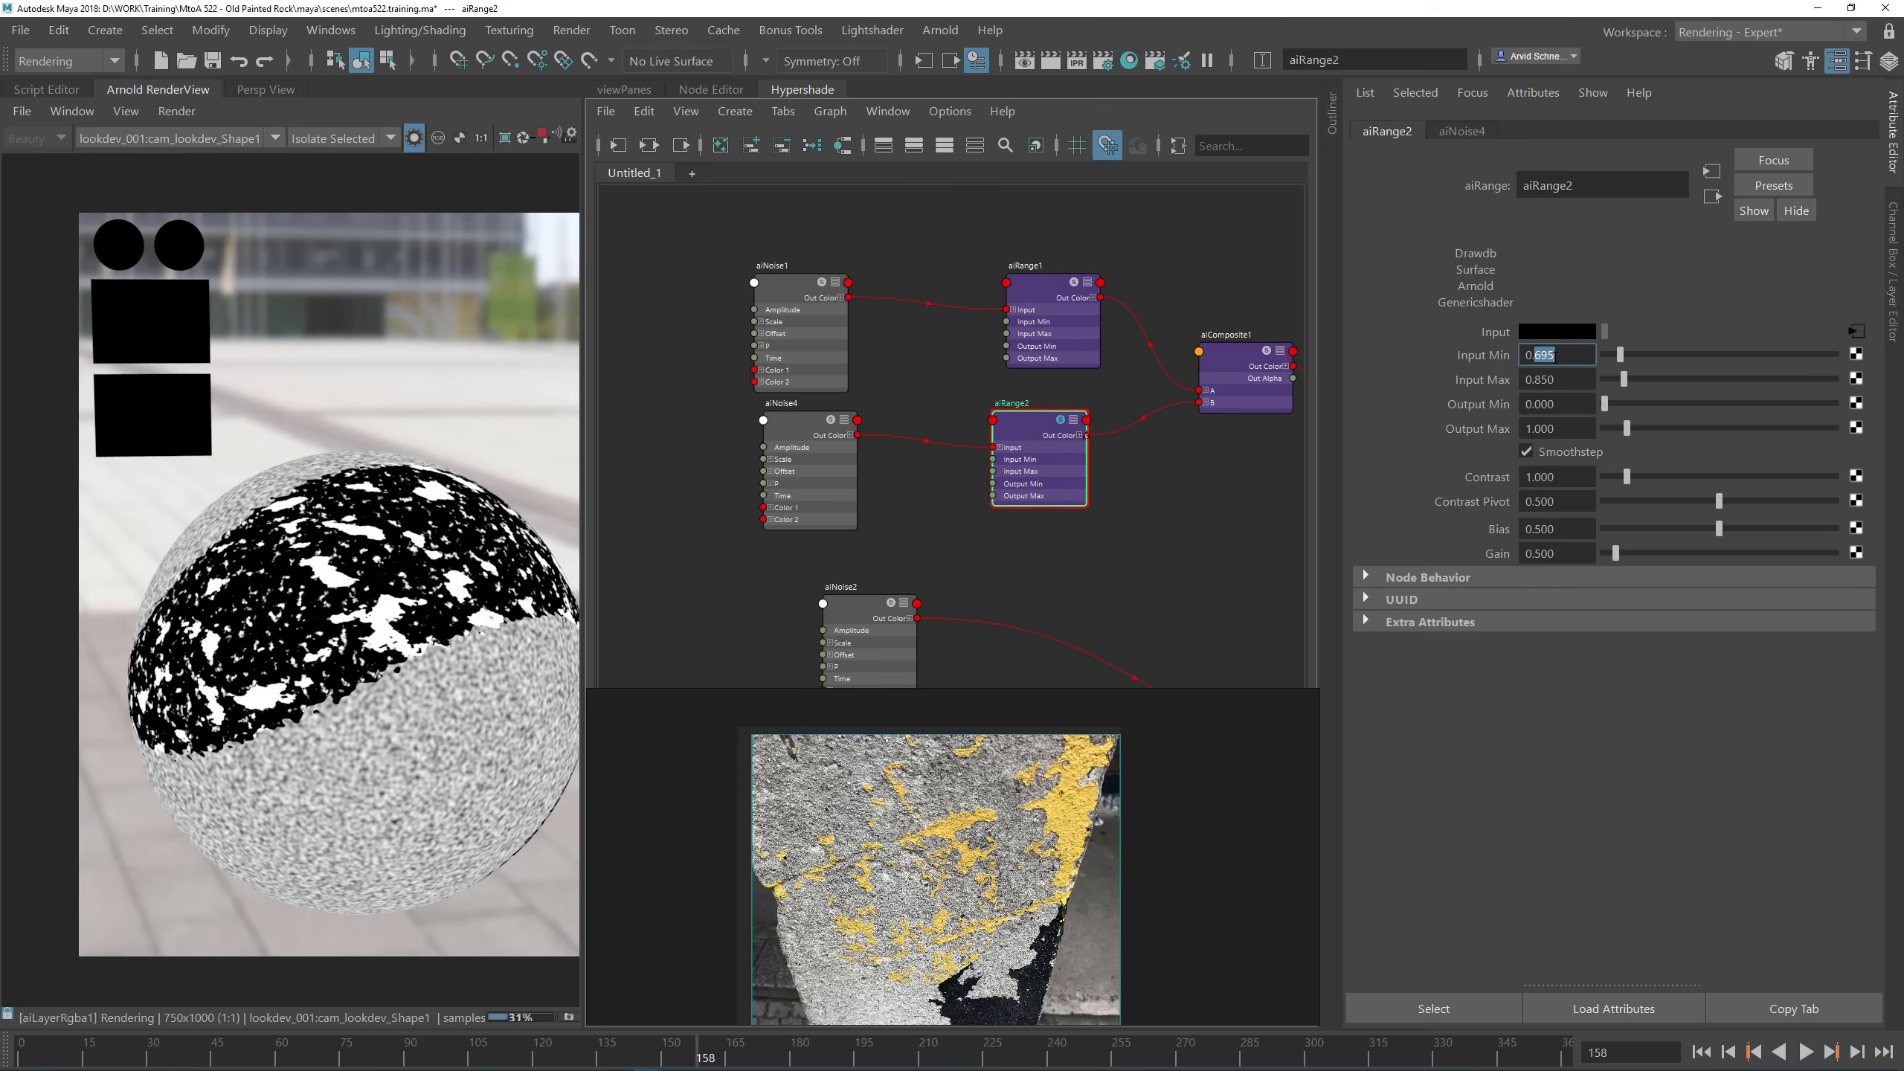
type("840")
key("Return")
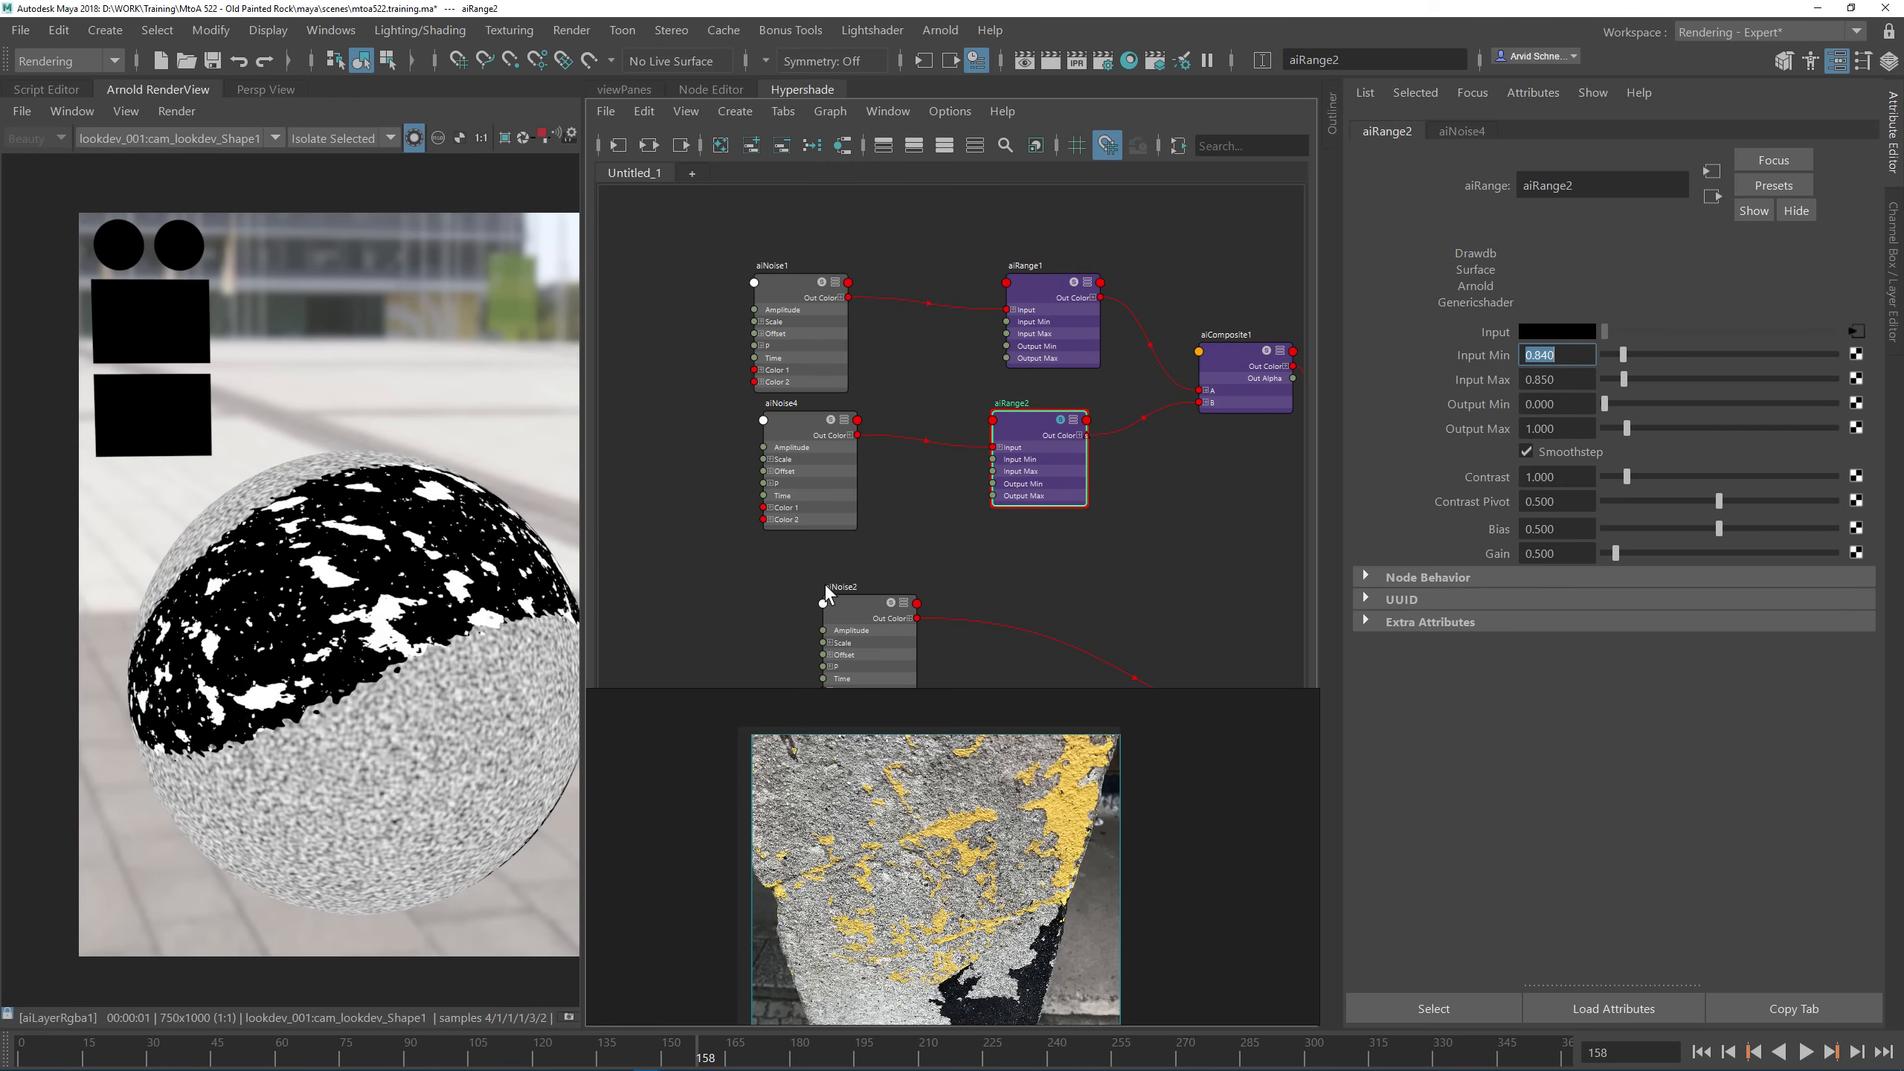
Step: Move the aiNoise1, aiNoise4, aiRange1, aiRange2, aiComposite1 and aiClamp1 nodes up together to free space above aiNoise2
middle_click_drag(1107, 560, 1172, 534, "alt")
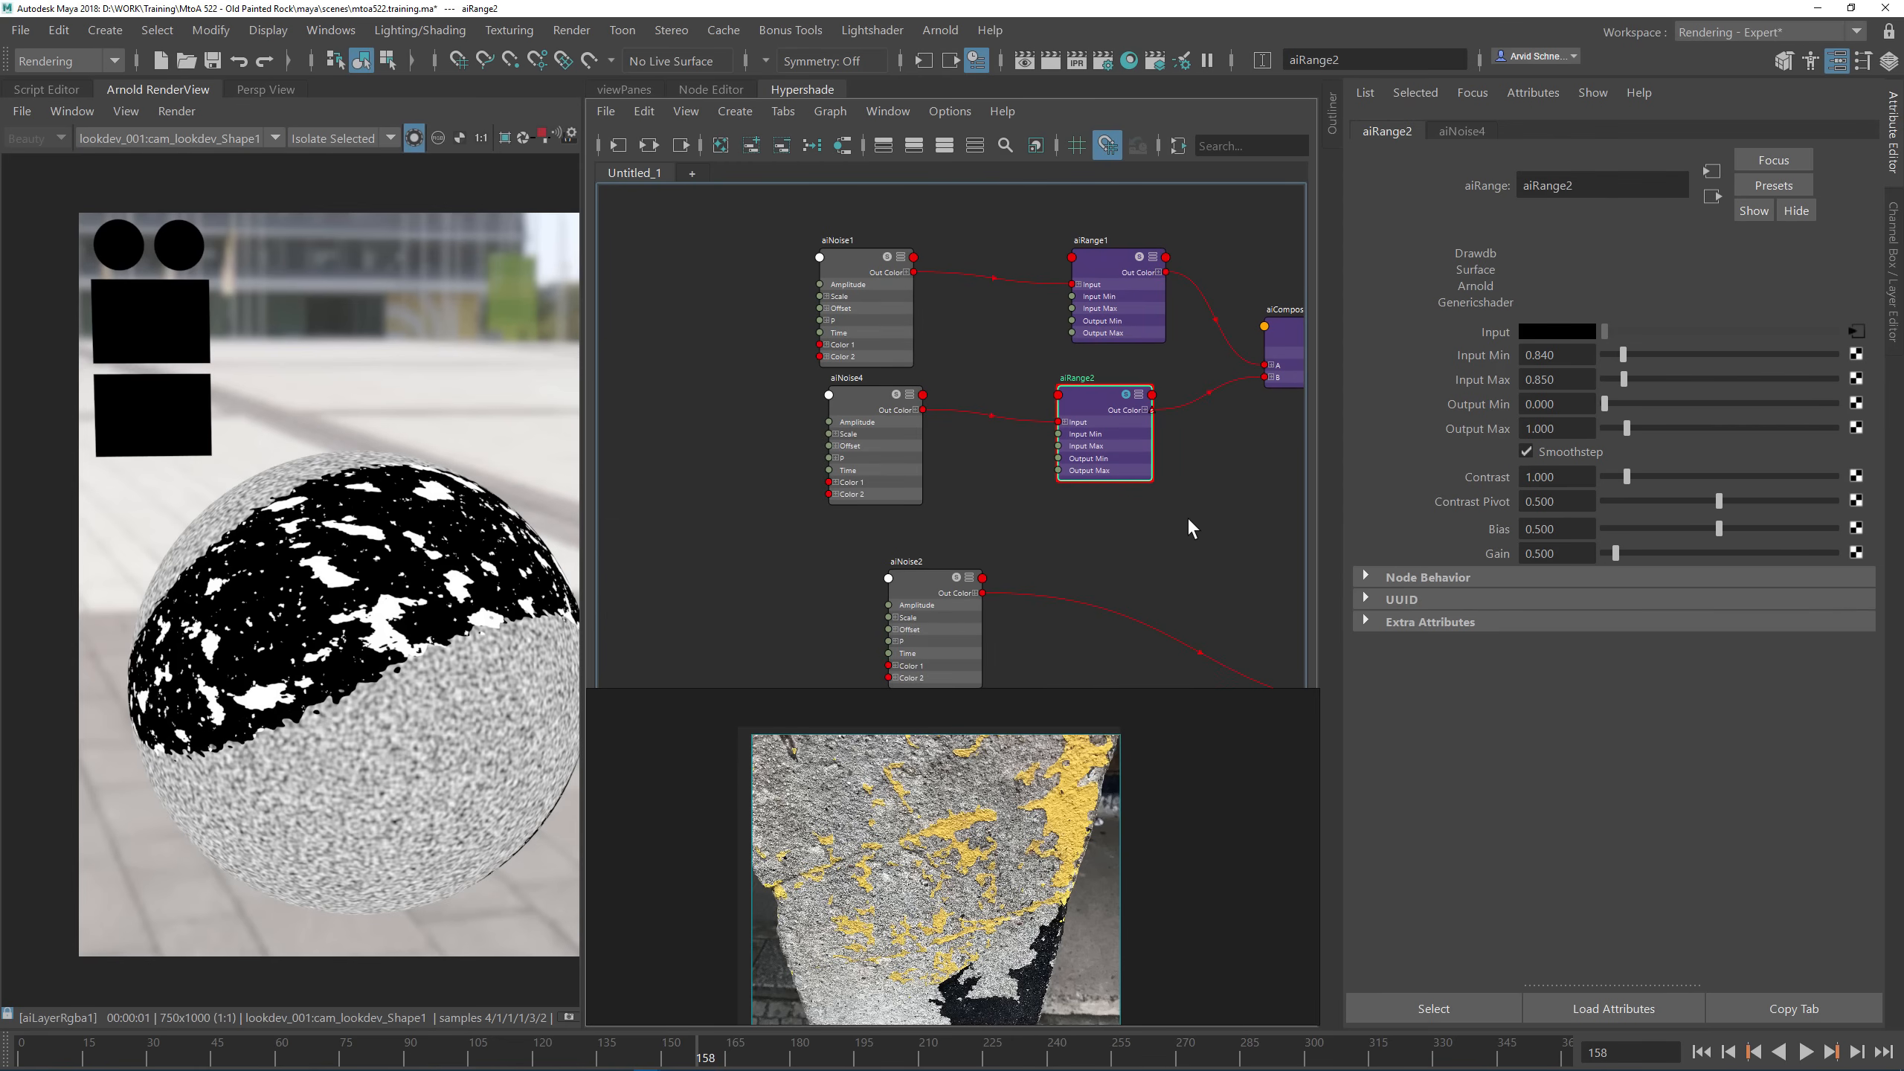
scroll(1195, 505, "down", 3)
middle_click_drag(1028, 377, 871, 401, "alt")
left_click_drag(709, 286, 1176, 511)
left_click_drag(1188, 430, 1127, 319)
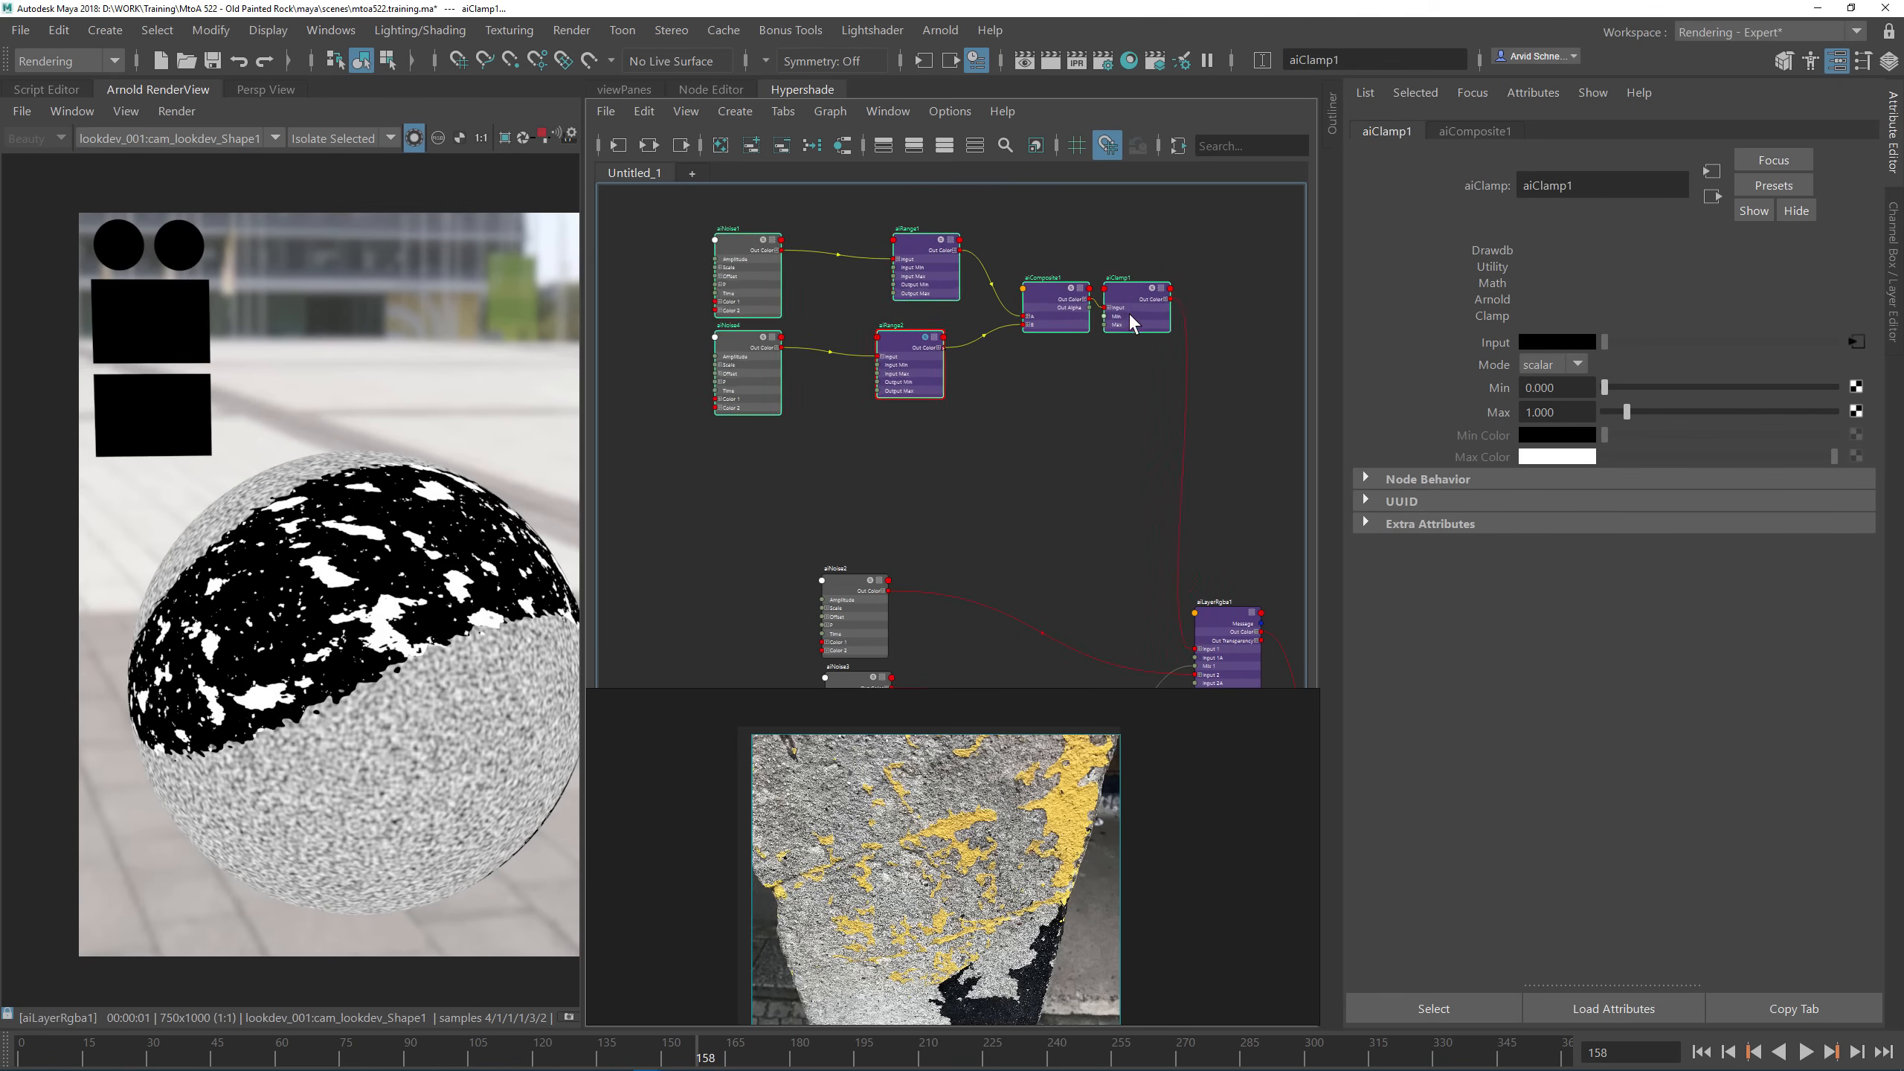
left_click(993, 411)
Step: Add another aiNoise node to the graph, placing it between aiNoise4 and aiNoise2
middle_click_drag(1021, 426, 1032, 478, "alt")
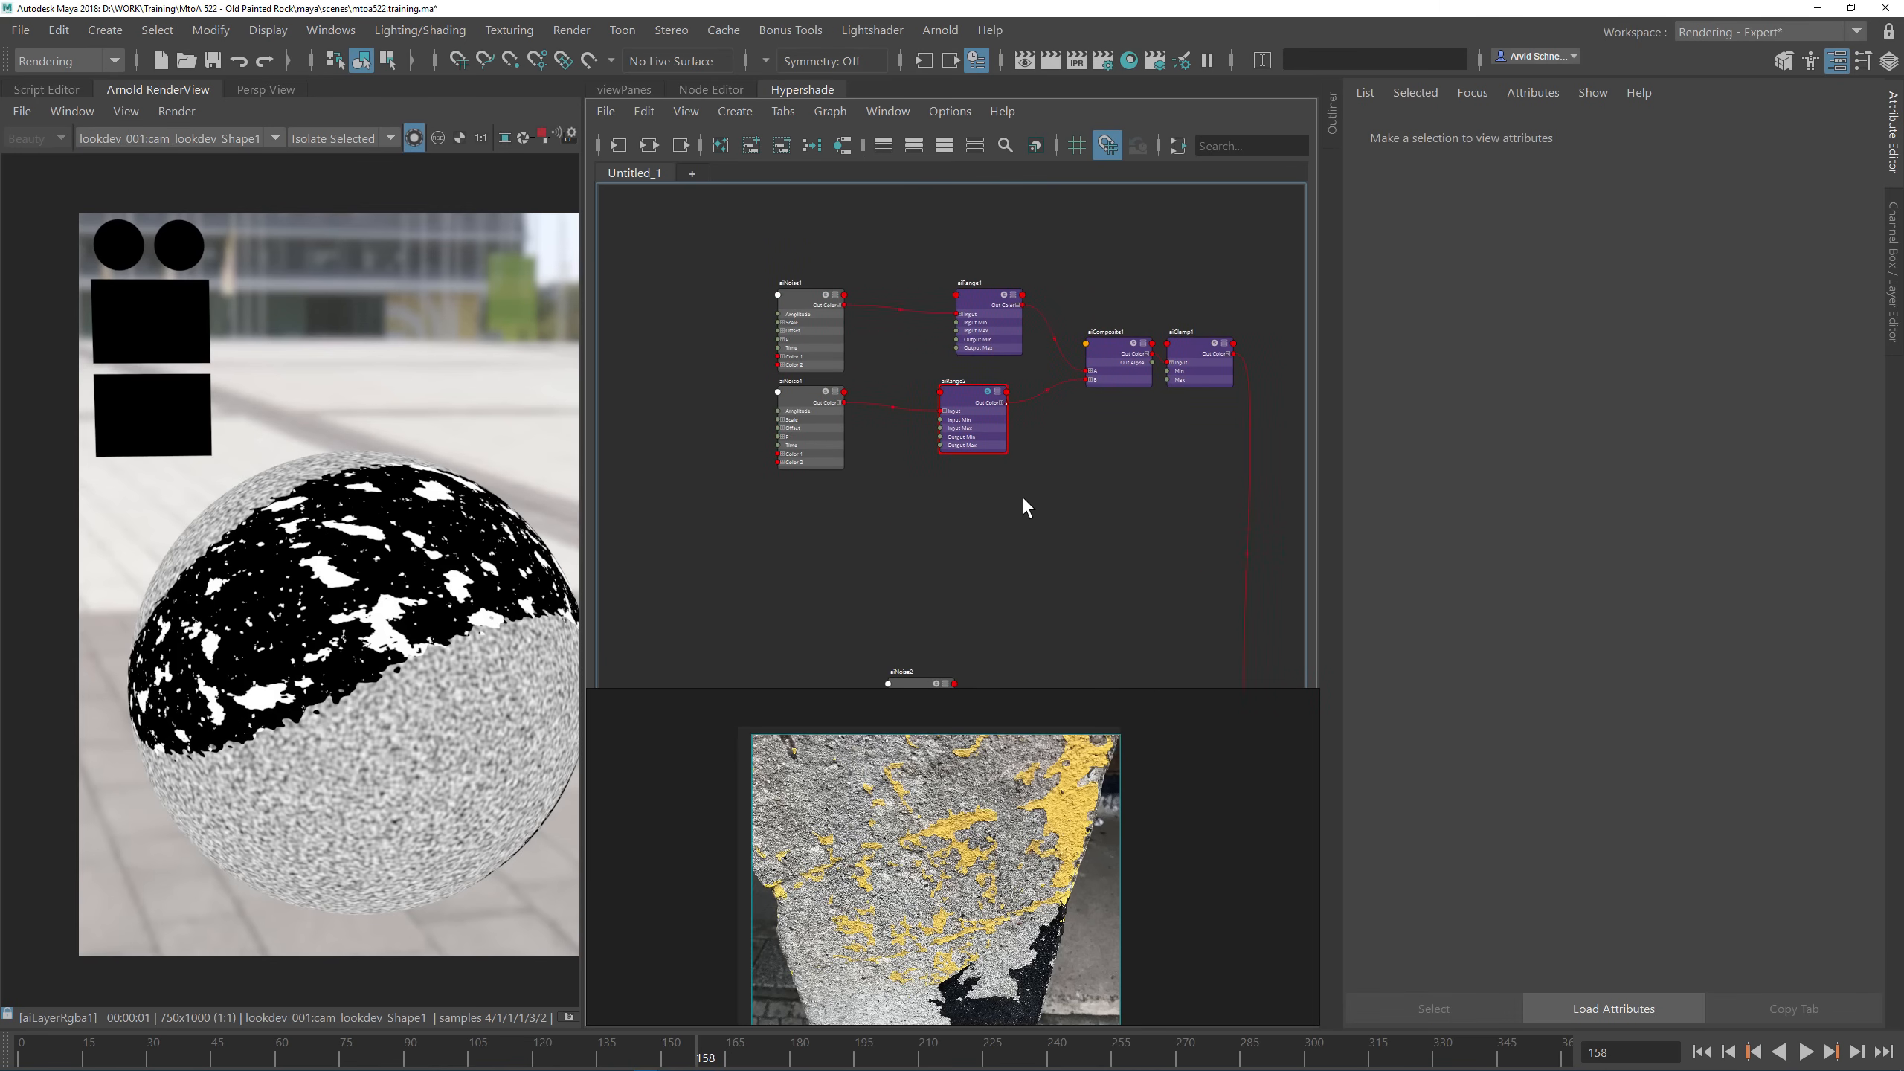
key("Tab")
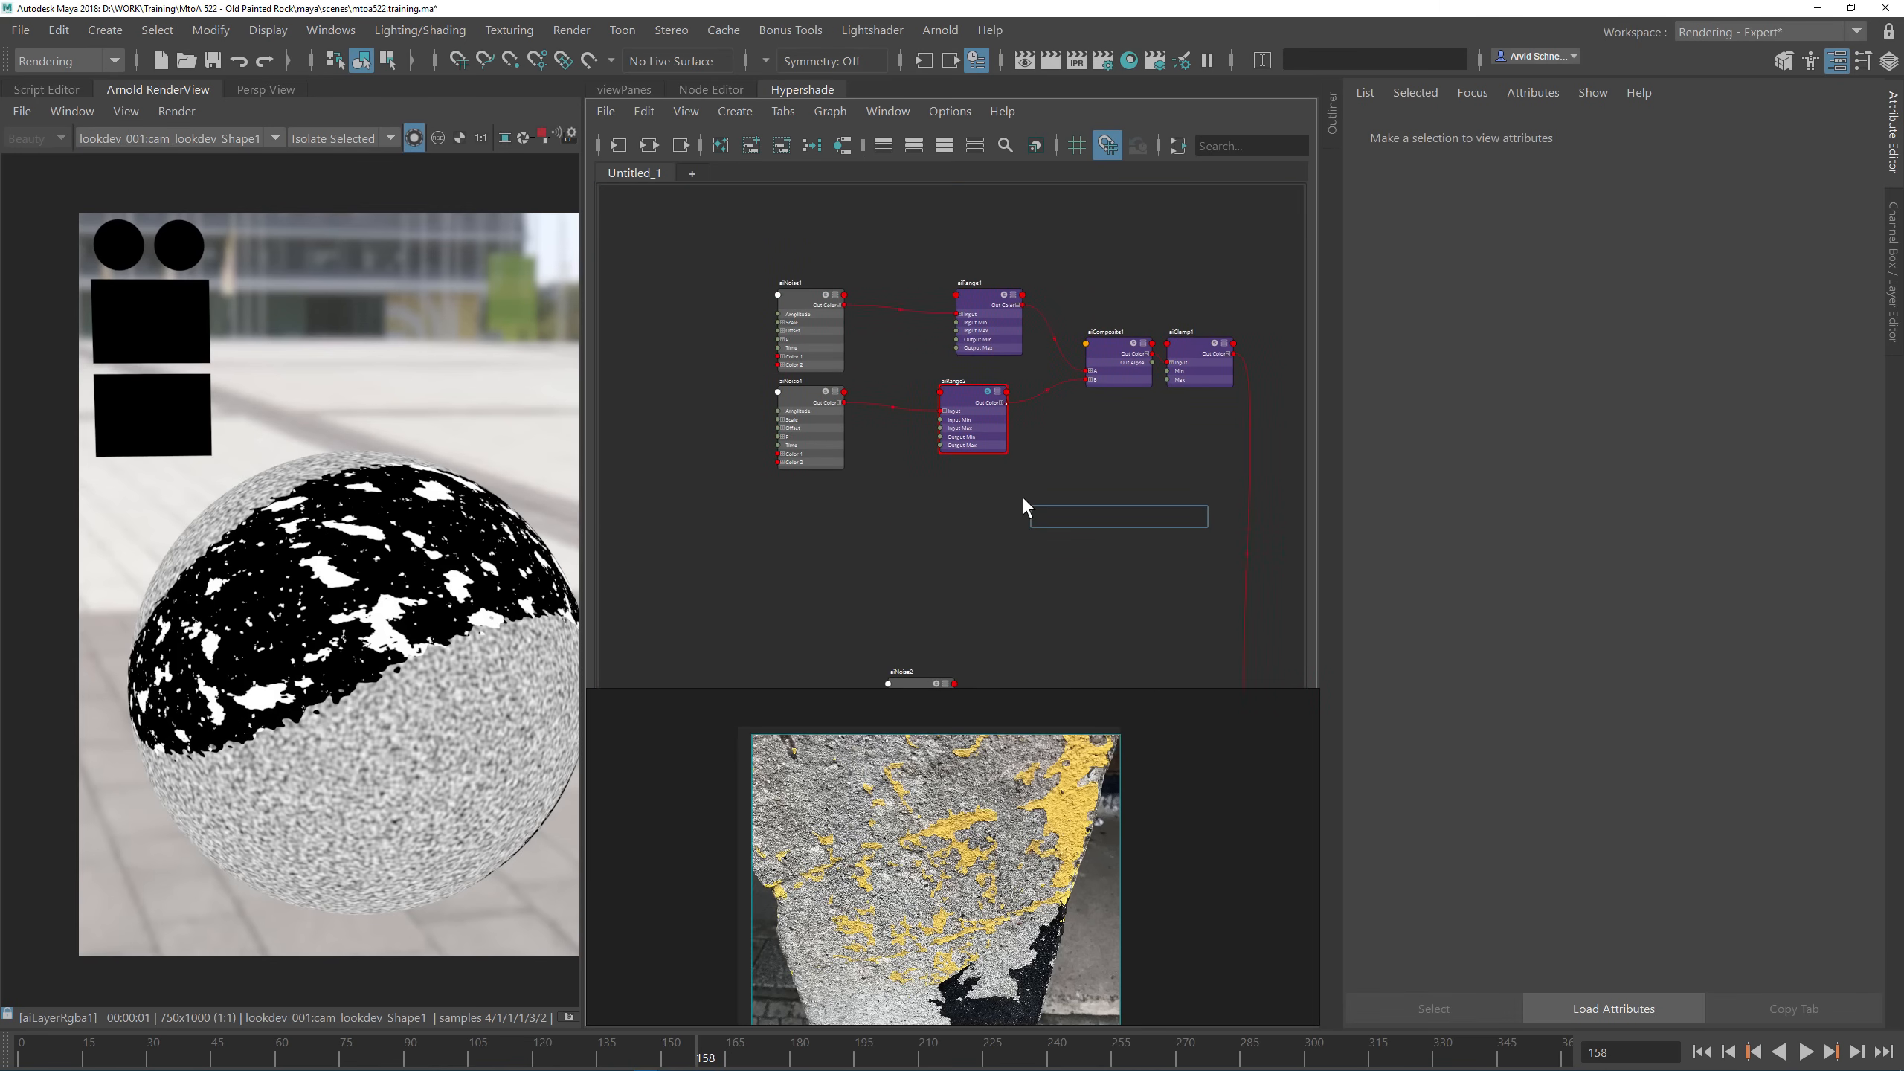
type("ai")
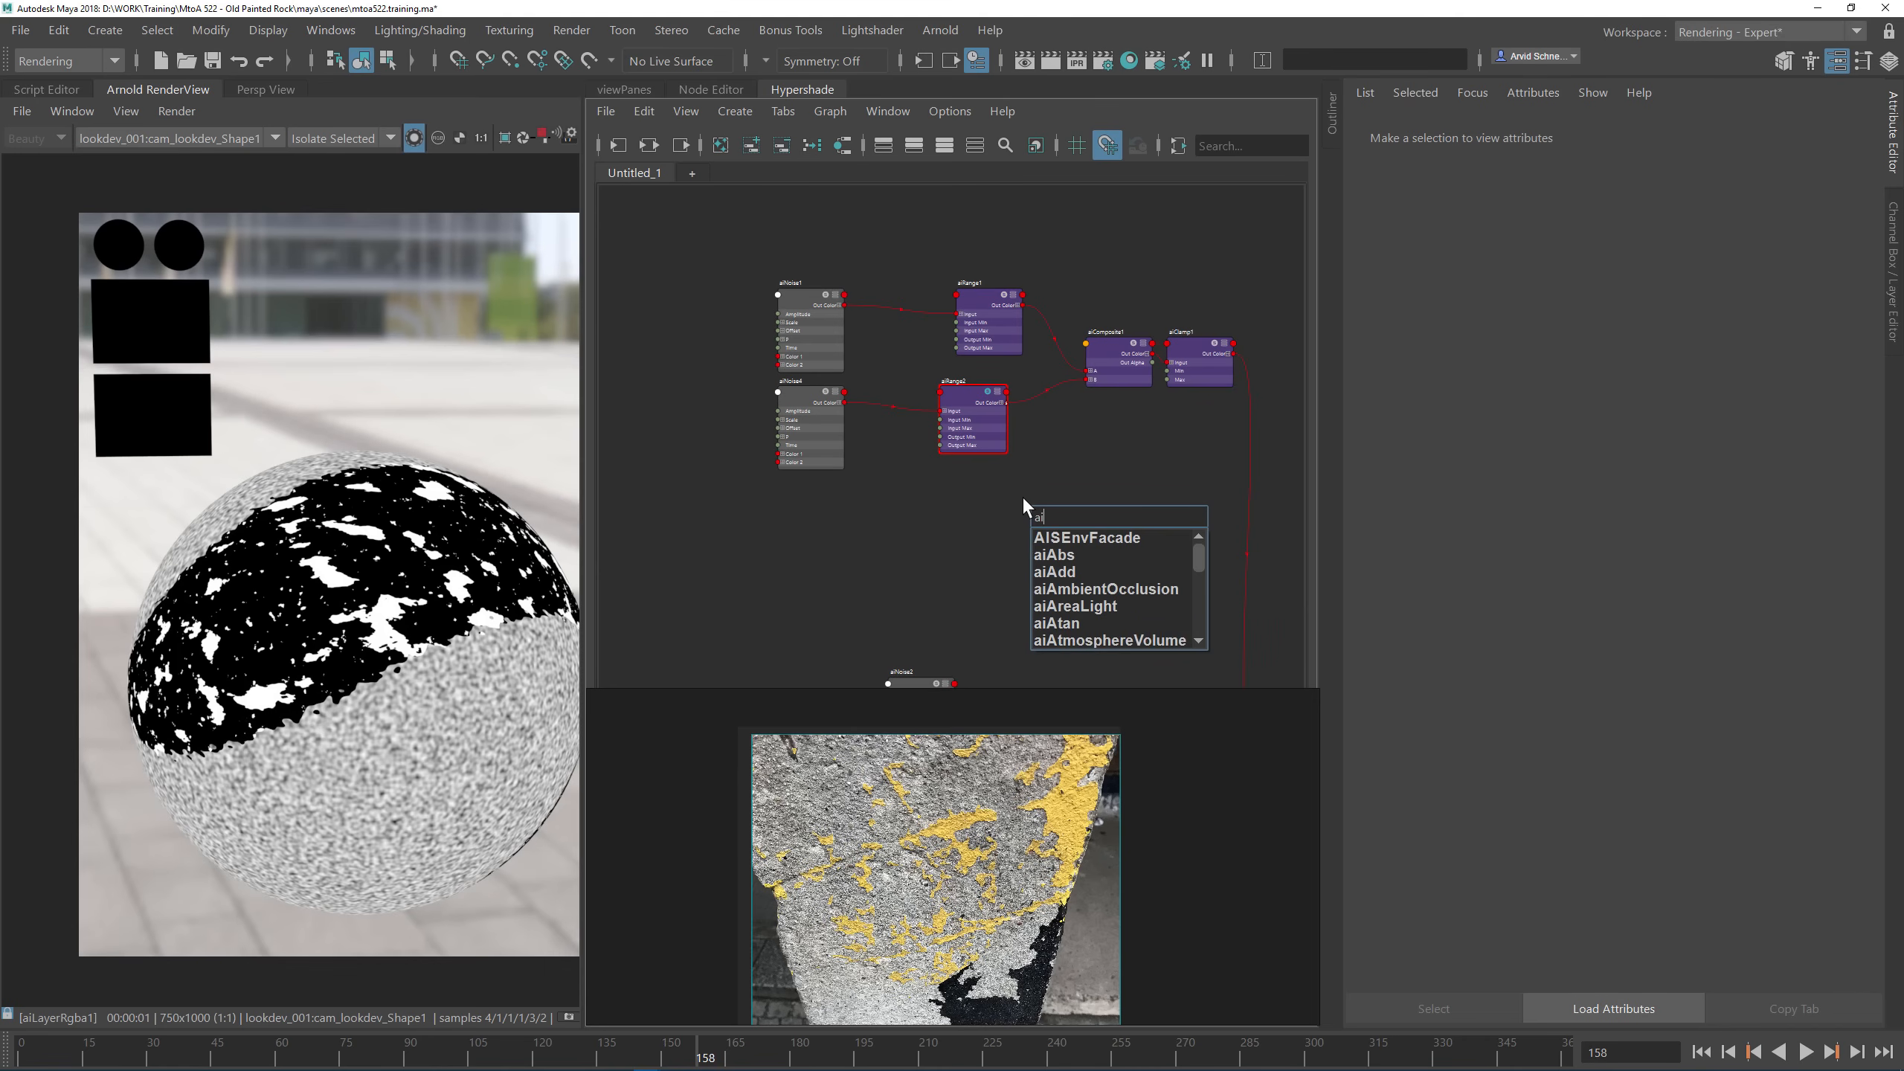
type("Noise")
key("Down")
key("Return")
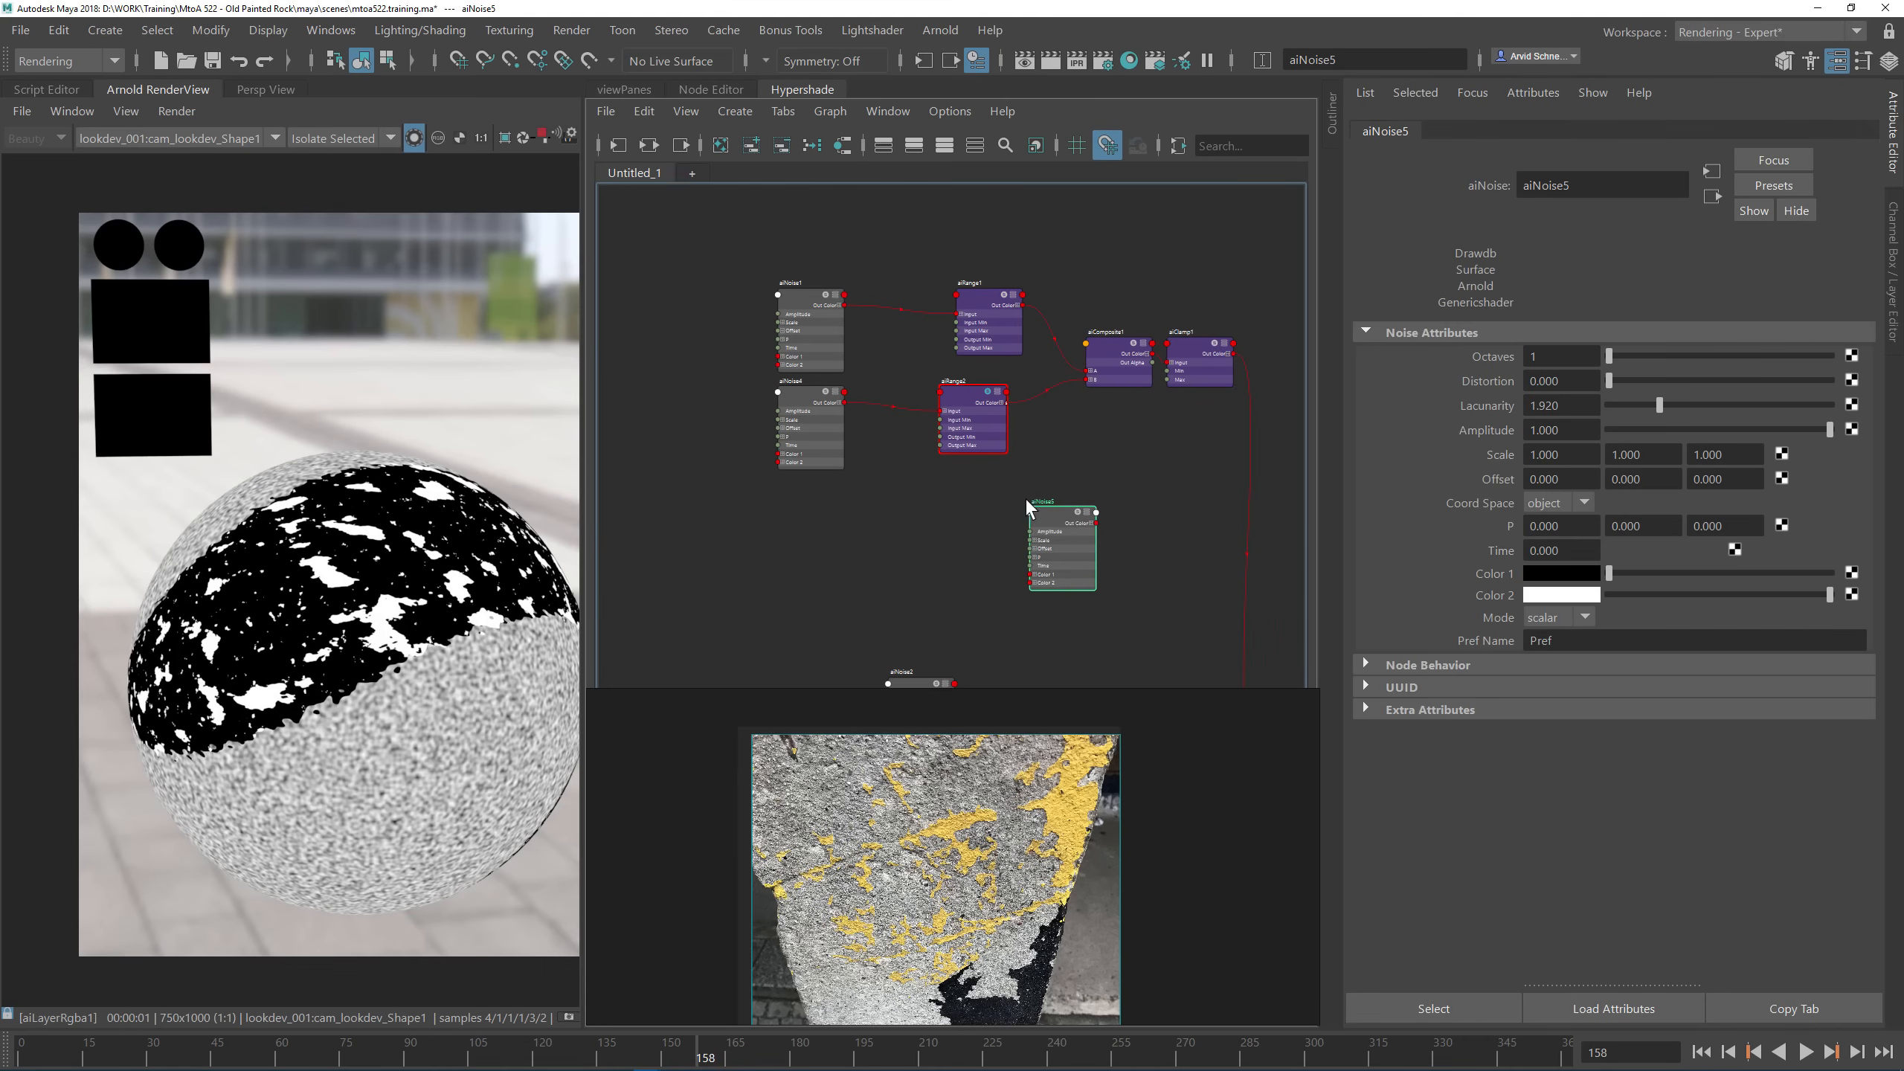
left_click_drag(1025, 498, 886, 508)
Step: Add a second aiComposite node beside the new noise node, below aiClamp1
left_click(1122, 513)
key("Tab")
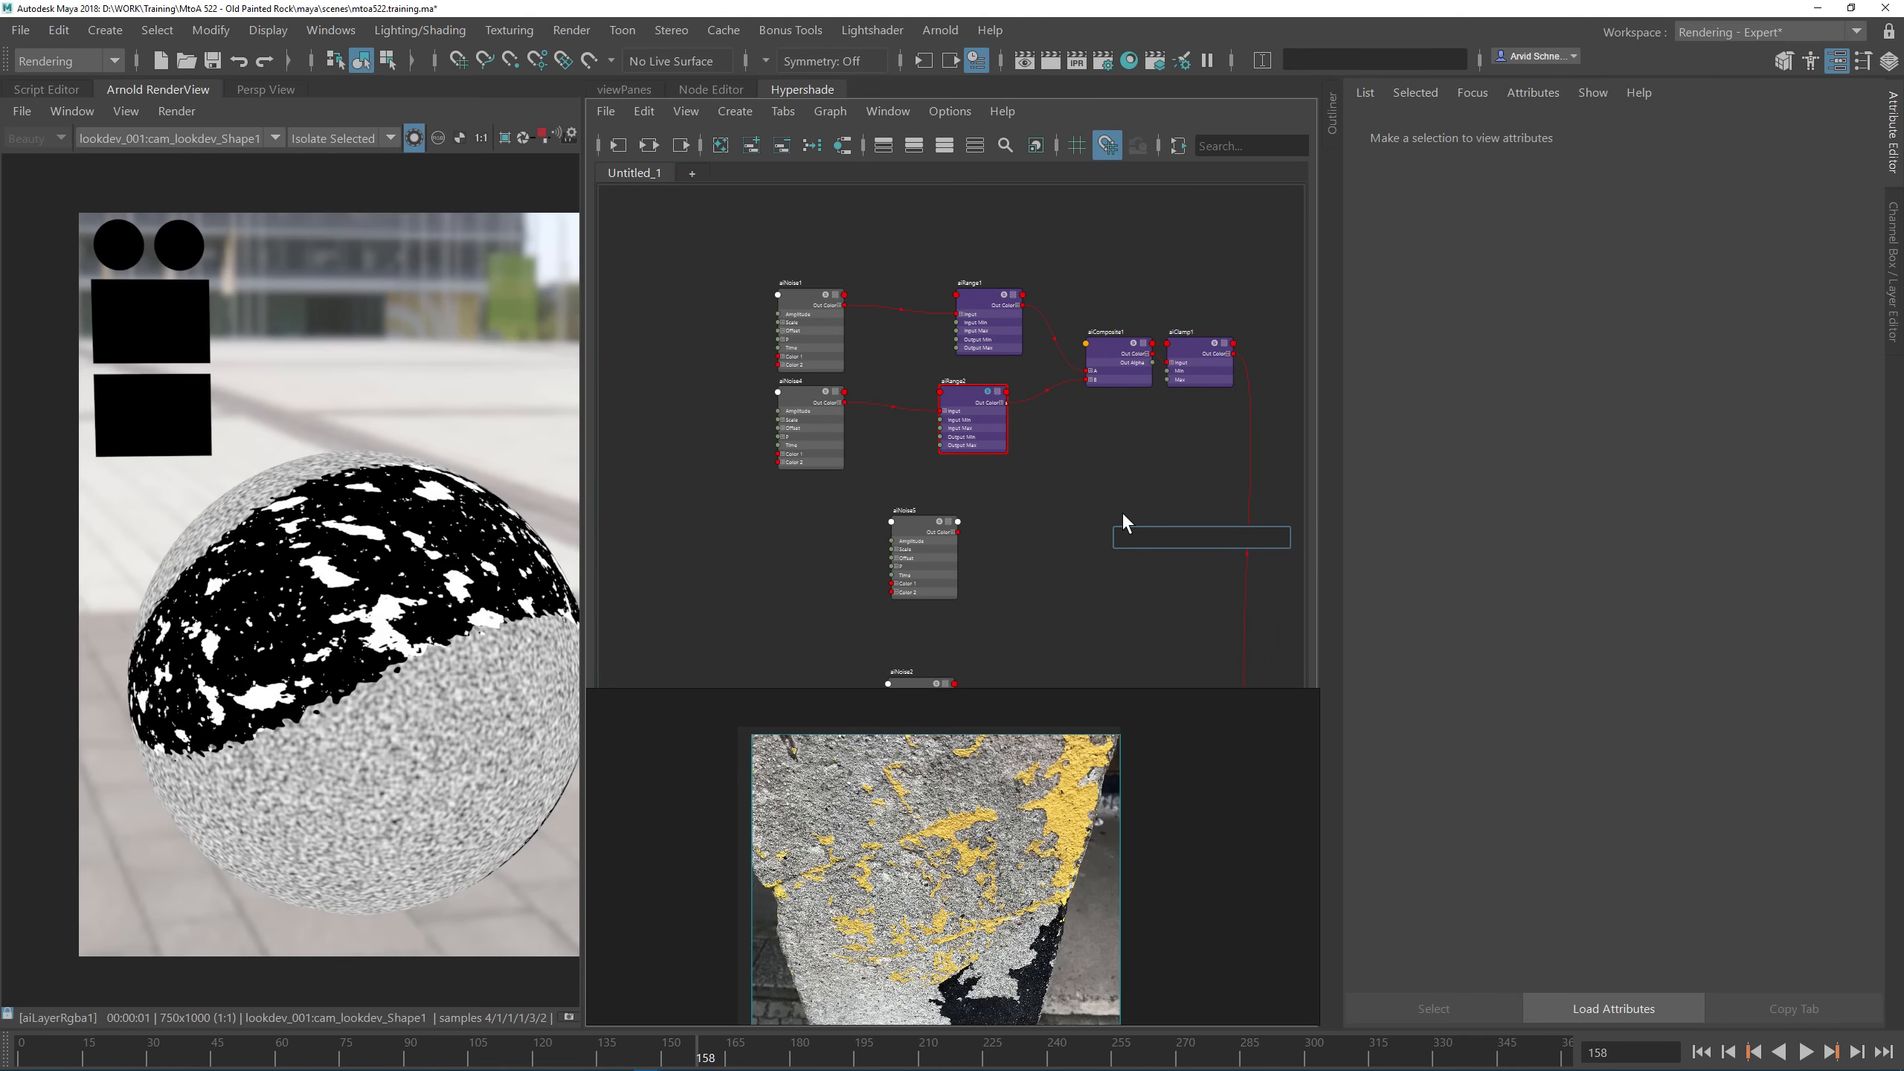
type("aicom")
key("Down")
key("Down")
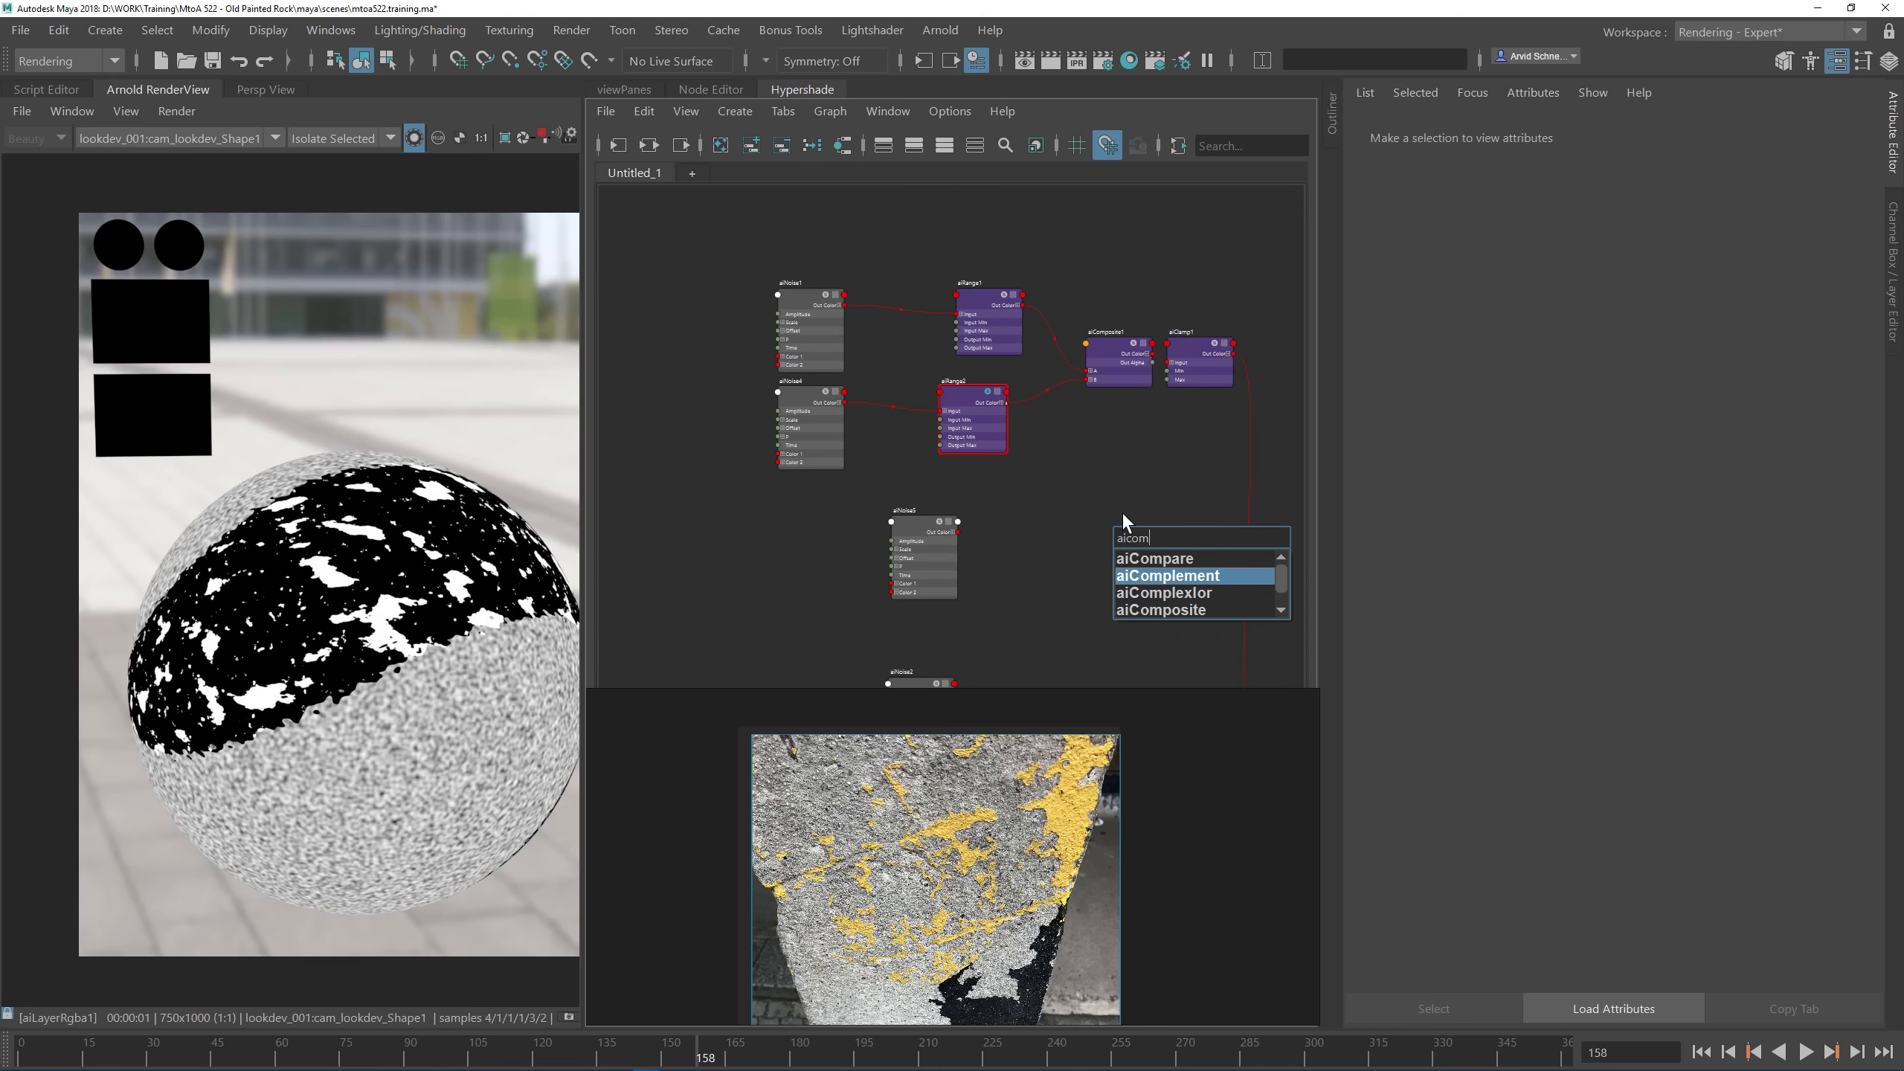
key("Down")
key("Down")
key("Return")
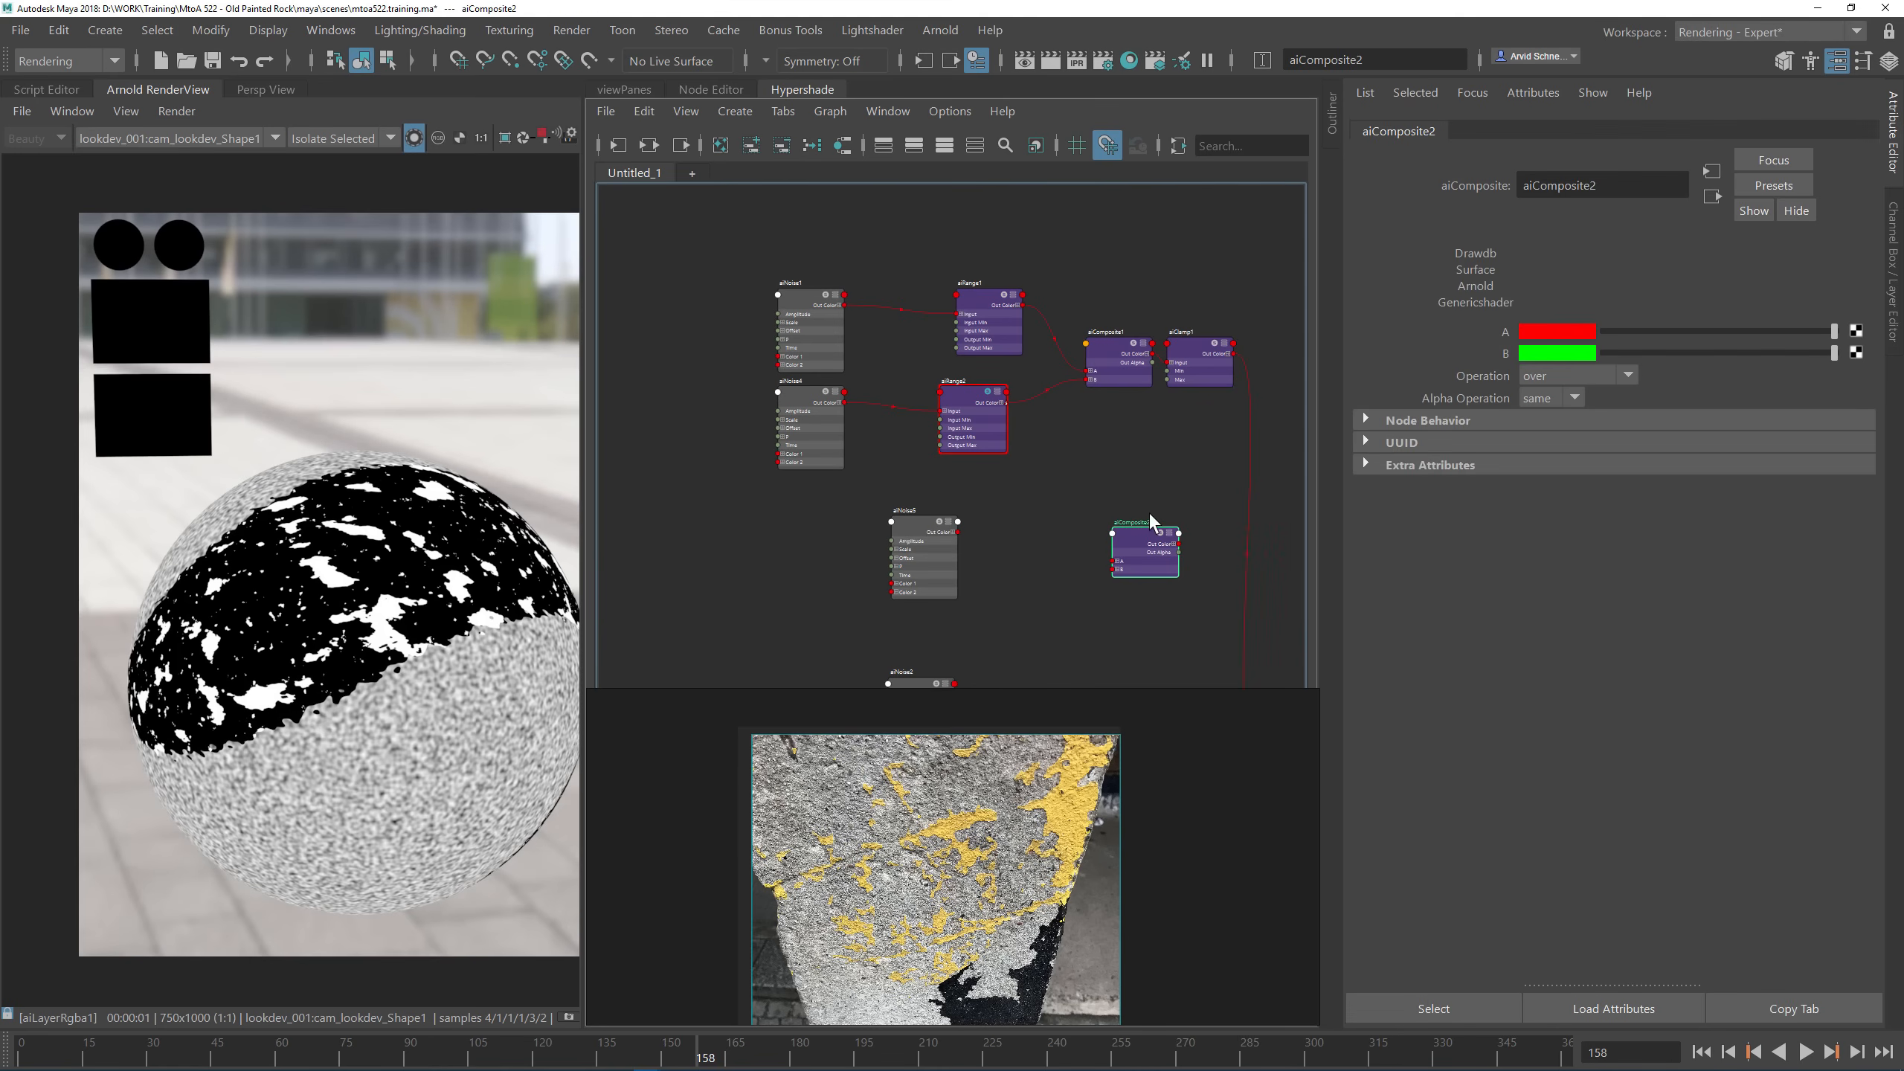
Step: Connect aiComposite1's Out Color to aiComposite2's A input and aiNoise5's Out Color to its B input
left_click_drag(1154, 355, 1113, 568)
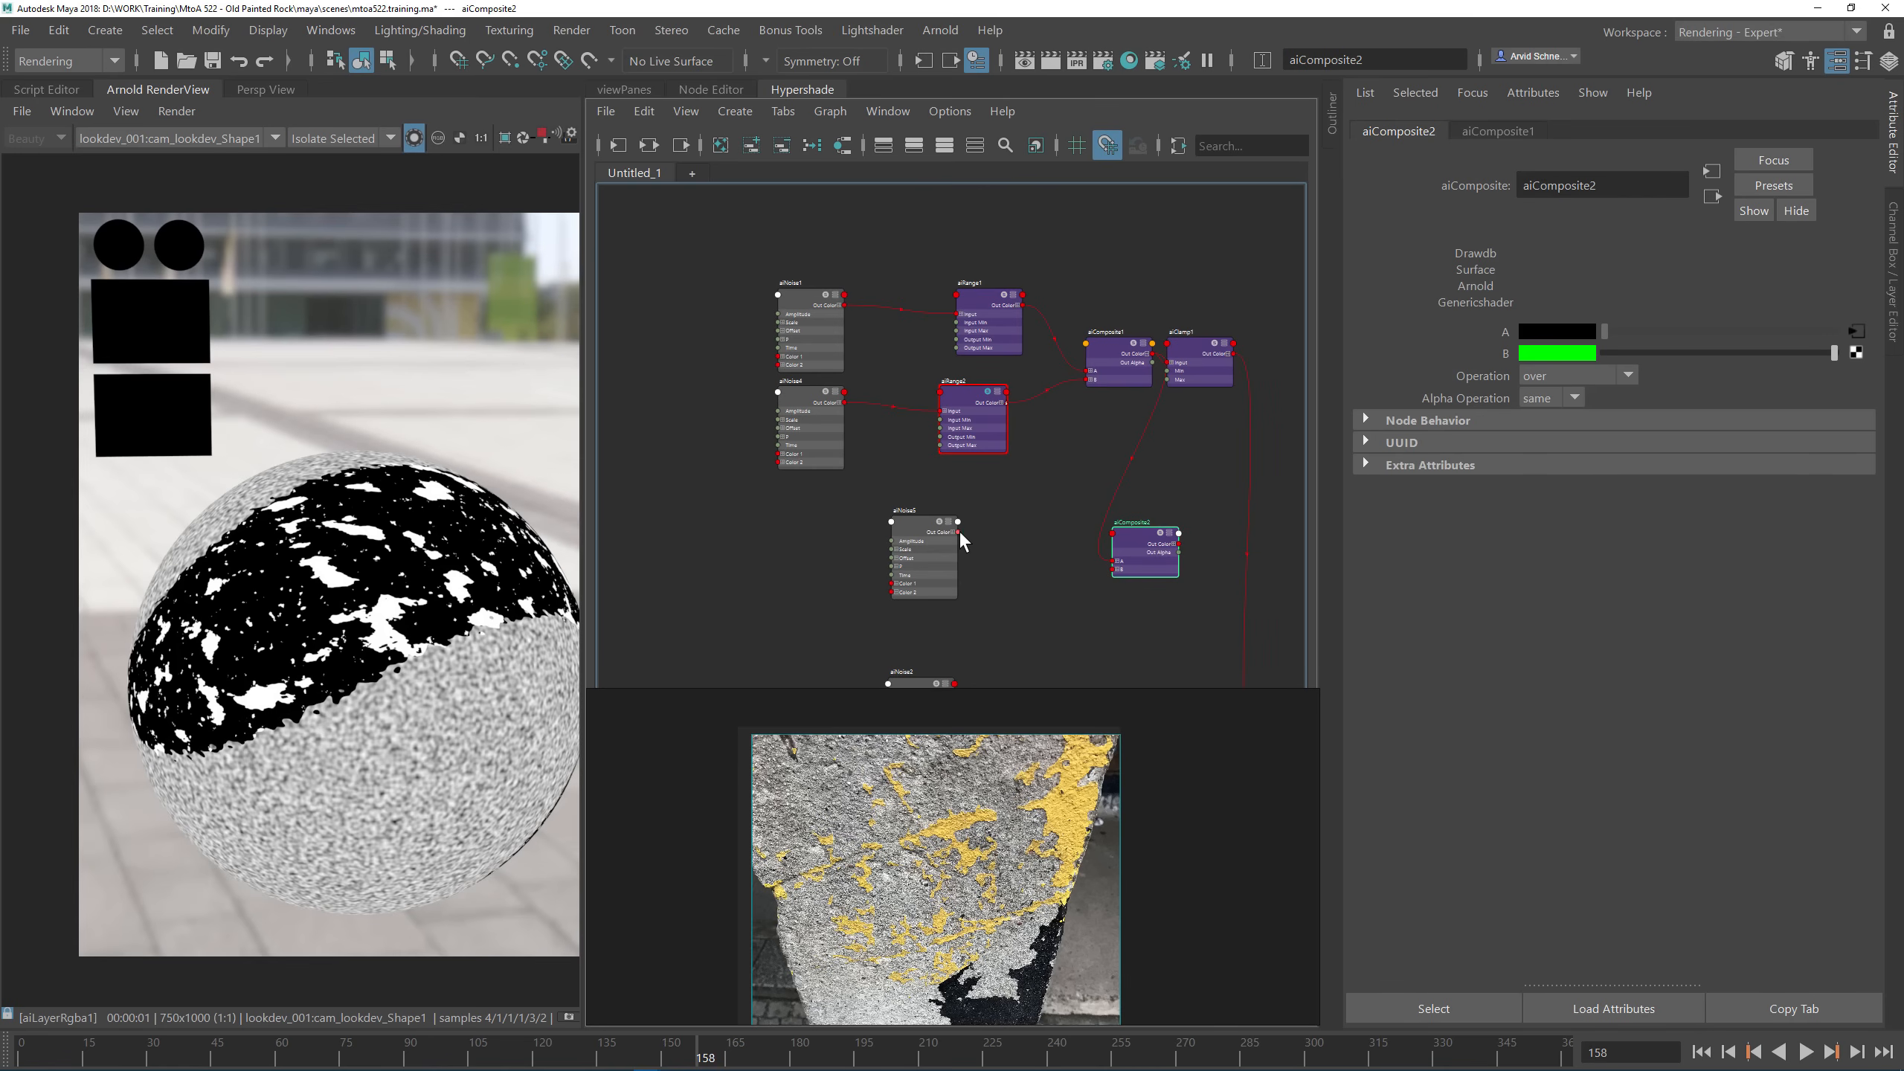
left_click_drag(958, 532, 1170, 555)
scroll(1053, 574, "up", 3)
left_click_drag(699, 450, 1010, 526)
Step: Connect aiComposite2's Out Color to aiClamp1's Input and set aiComposite2's Operation to min
left_click_drag(1143, 476, 1243, 432)
middle_click_drag(1132, 676, 1143, 490, "alt")
scroll(1144, 490, "down", 3)
left_click_drag(1051, 572, 1081, 459)
left_click(1586, 377)
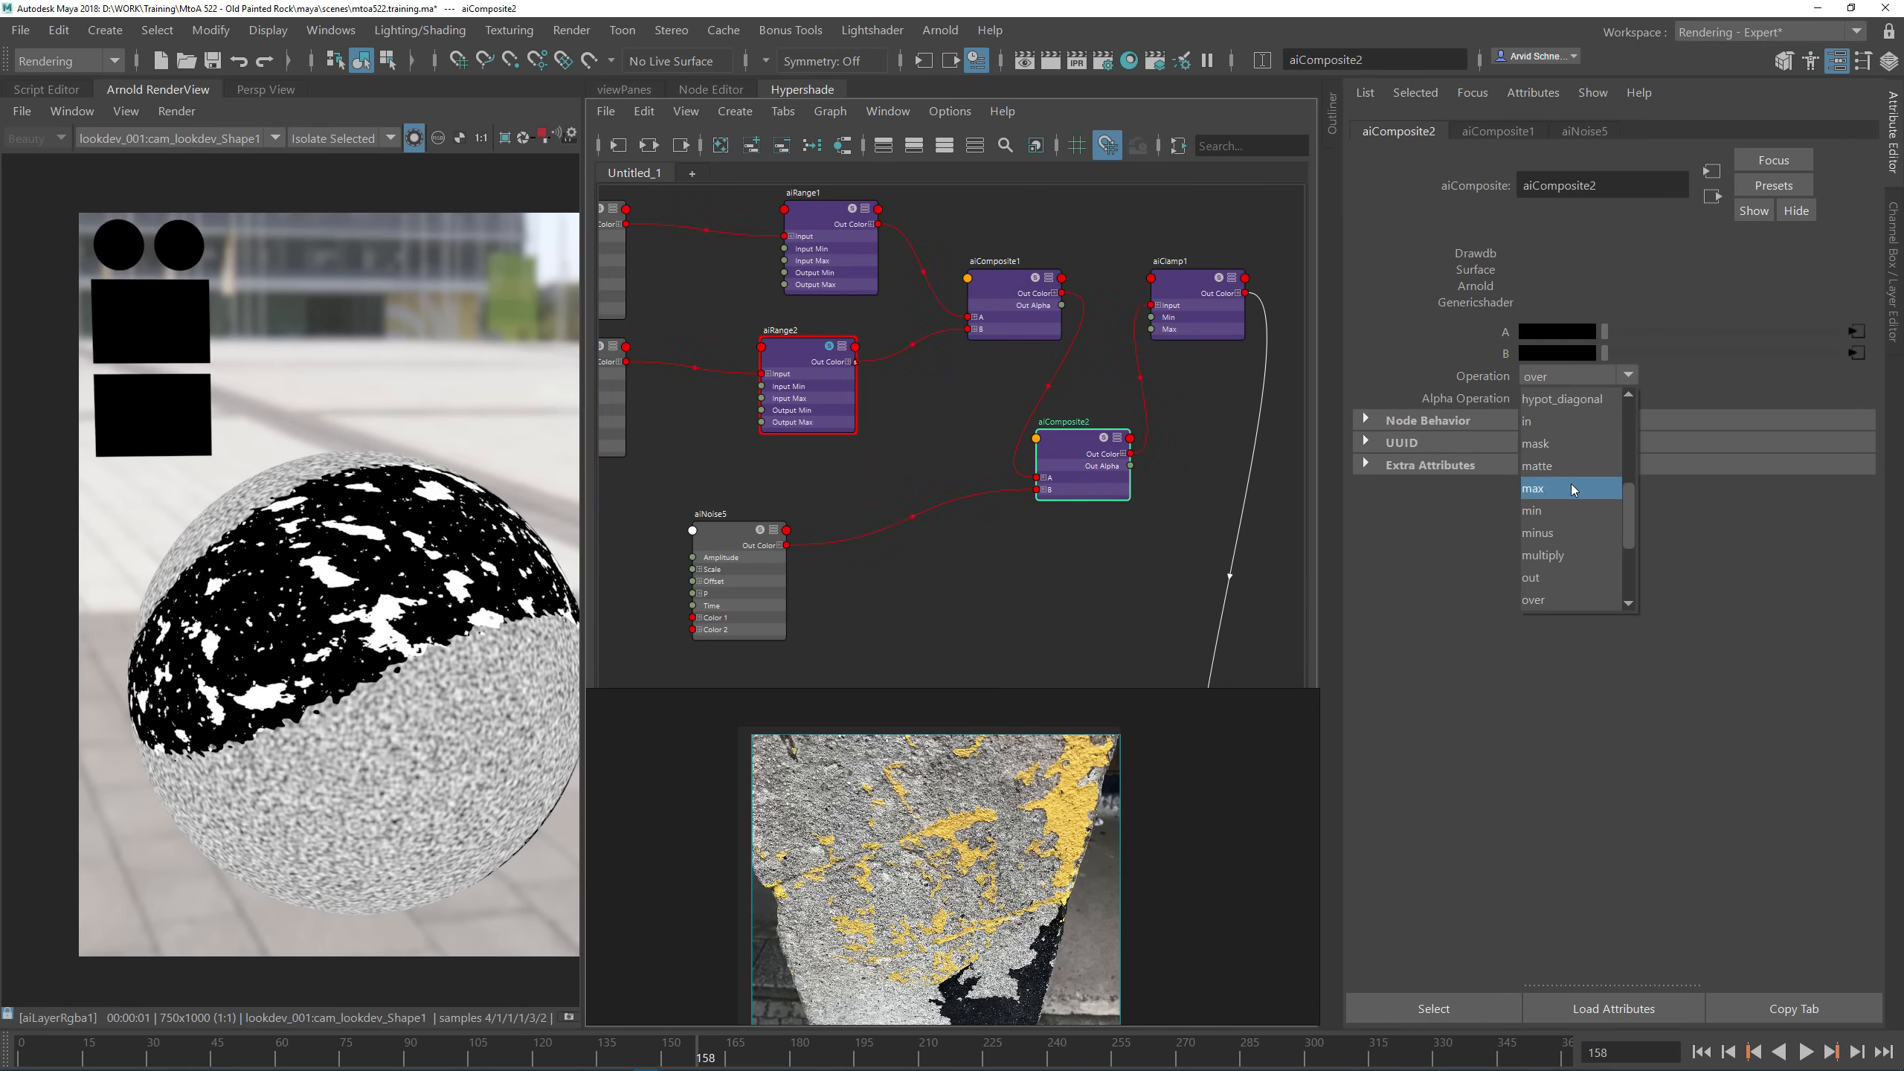
left_click(1564, 514)
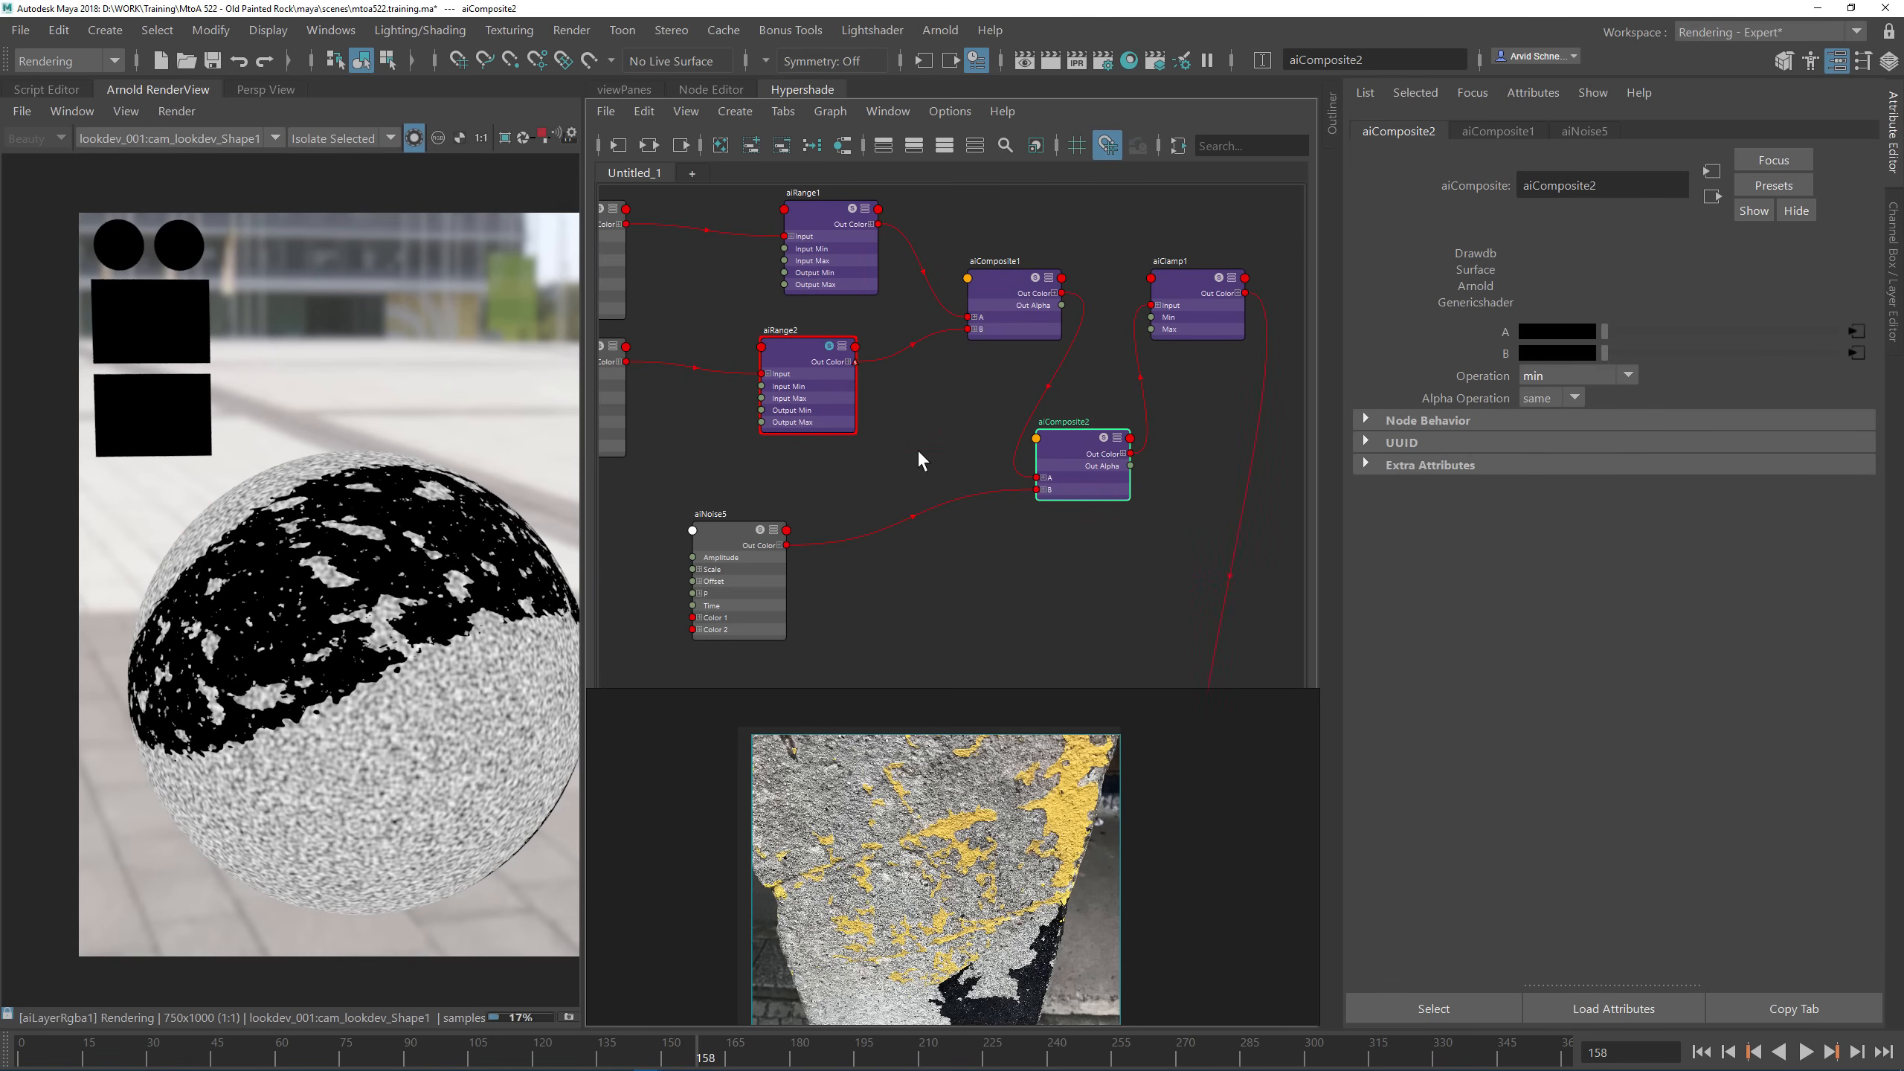
Step: Add an aiRange node and insert it into the connection between aiNoise5 and aiComposite2
middle_click_drag(810, 511, 1078, 439, "alt")
left_click_drag(994, 500, 949, 500)
key("Tab")
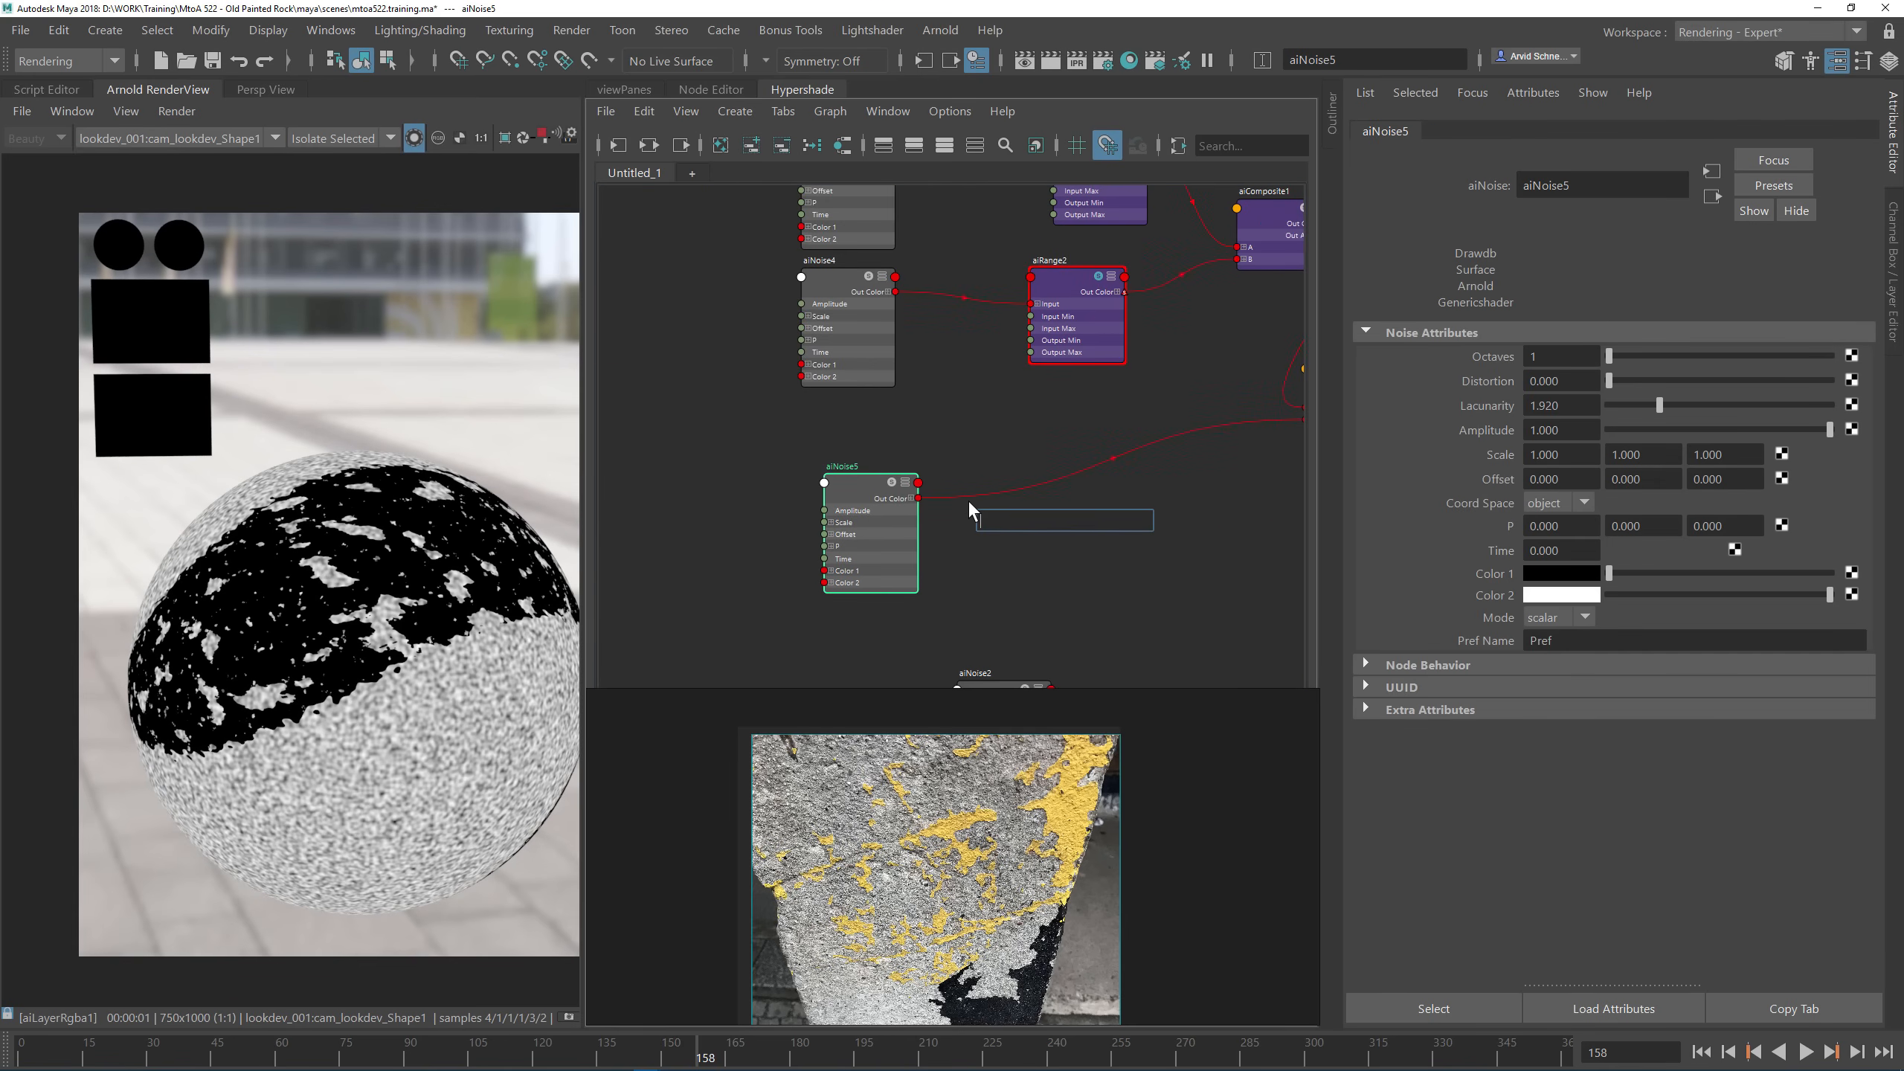
type("aira")
left_click(1038, 558)
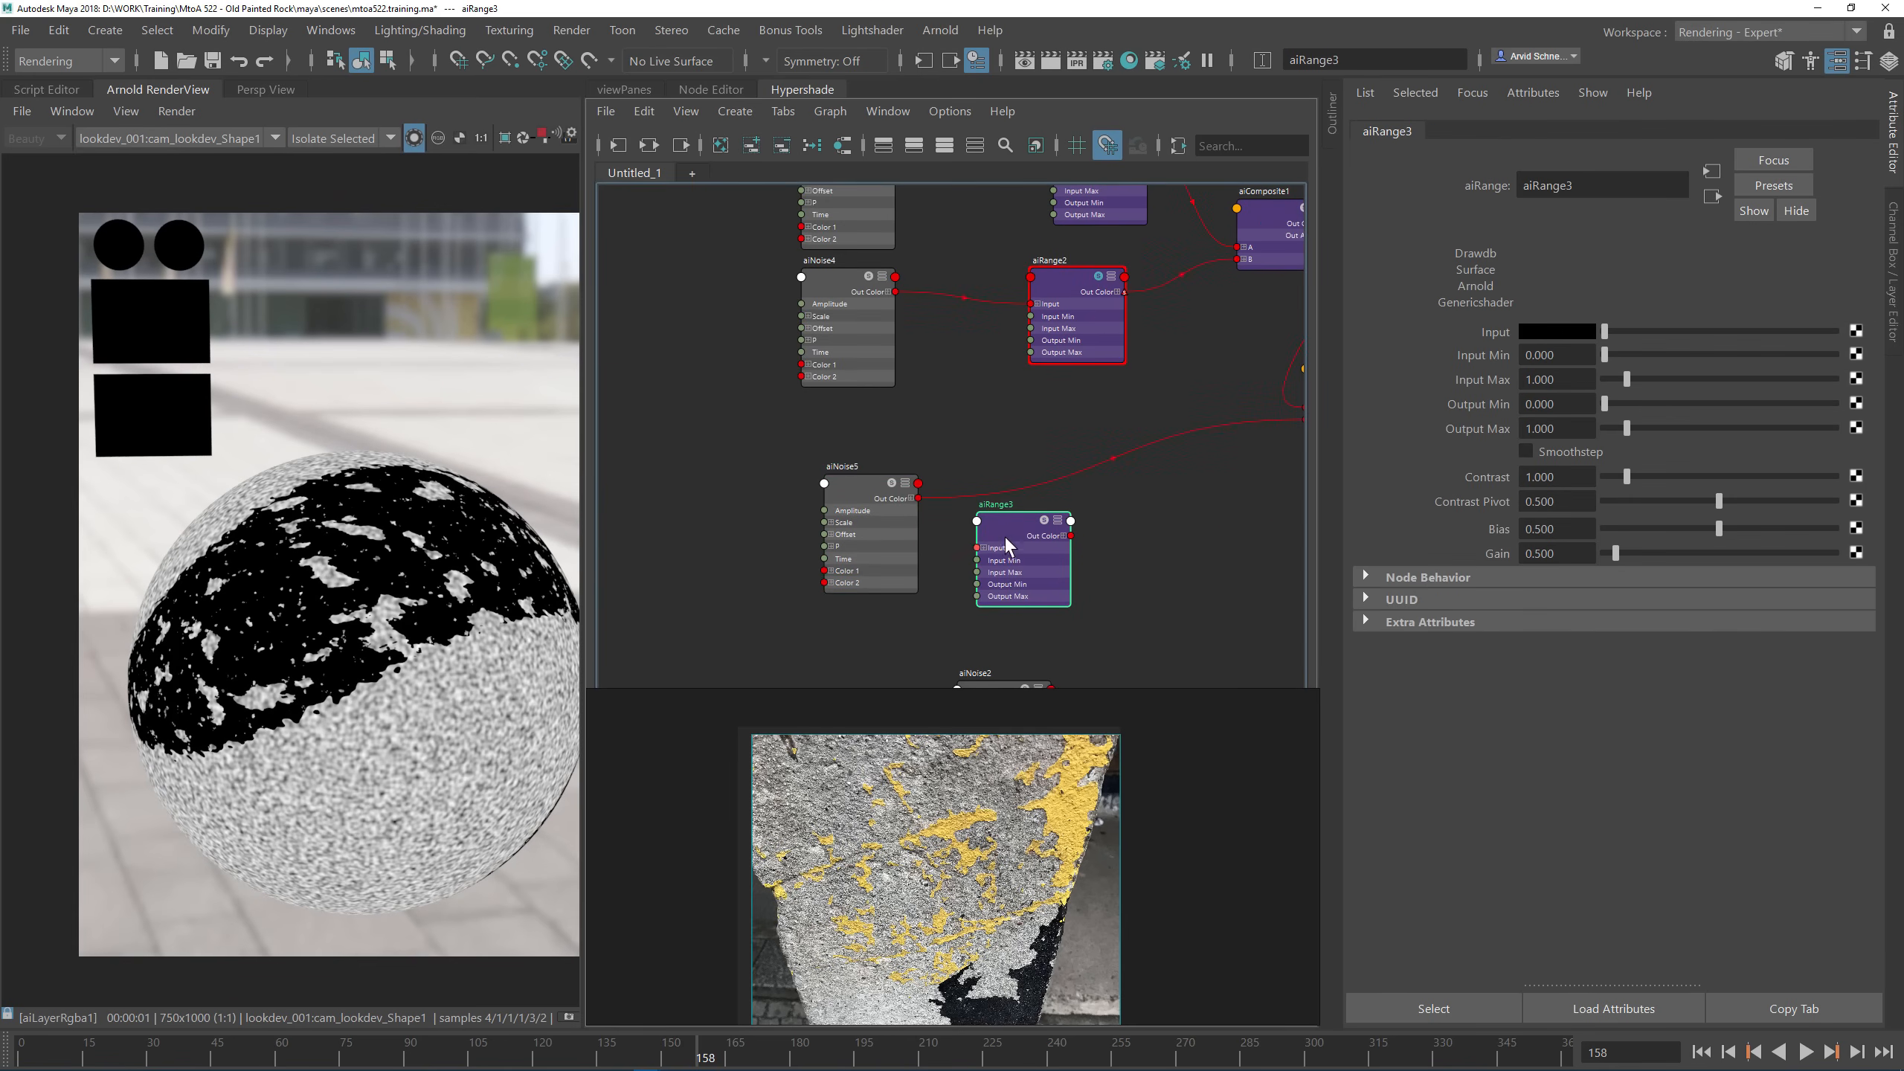
left_click_drag(919, 498, 1013, 501)
left_click(1020, 501)
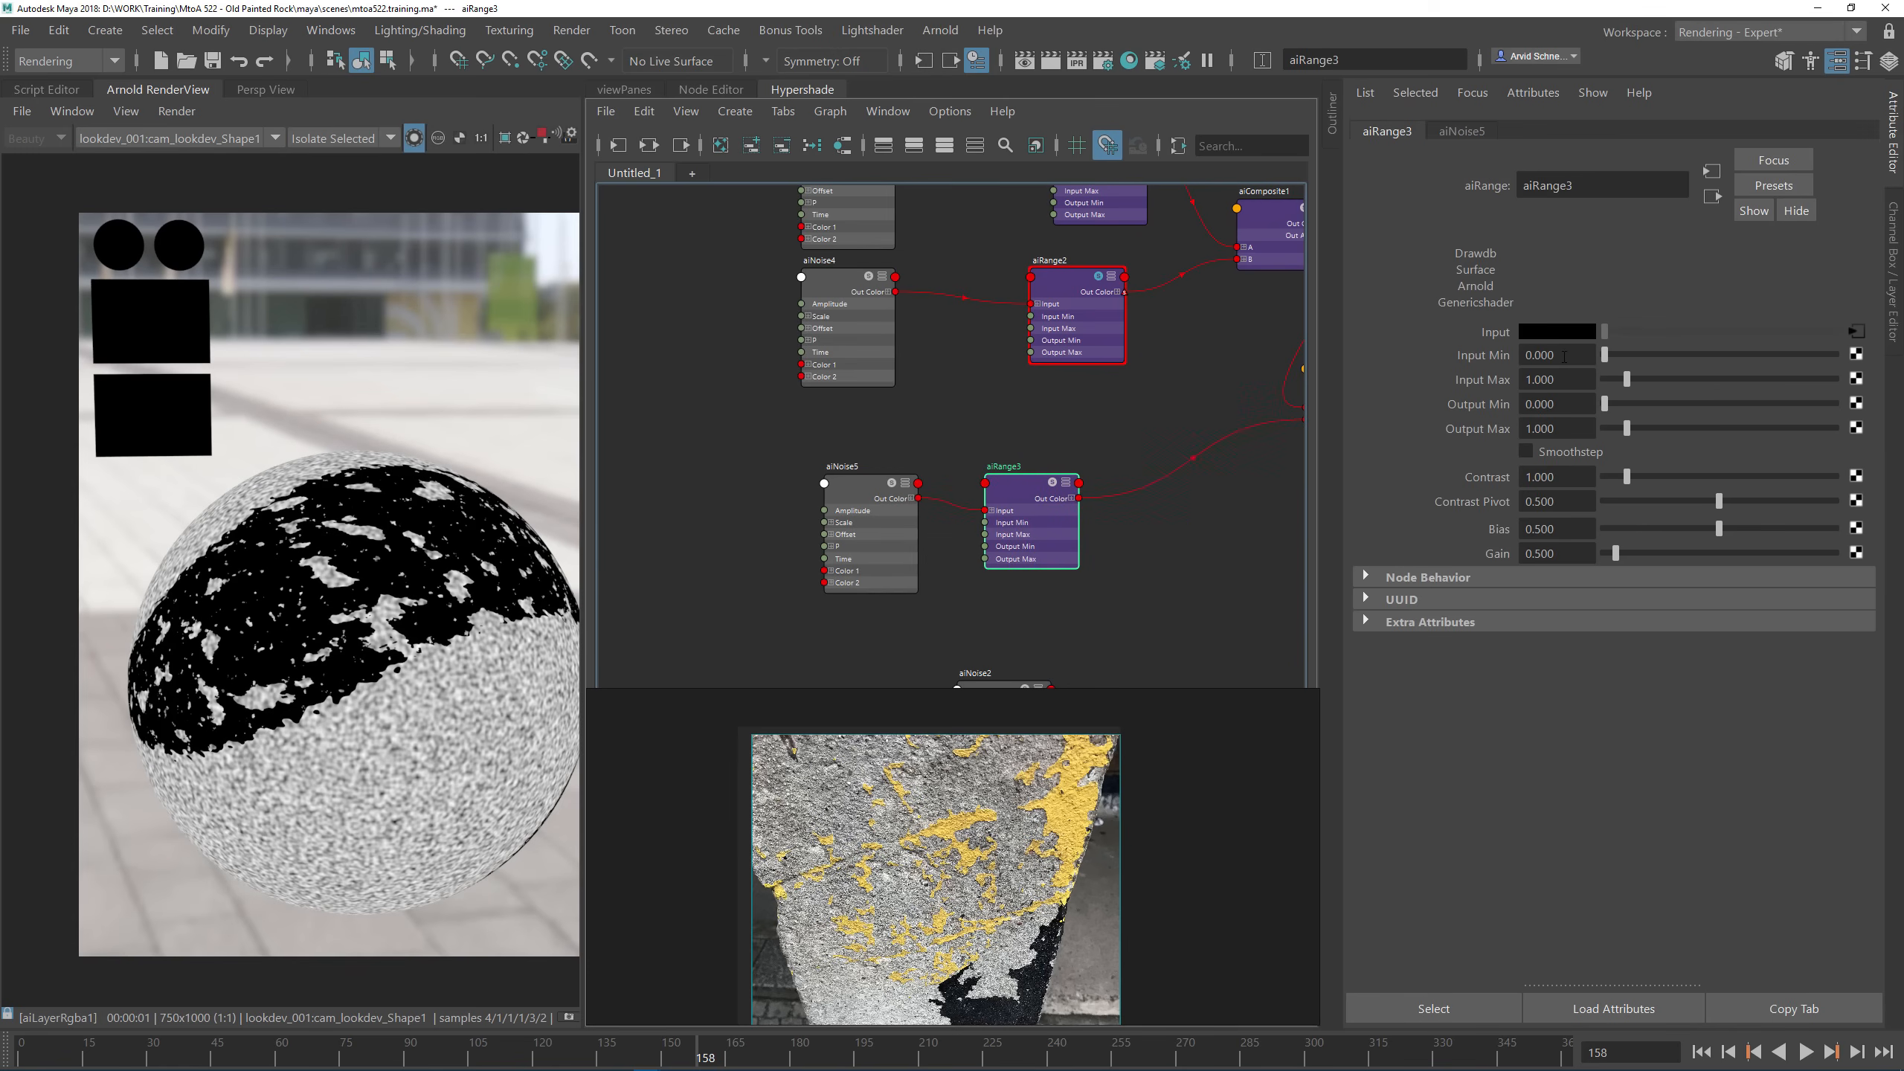
Step: Set aiRange3's Input Max to 0.51 and its Input Min to 0.5
left_click(1582, 379)
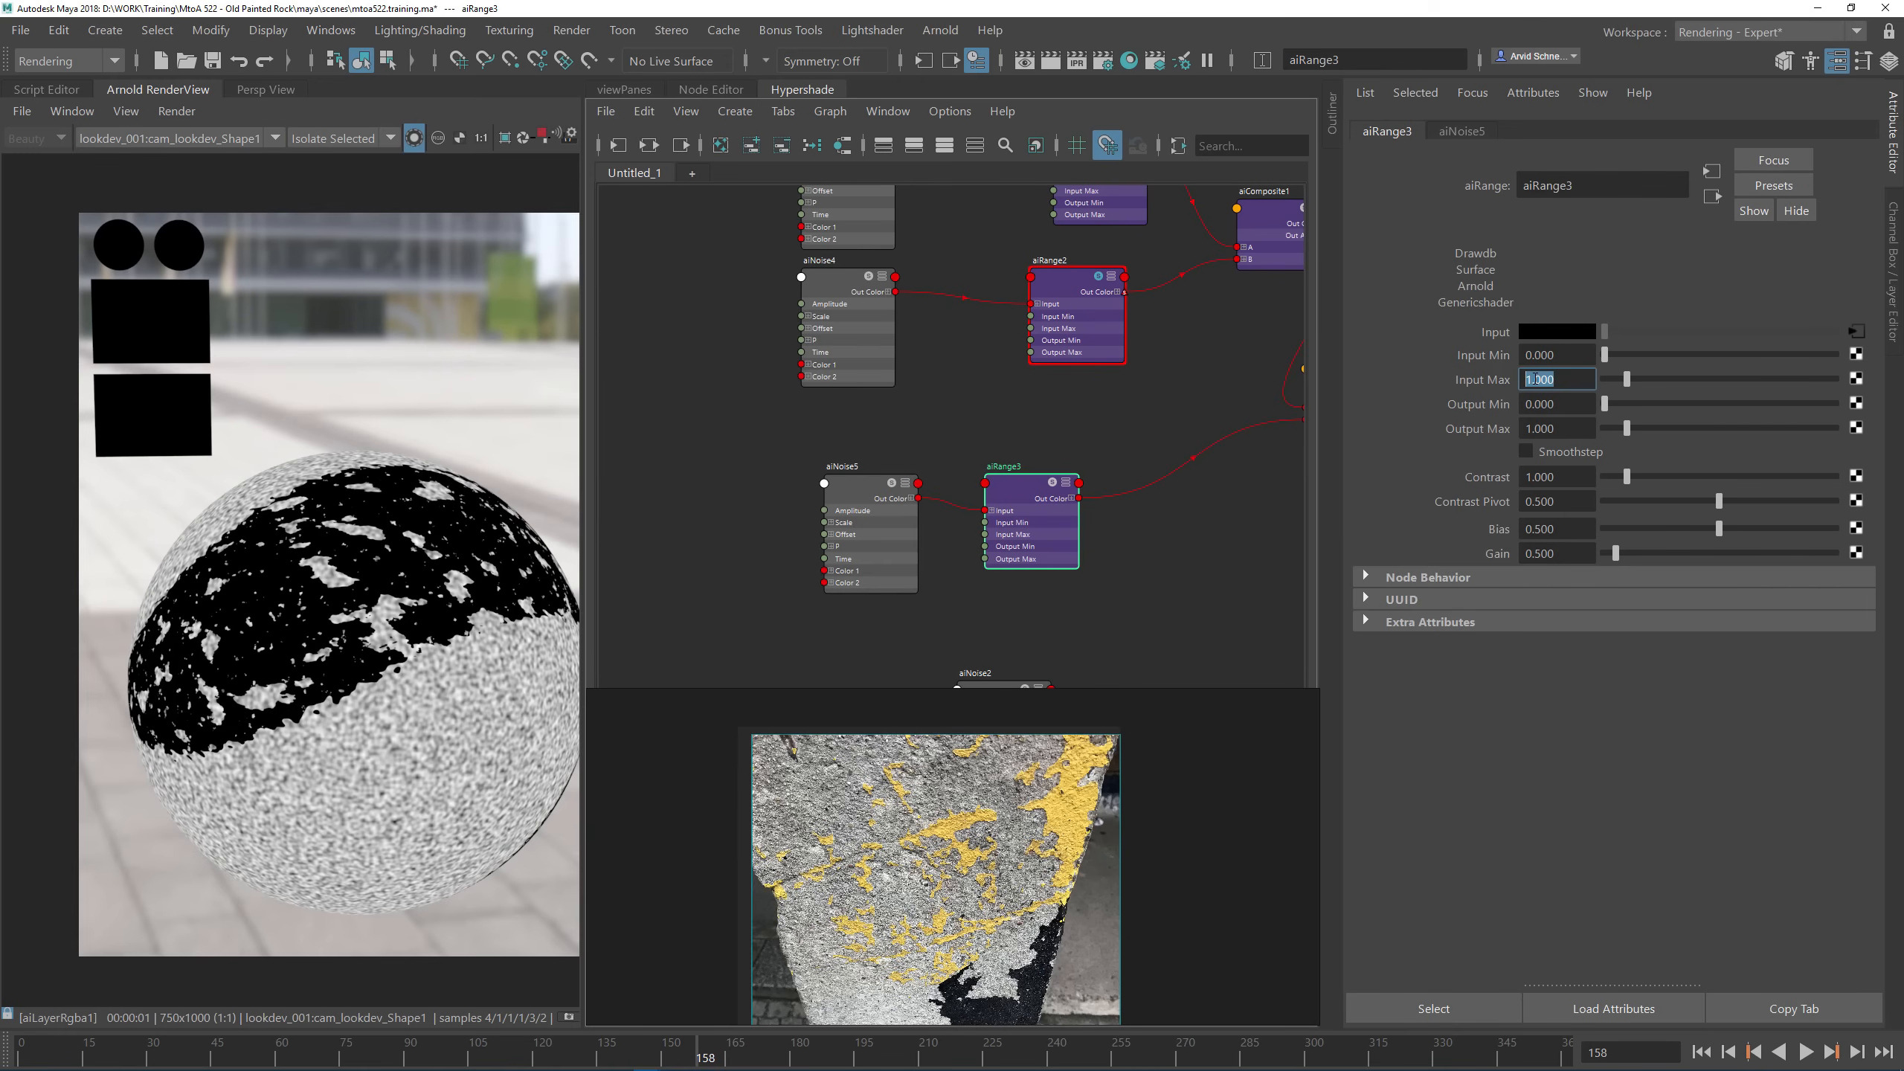
type("0.51")
key("shift+Tab")
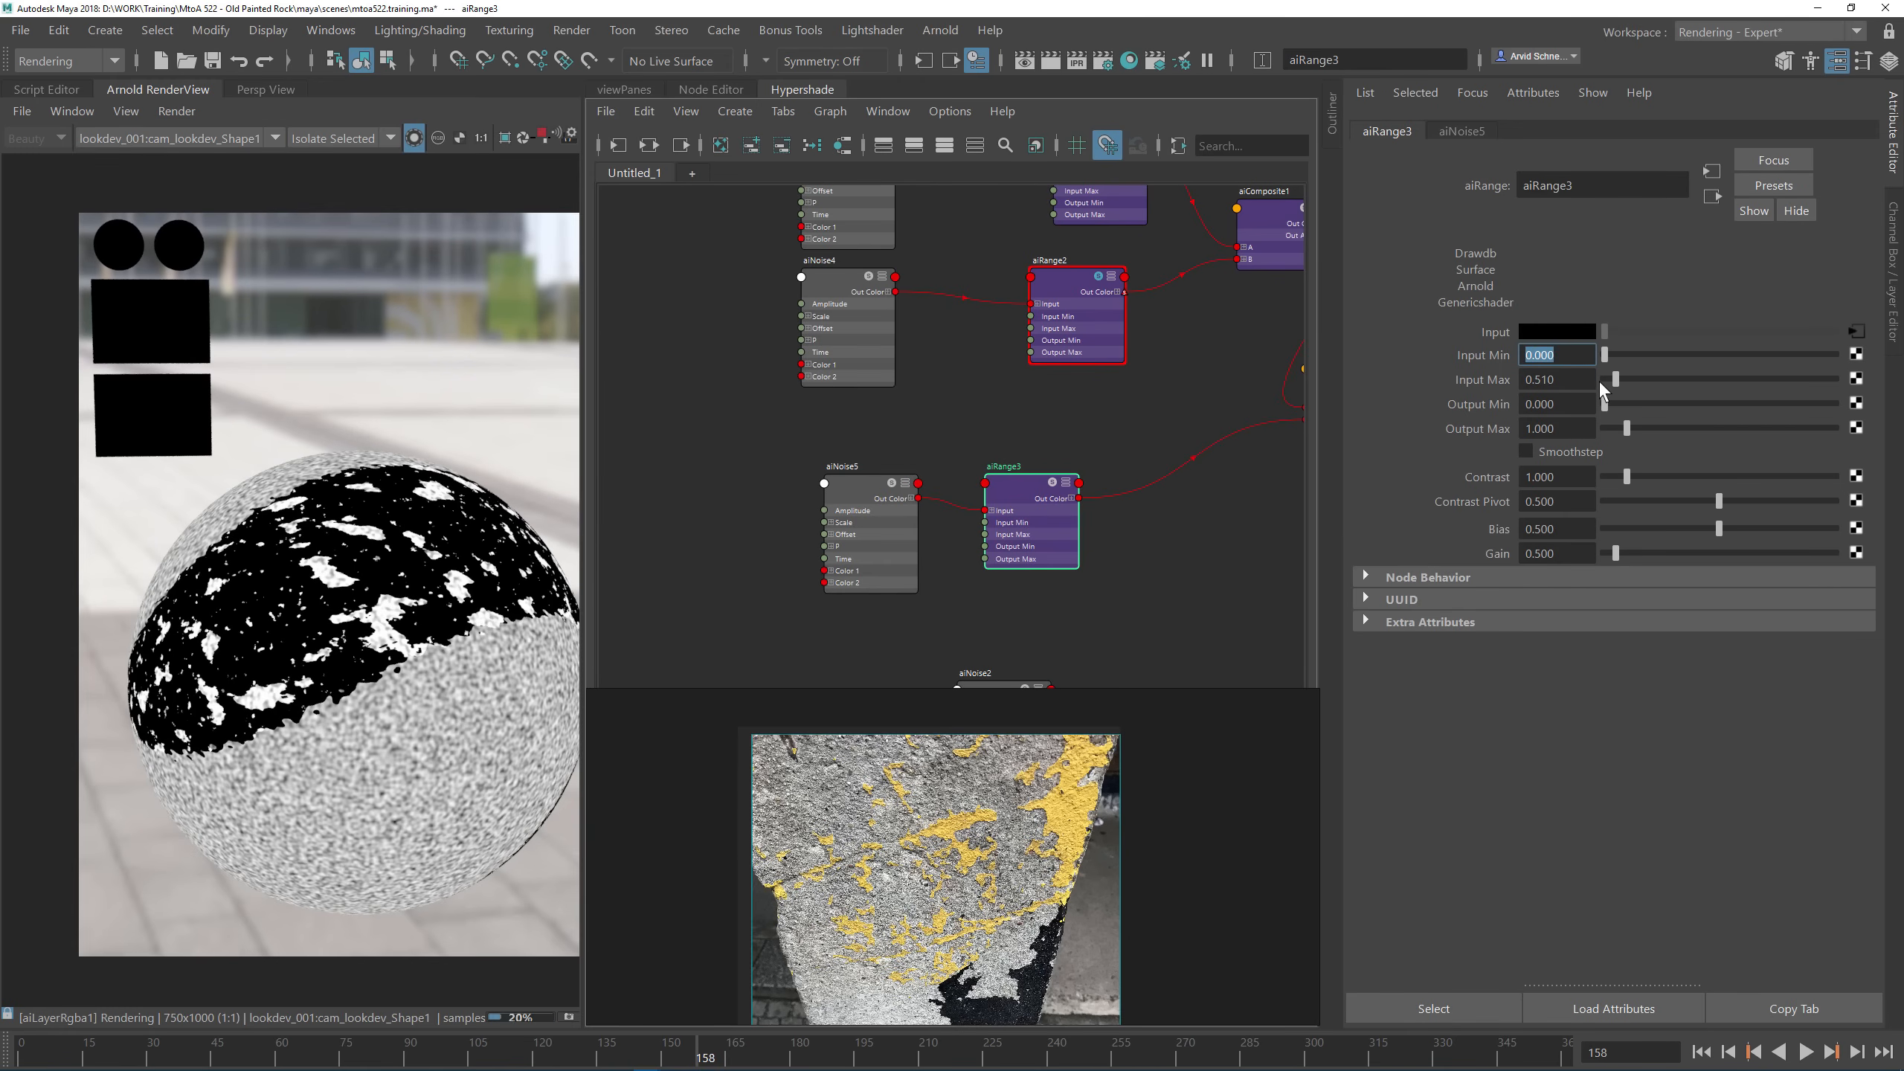
type("0.5")
key("Return")
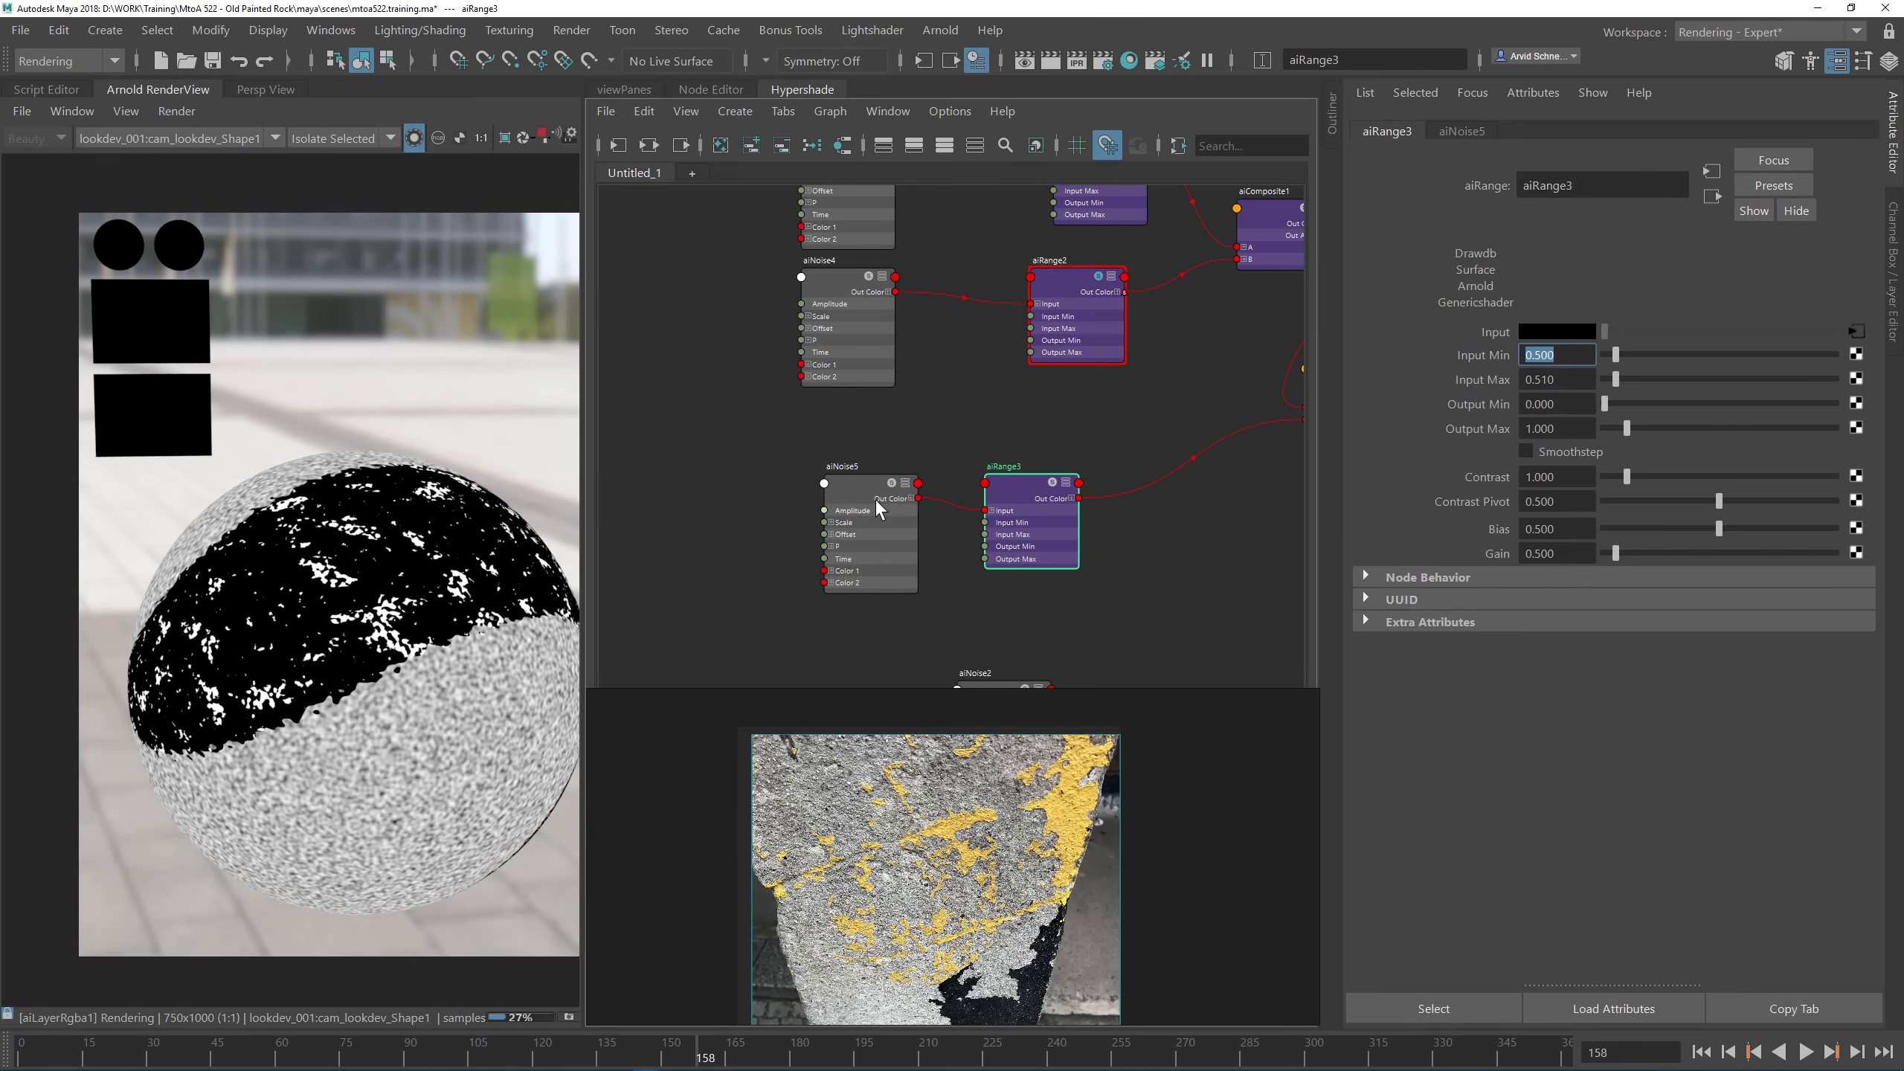
Step: Set aiNoise5's Scale to 0.05 on all three axes
left_click(876, 501)
left_click(1567, 455)
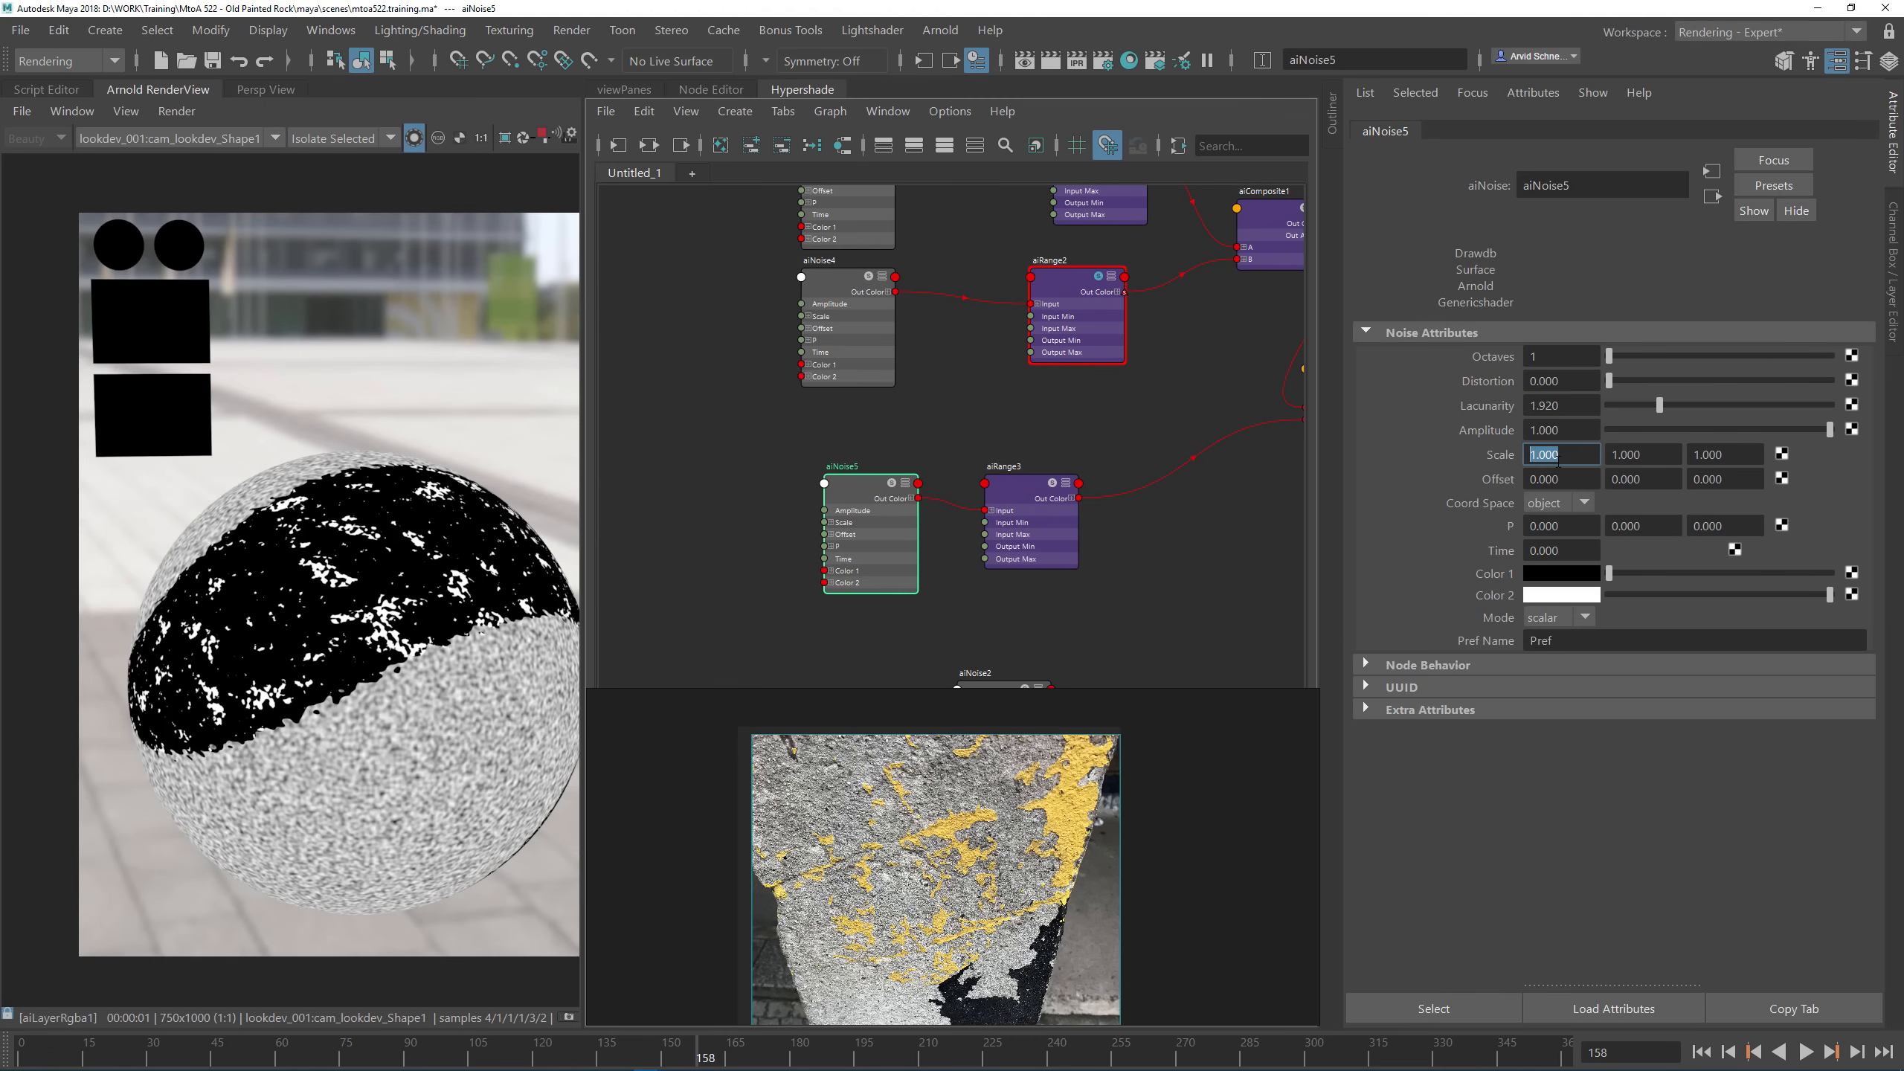
key("BackSpace")
type(".05")
key("Tab")
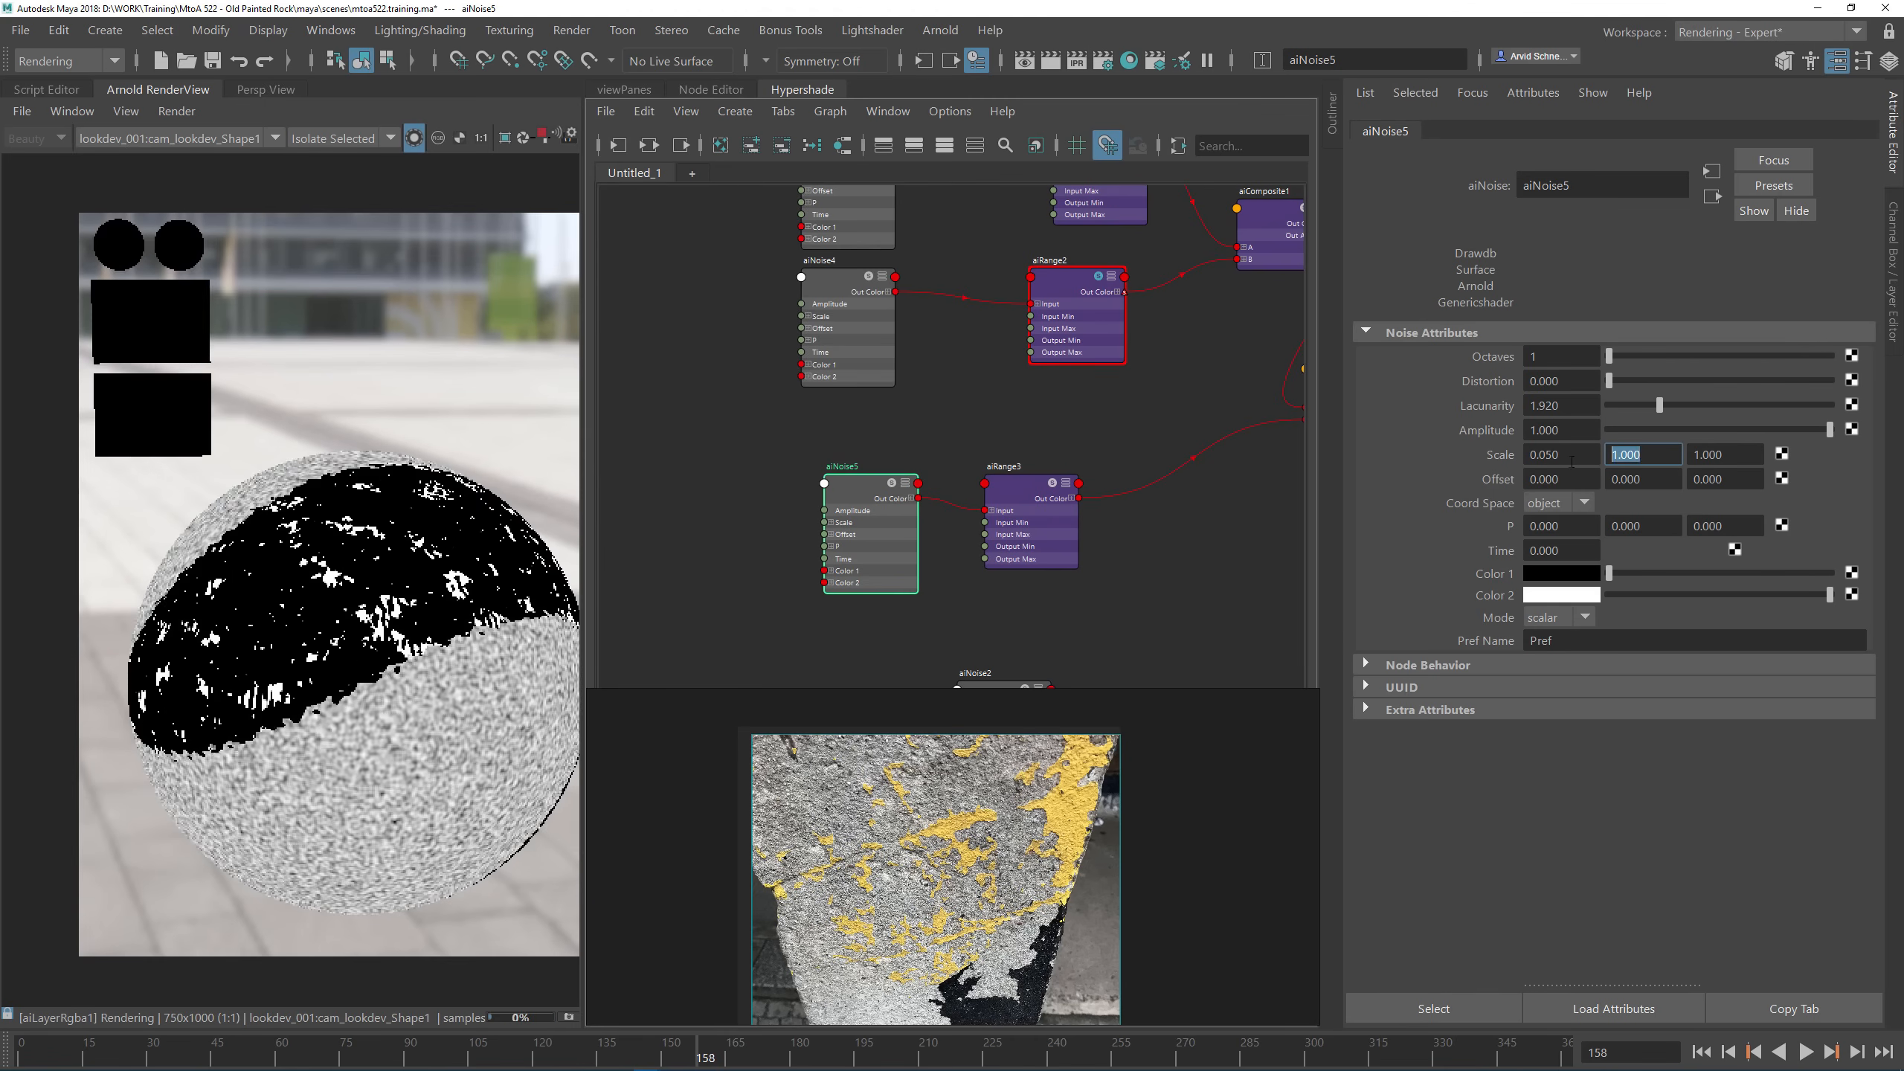
type(".05")
key("Return")
left_click(1740, 454)
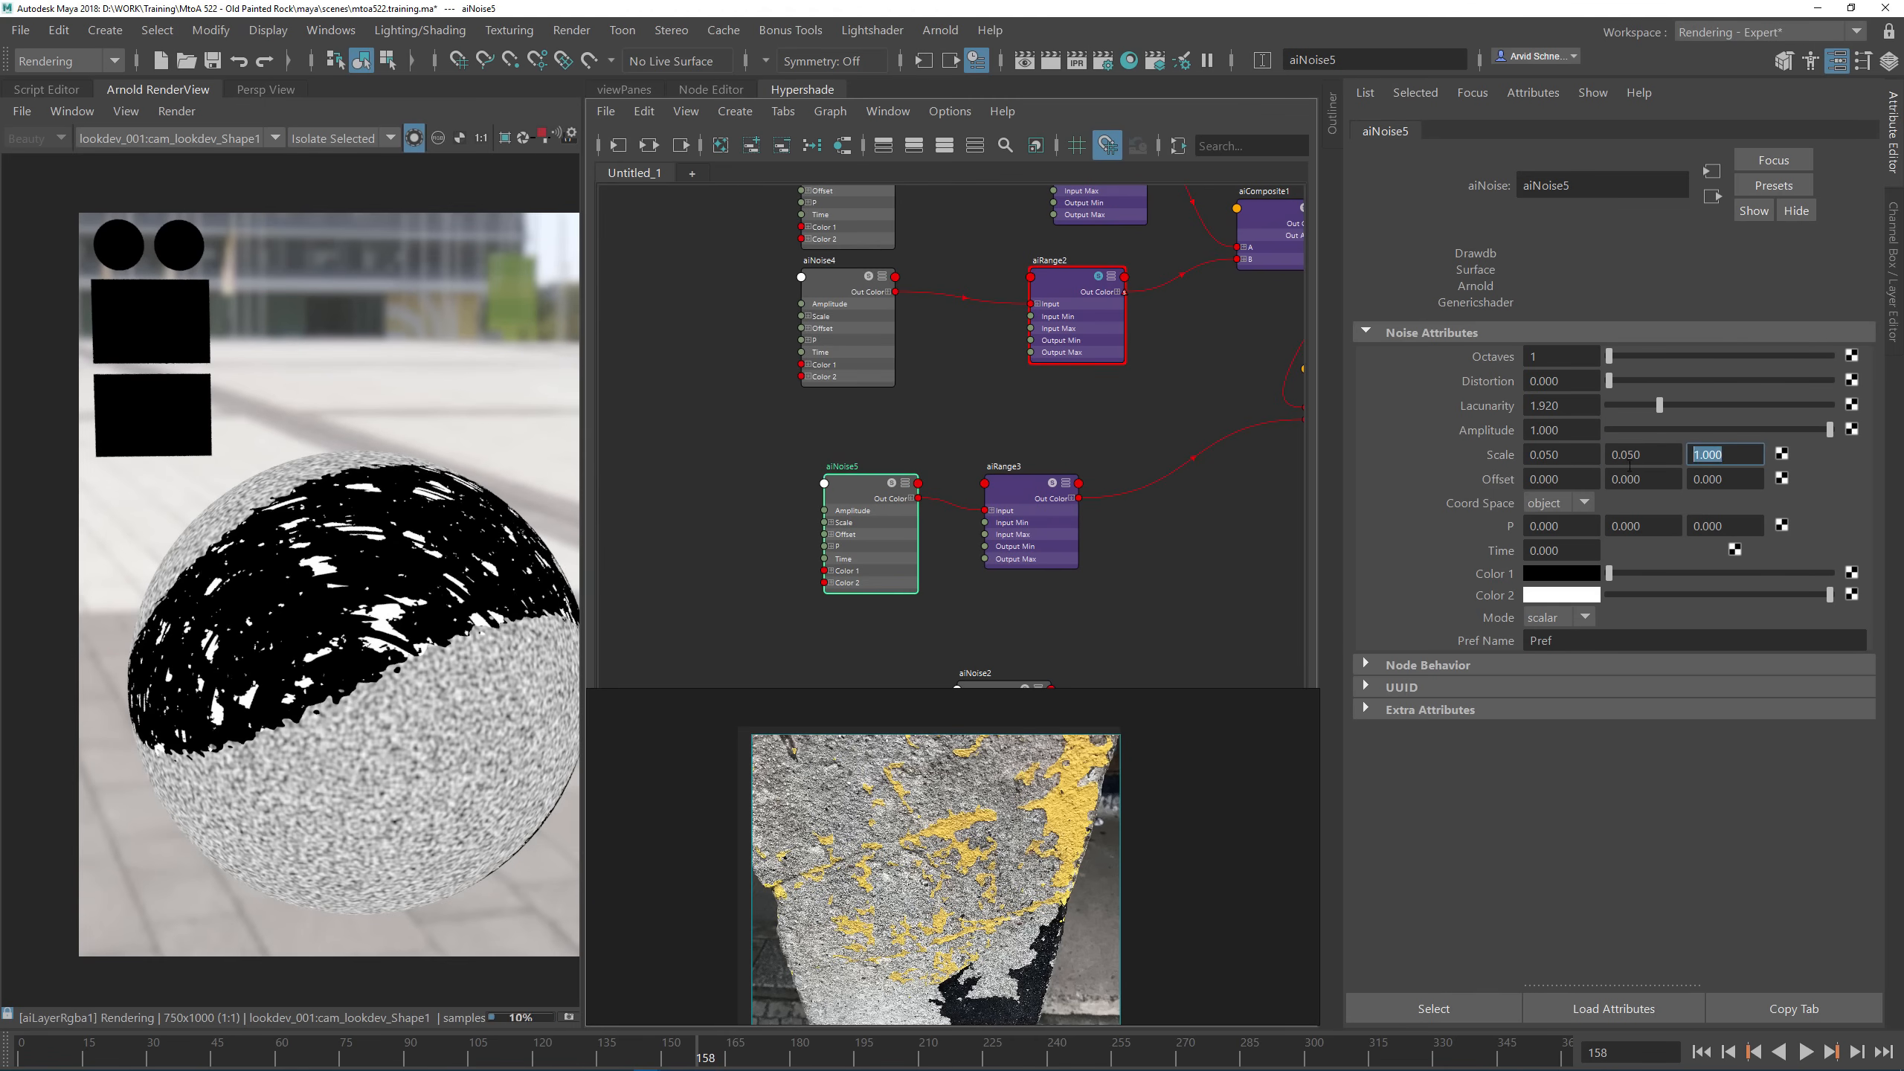
type(".05")
key("Return")
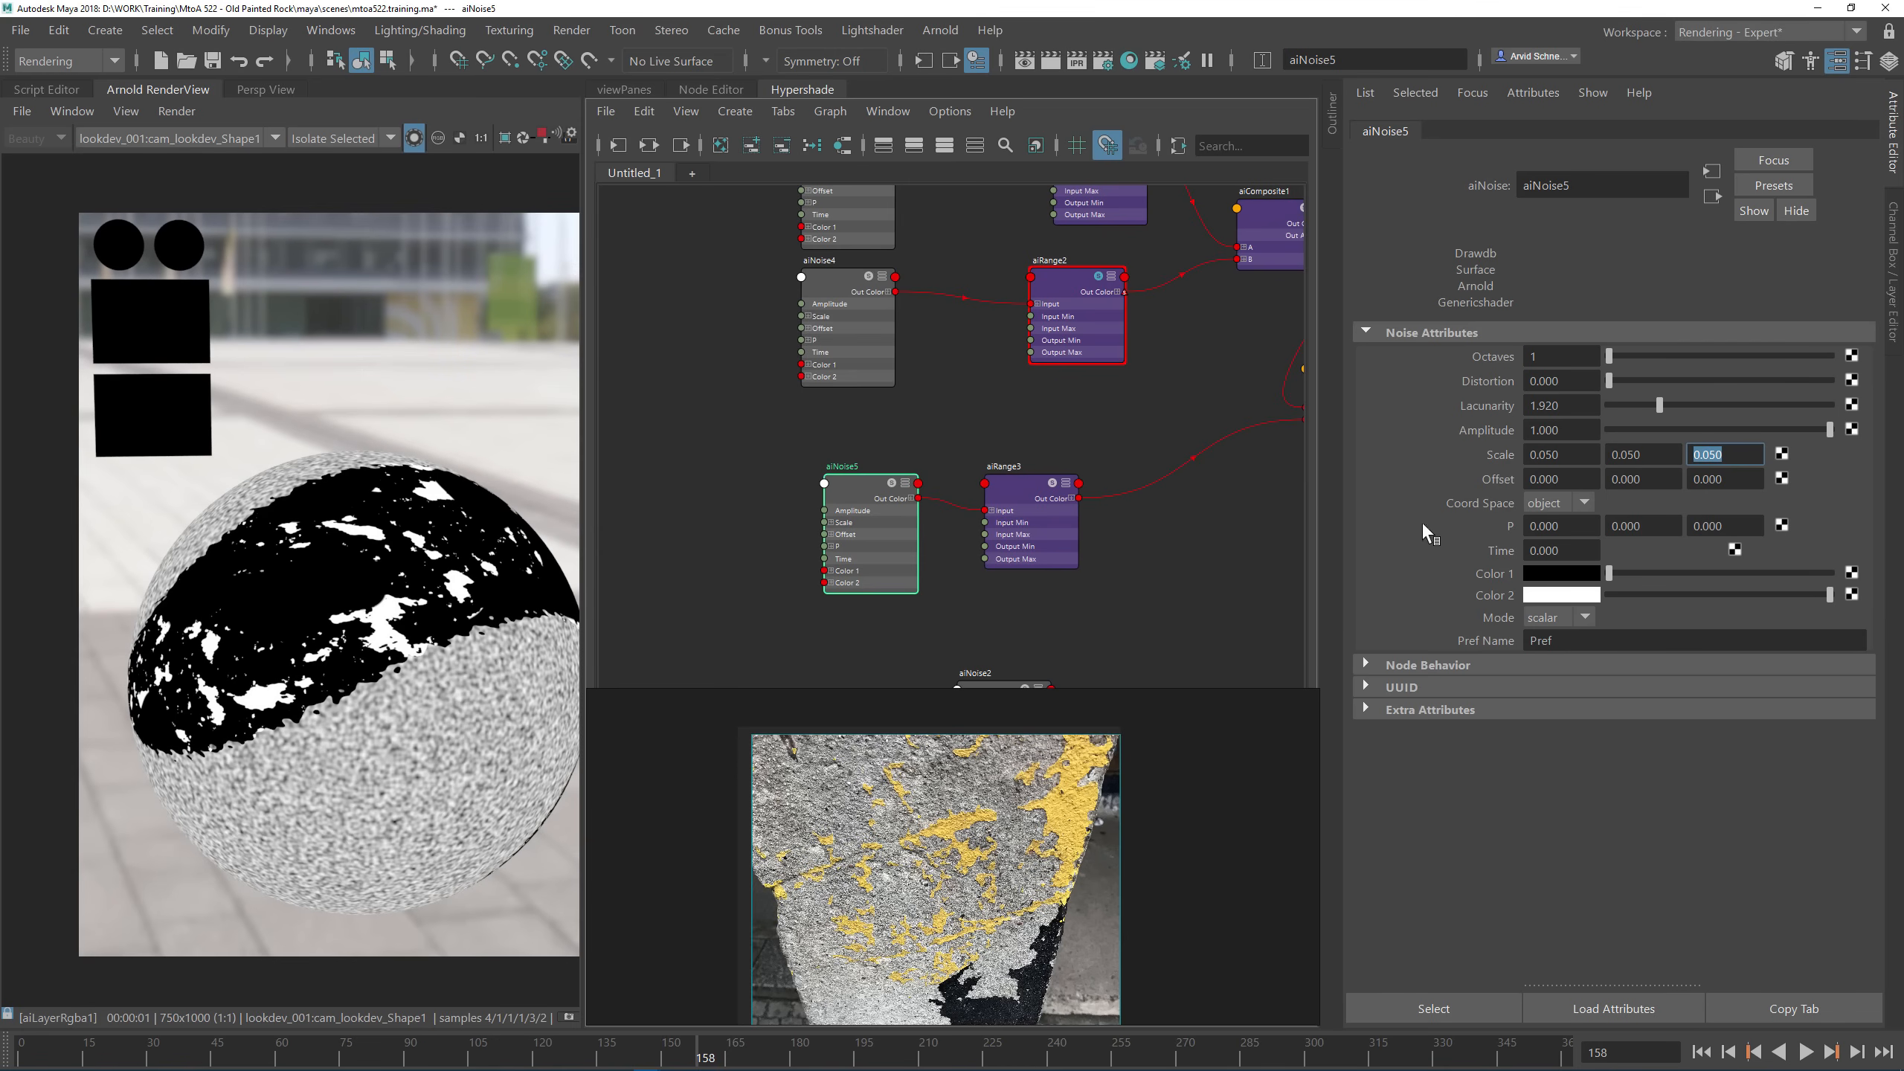
Step: Raise aiNoise5's Octaves to 6 to add detail to the breakup mask
left_click_drag(1607, 569, 1565, 586)
left_click_drag(1653, 352, 1766, 367)
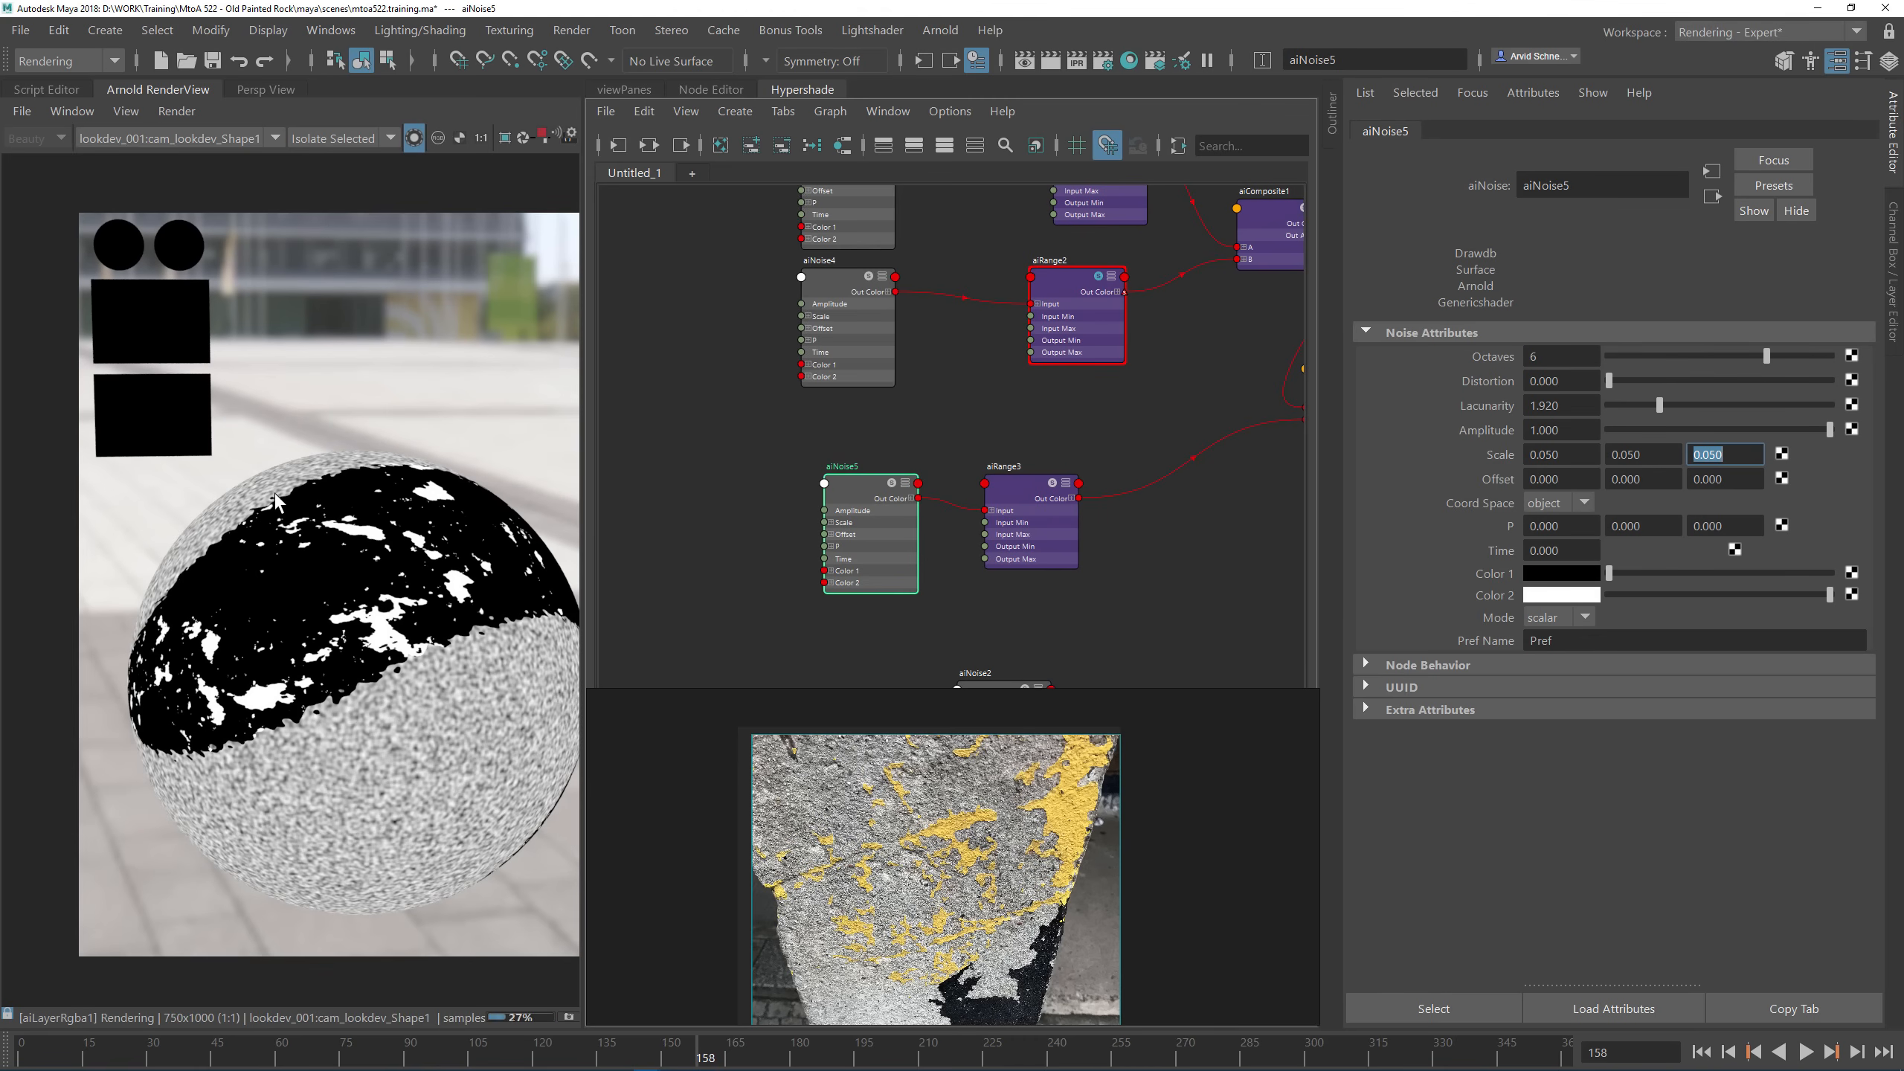
scroll(323, 598, "down", 1)
scroll(256, 605, "up", 2)
middle_click_drag(323, 589, 280, 637)
scroll(231, 609, "down", 1)
scroll(320, 618, "up", 1)
scroll(322, 627, "up", 1)
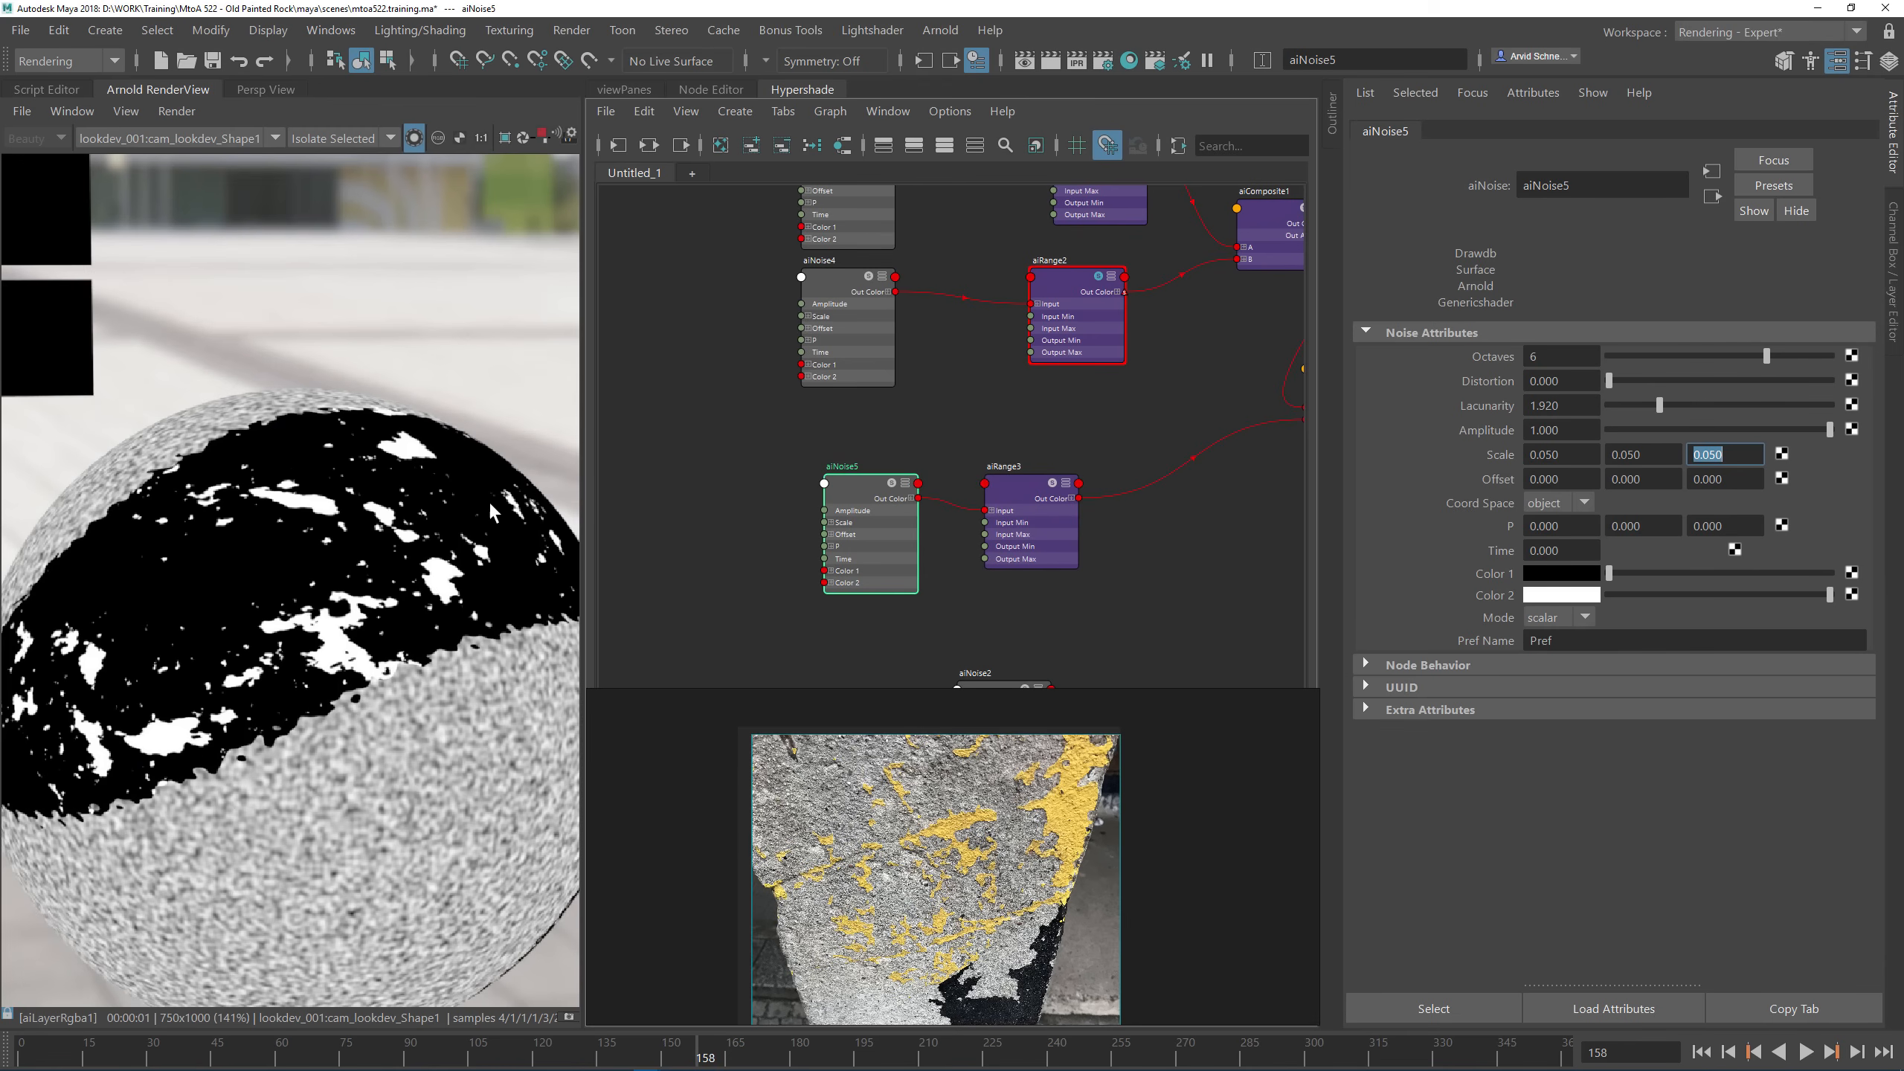
Step: Examine the render, the lower part of the node graph and the black peeling paint in the reference photo
scroll(375, 480, "down", 3)
left_click(1228, 443)
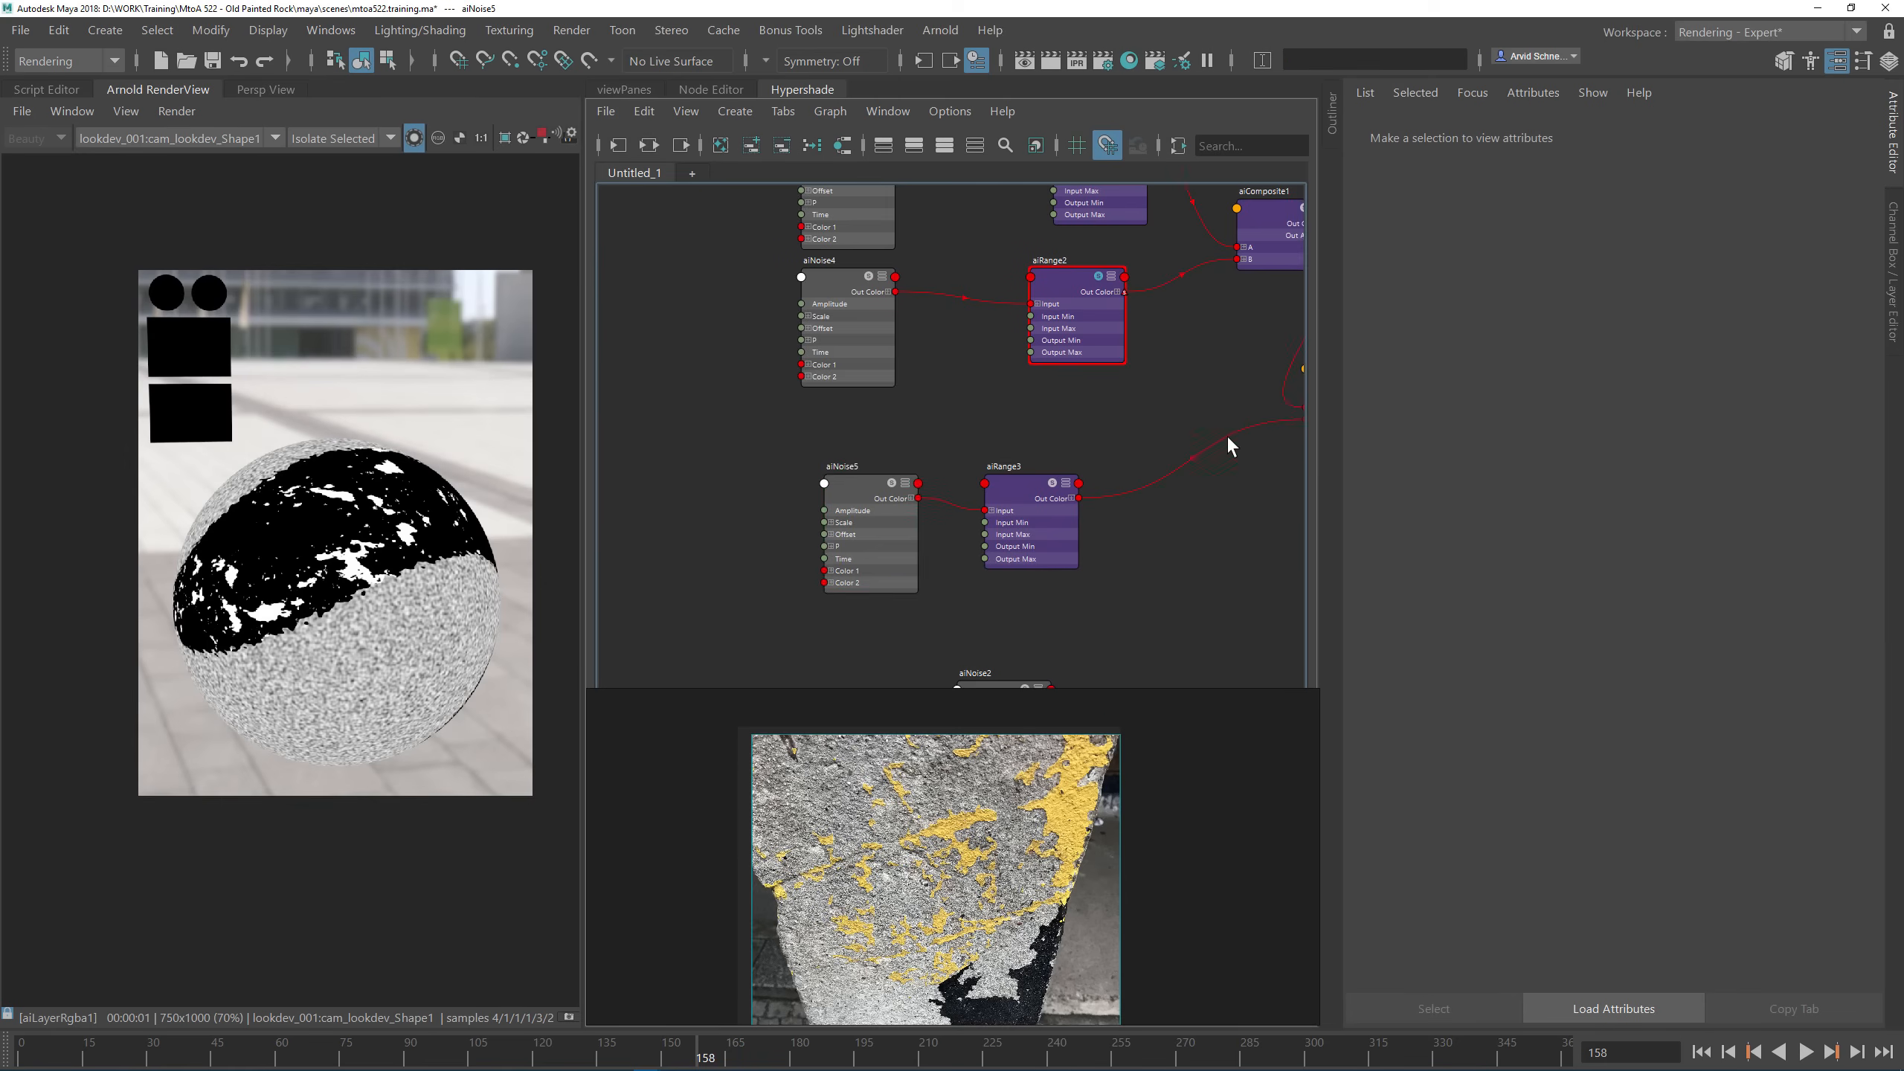
middle_click_drag(1141, 443, 922, 515, "alt")
scroll(945, 465, "down", 2)
middle_click_drag(997, 424, 1101, 315, "alt")
left_click_drag(662, 195, 658, 366)
middle_click_drag(1062, 597, 1015, 337, "alt")
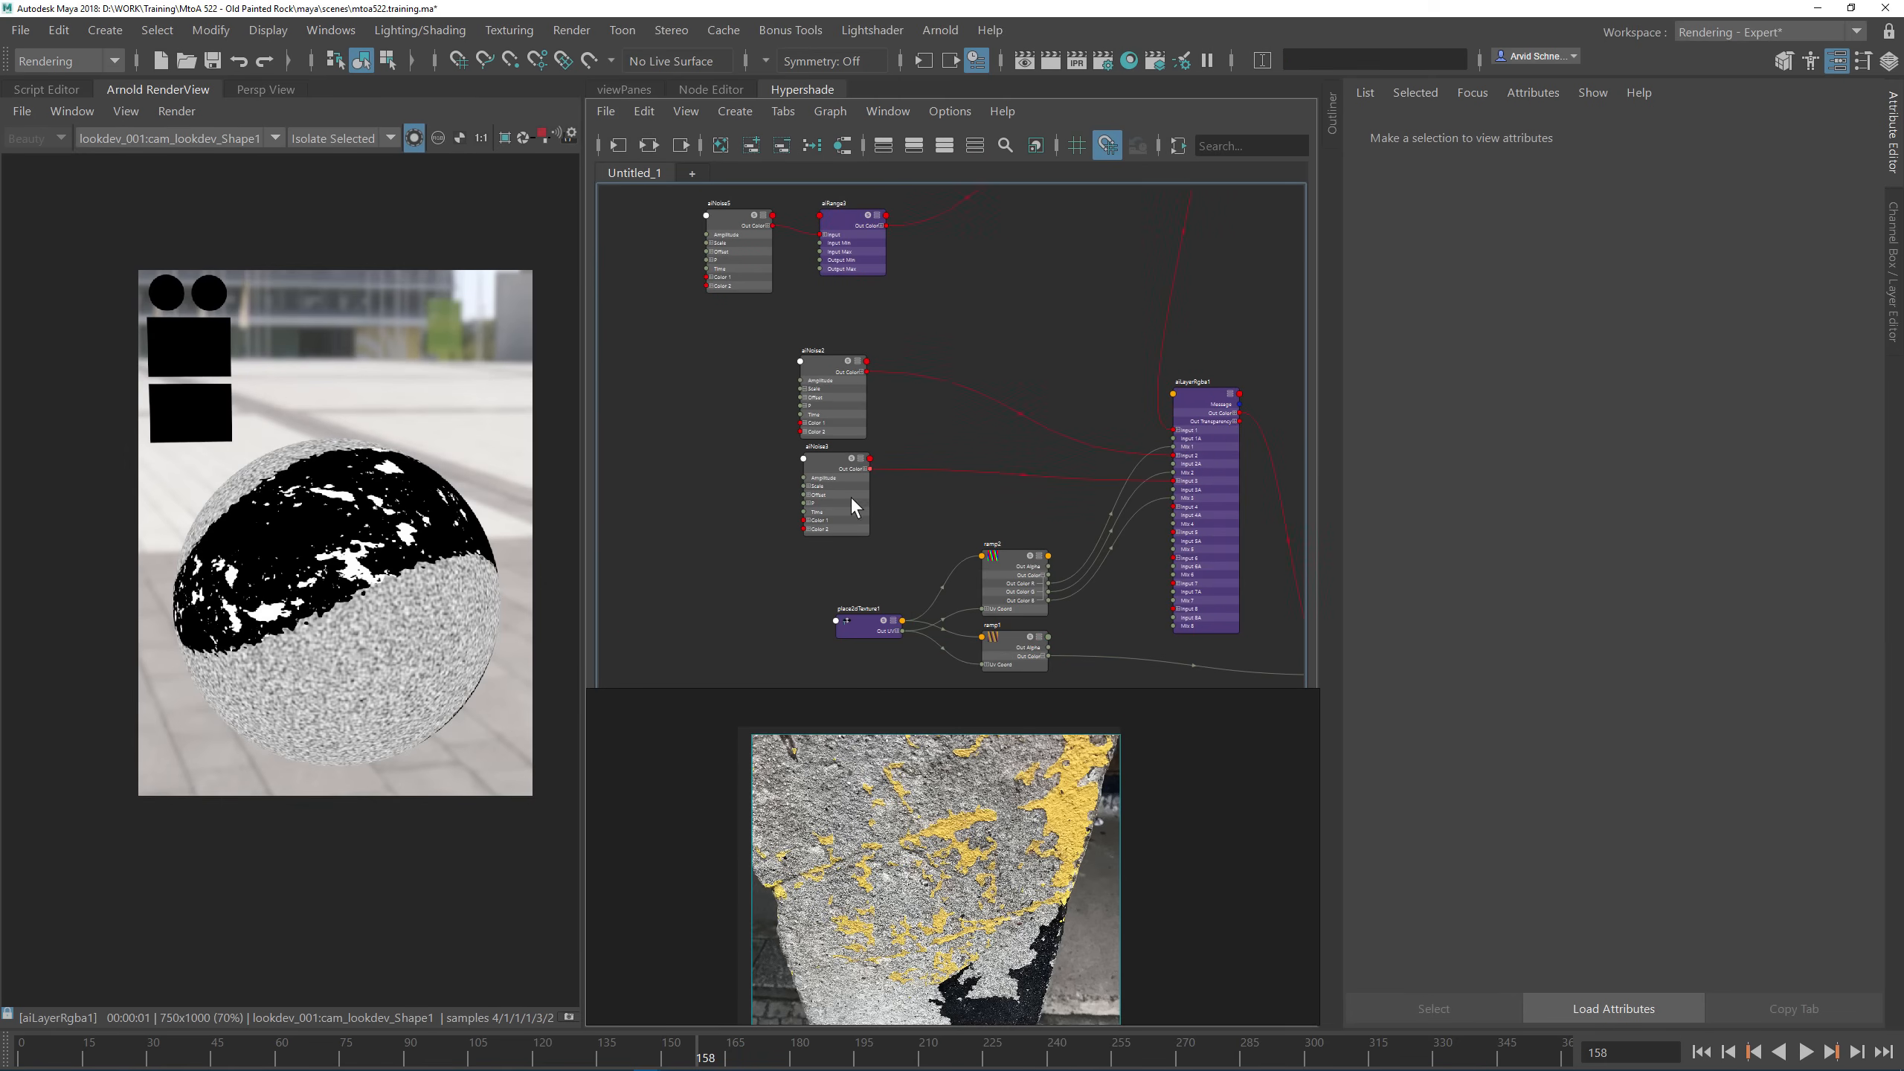
middle_click_drag(1020, 982, 1035, 830)
scroll(988, 908, "up", 2)
middle_click_drag(988, 908, 1015, 825)
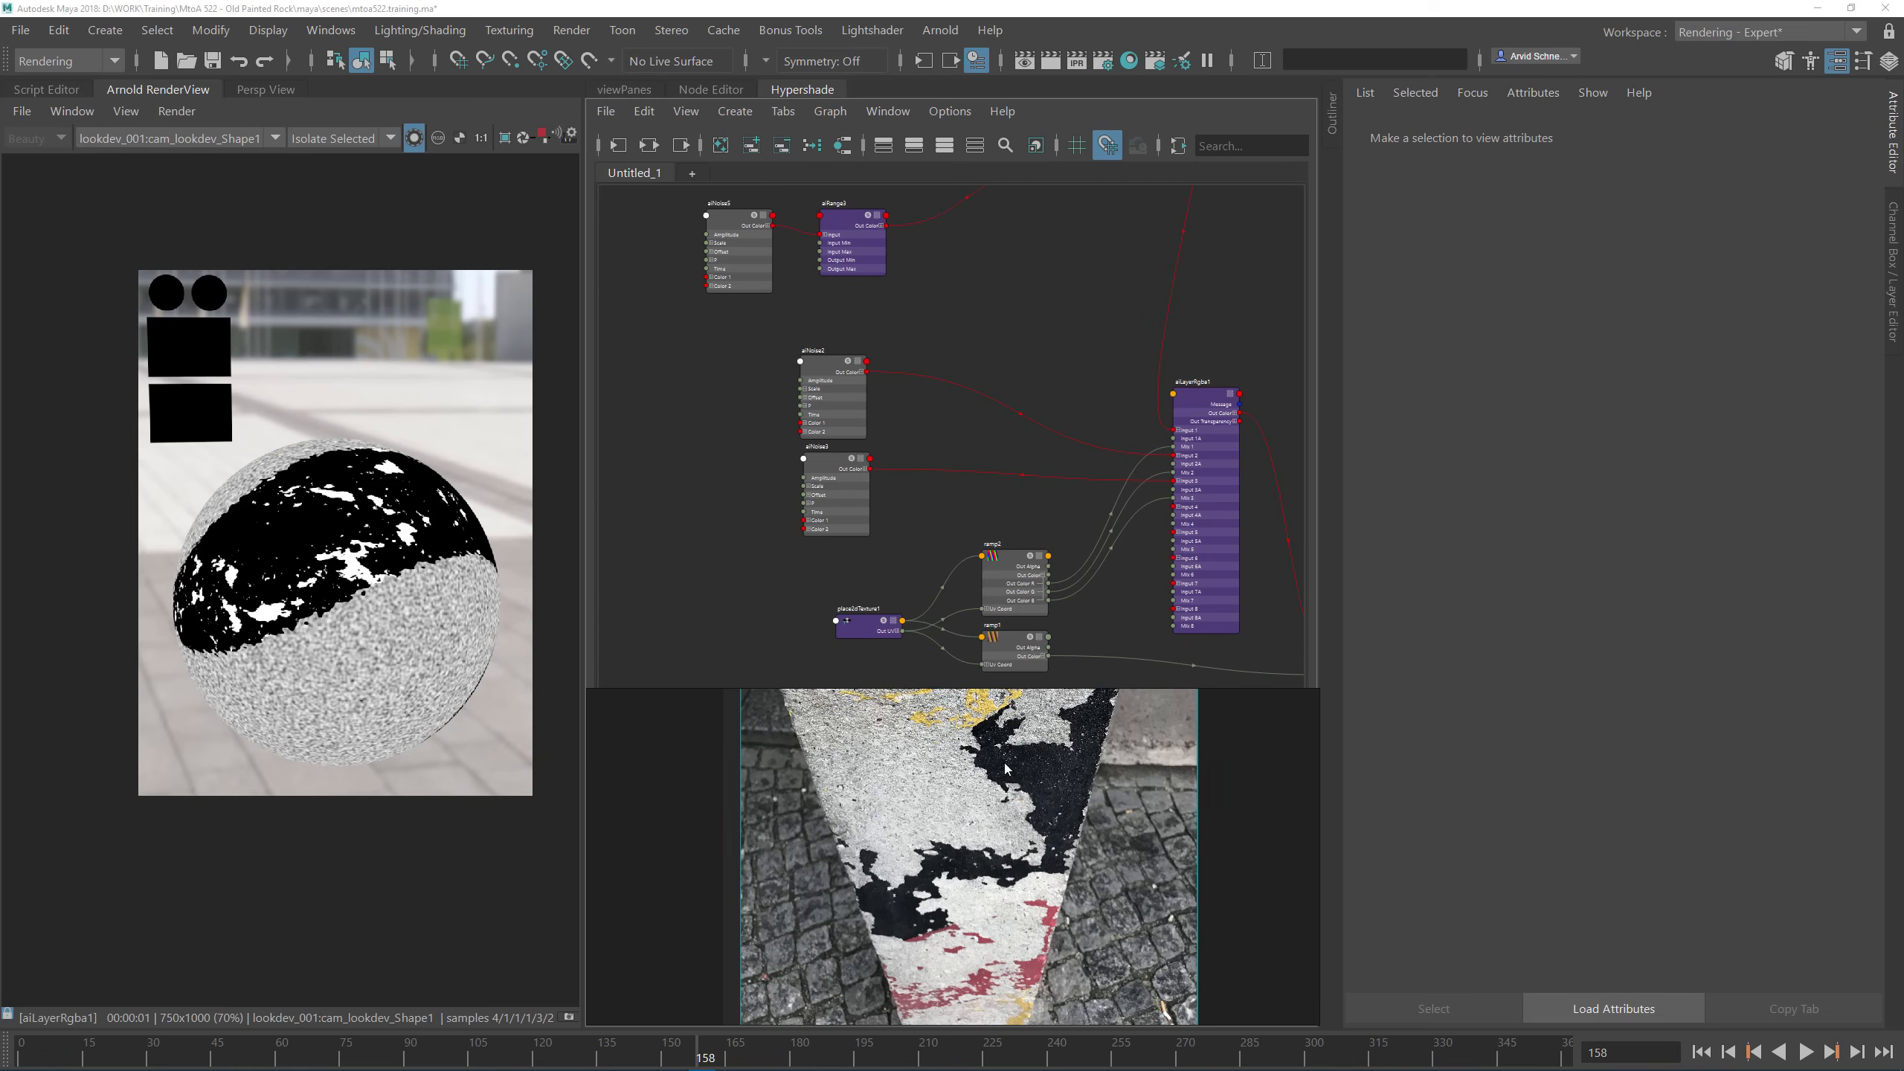
scroll(441, 653, "up", 2)
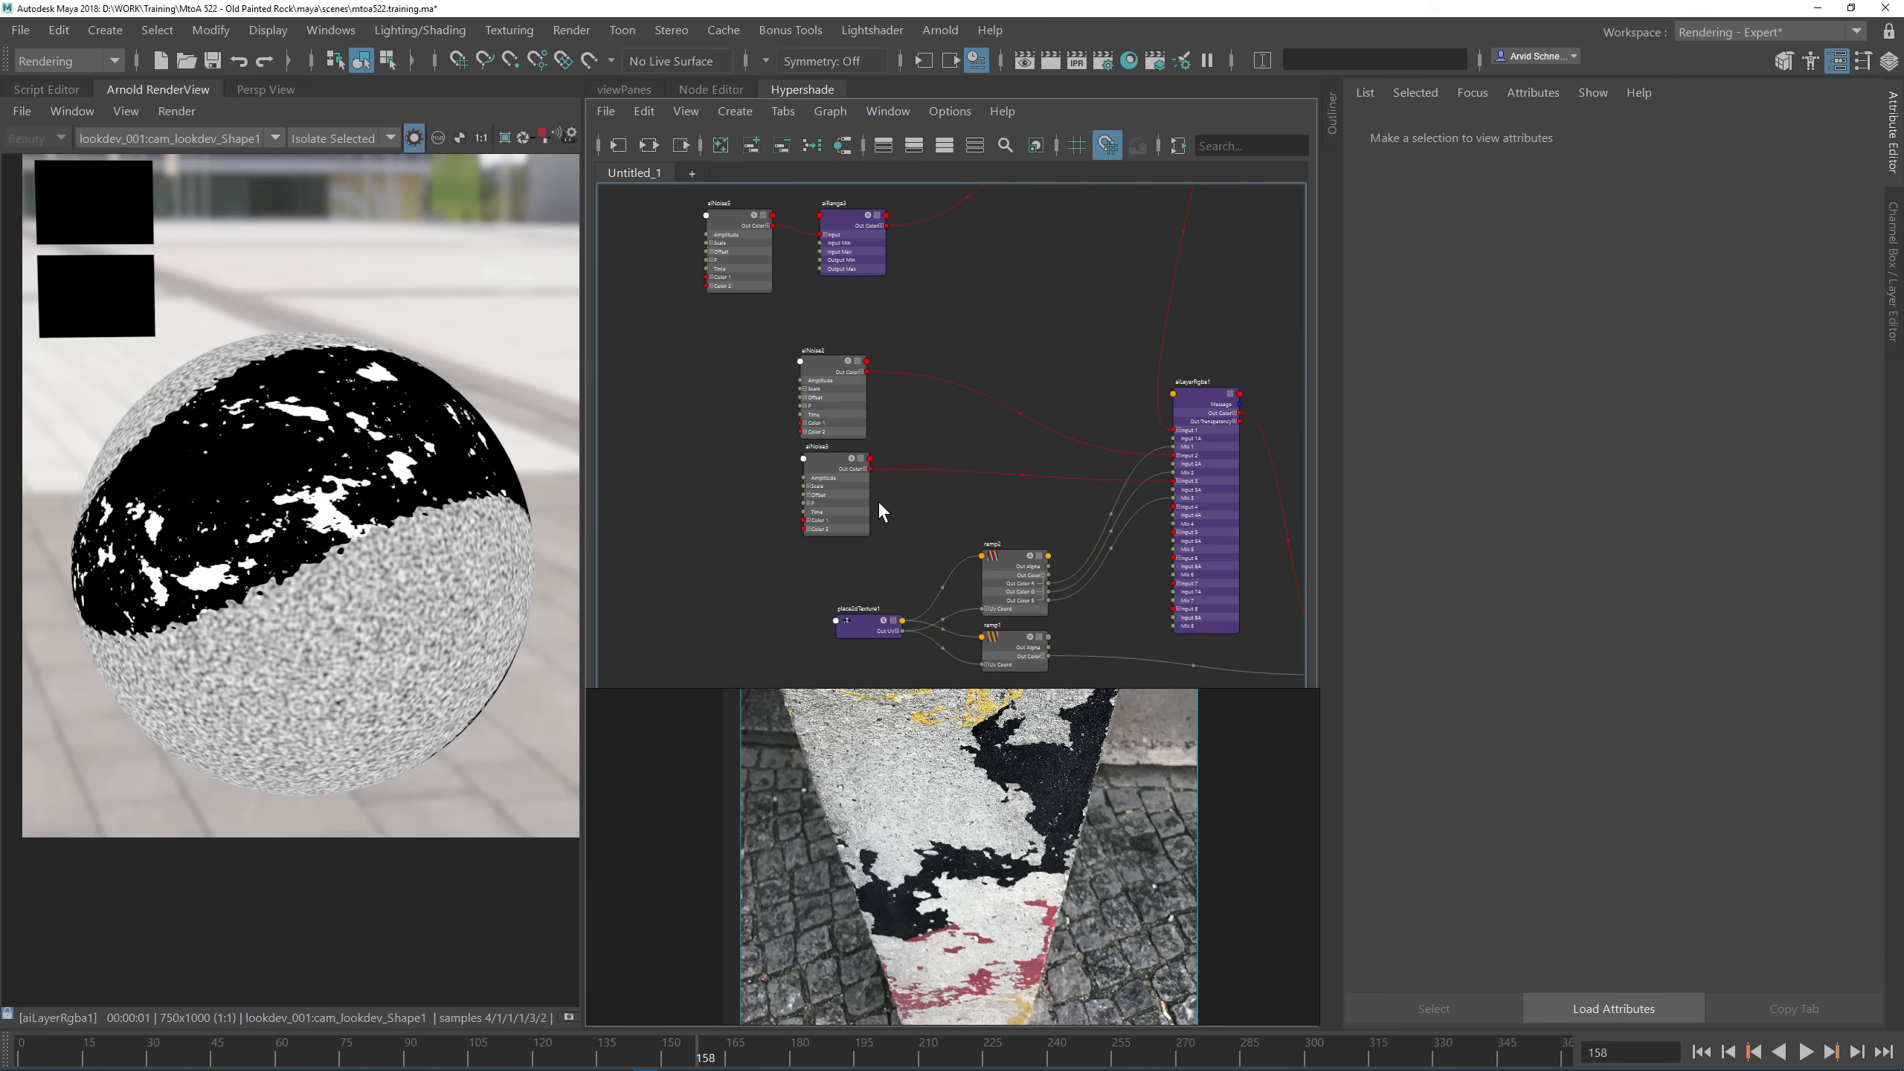
Step: Space aiNoise2 and aiNoise3 apart in the graph to make room for range nodes
left_click_drag(830, 460, 657, 524)
middle_click_drag(762, 423, 944, 418, "alt")
left_click_drag(944, 399, 873, 380)
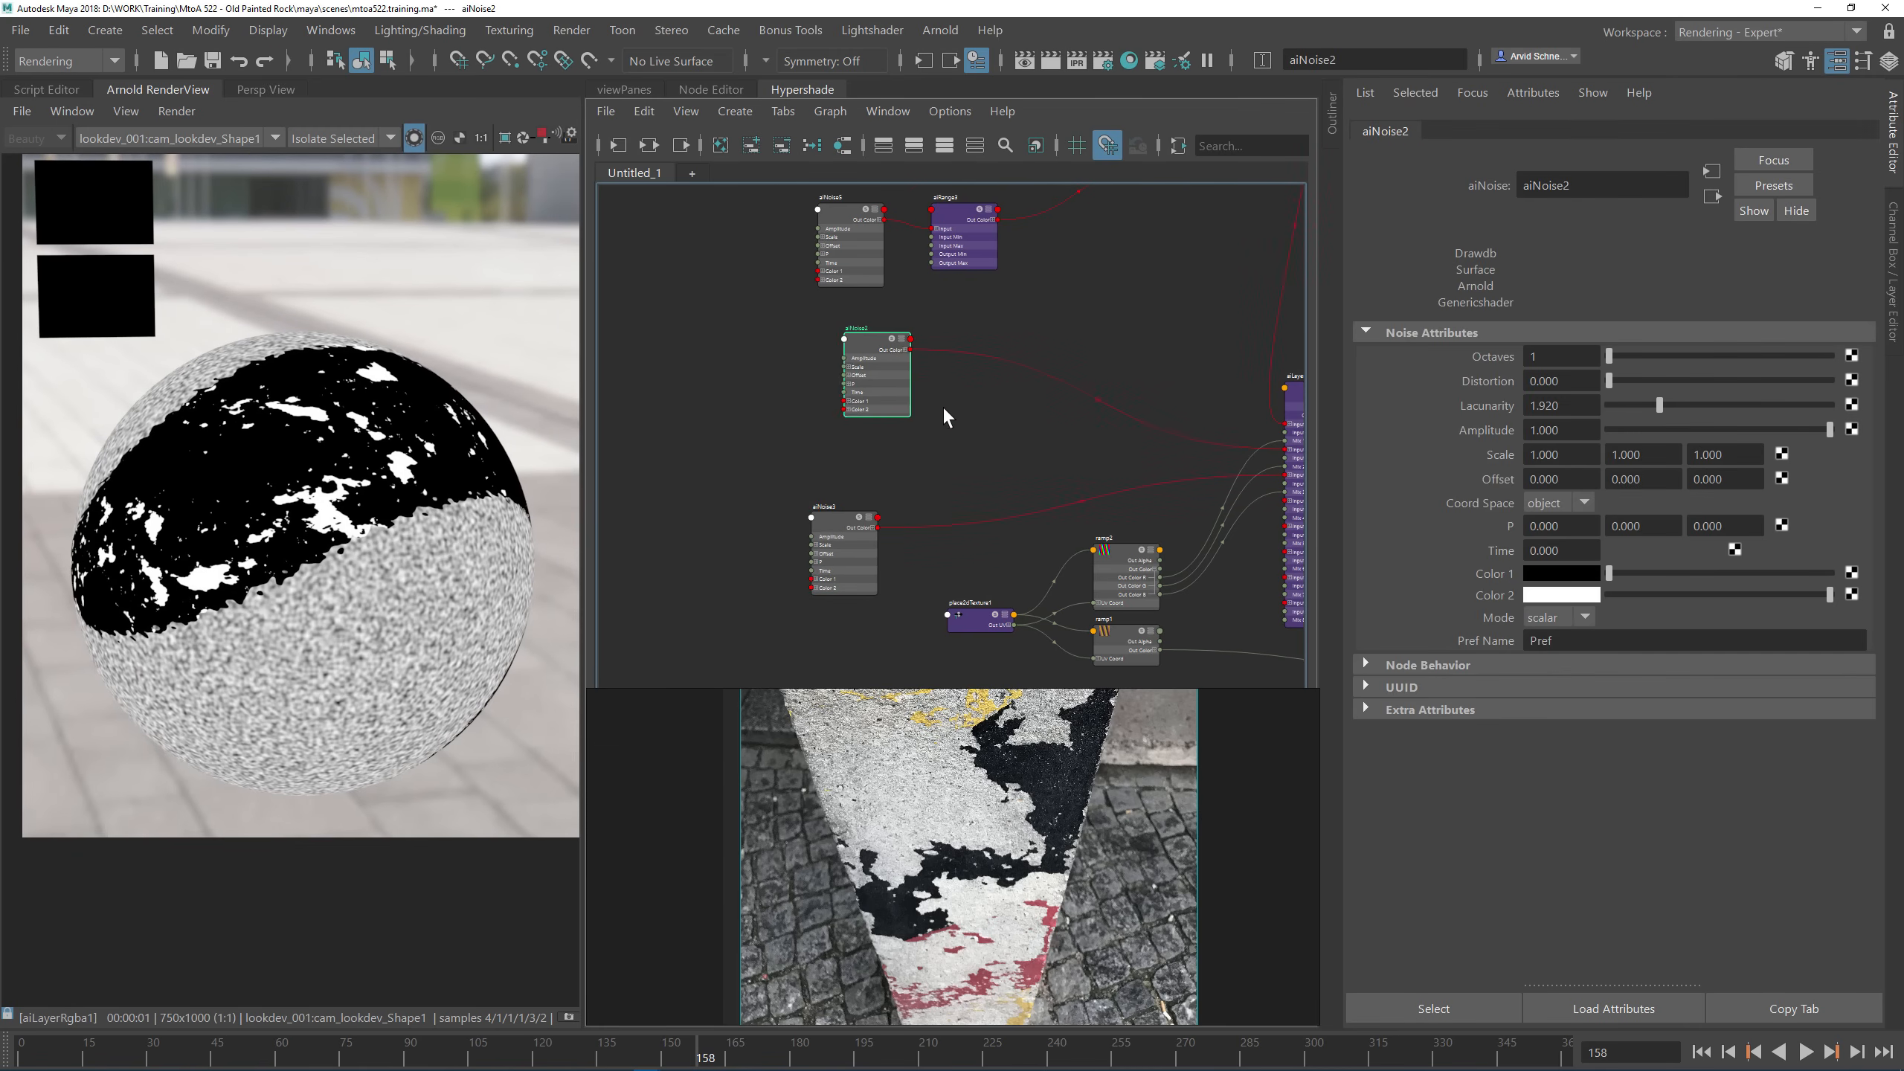
left_click(943, 405)
Step: Add an aiRange node and insert it between aiNoise2 and Input 2 of aiLayerRgba1
scroll(940, 400, "up", 3)
middle_click_drag(937, 404, 855, 466, "alt")
key("Tab")
type("ai")
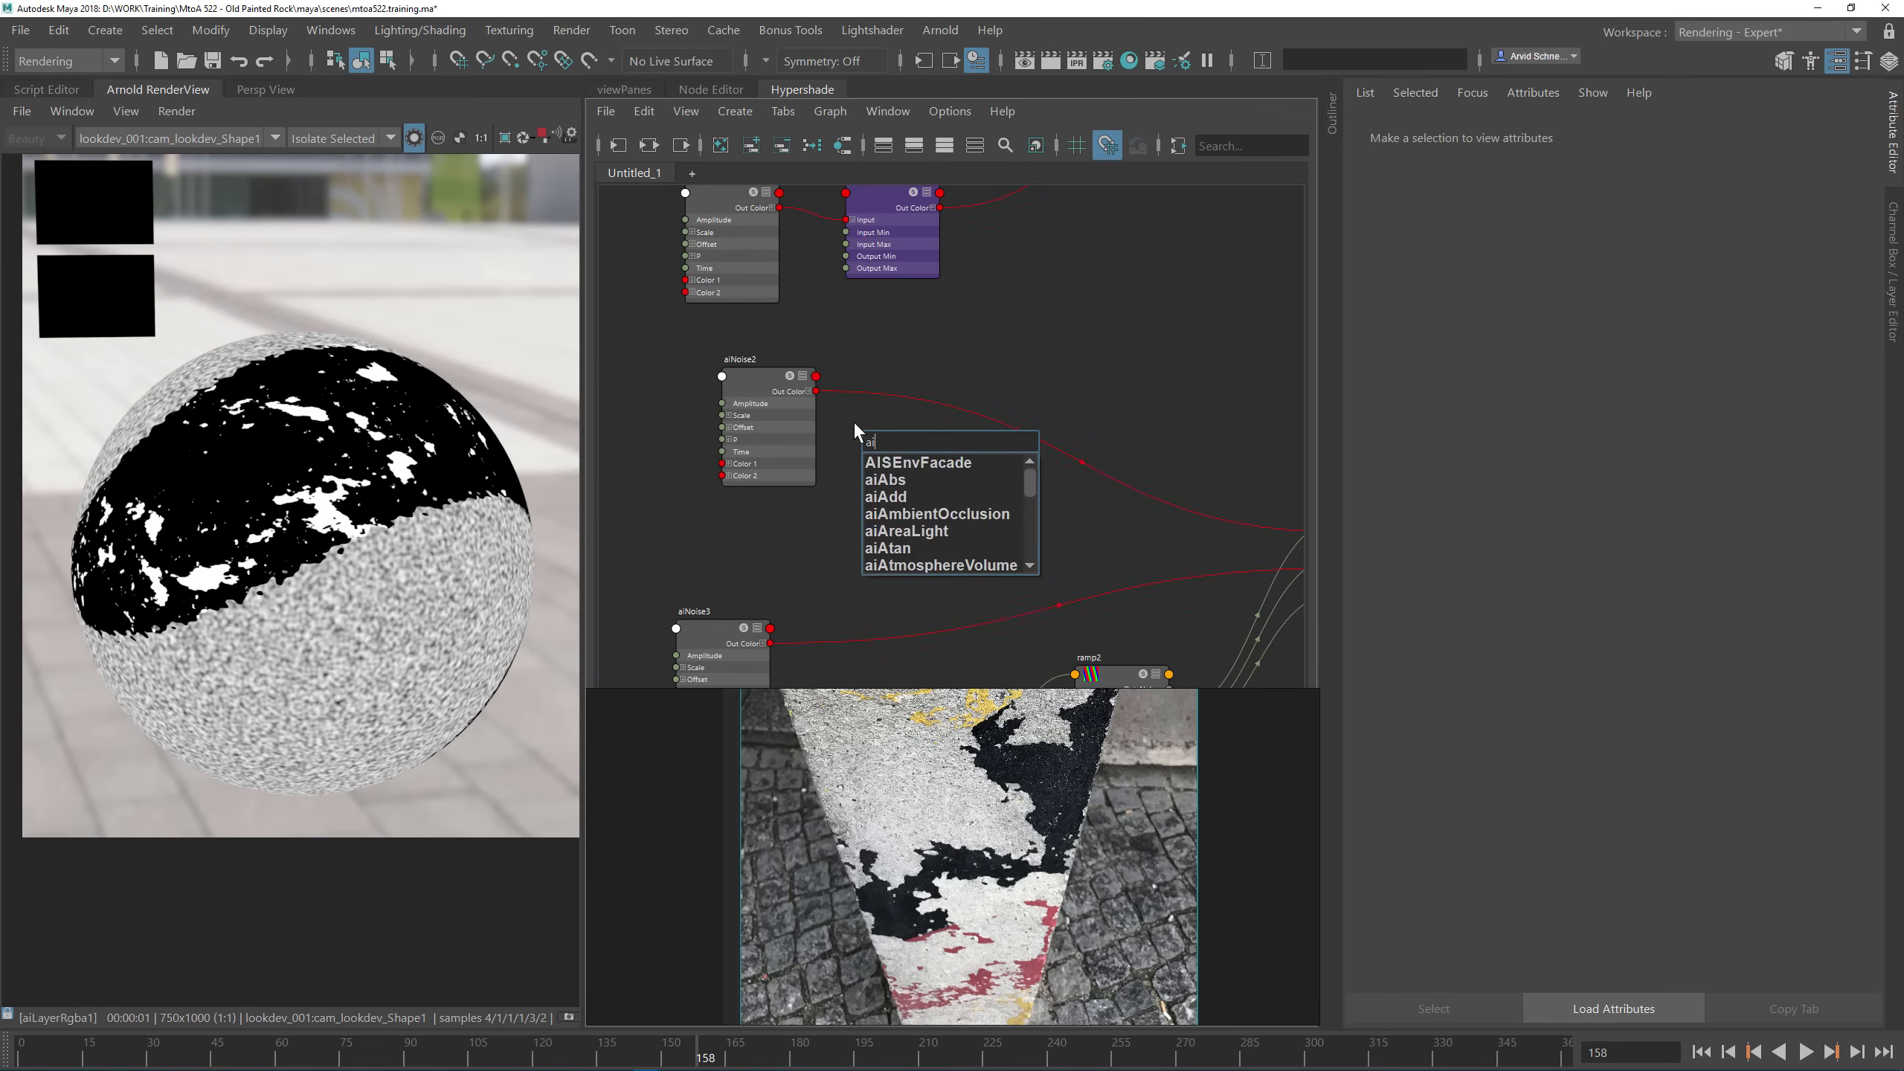
type("rang")
key("Return")
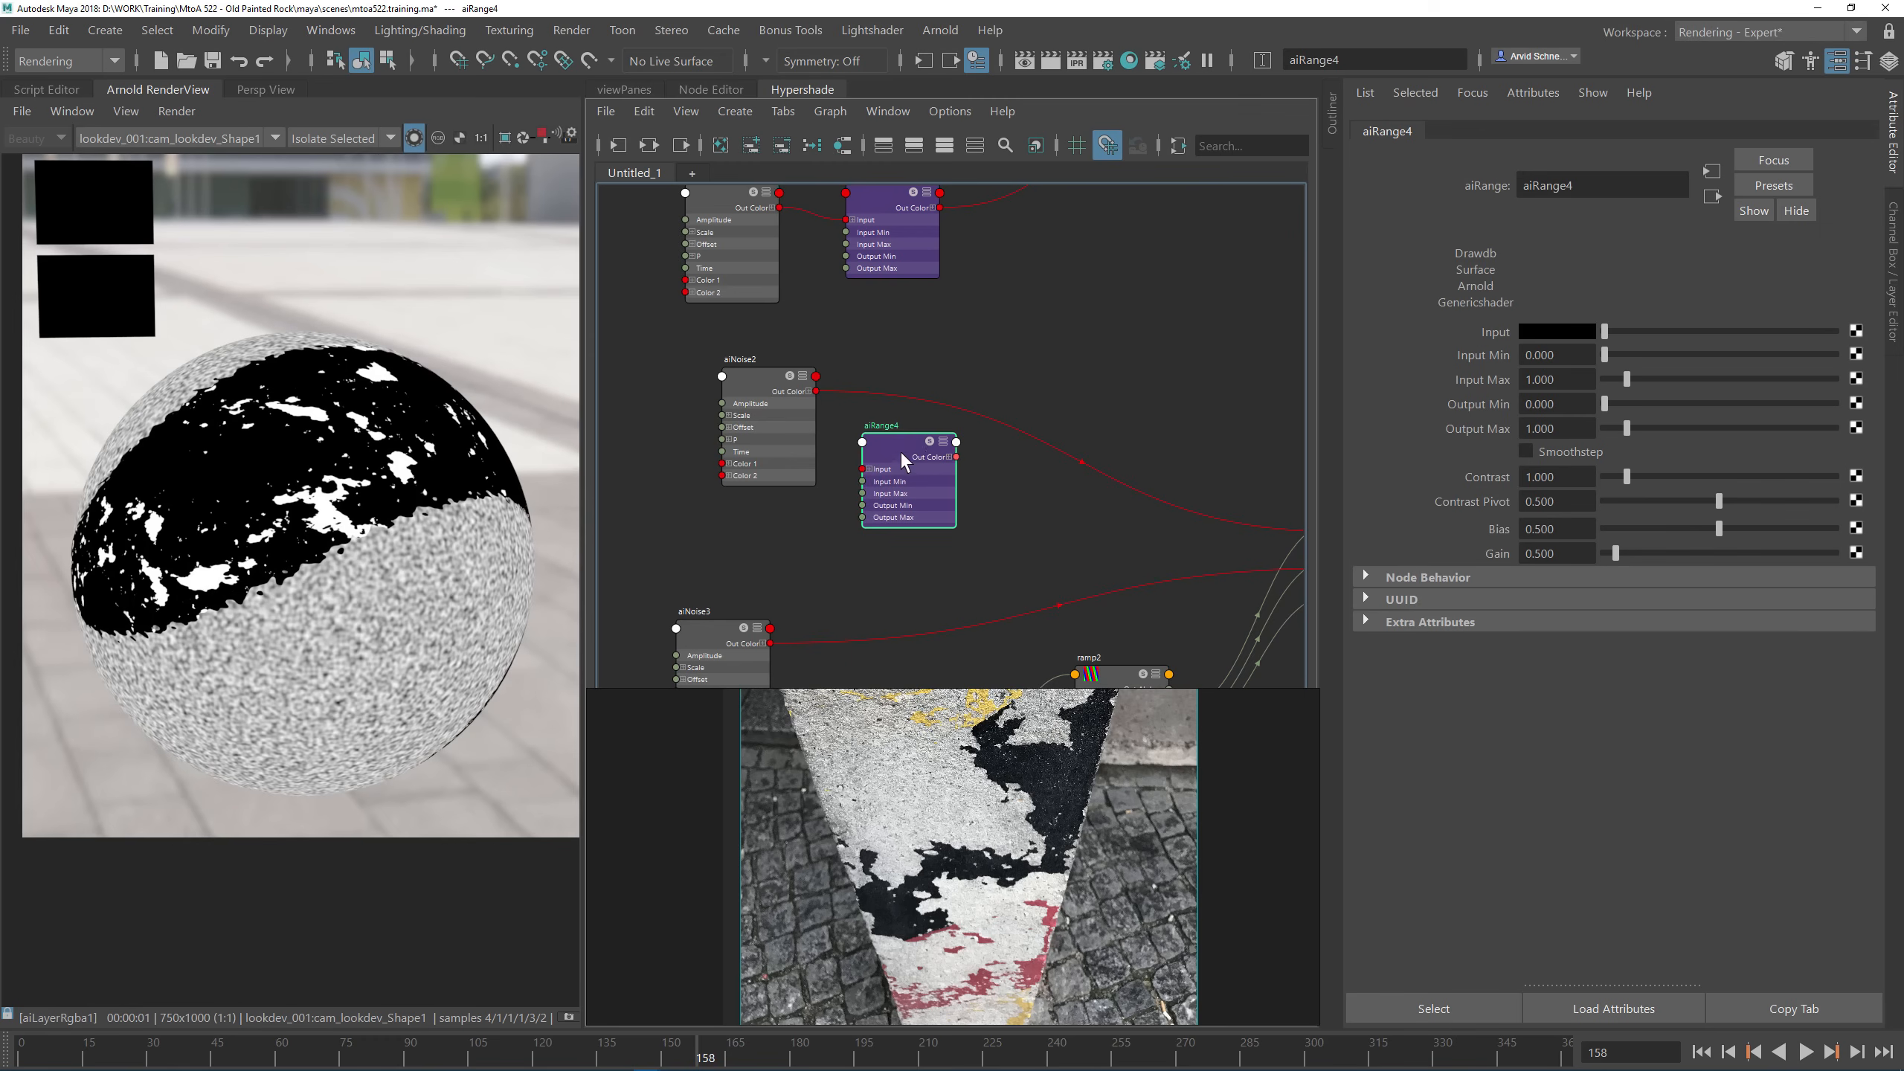
left_click_drag(814, 390, 1086, 509)
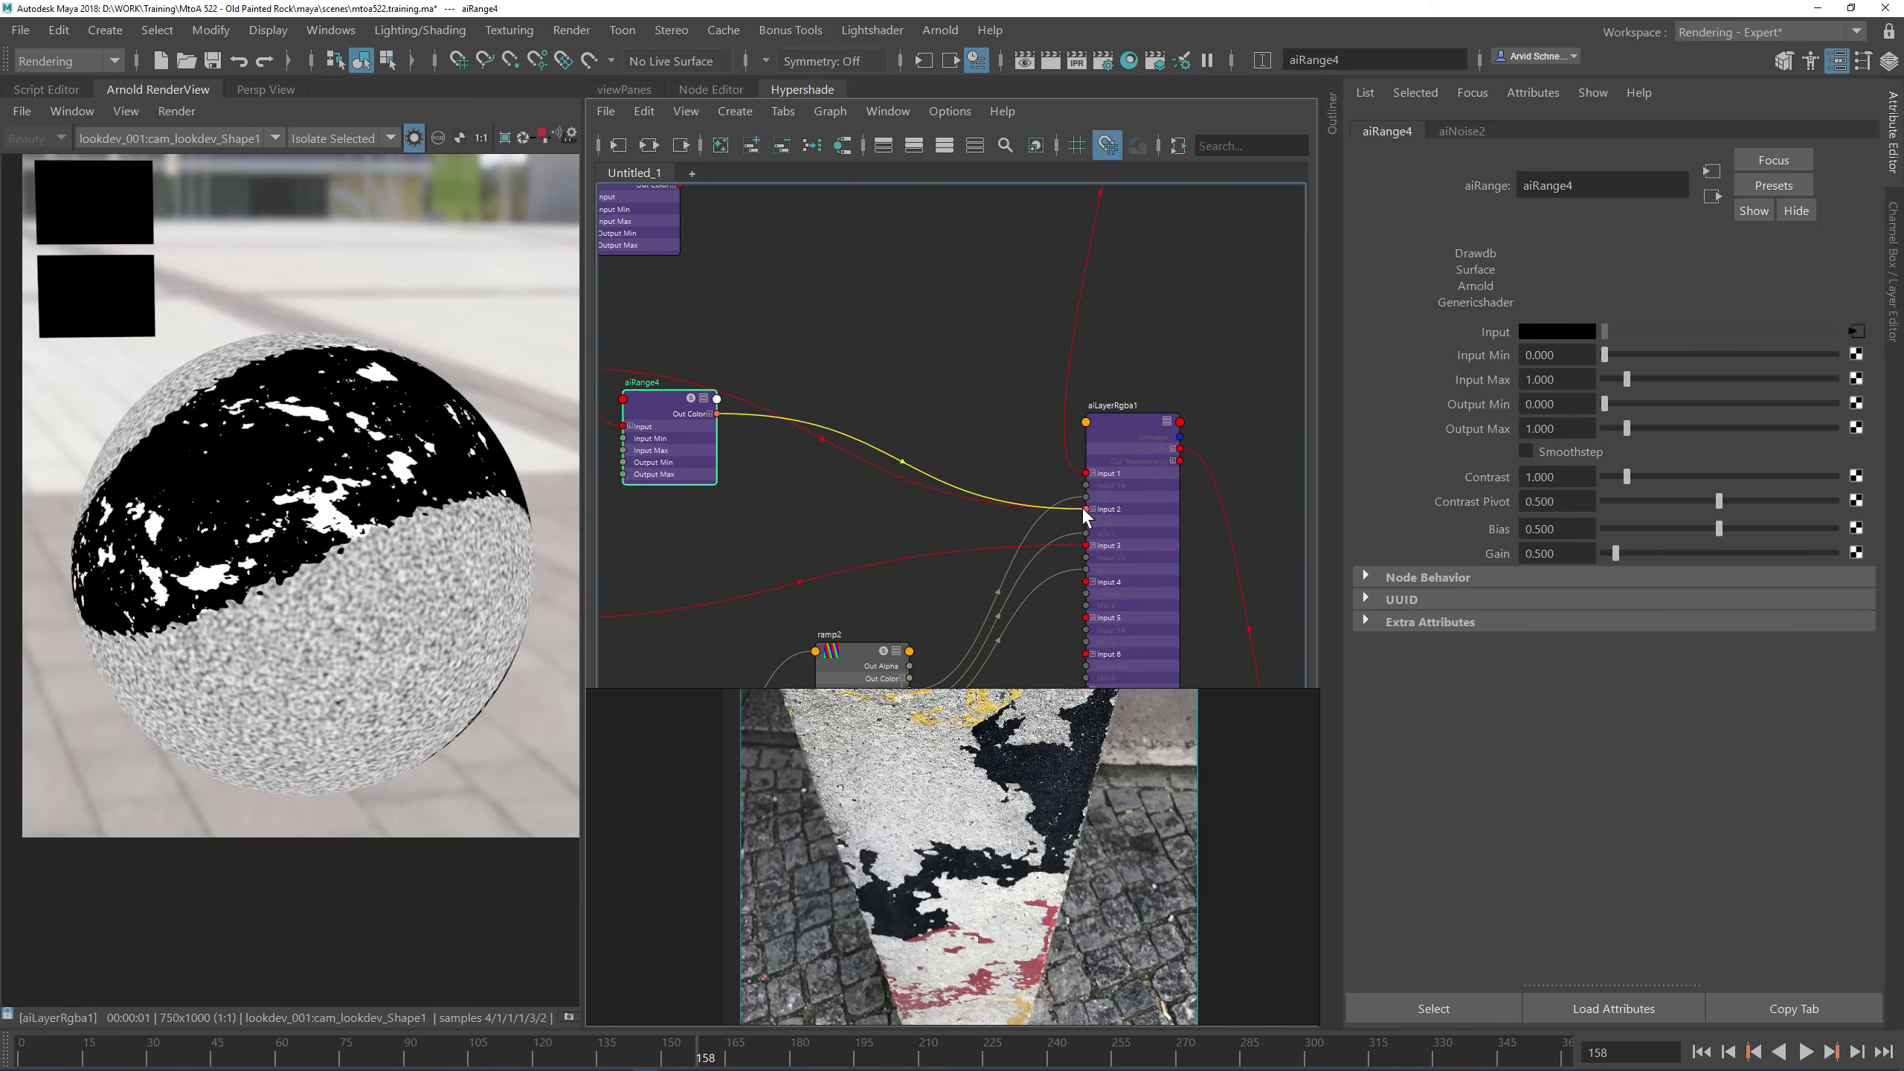
middle_click_drag(607, 360, 963, 391, "alt")
left_click(1012, 438)
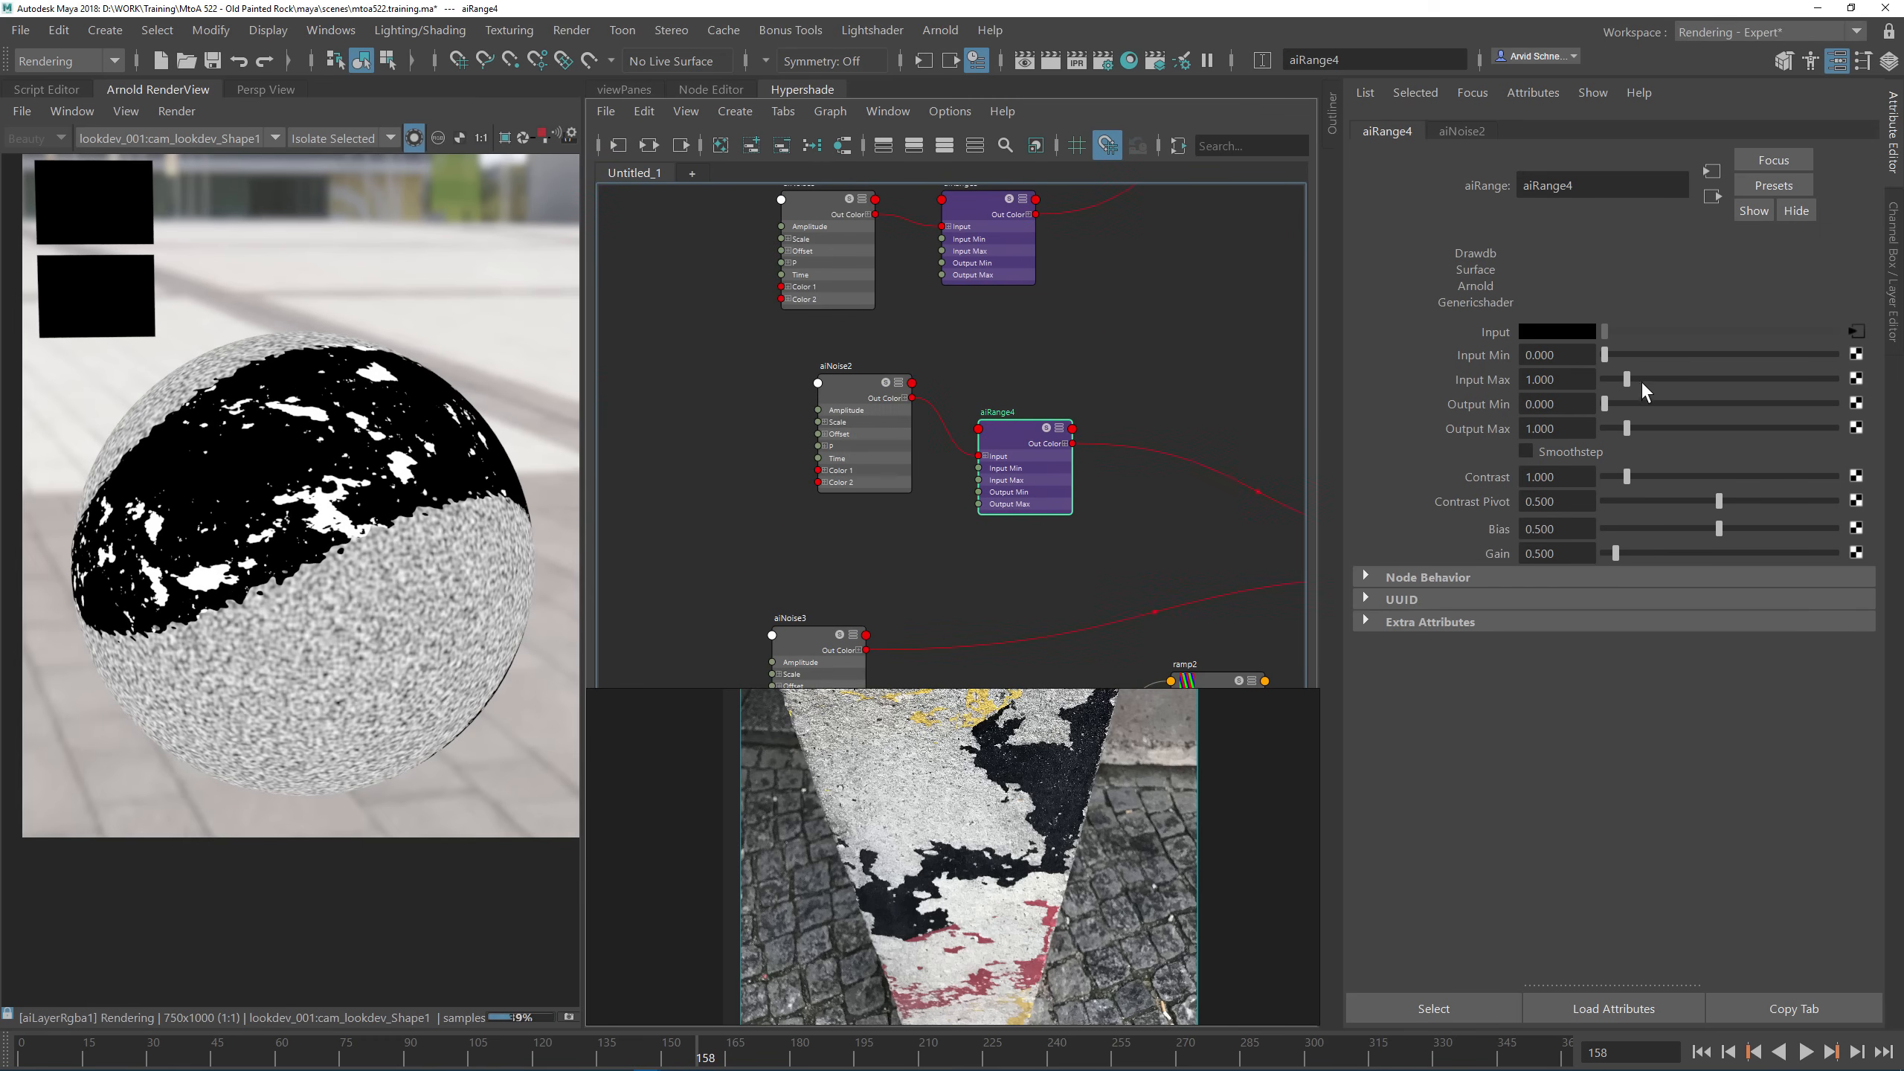
Step: Set aiRange4's Input Min to 0.6 and its Input Max to 0.61
left_click_drag(1582, 357, 1475, 378)
type(".6.61")
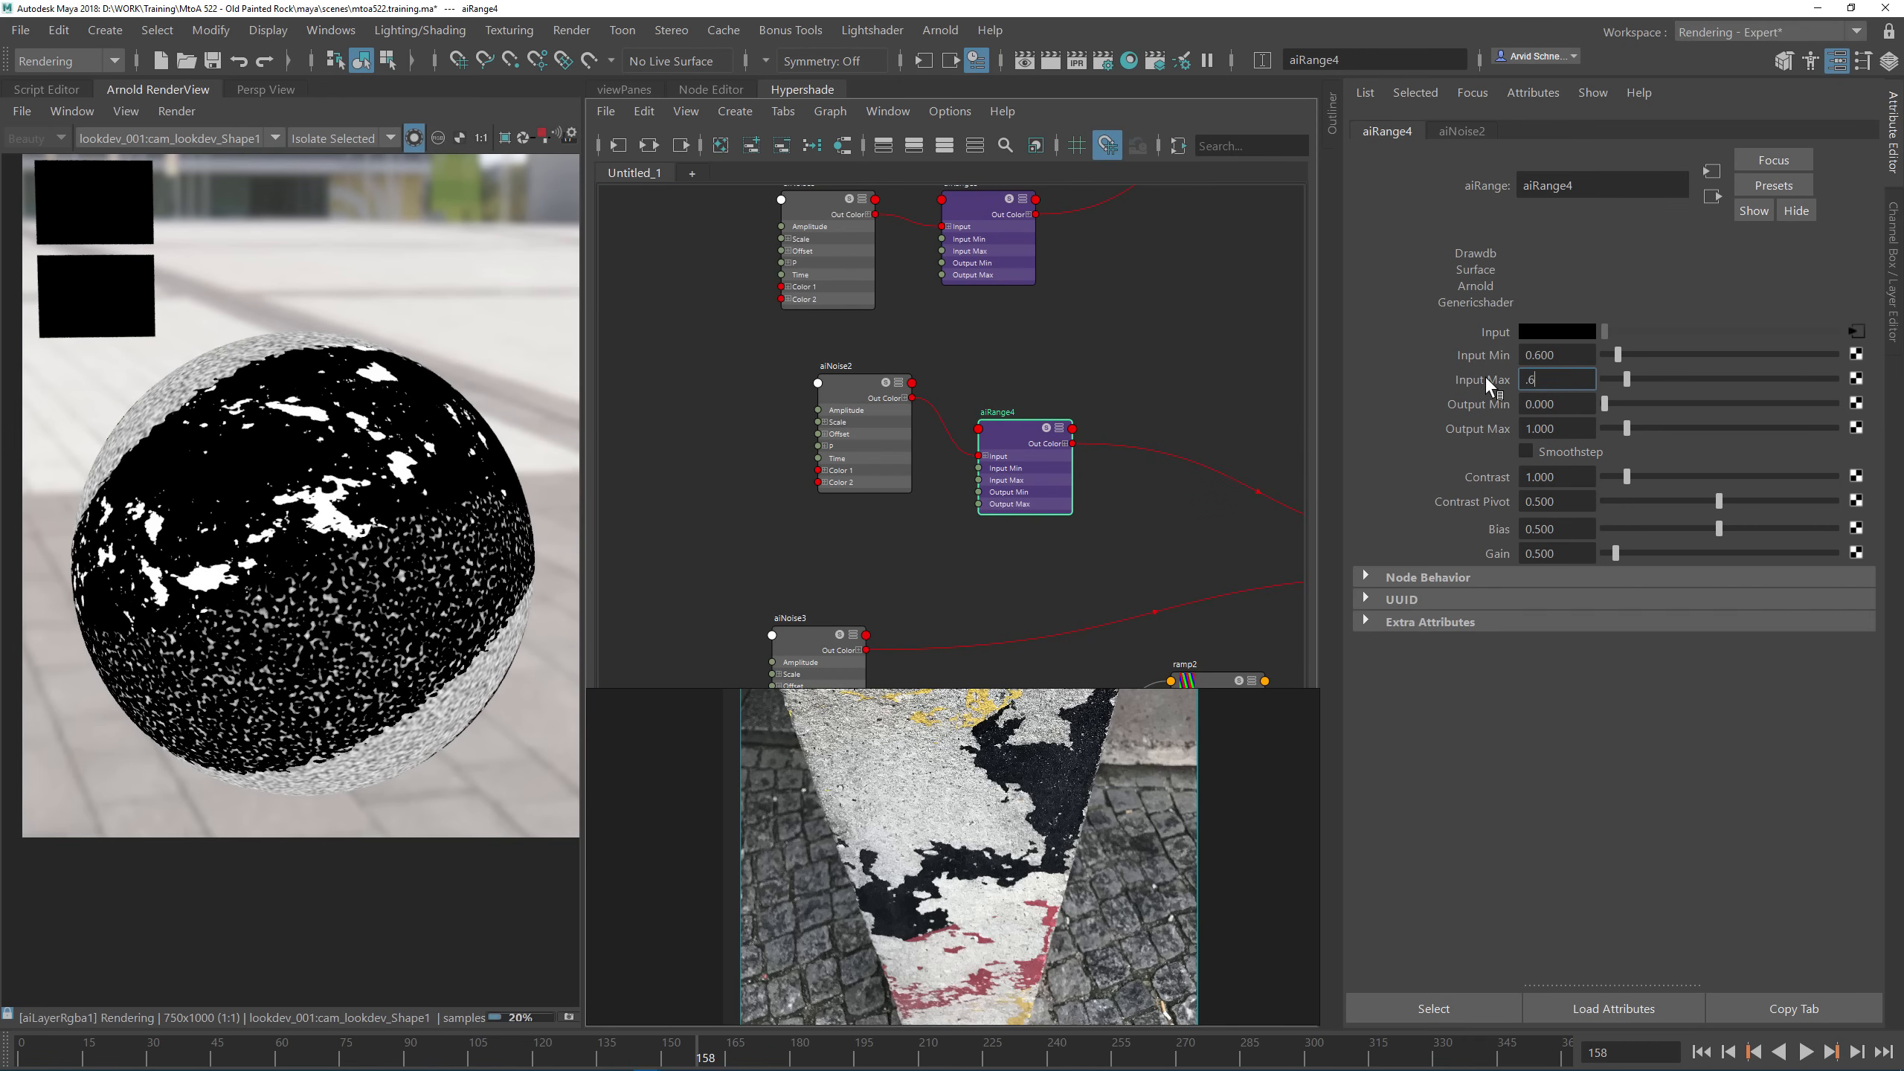
key("Return")
Step: Try a Scale of 0.4 on all three axes of aiNoise2
left_click(852, 420)
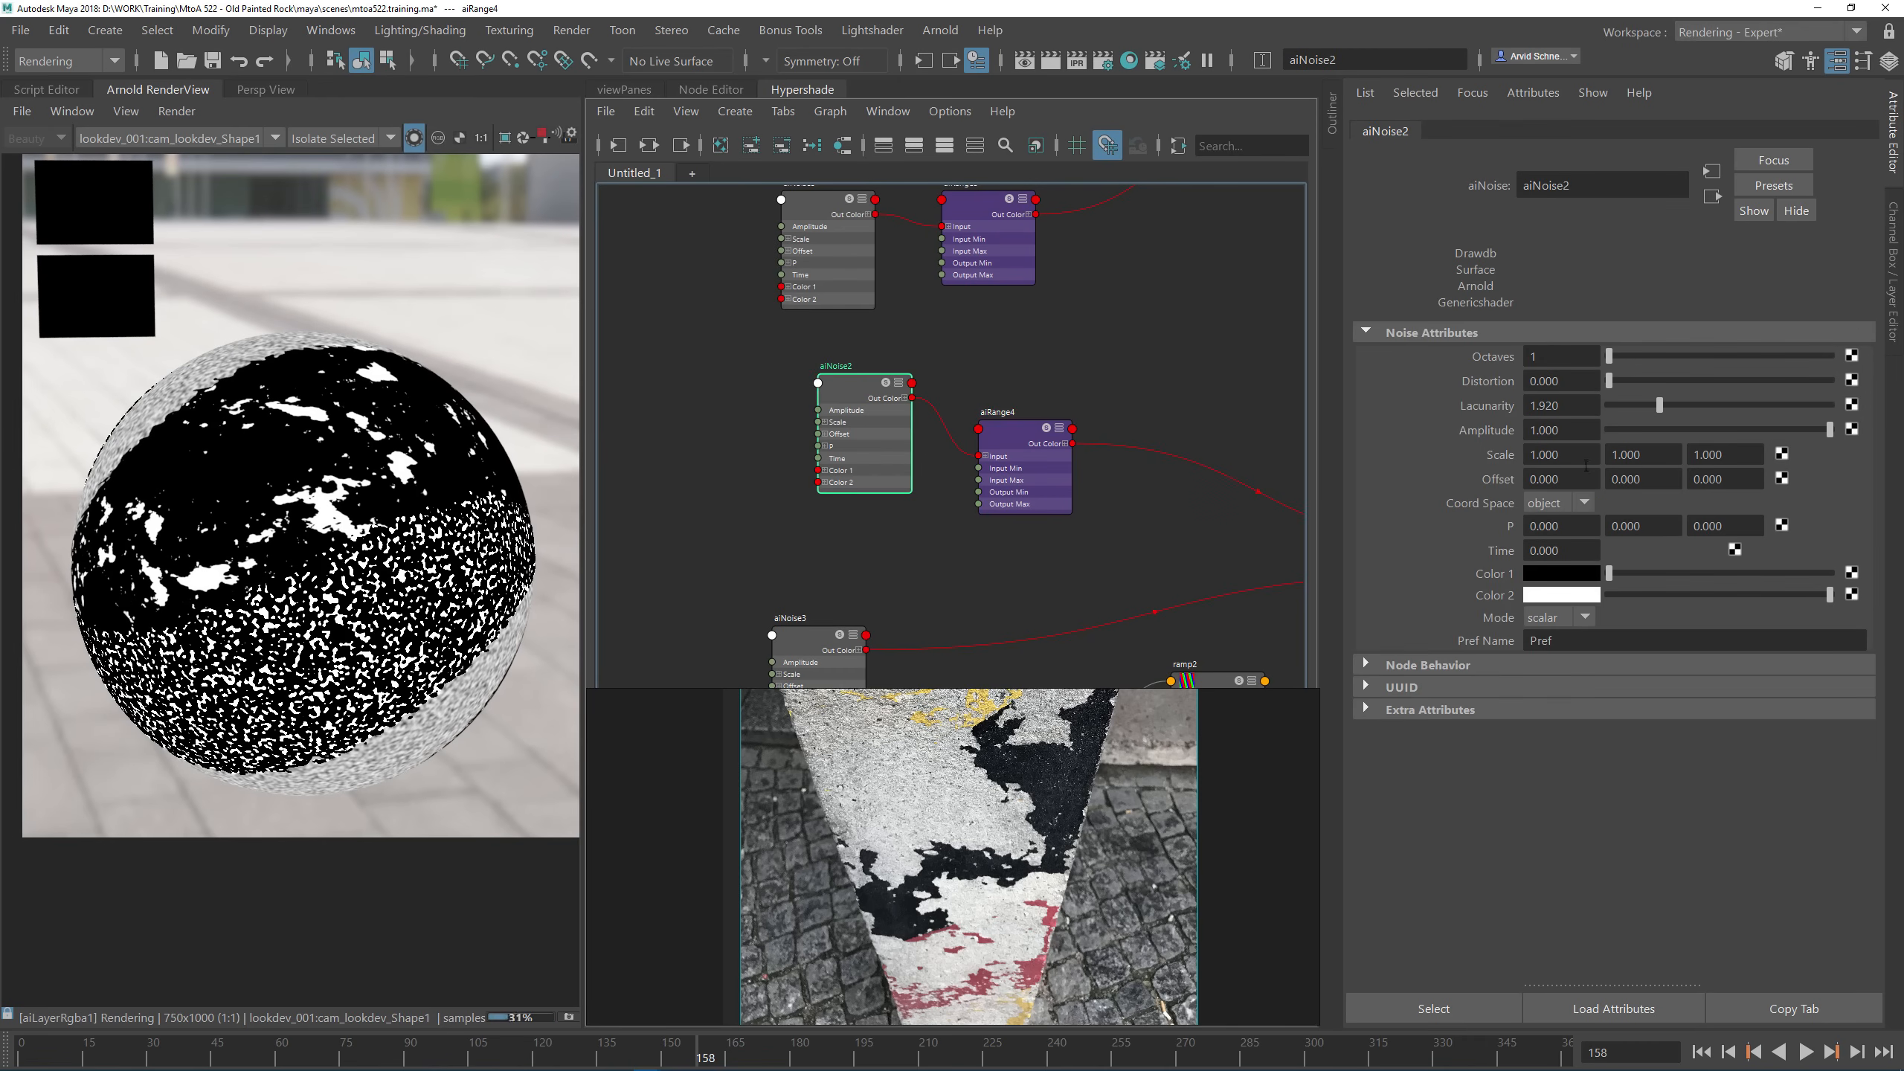
left_click_drag(1582, 455, 1458, 459)
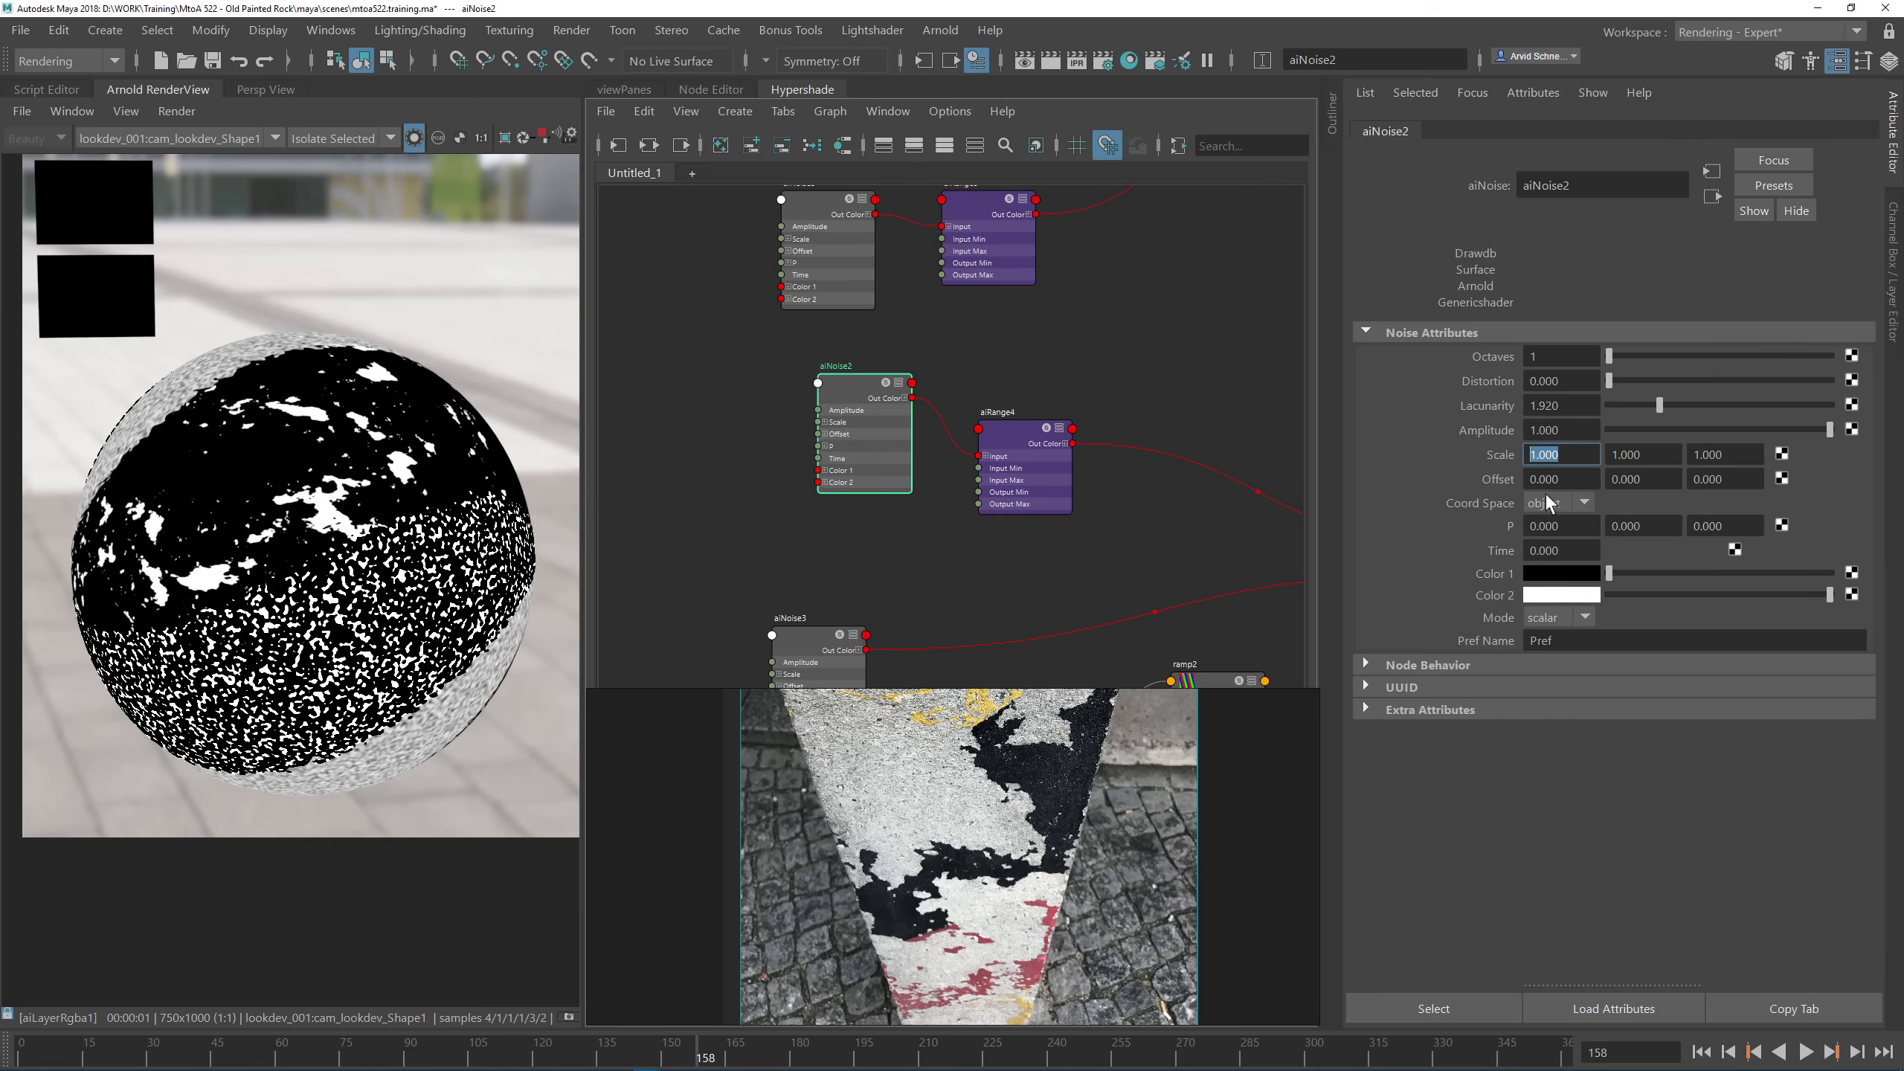
type(".4")
key("Tab")
type(".4")
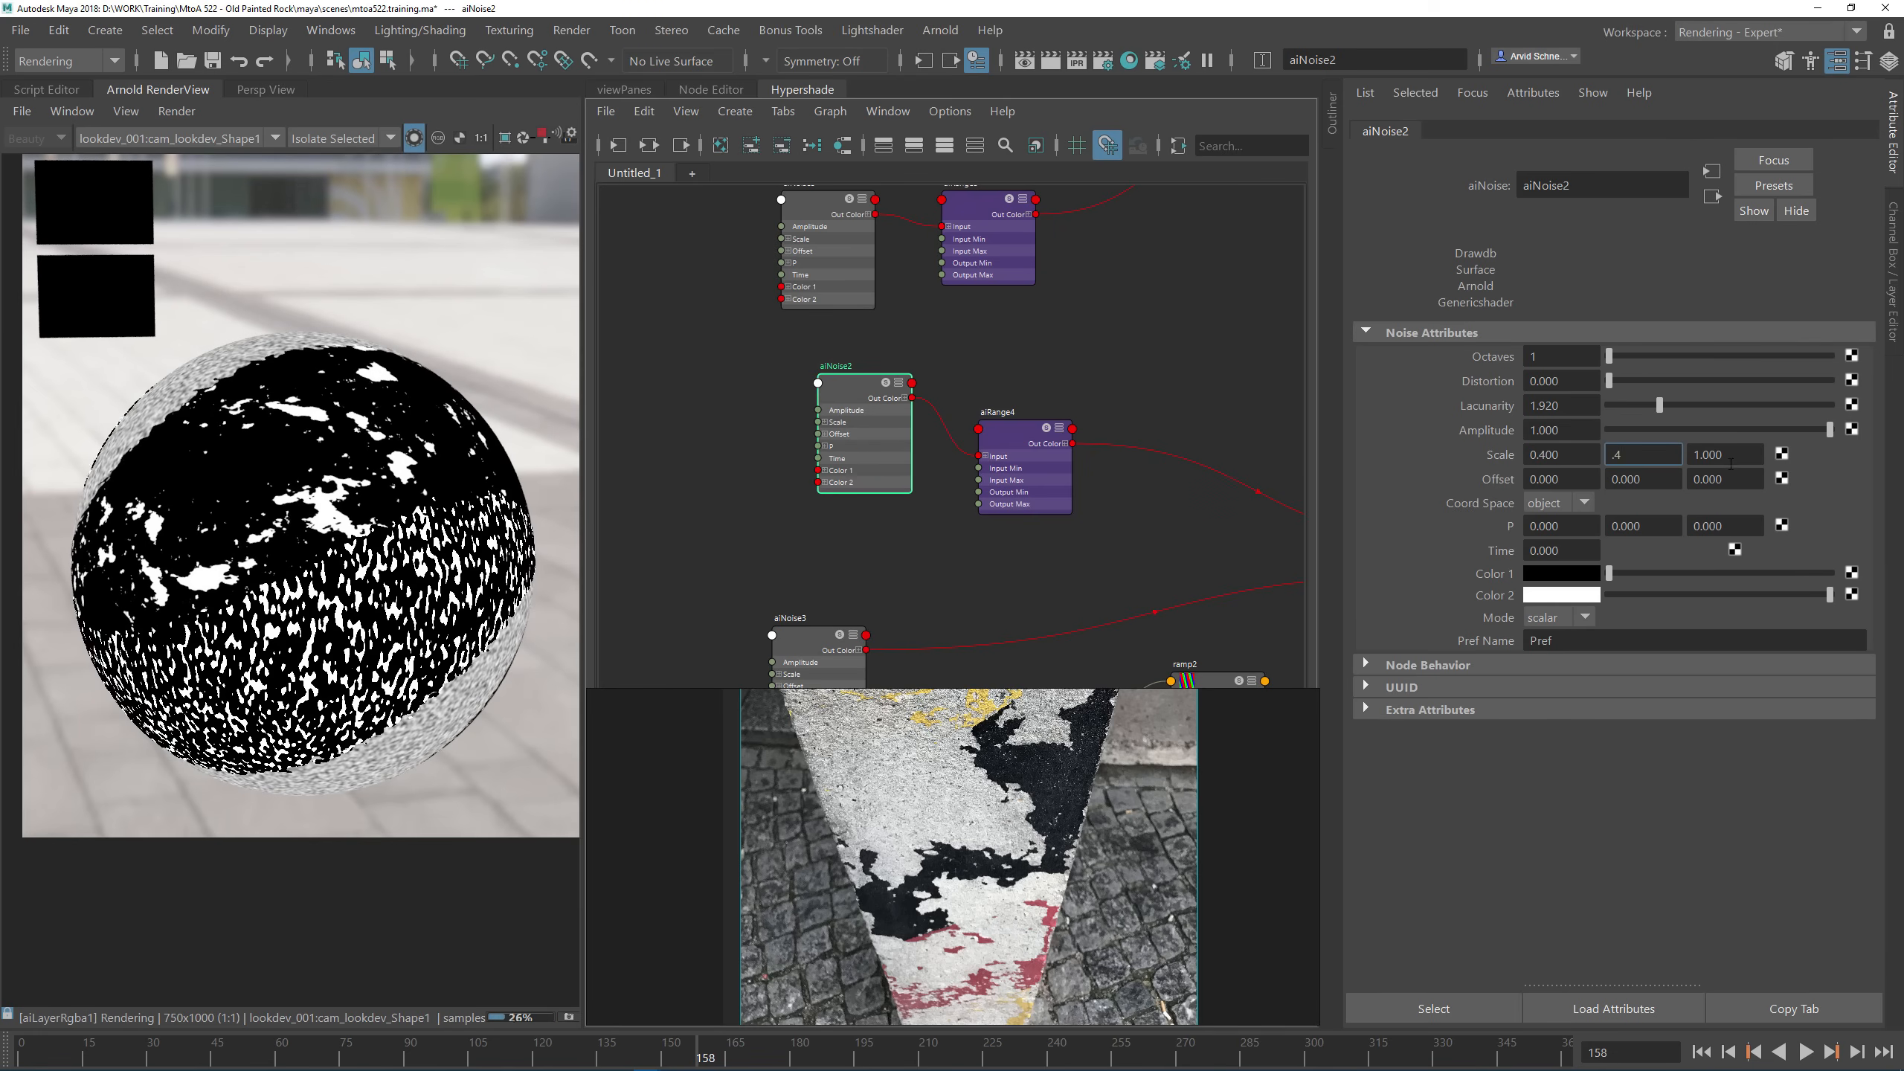
key("Tab")
type(".4")
key("Return")
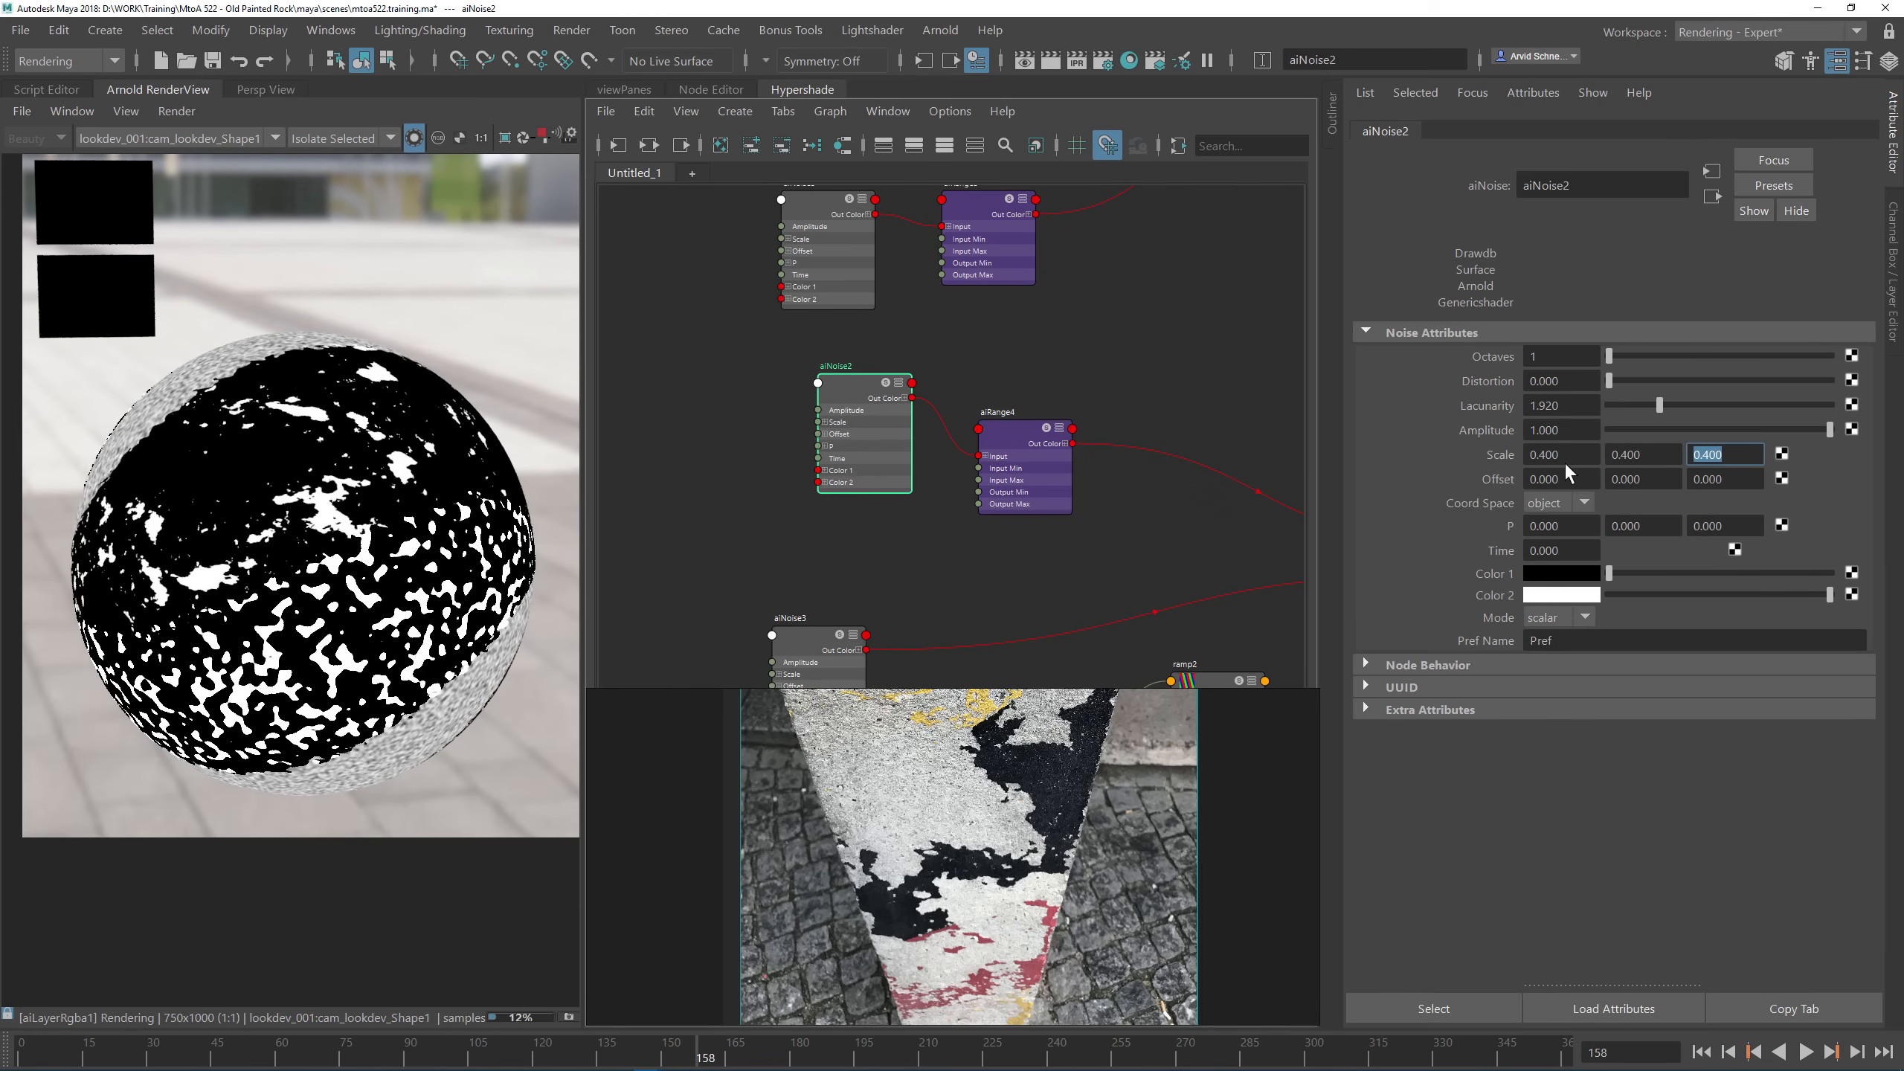
Step: Set aiNoise2's Scale to 0.05 on all three axes
left_click(1568, 464)
type(".05")
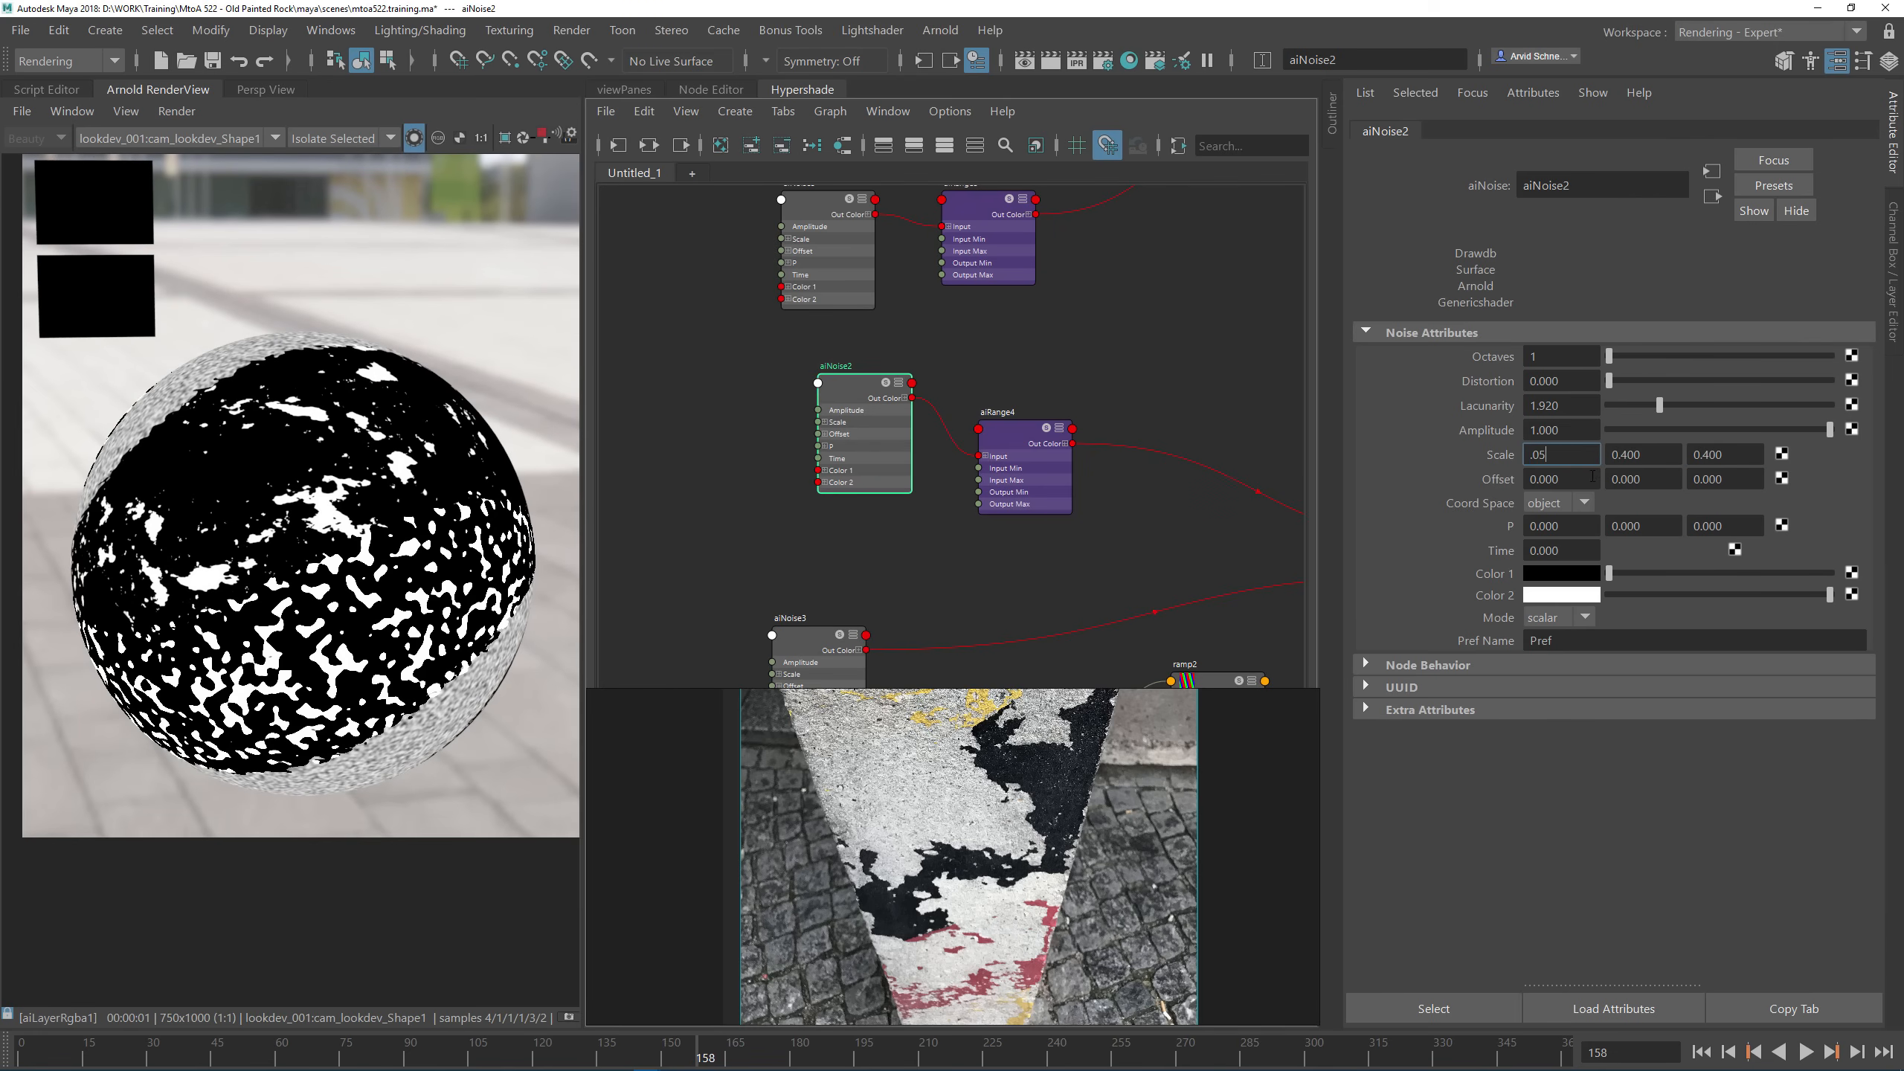
key("Return")
key("Tab")
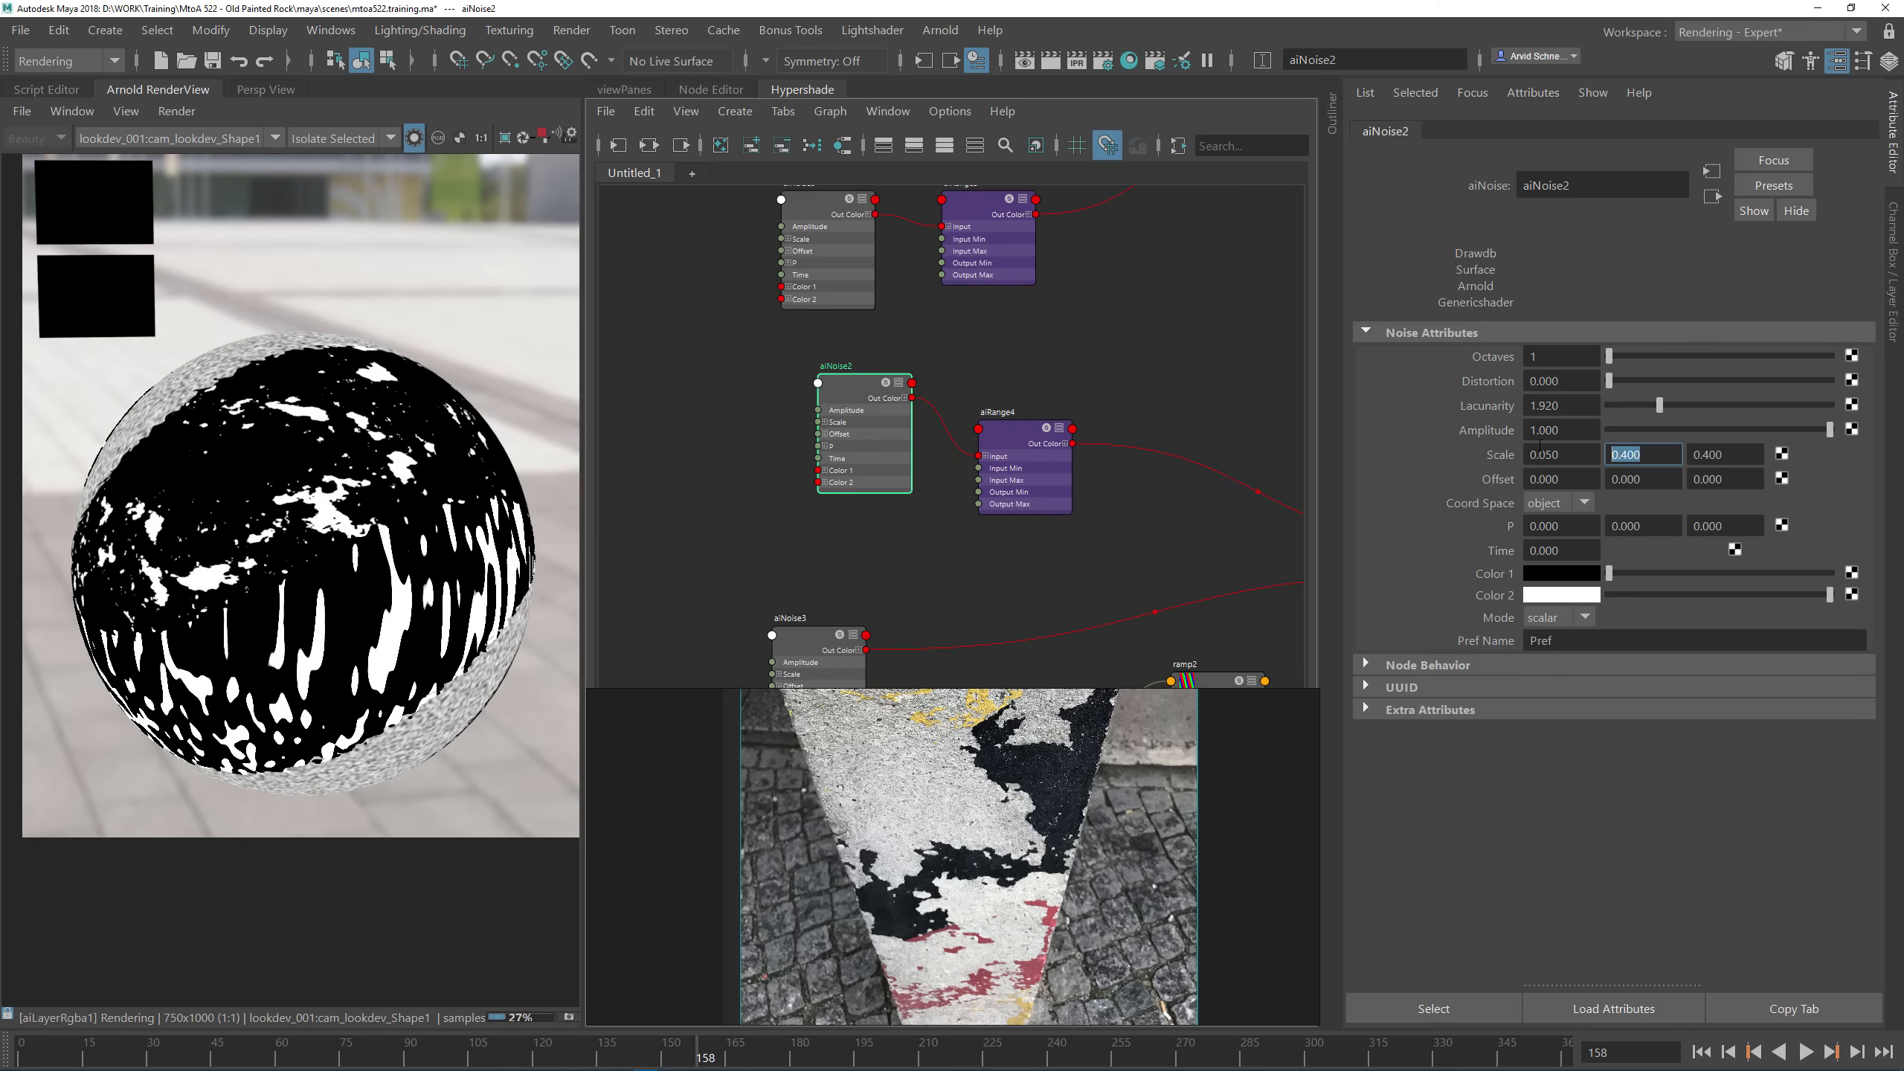
type(".05")
key("Return")
key("Tab")
type(".05")
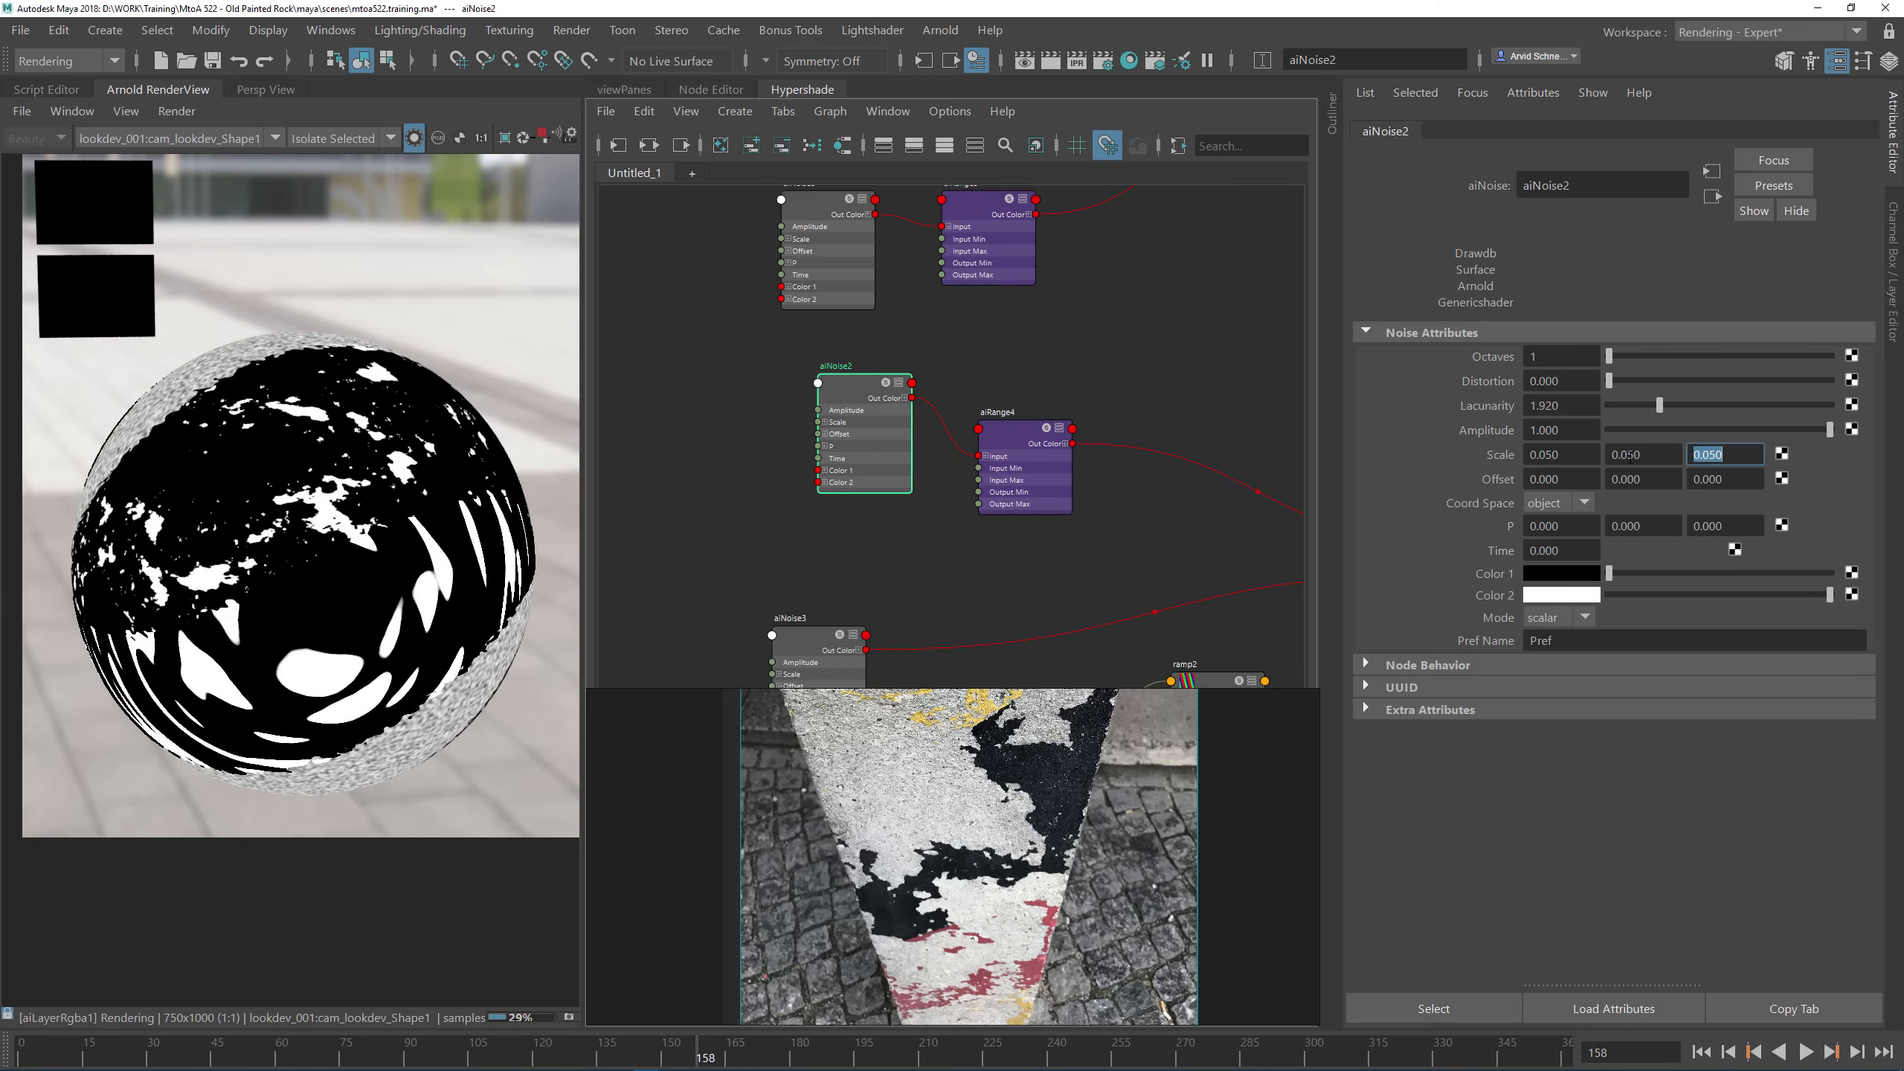
key("Return")
Step: Compare Octaves values of 6 and 1 on aiNoise2, and settle on 7
left_click(1529, 358)
type("6")
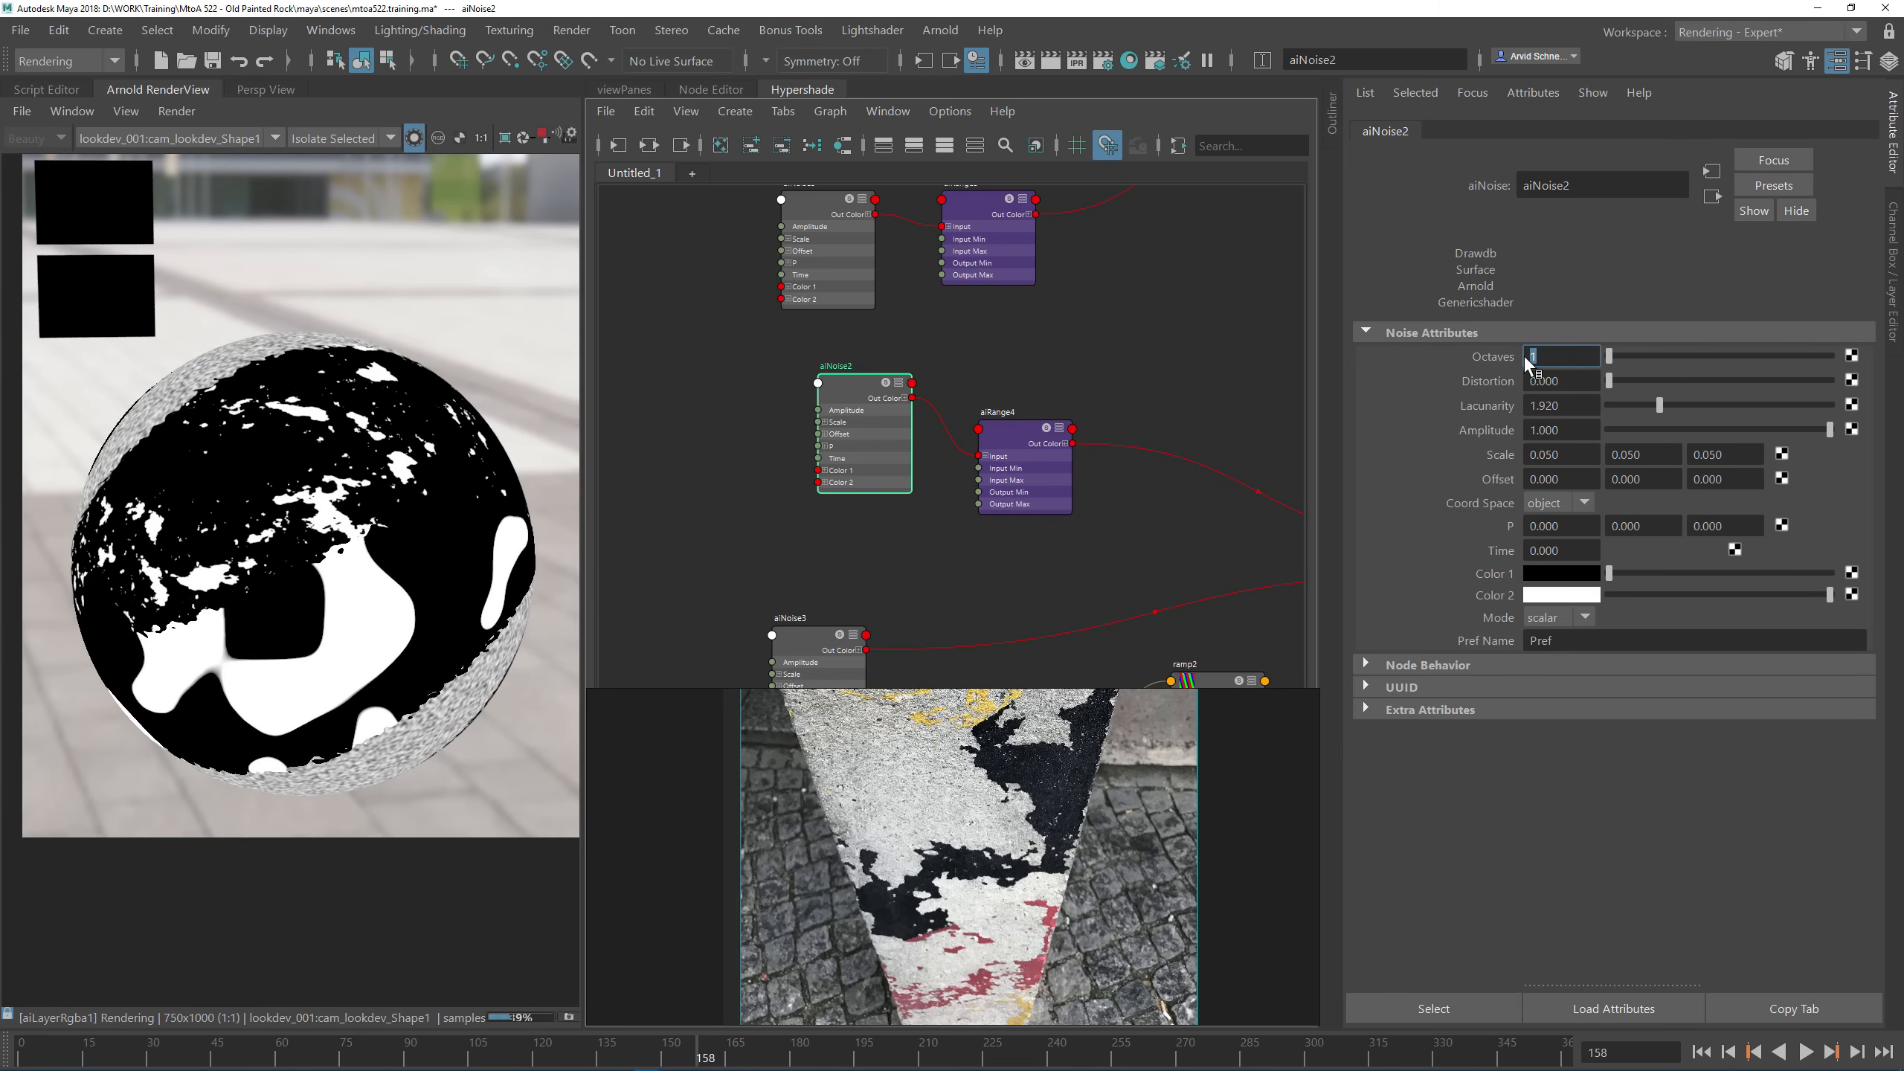
key("Return")
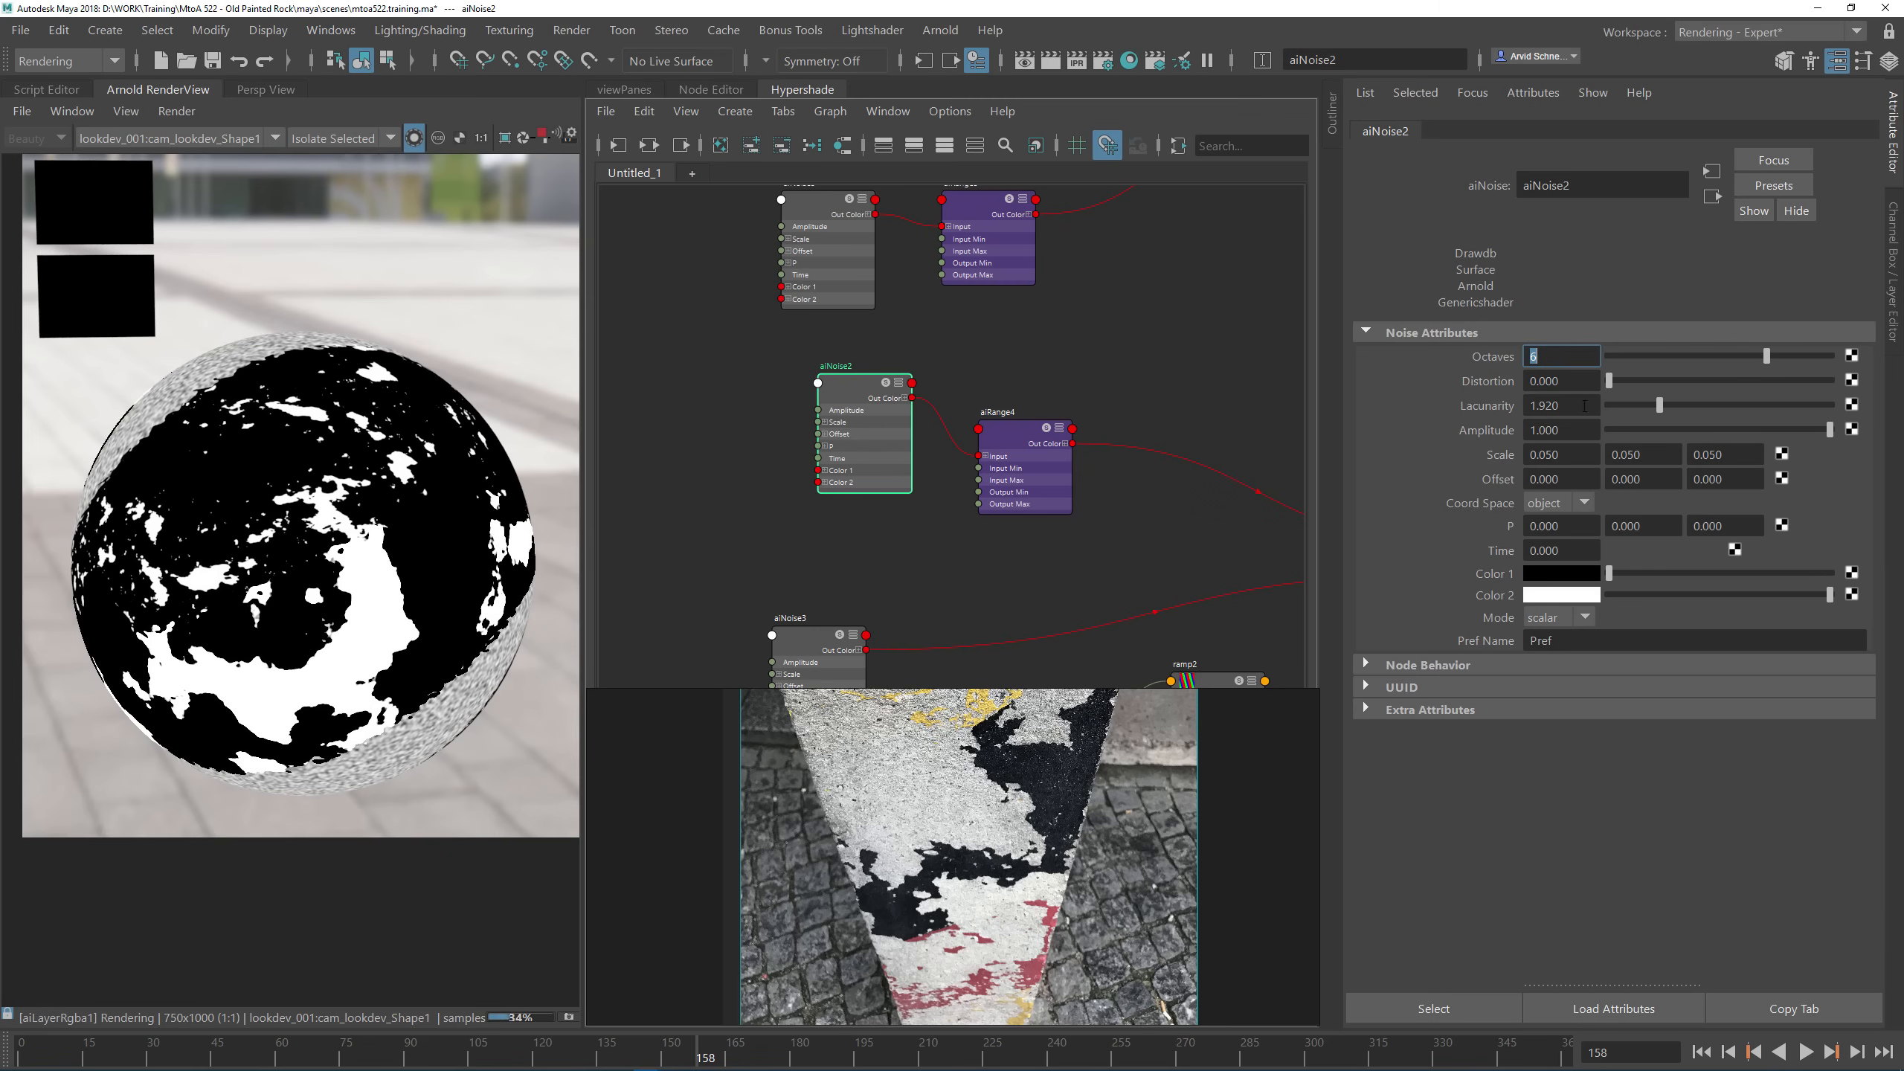
type("1")
key("Return")
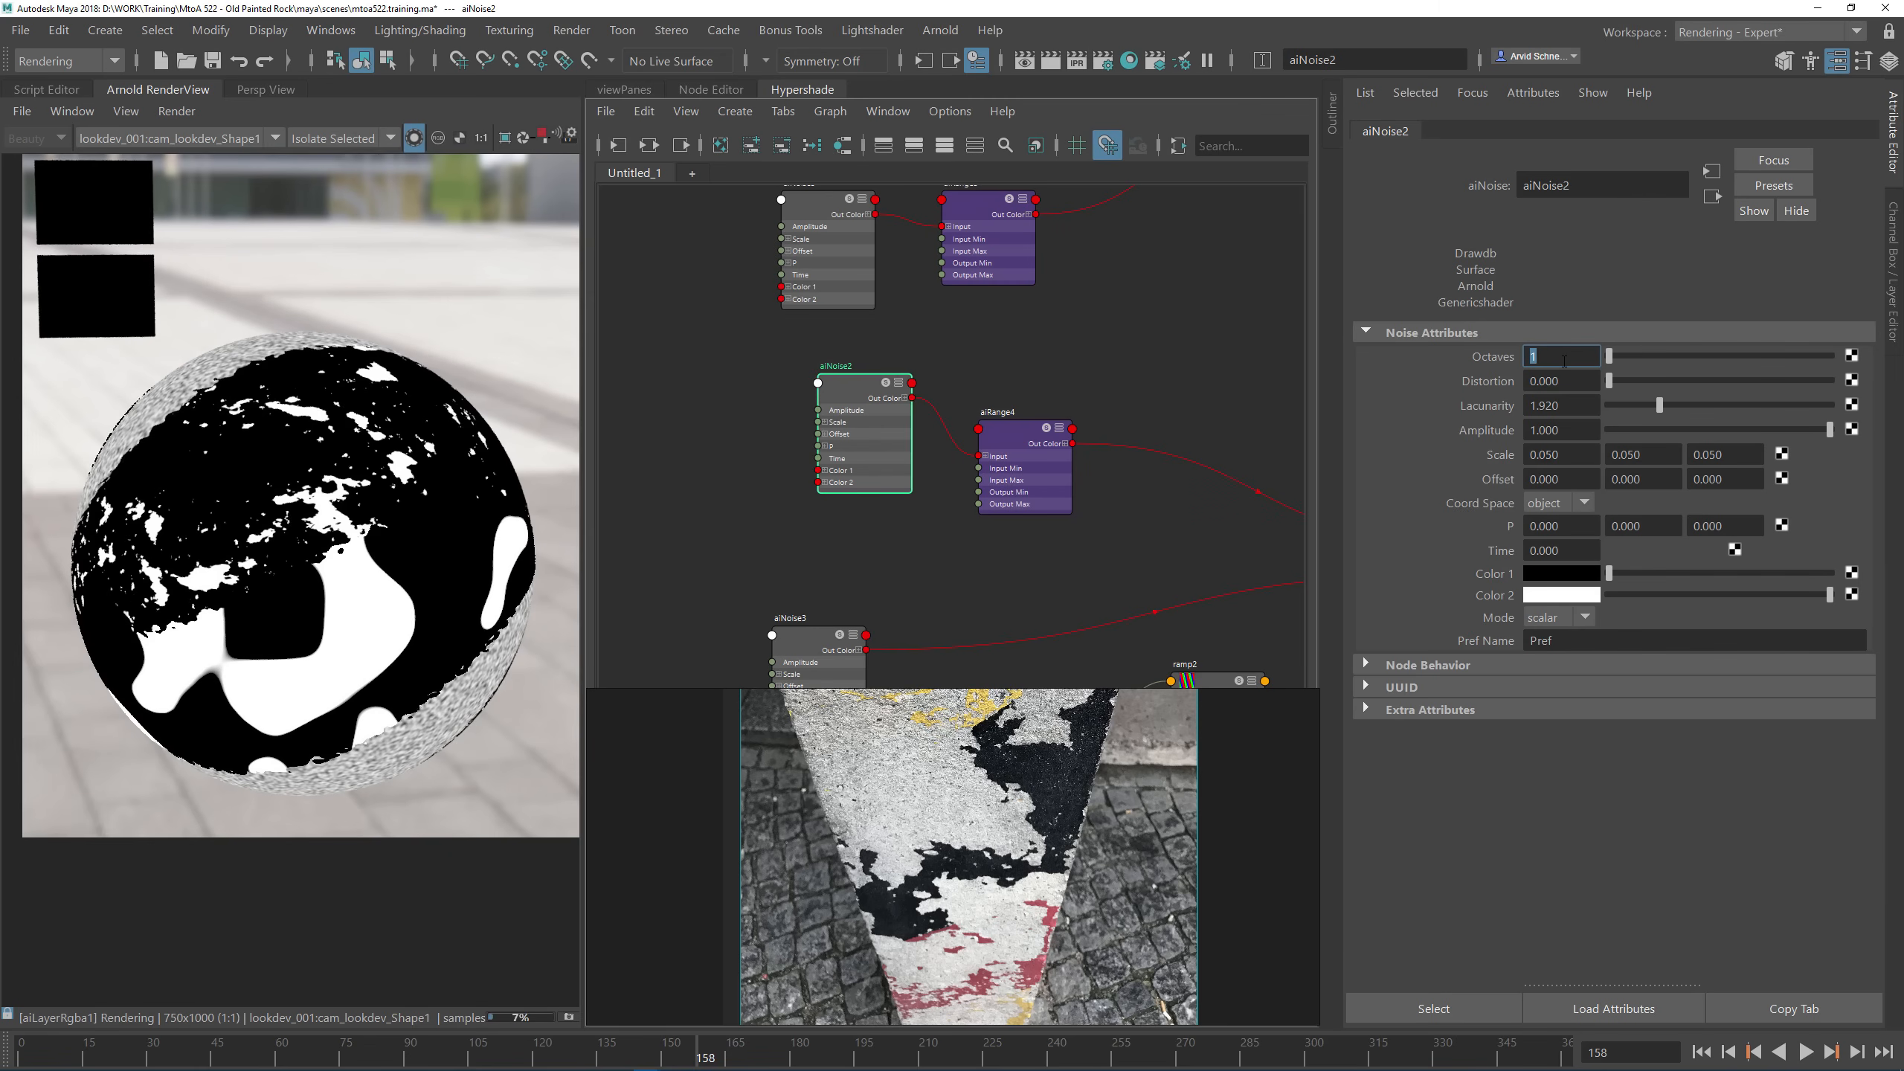
type("7")
key("Return")
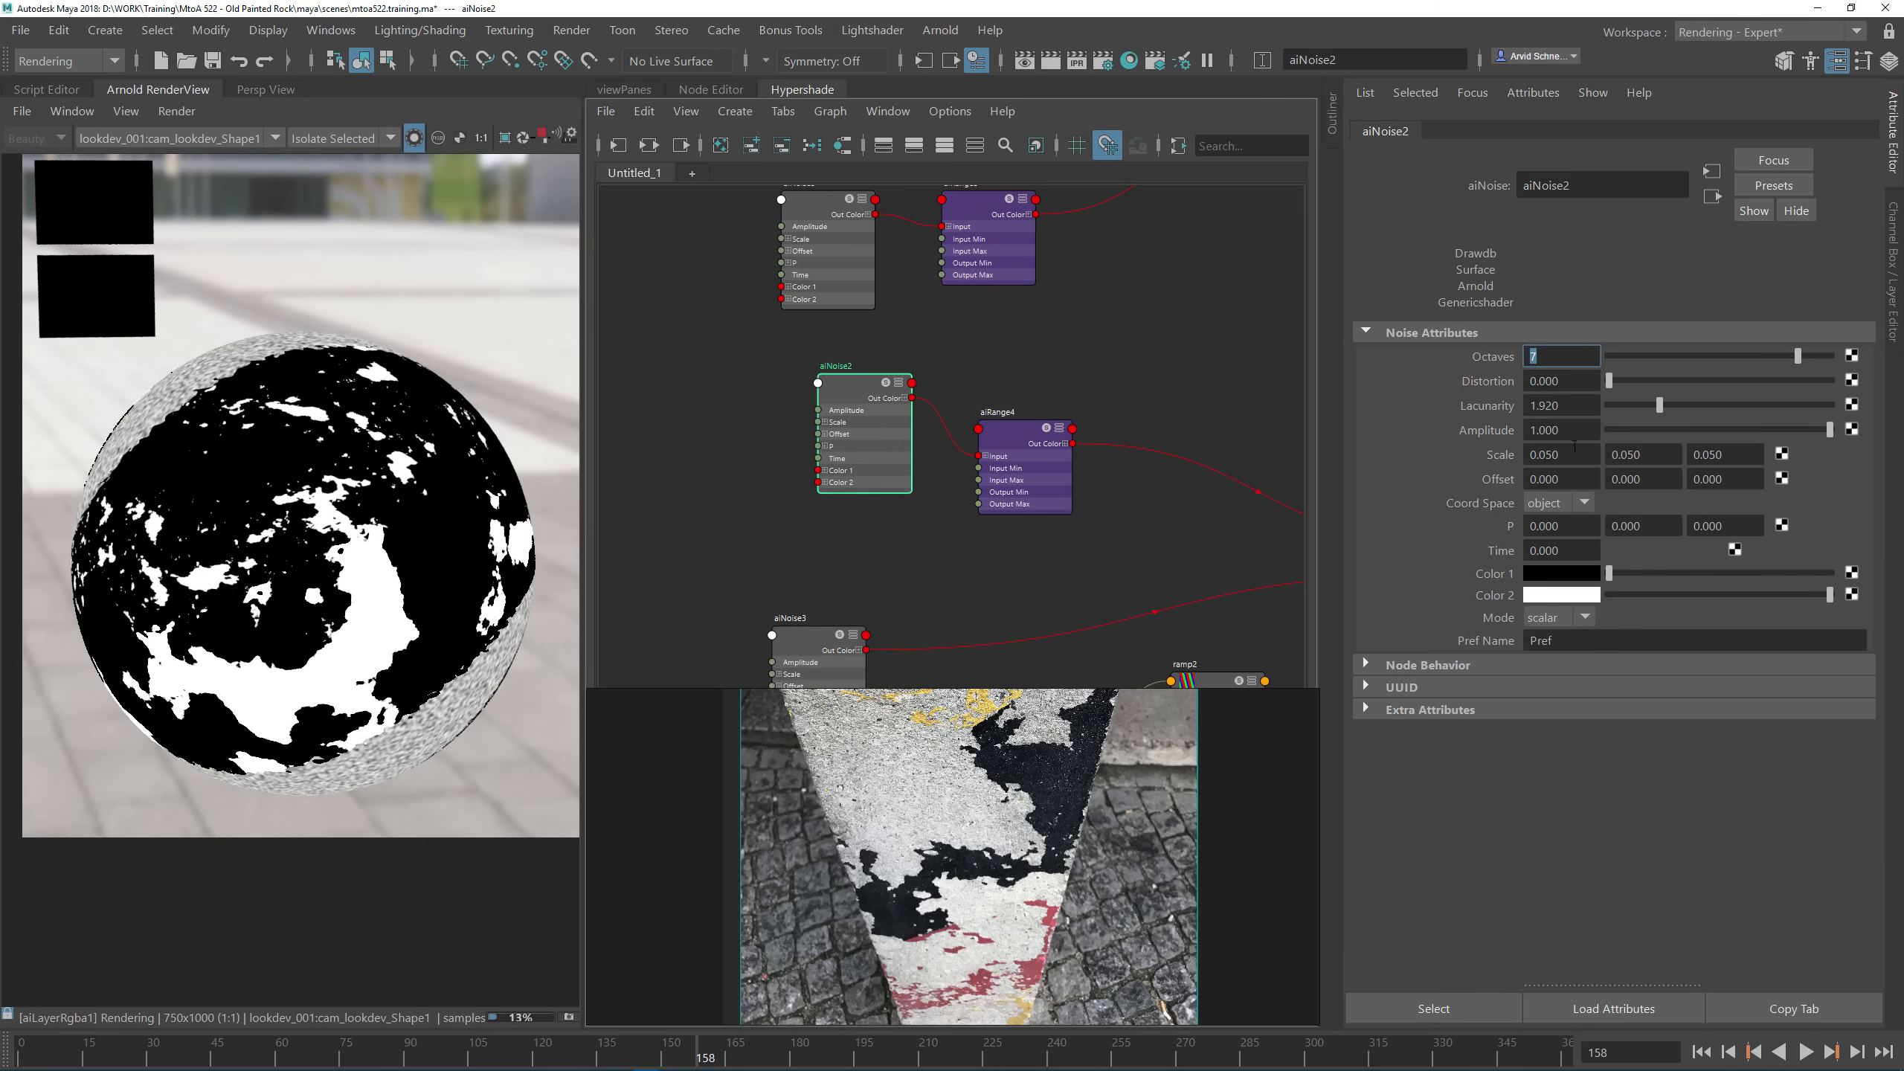
Step: Raise aiNoise2's Distortion to about 1.38 and shift its Offset to about 0.4 in X and -1.37 in Y
left_click_drag(1609, 380, 1639, 391)
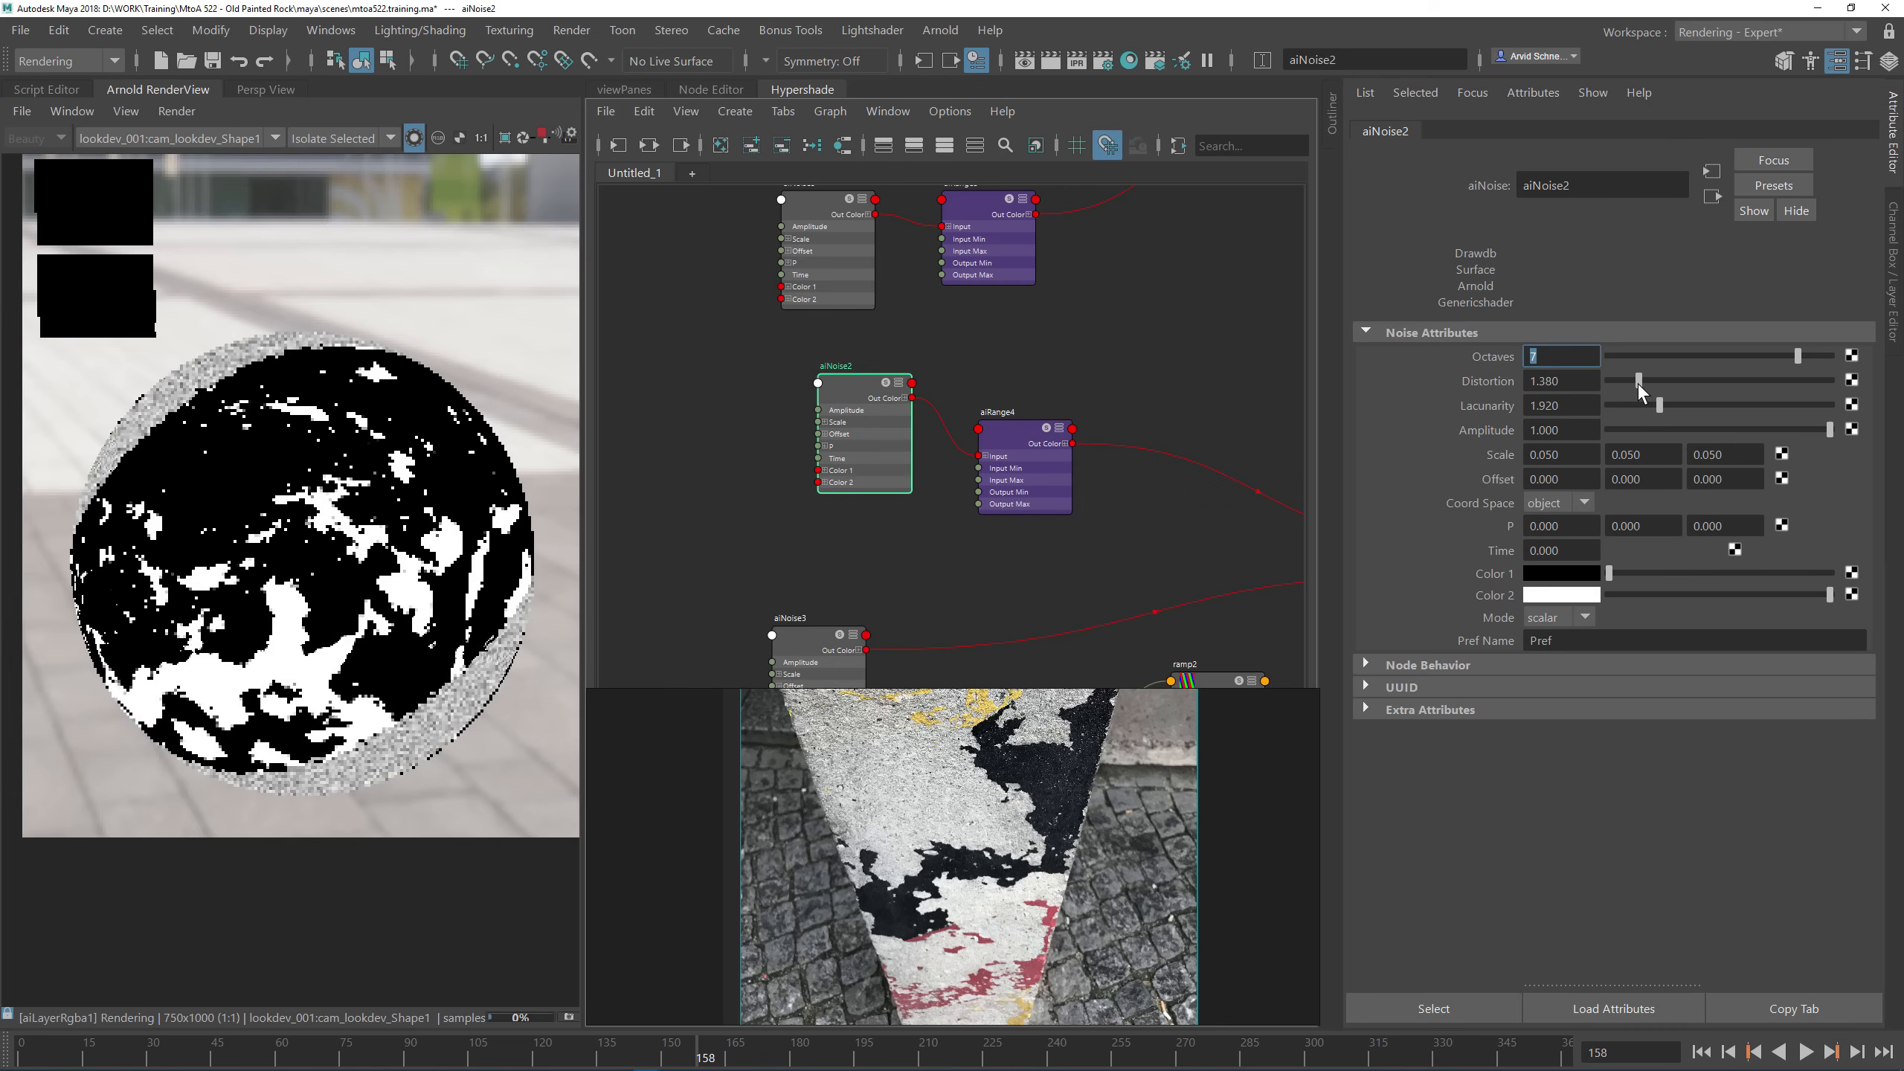
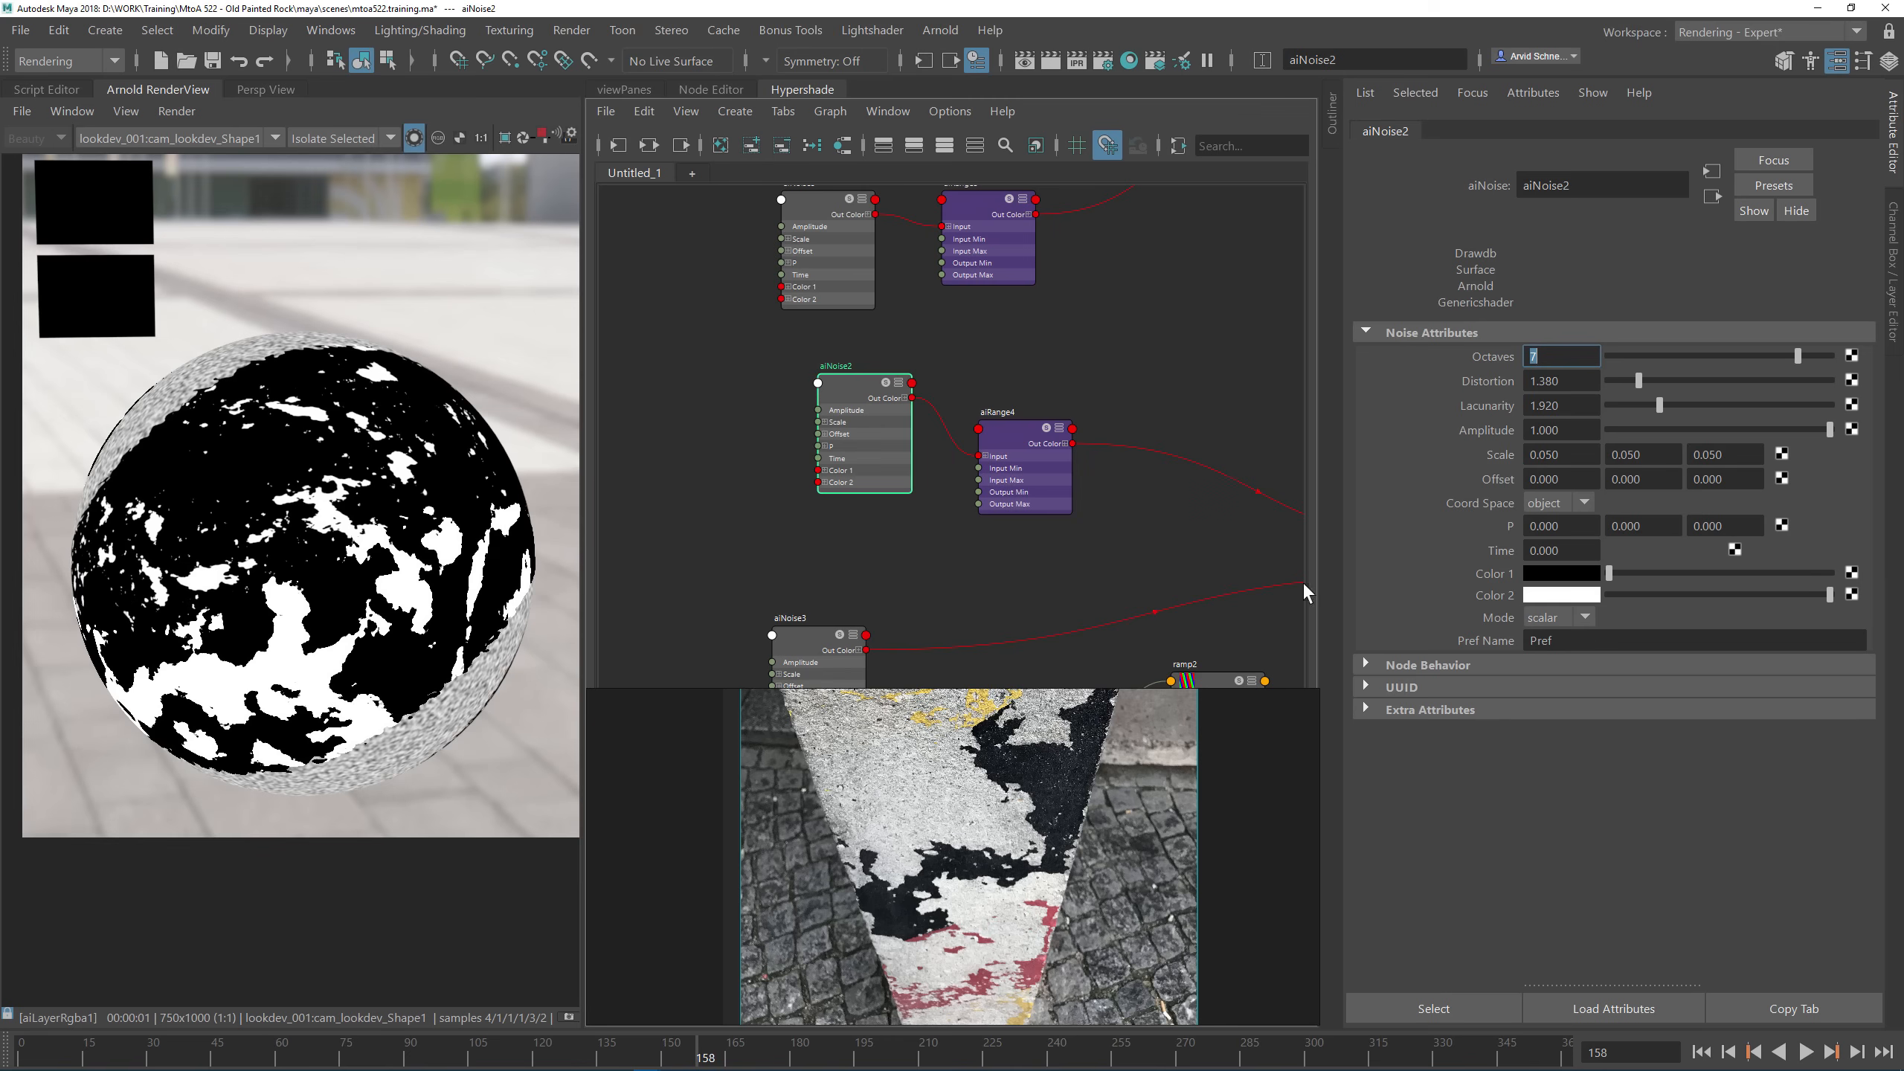
mouse_move(1569, 476)
left_mouse_down("ctrl")
mouse_move(1646, 482)
mouse_move(1559, 493)
left_mouse_up("ctrl")
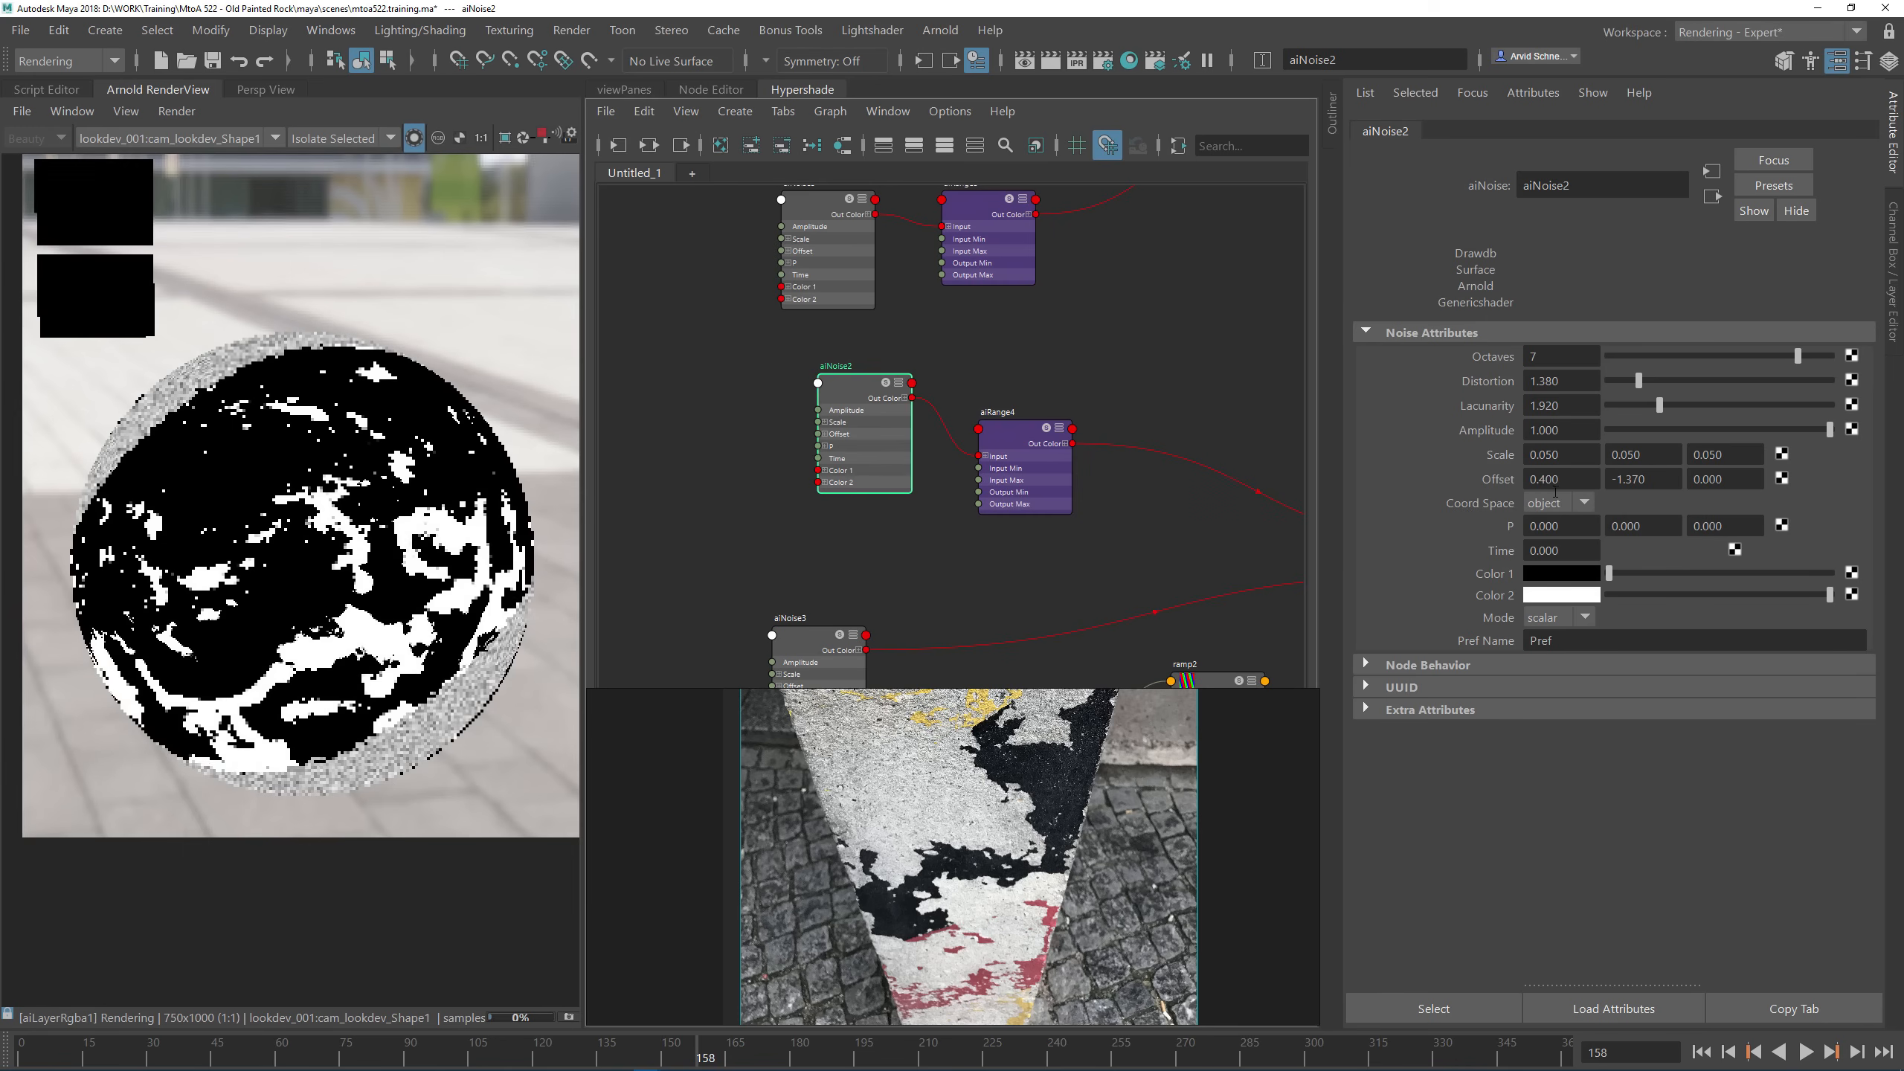
Step: Add an aiRange node, insert it between aiNoise3 and Input 3 of aiLayerRgba1, and place it beside aiNoise3
middle_click_drag(880, 647, 844, 486, "alt")
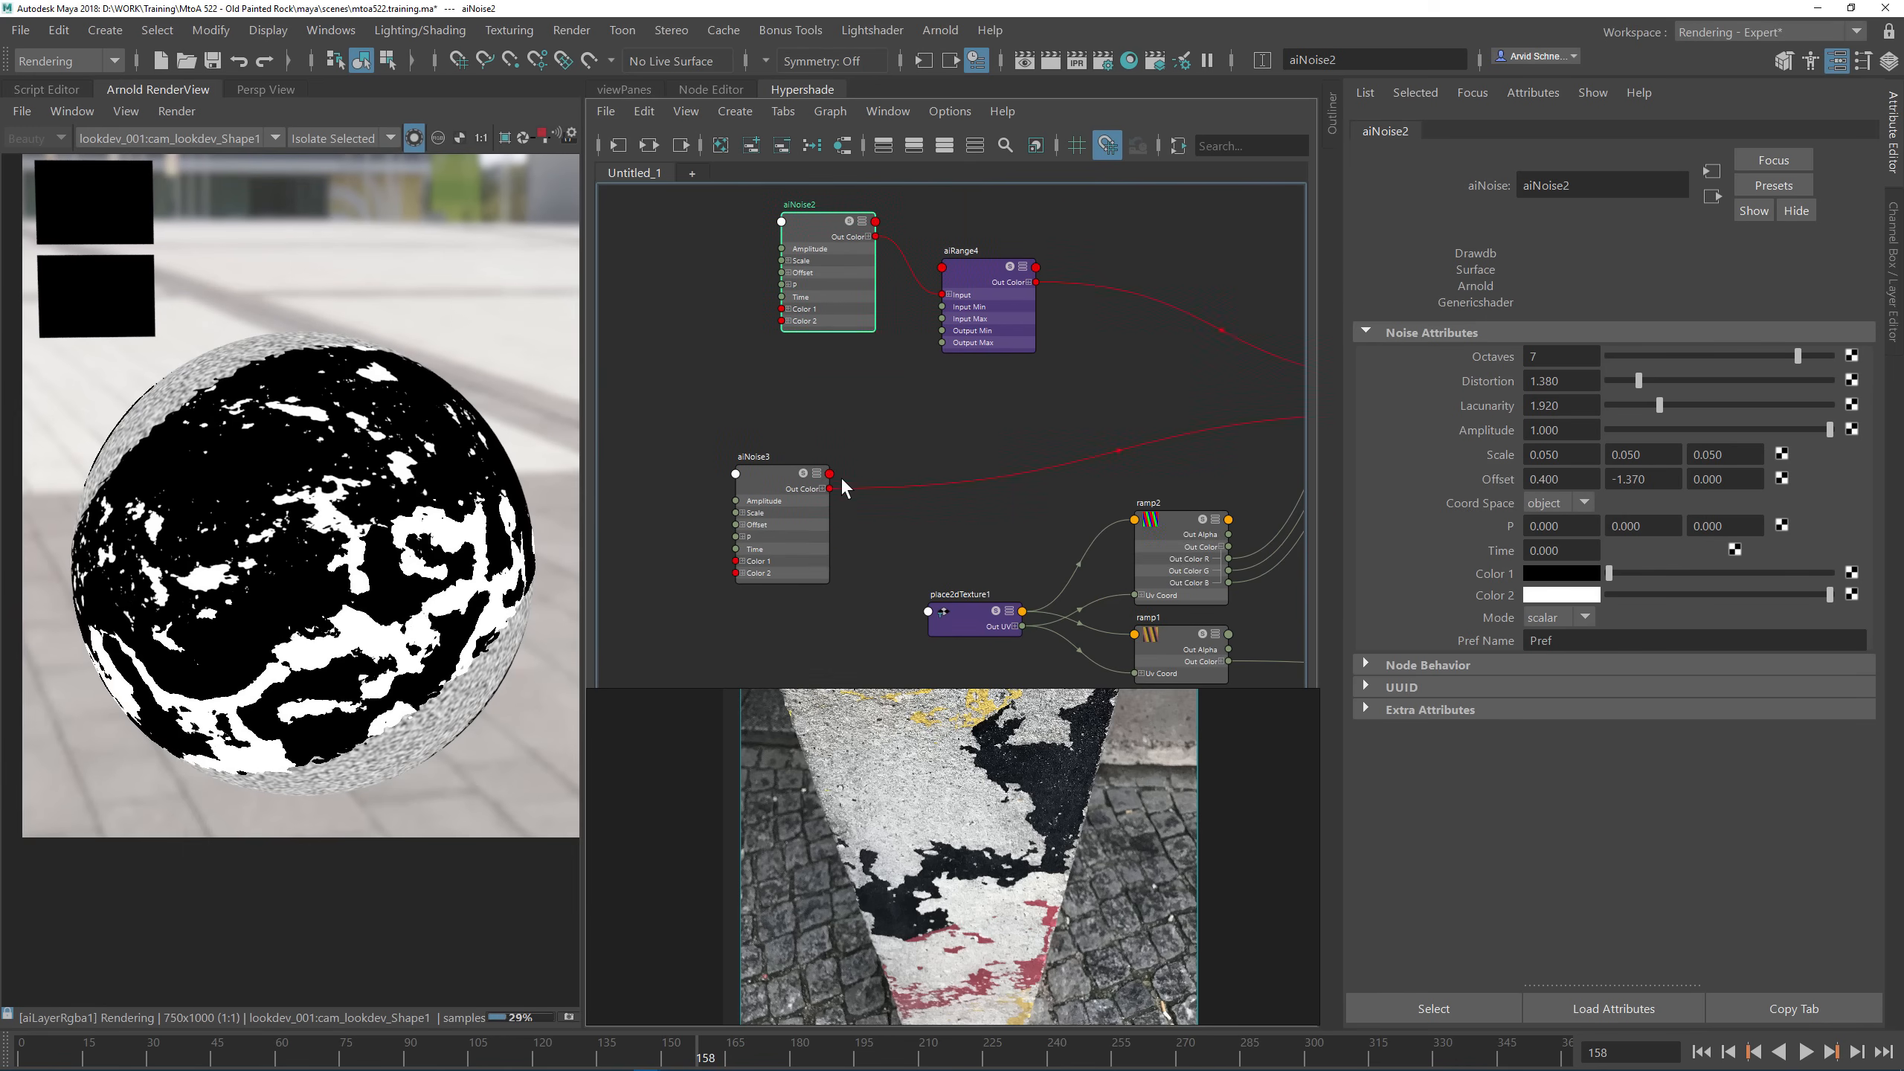
scroll(977, 785, "up", 2)
middle_click_drag(947, 954, 953, 844)
left_click(943, 545)
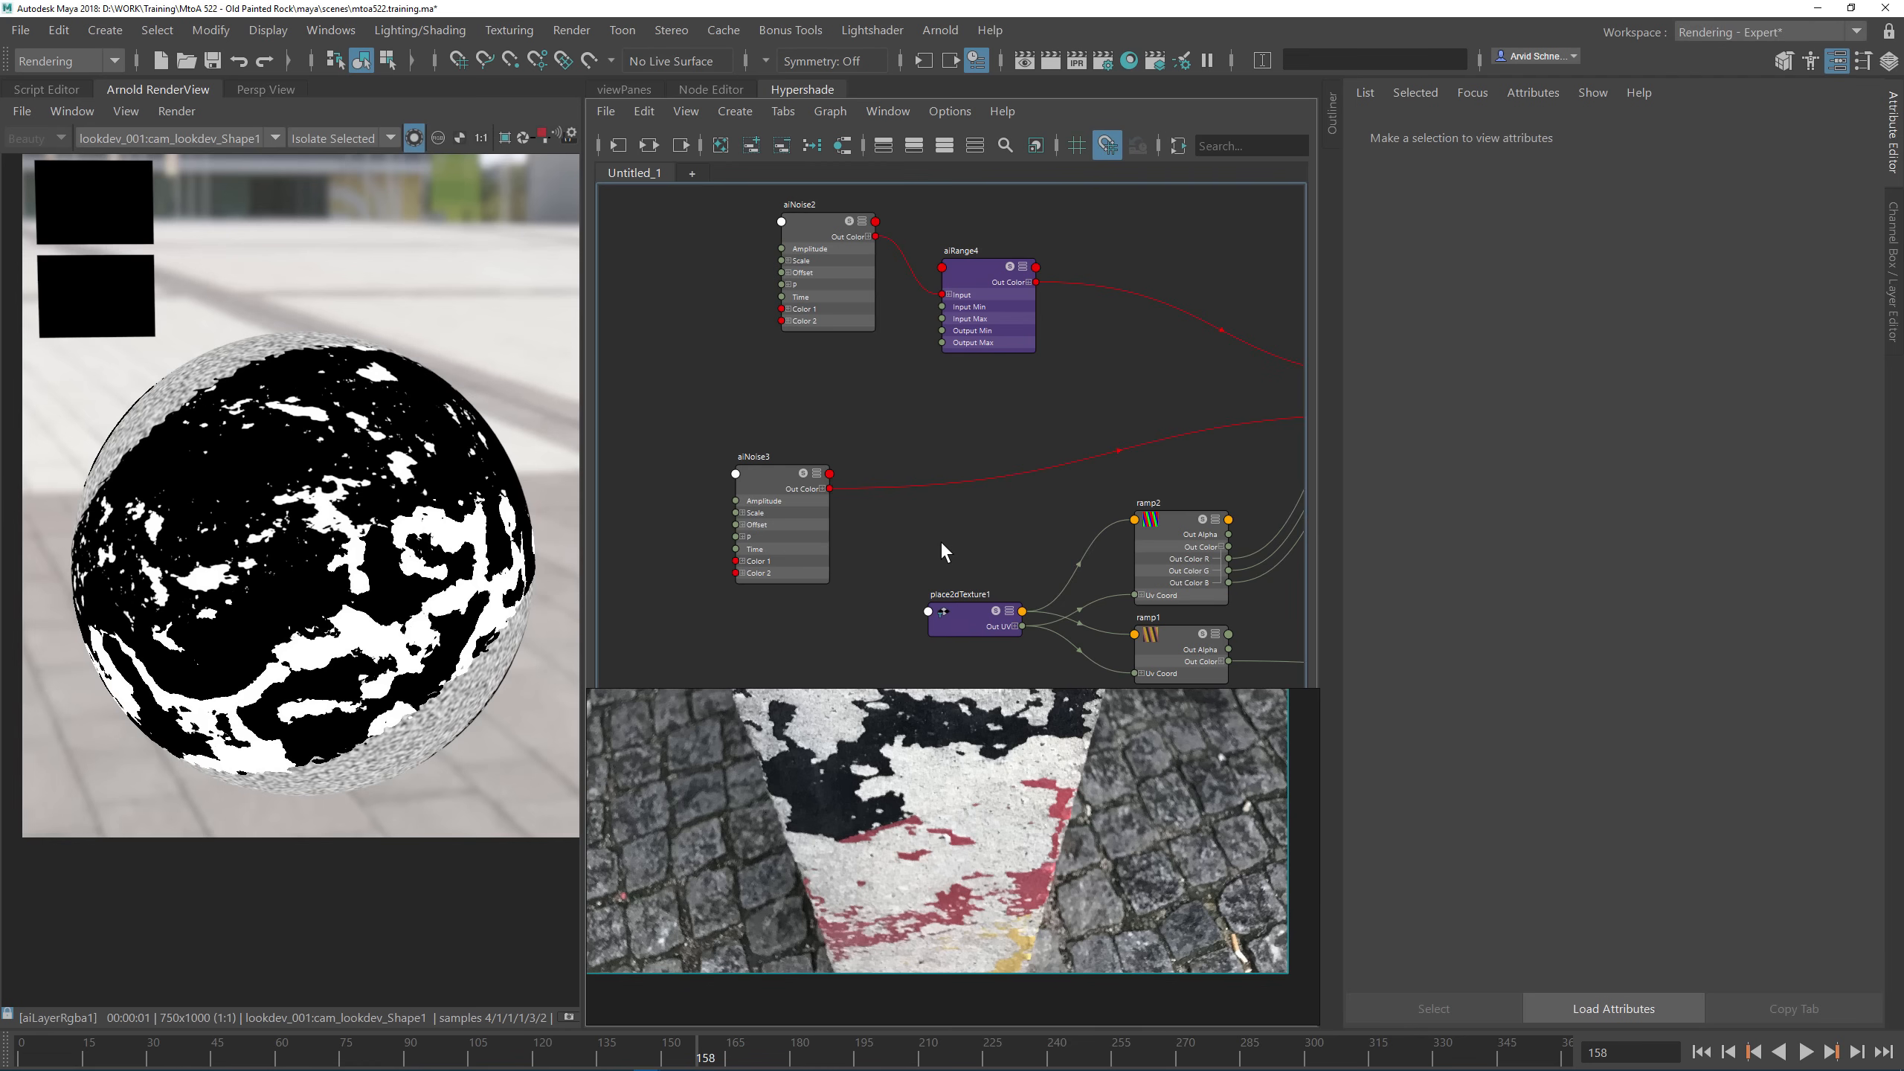
key("Tab")
type("aira")
key("Down")
key("Return")
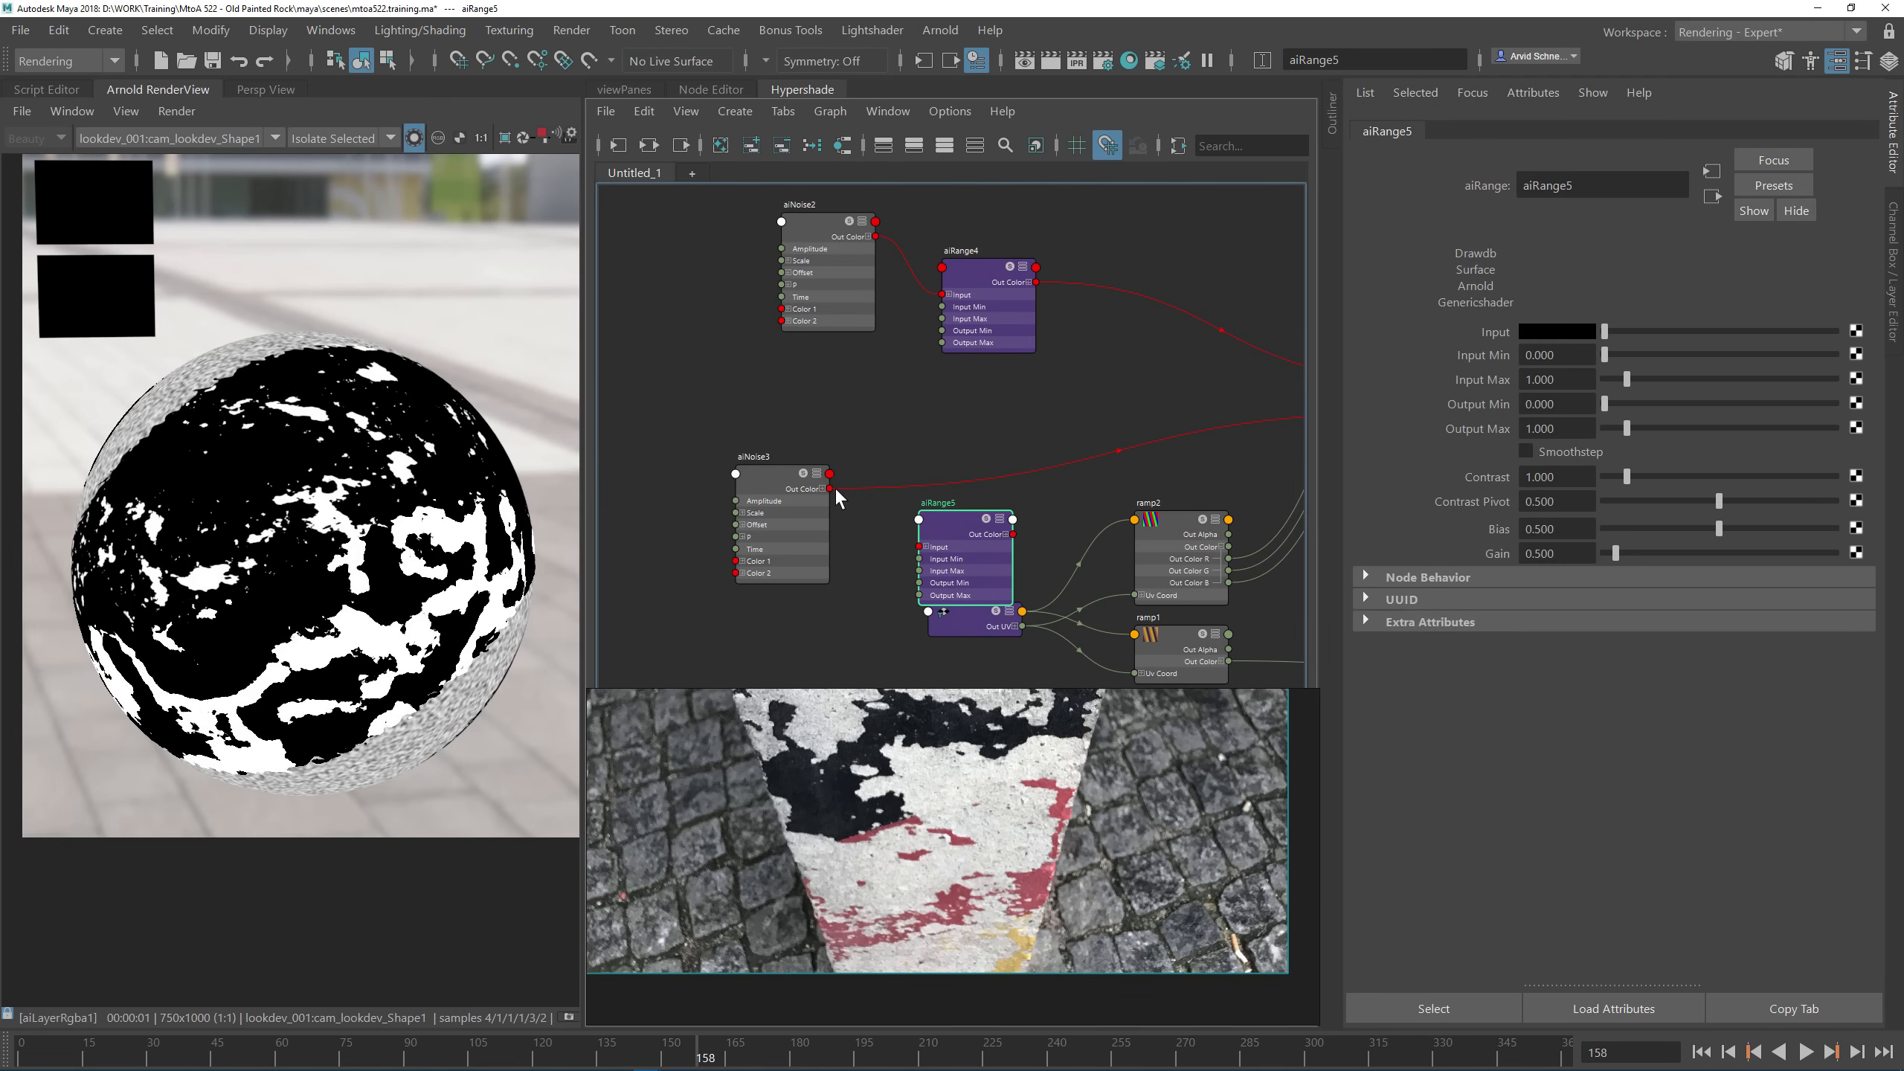
left_click_drag(830, 488, 1152, 464)
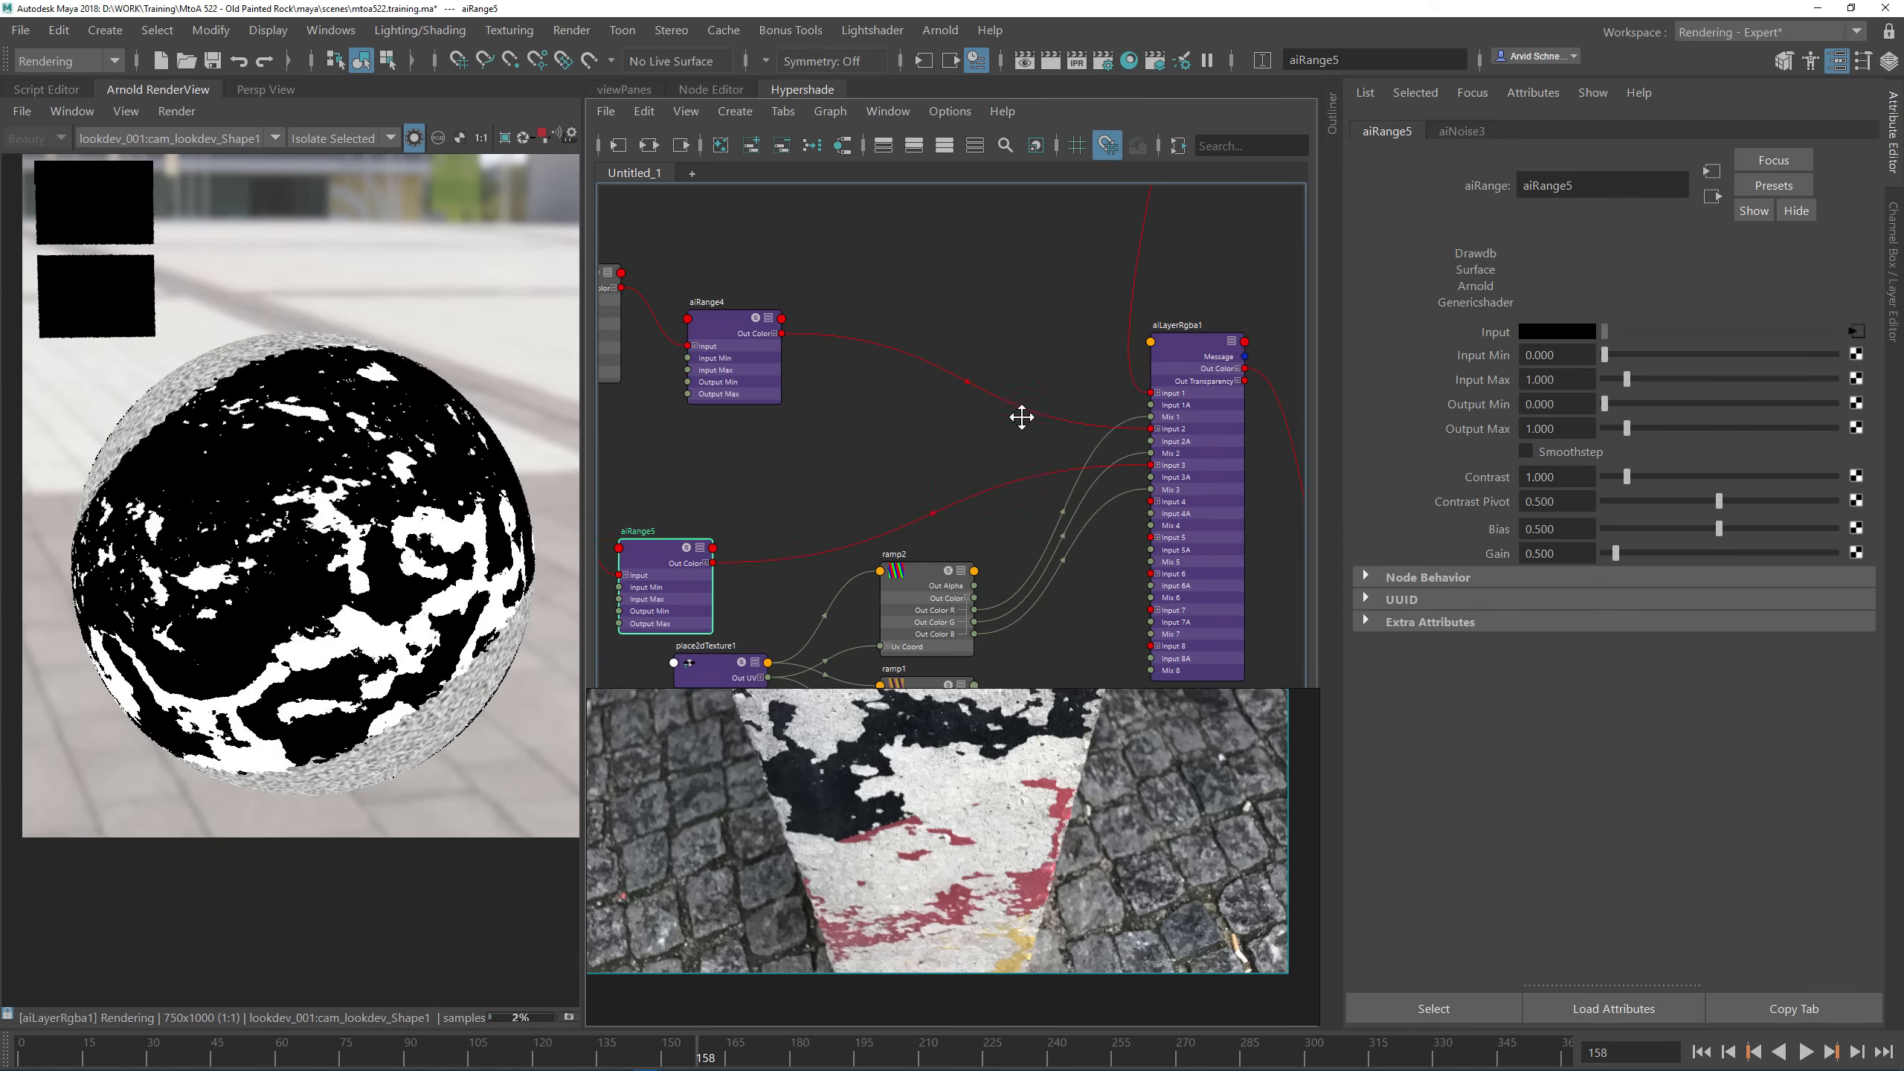
middle_click_drag(1022, 417, 1222, 404, "alt")
left_click_drag(849, 546, 894, 500)
left_click(850, 429)
Step: Set aiRange5's Input Min to 0.7 and its Input Max to 0.71
left_click(731, 525)
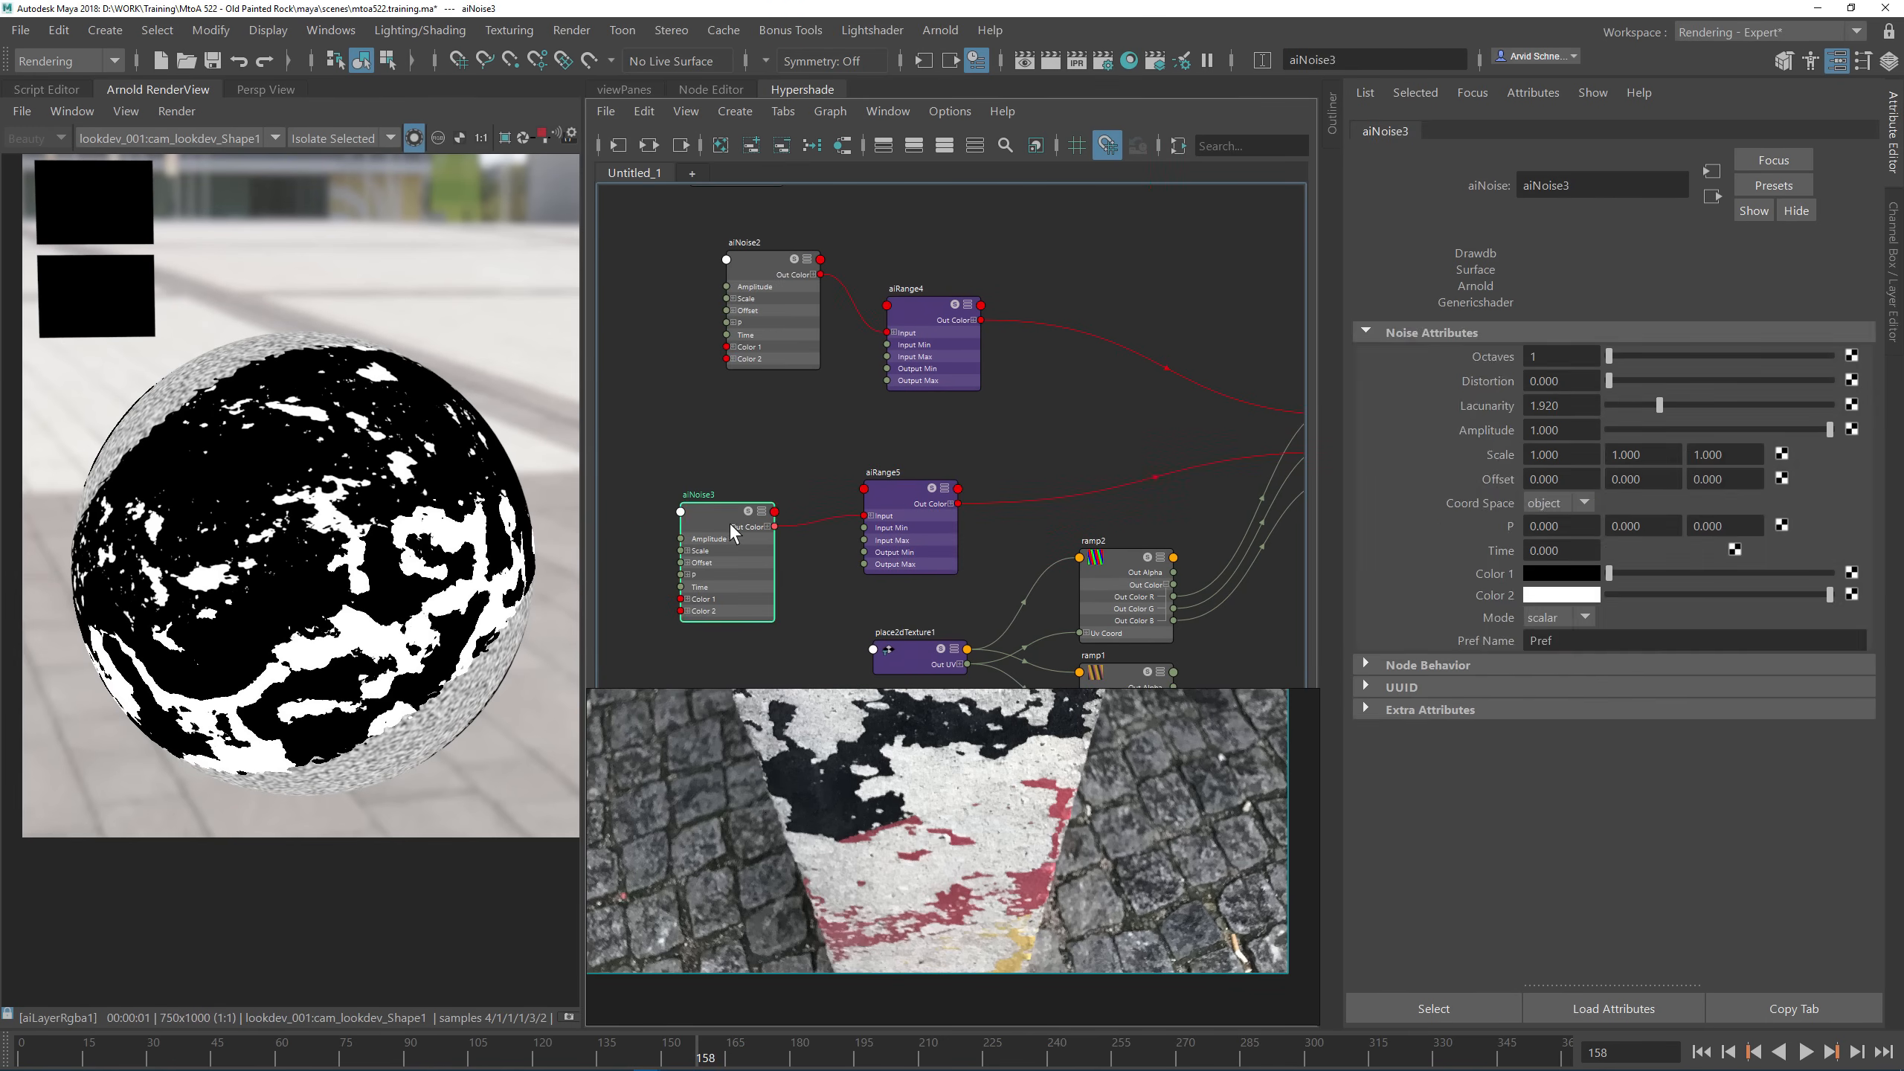
left_click(899, 498)
left_click_drag(1560, 355, 1423, 353)
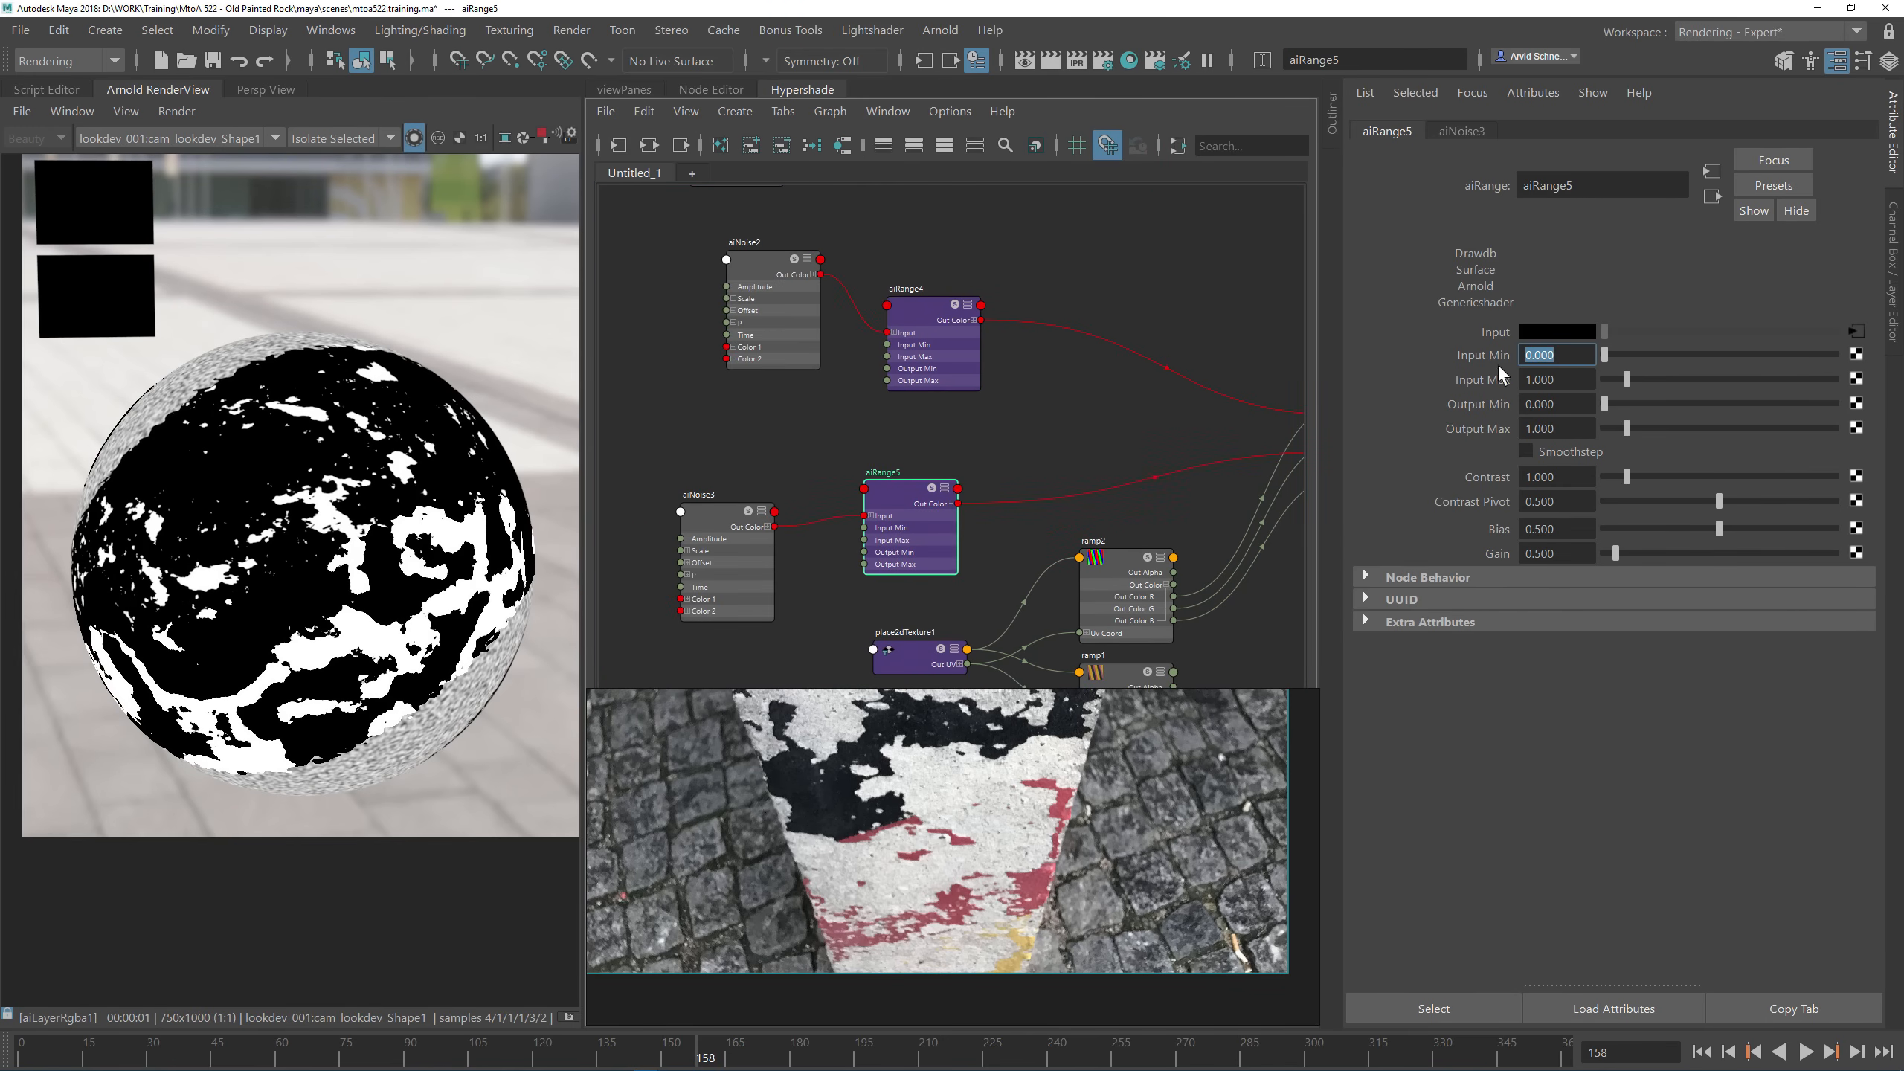
type(".7")
key("Tab")
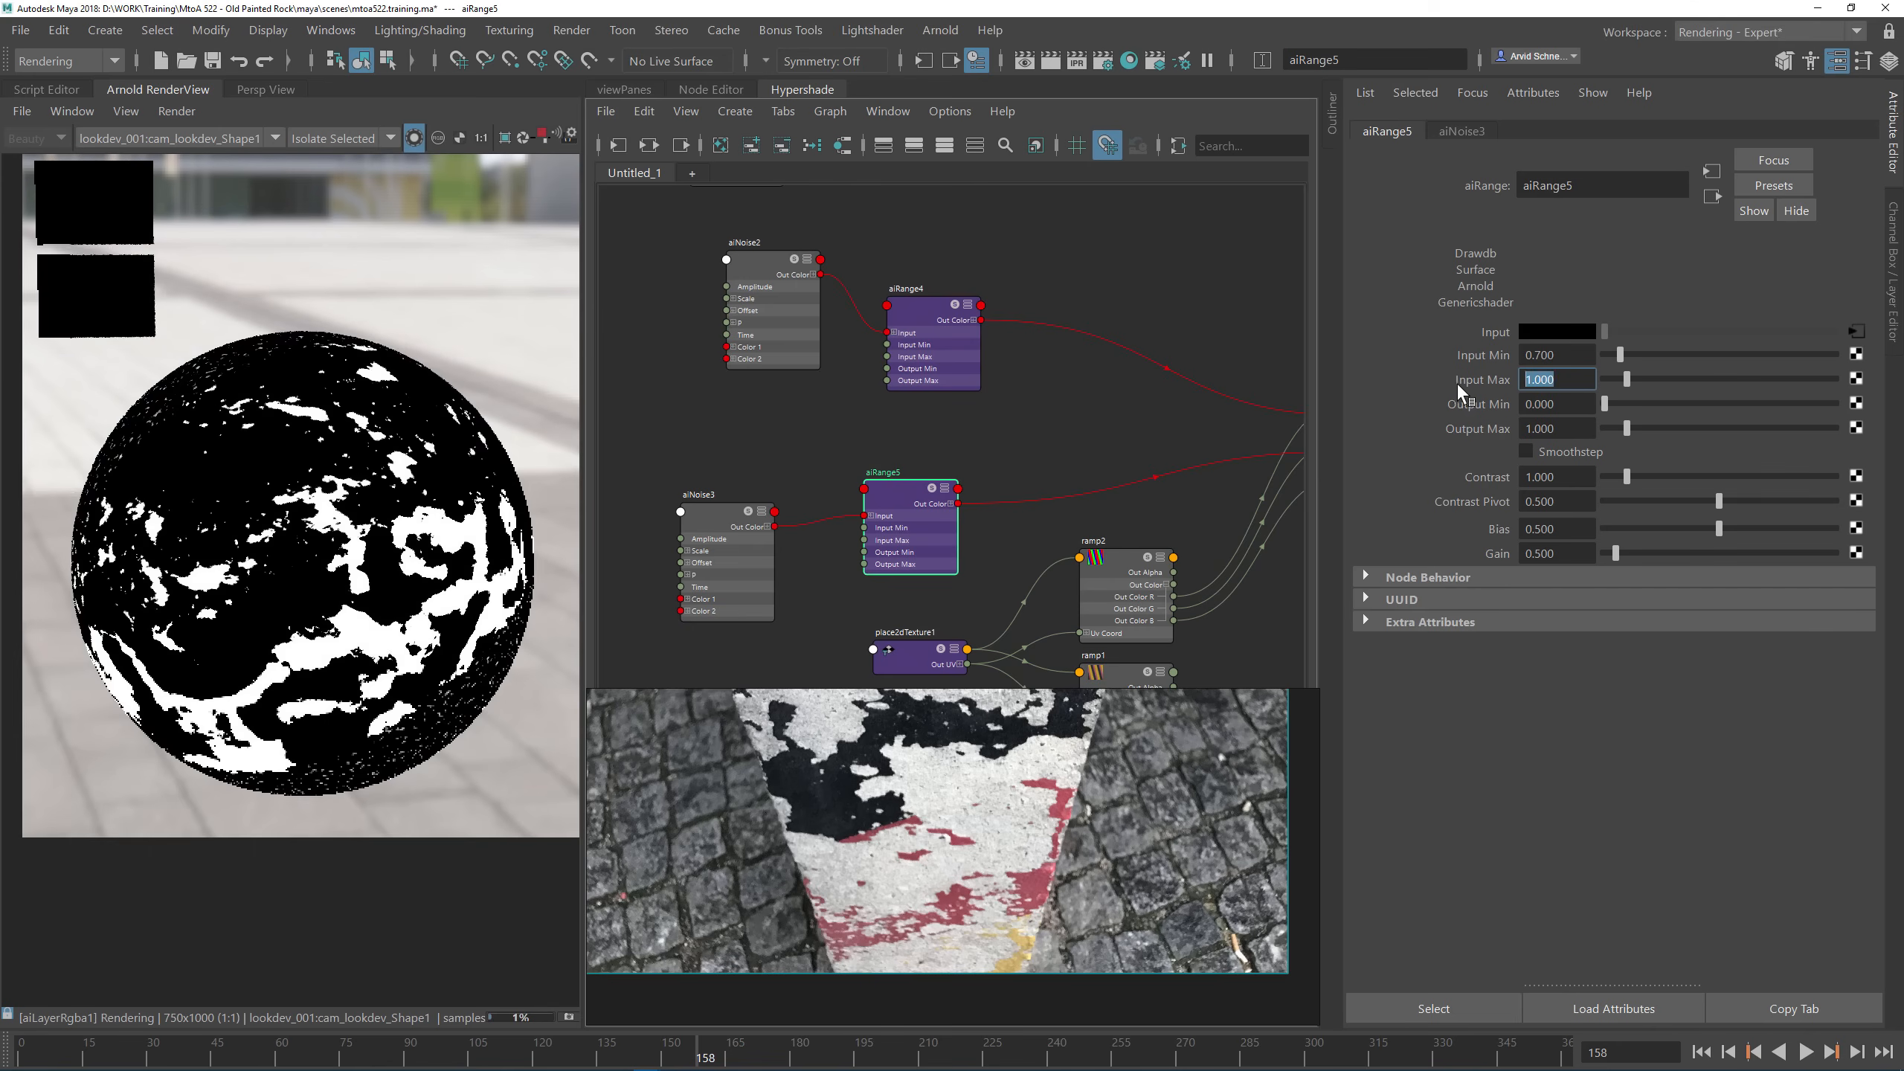
type(".71")
key("Return")
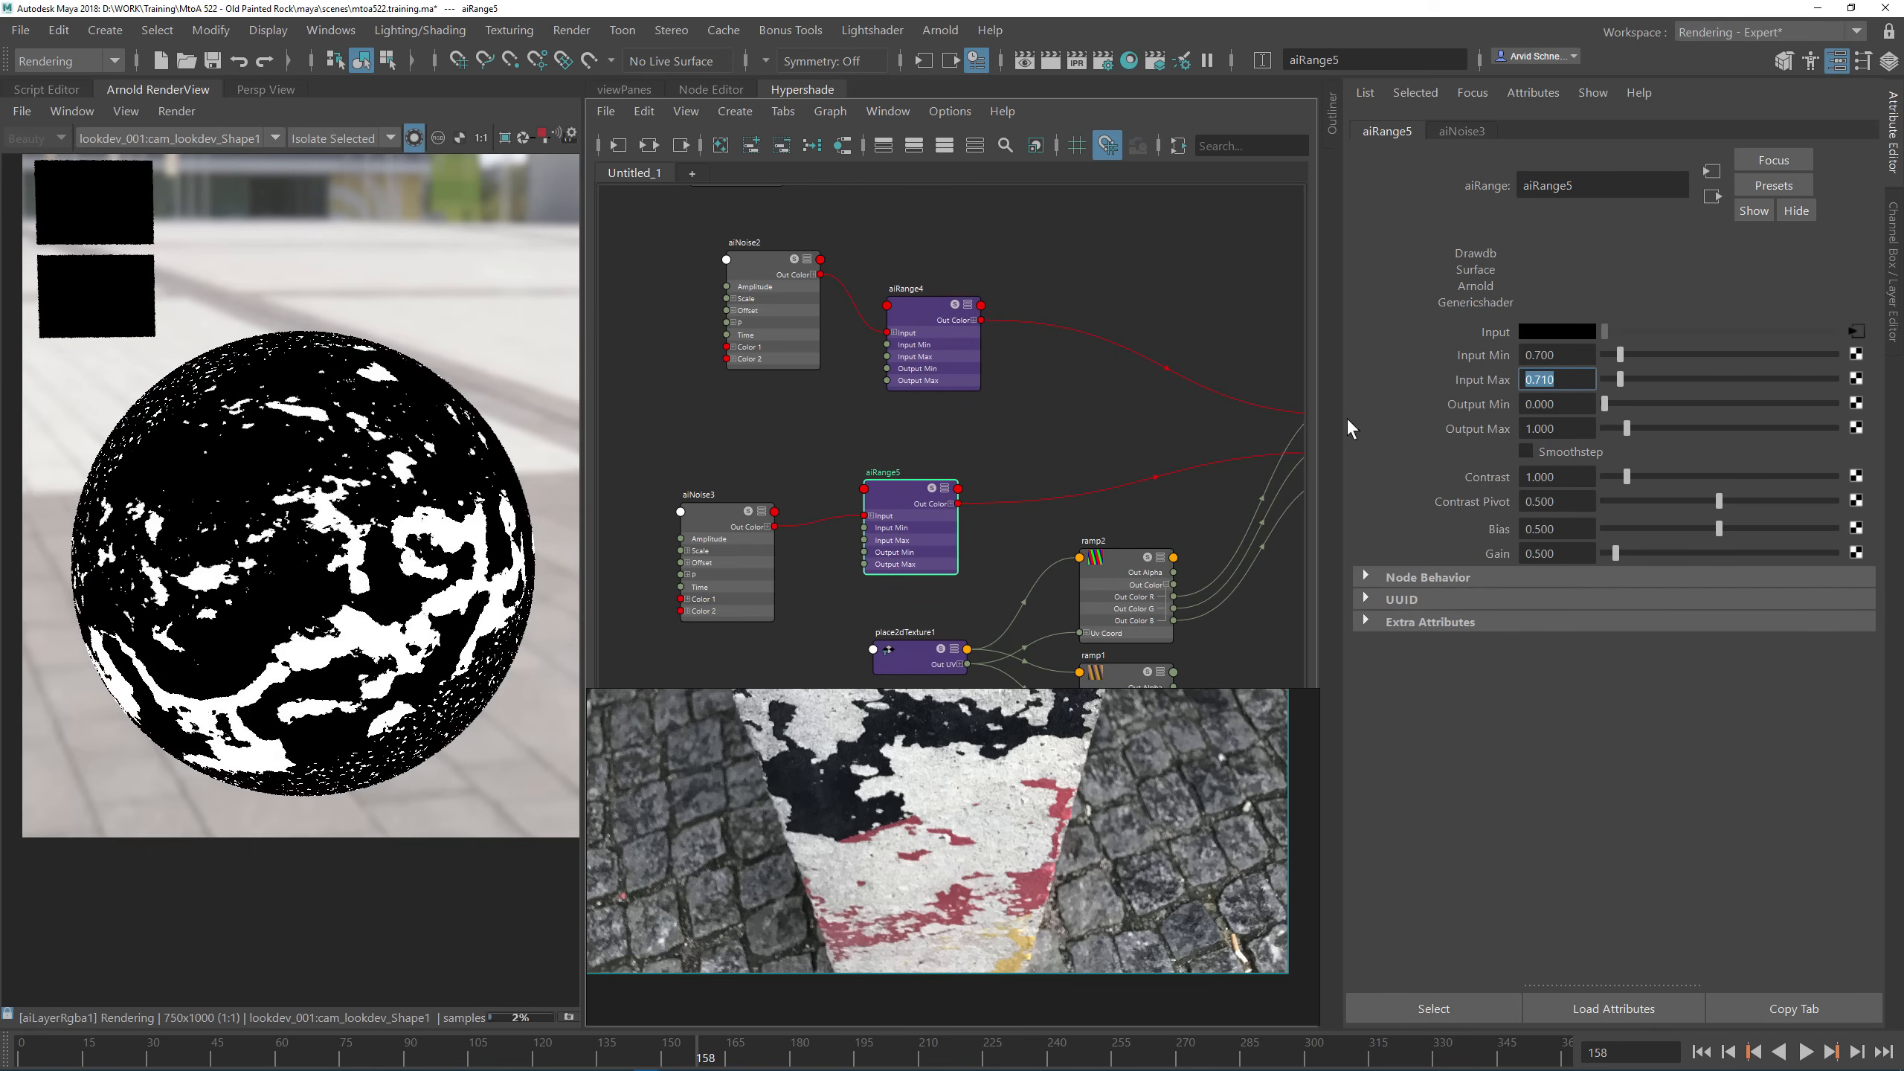
Step: Set aiNoise3's Scale to 0.3 on all three axes
left_click(713, 518)
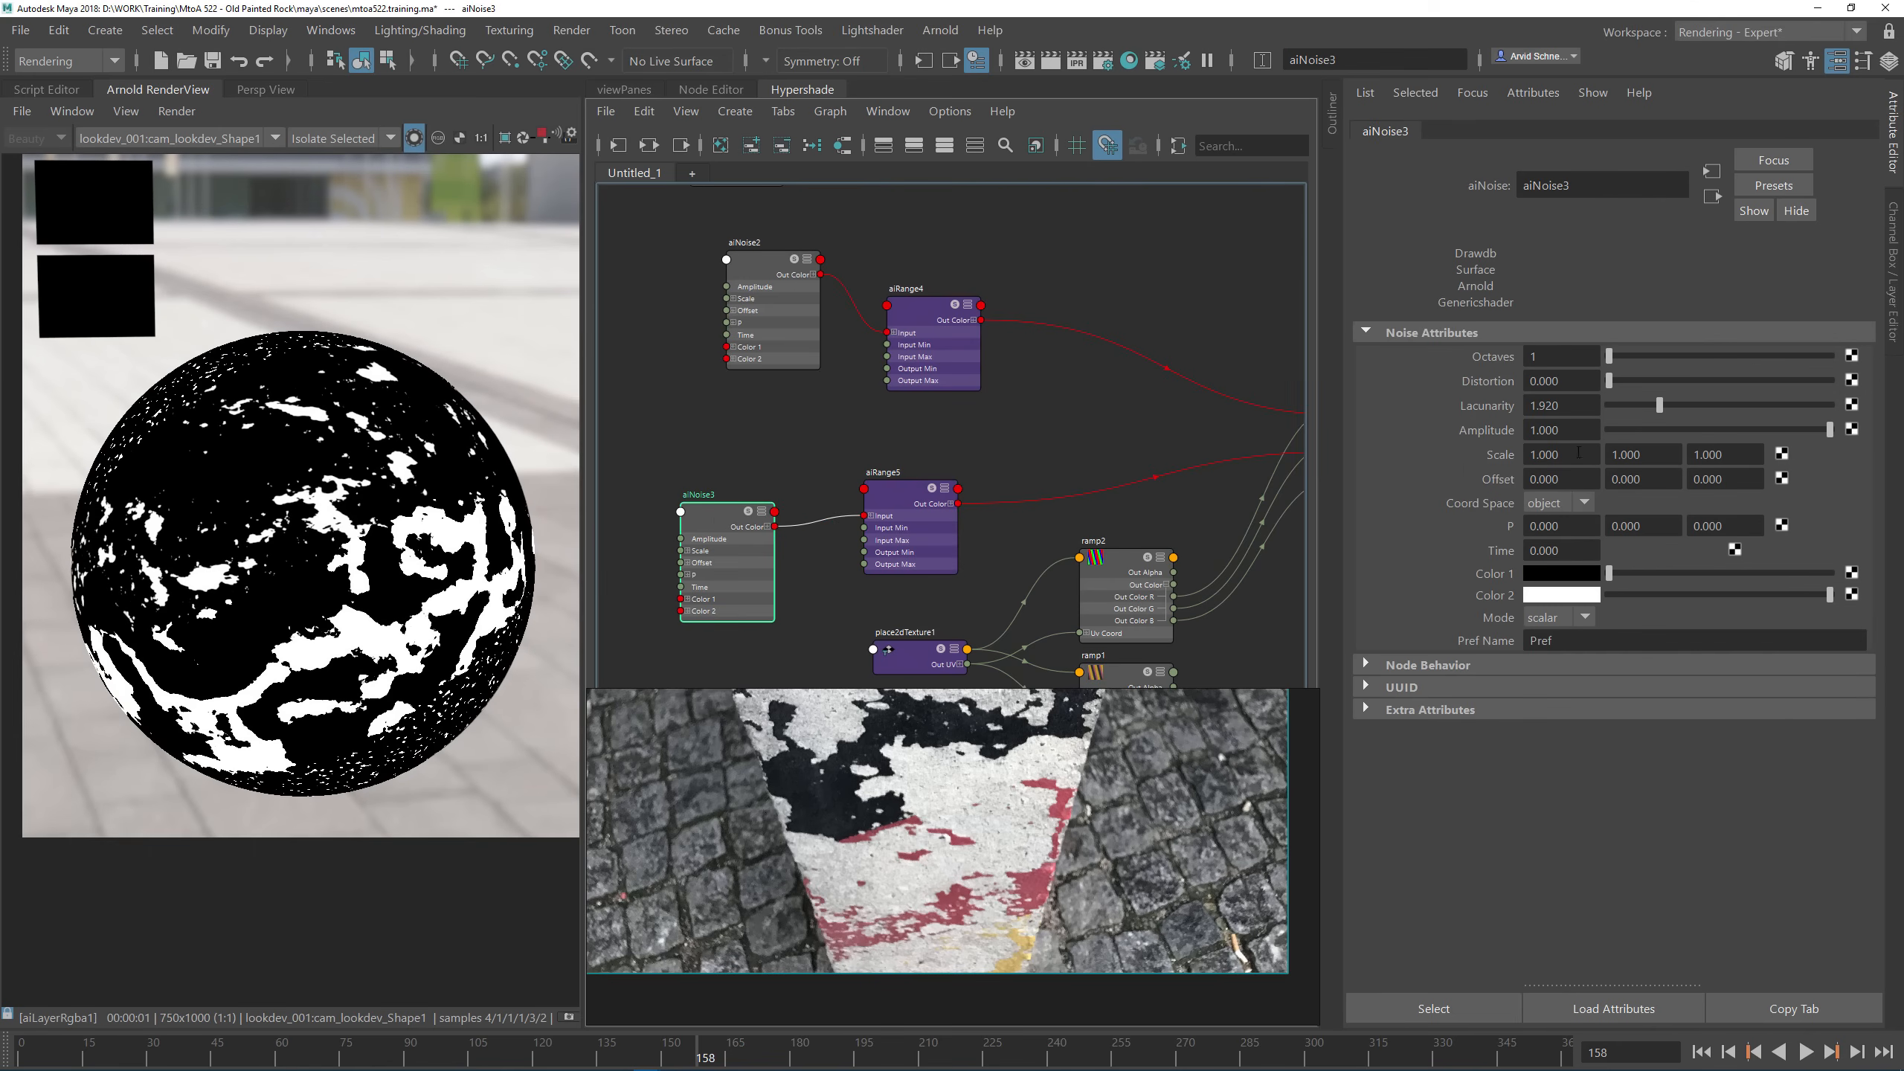
double_click(1560, 455)
type(".3")
key("Tab")
type(".3")
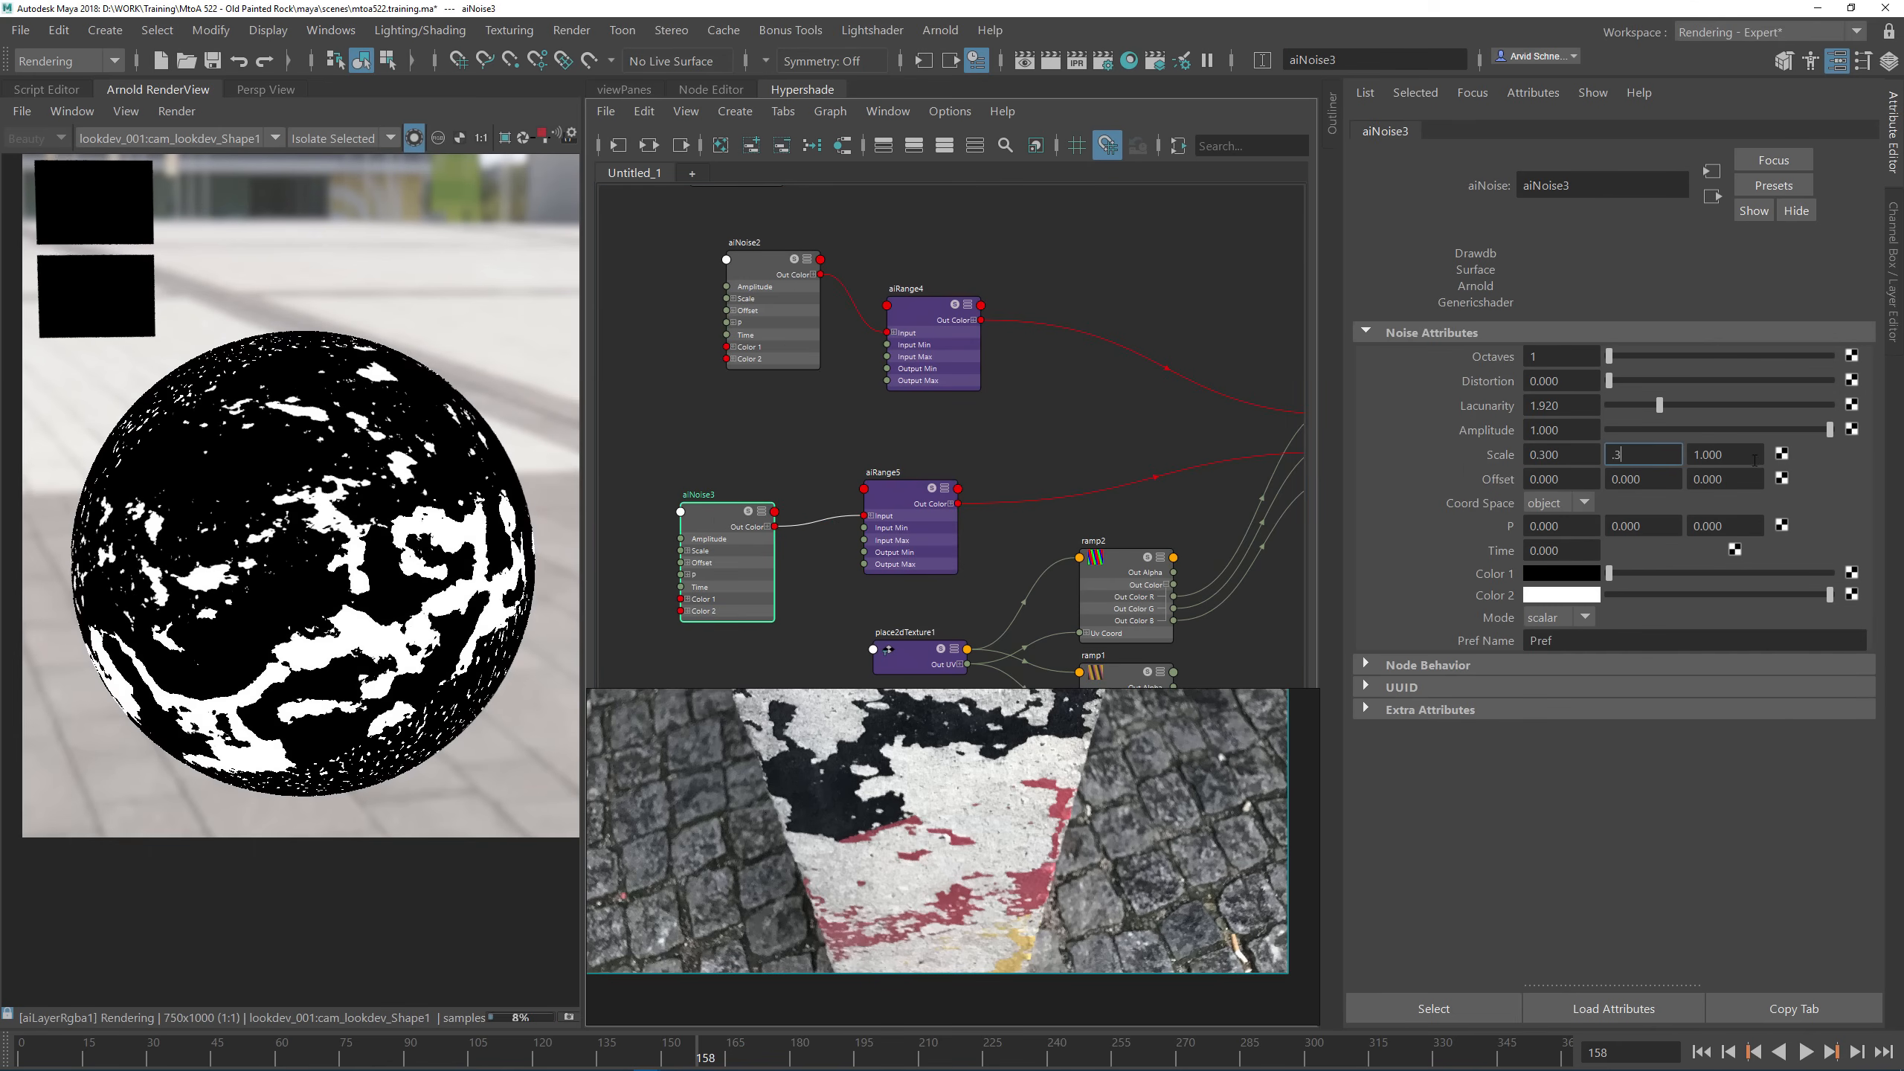
key("Tab")
type(".3")
key("Return")
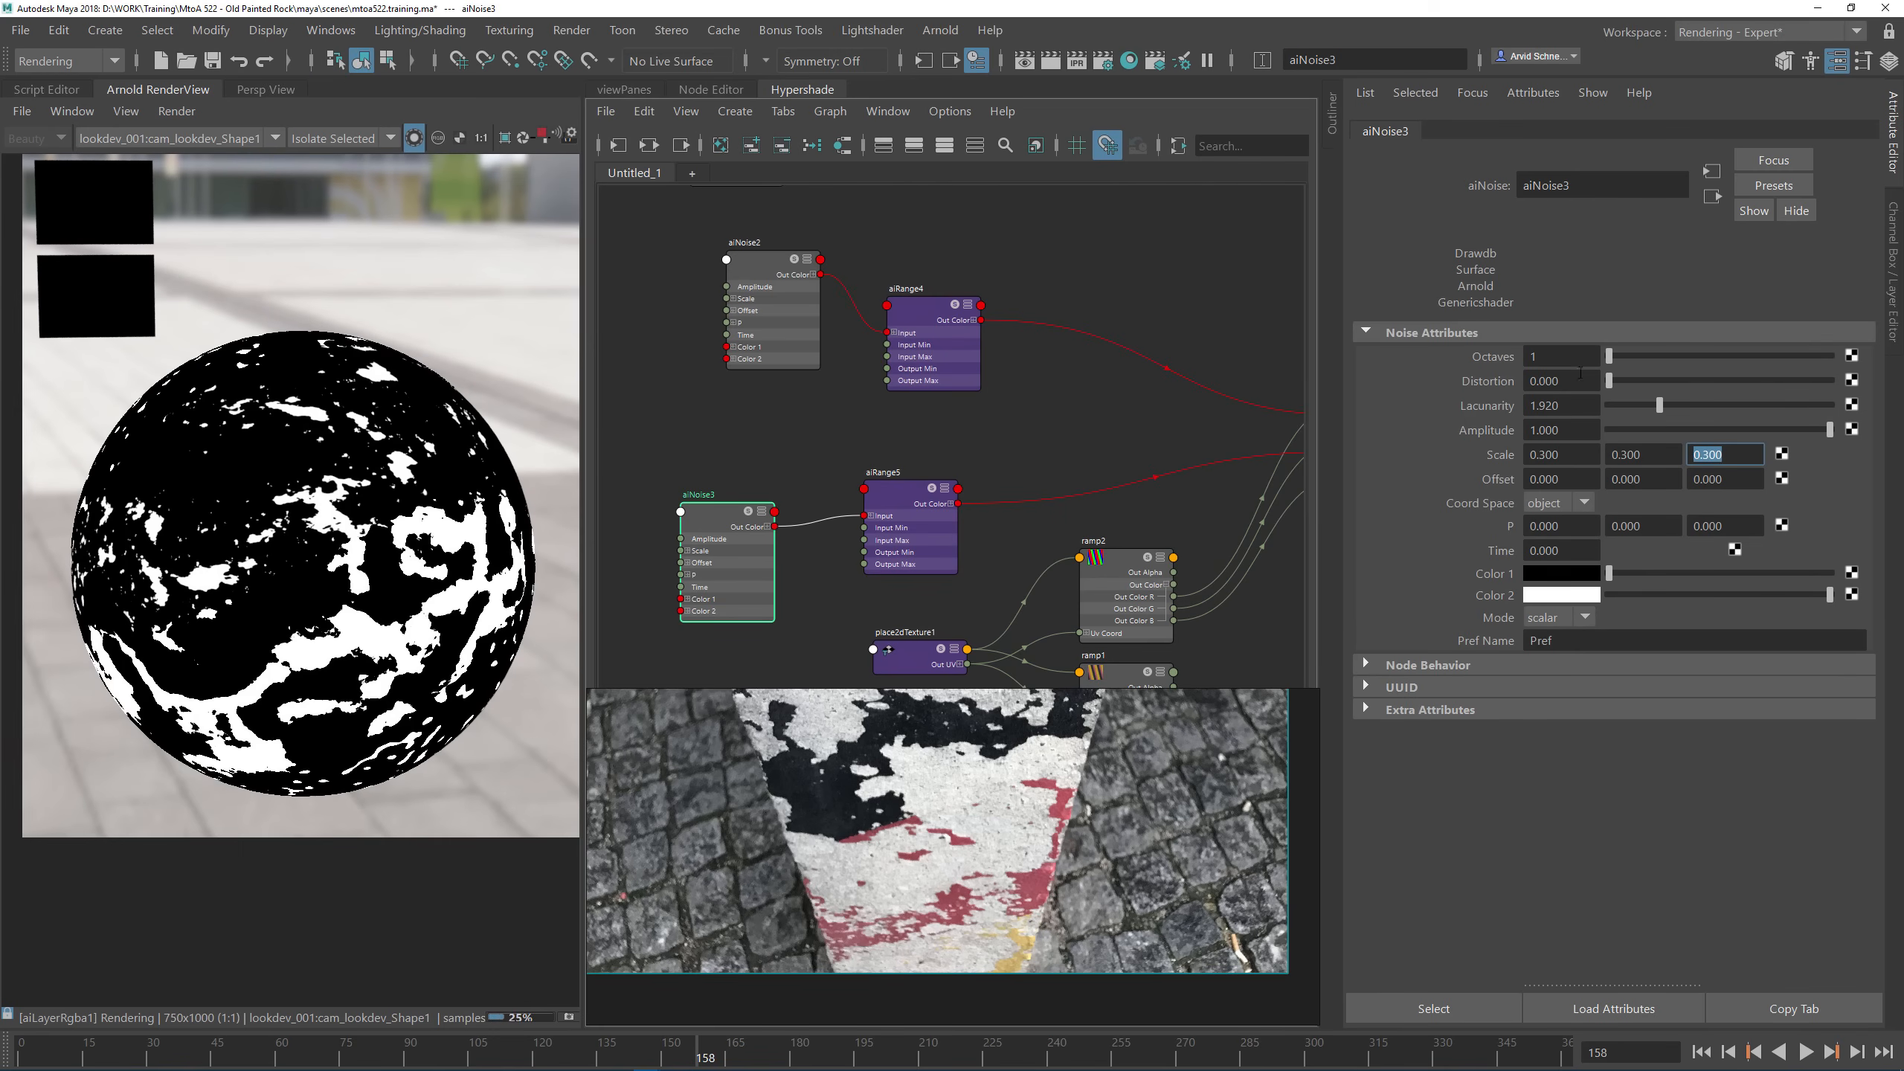
Step: Set aiNoise3's Octaves to 6
double_click(1558, 357)
type("6")
key("Return")
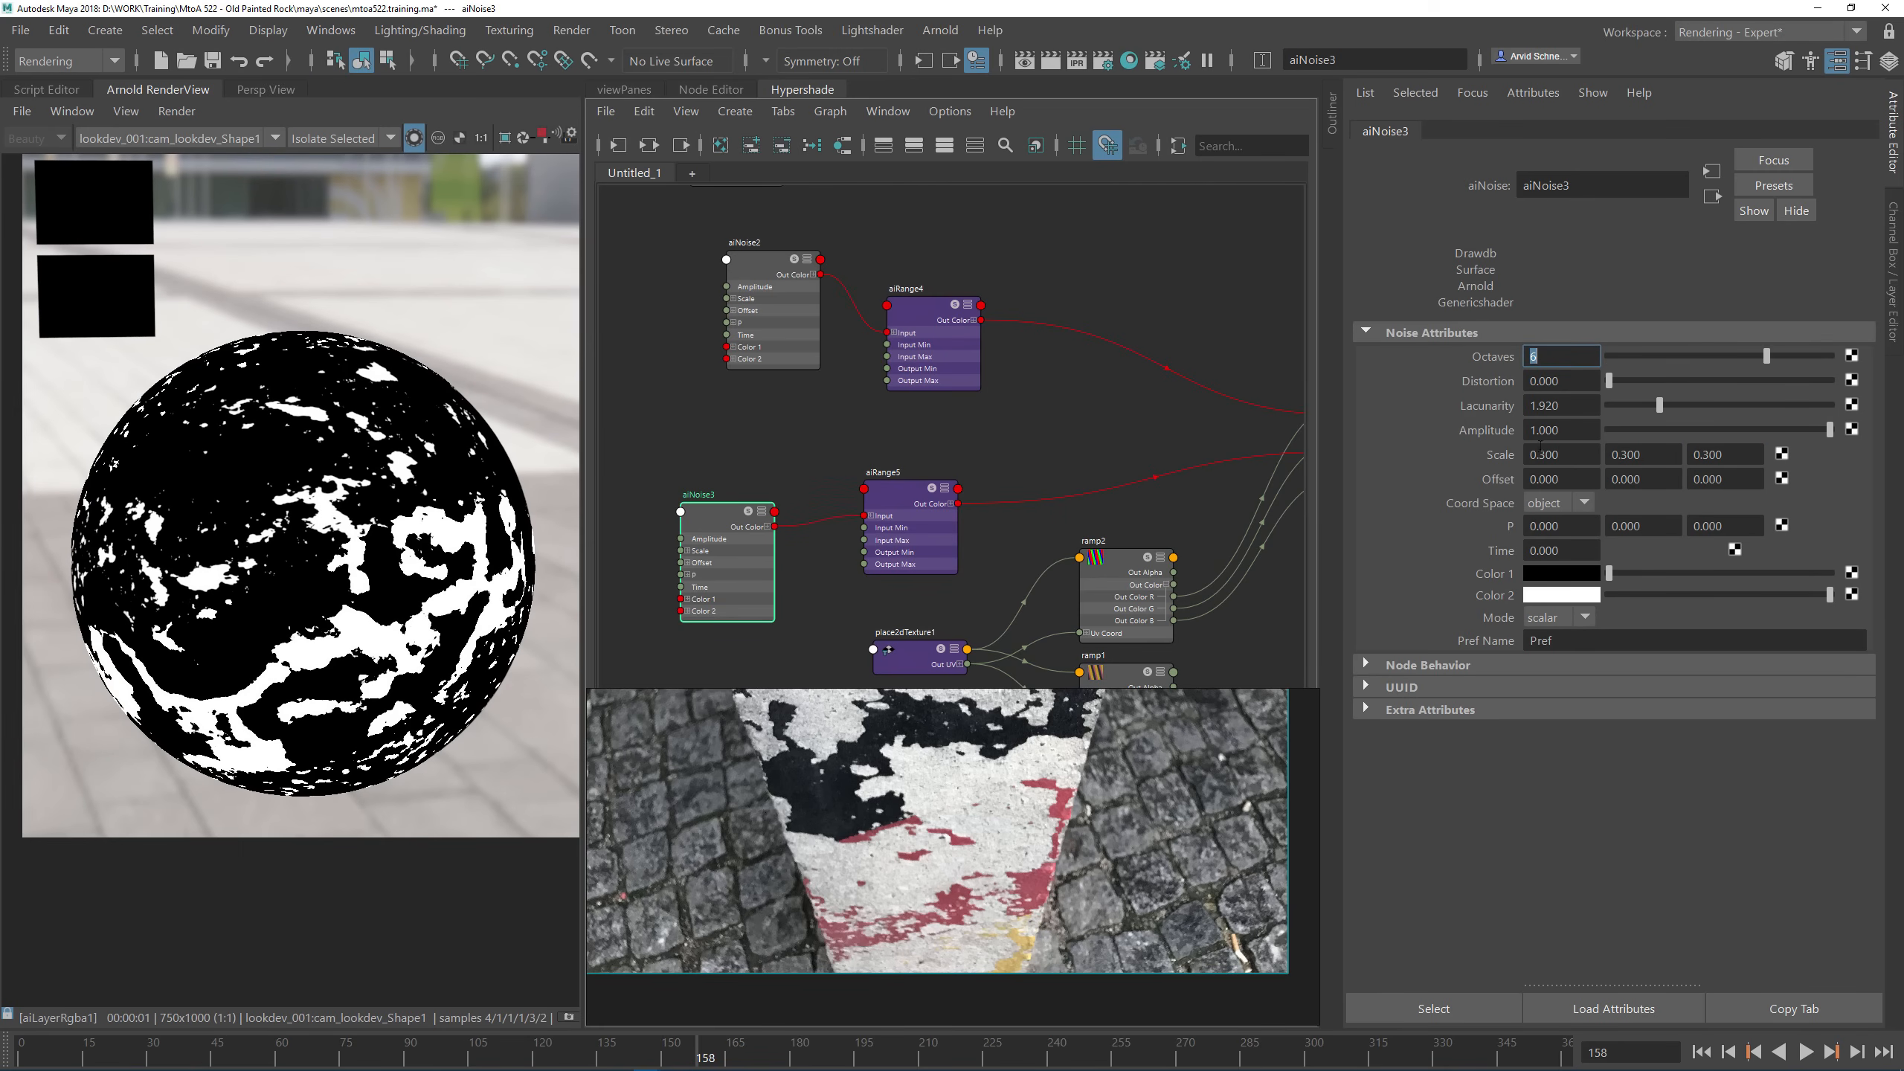
Step: Set aiNoise3's Scale to 0.1 in X and Z, and raise its Offset in Y to about 3.77
left_click_drag(1564, 455, 1455, 454)
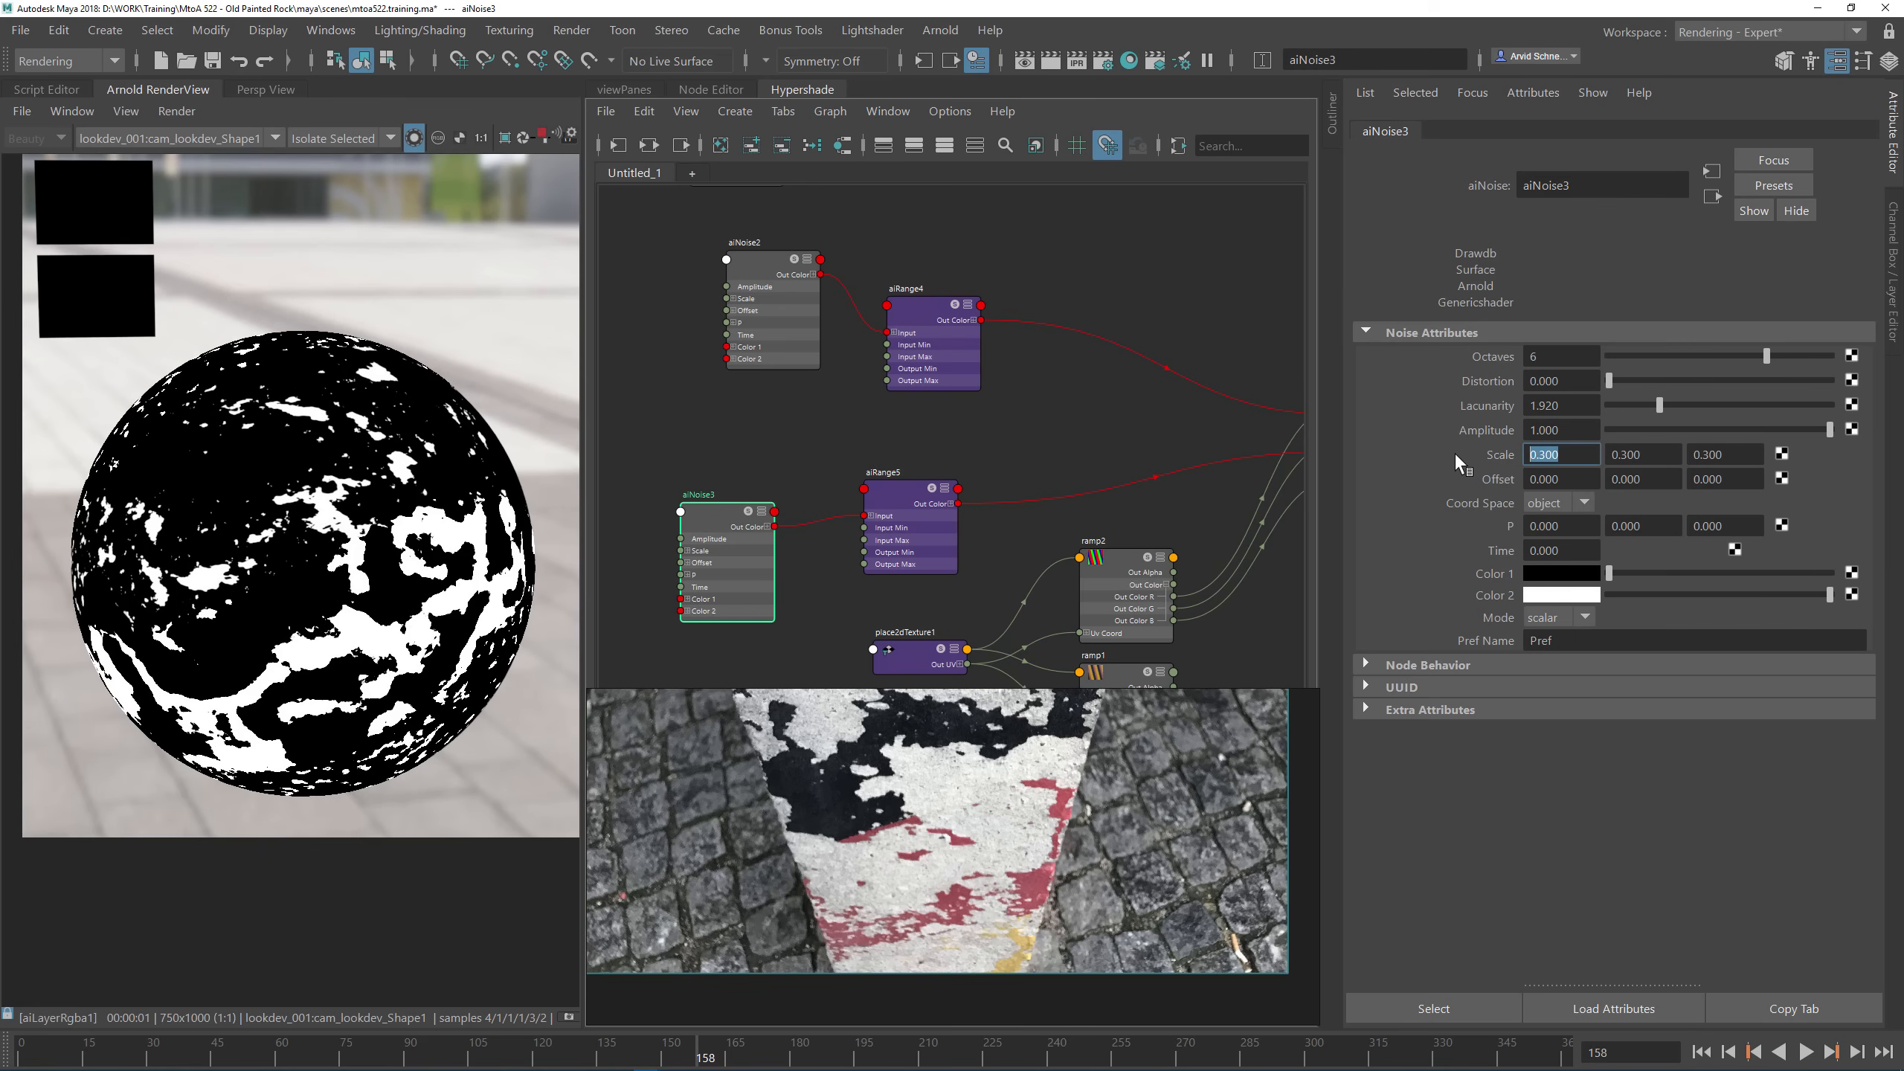
type("0.1")
key("Return")
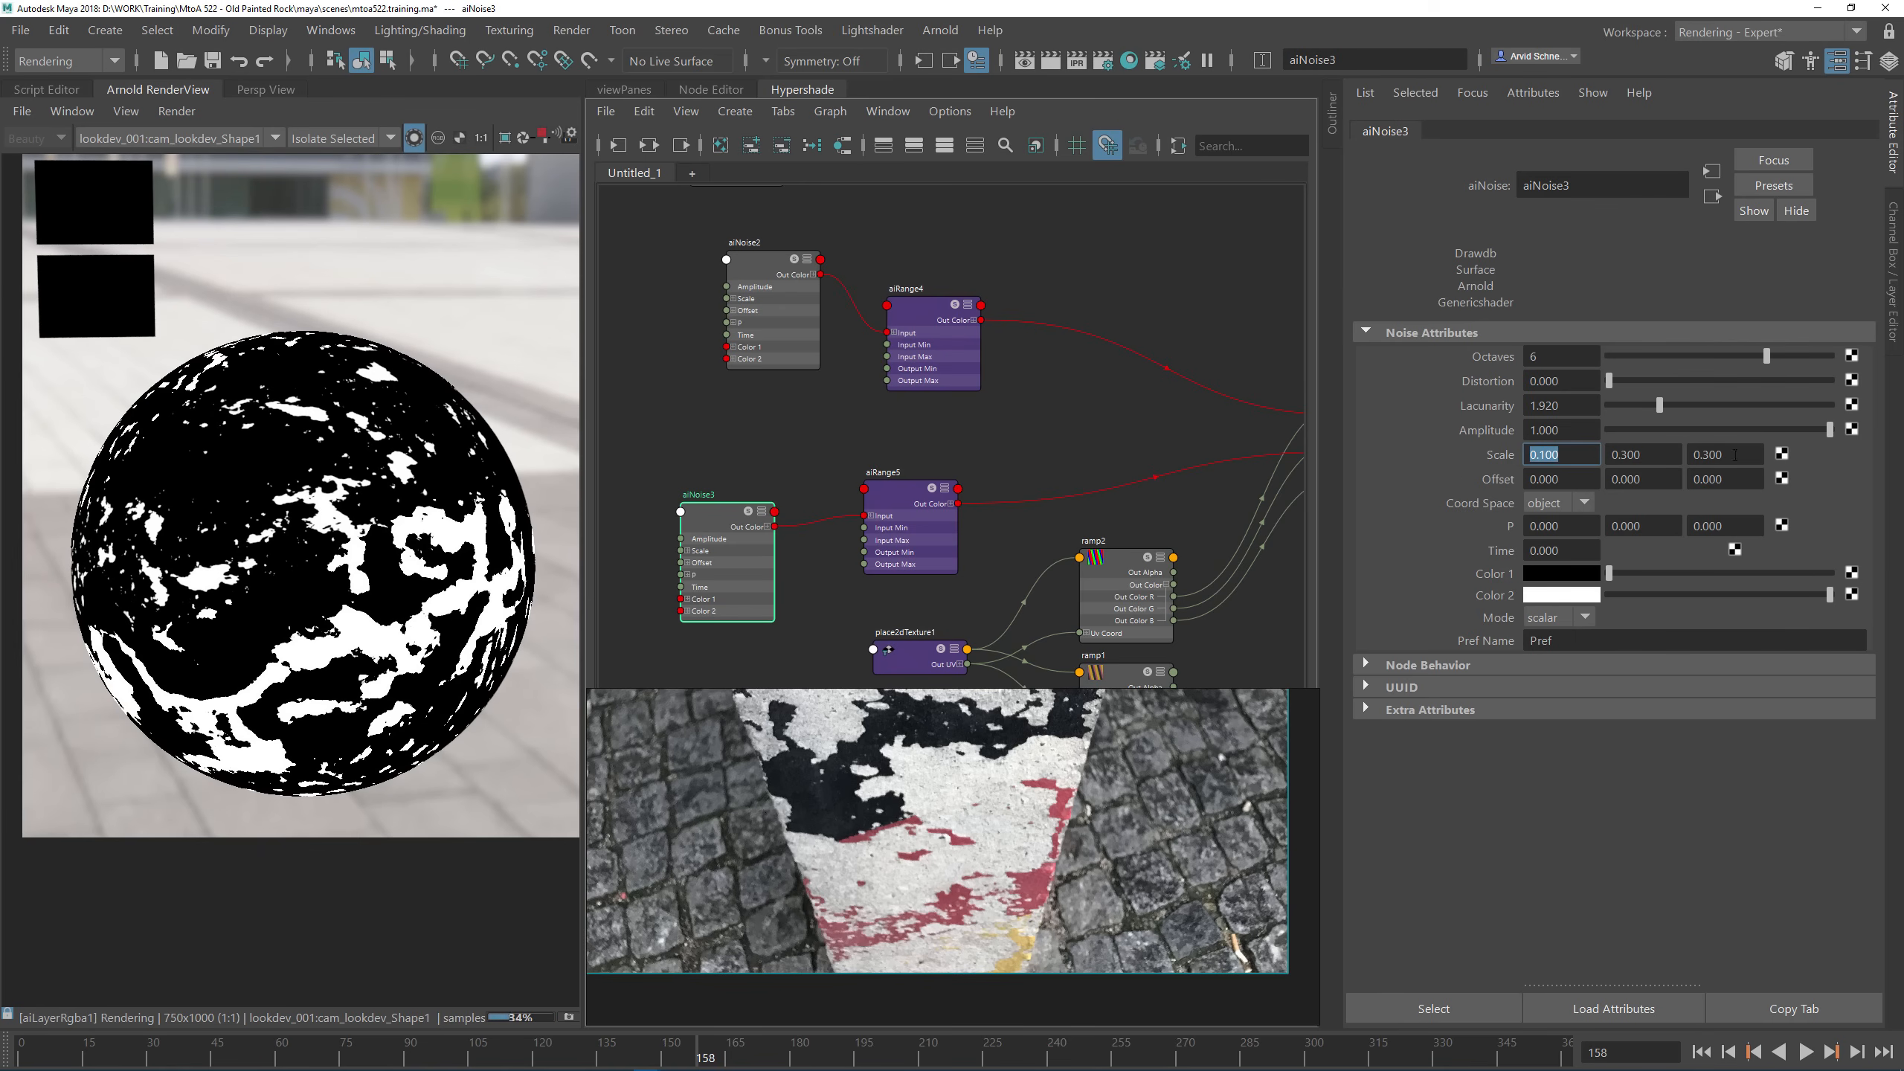
left_click_drag(1735, 455, 1691, 456)
type("0.1")
key("Return")
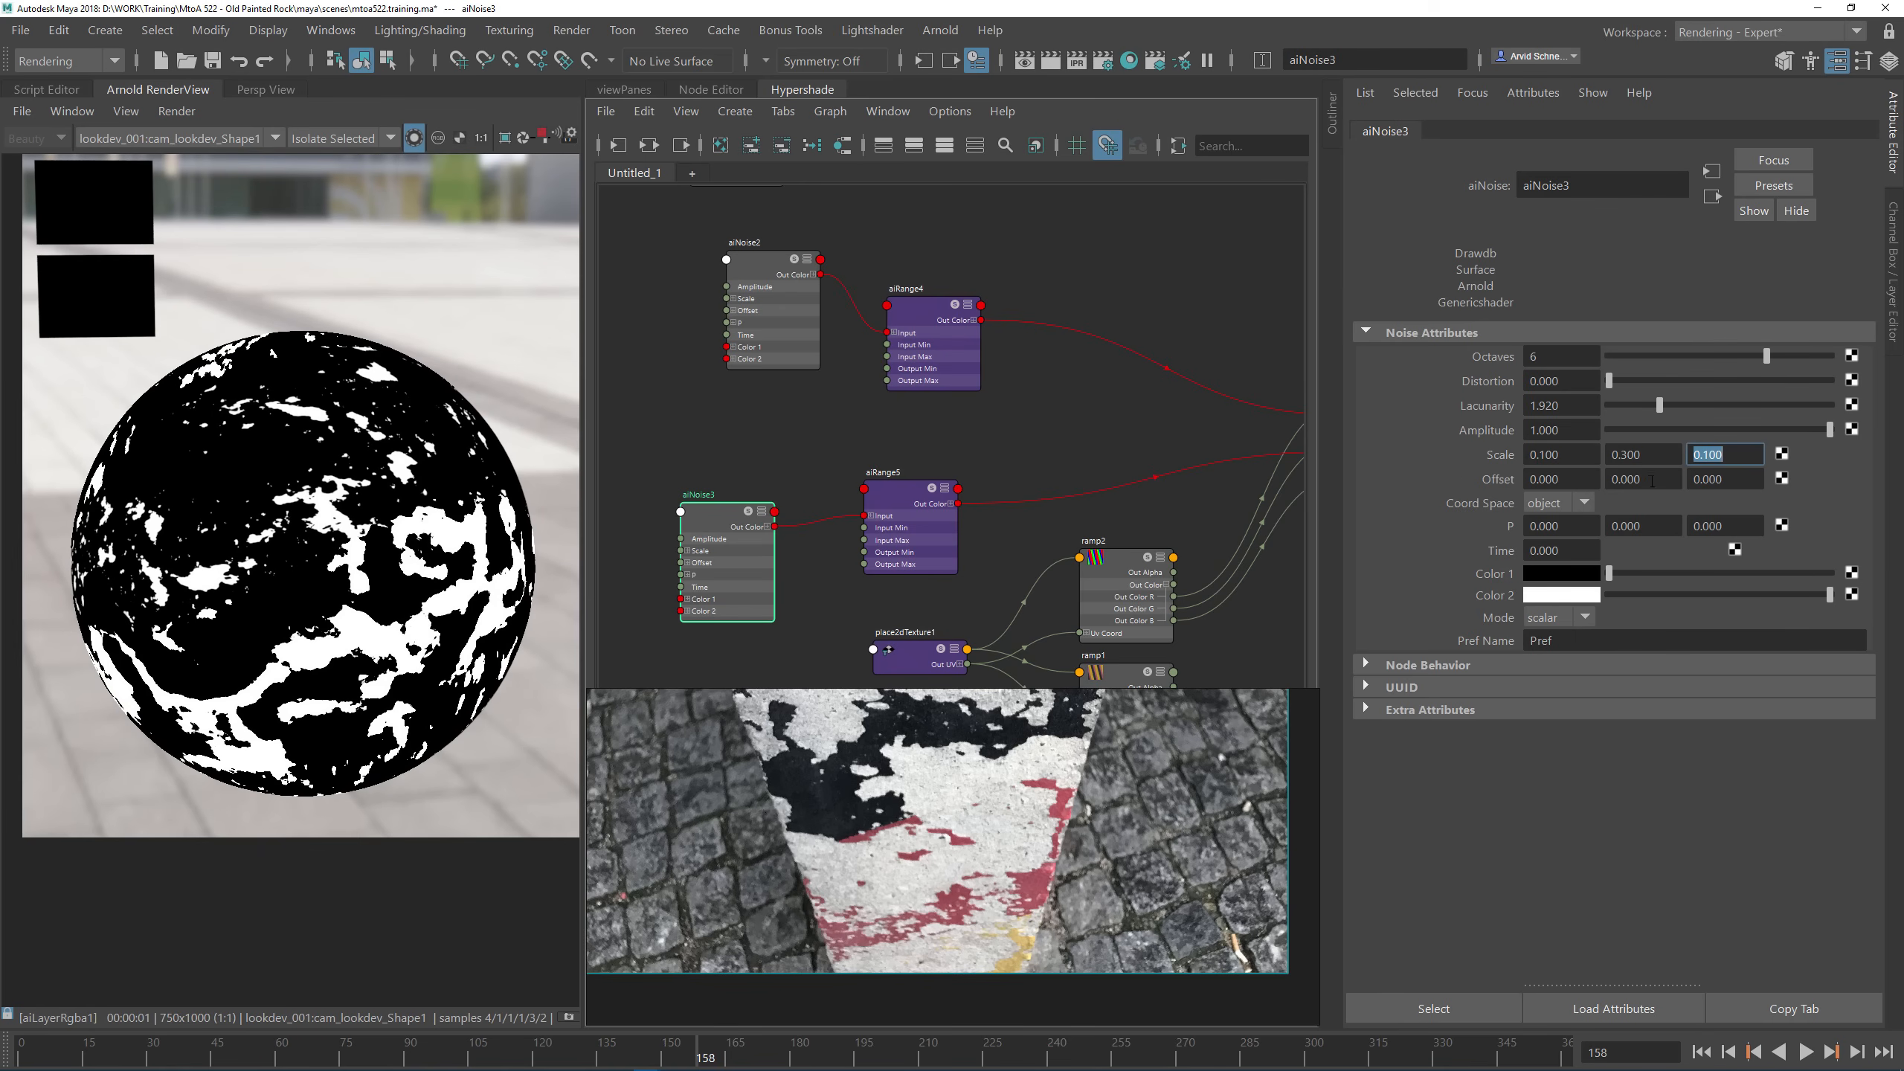
left_click_drag(1652, 481, 1901, 481, "ctrl")
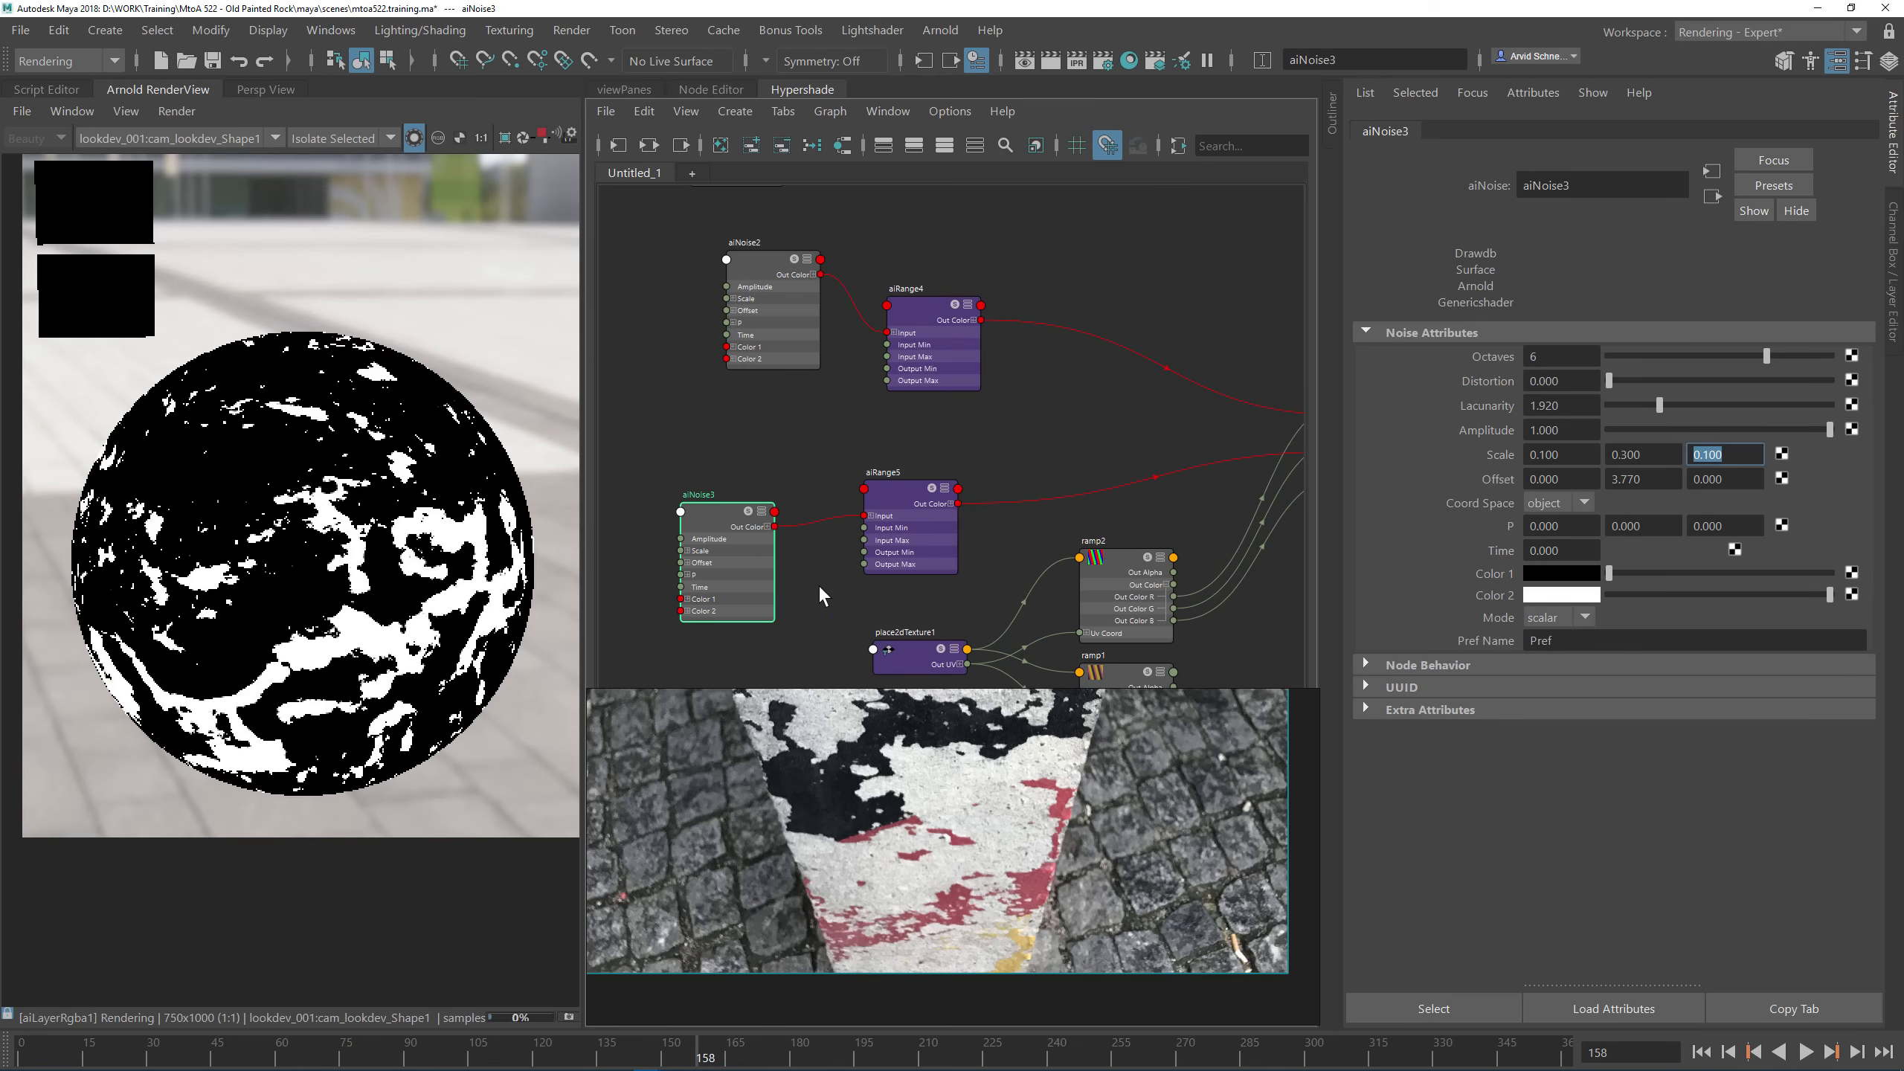
Step: Collapse all nodes in the shading network to their headers and automatically rearrange the graph layout
left_click(1092, 285)
middle_click_drag(1092, 285, 932, 286, "alt")
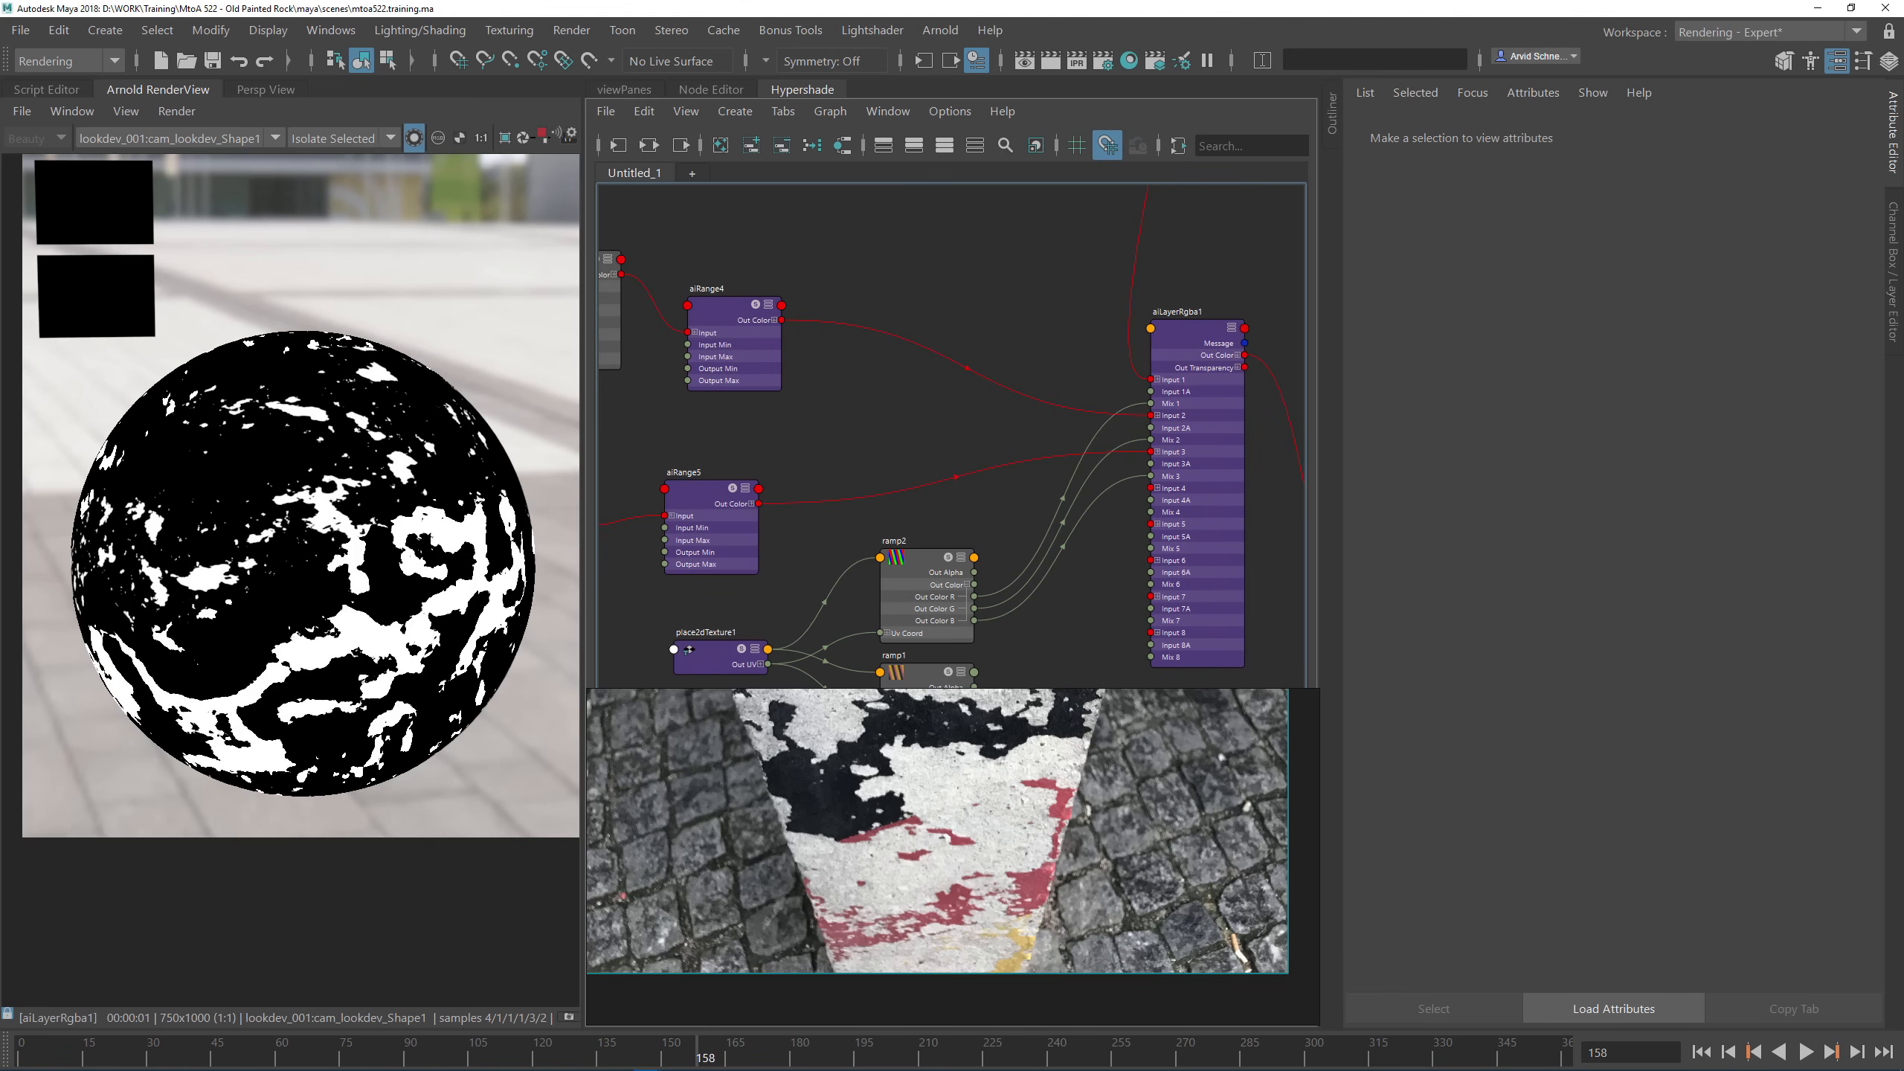
key("a")
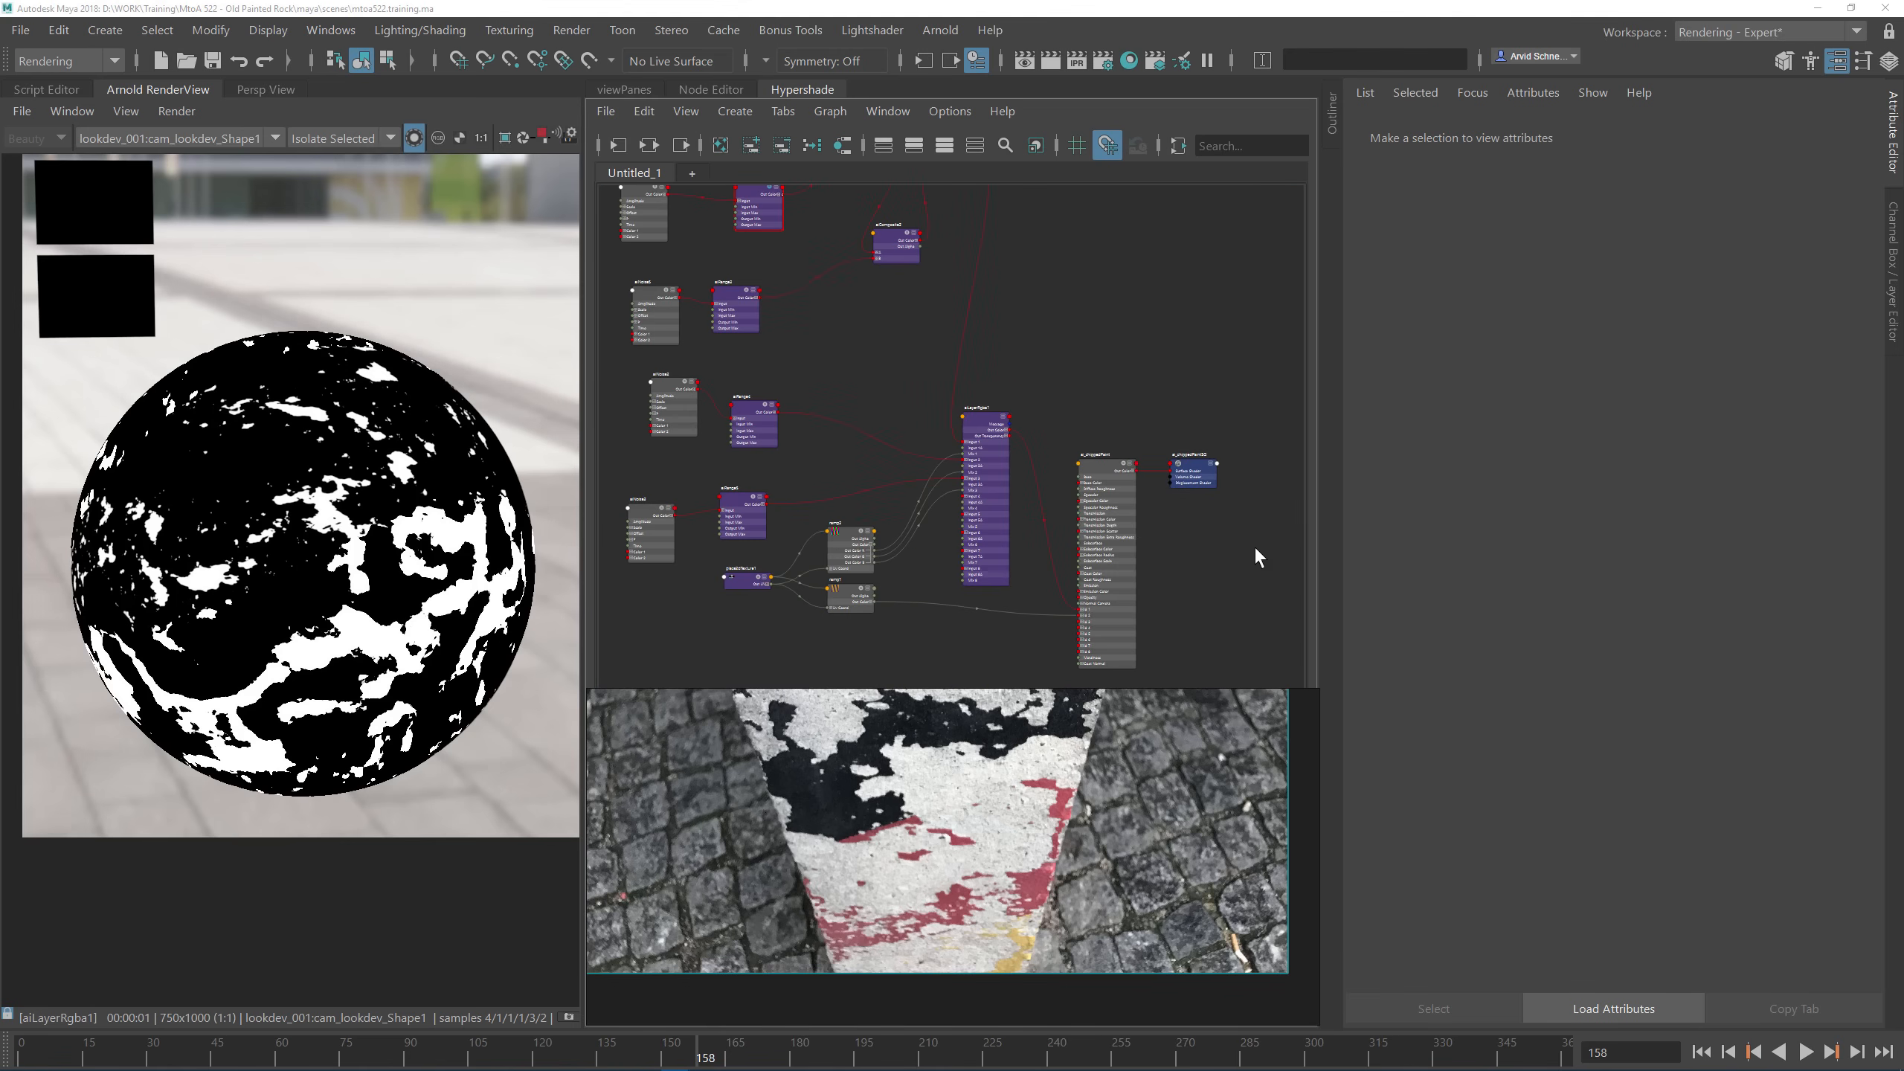
mouse_move(1041, 314)
middle_mouse_down("alt")
mouse_move(1146, 405)
mouse_move(1049, 356)
middle_mouse_up("alt")
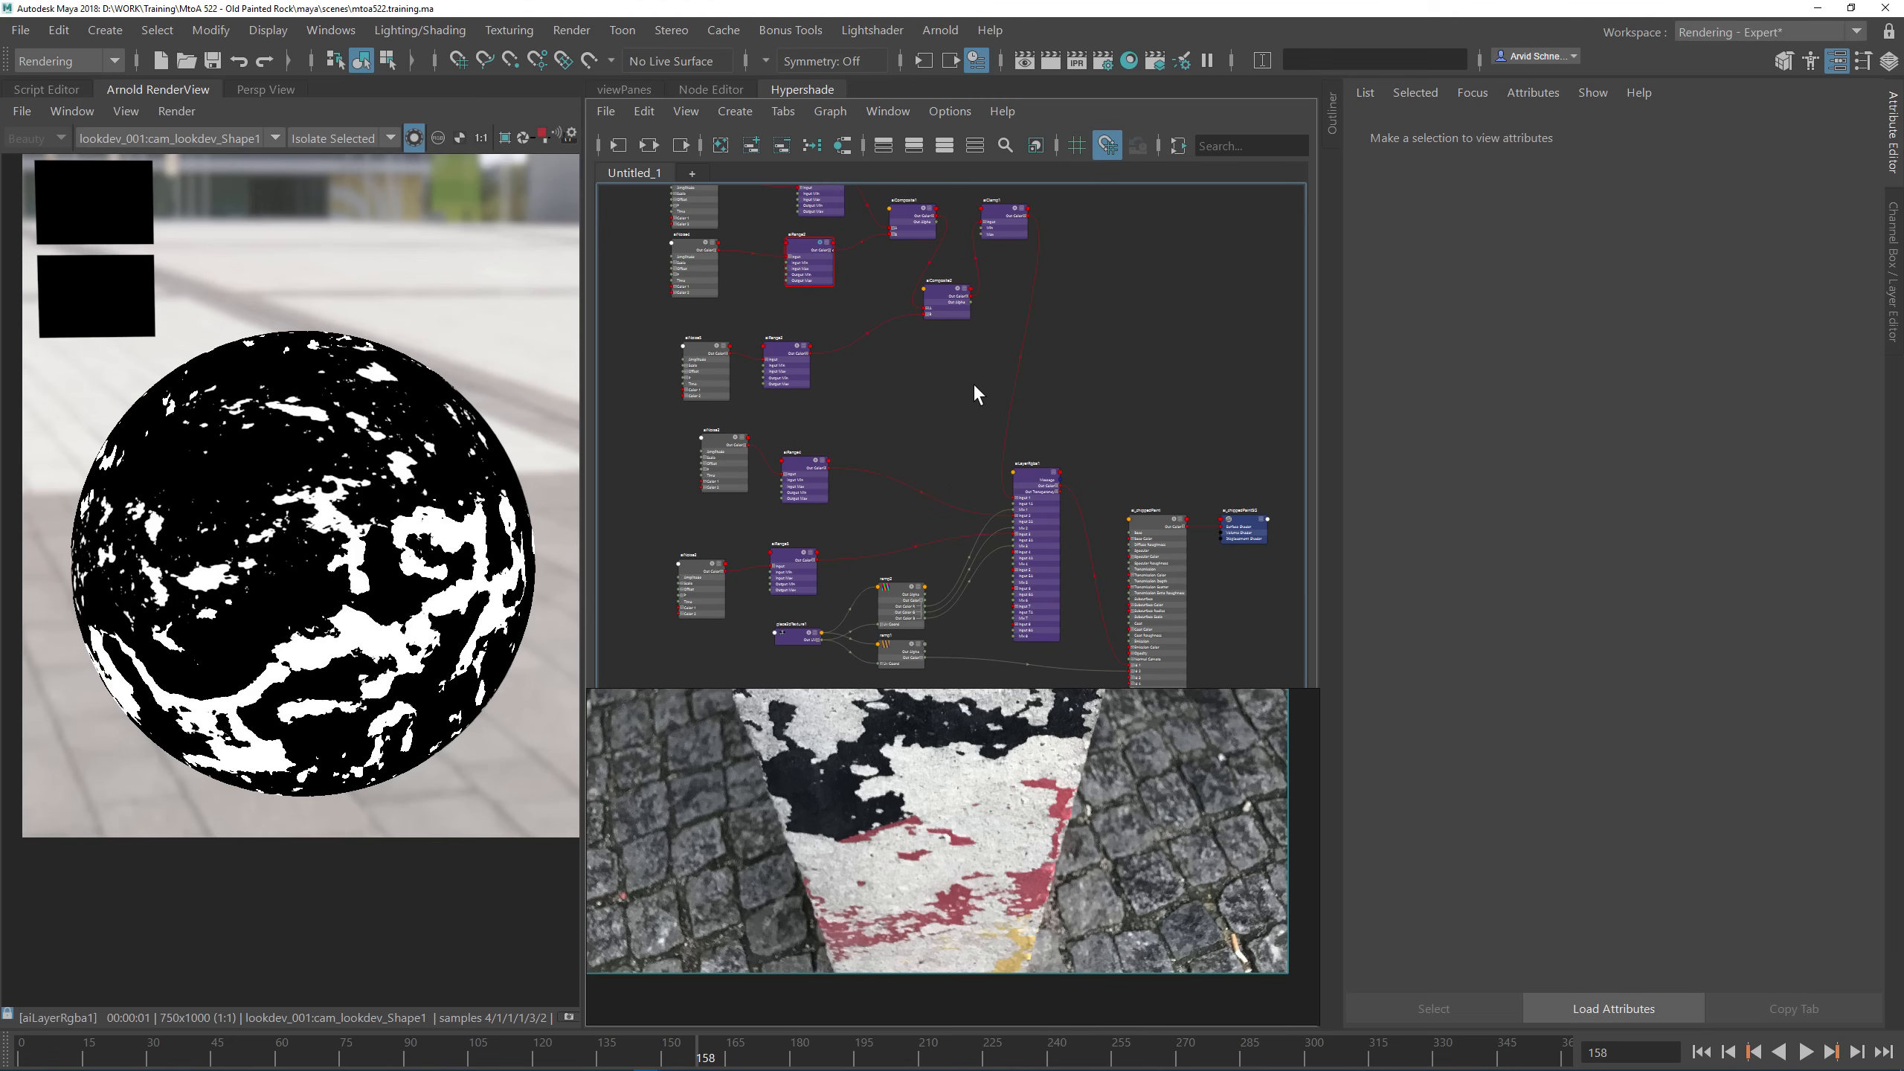
scroll(975, 386, "down", 3)
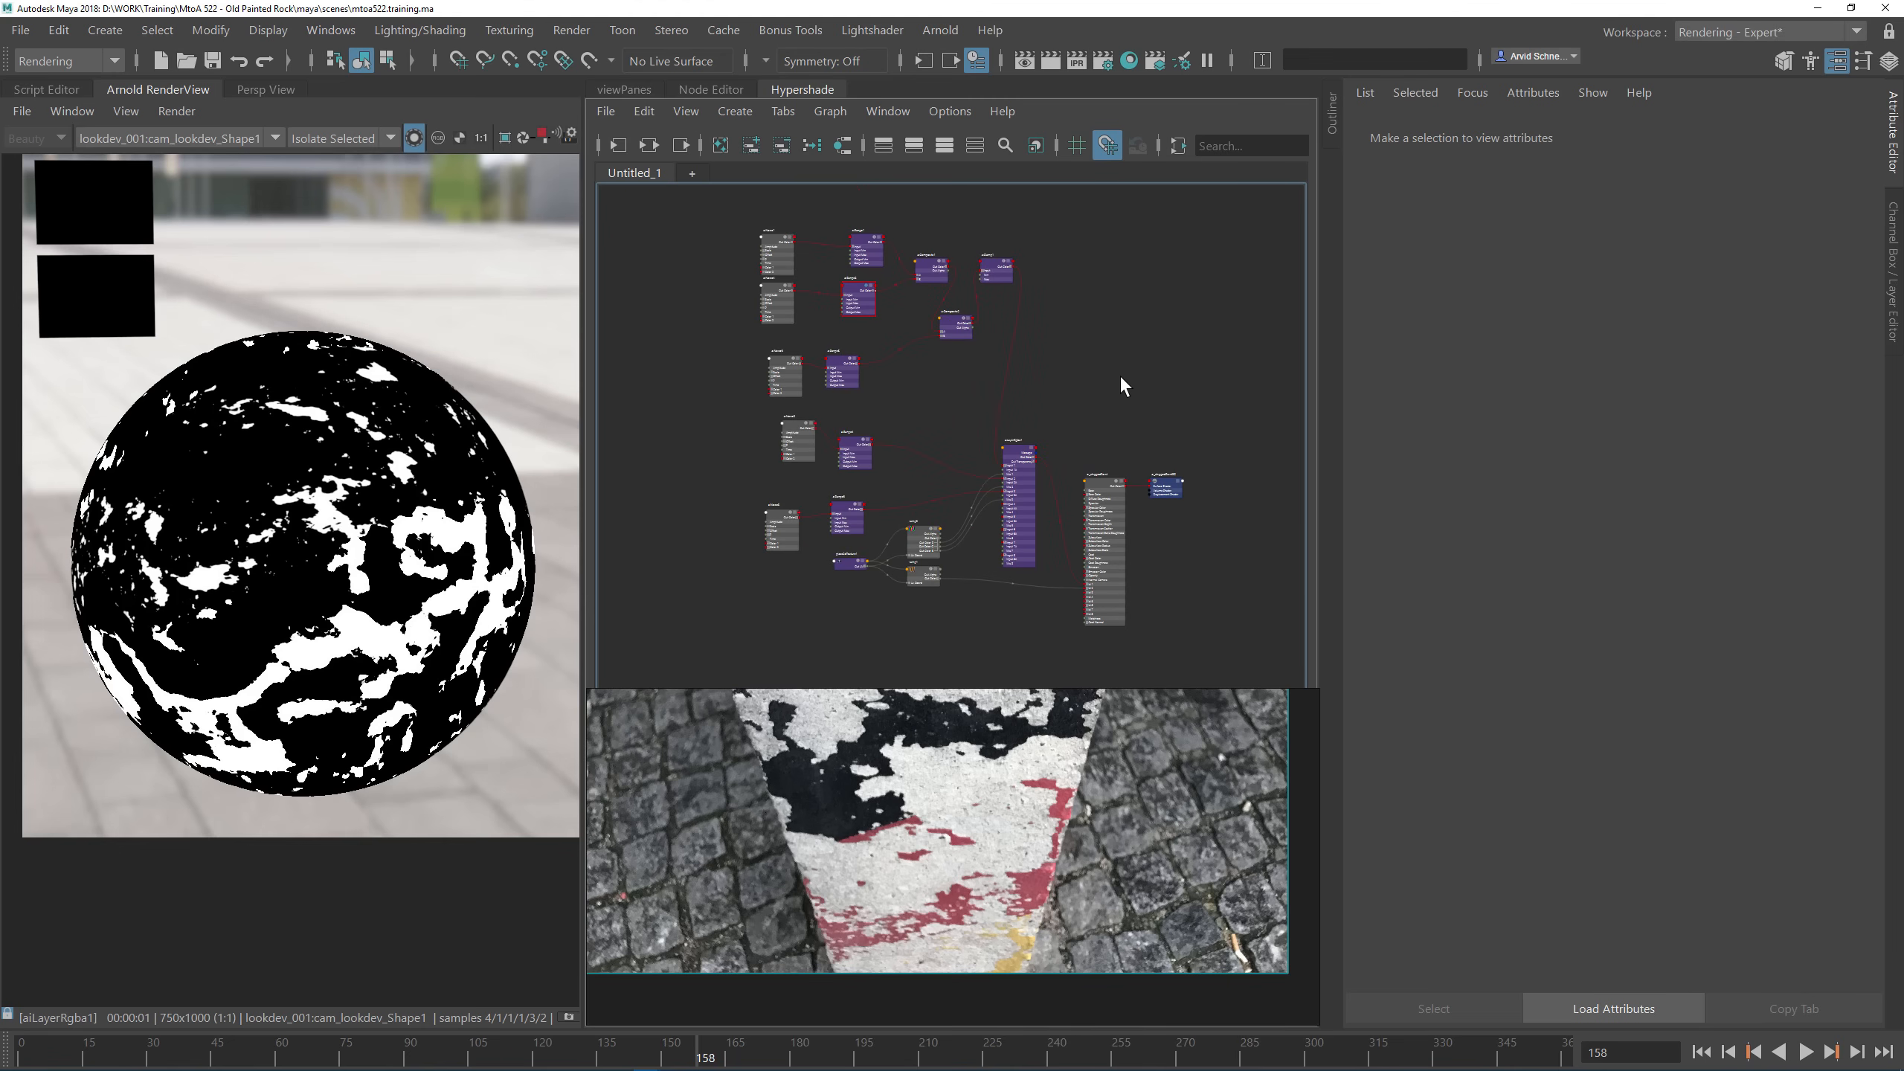
key("1")
scroll(878, 372, "up", 5)
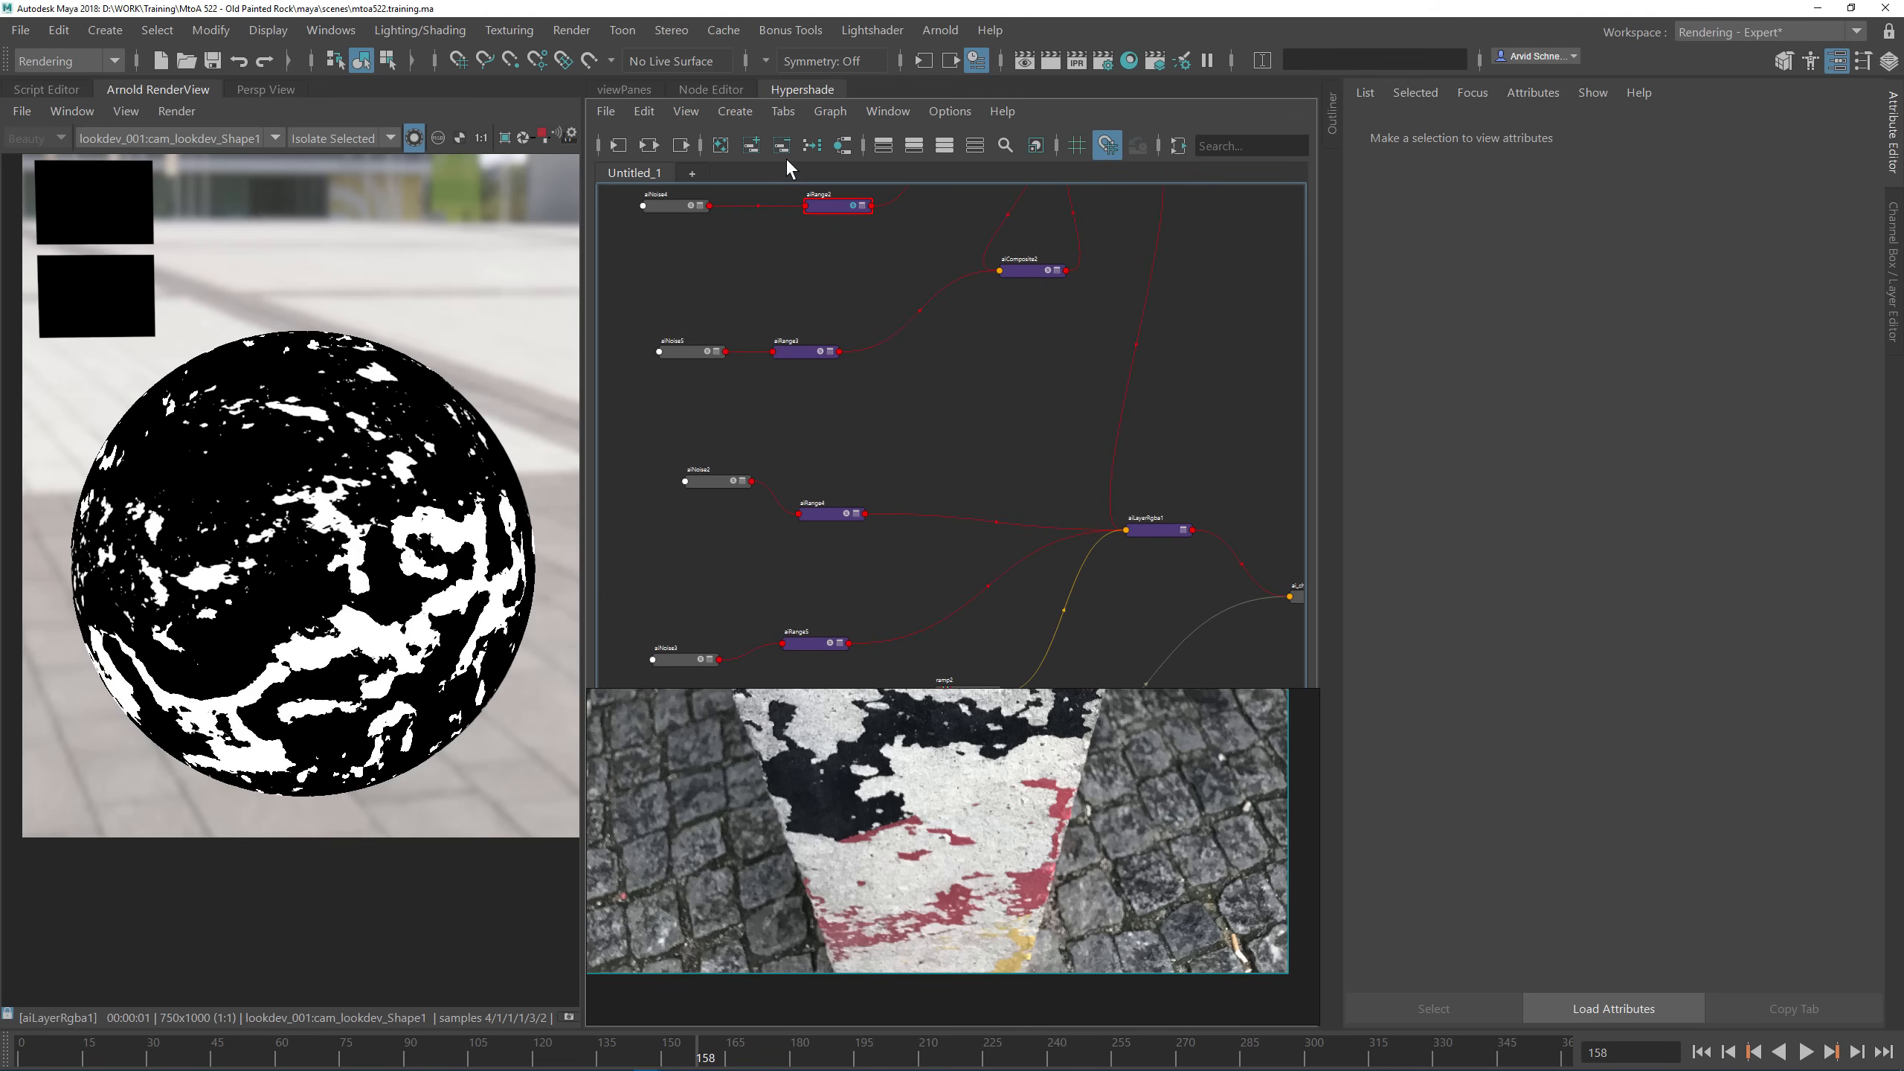
left_click(812, 146)
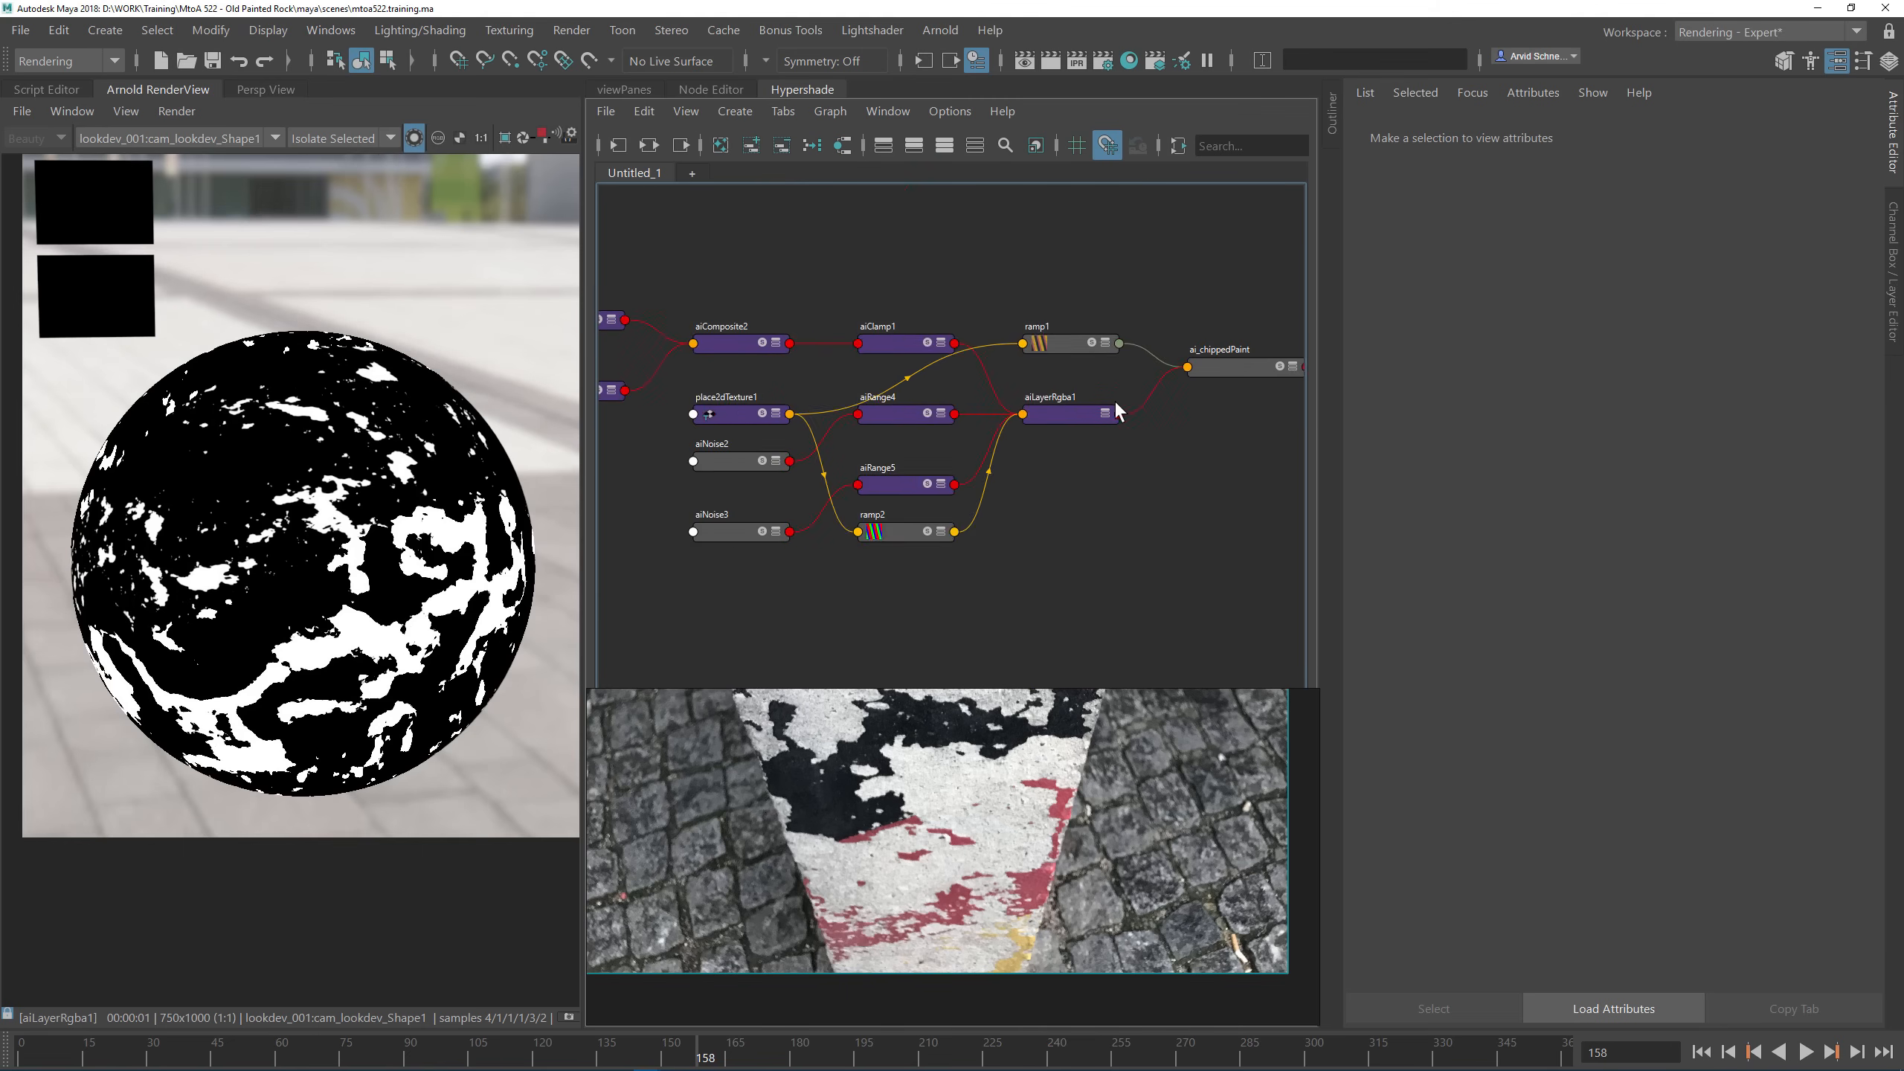
Step: Expand the ai_chippedPaint node to show all its attributes
middle_click_drag(1137, 476, 1012, 481, "alt")
left_click(1112, 364)
key("3")
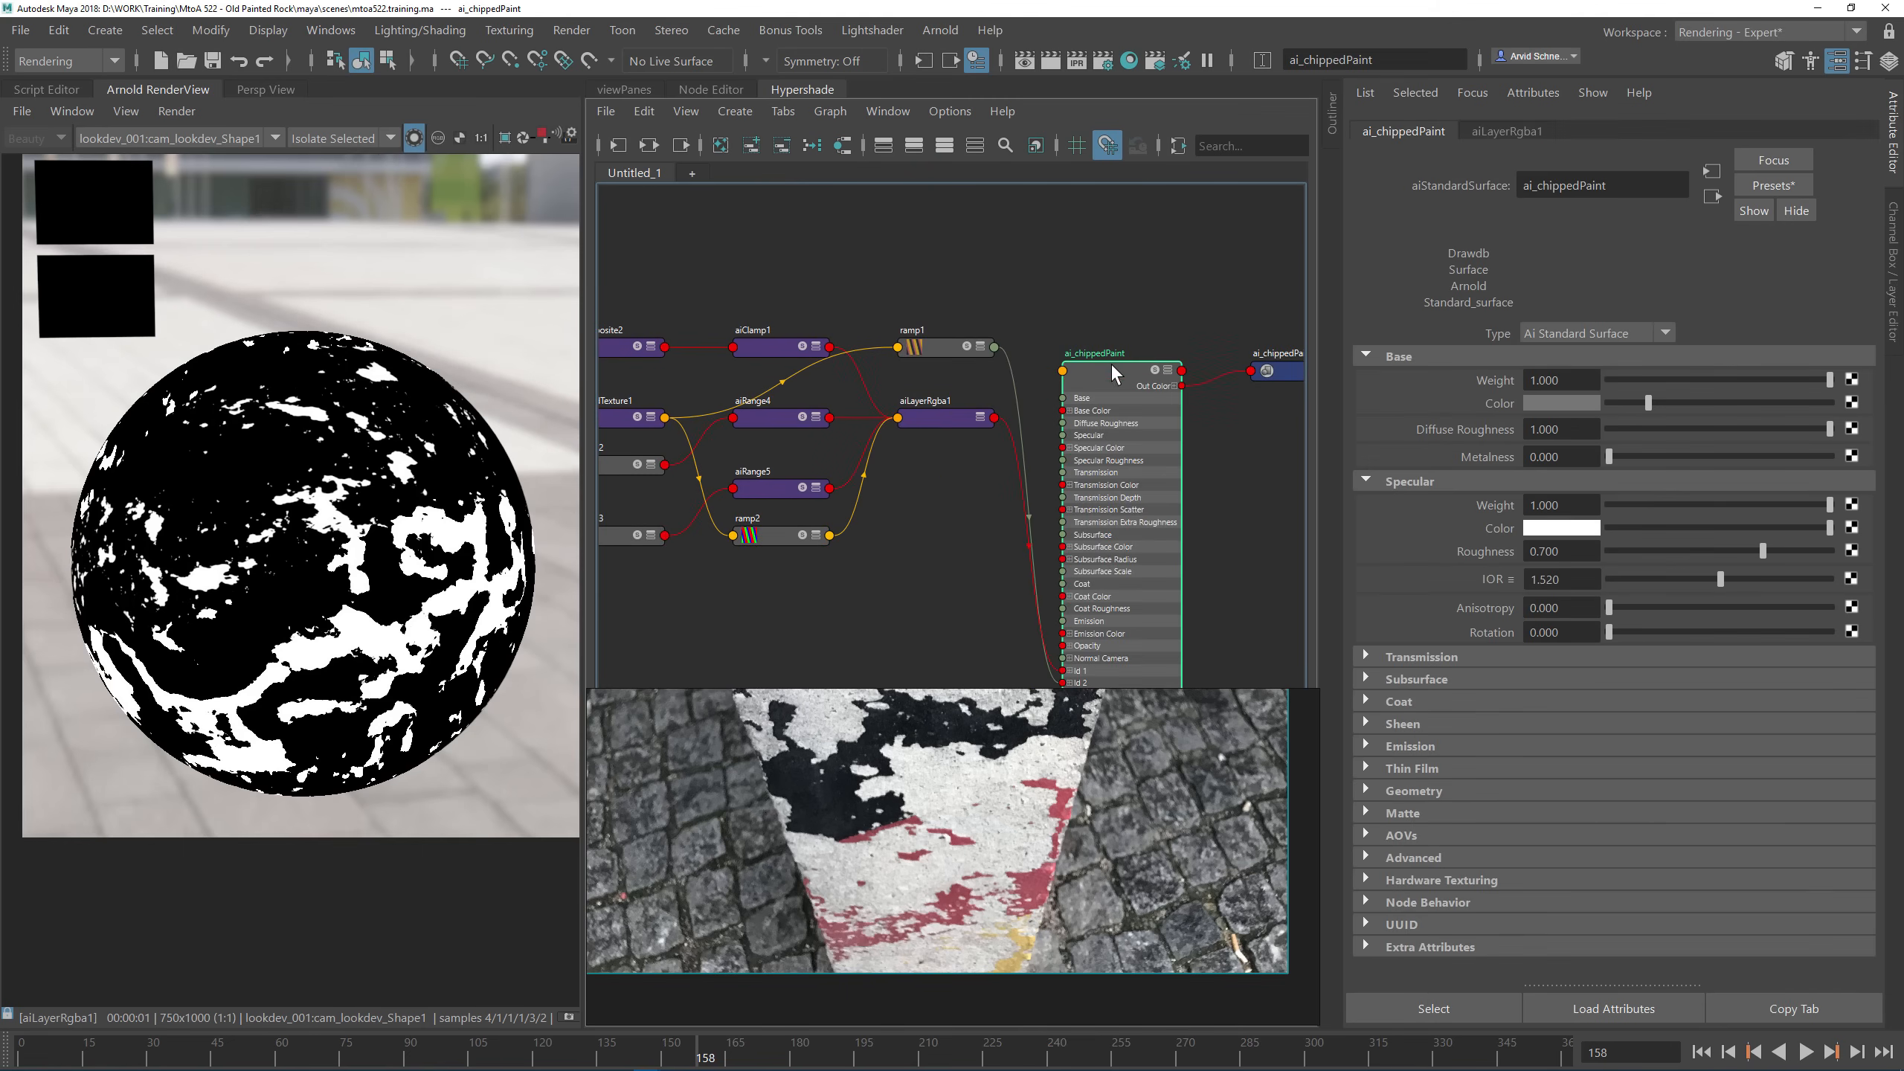
Step: Rename the aiLayerRgba1 node to aiLayerPaintMask
scroll(914, 556, "down", 2)
middle_click_drag(929, 508, 994, 496, "alt")
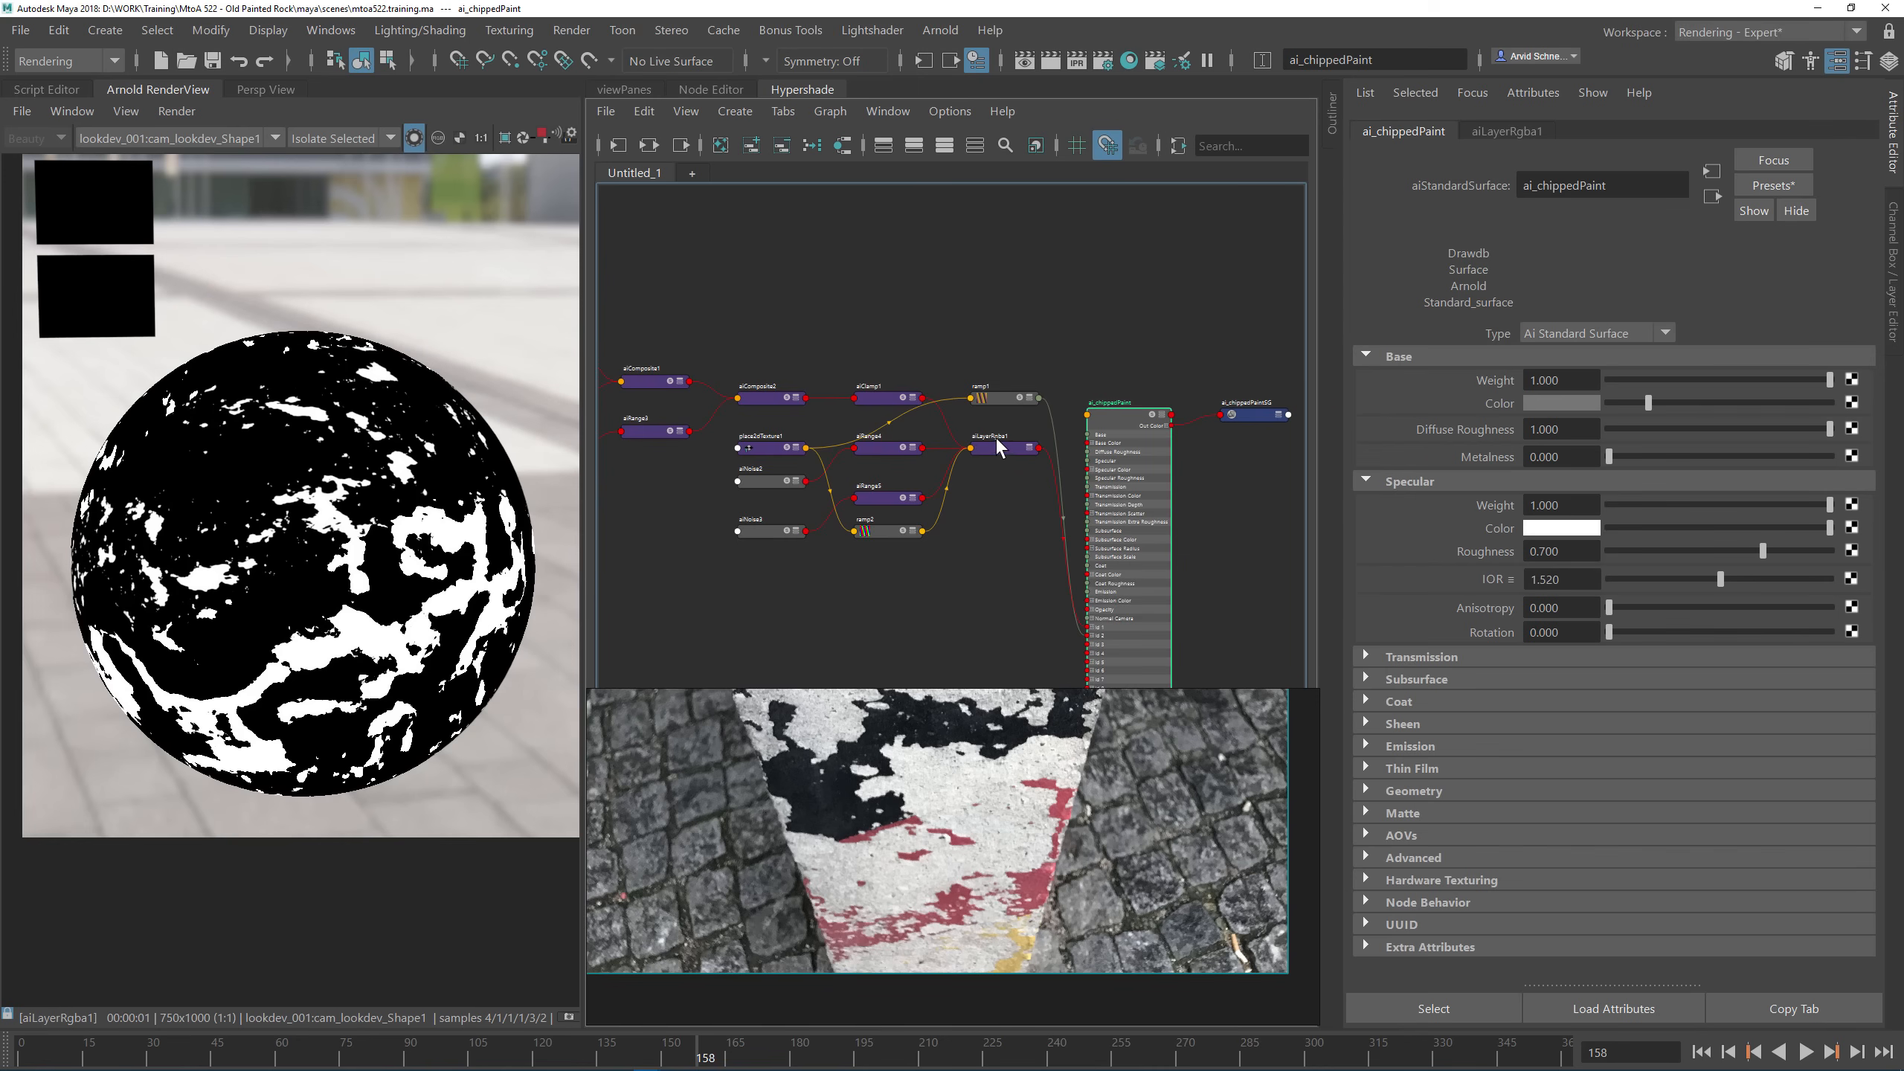
scroll(999, 449, "up", 4)
double_click(1014, 442)
key("End")
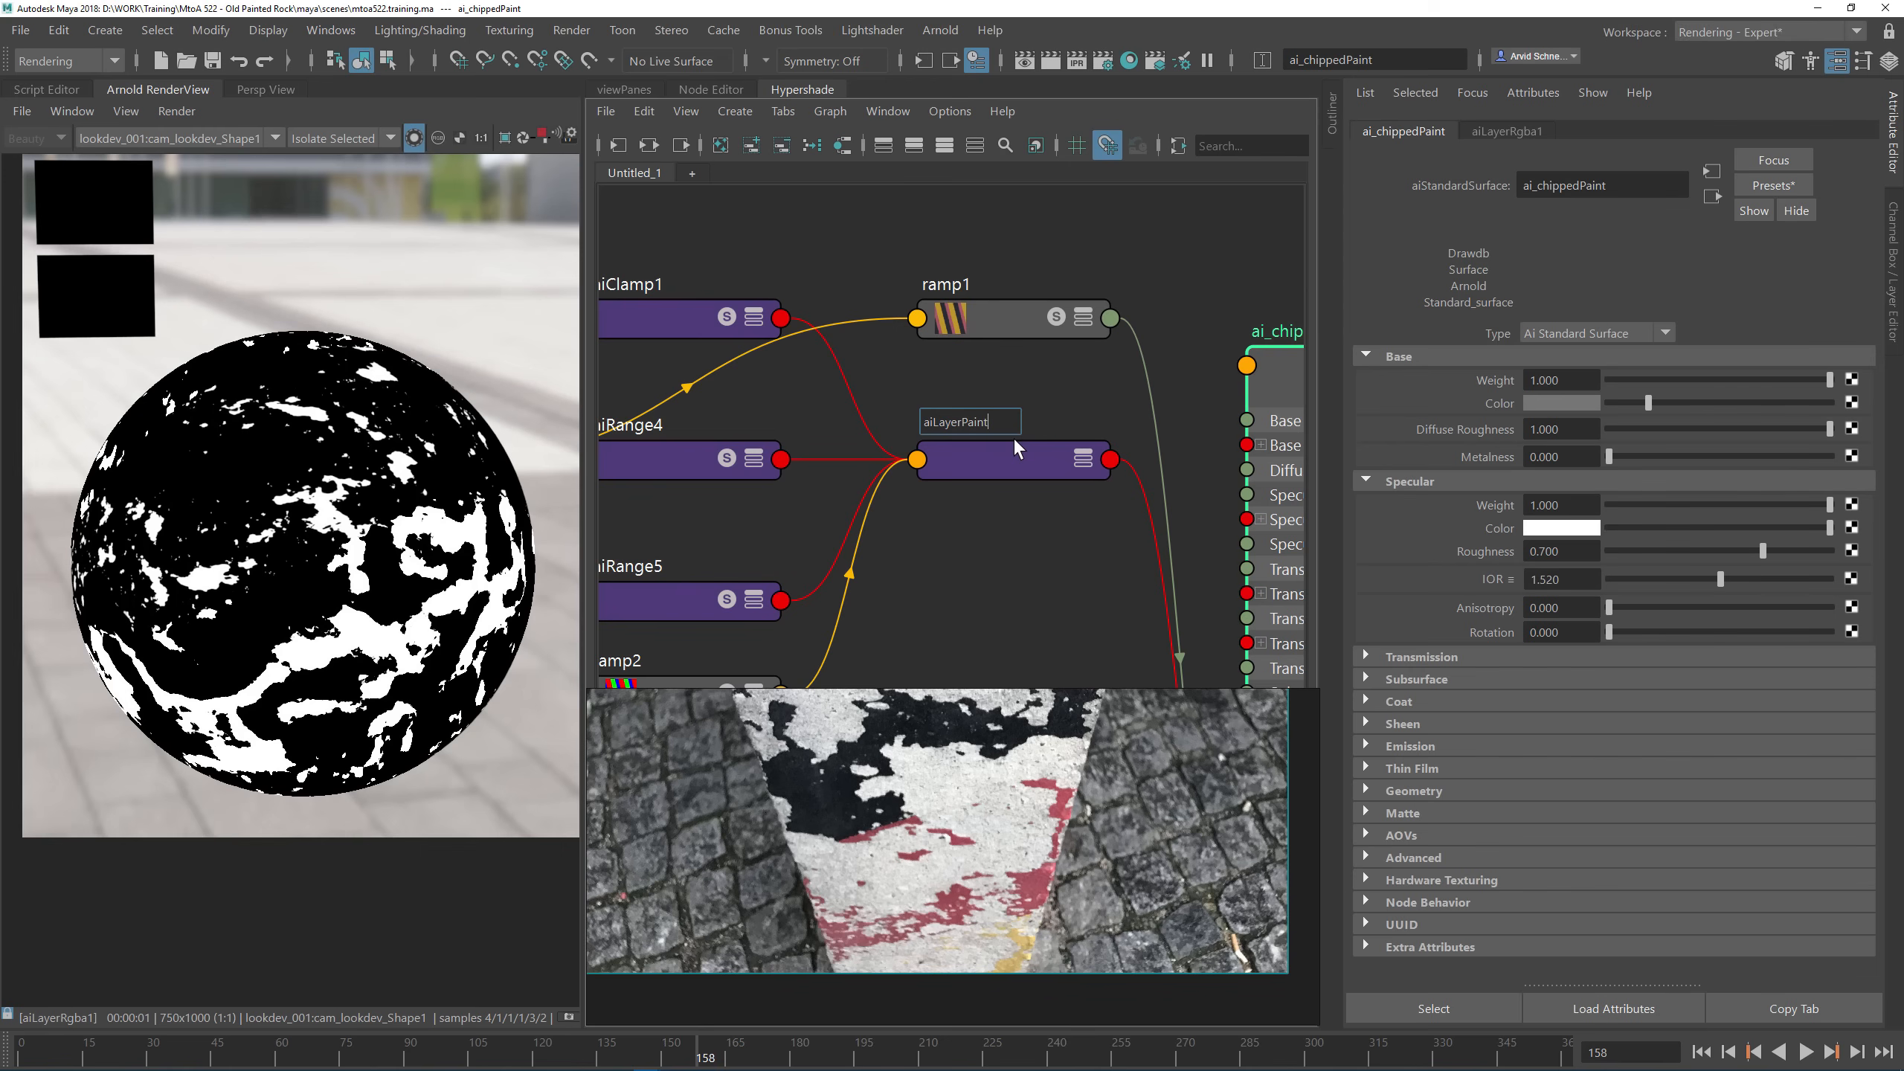
type("PaintMask")
key("Return")
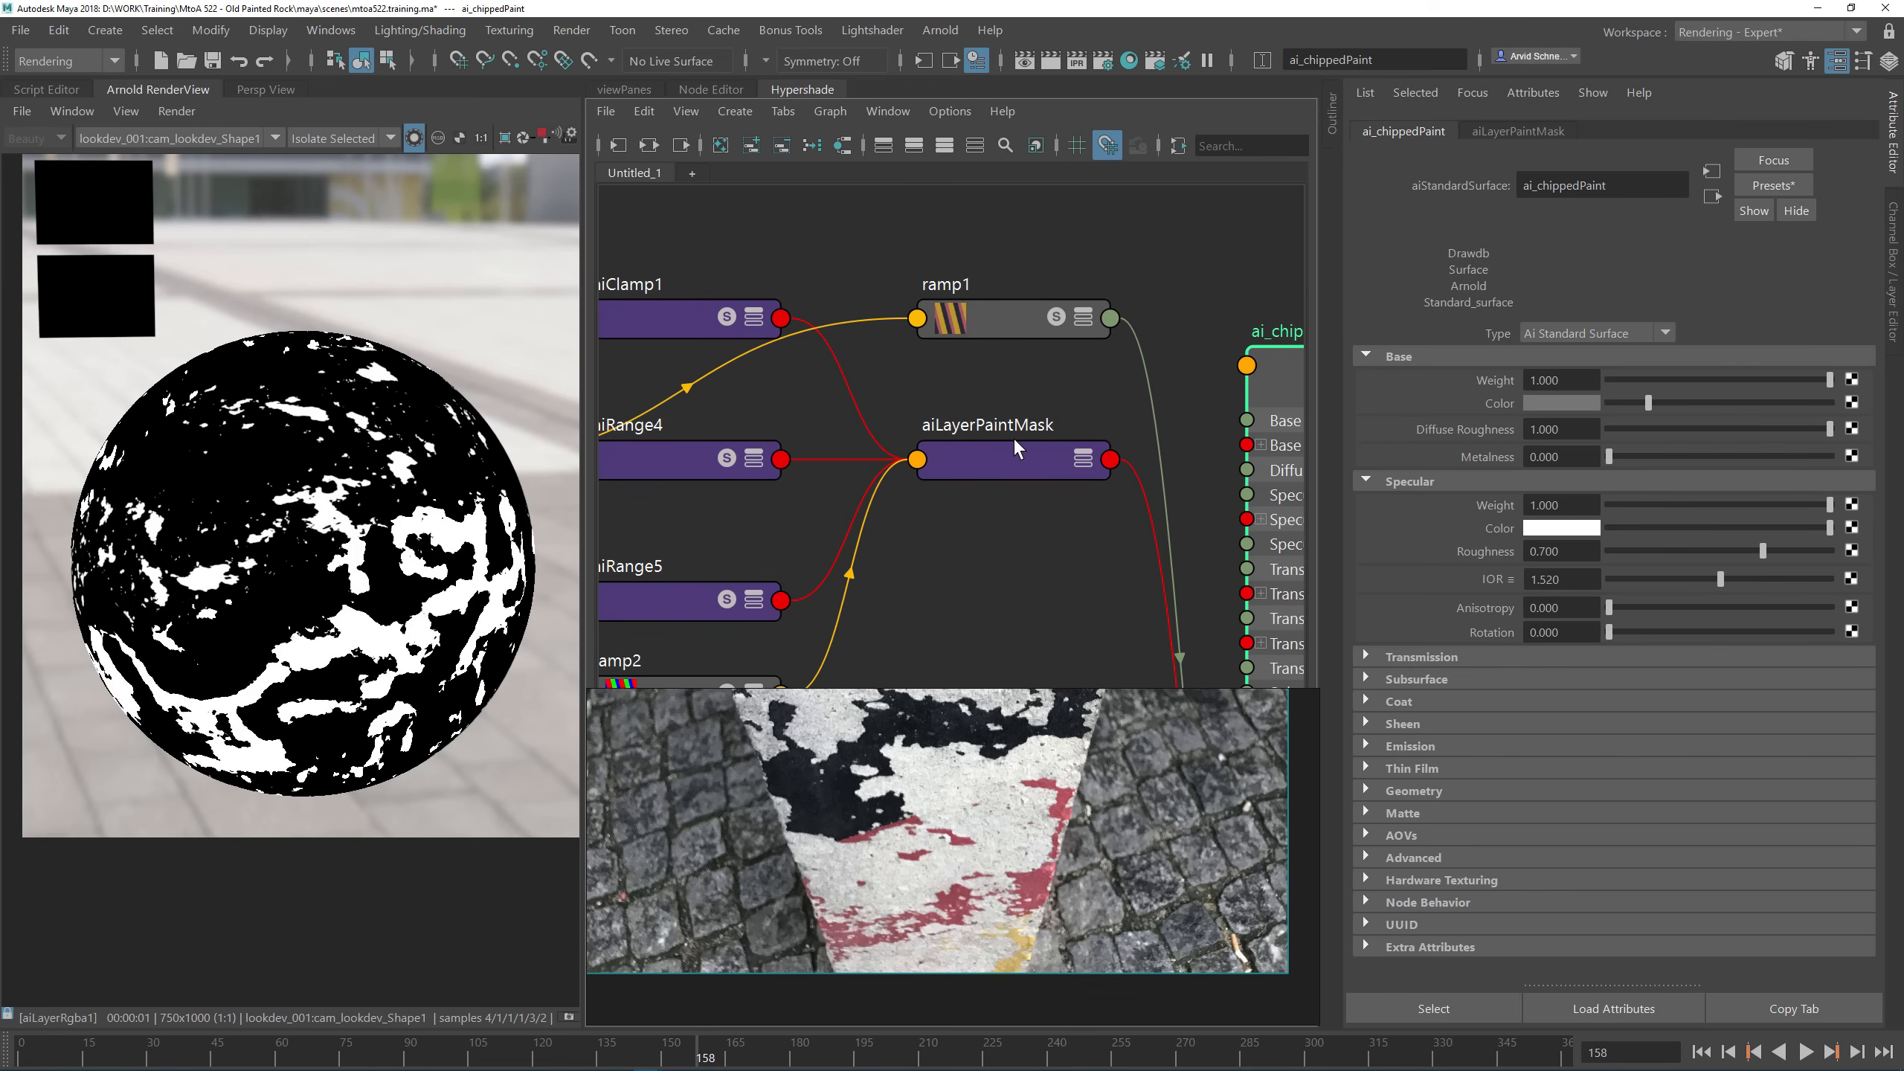
Step: Move ramp1 and place2dTexture1 below the paint mask nodes in the graph
scroll(991, 363, "down", 4)
left_click(987, 366)
left_click_drag(987, 338, 960, 663)
middle_click_drag(673, 457, 813, 338, "alt")
left_click_drag(808, 294, 675, 556)
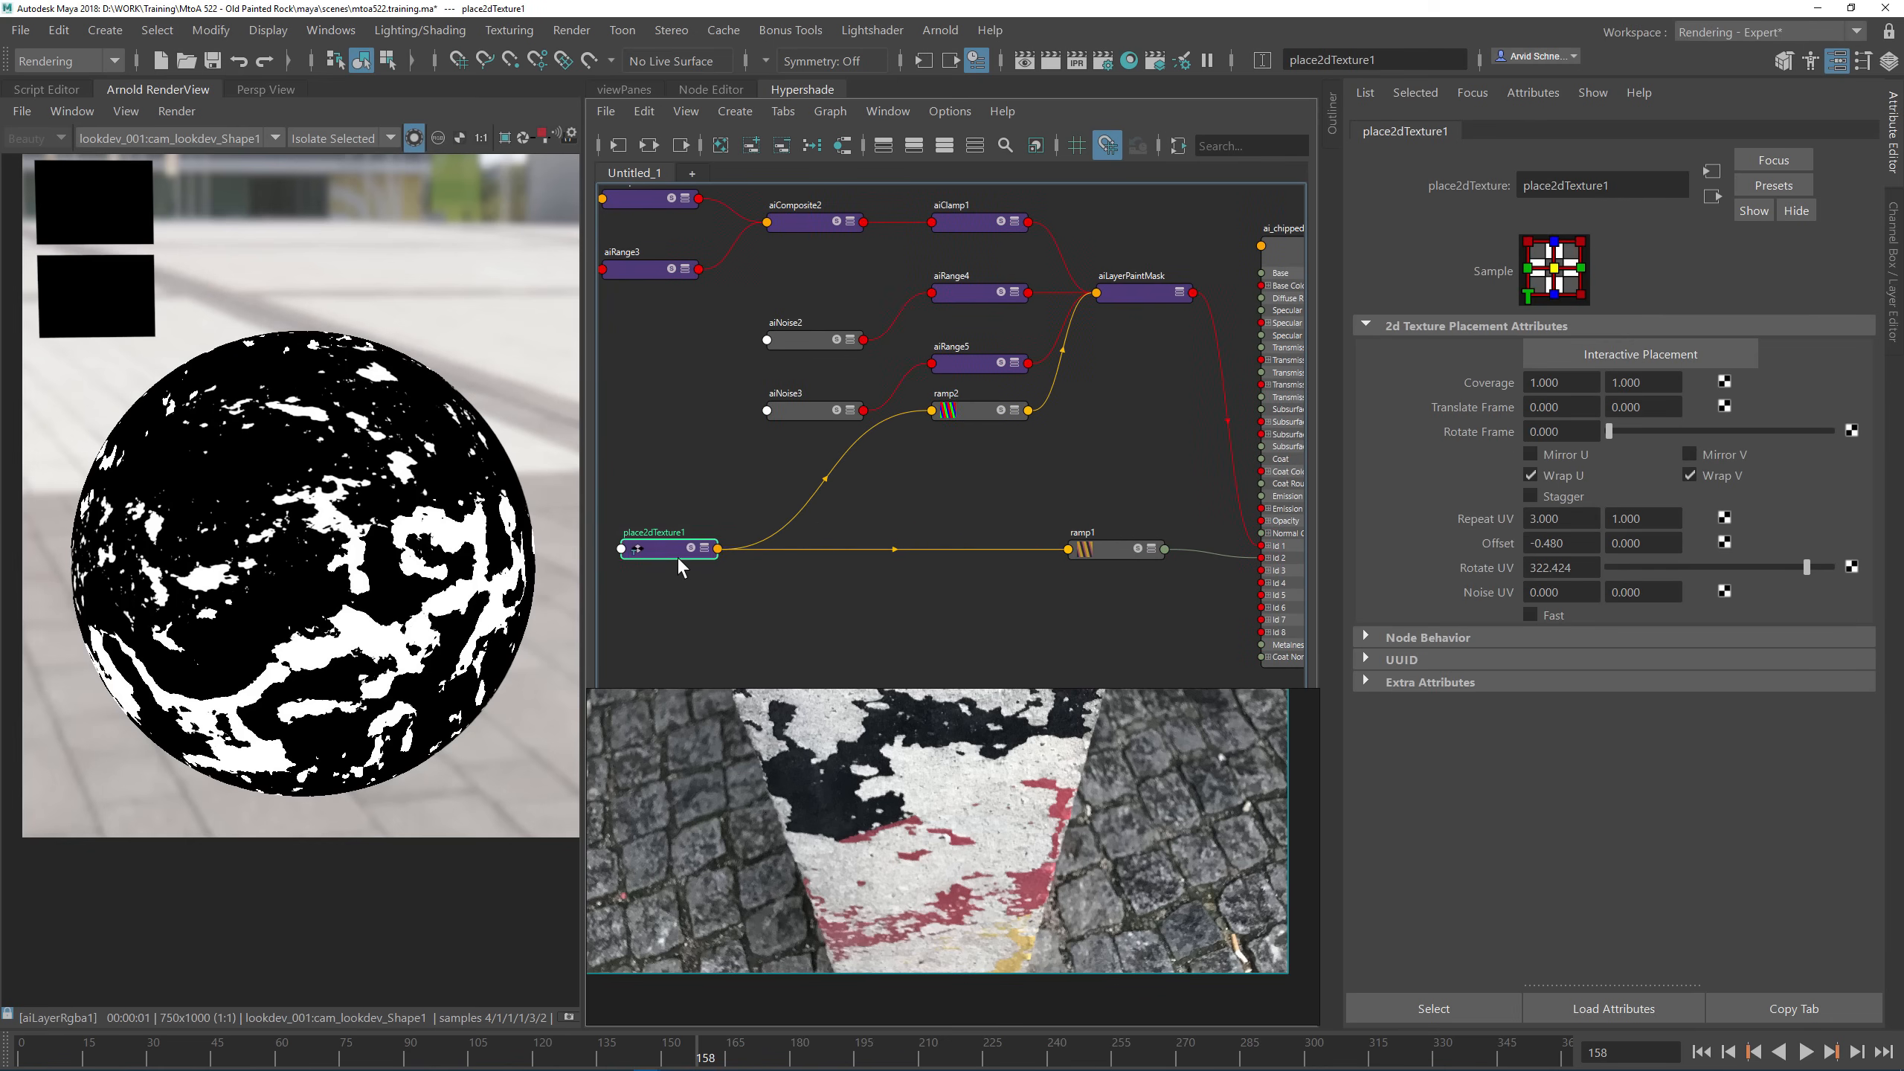
Step: Move ai_chippedPaint away from aiLayerPaintMask to open up space between the two nodes
left_click(1178, 482)
middle_click_drag(1091, 464, 825, 451, "alt")
scroll(825, 451, "down", 1)
middle_click_drag(853, 376, 848, 431, "alt")
mouse_move(1161, 233)
left_mouse_down()
mouse_move(1050, 317)
mouse_move(1213, 293)
left_mouse_up()
Step: Add a new aiLayerRgba node below ramp1
left_click(938, 480)
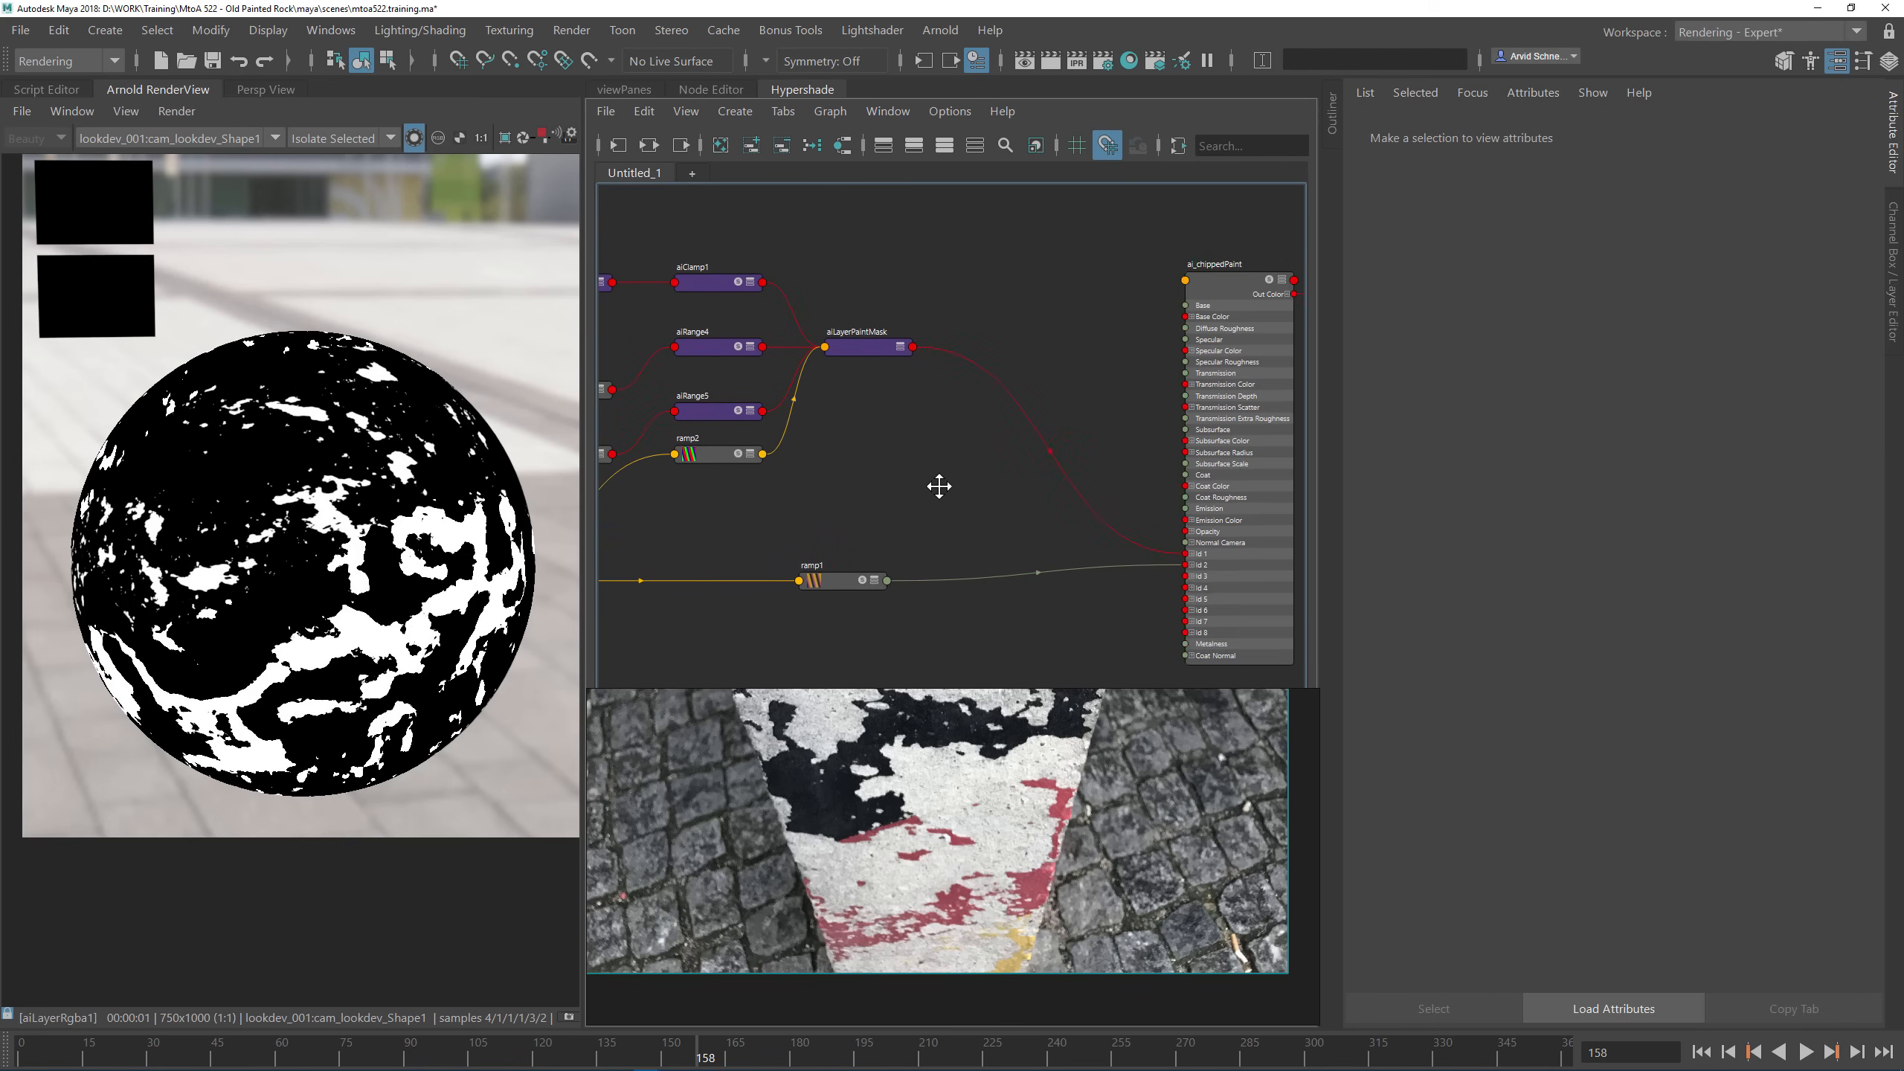
middle_click_drag(937, 480, 935, 414, "alt")
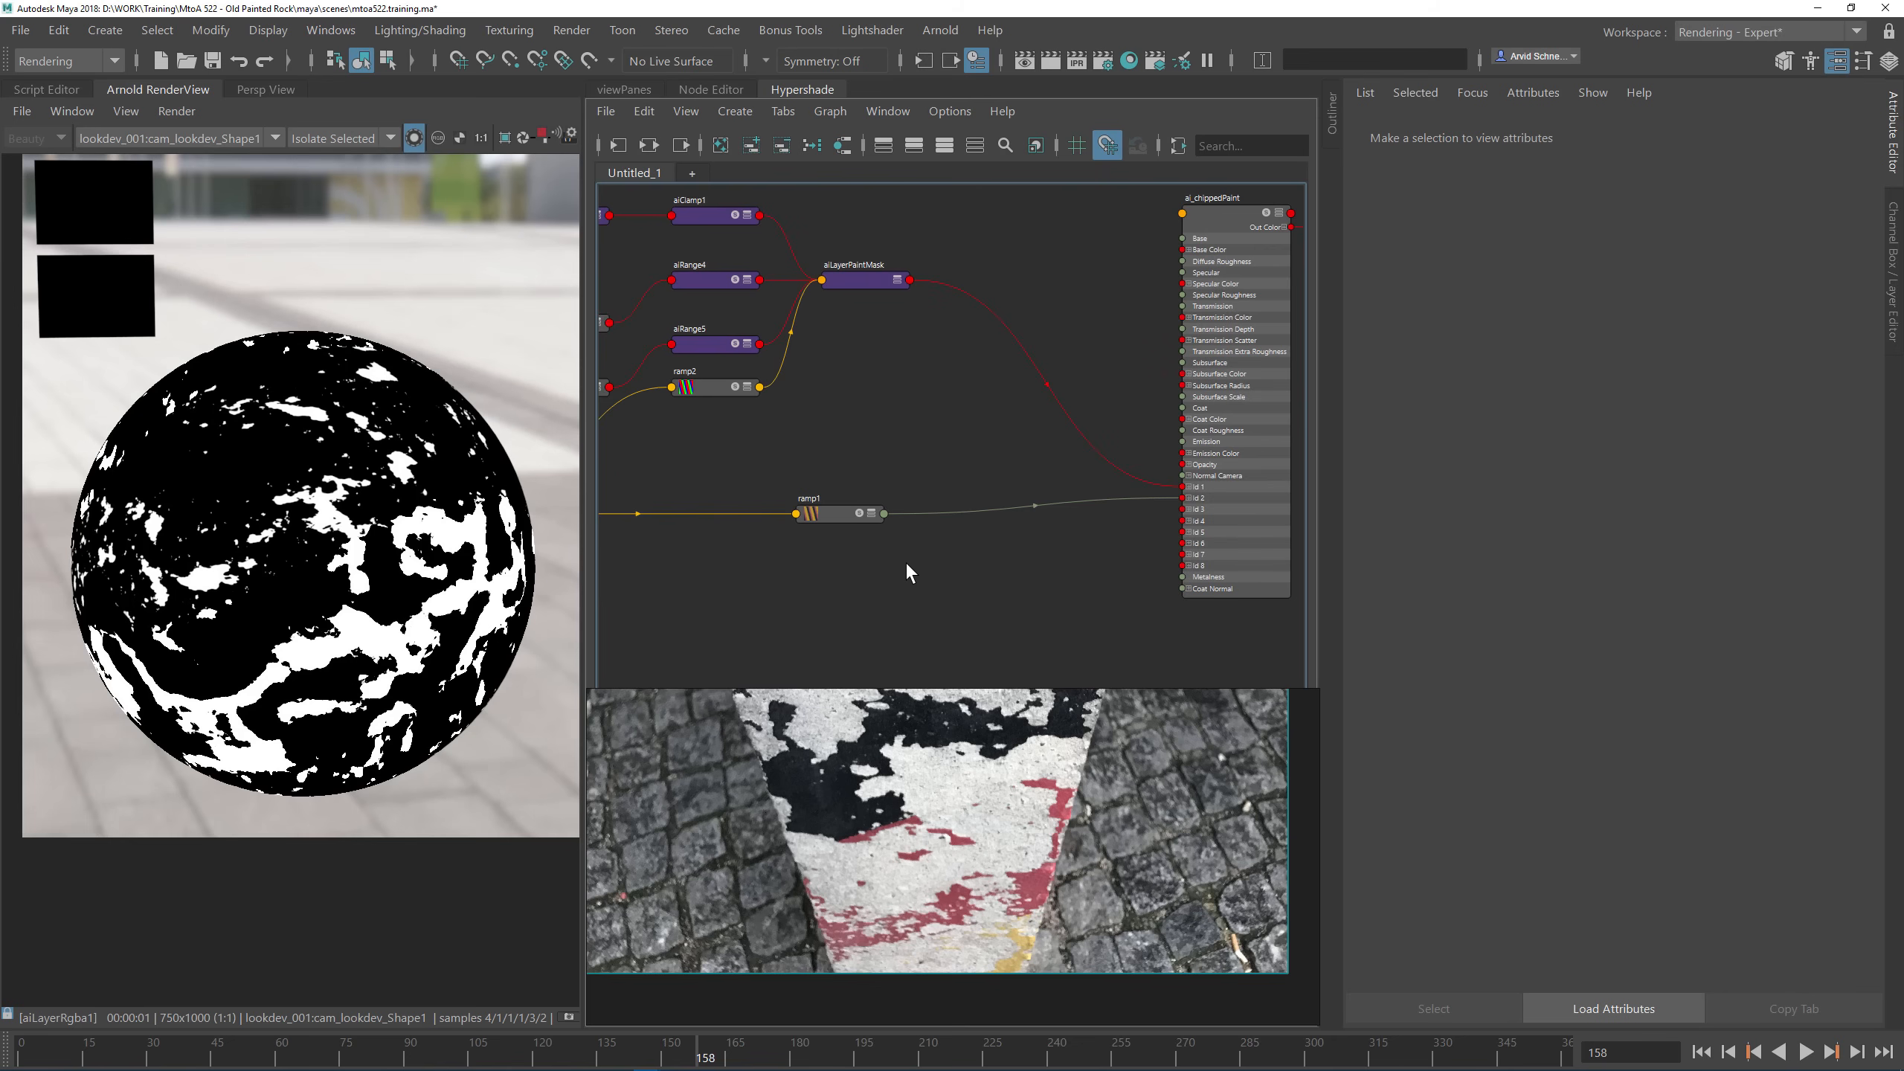
key("Tab")
key("Escape")
key("Tab")
type("aila")
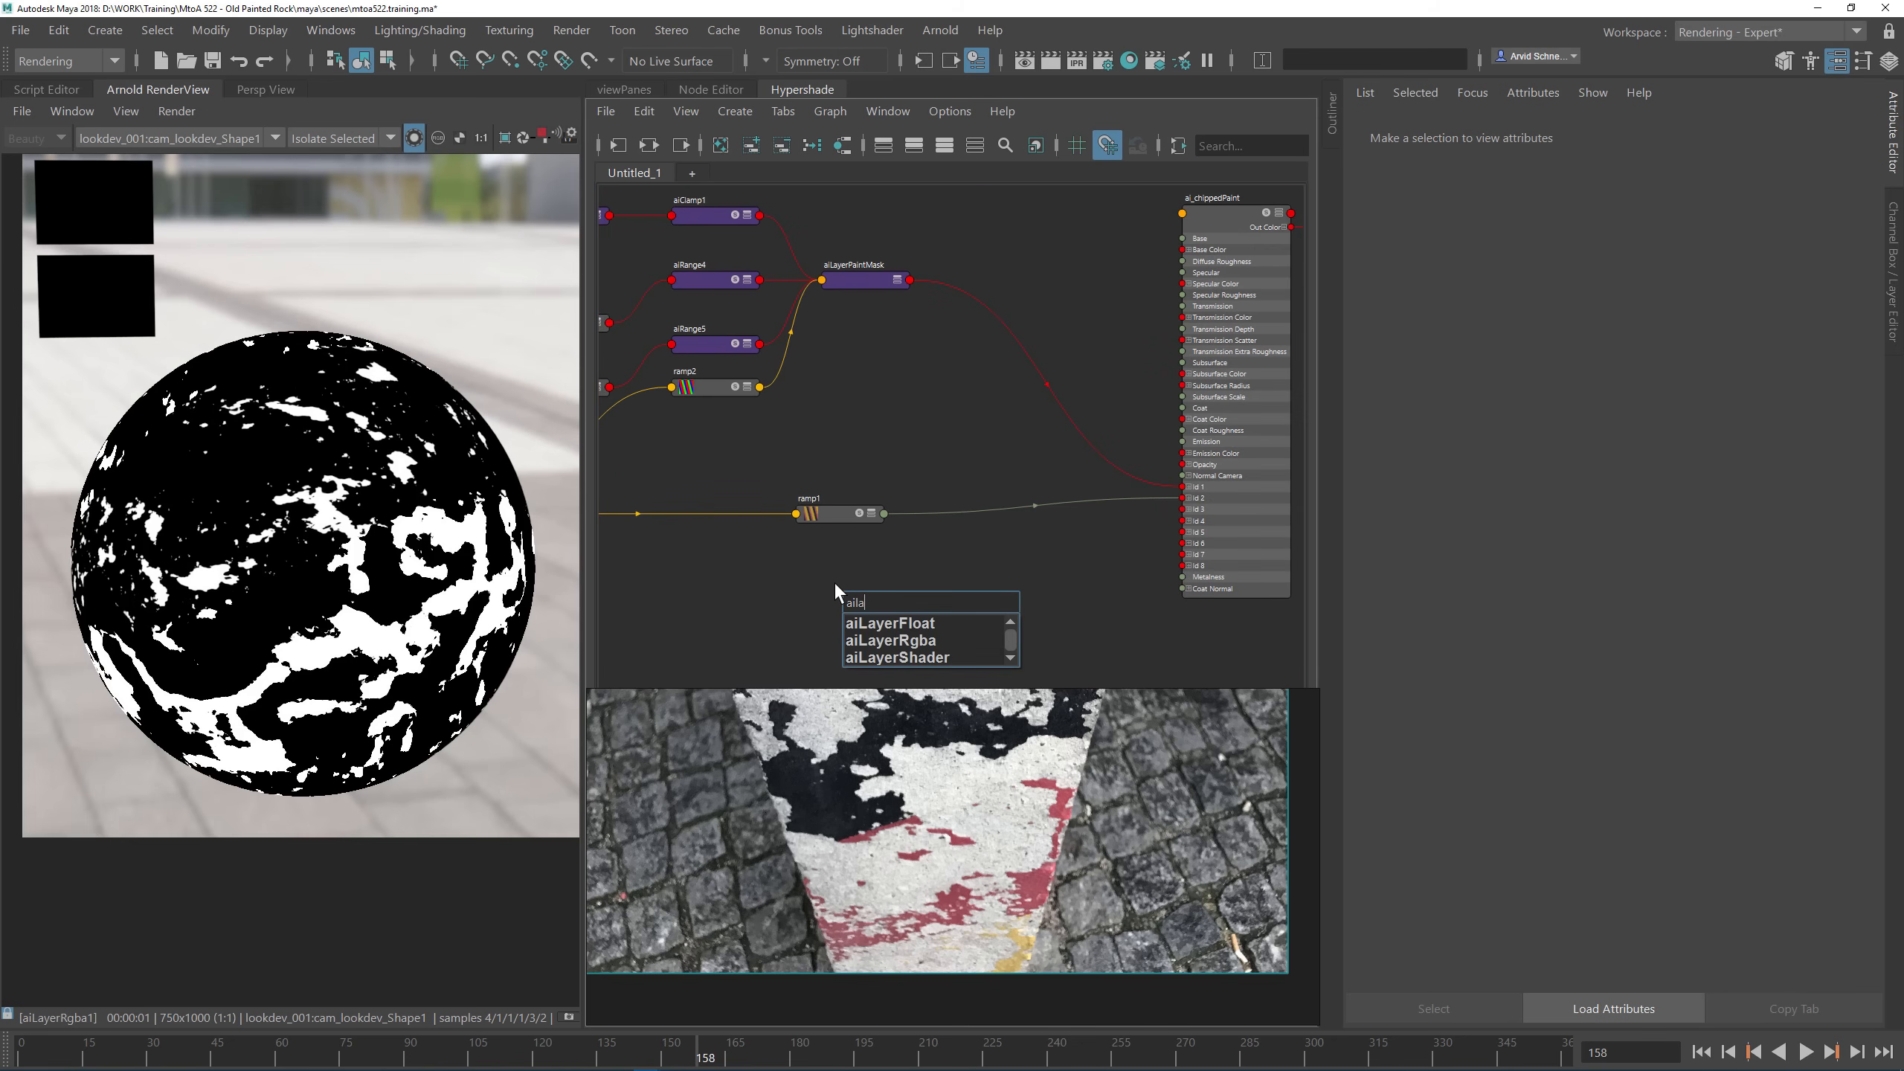
key("Down")
key("Down")
key("Return")
Step: Rename the new layer node to aiLayerConcrete and line it up beneath ramp1
scroll(969, 806, "up", 3)
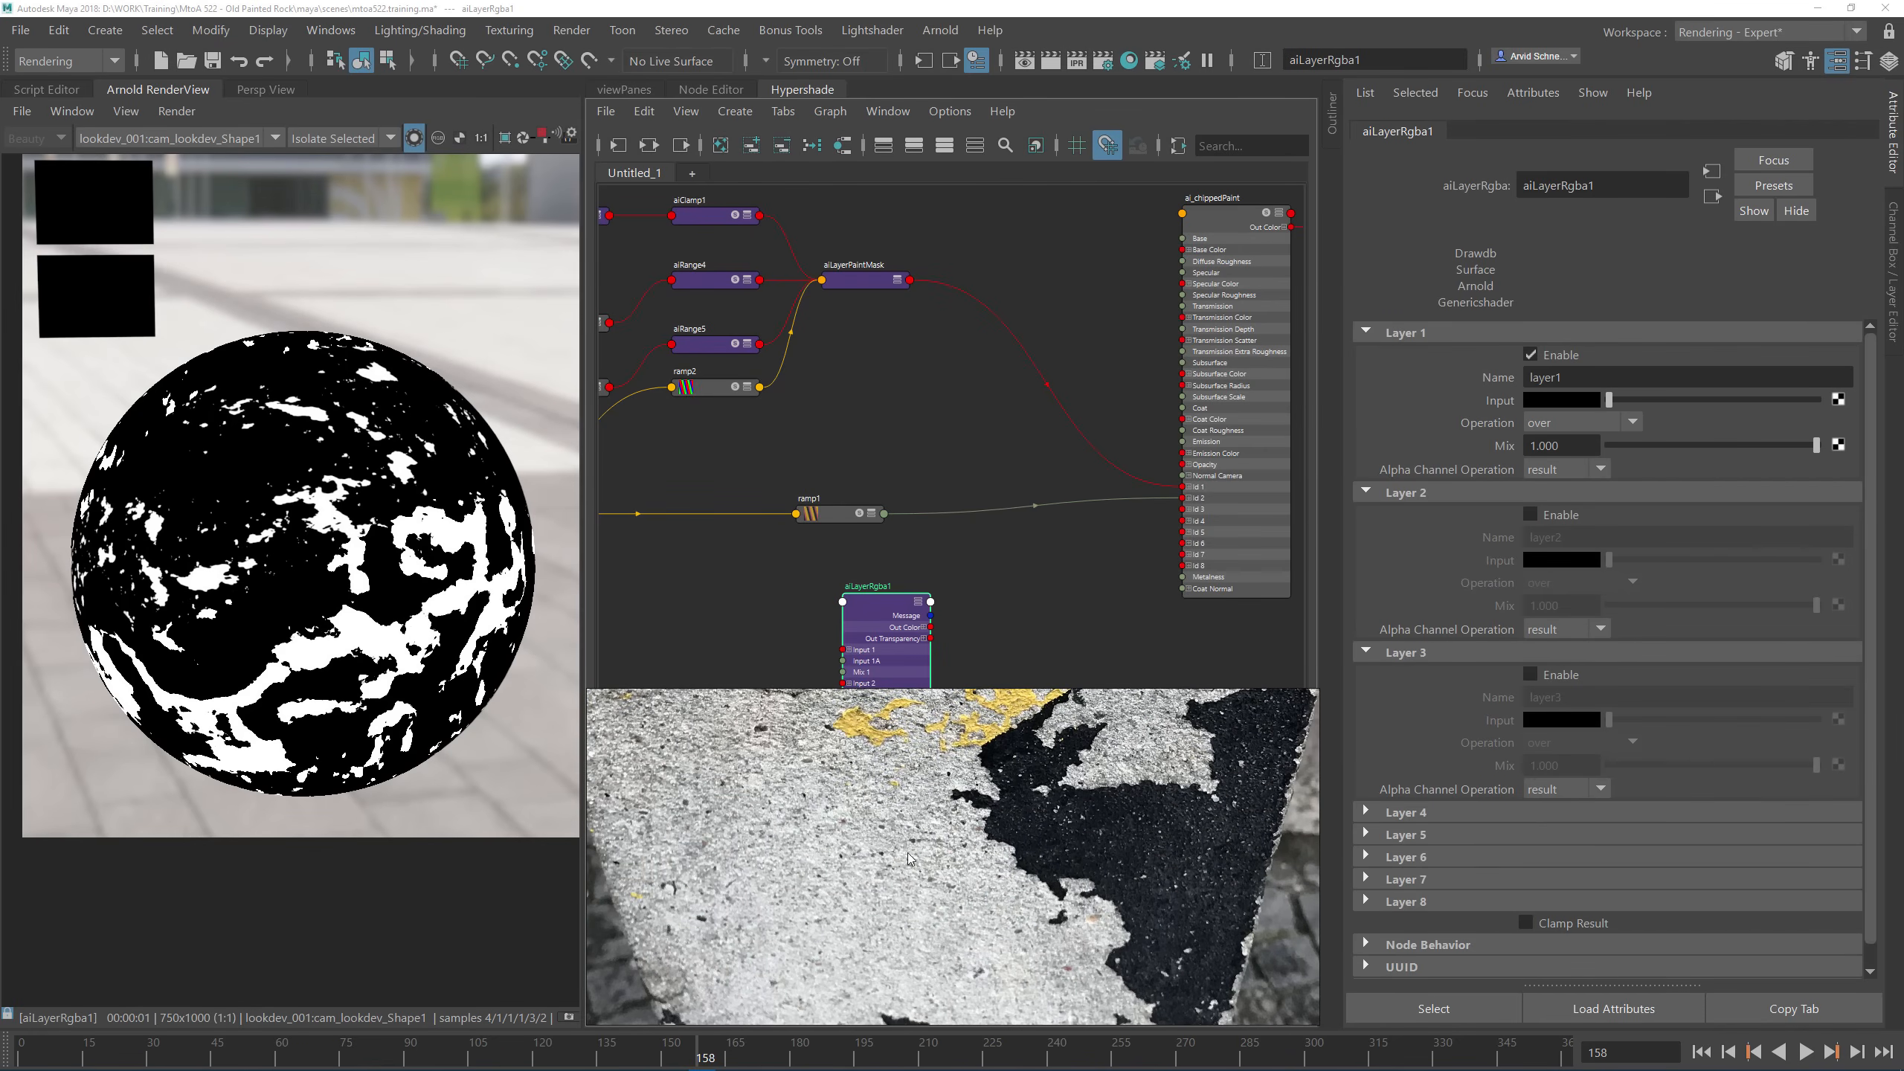
double_click(877, 588)
type("aiLayerC")
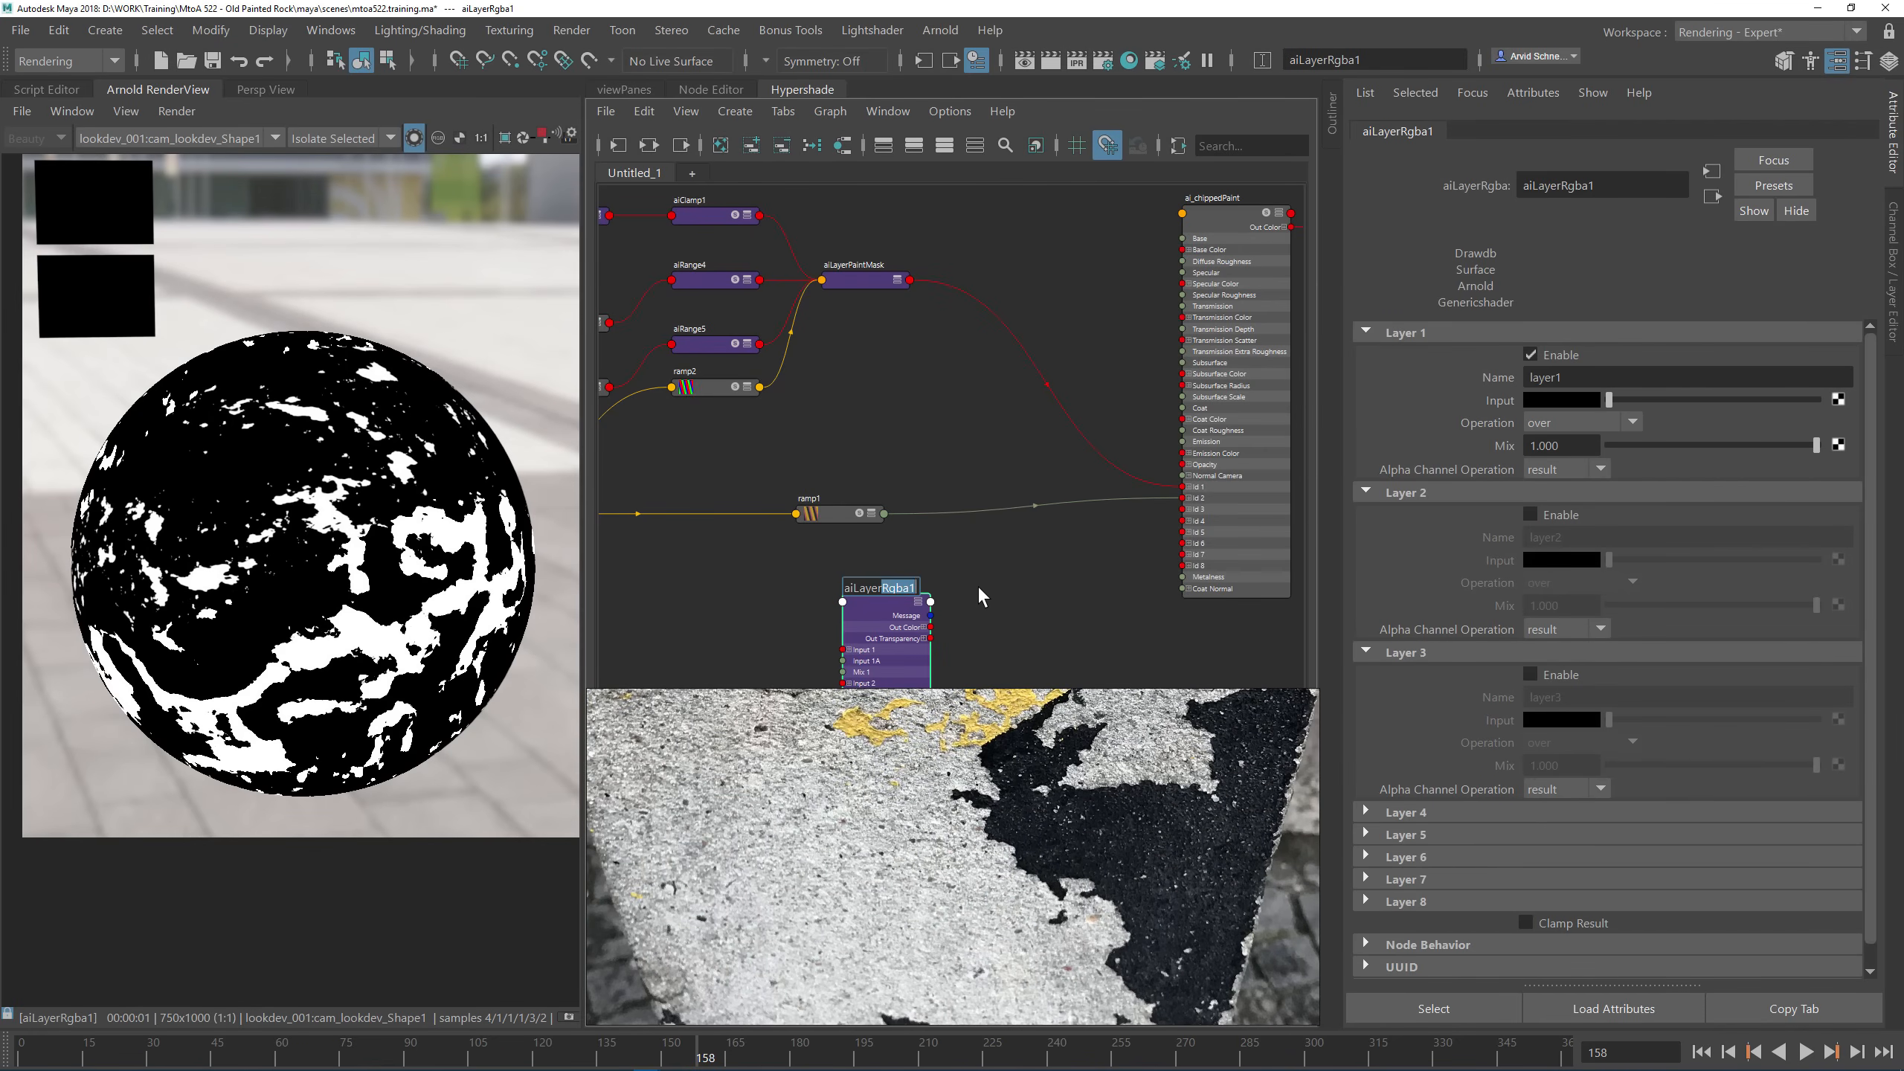
type("ondrete")
key("Return")
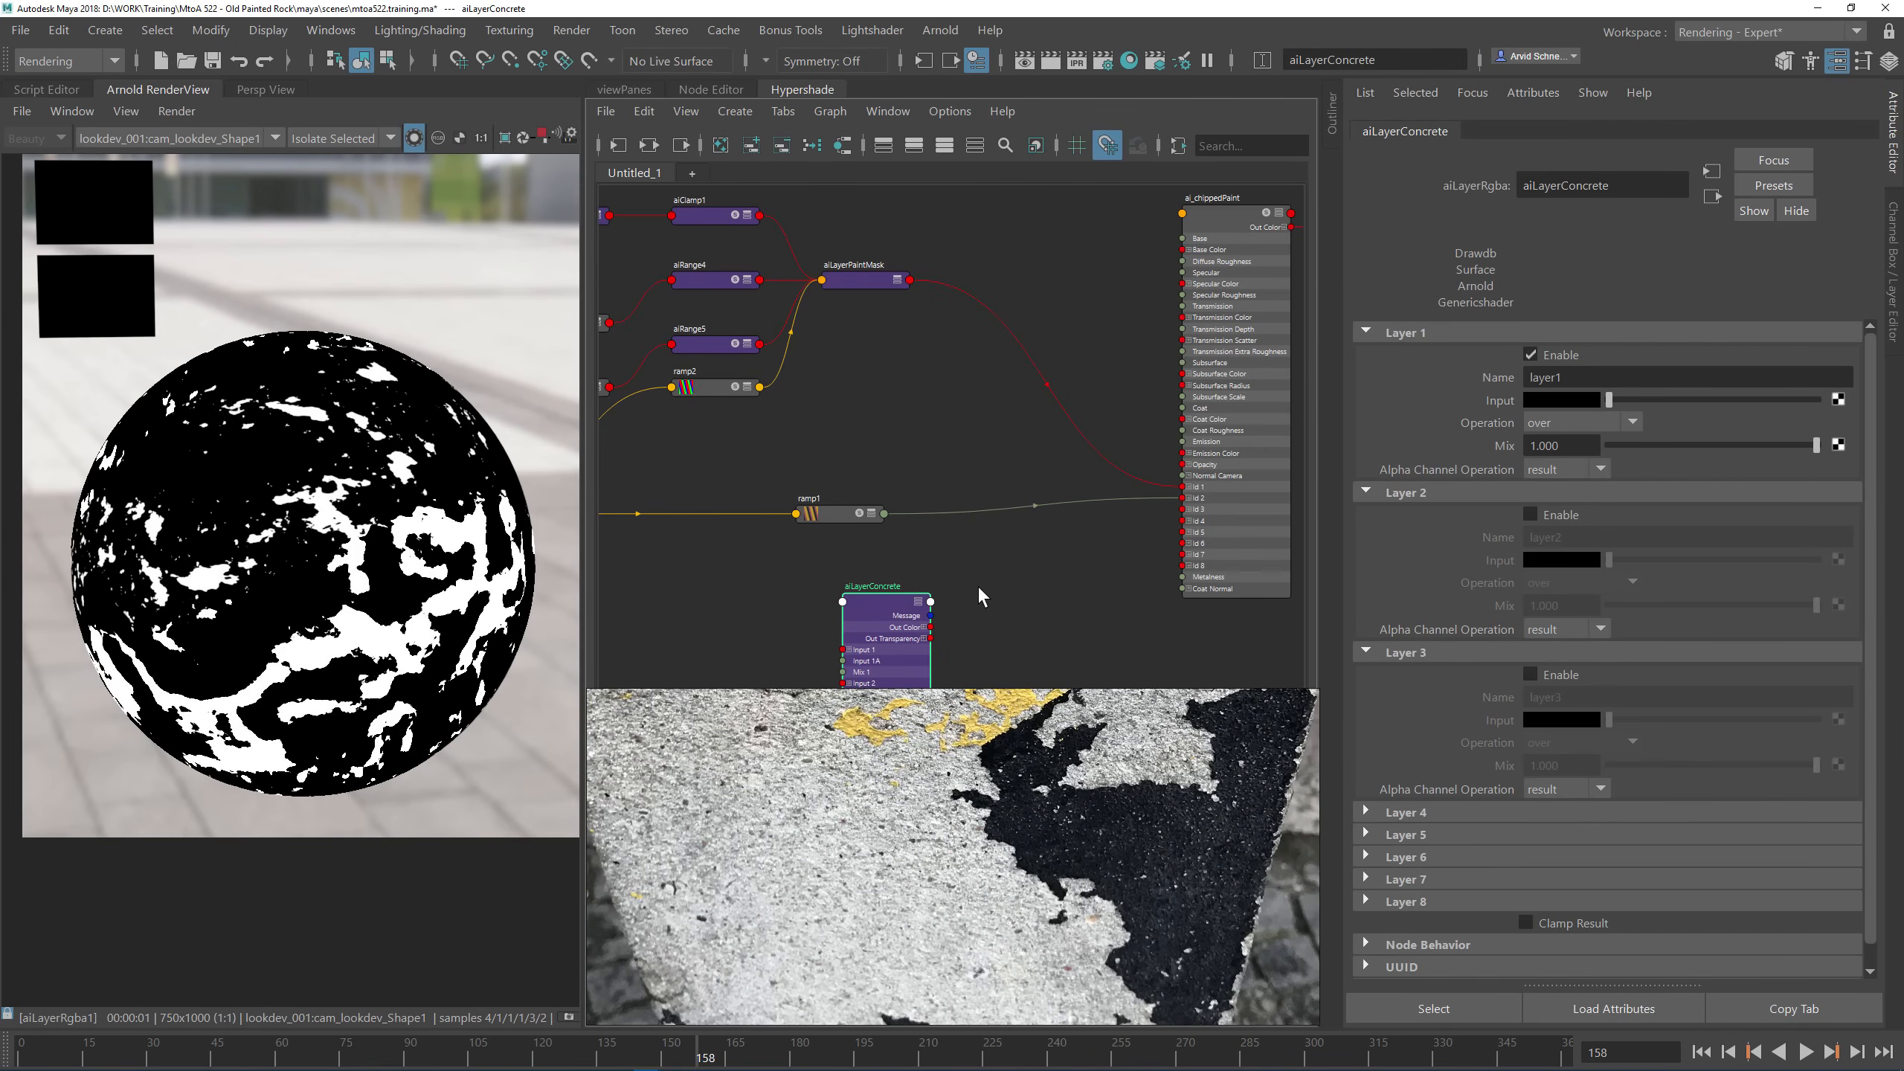
left_click_drag(870, 604, 827, 606)
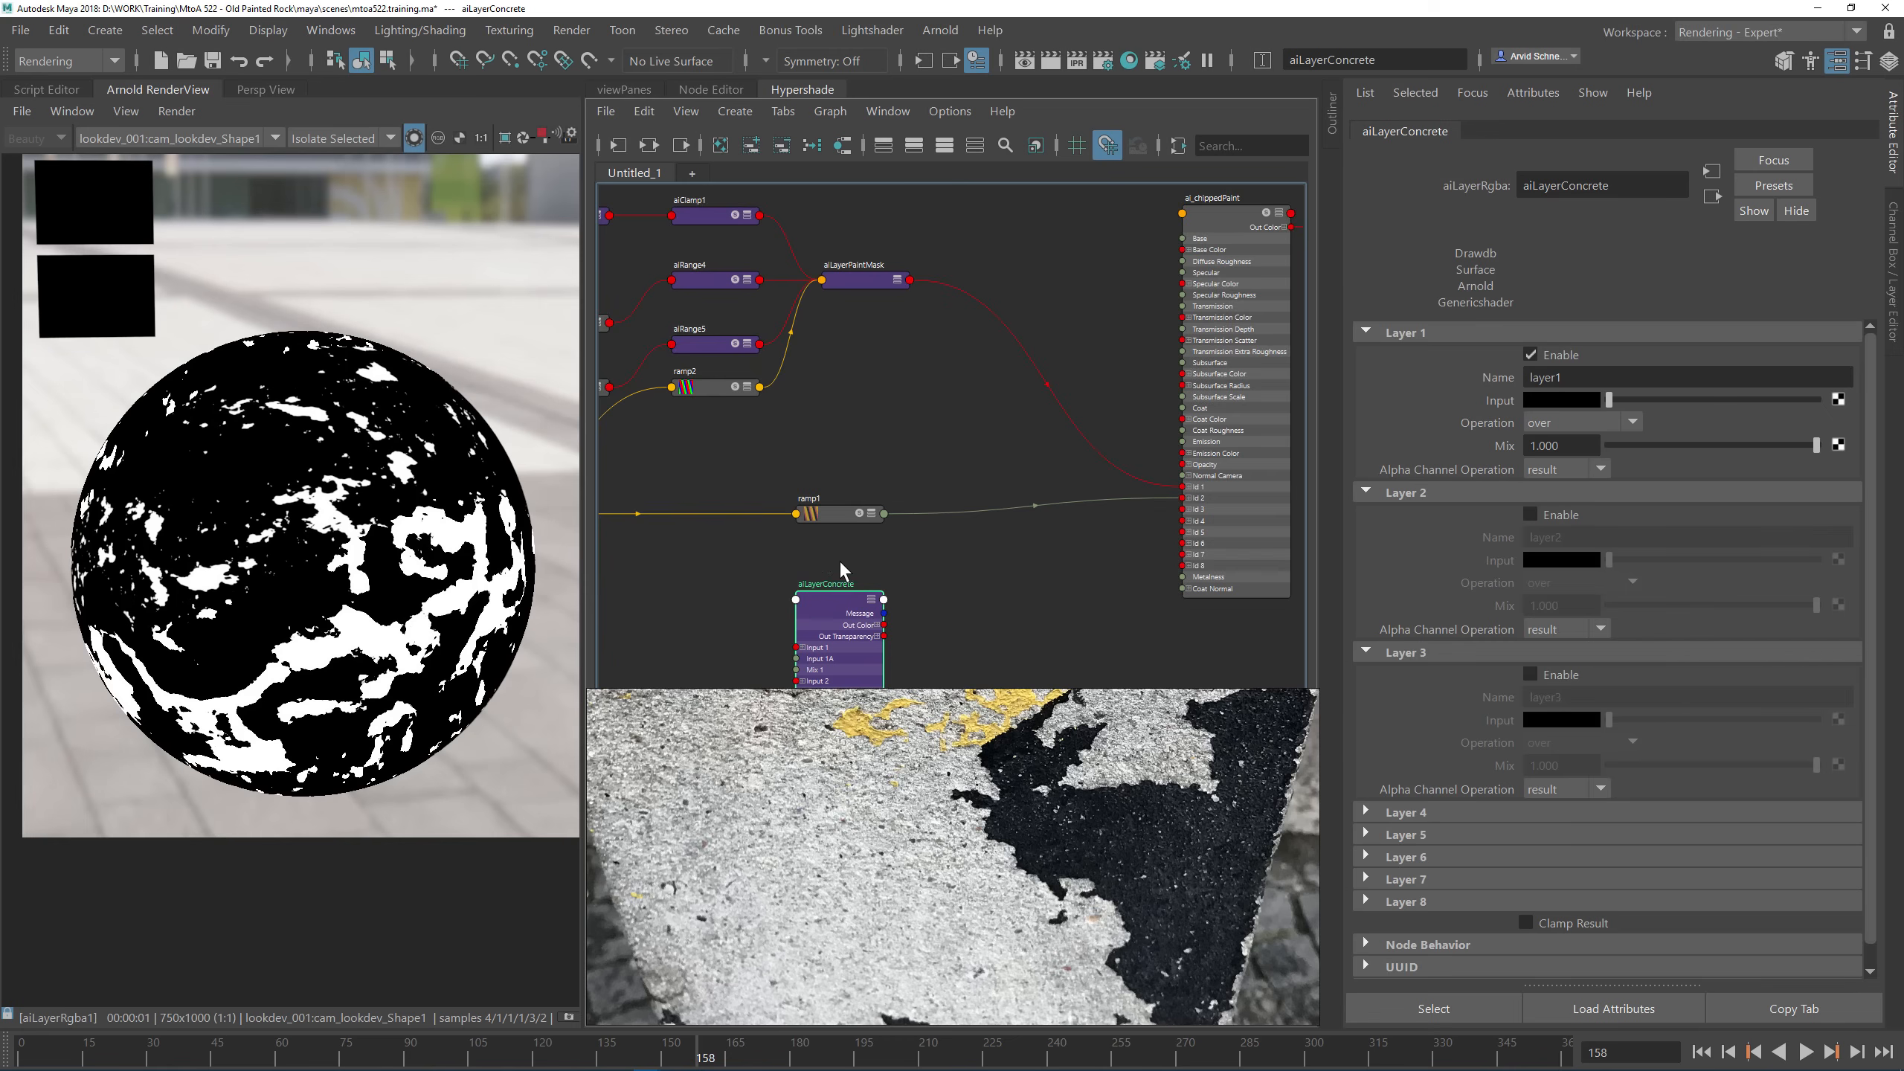
Step: Add an aiMixShader node beside aiLayerConcrete
middle_click_drag(889, 584, 991, 531, "alt")
left_click(1004, 530)
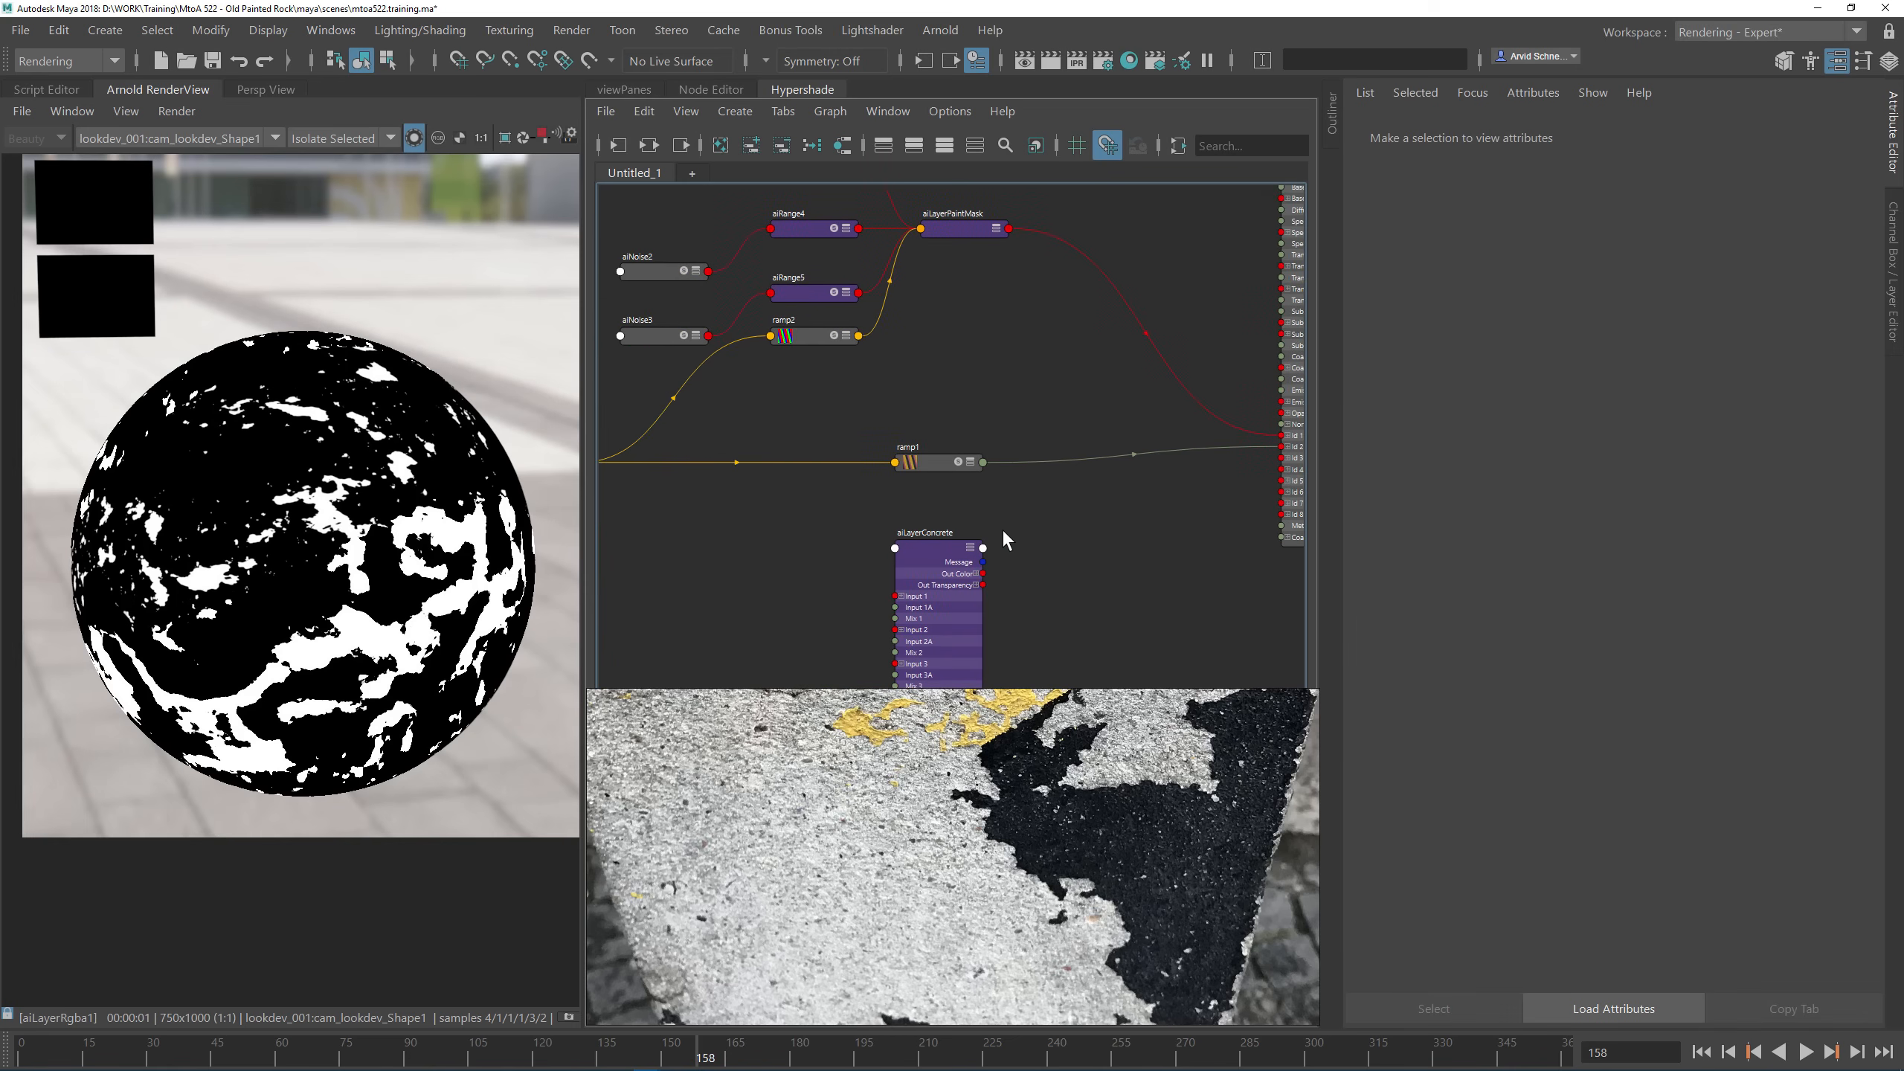
key("Tab")
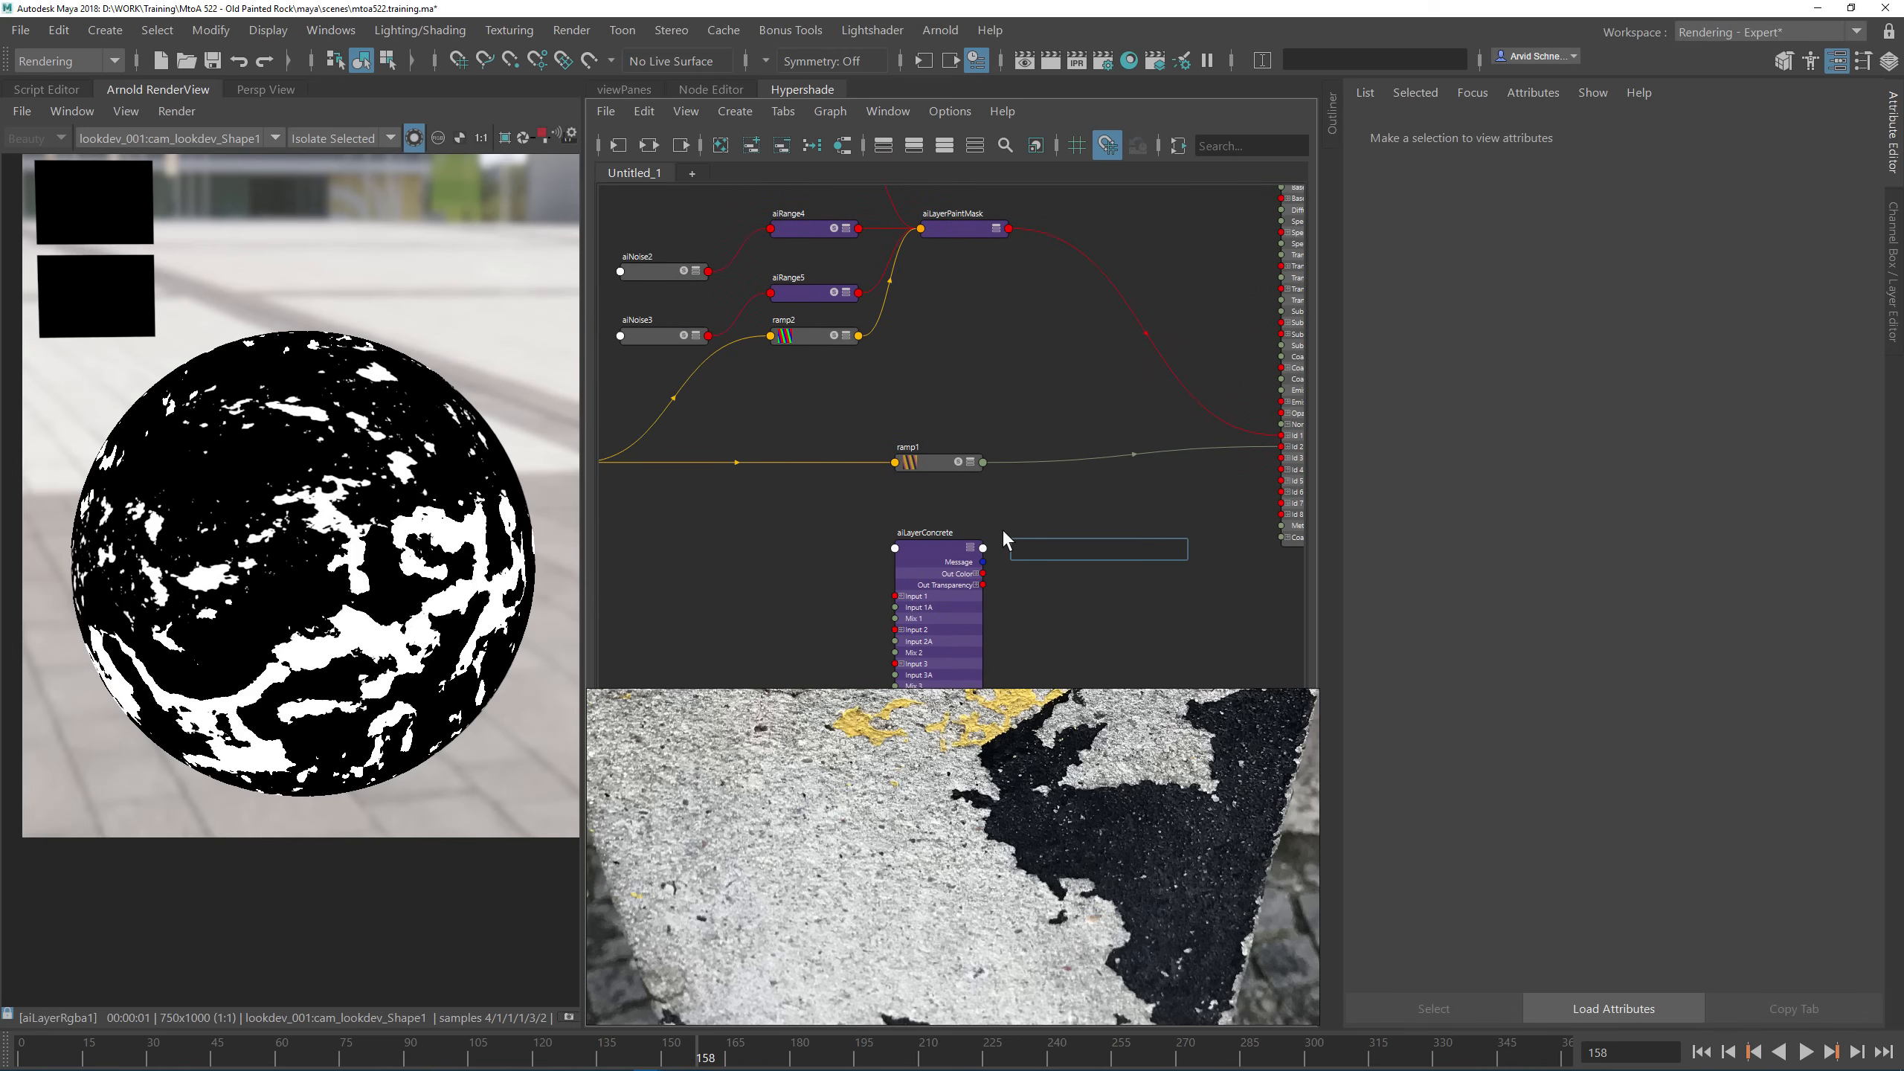
type("aiMix")
key("Return")
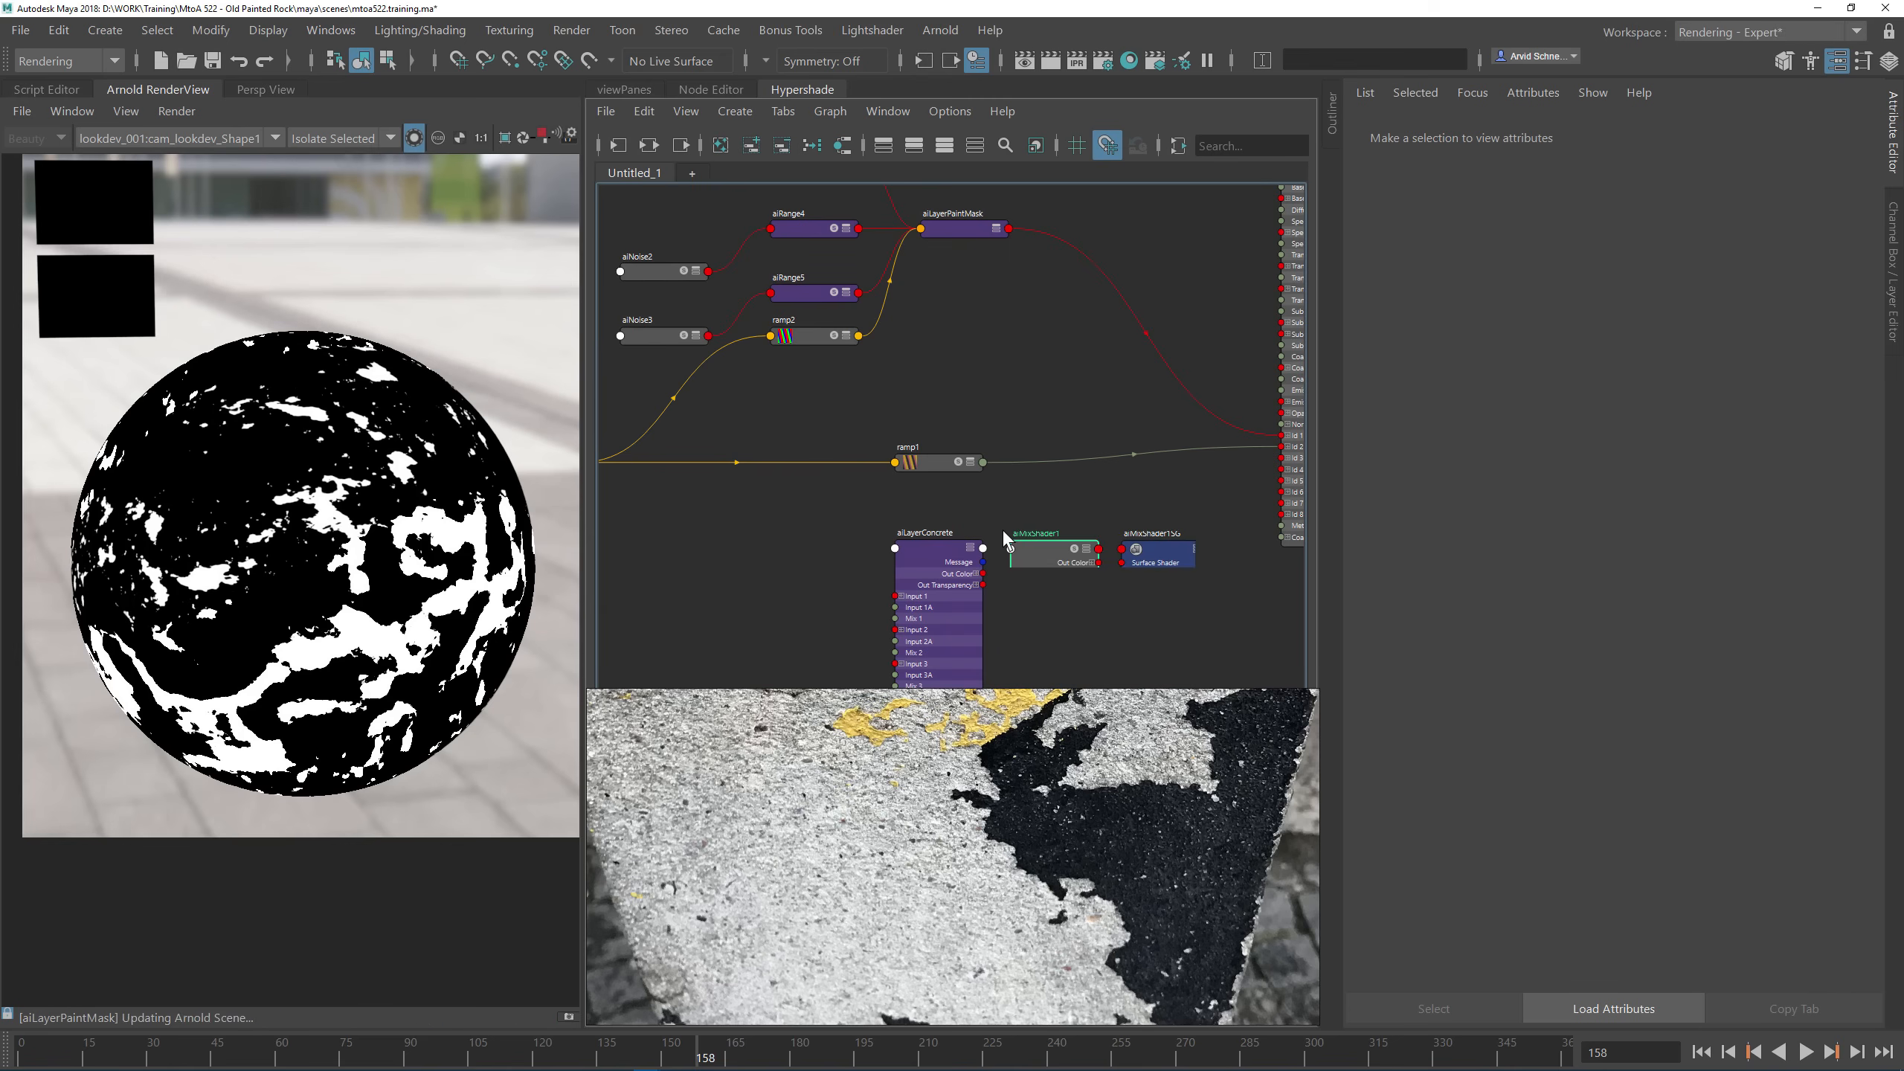
left_click(991, 515)
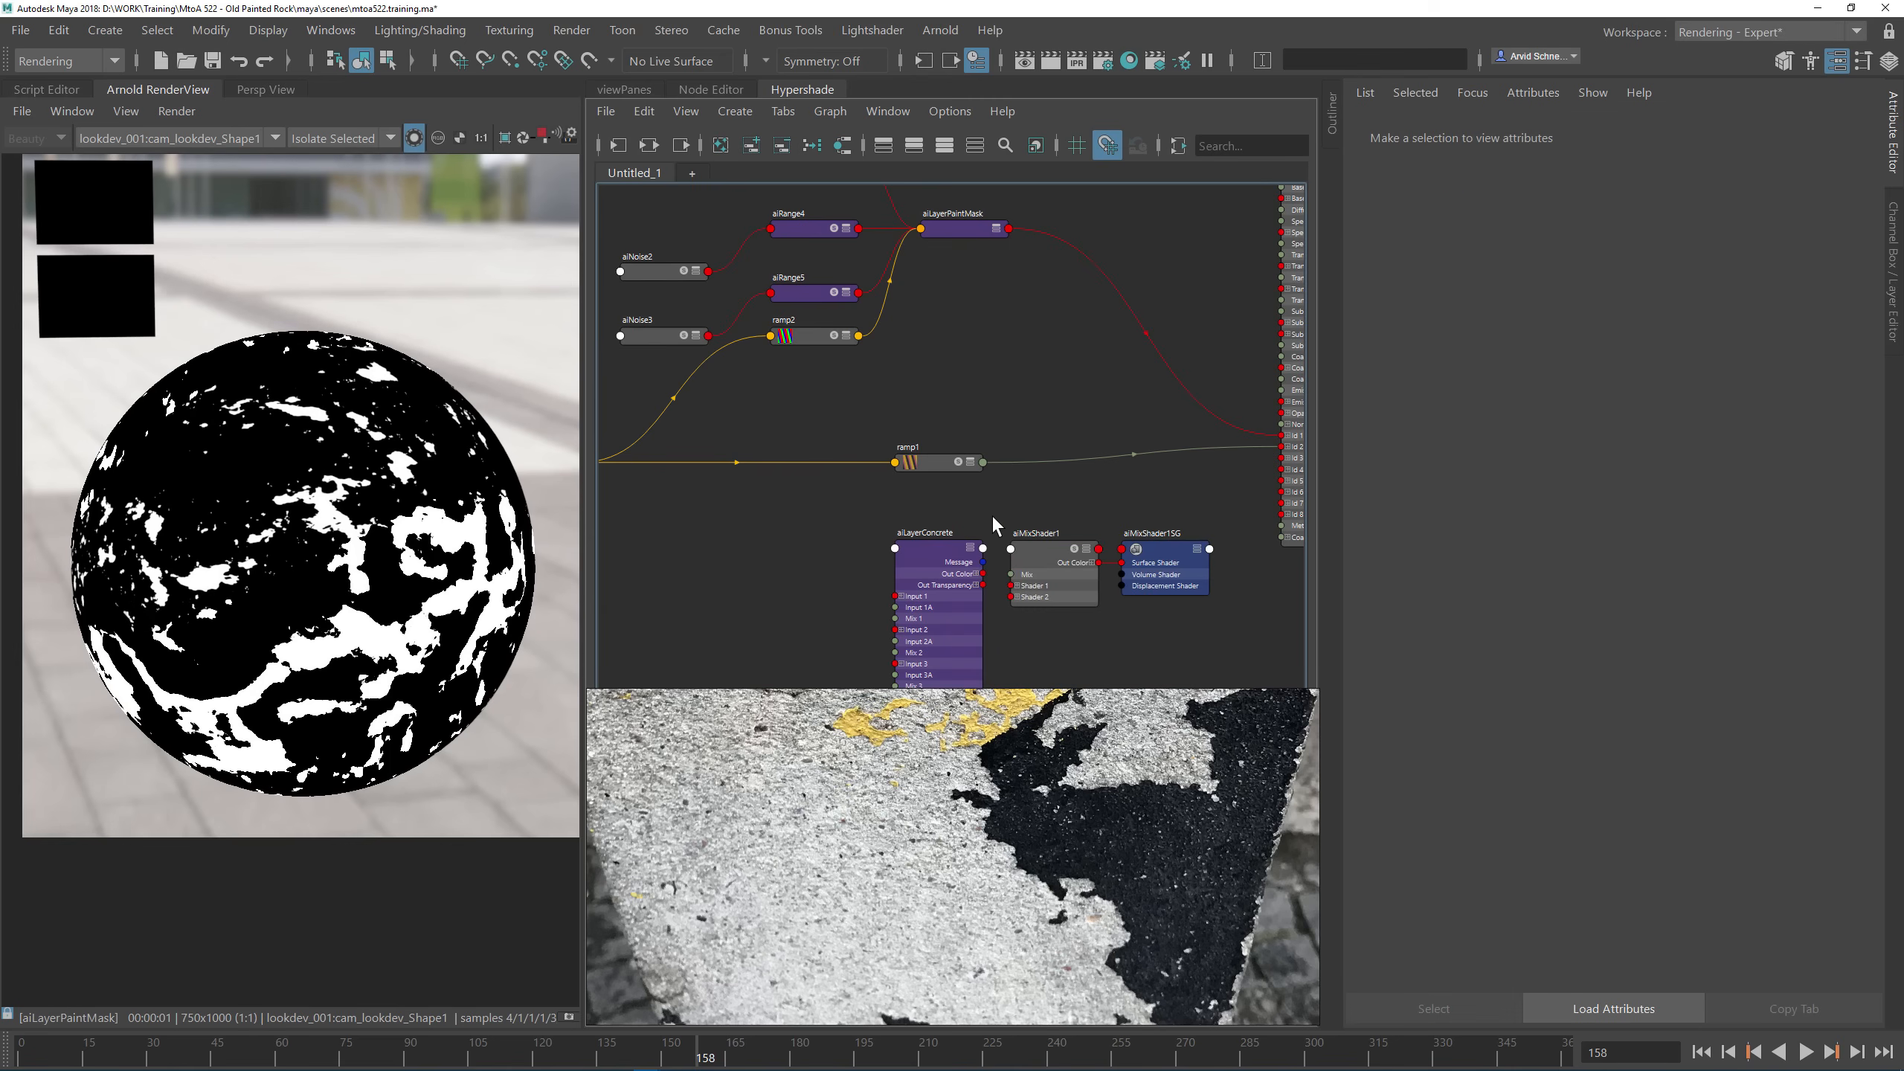
Step: Delete the aiMixShader1SG shading group and move aiMixShader1 up between ramp1 and ai_chippedPaint
middle_click_drag(1076, 510, 945, 497, "alt")
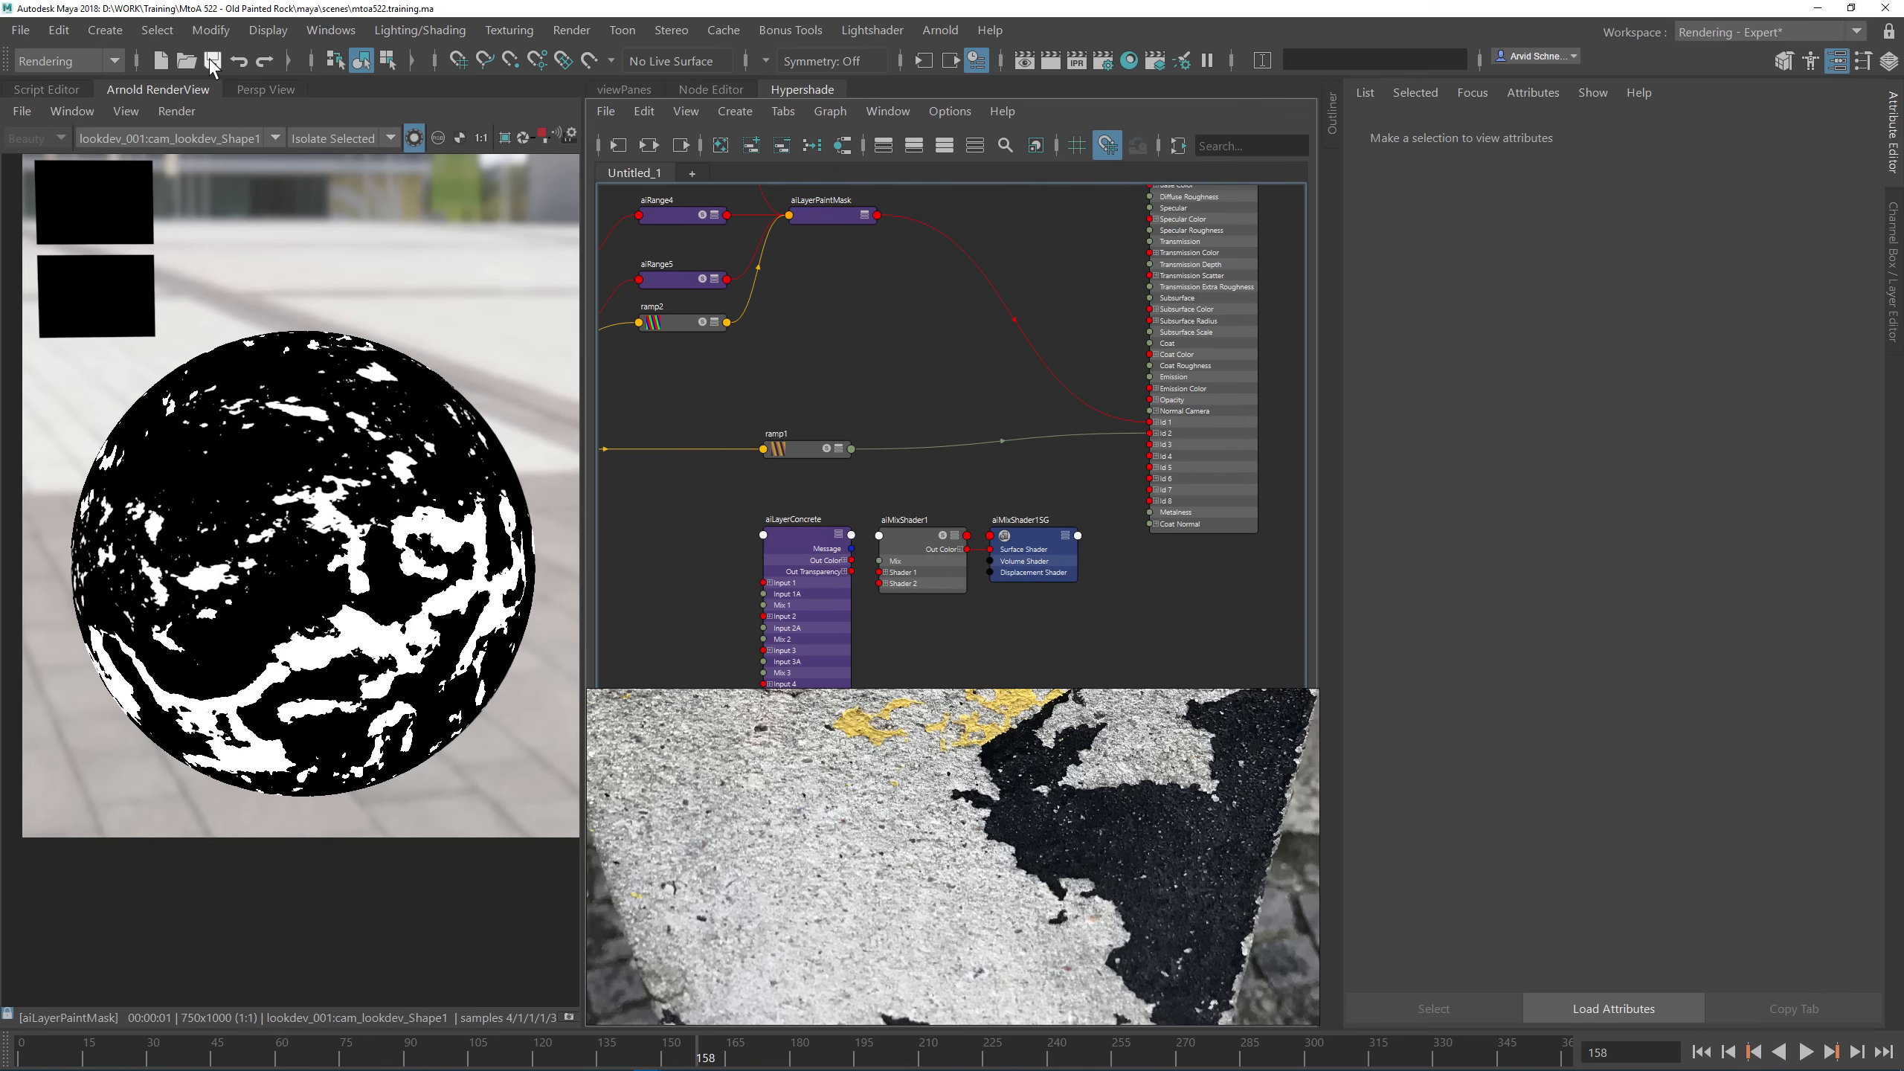
left_click(1013, 550)
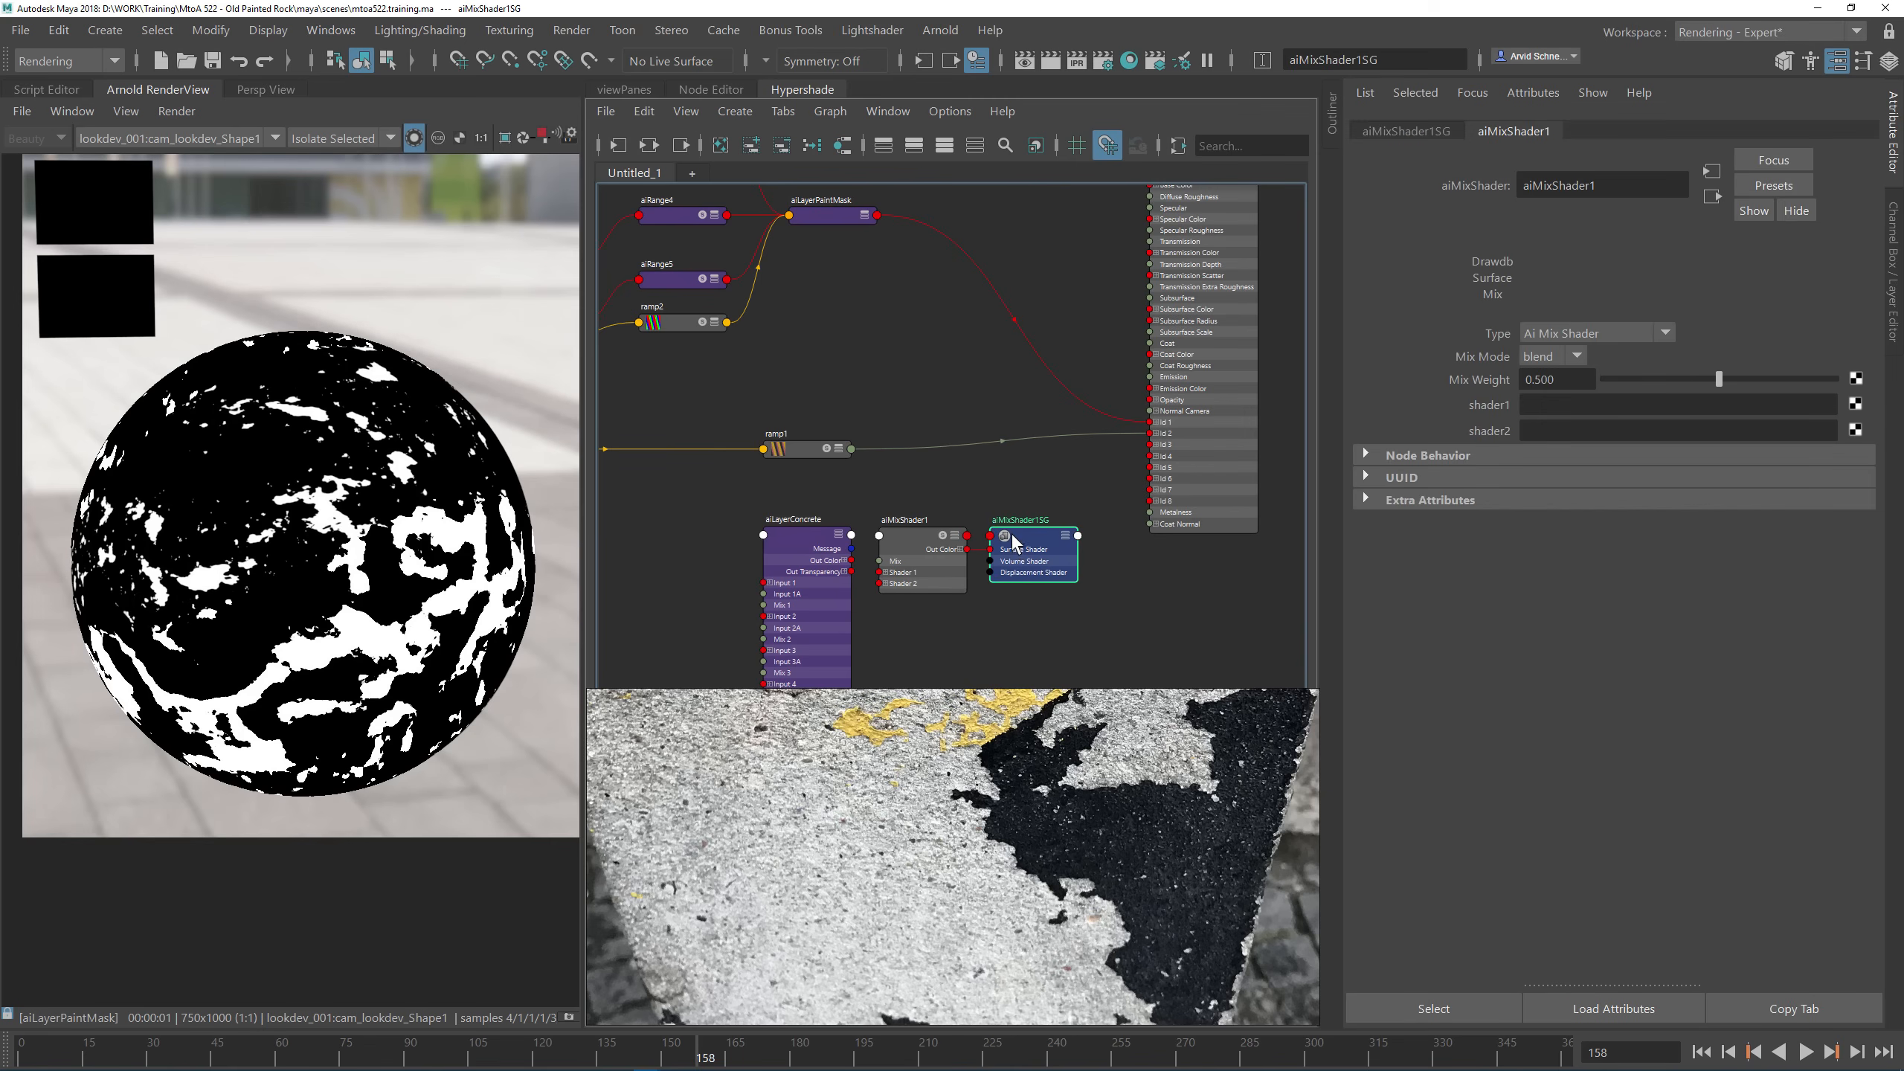
key("Delete")
left_click_drag(915, 538, 969, 496)
Step: Connect ramp1 to Shader 1 and aiLayerConcrete's Out Color to Shader 2 of aiMixShader1, then collapse ramp1
left_click(766, 444)
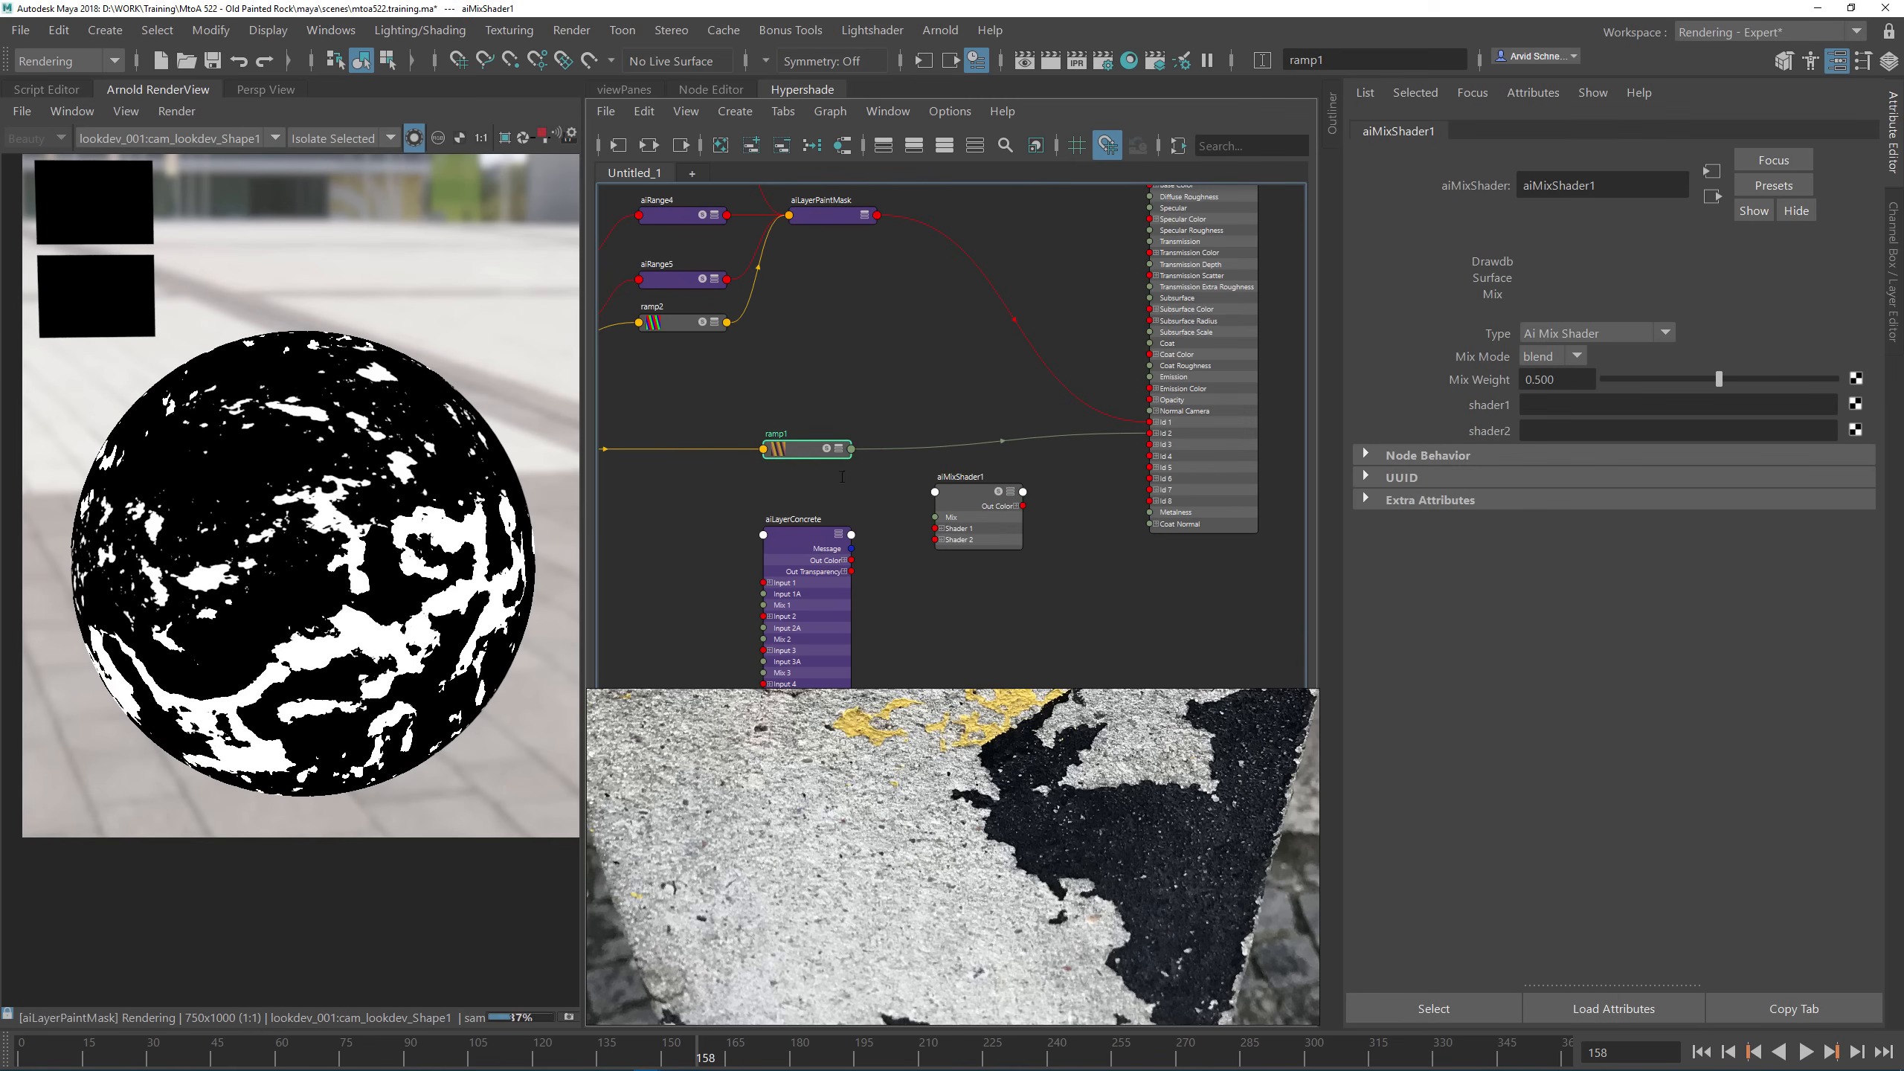
key("3")
left_click_drag(852, 497, 935, 540)
key("1")
Step: Show aiLayerPaintMask's connected attributes and connect its Out Color R to the Mix input of aiMixShader1
middle_click_drag(953, 326, 825, 293, "alt")
left_click(867, 354)
key("2")
left_click_drag(803, 260, 862, 513)
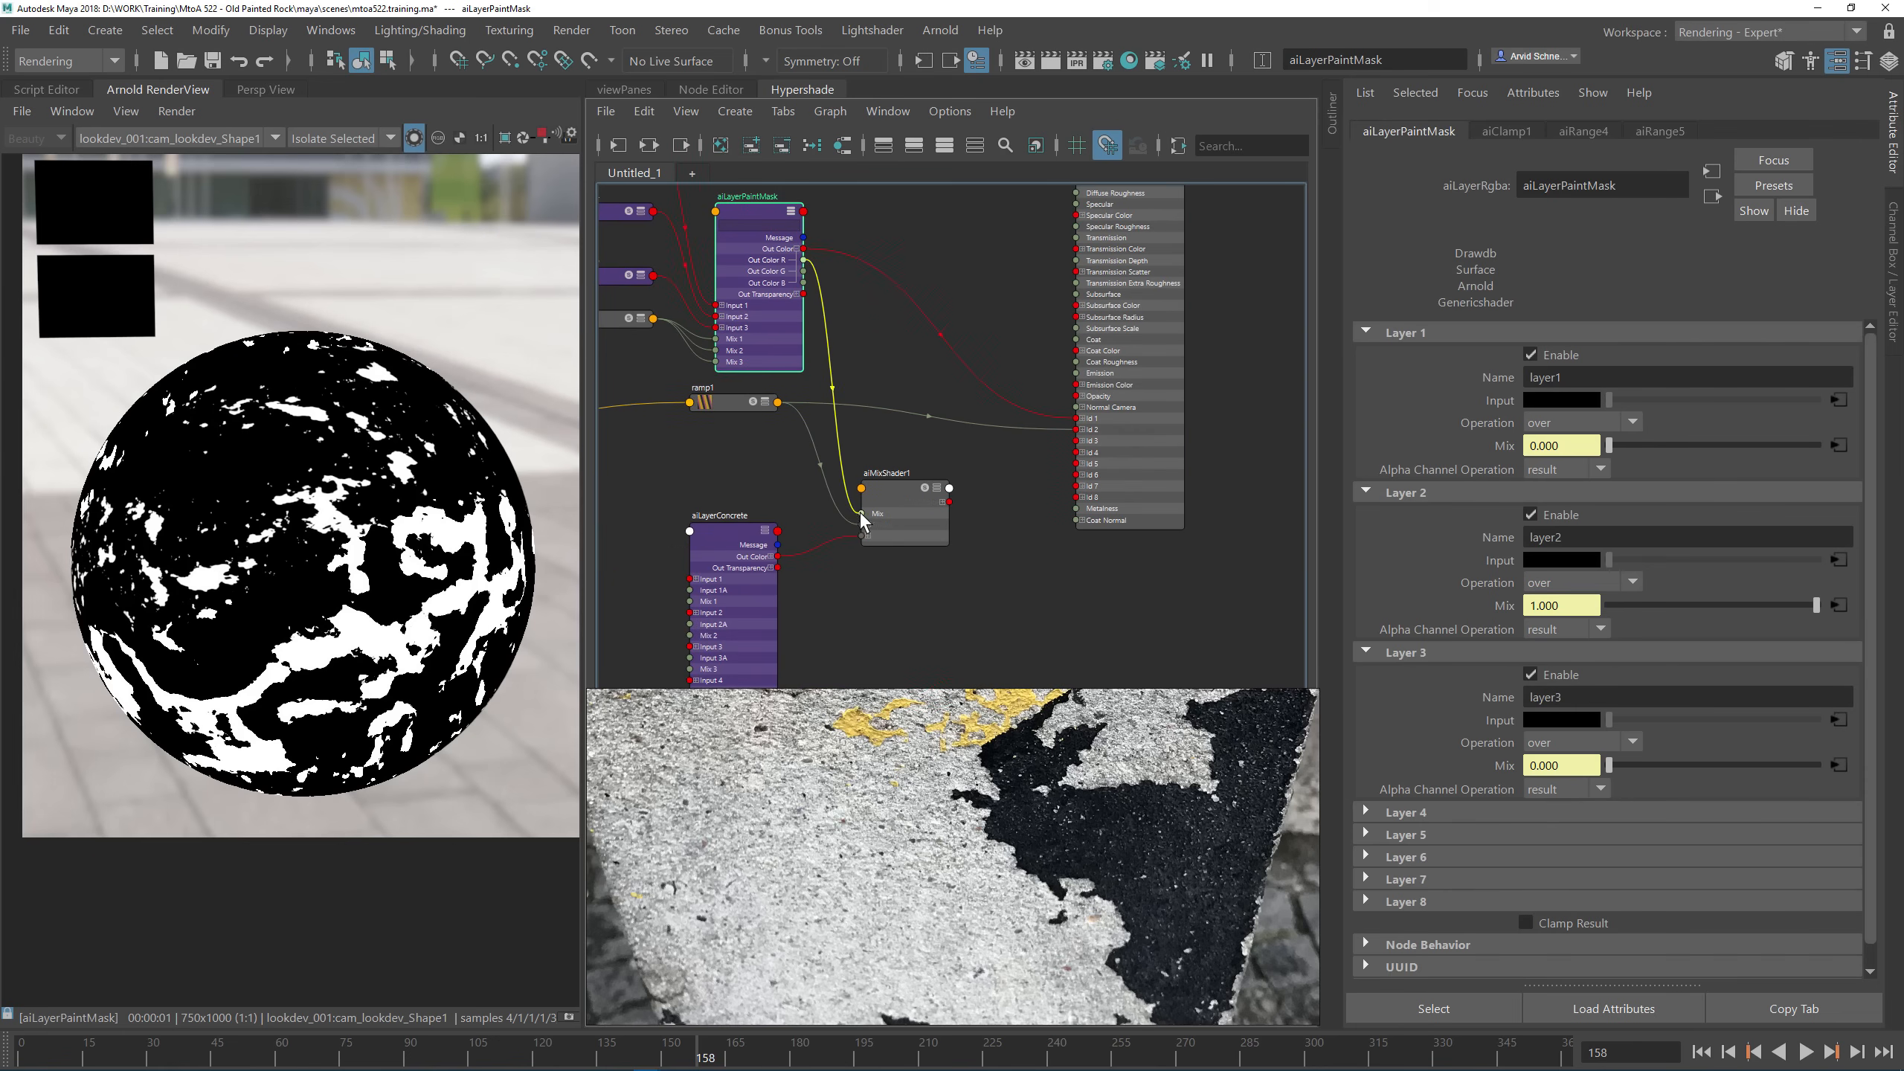
Step: Connect aiMixShader1's Out Color to ai_chippedPaint's Base Color and save the scene
left_click(949, 503)
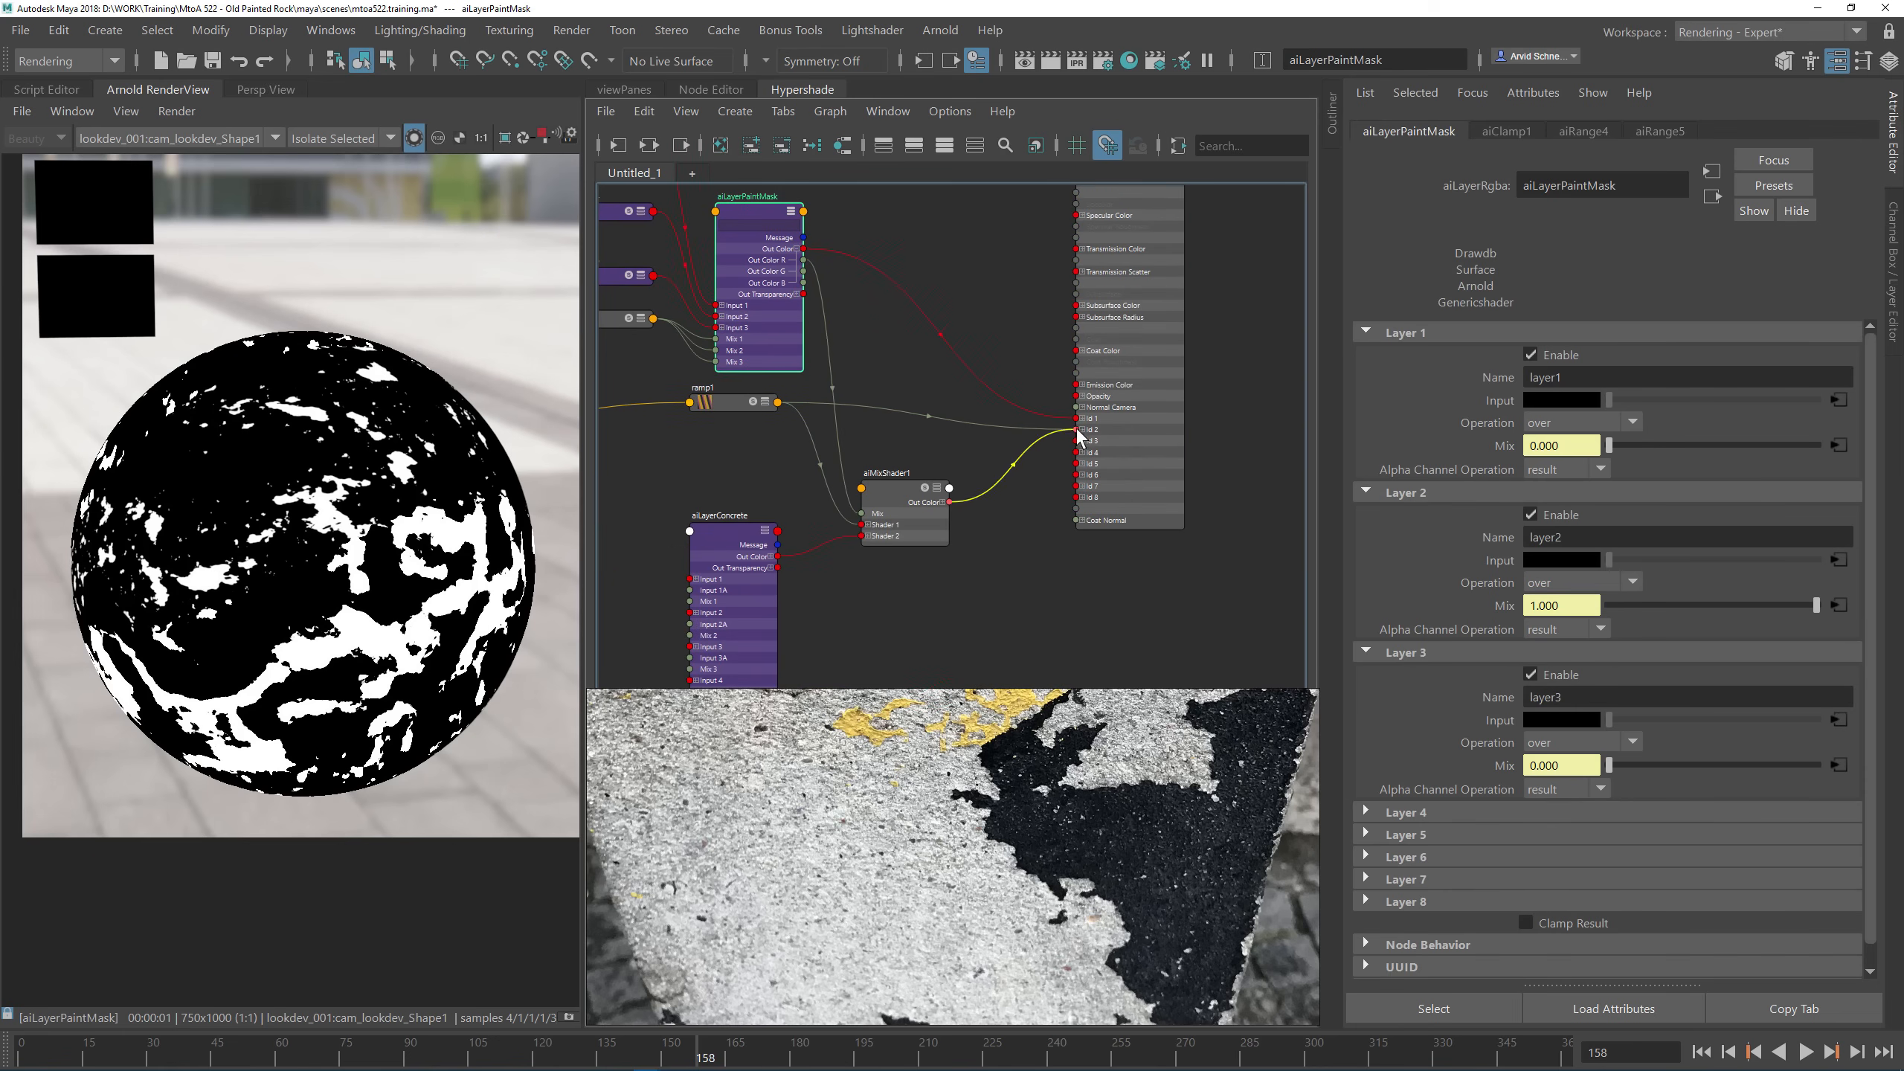
middle_click_drag(1016, 377, 979, 481, "alt")
left_click(1040, 283)
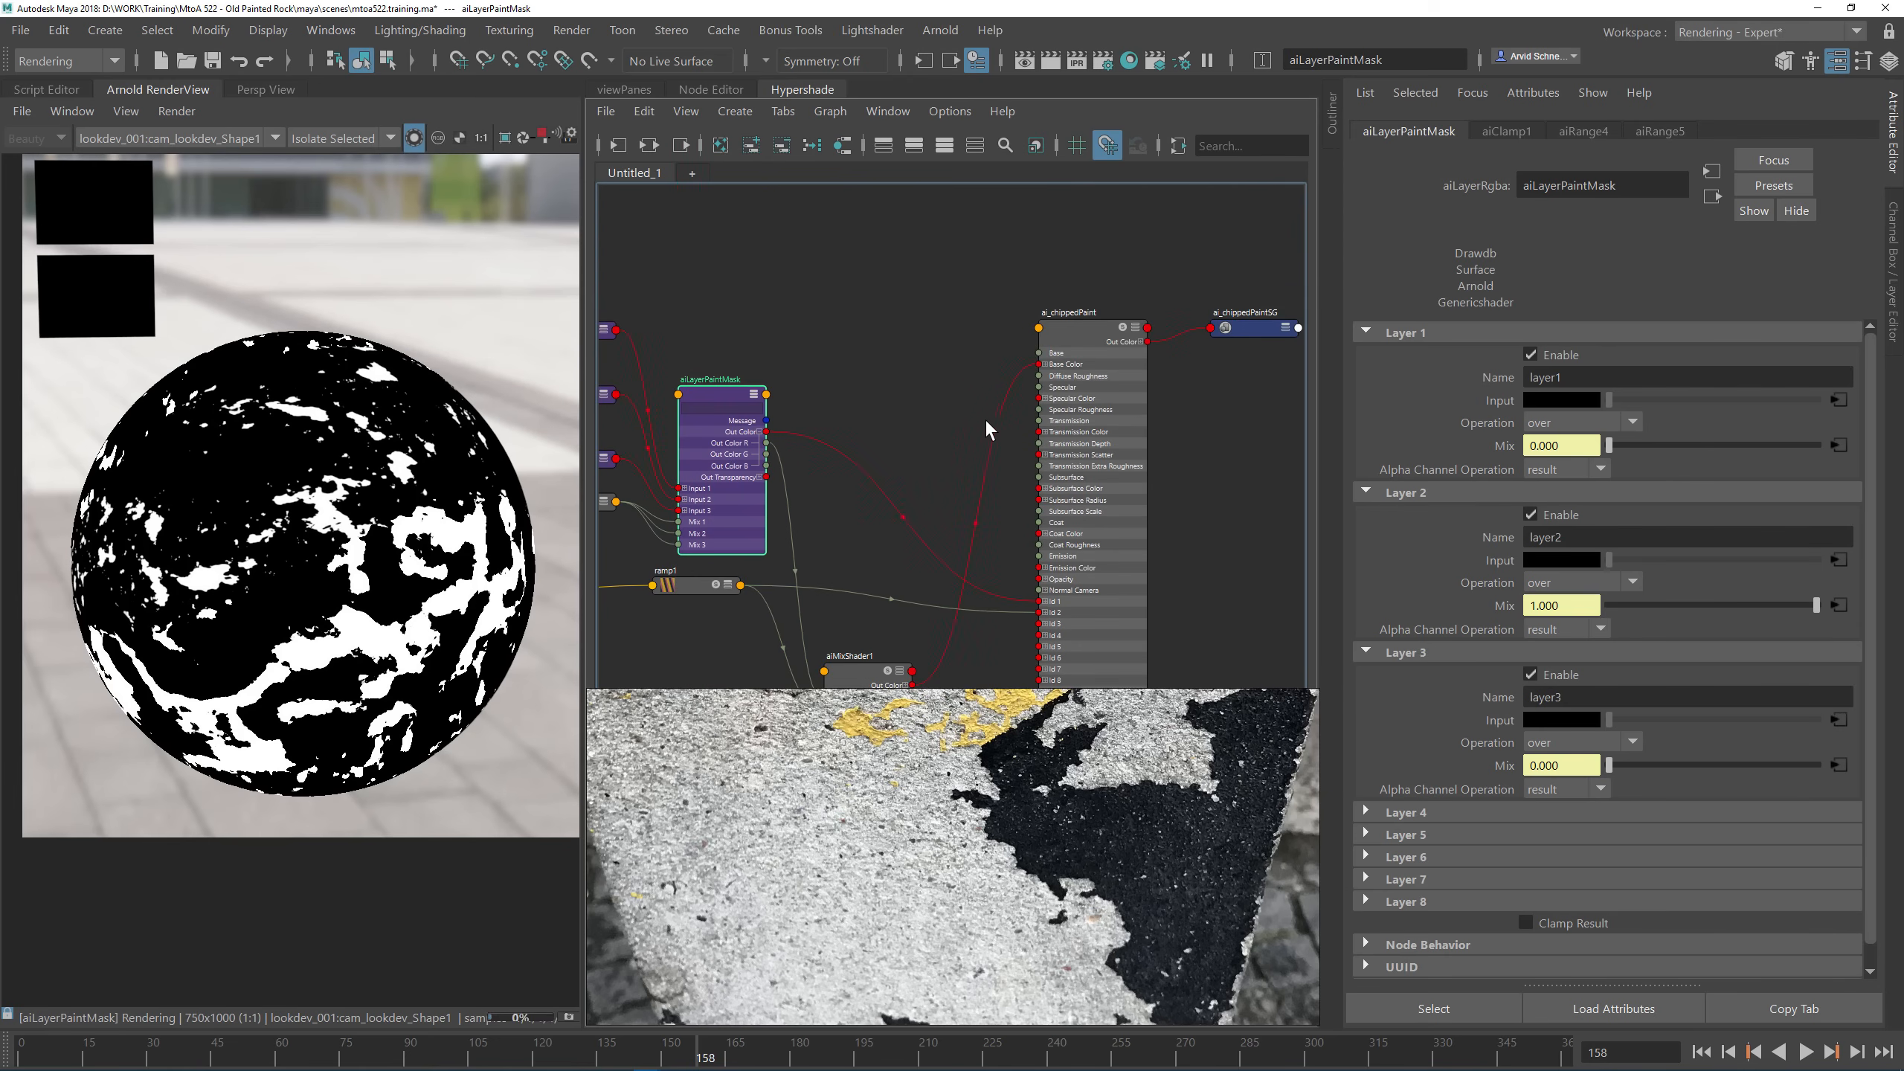
middle_click_drag(888, 354, 889, 341, "alt")
left_click(889, 342)
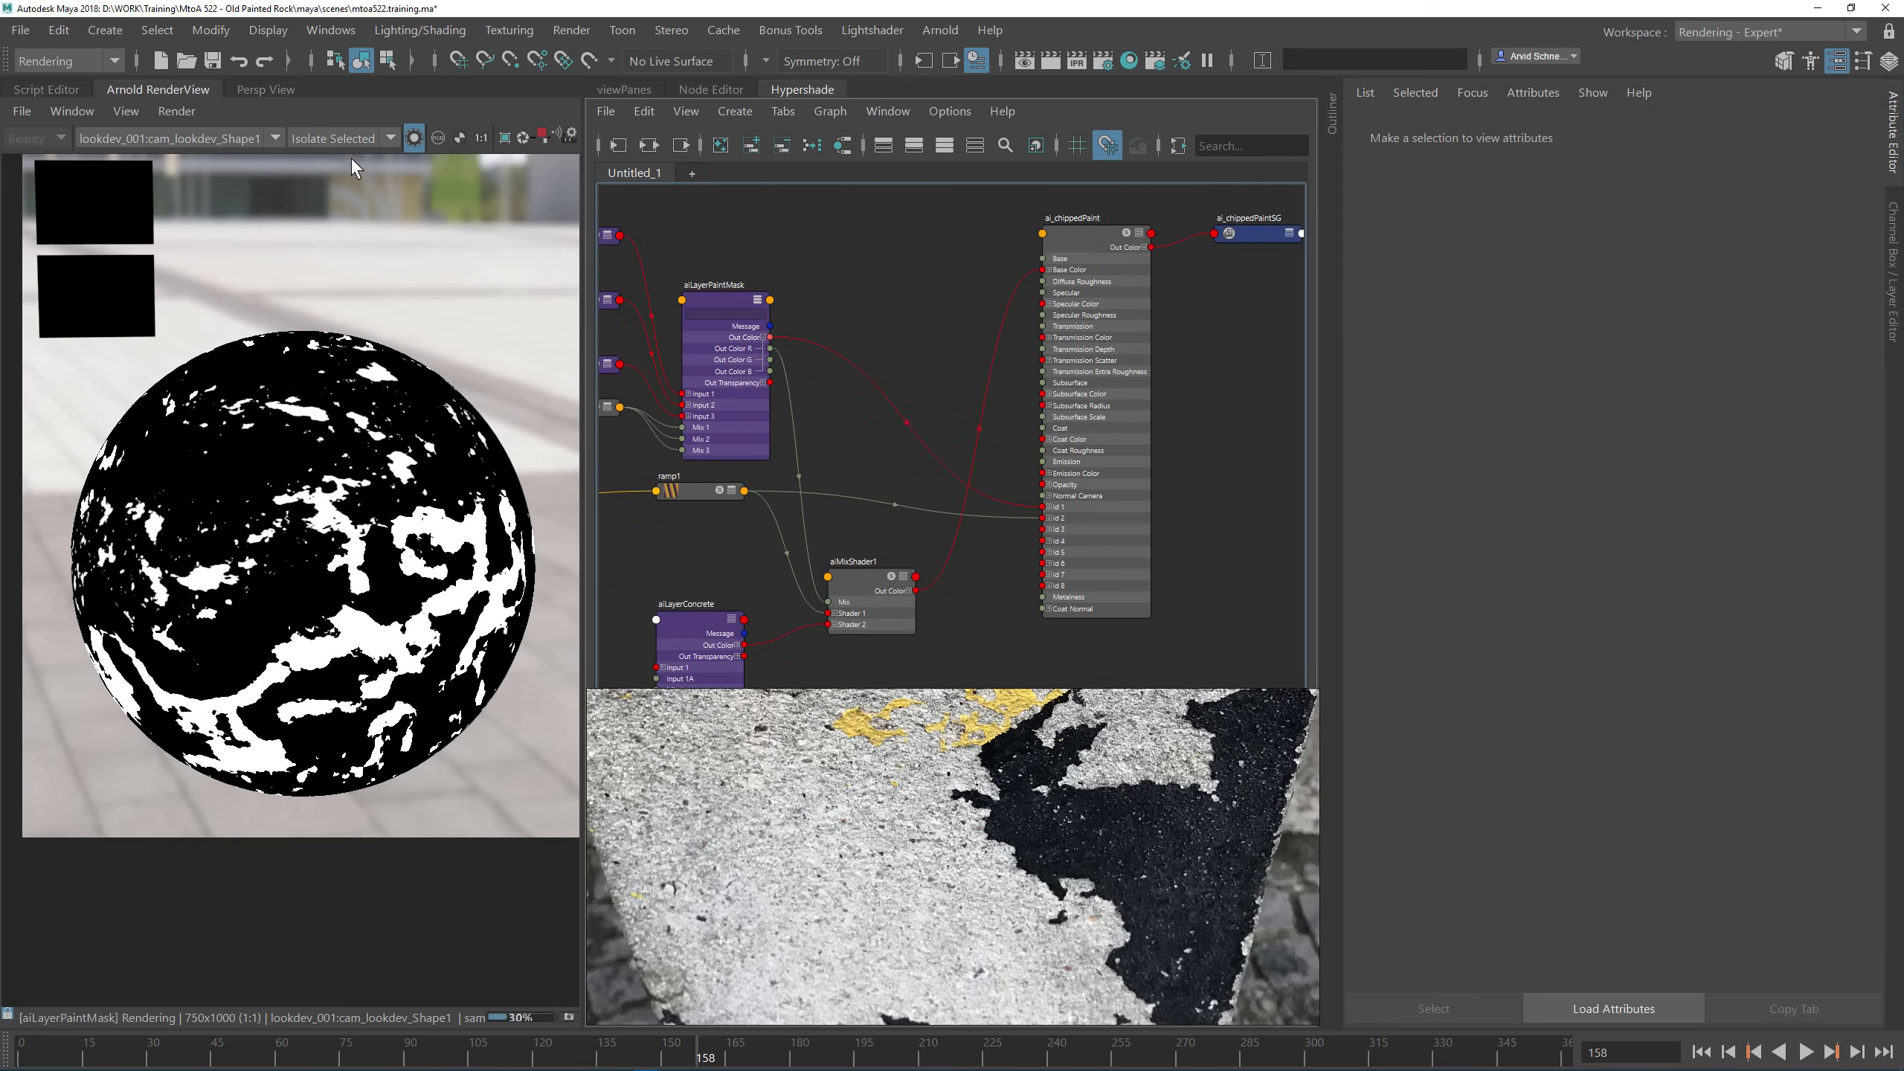
left_click(212, 61)
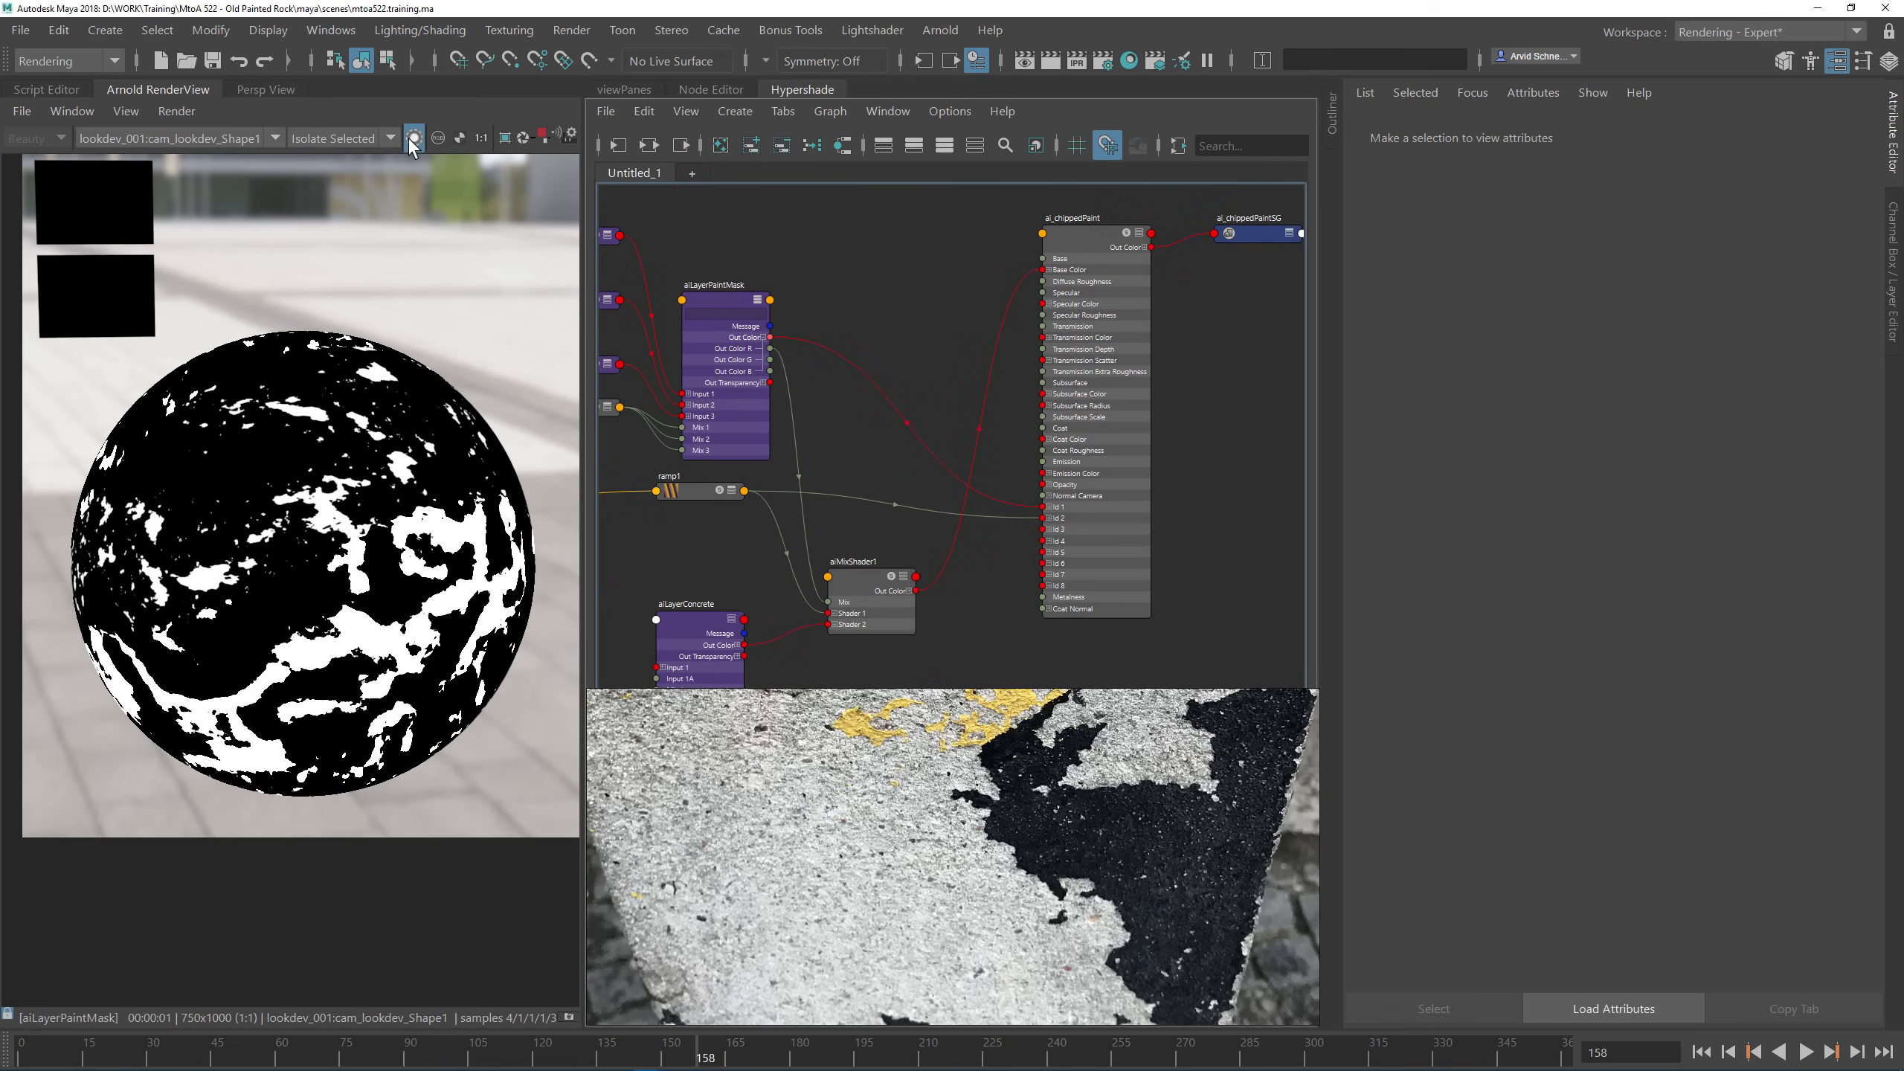
Step: Turn off the isolated render preview and remove the ramp1 and aiLayerConcrete connections from aiMixShader1's shader inputs
left_click(409, 138)
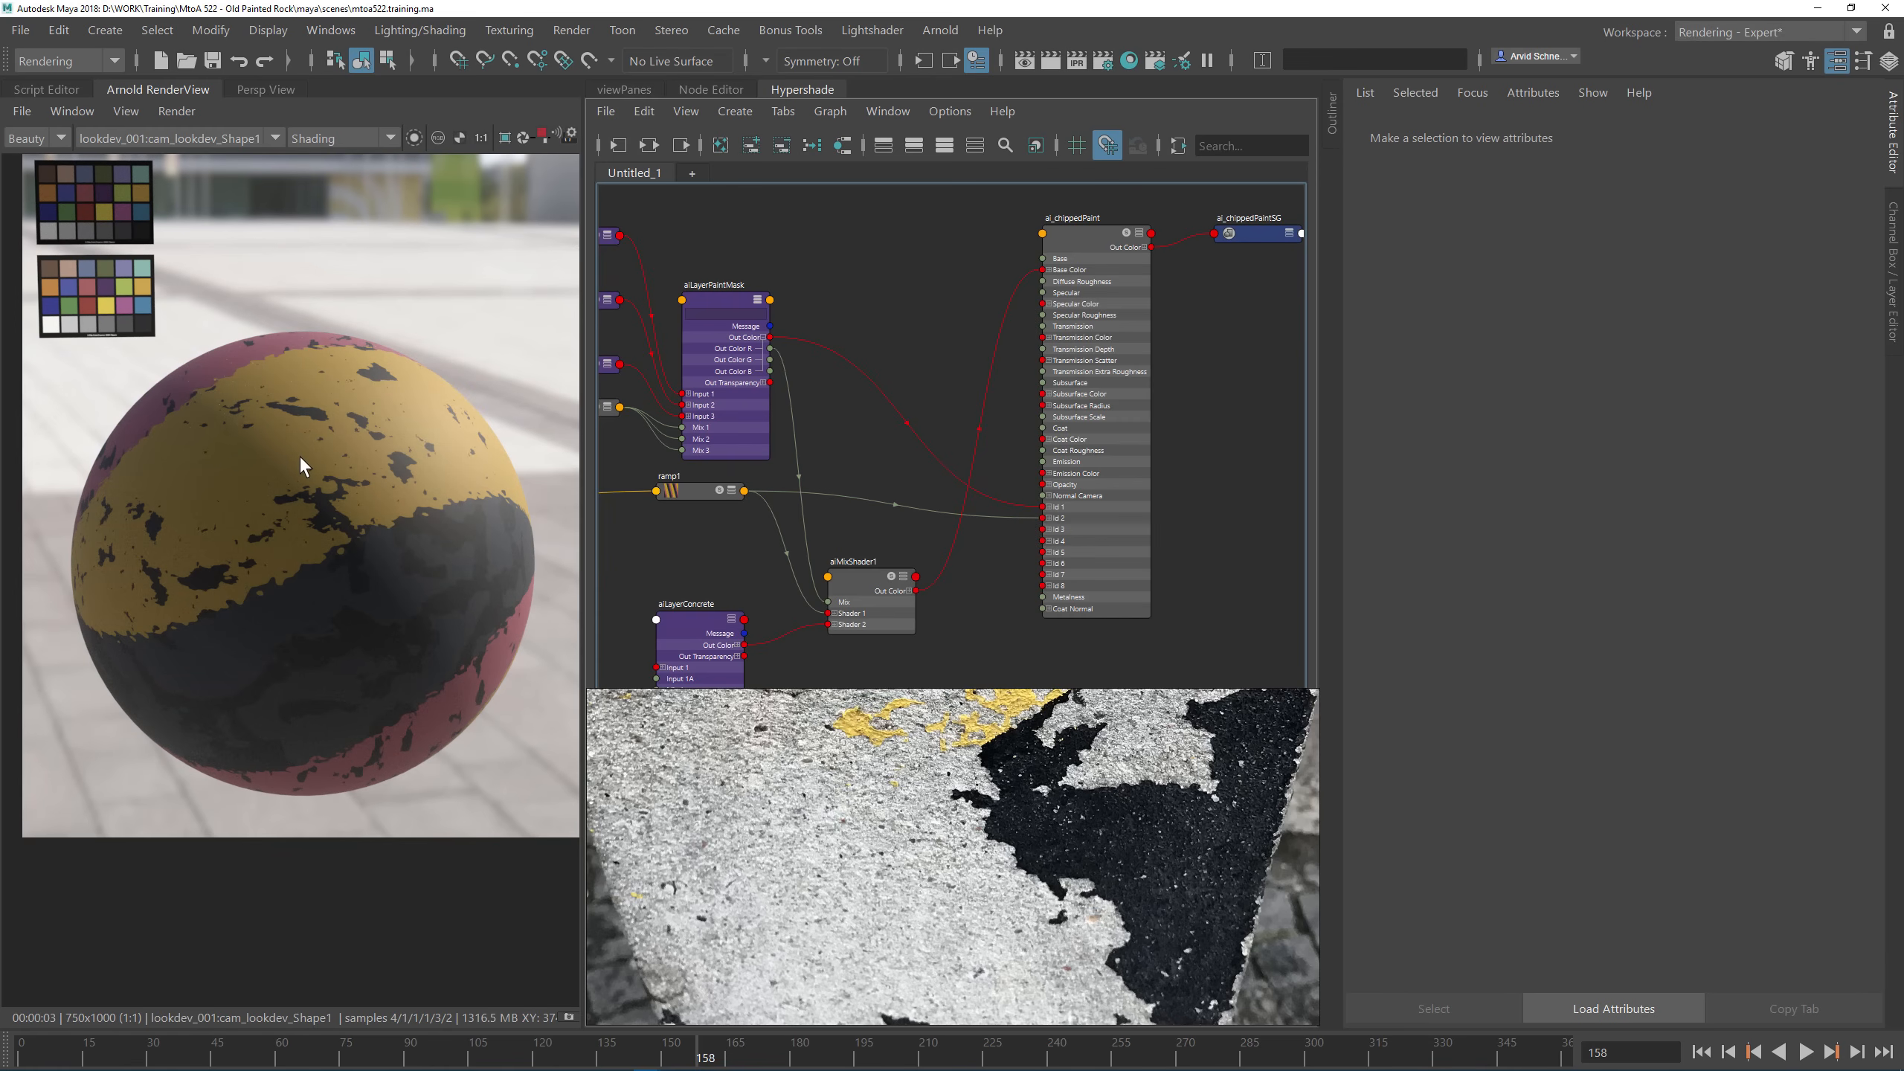
scroll(914, 472, "up", 3)
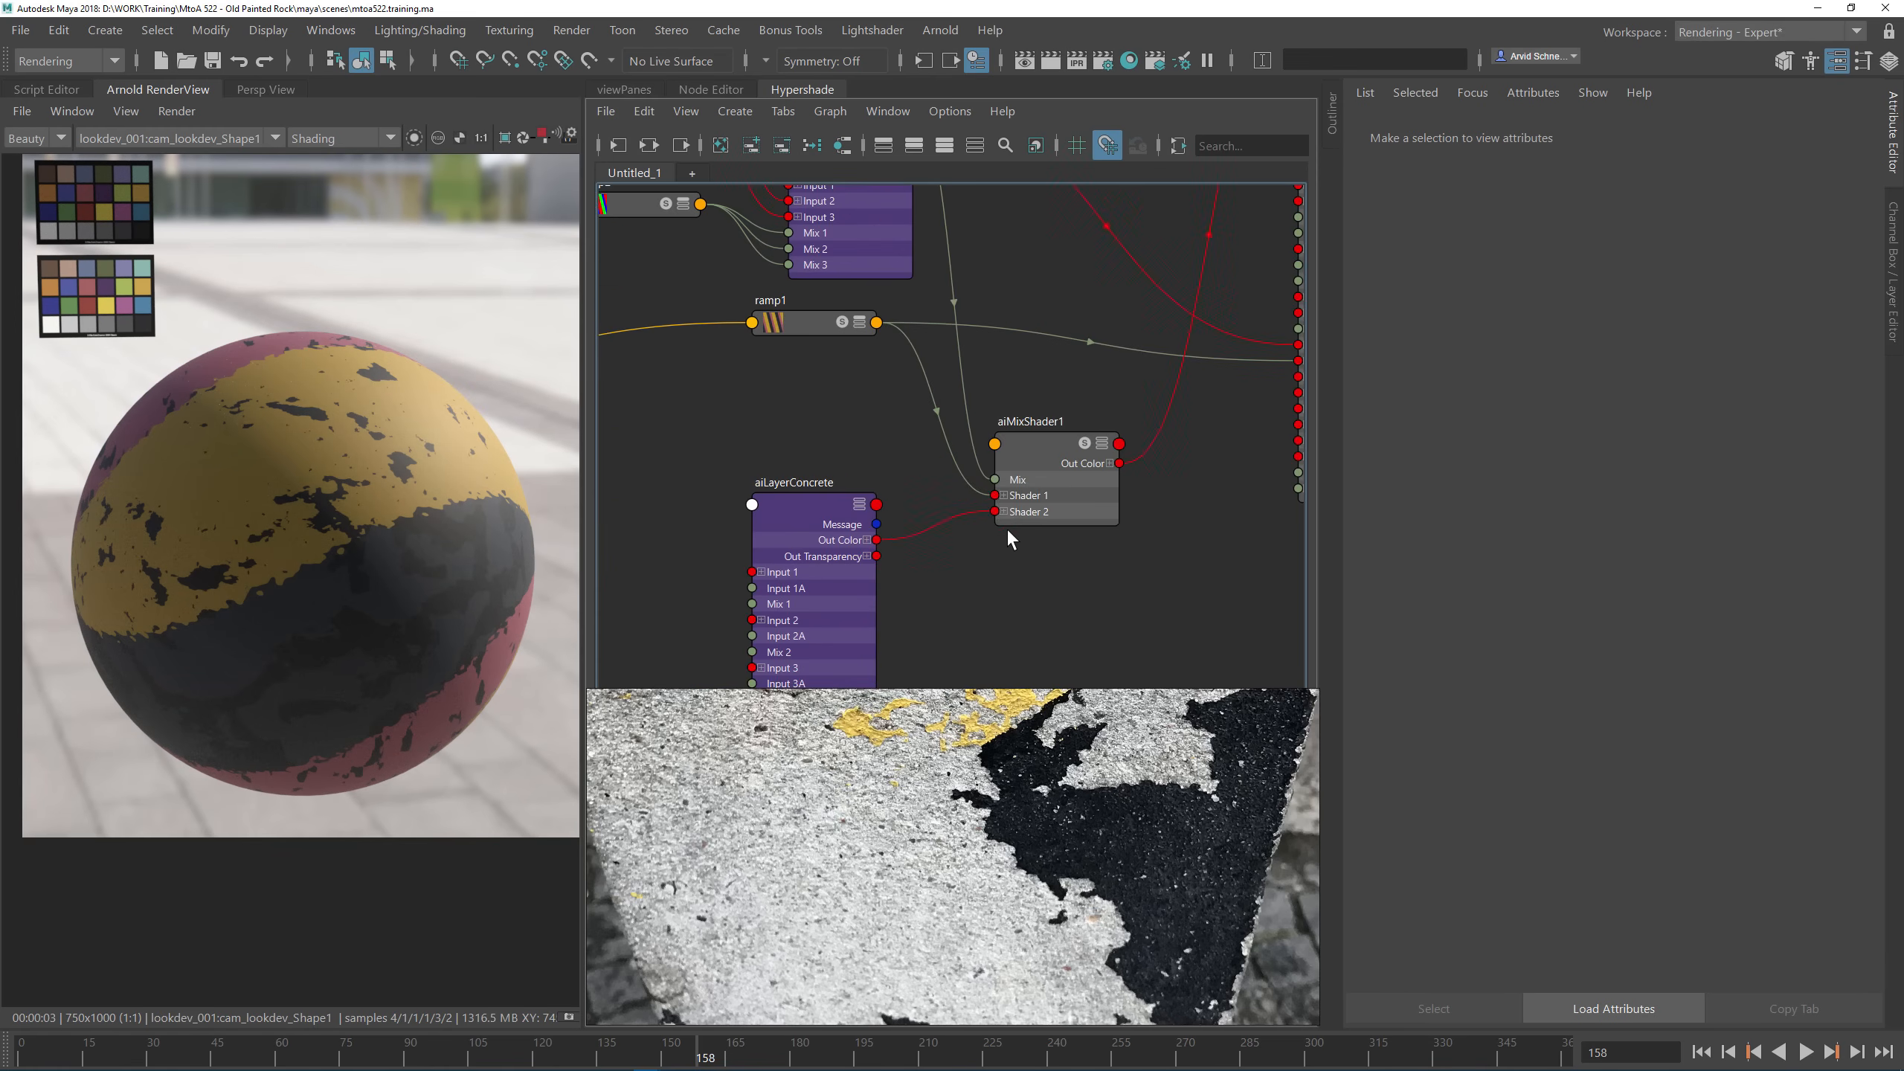
left_click_drag(831, 316, 830, 298)
key("3")
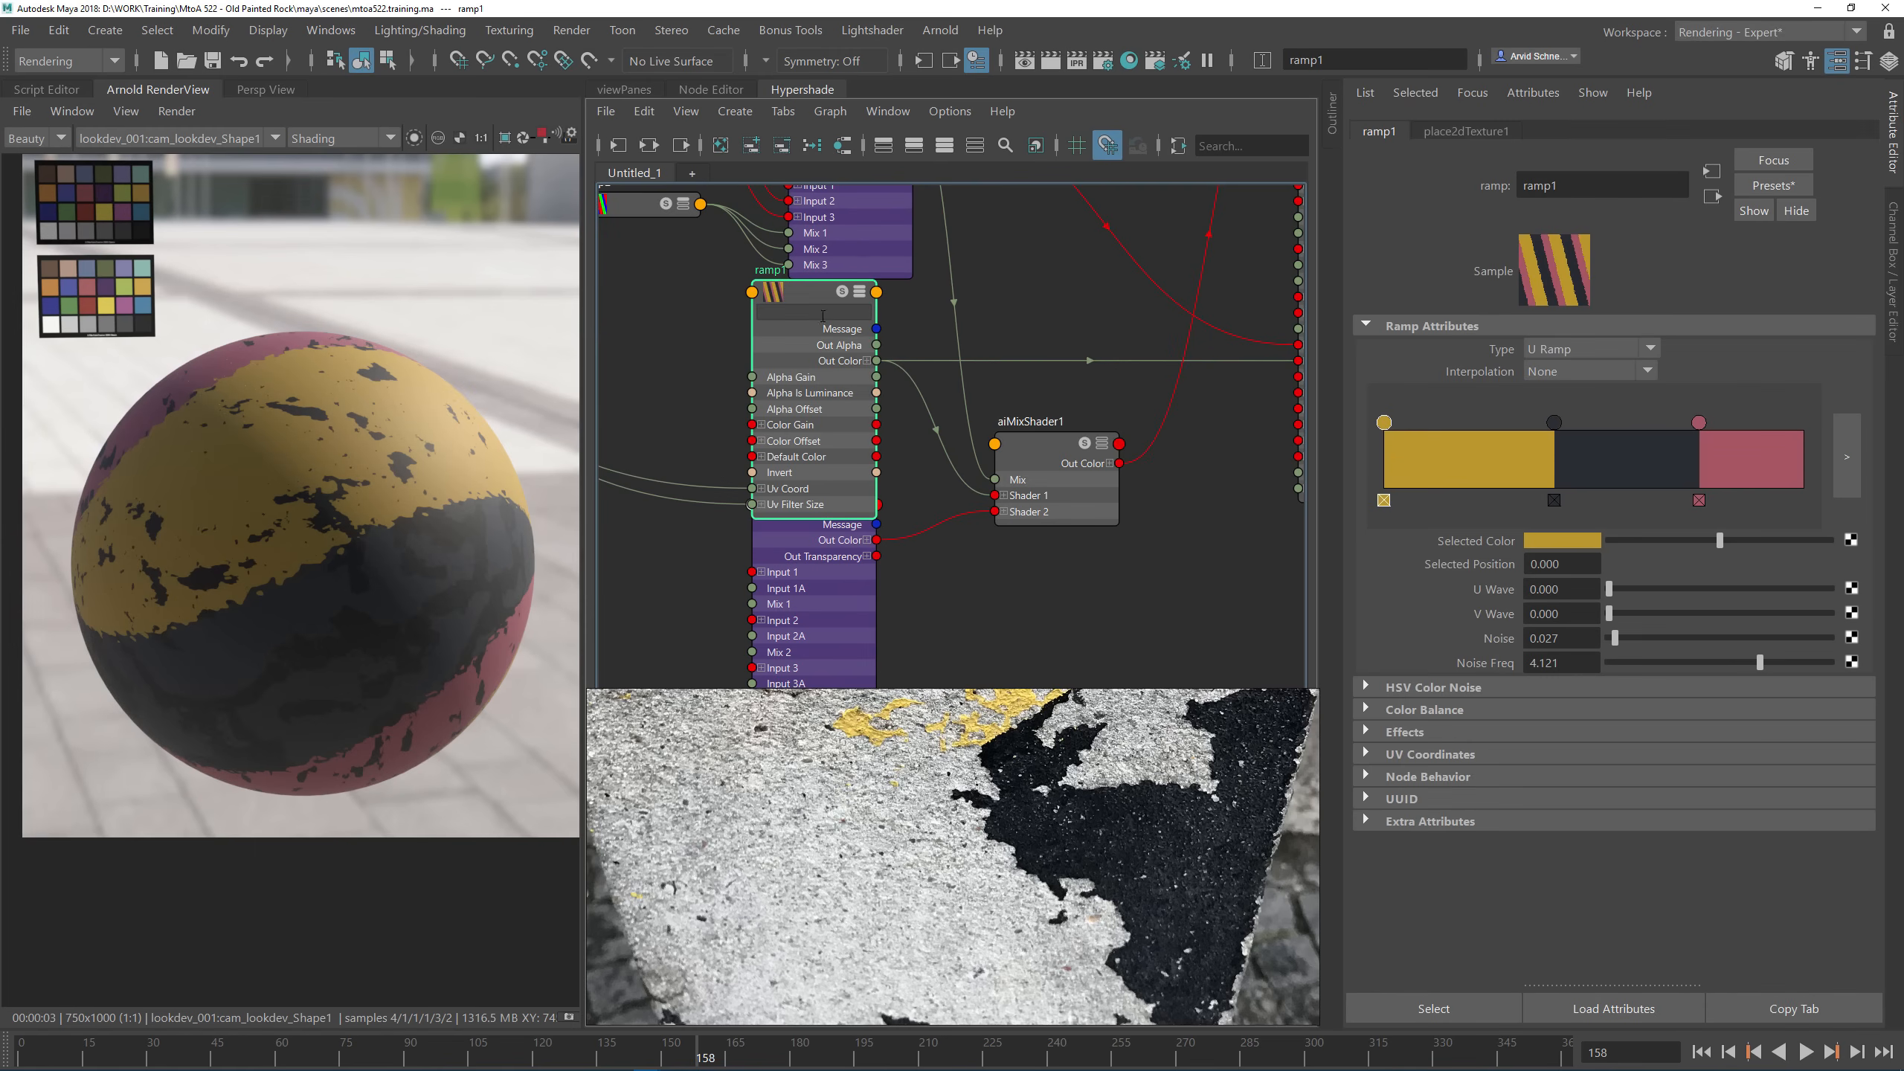
left_click_drag(956, 456, 960, 564, "ctrl+alt+shift")
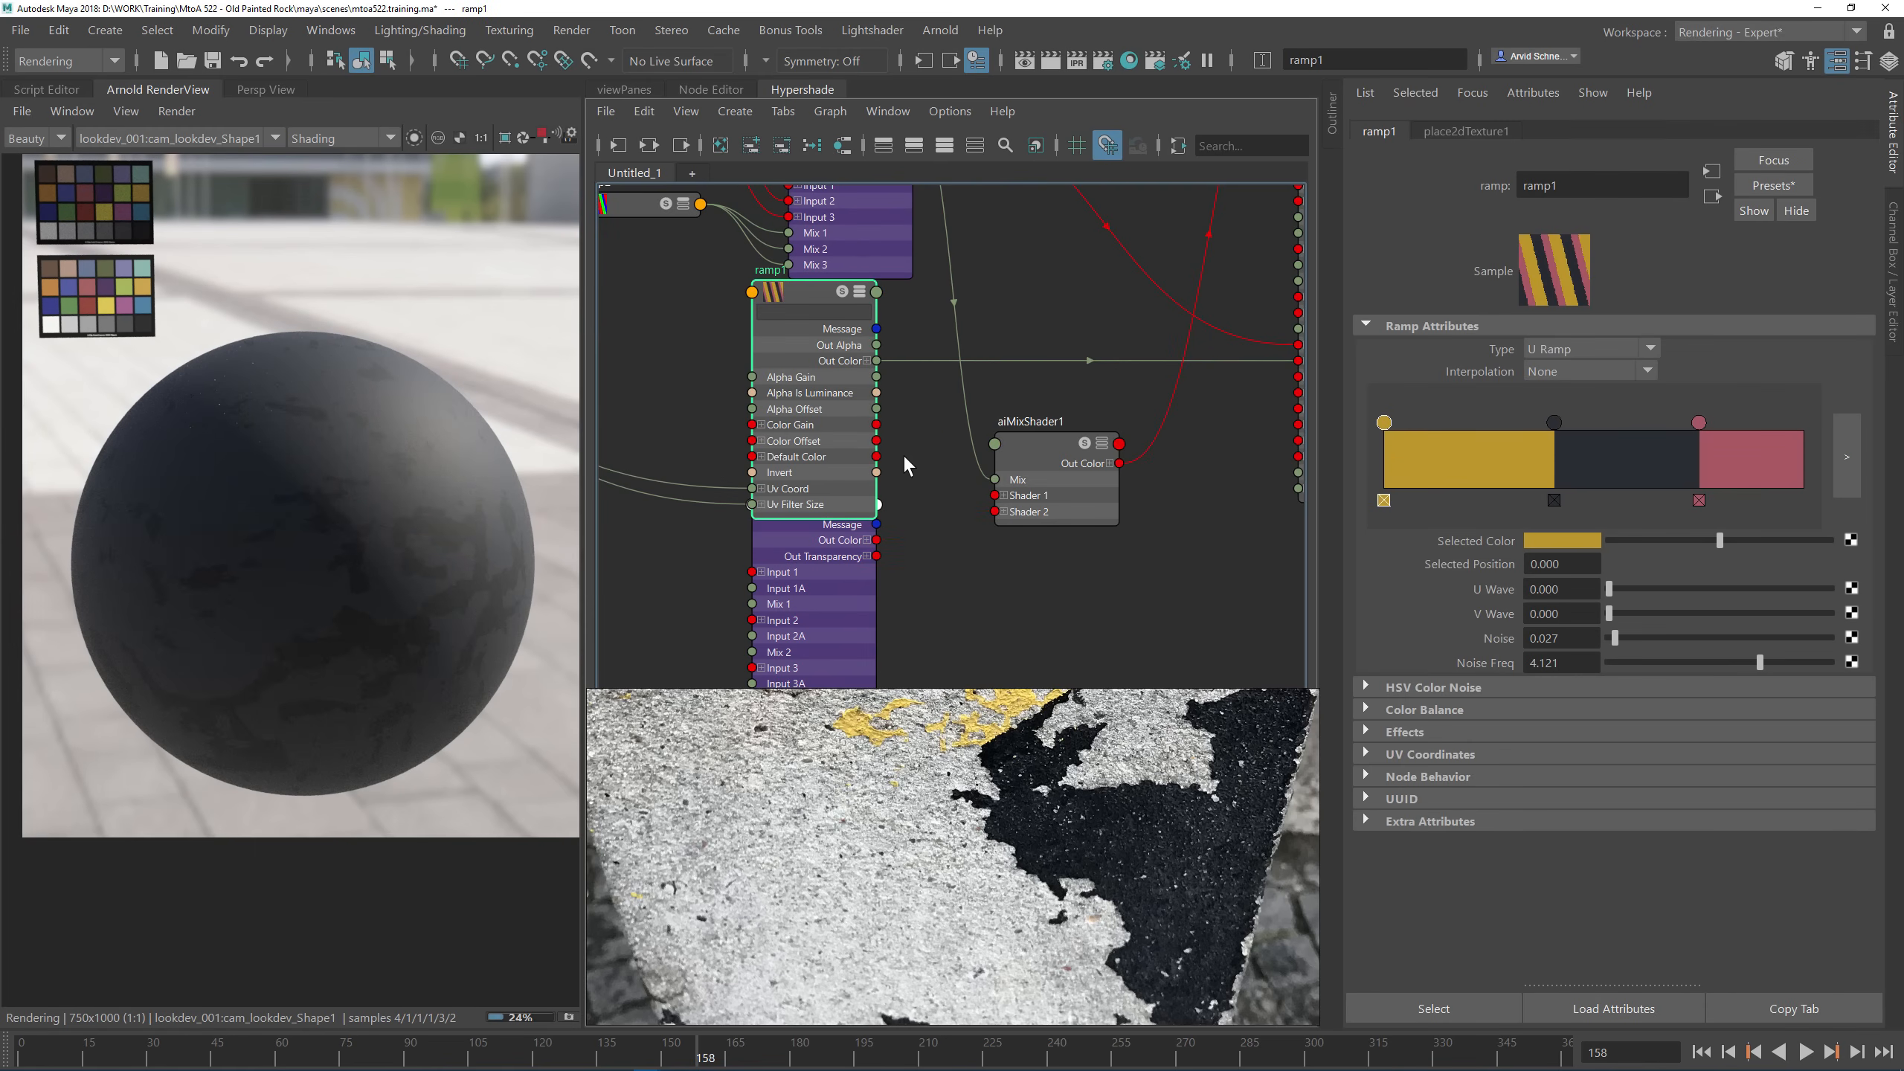
left_click_drag(930, 433, 960, 537, "ctrl+alt+shift")
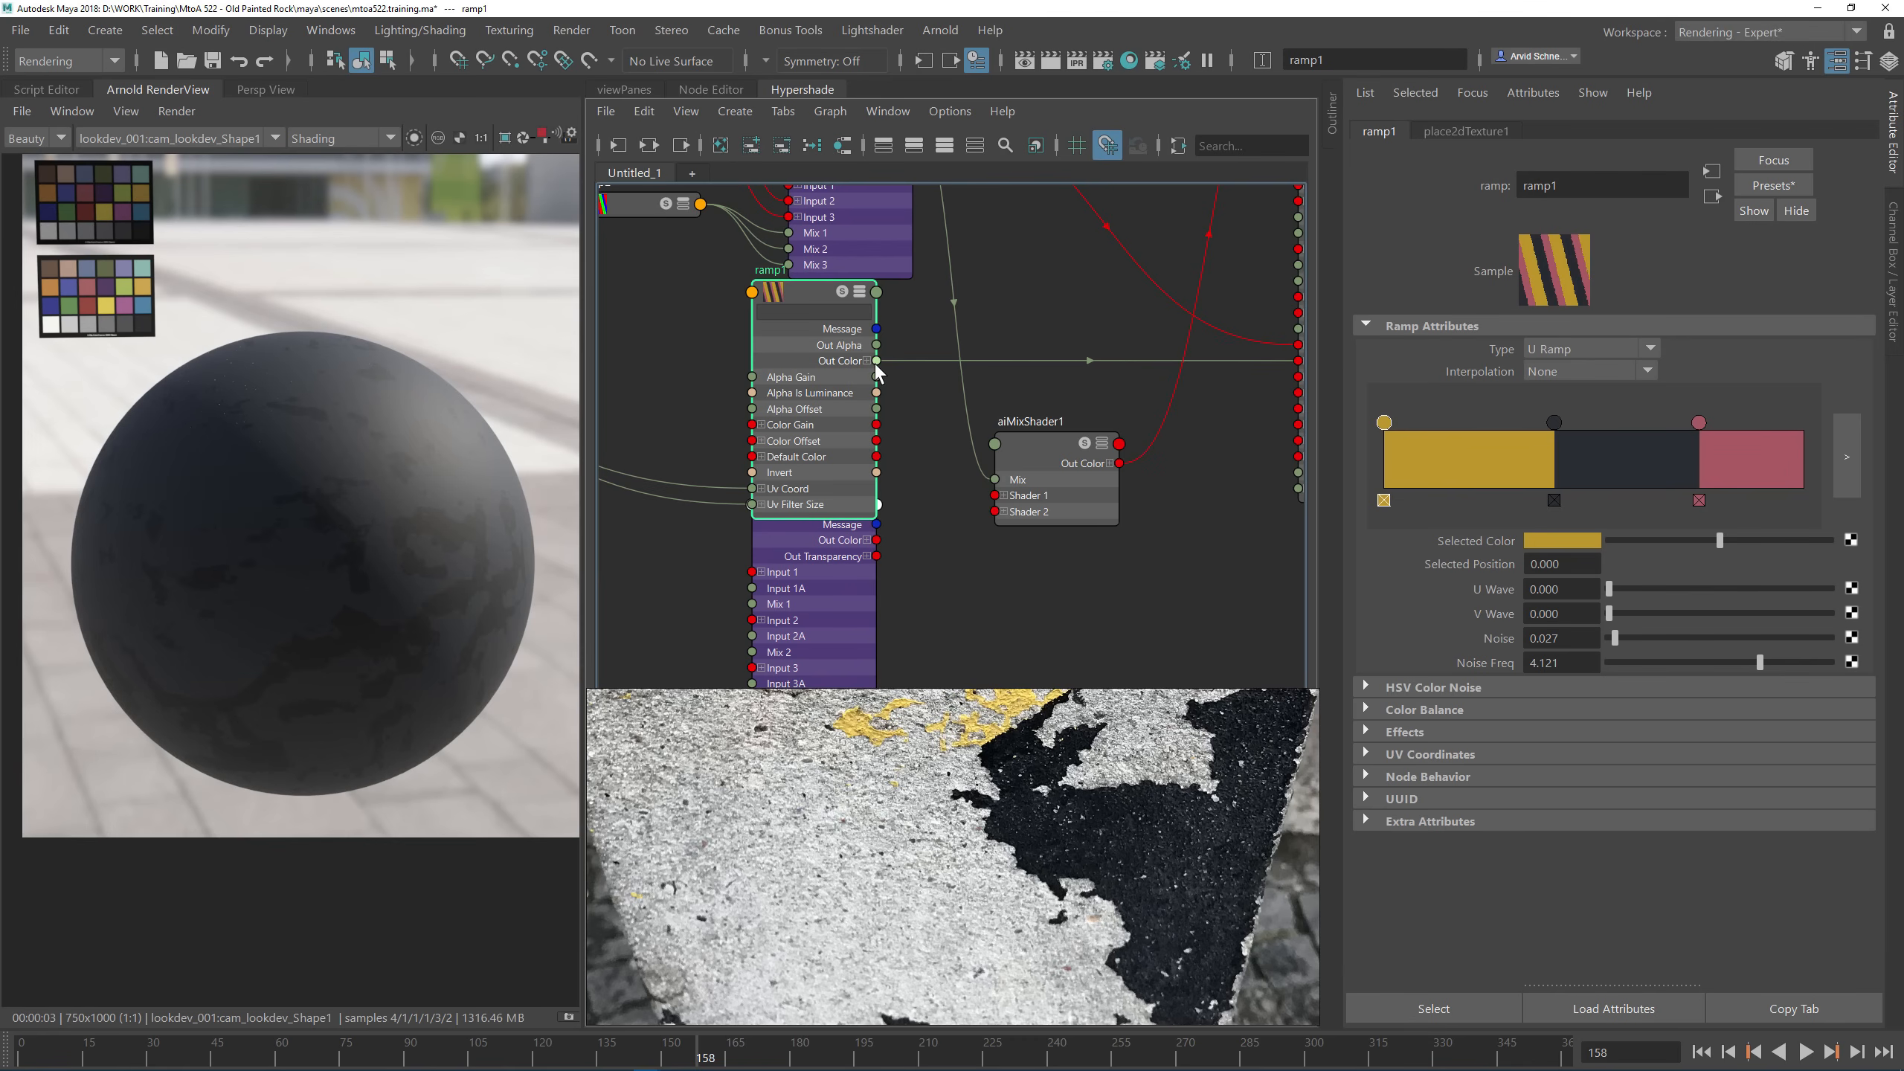
Step: Connect ramp1's Out Color to Shader 2 and aiLayerConcrete's Out Color to Shader 1 of aiMixShader1, collapsing ramp1
left_click_drag(876, 361, 995, 512)
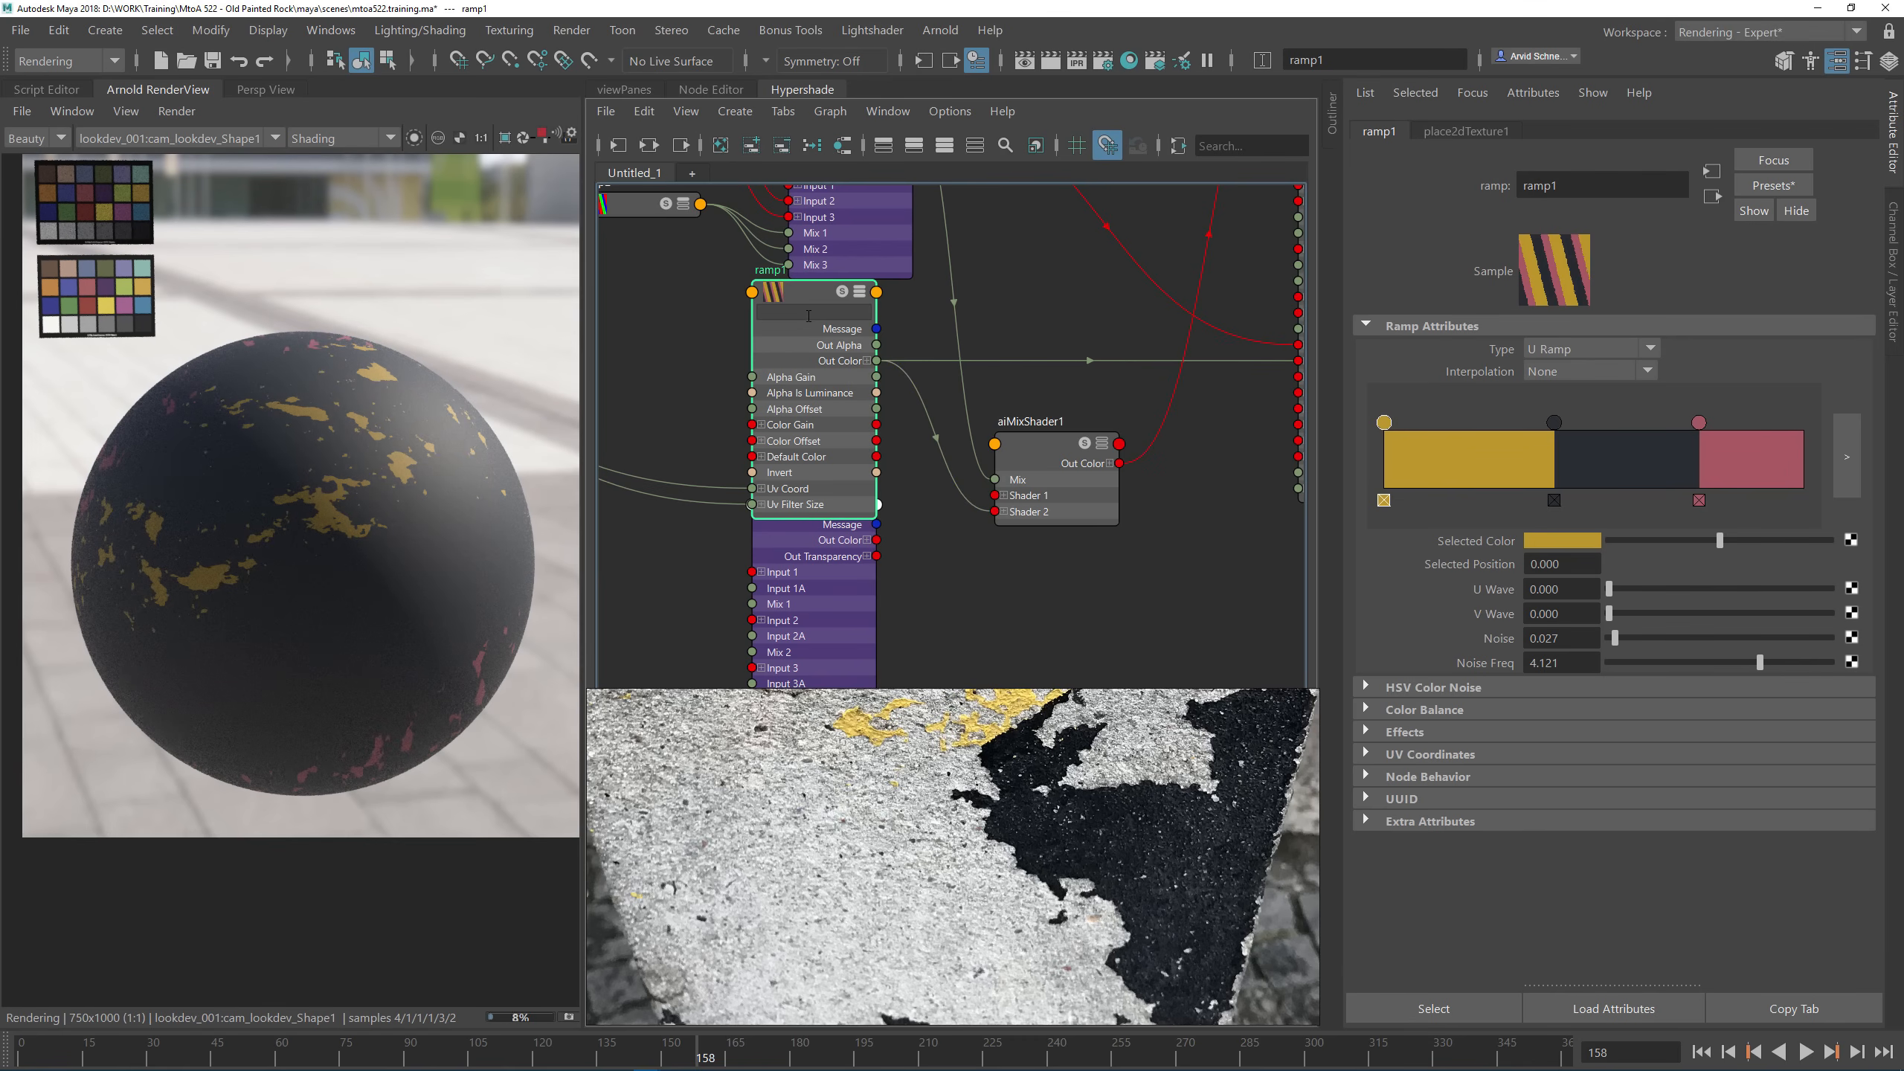
key("1")
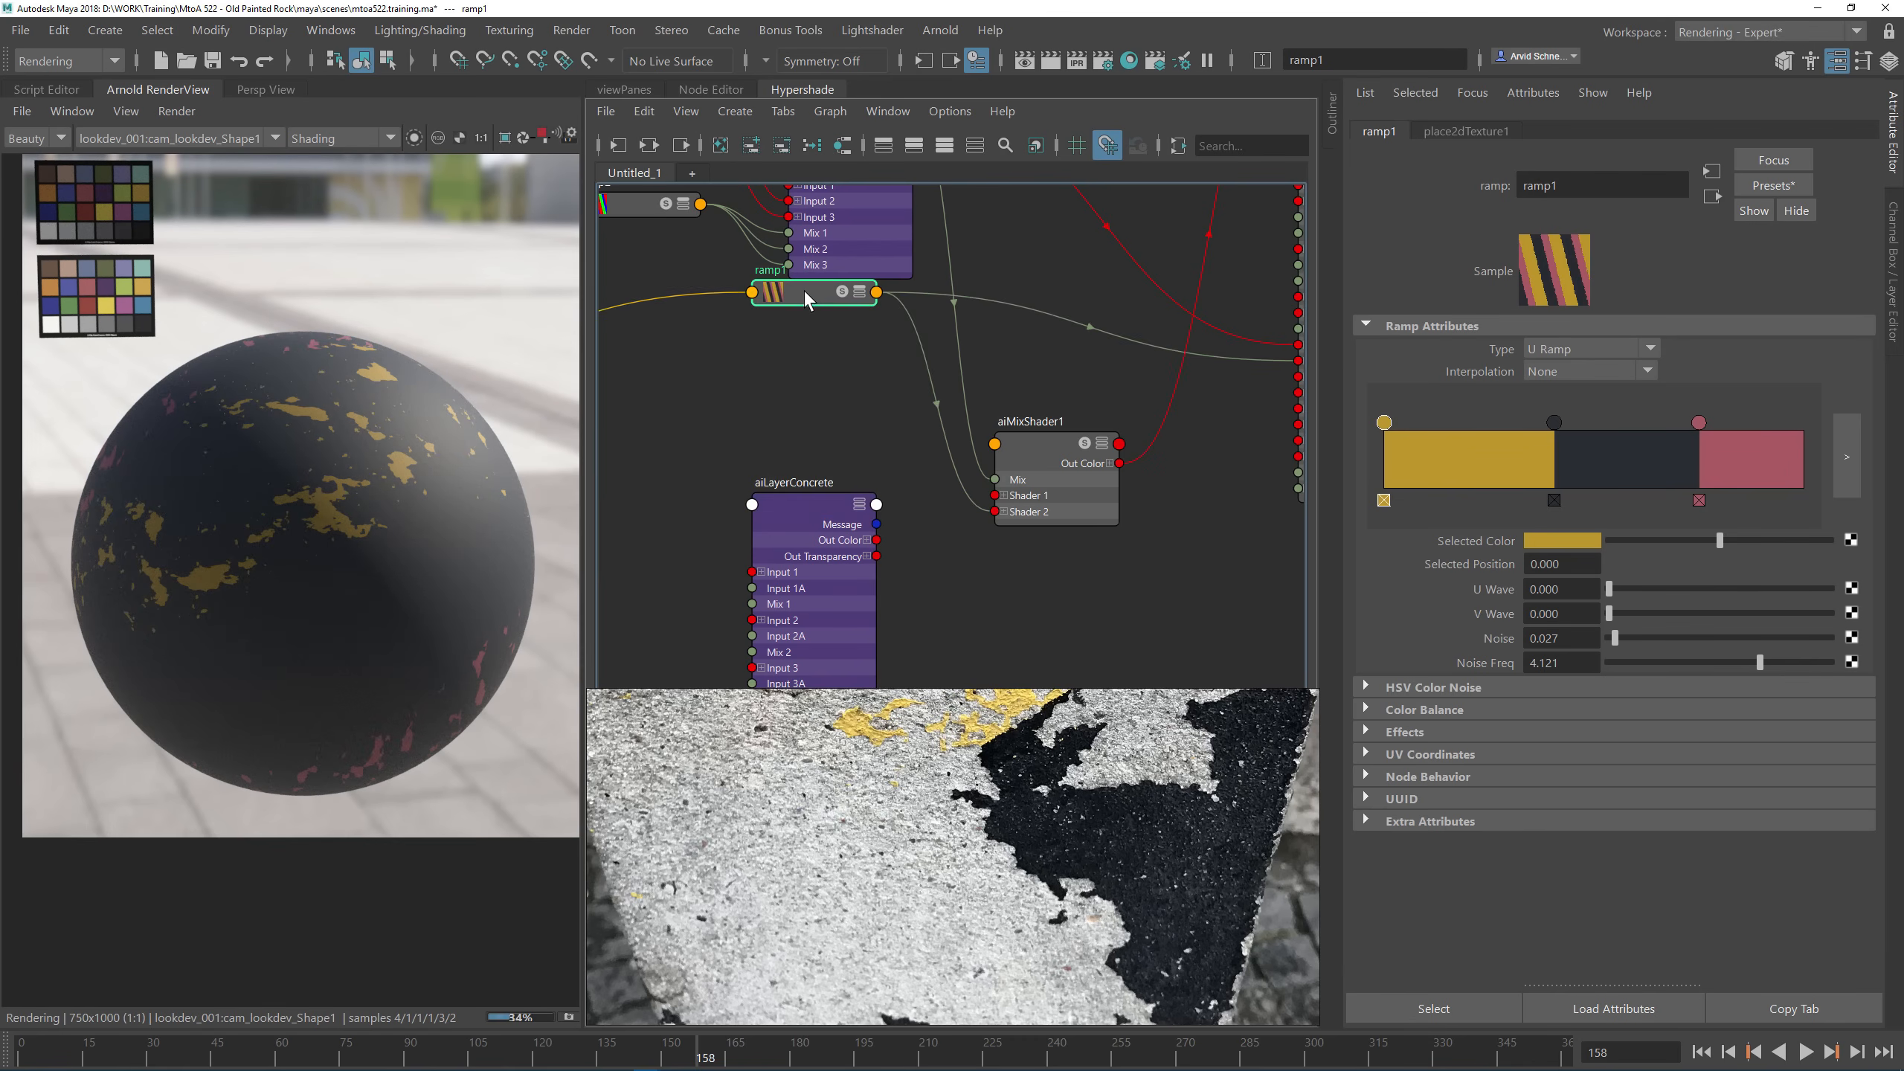
left_click_drag(804, 294, 814, 338)
left_click_drag(876, 540, 996, 498)
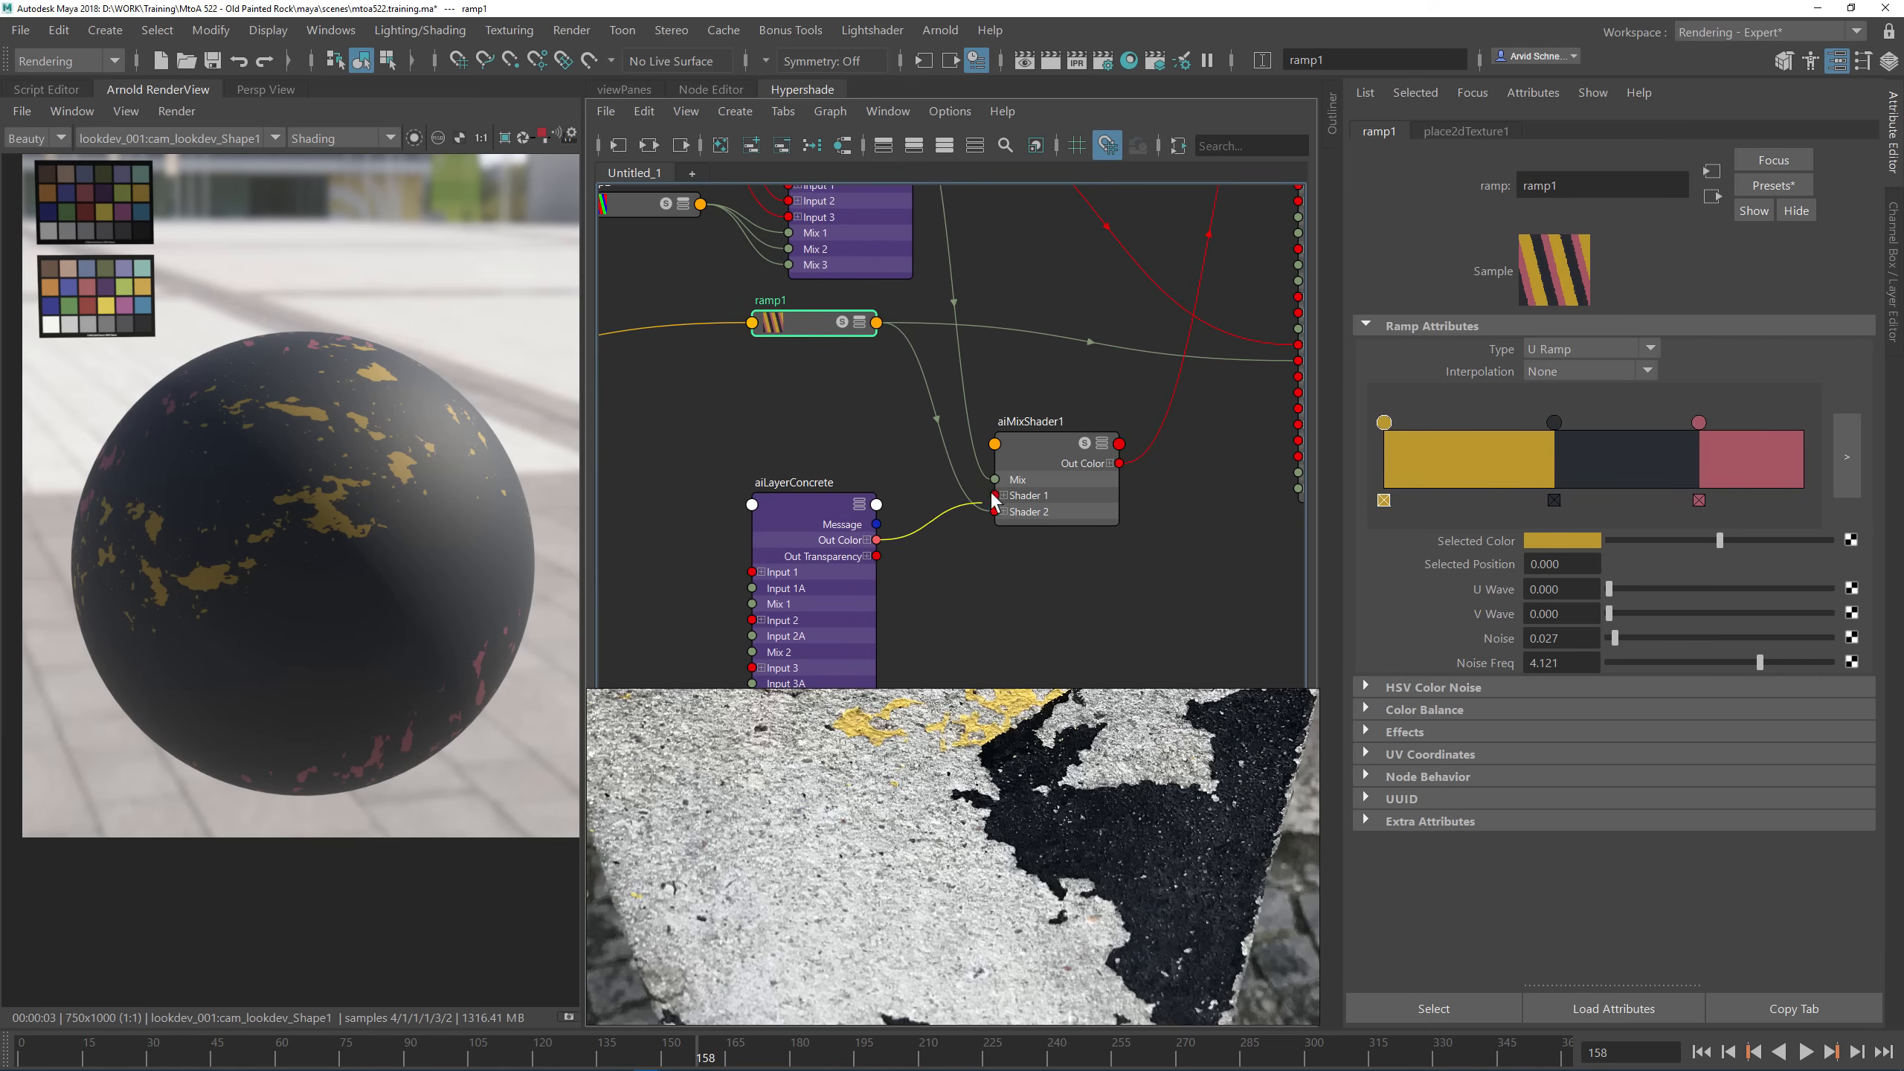
Step: Set aiLayerConcrete's Layer 1 Input to a light grey similar to the concrete in the reference photo
left_click(808, 512)
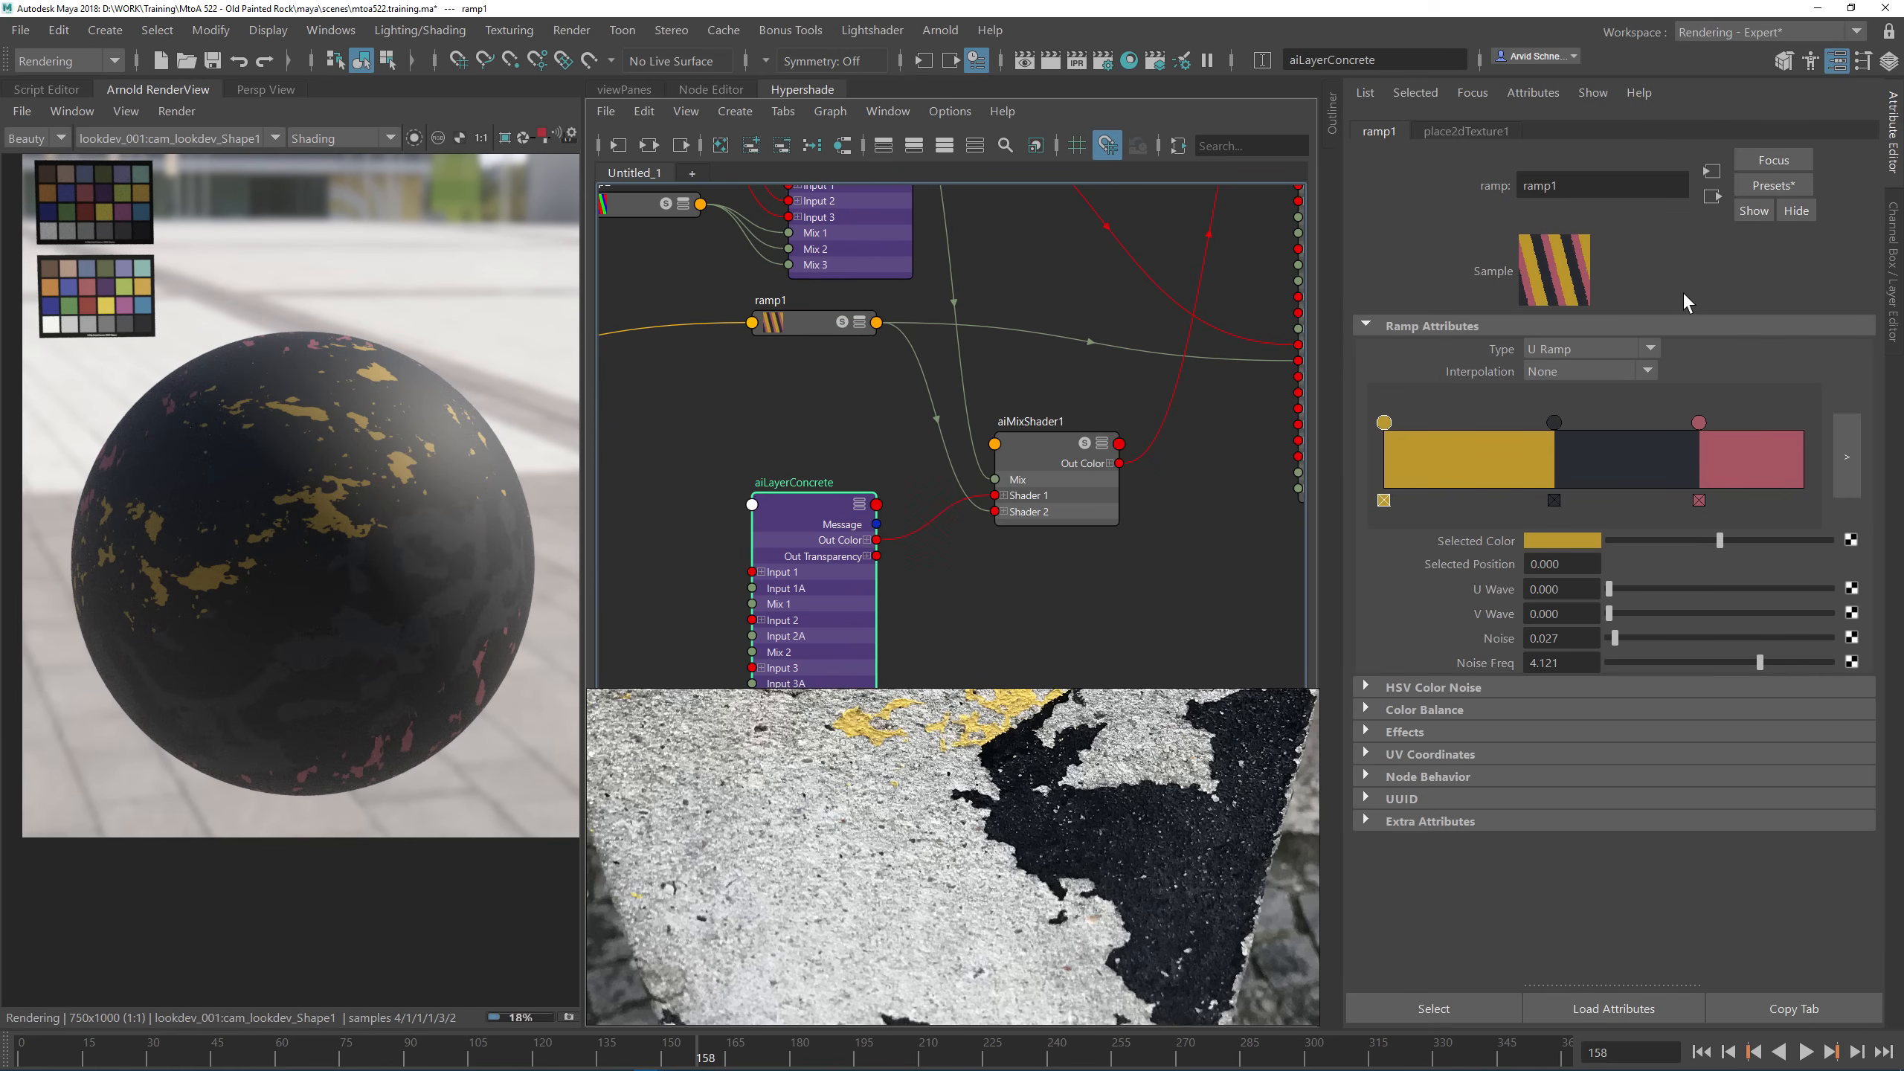
left_click(1715, 399)
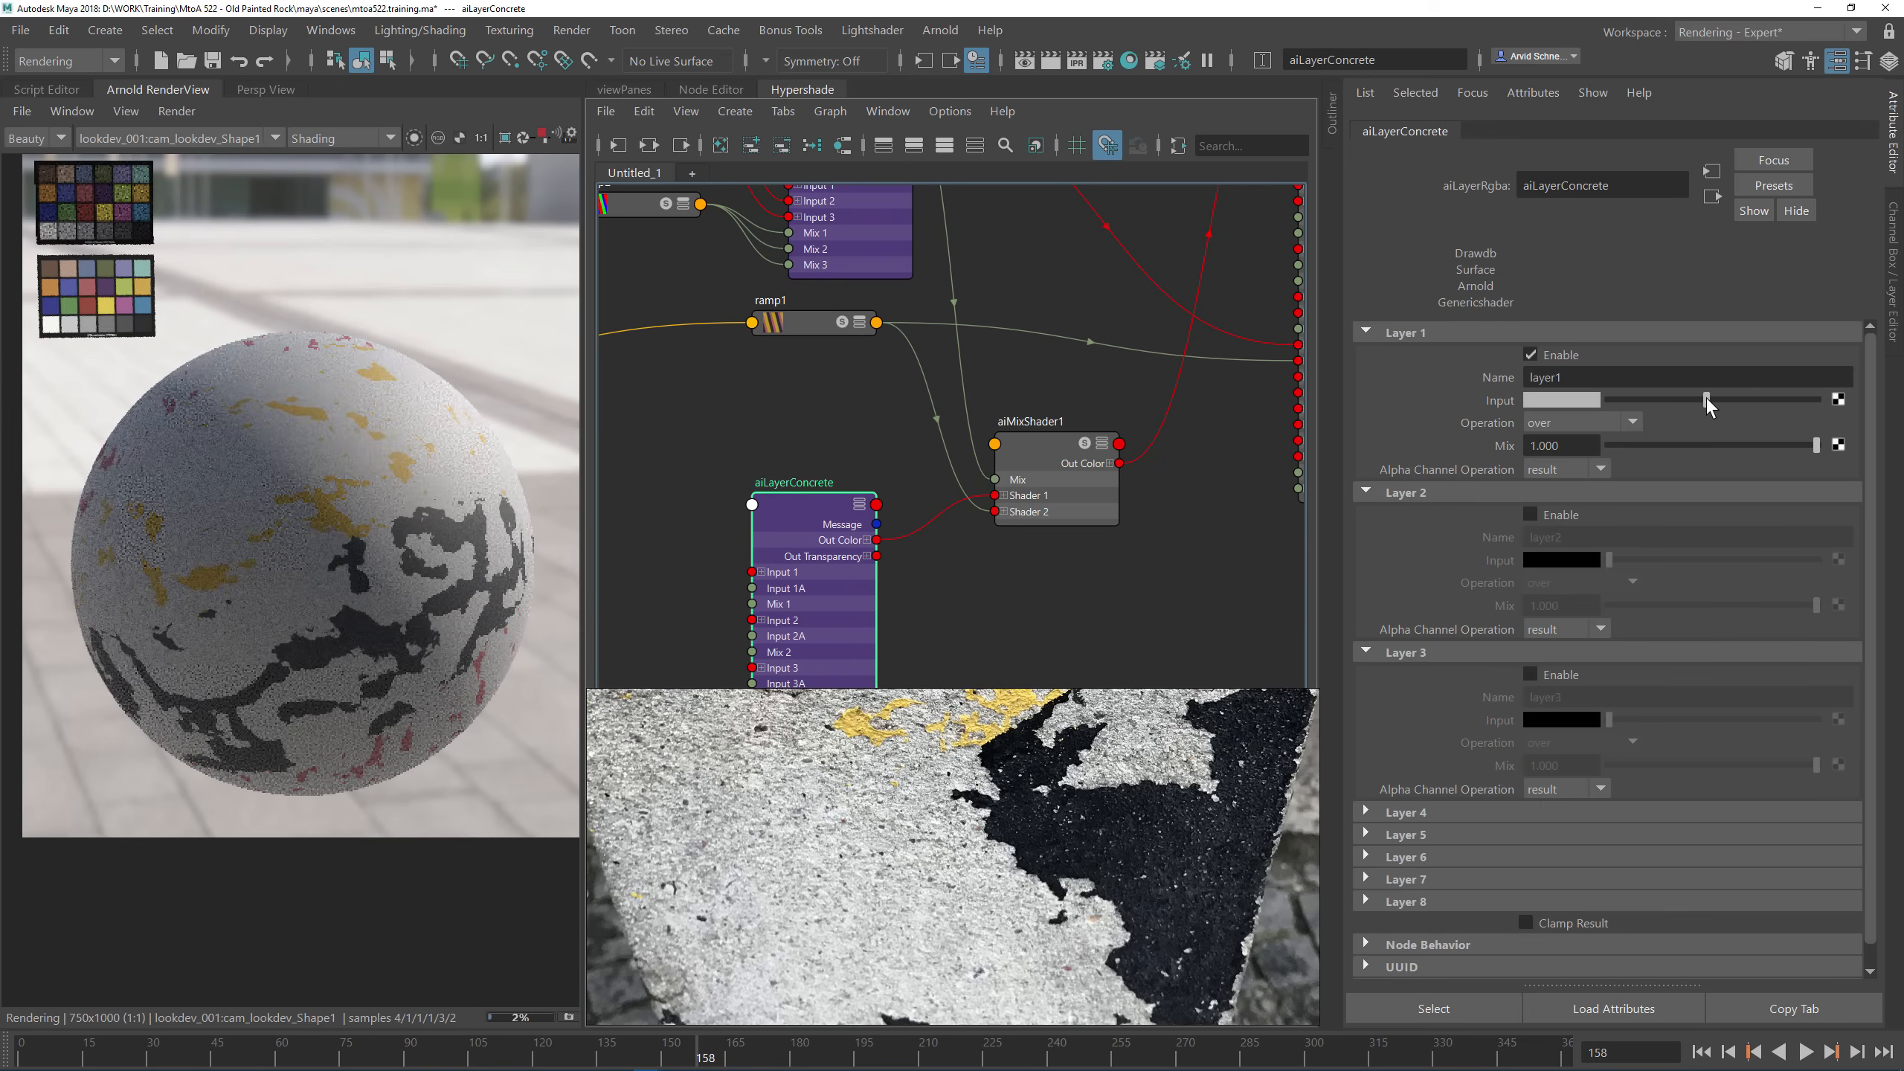
left_click_drag(1717, 400, 1713, 400)
scroll(1000, 588, "down", 2)
scroll(1061, 754, "down", 5)
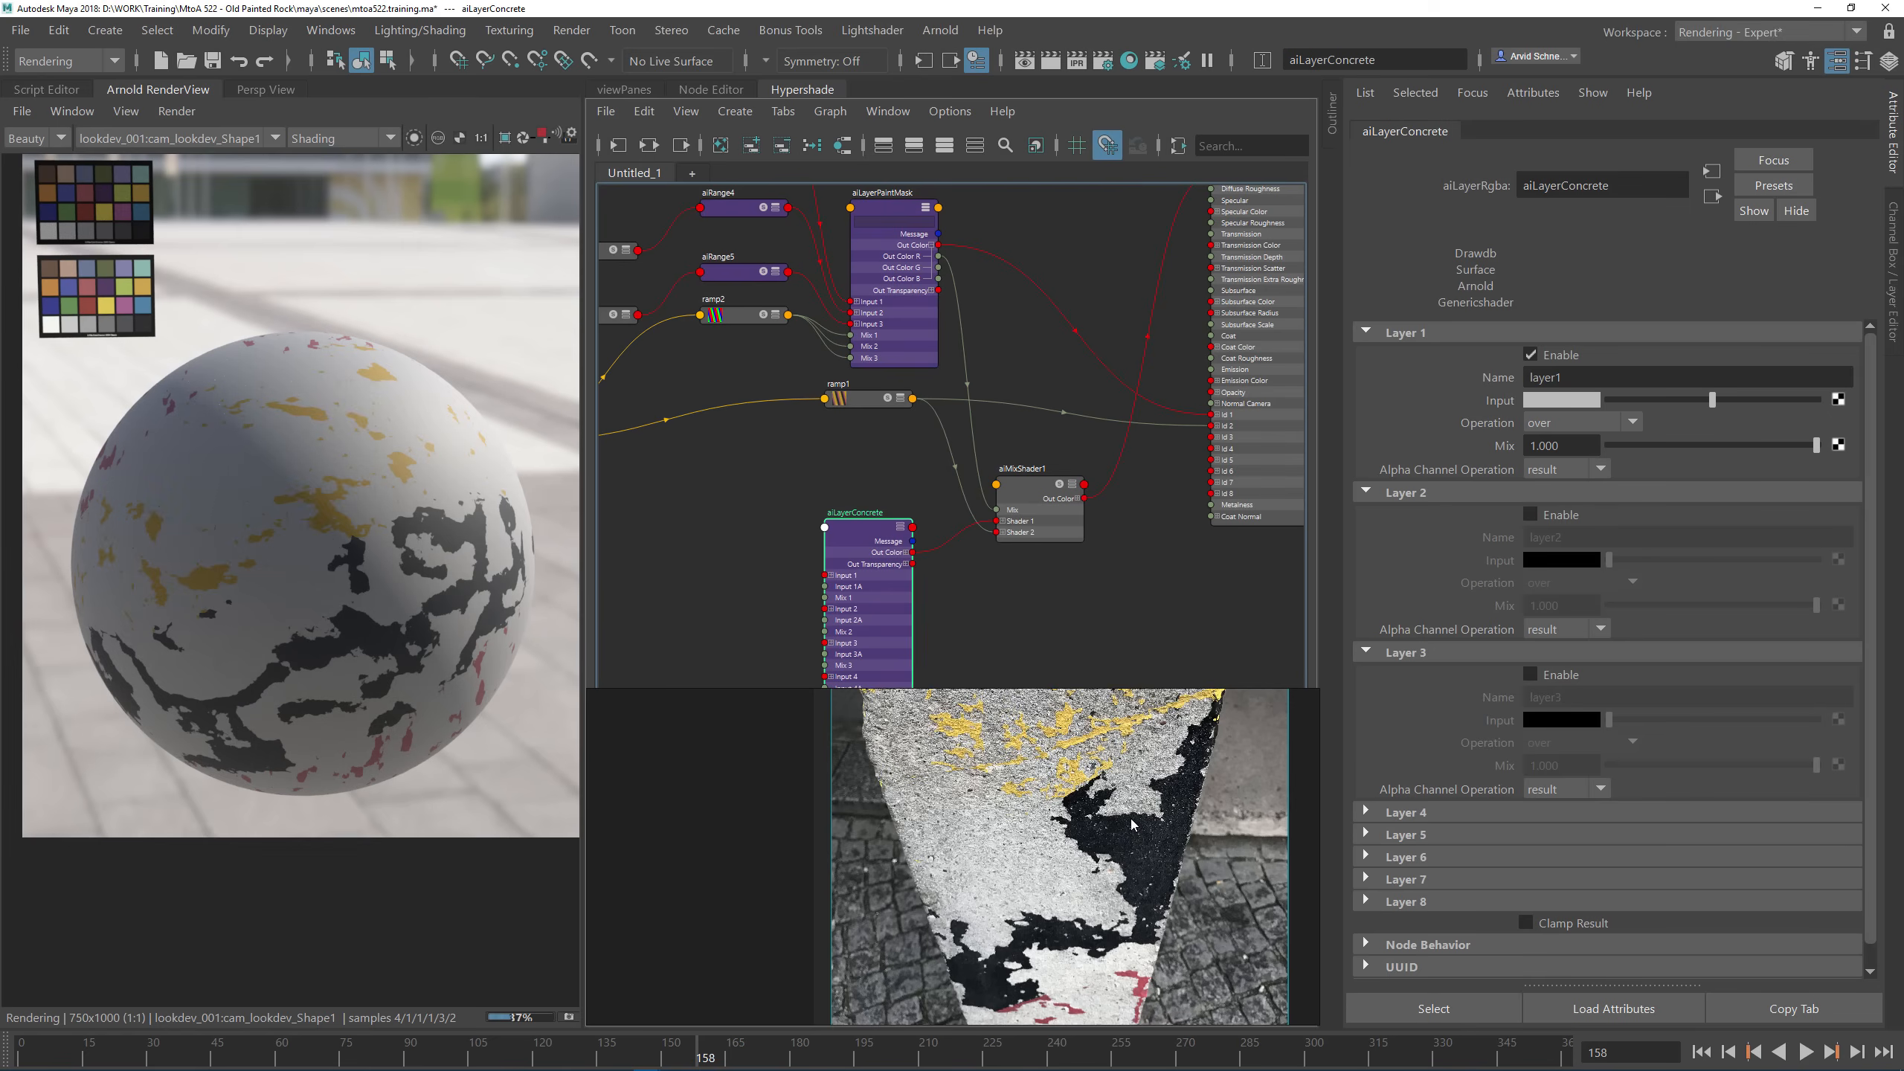
scroll(1137, 814, "up", 3)
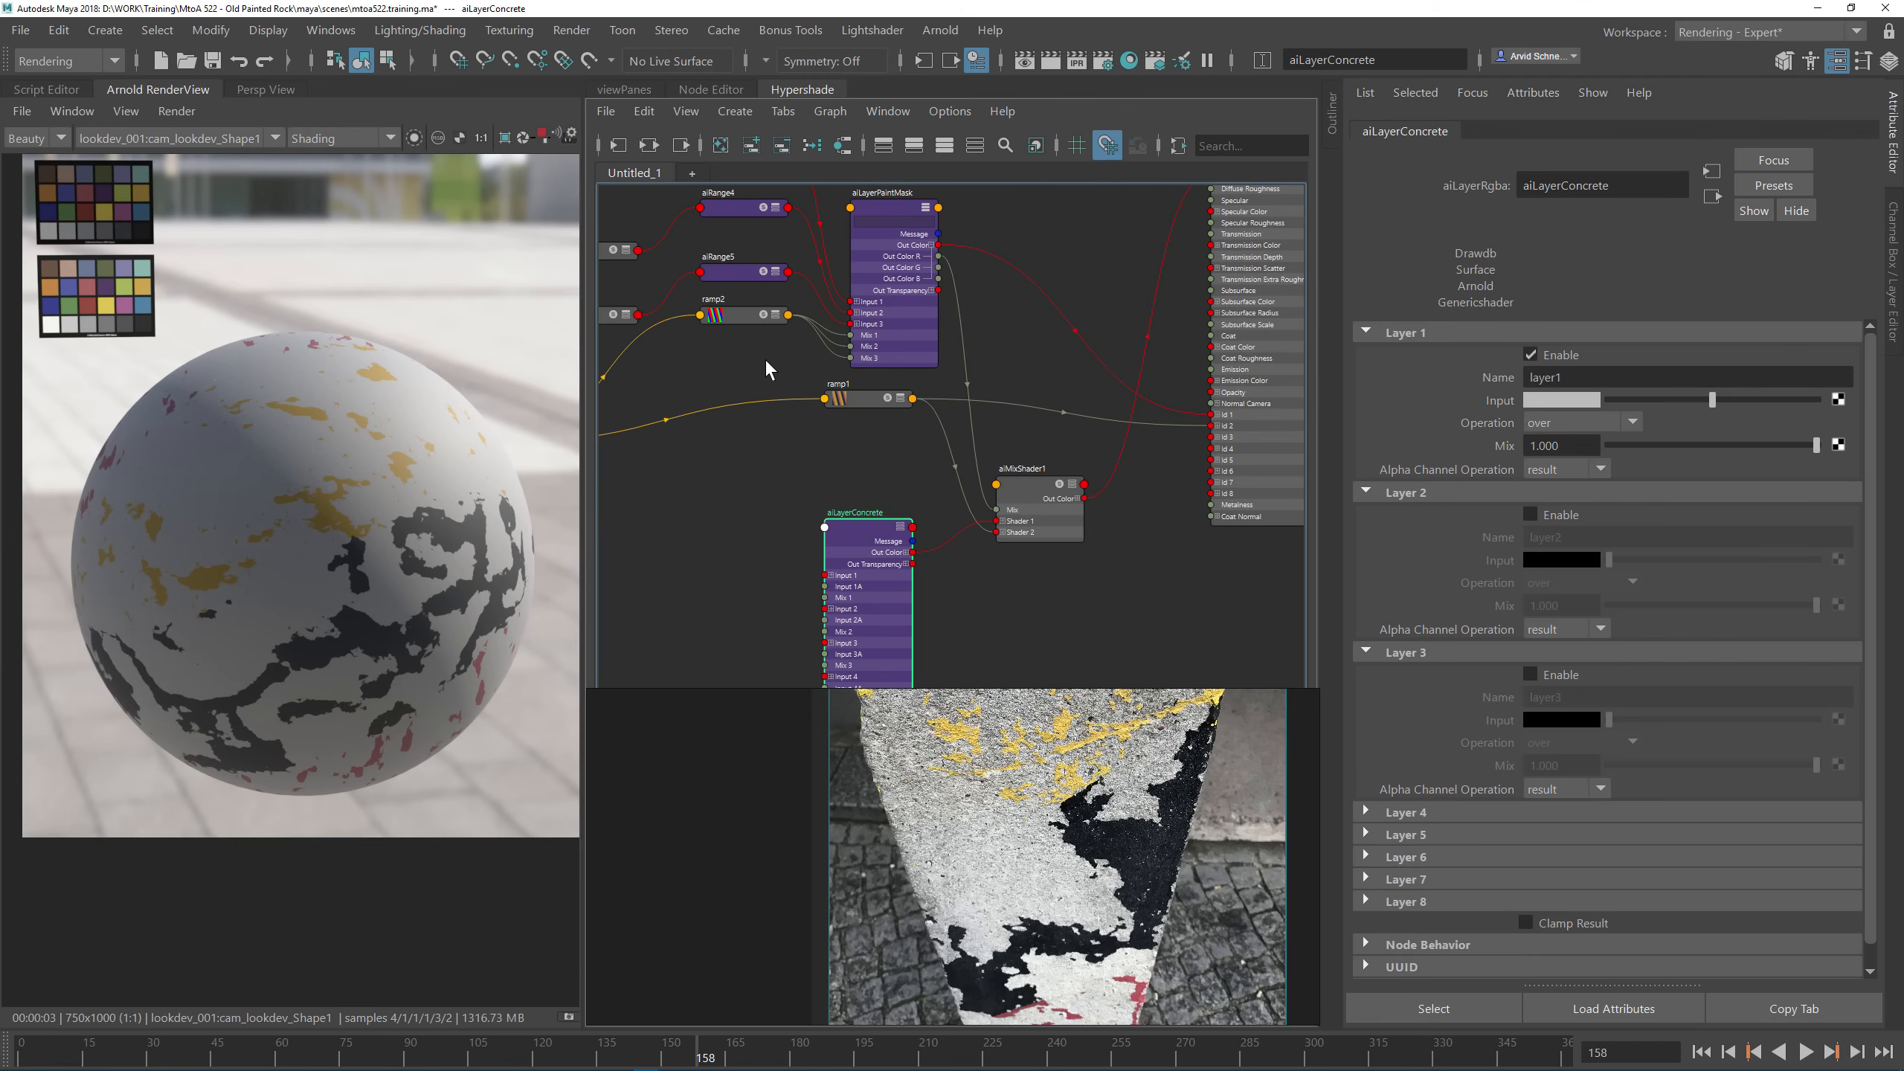
Step: Set aiNoise2's Scale to 0.010 on all three axes
middle_click_drag(745, 357, 987, 508, "alt")
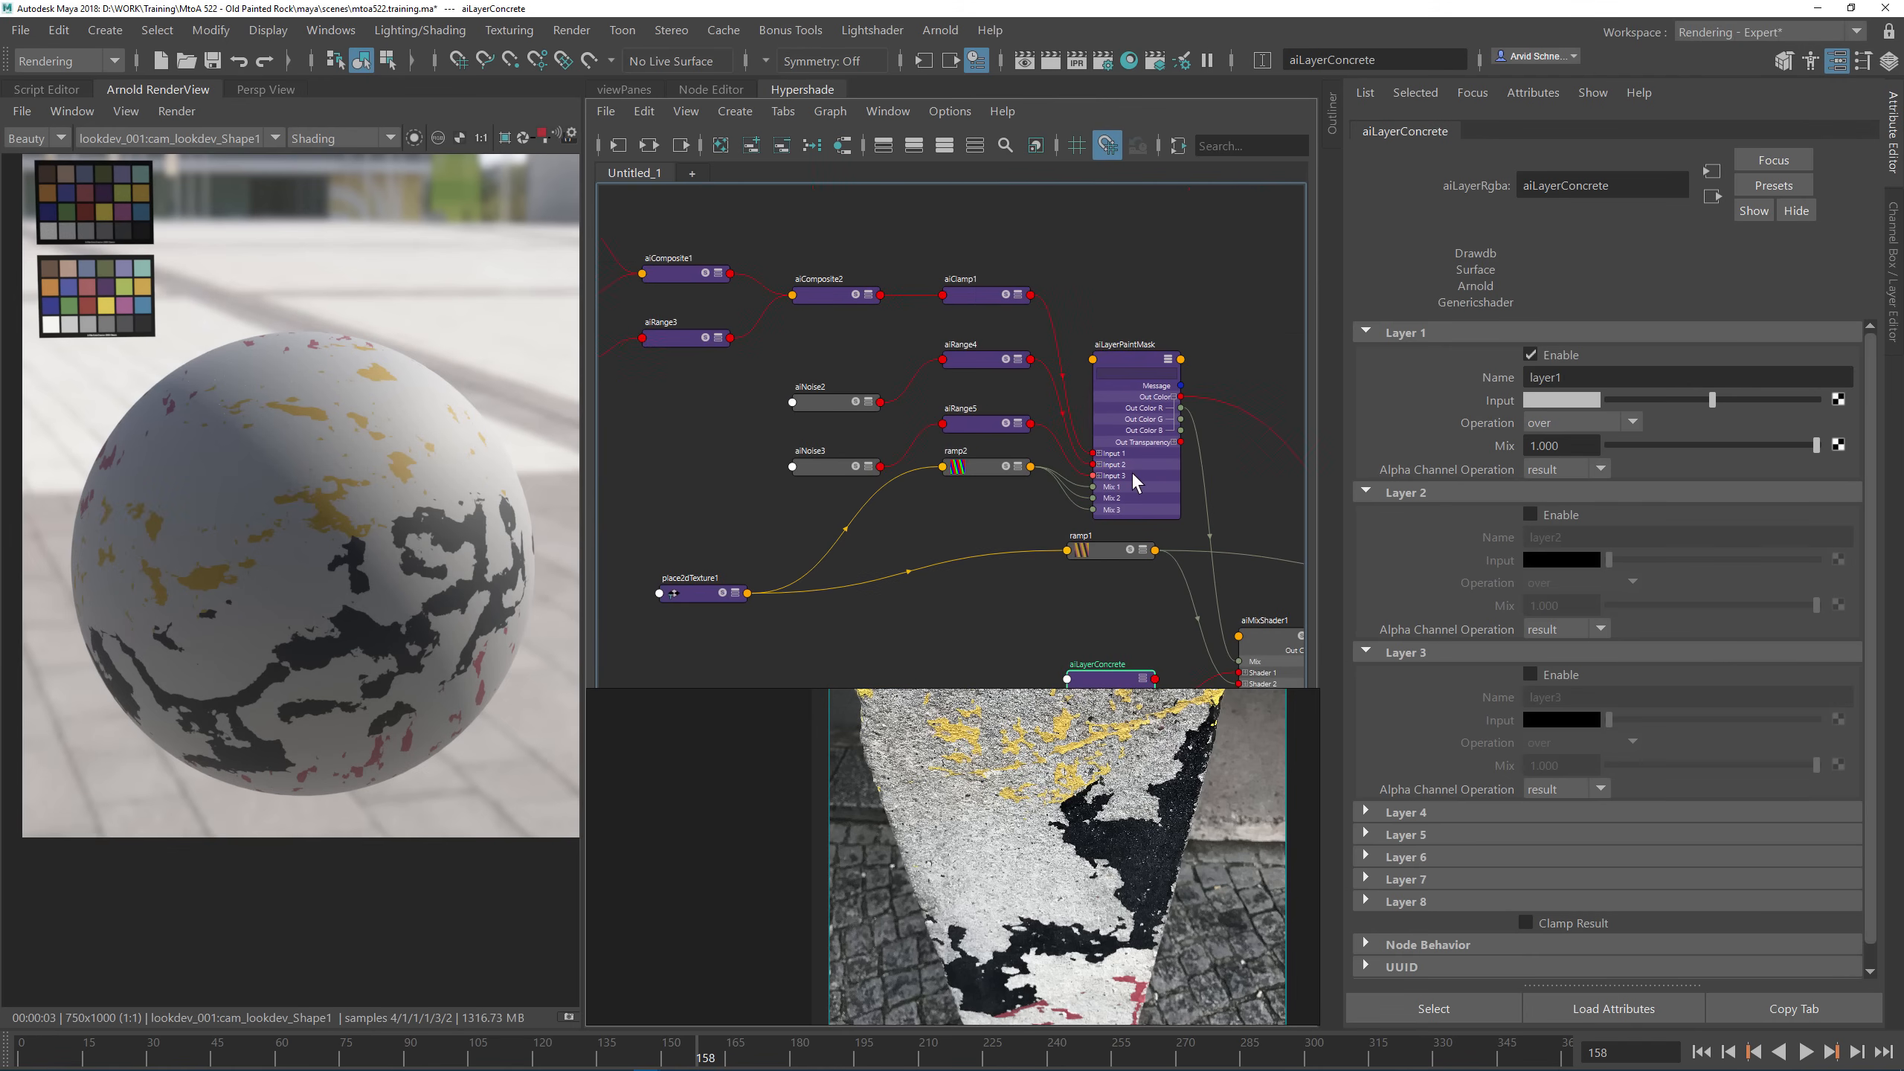
scroll(1132, 480, "up", 2)
left_click(678, 362)
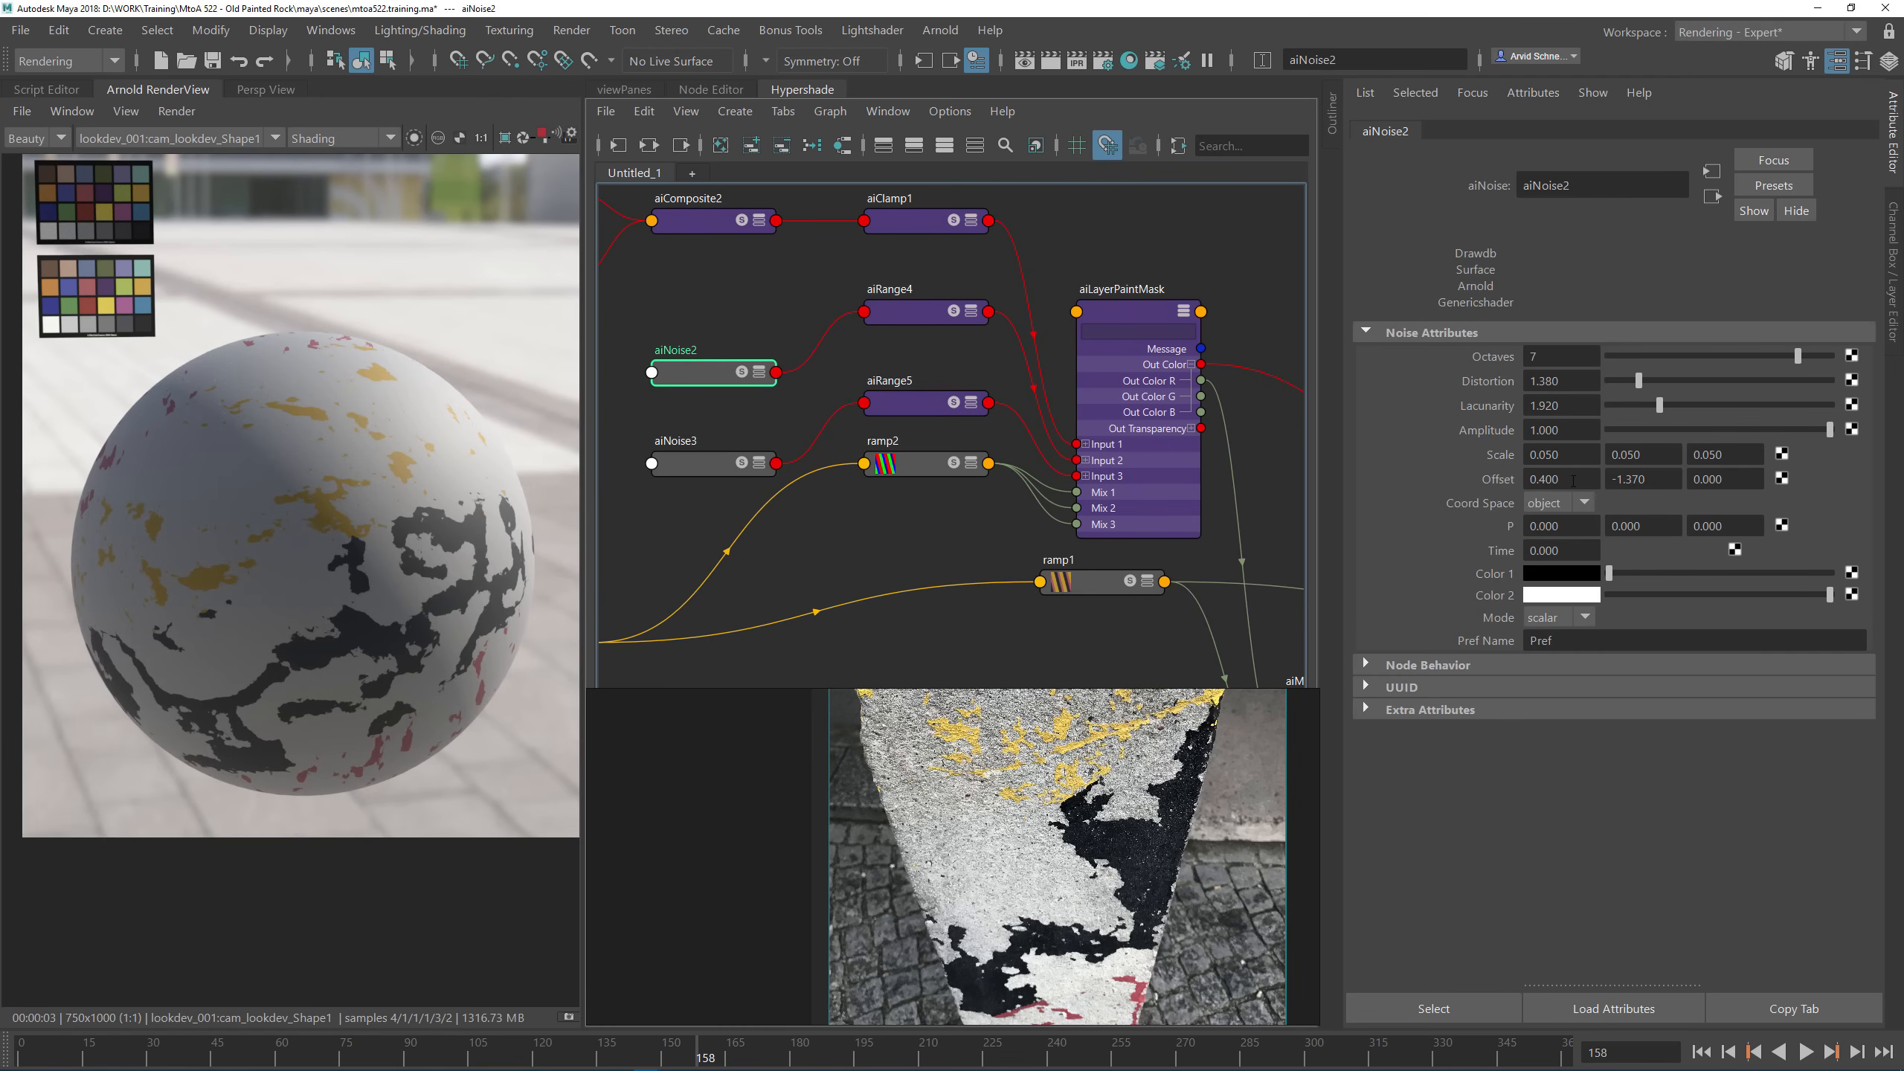
double_click(1575, 455)
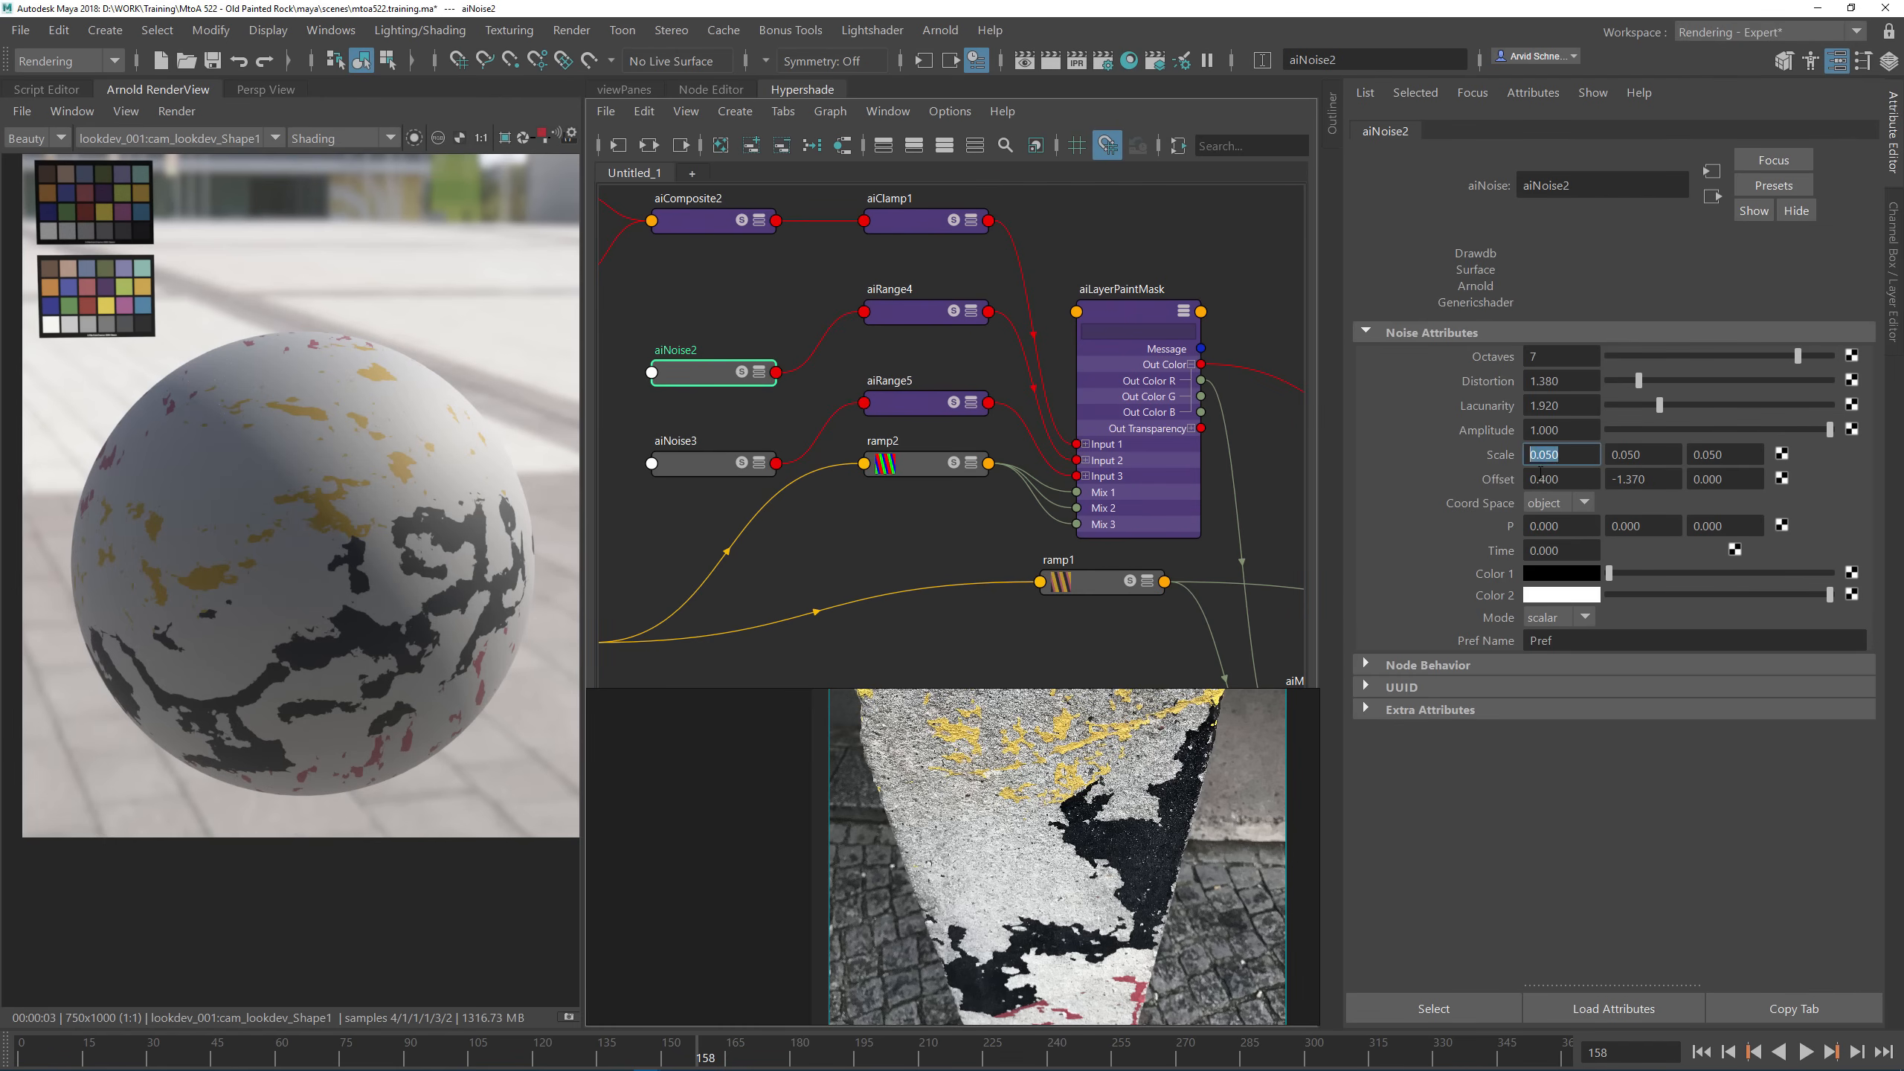
type("010")
key("Return")
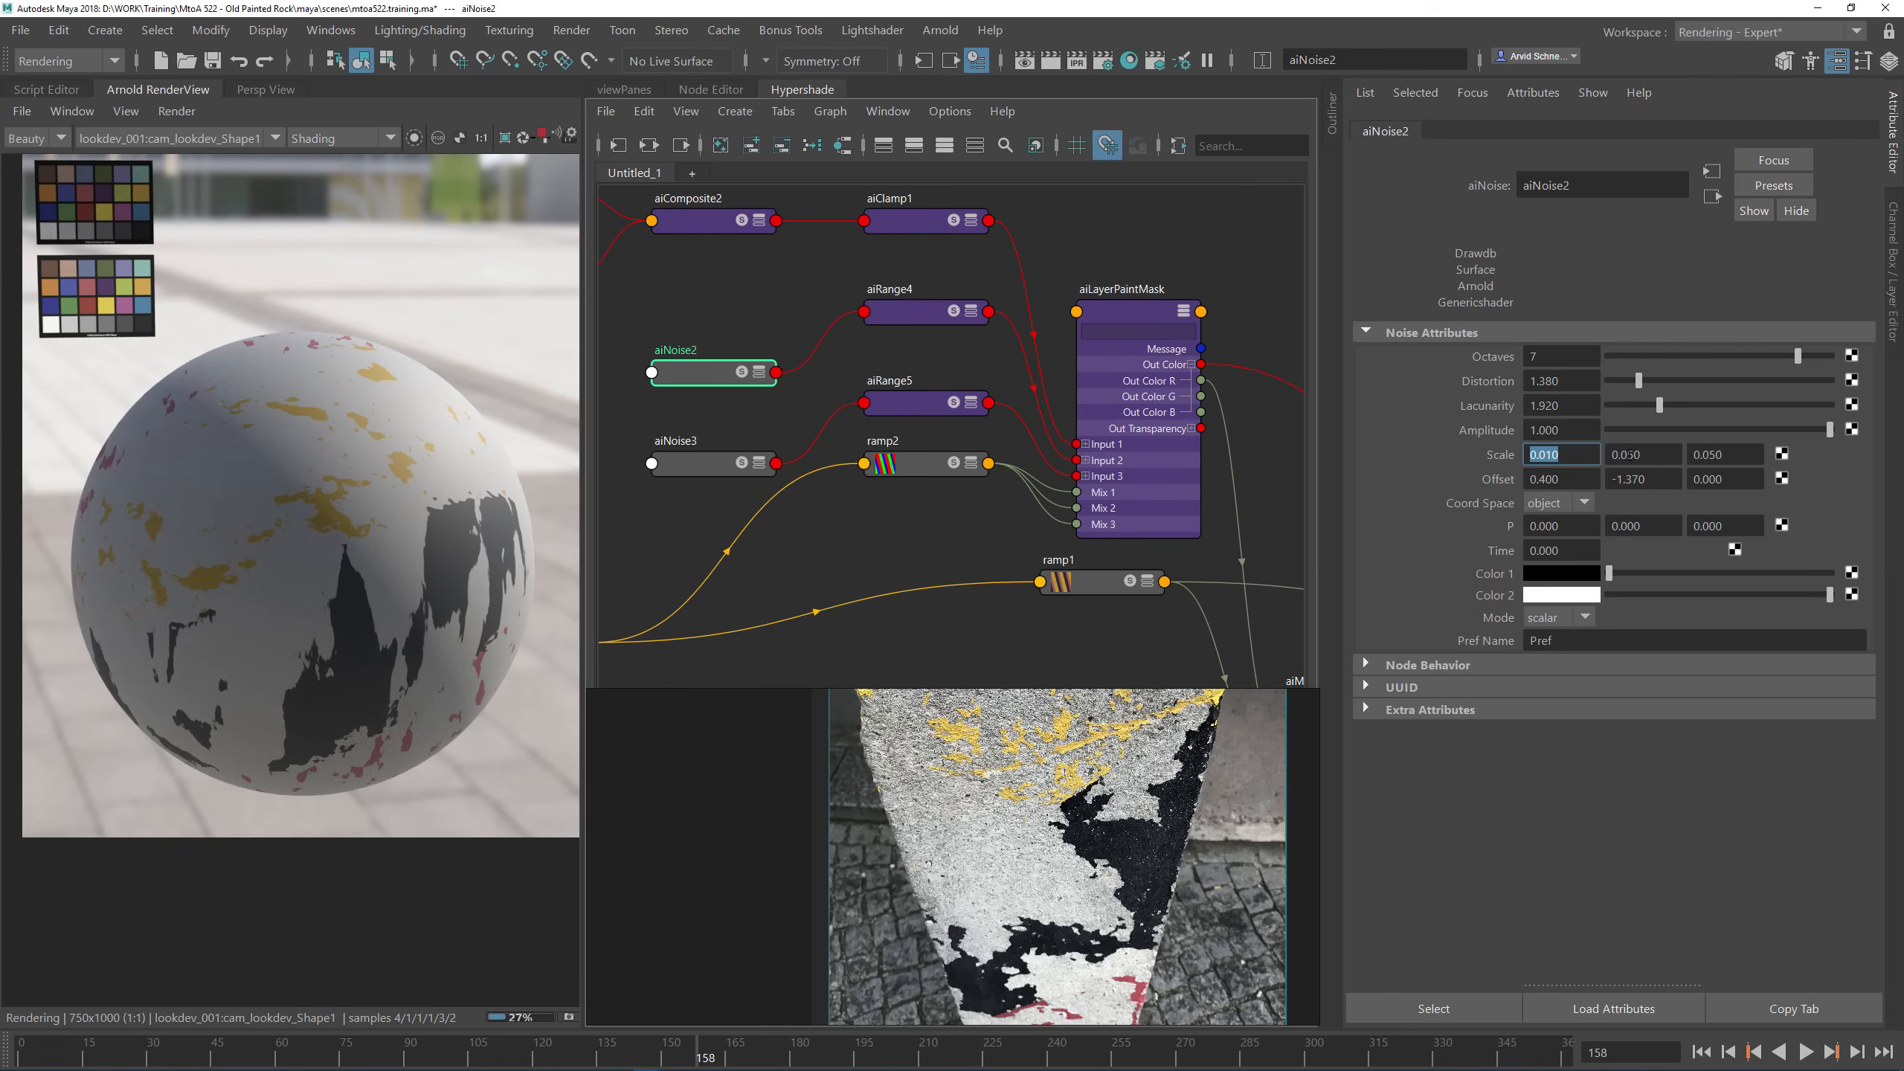
type("10")
left_click_drag(1629, 455, 1733, 453)
key("Return")
type("10")
key("Return")
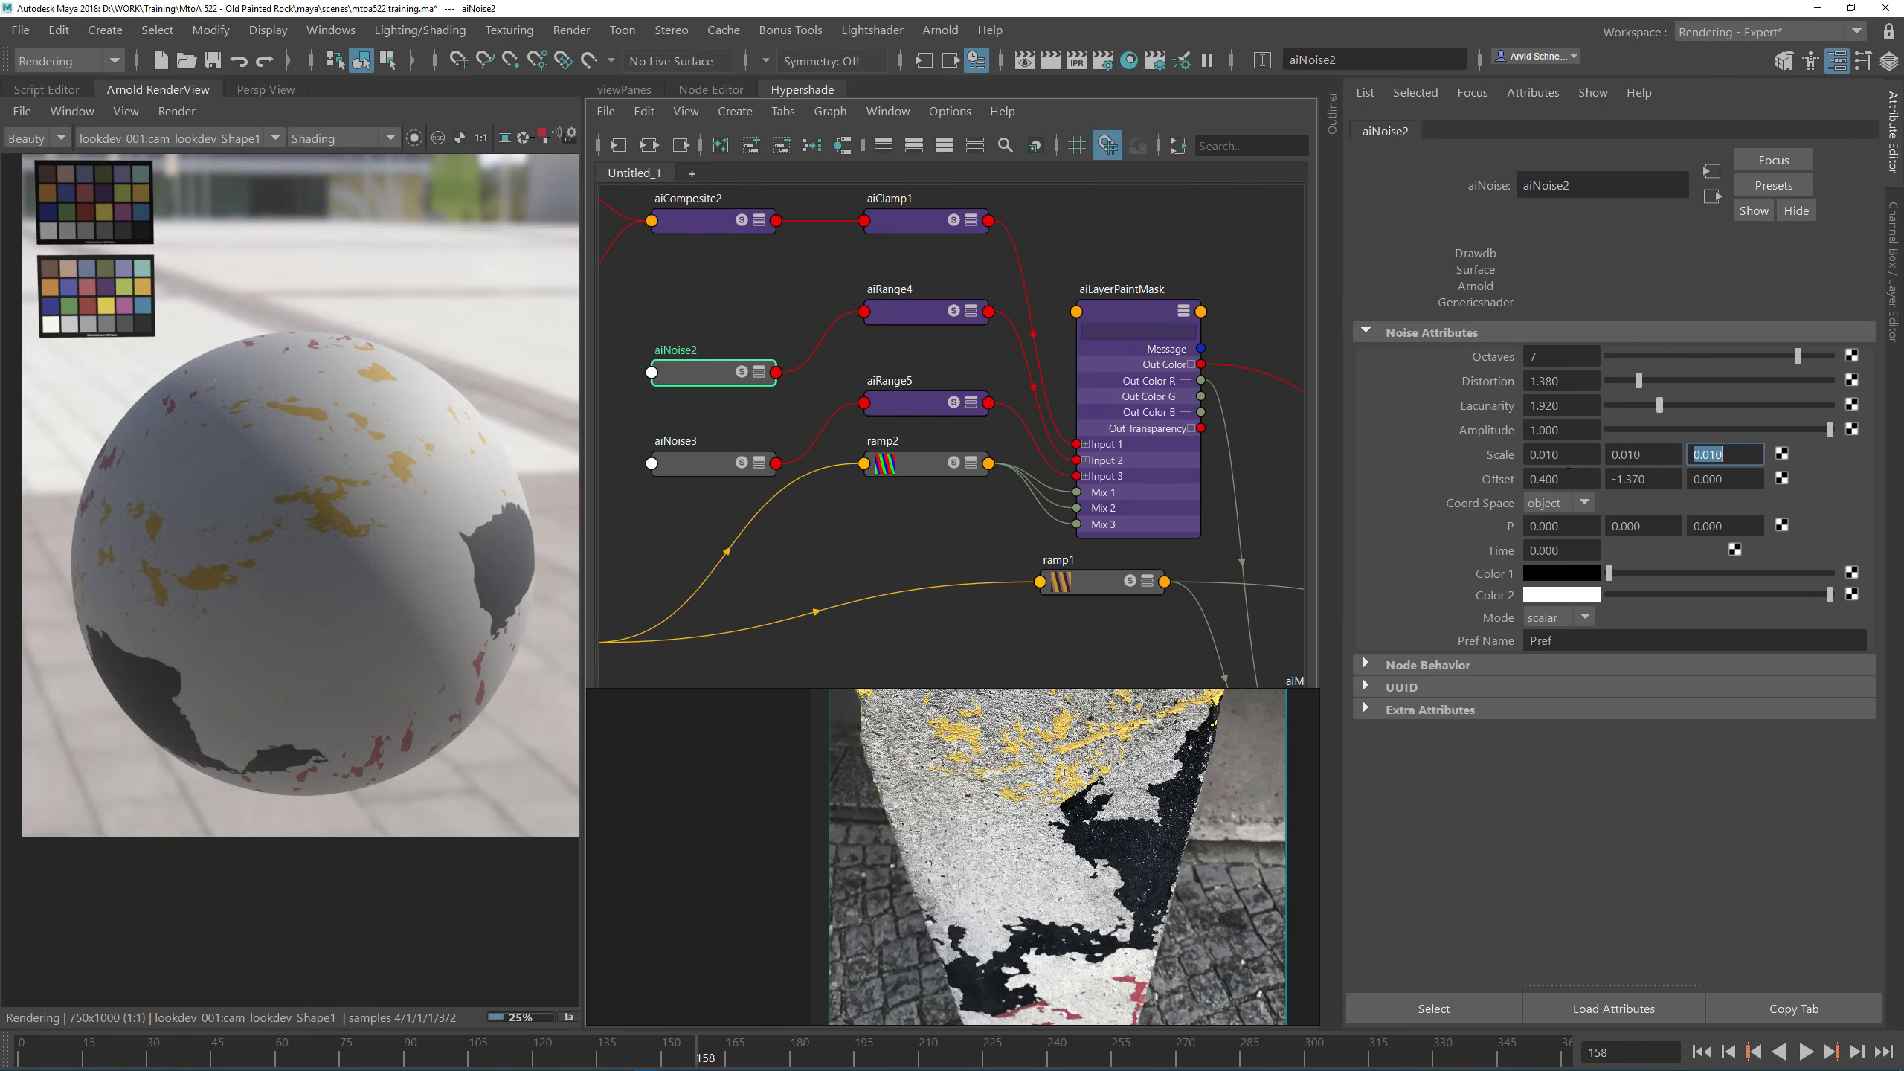
Step: Set aiNoise2's Scale to 0.025 on all three axes
left_click_drag(1546, 455, 1731, 453)
type("25")
key("Return")
type("25")
key("Return")
type("25")
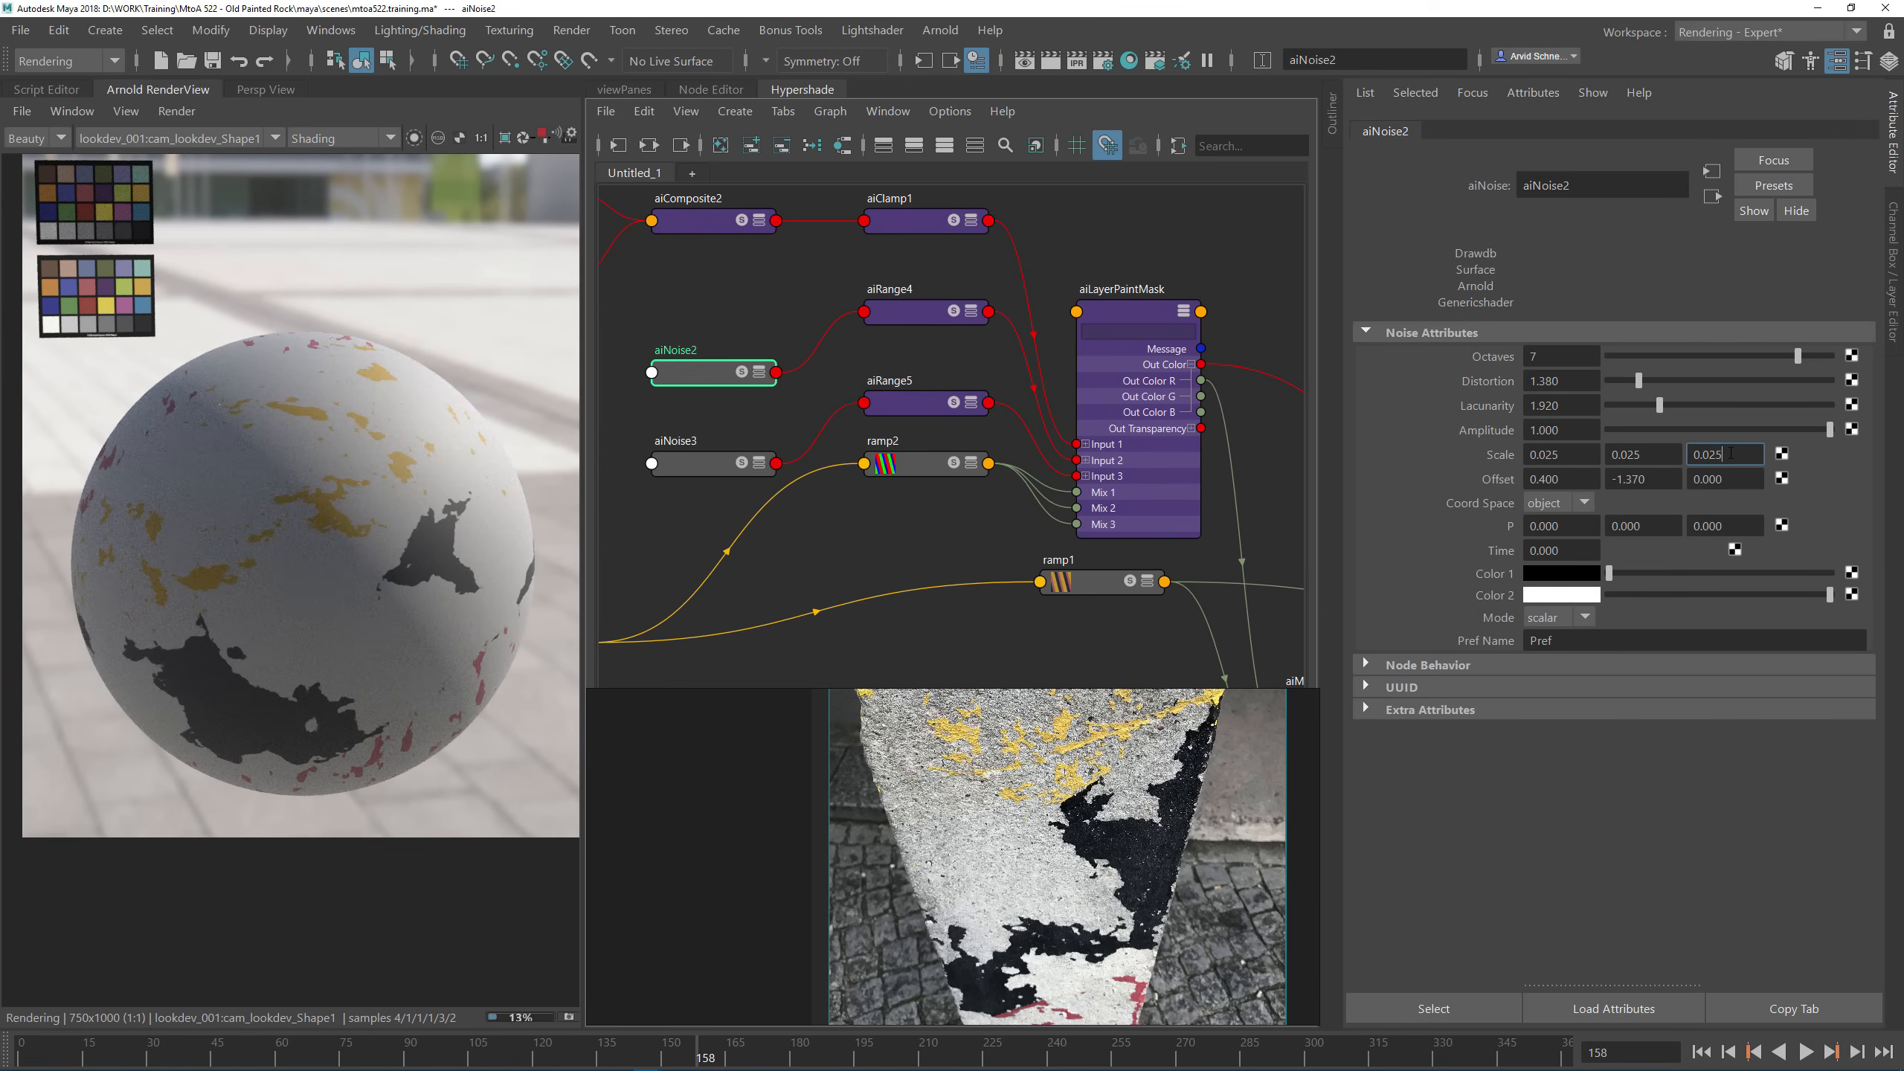
key("Return")
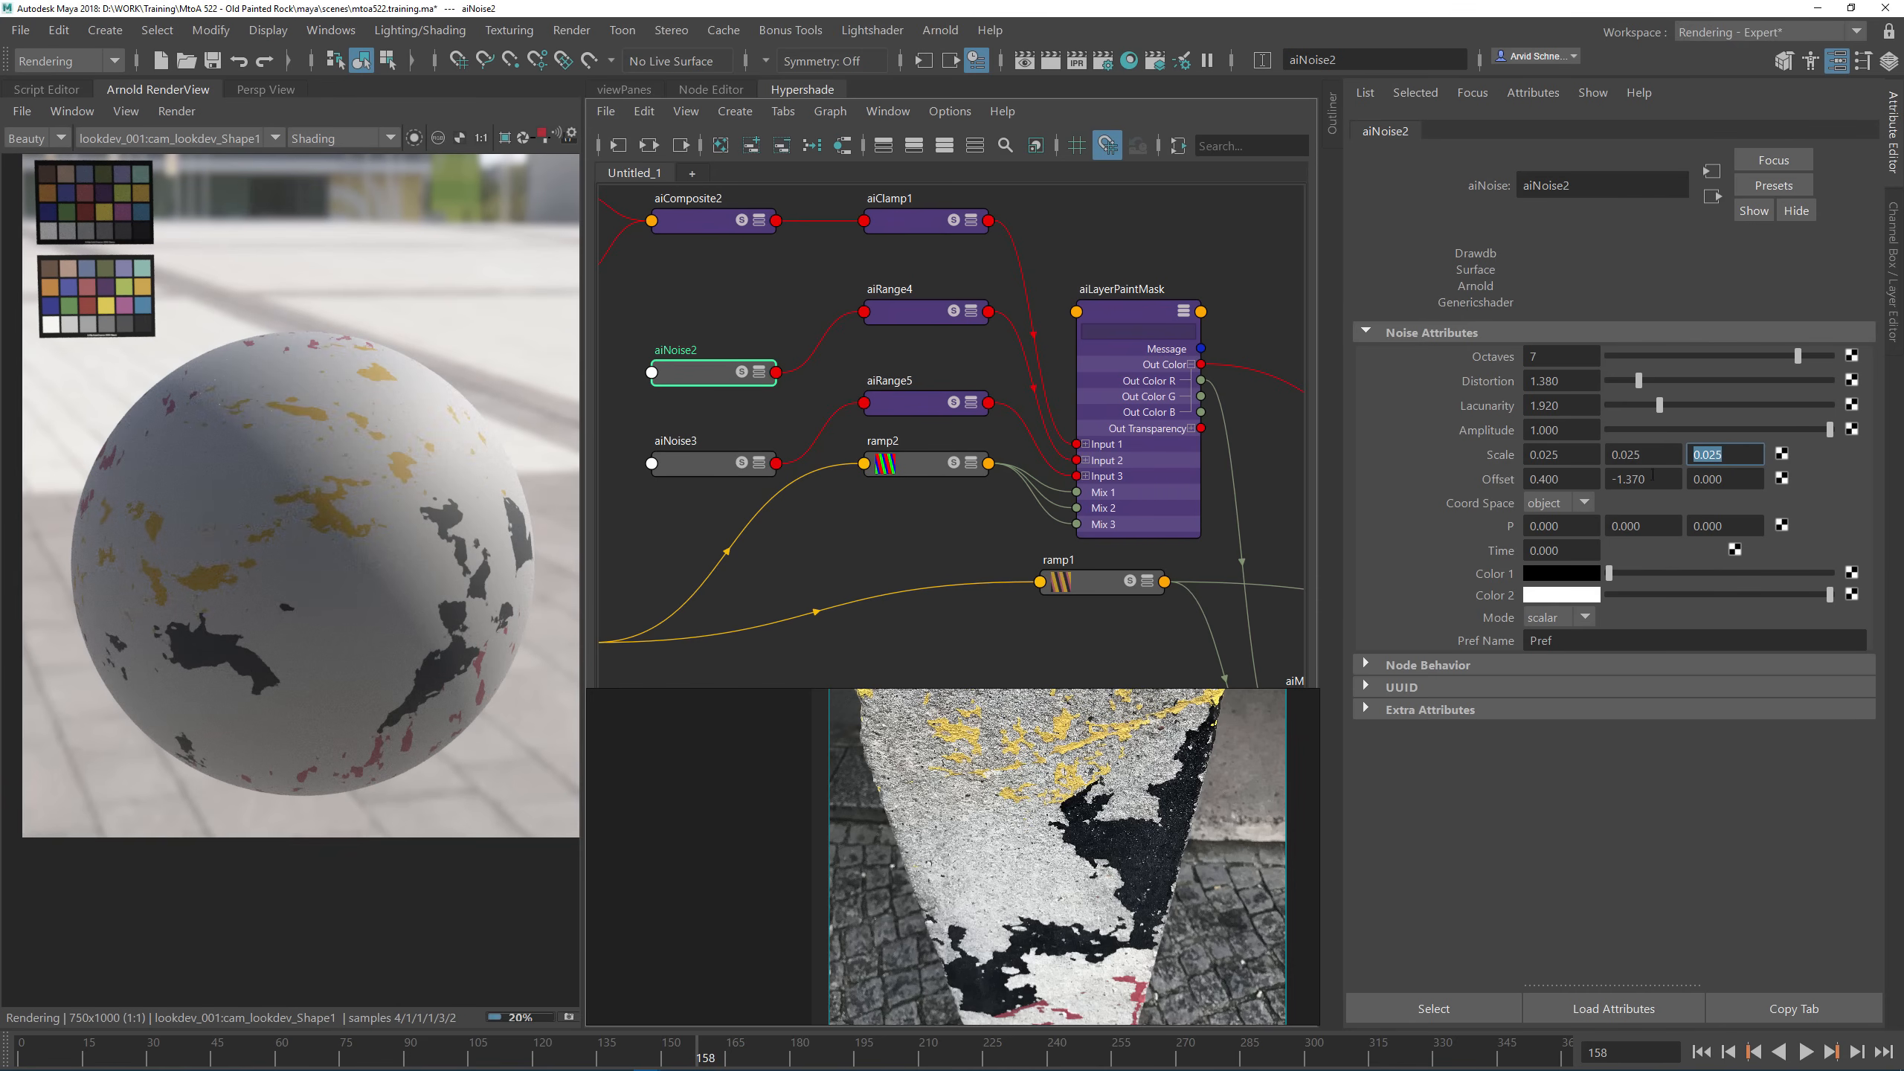
Step: Shift the aiNoise2 pattern by trying Y Offset values of 0 and 0.2, settling on 0.190
left_click_drag(1652, 477, 1611, 478)
type("0")
key("Return")
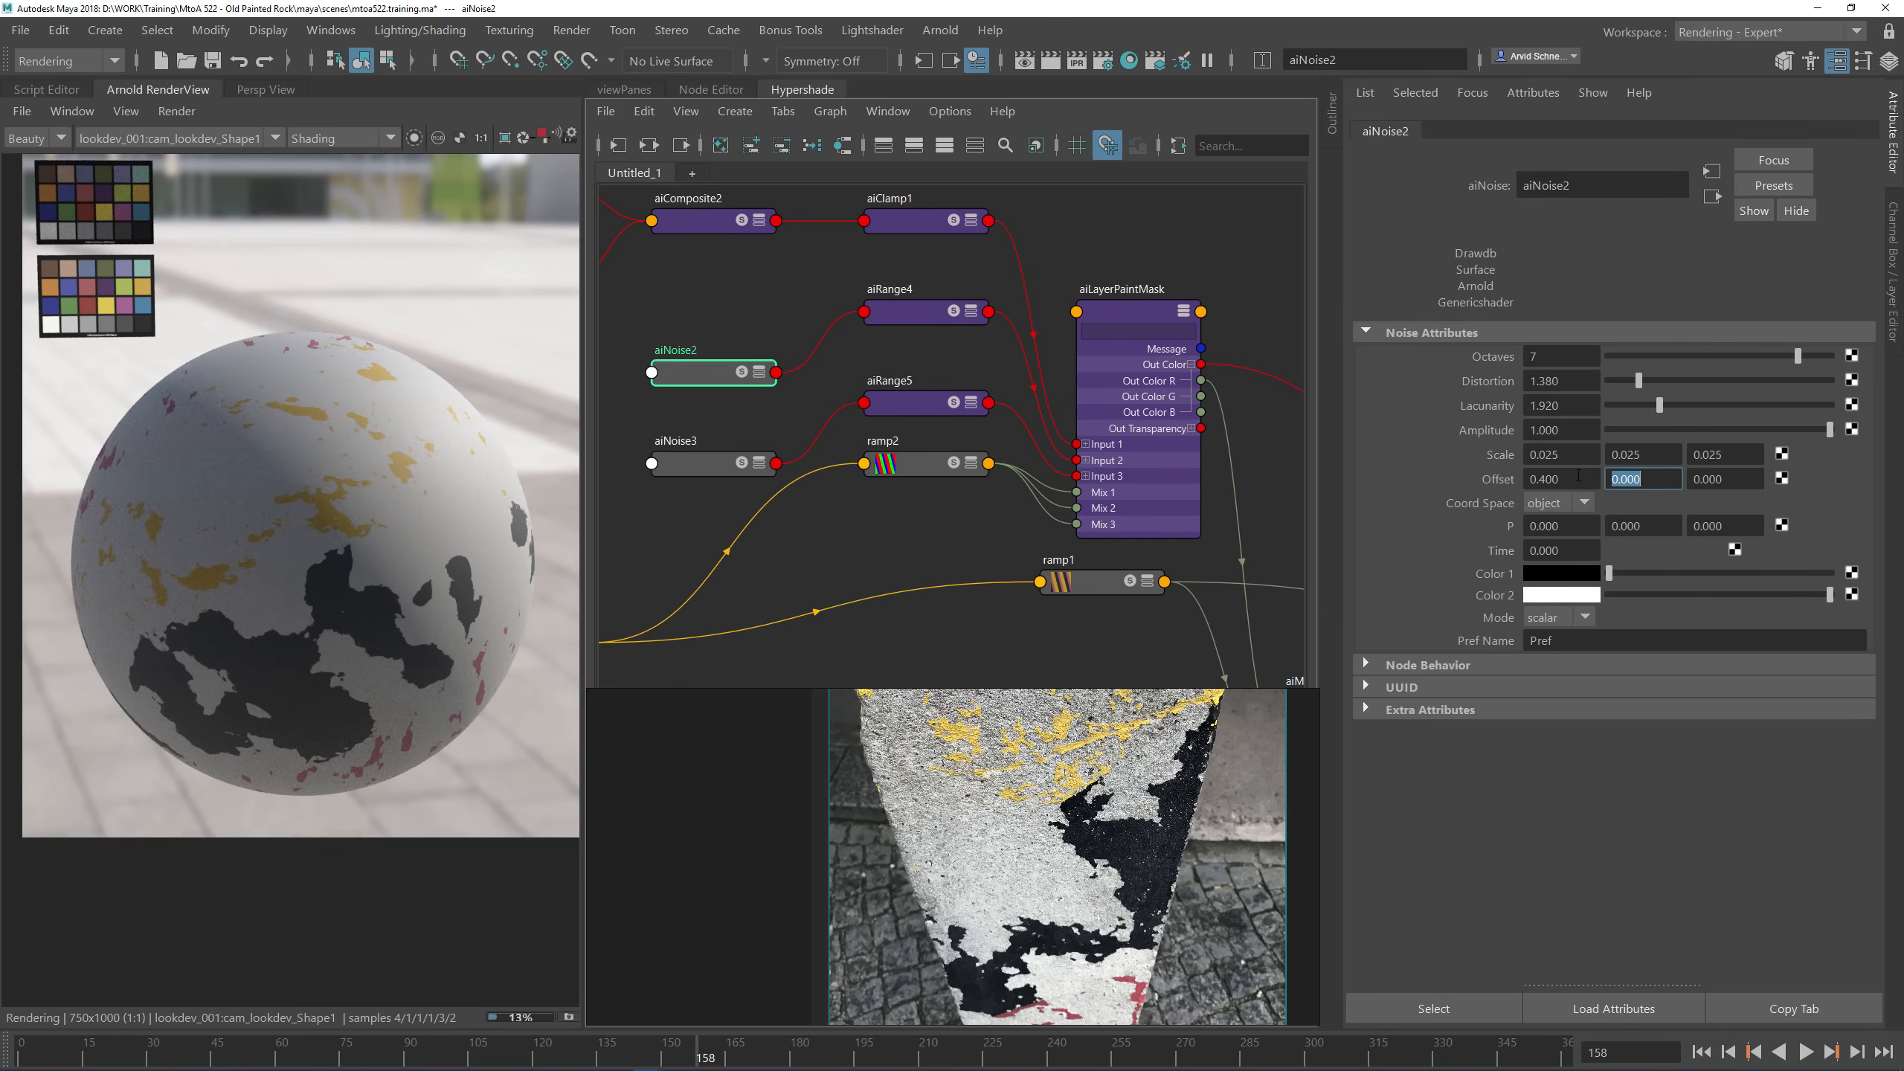
type("0.2")
key("Return")
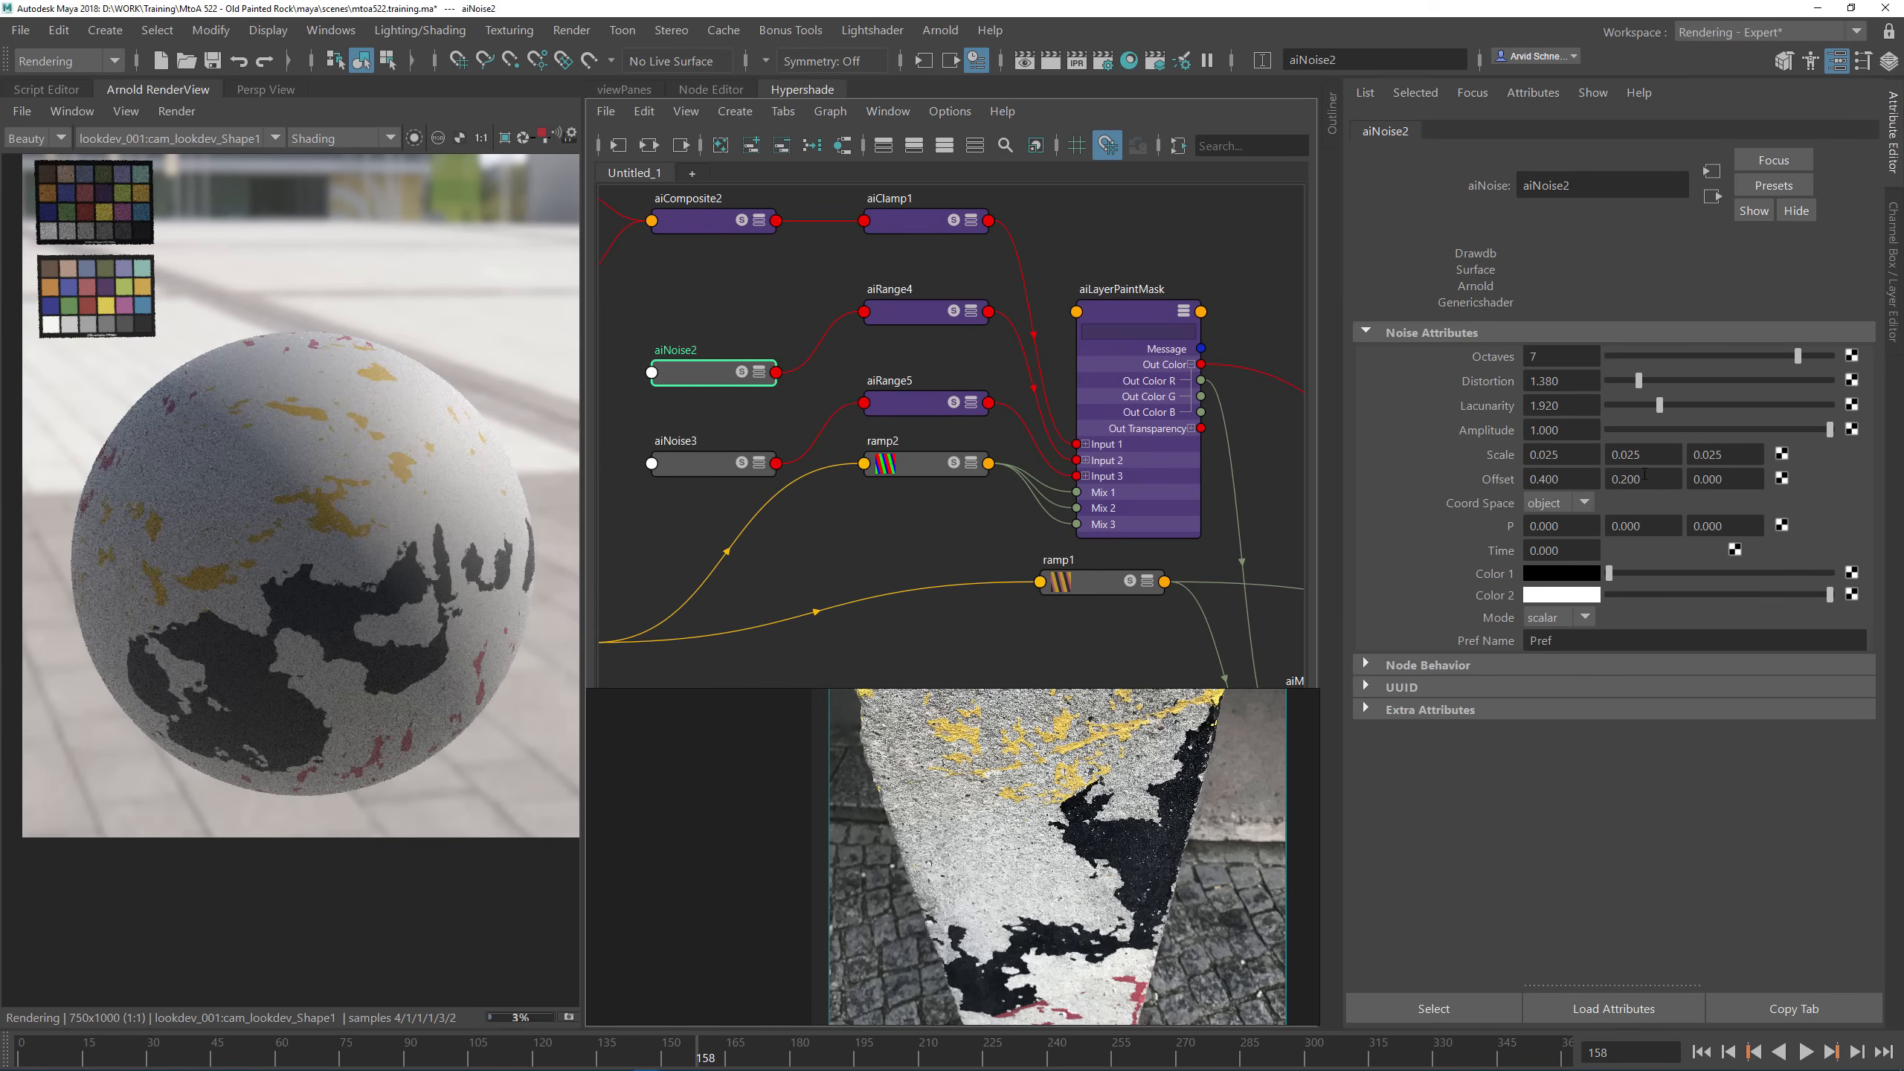
mouse_move(1646, 475)
left_mouse_down("ctrl")
mouse_move(1664, 480)
mouse_move(1643, 482)
left_mouse_up("ctrl")
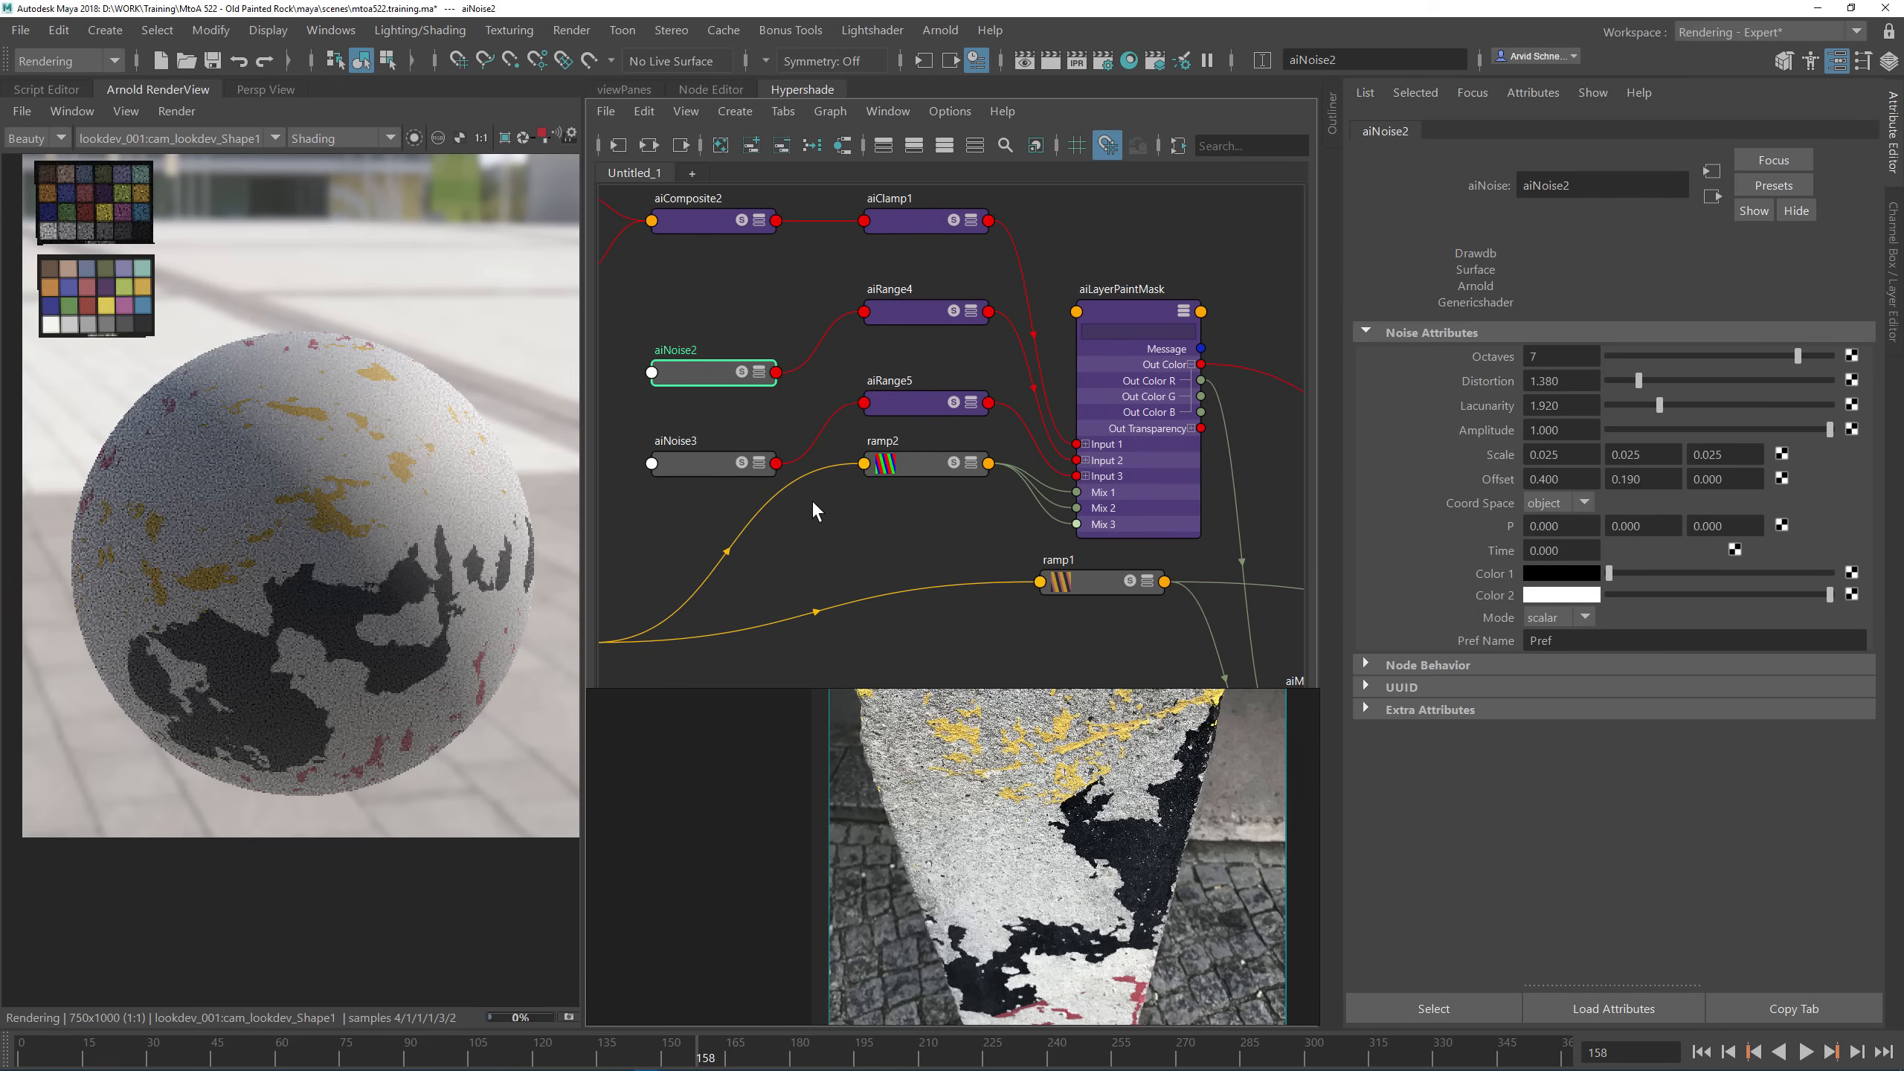
Step: Examine the paint patches and chipped edges in the reference photo against the render and the node network
left_click(1132, 247)
scroll(1095, 285, "down", 2)
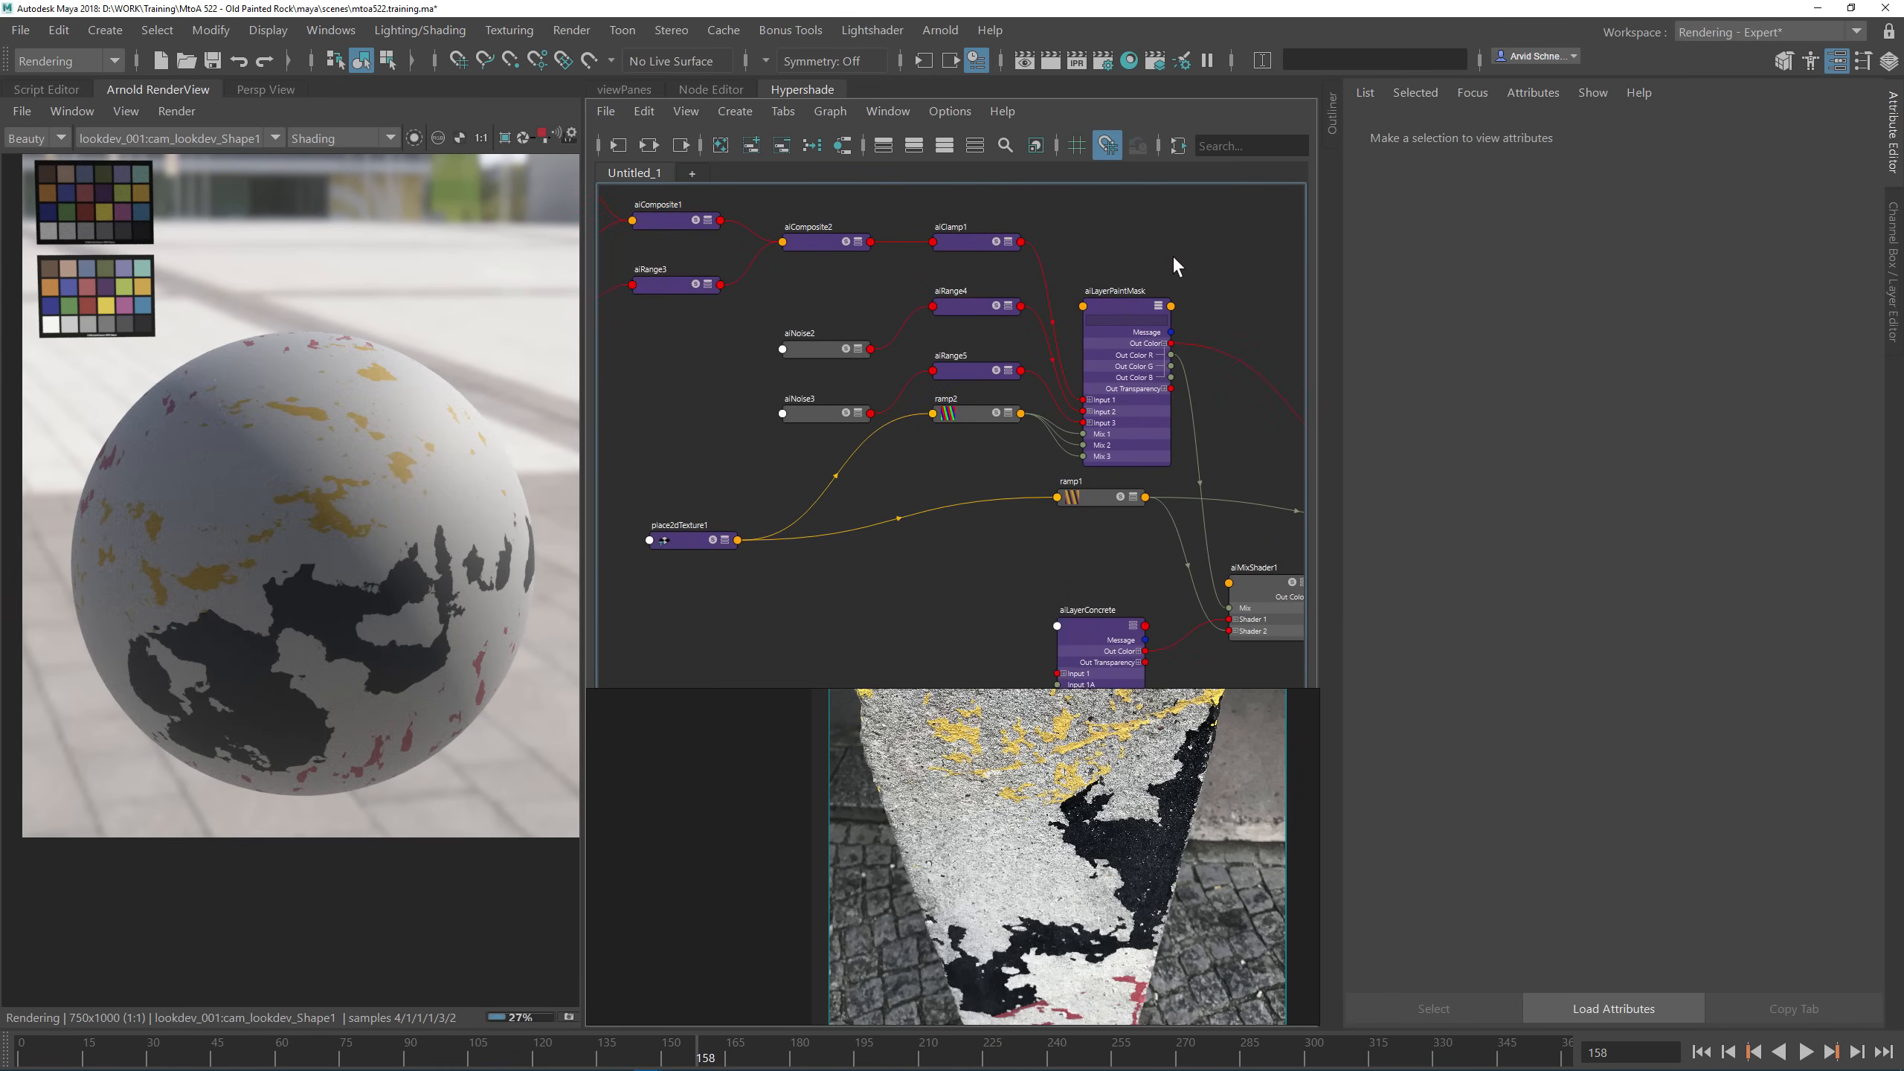
middle_click_drag(1173, 261, 1037, 294, "alt")
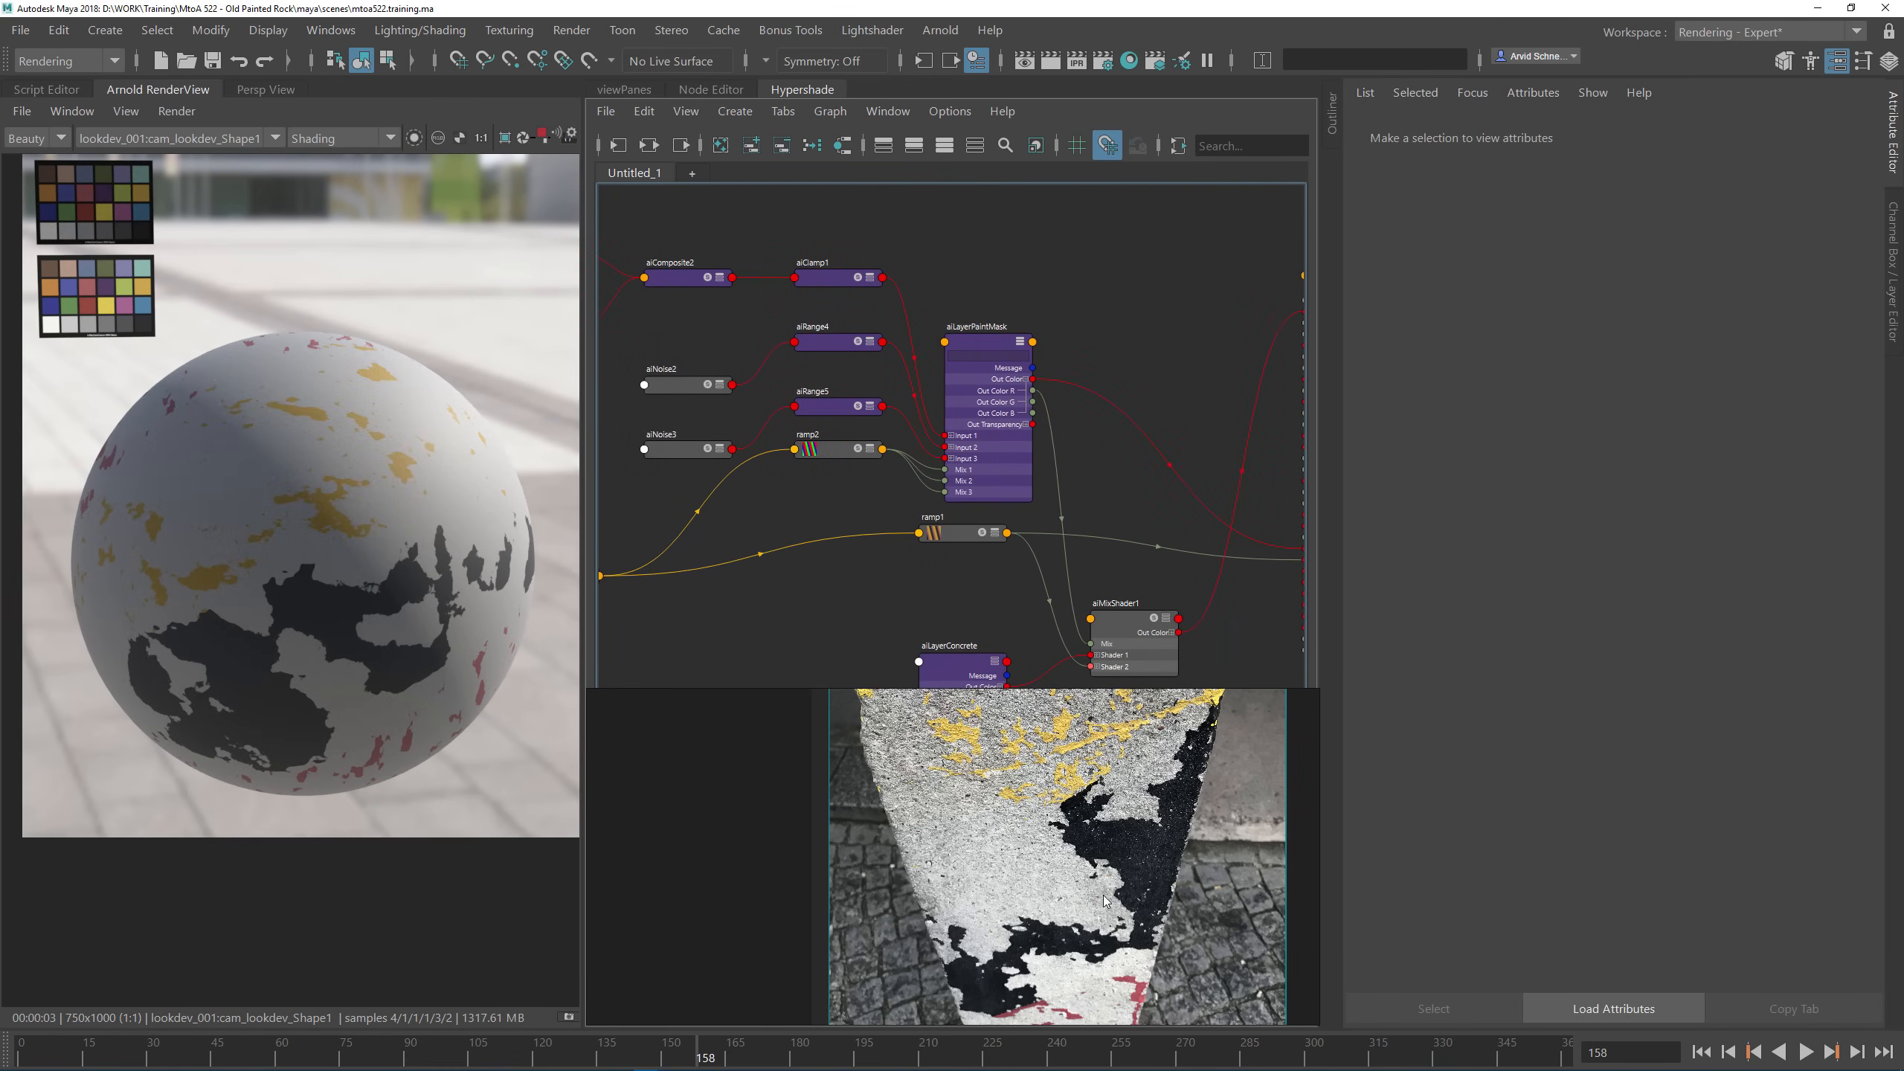
scroll(1104, 896, "down", 1)
middle_click_drag(1114, 889, 966, 874)
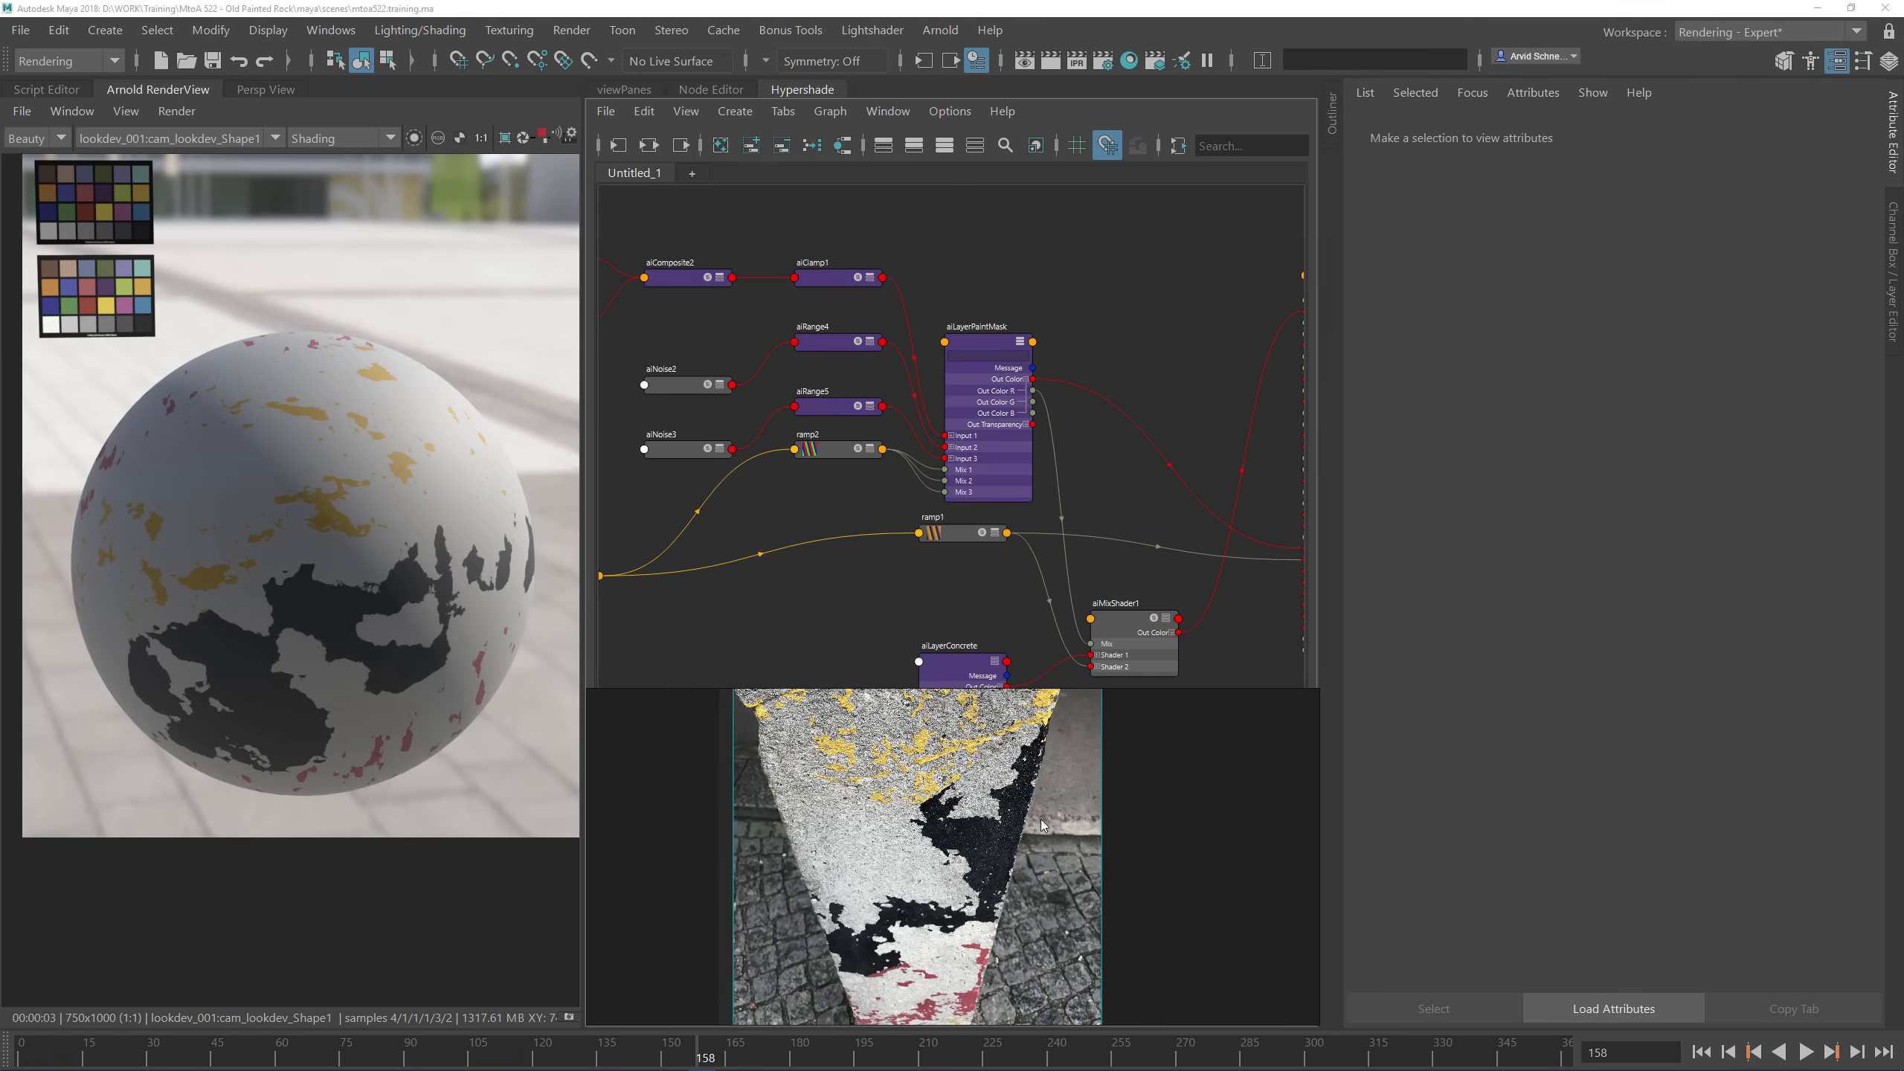
scroll(1042, 825, "down", 1)
middle_click_drag(1125, 338, 1016, 328)
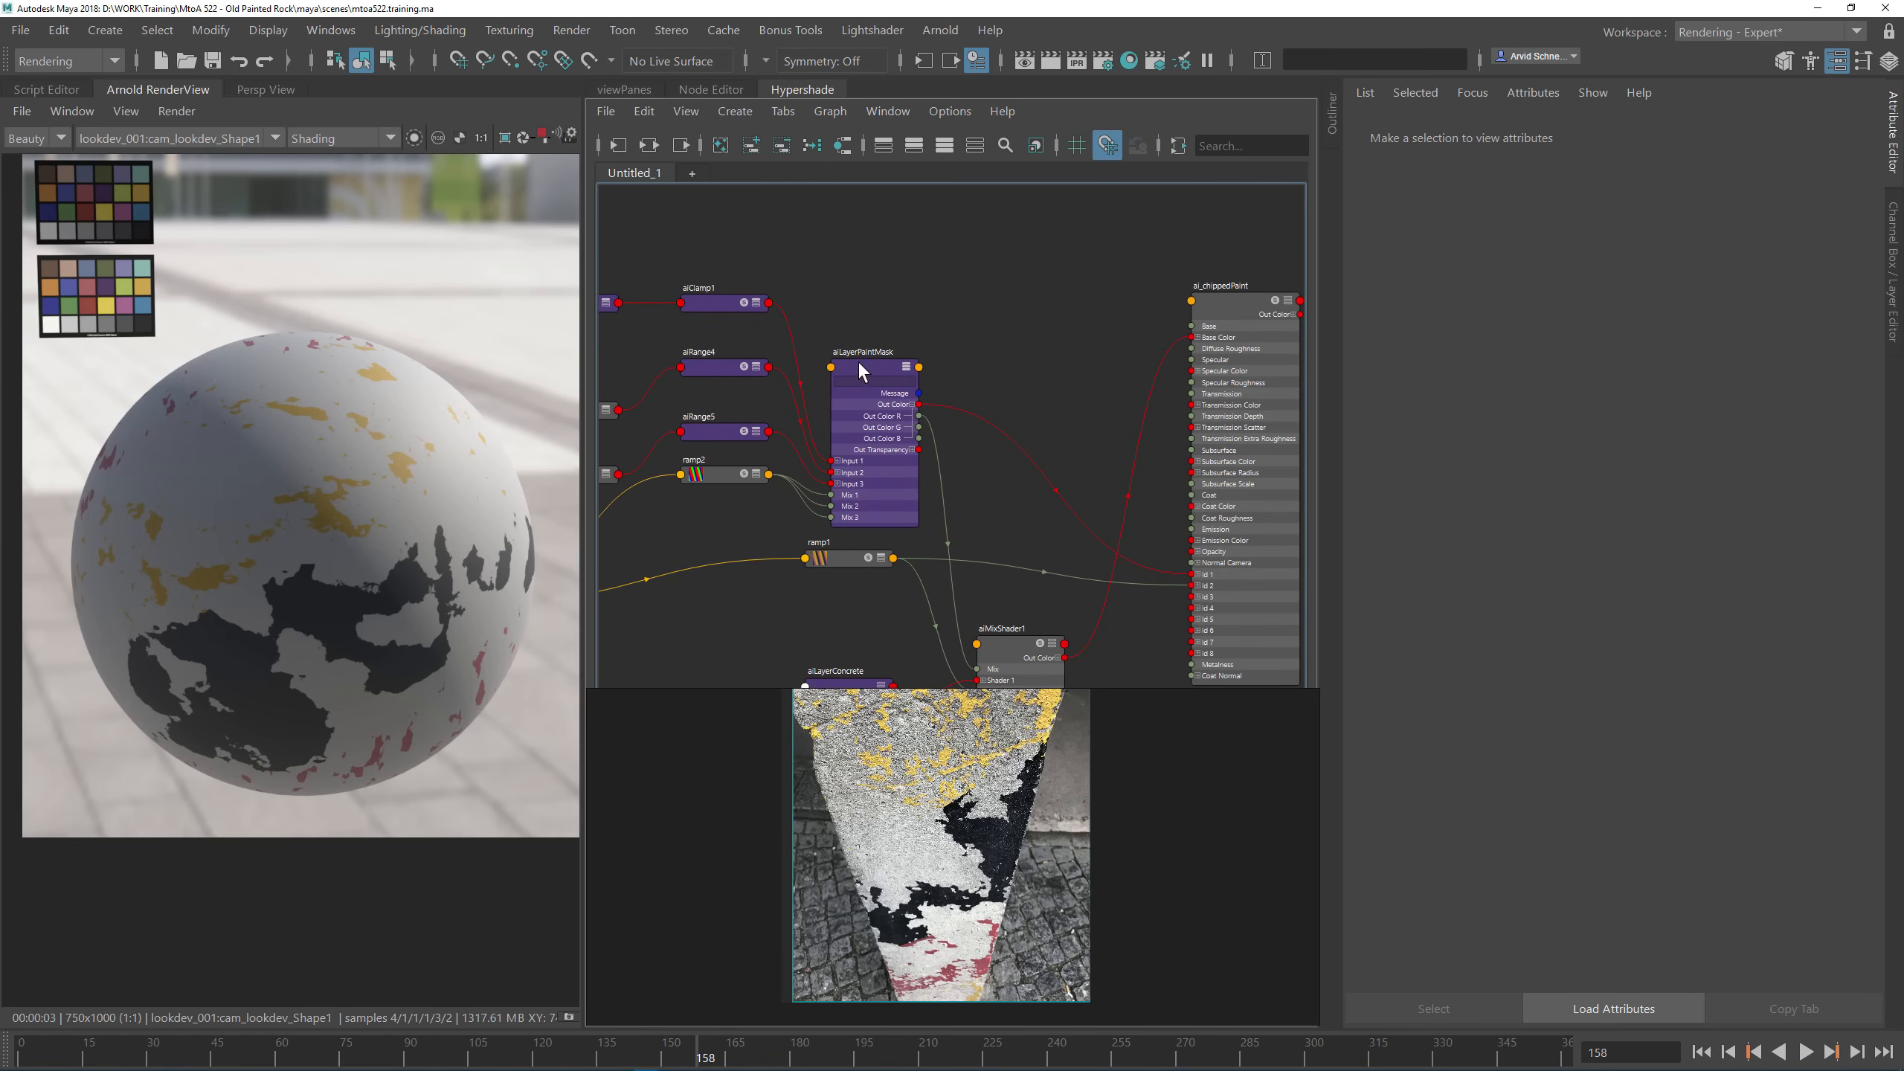
scroll(1022, 878, "up", 3)
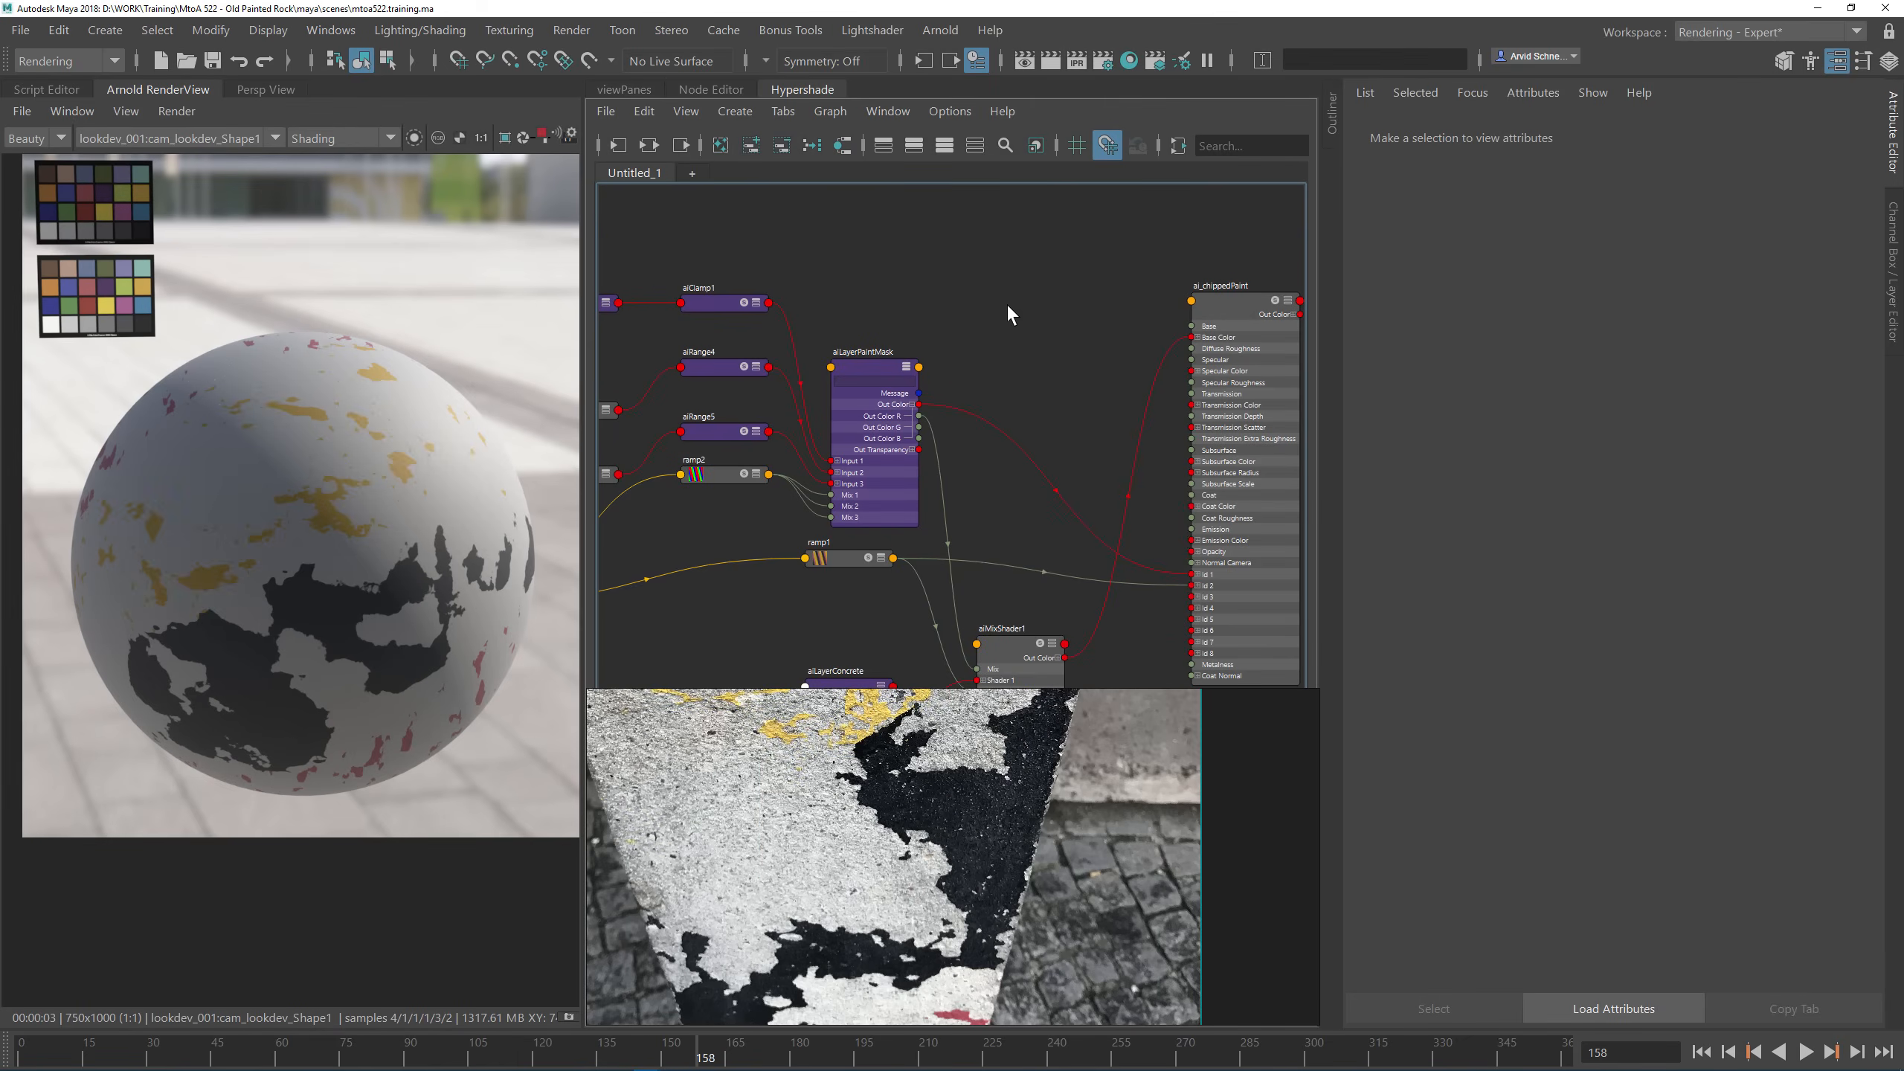
Step: Add a displacement shader node to the graph above ai_chippedPaint
middle_click_drag(1061, 220, 916, 308, "alt")
key("Tab")
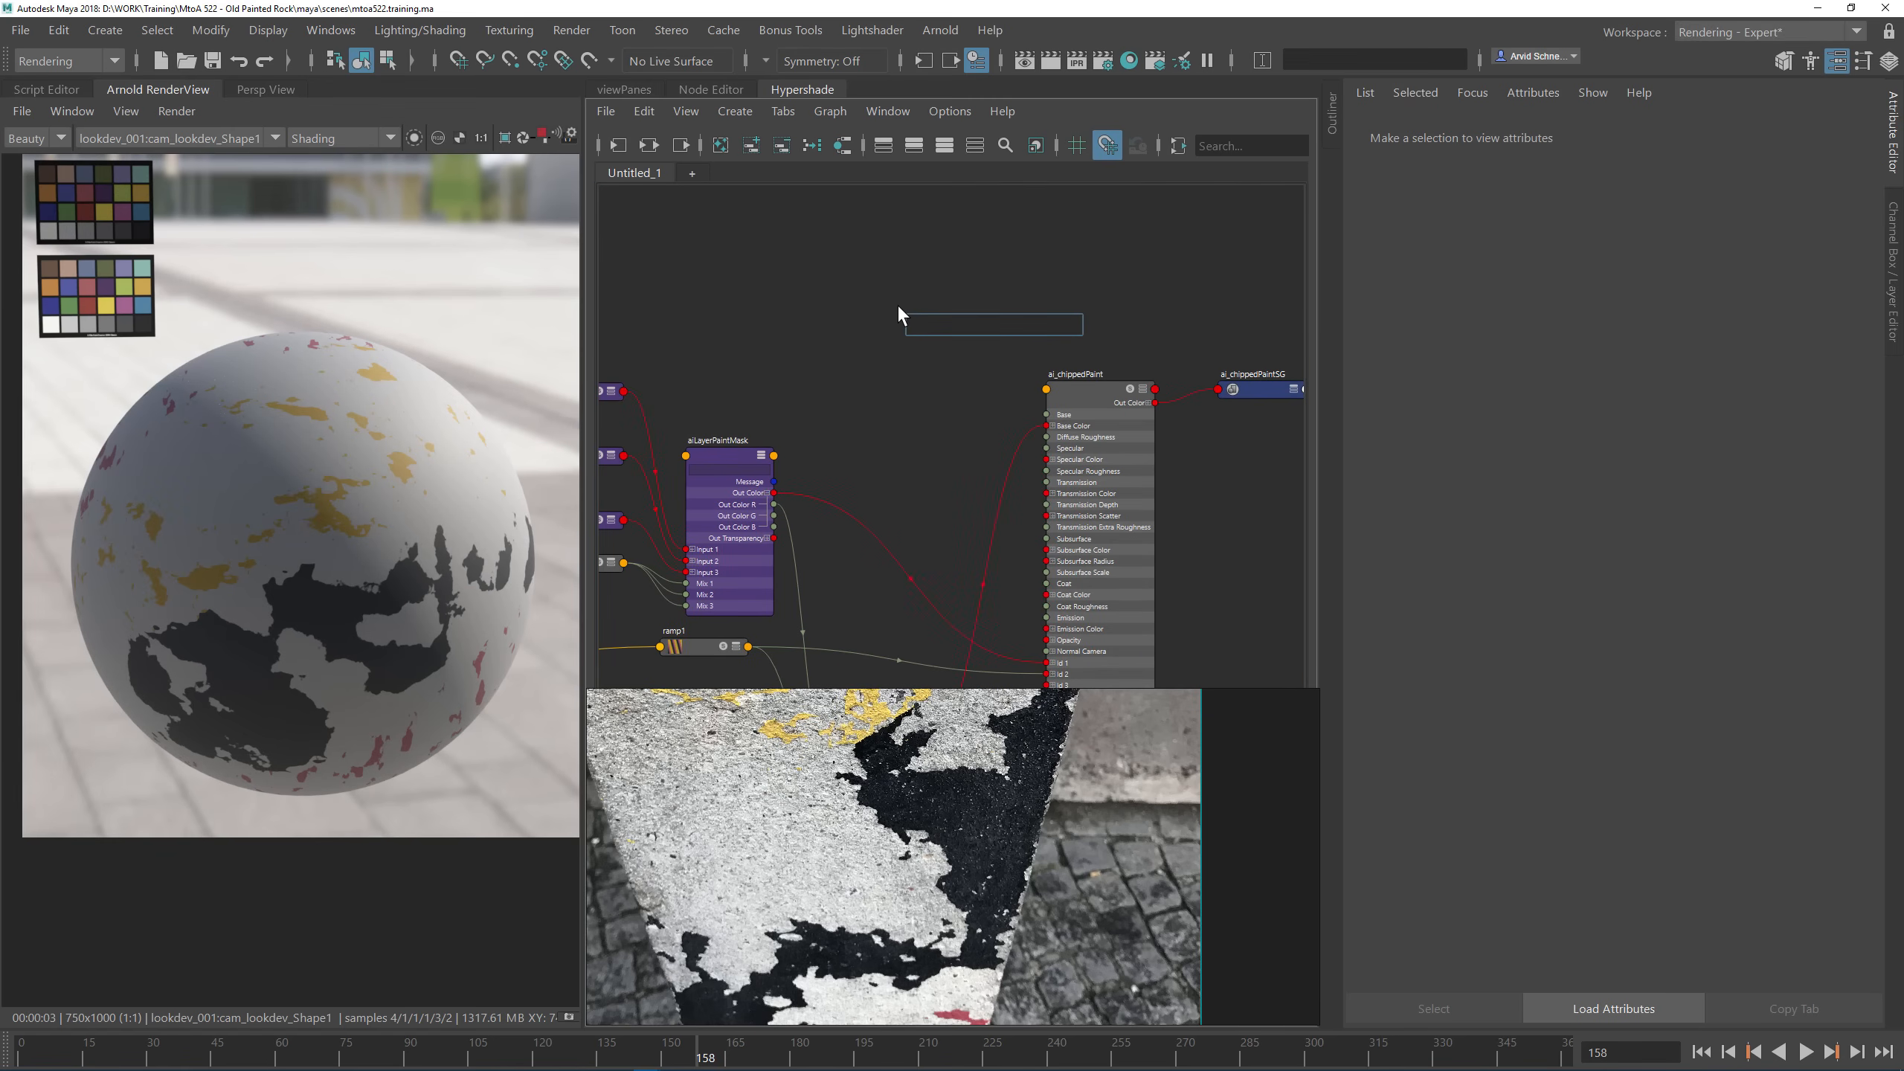
type("dis")
key("Down")
key("Return")
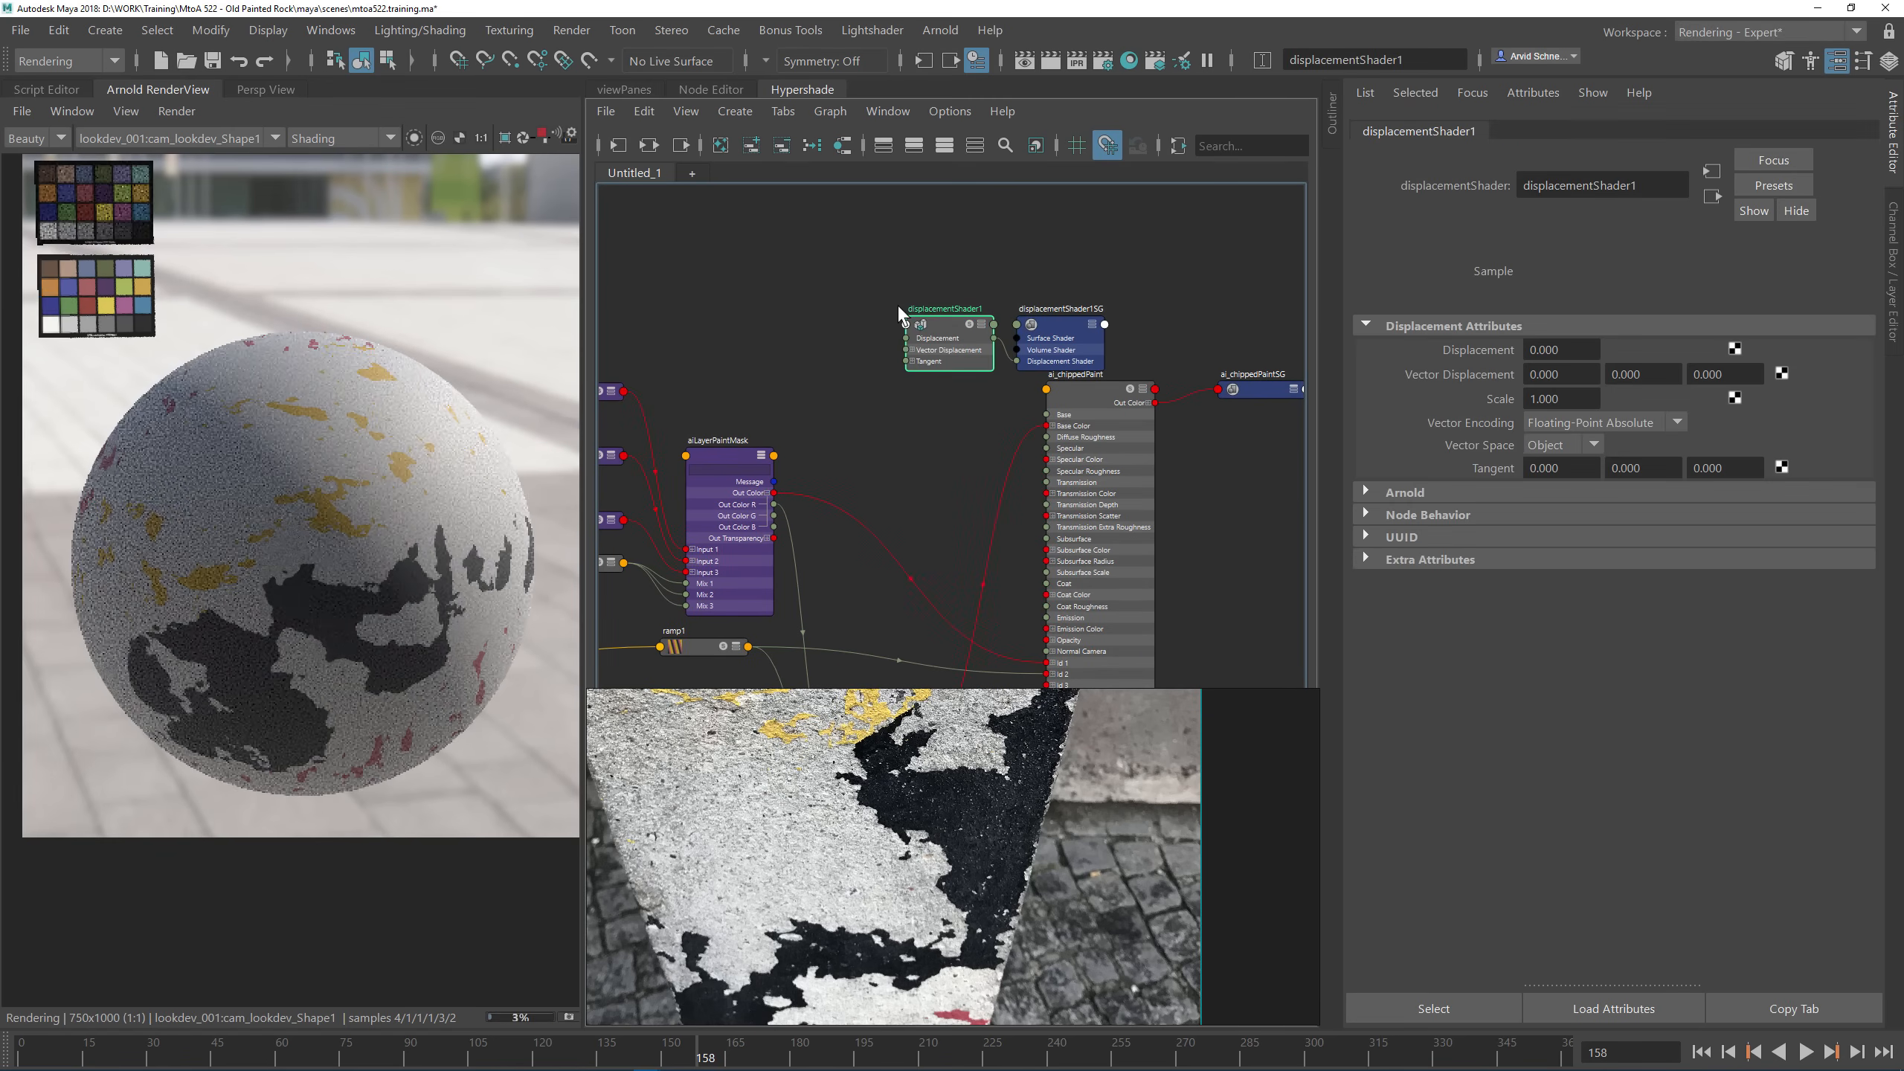
Step: Arrange displacementShader1 and its shading group side by side in the empty area above ai_chippedPaint
left_click(833, 298)
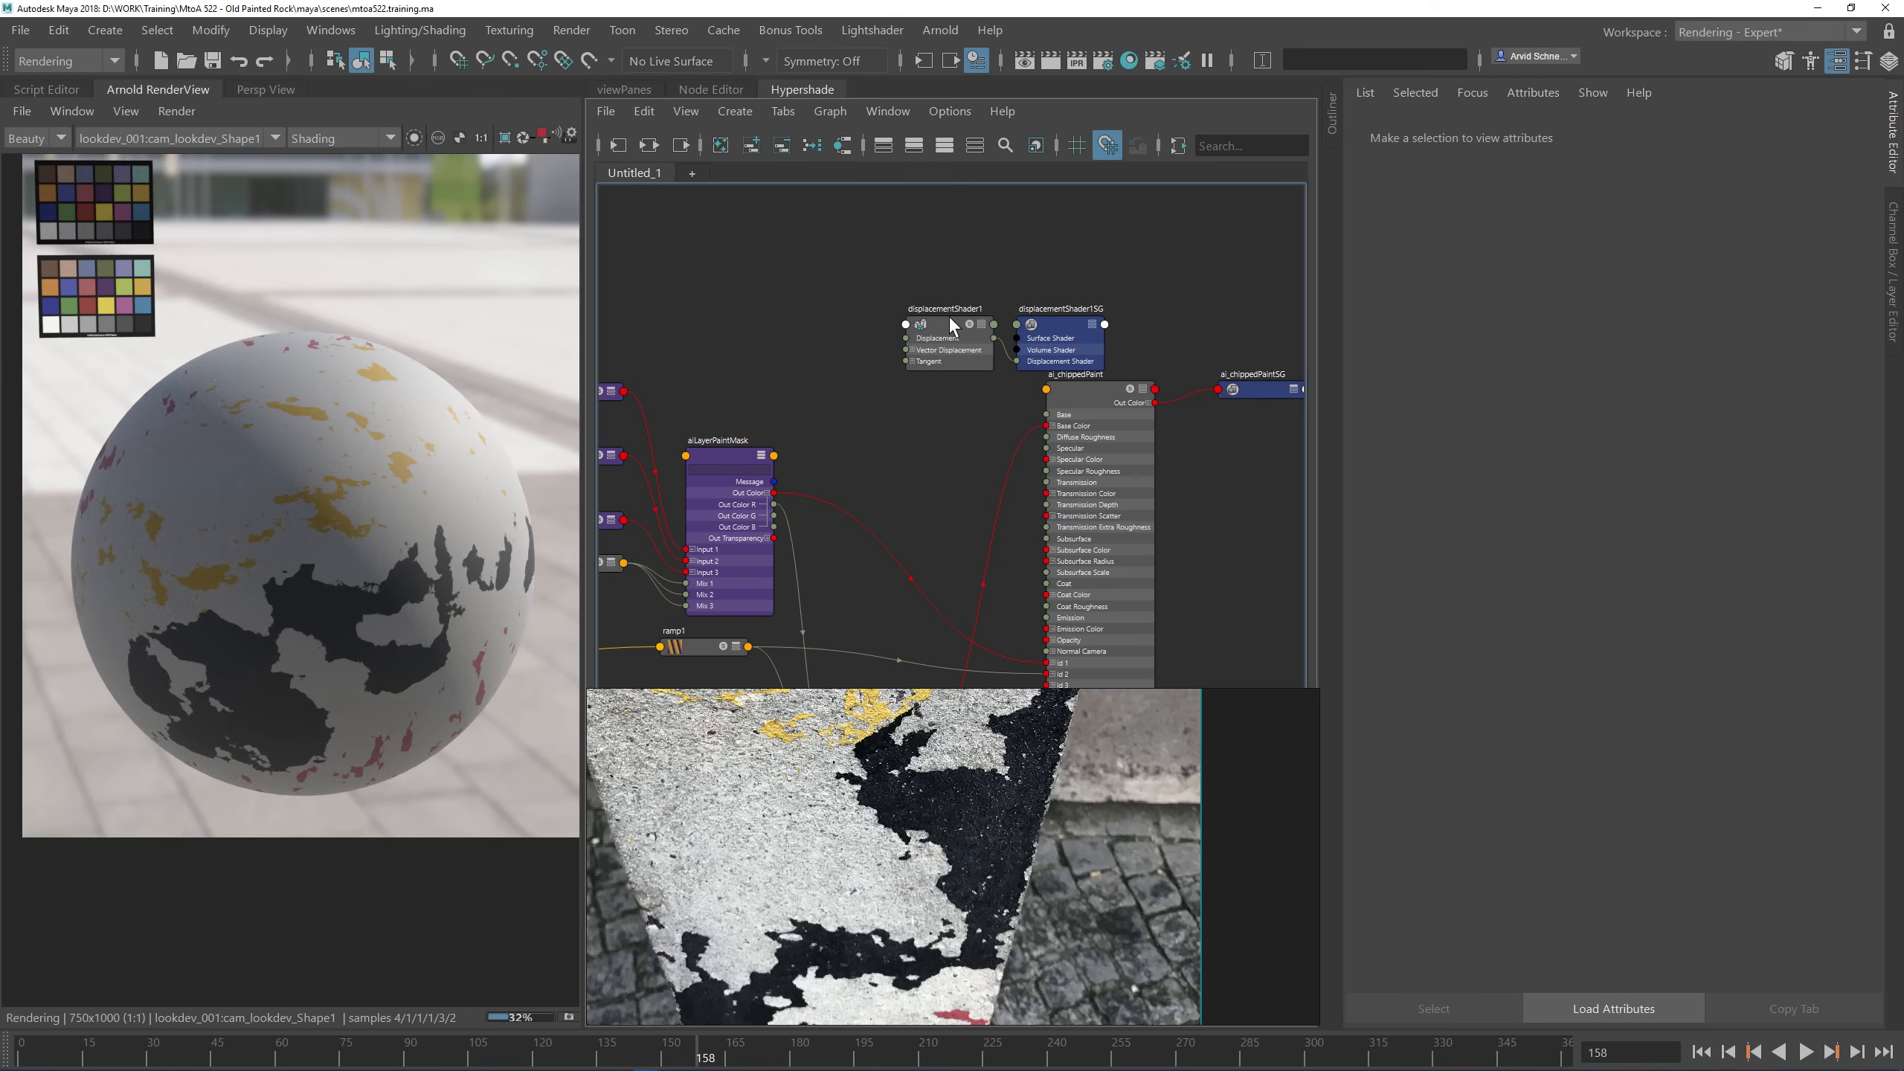
middle_click_drag(1148, 288, 1097, 279, "alt")
left_click_drag(1022, 321, 1009, 300)
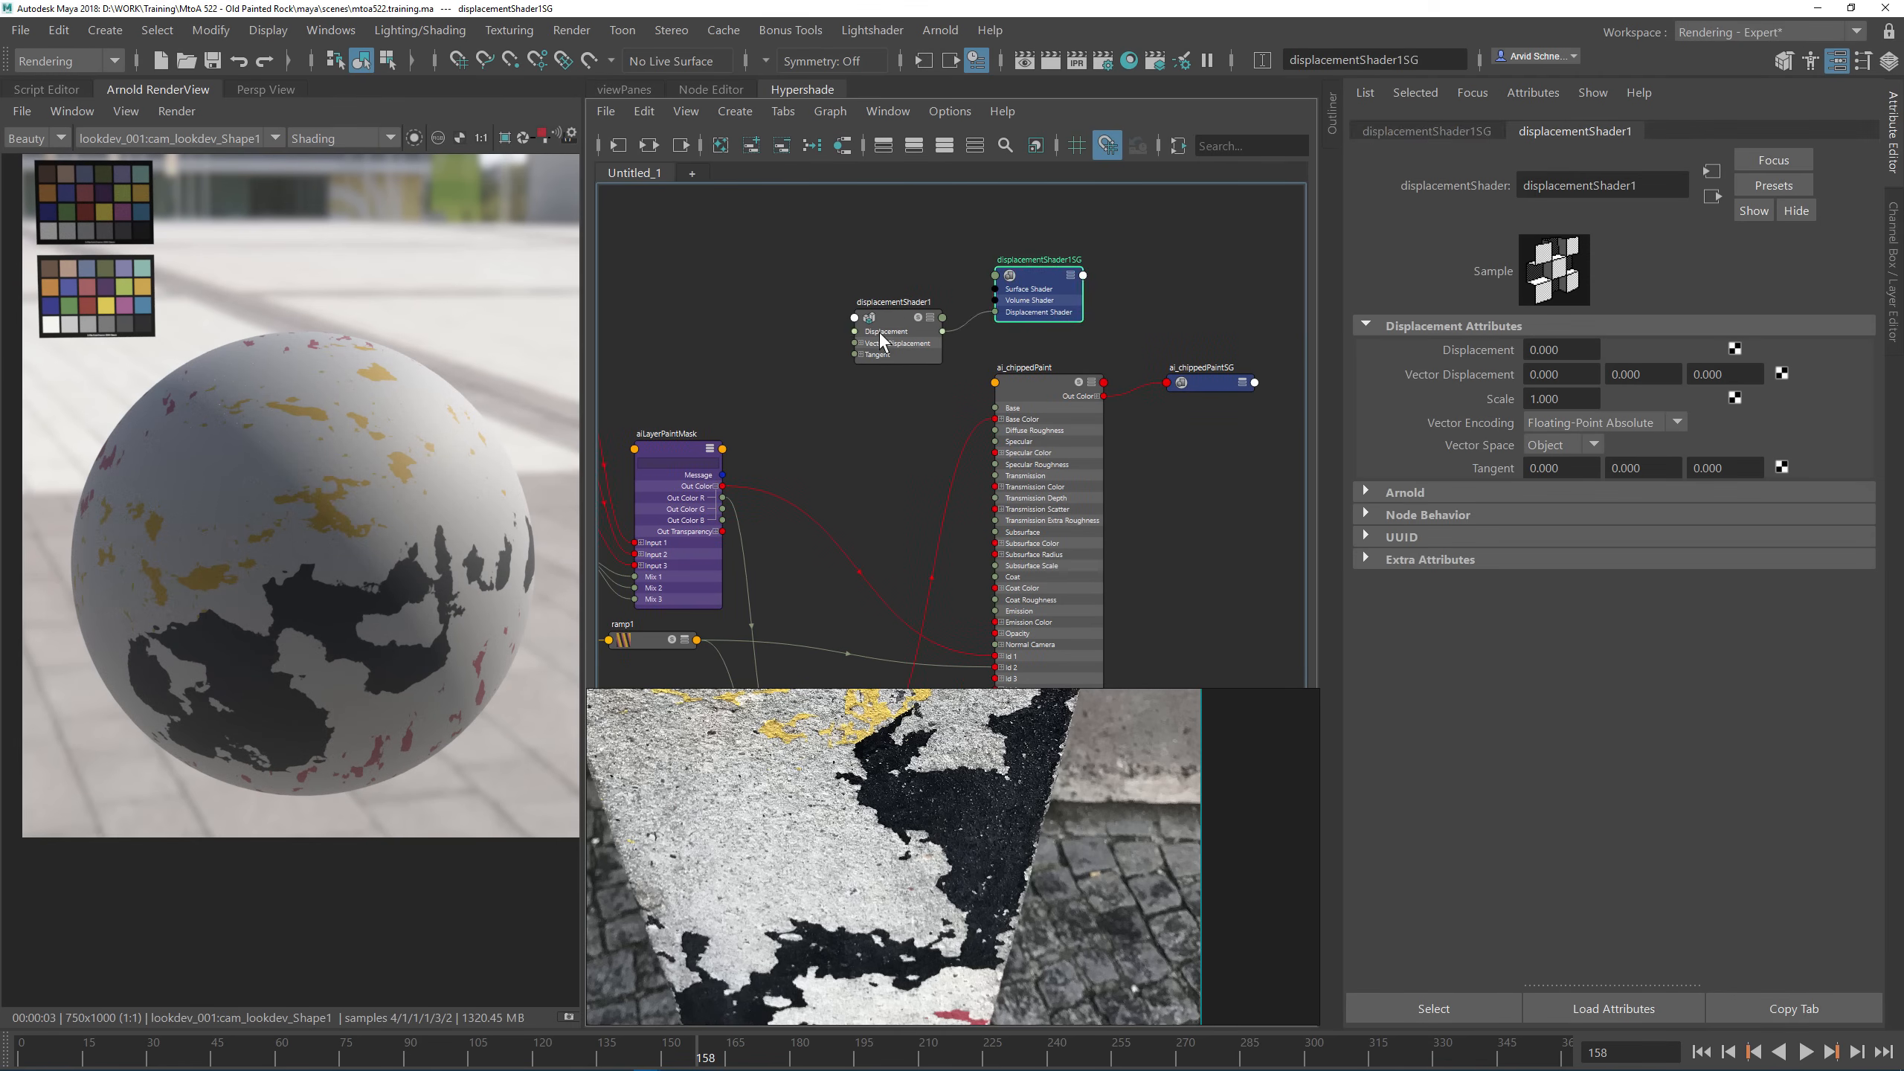
left_click_drag(880, 332, 892, 290)
left_click_drag(1017, 295, 1081, 253)
left_click_drag(916, 308, 980, 265)
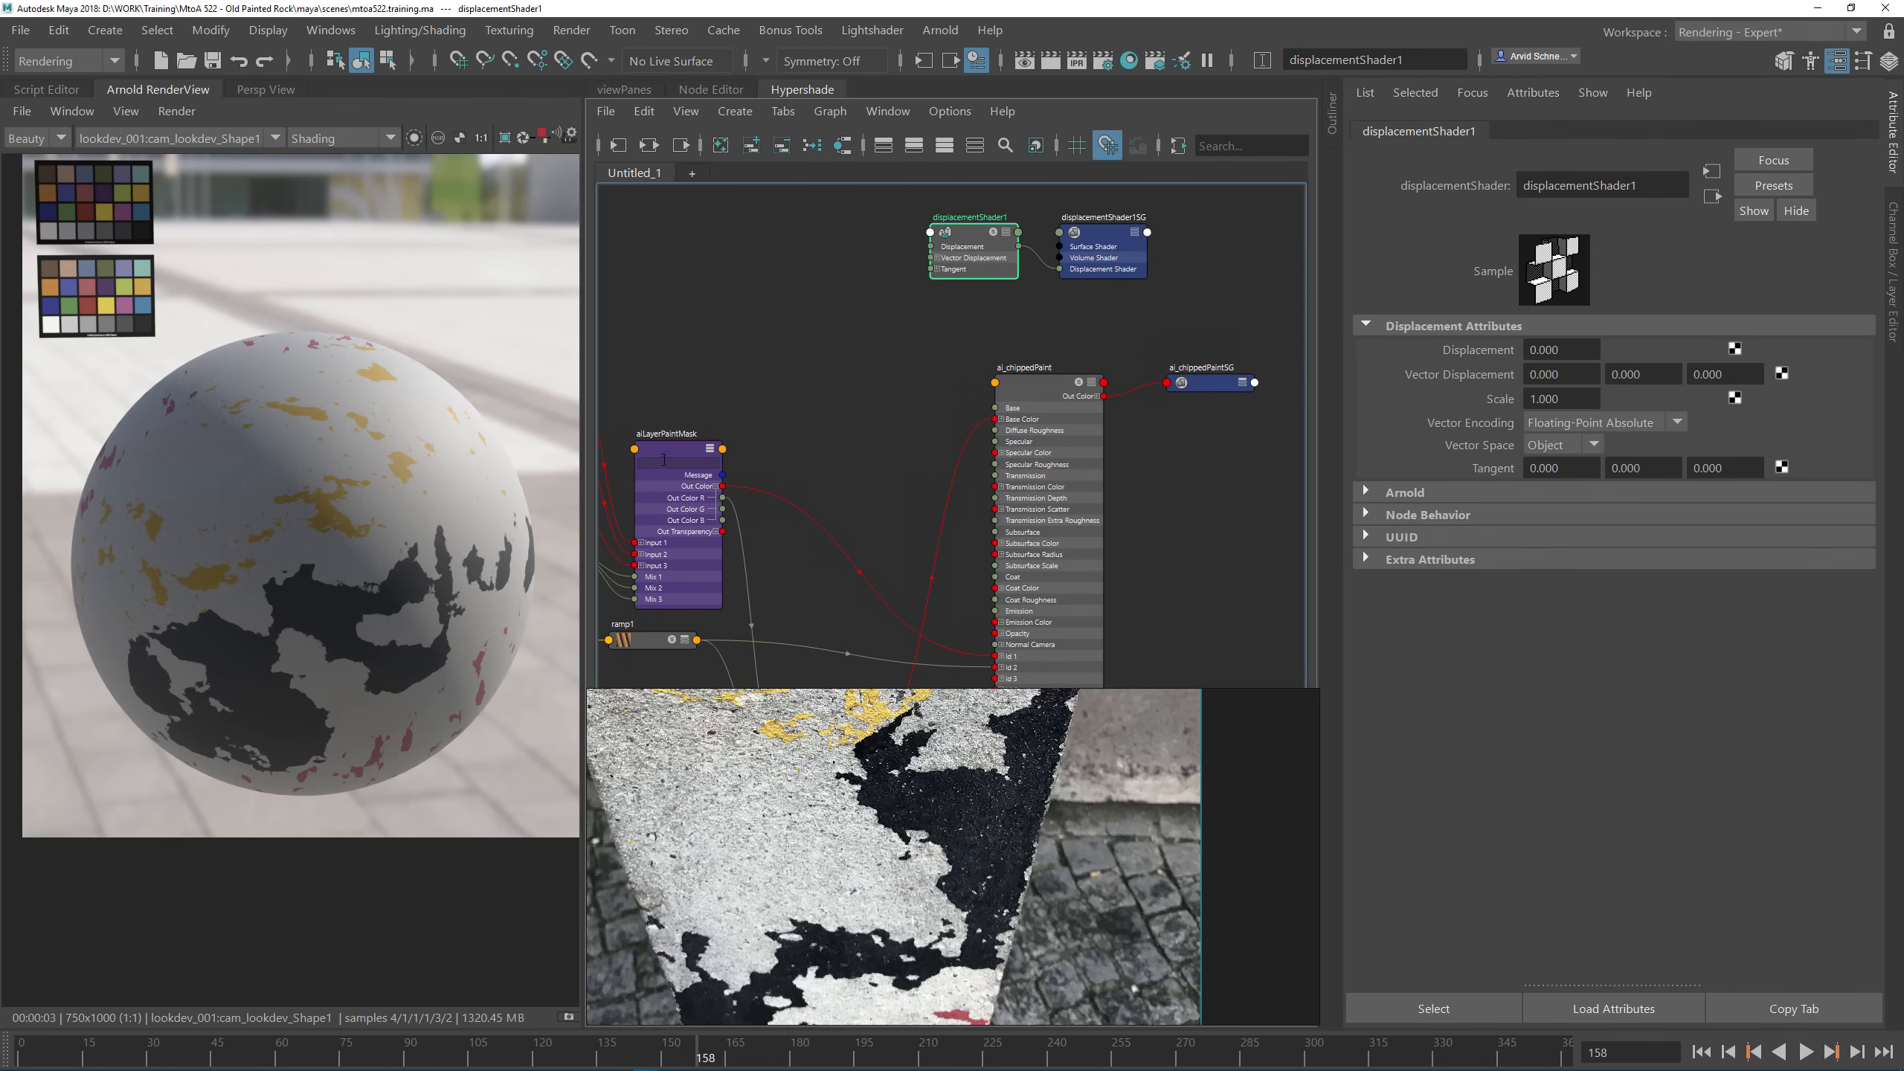
Step: Connect aiLayerPaintMask's Out Color R to displacementShader1's Displacement and delete the displacementShader1SG shading group
left_click_drag(723, 498, 930, 247)
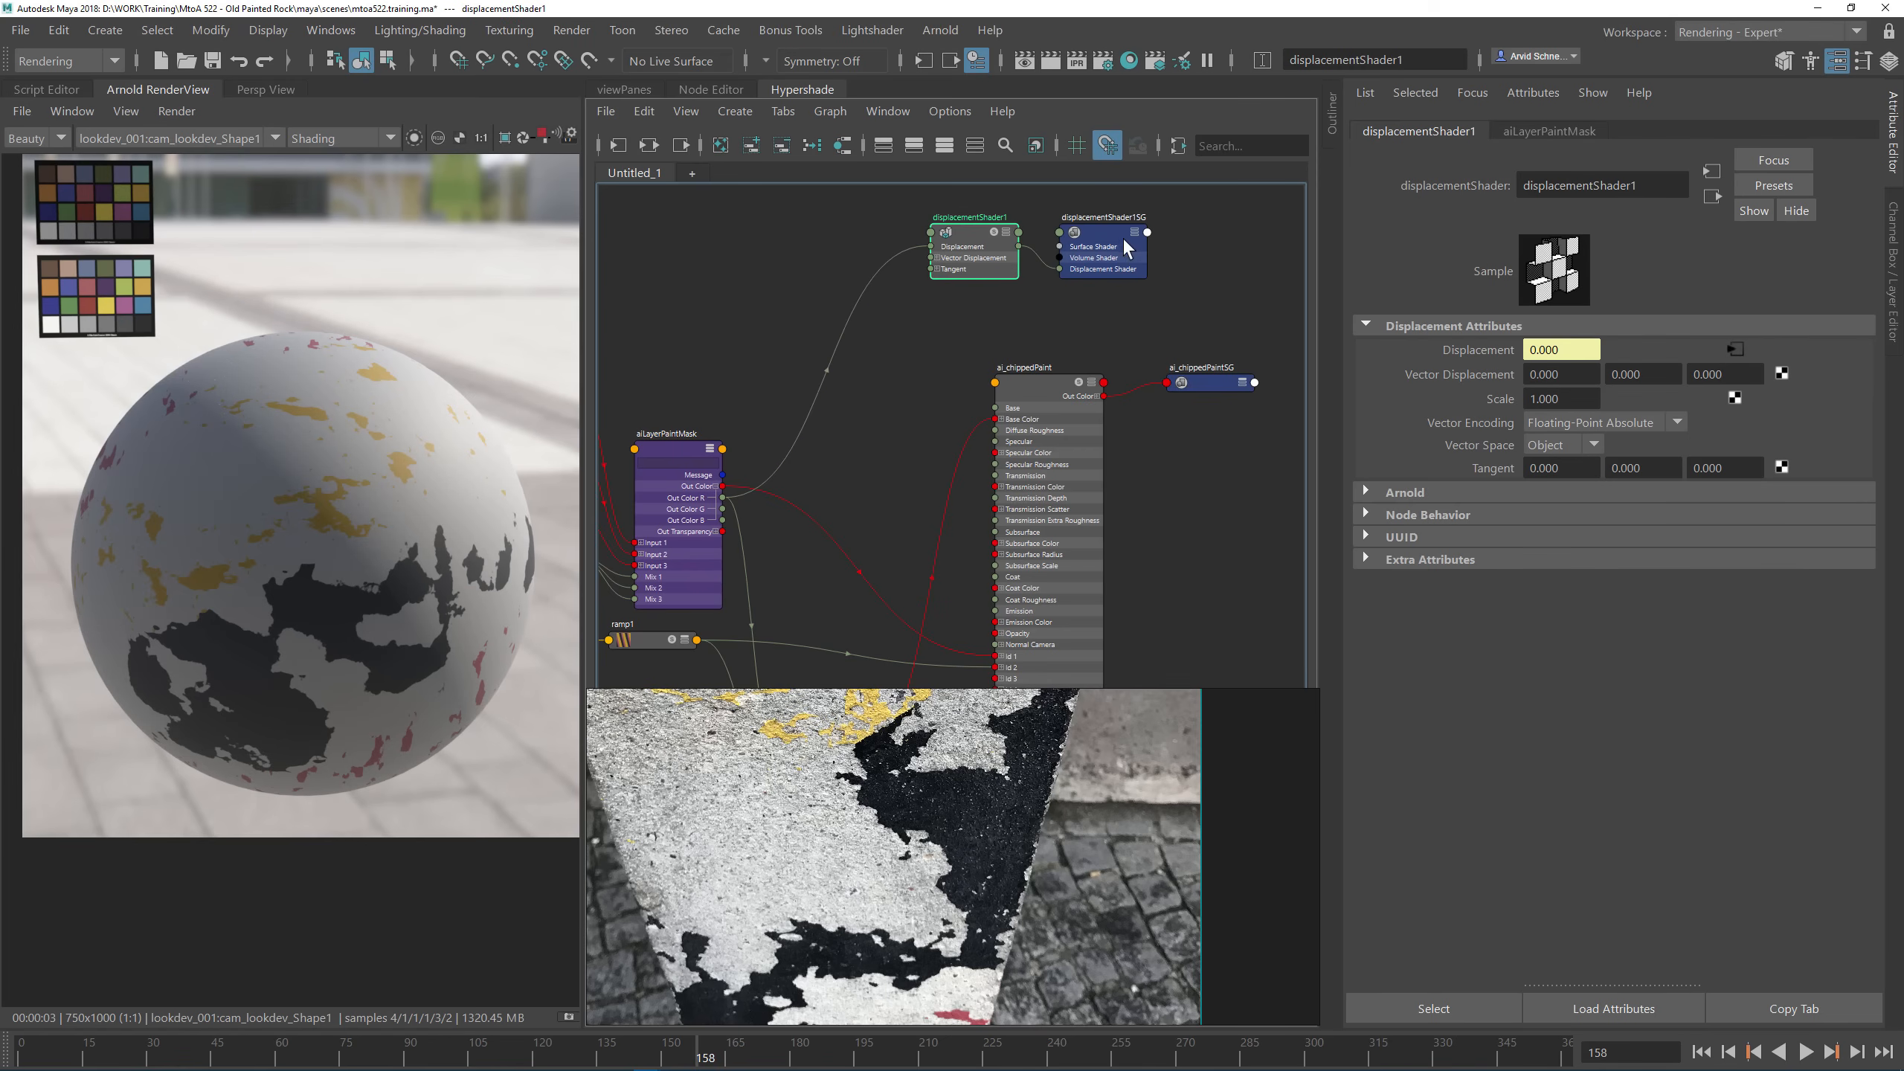
left_click_drag(1125, 244, 1149, 235)
key("Delete")
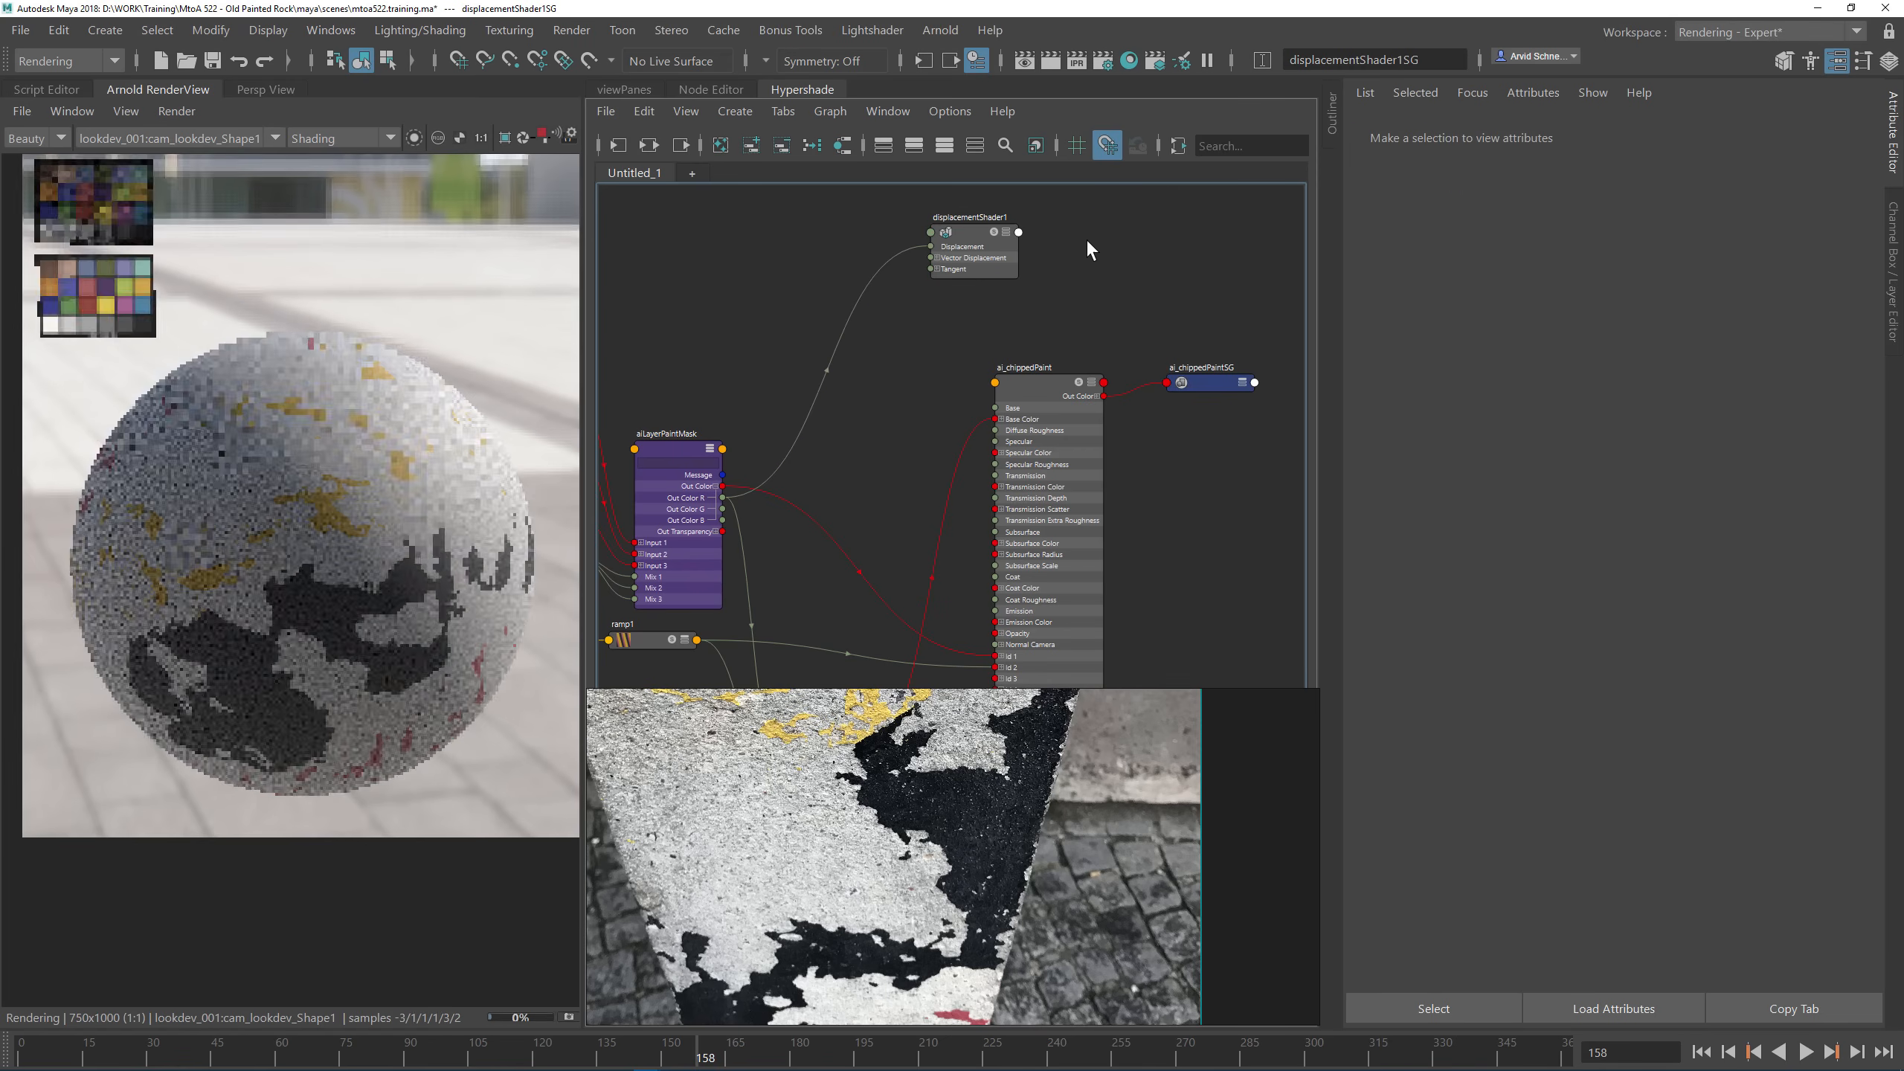
Step: Connect displacementShader1 to the Displacement Shader input of ai_chippedPaintSG and align displacementShader1 above ai_chippedPaint
left_click(1202, 382)
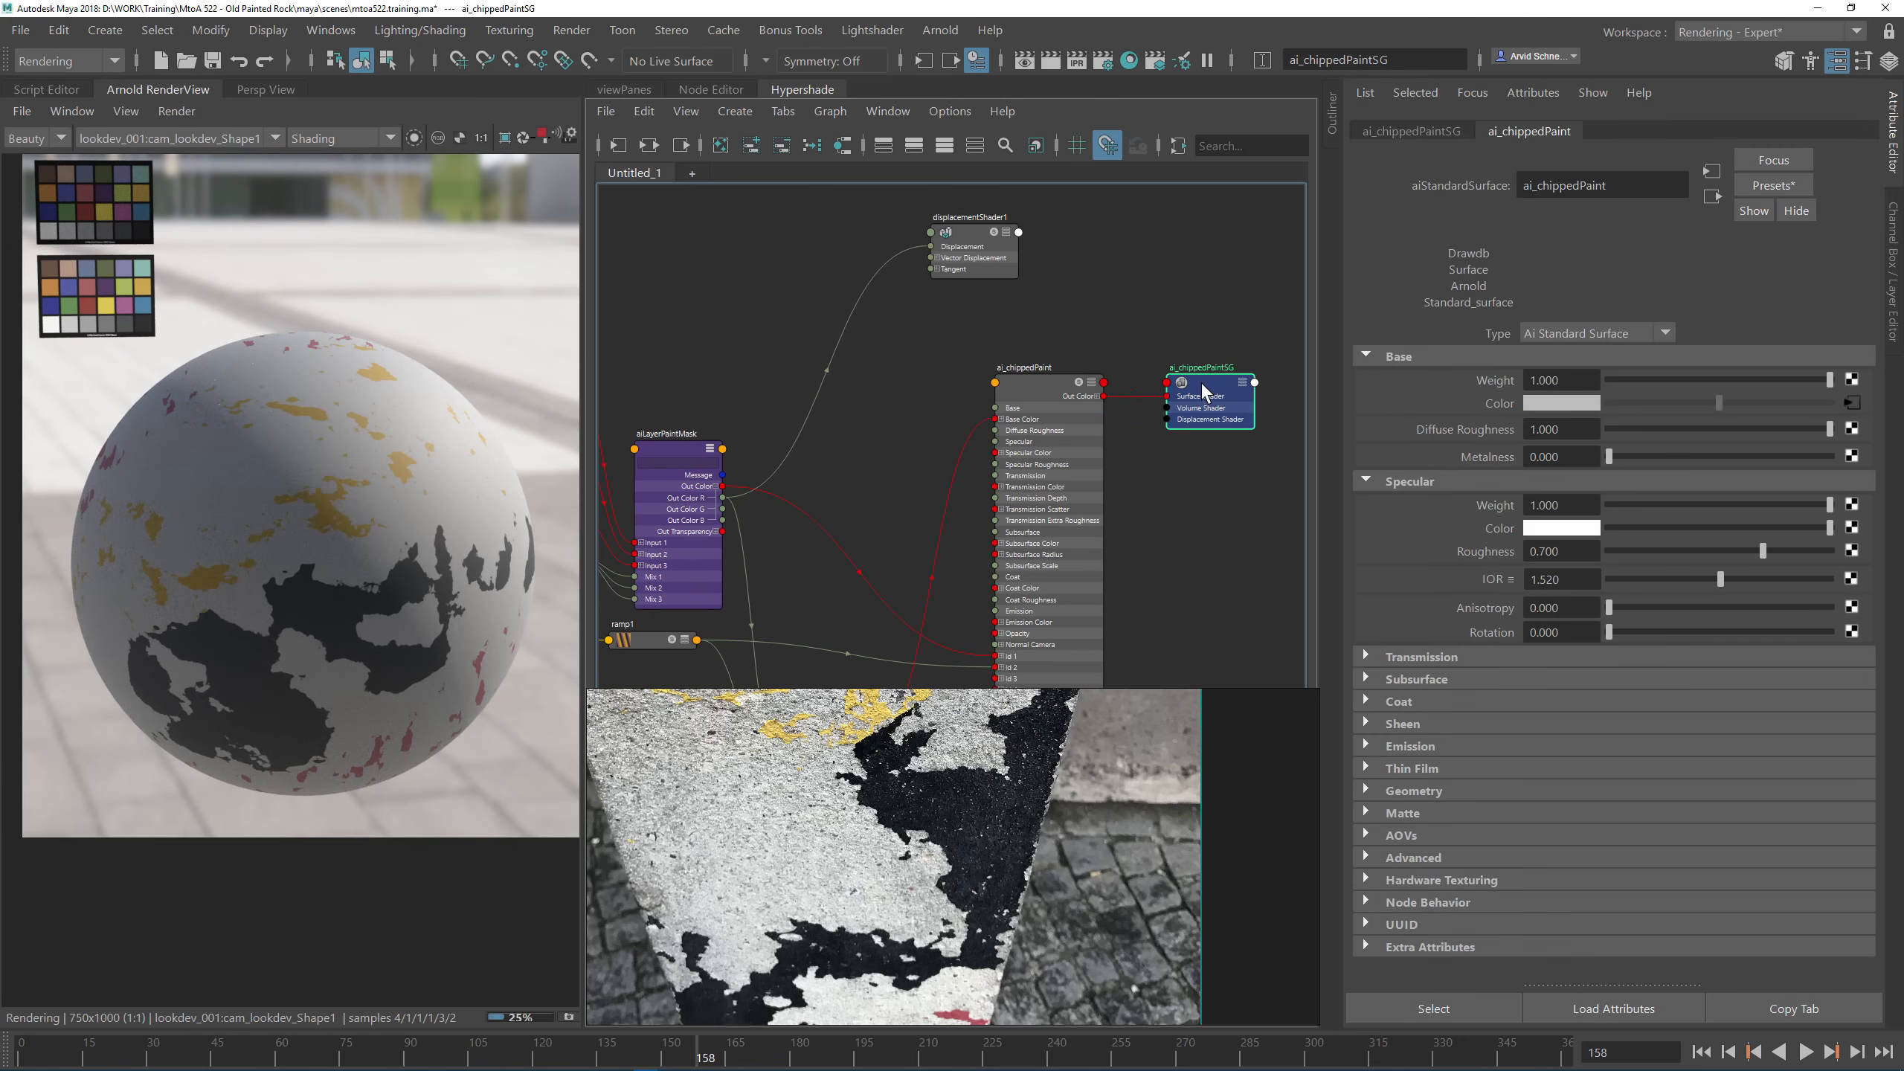
left_click_drag(1201, 382, 1201, 361)
left_click(994, 241)
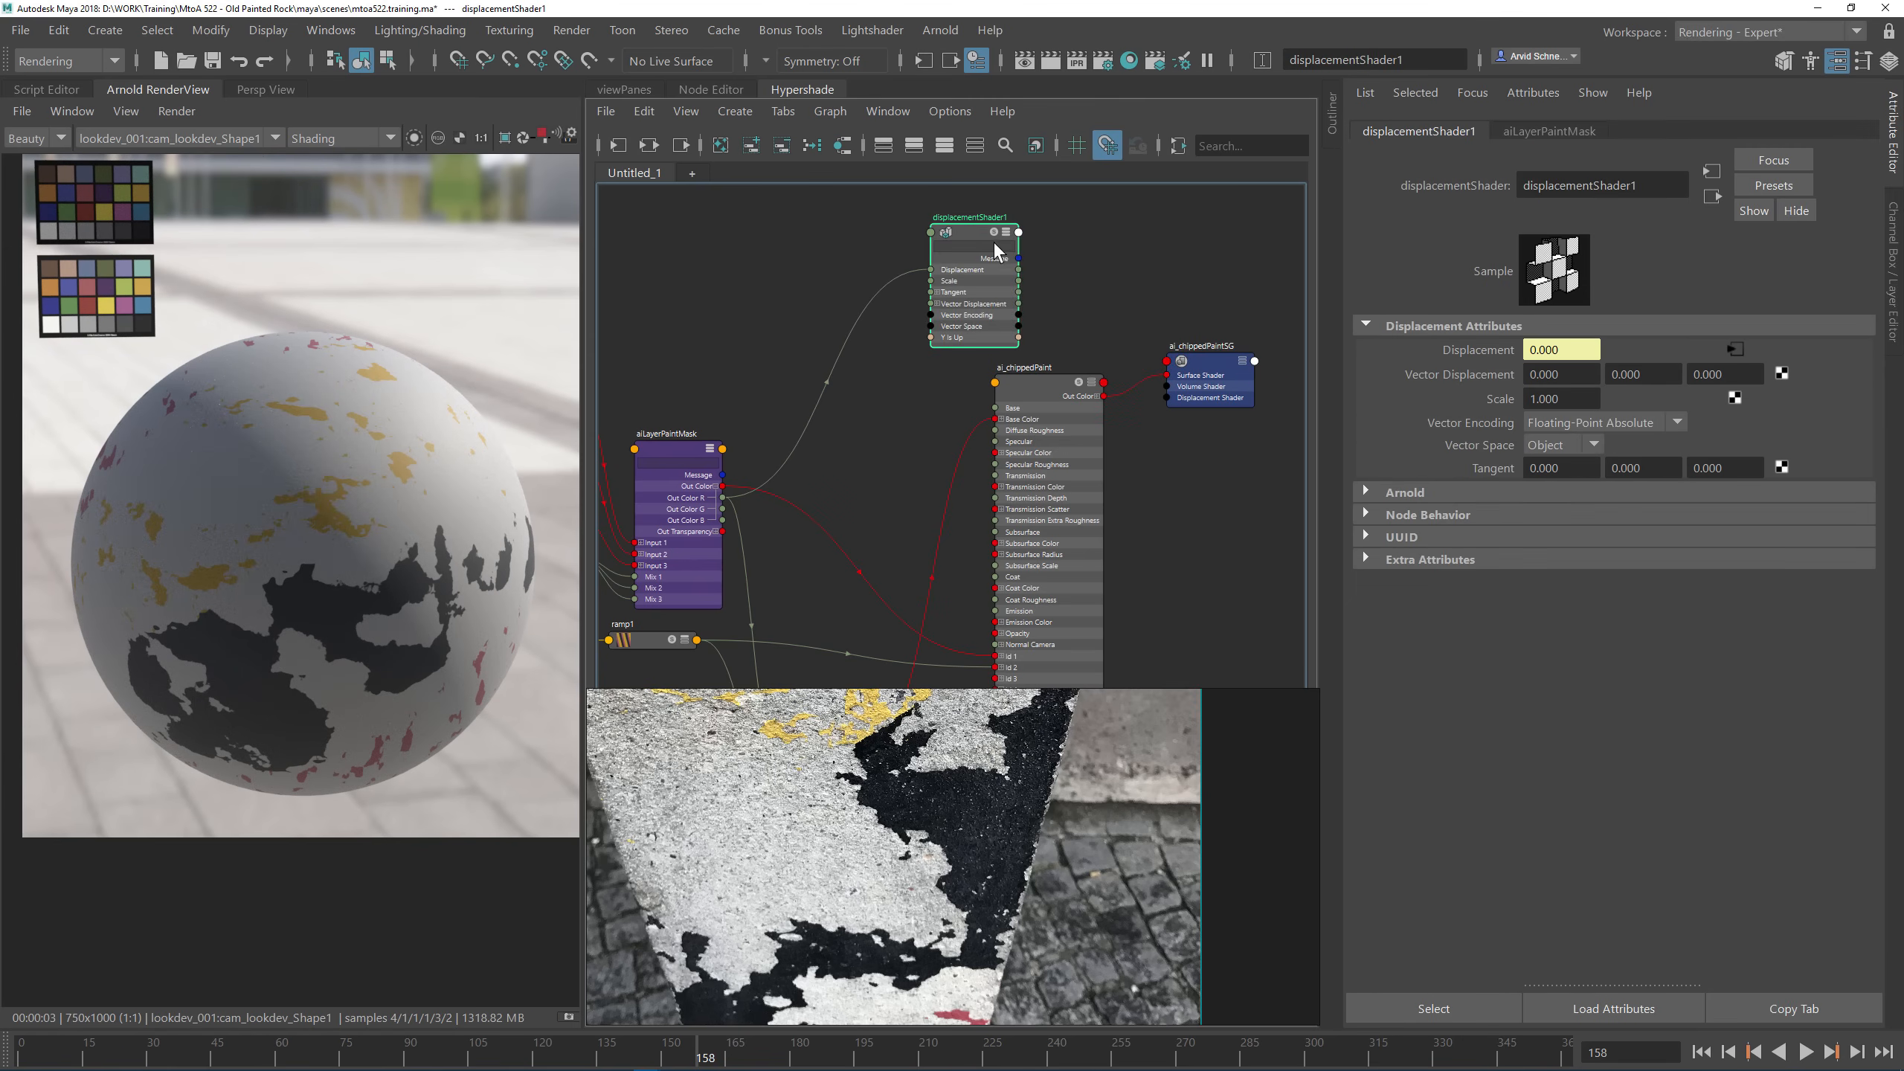
left_click_drag(1127, 387, 1167, 397)
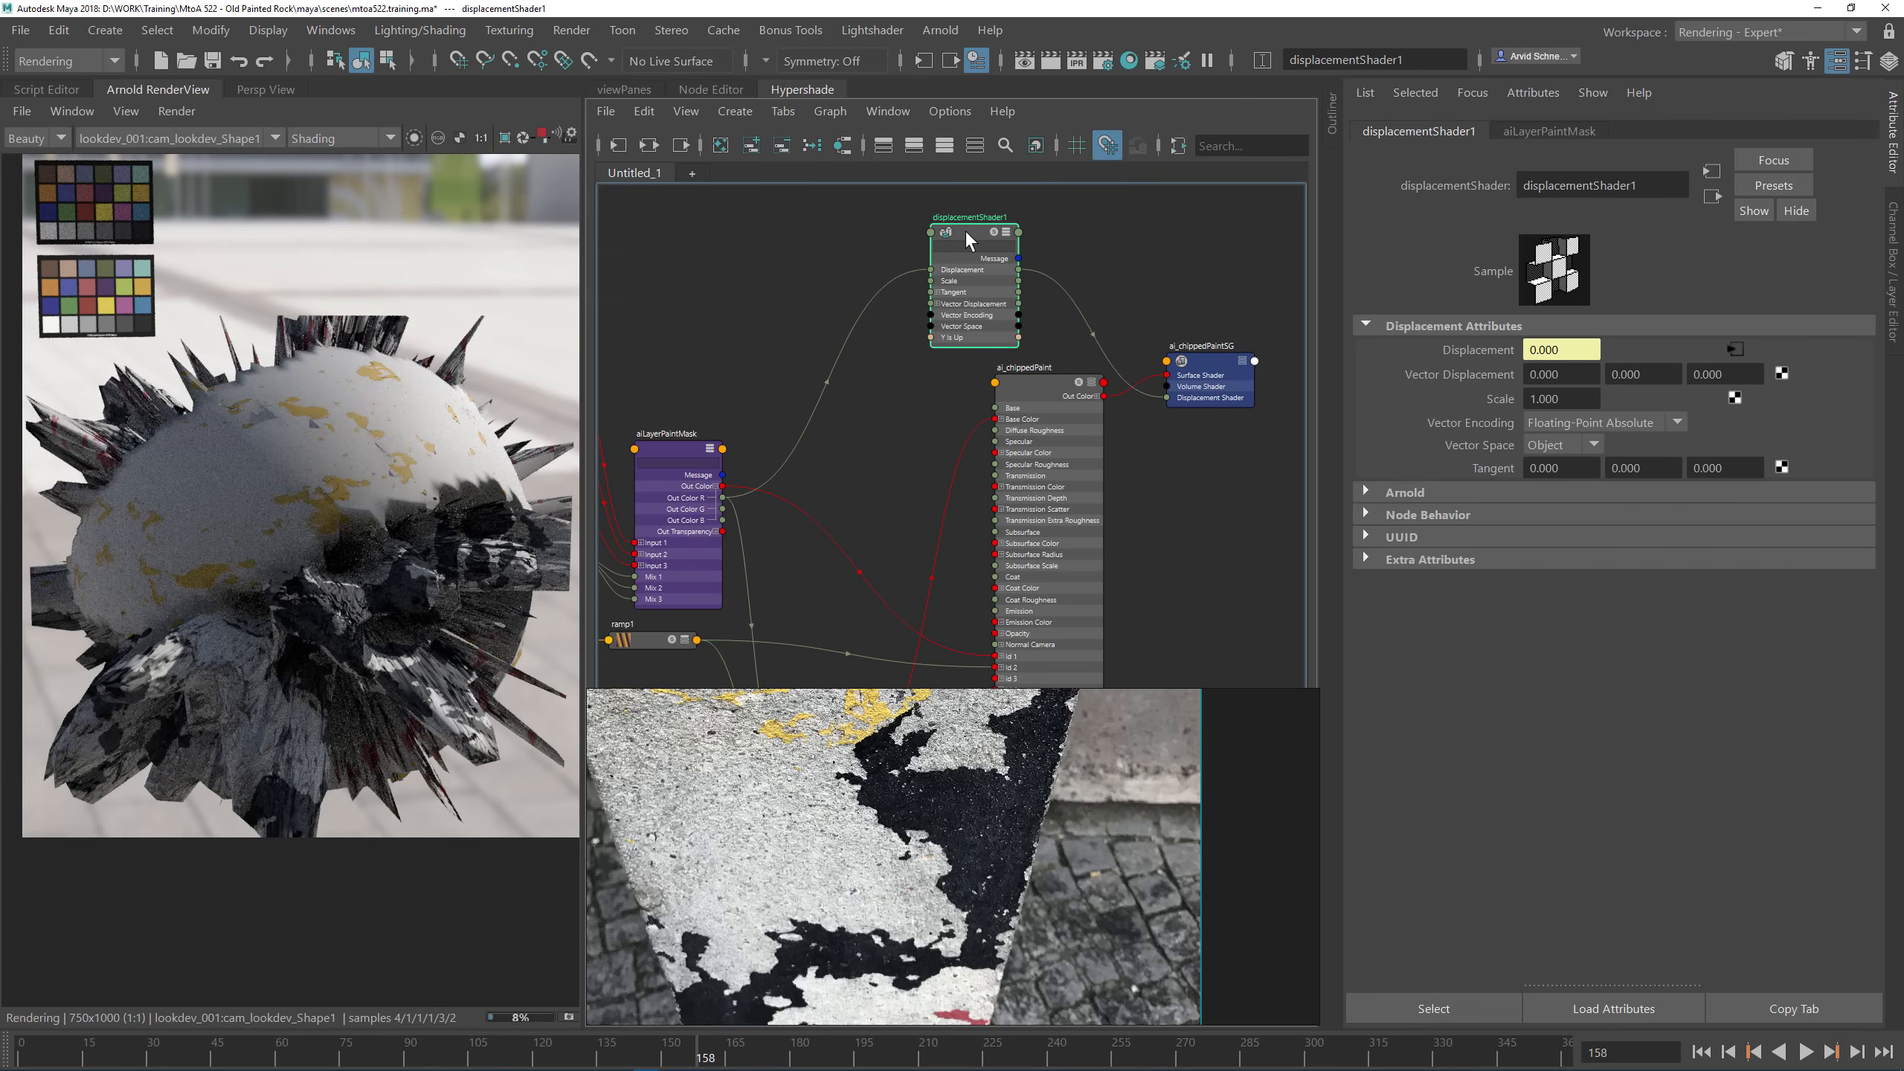
left_click_drag(967, 238, 1038, 248)
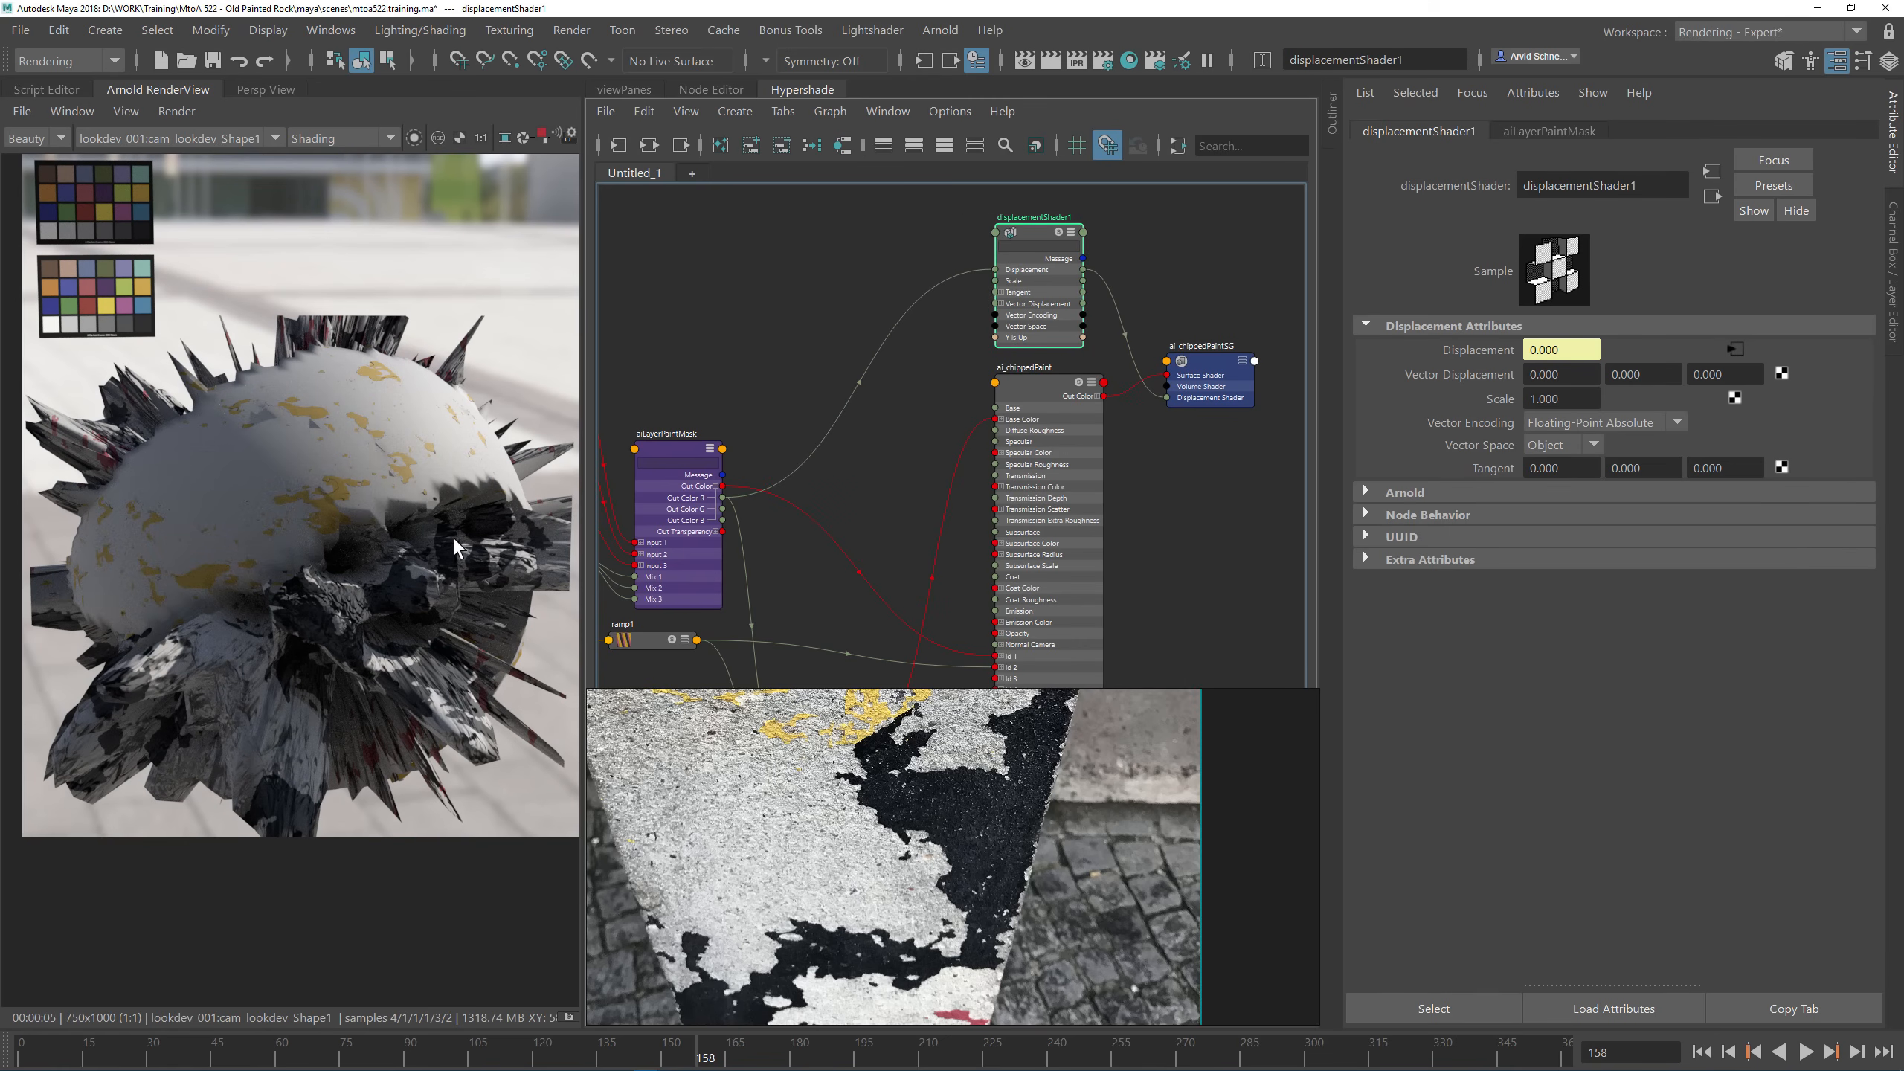
Step: Switch the render's debug shading to Wireframe and save the scene
left_click(314, 138)
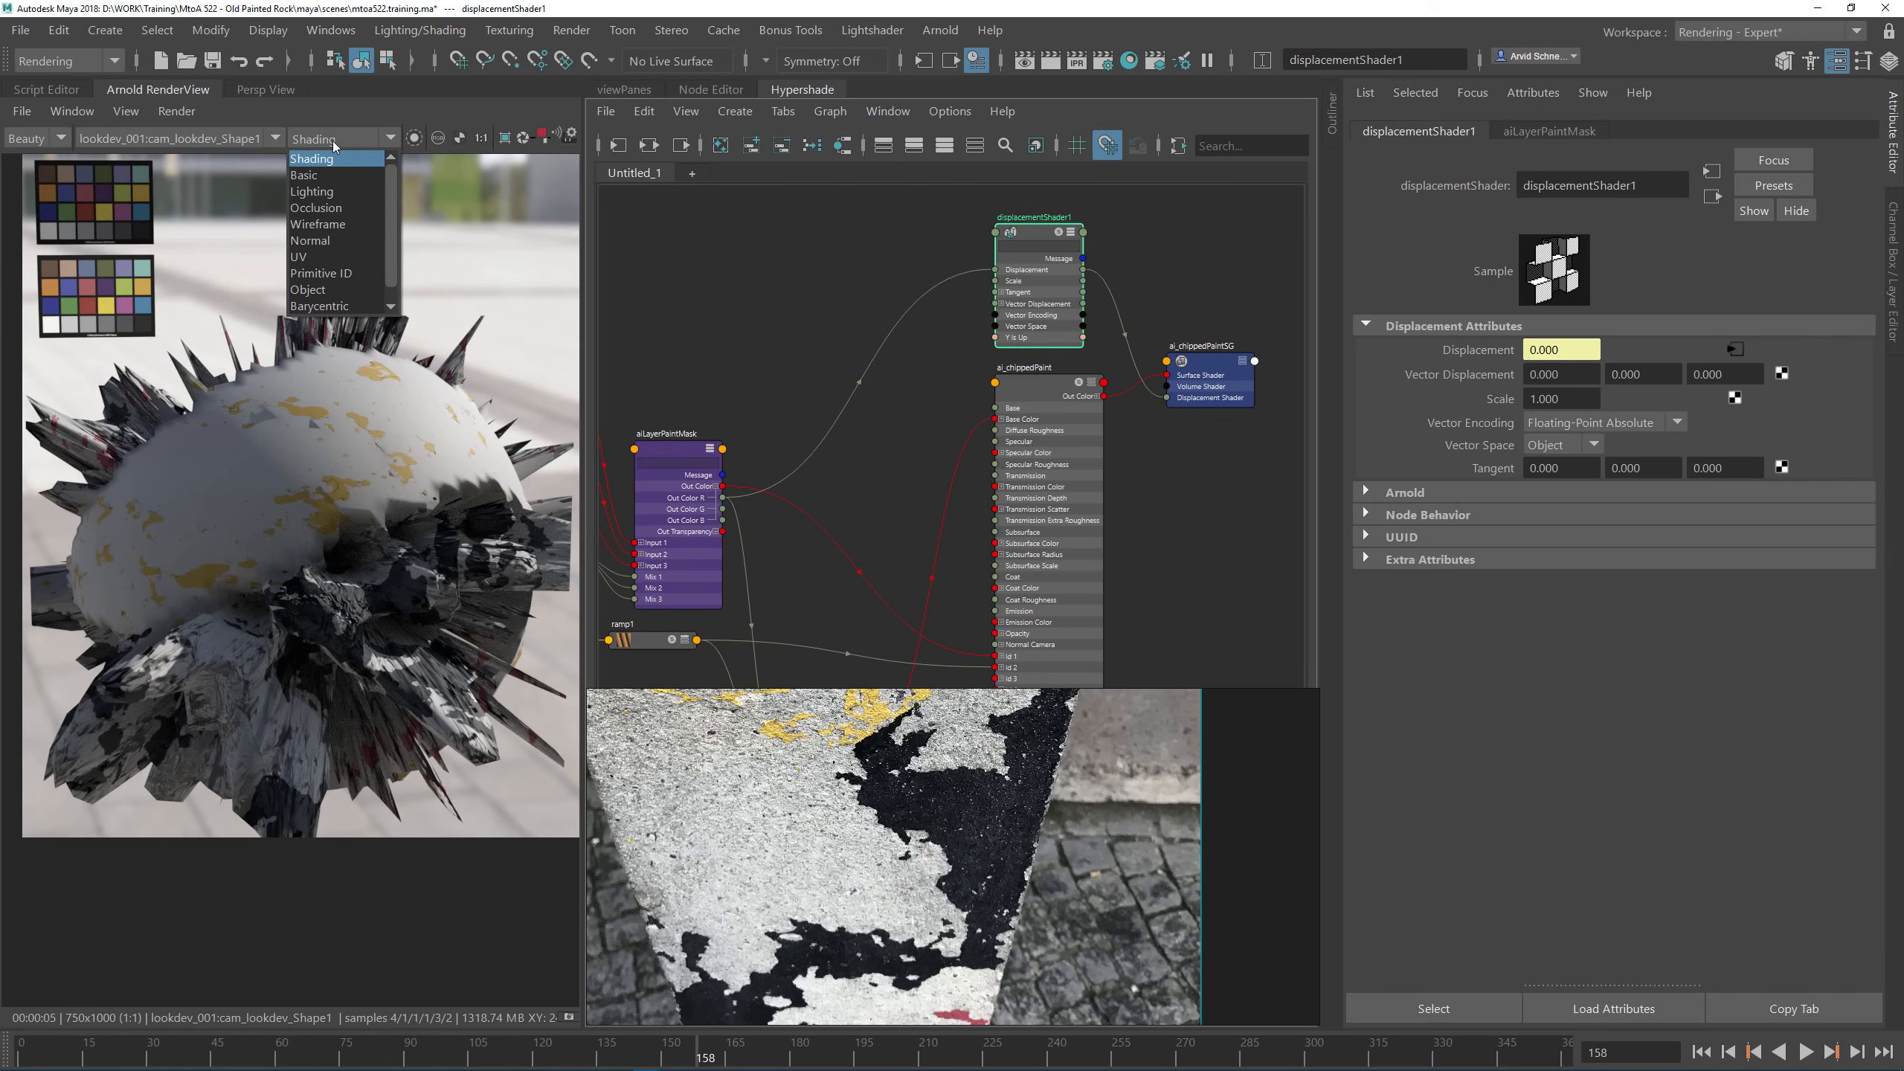
left_click(338, 221)
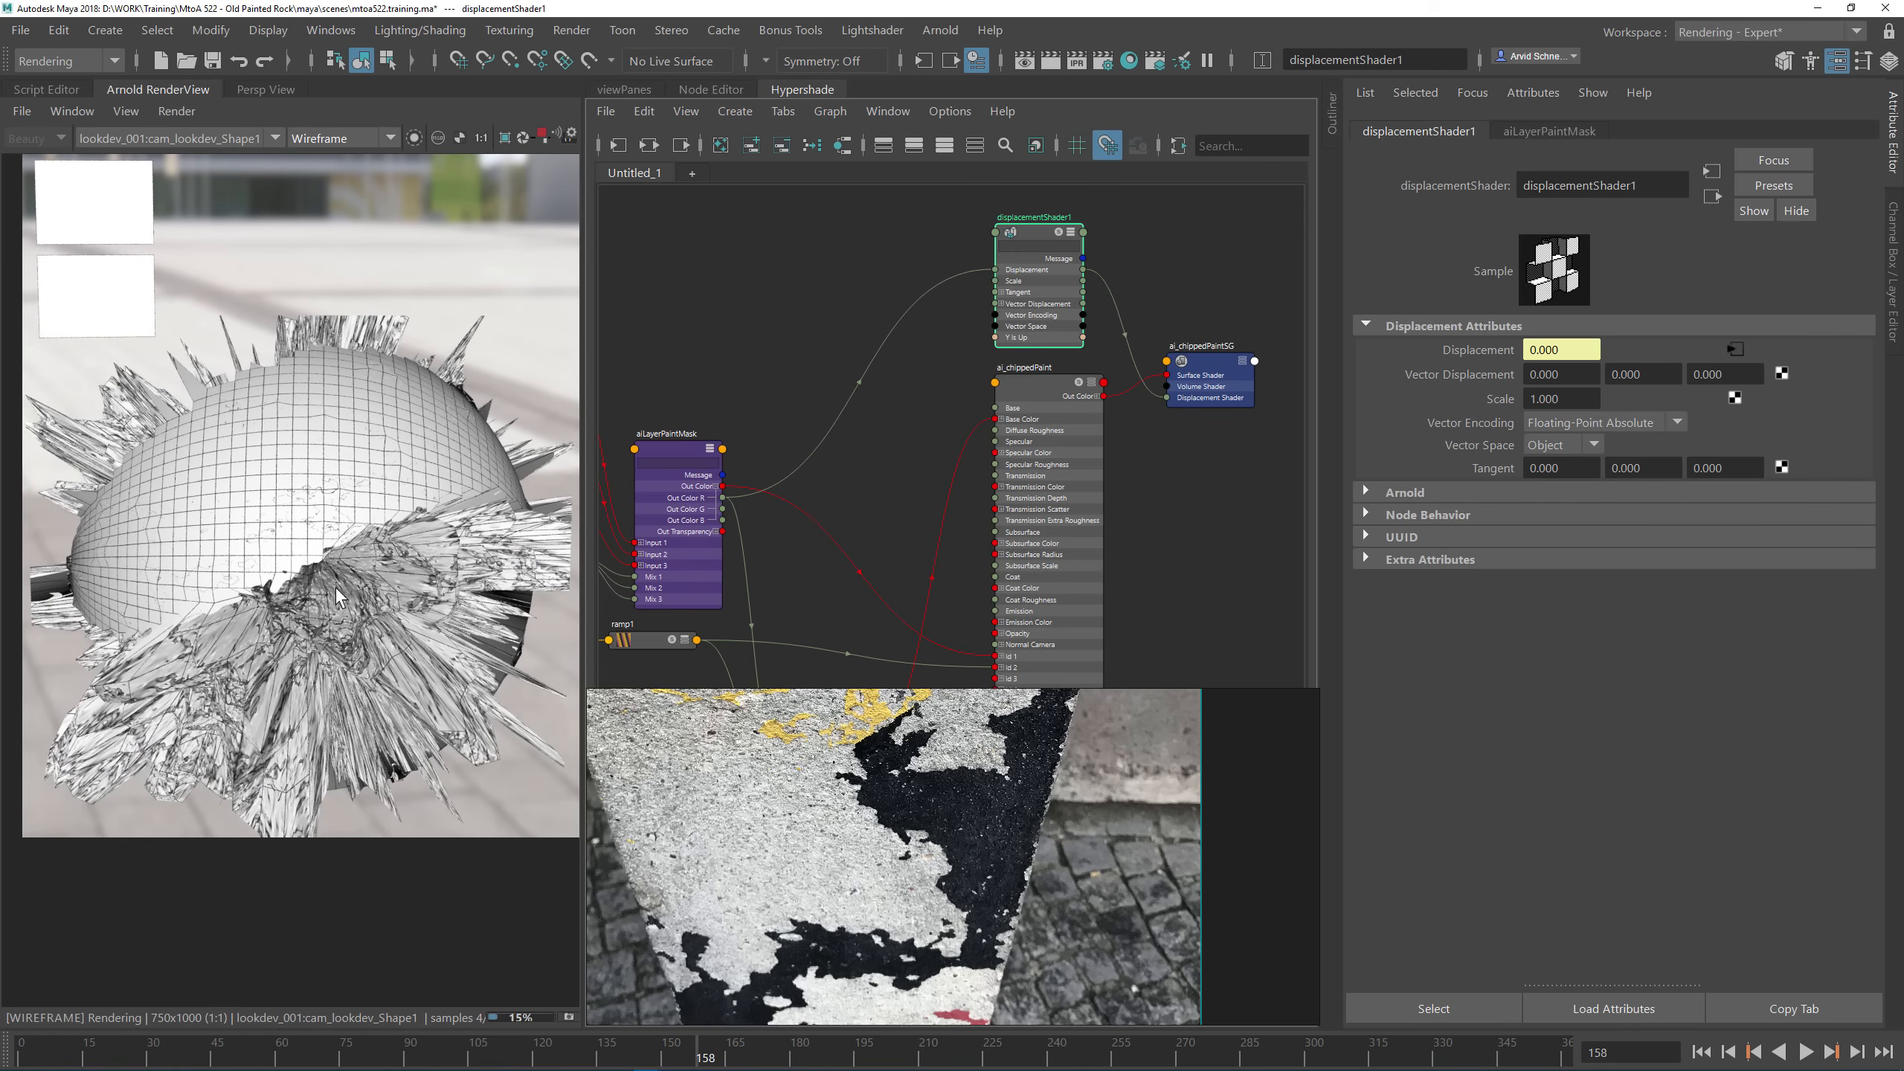
left_click(212, 60)
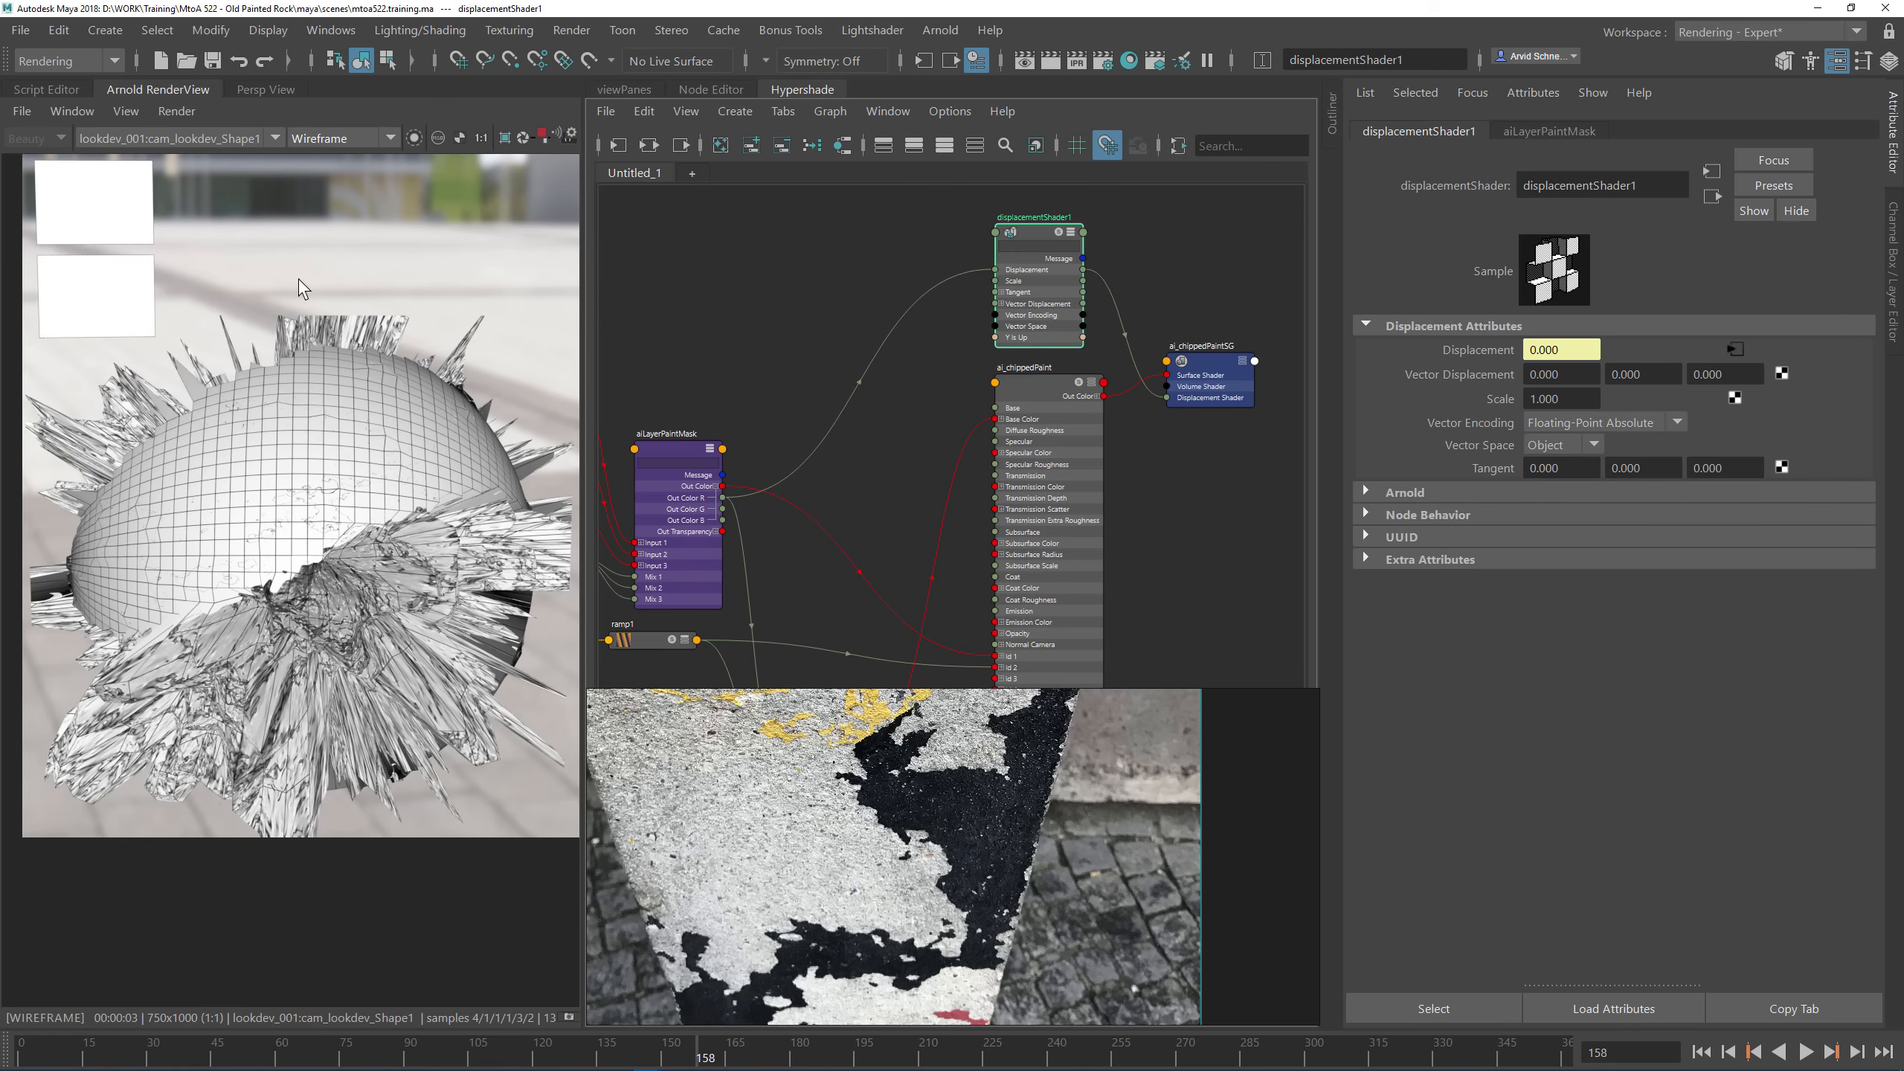
Step: Set the Arnold subdivision type of the sphere shape pSphereShape1 to catclark
left_click(420, 504)
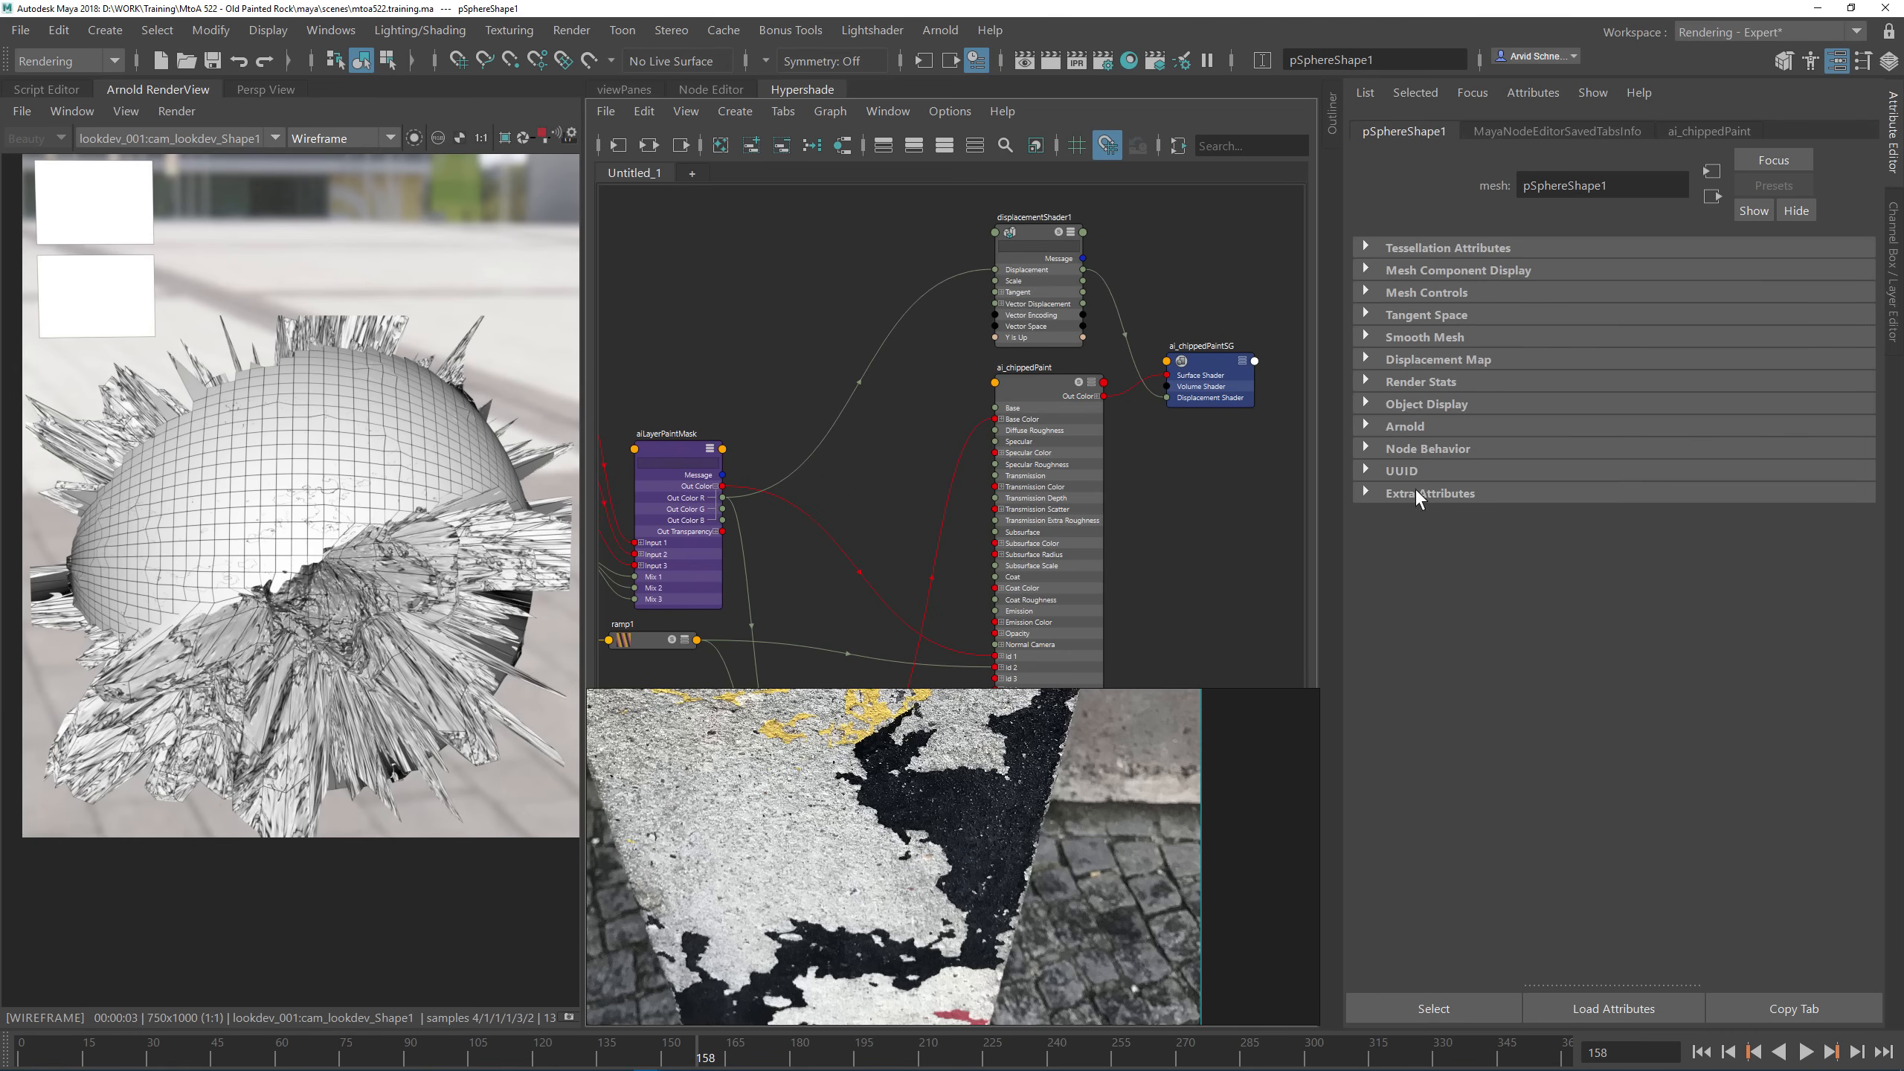
left_click(1404, 426)
scroll(1482, 781, "down", 3)
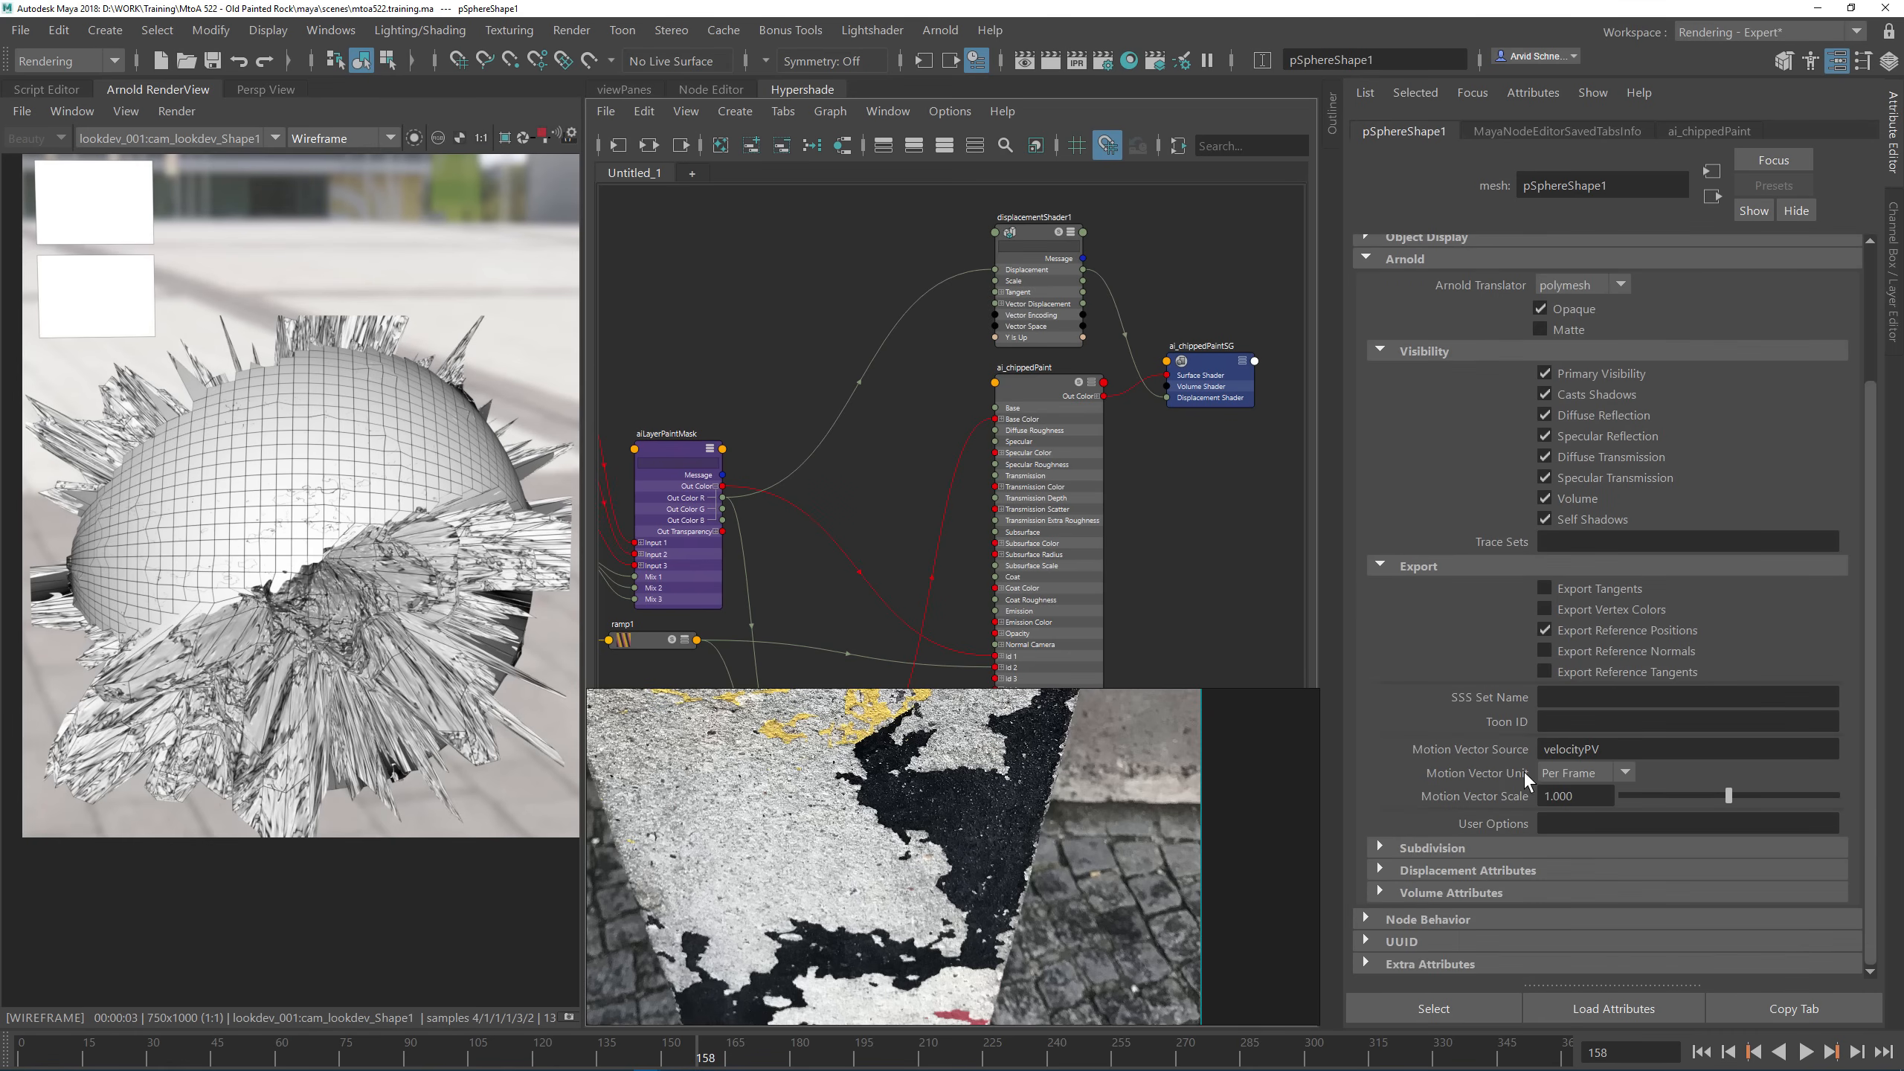
left_click(1410, 847)
scroll(1395, 829, "down", 3)
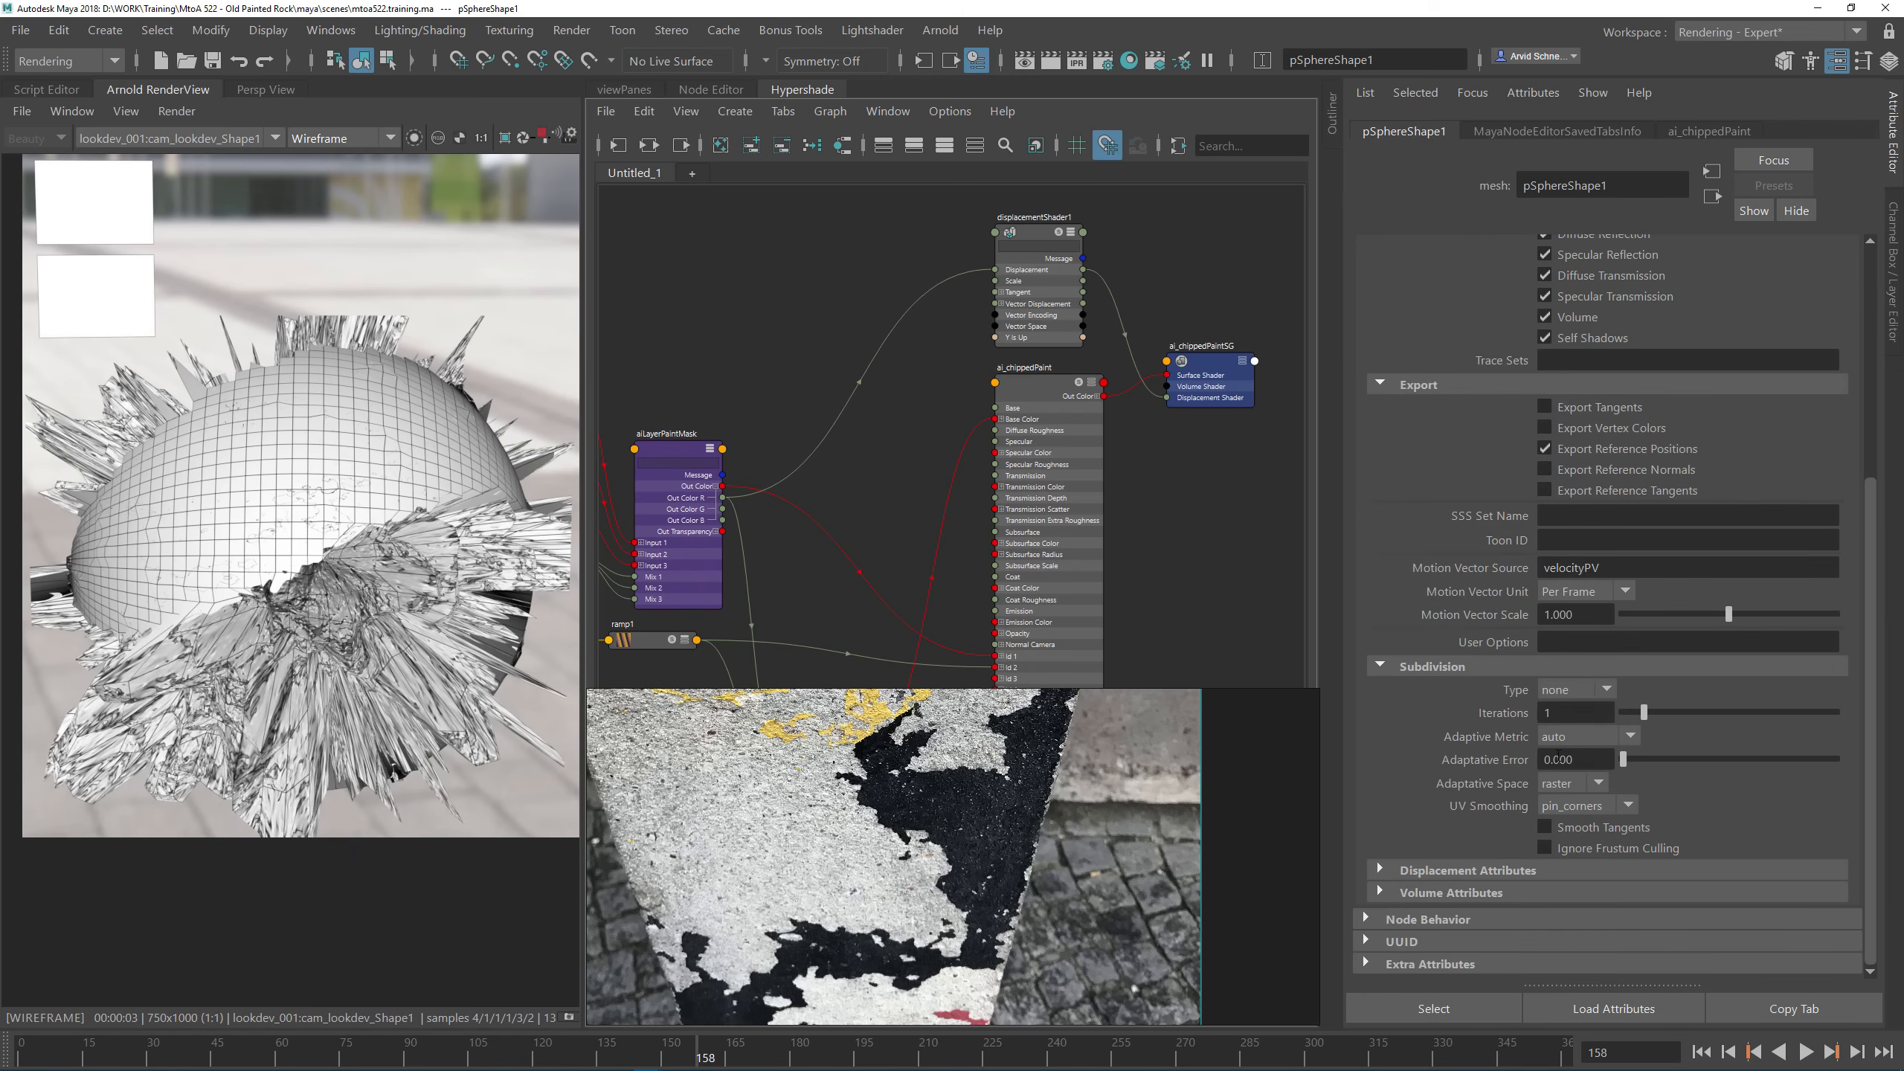
left_click(1581, 691)
left_click(1575, 736)
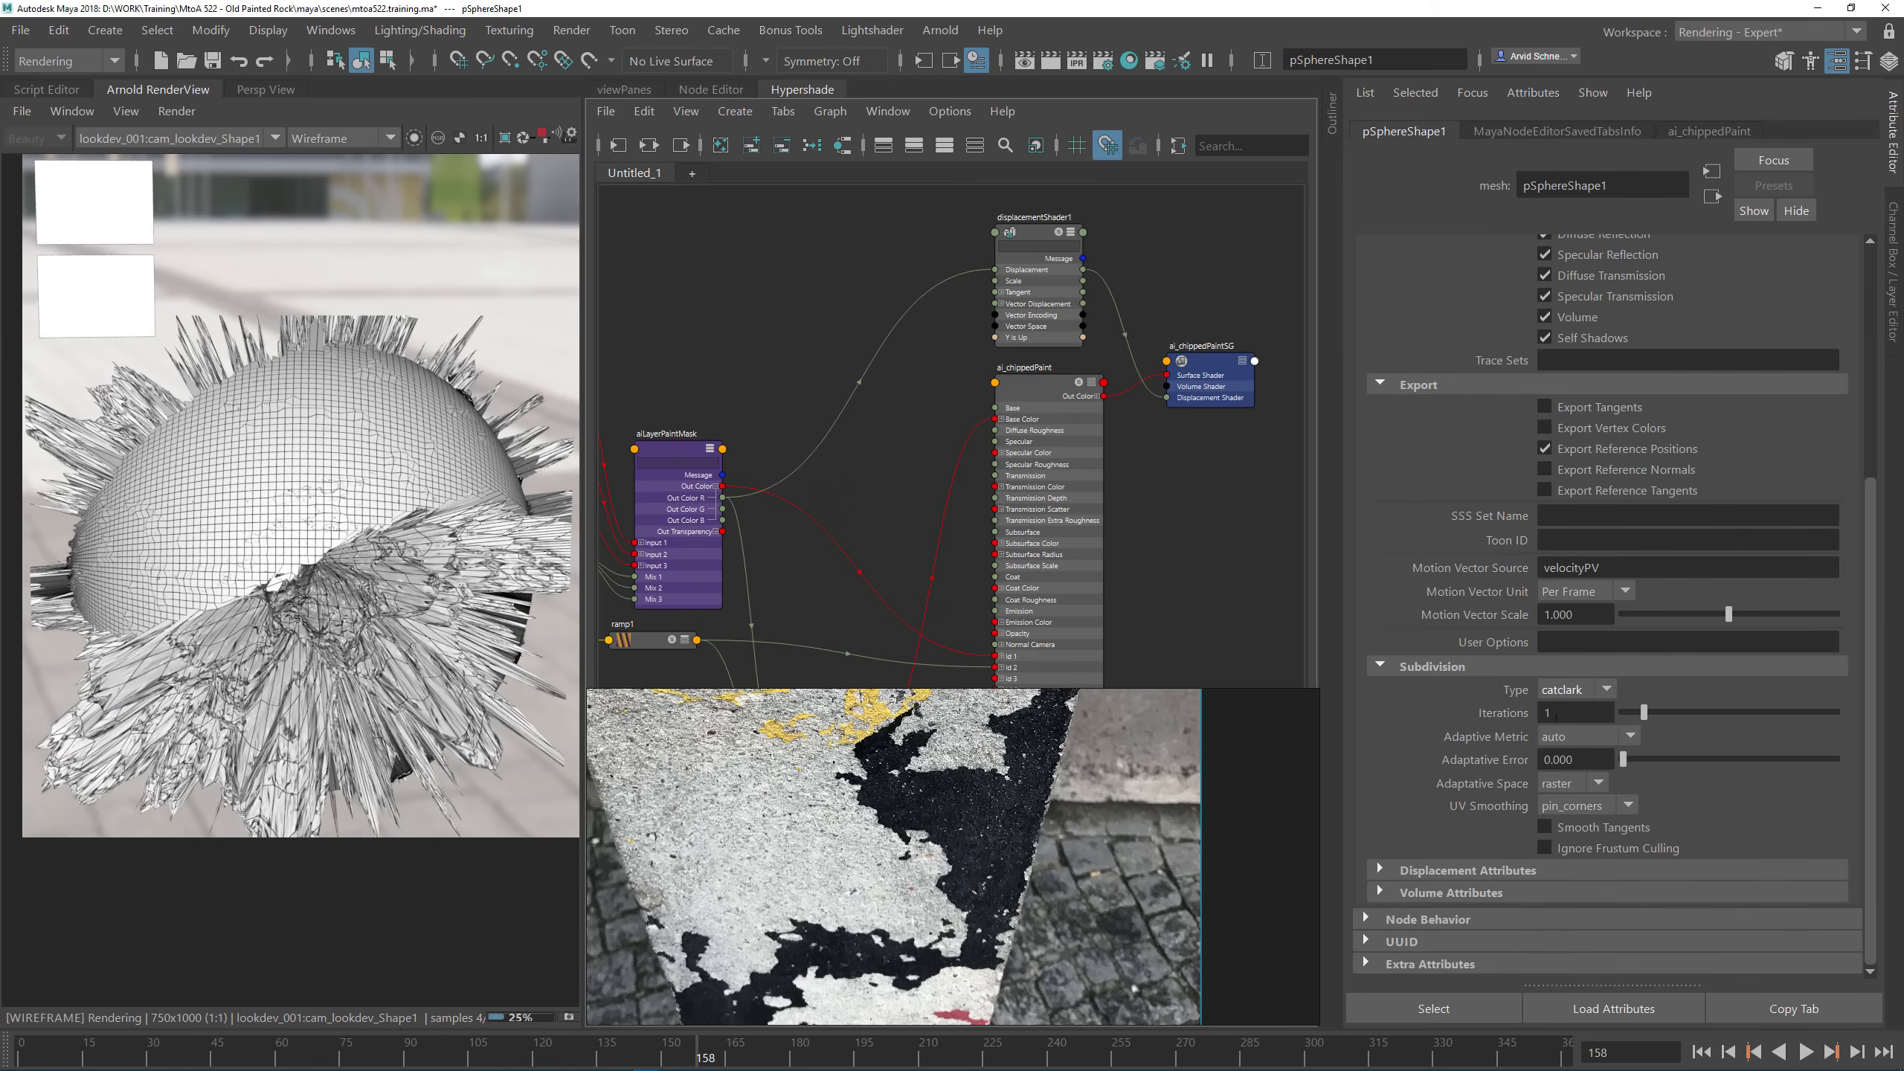
Step: Try 2 subdivision iterations on the sphere, and raise the value to 3
left_click(1557, 718)
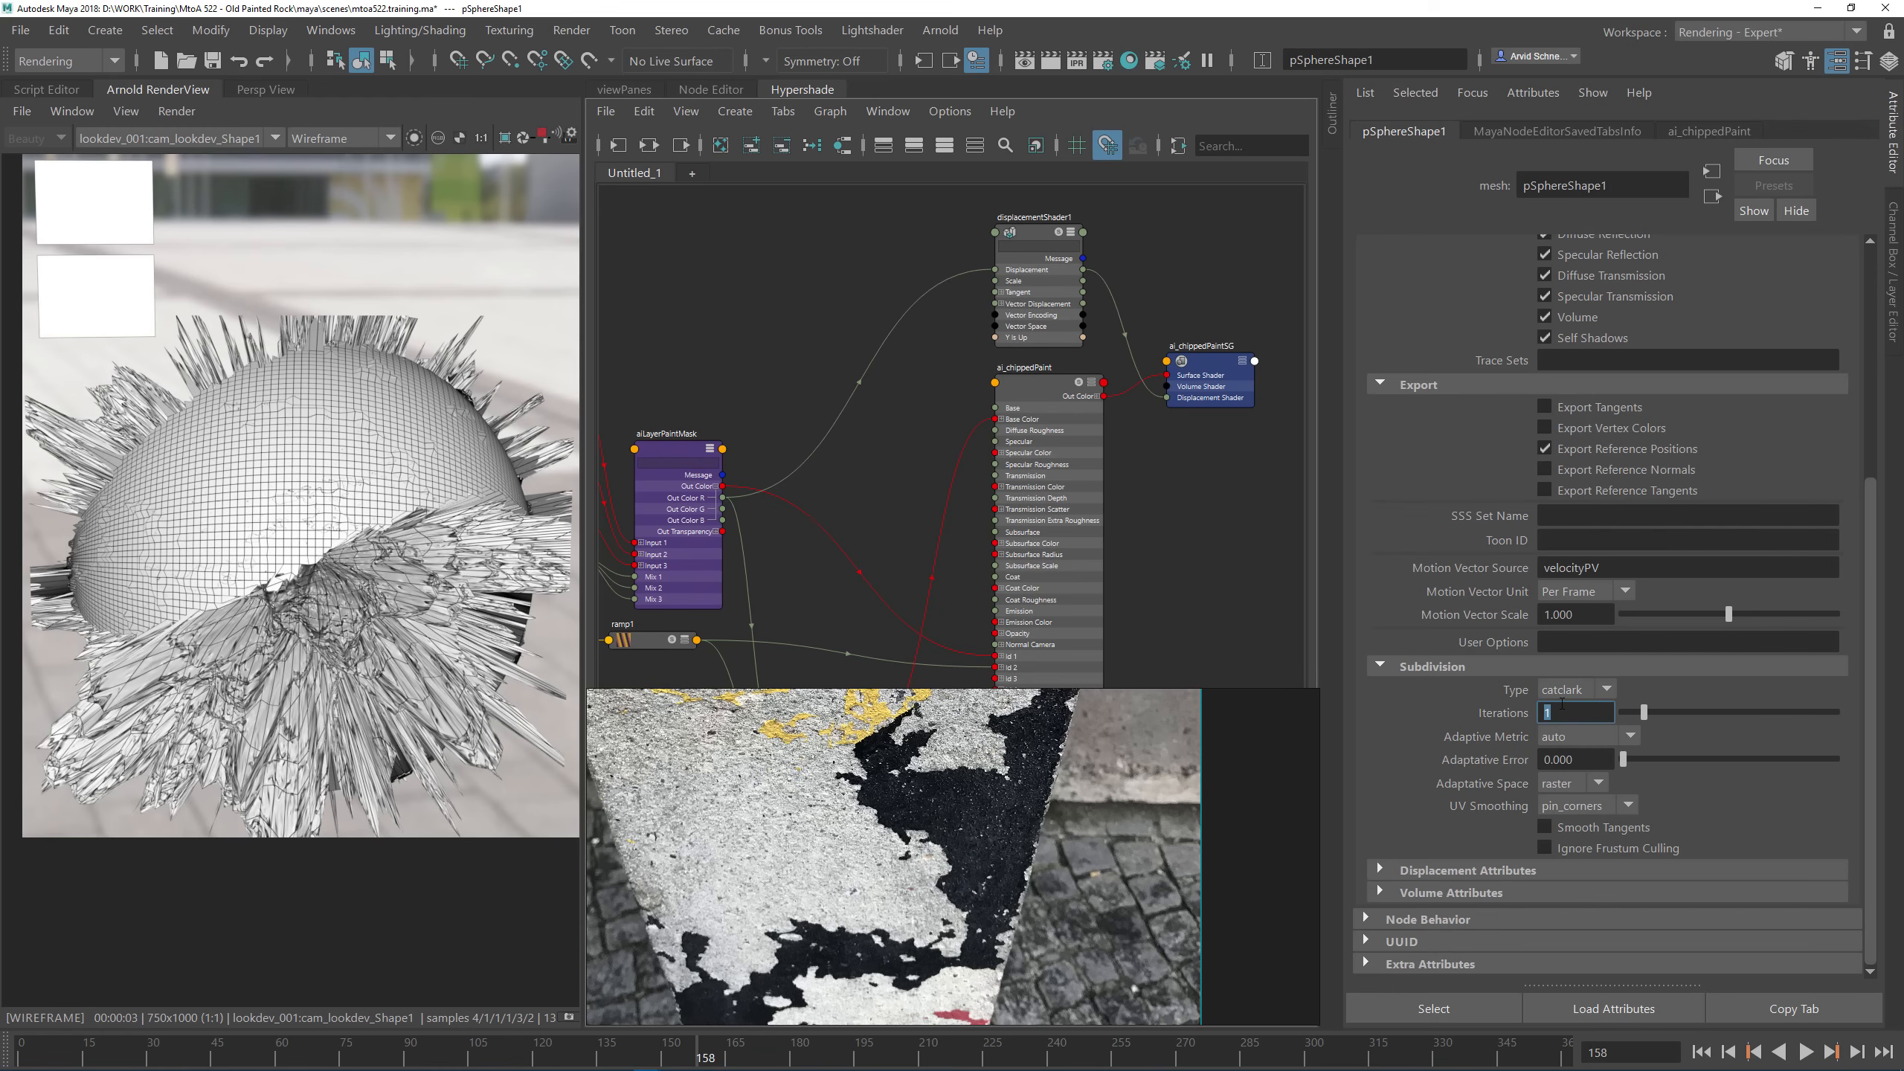
type("21")
key("Return")
type("2")
key("Return")
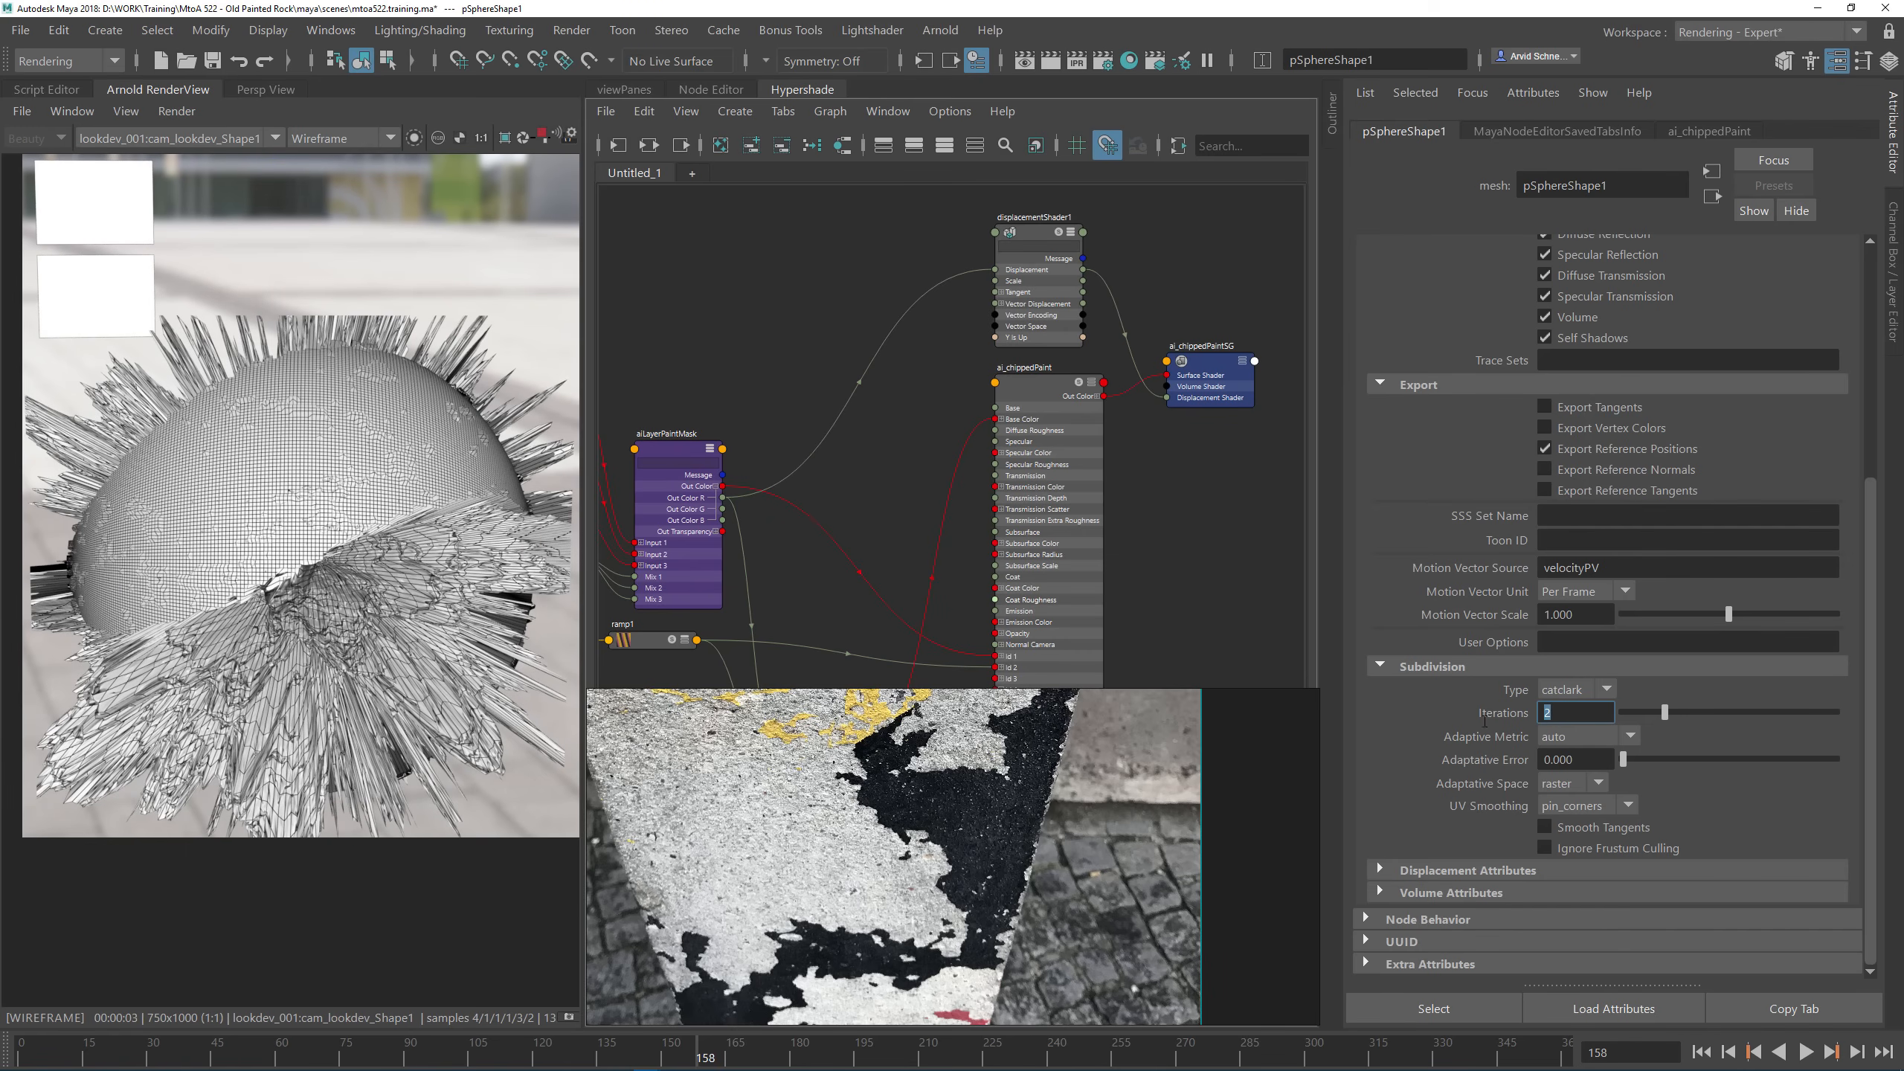
type("3")
key("Return")
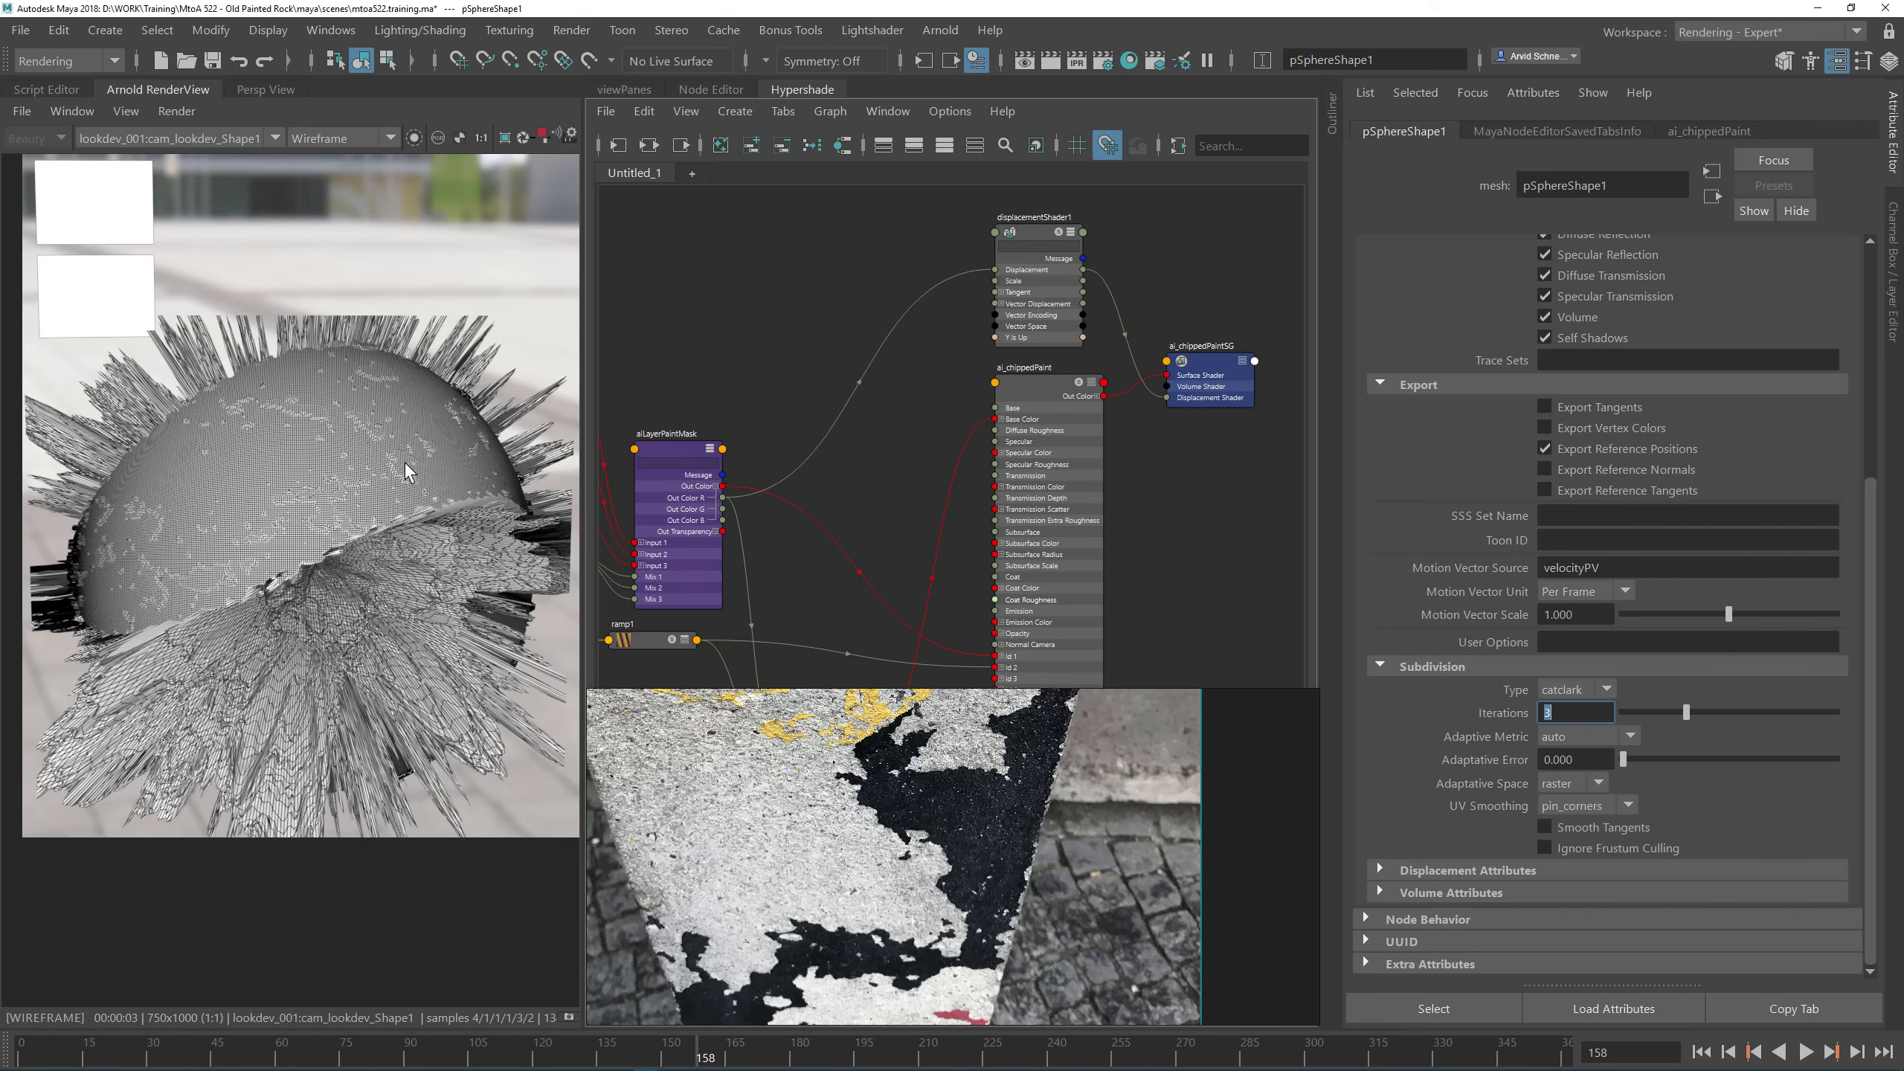
Step: Set displacementShader1's Scale to 0 to switch off the displacement amount
middle_click_drag(695, 316, 750, 273, "alt")
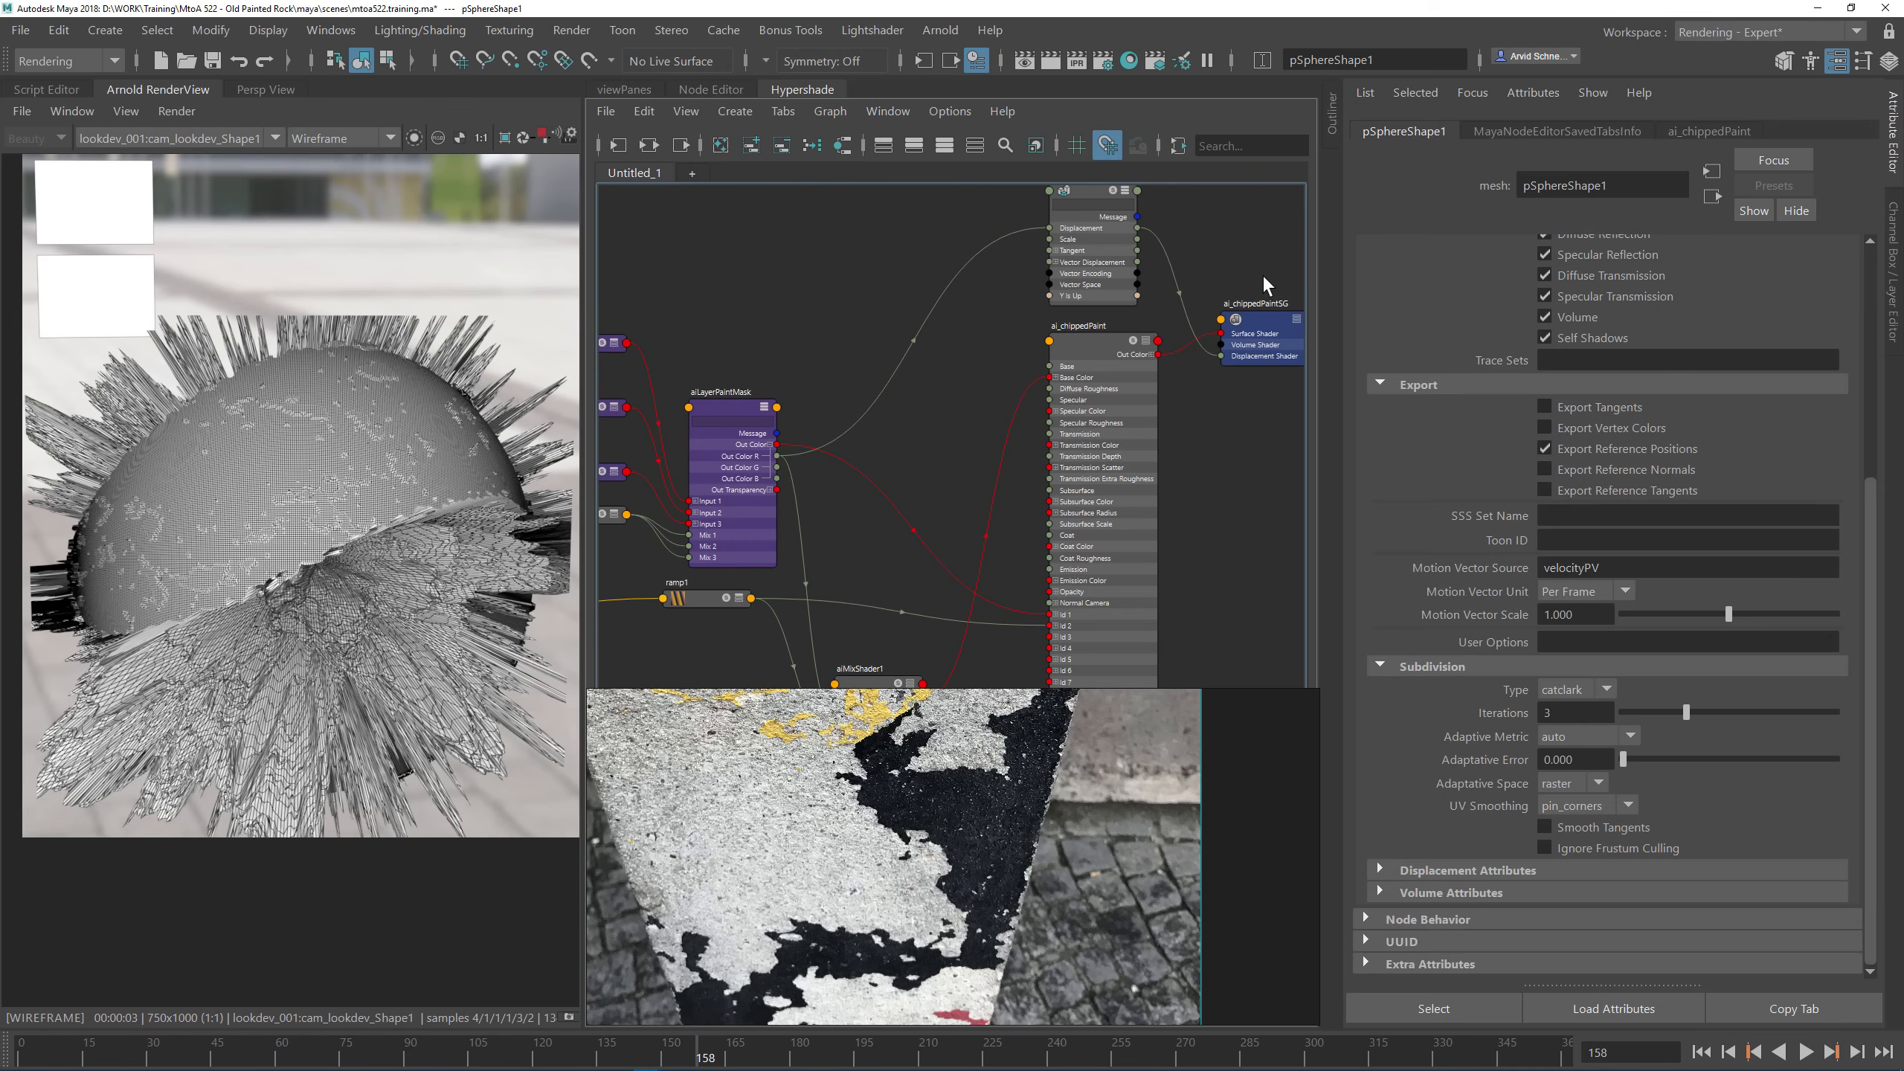
left_click(1134, 239)
double_click(1579, 400)
type("000")
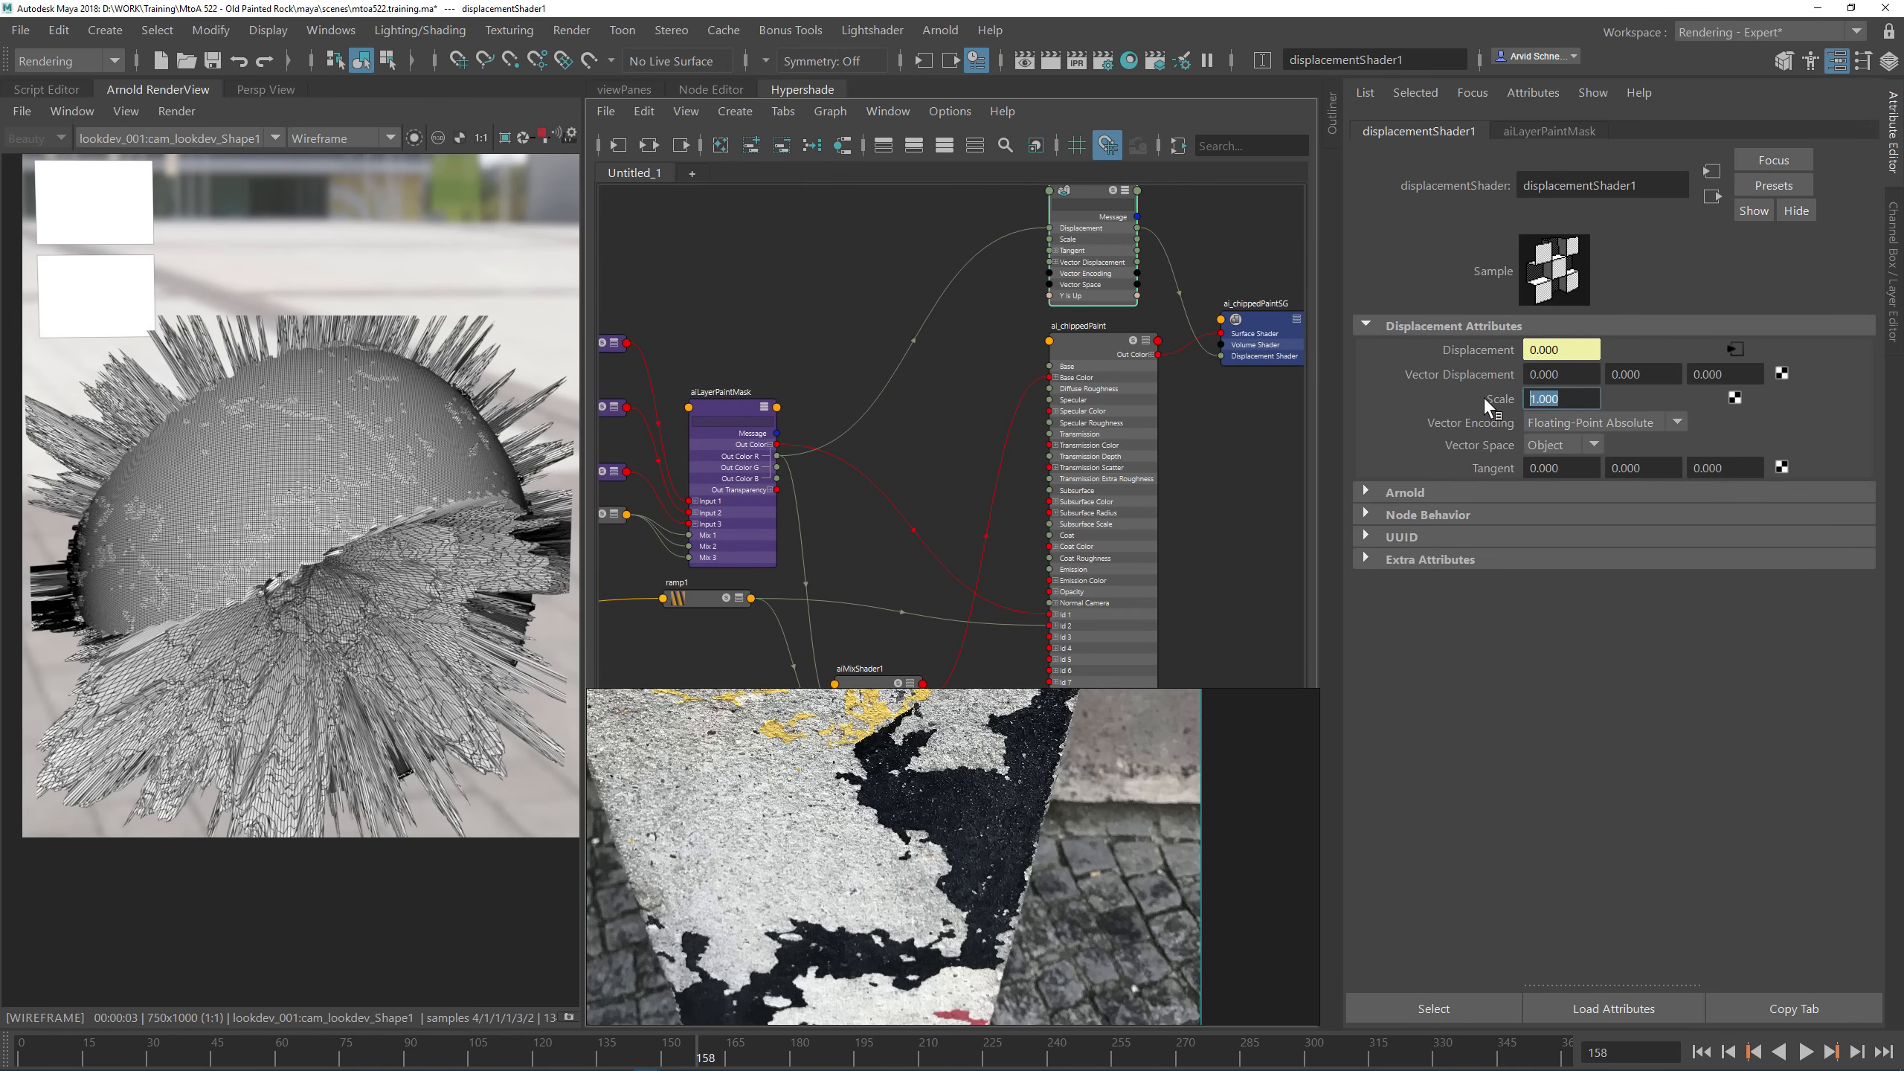
key("Return")
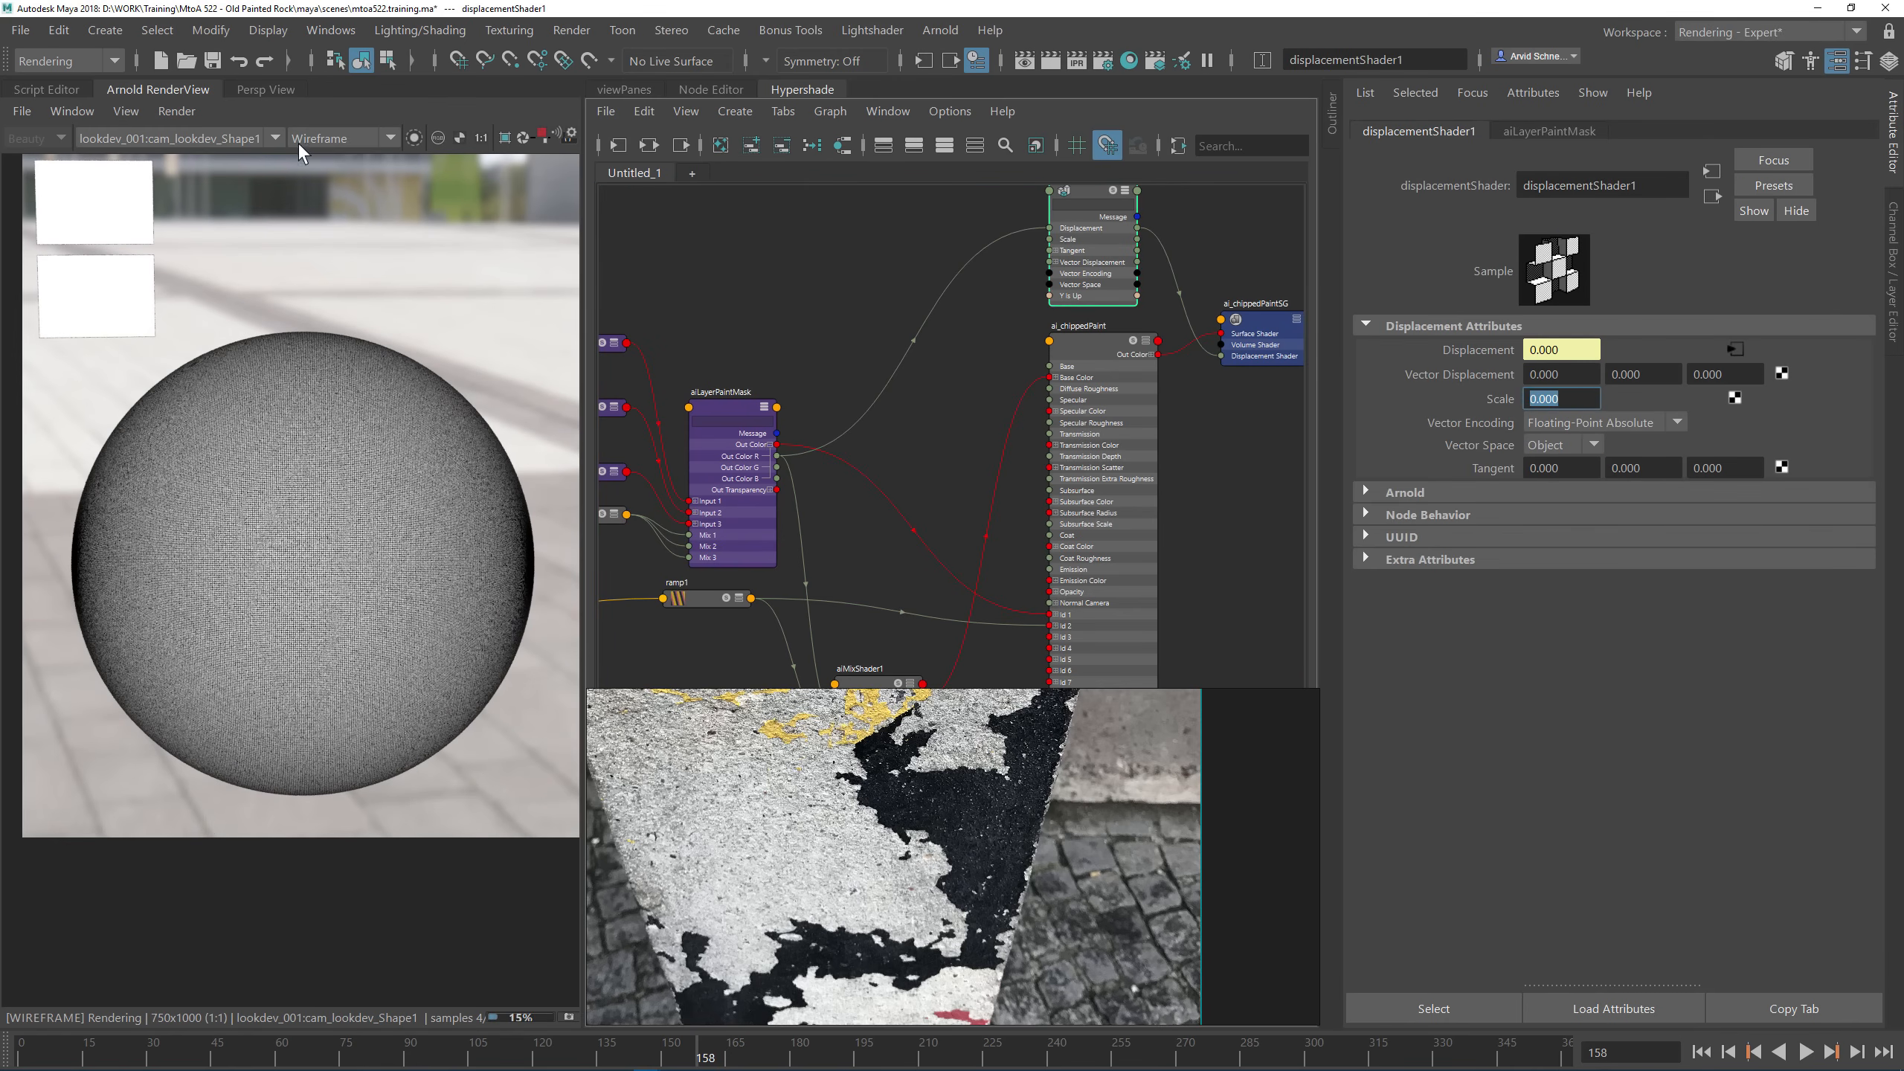
Step: Switch the render's debug shading to Isolate Selected to view the paint mask's output
left_click(304, 140)
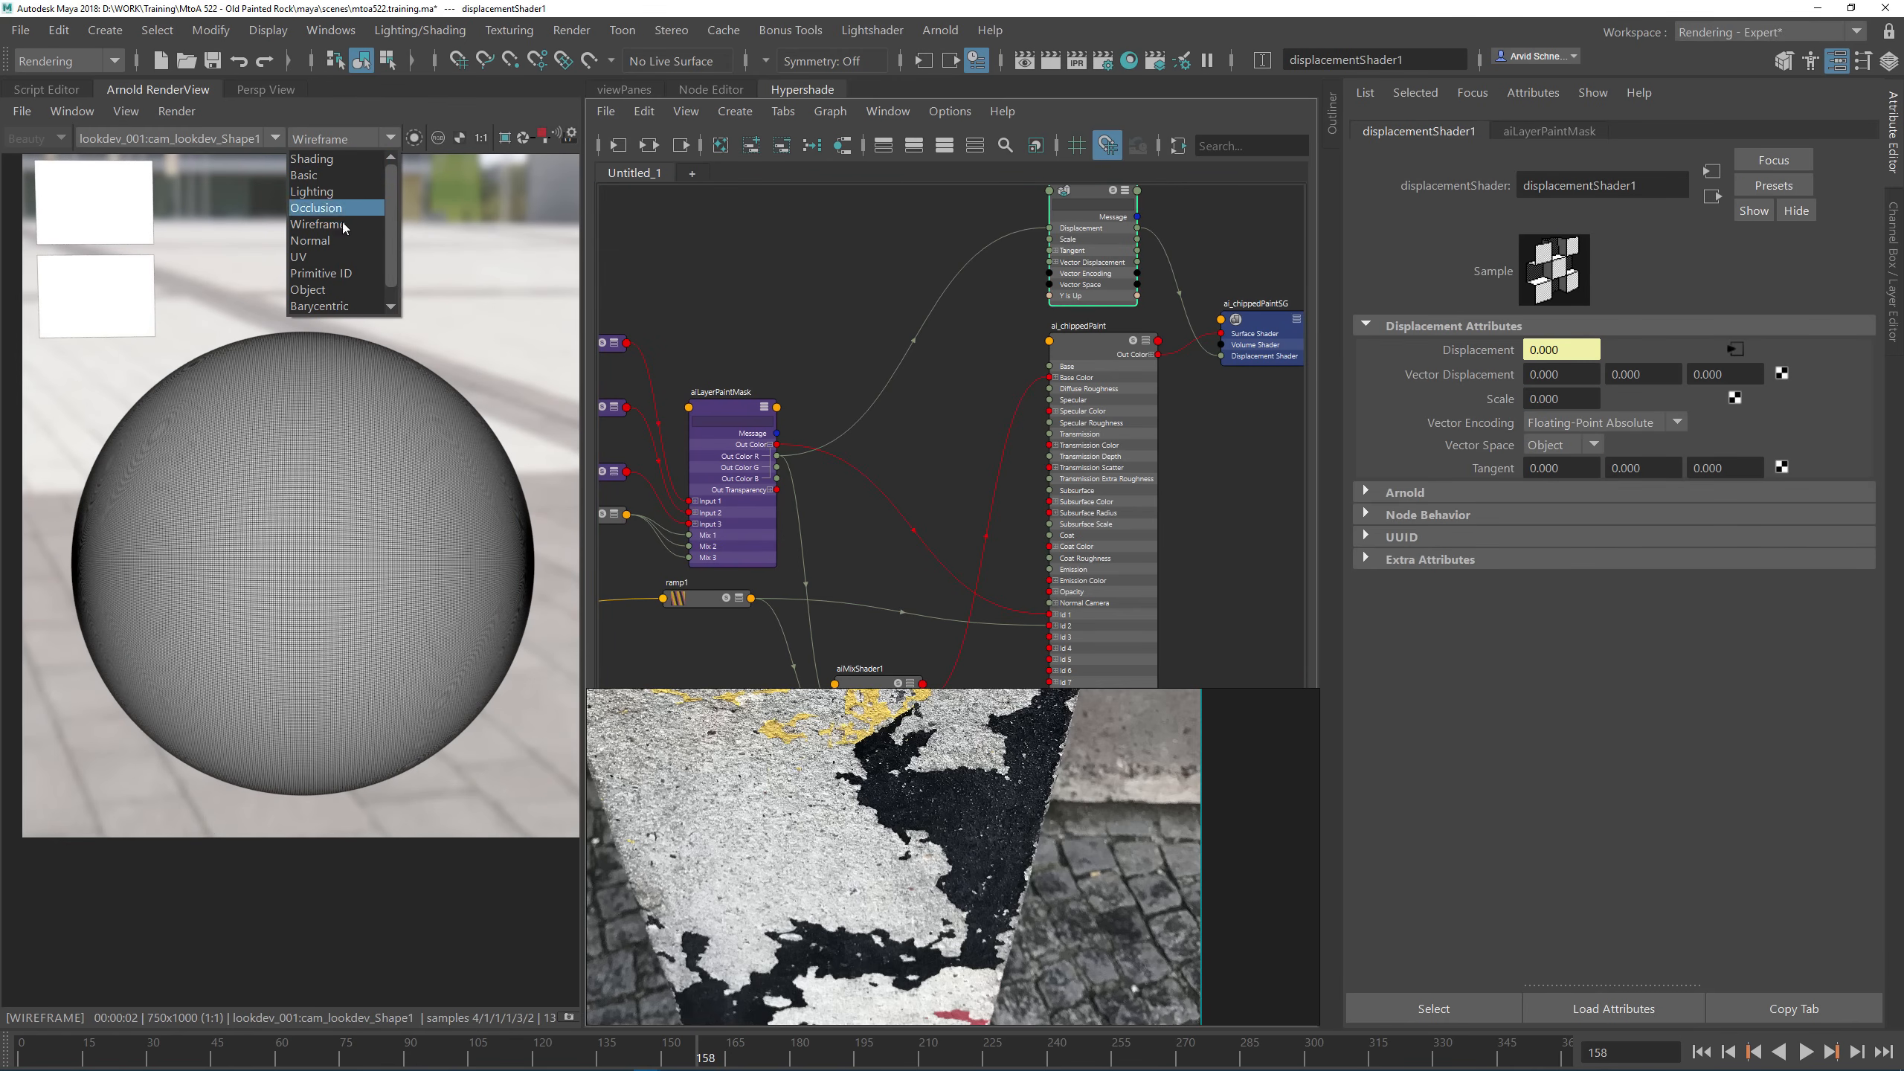
scroll(339, 240, "down", 2)
left_click(330, 305)
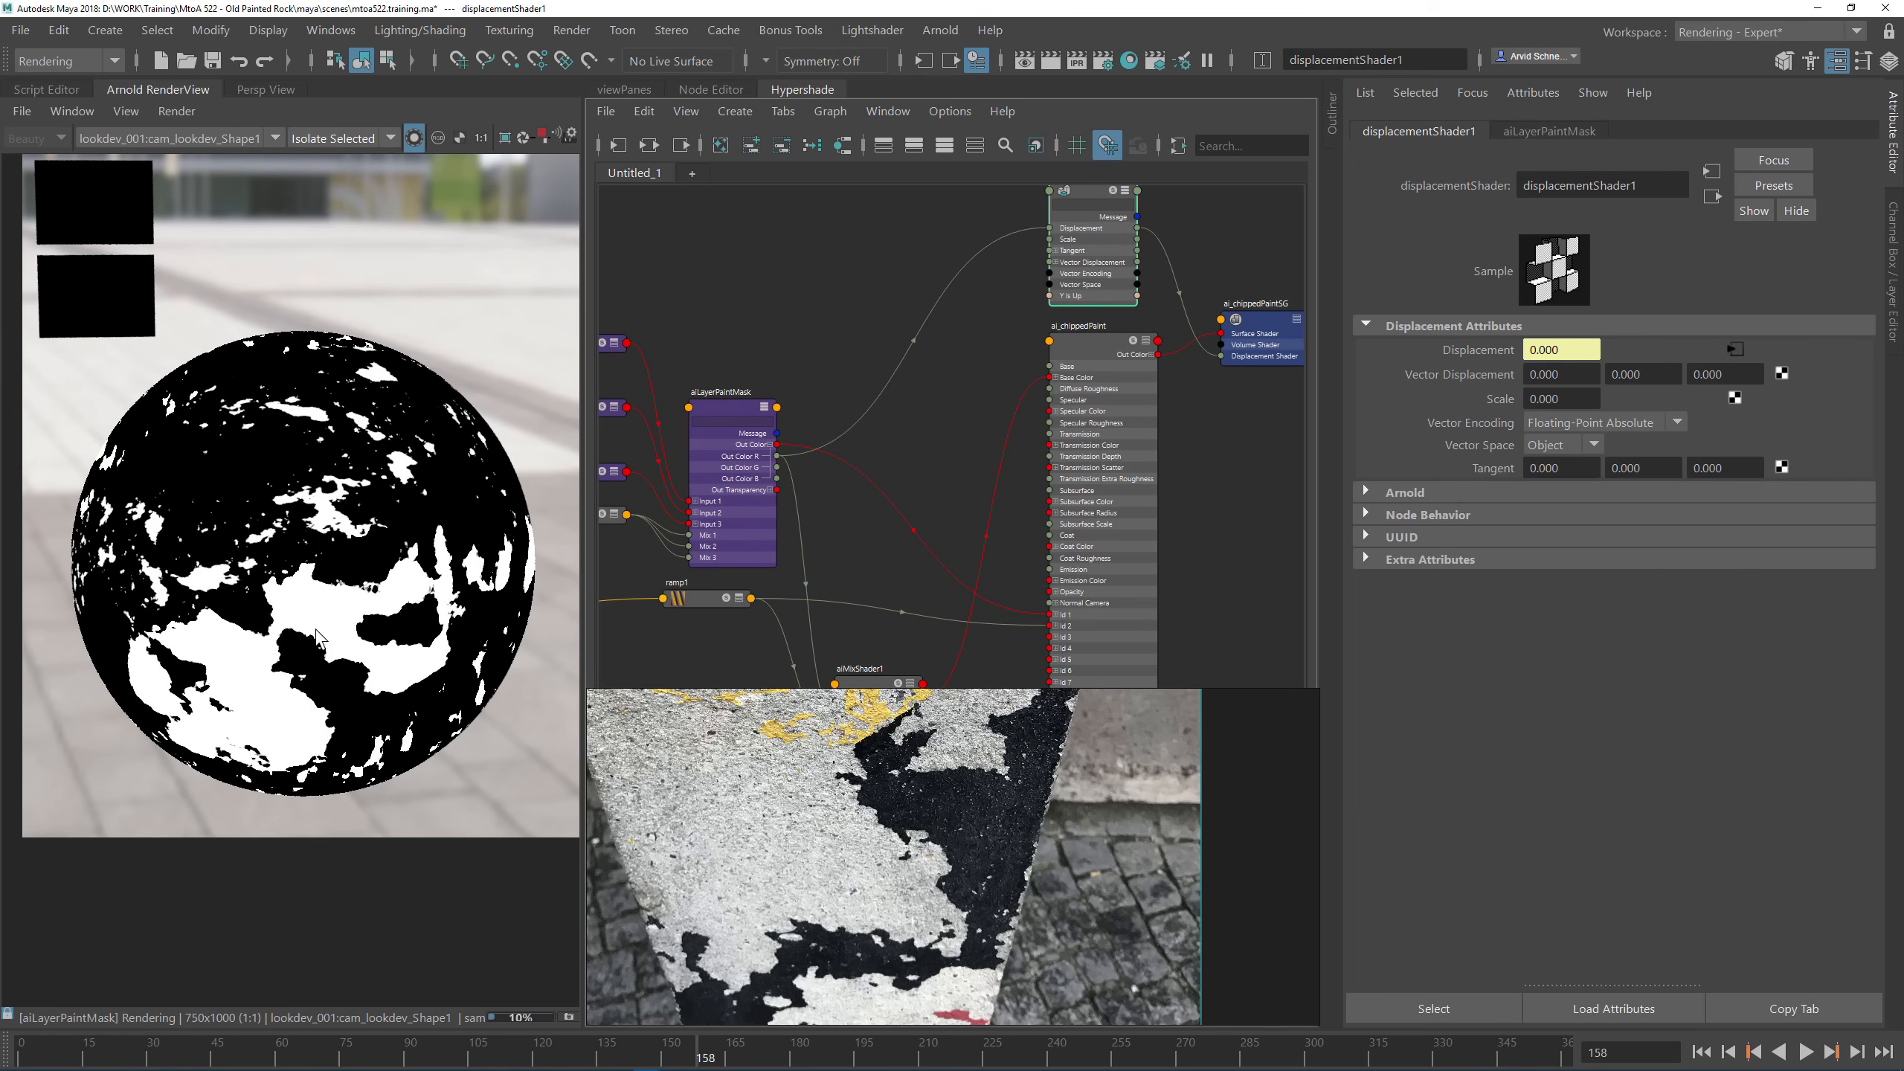
Step: Widen the render view and show its pixel information to read the mask values on the sphere
left_click_drag(580, 149, 956, 149)
left_click(539, 613)
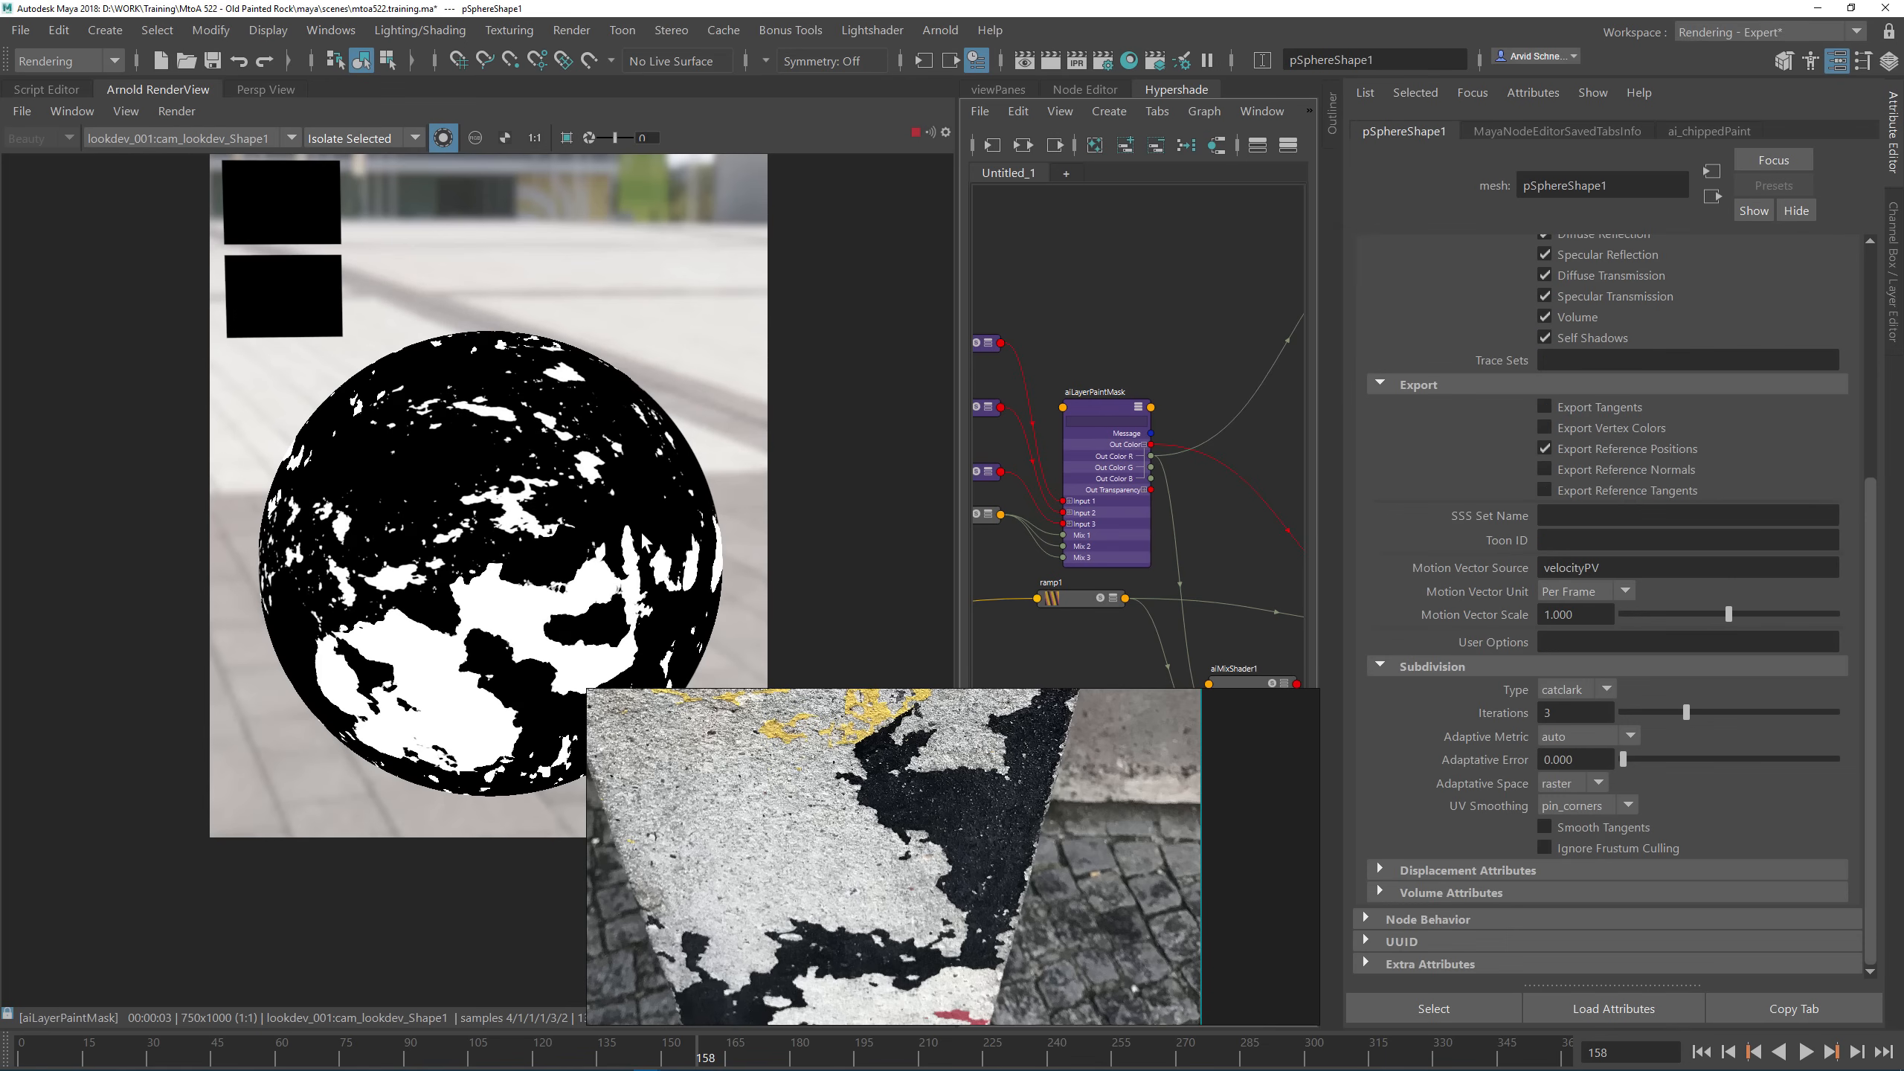
left_click(98, 111)
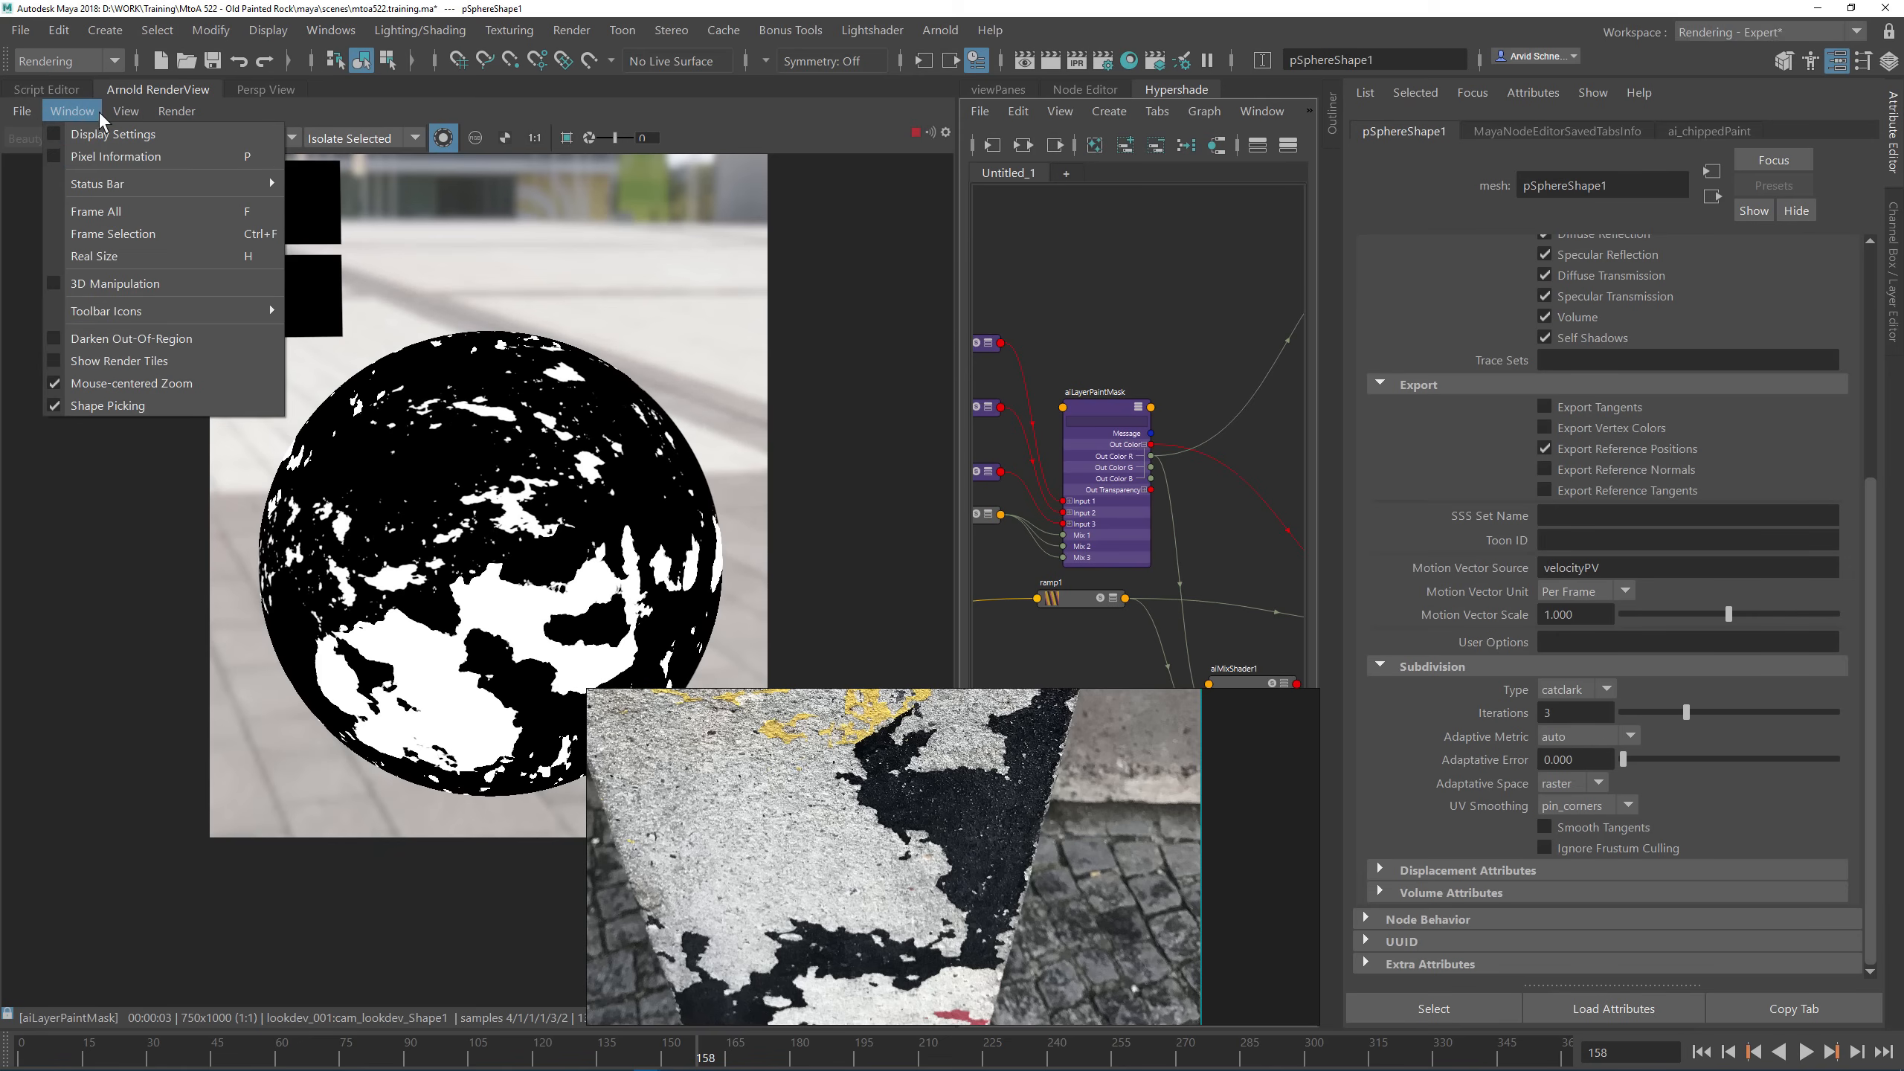
left_click(116, 156)
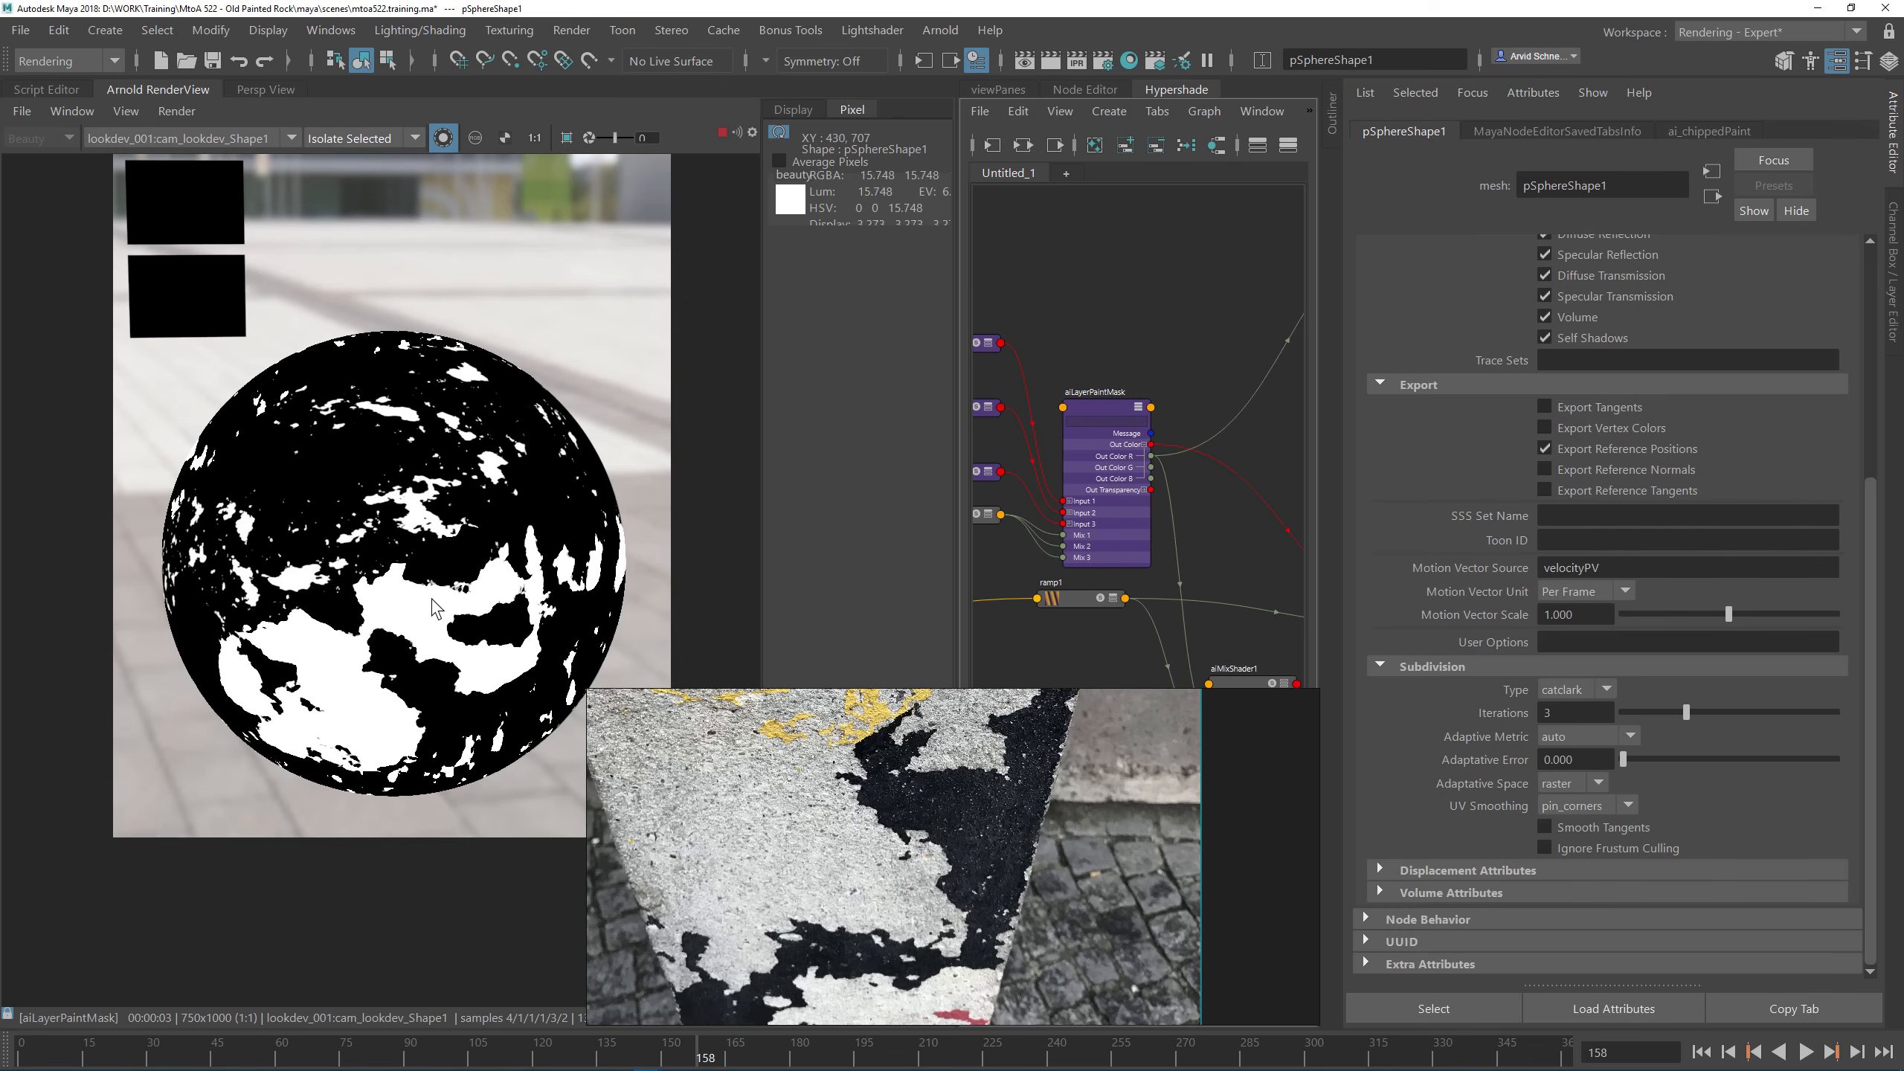
Step: Enable Smoothstep on both aiRange4 and aiRange5, the range nodes feeding aiLayerPaintMask
middle_click_drag(1112, 325, 1235, 301, "alt")
scroll(1189, 307, "down", 2)
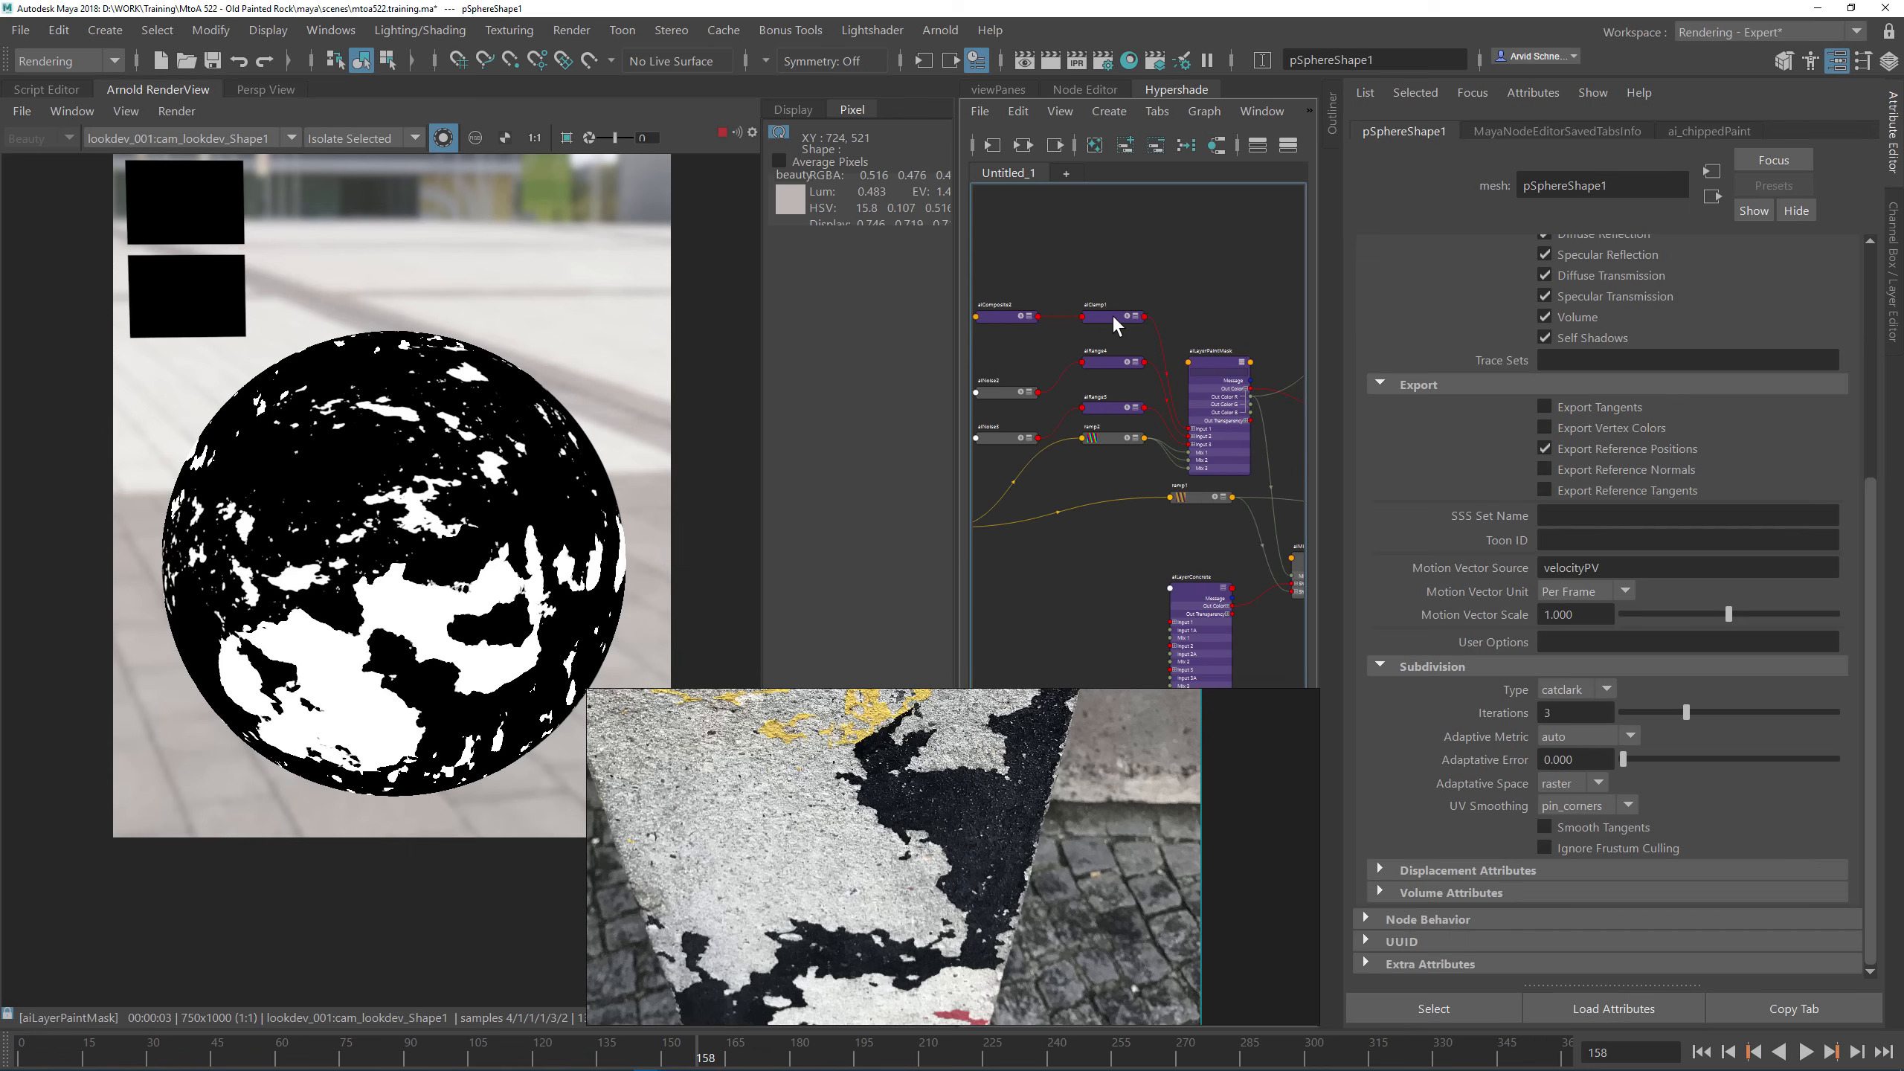
left_click(997, 391)
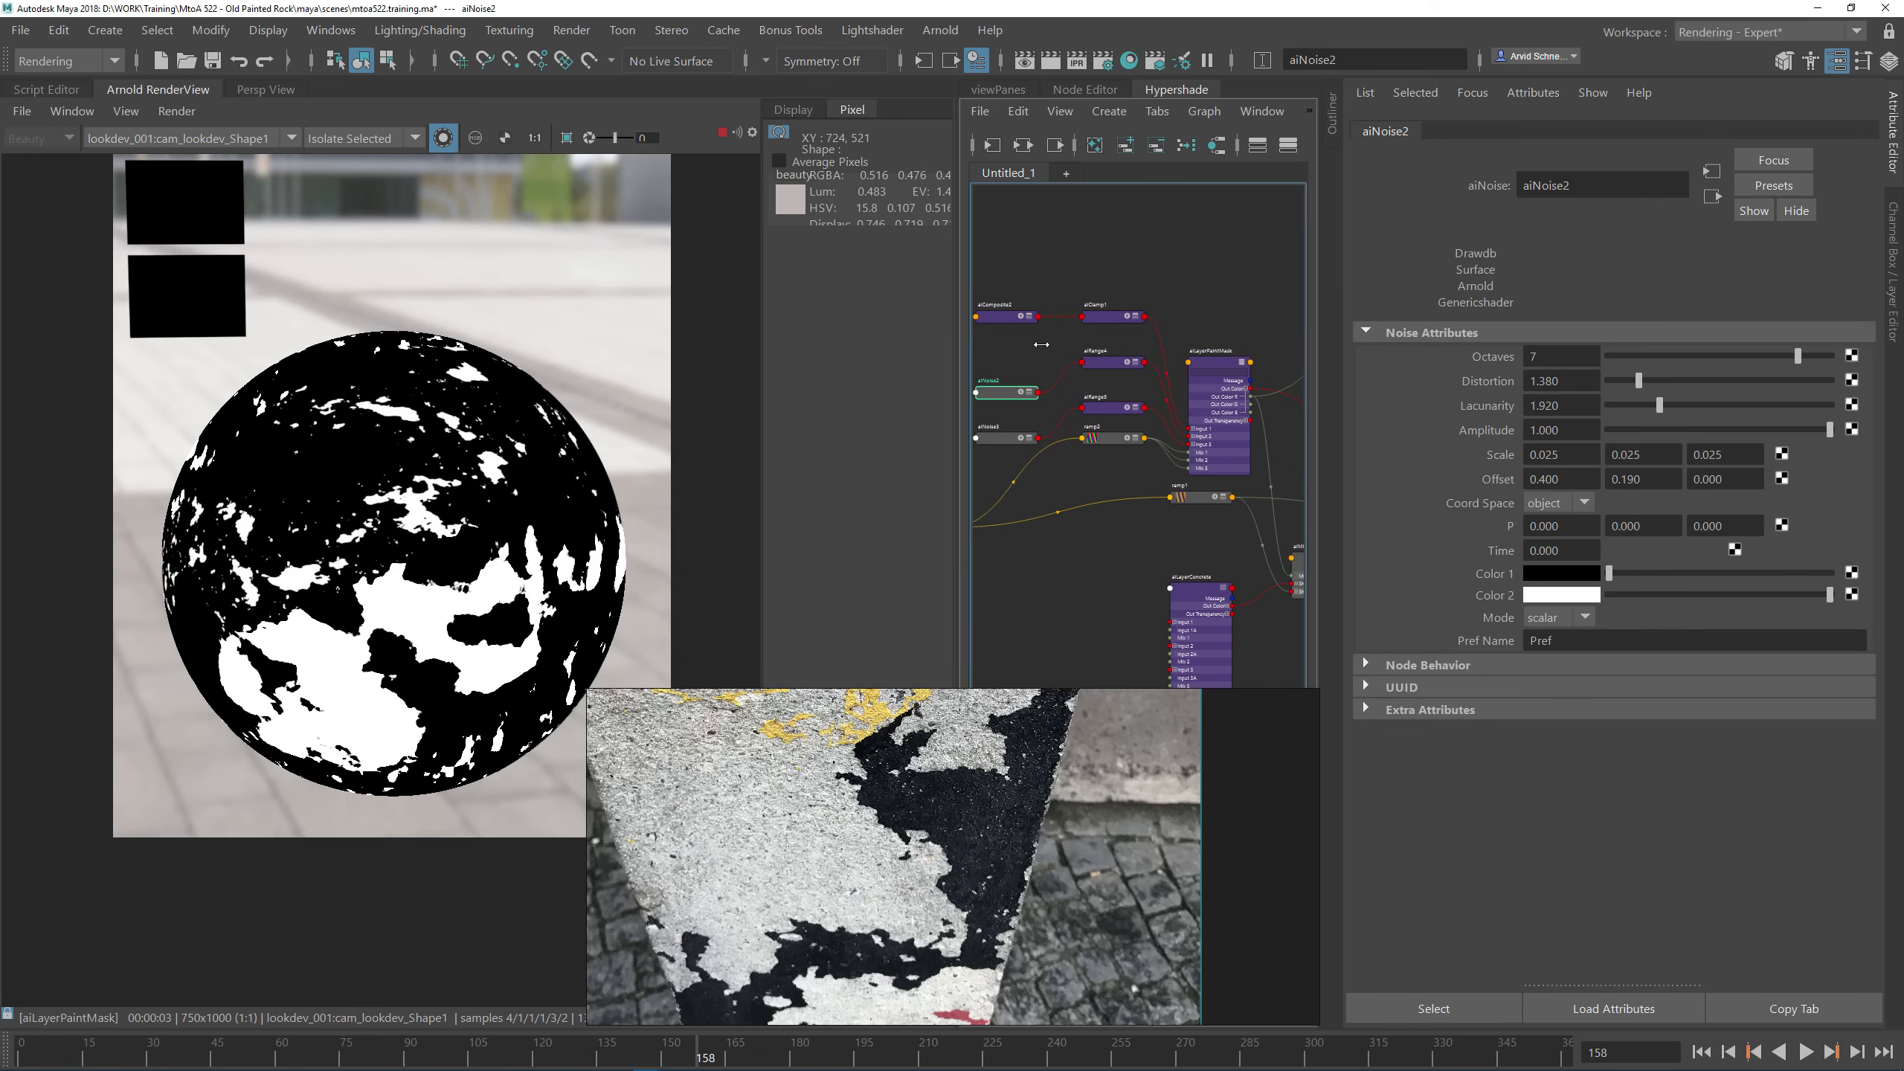
middle_click_drag(1015, 355, 1122, 356, "alt")
left_click(1182, 351)
left_click(1557, 450)
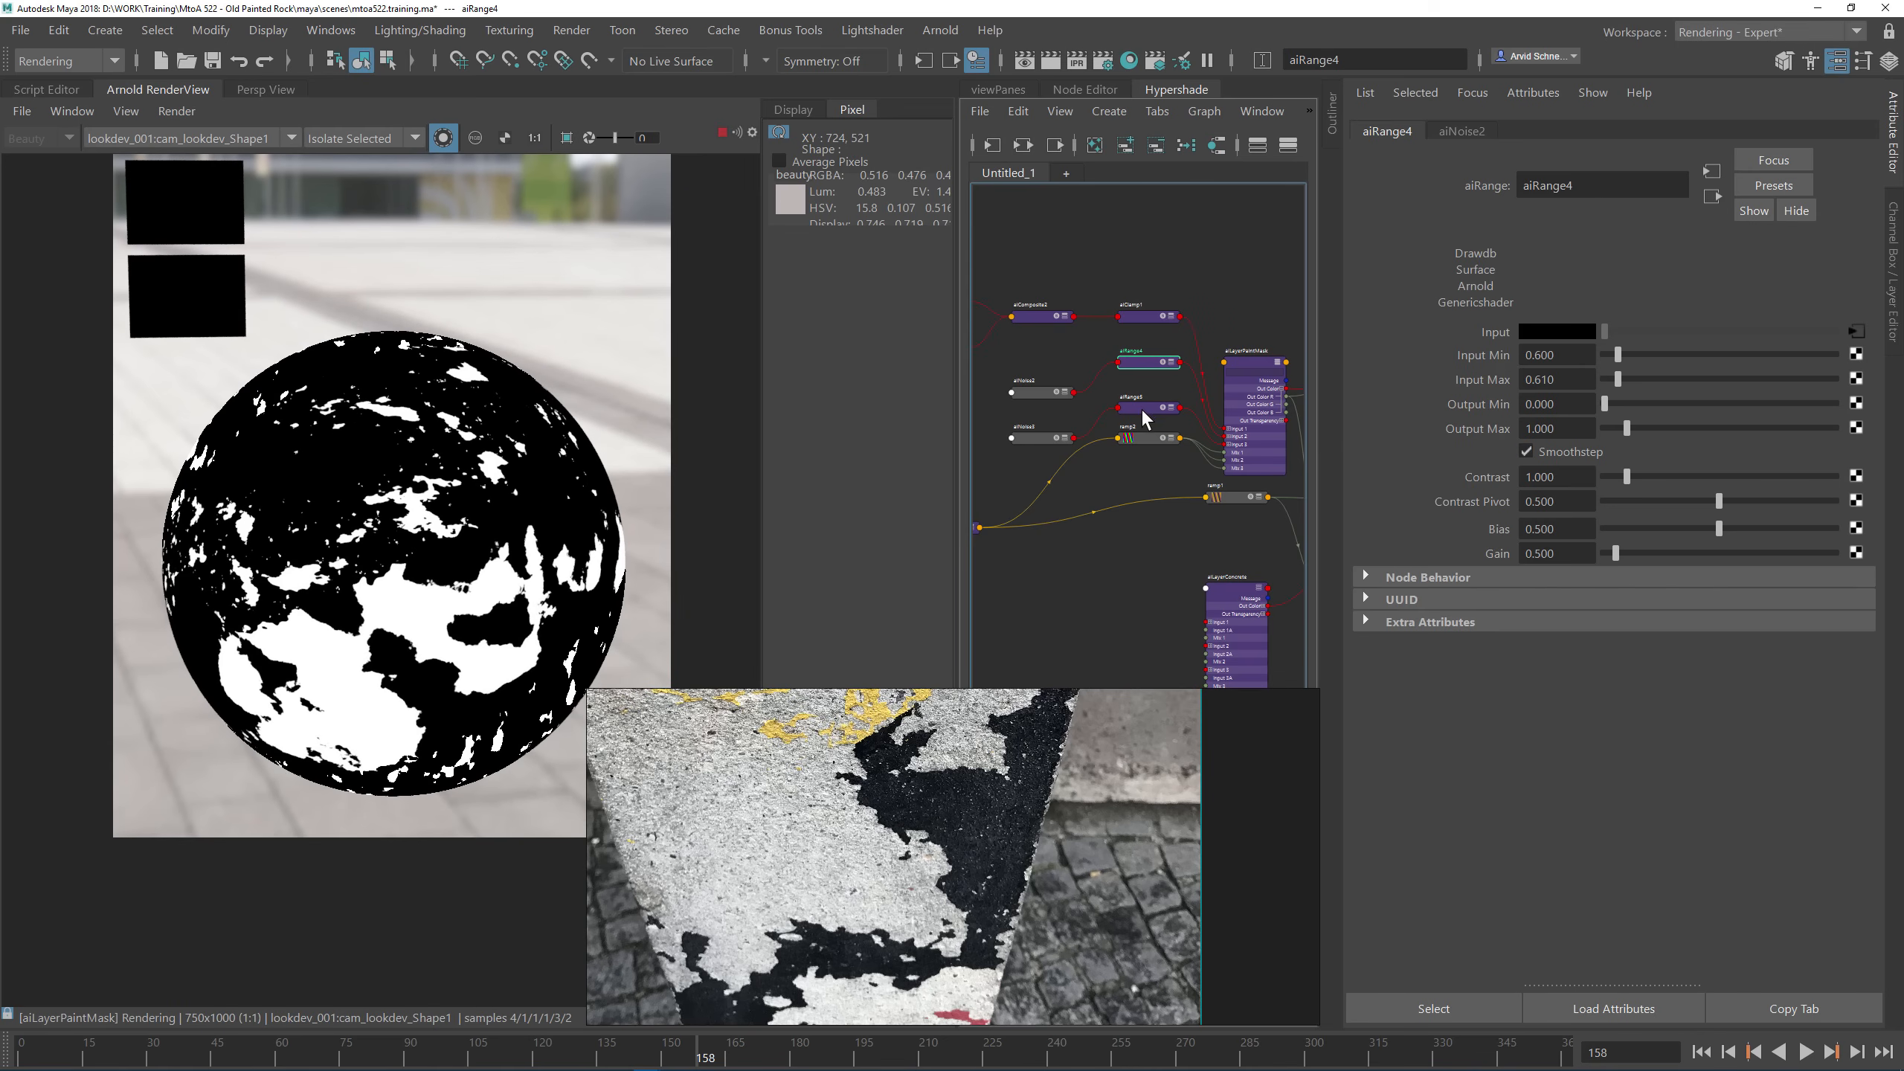
left_click(1141, 408)
left_click(1526, 451)
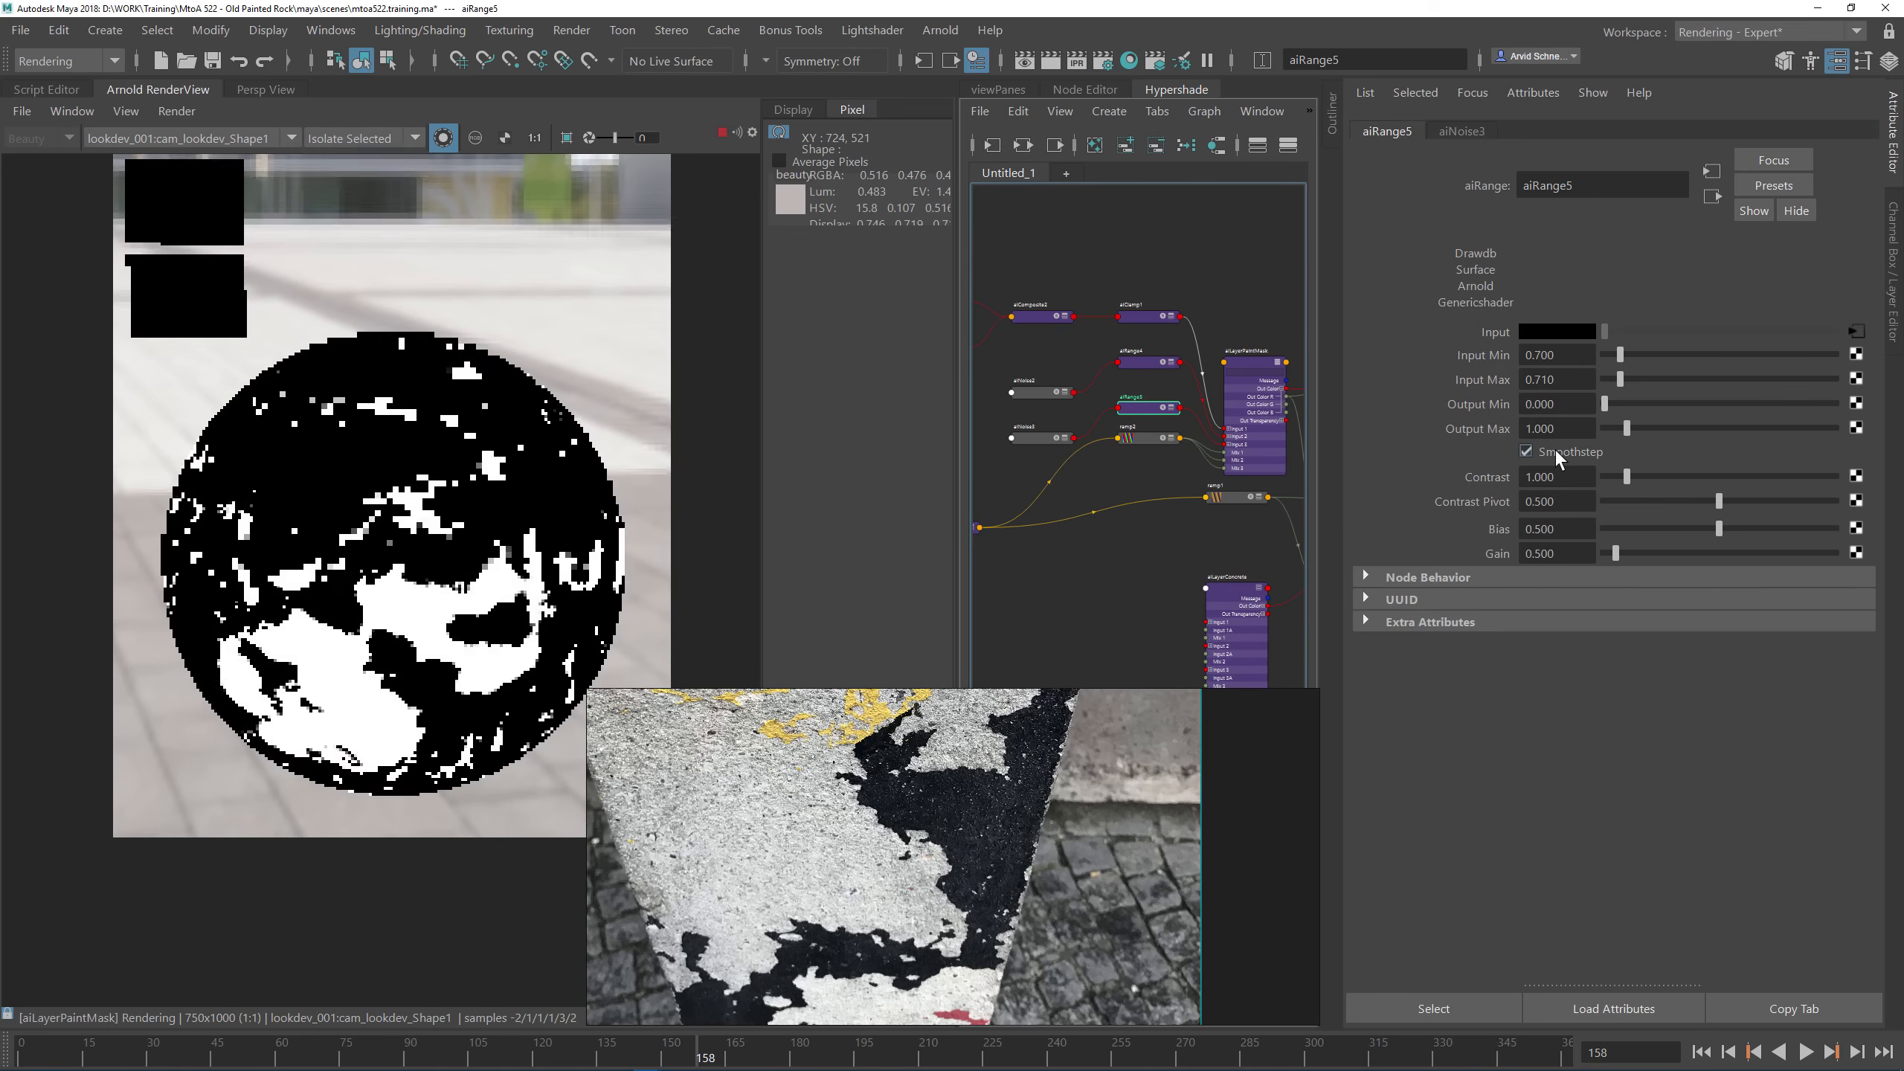
Step: Select aiLayerPaintMask and check the isolated mask's pixel values in the render
middle_click_drag(1129, 230, 878, 192, "alt")
scroll(1024, 255, "up", 2)
middle_click_drag(1024, 254, 1150, 278, "alt")
left_click(1098, 378)
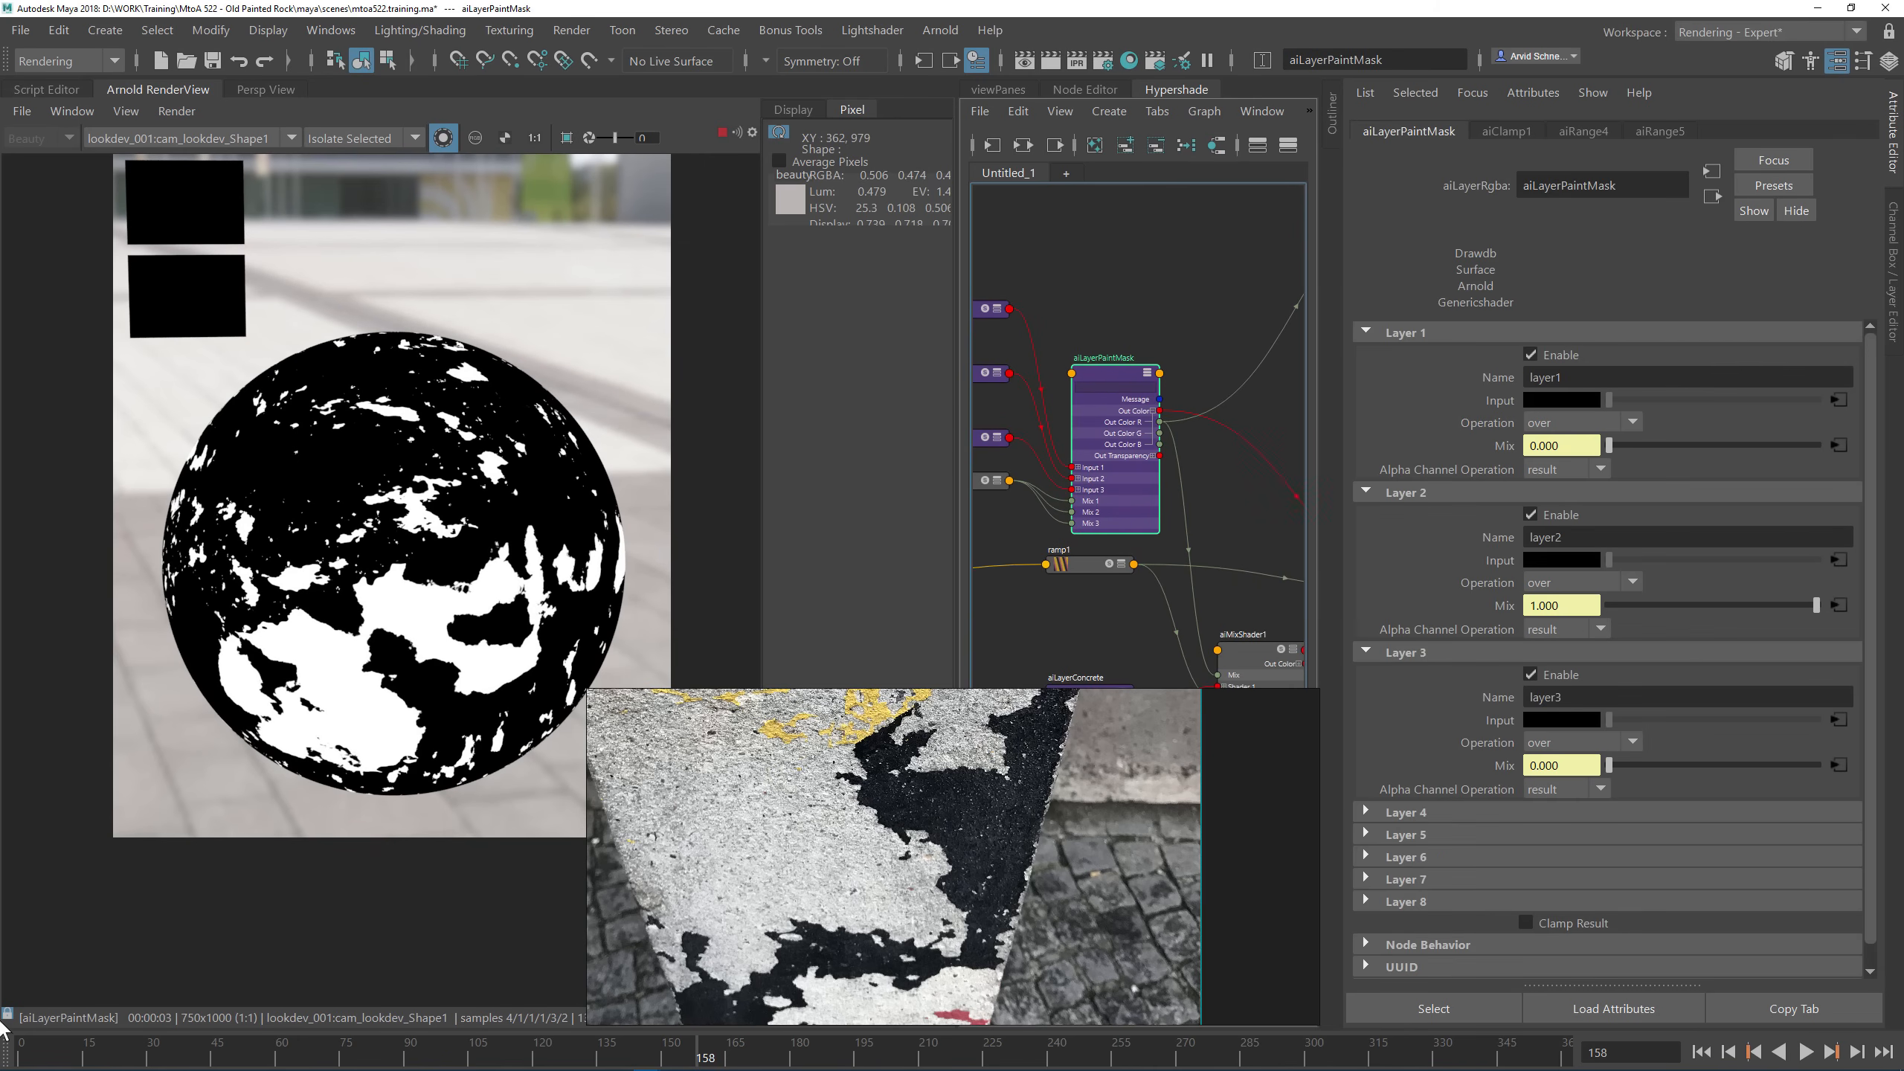
left_click(1151, 270)
left_click(1098, 369)
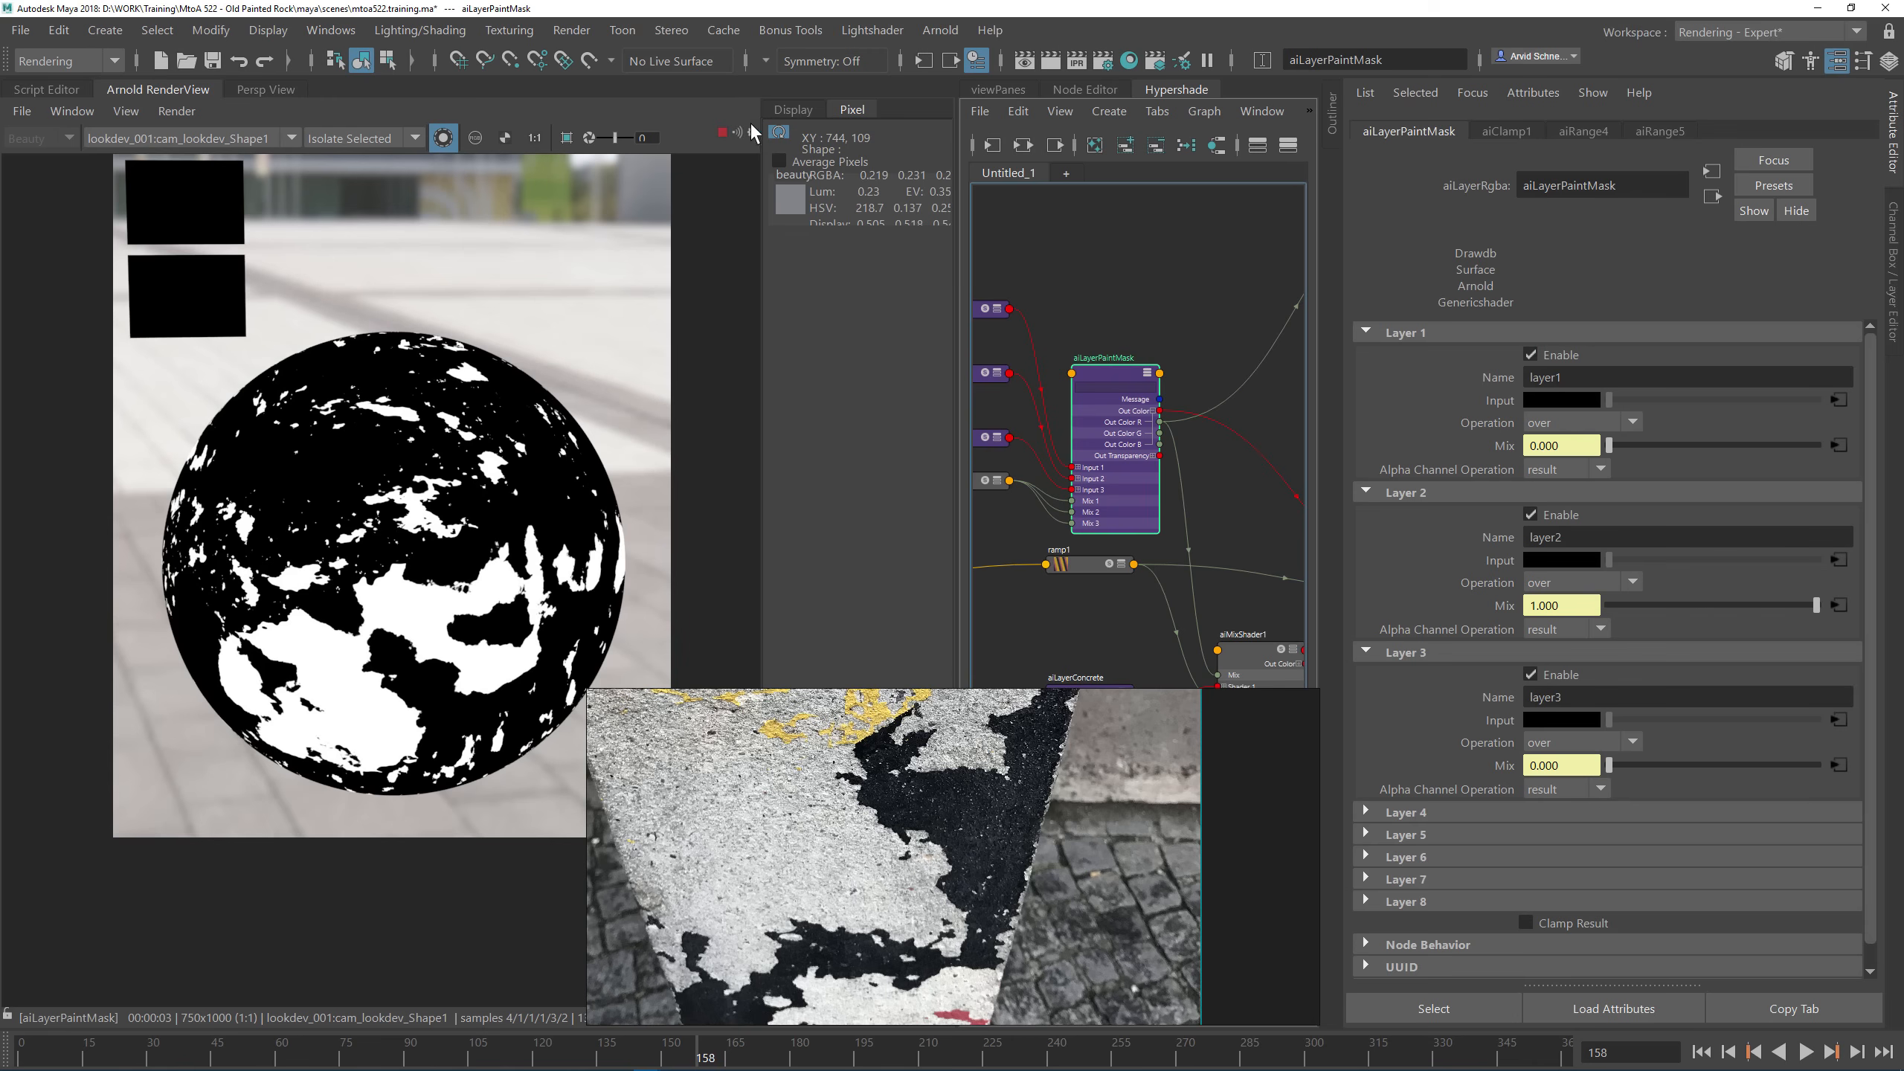
Step: Close the render's pixel information, narrow the render view again and reposition the rendered sphere in it
left_click(165, 109)
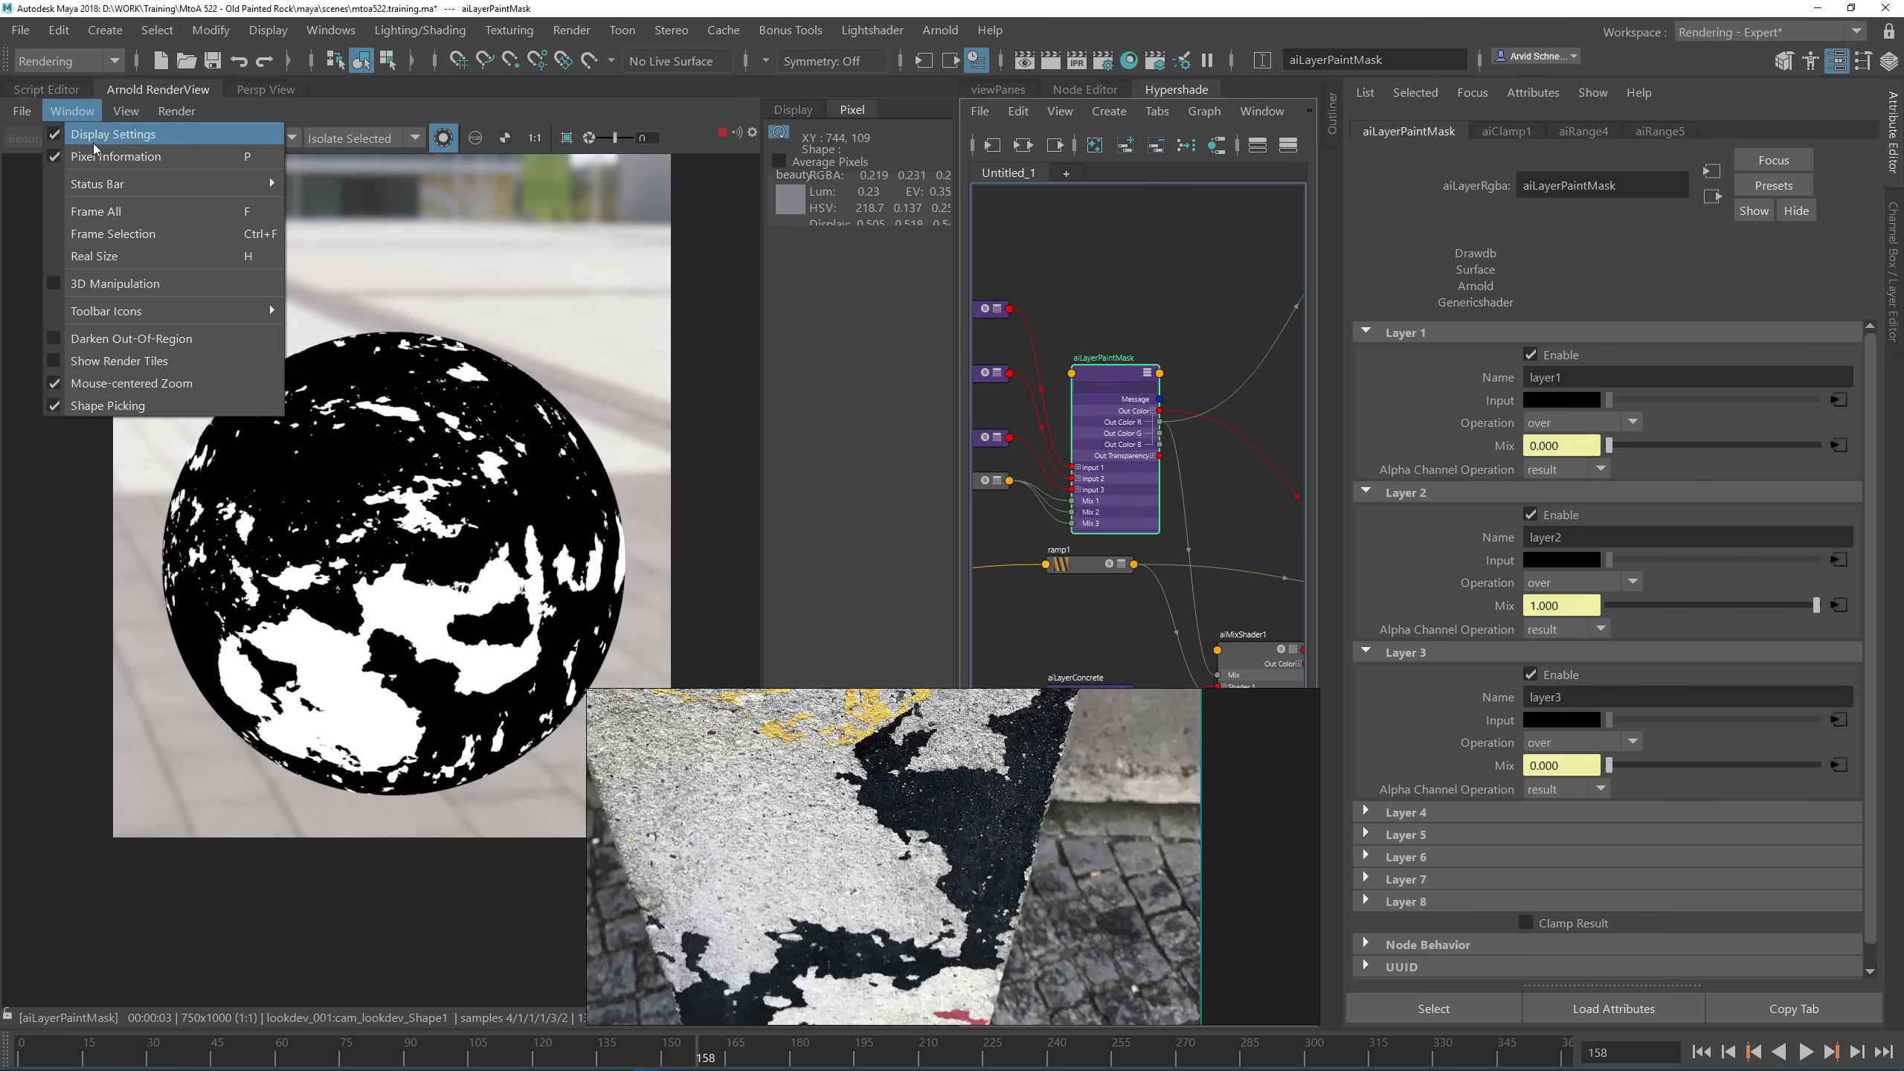
left_click(92, 143)
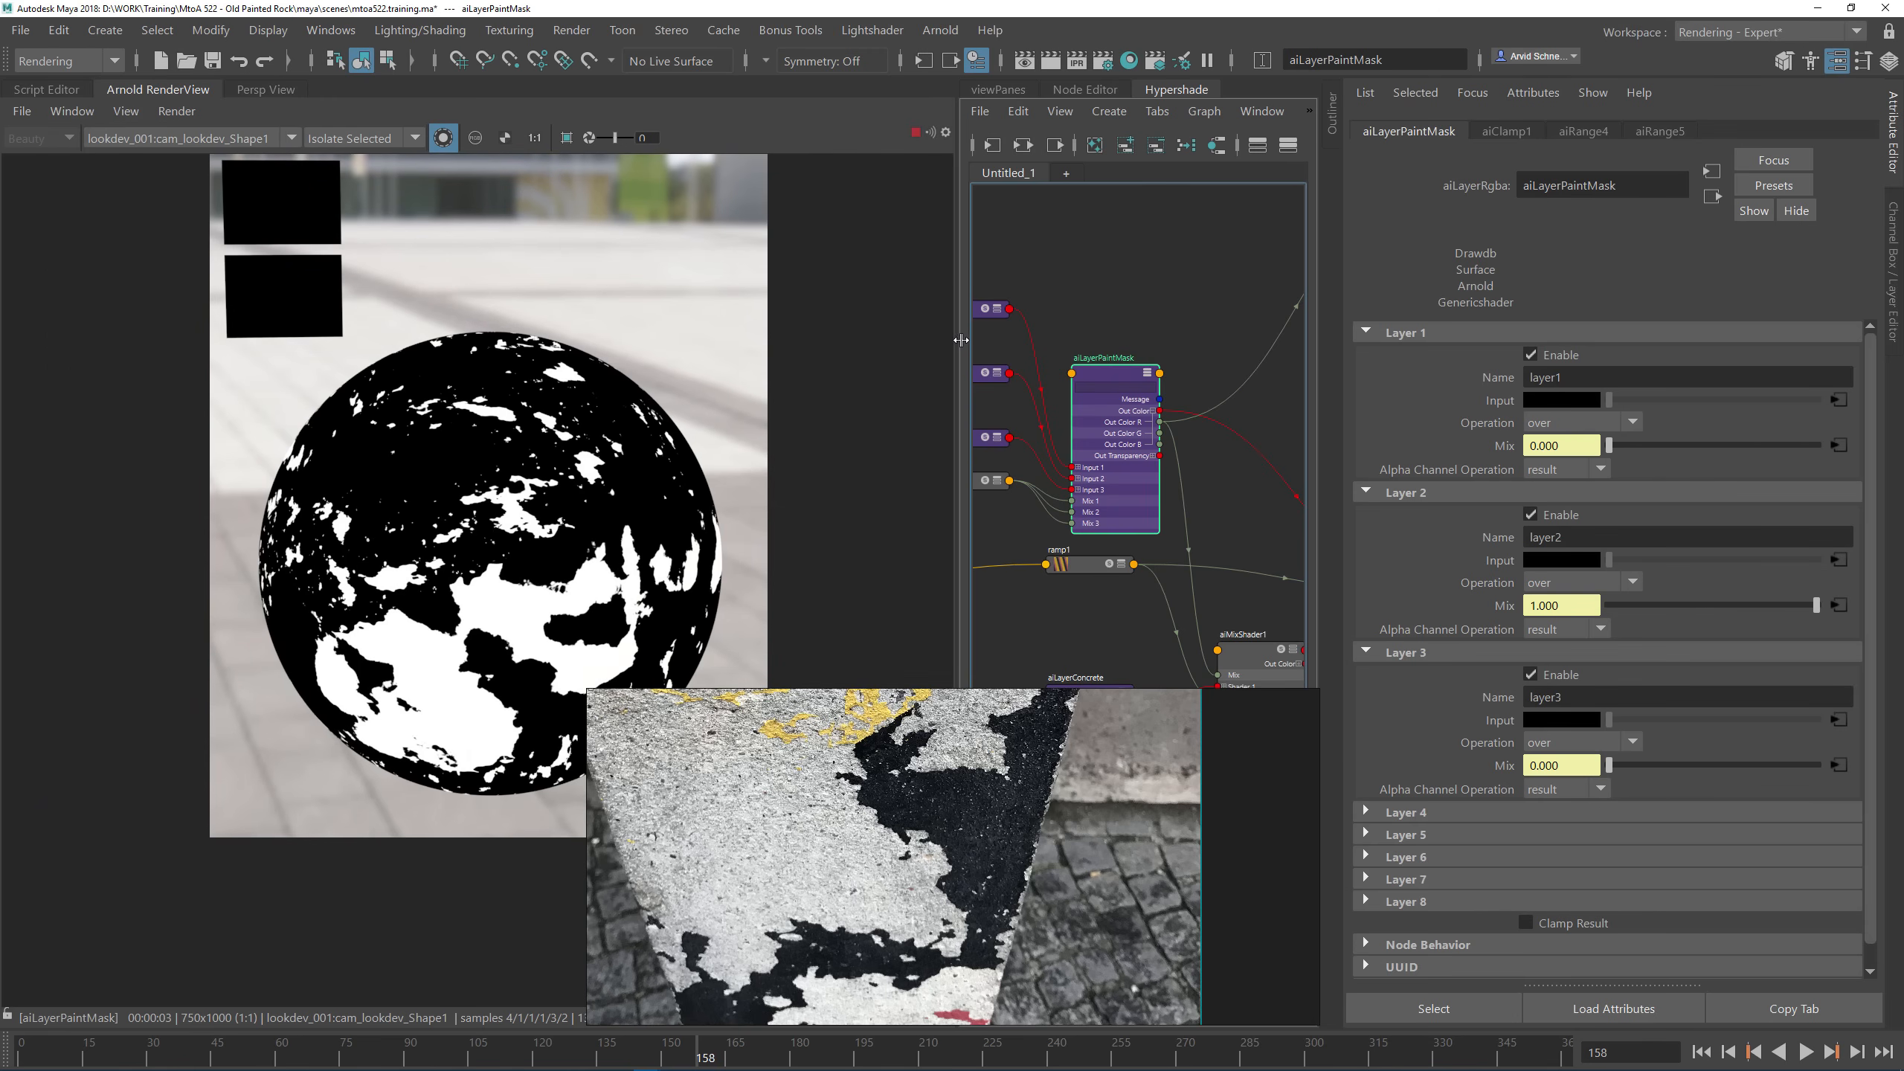
left_click_drag(961, 340, 536, 344)
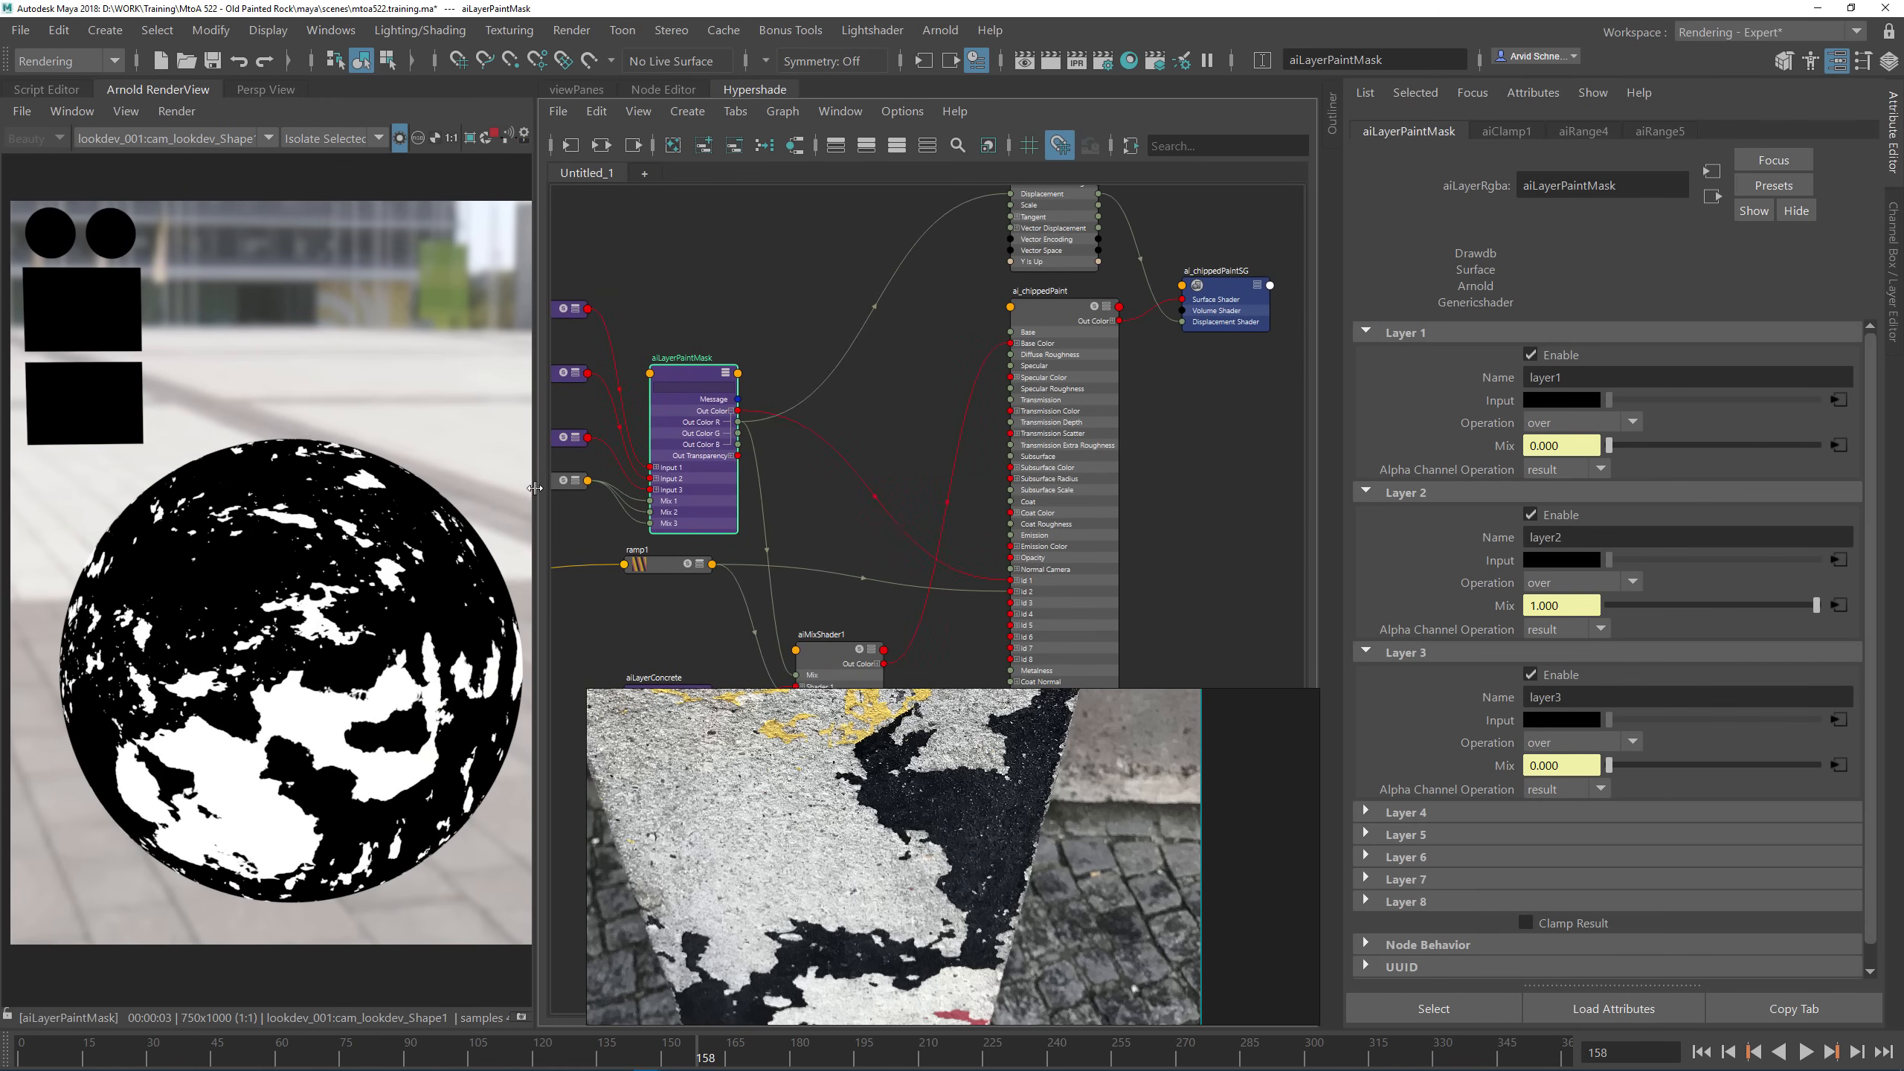
left_click_drag(535, 488, 586, 489)
middle_click_drag(385, 488, 354, 481)
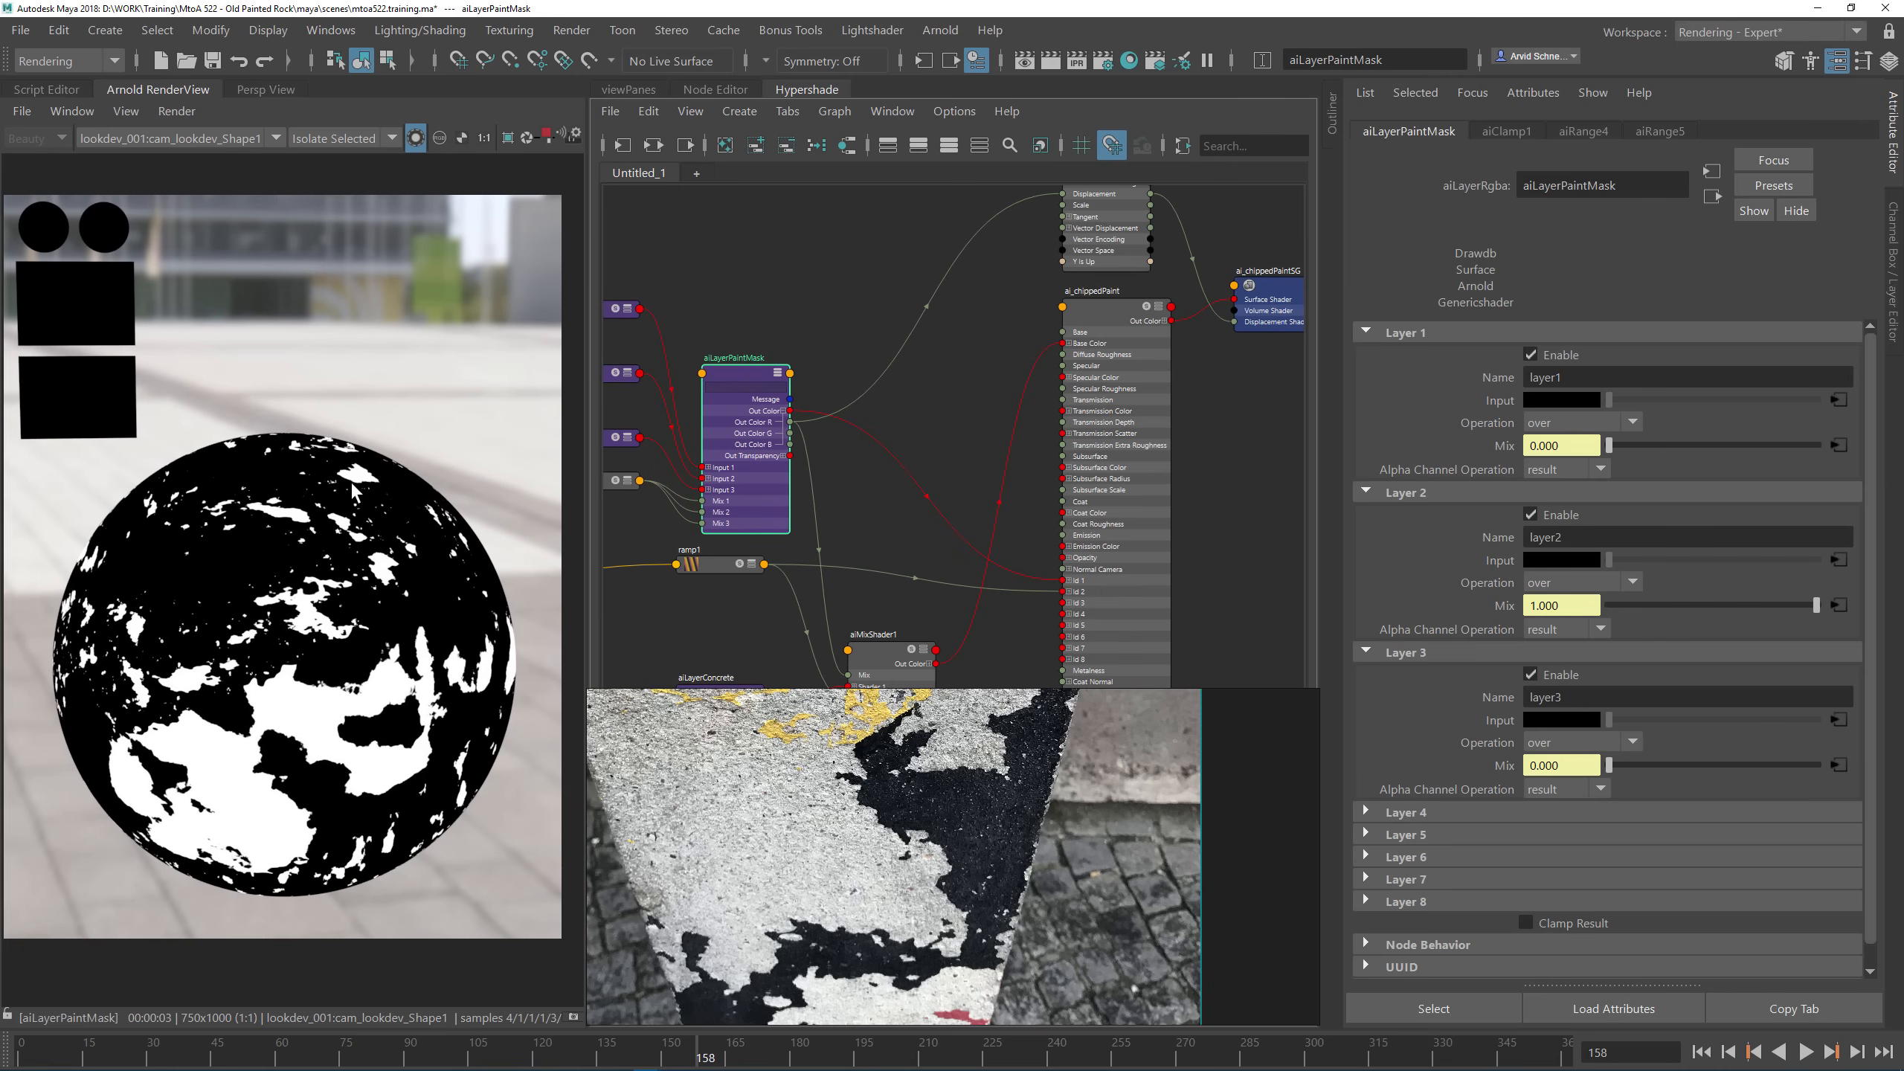
Step: Turn off isolation to return the render to full shading, clear the node selection and save the scene
left_click(416, 139)
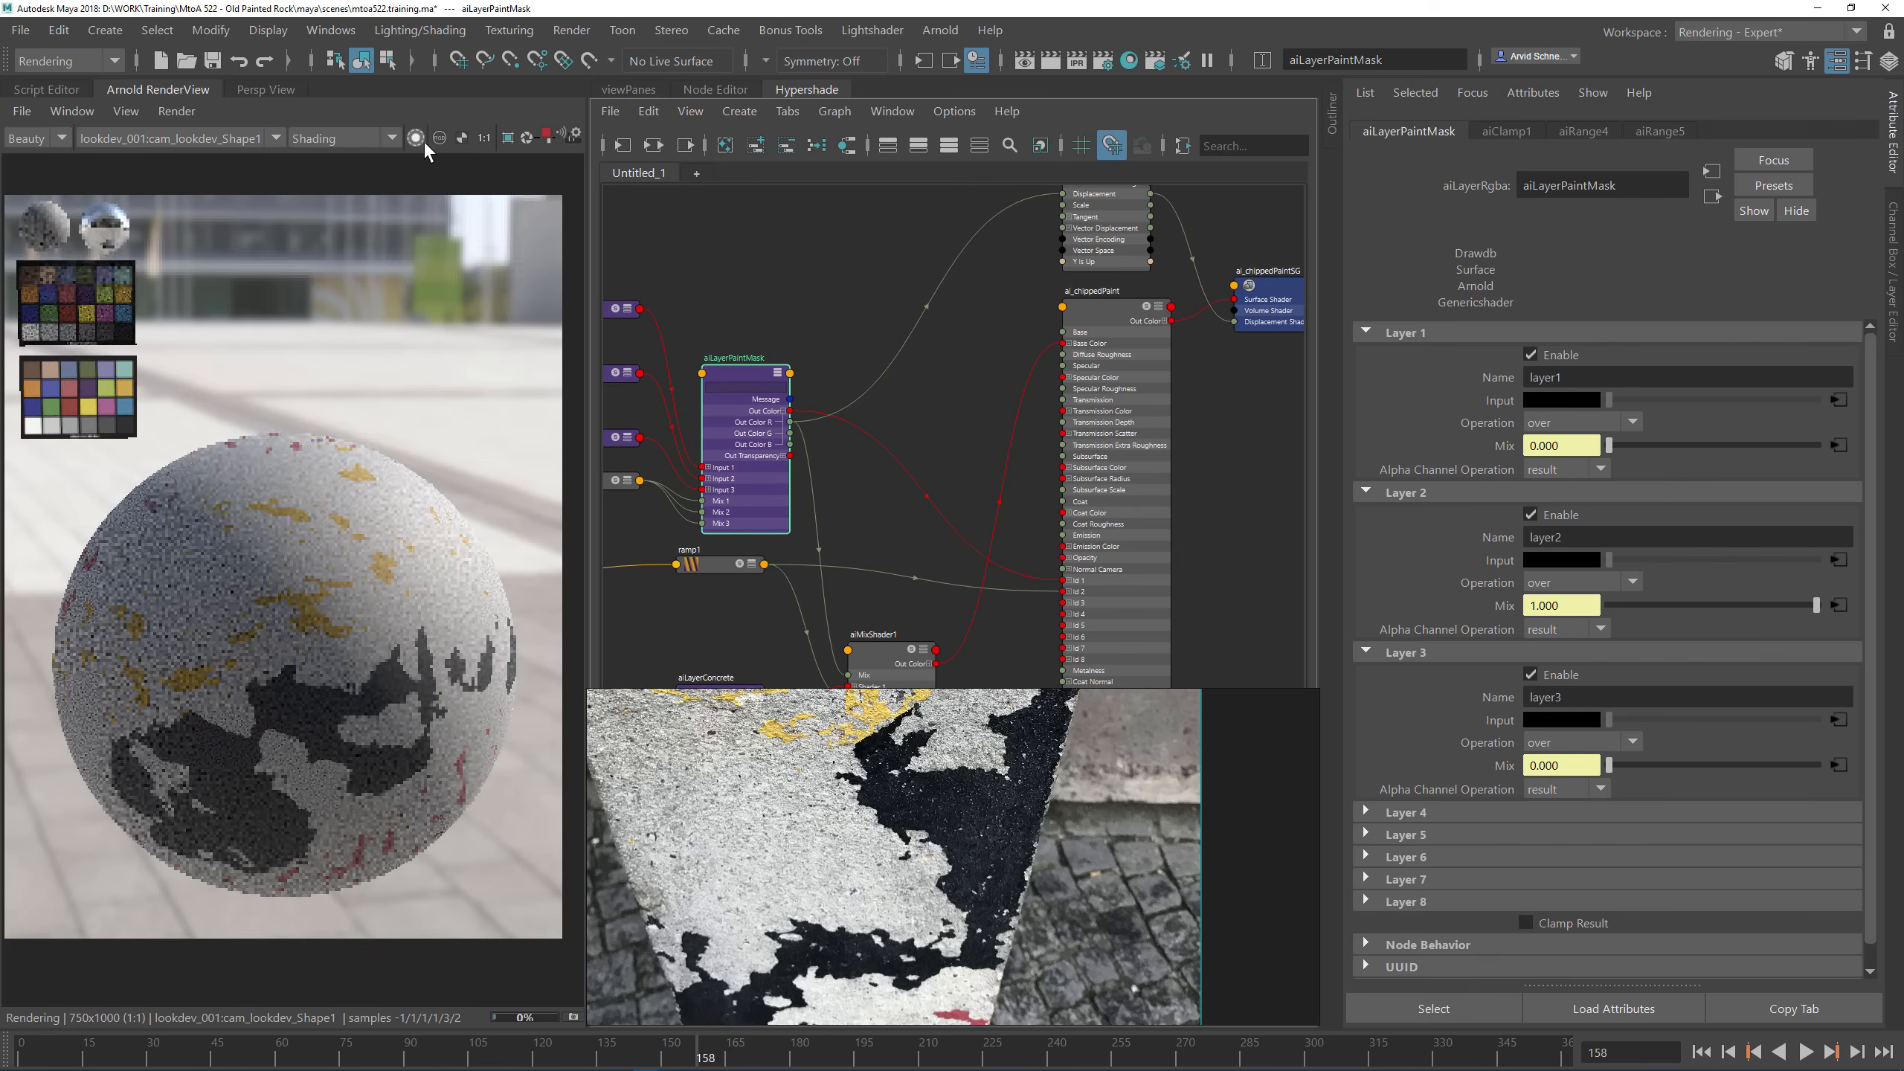
left_click(873, 248)
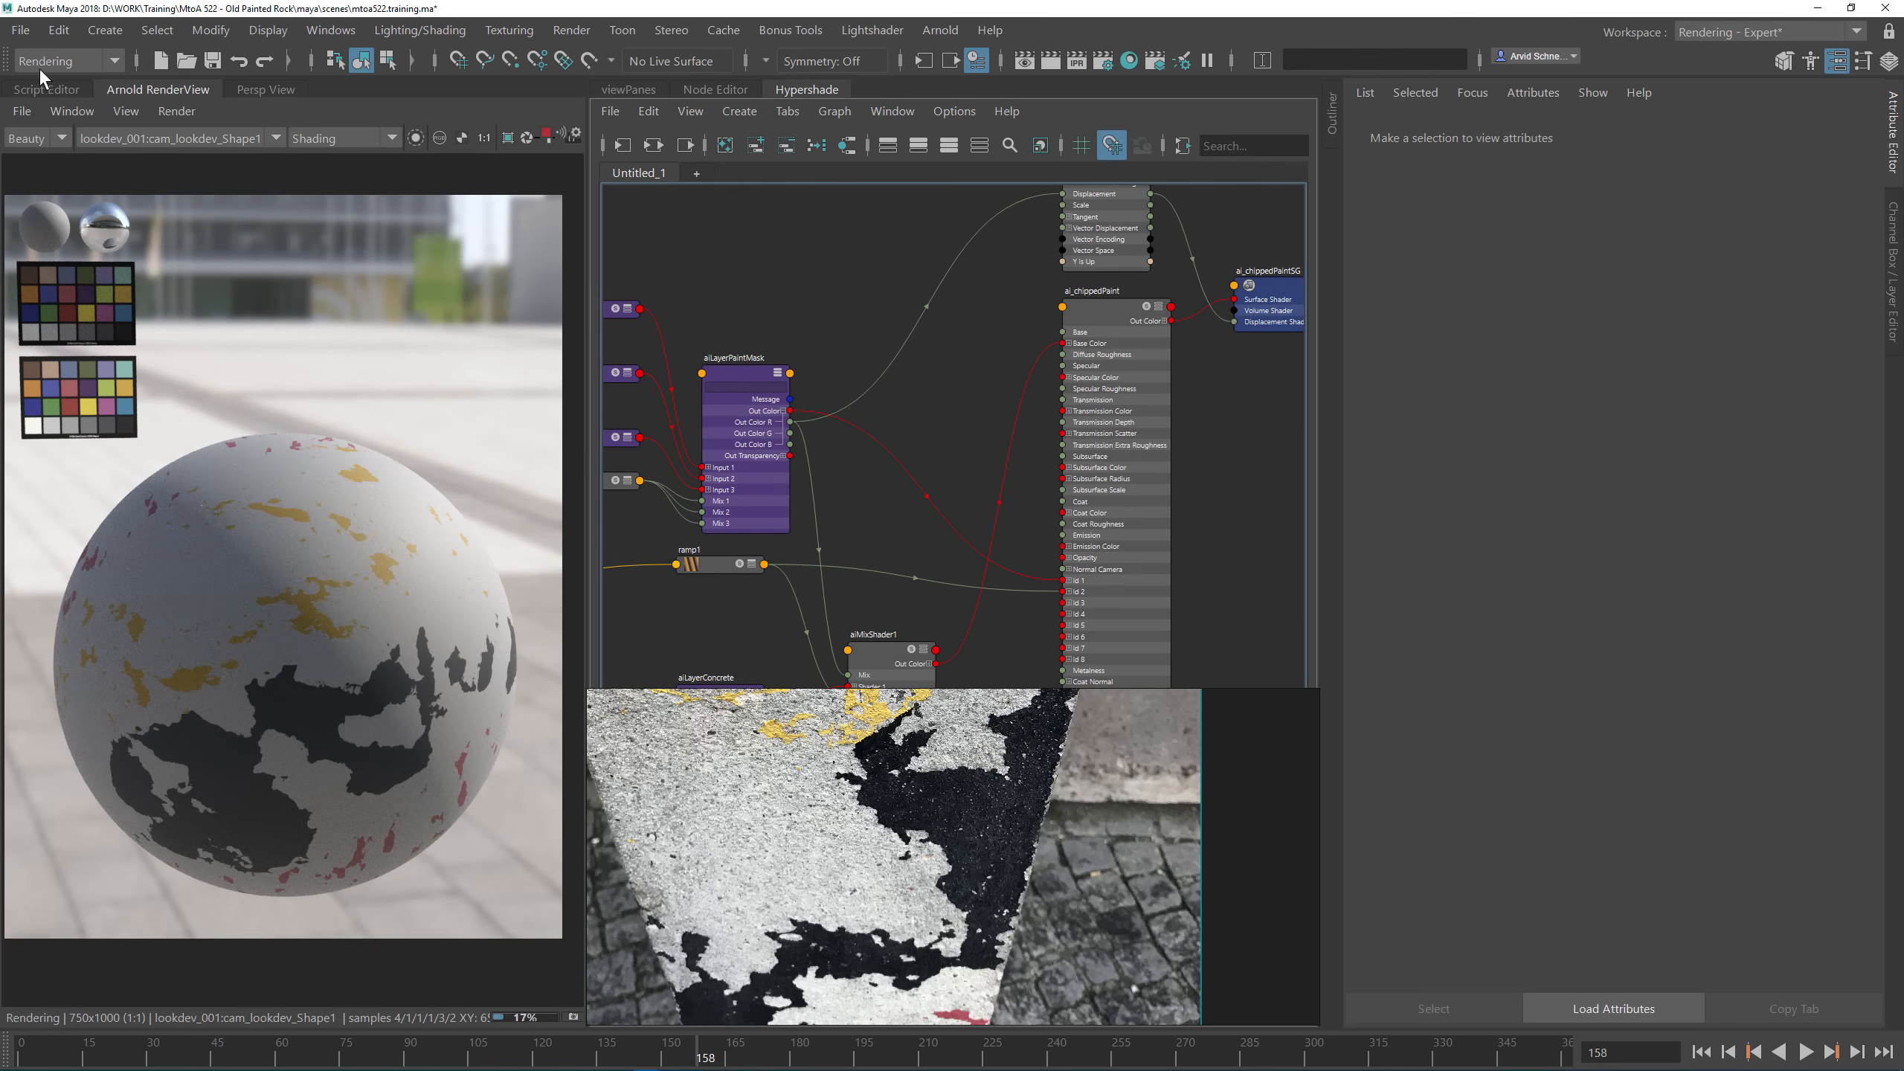
left_click(213, 65)
Step: Set displacementShader1's Scale to 1 and inspect the displaced paint edges on the rendered sphere up close
middle_click_drag(961, 320, 875, 397, "alt")
left_click(1022, 237)
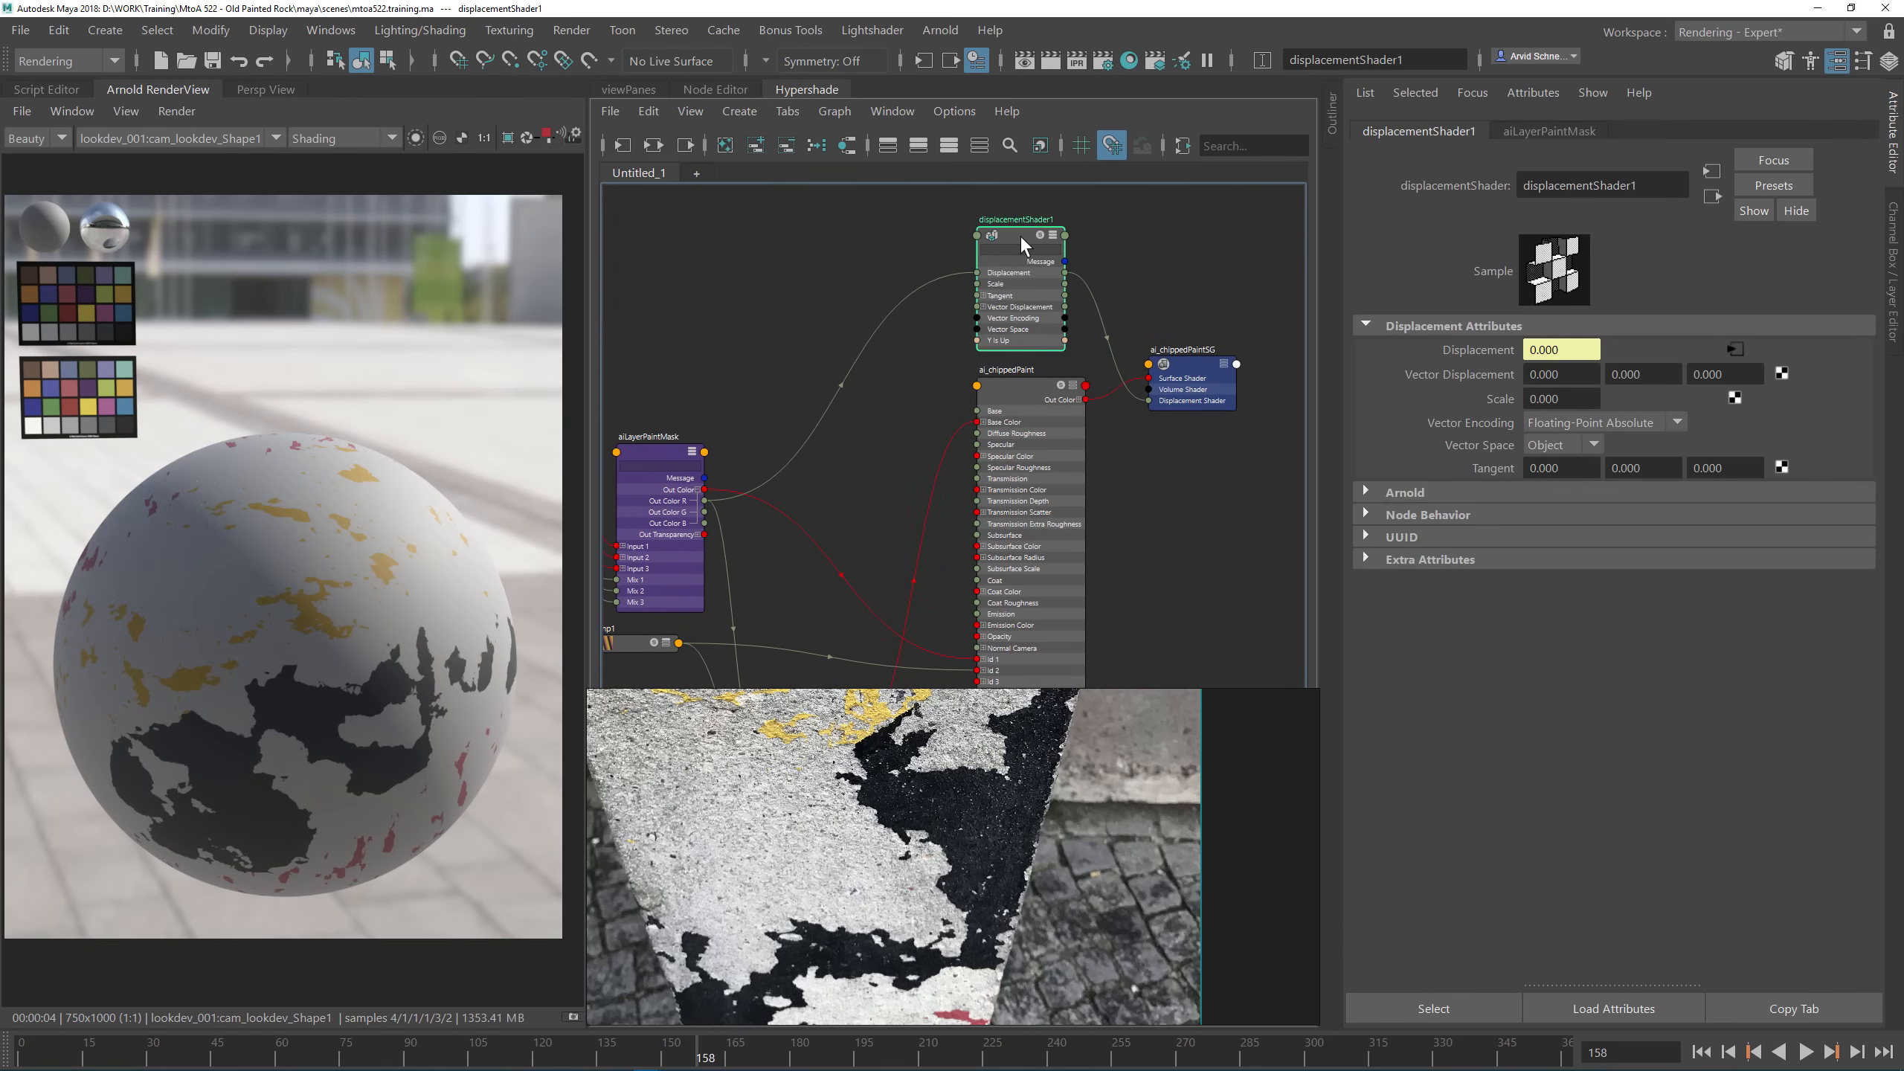
left_click(1562, 398)
type("1")
key("Return")
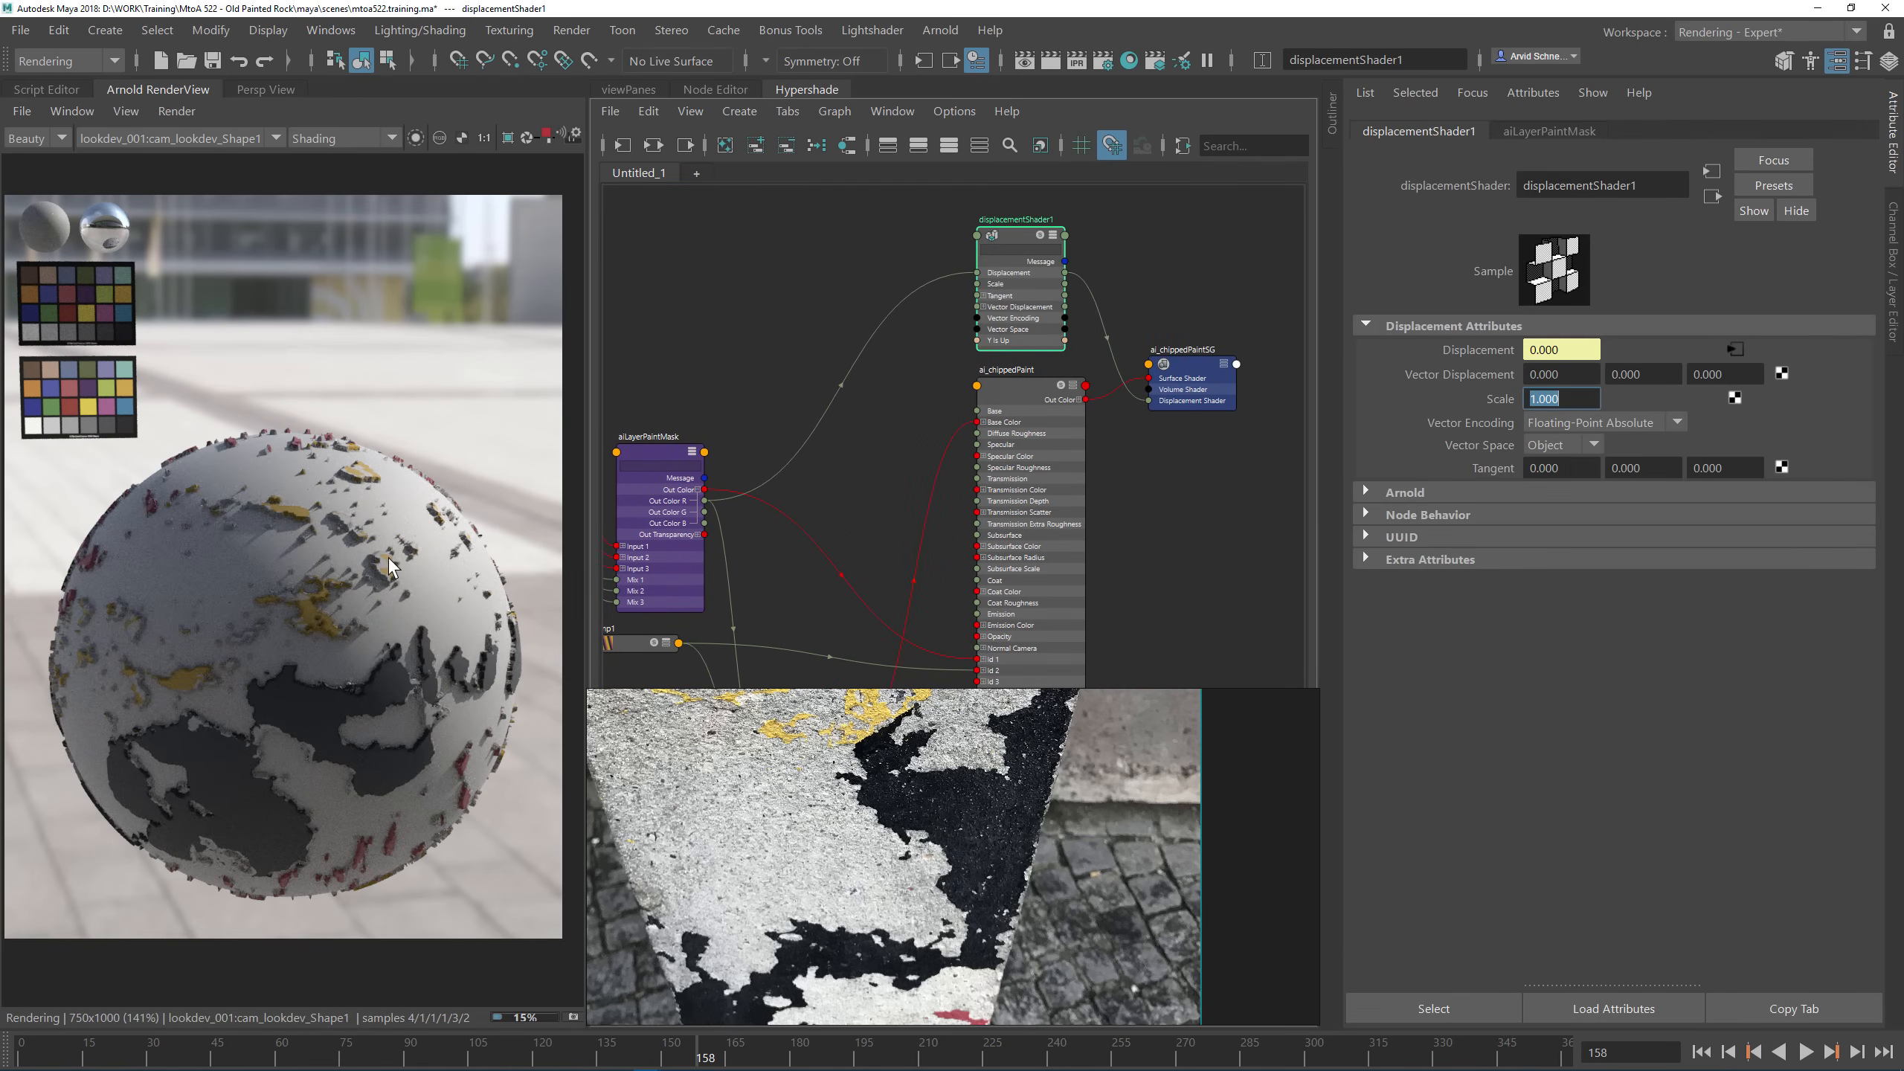
scroll(410, 599, "up", 3)
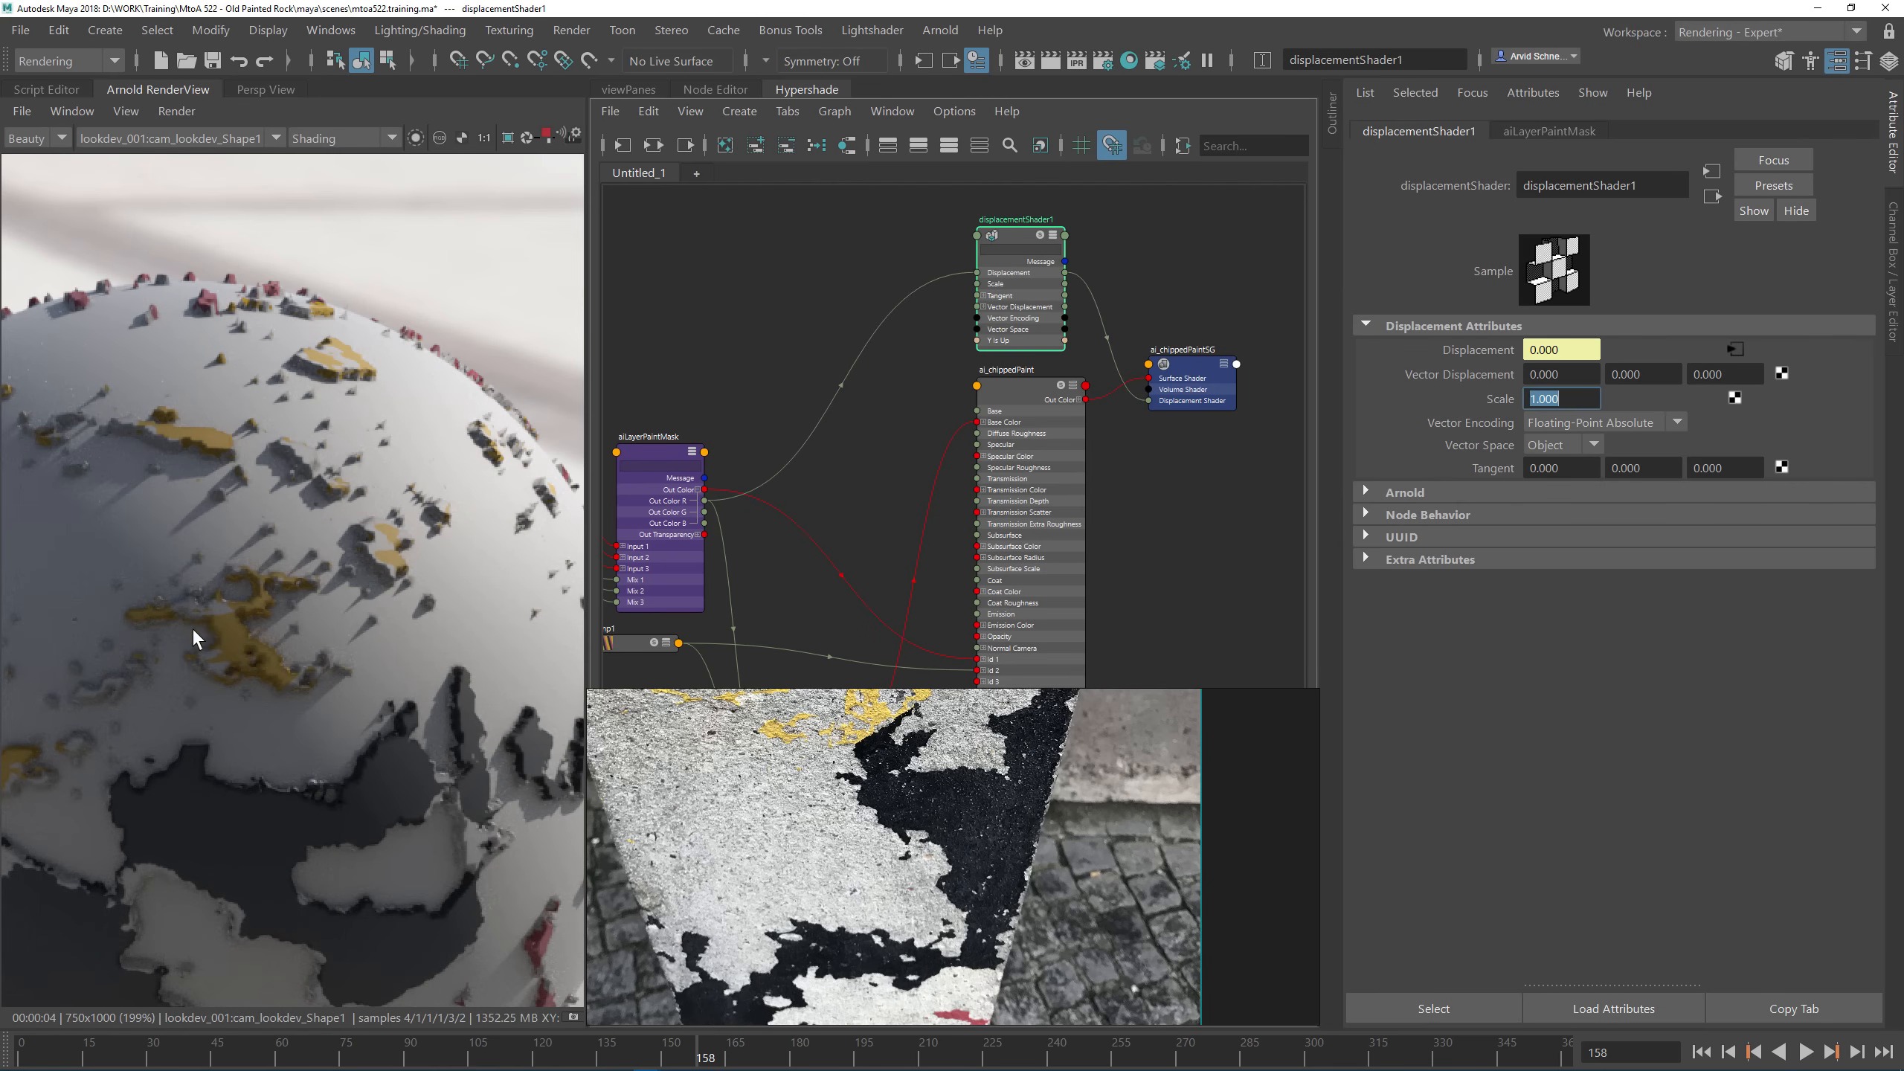
middle_click_drag(192, 629, 401, 644)
middle_click_drag(438, 743, 415, 669)
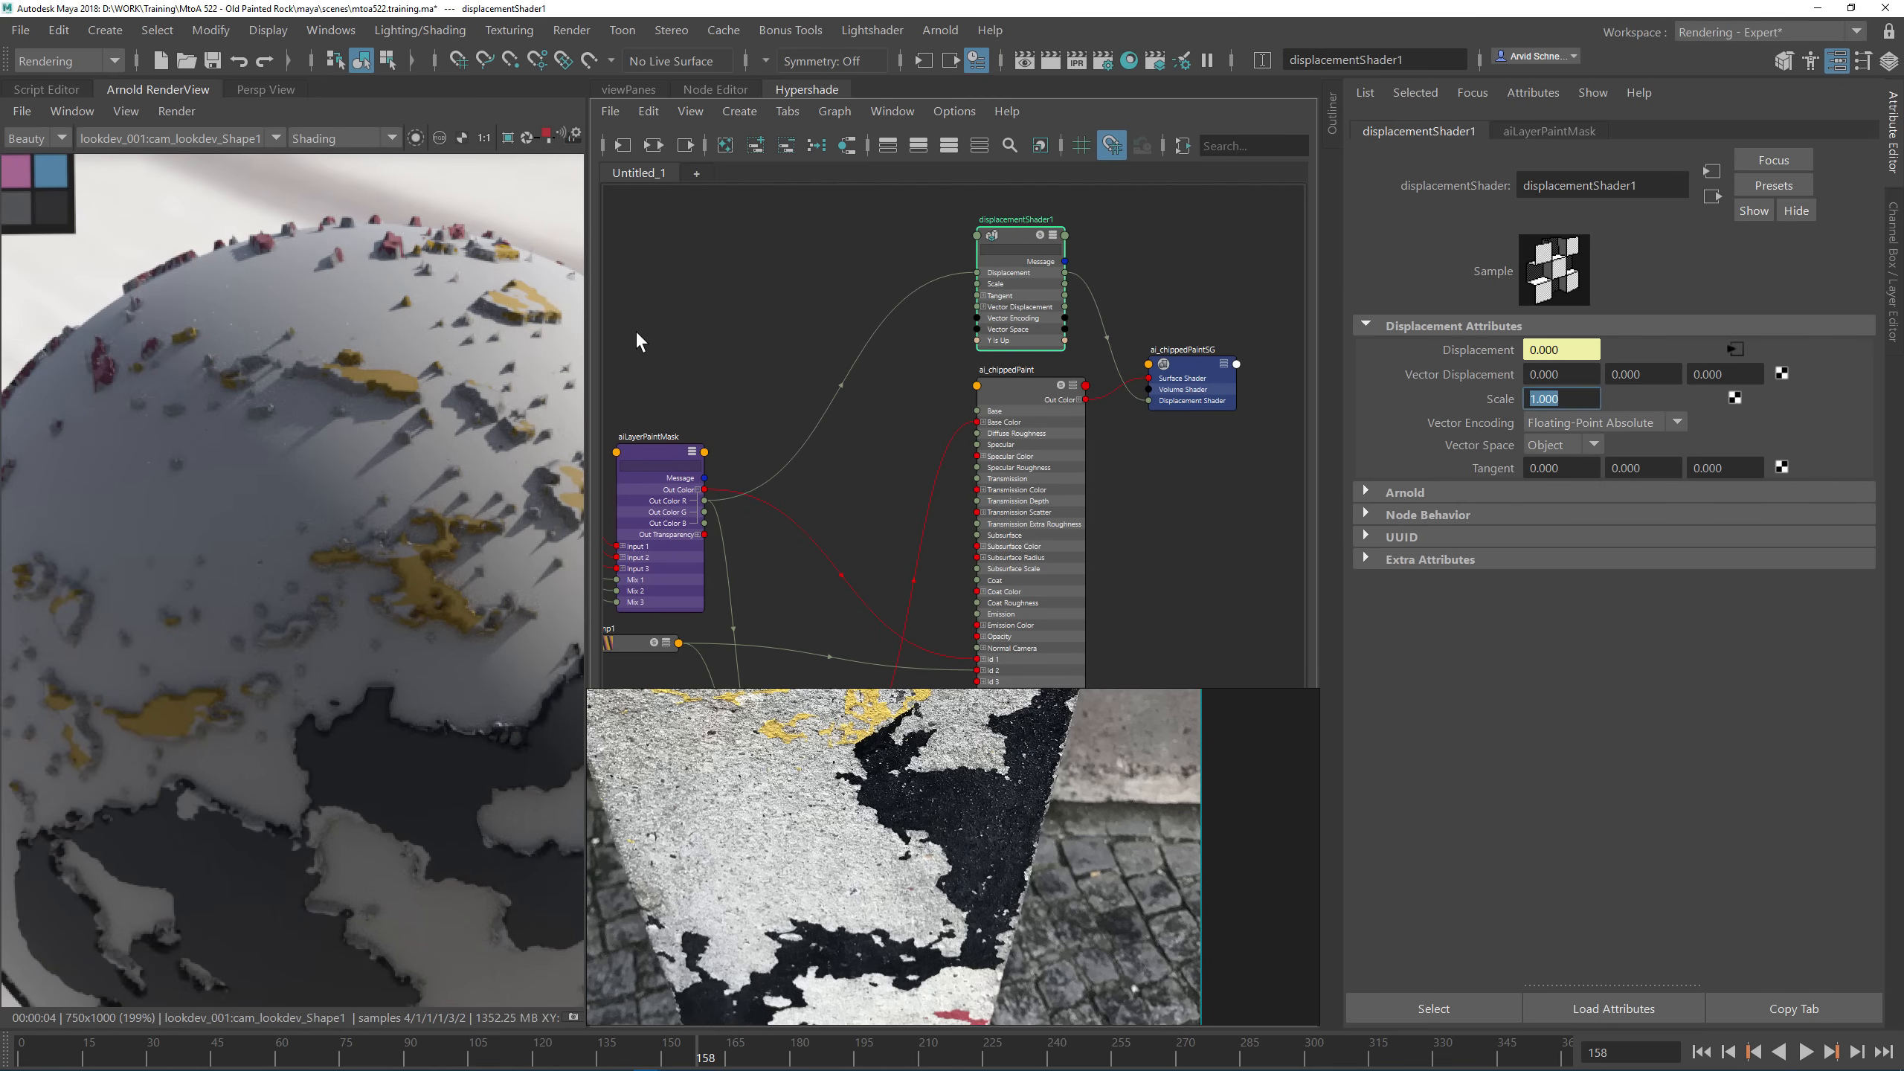
Step: Reposition the aiLayerPaintMask node slightly higher in the graph, closer to the range and clamp nodes' level
middle_click_drag(637, 341, 958, 272)
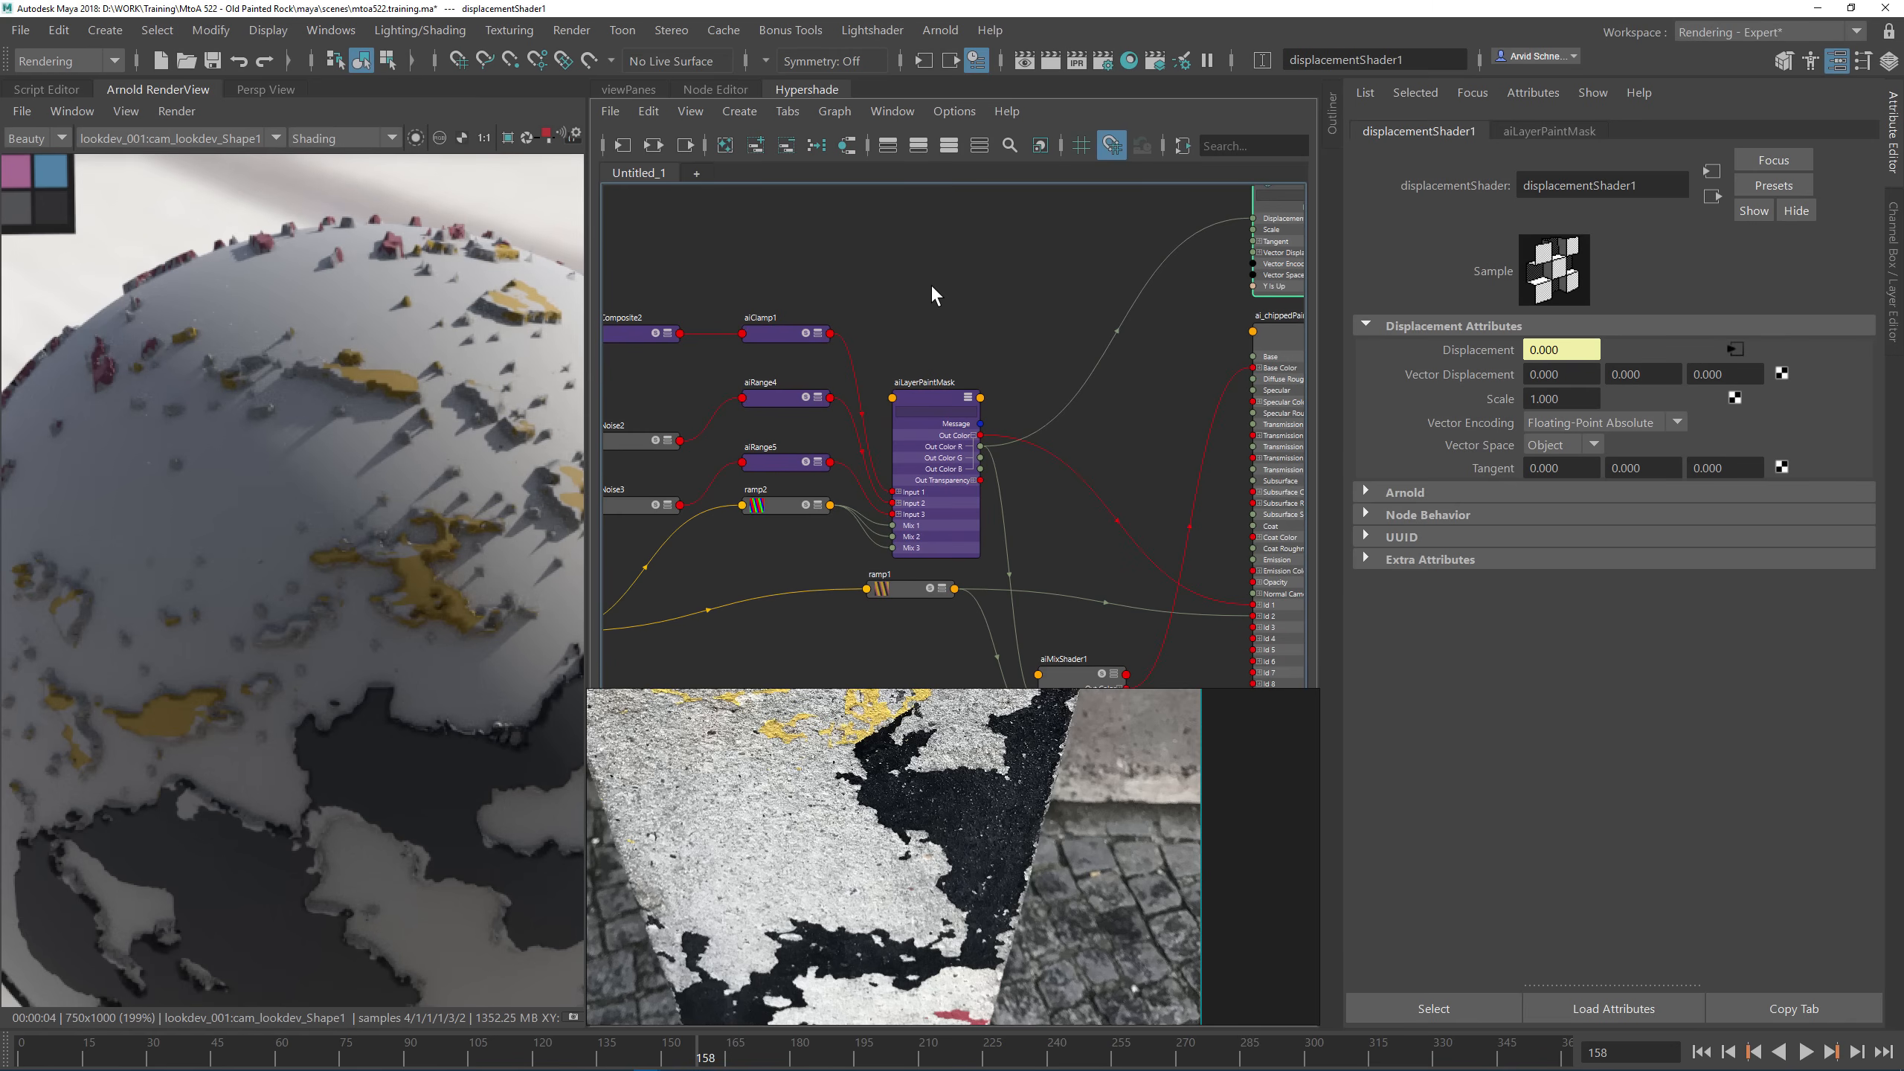
left_click(936, 390)
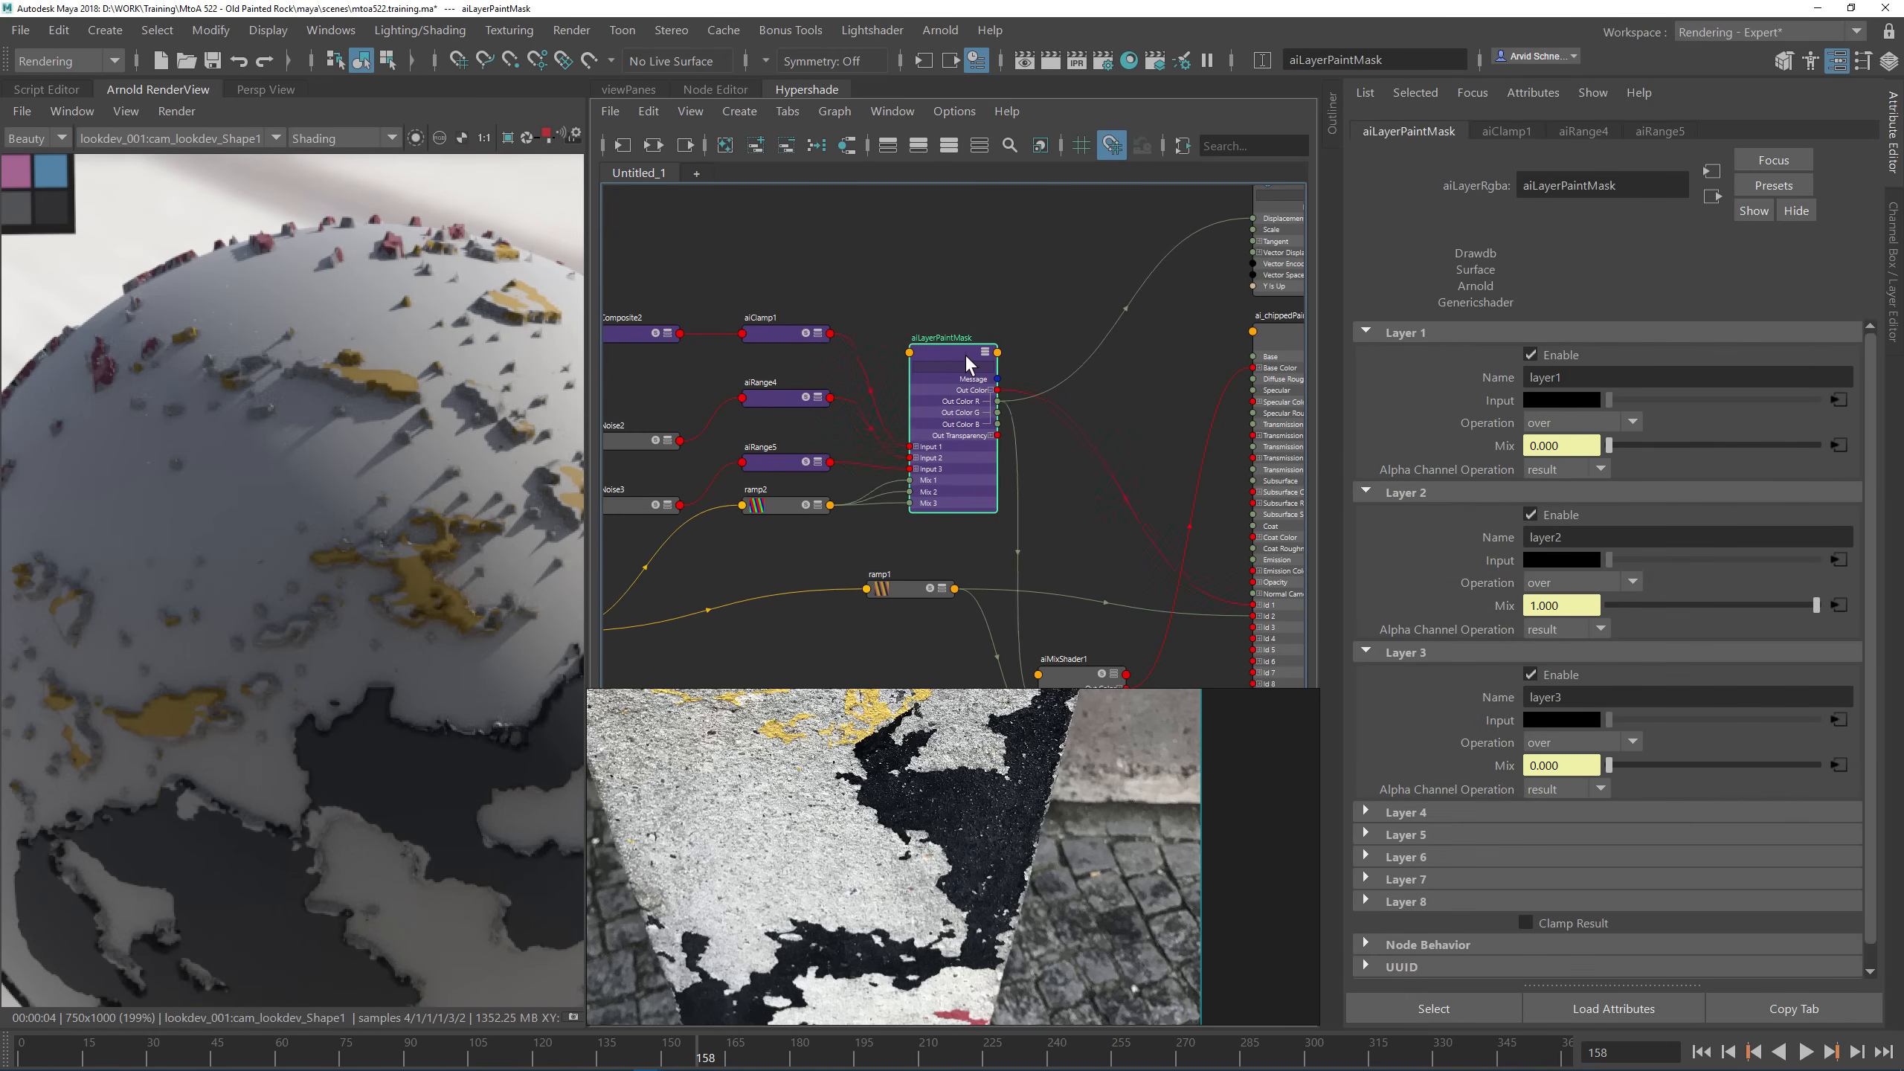
left_click_drag(936, 390, 975, 345)
Step: Disconnect displacementShader1 from the ai_chippedPaintSG shading group
middle_click_drag(1064, 324, 931, 267)
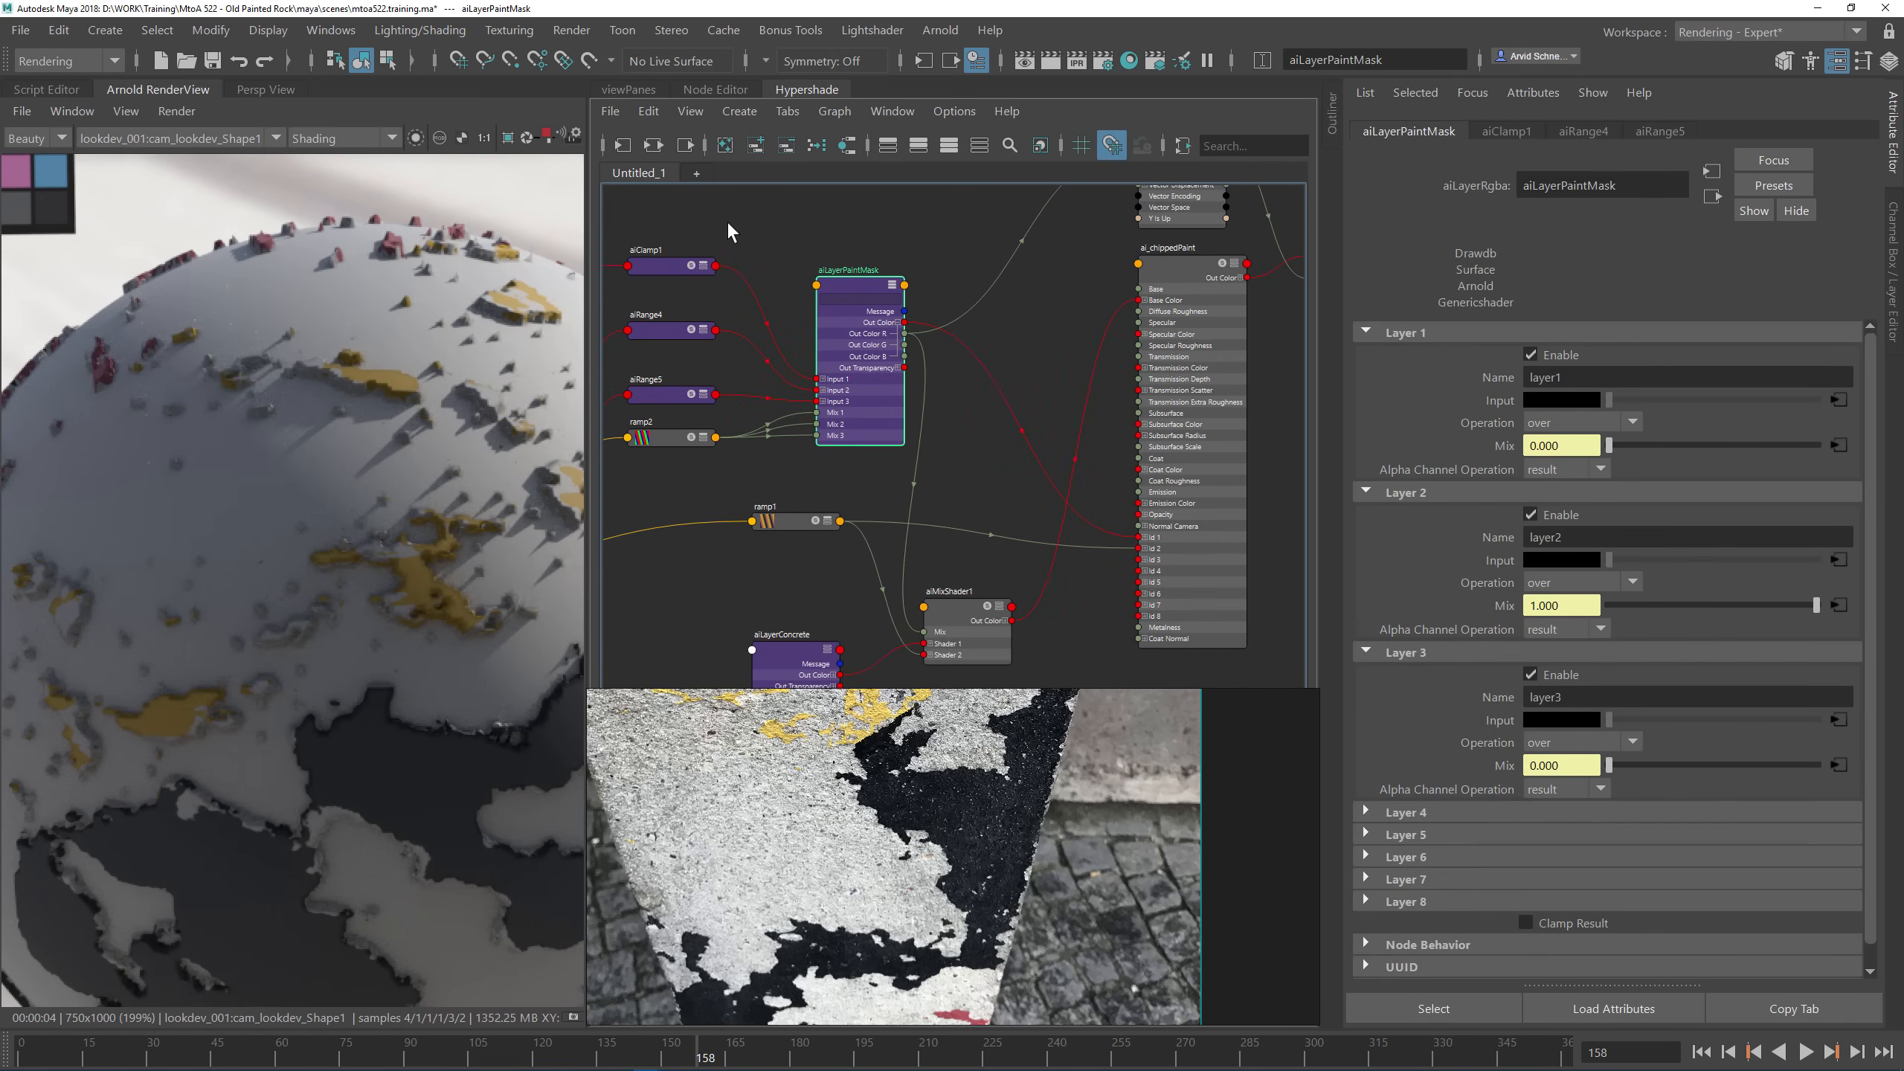
middle_click_drag(1056, 299, 869, 442)
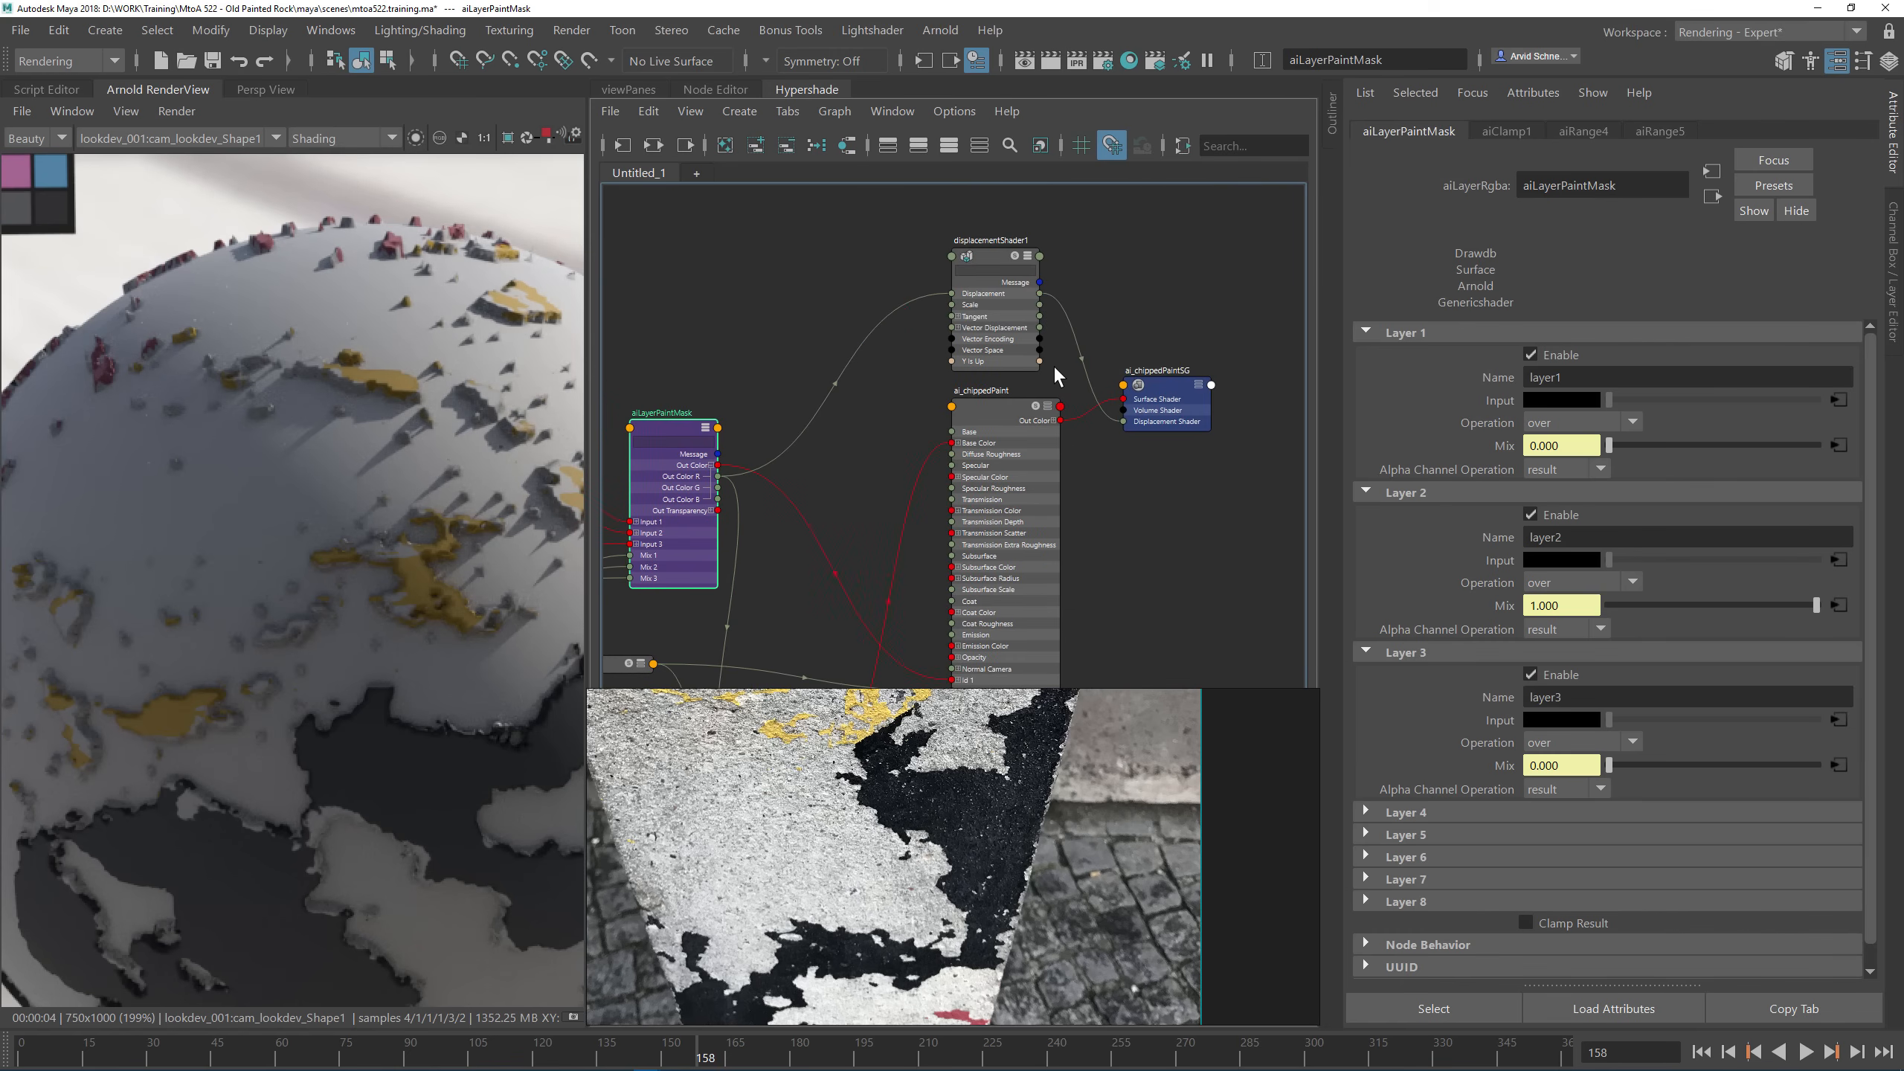
left_click(1077, 349)
key("Delete")
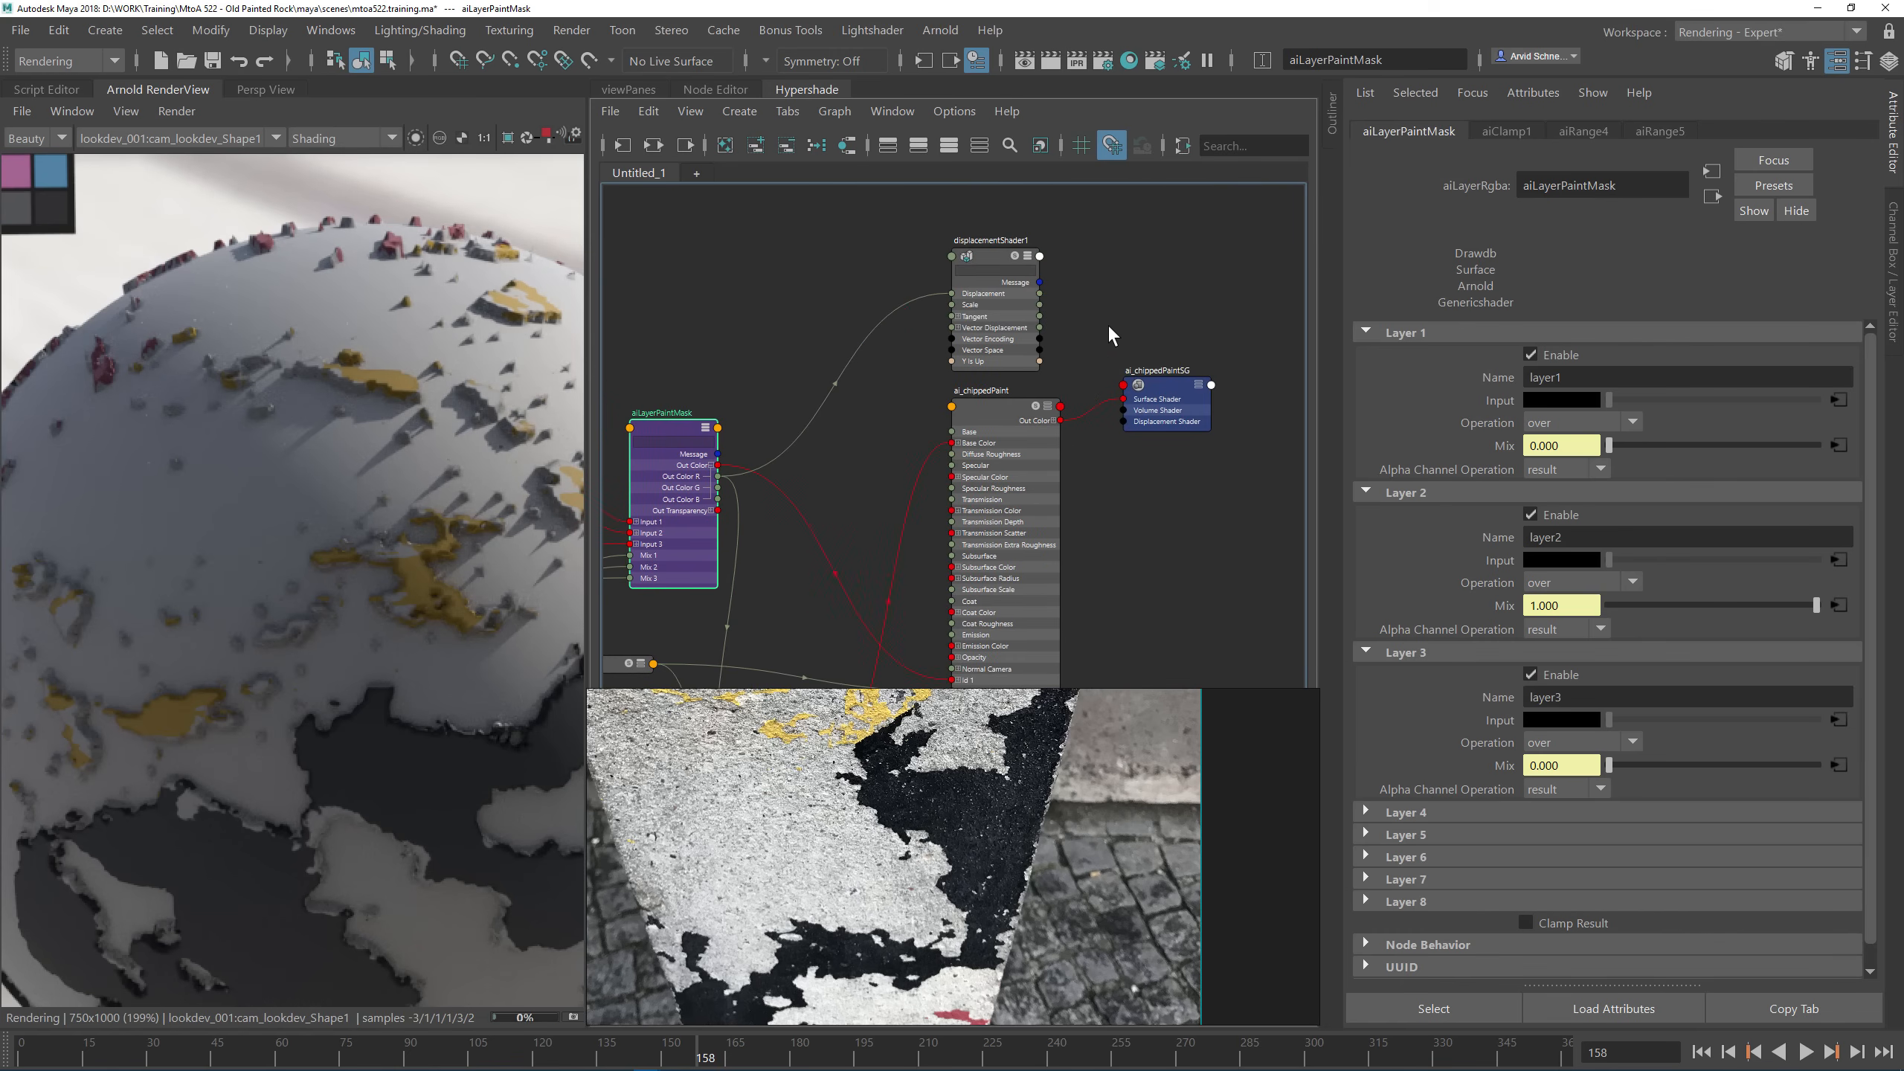
Step: Isolate aiLayerPaintMask in the render and compare its undisplaced output with that of aiMixShader1
middle_click_drag(754, 324, 812, 304)
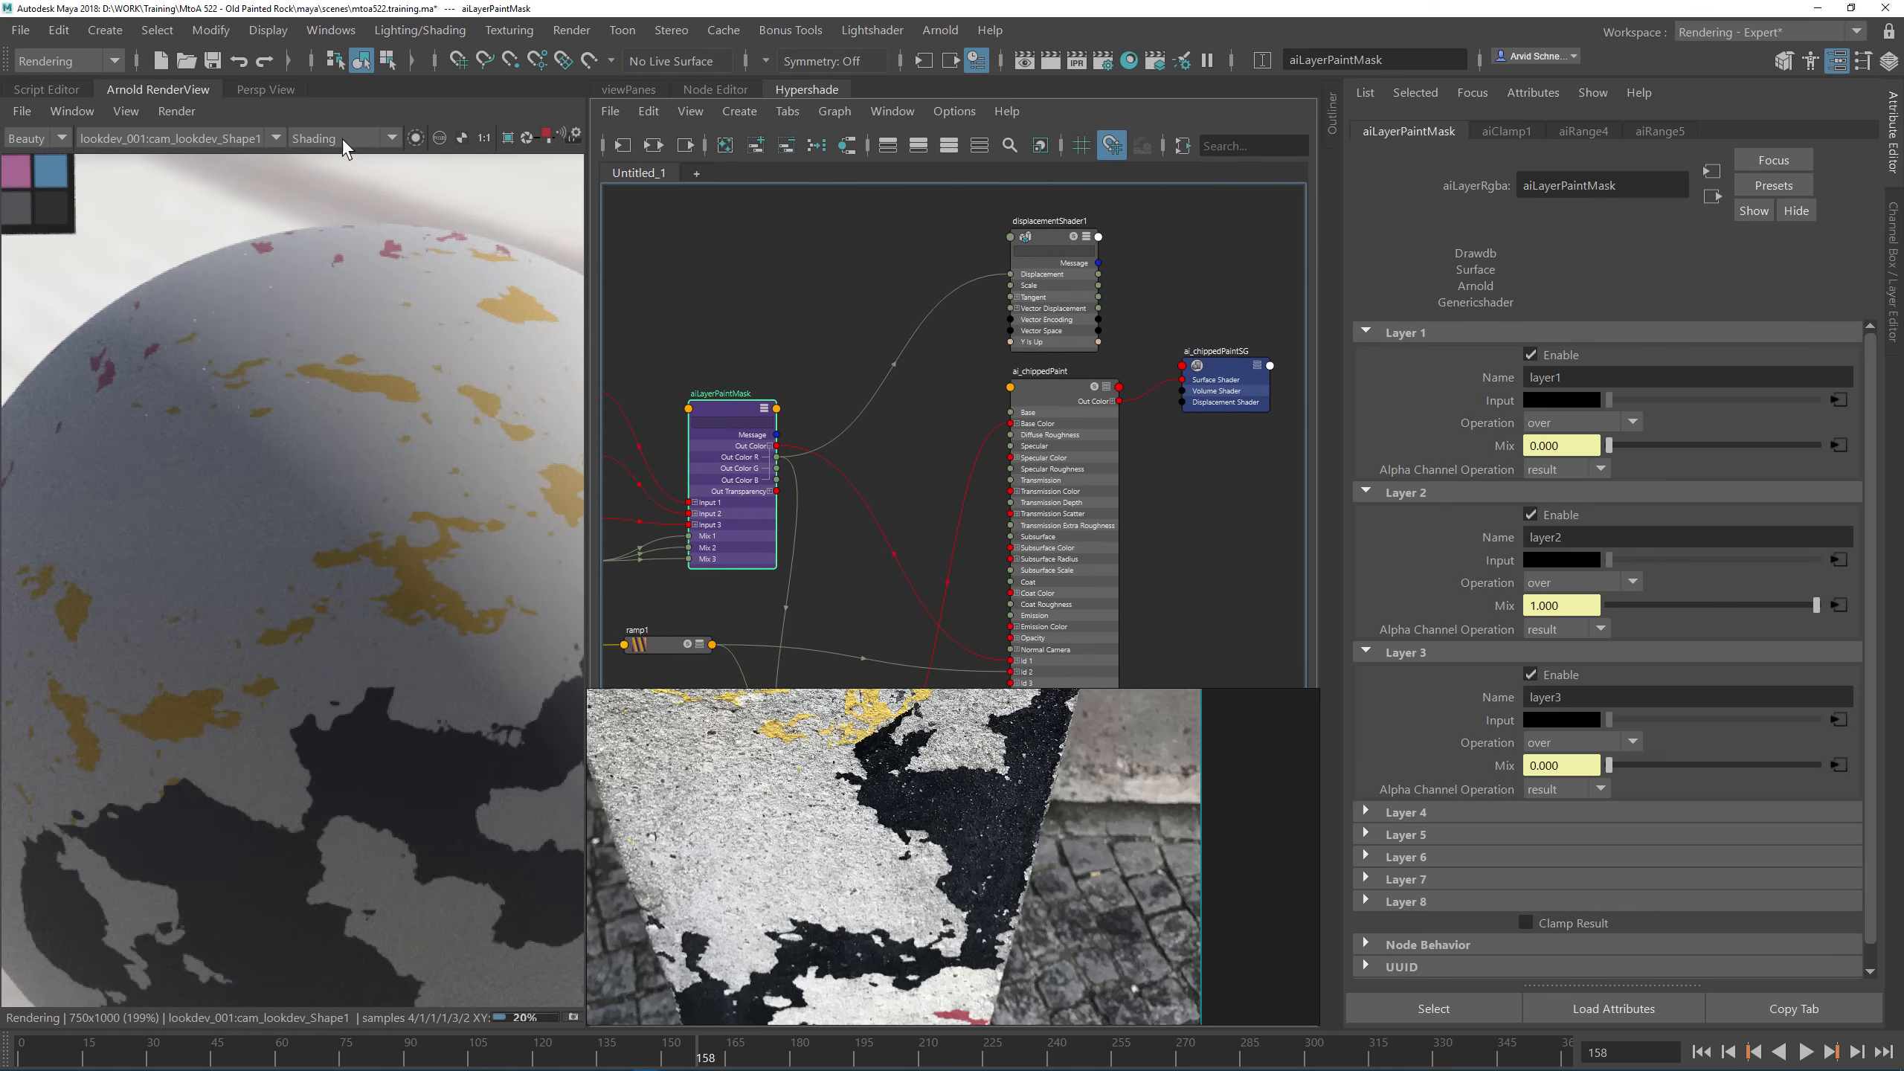
left_click(414, 139)
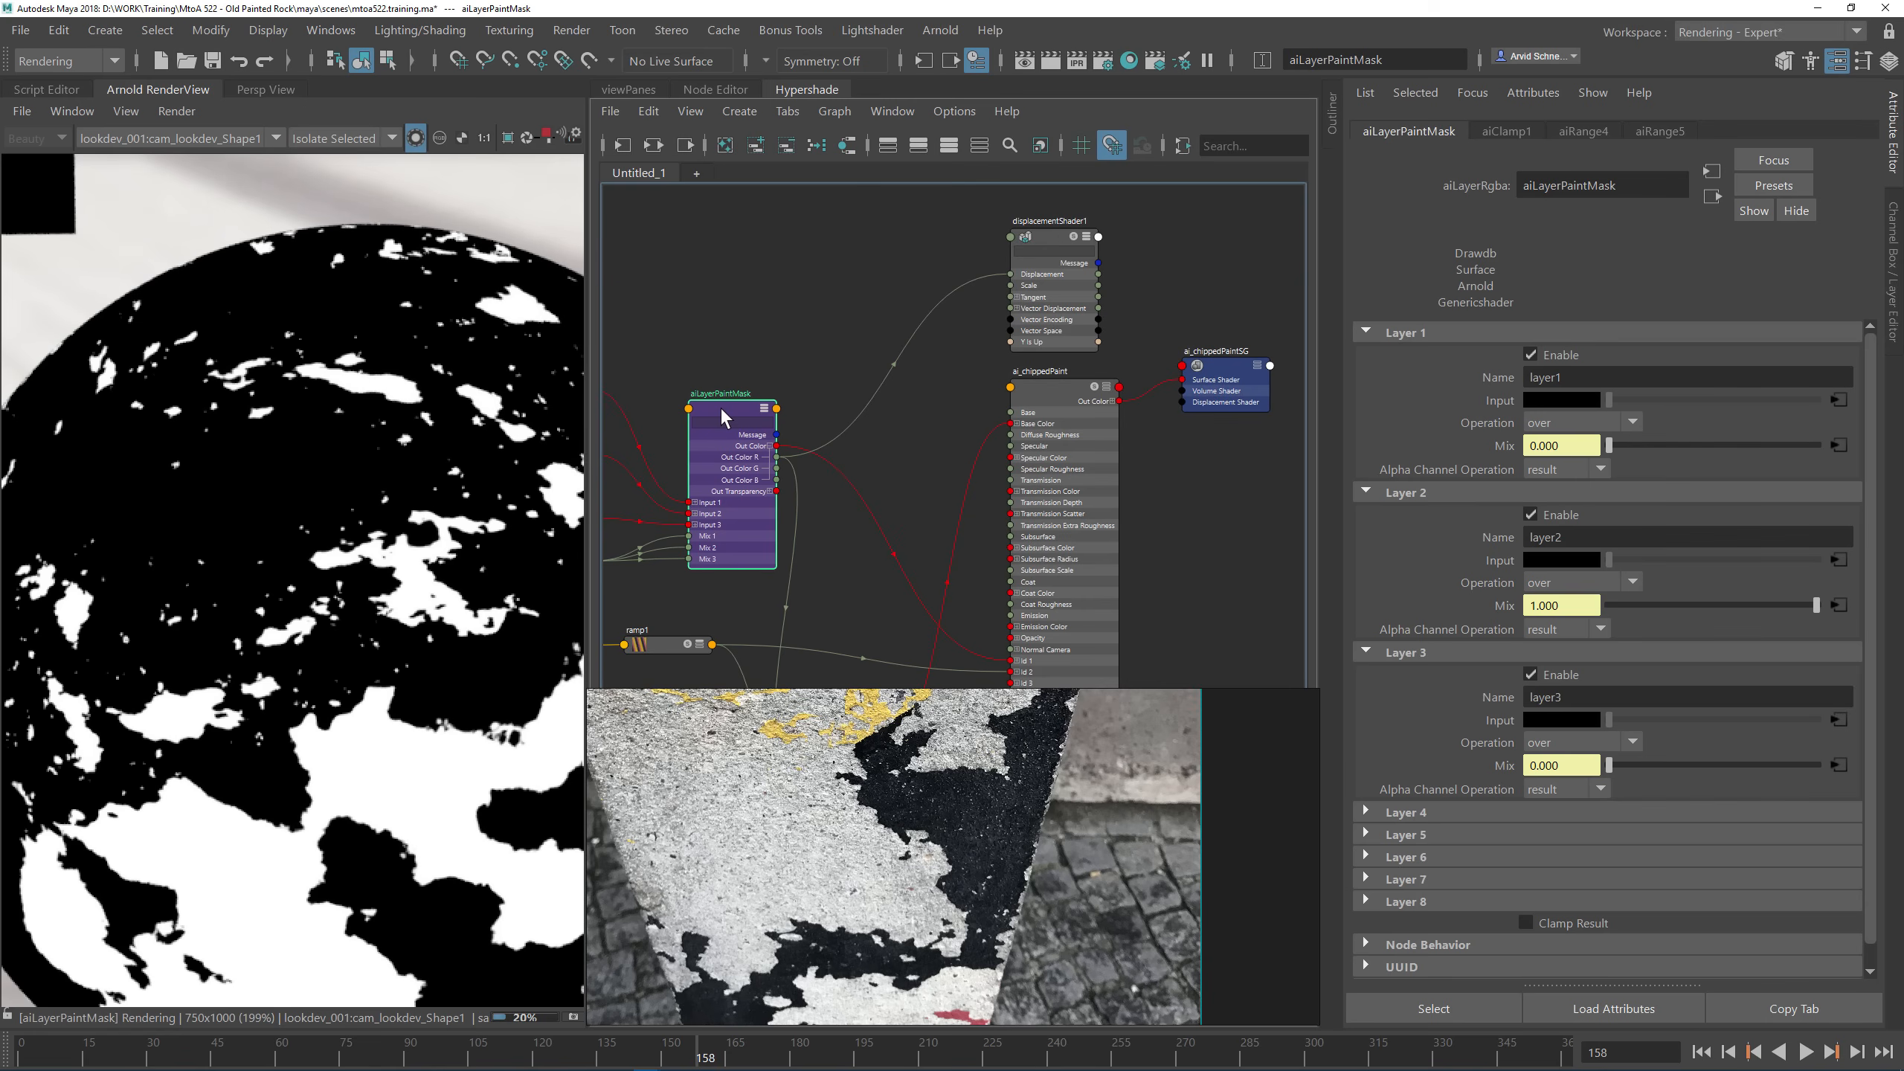
middle_click_drag(909, 431, 1031, 300)
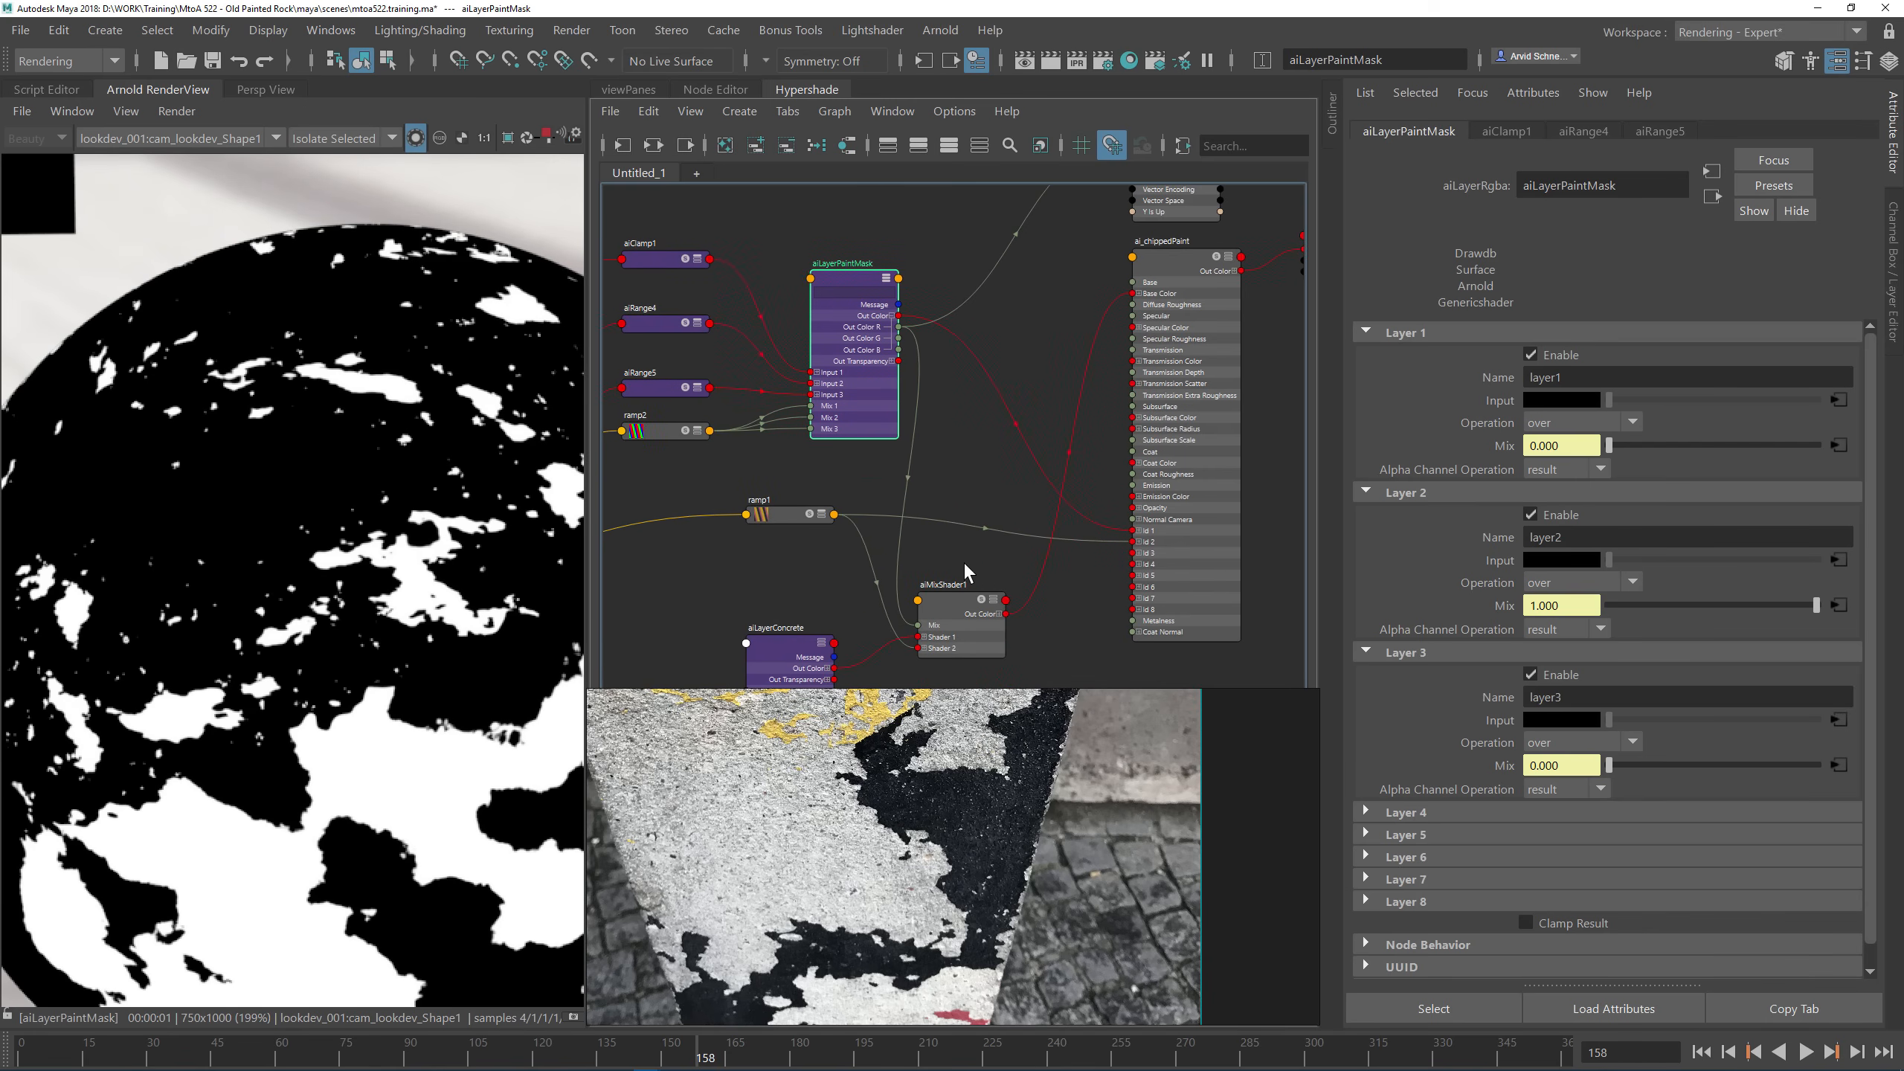
left_click(959, 602)
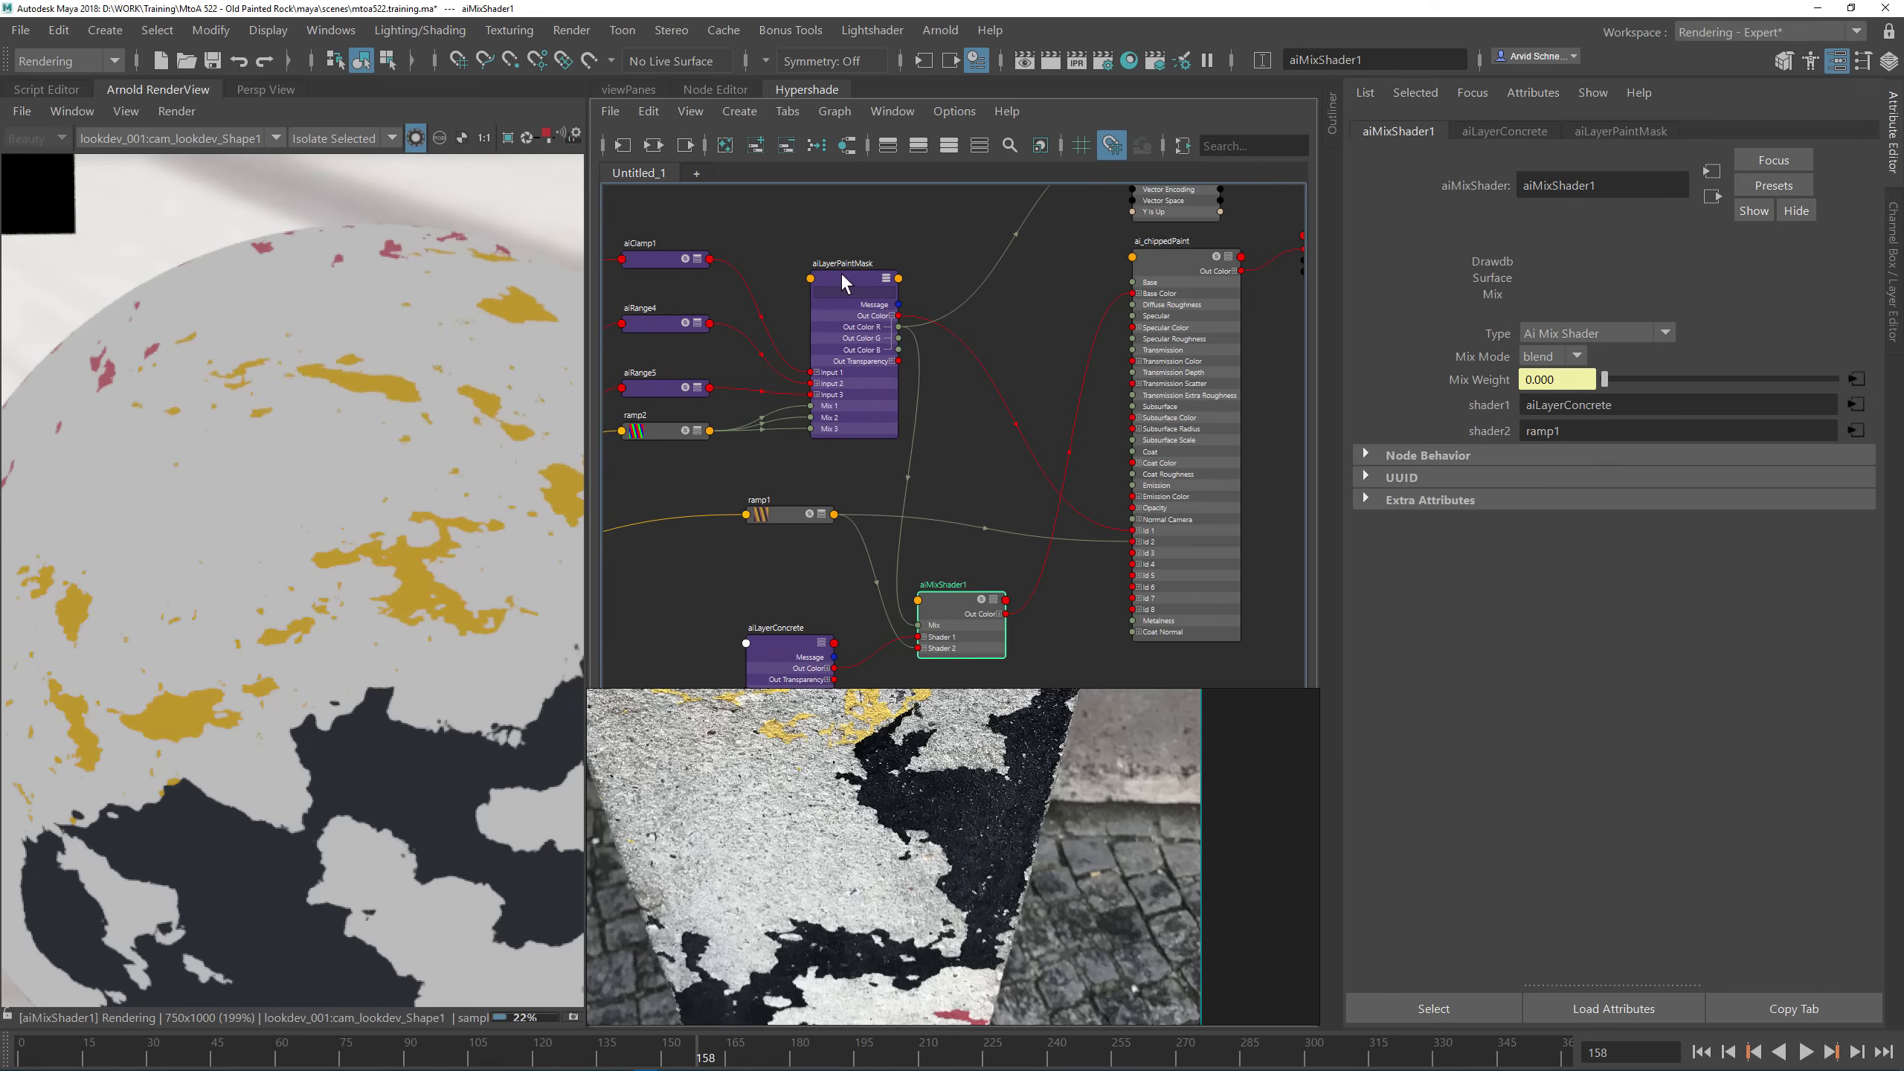
left_click(841, 270)
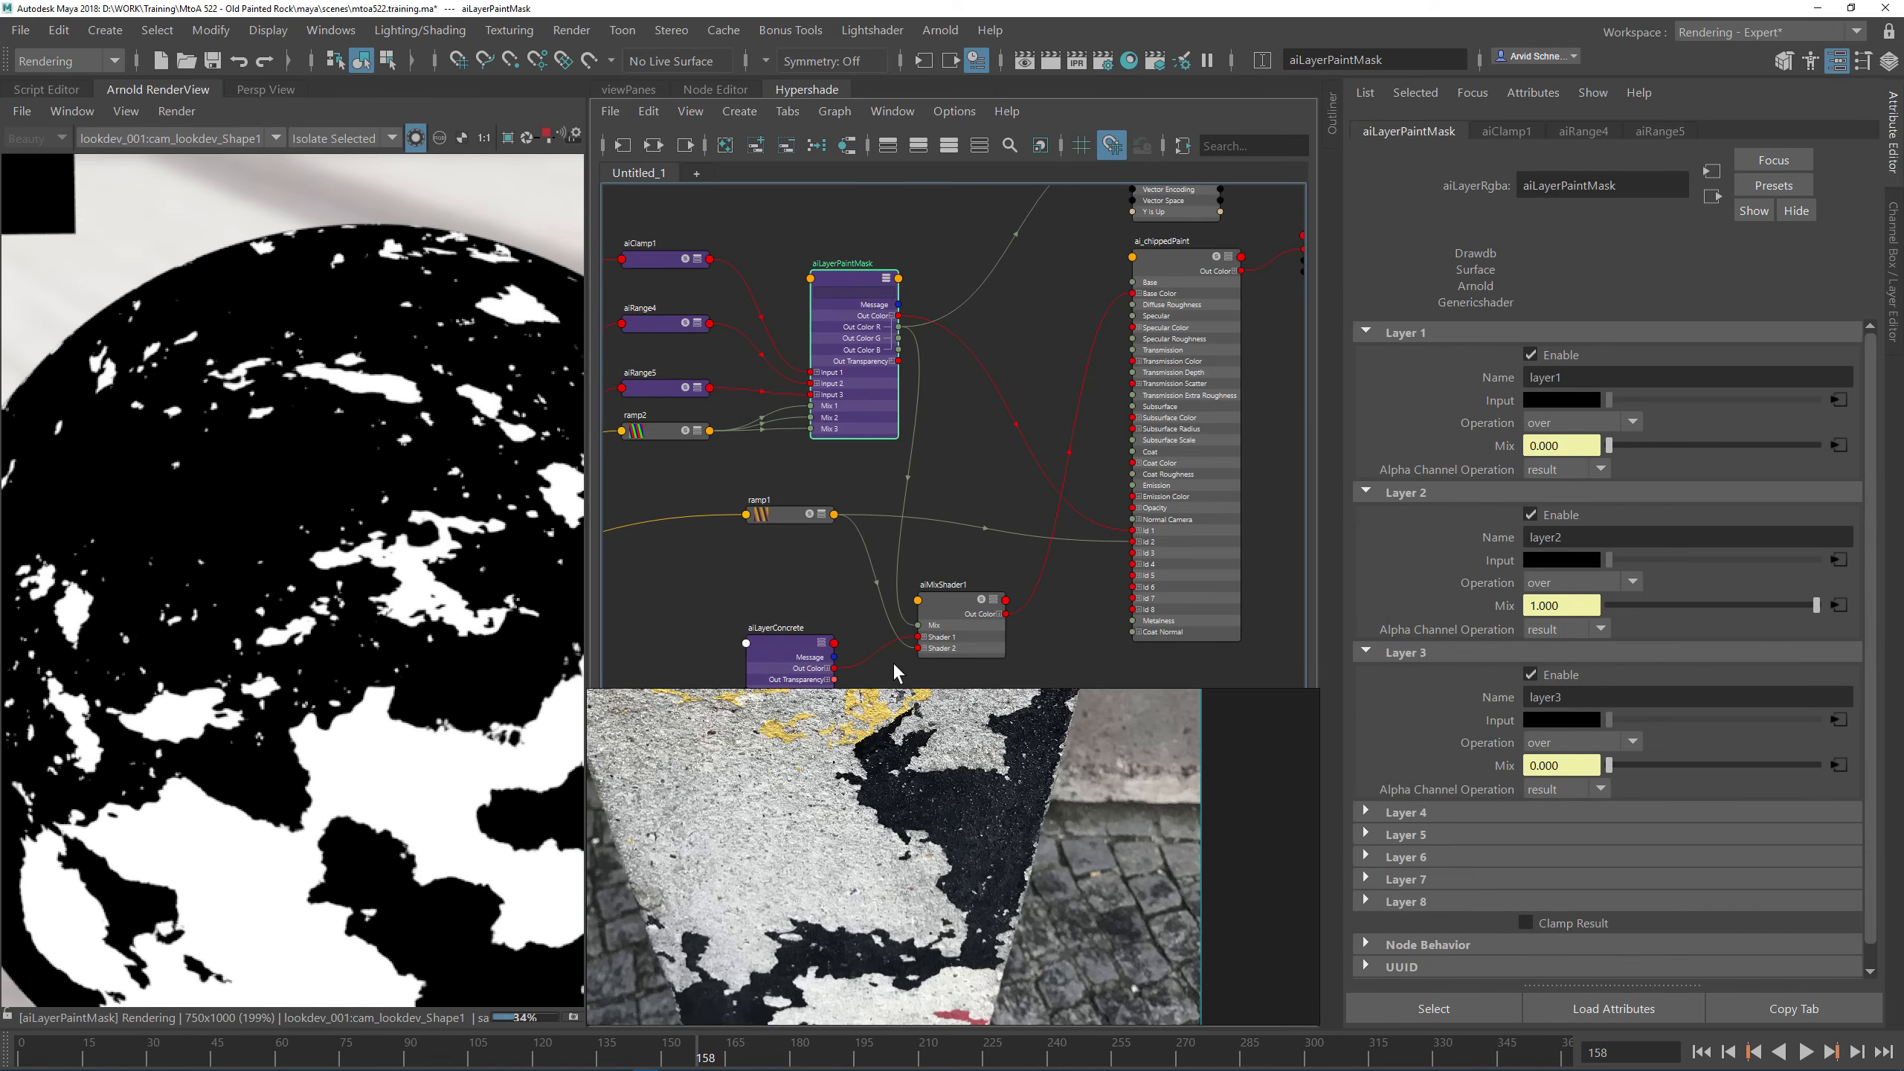
left_click(942, 611)
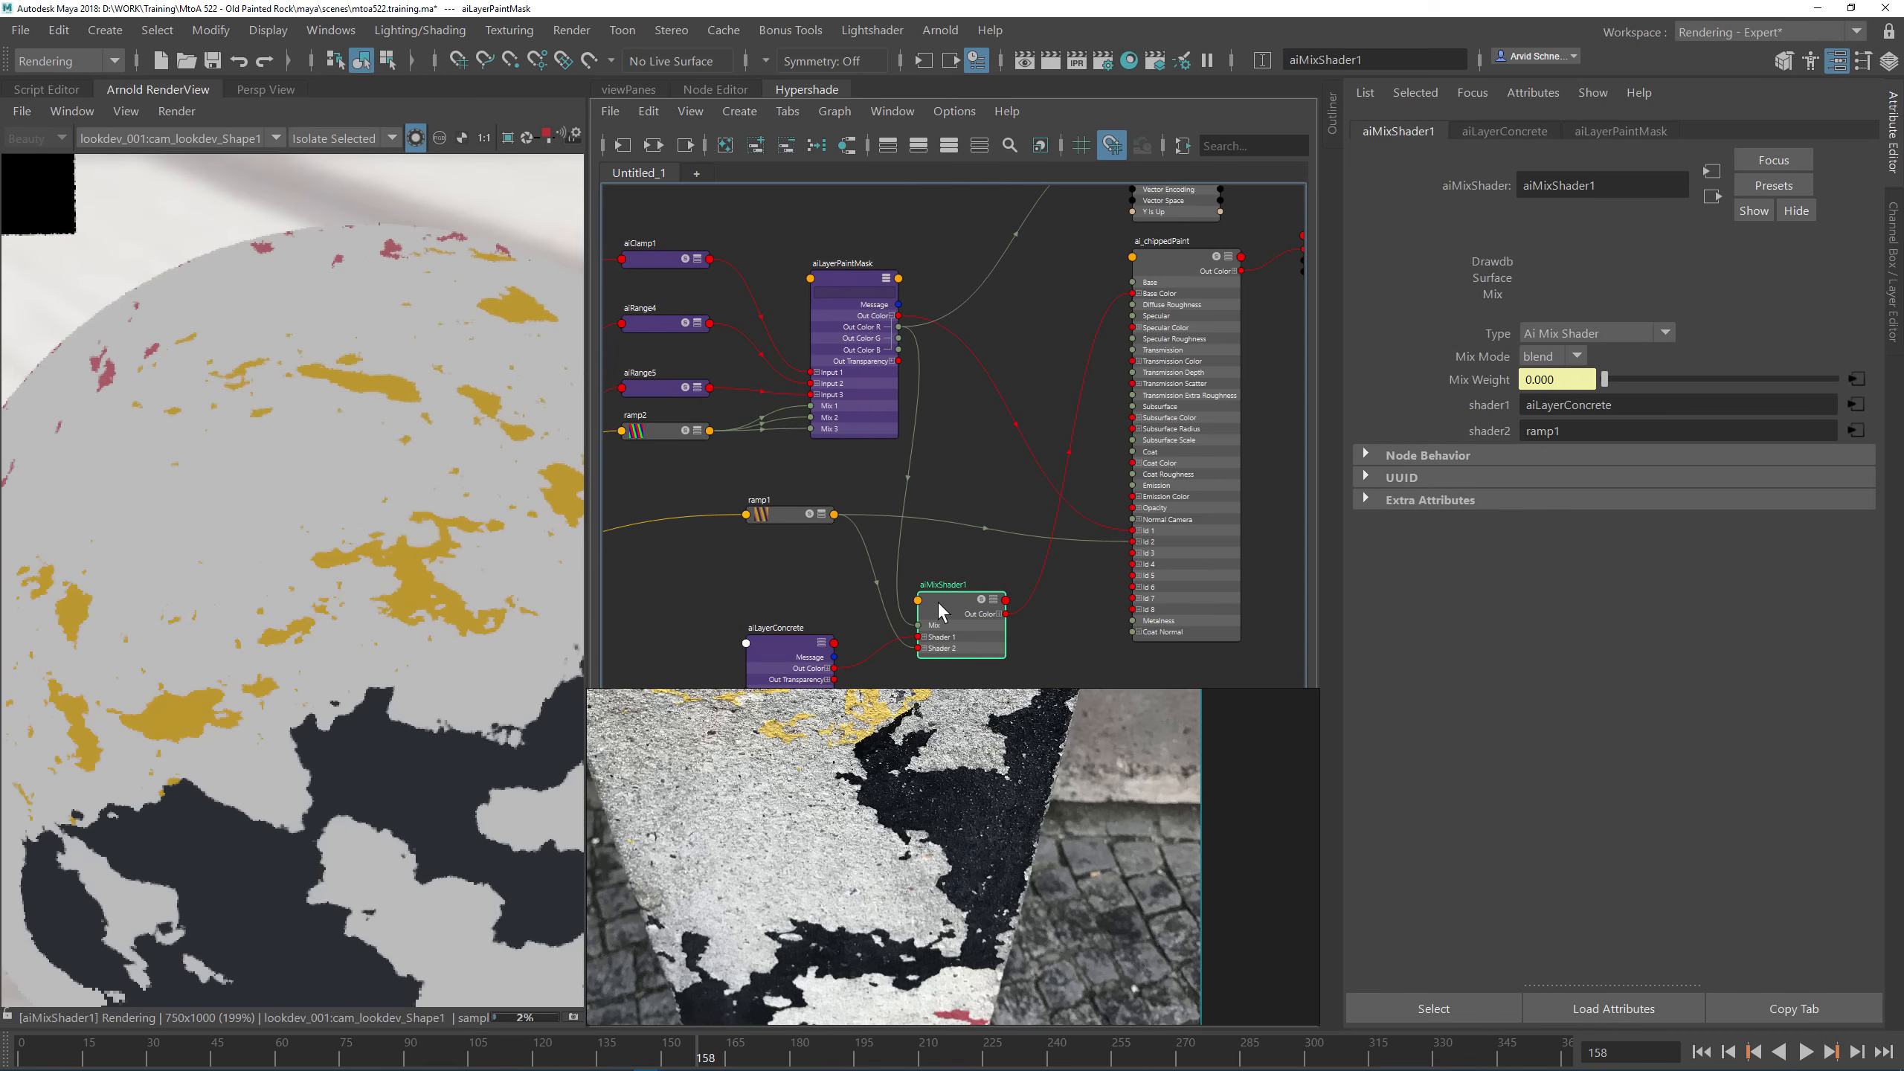
left_click(841, 276)
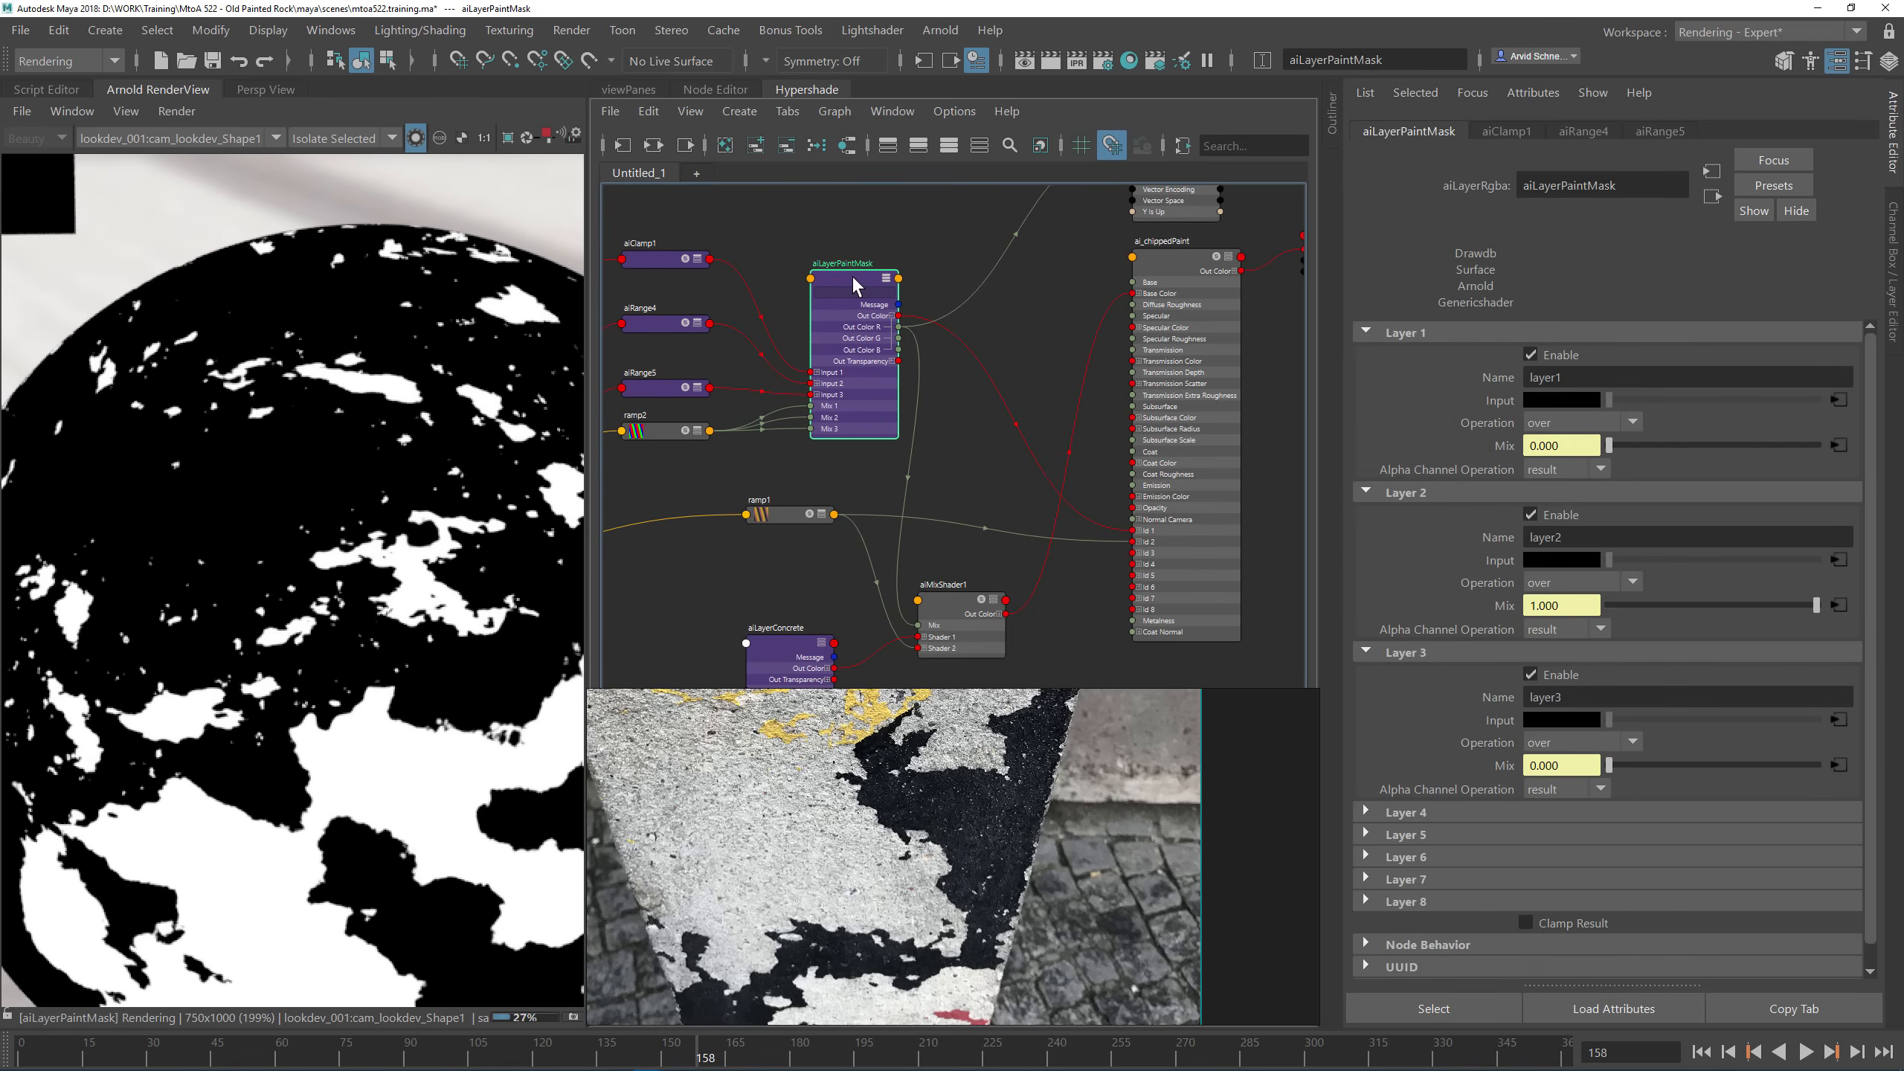
Step: Reconnect displacementShader1's displacement output to ai_chippedPaintSG's Displacement Shader input and examine the isolated mask with displacement
middle_click_drag(1045, 373, 1021, 493)
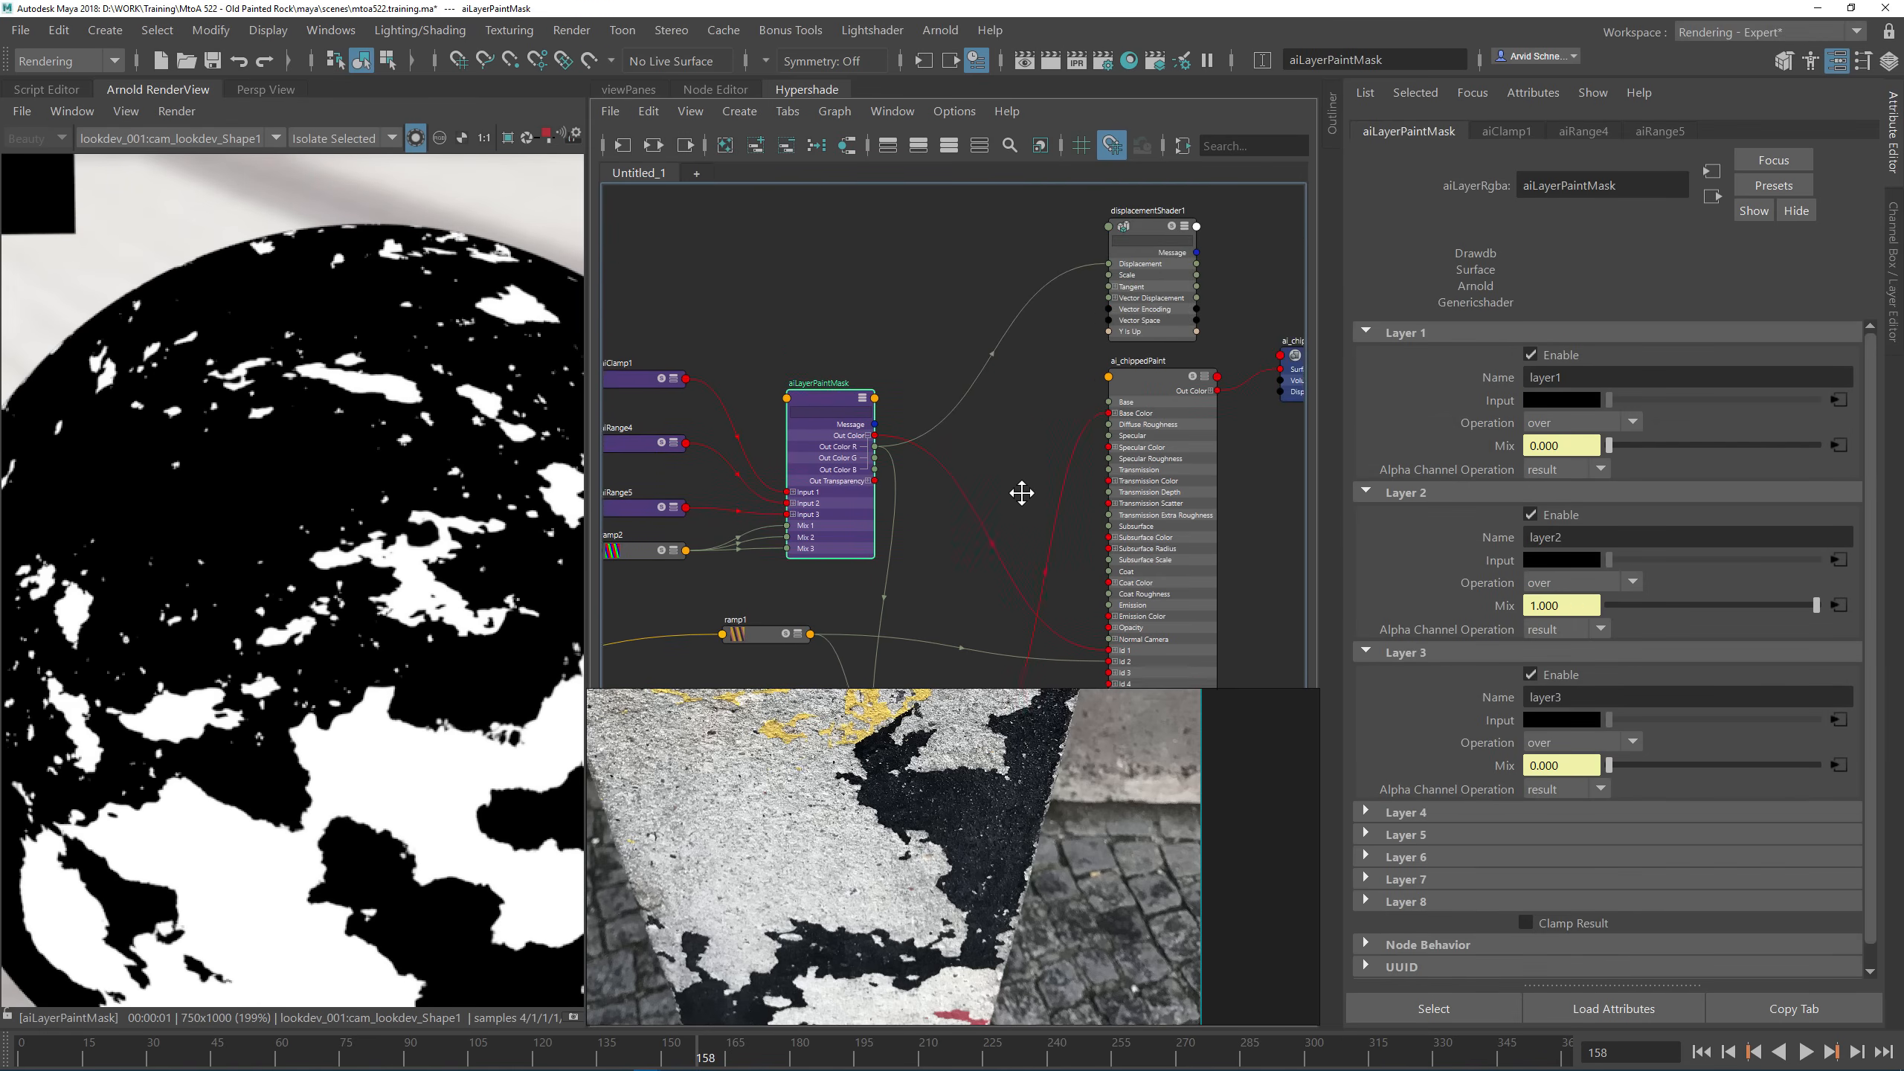
scroll(1022, 493, "down", 2)
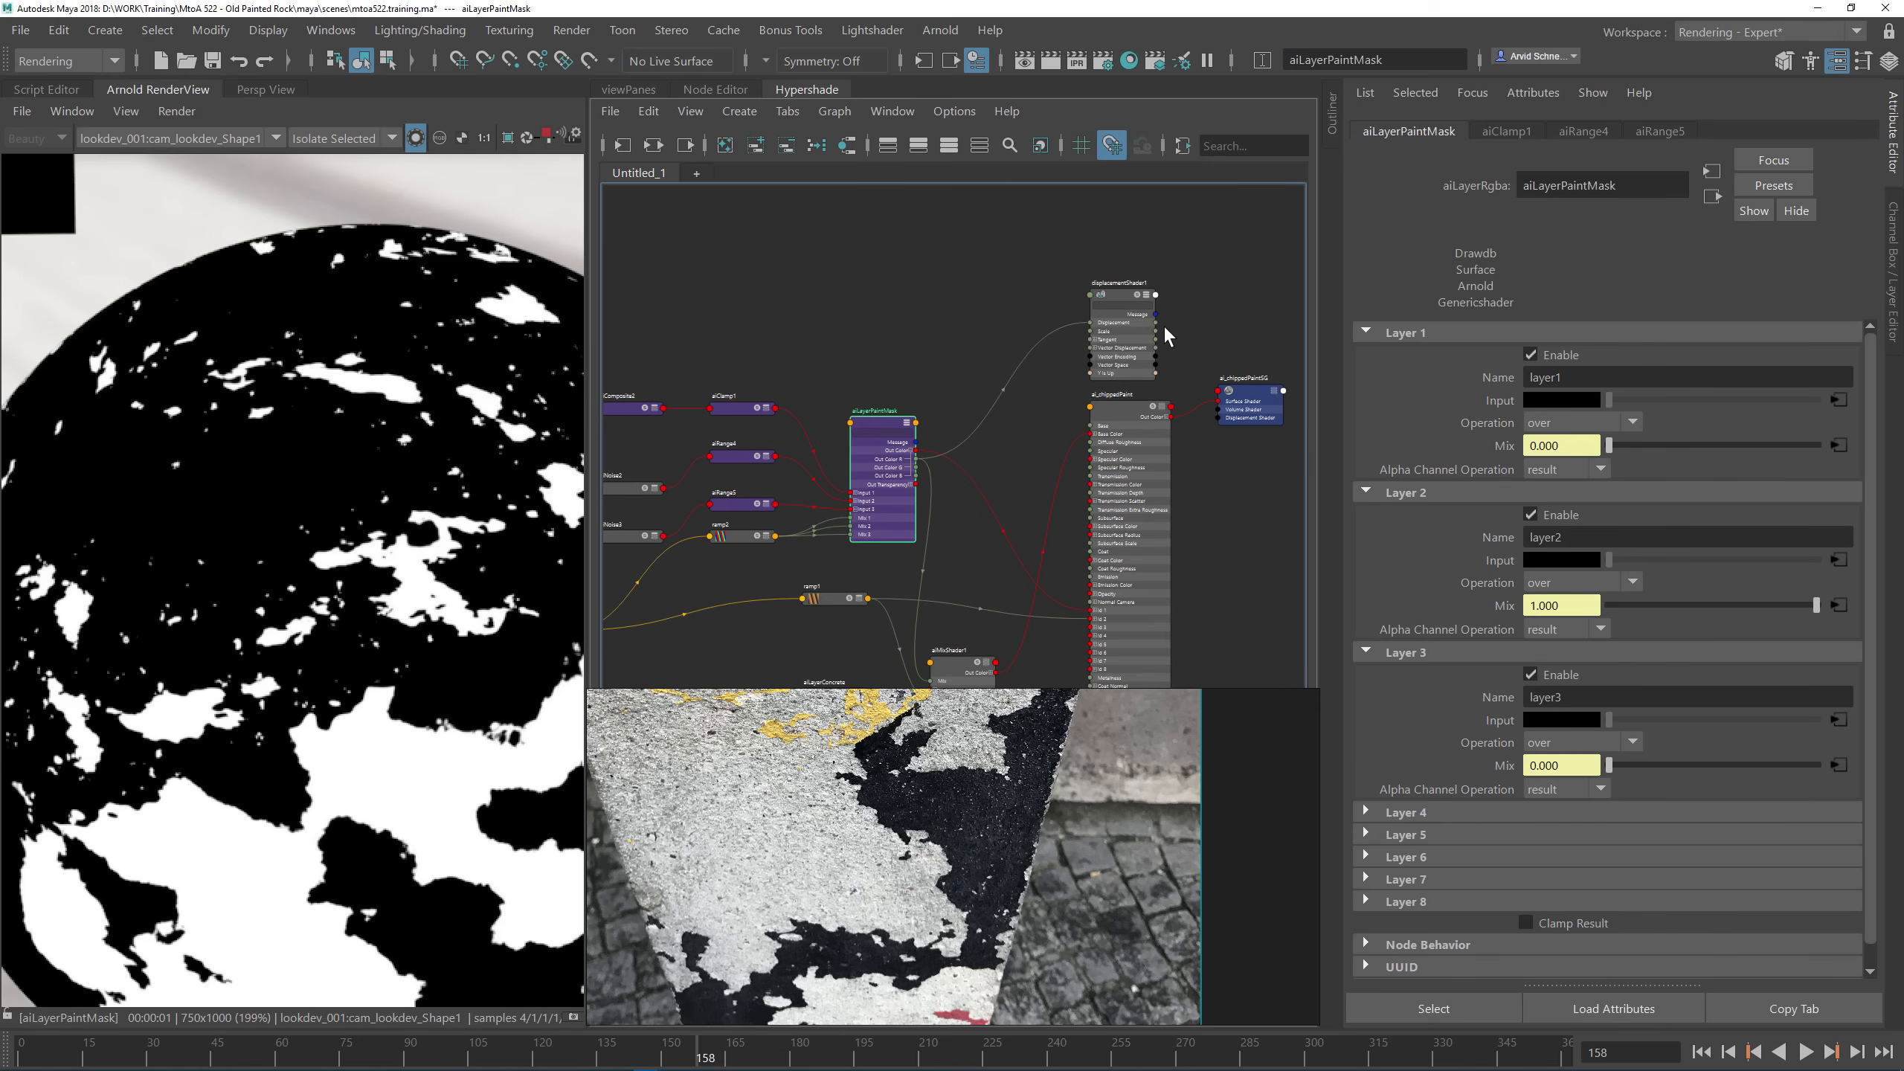
scroll(1163, 325, "up", 2)
left_click_drag(1145, 318, 1241, 463)
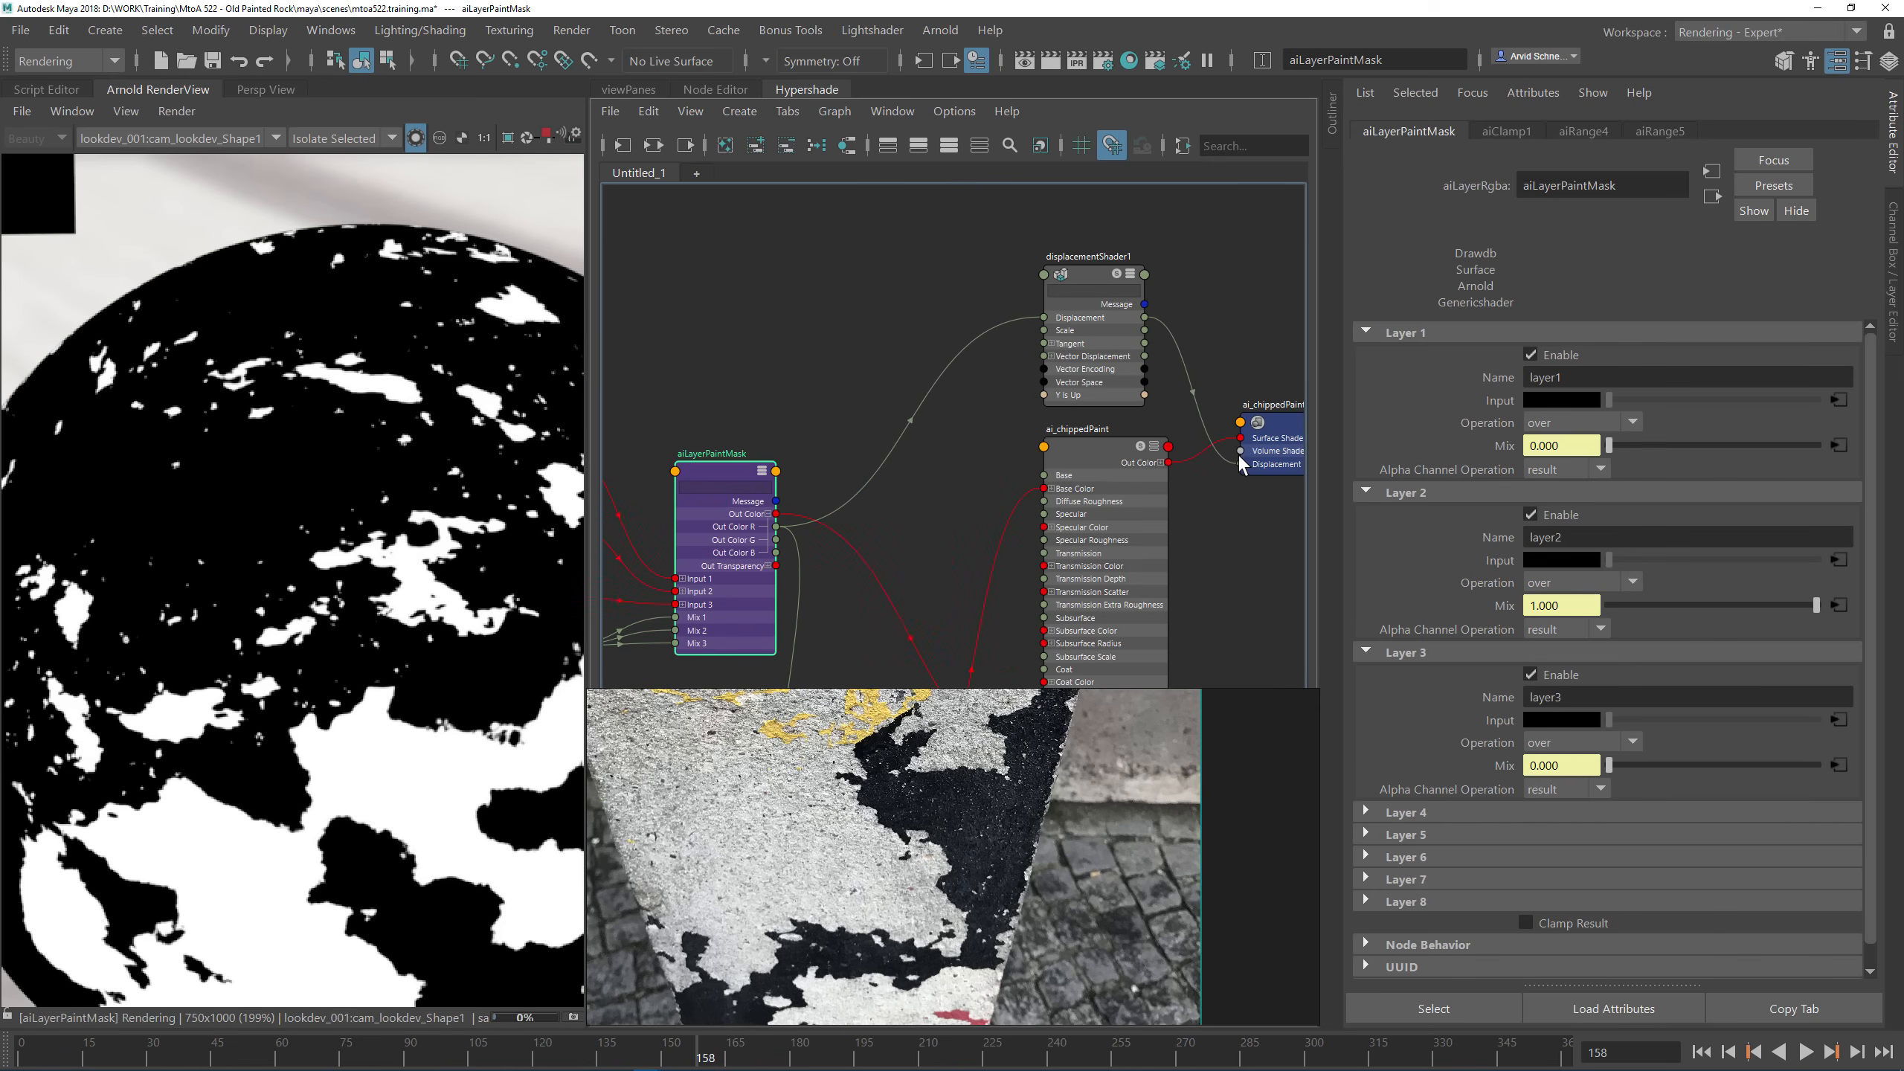
left_click(1238, 303)
left_click(1086, 268)
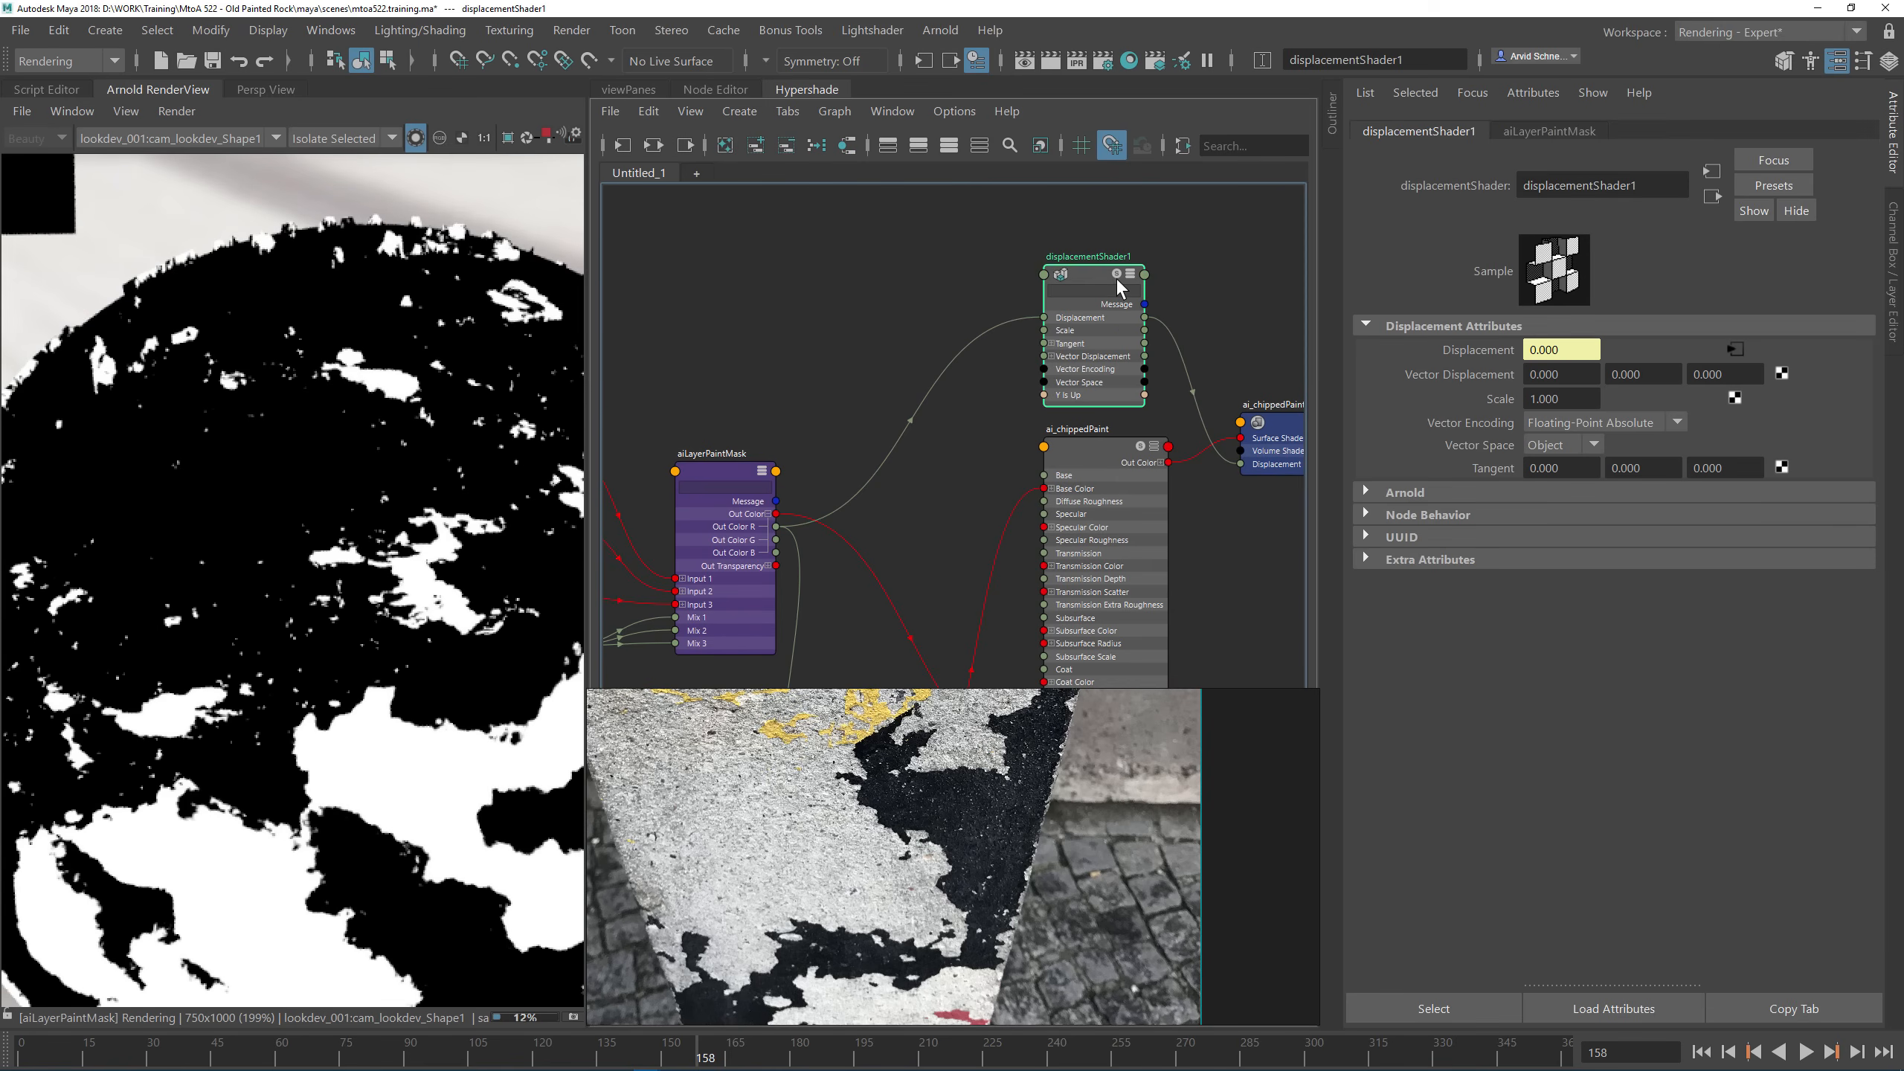
Step: Clear the node selection and remove the displacement connection between displacementShader1 and ai_chippedPaintSG again
left_click(702, 466)
middle_click_drag(763, 404, 847, 262, "alt")
left_click(988, 277)
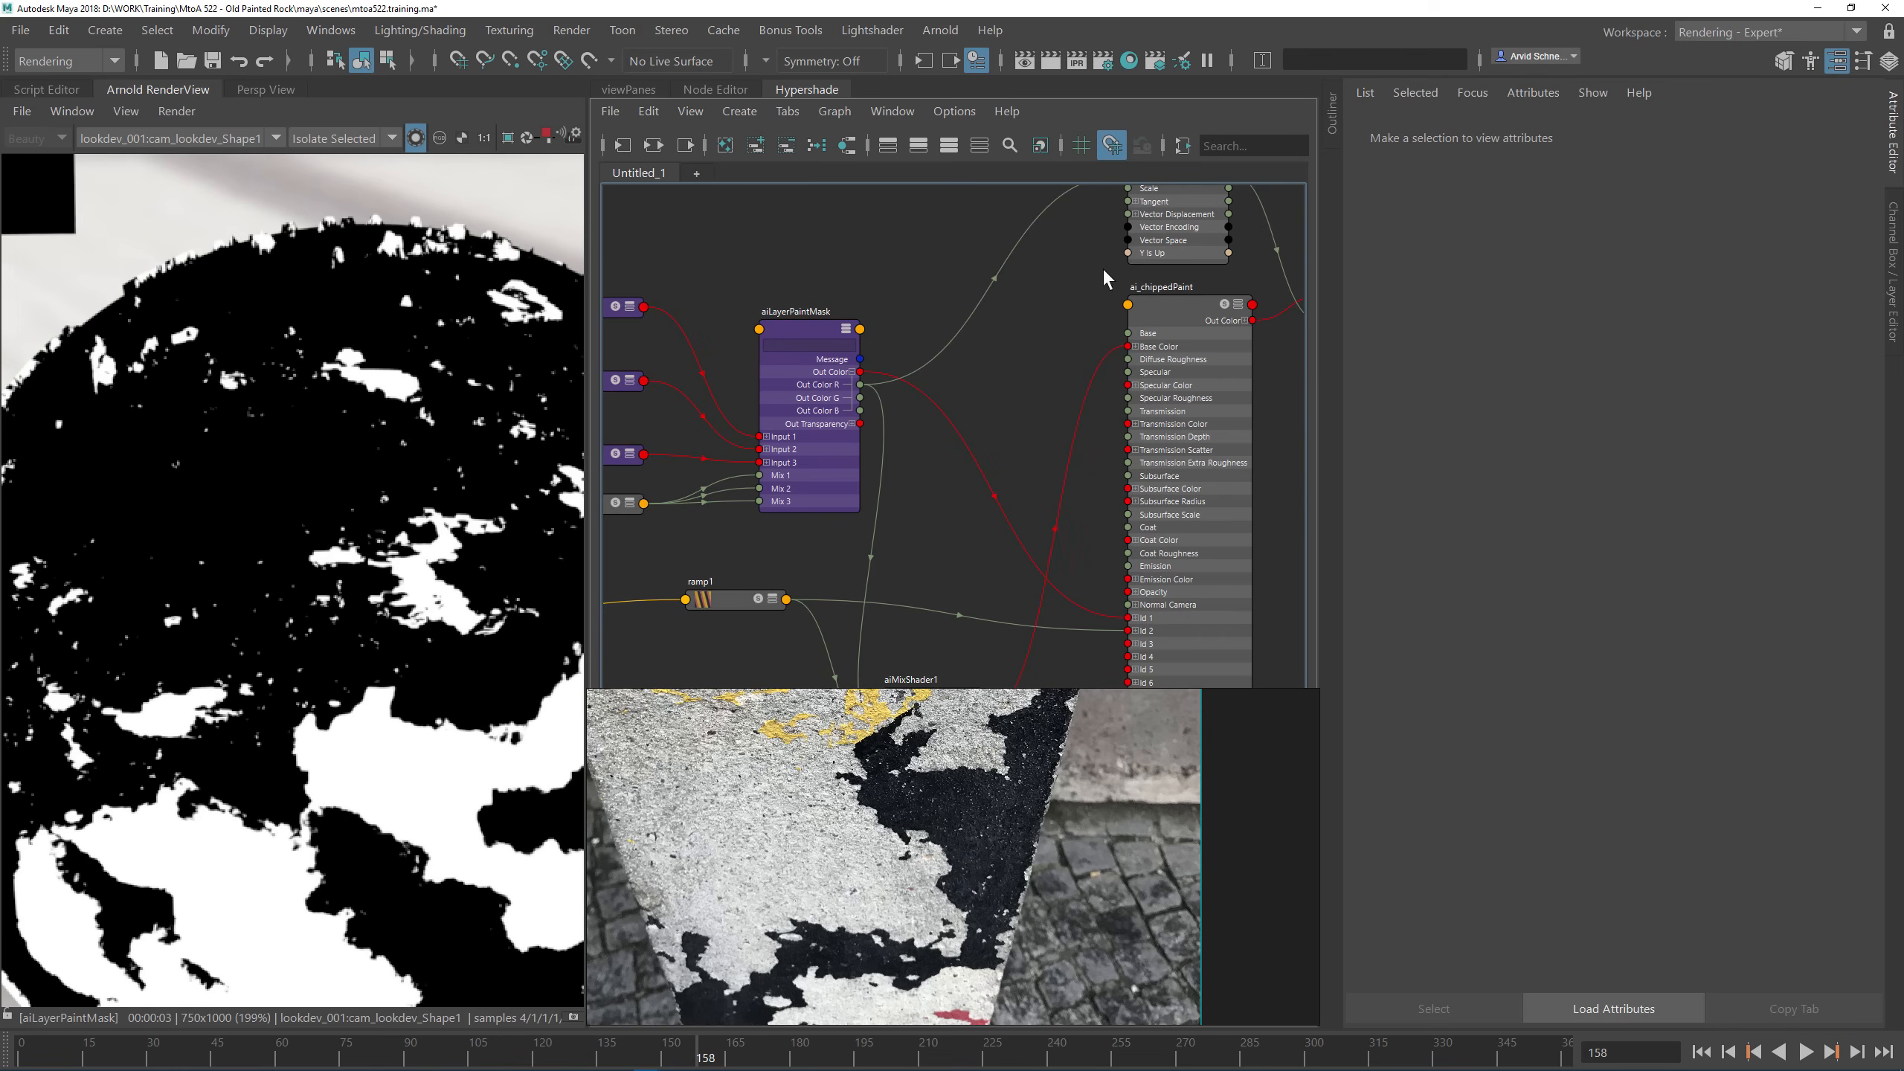
middle_click_drag(1264, 241, 1131, 369, "alt")
middle_click_drag(753, 347, 884, 274, "alt")
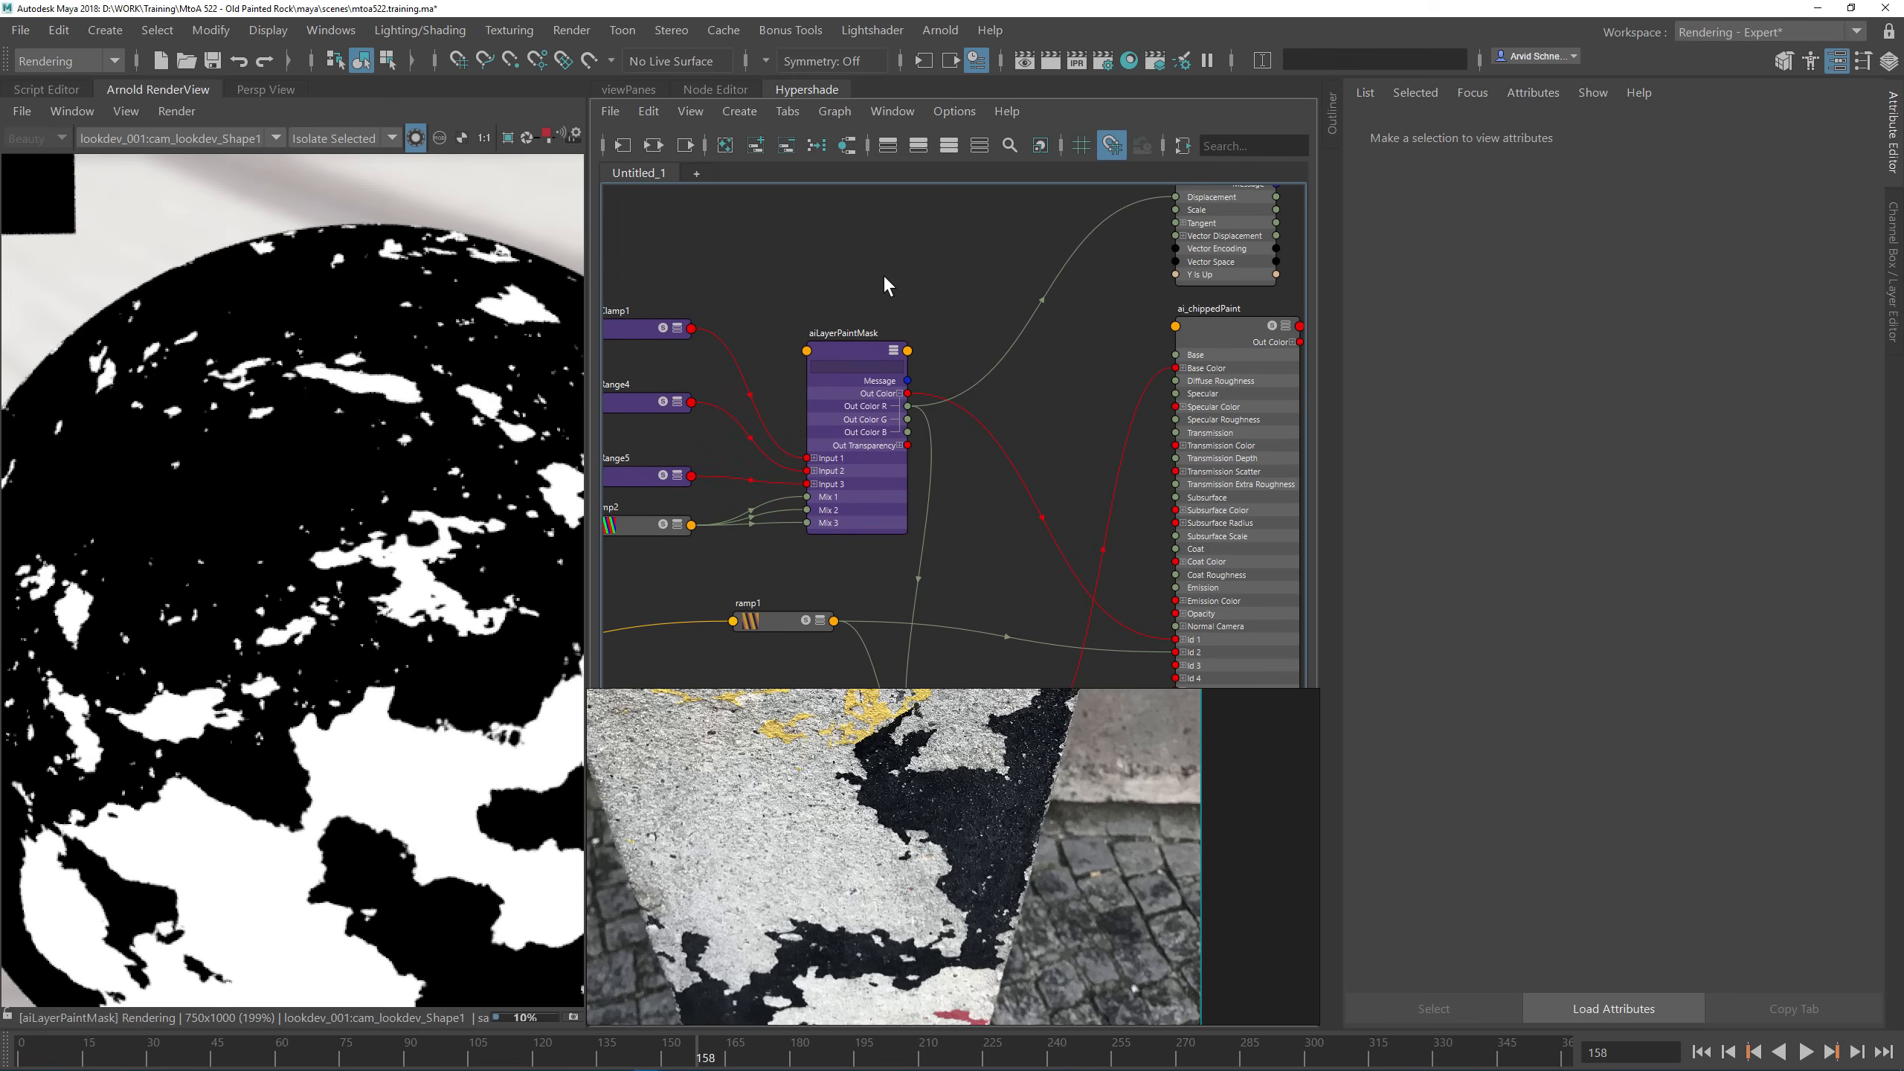
Step: Create an aiClamp node above aiLayerPaintMask and connect the mask's Out Color to the clamp's Input
key("Tab")
type("aic")
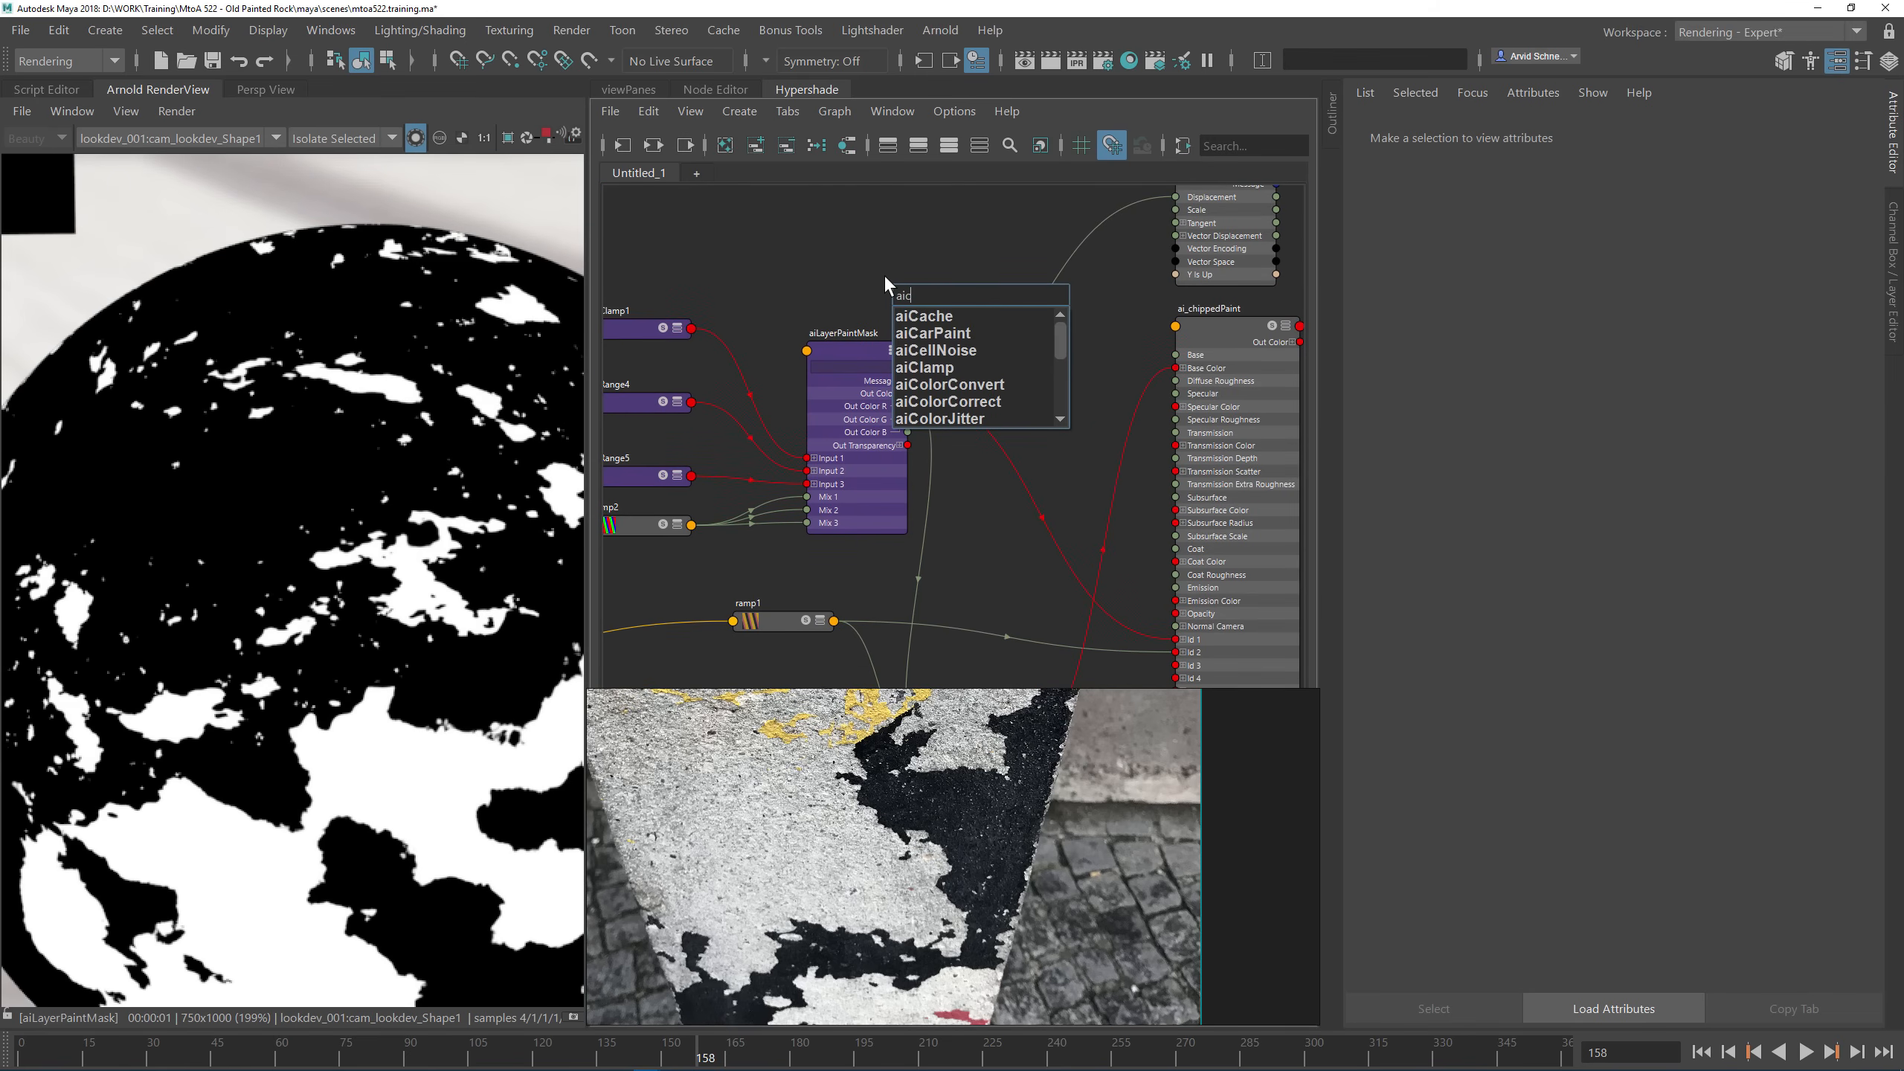
key("Down")
key("Down")
key("Down")
key("Return")
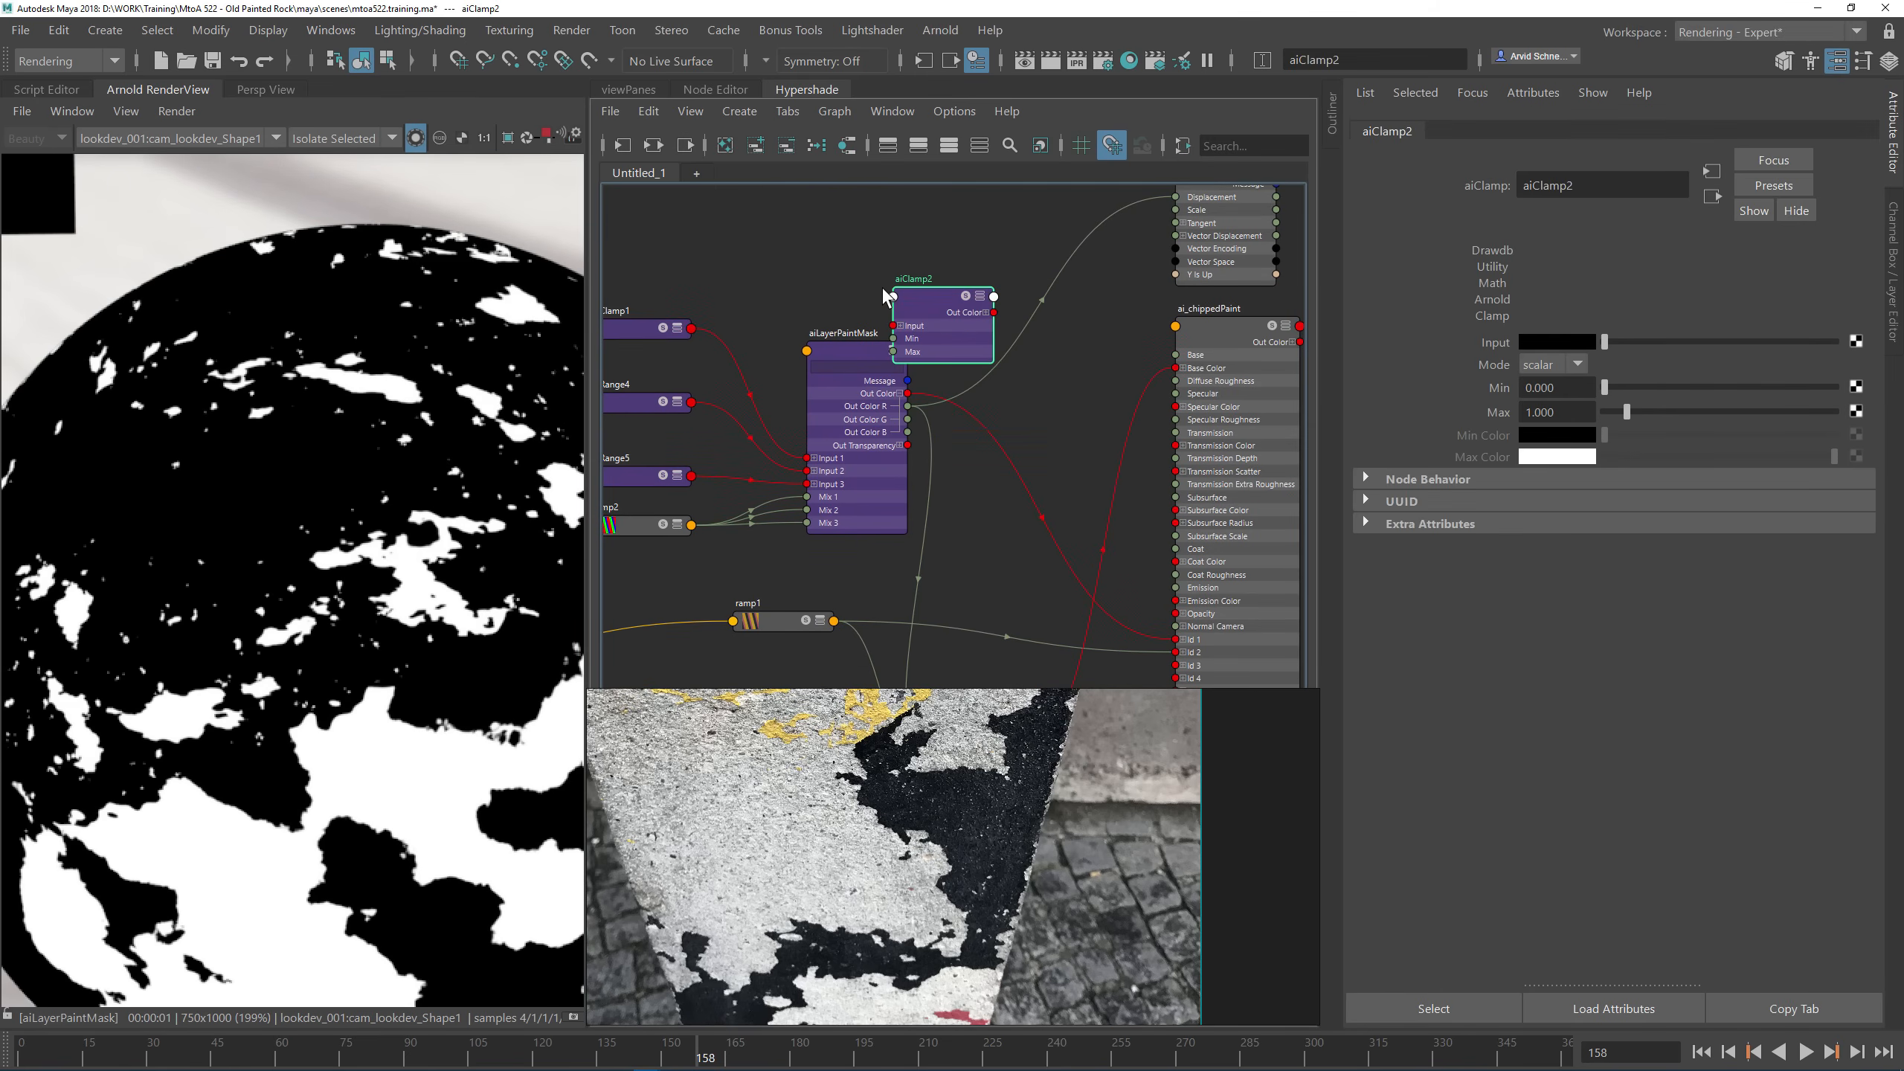
left_click_drag(886, 296, 898, 228)
left_click_drag(908, 393, 905, 256)
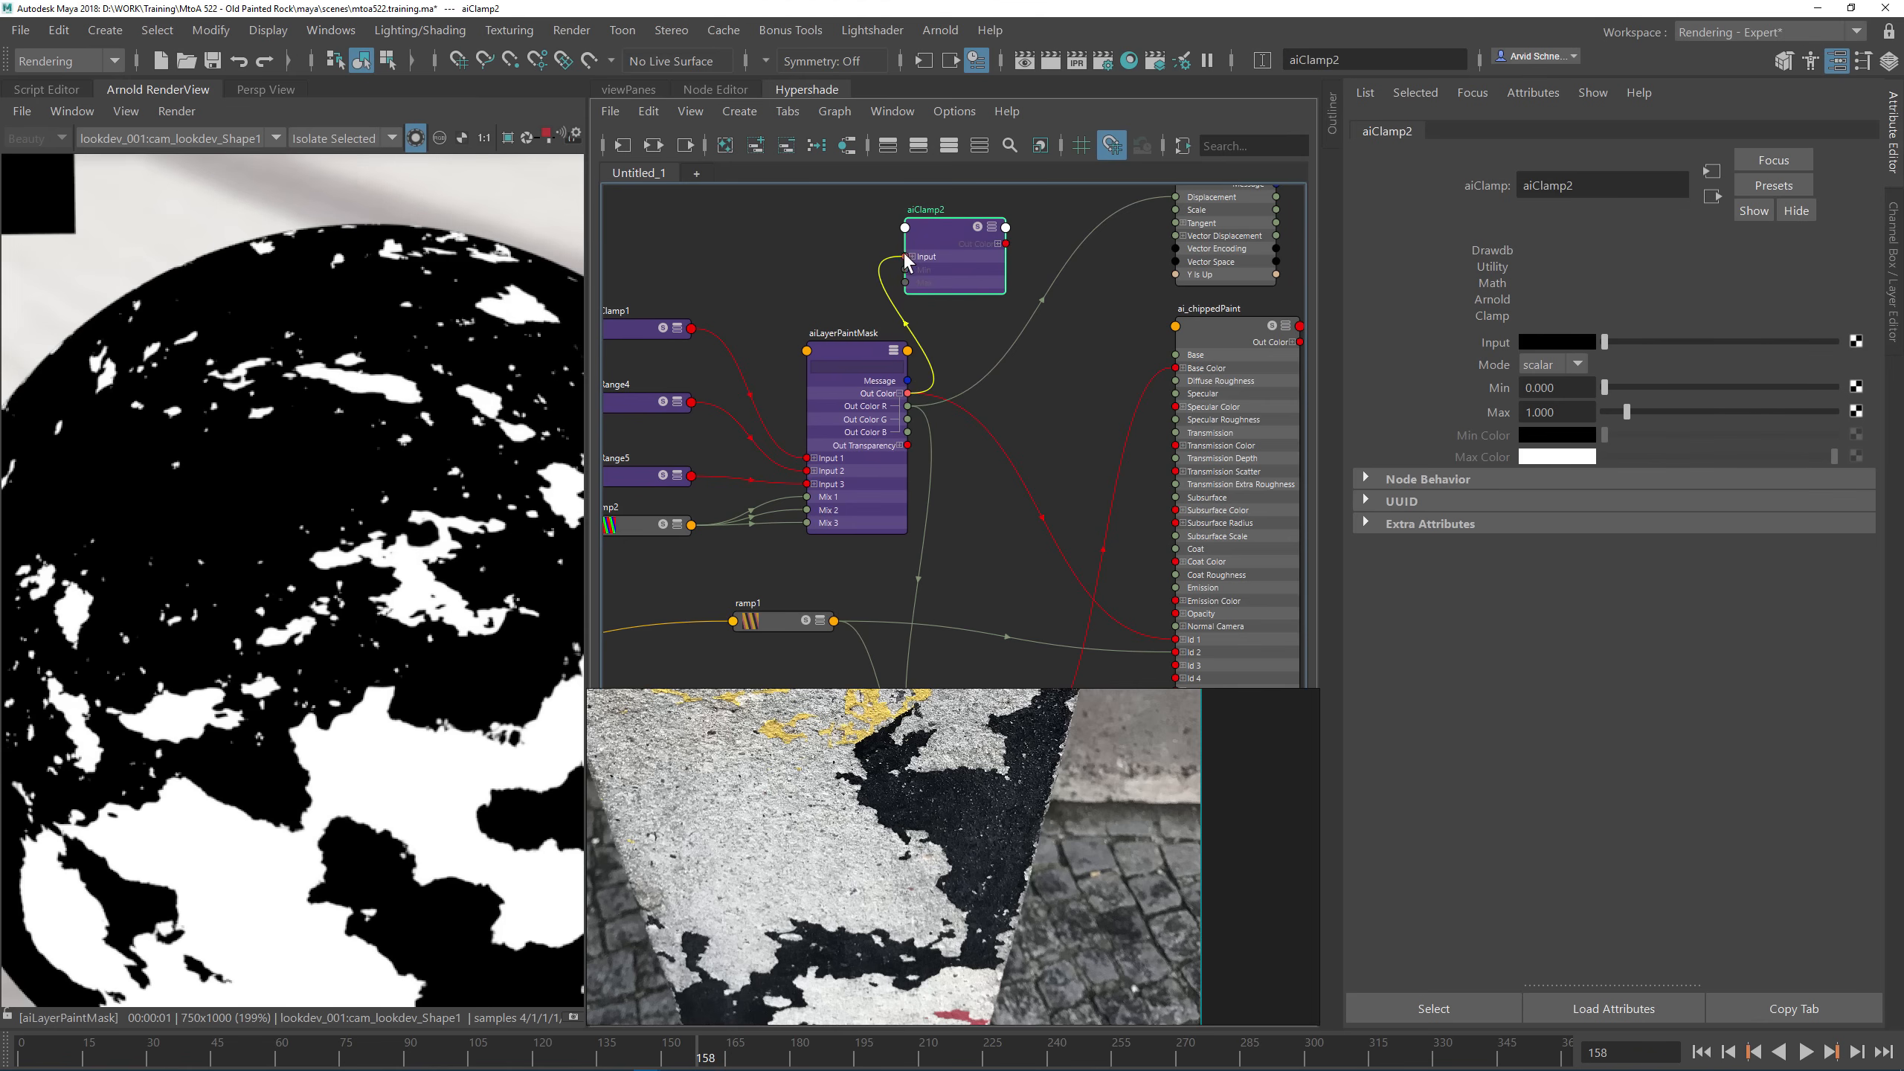
Step: Connect aiClamp2's Out Color R to displacementShader1's Displacement and to aiMixShader1's Mix
middle_click_drag(1073, 231, 973, 312, "alt")
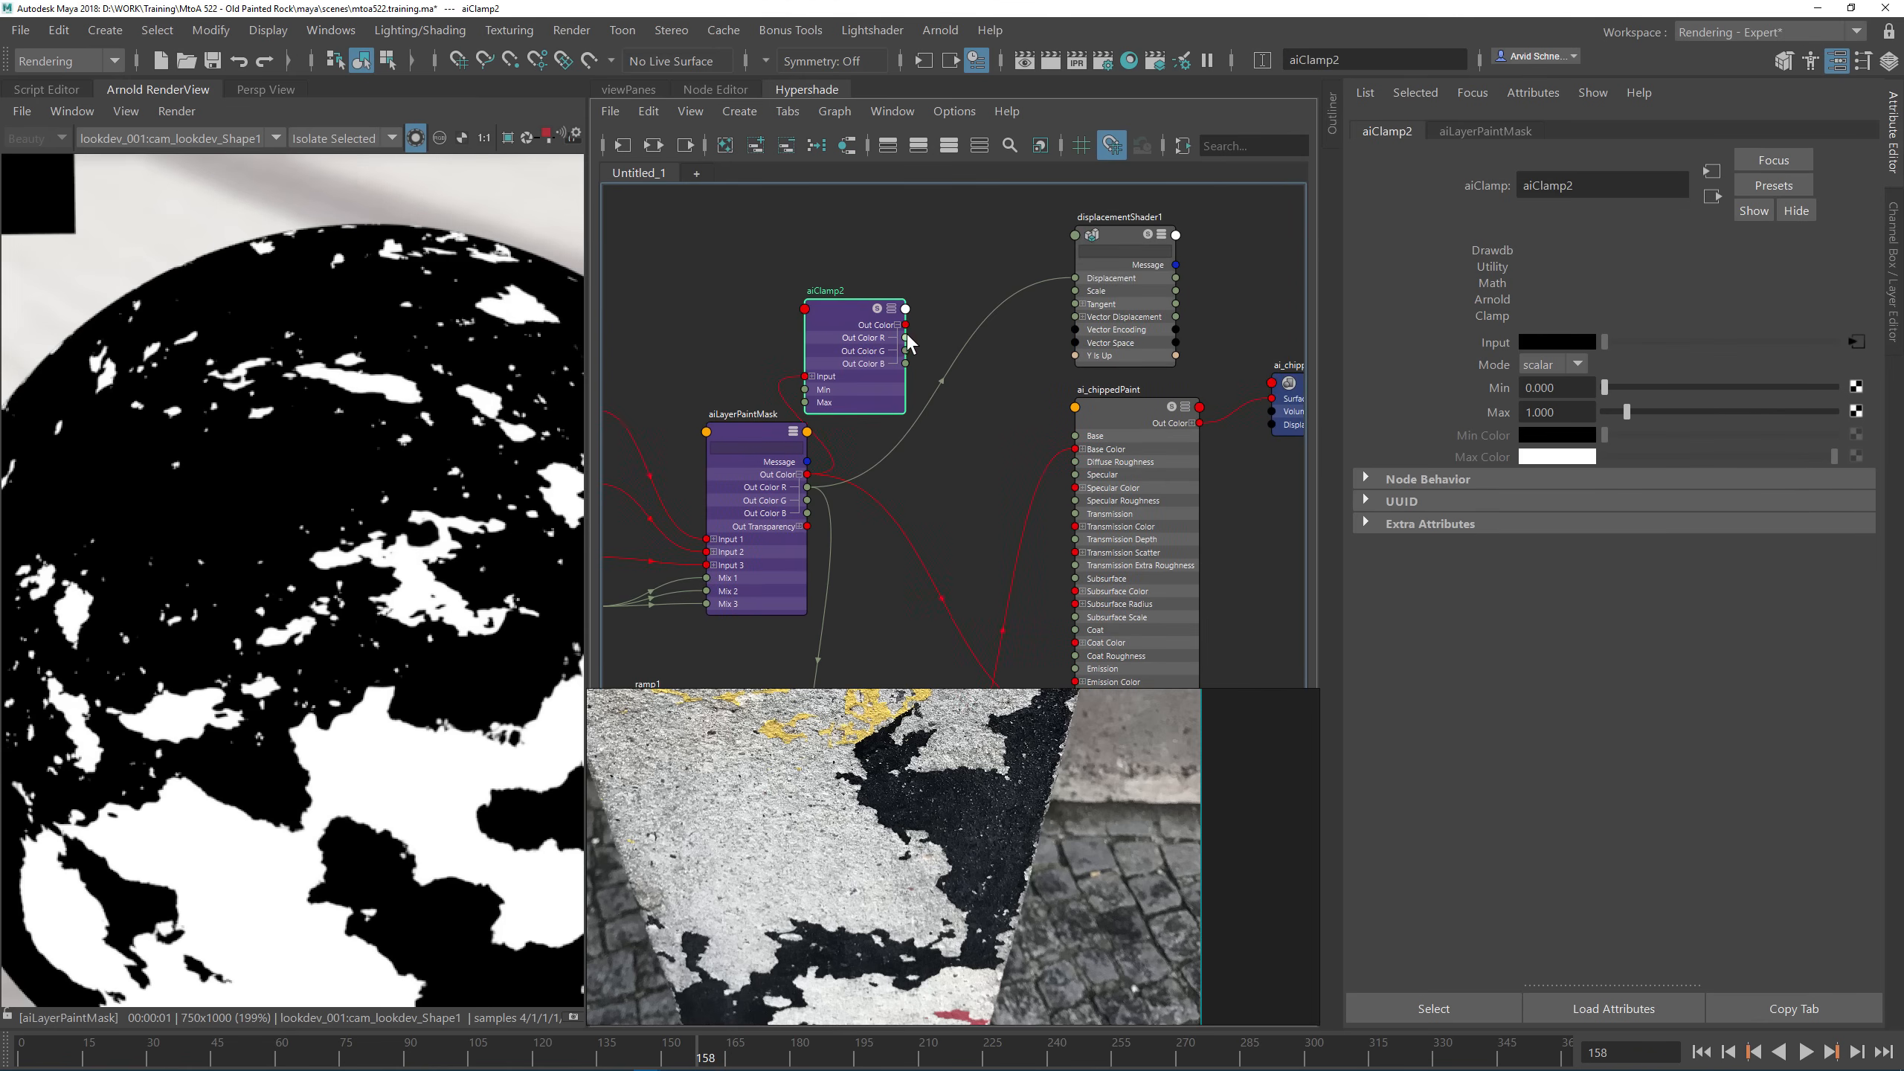
left_click_drag(909, 344, 1075, 278)
left_click_drag(907, 343, 925, 594)
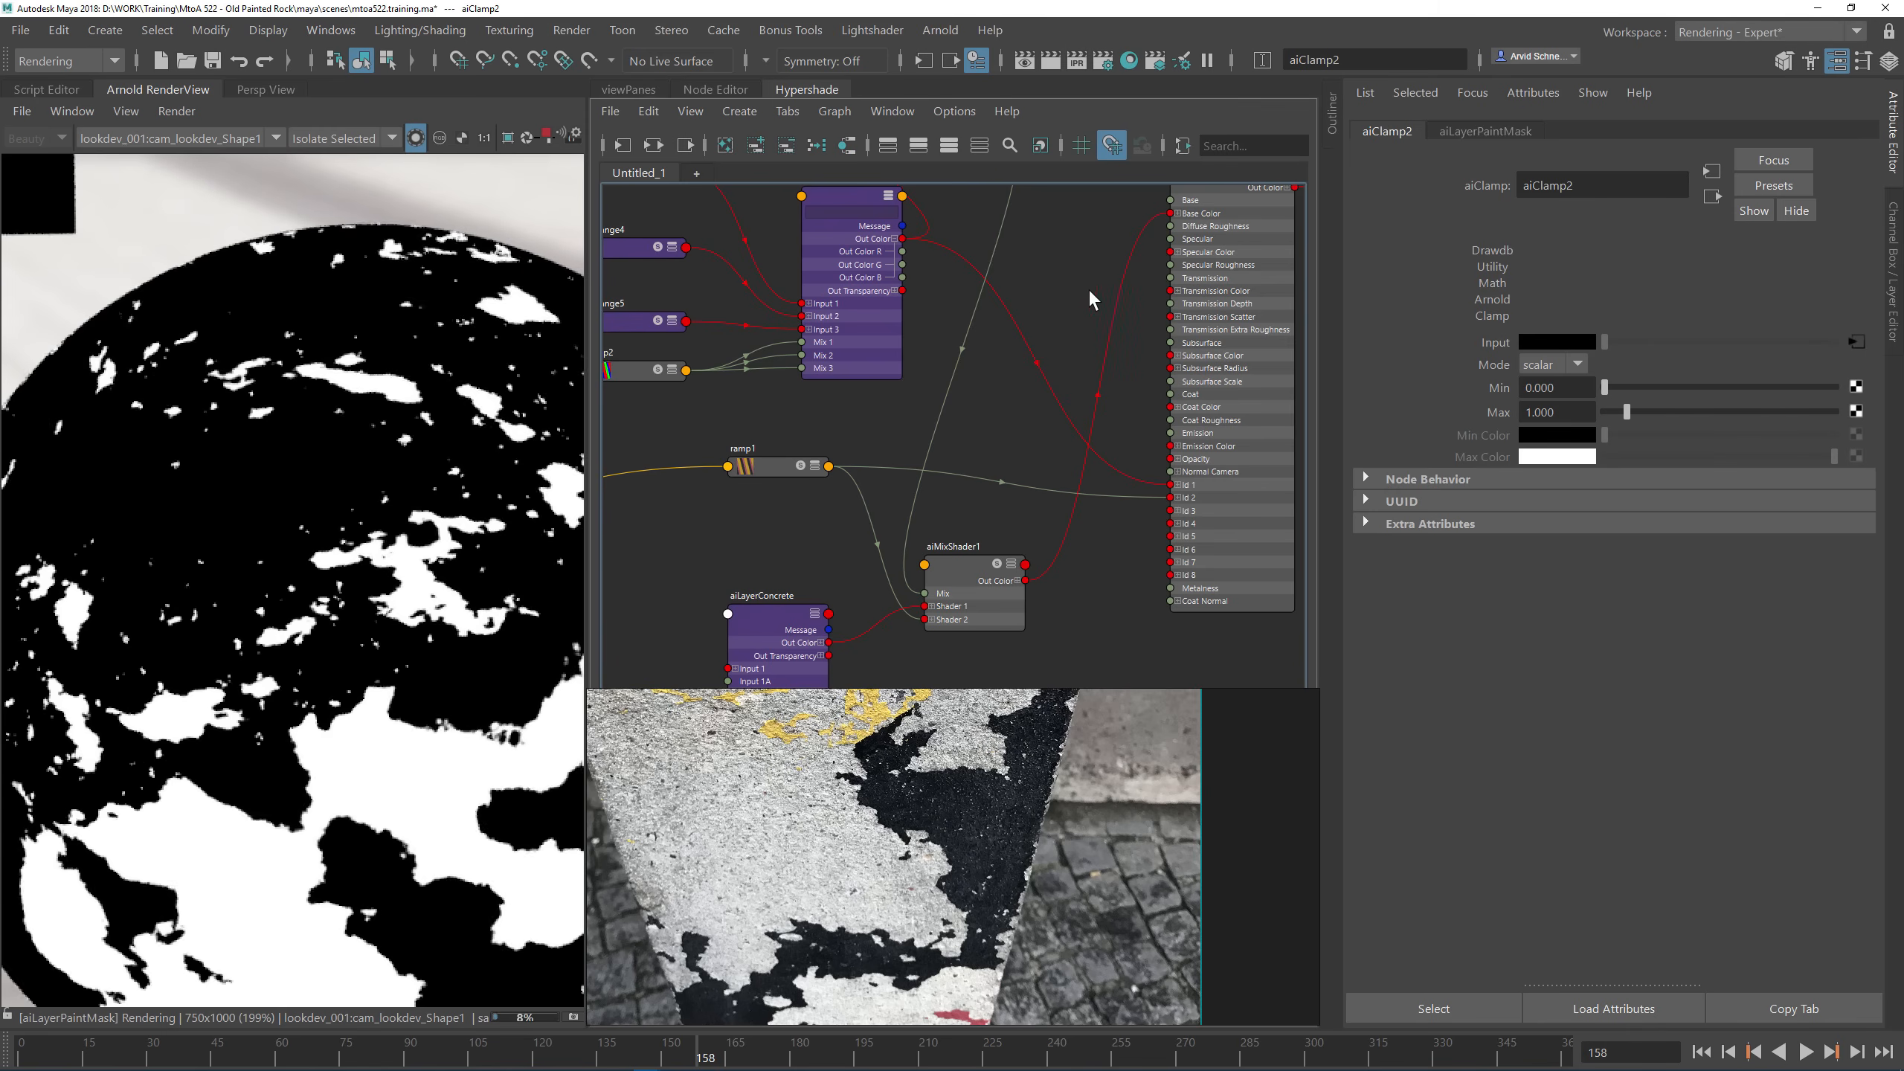
middle_click_drag(1053, 349, 985, 594, "alt")
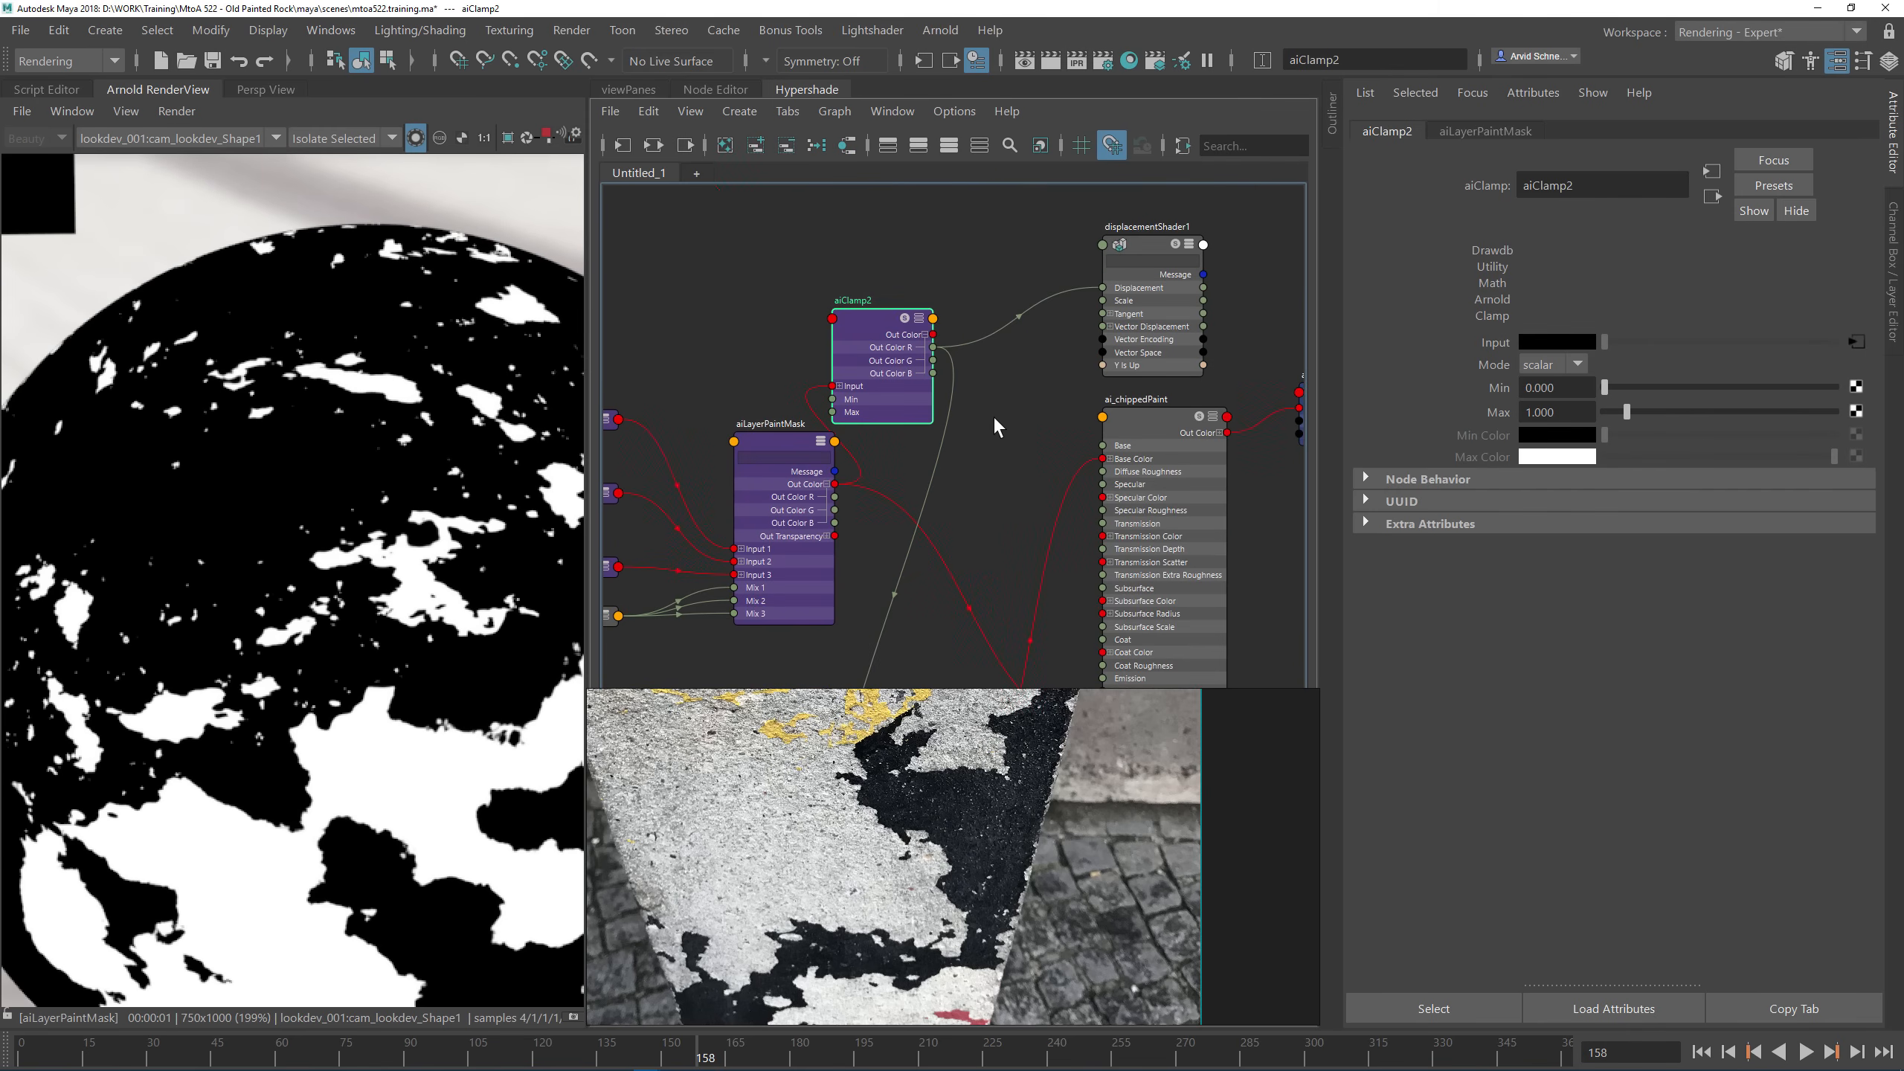
Step: Connect displacementShader1 to ai_chippedPaintSG's Displacement Shader input and turn off isolation to check the fully shaded sphere
left_click(996, 421)
middle_click_drag(1133, 236, 959, 228, "alt")
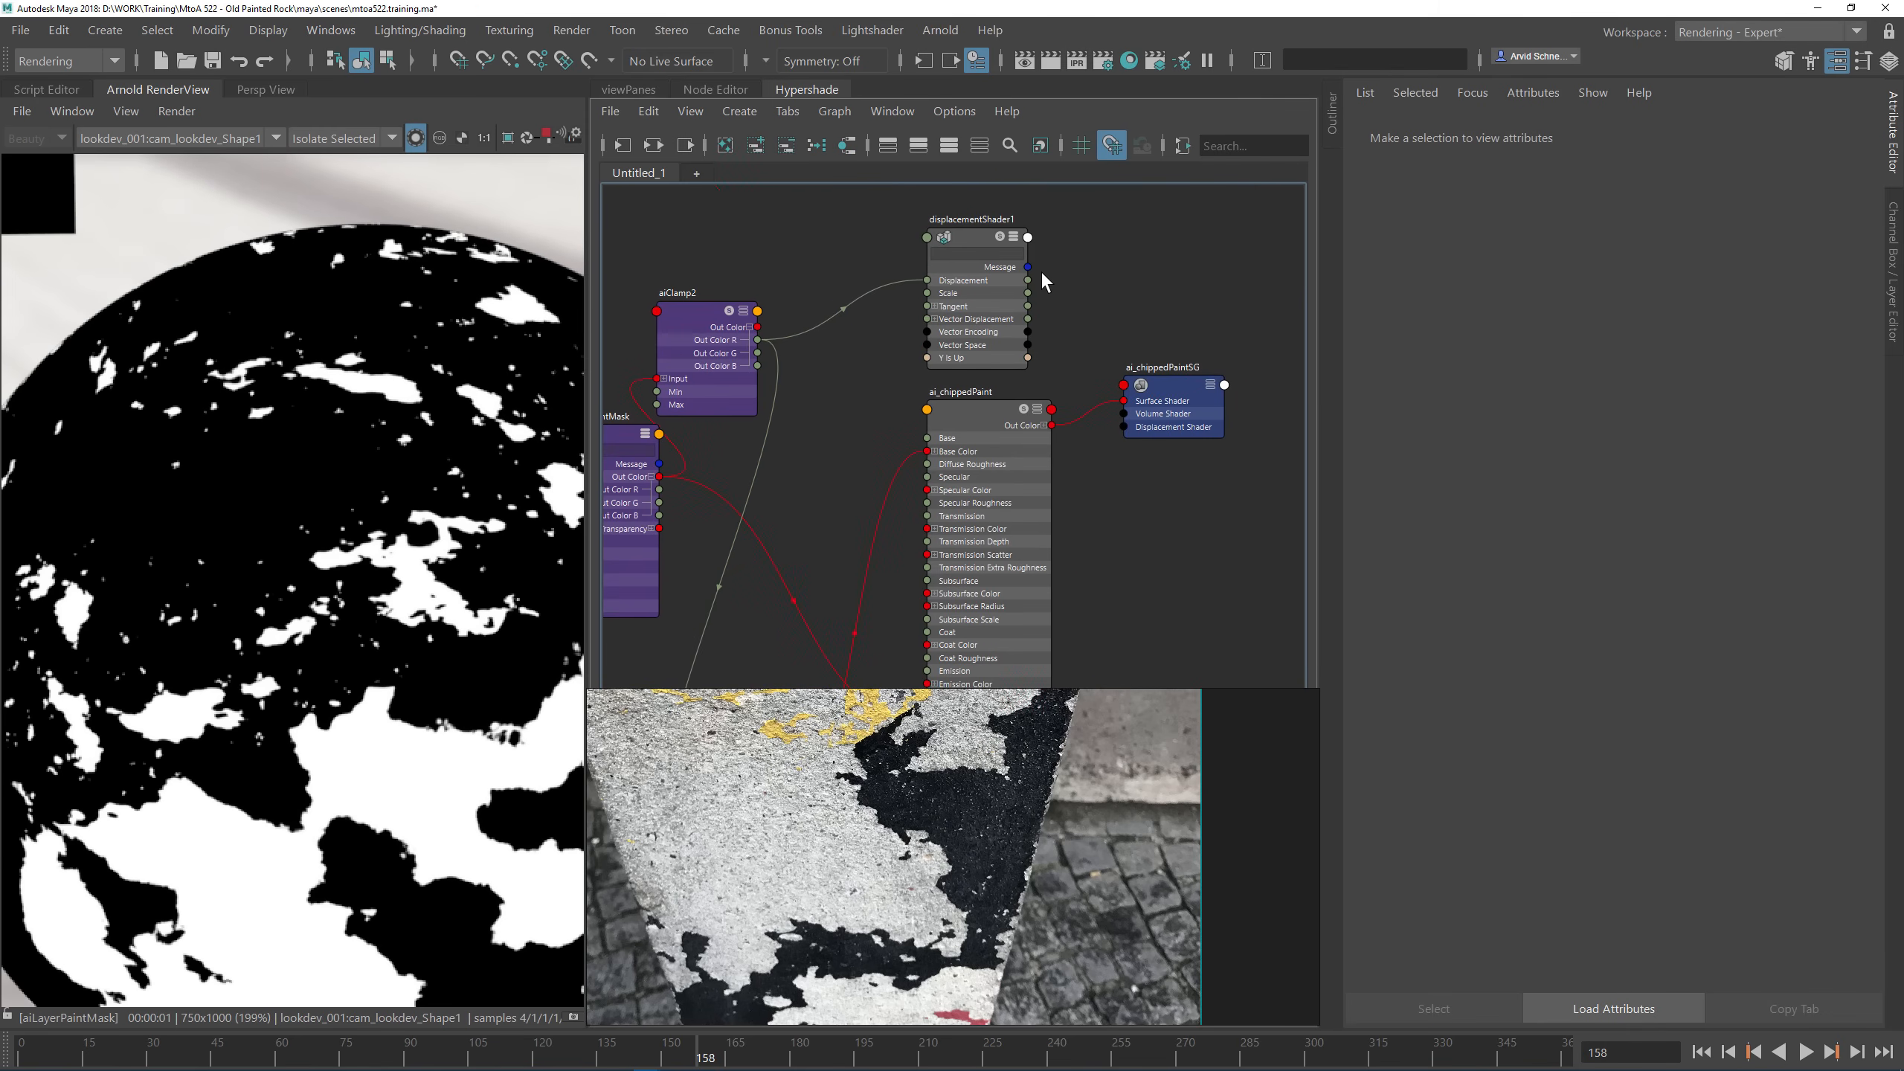
left_click_drag(1049, 316, 1121, 427)
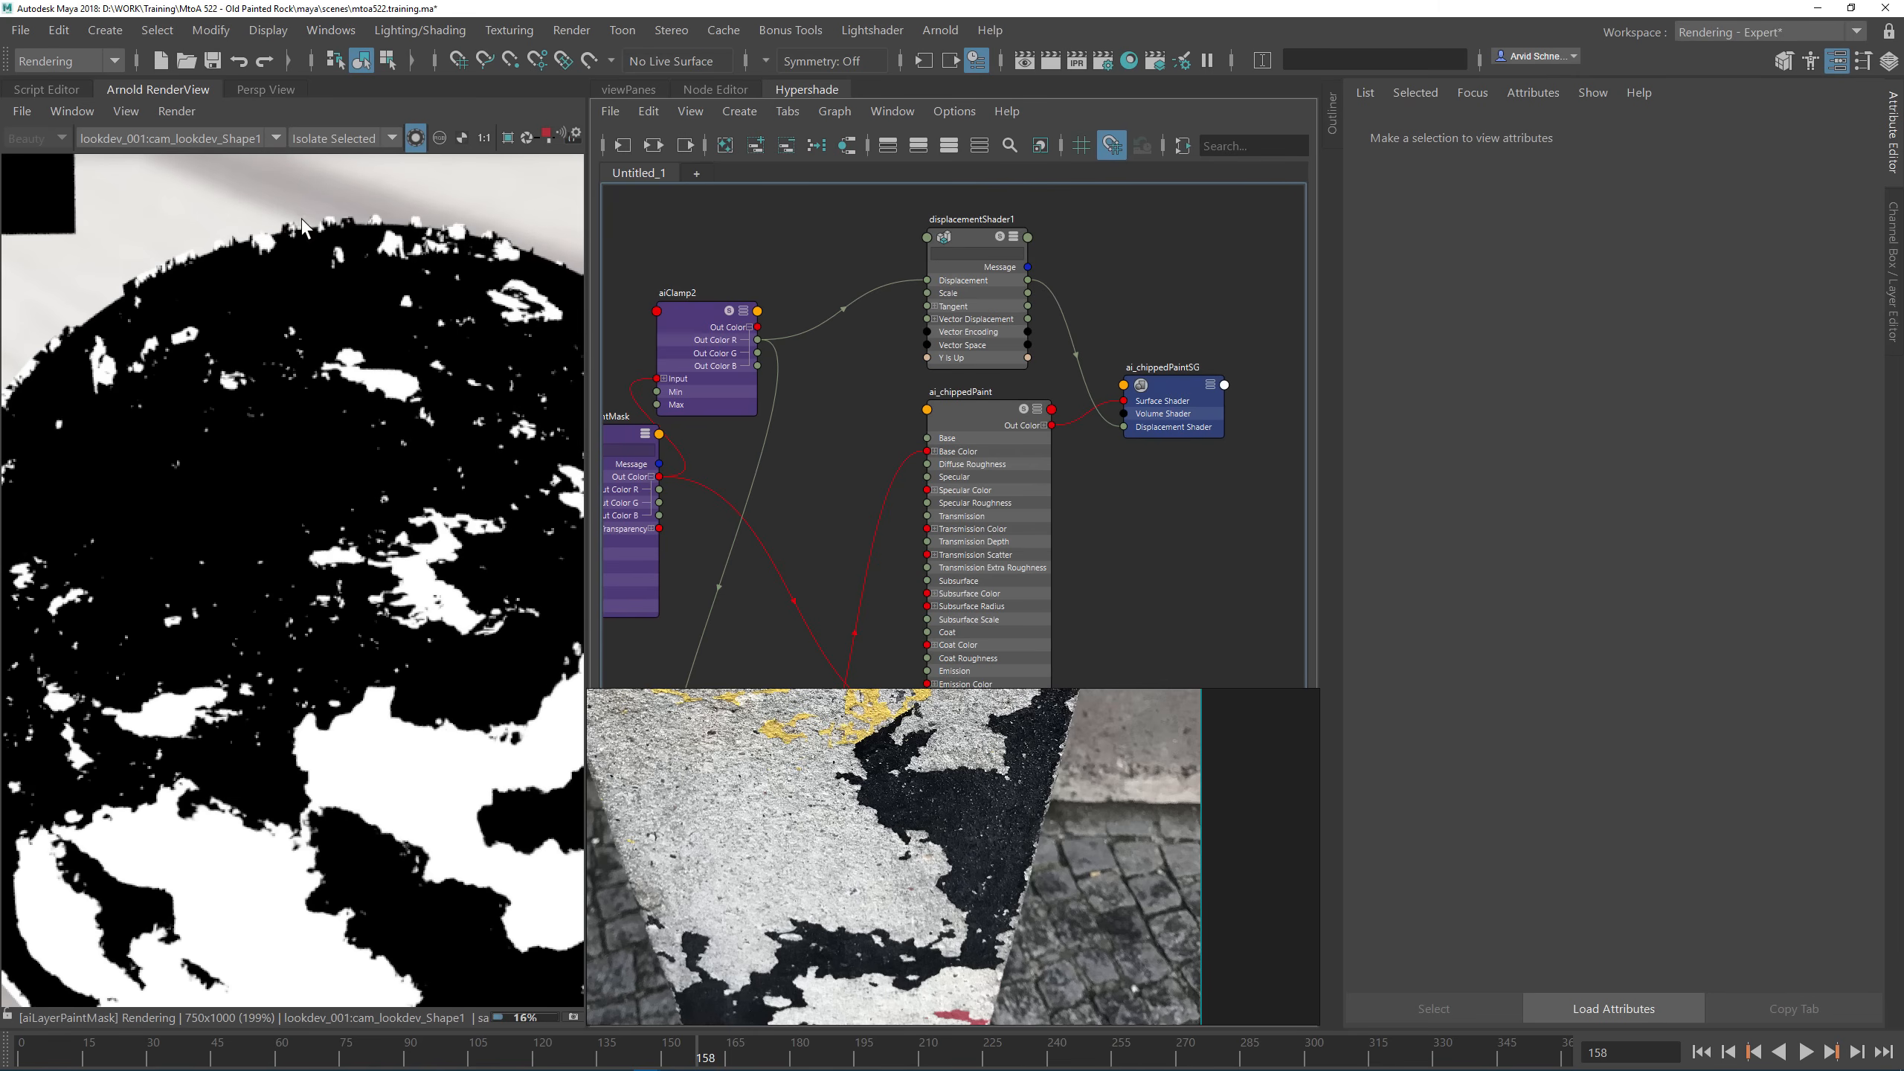
left_click(415, 138)
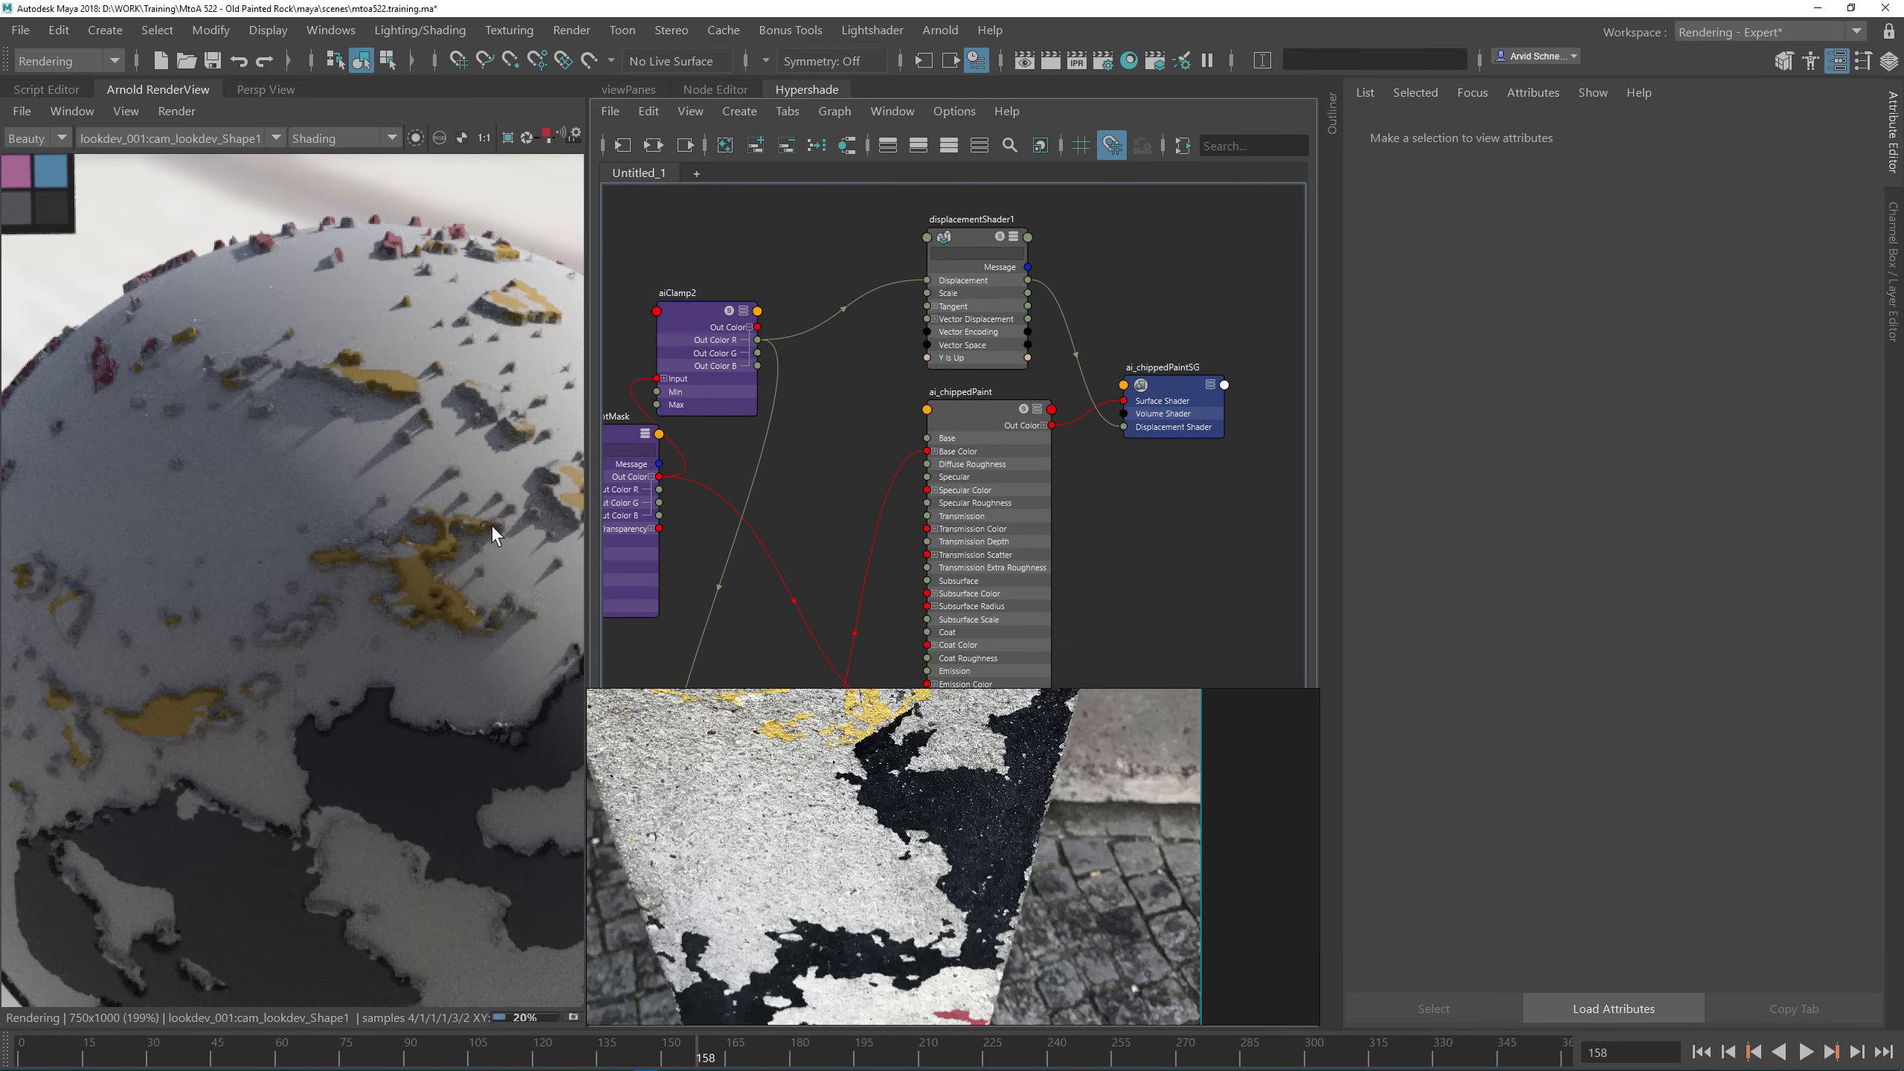
middle_click_drag(508, 429, 321, 417)
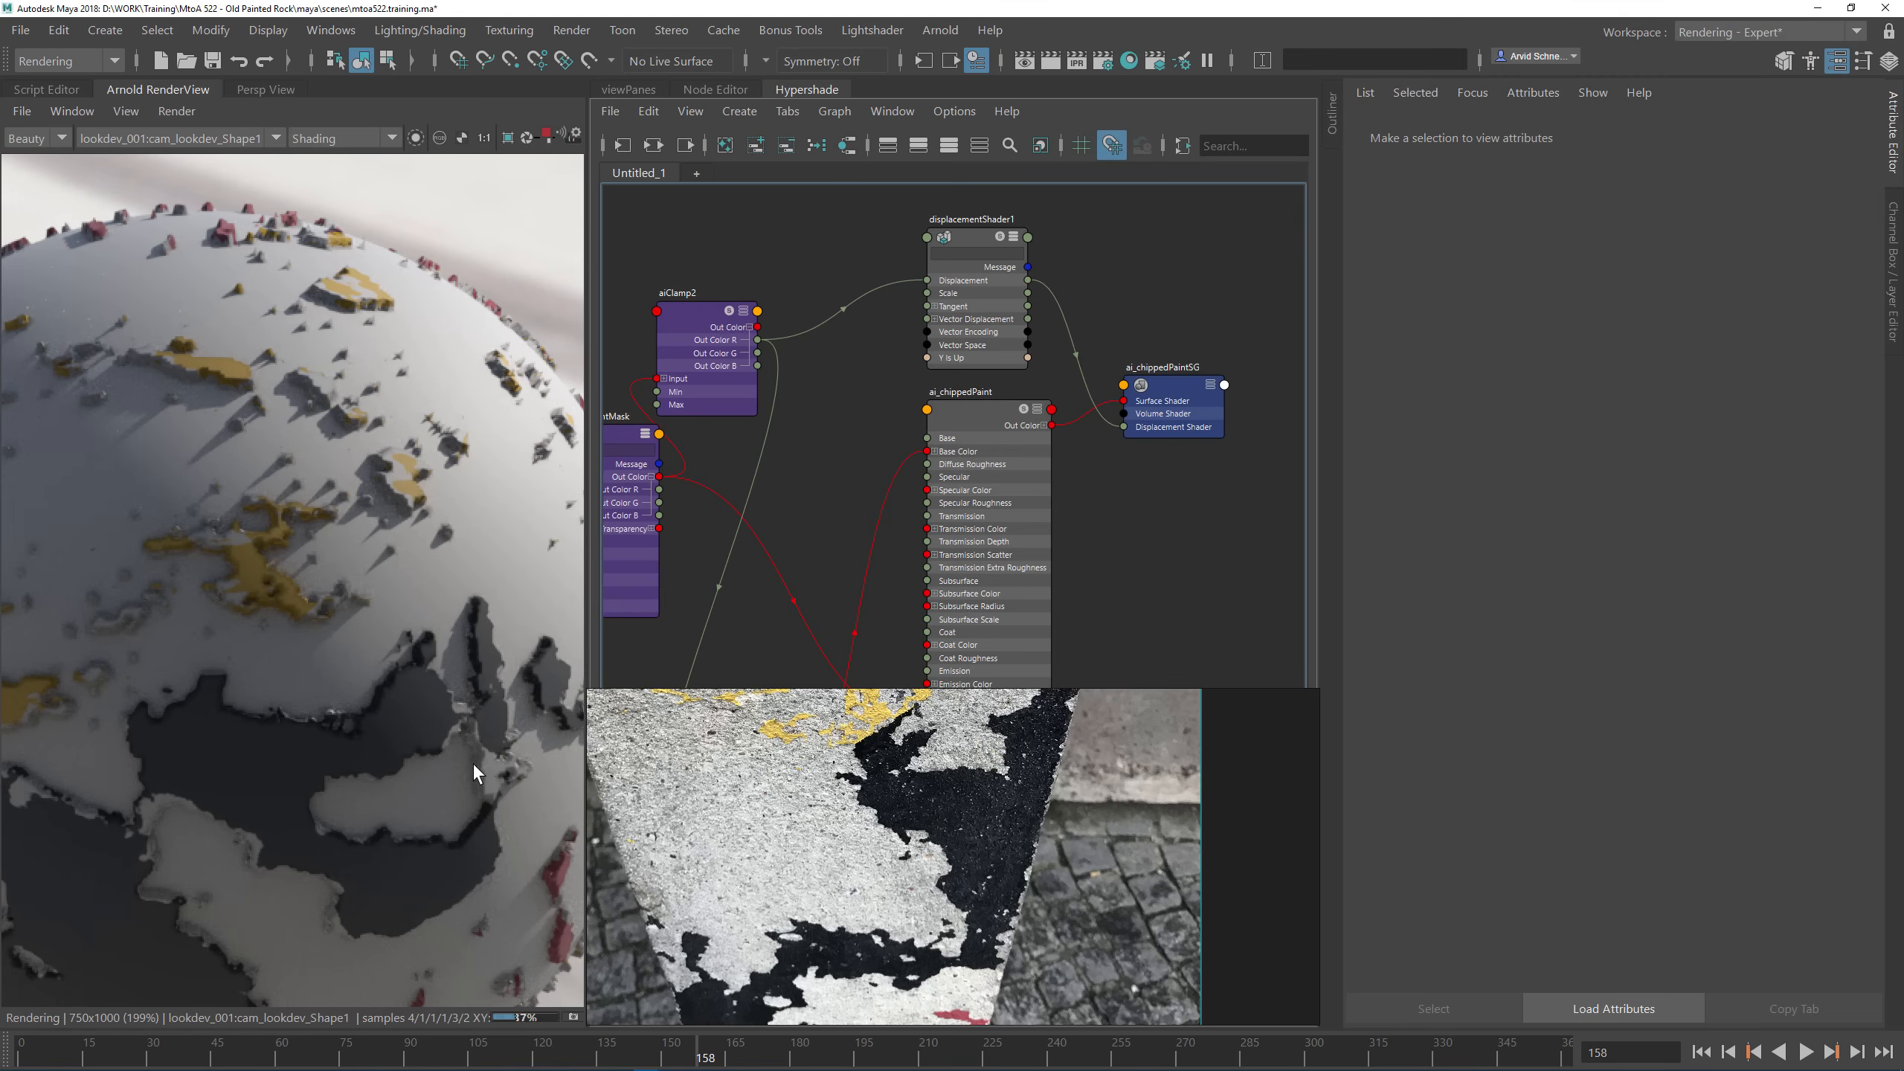
scroll(363, 658, "down", 2)
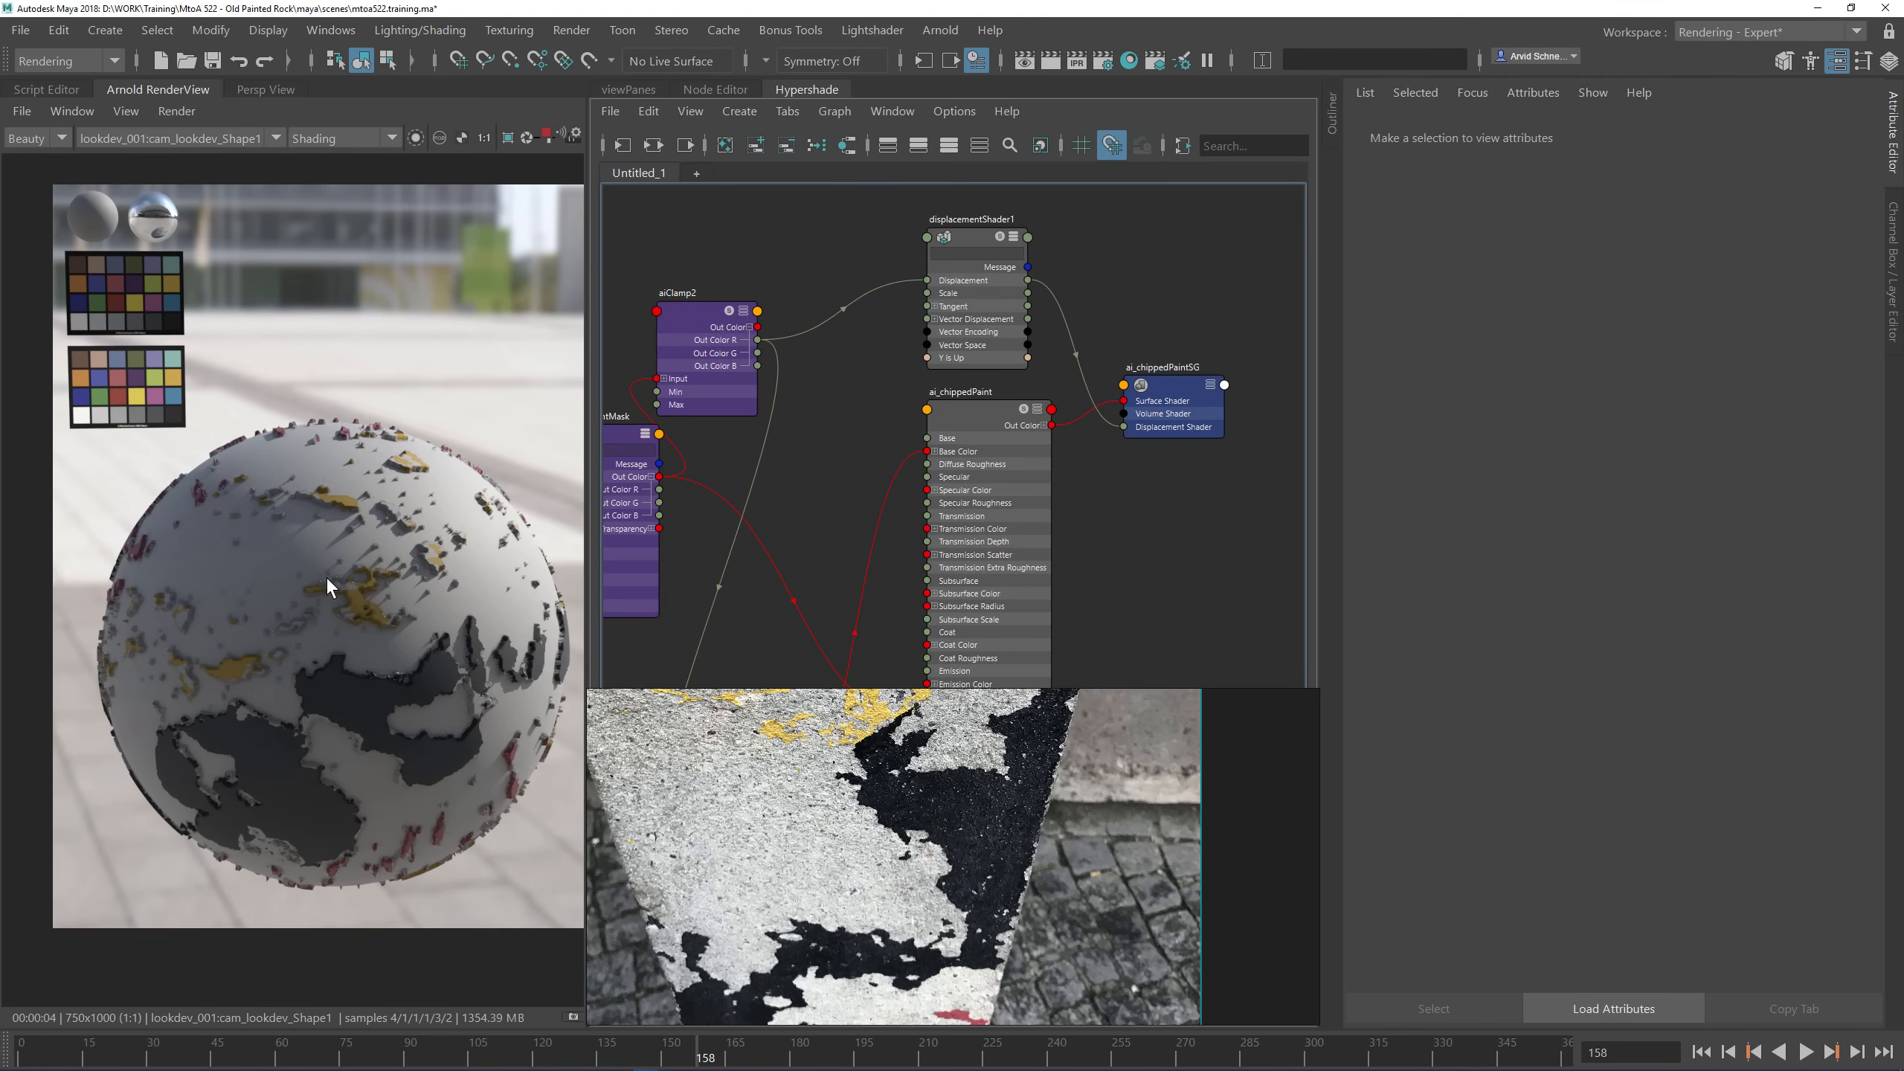
Step: Save the scene with displacementShader1 selected, and select the sphere in the render
left_click(966, 235)
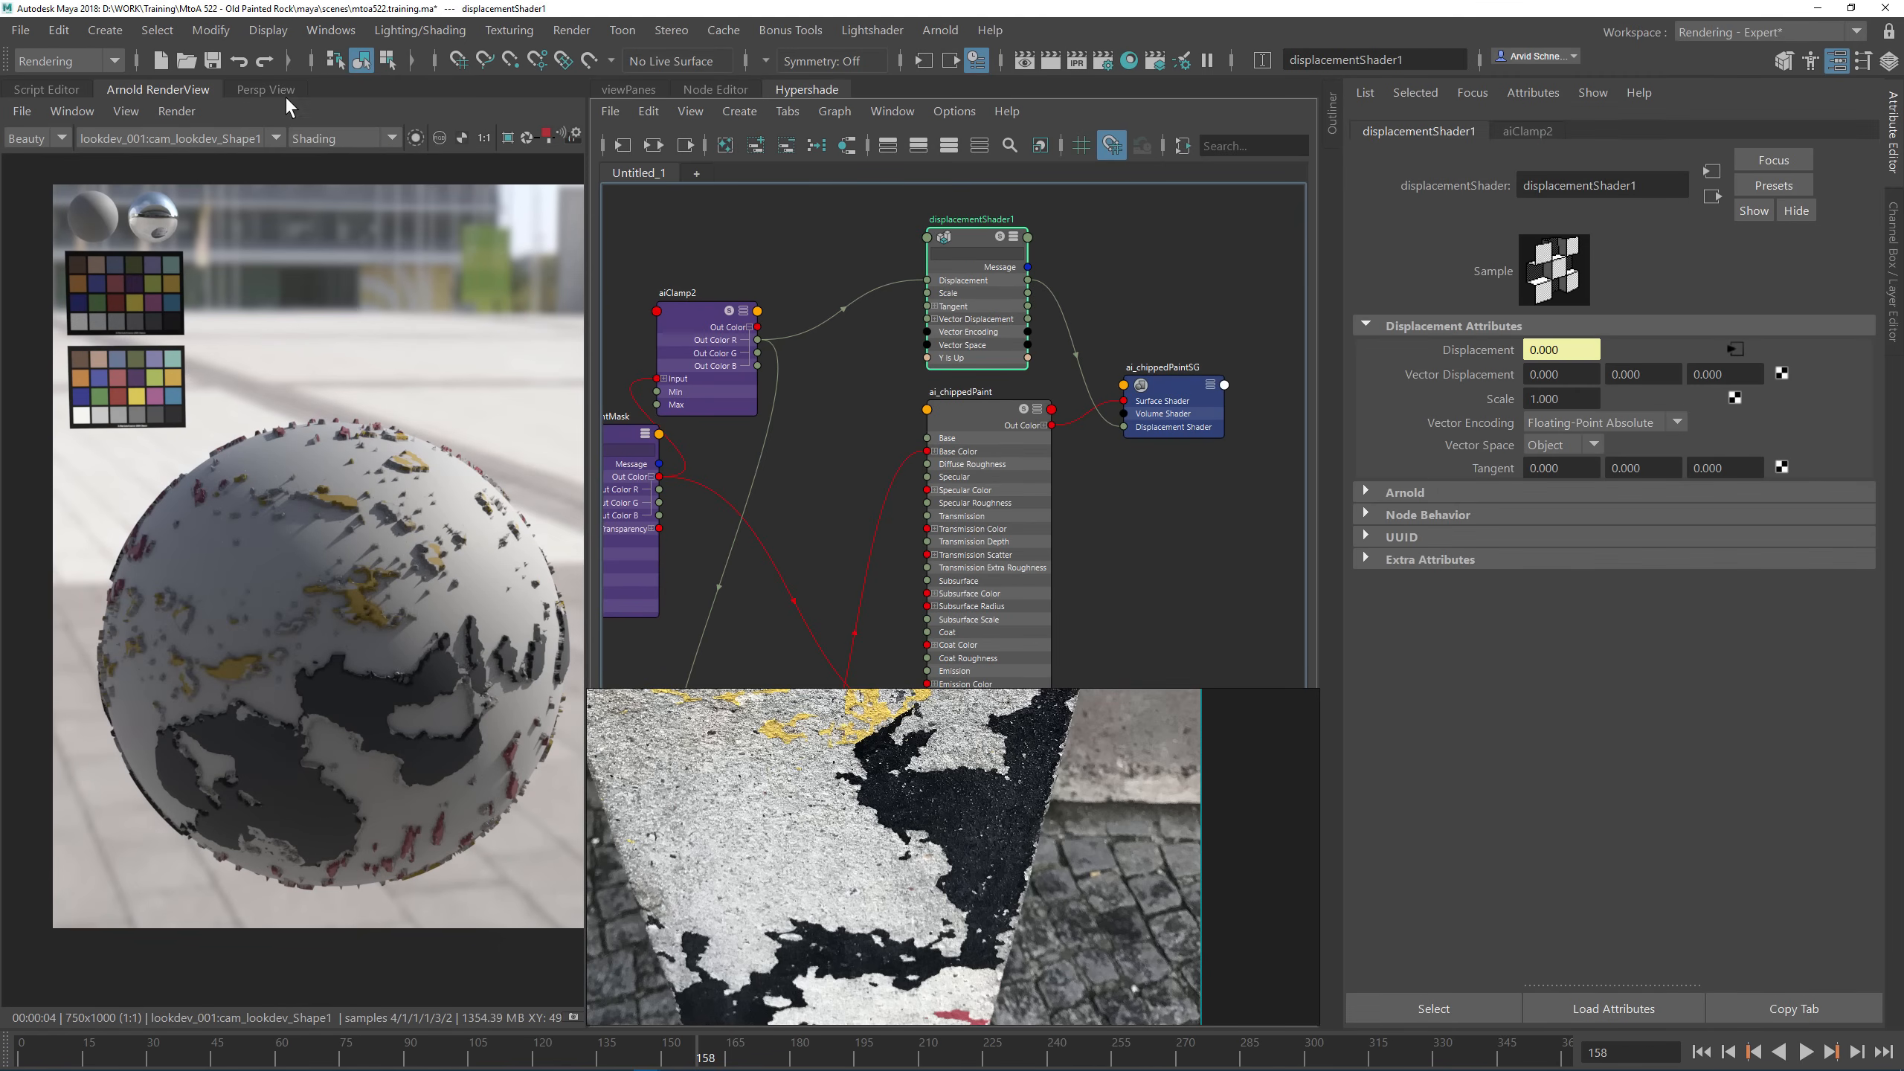
left_click(212, 60)
left_click(411, 602)
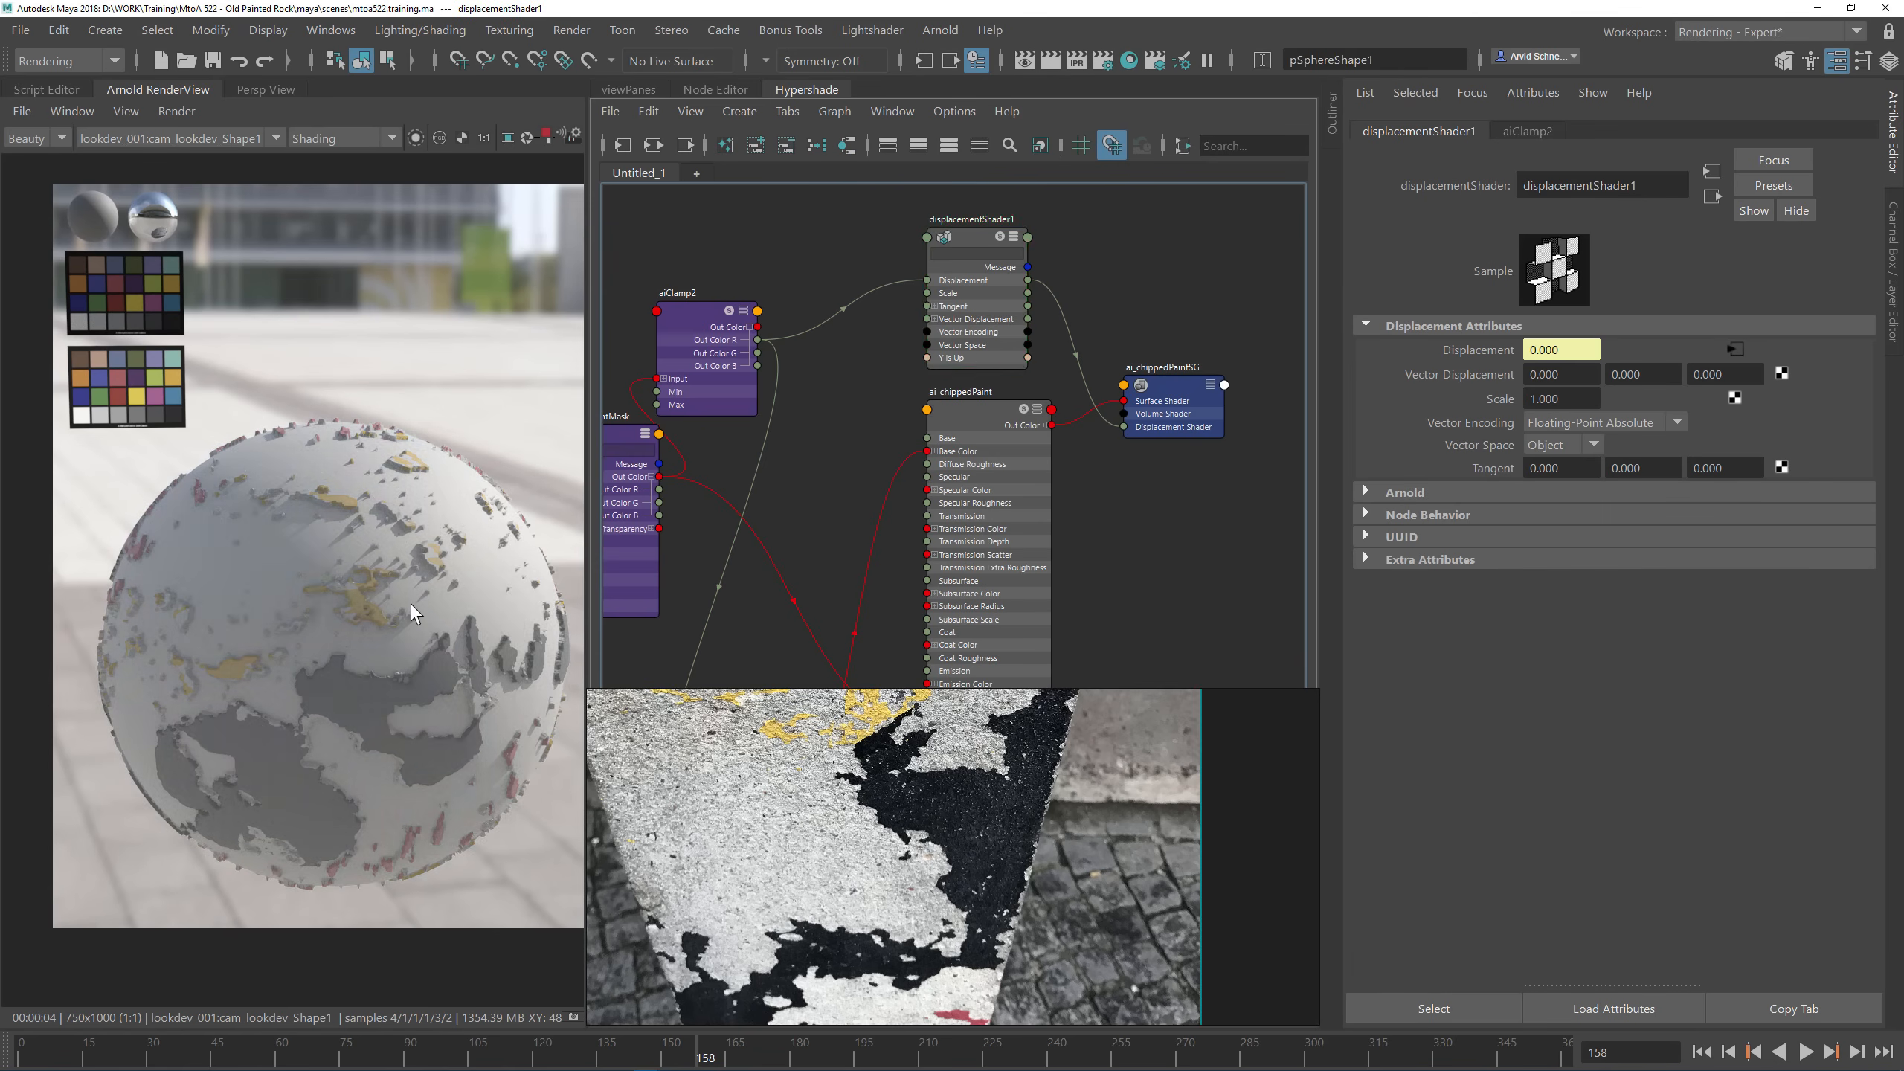
Step: Set the sphere's subdivision UV Smoothing to linear and update the full scene in the render view
left_click(1588, 808)
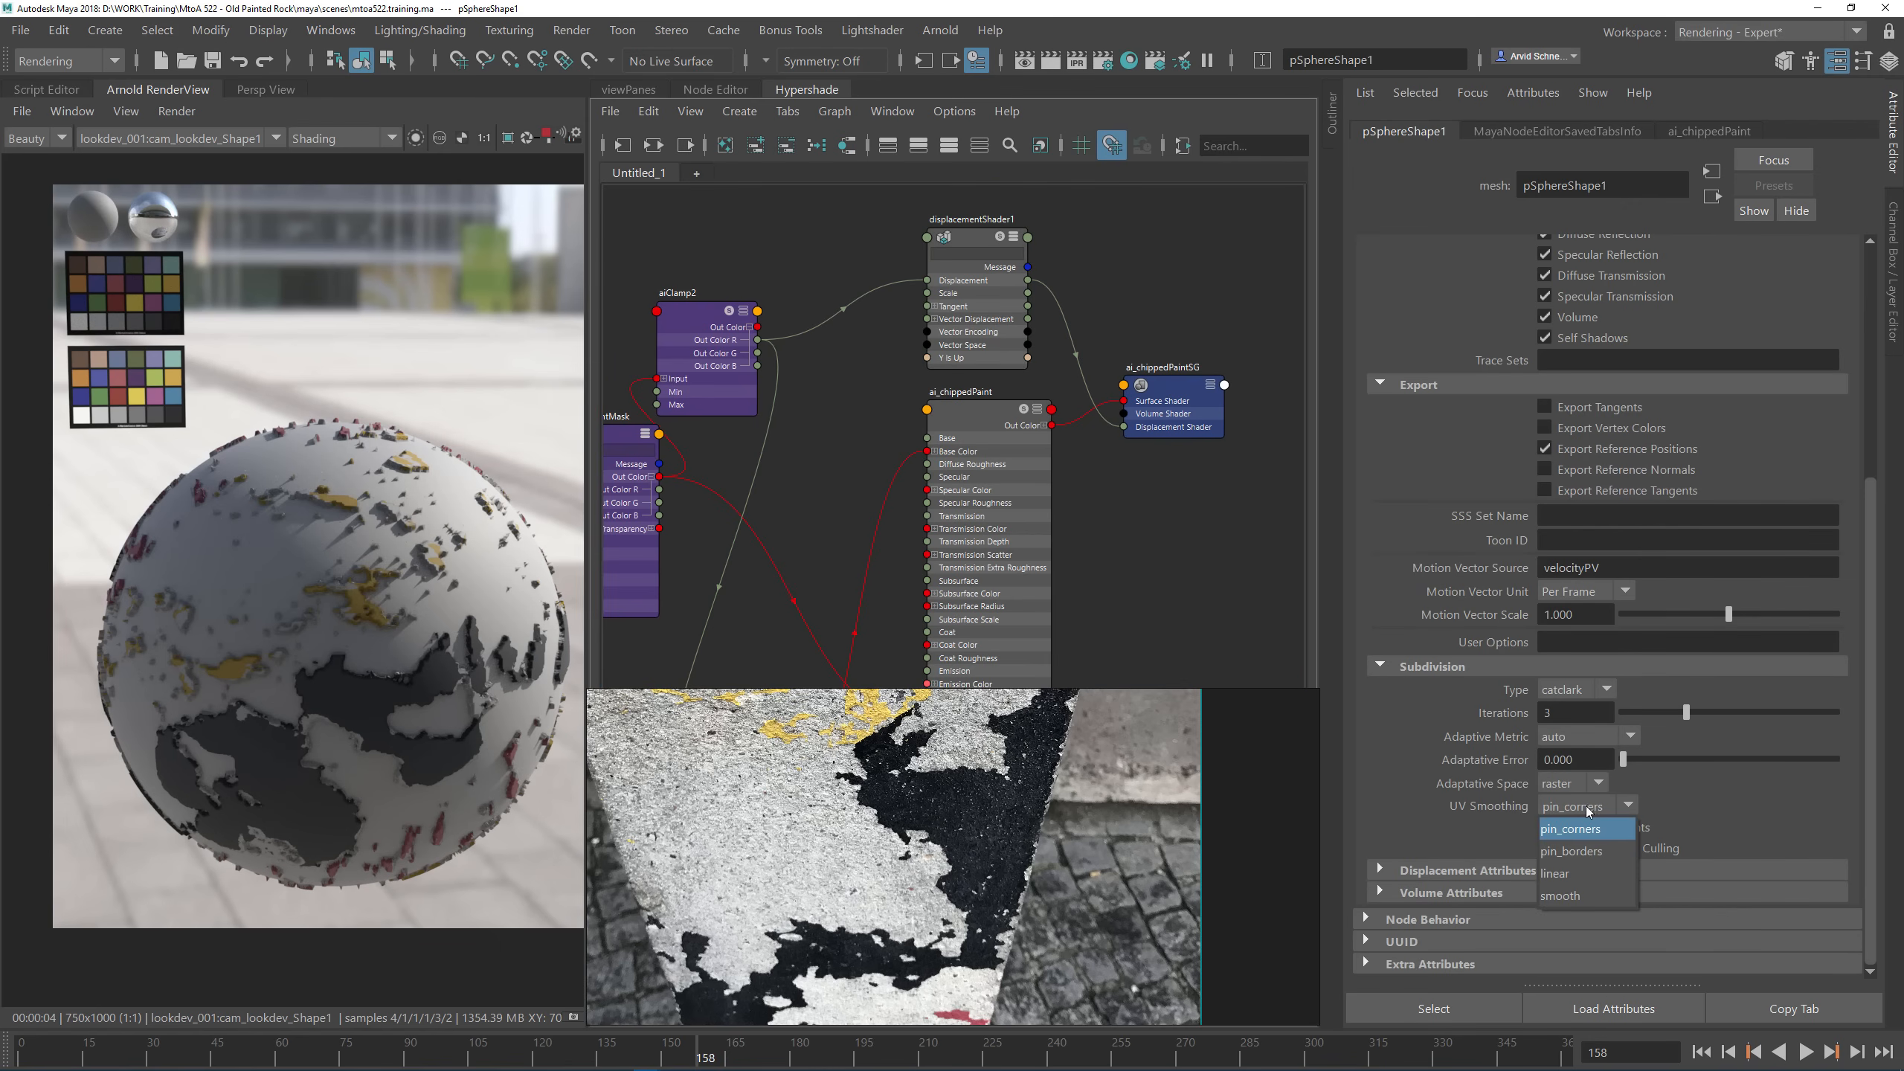
left_click(1565, 874)
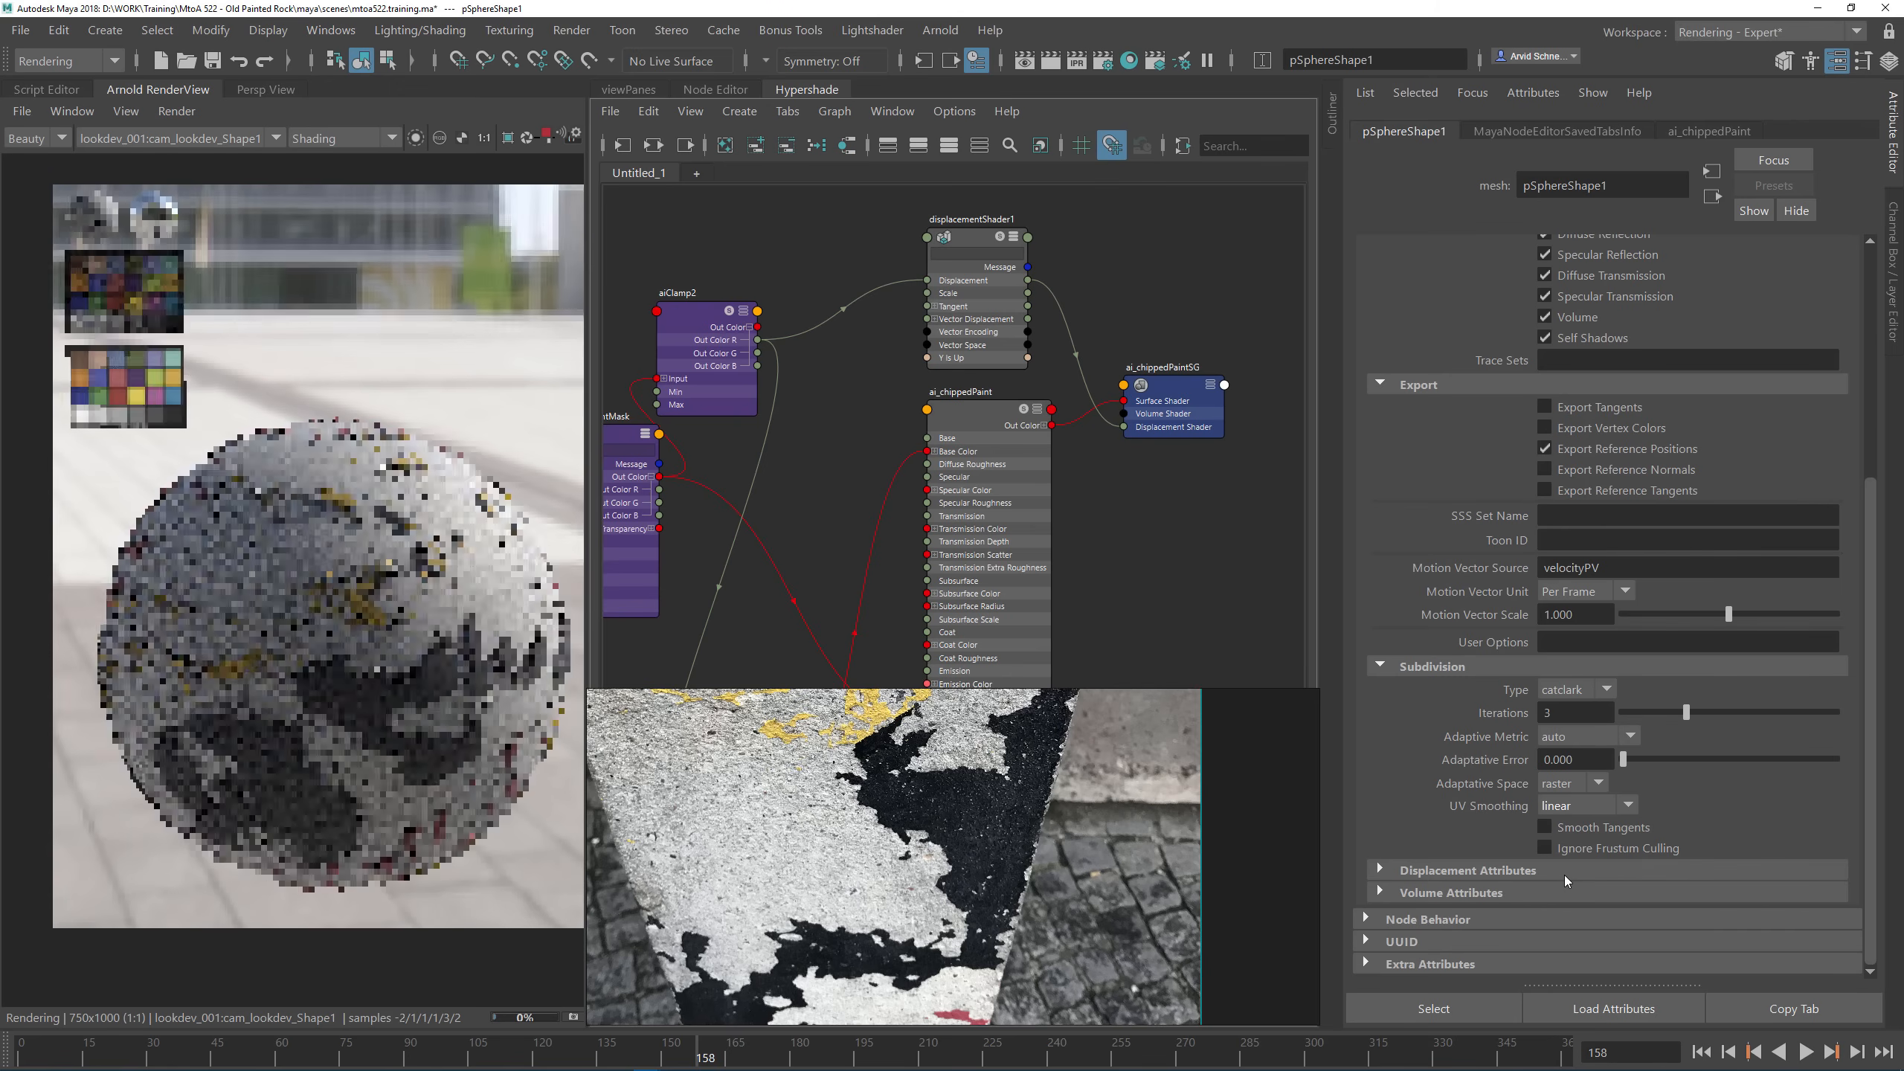
left_click(140, 112)
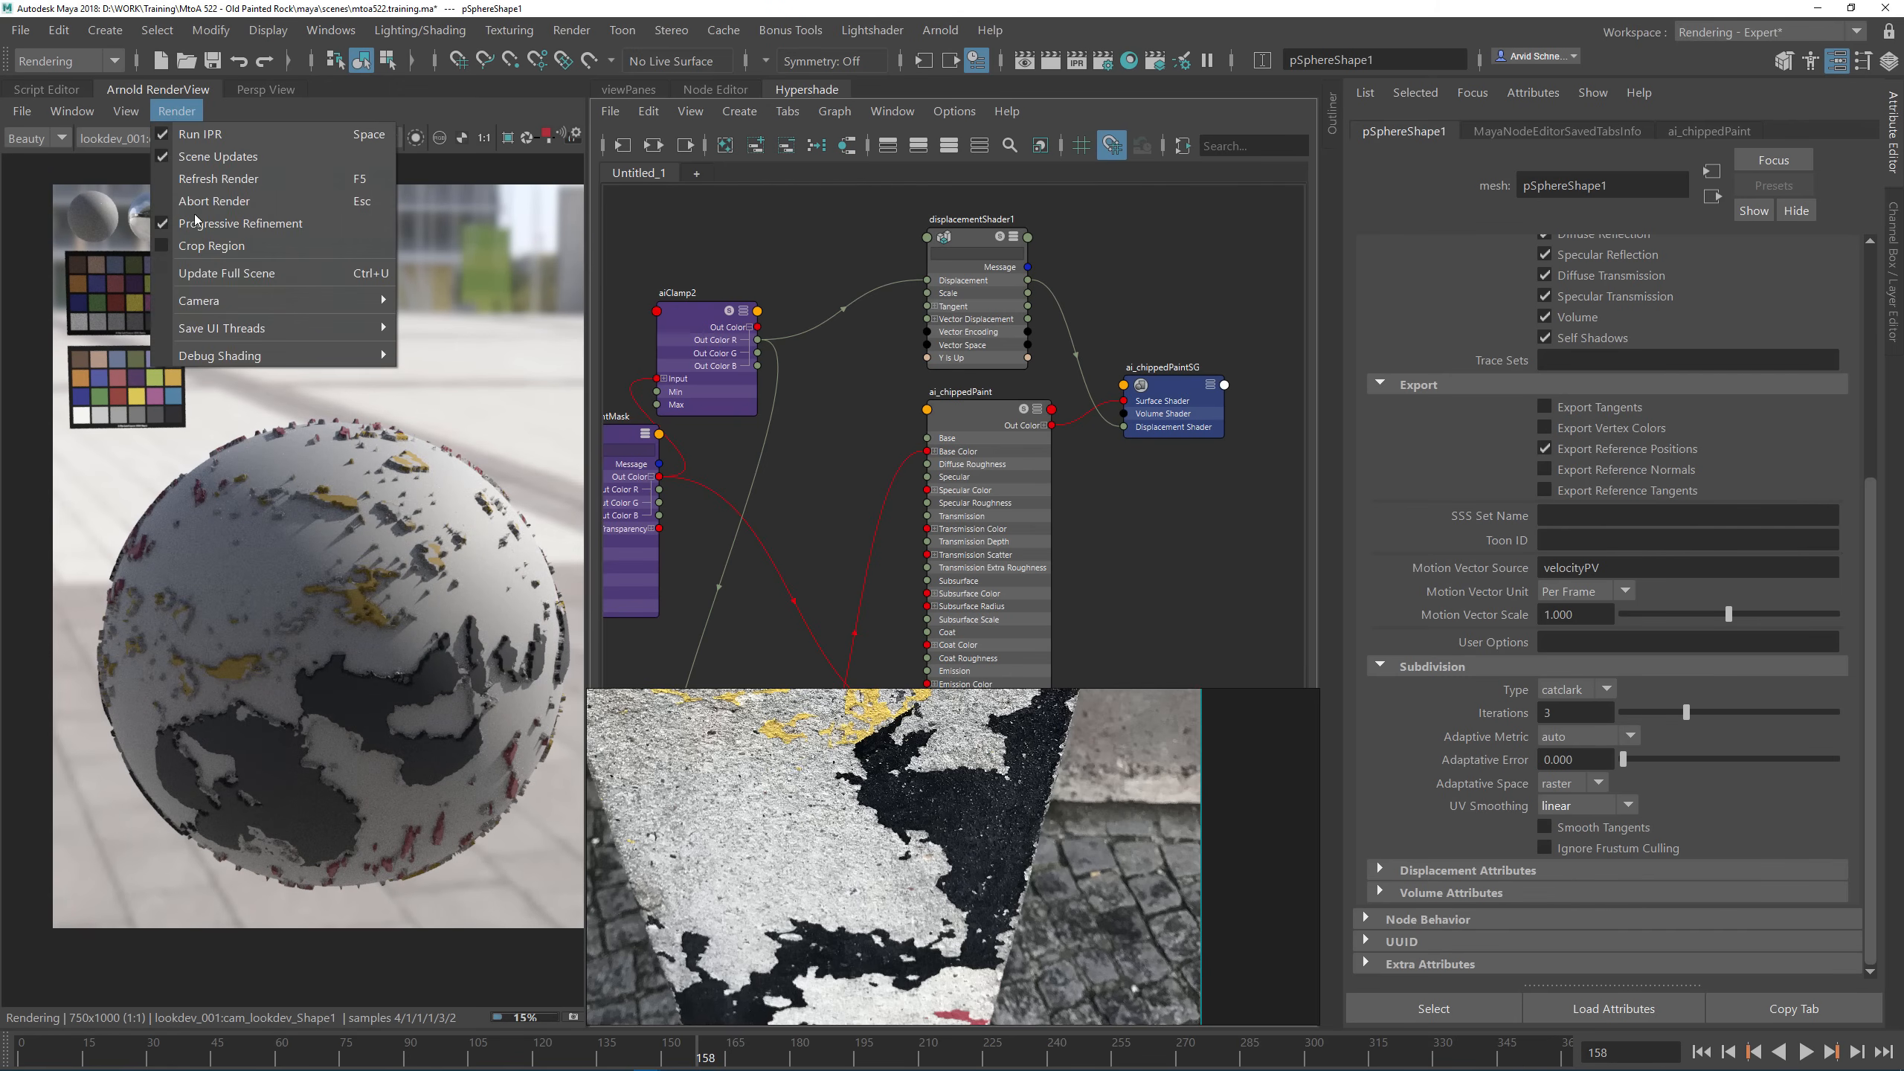
left_click(216, 265)
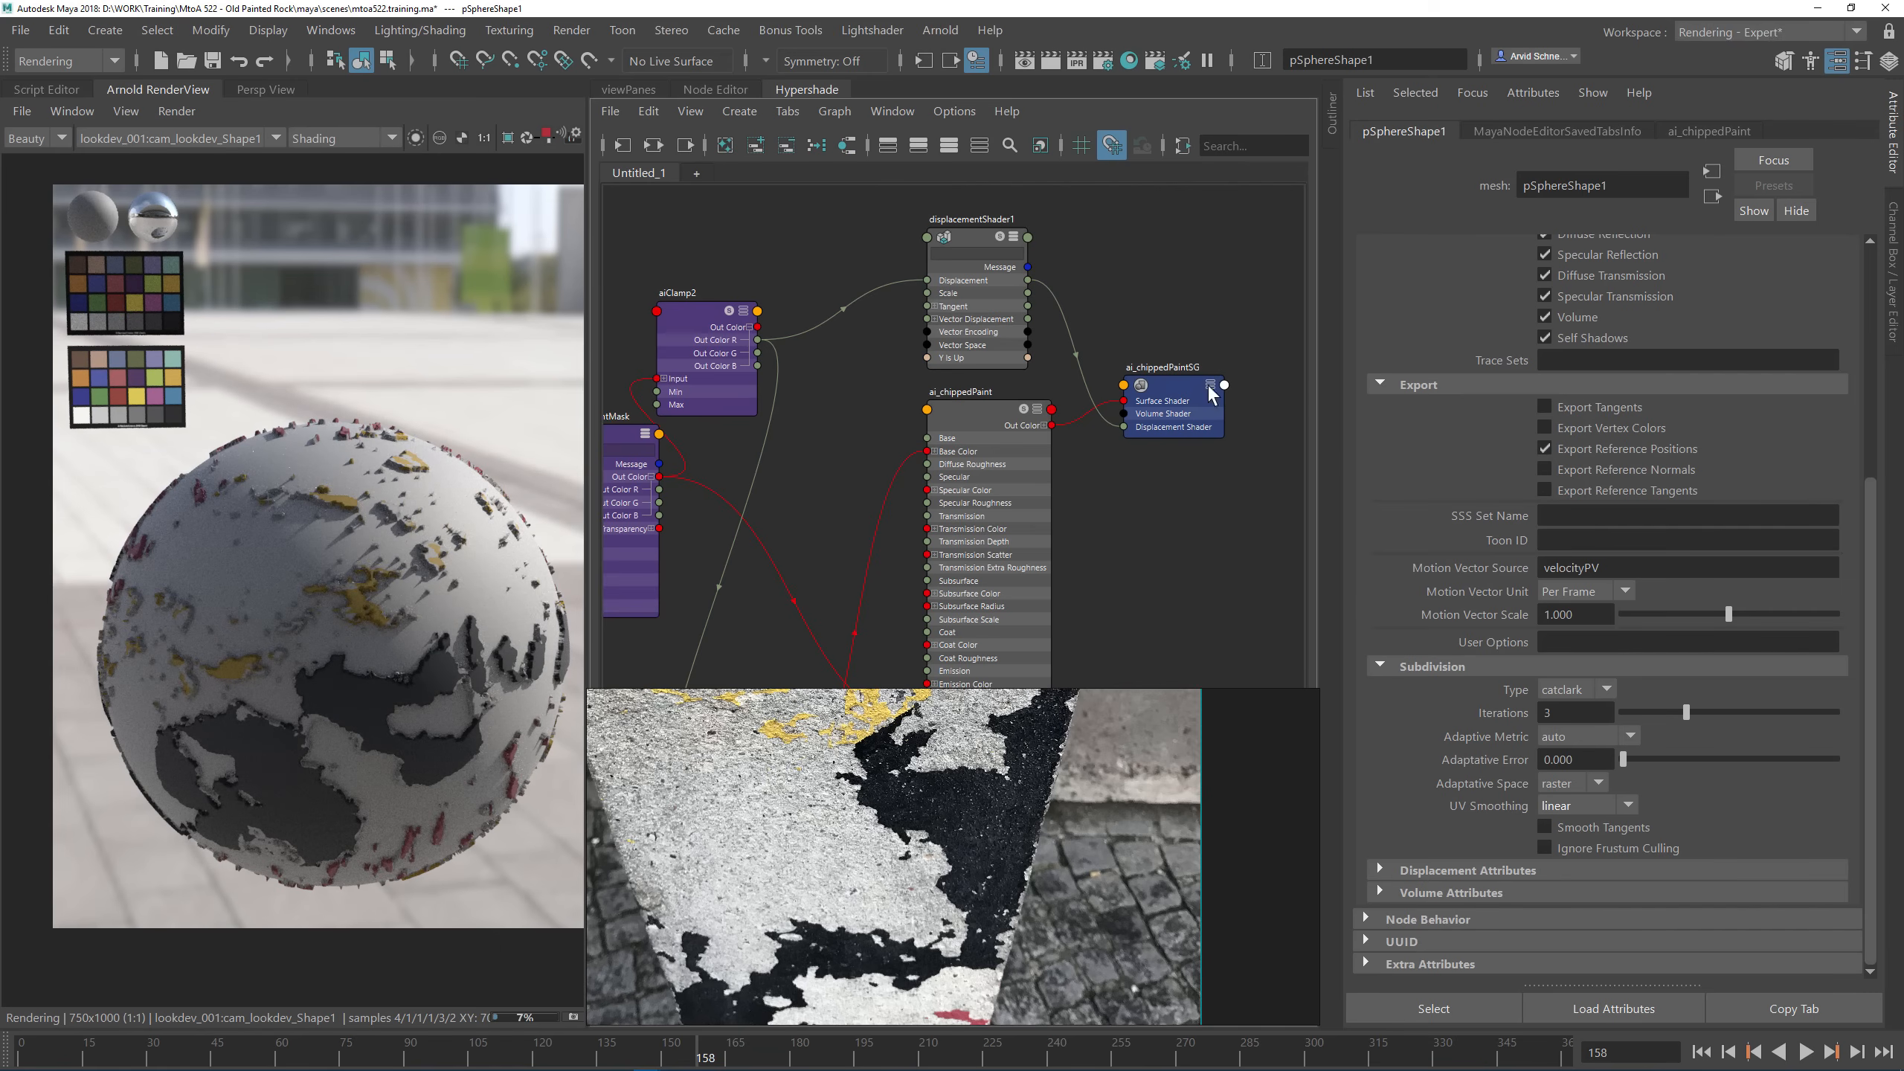
Step: Turn off Auto Bump in displacementShader1's Arnold attributes and inspect the displaced paint edges on the sphere up close
middle_click_drag(1112, 261, 1148, 274)
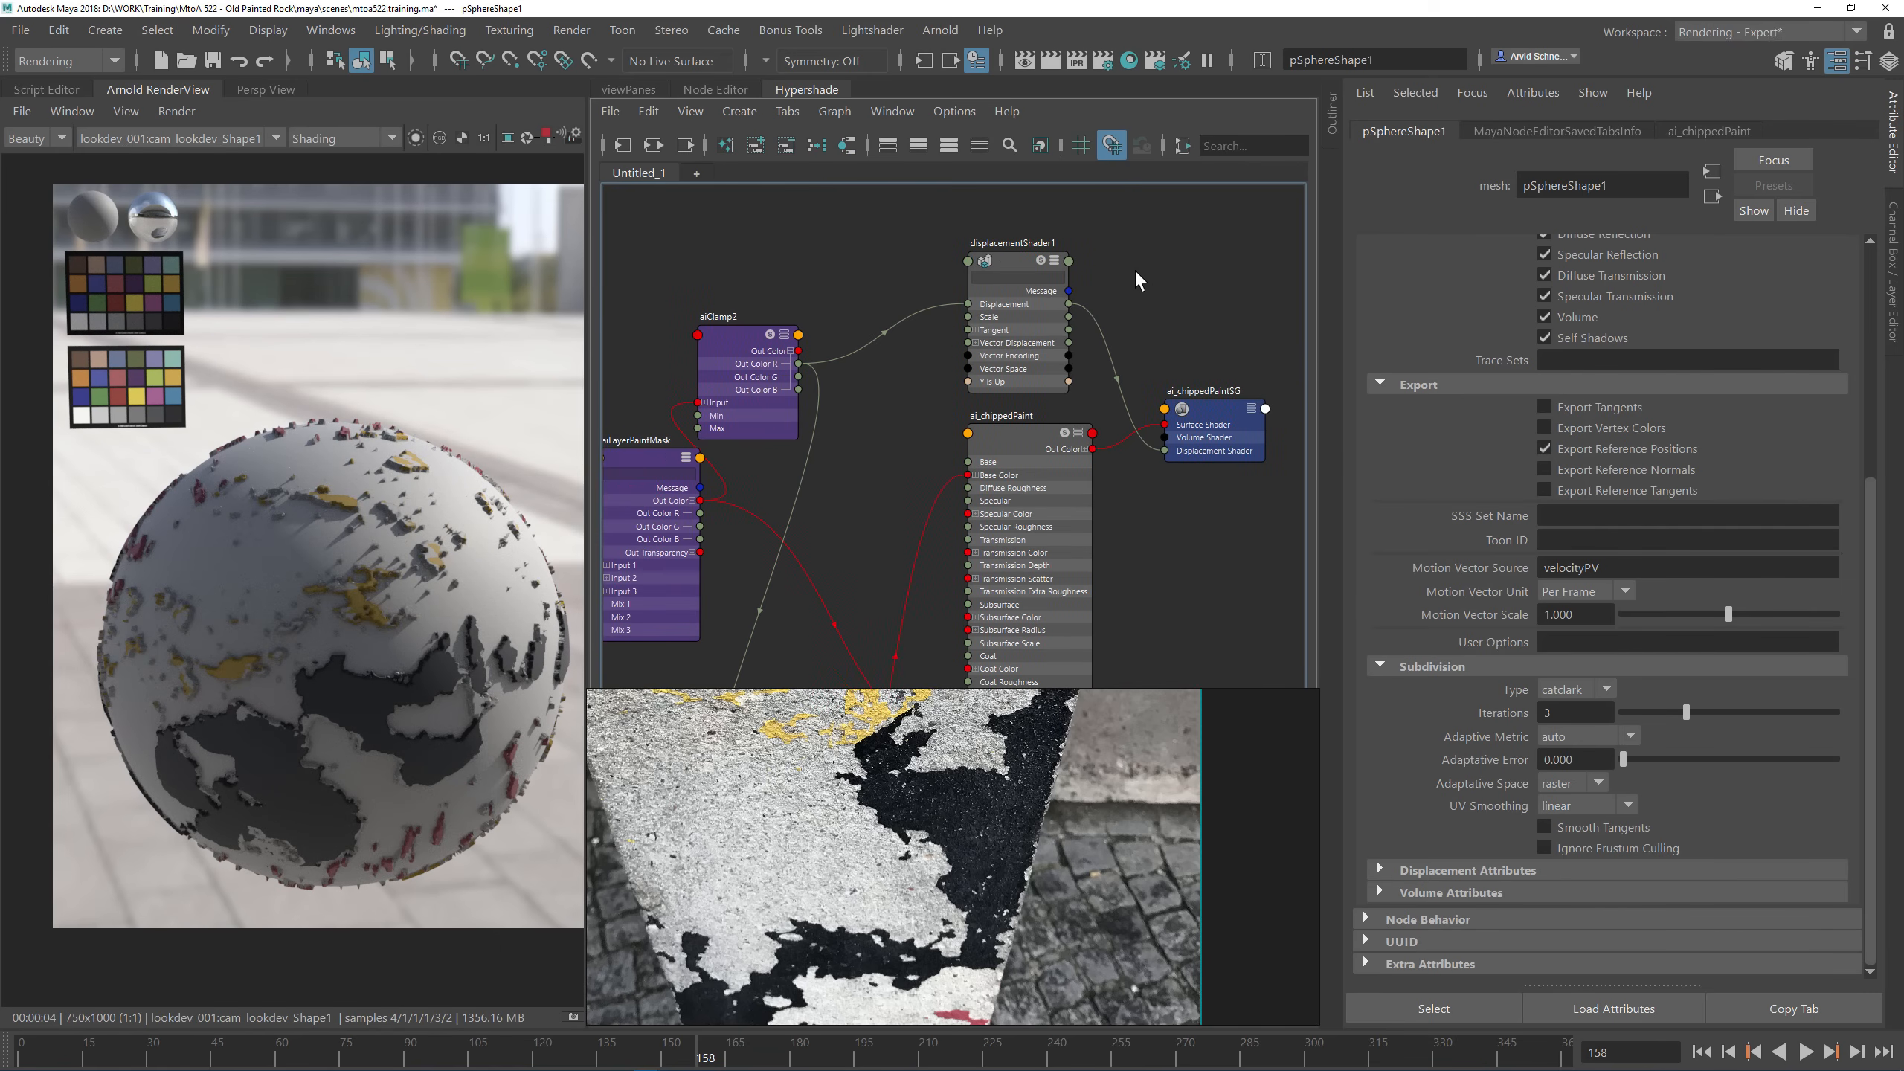
left_click(997, 270)
left_click(1404, 492)
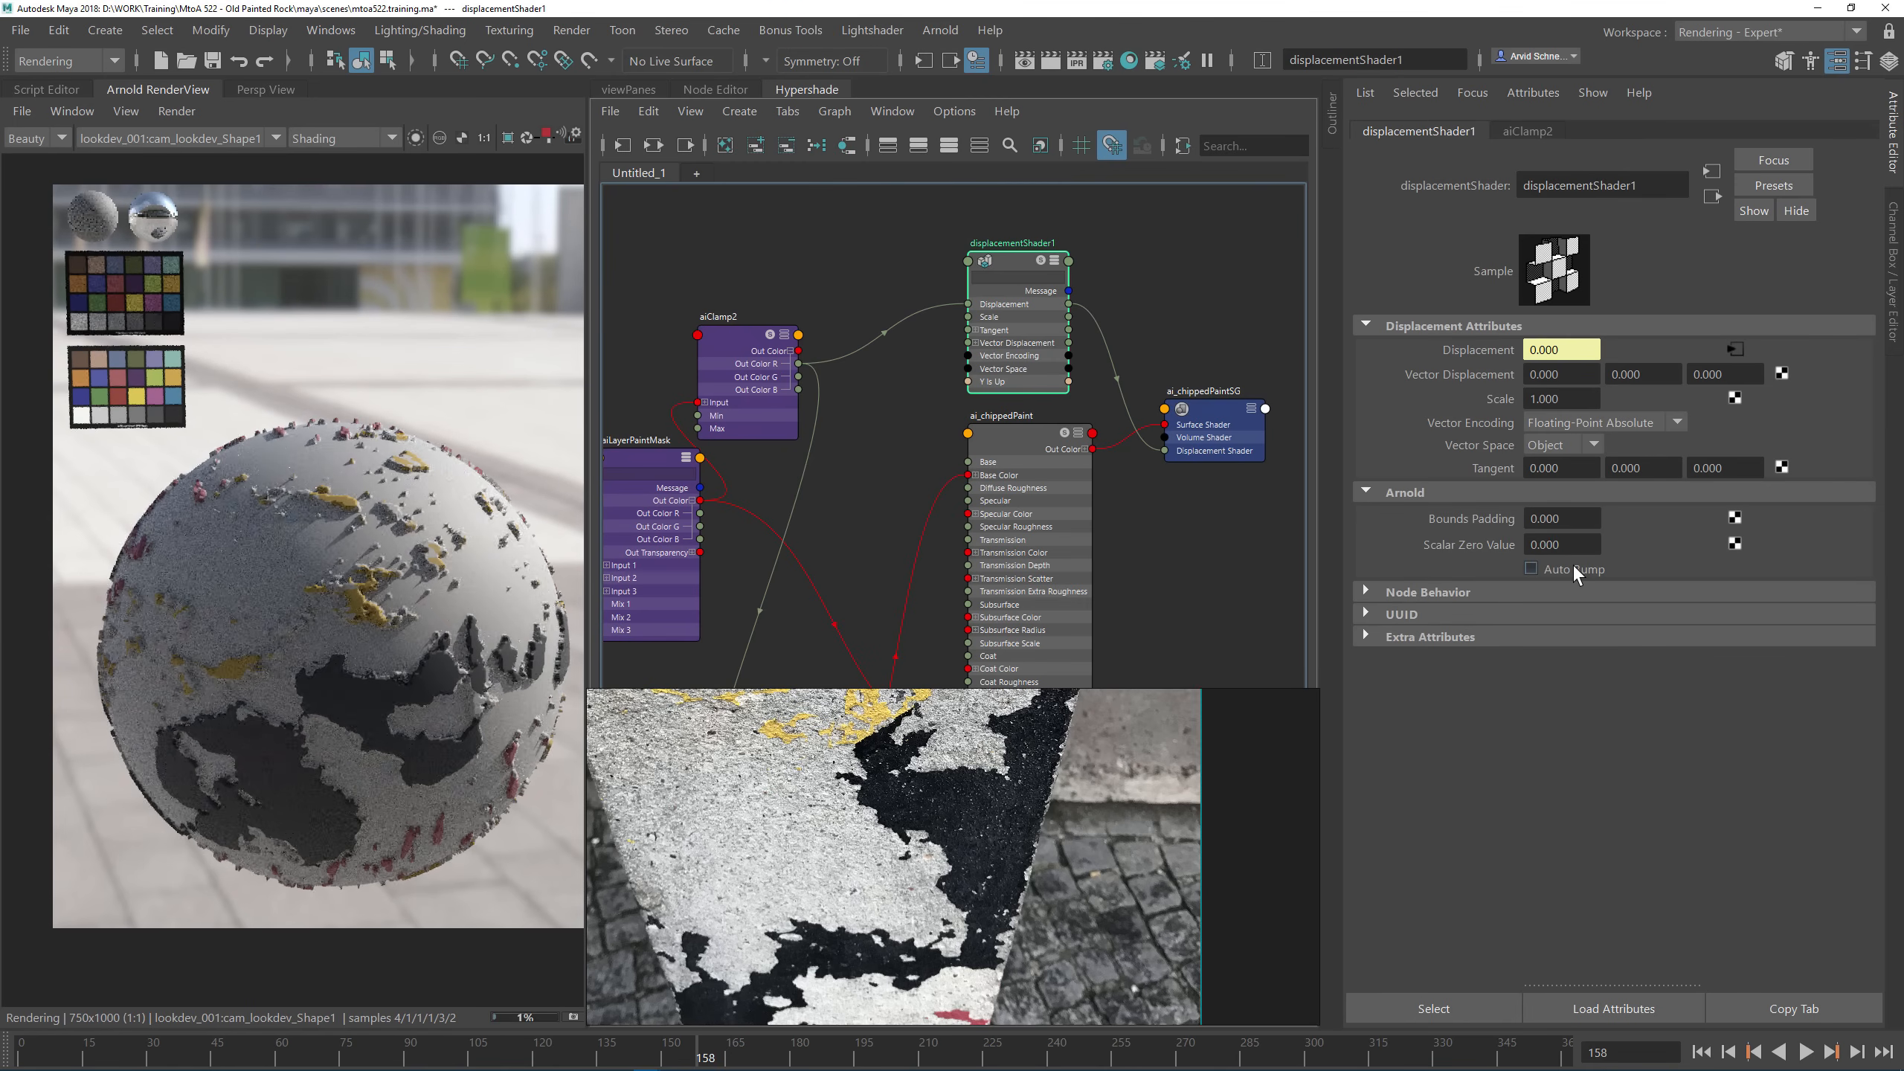
scroll(465, 559, "up", 1)
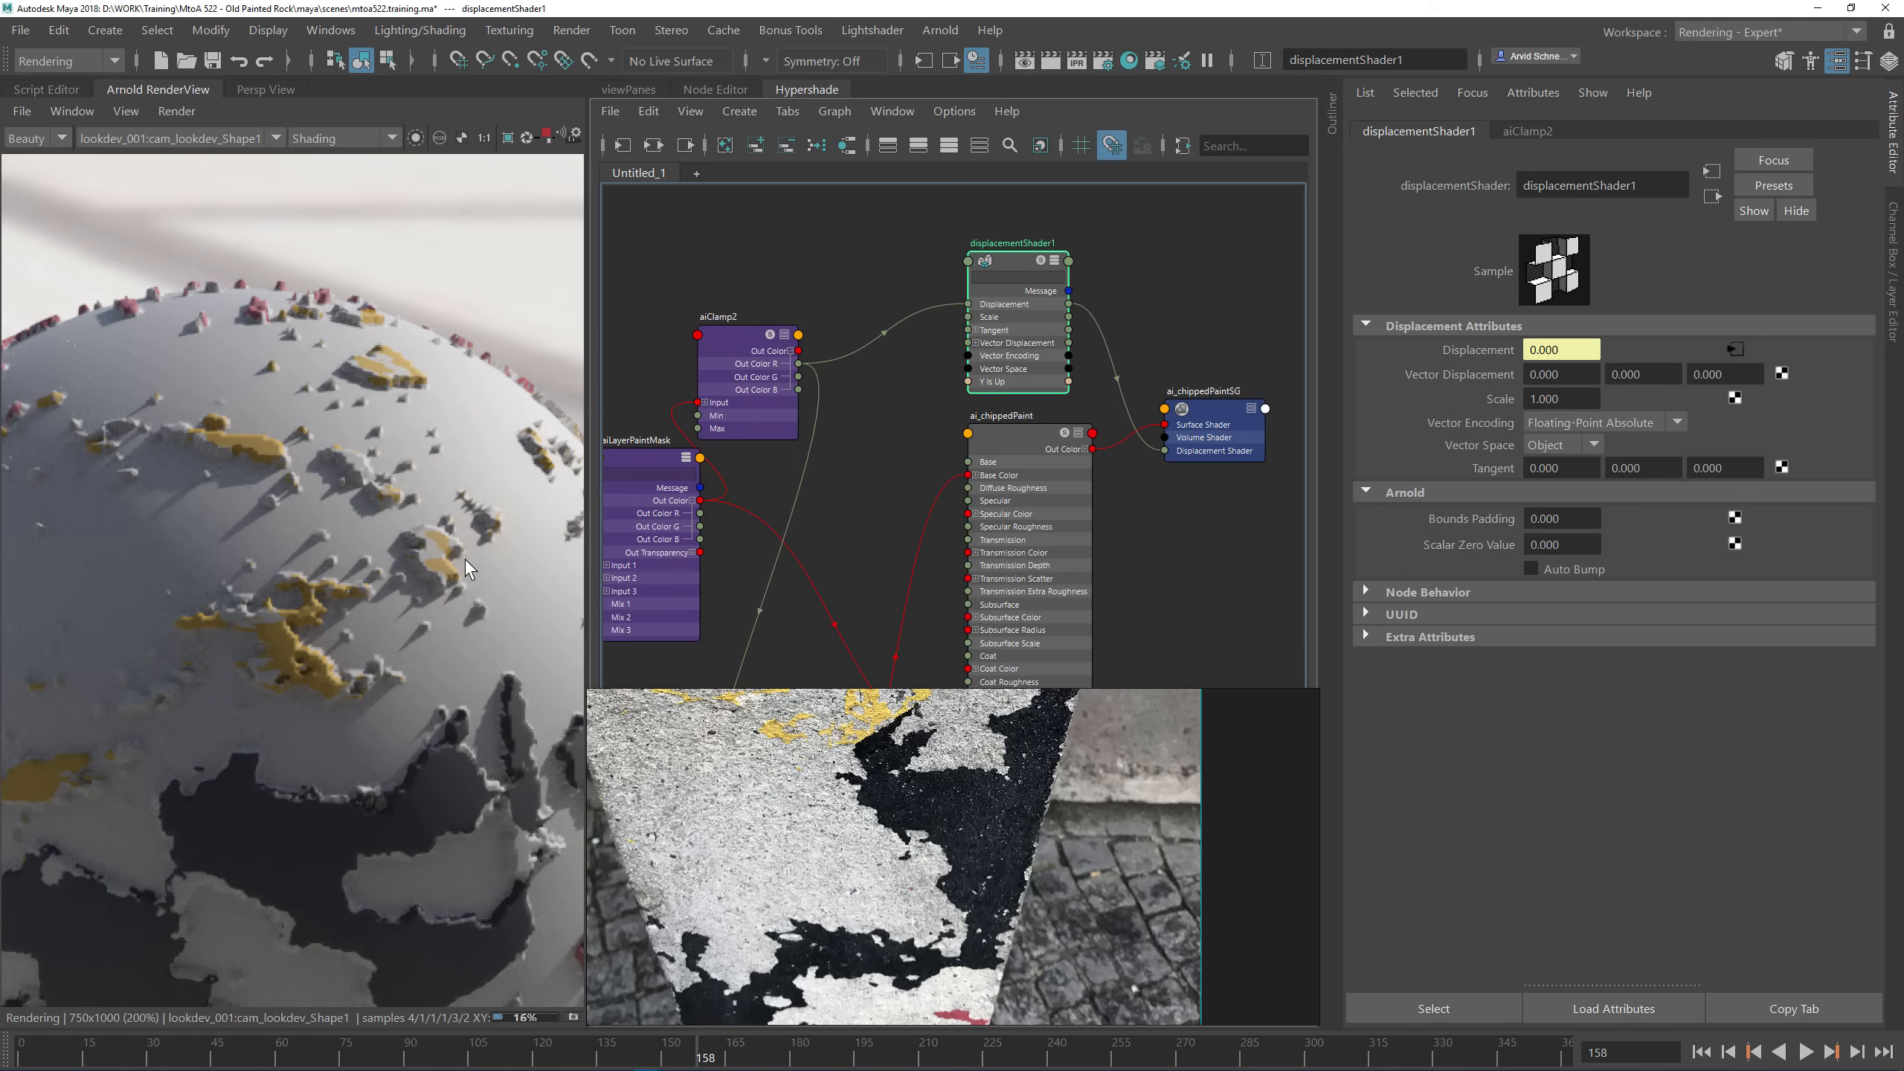
middle_click_drag(235, 470, 326, 496)
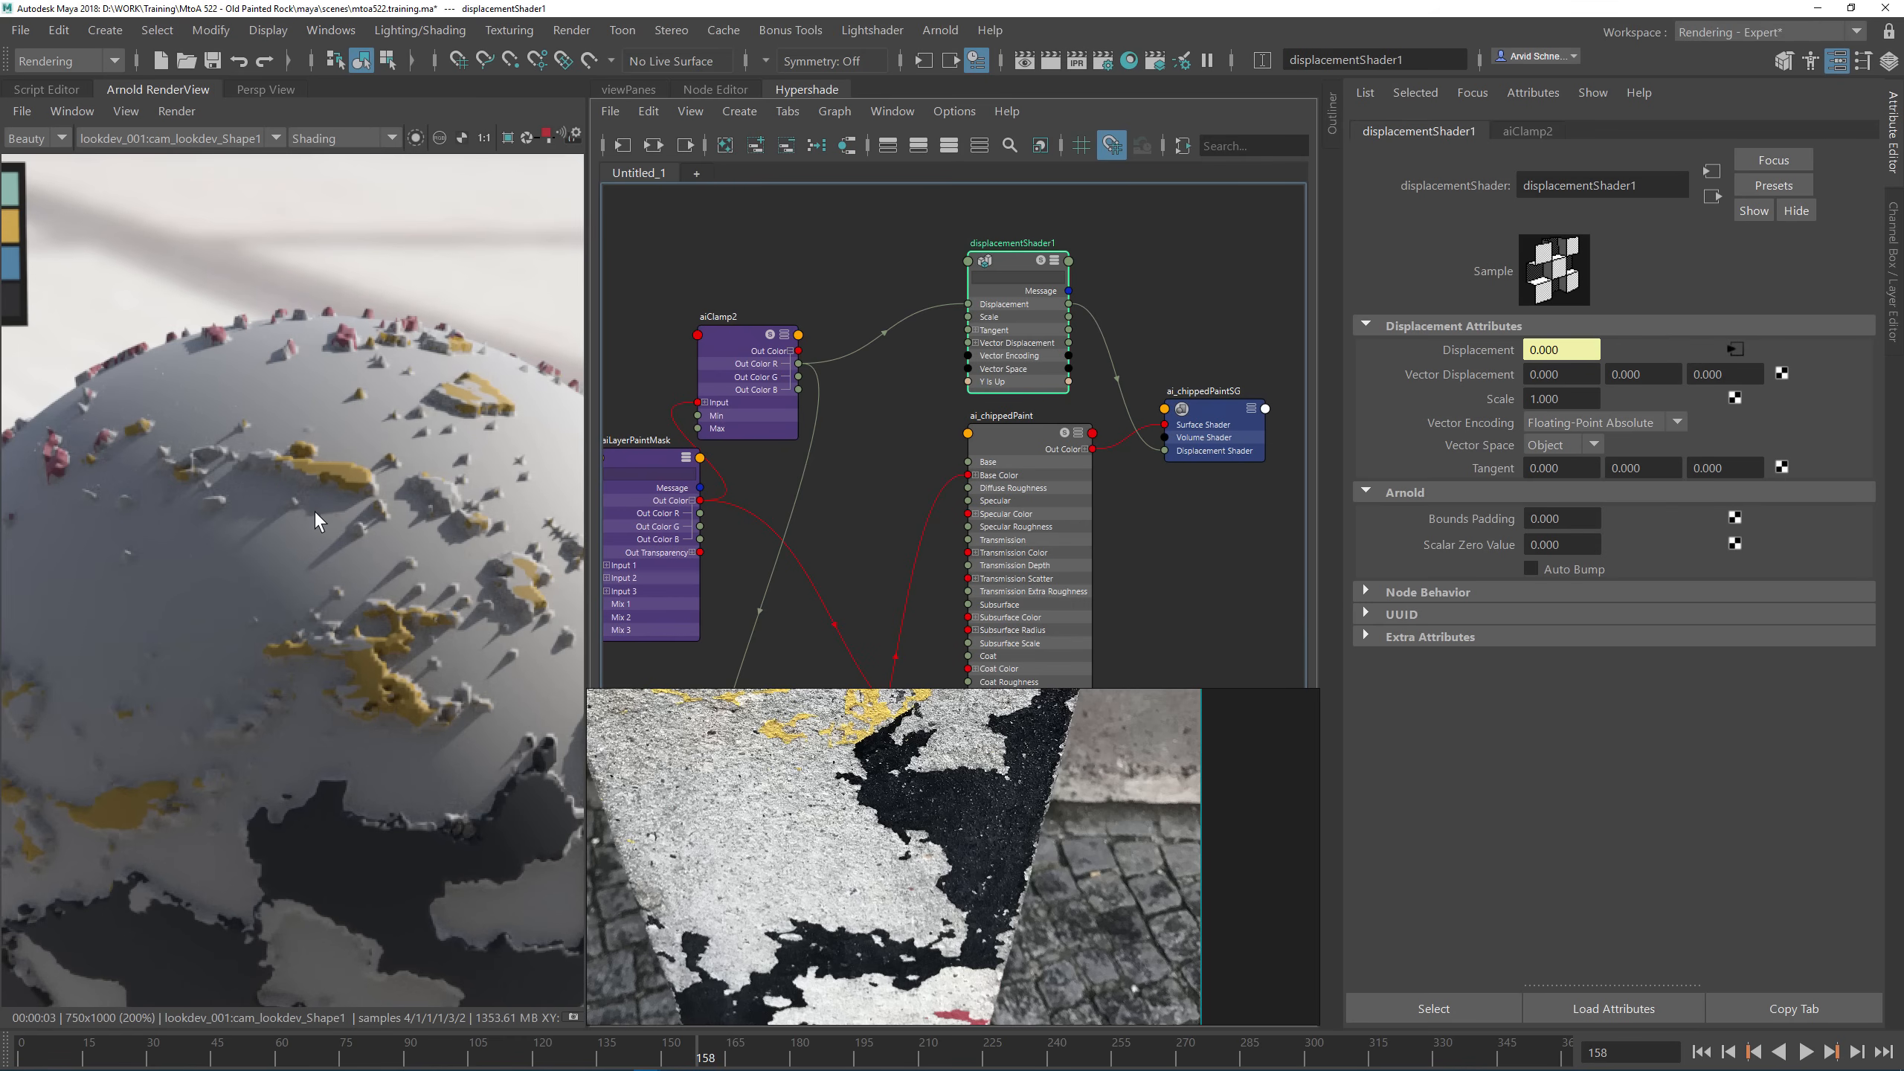
mouse_move(522, 628)
middle_mouse_down()
mouse_move(529, 561)
mouse_move(488, 467)
middle_mouse_up()
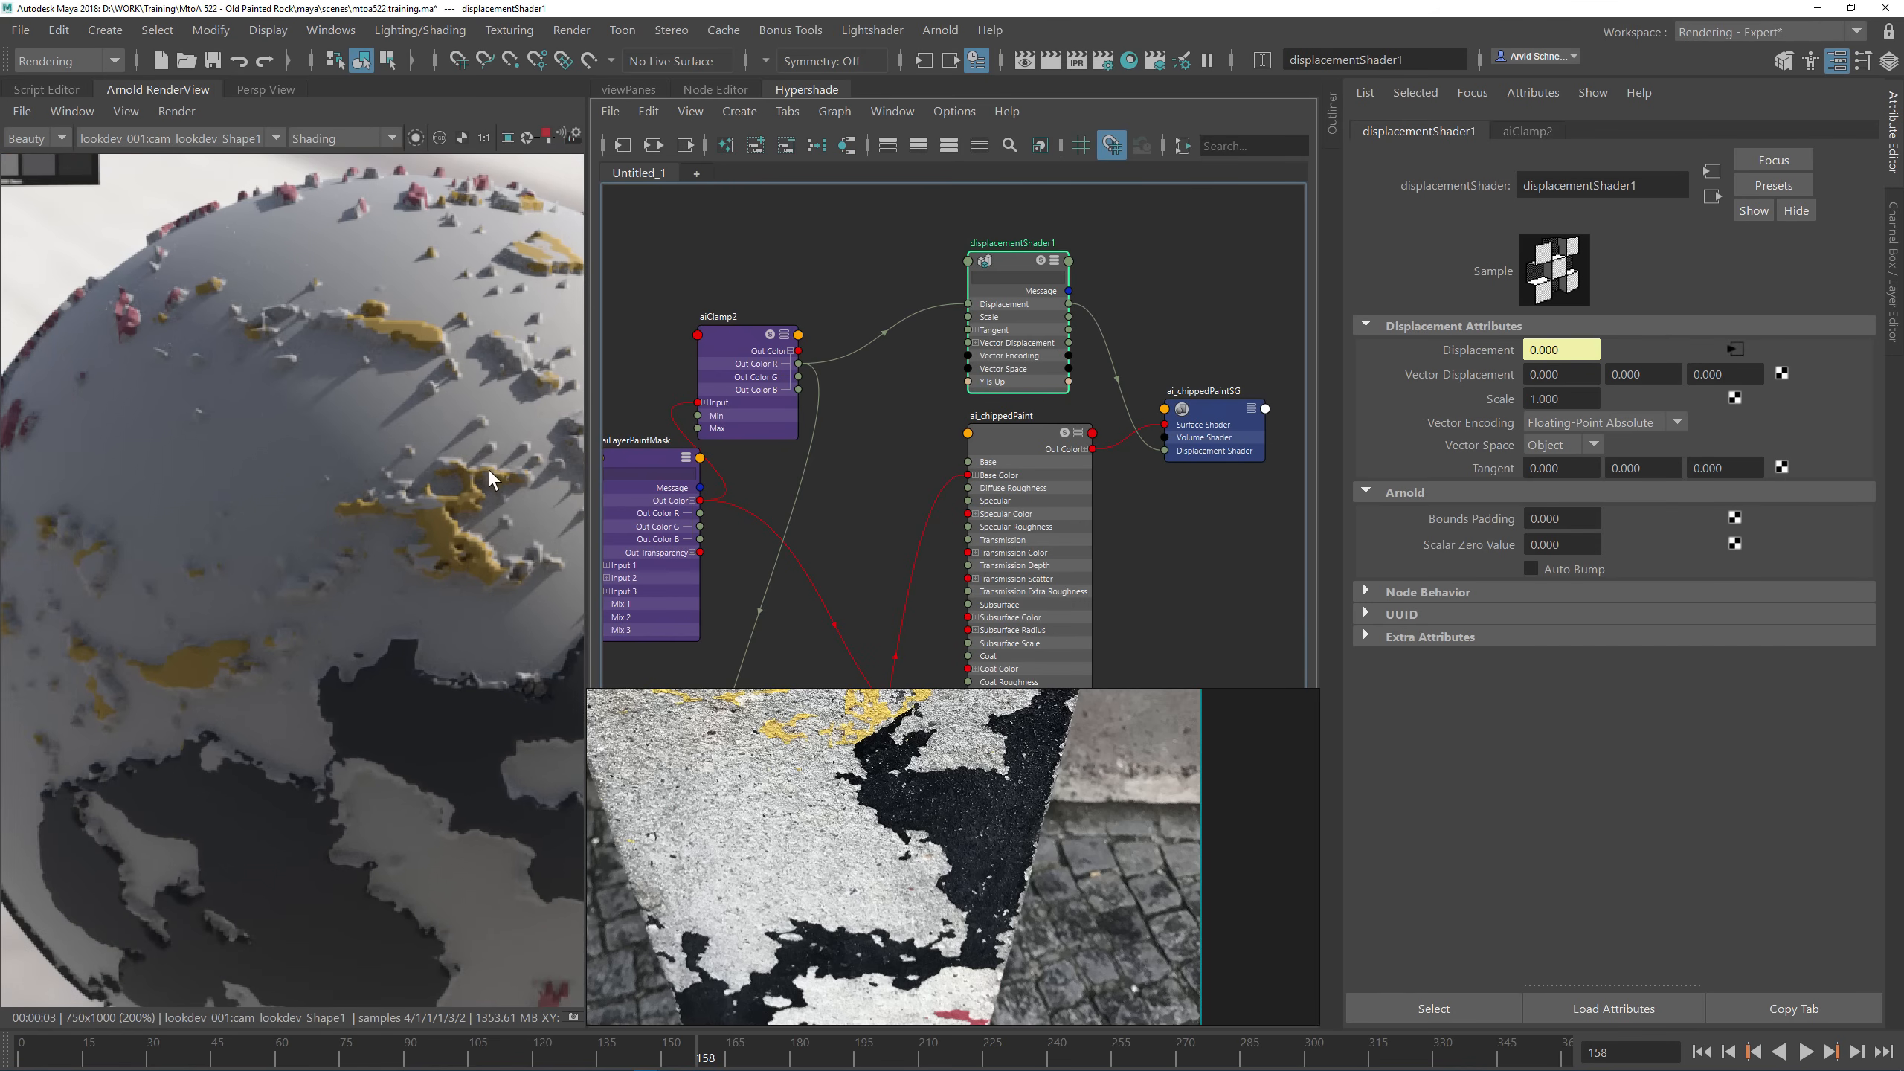
scroll(479, 480, "down", 1)
middle_click_drag(510, 538, 435, 498)
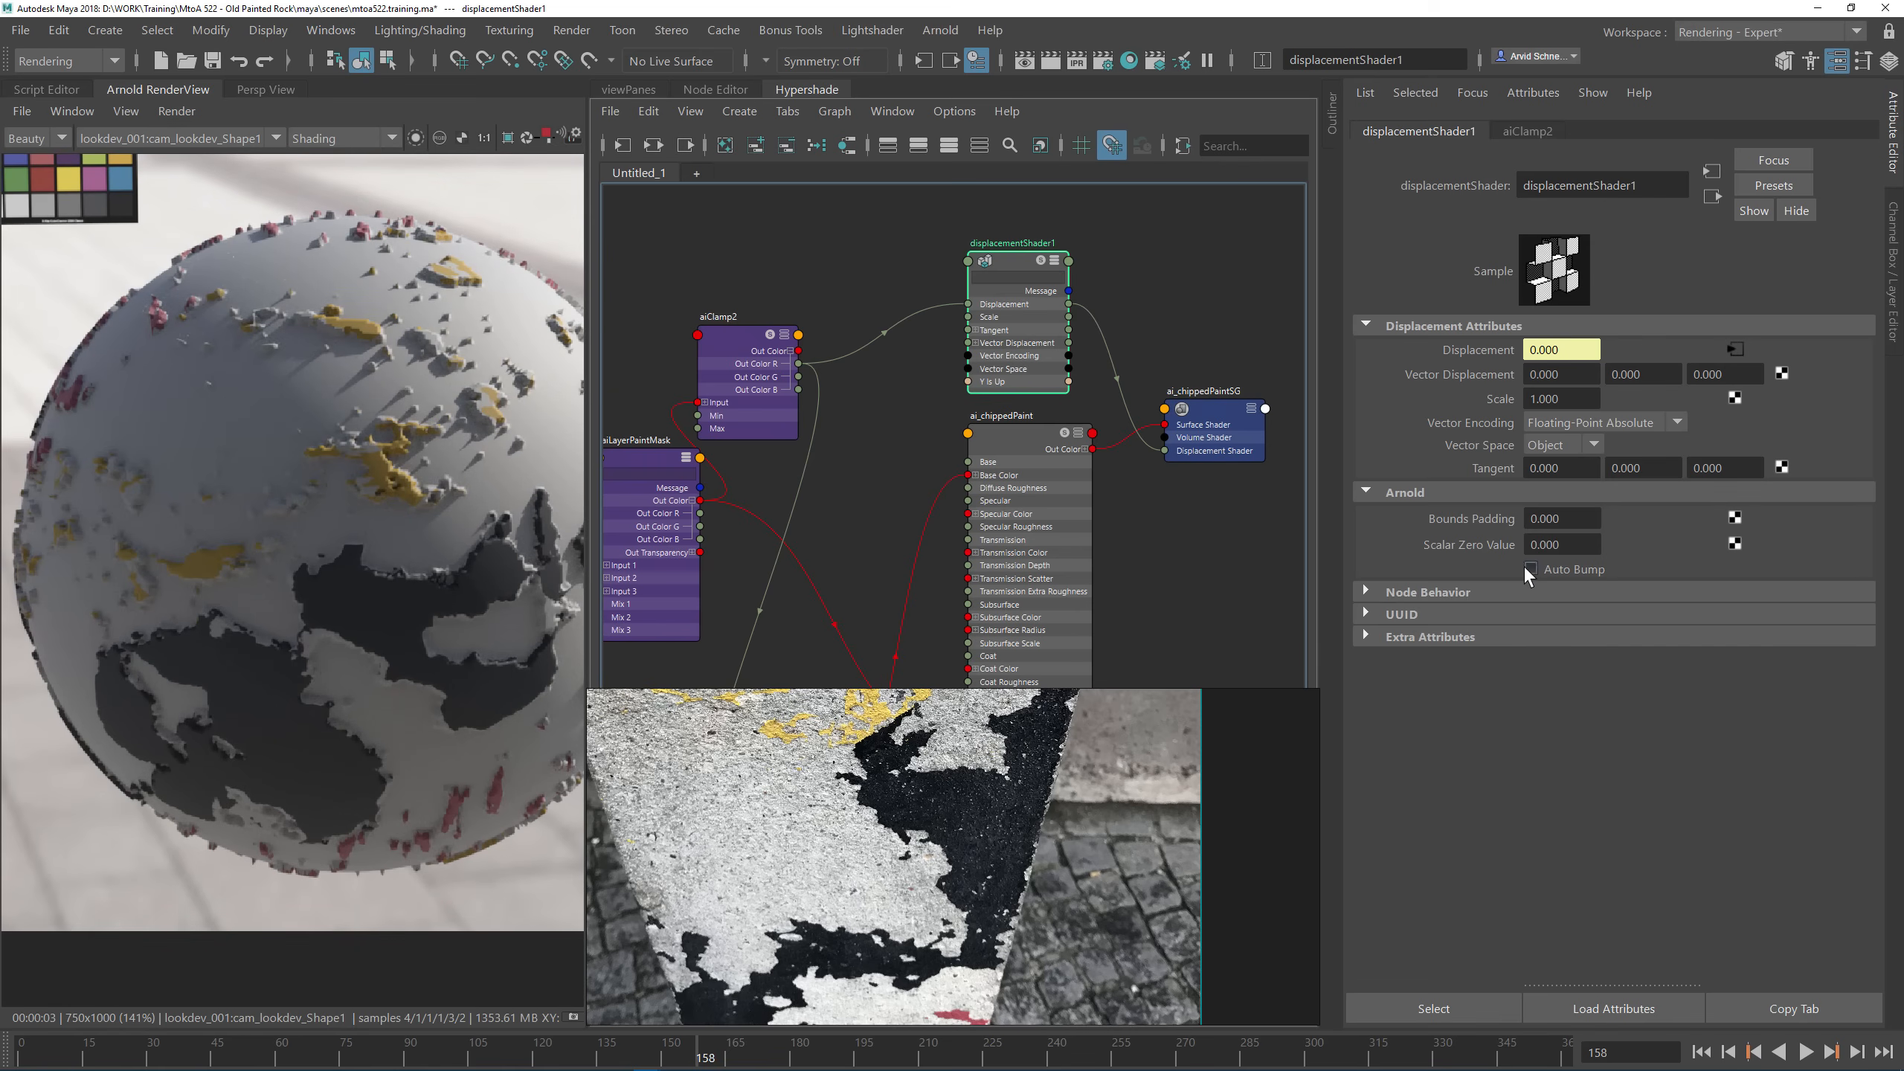
Step: Set displacementShader1's Scalar Zero Value to 0.5
left_click(1582, 543)
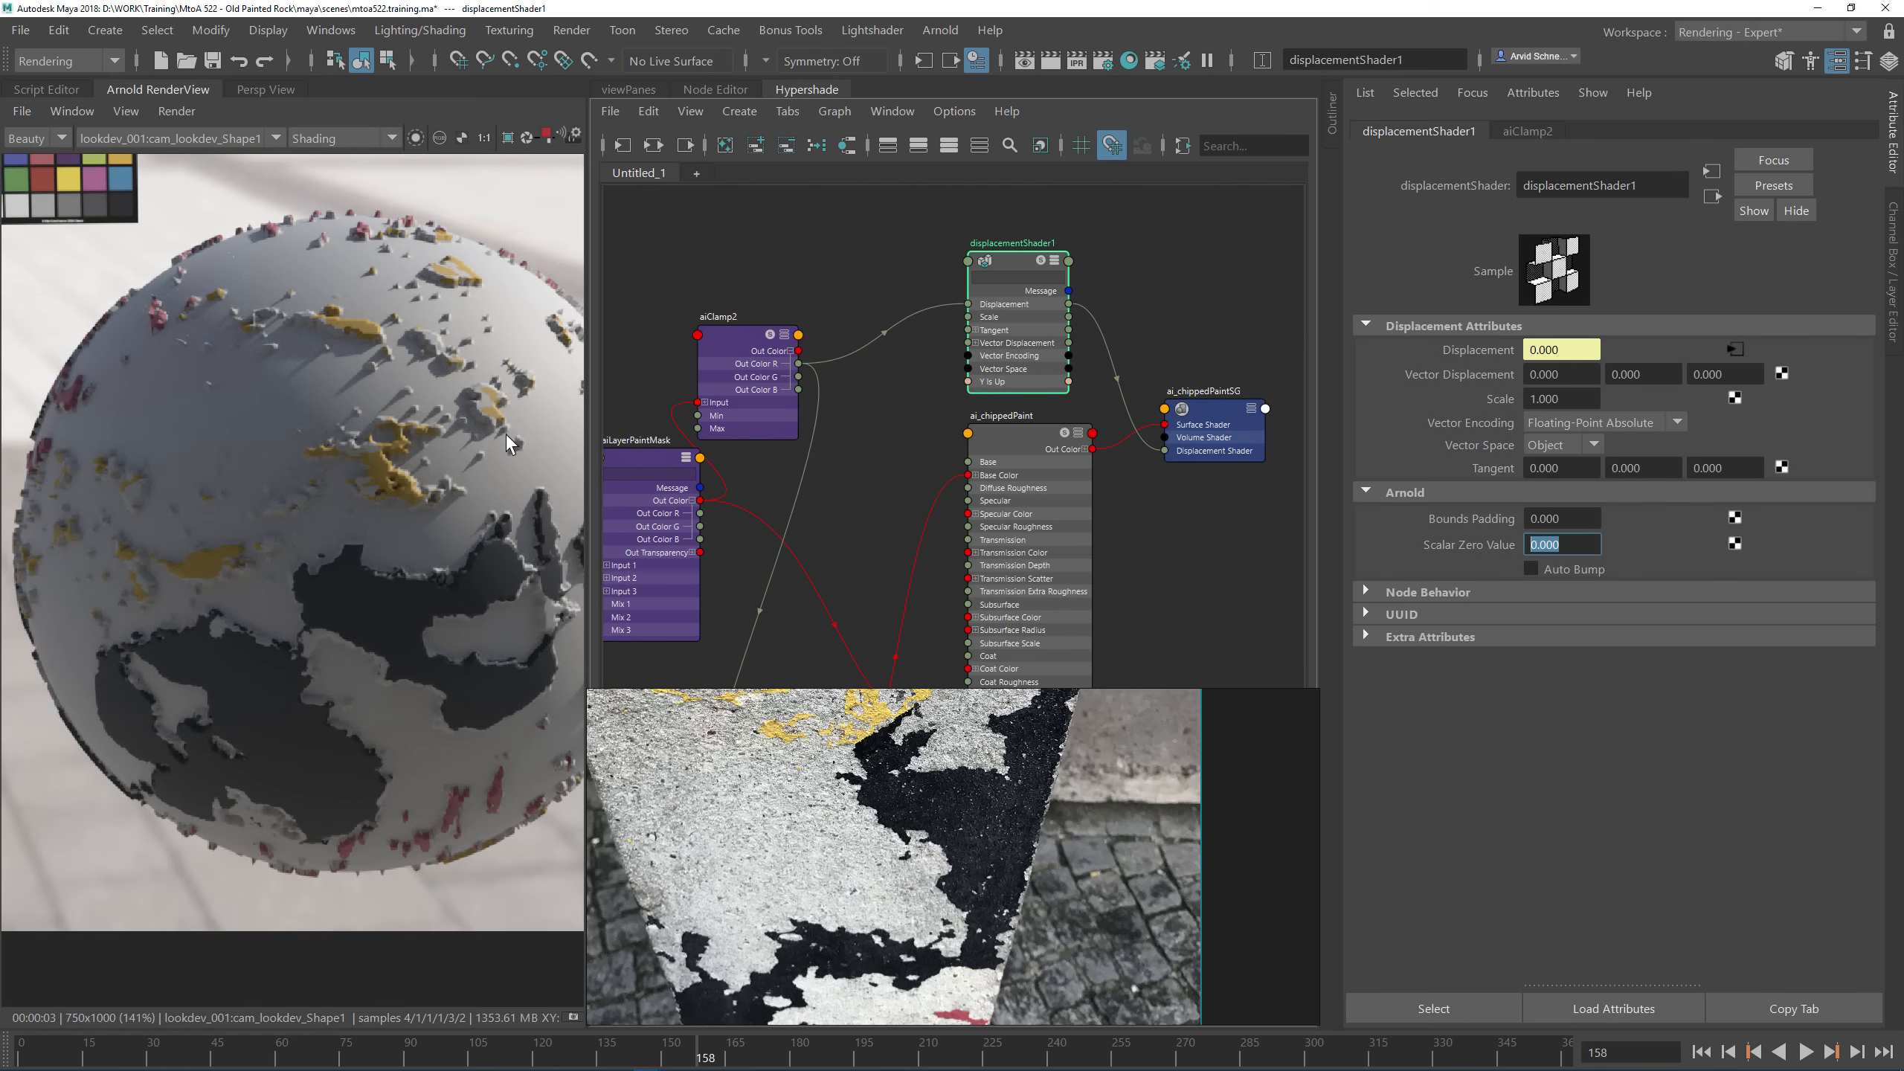
left_click(1563, 404)
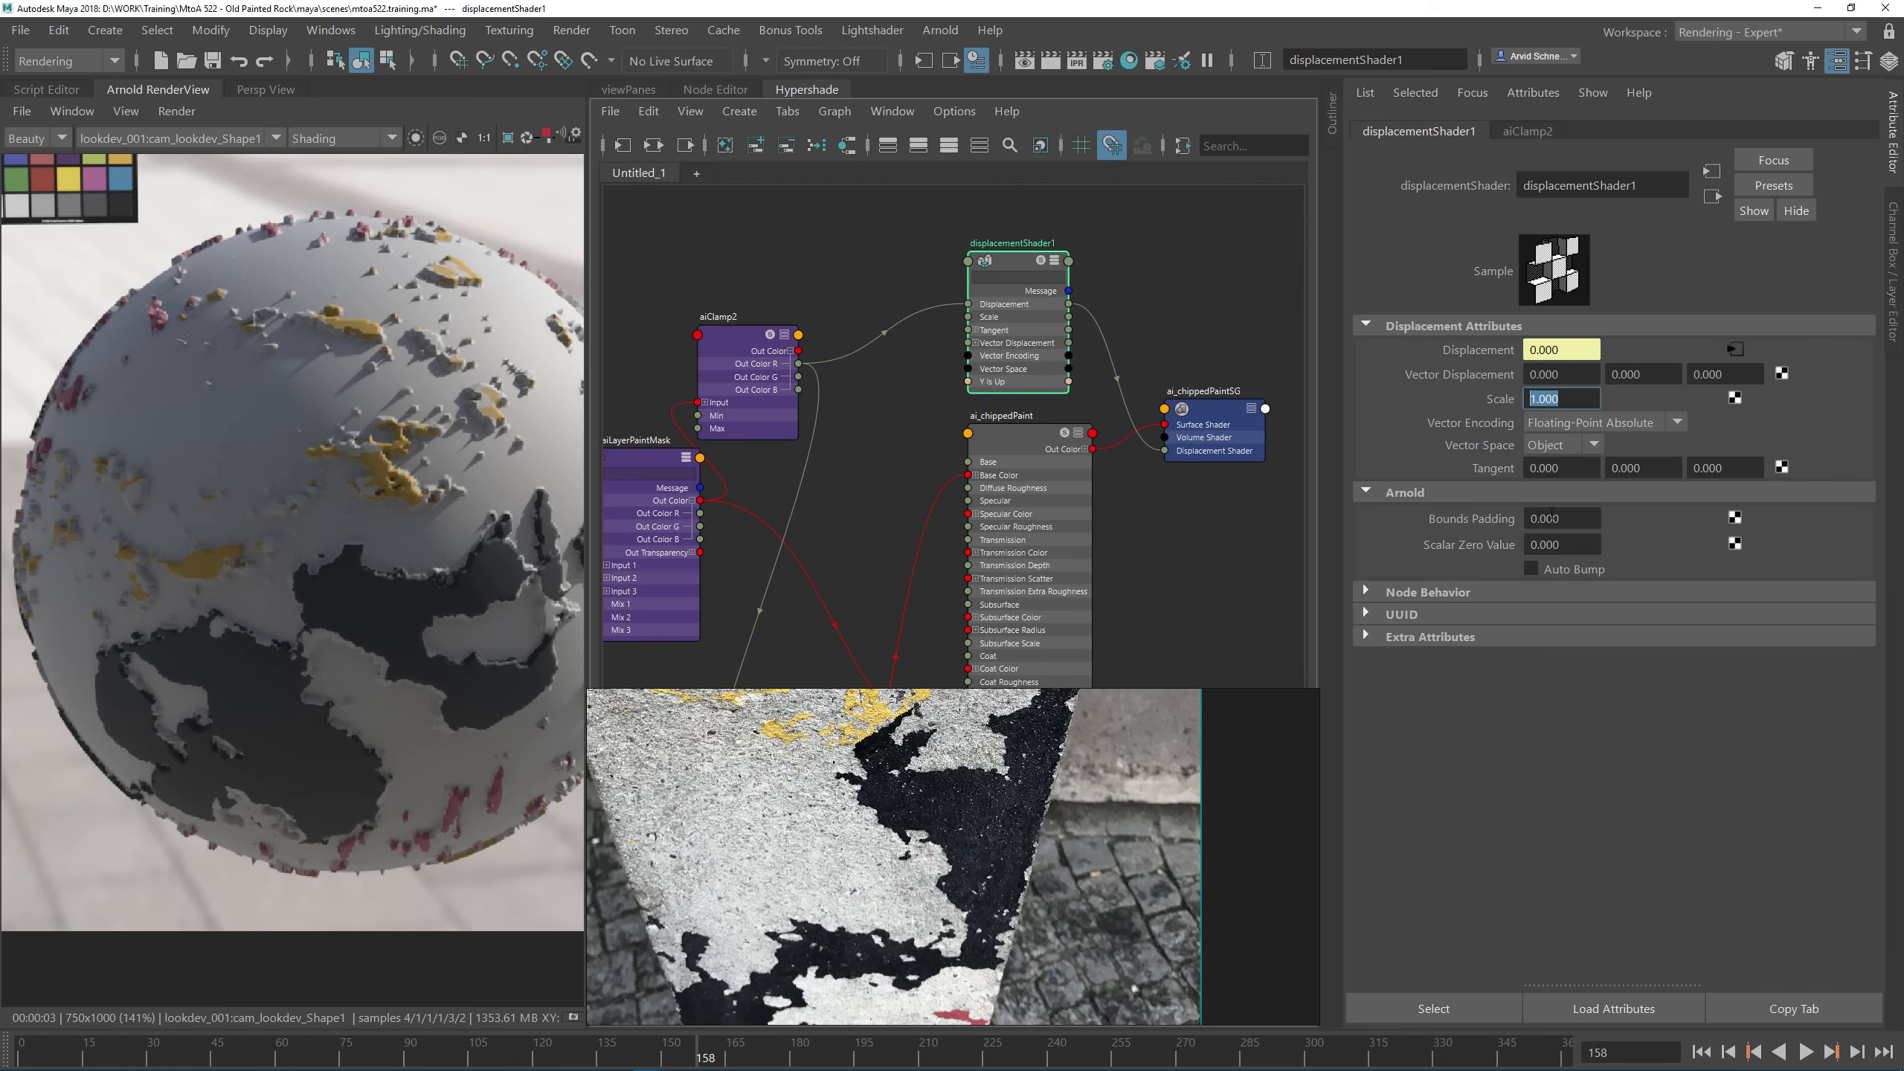
left_click(1586, 541)
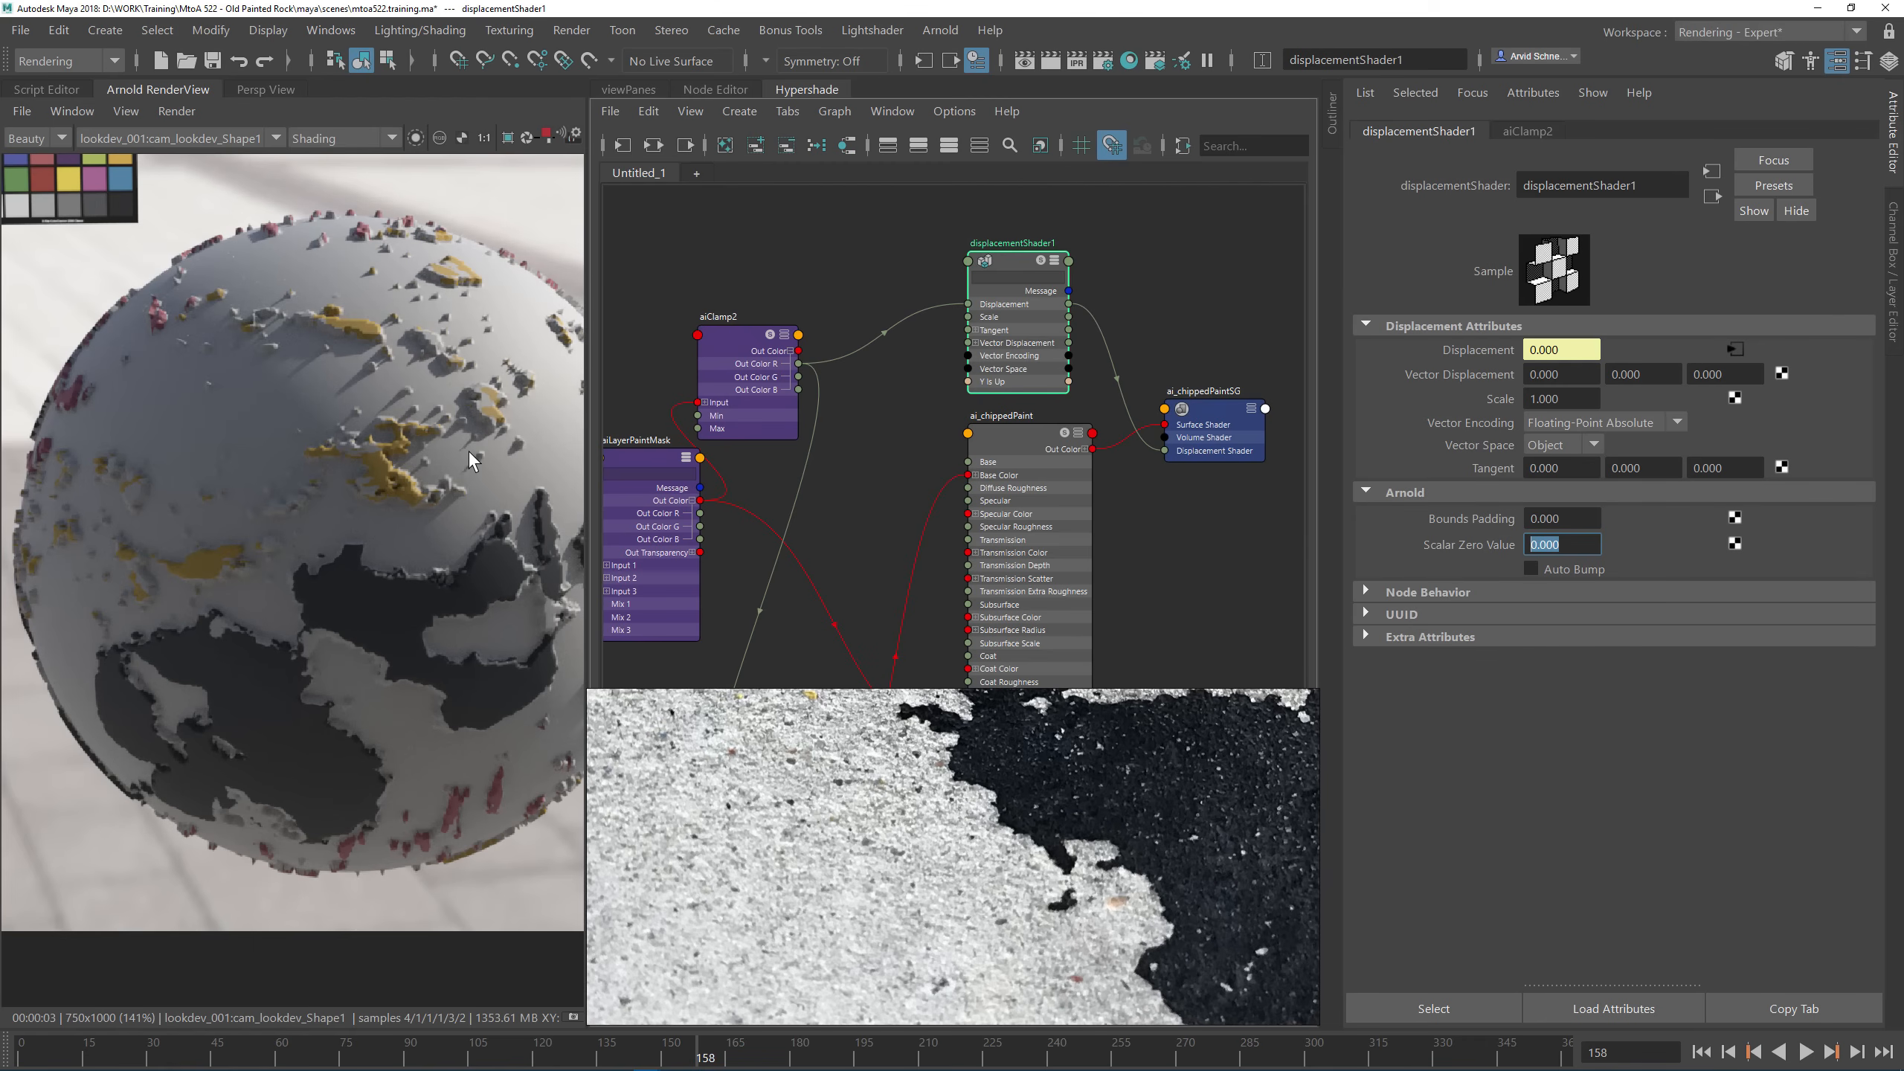
scroll(442, 444, "down", 1)
middle_click_drag(432, 439, 360, 493)
scroll(337, 521, "up", 1)
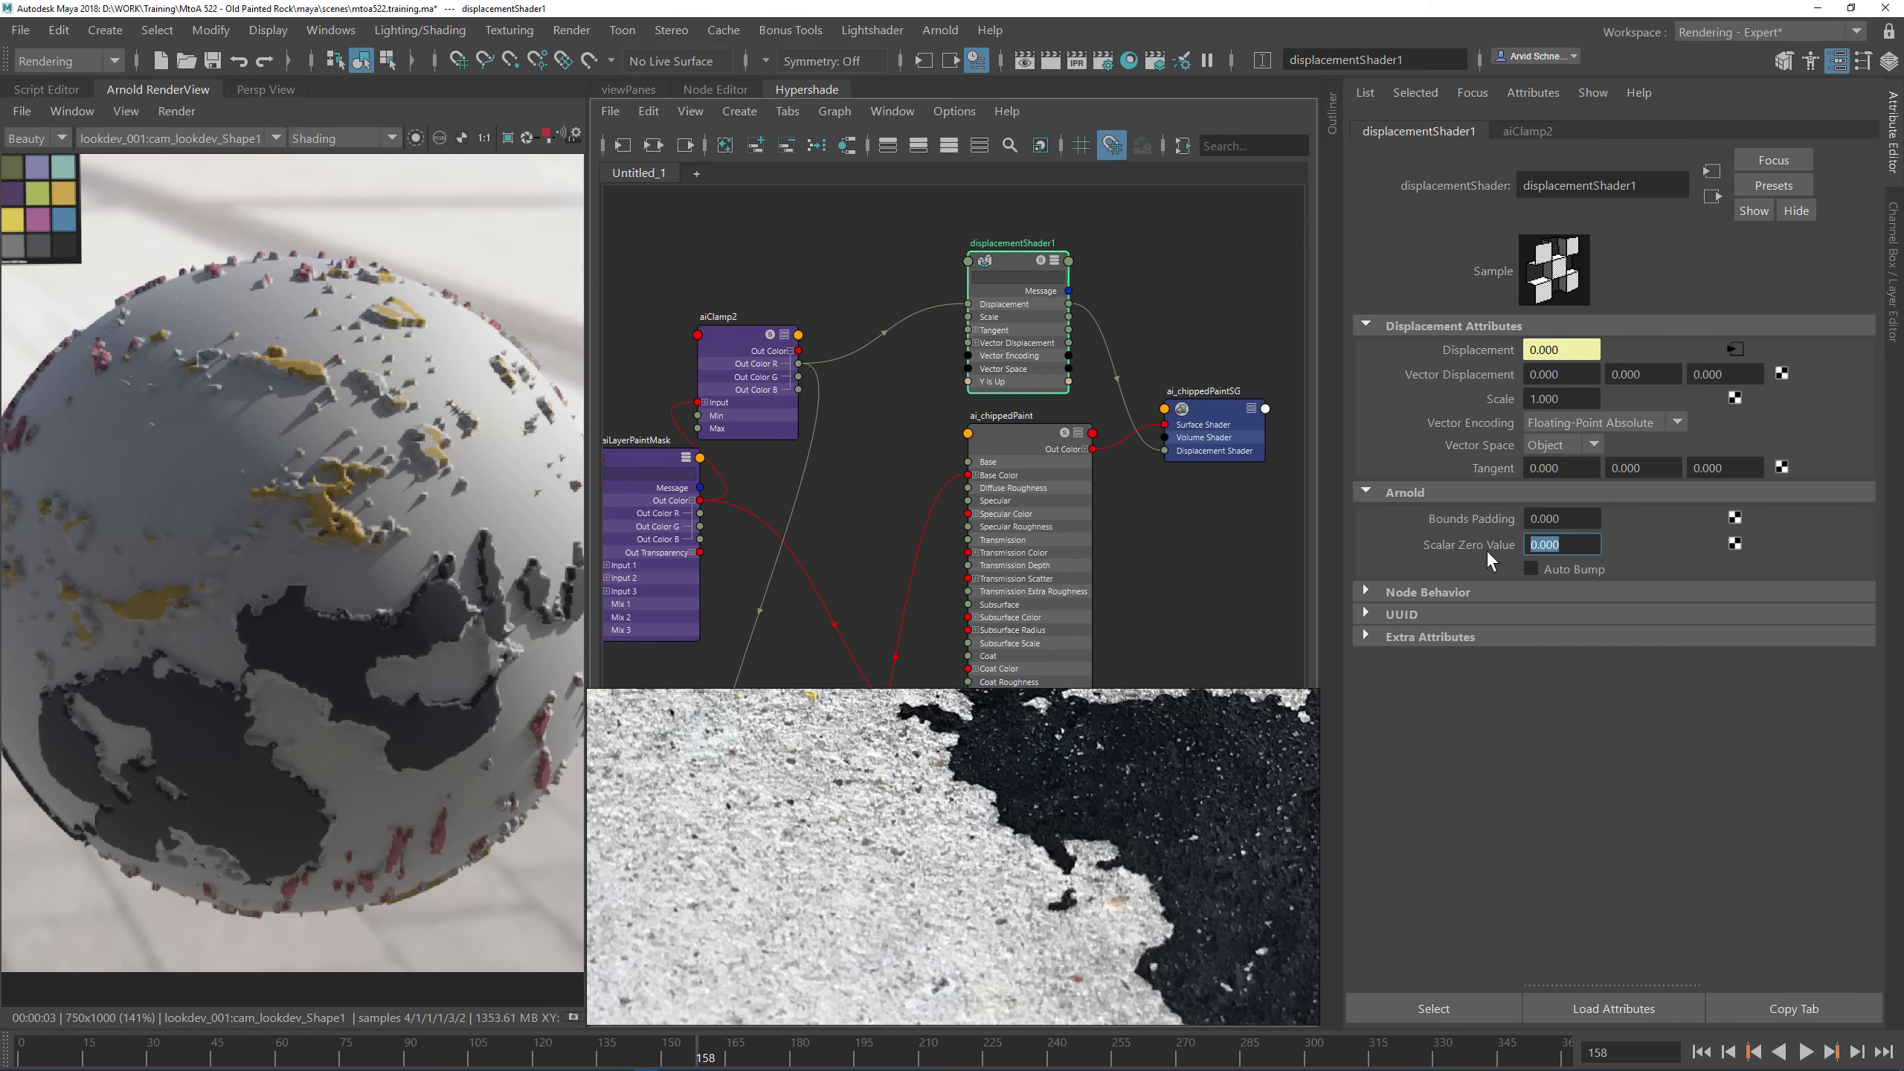
type("0.5")
key("Return")
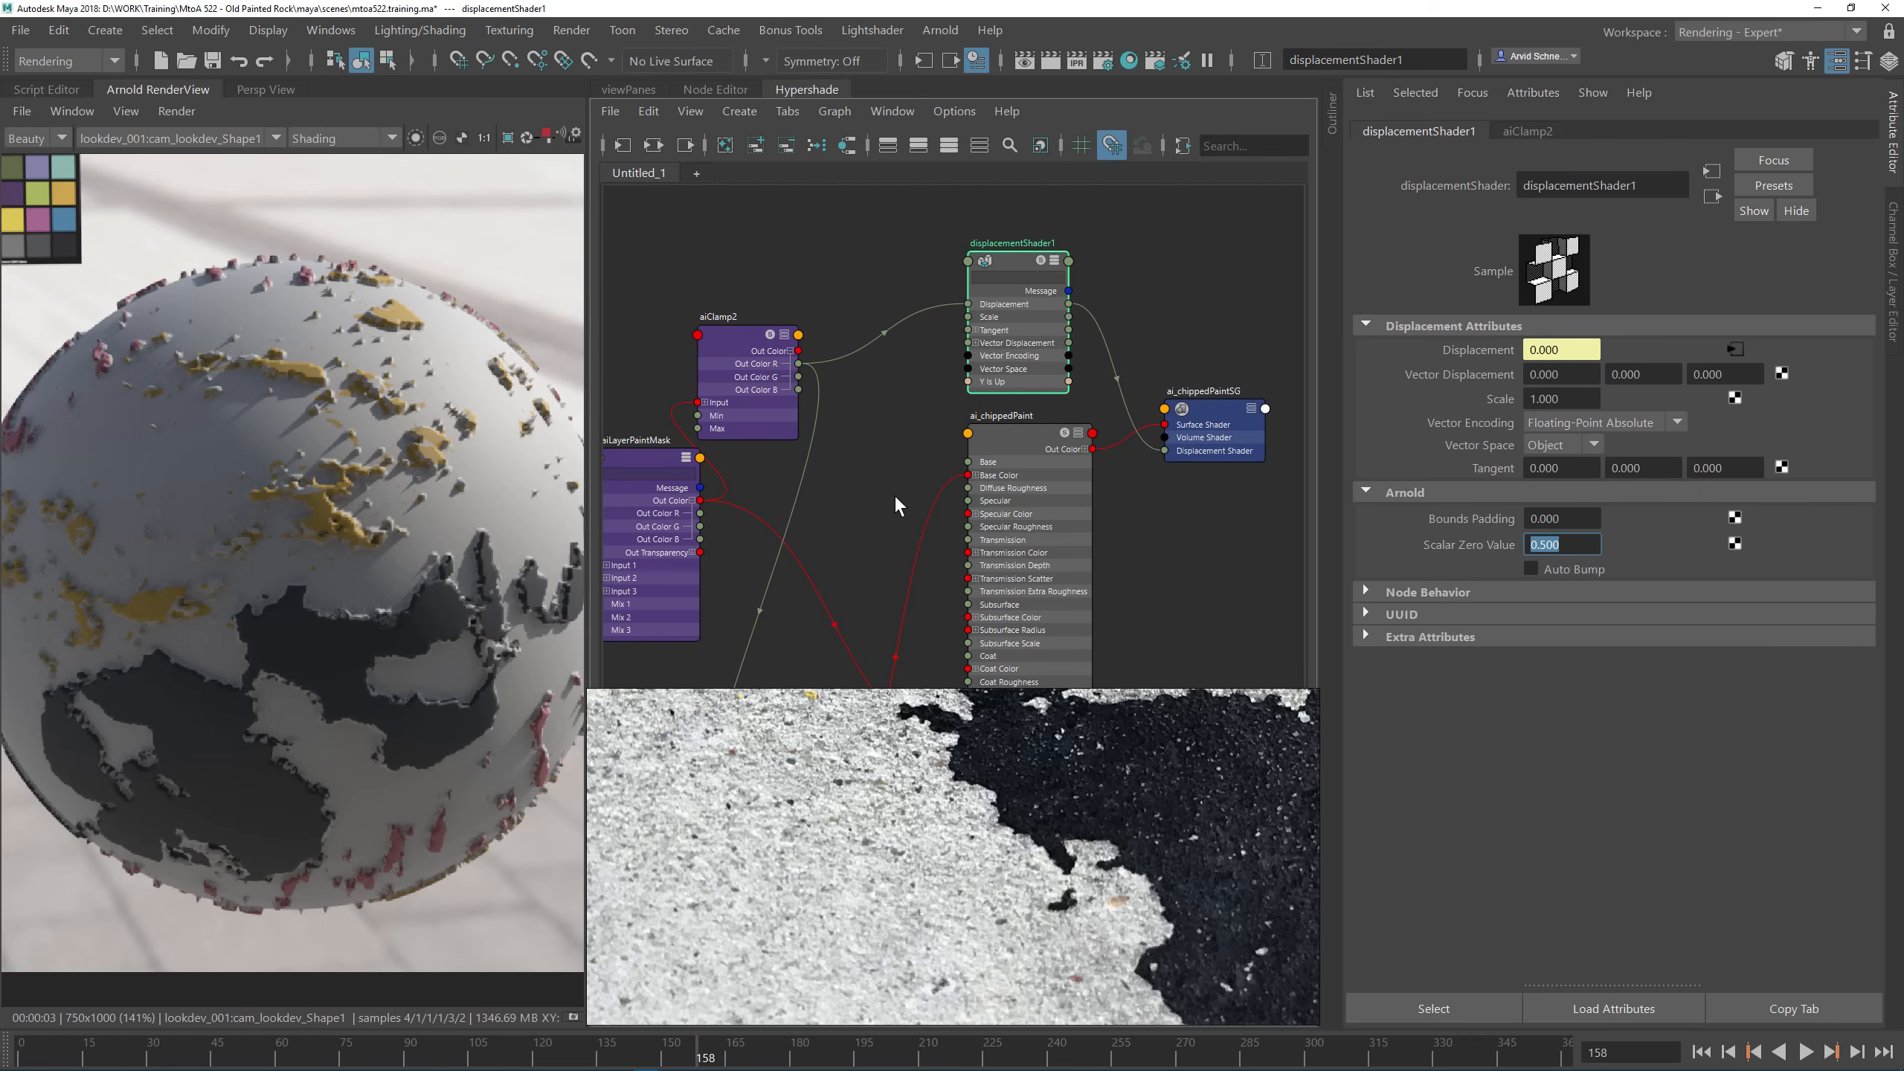
Step: Try a displacement Scale of 0.1 on displacementShader1 and settle on 0.2
middle_click_drag(877, 453, 1020, 449, "alt")
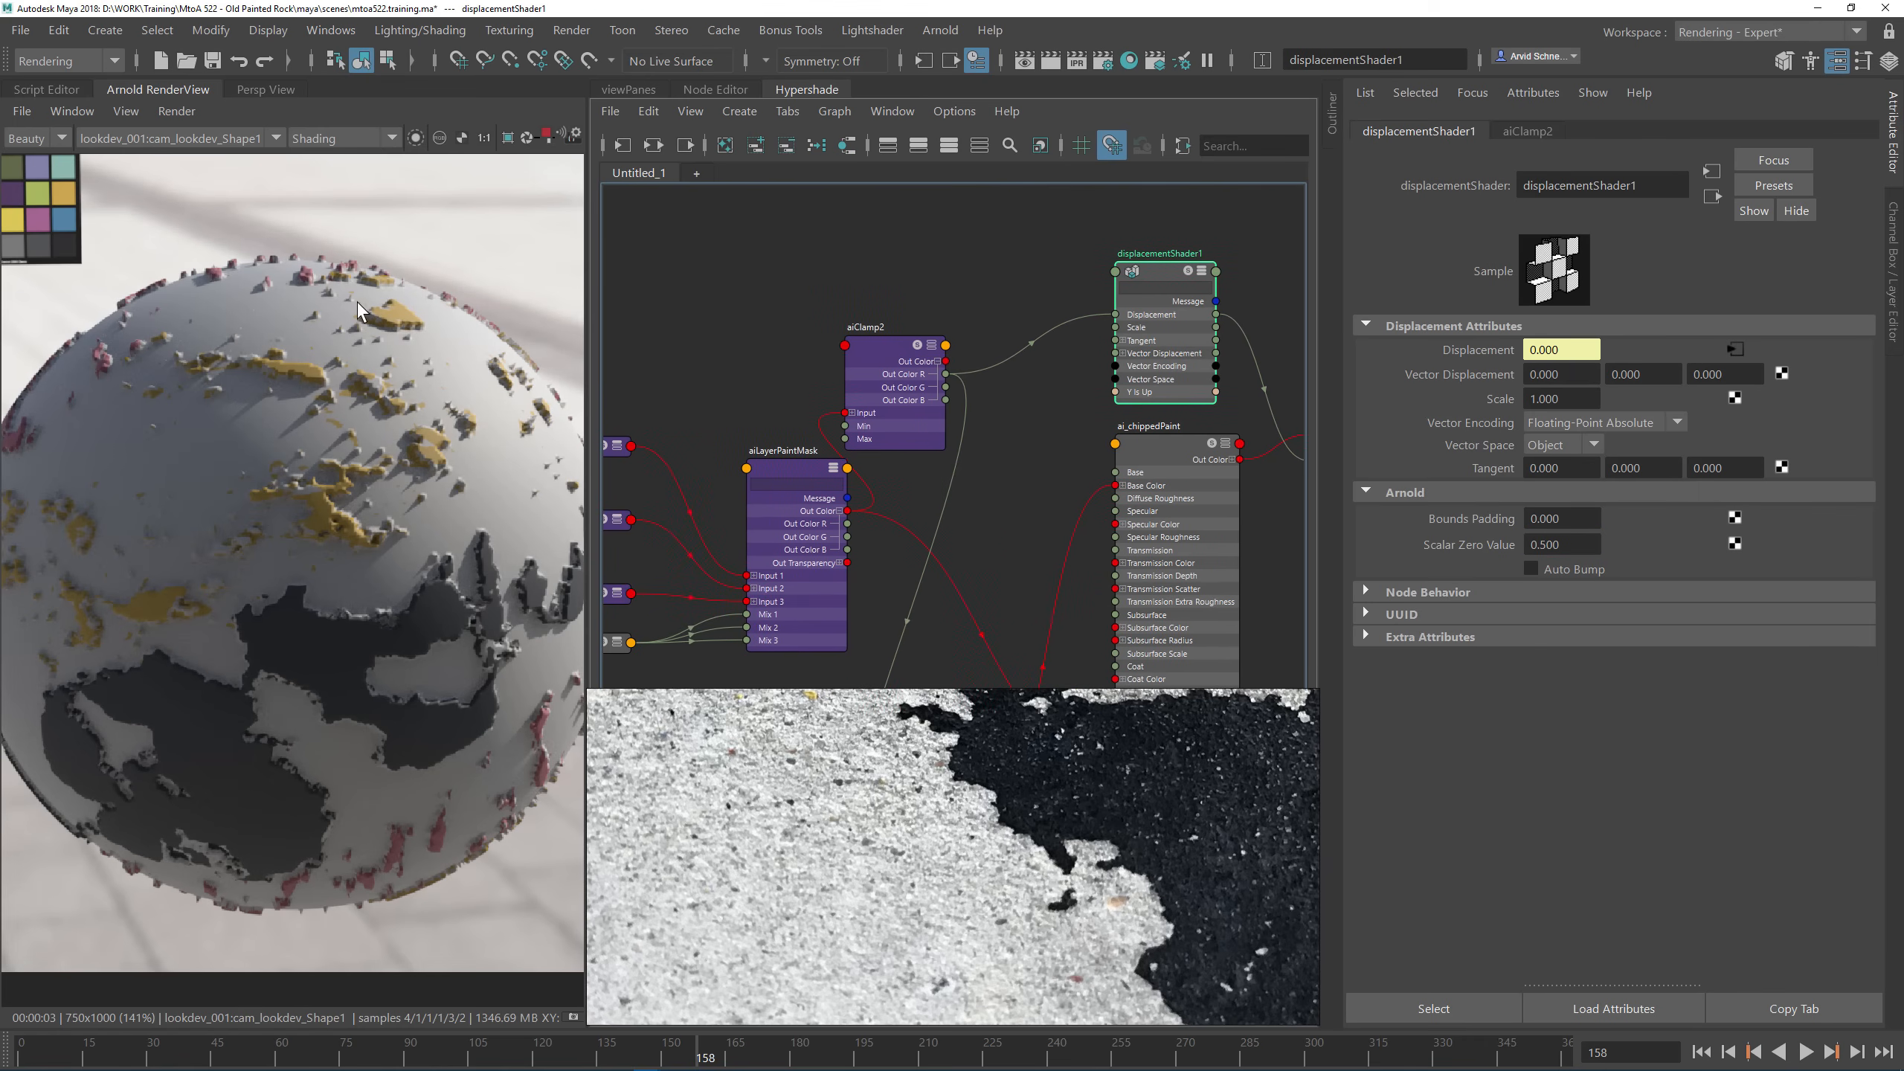
scroll(359, 309, "up", 1)
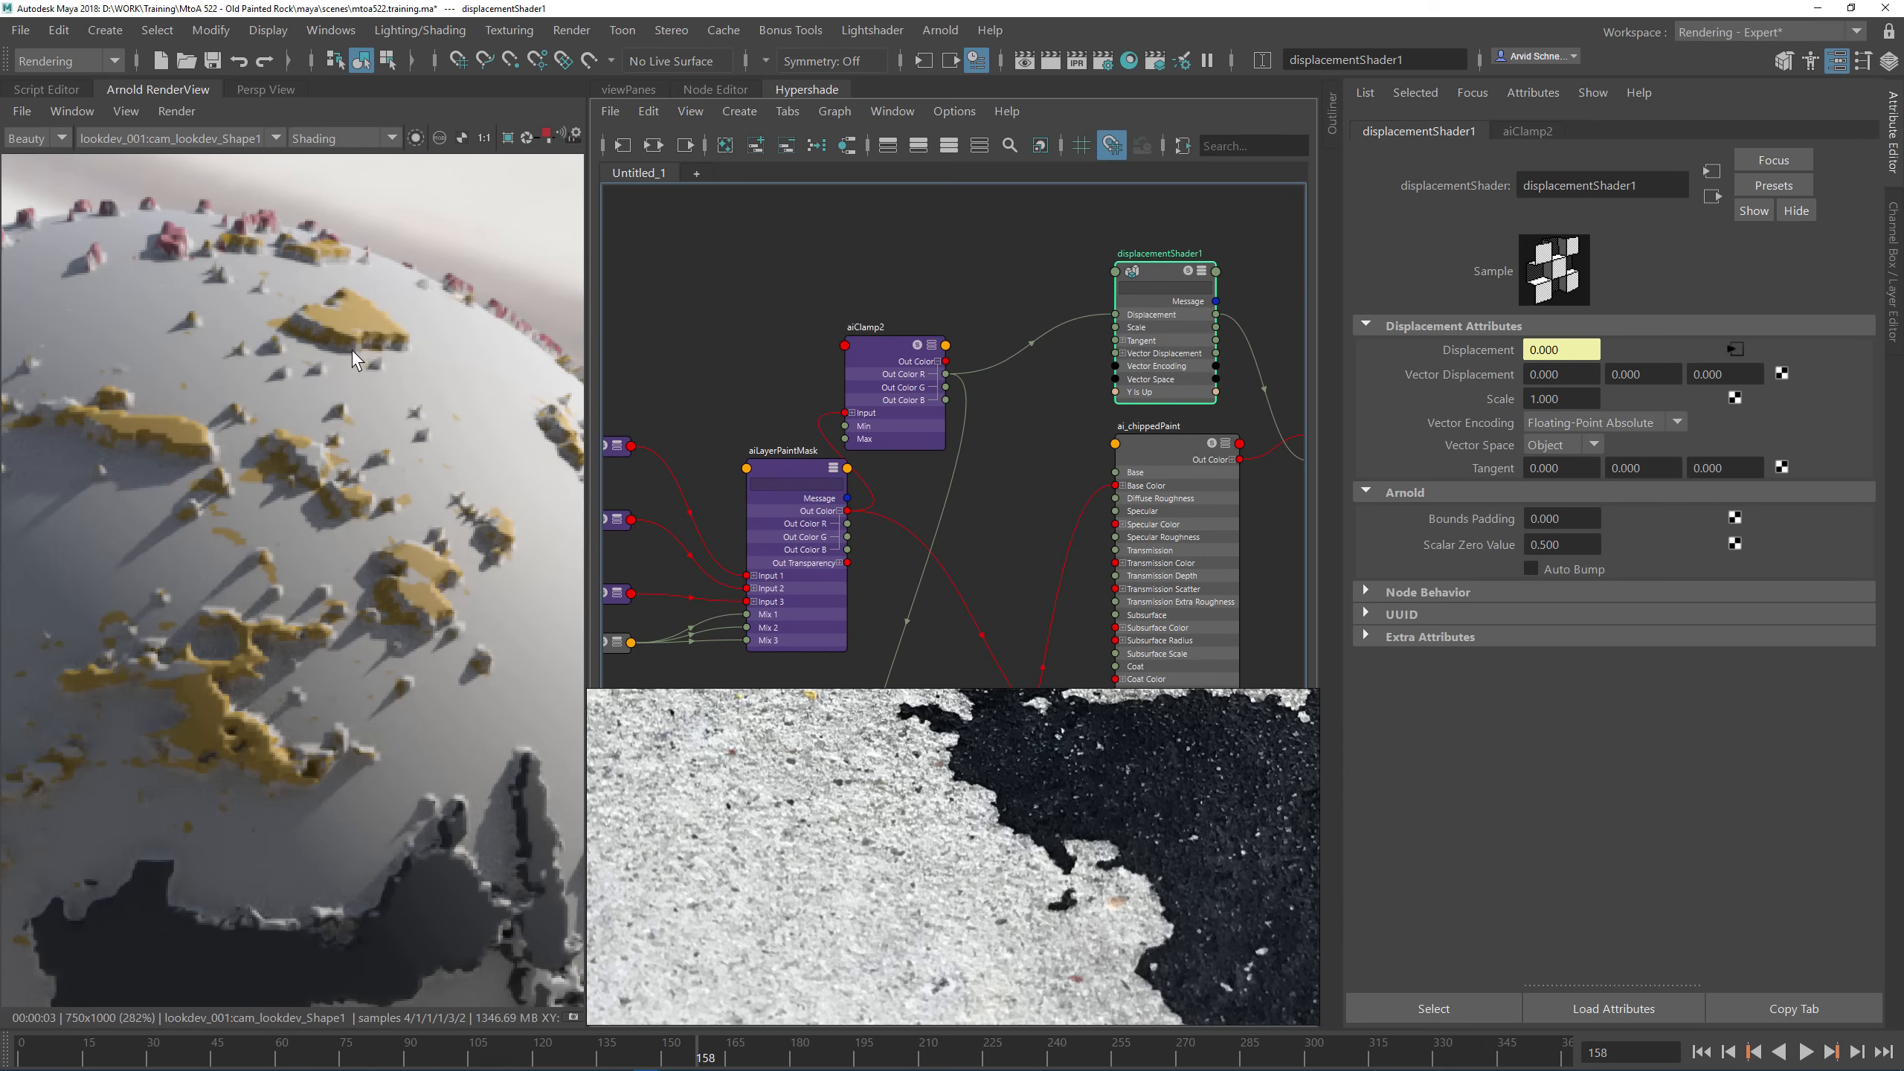
left_click(1596, 404)
type(".1")
key("Return")
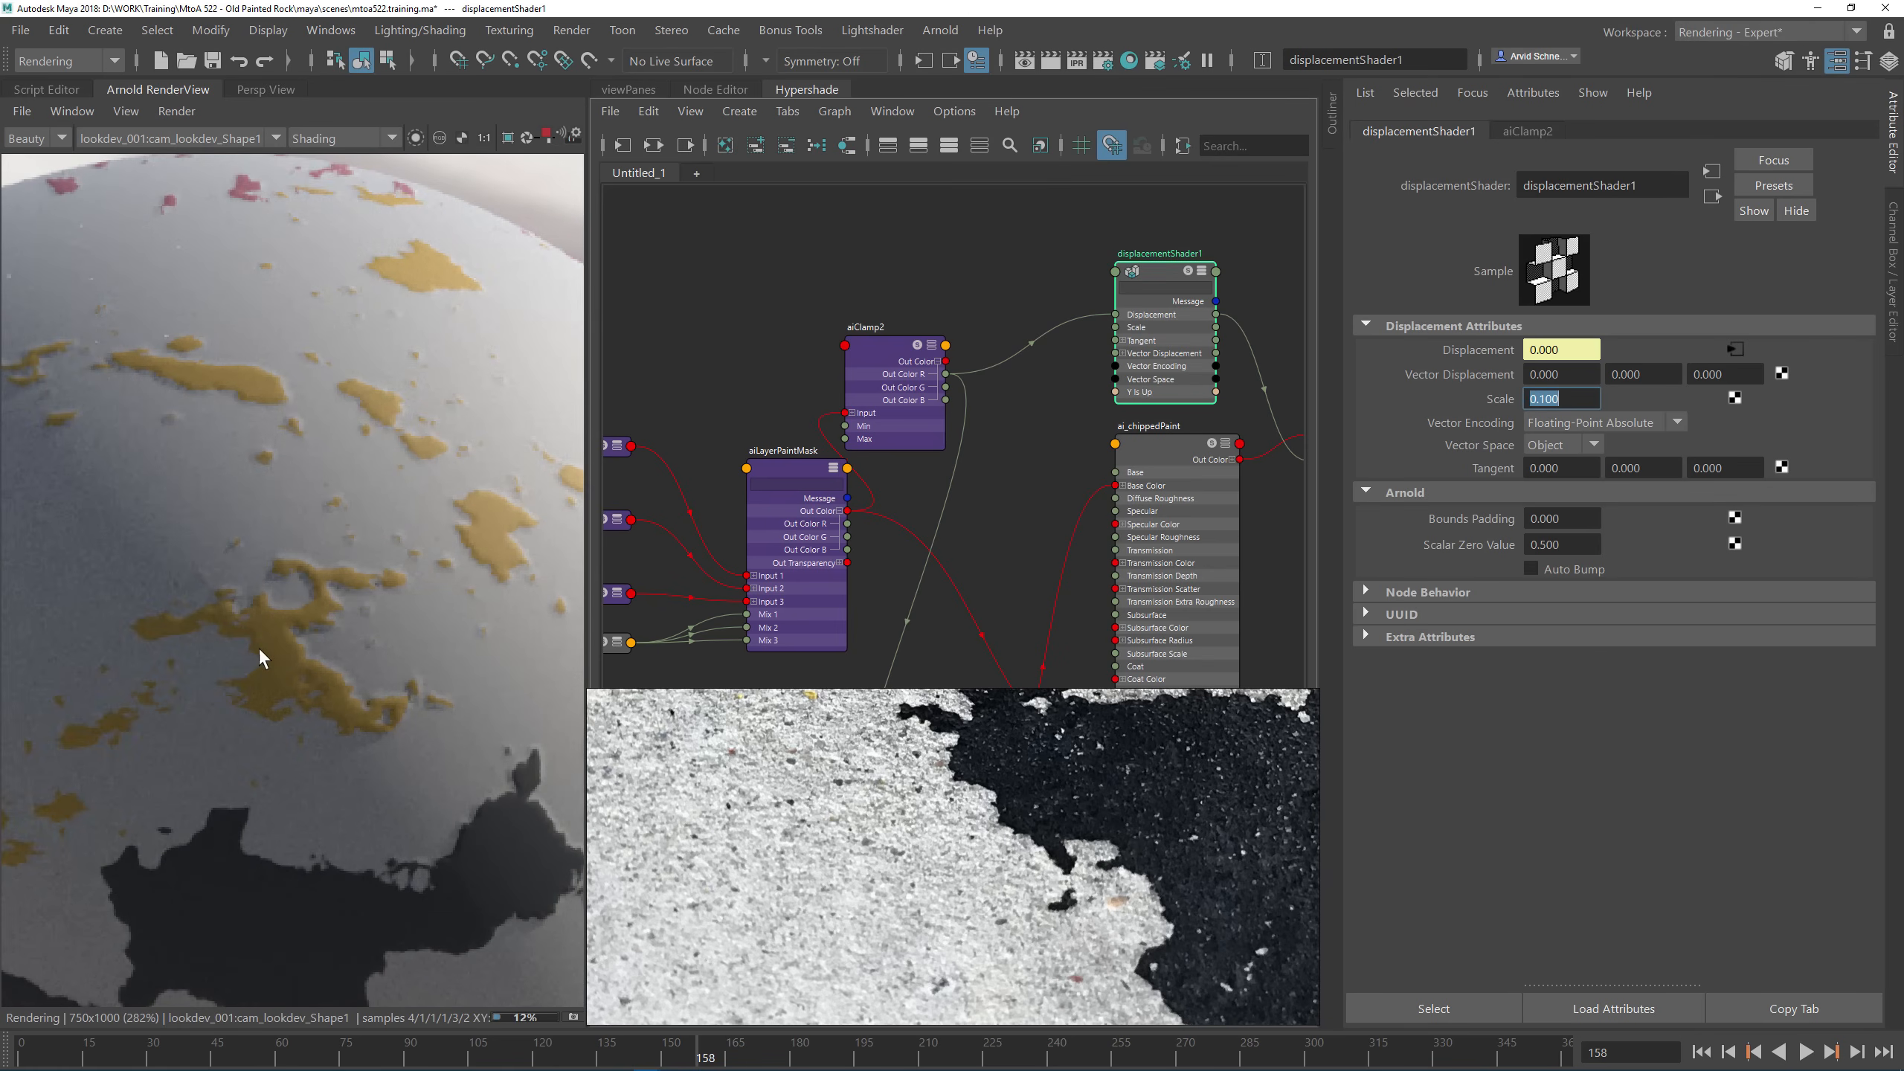
type(".2")
key("Return")
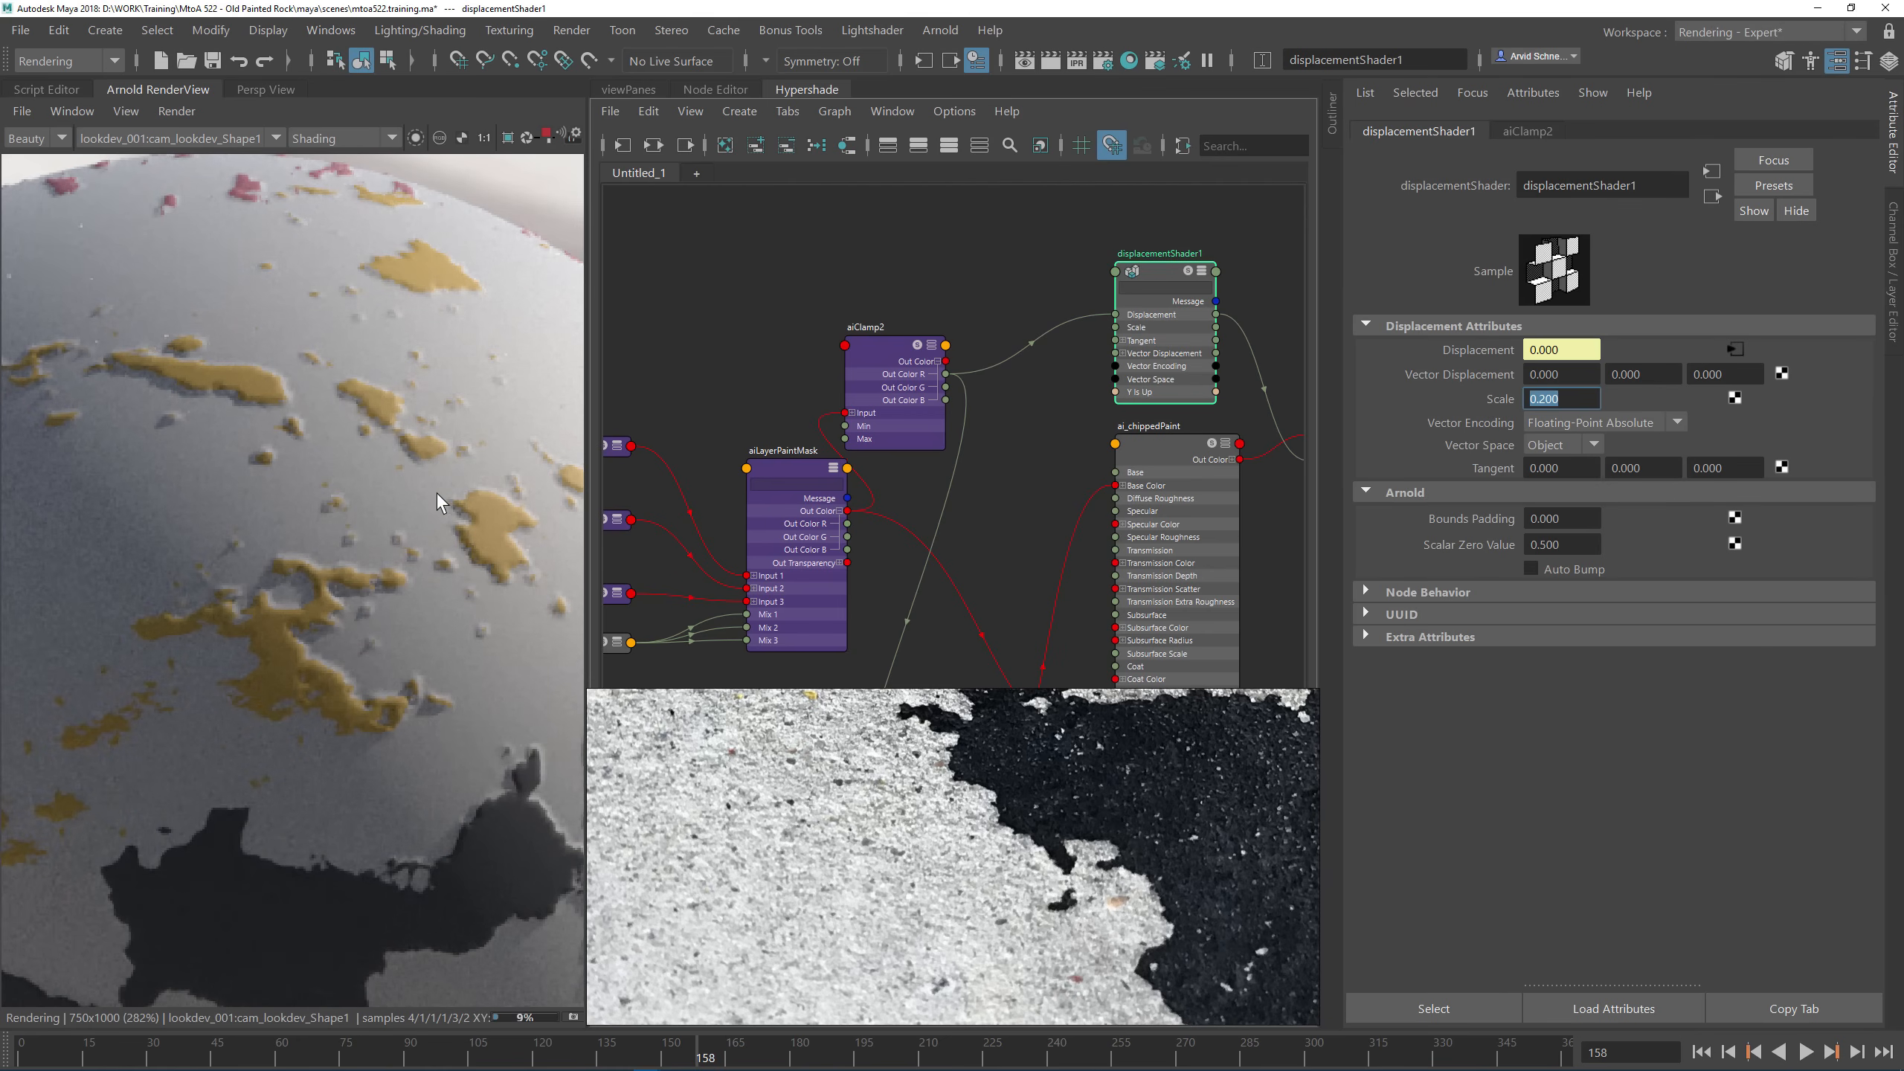
Step: Save the scene and limit the render to a crop region around the yellow paint patches on the sphere's upper area
left_click(214, 65)
middle_click_drag(440, 498, 301, 456)
left_click_drag(161, 368, 452, 622, "shift")
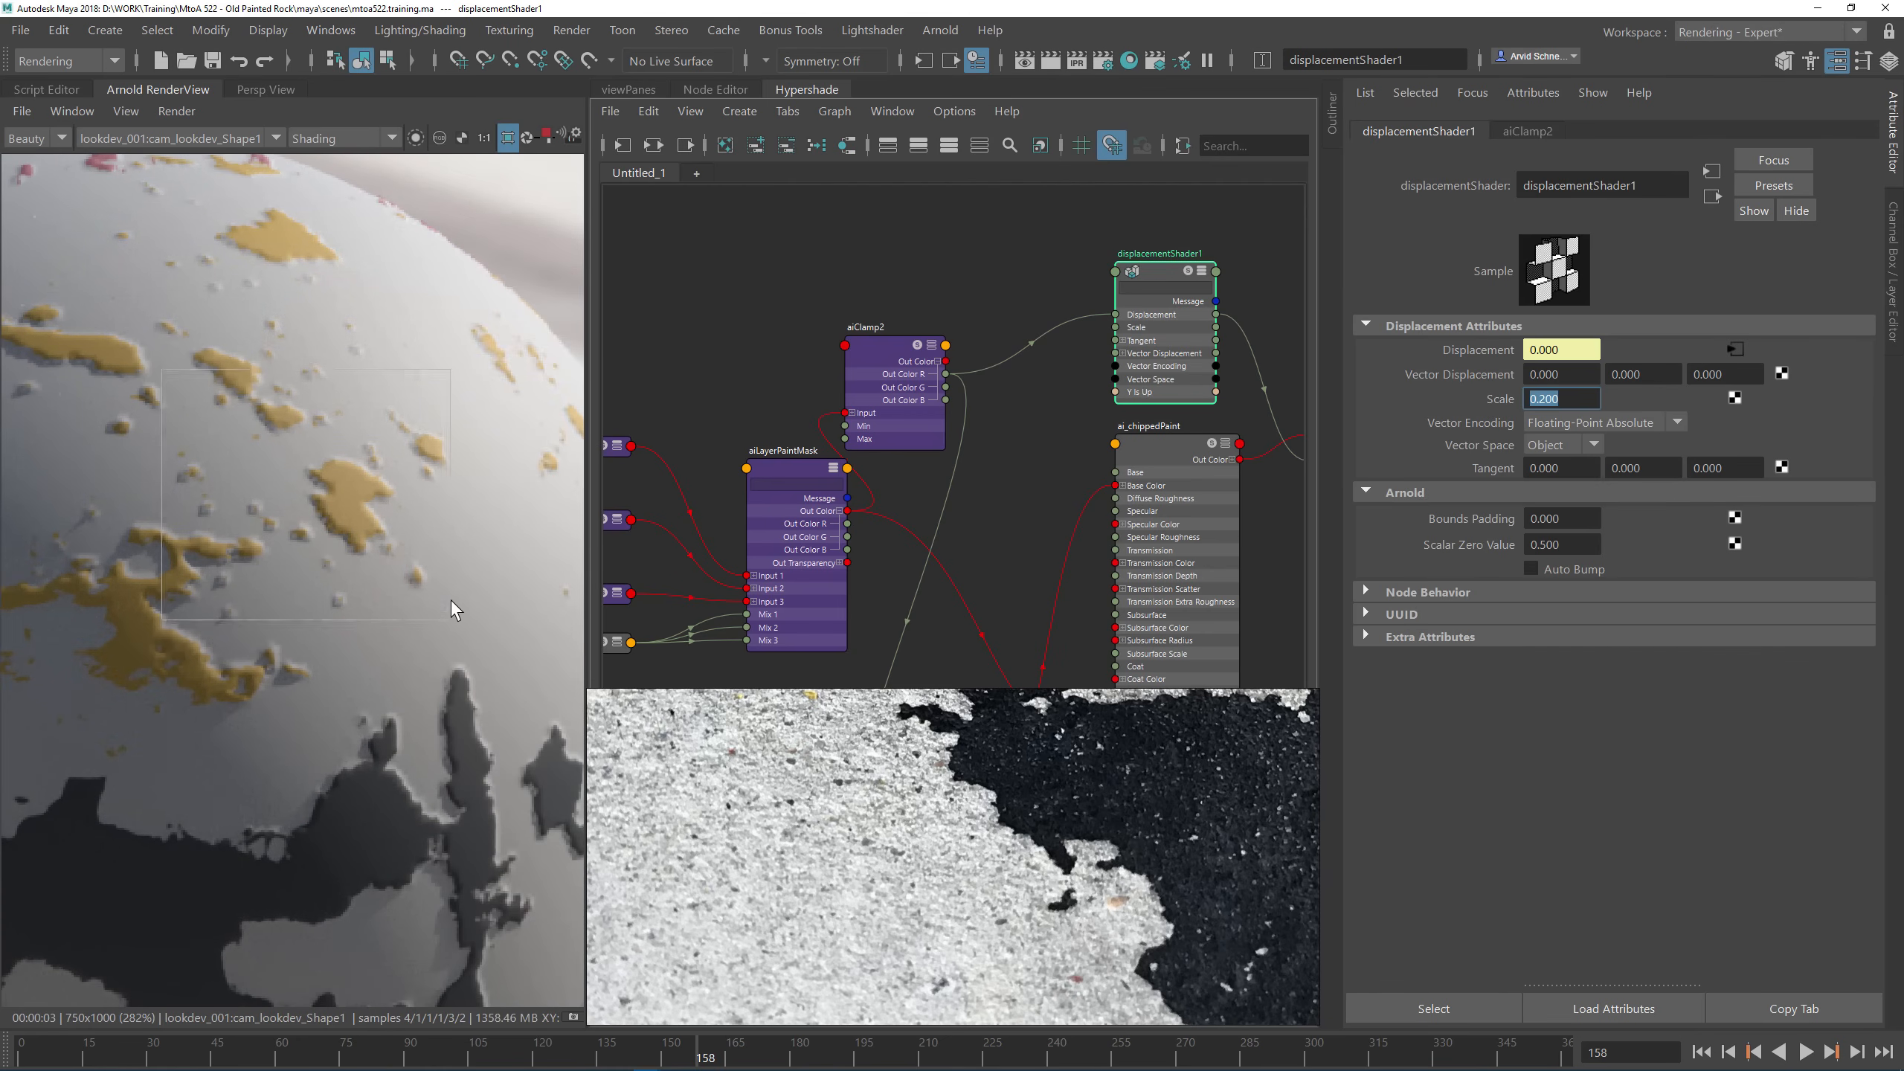
Step: Select the sphere and try subdivision Iterations of 4 and 5
left_click(329, 551)
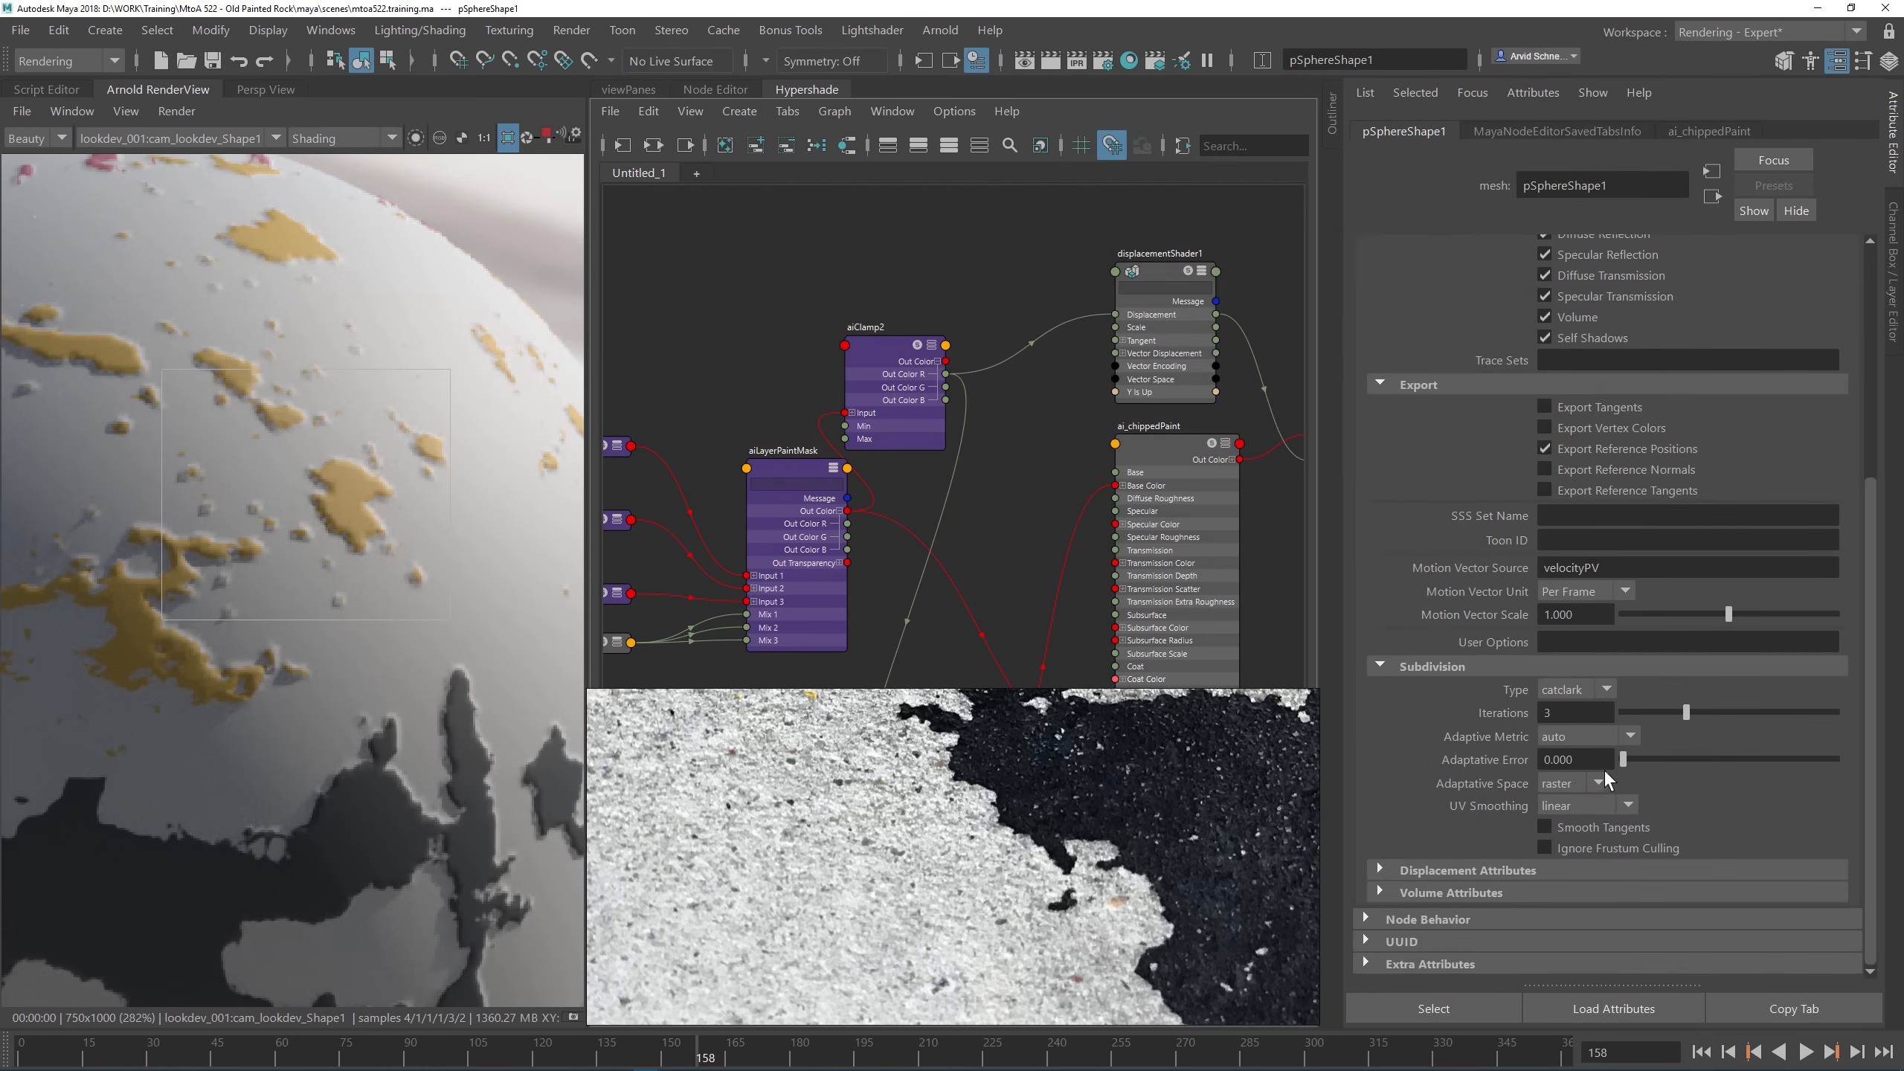
double_click(1575, 715)
type("4")
key("Return")
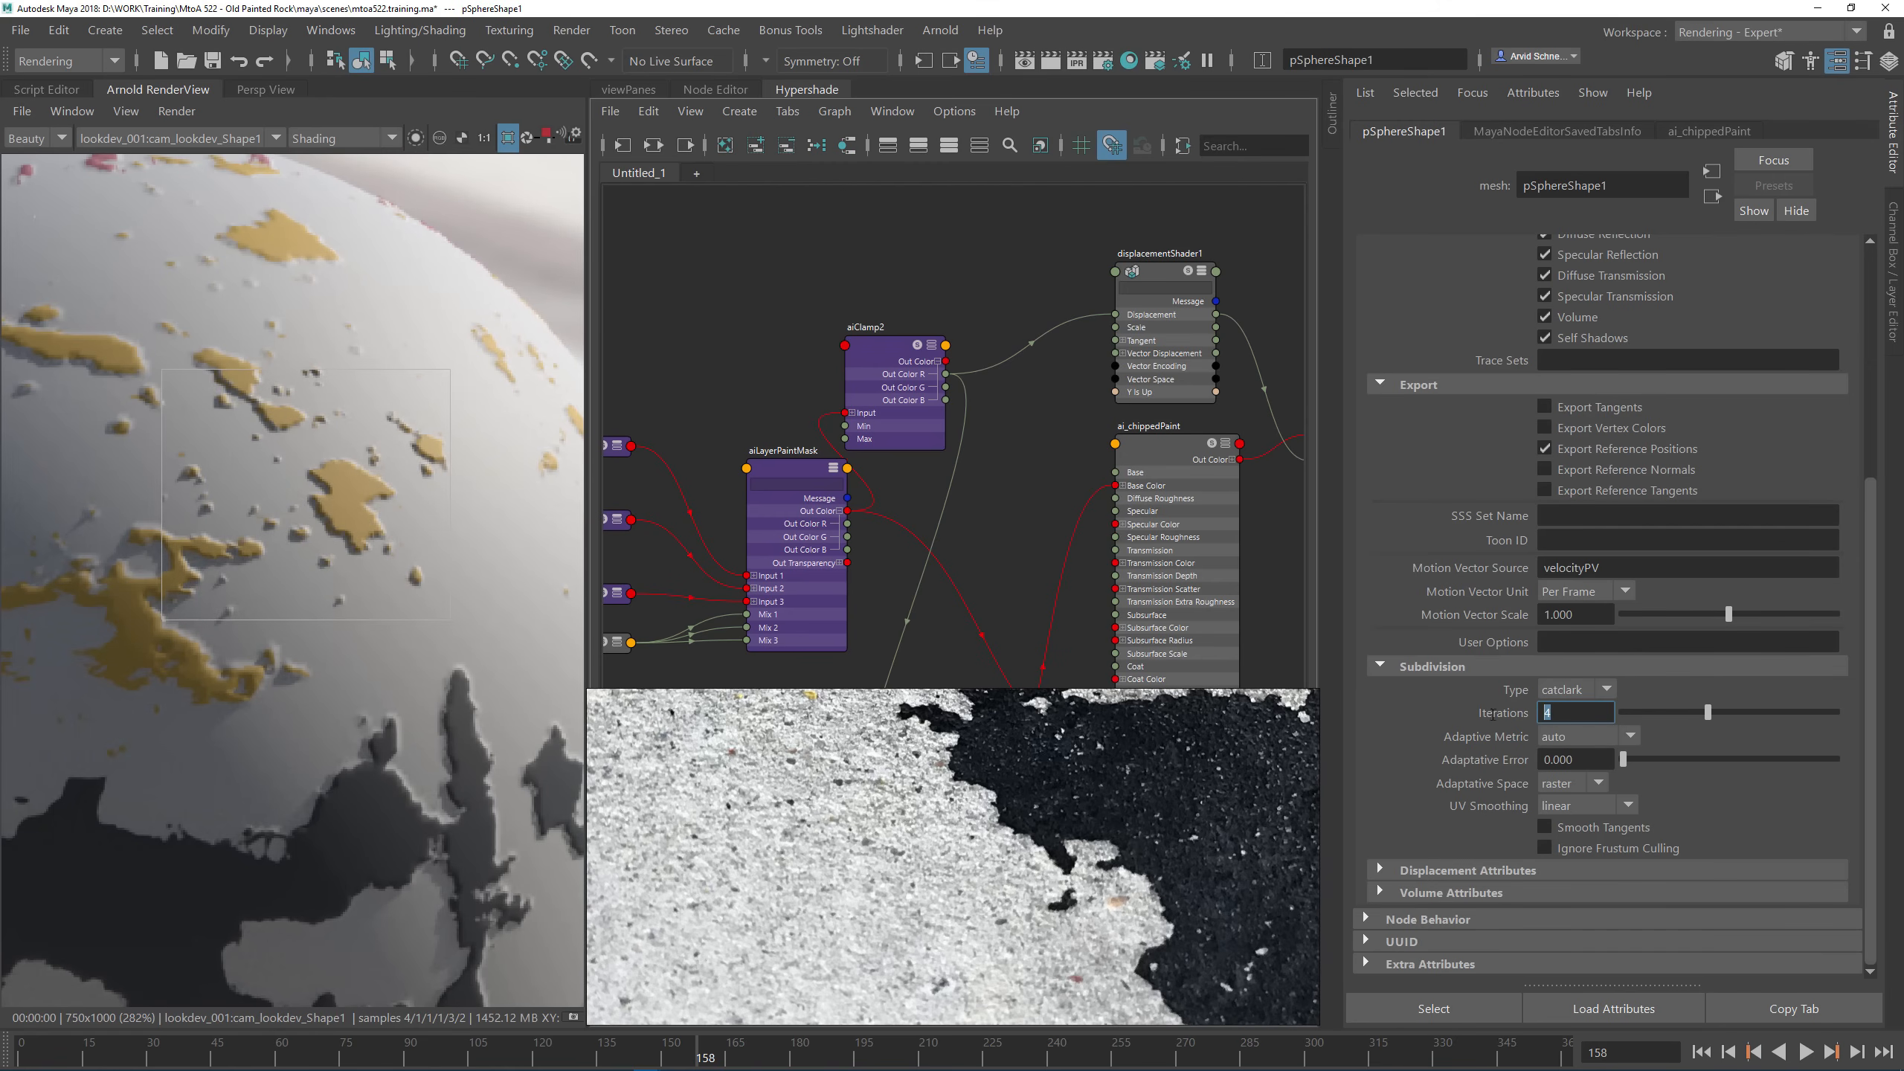
type("5")
key("Return")
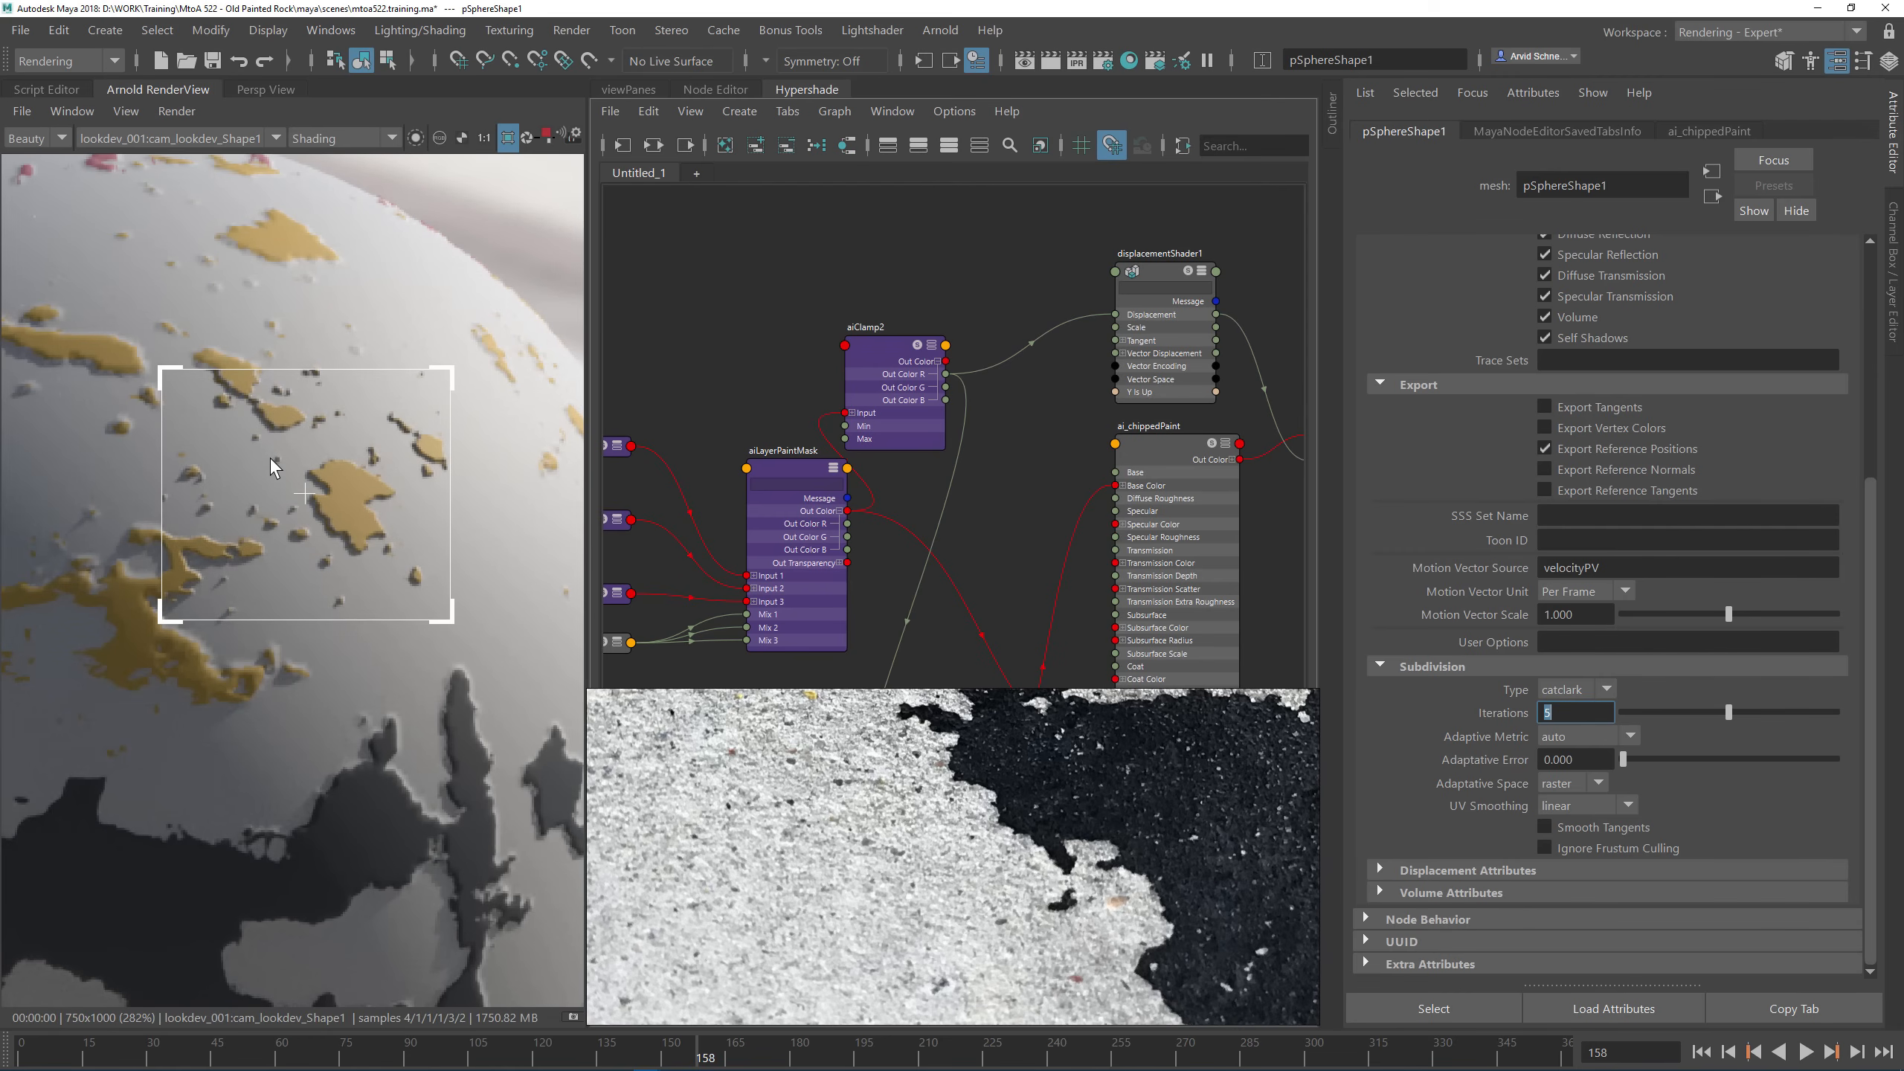
Step: Examine the displaced paint edges by rendering crop regions across different areas of the sphere
middle_click_drag(211, 457, 388, 399)
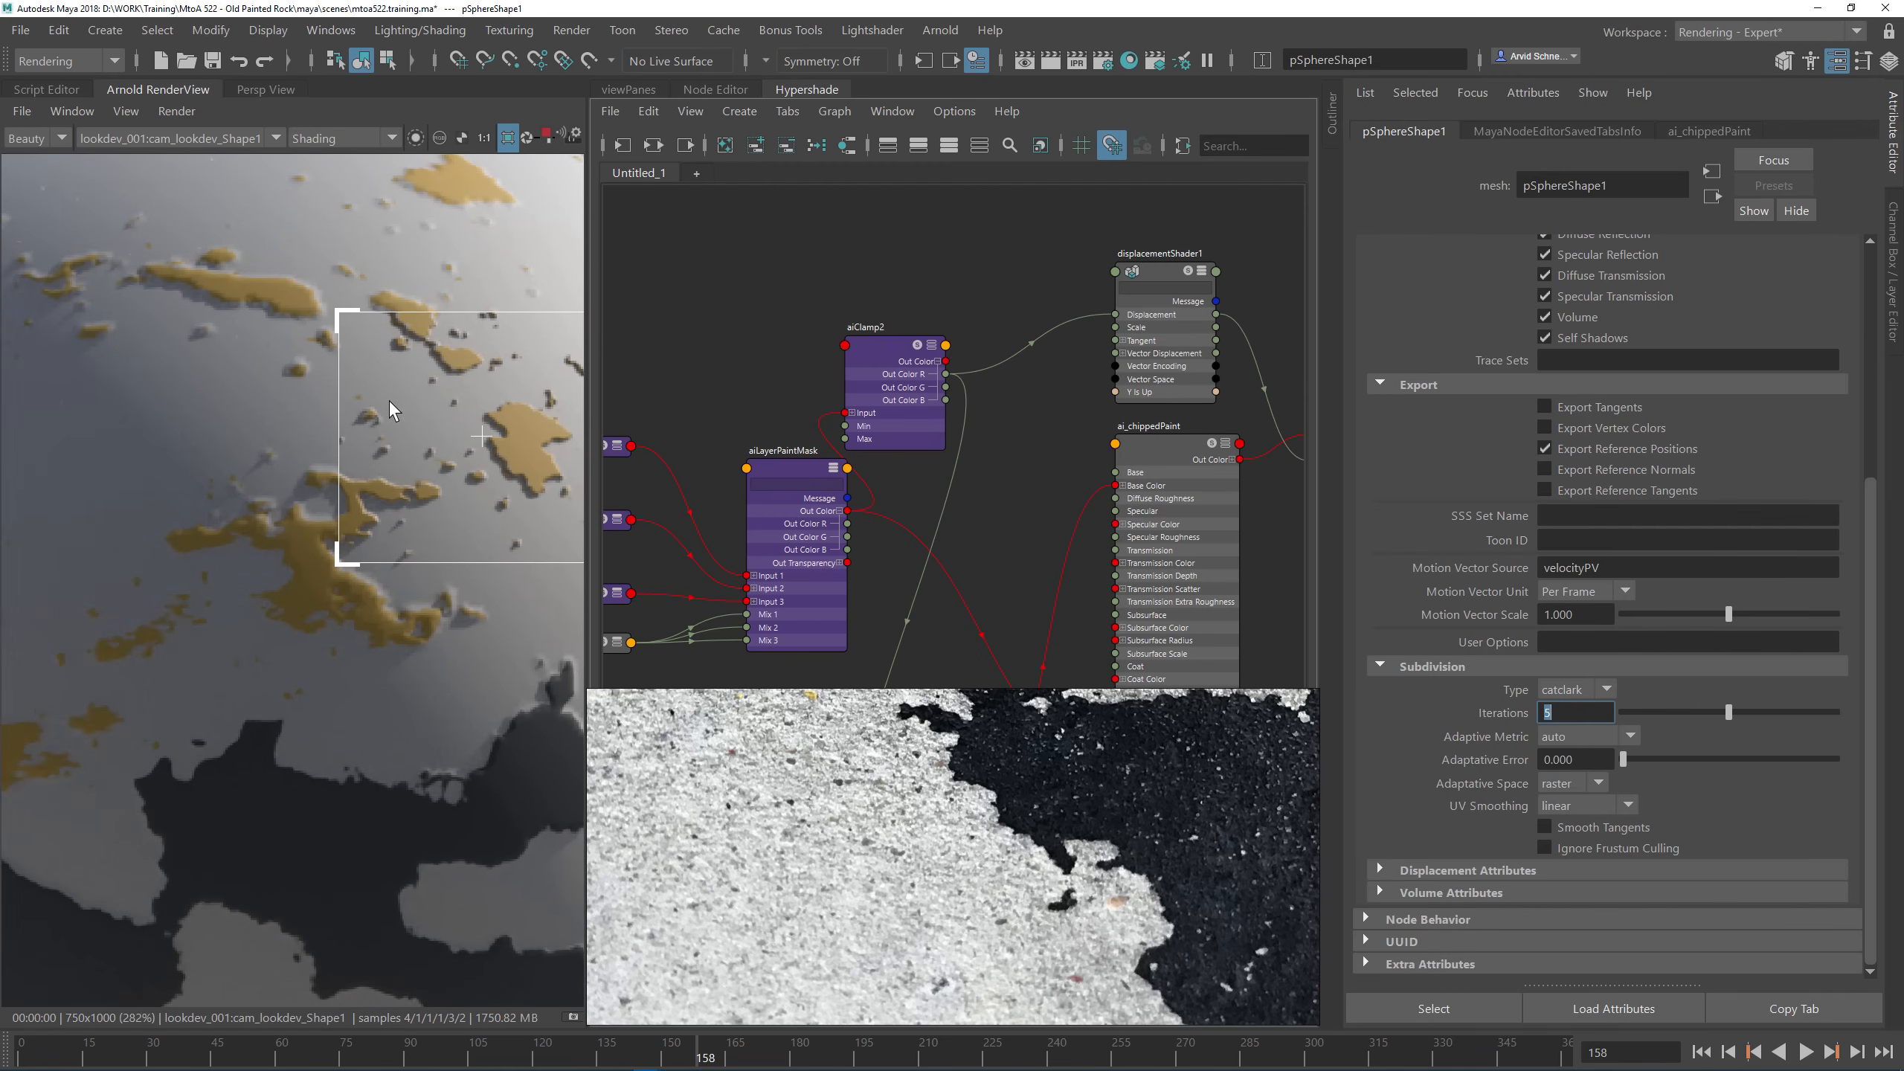
left_click_drag(179, 409, 515, 670)
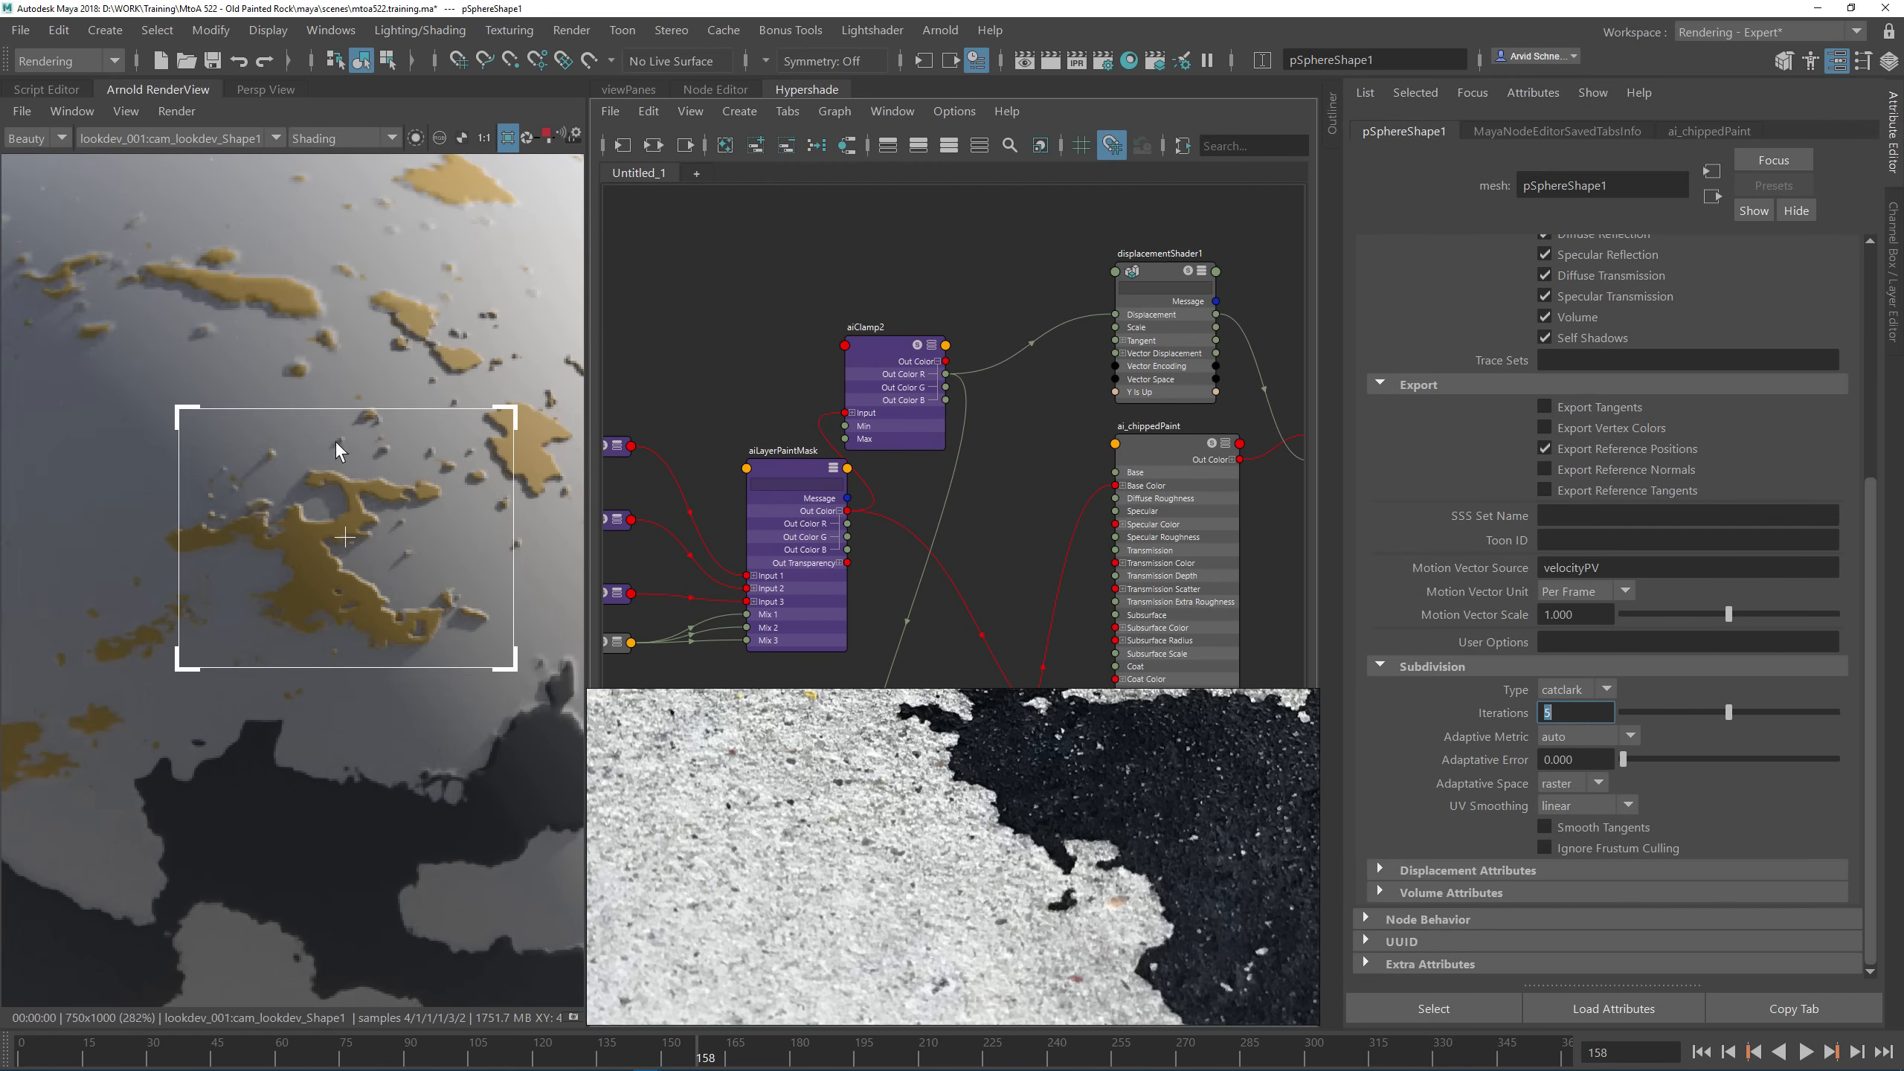
mouse_move(211, 236)
left_mouse_down()
mouse_move(569, 406)
mouse_move(582, 437)
left_mouse_up()
mouse_move(420, 605)
middle_mouse_down()
mouse_move(262, 504)
mouse_move(200, 370)
middle_mouse_up()
mouse_move(184, 392)
left_mouse_down()
mouse_move(539, 623)
mouse_move(540, 646)
left_mouse_up()
left_click_drag(494, 780, 243, 532)
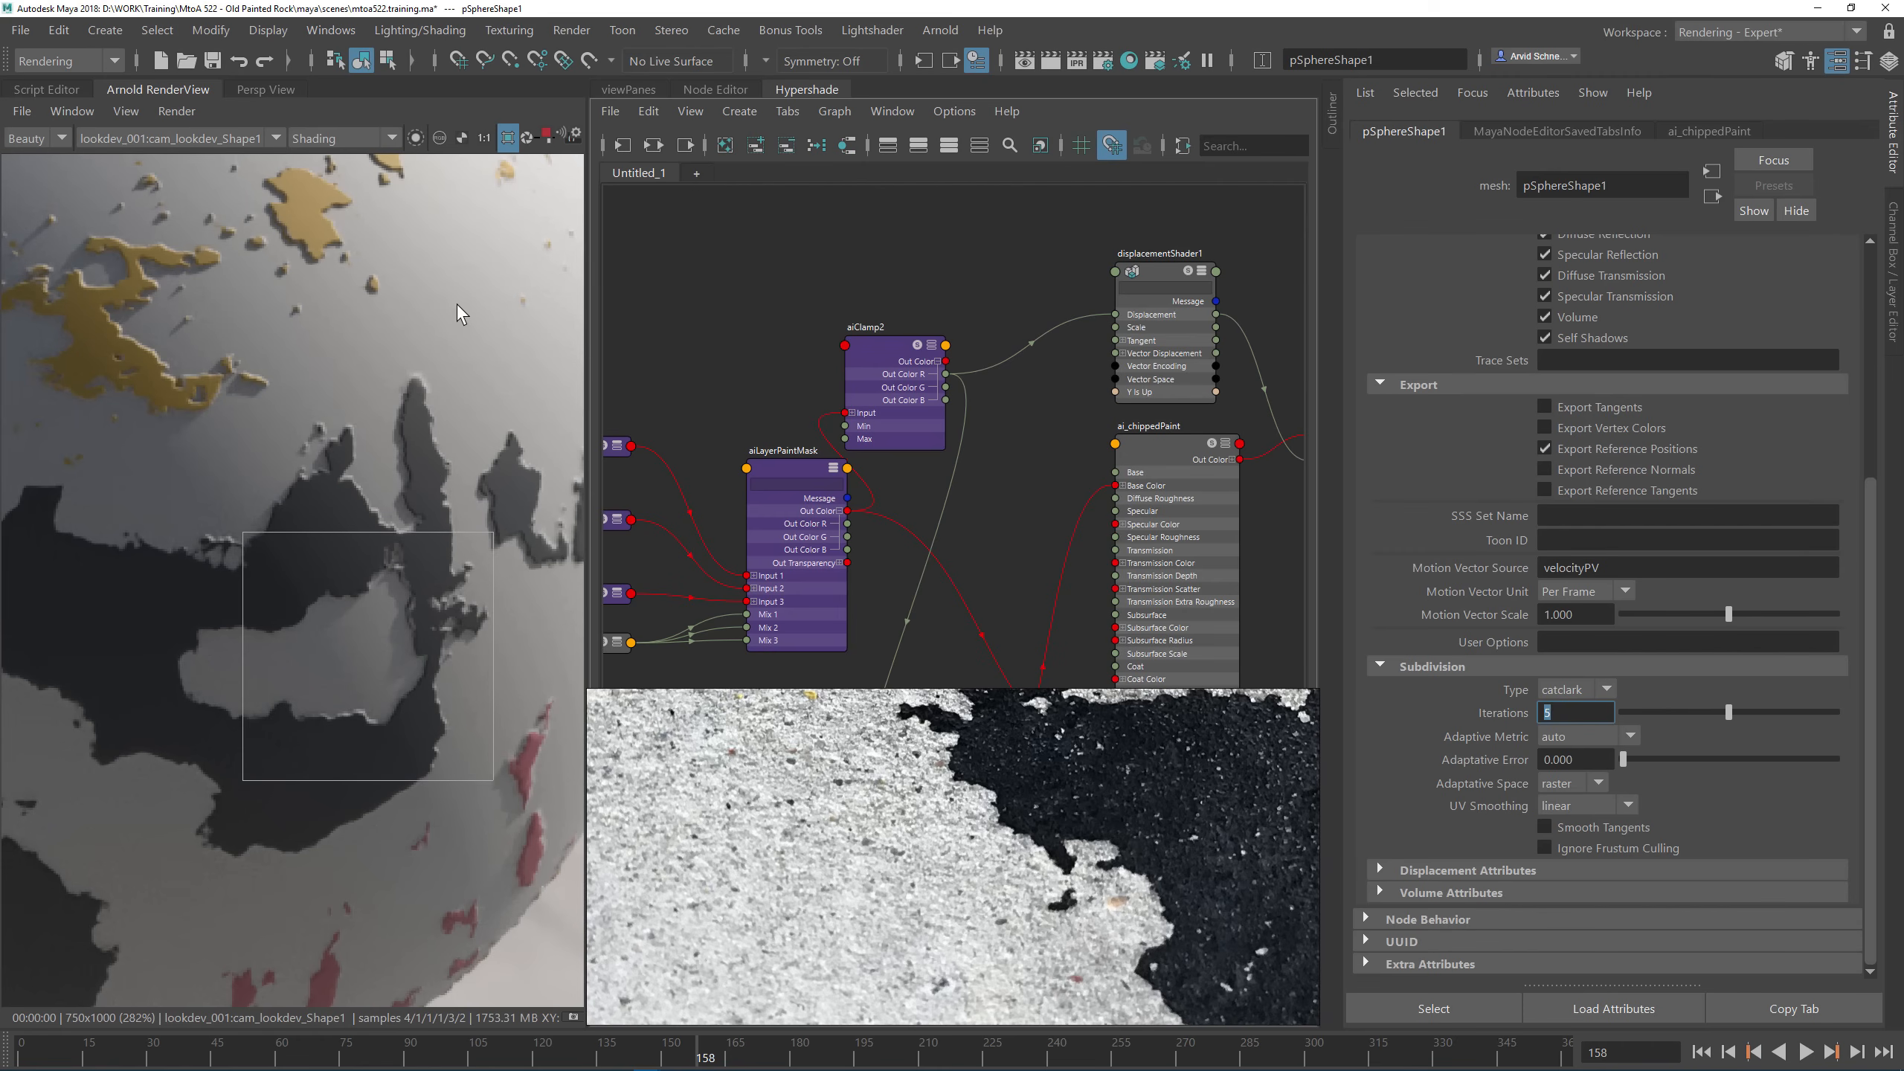
middle_click_drag(457, 305, 480, 586)
middle_click_drag(33, 346, 380, 420)
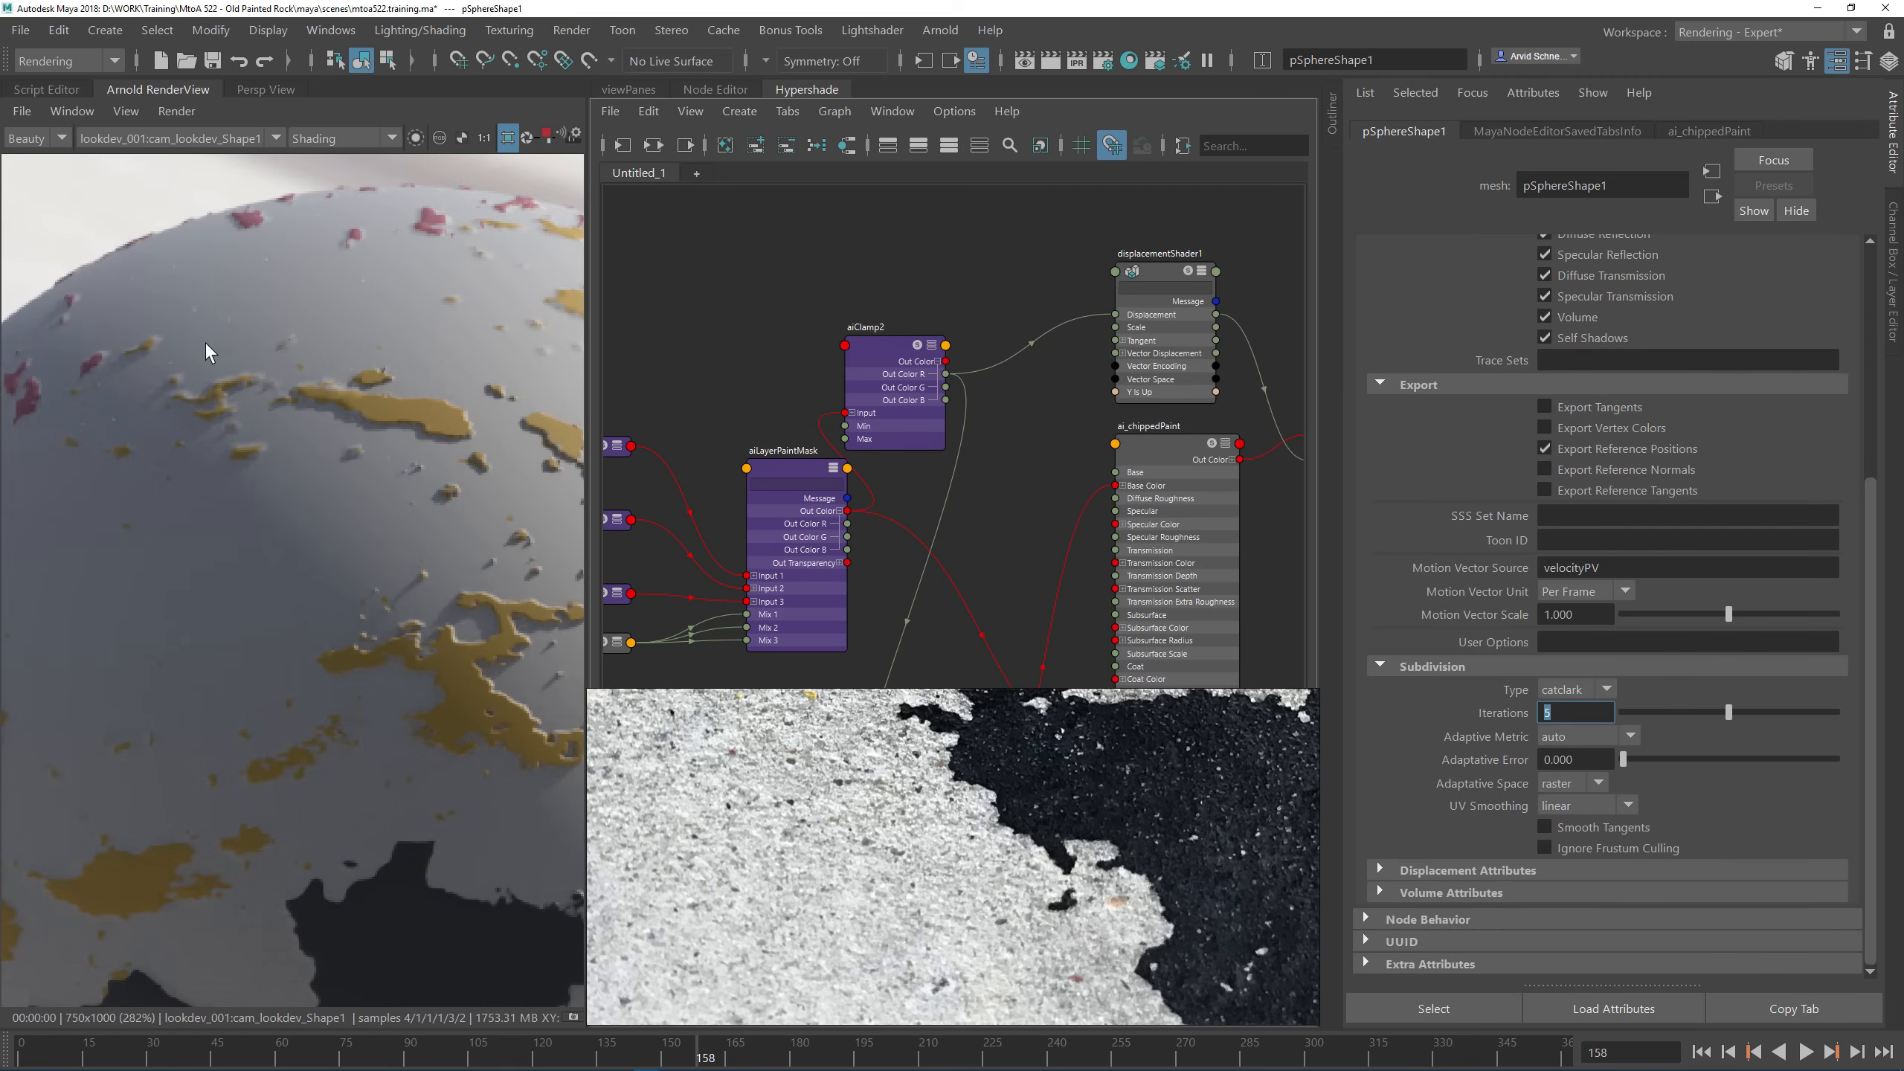
left_click_drag(151, 320, 414, 489)
left_click_drag(193, 268, 529, 567)
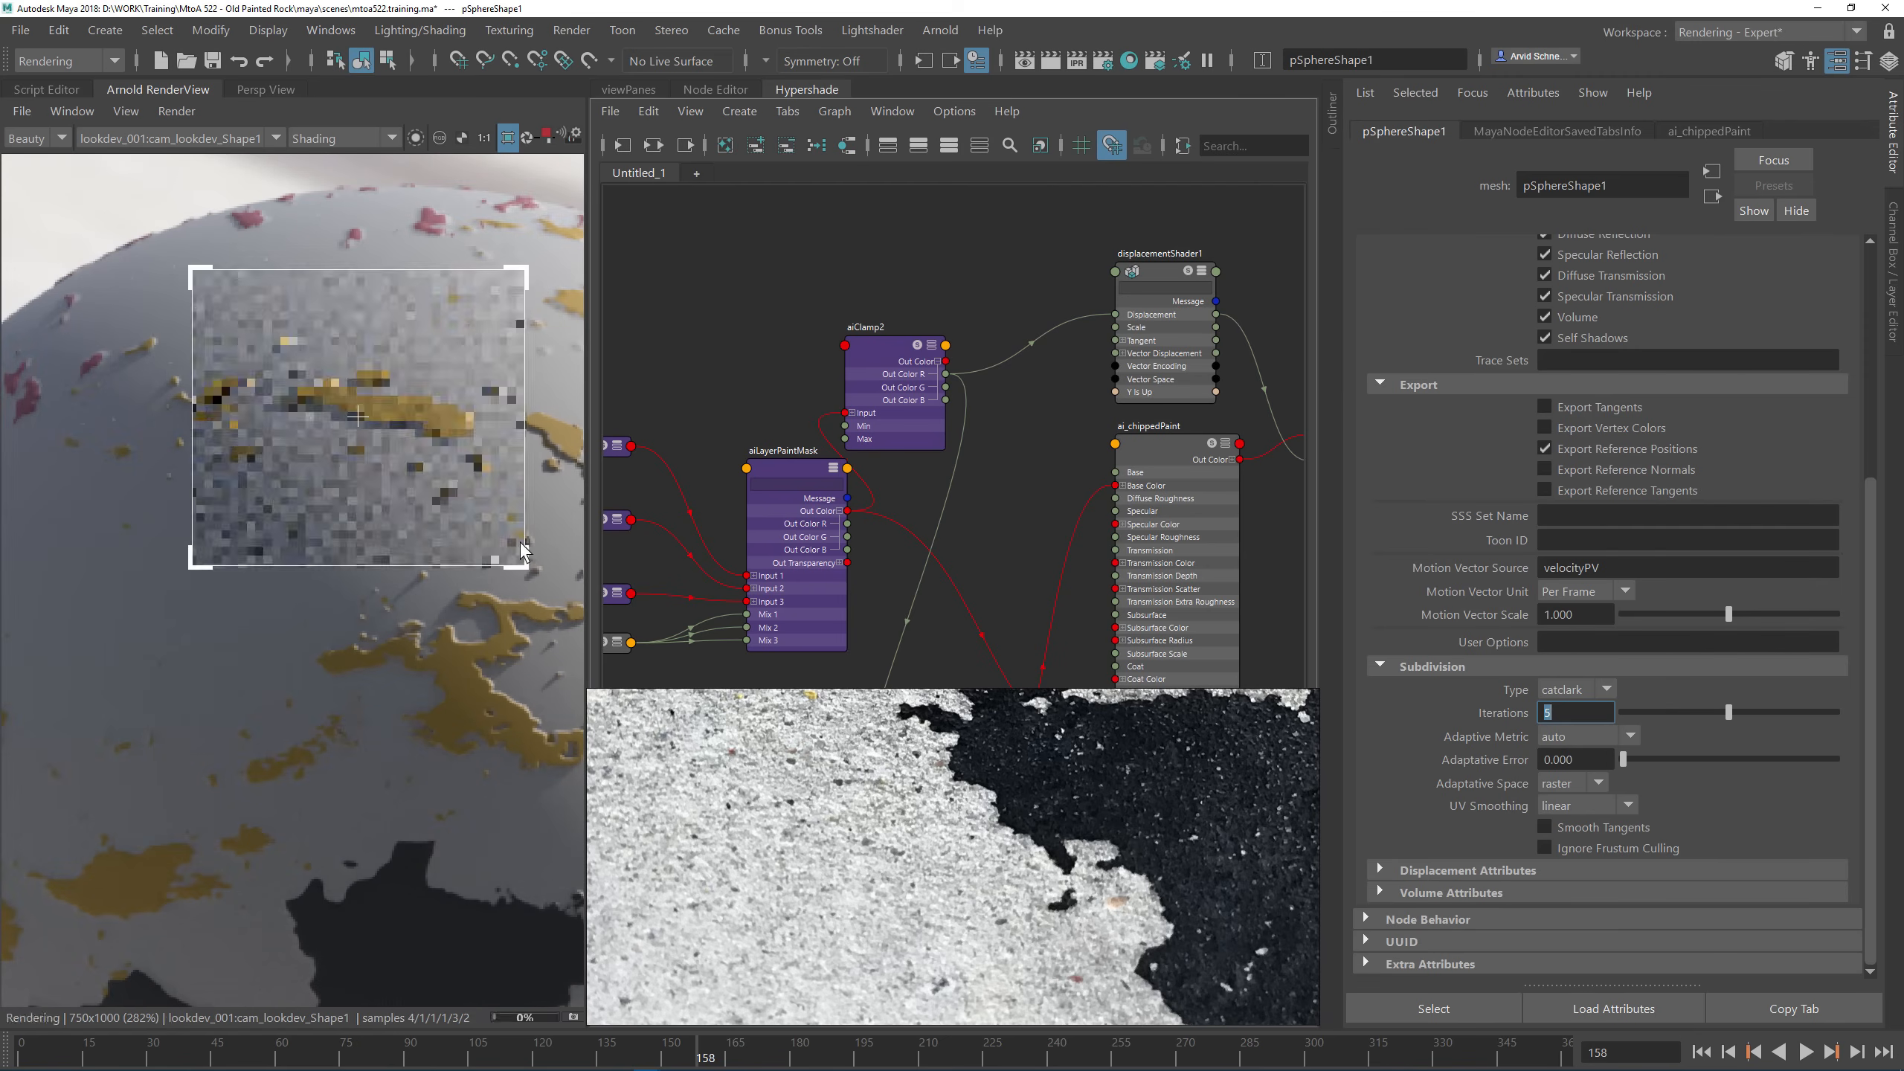
scroll(409, 506, "down", 3)
scroll(423, 498, "up", 2)
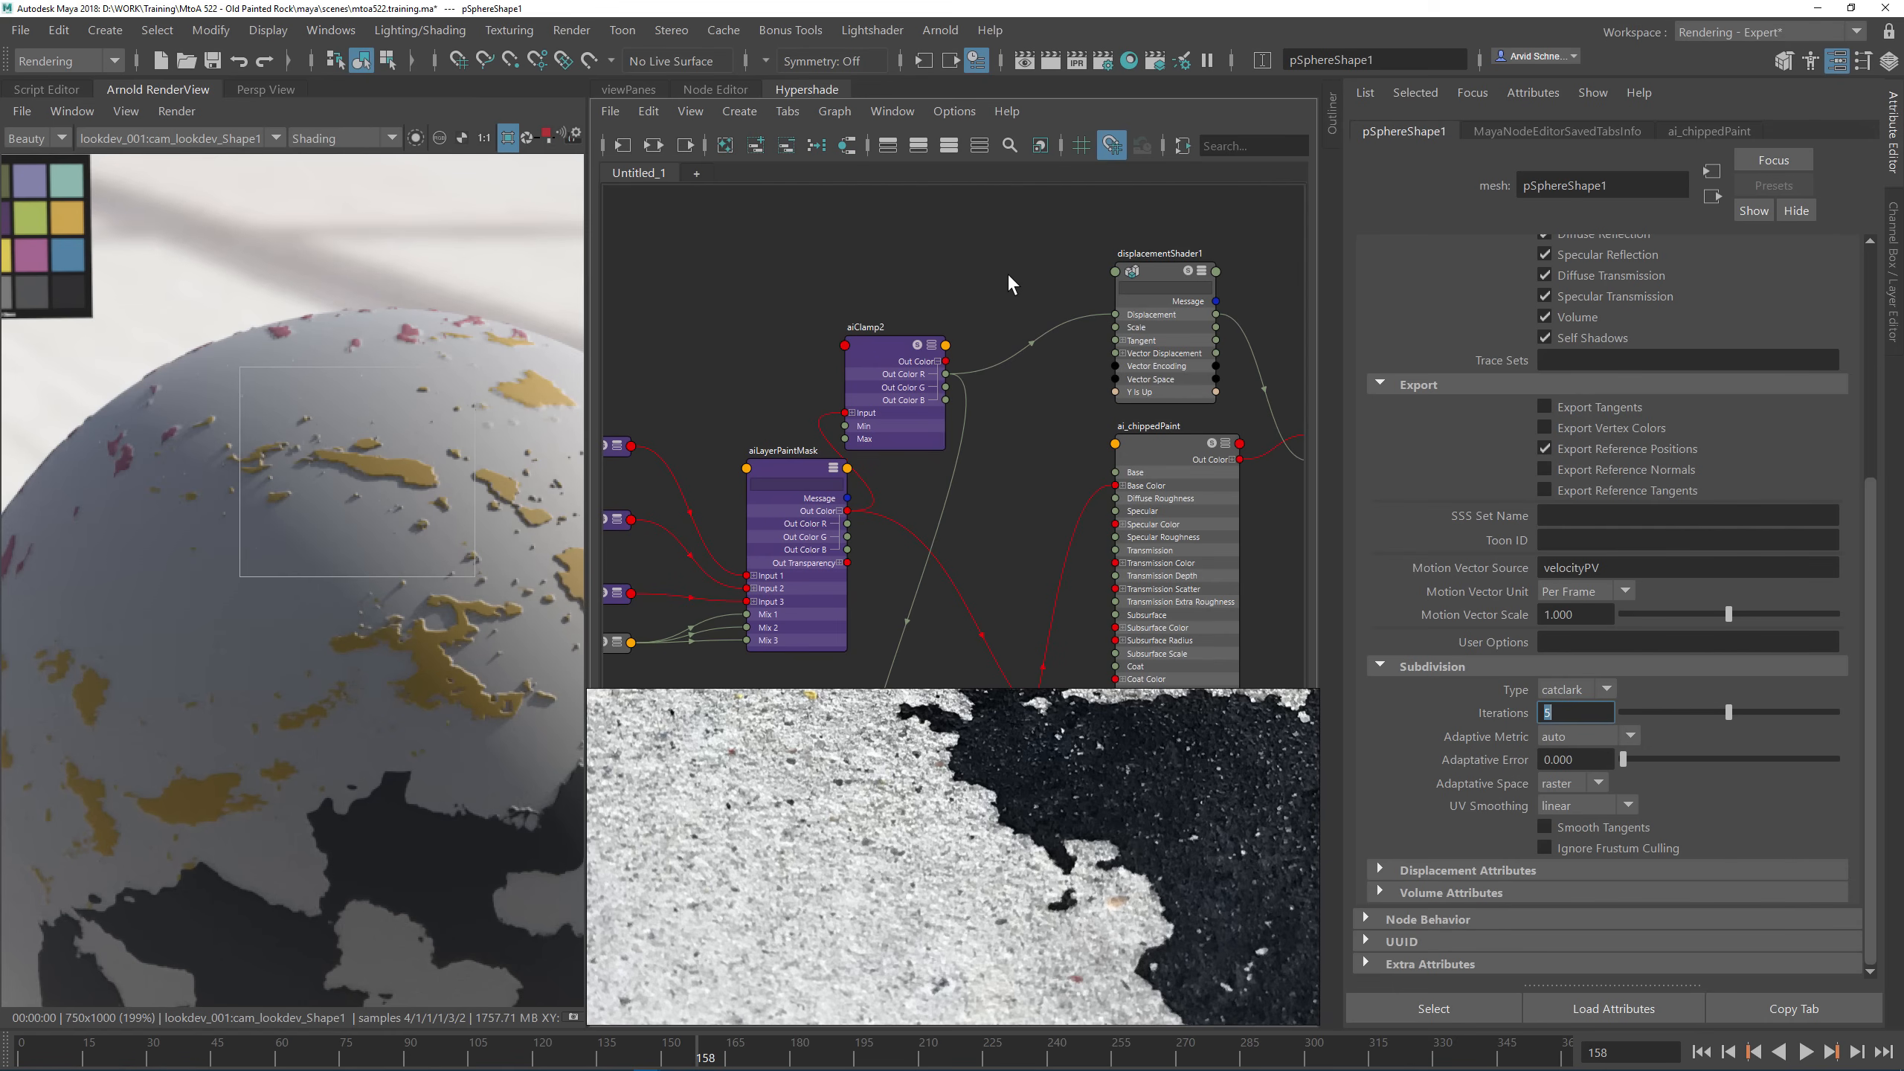
Step: Set the sphere's subdivision Iterations back to 3 and check the paint edges in the render
middle_click_drag(920, 253, 838, 322, "alt")
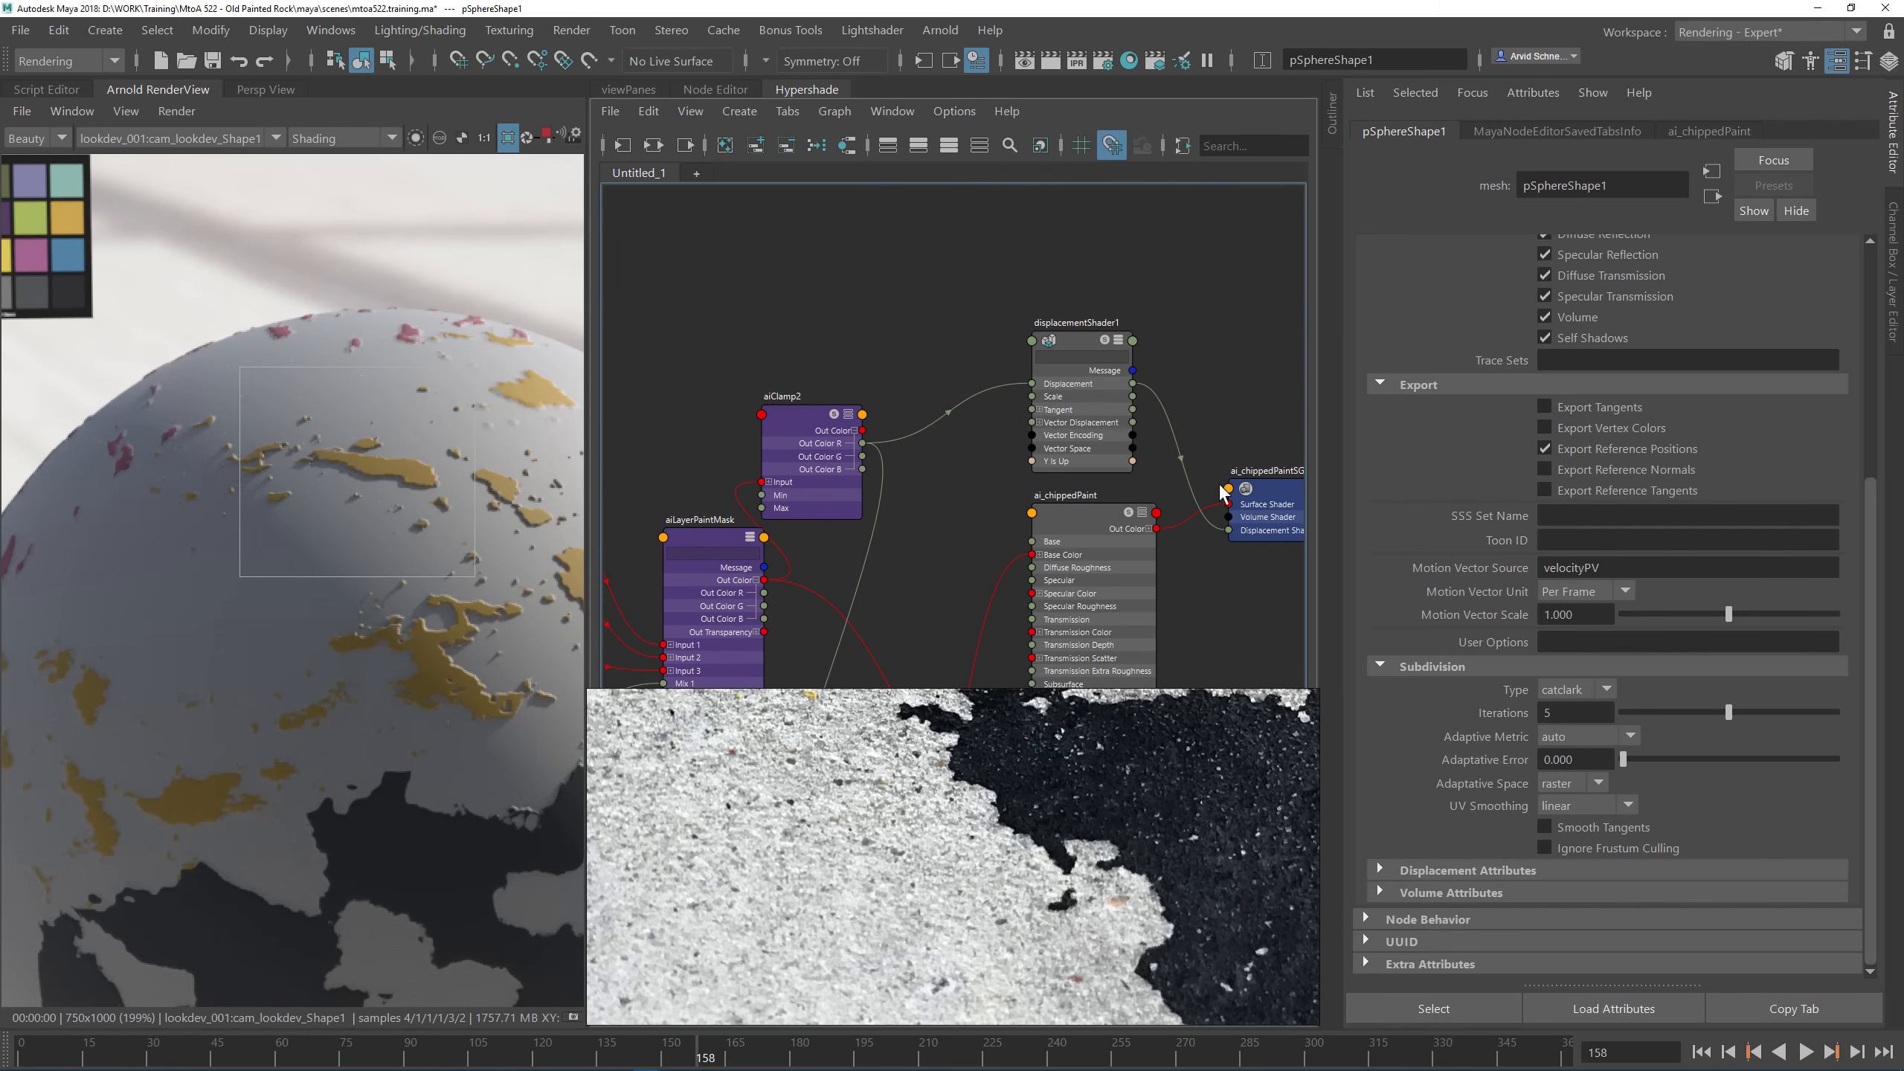
double_click(1578, 713)
type("3")
key("Return")
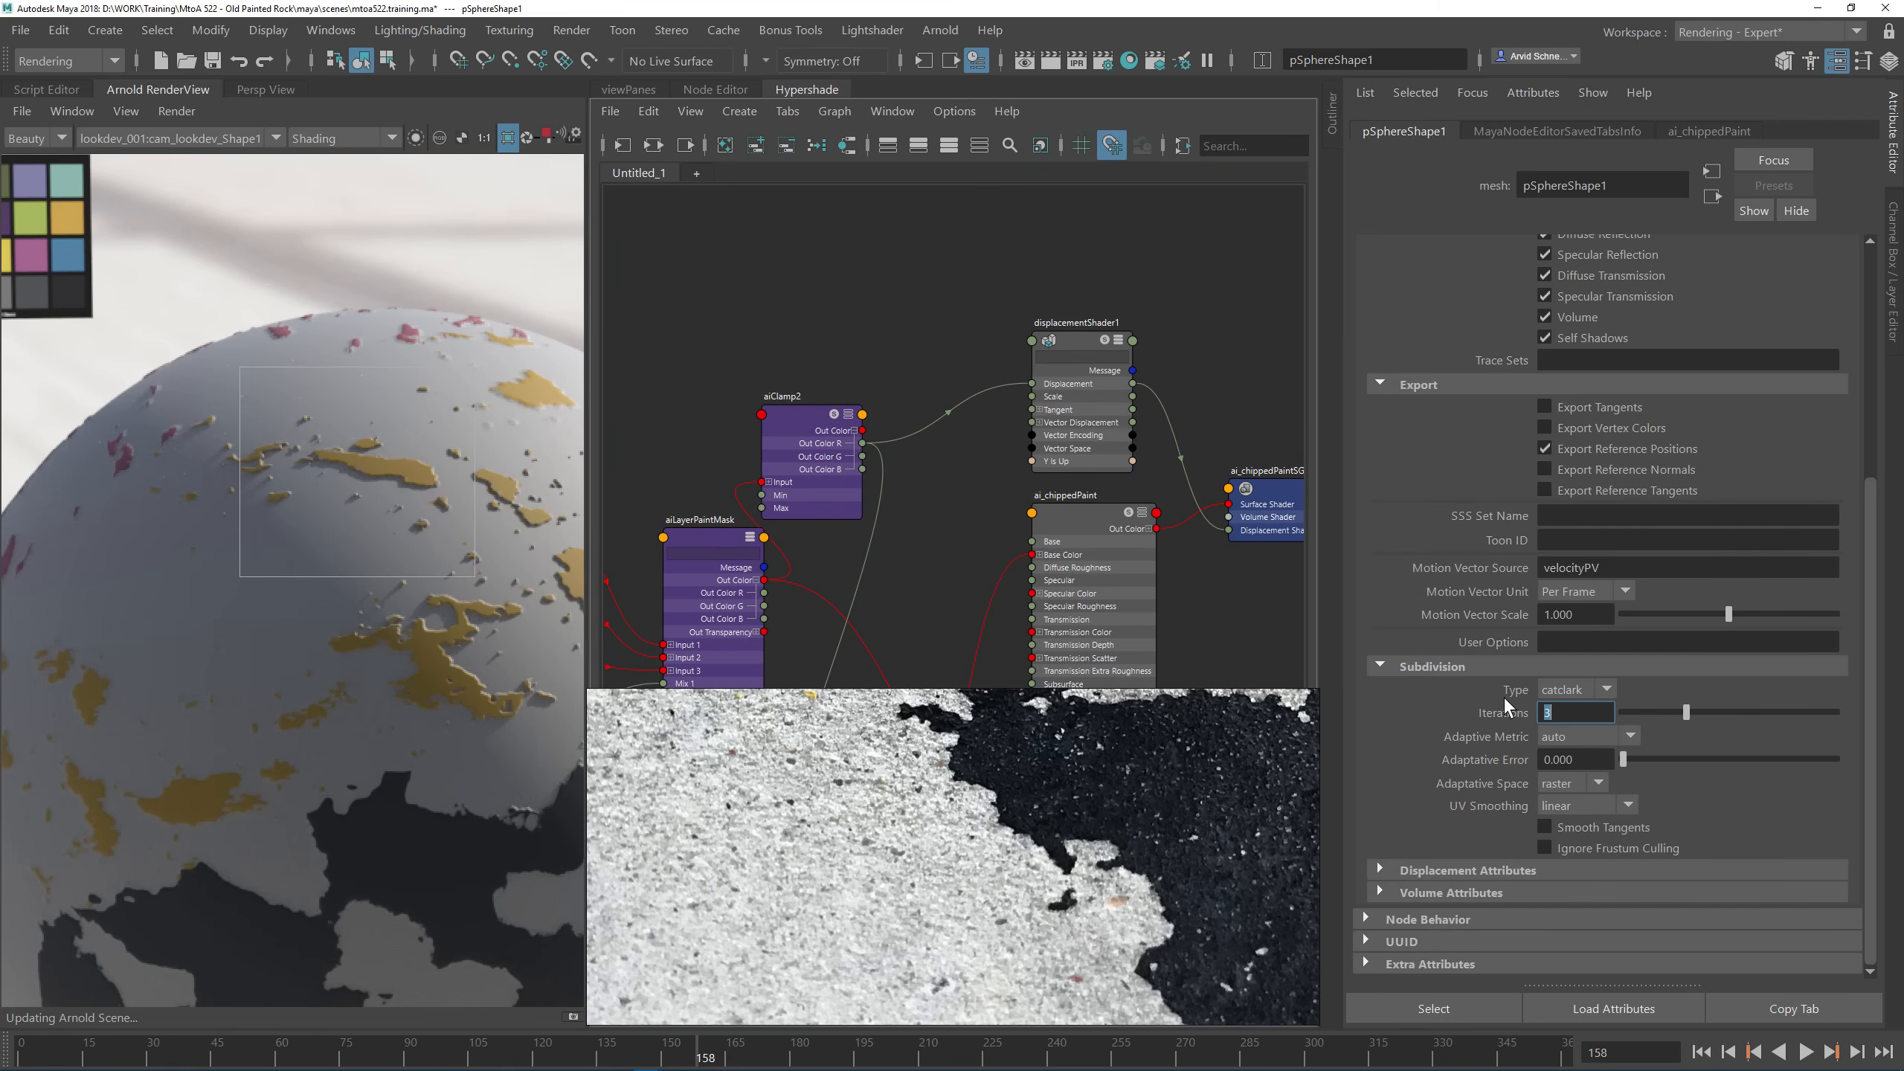
middle_click_drag(319, 578, 219, 574, "alt")
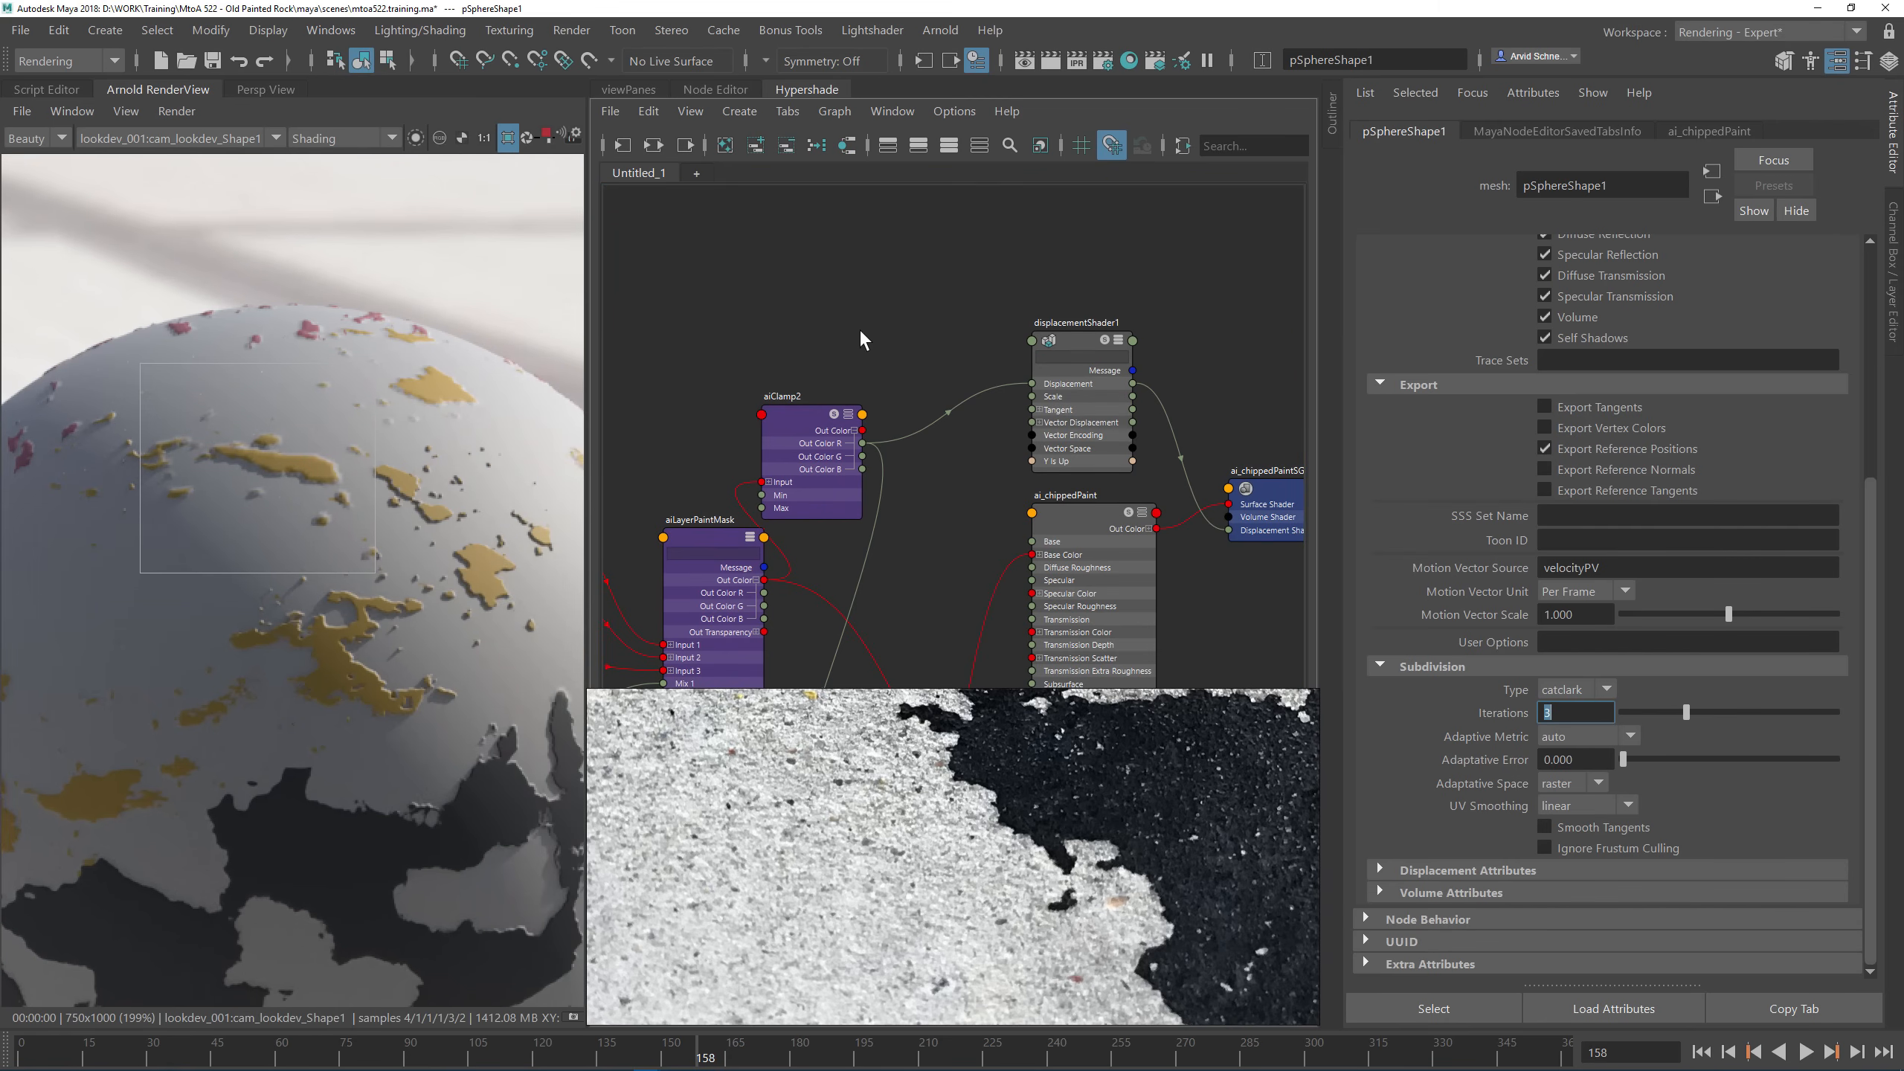
Step: Isolate aiClamp2 in the render view to show only its mask output
middle_click_drag(790, 332, 907, 285, "alt")
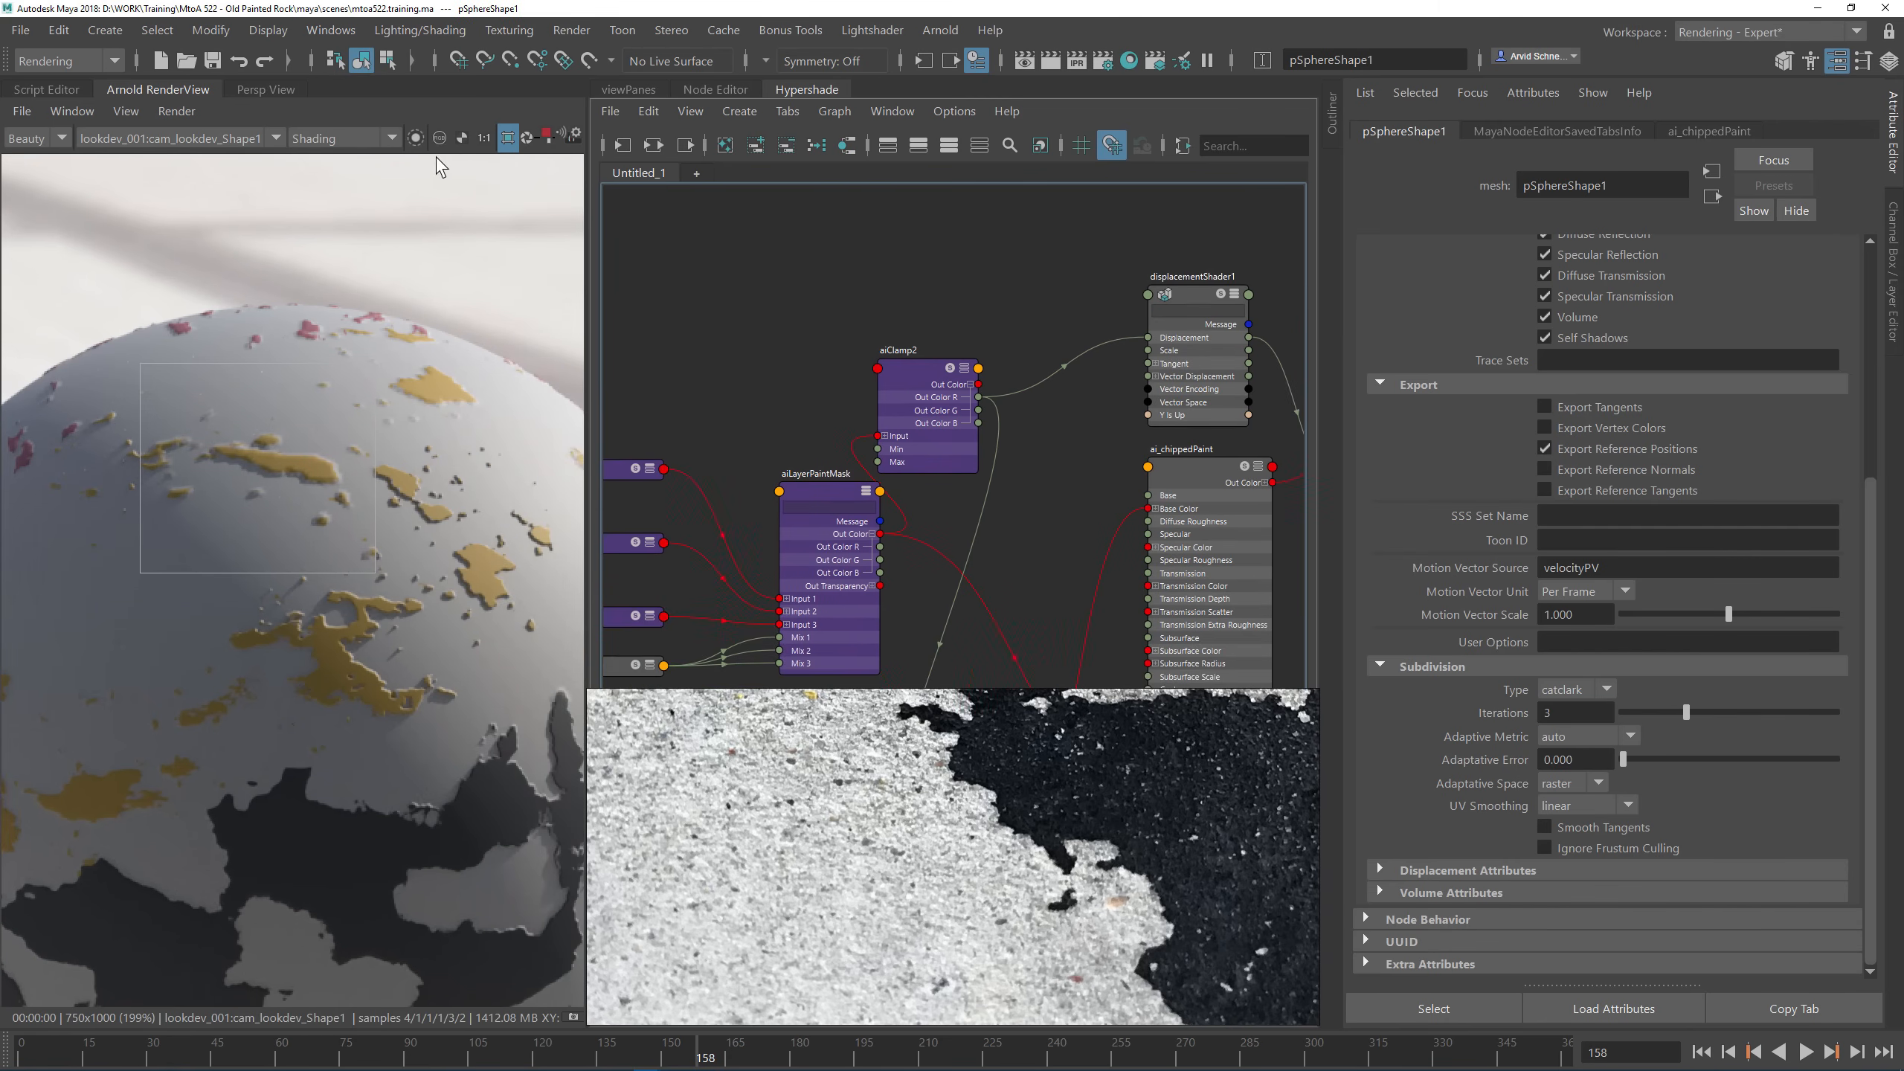
left_click(415, 139)
left_click(924, 368)
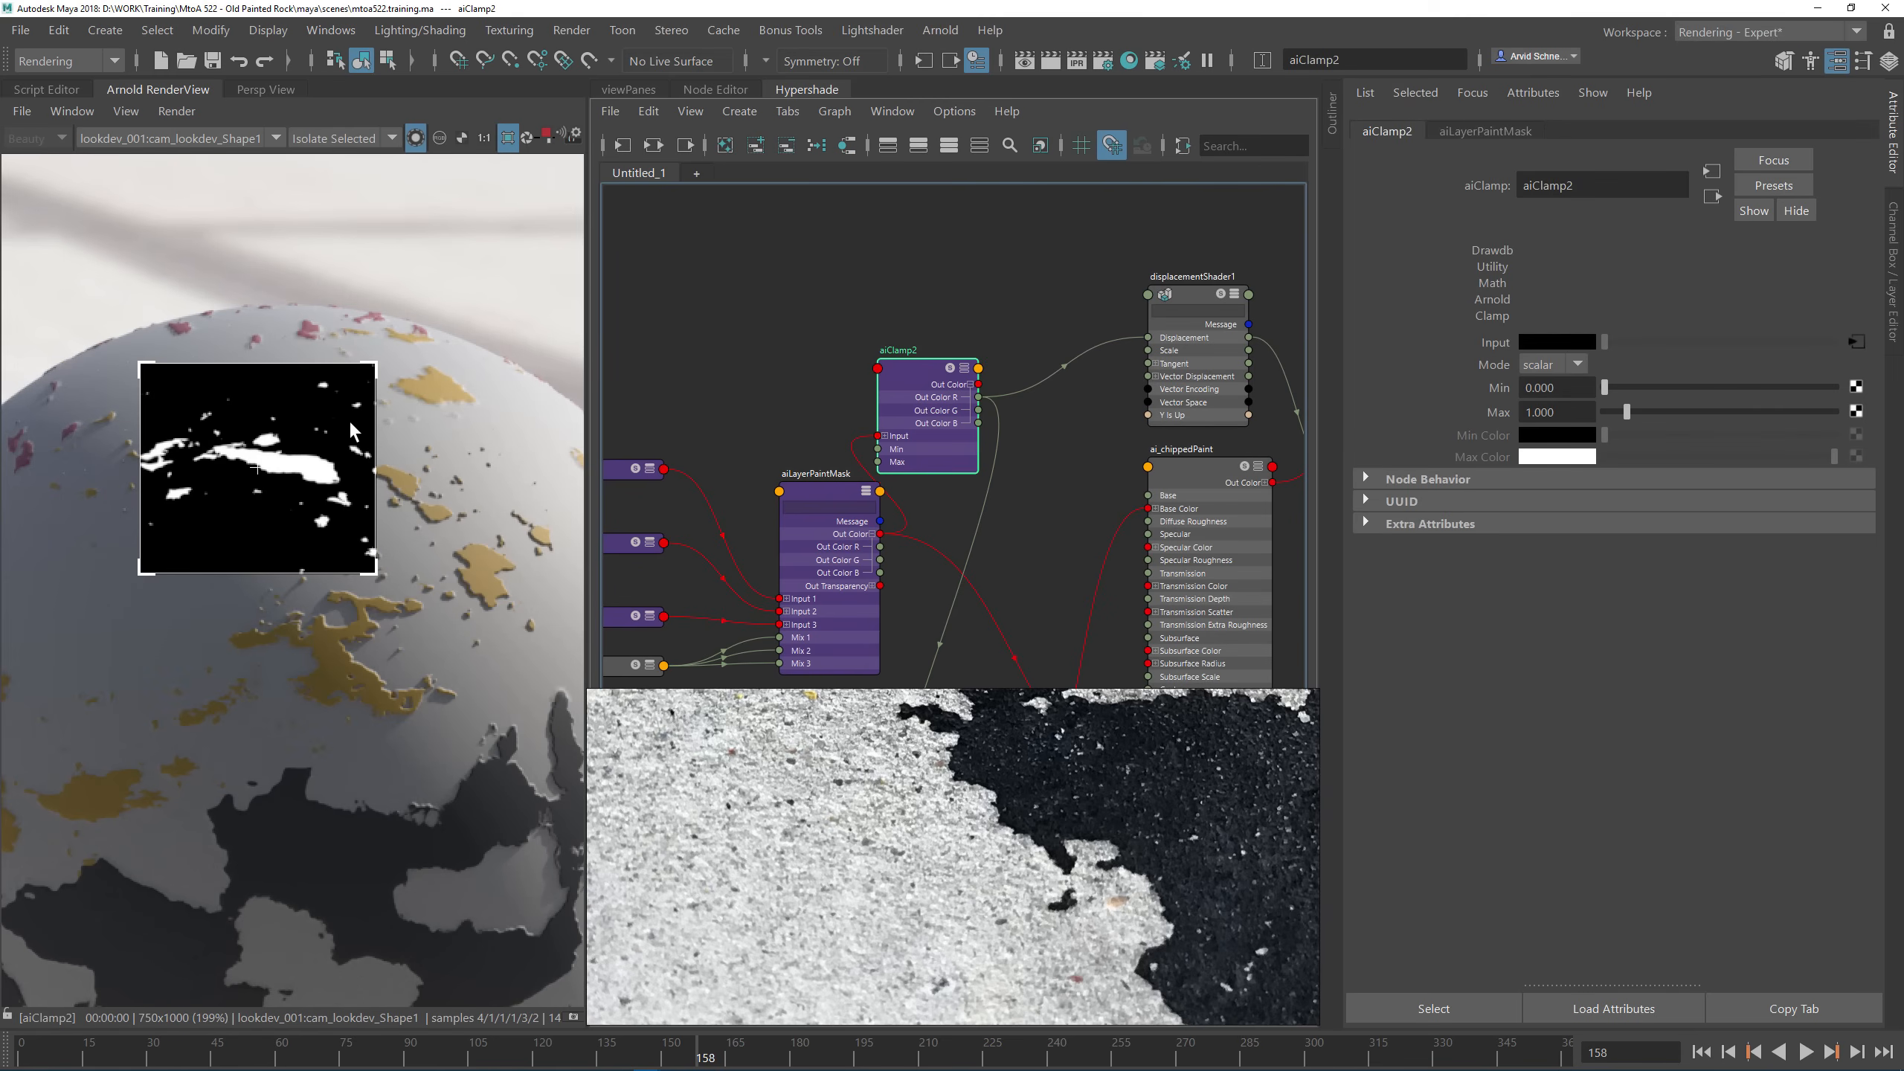
Step: Add an aiNoise node to the shading graph above aiClamp2
left_click(854, 250)
key("Tab")
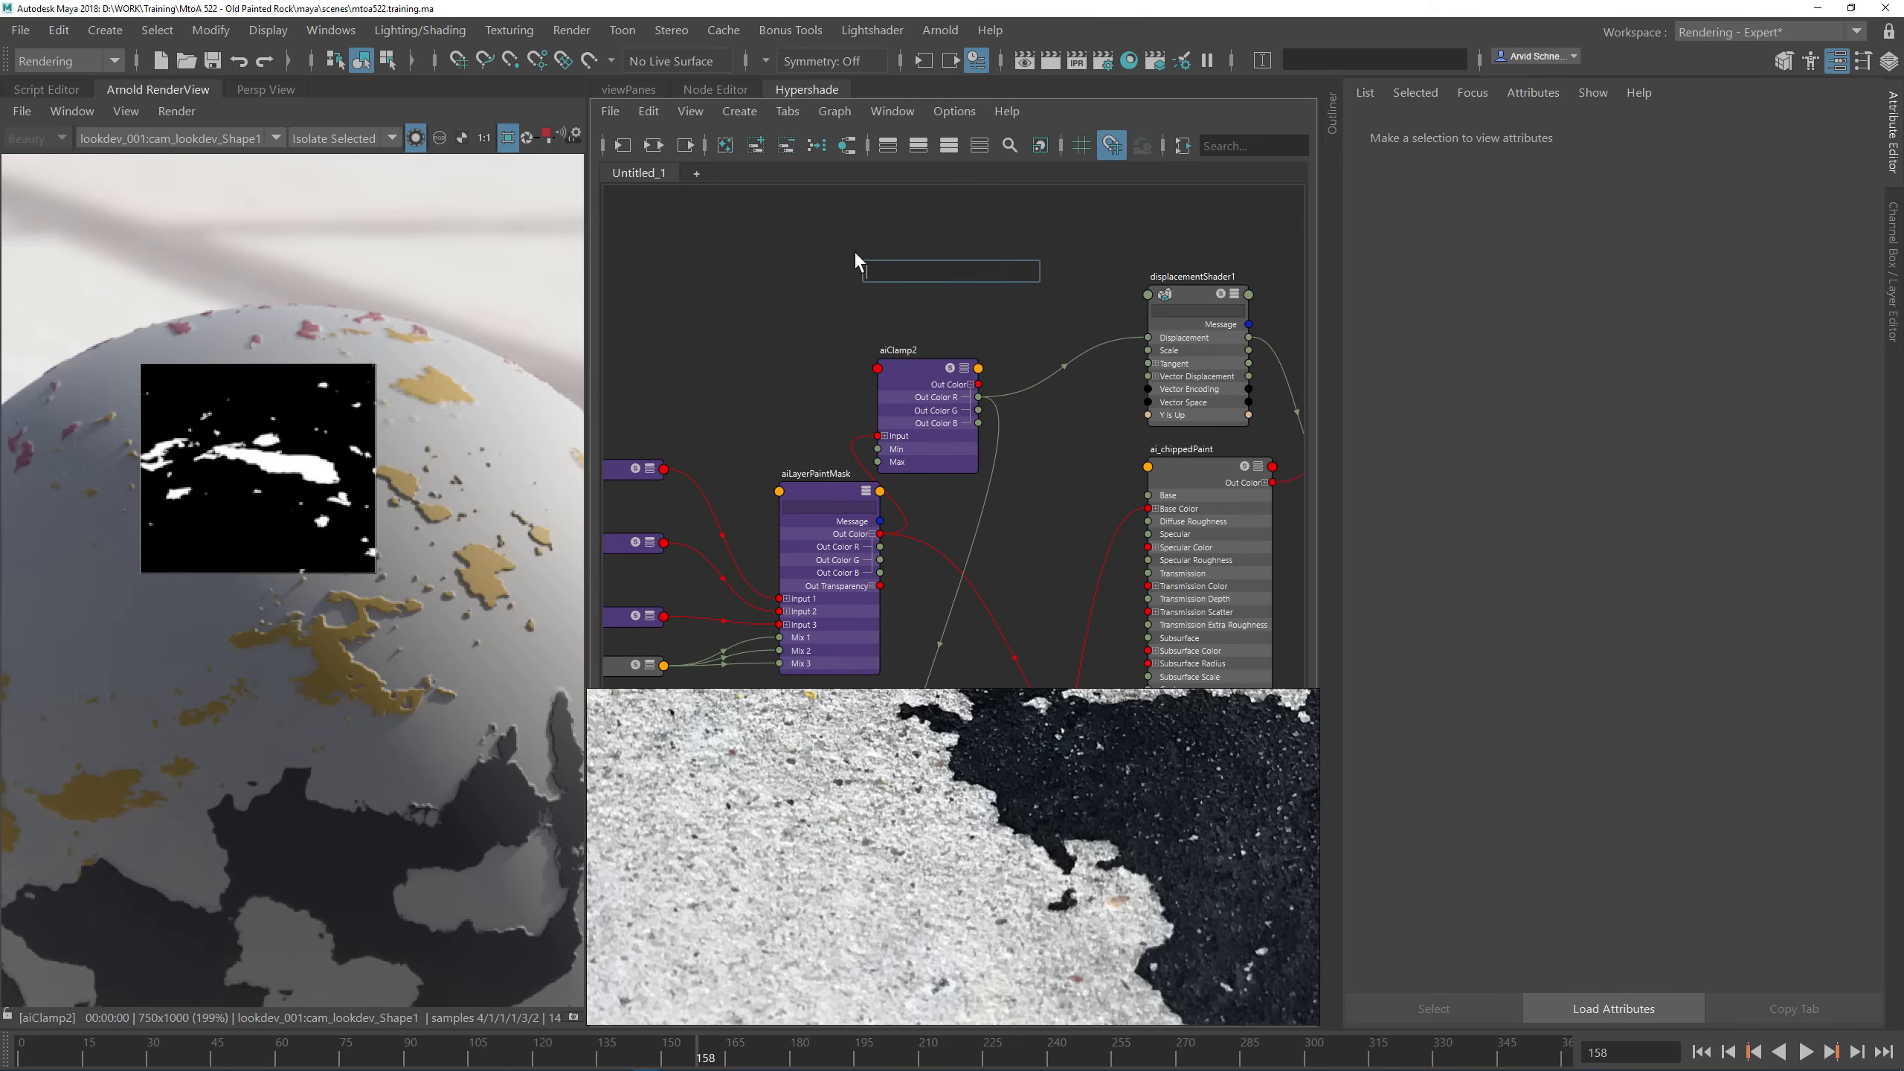
type("ainois")
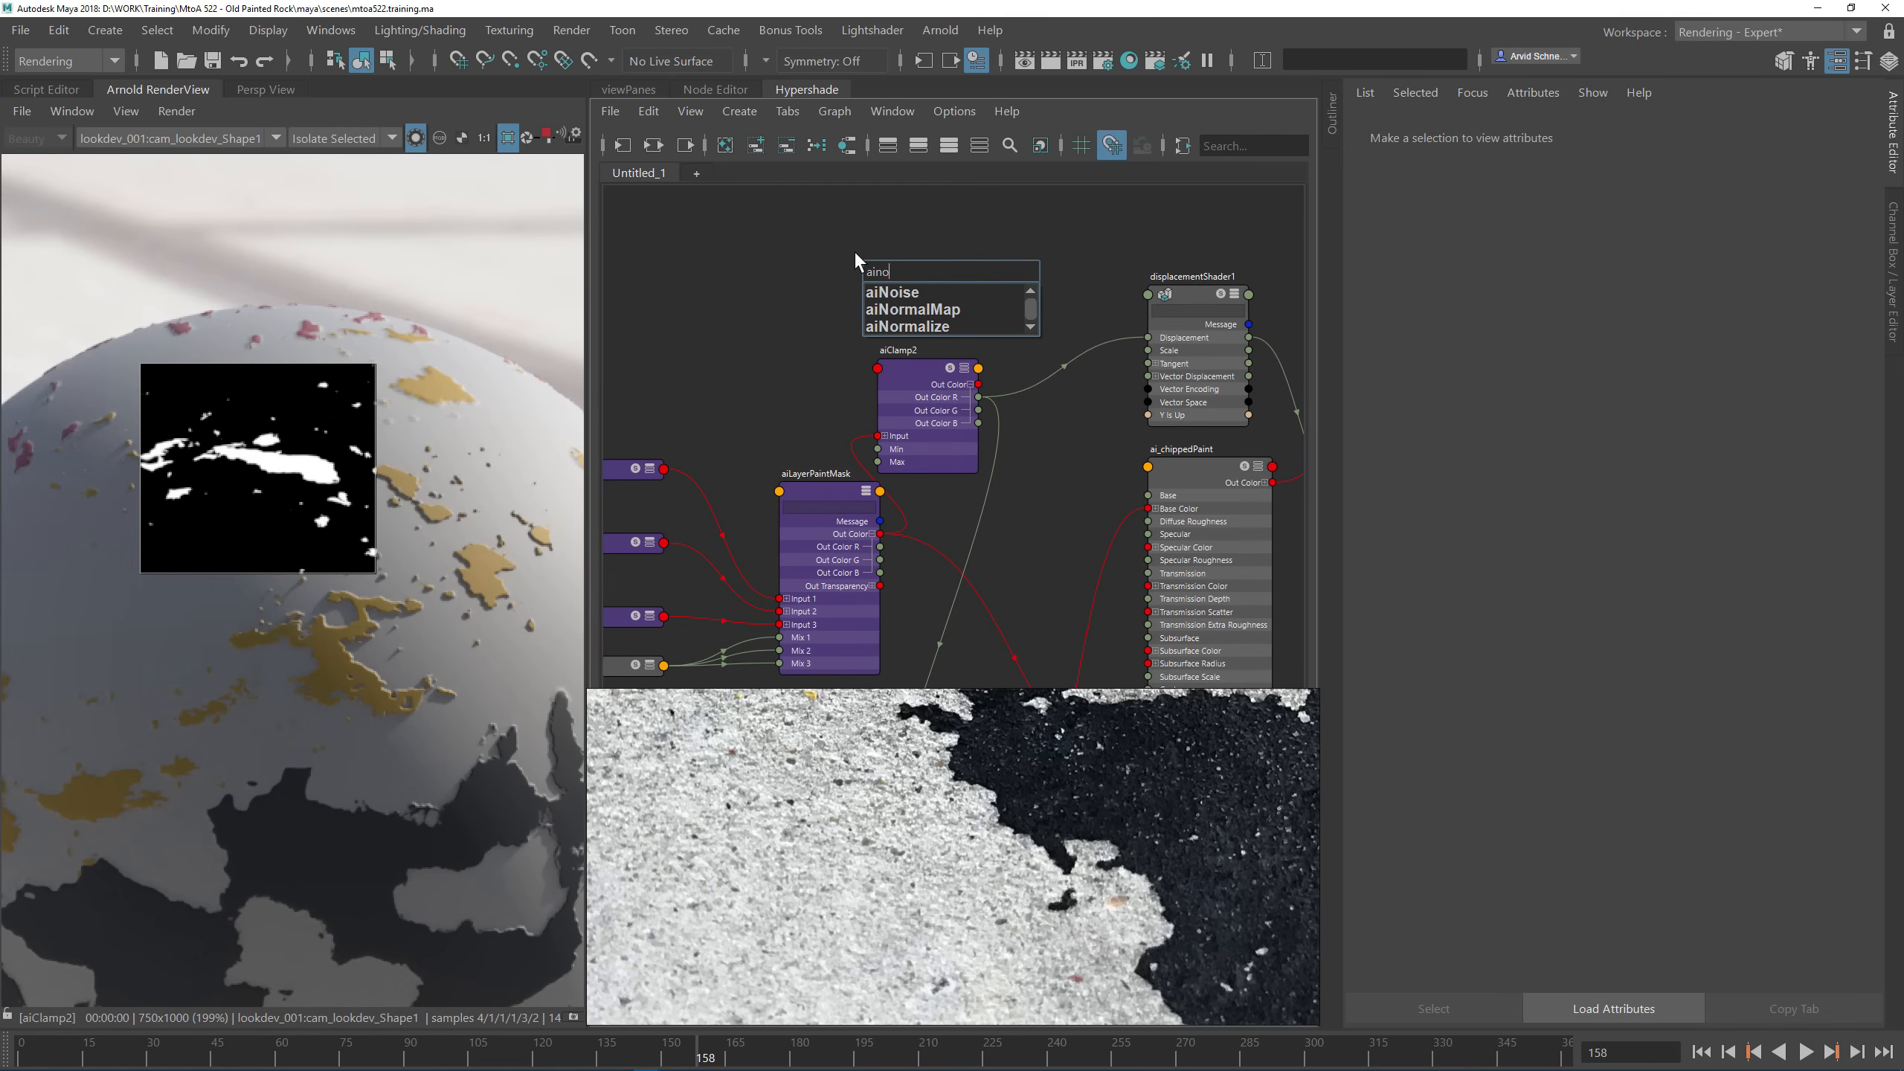
key("Down")
key("Return")
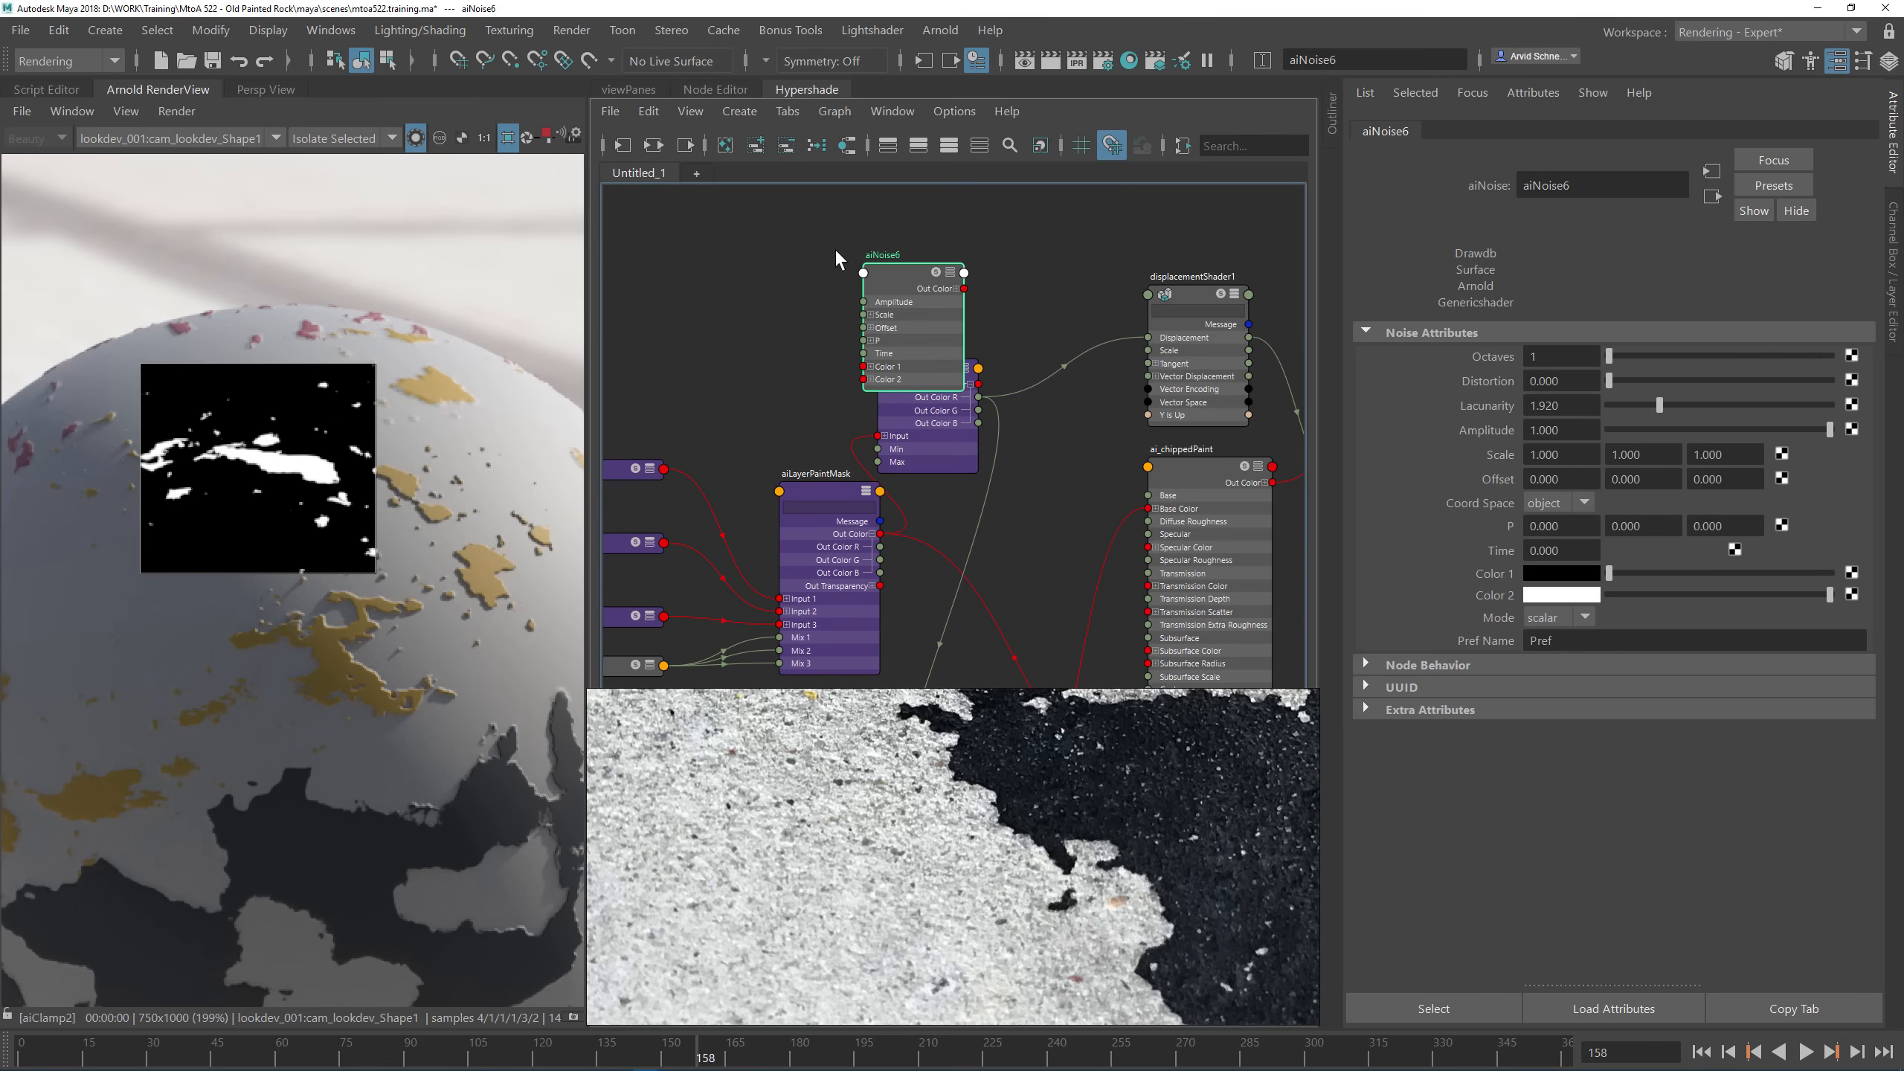
Step: Rearrange the graph to make space between the paint mask nodes, aiClamp2 and the displacement shader, placing the new noise above aiClamp2
left_click_drag(907, 279, 970, 229)
scroll(908, 507, "down", 2)
middle_click_drag(839, 466, 1053, 365, "alt")
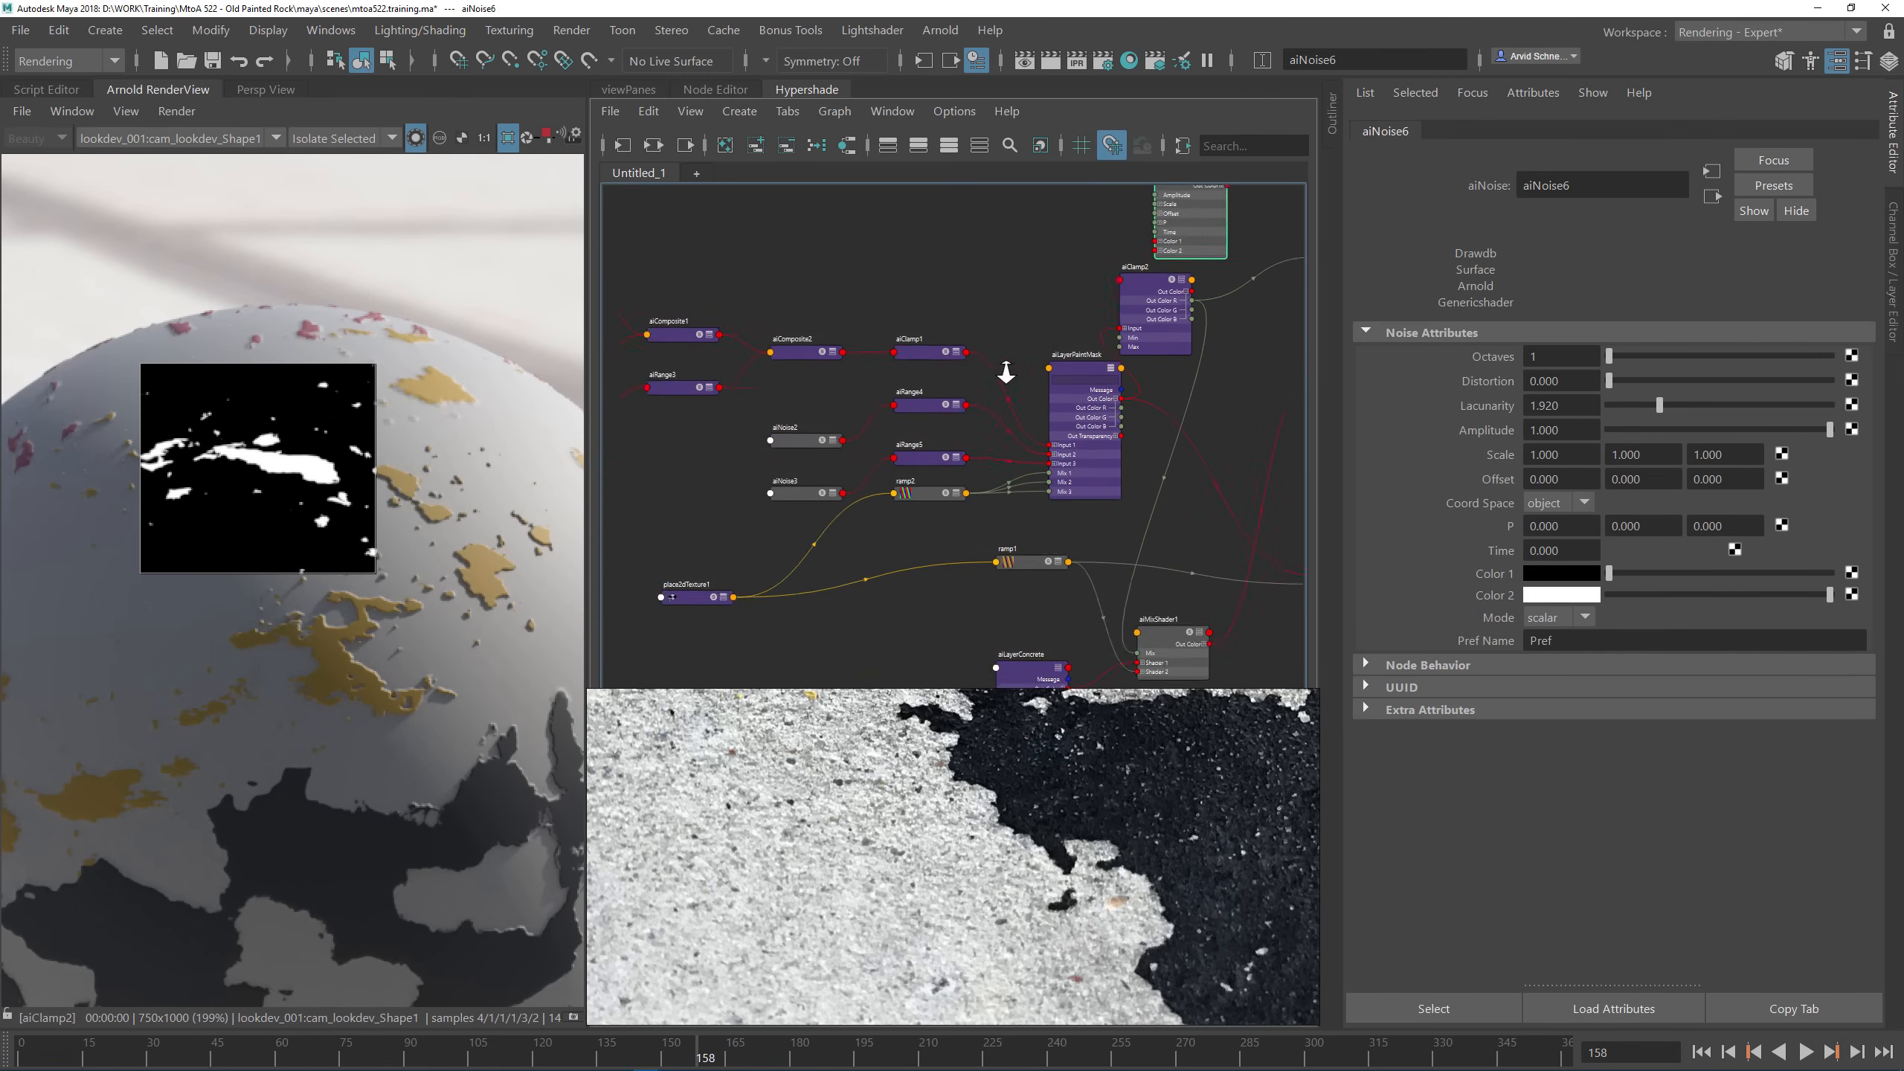
scroll(1051, 366, "down", 3)
left_click_drag(960, 443, 696, 317)
left_click(823, 515)
left_click_drag(764, 513, 533, 459)
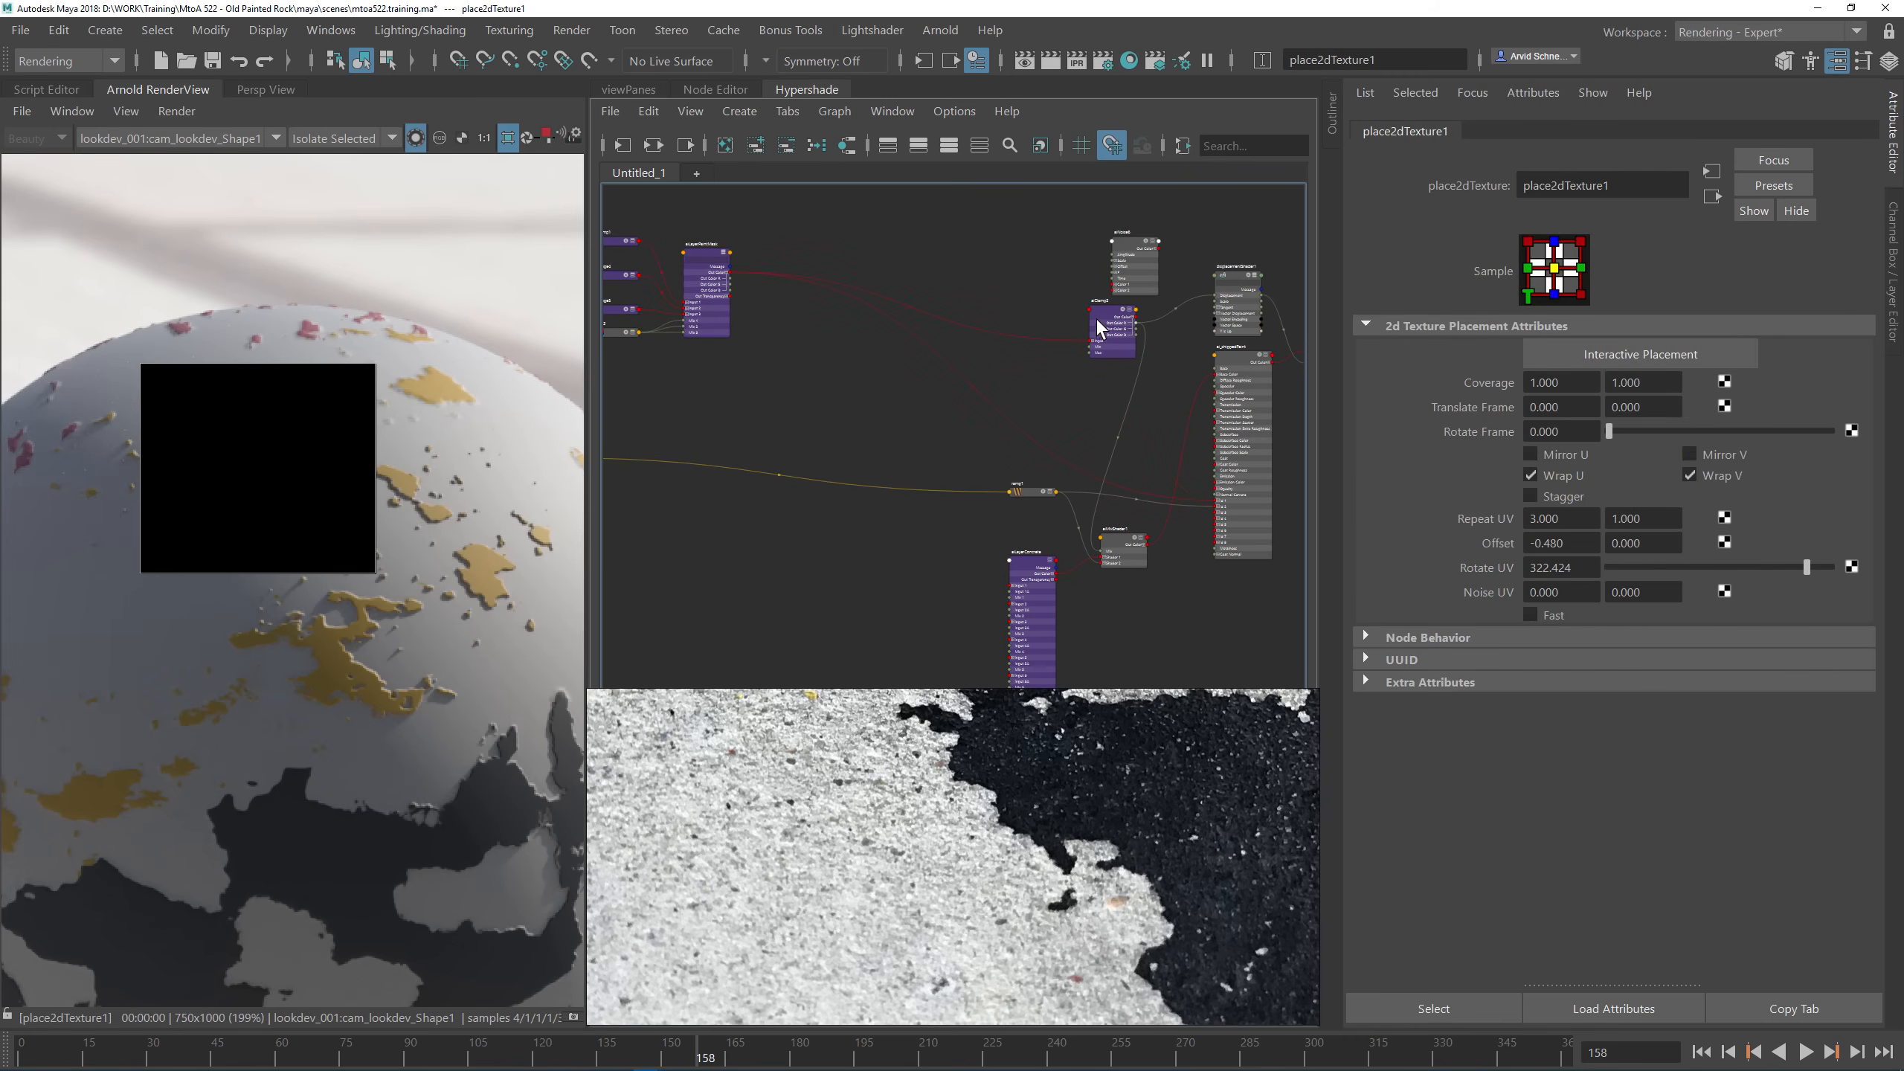
left_click_drag(1097, 319, 900, 264)
left_click_drag(1128, 249, 950, 180)
middle_click_drag(1006, 274, 1006, 430, "alt")
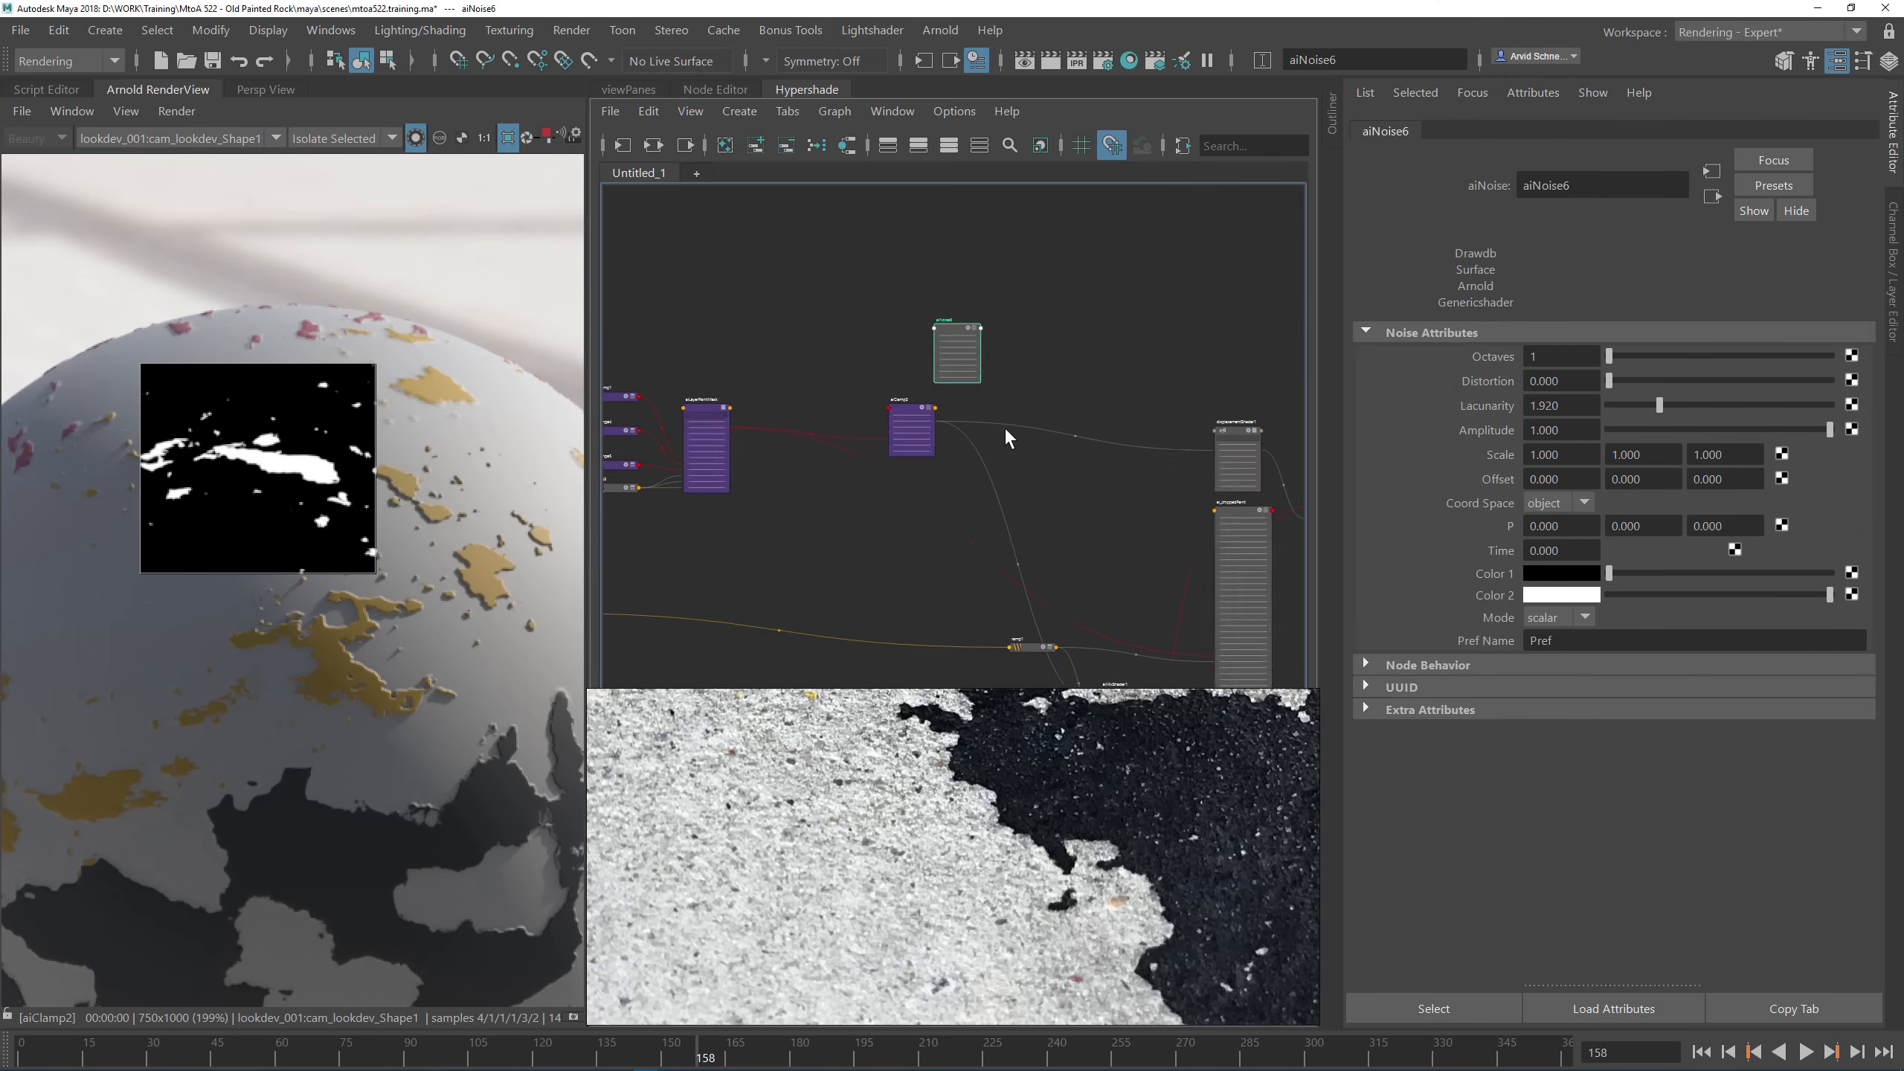
scroll(1005, 428, "up", 2)
left_click_drag(926, 326, 880, 287)
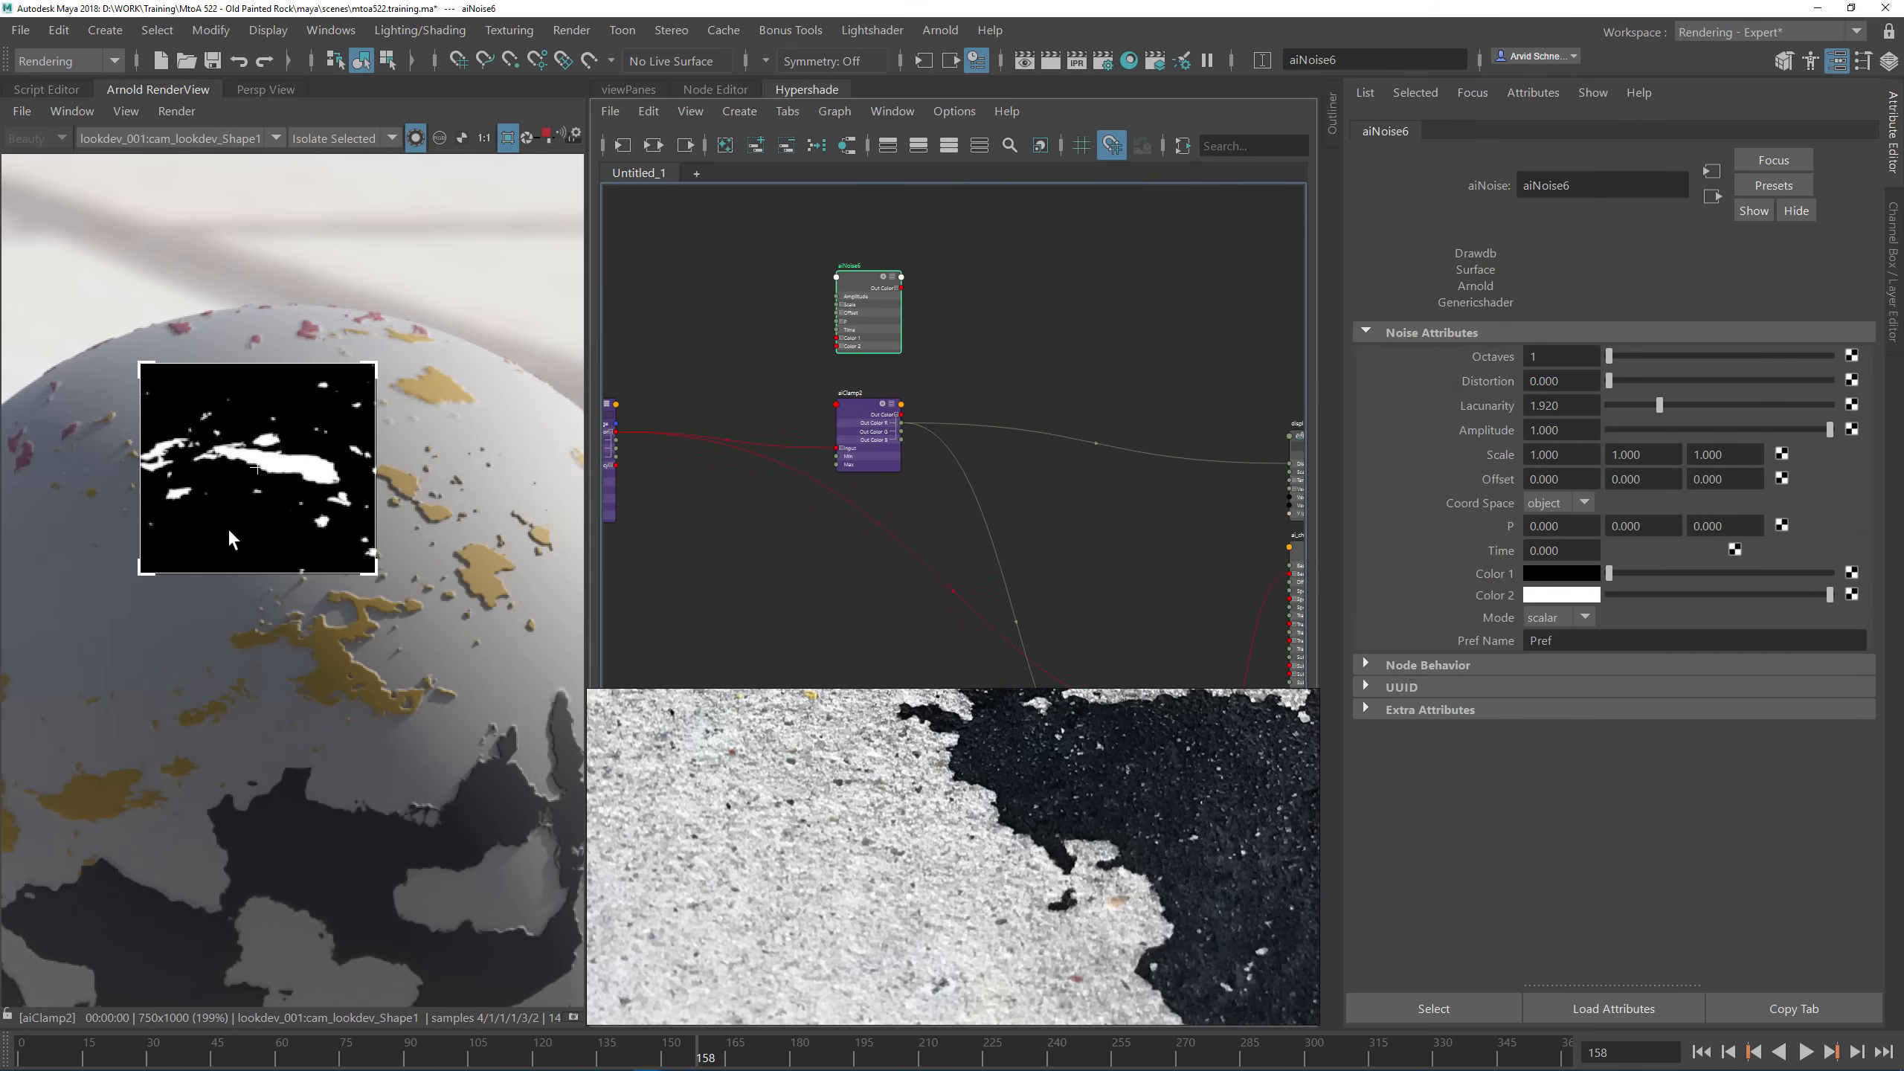
Step: Add an aiMultiply node and place it between the new noise and aiClamp2 nodes and the displacement shader
scroll(1005, 352, "up", 1)
left_click(1000, 372)
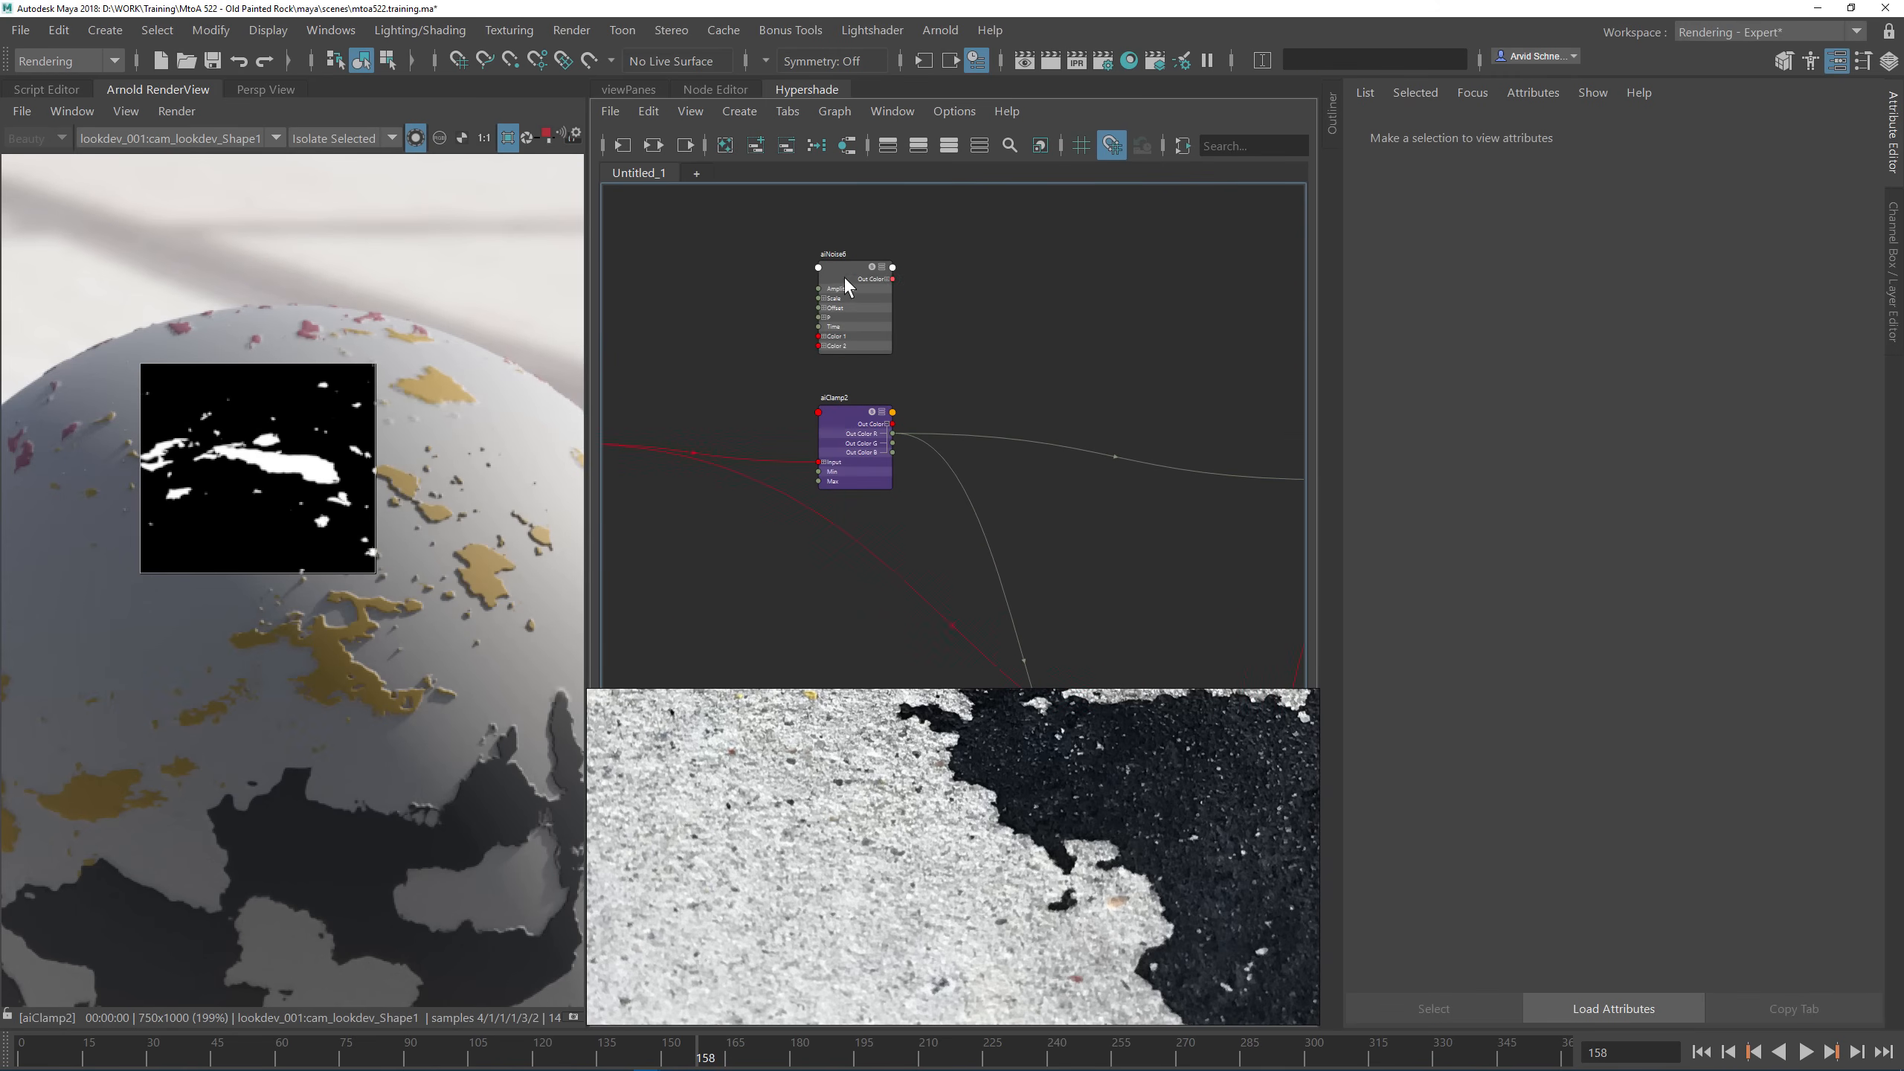
key("Tab")
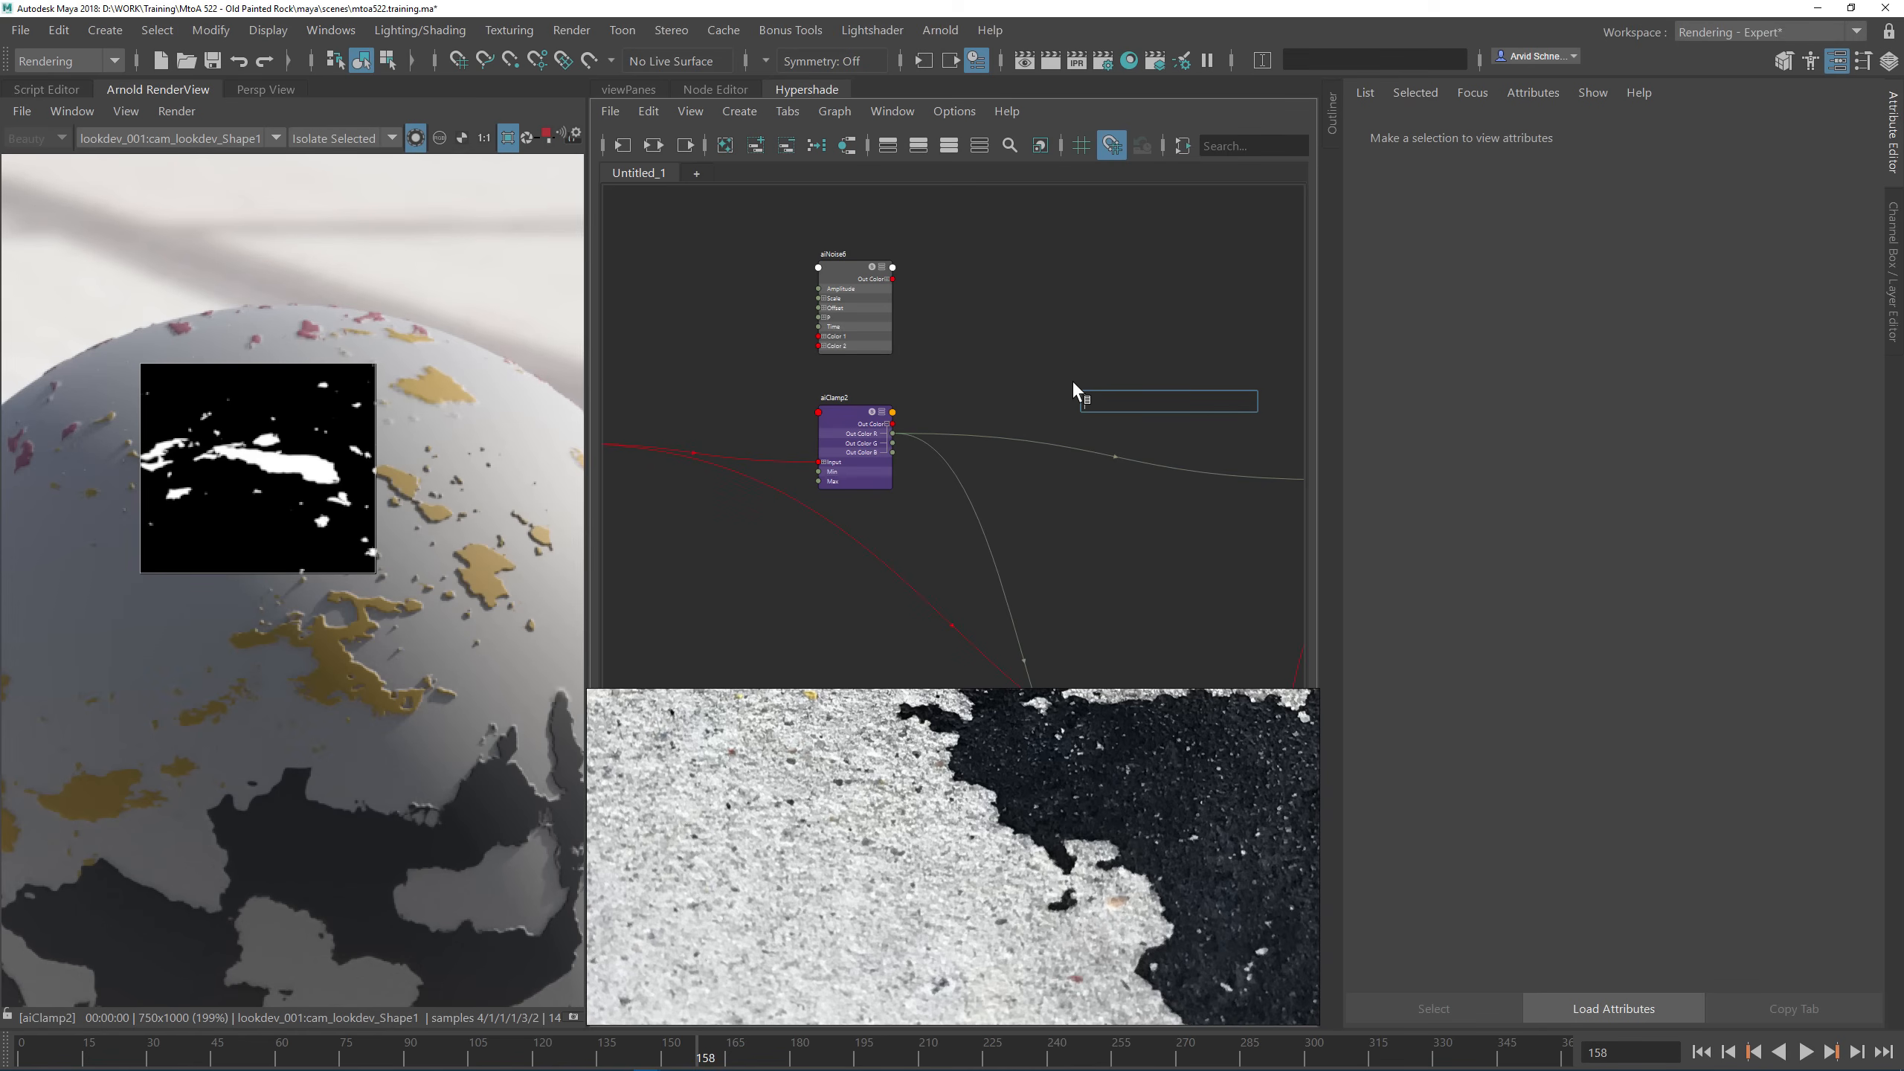
type("imu")
key("Return")
right_click_drag(1057, 379, 1079, 396, "alt")
left_click_drag(1103, 408, 1029, 359)
Step: Set the new noise's Color 1 to white and feed the noise and aiClamp2 colors into the multiply node's Input 1 and Input 2
left_click(826, 254)
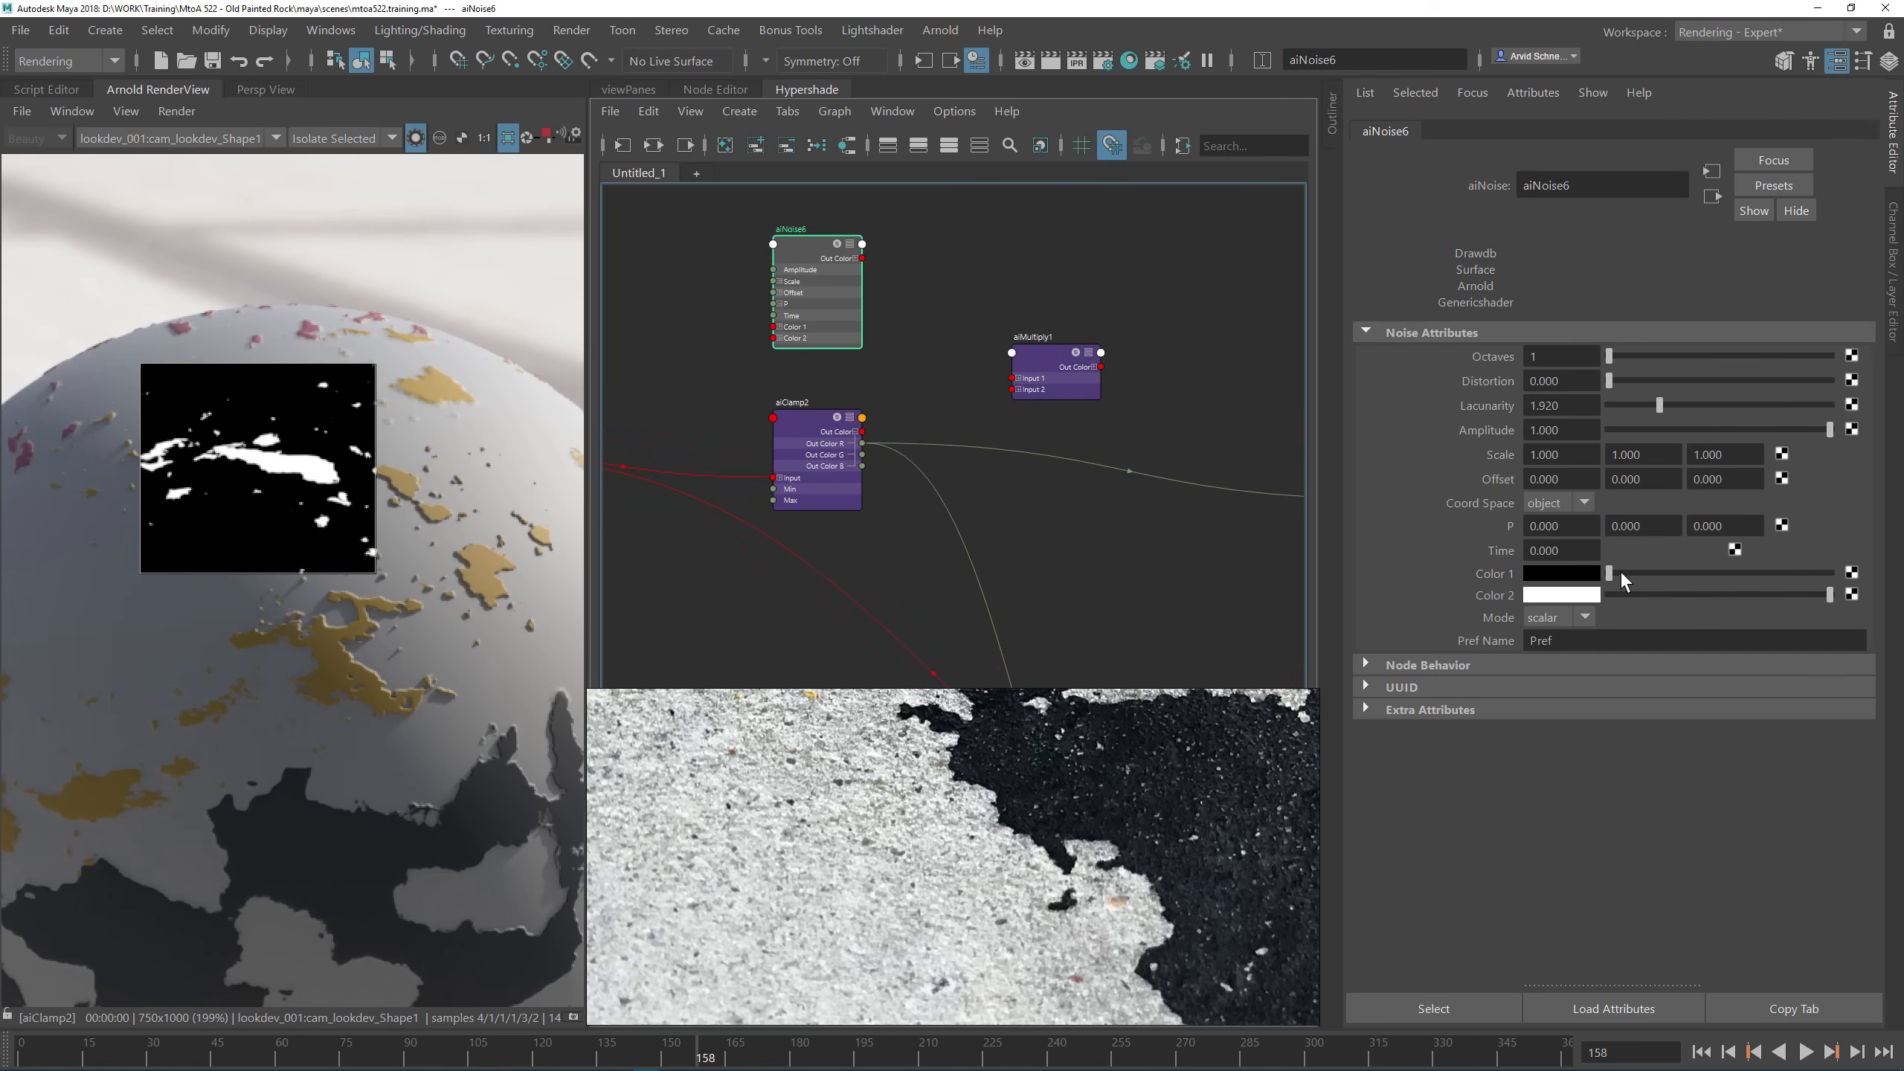
left_click_drag(1619, 574, 1864, 587)
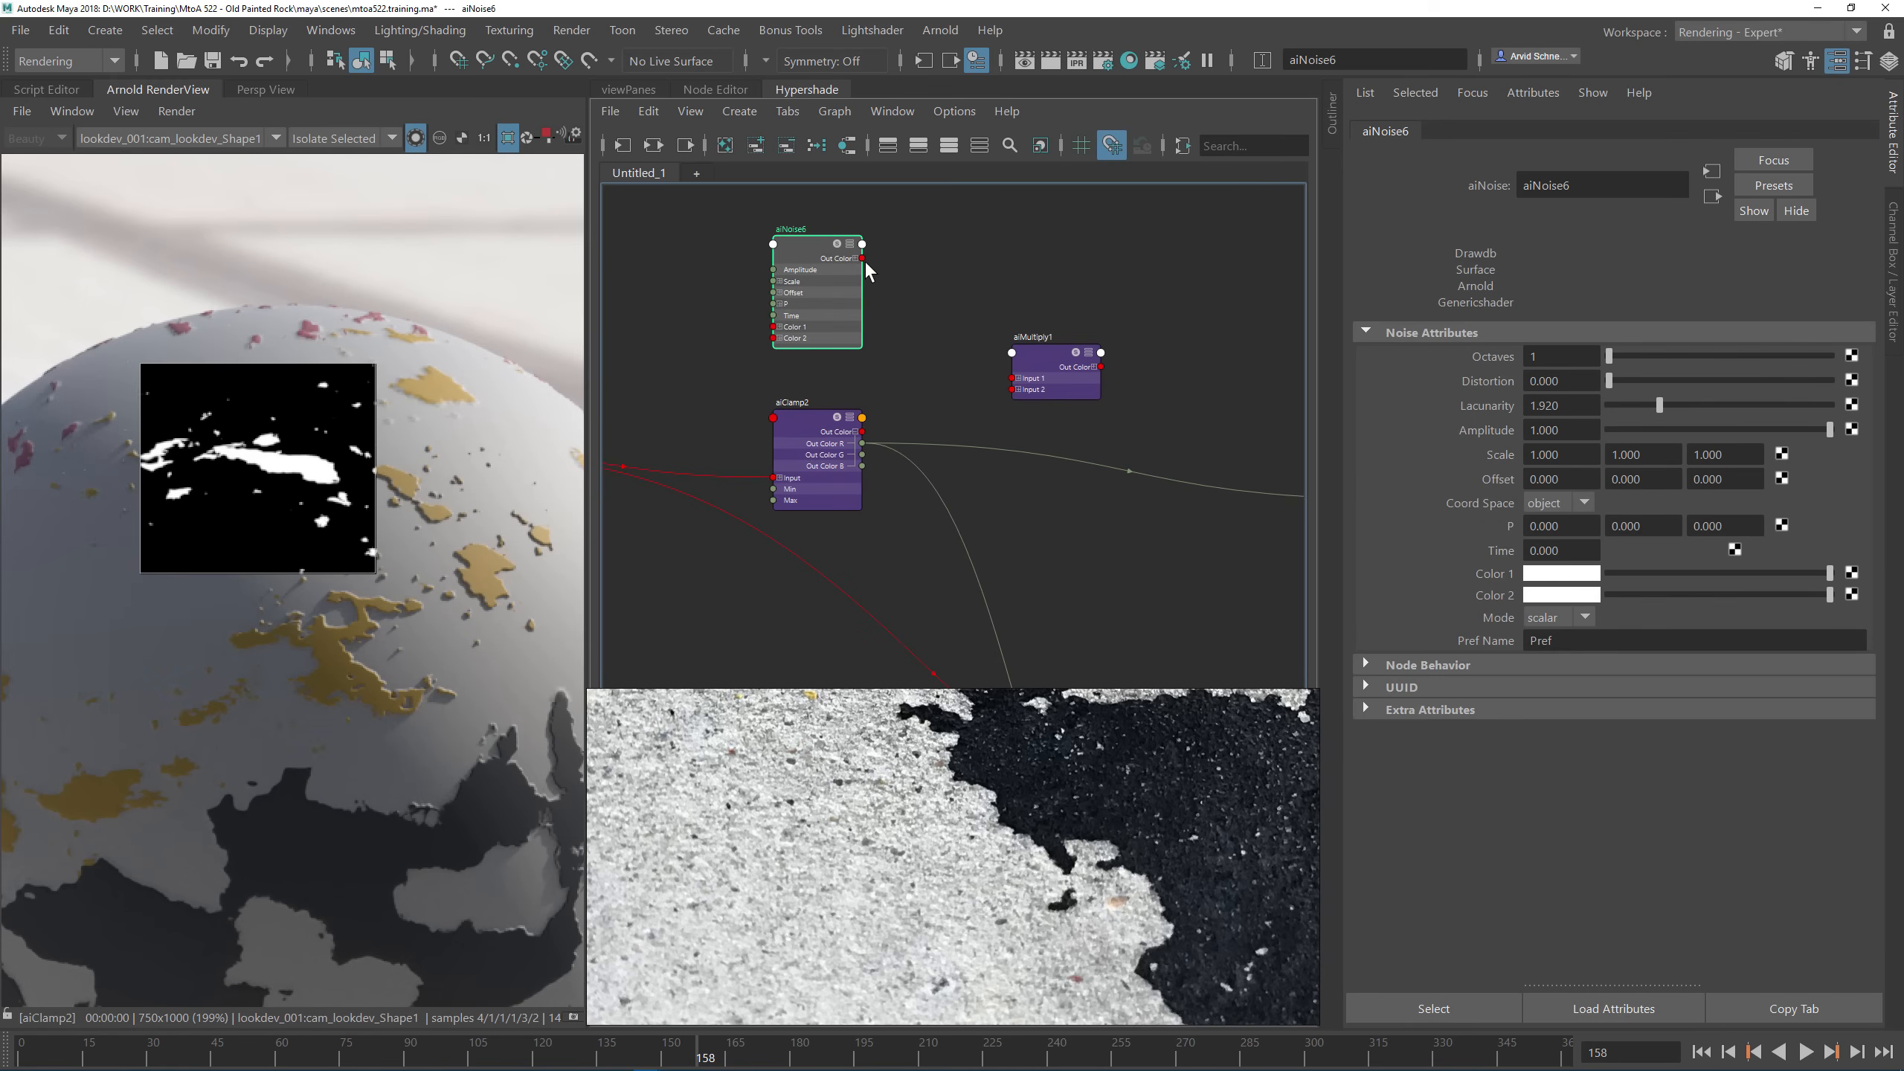
left_click_drag(863, 258, 1015, 378)
left_click_drag(862, 431, 1017, 389)
Step: Connect the multiply node's Out Color R to the Displacement input of displacementShader1, replacing the direct aiClamp2 connection
left_click(1085, 398)
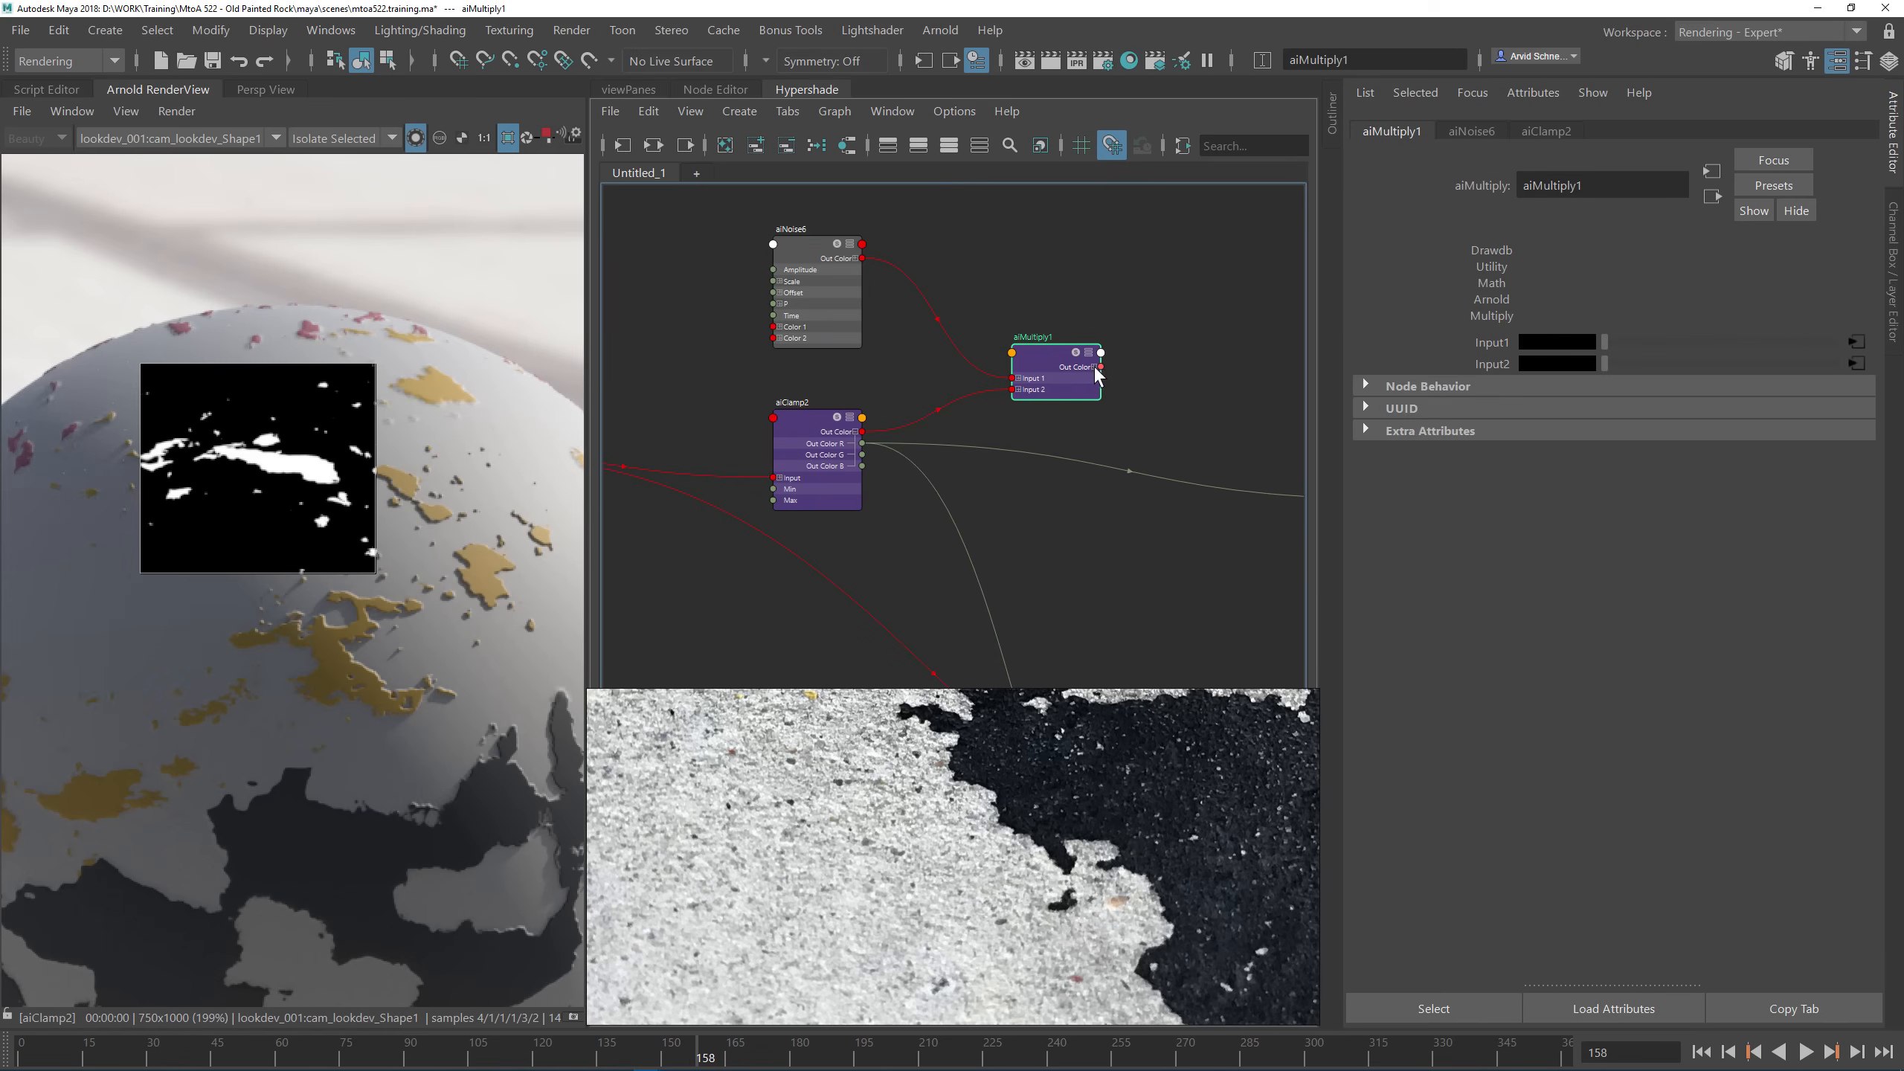
left_click(1094, 368)
left_click(1101, 378)
middle_click_drag(1251, 429, 984, 390, "alt")
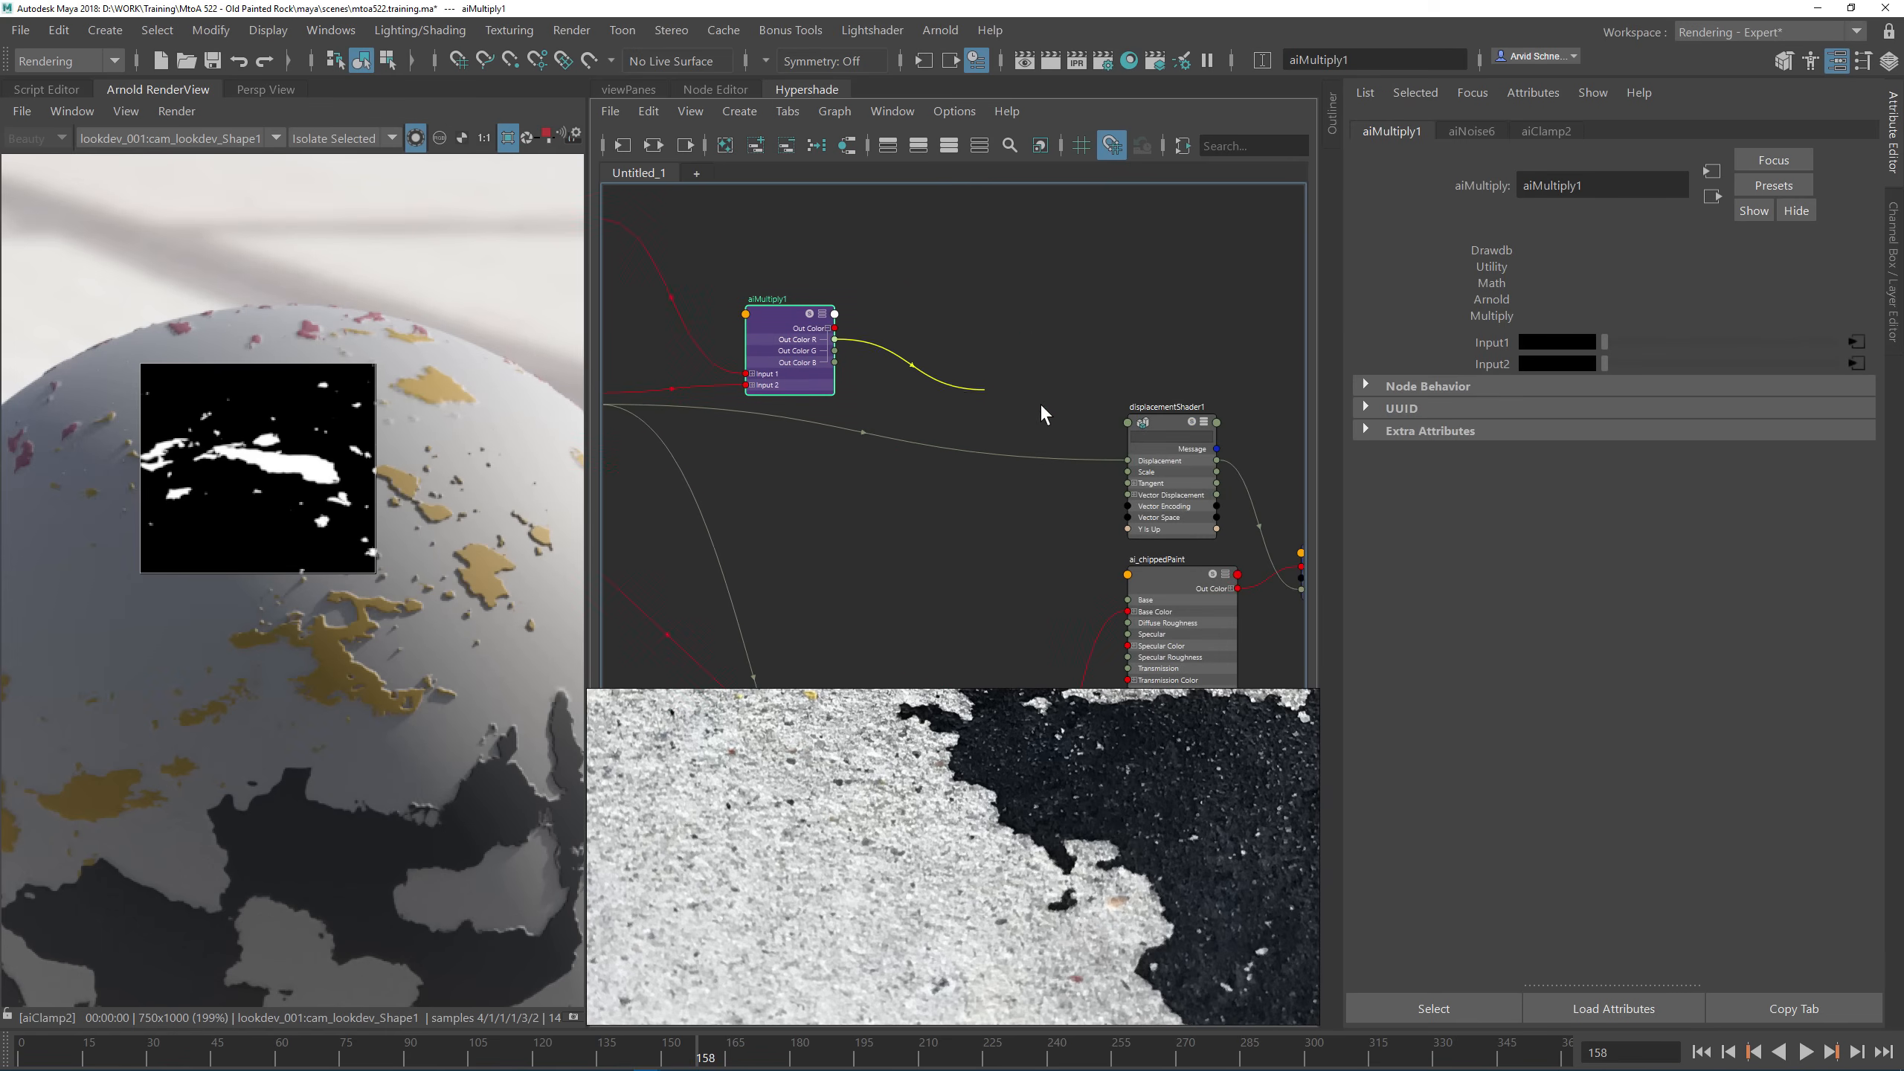
left_click(1129, 461)
left_click(853, 304)
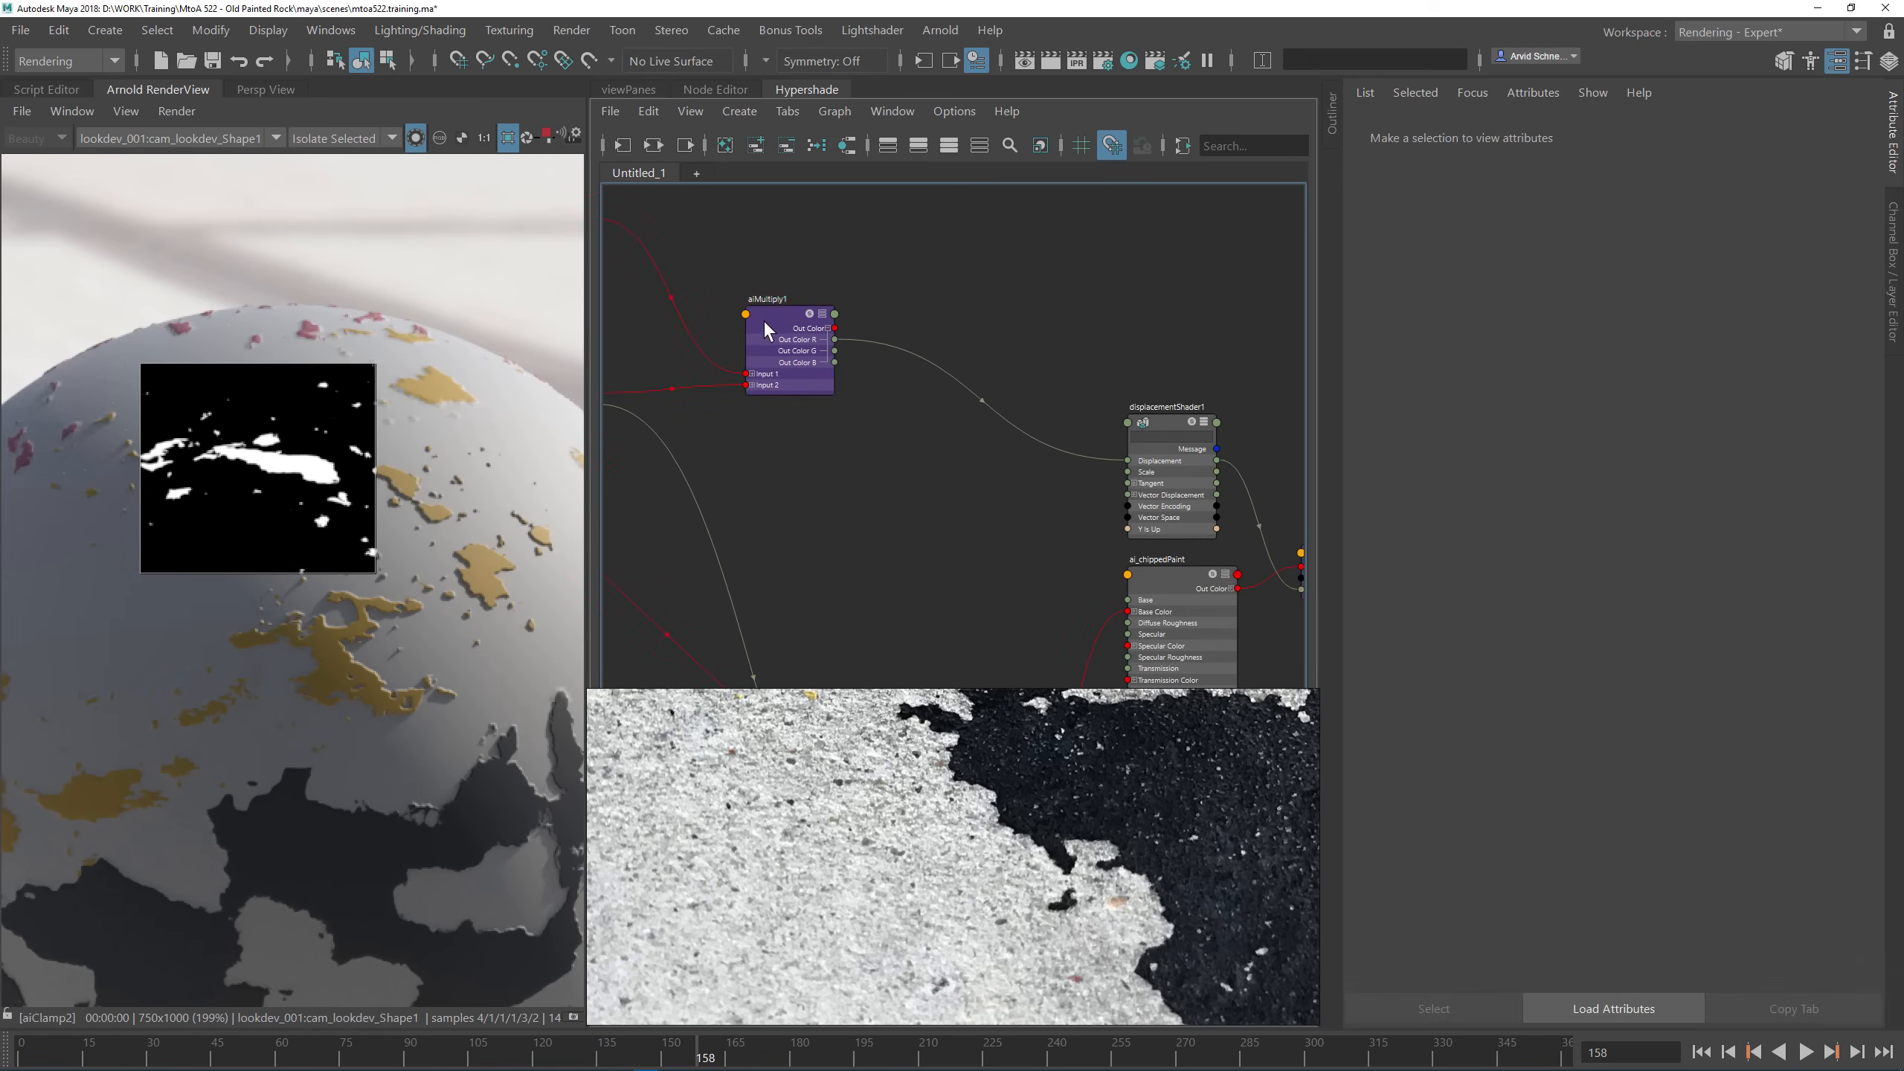
Step: Isolate the new noise in the render and darken its Color 1 to a light grey for subtle variation
left_click(767, 324)
middle_click_drag(765, 263, 898, 281, "alt")
left_click(680, 249)
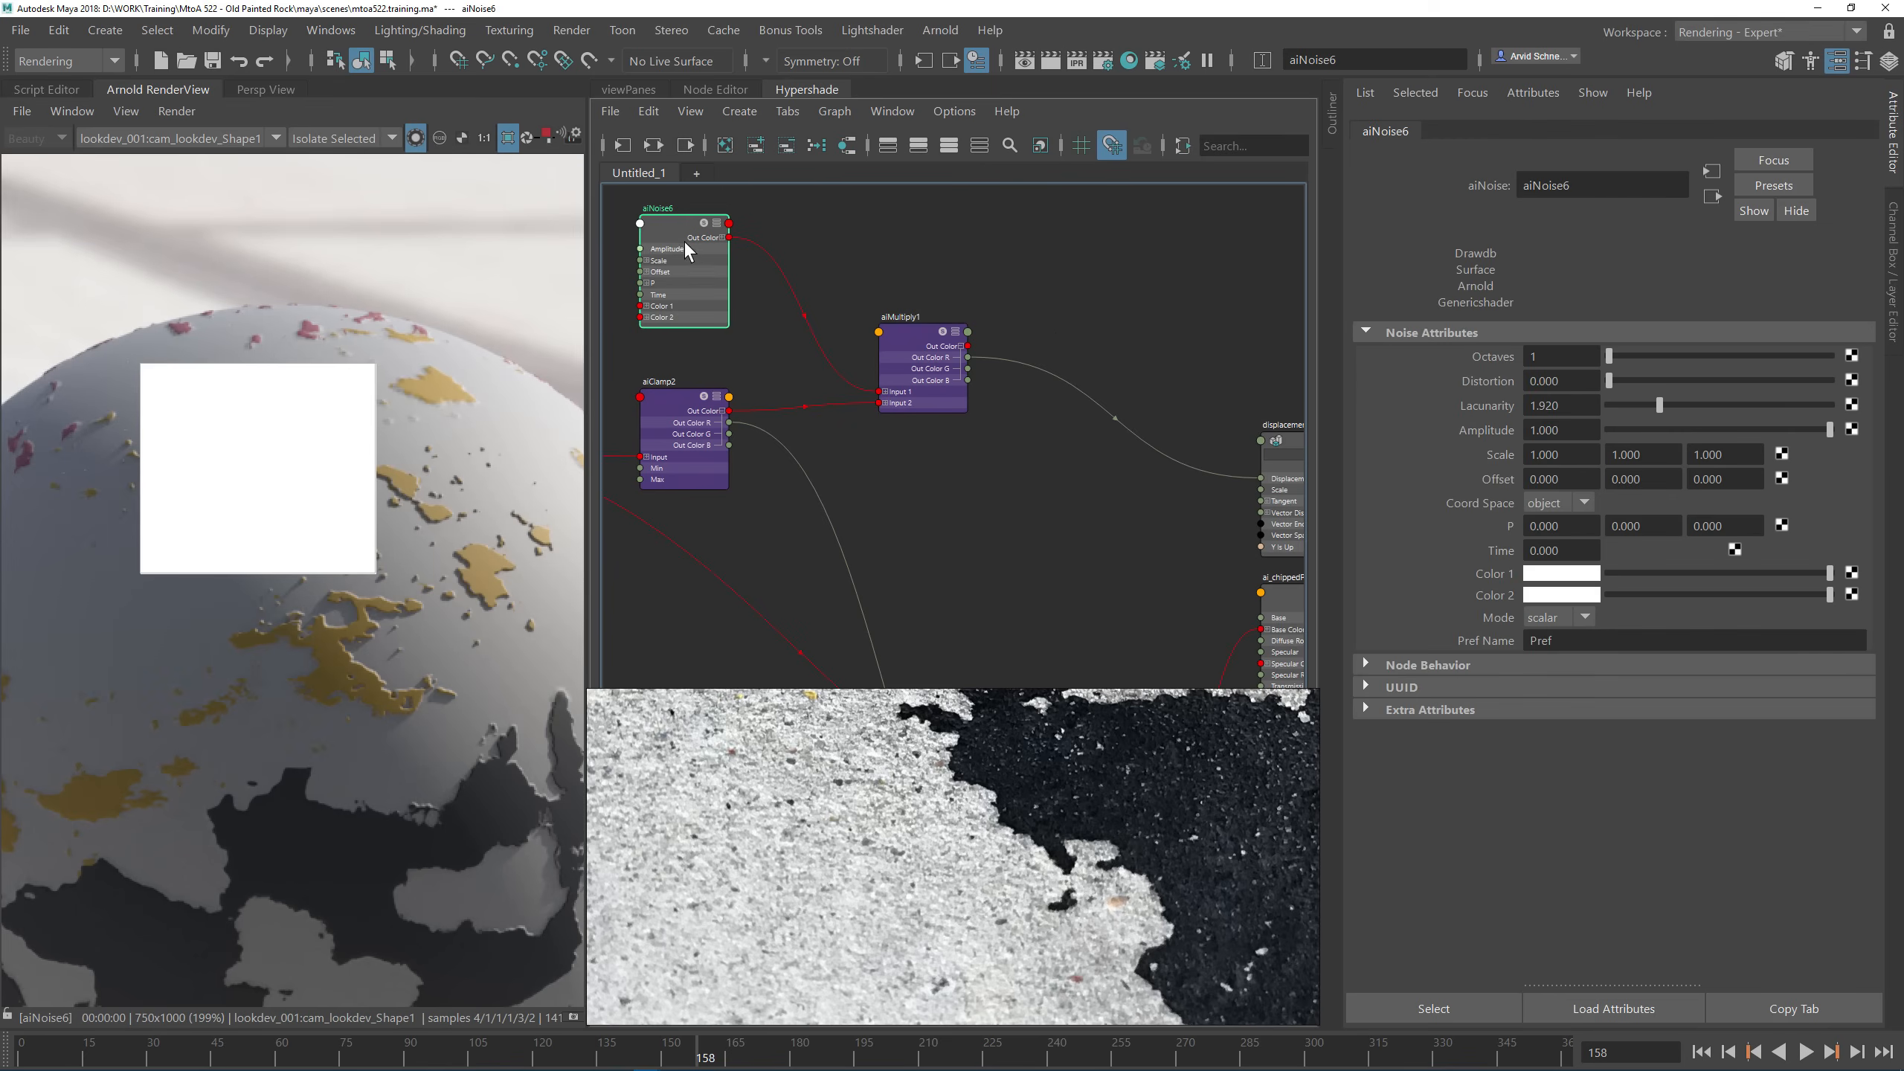
left_click_drag(1773, 575, 1741, 572)
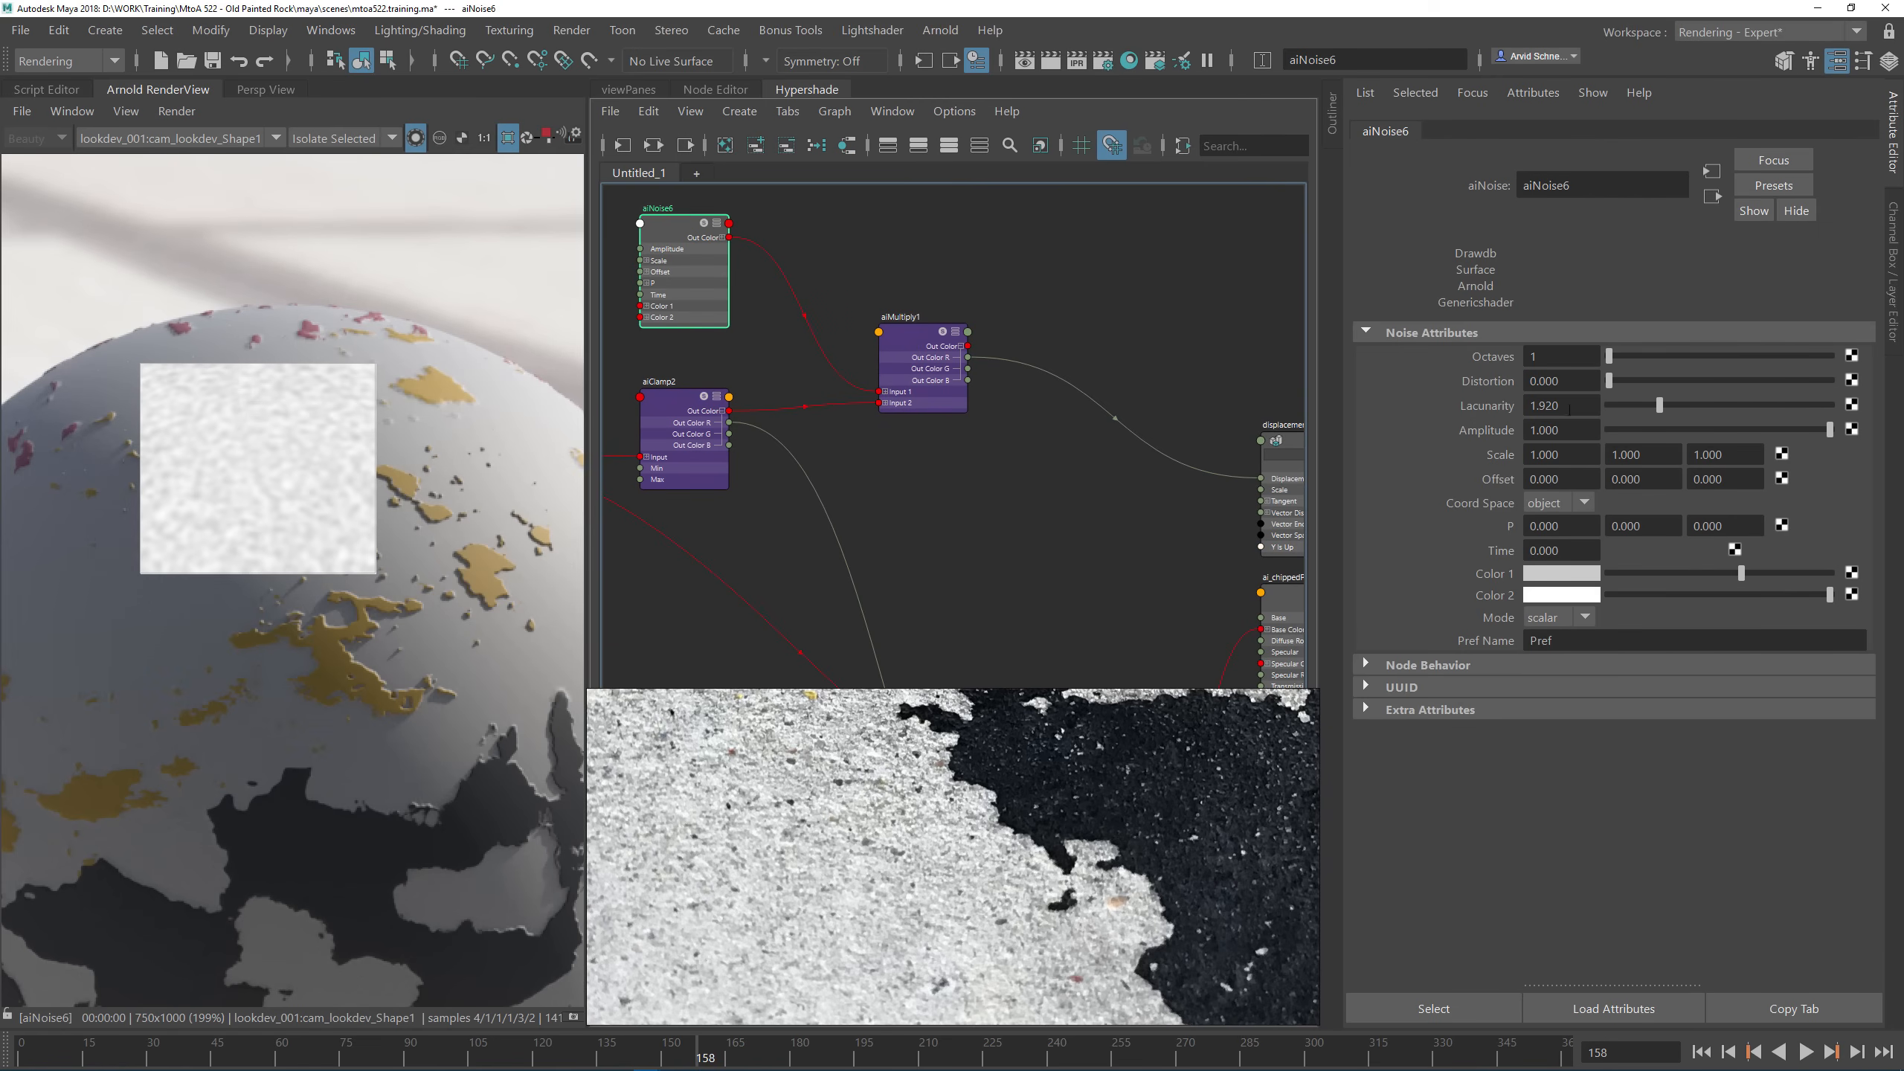
Step: Set the new noise's Scale to 0.2 on all three axes and preview the multiplied mask
double_click(1567, 453)
type(".2")
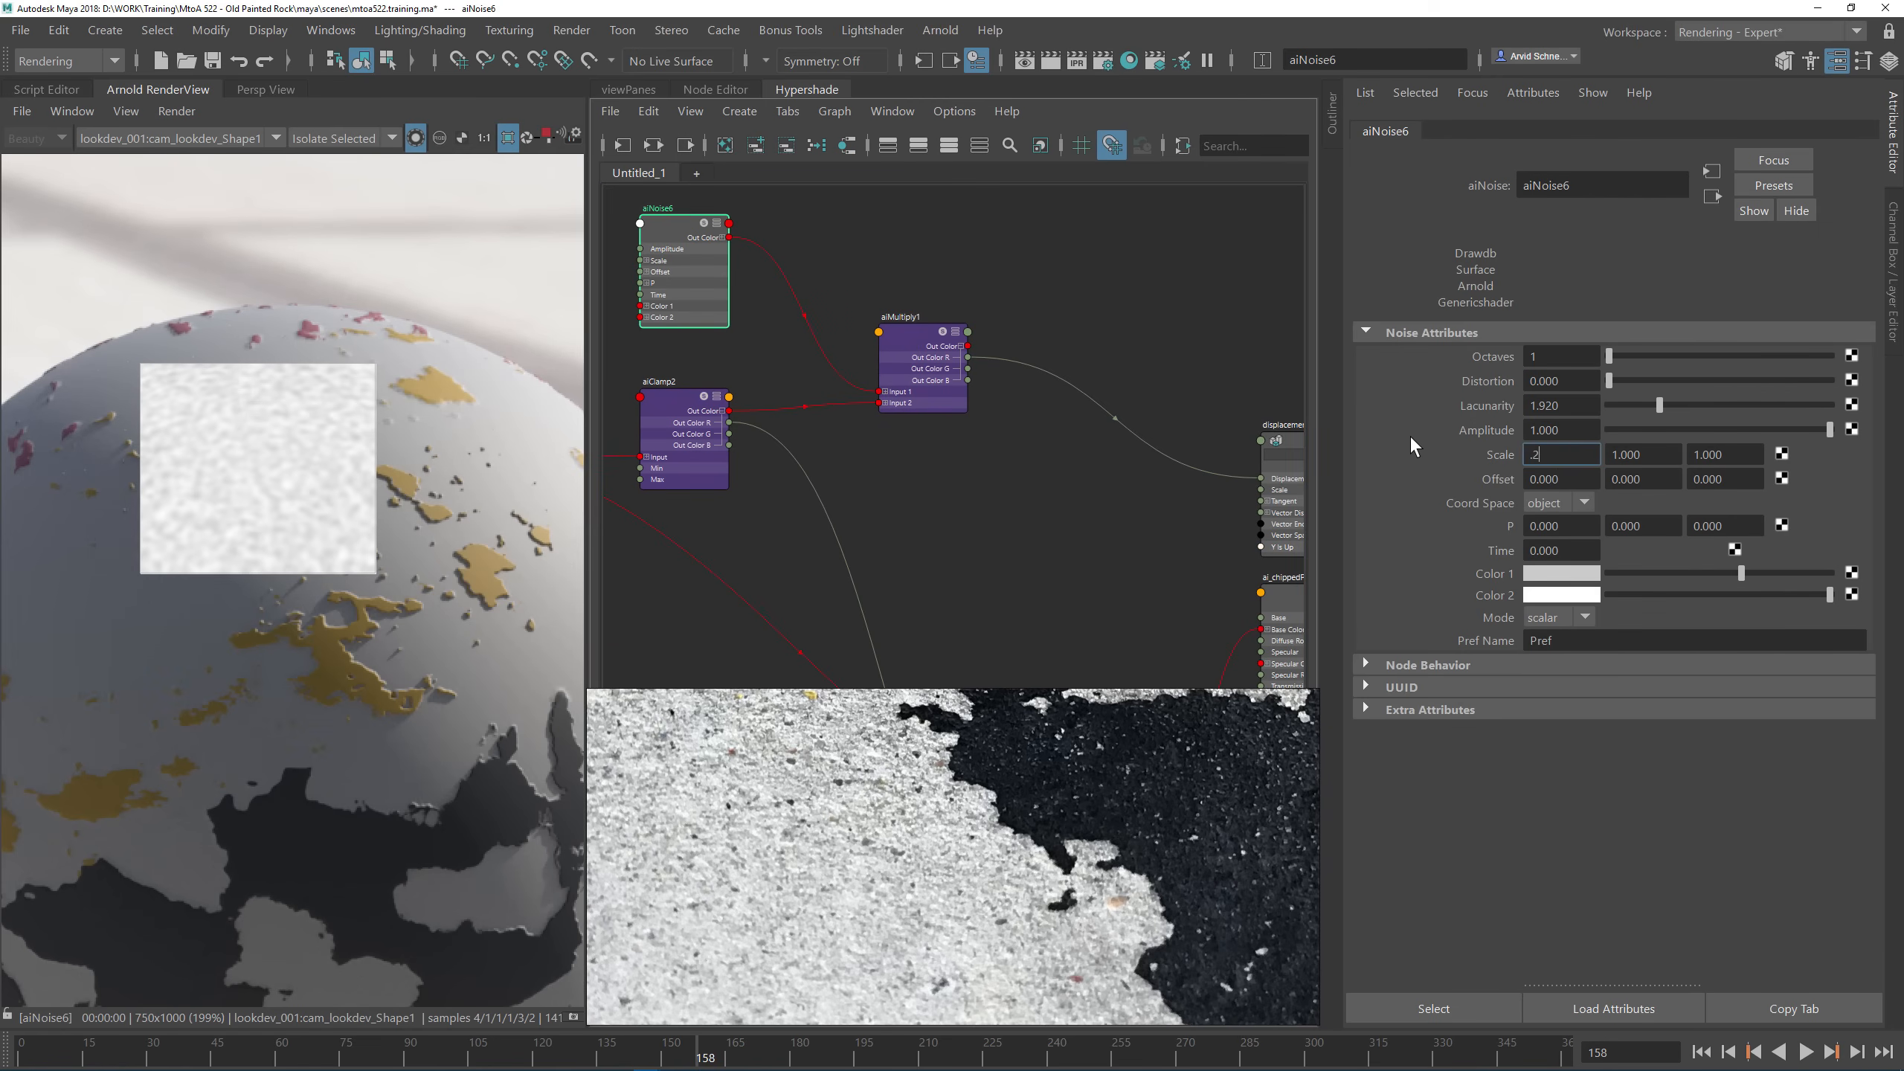
key("Tab")
type(".2")
key("Tab")
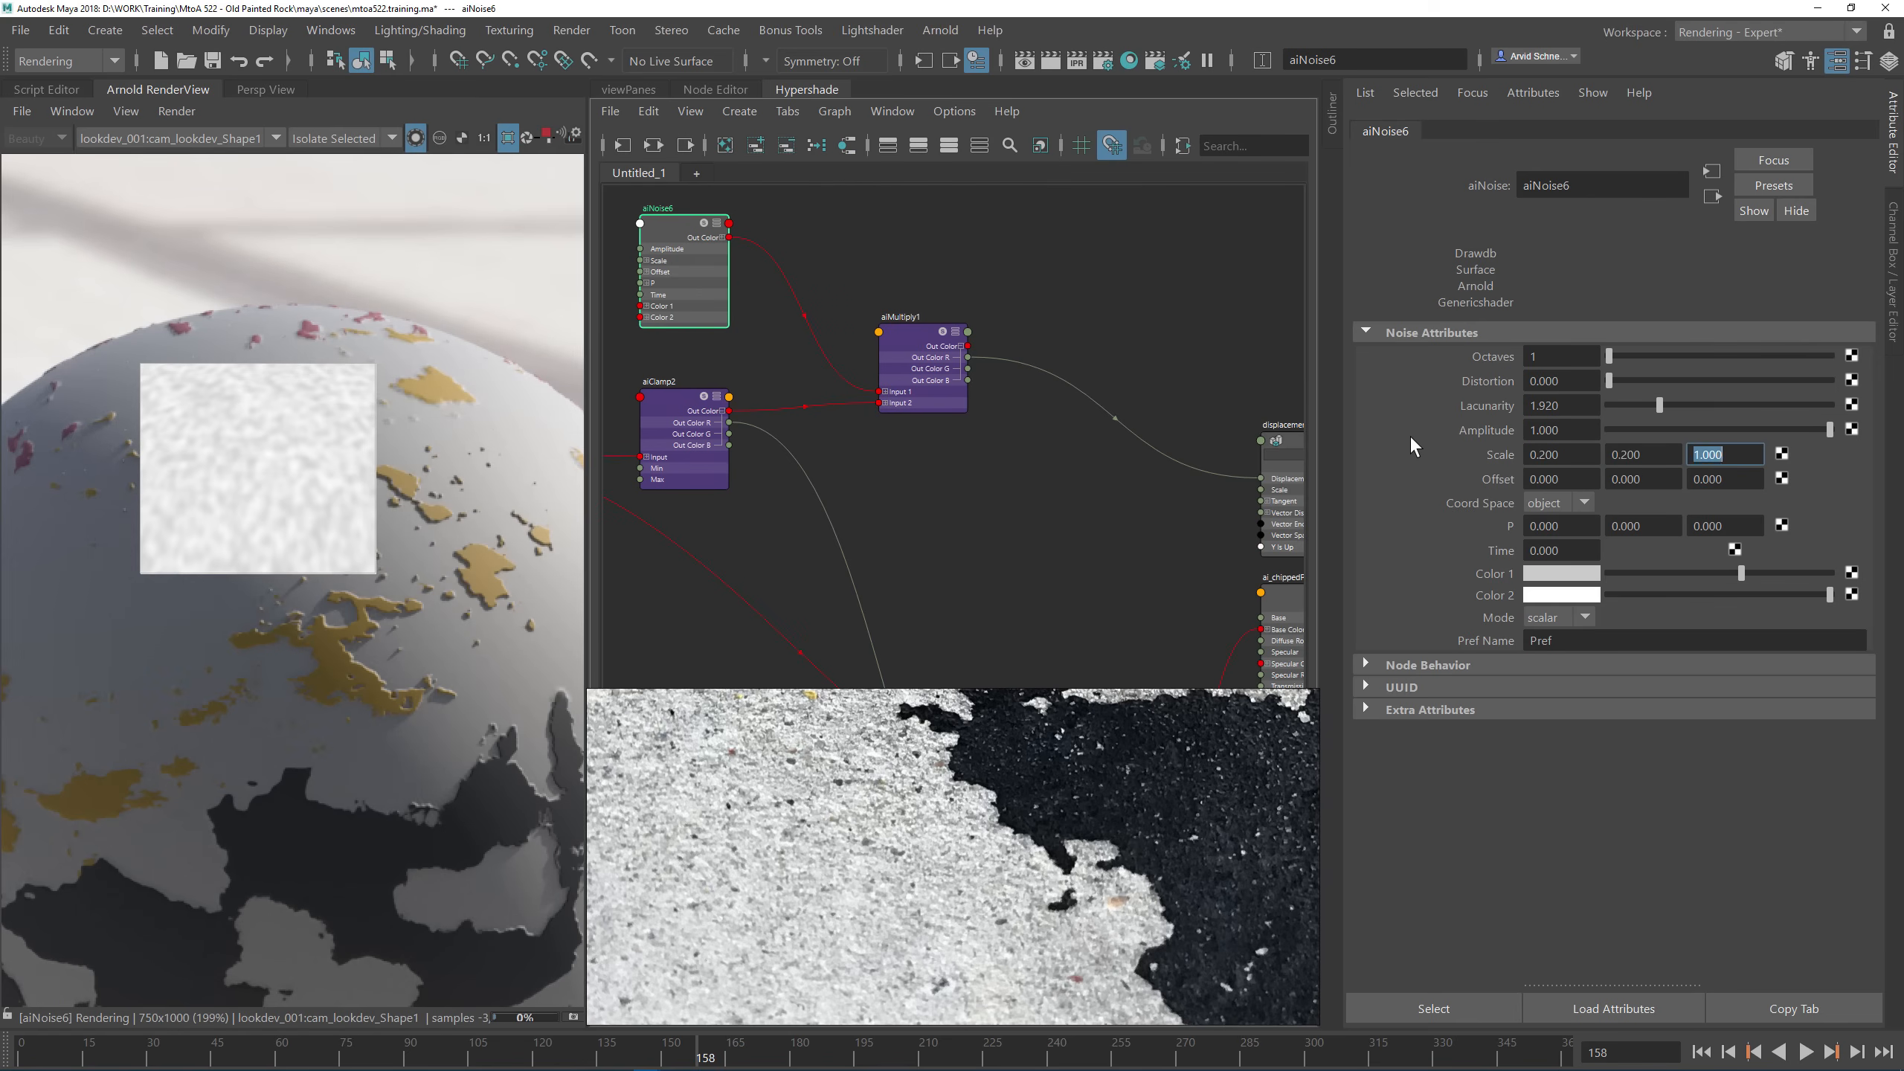
type(".2")
key("Return")
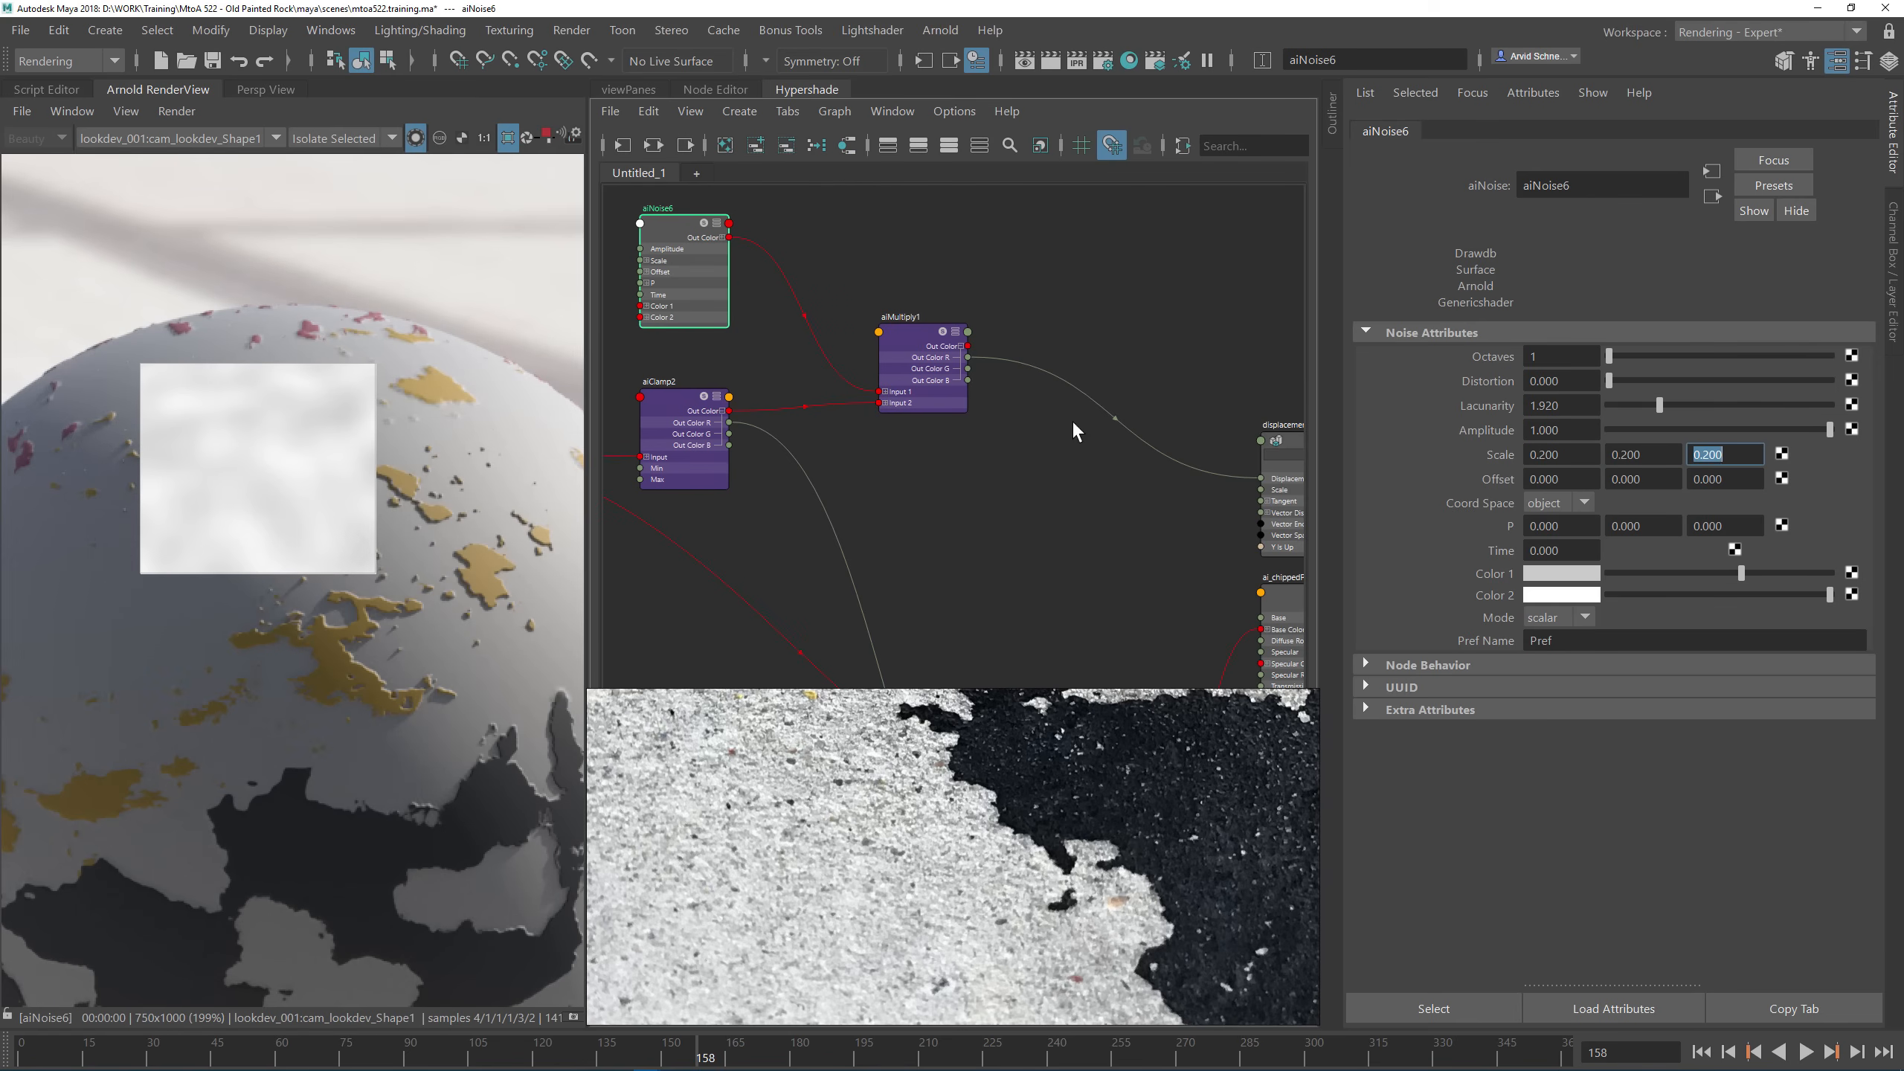
left_click(908, 342)
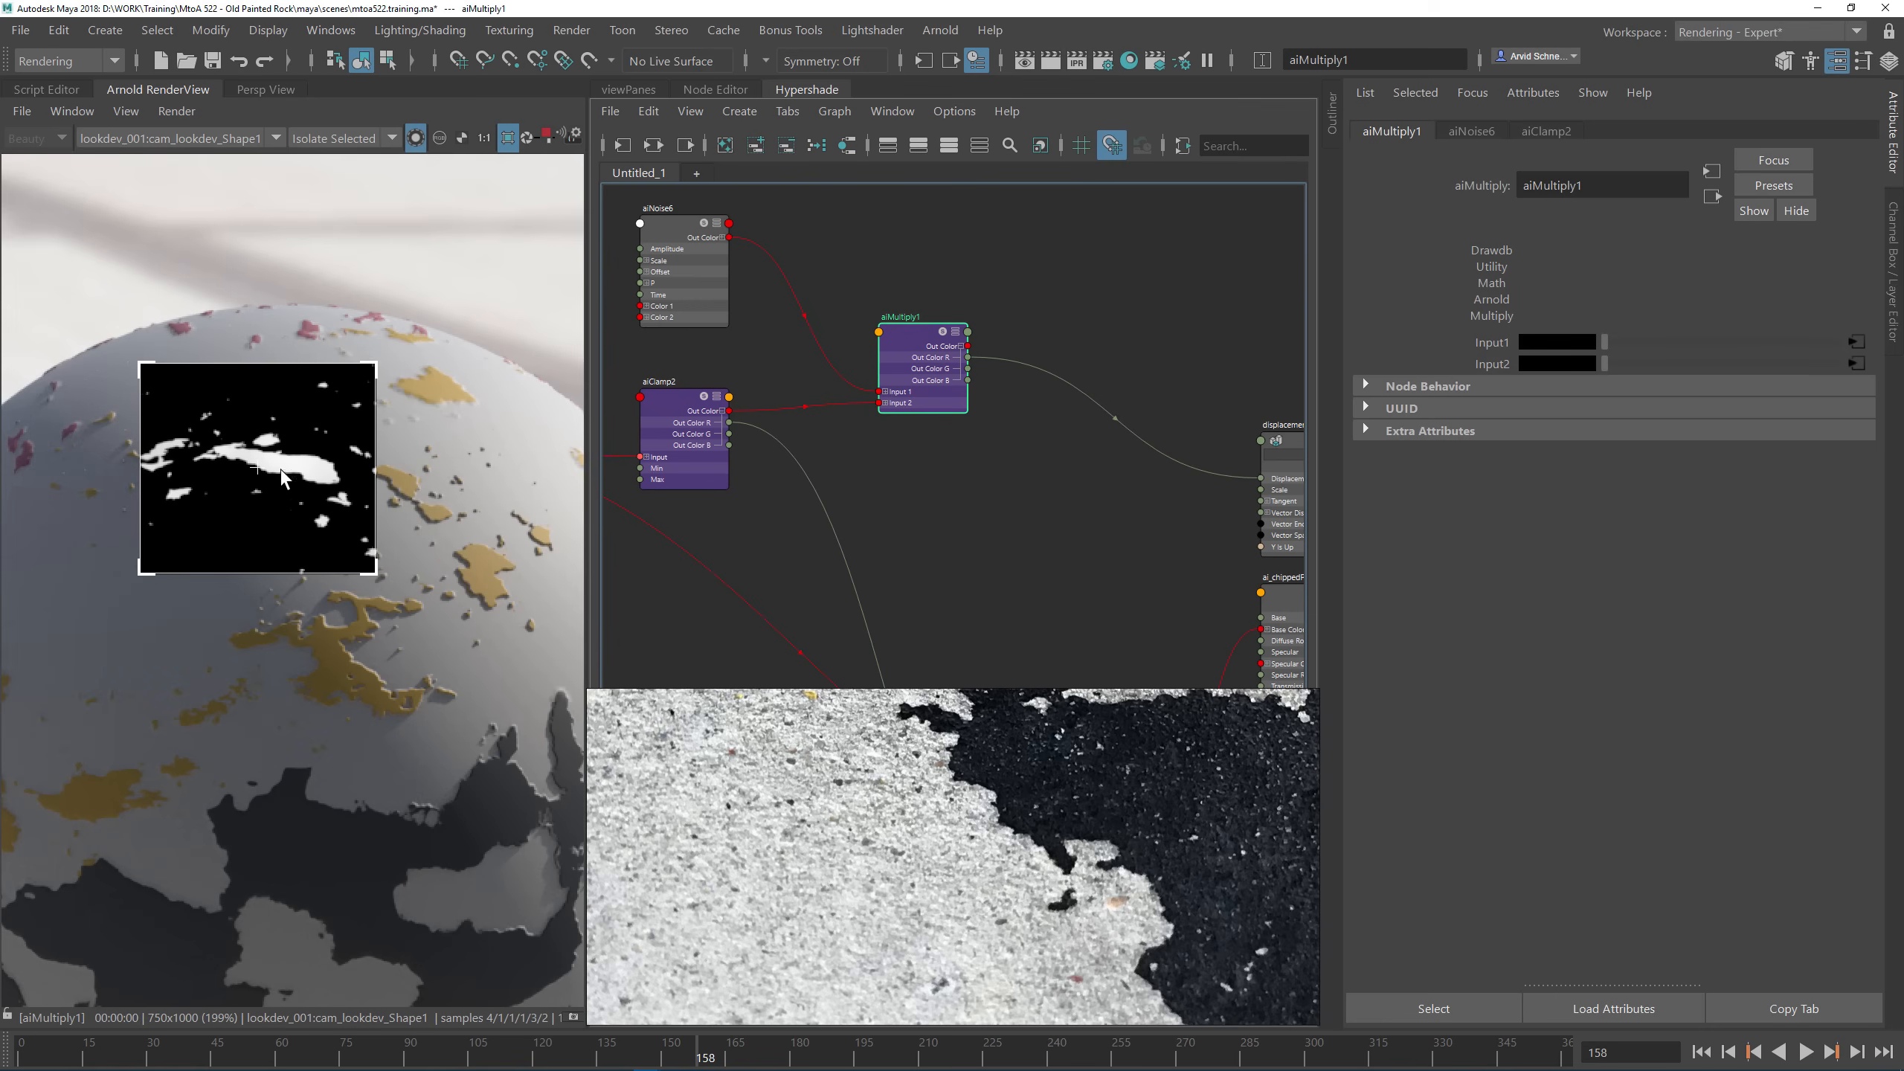
mouse_move(587, 354)
left_mouse_down()
mouse_move(898, 366)
mouse_move(603, 355)
left_mouse_up()
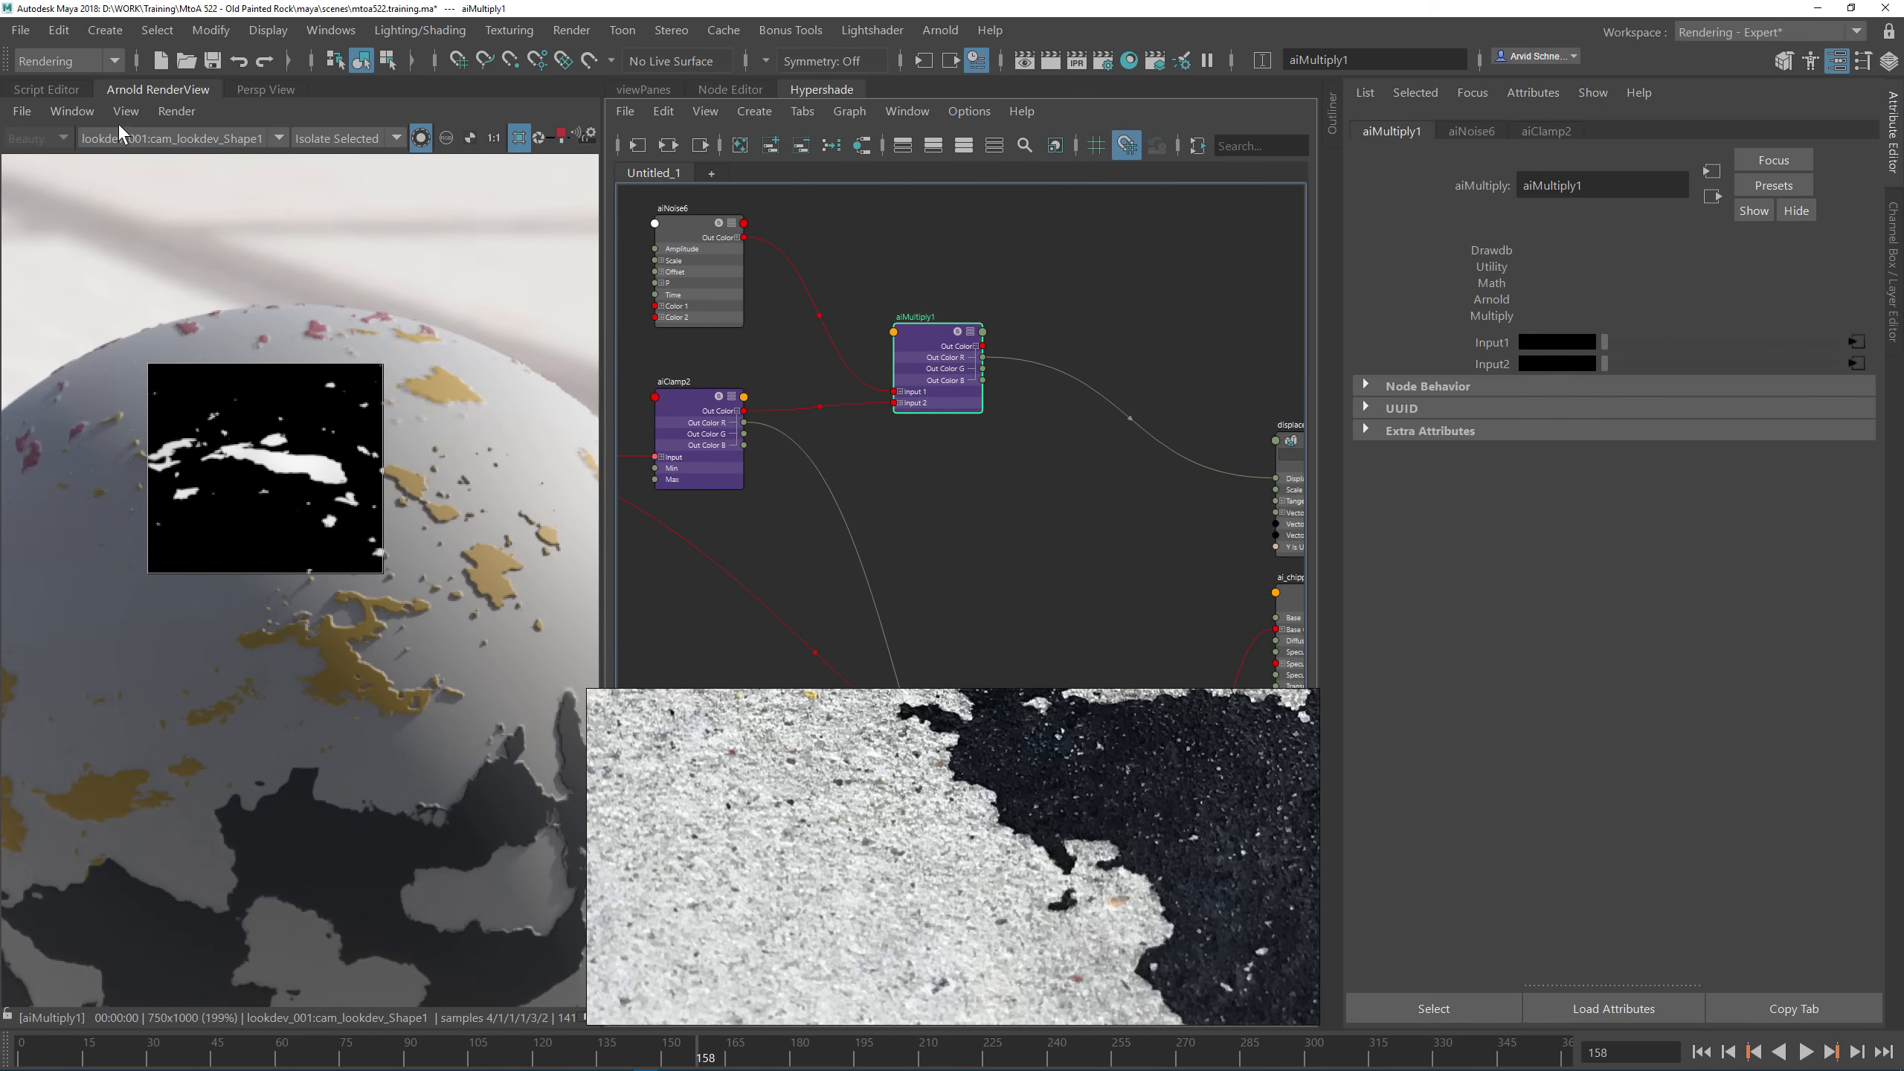
left_click(124, 110)
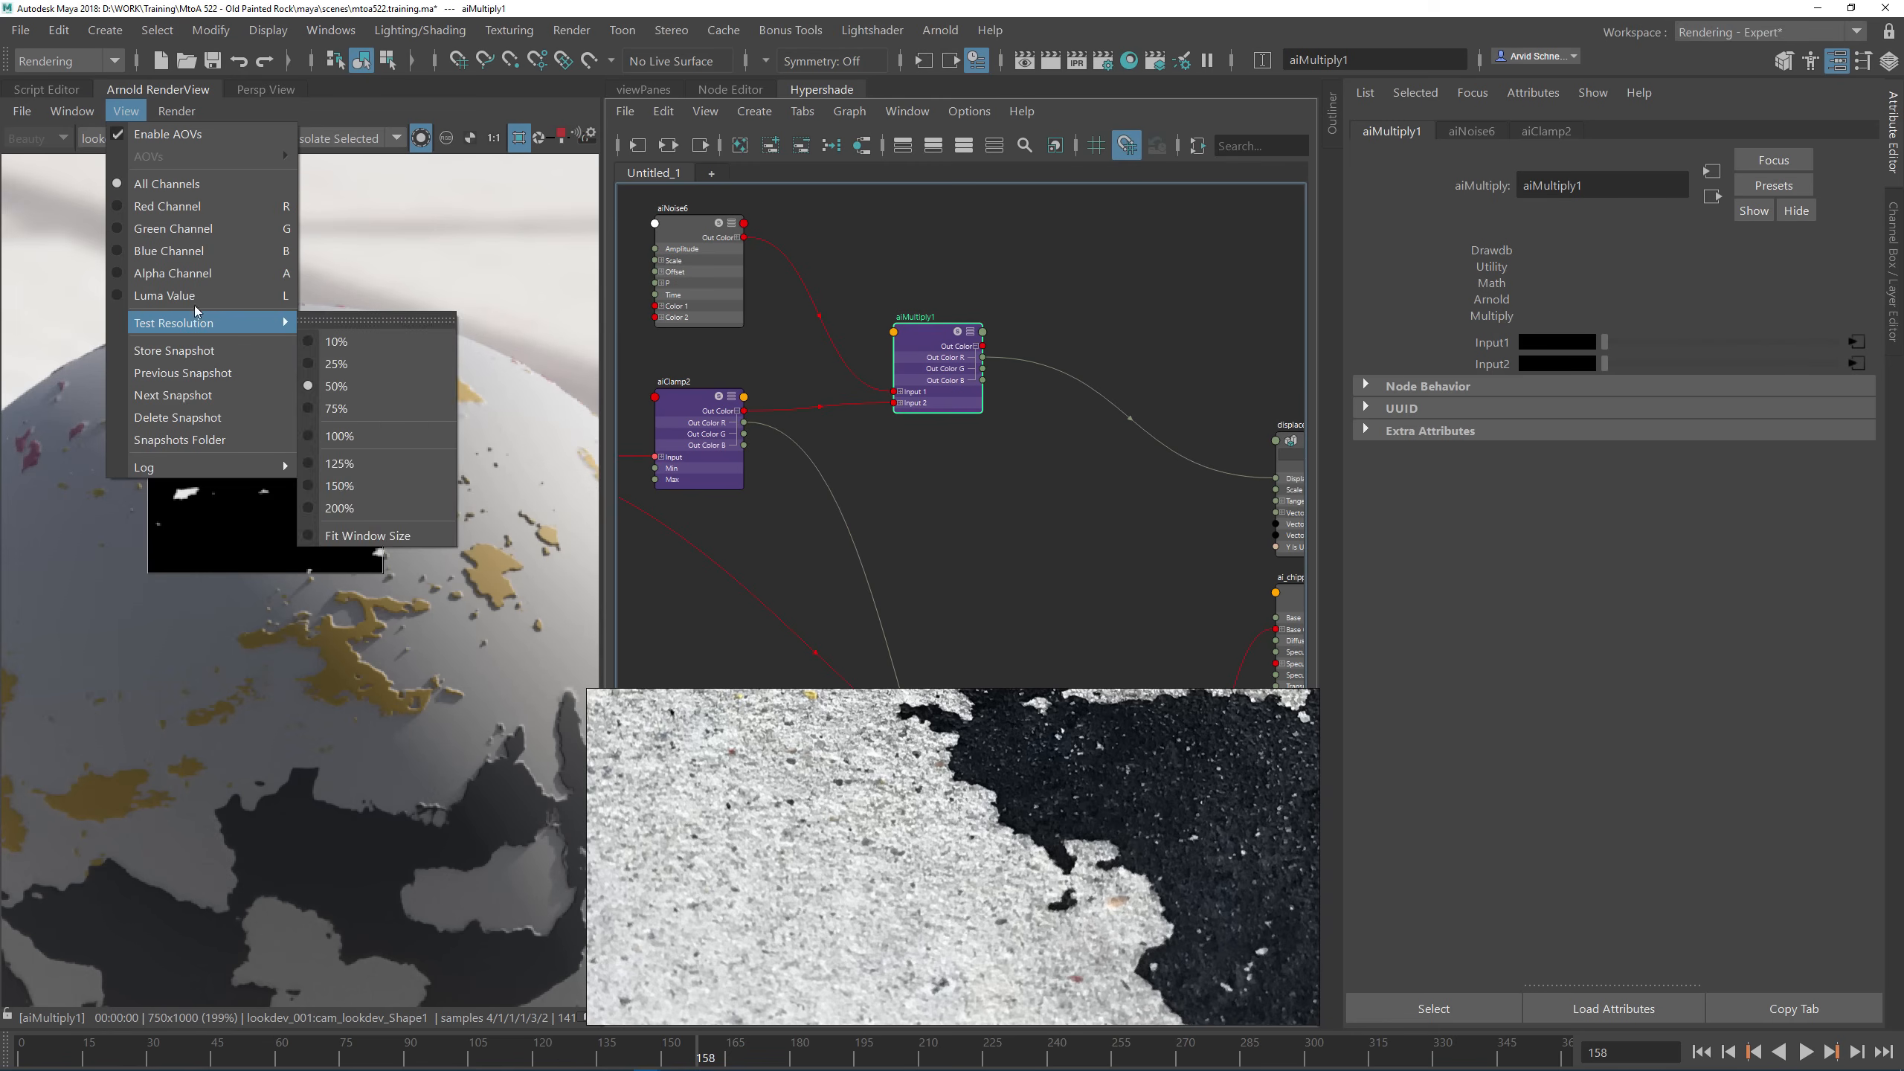
mouse_move(72, 110)
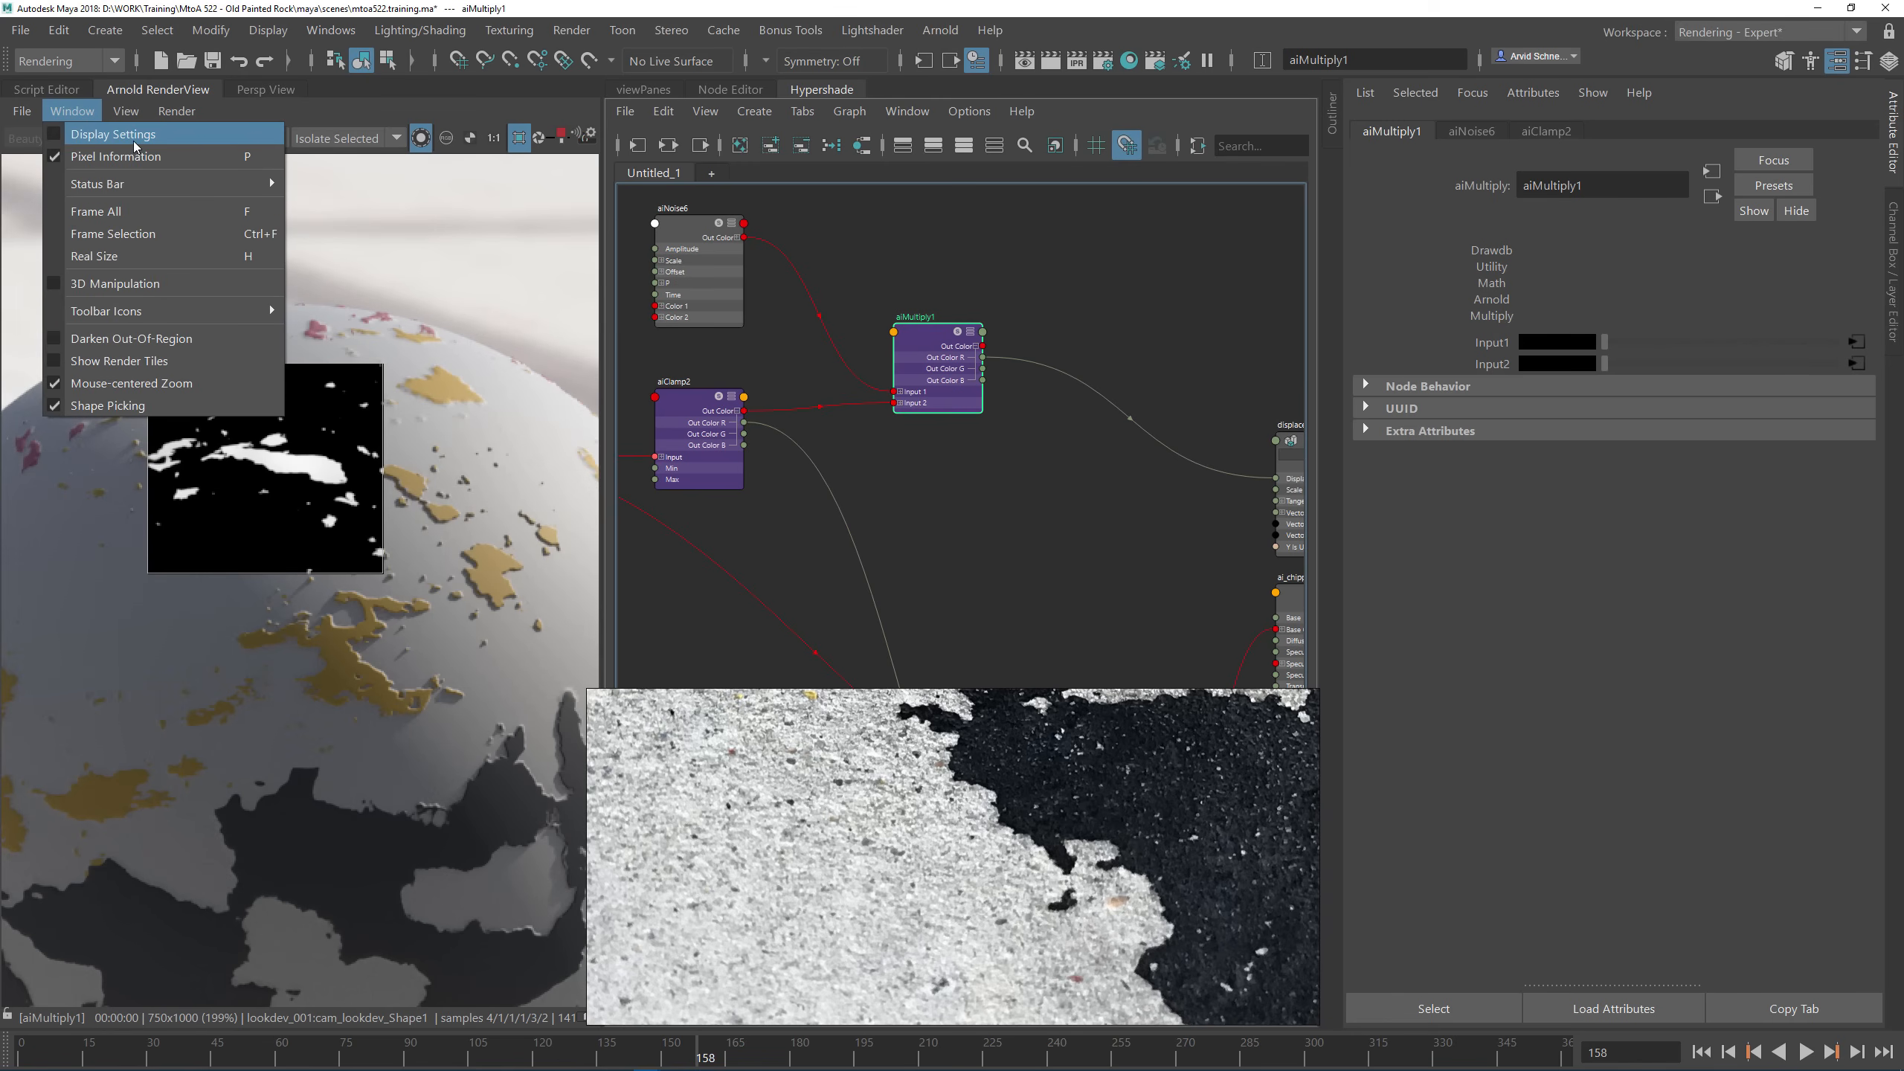
mouse_move(150, 186)
left_click(643, 271)
left_click(643, 270)
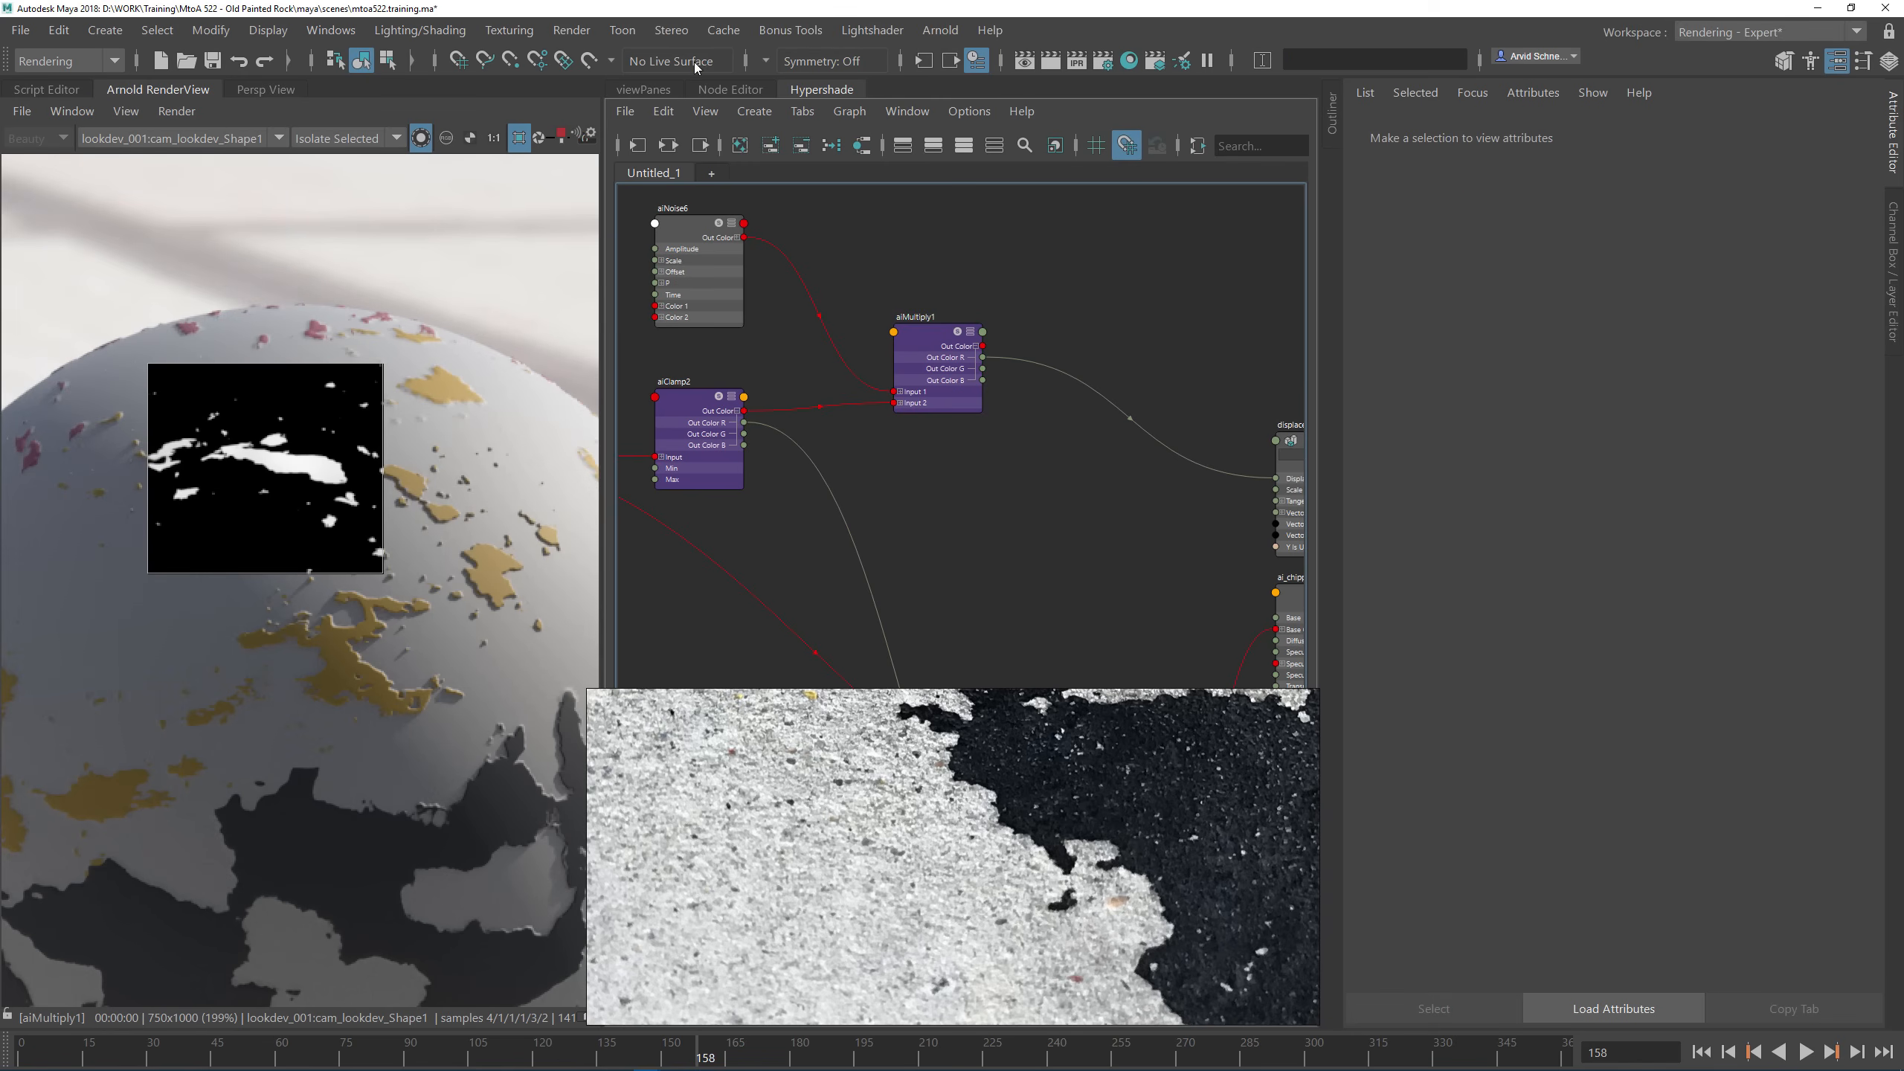
Step: Collapse the Hypershade to enlarge the render view and move the reference photo to compare it with the mask
left_click(832, 90)
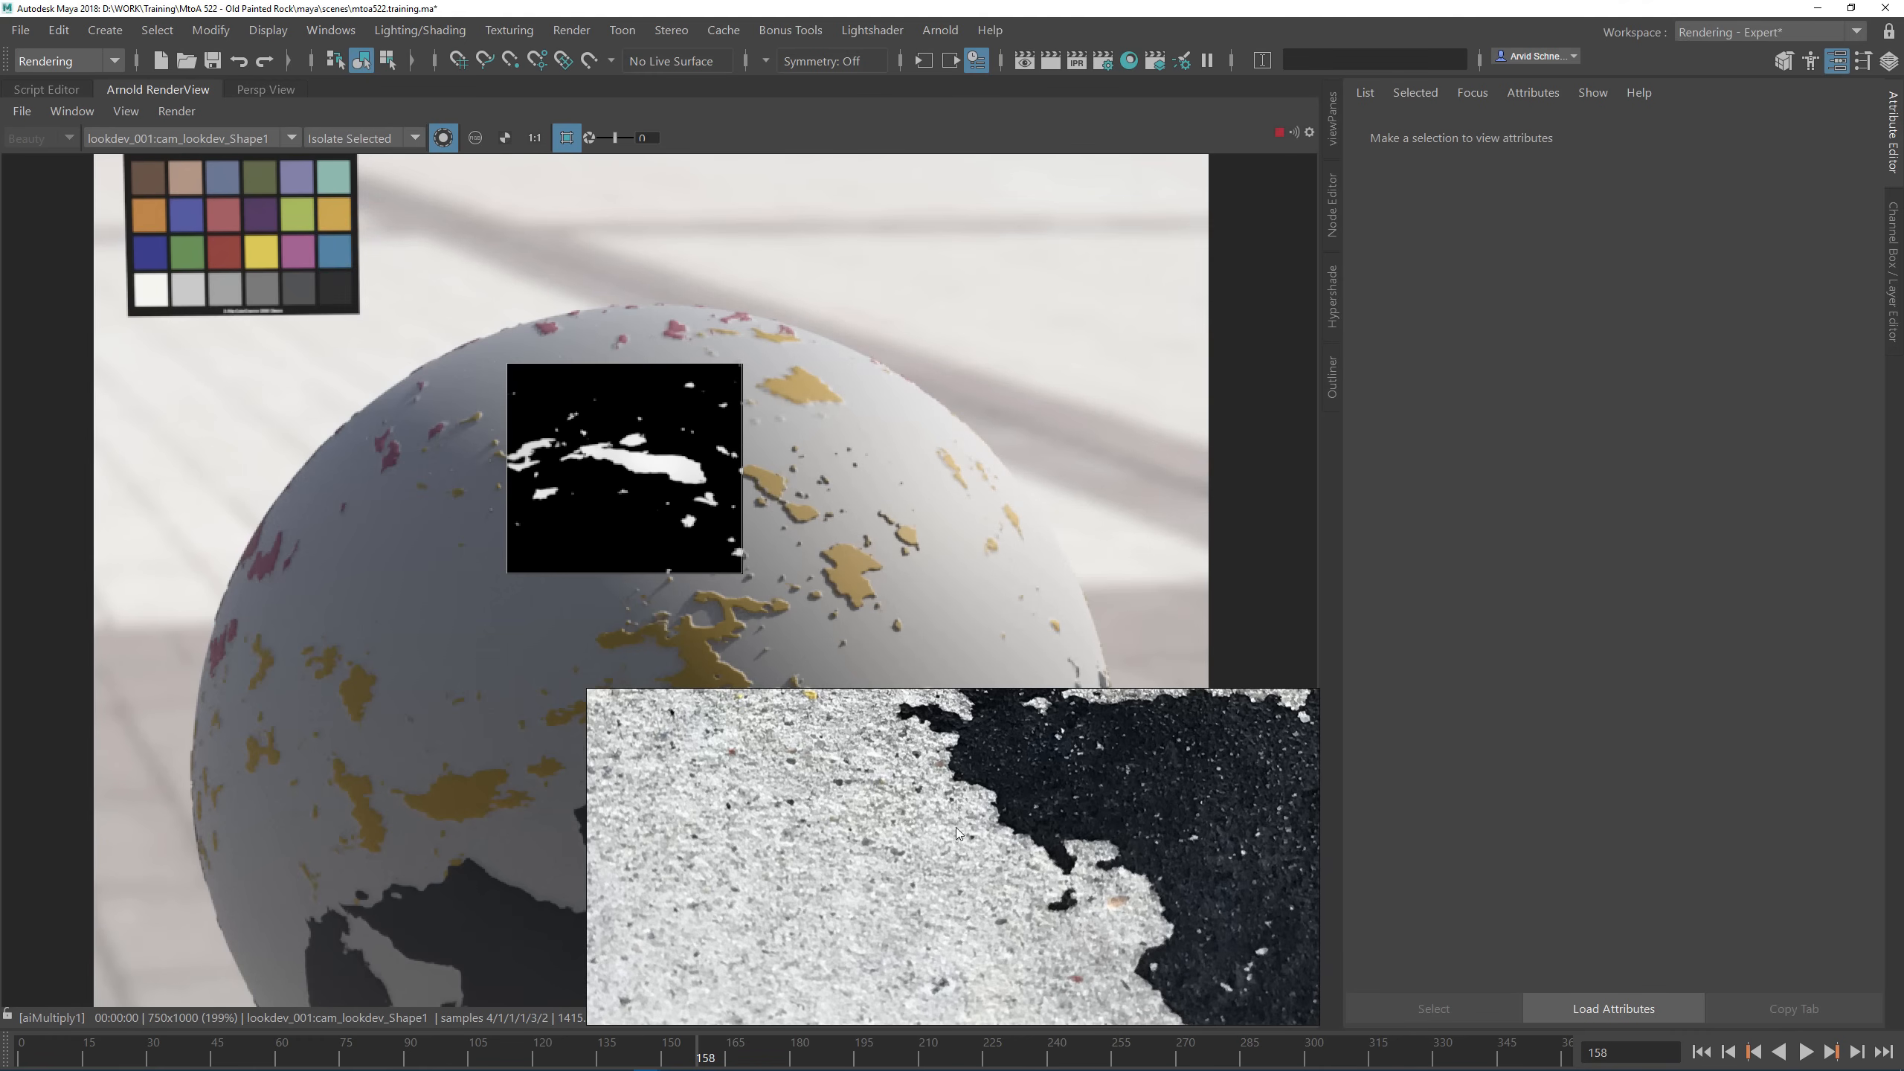
left_click_drag(978, 870, 948, 636)
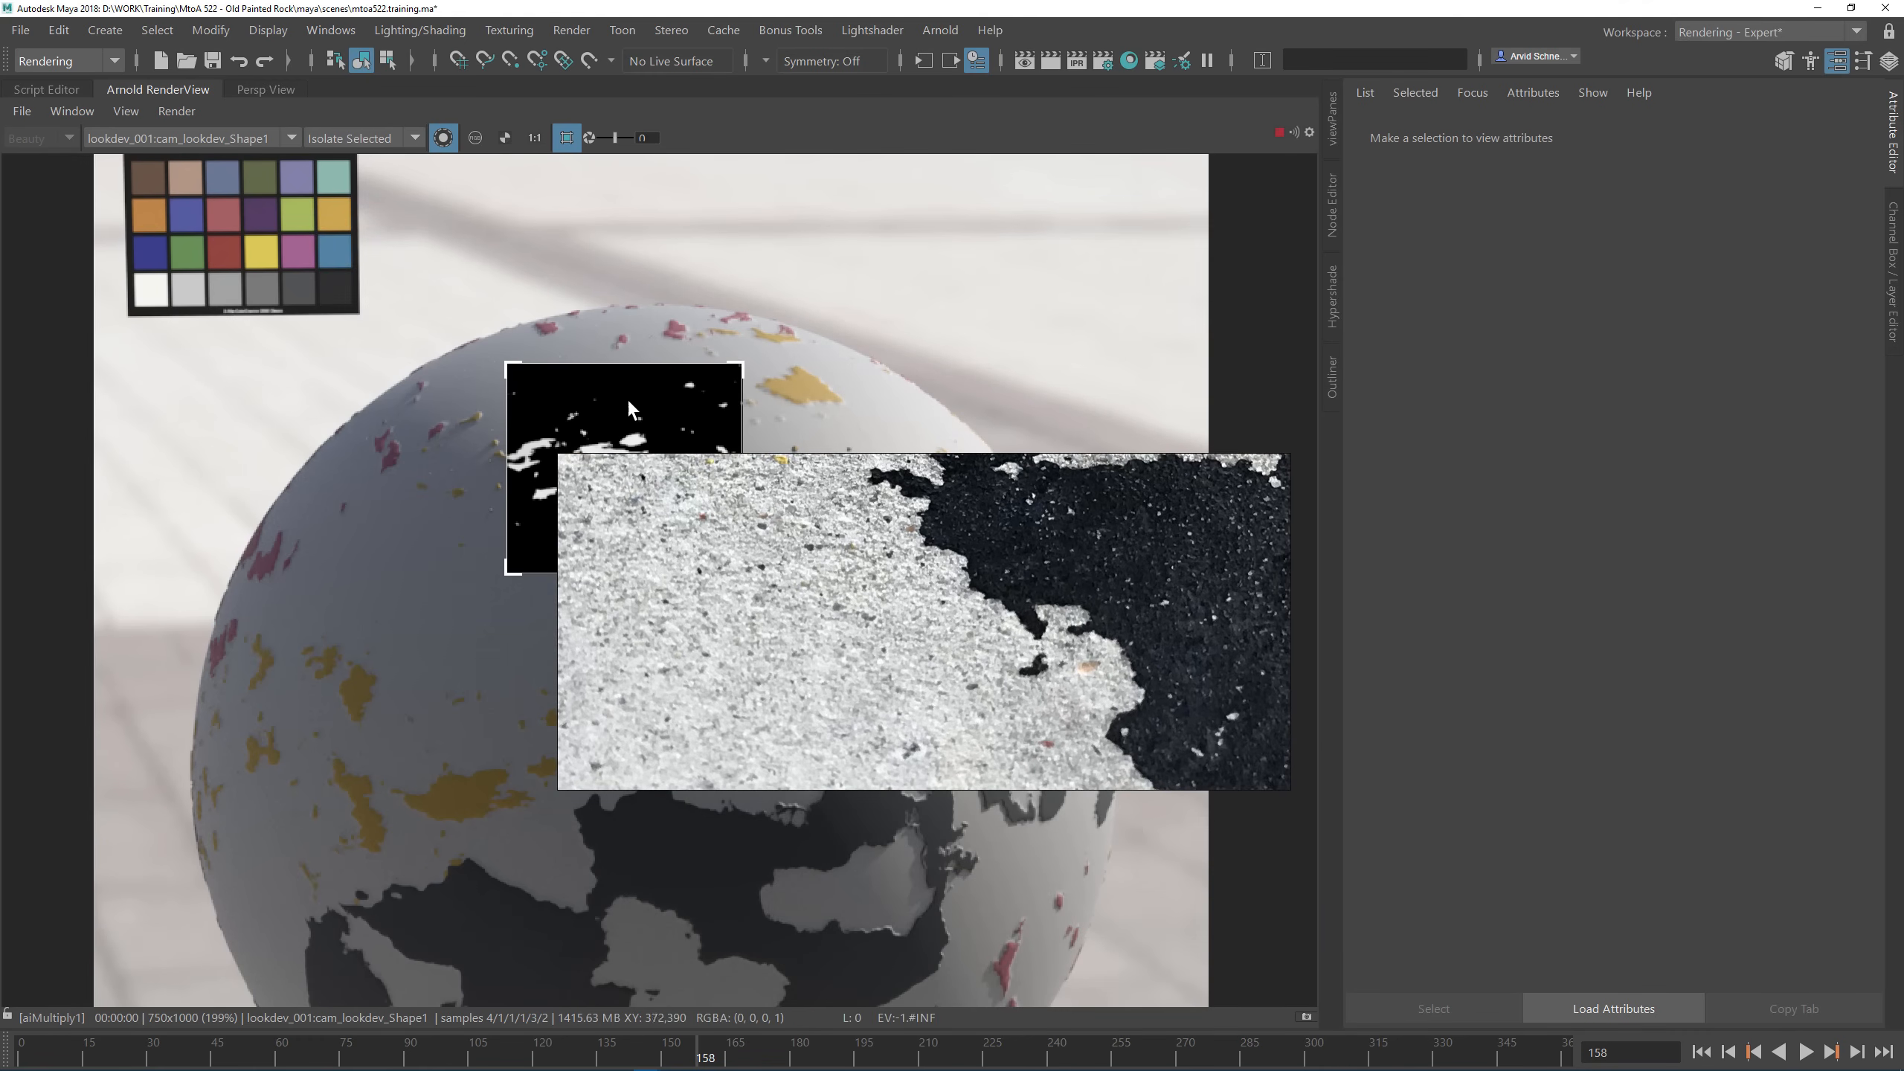
key("super+Down")
key("super+Up")
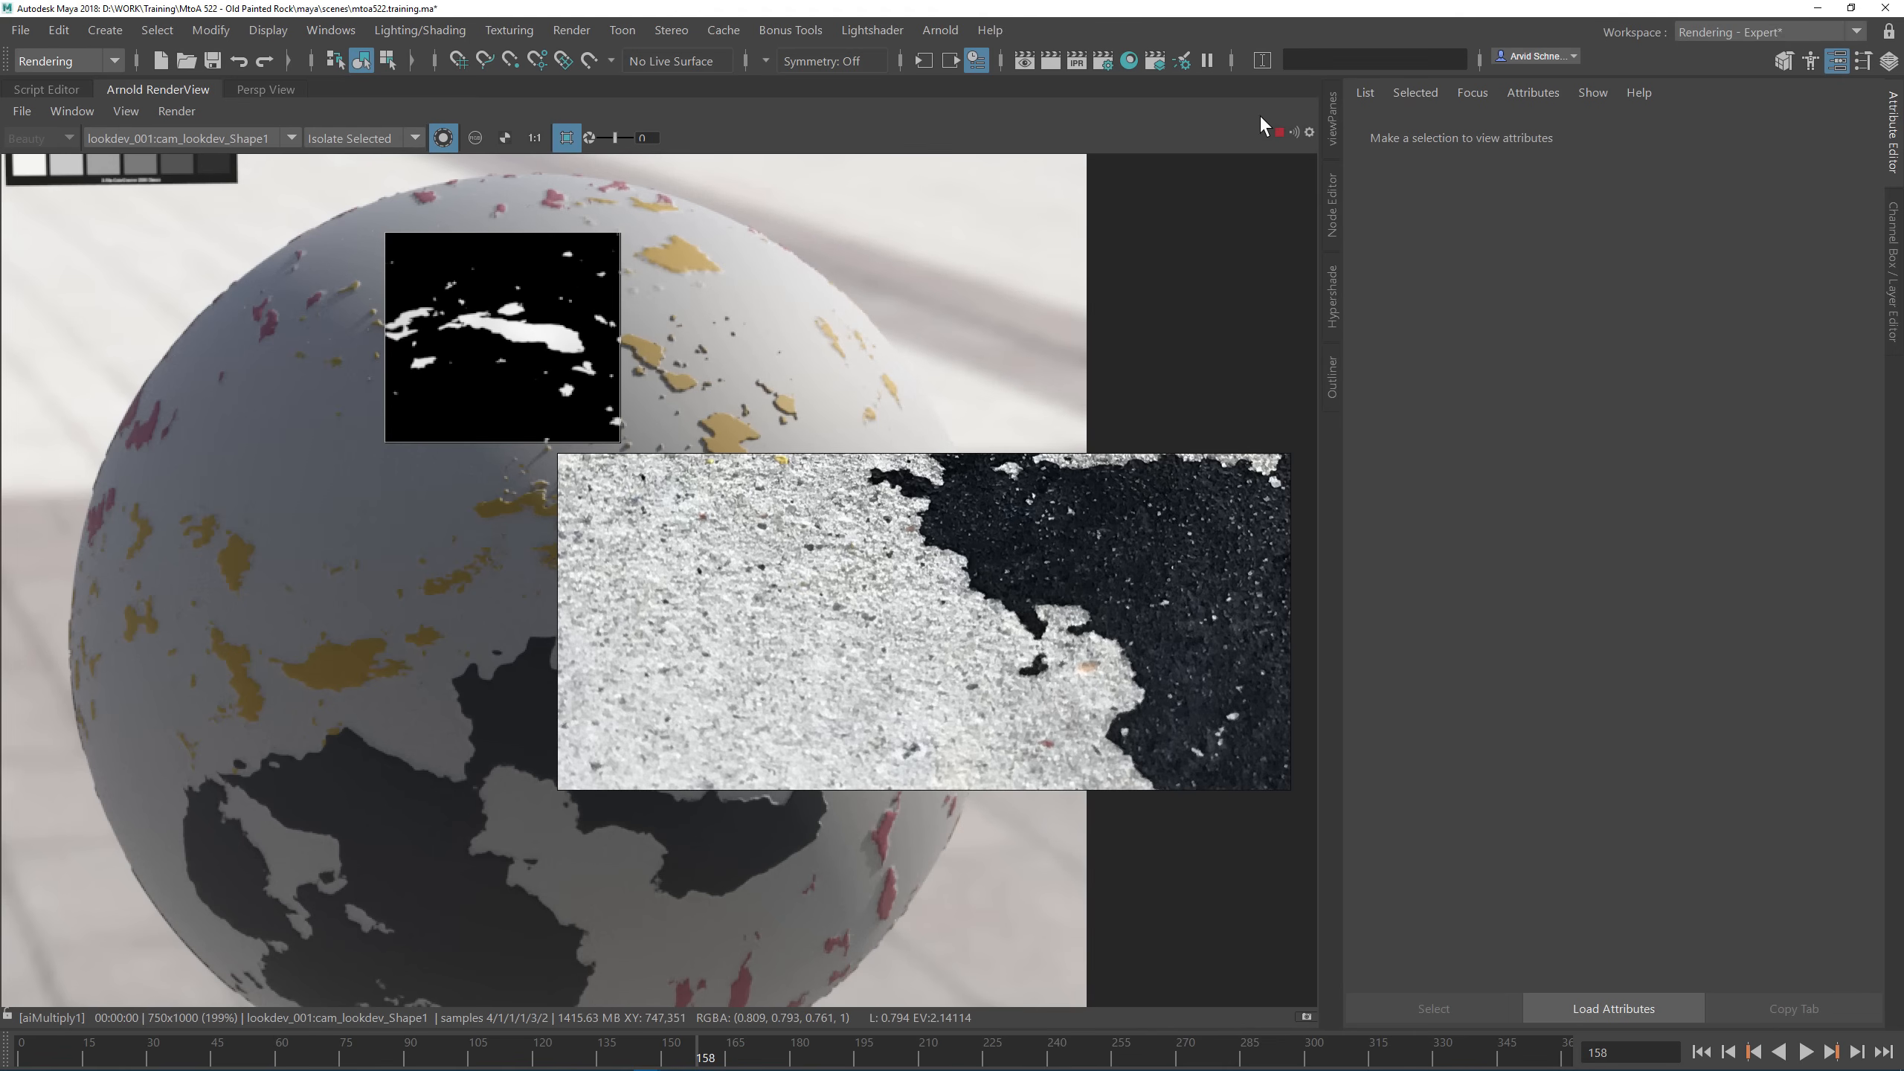
Step: Reopen the Hypershade and darken the Color 1 of the noise feeding the multiply node to a medium grey
left_click(1335, 300)
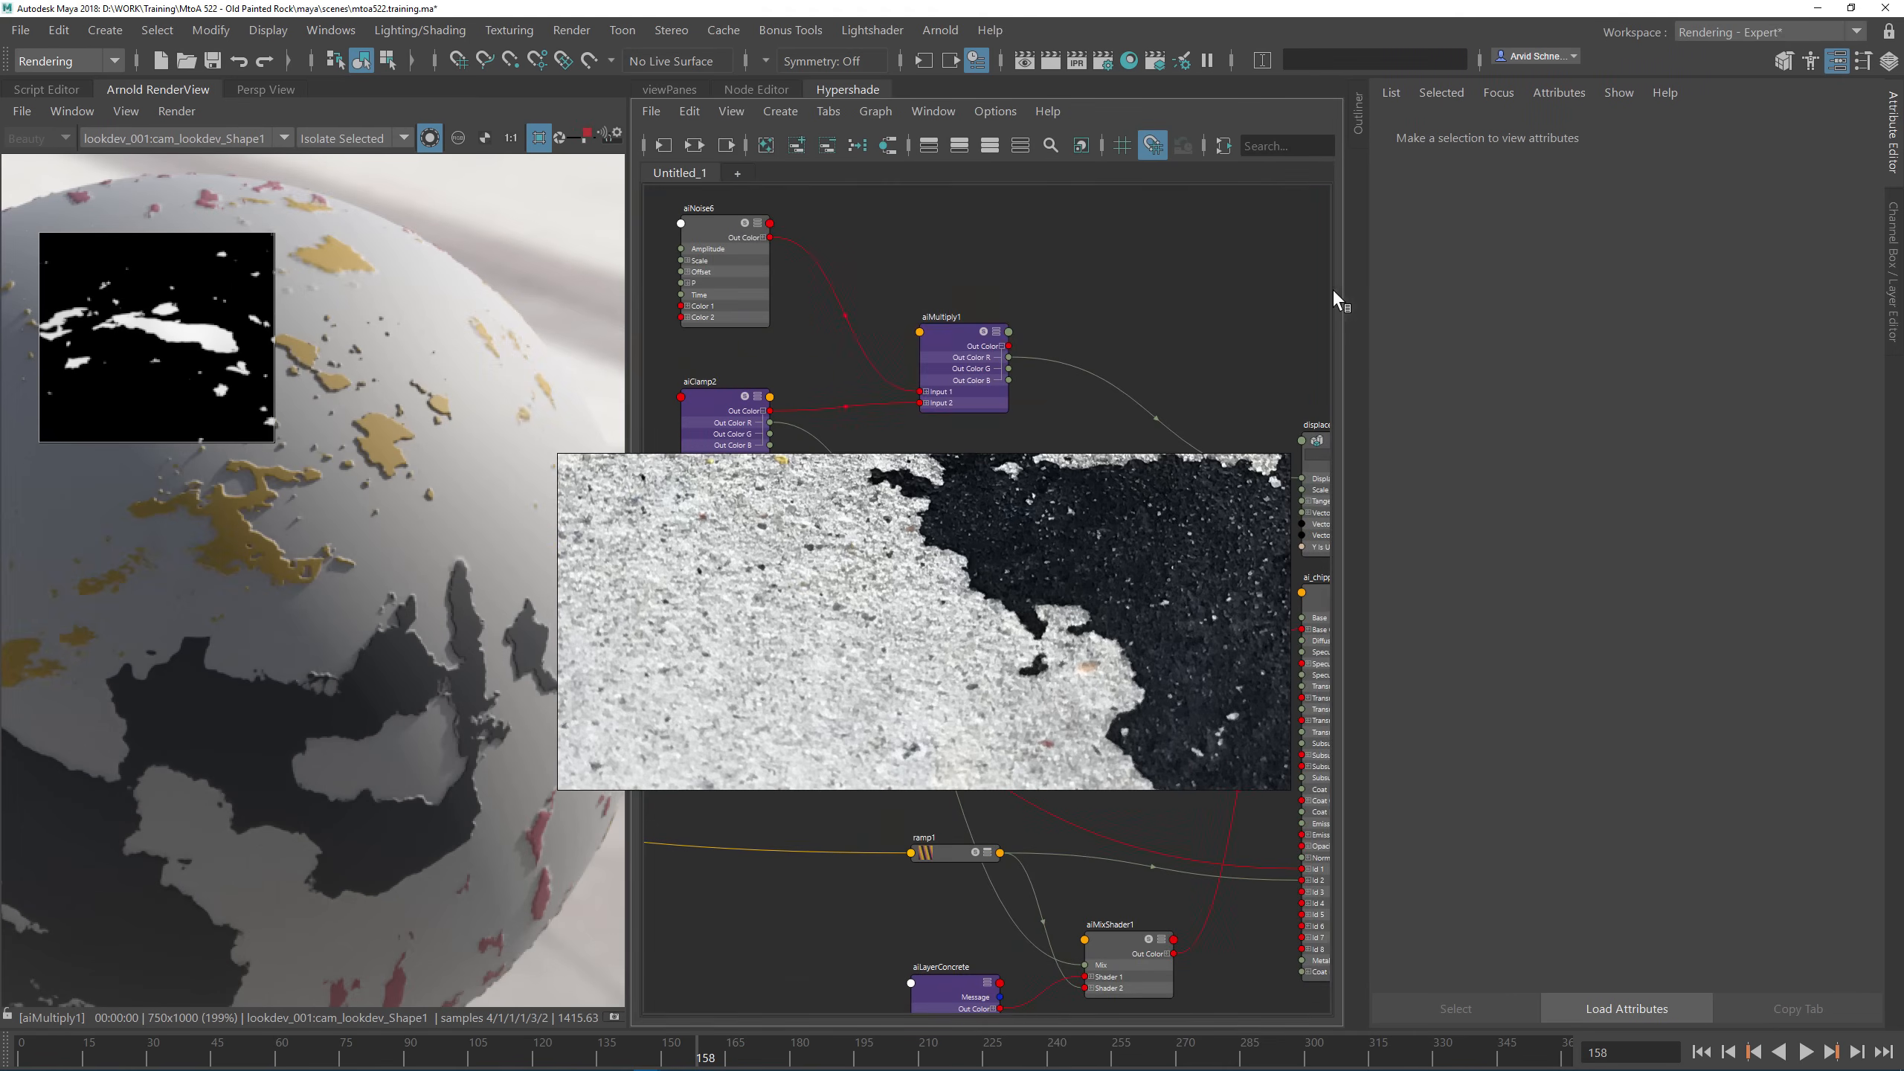
left_click(950, 339)
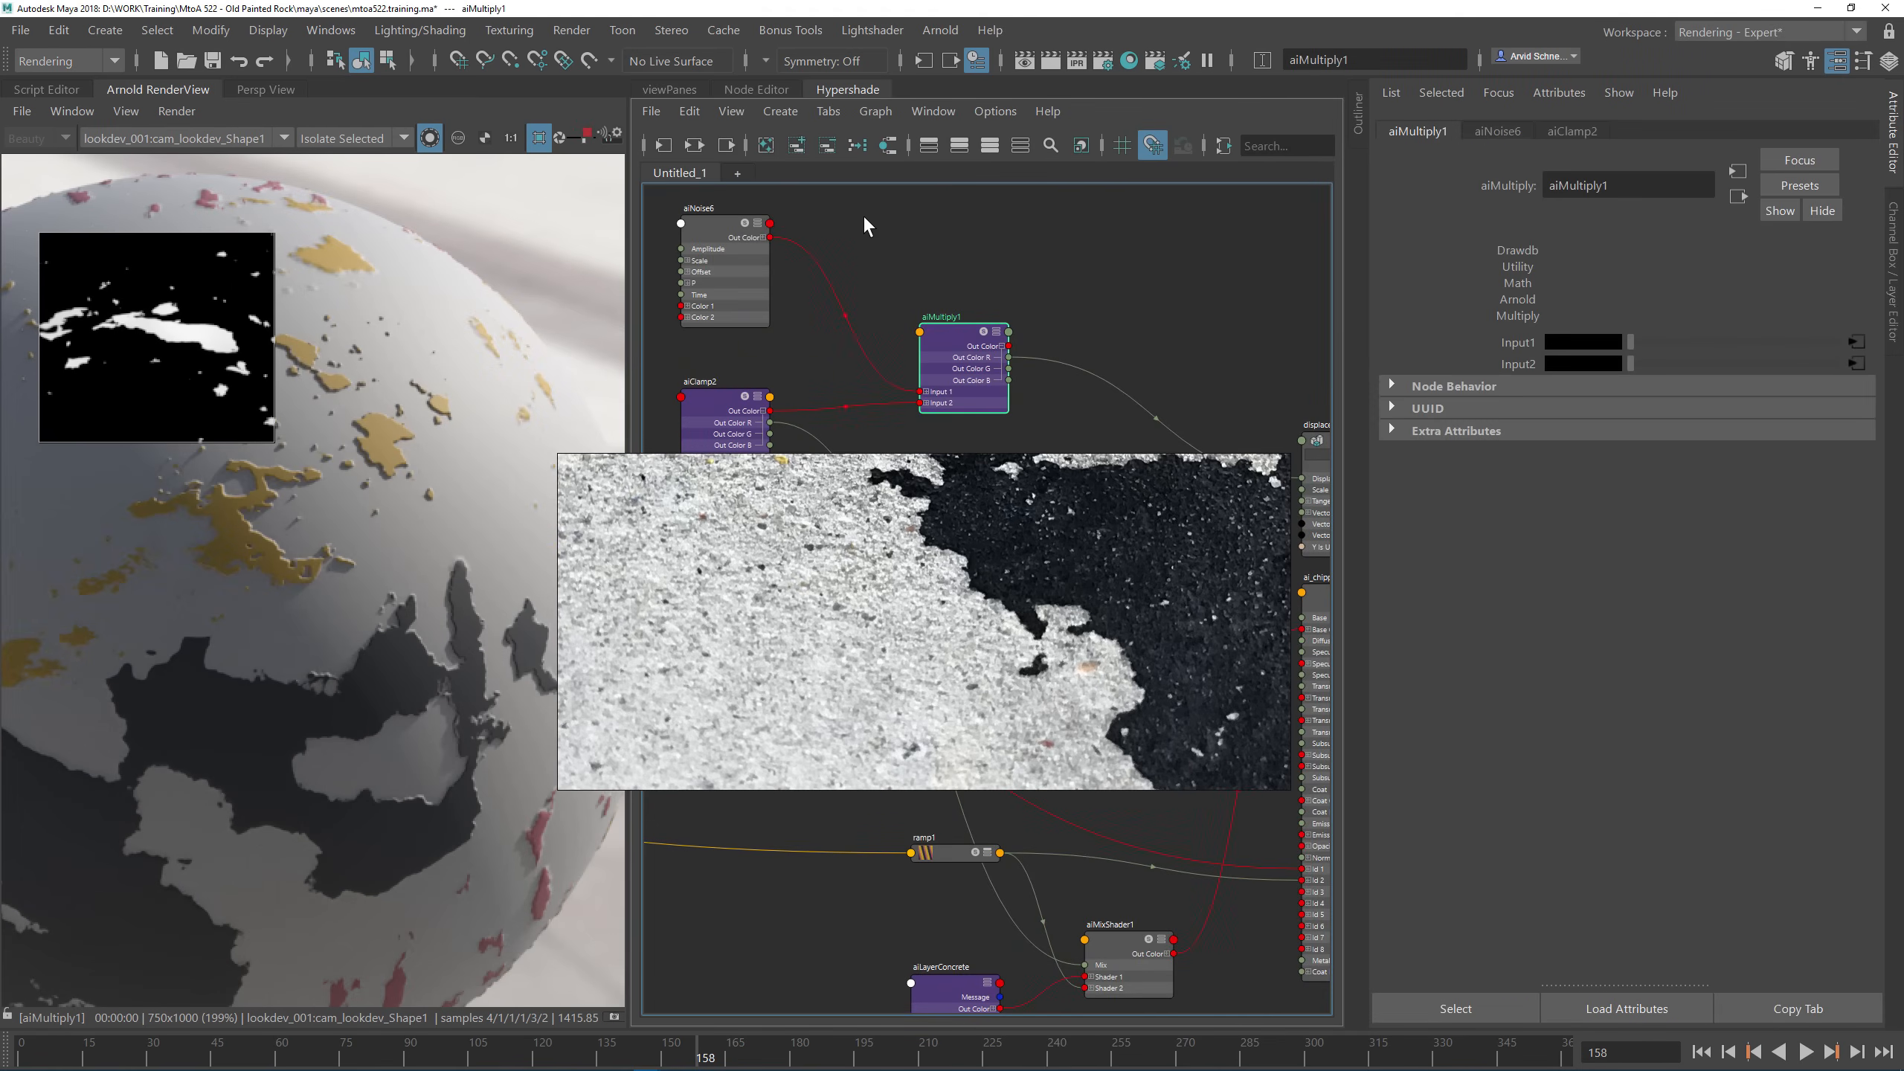
left_click(741, 262)
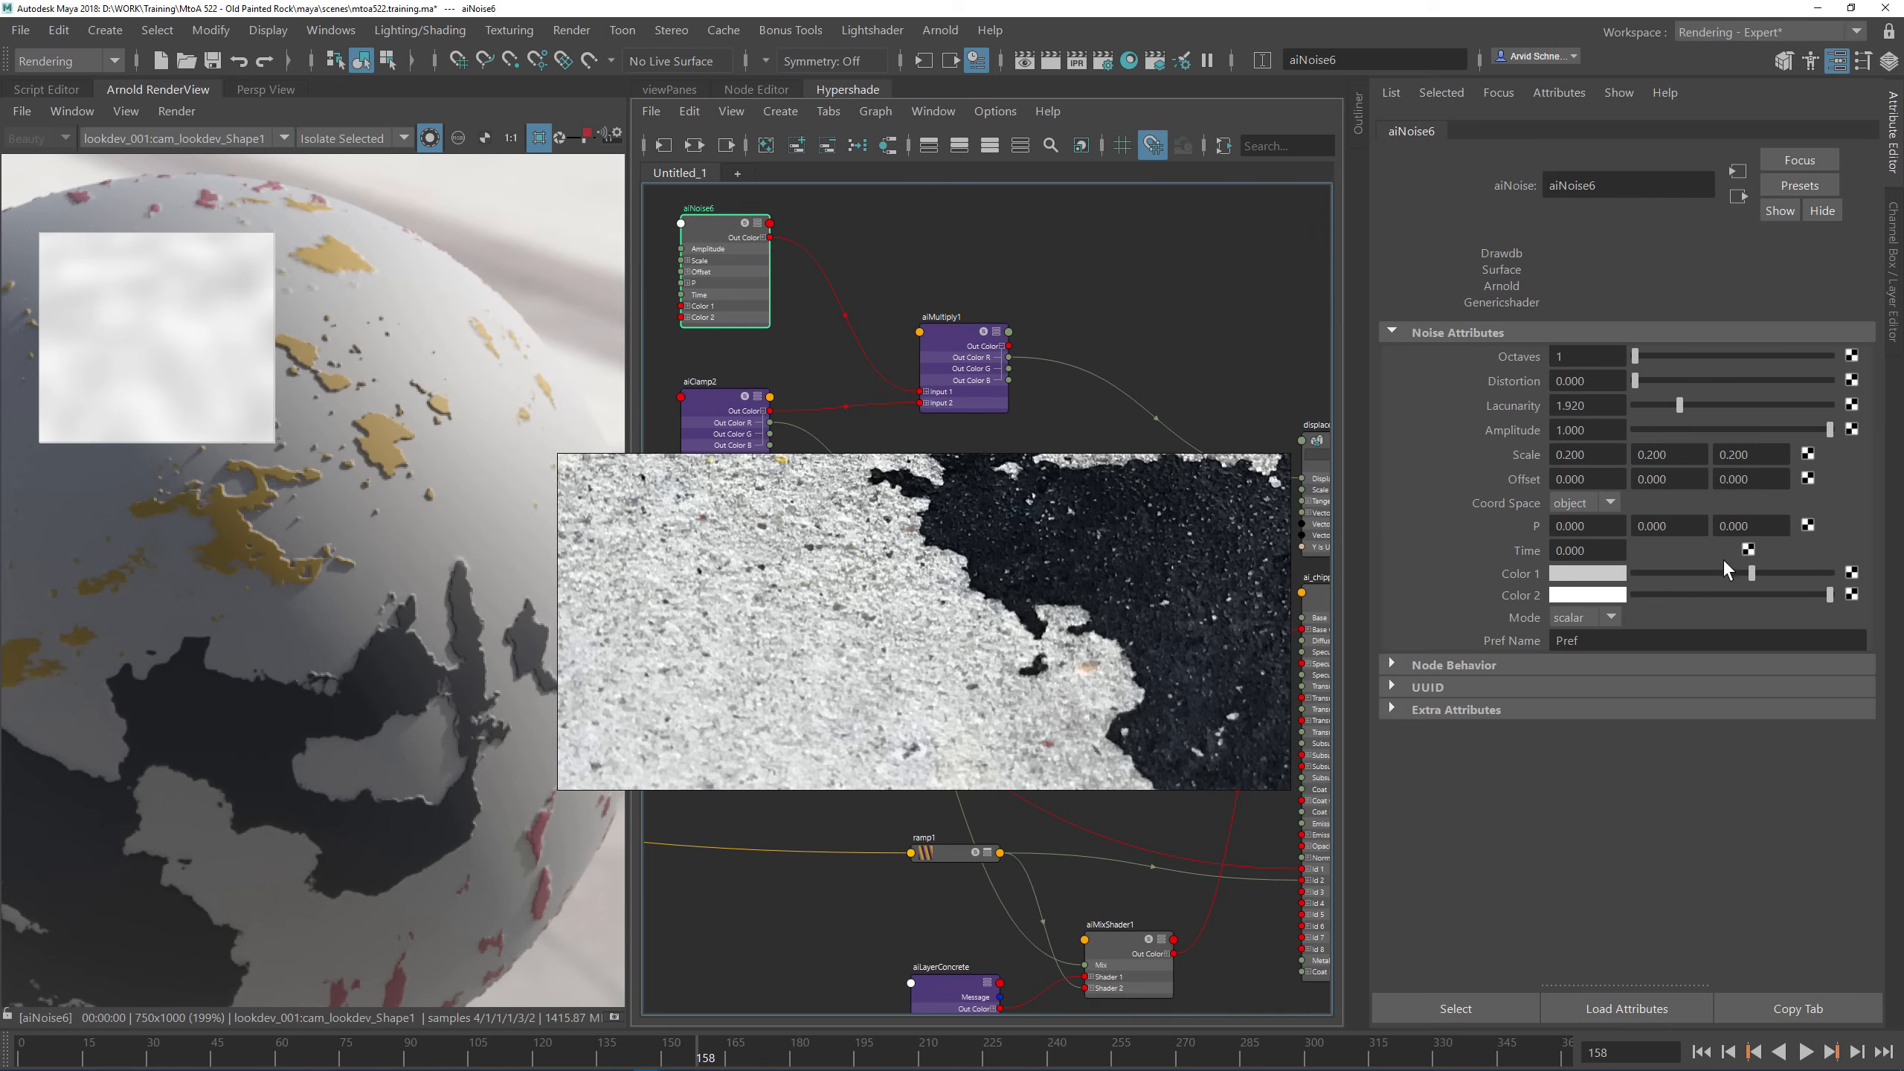
left_click_drag(1720, 579, 1685, 574)
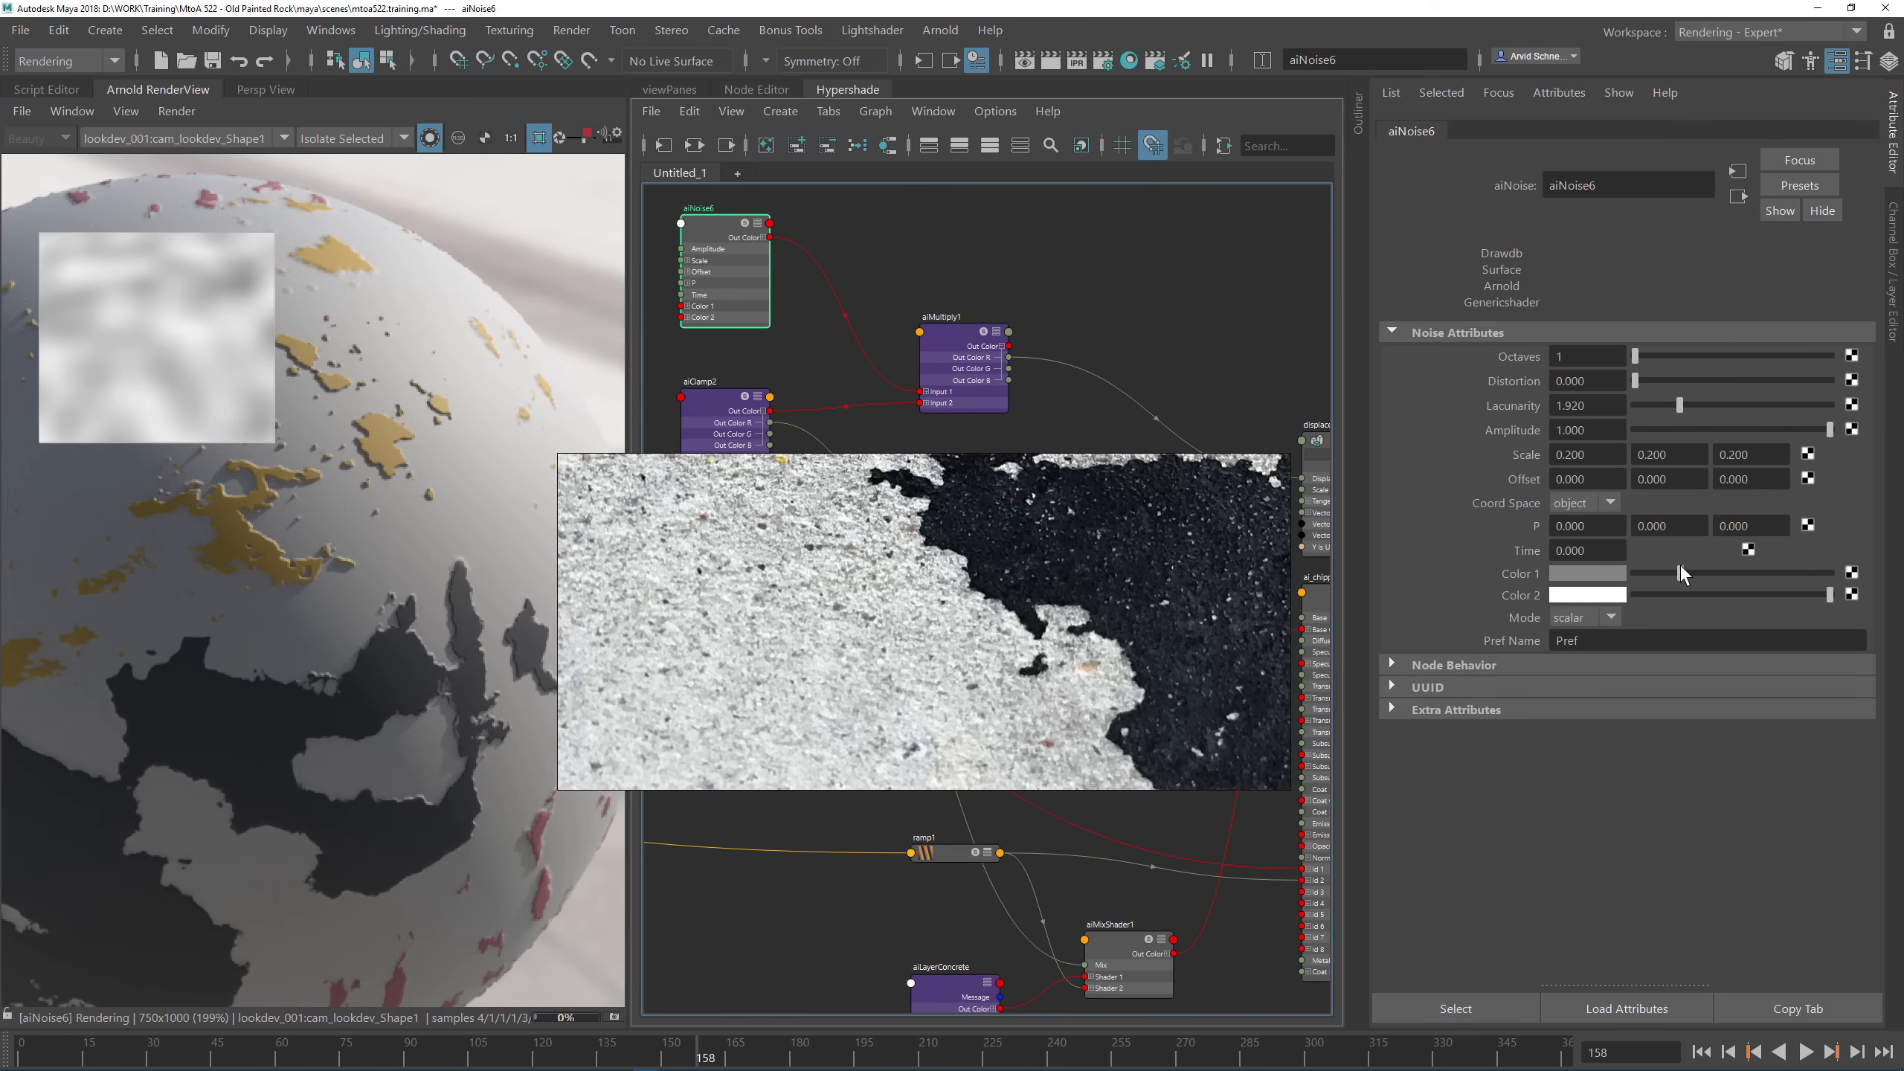
Step: Isolate aiMultiply1 in the enlarged render view and examine the grey variation in its mask up close
left_click(966, 336)
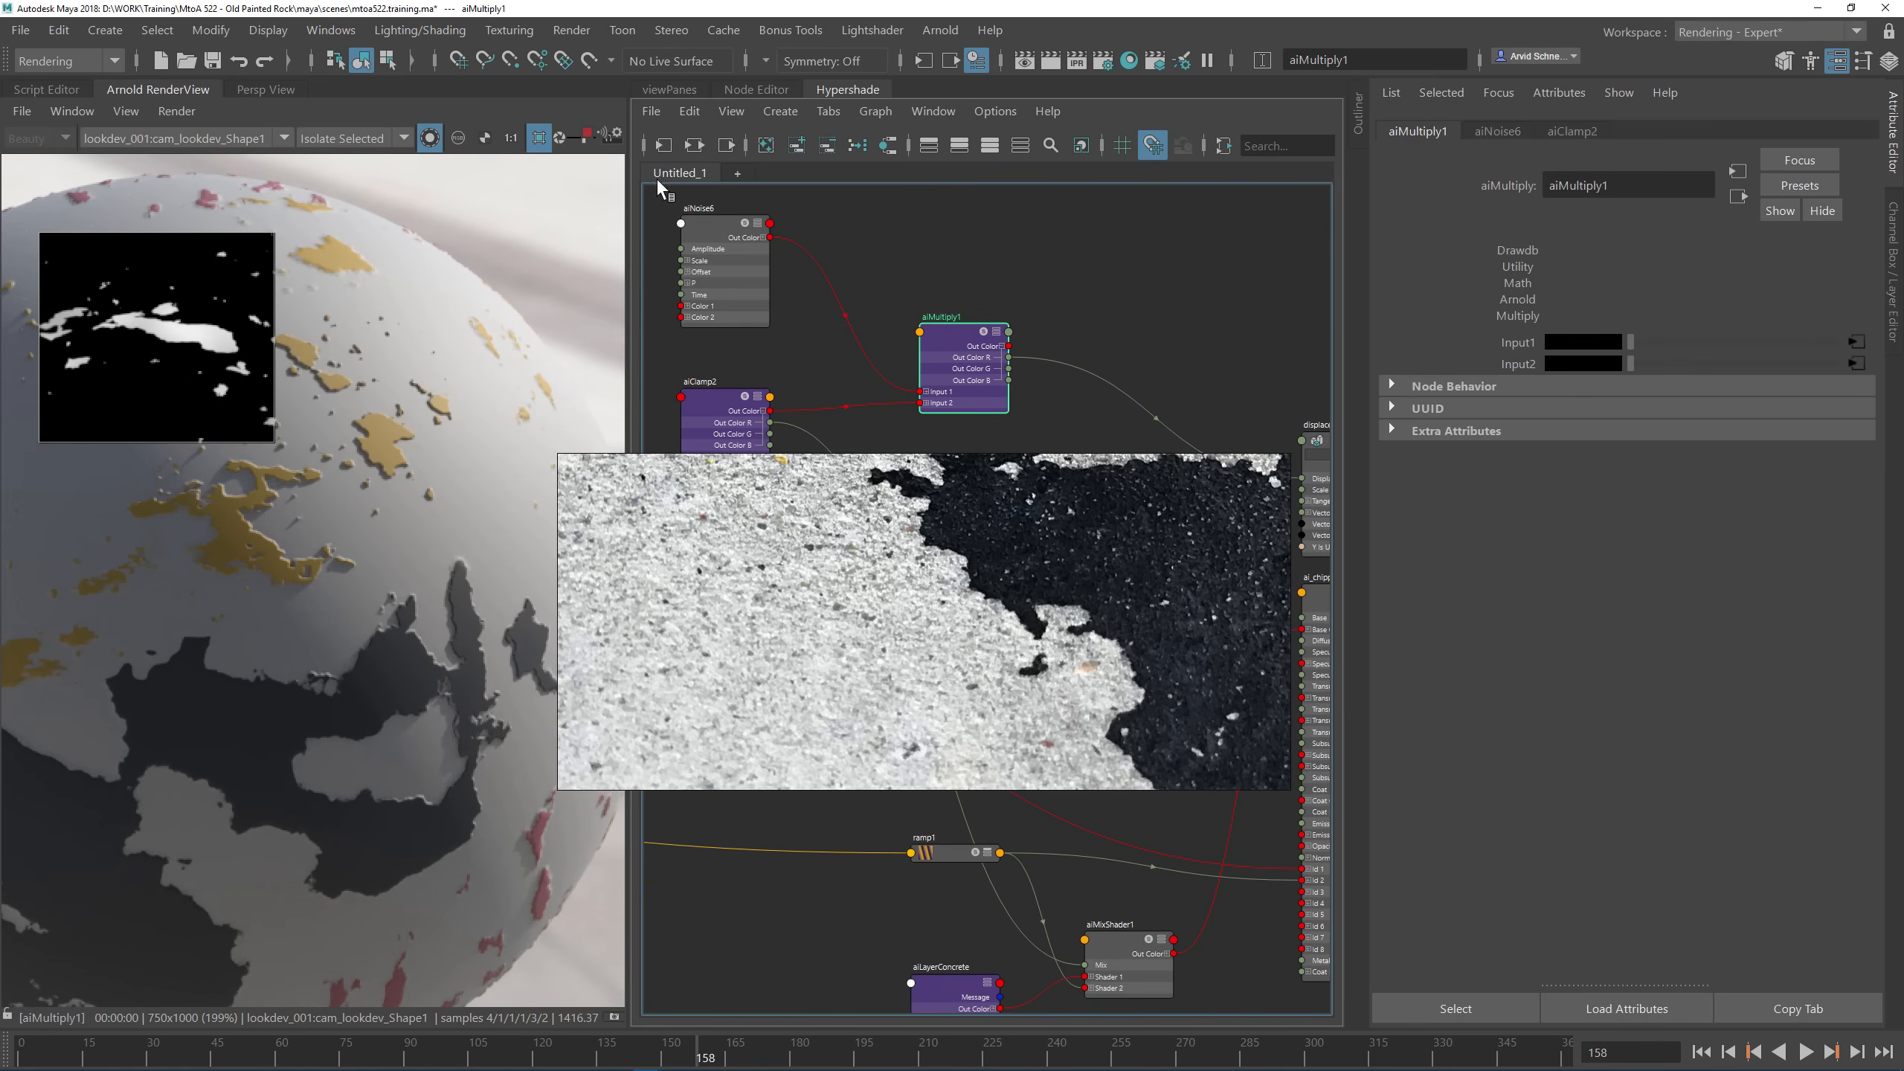
left_click(848, 90)
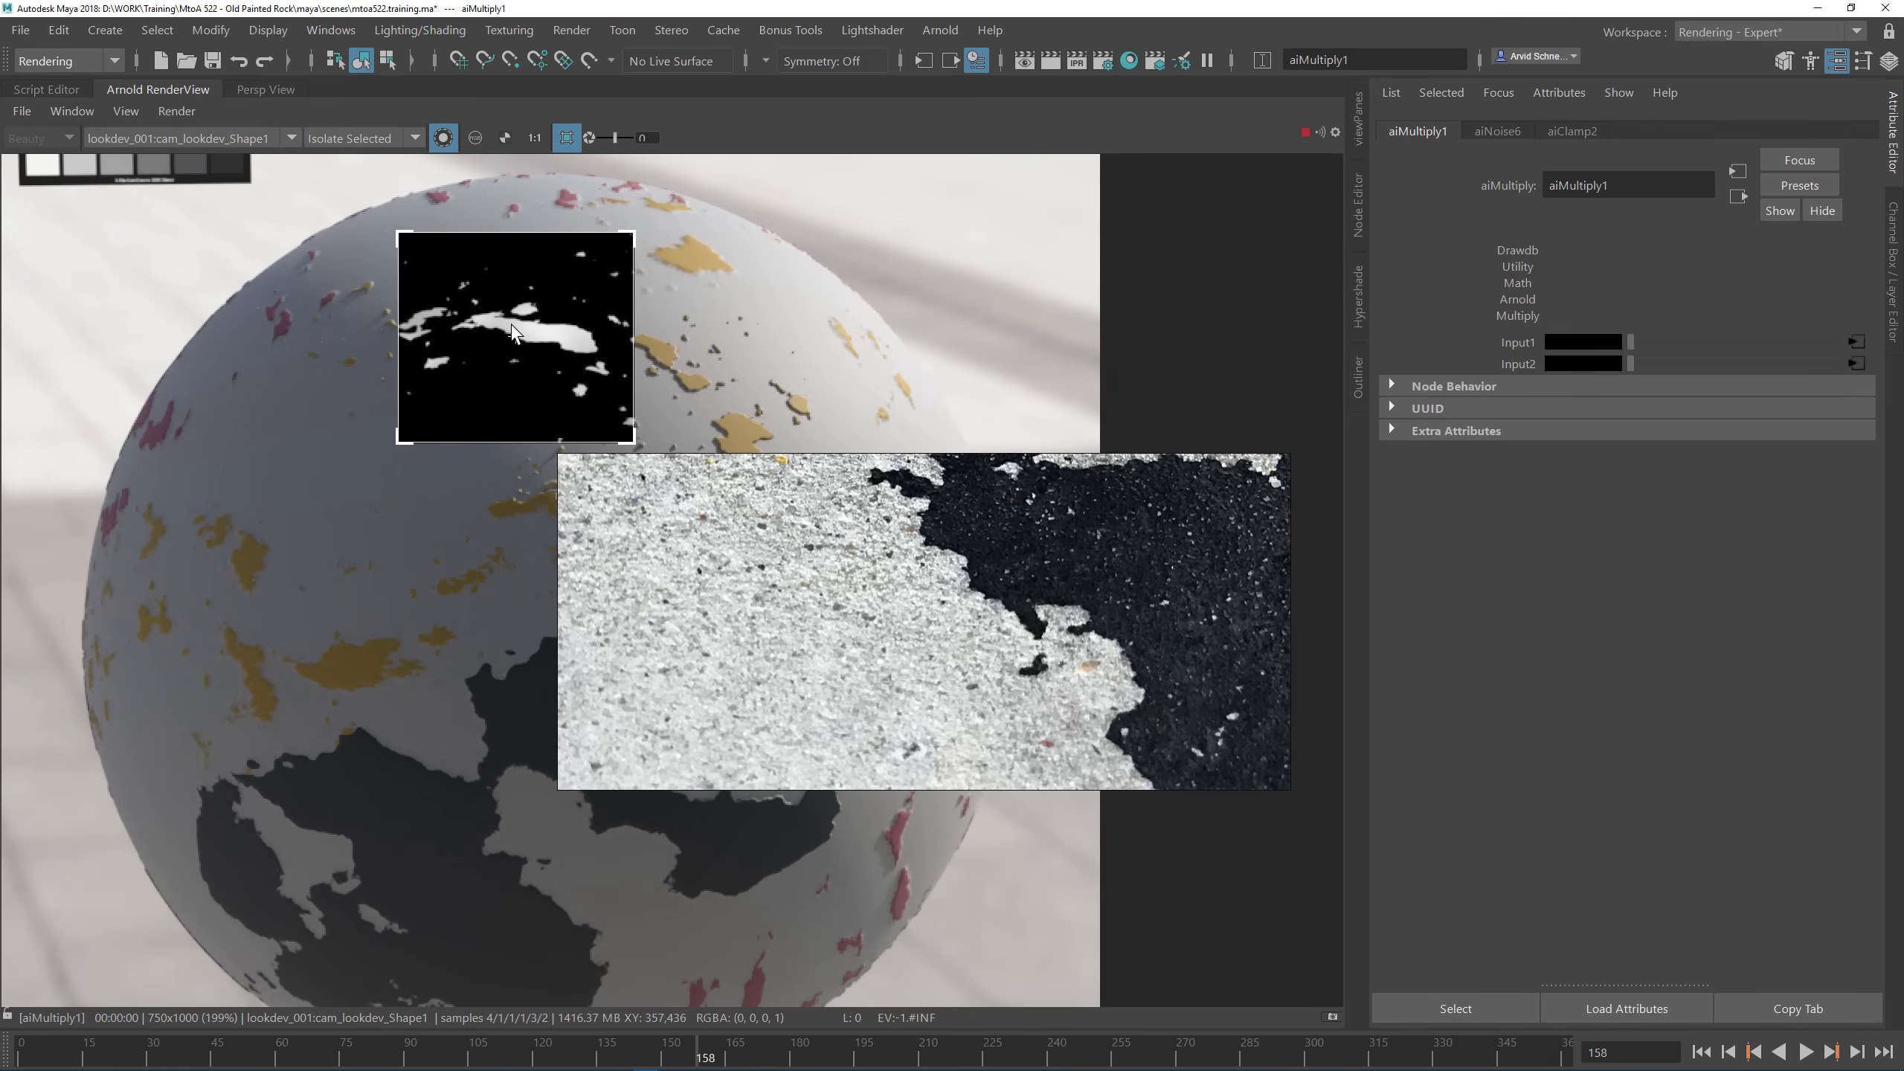
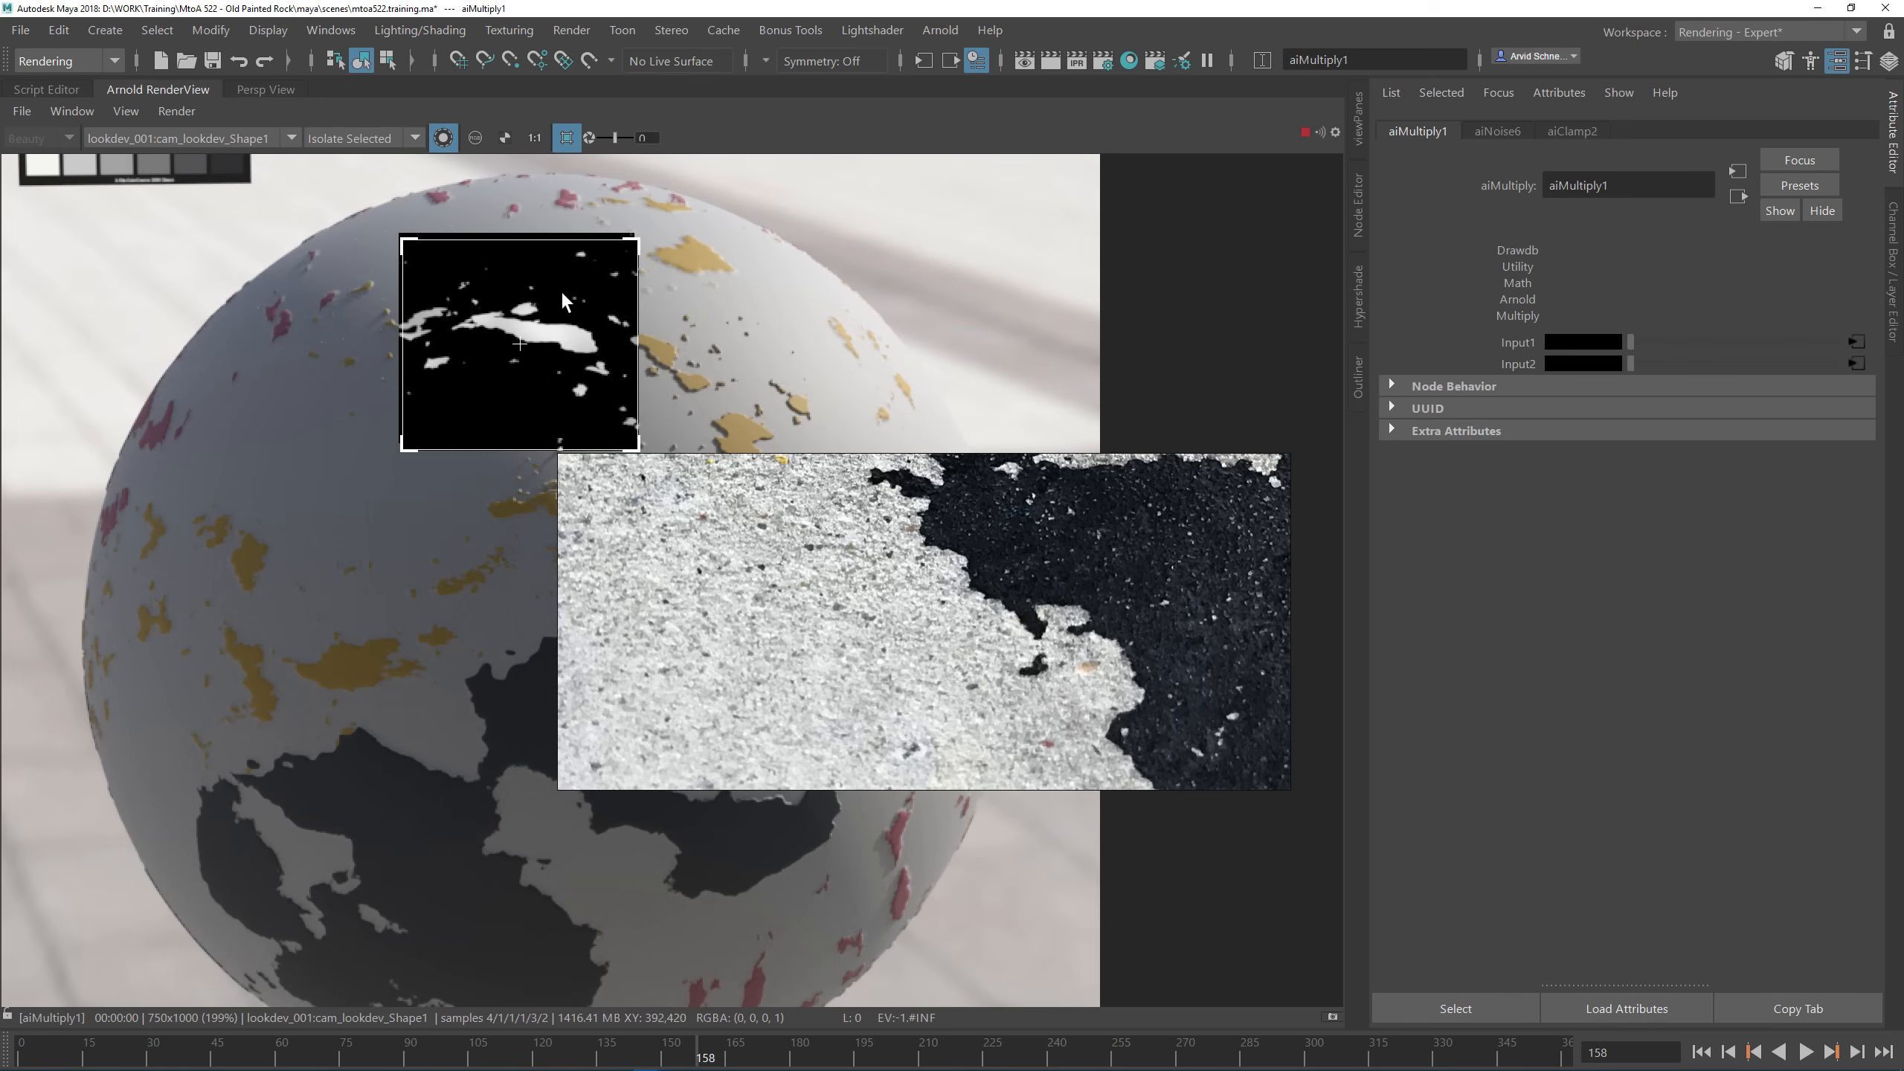
scroll(537, 338, "up", 5)
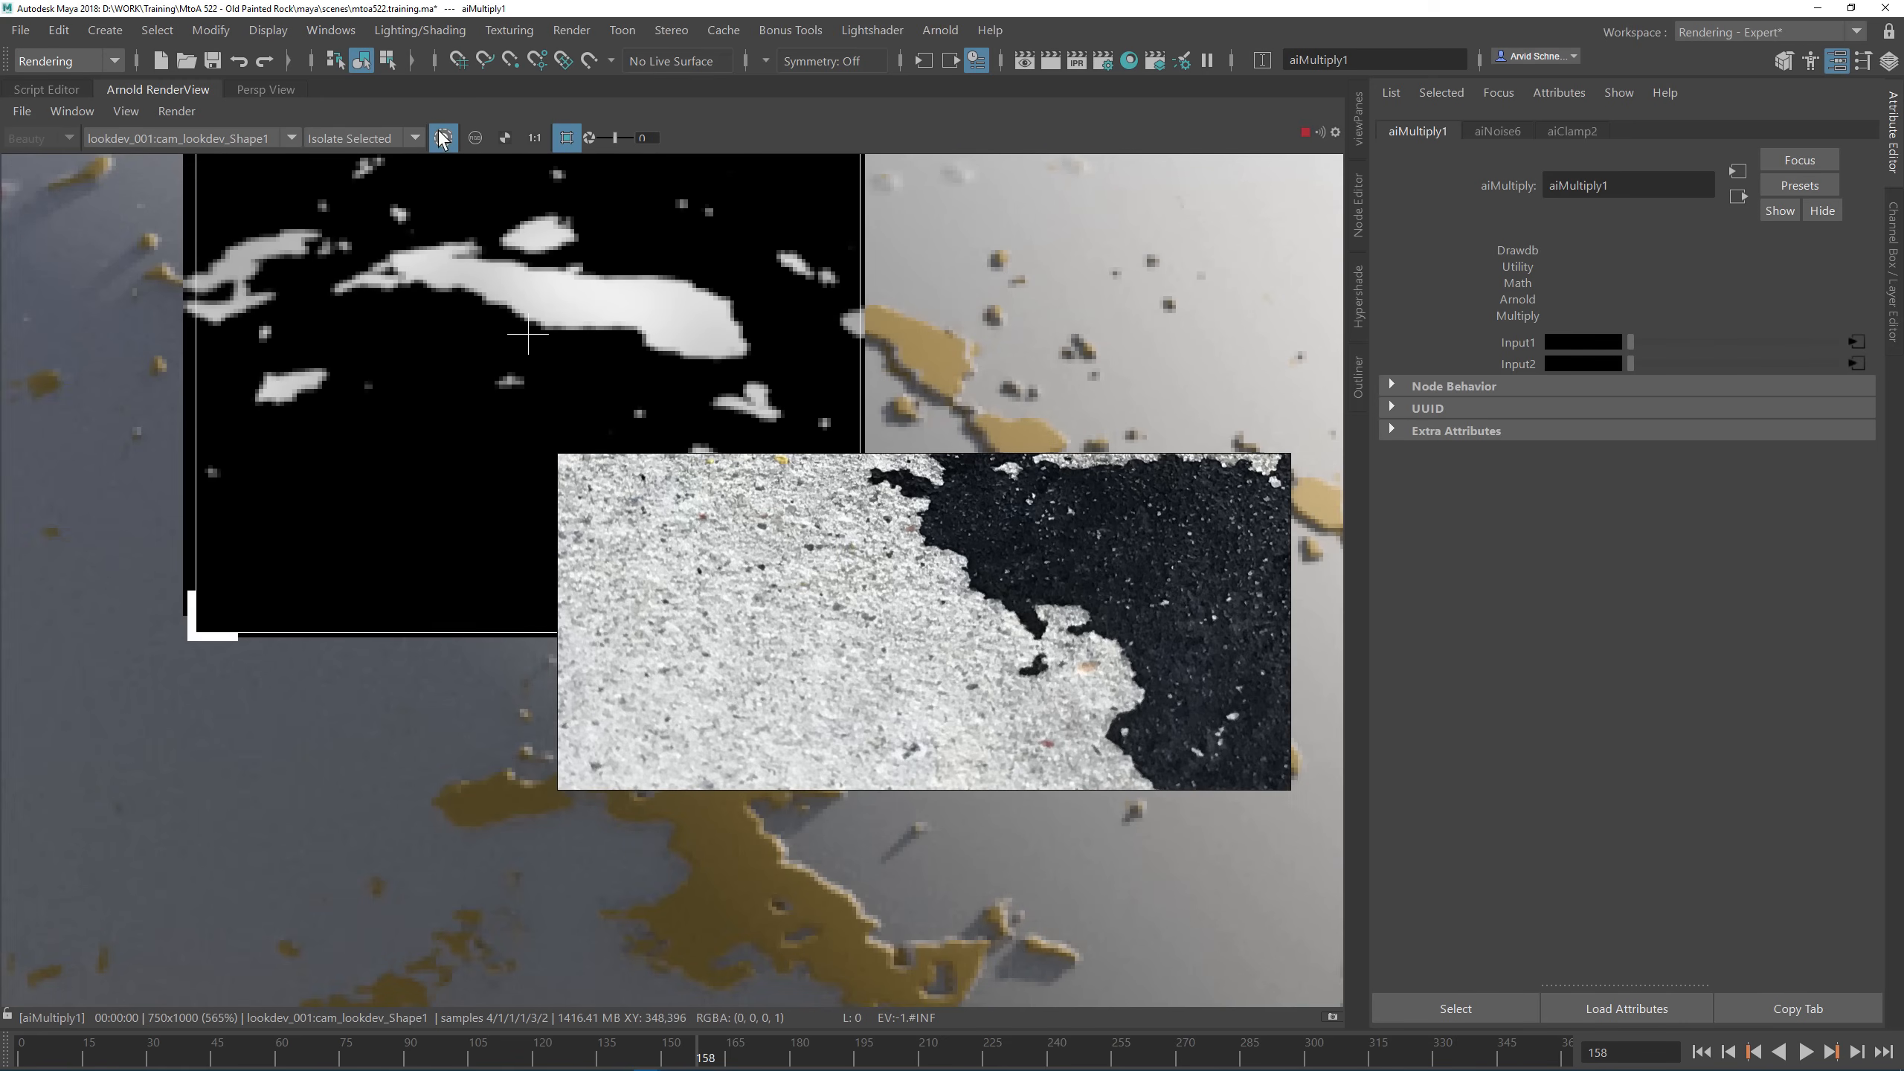
Step: Reopen the Hypershade, stop isolating the multiply node, and switch the render view's debug shading to Lighting to show the displacement relief
left_click(1358, 298)
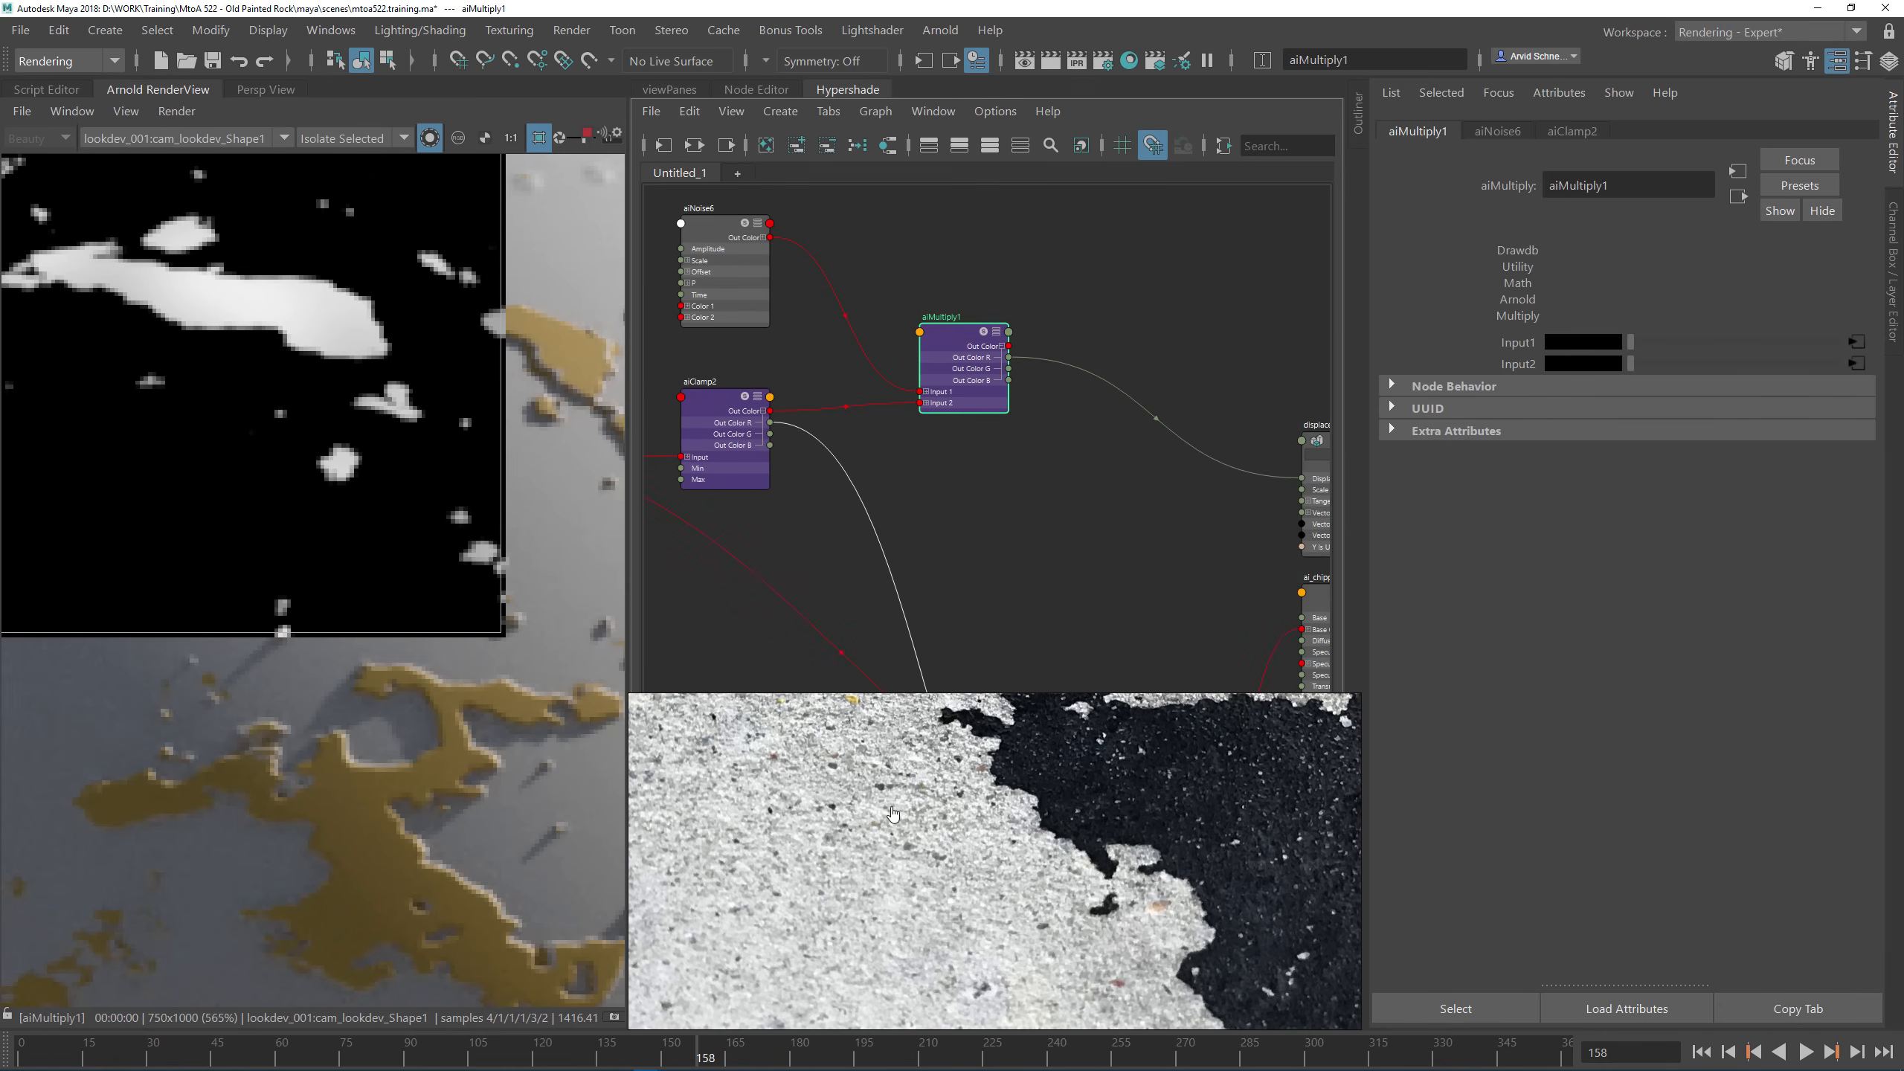
left_click(1162, 318)
middle_click_drag(1162, 317, 954, 299)
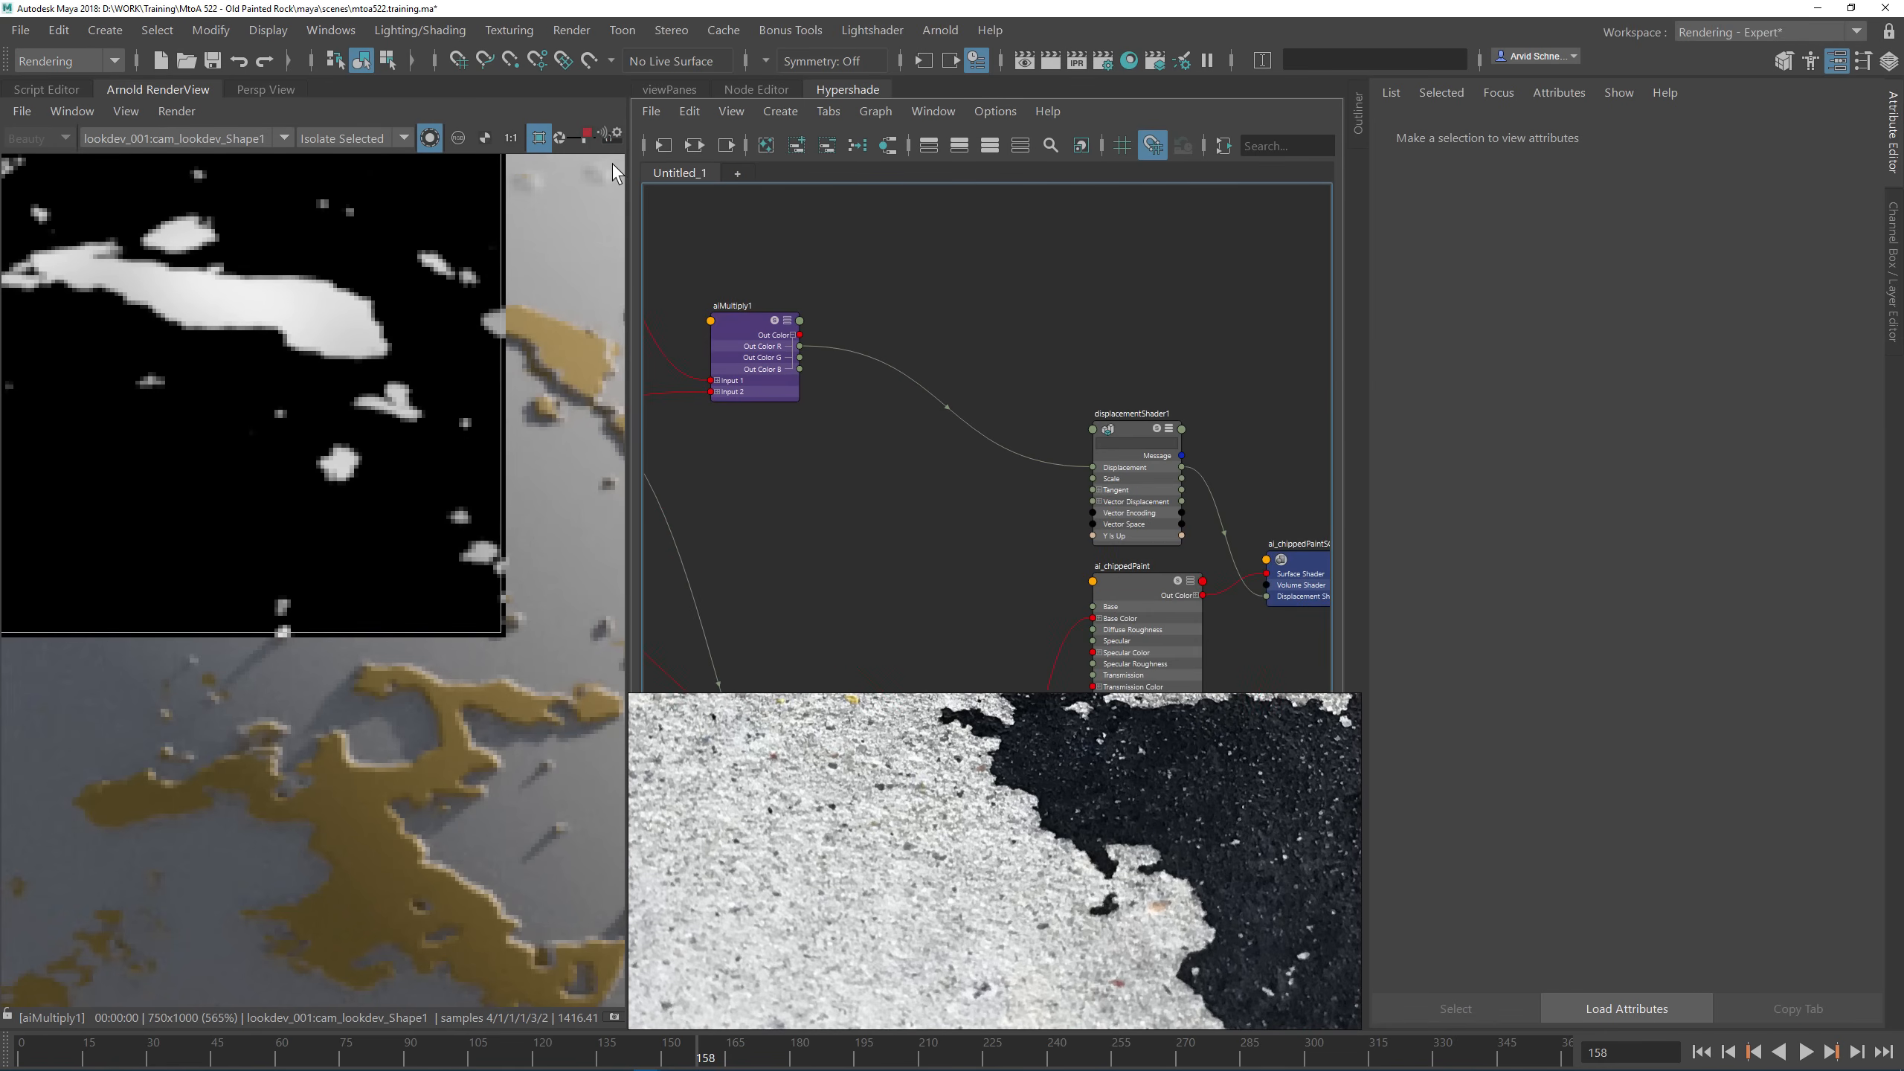
left_click(430, 138)
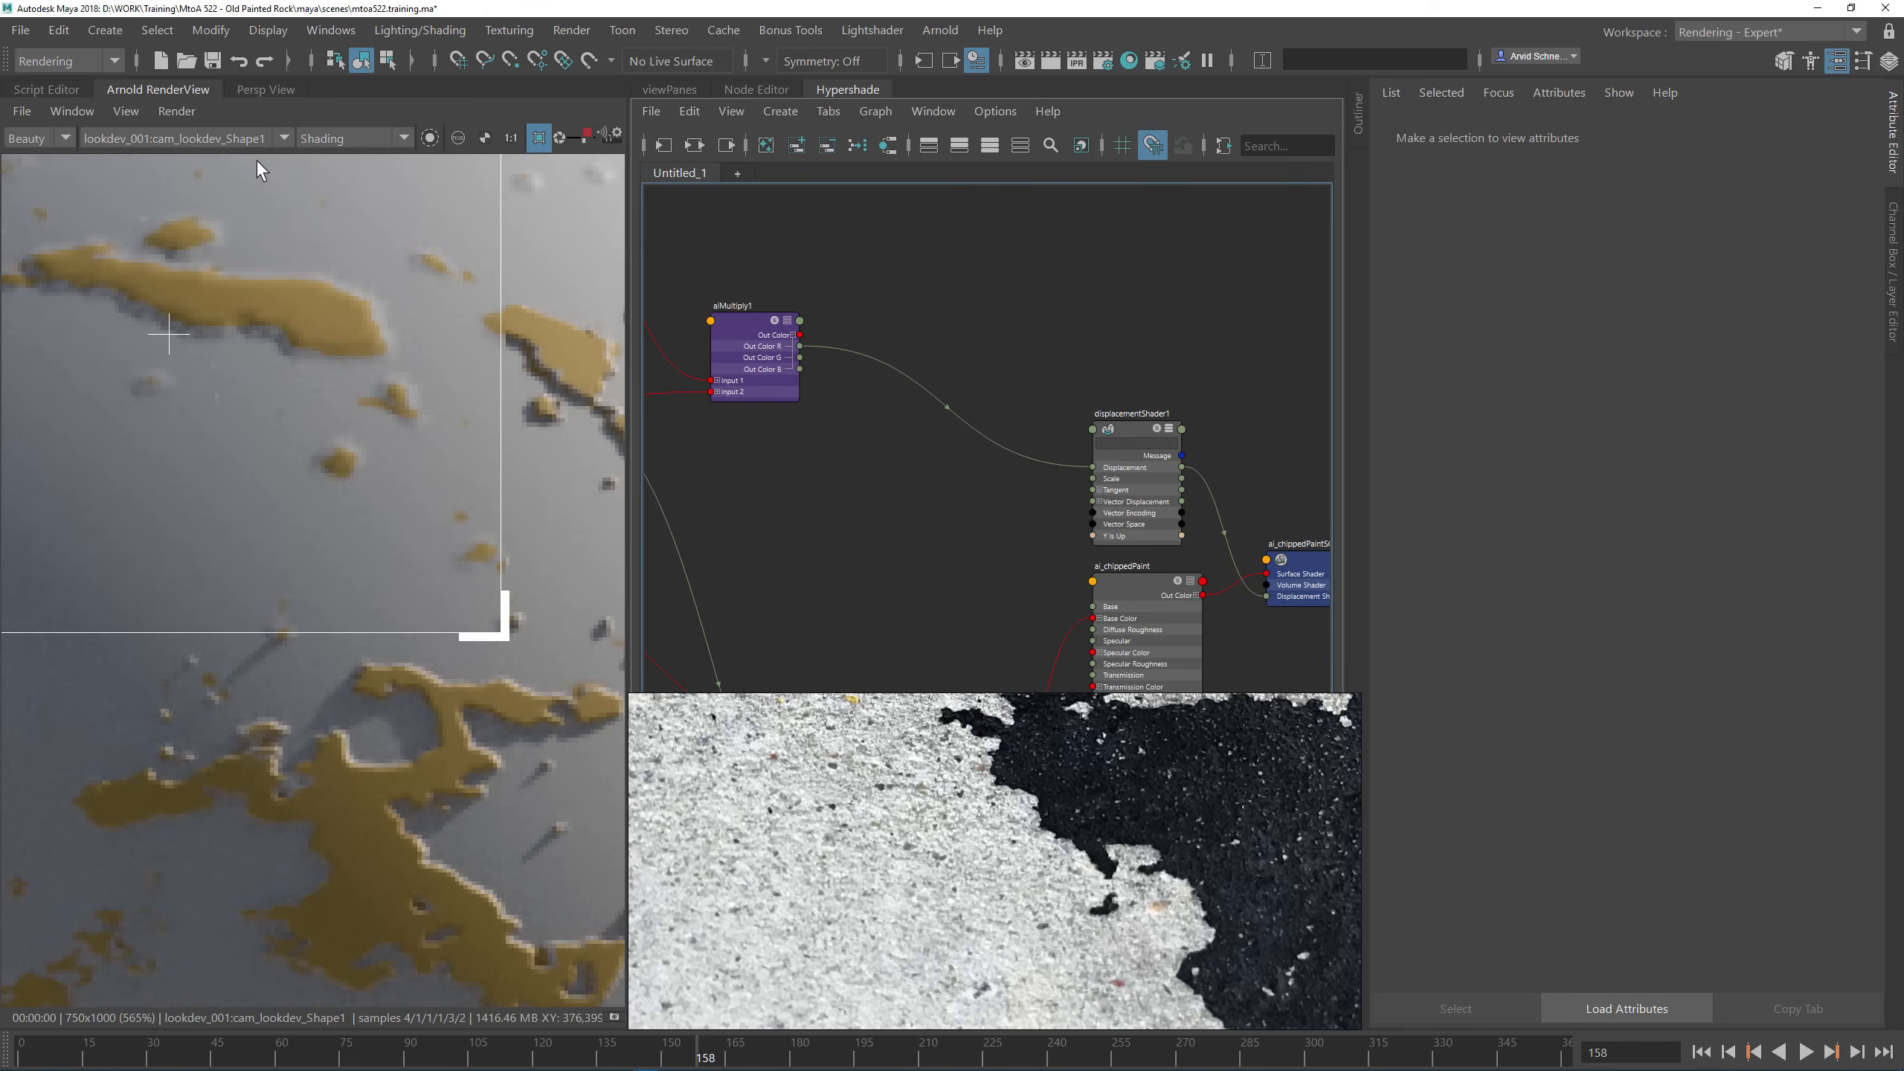
left_click(338, 135)
left_click(332, 180)
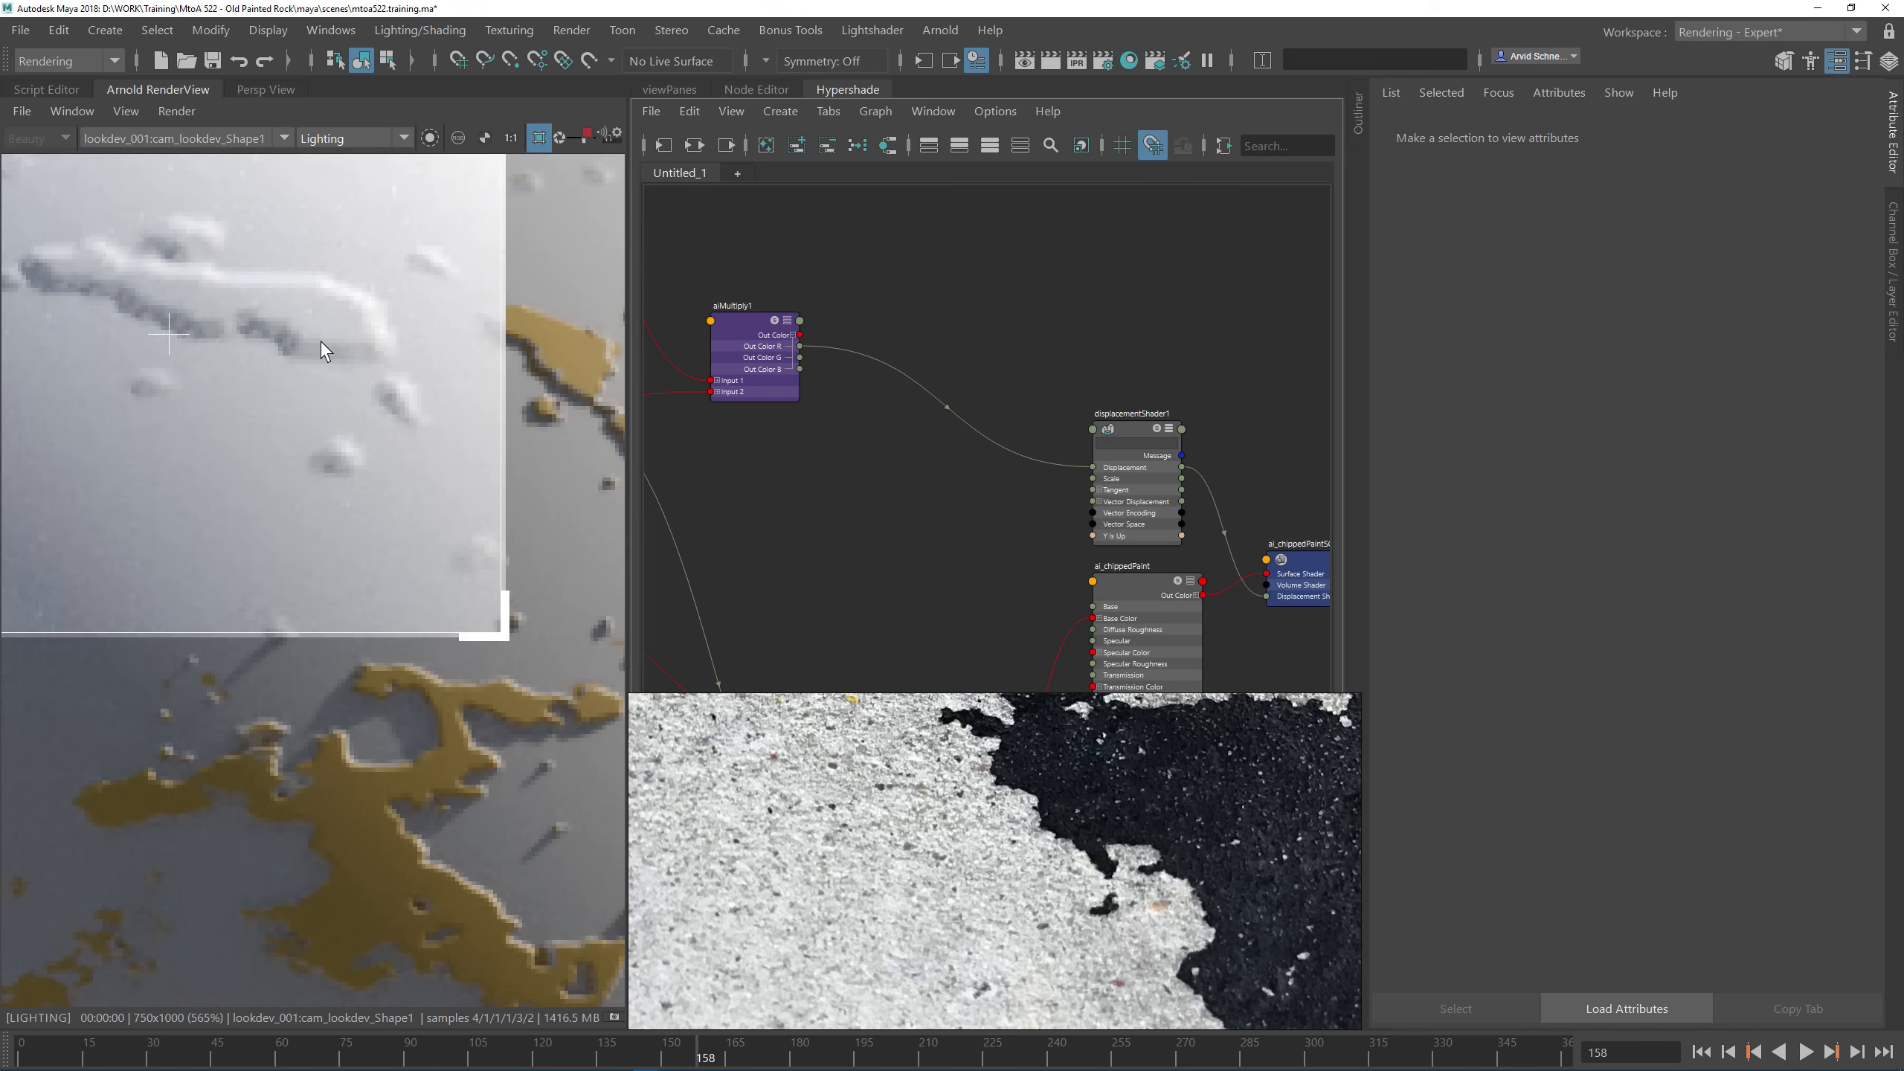
scroll(322, 342, "down", 2)
Step: Set Color 1 of aiNoise6, the noise feeding the multiply node, to black
middle_click_drag(922, 287, 1116, 310, "alt")
left_click(928, 360)
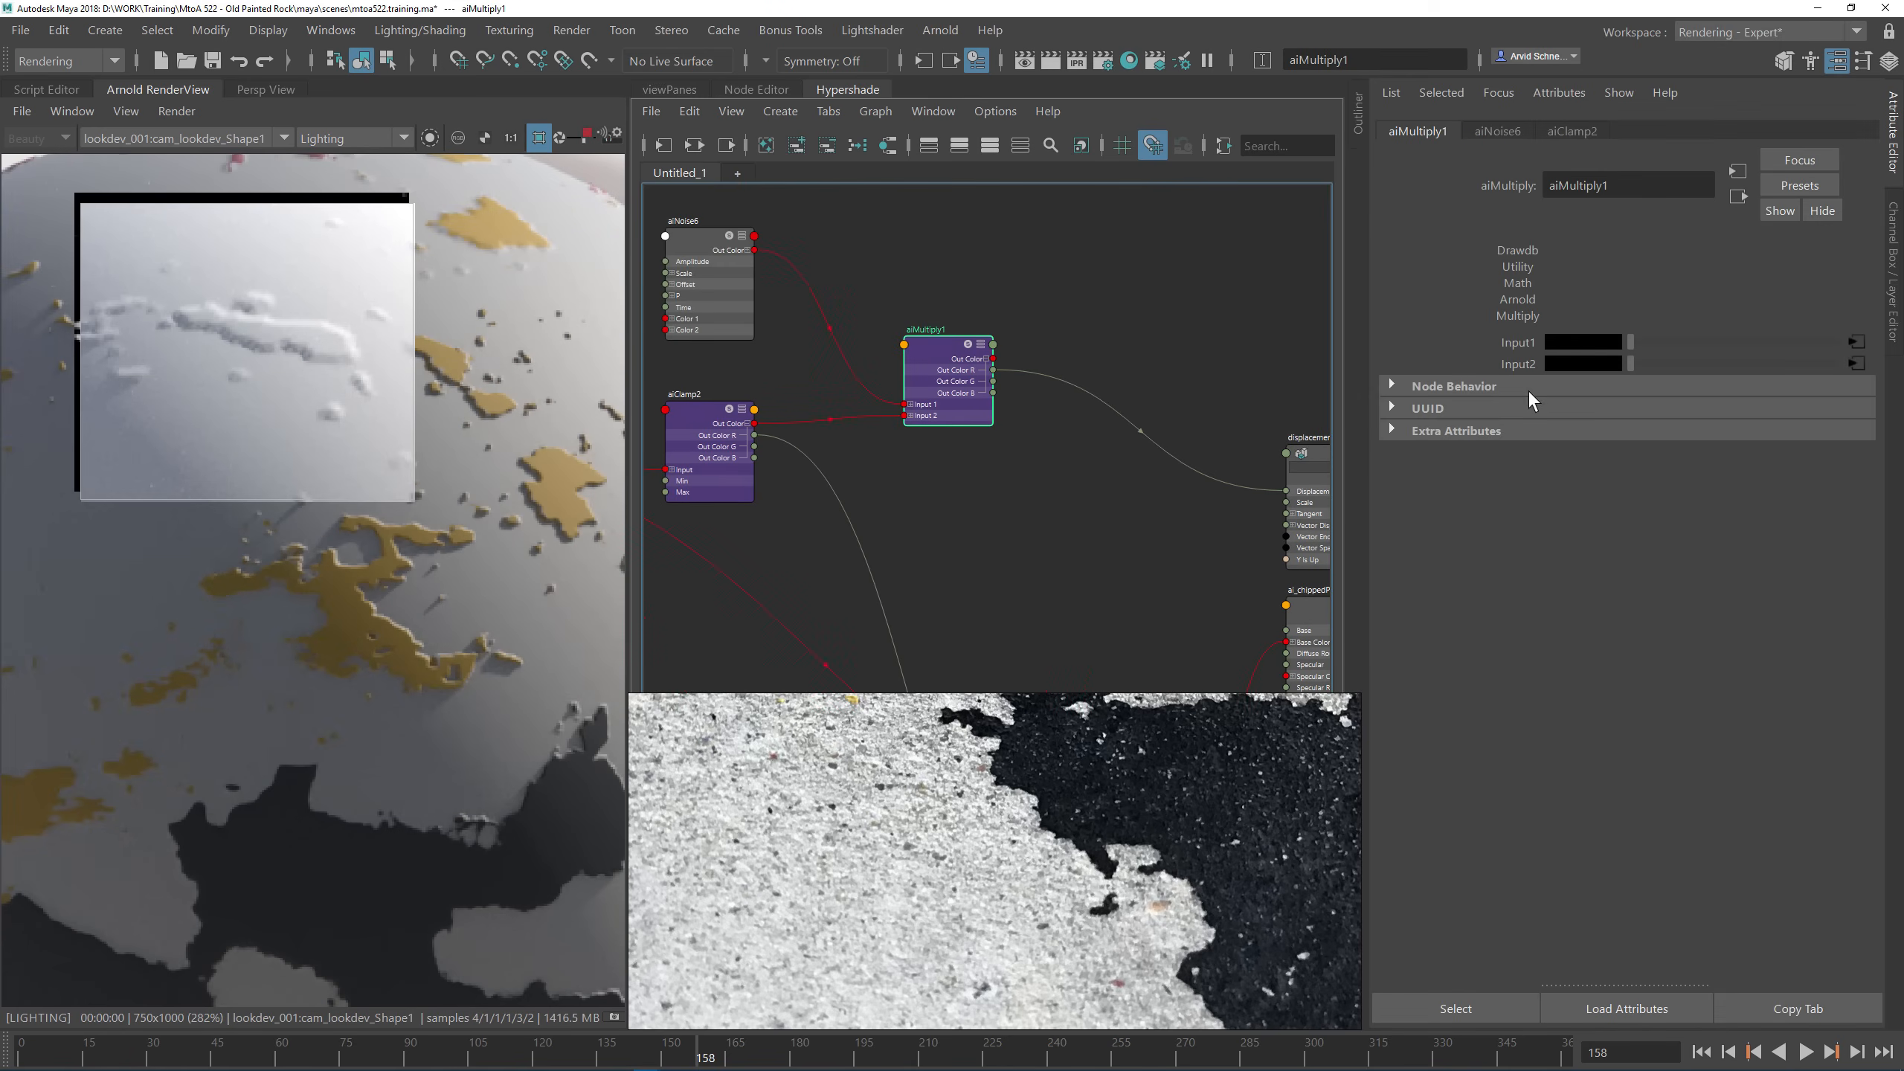
left_click(712, 285)
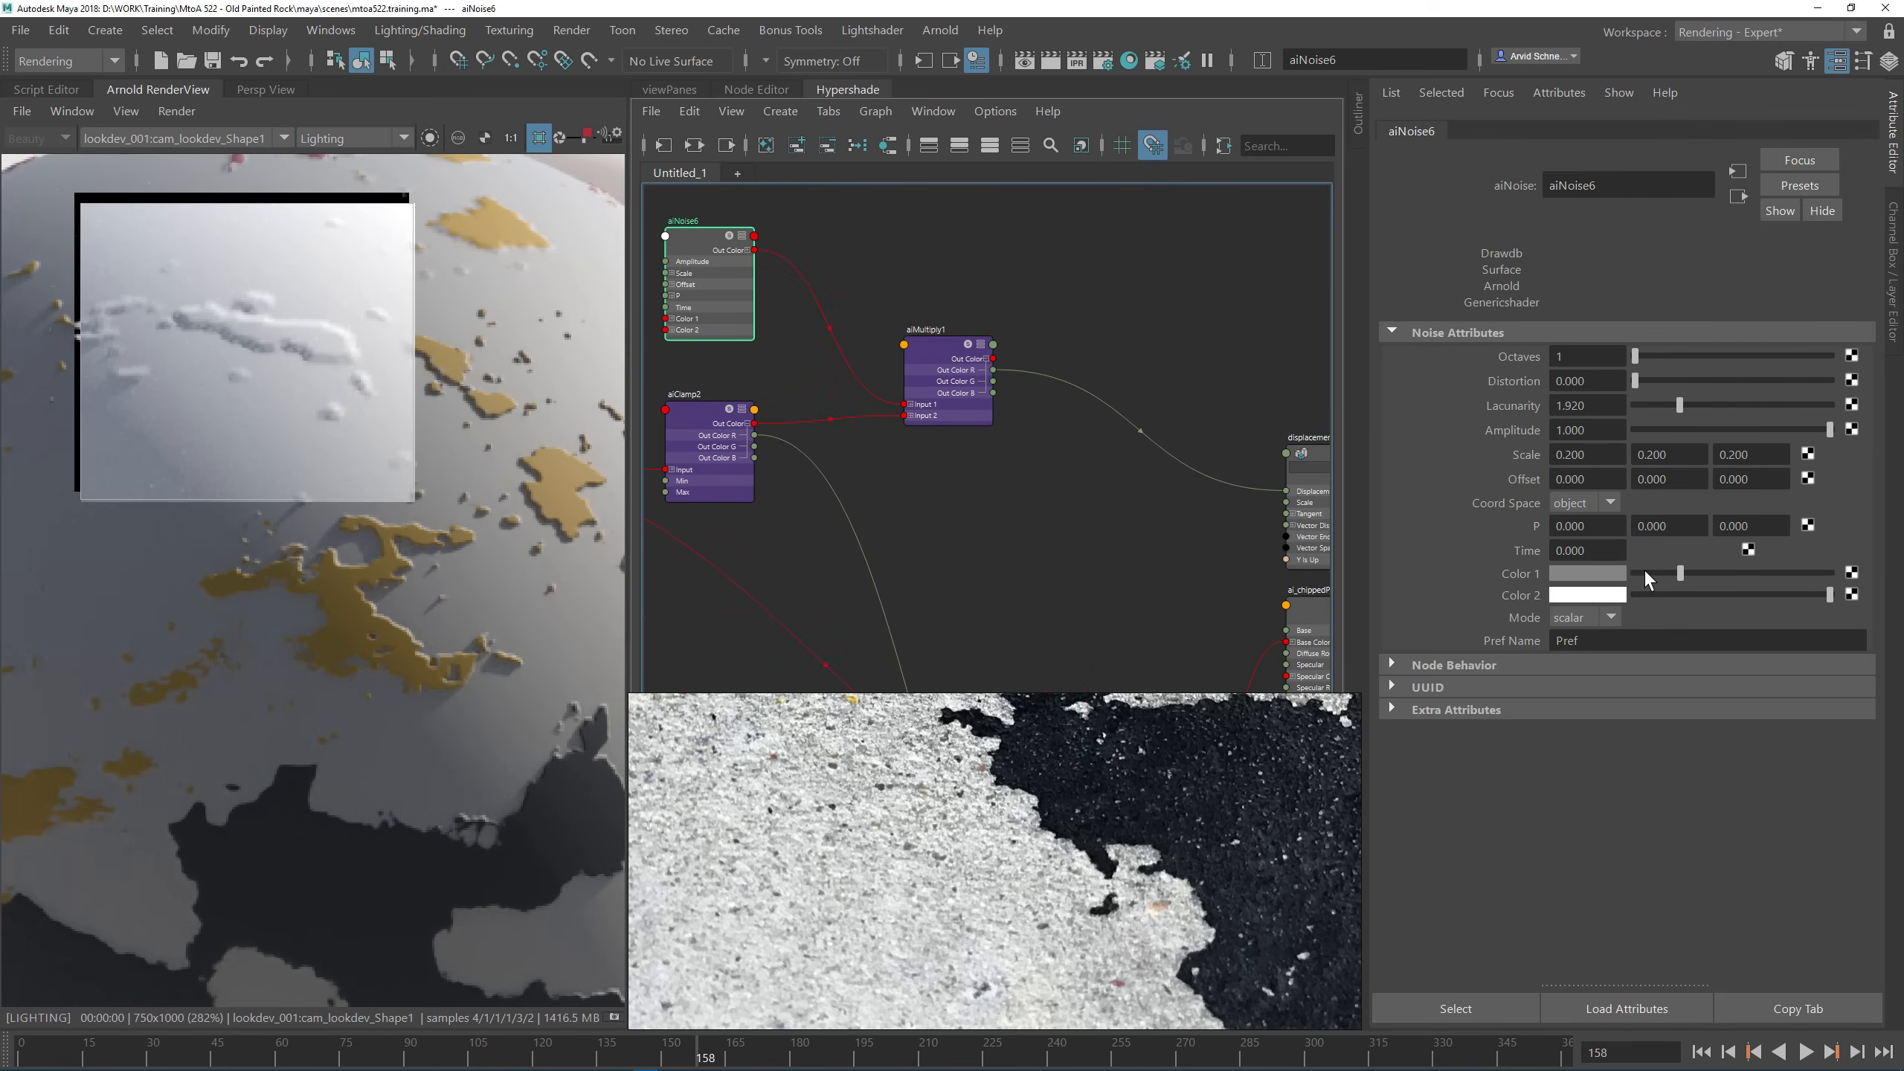
left_click_drag(1644, 568, 1623, 568)
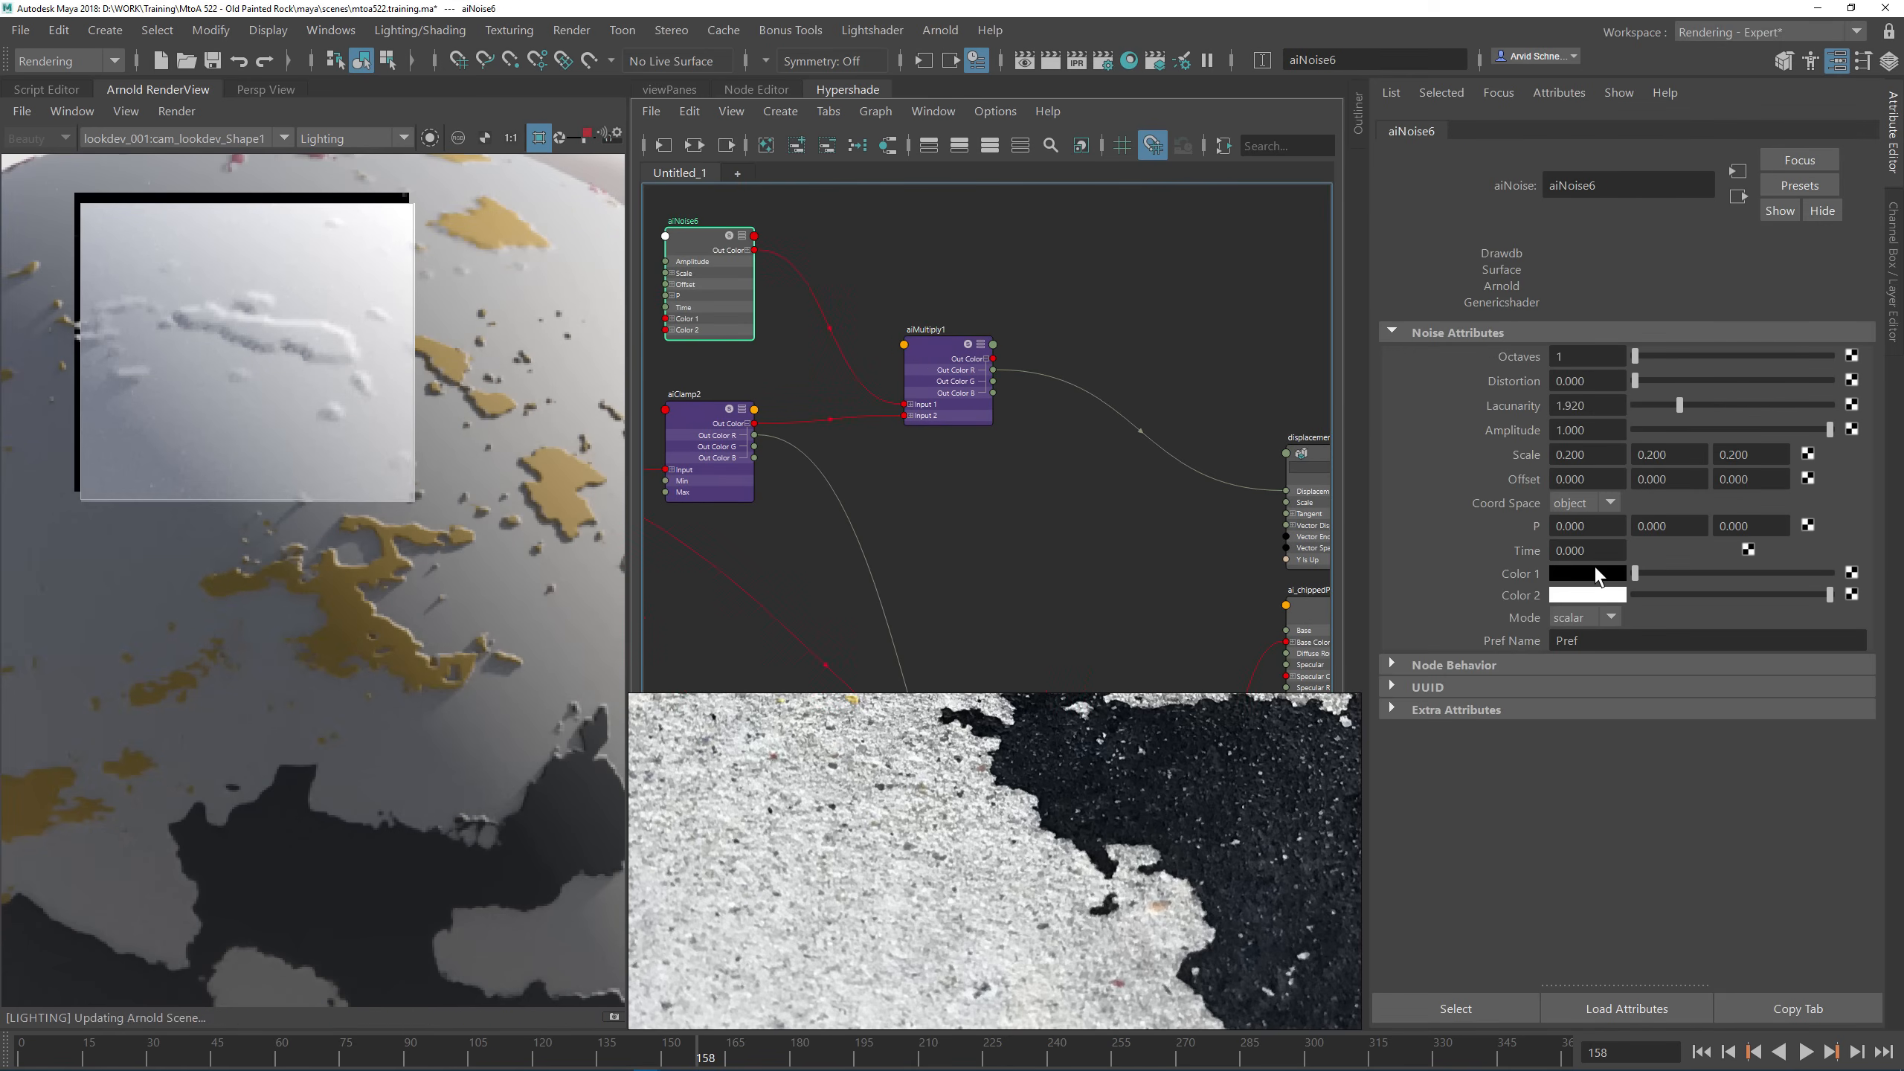
Step: Update the full scene in the Arnold render view to recalculate the displacement with the changed noise
left_click(176, 110)
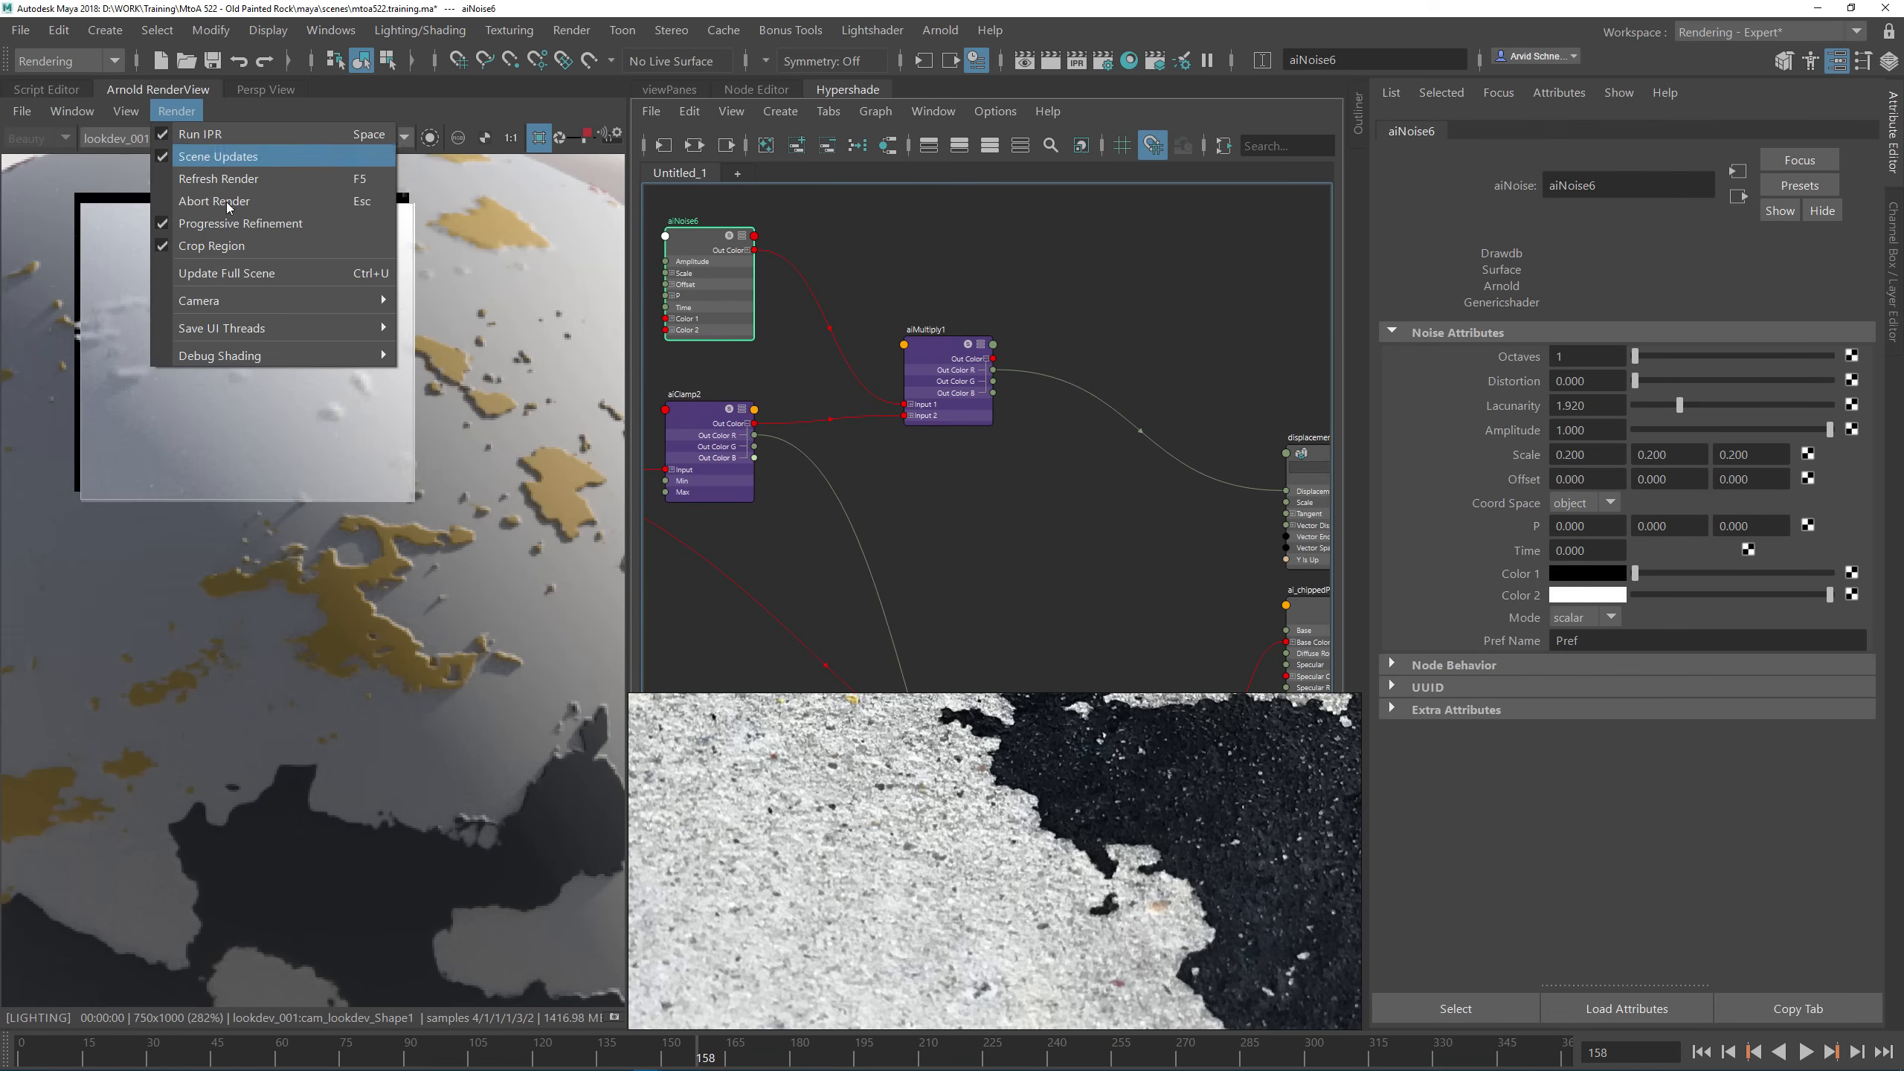
left_click(222, 273)
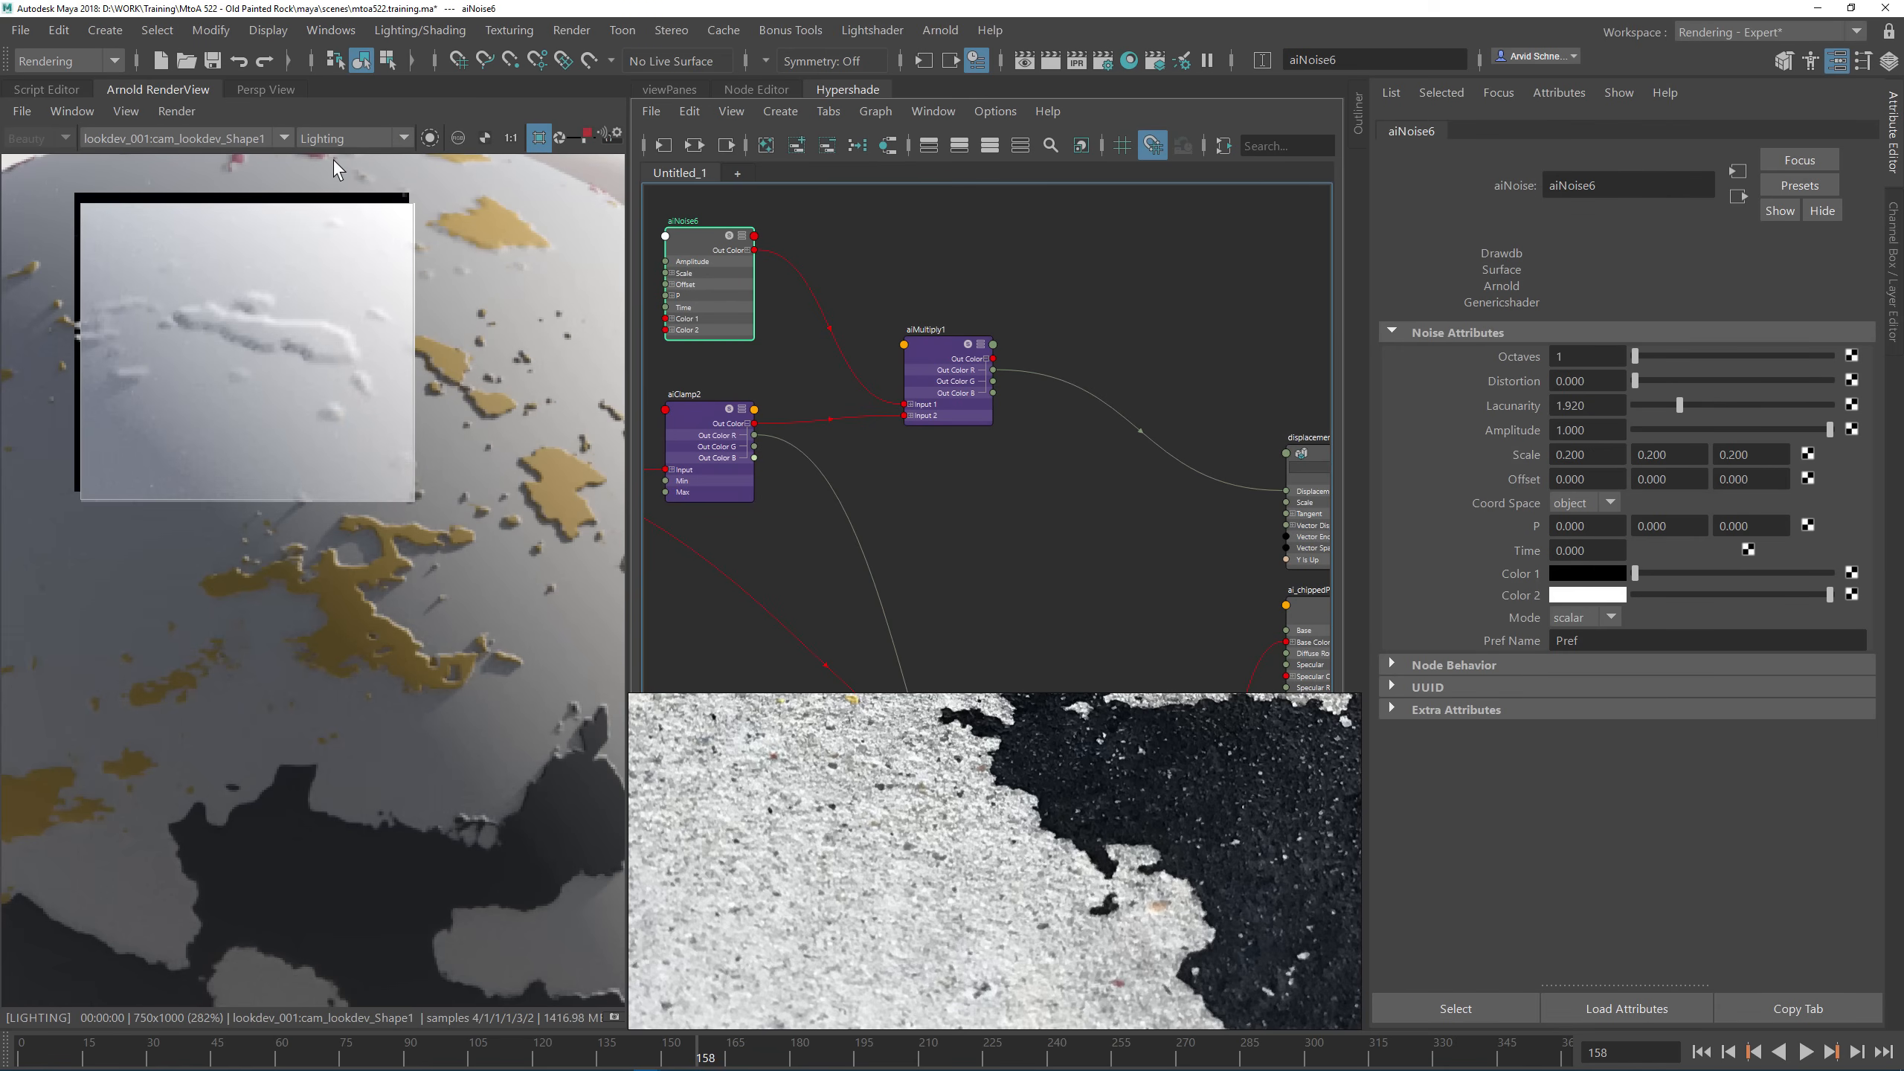
left_click(177, 111)
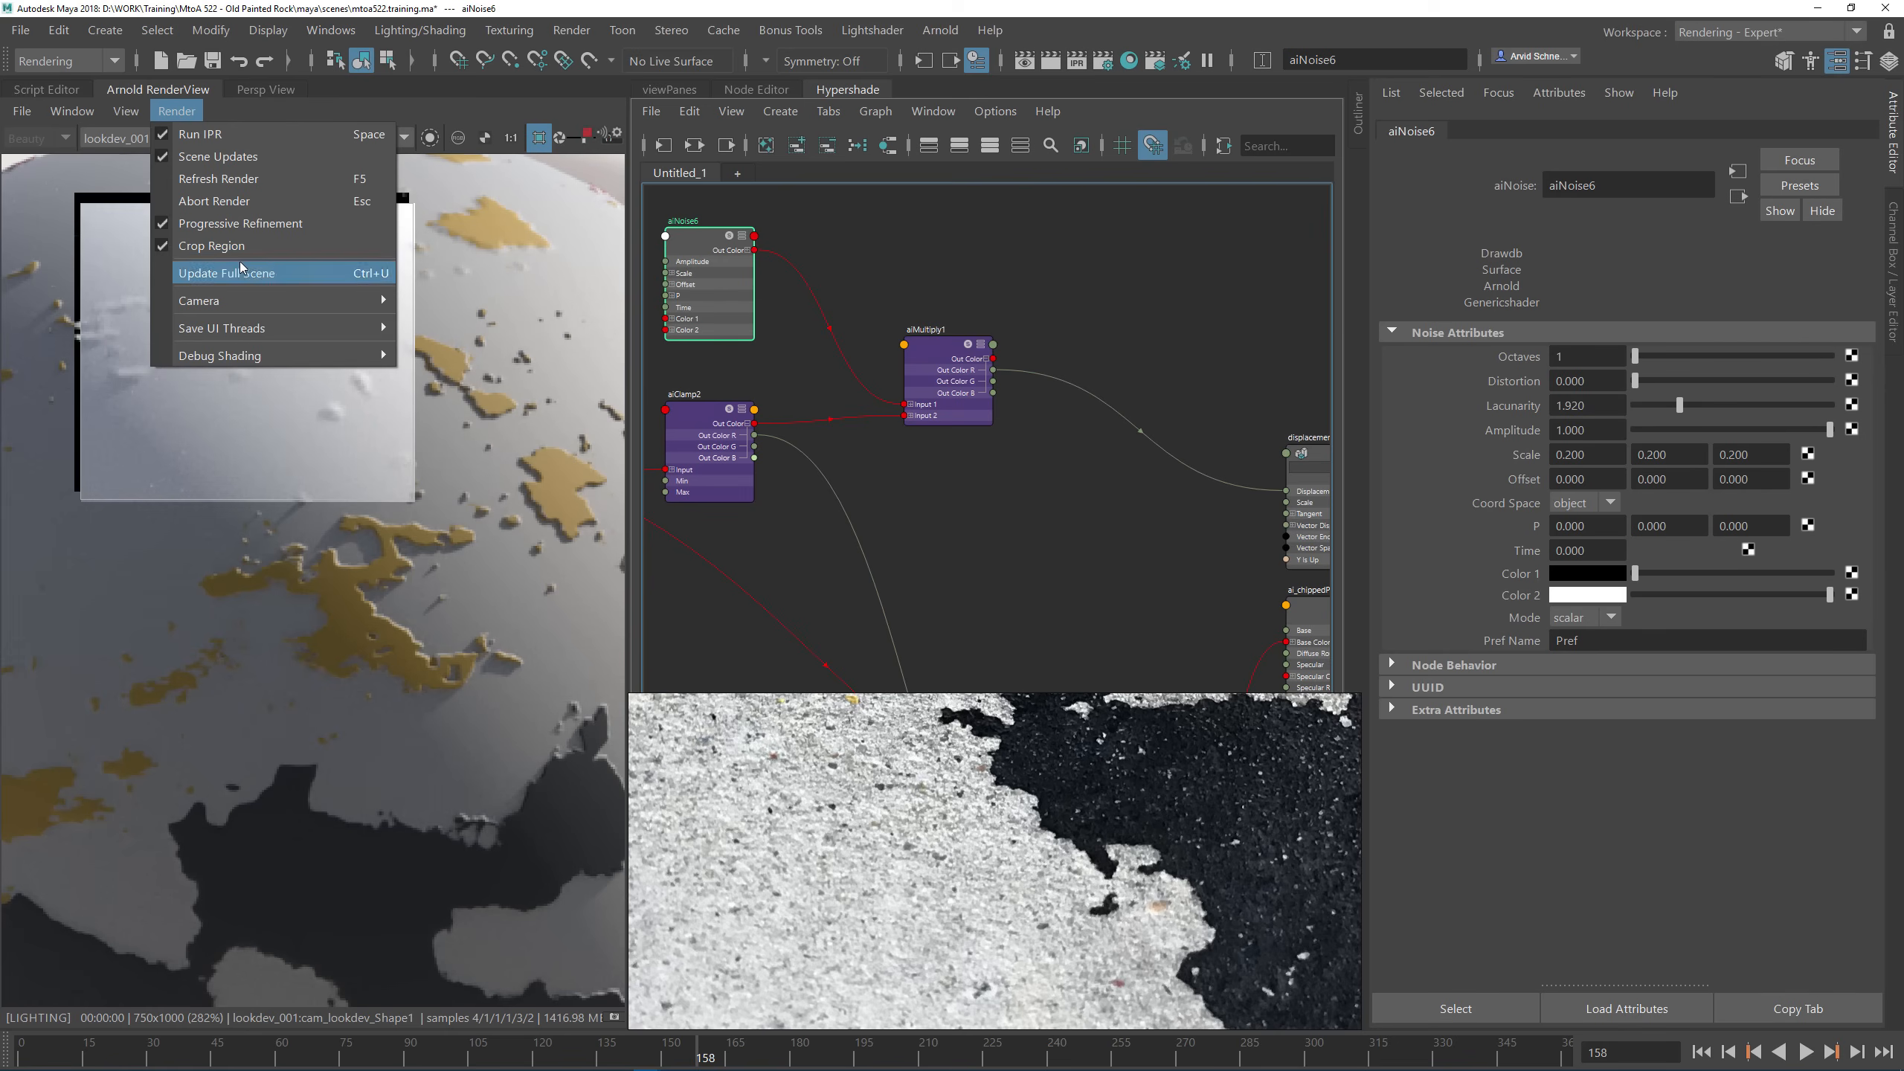
Step: Update the full scene in the Arnold render and turn off the crop region to render the whole sphere
left_click(241, 268)
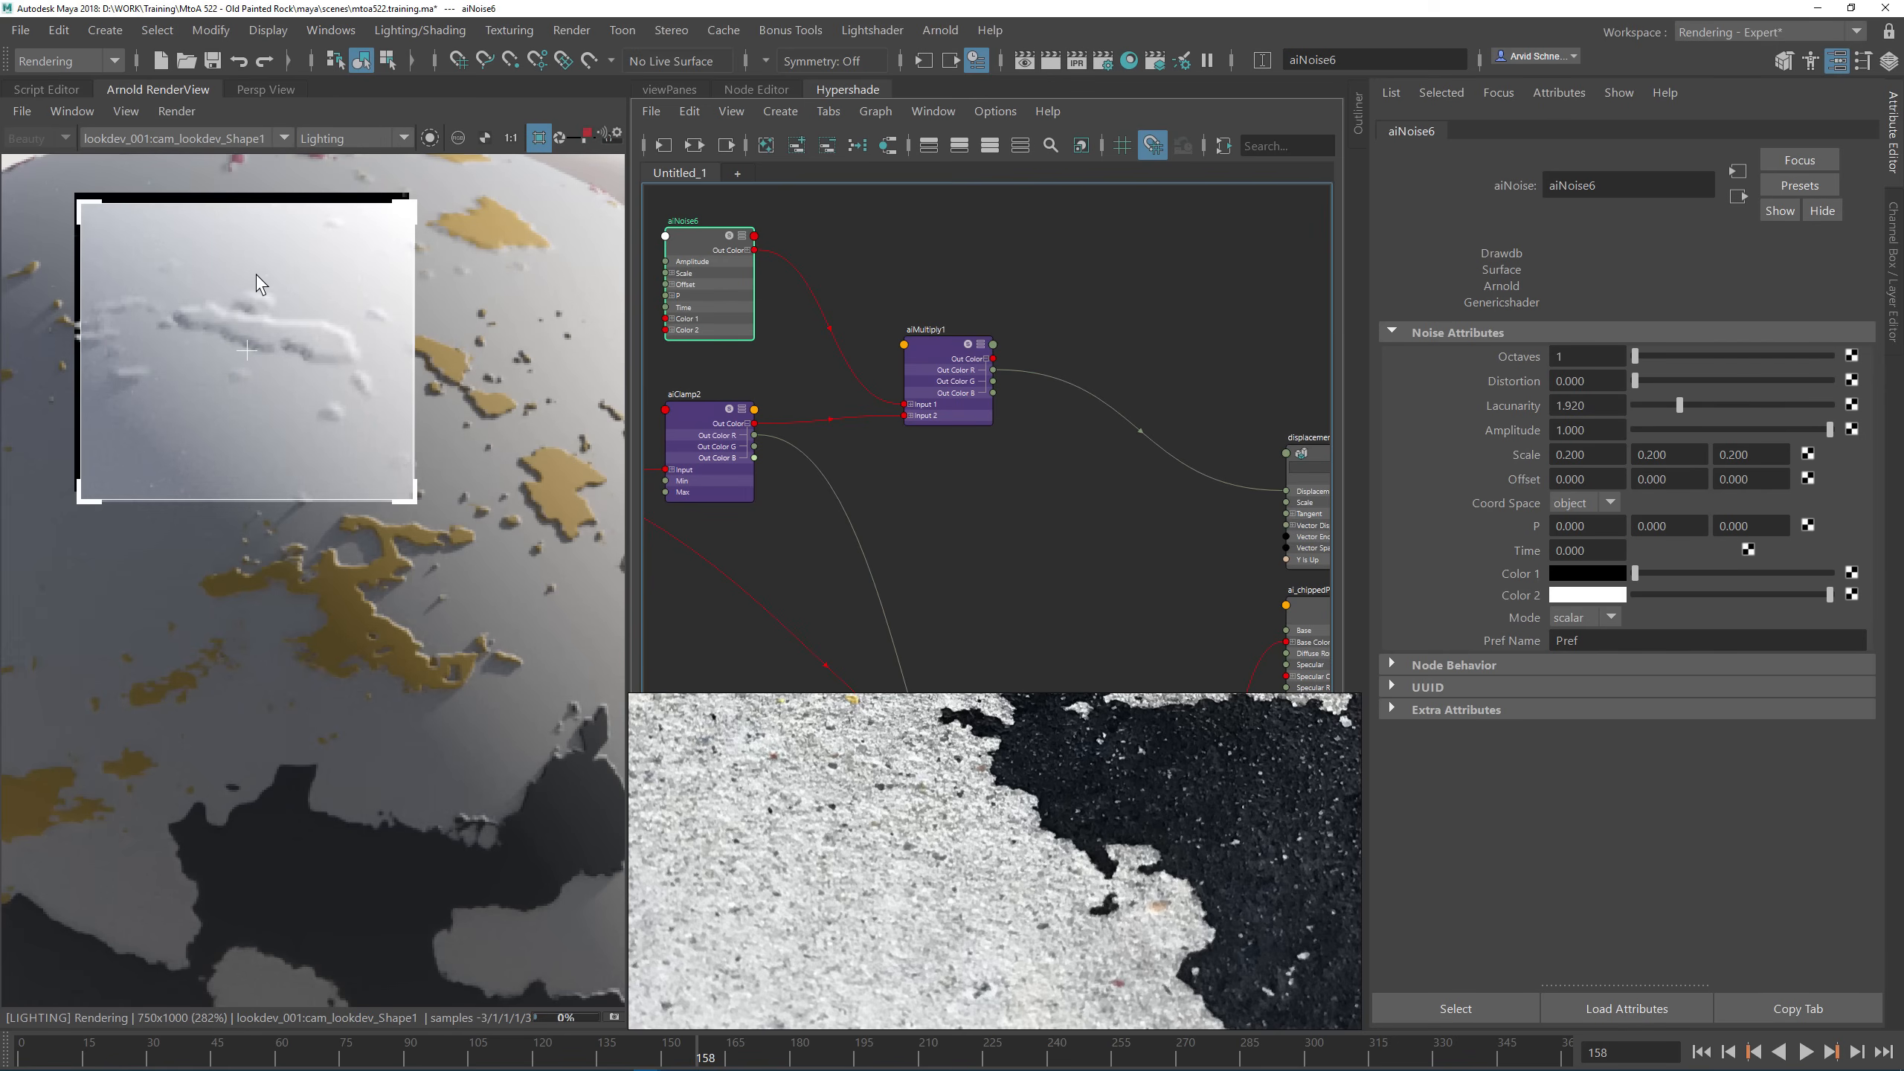
scroll(304, 357, "down", 1)
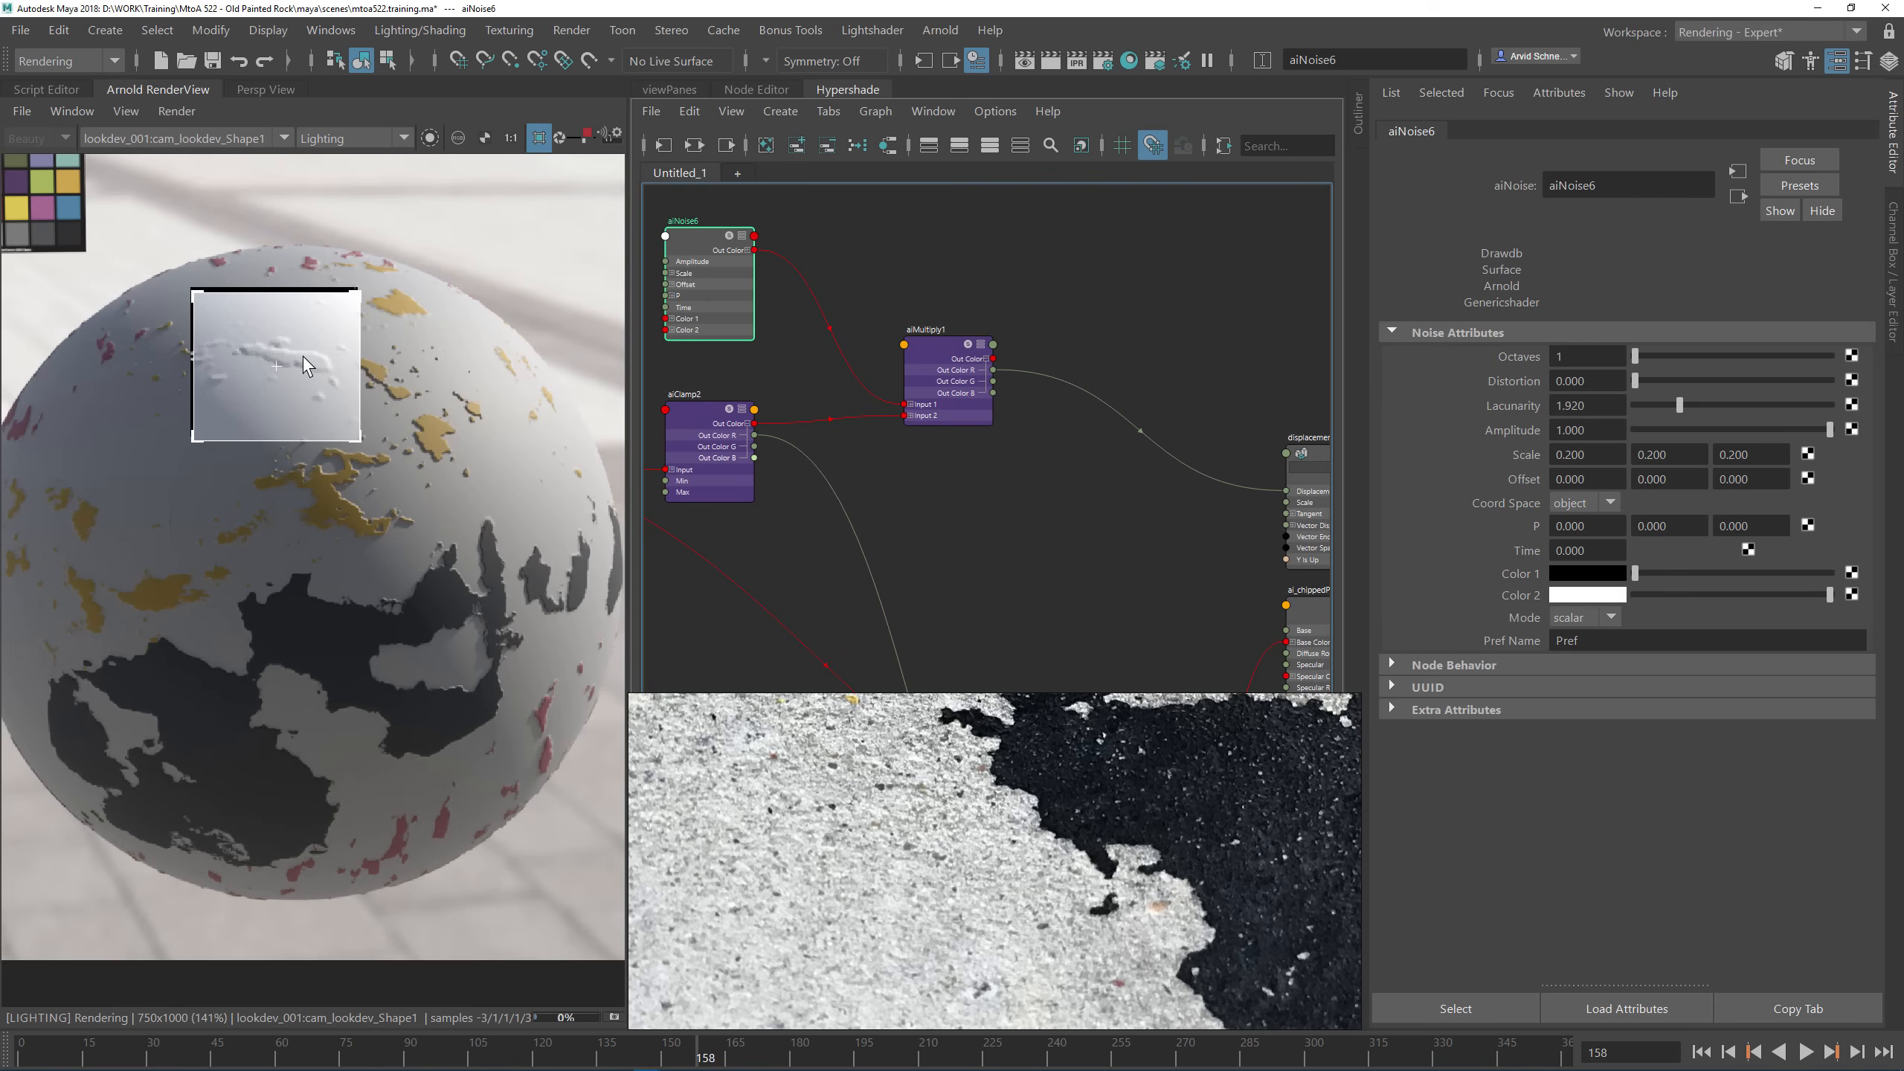
left_click(539, 139)
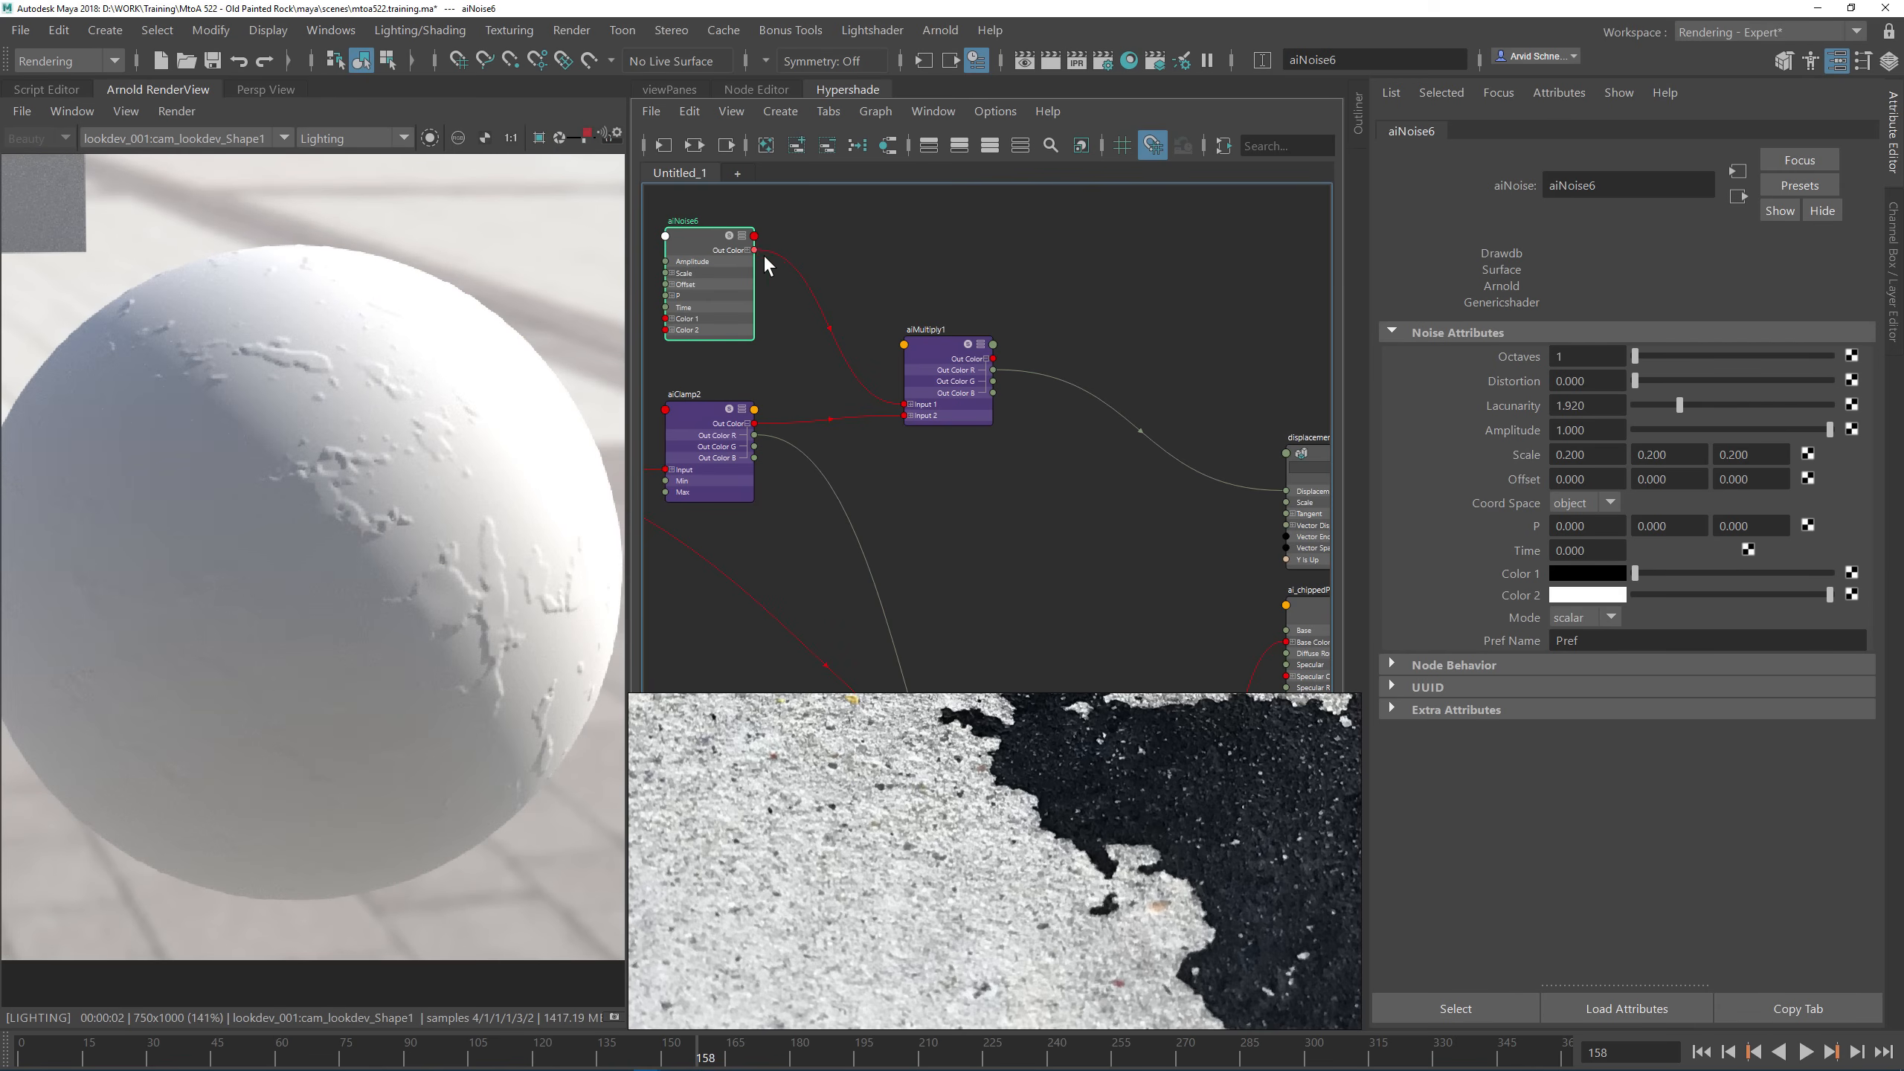
Step: Connect aiMultiply1's Out Color to the Id 1 input of the ai_chippedPaint shader
left_click_drag(755, 251, 1006, 357)
middle_click_drag(1087, 531, 928, 280, "alt")
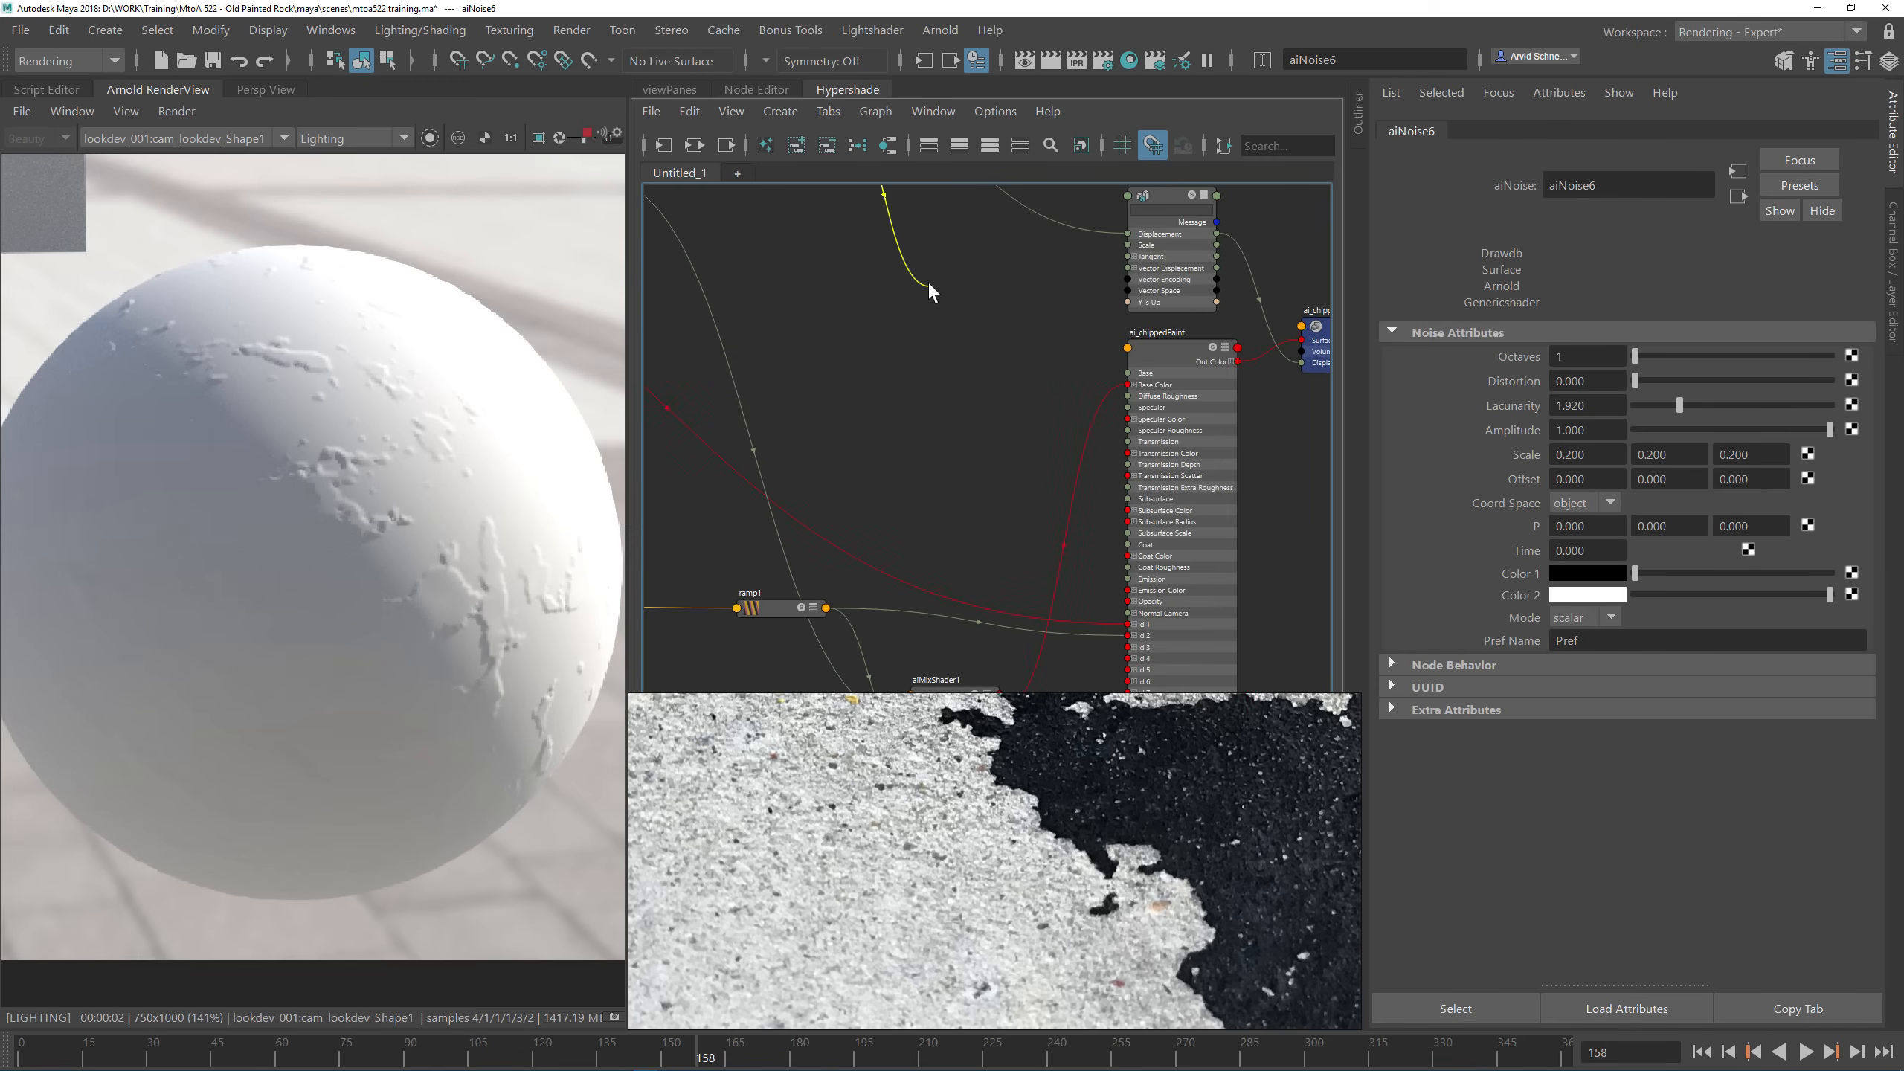
middle_click_drag(937, 451, 926, 247, "alt")
left_click(1117, 420)
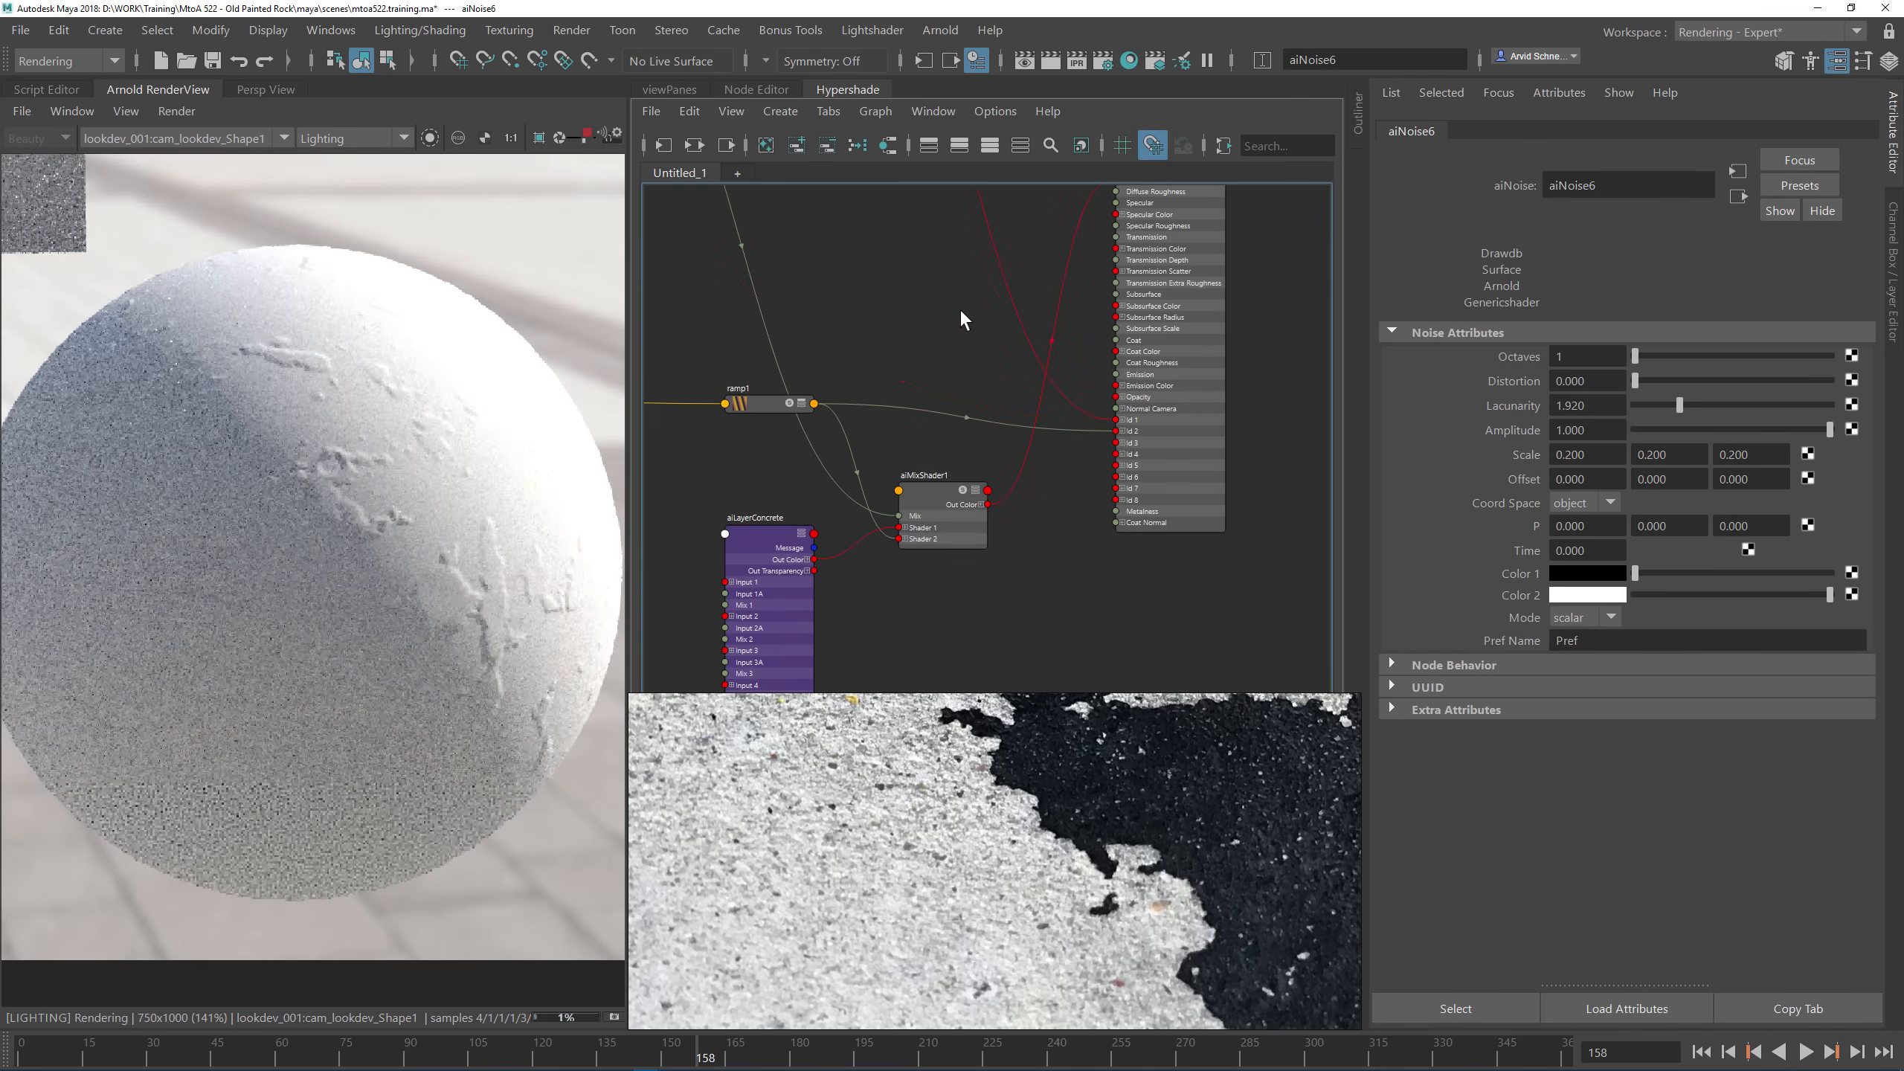
middle_click_drag(796, 211, 1044, 556, "alt")
left_click(1024, 504)
middle_click_drag(1014, 385, 796, 413, "alt")
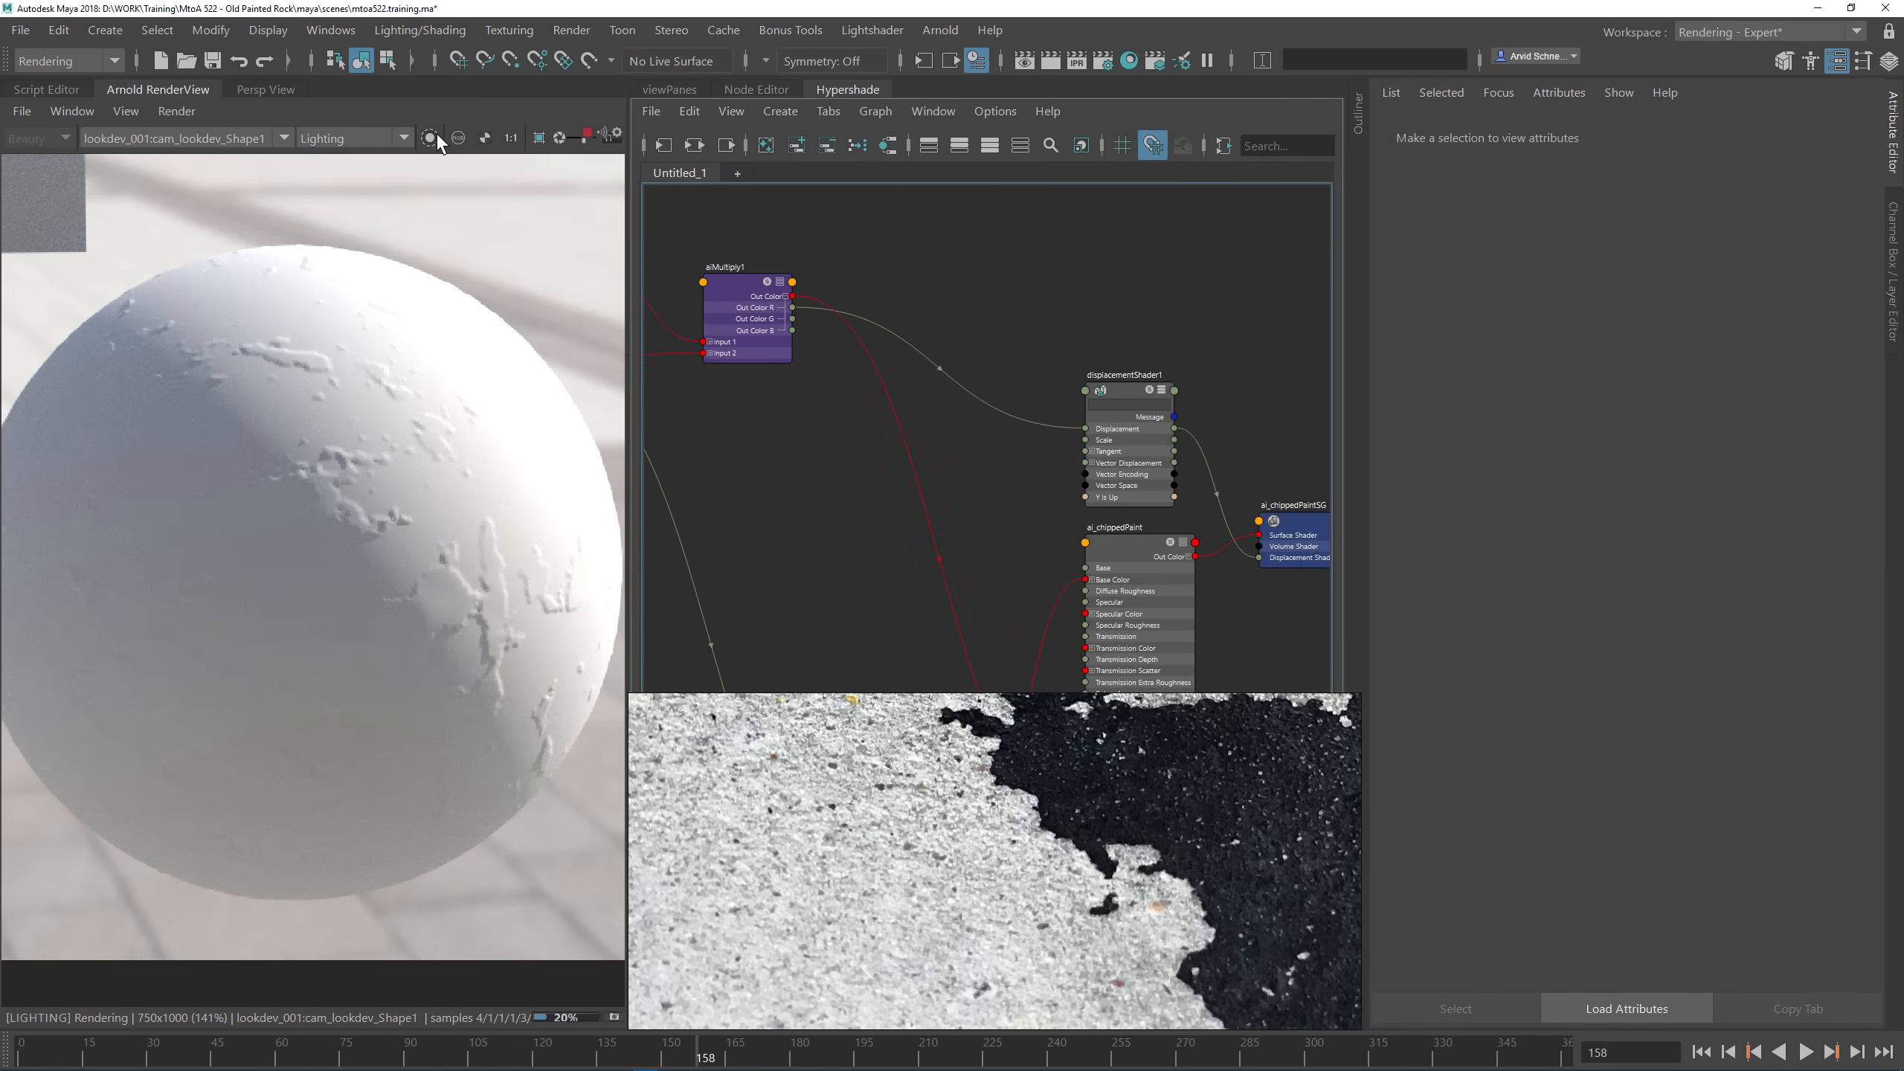
Step: Isolate the aiMultiply1 node in the render to preview its output on the sphere
left_click(430, 138)
left_click(739, 274)
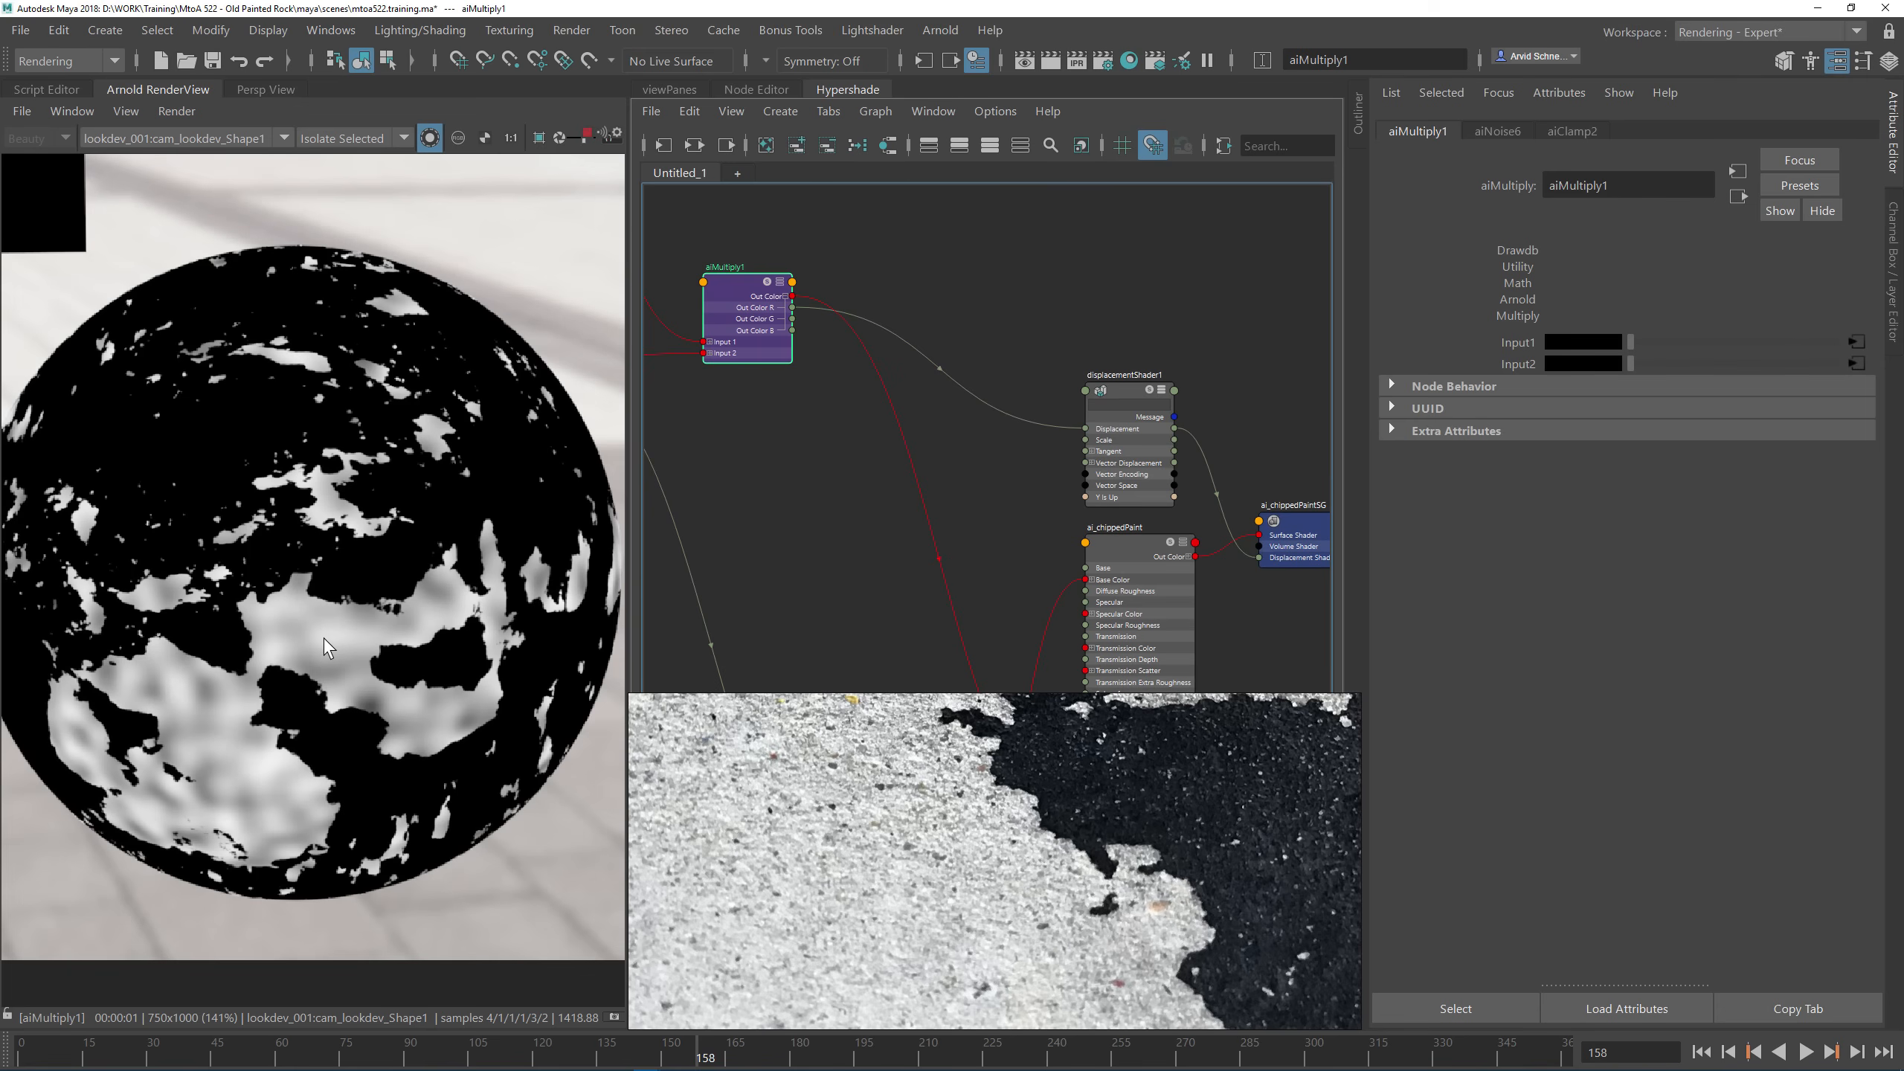
left_click(282, 633)
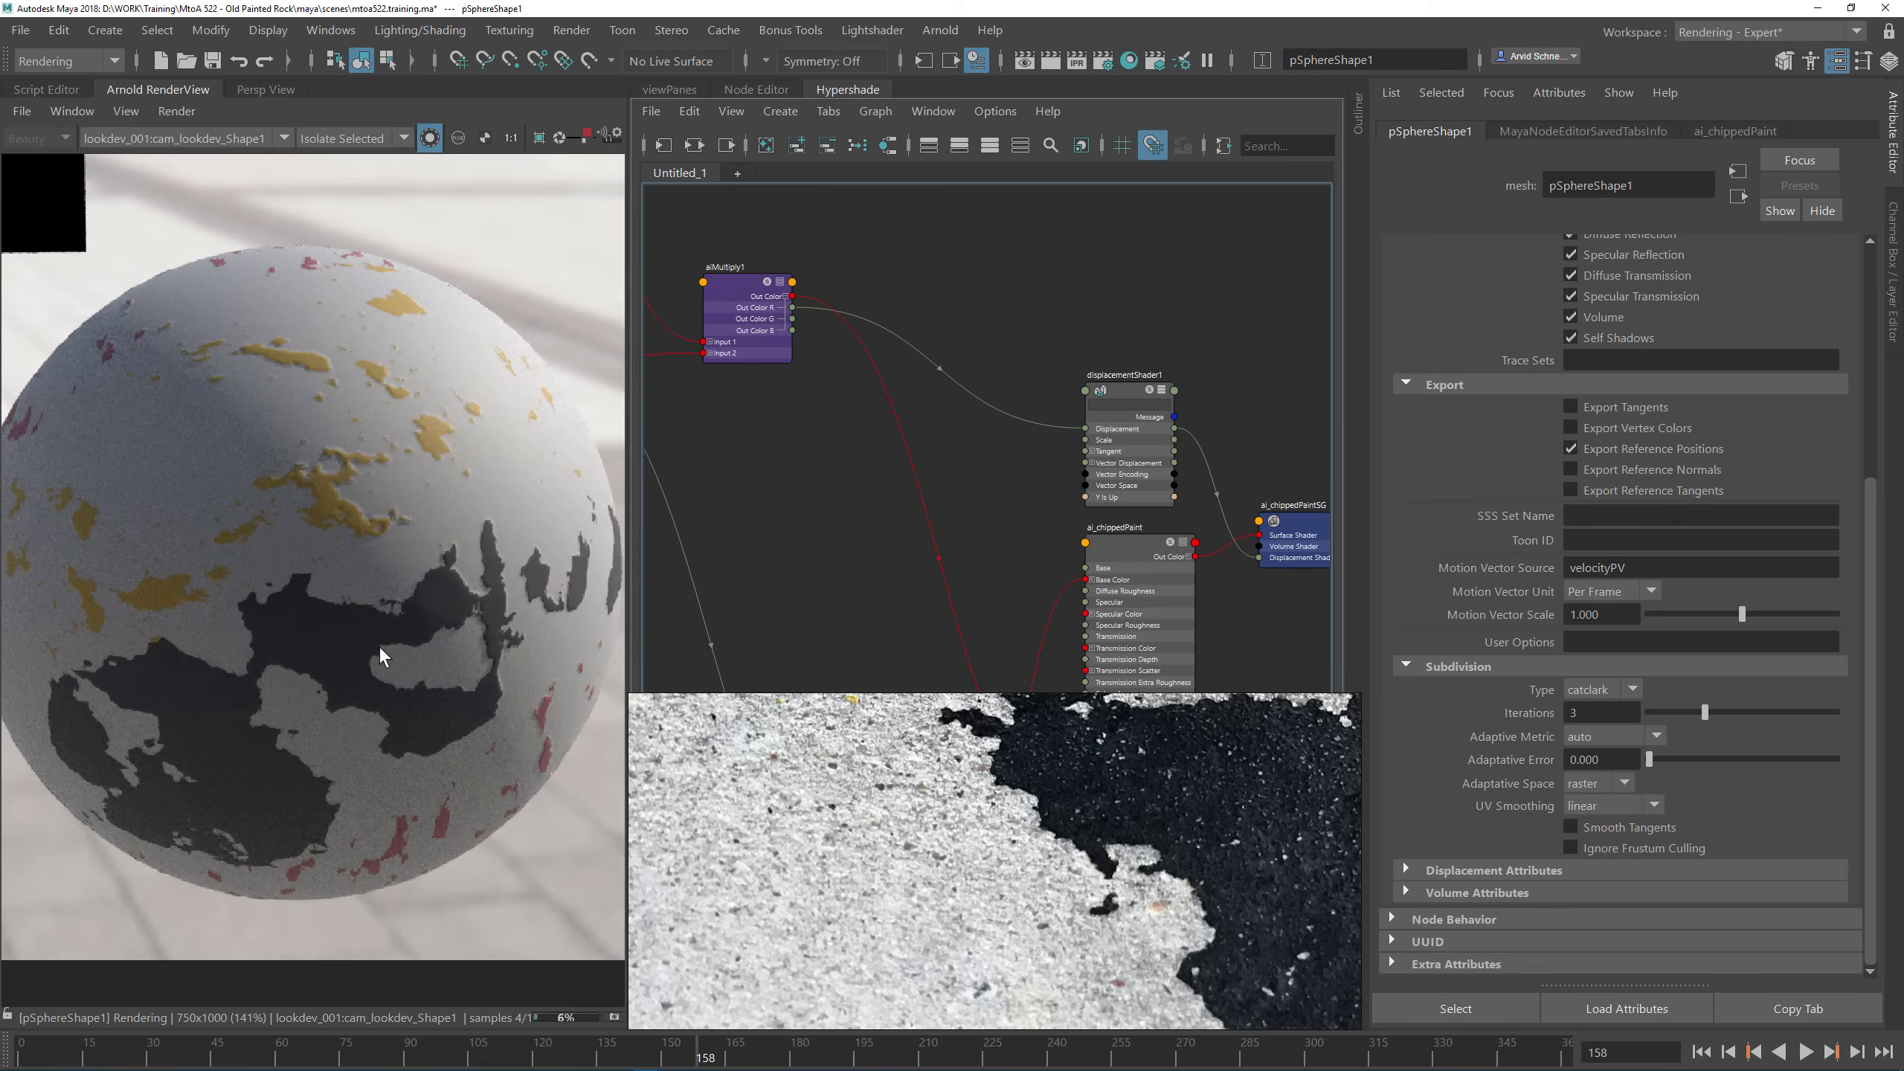
Step: Show the render's display settings with pixel information, widen the render view and isolate aiMultiply1 to read its pixel values
left_click(72, 111)
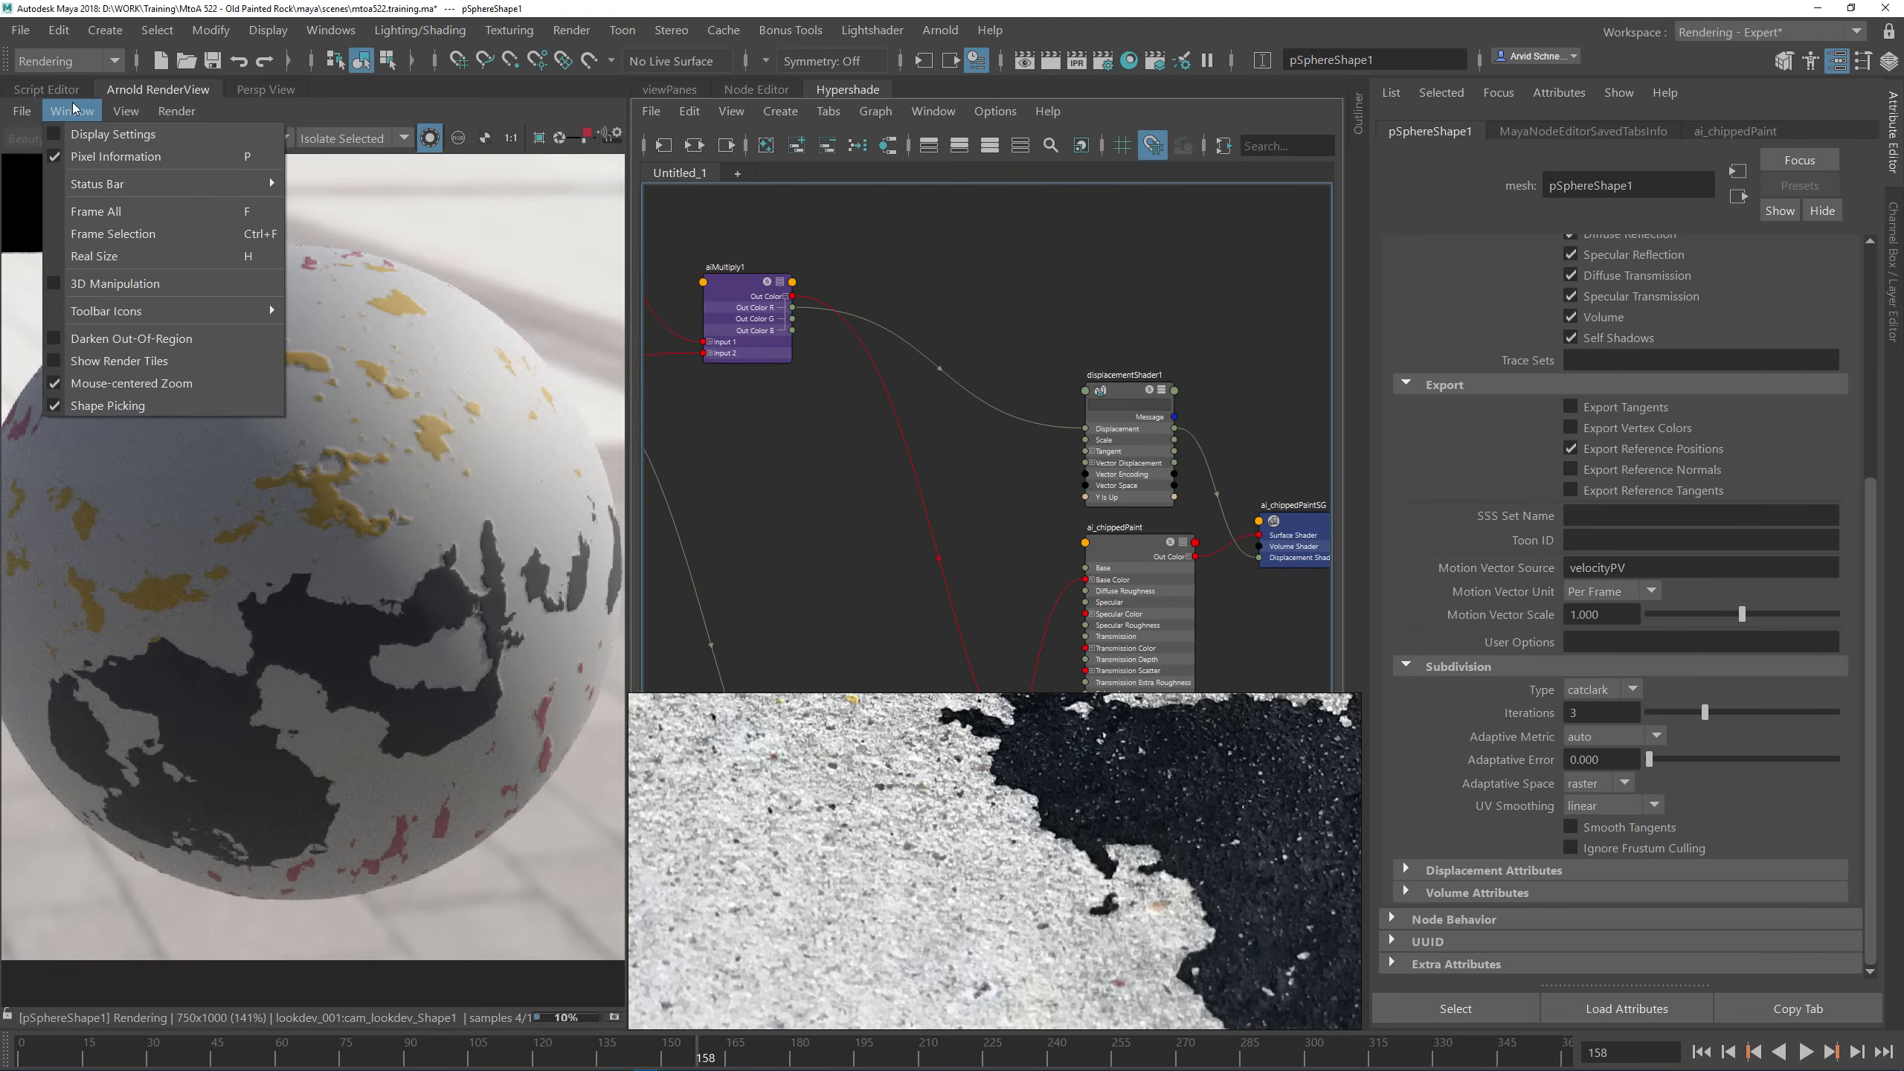
left_click(107, 138)
left_click_drag(625, 259, 874, 259)
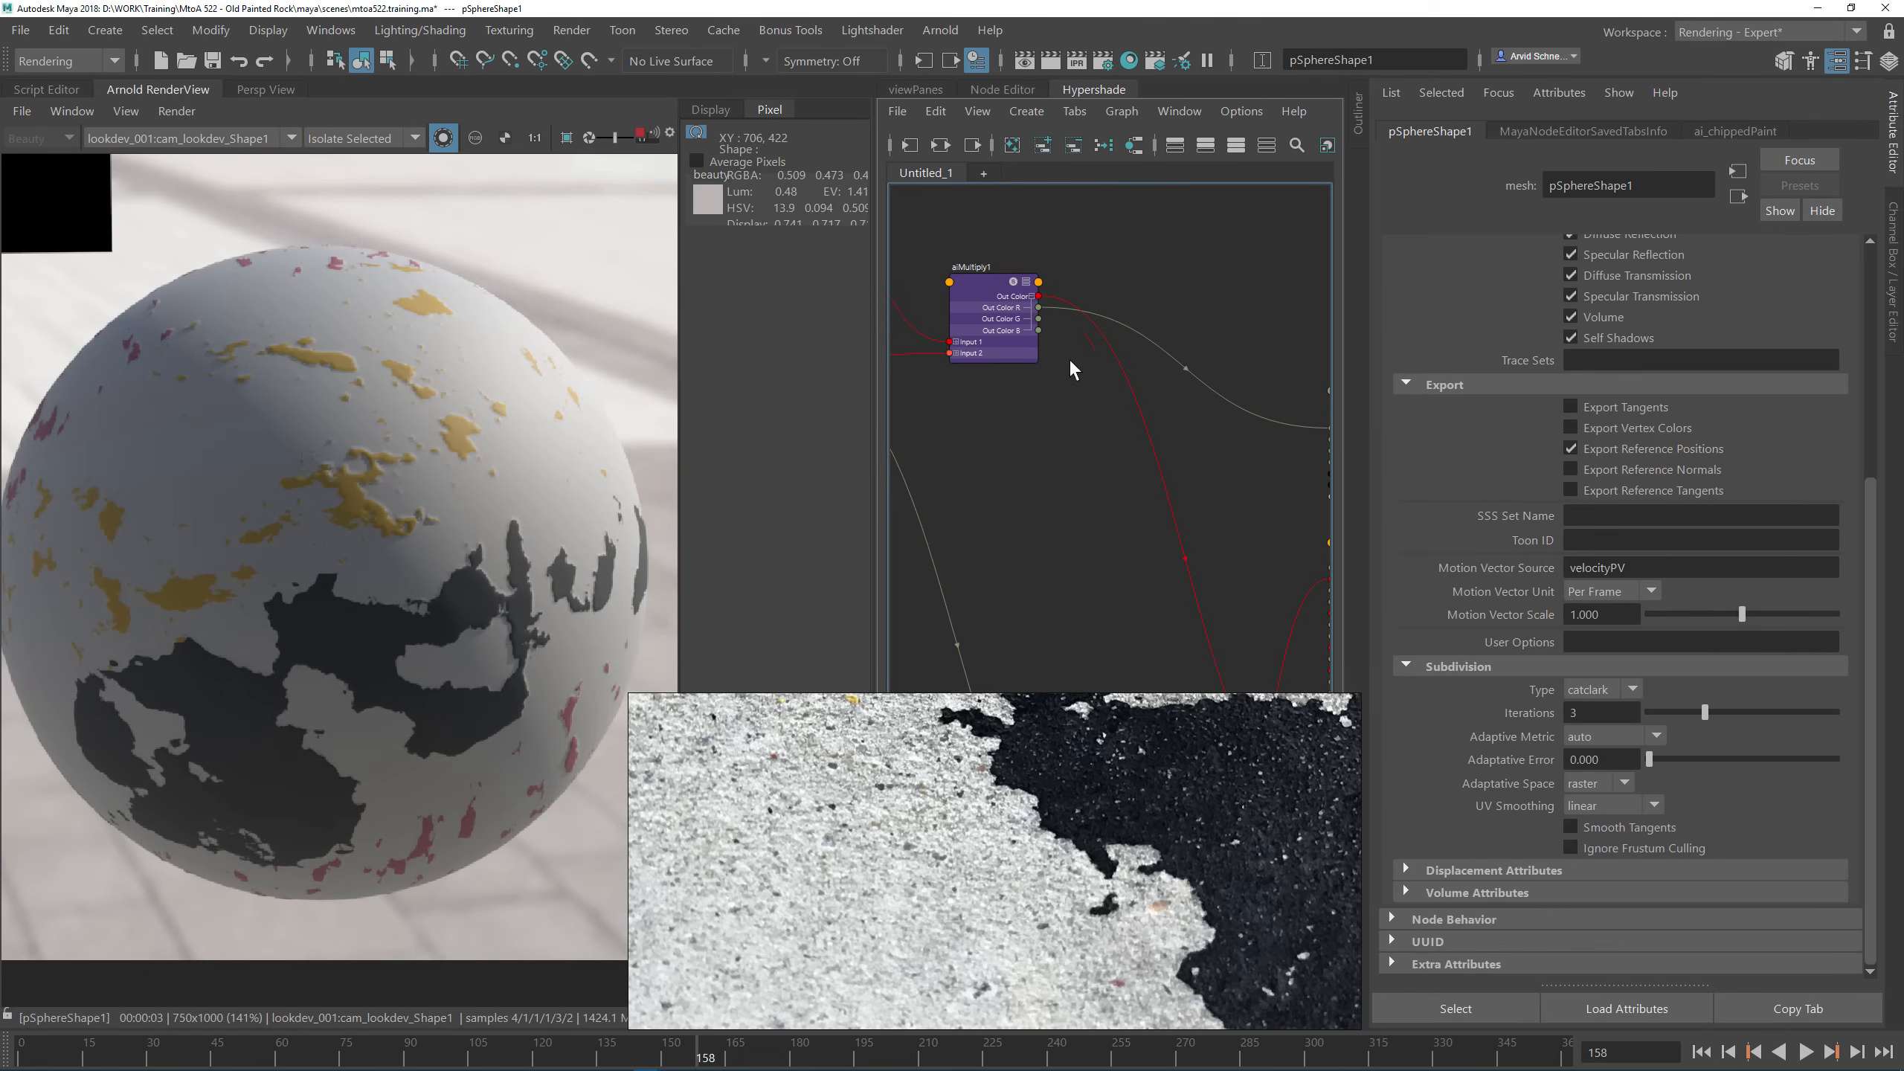
left_click(444, 139)
left_click(444, 139)
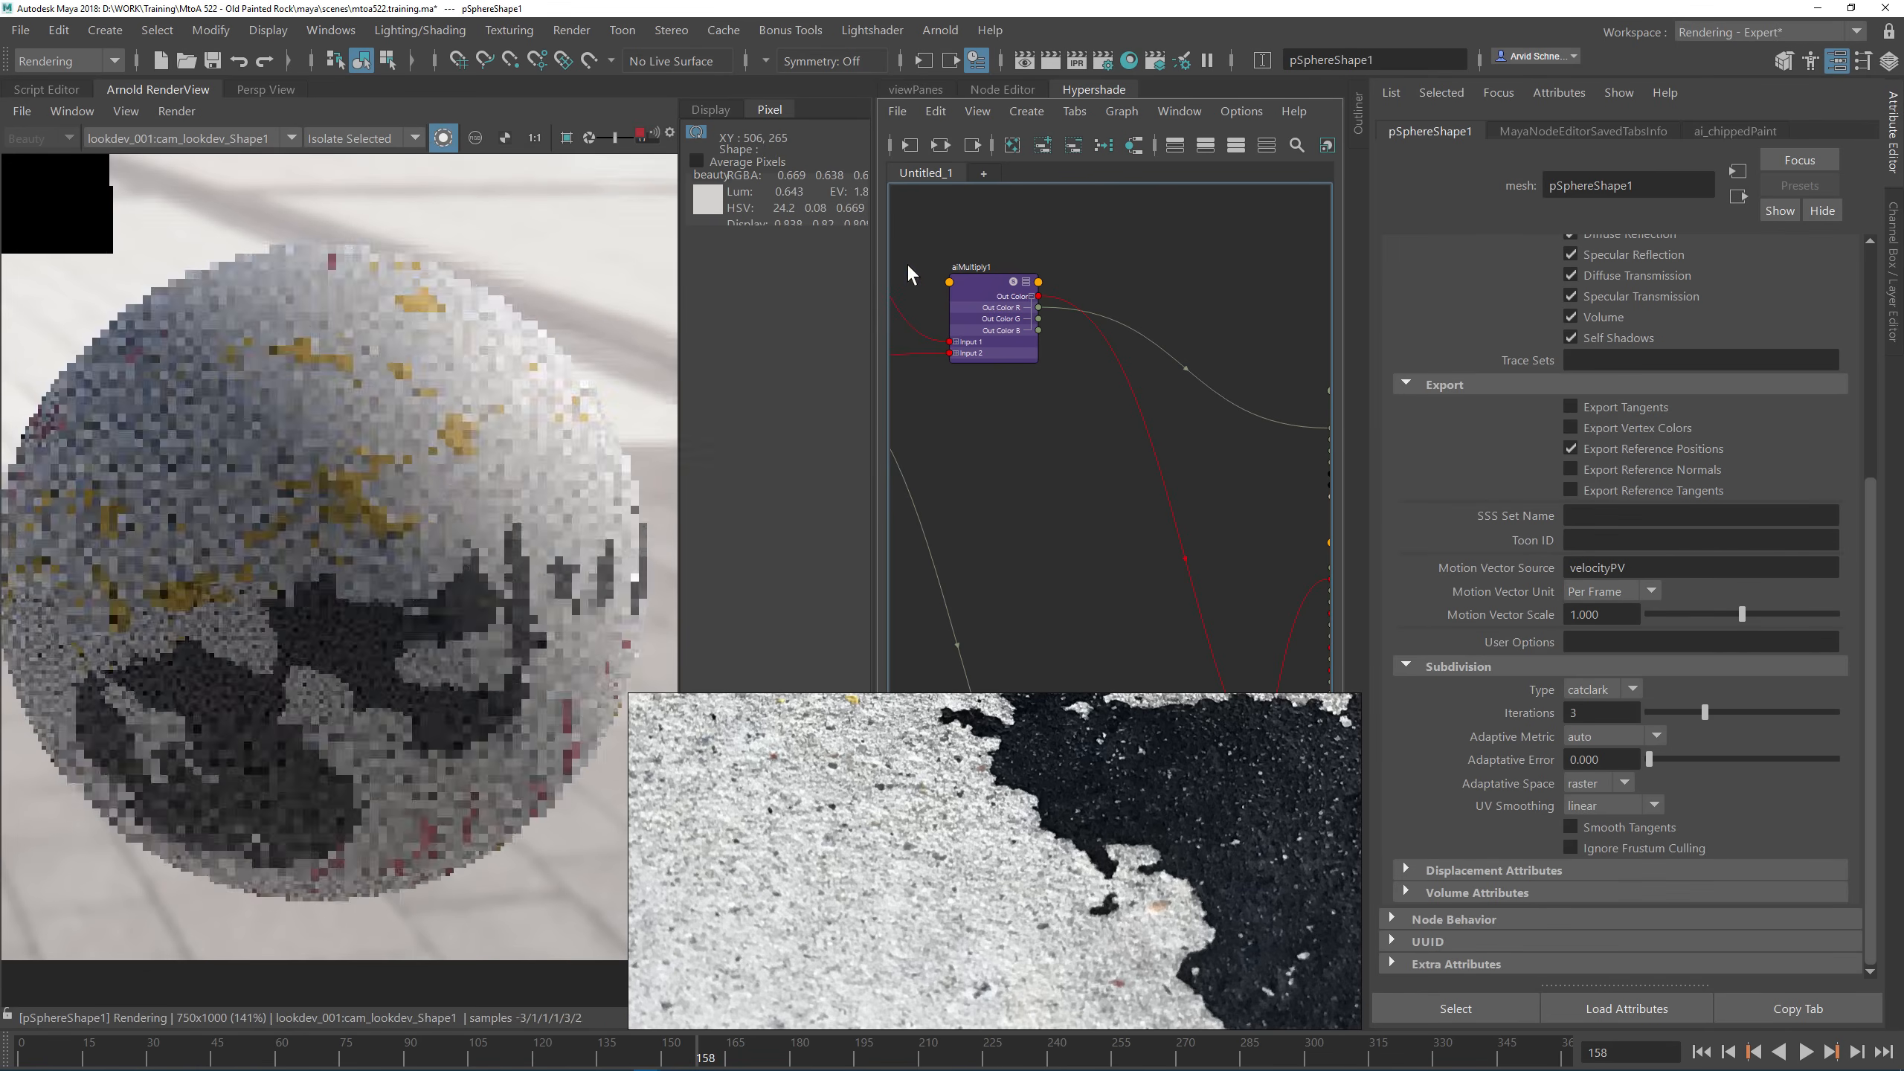
left_click(976, 304)
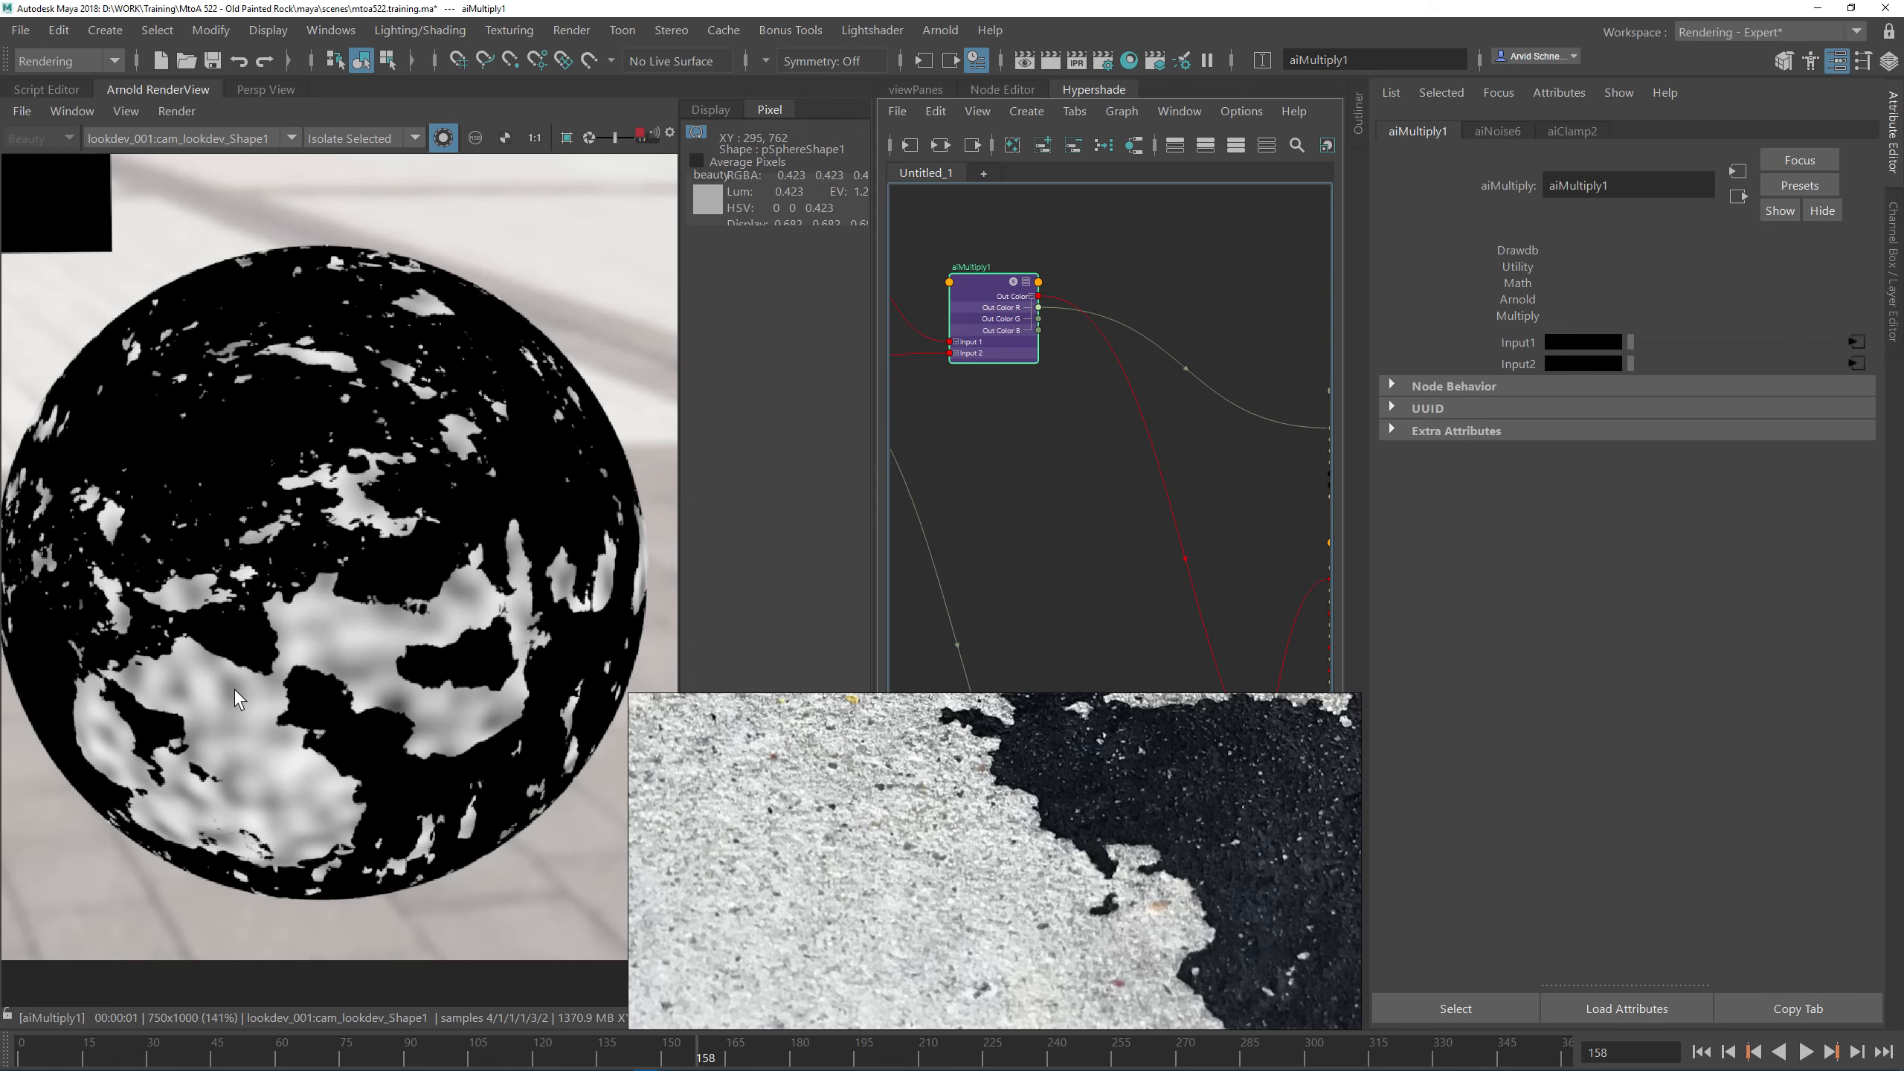
Step: Return to the beauty render, hide the display settings and narrow the render view beside the node graph
left_click(444, 139)
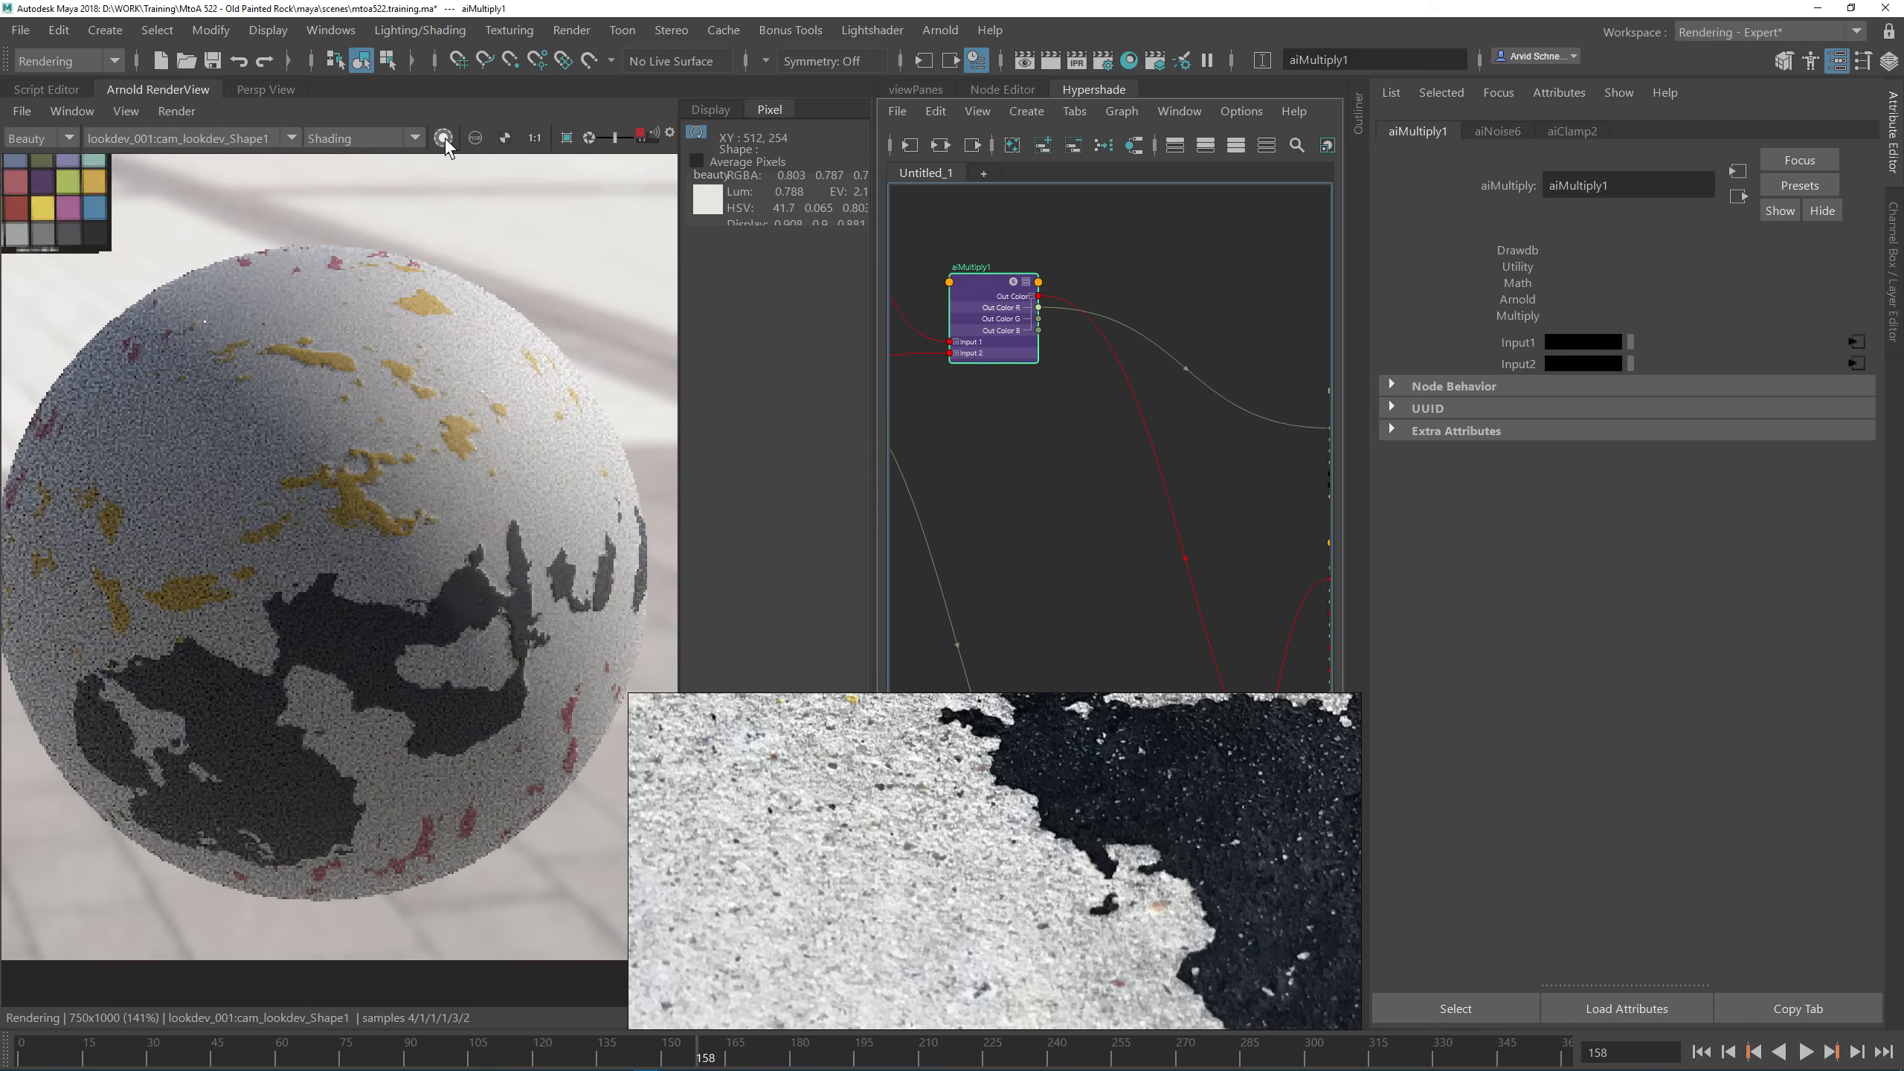
left_click(1223, 319)
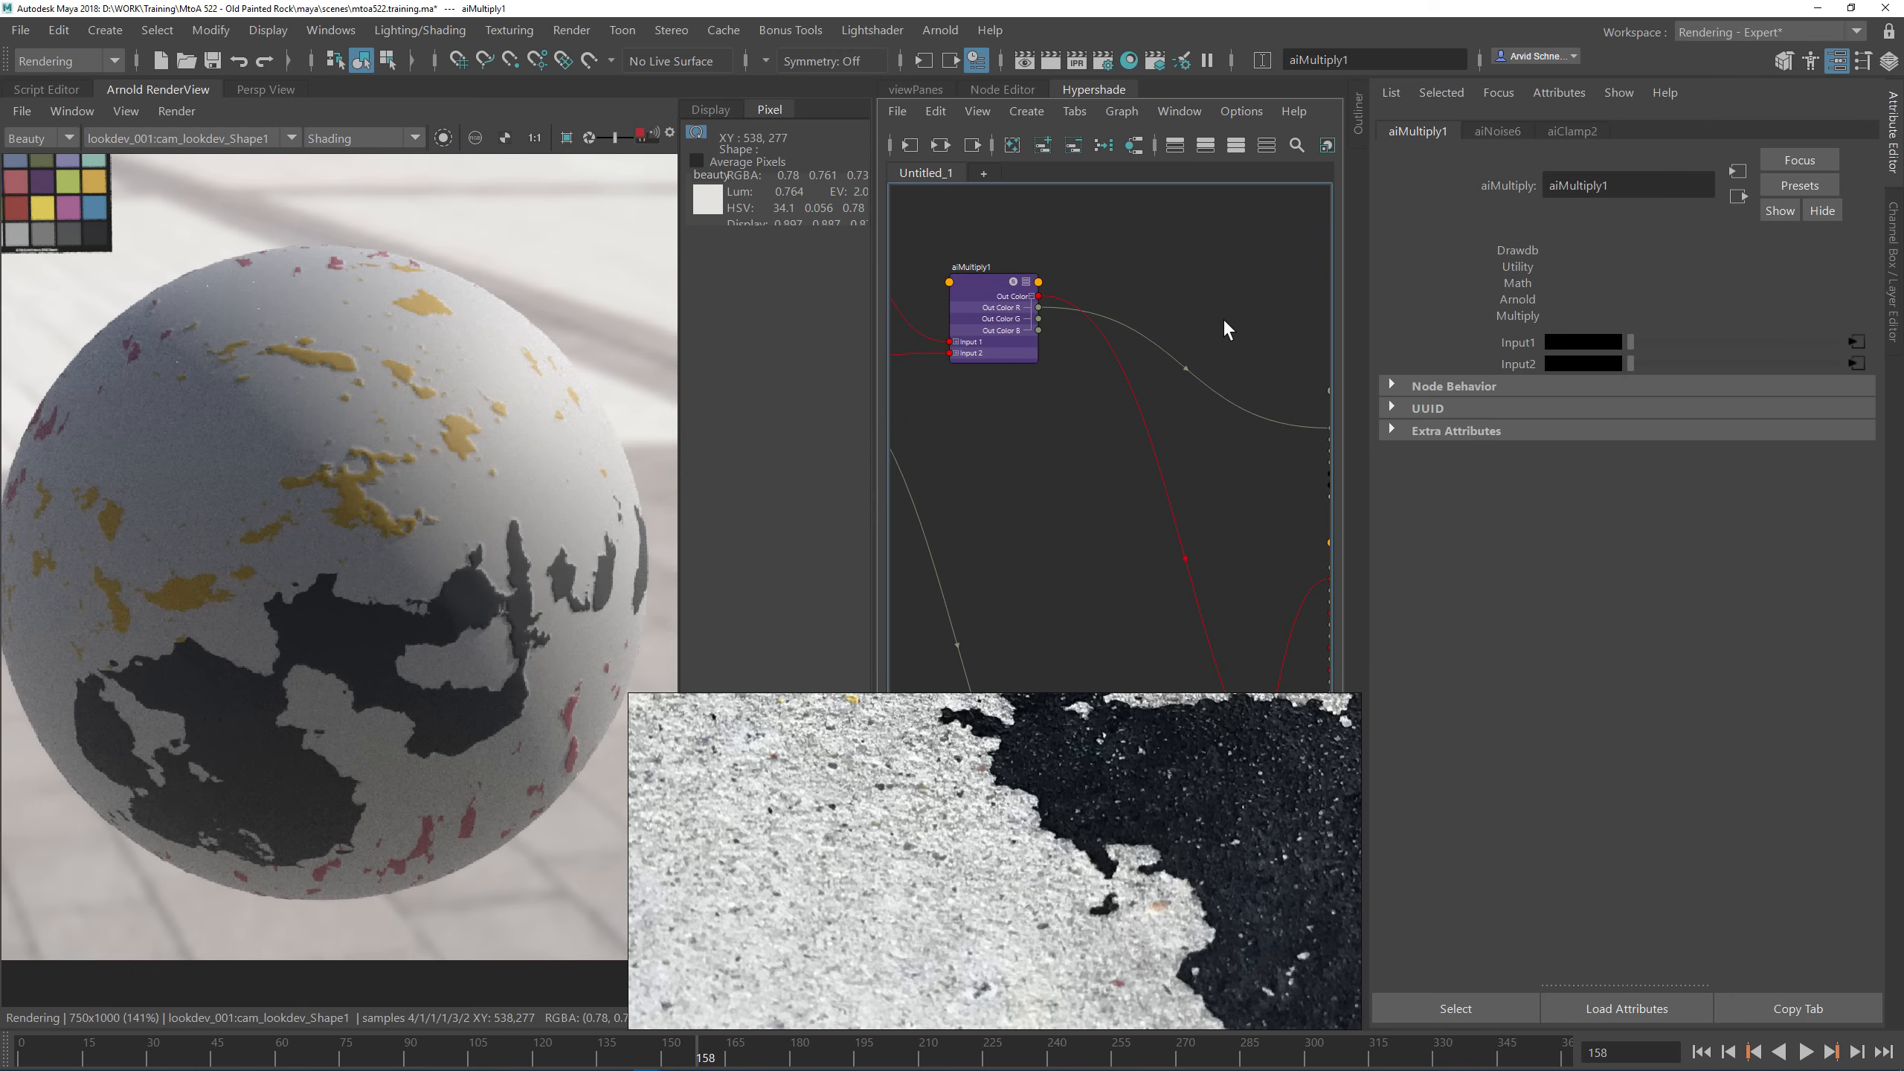
left_click(72, 111)
left_click(81, 141)
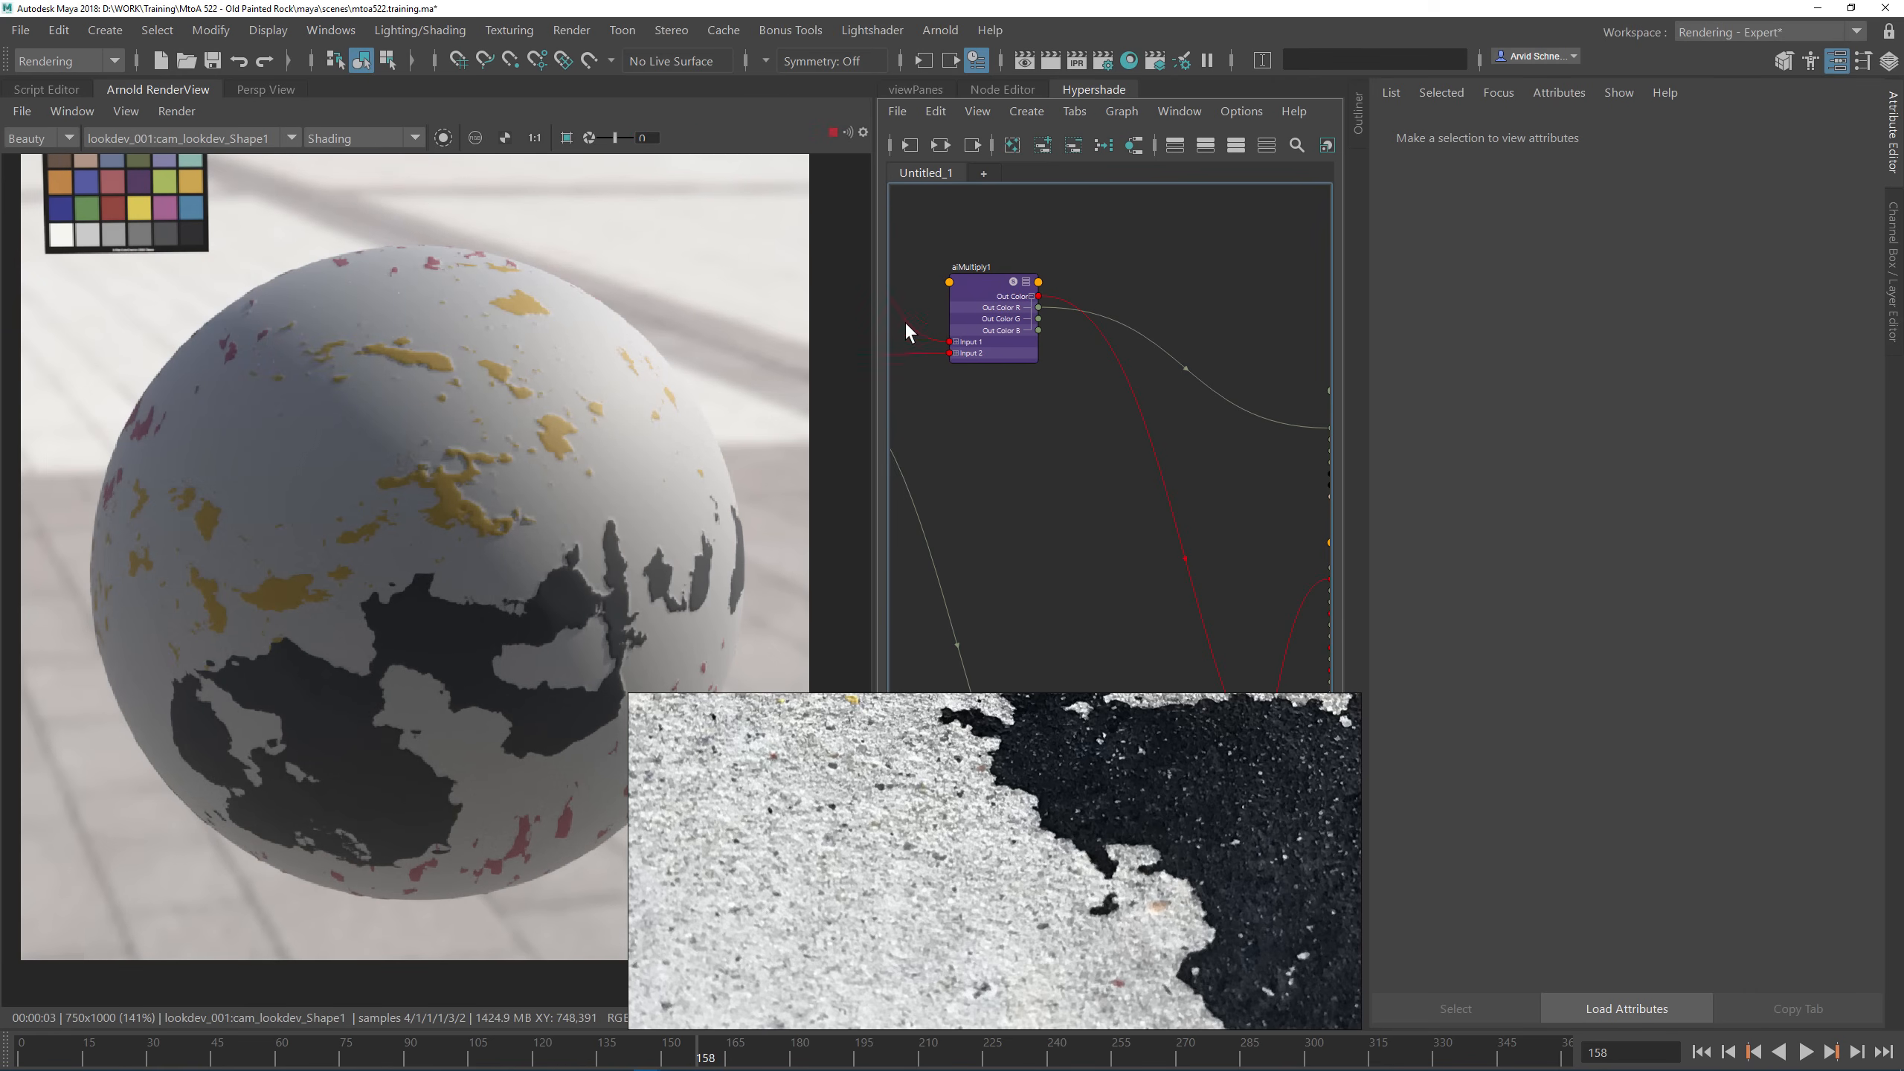
left_click_drag(875, 338, 618, 344)
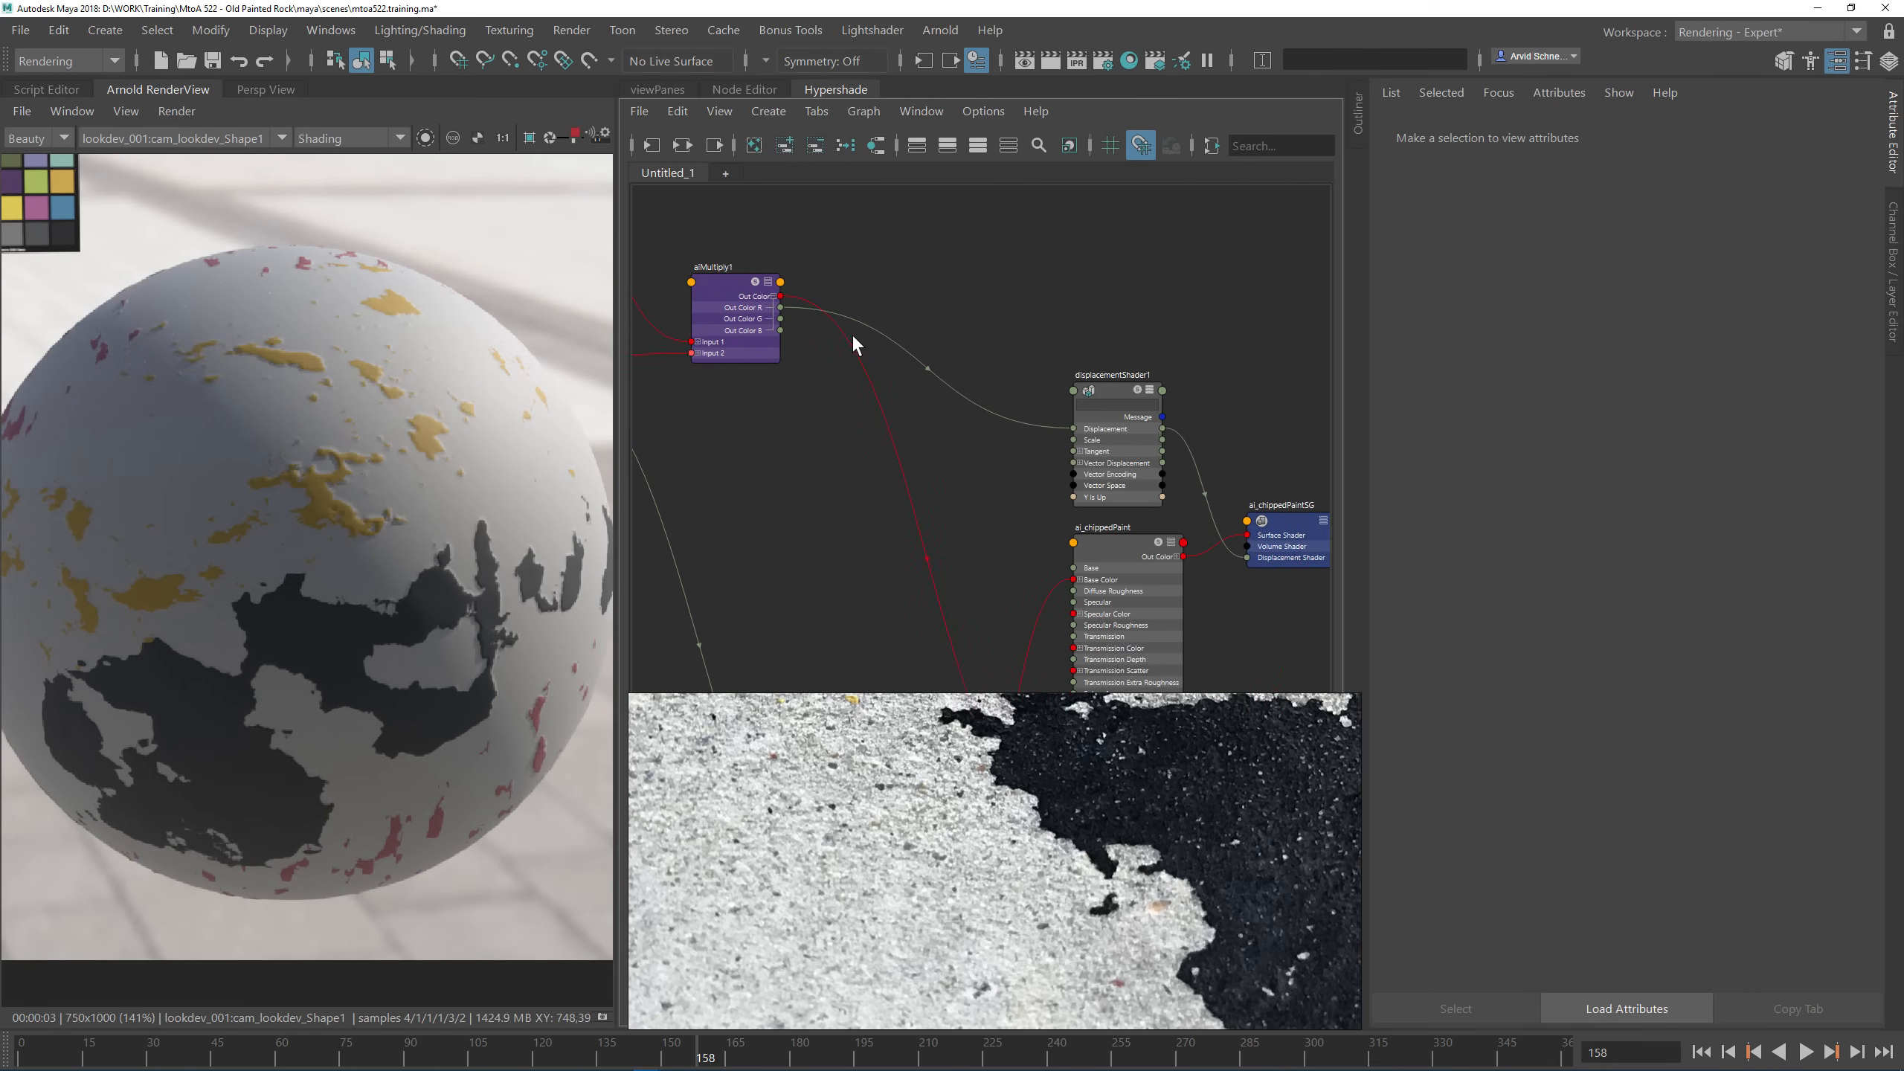
left_click(981, 330)
Step: Set the sphere's subdivision iterations to 5
left_click(448, 428)
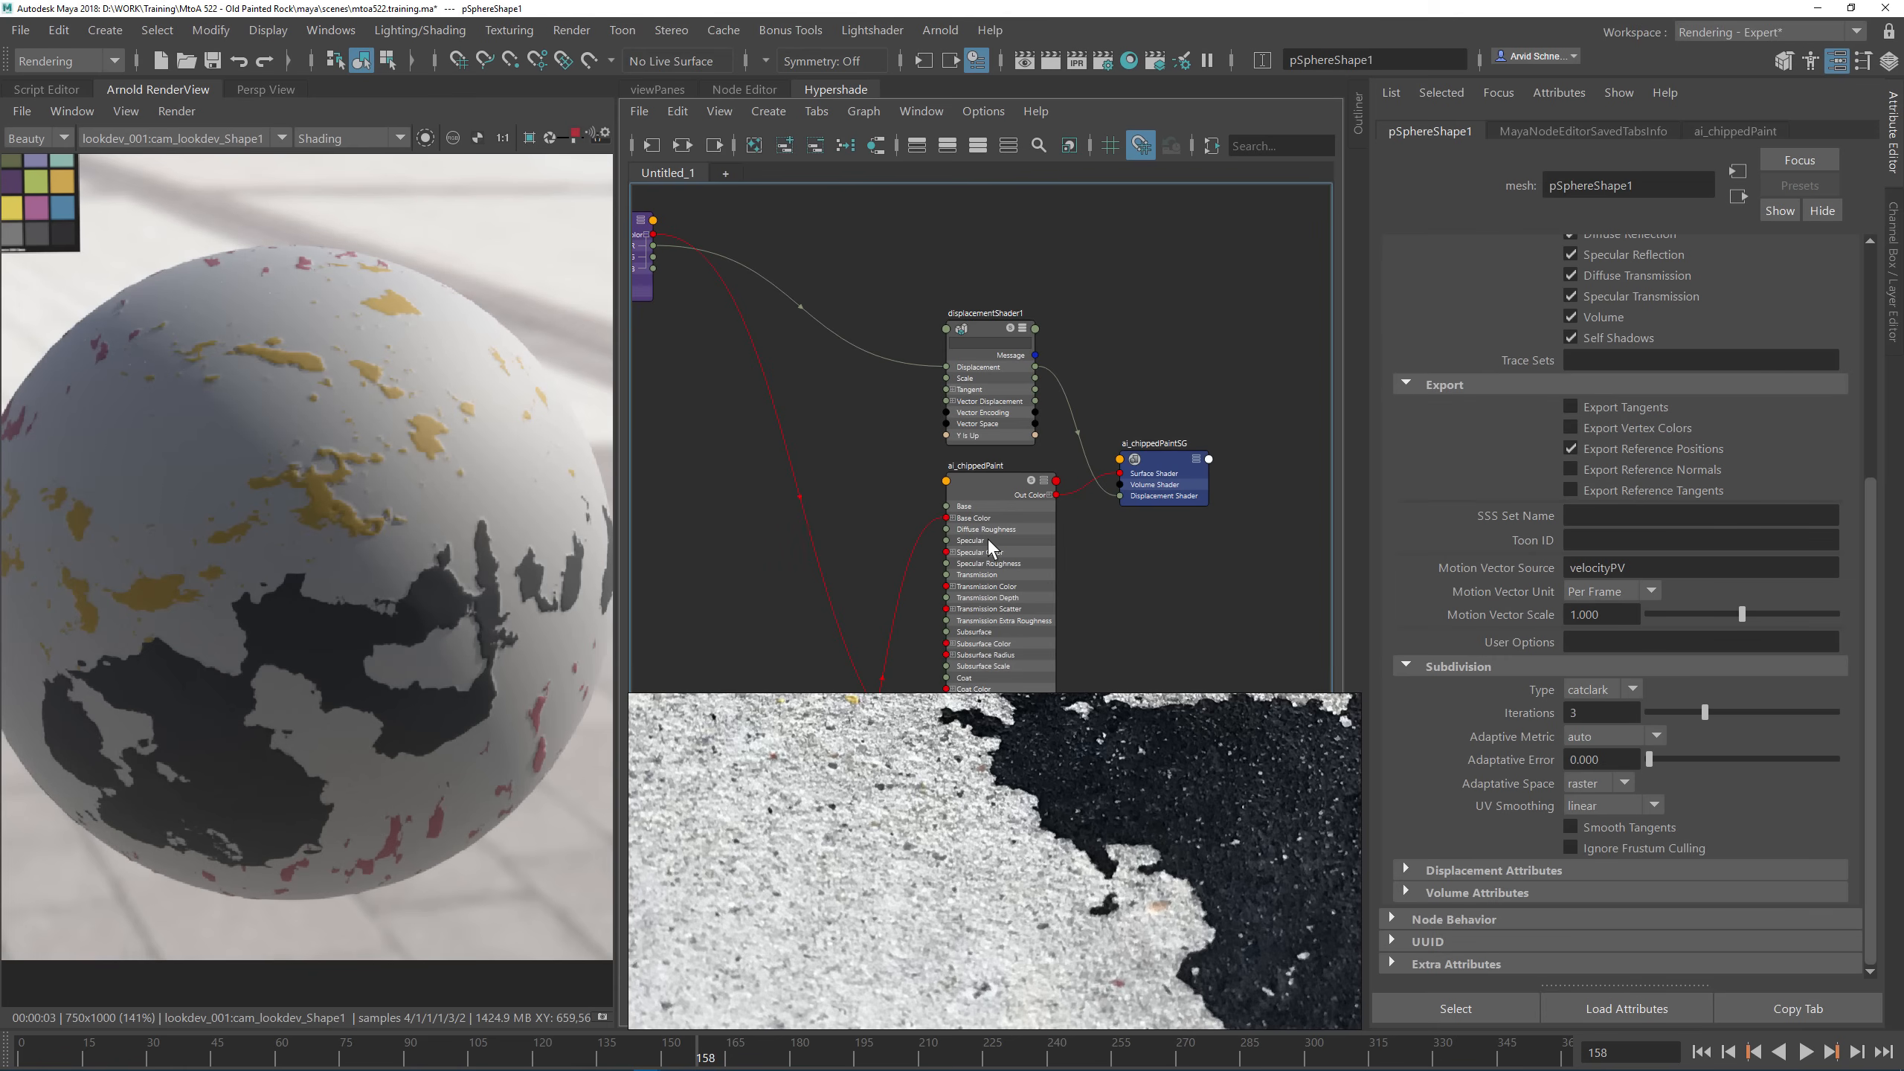
left_click_drag(1591, 712, 1511, 704)
type("5")
key("Return")
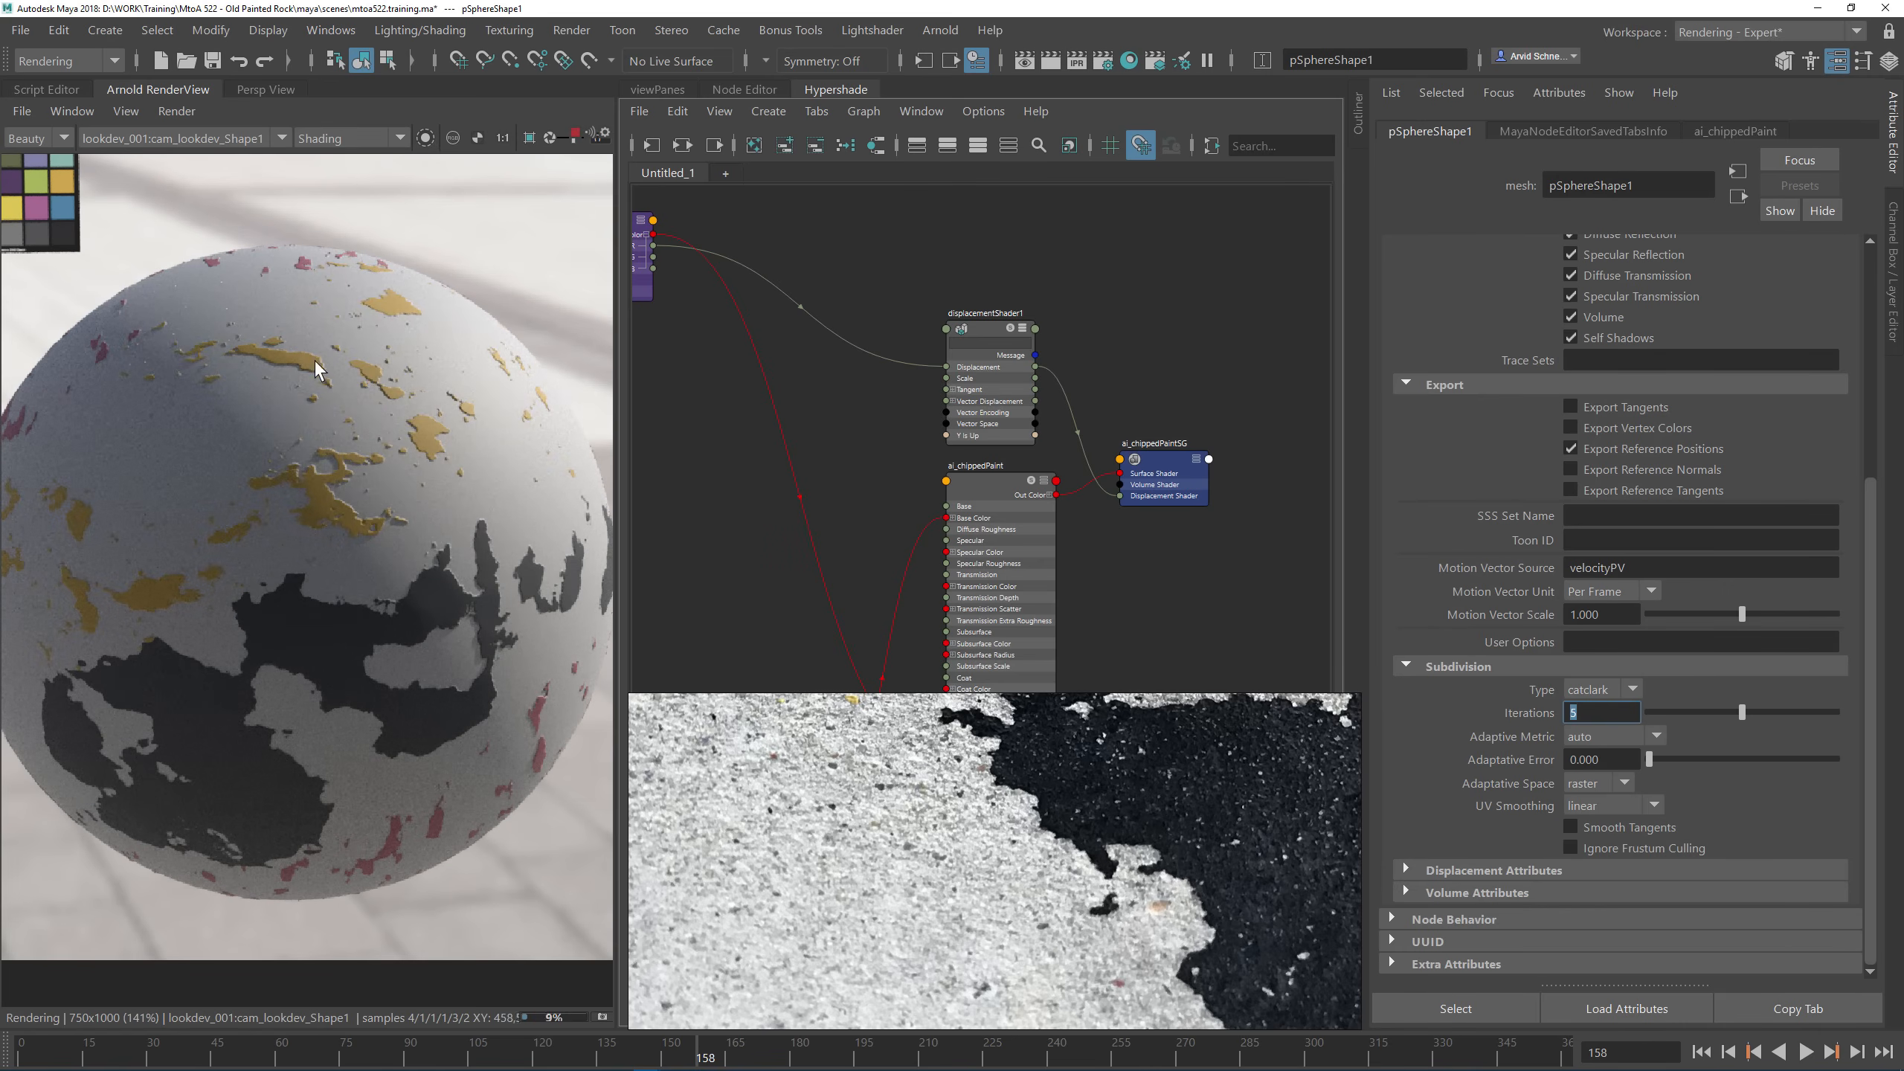
Step: Examine the displaced paint edges across the rendered sphere, comparing the yellow, red and dark areas up close
scroll(314, 359, "up", 1)
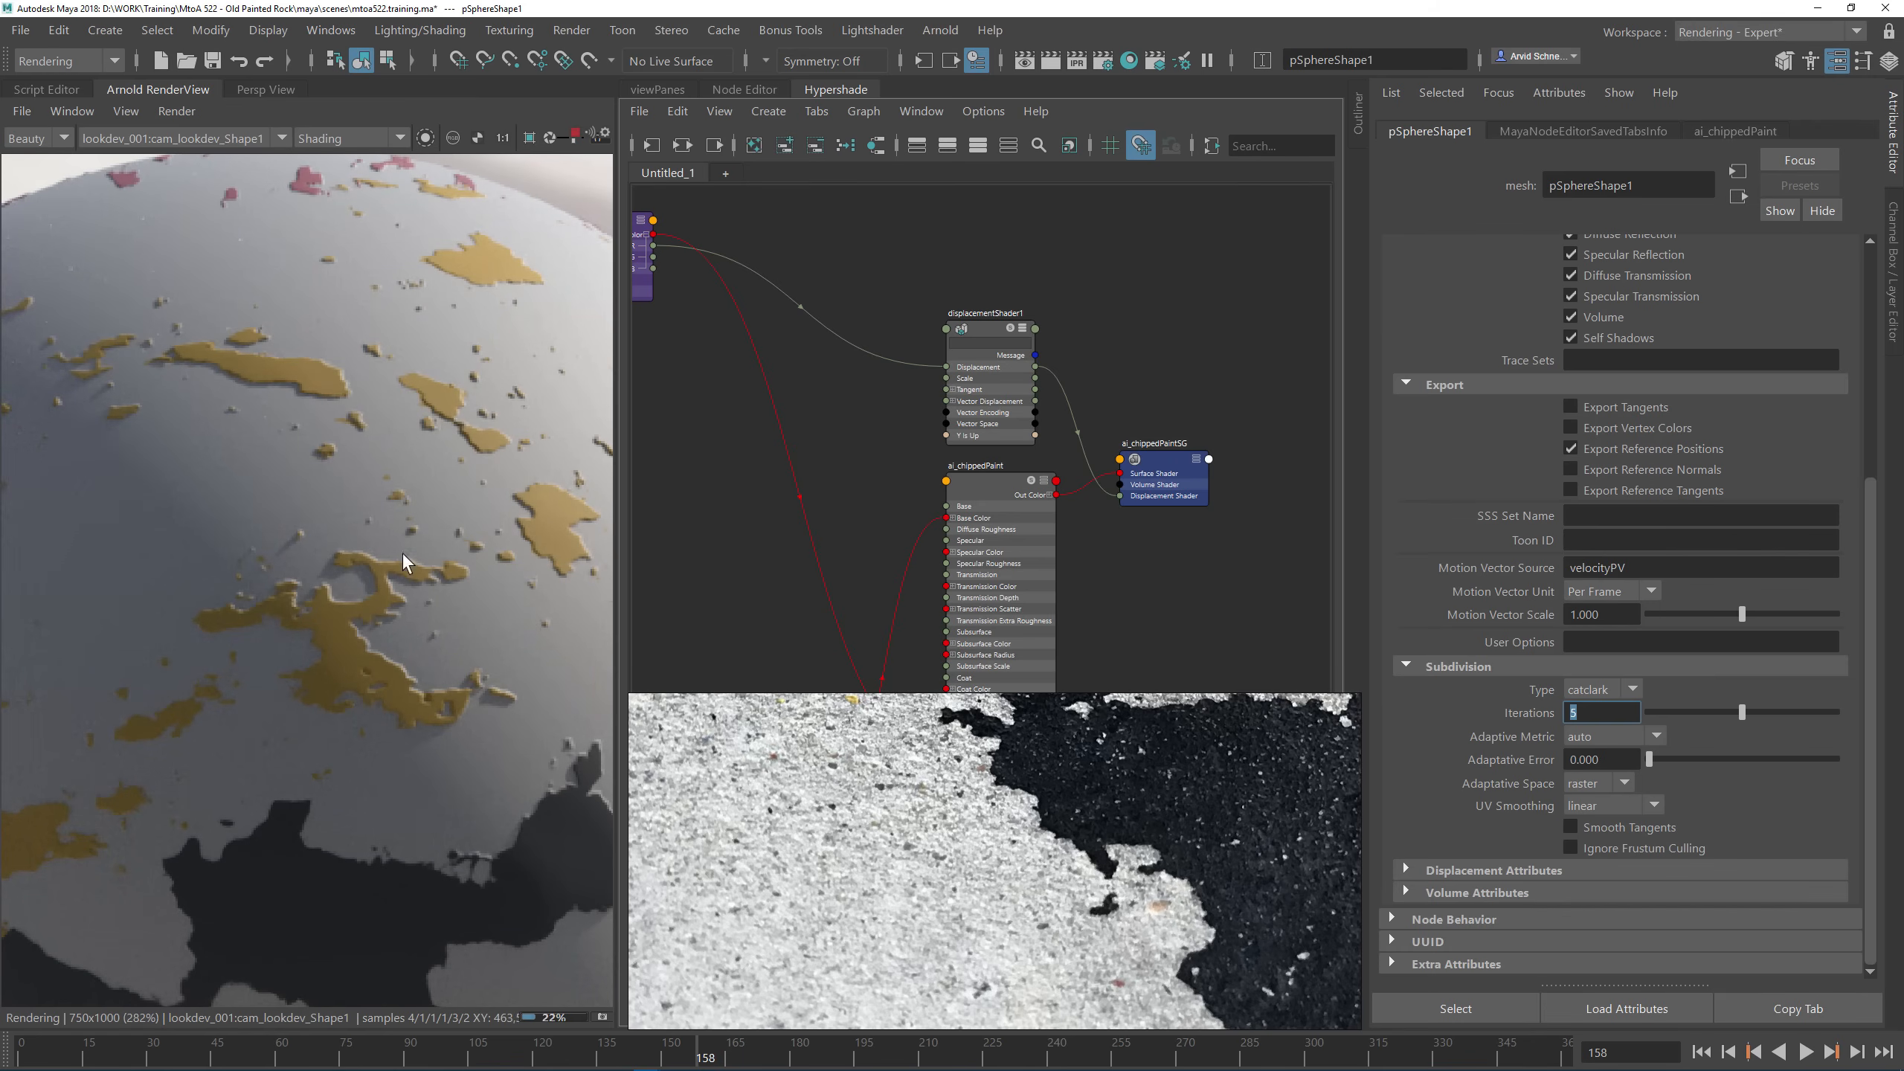
middle_click_drag(299, 732, 326, 441)
middle_click_drag(297, 555, 83, 474)
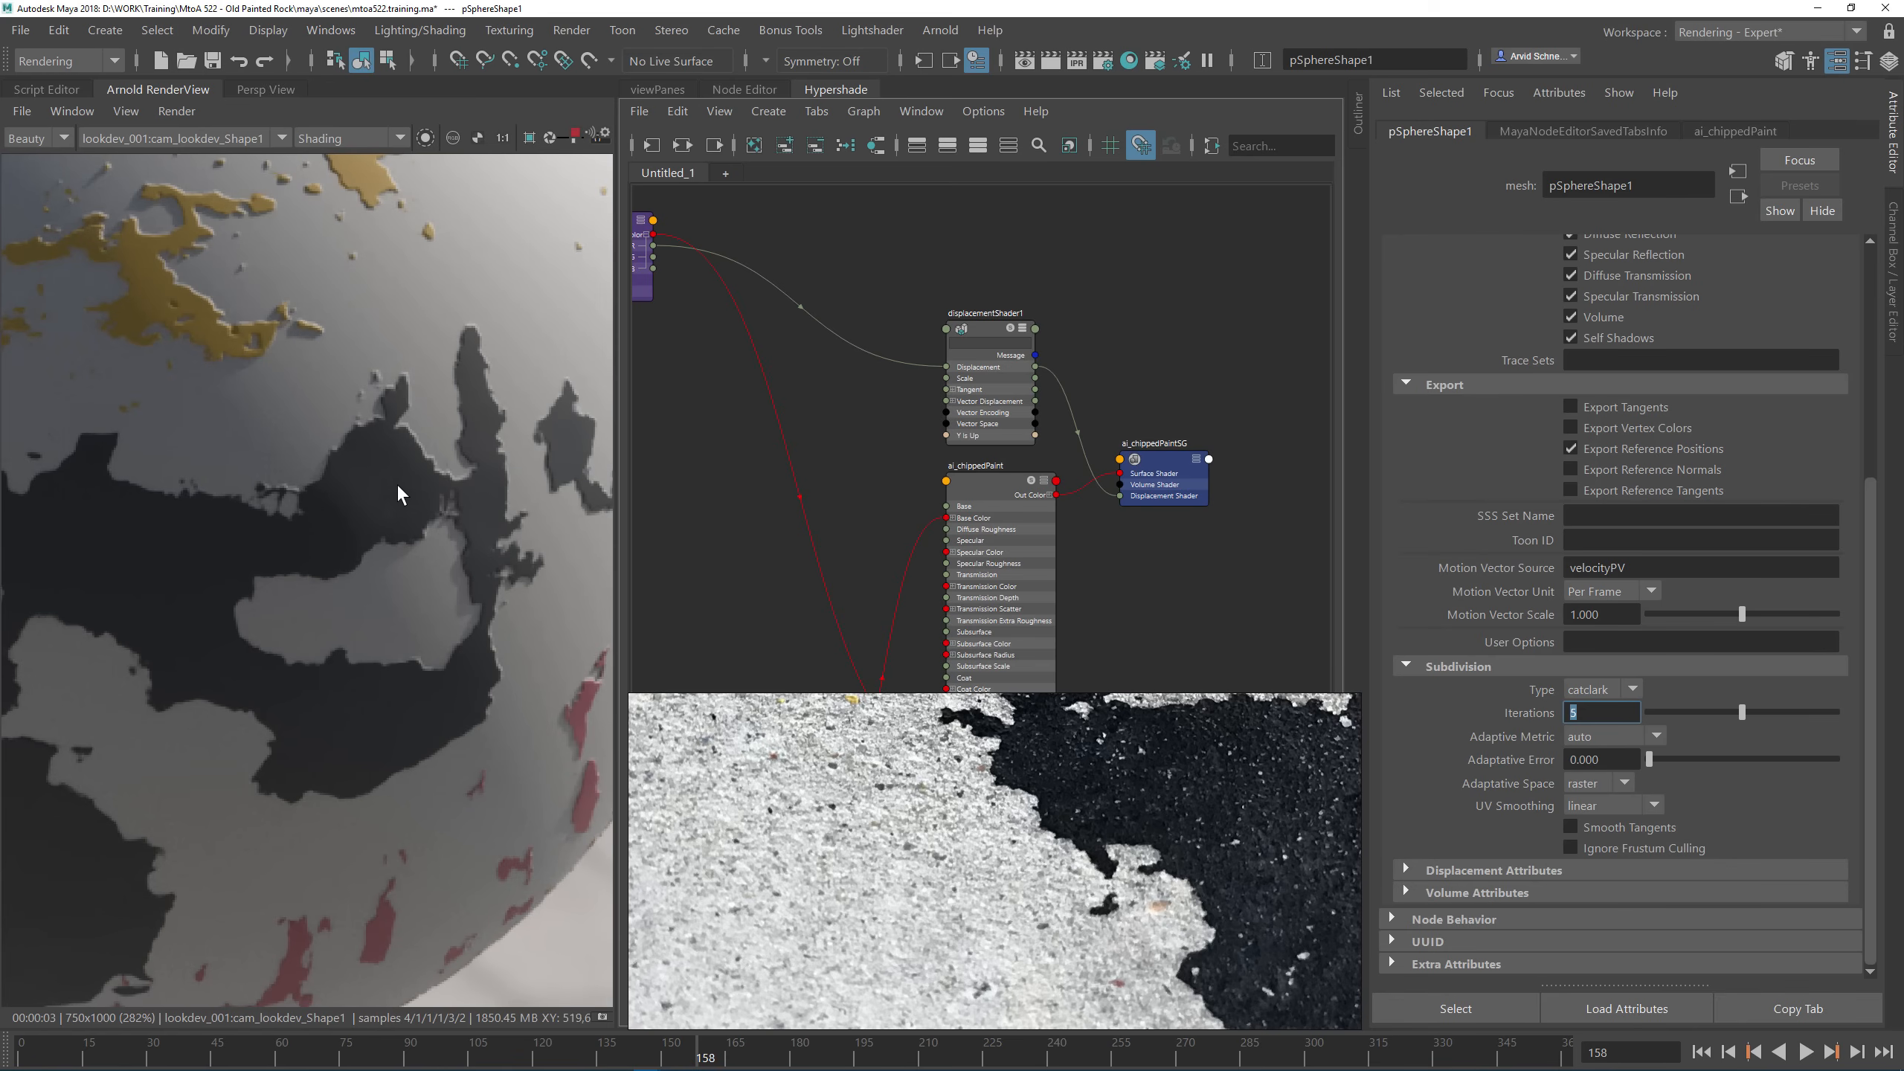
middle_click_drag(146, 584, 199, 853)
scroll(327, 680, "up", 1)
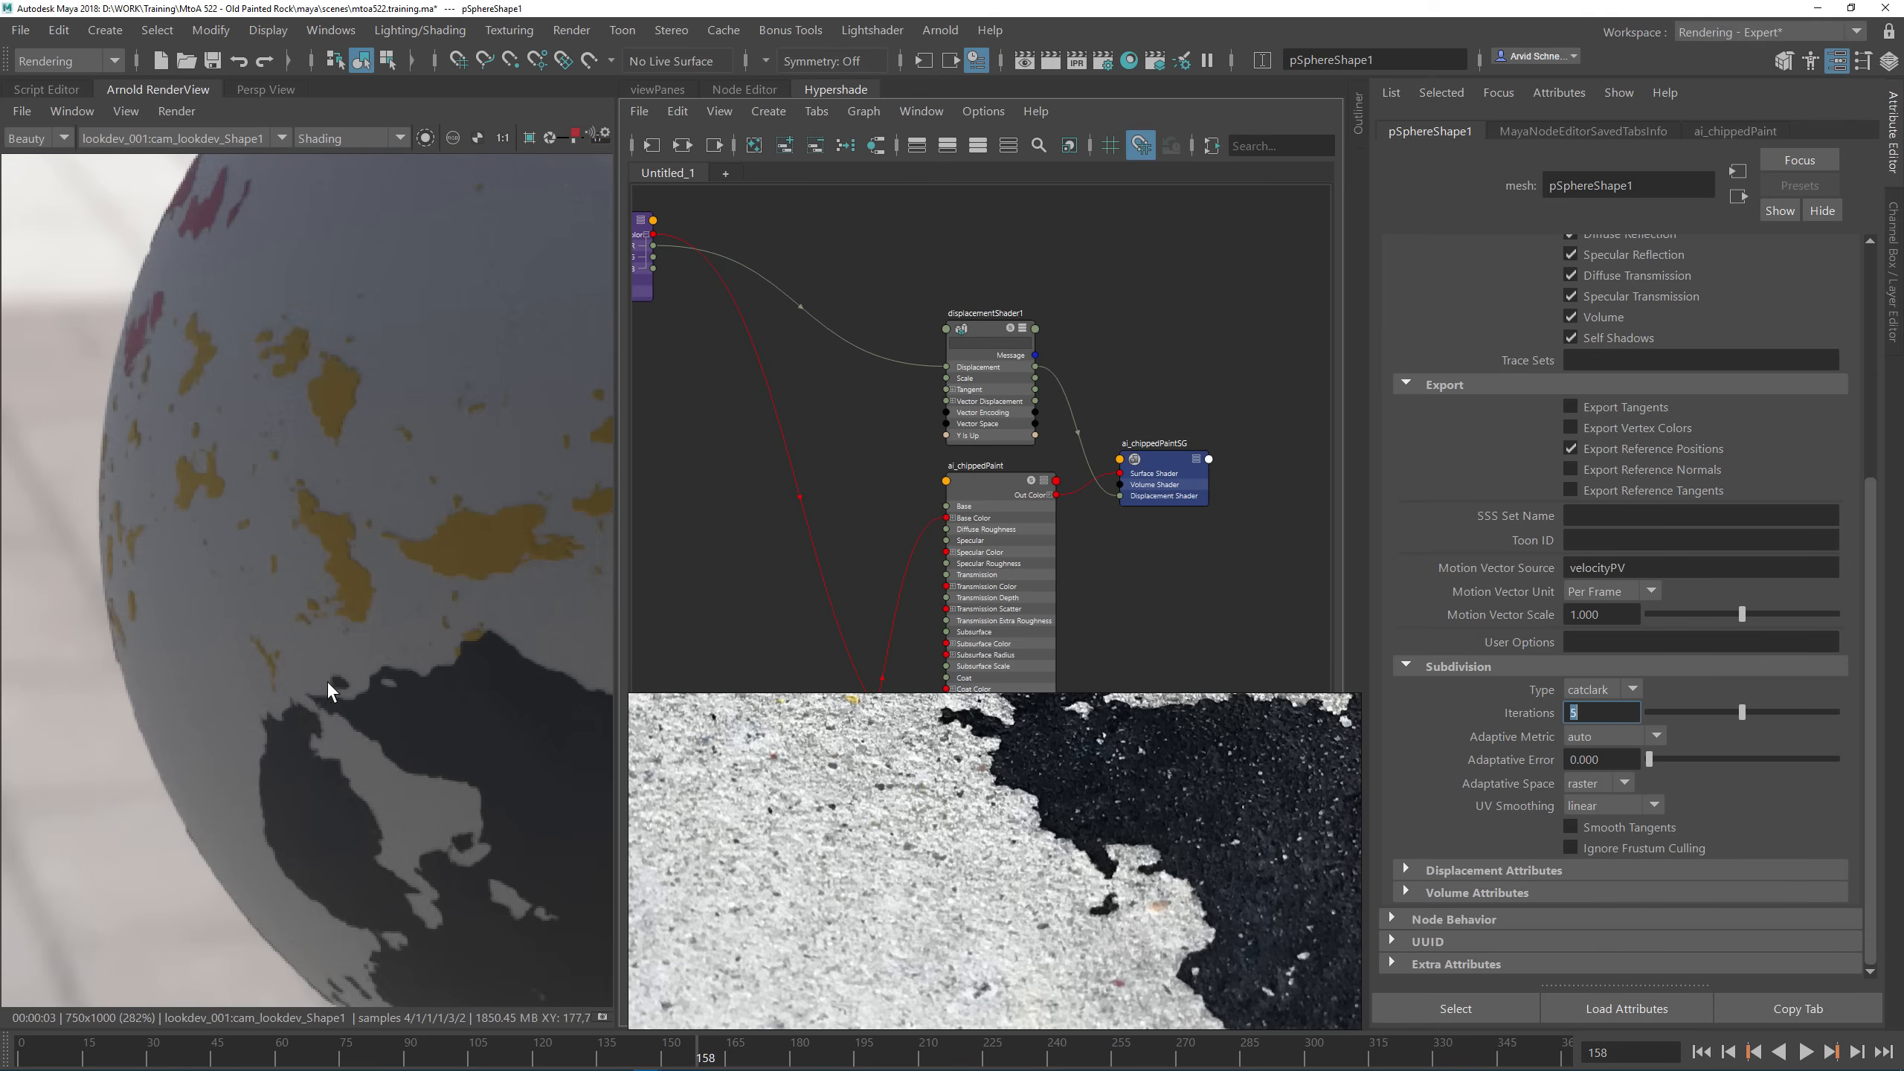
scroll(367, 683, "up", 1)
scroll(424, 570, "up", 1)
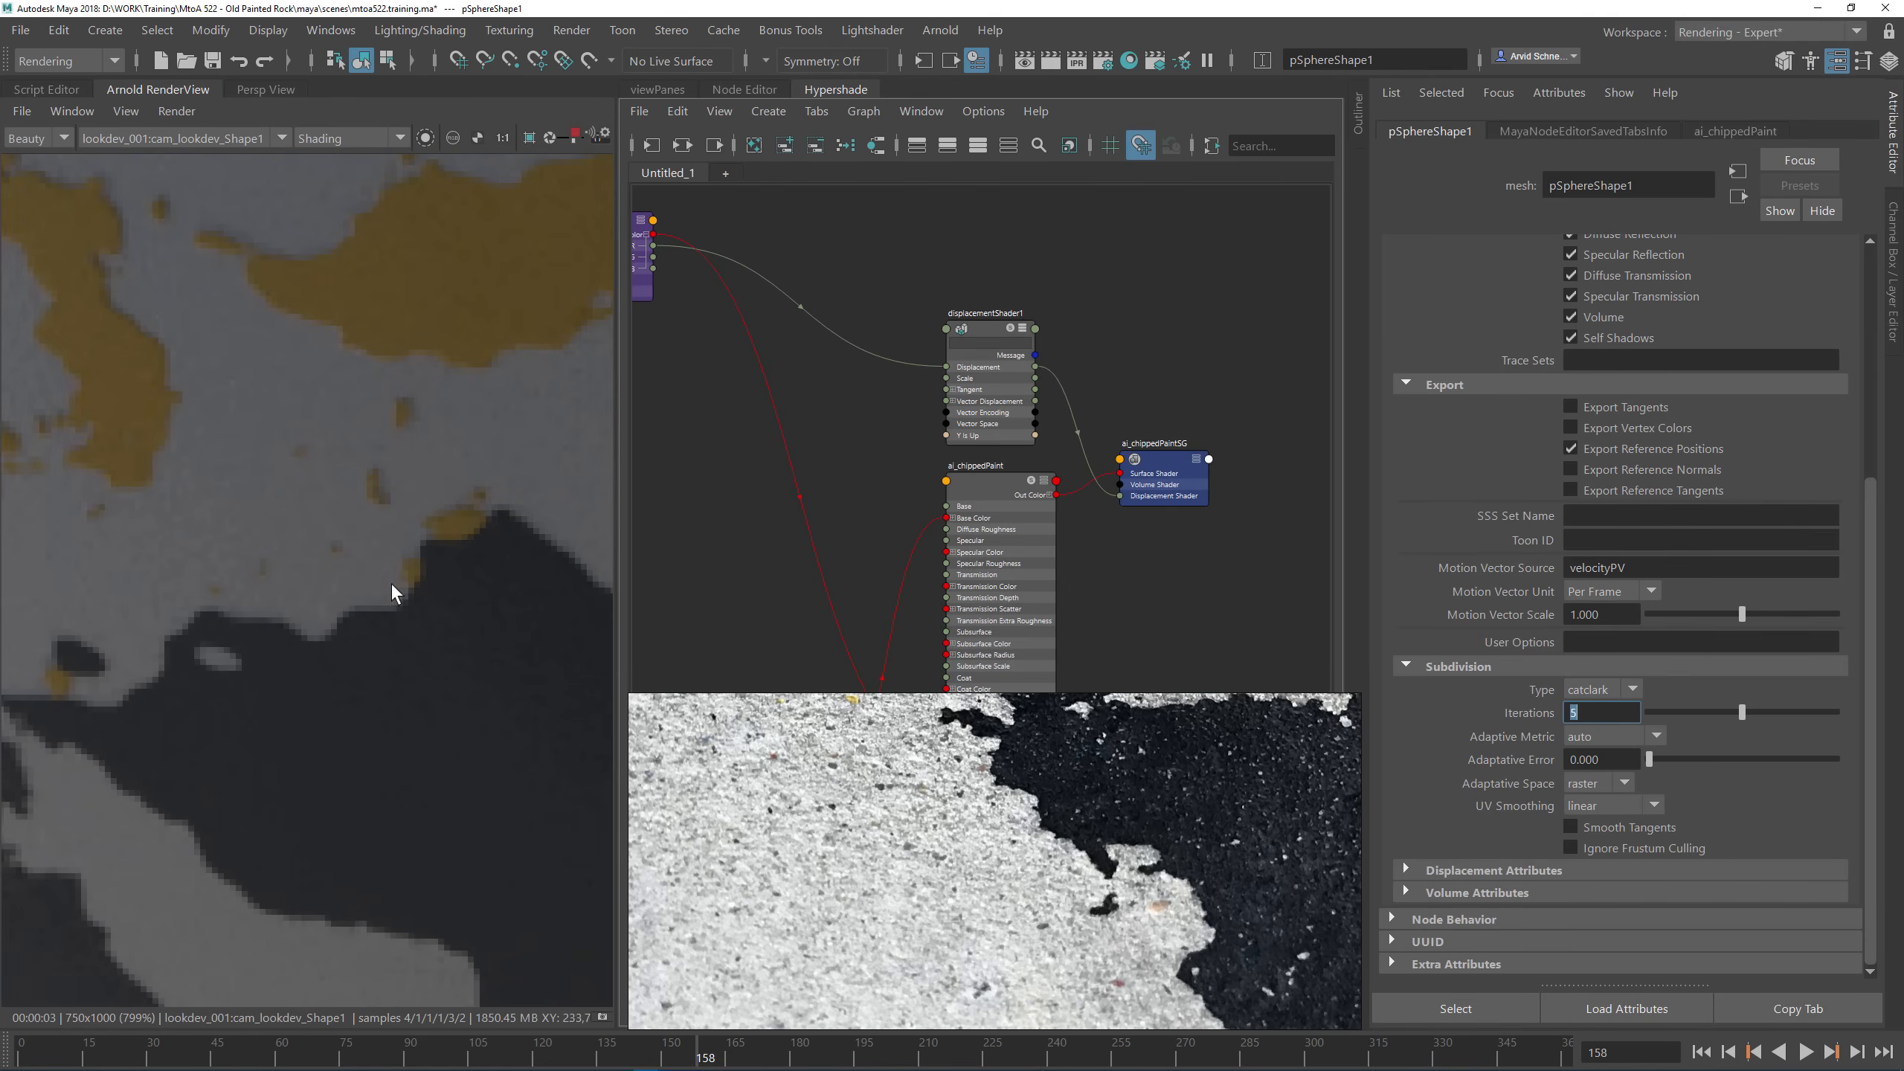
scroll(462, 522, "down", 6)
scroll(170, 540, "up", 2)
scroll(351, 760, "up", 4)
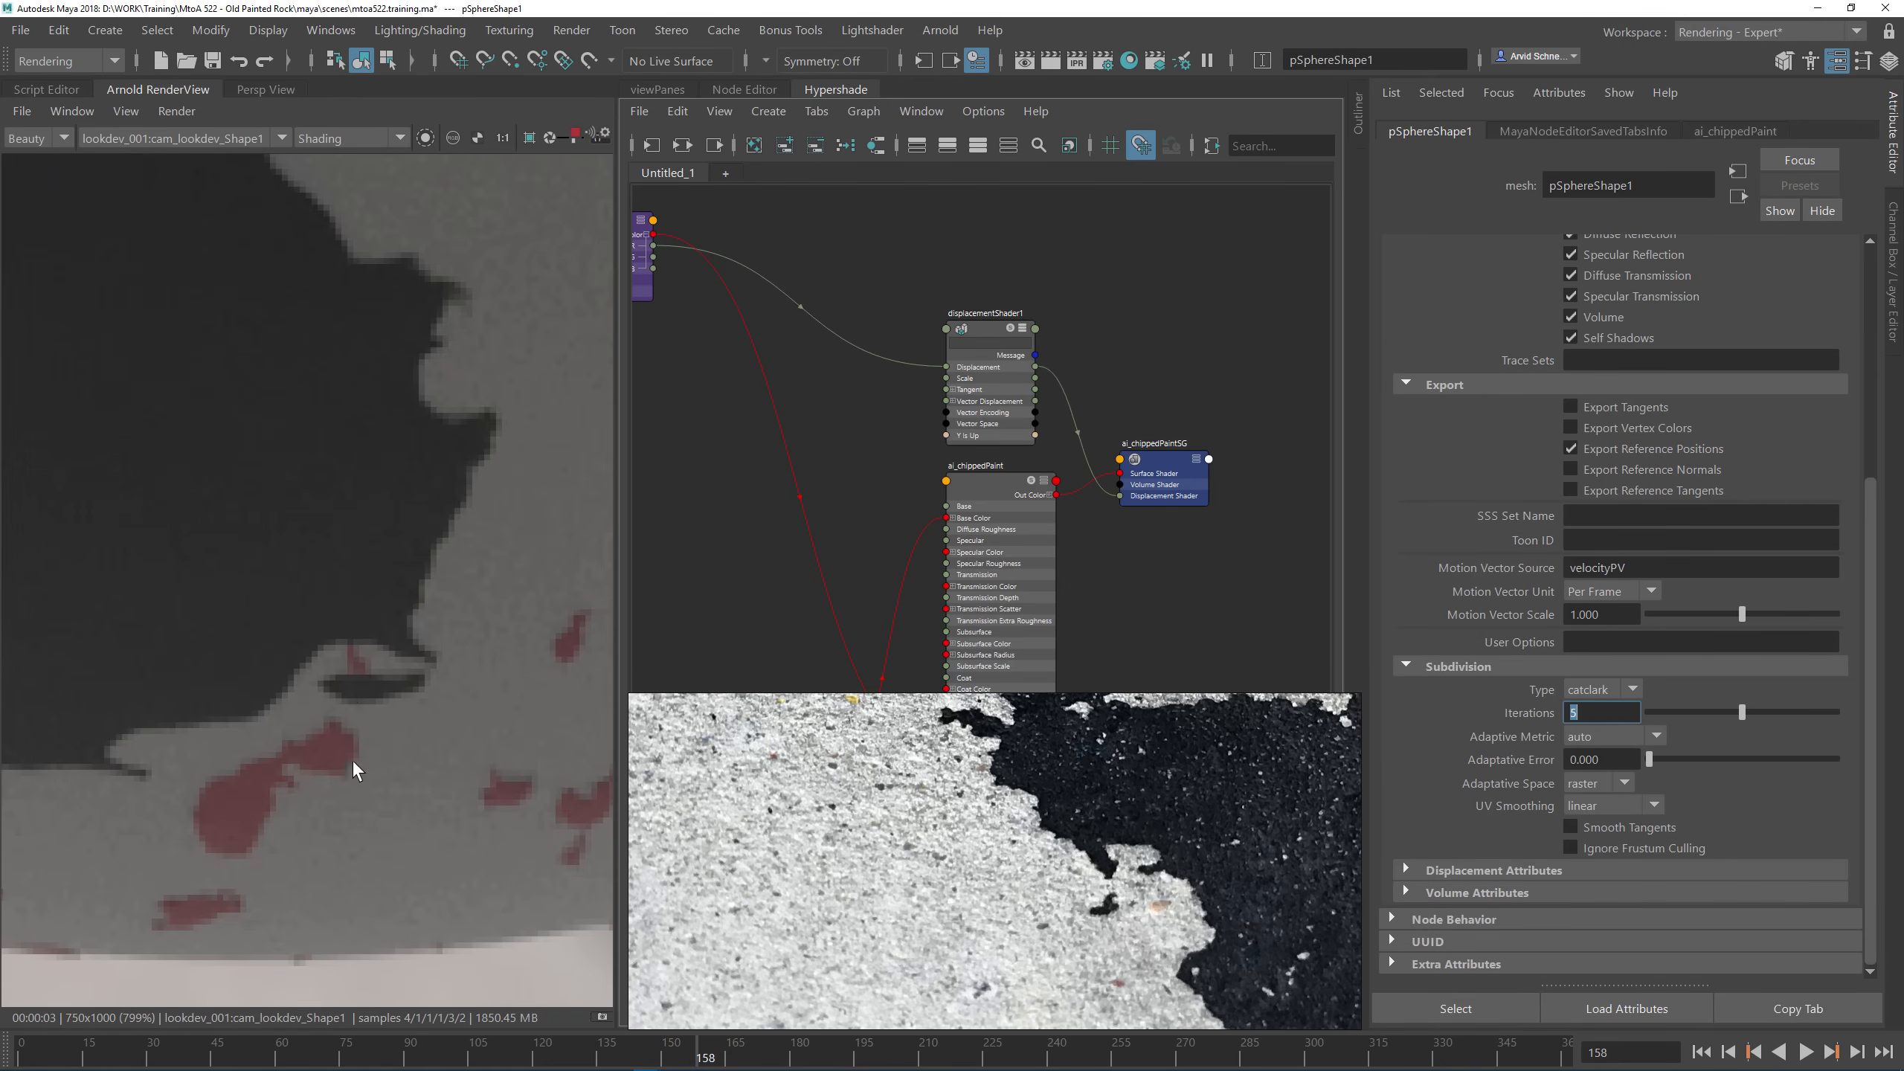
scroll(357, 682, "down", 4)
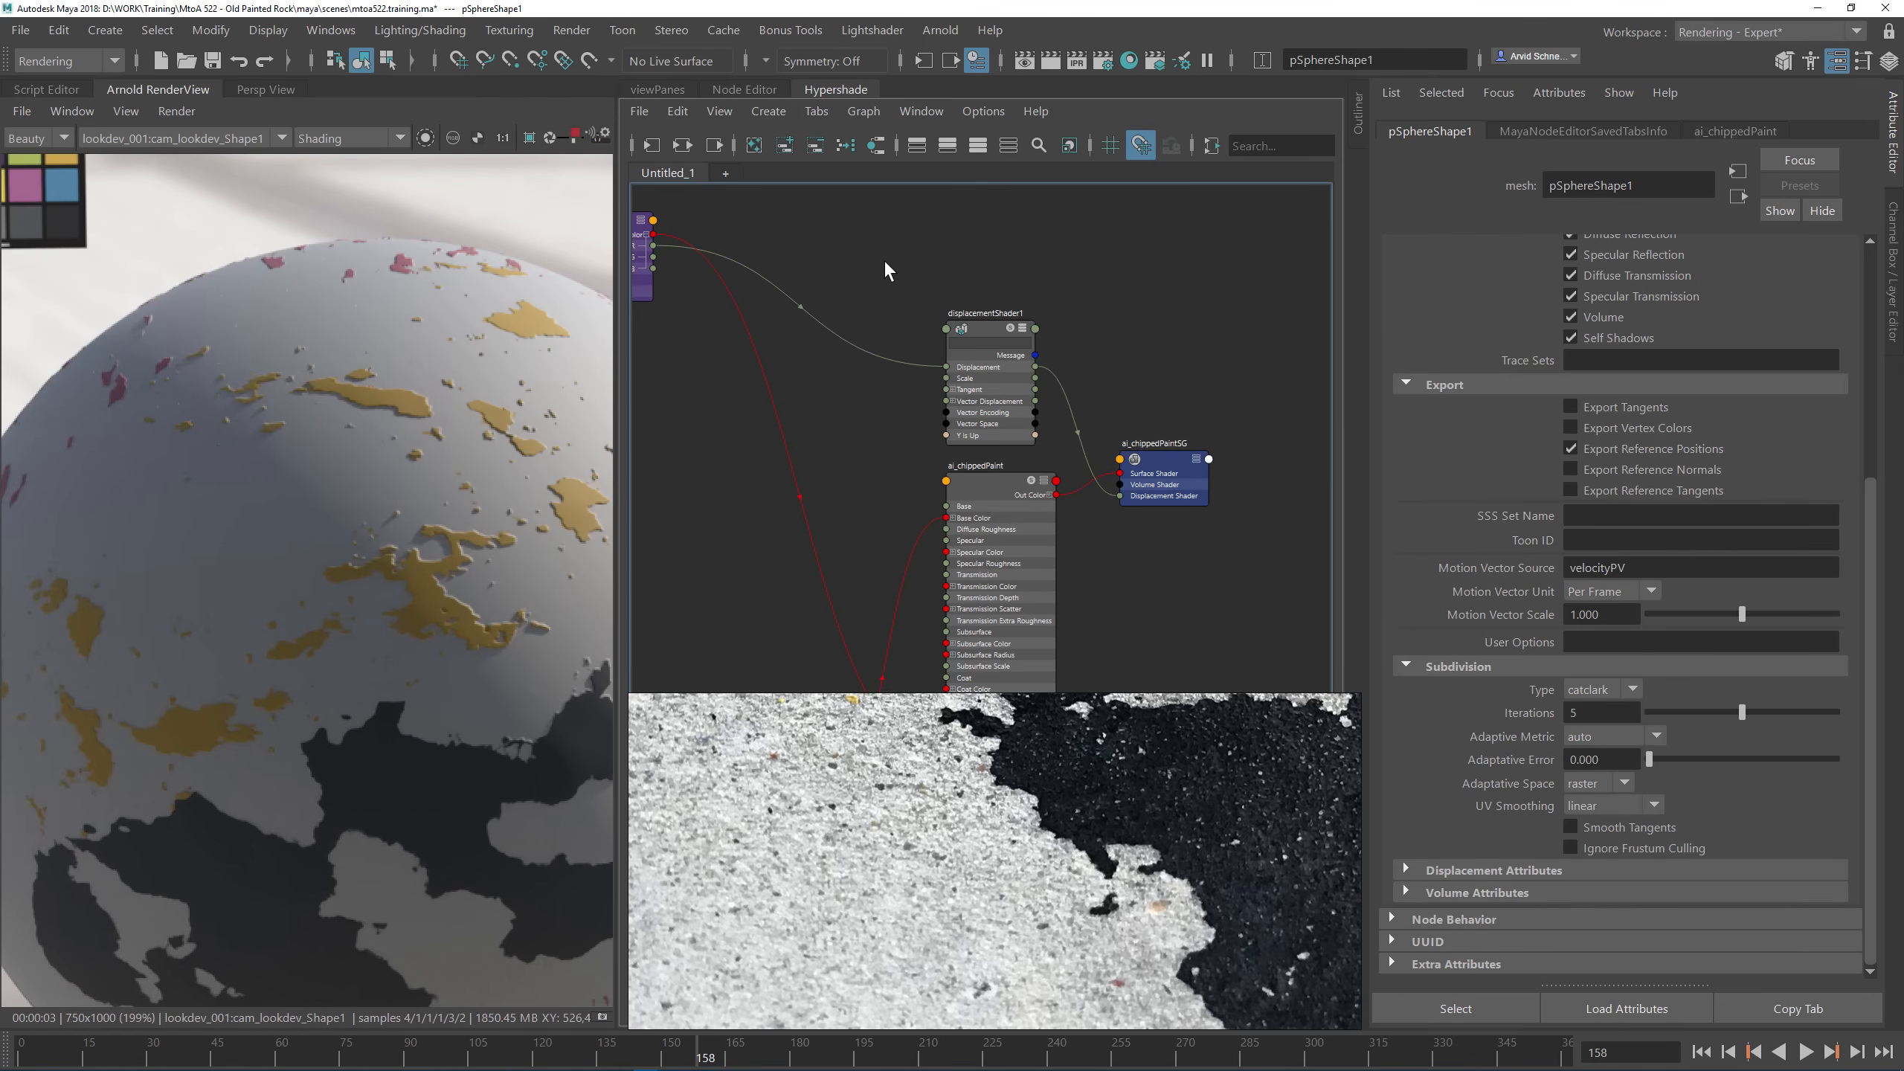
Step: Cut the connection from displacementShader1 to ai_chippedPaintSG and set the sphere's subdivision iterations to 1
middle_click_drag(883, 259, 1027, 227, "alt")
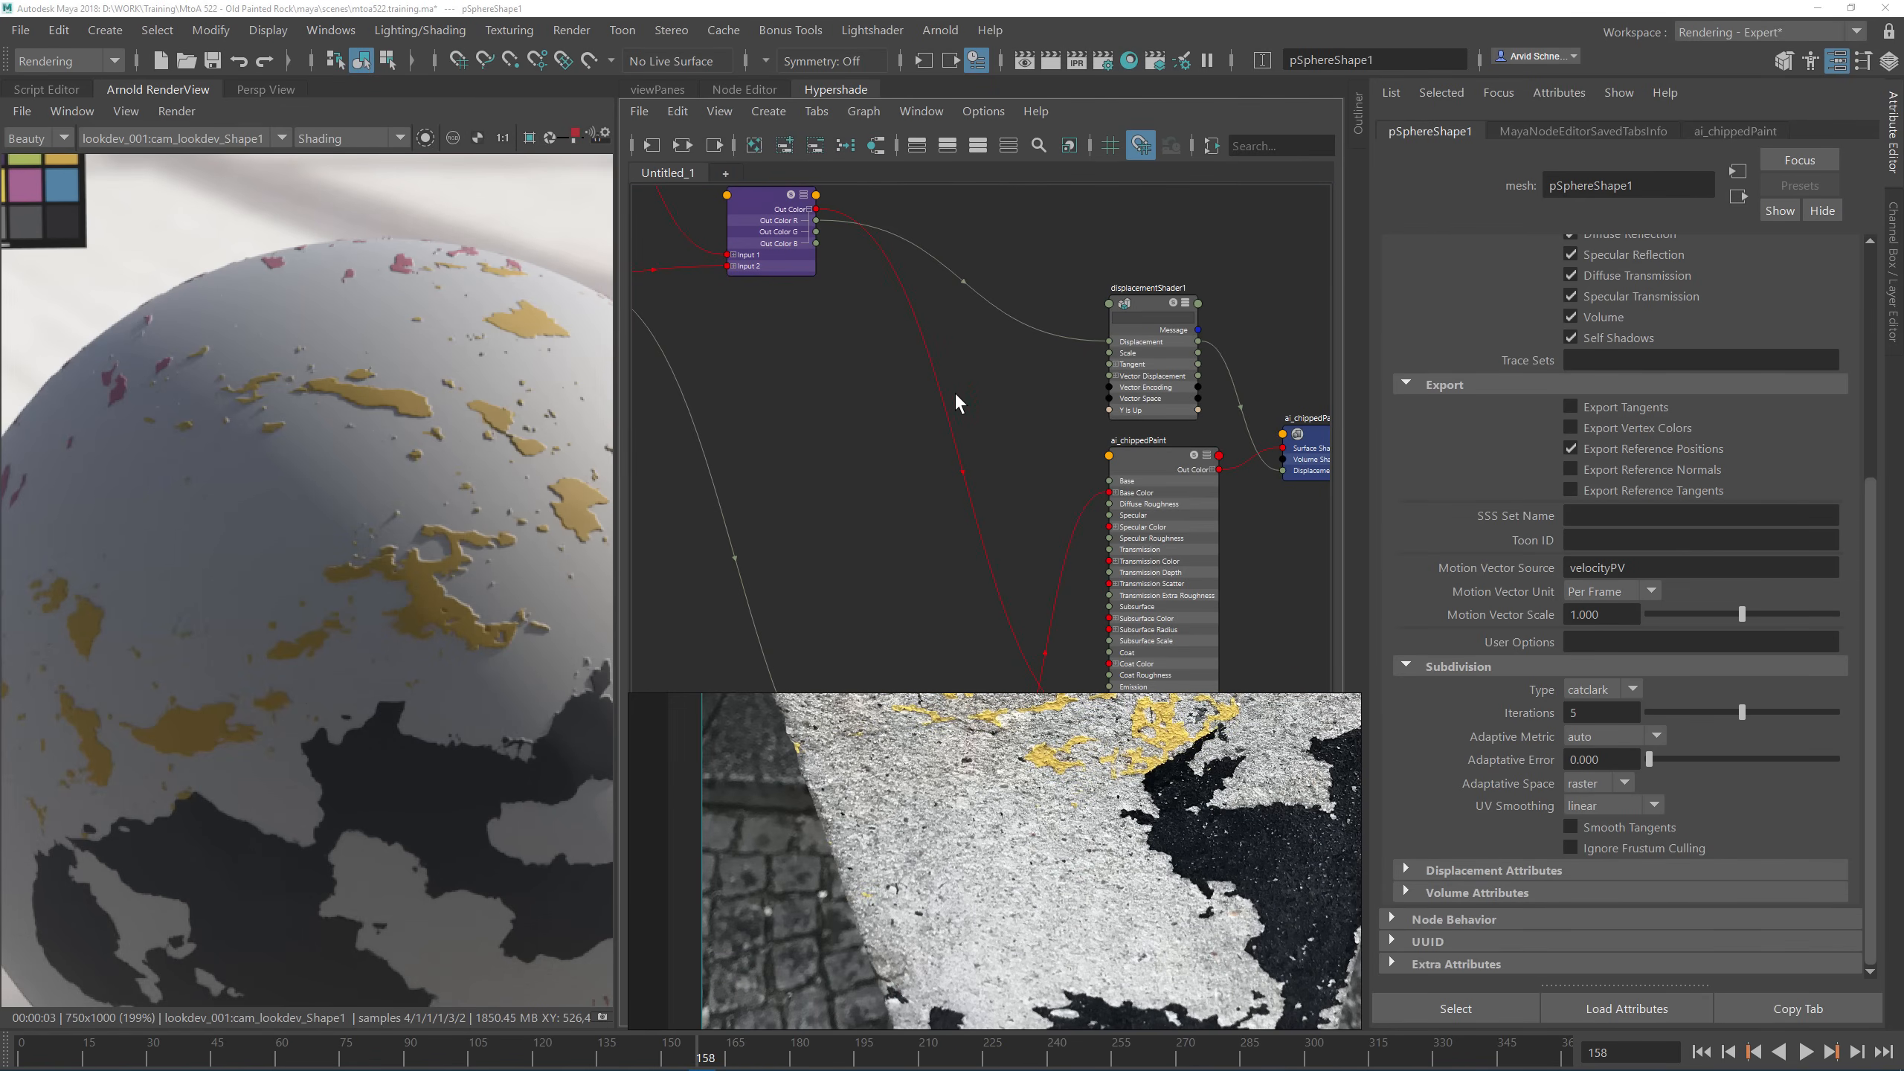
left_click_drag(1219, 397, 1272, 369, "ctrl+alt+shift")
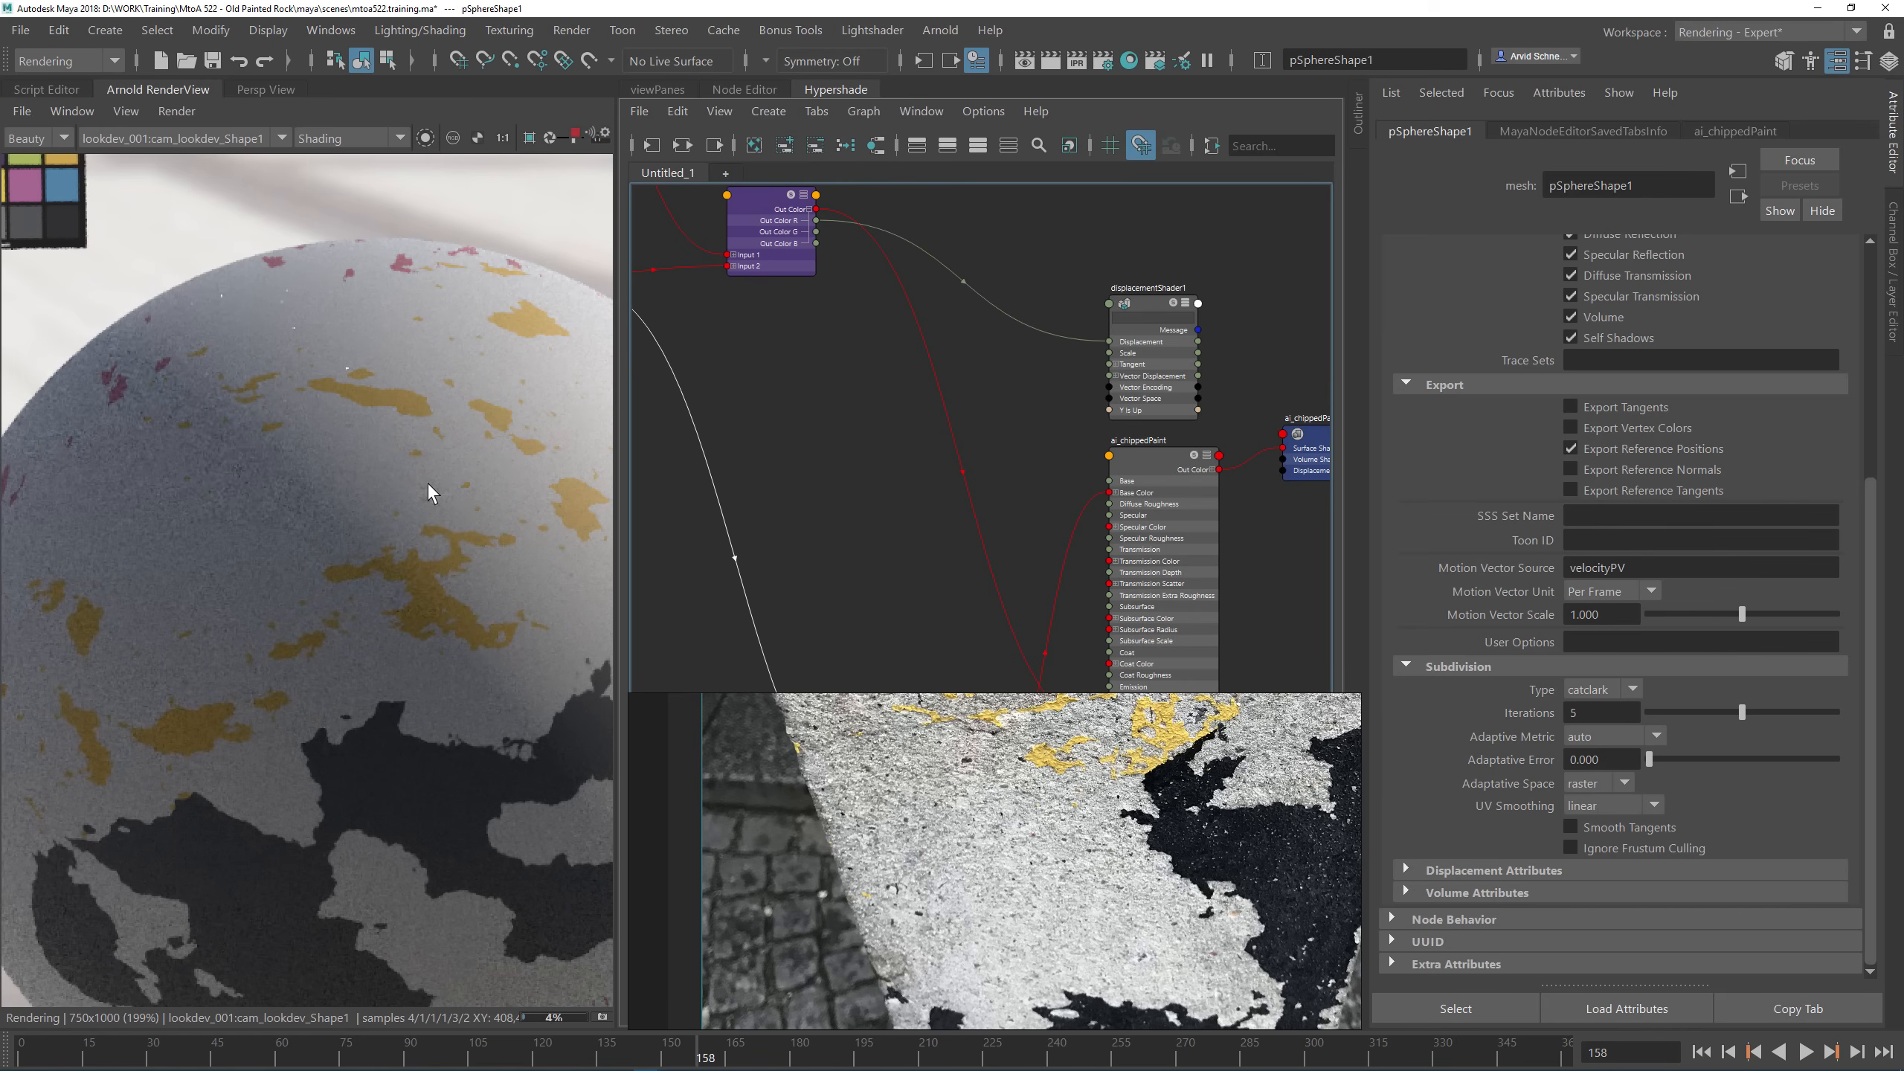
left_click(1601, 713)
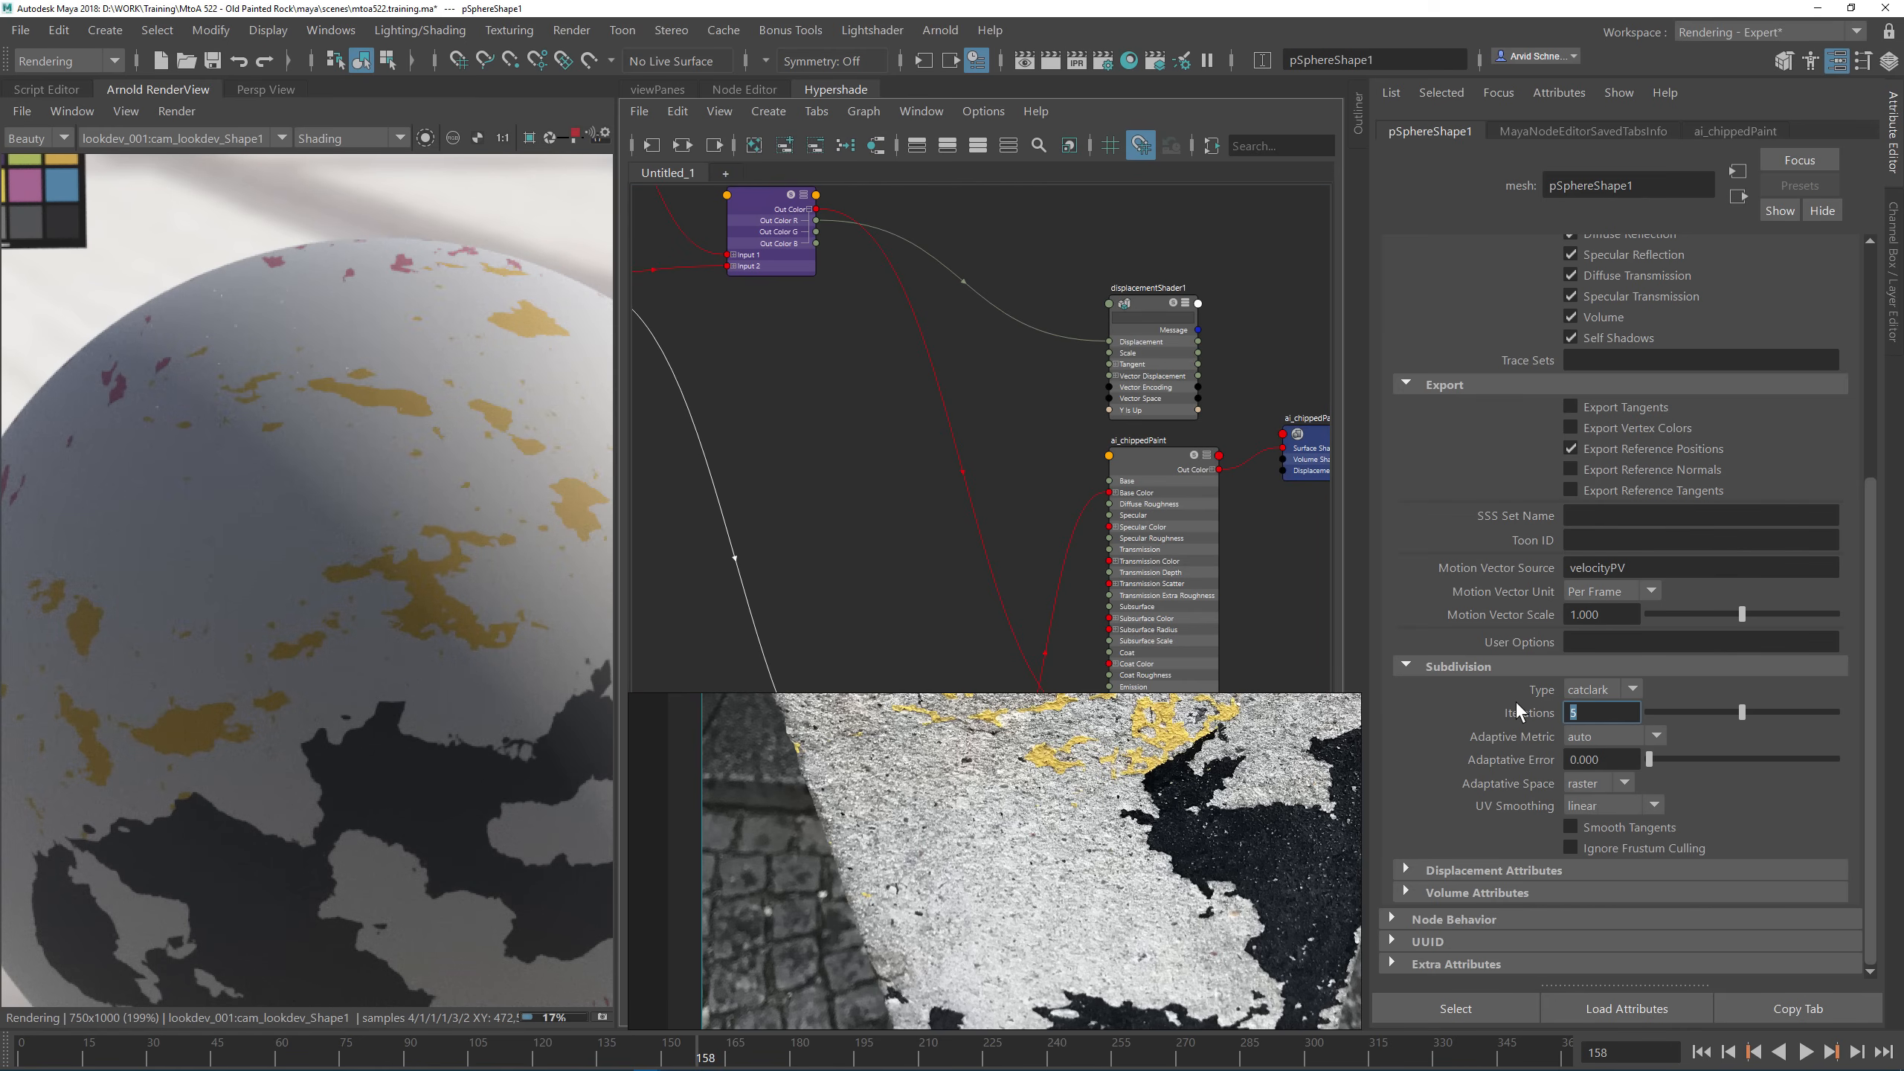
type("1")
key("Return")
Step: Create an aiCellNoise node and place it beside aiLayerConcrete, using the concrete close-up in the reference photo as a guide
middle_click_drag(987, 570, 1215, 418, "alt")
scroll(1086, 880, "down", 3)
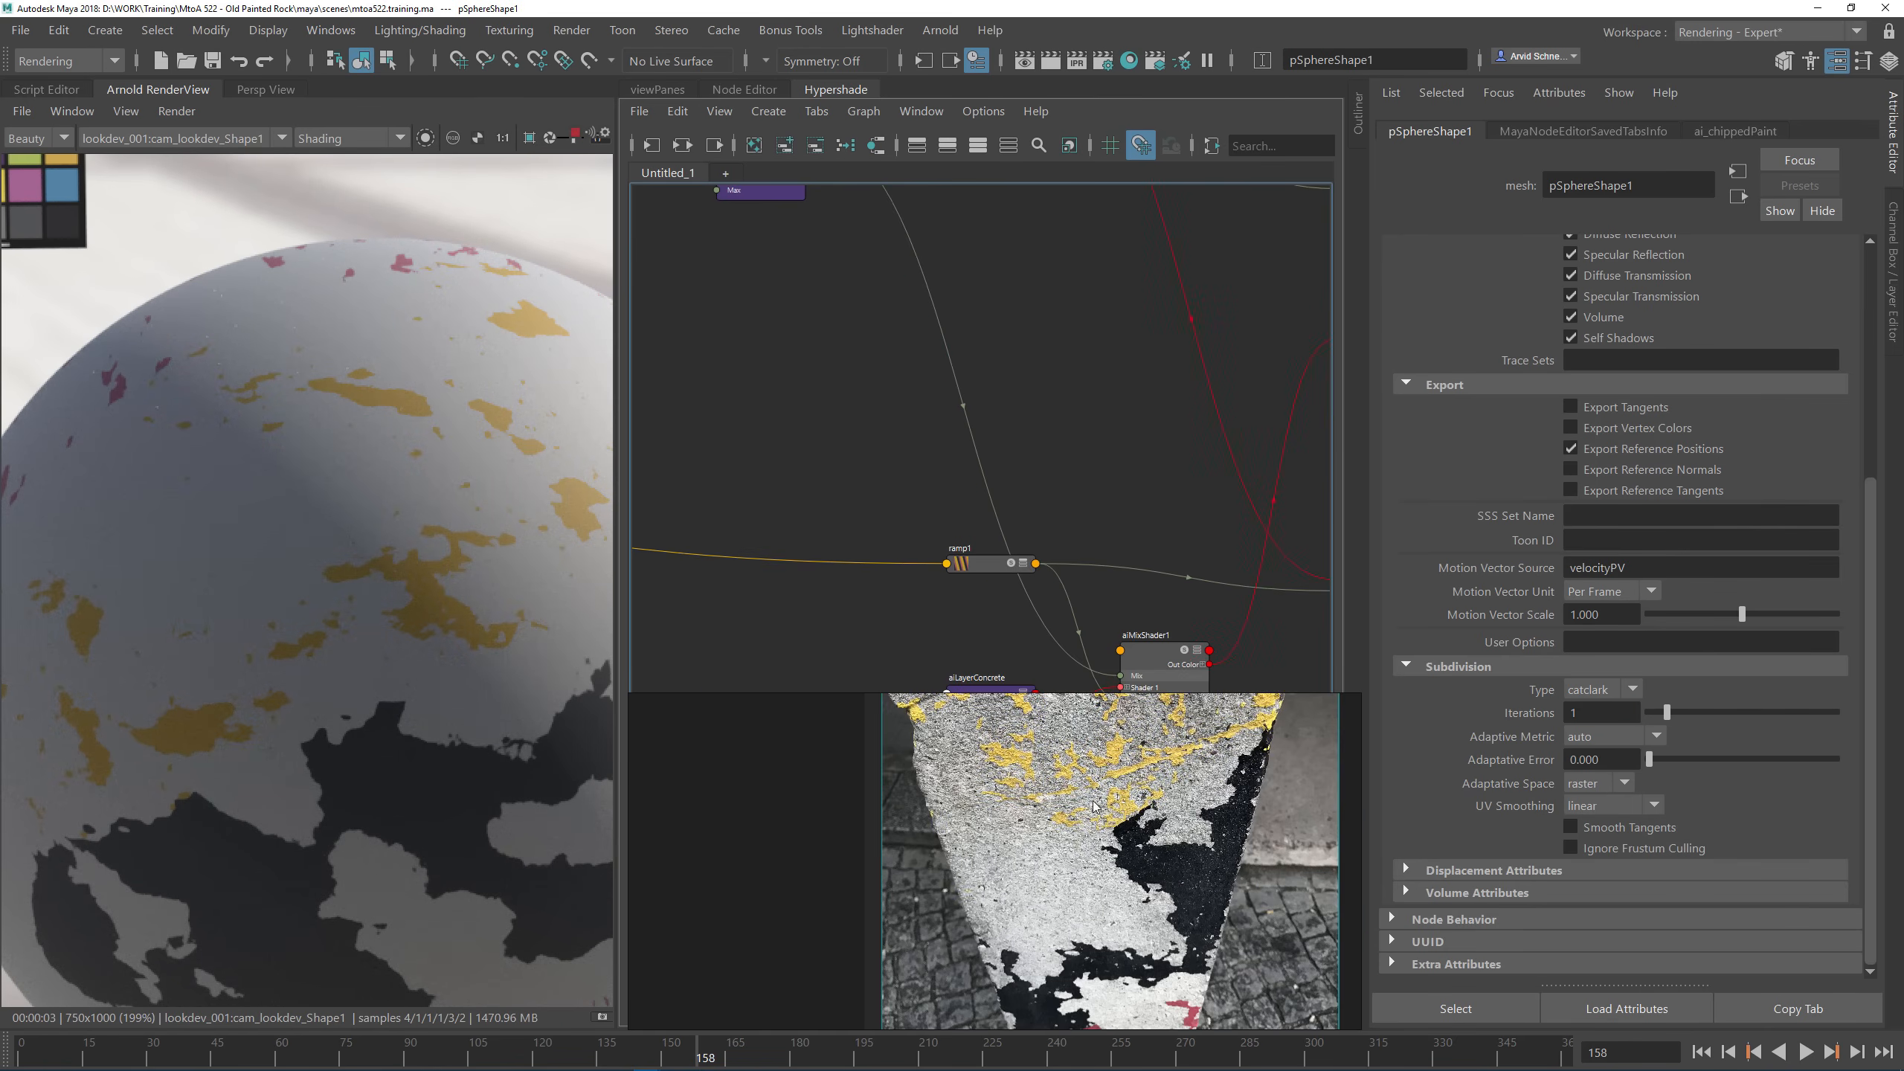
scroll(1093, 807, "up", 5)
middle_click_drag(939, 837, 1025, 1011)
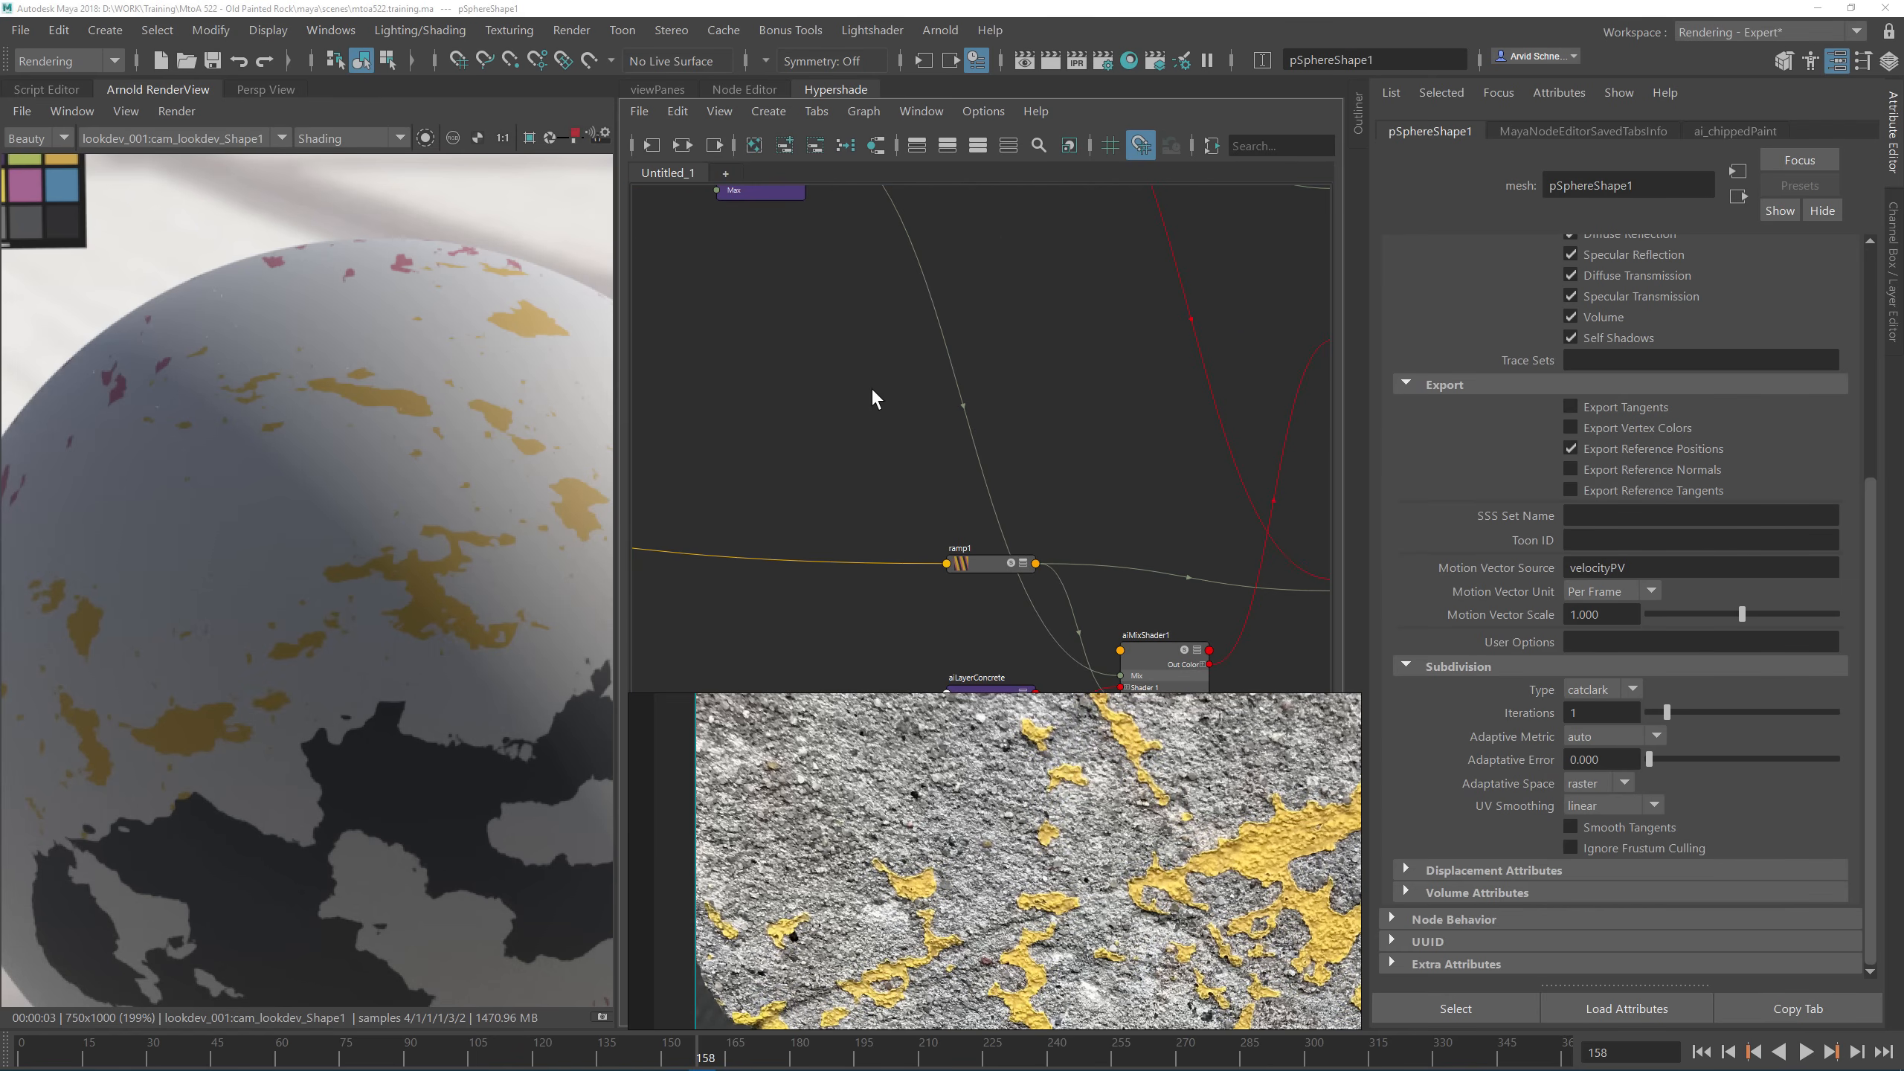
scroll(872, 387, "down", 4)
middle_click_drag(851, 456, 1049, 242, "alt")
scroll(1089, 316, "up", 4)
middle_click_drag(1089, 316, 937, 369, "alt")
key("Tab")
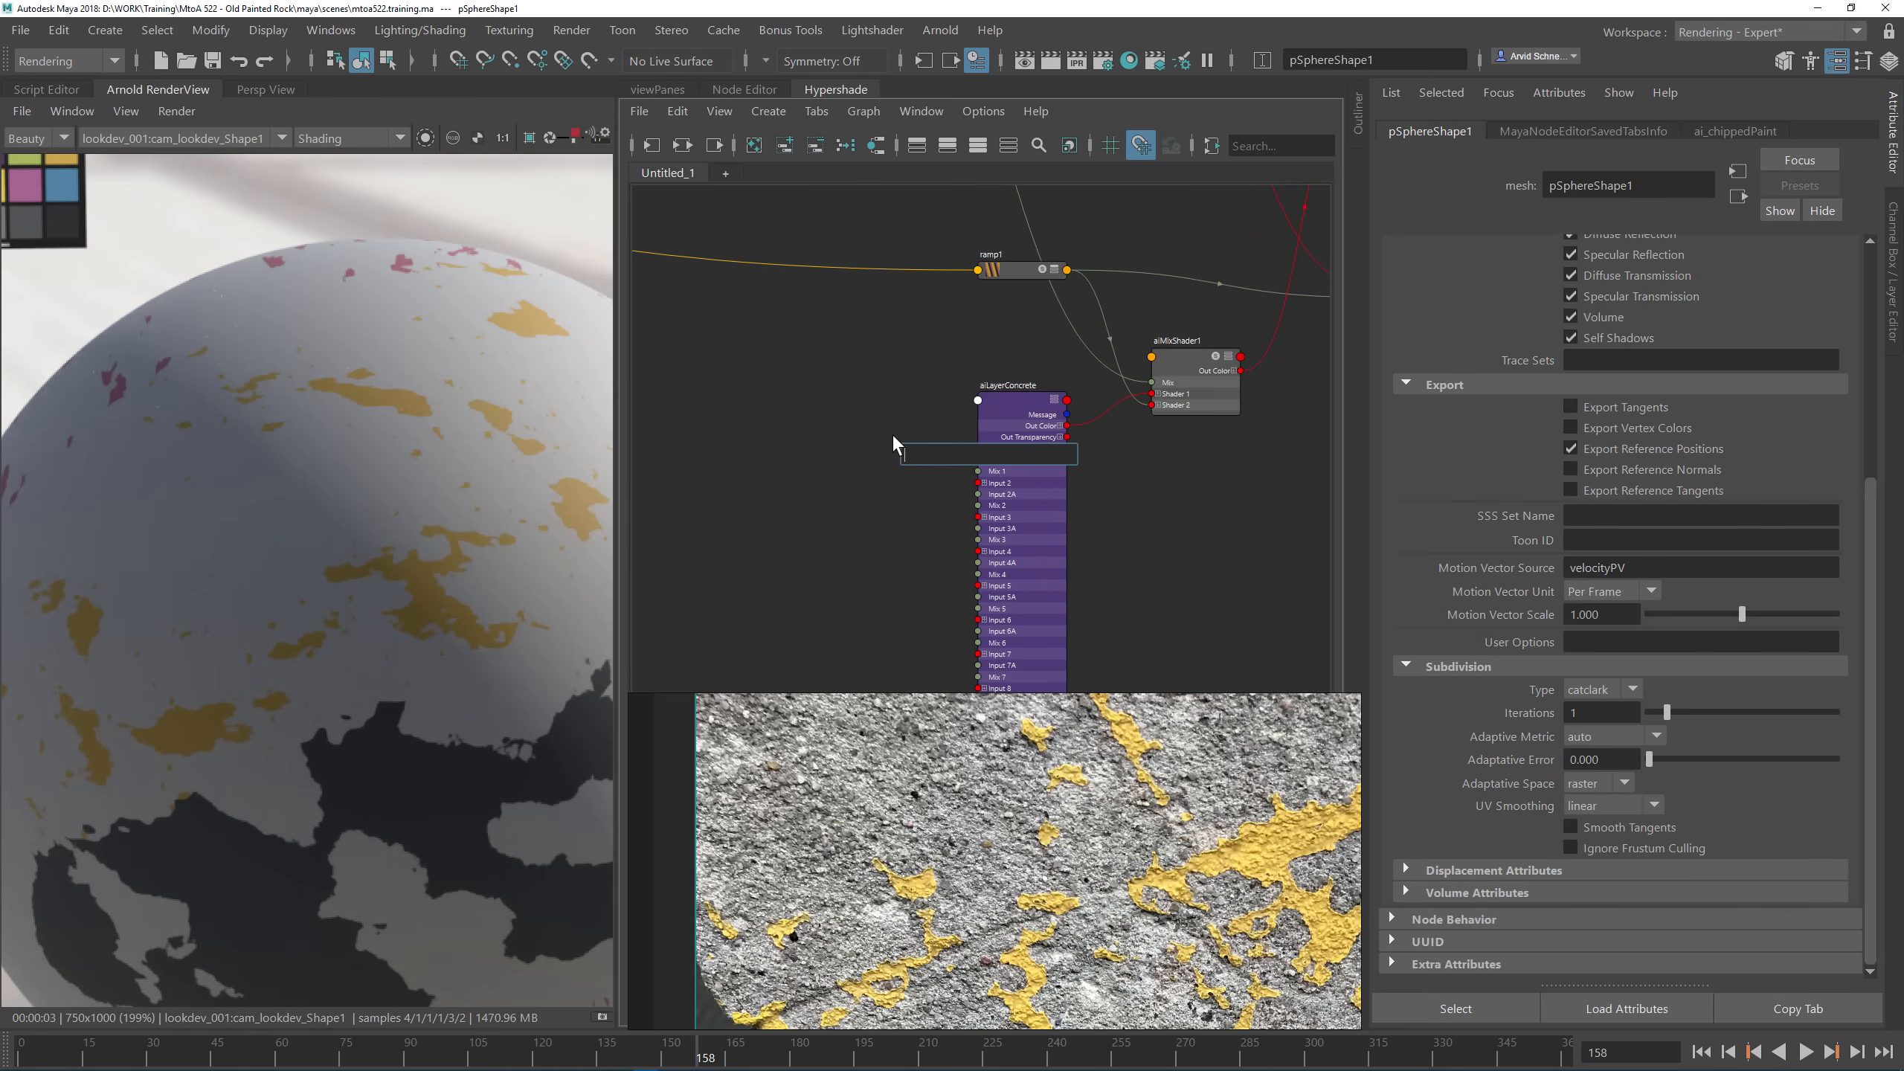
type("aicell")
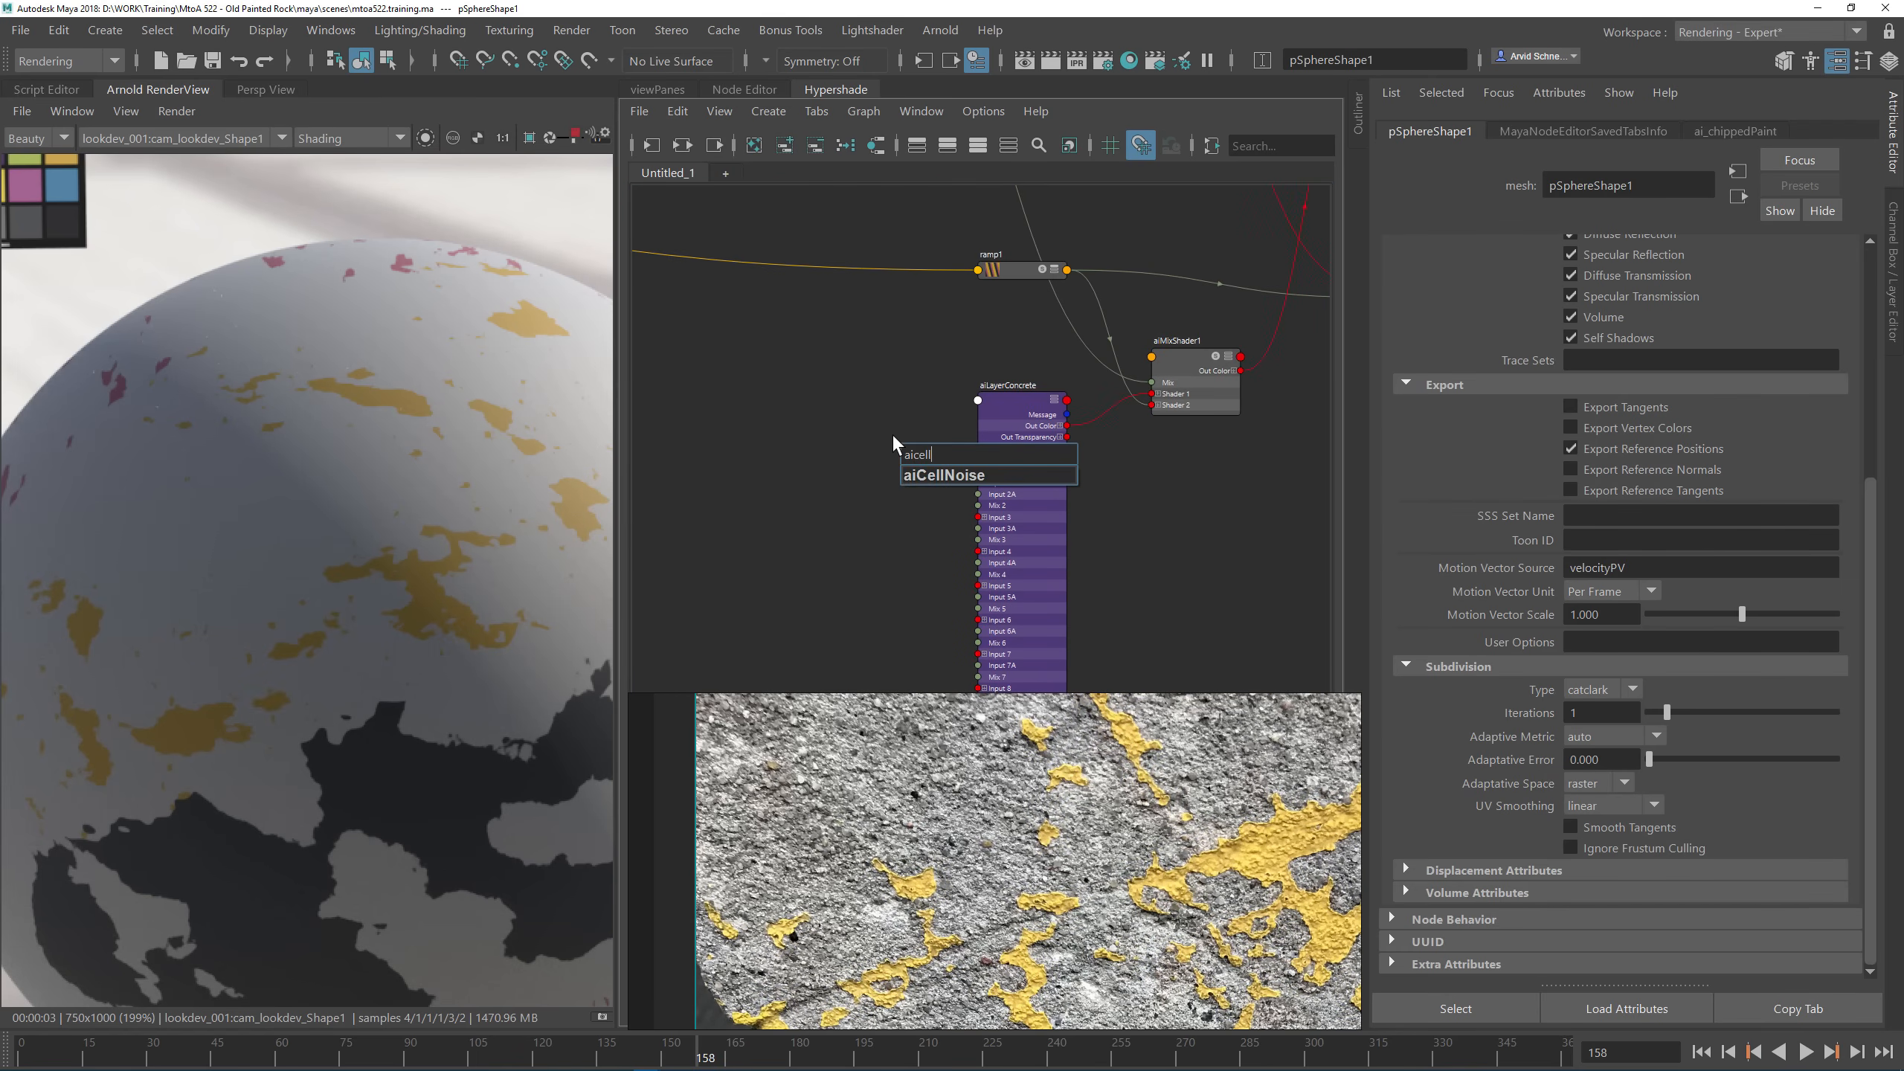
key("Return")
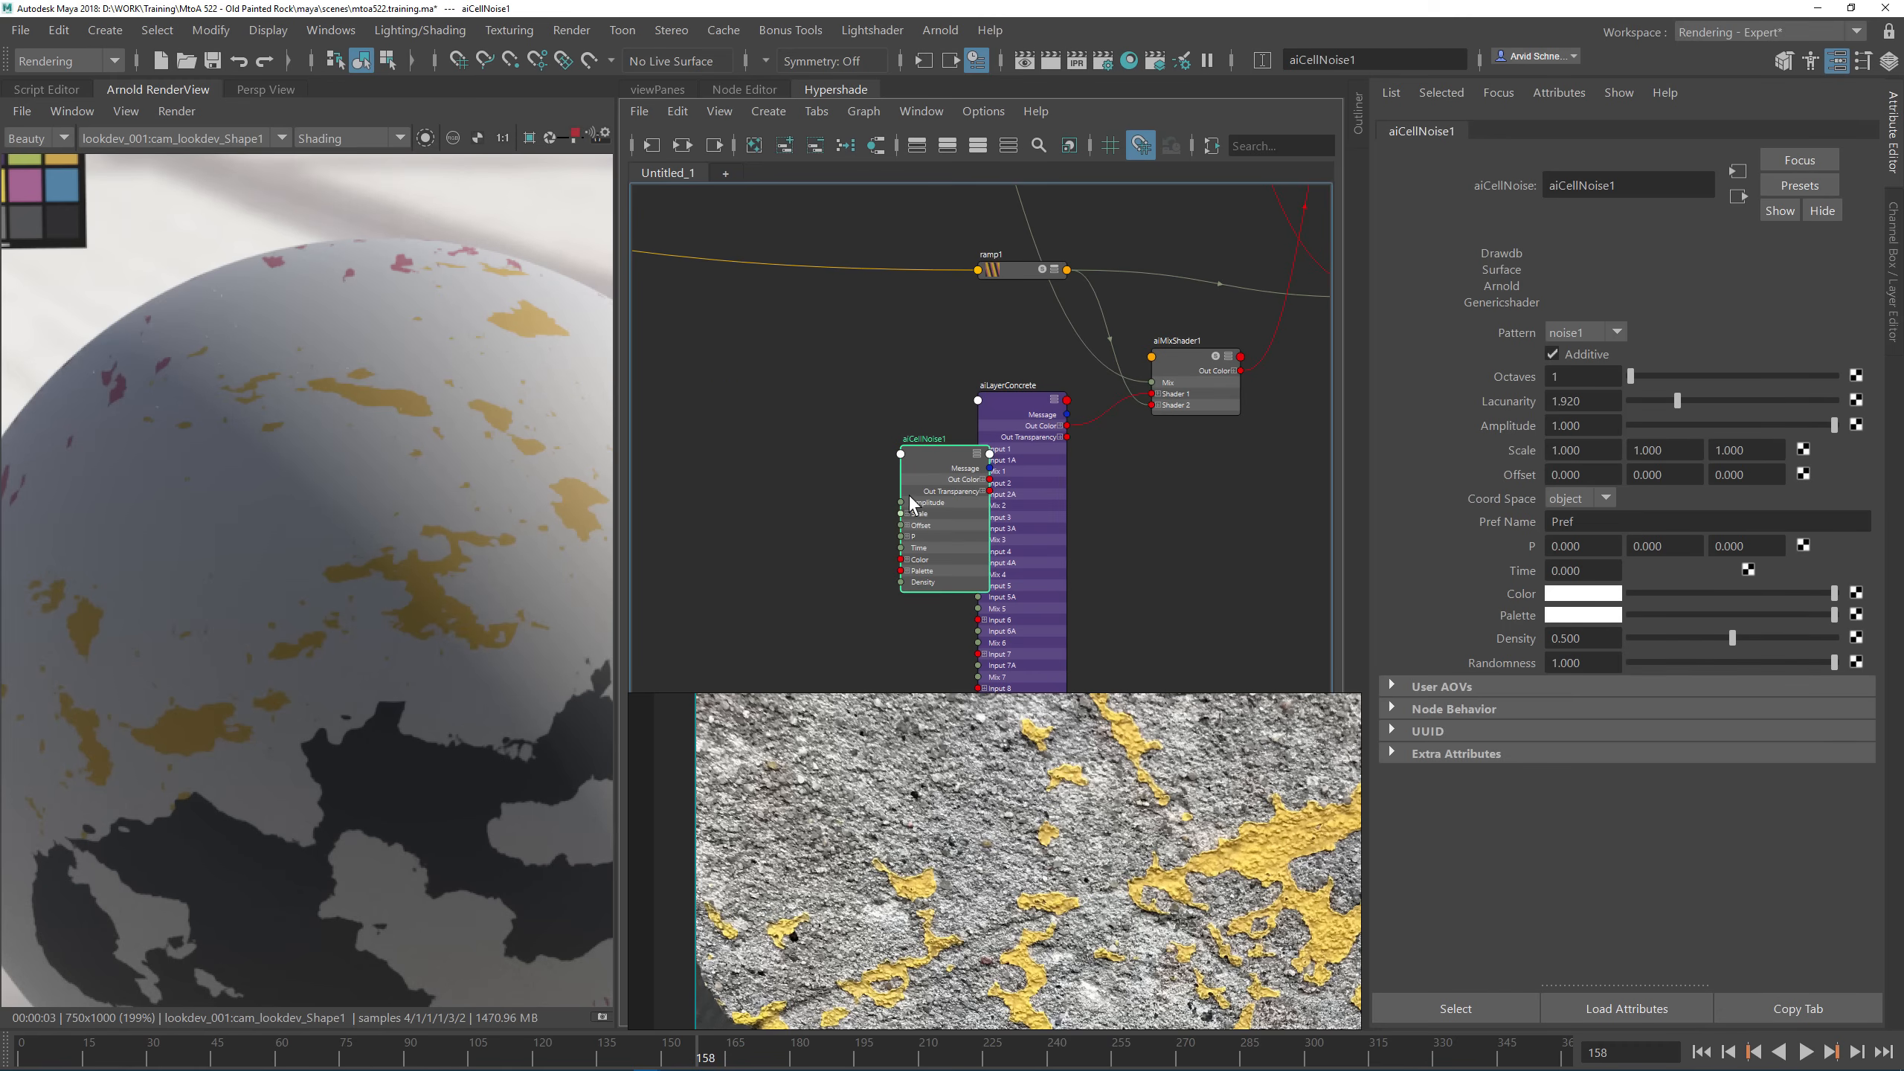
mouse_move(909, 478)
left_mouse_down()
mouse_move(712, 427)
mouse_move(926, 450)
left_mouse_up()
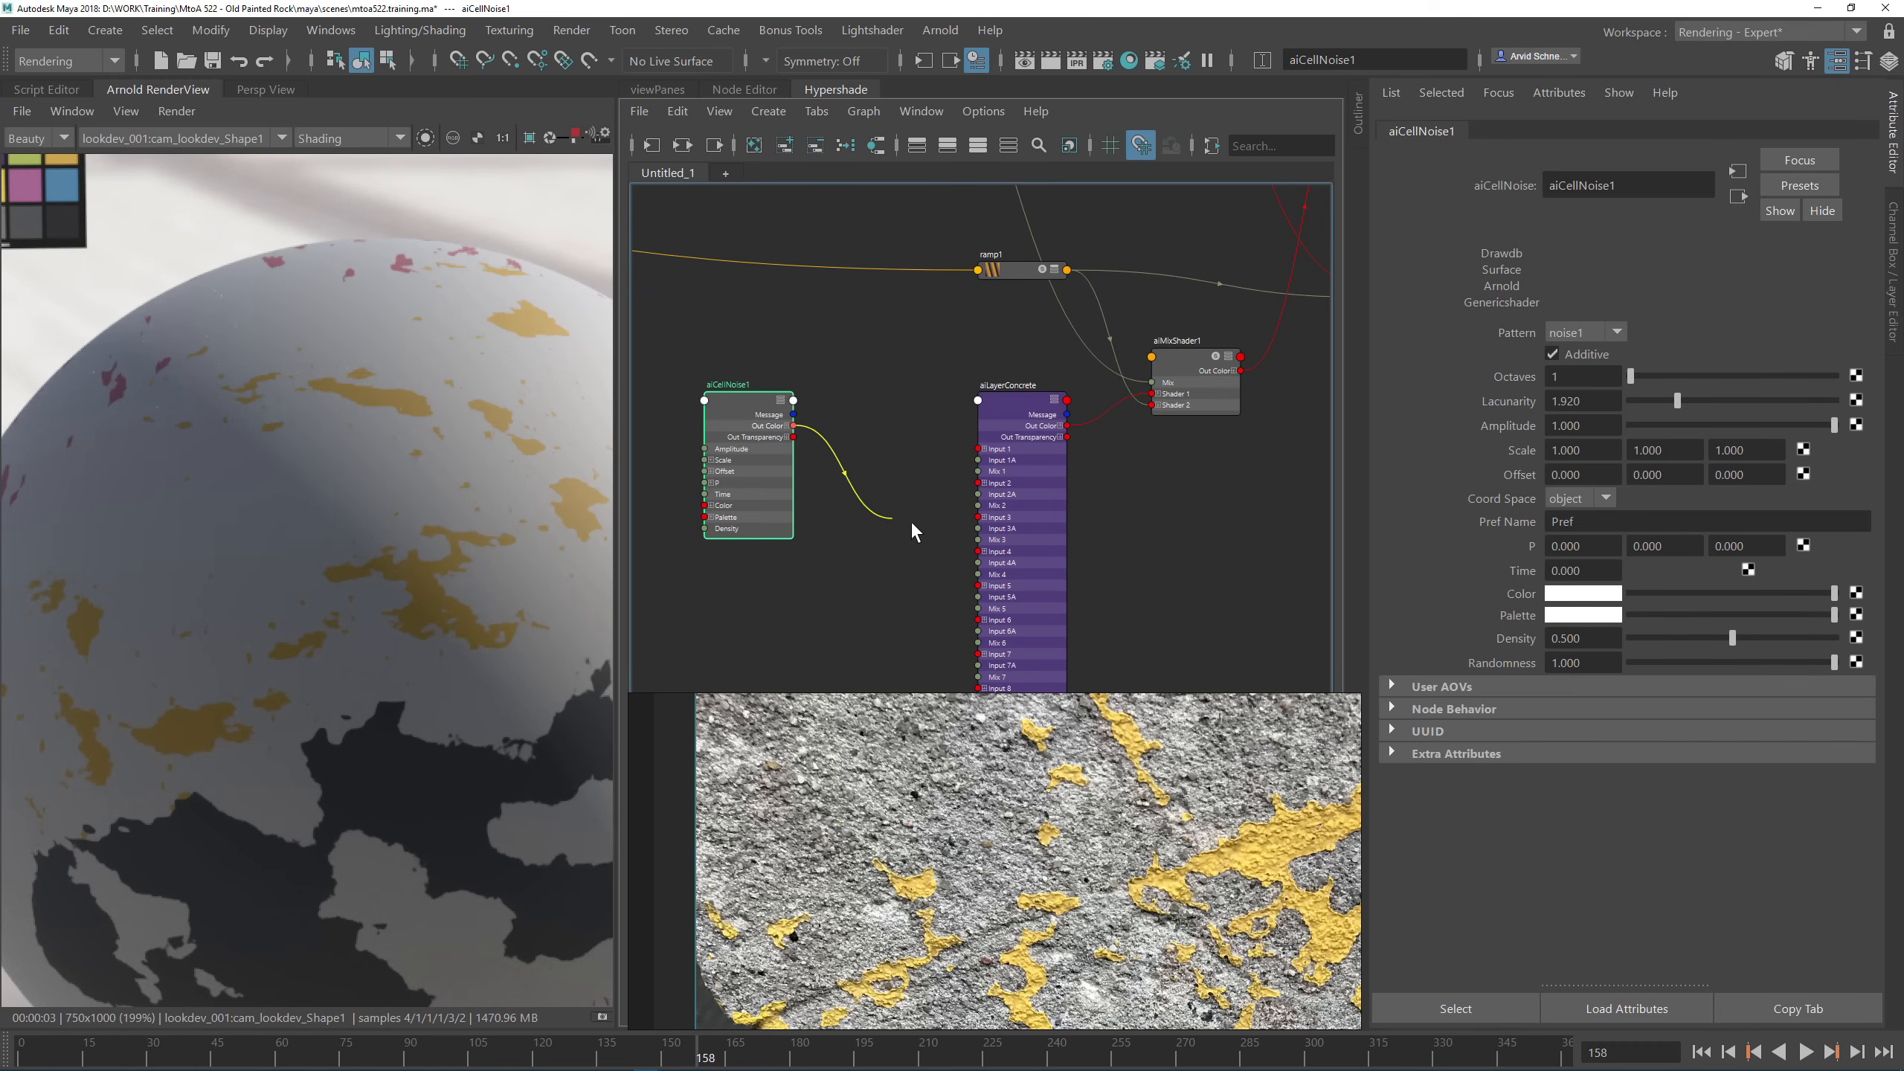
Step: Connect the aiCellNoise node's Out Color to Input 3 of aiLayerConcrete and display that layer node's attributes
left_click_drag(911, 522, 978, 517)
left_click_drag(731, 529, 709, 572)
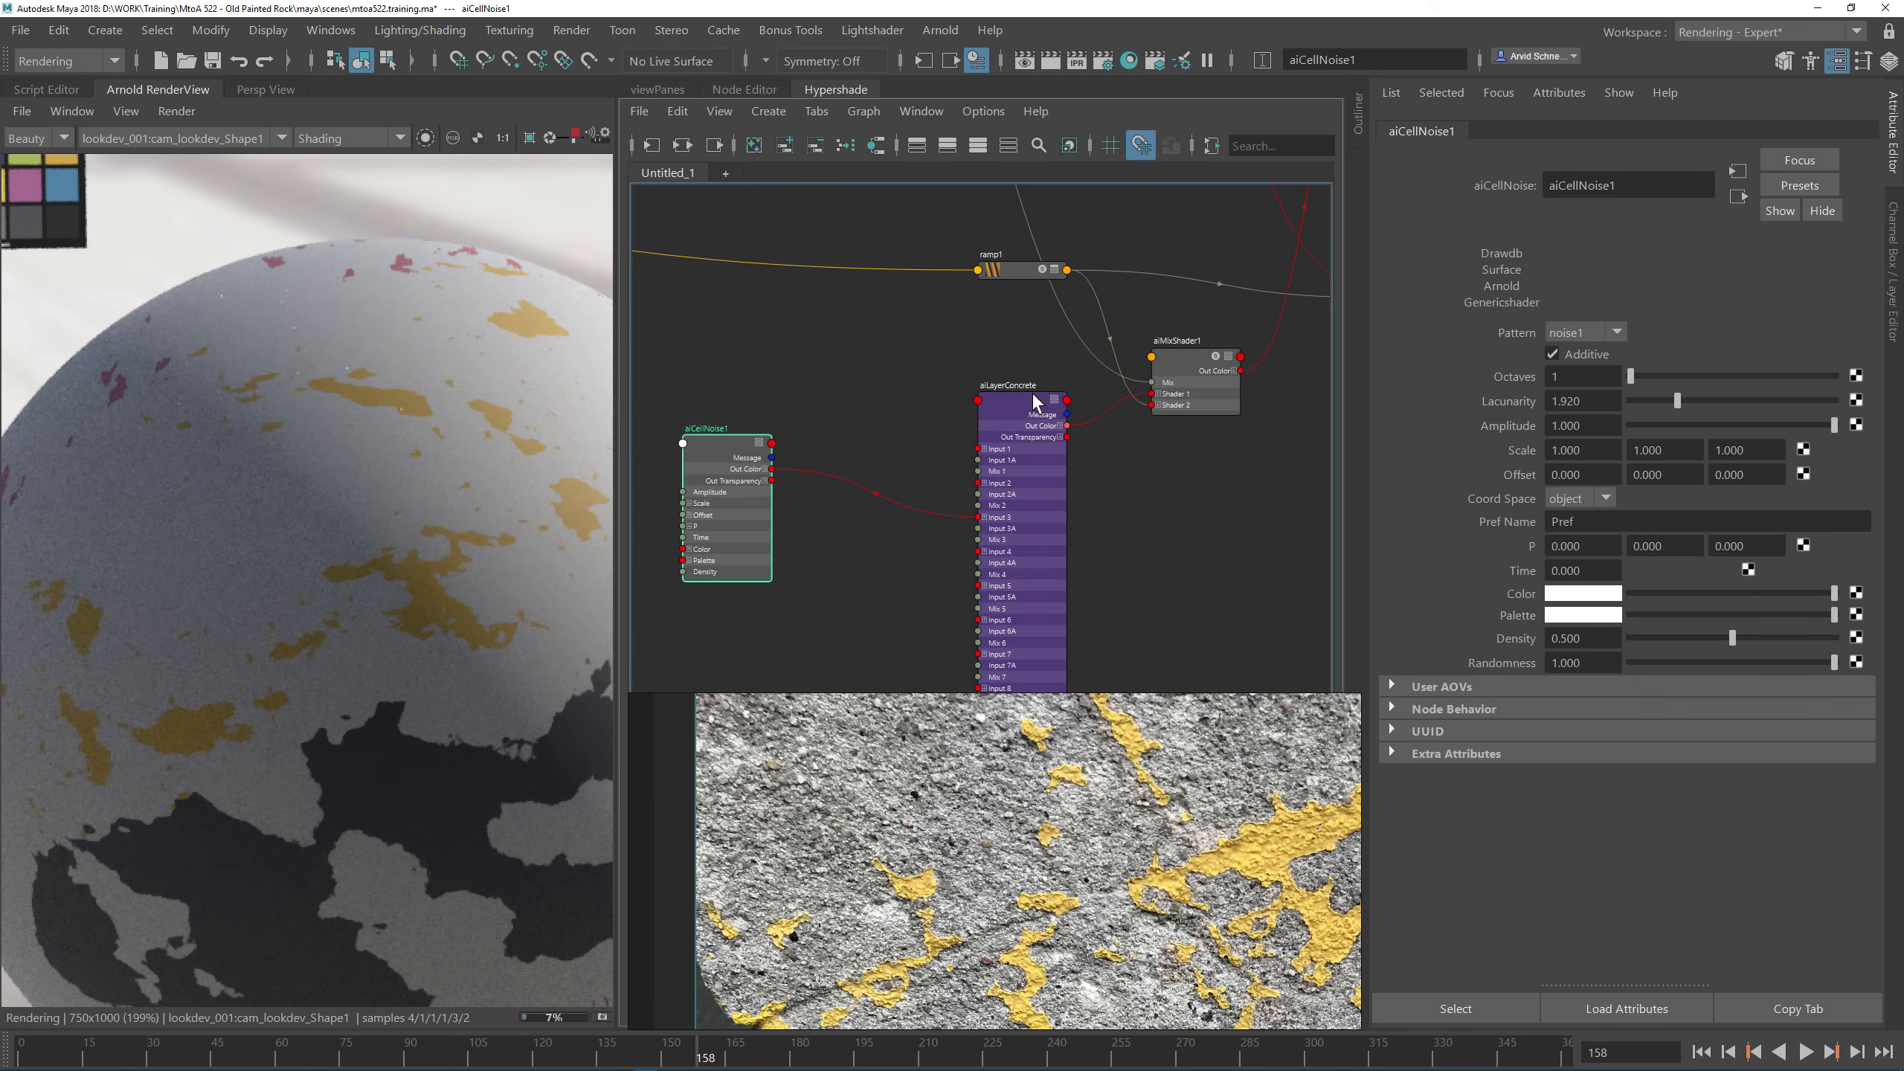
left_click(1034, 394)
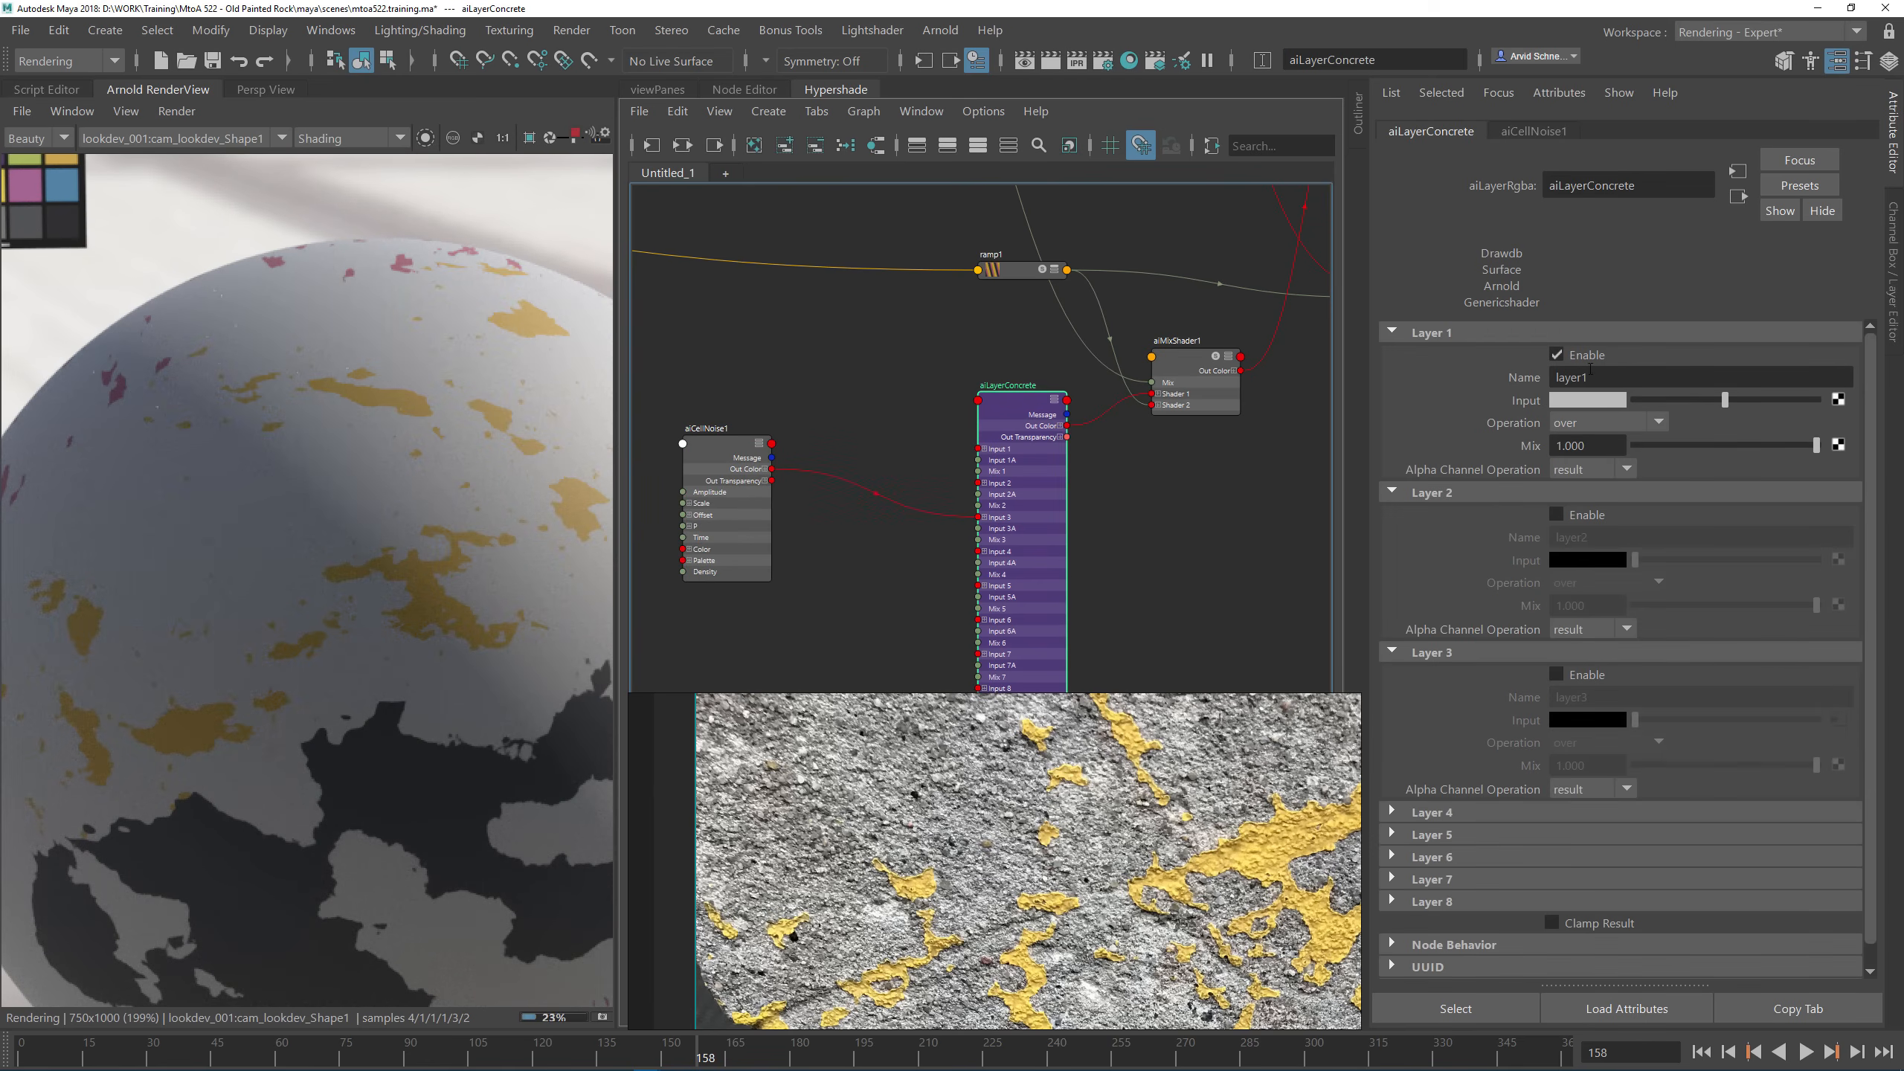
Step: Disable Layer 1 and enable Layer 3 on aiLayerConcrete, with that node isolated in the render view
left_click(1583, 356)
left_click(1570, 675)
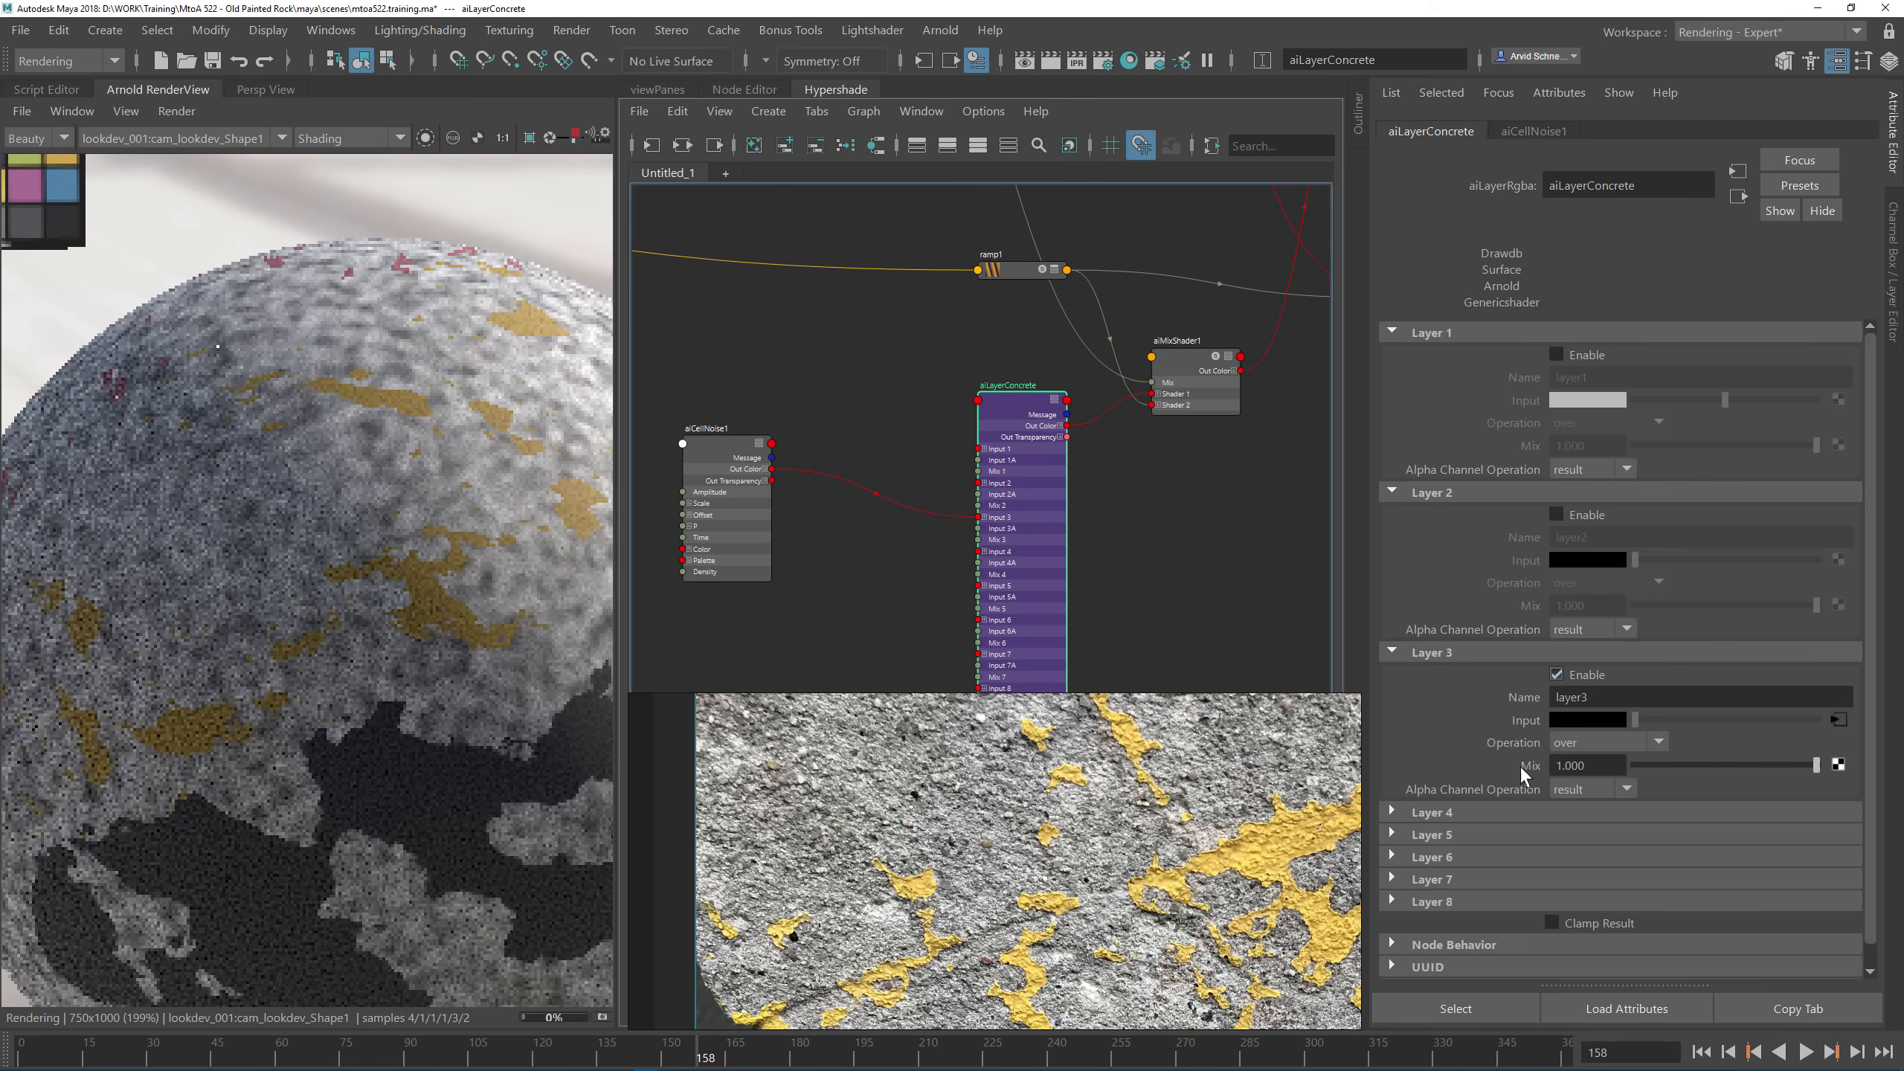
left_click(424, 139)
left_click(1093, 467)
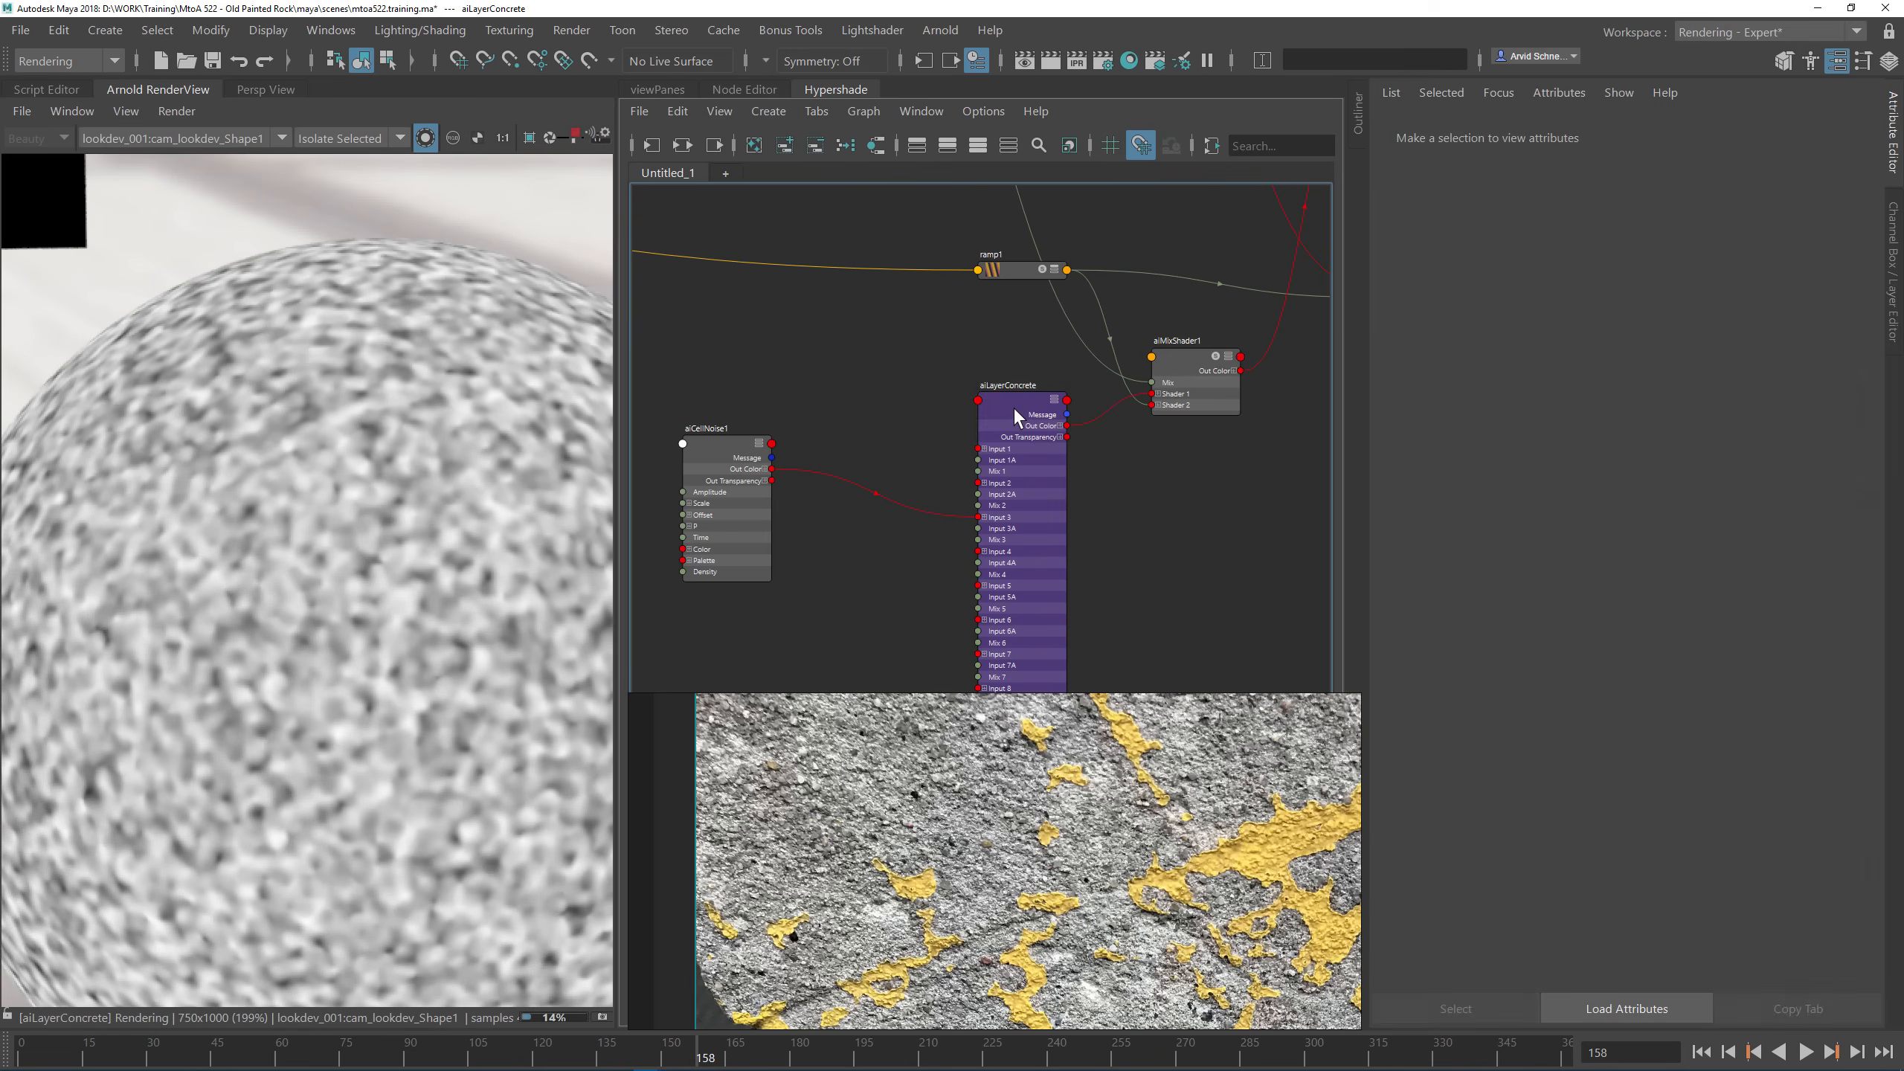
left_click(1016, 418)
left_click(8, 1012)
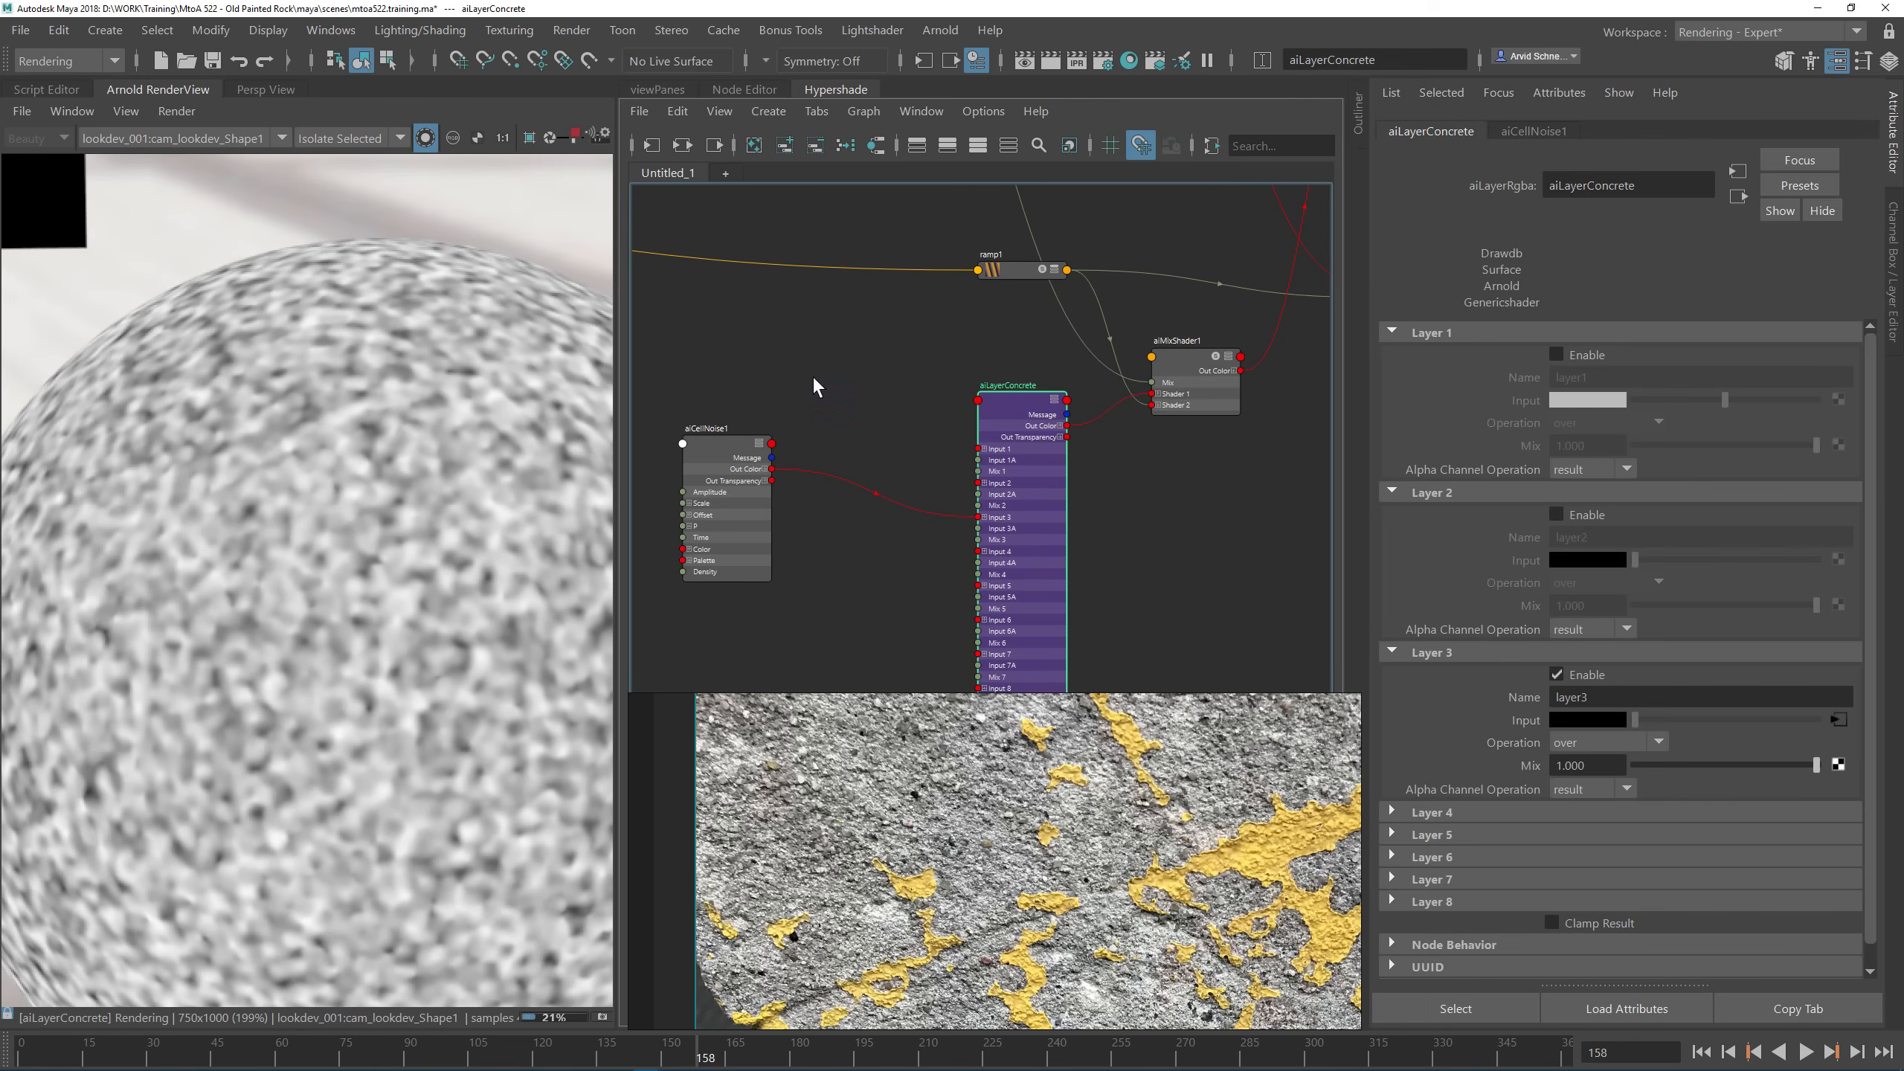
Step: Set aiCellNoise1's pattern to cell1 and its density to 1.000
middle_click_drag(815, 381, 994, 340, "alt")
left_click_drag(886, 411, 822, 455)
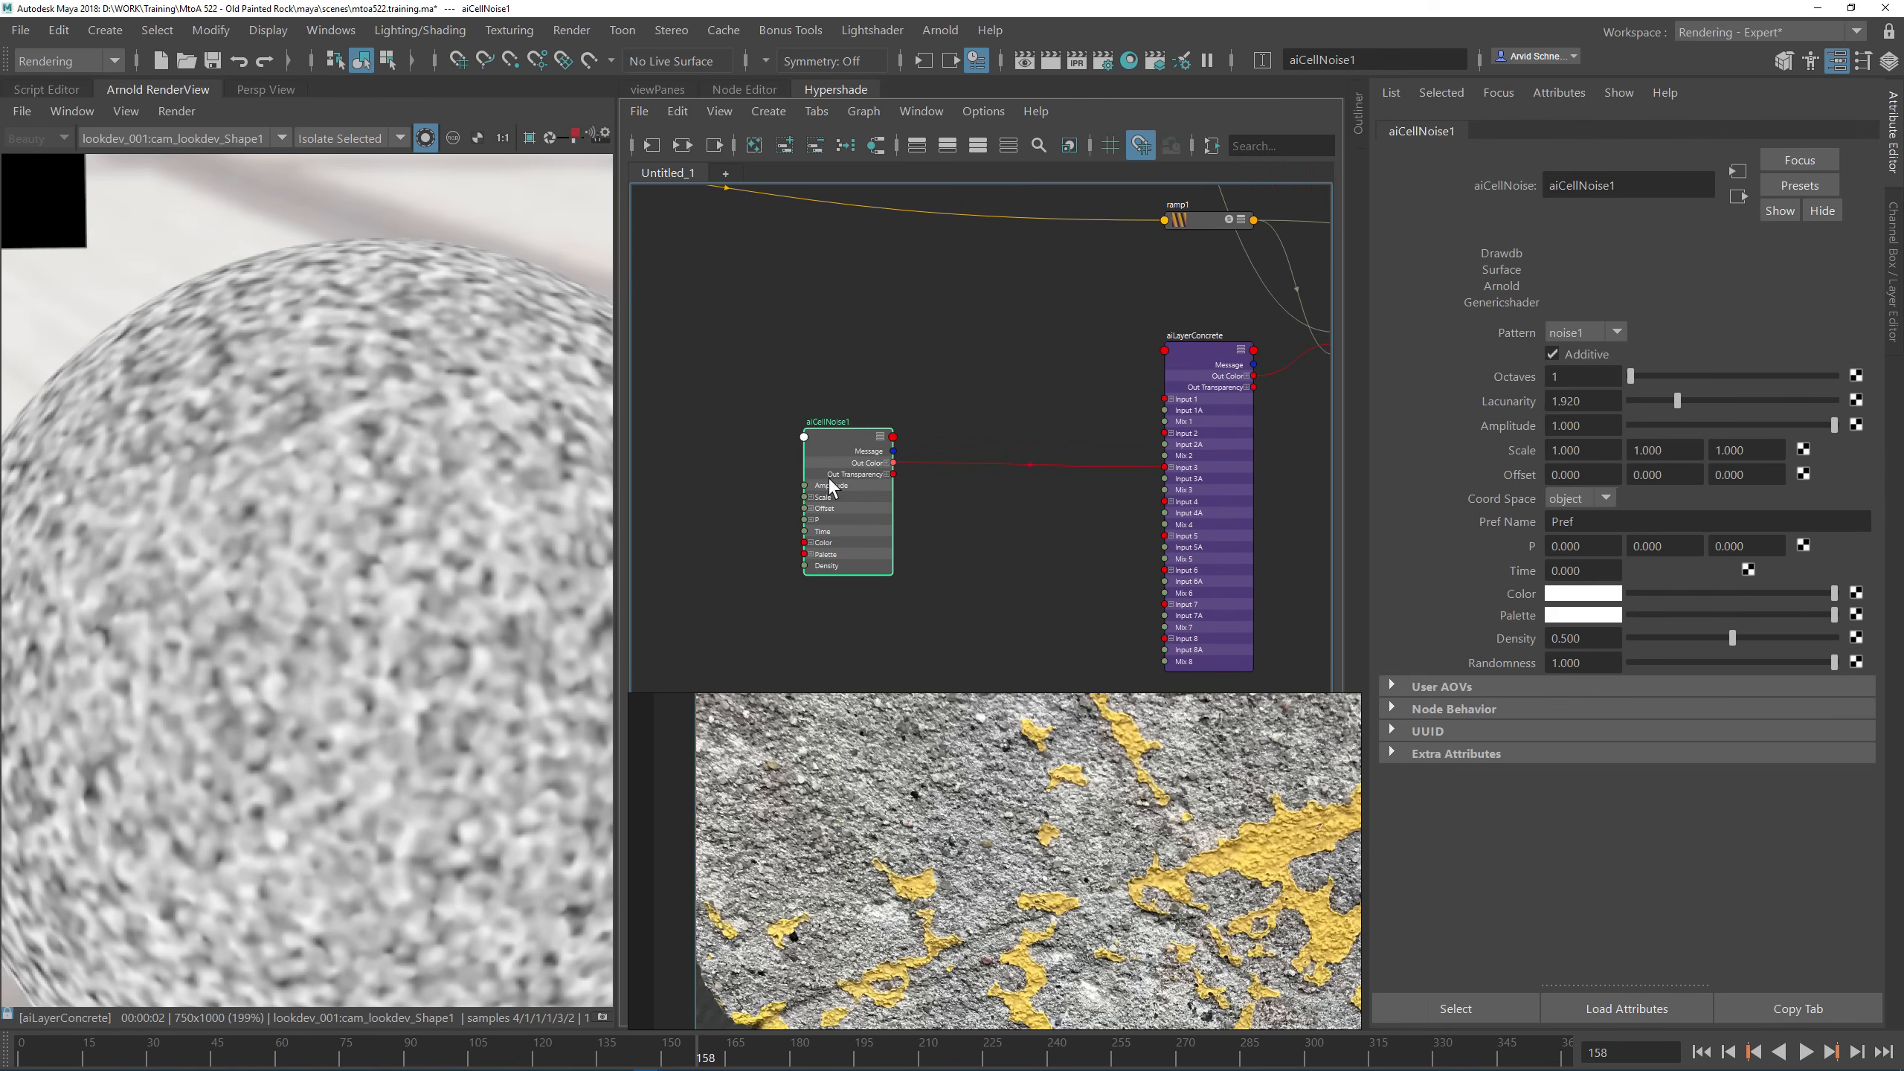
left_click(1616, 334)
left_click(1589, 425)
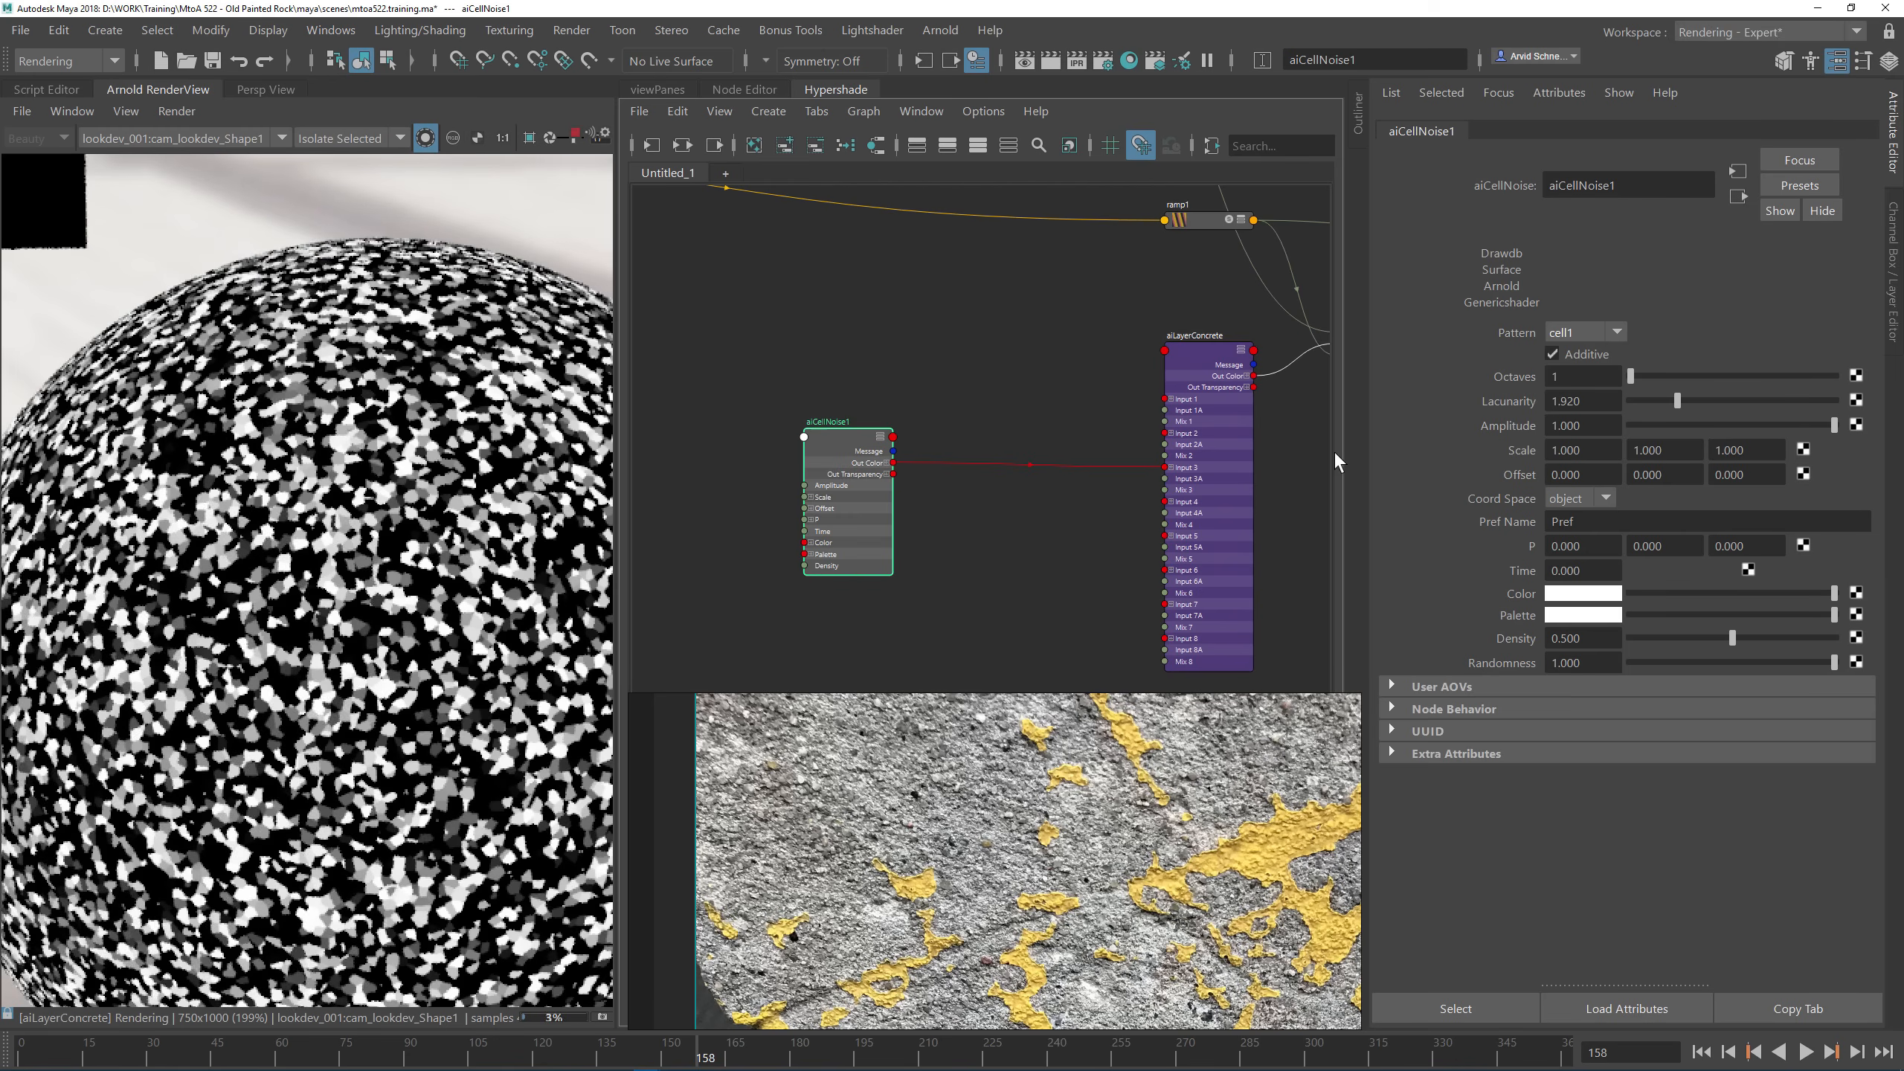
left_click_drag(1726, 634, 1847, 636)
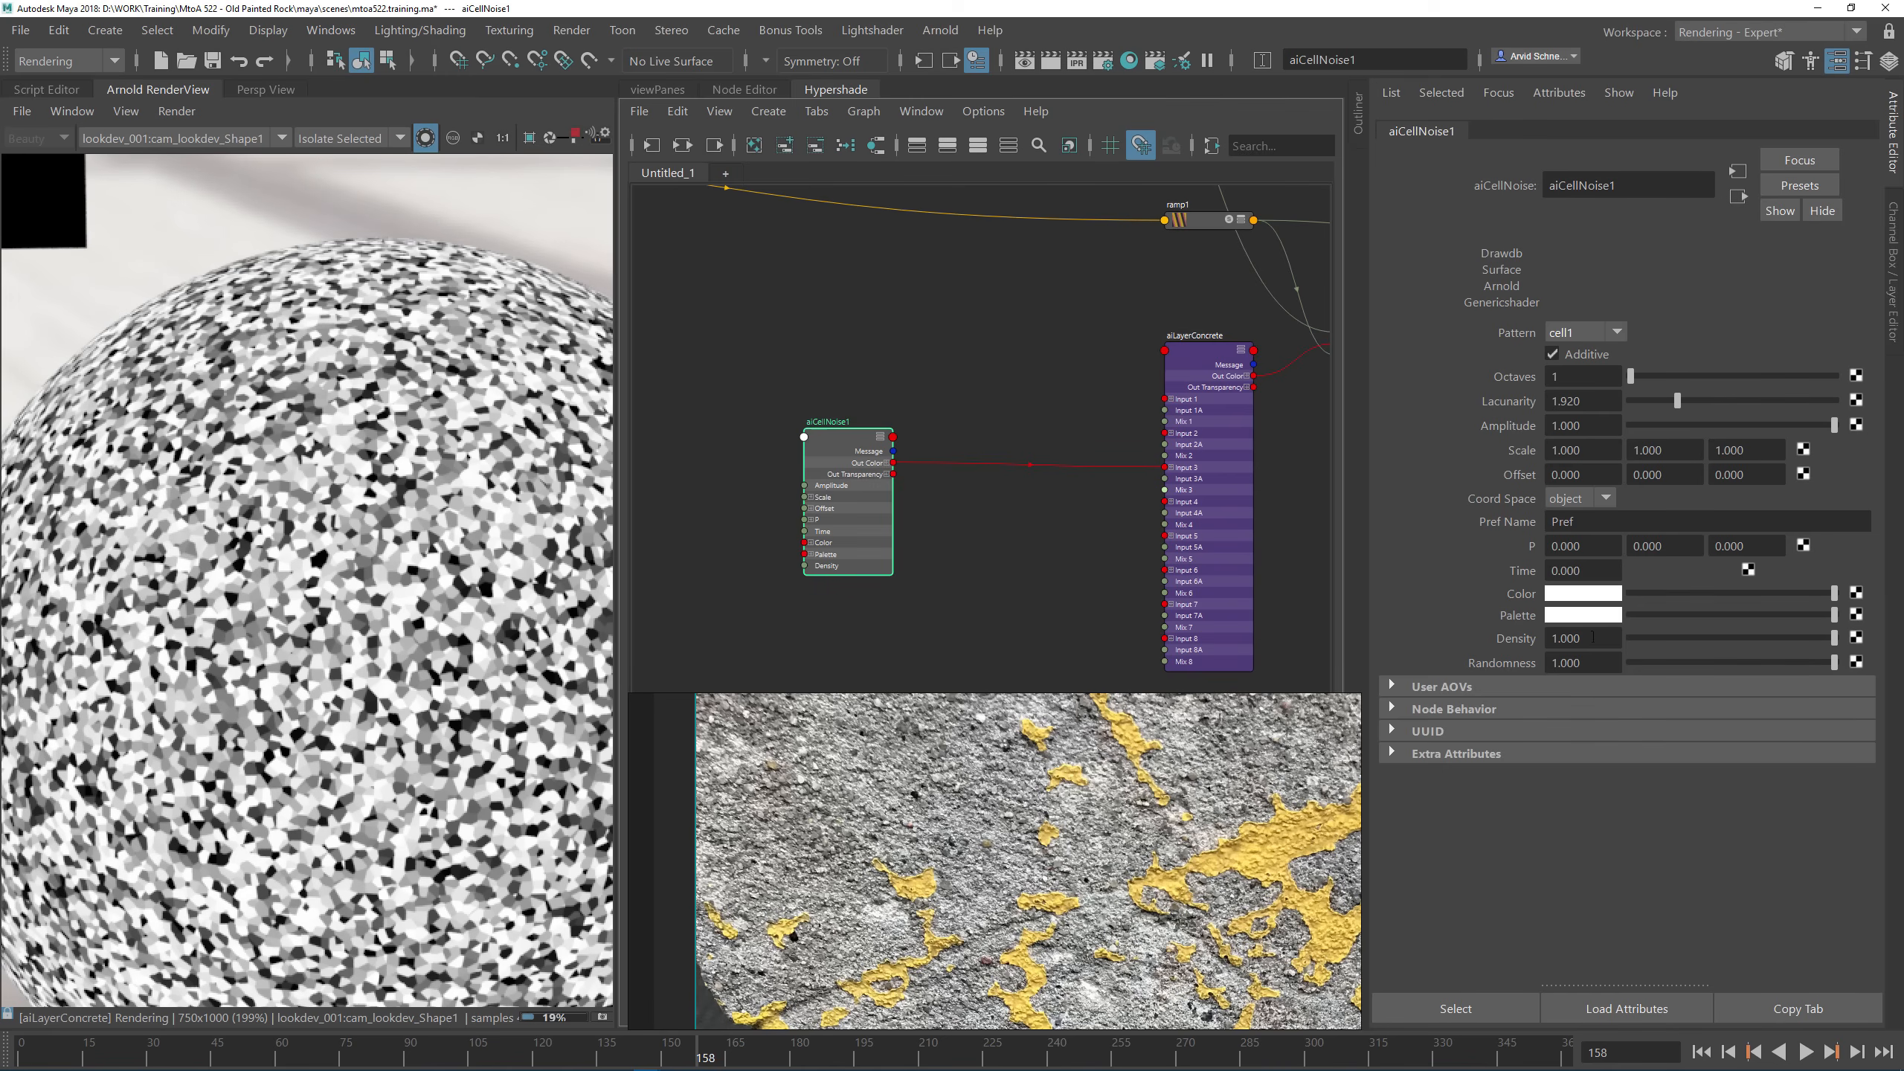
Step: Set aiCellNoise1's Octaves to 4 and turn off Additive, checking the cell pattern up close in the render
middle_click_drag(863, 484, 1049, 486, "alt")
left_click(861, 495)
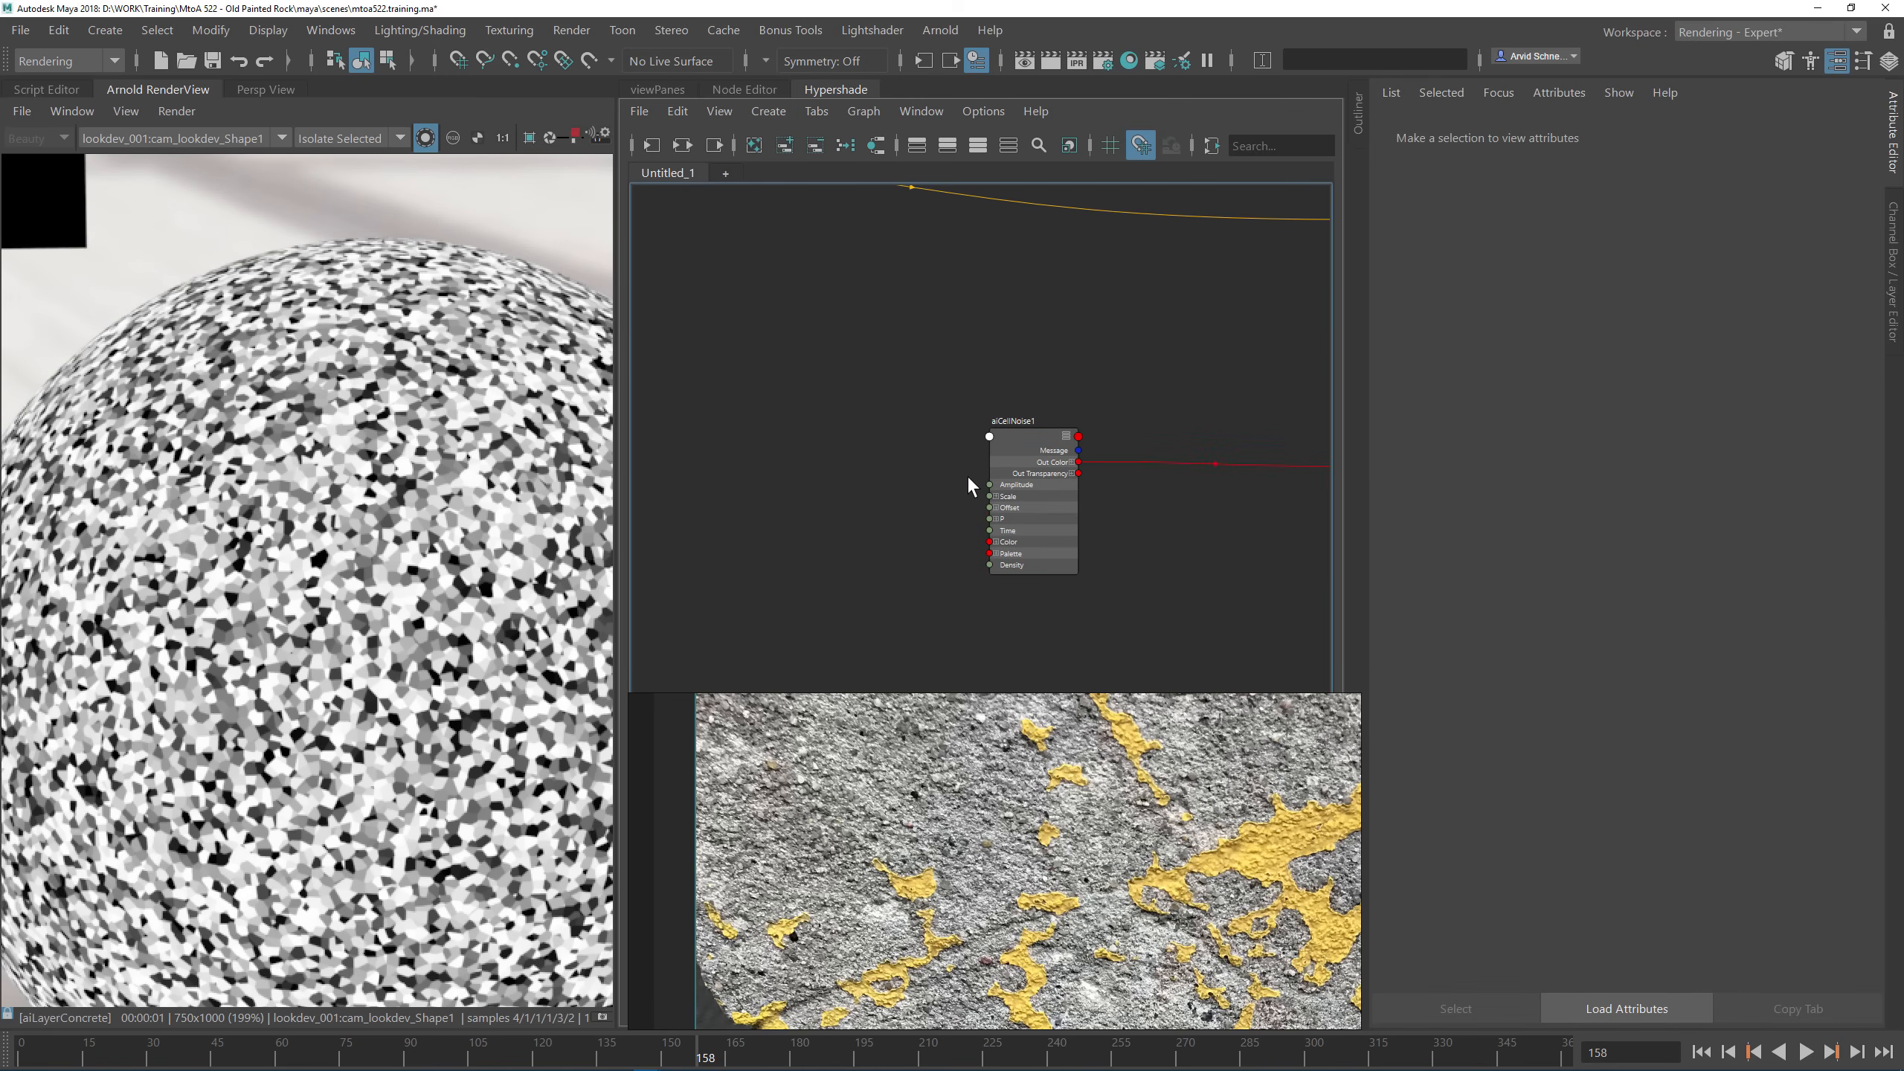
left_click_drag(968, 485, 1082, 483)
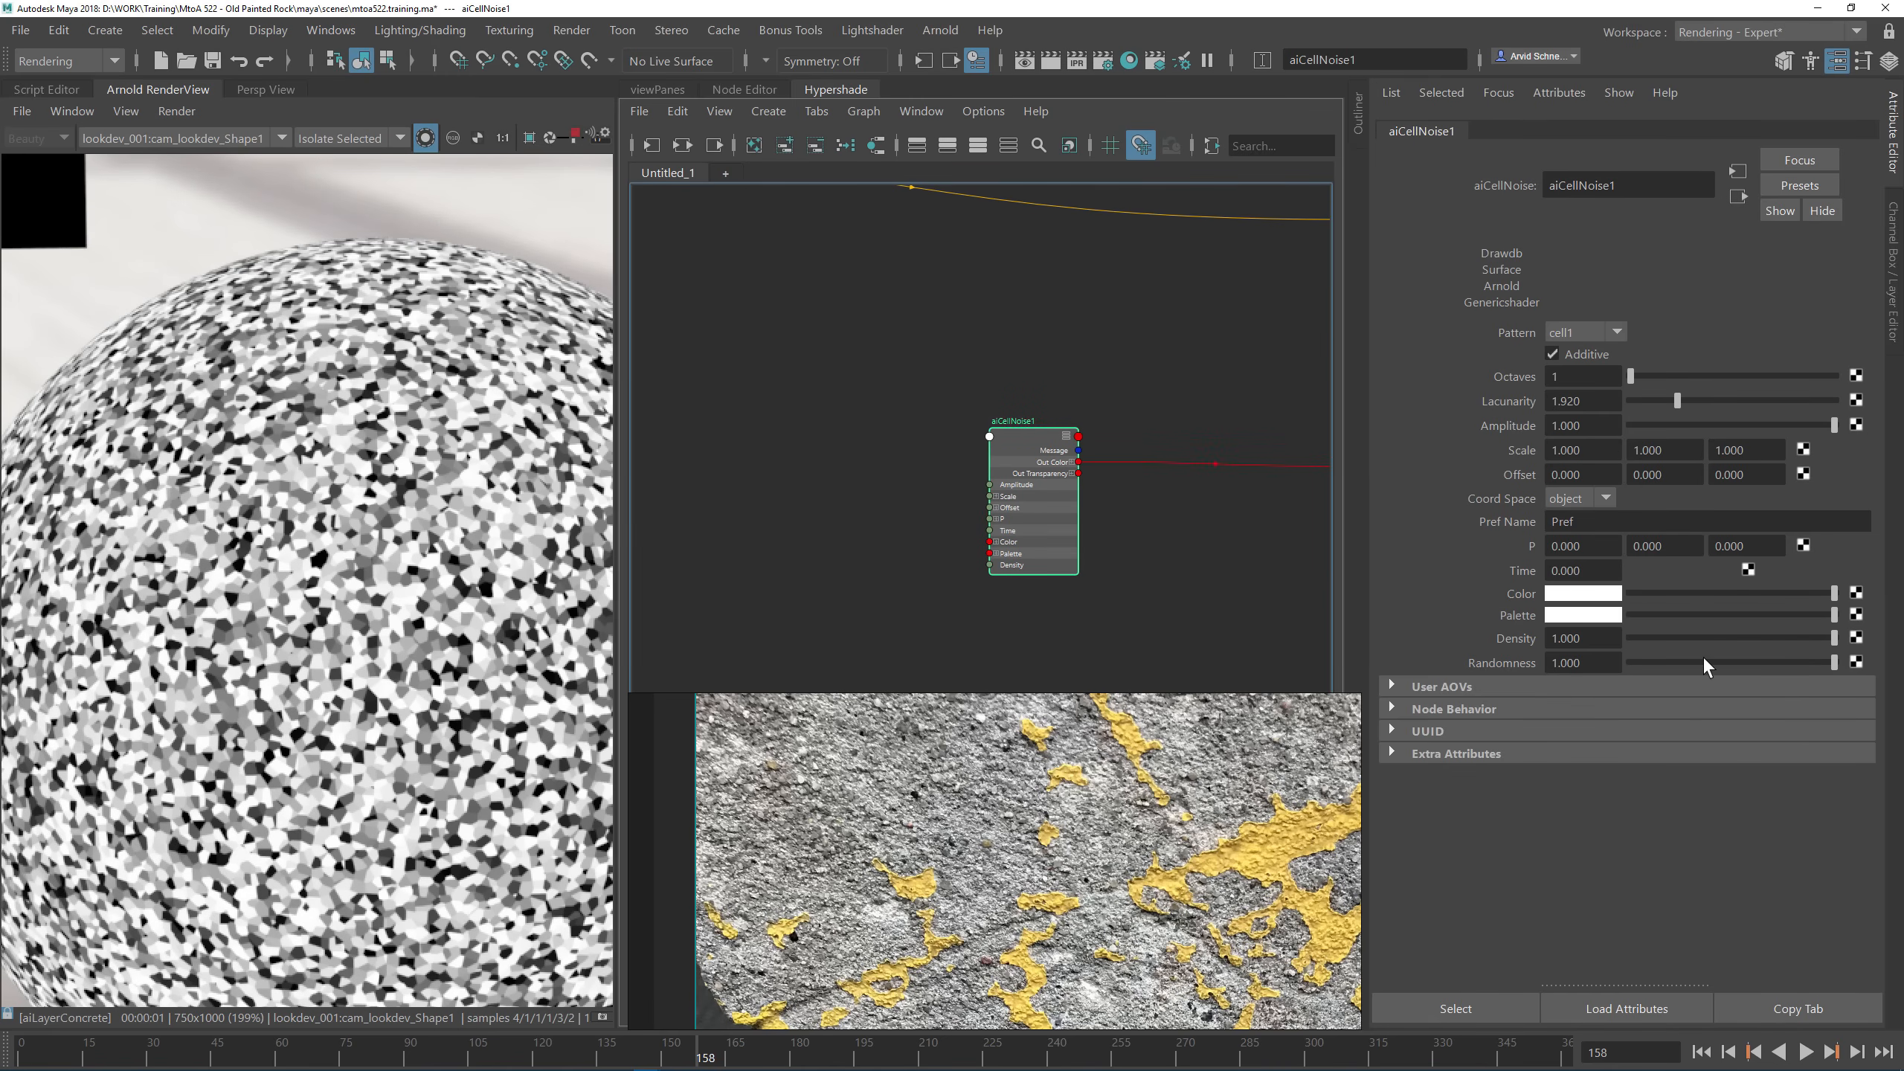
double_click(1598, 381)
type("4")
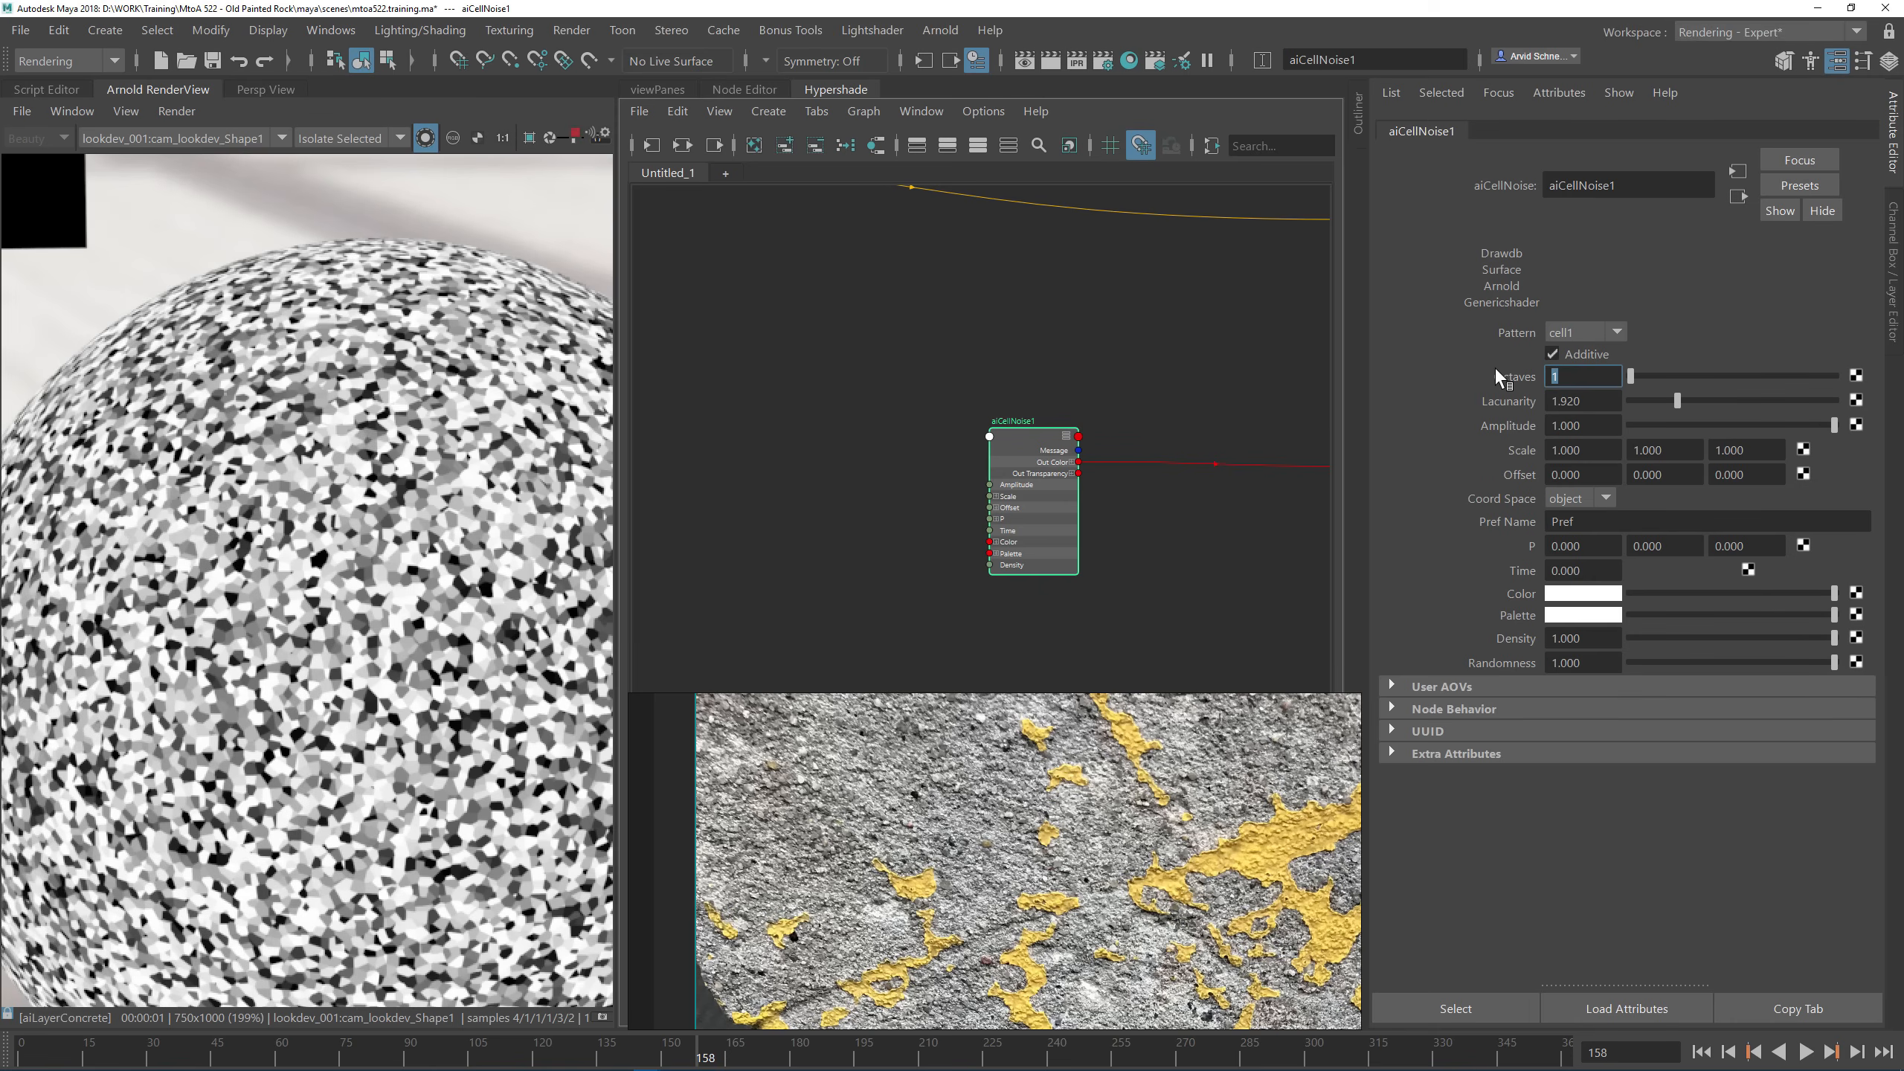
key("Return")
scroll(373, 662, "up", 2)
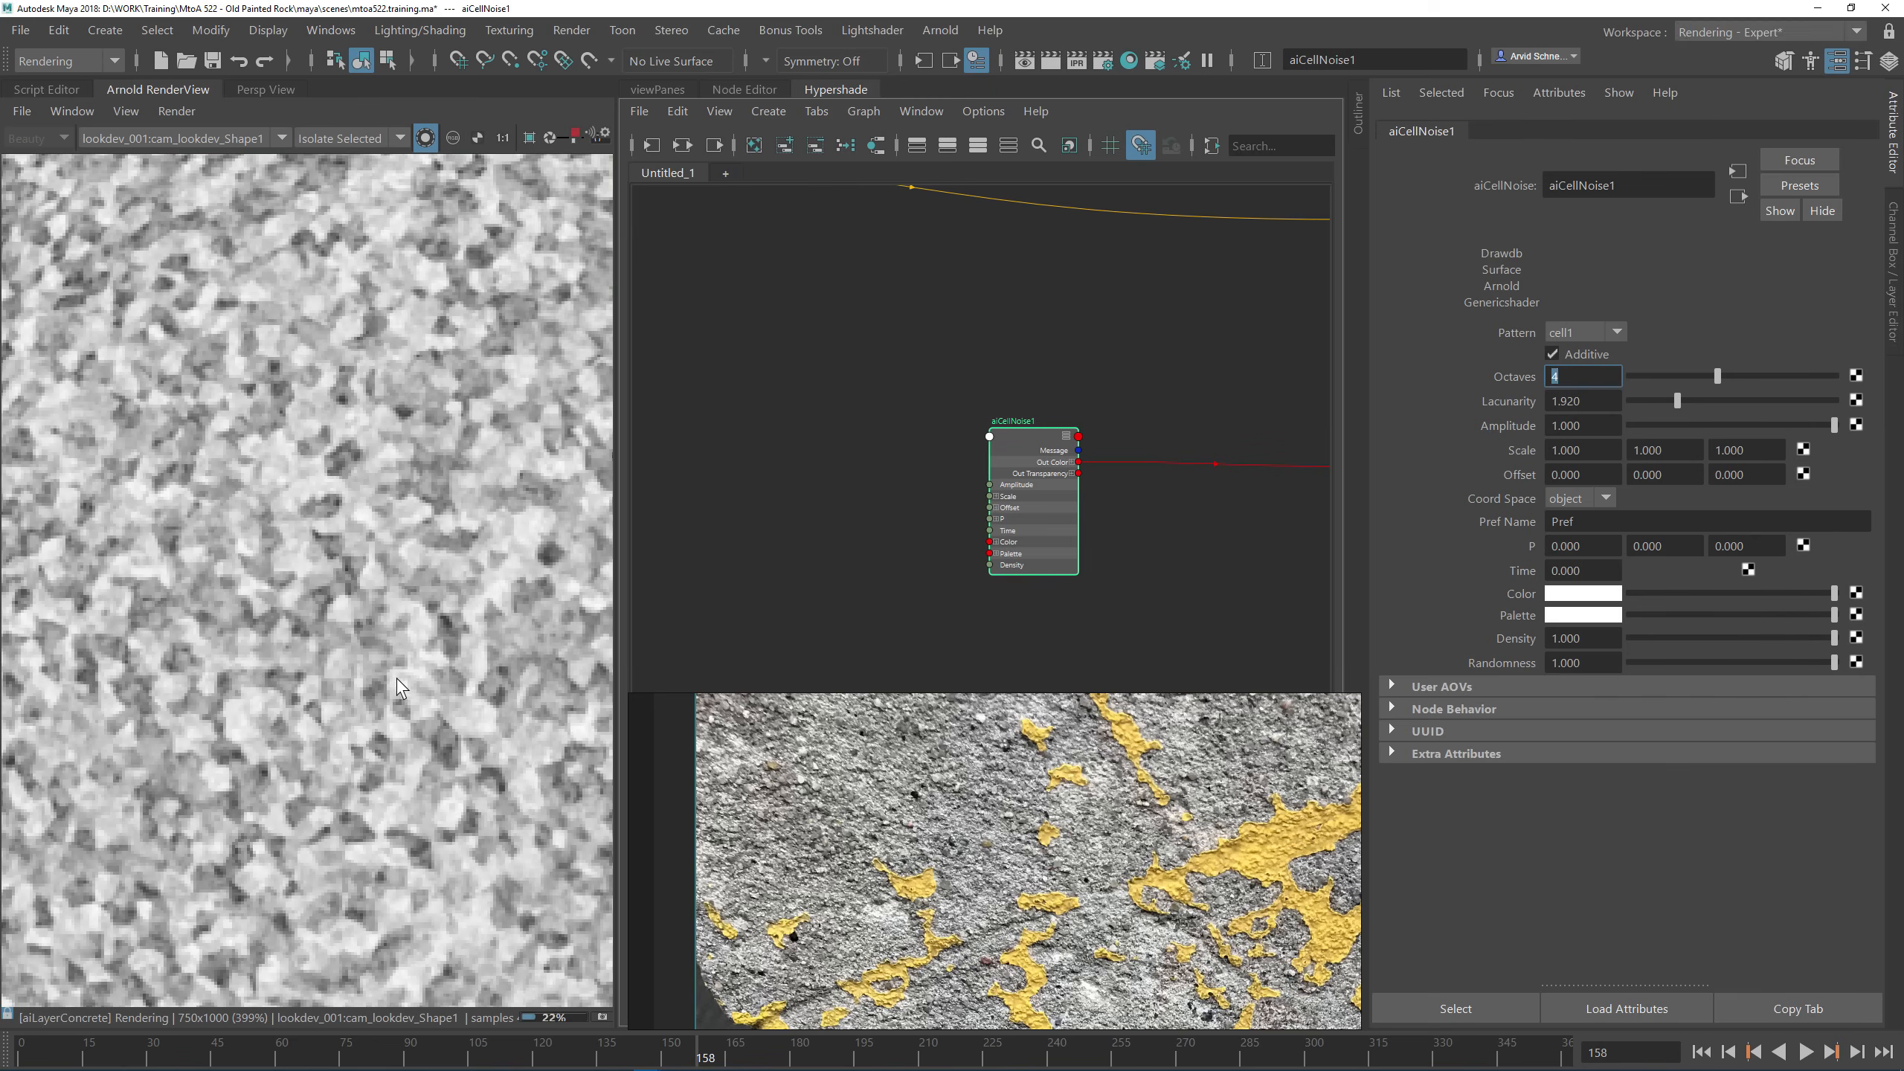
scroll(400, 687, "down", 2)
left_click(1586, 354)
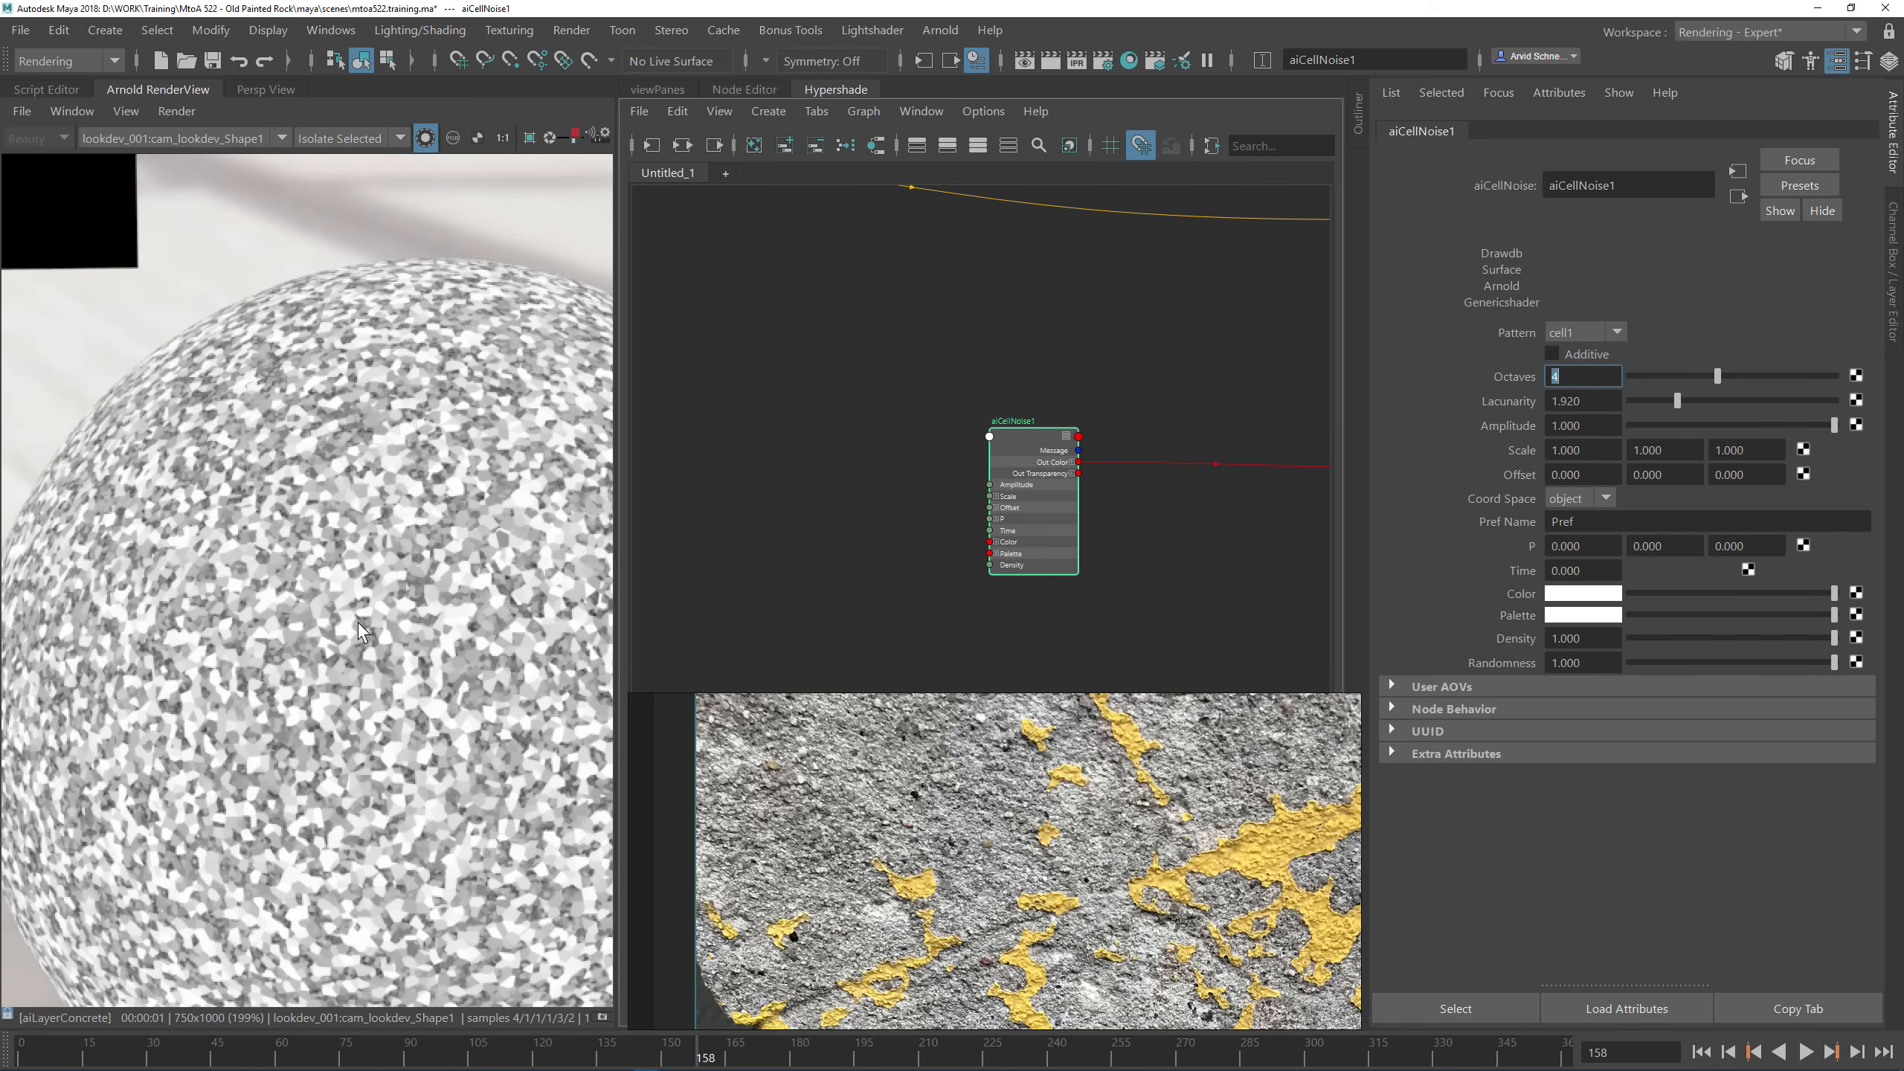
scroll(360, 633, "up", 1)
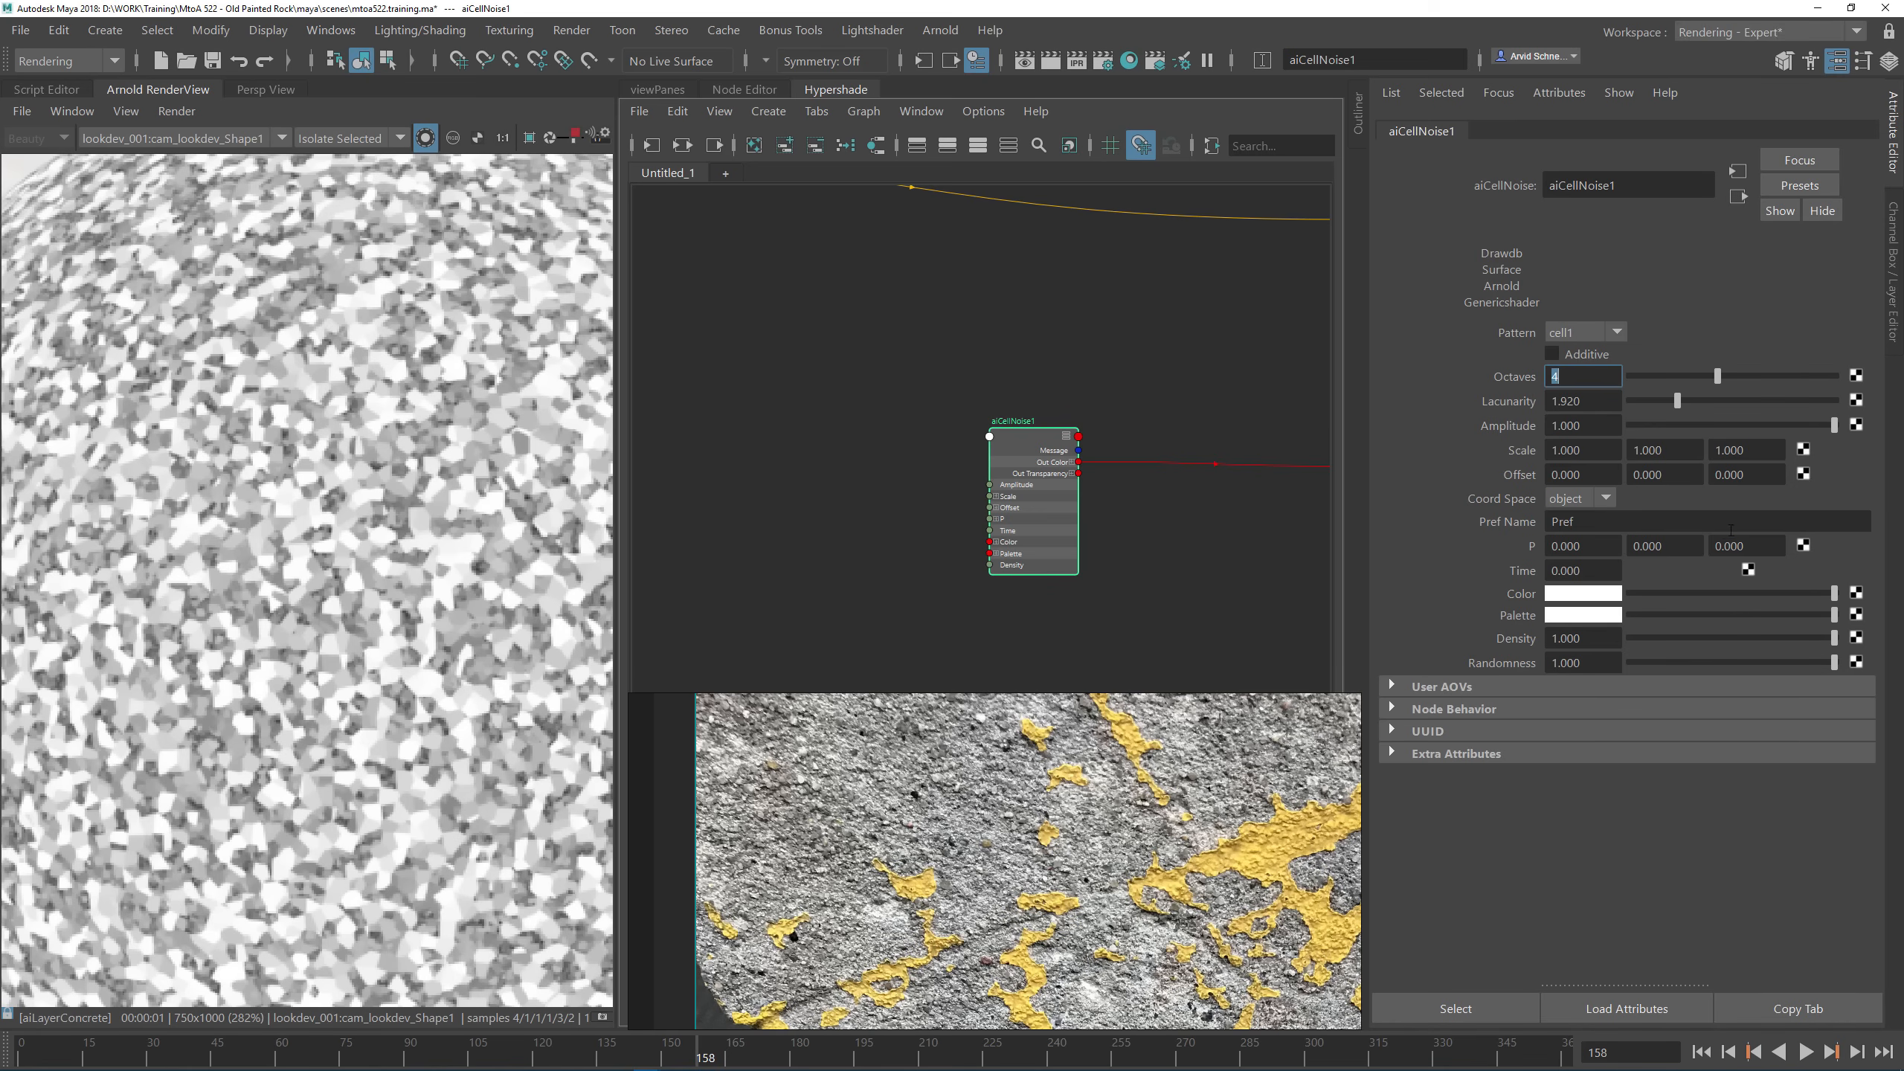
Step: Create a ramp texture node beside aiCellNoise1 in the shader graph
left_click(909, 511)
key("Tab")
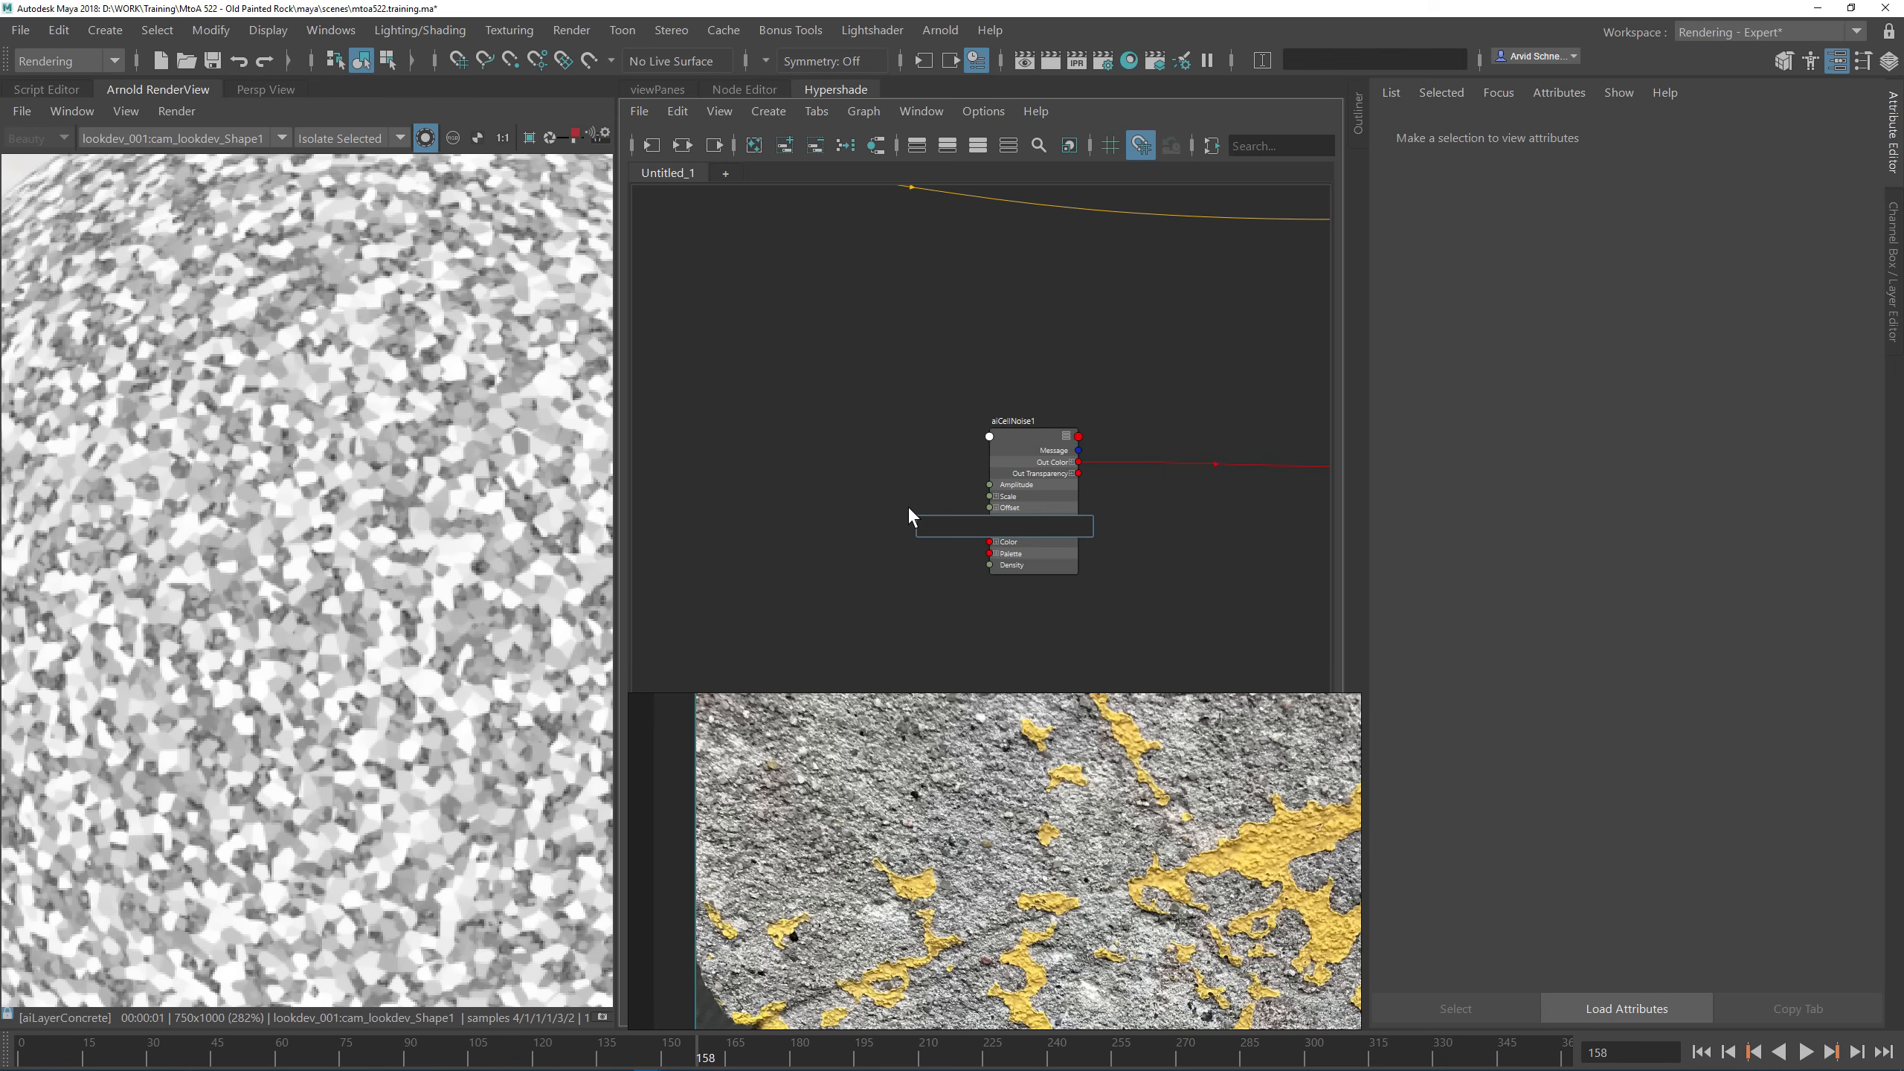
type("ramp")
key("Down")
key("Down")
key("Down")
key("Return")
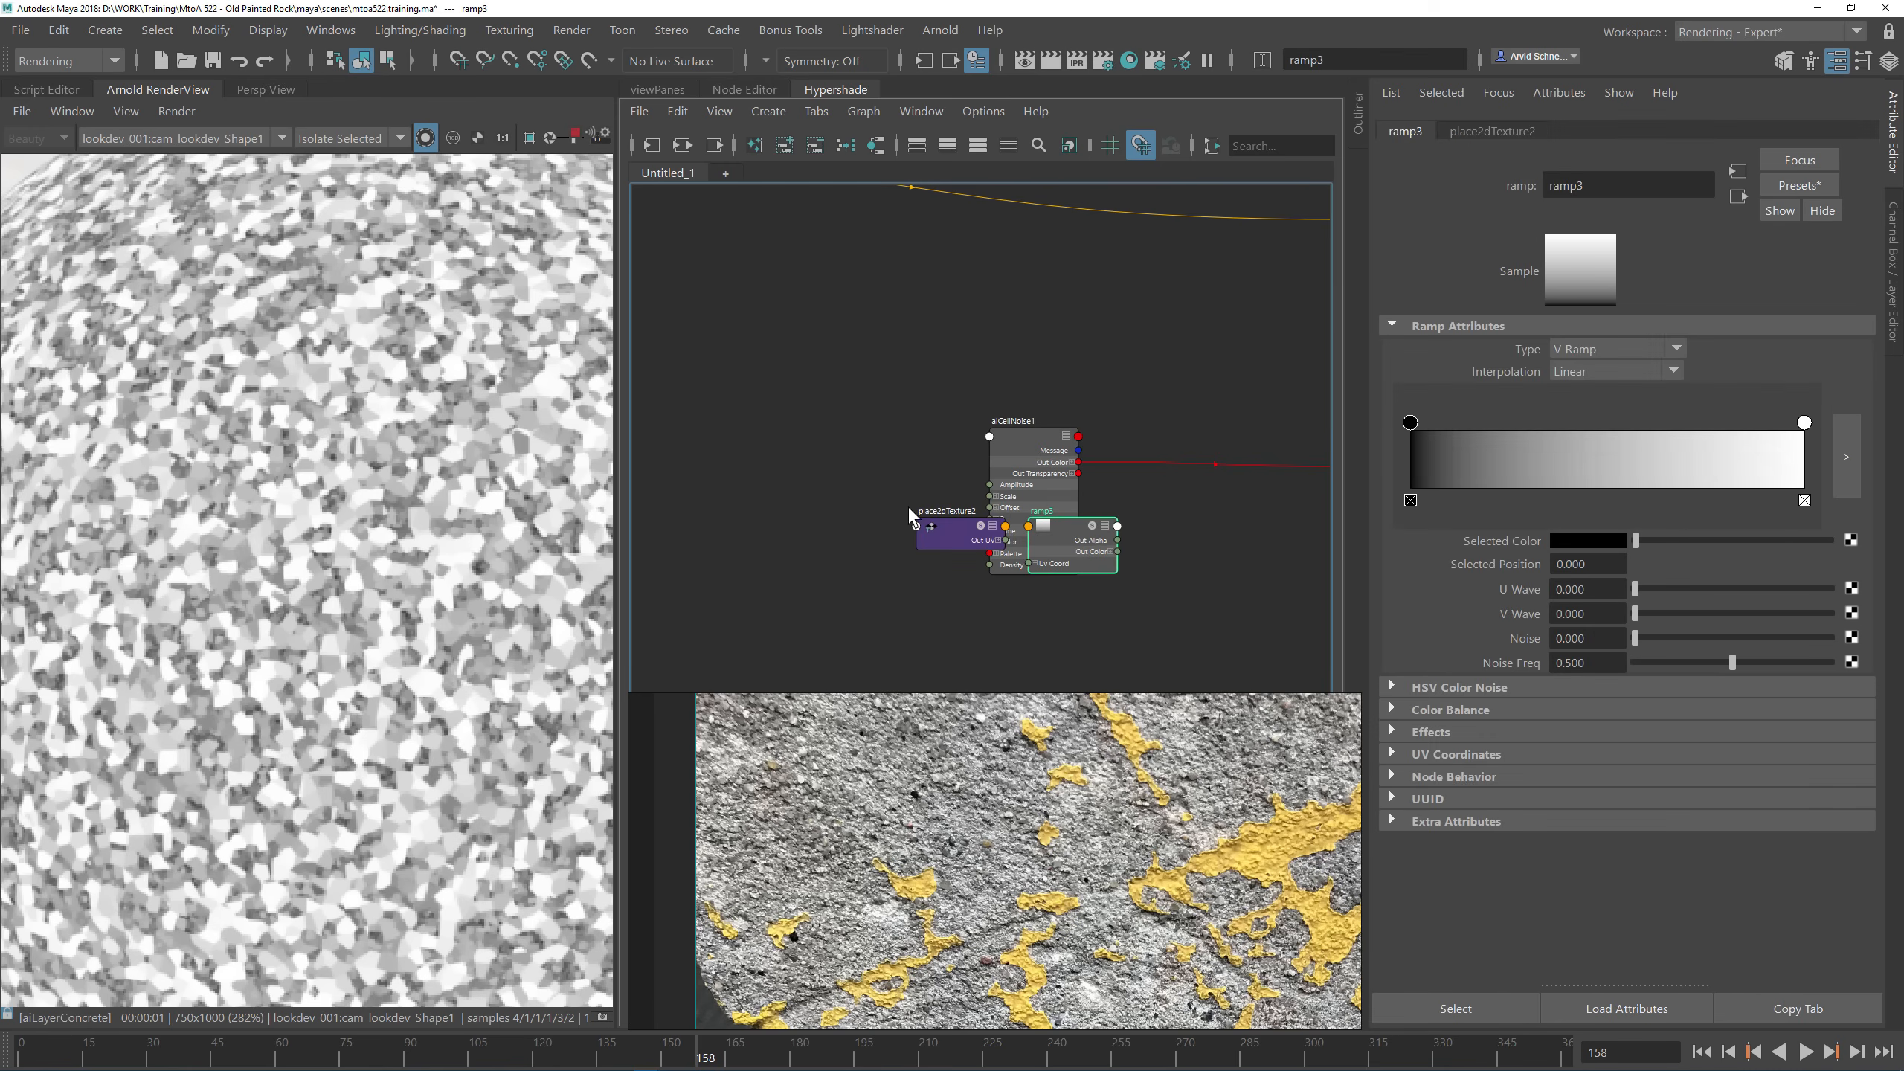
Step: Place the new ramp and its place2dTexture before aiCellNoise1 and connect the ramp's Out Color to the noise's Palette
left_click_drag(911, 514, 681, 558)
left_click(1032, 474)
left_click_drag(1094, 561, 989, 542)
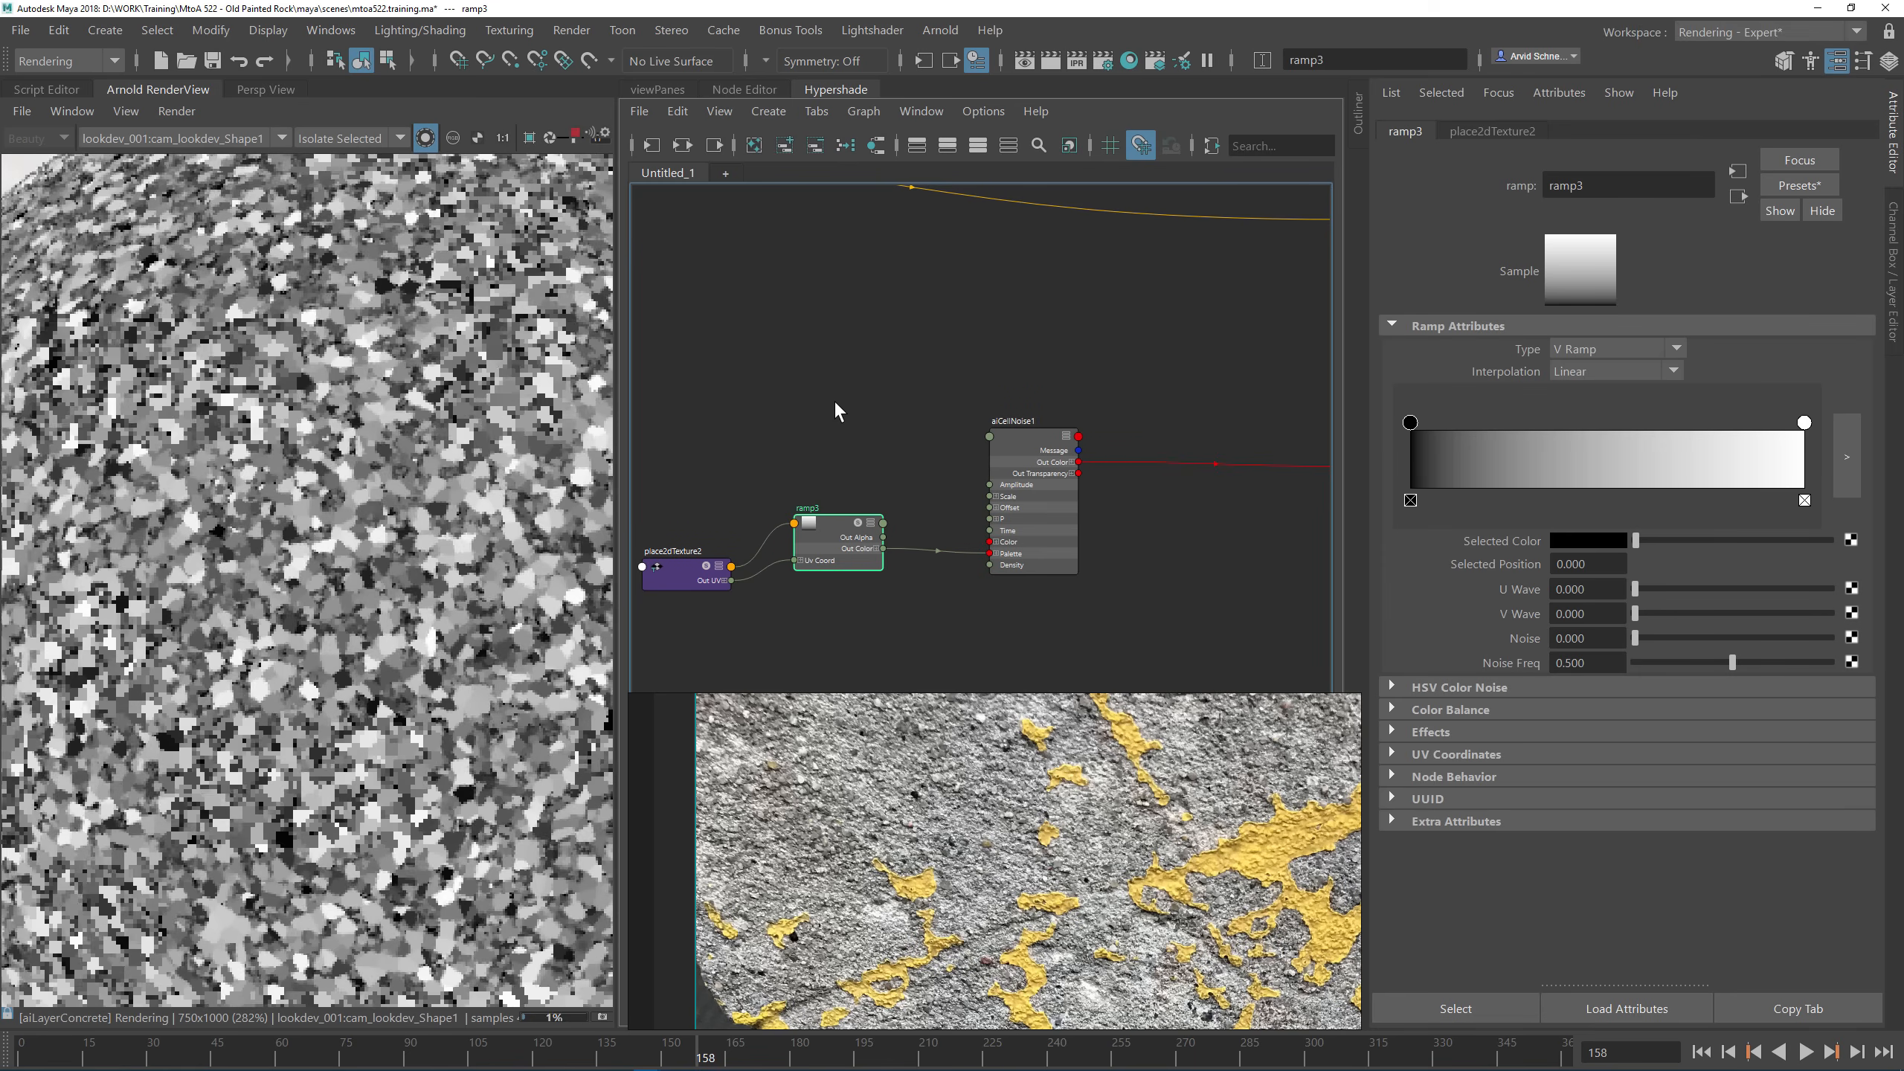
middle_click_drag(834, 399, 964, 405, "alt")
scroll(298, 446, "down", 2)
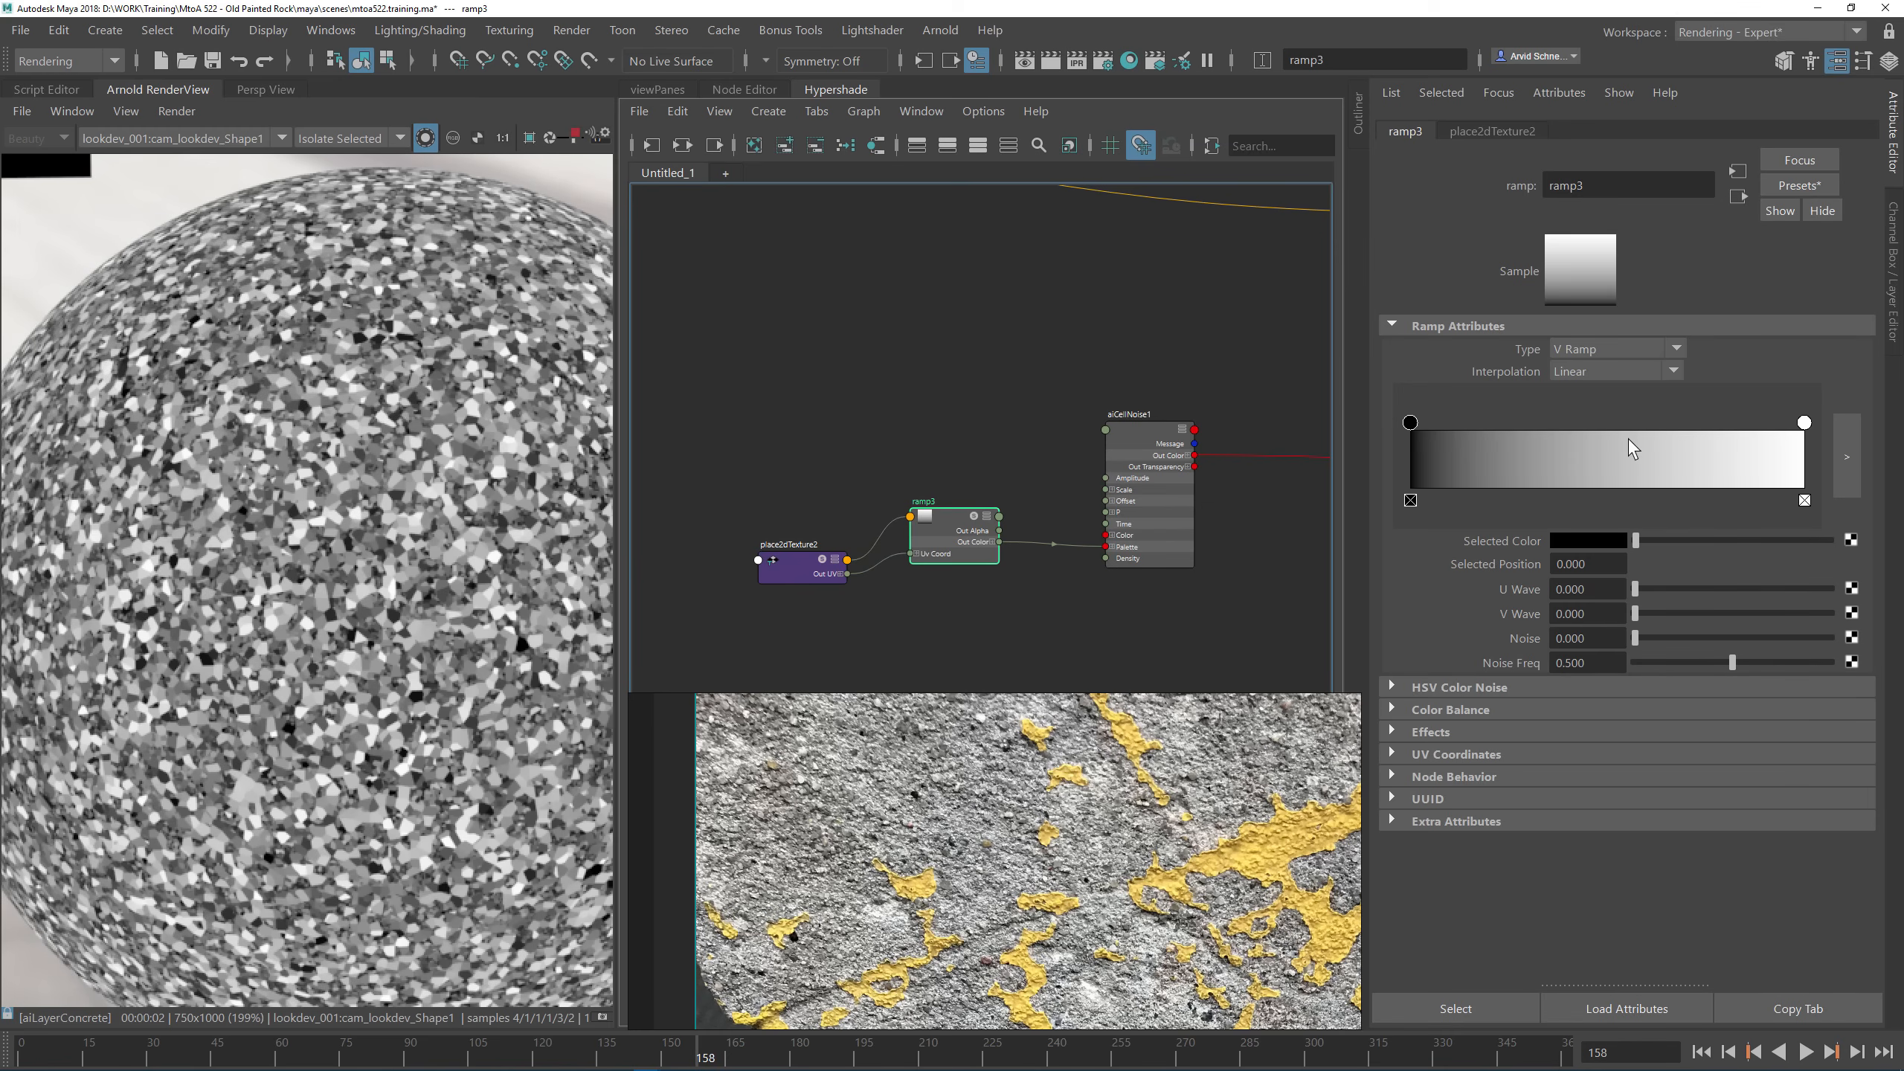
Step: Replace the ramp's black start colour with a grey sampled from the concrete in the reference photo
left_click(1589, 539)
left_click(1569, 545)
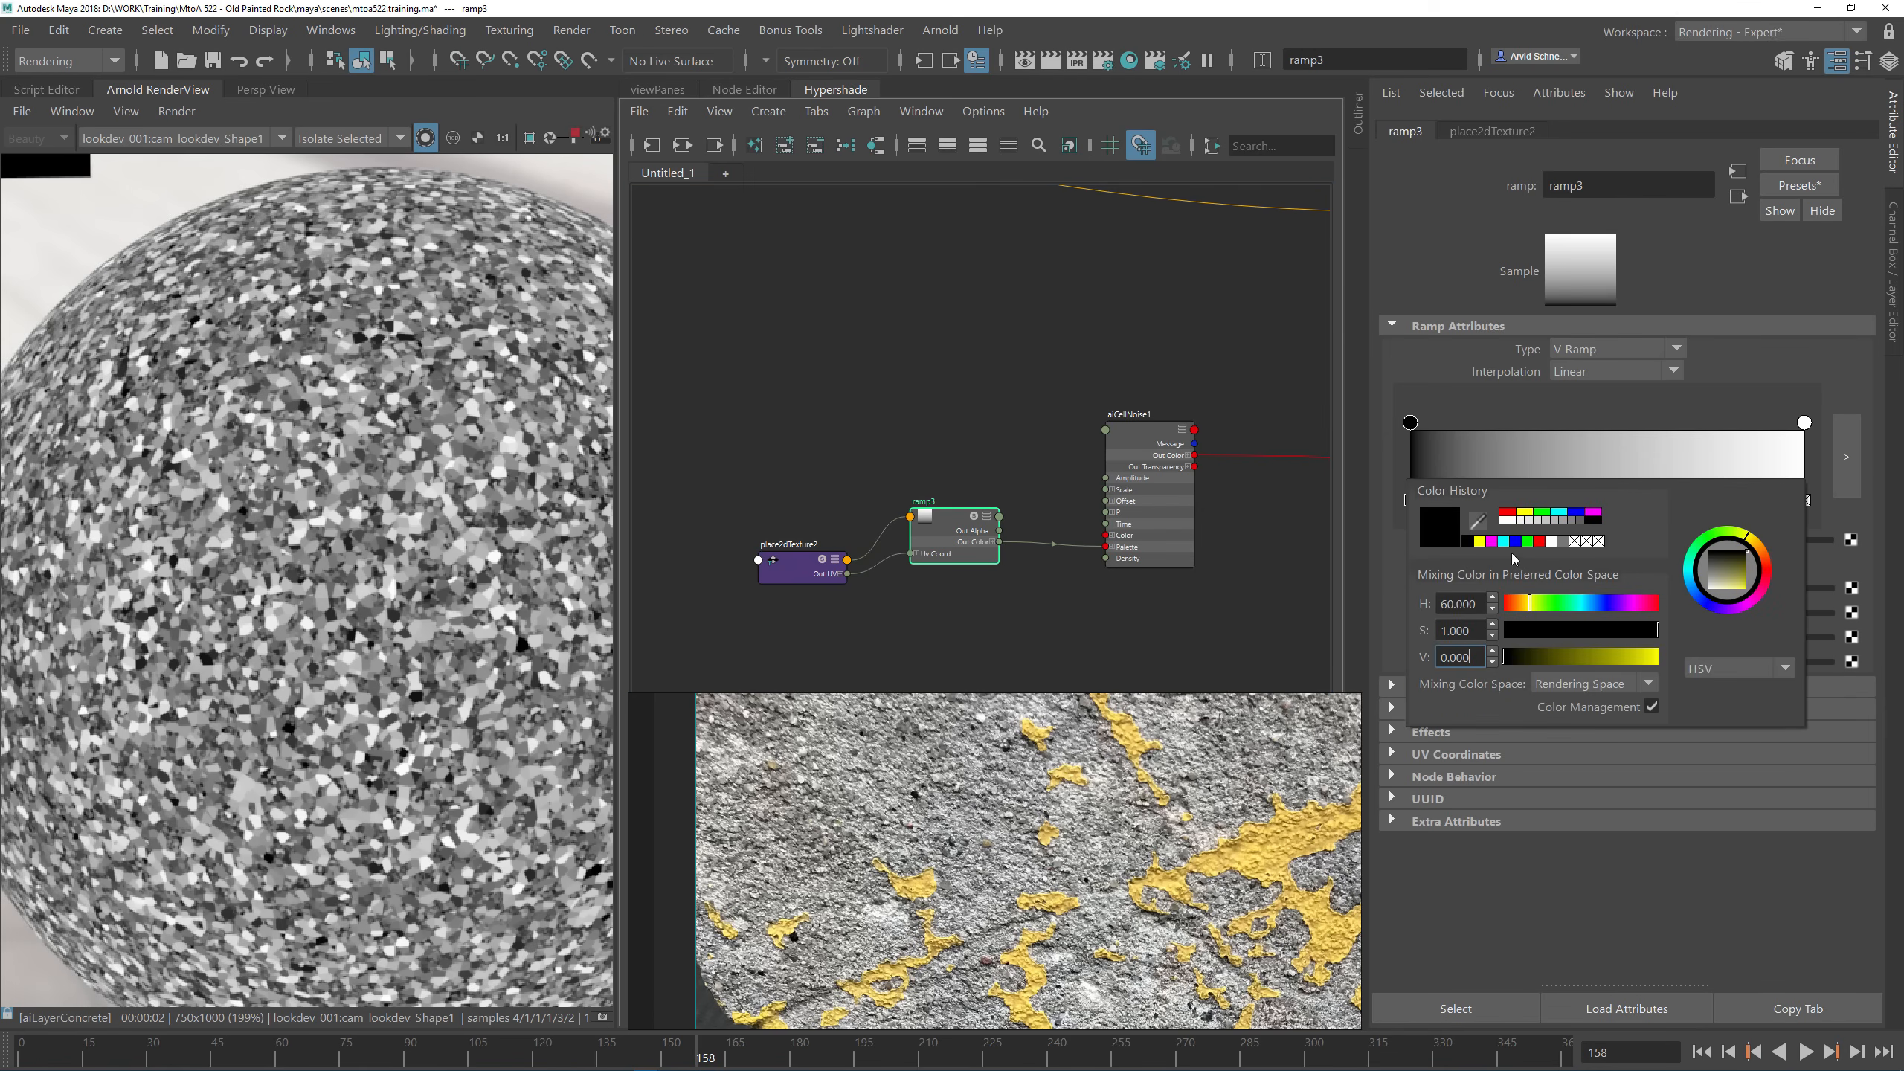
left_click(1478, 521)
left_click(1089, 800)
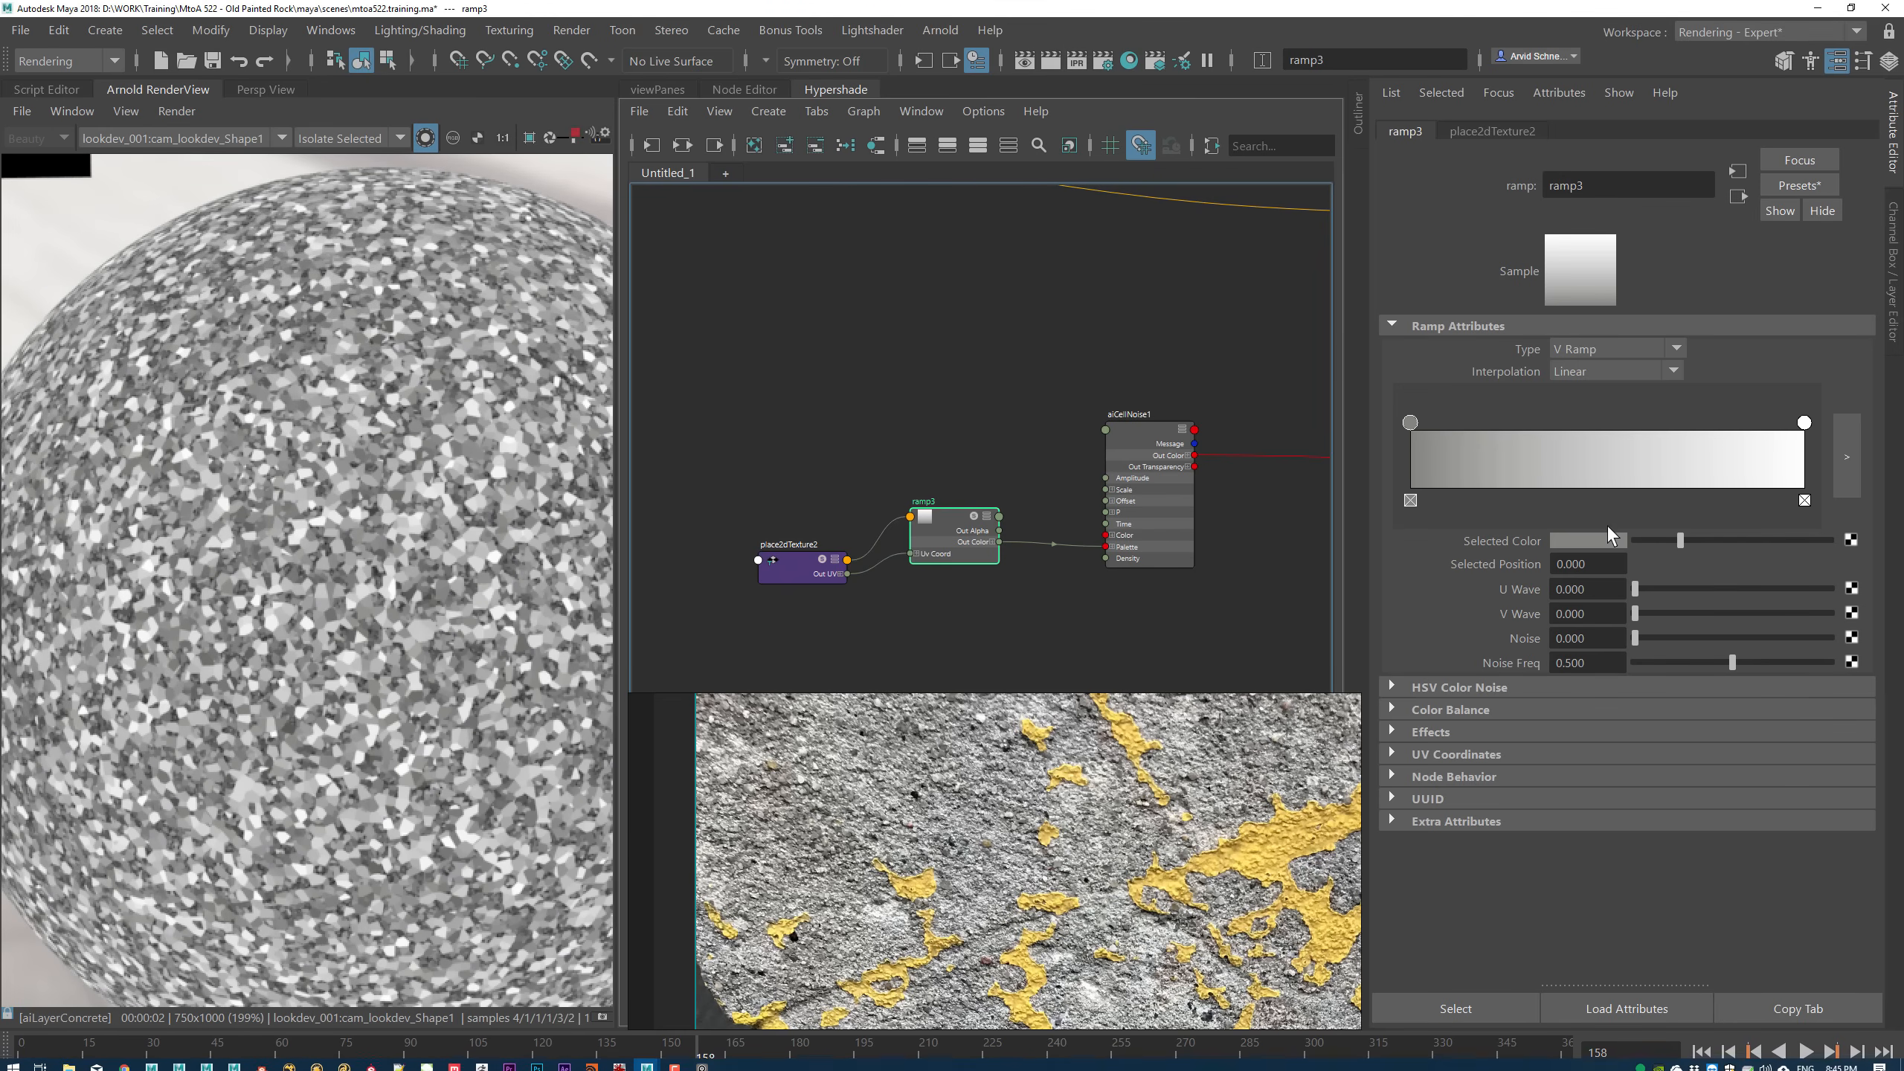
Step: Set the ramp's start colour to pure red and check how the red cells spread over the sphere
left_click(1592, 536)
left_click(1538, 508)
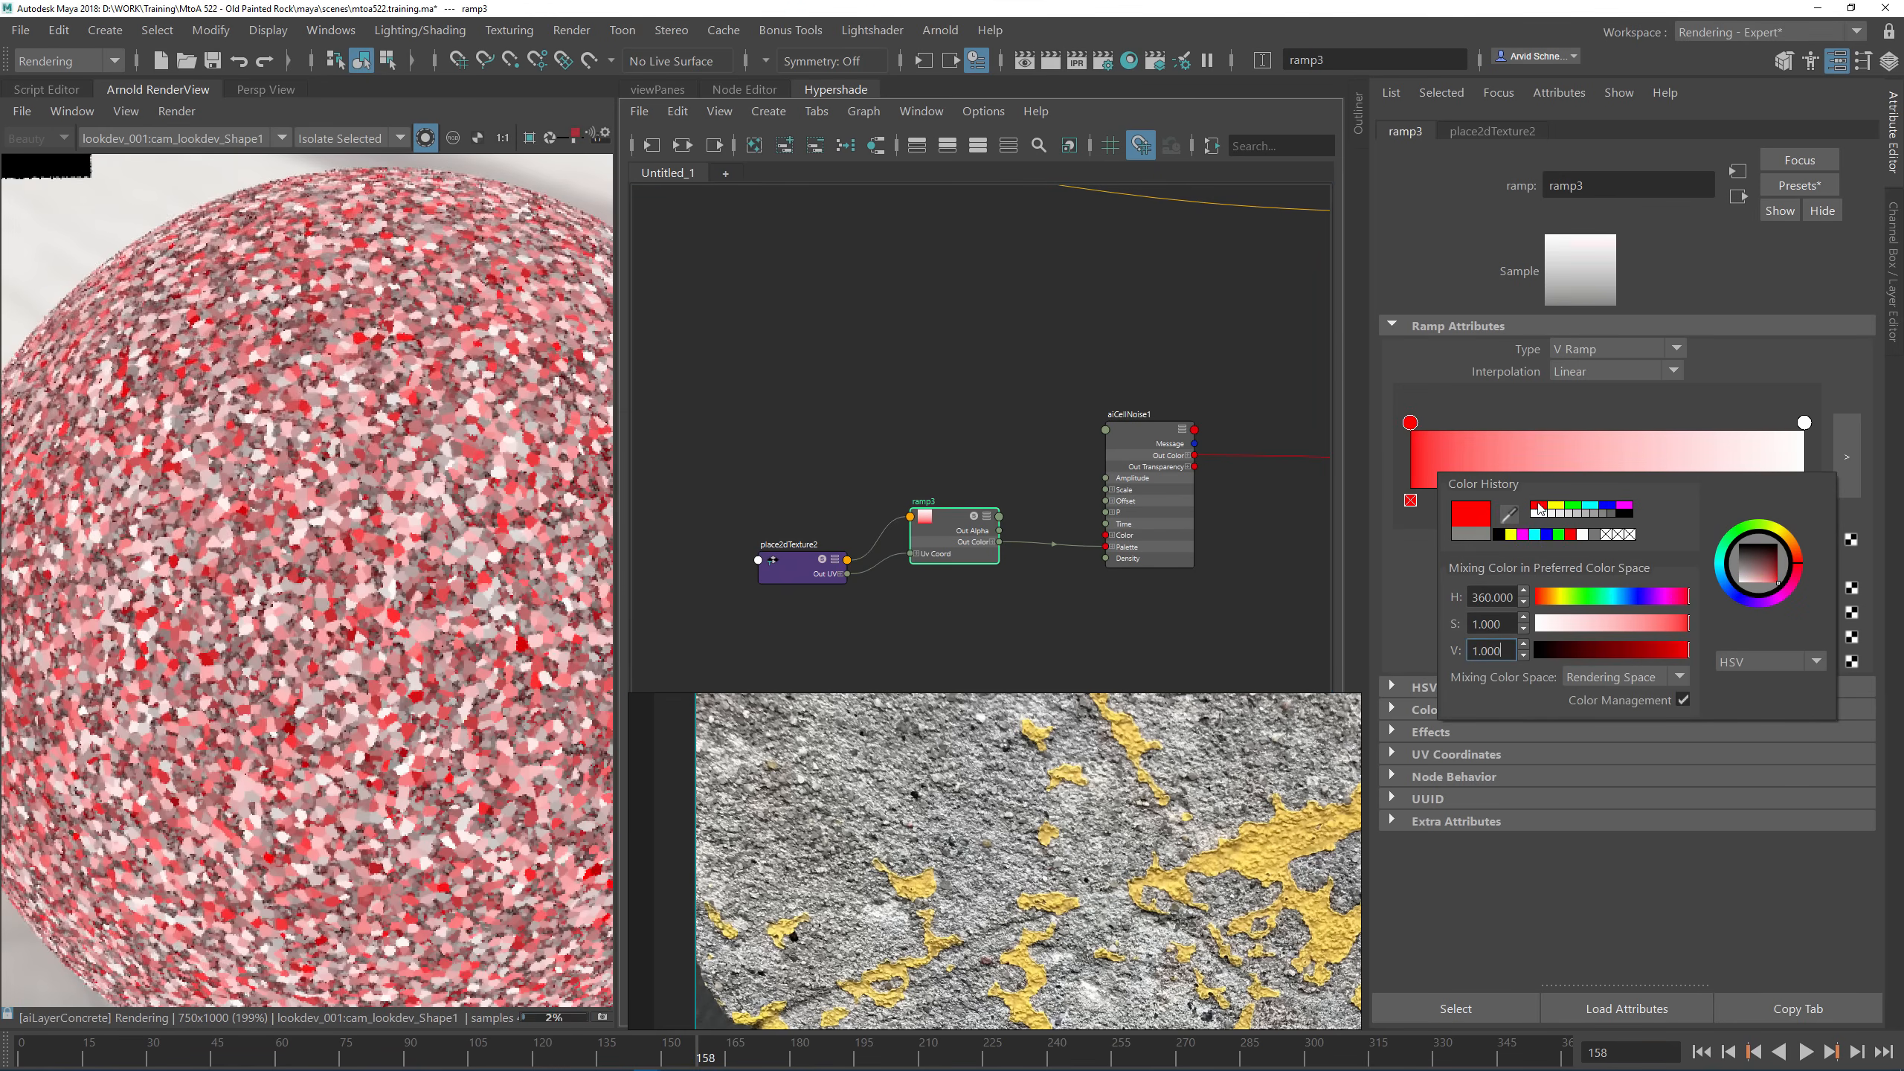
scroll(385, 425, "down", 2)
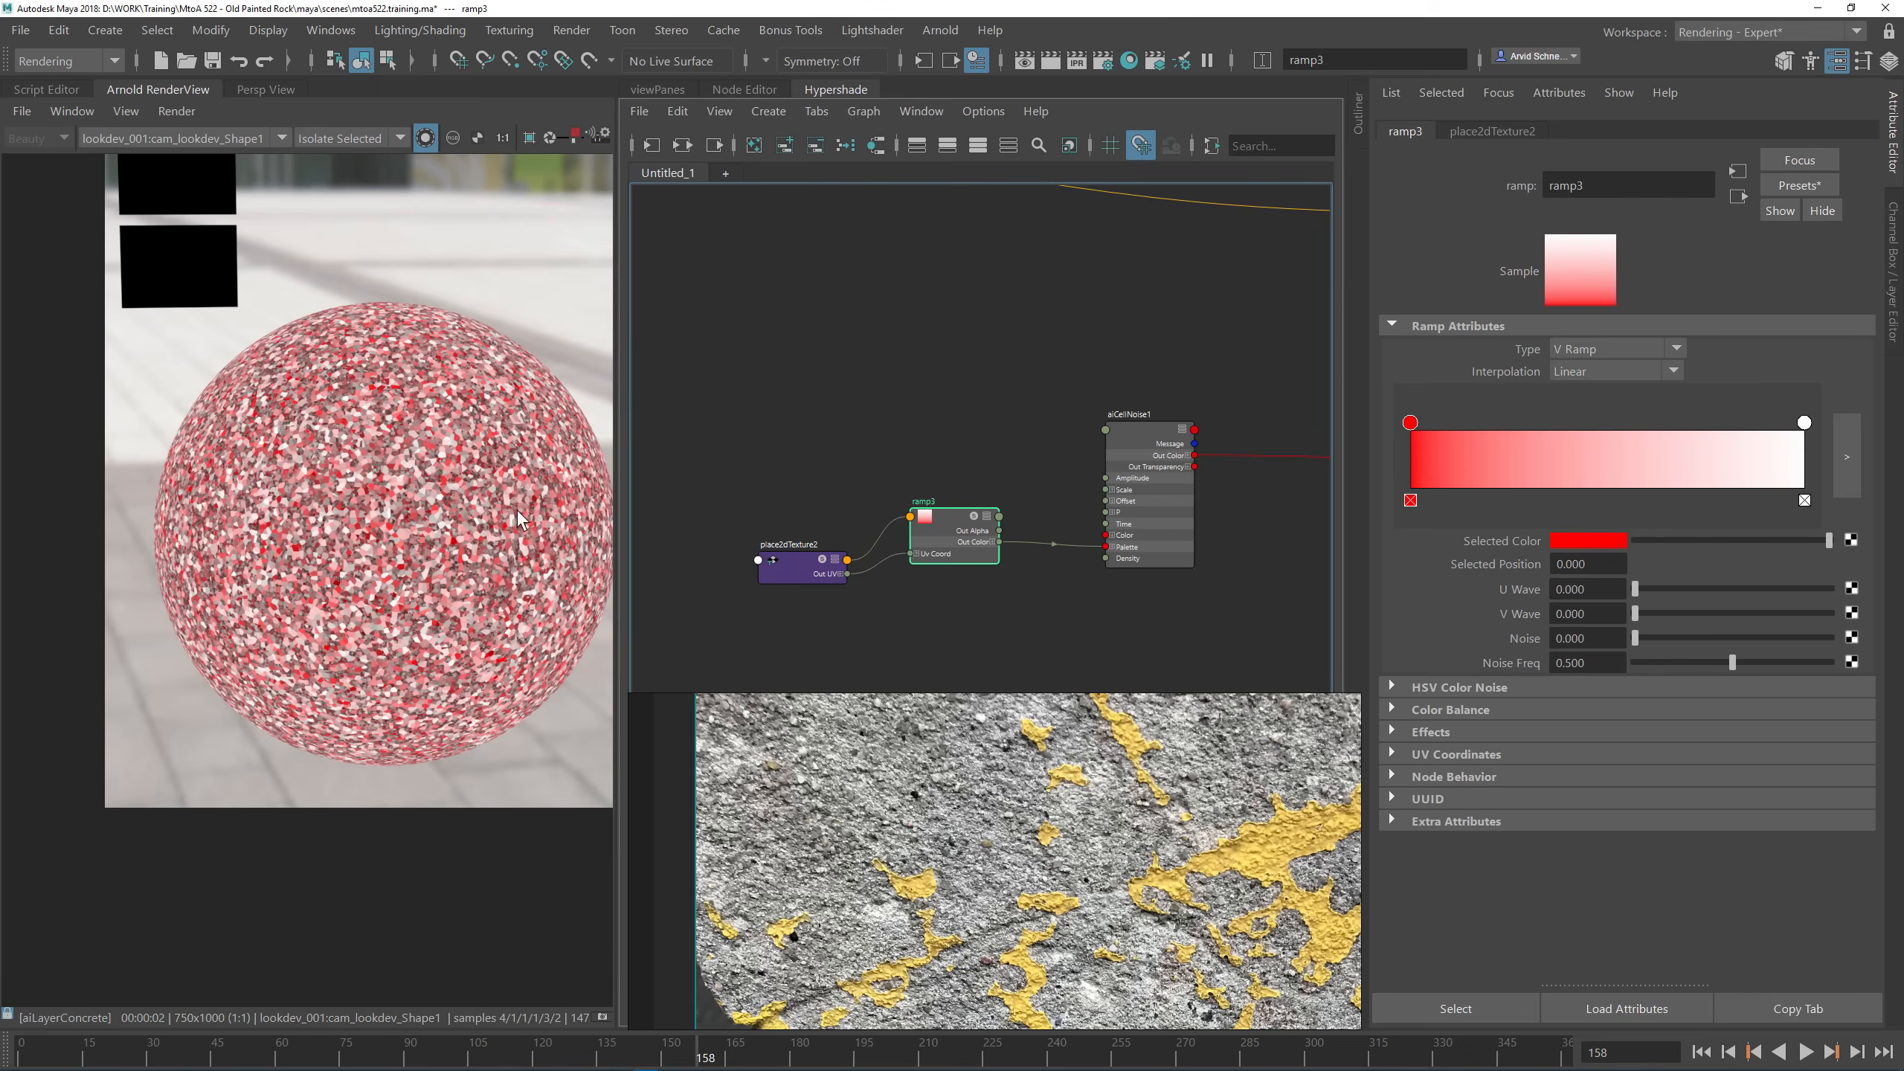
scroll(349, 501, "up", 2)
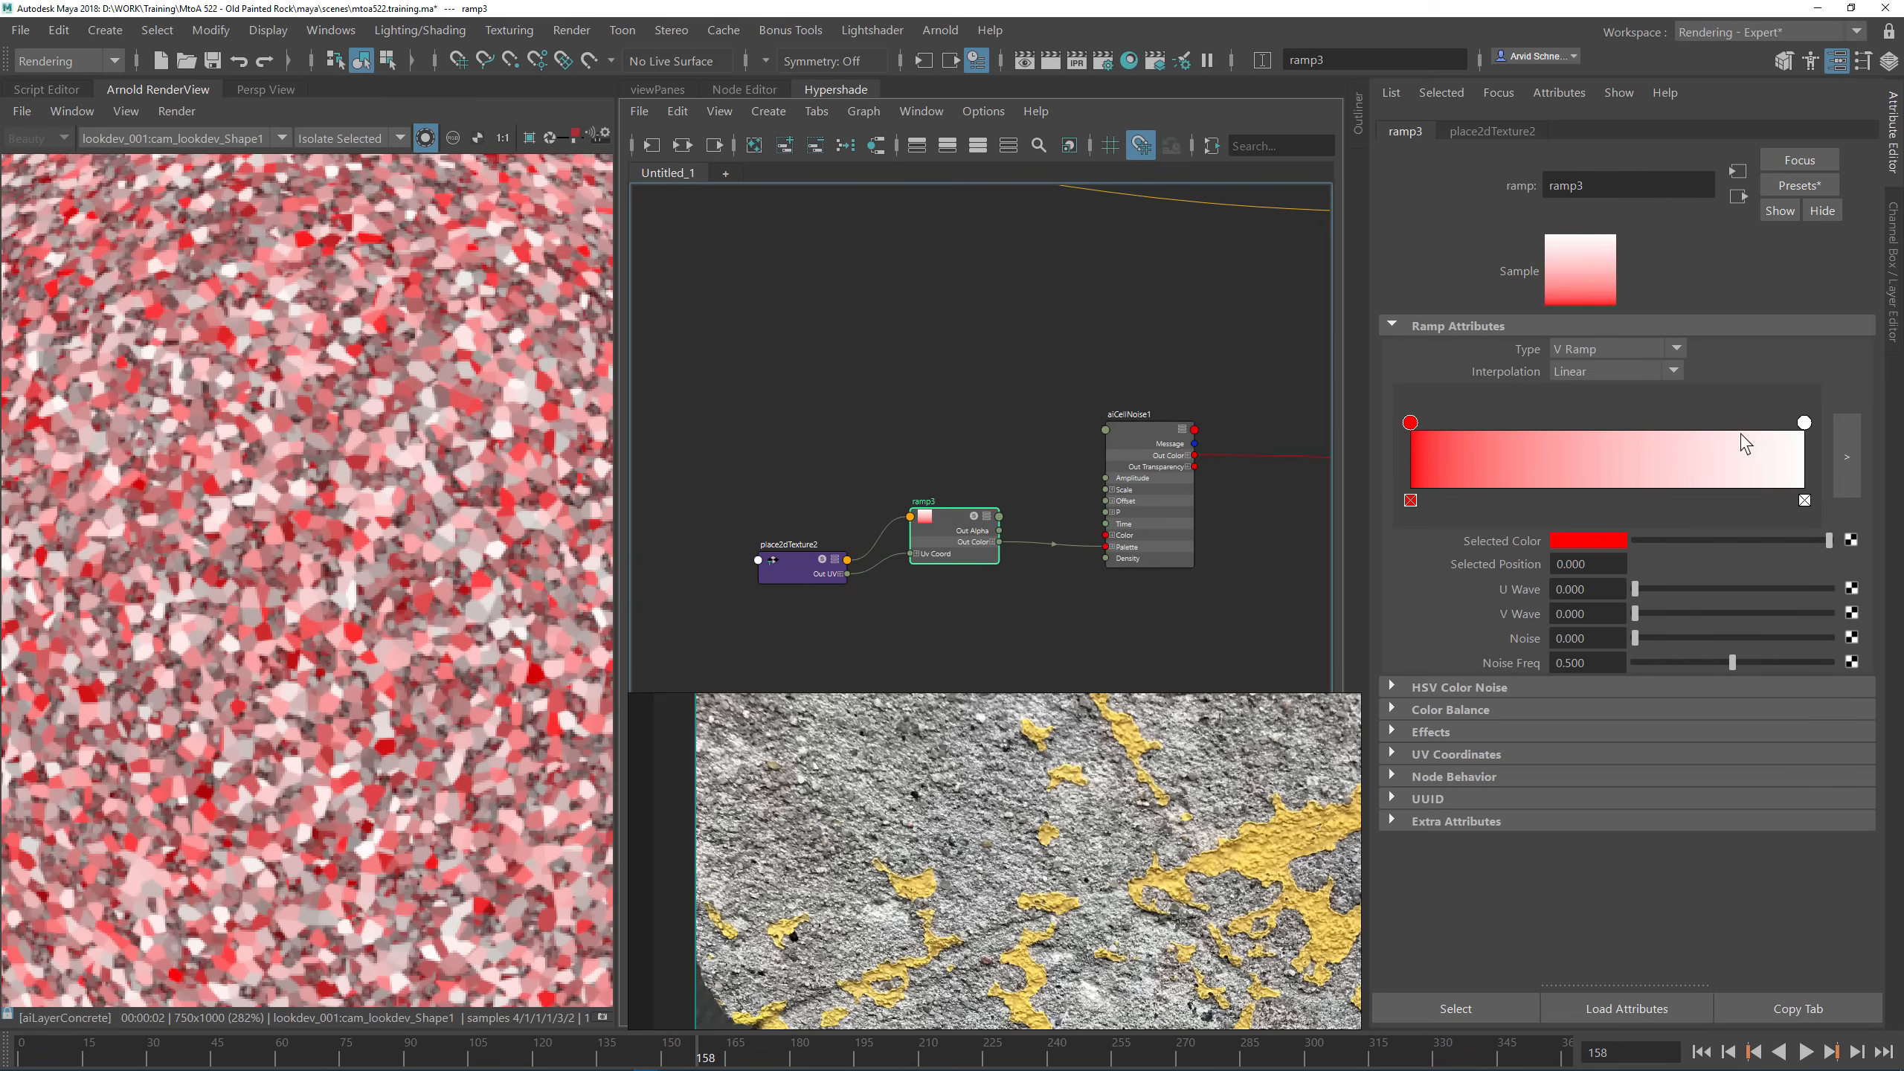
Step: Reverse the ramp so red sits near the far end, and recolour the white entry with a light grey from the reference photo
left_click_drag(1410, 424, 1348, 421)
left_click(1582, 541)
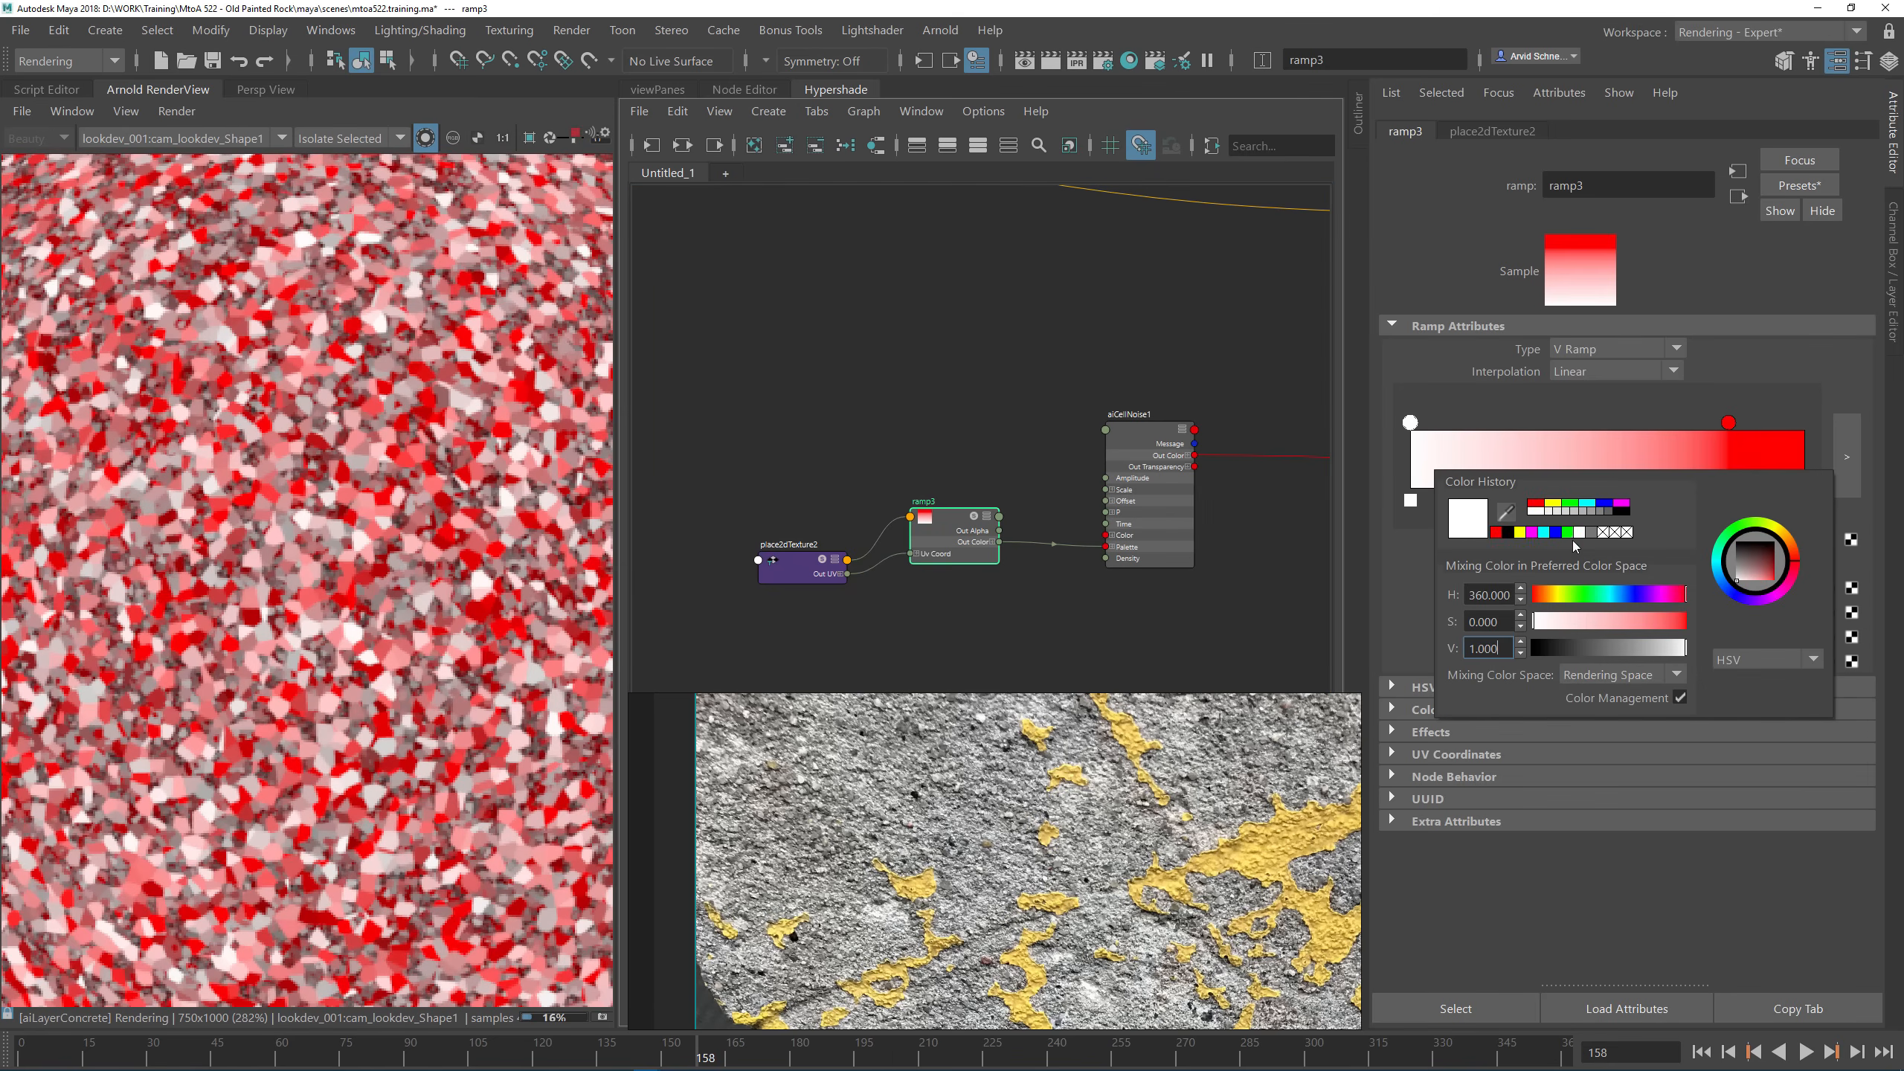
left_click(1578, 532)
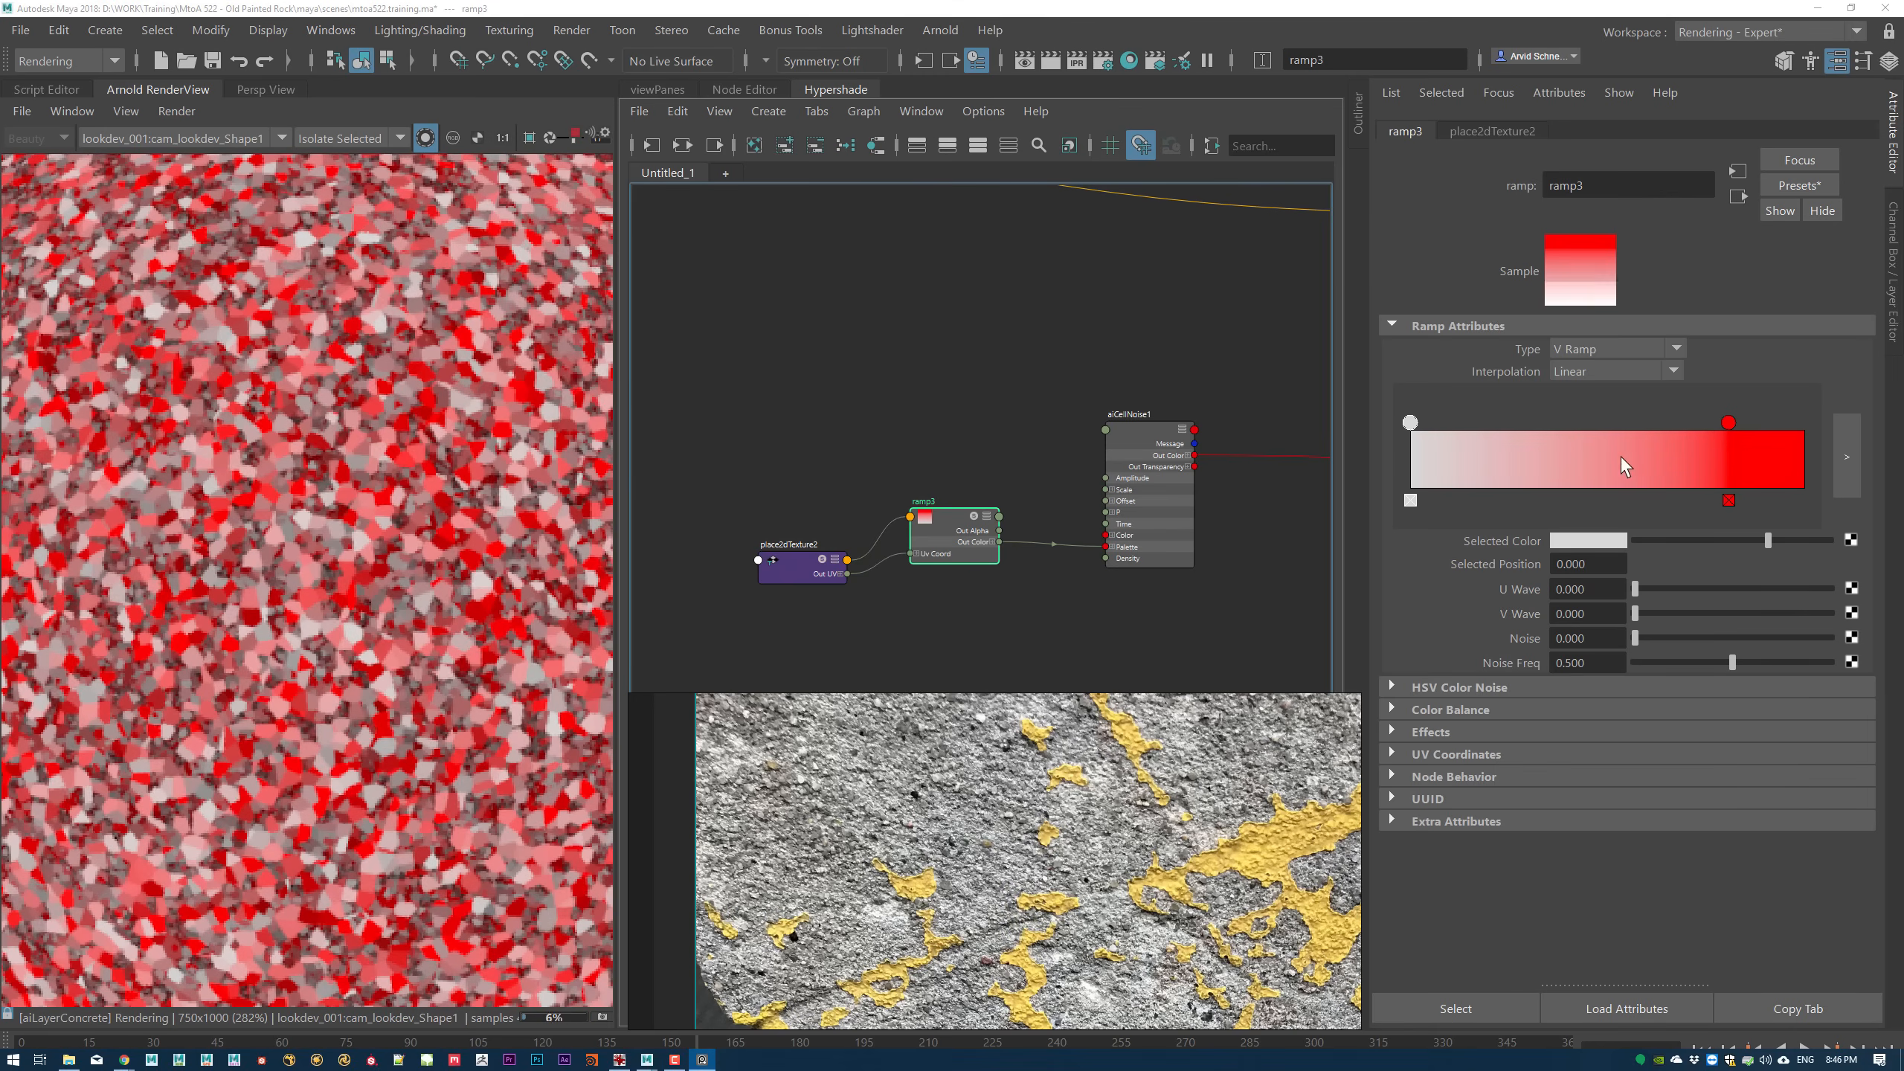
Step: Move the red ramp entry to position 1.000, recolour it with a brown sampled from the reference photo, and darken it
left_click_drag(1728, 423, 1829, 424)
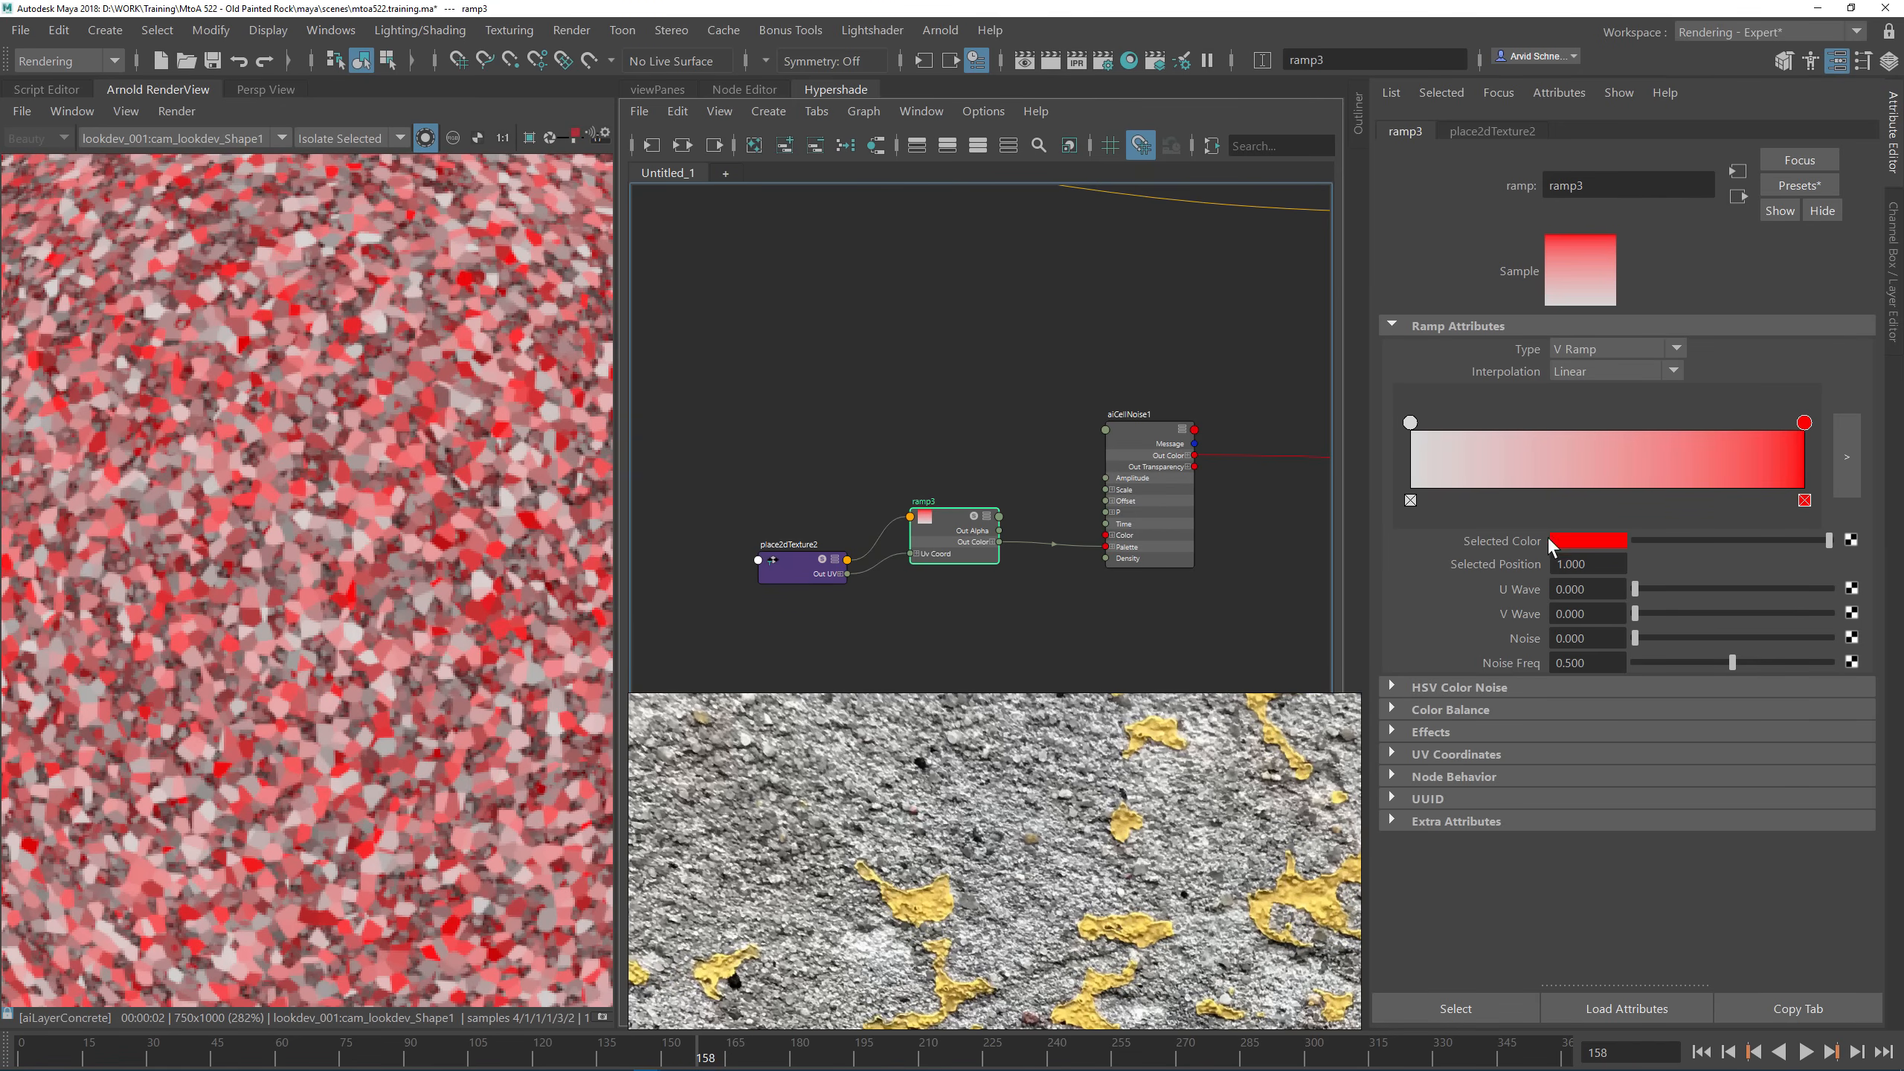
left_click(1575, 540)
left_click(1481, 517)
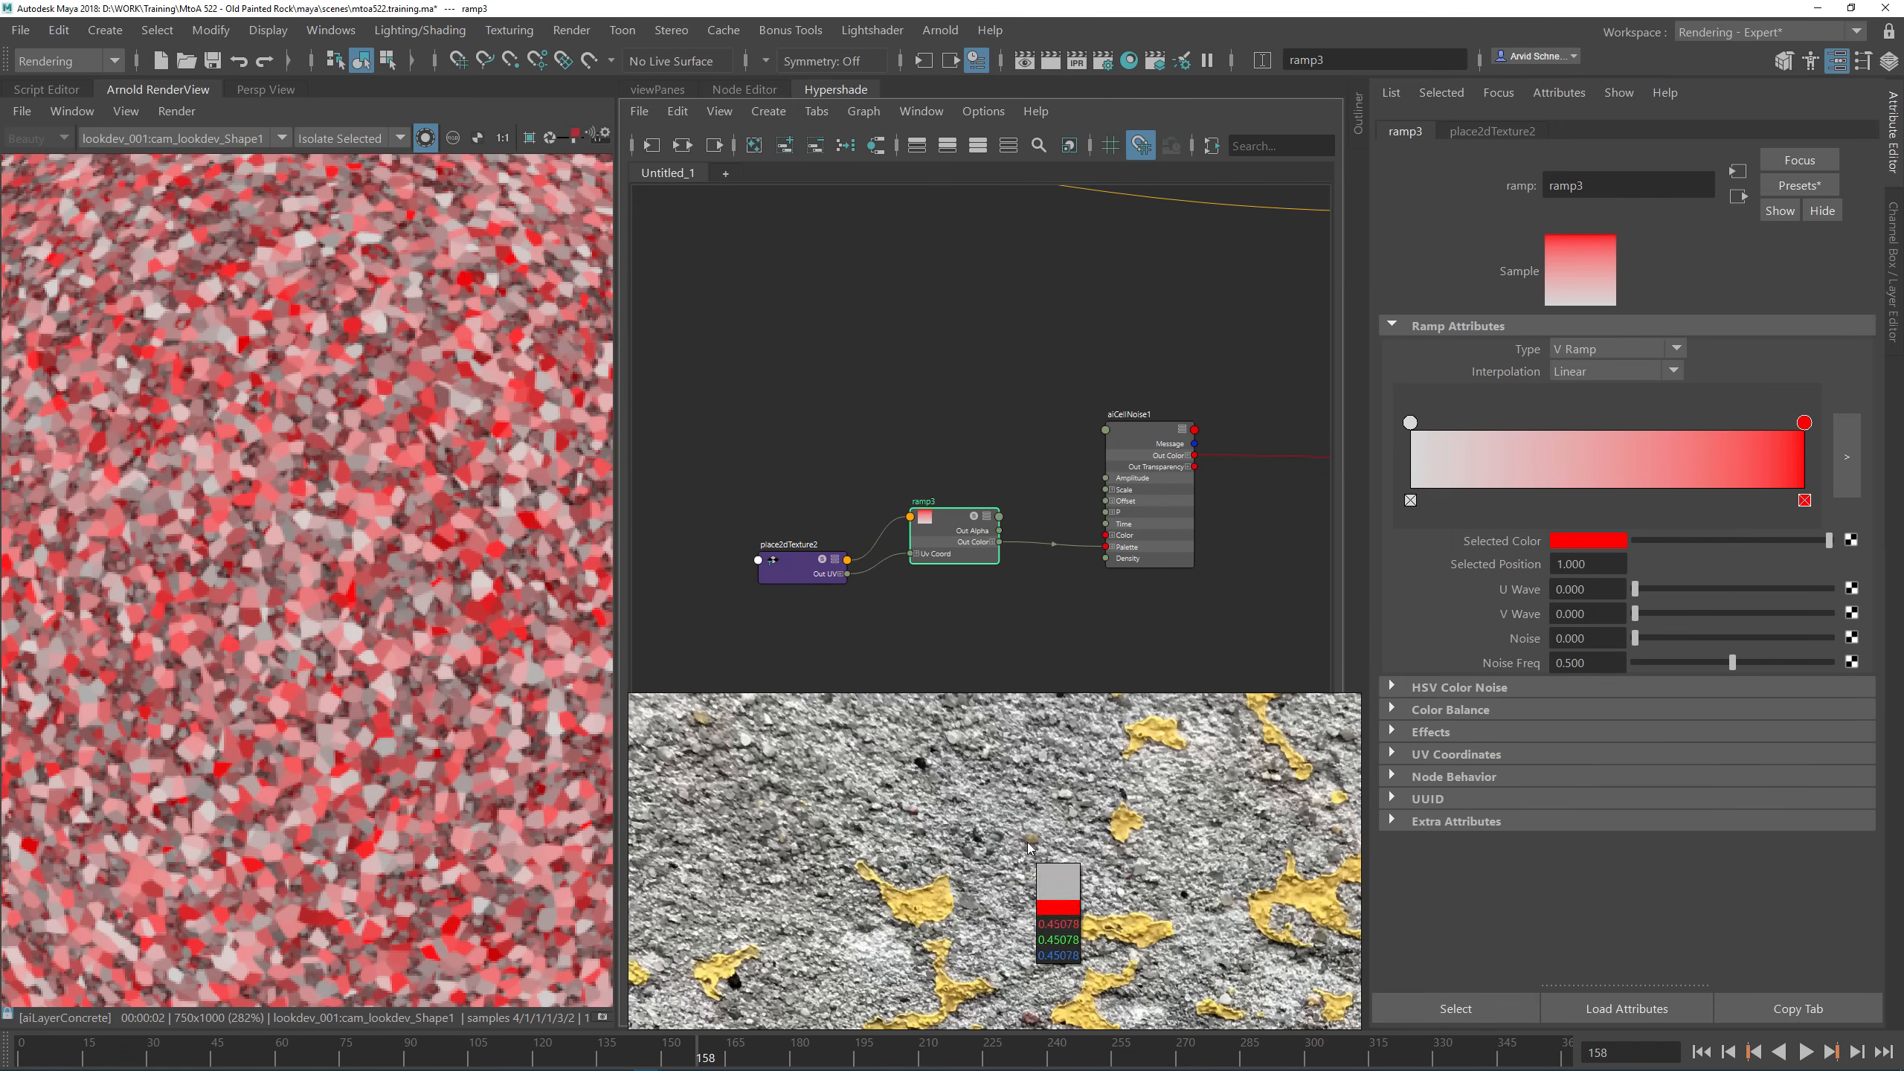
left_click(1009, 859)
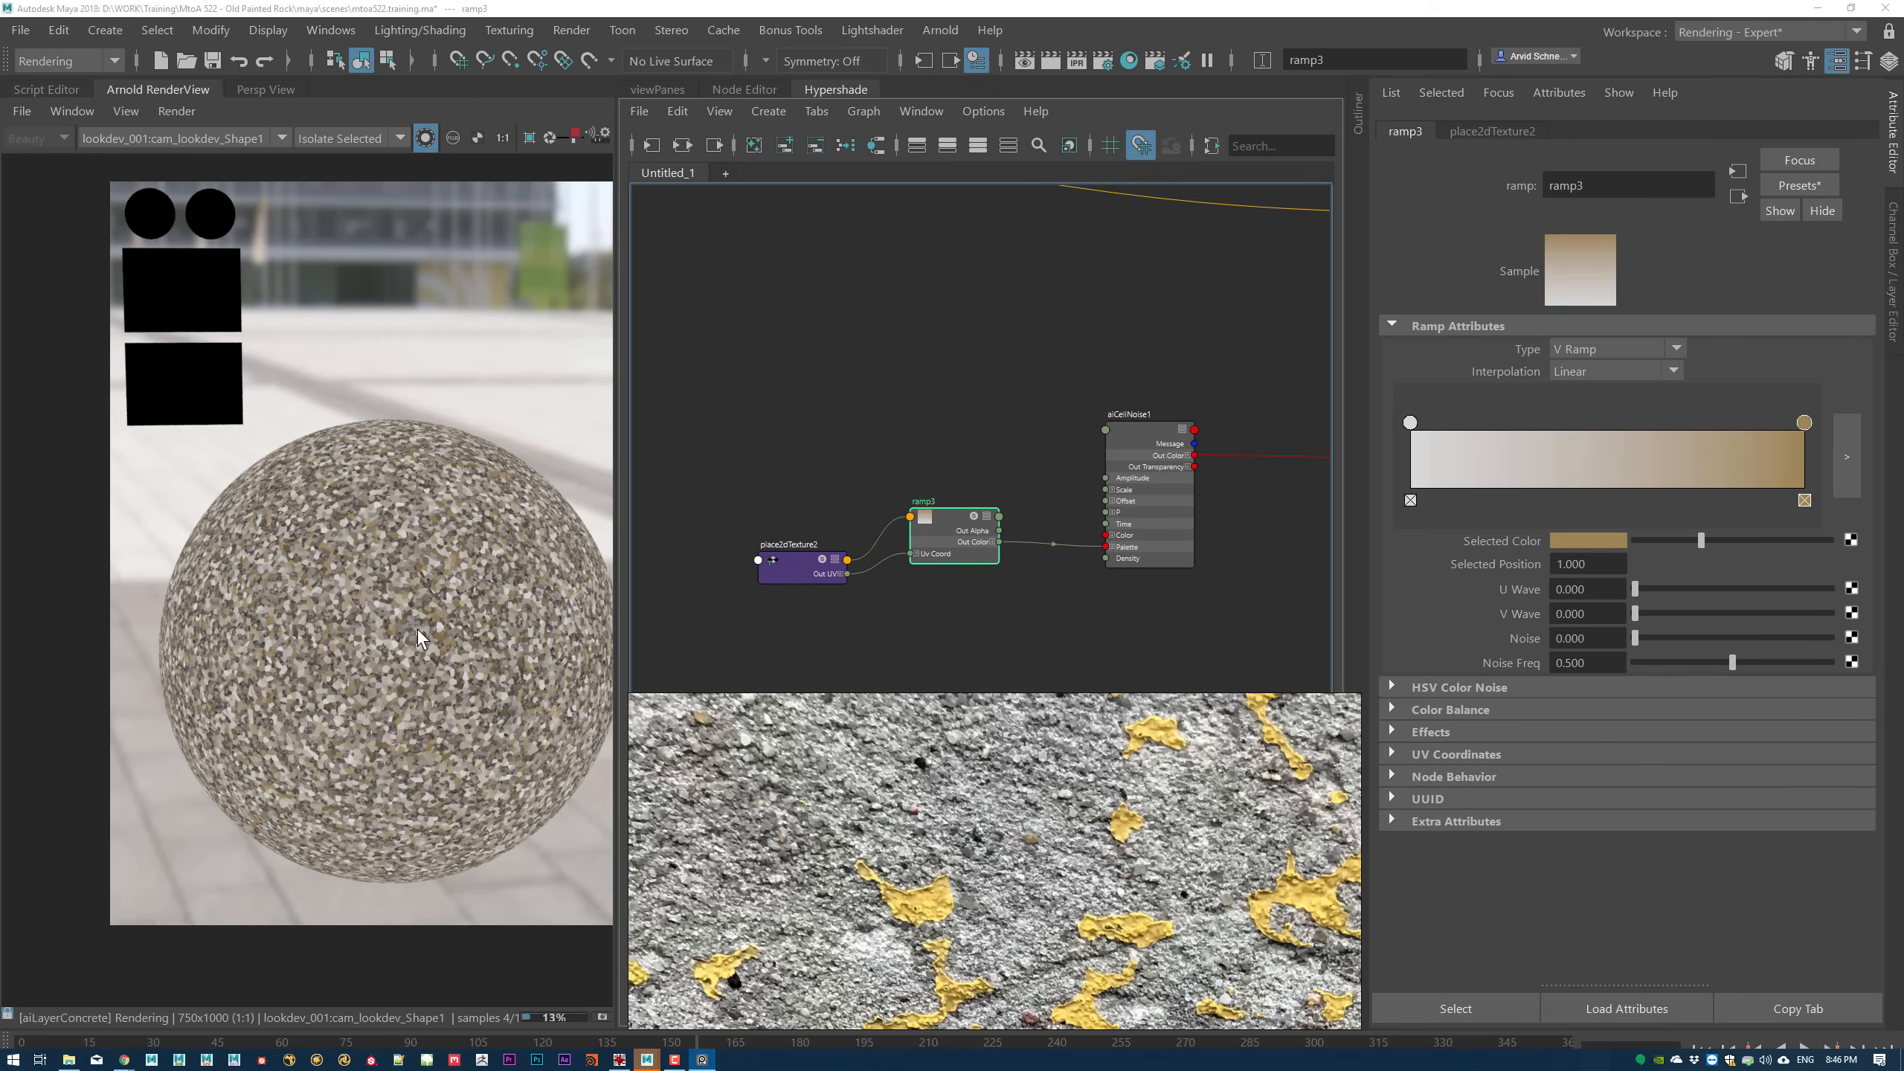
scroll(417, 638, "up", 1)
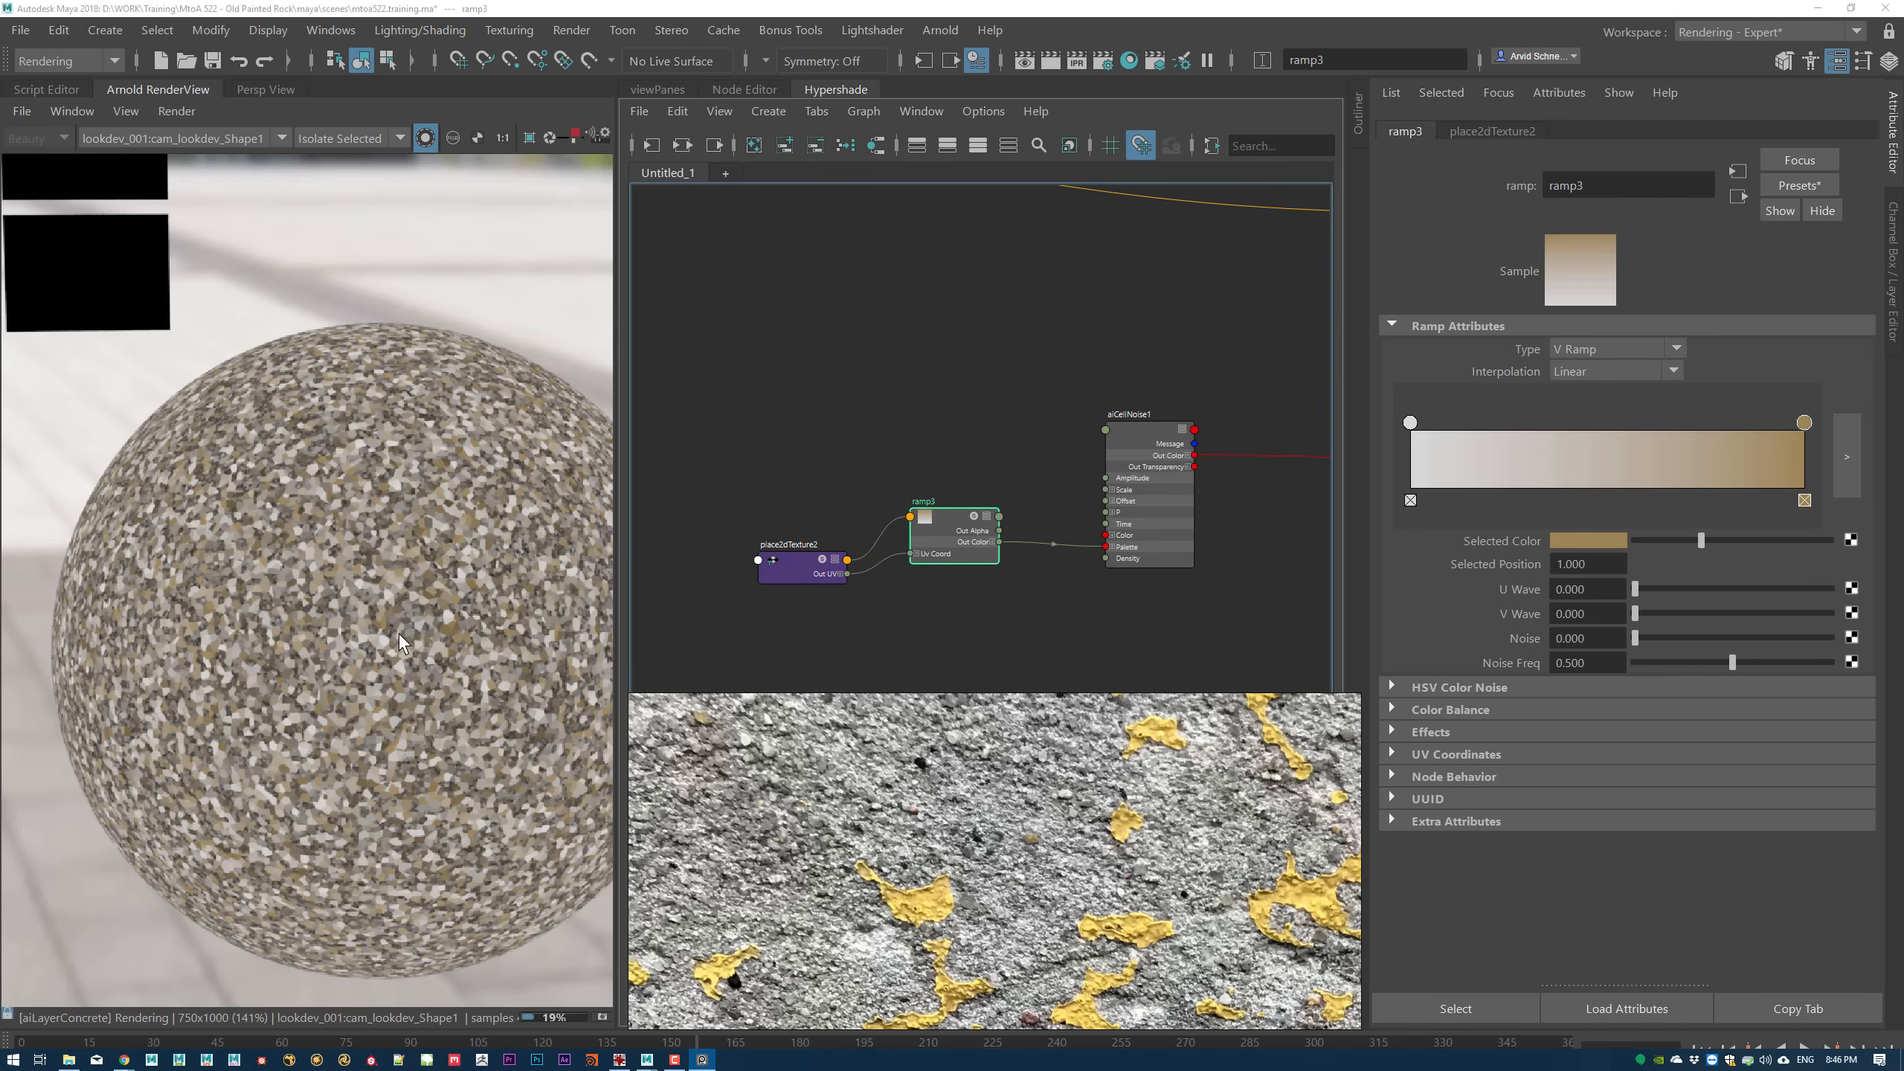
left_click(1661, 539)
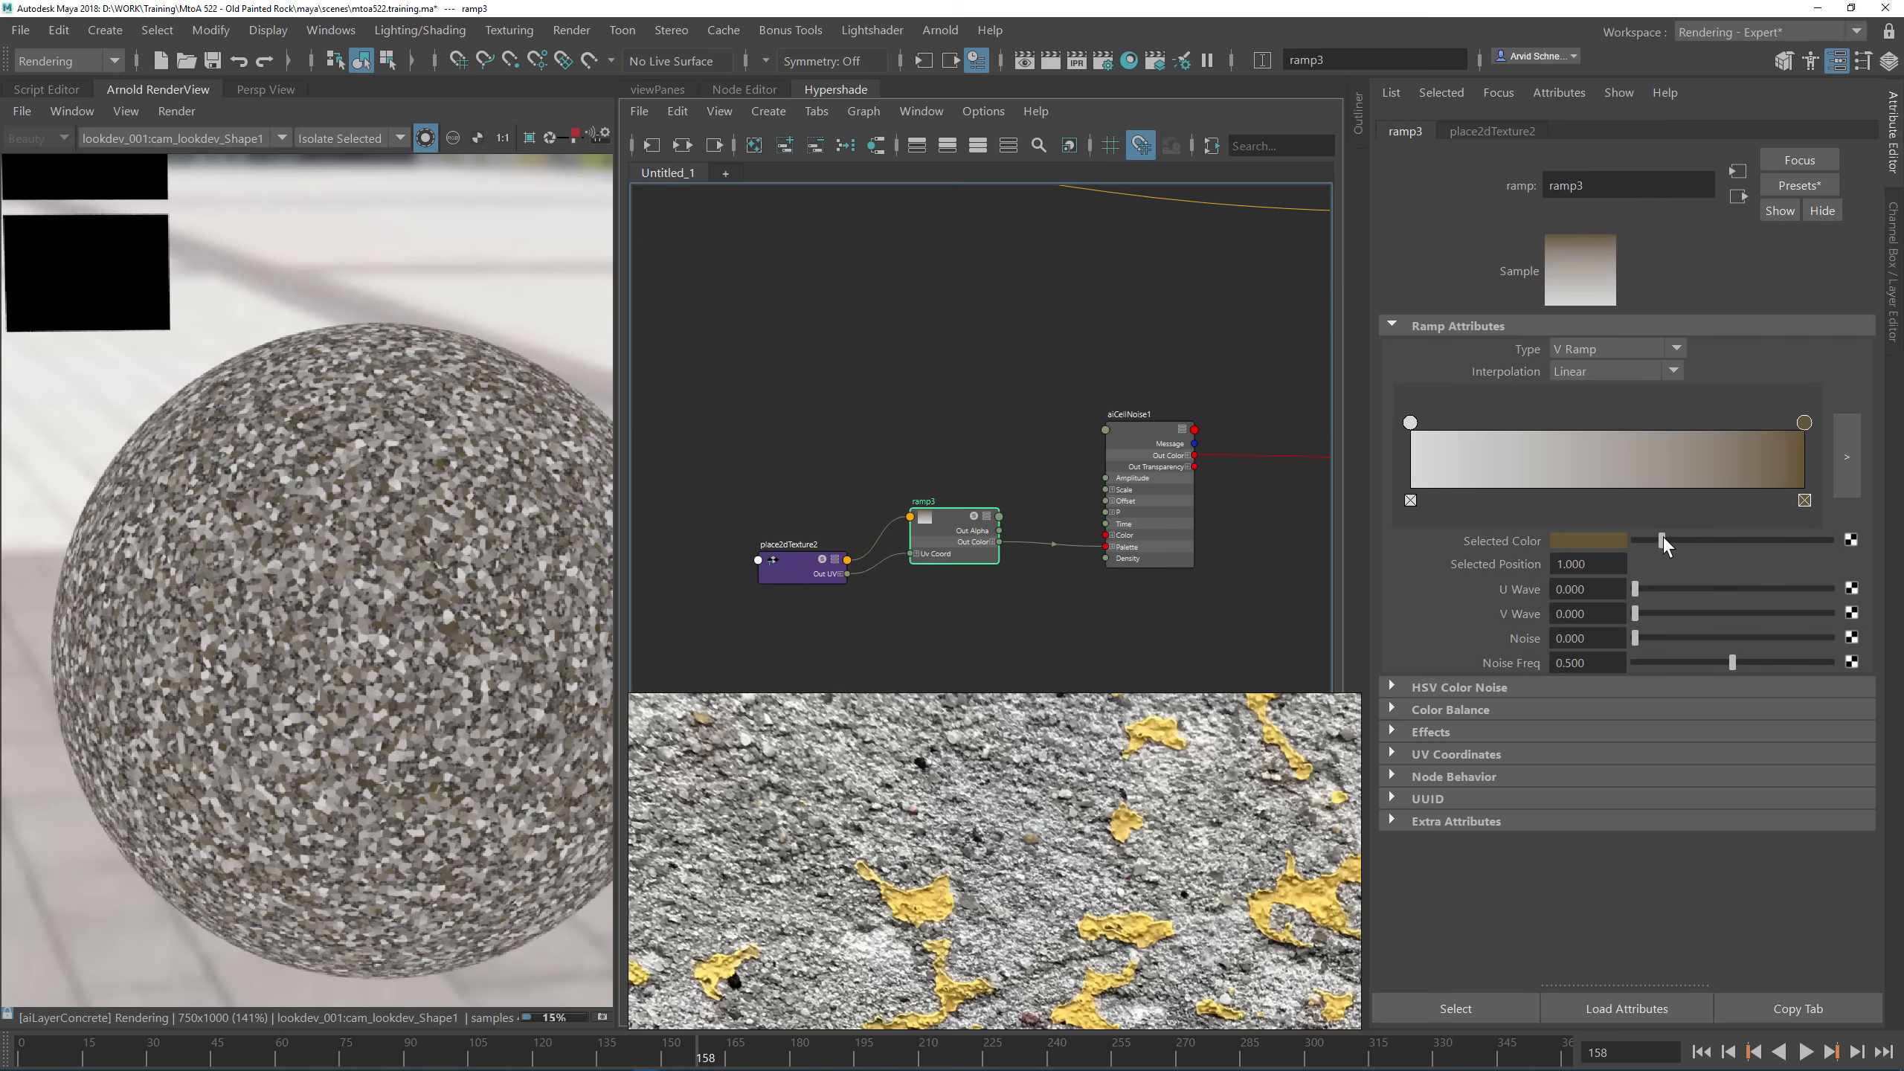
Step: Move the light grey ramp entry to position 0.740 and add a magenta entry closer to the ramp's start
left_click_drag(1414, 428, 1706, 448)
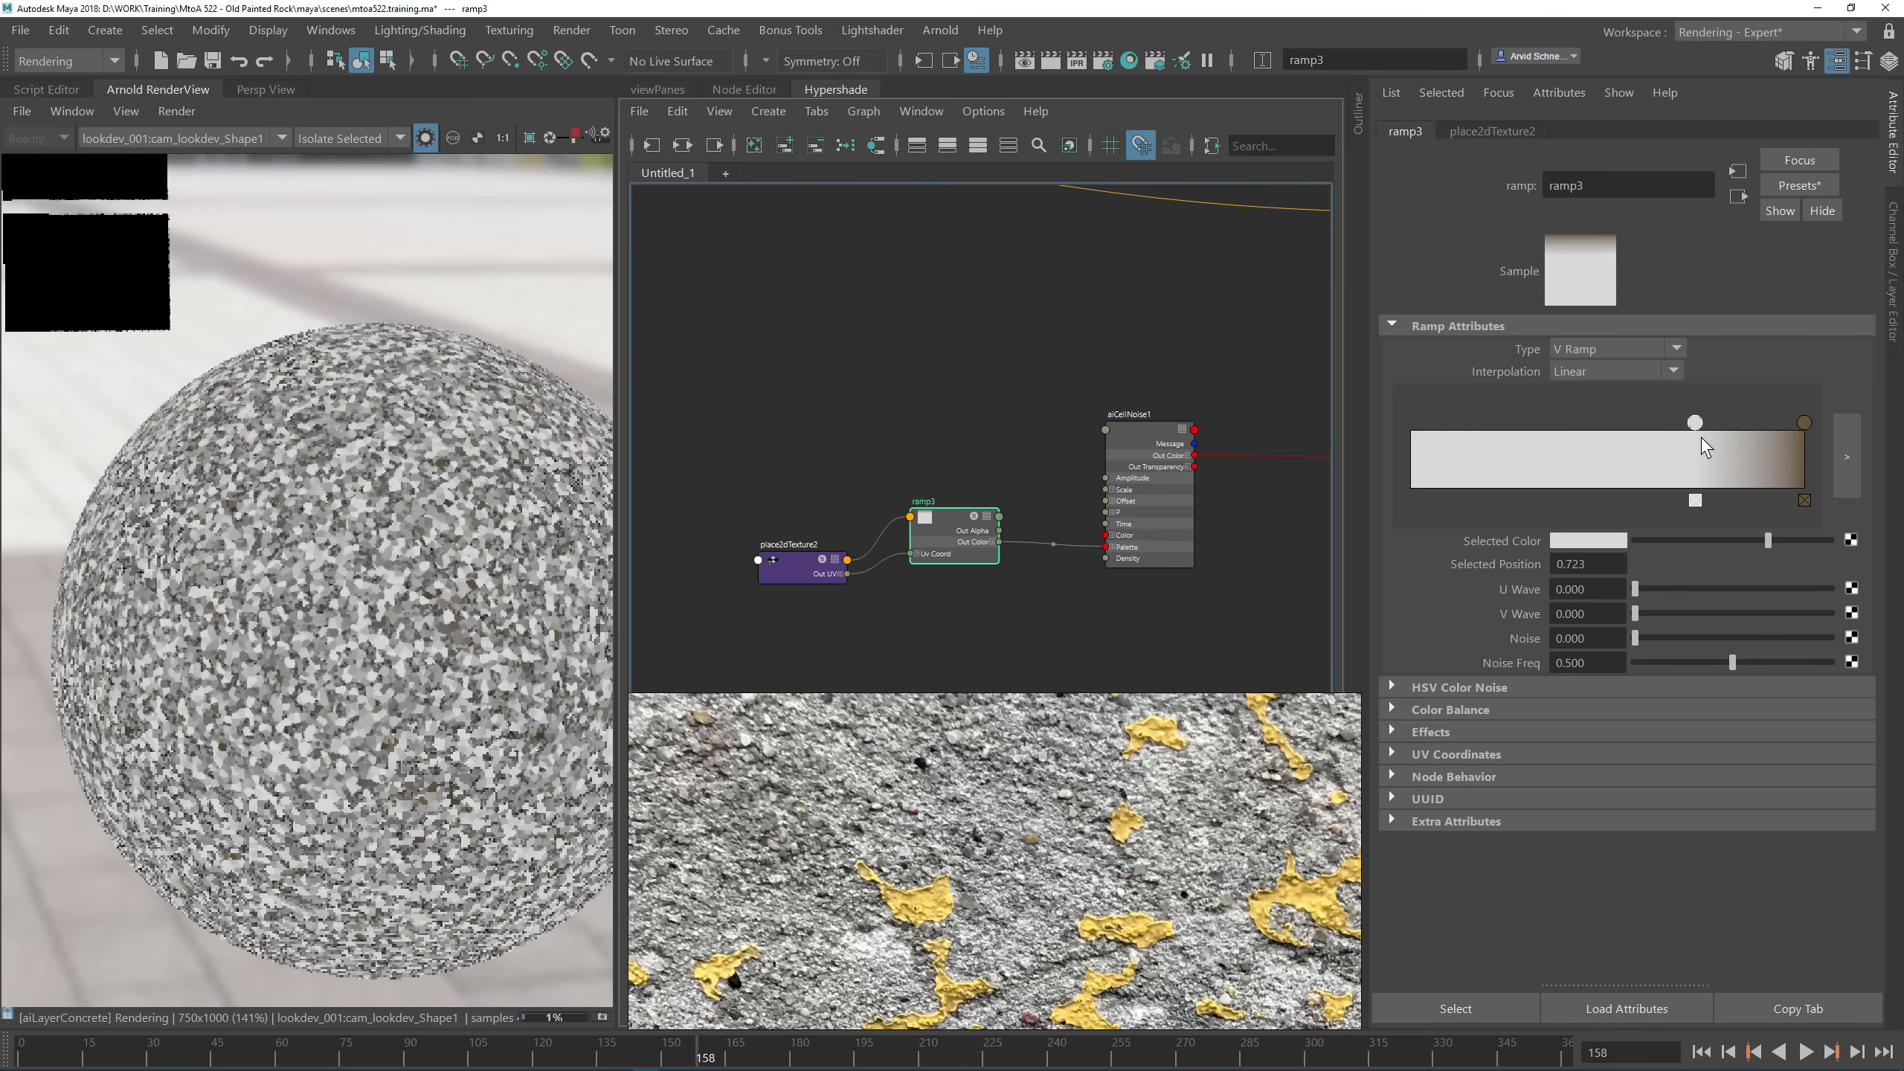
left_click(1502, 458)
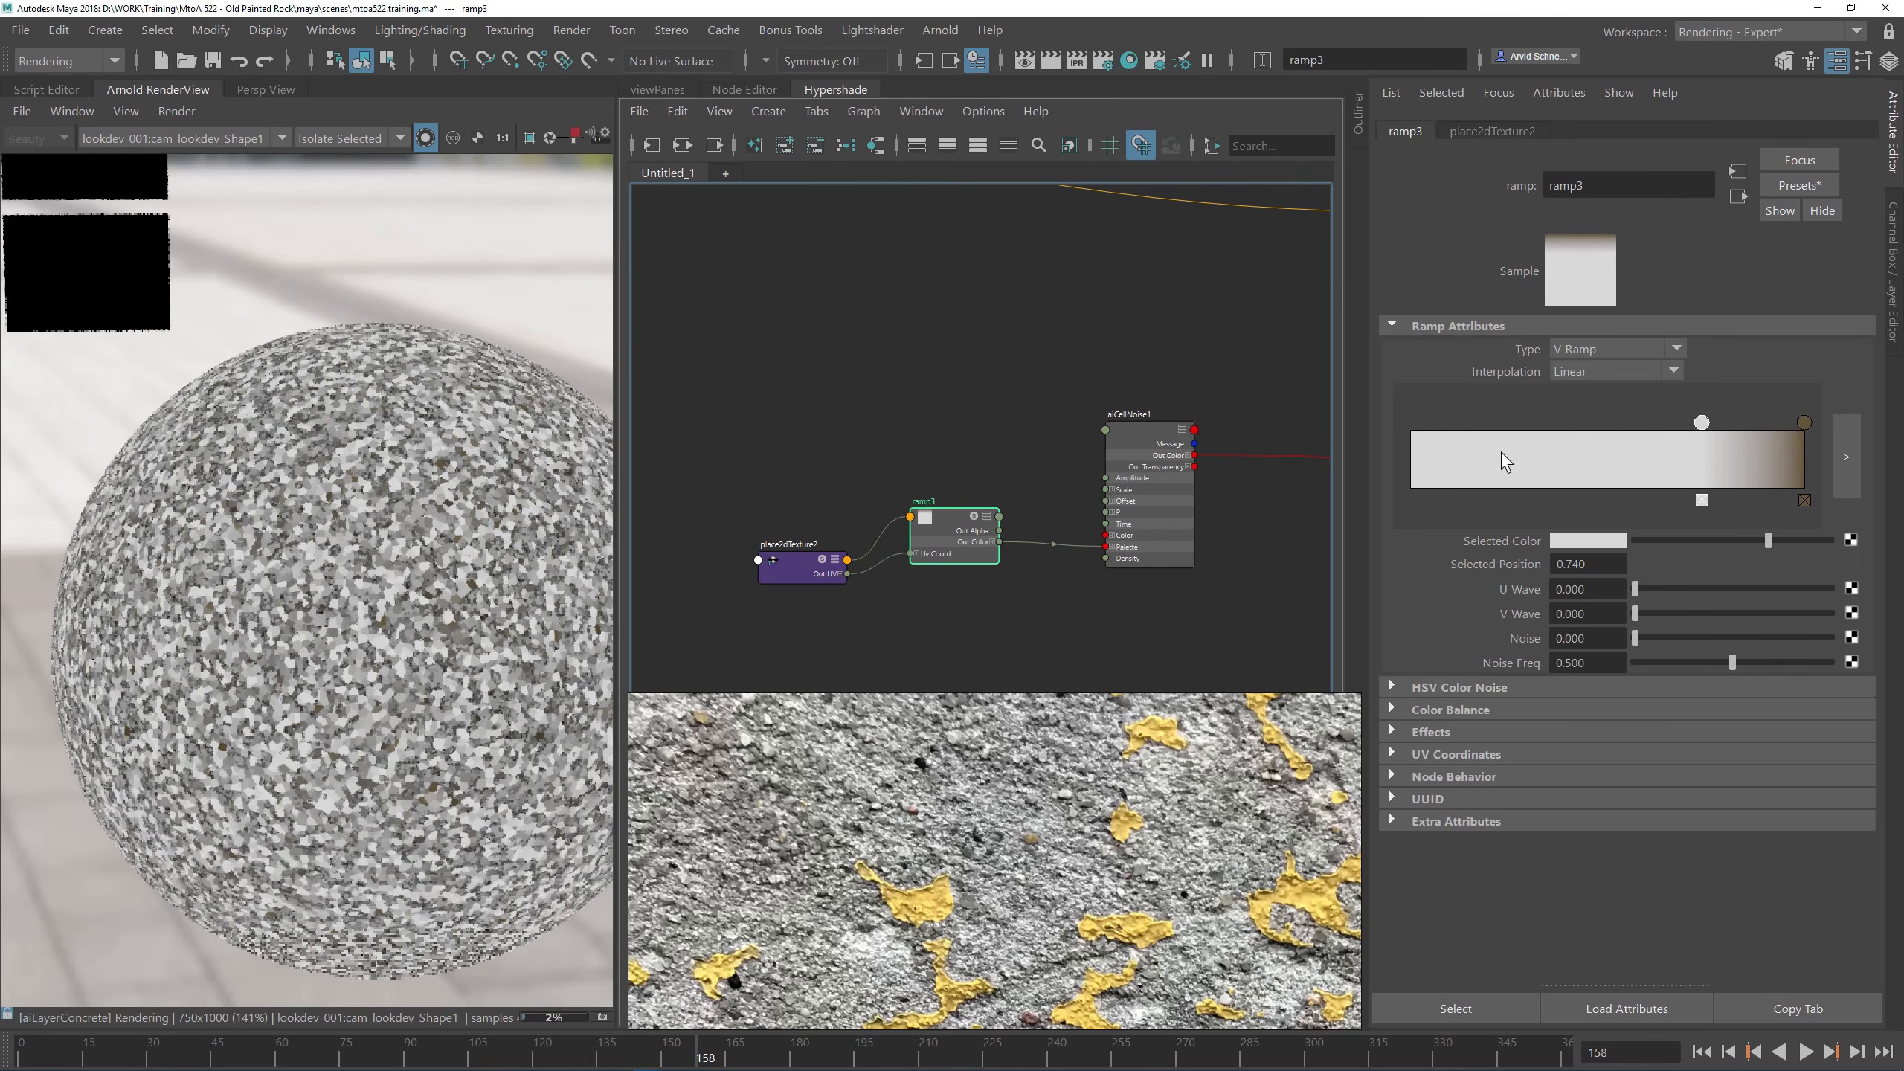
left_click(1588, 540)
left_click(1535, 537)
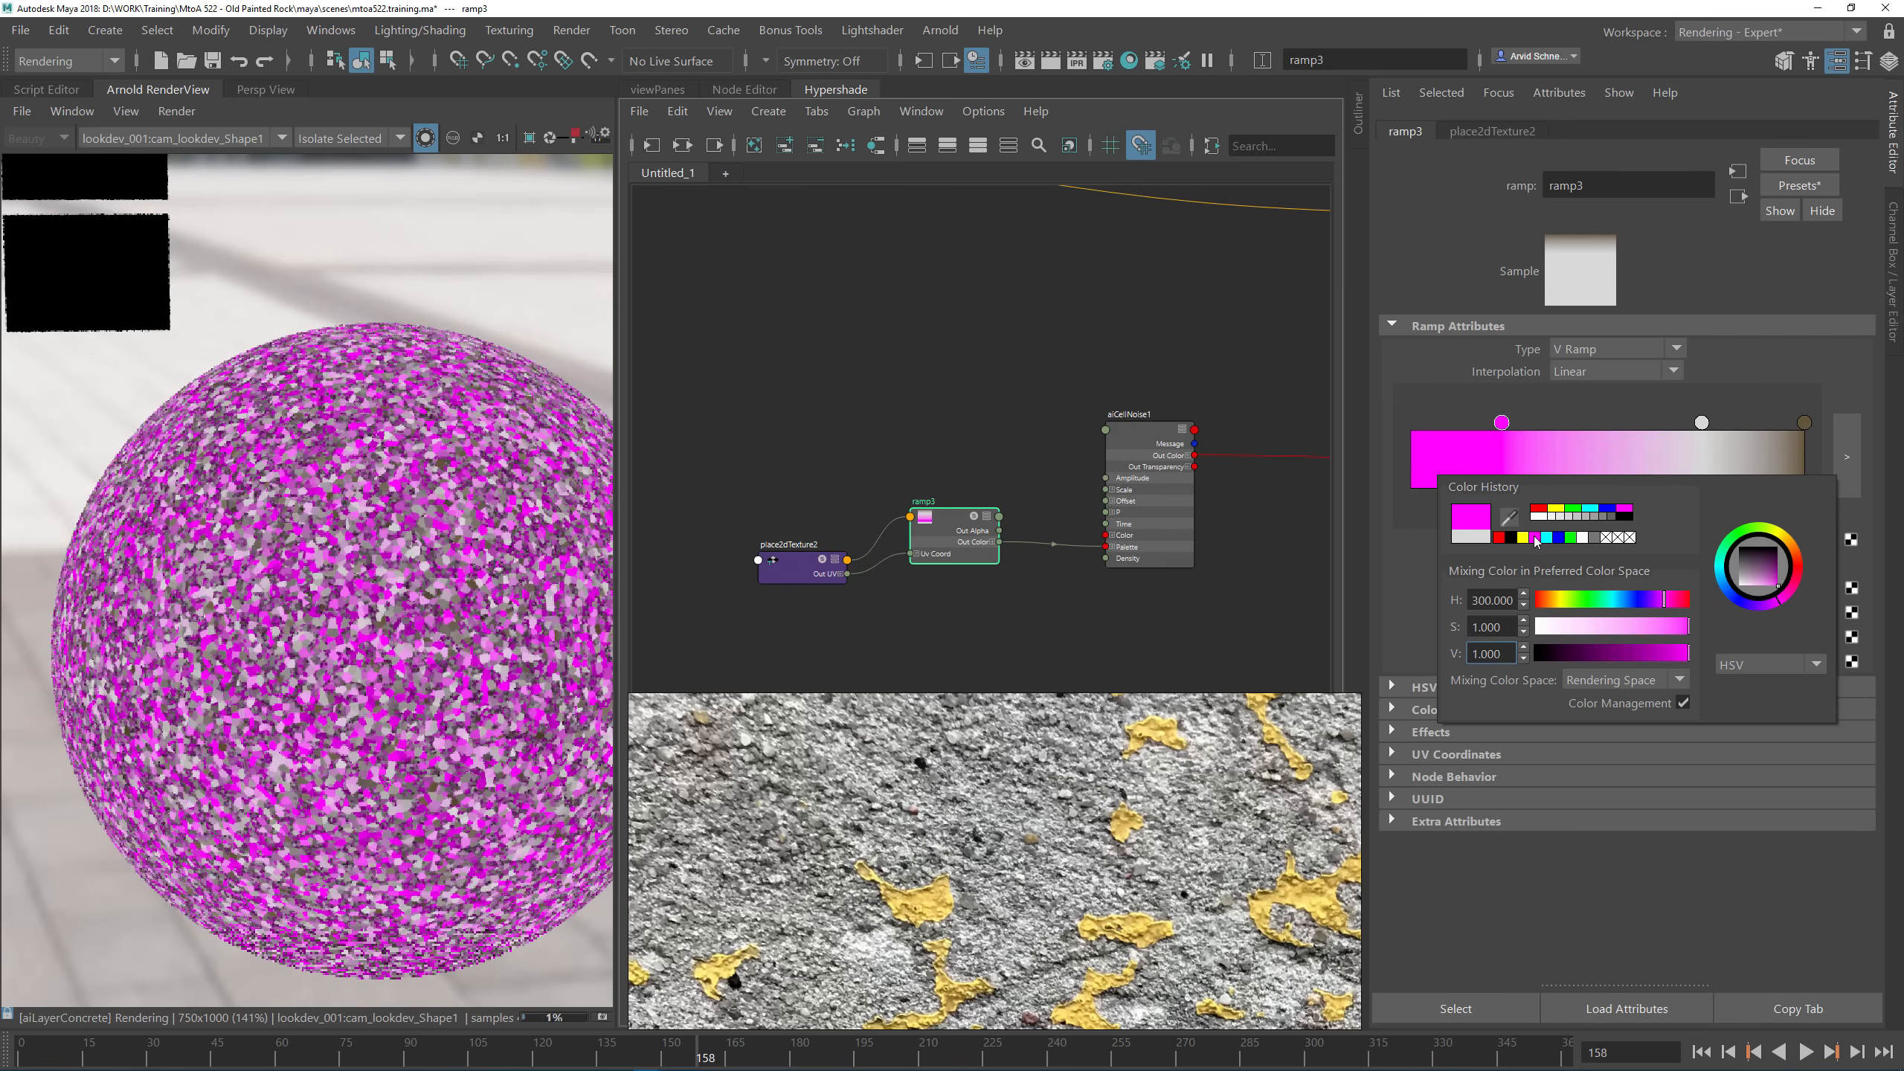
Step: Recolour the magenta ramp entry to a light warm grey with hue 44.308 and saturation 0.174
left_click(1598, 542)
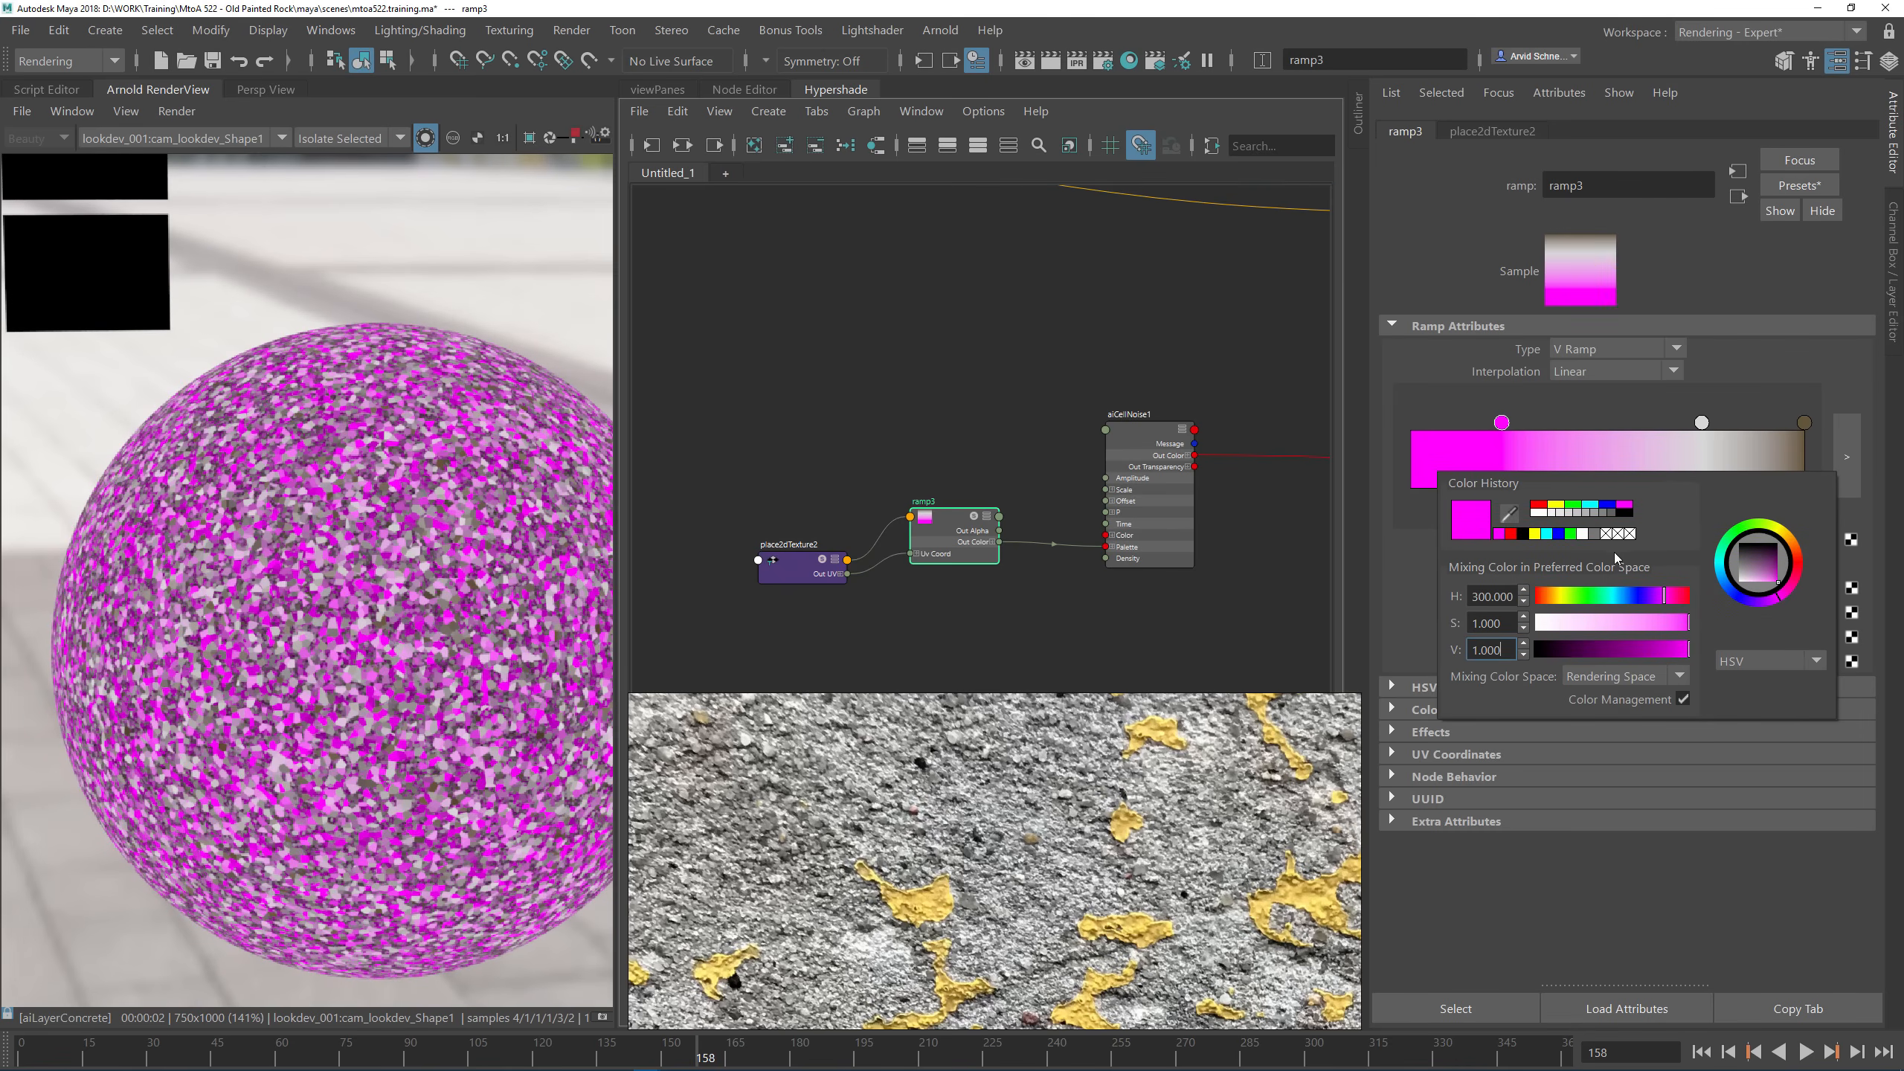
left_click(1553, 597)
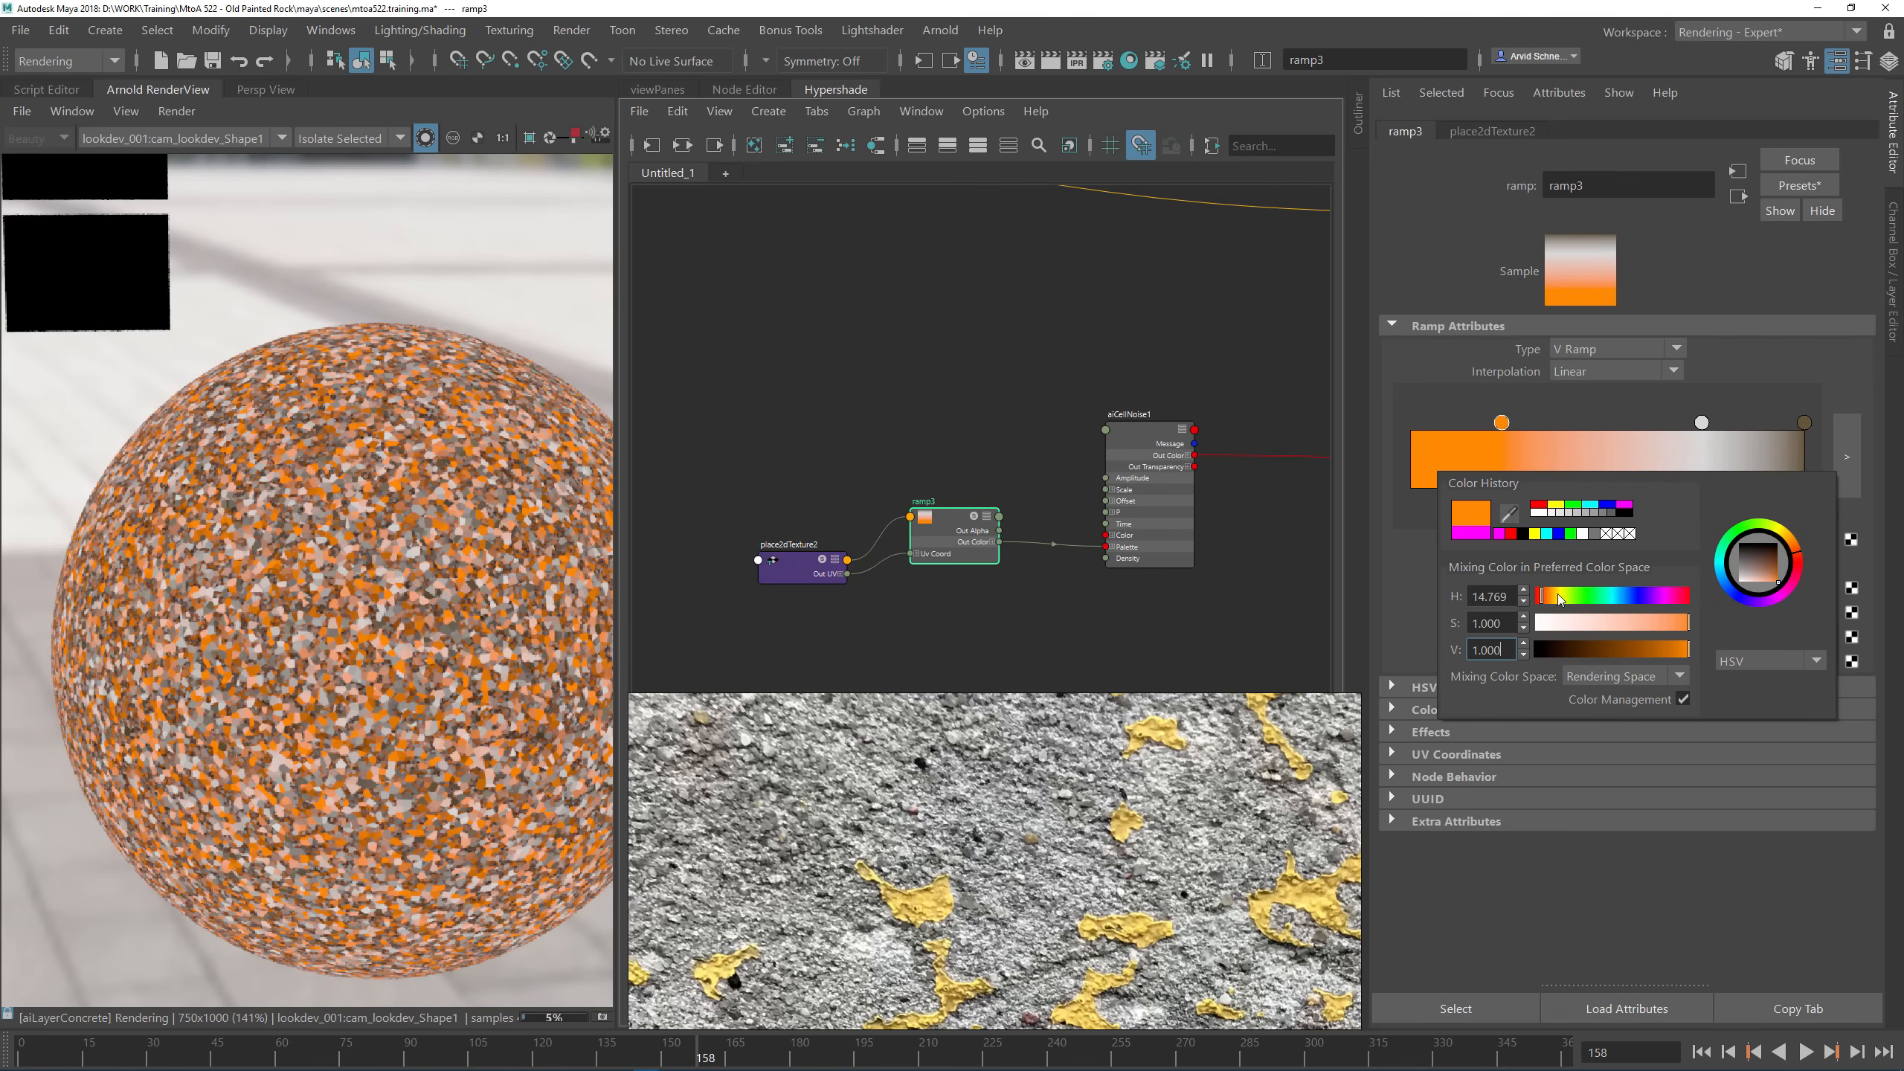
left_click(1556, 597)
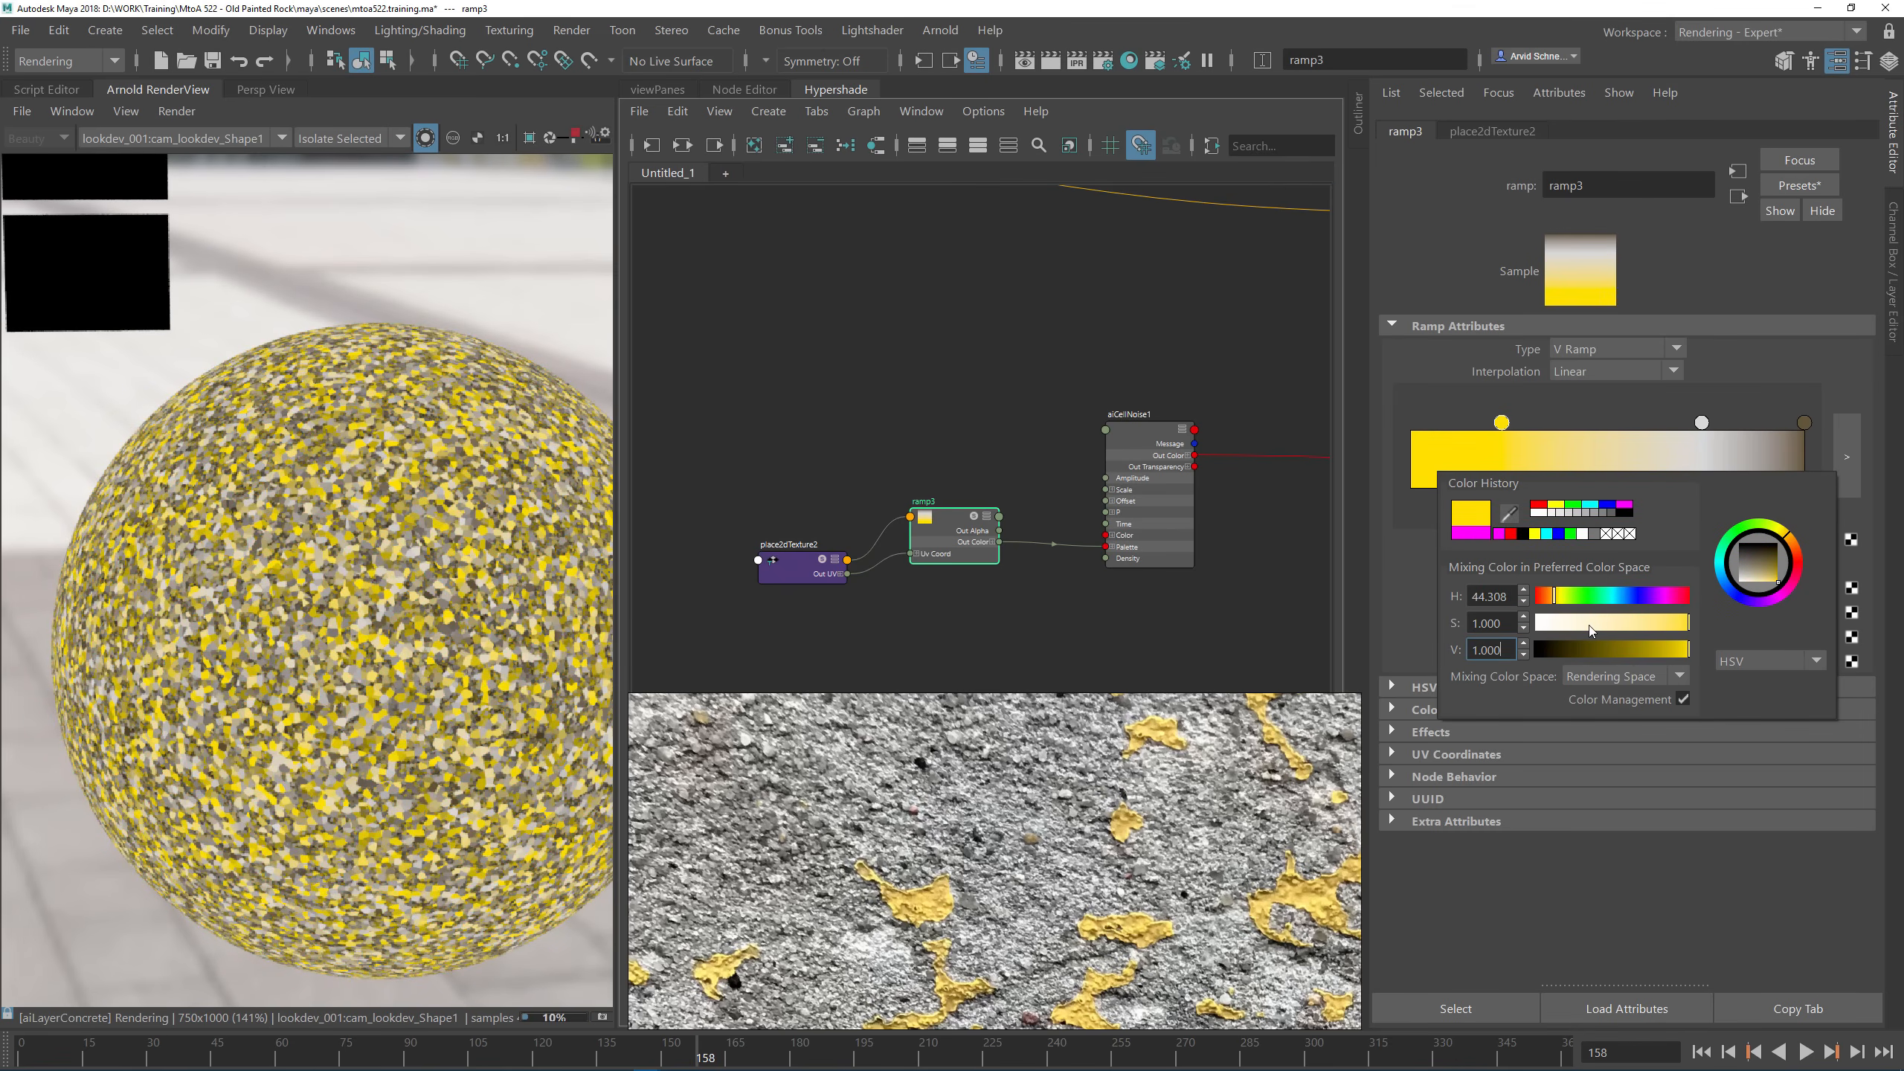
left_click(1589, 623)
left_click(1563, 624)
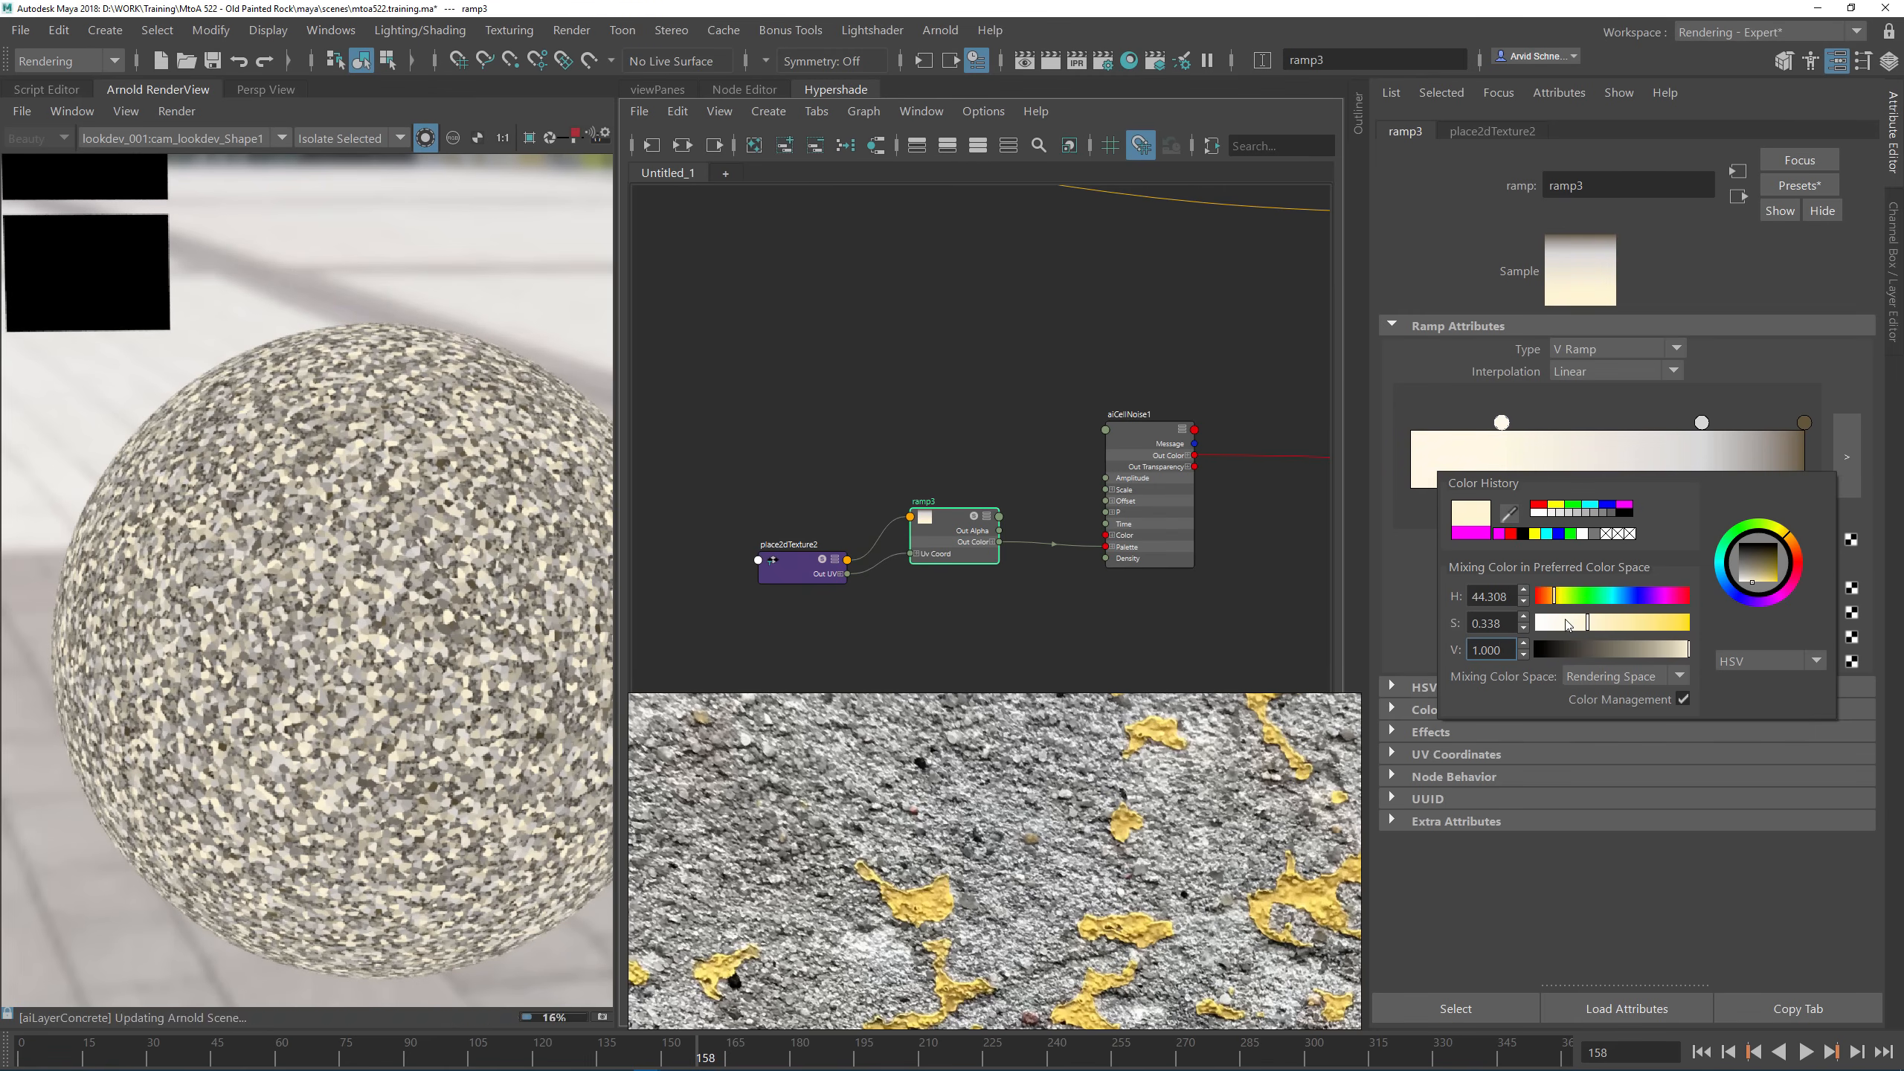
left_click(1612, 649)
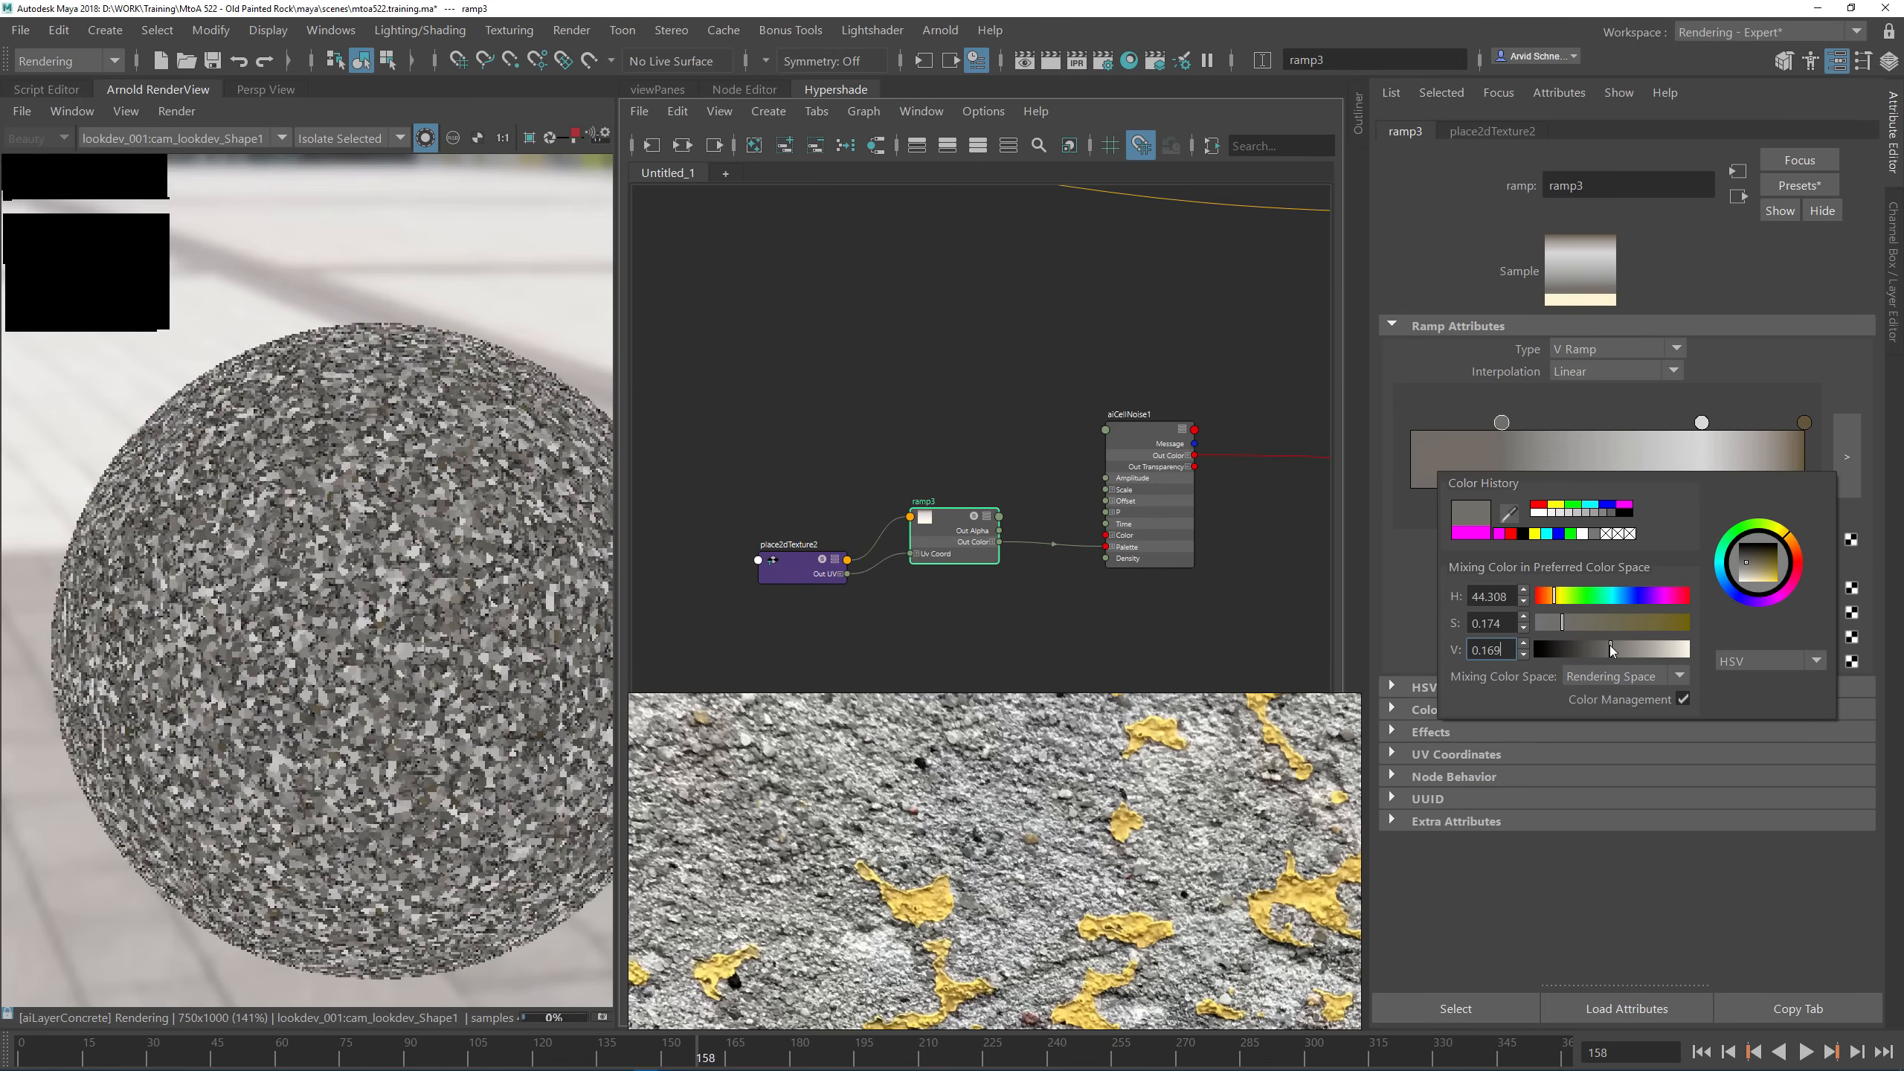
left_click(1655, 650)
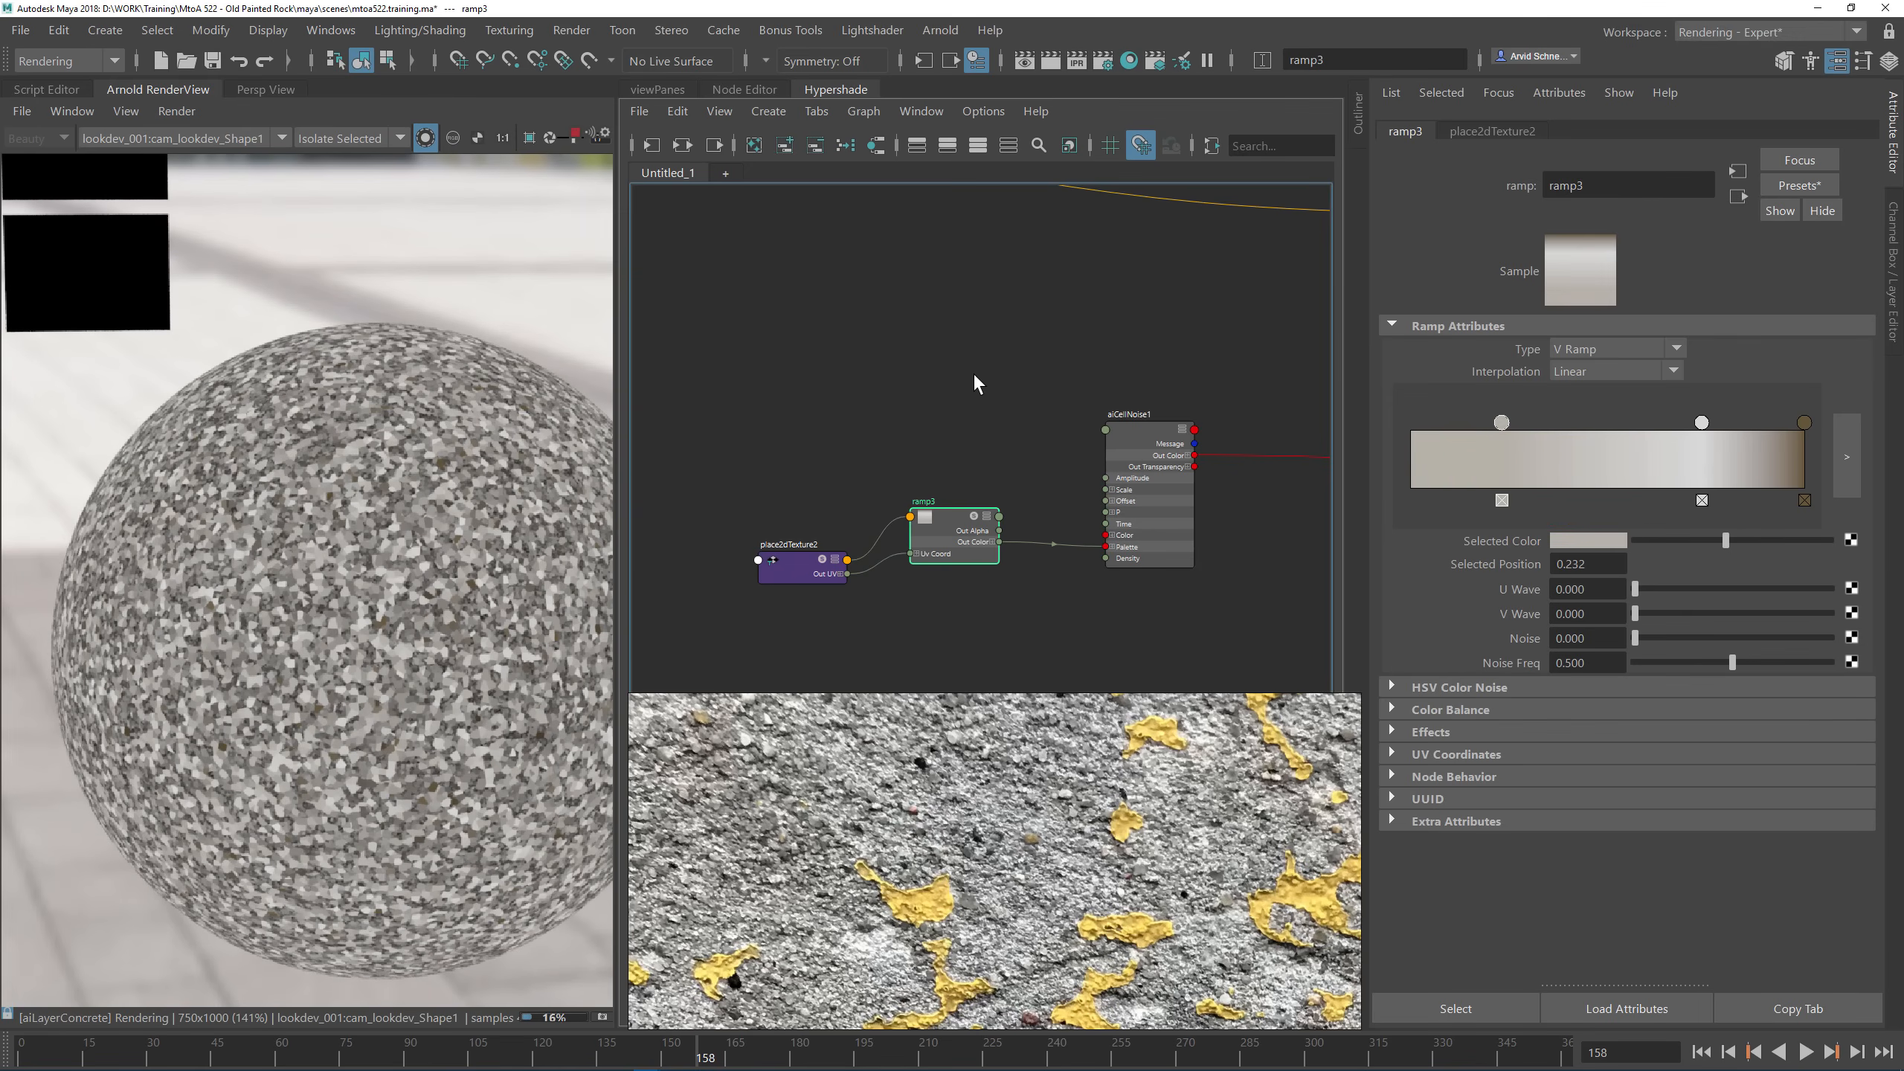
Step: Enable layer 2 of aiLayerConcrete with a light grey input colour and set its operation to multiply
left_click(1148, 446)
middle_click_drag(1069, 369, 866, 360)
left_click(1294, 341)
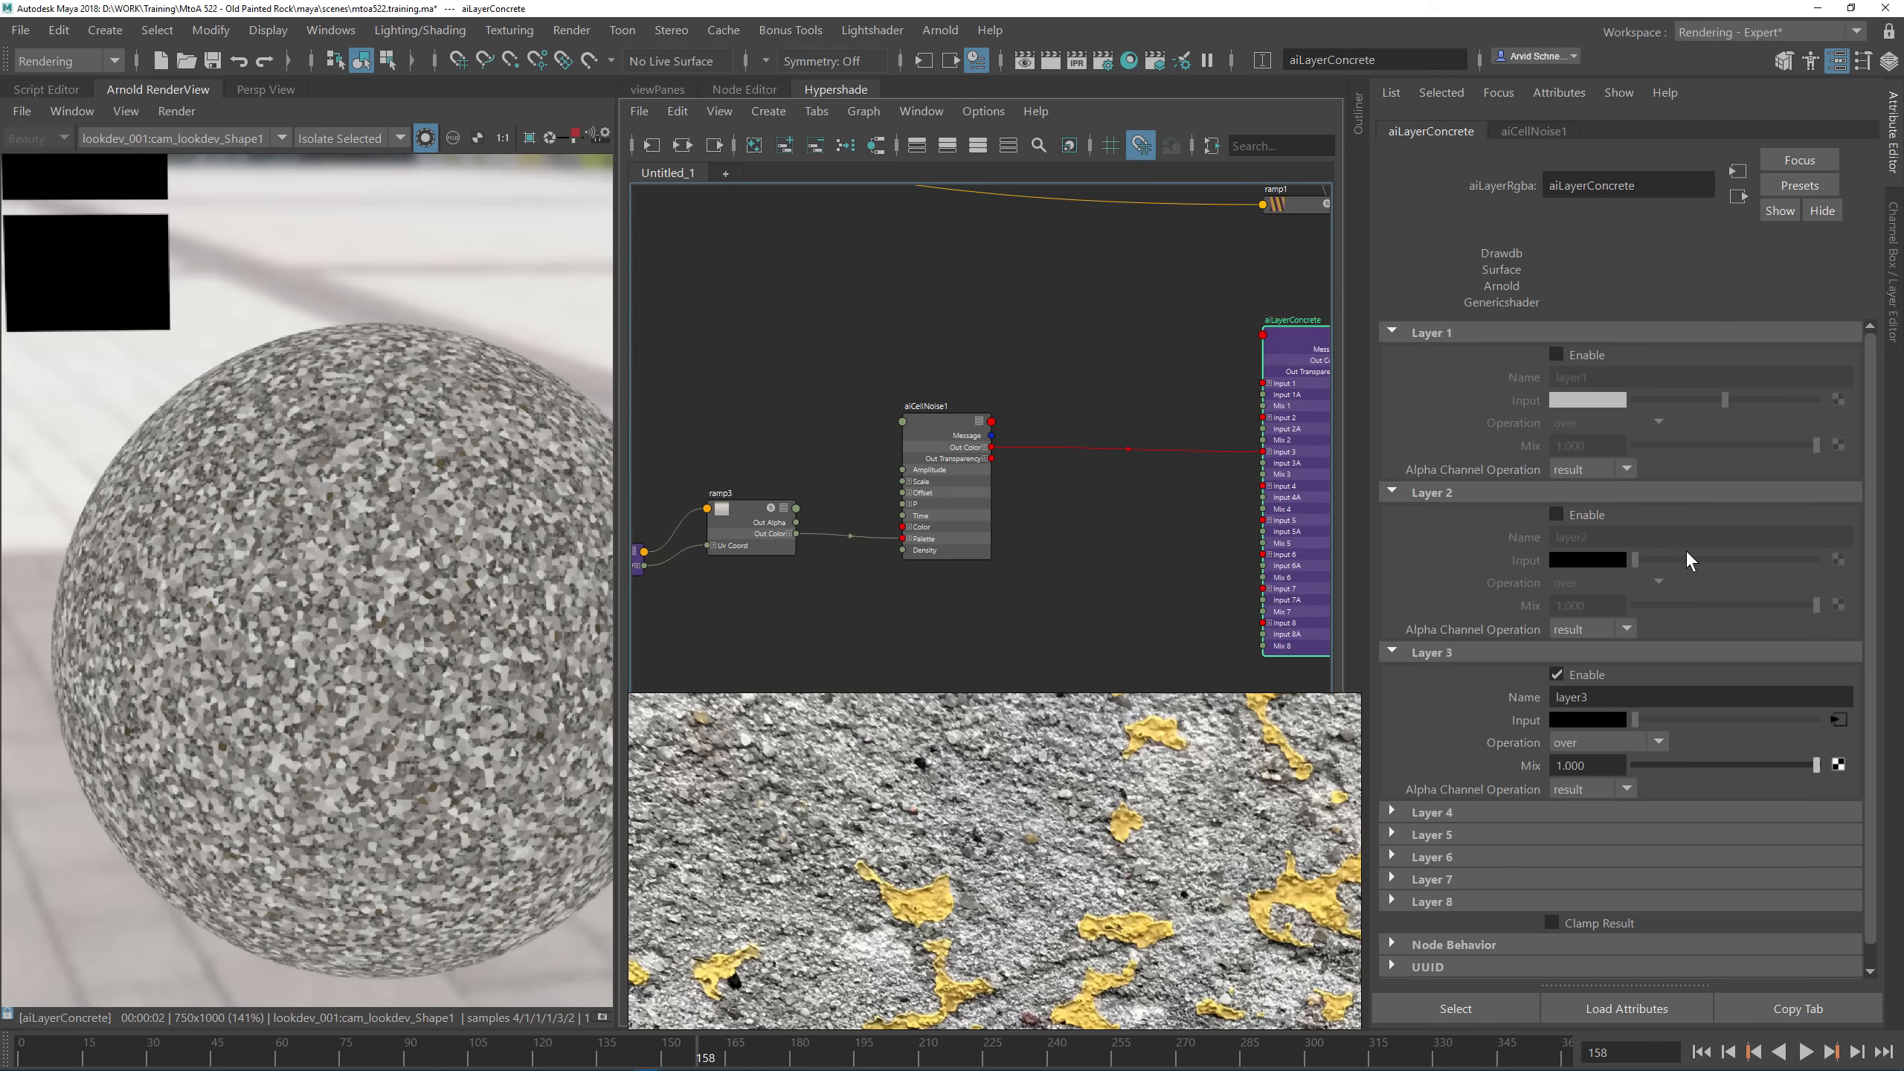
left_click(1574, 516)
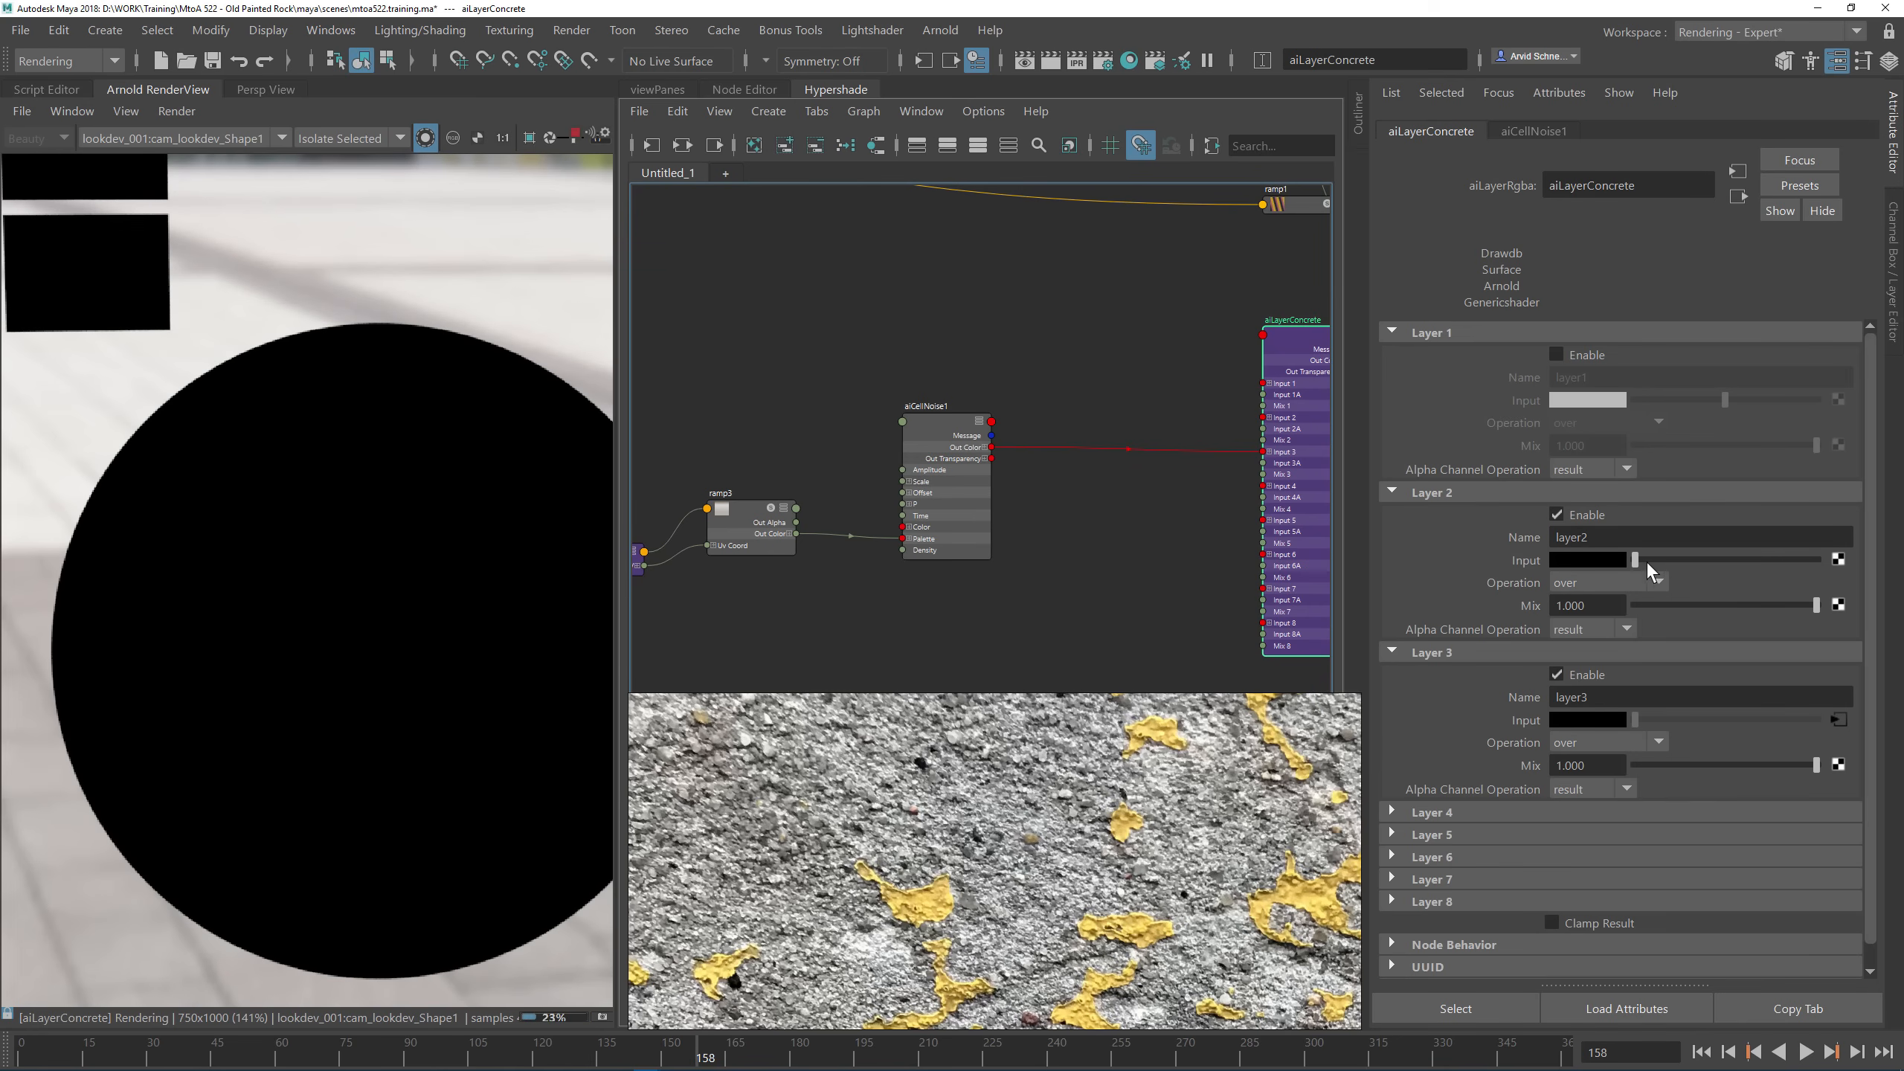
left_click_drag(1646, 560, 1827, 556)
left_click(1619, 577)
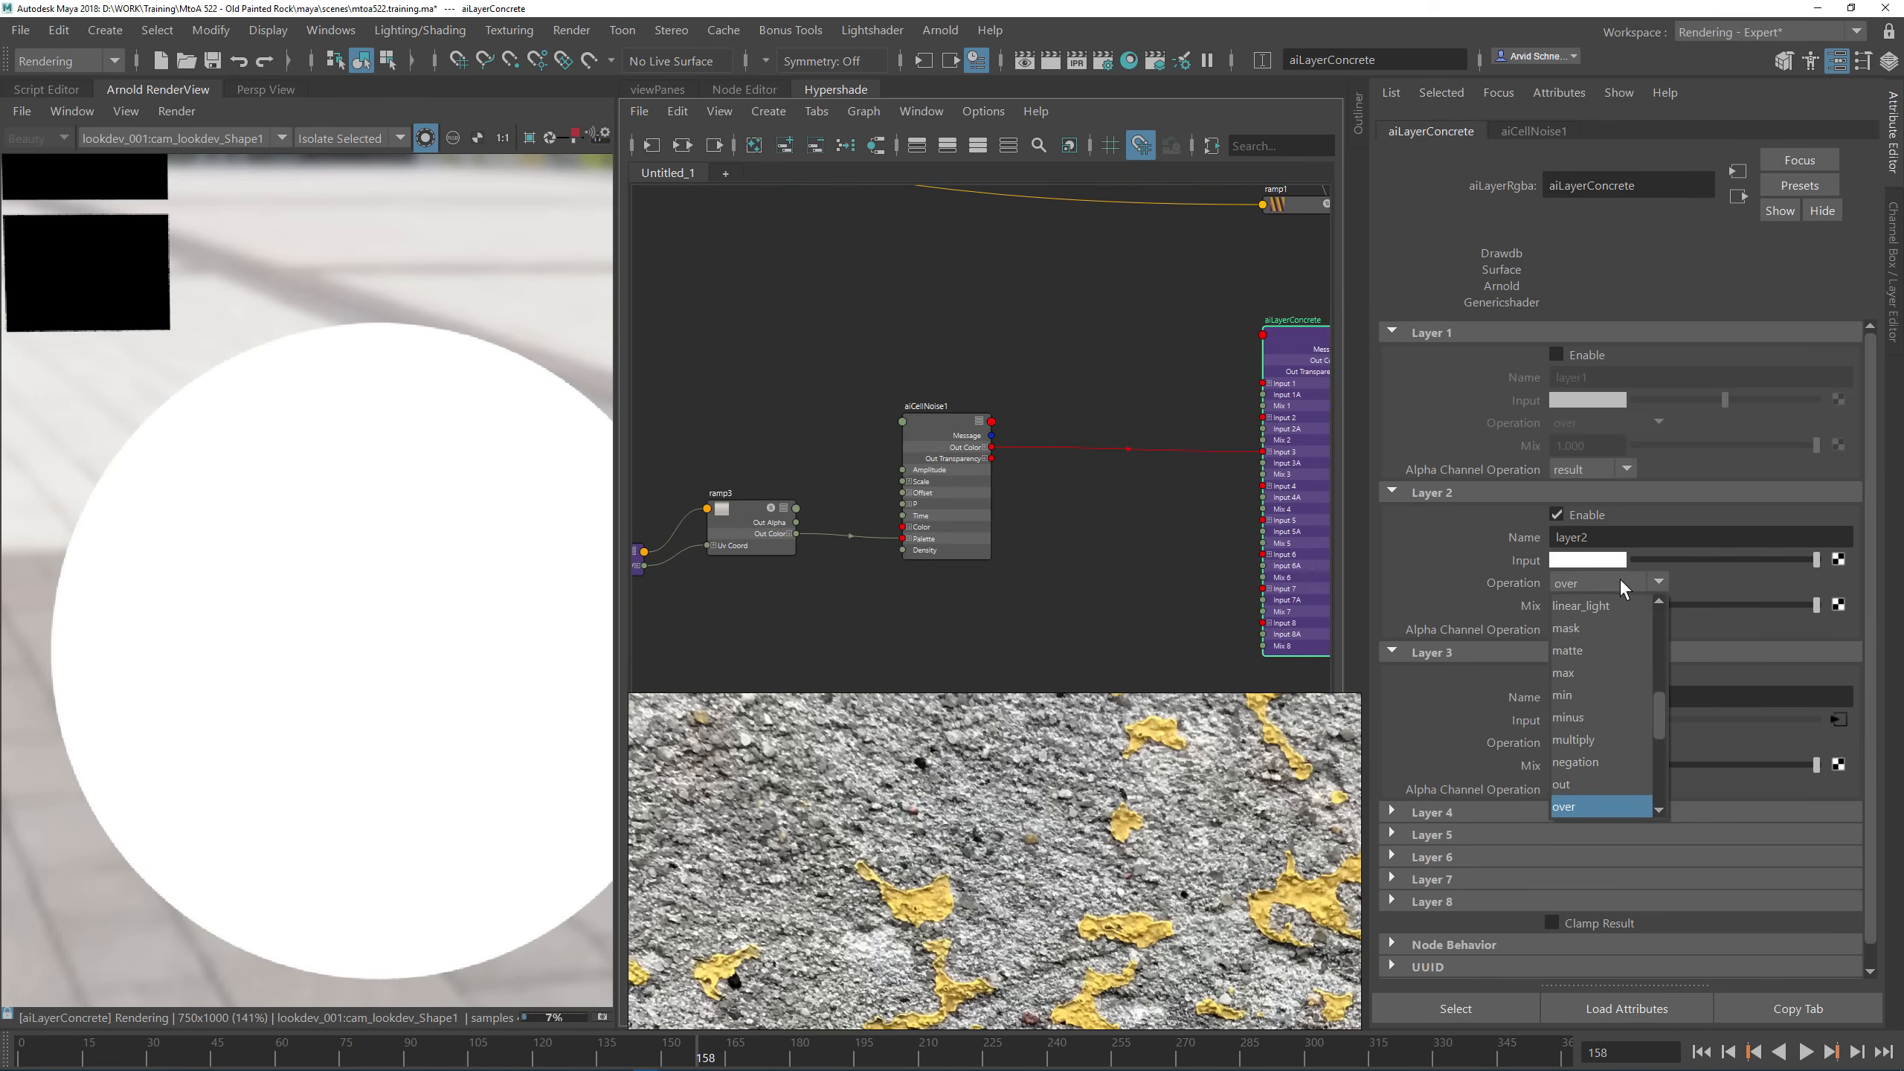
left_click(1594, 740)
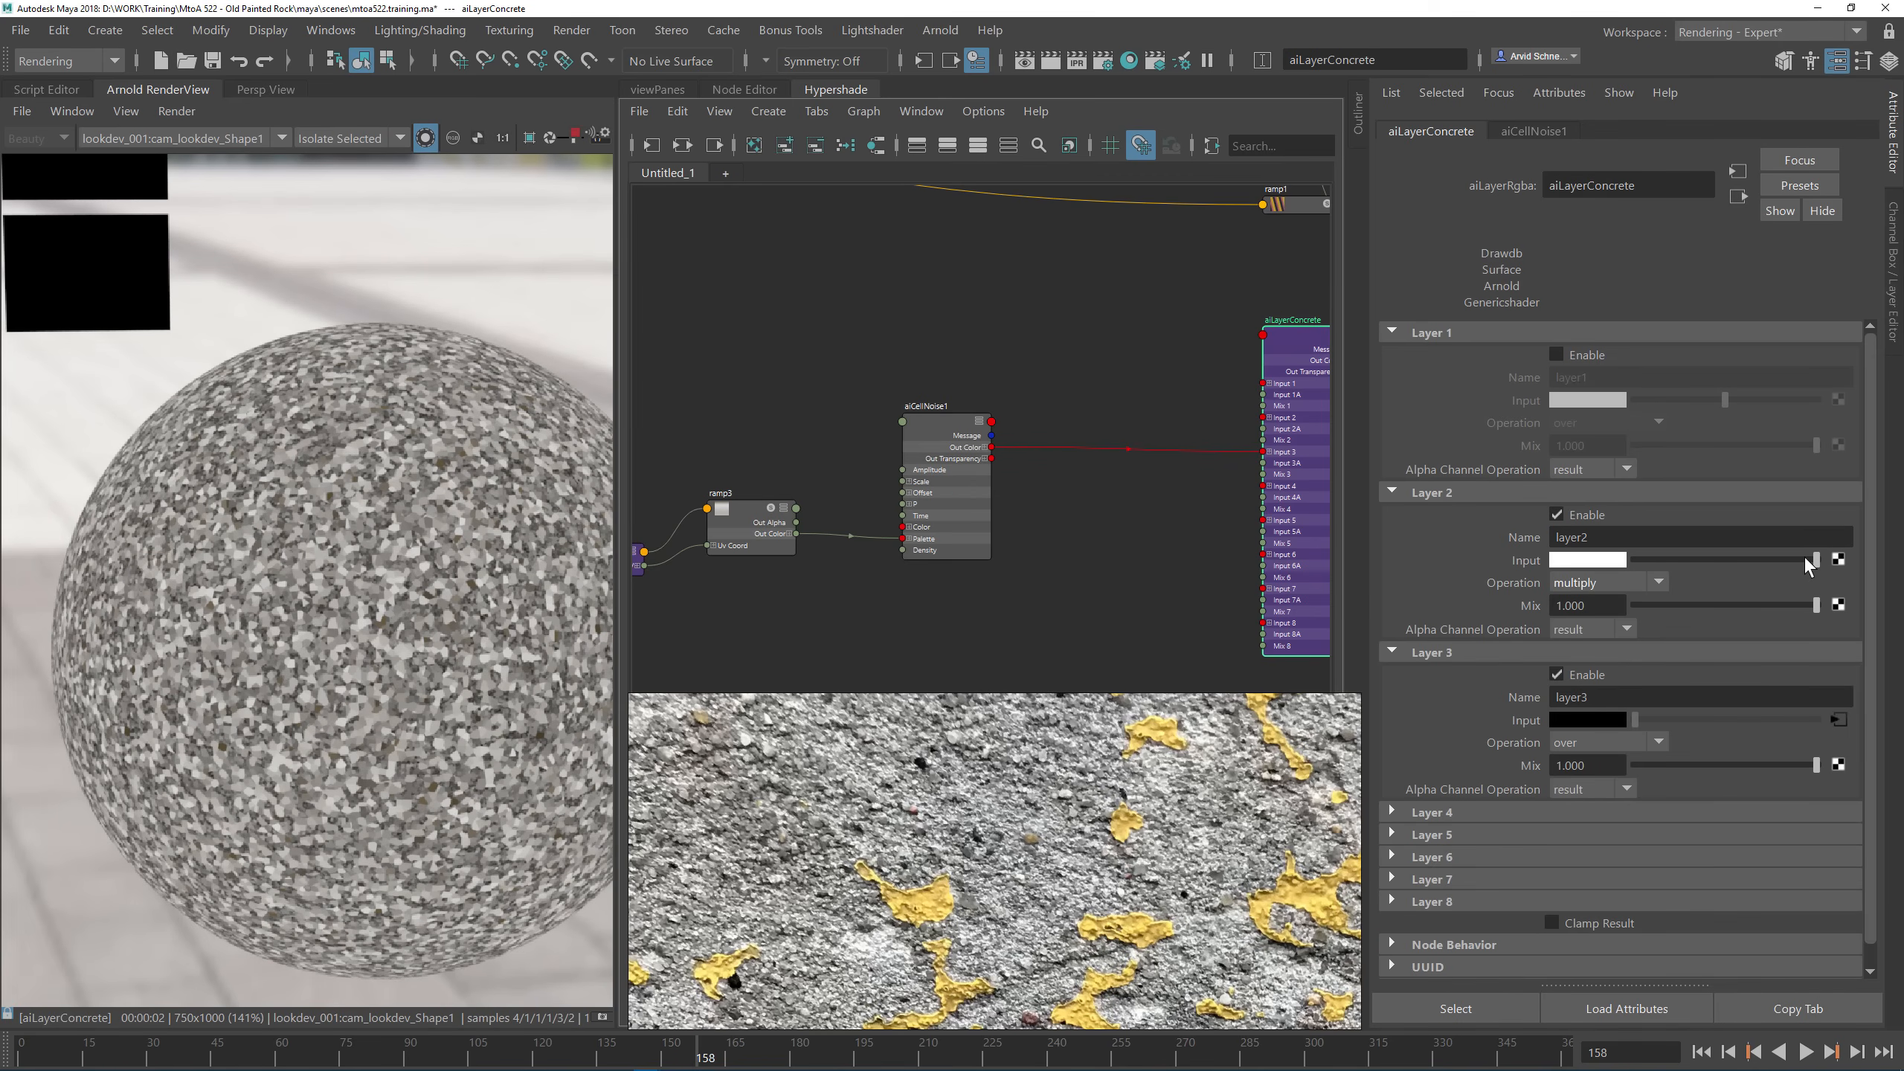
left_click_drag(1807, 556, 1702, 559)
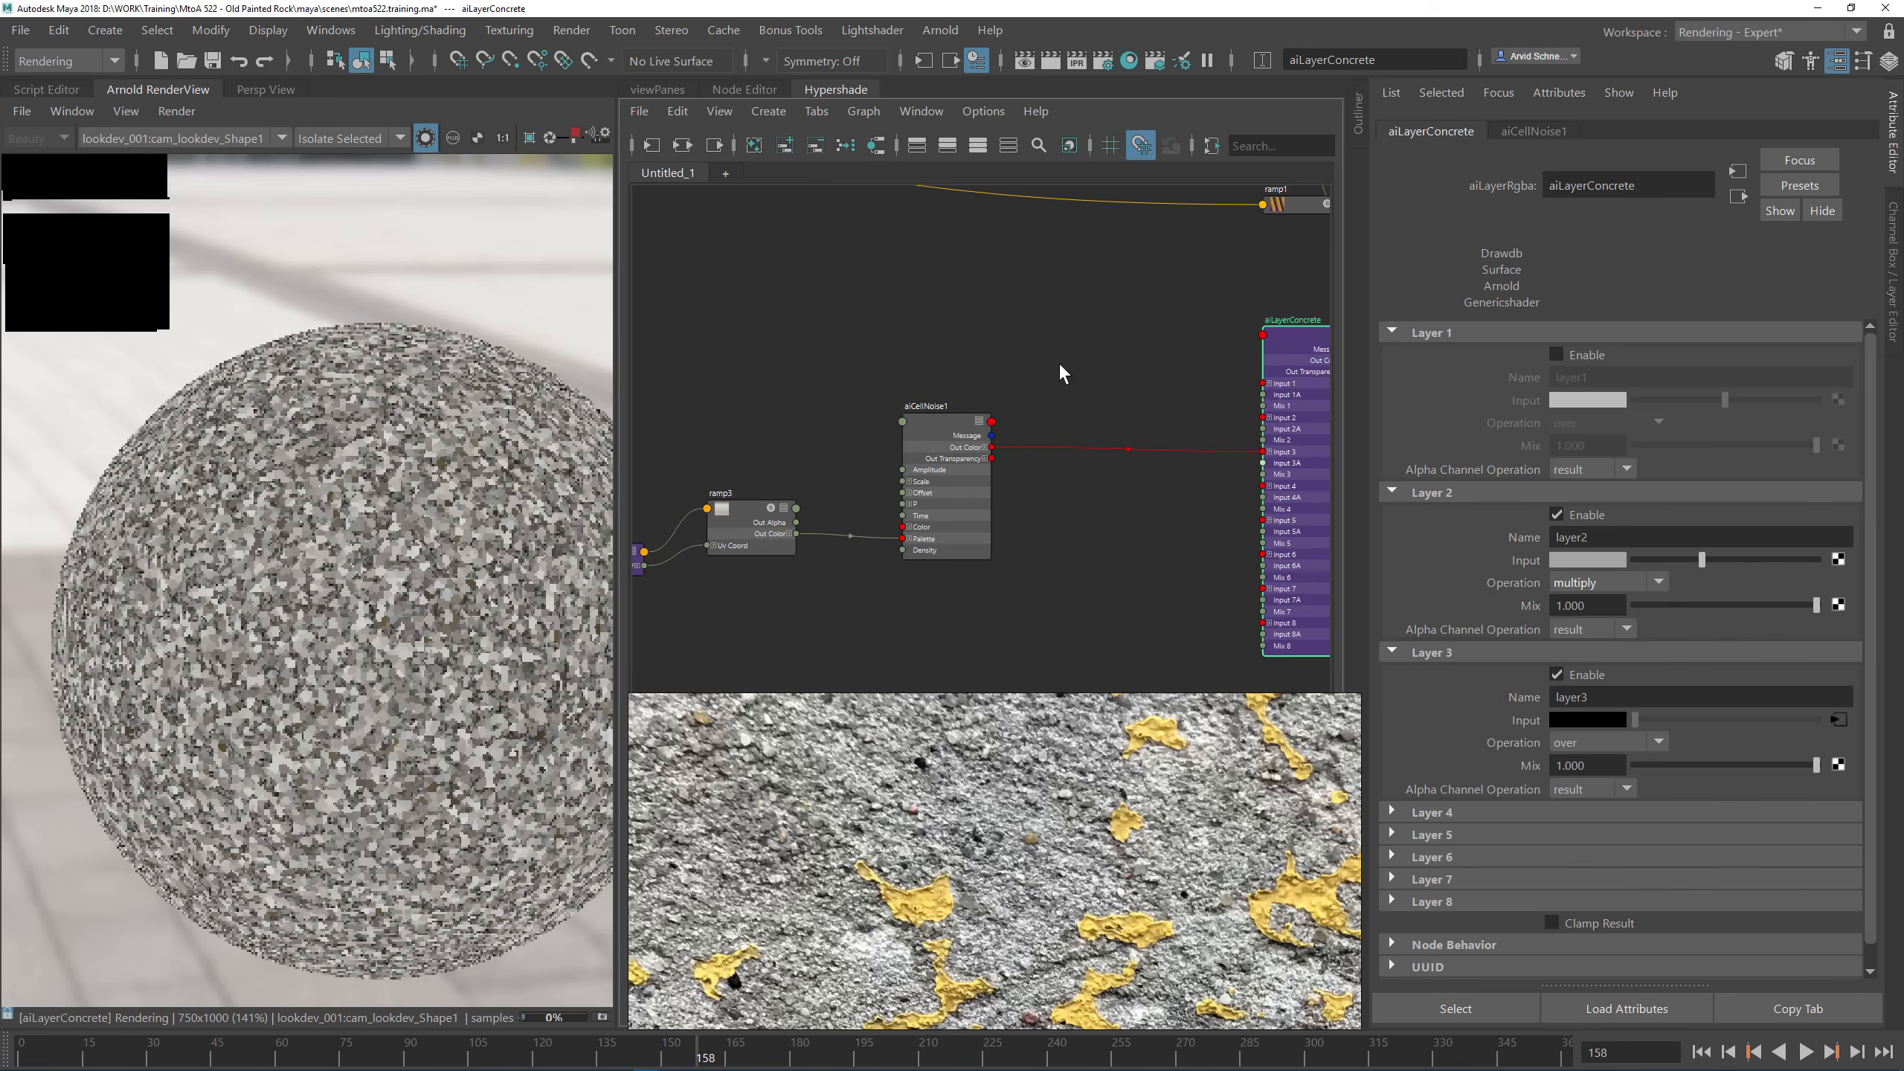
Step: Duplicate aiCellNoise1, place the copy above the original, and connect its Out Color to Input 2 of aiLayerConcrete
left_click(938, 426)
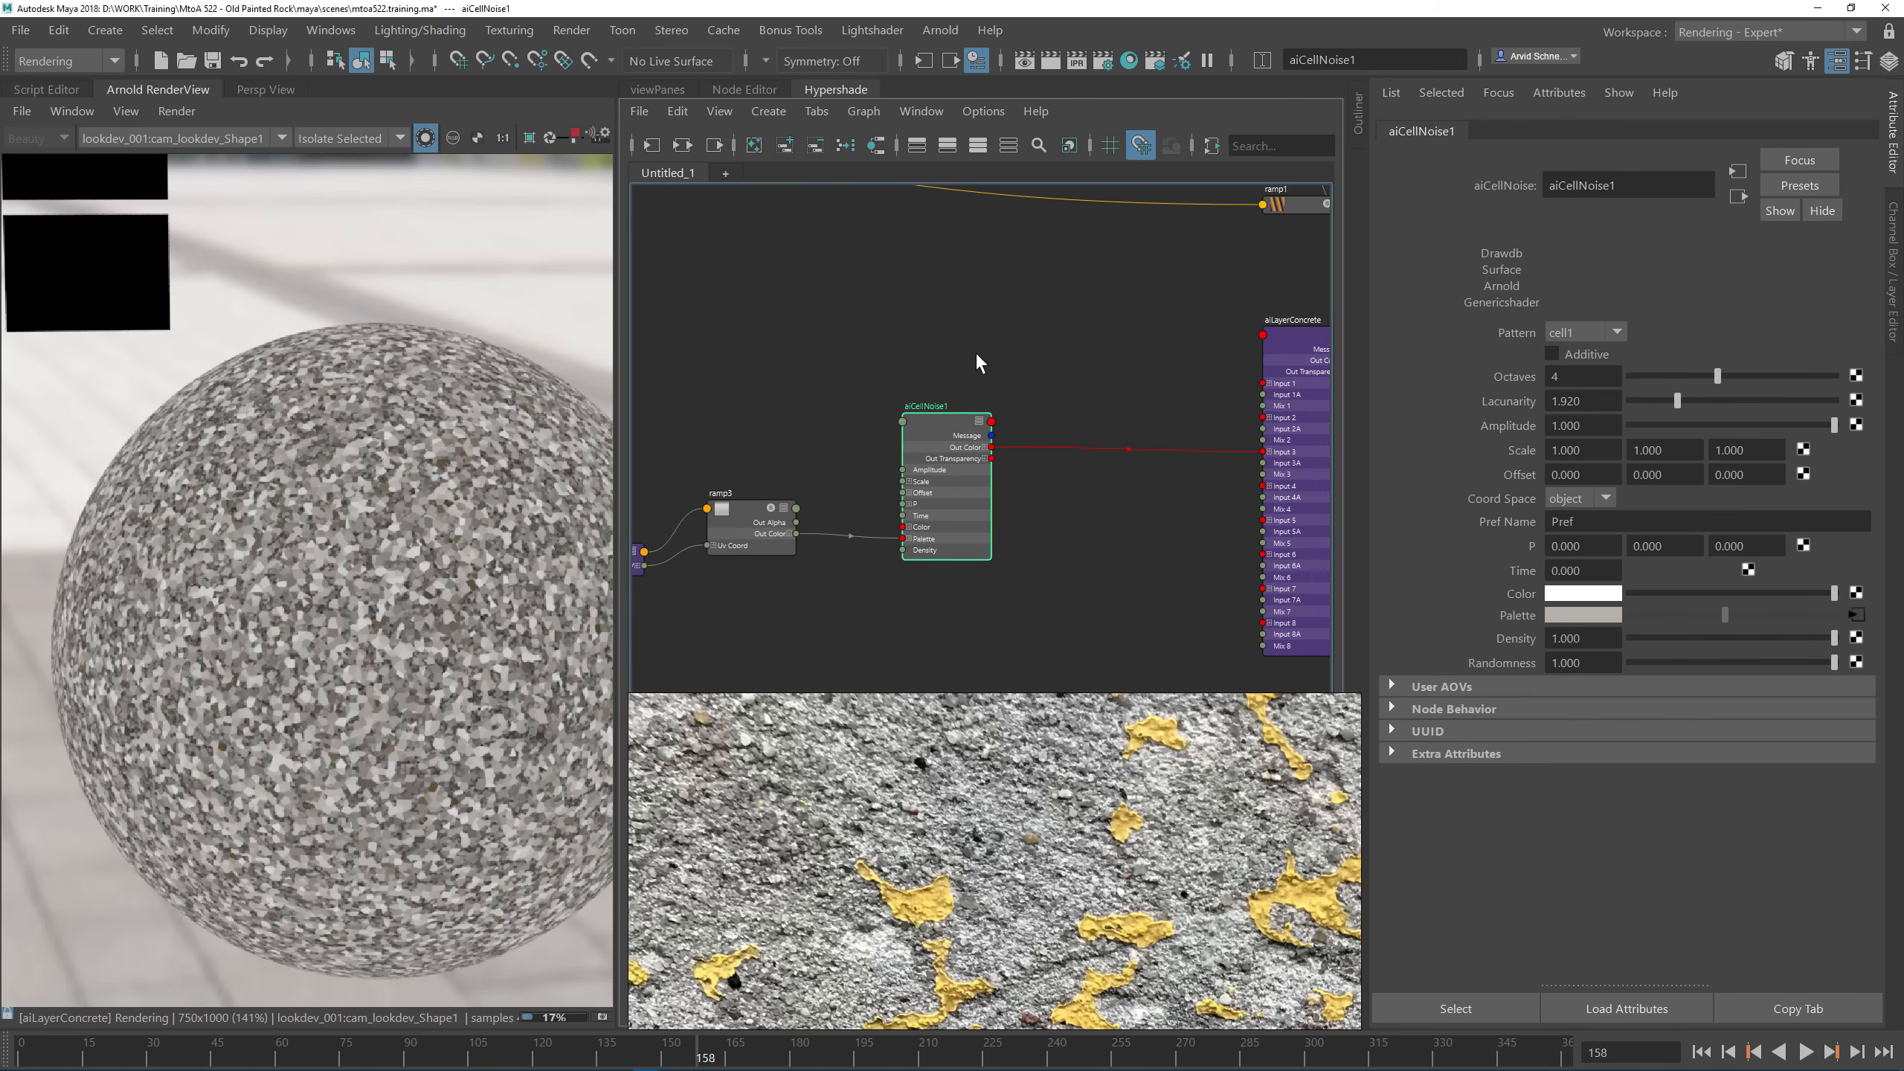
key("ctrl+d")
scroll(1118, 549, "down", 3)
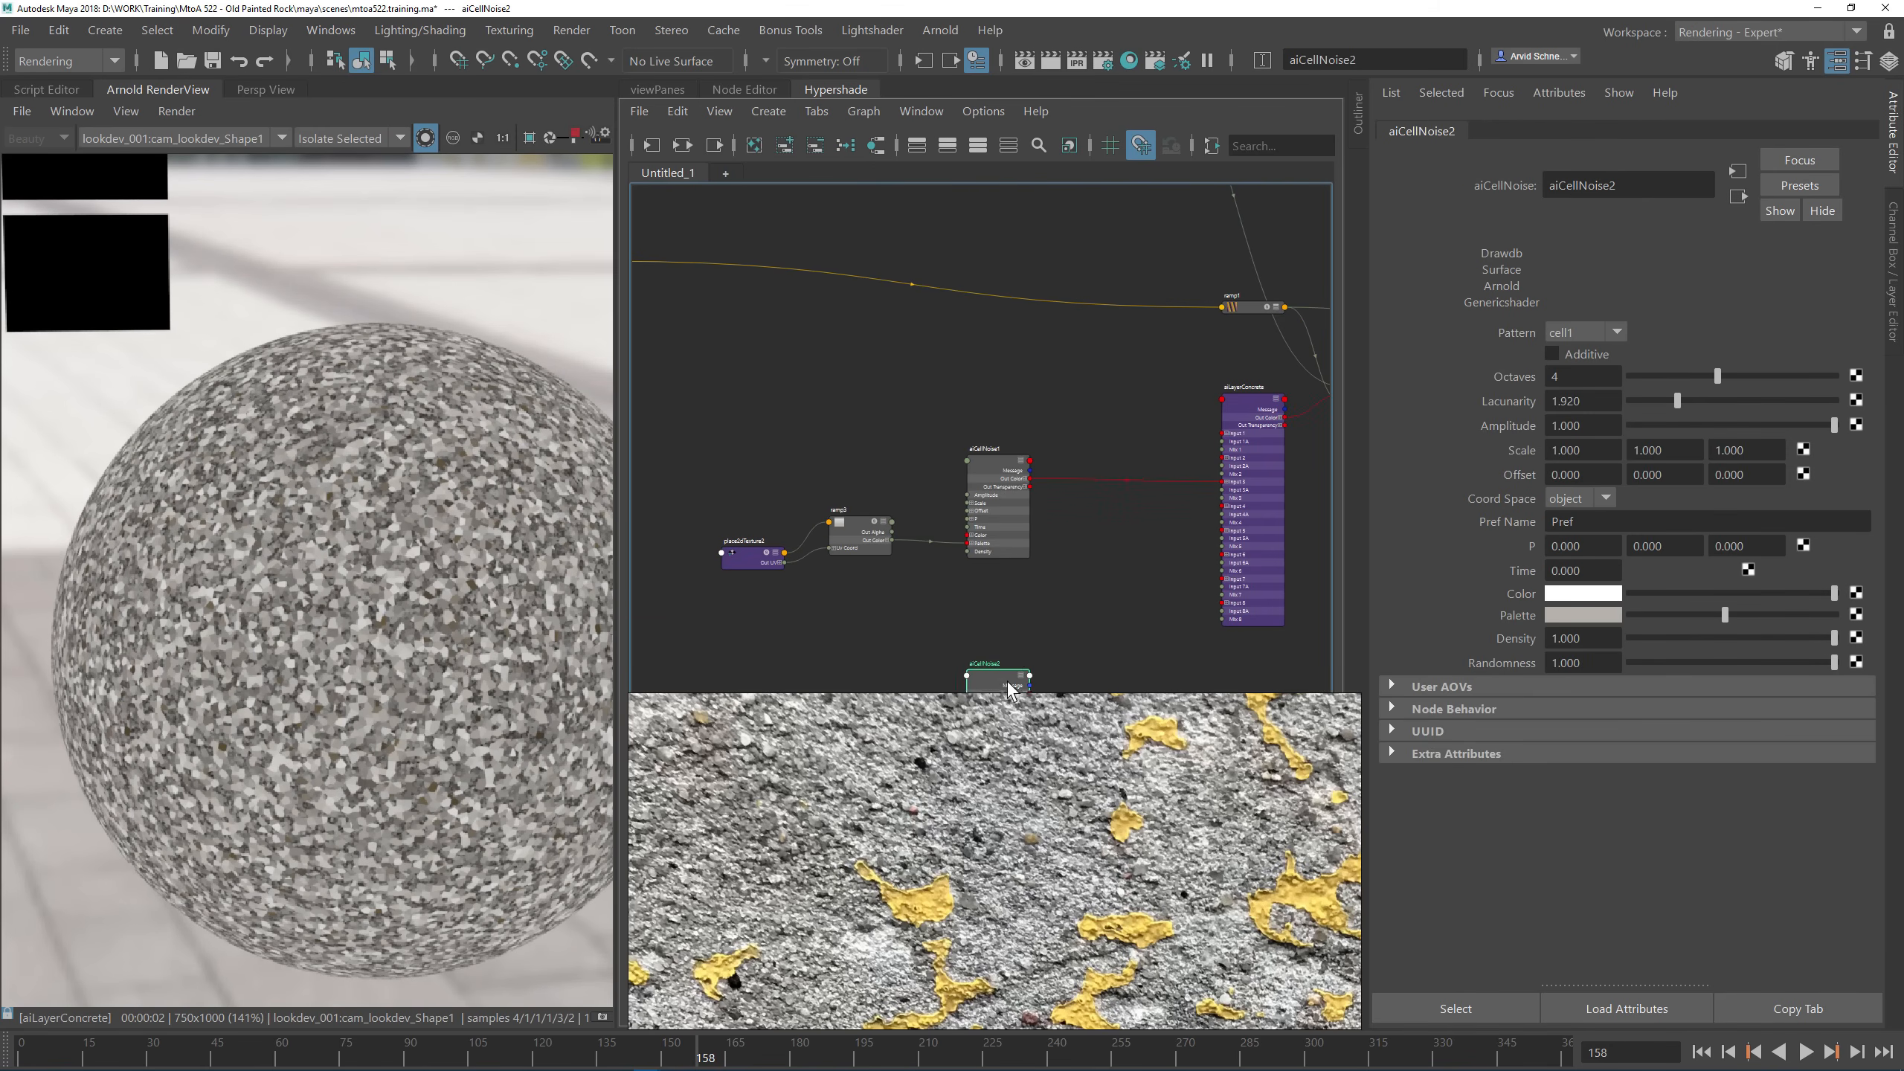
left_click_drag(1012, 688, 1065, 383)
scroll(1161, 418, "up", 3)
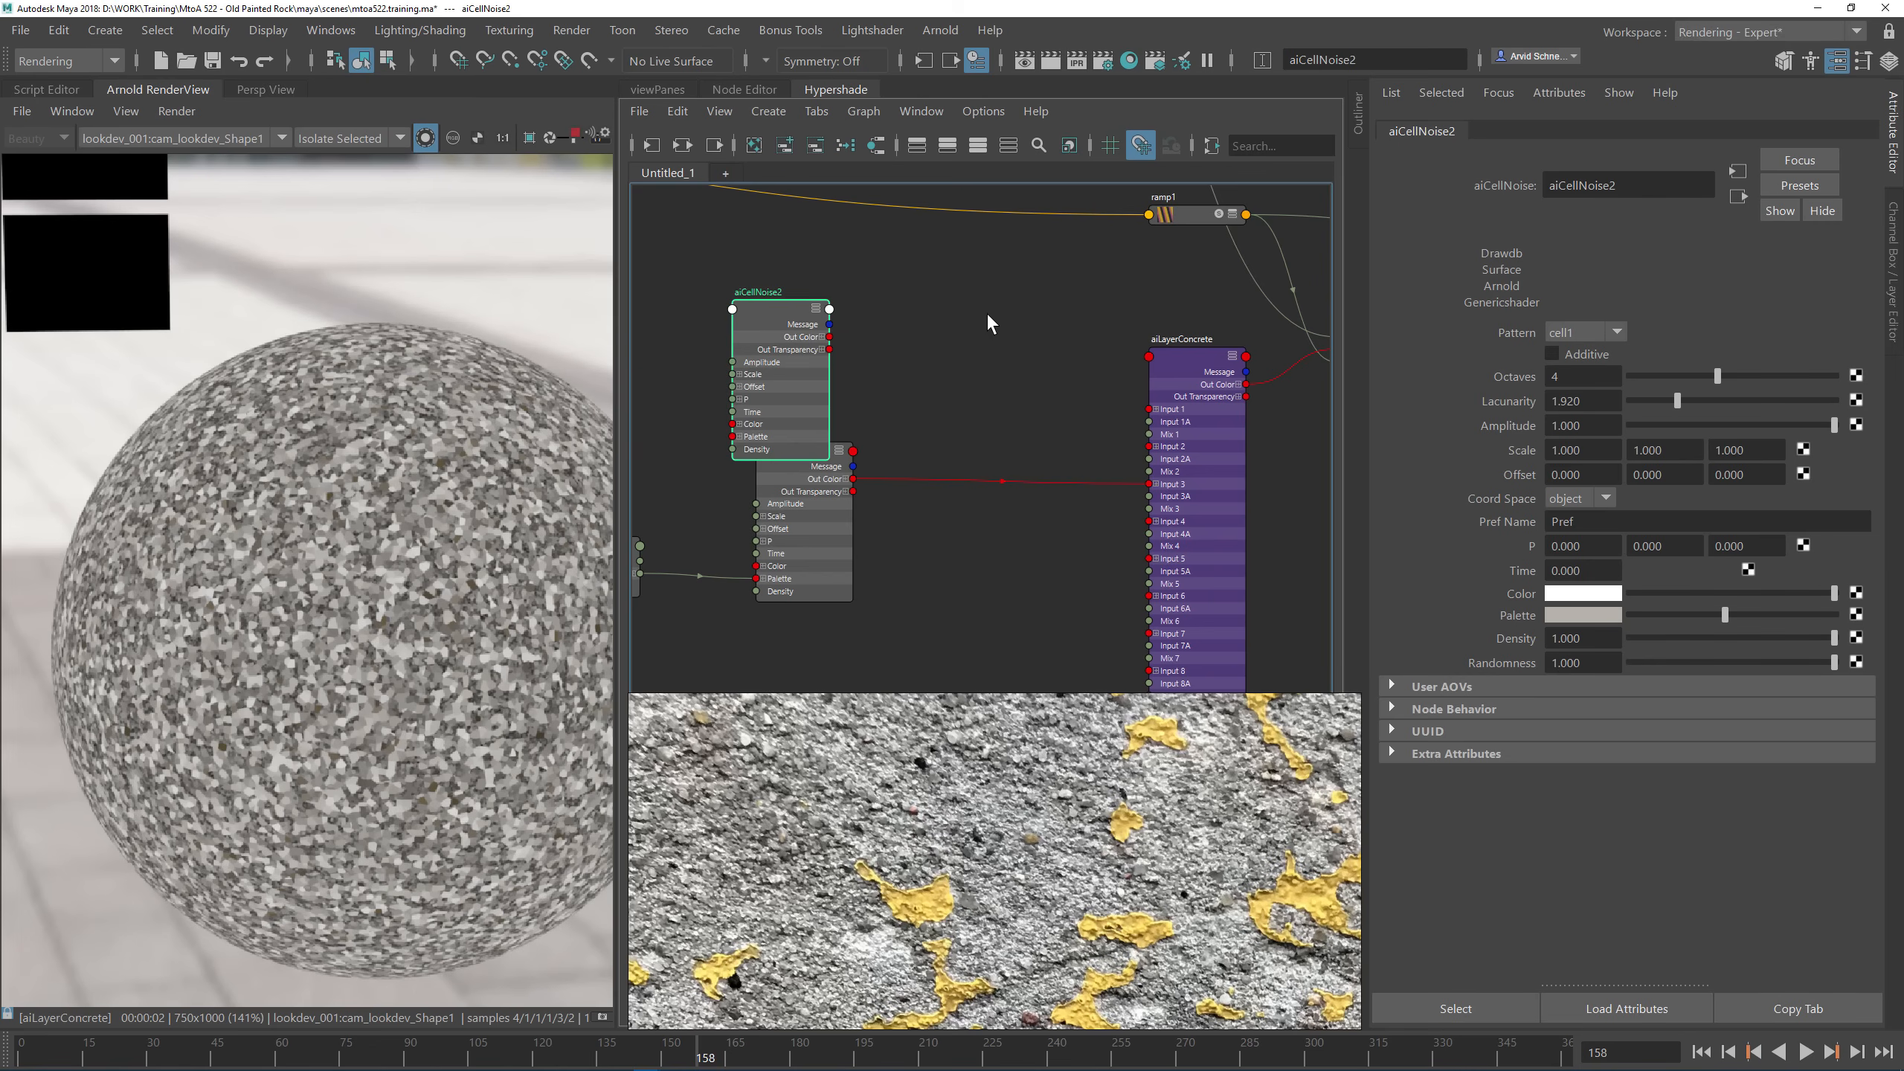
left_click(987, 314)
left_click_drag(829, 340, 1149, 446)
Step: Set the operation of aiLayerConcrete's layer 2 to over so the duplicated cell noise covers layer 3
left_click(1209, 369)
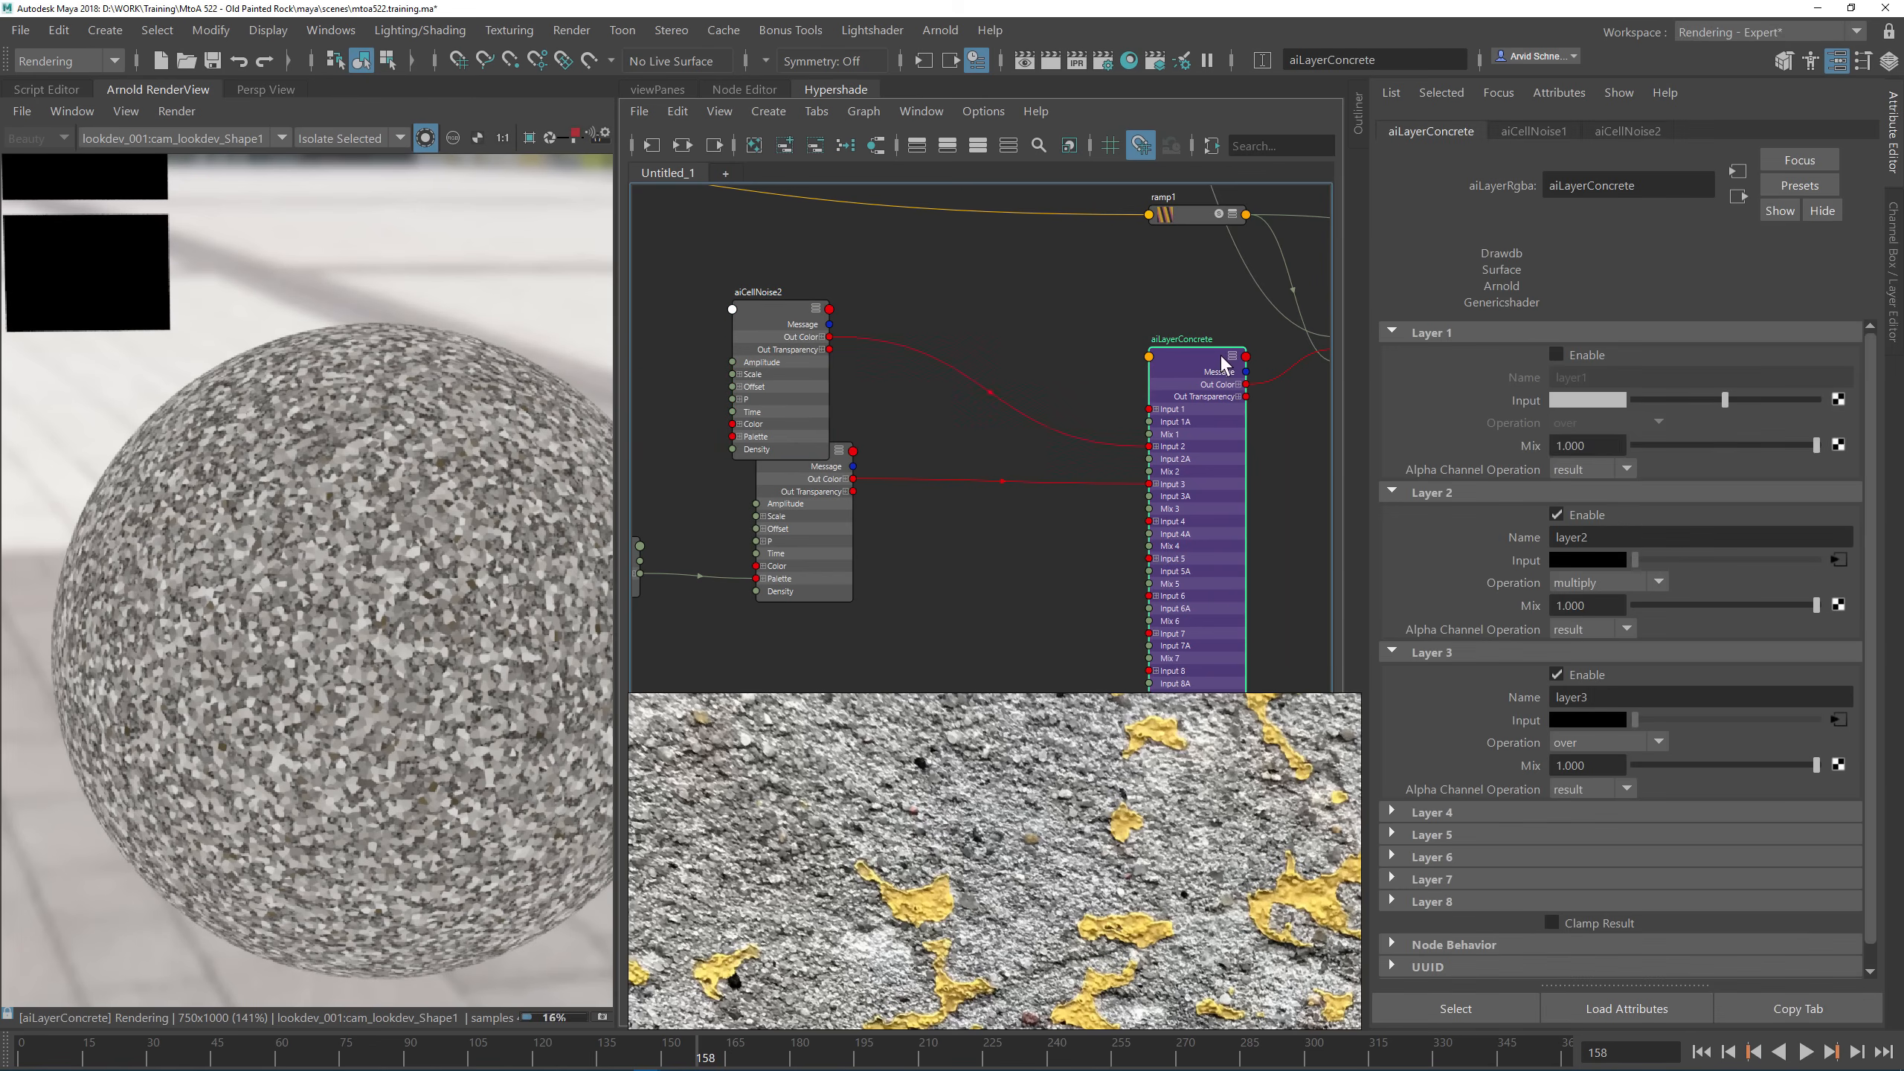
left_click(1625, 585)
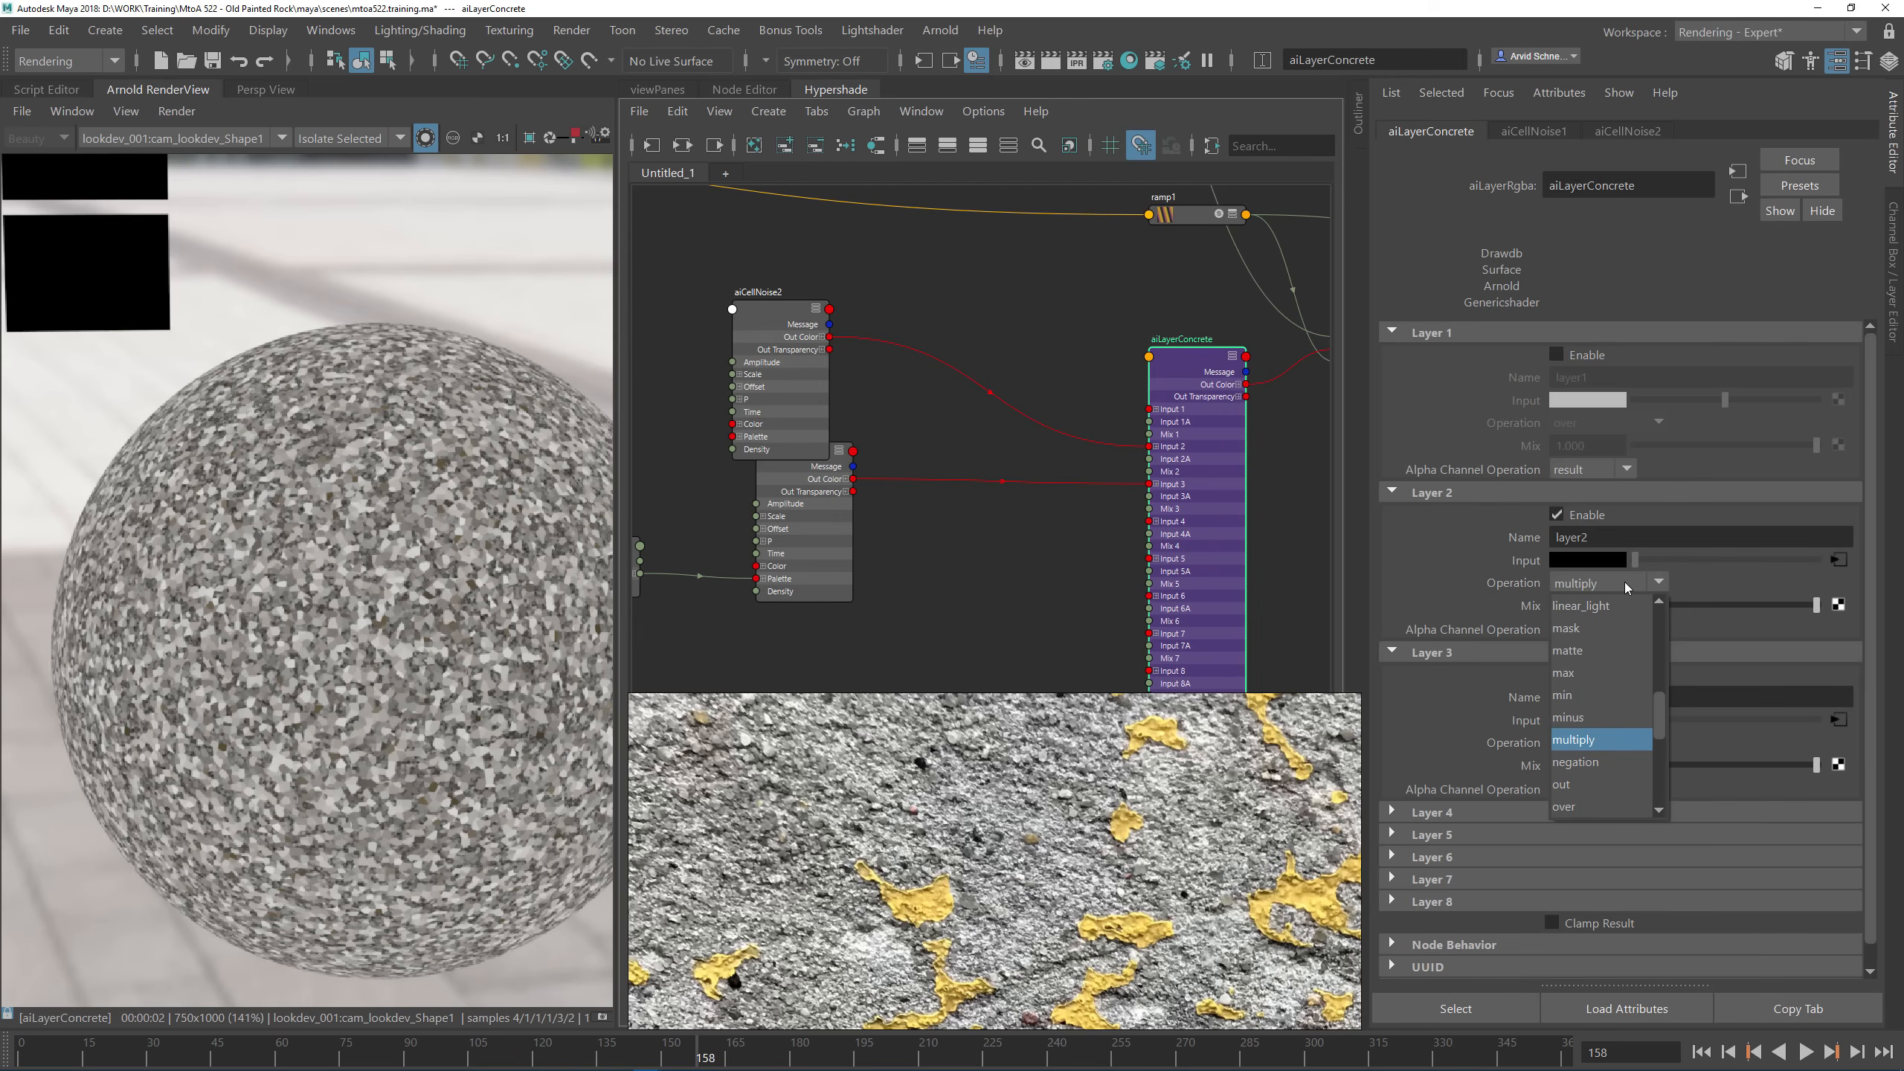
scroll(1608, 626, "up", 5)
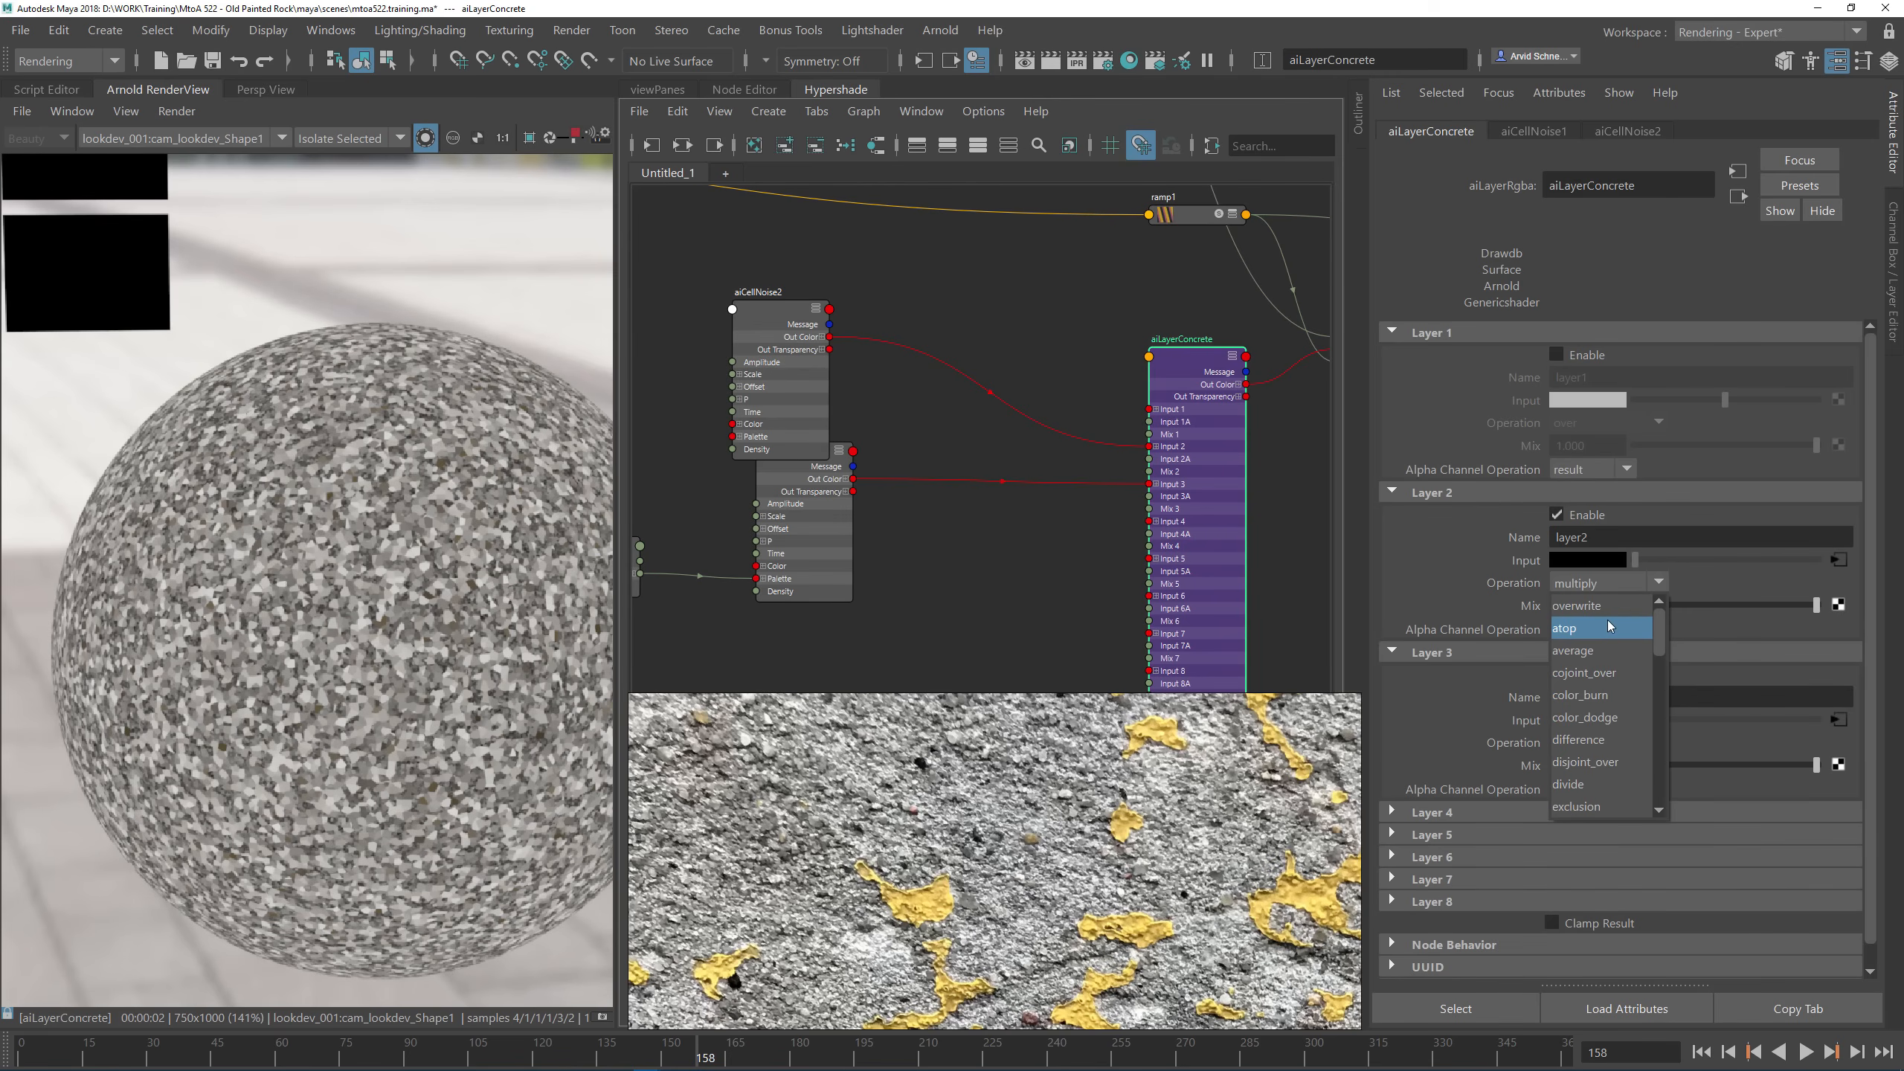
scroll(1602, 647, "down", 6)
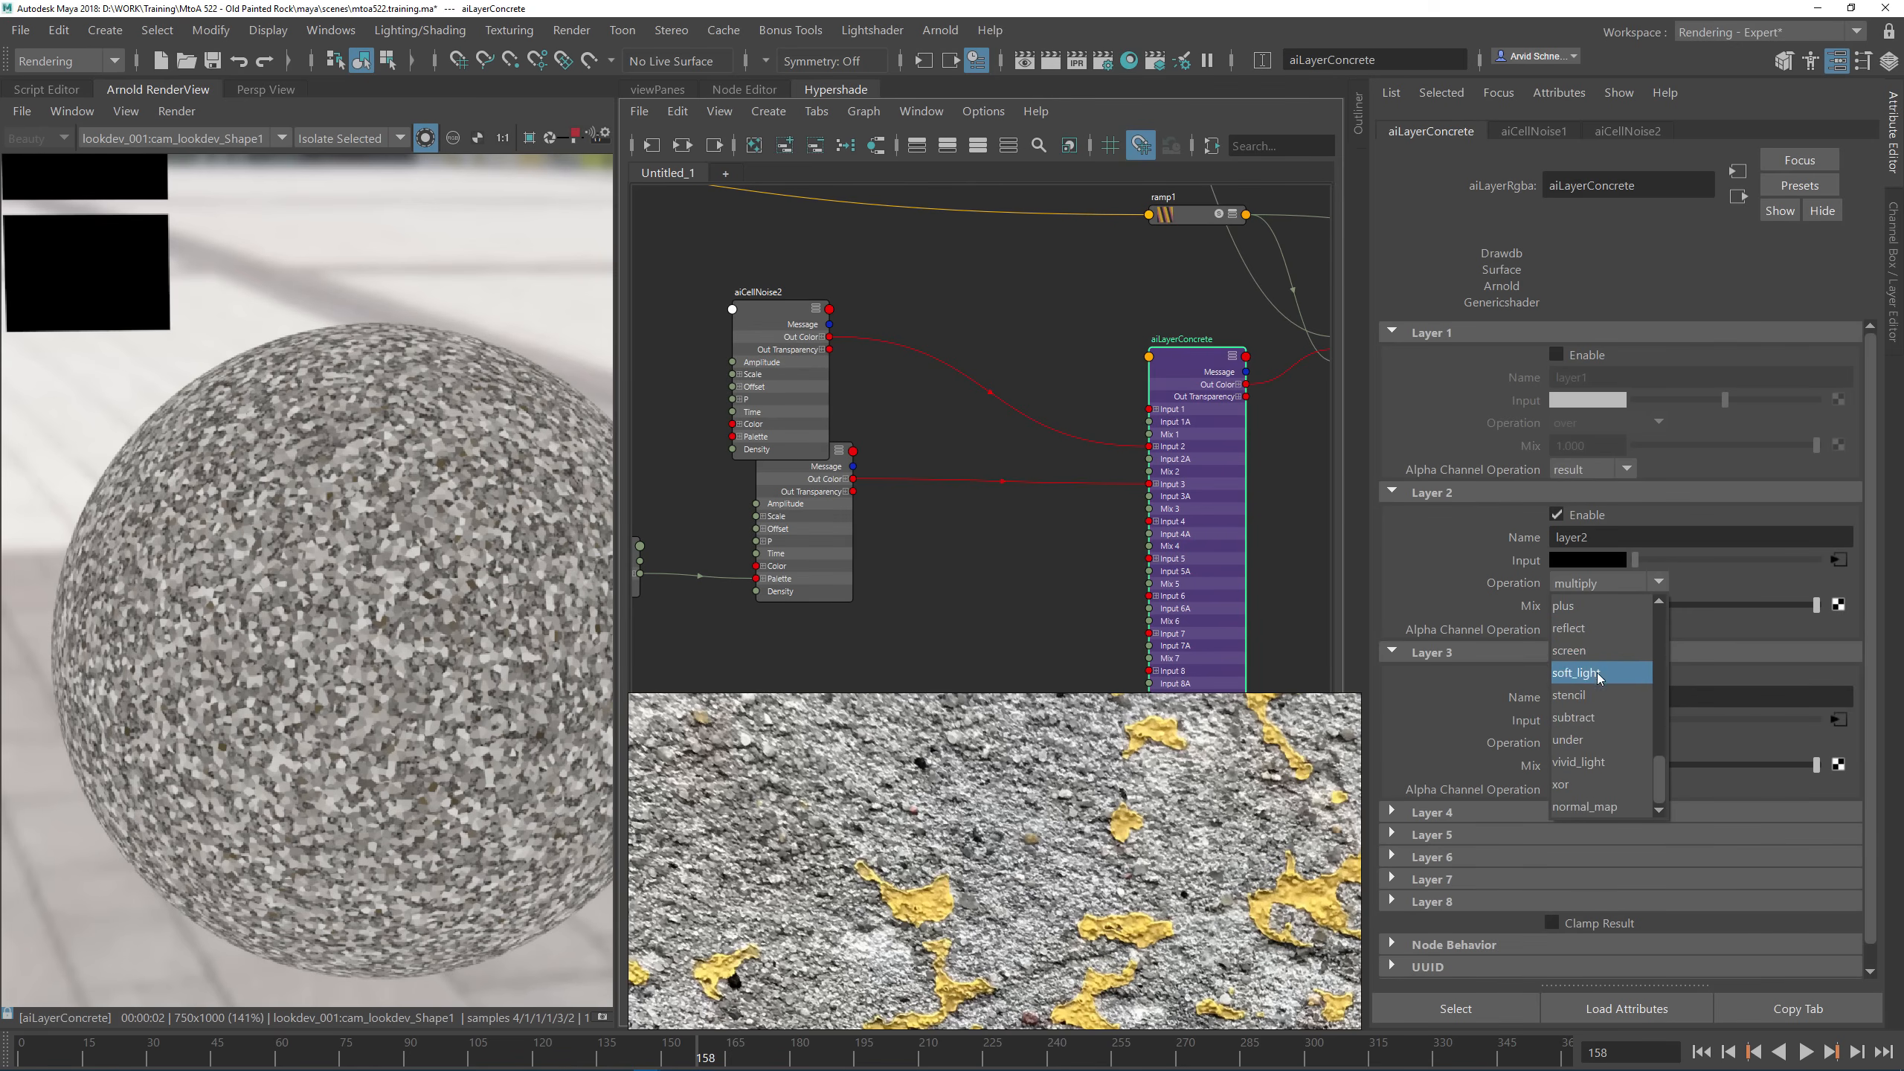
left_click(1577, 653)
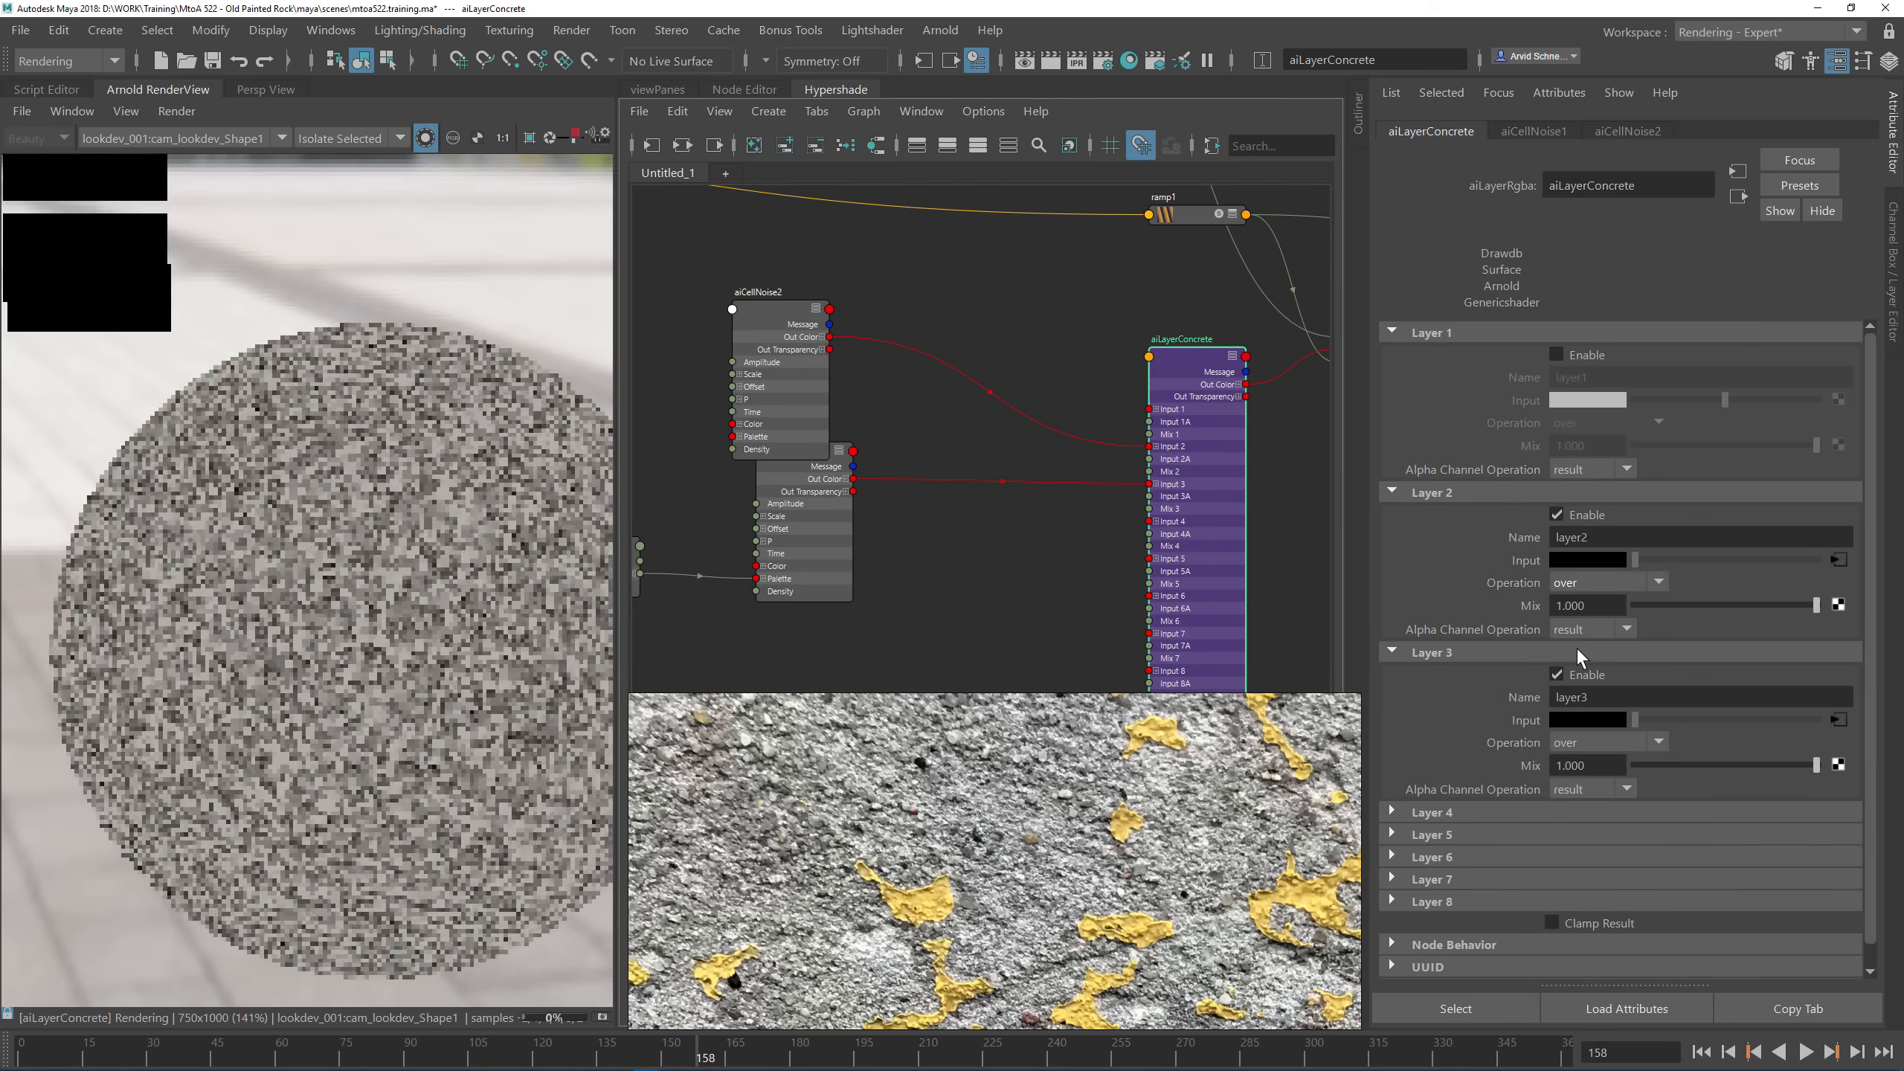
Step: Move aiCellNoise2 clear of aiCellNoise1, then make its noise additive with a scale of 2 on all three axes
middle_click_drag(1084, 298, 1284, 340, "alt")
left_click_drag(954, 375, 883, 328)
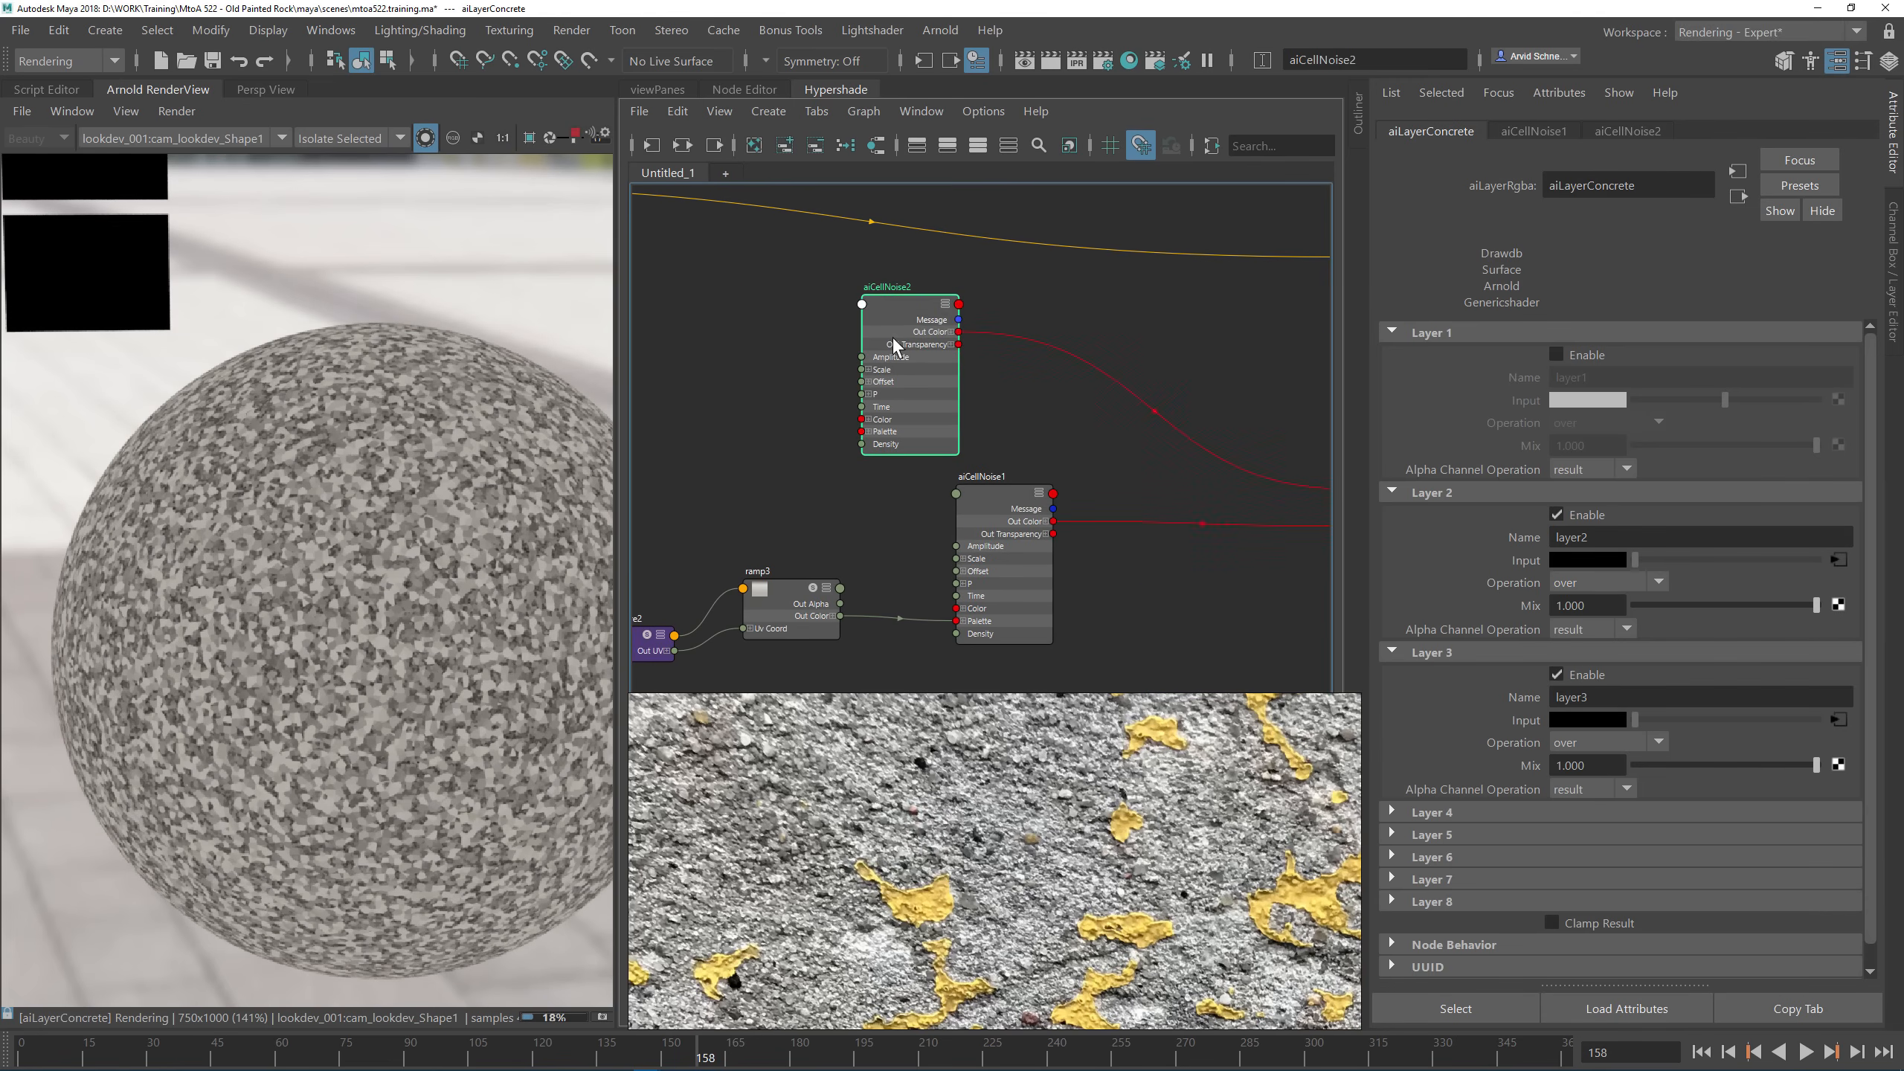
left_click(1579, 359)
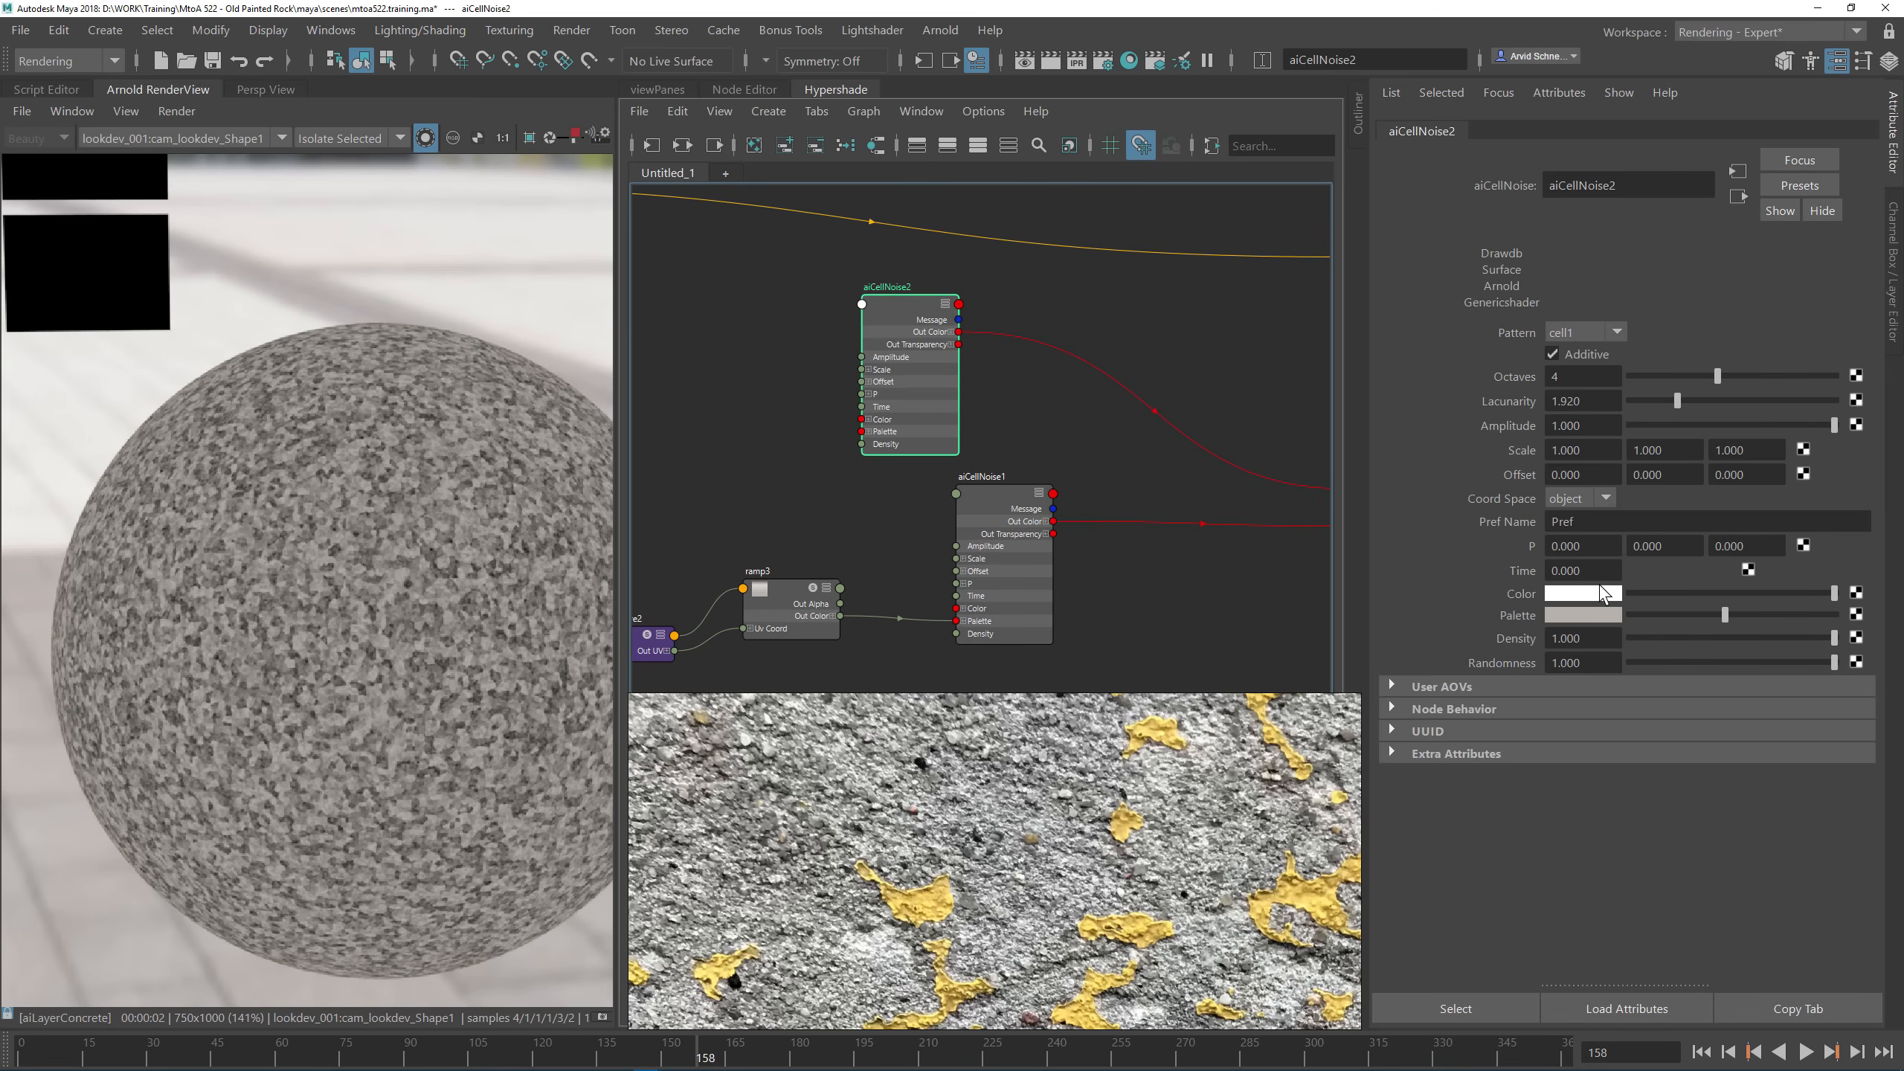
left_click(1588, 451)
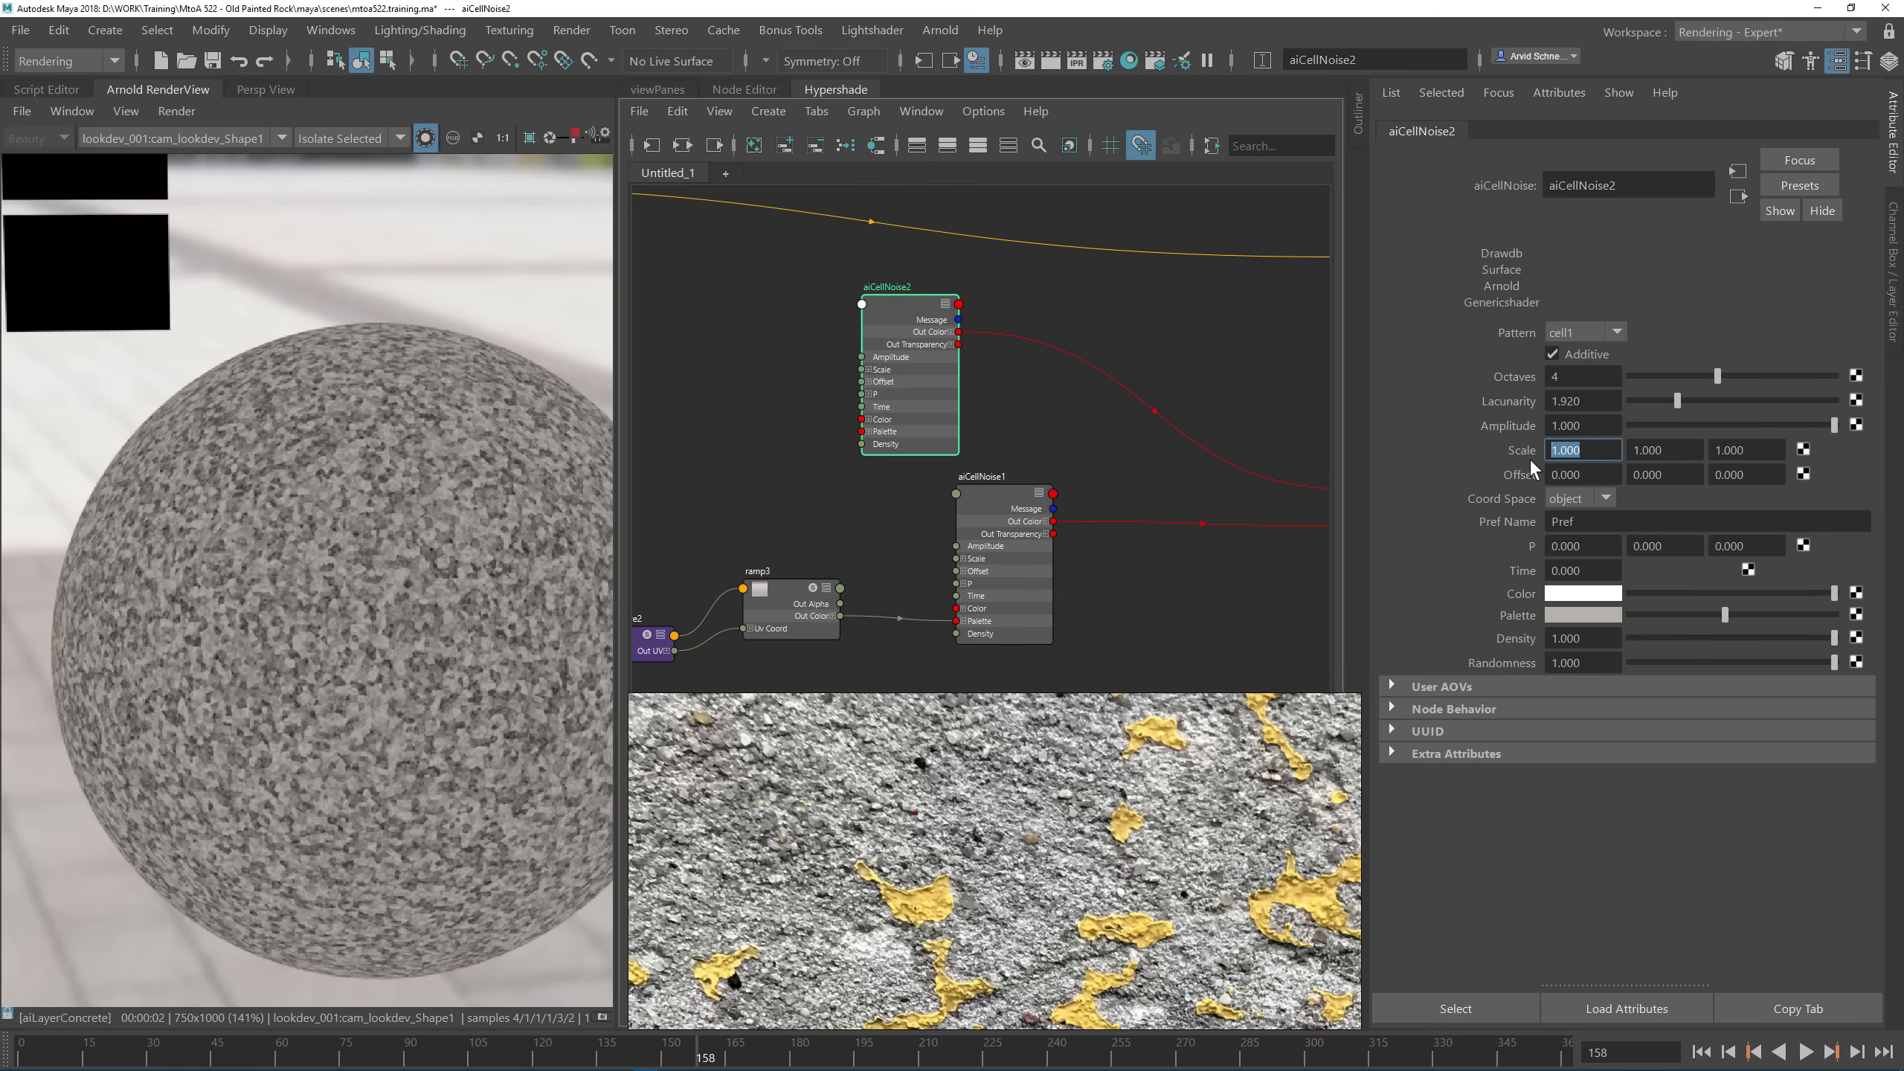
type("2")
key("Tab")
type("2")
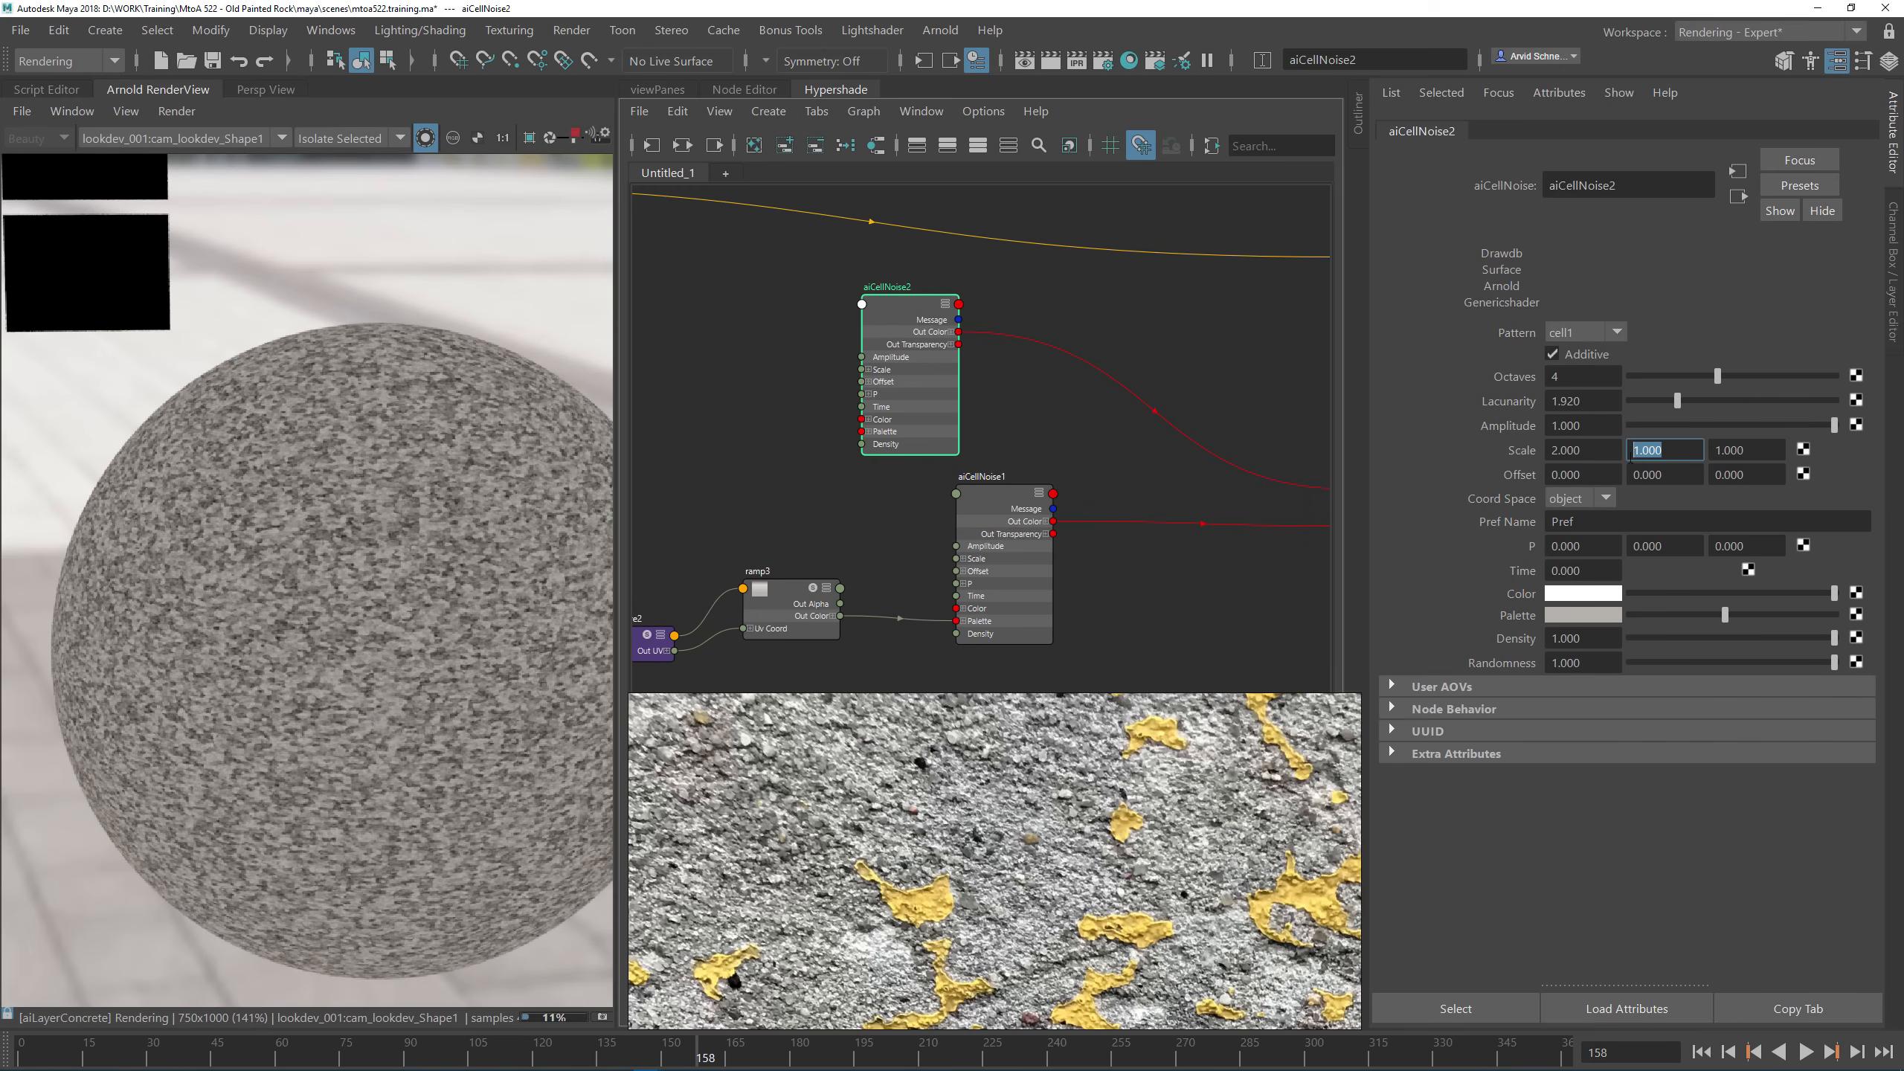
key("Return")
left_click(1747, 450)
type("2")
key("Return")
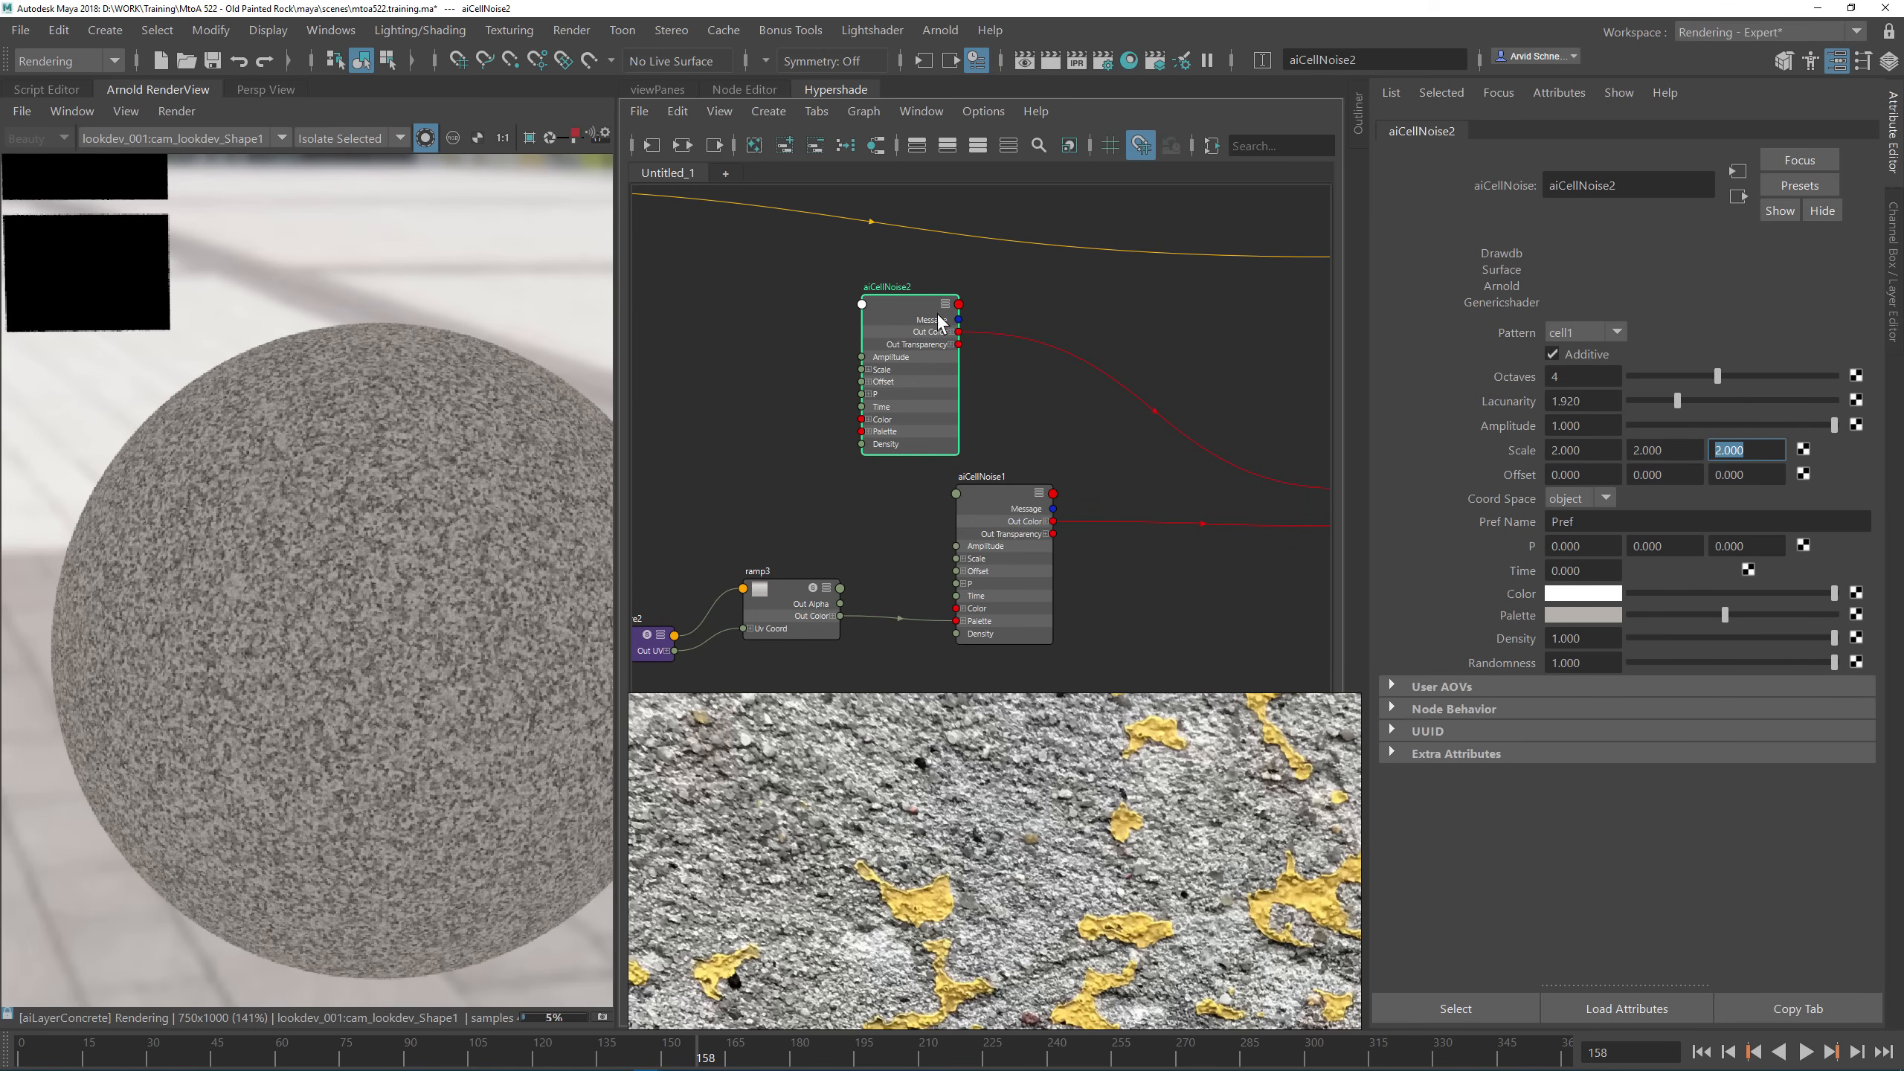
Step: Try the multiply operation on aiLayerConcrete's layer 2 and toggle the layer off and on to compare the render
middle_click_drag(1041, 329, 859, 327, "alt")
left_click(1208, 399)
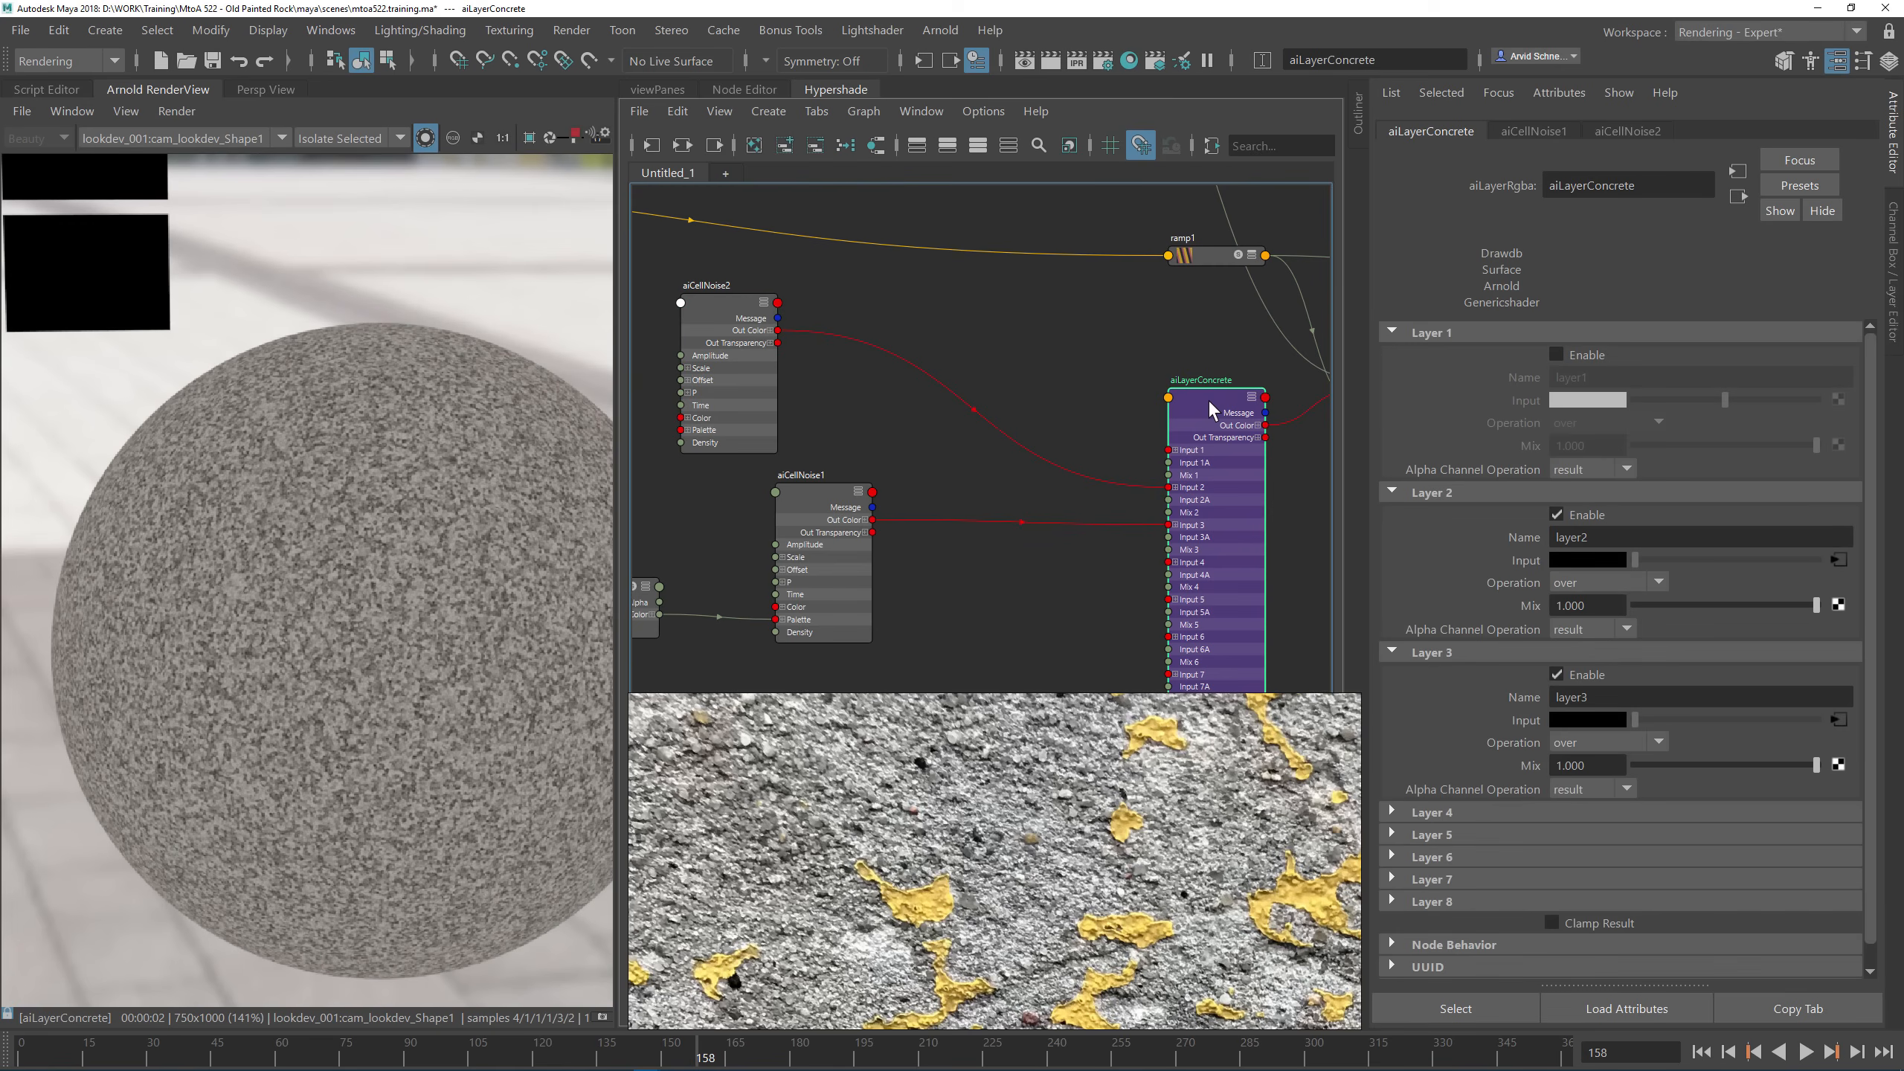
left_click(1583, 583)
scroll(1612, 698, "up", 4)
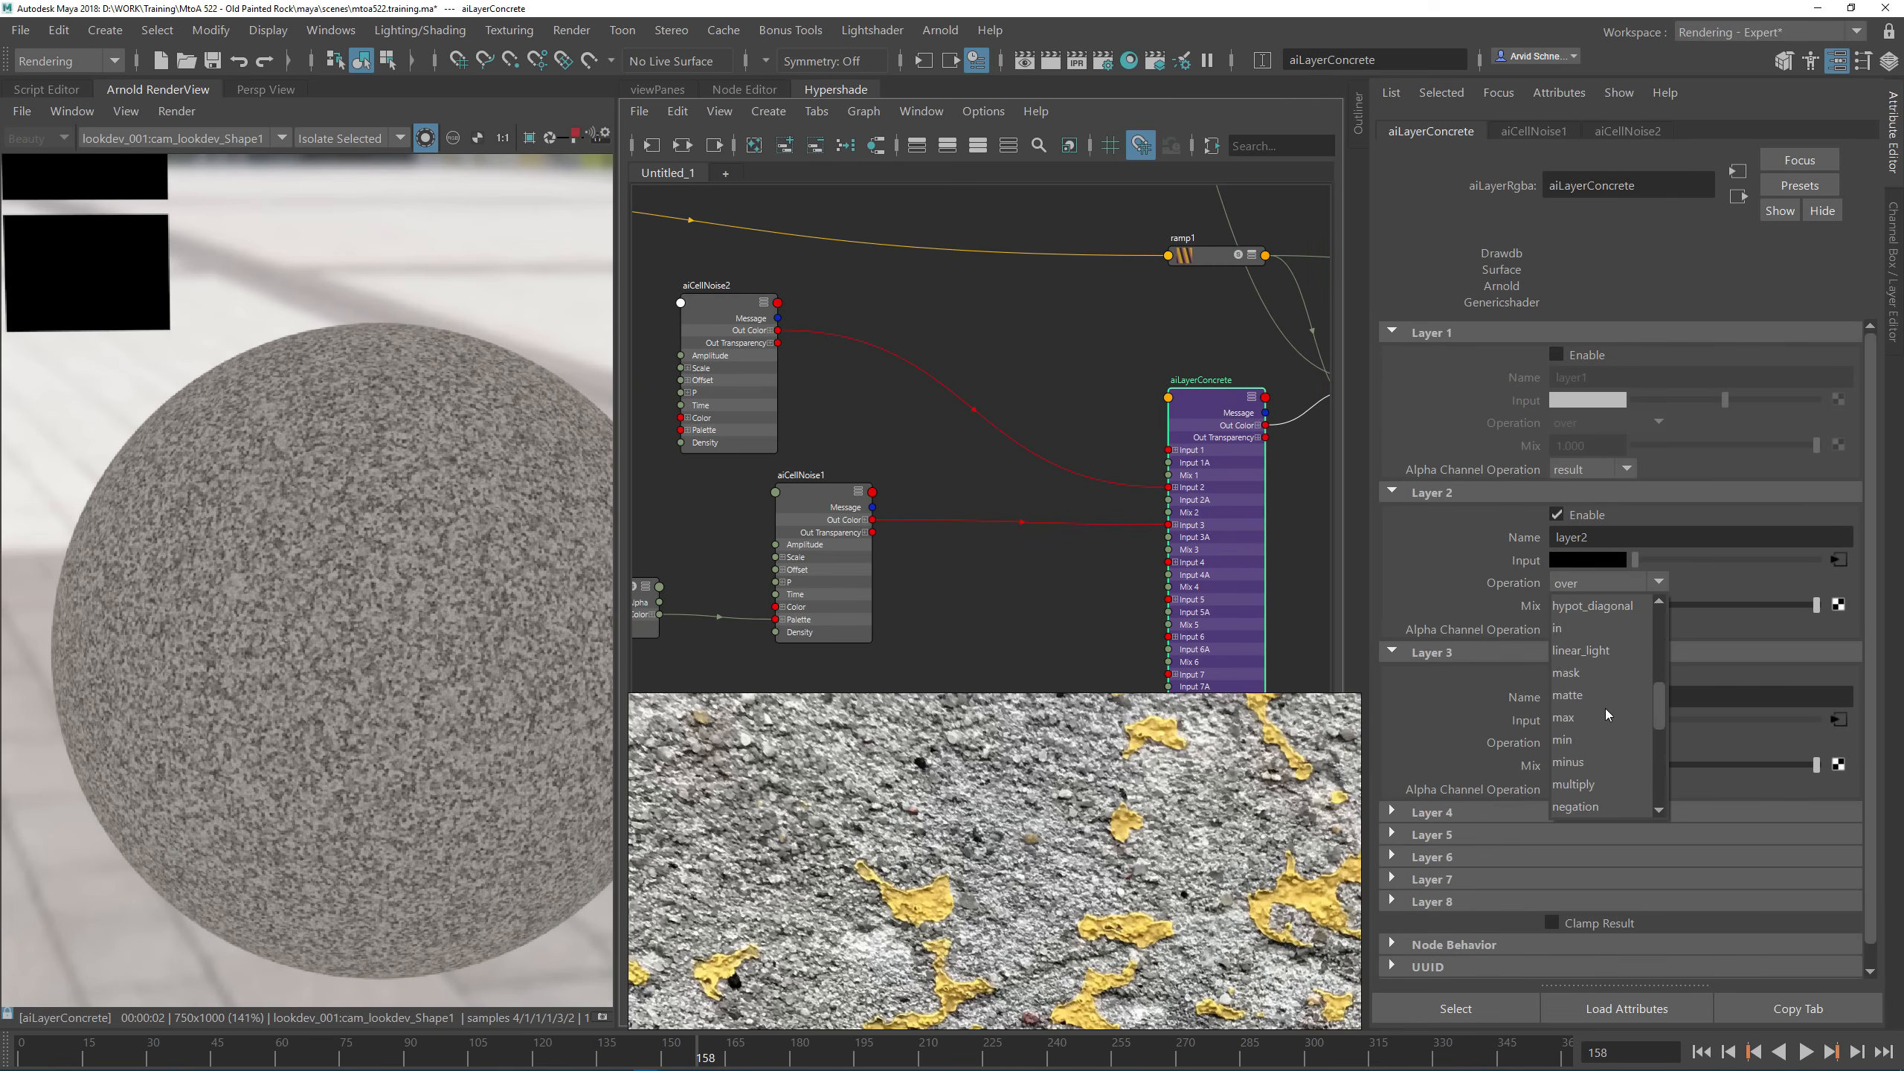
scroll(1607, 716, "down", 2)
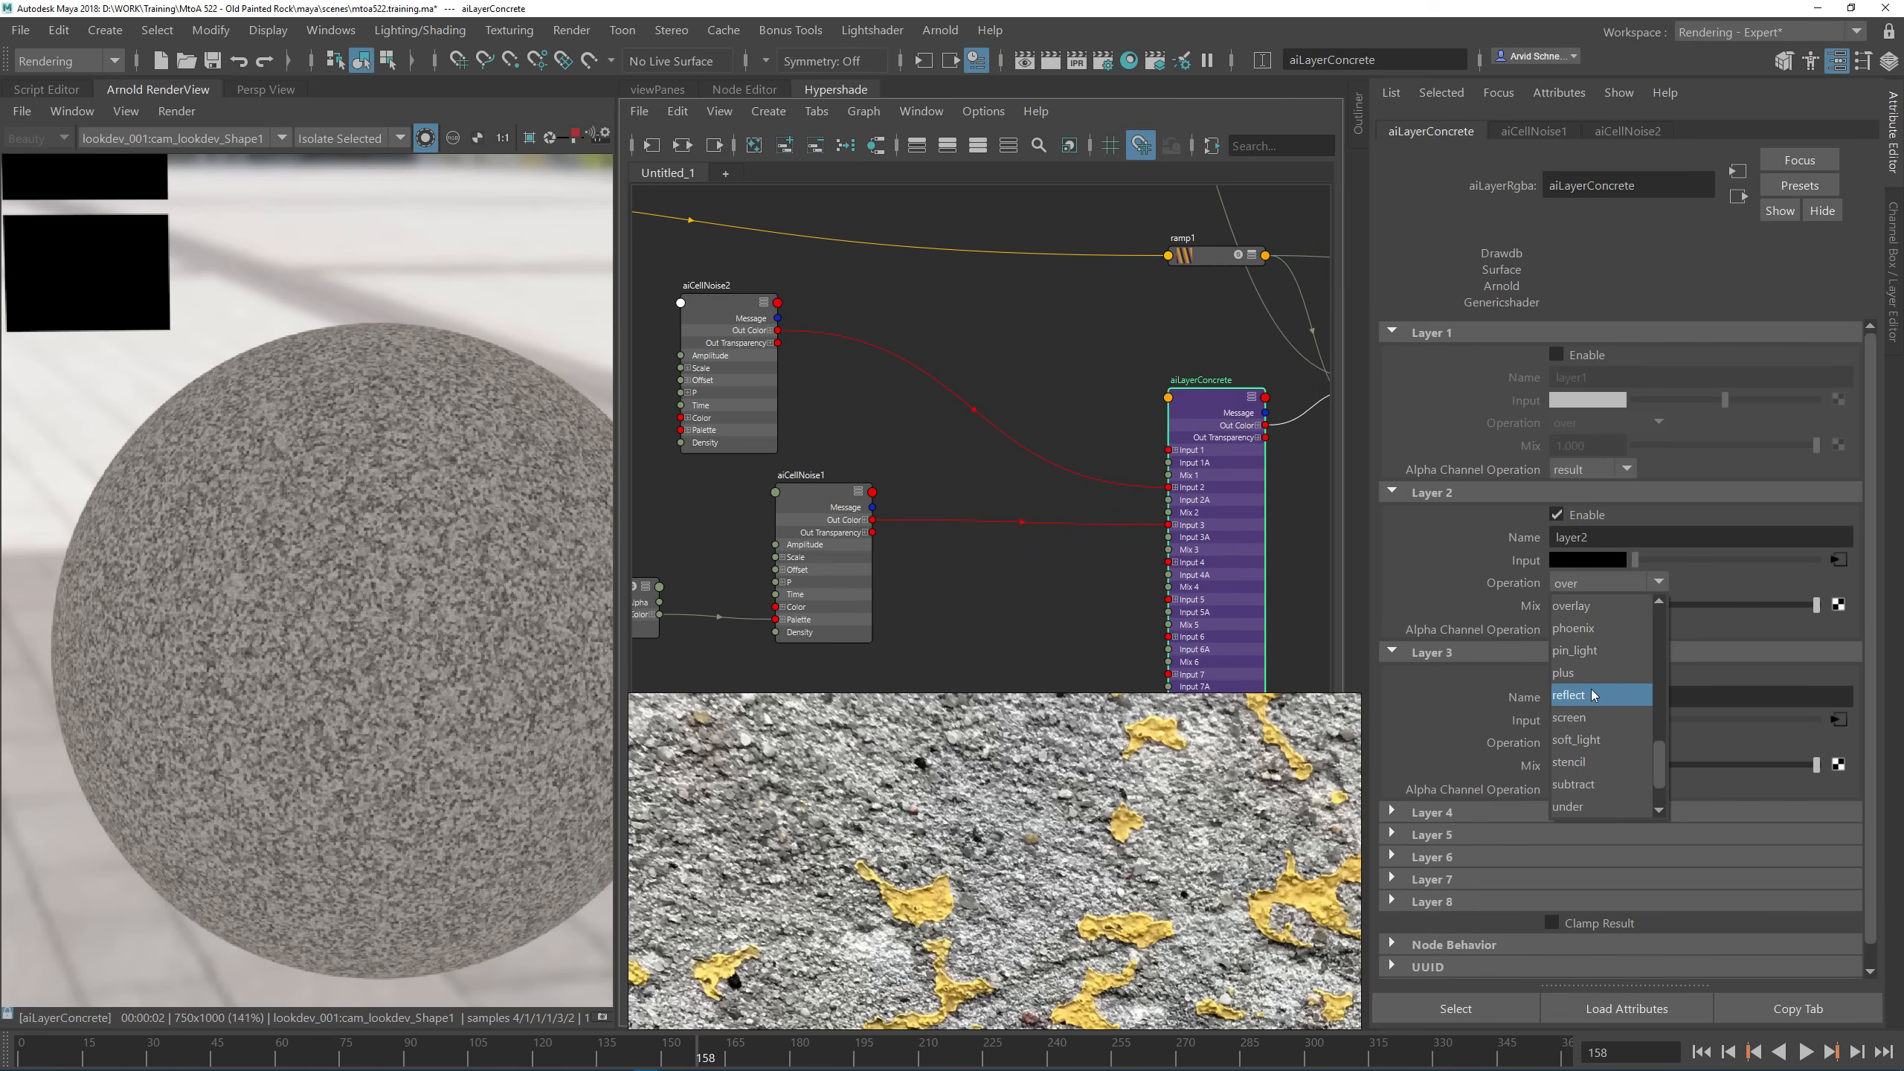
left_click(1607, 716)
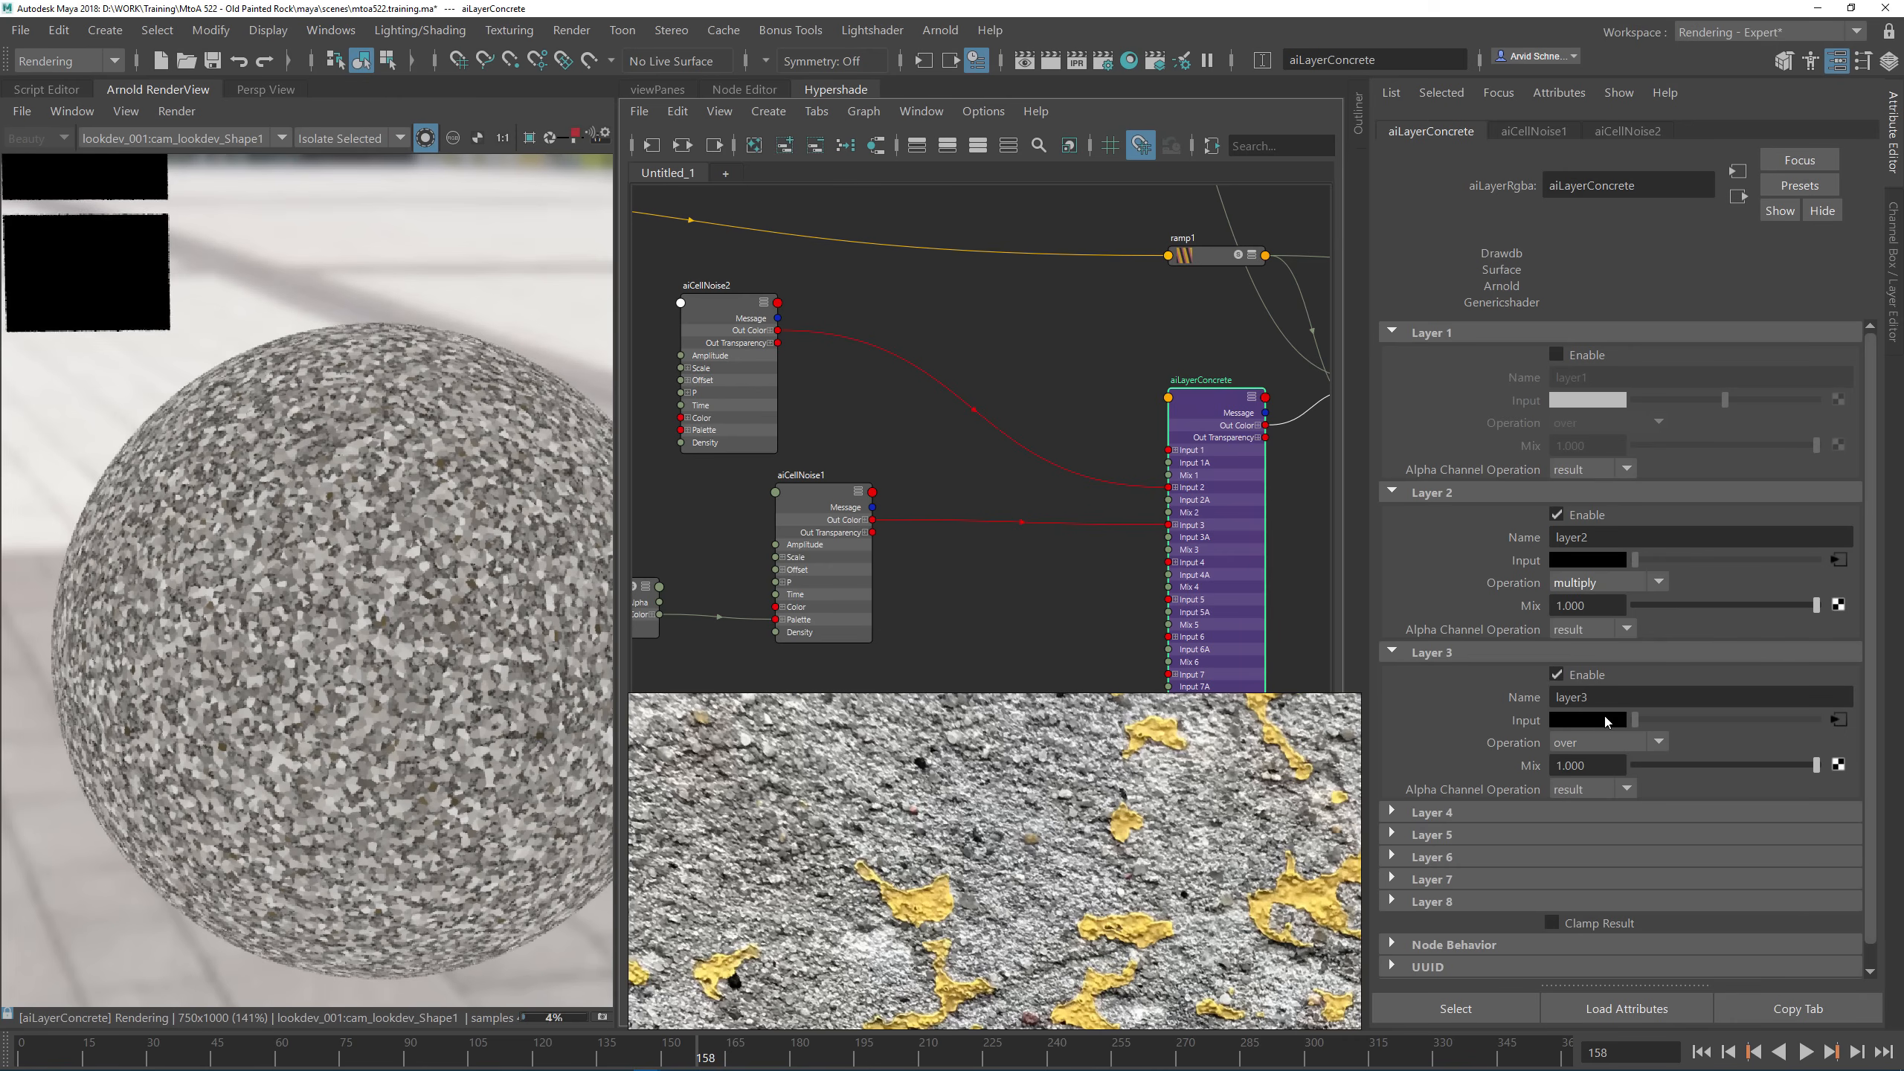
left_click(1575, 514)
left_click(1575, 514)
Step: Try the overwrite, preserve and mask alpha channel operations on layer 2, then return it to result
left_click(1612, 630)
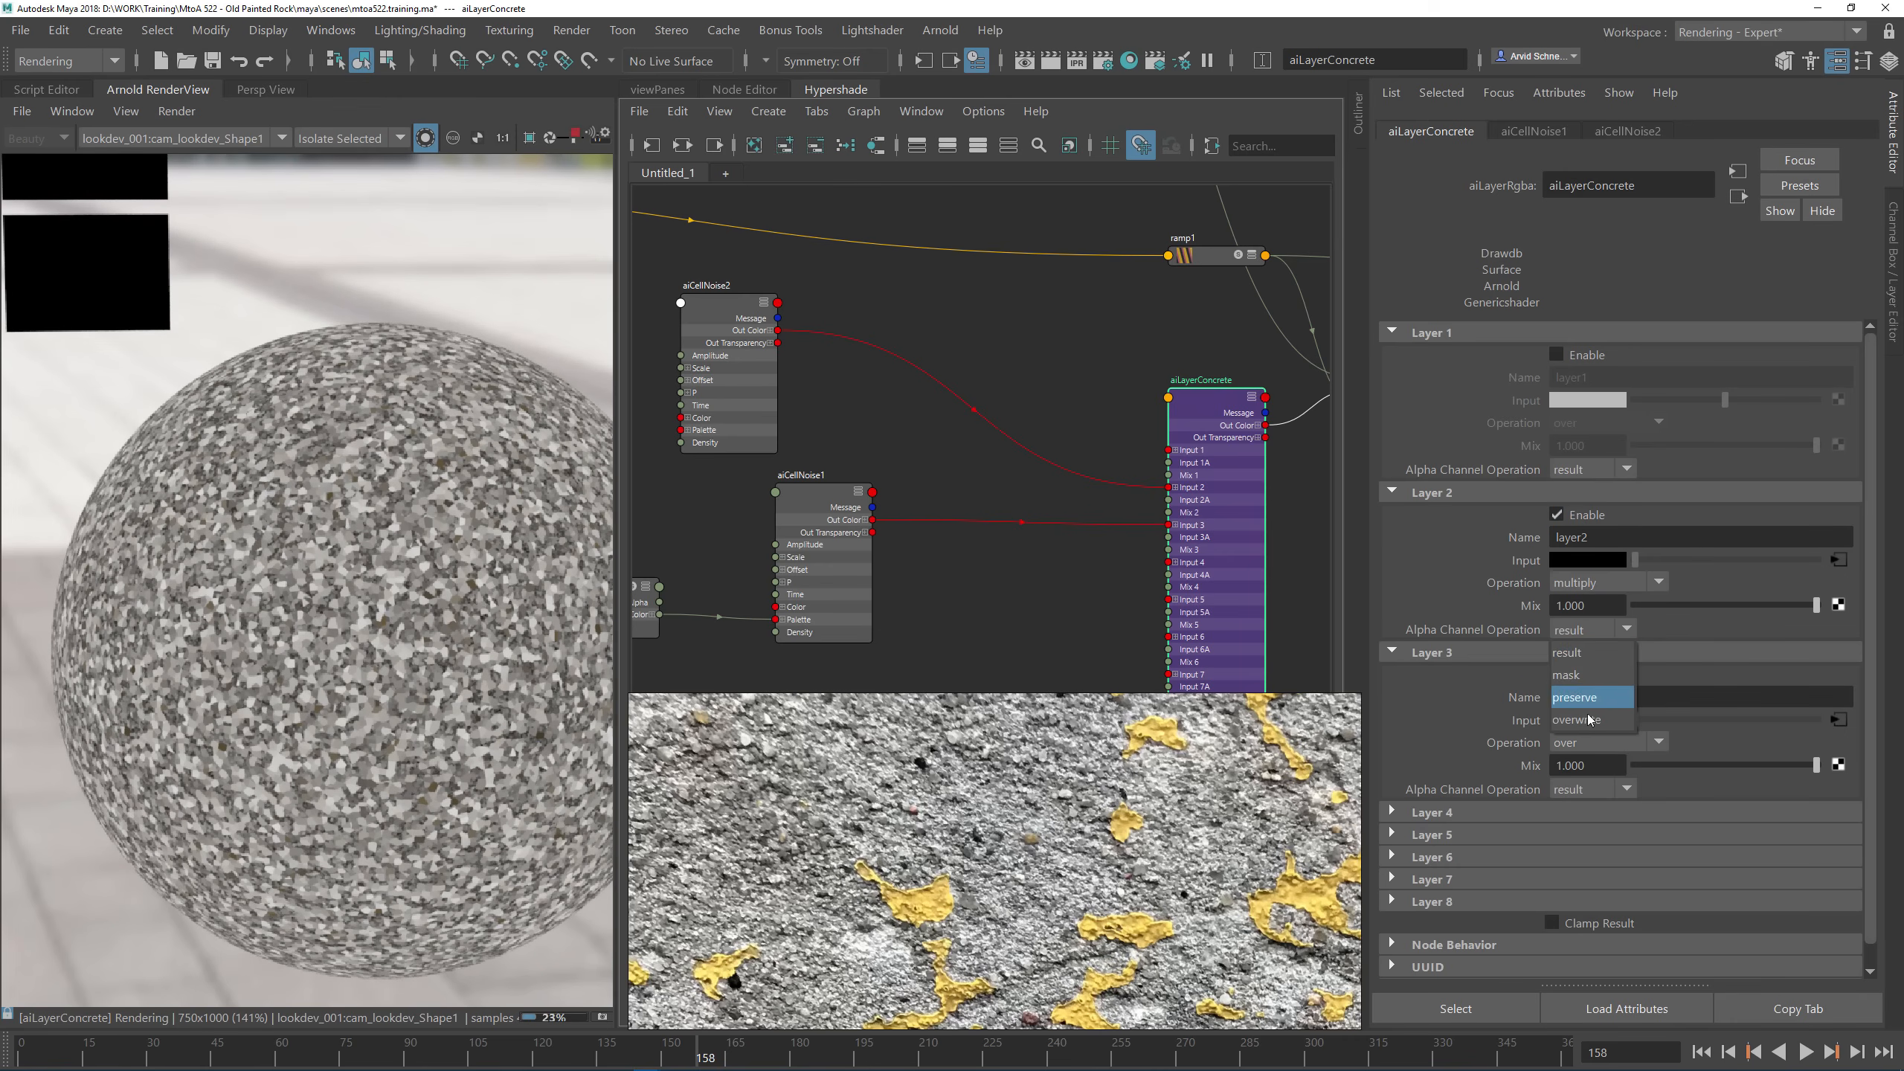
left_click(1583, 721)
left_click(1576, 628)
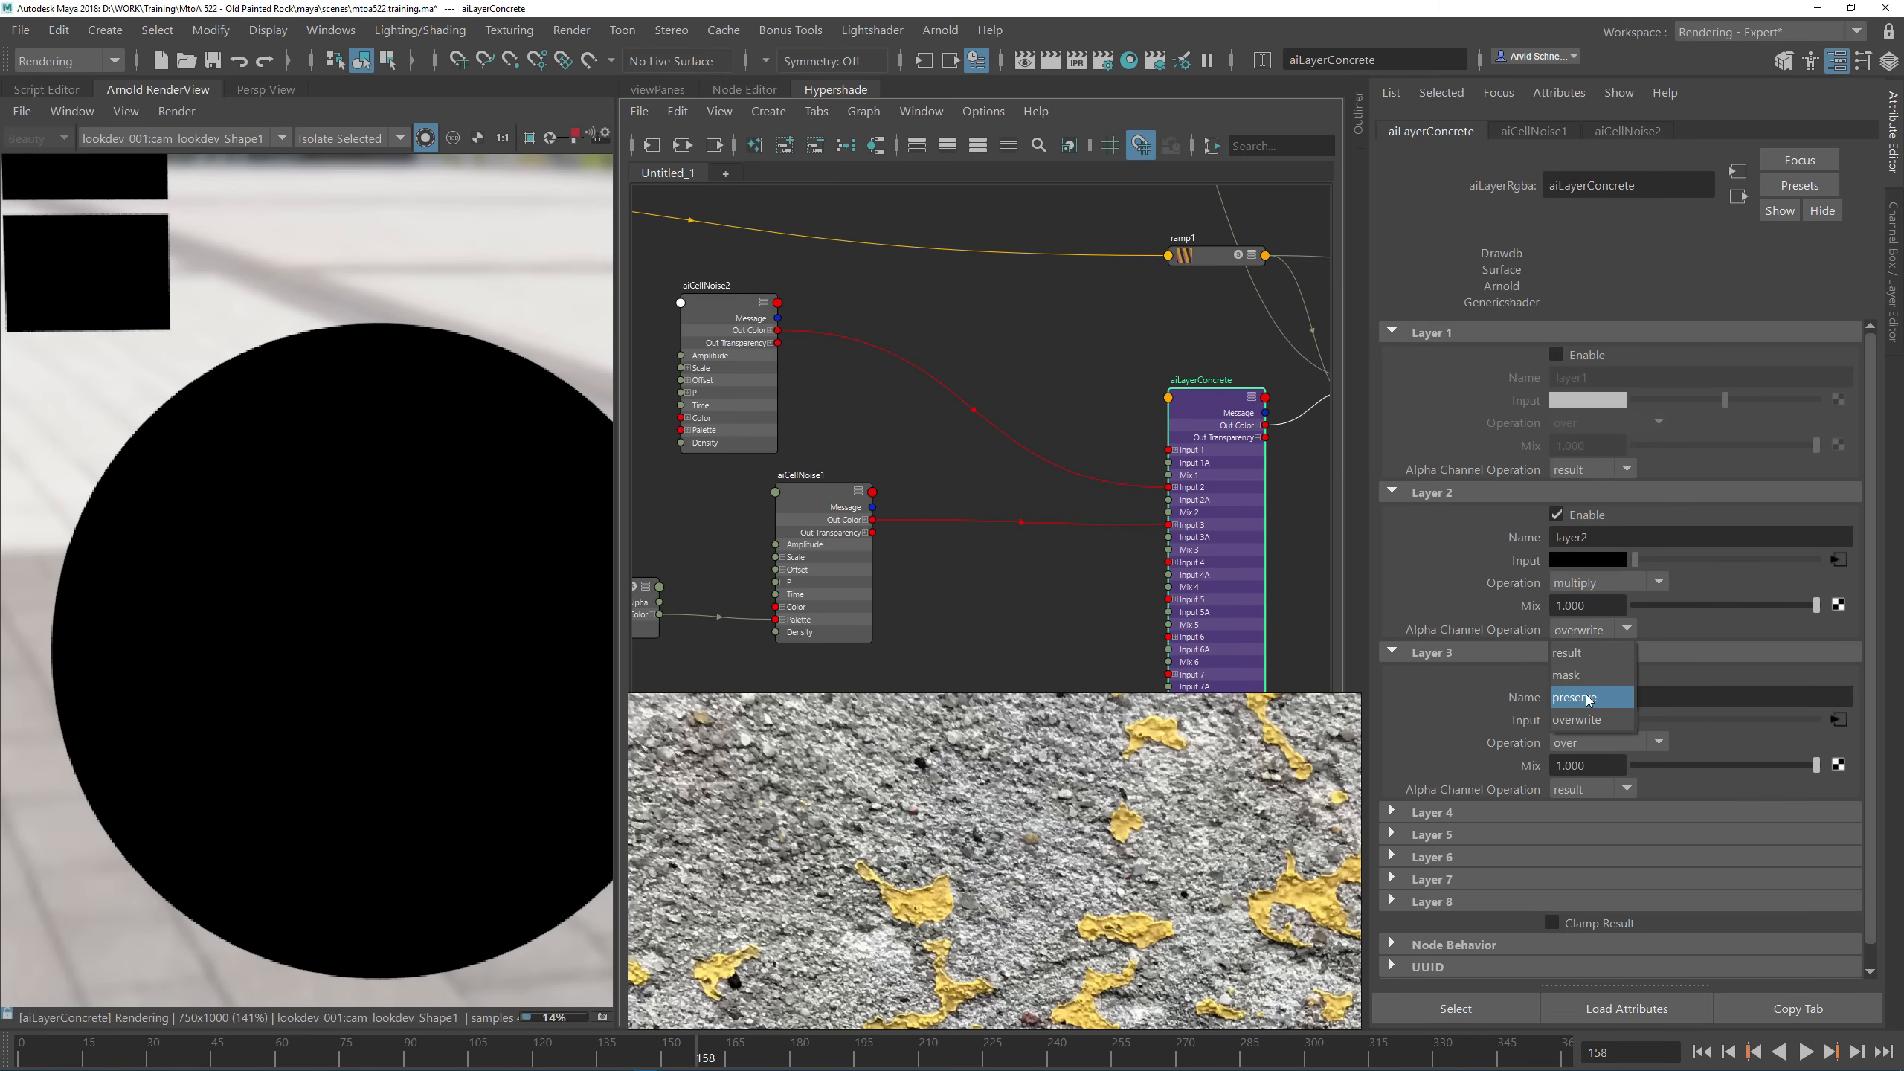
left_click(1587, 698)
left_click(1577, 629)
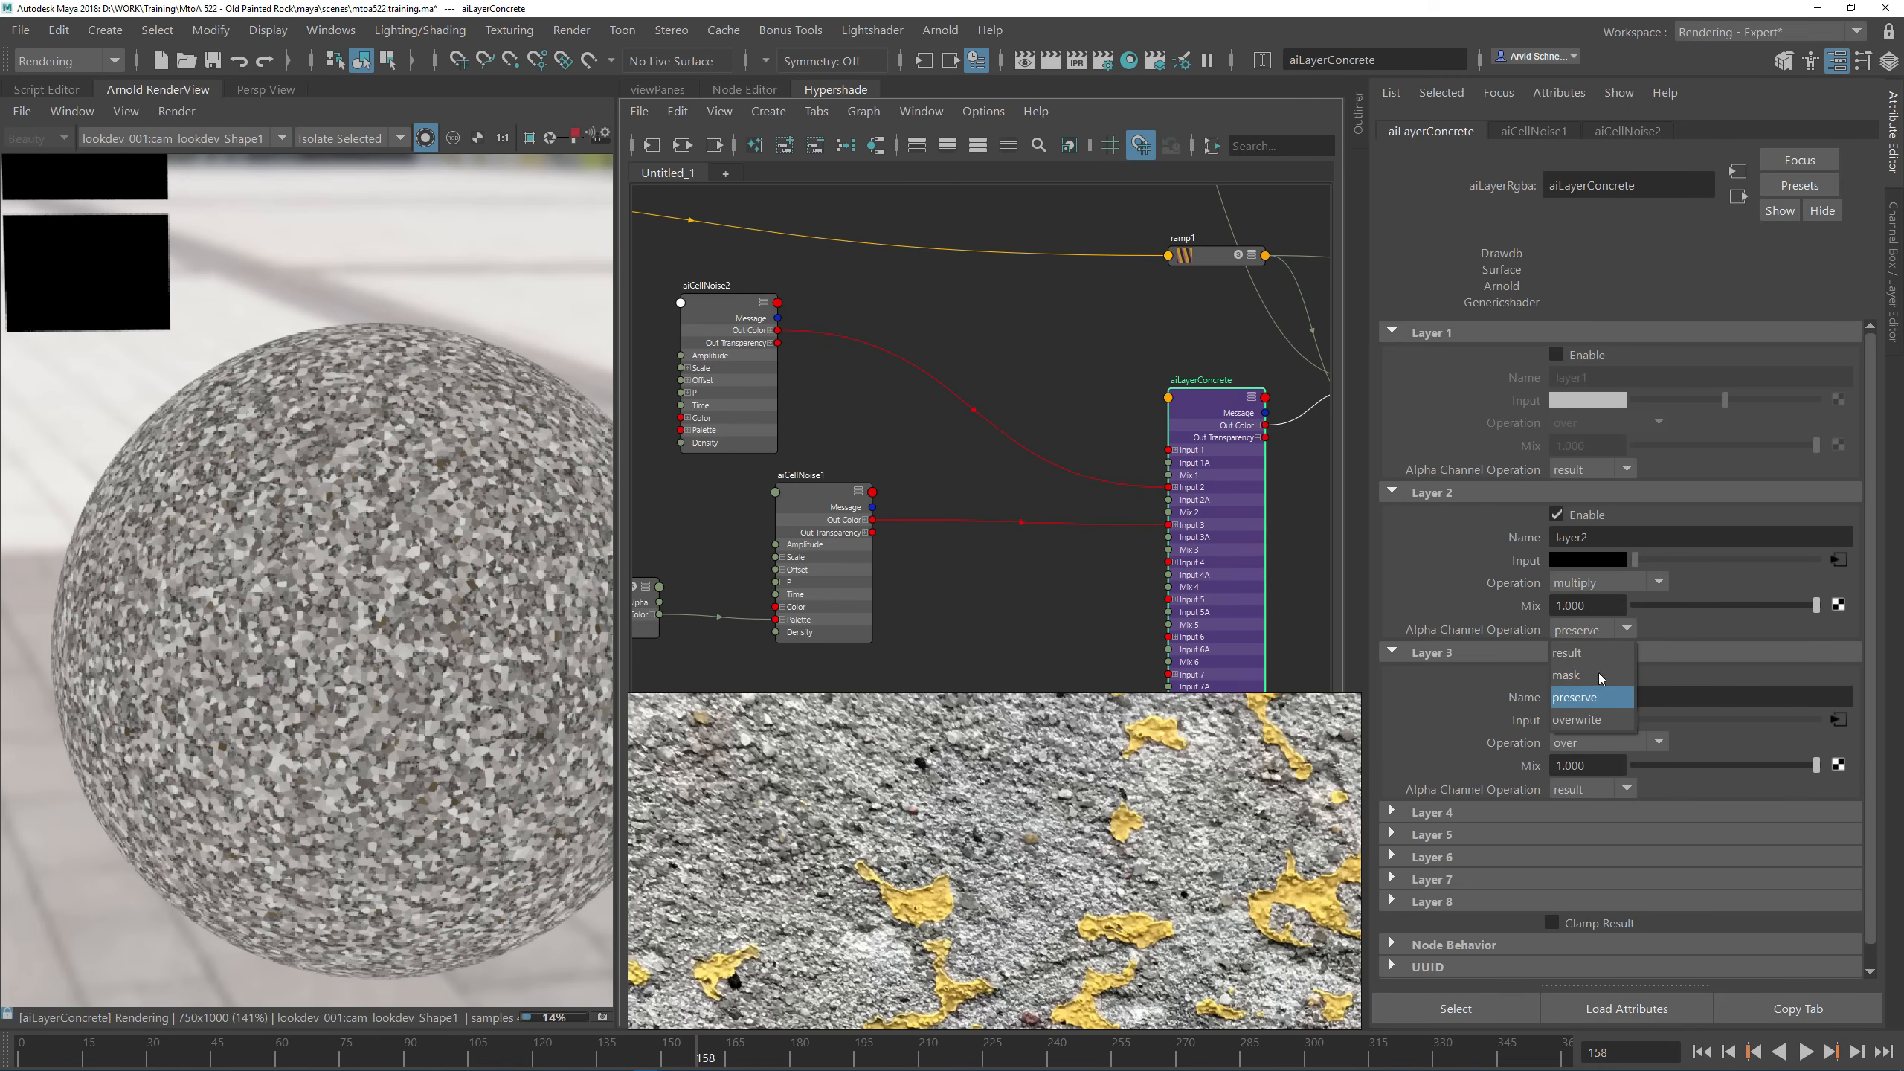
left_click(1583, 675)
left_click(1577, 632)
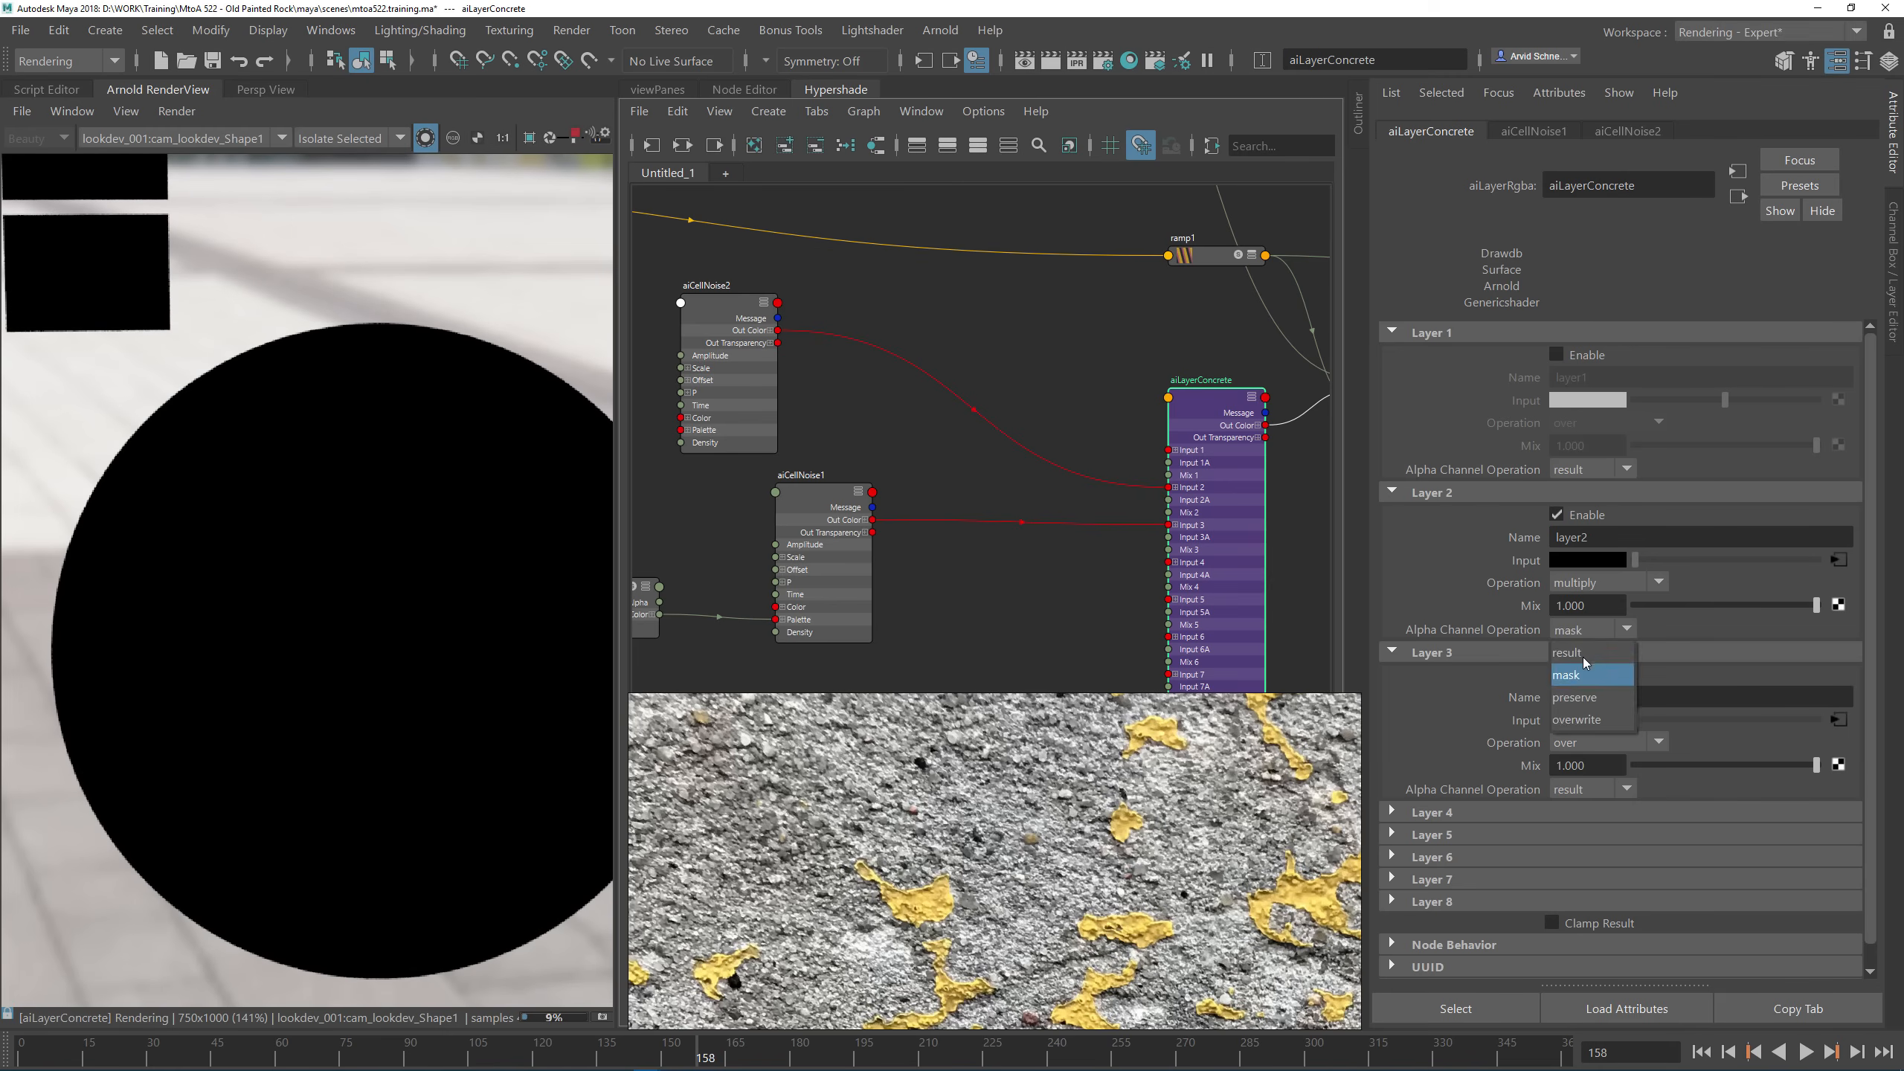
left_click(1583, 655)
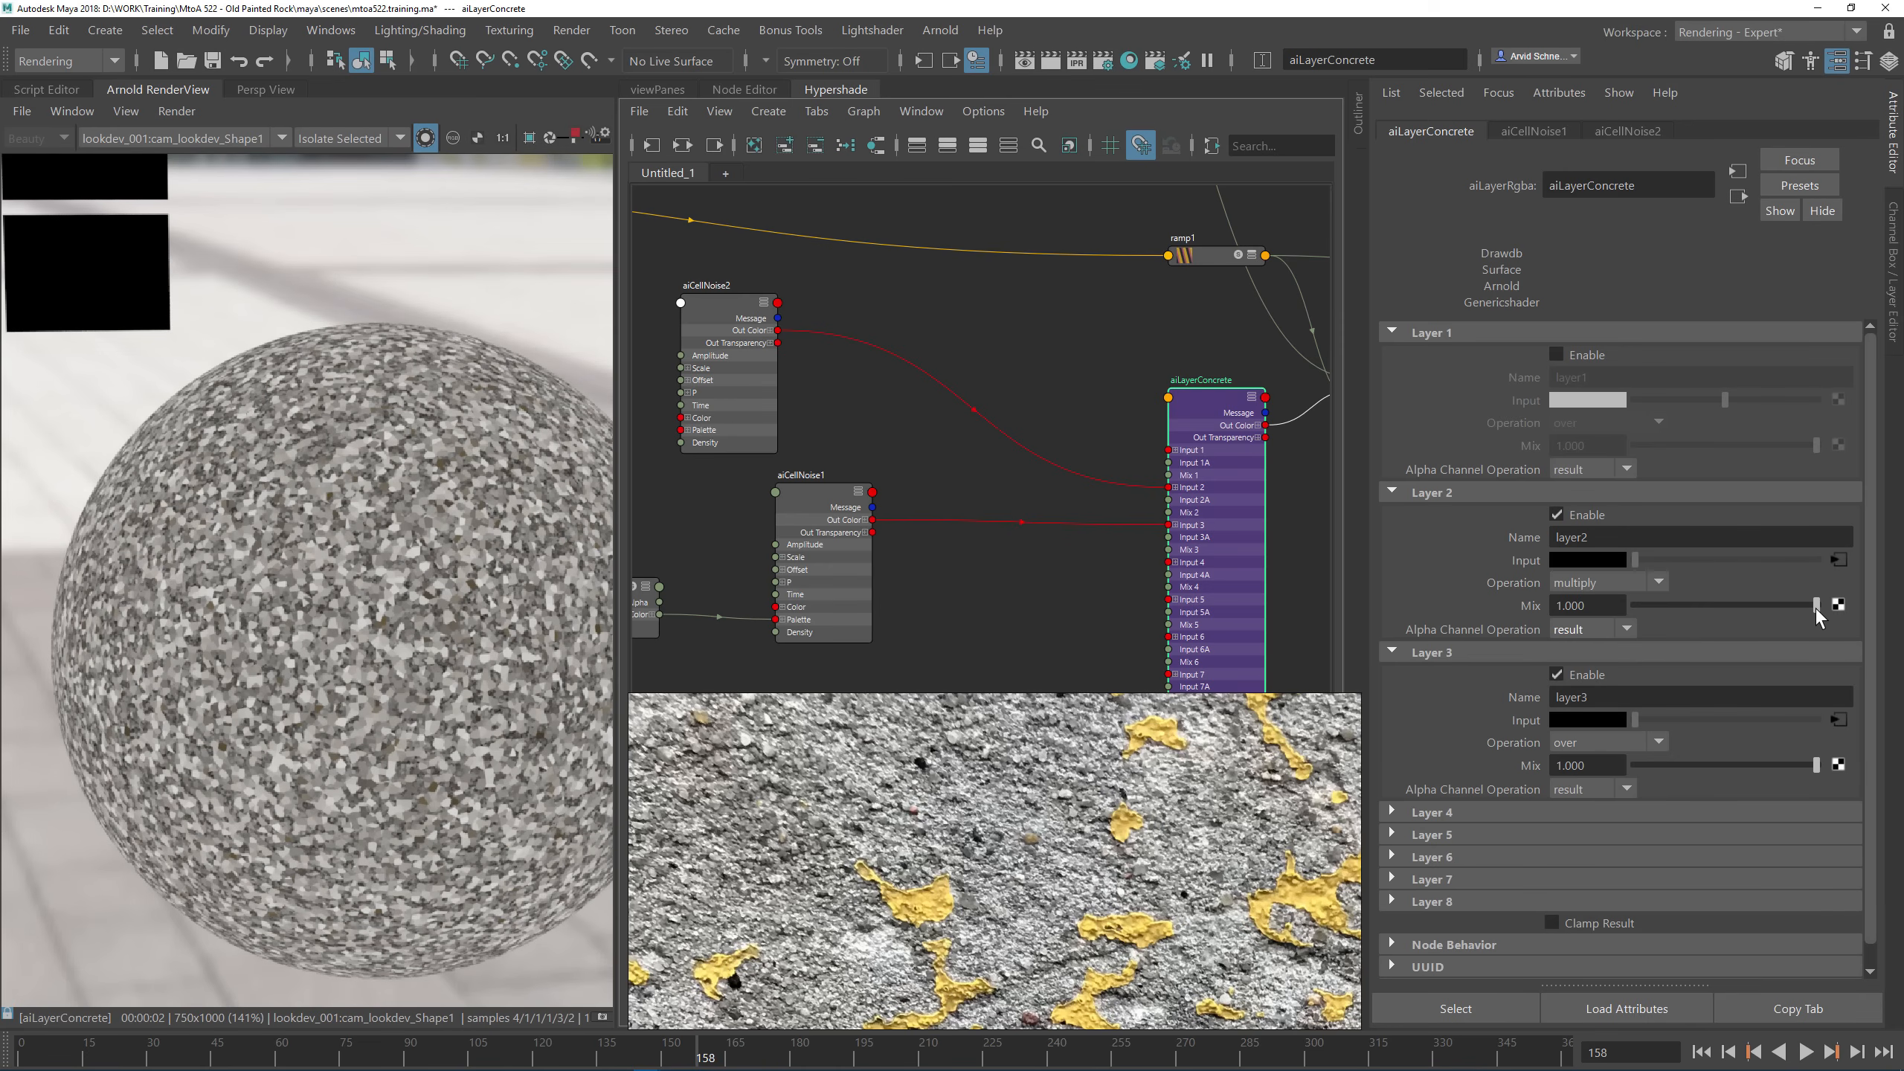
Step: Keep layer 2's mix at 1.000 and set its operation back to over
left_click_drag(1815, 608, 1859, 608)
left_click(1623, 584)
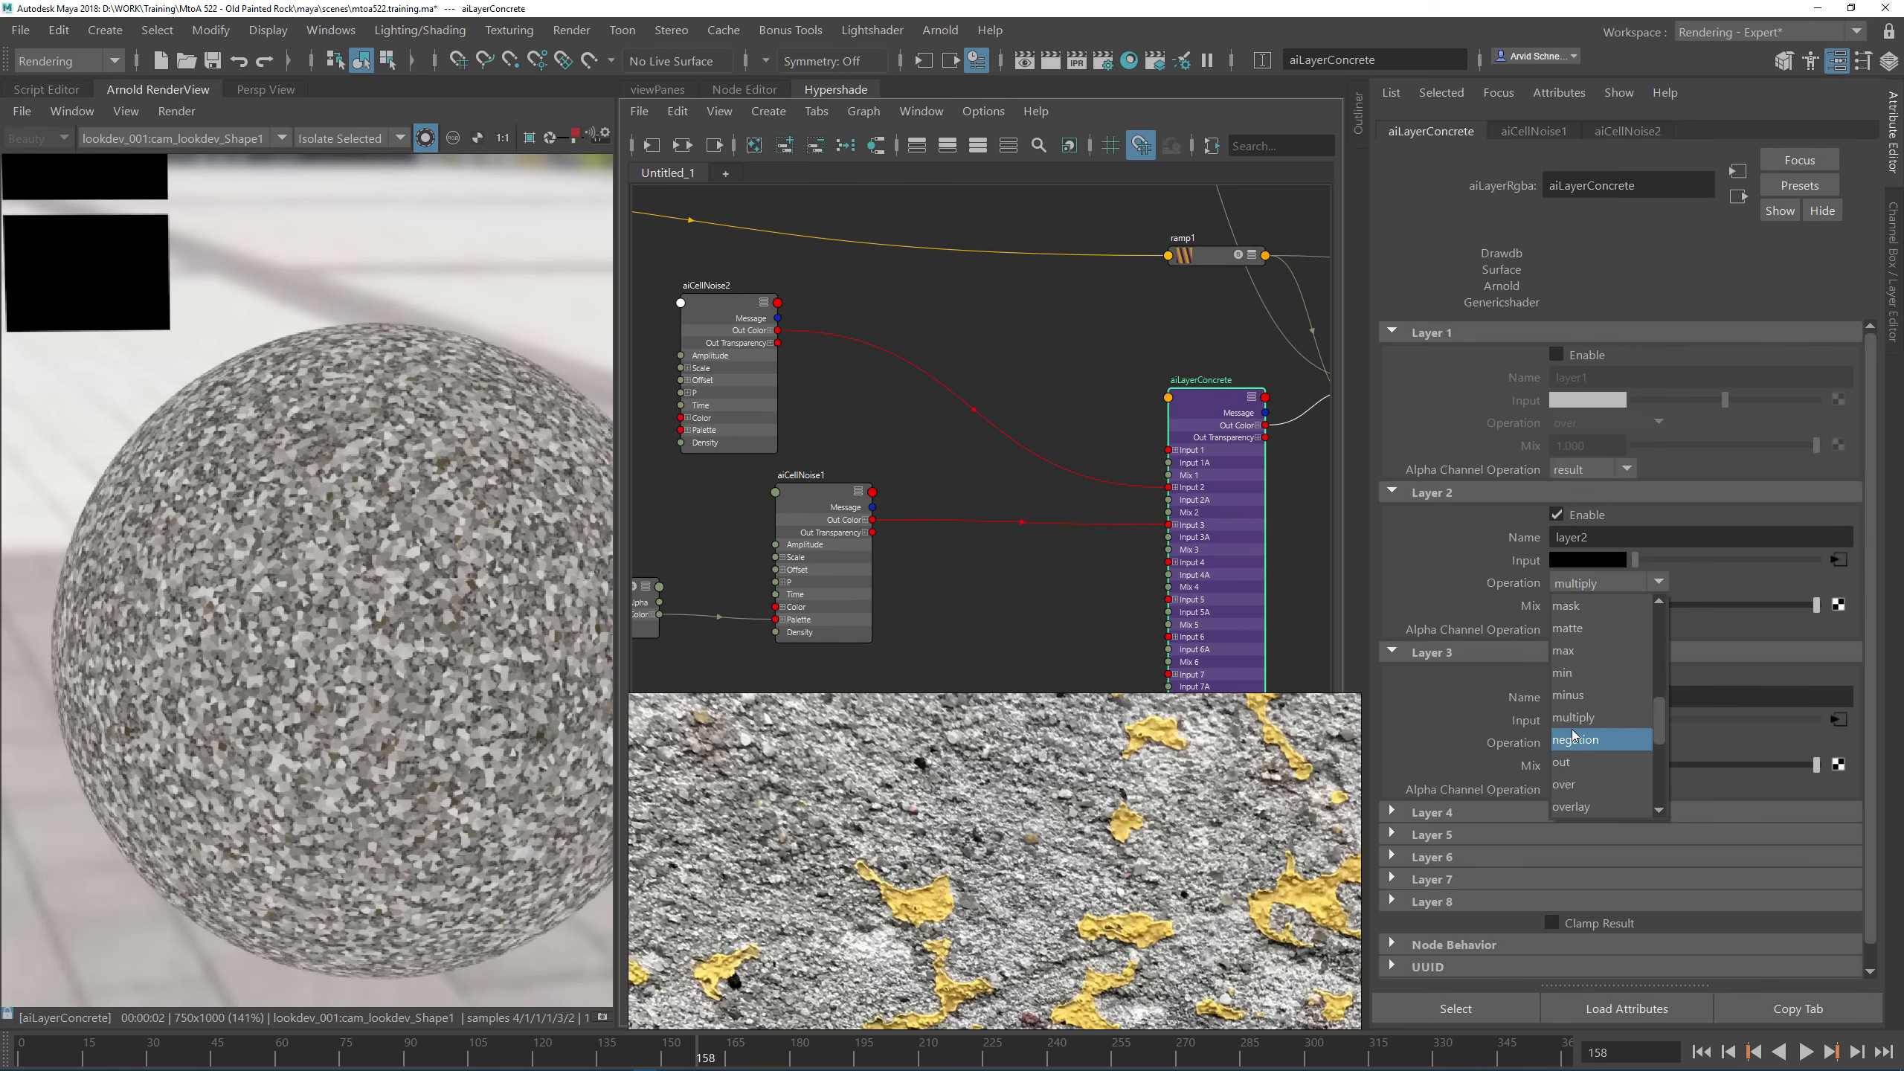
left_click(1567, 785)
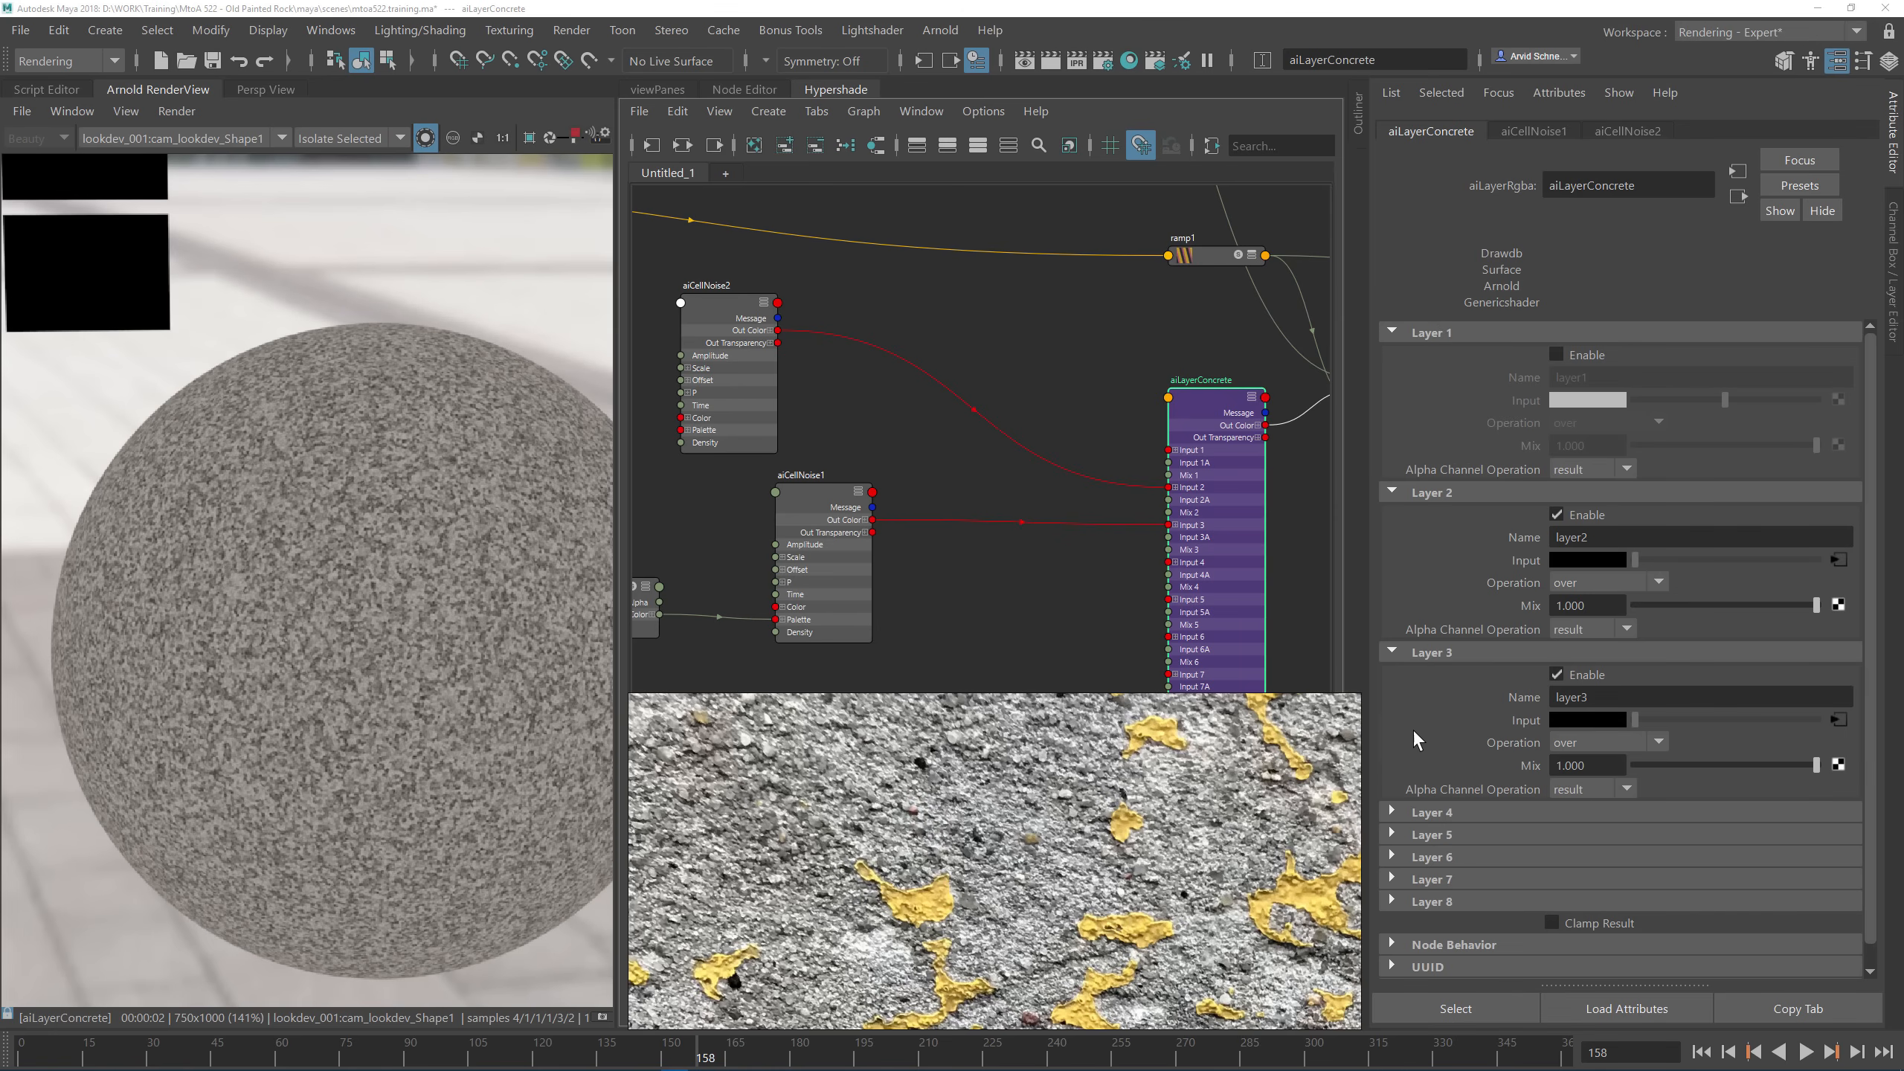
Step: Disable layer 2 of aiLayerConcrete
left_click(1585, 747)
left_click(1583, 745)
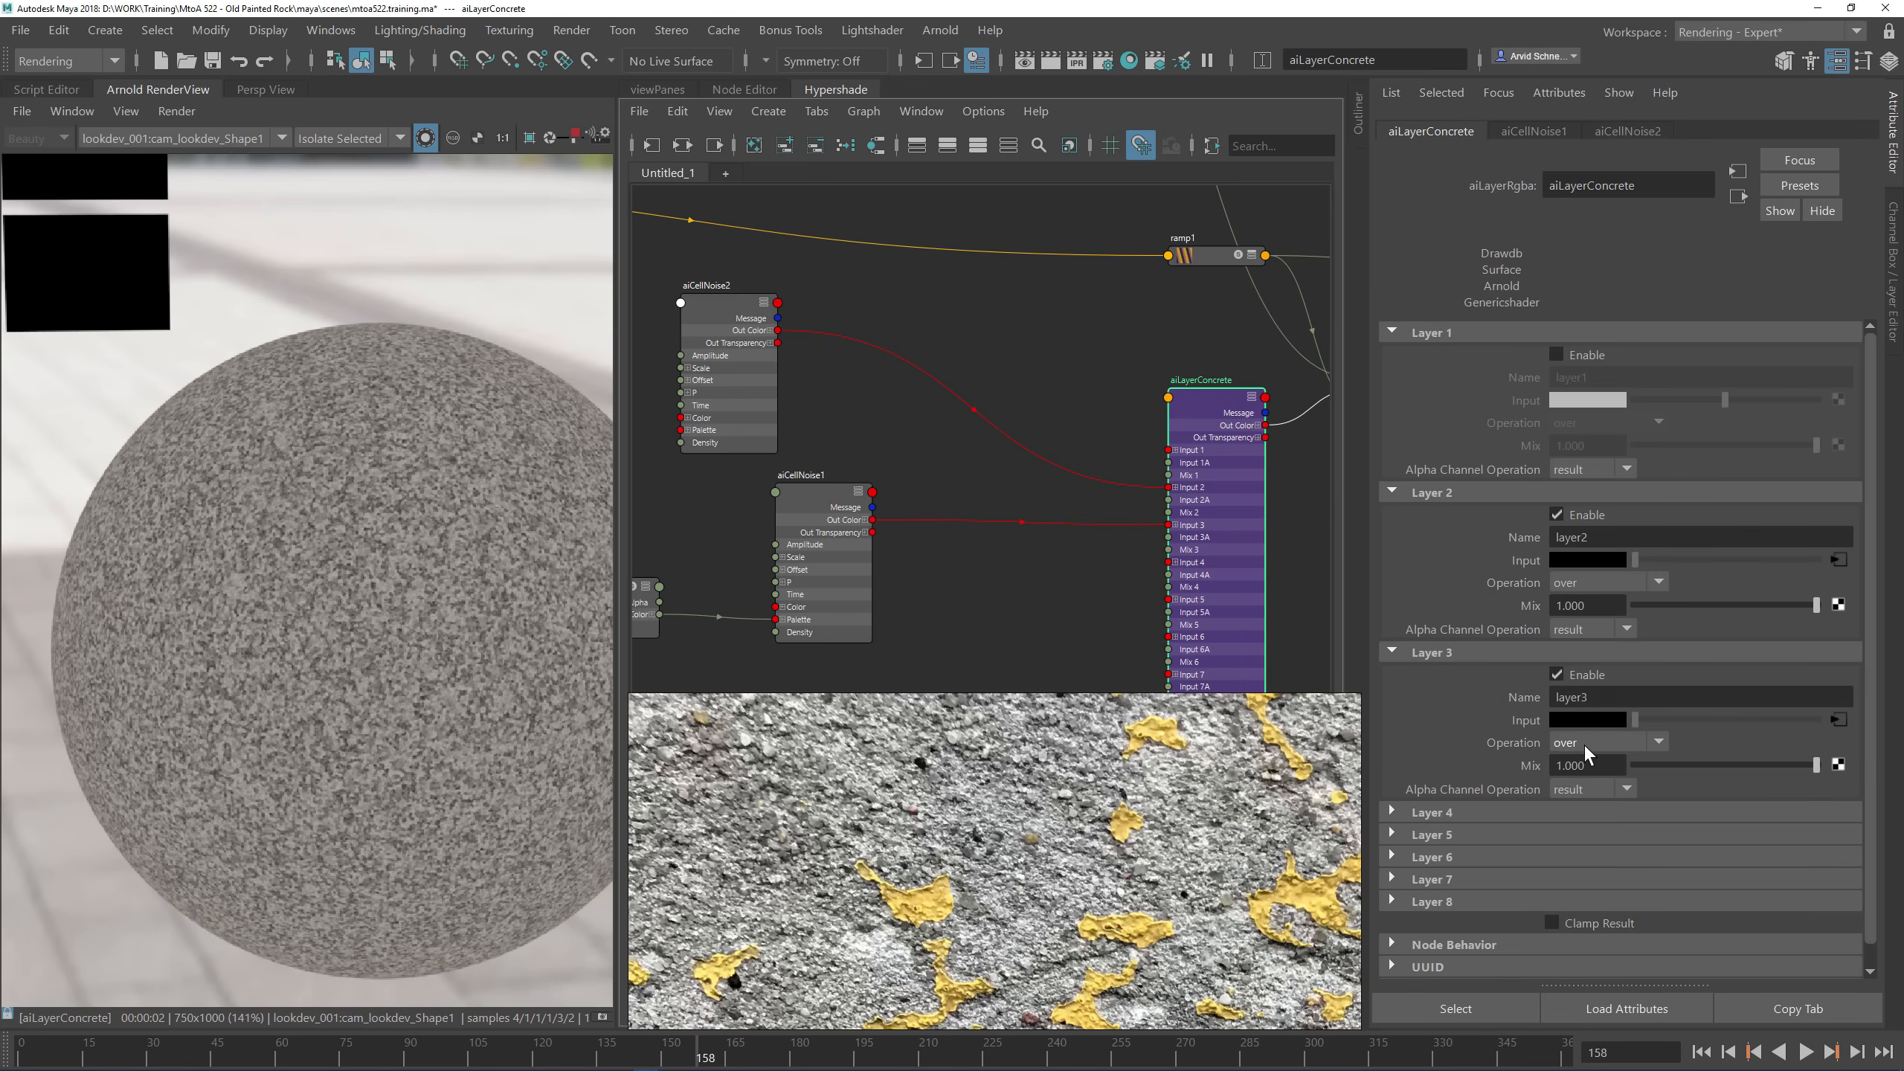
left_click(1575, 516)
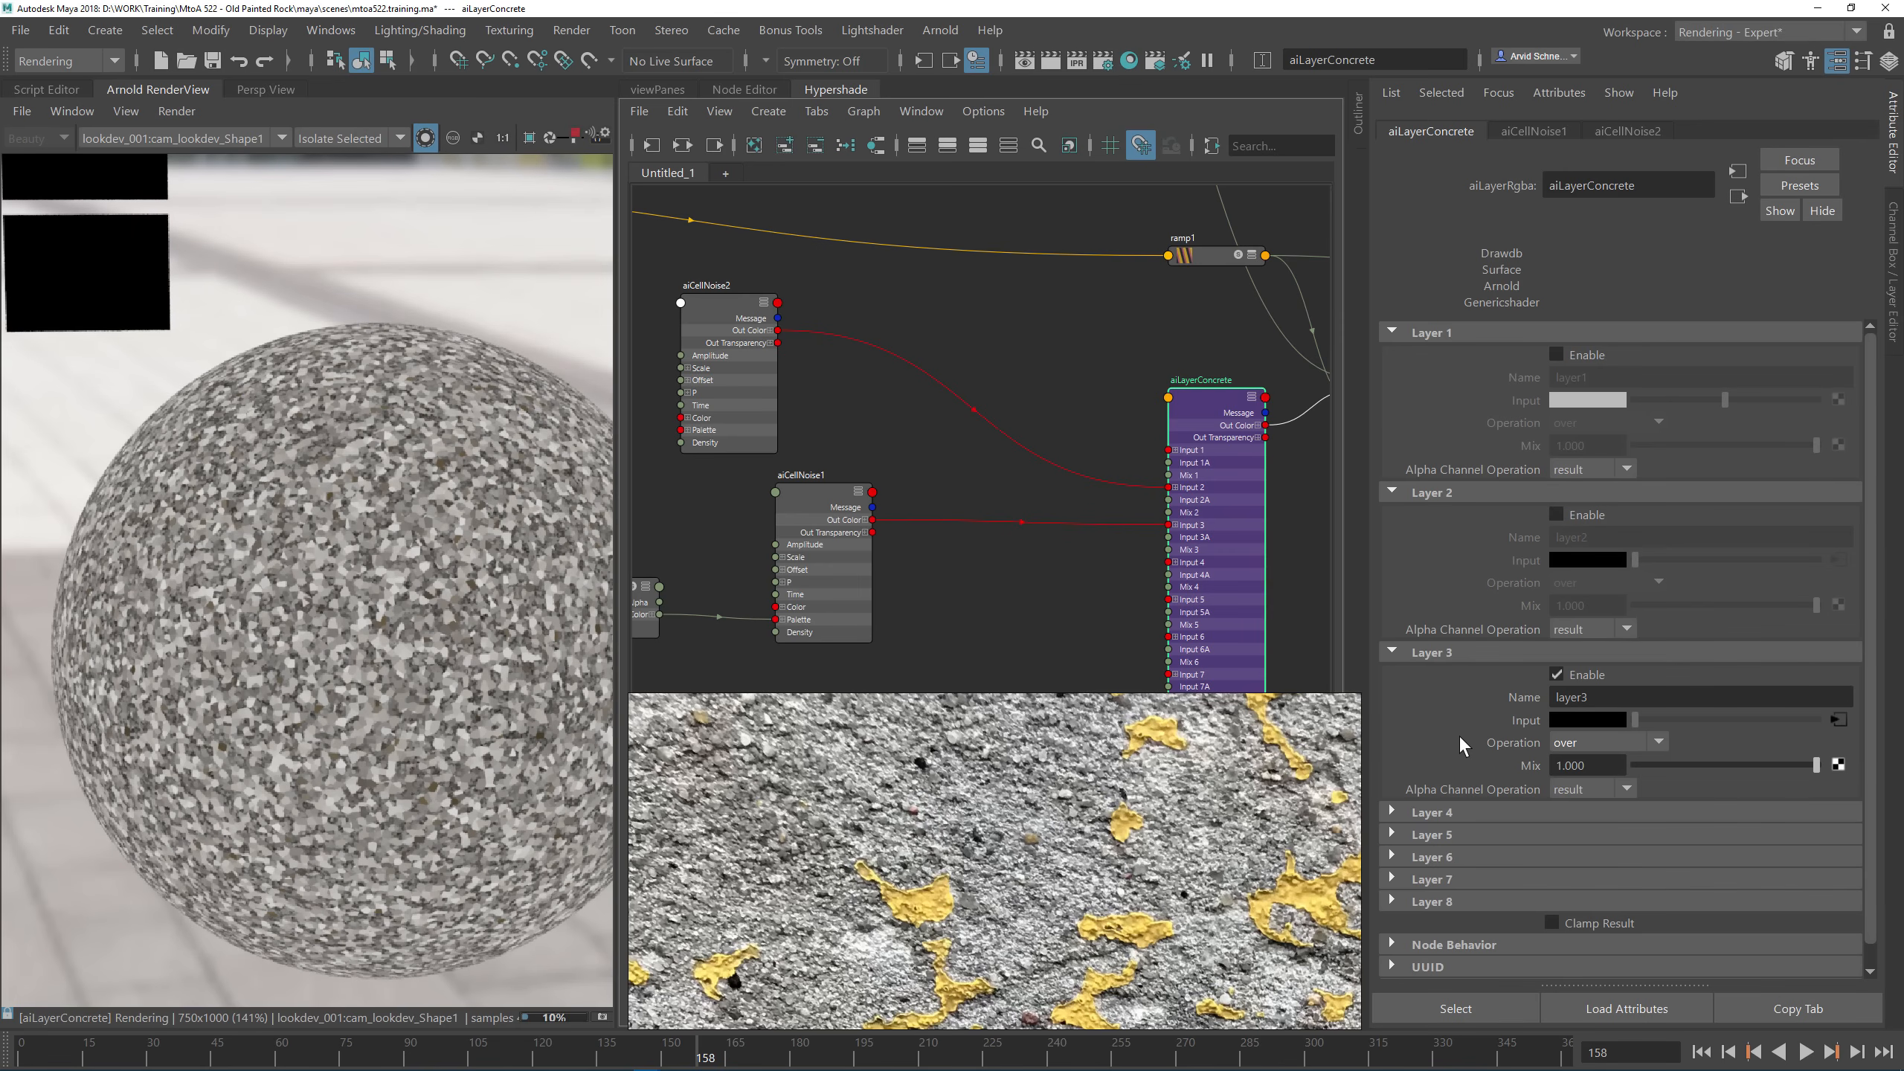
Step: Enable layer 4 of aiLayerConcrete with aiCellNoise2's Out Color as its input and multiply as its operation
scroll(1451, 616, "down", 1)
left_click(1431, 788)
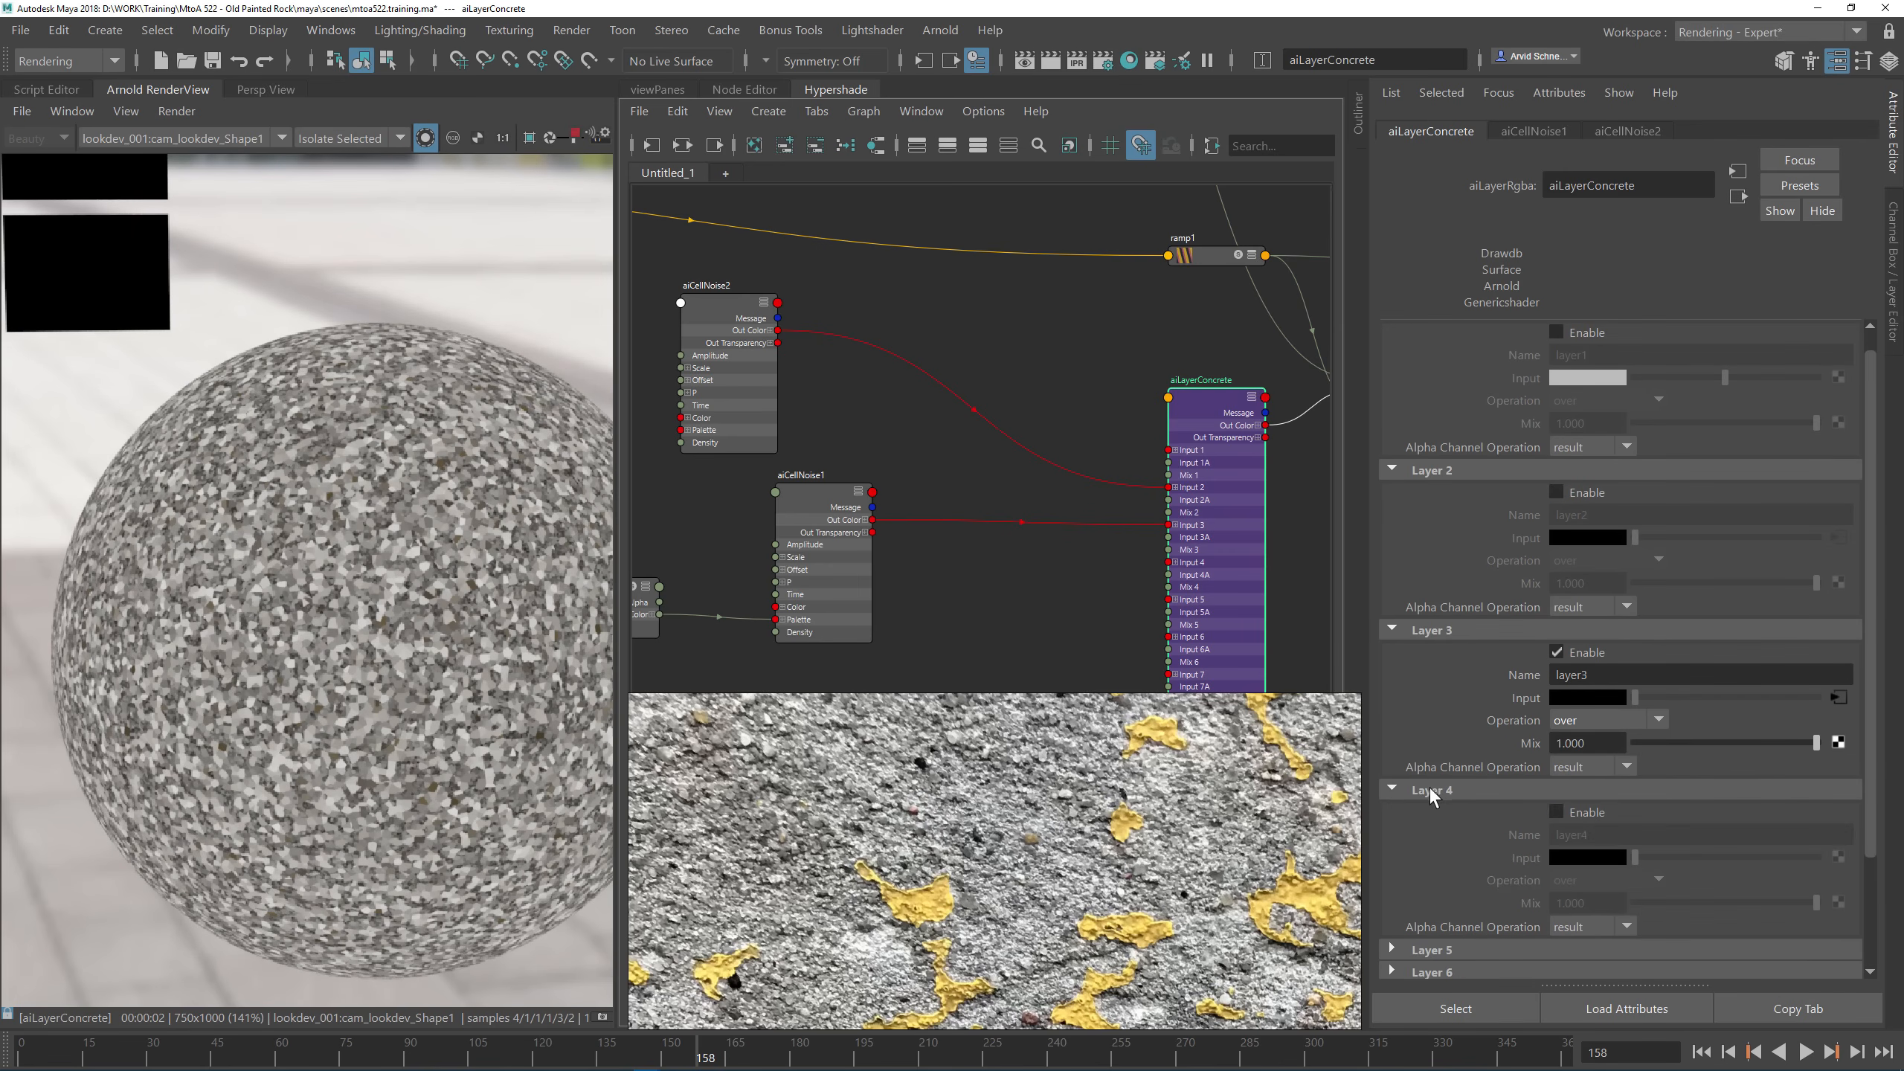
left_click(1567, 813)
left_click_drag(776, 331, 1168, 562)
left_click(1622, 885)
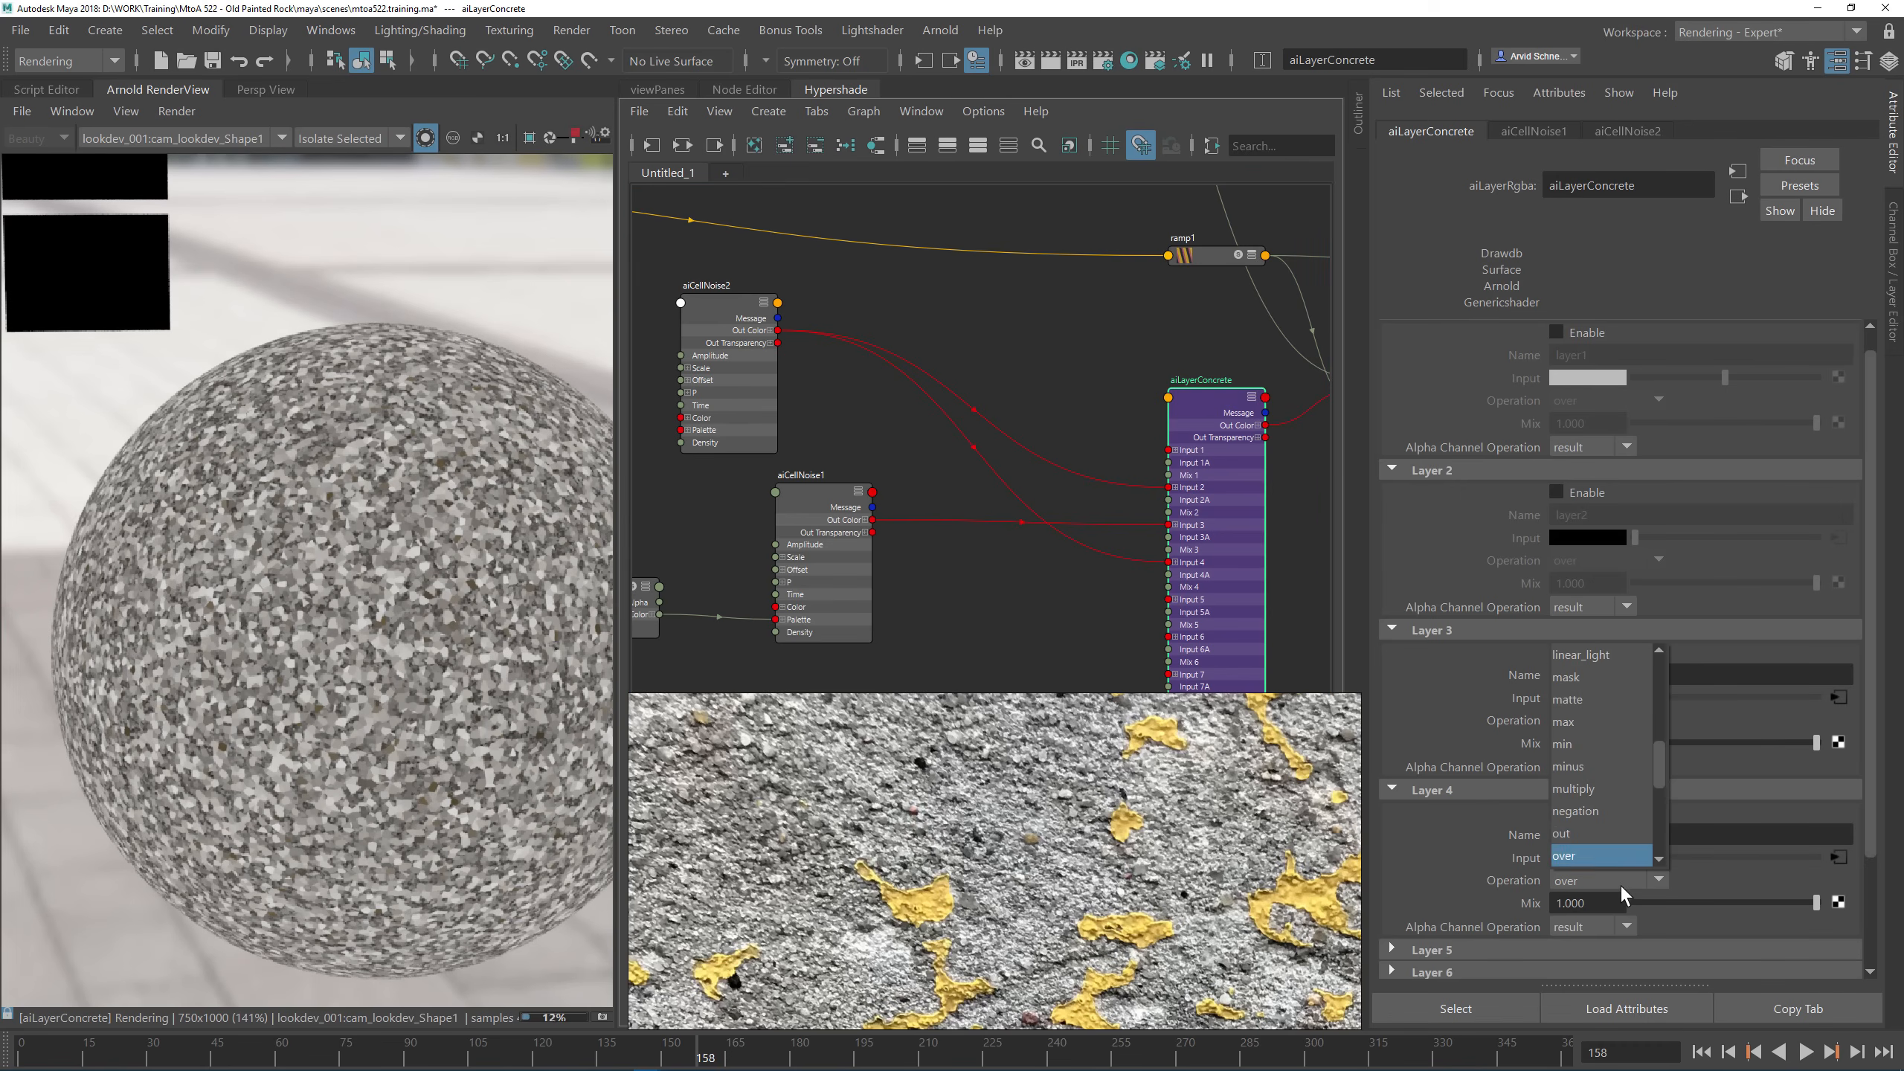
left_click(1579, 788)
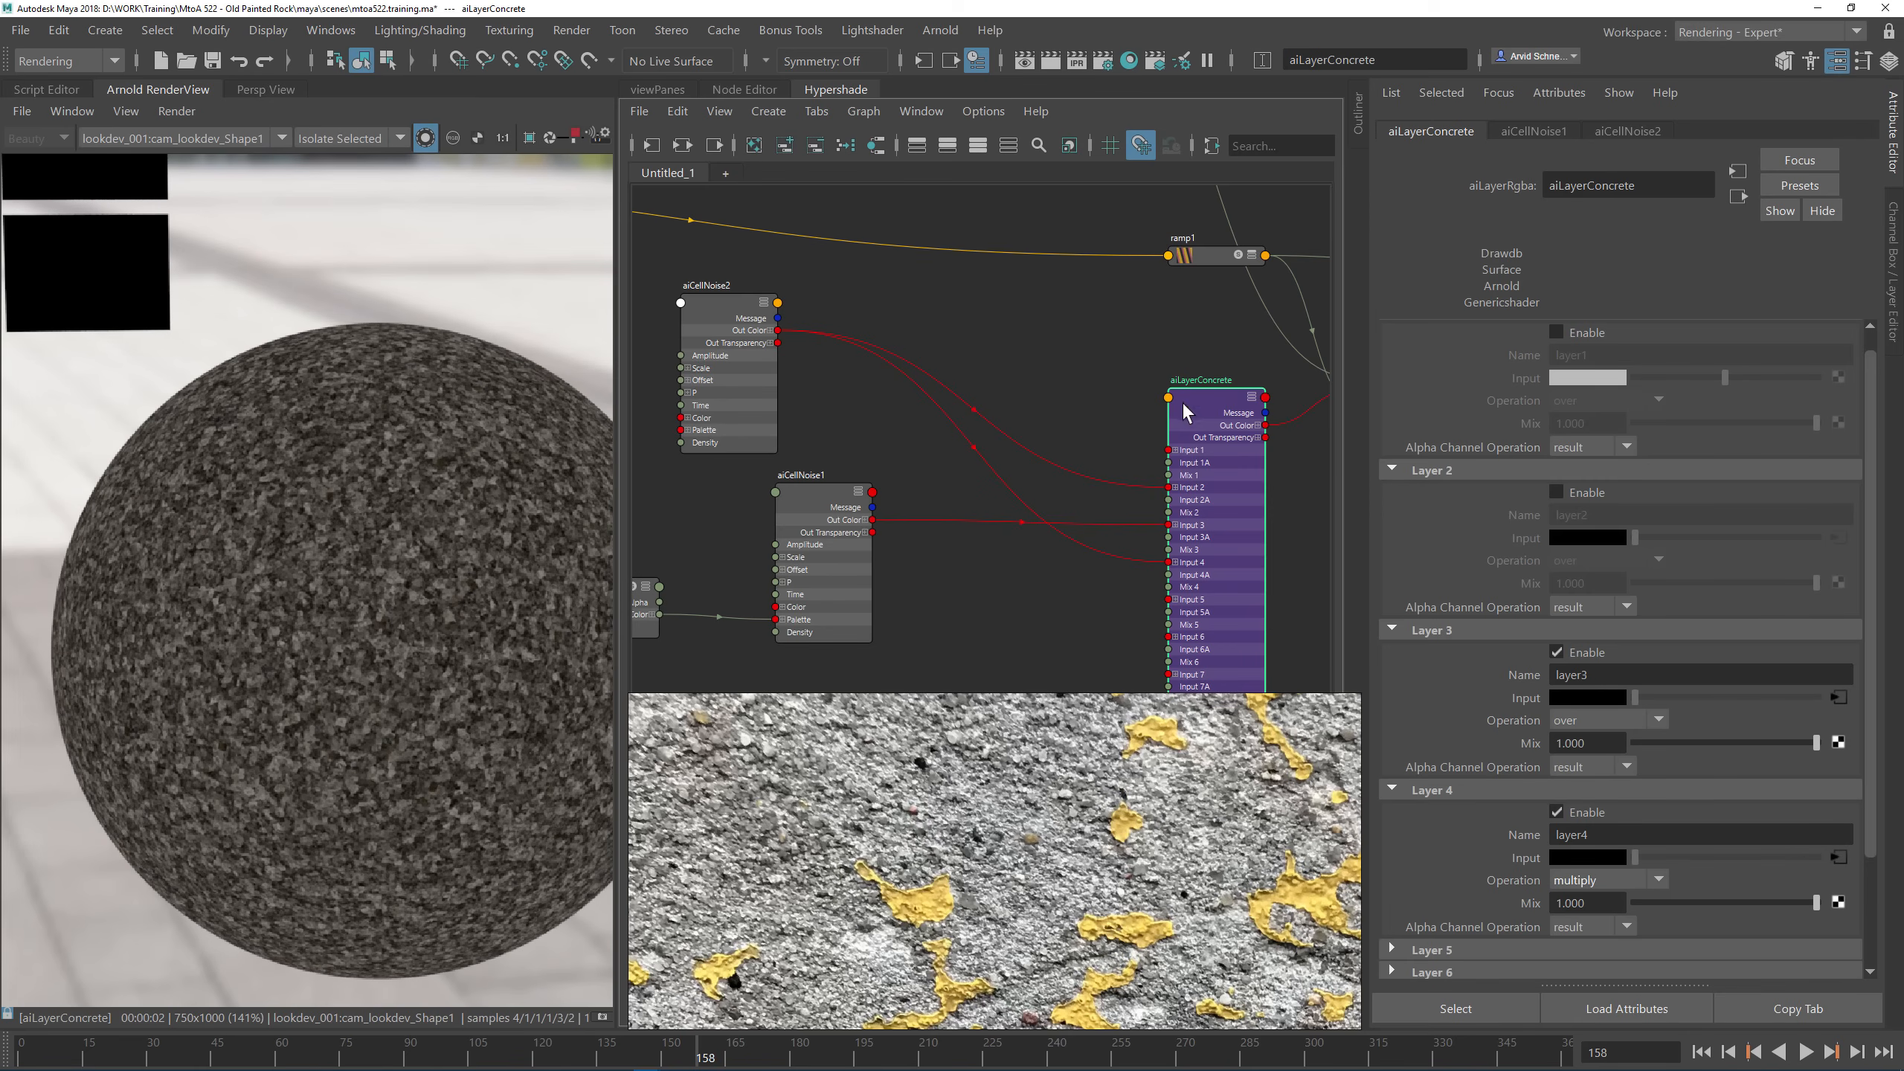
Step: Disconnect aiCellNoise2 from aiLayerConcrete's Input 2 and lower layer 4's mix to about 0.18
left_click(1099, 467)
key("Delete")
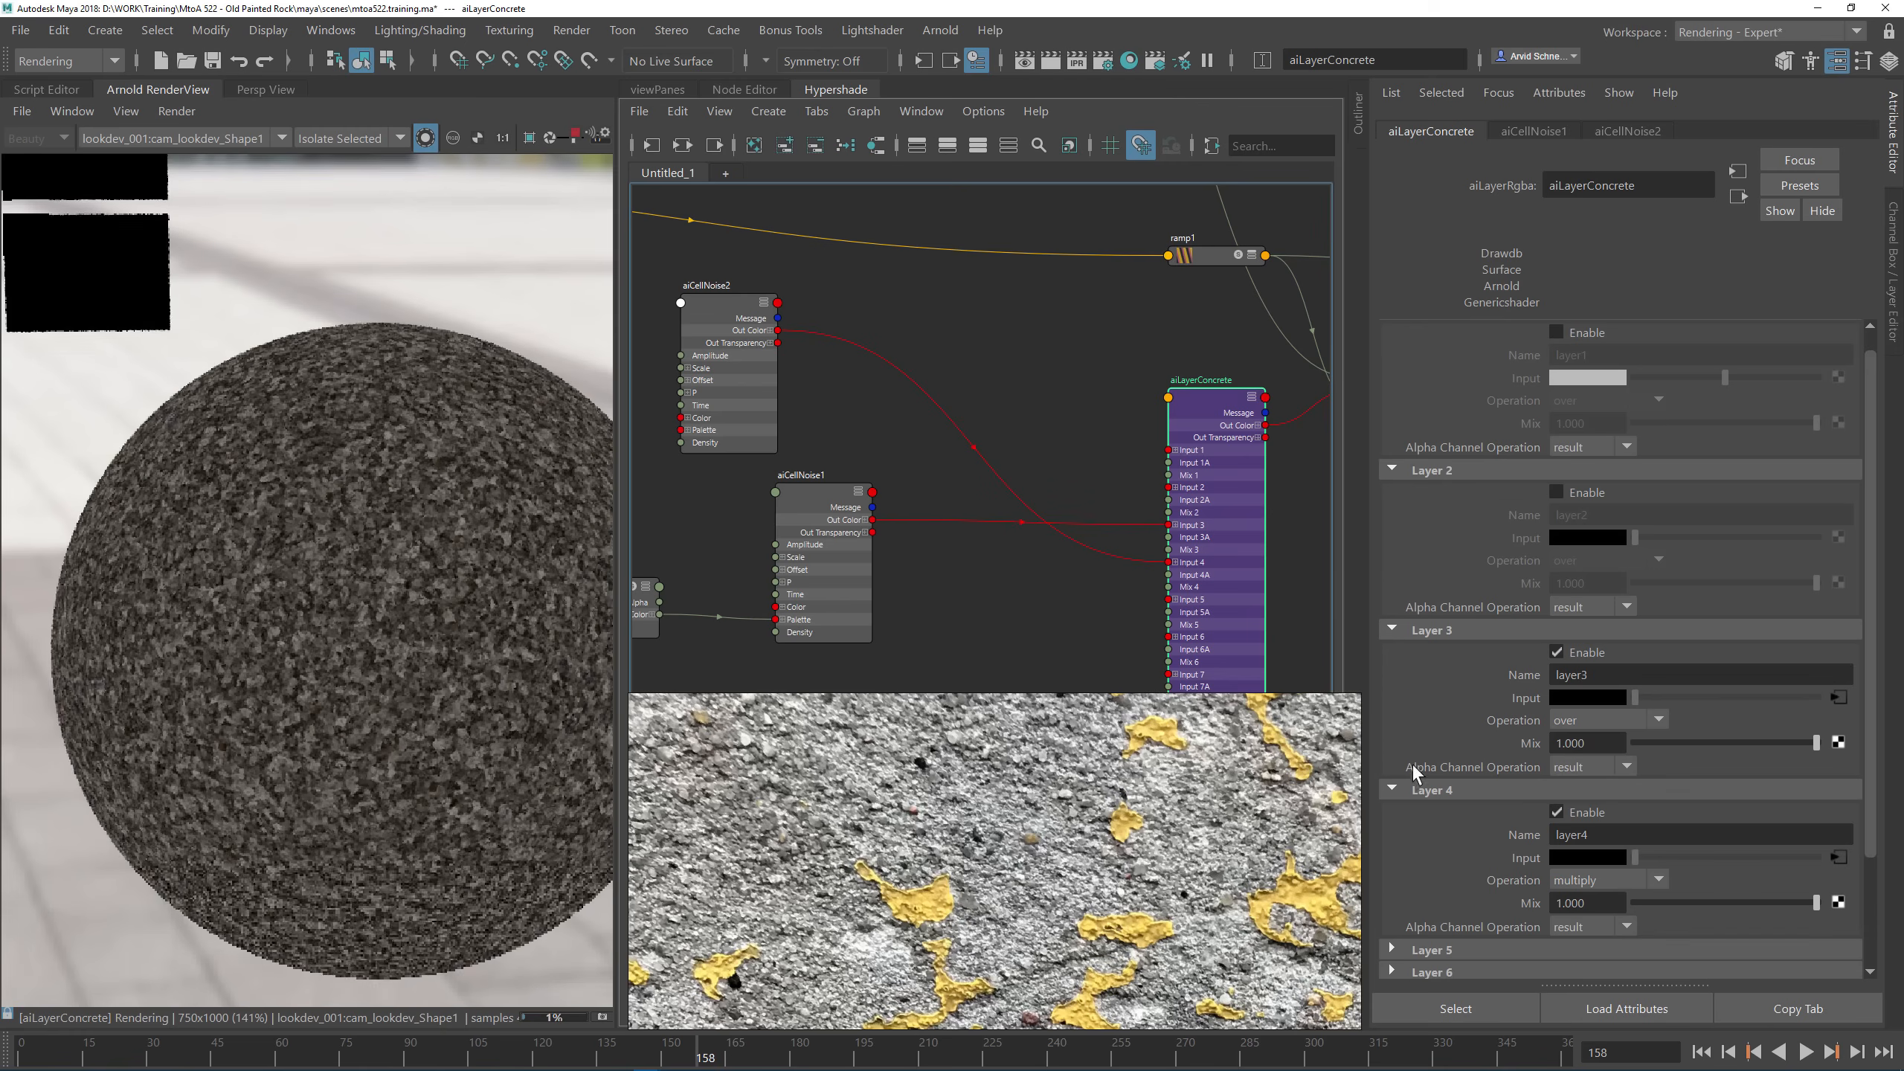
scroll(1604, 889, "down", 2)
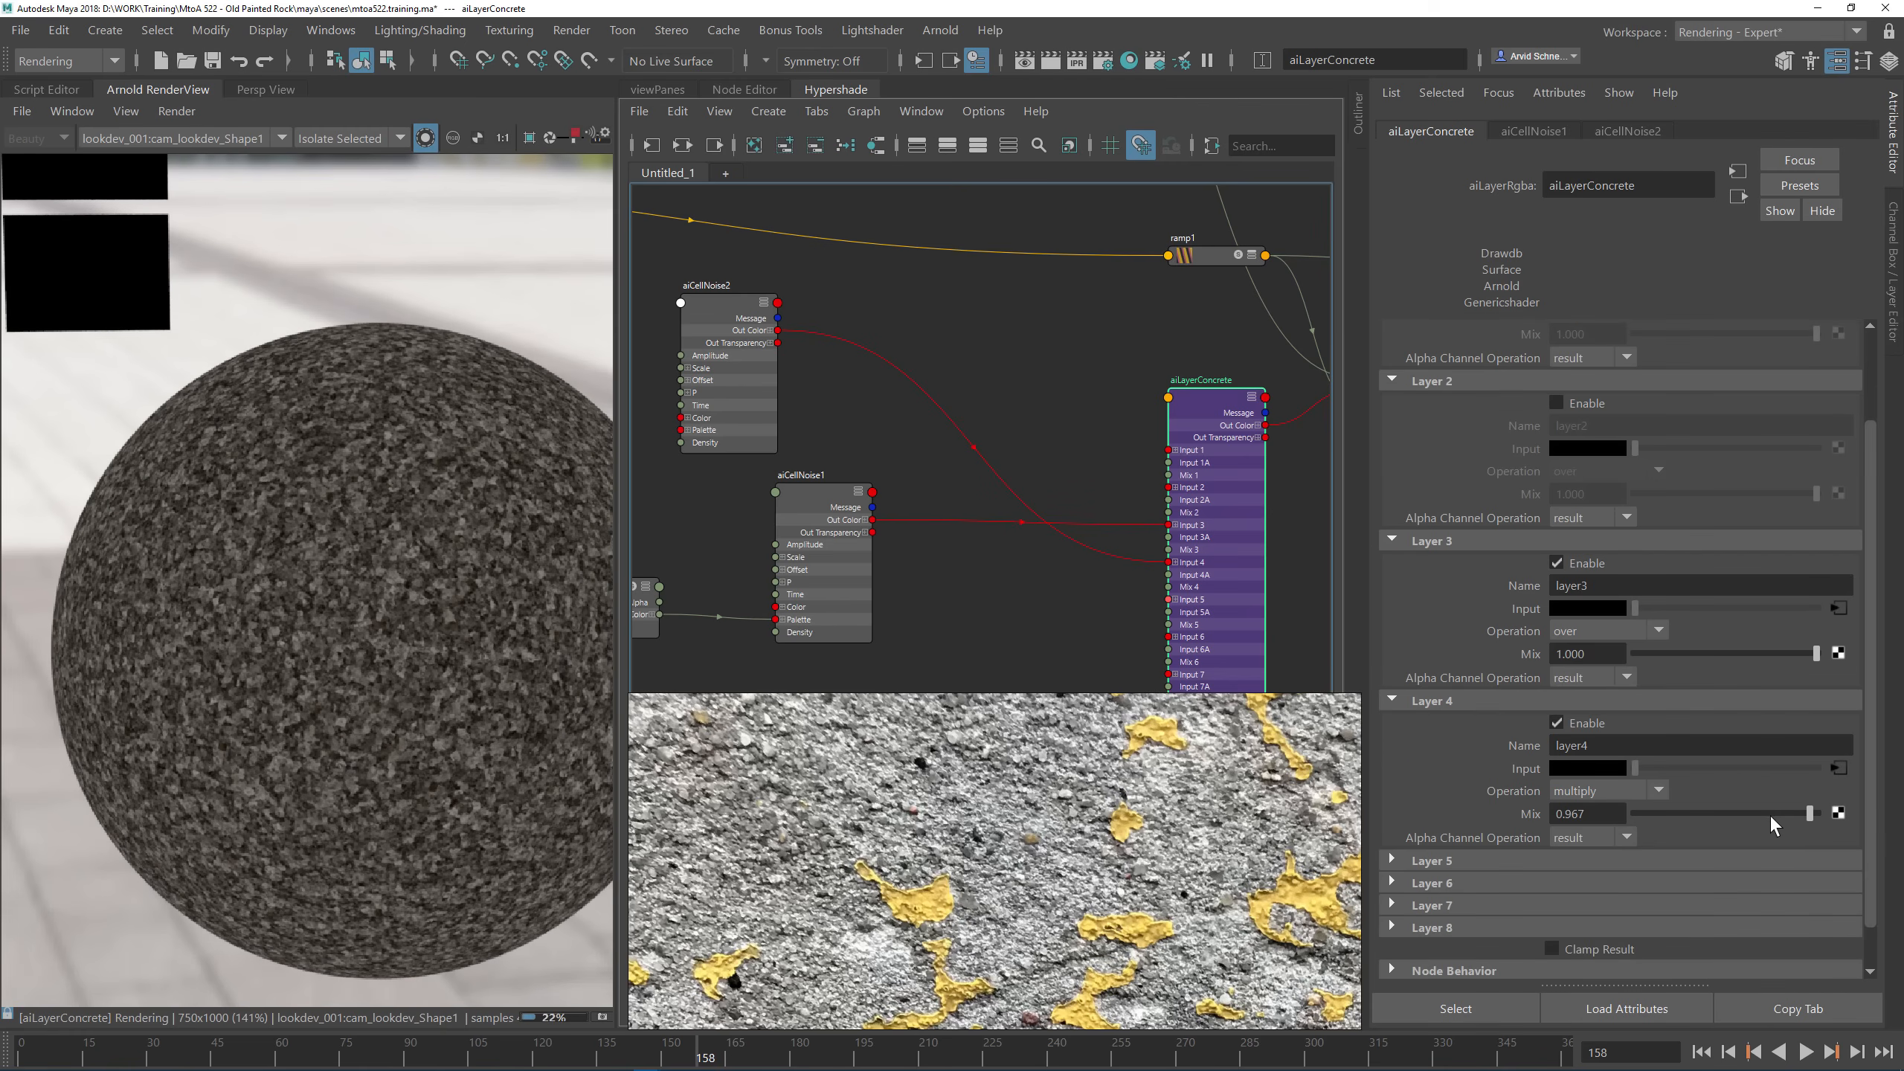
left_click_drag(1810, 813, 1665, 822)
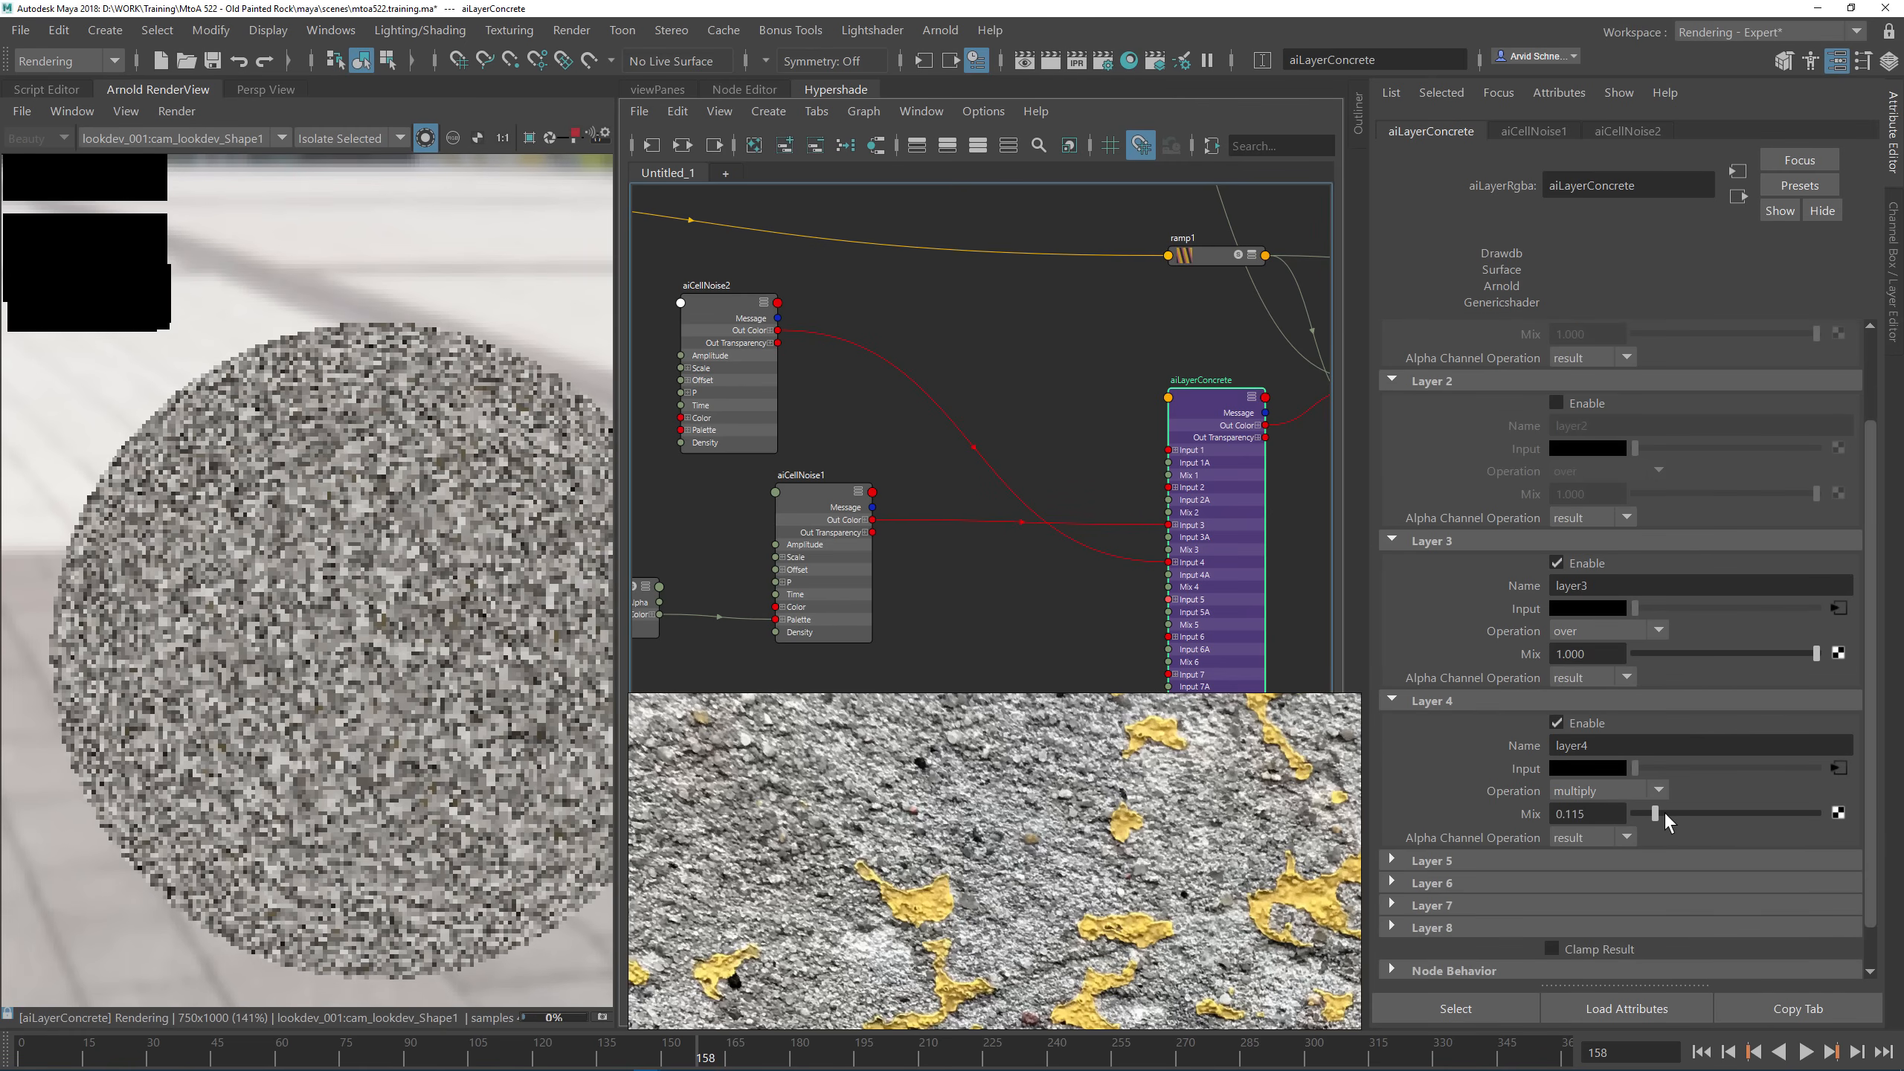
Step: Brighten the two light colours at positions 0.232 and 0.740 of ramp3, which feeds aiCellNoise1's palette
left_click(829, 497)
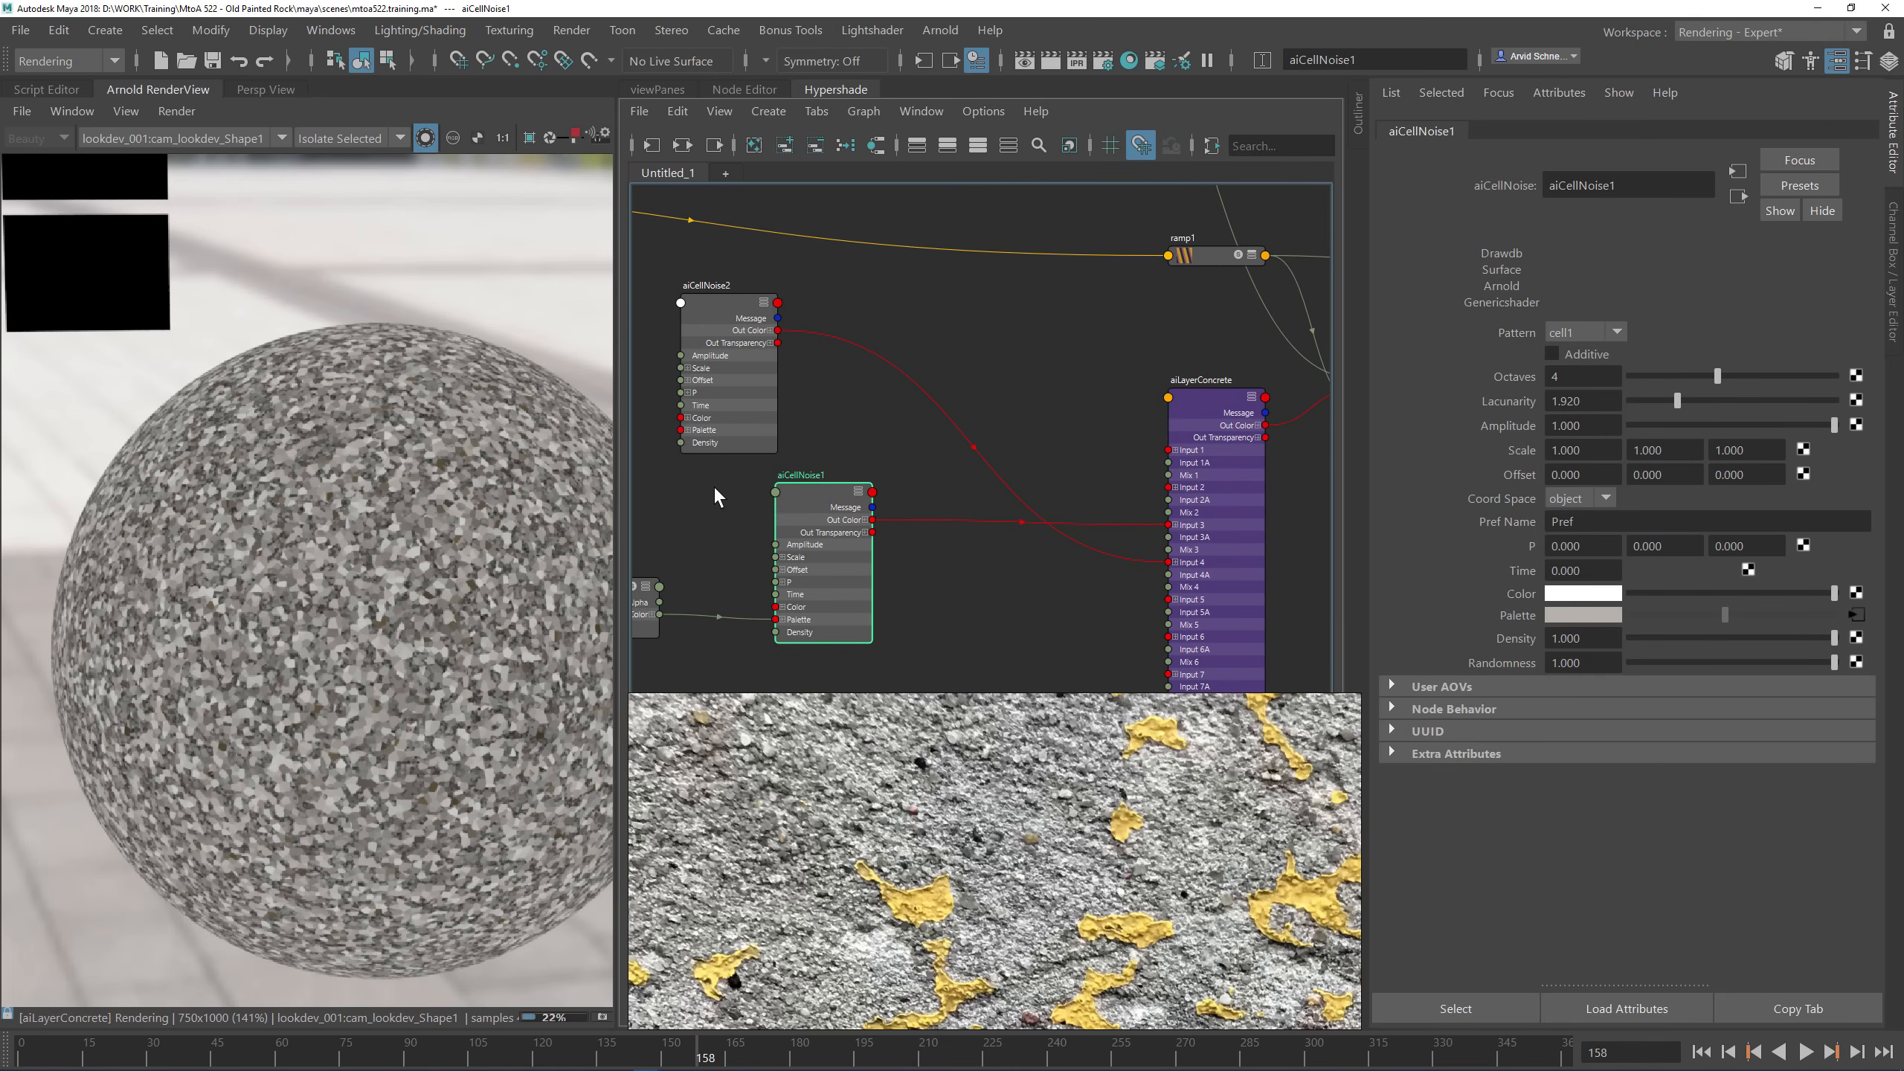
middle_click_drag(869, 486, 1119, 482, "alt")
left_click(825, 610)
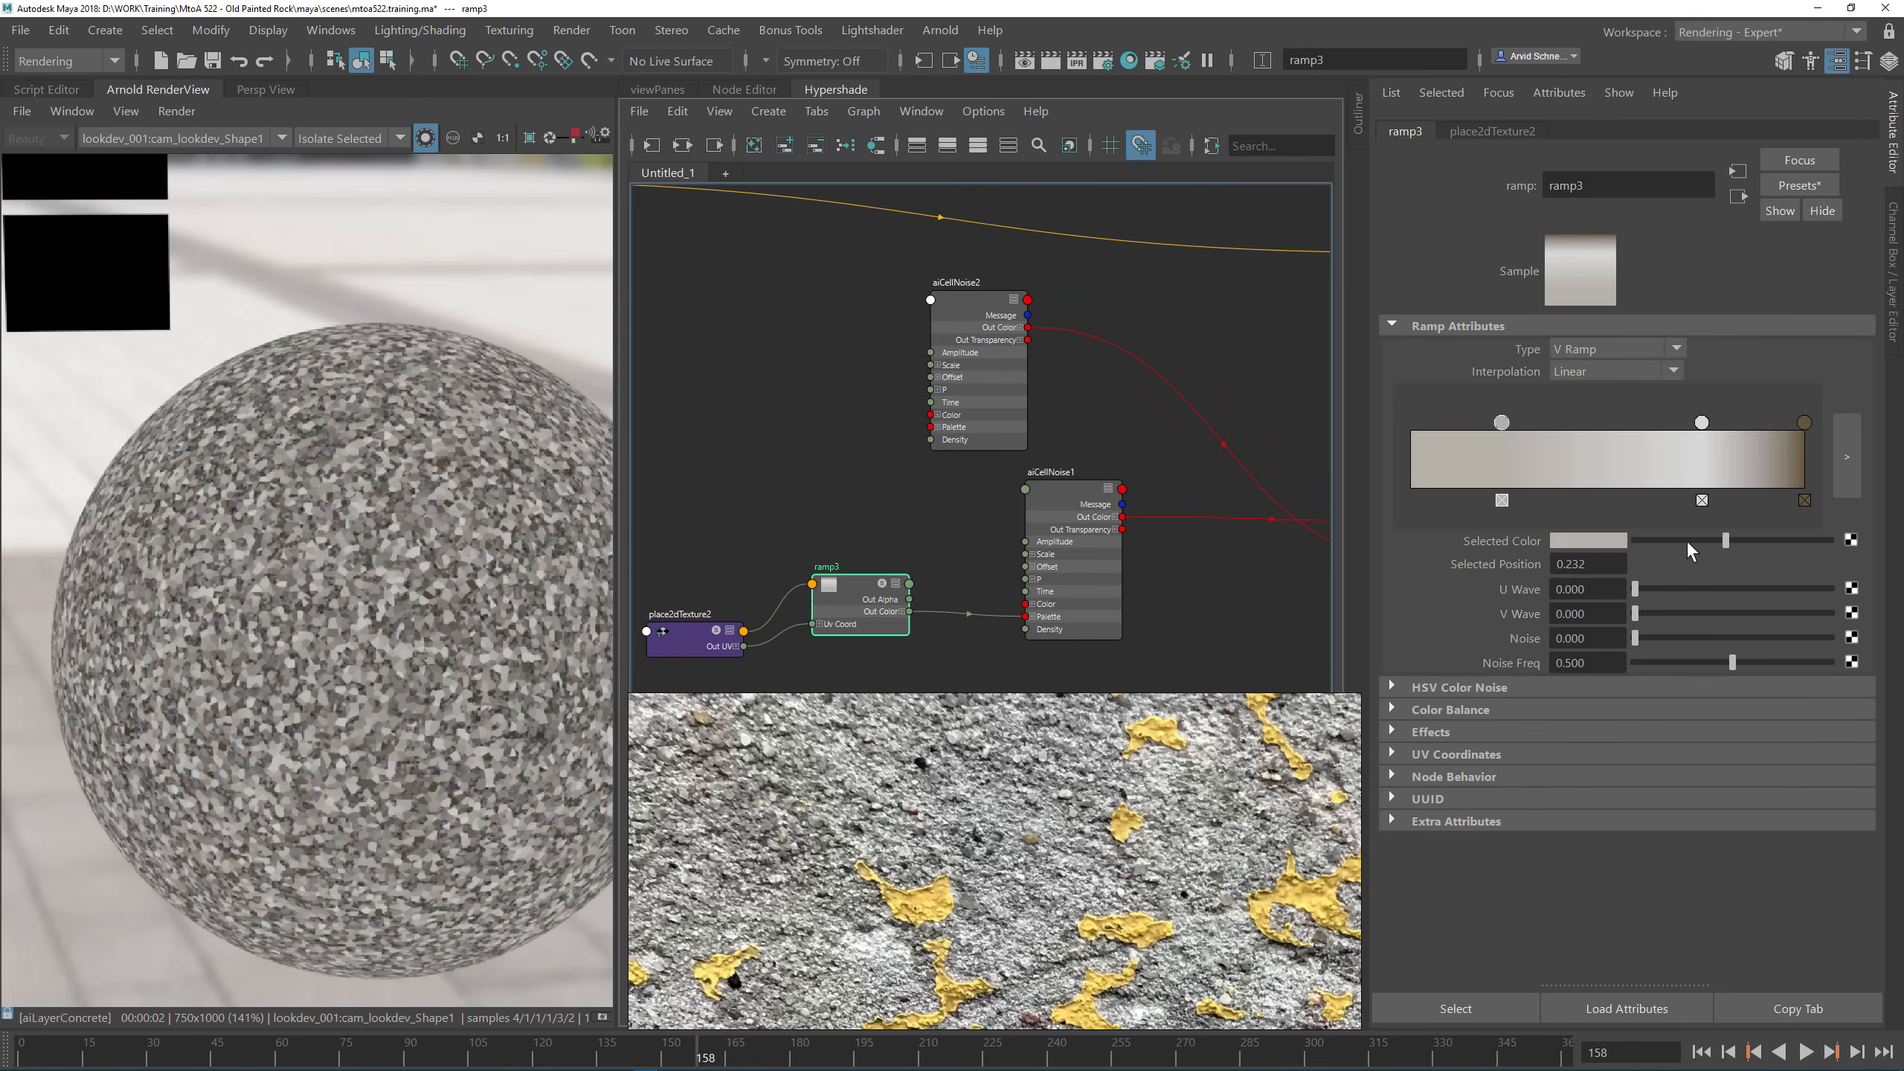
left_click_drag(1726, 540, 1816, 541)
left_click(1702, 422)
left_click_drag(1816, 542, 1812, 543)
middle_click_drag(1070, 367, 807, 379, "alt")
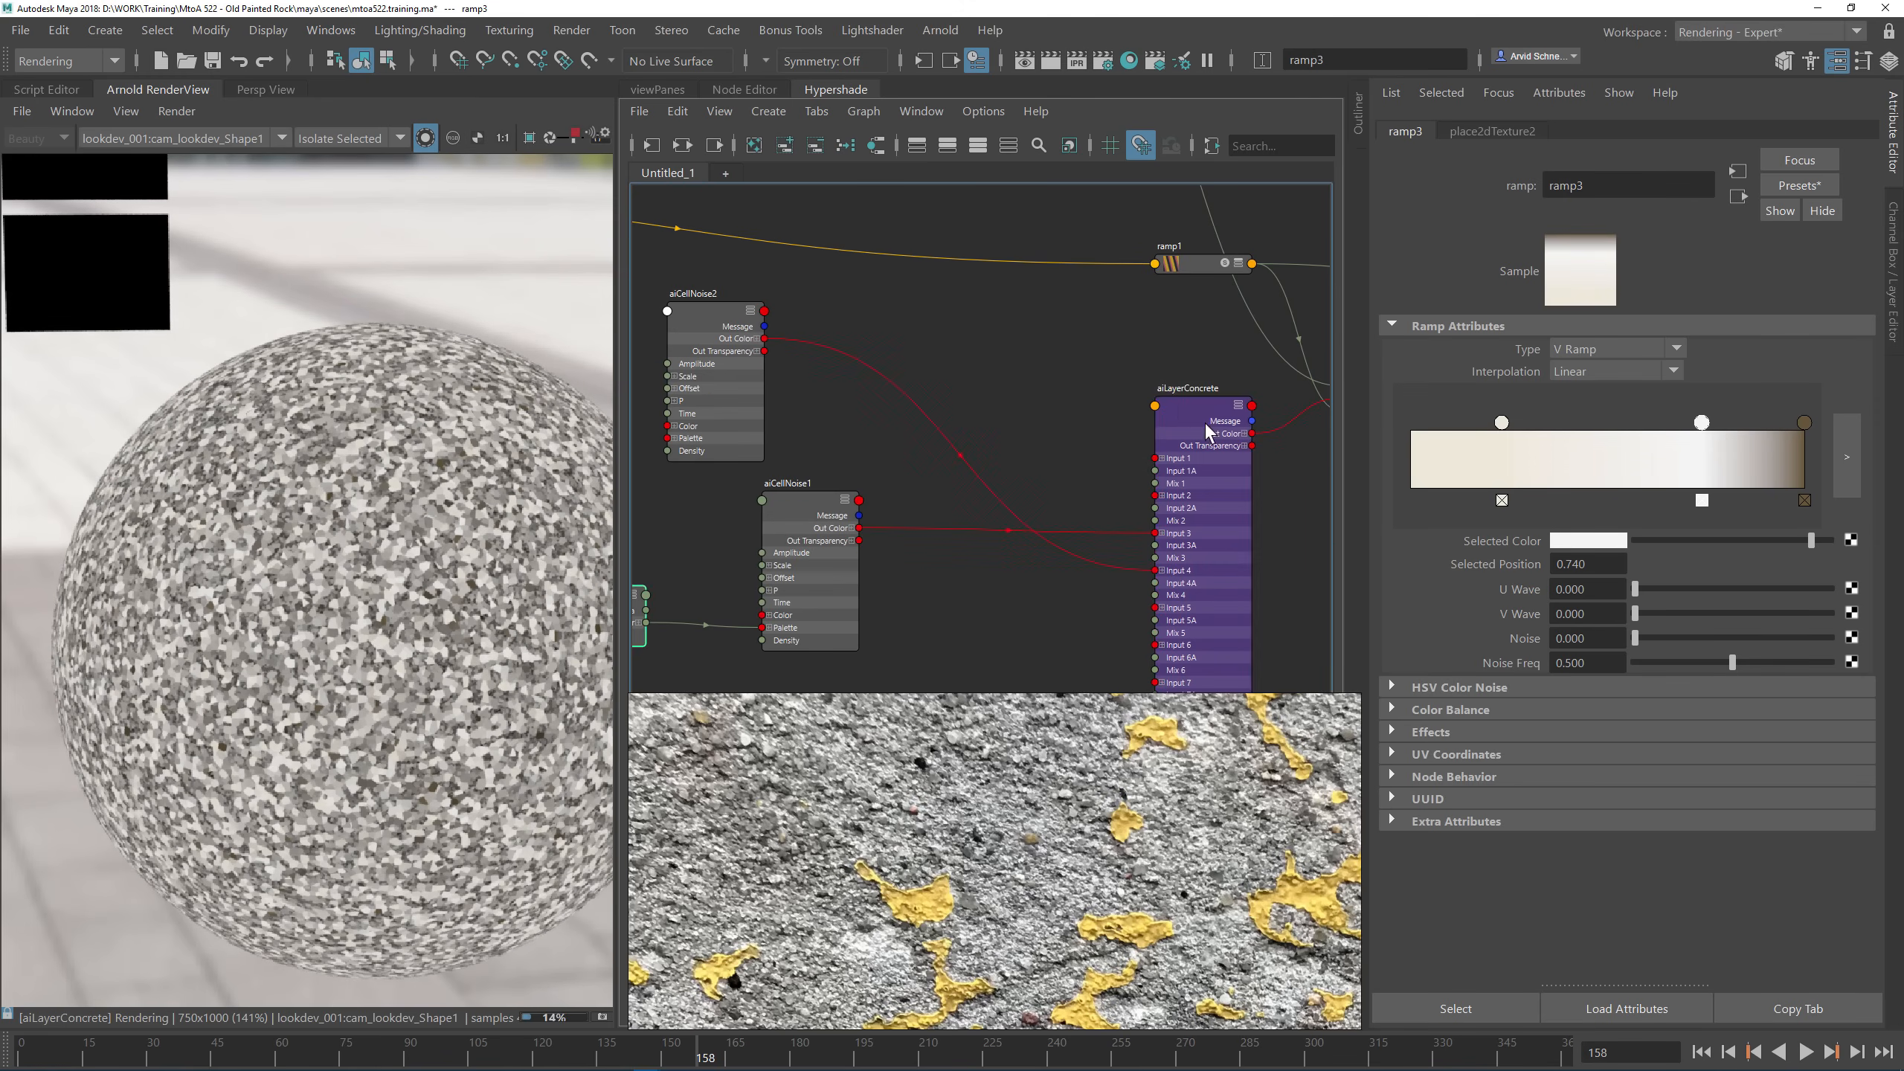
Step: Raise the mix of aiLayerConcrete's layer 4 to about 0.516
left_click(1212, 425)
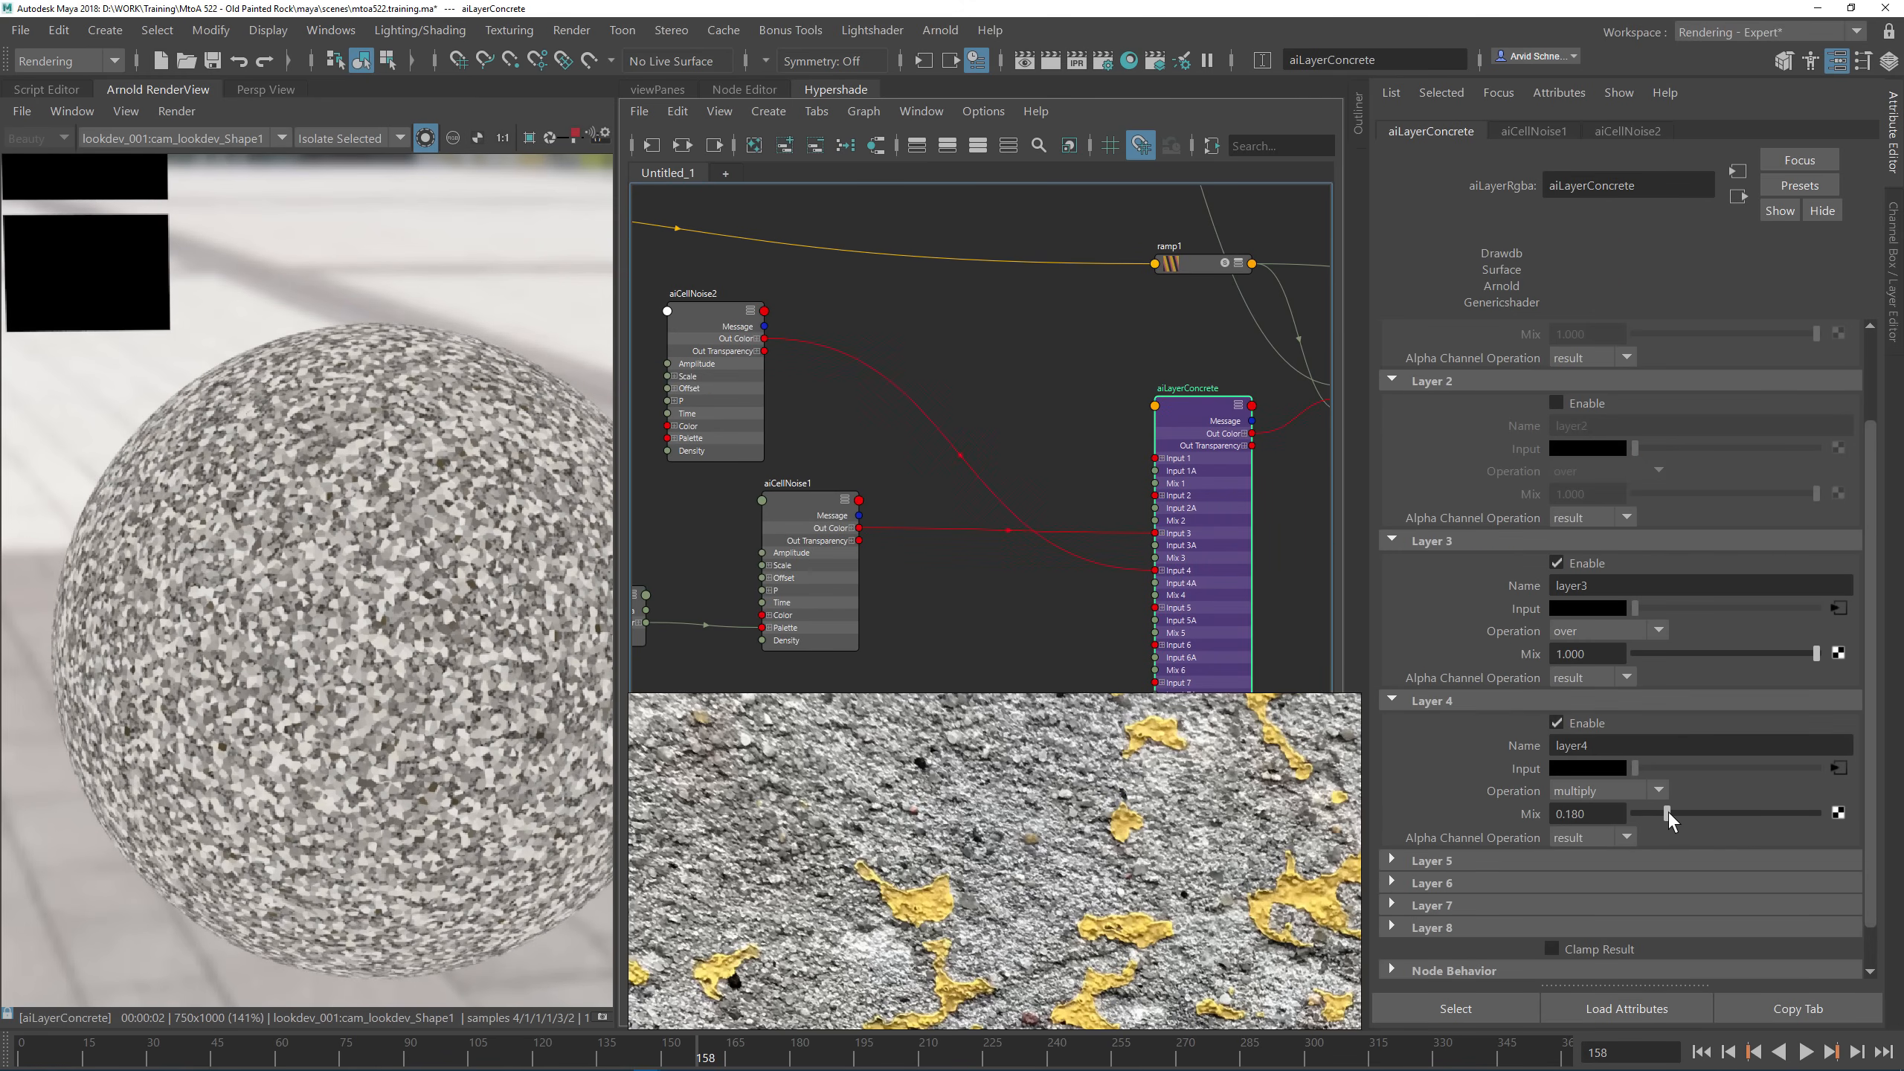
left_click_drag(1669, 814, 1732, 820)
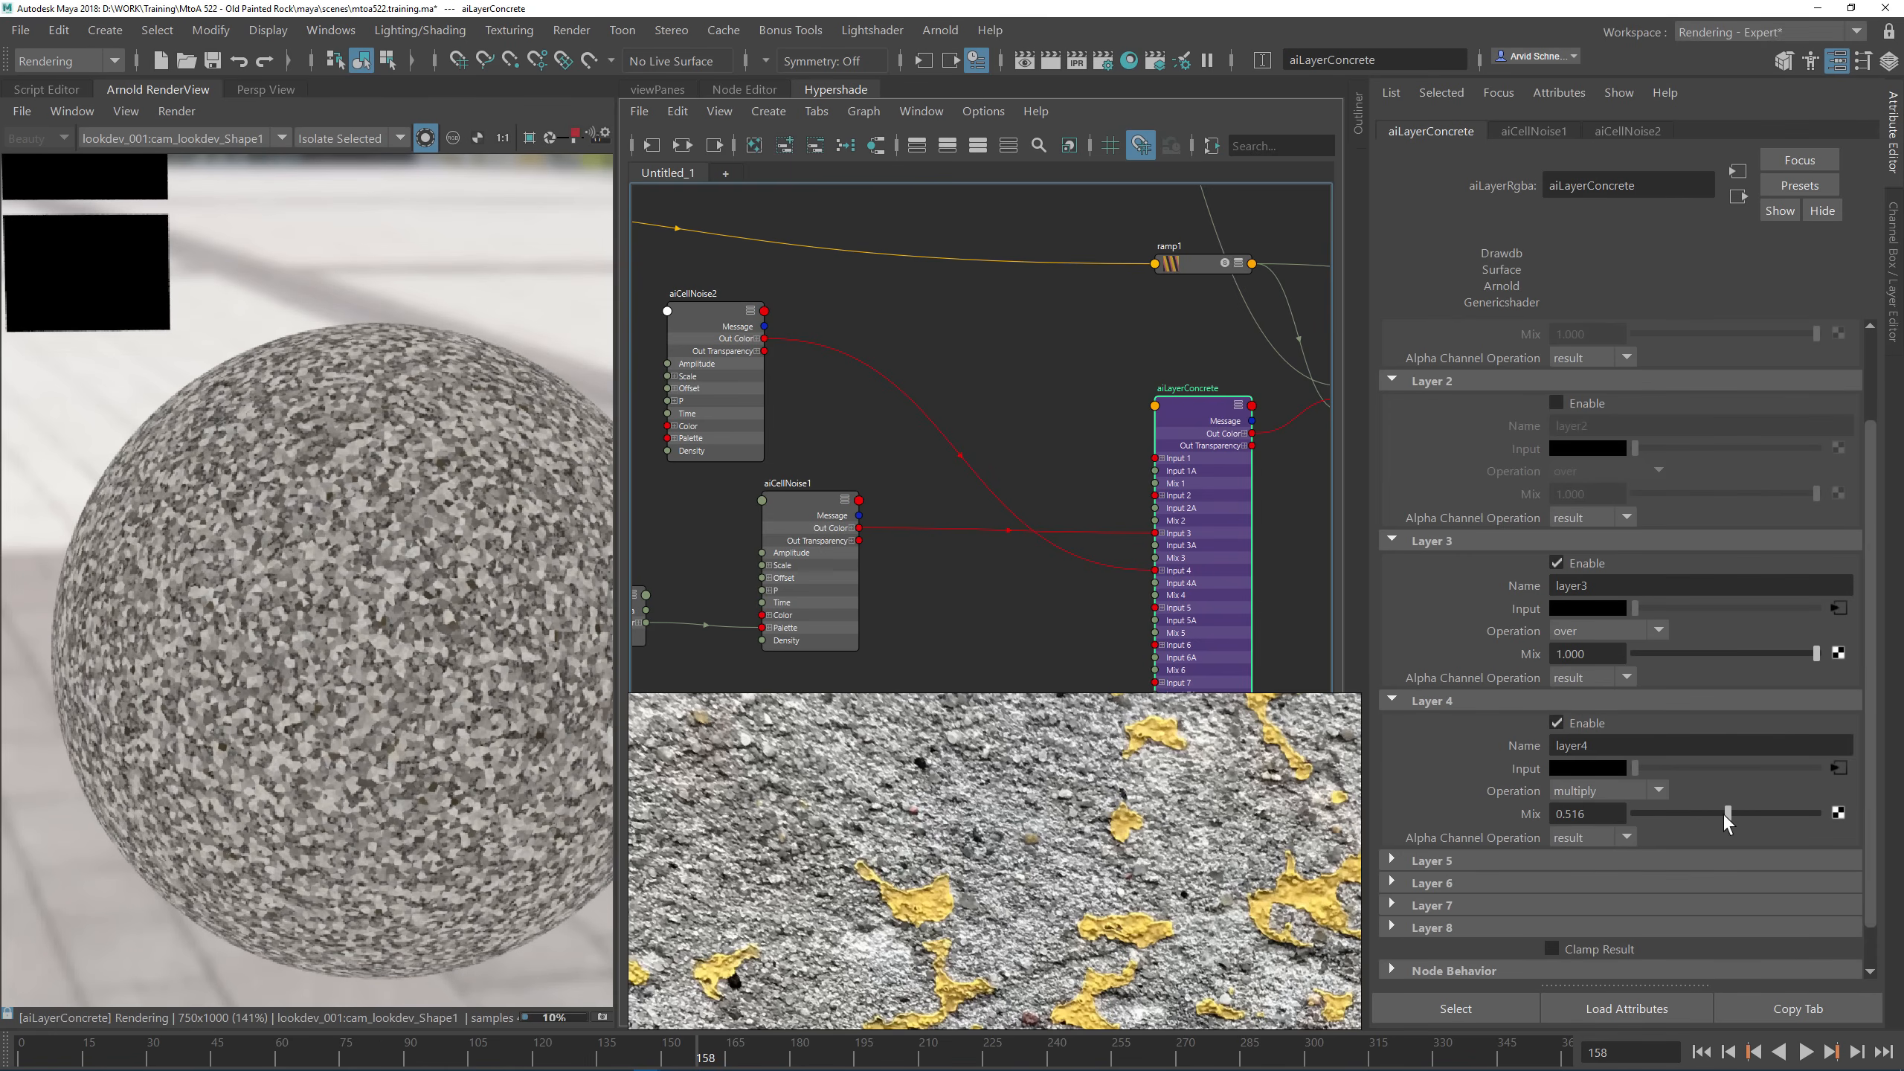
scroll(465, 473, "down", 2)
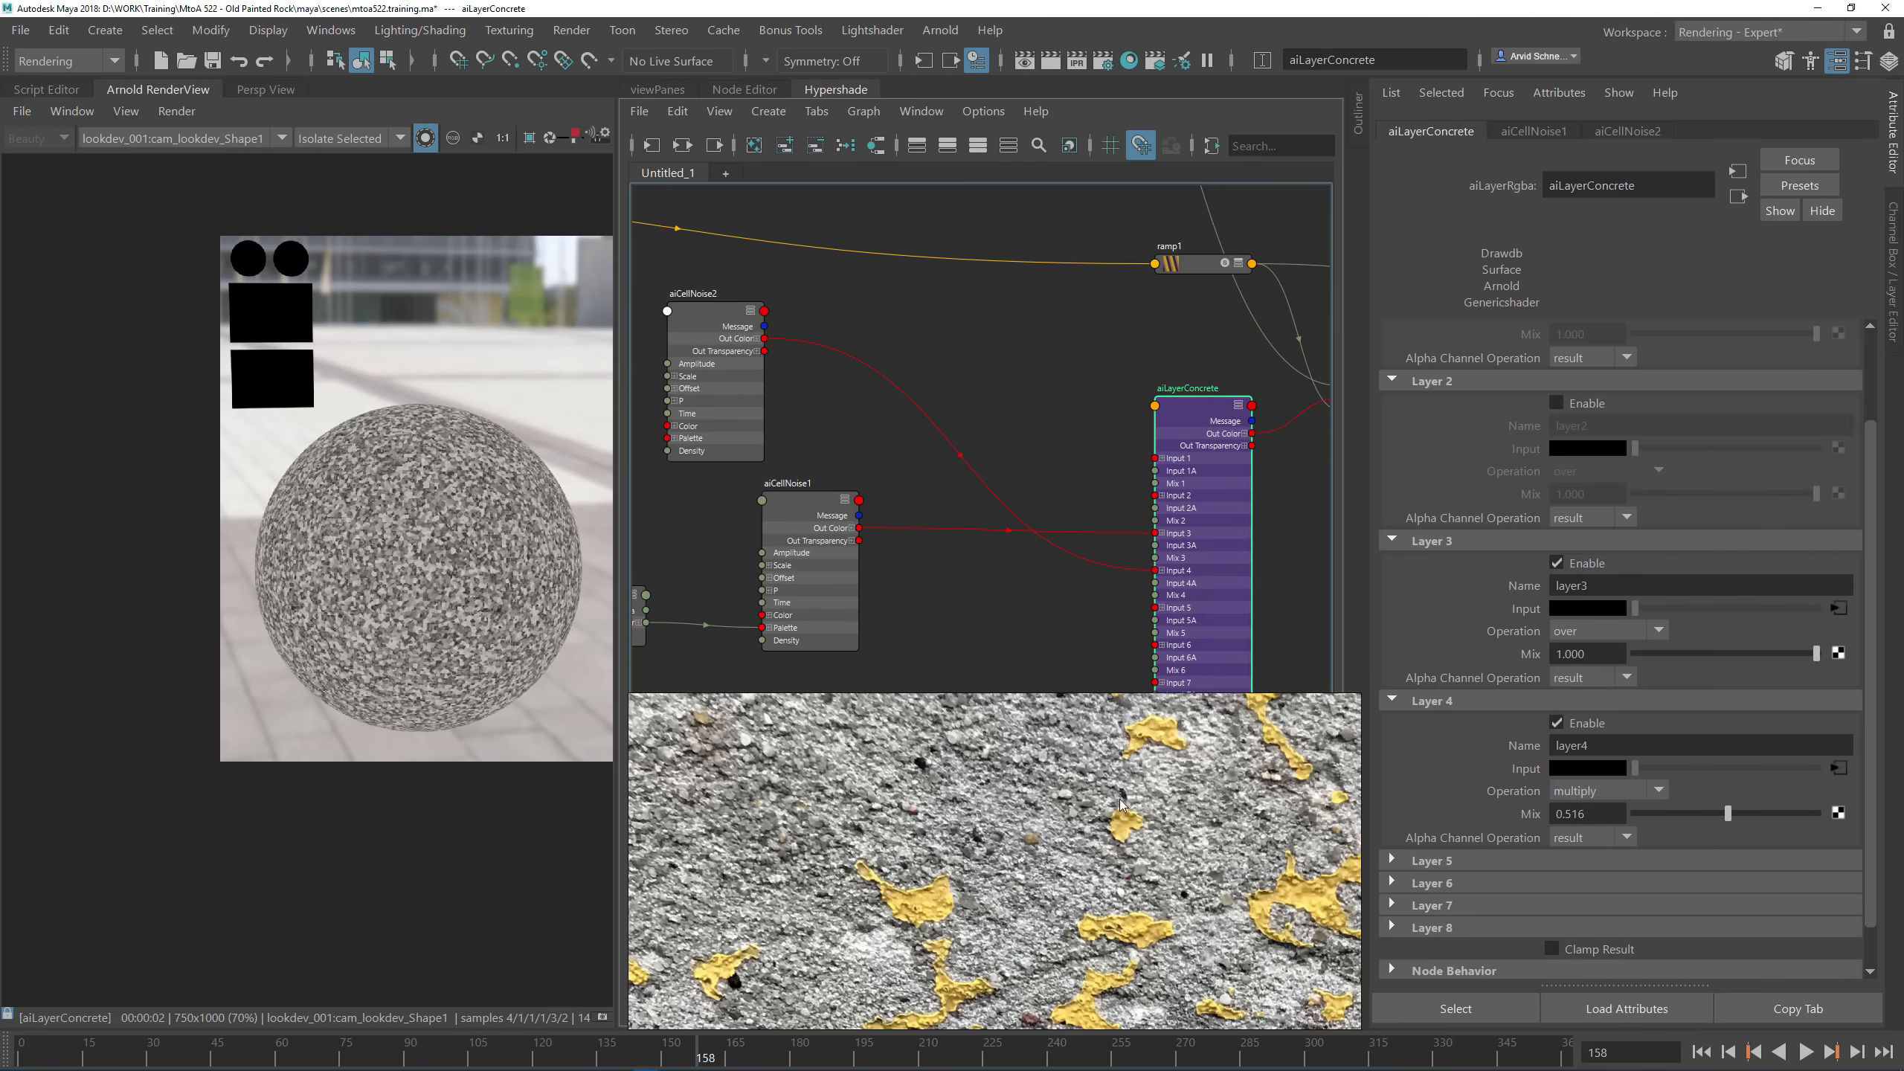
Step: Set aiCellNoise1's scale to 2 on all three axes
middle_click_drag(903, 337, 1085, 370, "alt")
left_click(1002, 568)
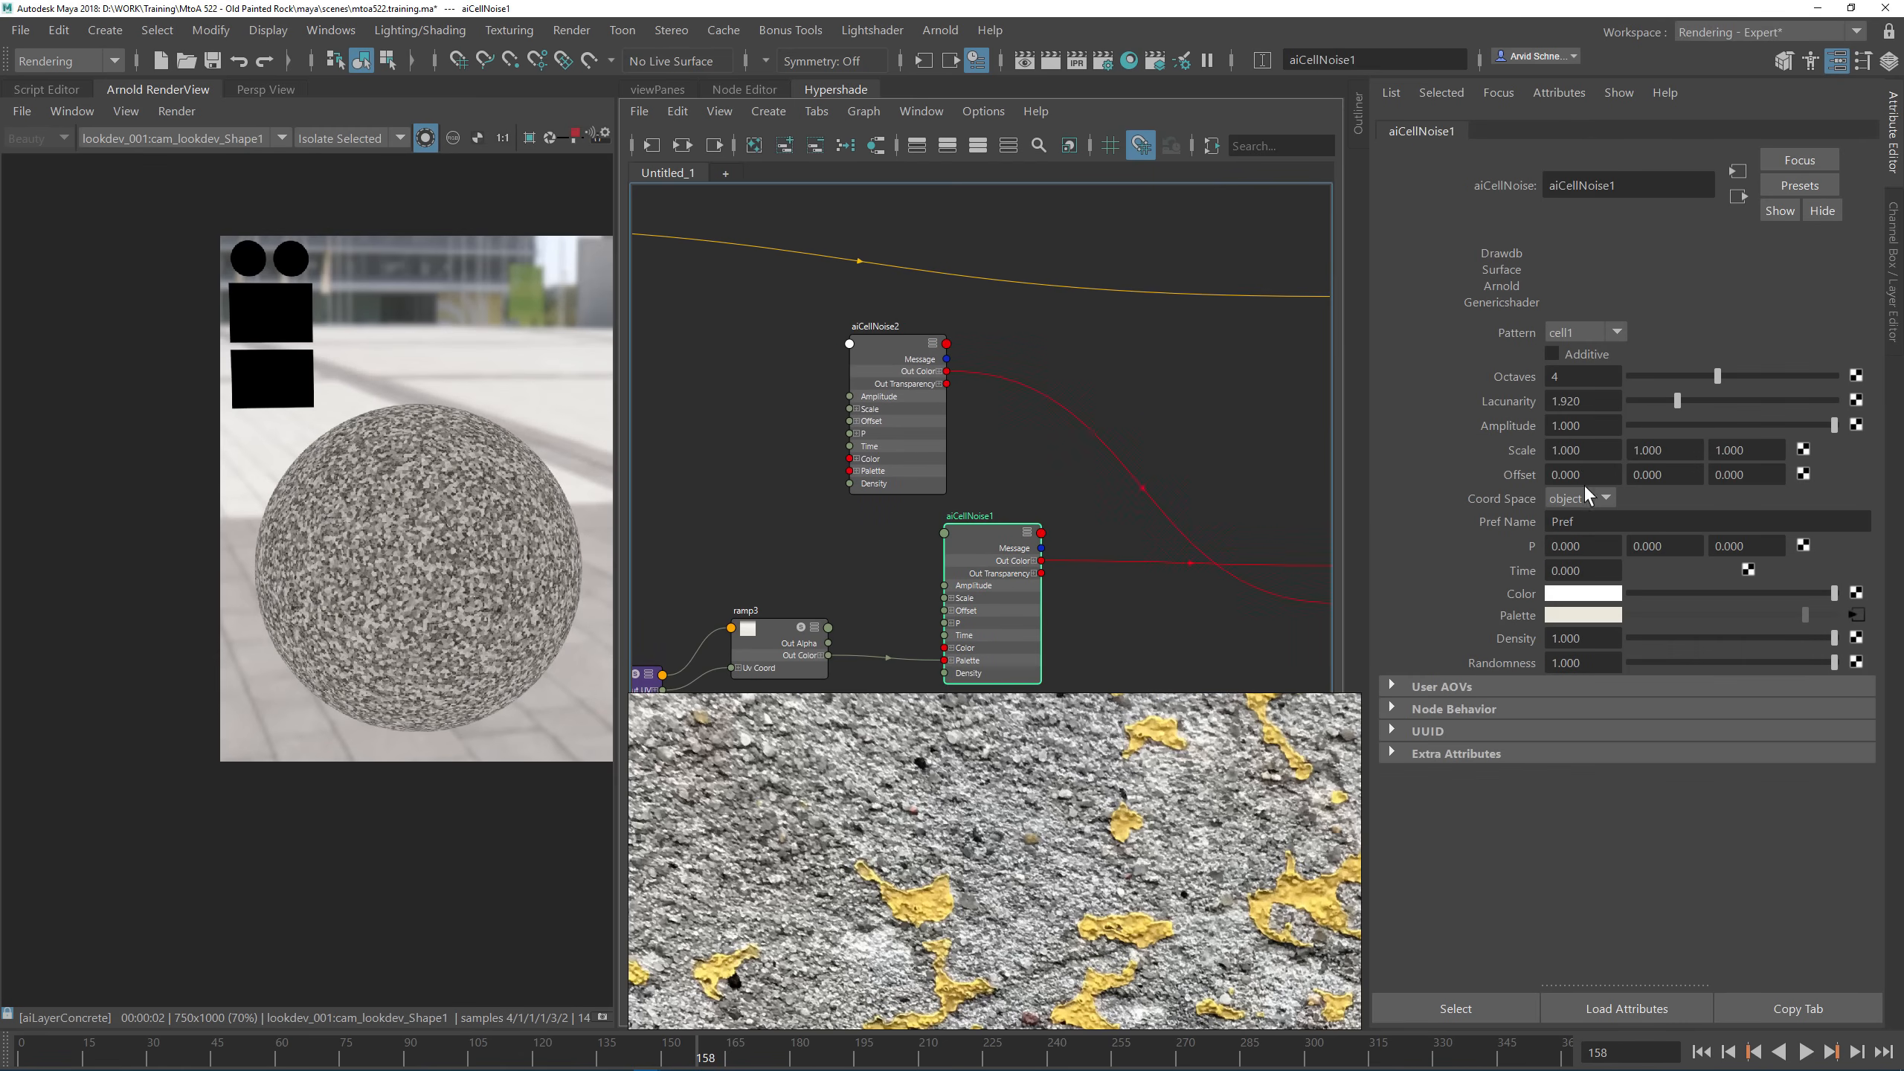
left_click(1606, 451)
type("2")
key("Return")
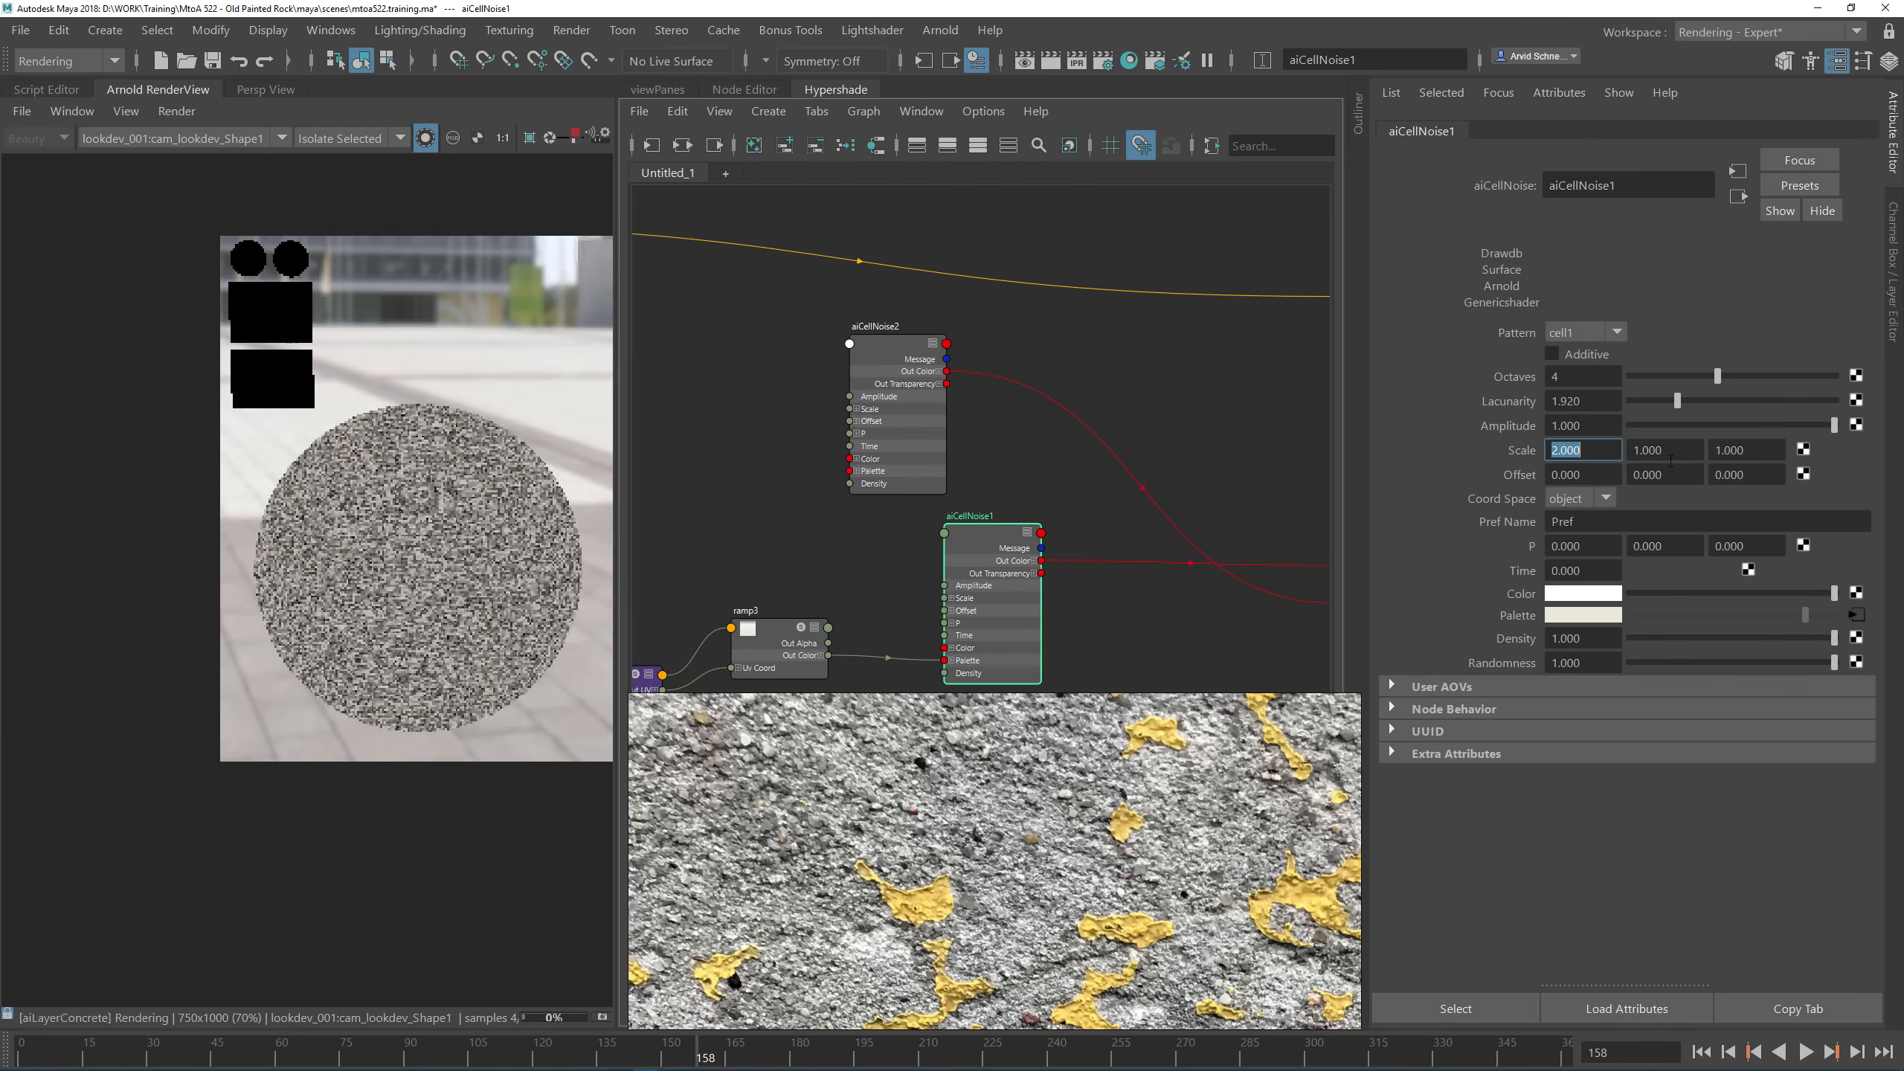
key("Tab")
type("2")
key("Return")
key("Tab")
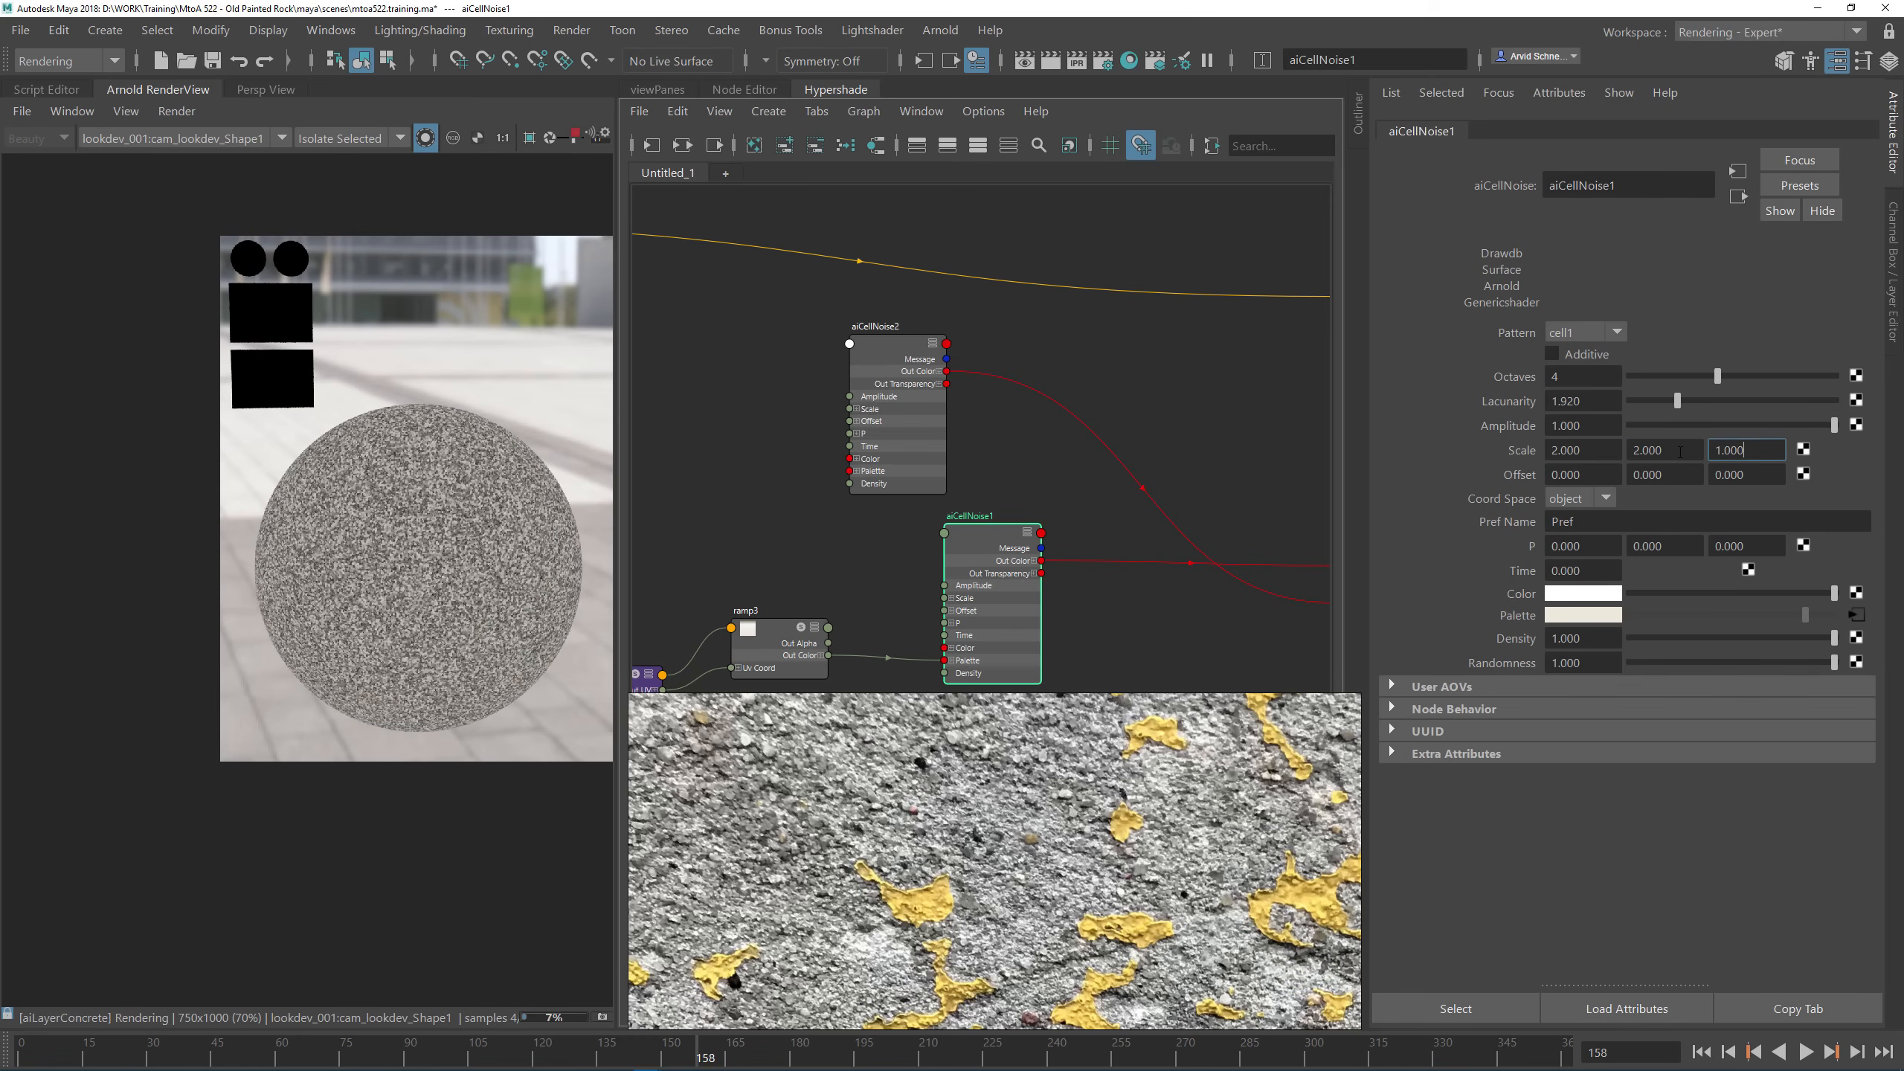
type("2")
key("Return")
scroll(390, 566, "up", 2)
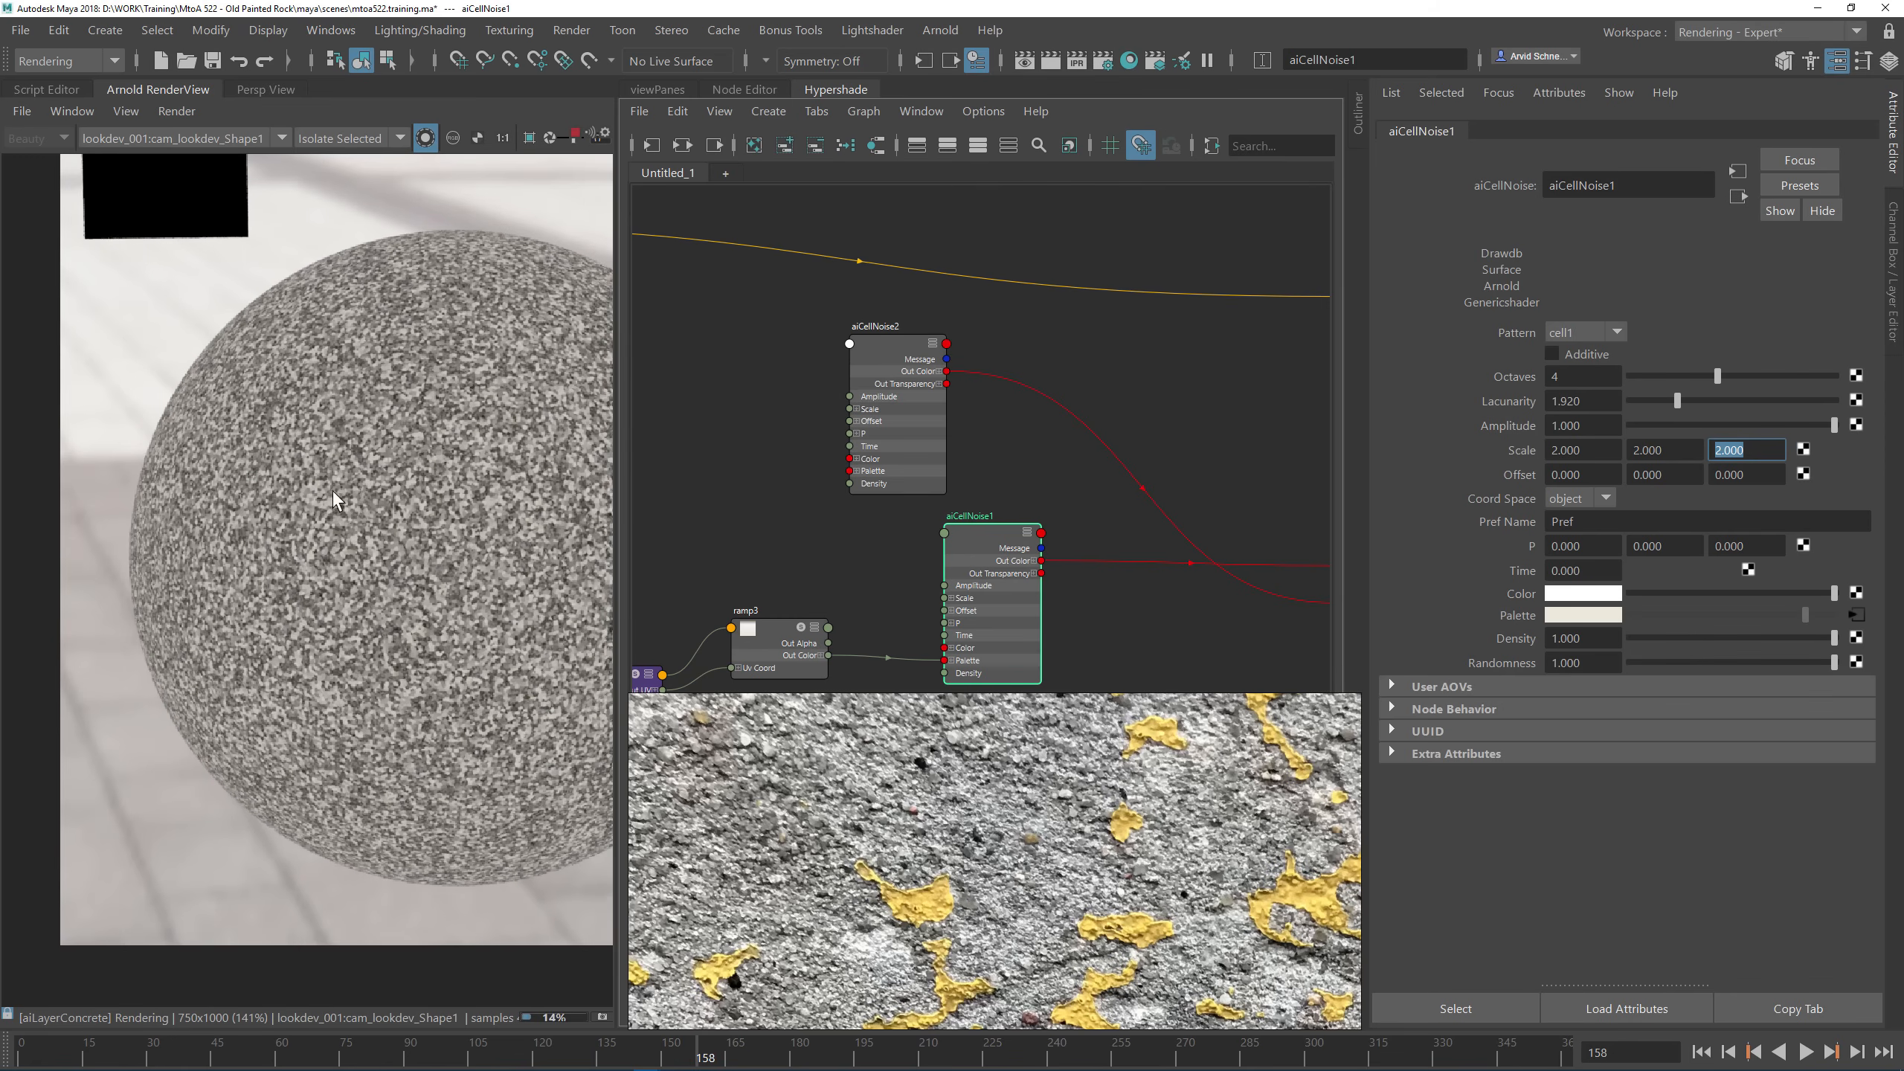
Step: Set aiCellNoise1's scale to 3 on all three axes
left_click(1575, 450)
type("3")
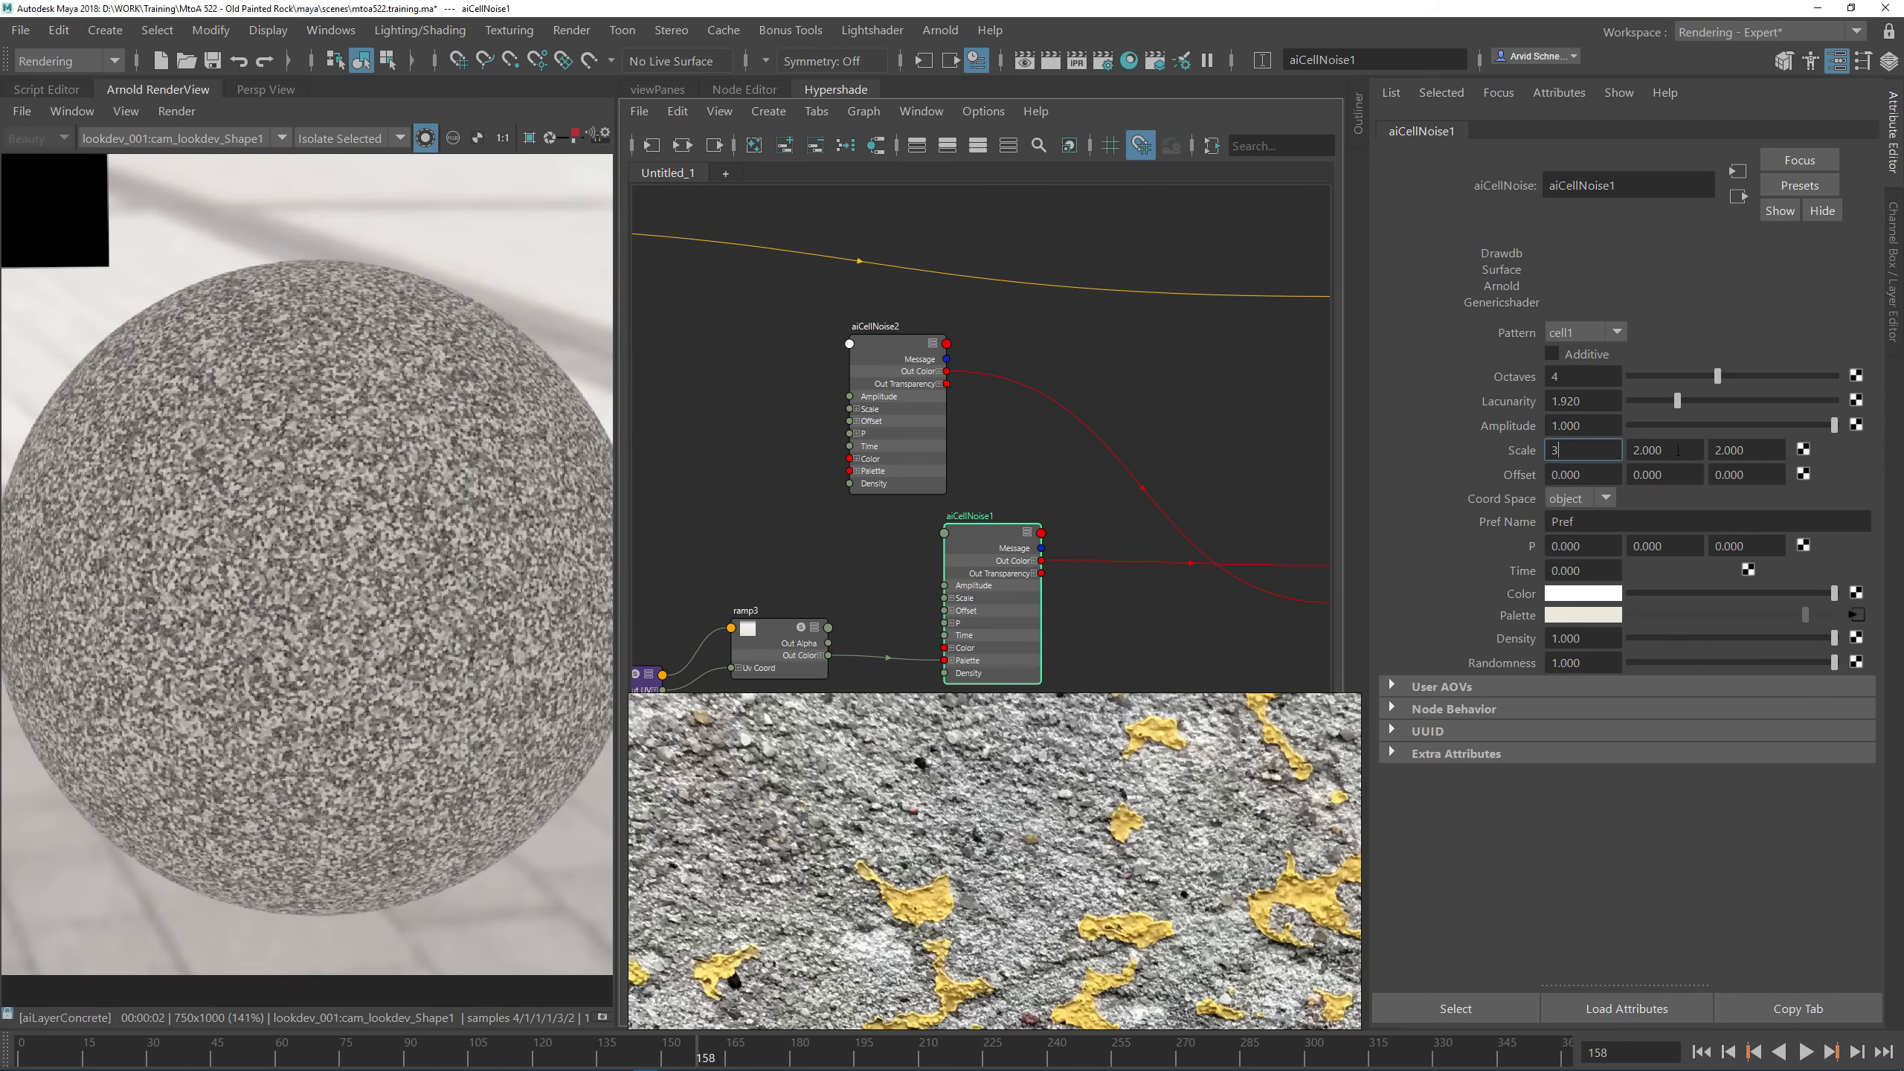
key("Return")
key("Tab")
type("3")
key("Tab")
type("3")
key("Return")
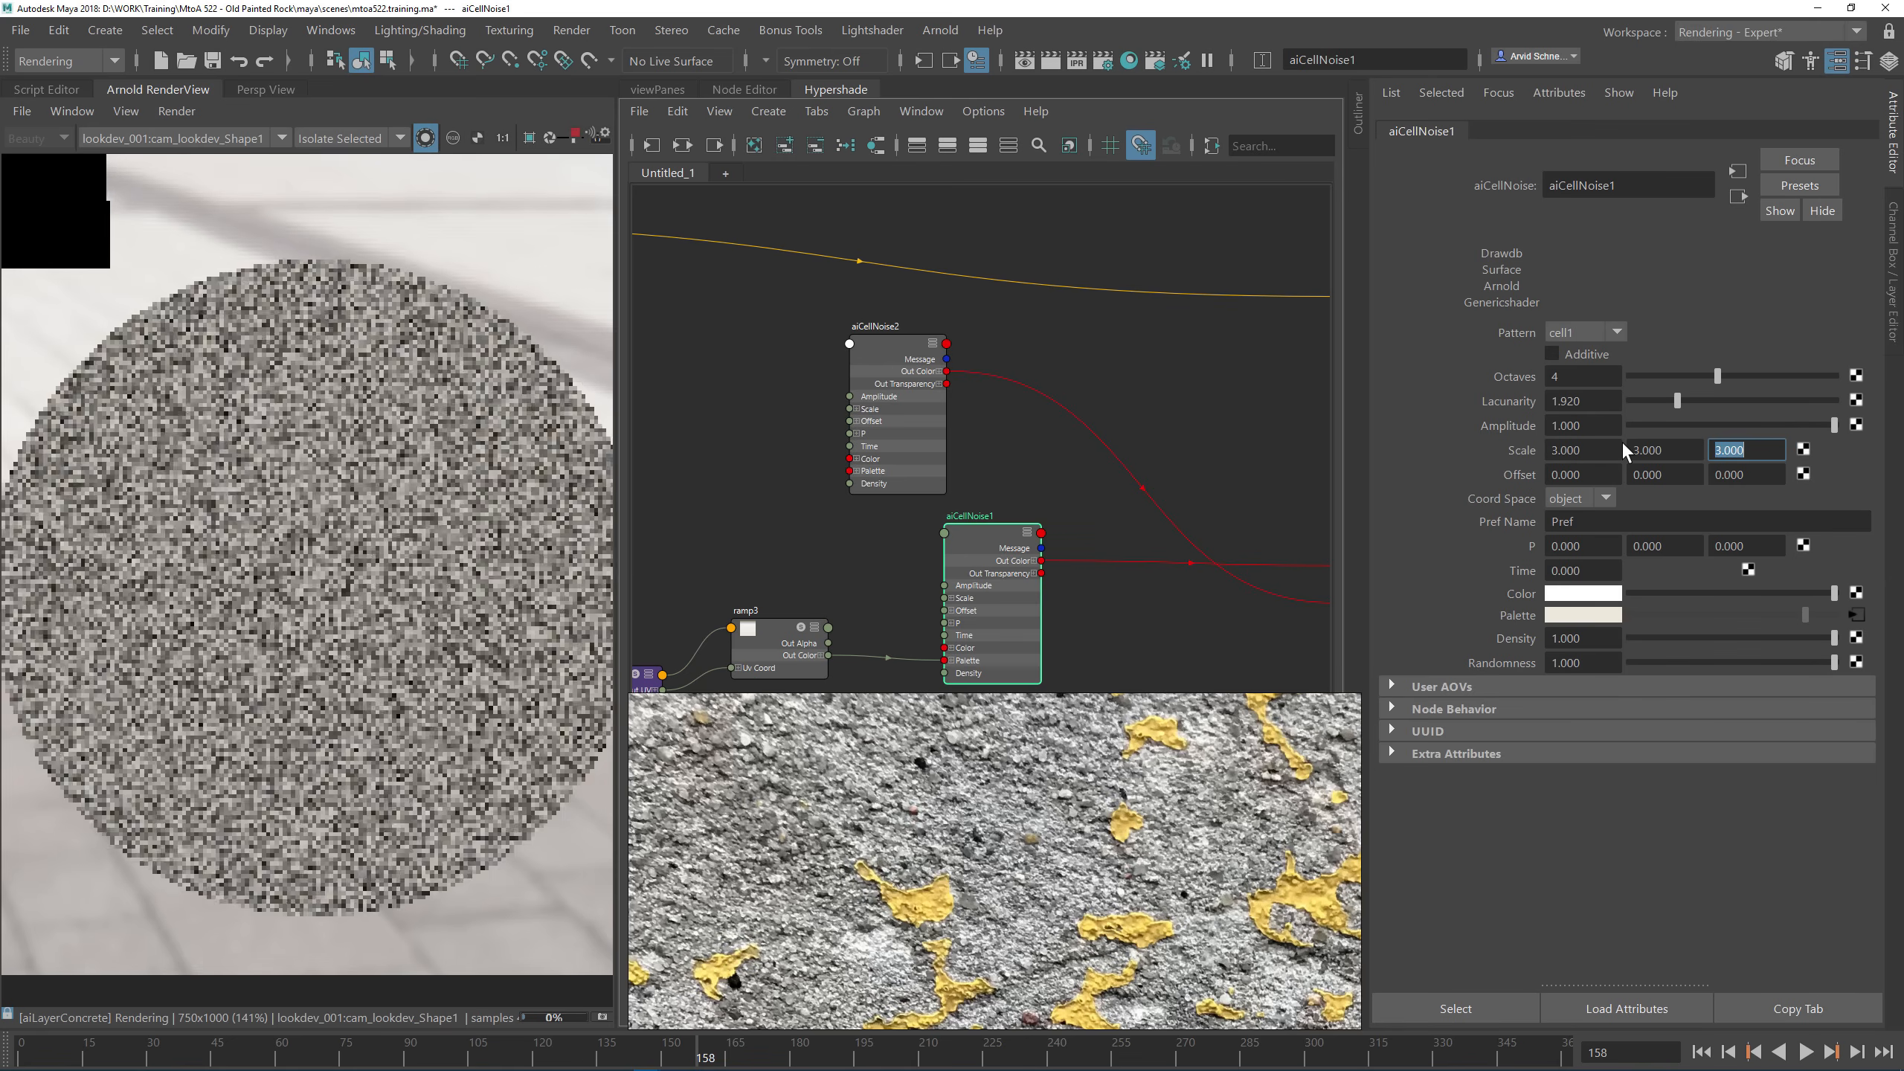
Step: Set aiCellNoise2's scale to 4 on all three axes and show the render at actual size
left_click(872, 401)
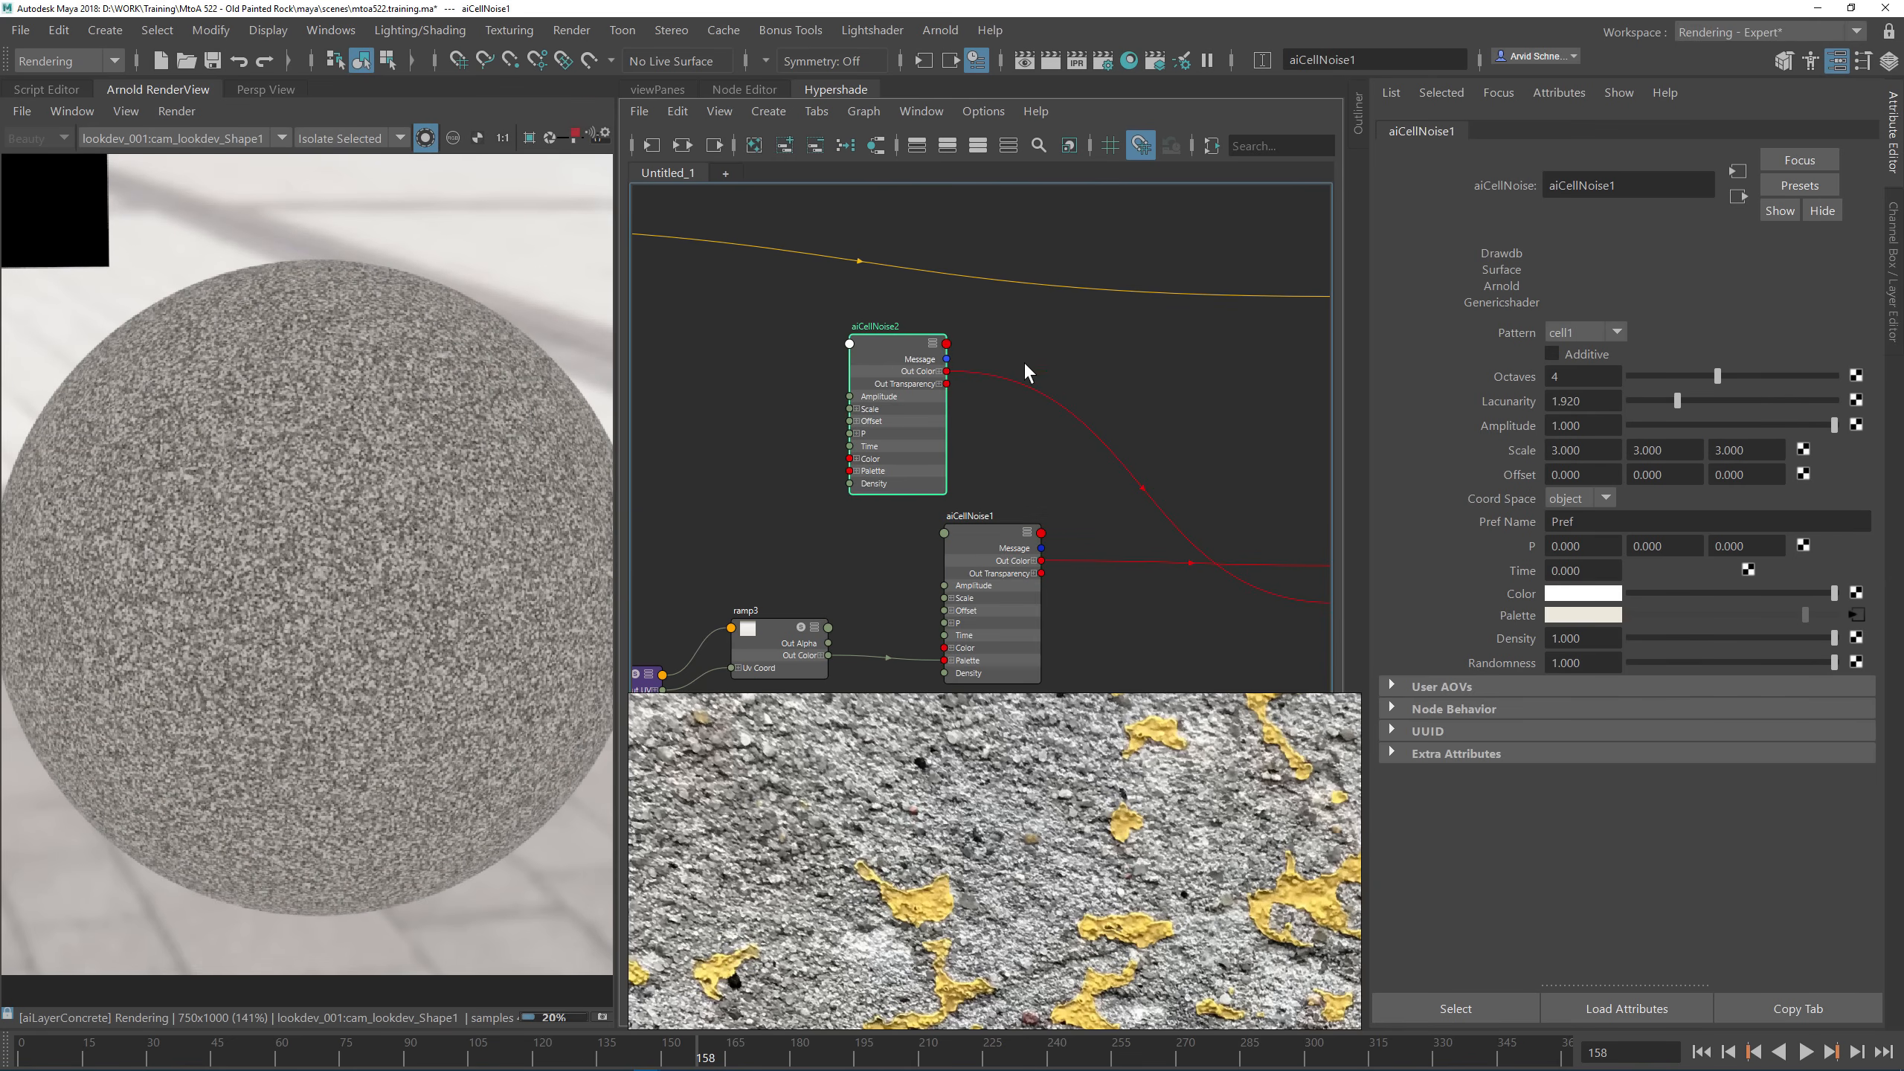
left_click(1563, 450)
key("Tab")
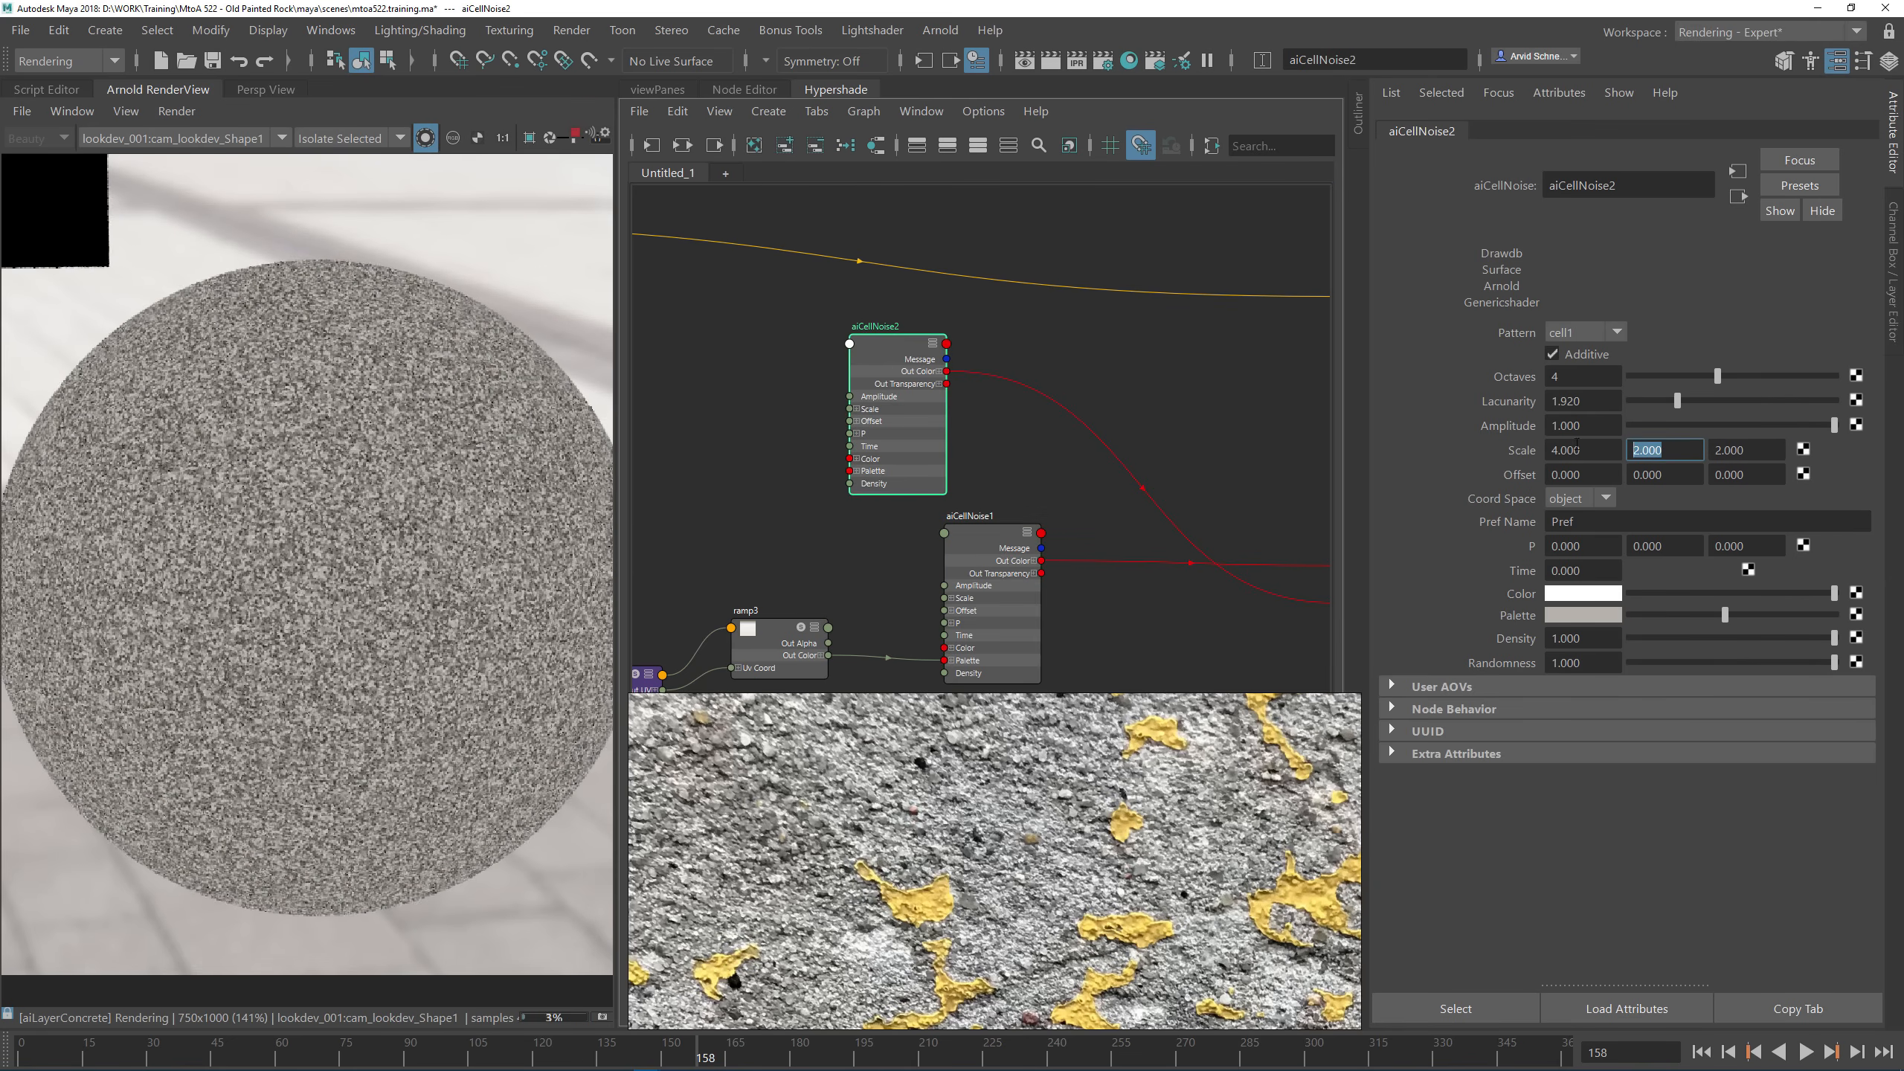
type("4")
key("Tab")
type("4")
key("Return")
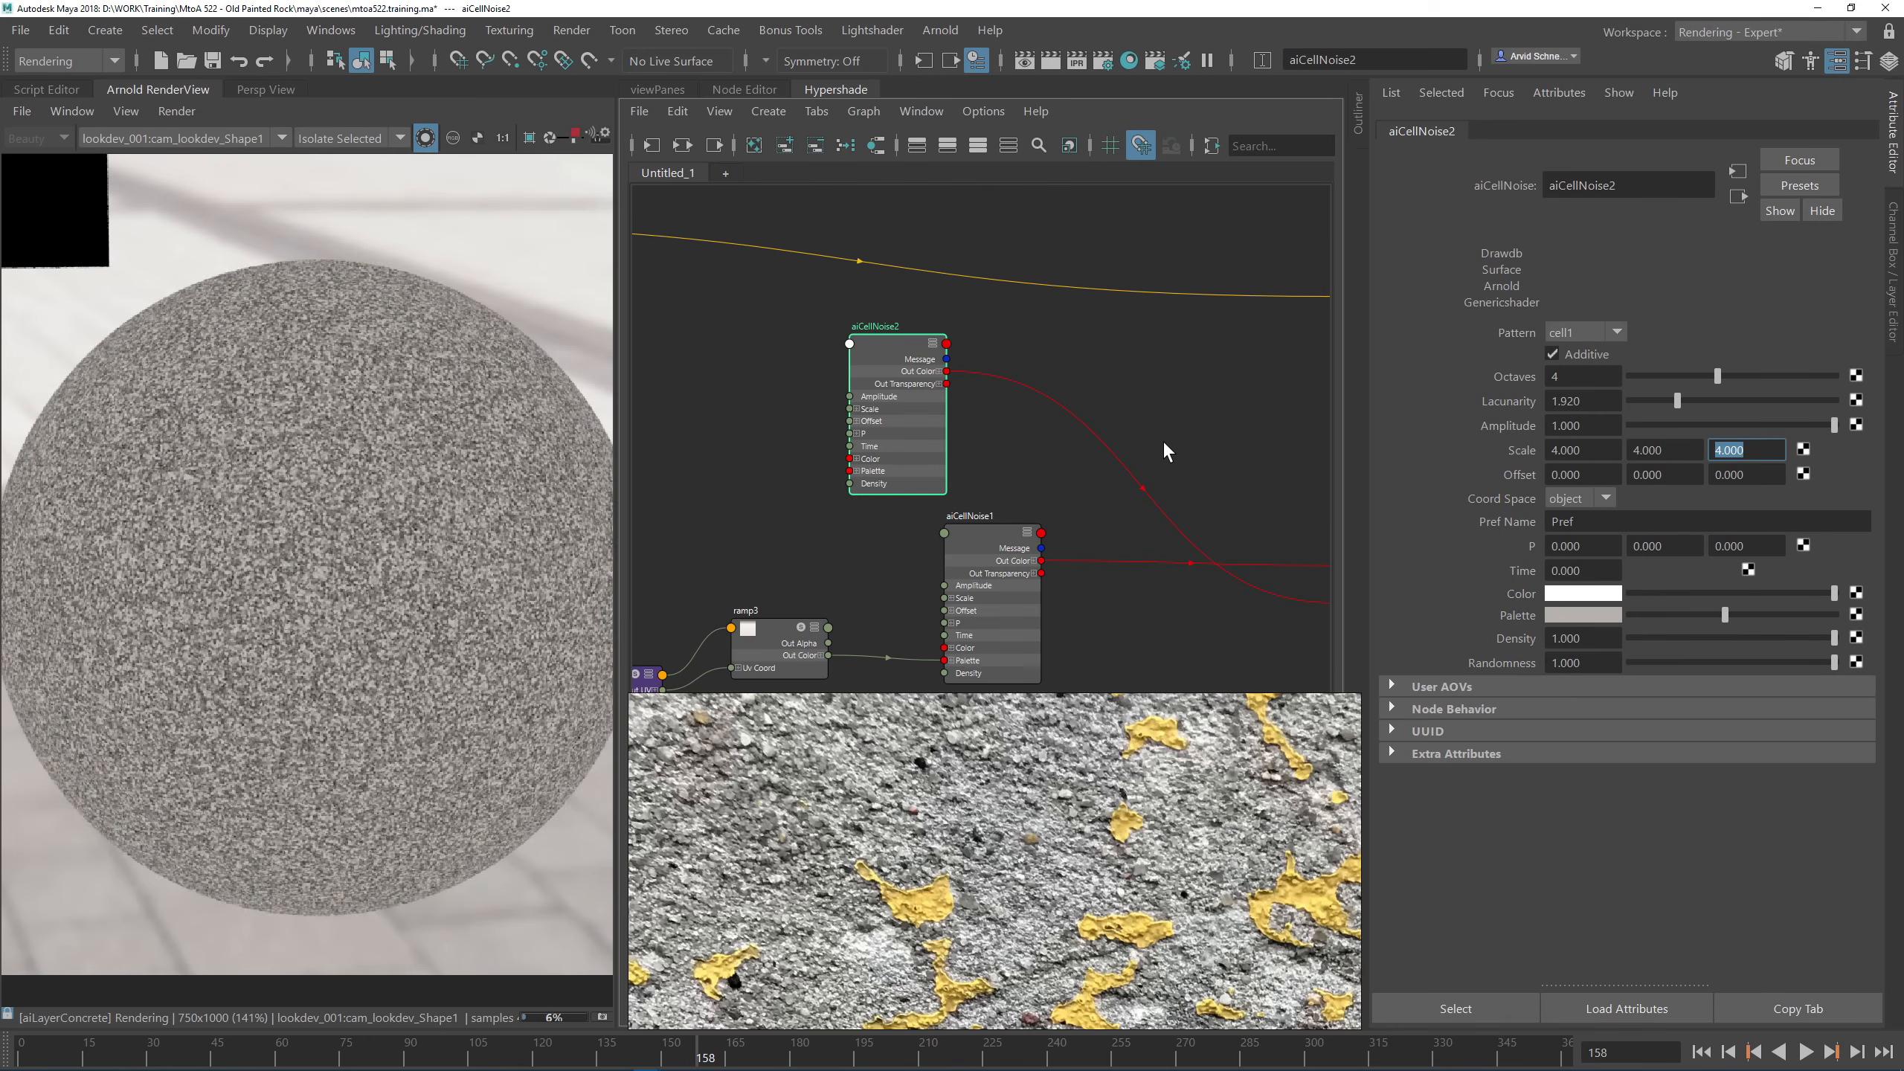
scroll(203, 505, "up", 3)
scroll(372, 571, "down", 3)
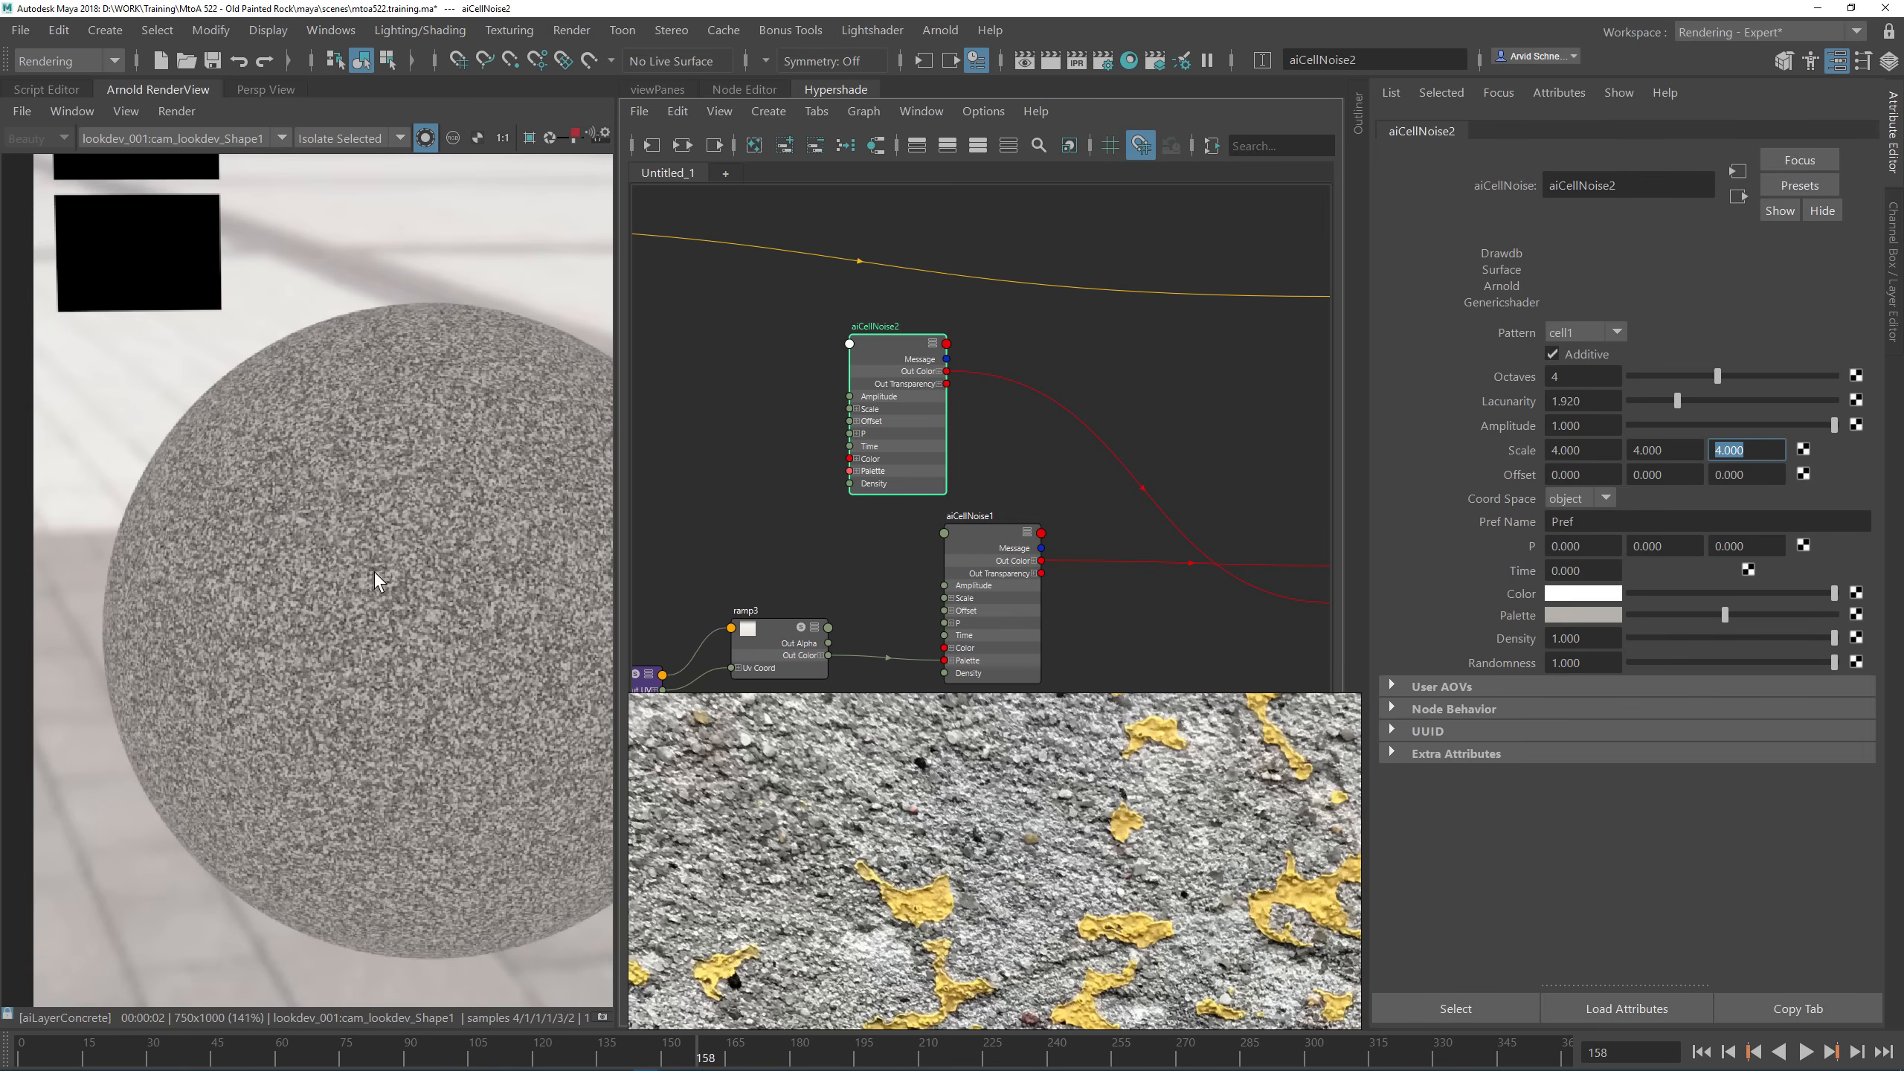
middle_click_drag(409, 531, 191, 527)
left_click(502, 138)
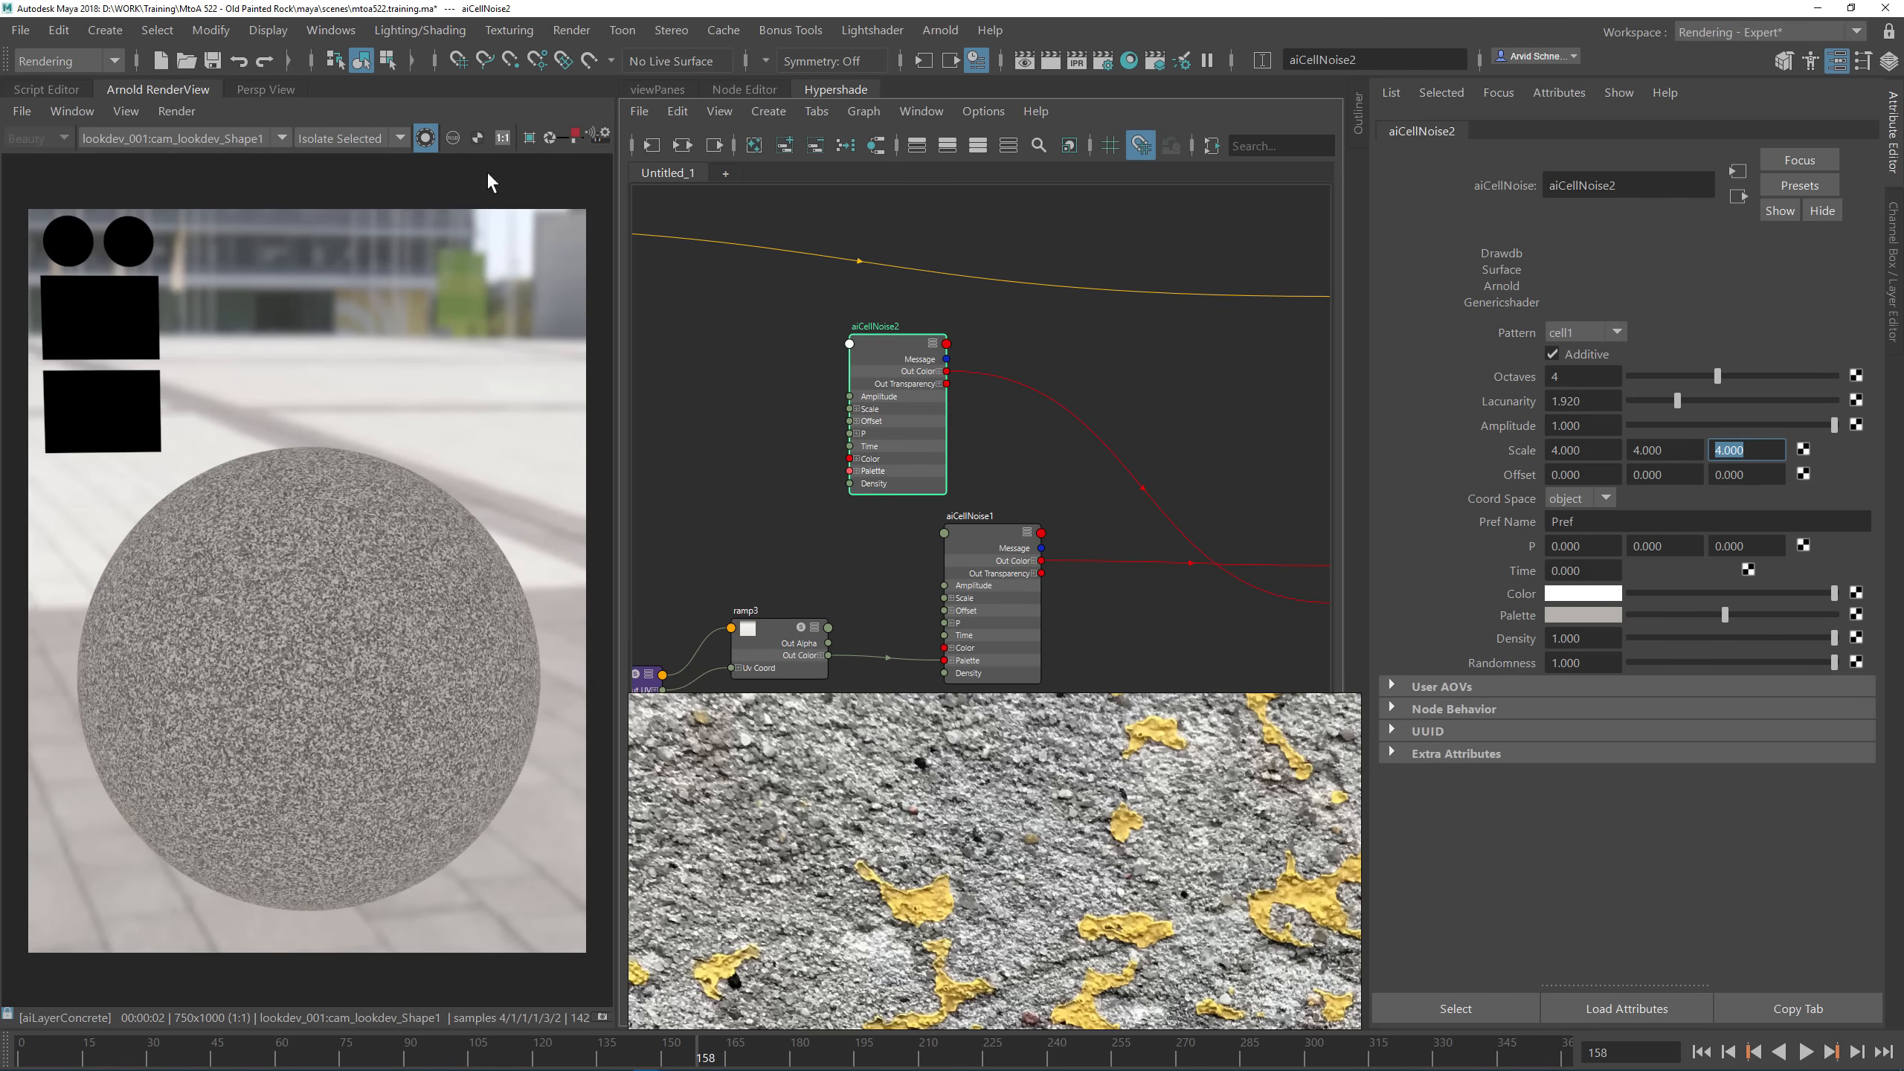
Step: Connect the output of the node driving displacementShader1 to ai_chippedPaint's Id 2, replacing the ramp1 connection
left_click(1189, 355)
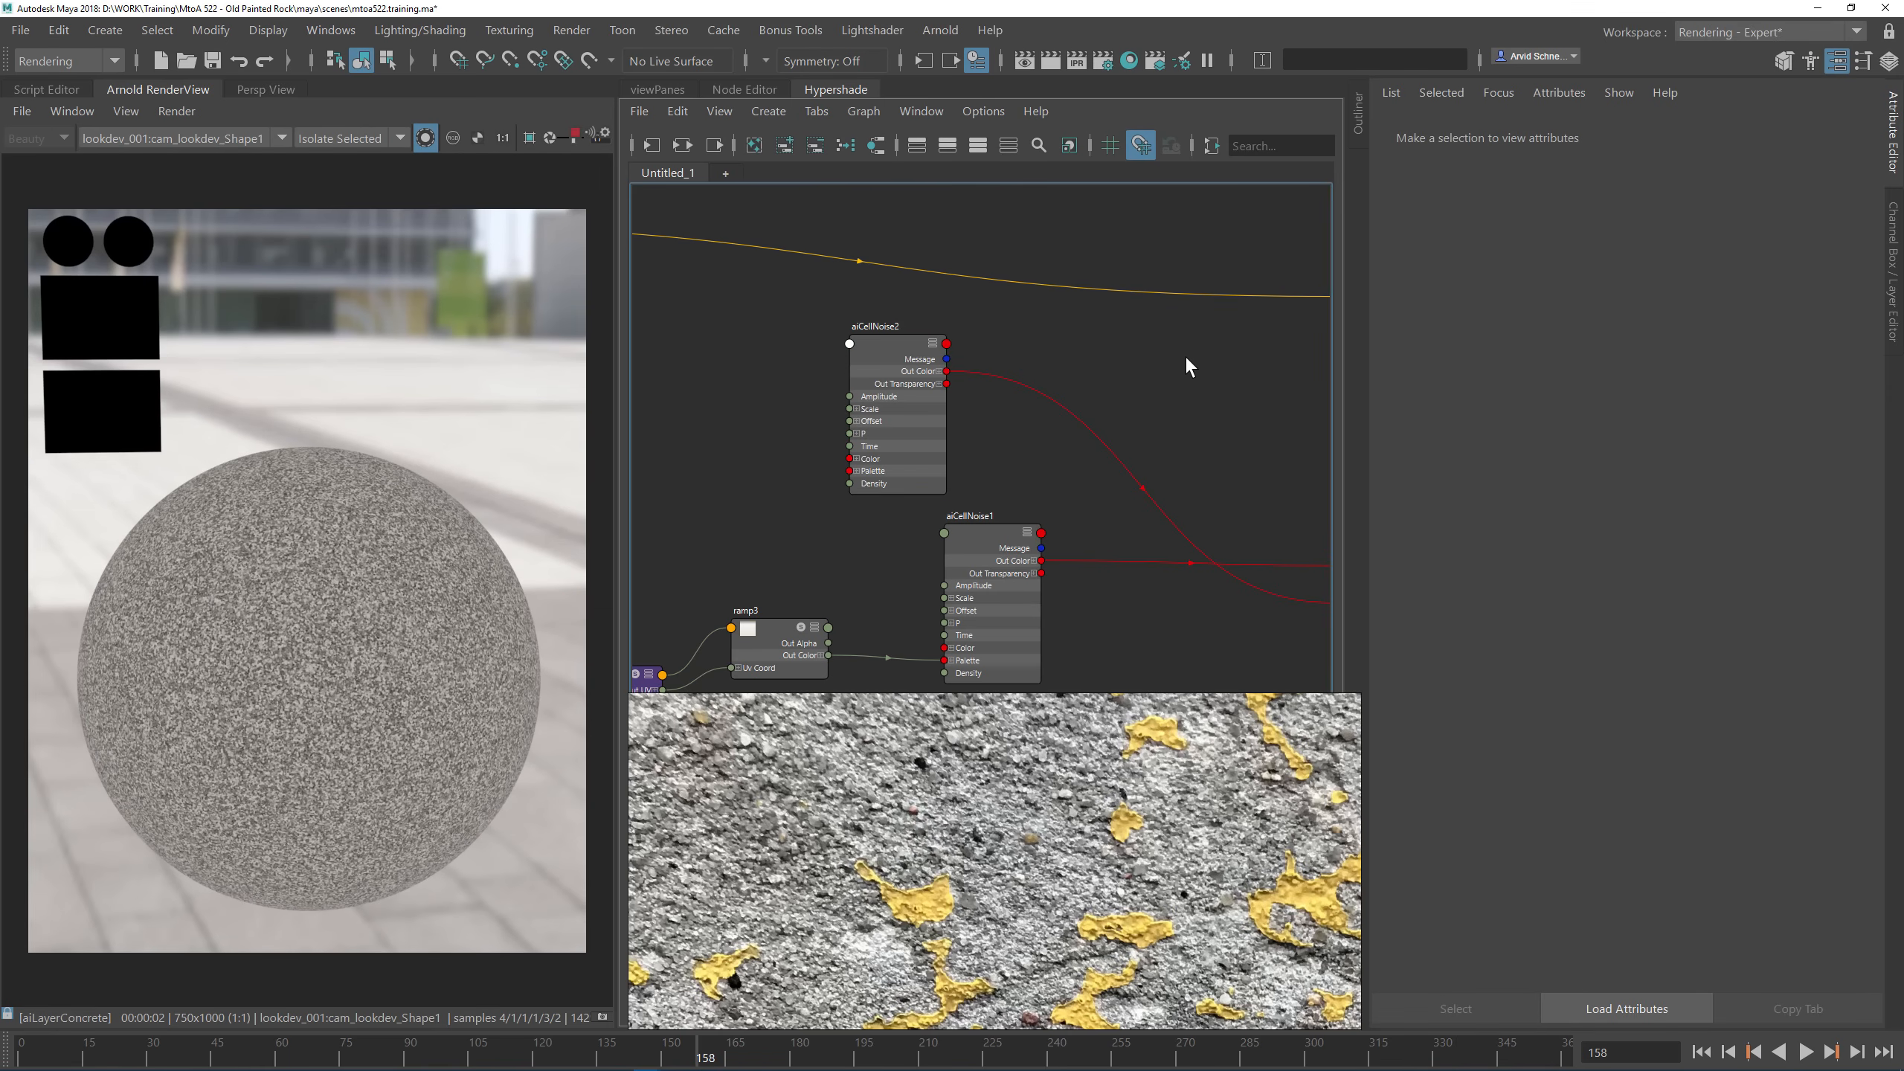
middle_click_drag(1187, 367, 807, 418, "alt")
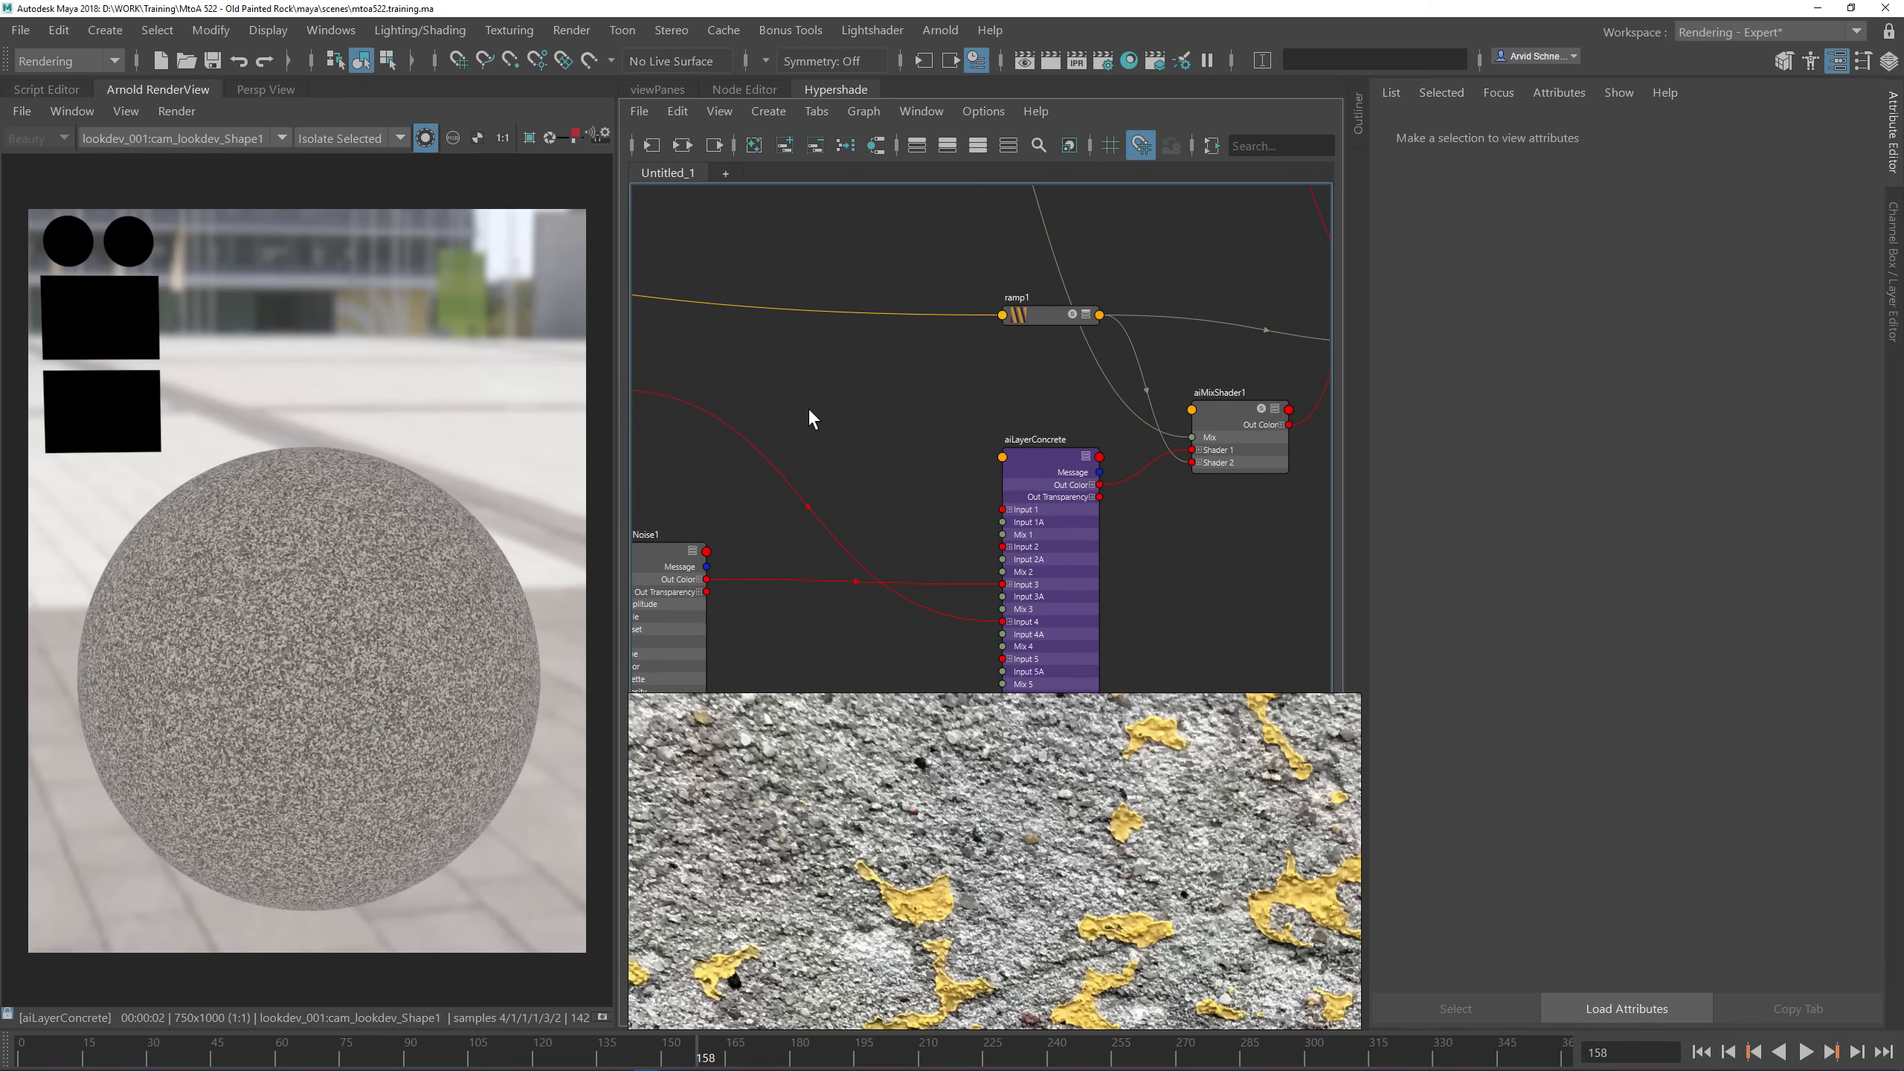
middle_click_drag(1197, 266, 965, 532, "alt")
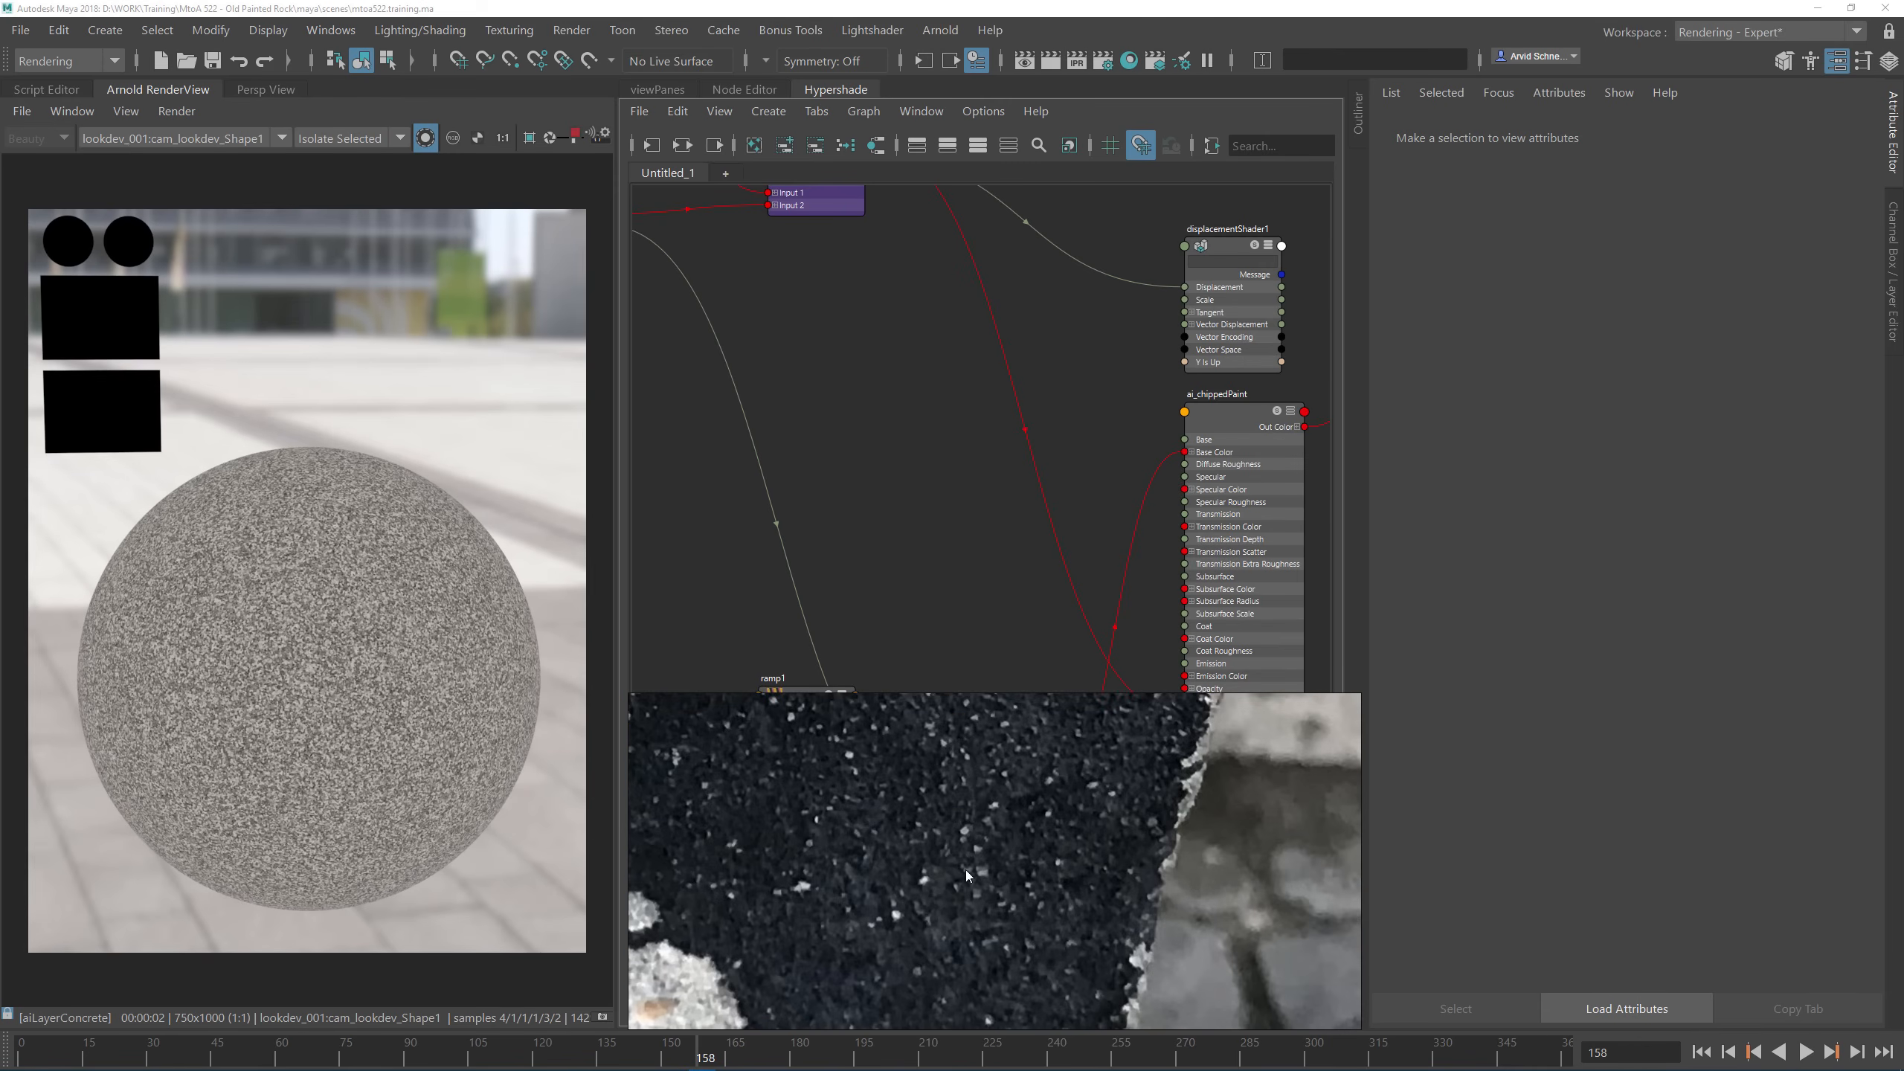
scroll(1042, 428, "down", 6)
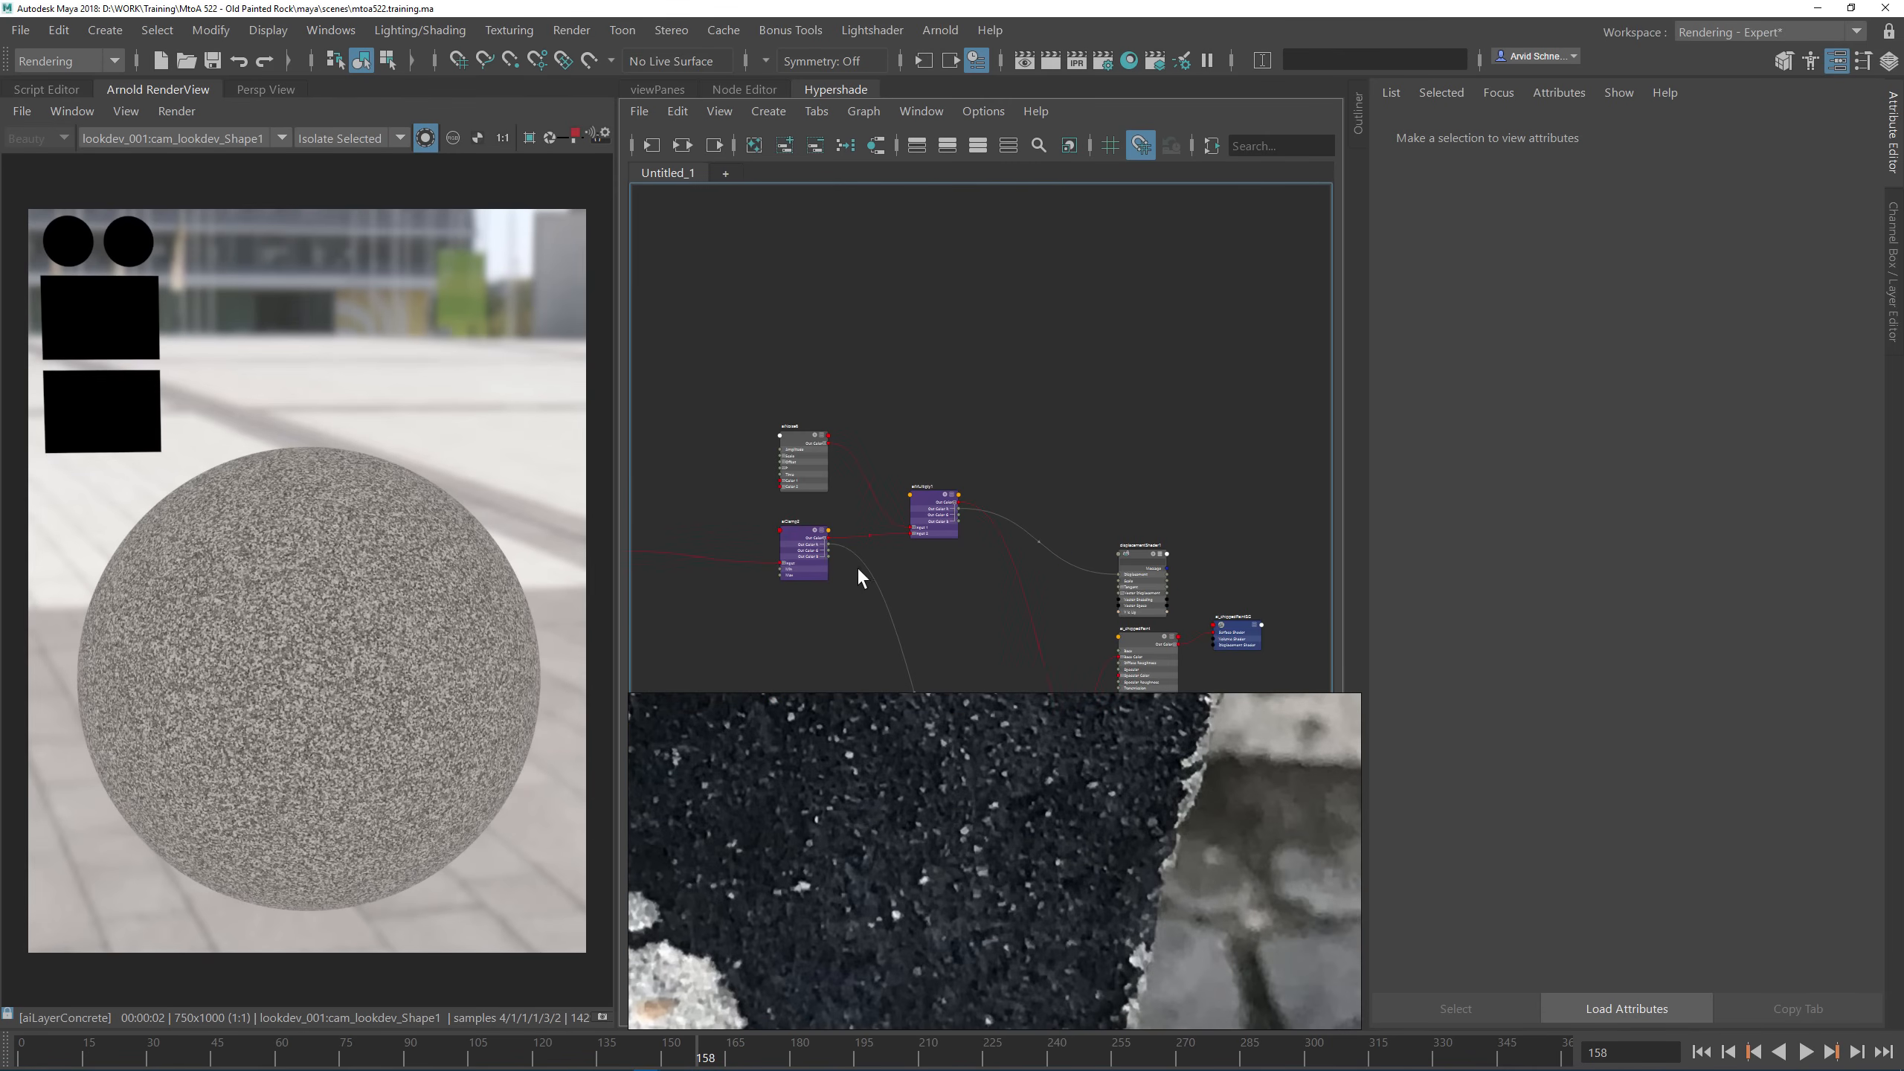
middle_click_drag(927, 566, 986, 422, "alt")
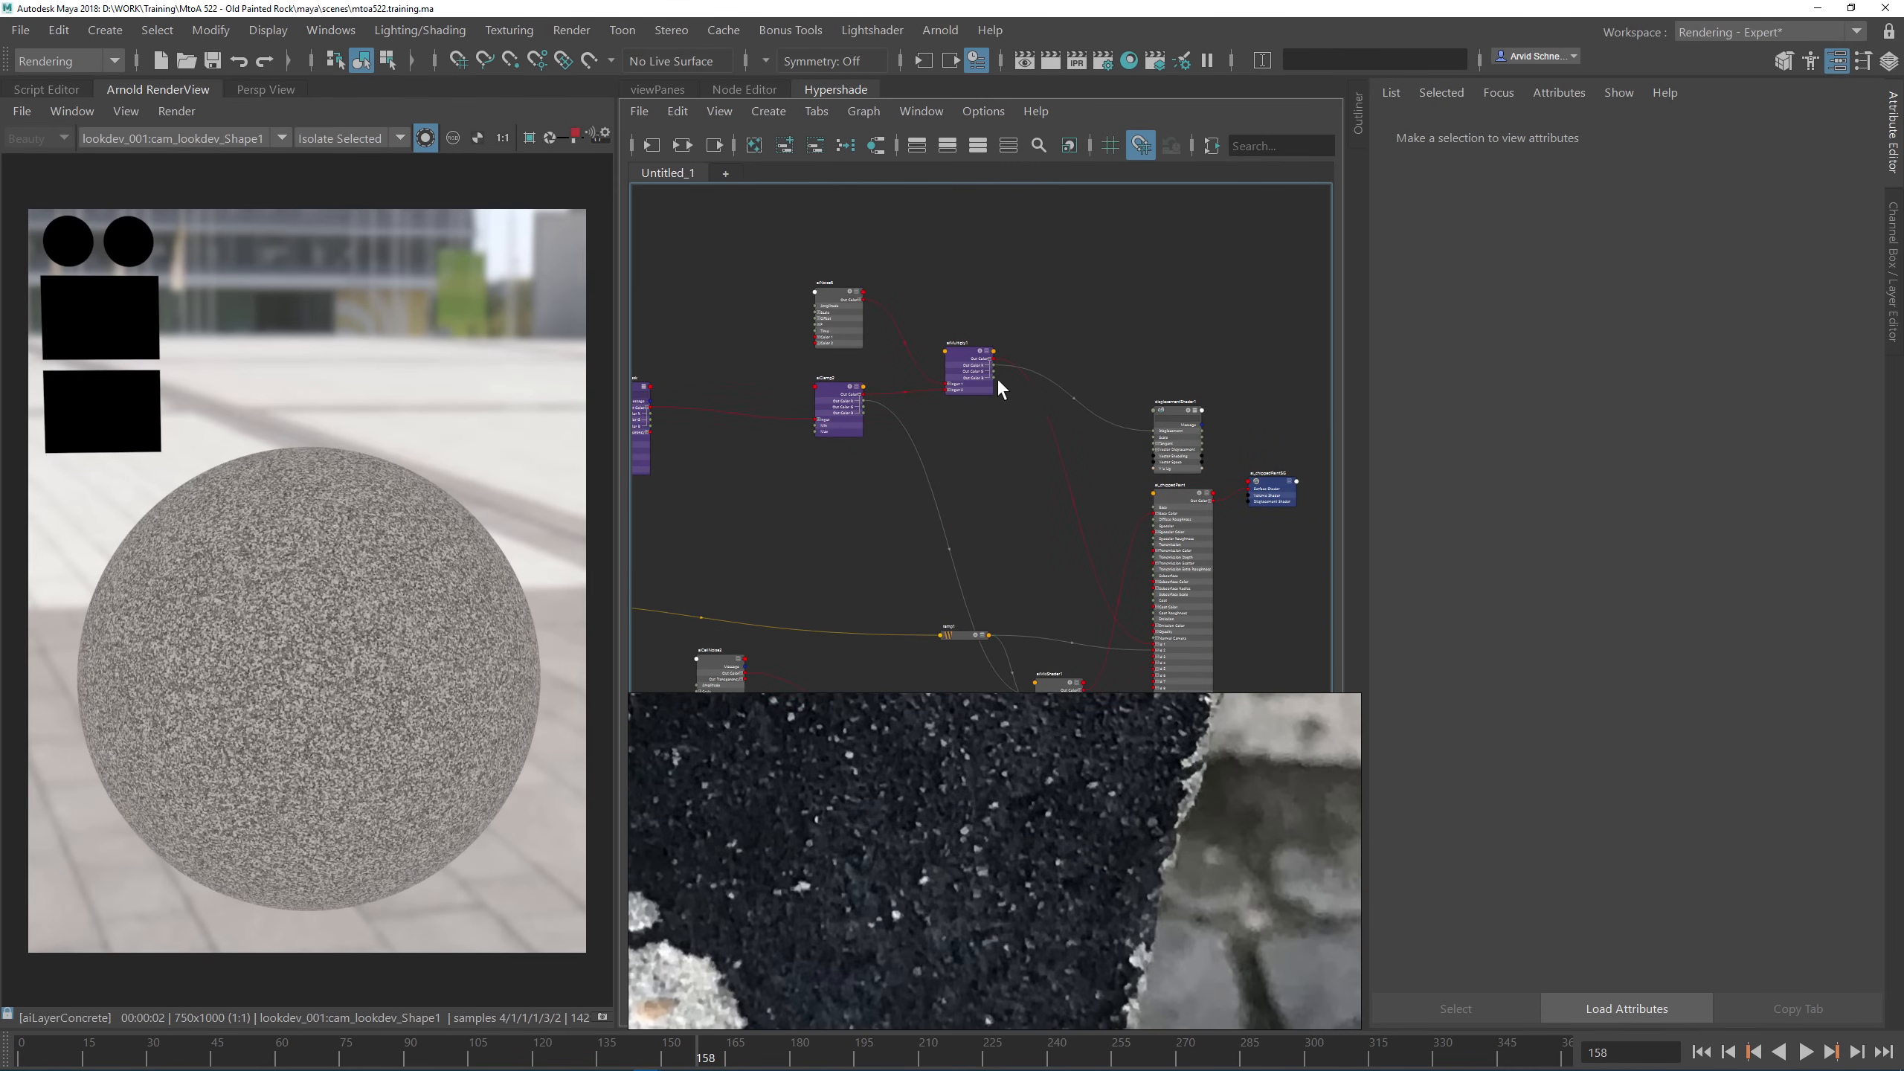
scroll(999, 382, "up", 2)
left_click(993, 351)
middle_click_drag(1064, 682, 927, 447, "alt")
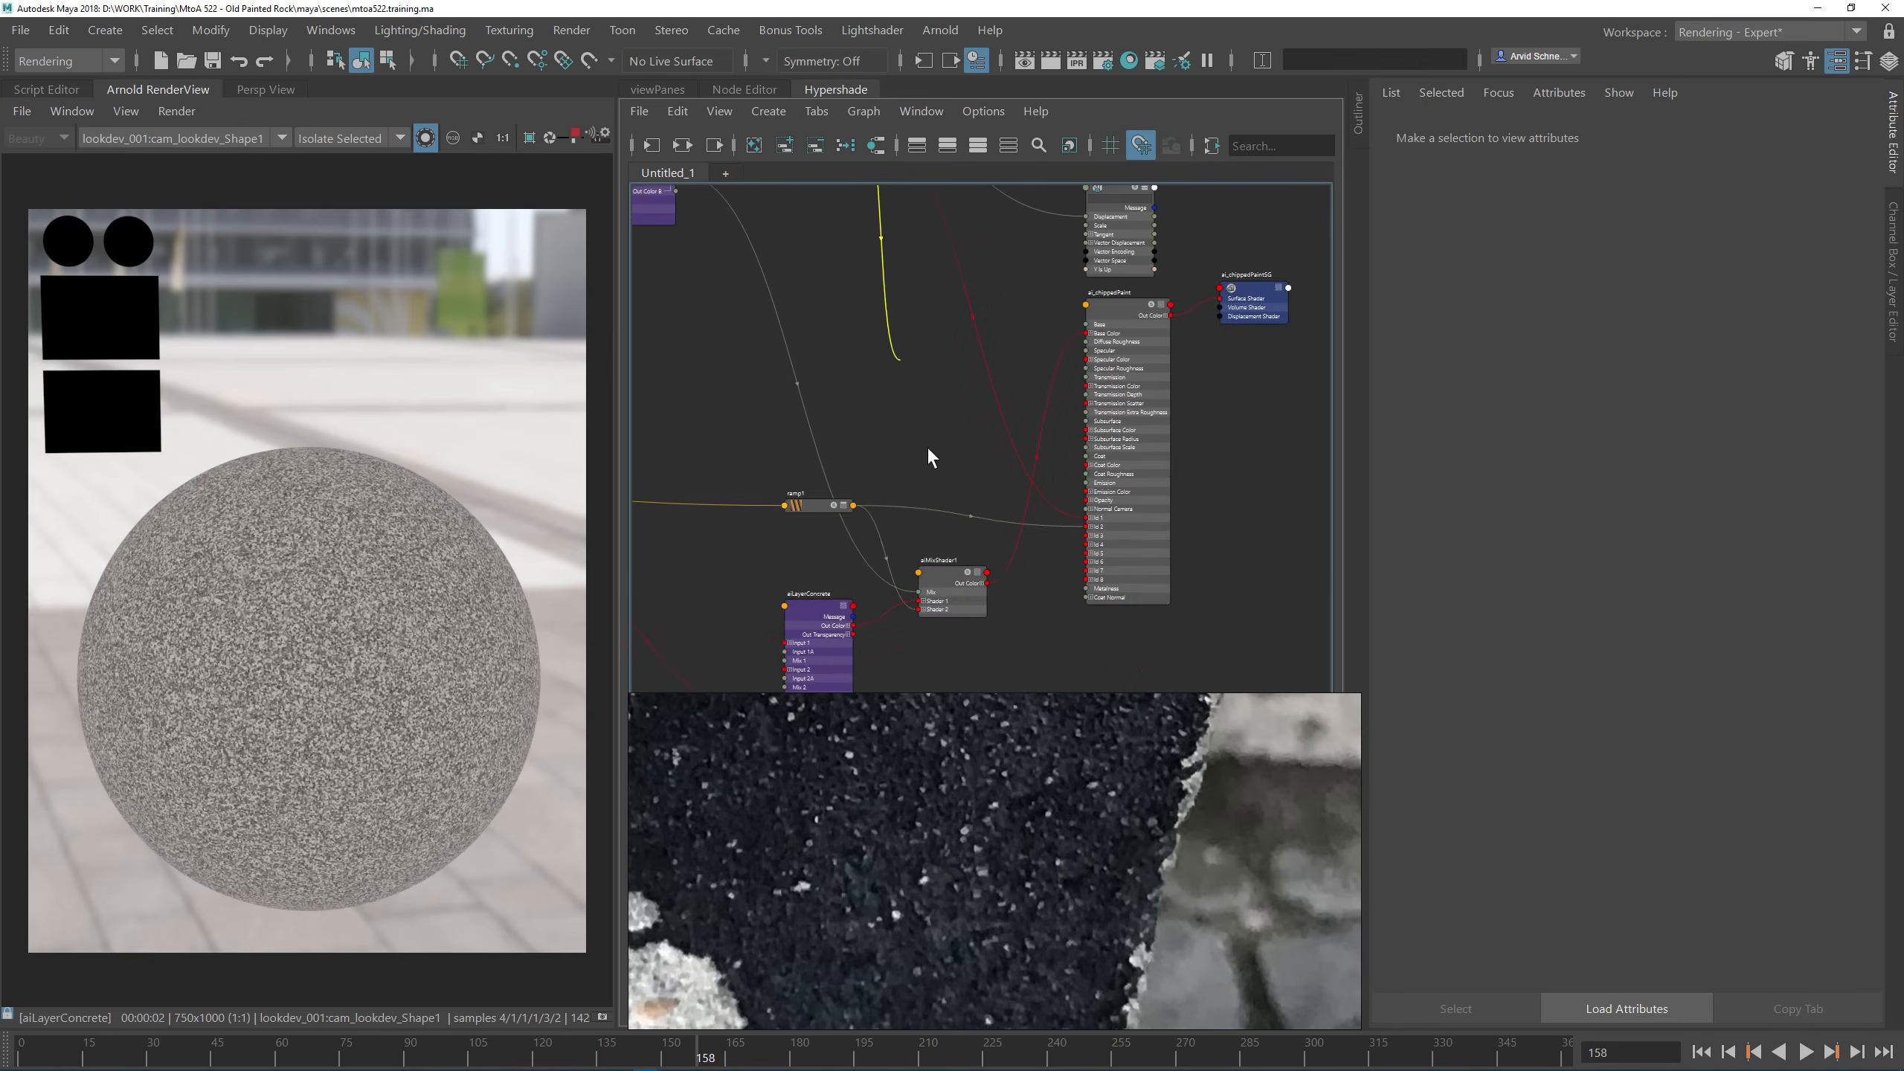
scroll(889, 559, "up", 2)
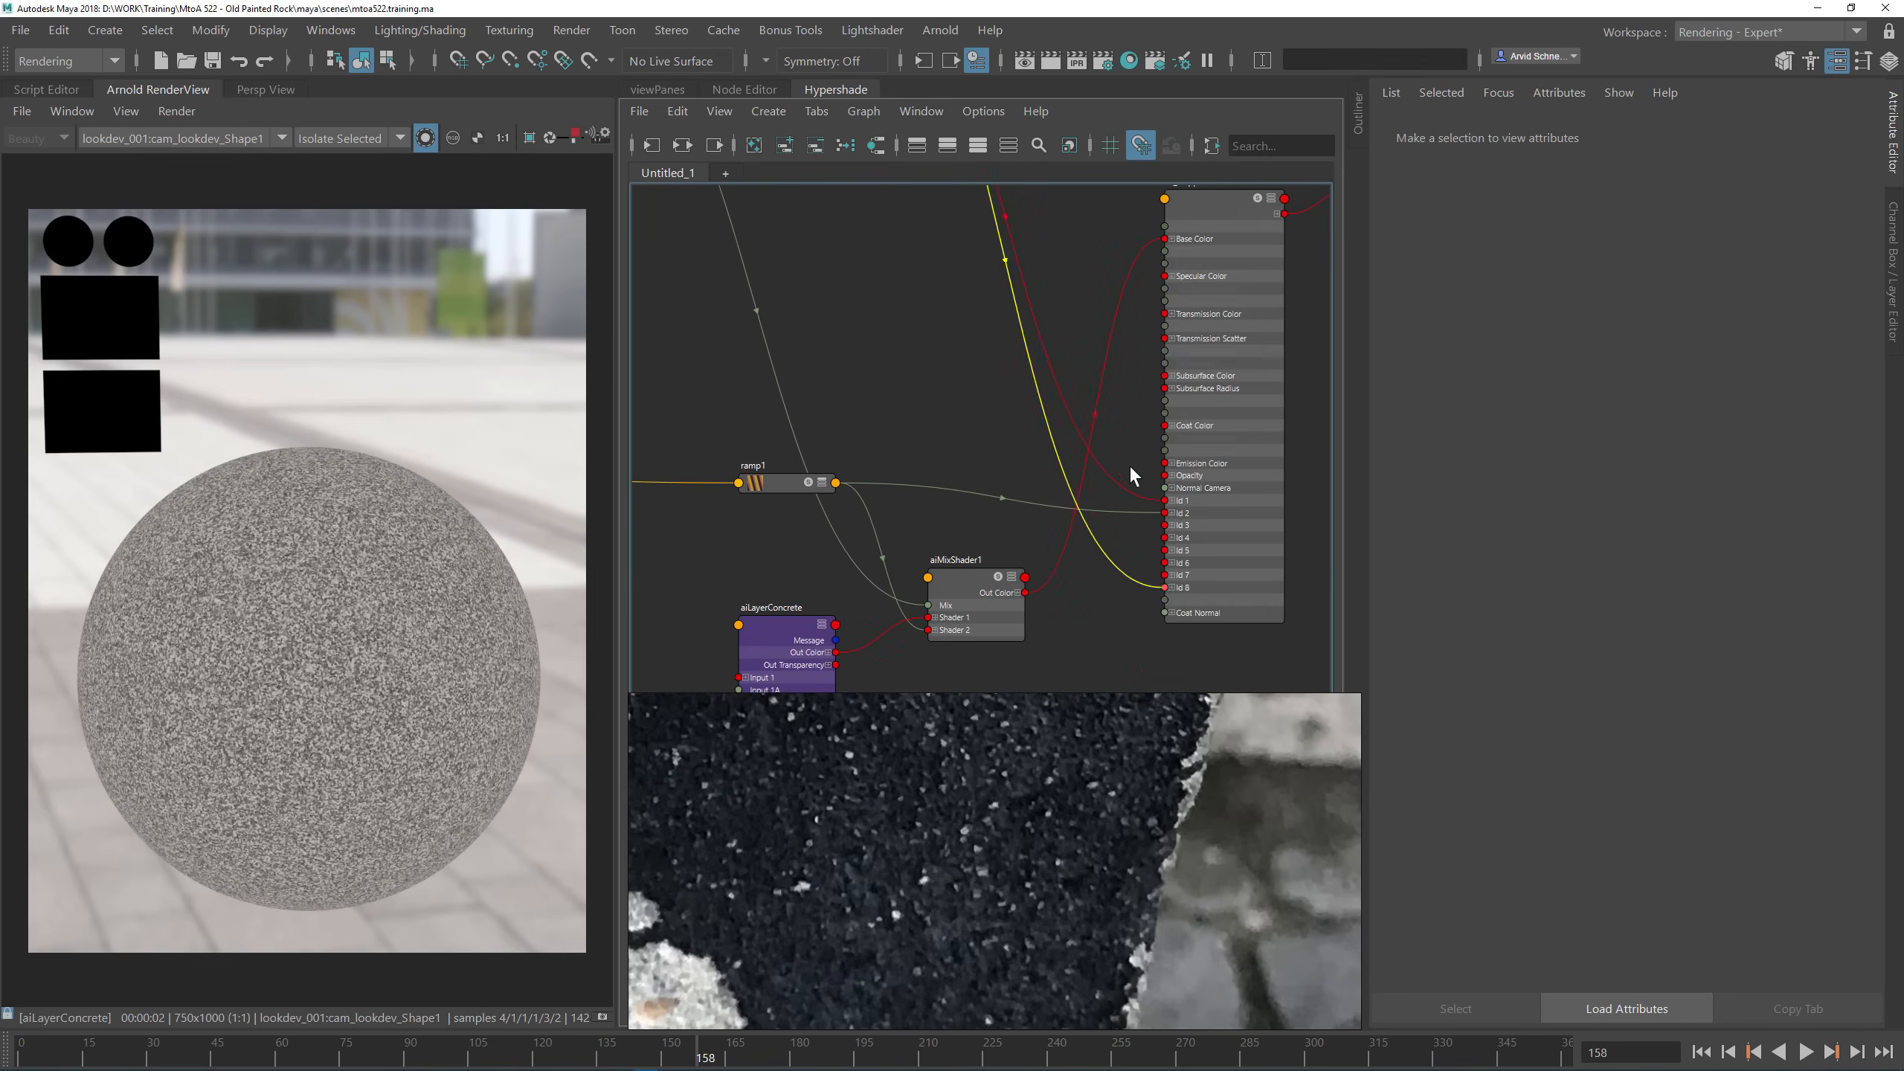
left_click(1165, 513)
middle_click_drag(1070, 395, 1219, 293, "alt")
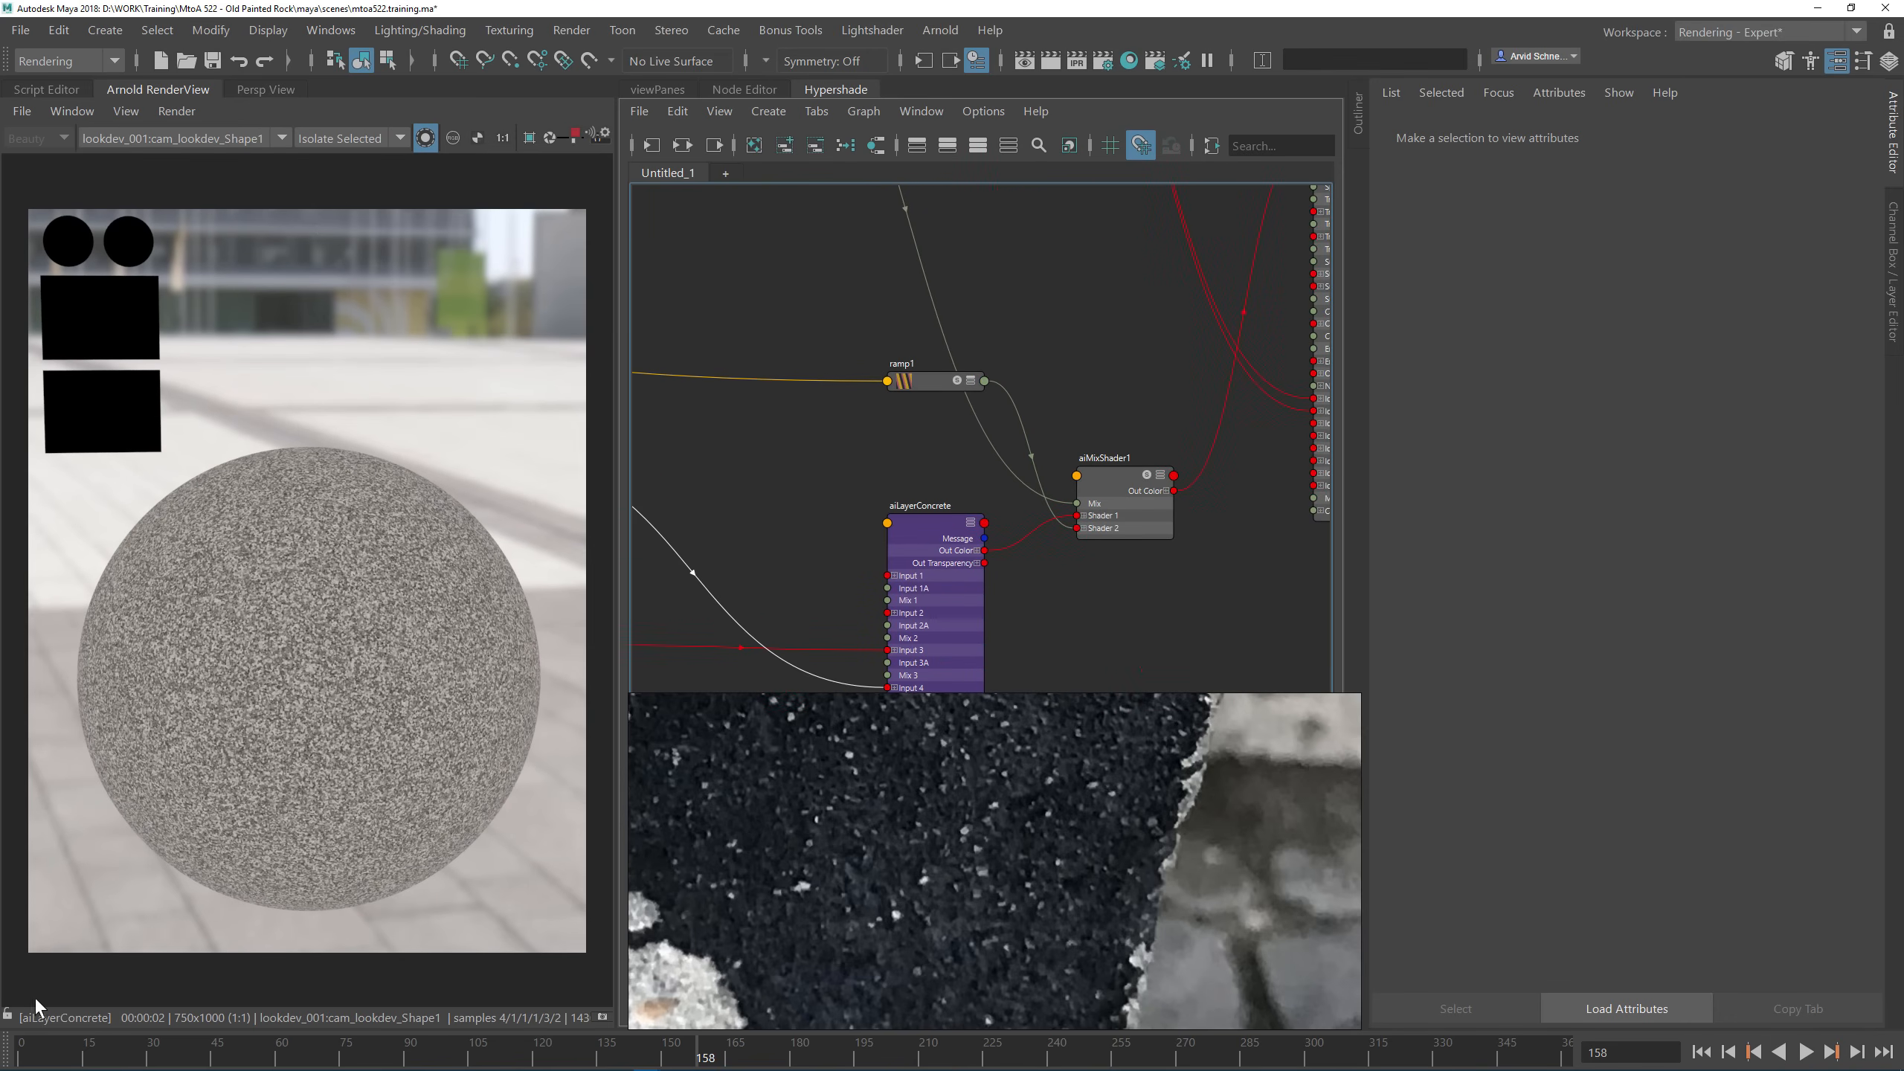
Step: Isolate aiMixShader1 in the render and examine the concrete and paint patches up close
left_click(1111, 480)
scroll(314, 743, "up", 5)
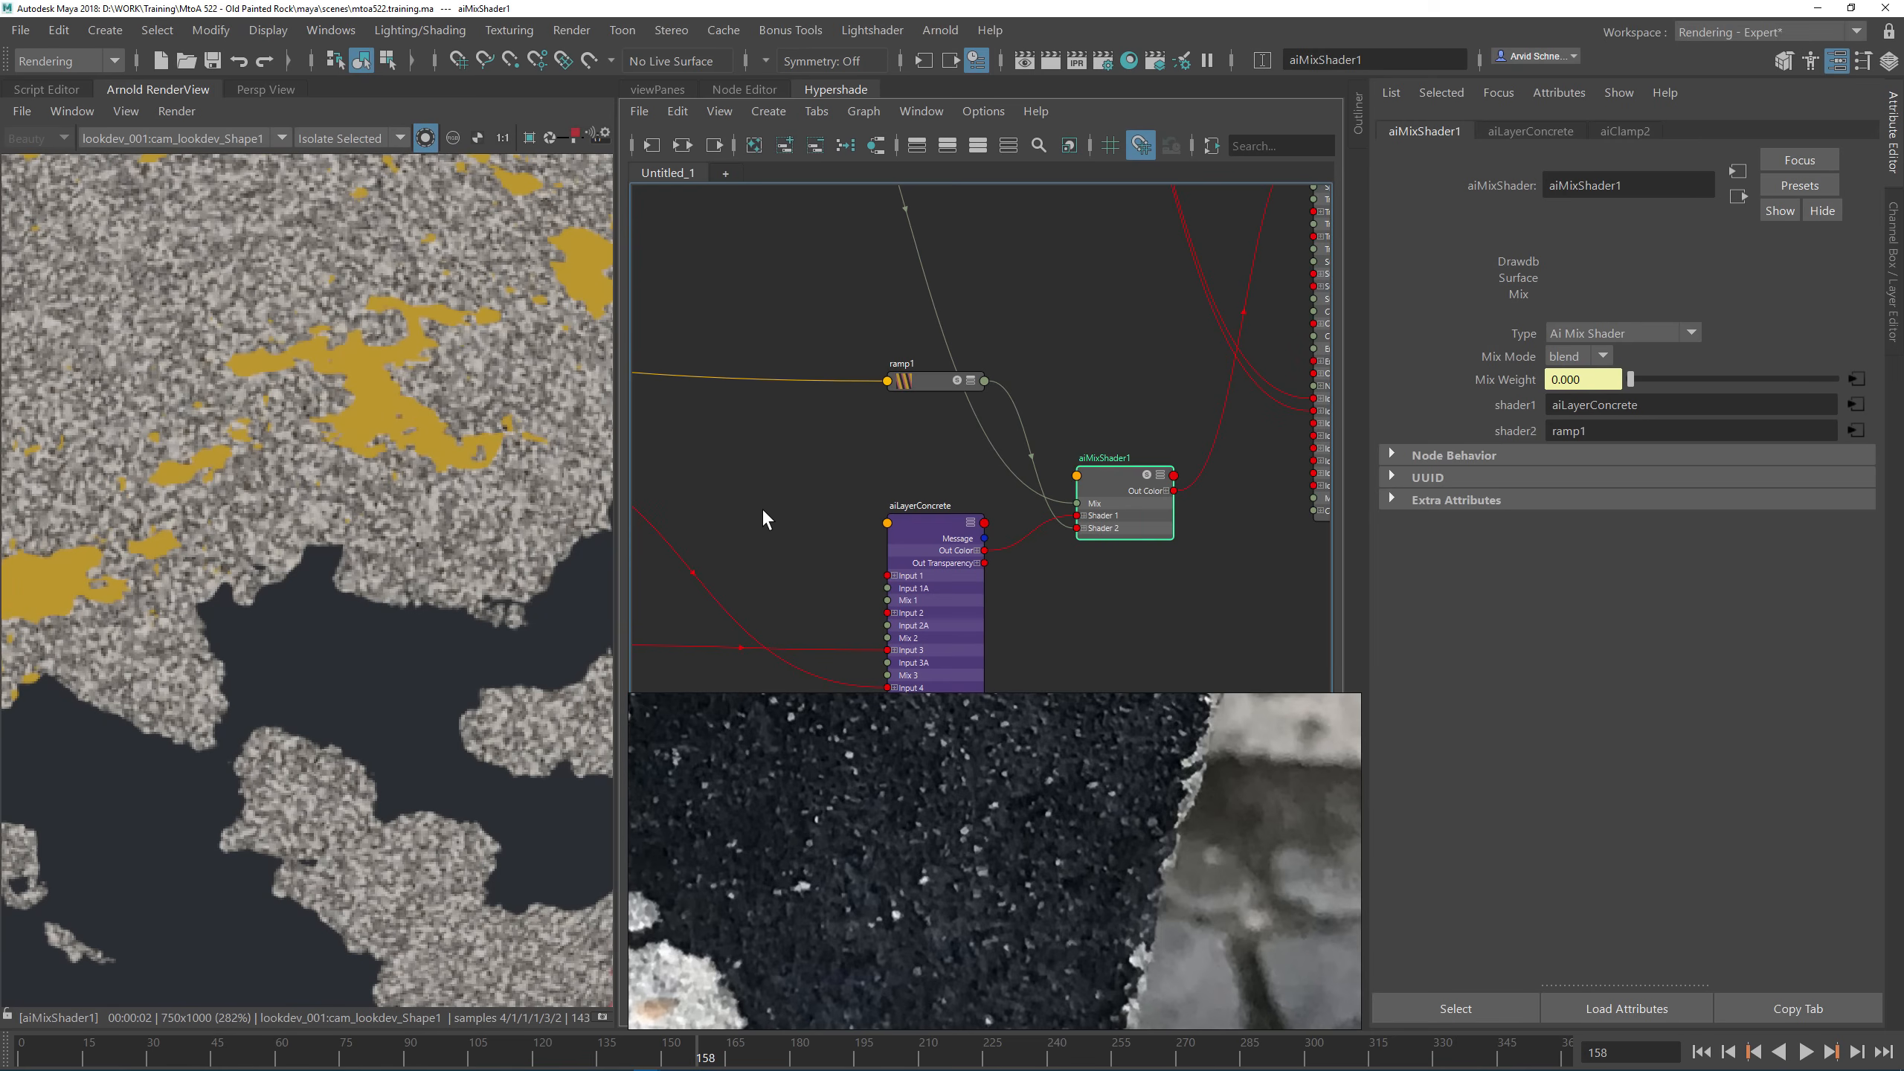
middle_click_drag(855, 507, 1258, 494, "alt")
scroll(1208, 484, "down", 3)
middle_click_drag(1056, 469, 694, 394, "alt")
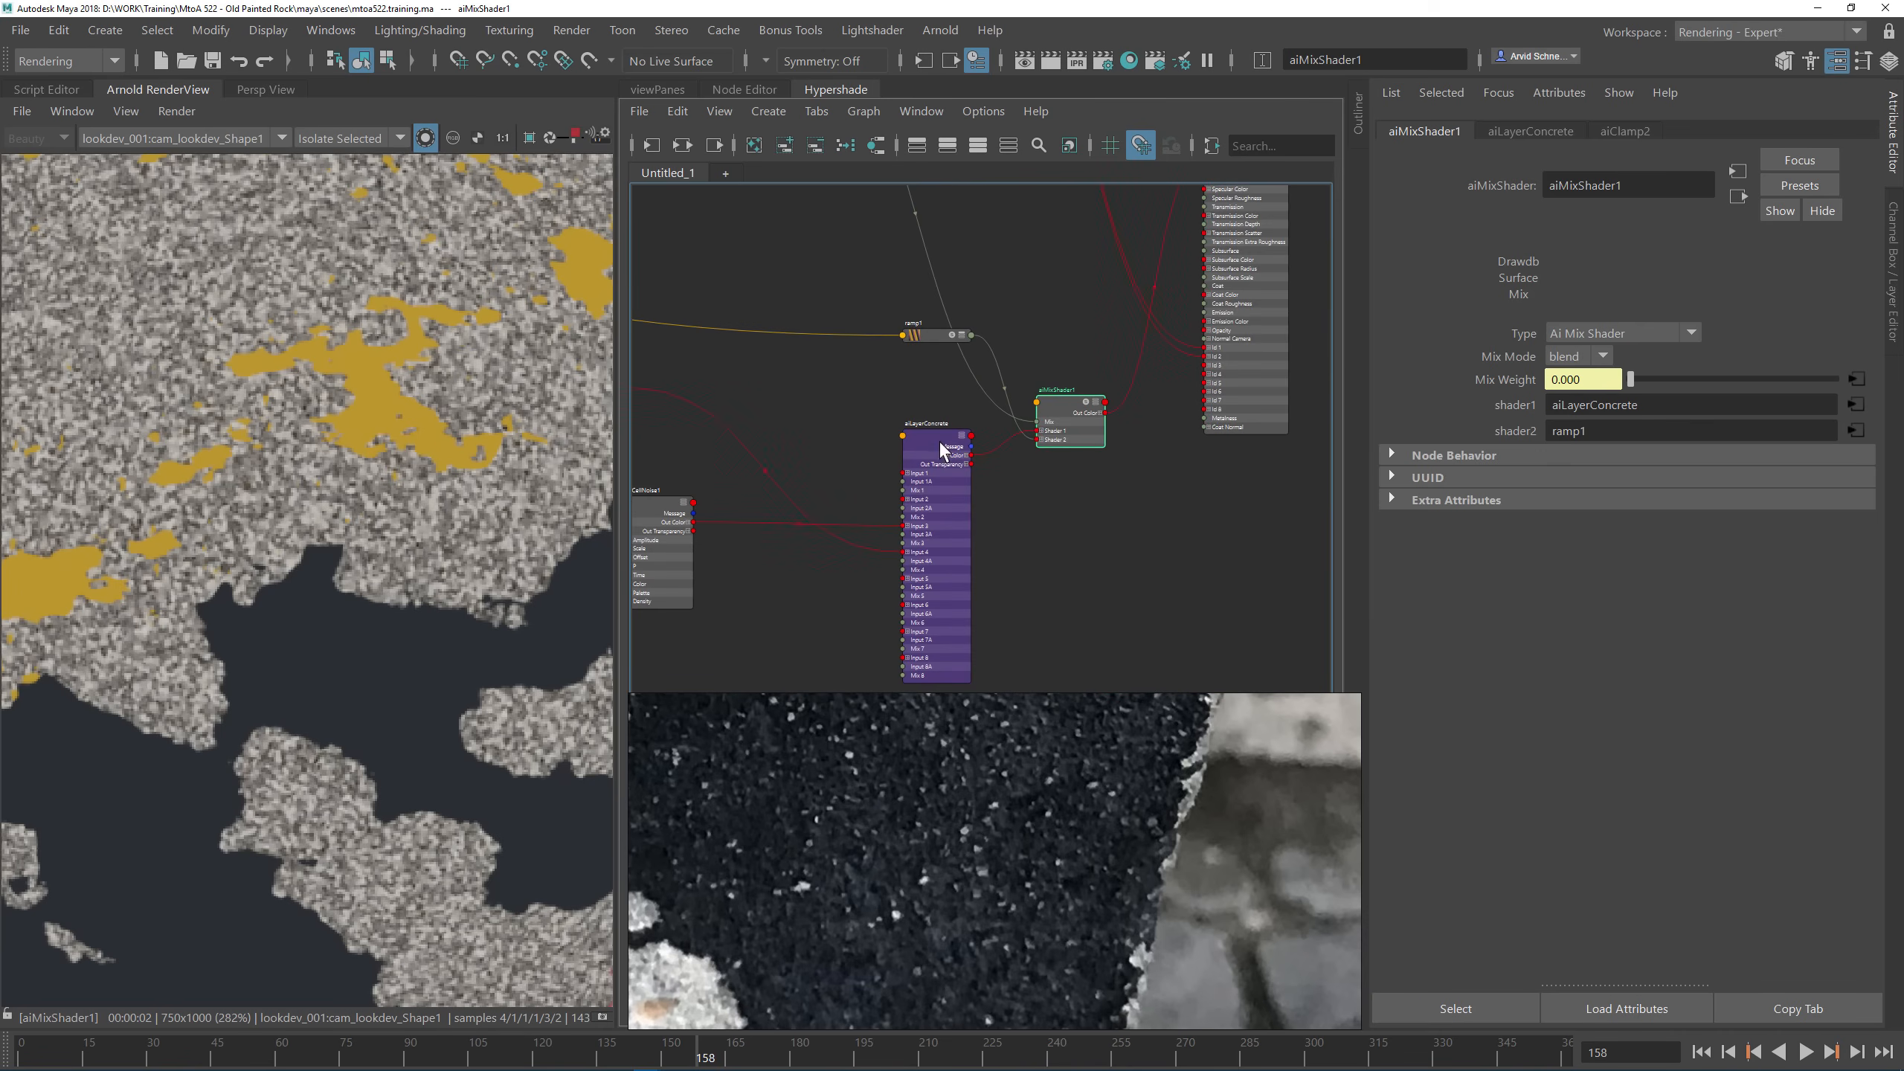
Step: Preview the aiClamp2 mask, aiCellNoise2 and aiLayerConcrete one after another in the isolated render
middle_click_drag(980, 338, 1075, 726, "alt")
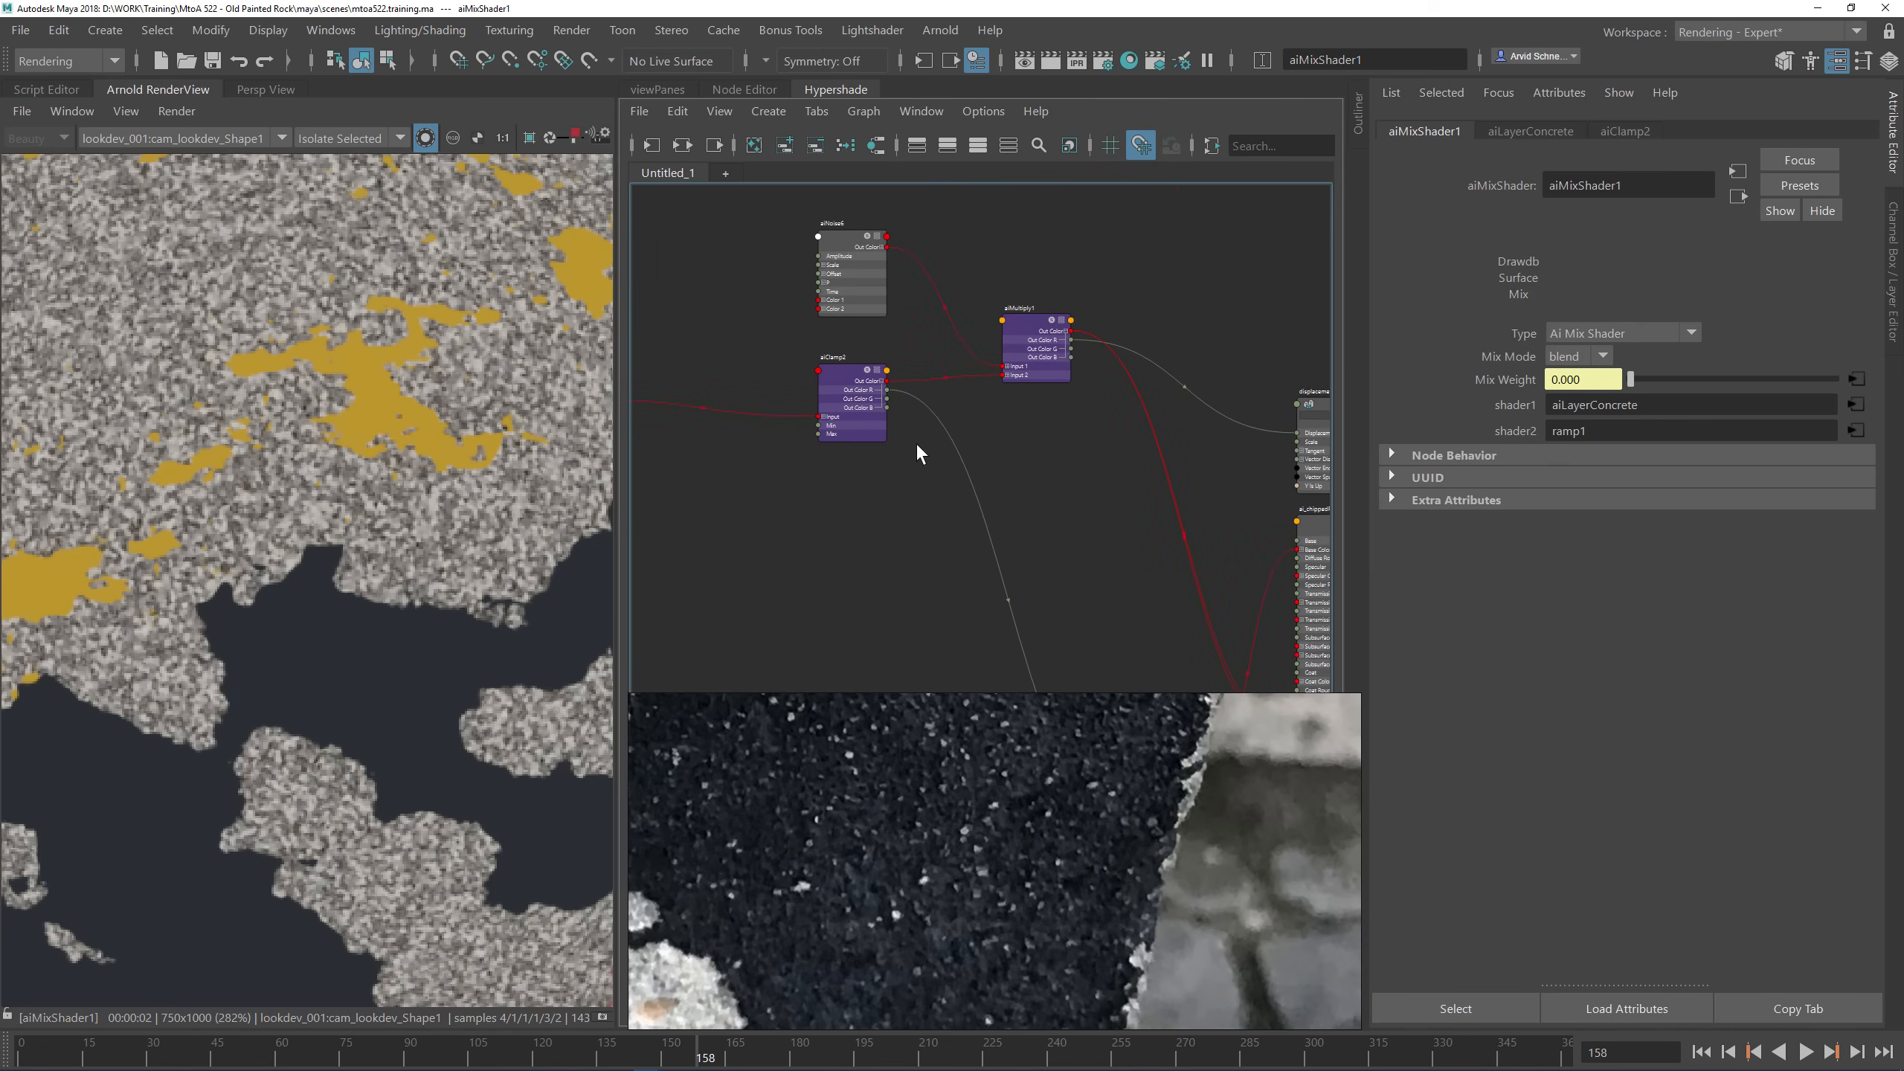
left_click(856, 413)
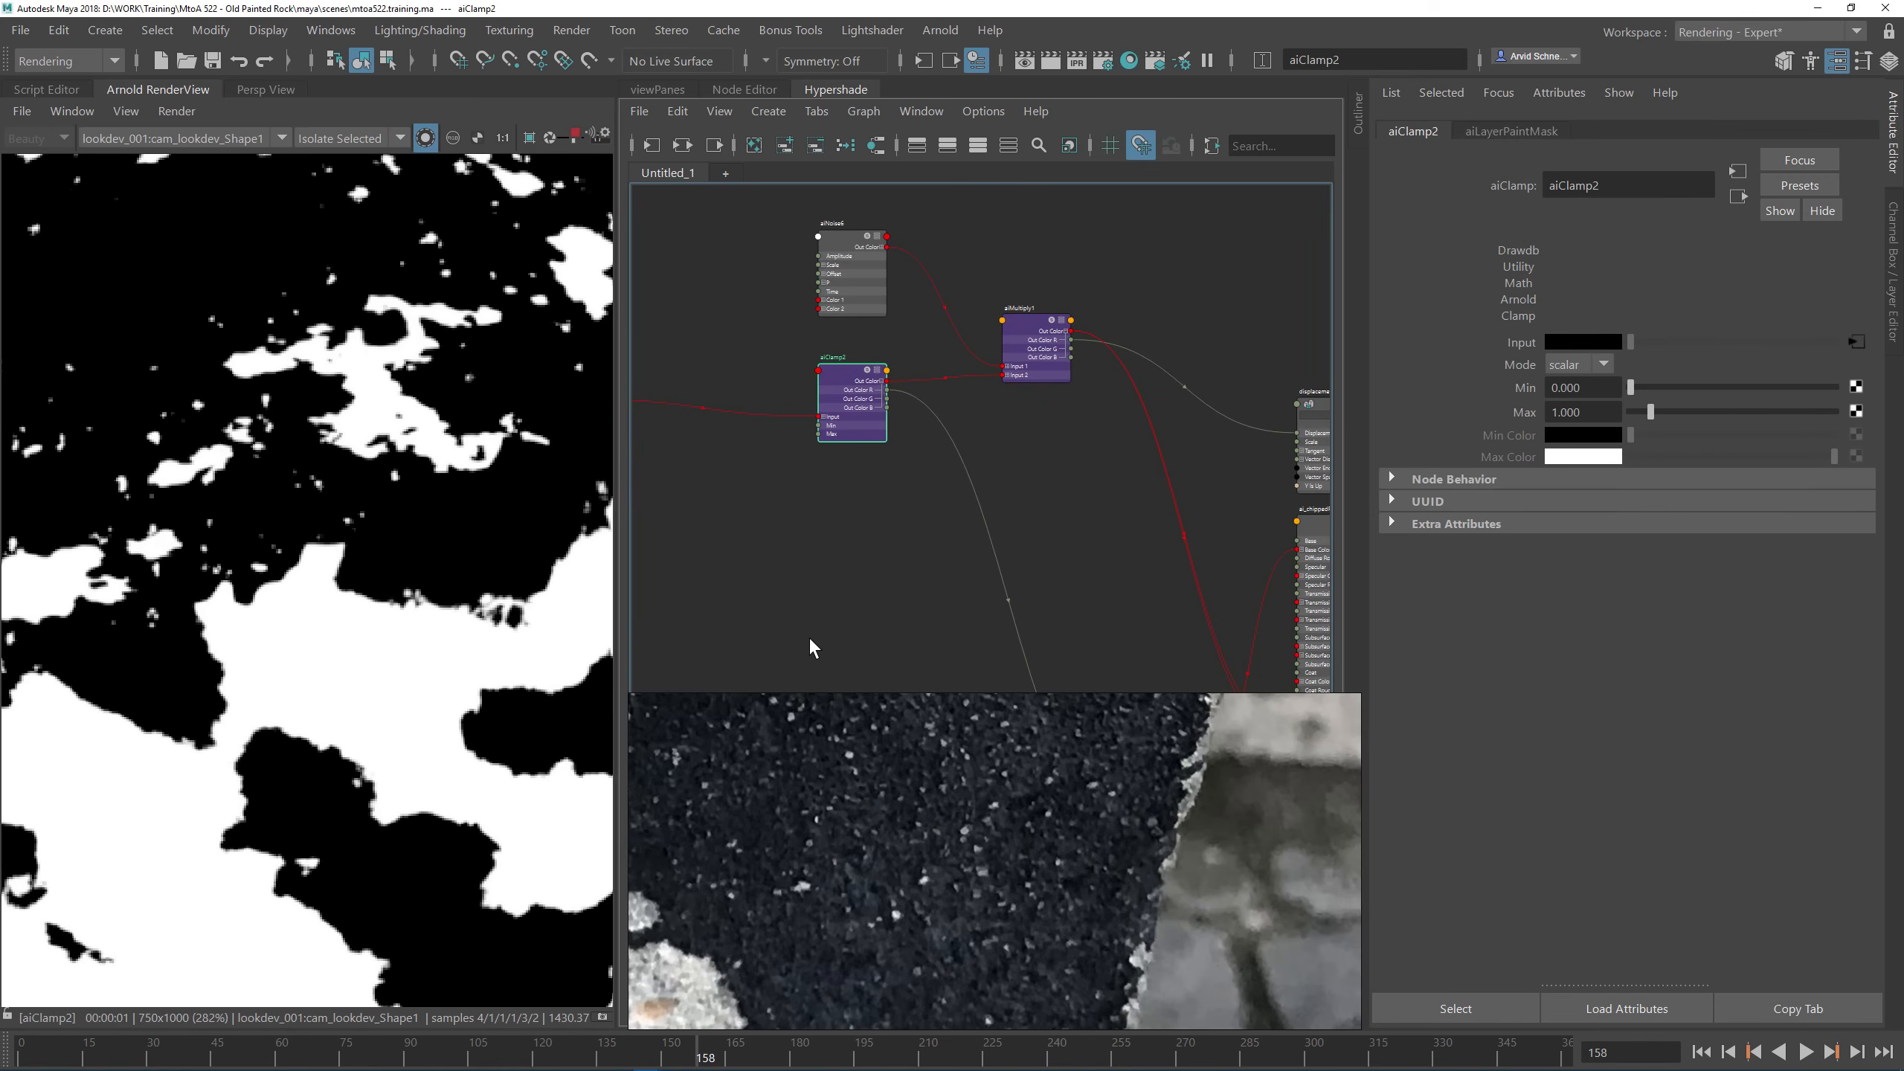
middle_click_drag(912, 637, 1021, 471, "alt")
middle_click_drag(863, 463, 960, 274, "alt")
left_click(763, 425)
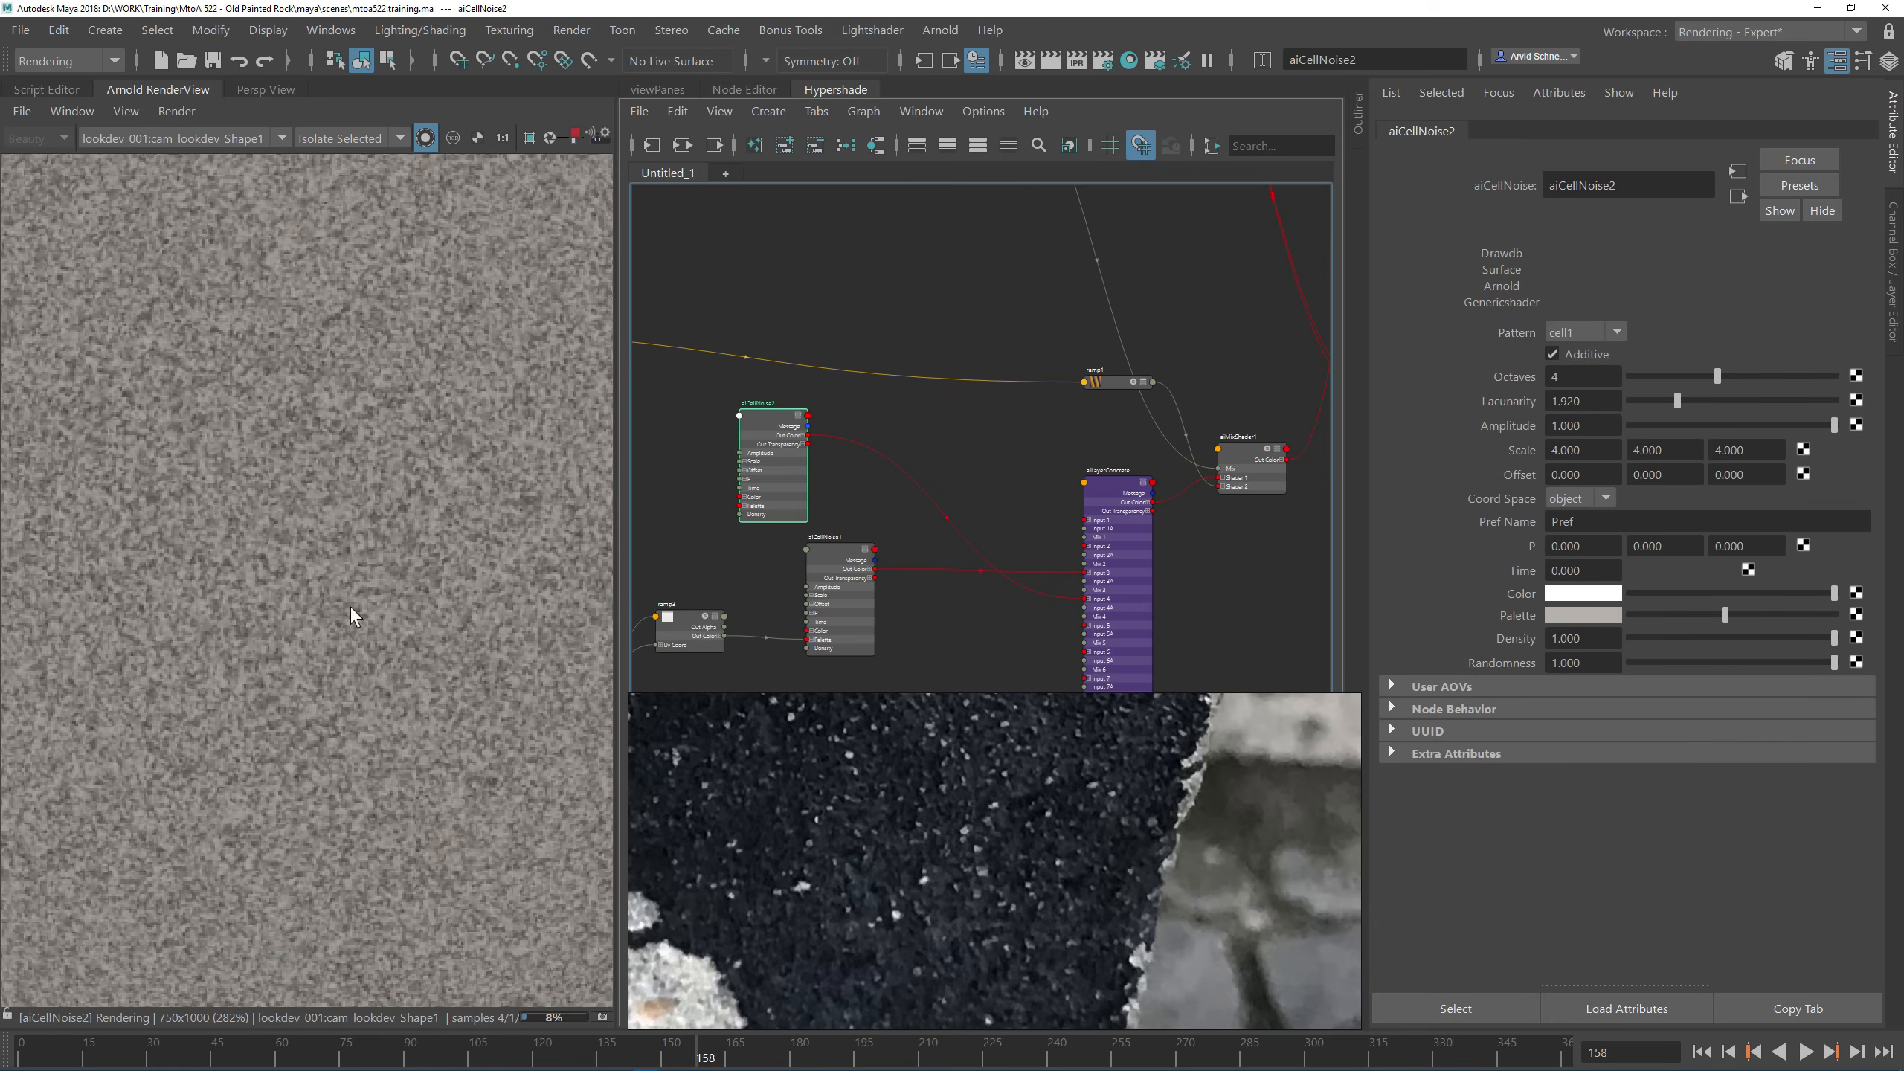
left_click(1121, 500)
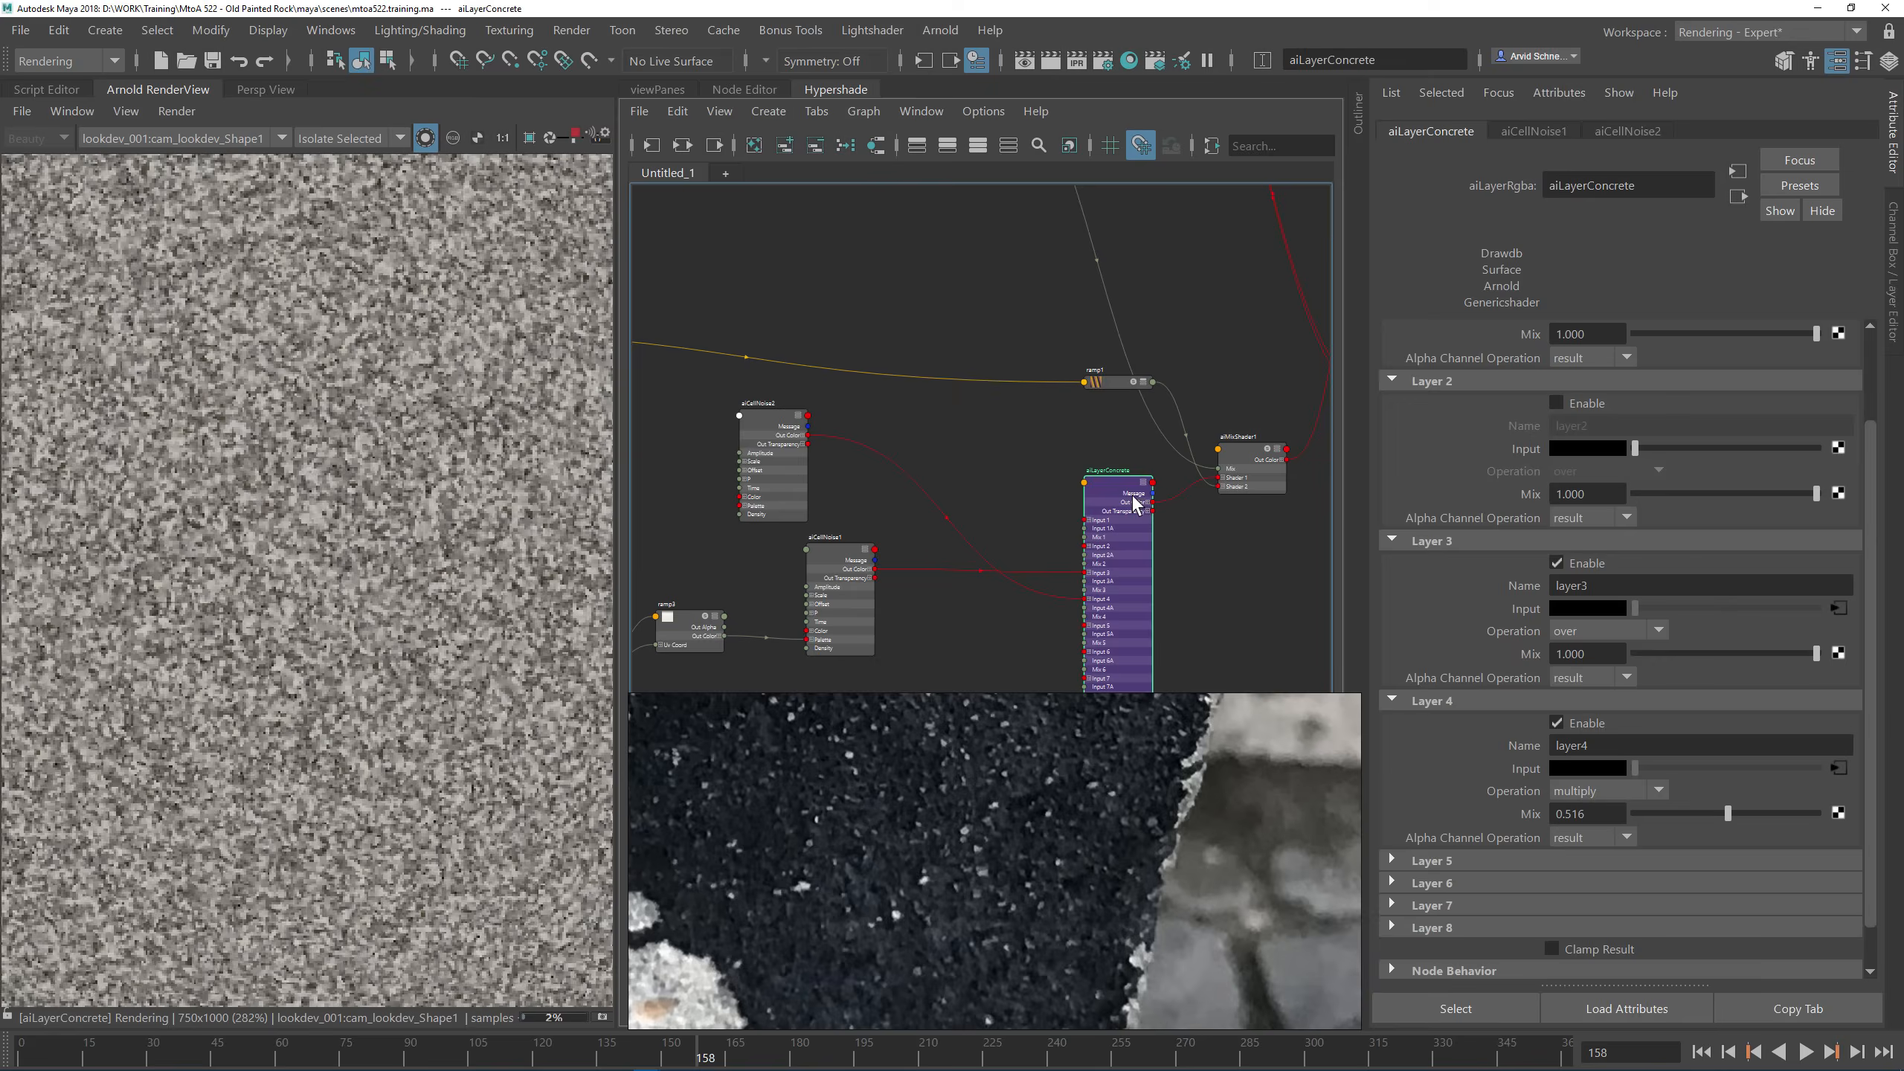
Step: Add an aiRange node to the graph and place it above ramp1
middle_click_drag(1177, 341, 1072, 373, "alt")
key("Tab")
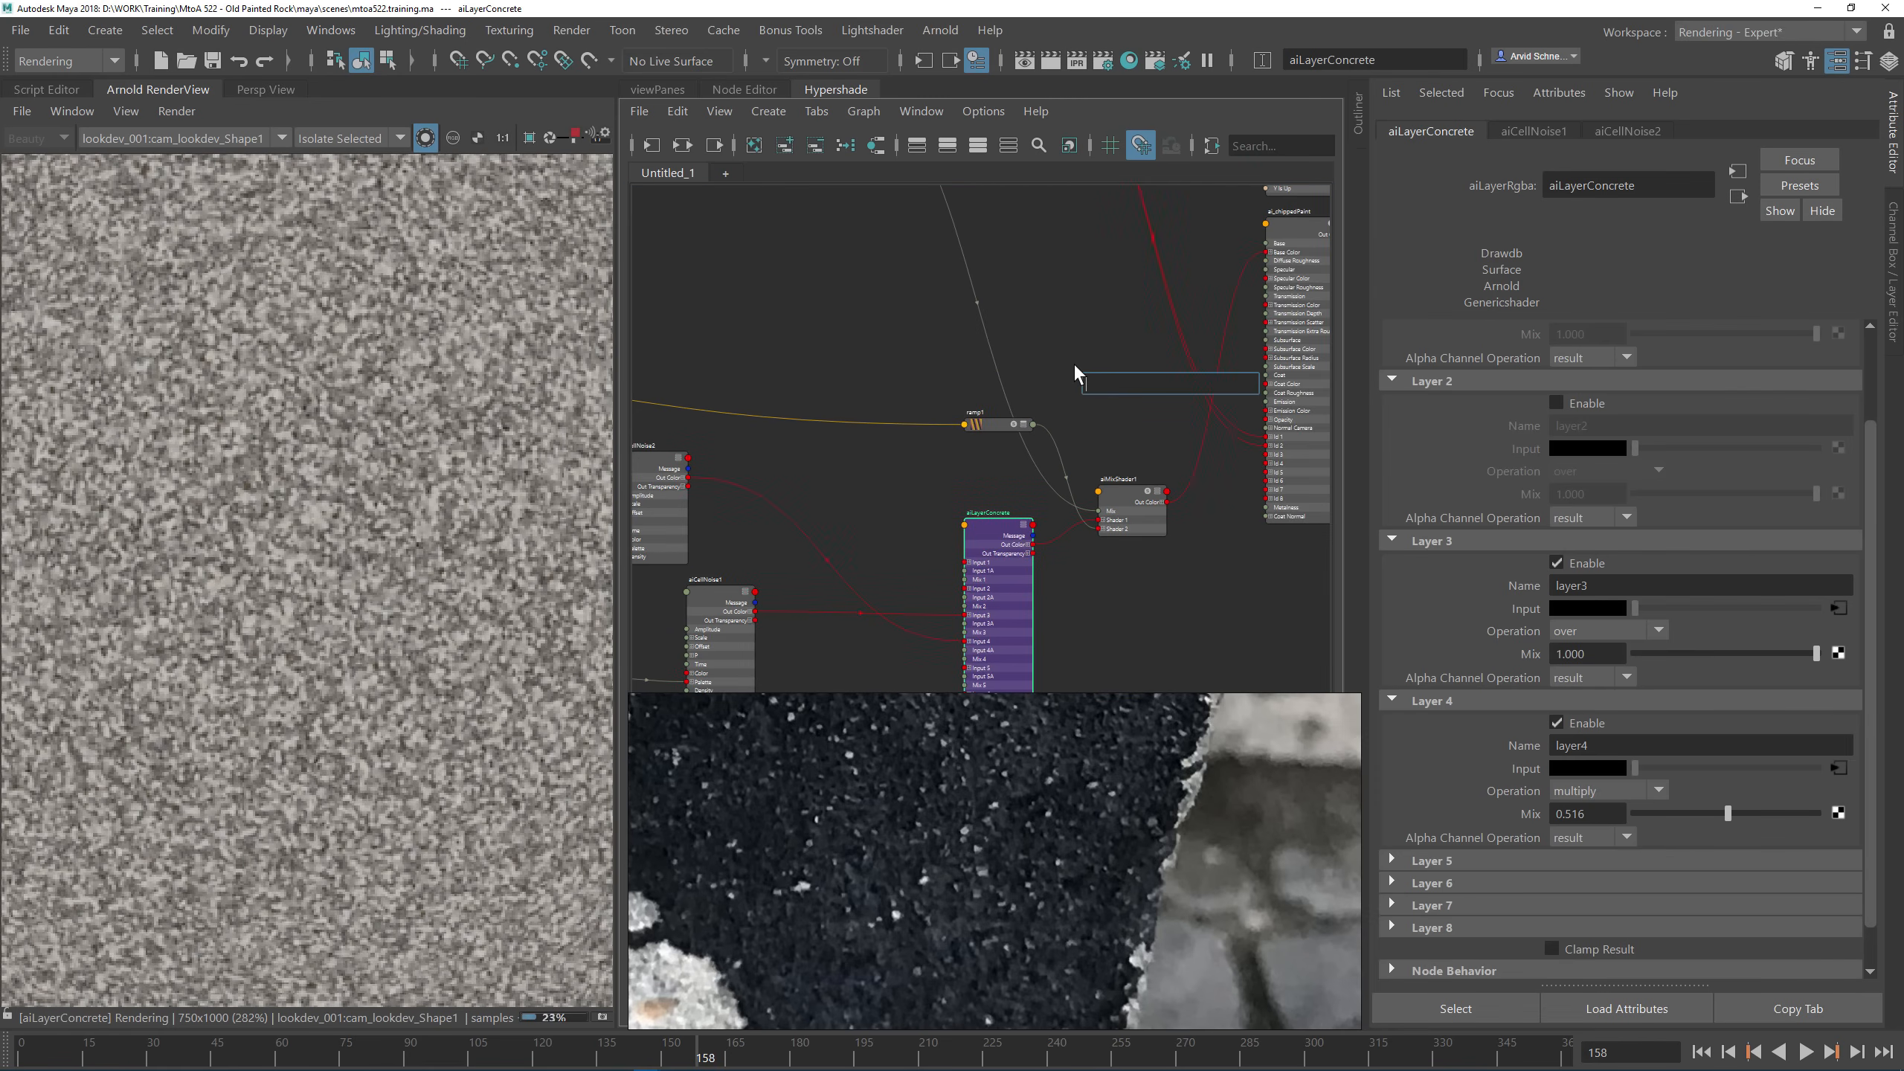
type("aiRange")
key("Down")
key("Return")
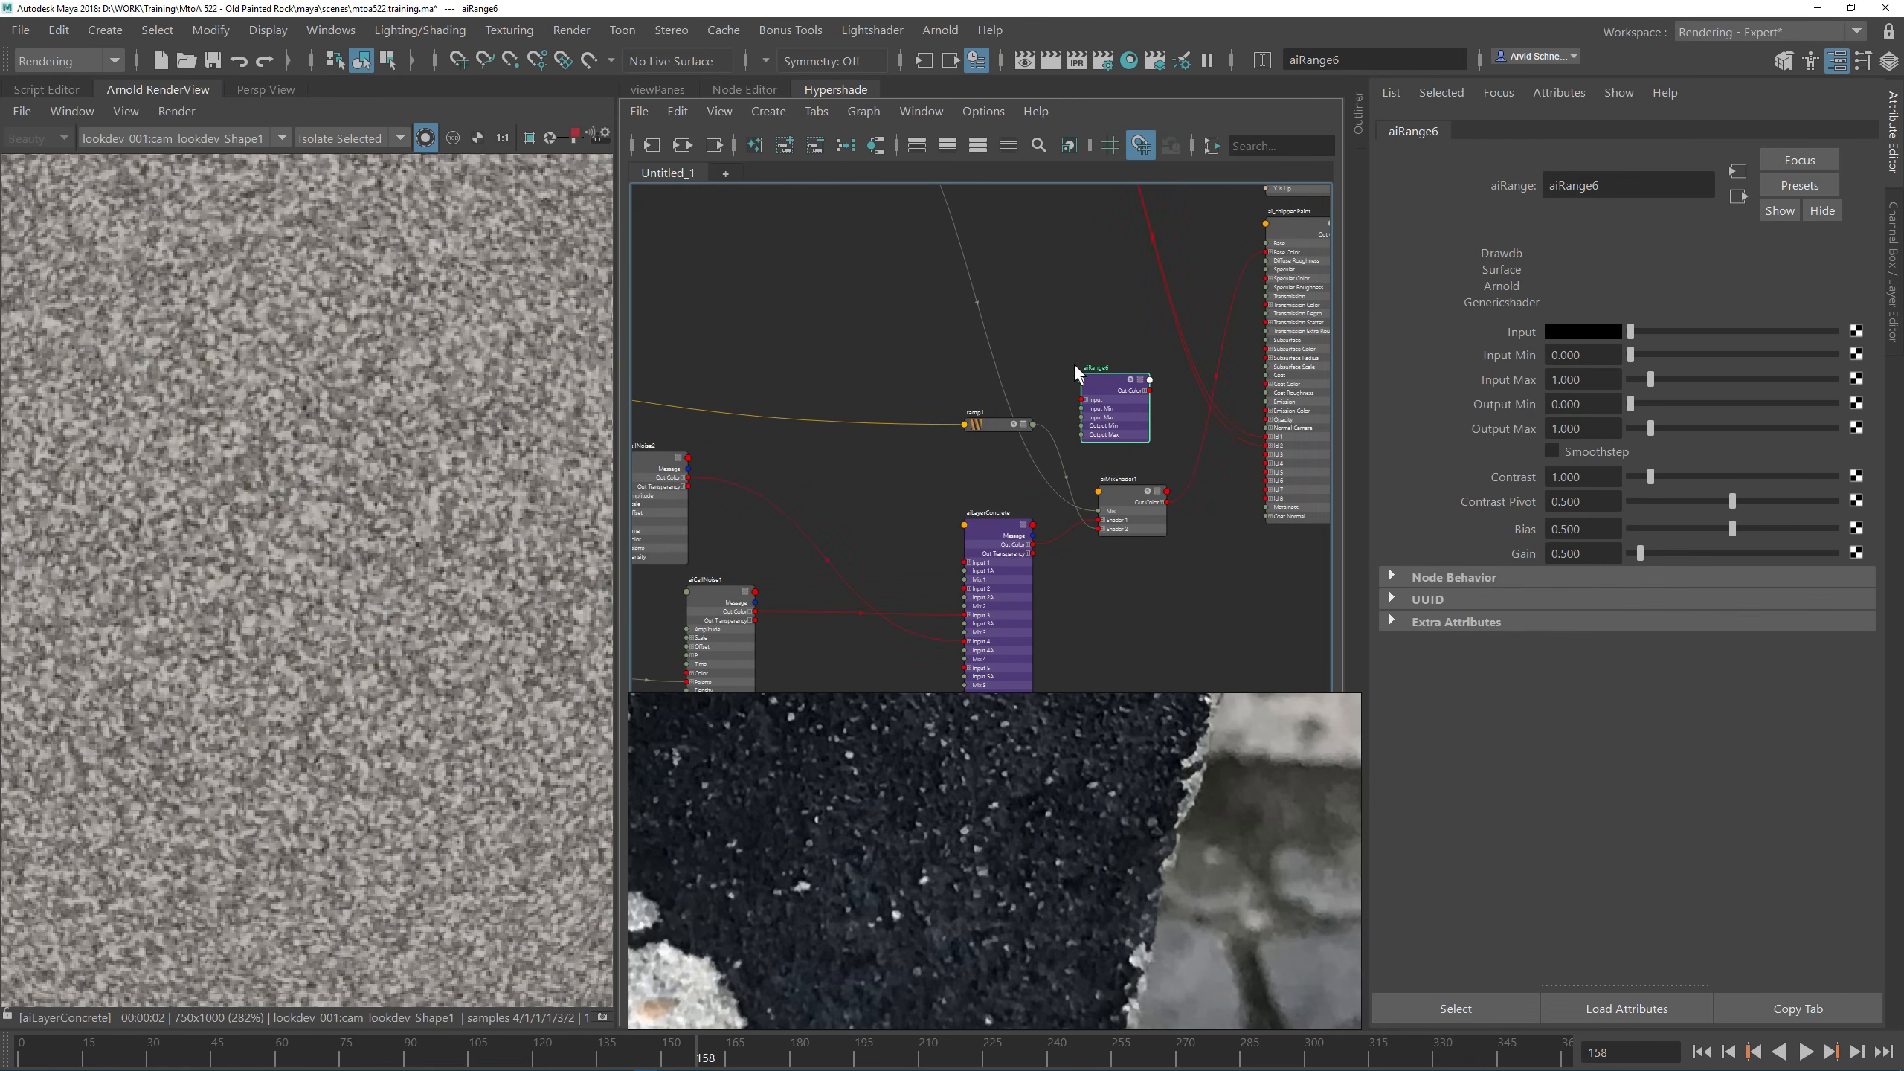
left_click_drag(1100, 386, 871, 332)
middle_click_drag(1037, 216, 991, 381, "alt")
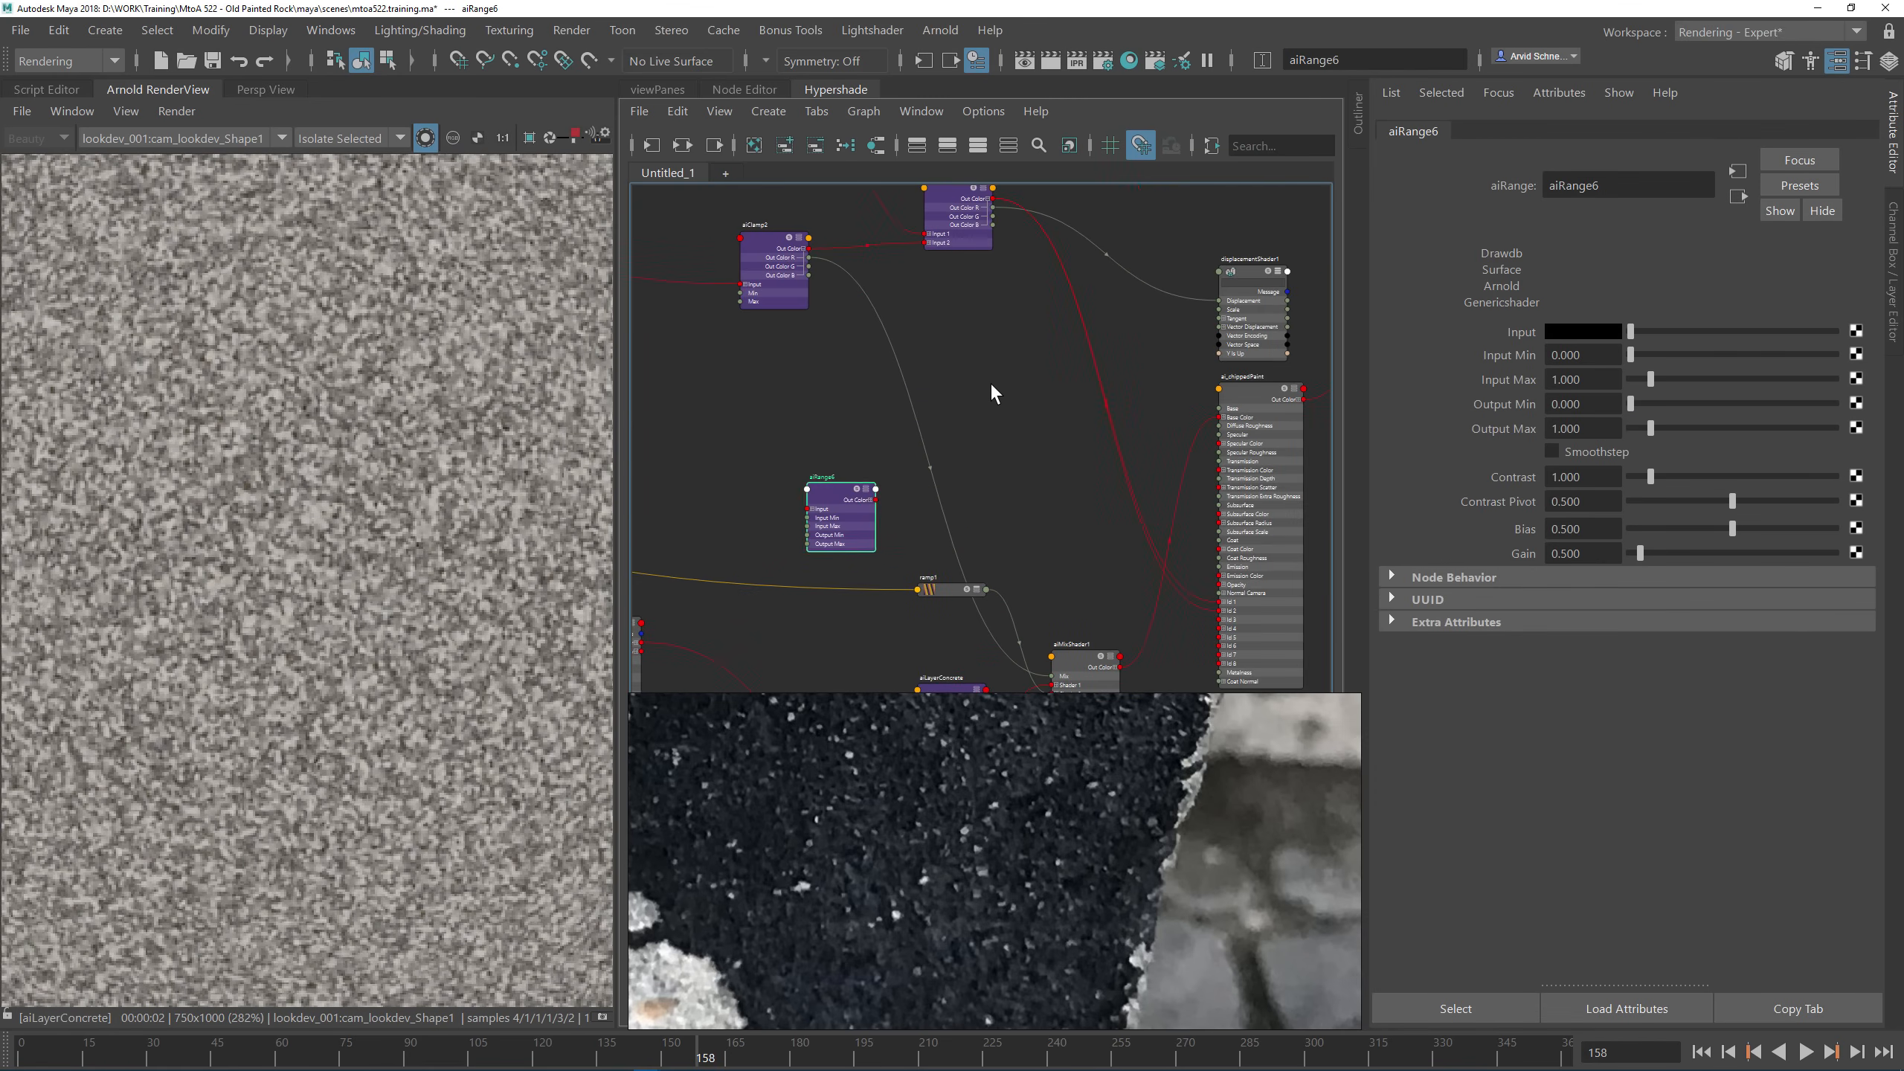
Step: Add an aiMultiply node and place it between aiClamp2 and ramp1, beside the new aiRange node
left_click(968, 379)
key("Tab")
type("aimu")
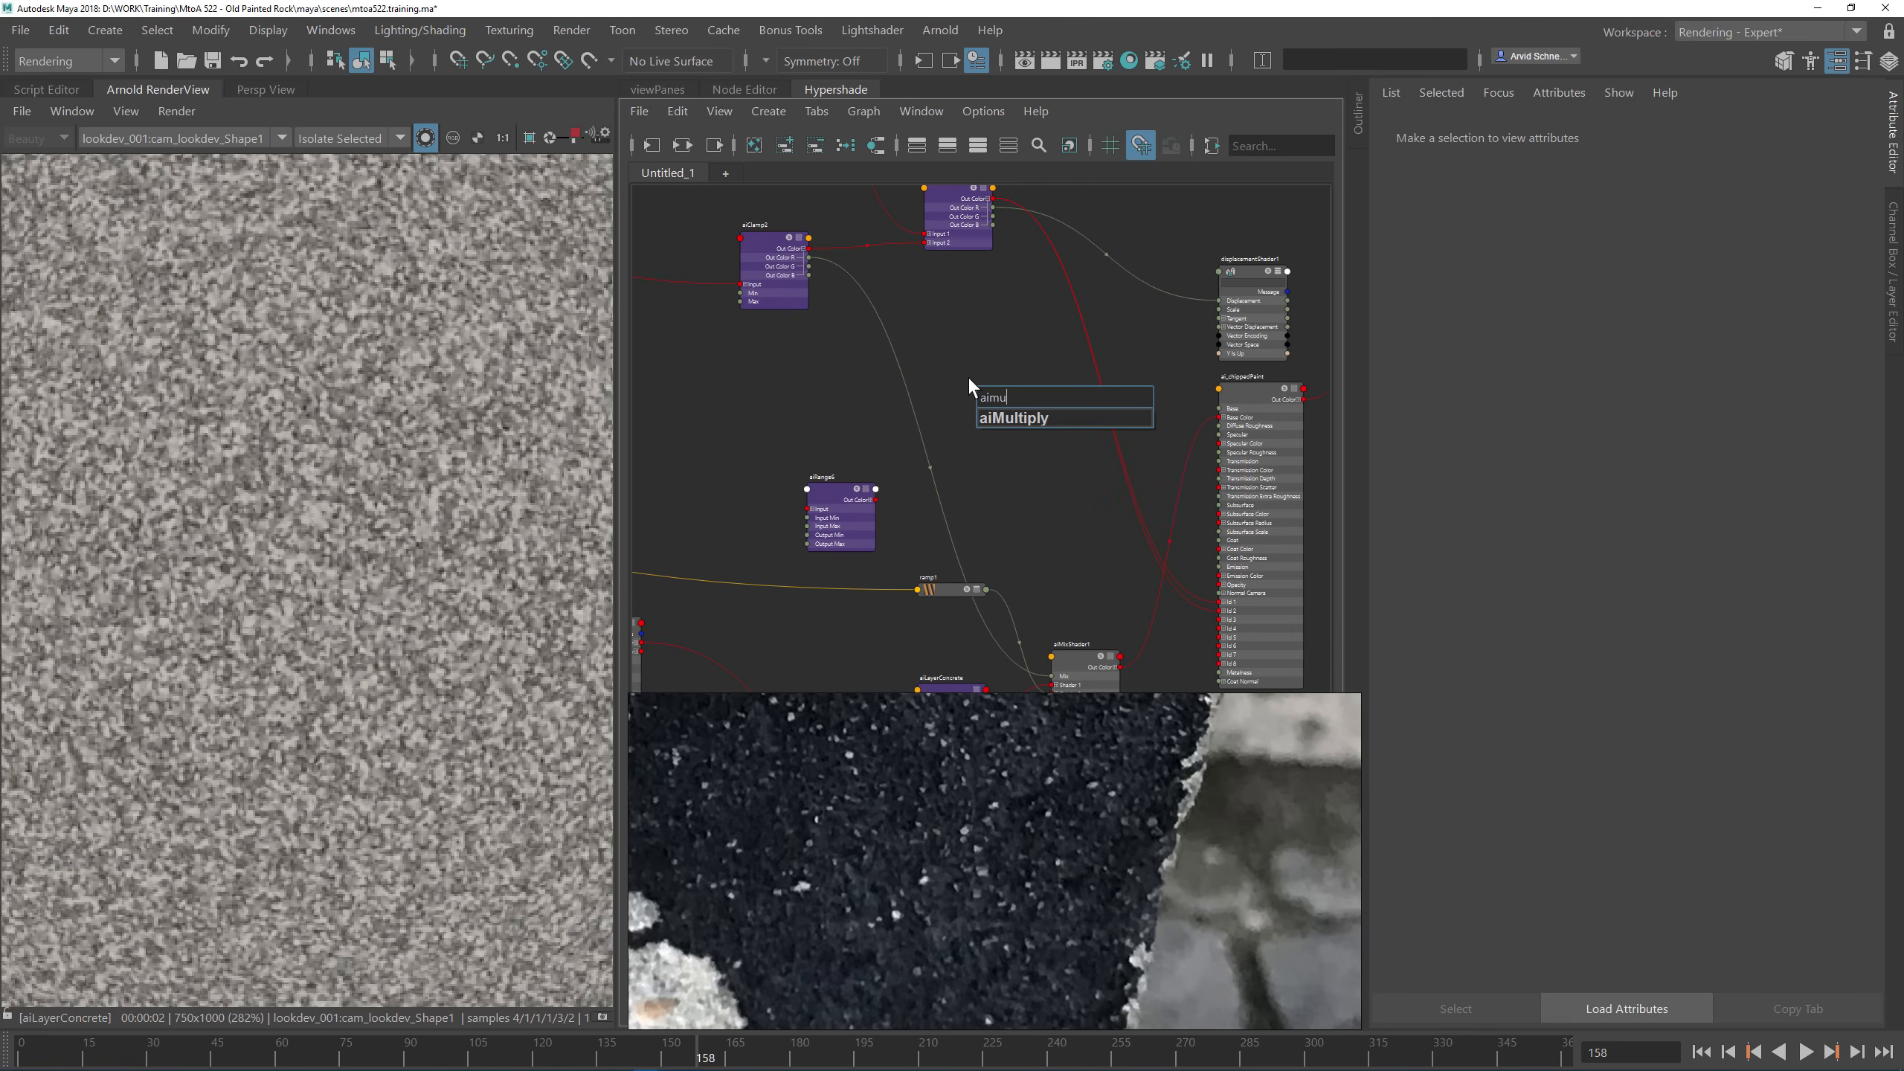
key("Return")
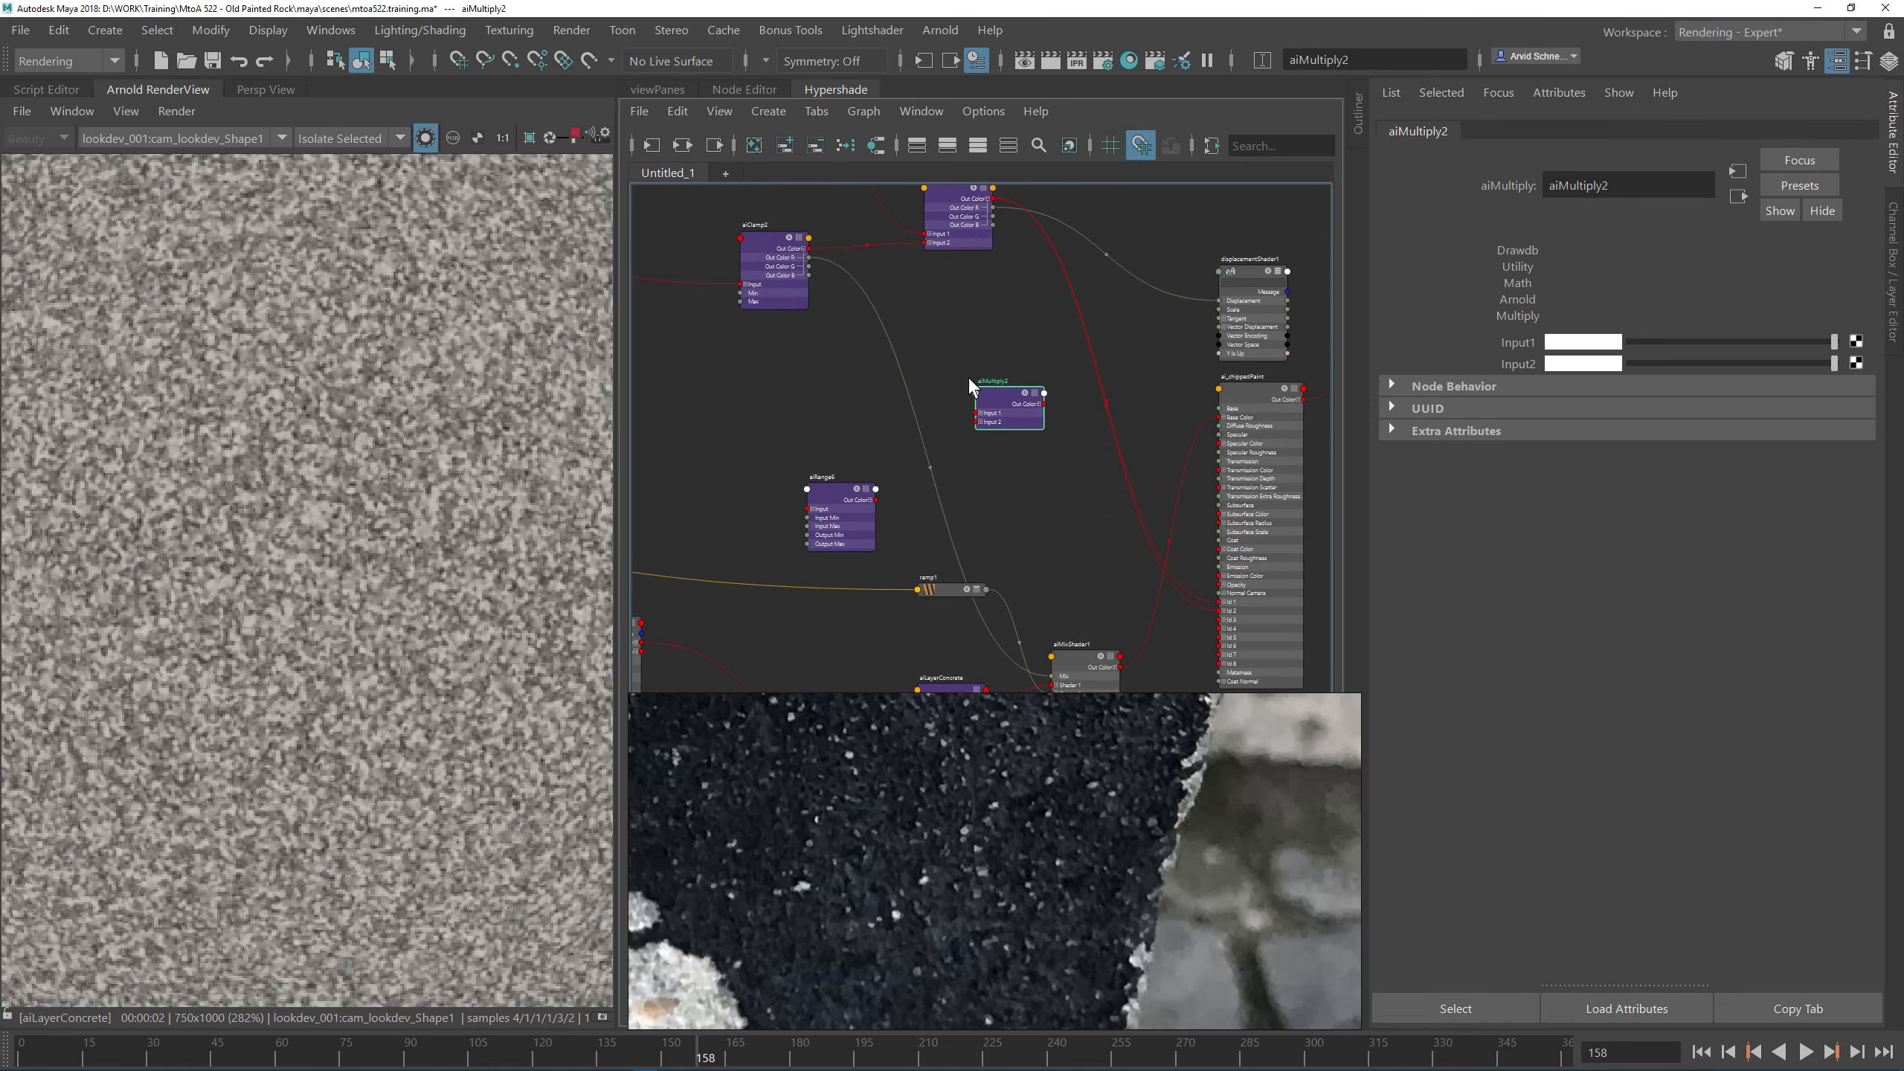
left_click_drag(988, 423, 970, 419)
left_click(1024, 458)
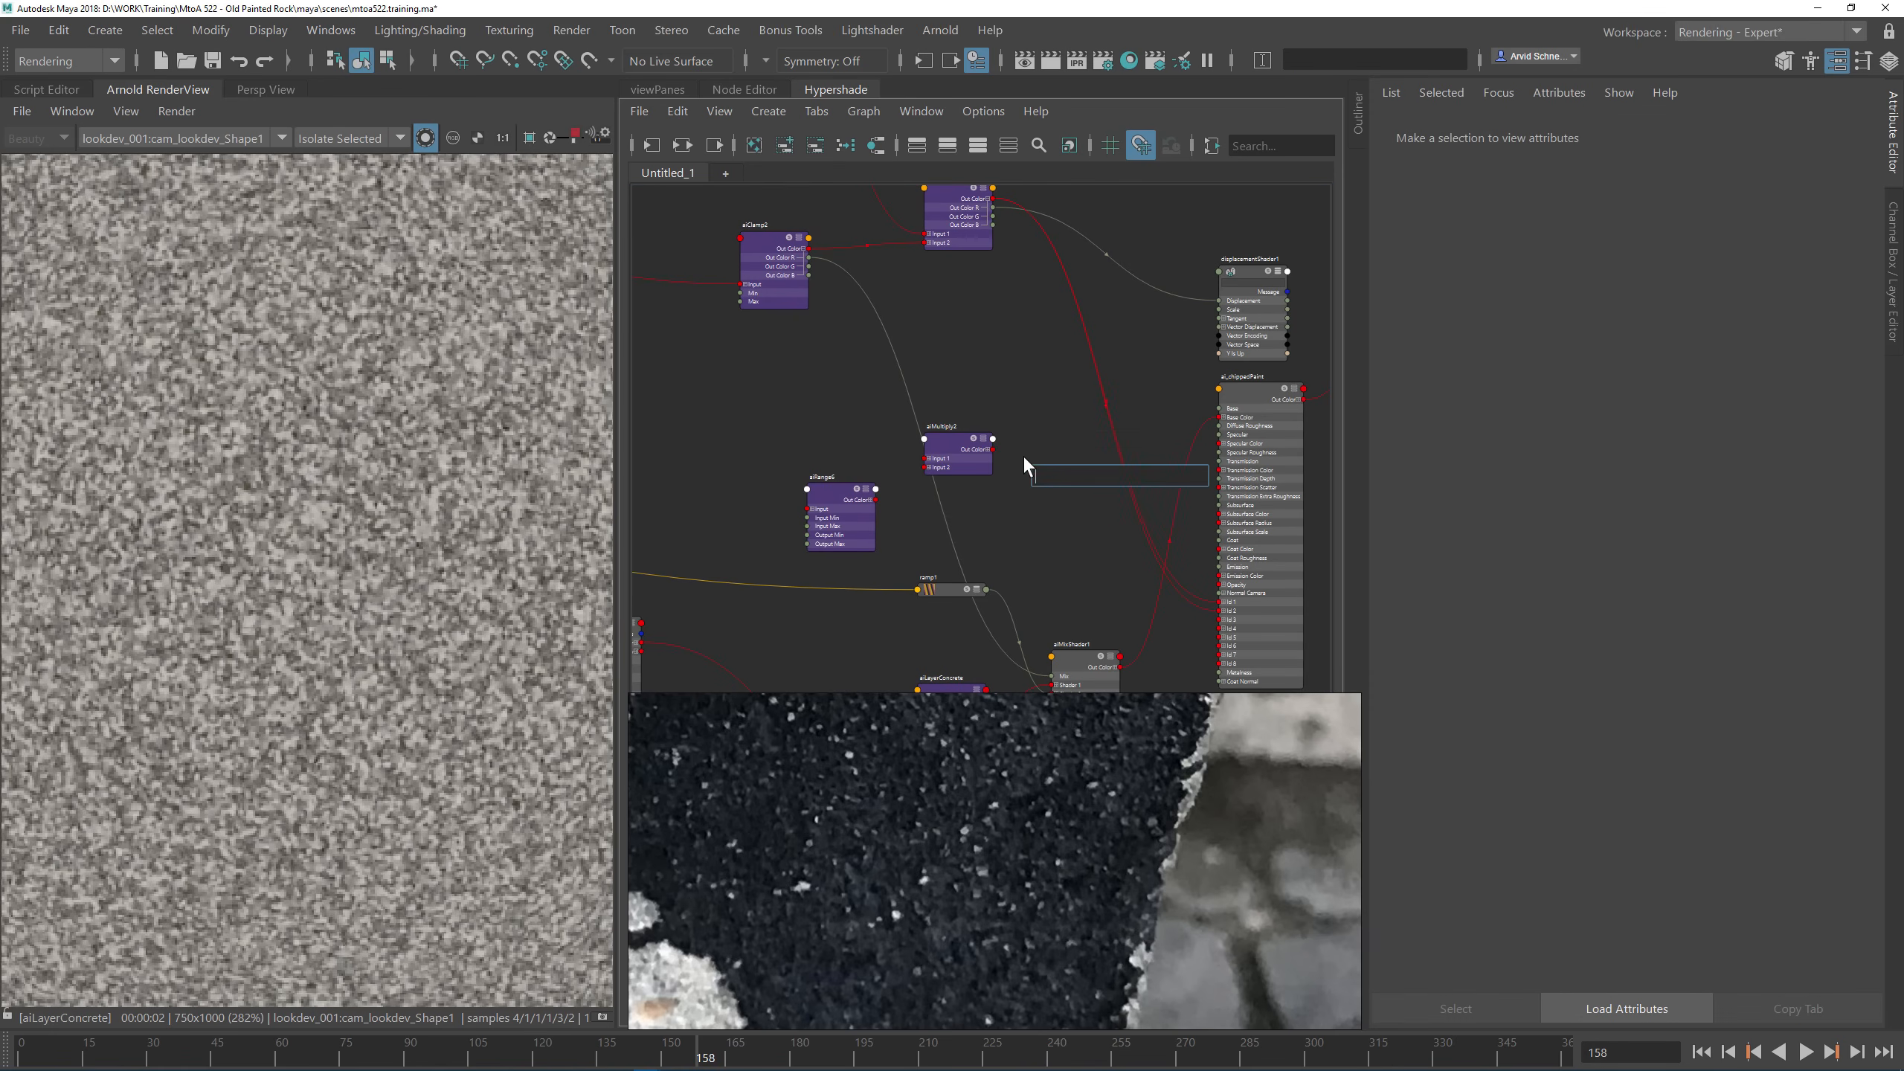
Step: Add an aiClamp node beside aiMultiply2
key("Tab")
type("aic")
key("Down")
key("Down")
key("Down")
key("Return")
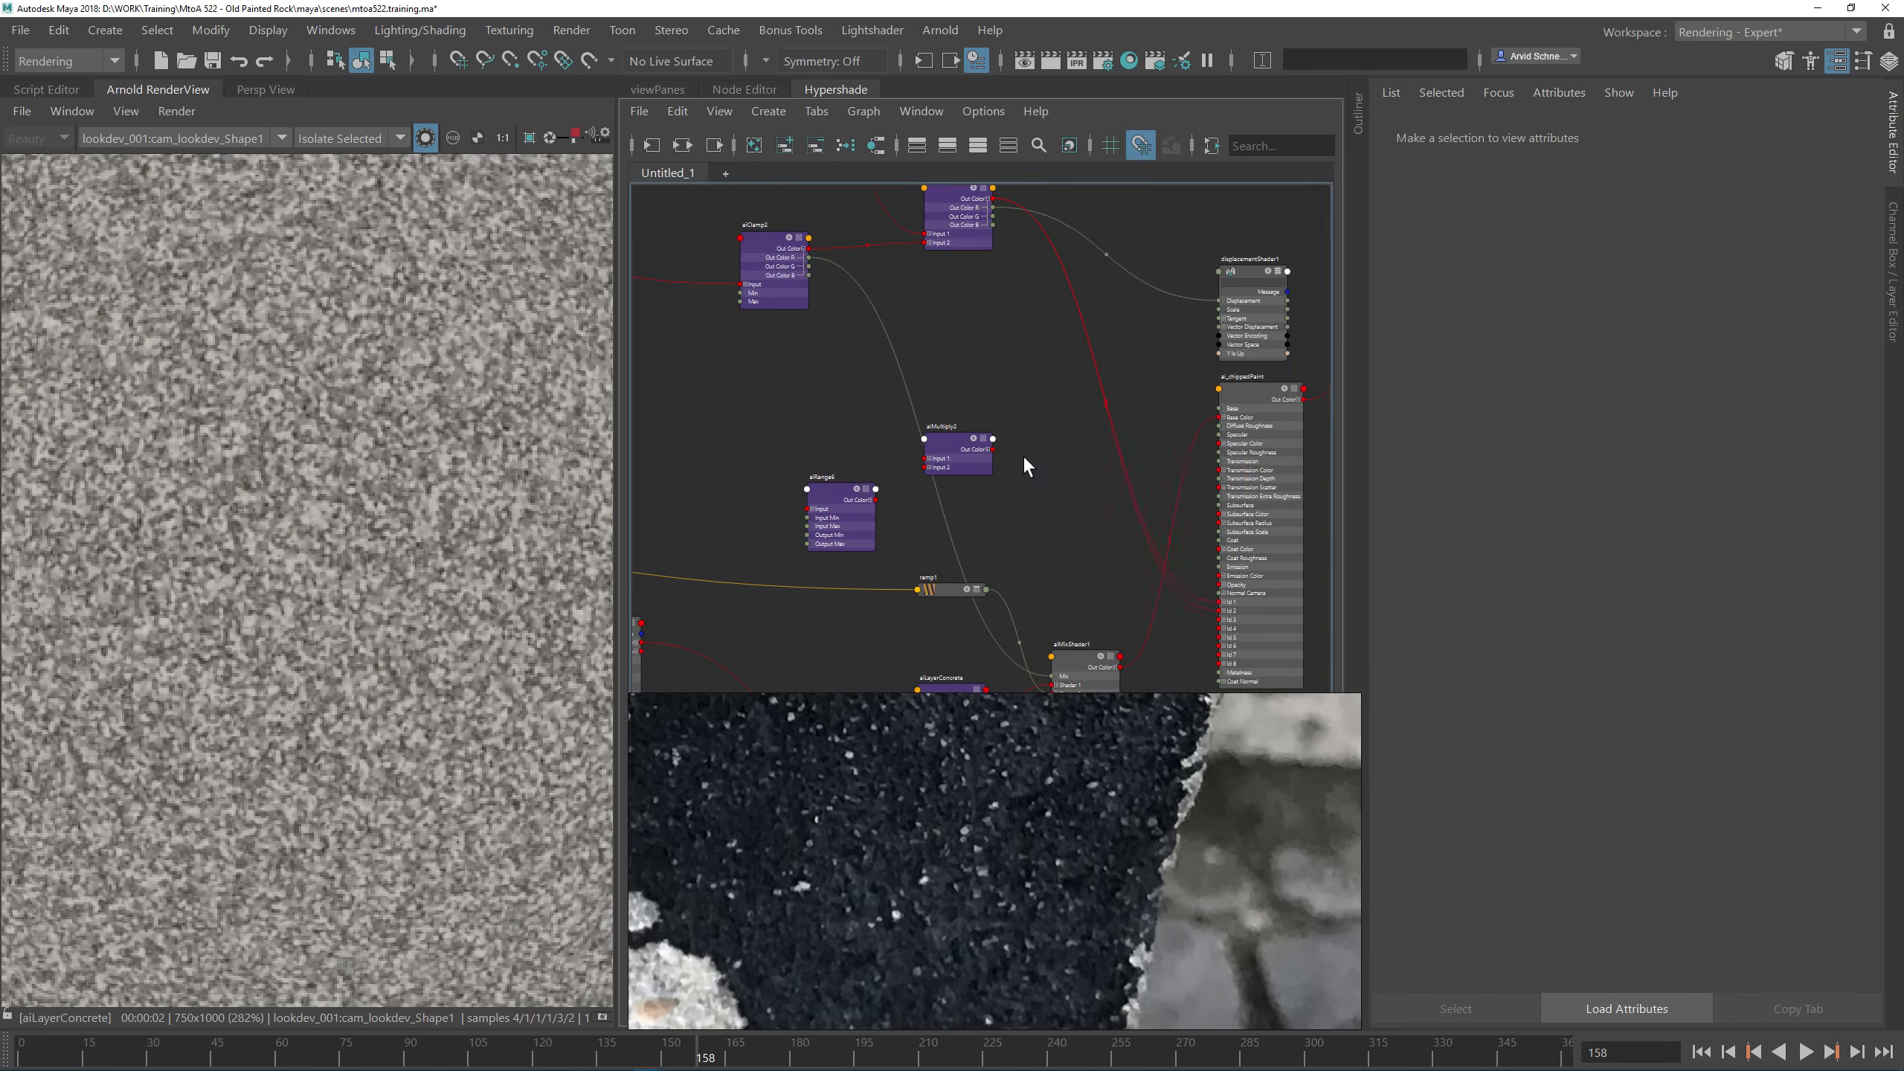
Step: Wire aiClamp2 and aiRange6 into aiMultiply2's Input 1 and Input 2, and aiMultiply2's Out Color into aiClamp3's Input
left_click_drag(992, 450, 1032, 491)
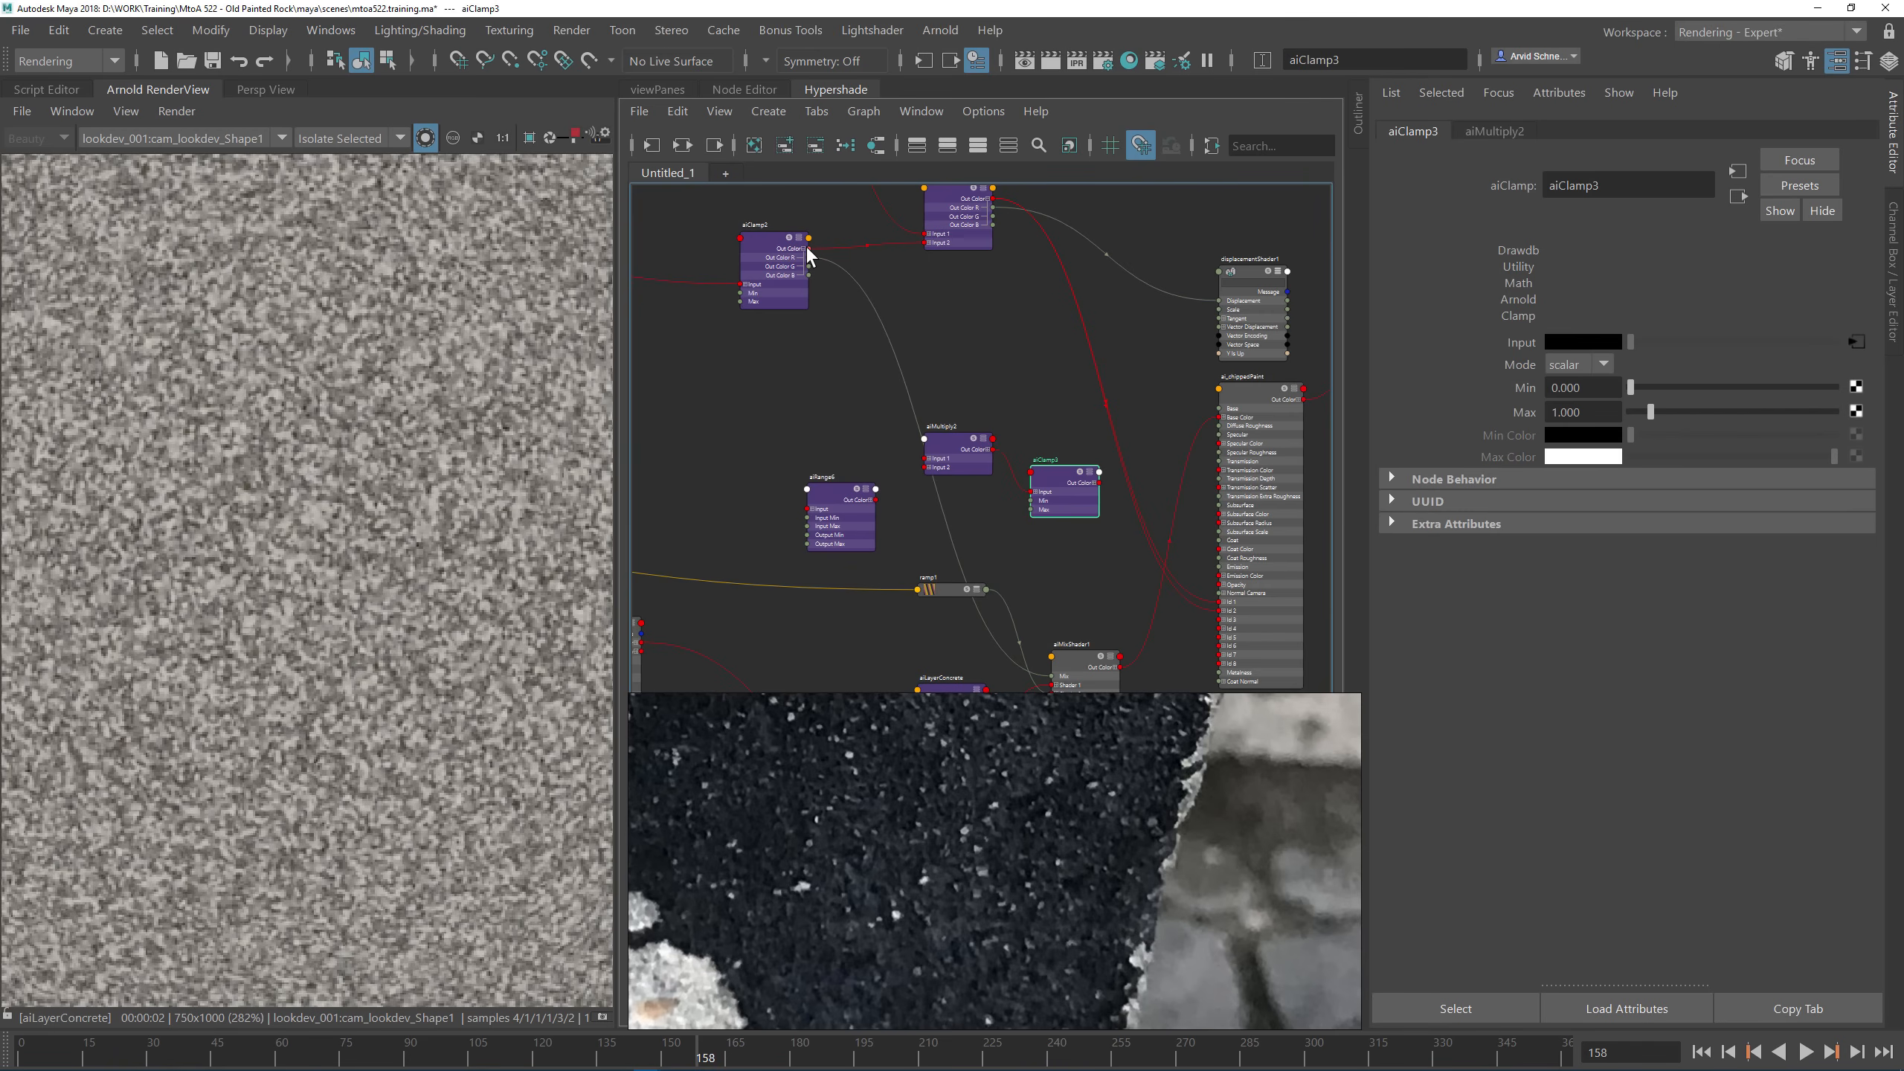
left_click_drag(808, 249, 928, 458)
middle_click_drag(773, 480, 853, 383)
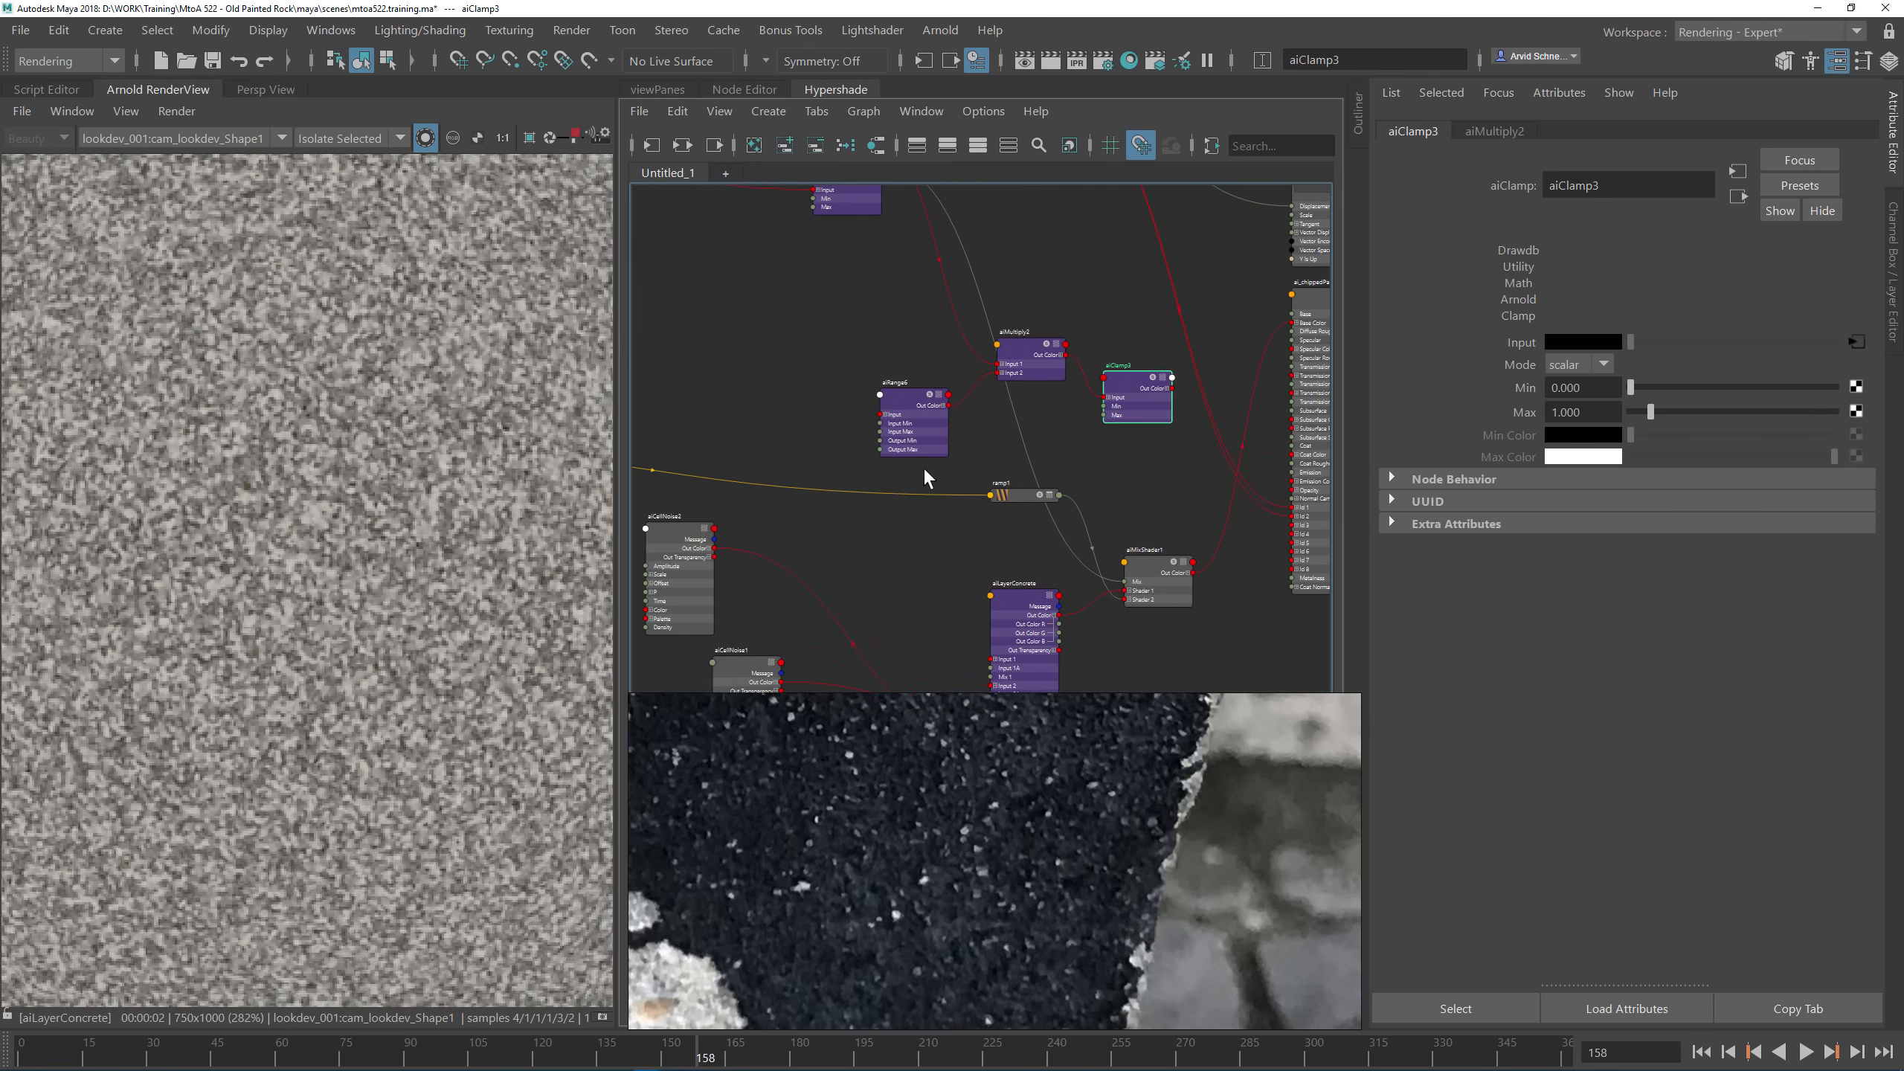
Step: Connect aiLayerConcrete's Out Color R to the Input R, Input G and Input B channels of aiRange6
scroll(885, 417, "up", 2)
left_click(884, 415)
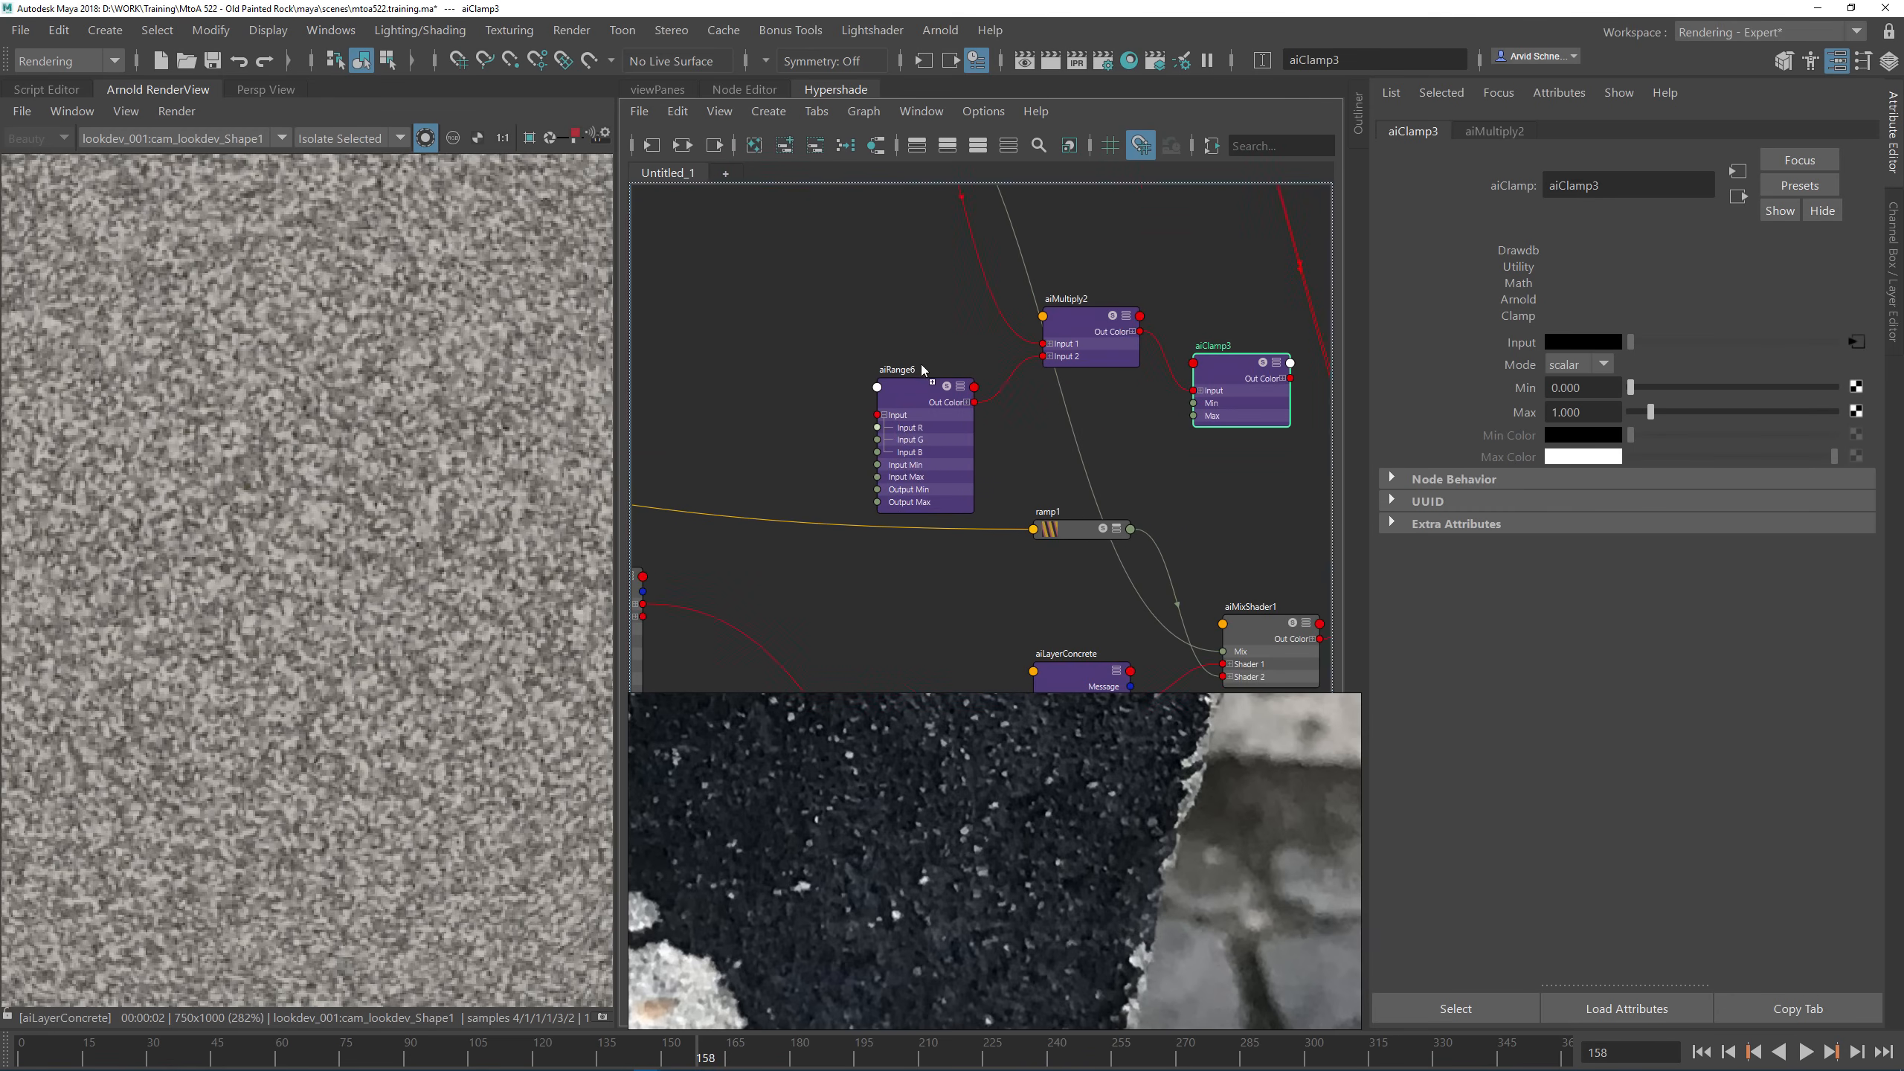
middle_click_drag(1024, 459, 1021, 360, "alt")
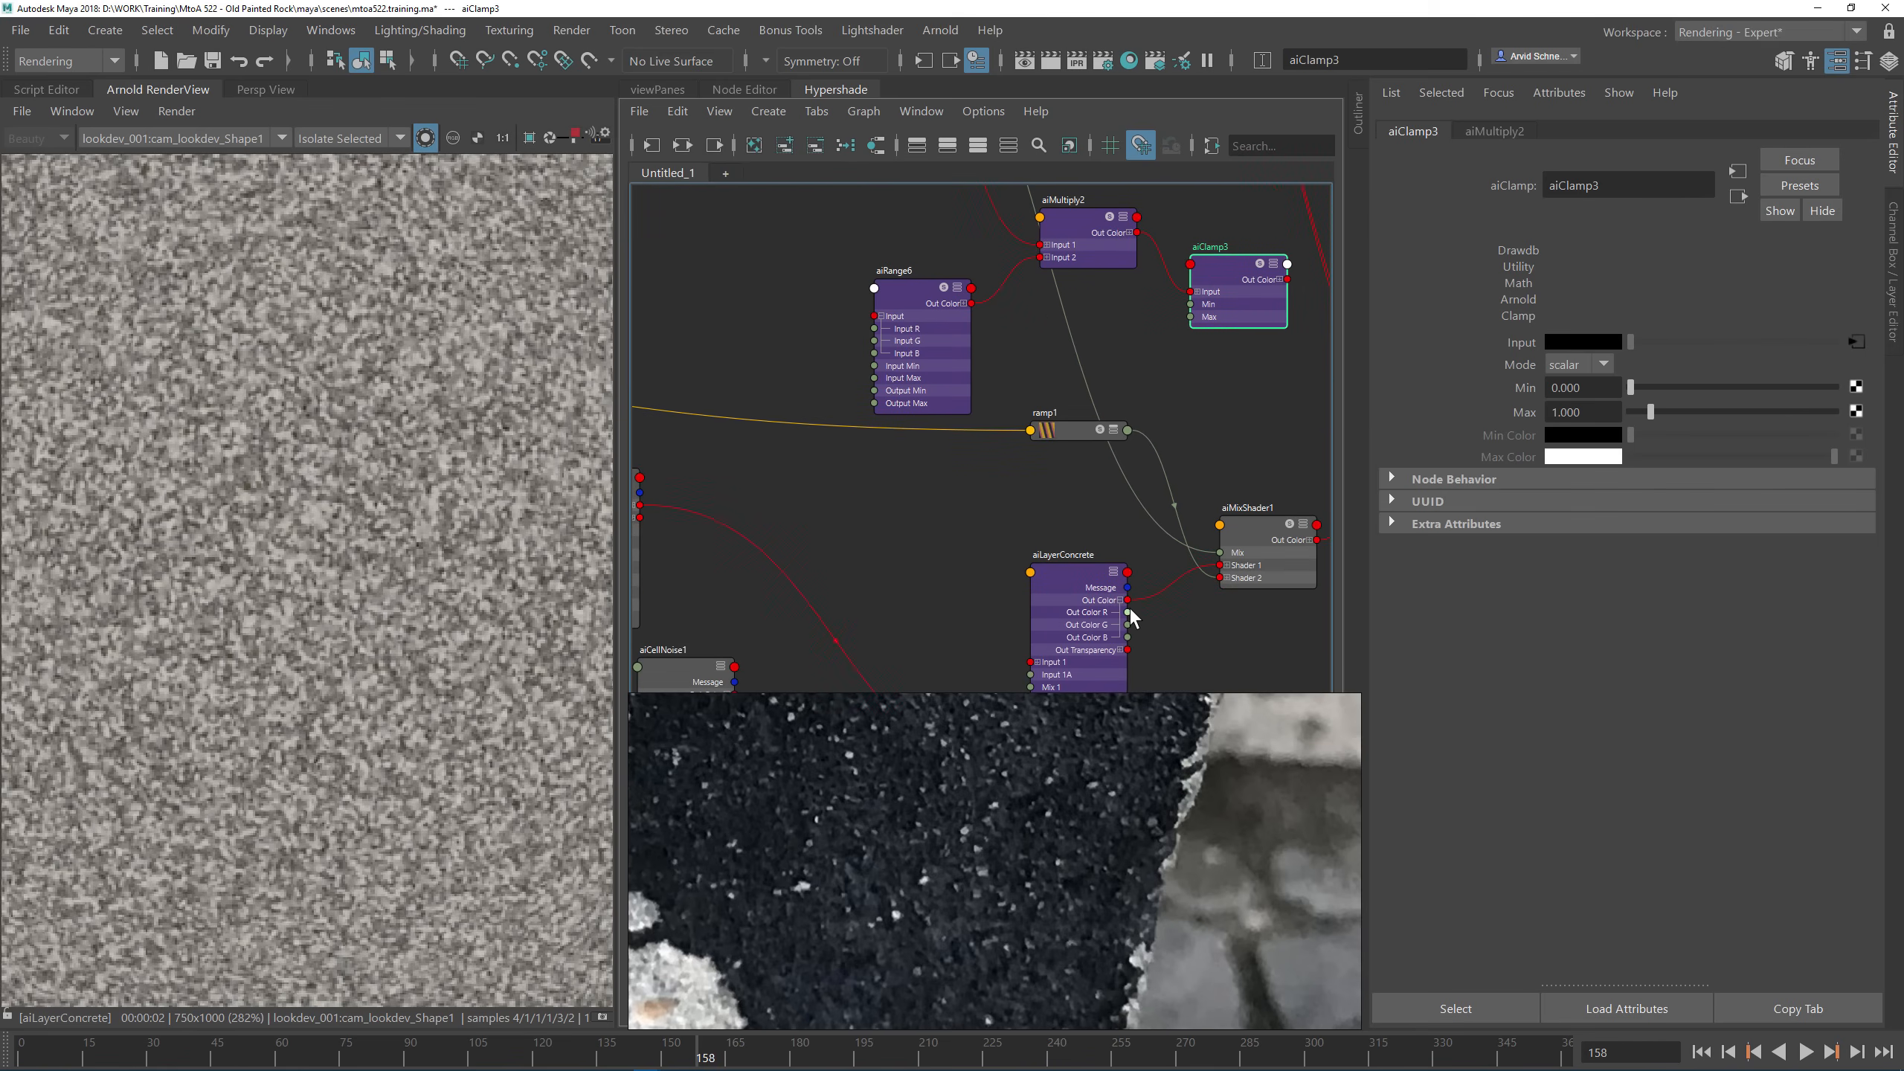
left_click_drag(1127, 613, 876, 329)
left_click_drag(1128, 617, 882, 341)
left_click_drag(1128, 637, 882, 352)
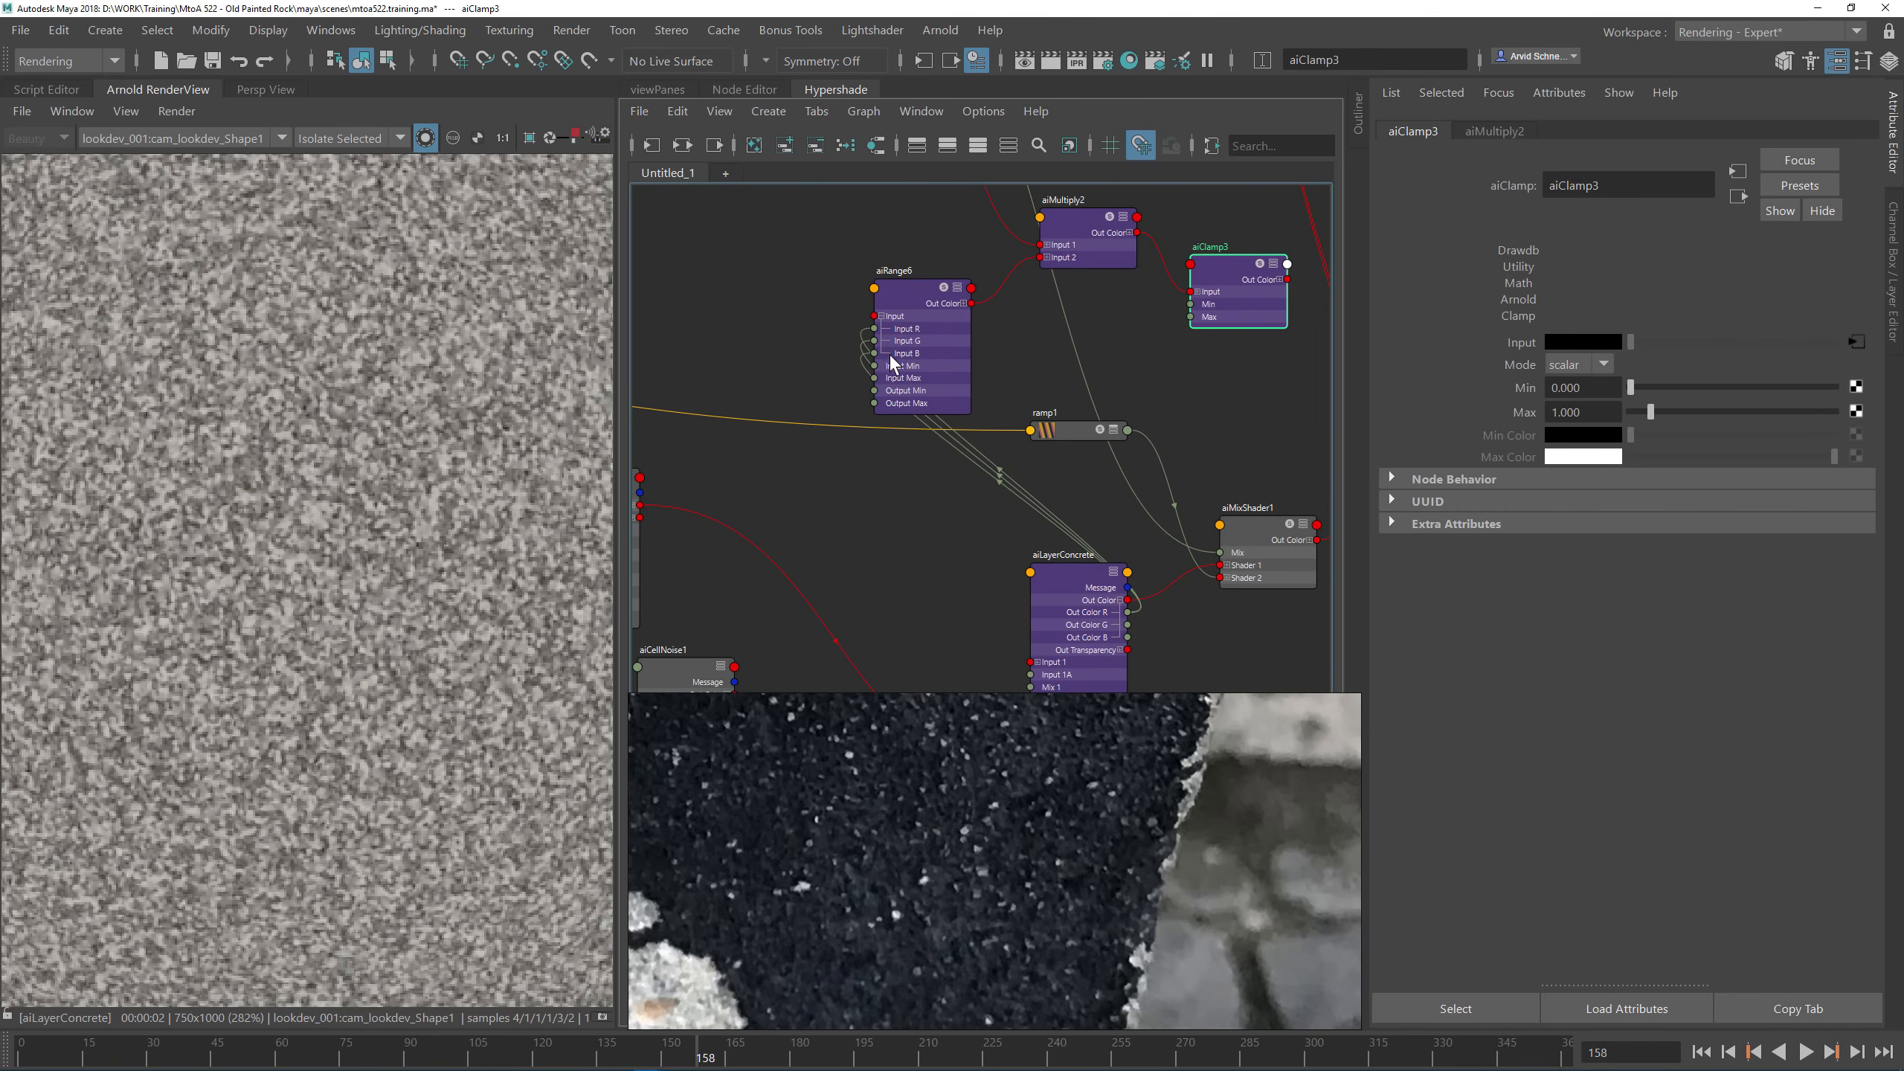
Step: Connect aiClamp3's Out Color to an Id input of ai_chippedPaint
left_click(900, 290)
middle_click_drag(1062, 293, 936, 436, "alt")
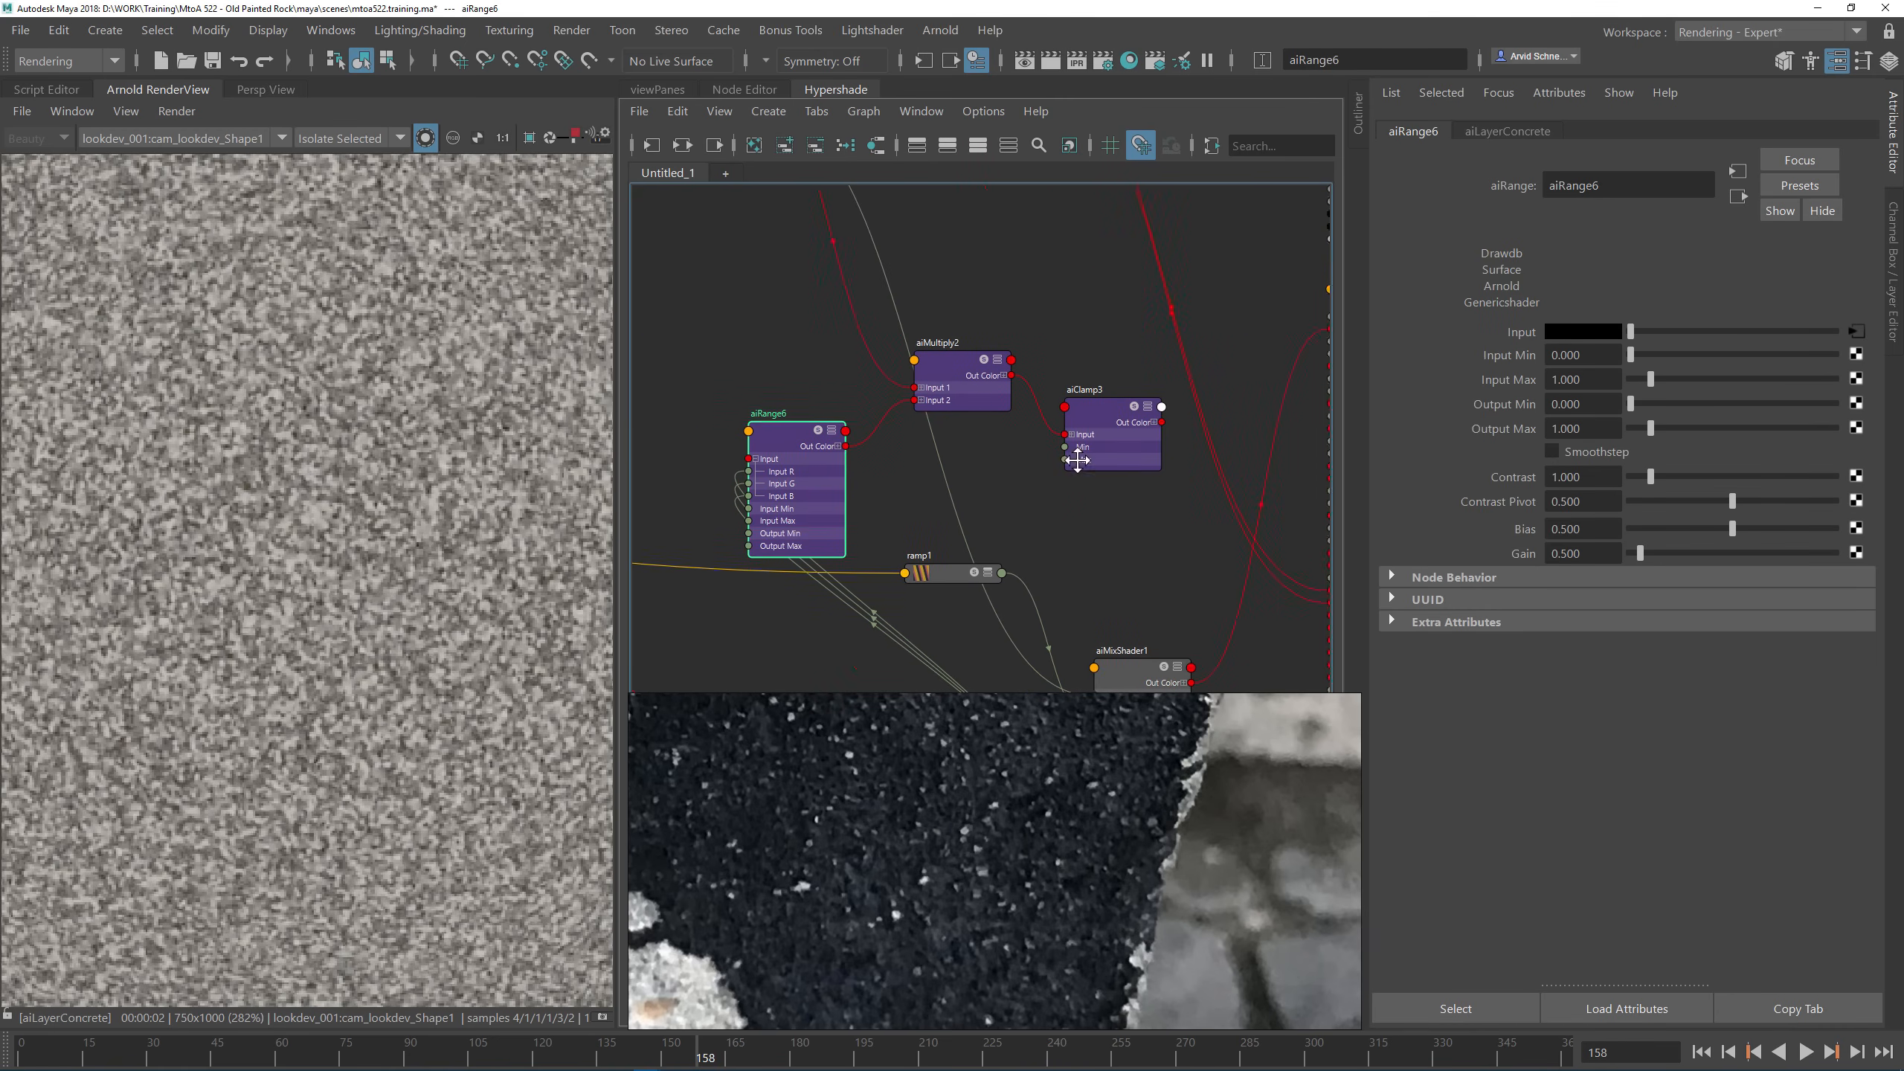
middle_click_drag(1077, 459, 860, 333, "alt")
left_click_drag(946, 301, 1115, 480)
left_click(874, 241)
middle_click_drag(819, 258, 1130, 380, "alt")
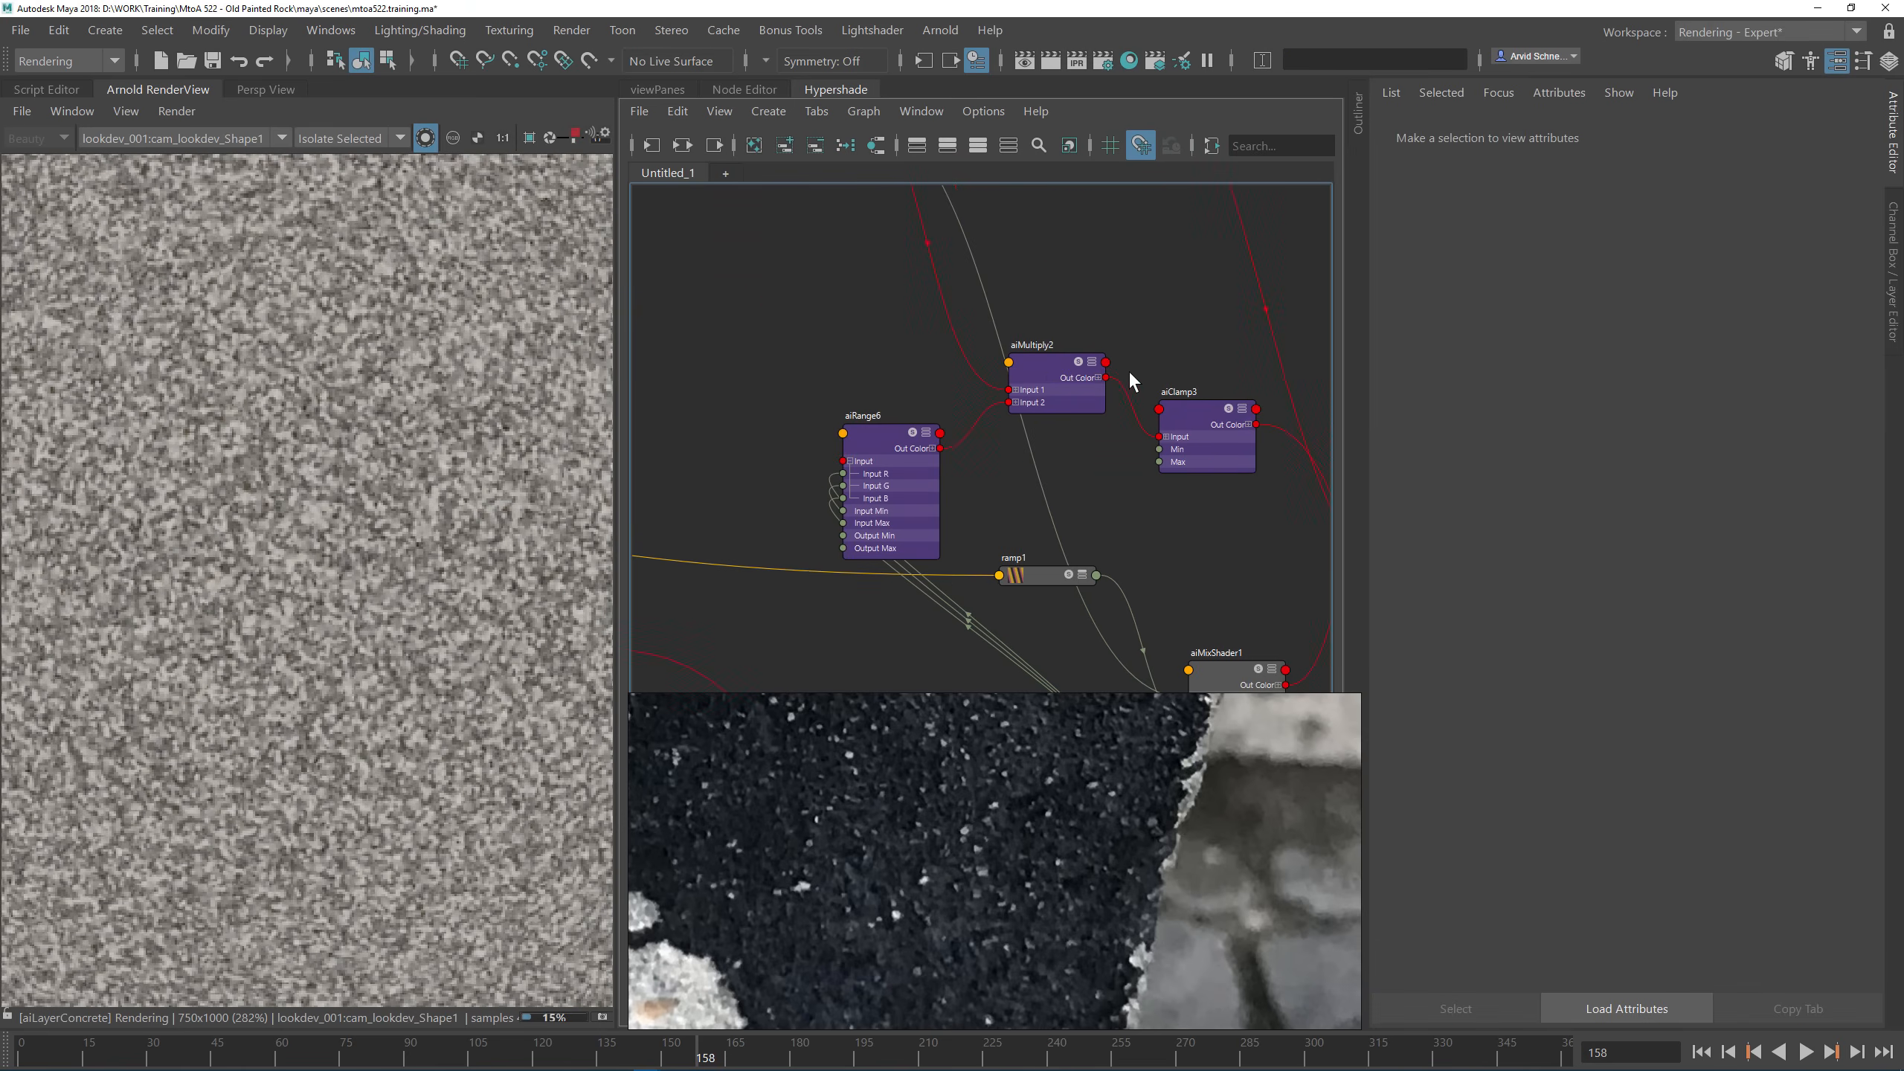
Step: Compare aiMultiply2 with its two sources, aiRange6 and aiClamp2, in the isolated render
left_click(1049, 370)
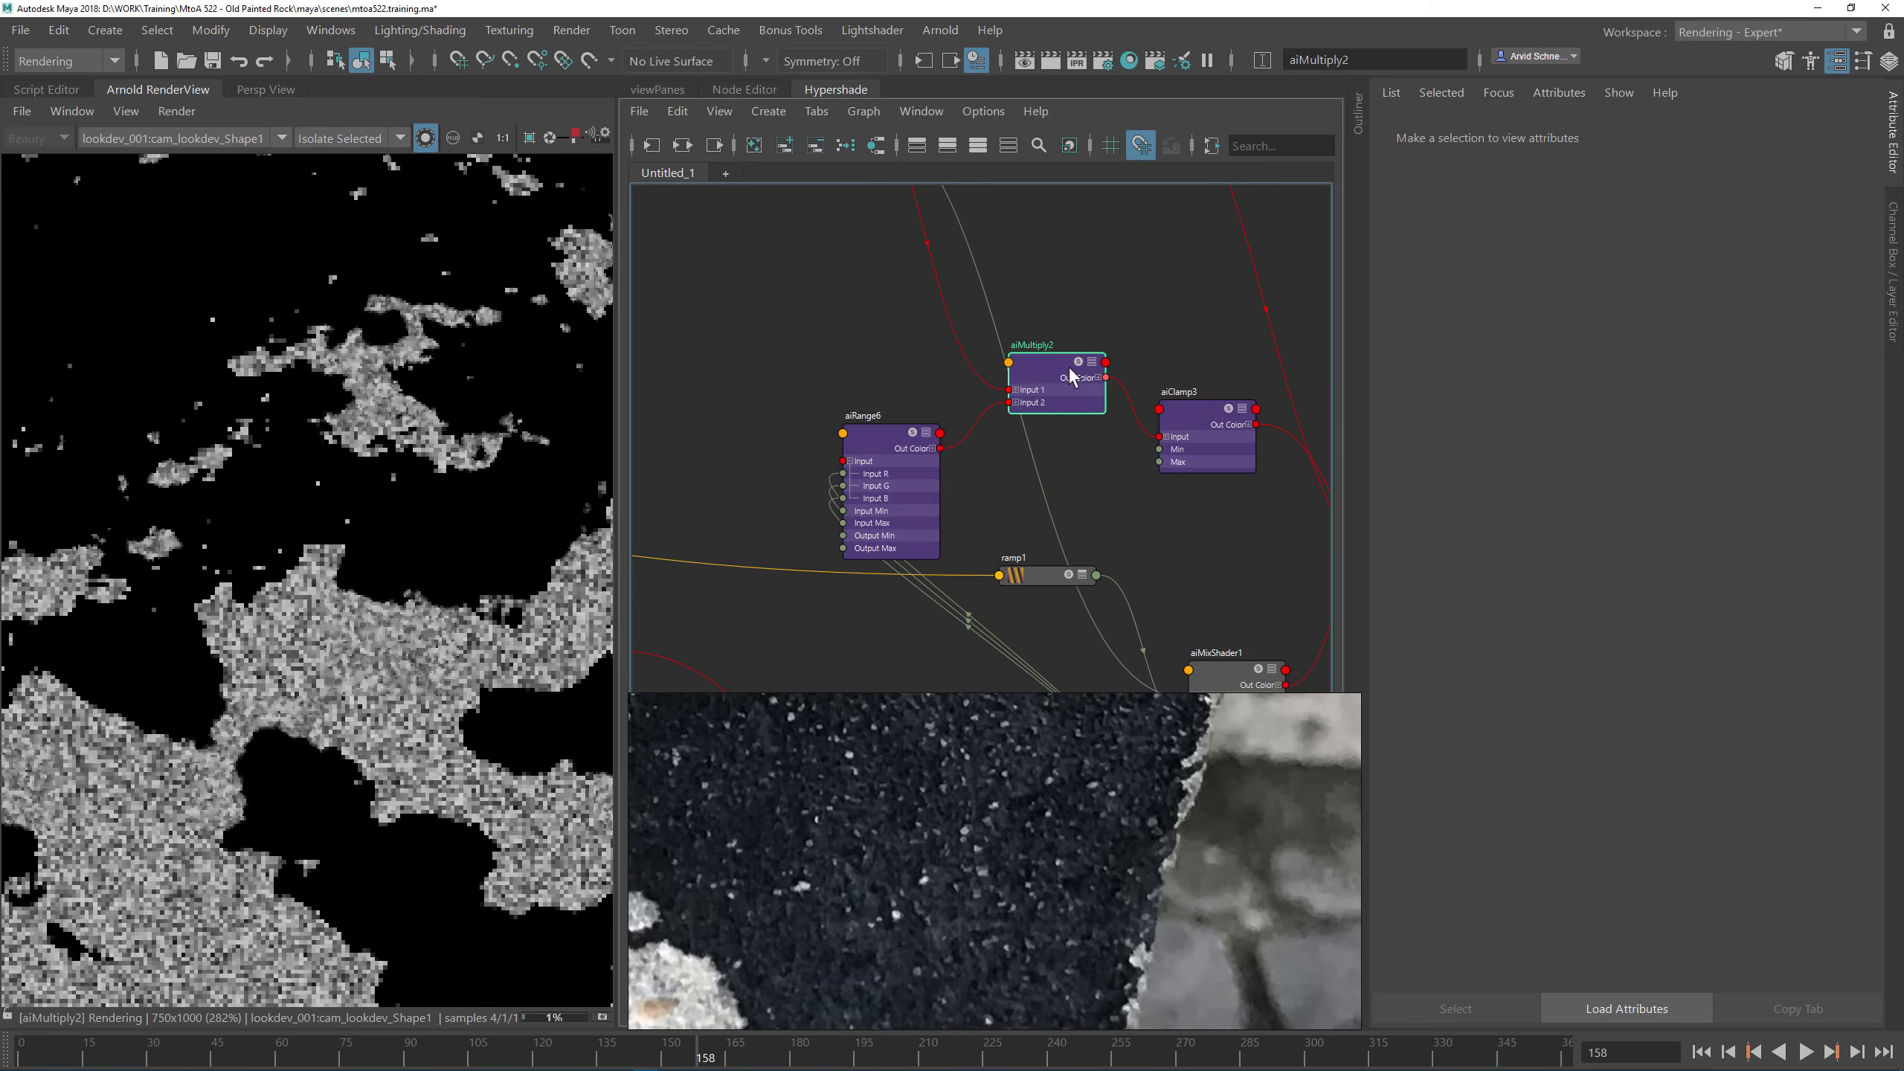
left_click(901, 450)
middle_click_drag(1039, 303, 1097, 532, "alt")
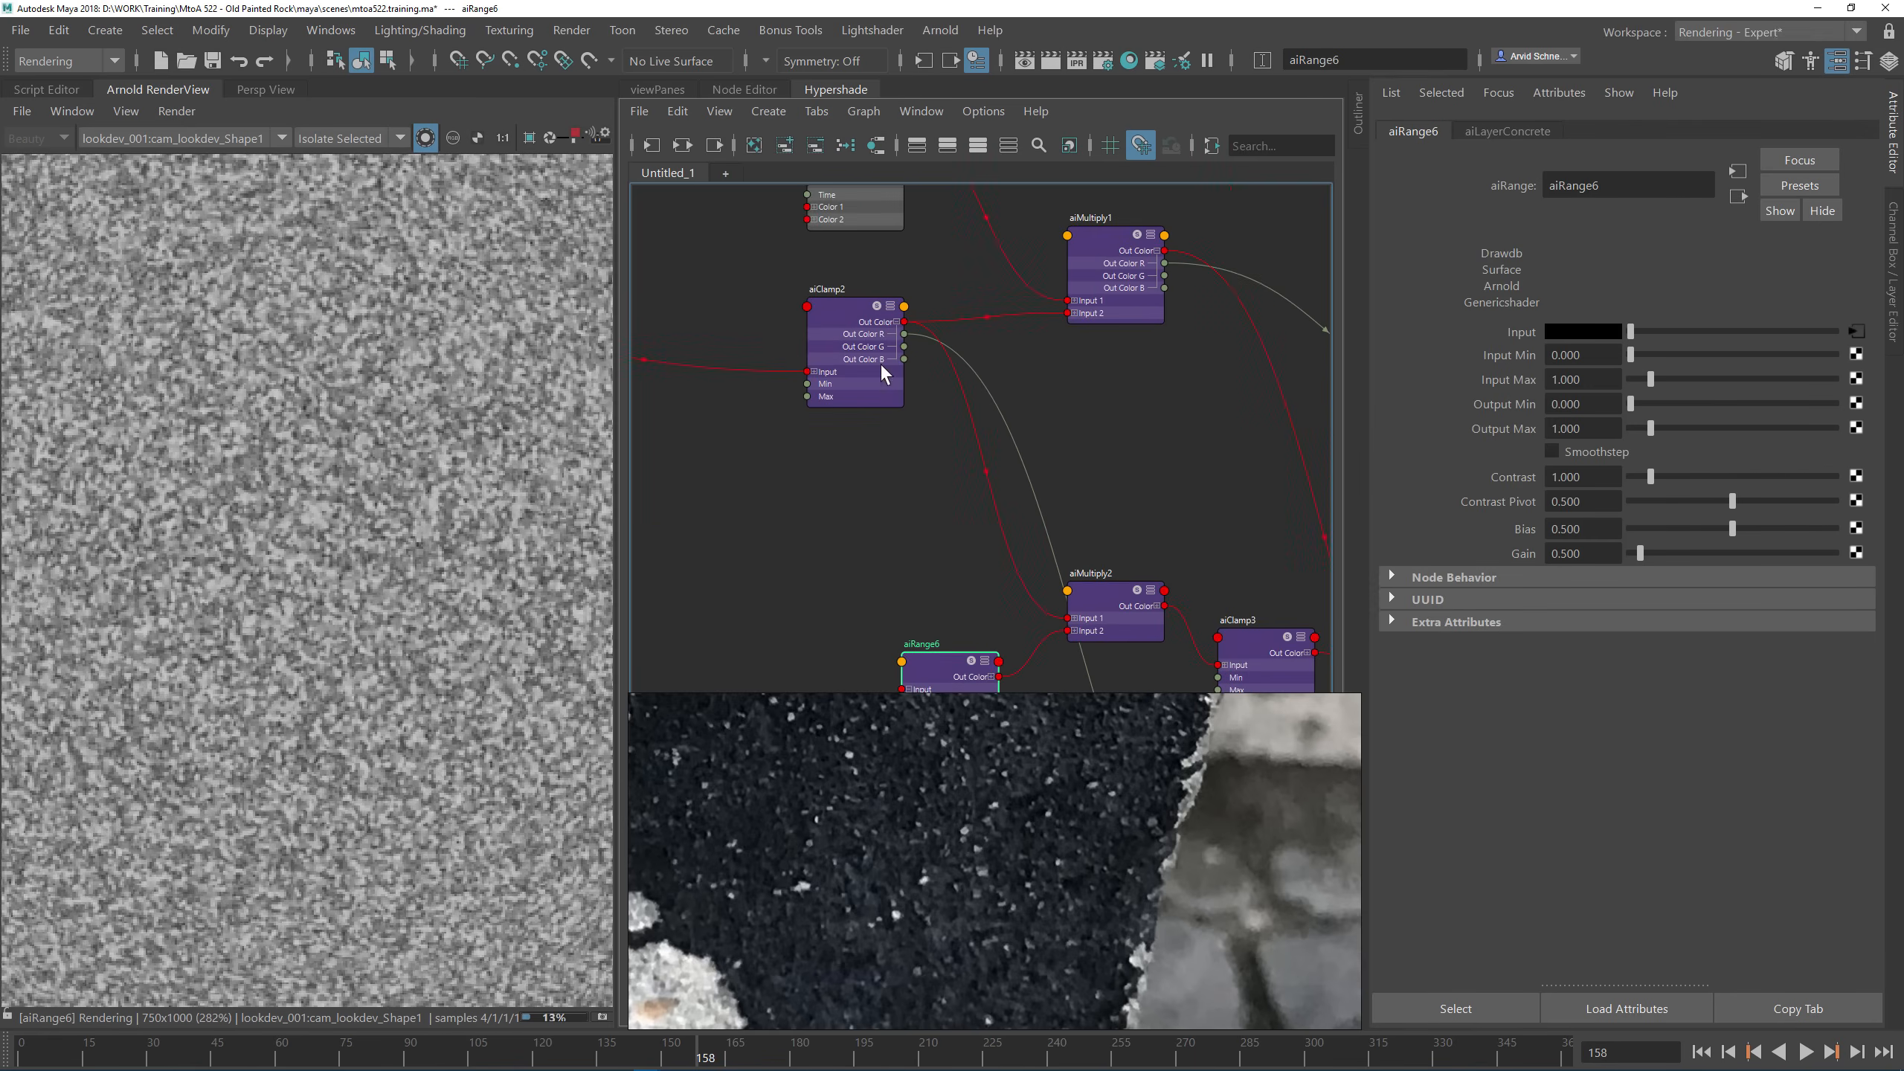
left_click(880, 368)
middle_click_drag(1098, 319, 1045, 178, "alt")
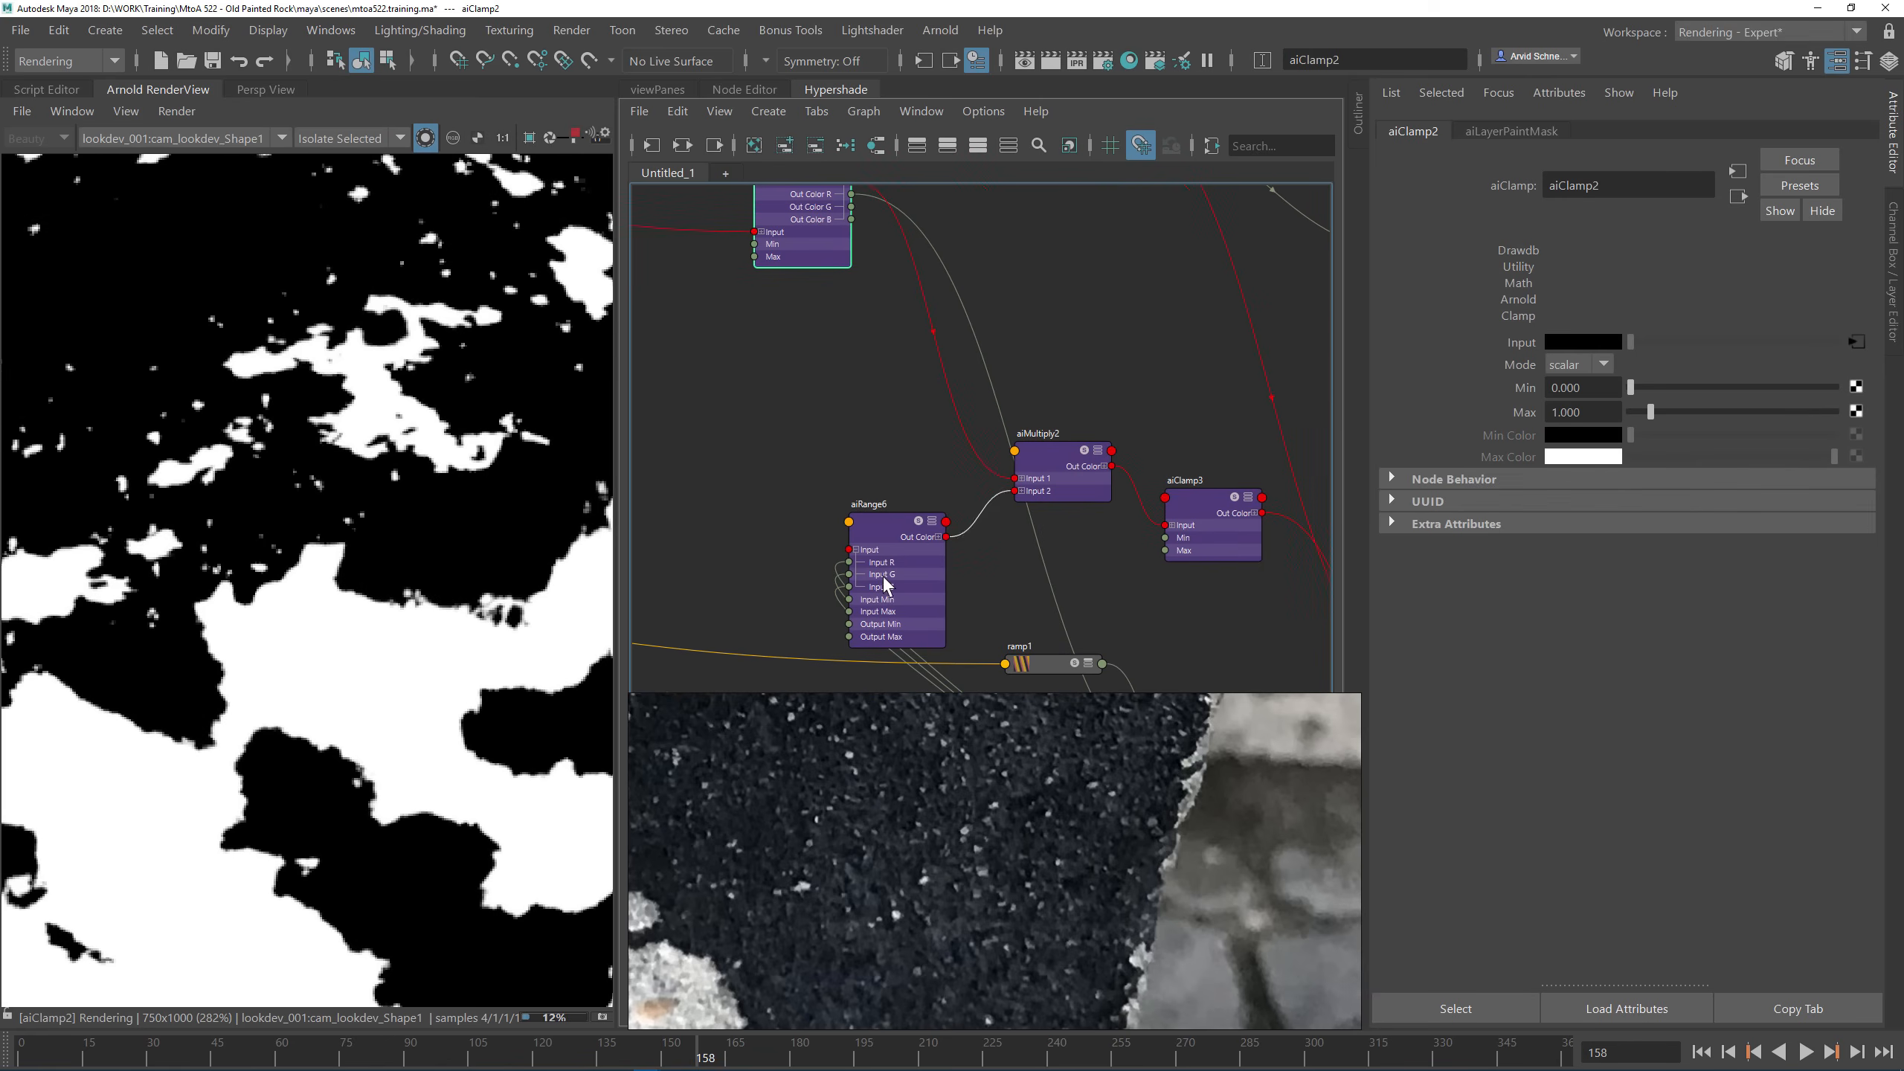
left_click(884, 537)
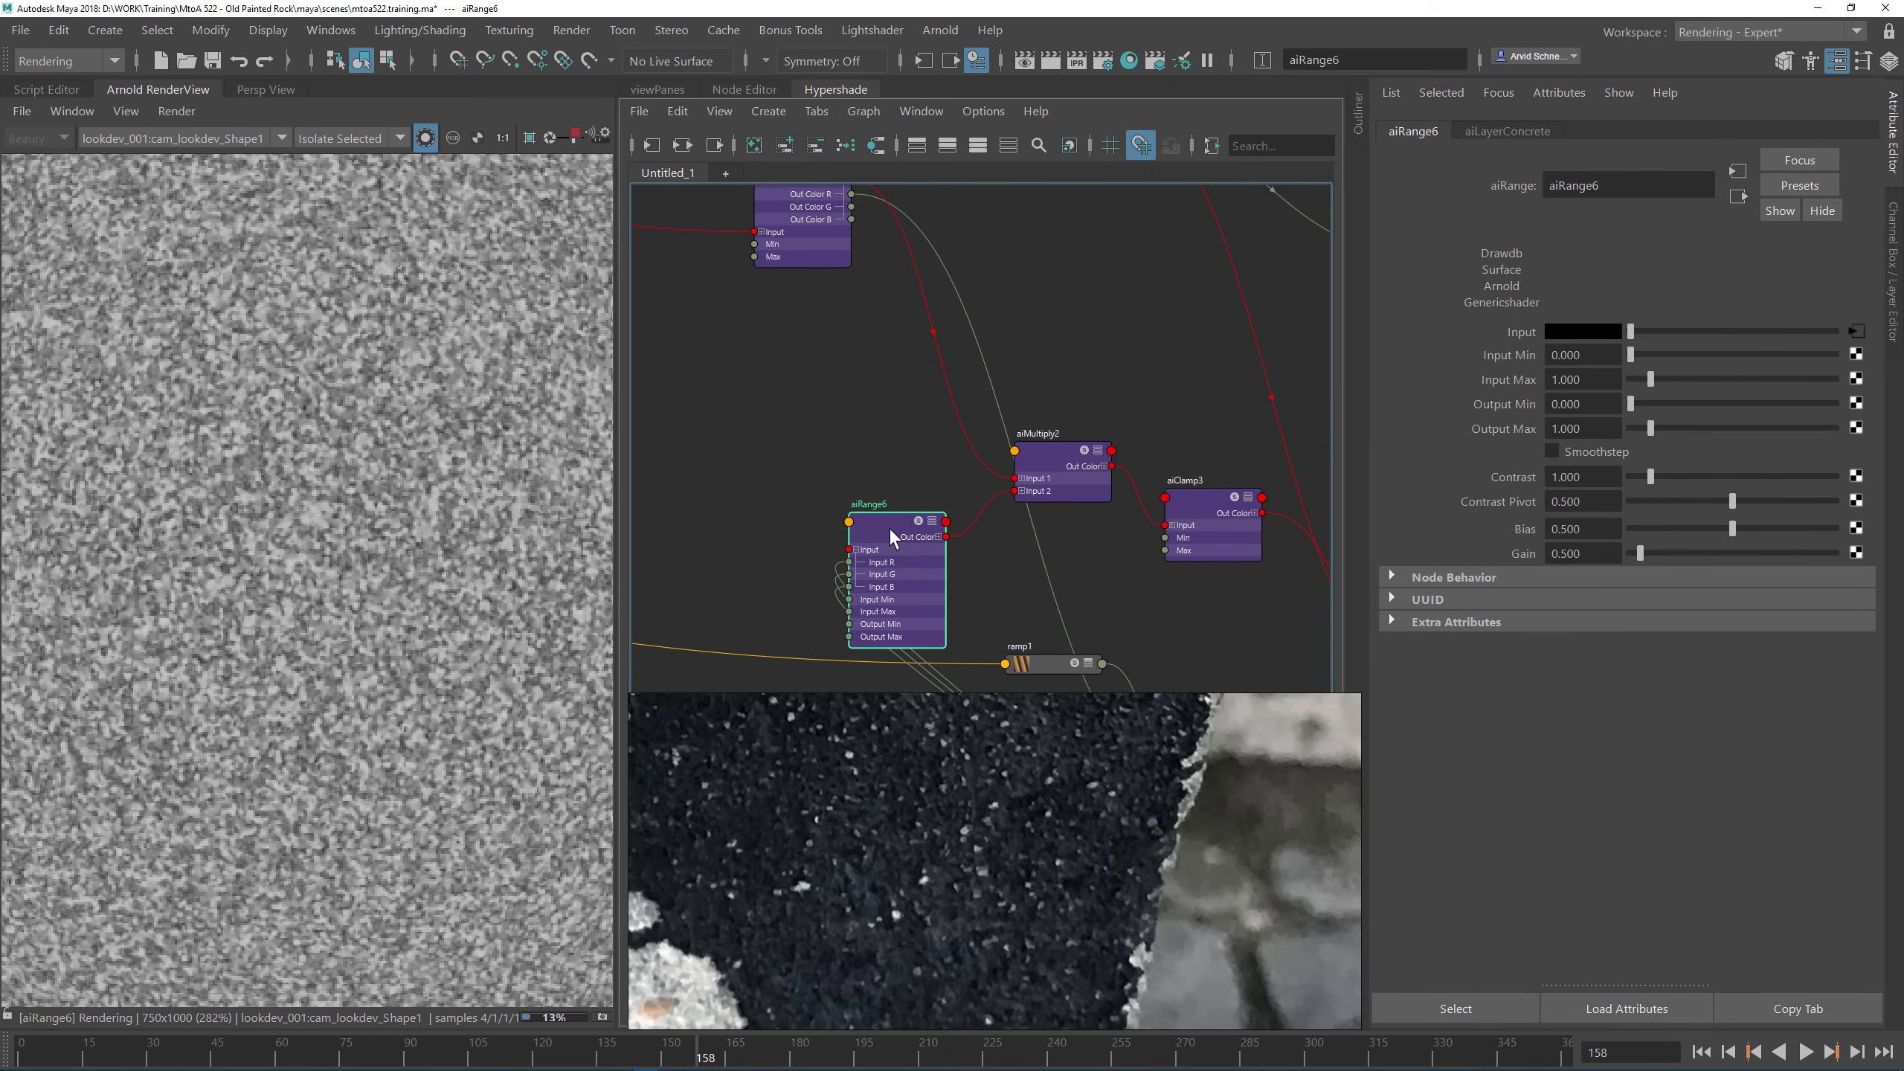
middle_click_drag(744, 511, 808, 430, "alt")
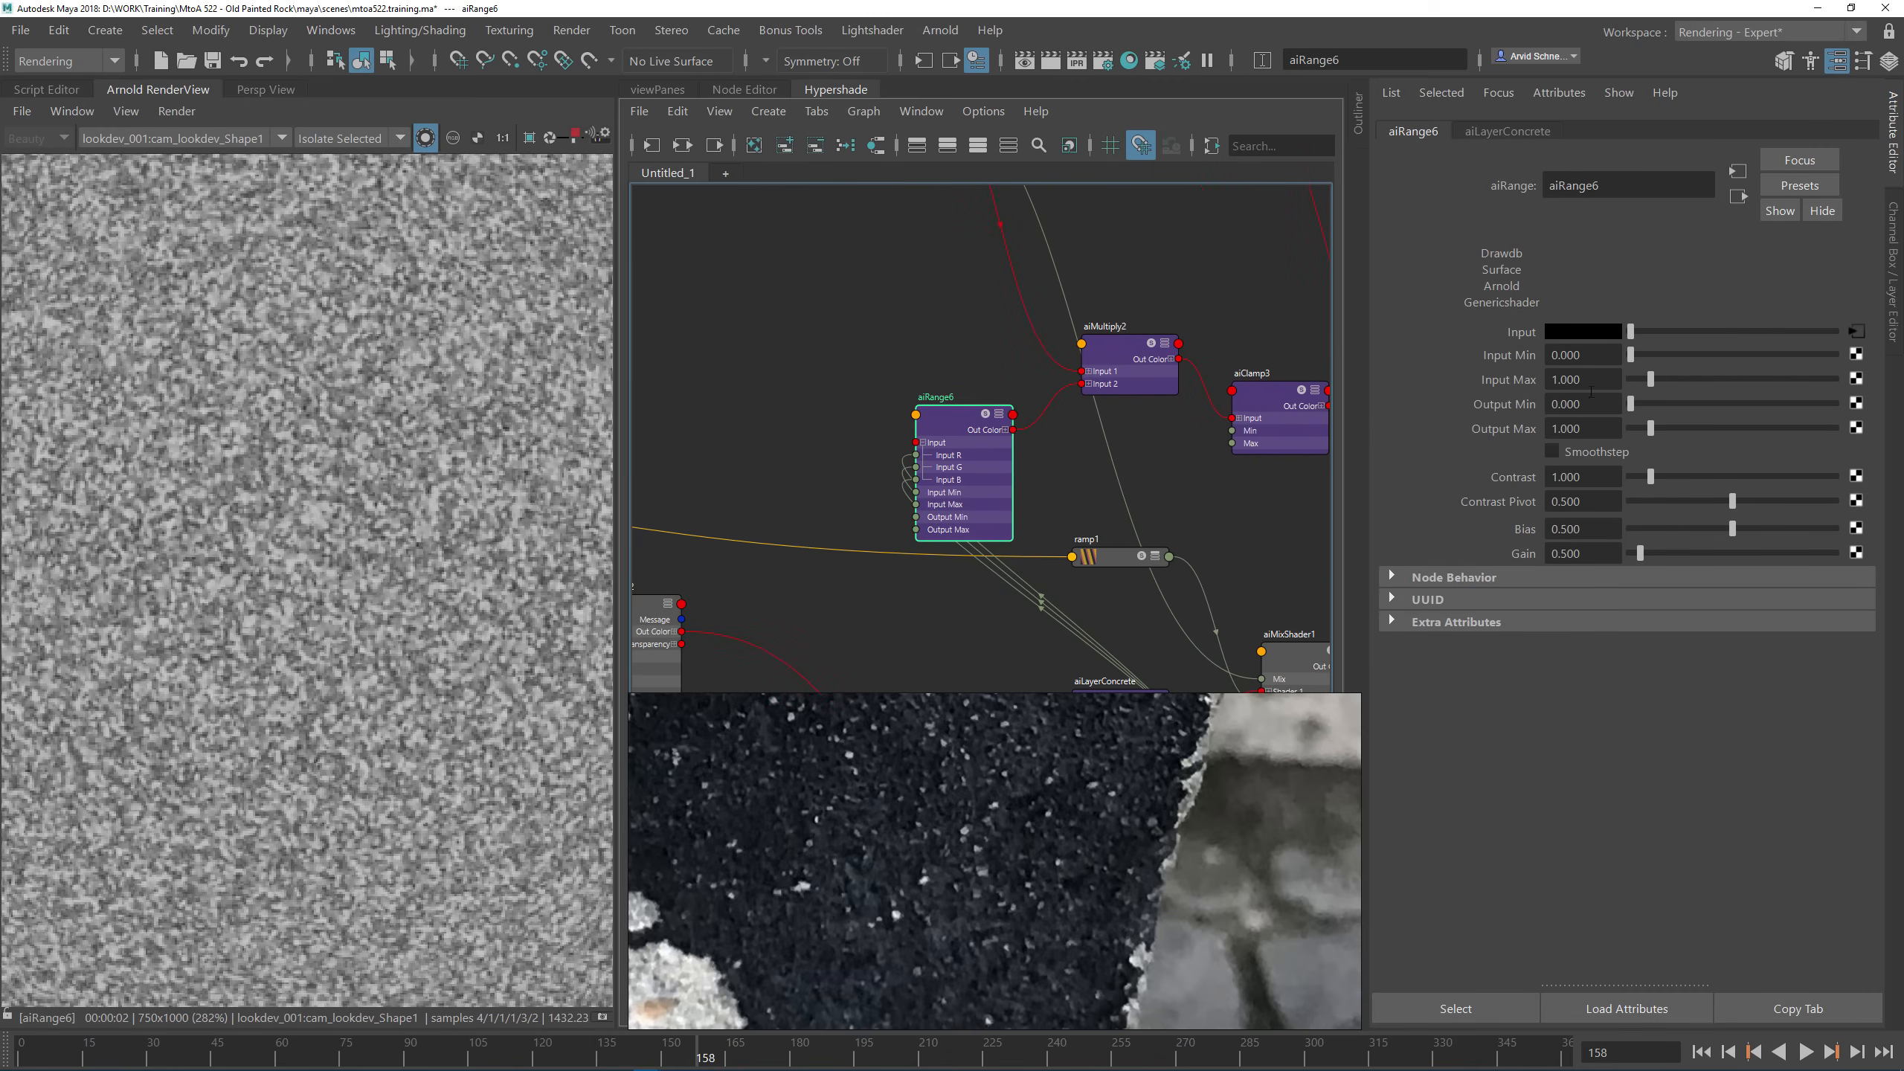
Step: Enable Smoothstep on aiRange6 and isolate aiMultiply2 in the render
left_click(1608, 363)
left_click(1595, 451)
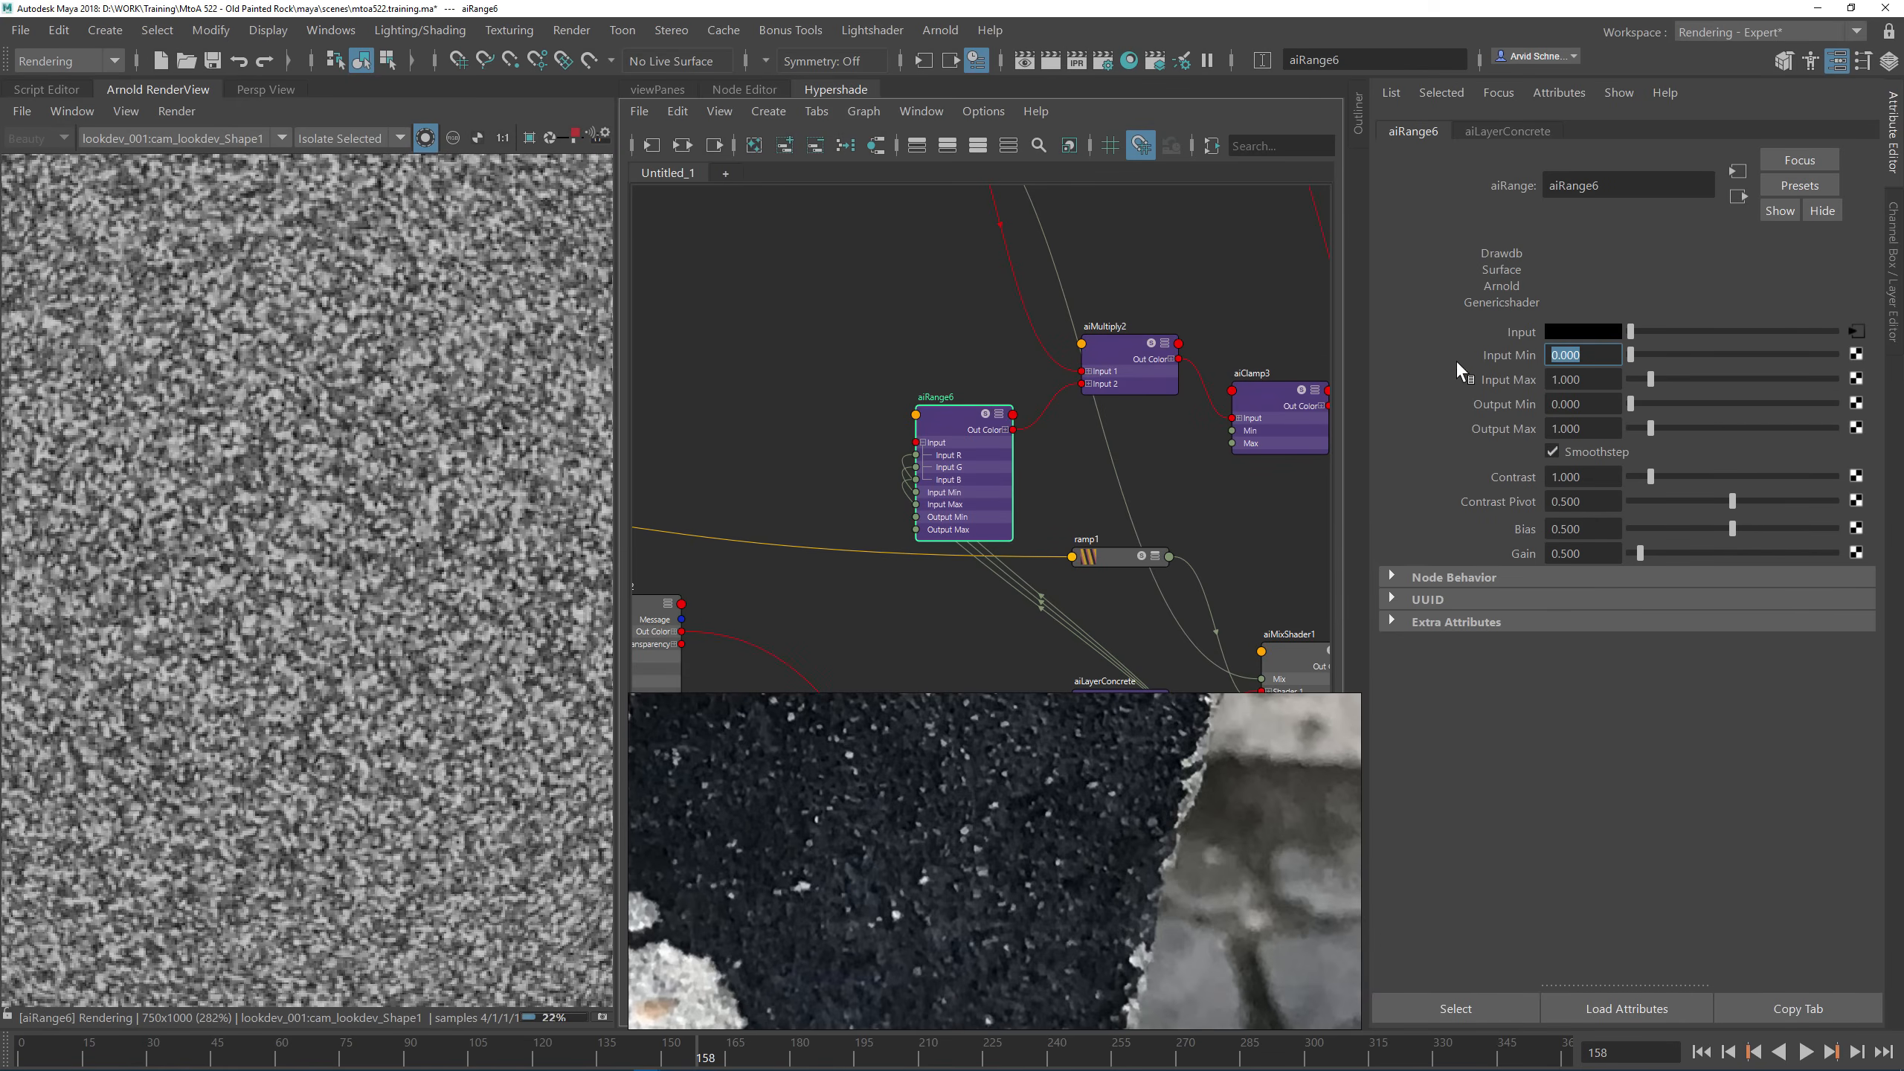
left_click(1112, 344)
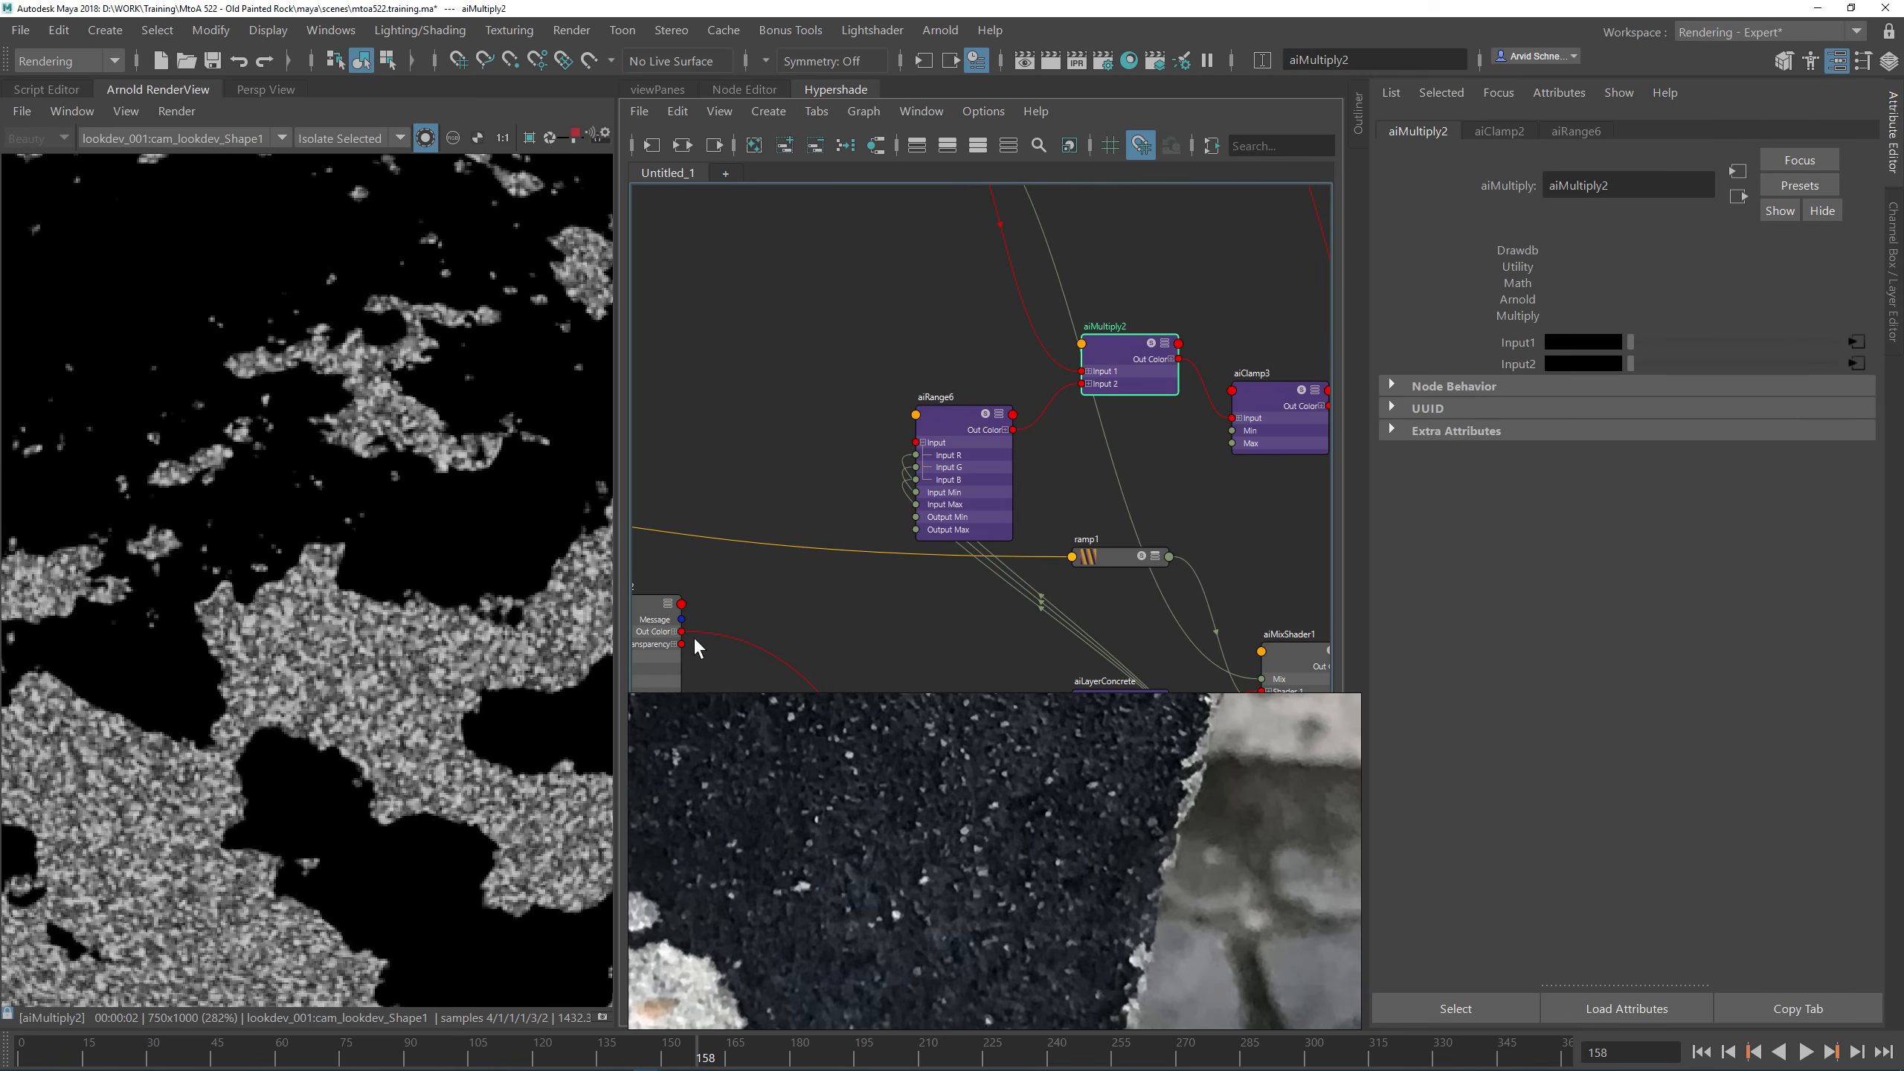
Step: Set aiRange6's Input Max to 0.2 and Input Min to 0.15
left_click(969, 431)
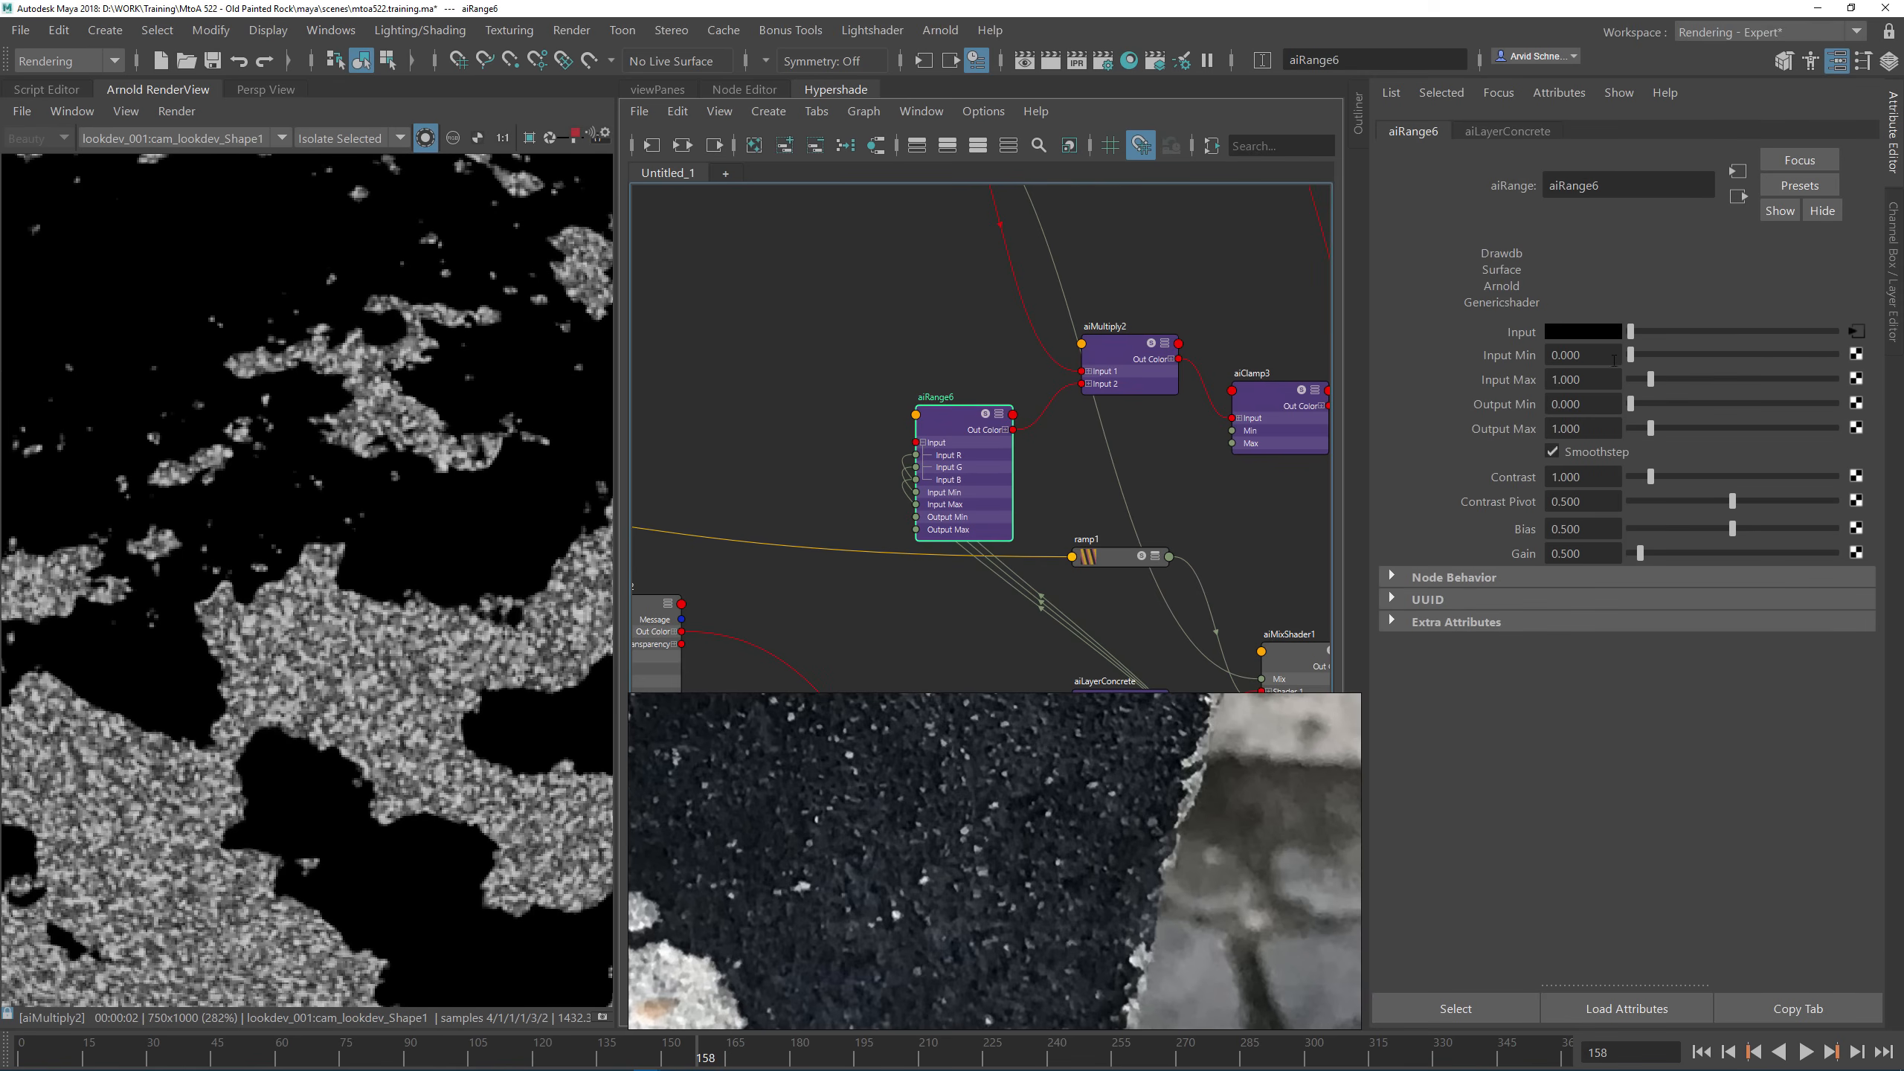
left_click_drag(1604, 380, 1527, 379)
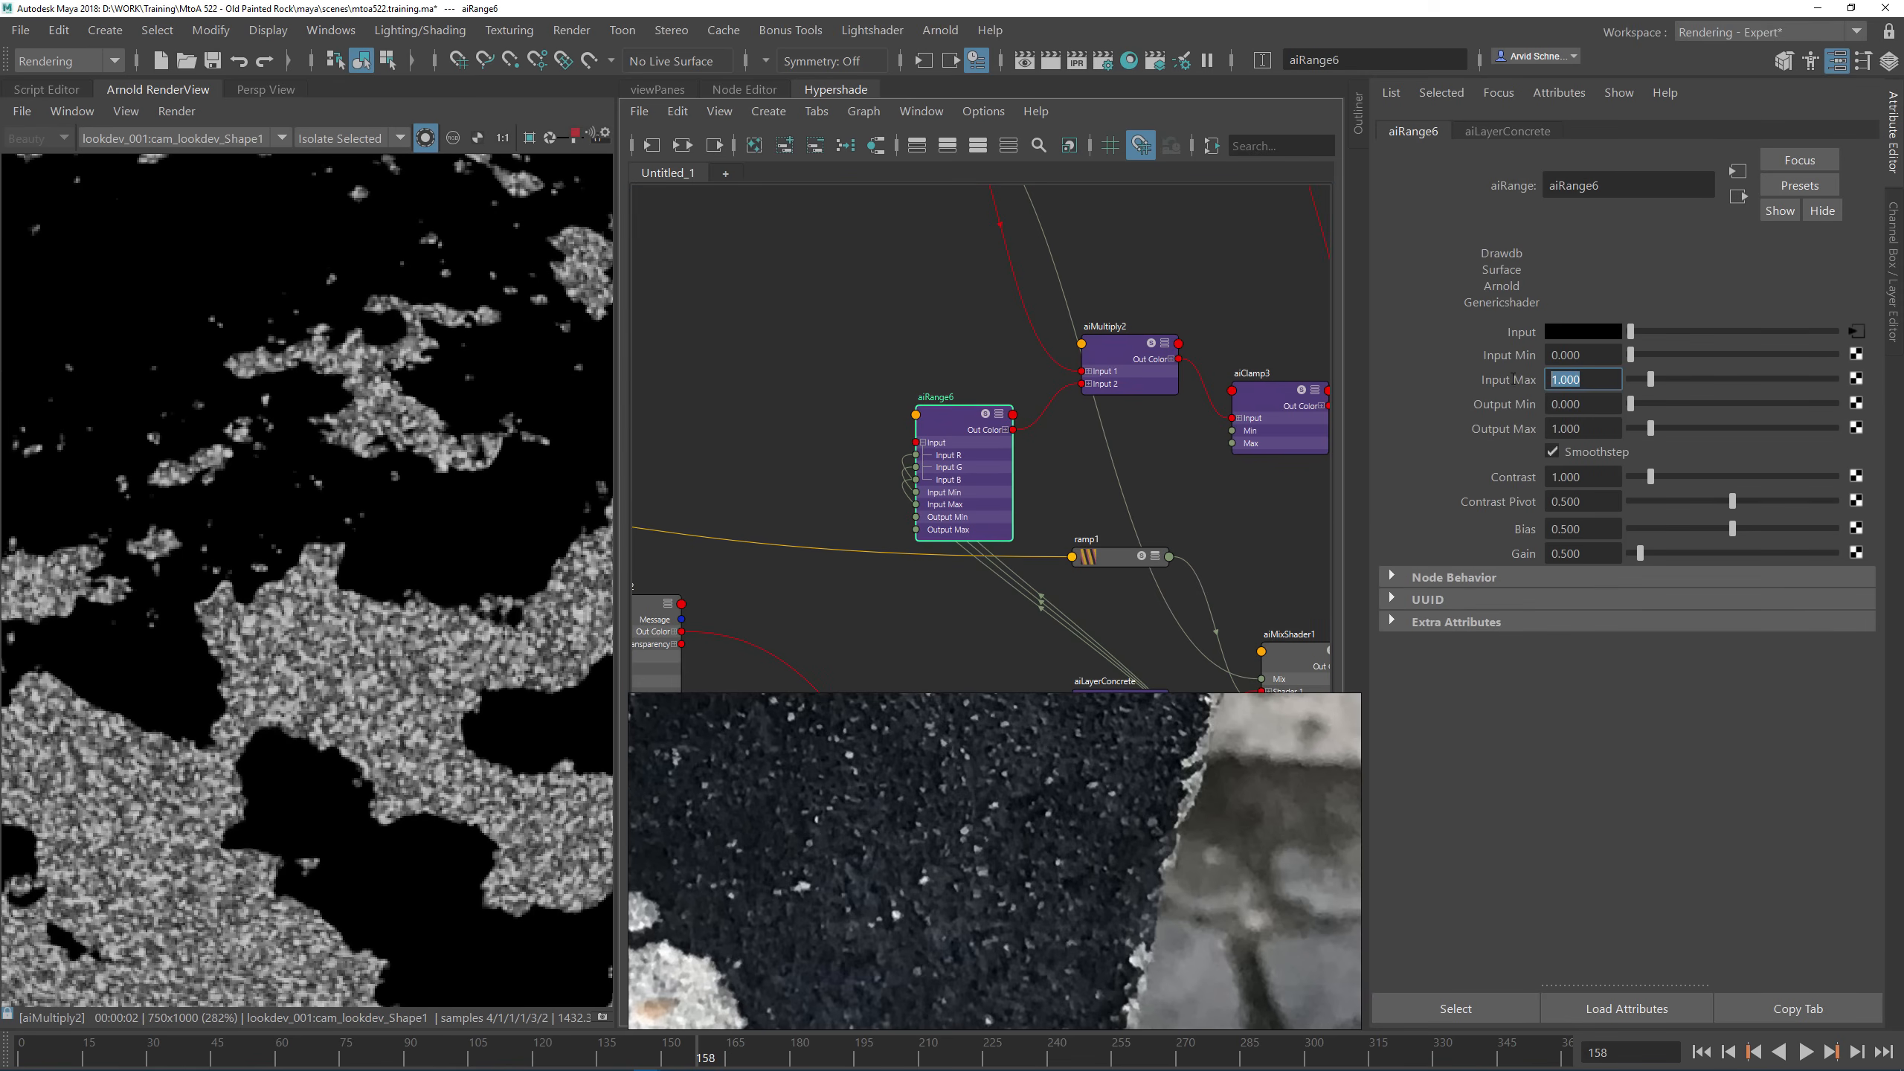
type(".2")
key("Return")
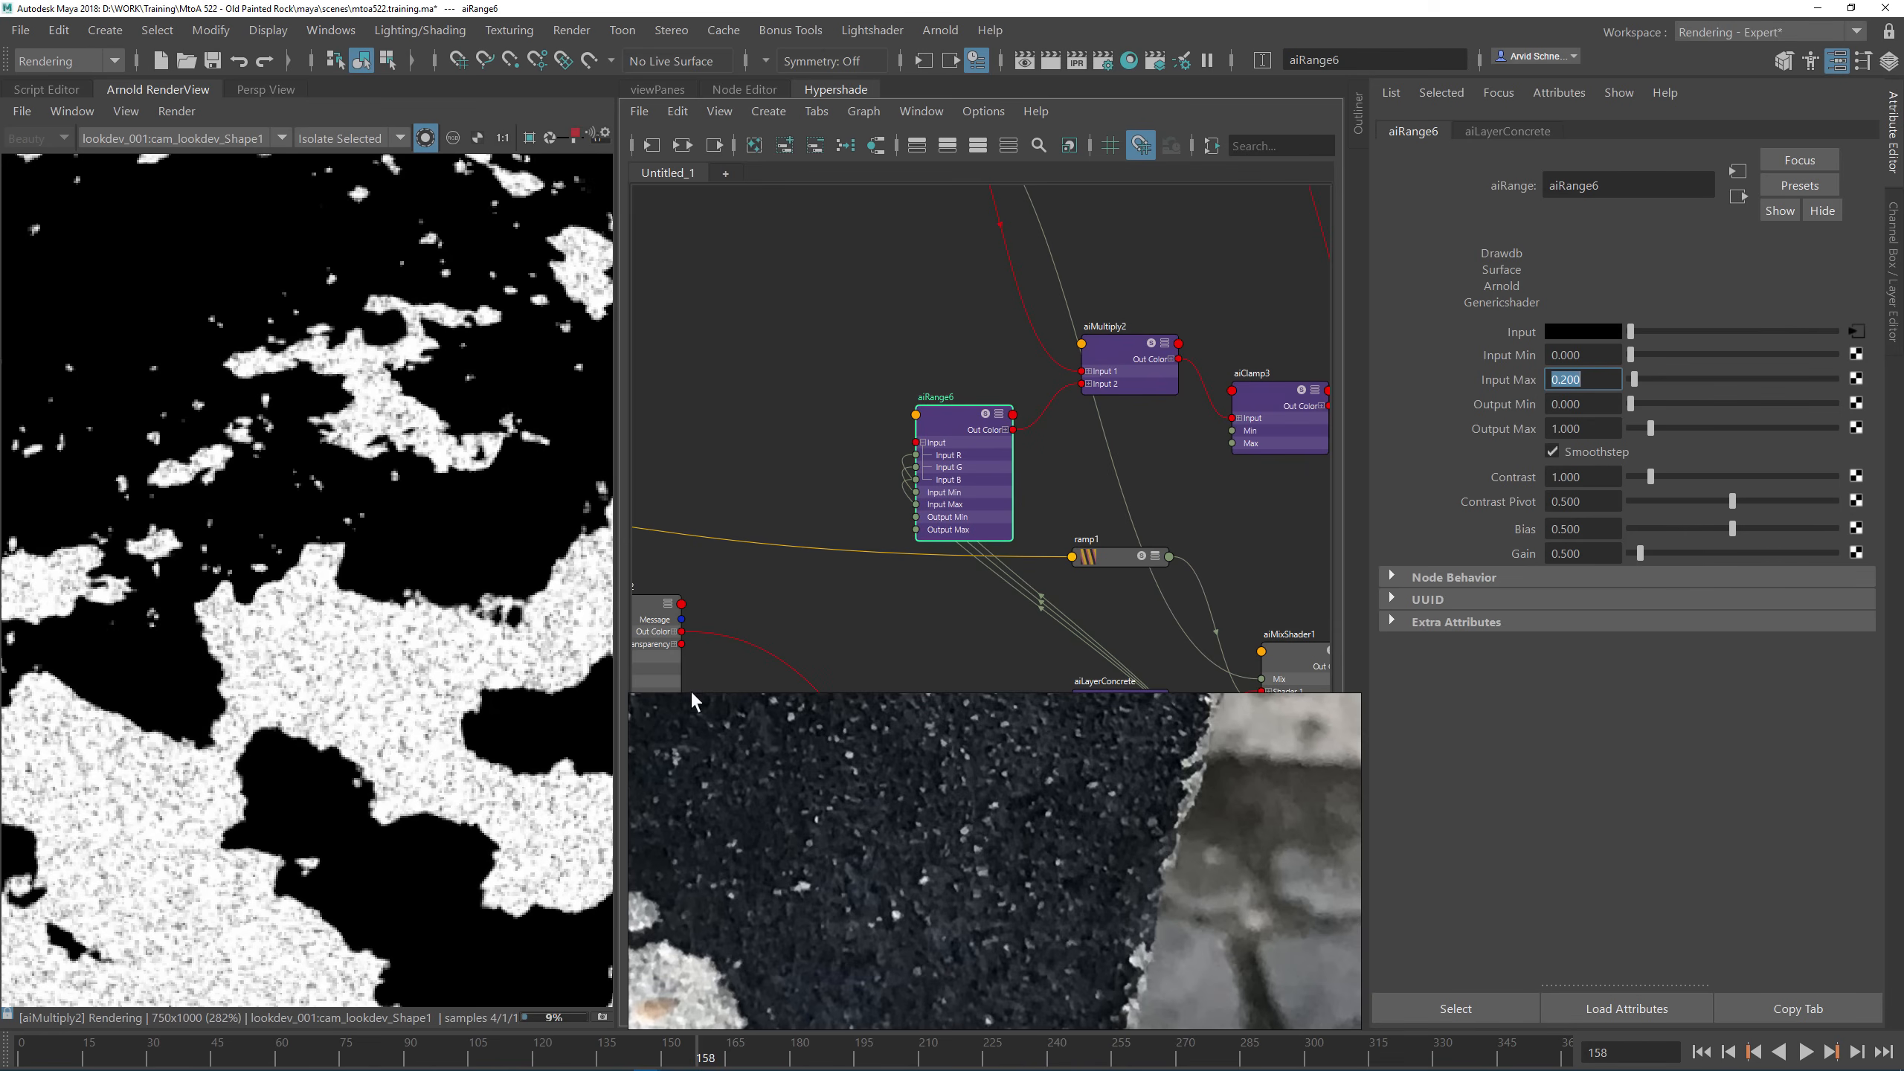
left_click(1543, 355)
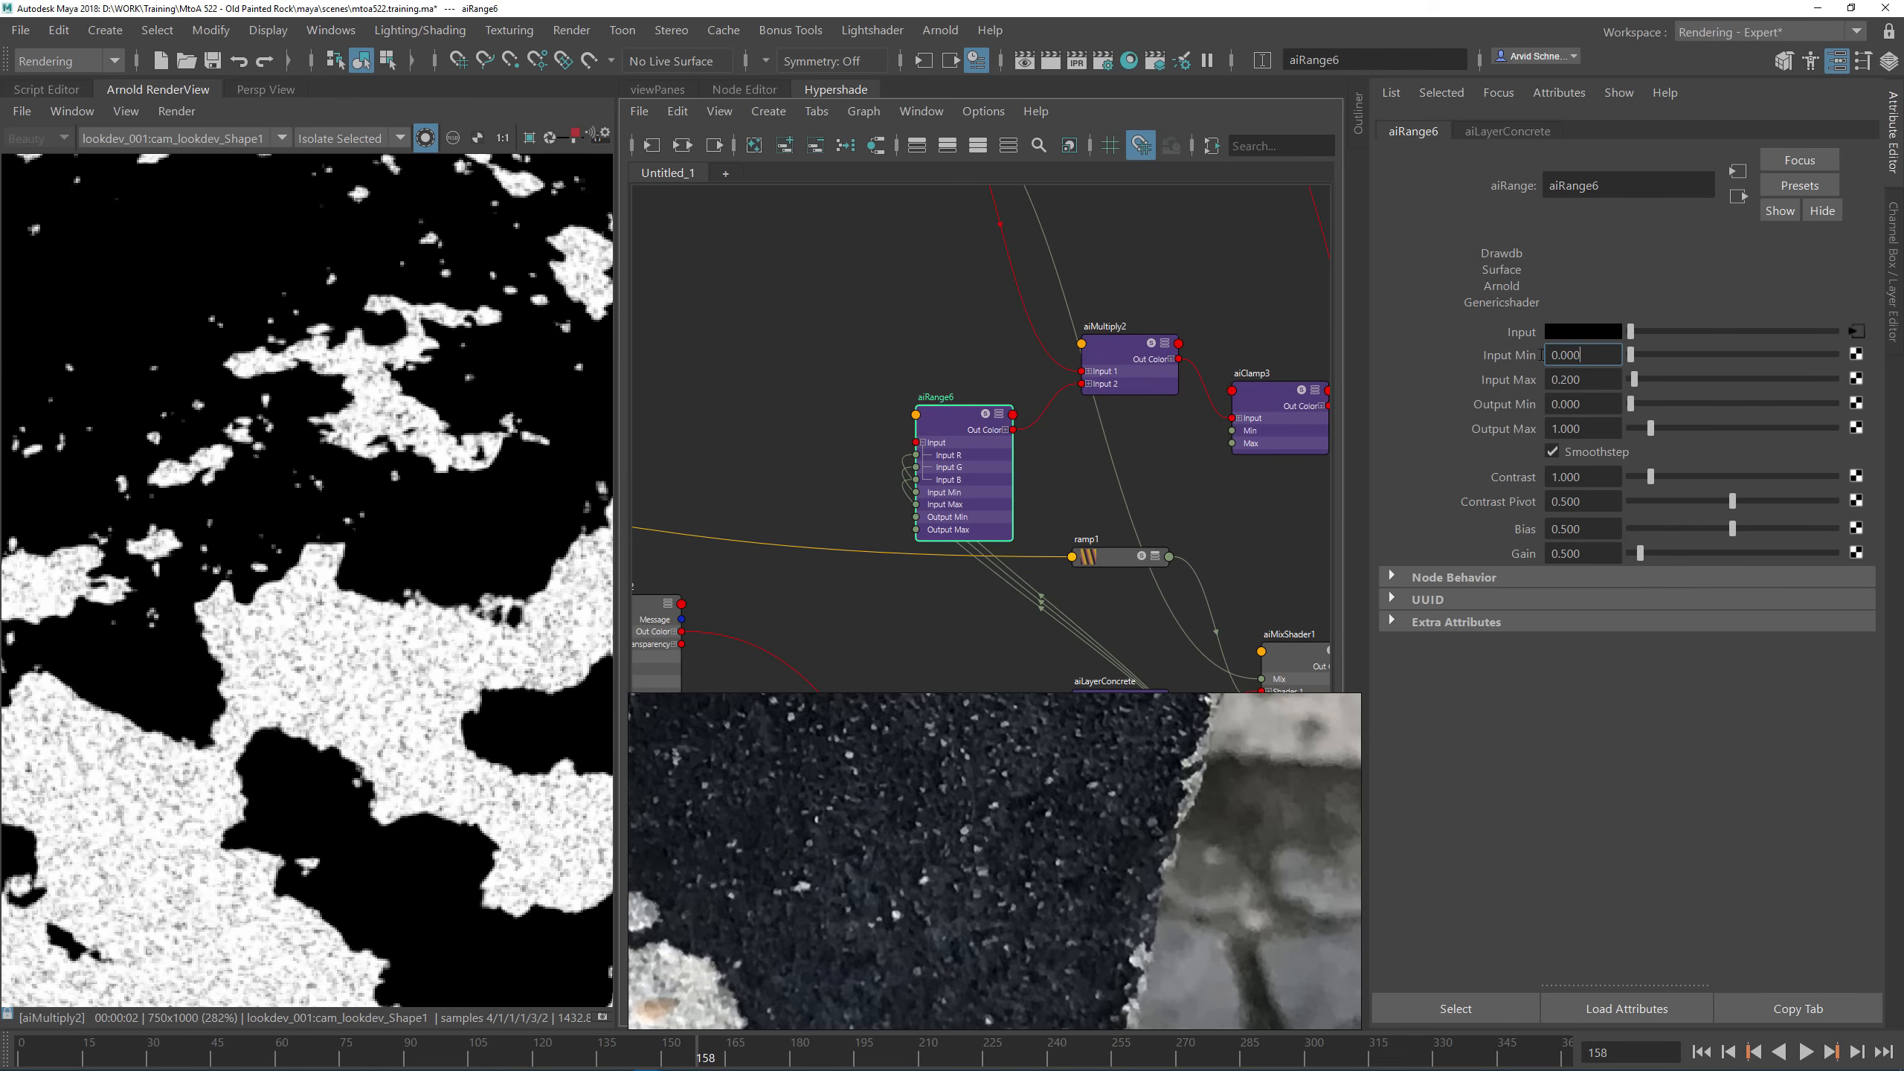
type(".15")
key("Return")
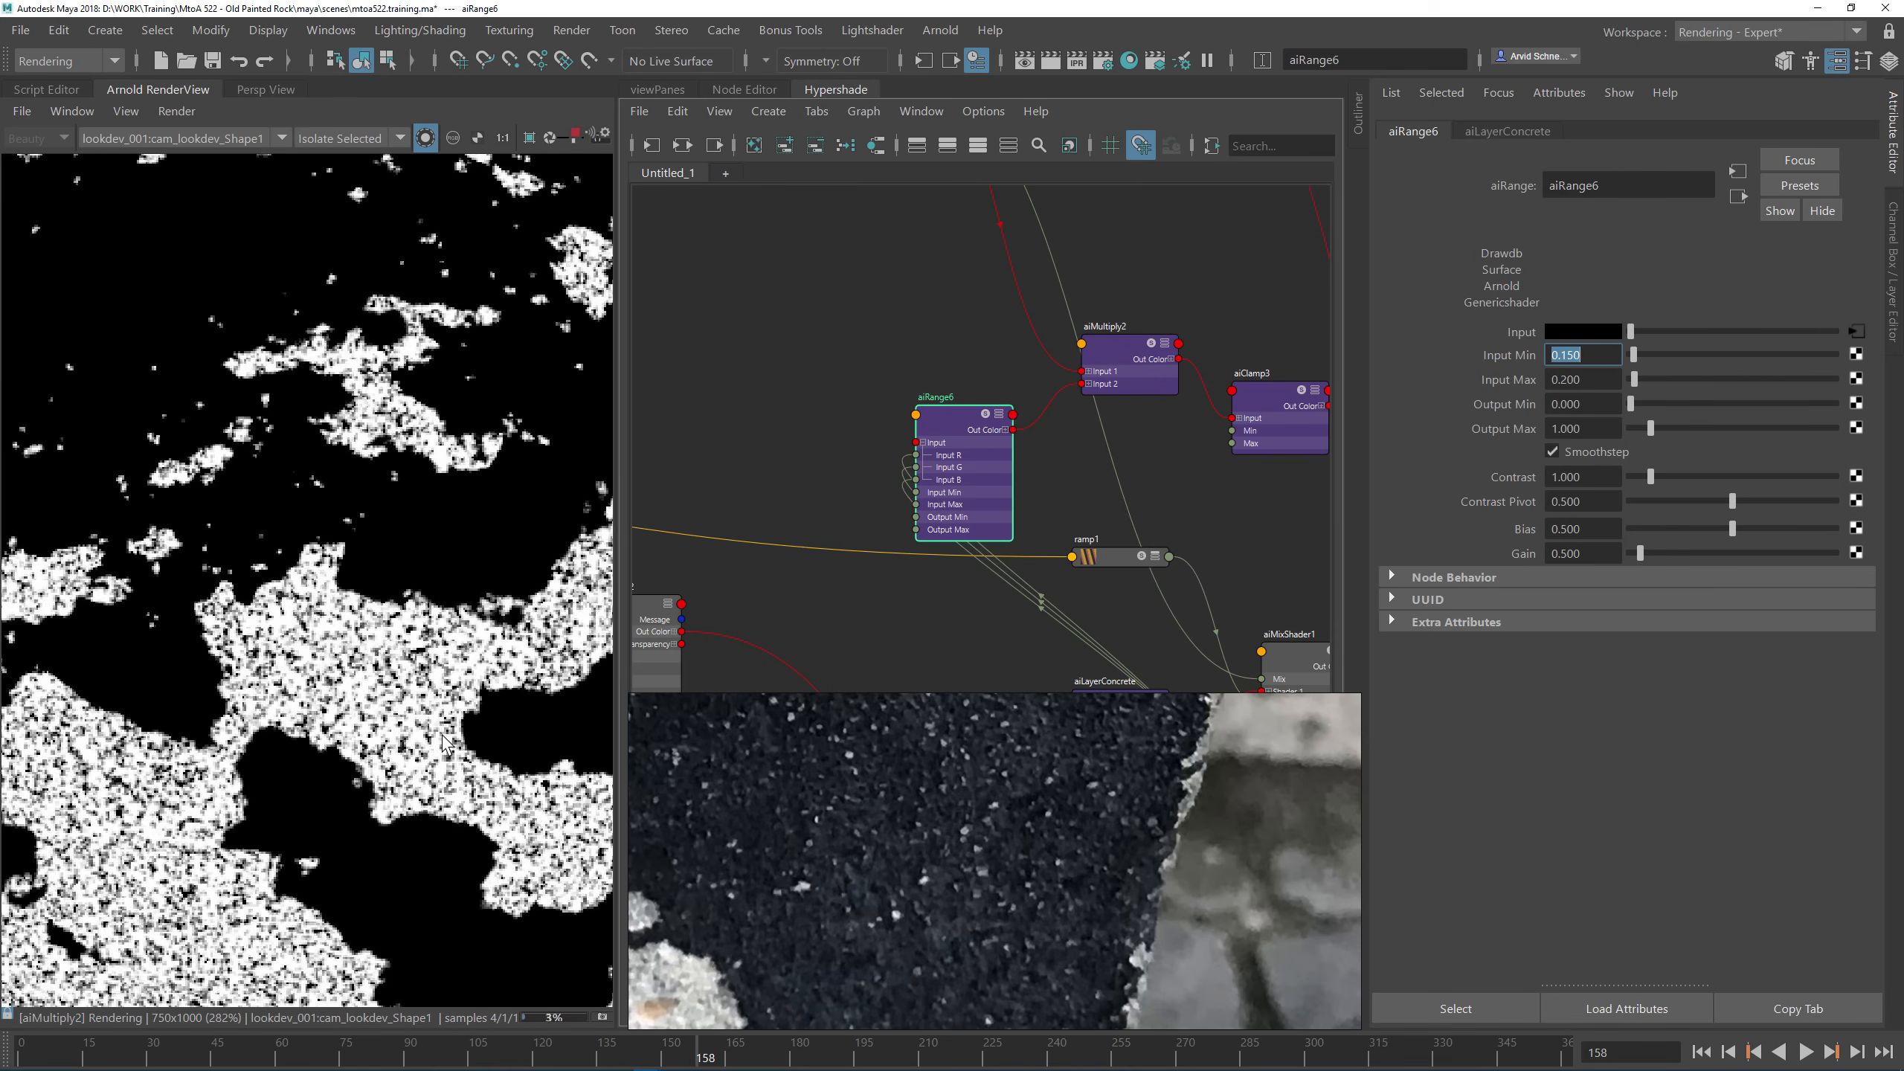
Step: Inspect the speckled mask on the whole sphere and up close, and set aiRange6's Input Max to 0.16
scroll(390, 675, "down", 1)
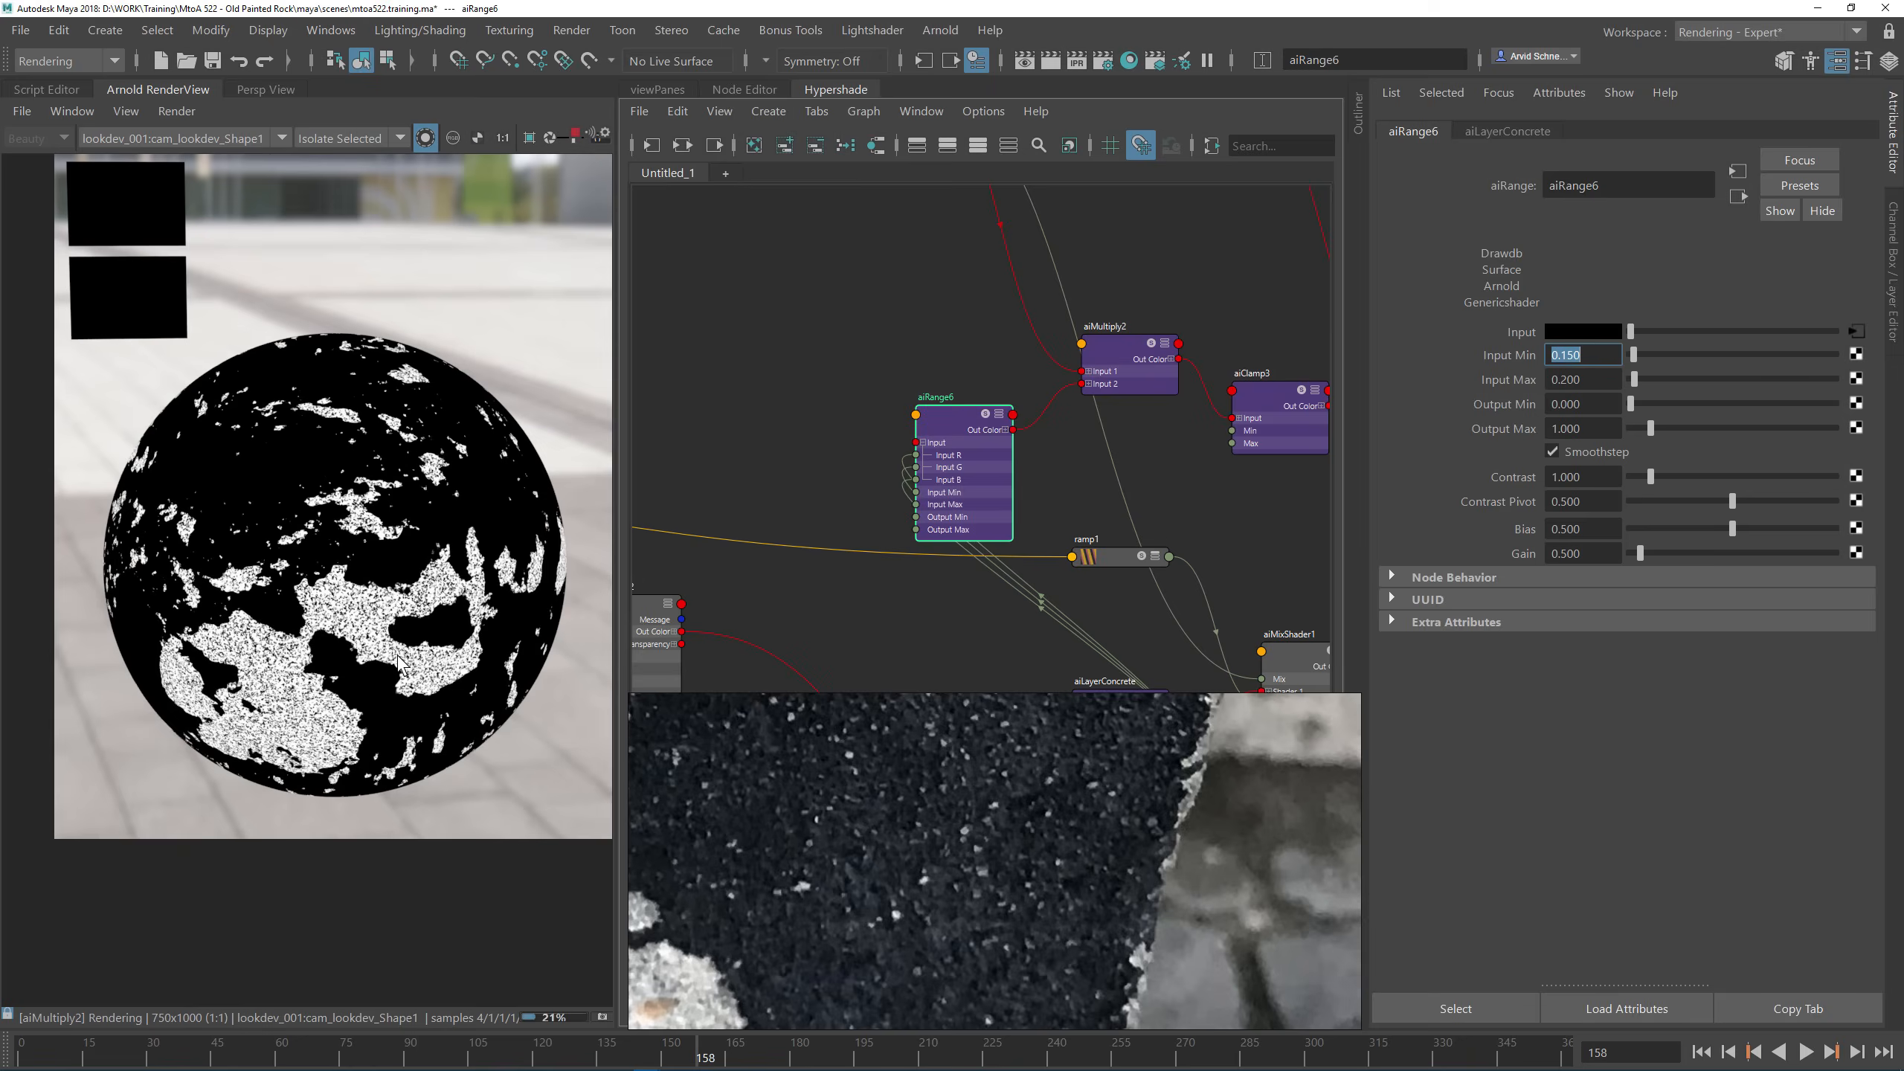
scroll(347, 619, "up", 3)
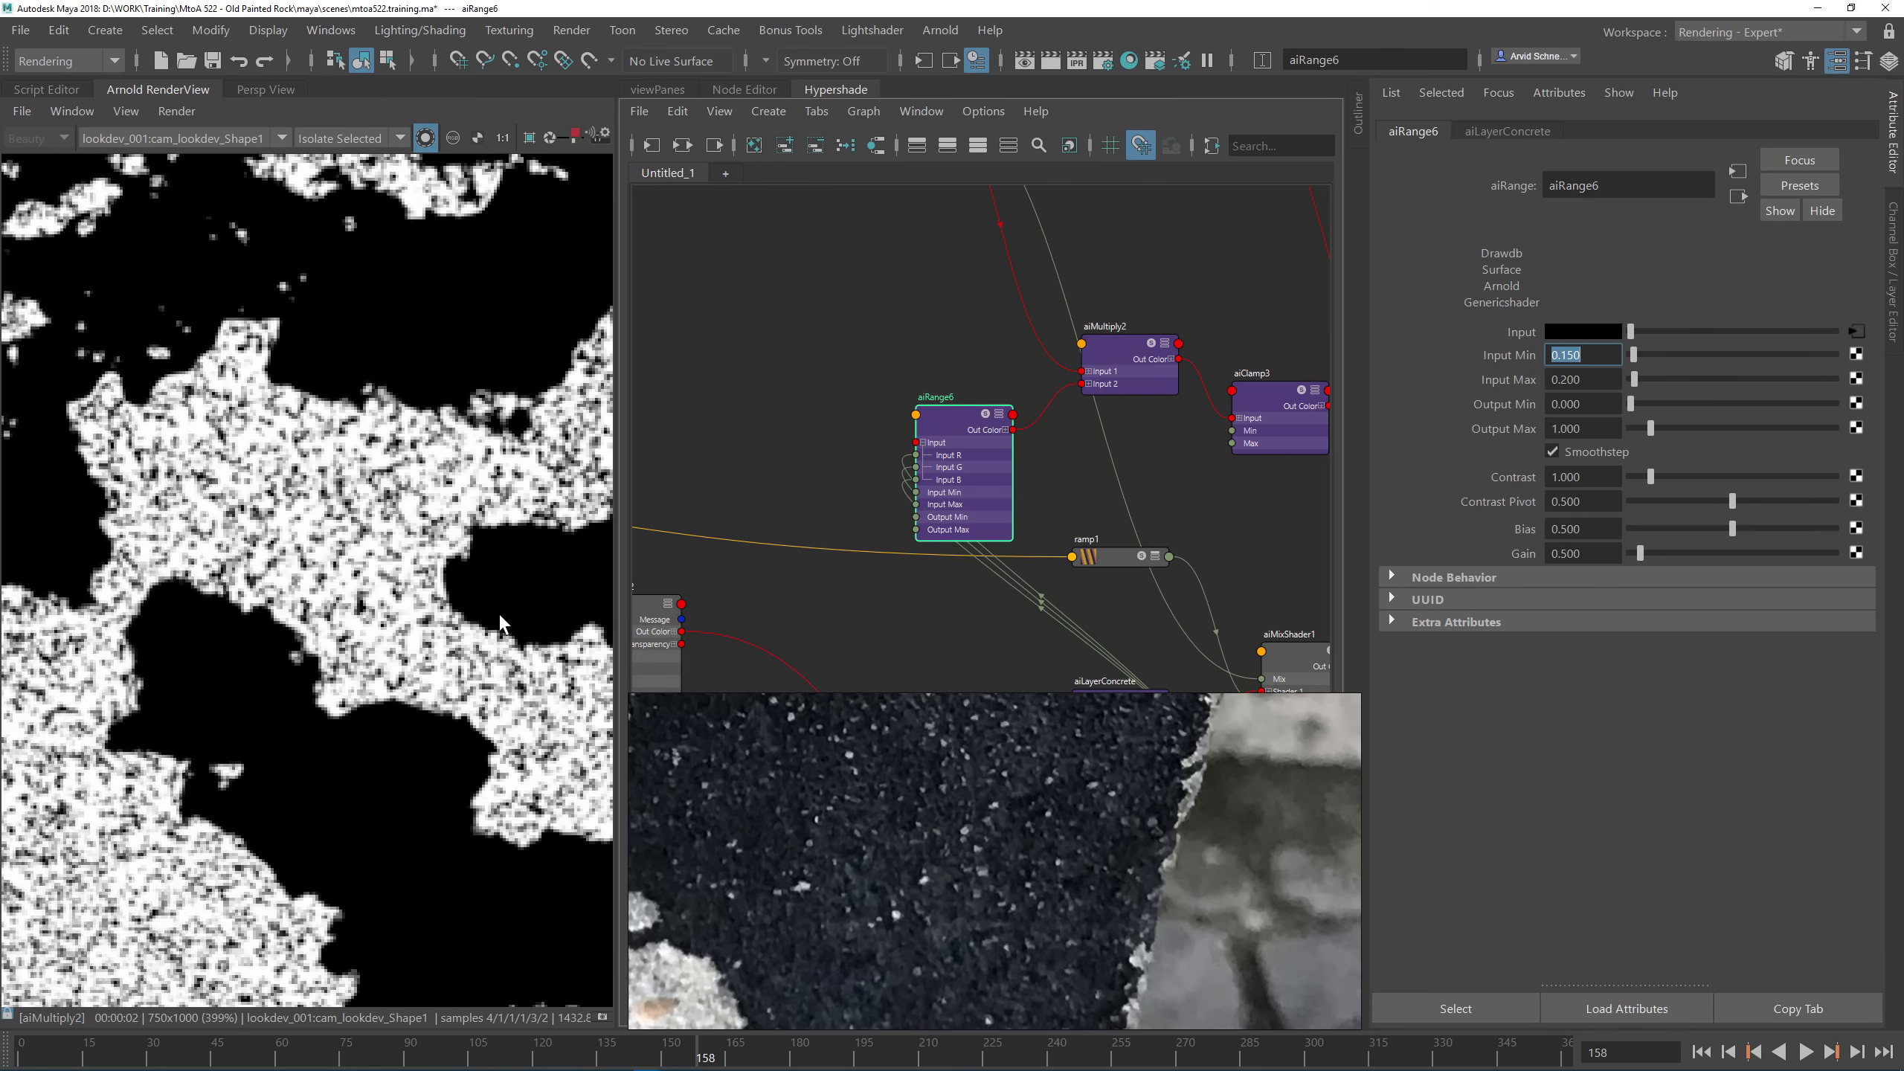
scroll(498, 614, "down", 1)
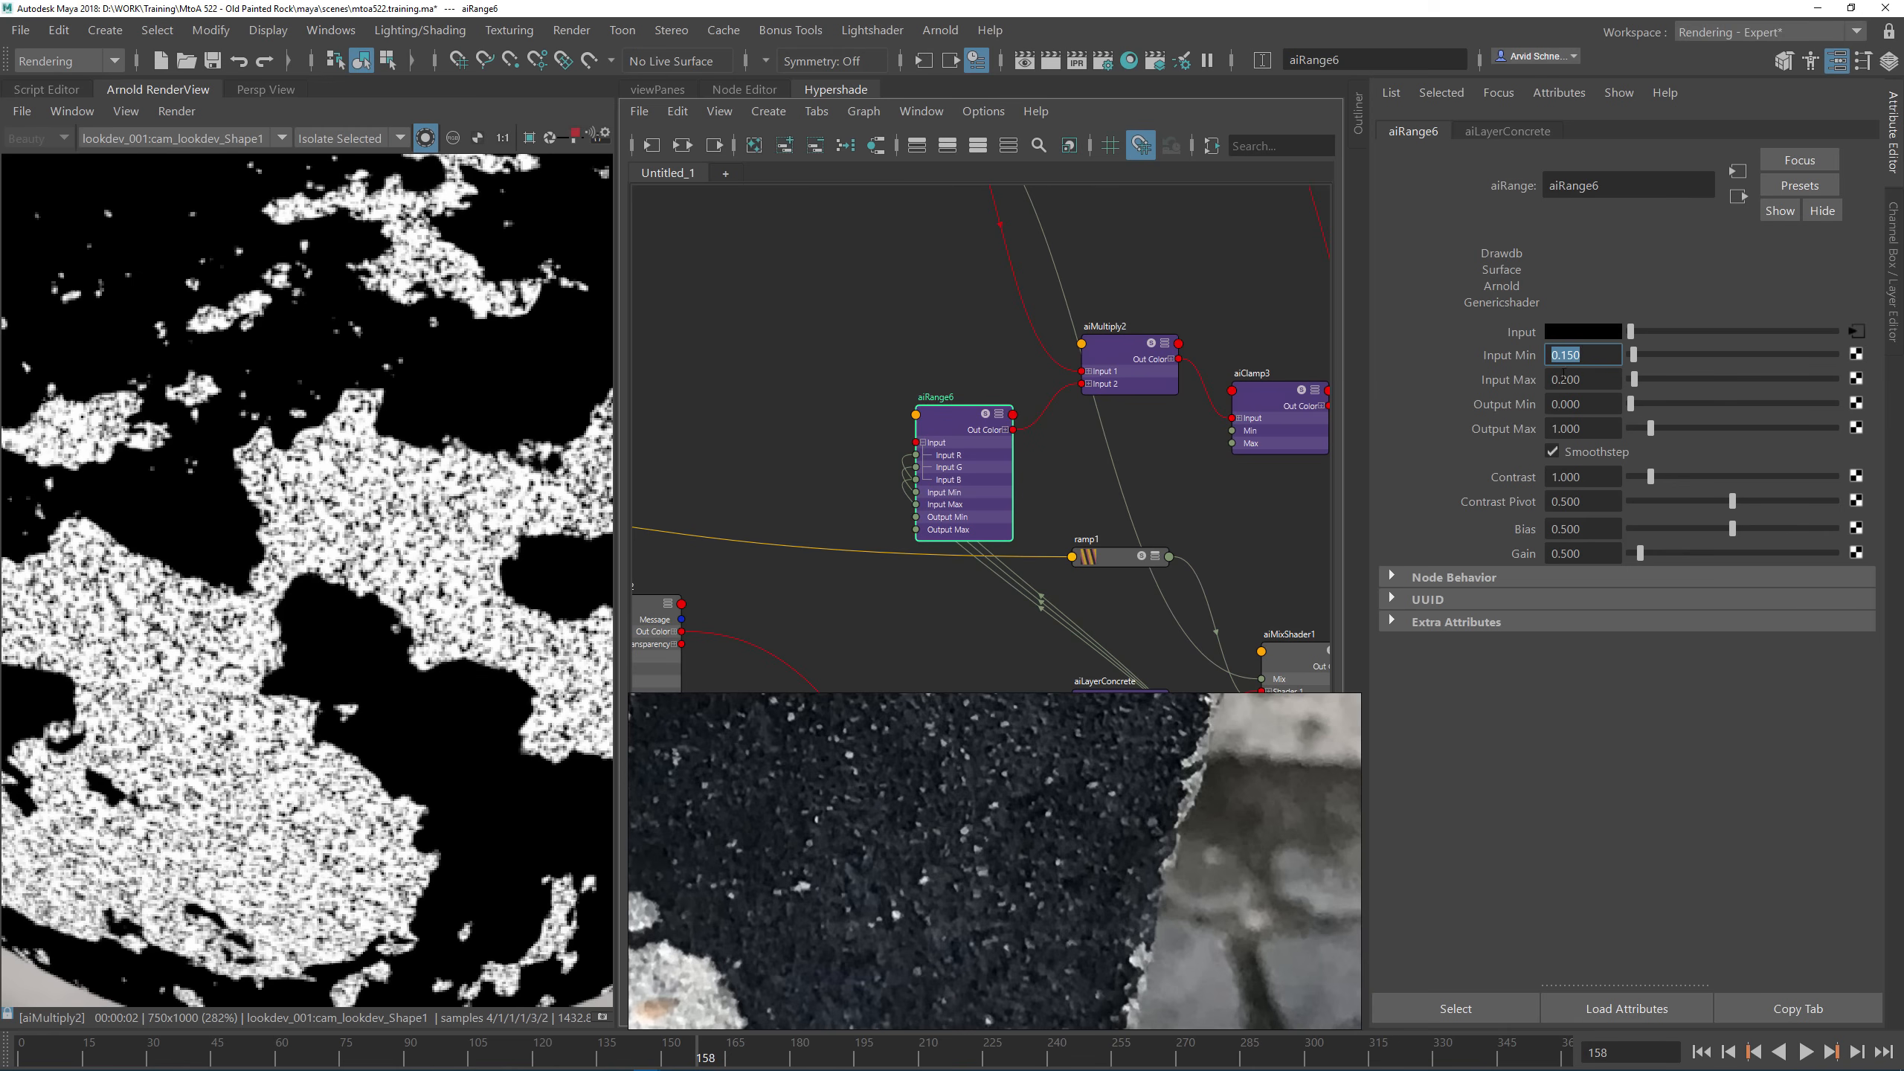
key("Tab")
type(".1")
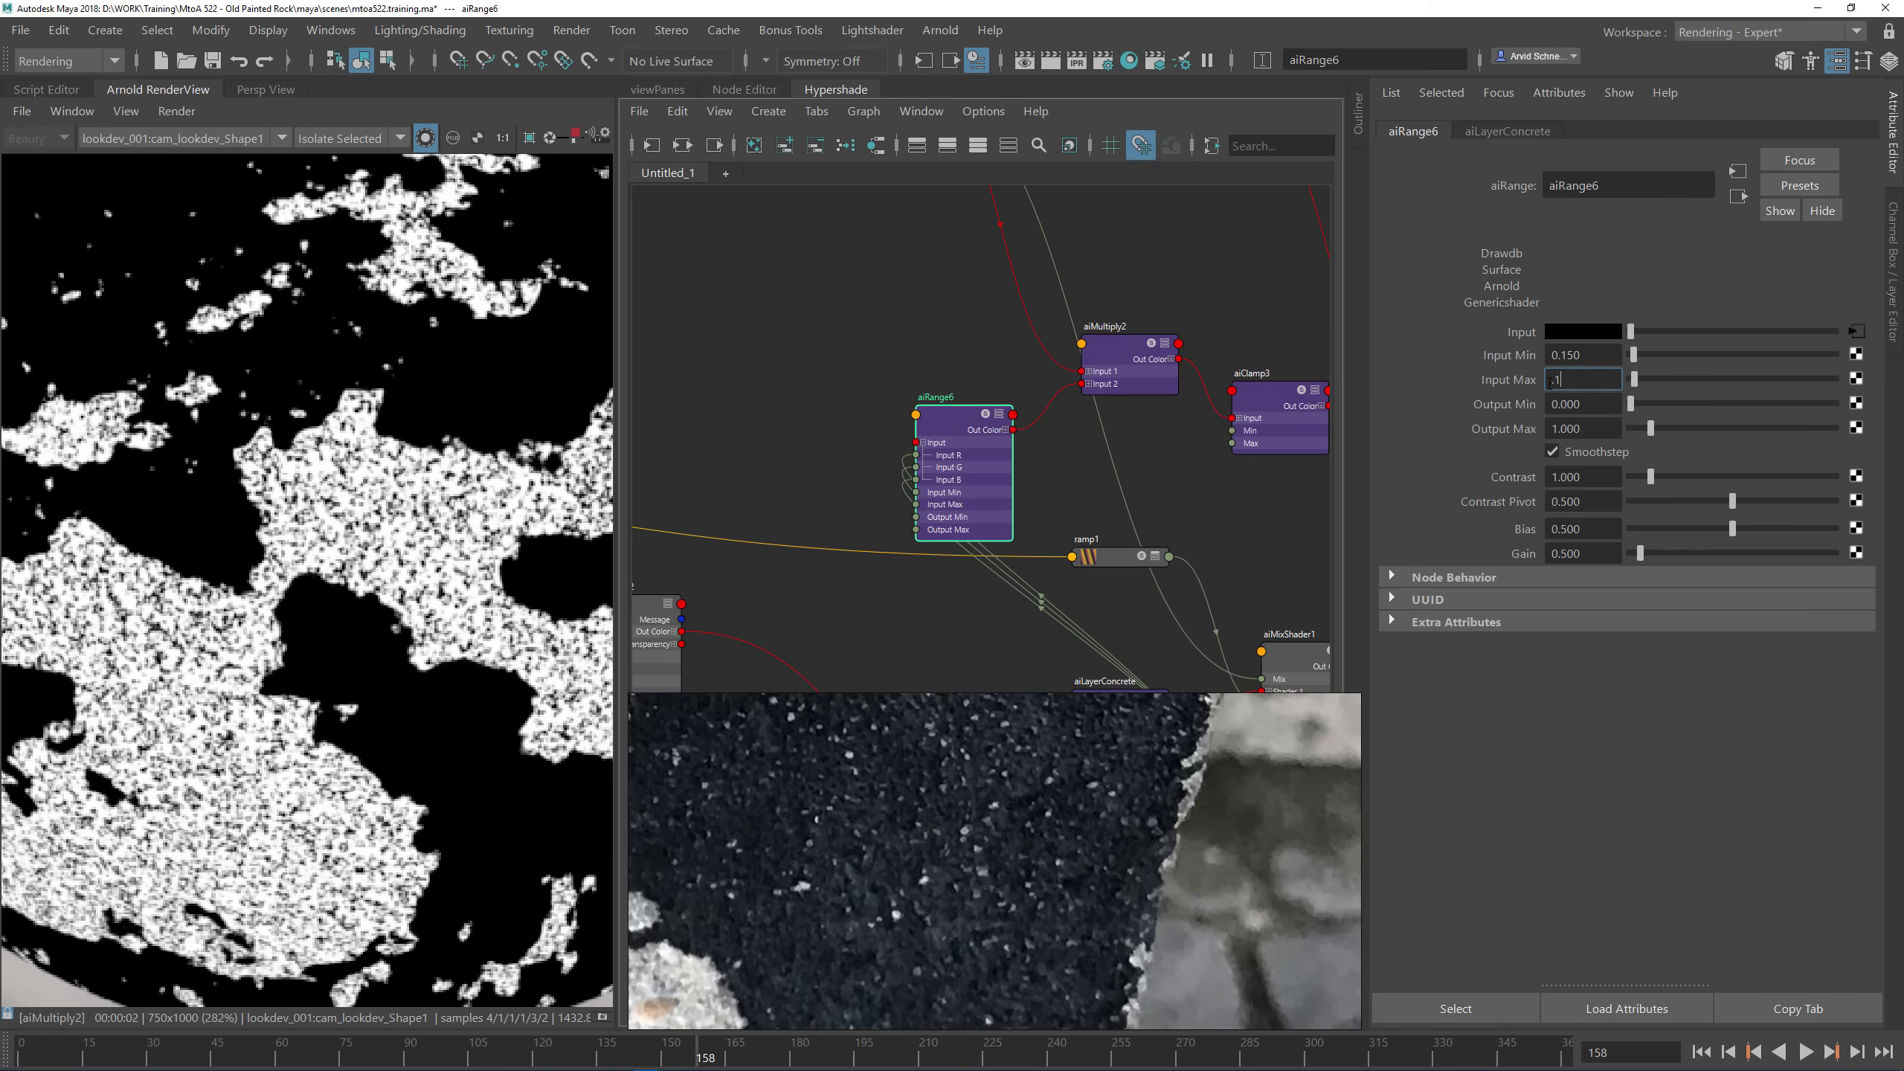
type("6")
key("Return")
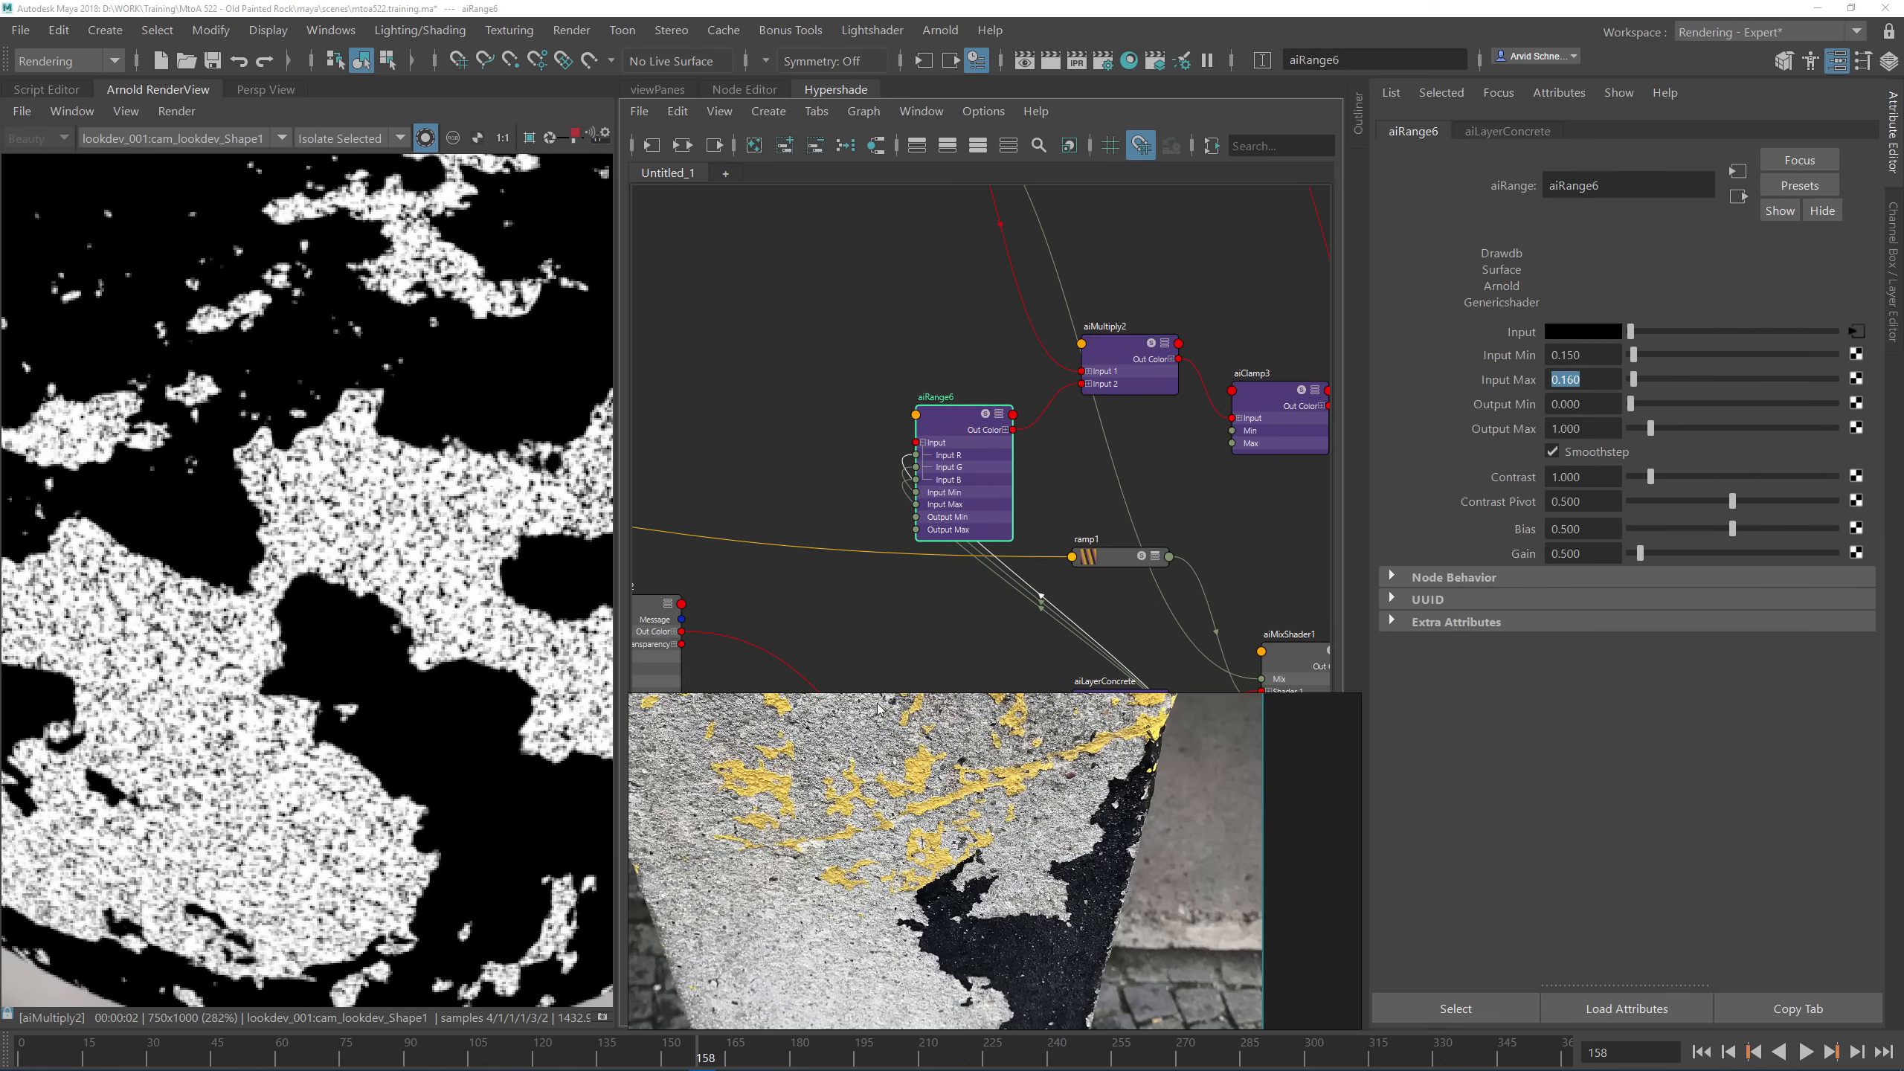
Step: Set aiRange6's Input Min to 0.11 and Input Max to 0.12
scroll(336, 670, "down", 1)
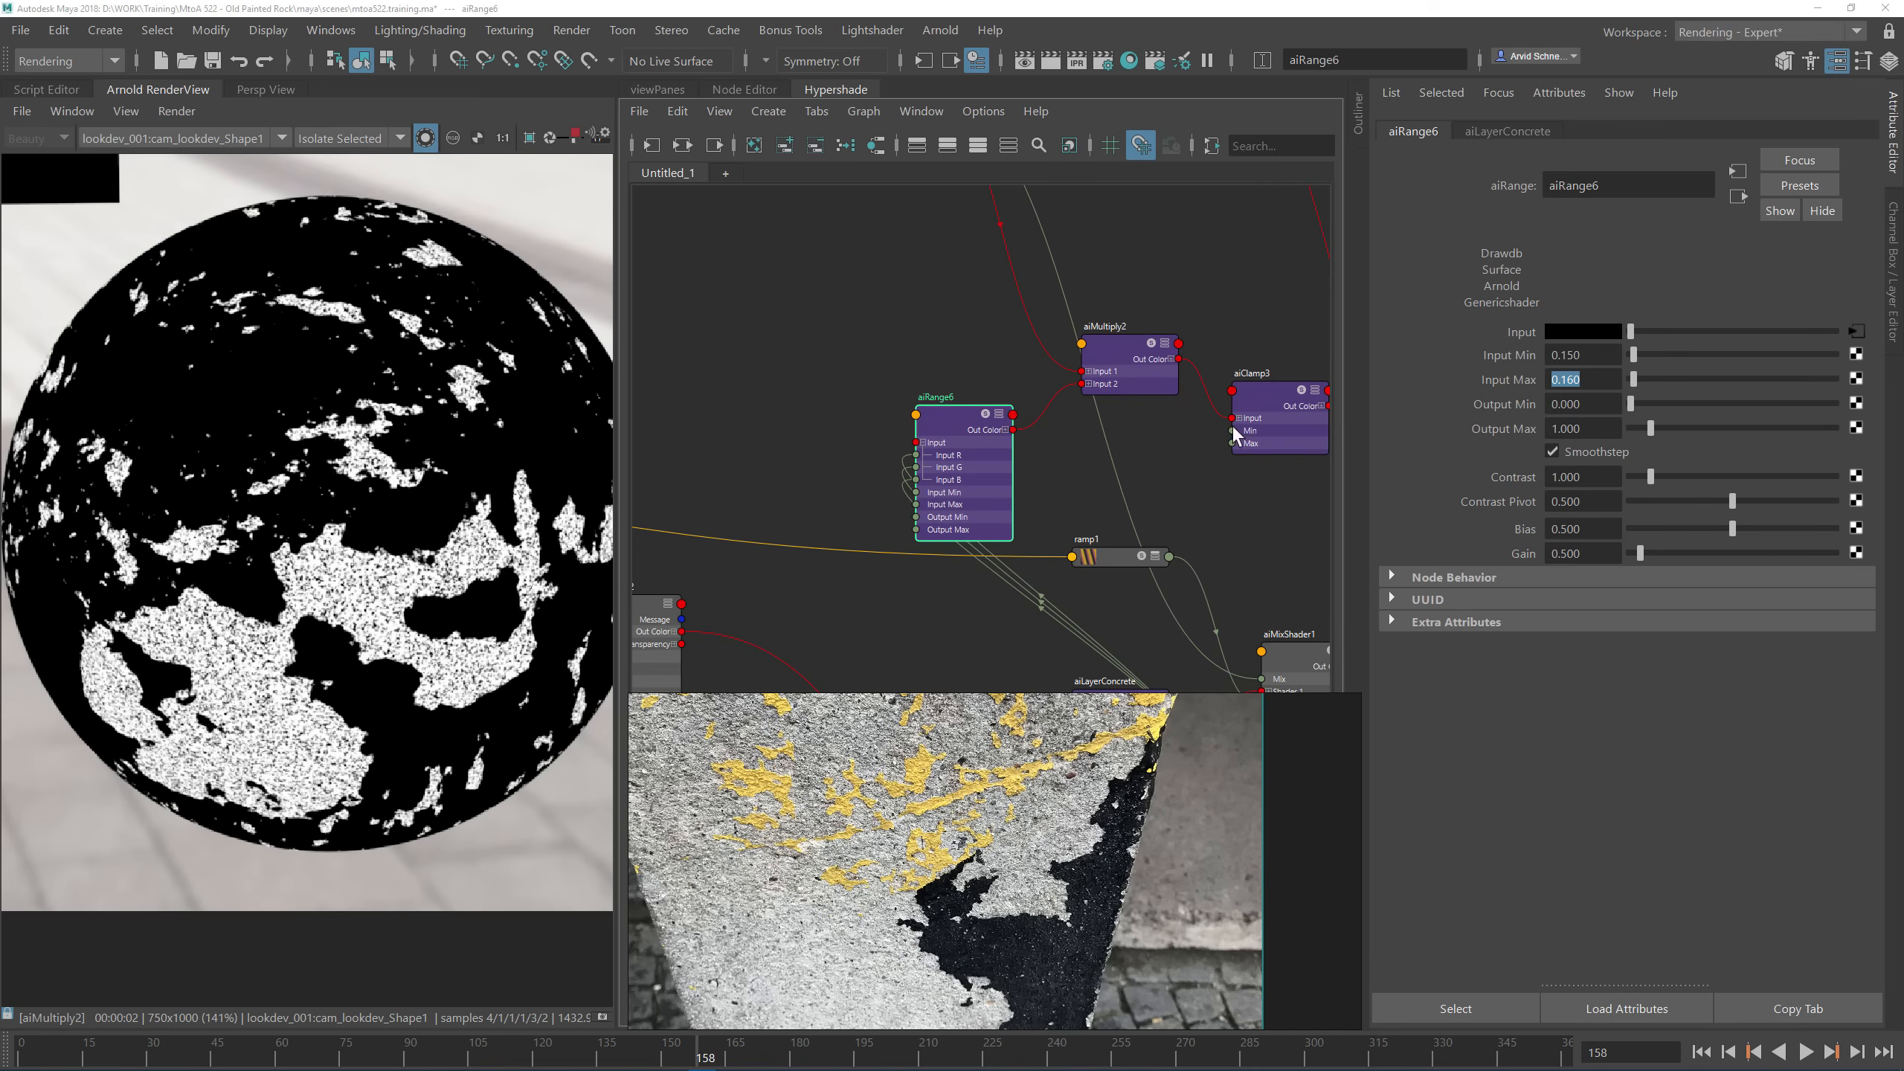
left_click(1593, 358)
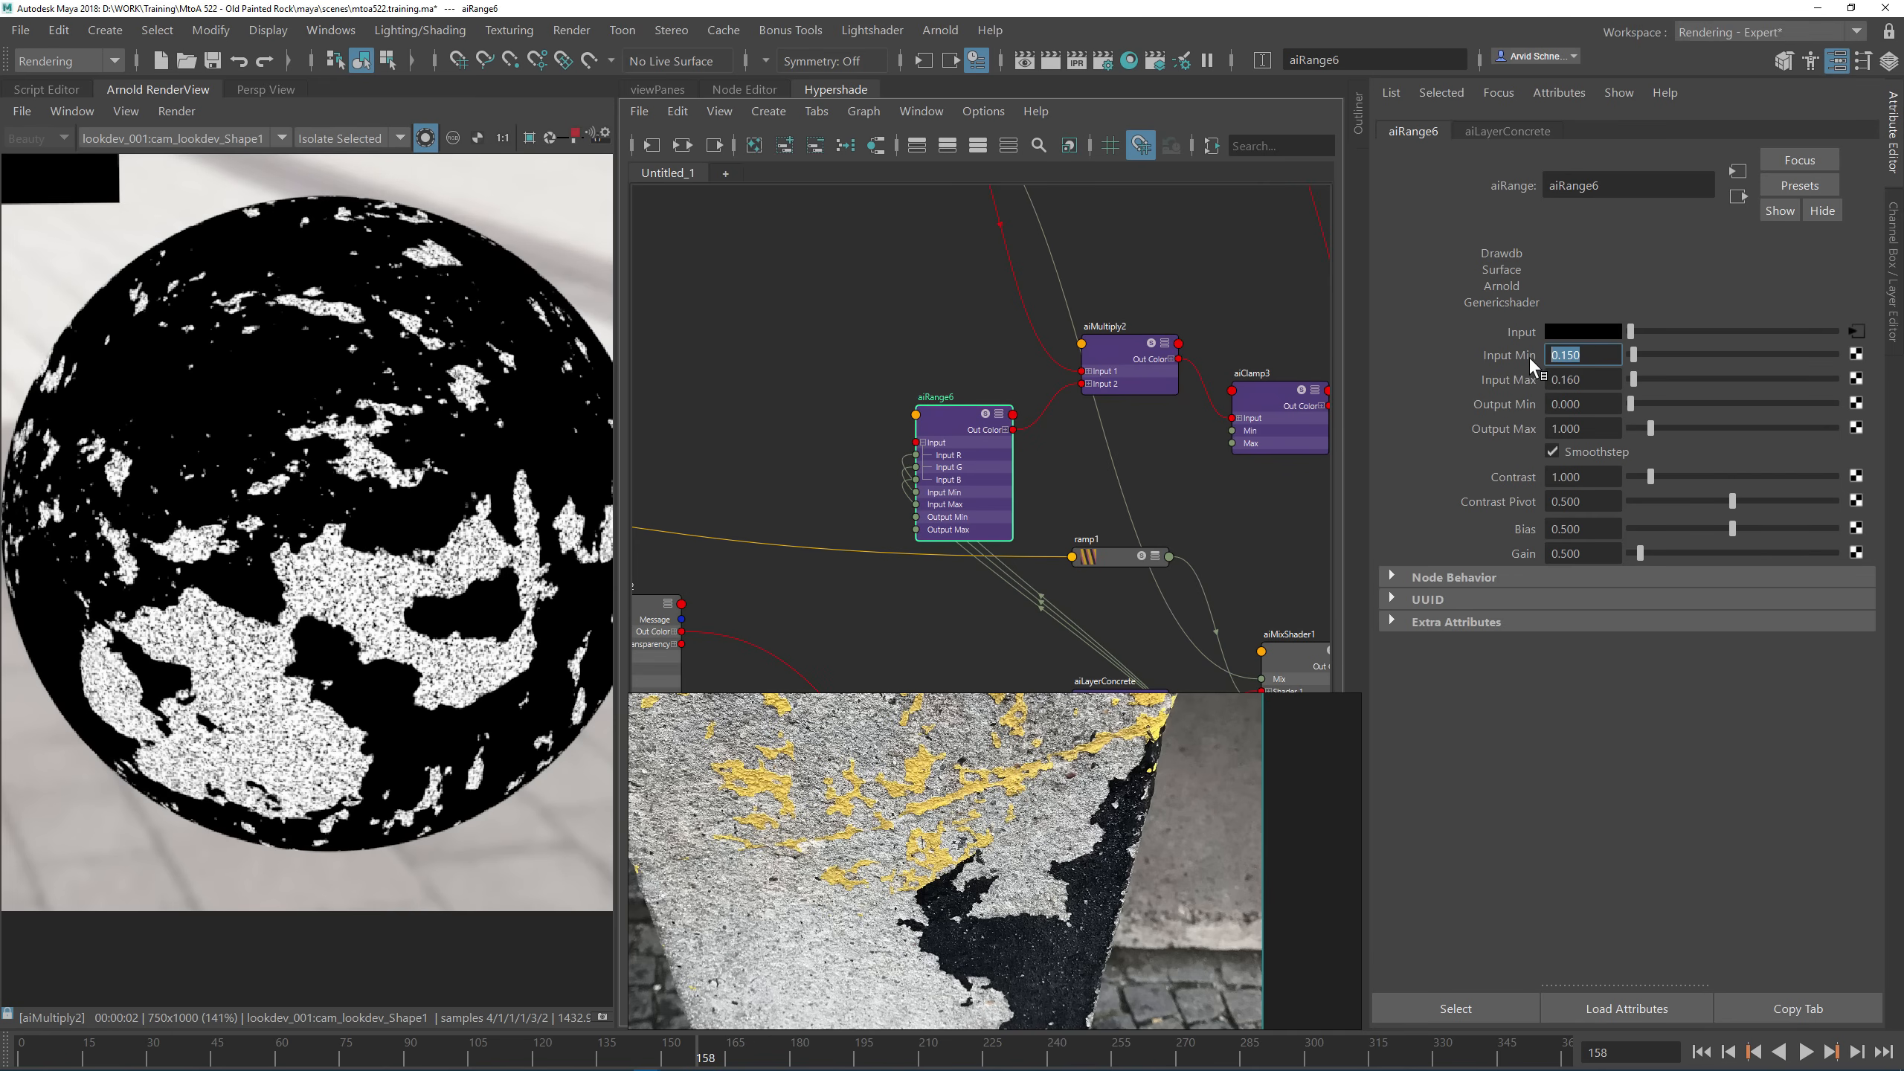
type(".11")
key("Tab")
type(".12")
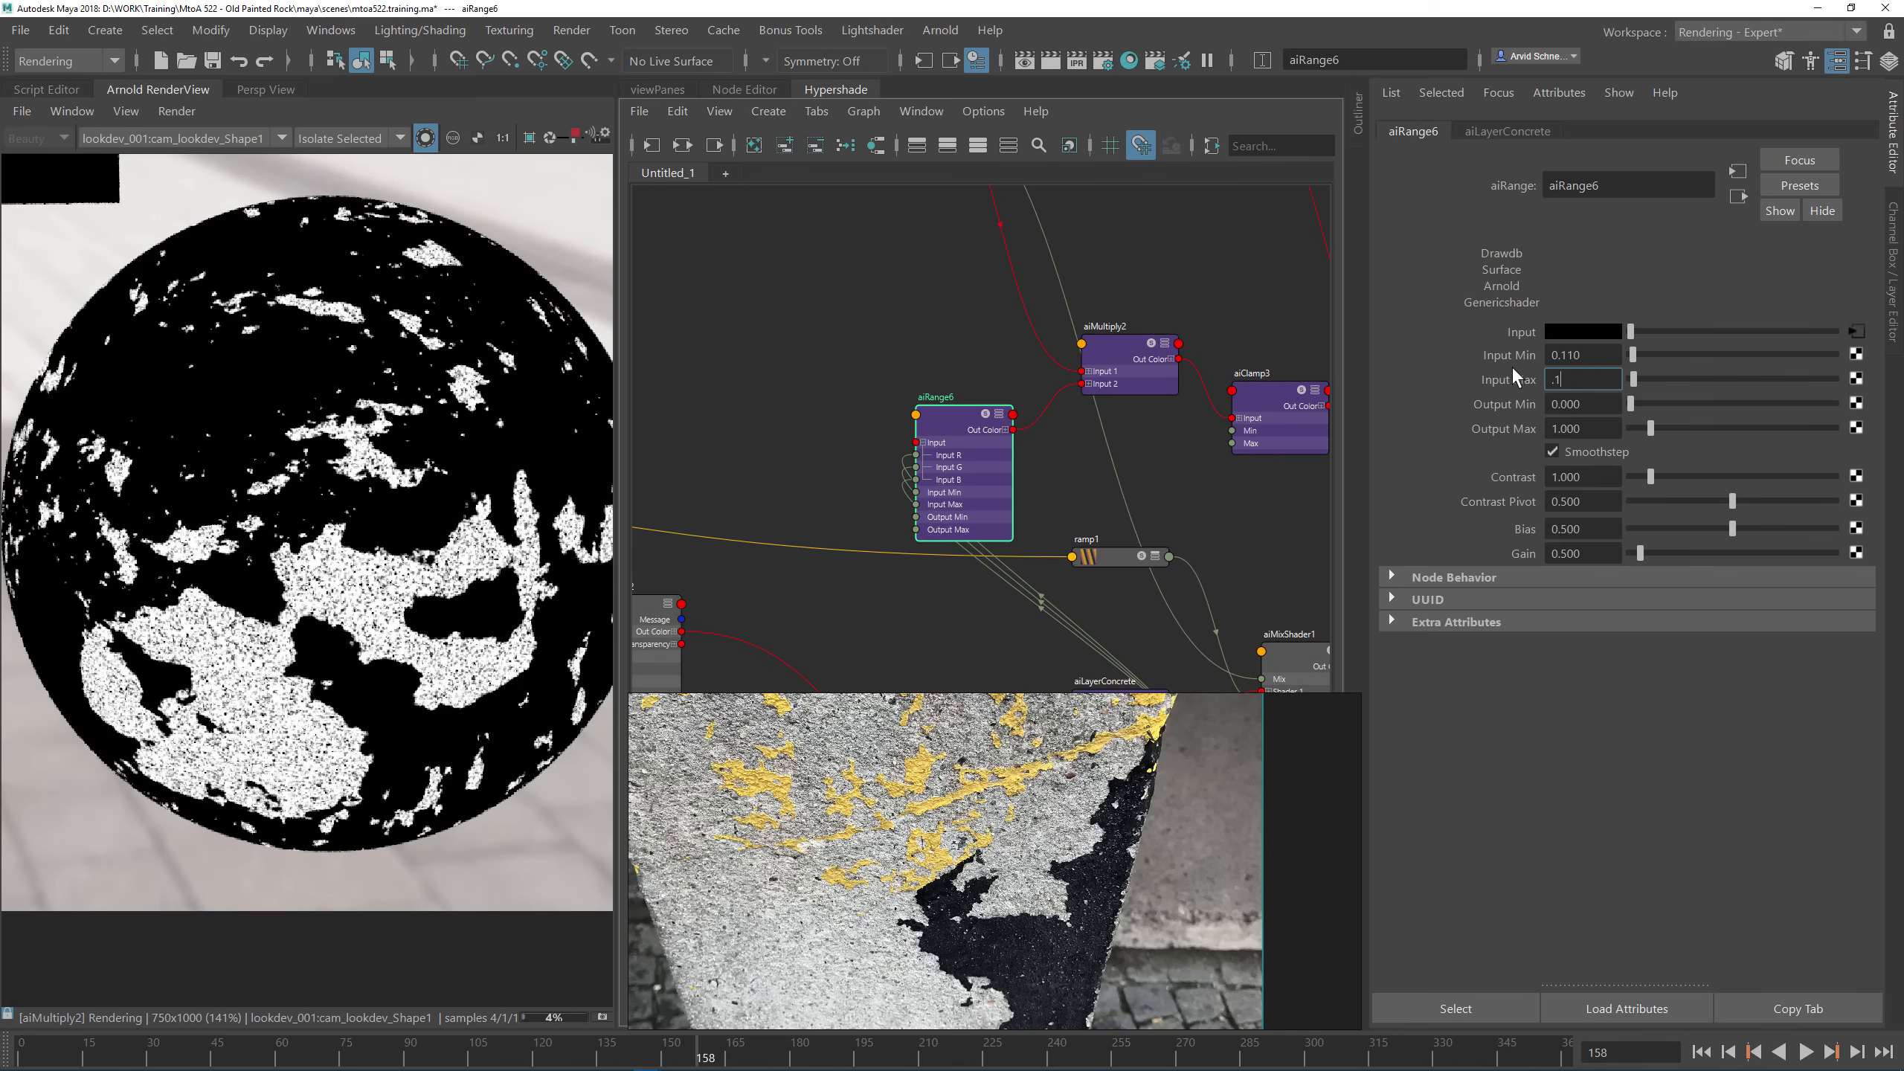
key("Return")
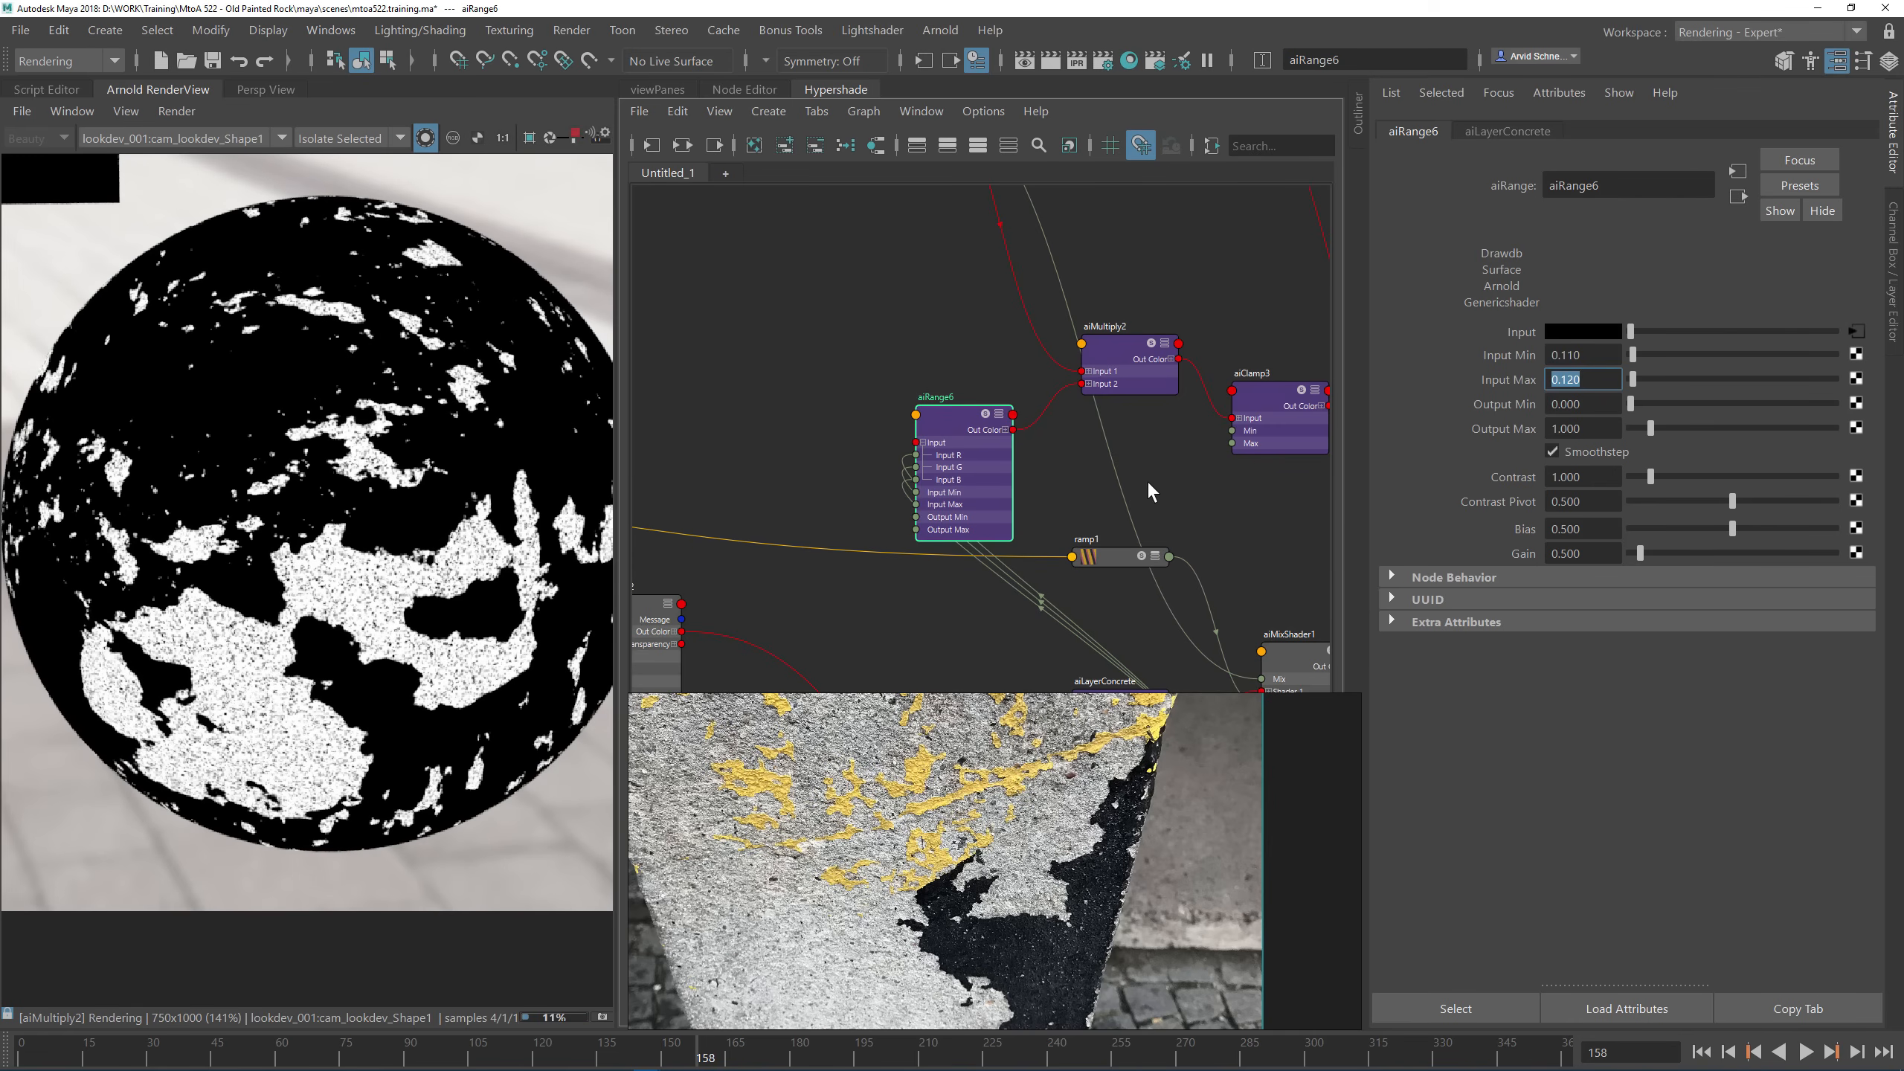
Step: Expand aiClamp3's output color channels, then isolate aiMixShader1 in the render and move its node closer to ai_chippedPaint
middle_click_drag(1074, 321, 918, 335, "alt")
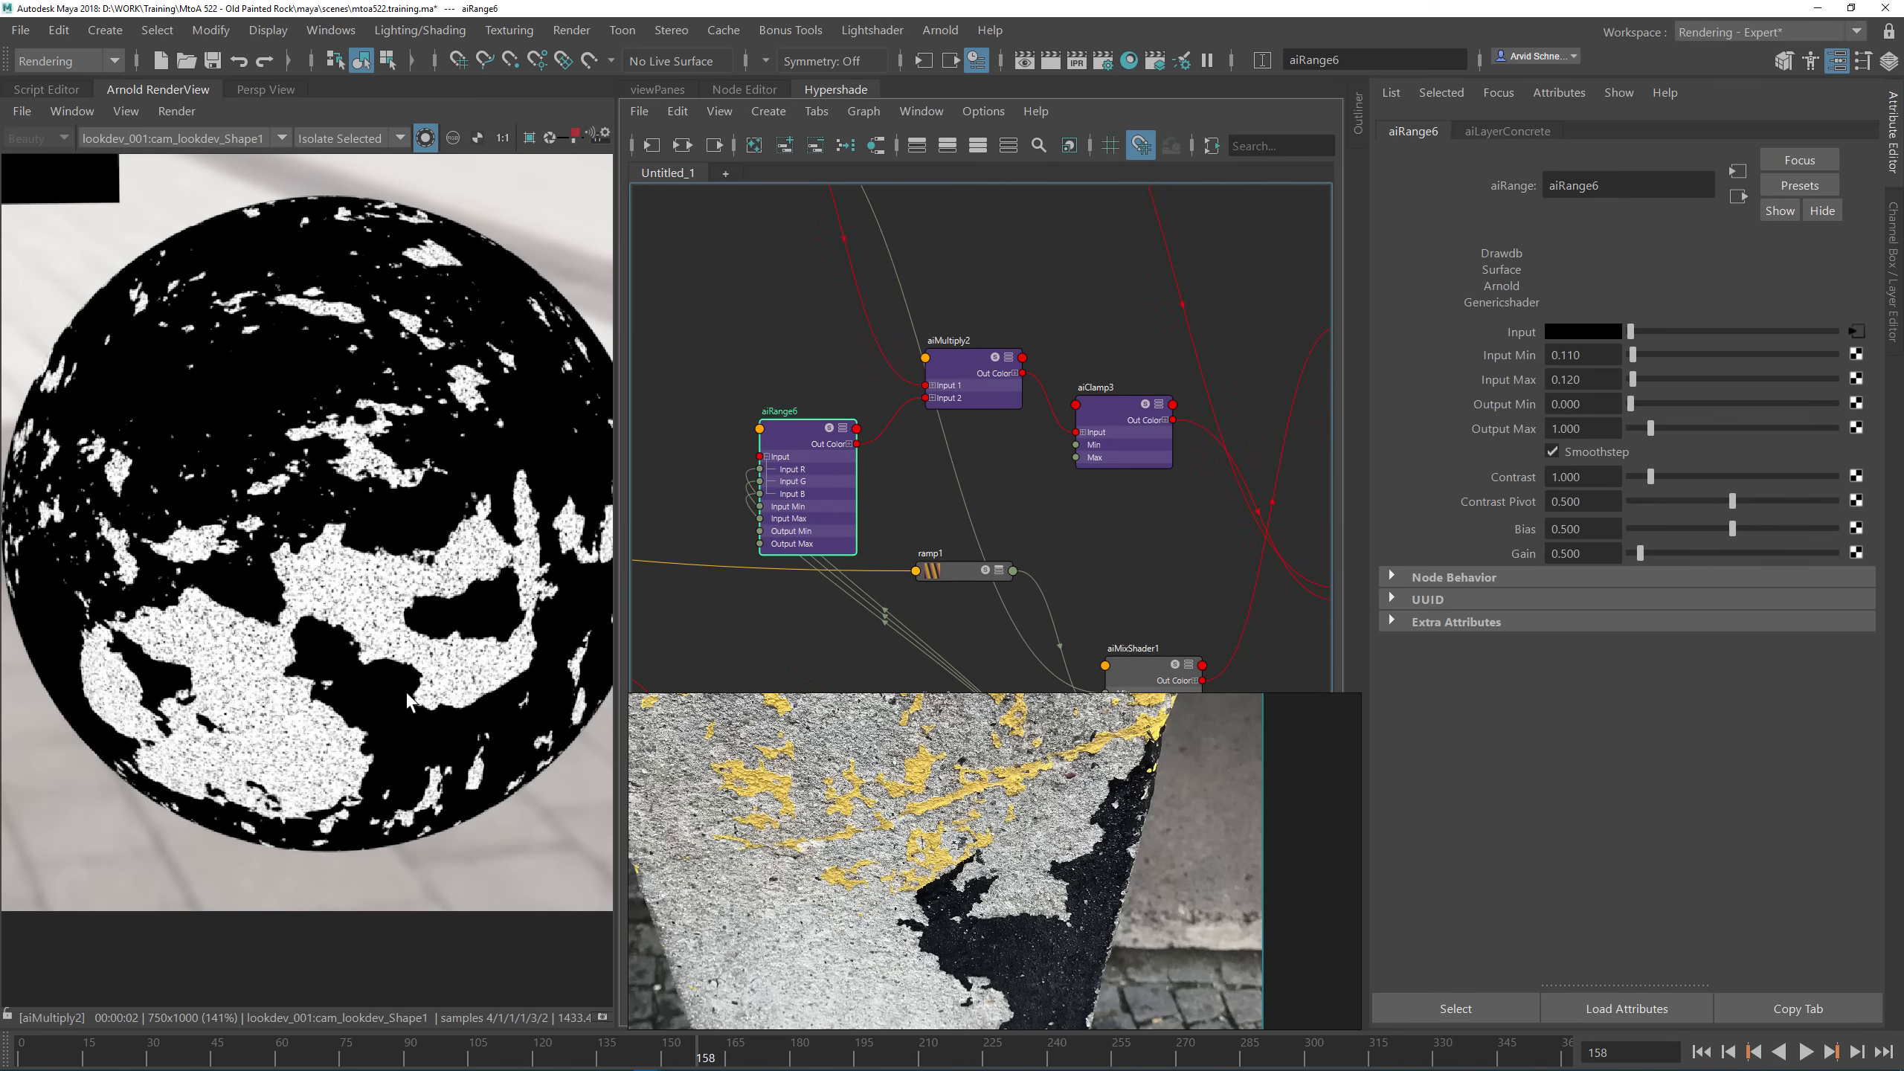
middle_click_drag(1017, 560, 763, 519, "alt")
middle_click_drag(821, 299, 942, 288, "alt")
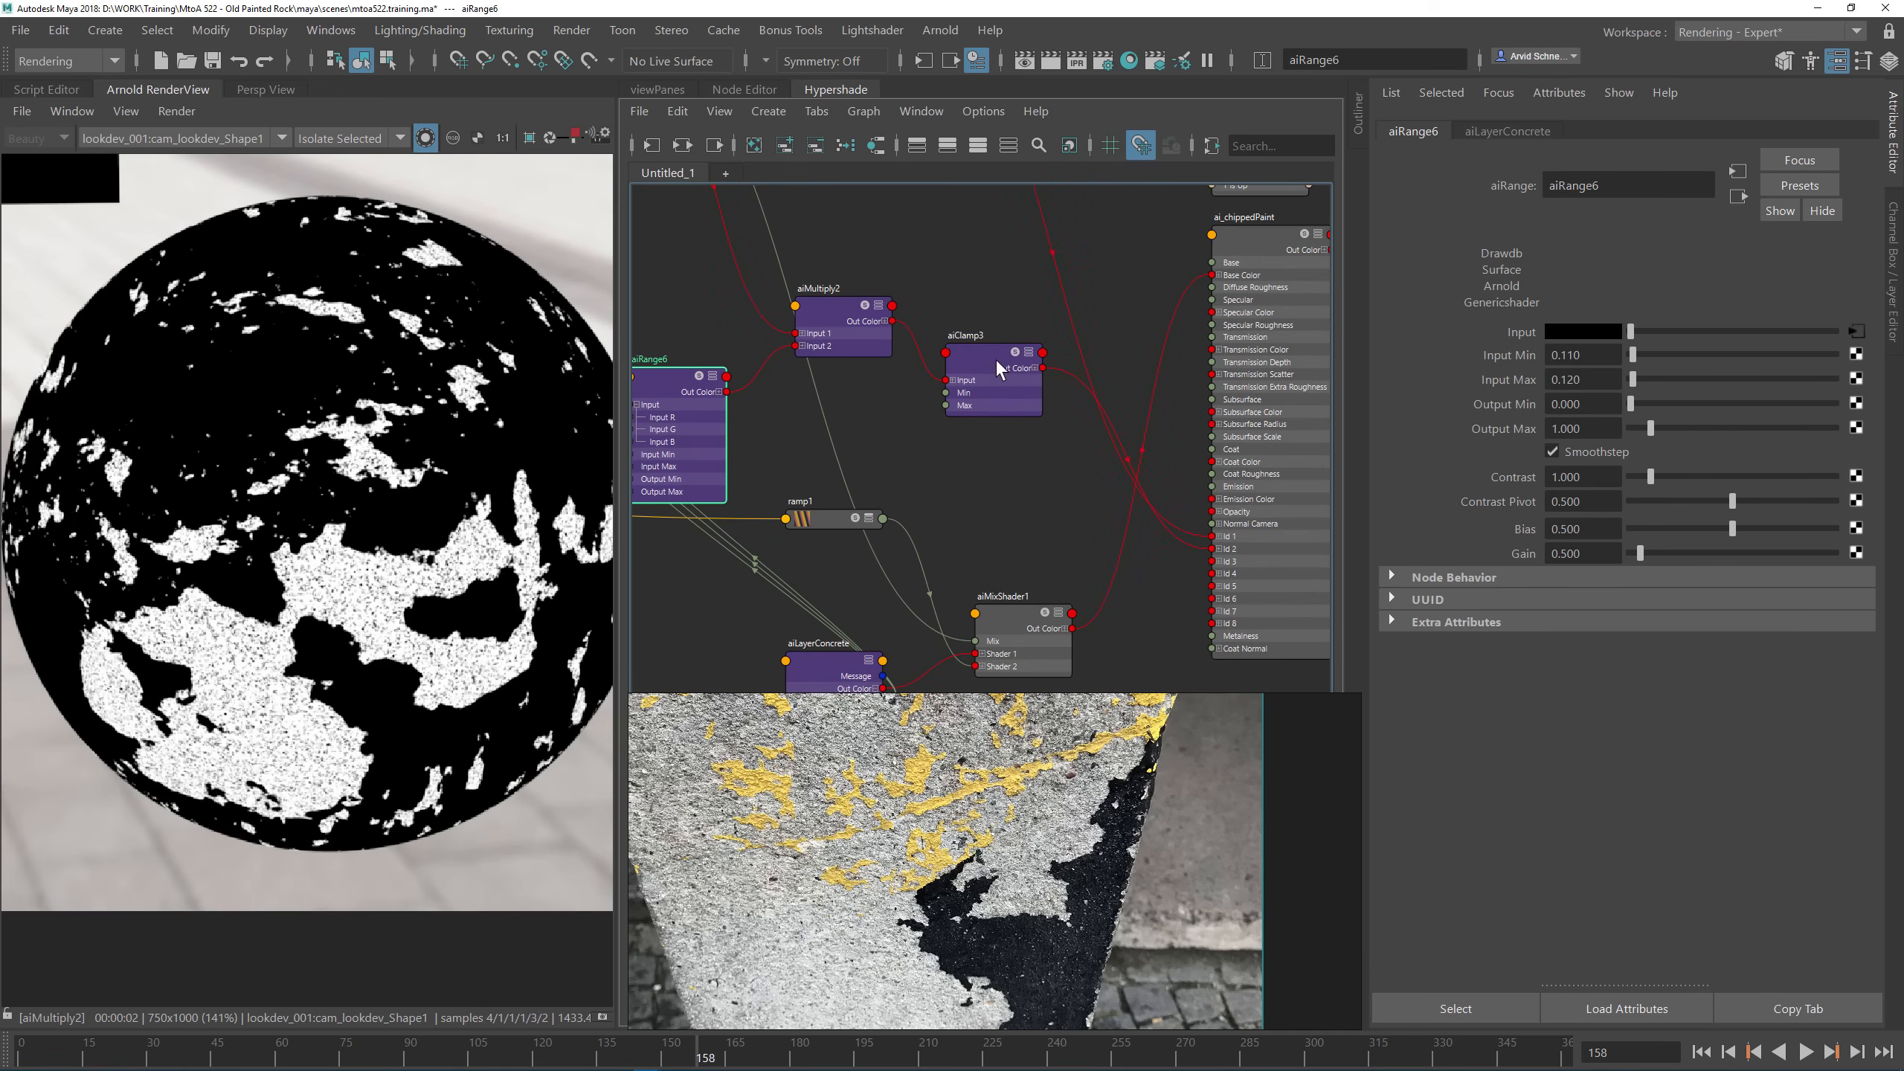
left_click(1035, 367)
mouse_move(1043, 380)
left_mouse_down()
mouse_move(1021, 552)
mouse_move(1012, 525)
left_mouse_up()
left_click(1025, 506)
left_click(1042, 434)
left_click(1019, 513)
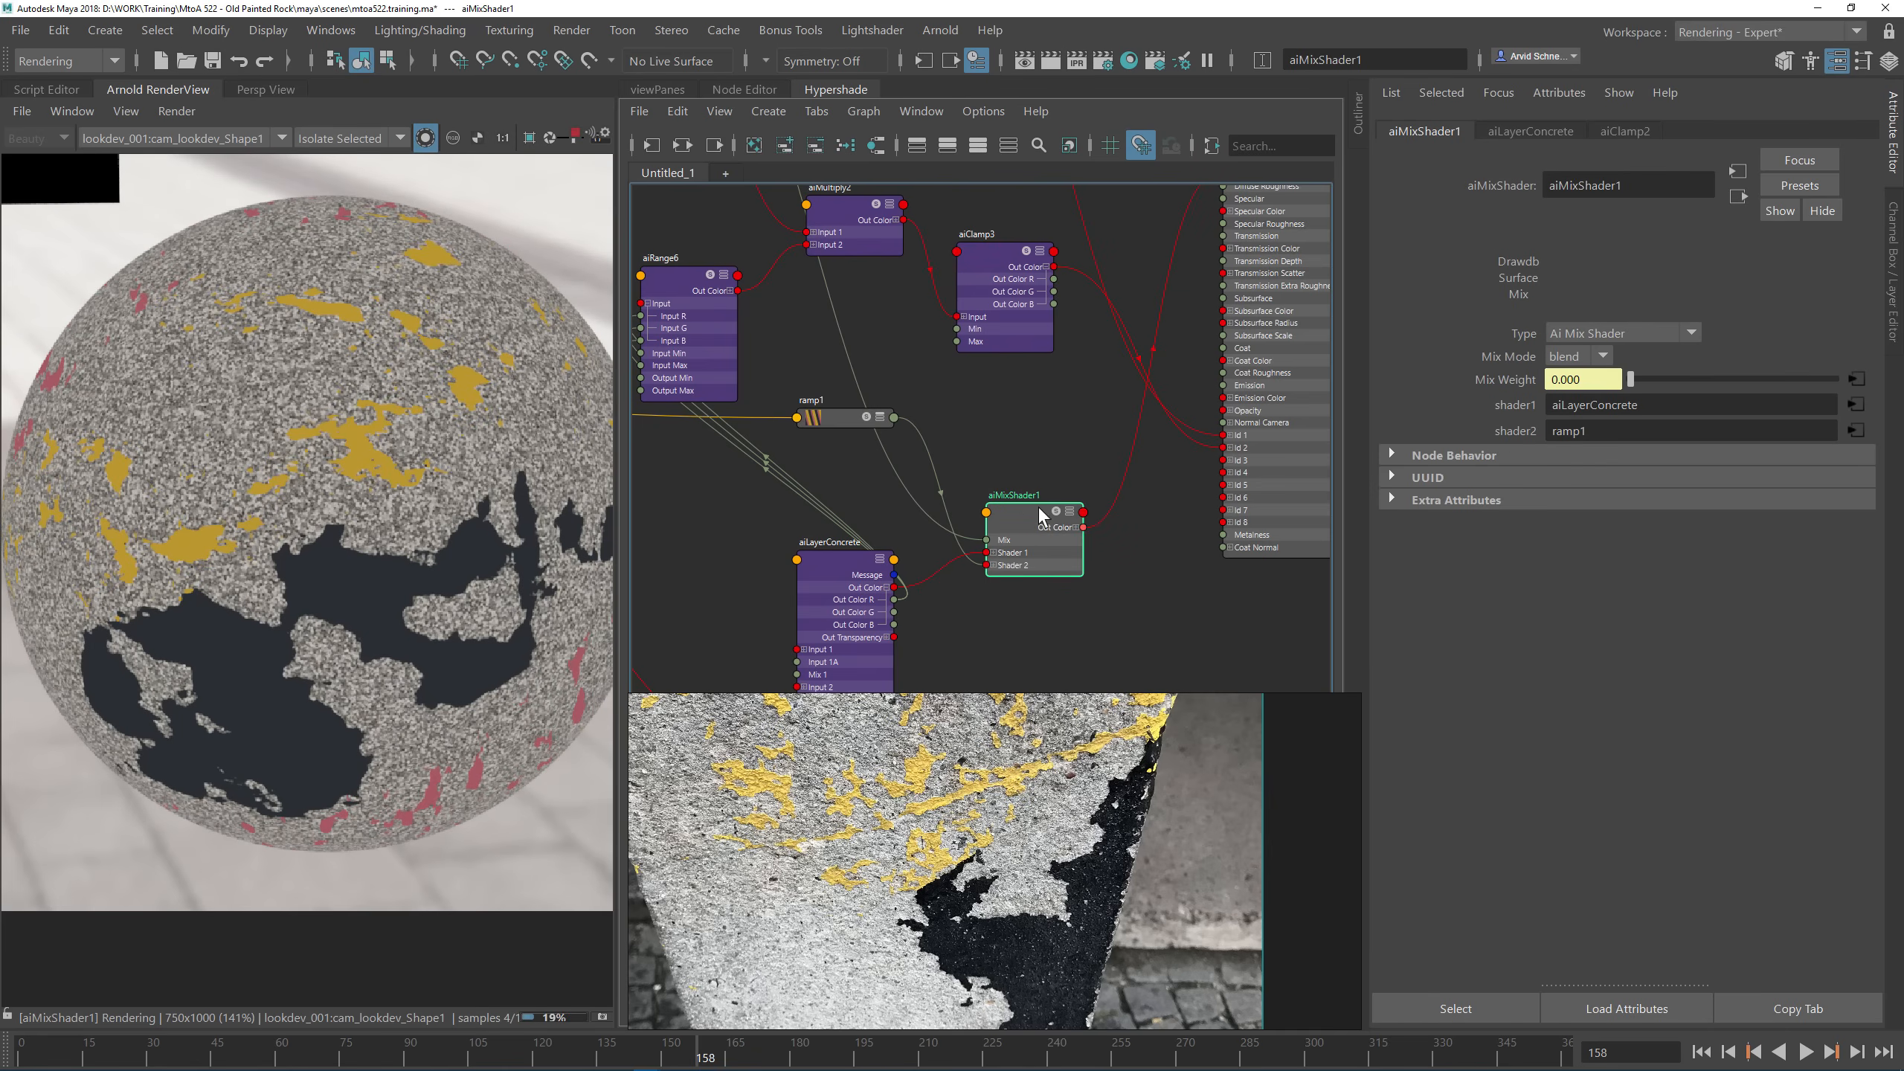
left_click_drag(1038, 506, 1087, 473)
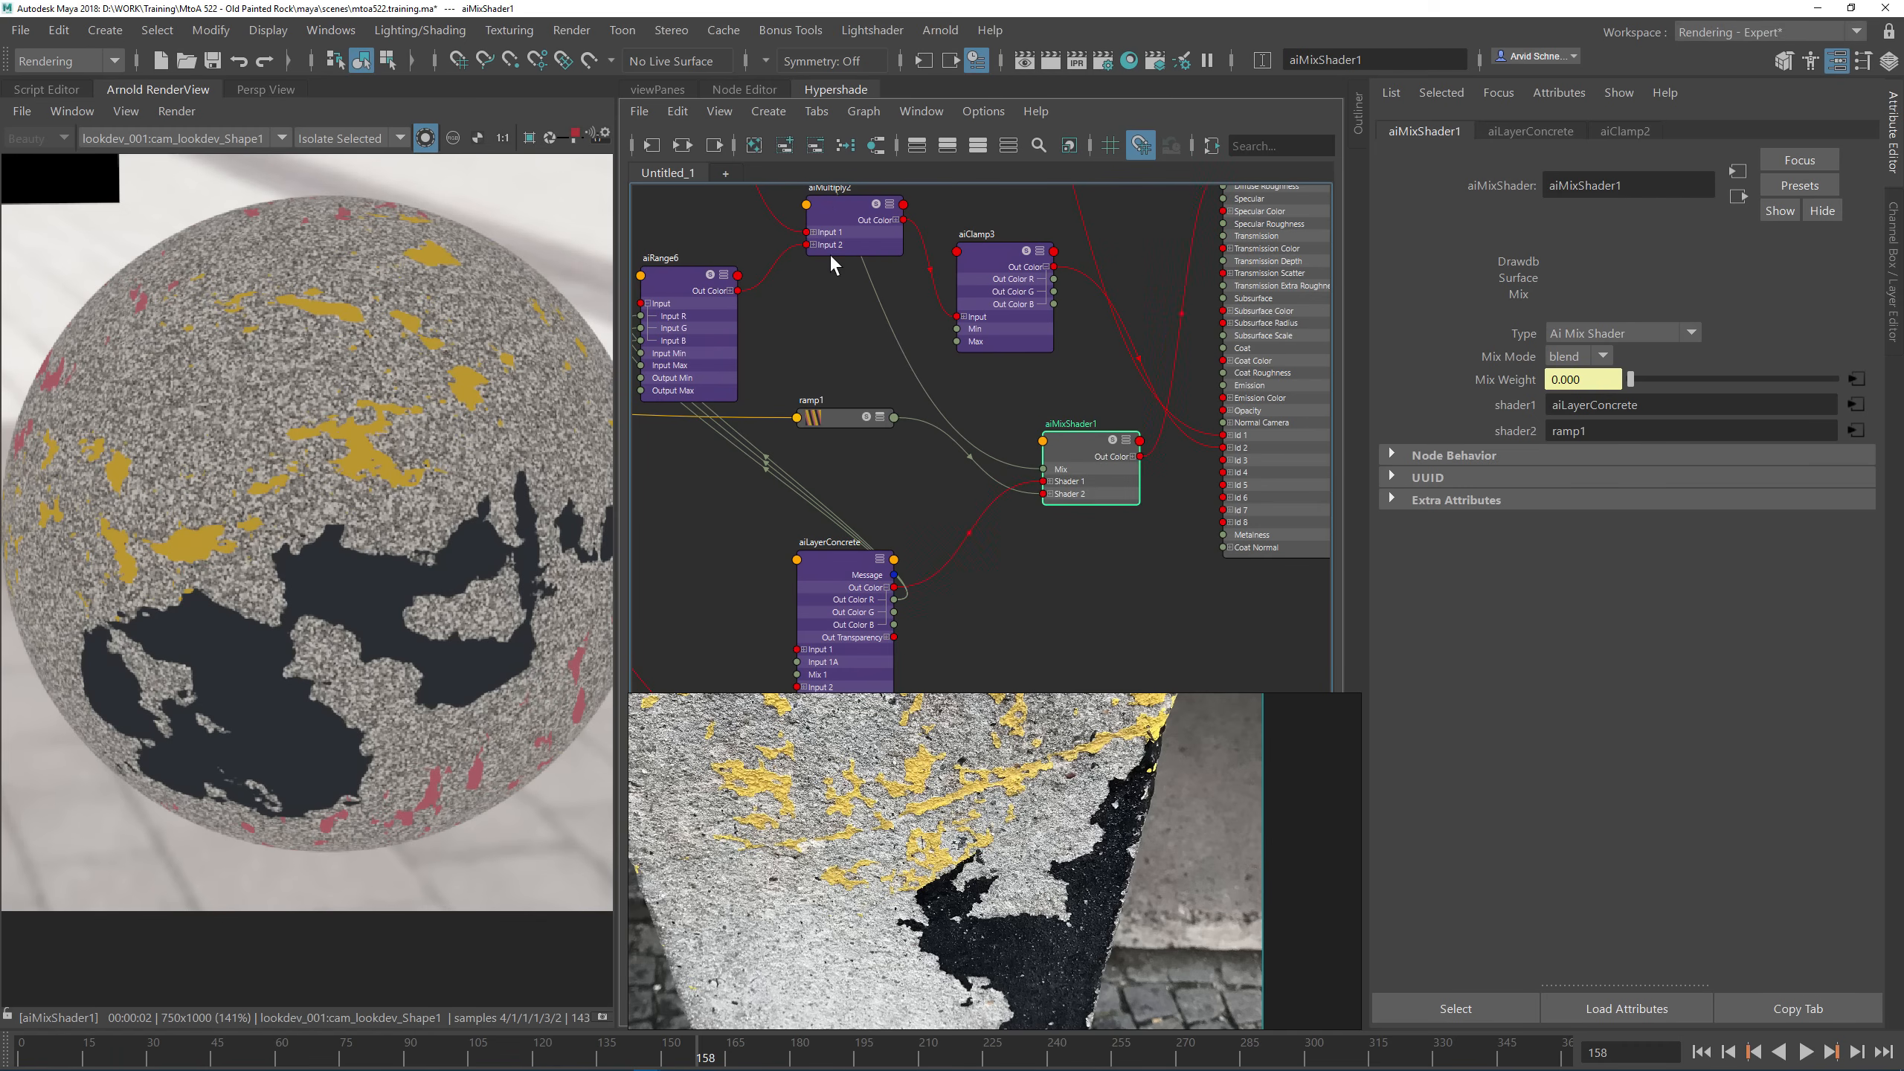
Step: Connect aiClamp3's Out Color R to aiMixShader1's Mix and inspect the speckled paint up close
middle_click_drag(838, 300, 737, 346, "alt")
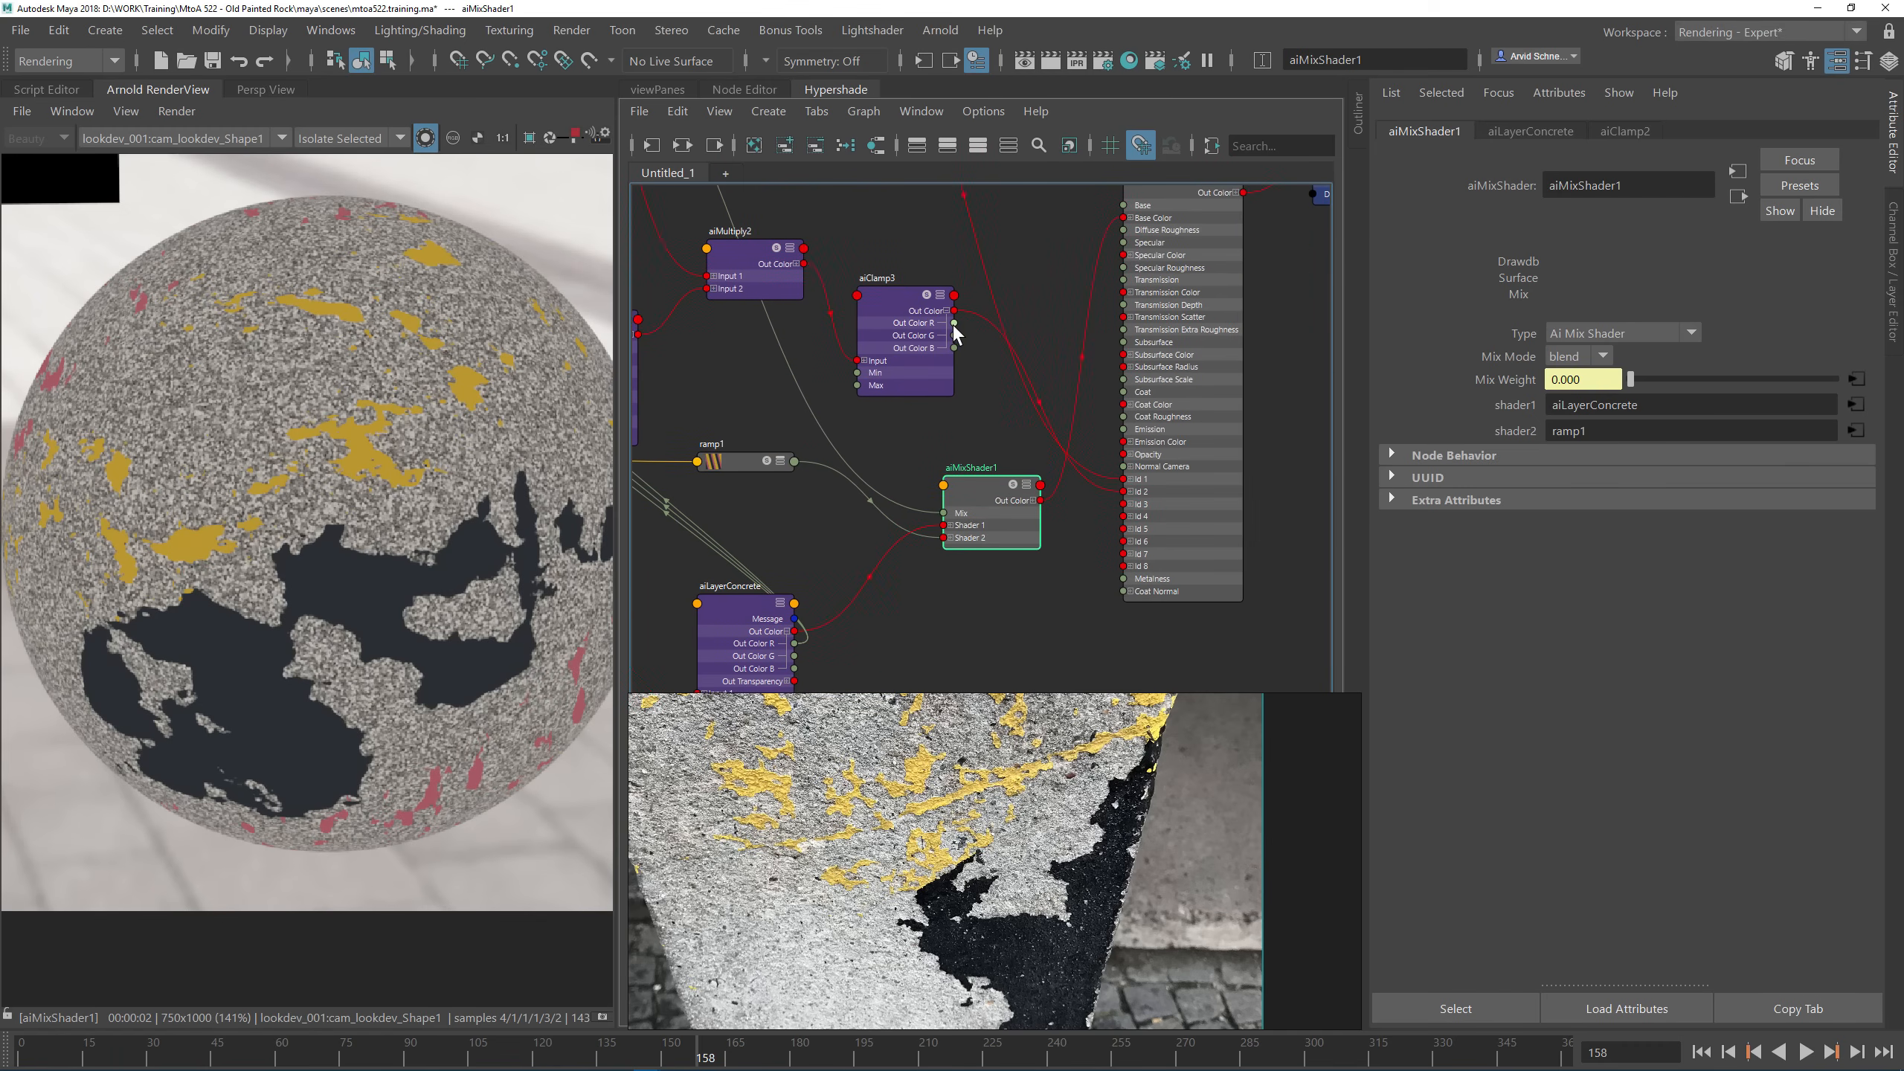
left_click_drag(954, 324, 943, 513)
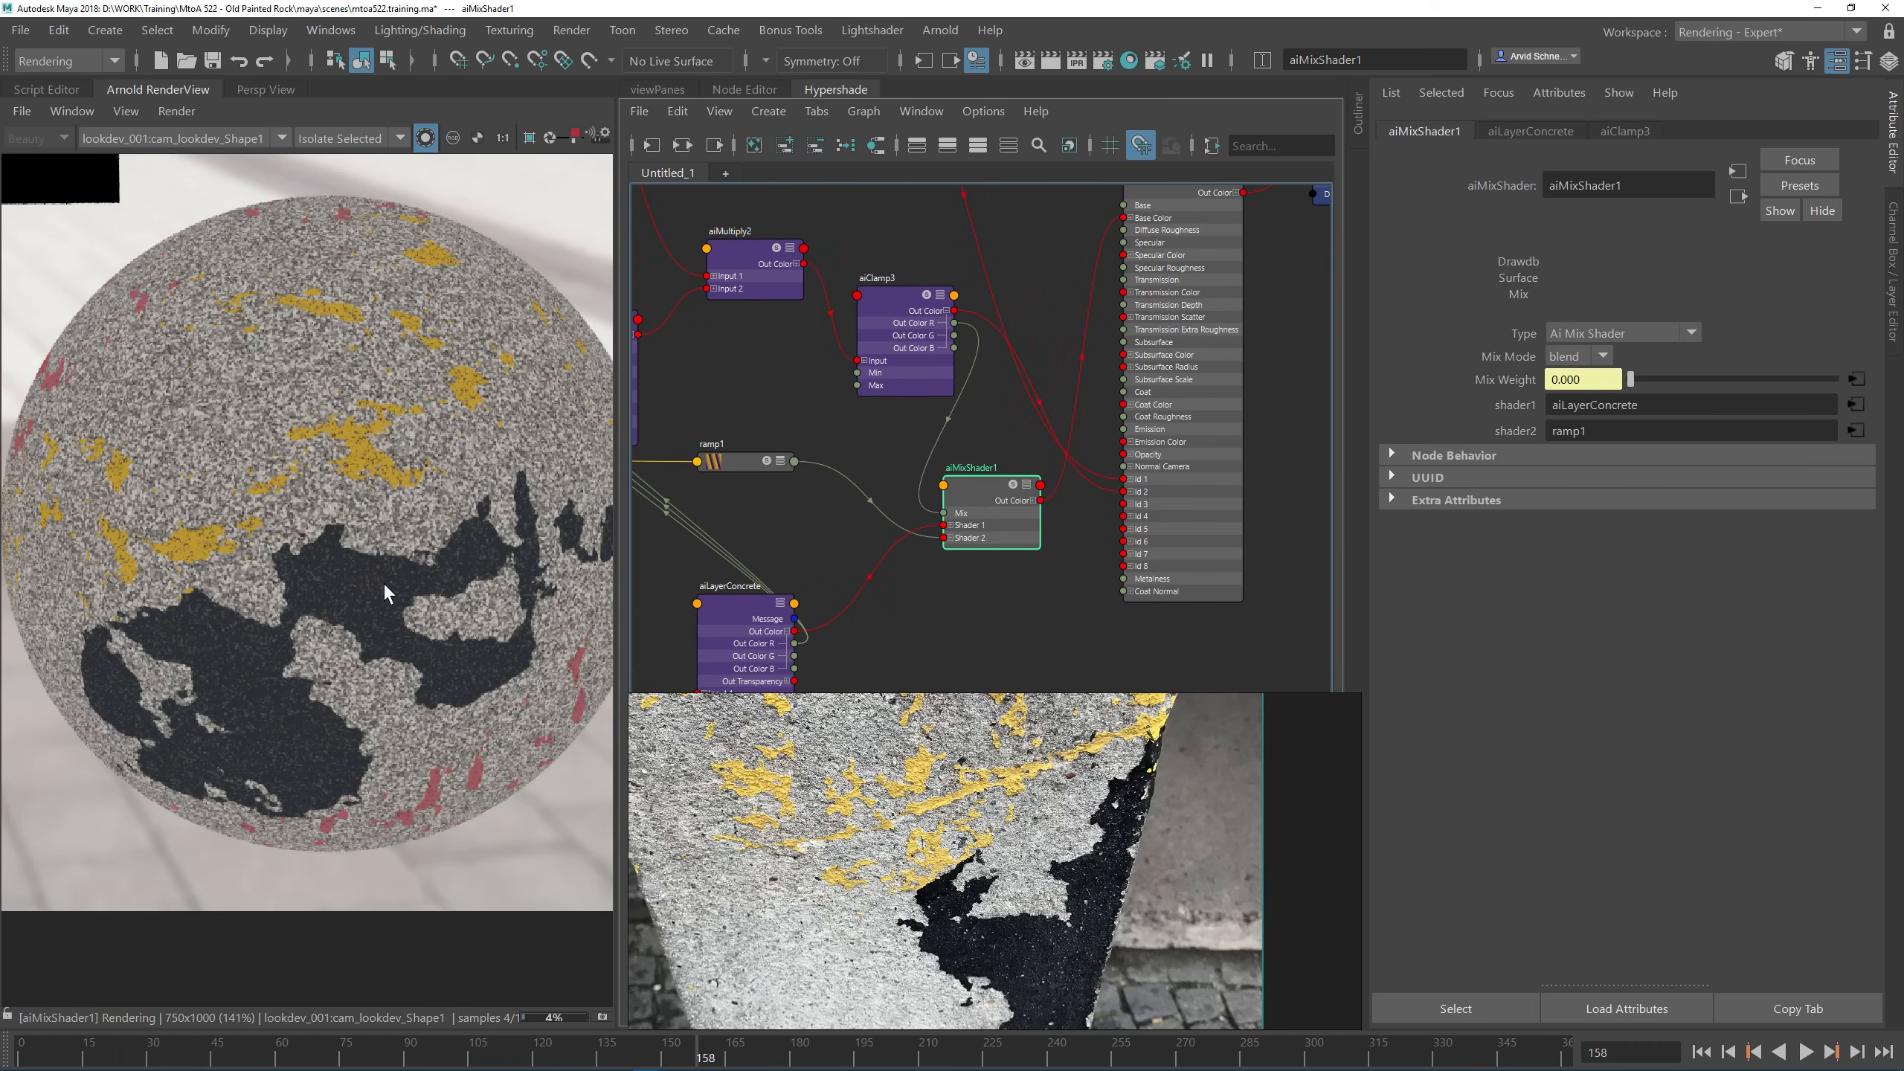
scroll(354, 592, "up", 2)
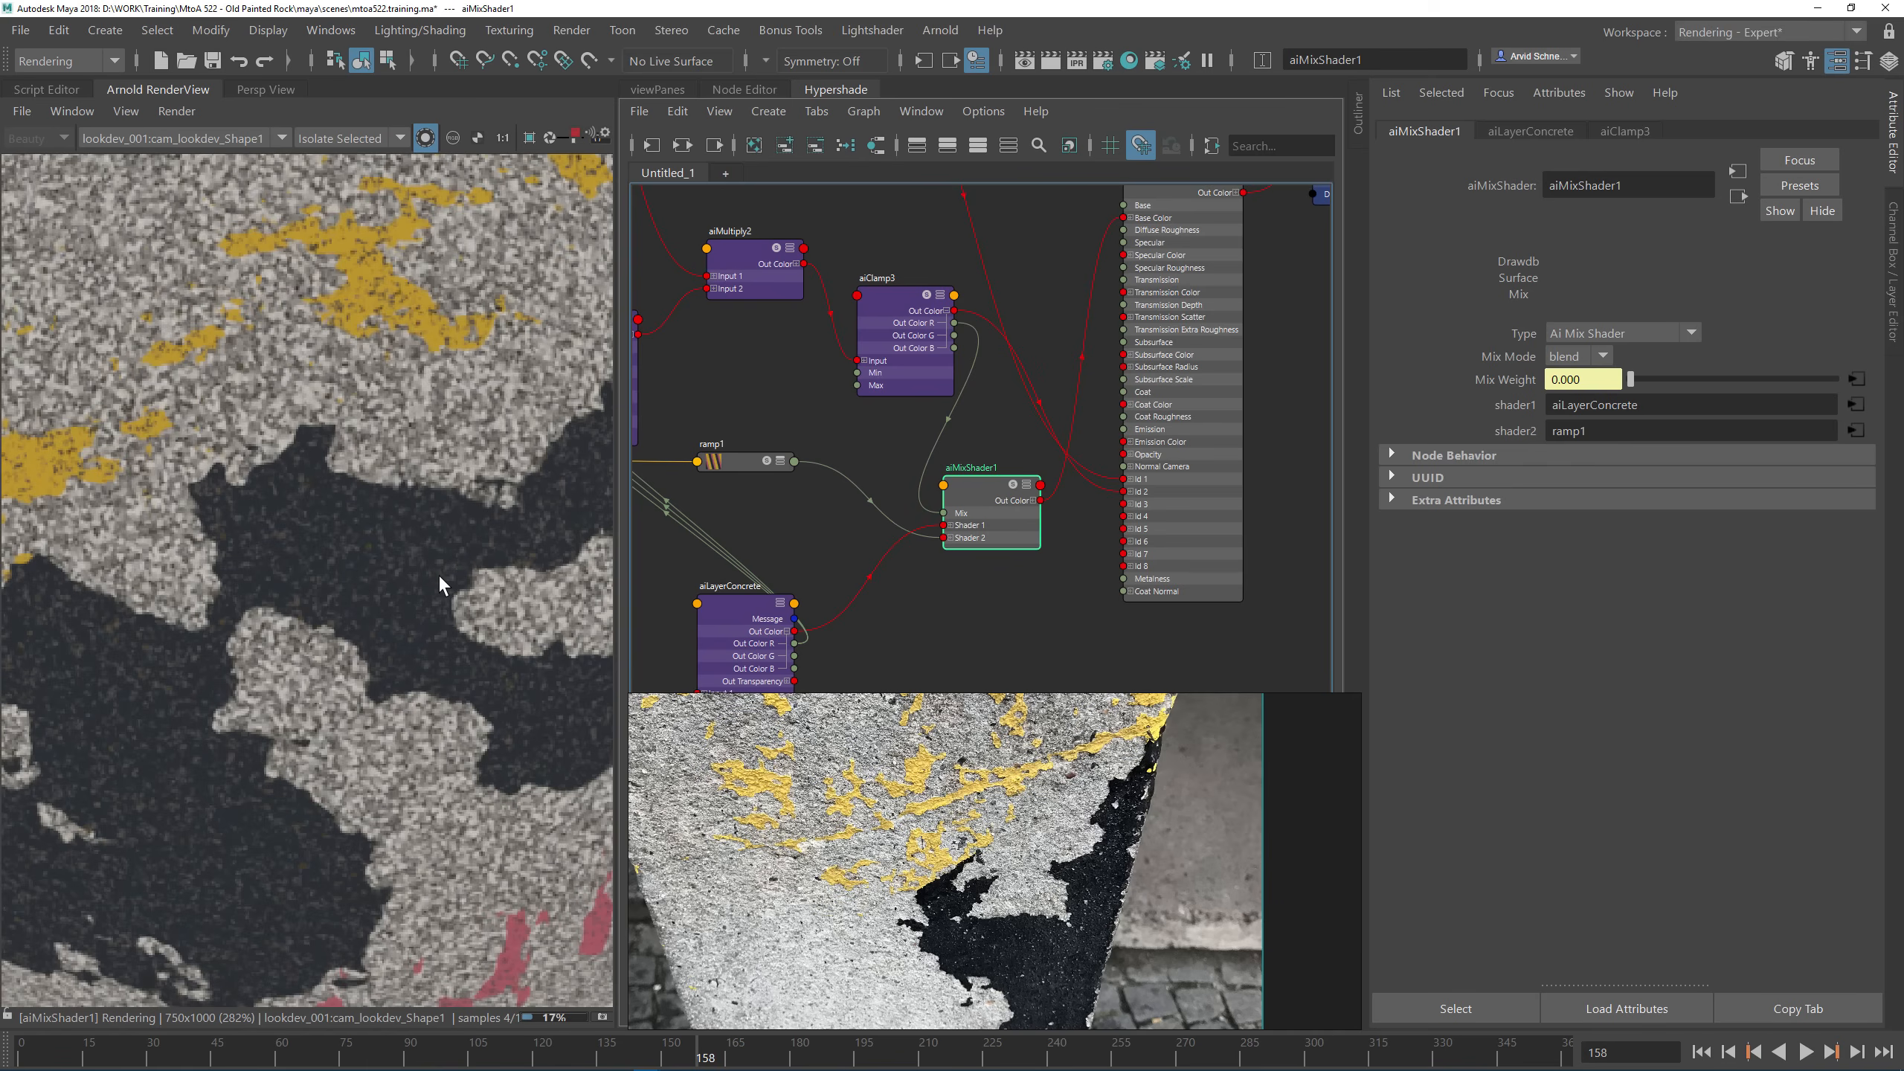
scroll(439, 584, "down", 2)
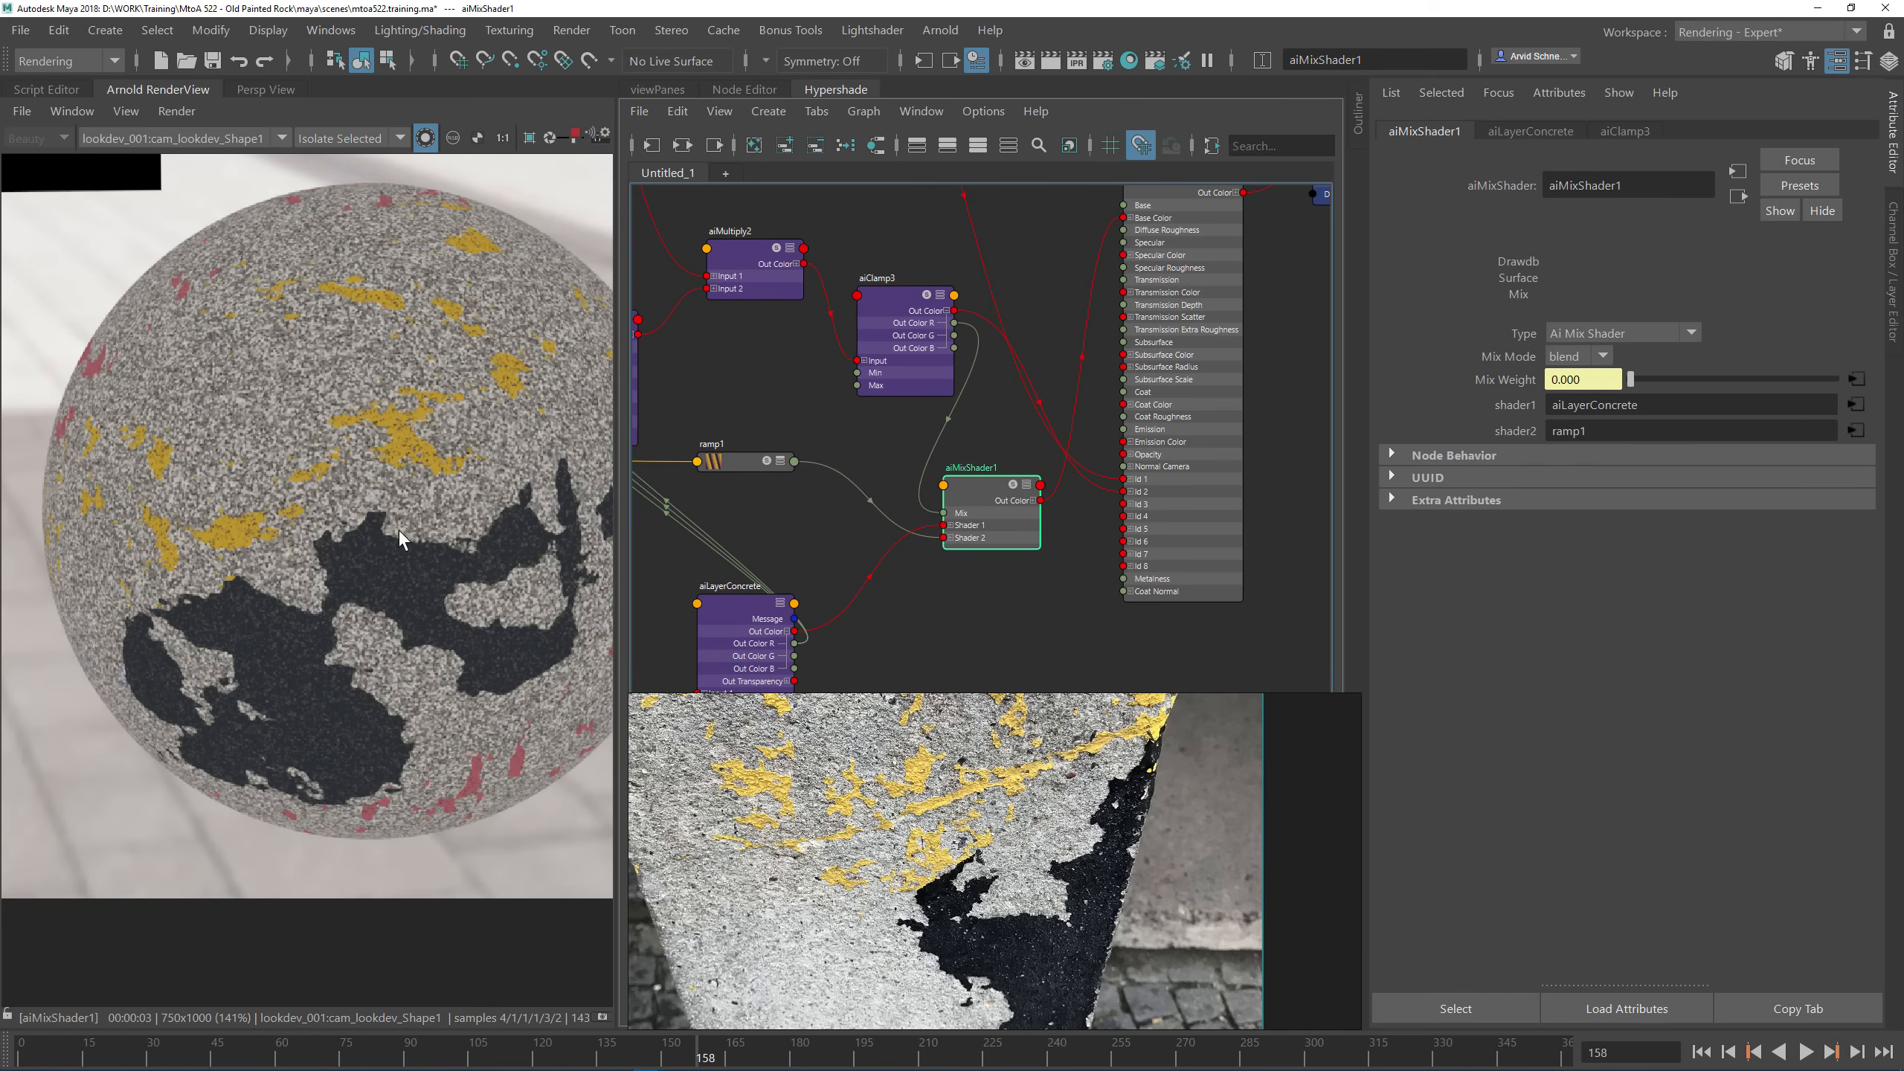
Step: Create an aiColorCorrect node beside aiLayerConcrete
middle_click_drag(828, 424, 1094, 281, "alt")
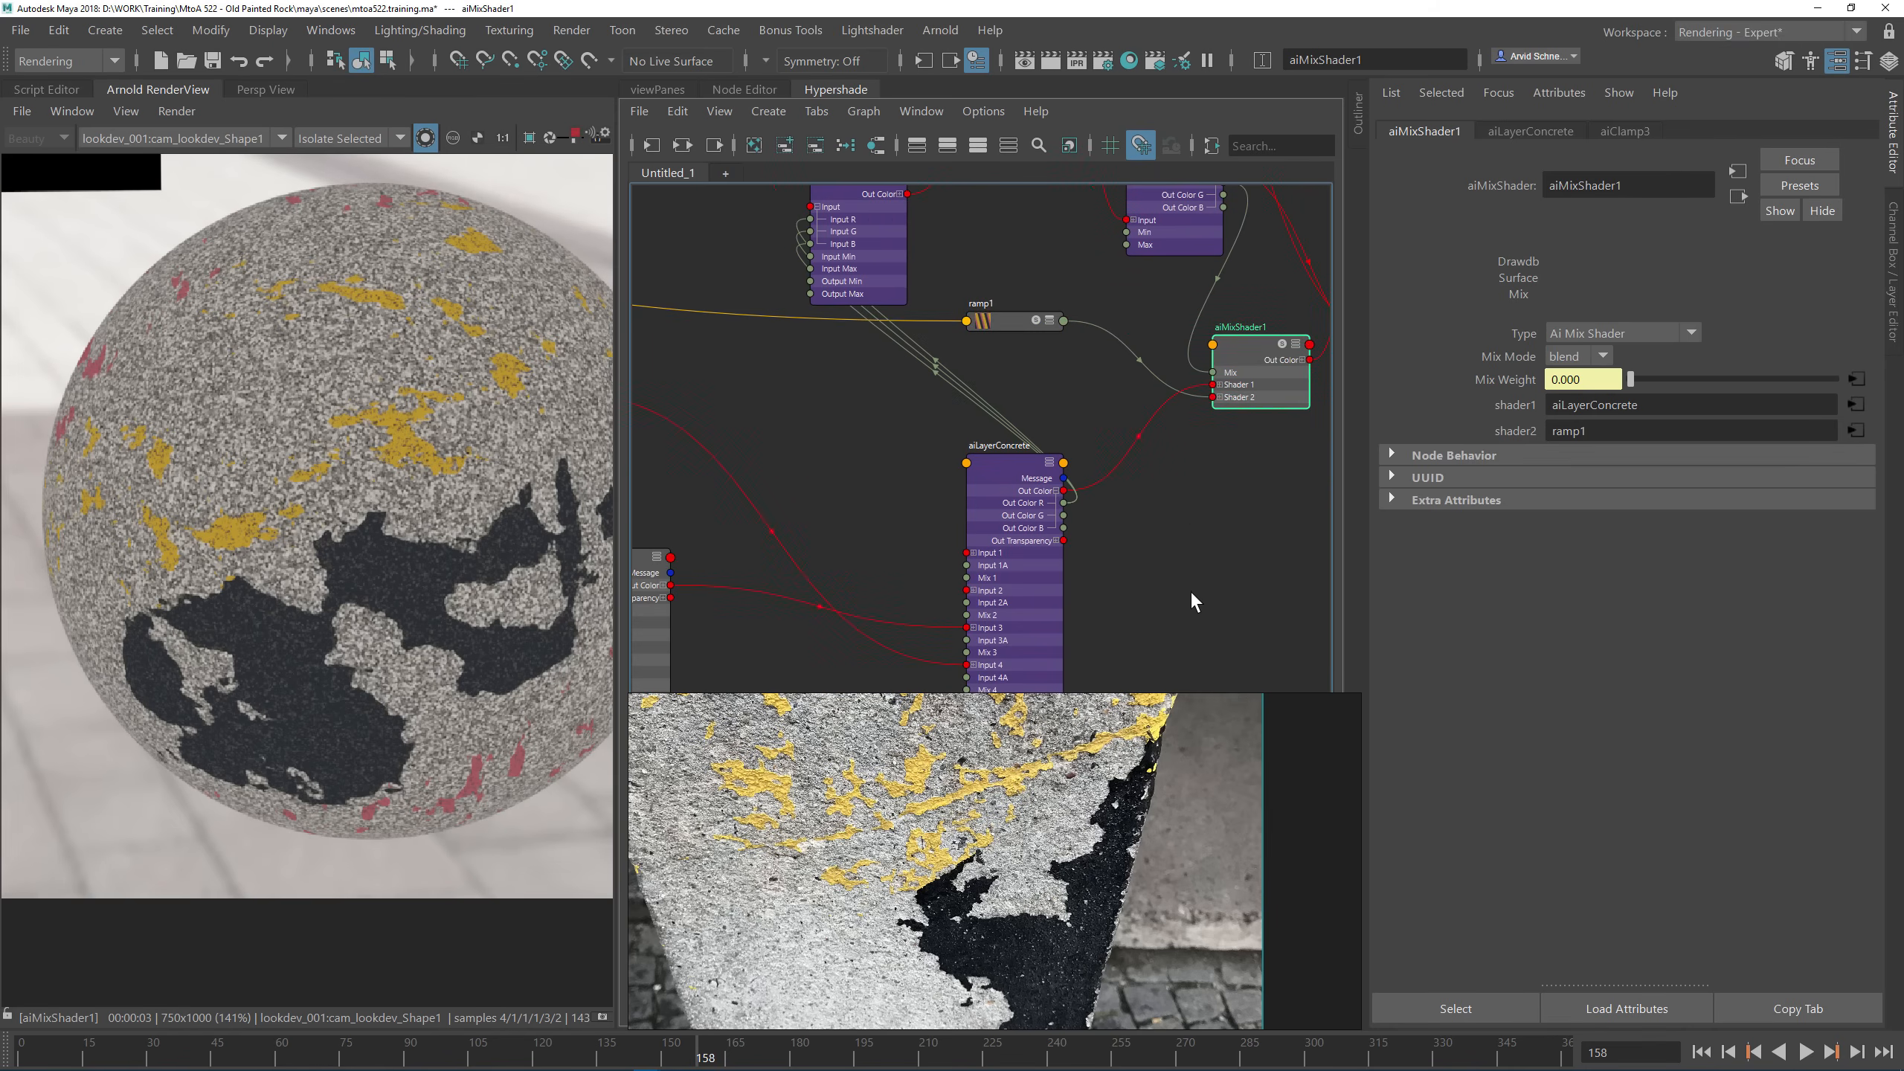
left_click(1166, 492)
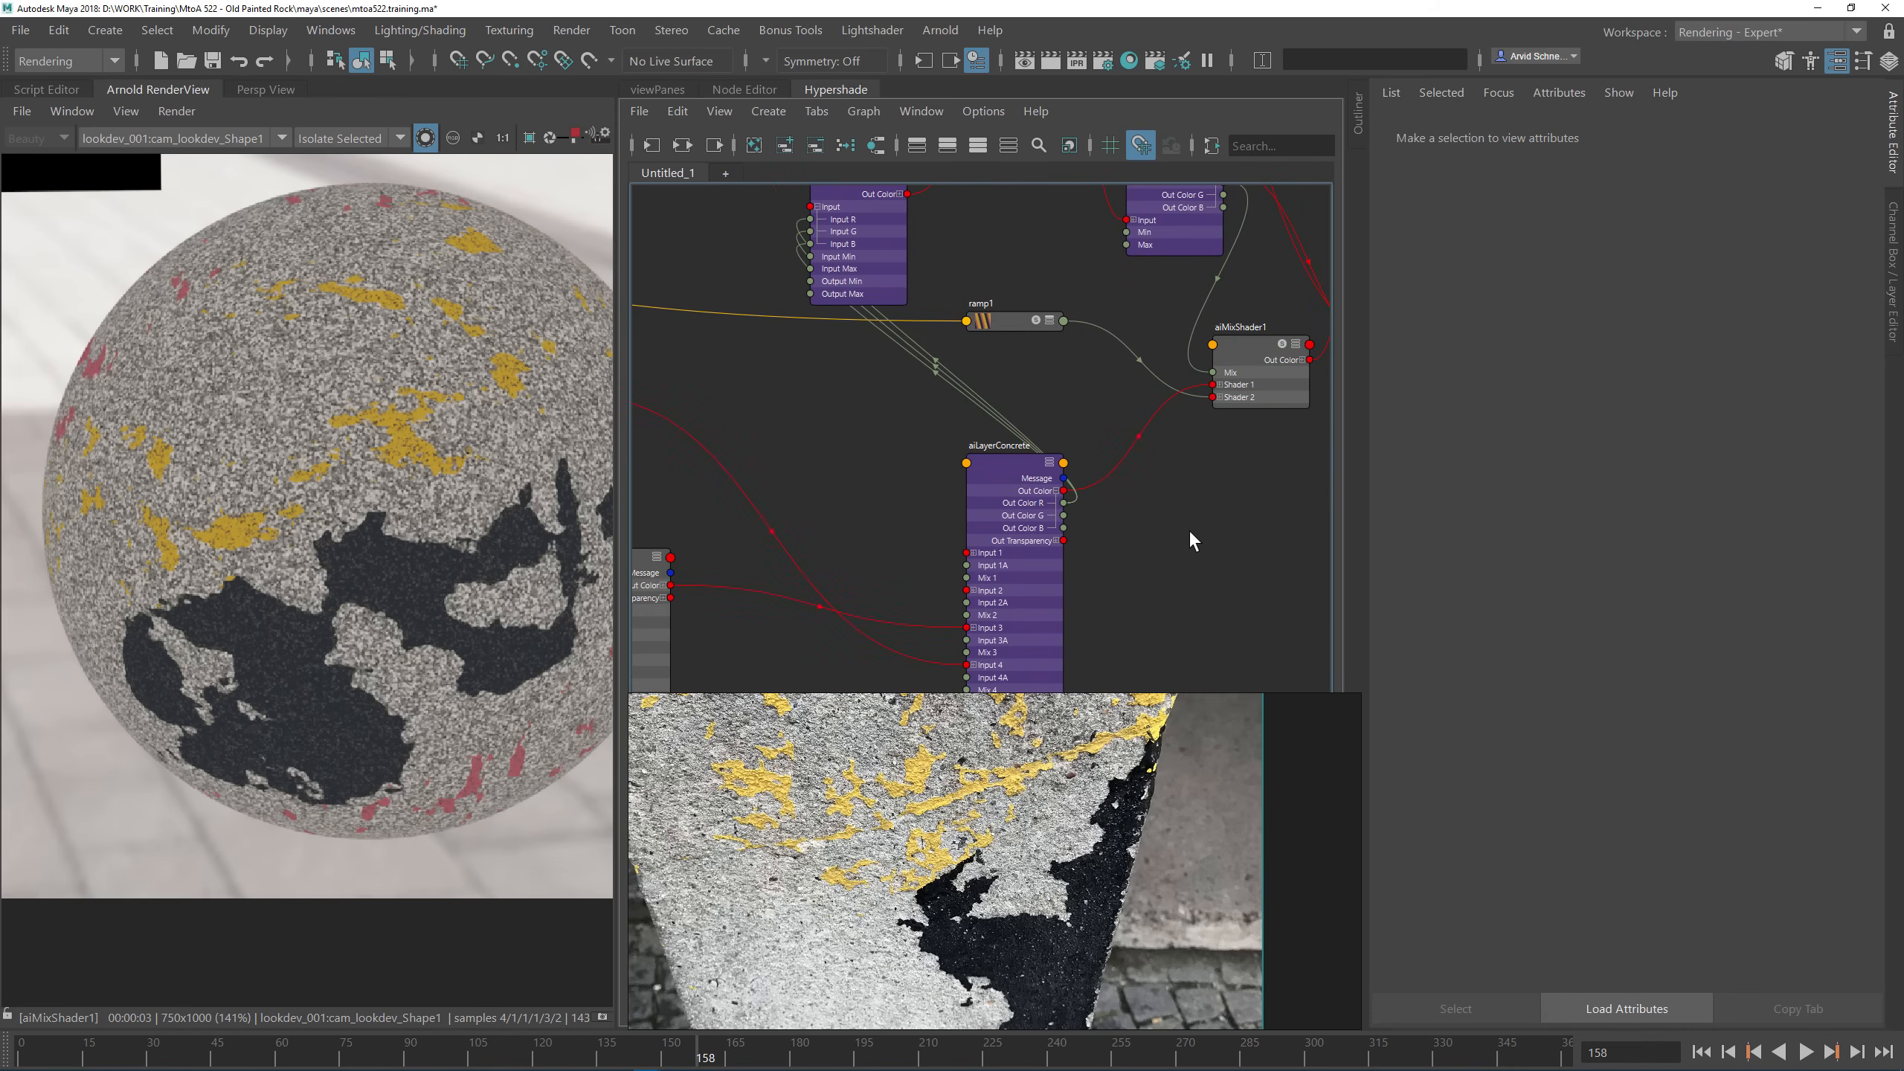
key("Tab")
type("aic")
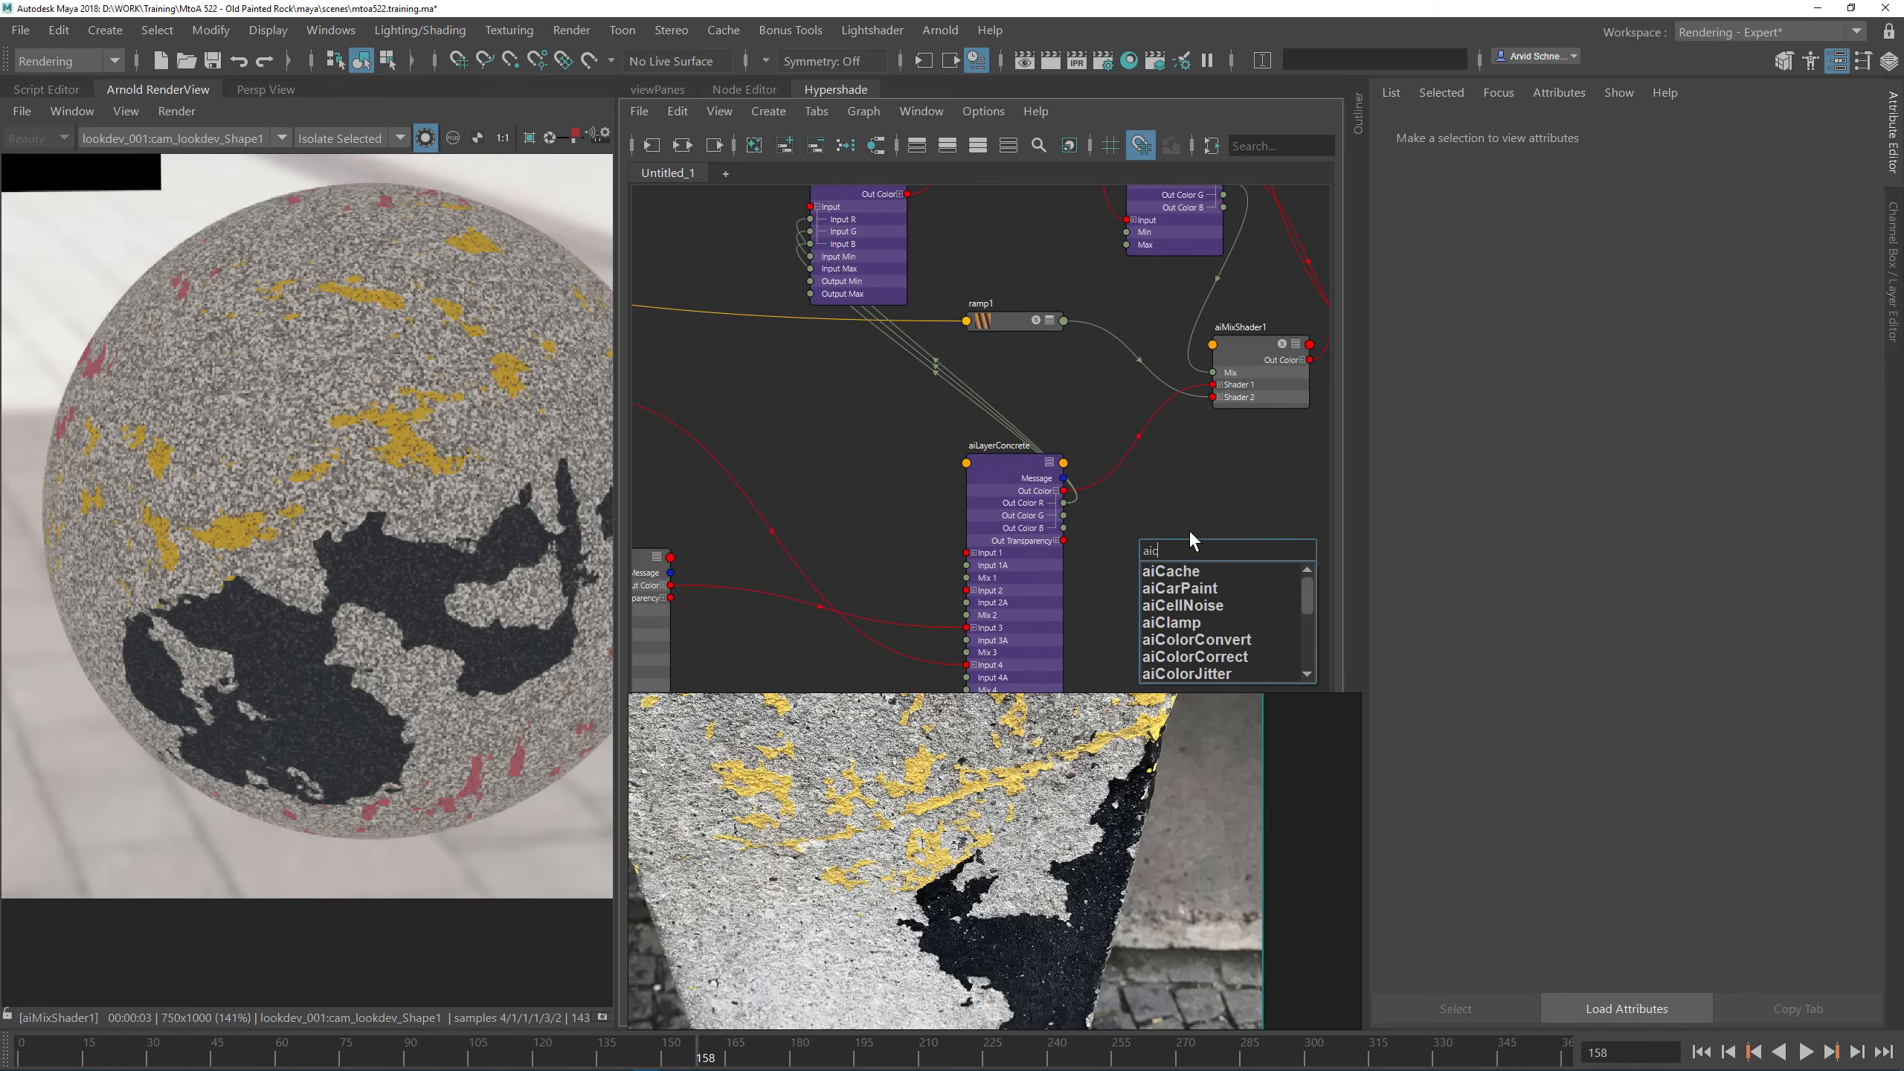
type("olo")
key("Down")
key("Return")
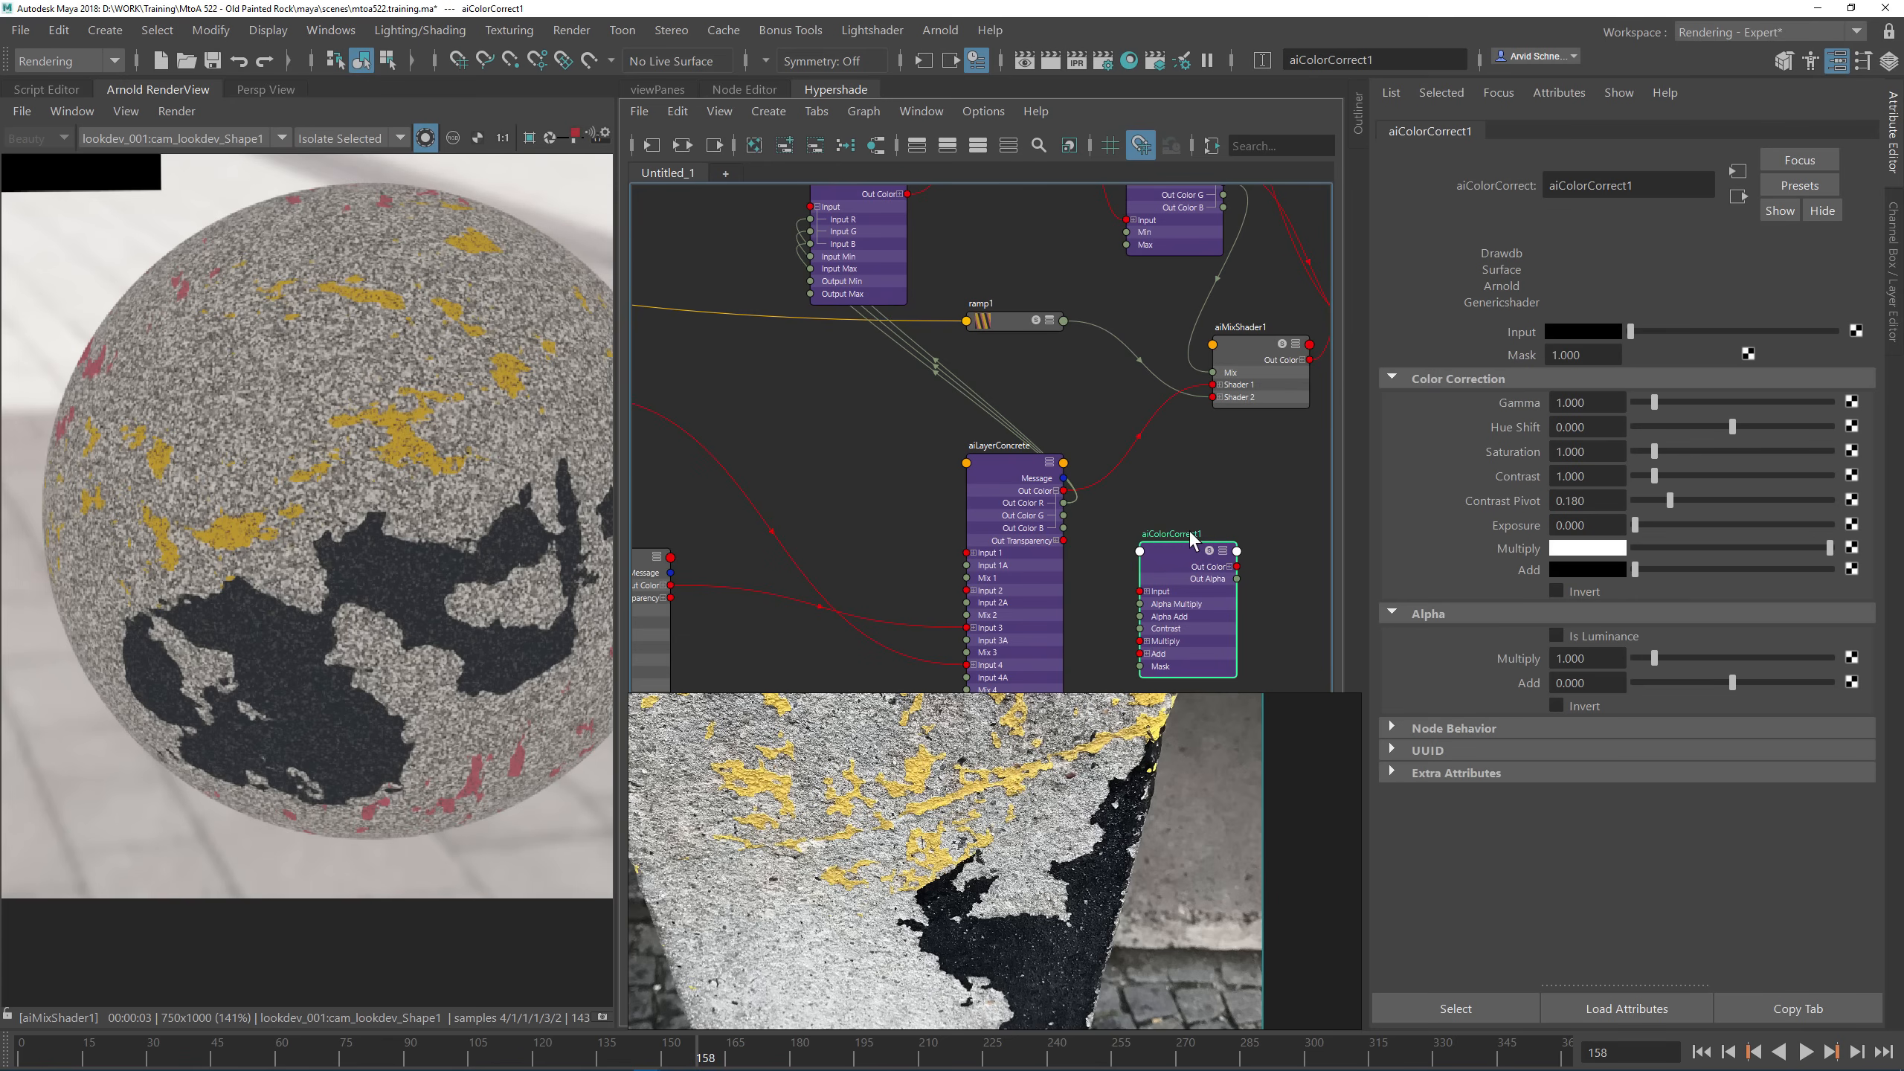
Step: Insert aiColorCorrect1 between aiLayerConcrete's Out Color and aiMixShader1's Shader 1, and isolate it in the render
middle_click_drag(1202, 461, 1110, 421, "alt")
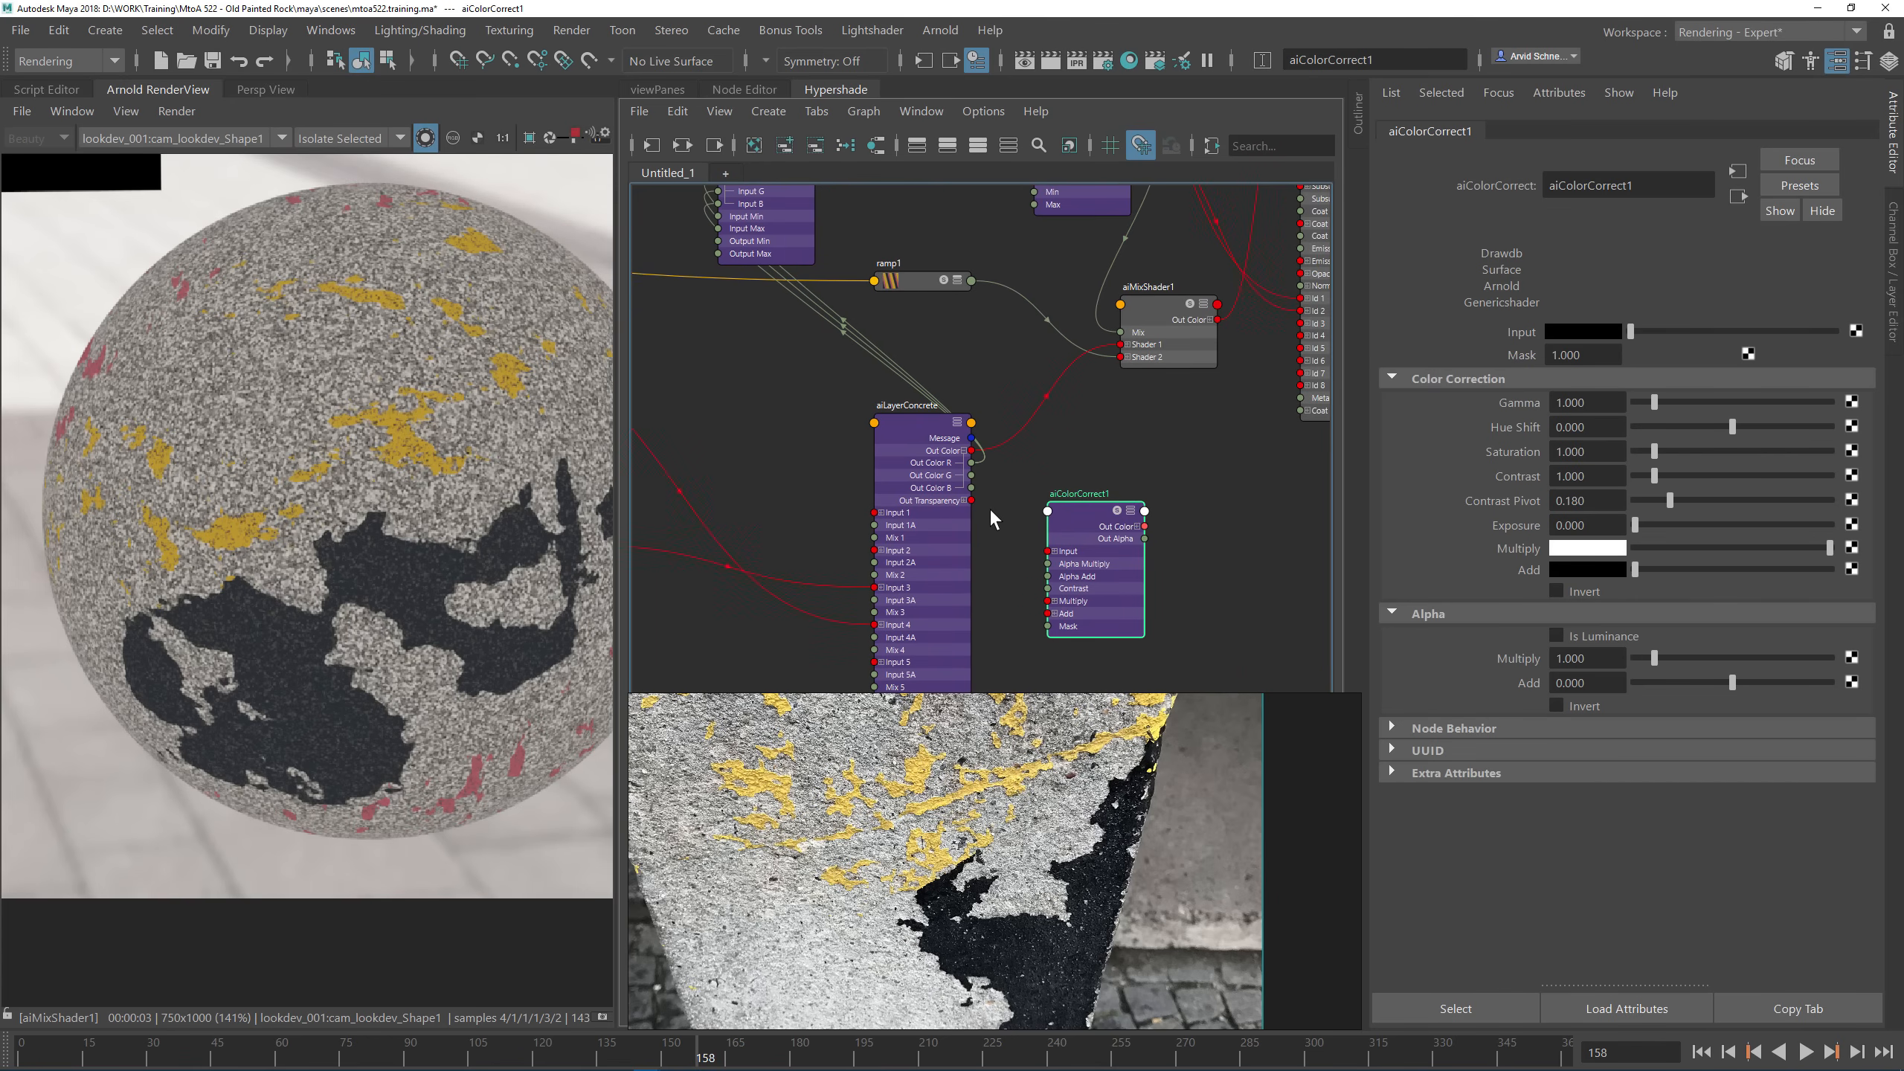
left_click_drag(902, 429, 1121, 344)
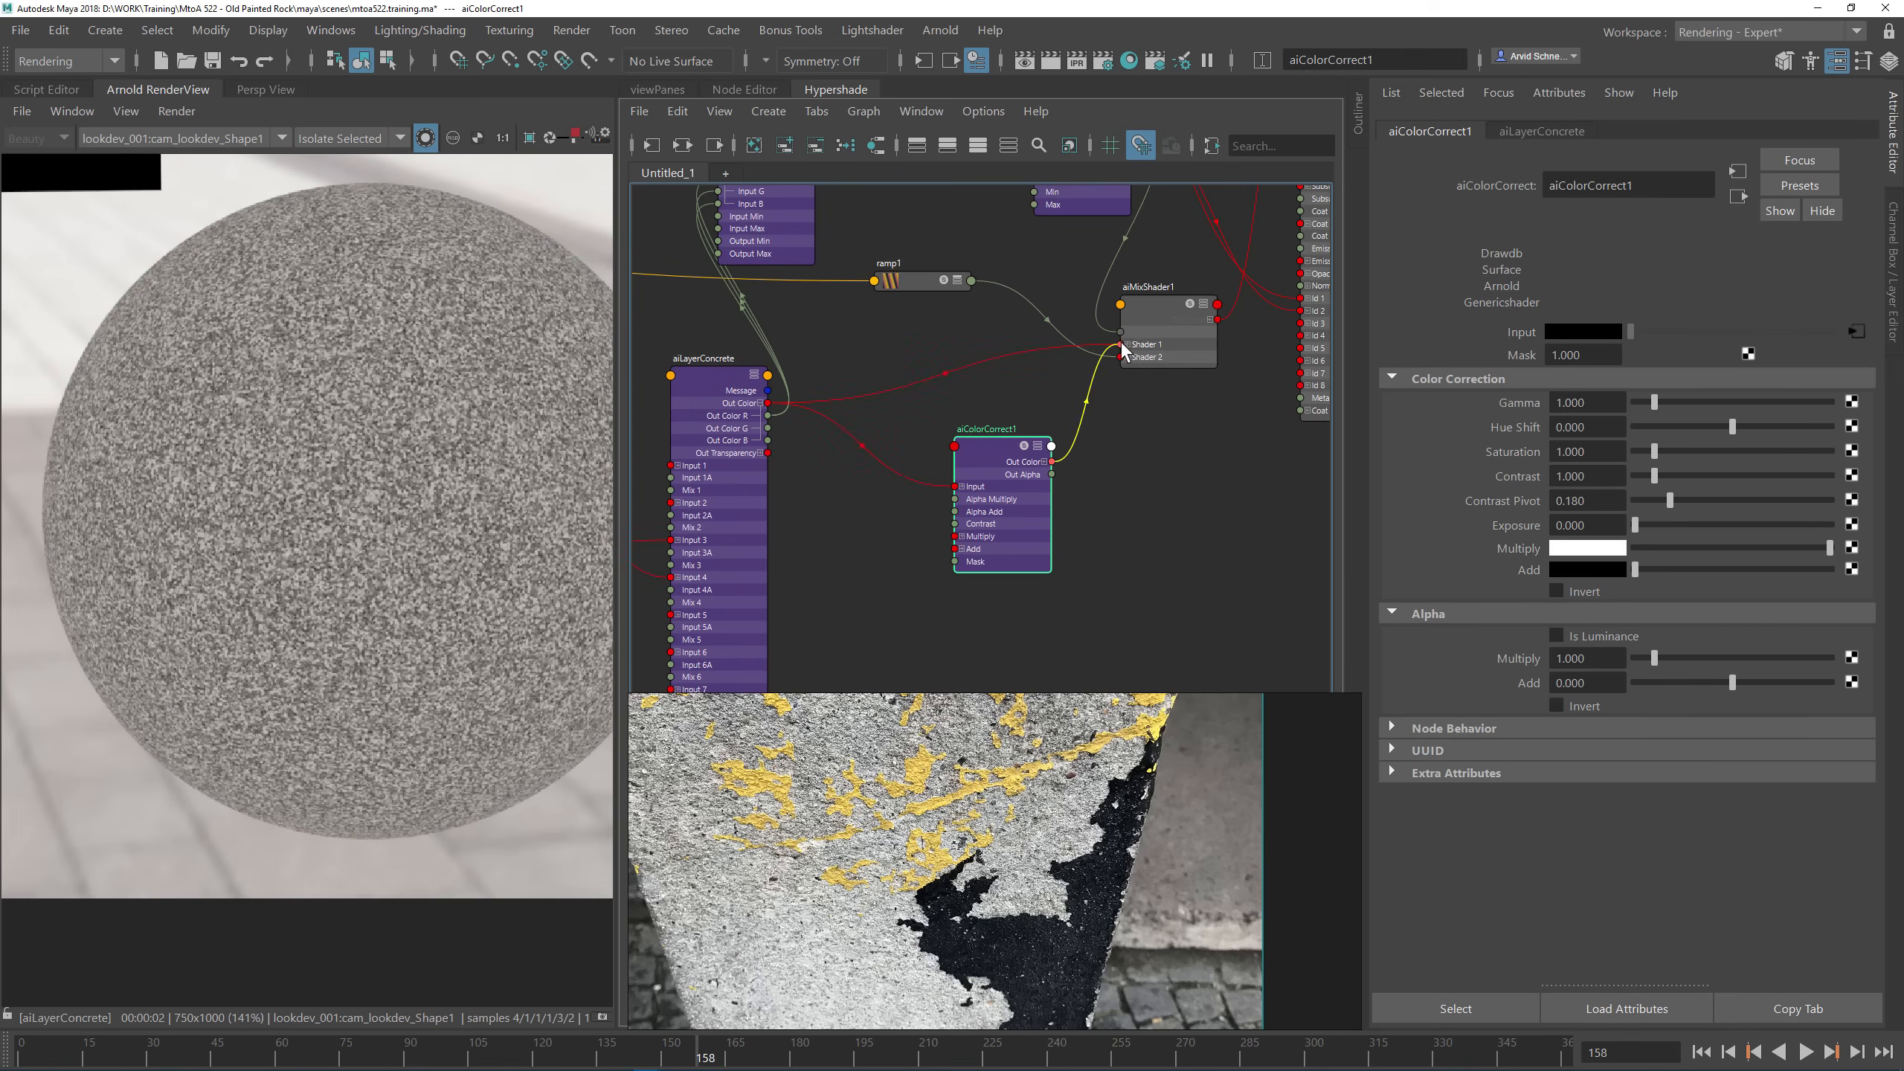
left_click(1121, 479)
left_click(985, 449)
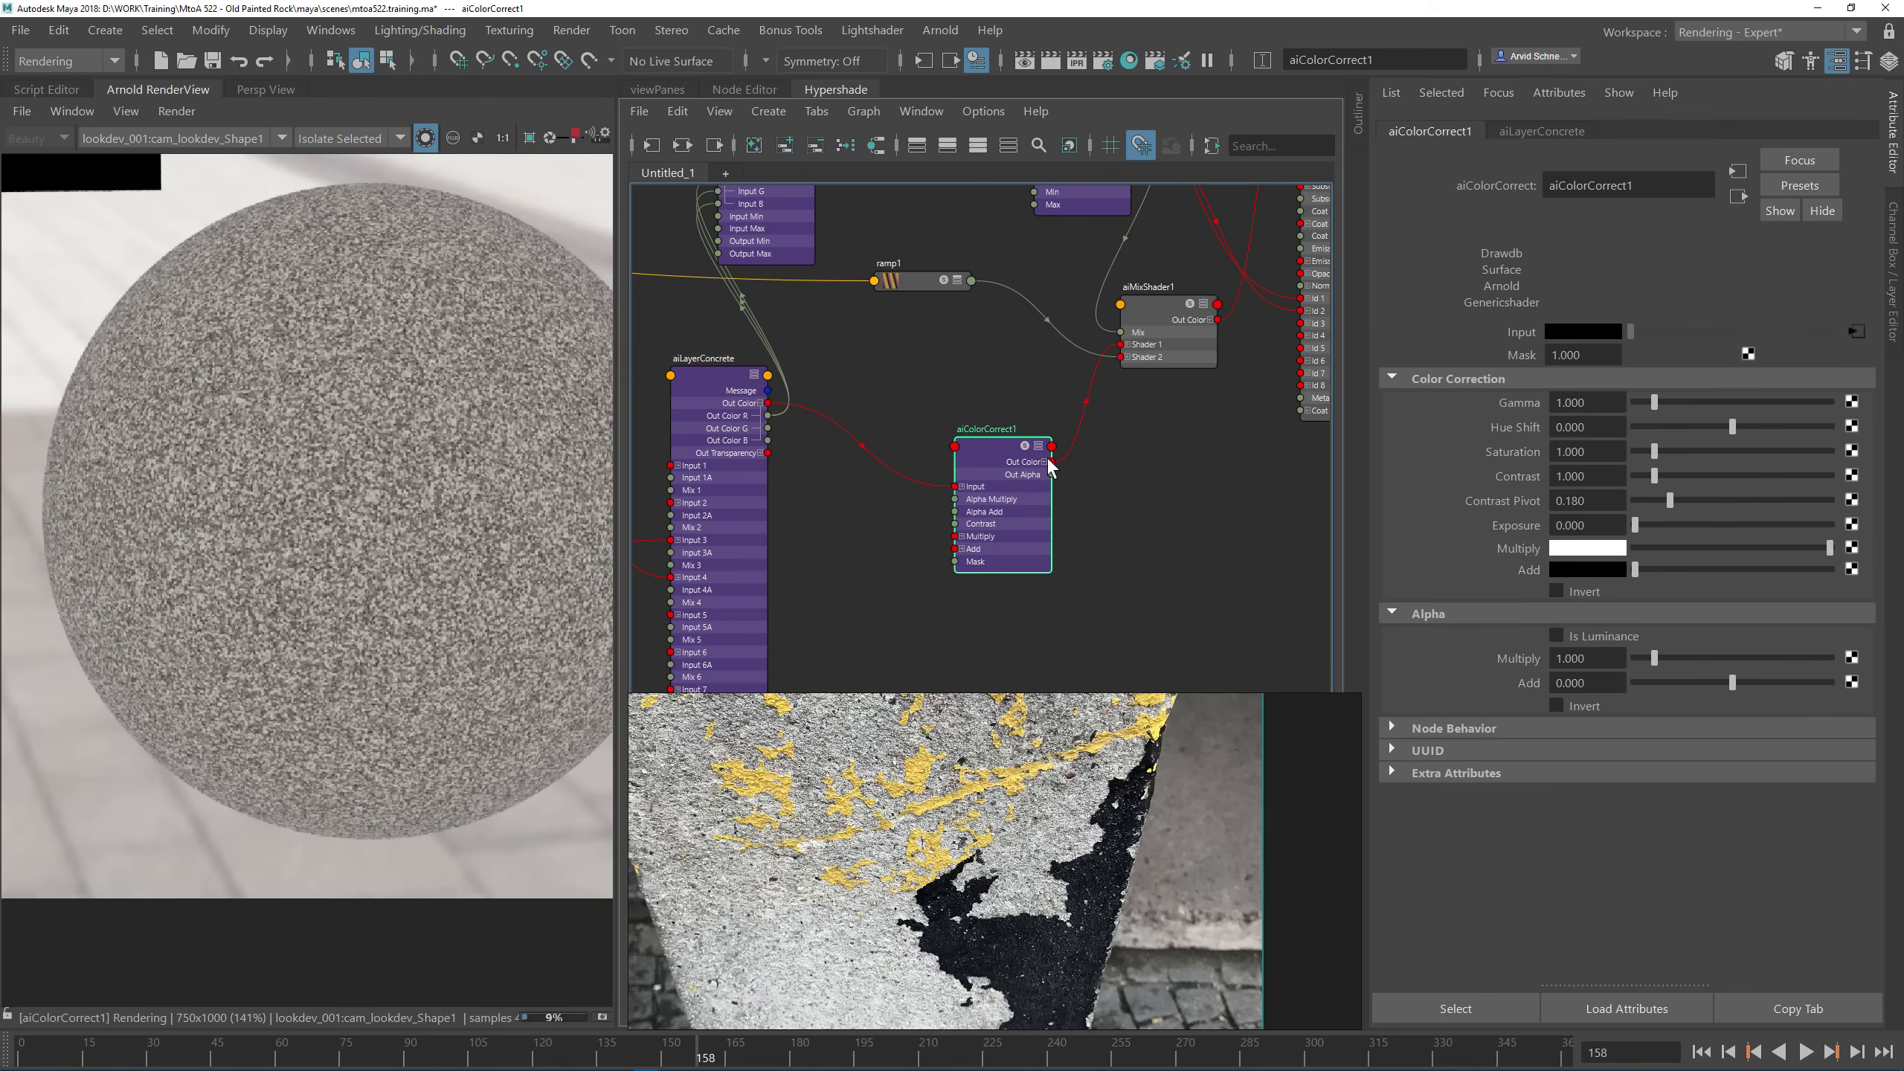
Step: Set aiColorCorrect1's Exposure to 1 and isolate aiMixShader1 in the render
double_click(1588, 528)
type("1")
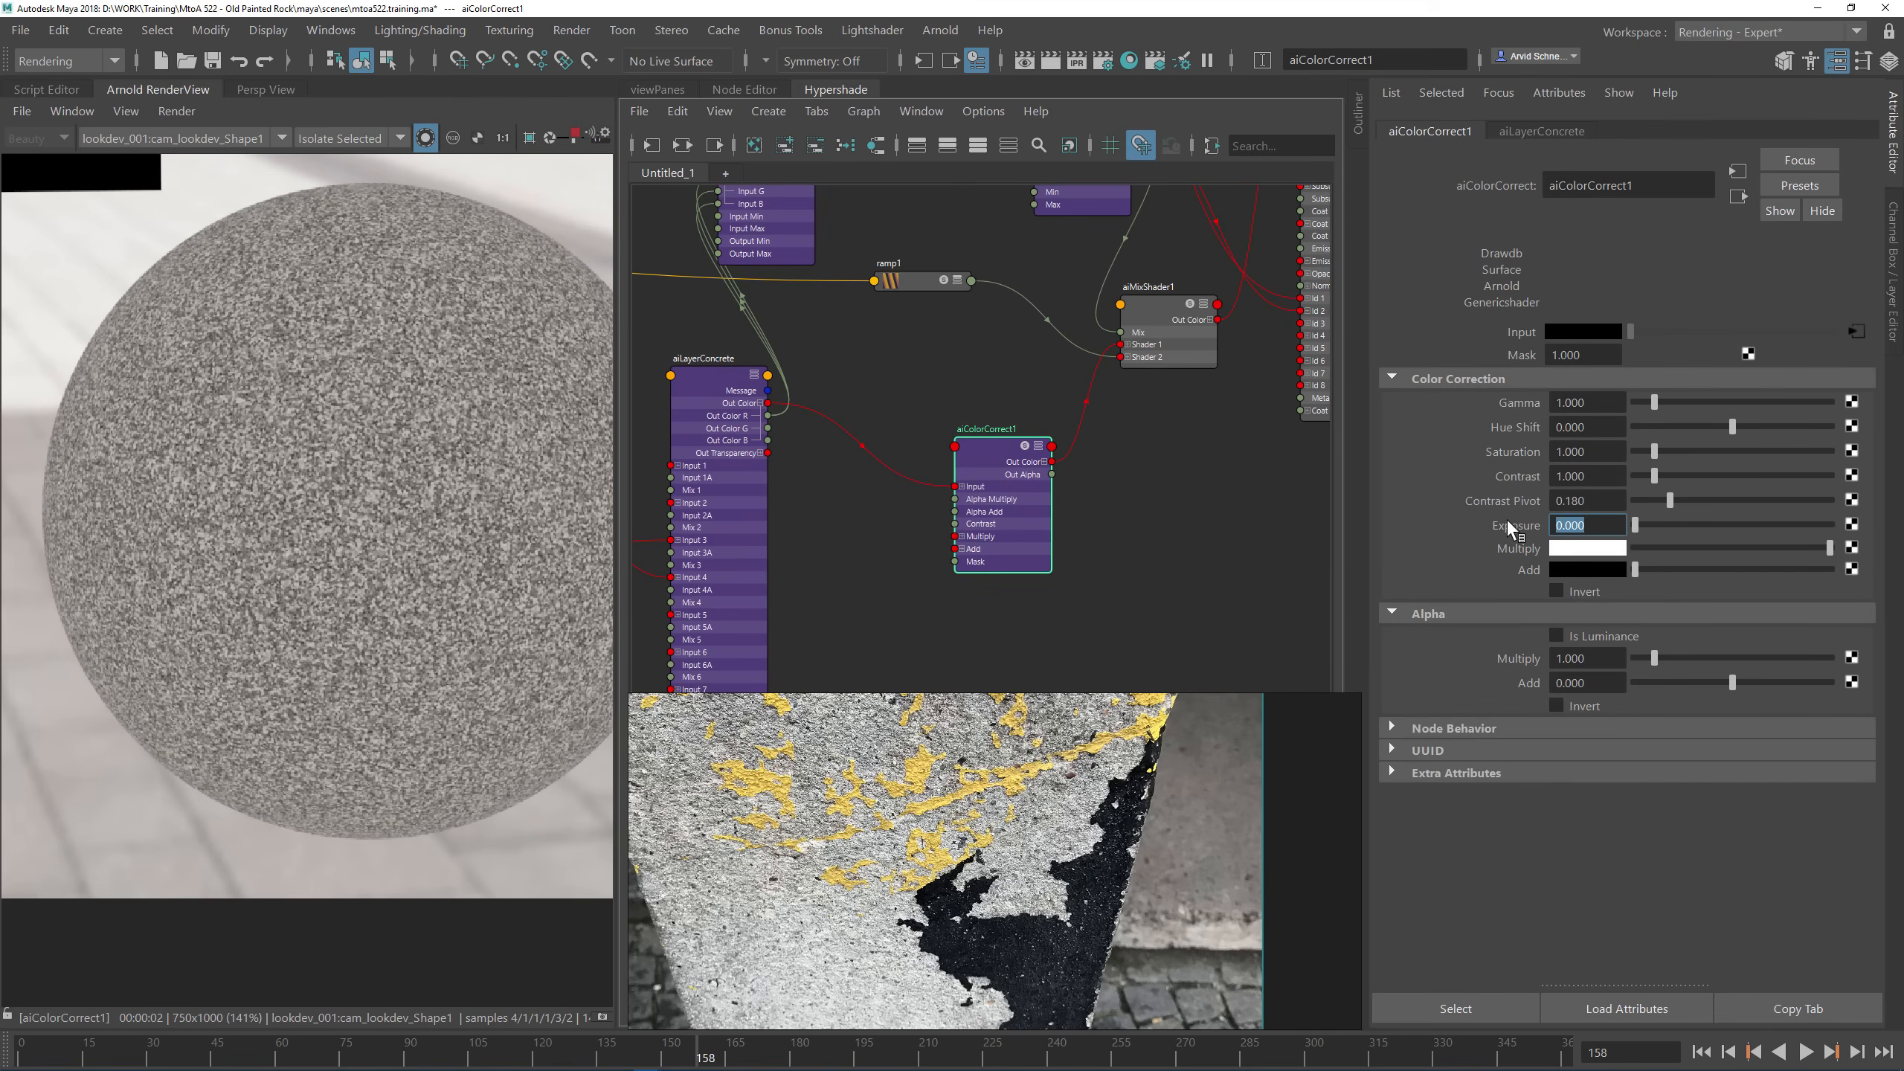
key("Return")
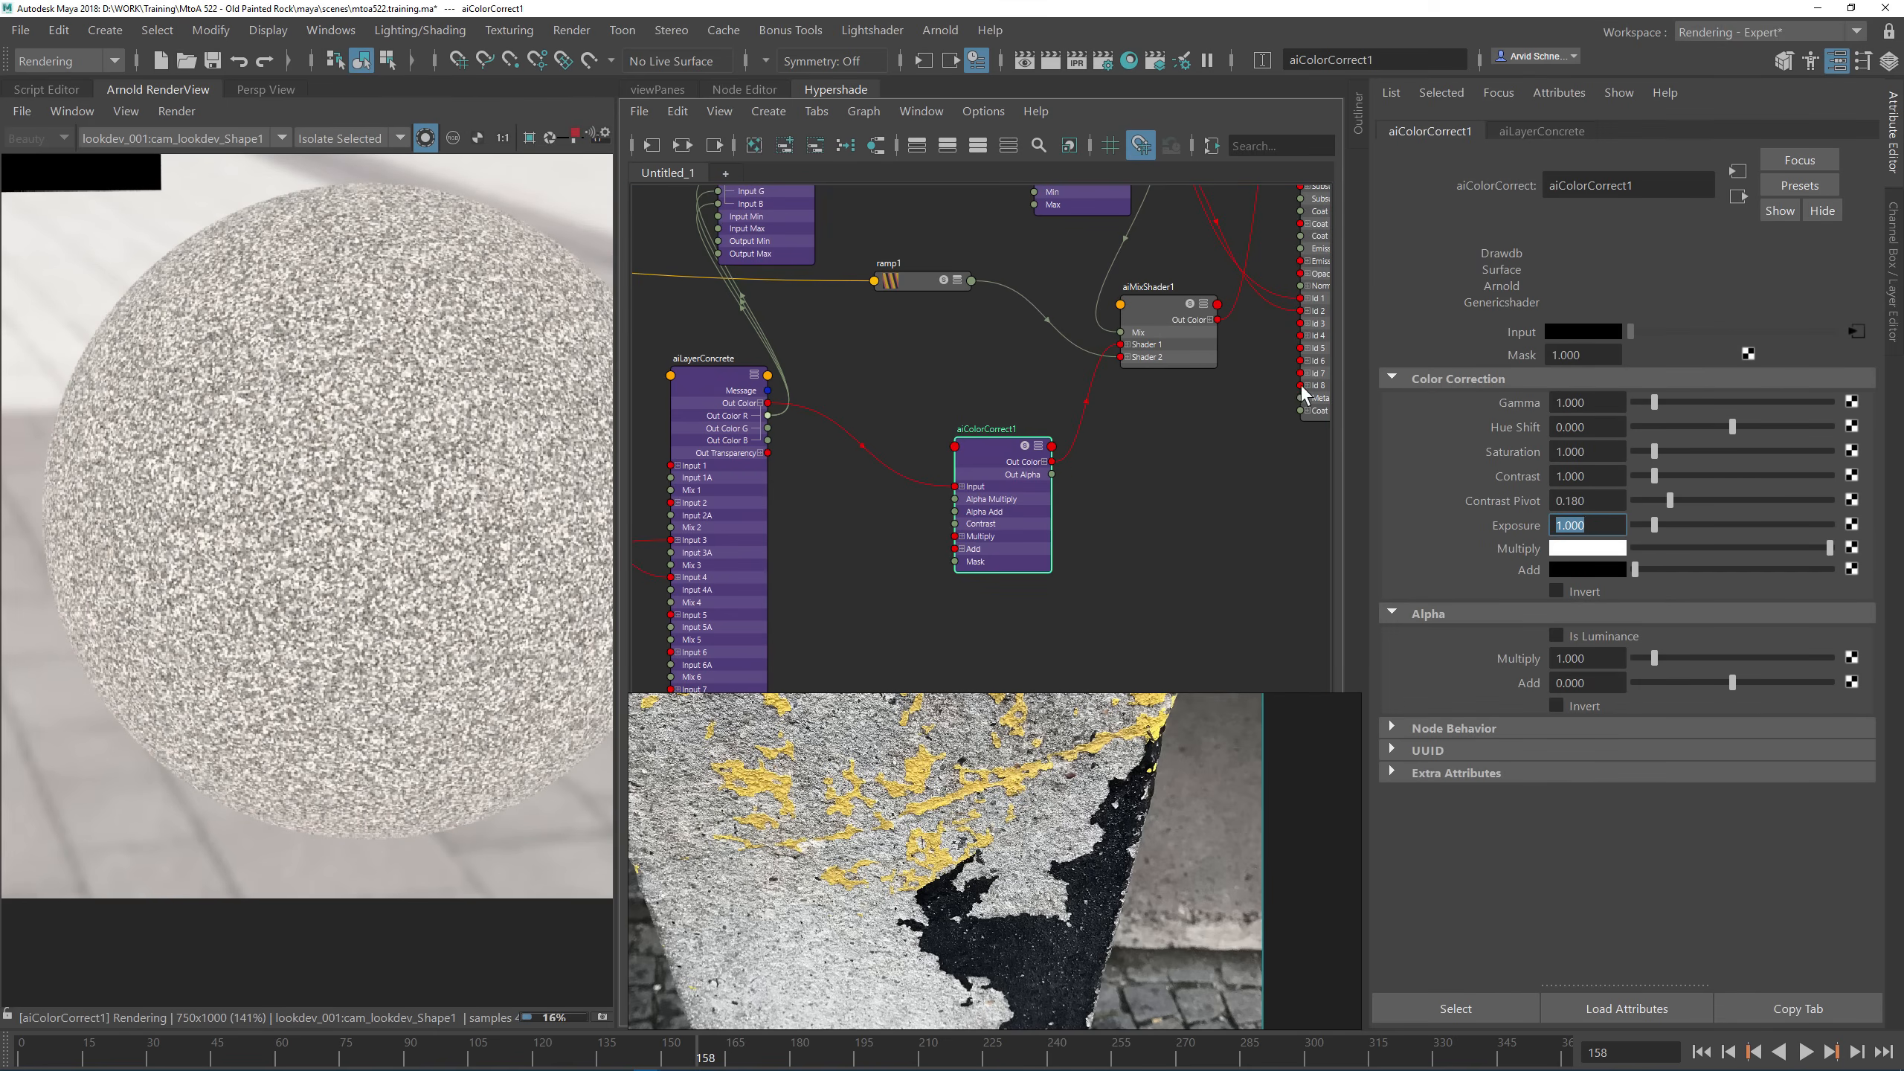
left_click(1172, 313)
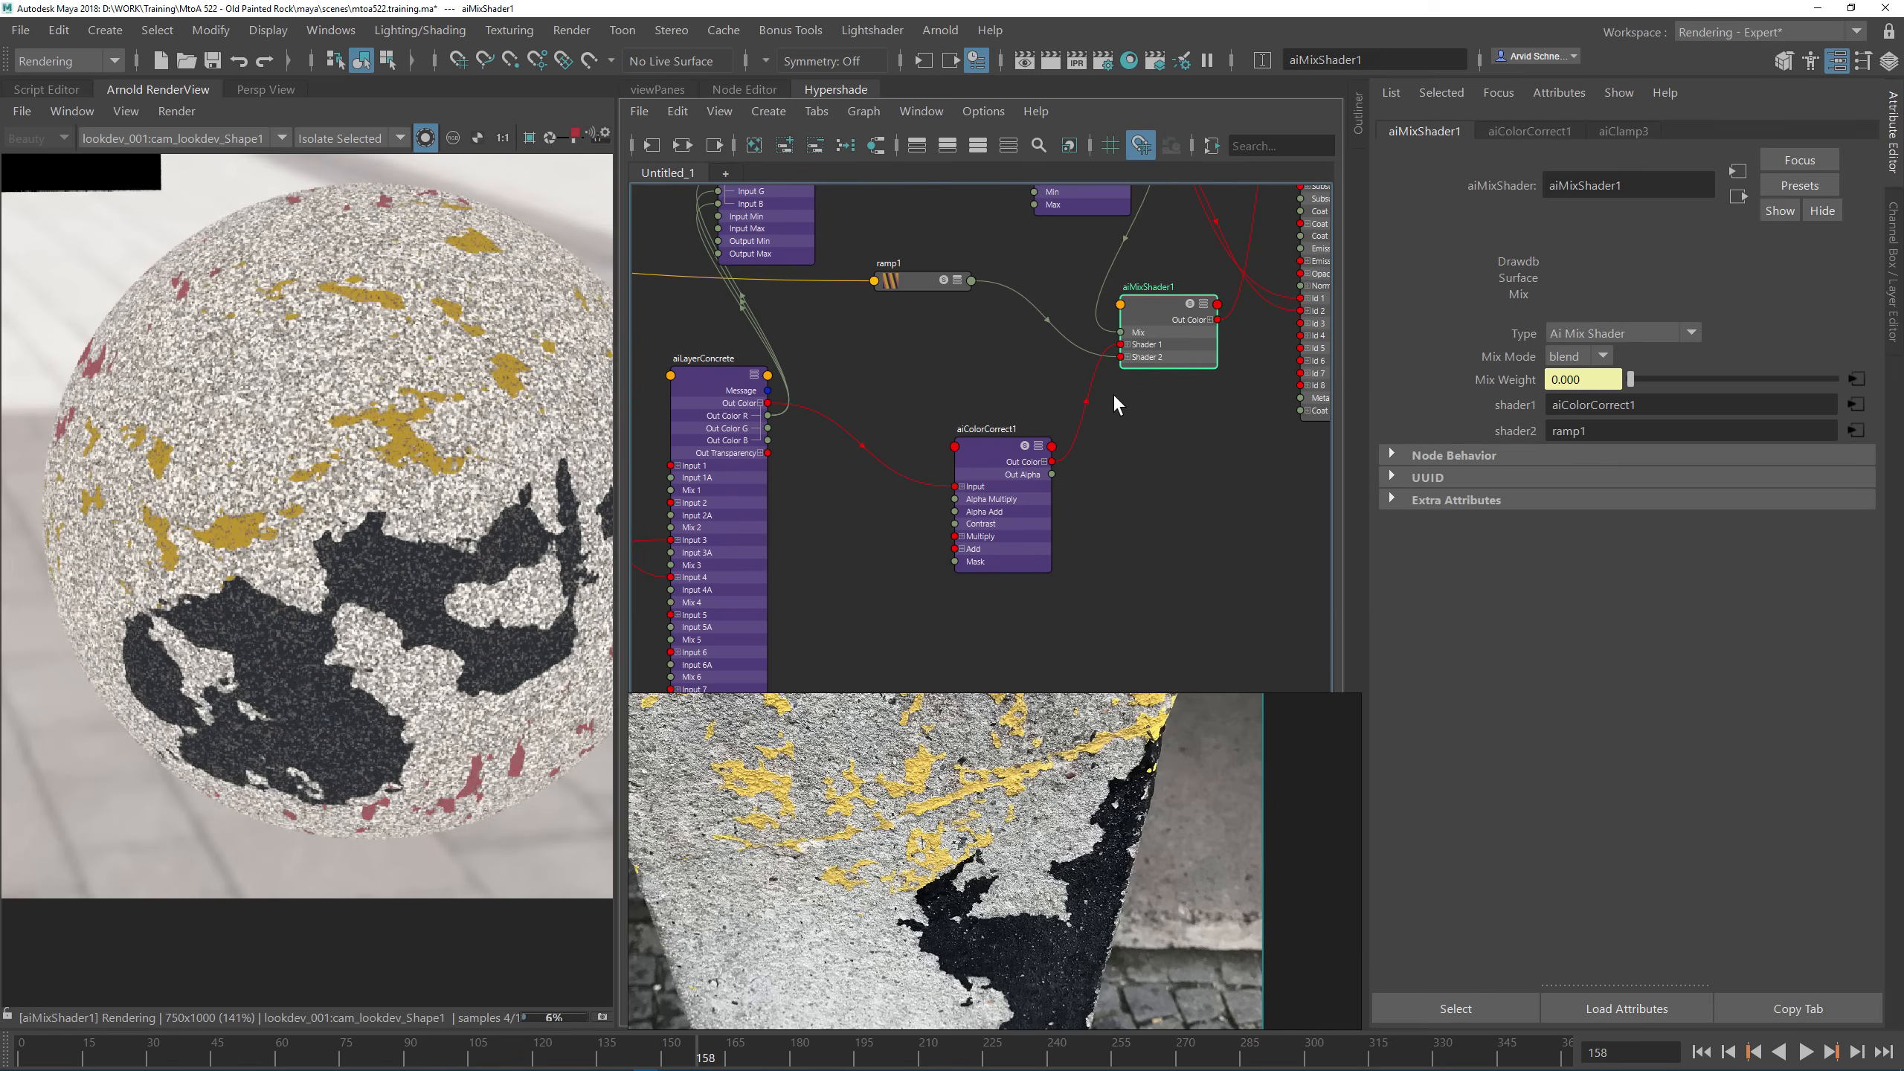
Step: Compare the brightened concrete and chipped paint on the sphere with the reference photo, and review the mask and mix nodes
scroll(398, 520, "down", 1)
middle_click_drag(491, 375, 426, 495)
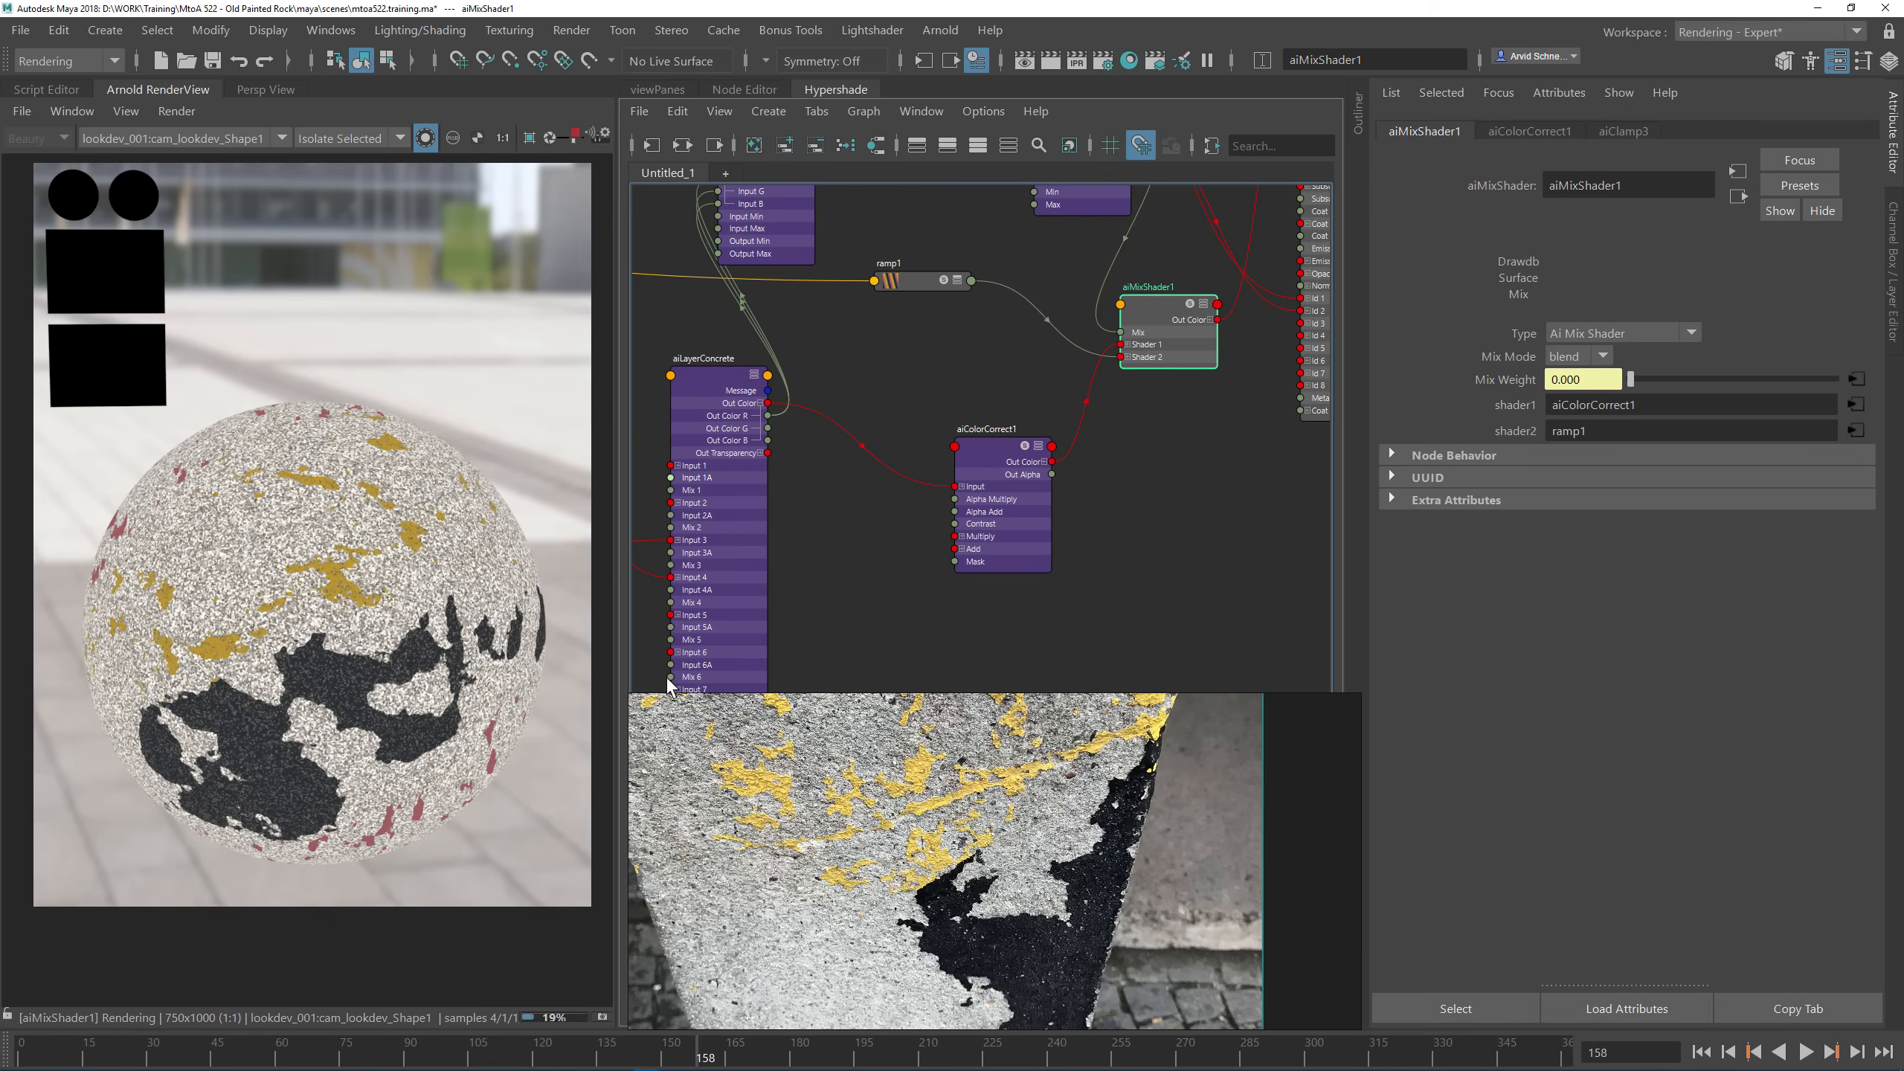
scroll(845, 762, "down", 2)
middle_click_drag(874, 820, 886, 933)
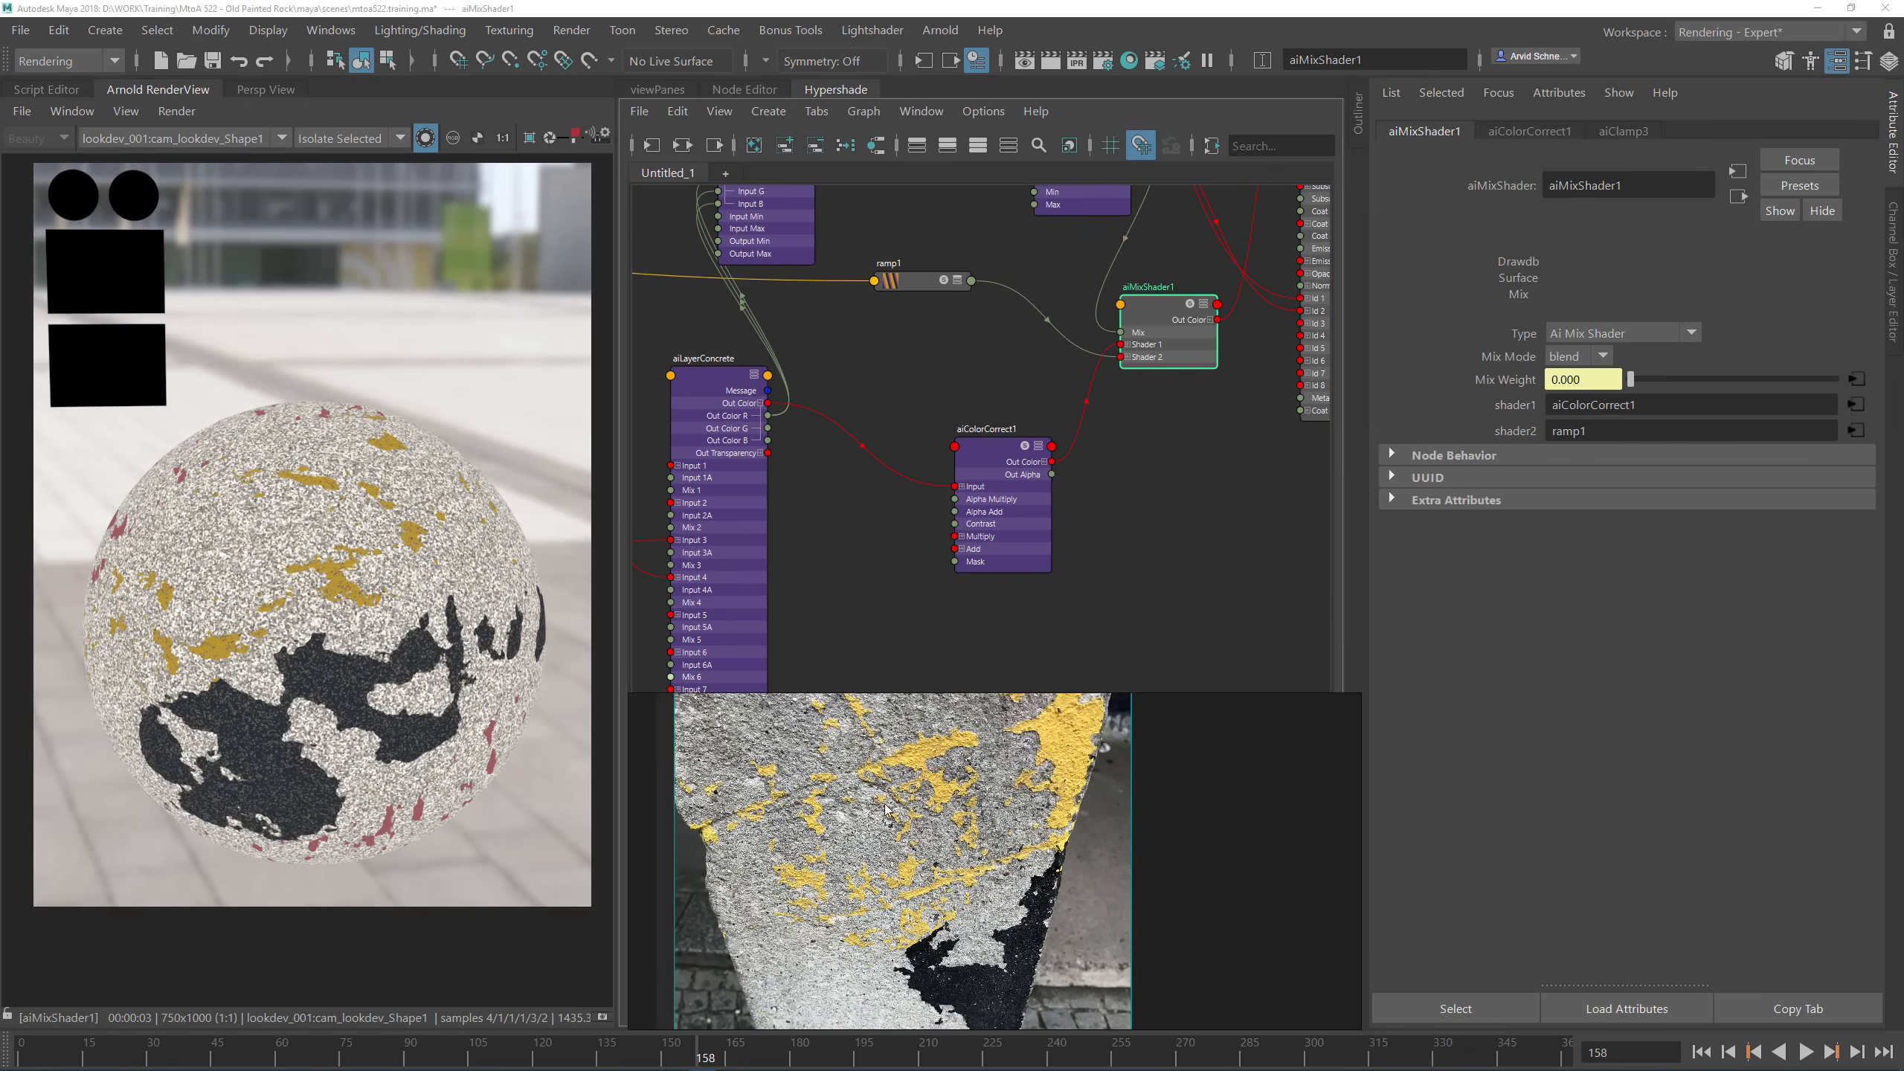
middle_click_drag(948, 800, 997, 935)
scroll(316, 593, "up", 1)
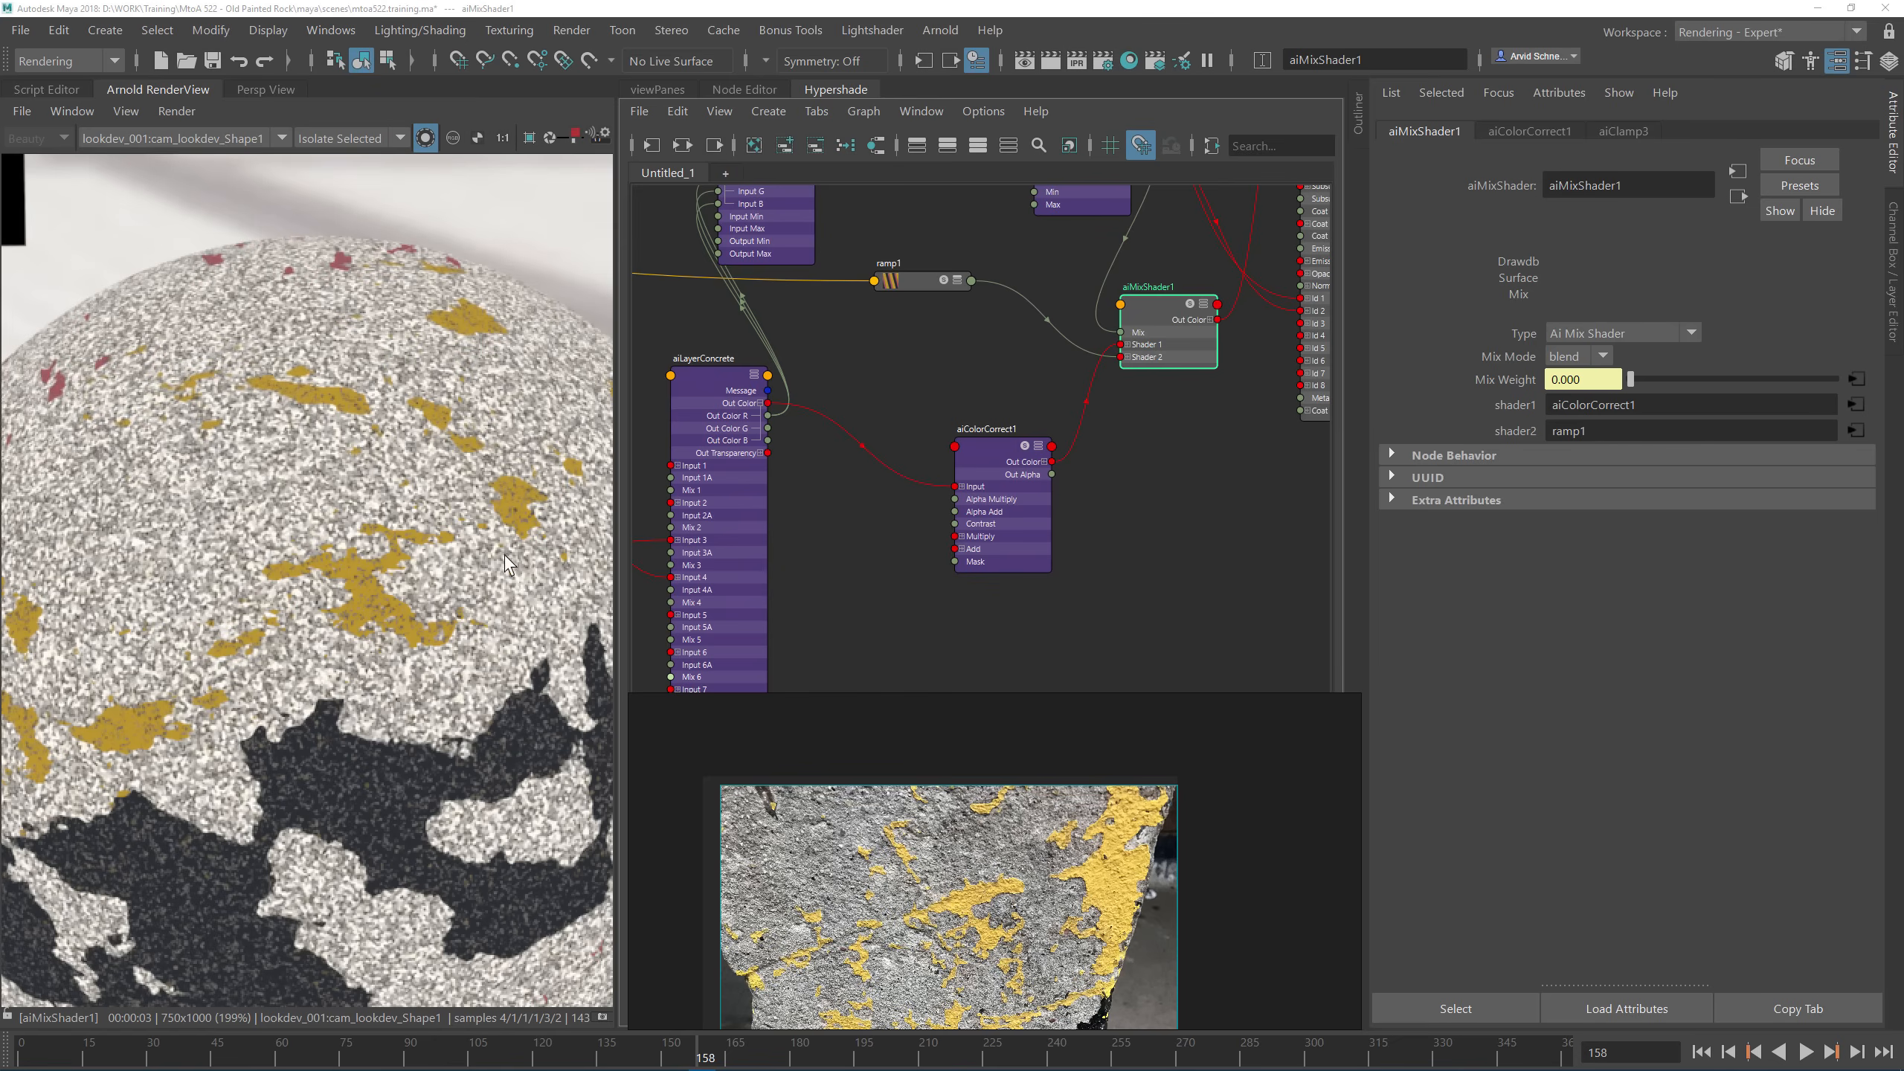
middle_click_drag(510, 565, 610, 544)
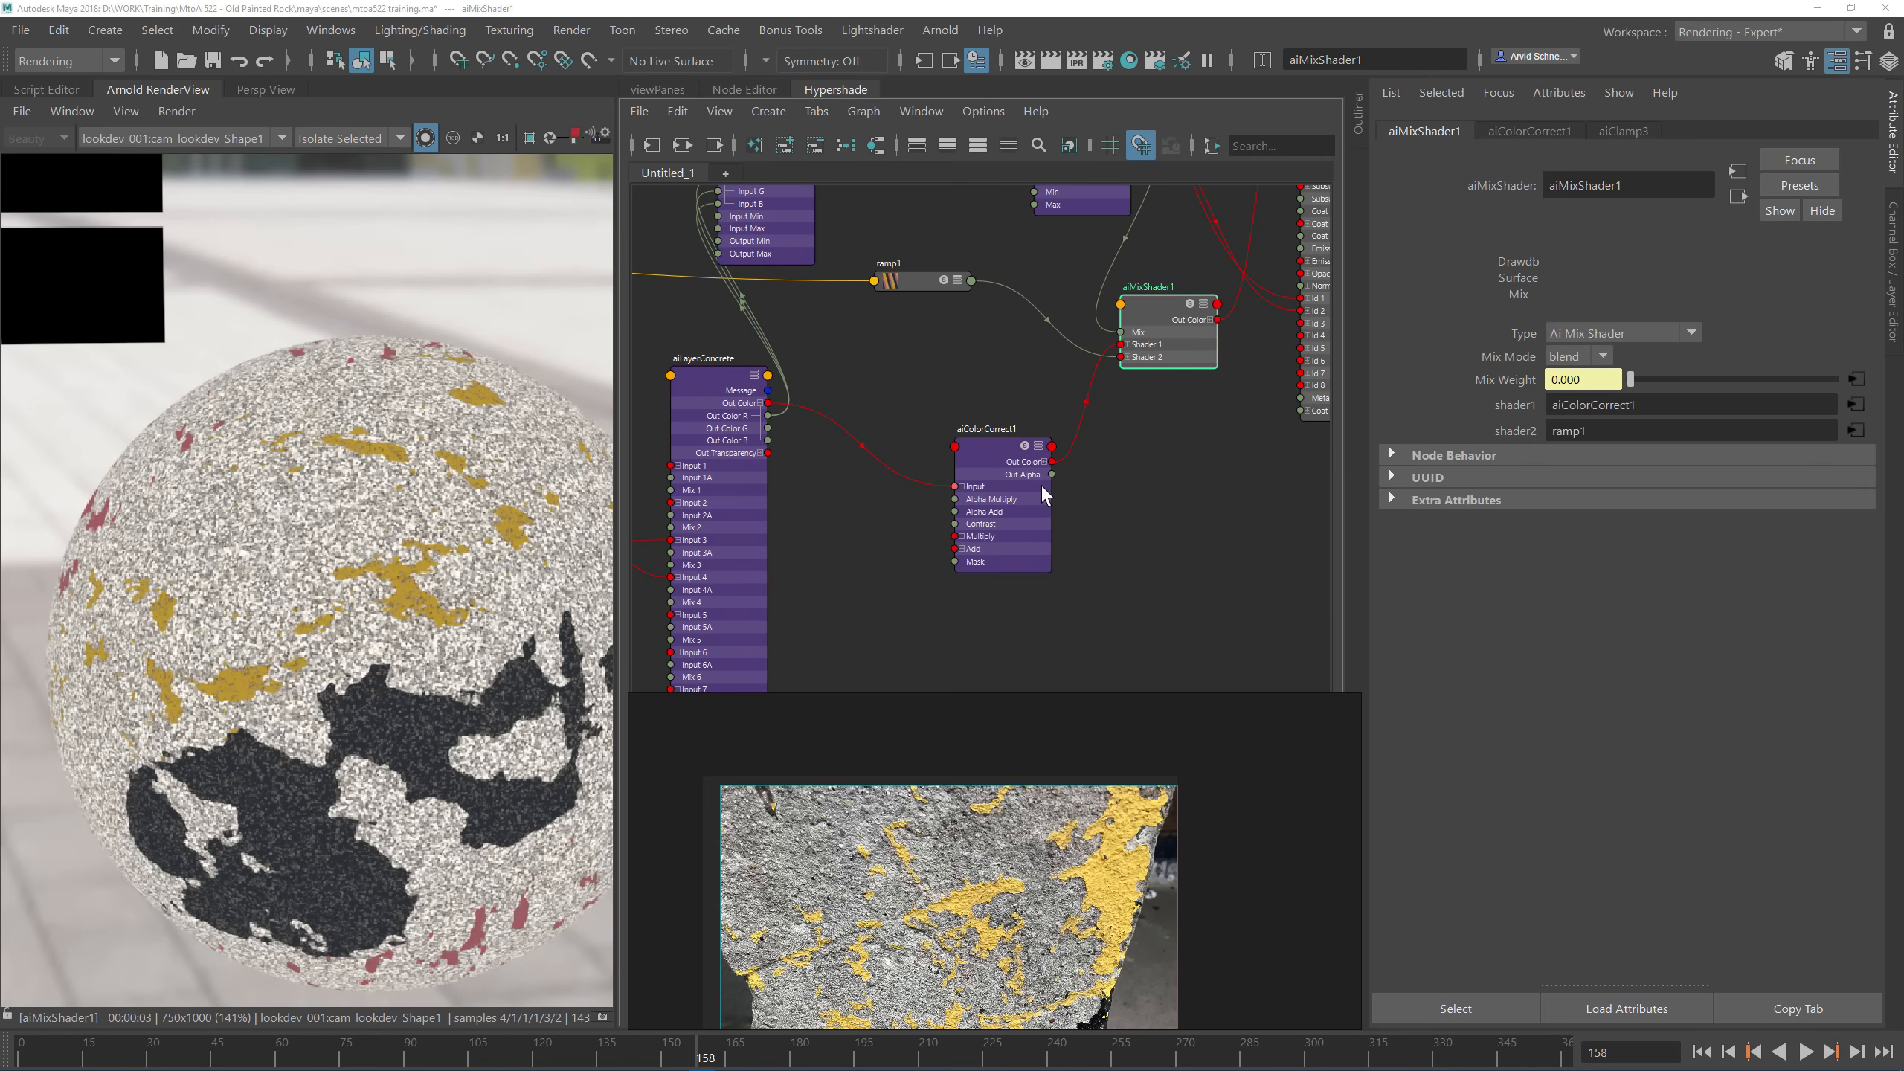
left_click(1230, 435)
middle_click_drag(1203, 409, 1027, 607)
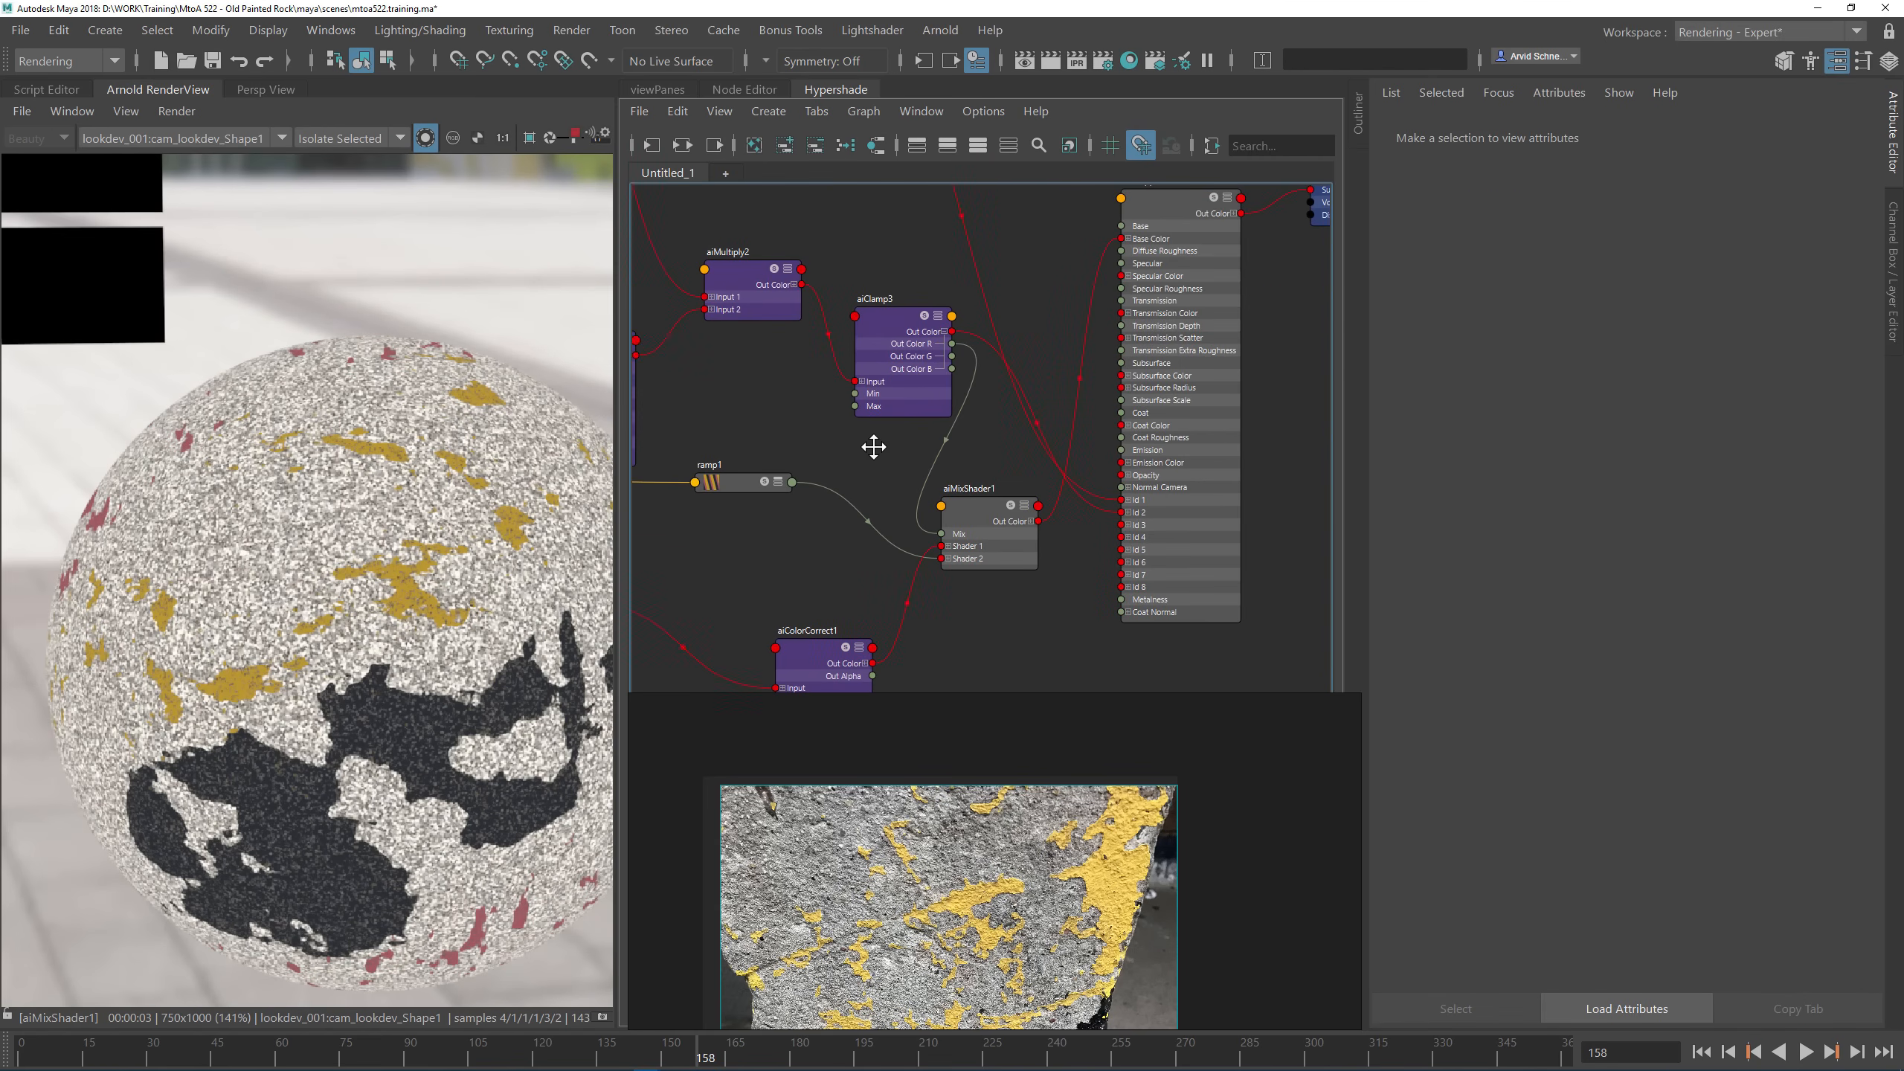
middle_click_drag(871, 442, 886, 392)
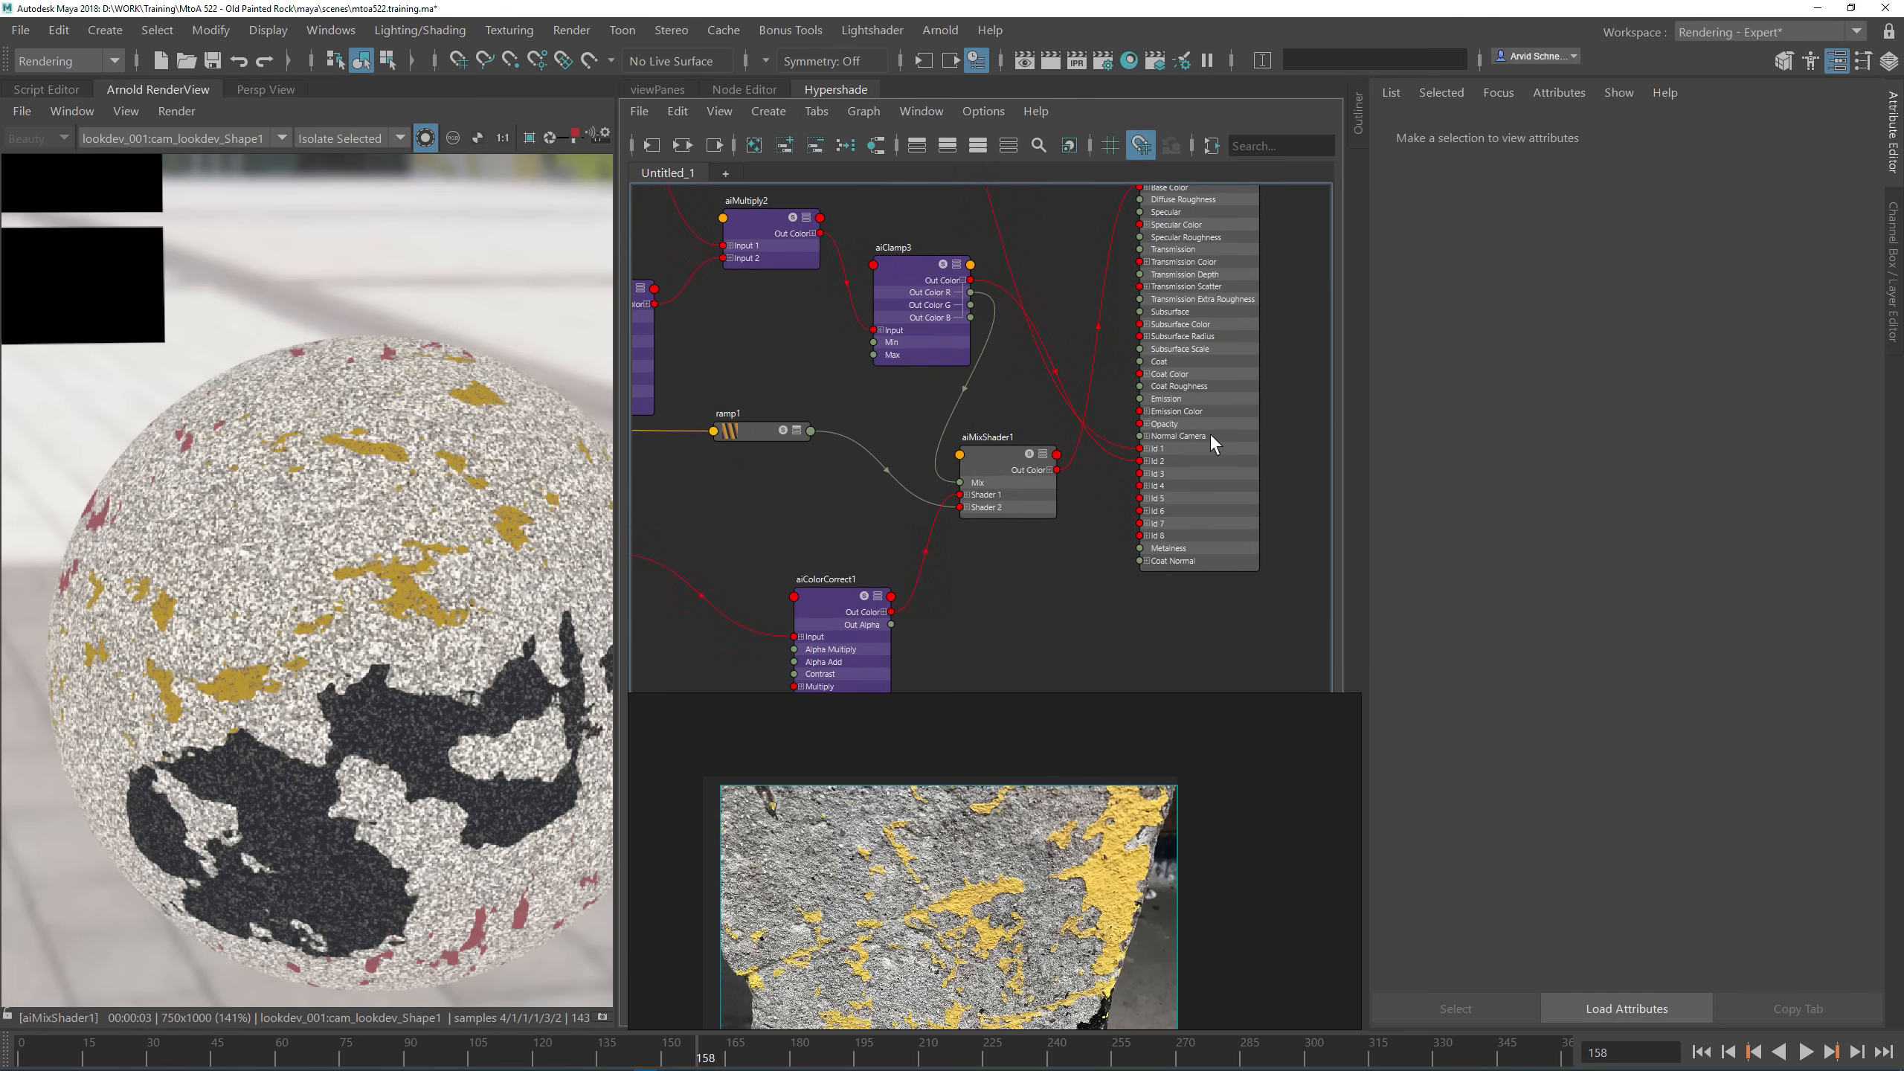
scroll(887, 896, "down", 1)
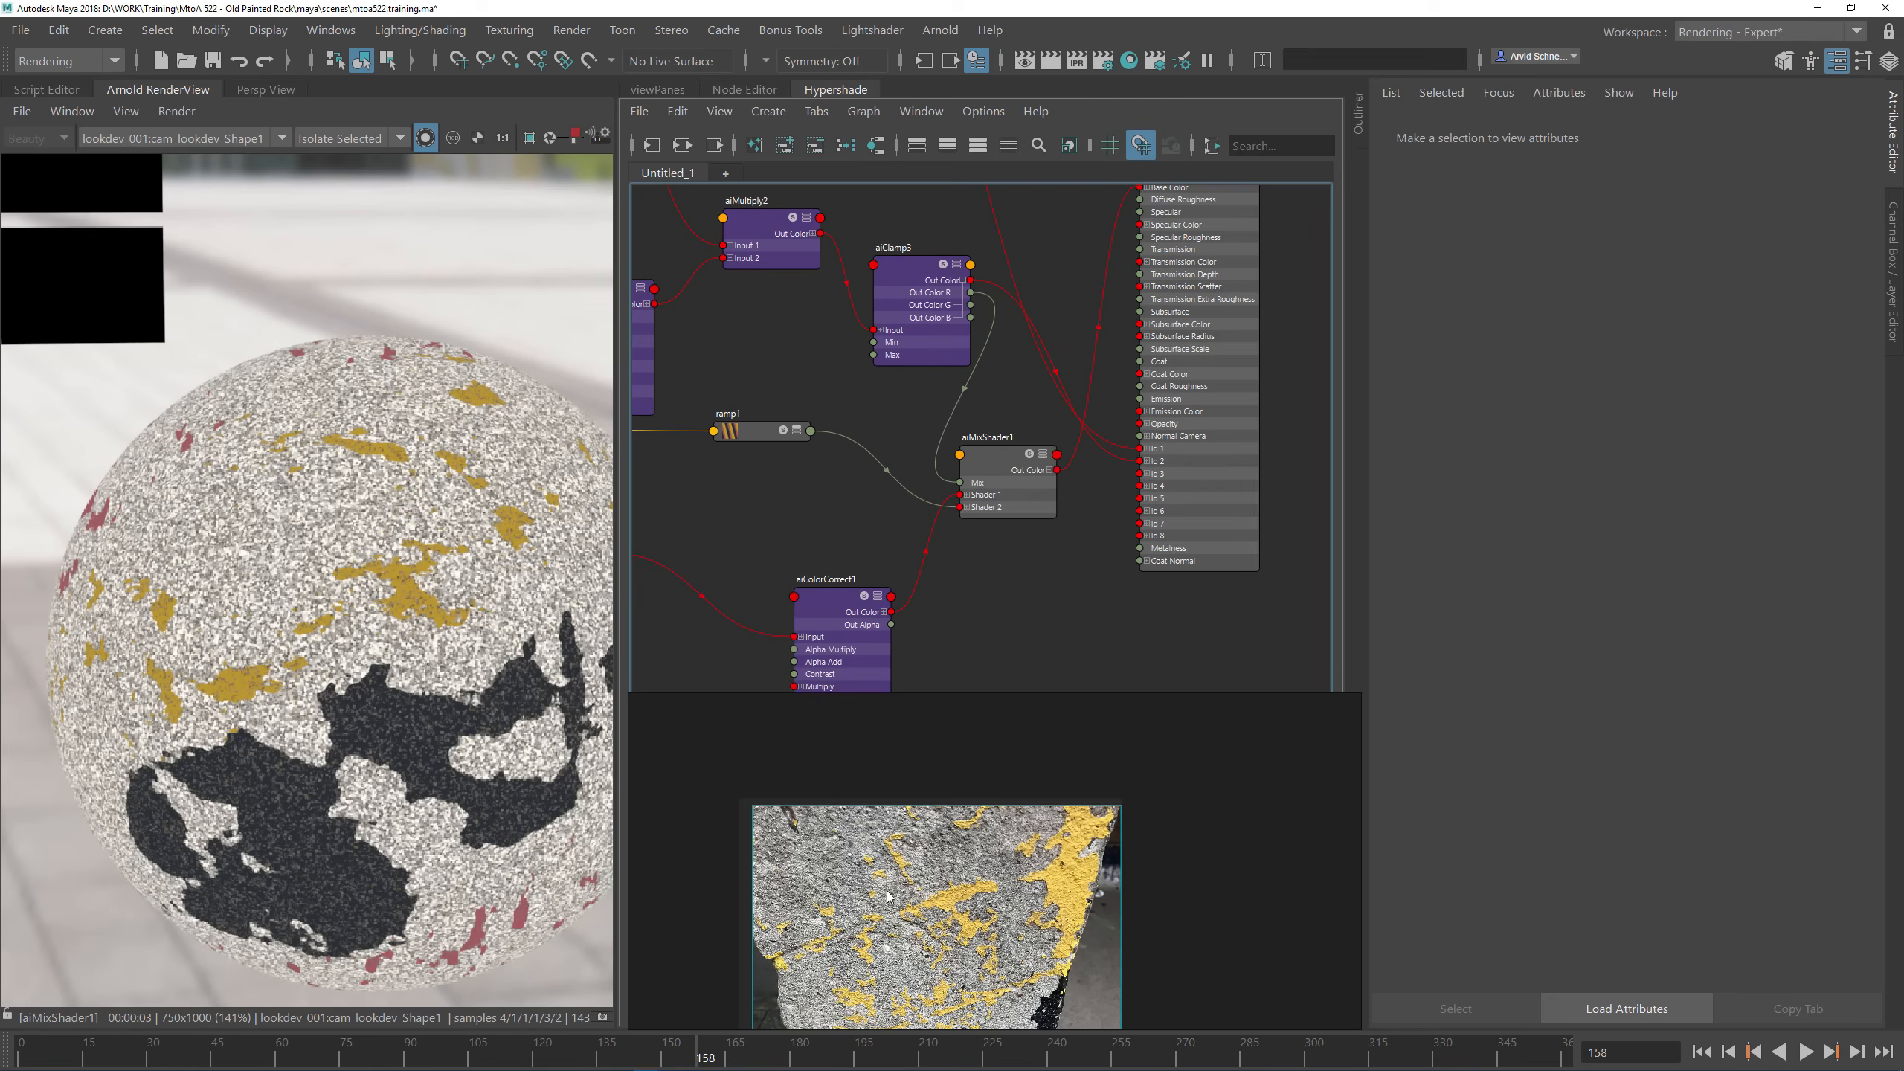
middle_click_drag(925, 1028, 996, 923)
scroll(975, 787, "up", 2)
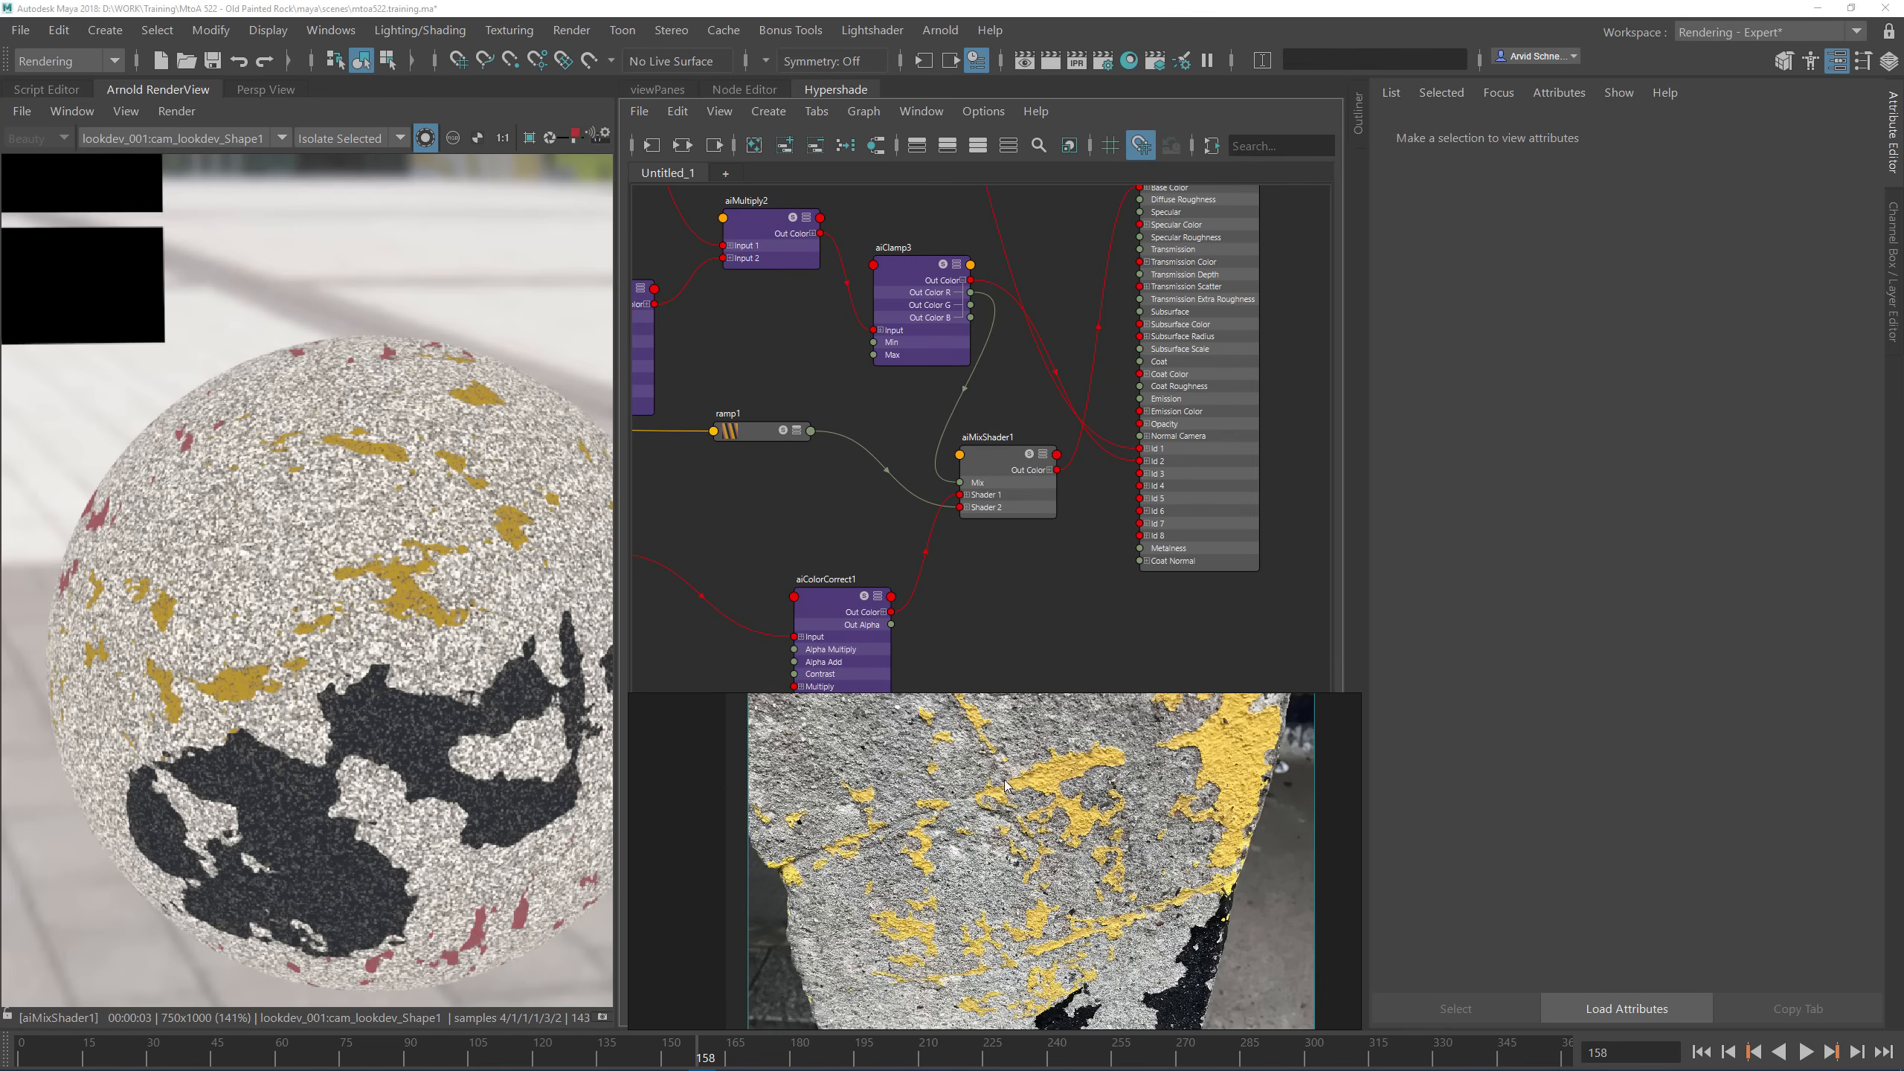
middle_click_drag(1057, 261, 1139, 352, "alt")
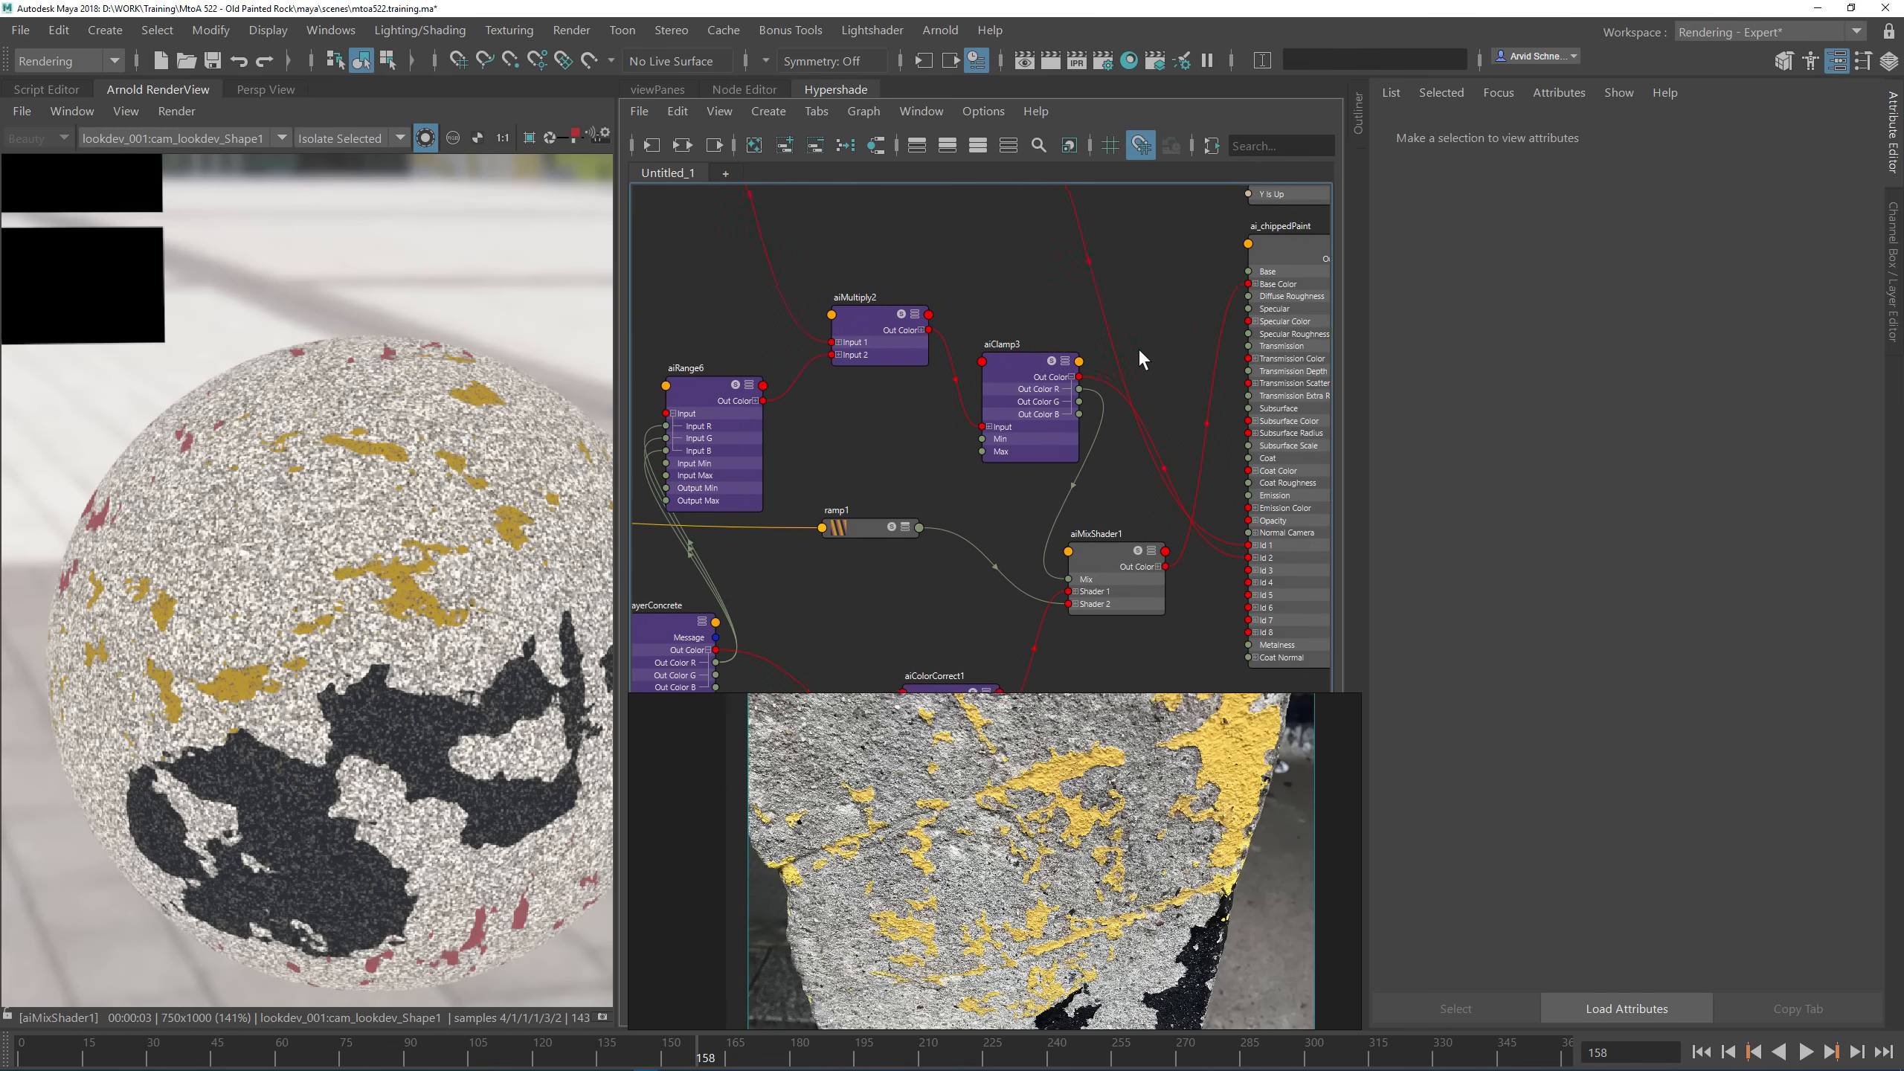
Step: Check aiMixShader1, aiClamp3 and aiRange6 one after another in the isolated render
left_click(1107, 556)
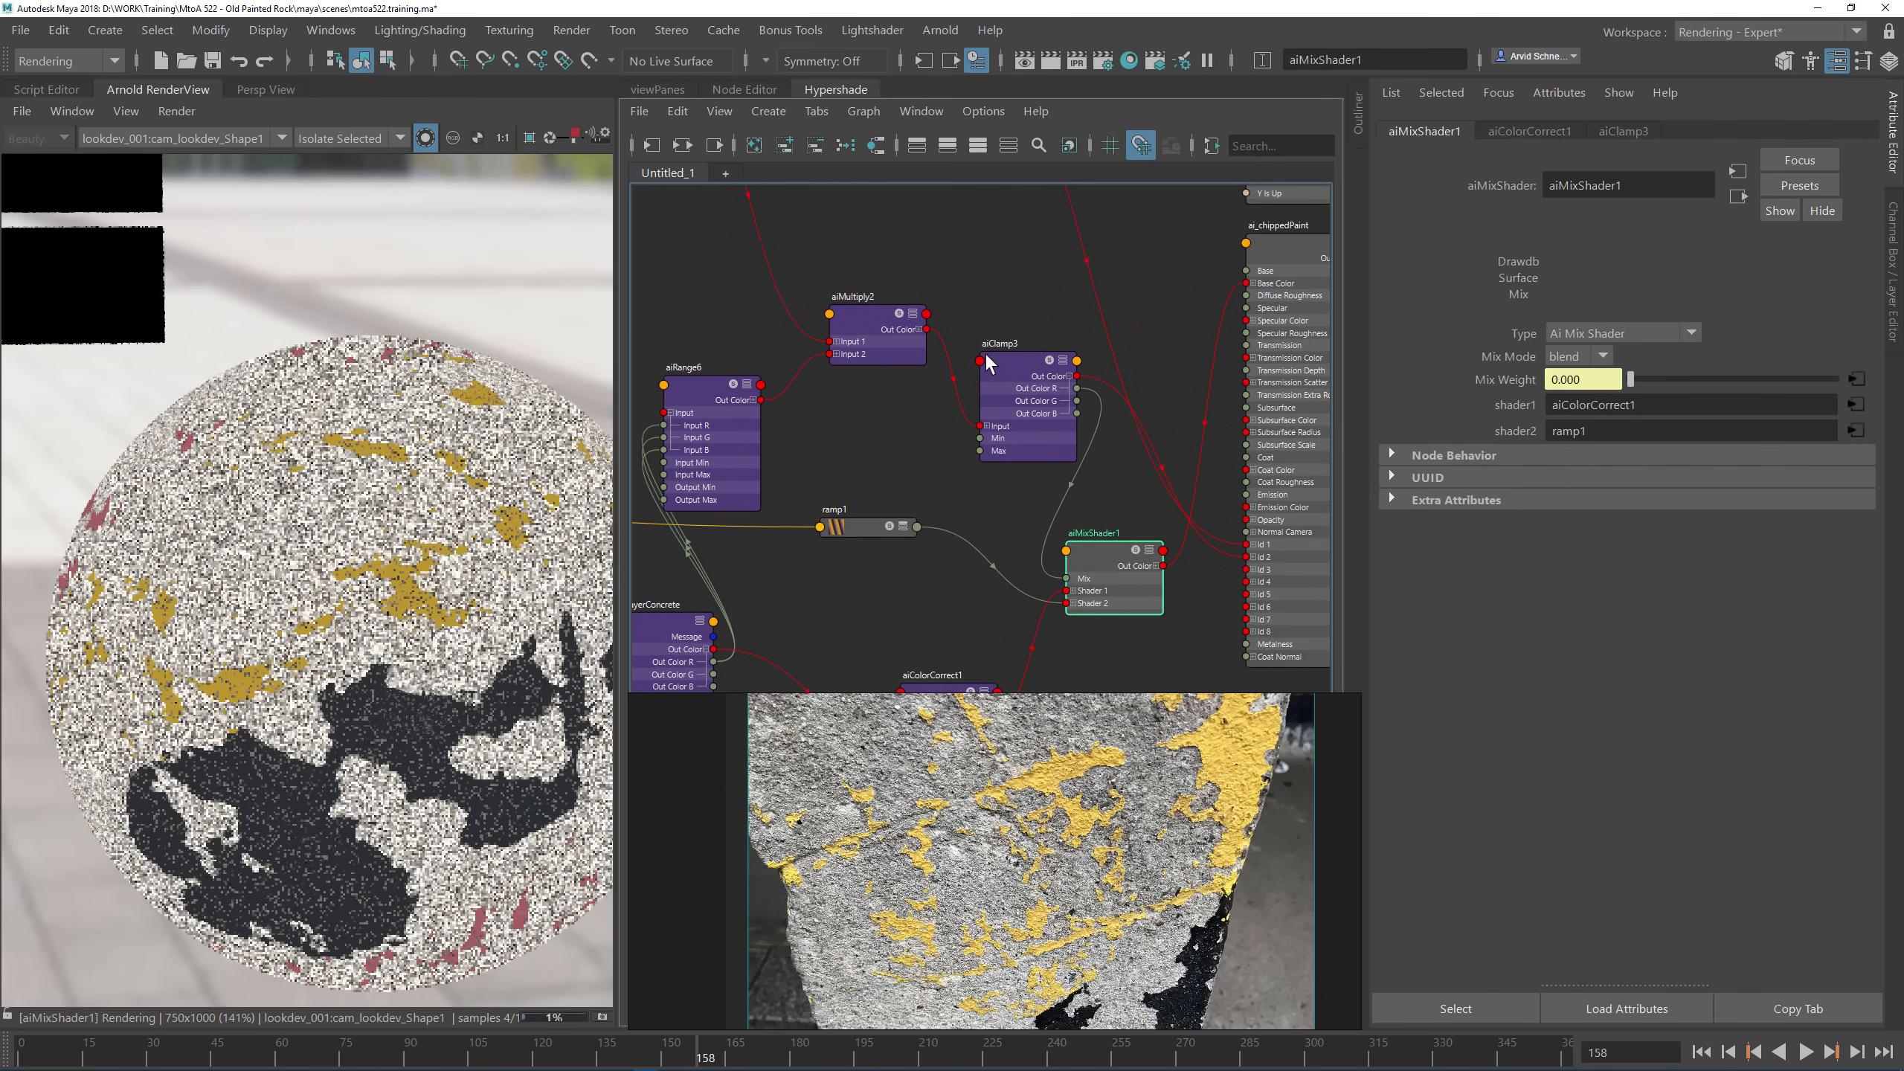
left_click(1016, 371)
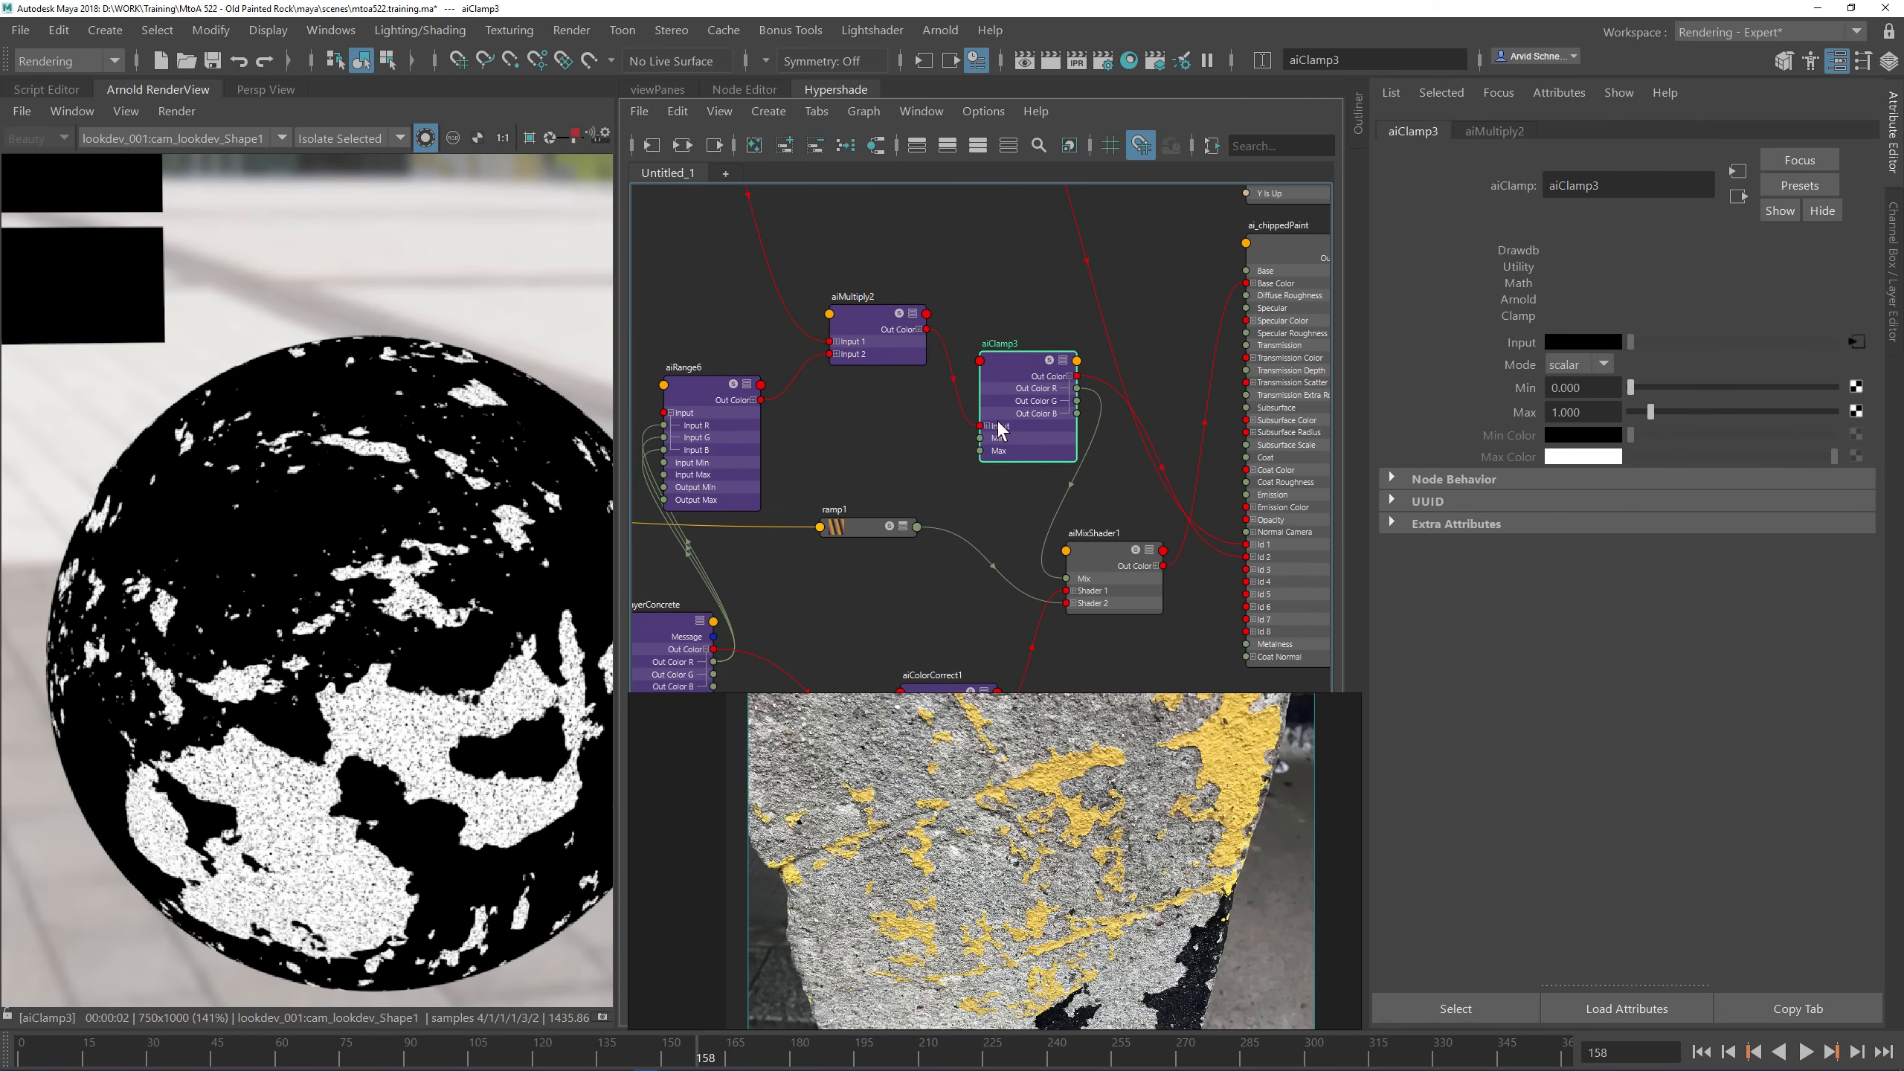
middle_click_drag(990, 247, 1185, 318, "alt")
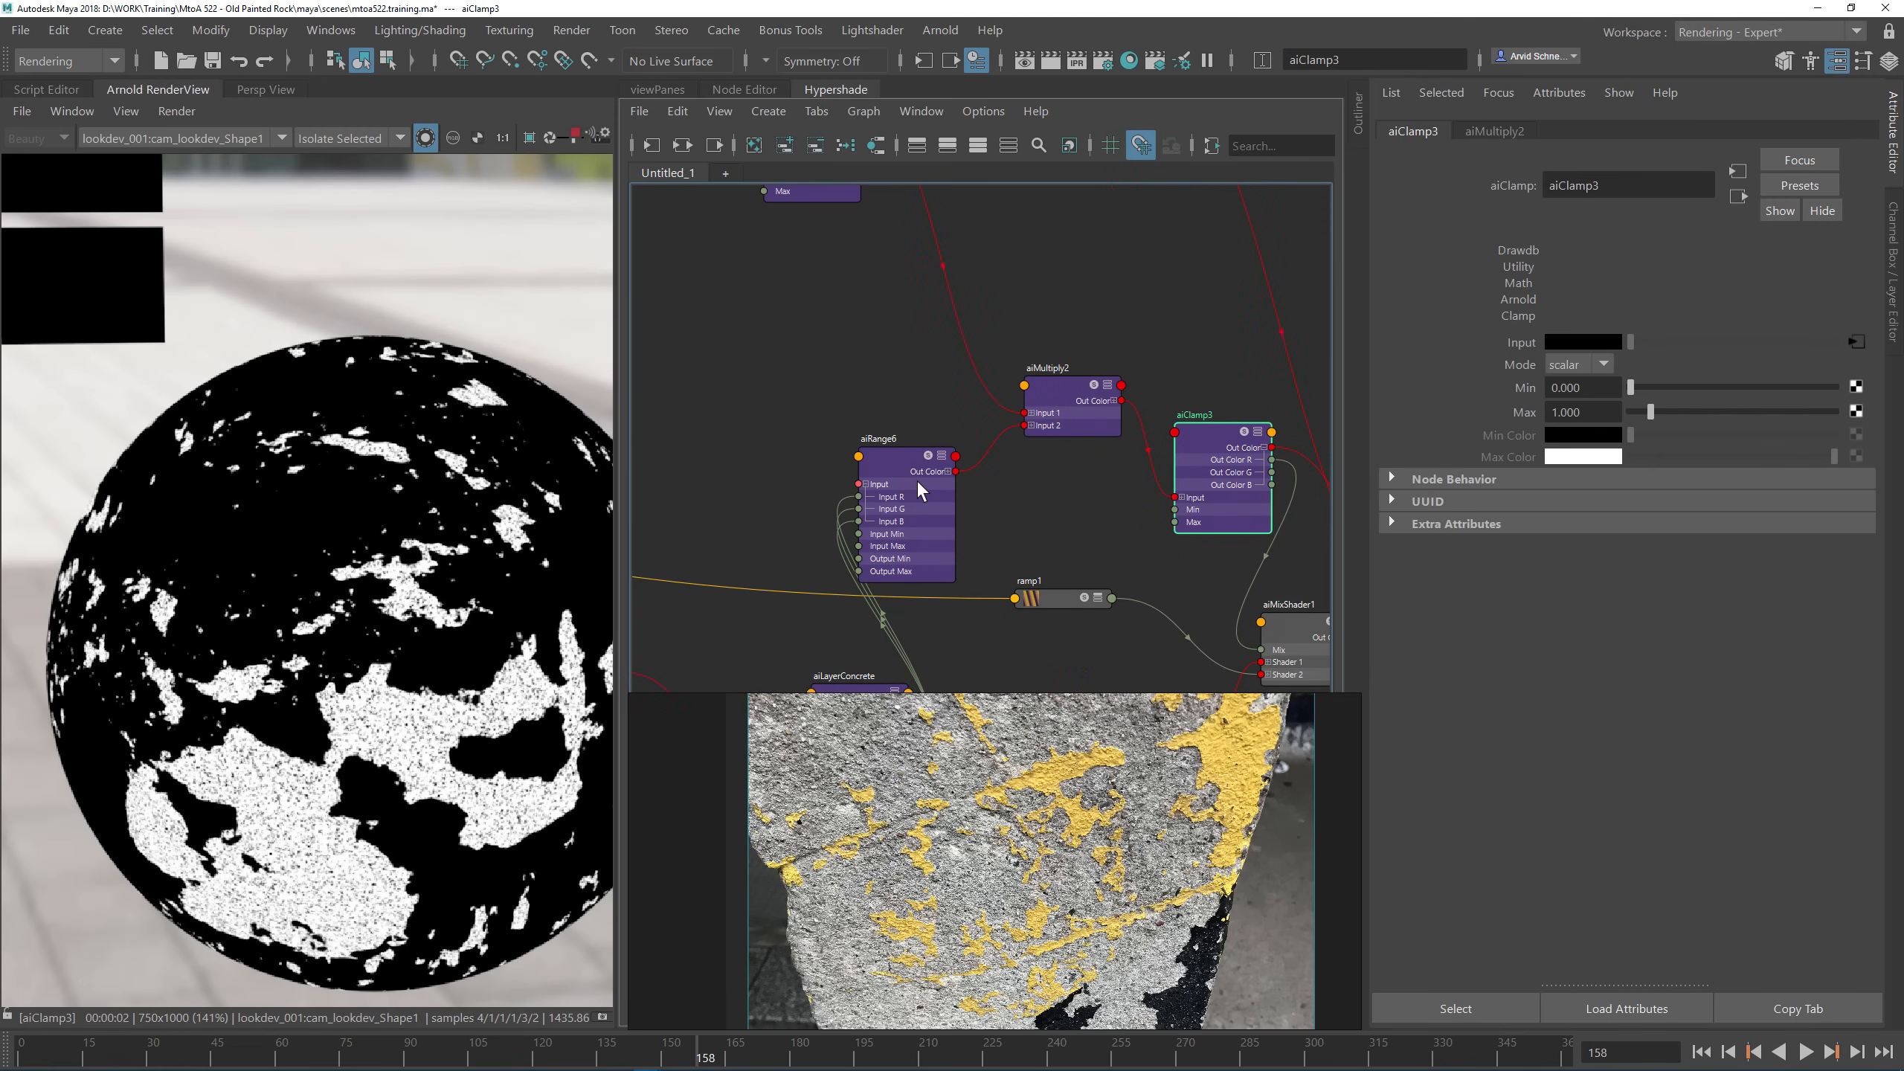
left_click(918, 484)
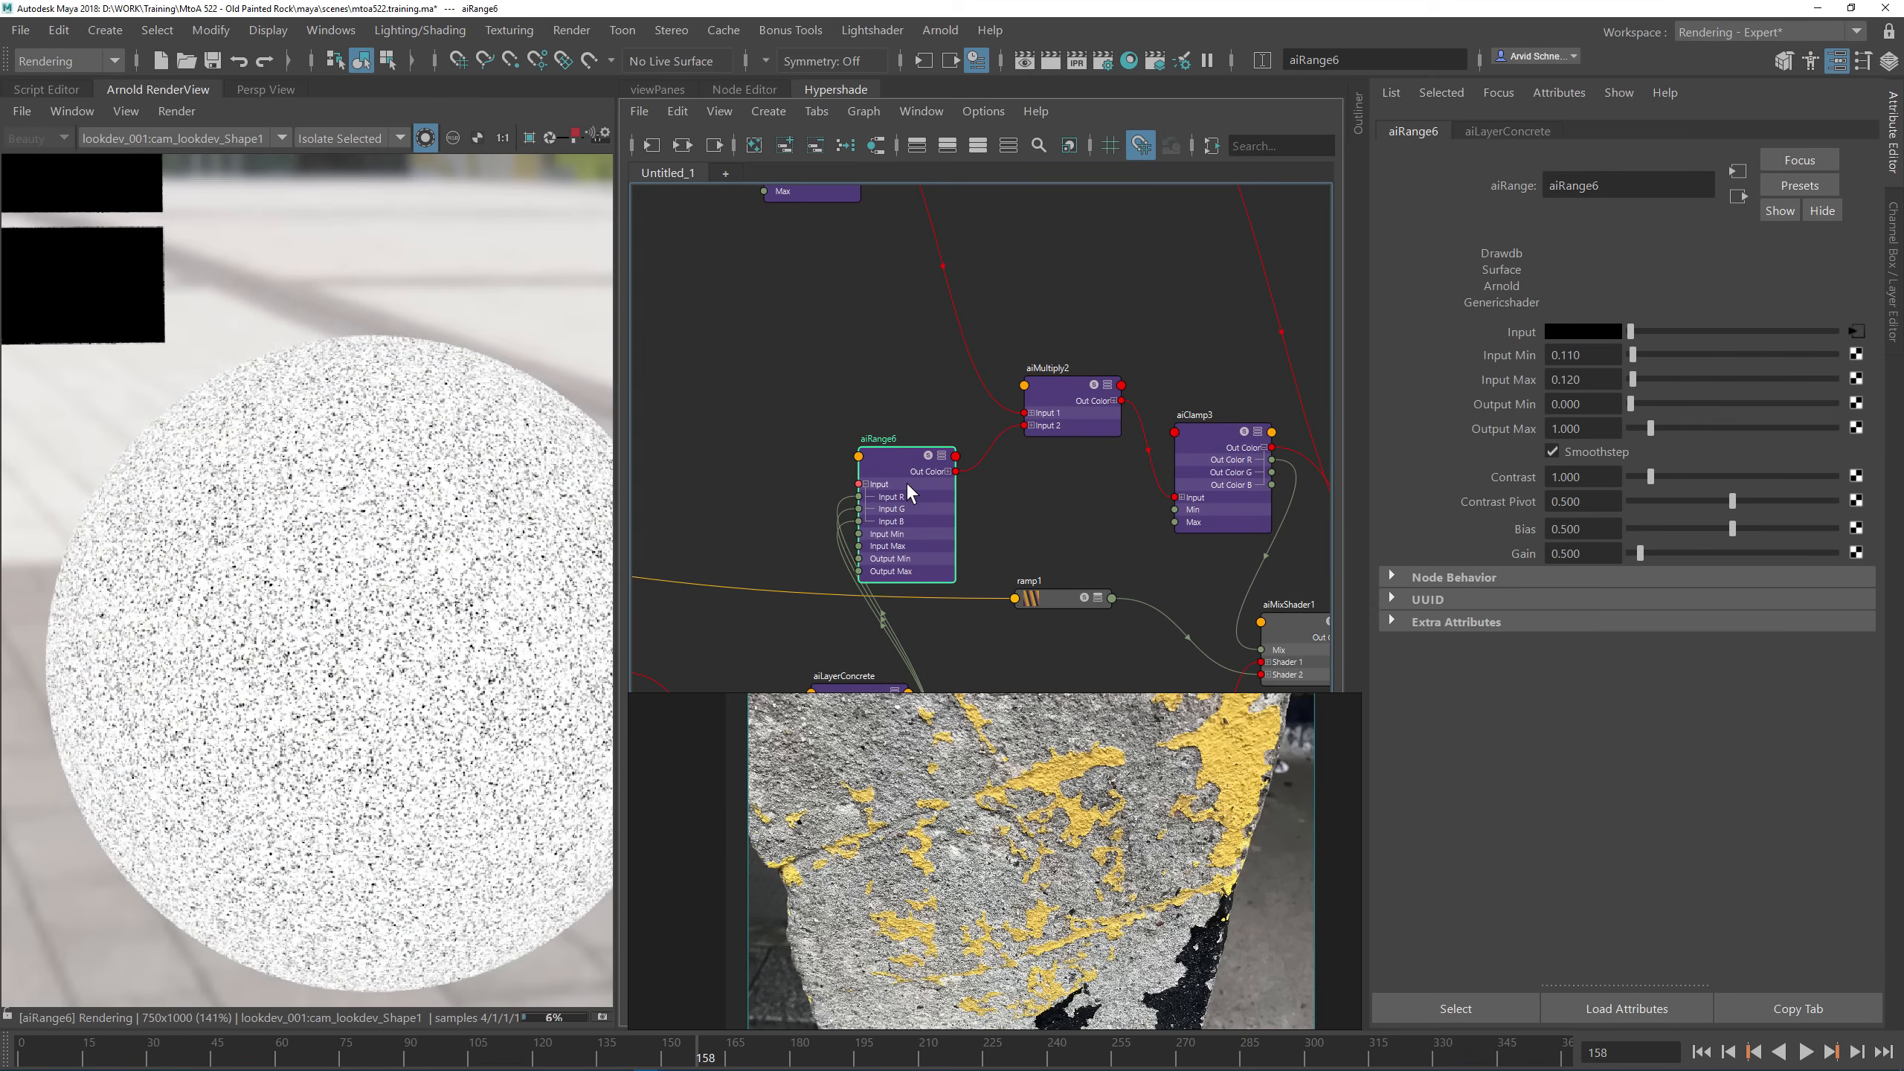
Step: Check aiClamp2, aiLayerPaintMask and aiRange6 one after another in the isolated render, following the paint mask's inputs
middle_click_drag(1079, 265, 993, 397, "alt")
scroll(1092, 421, "down", 2)
left_click(803, 296)
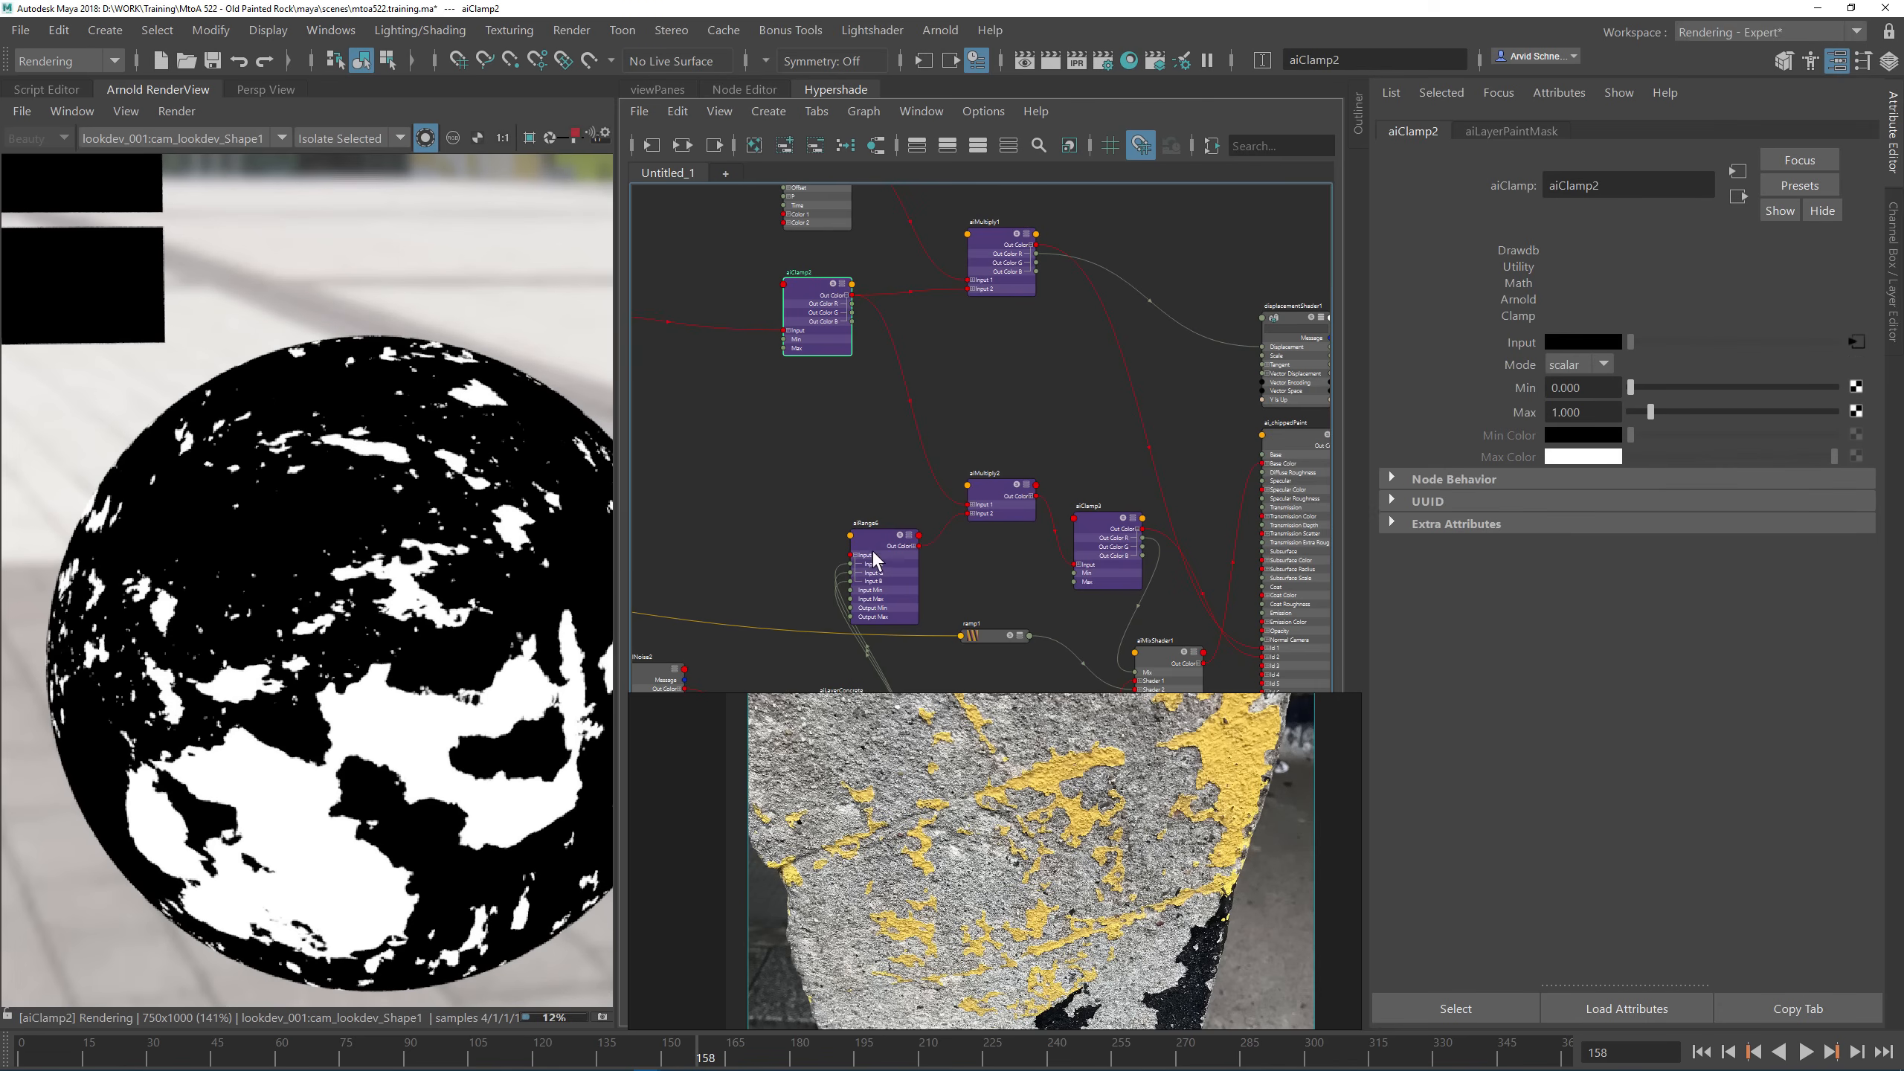
middle_click_drag(799, 483, 1037, 465, "alt")
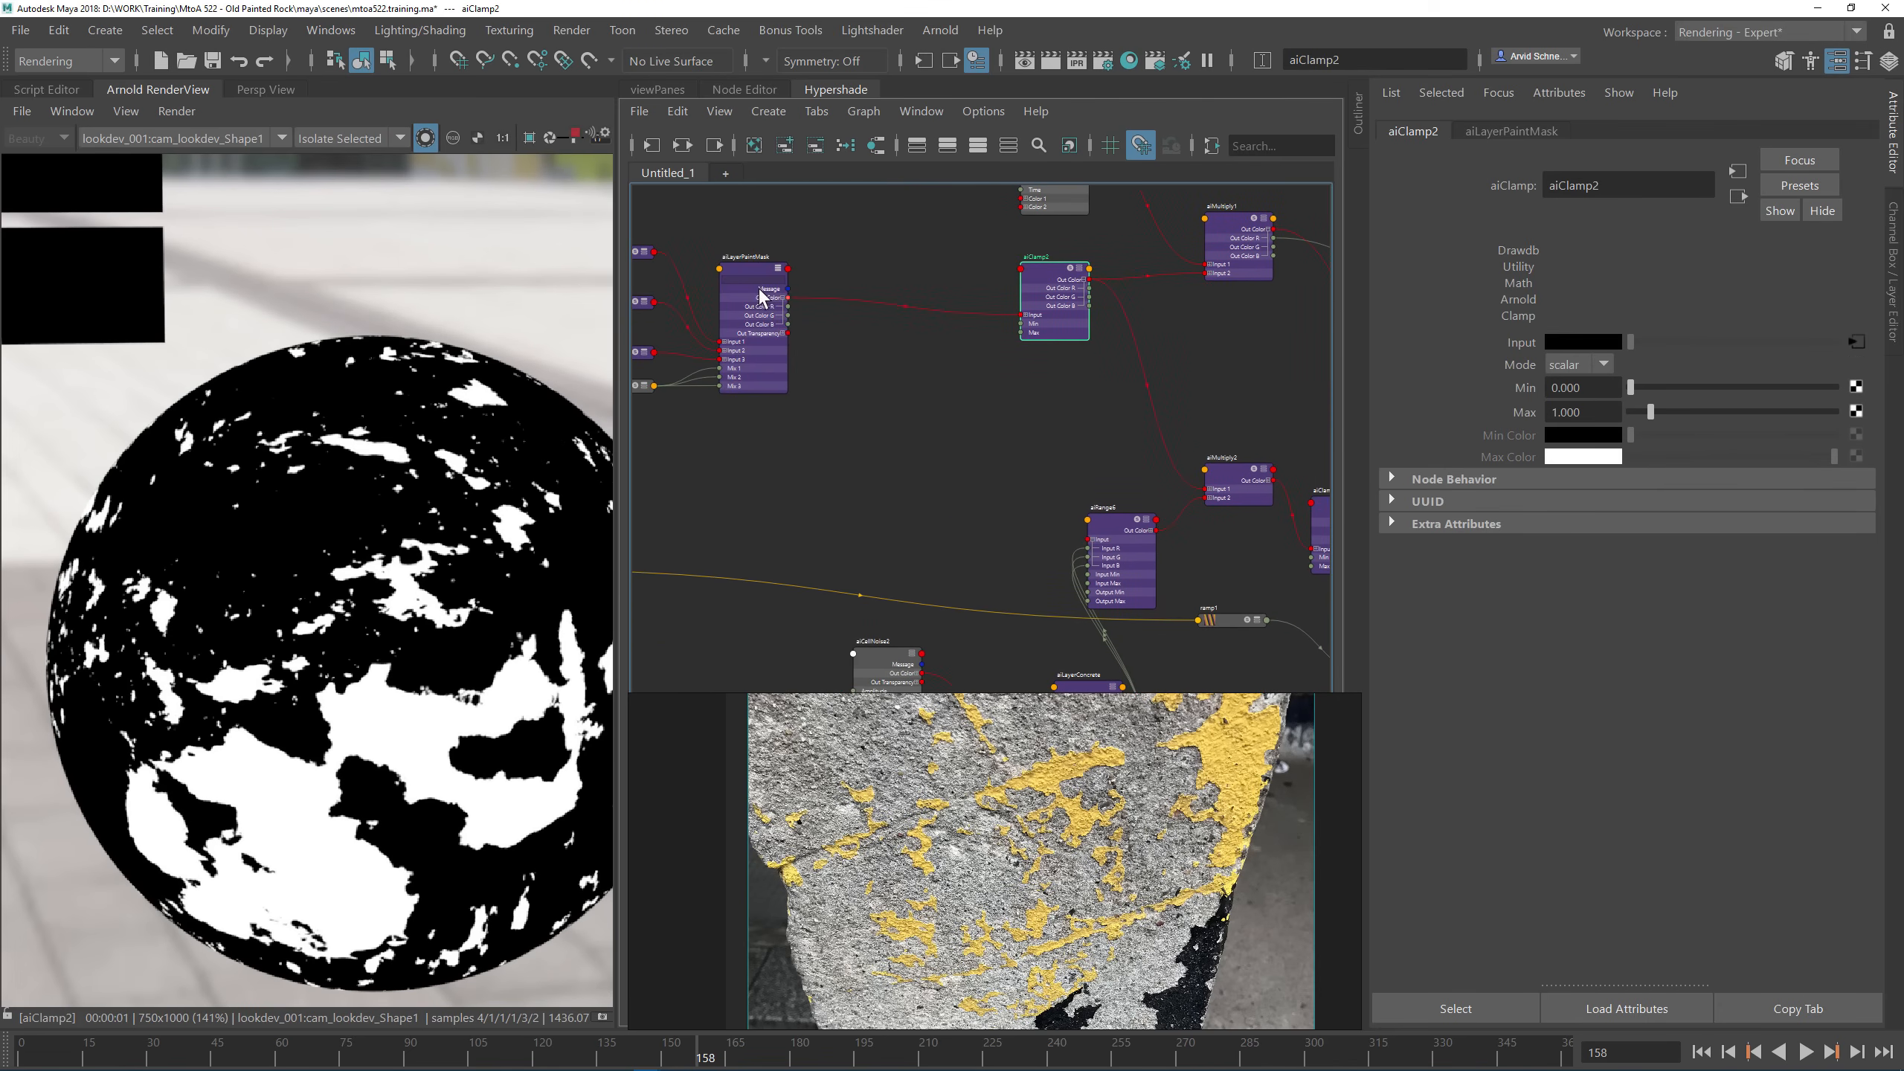
left_click(744, 267)
middle_click_drag(862, 465, 1145, 515, "alt")
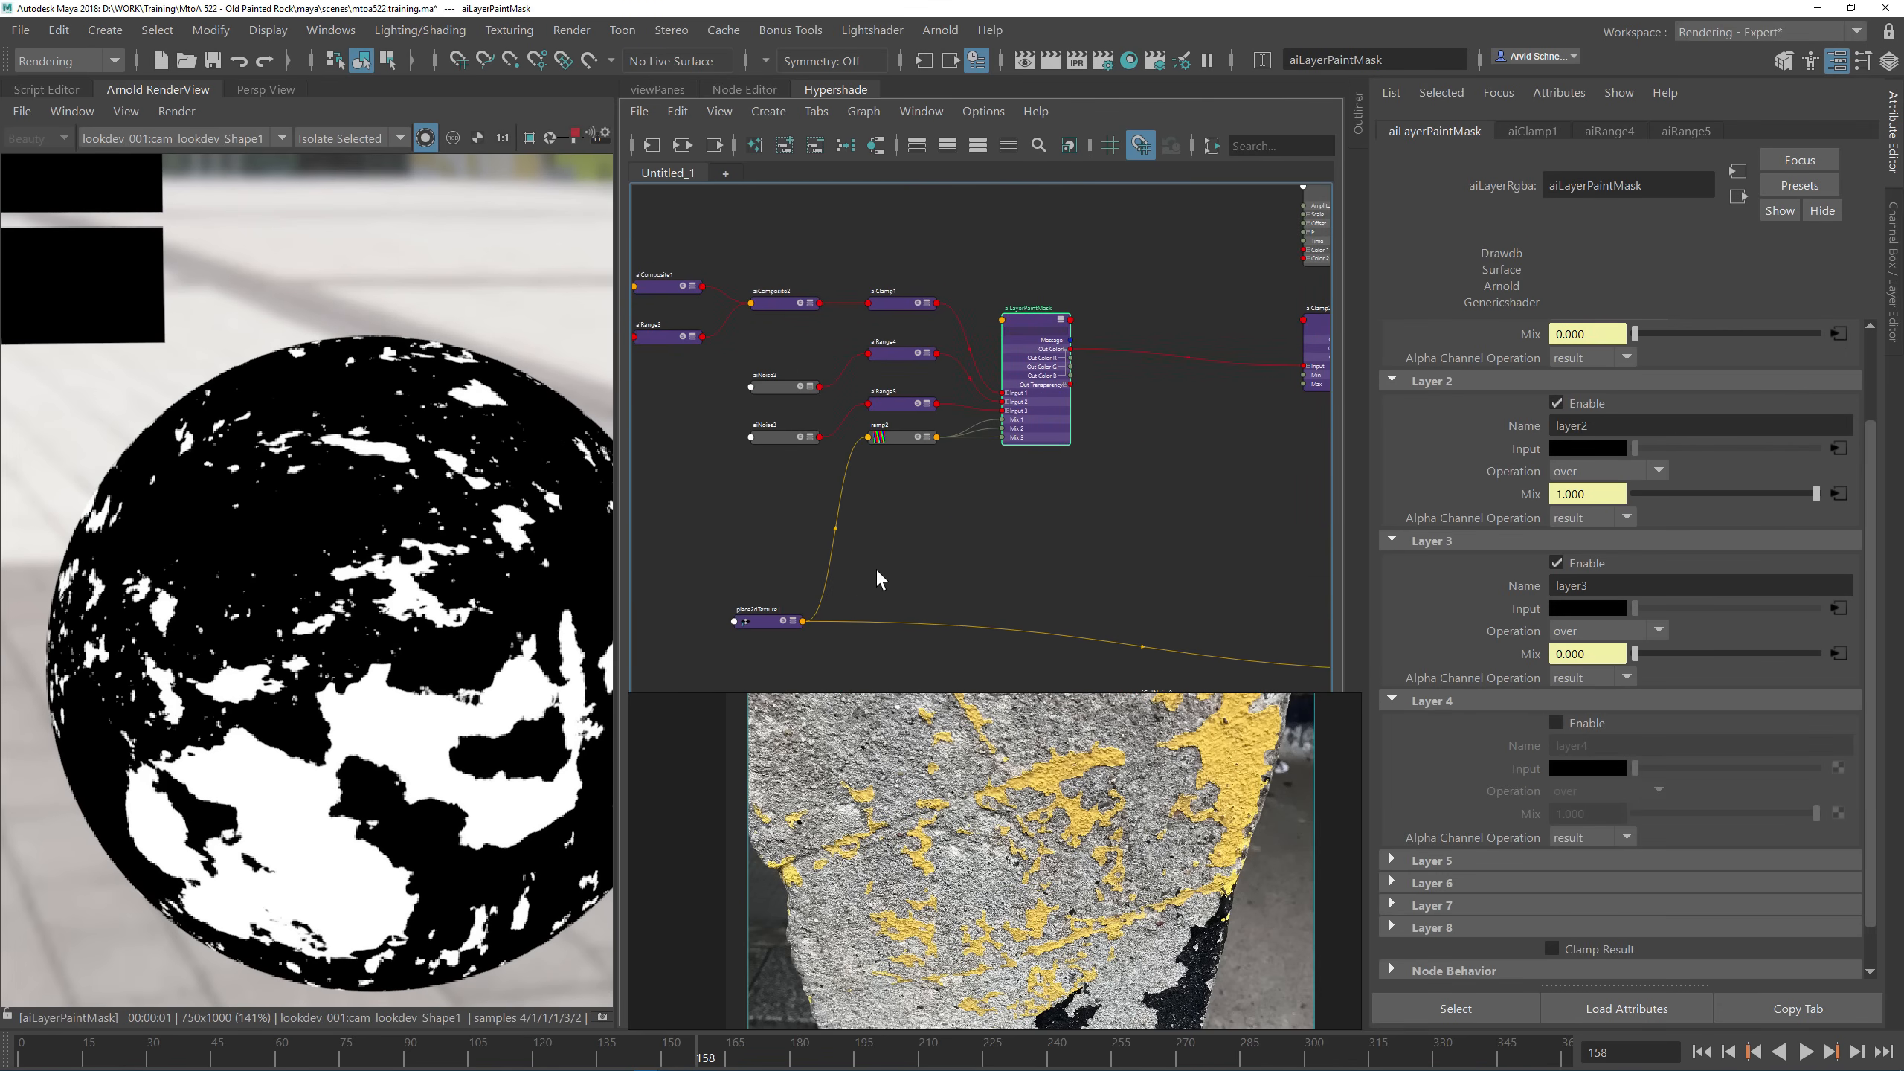
middle_click_drag(1211, 440, 834, 392, "alt")
left_click(1002, 478)
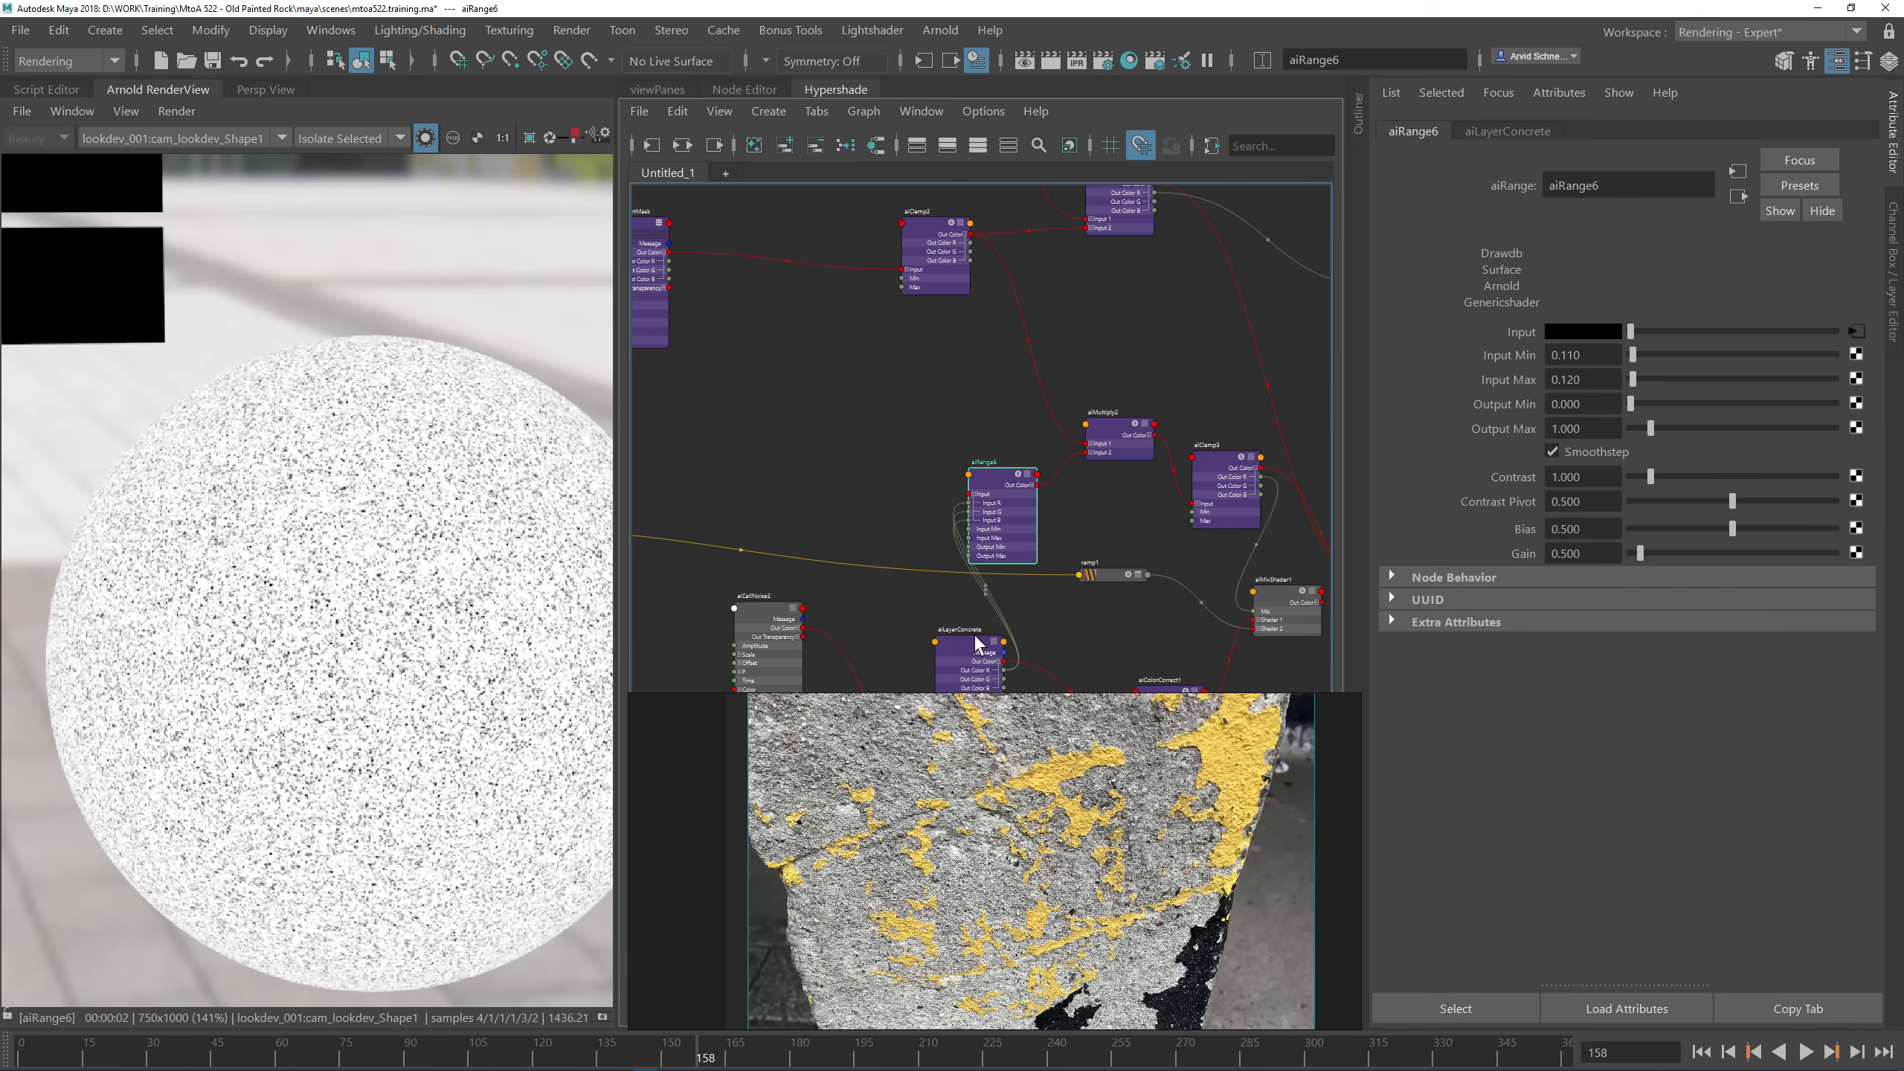
Step: Create an aiComposite node in the empty graph area between aiMultiply1 and aiMultiply2
middle_click_drag(1069, 326, 980, 394, "alt")
left_click(1023, 422)
key("Tab")
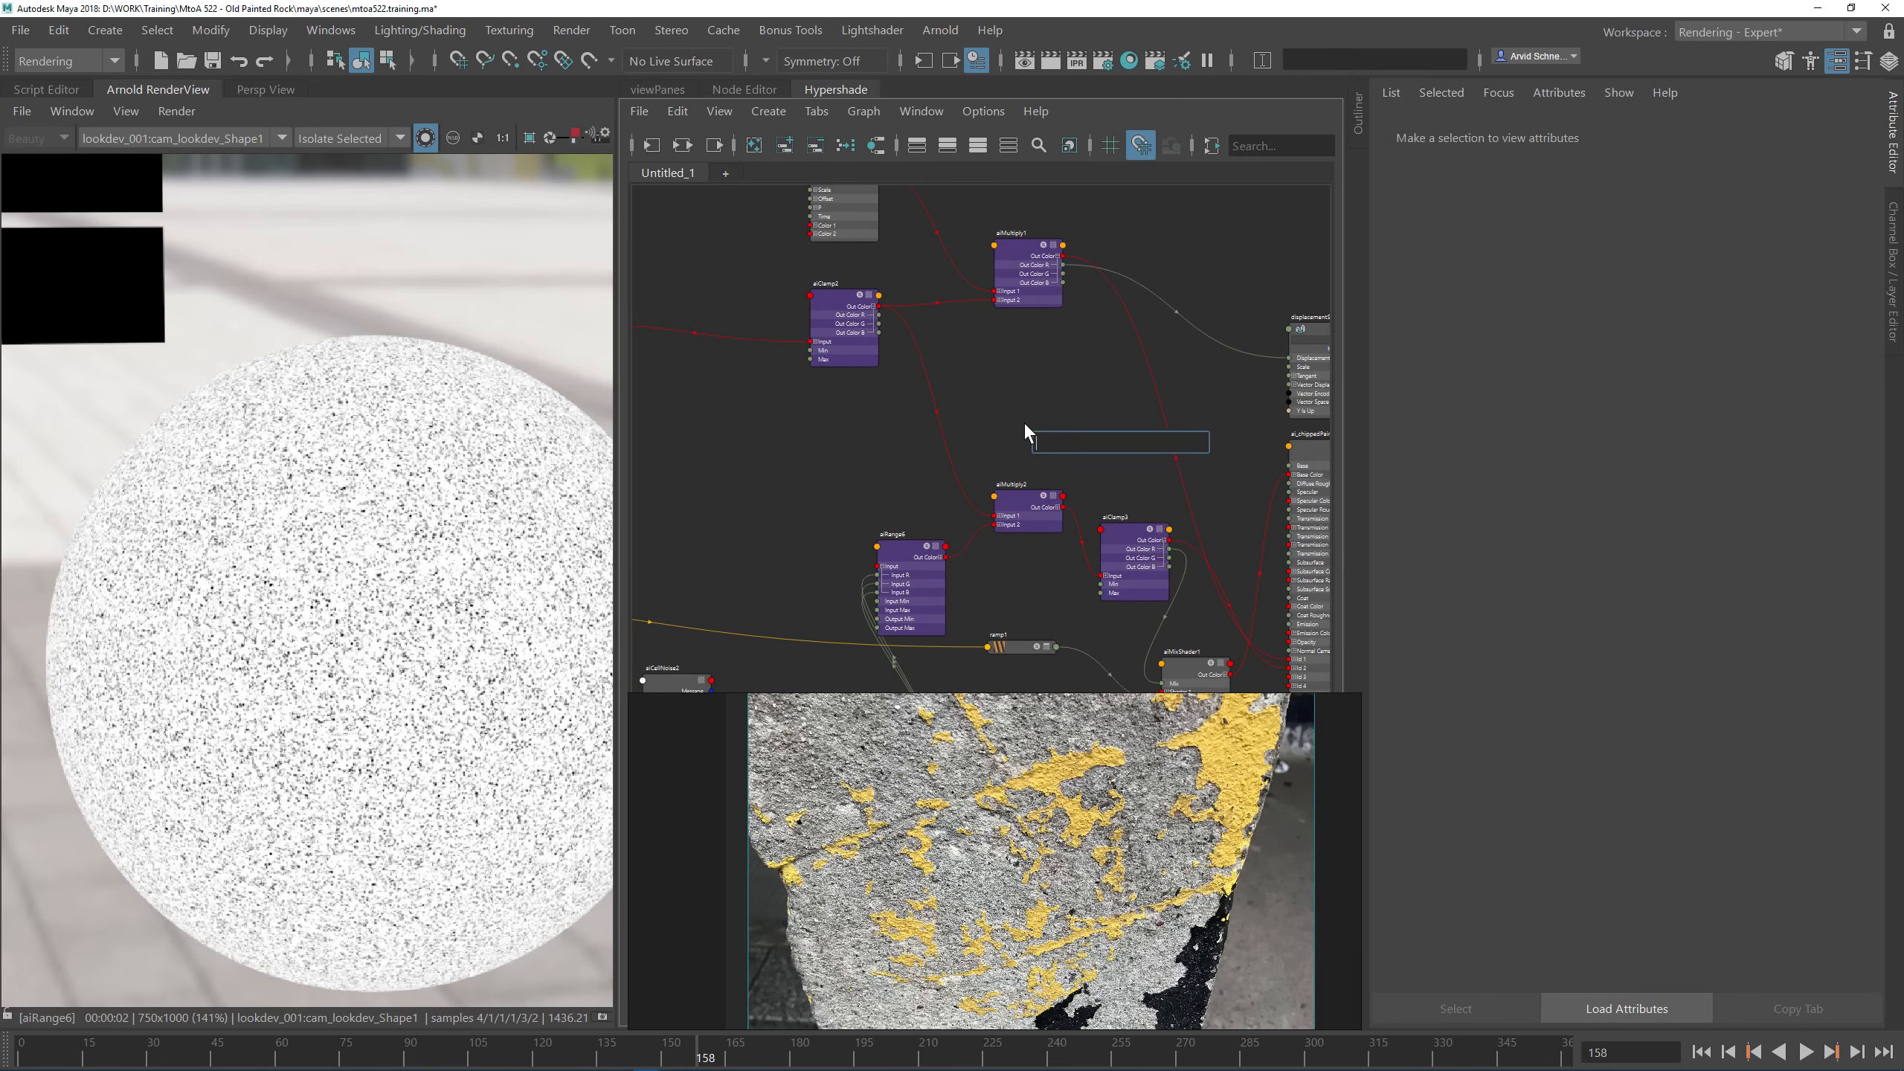
type("aicom")
key("Down")
key("Down")
key("Down")
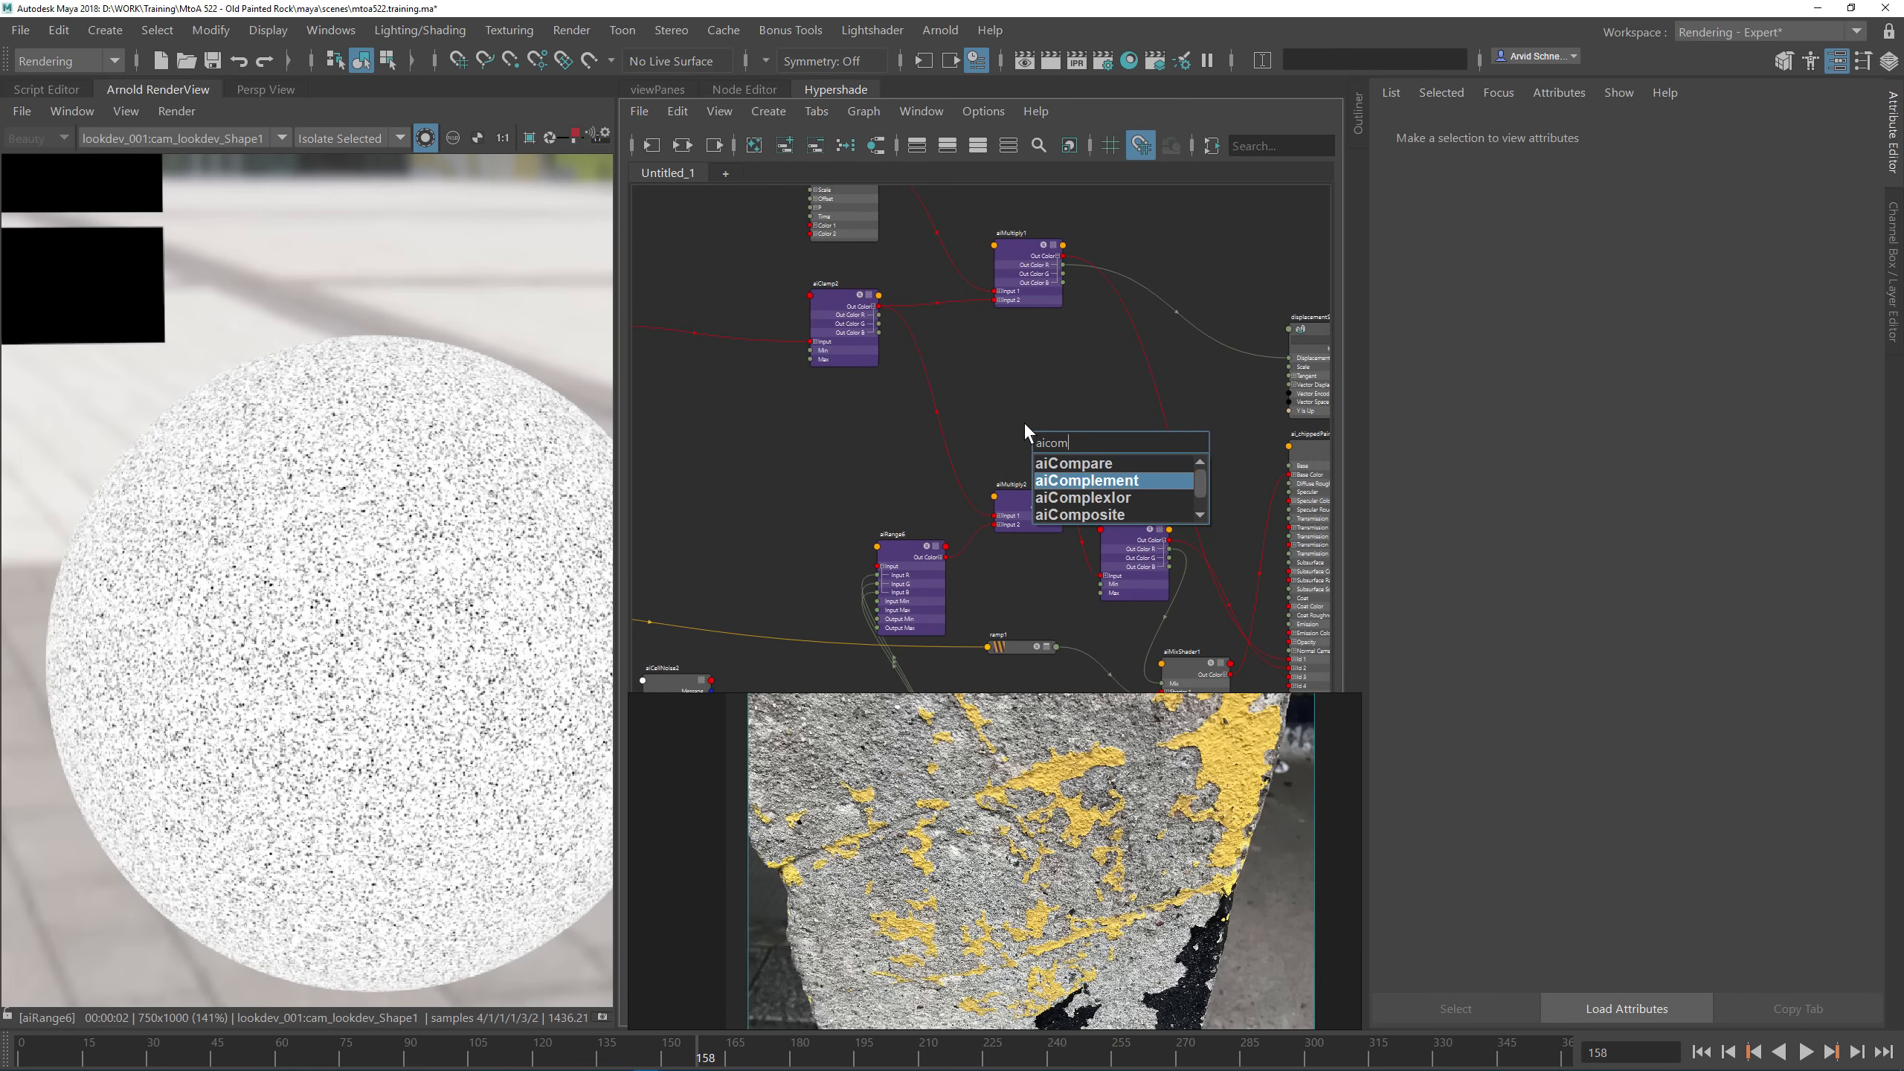
key("Return")
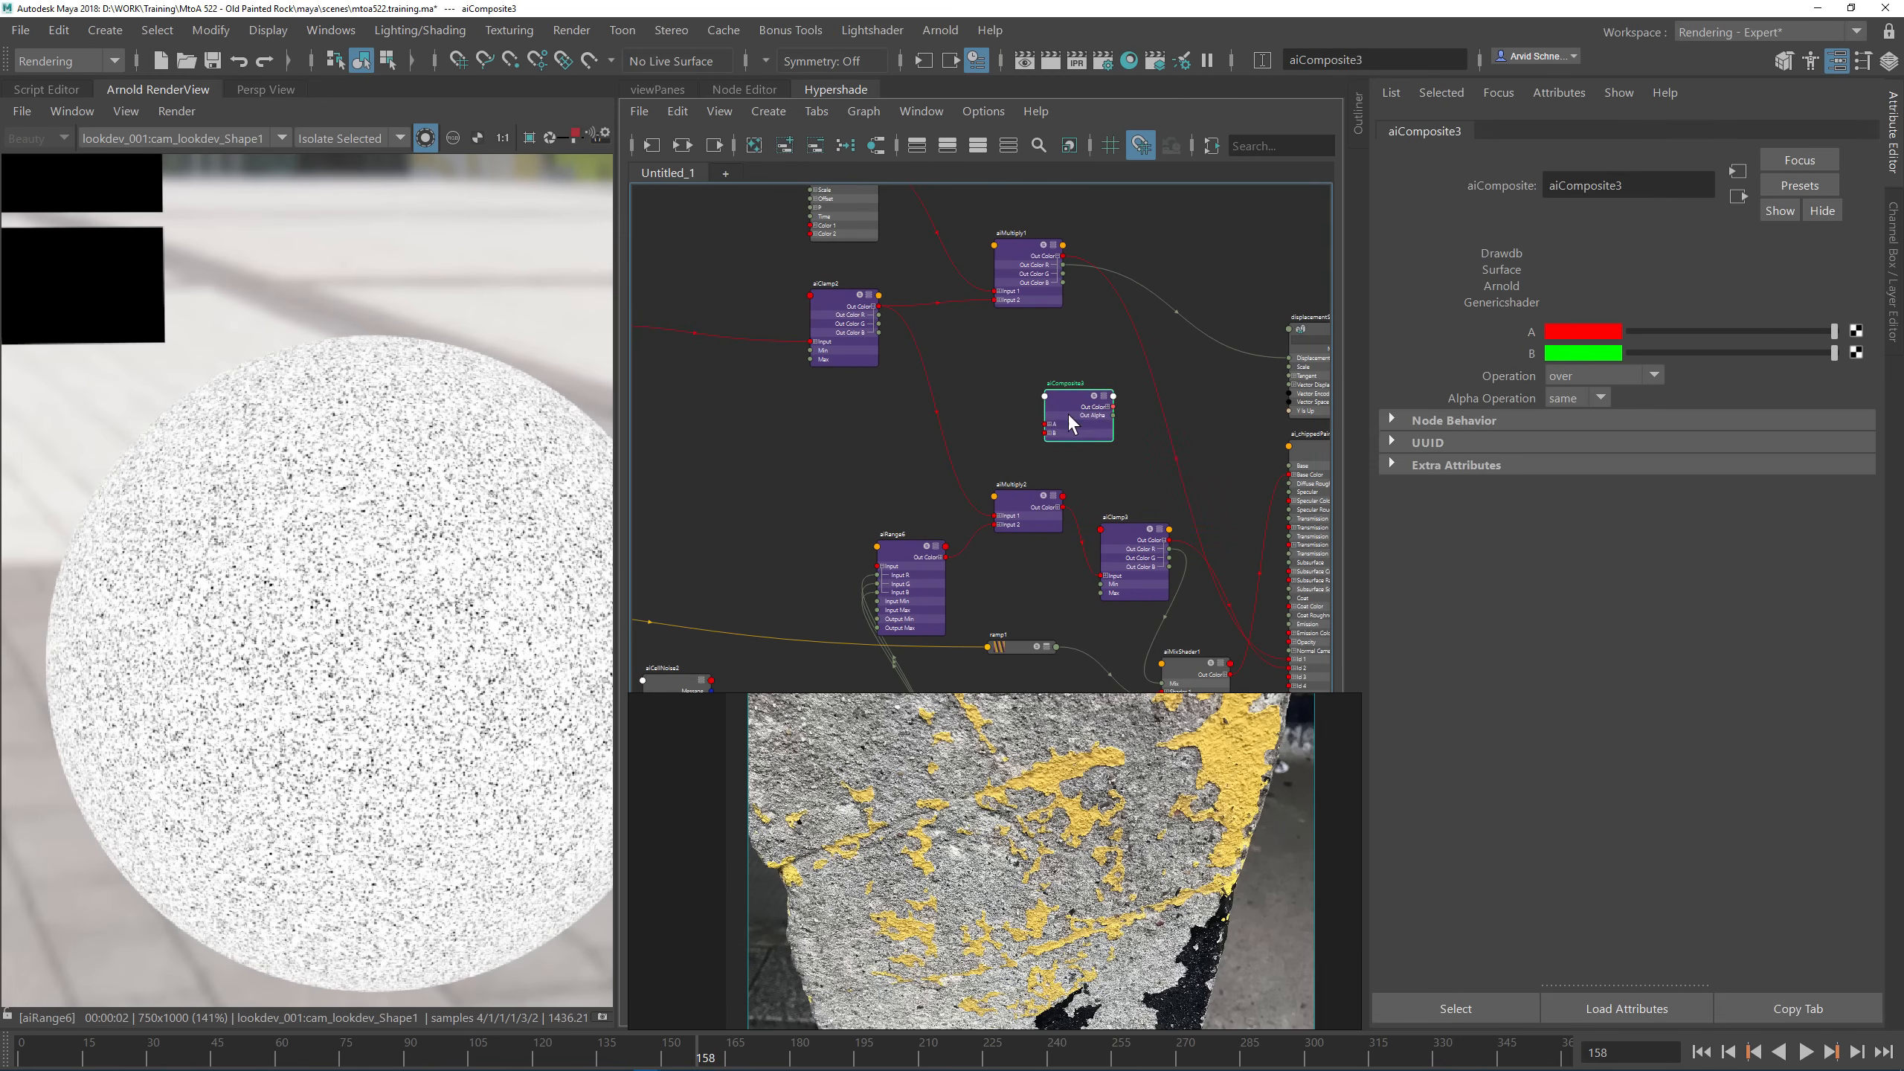
Step: Compare the masks from aiMultiply1, aiClamp2 and aiClamp3 in the isolated render
left_click(1024, 285)
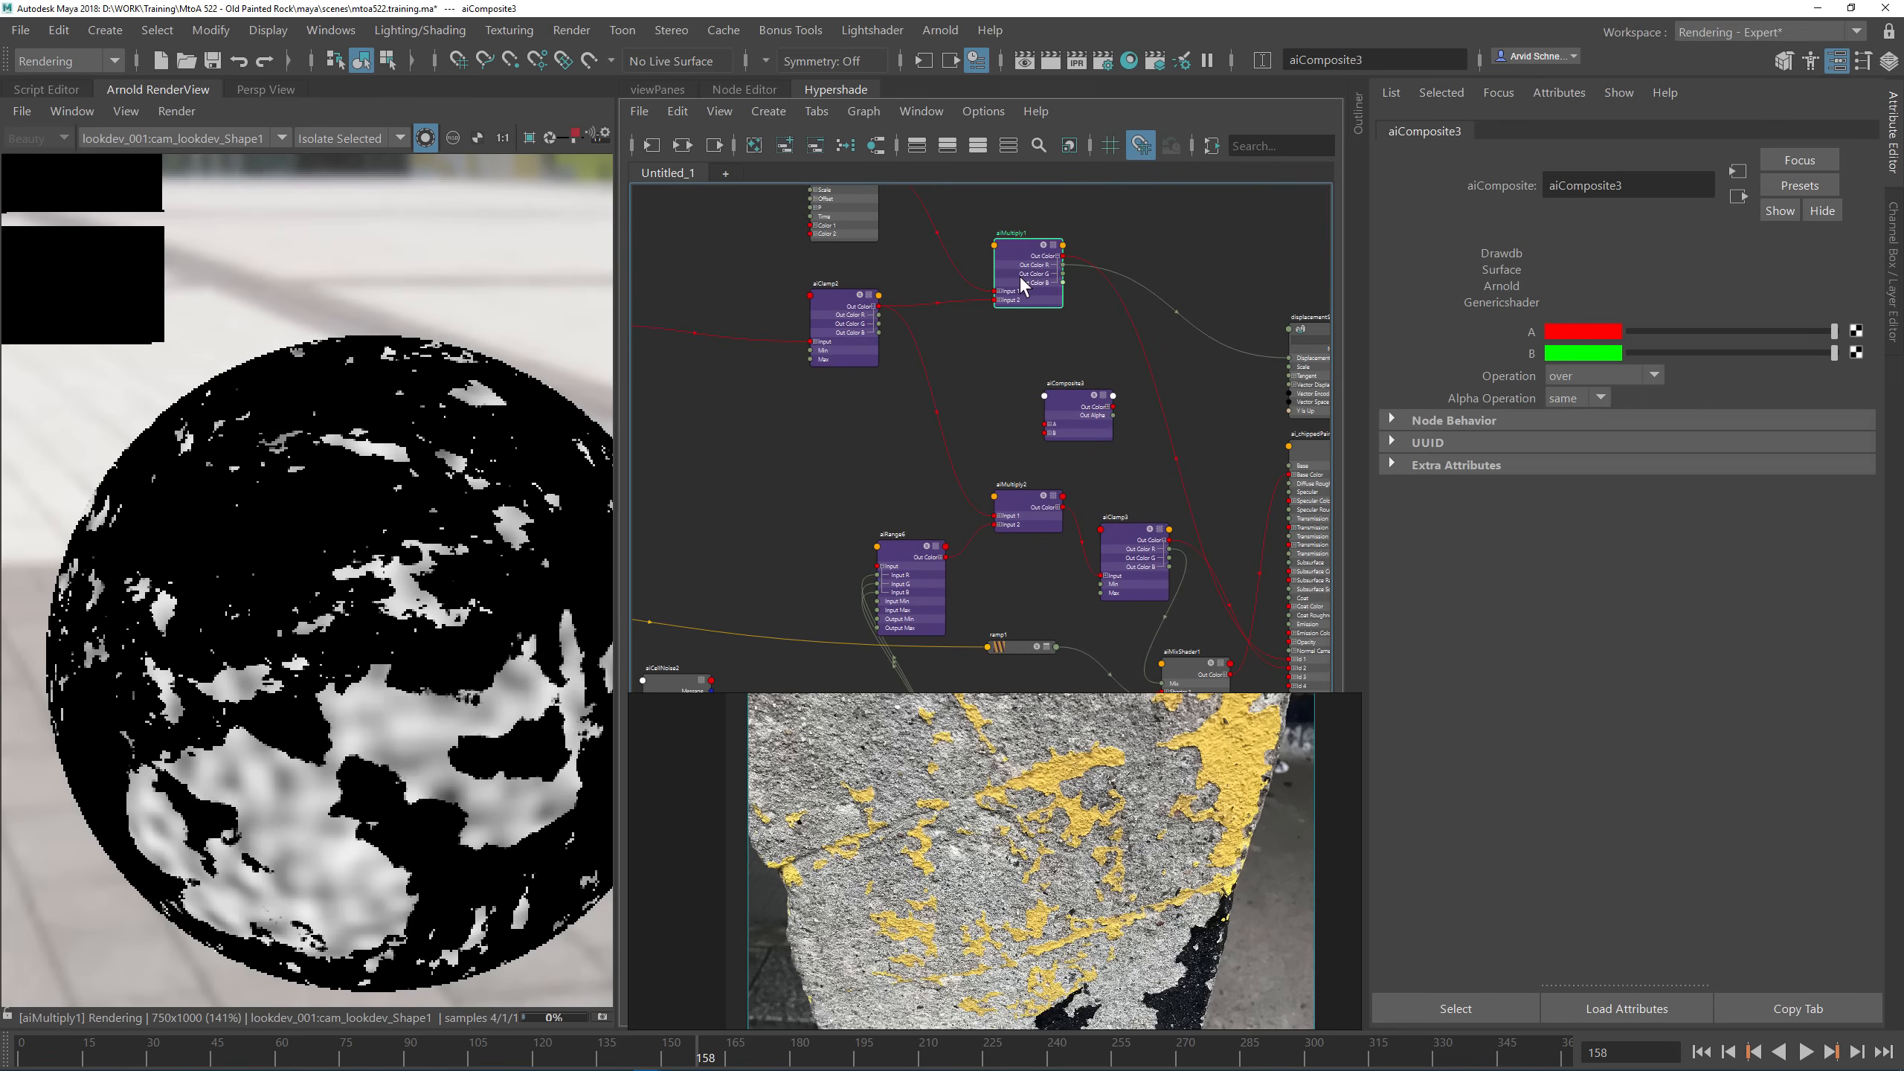
left_click(836, 307)
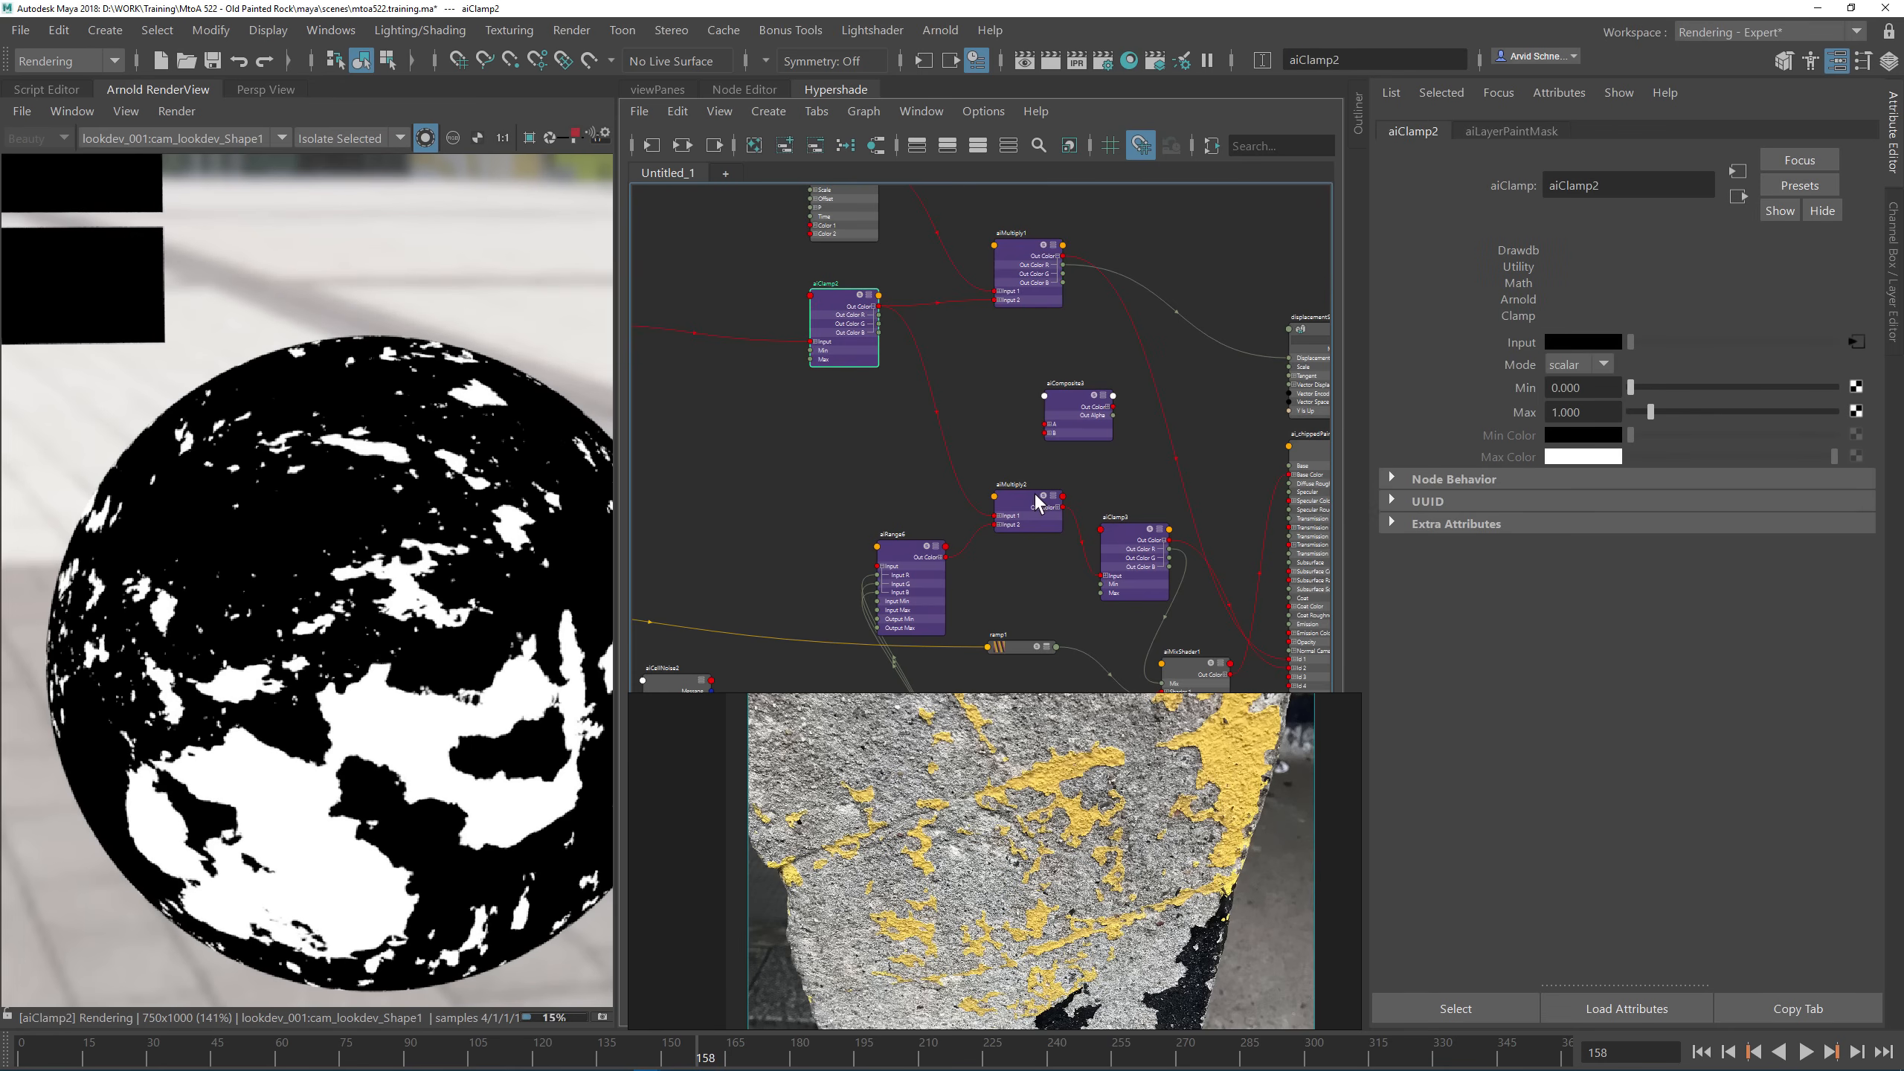
left_click(1138, 550)
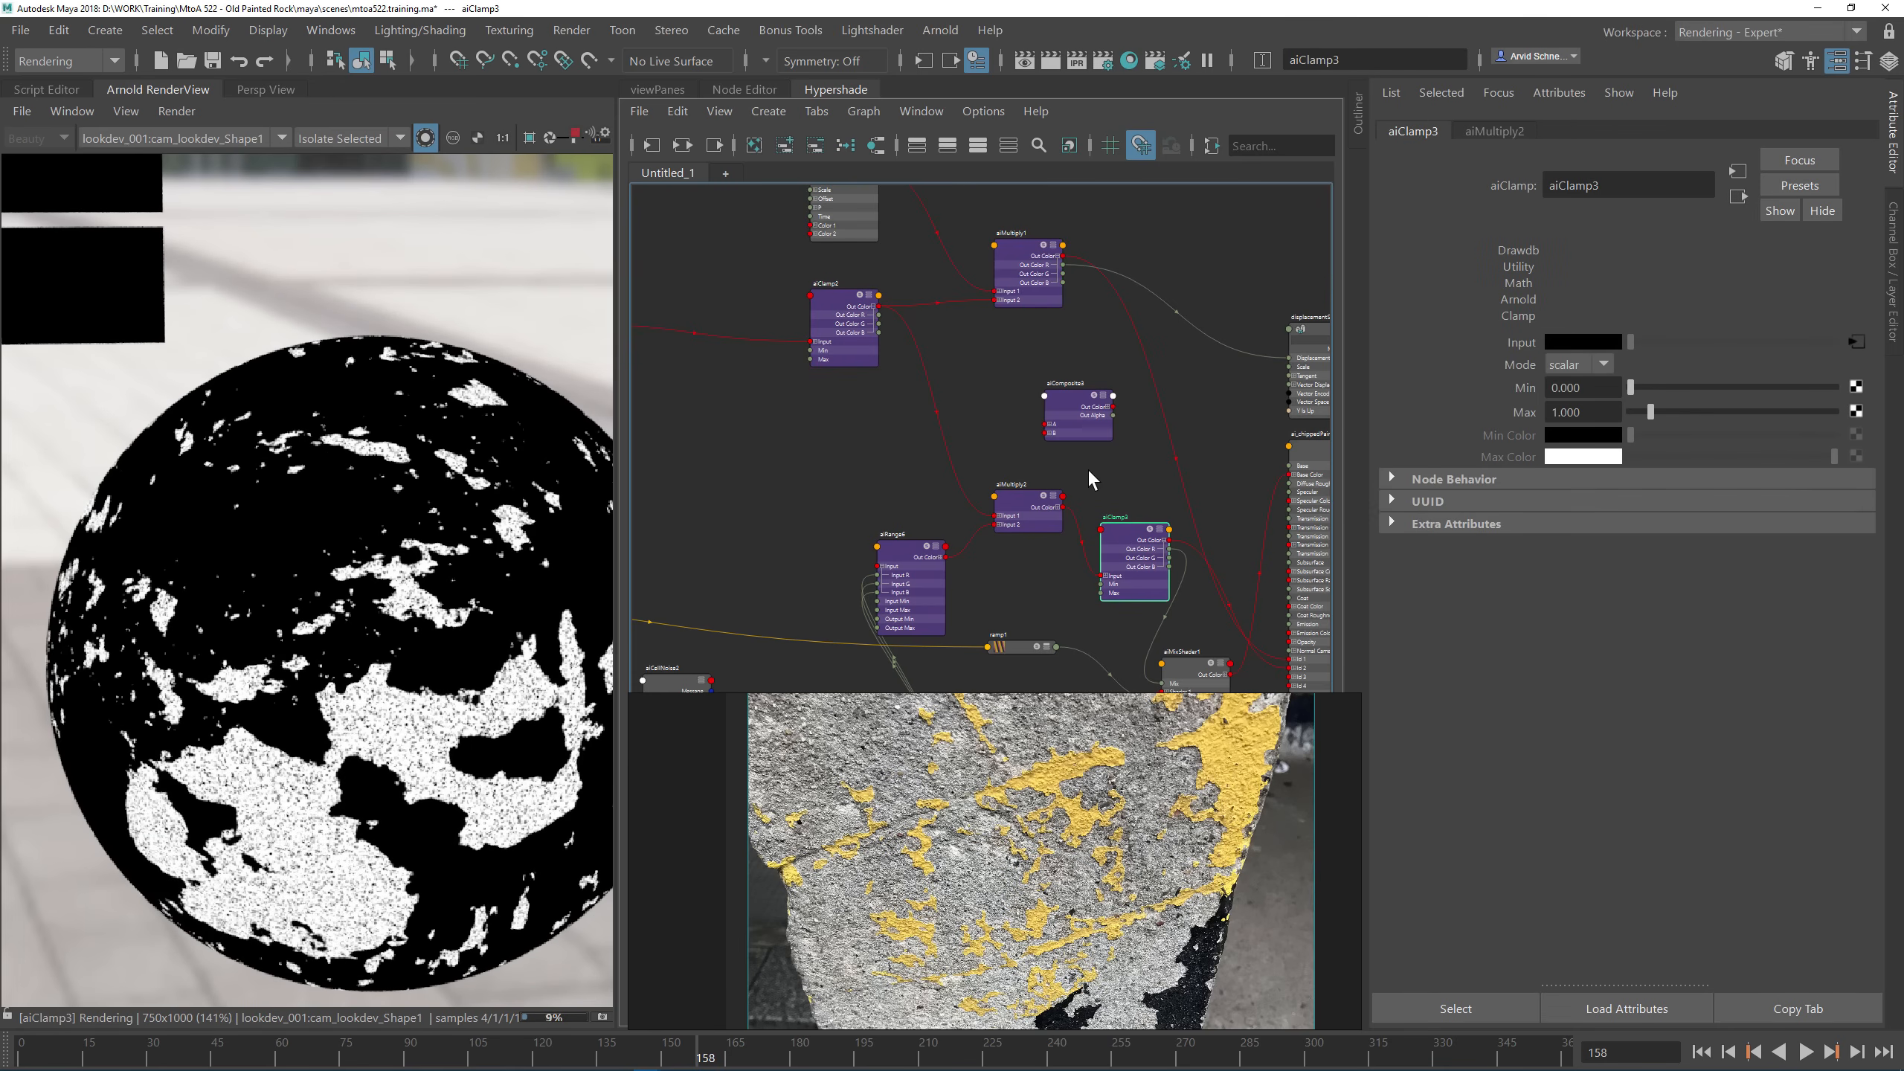
Step: Move aiComposite3 closer to the ai_chippedPaint shader and save the scene
middle_click_drag(1091, 480, 965, 441, "alt")
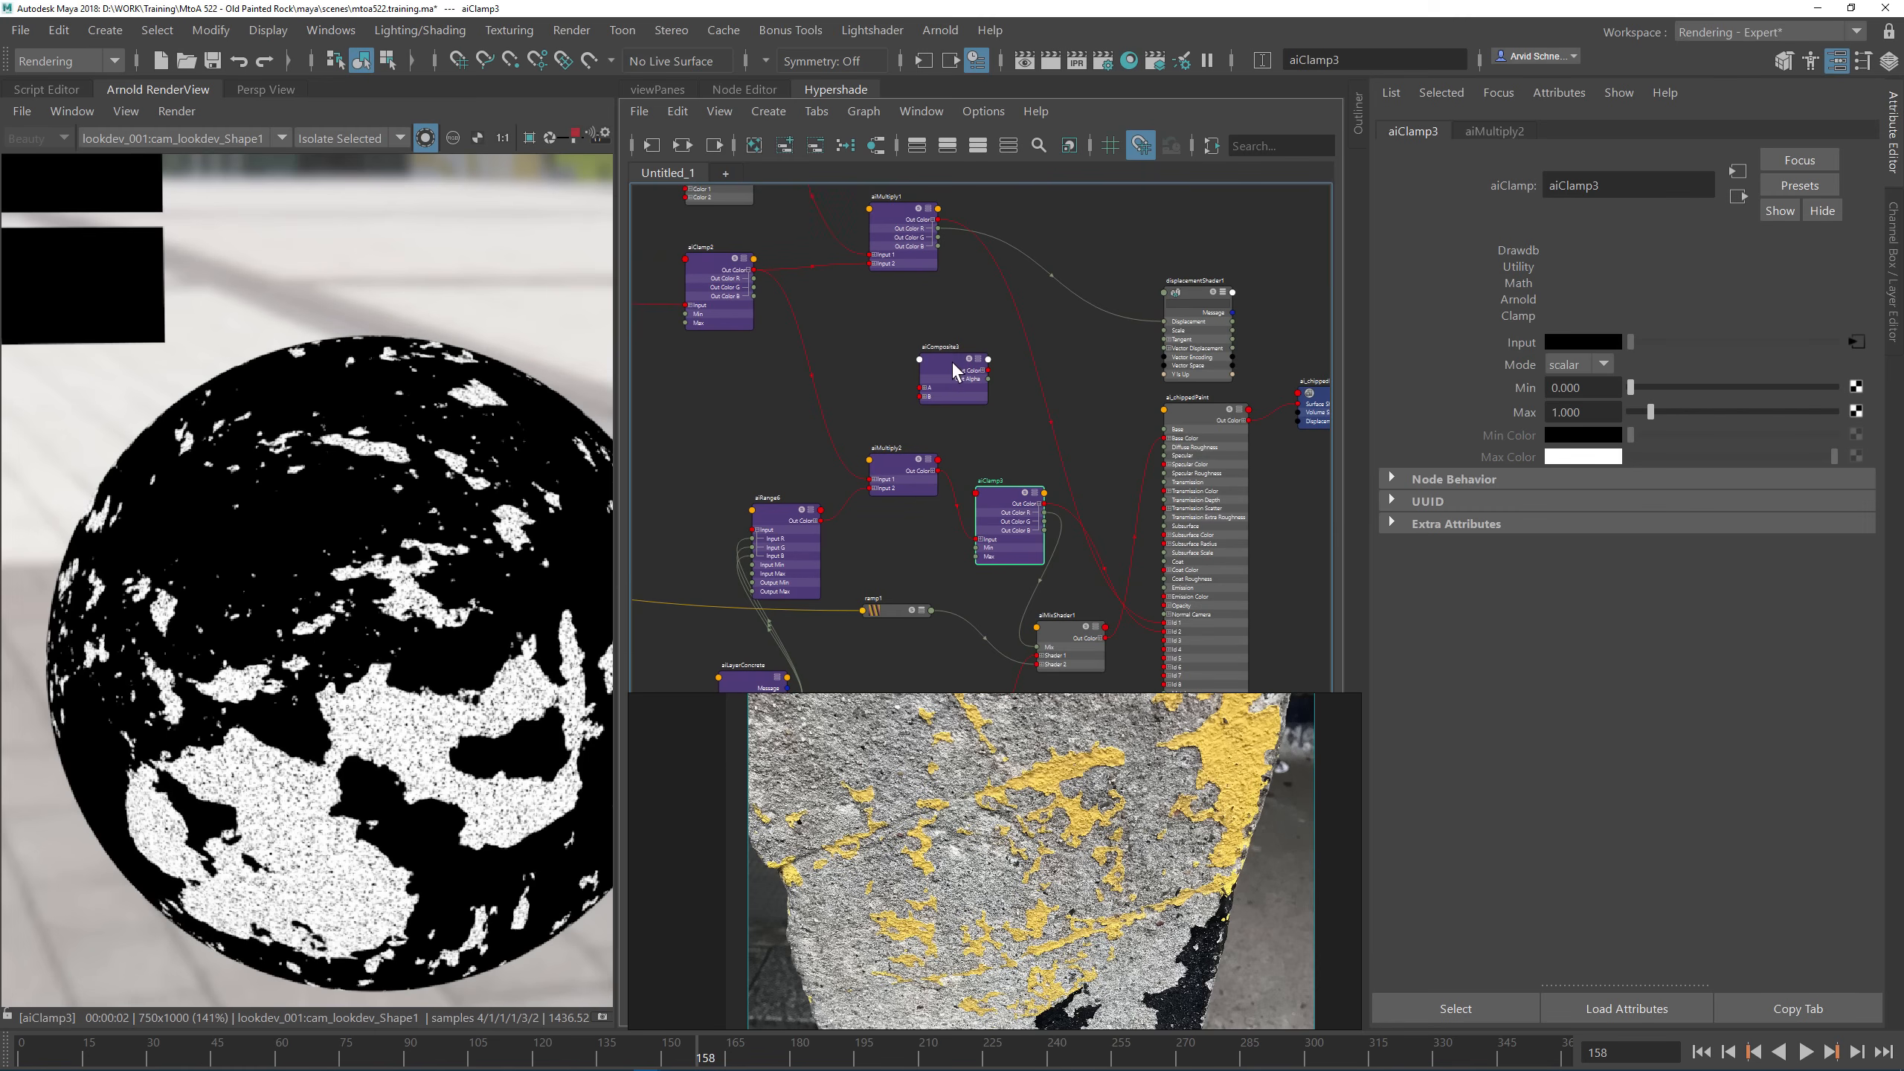
left_click_drag(941, 368, 1074, 372)
scroll(1115, 405, "down", 2)
middle_click_drag(1287, 495, 1119, 480, "alt")
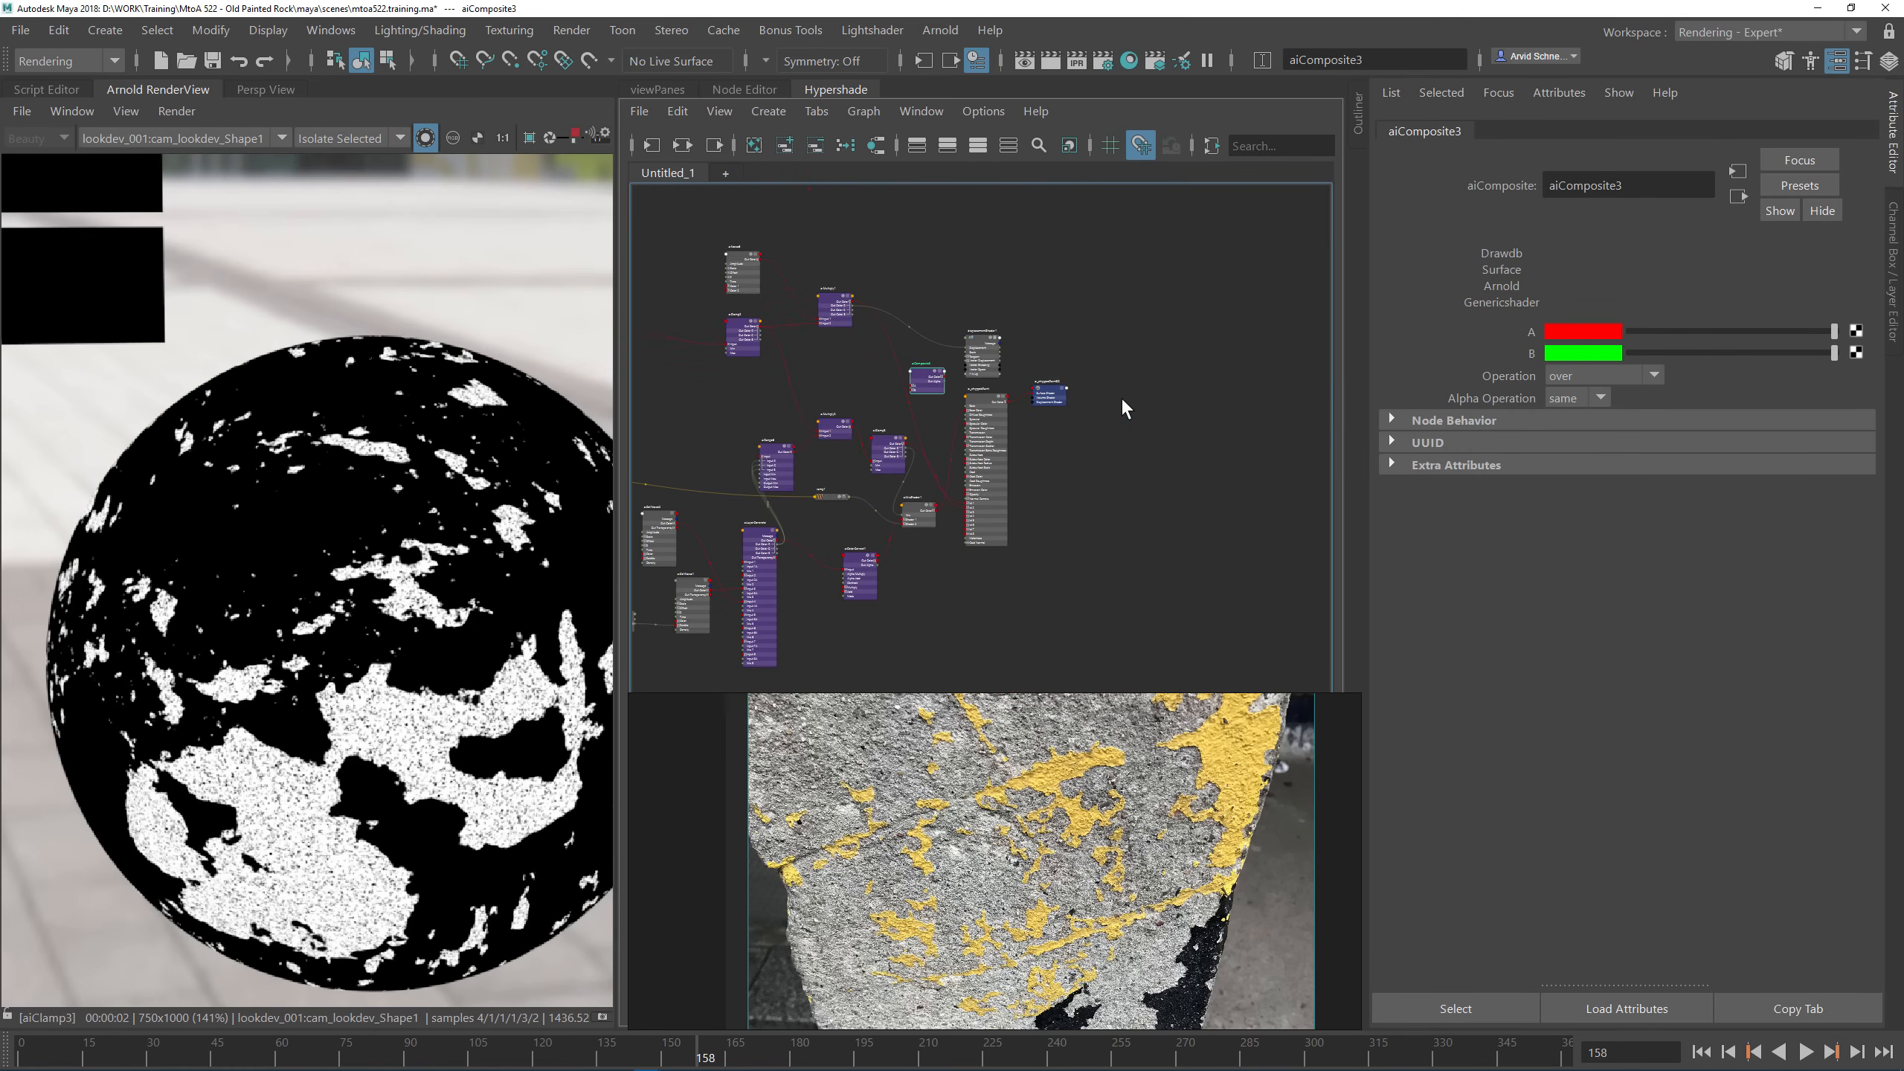
scroll(1085, 426, "up", 1)
scroll(1107, 292, "up", 2)
left_click_drag(1144, 241, 1140, 437)
left_click(213, 60)
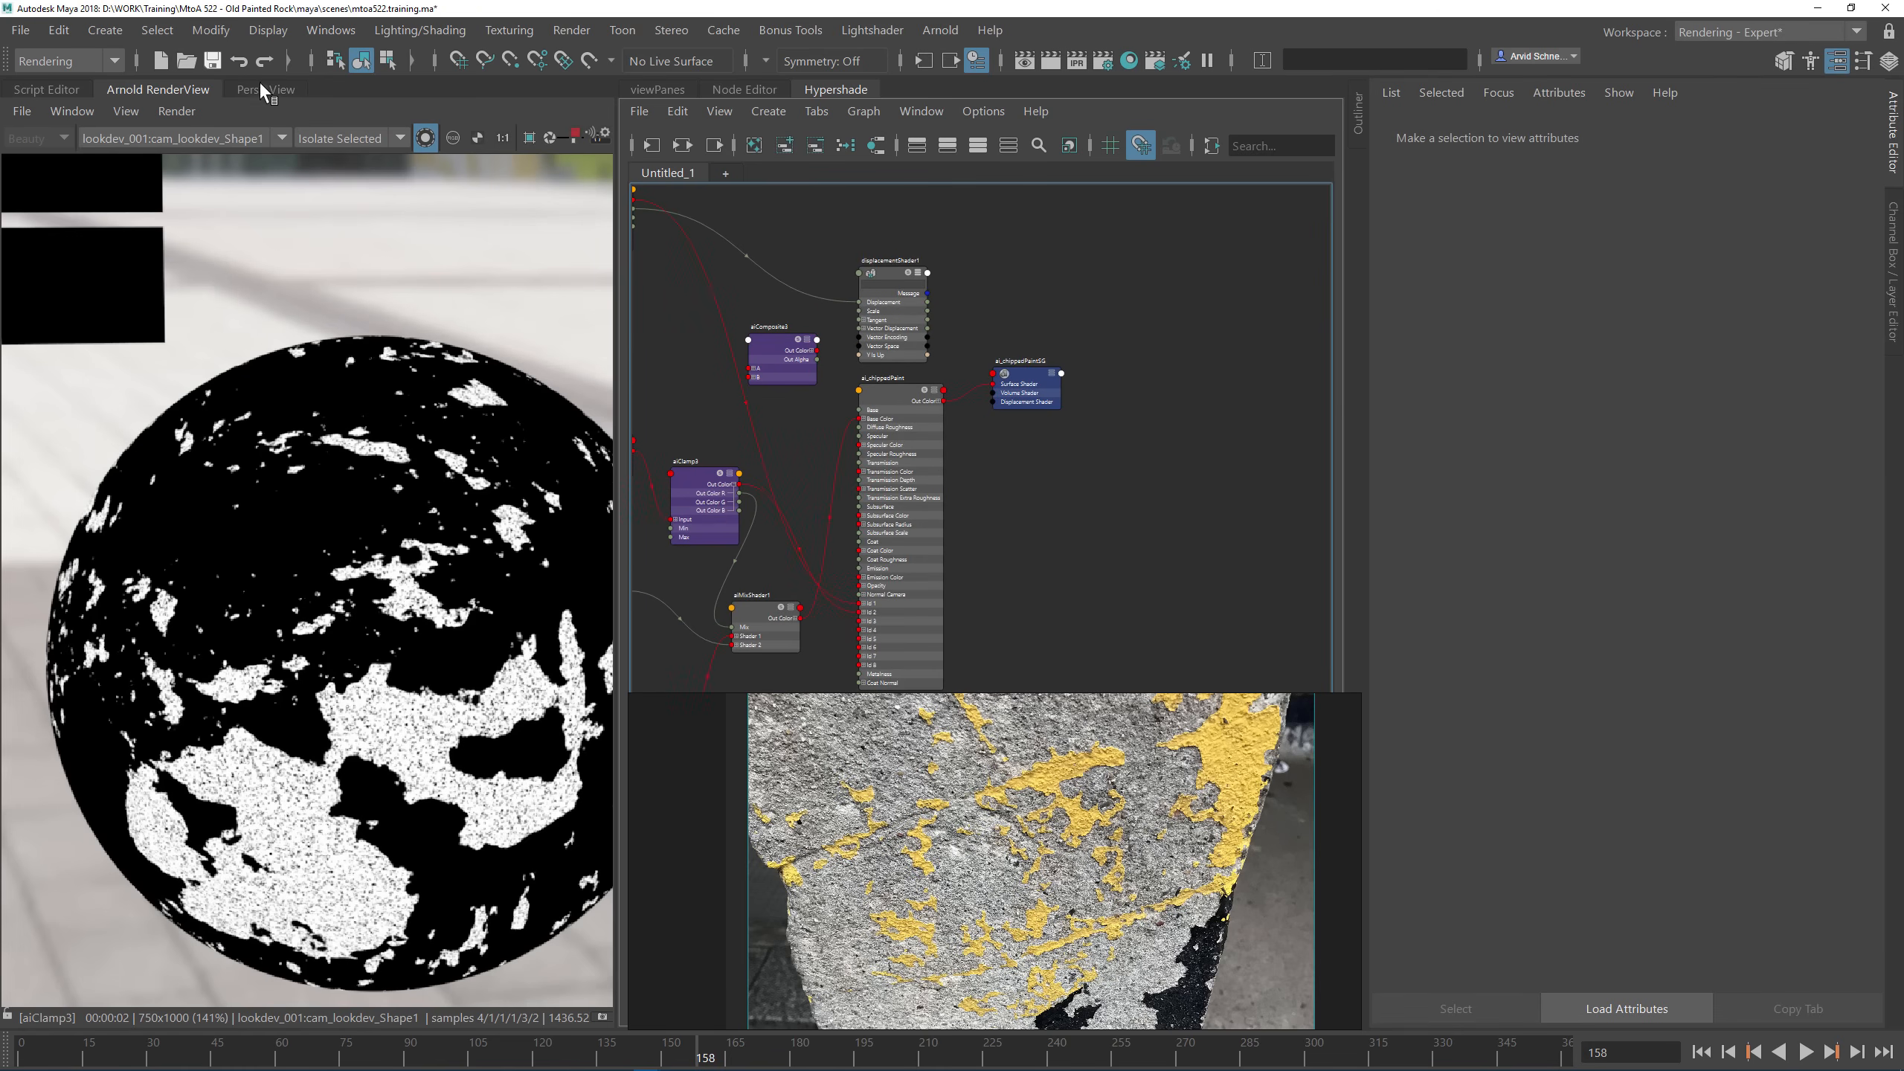
left_click_drag(1146, 227, 1336, 414)
middle_click_drag(863, 367, 1028, 312, "alt")
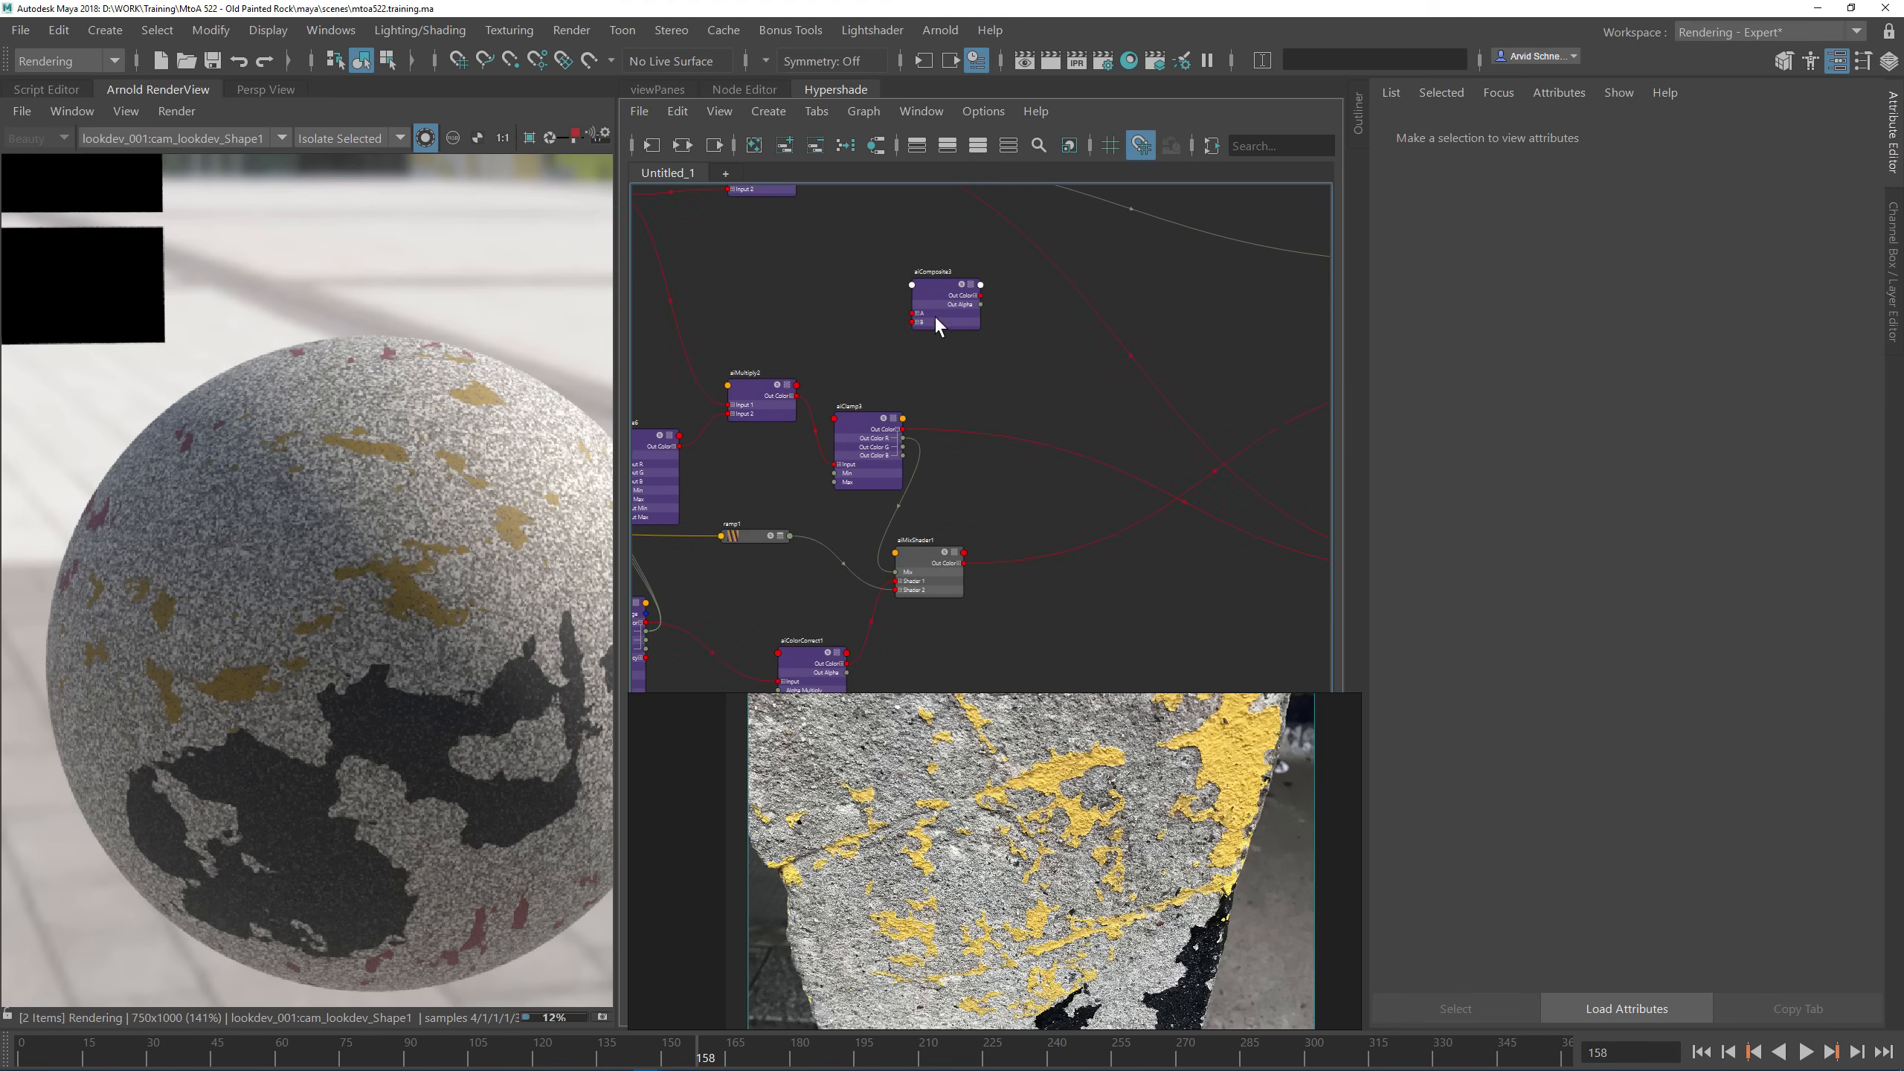
Step: Connect aiClamp3's Out Color to aiComposite3's B input and aiRange6's Out Color to its A input
left_click_drag(952, 314, 1051, 322)
left_click_drag(846, 418, 840, 418)
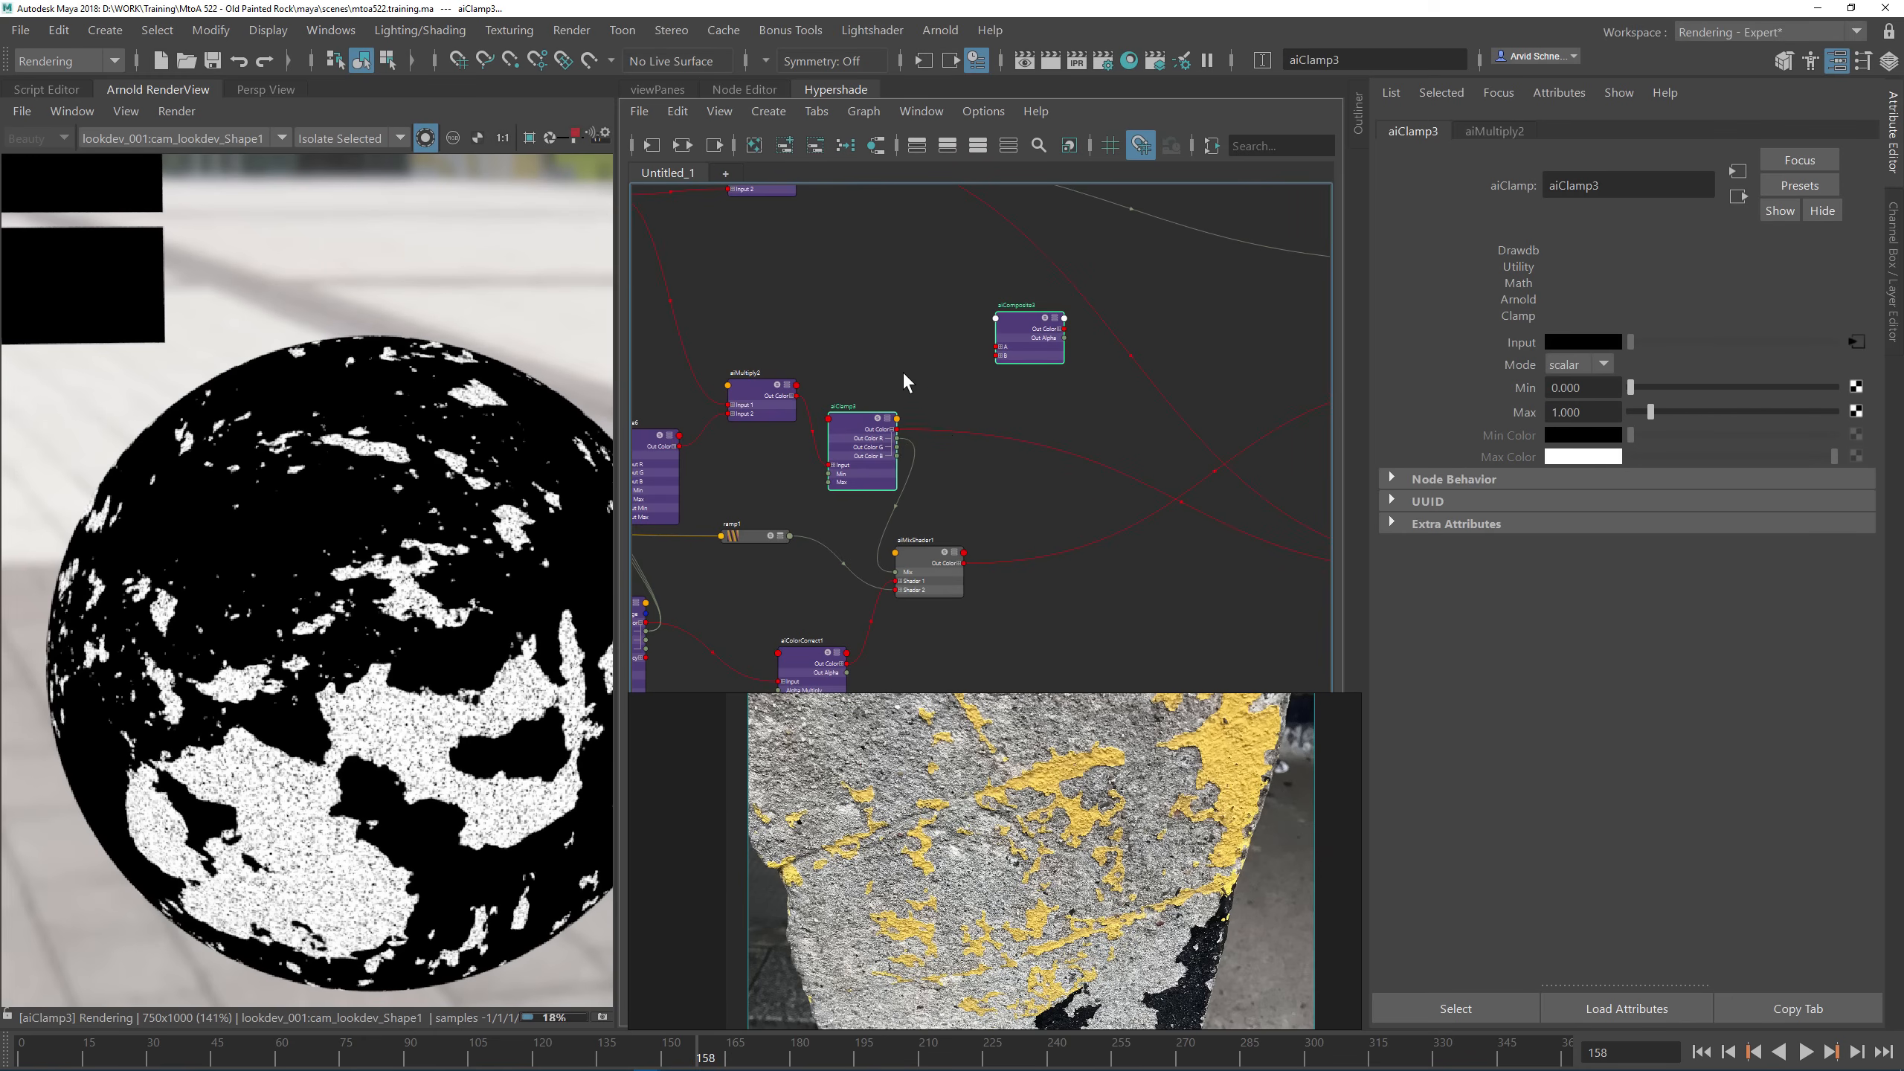
left_click_drag(896, 429, 997, 355)
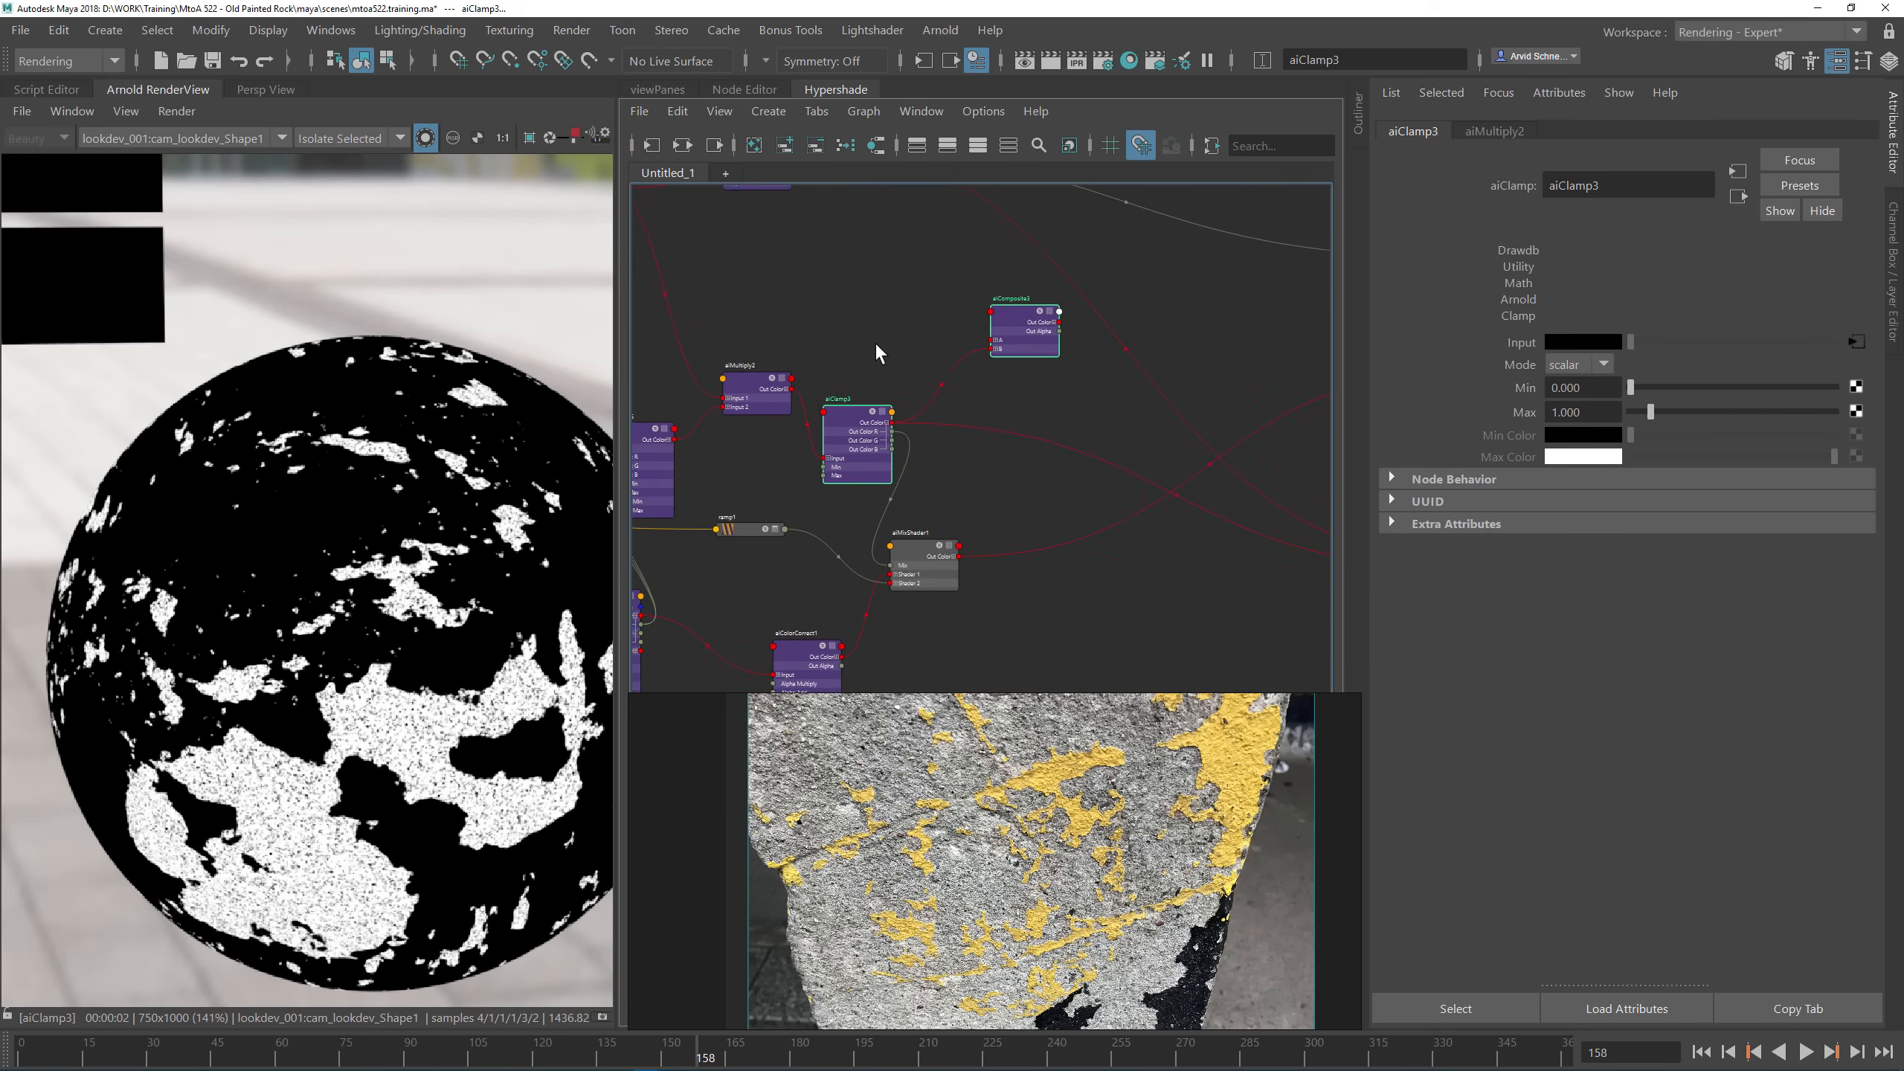
middle_click_drag(875, 342, 1008, 387, "alt")
left_click(798, 535)
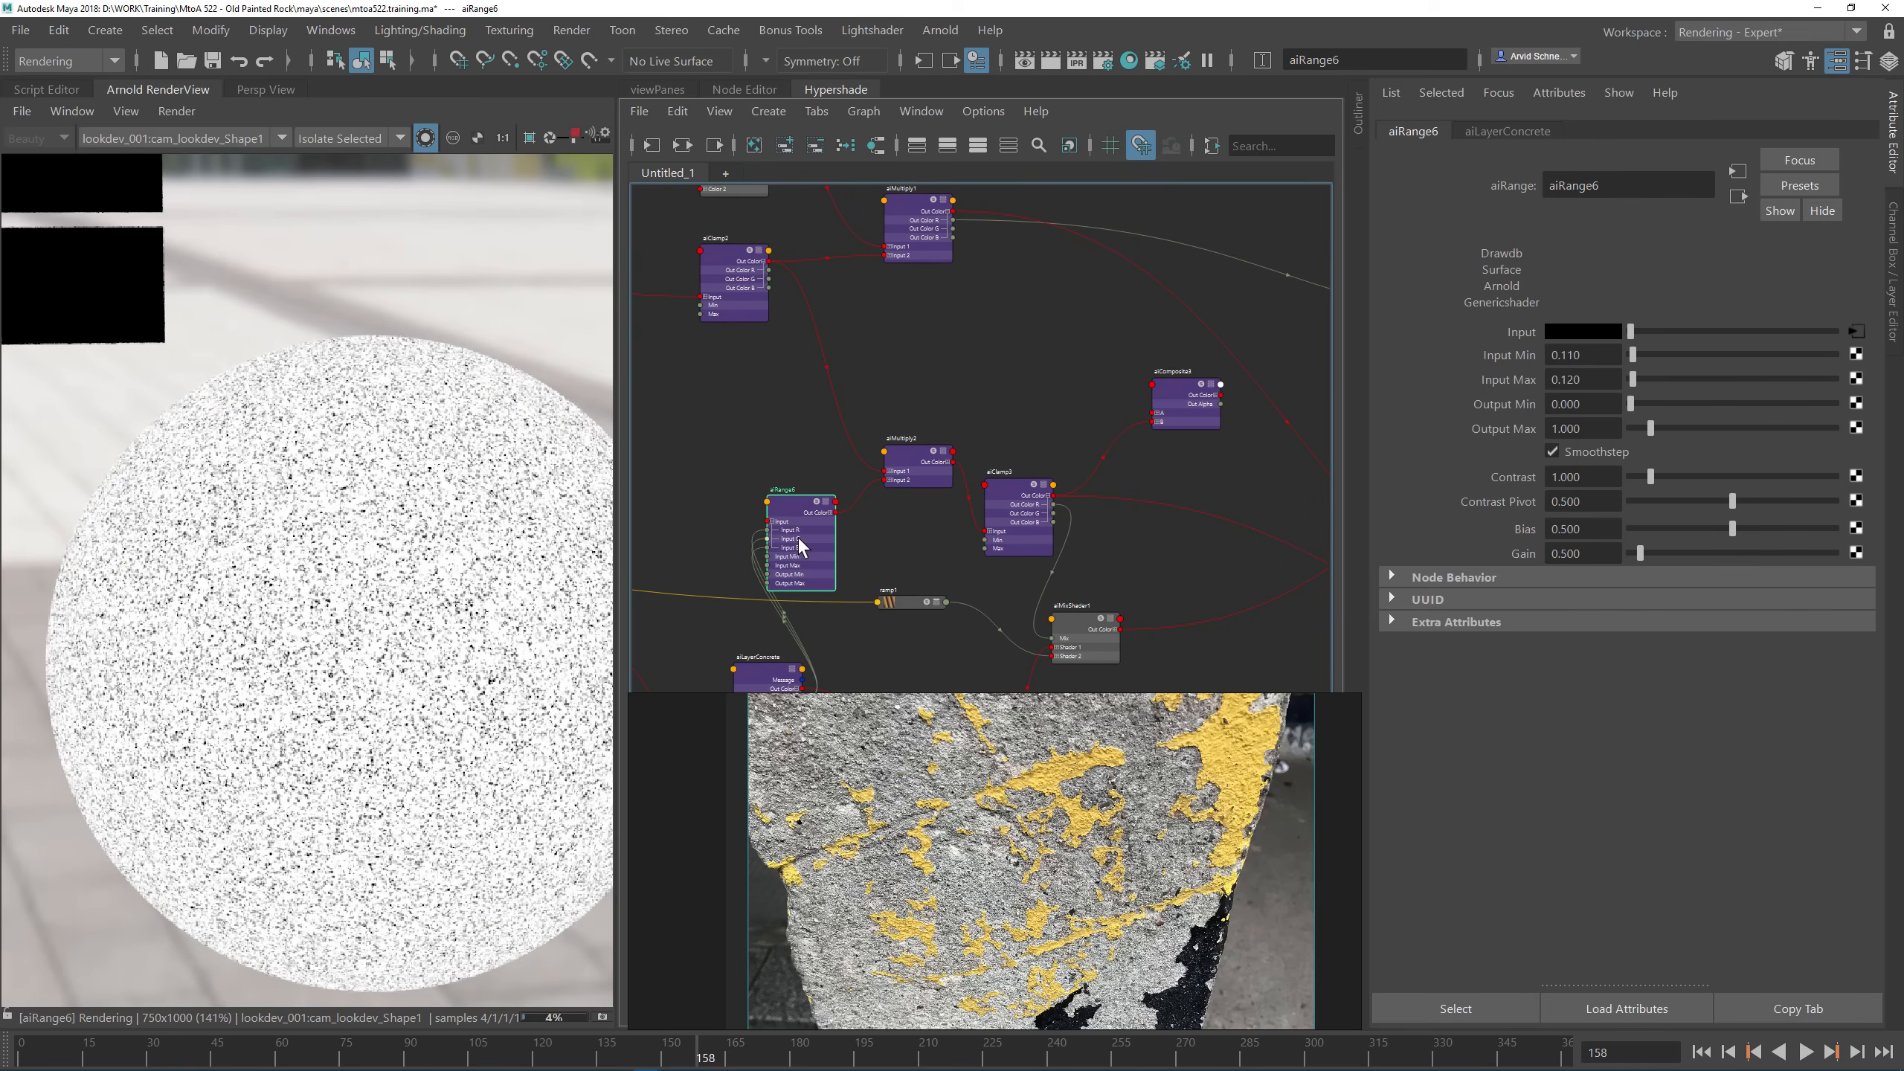
left_click_drag(835, 511, 1154, 412)
Step: Connect aiComposite3's Out Color to the Id 2 input of the ai_chippedPaint shader
middle_click_drag(1149, 345, 863, 328, "alt")
left_click(975, 366)
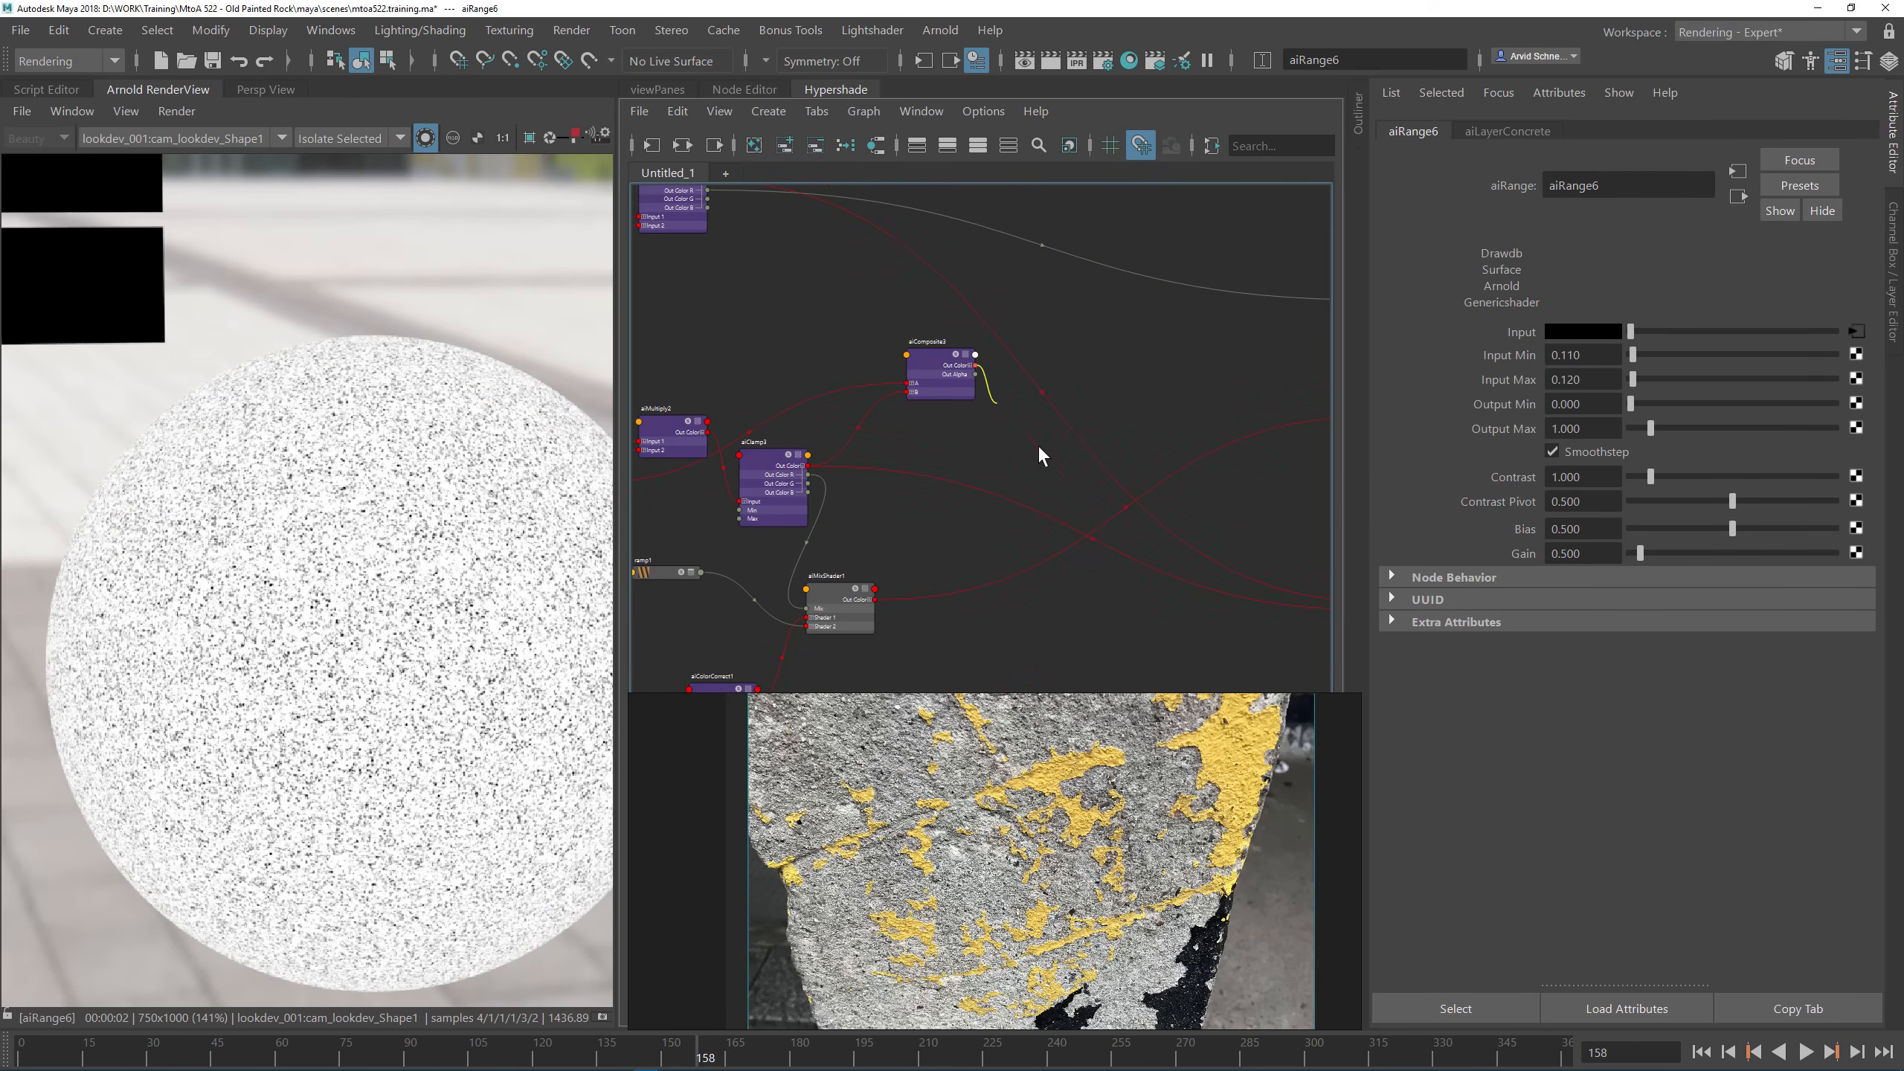
middle_click_drag(1200, 401, 806, 276, "alt")
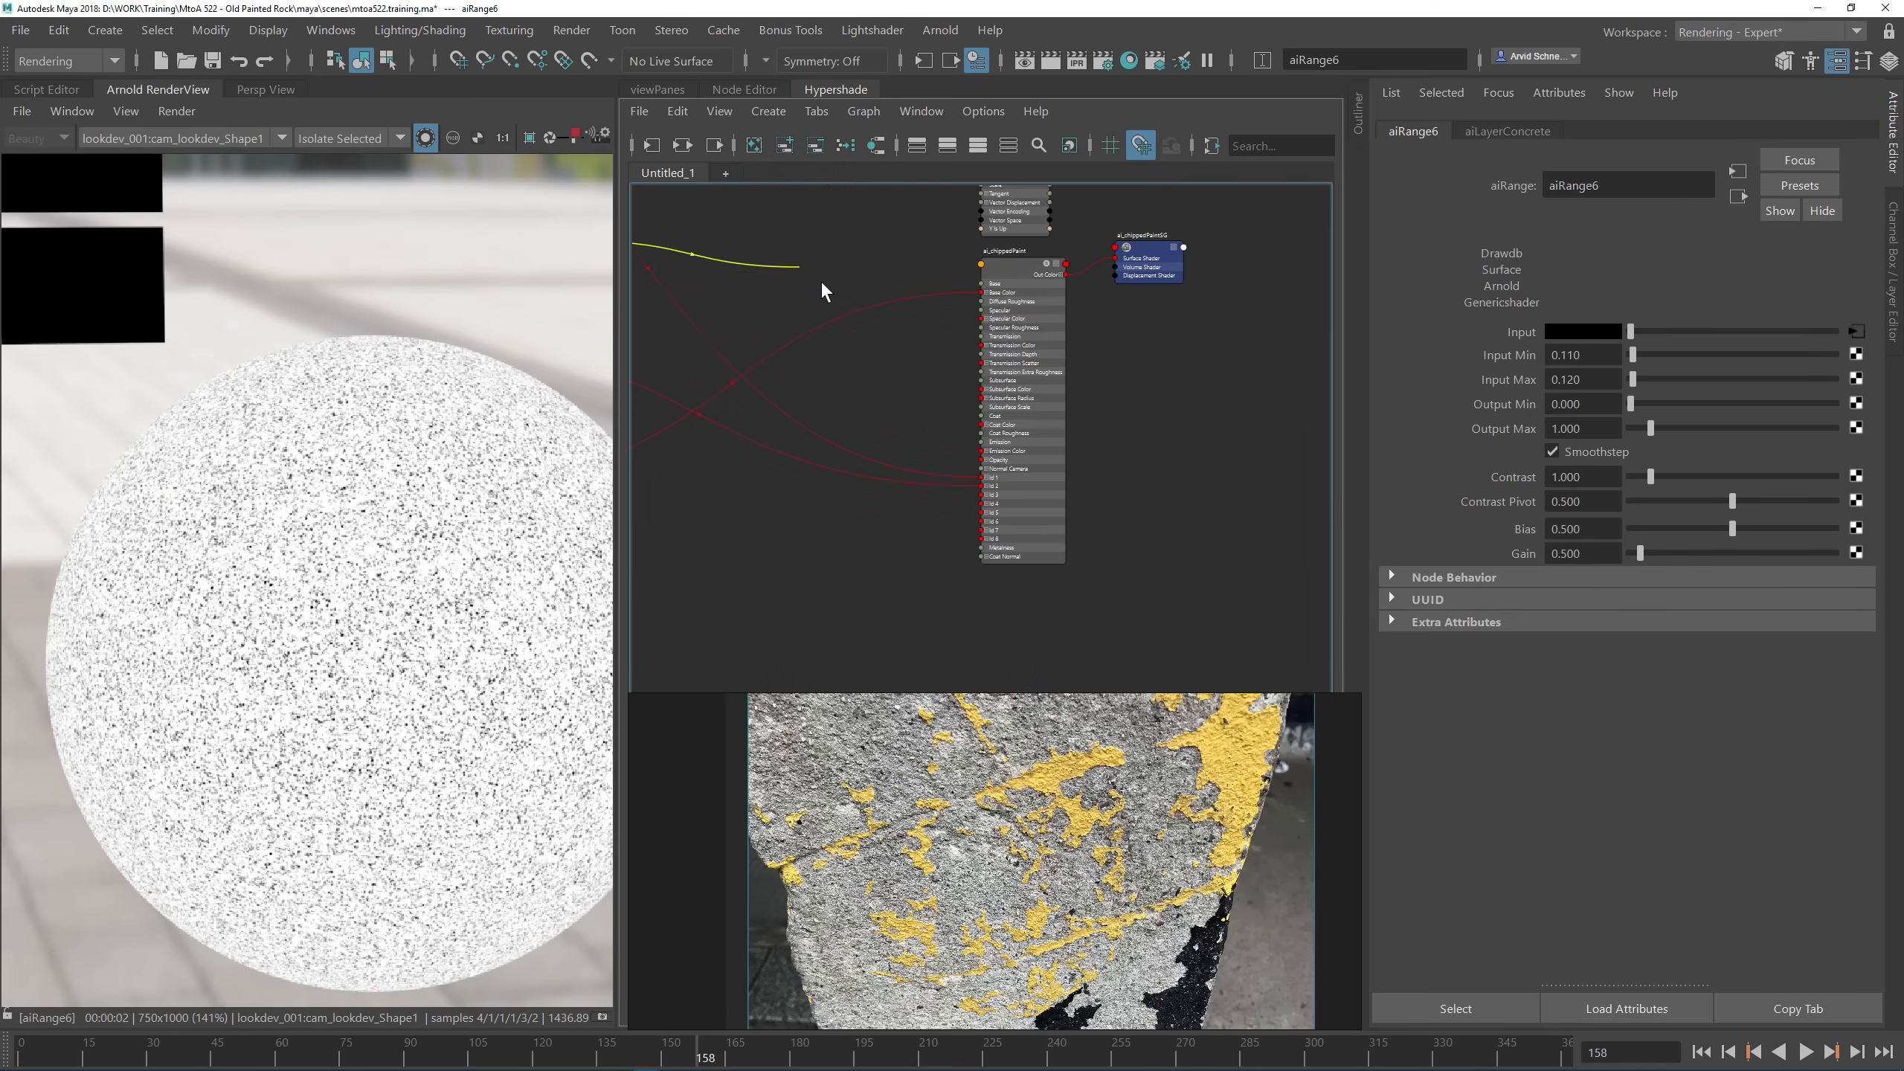
left_click(986, 486)
Step: Isolate aiComposite3 in the render and set its Operation to max
middle_click_drag(794, 263, 910, 323, "alt")
scroll(863, 303, "up", 3)
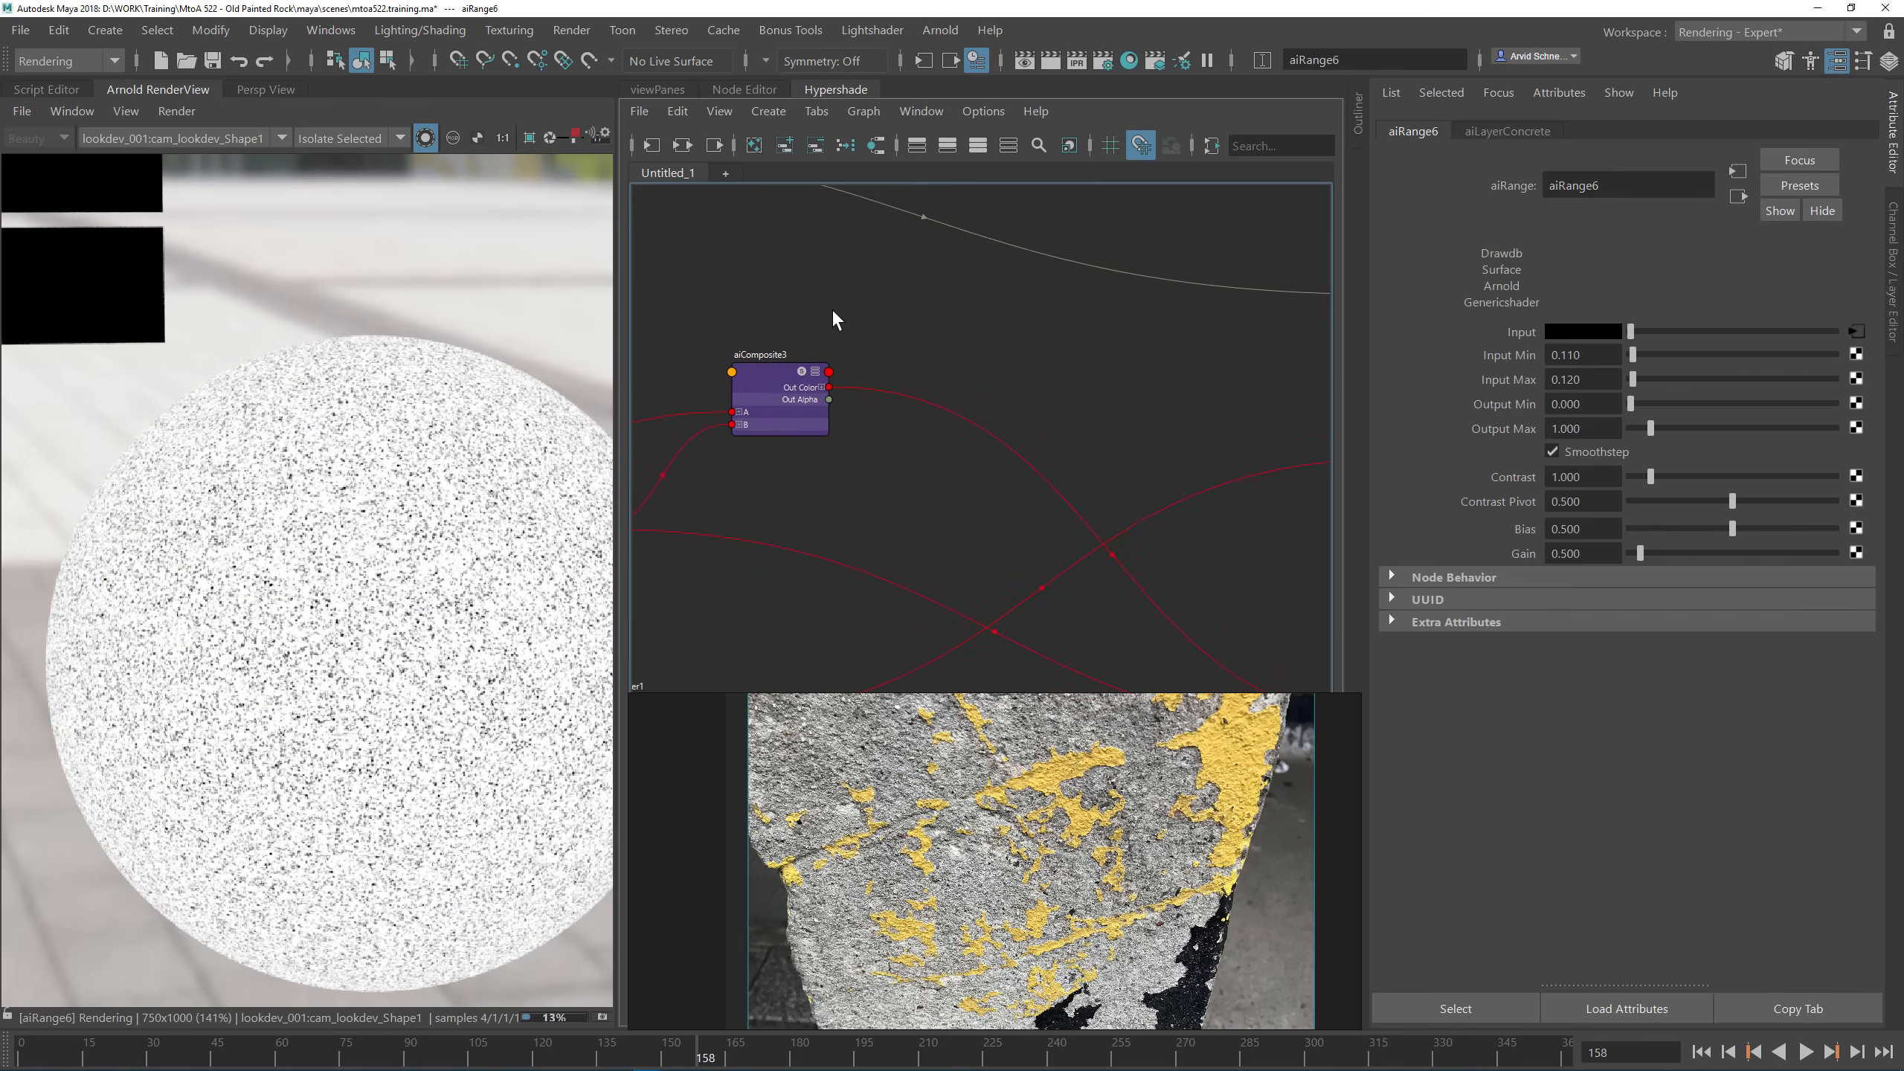
middle_click_drag(763, 404, 913, 408, "alt")
left_click(913, 391)
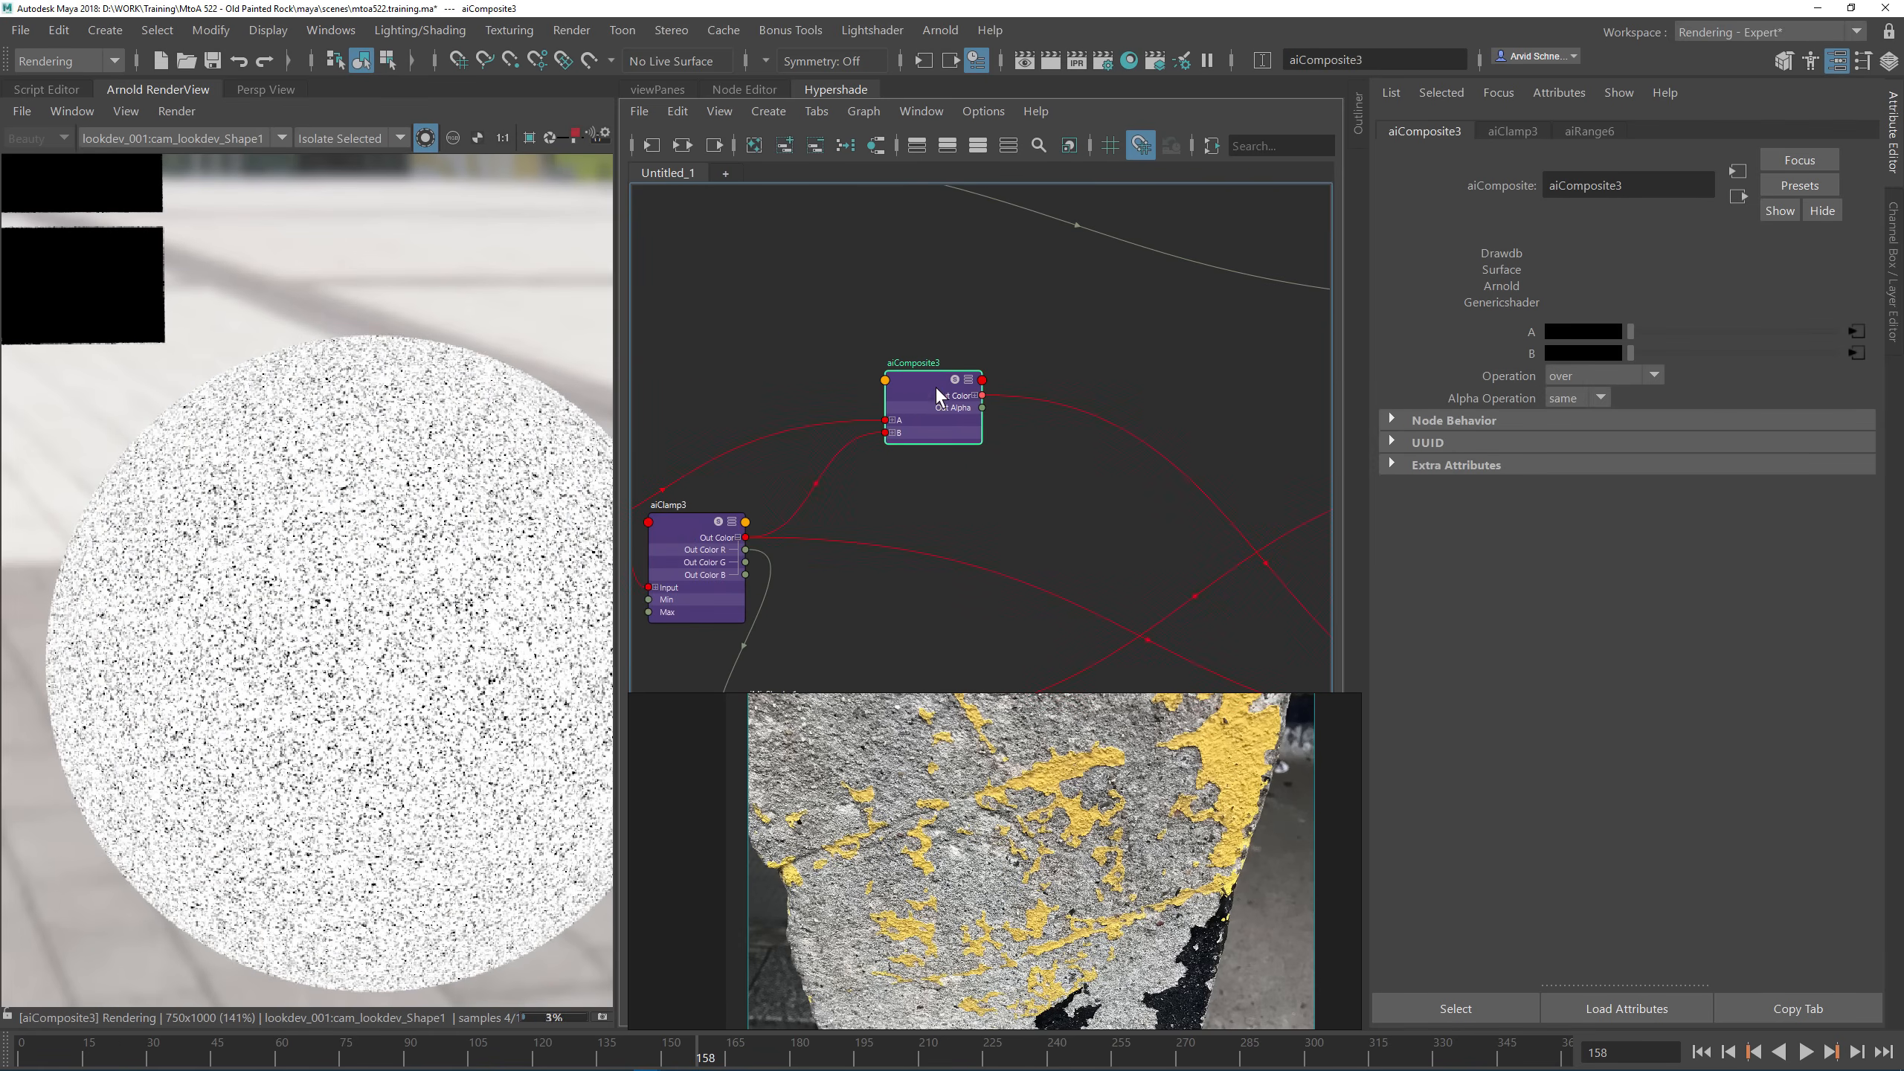
left_click(1592, 377)
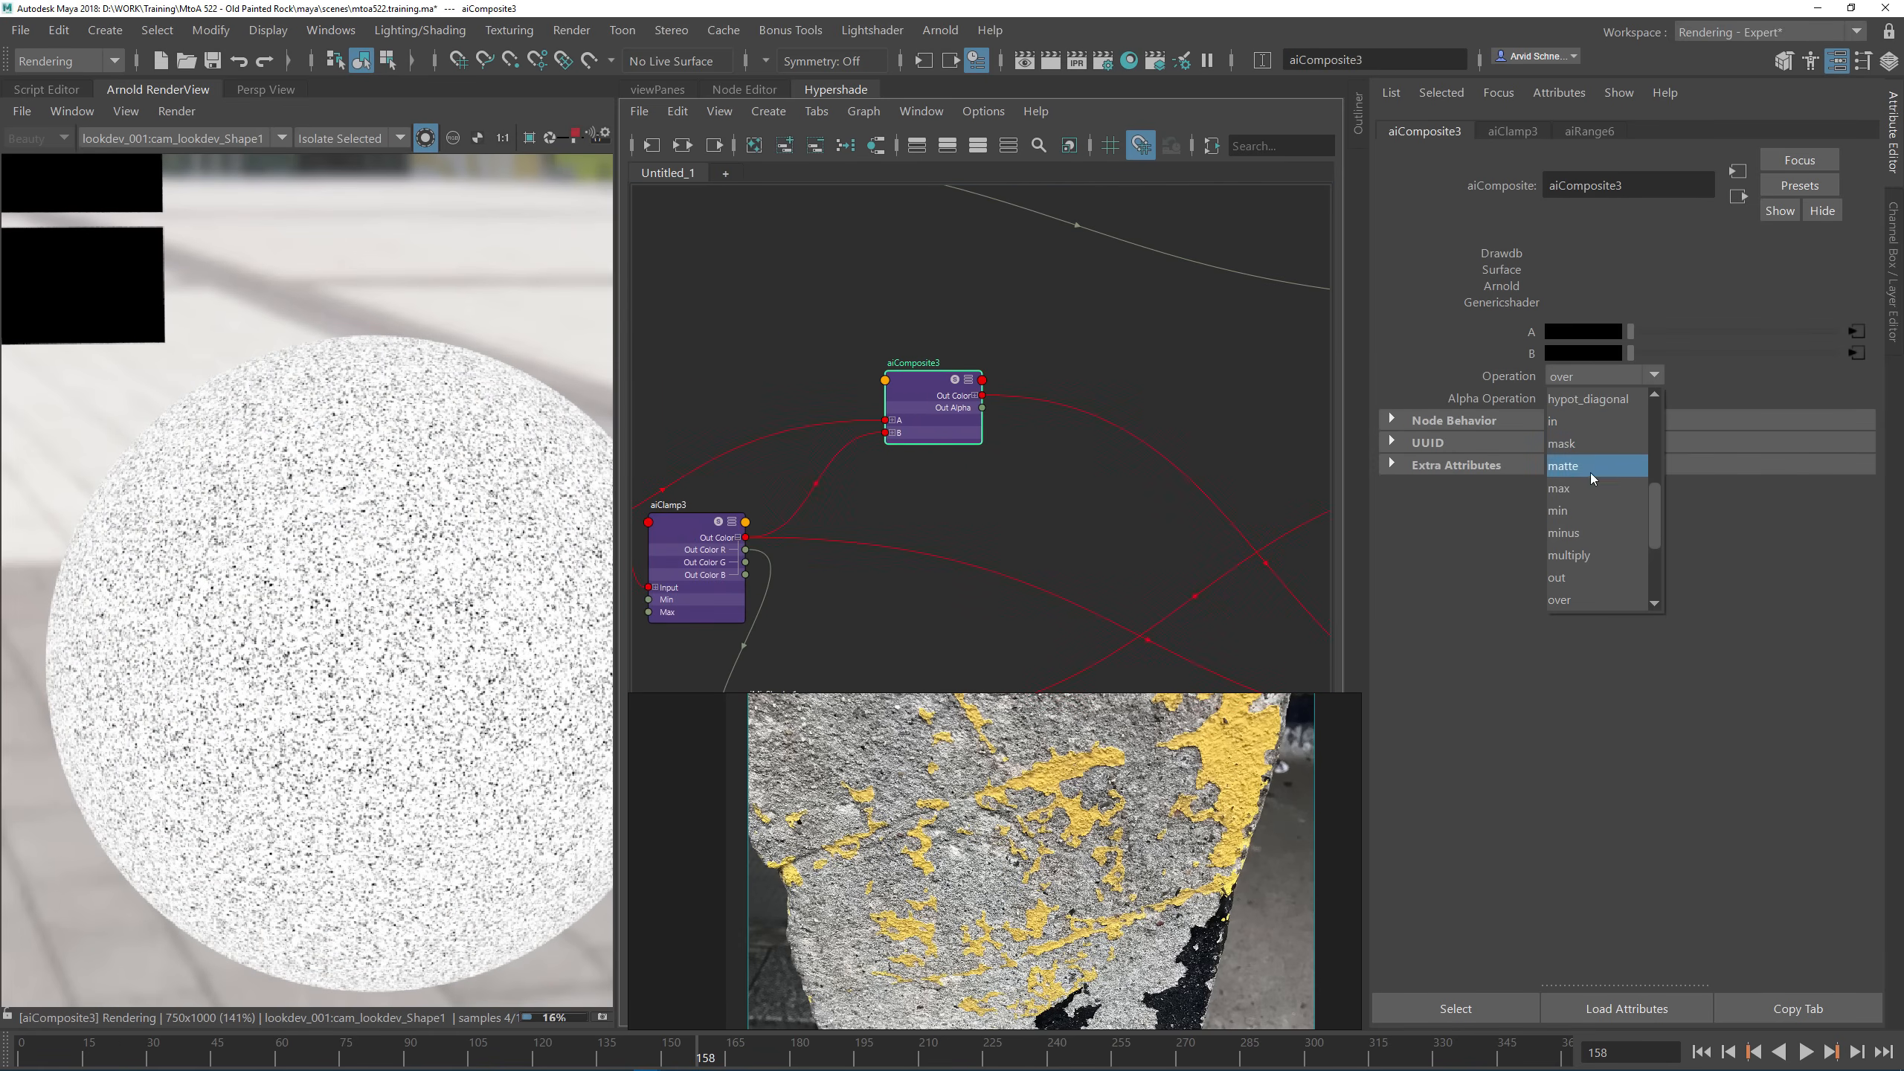
left_click(1572, 489)
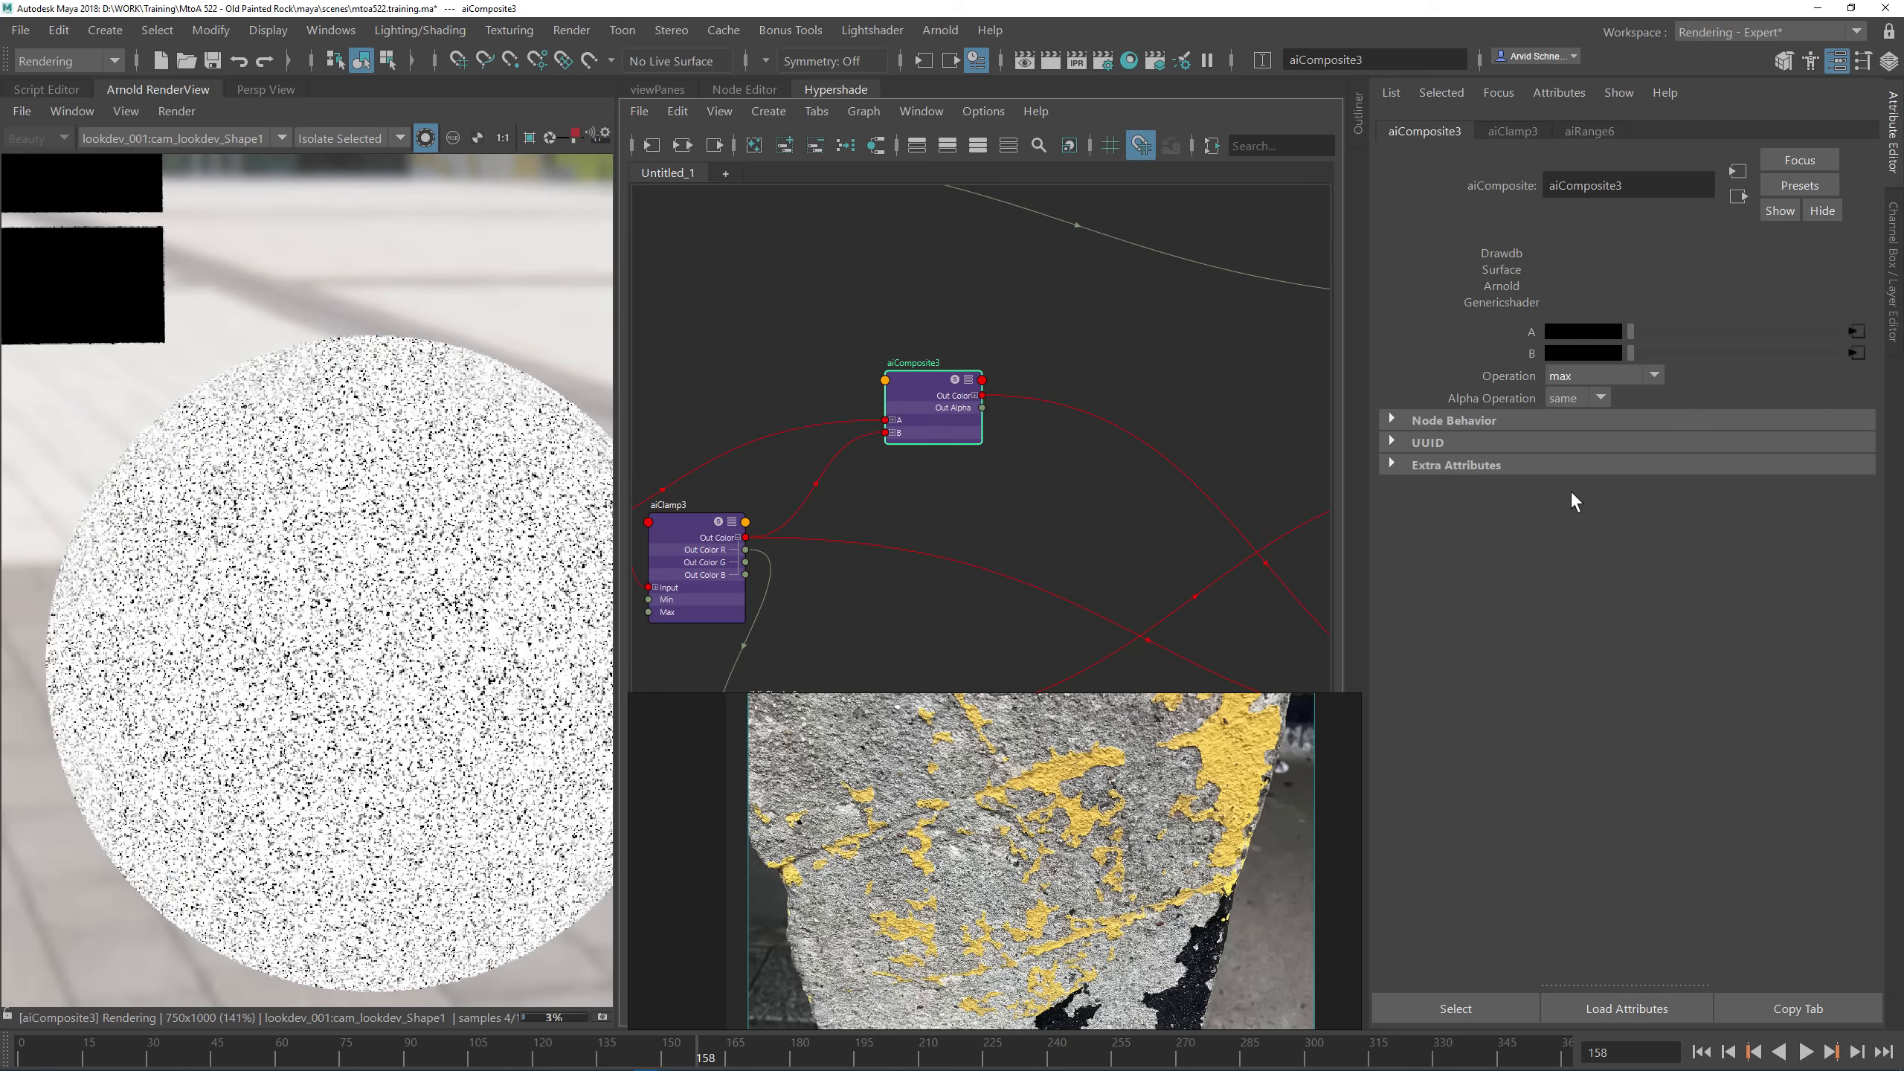
Step: Move aiComposite3 clear of the other nodes and create an aiRange node between aiRange6 and aiComposite3
left_click(951, 298)
middle_click_drag(818, 352, 1124, 290, "alt")
left_click_drag(1220, 365, 1242, 271)
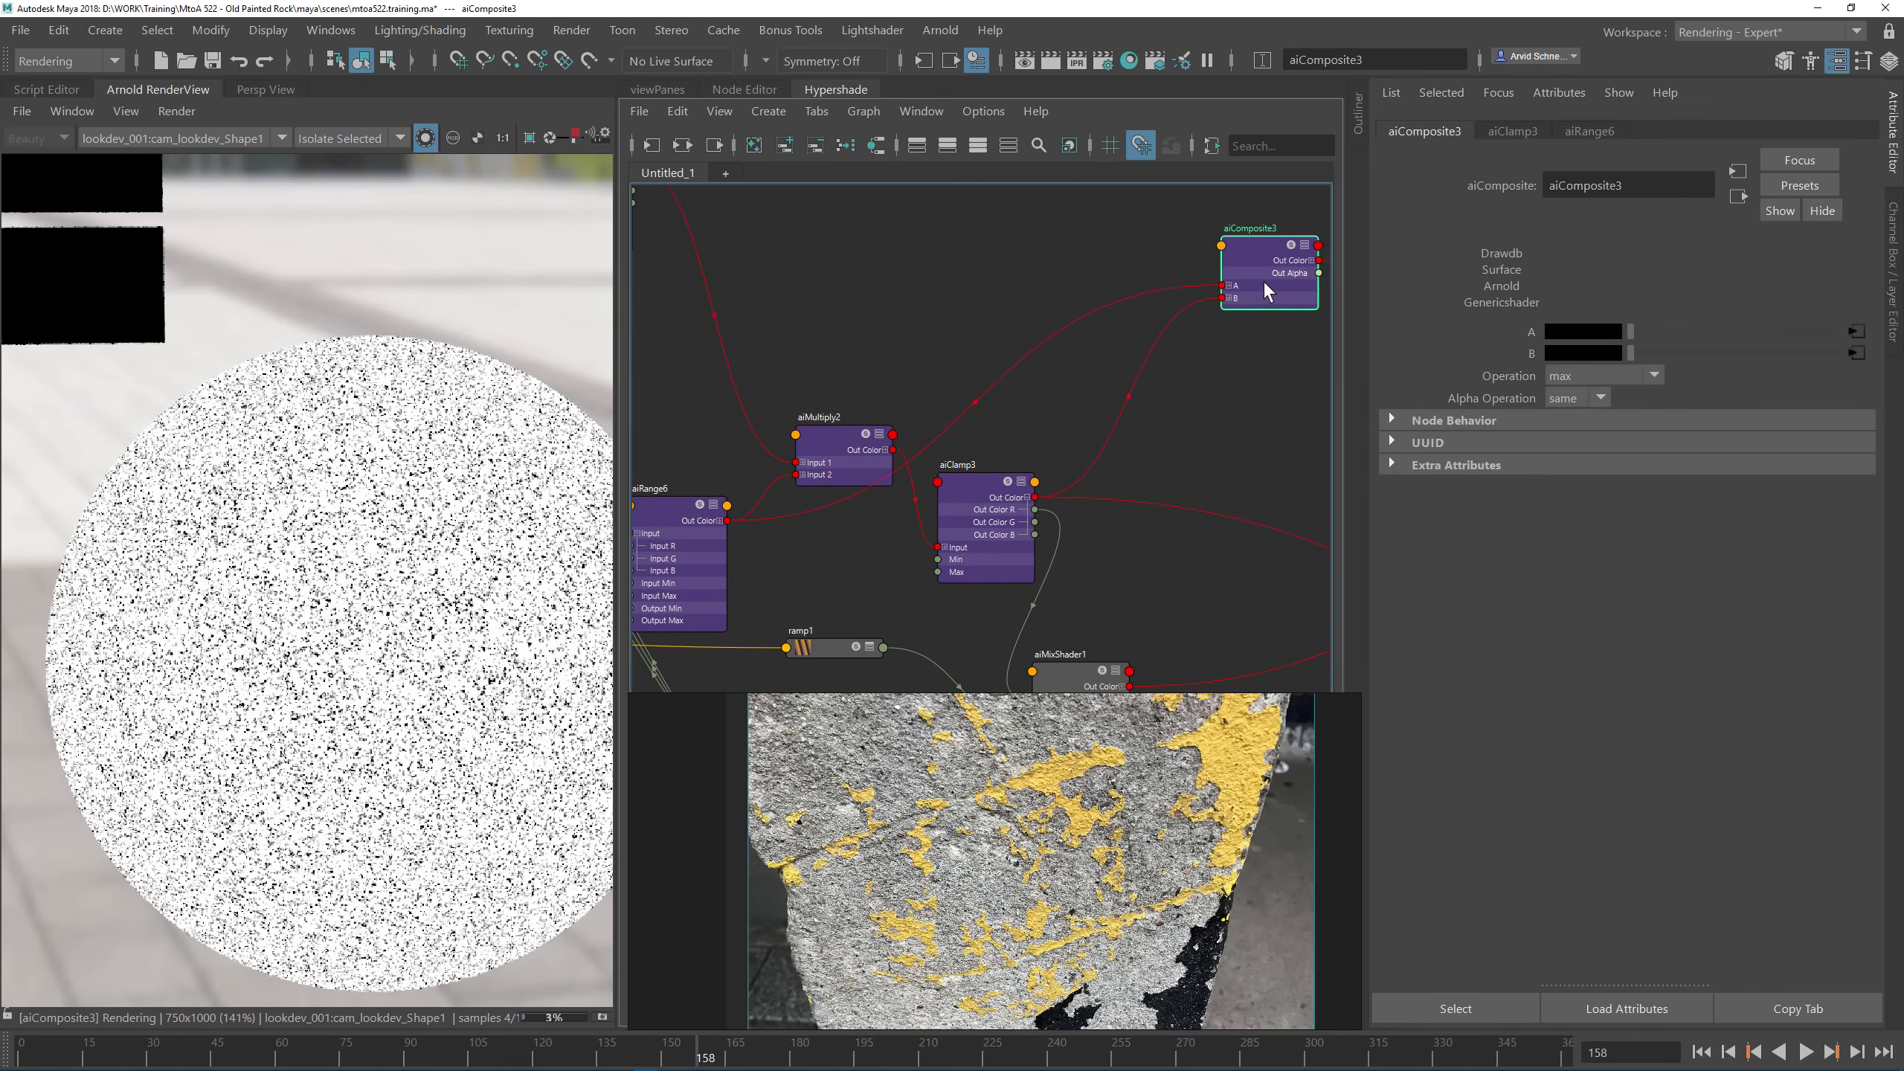
left_click(679, 512)
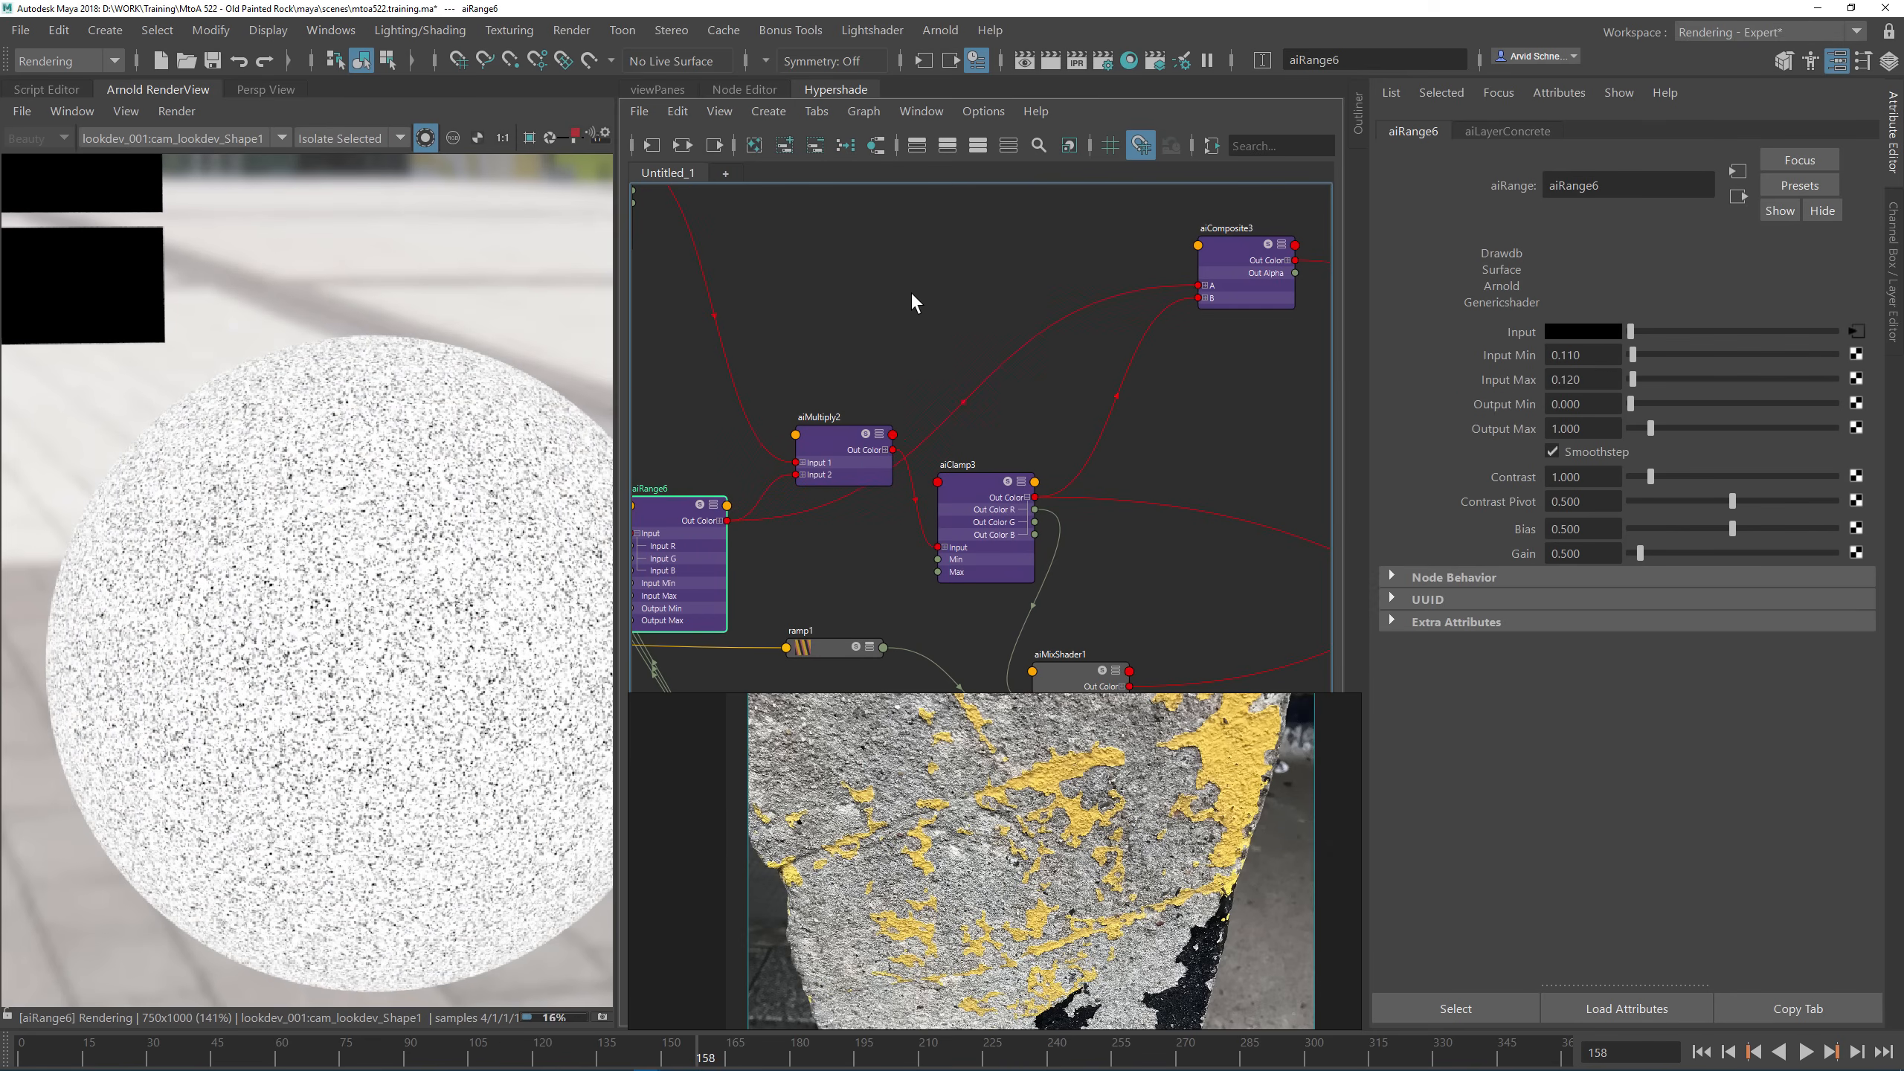
left_click(946, 262)
key("Tab")
type("ai")
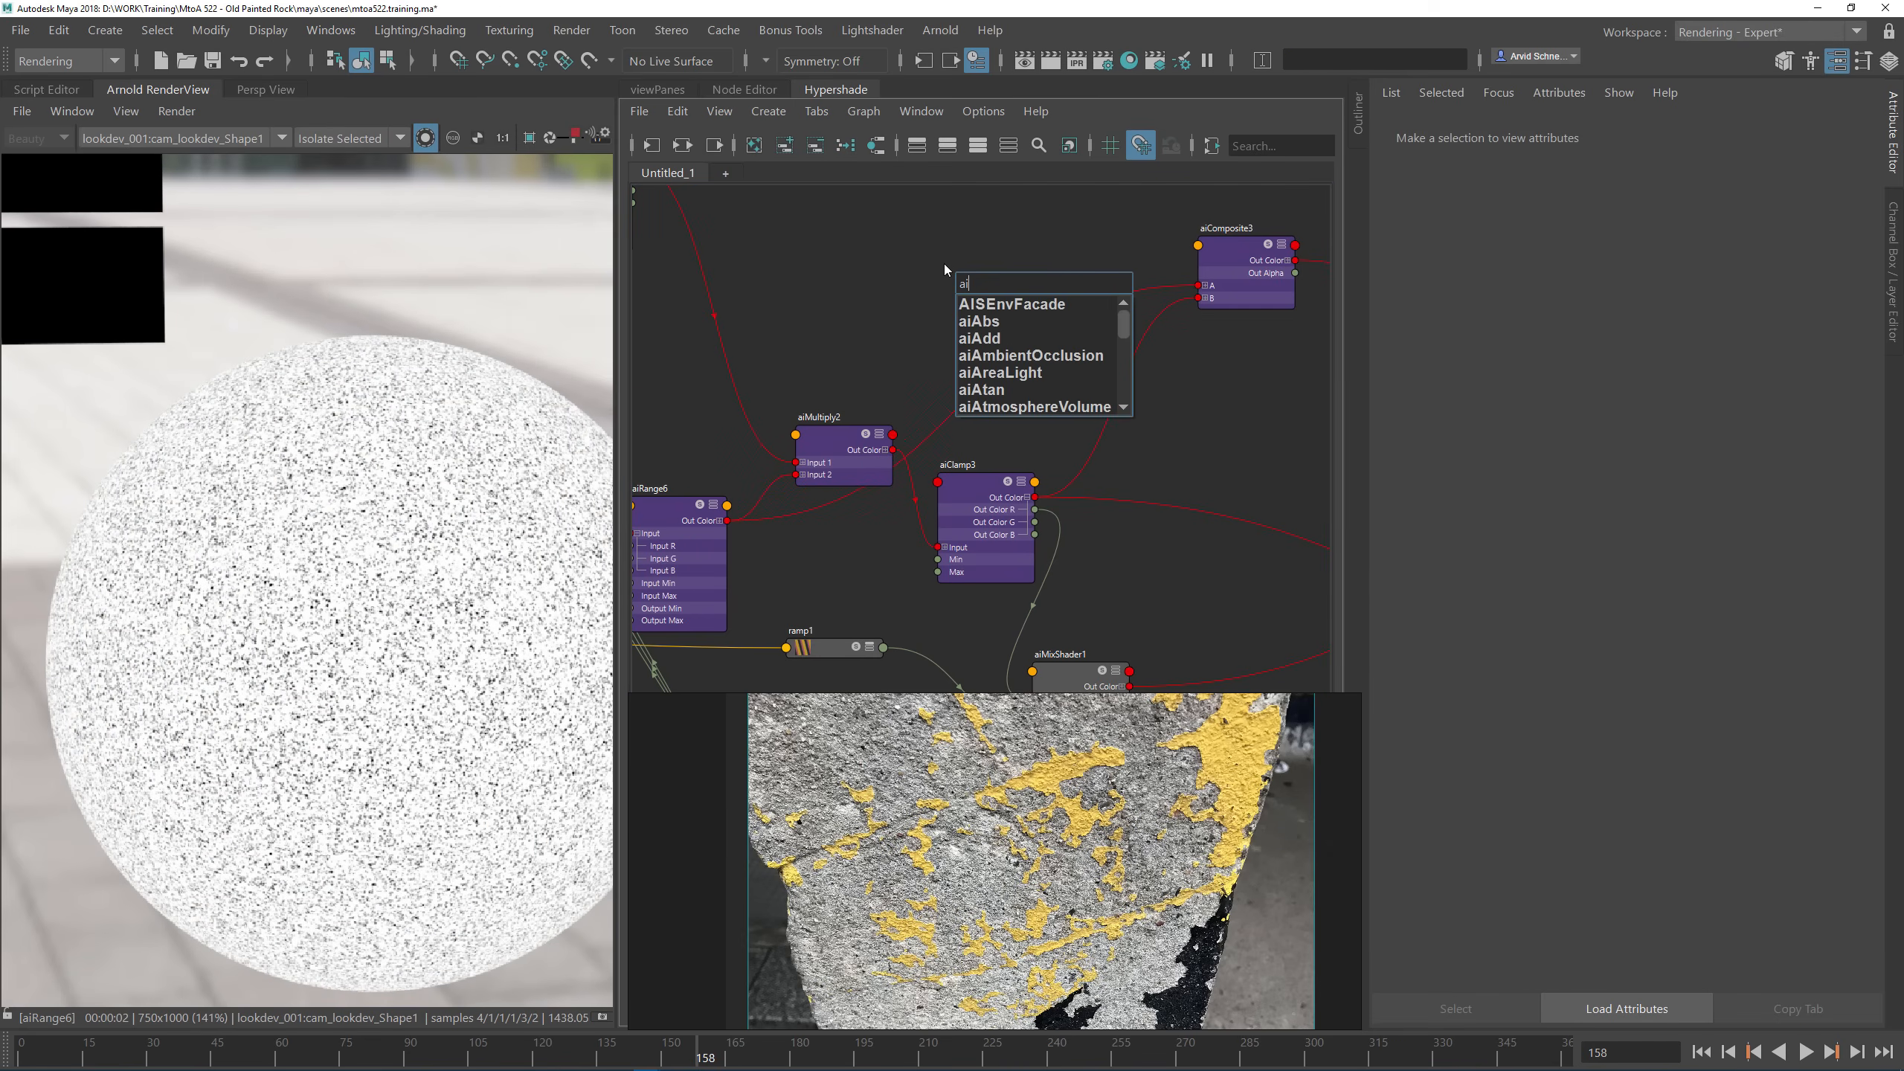
type("ran")
left_click(987, 307)
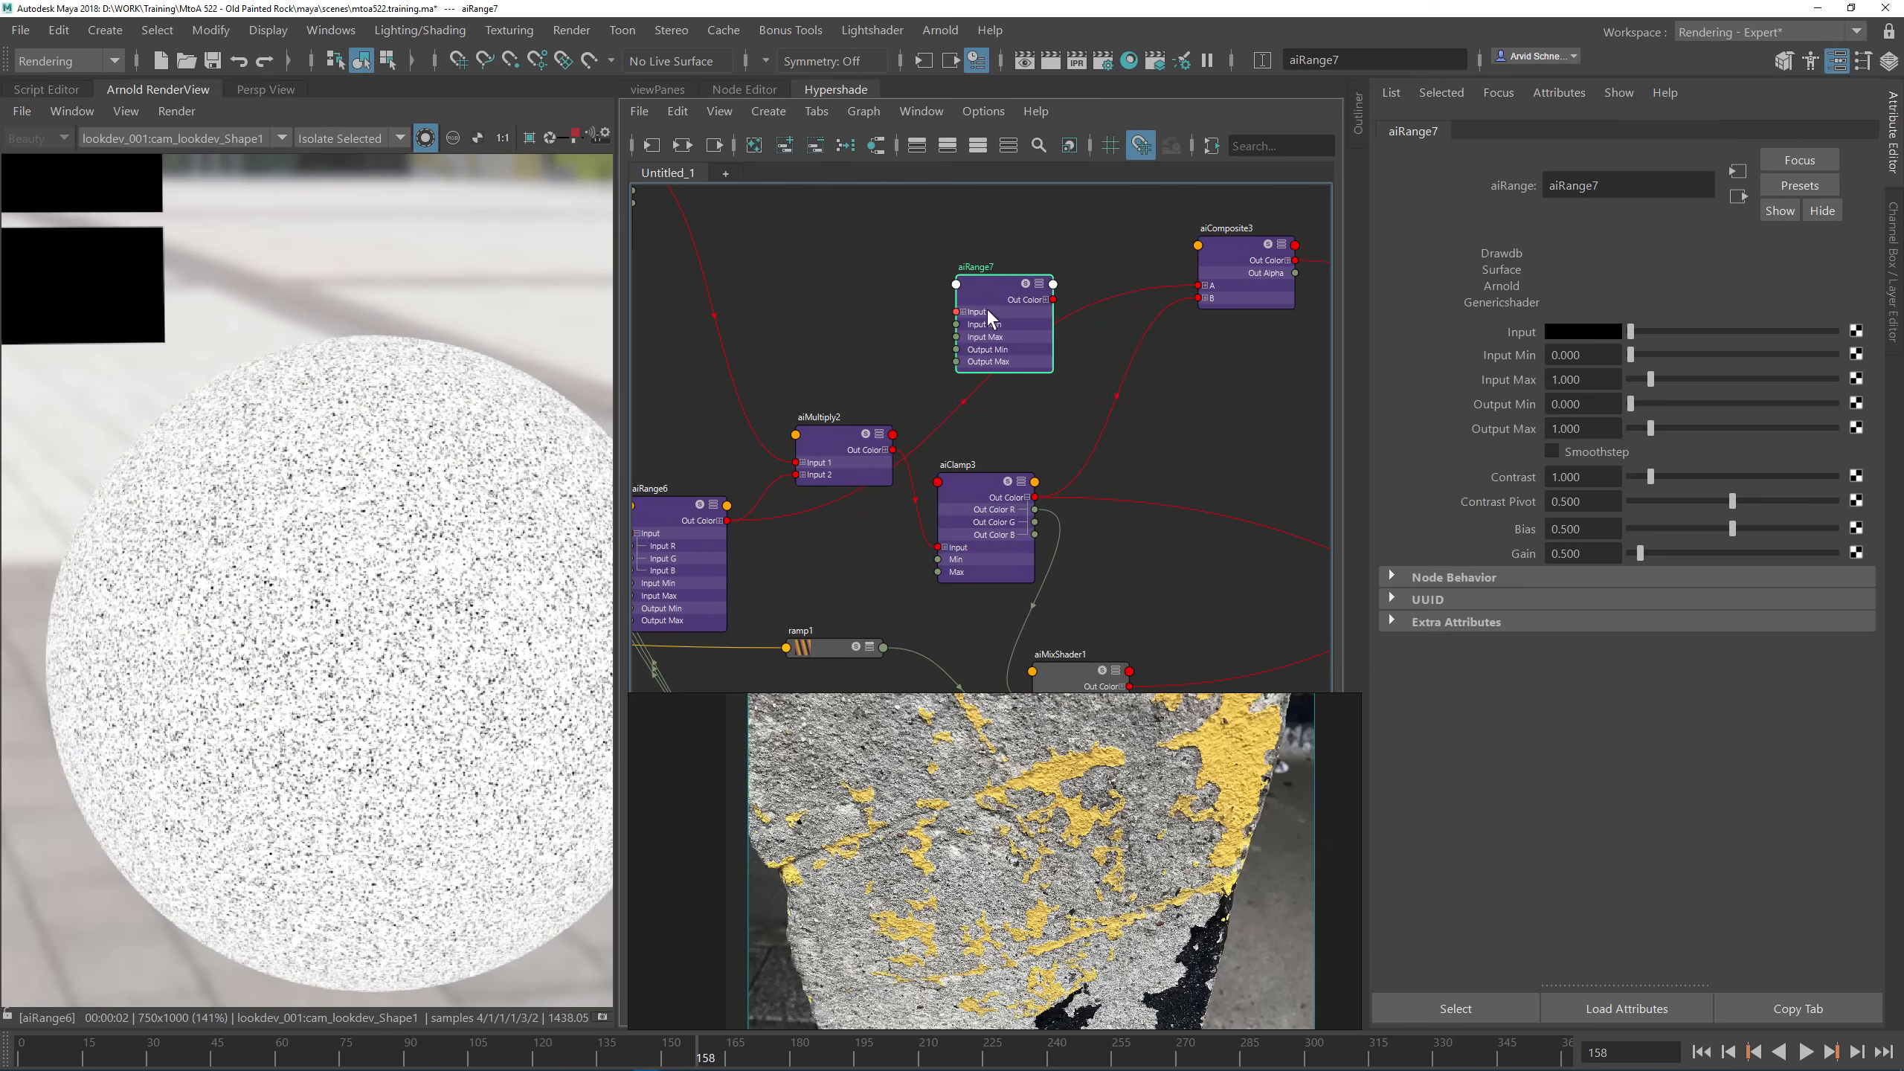
Step: Insert aiRange7 between aiRange6's Out Color and aiComposite3's A input
left_click_drag(723, 519, 958, 311)
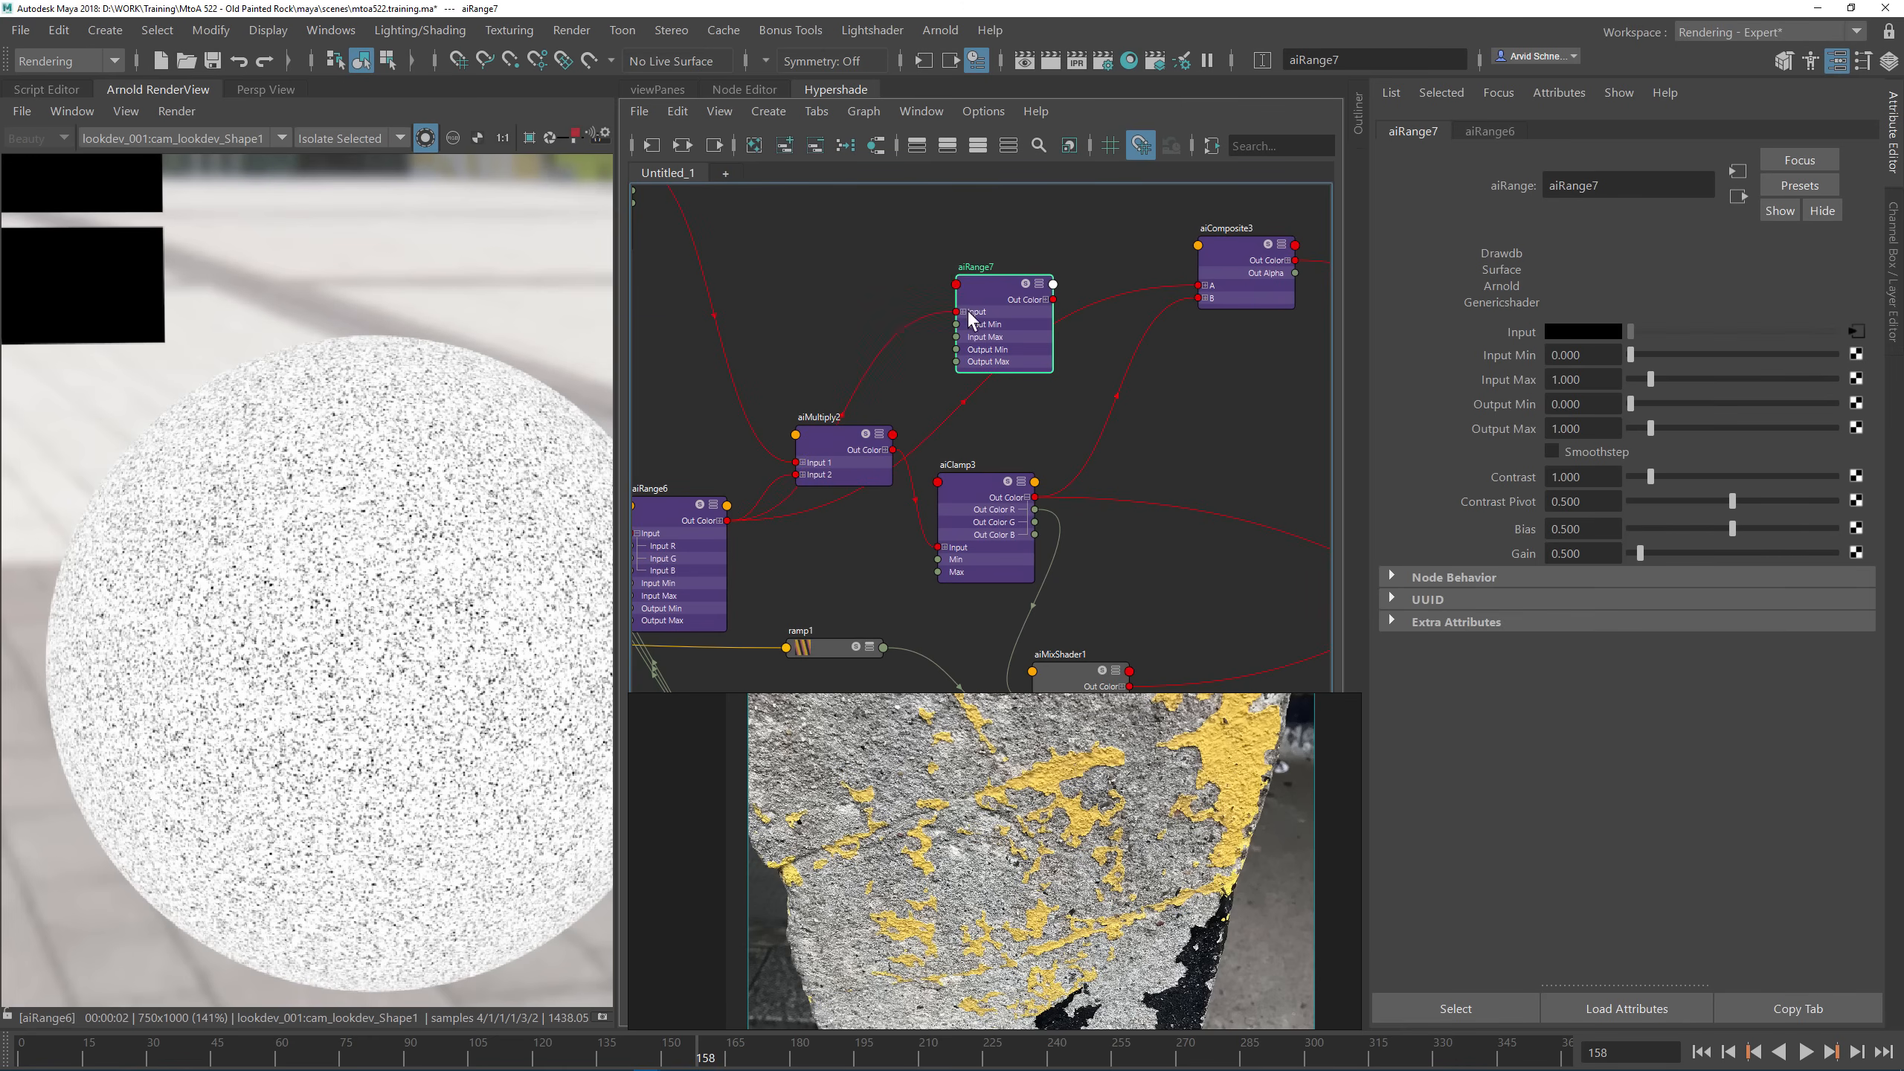
left_click_drag(1167, 296, 1198, 284)
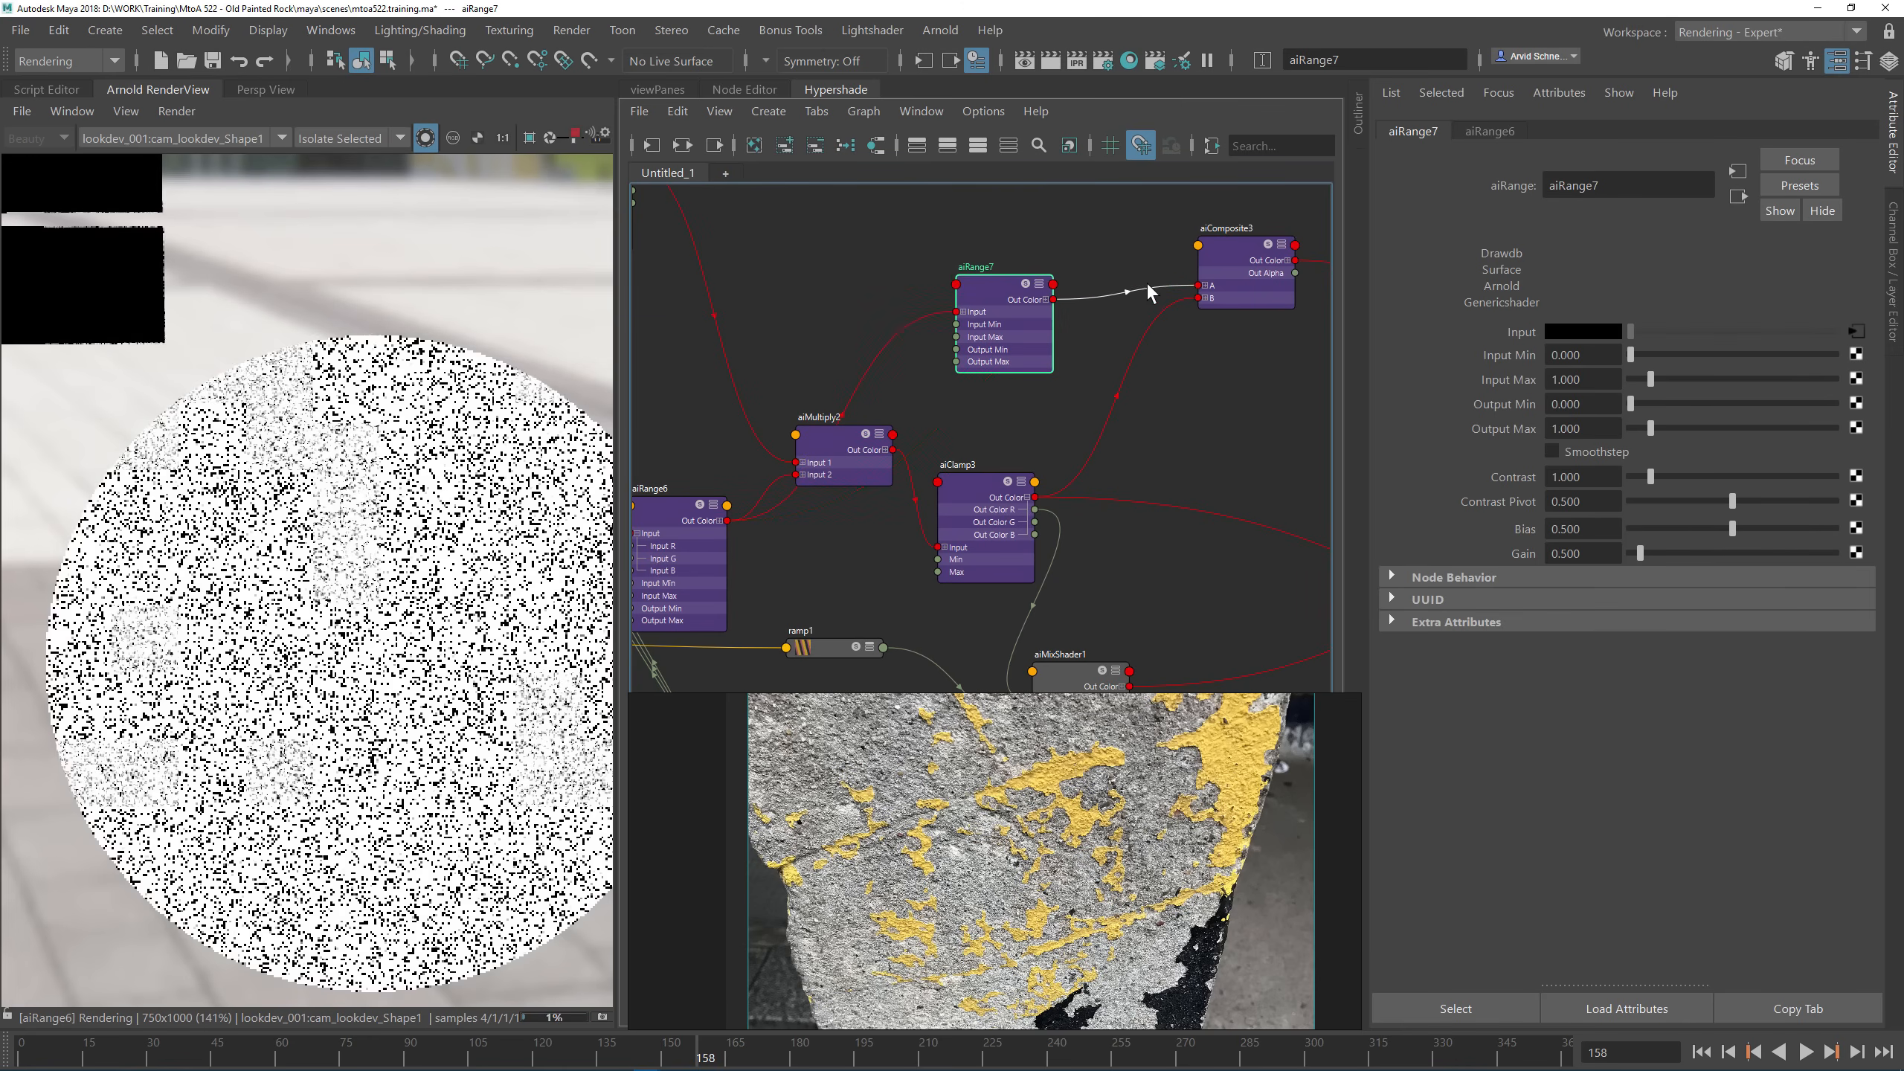
Step: With aiComposite3 isolated in the render, set aiRange7's Output Max to about 0.219 and save the scene
left_click(982, 522)
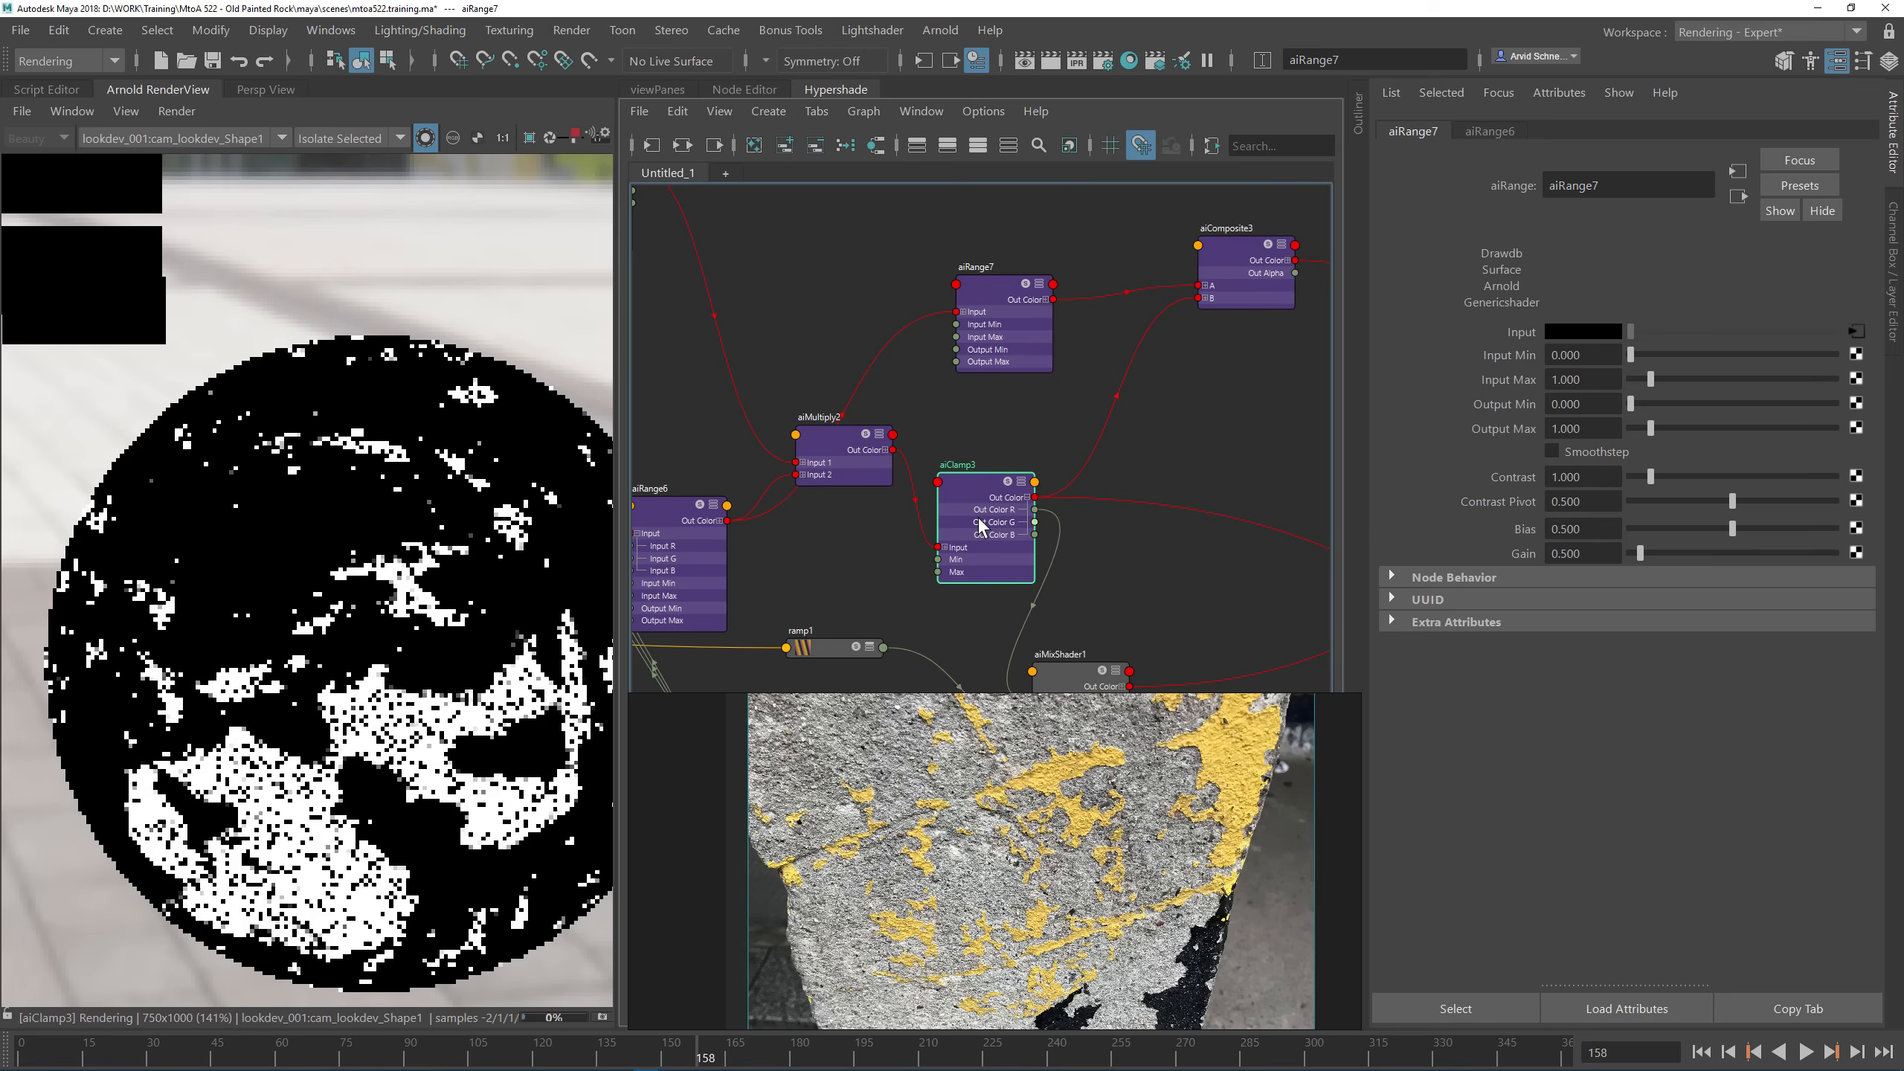
left_click(985, 296)
left_click(1227, 247)
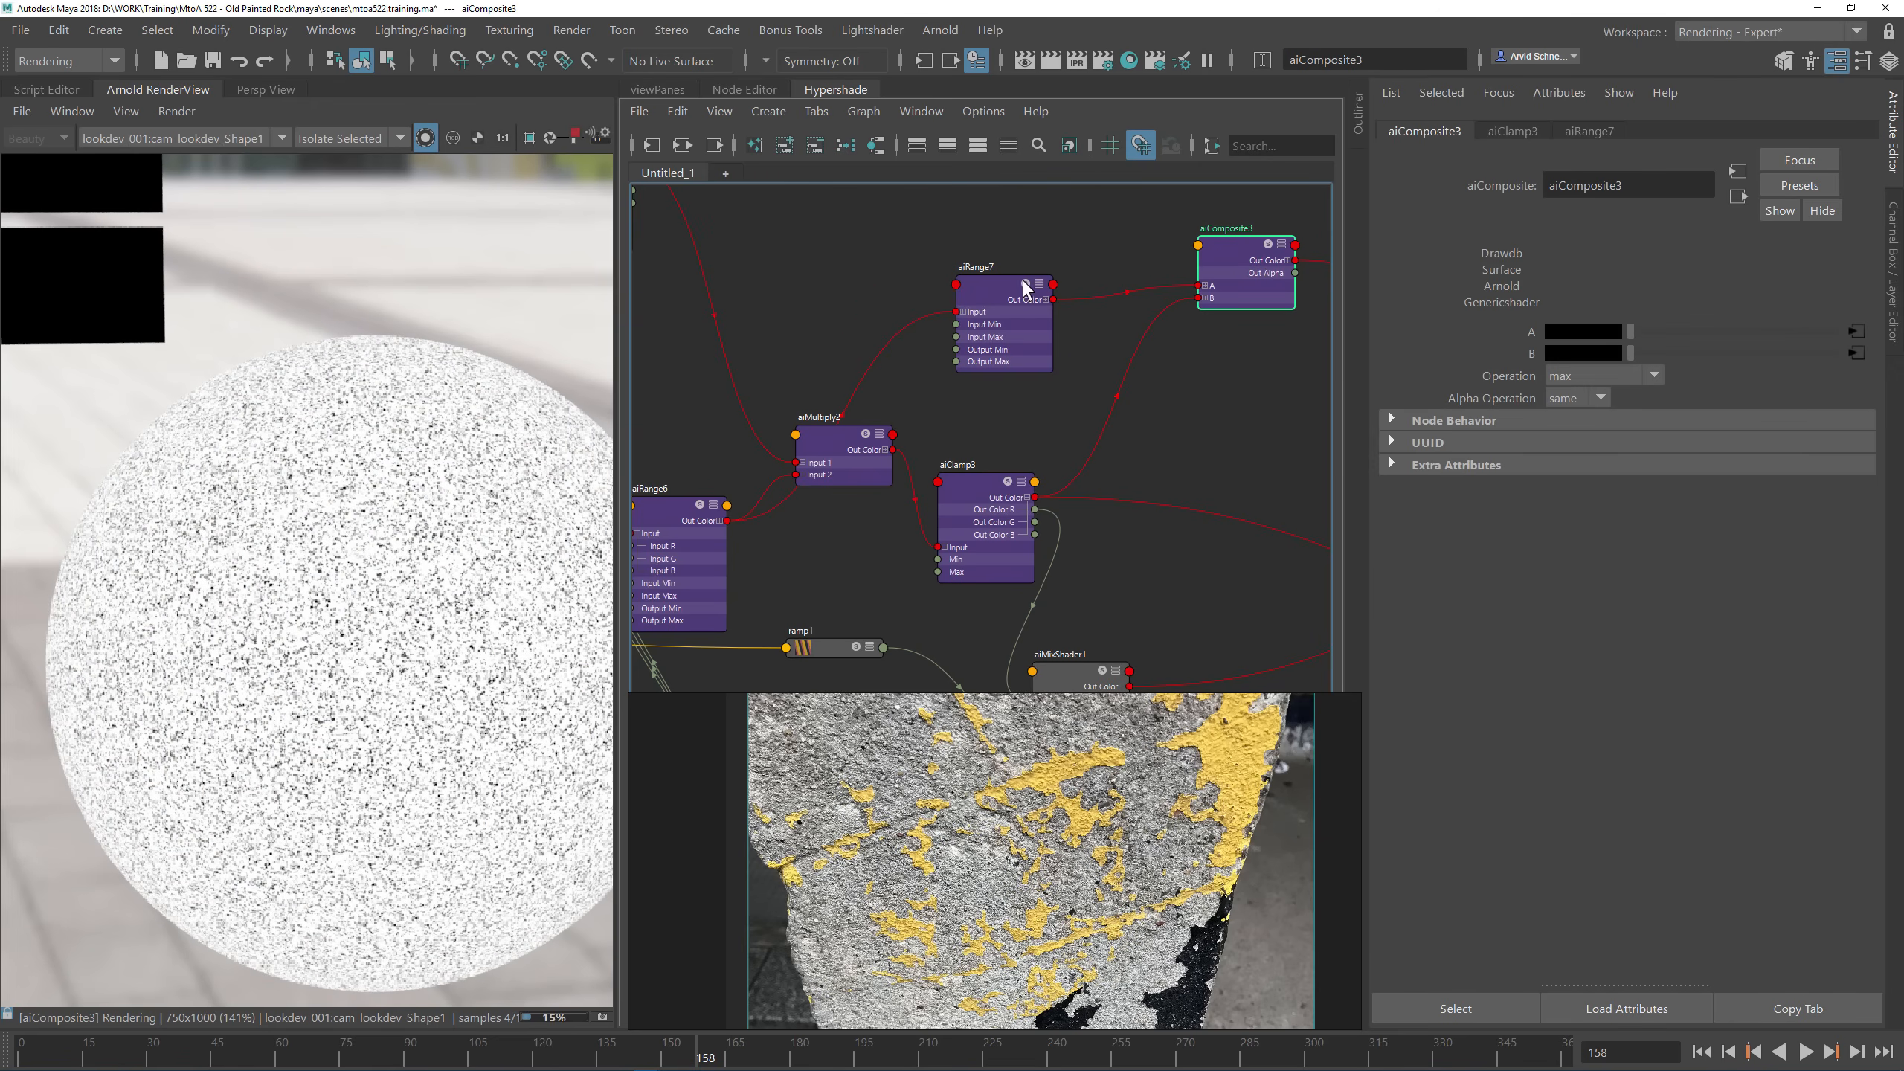
left_click_drag(1026, 288, 1007, 273)
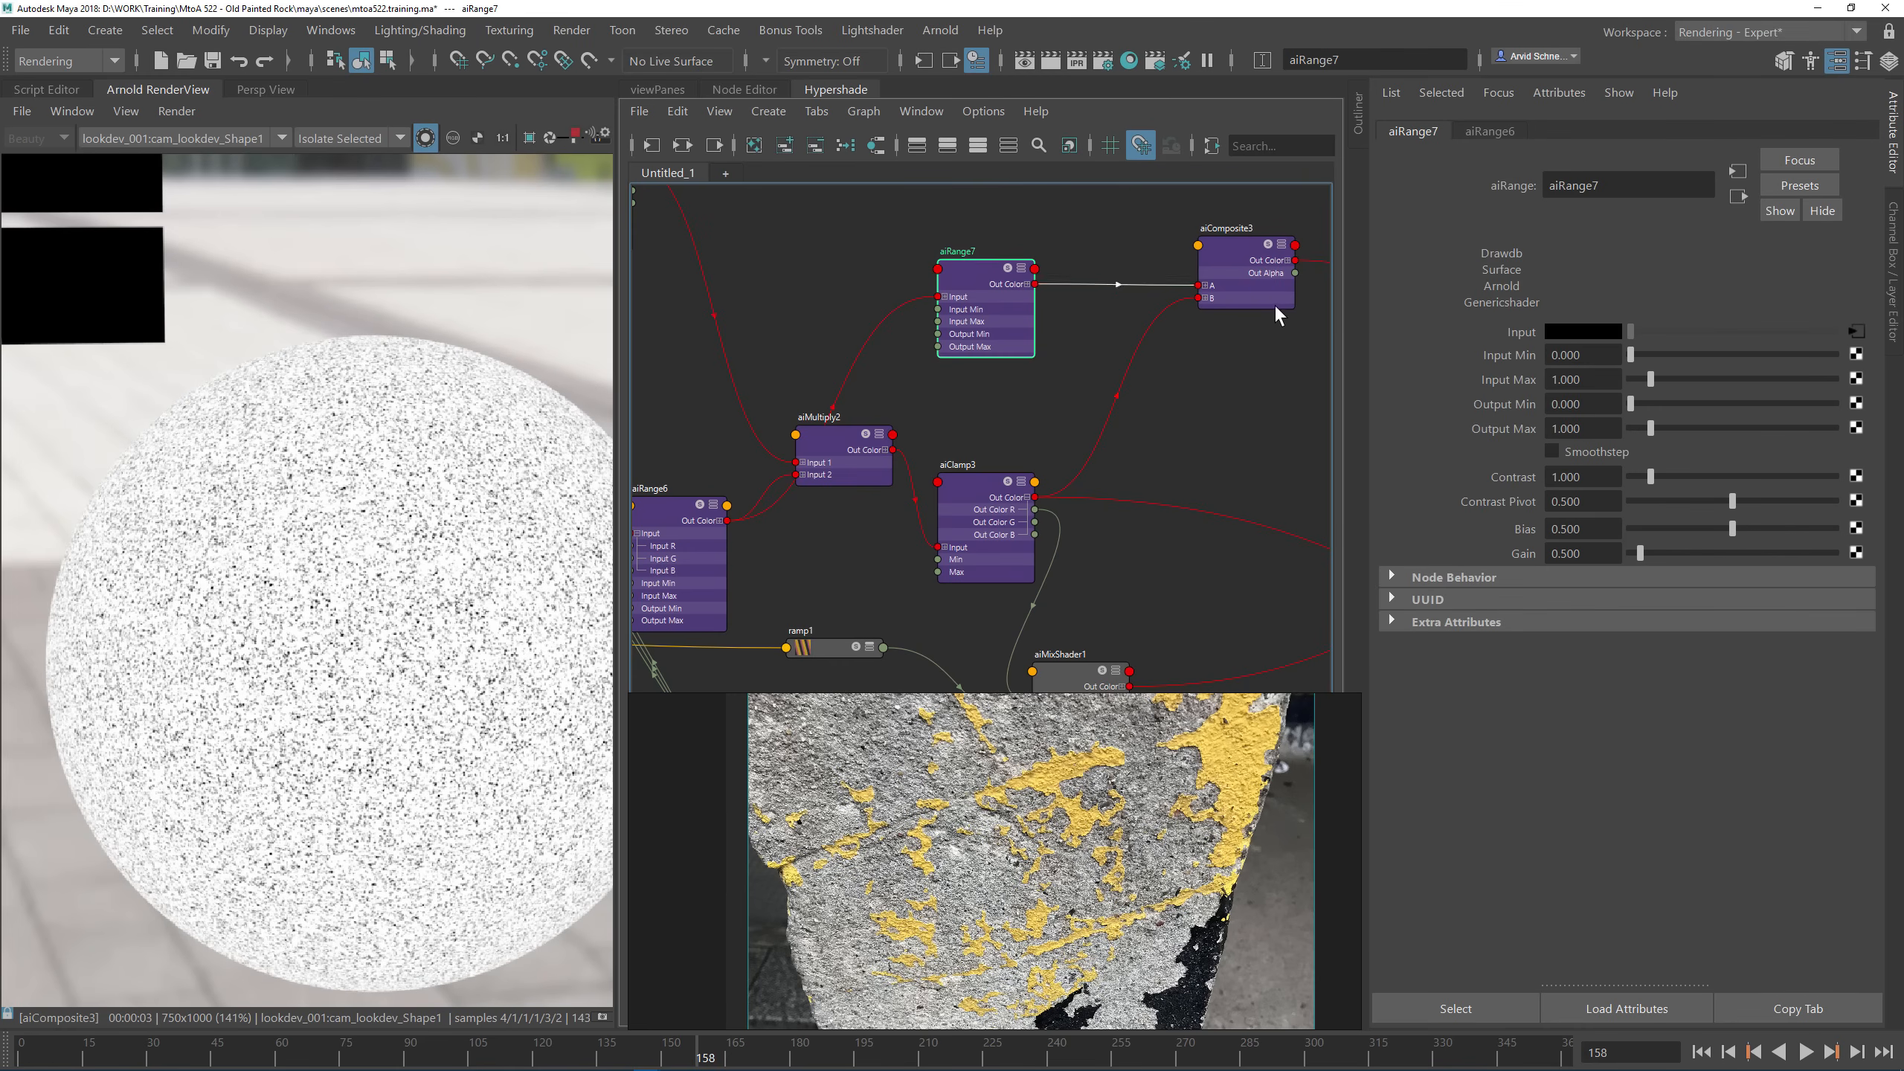
left_click_drag(1641, 428, 1636, 427)
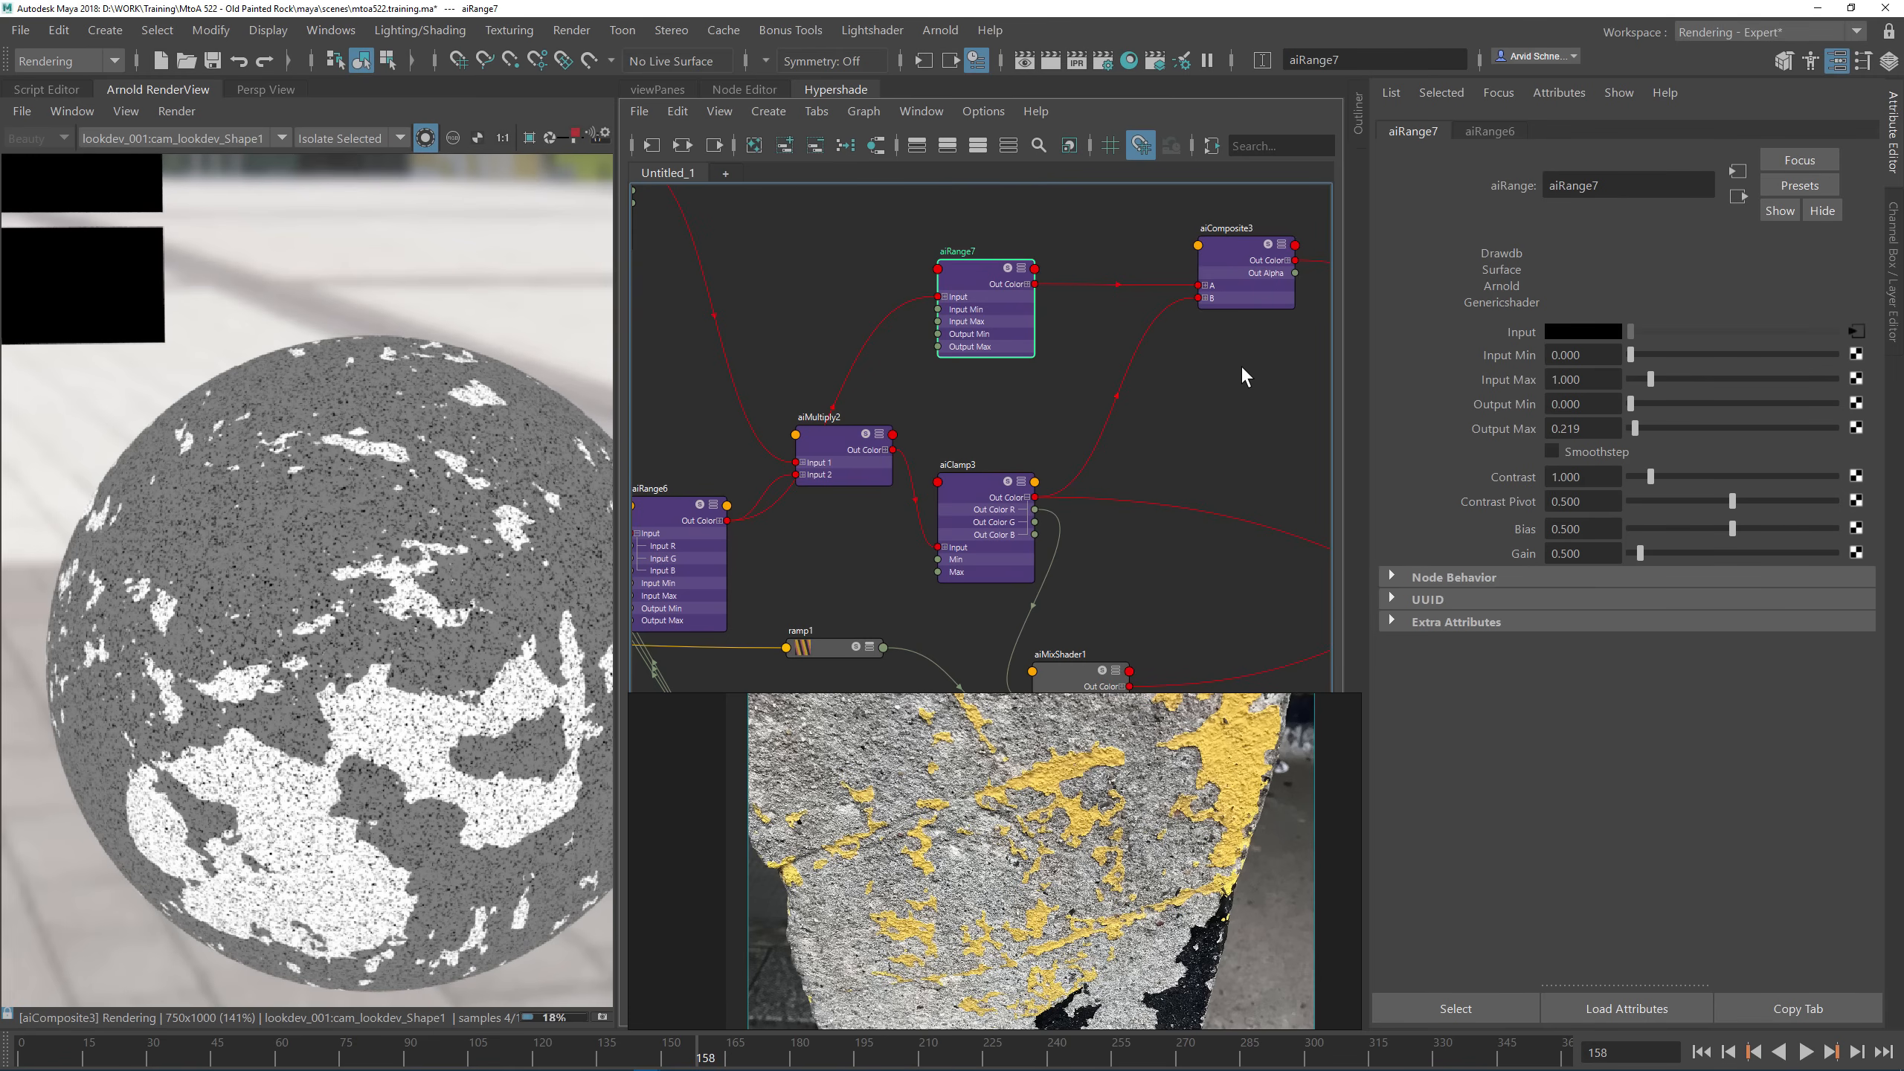
middle_click_drag(1243, 375, 1196, 480, "alt")
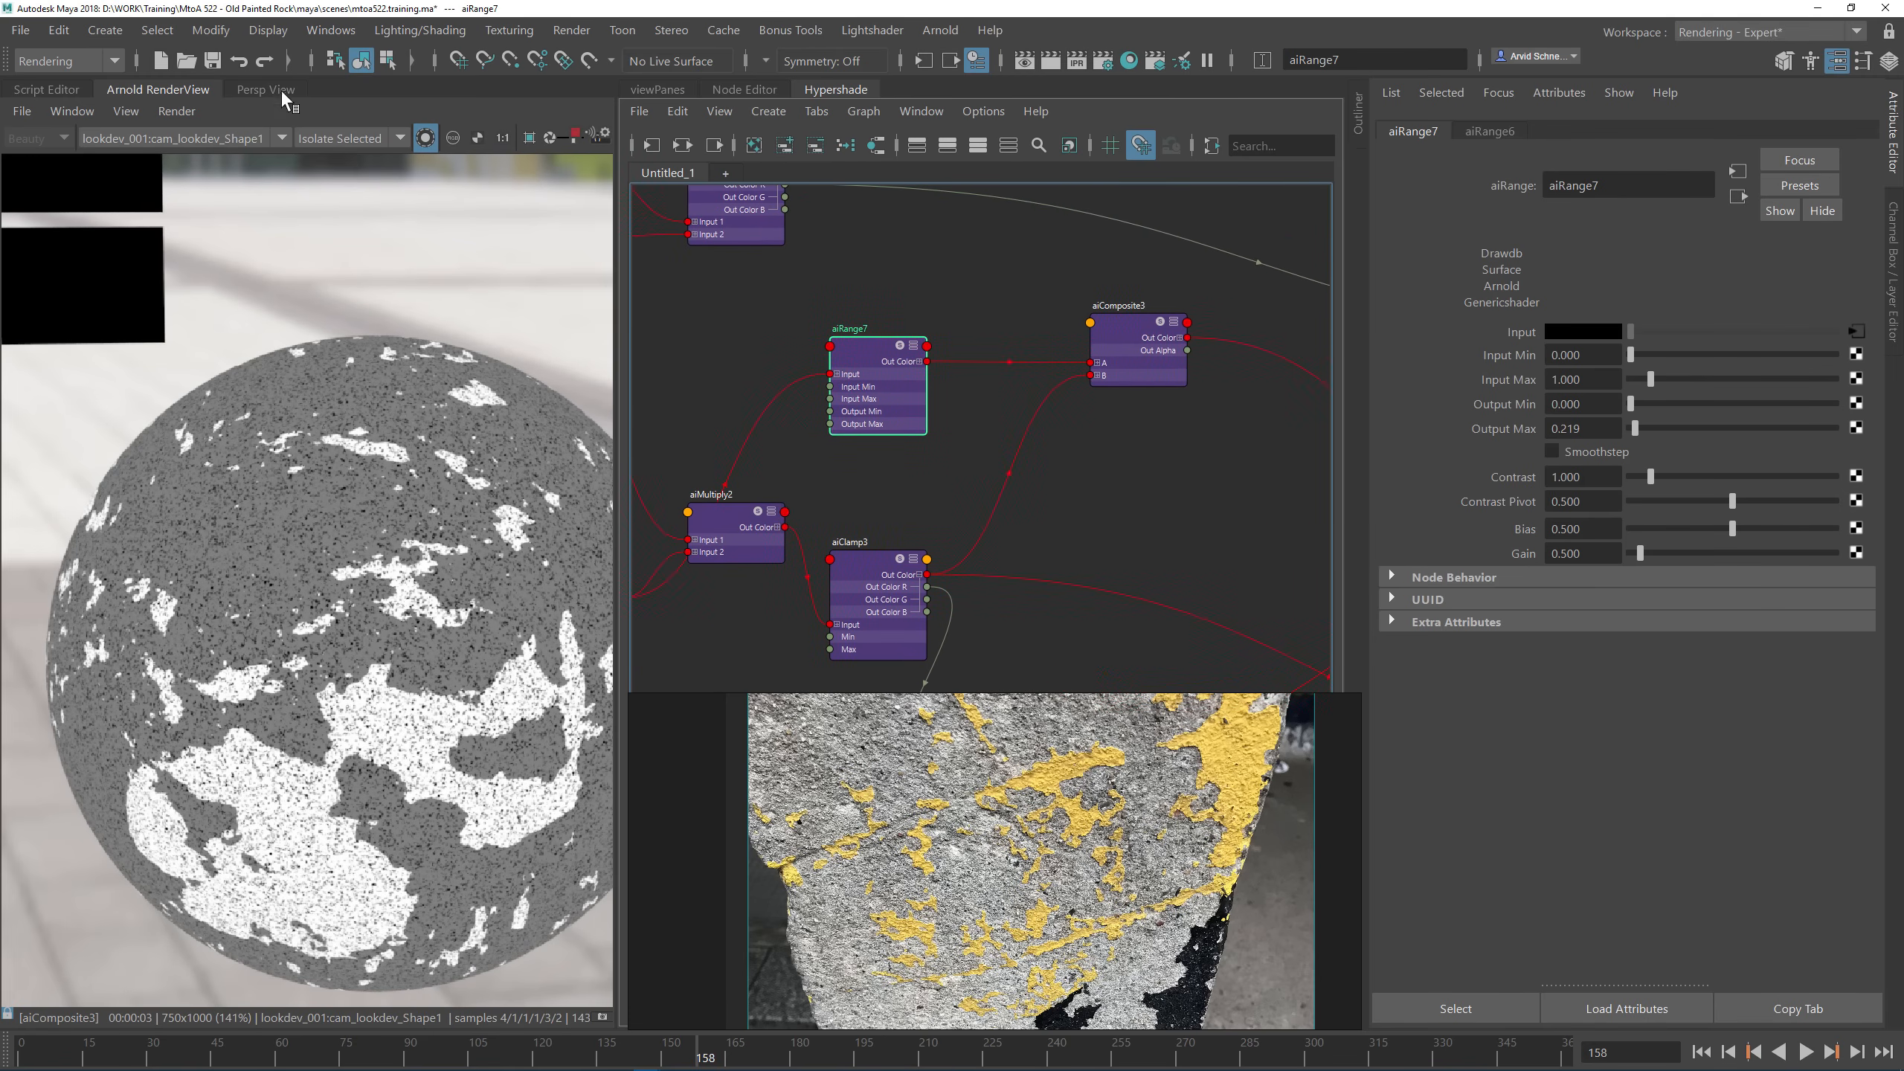
left_click(213, 61)
Step: Connect aiComposite3's Out Color to aiMultiply1's Input 2
middle_click_drag(1081, 512, 880, 357, "alt")
left_click(775, 298)
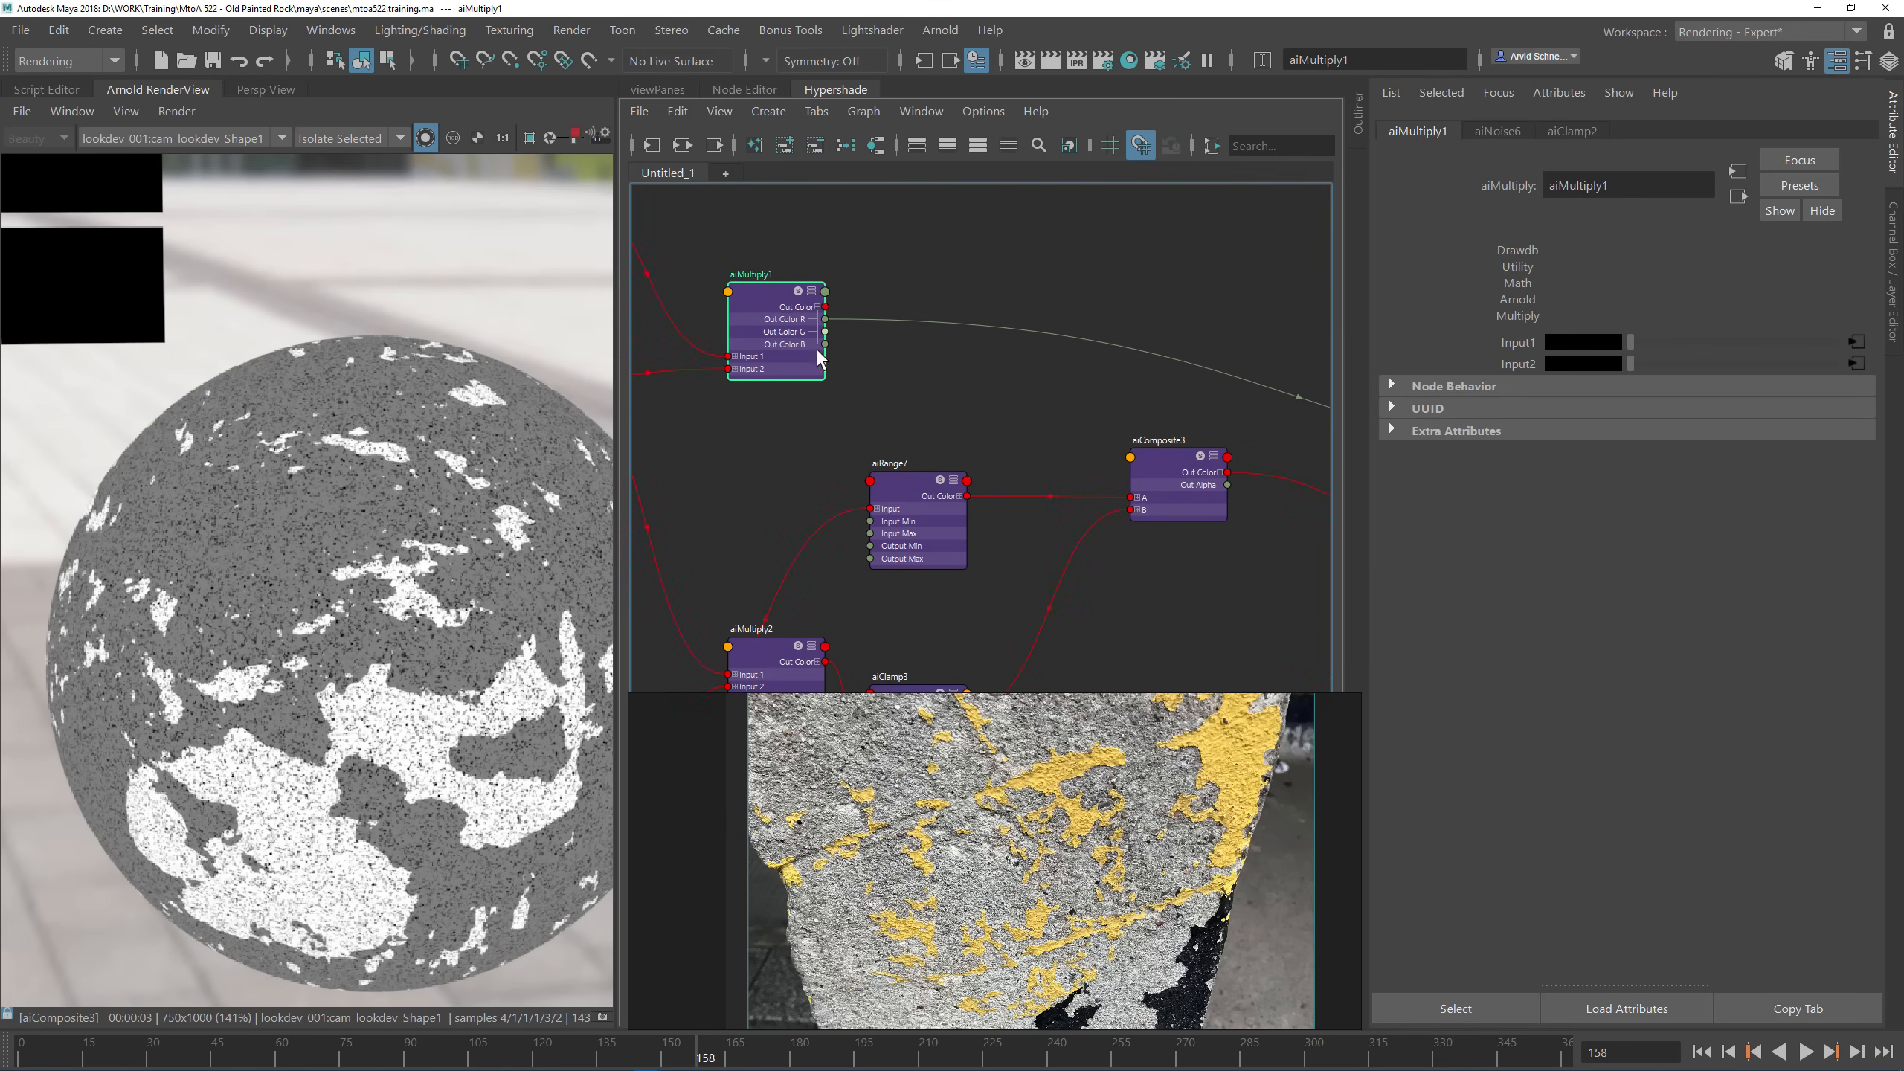
middle_click_drag(881, 431, 861, 397, "alt")
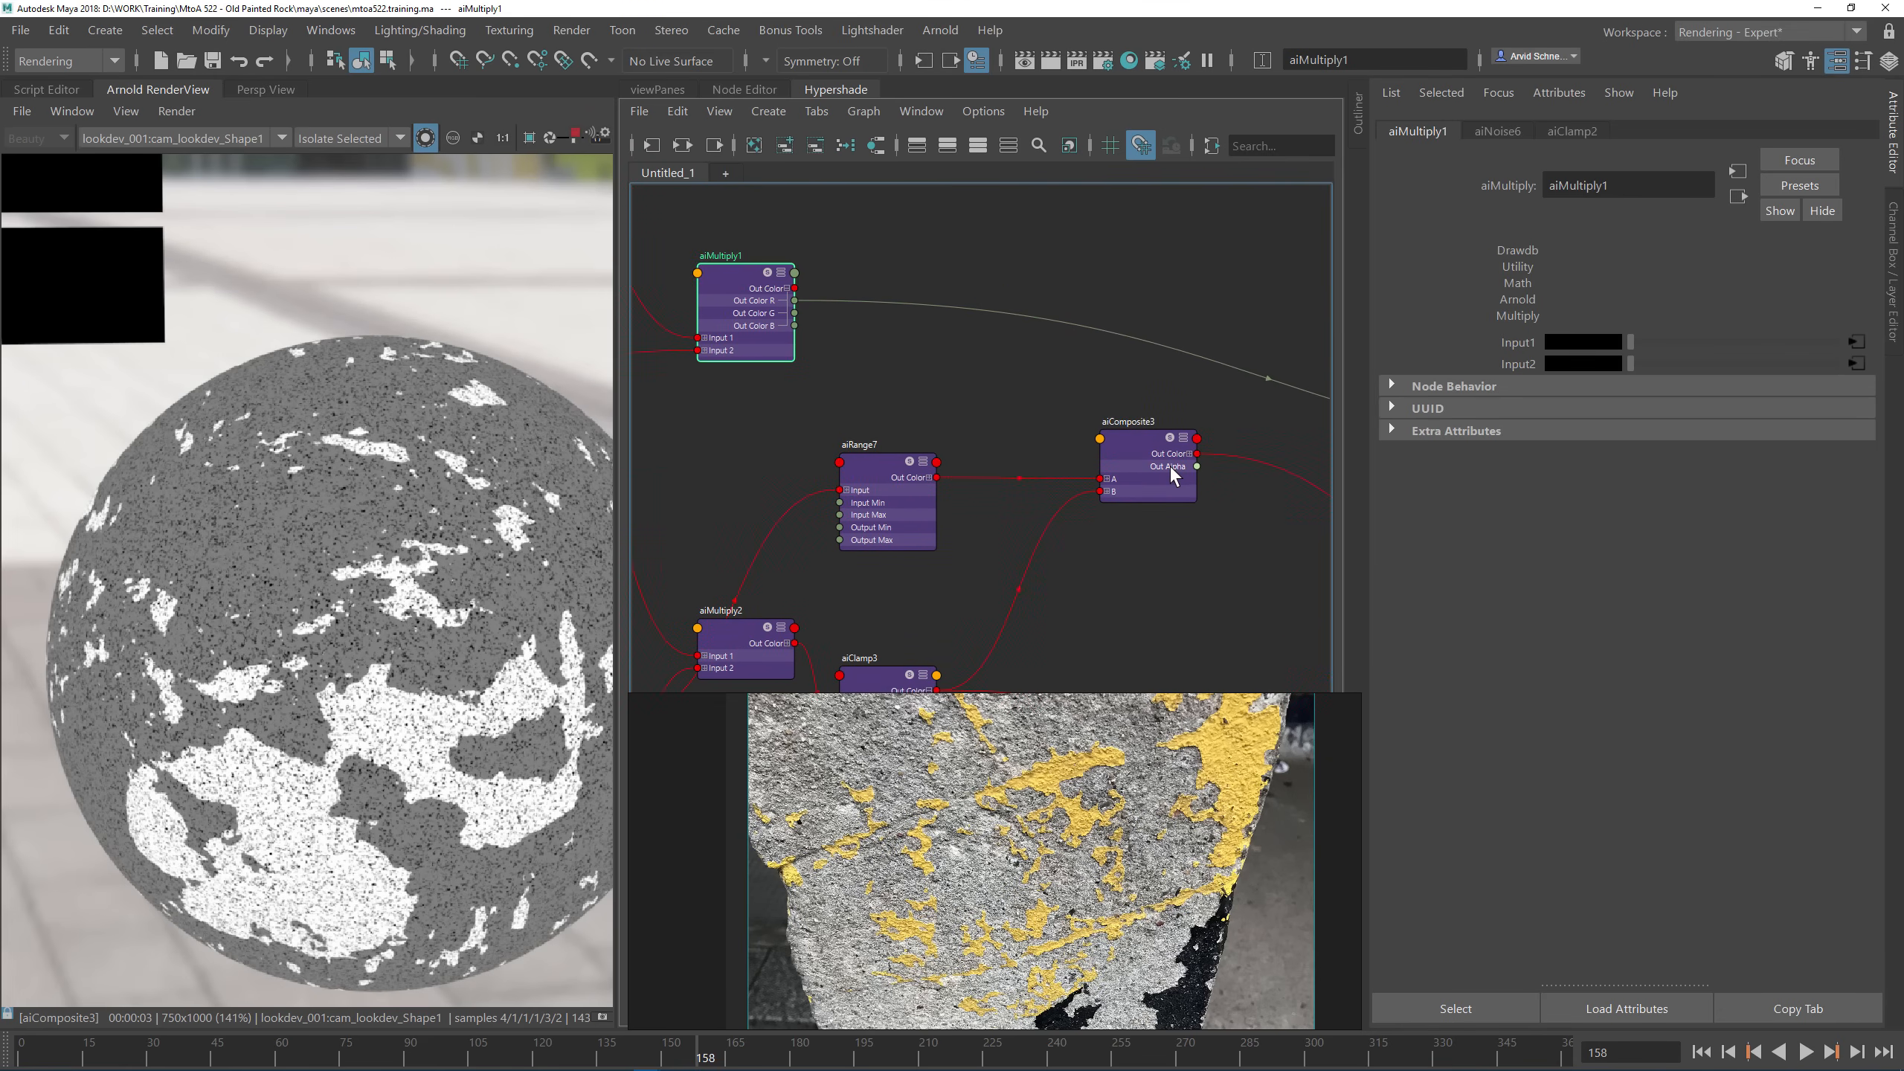
scroll(977, 412, "down", 2)
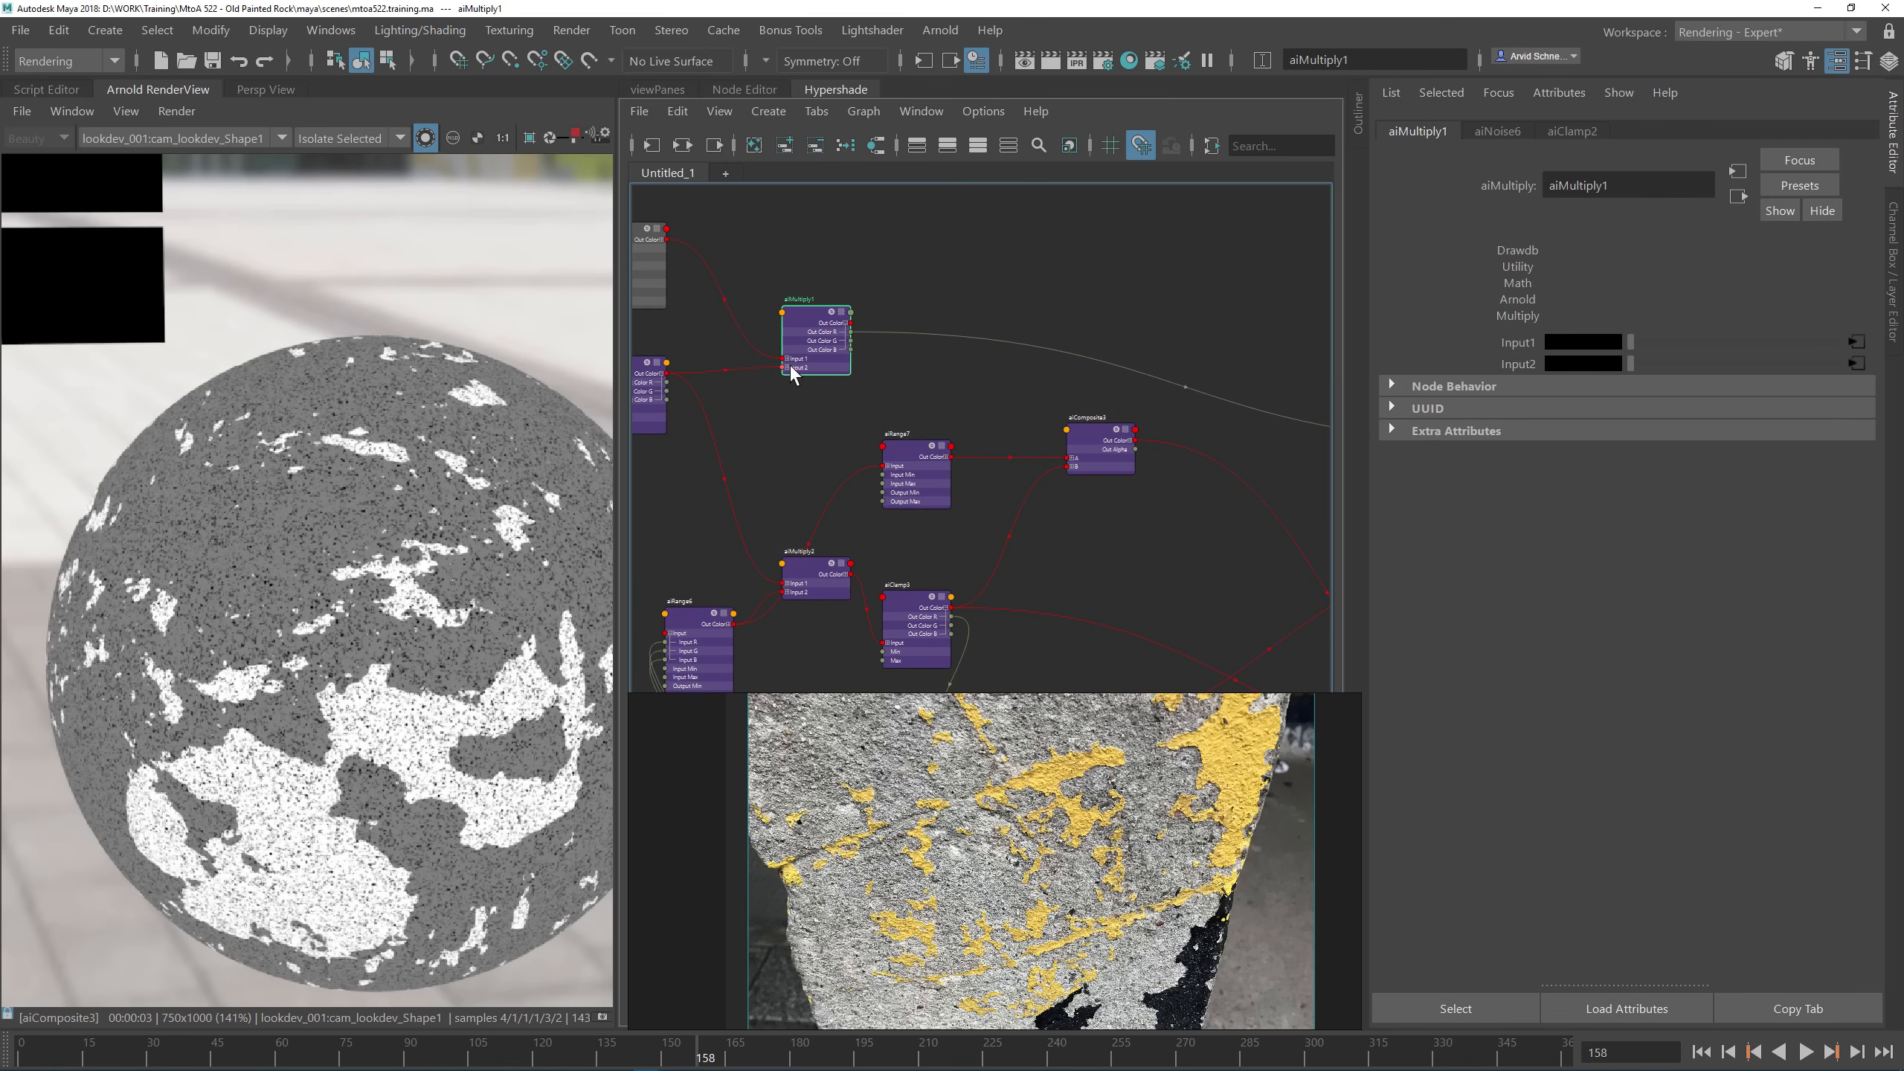
left_click_drag(1137, 448, 785, 368)
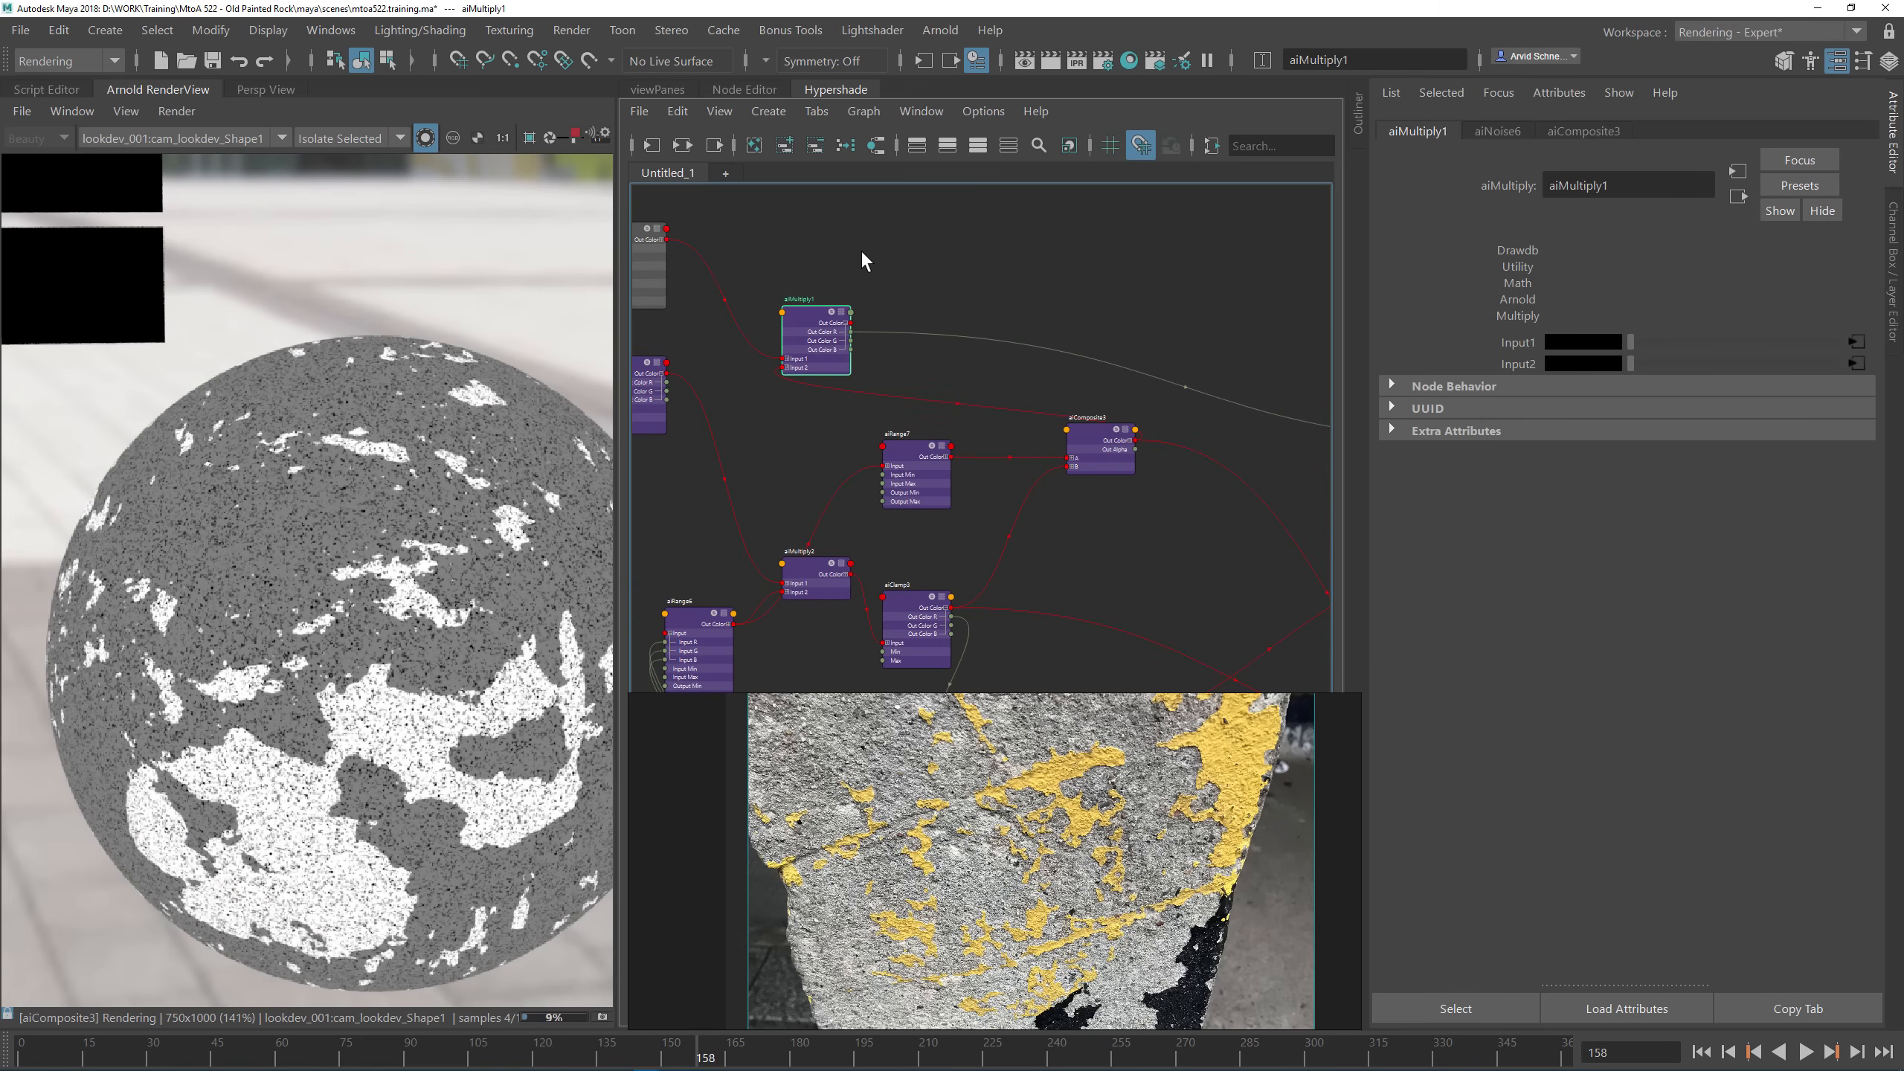
left_click(866, 260)
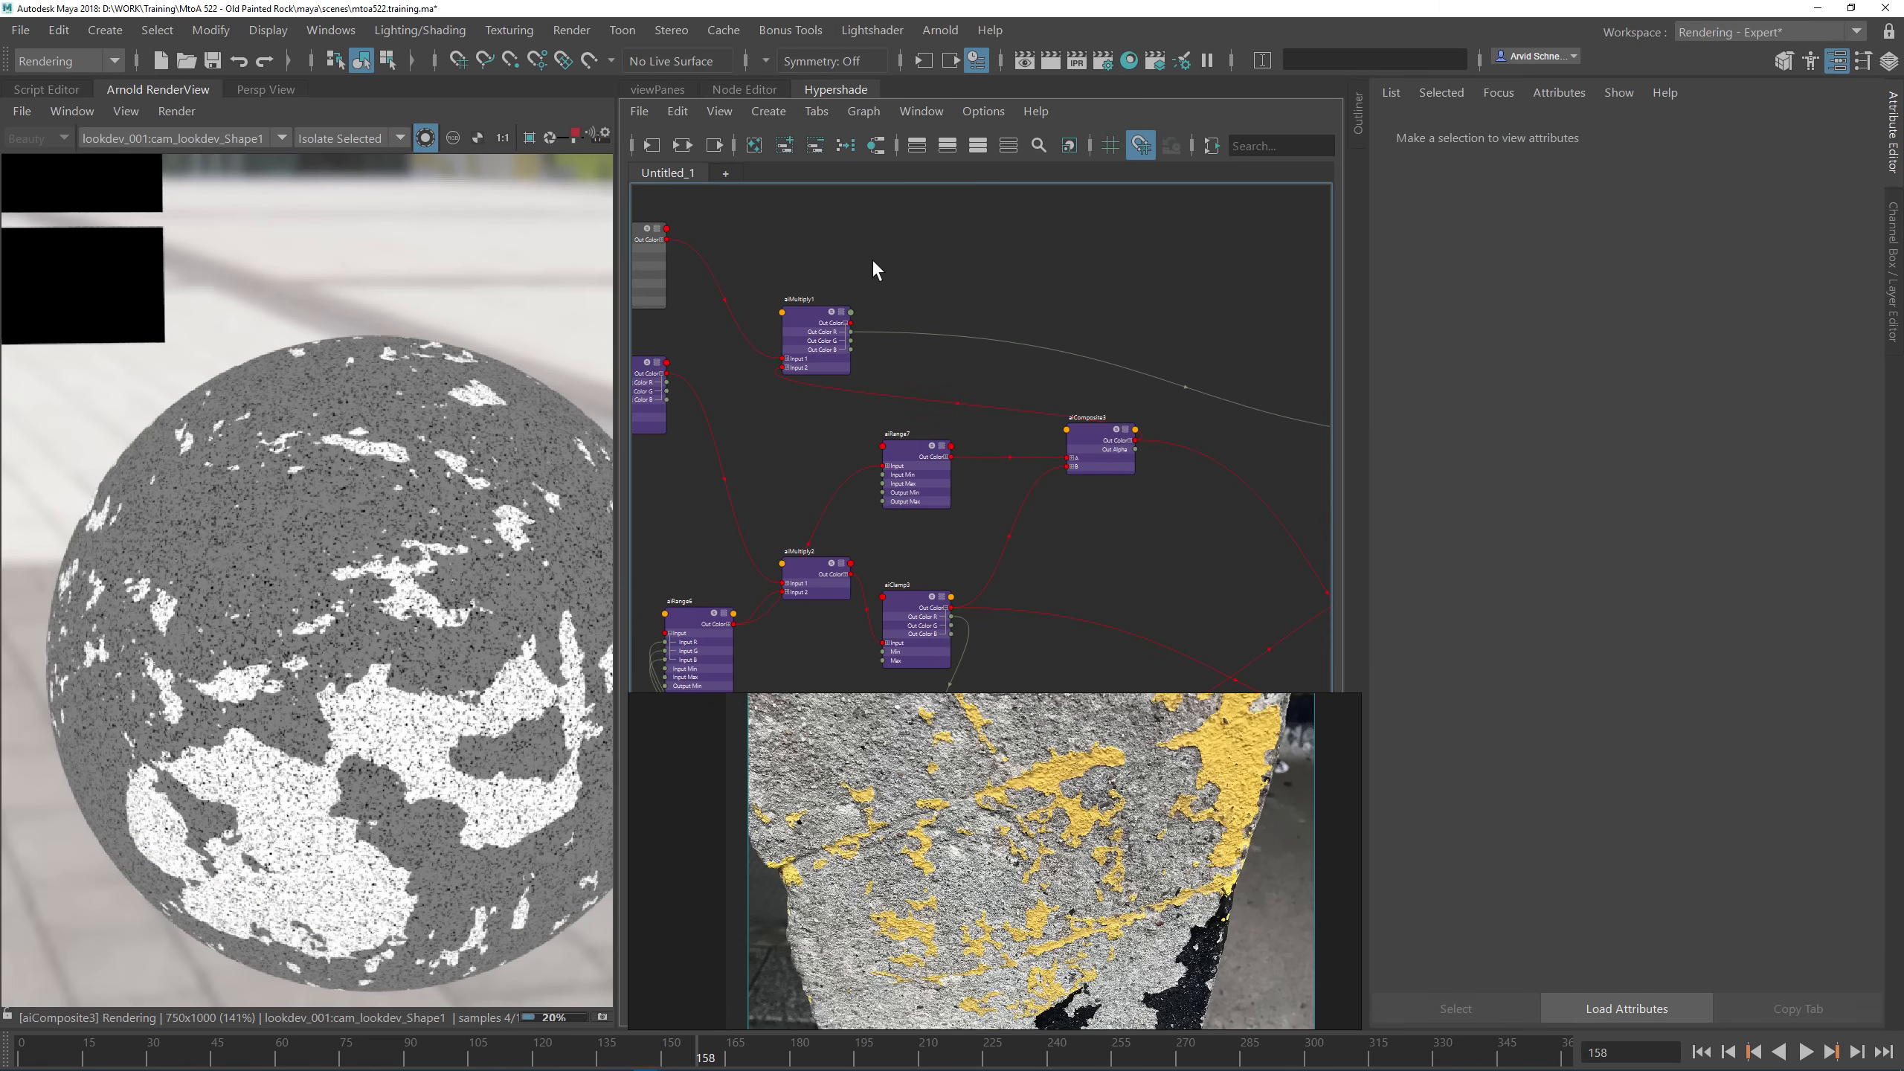
Step: Move aiMultiply1 just beyond aiComposite3 in the node flow, isolating it in the render, and save the scene
left_click_drag(825, 334, 1233, 352)
middle_click_drag(1193, 257, 784, 144, "alt")
left_click_drag(881, 233, 1105, 576)
middle_click_drag(897, 336, 1253, 522, "alt")
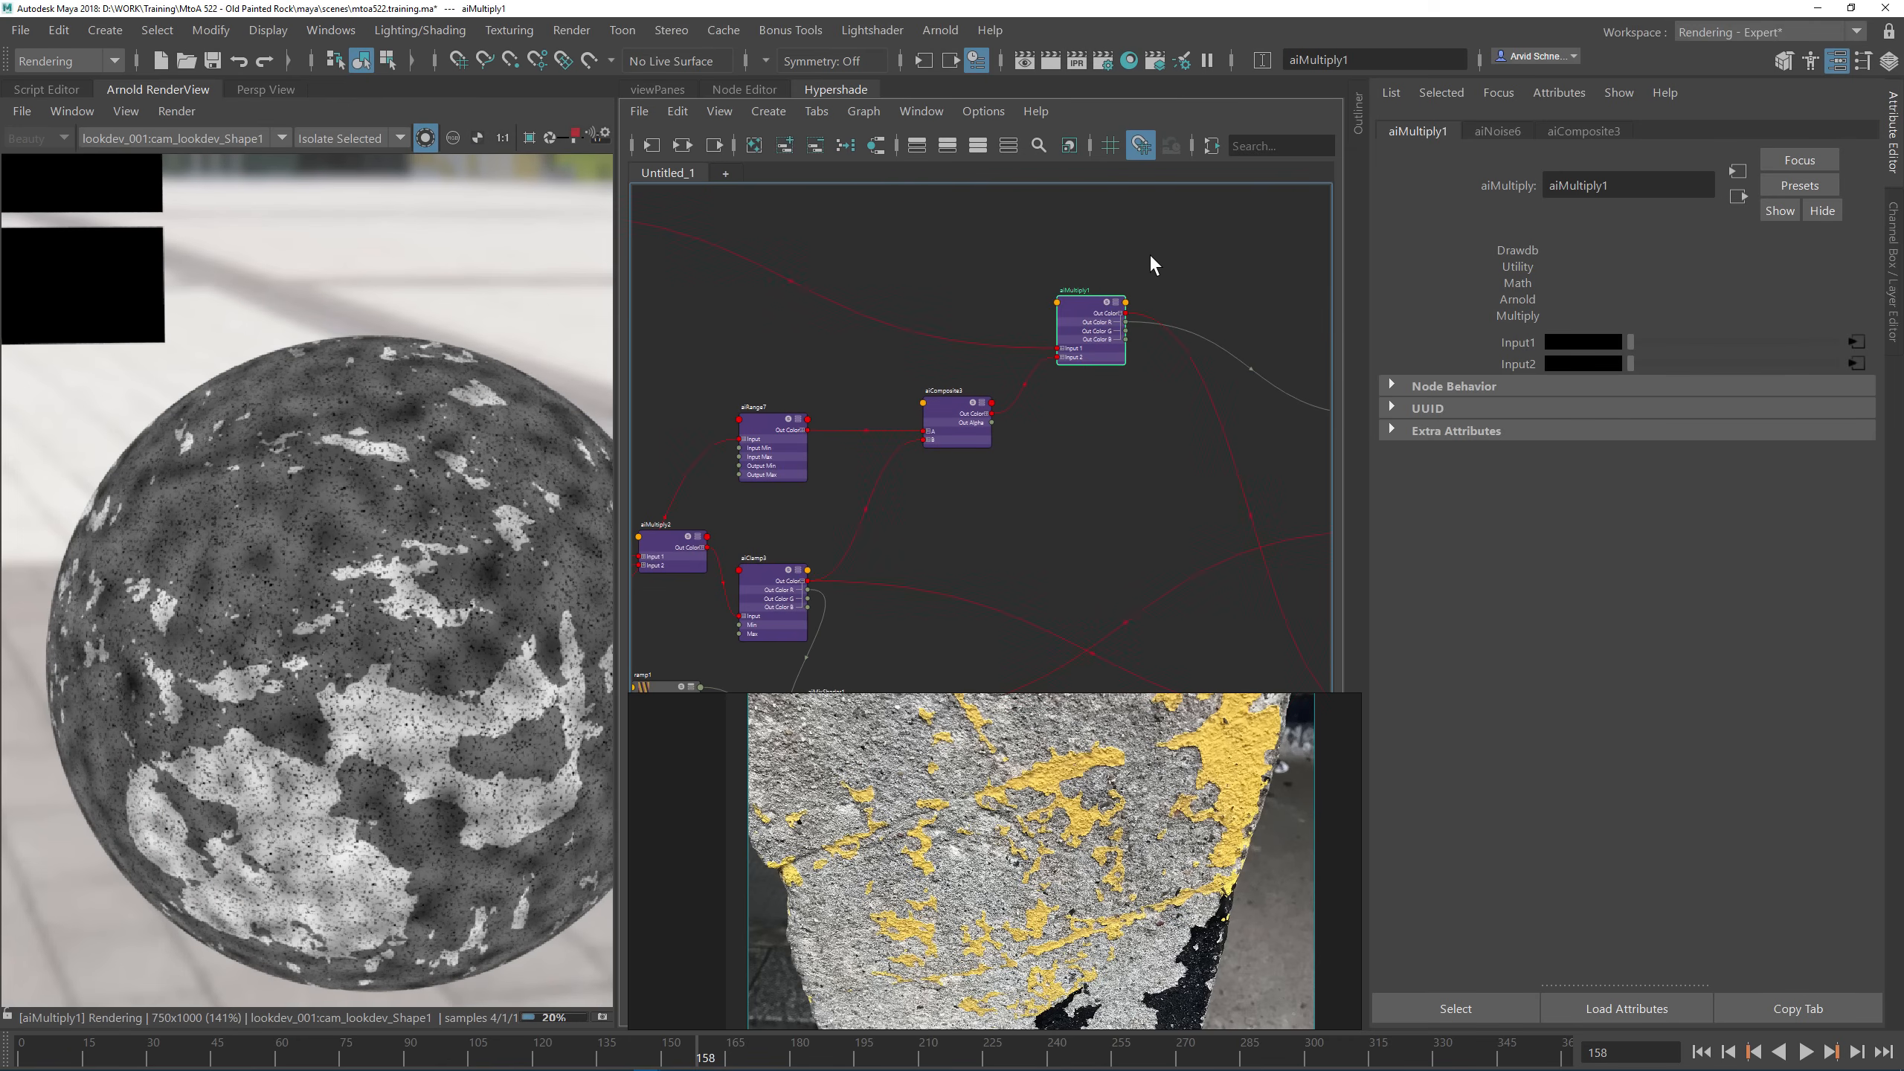
left_click(1193, 266)
middle_click_drag(1204, 274, 837, 253, "alt")
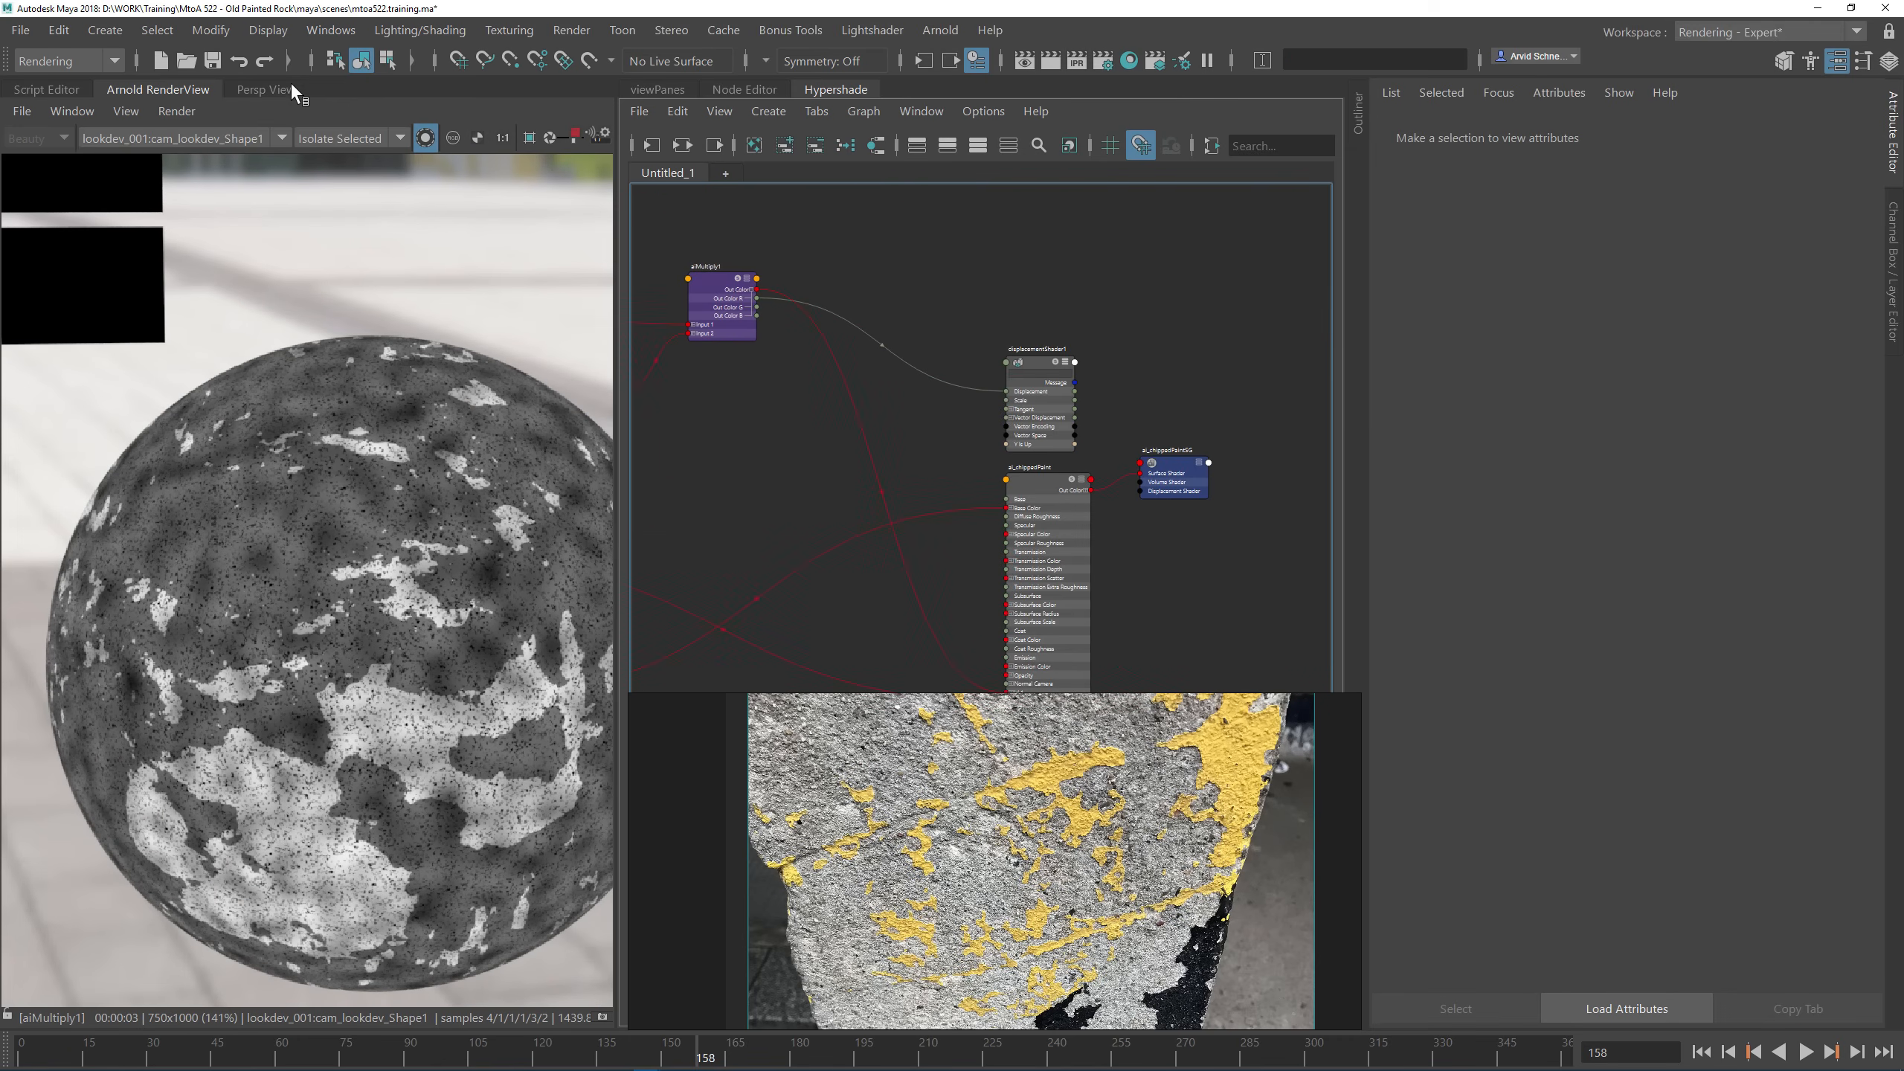
left_click(215, 63)
Step: Turn off the isolated render and connect displacementShader1's Displacement to ai_chippedPaintSG's Displacement Shader input
left_click(426, 139)
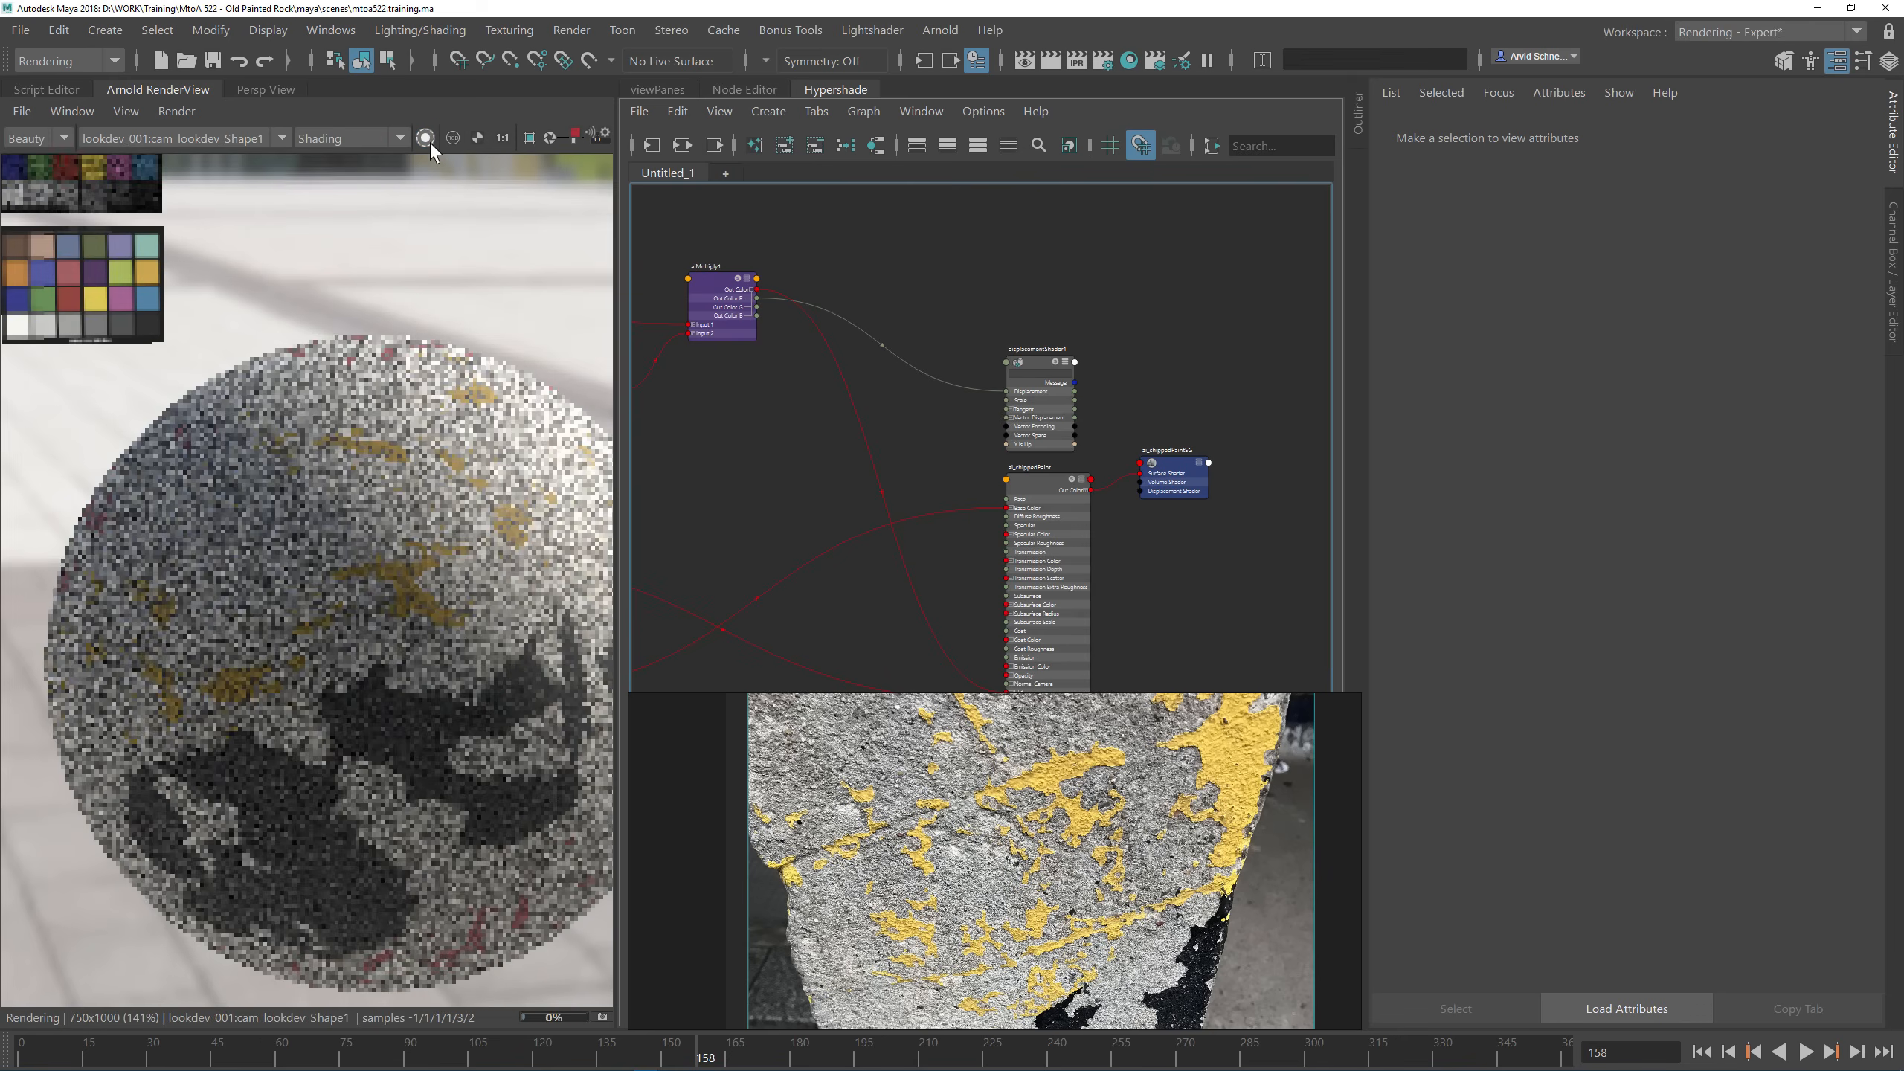
scroll(1053, 388, "up", 2)
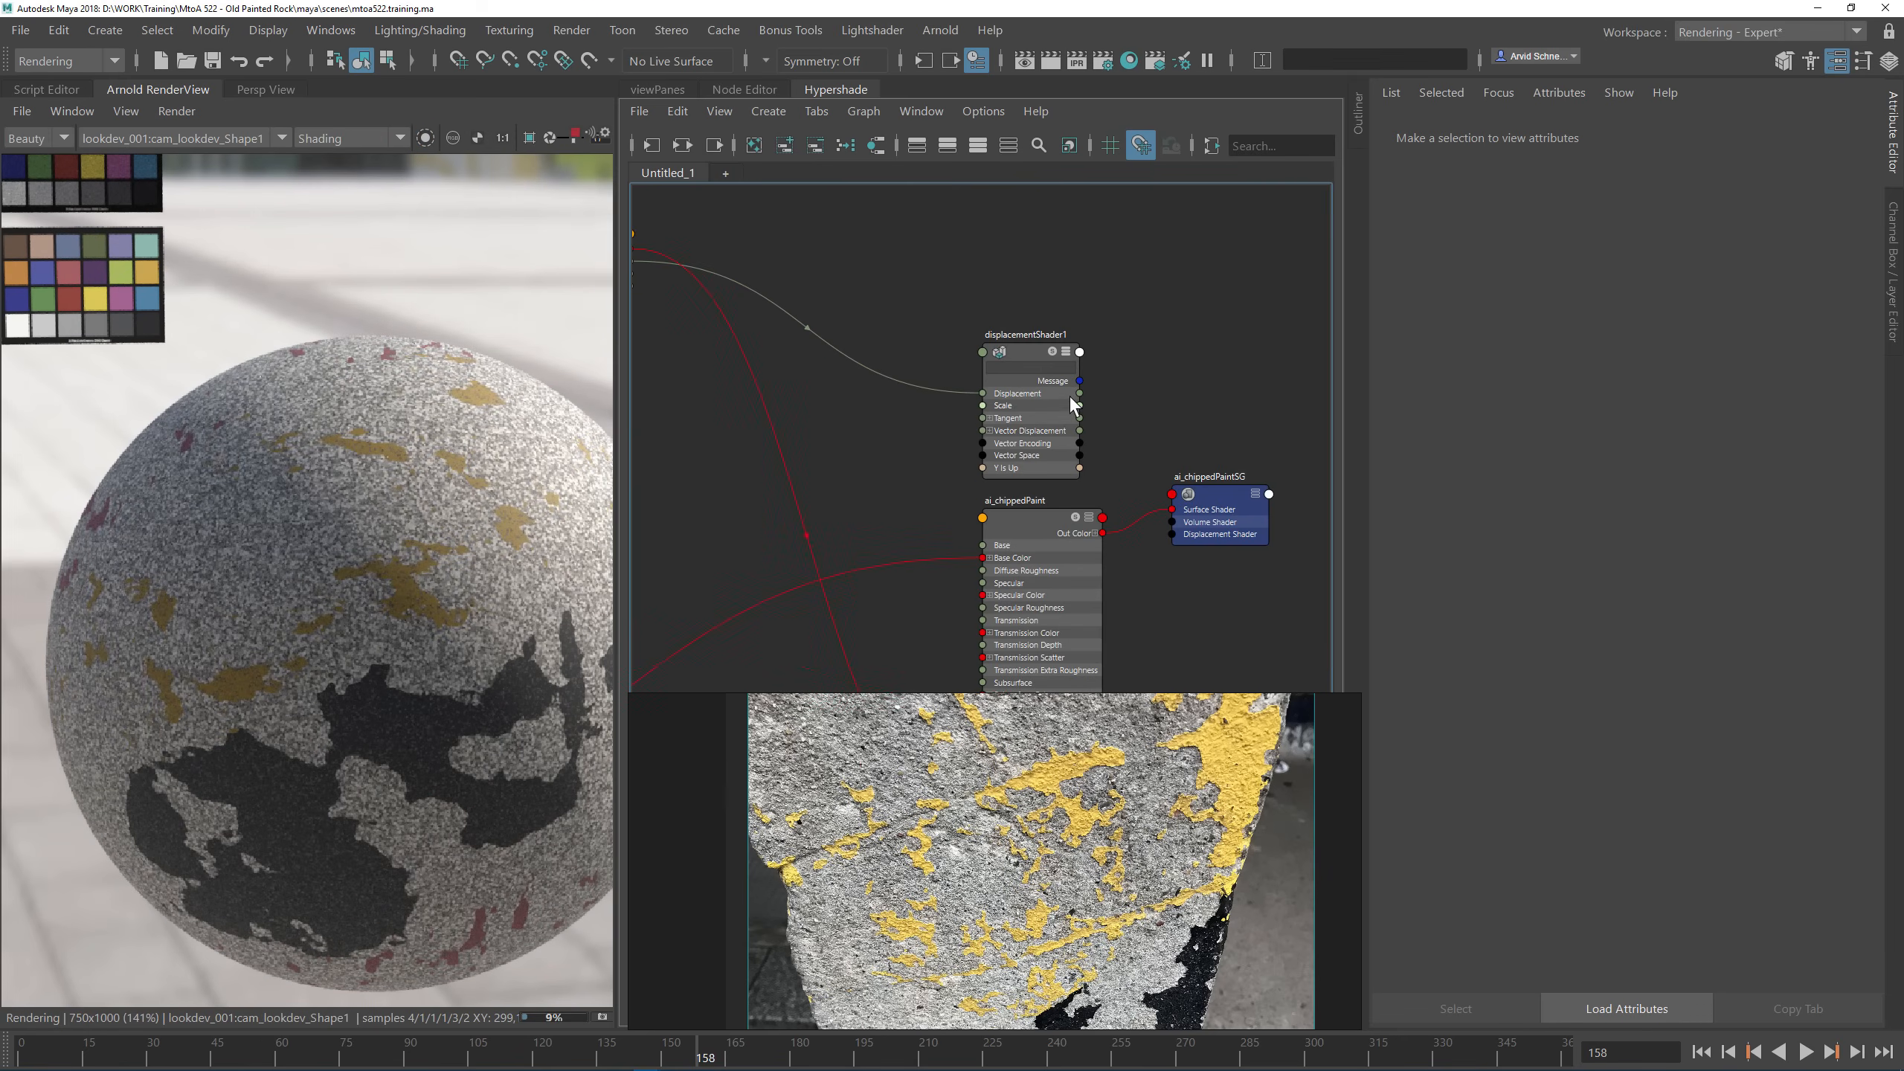
left_click_drag(1193, 552, 1171, 533)
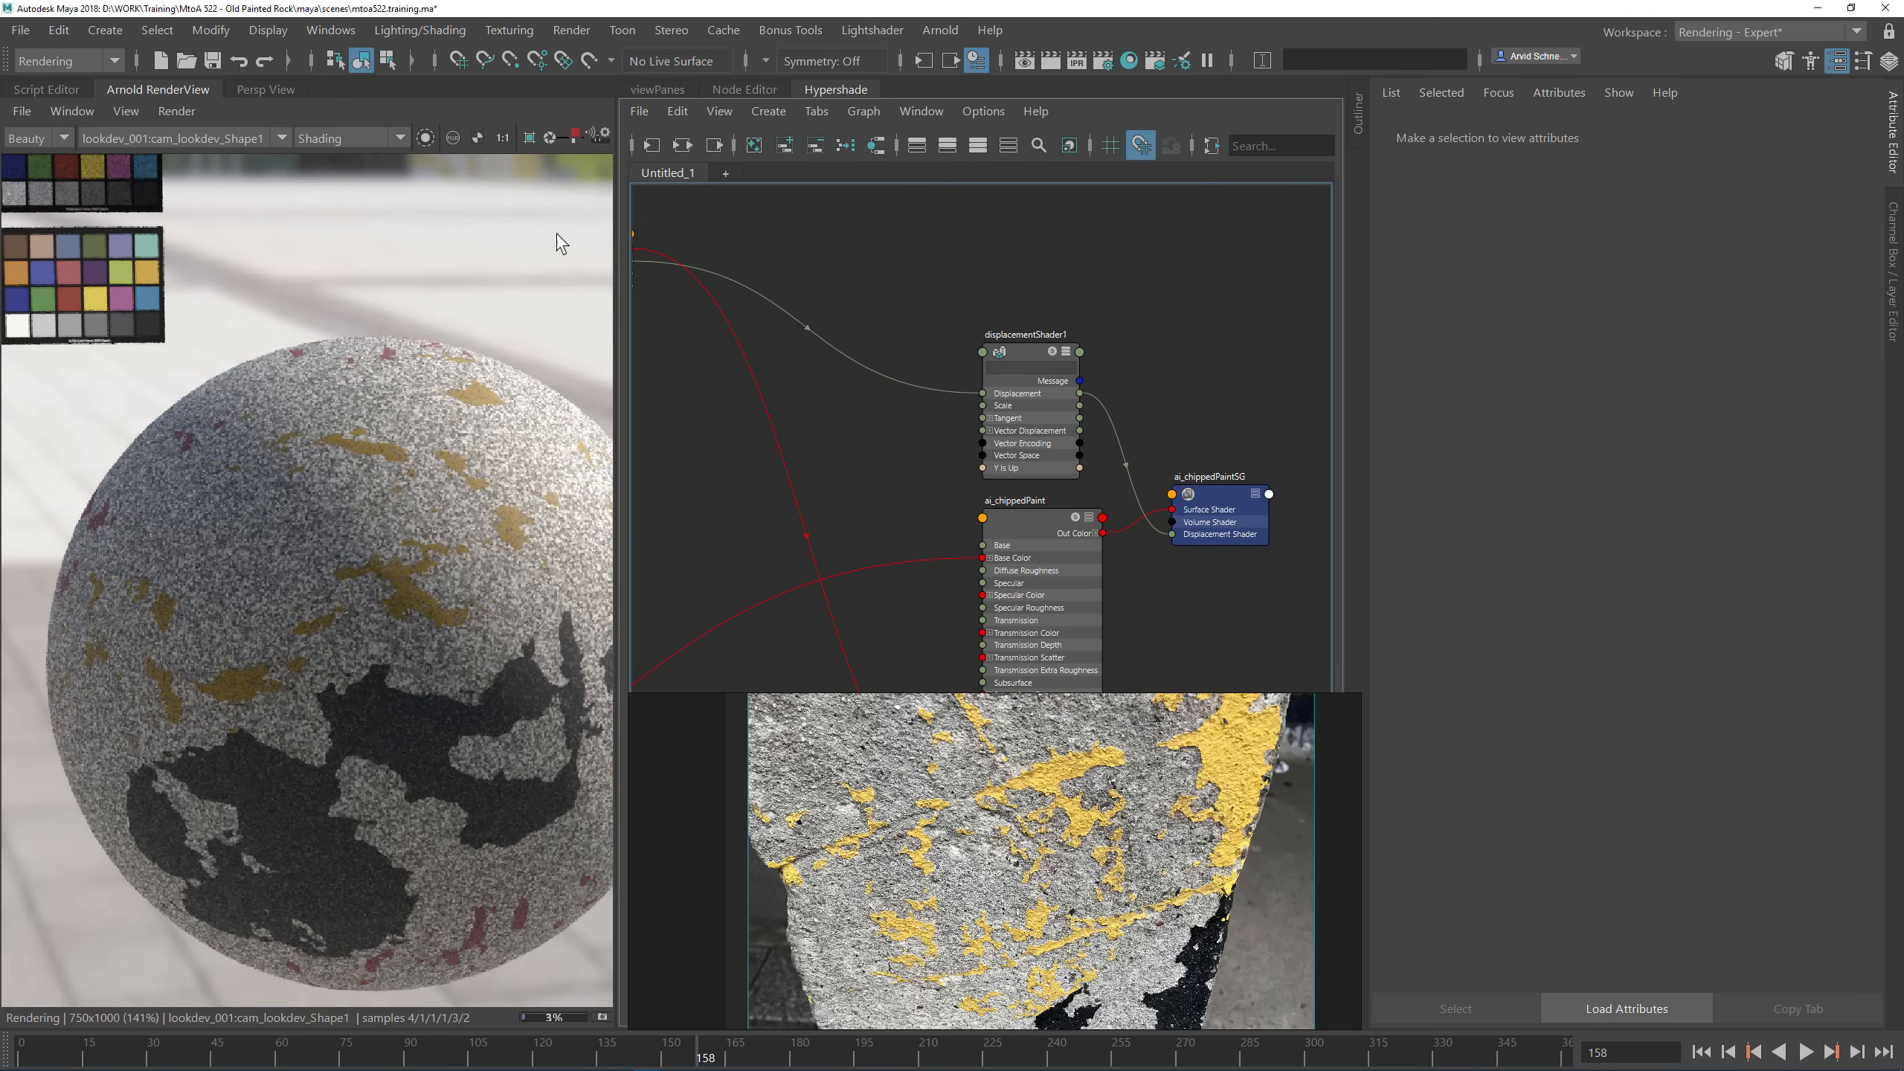
Step: Switch the render's debug shading to Basic and save the scene
middle_click_drag(348, 461, 286, 442)
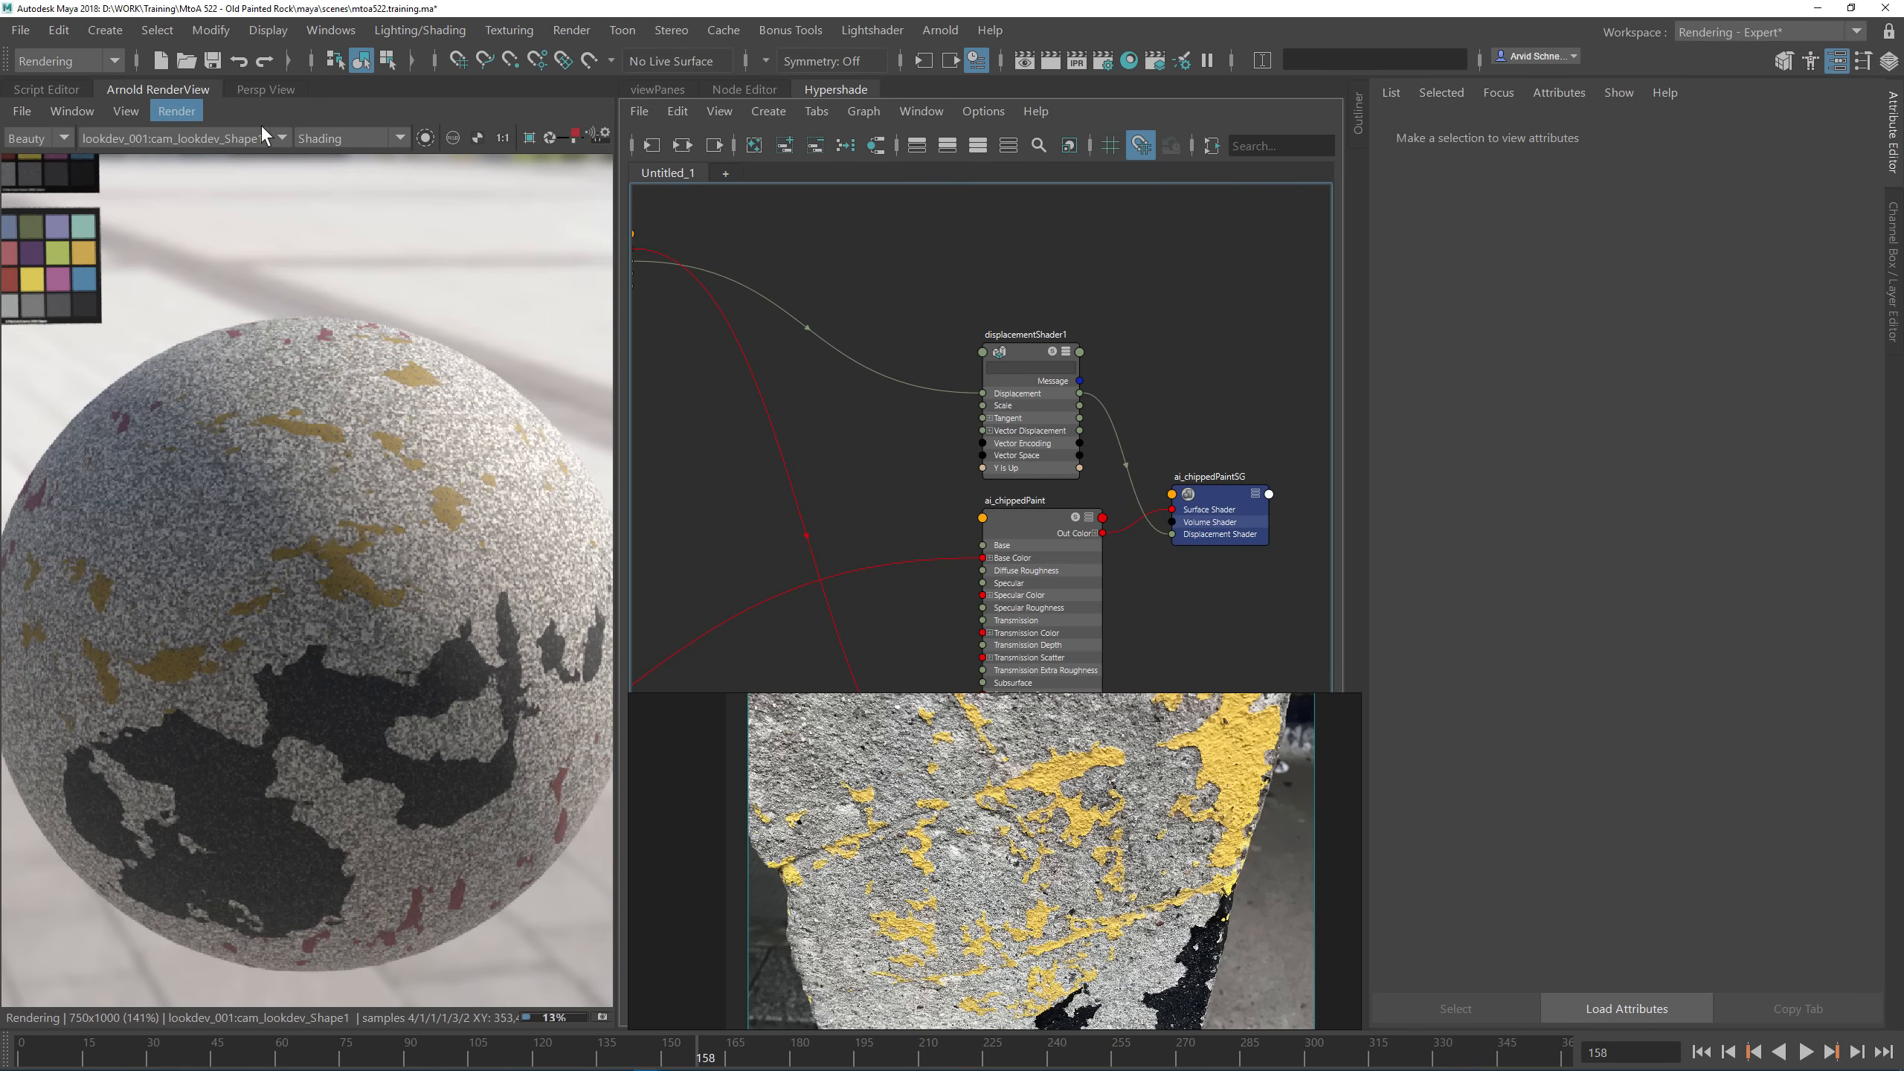
left_click(322, 138)
left_click(334, 176)
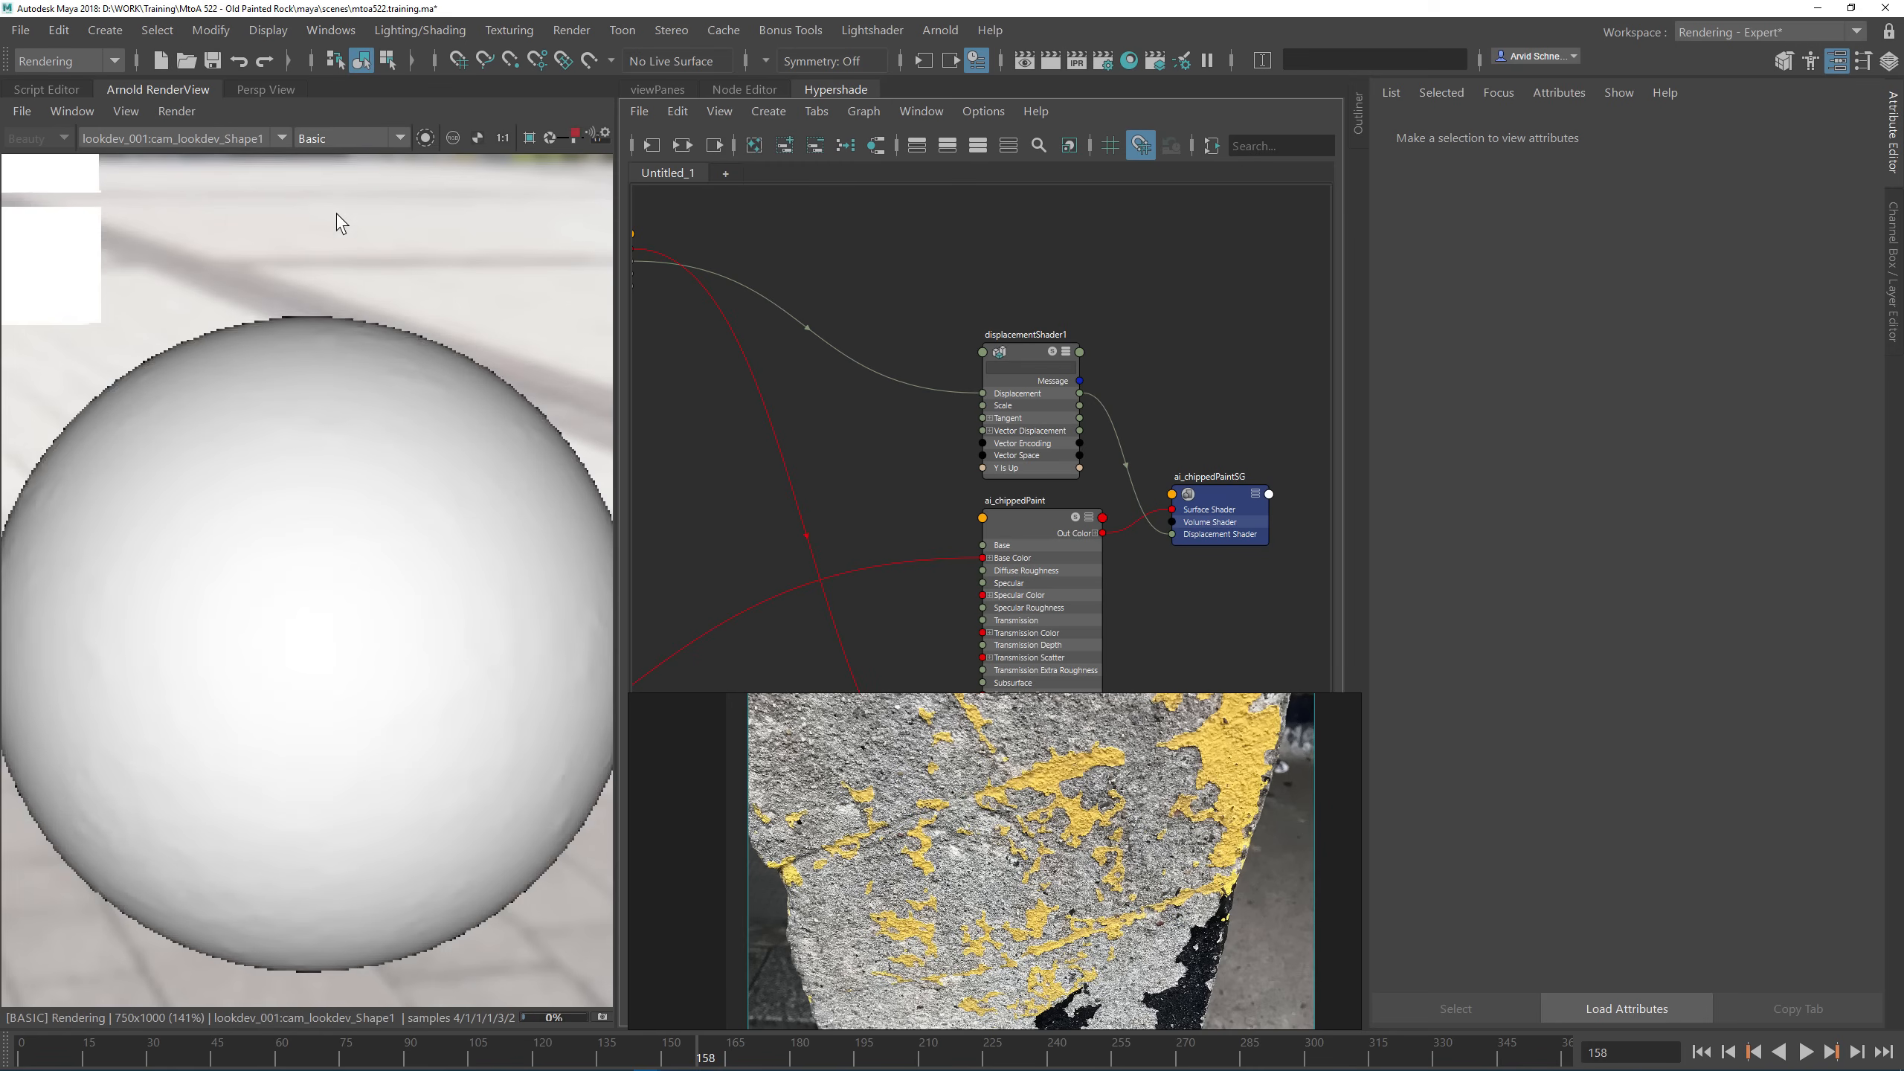
scroll(414, 580, "down", 1)
middle_click_drag(239, 384, 346, 406)
left_click(213, 61)
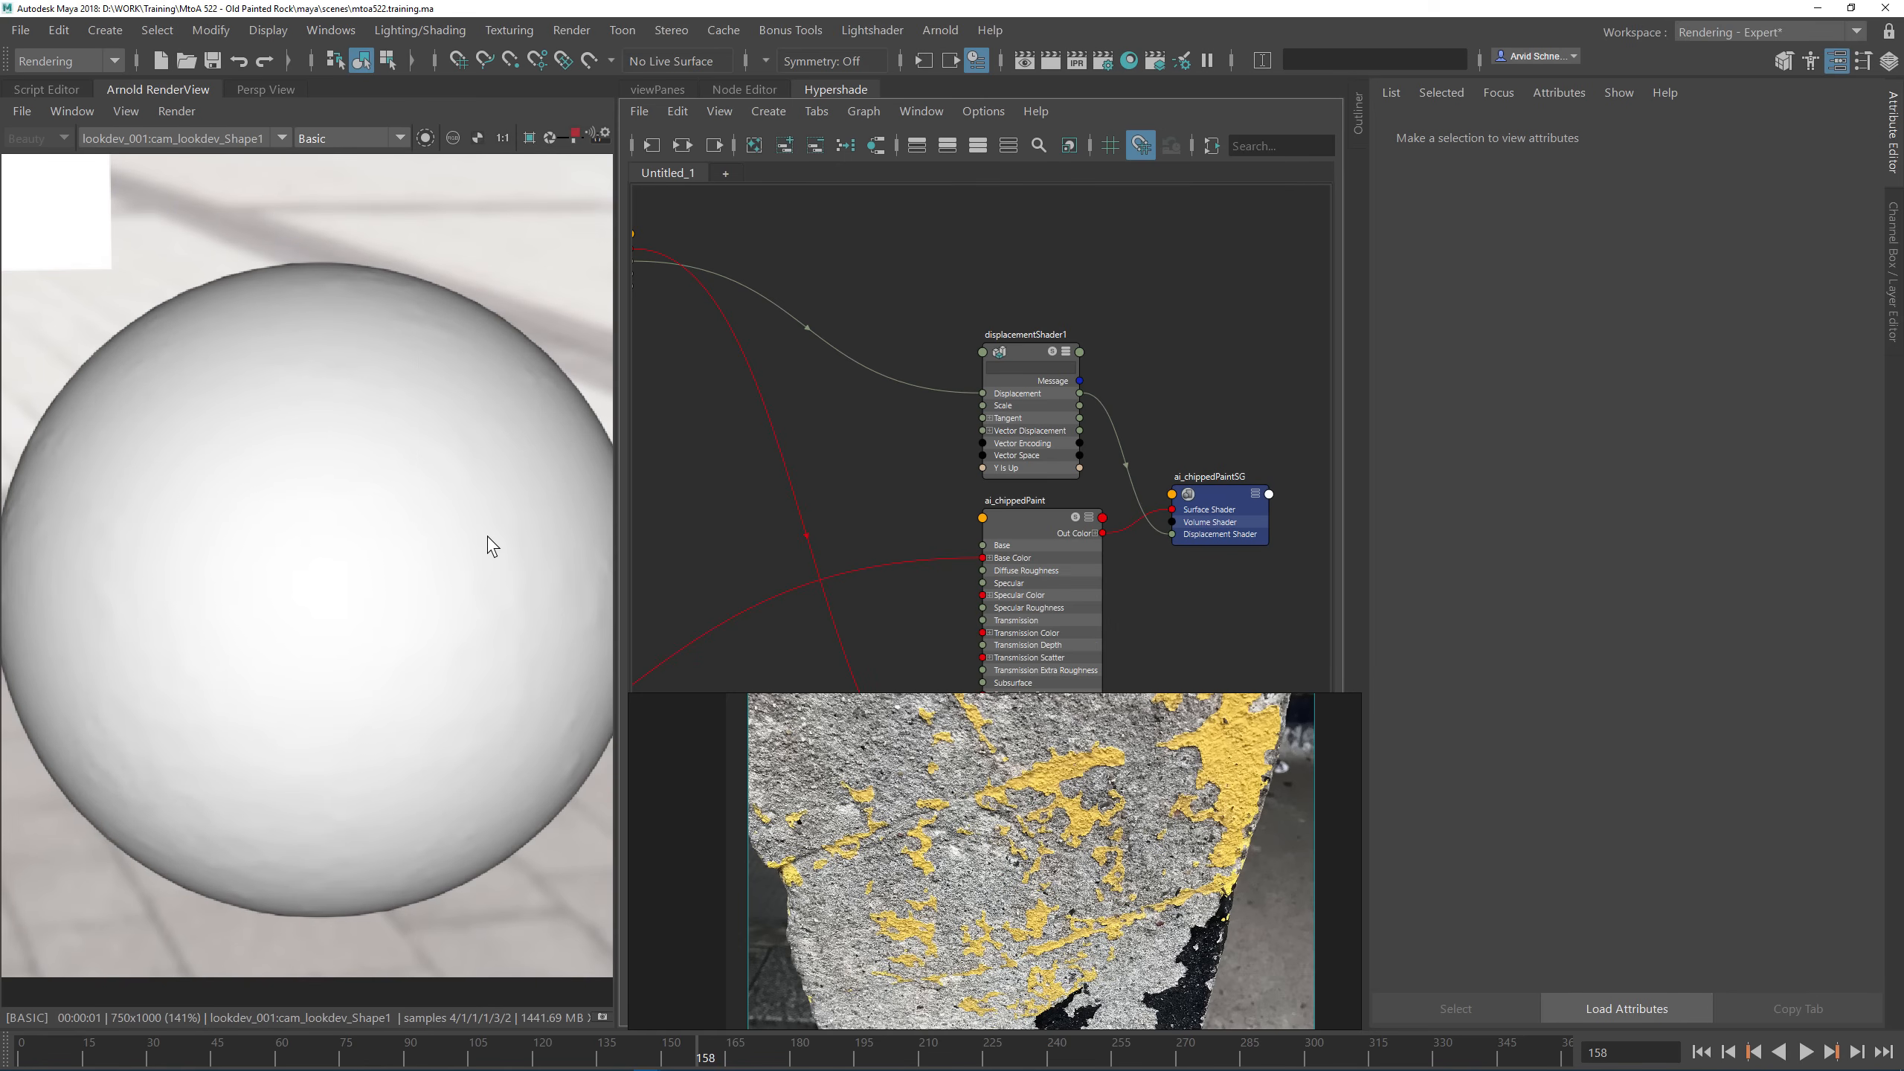
Step: Select the rendered sphere and set its Arnold subdivision Iterations to 4
left_click(448, 458)
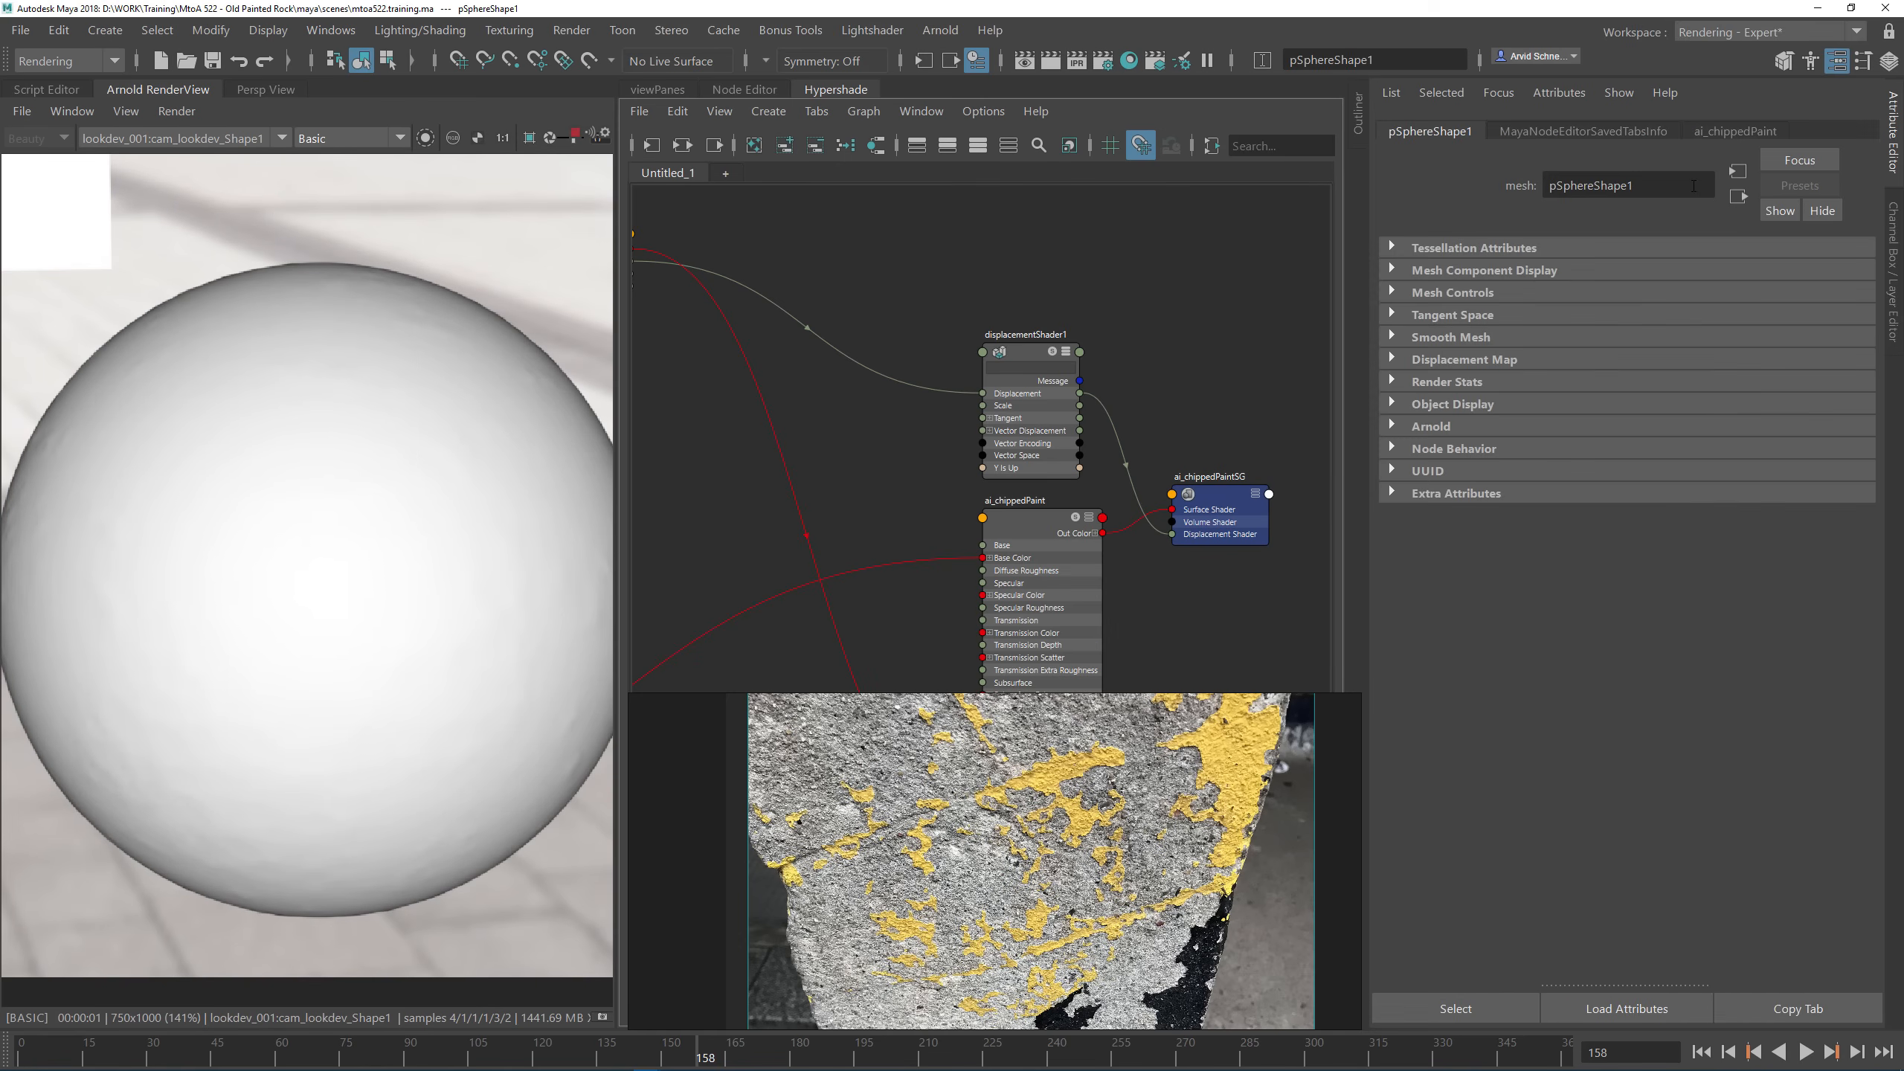
left_click(1431, 425)
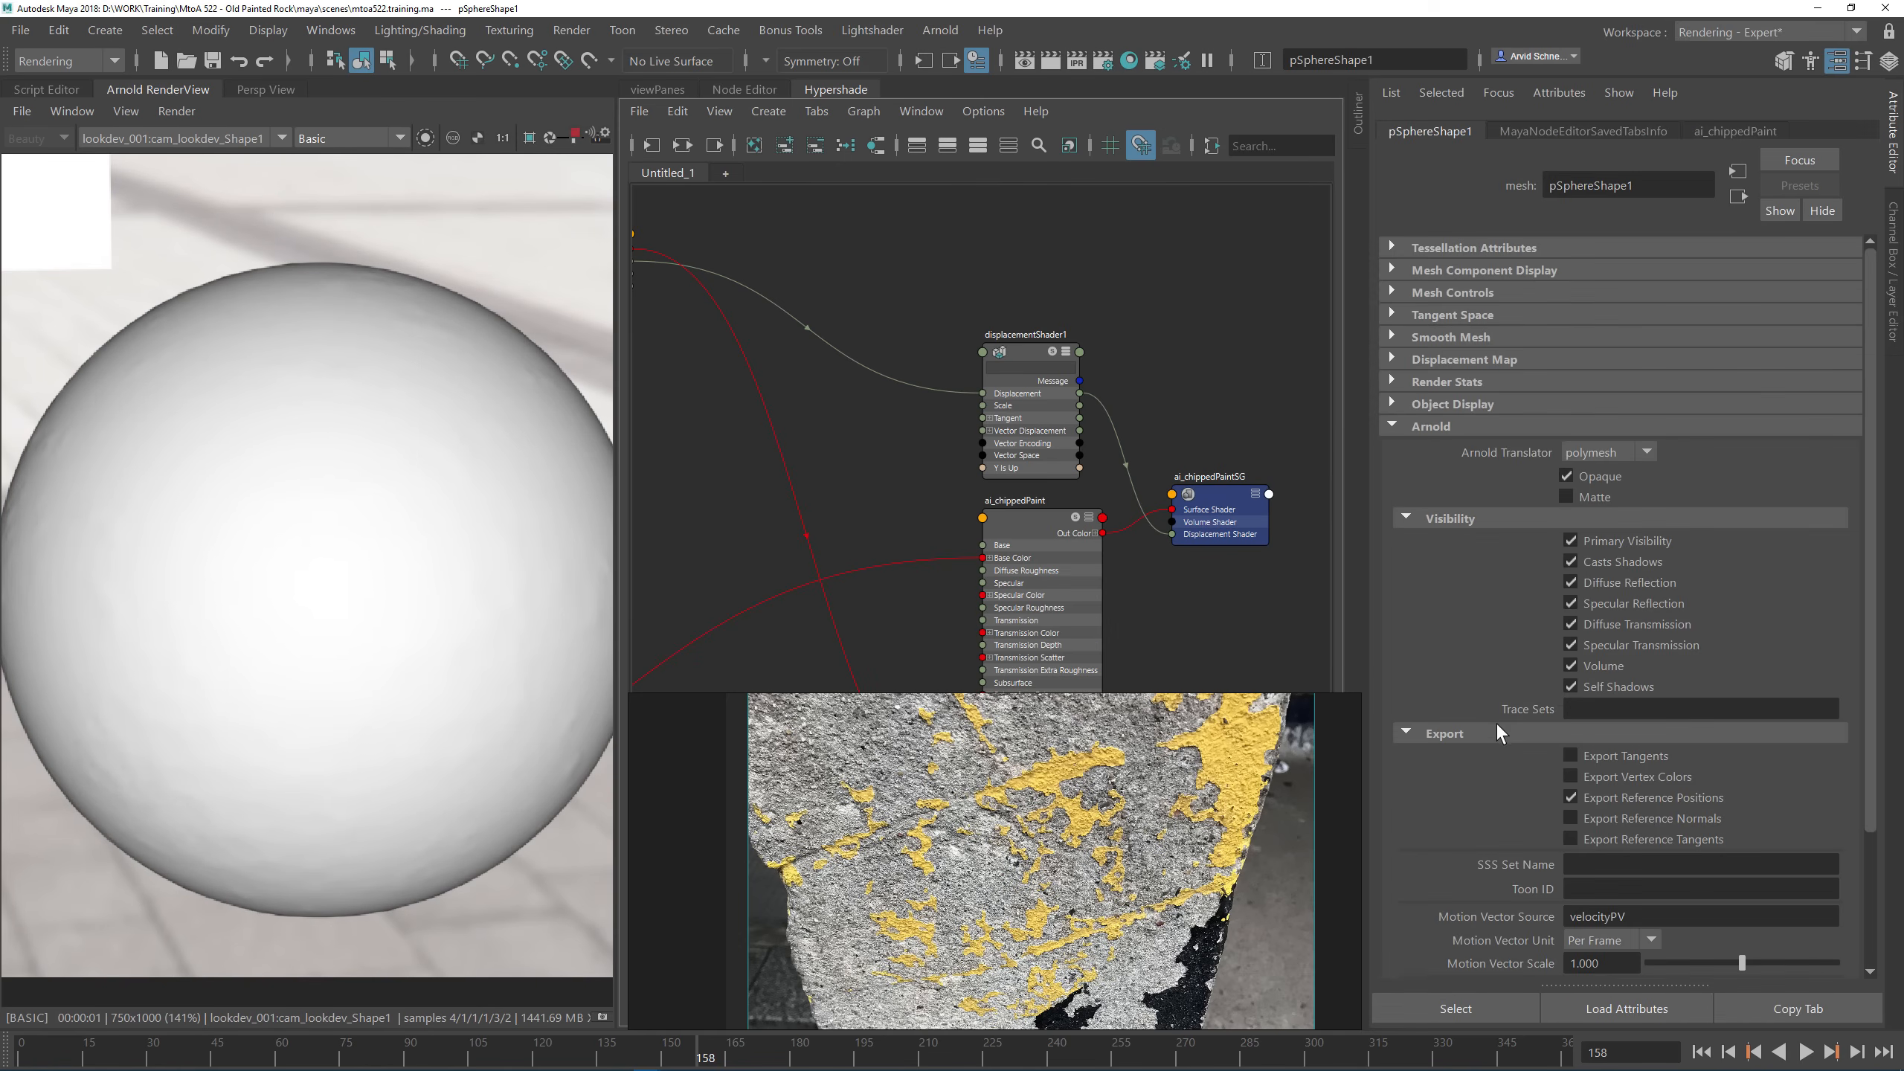
scroll(1456, 861, "down", 3)
left_click(1462, 846)
scroll(1463, 750, "down", 3)
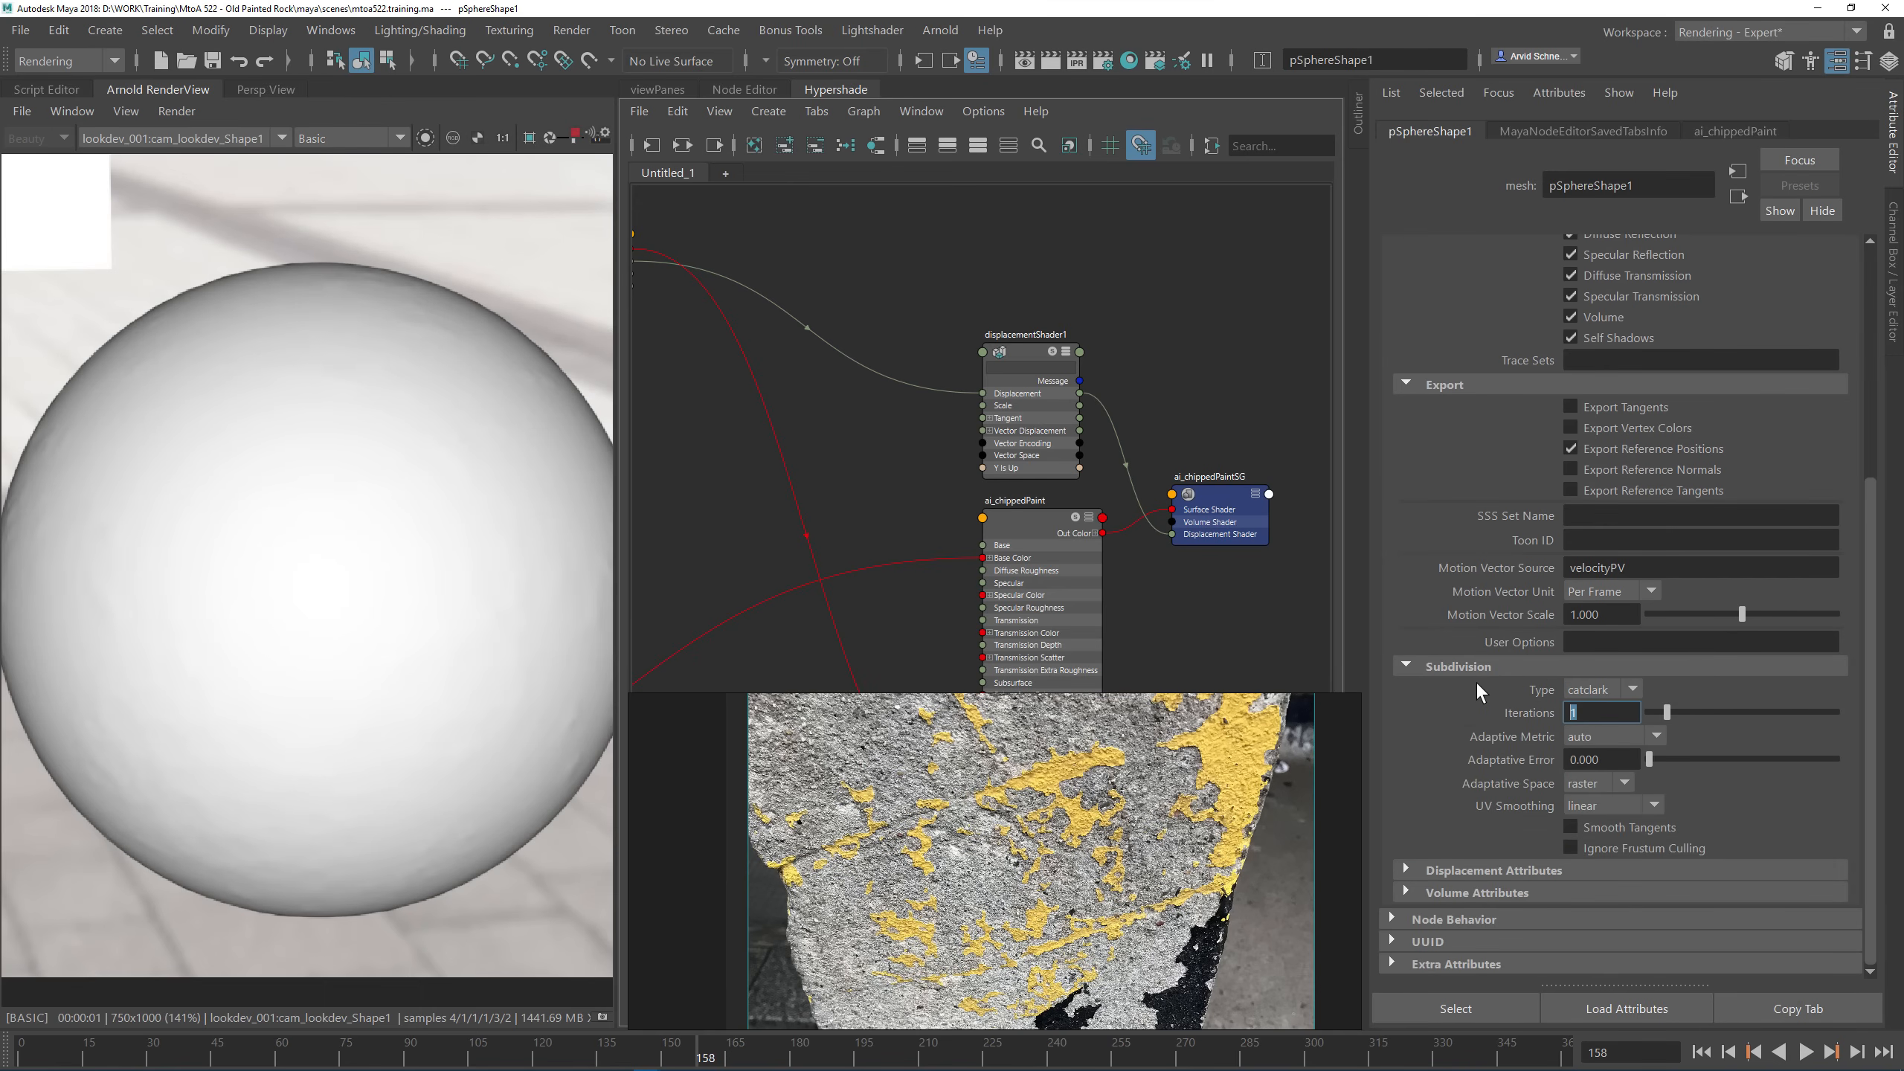
type("45")
key("Return")
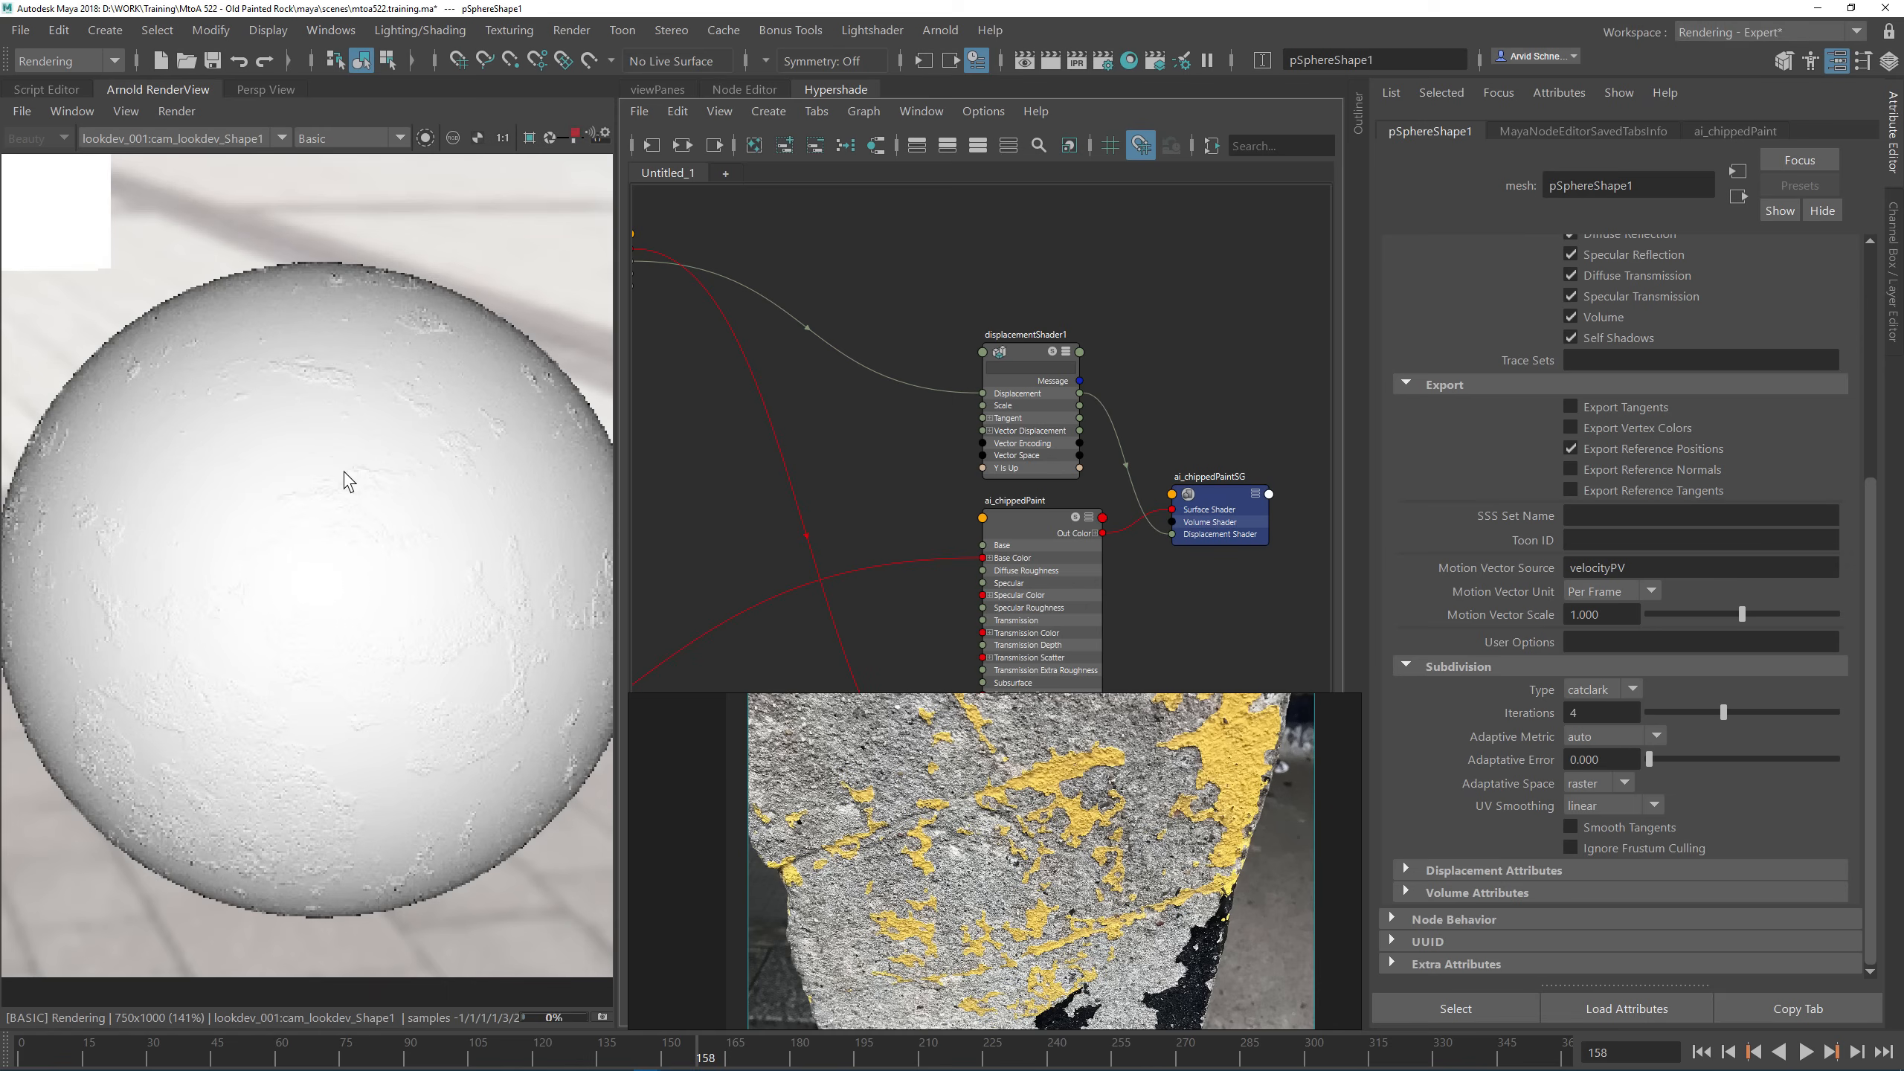
Step: Check the displacement relief across the sphere and raise its subdivision Iterations to 5
scroll(349, 382, "up", 2)
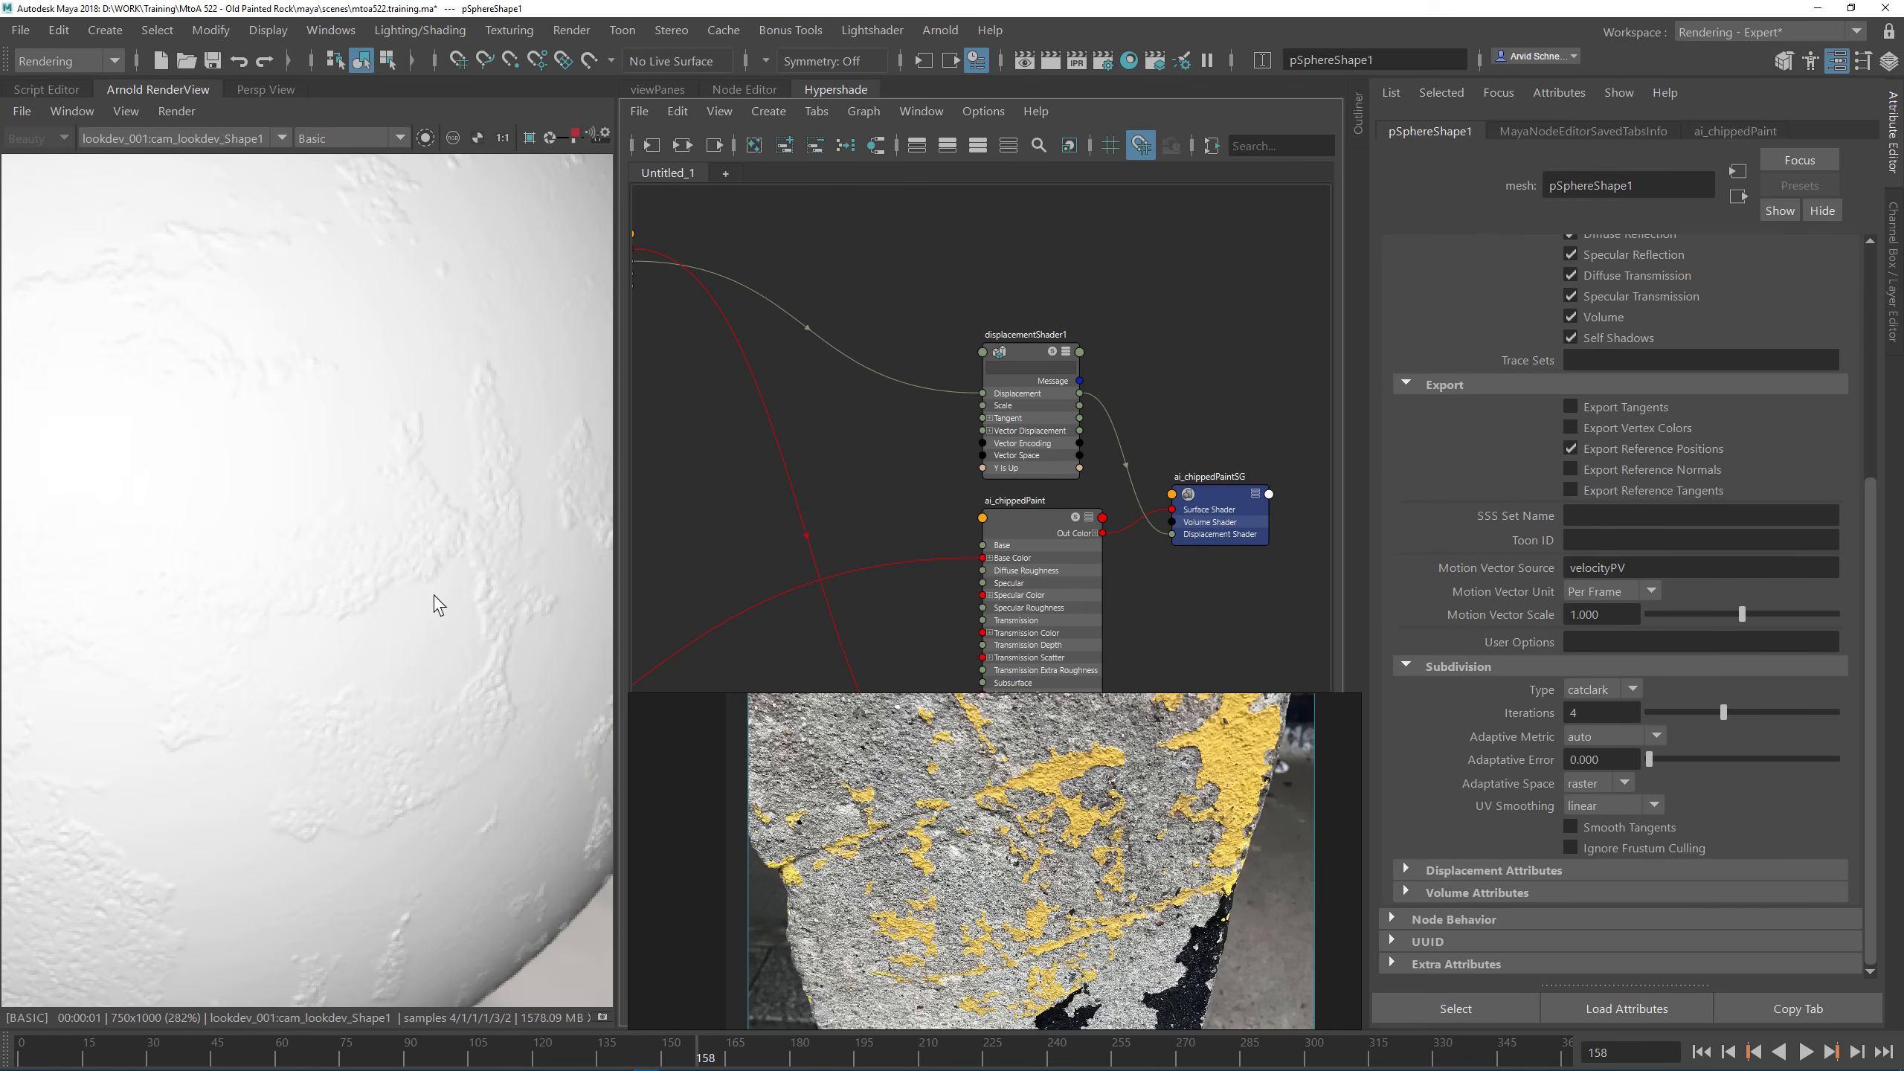
middle_click_drag(264, 718, 286, 793)
middle_click_drag(123, 588, 348, 715)
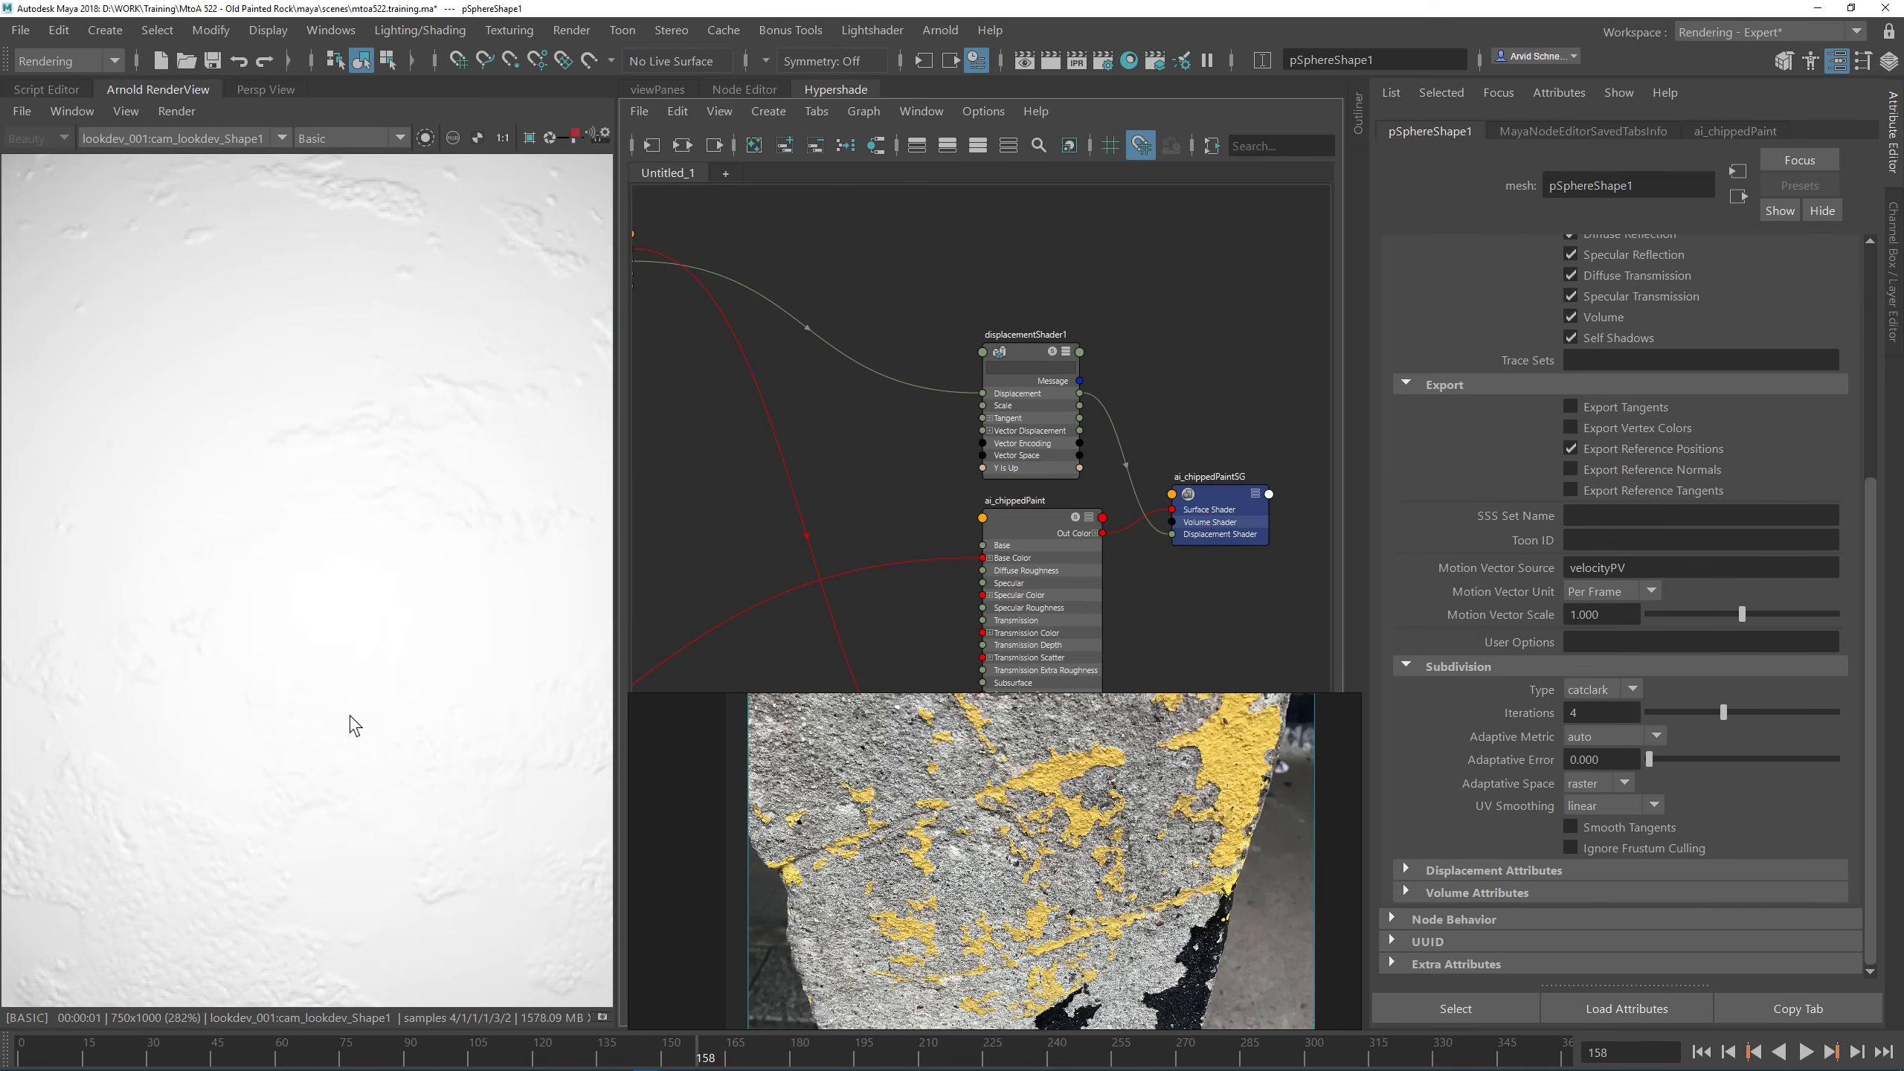
middle_click_drag(232, 821, 485, 469)
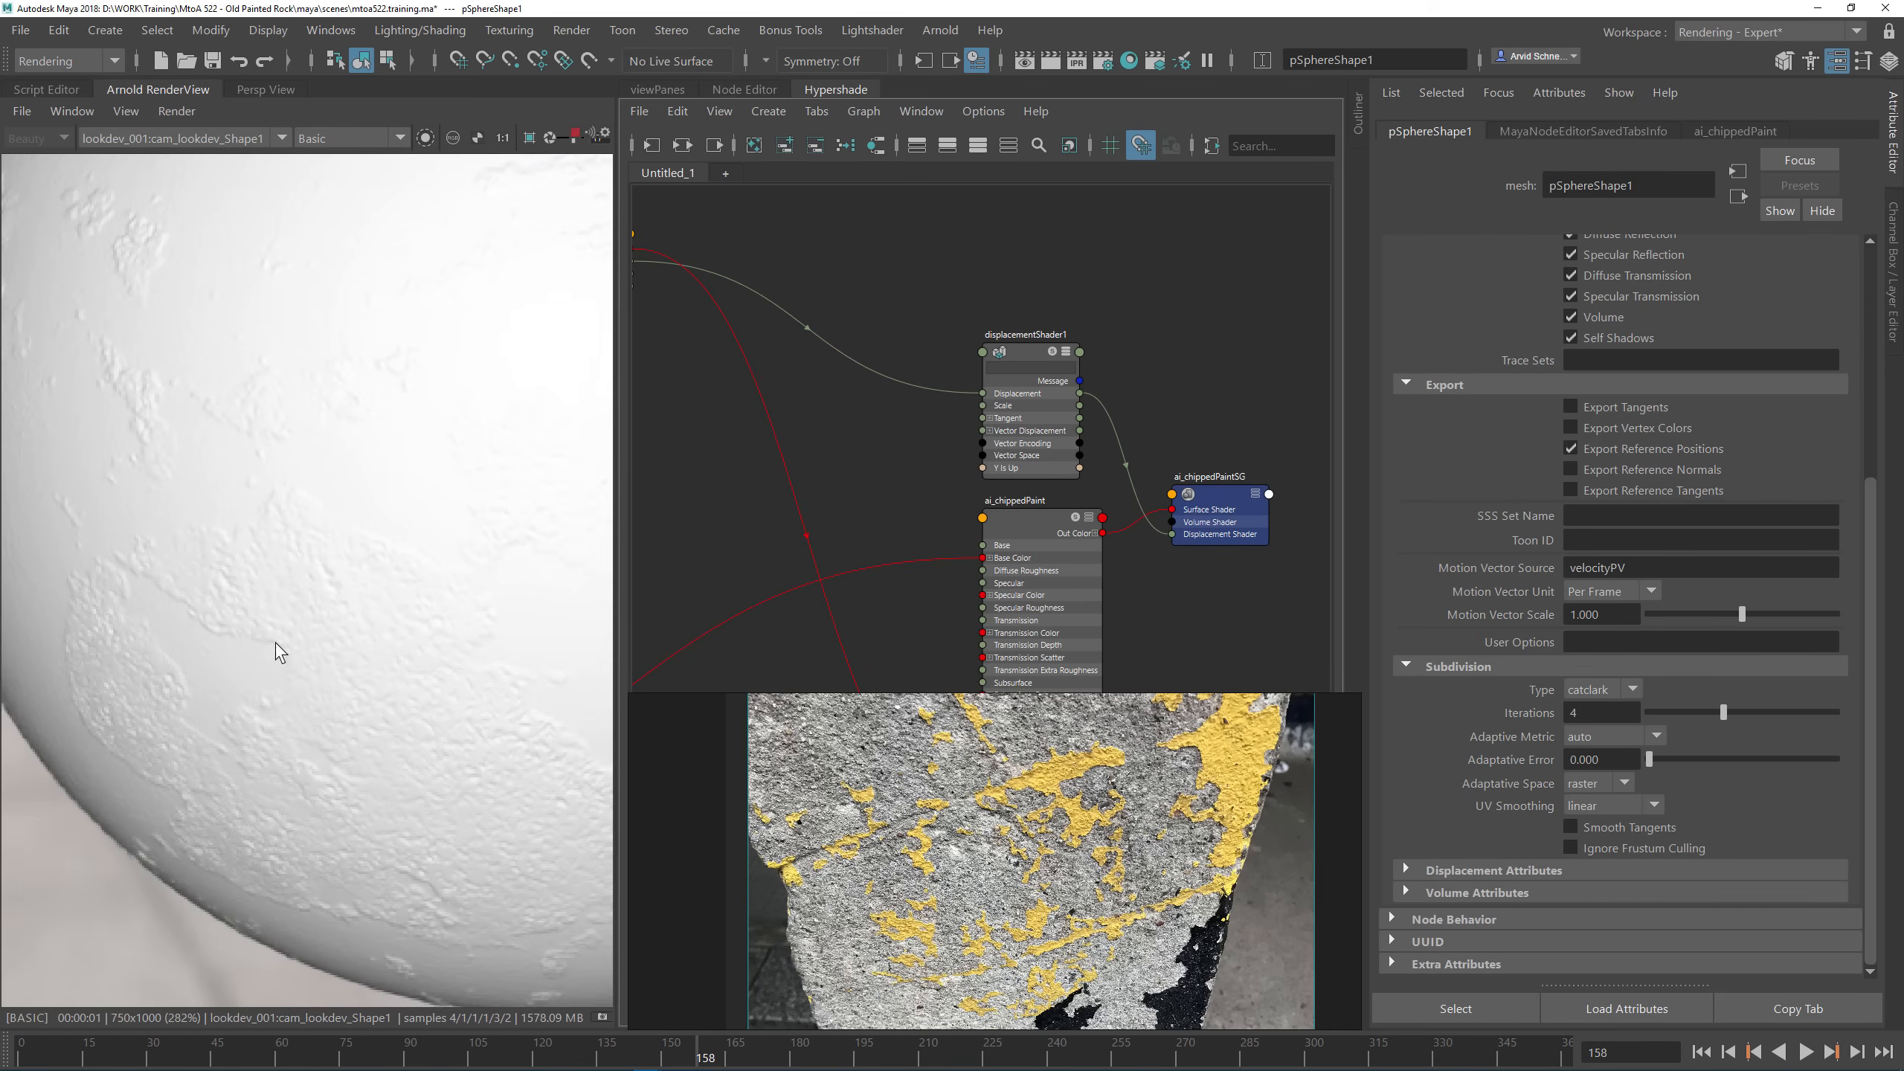
scroll(162, 566, "down", 1)
middle_click_drag(264, 387, 323, 531)
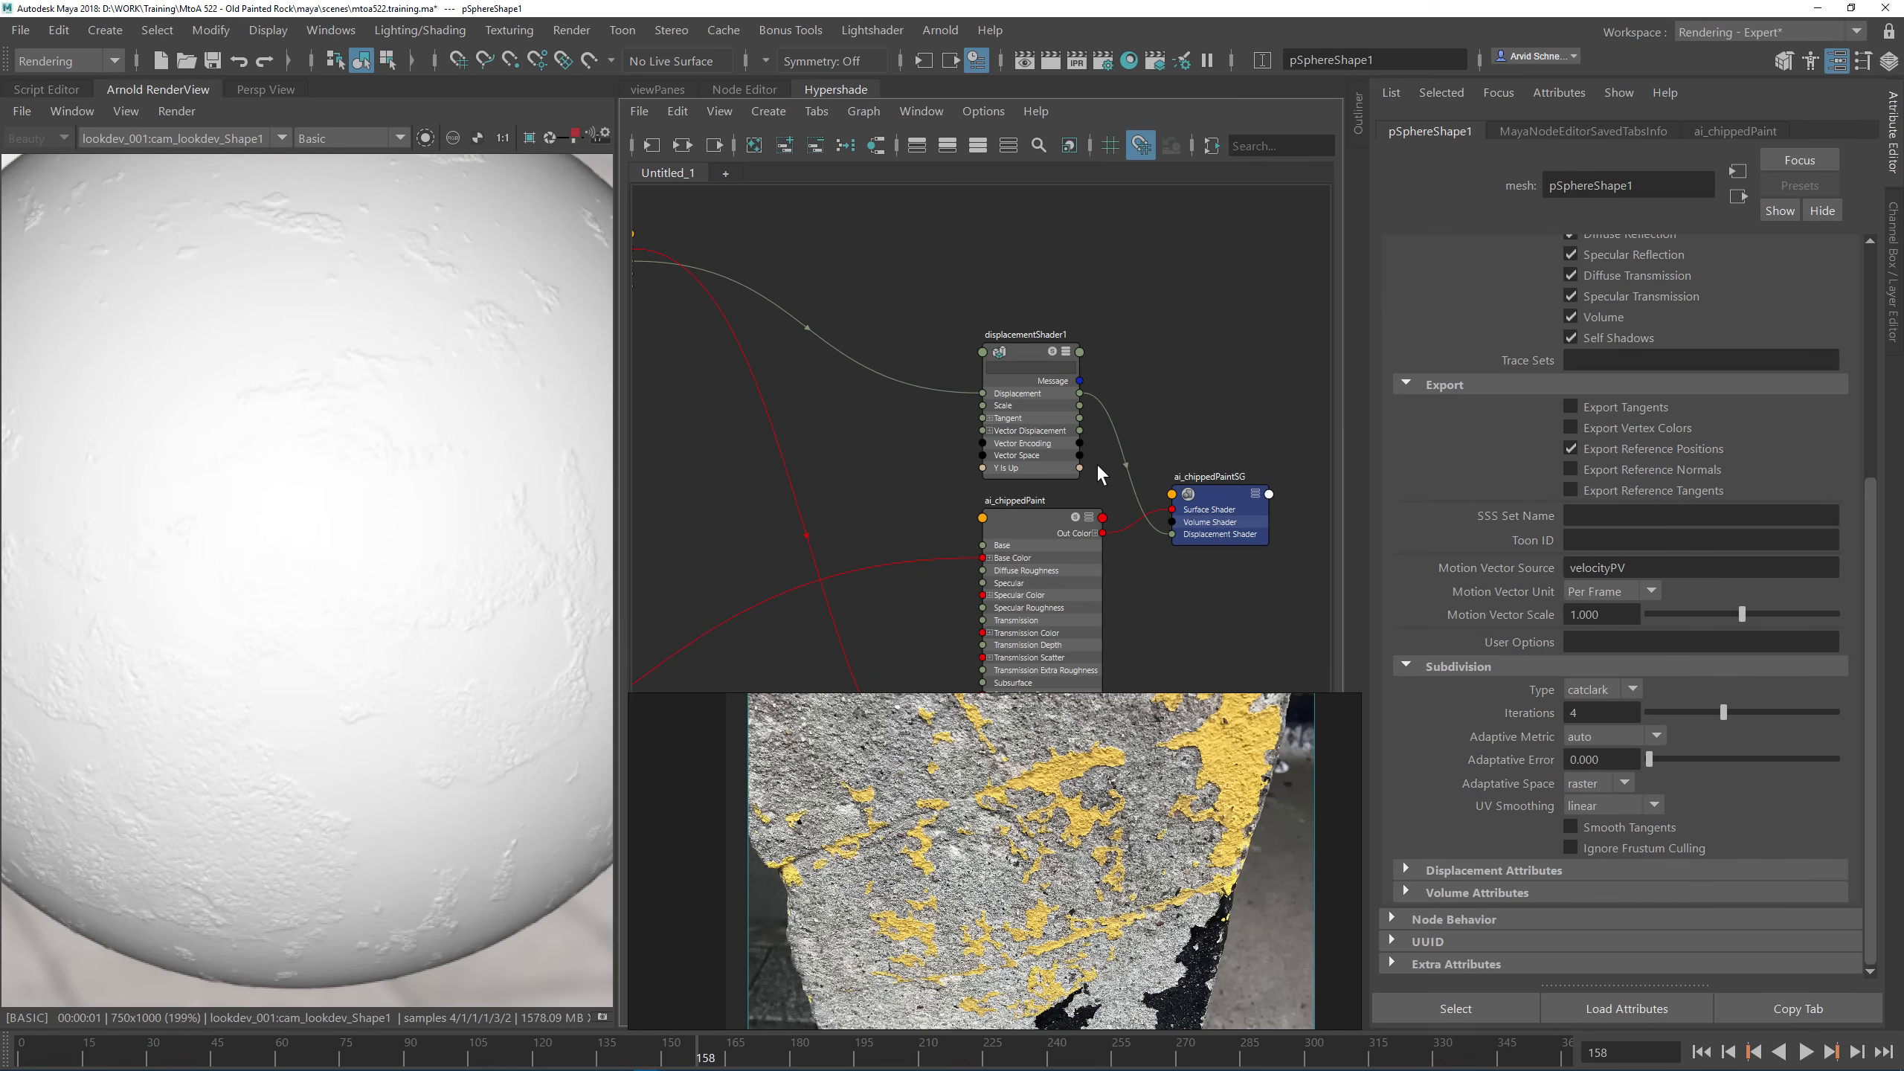
double_click(1597, 712)
type("5")
key("Return")
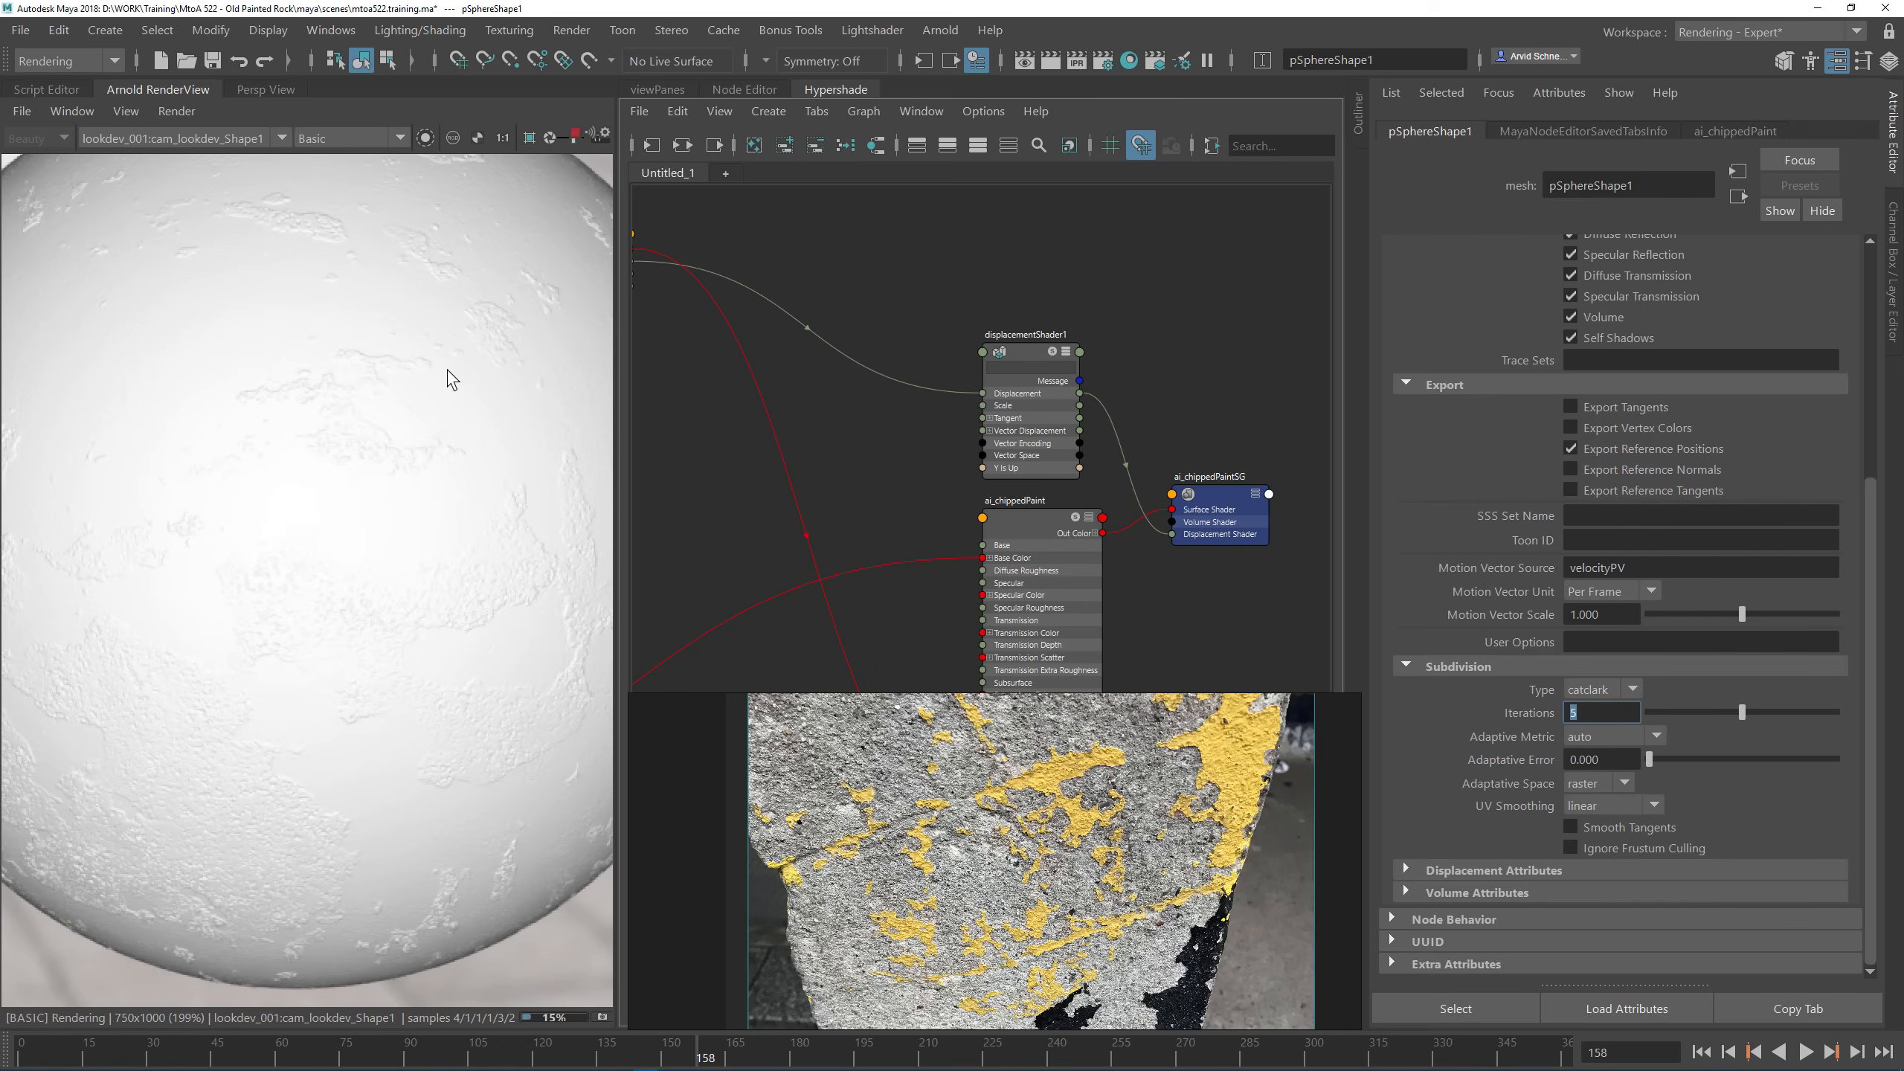
middle_click_drag(431, 380, 375, 587)
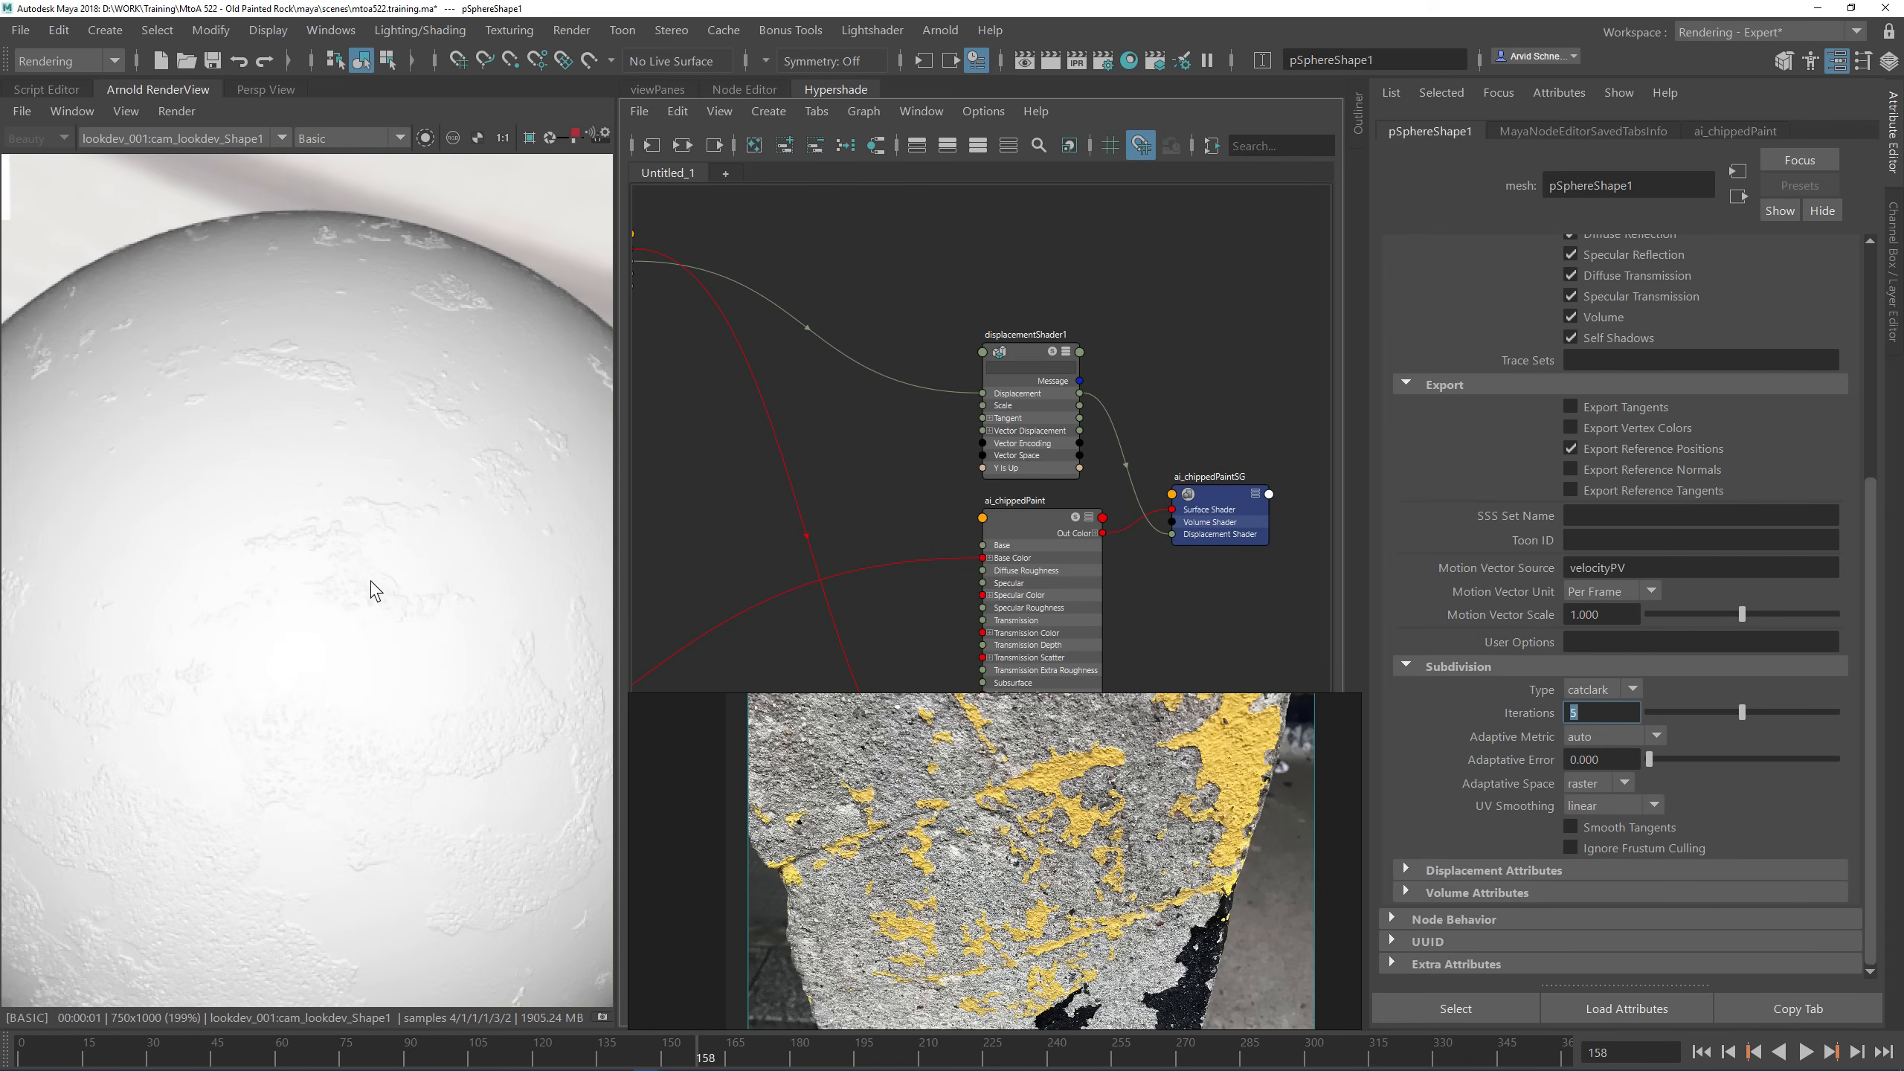
Step: Turn off Auto Bump in displacementShader1's Arnold attributes
left_click(1014, 348)
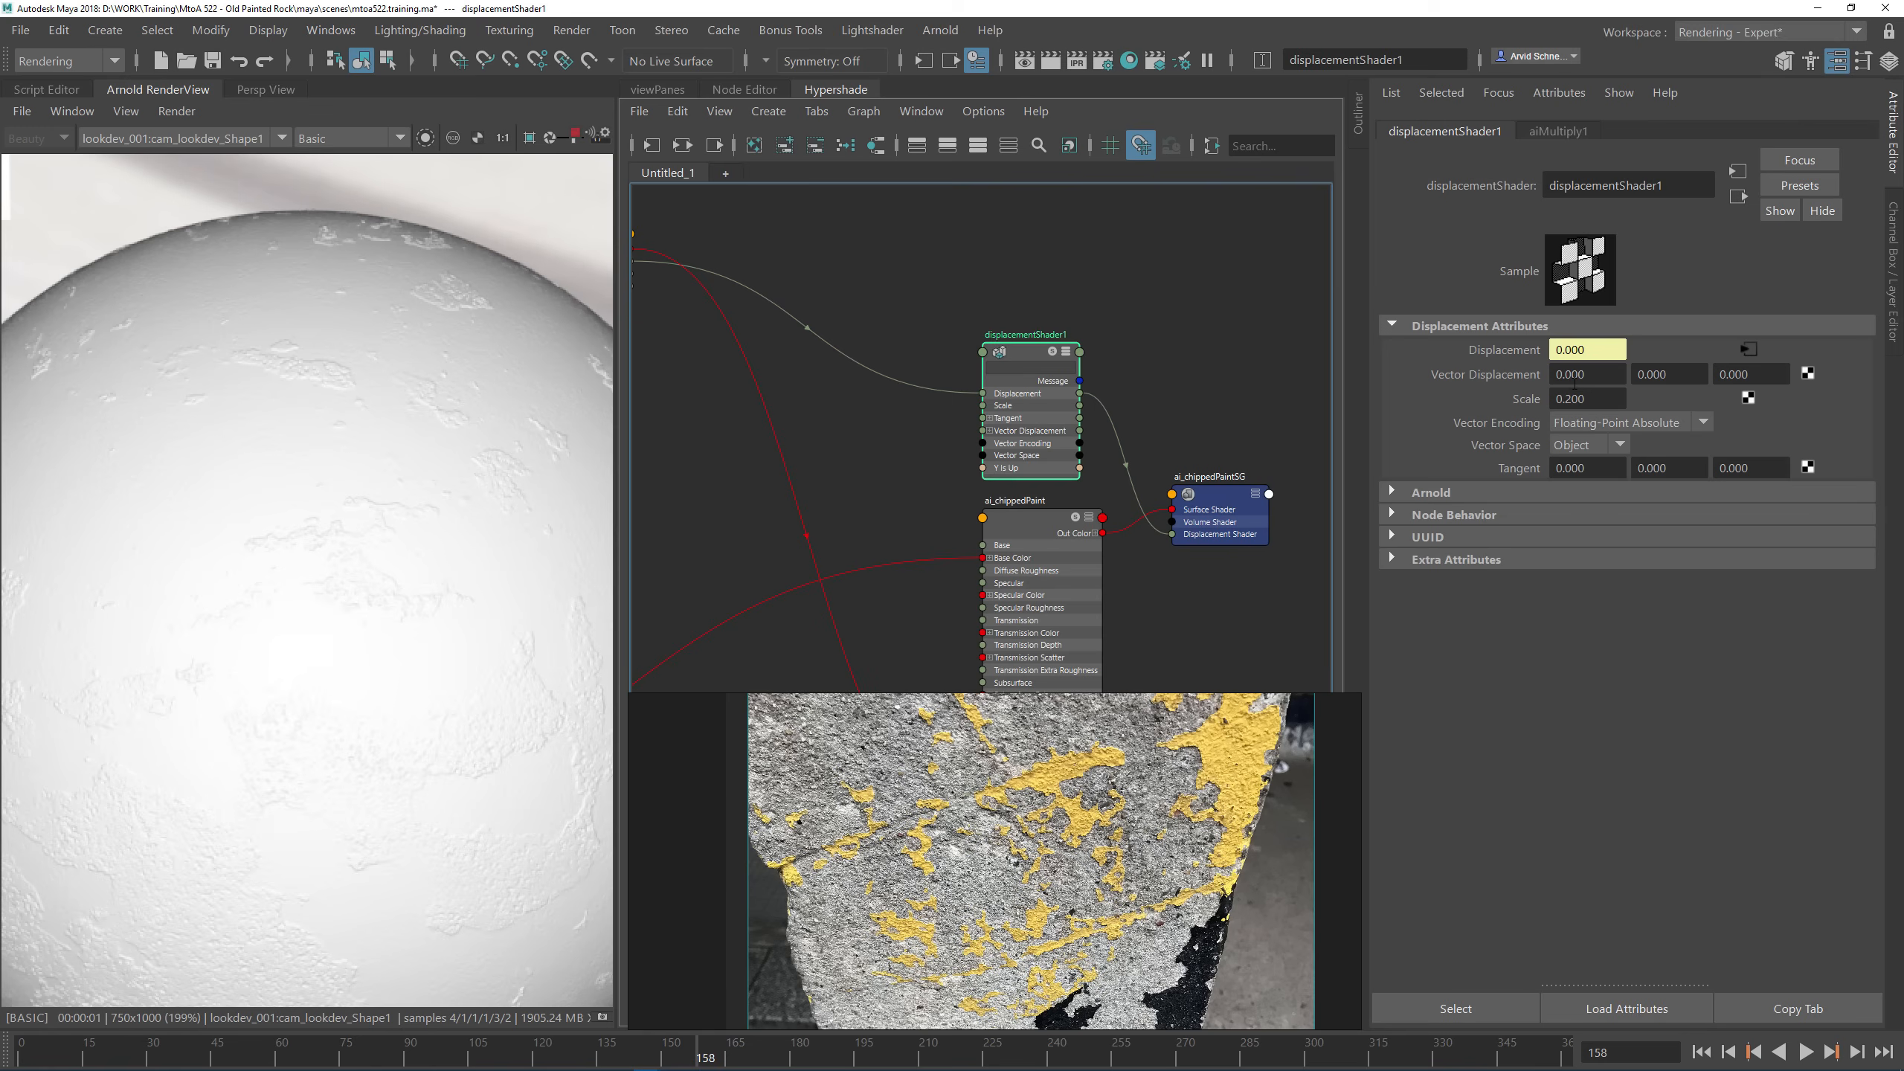
left_click(1430, 492)
left_click(1582, 566)
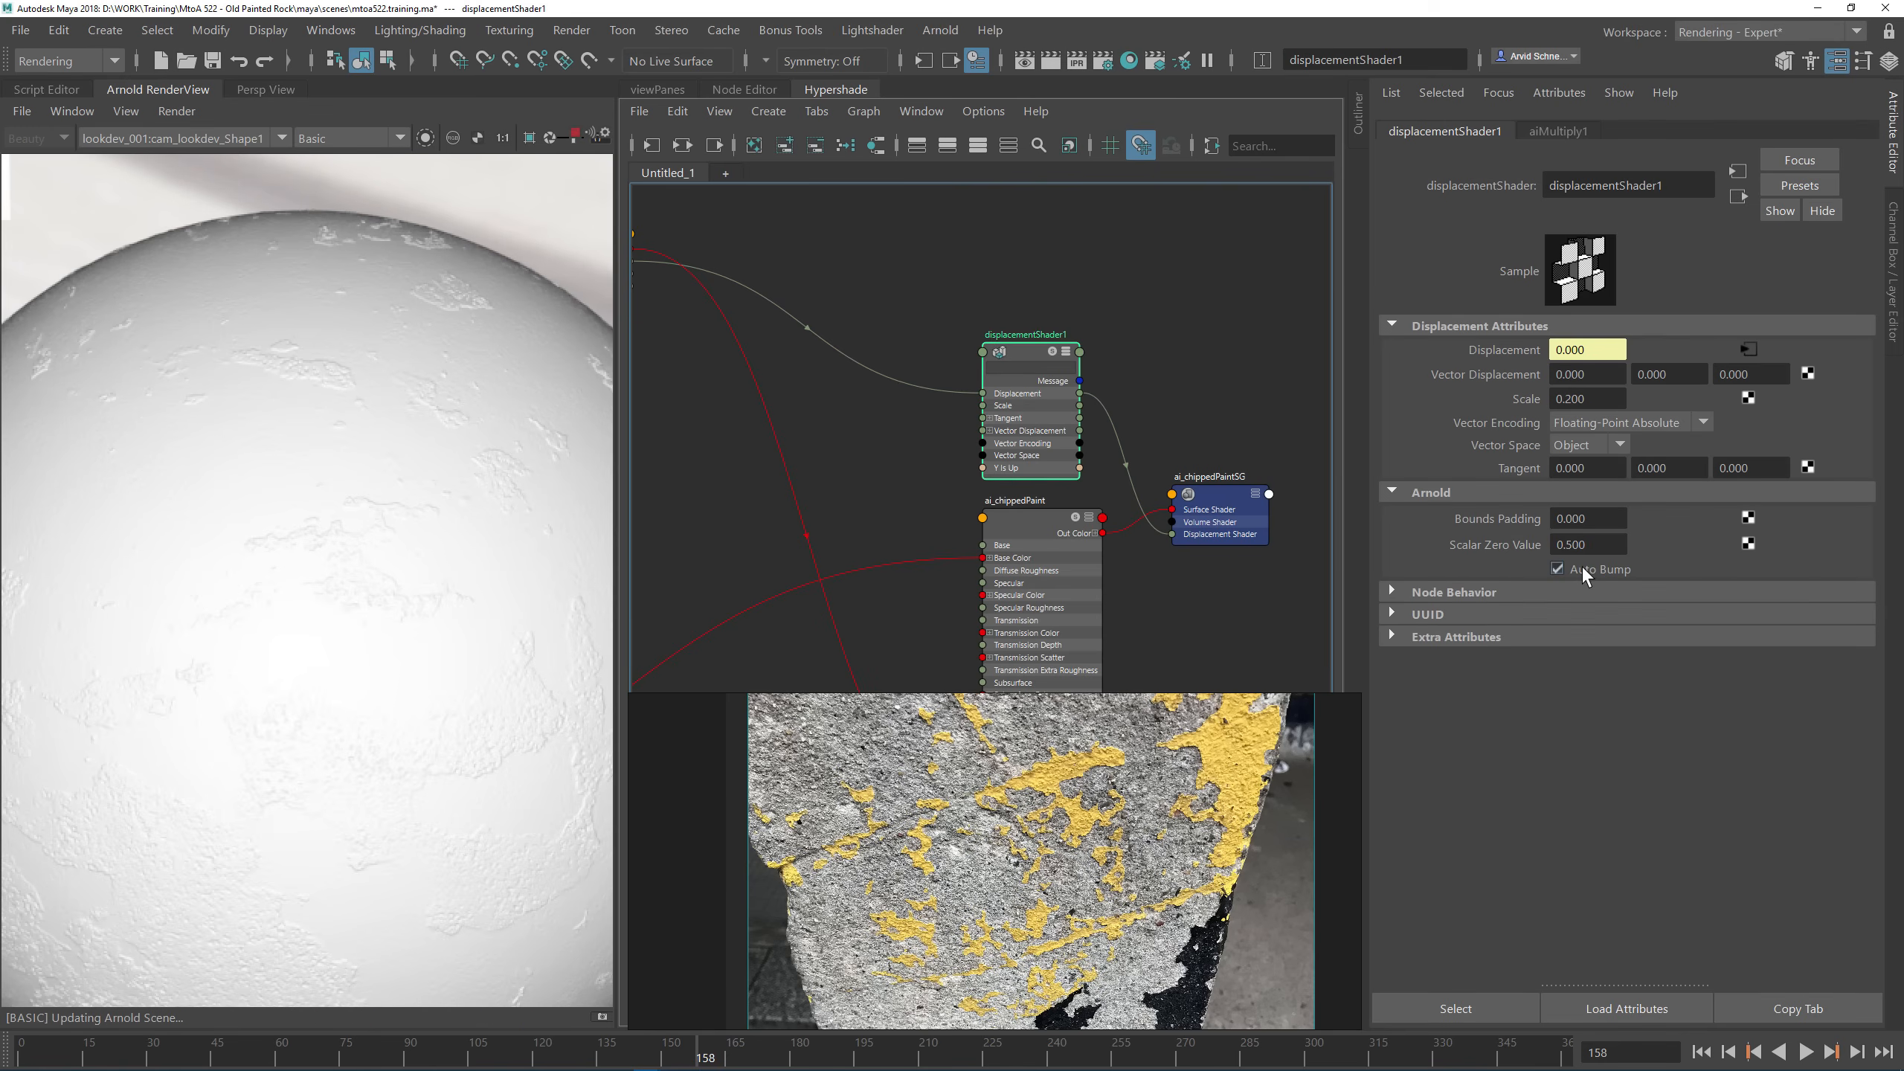
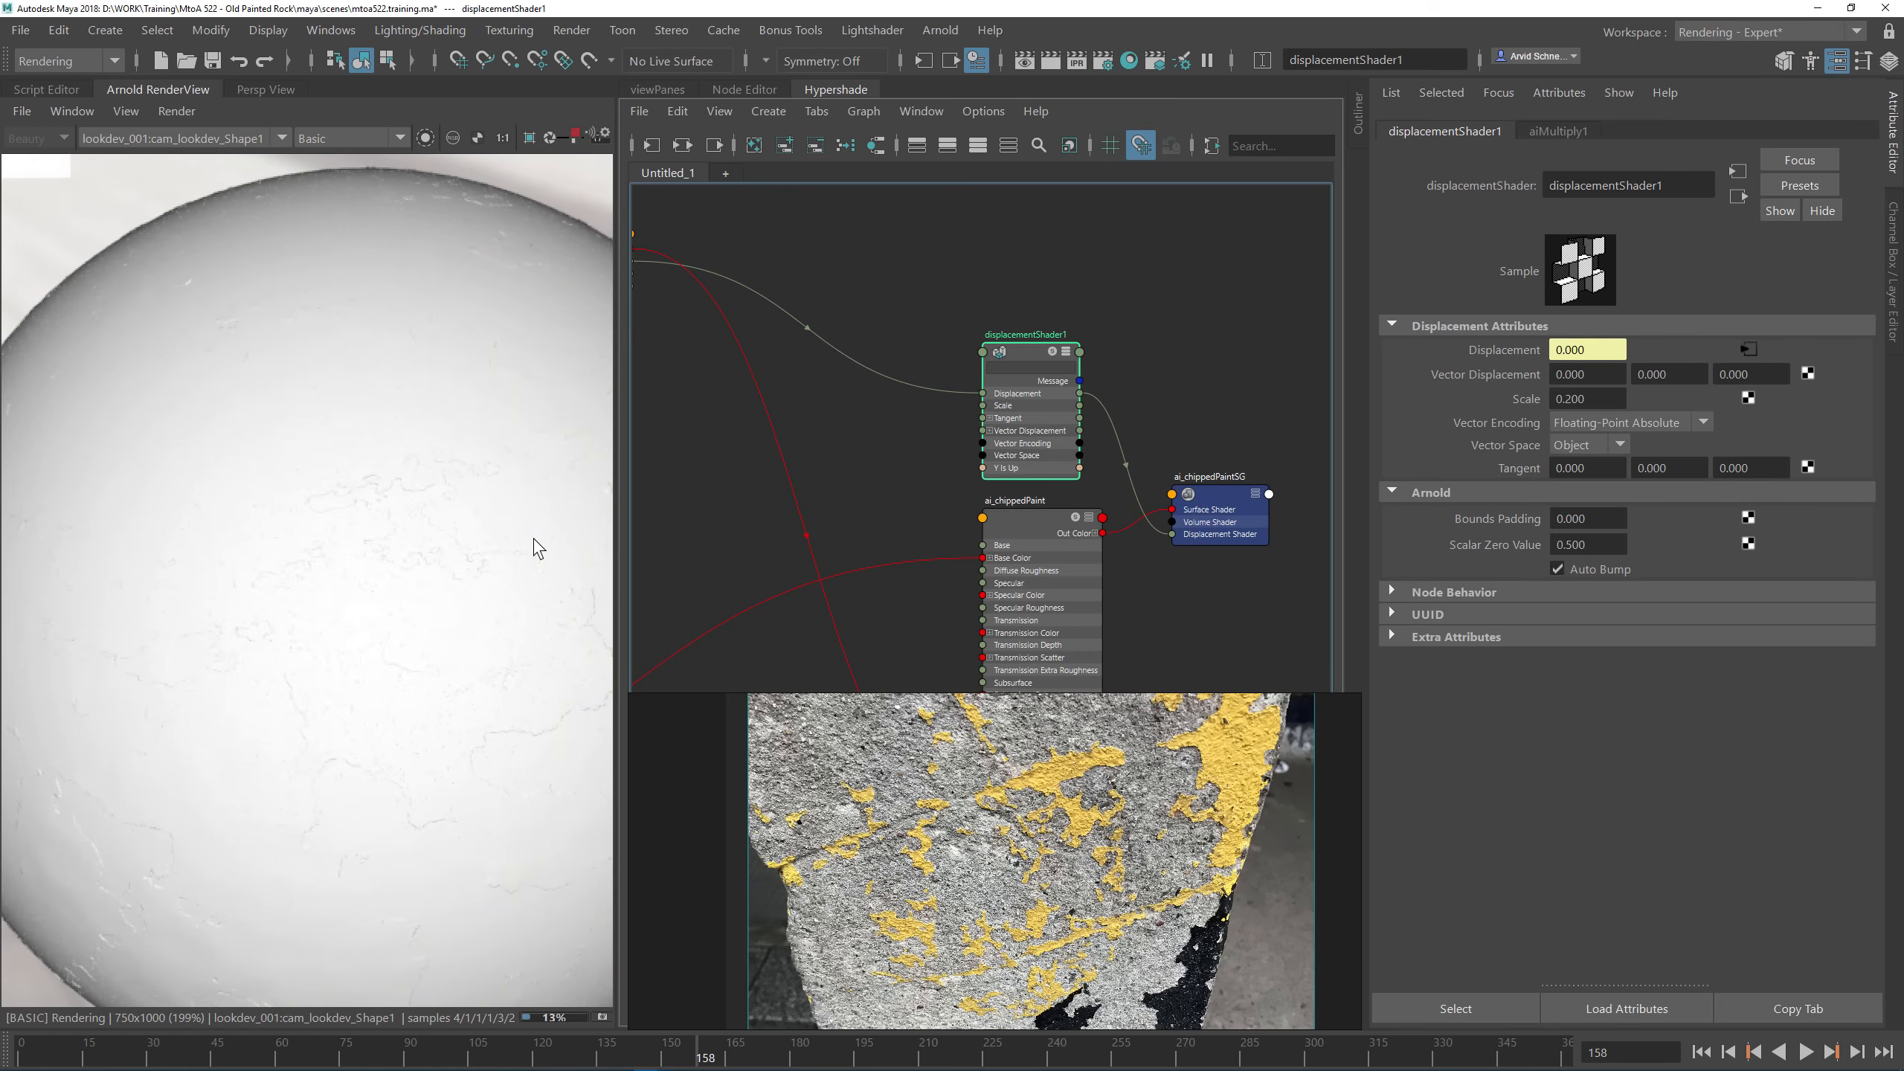
Step: Return the render to Shading mode and set a crop region over the sphere's yellow and black paint patches
left_click(349, 140)
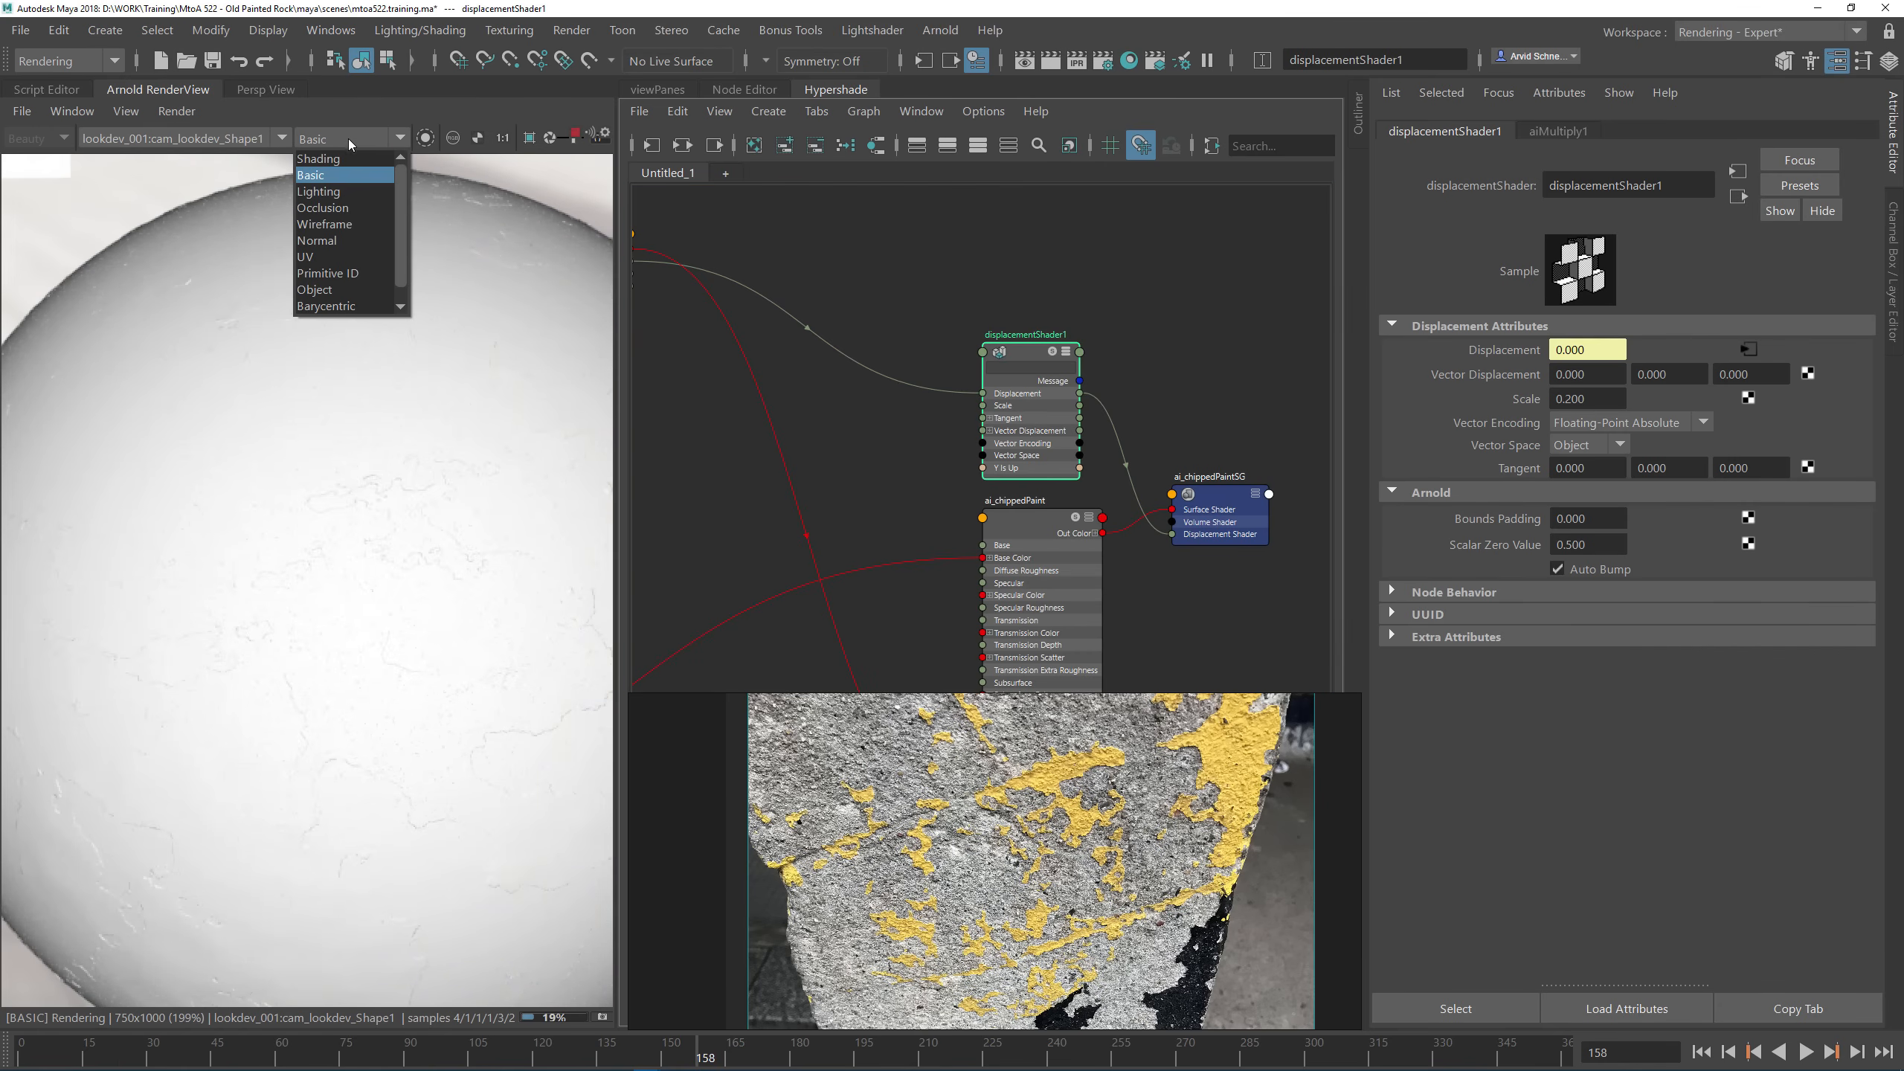
left_click(335, 162)
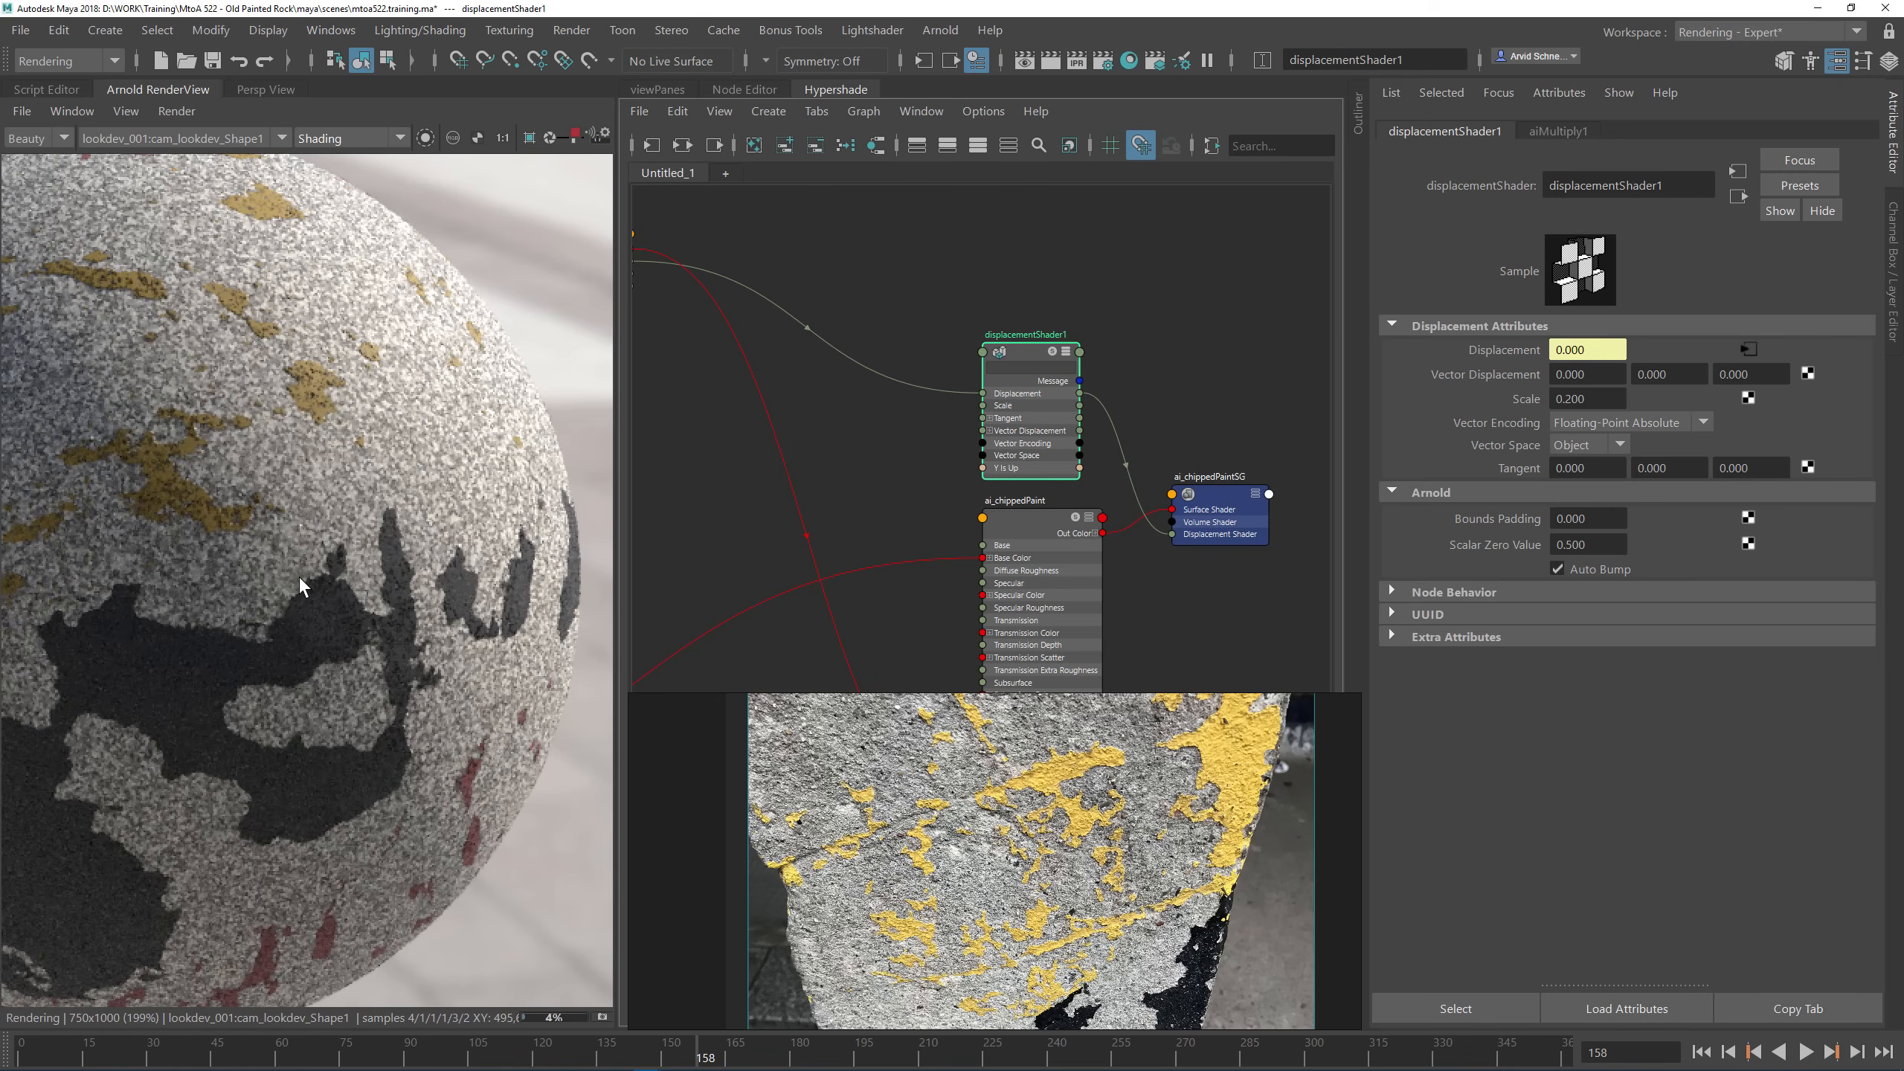
key("f")
scroll(406, 643, "up", 2)
middle_click_drag(406, 643, 359, 463)
mouse_move(218, 352)
left_mouse_down("shift")
mouse_move(477, 642)
mouse_move(515, 655)
left_mouse_up("shift")
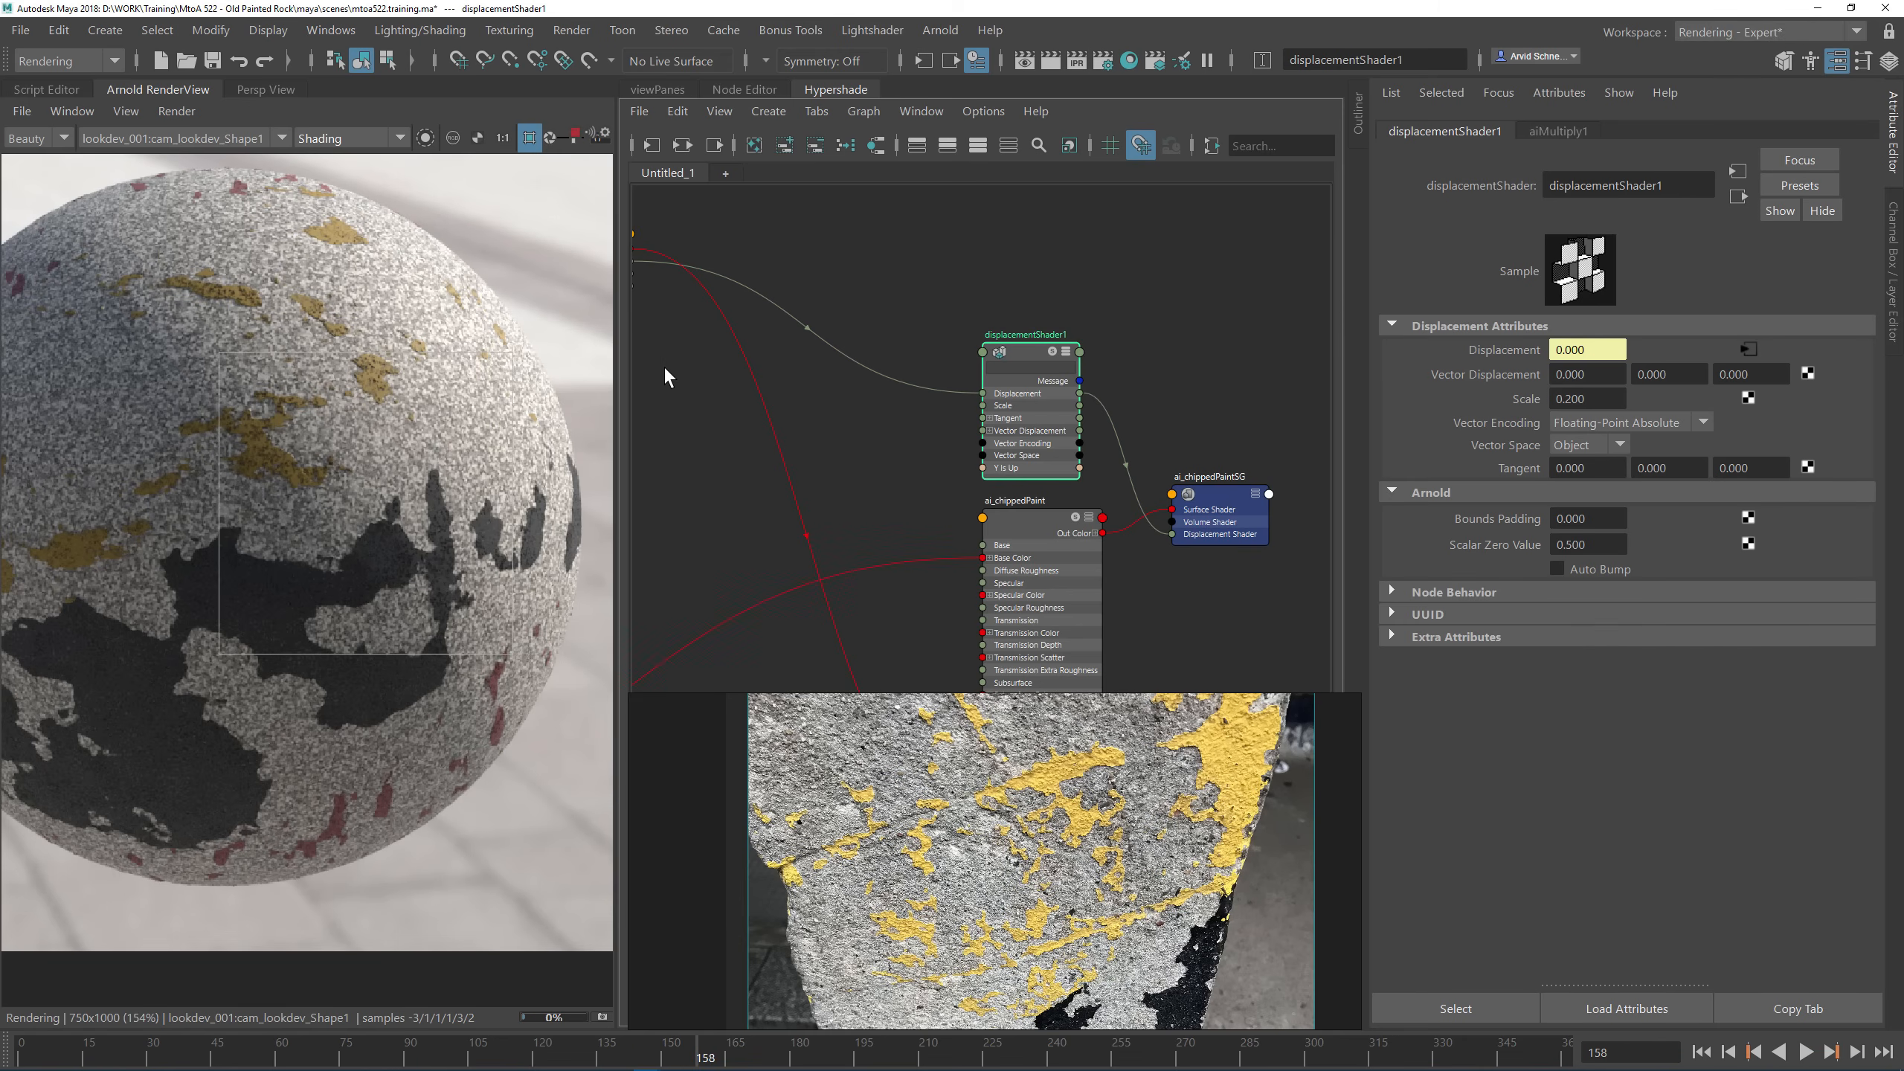
scroll(435, 555, "up", 2)
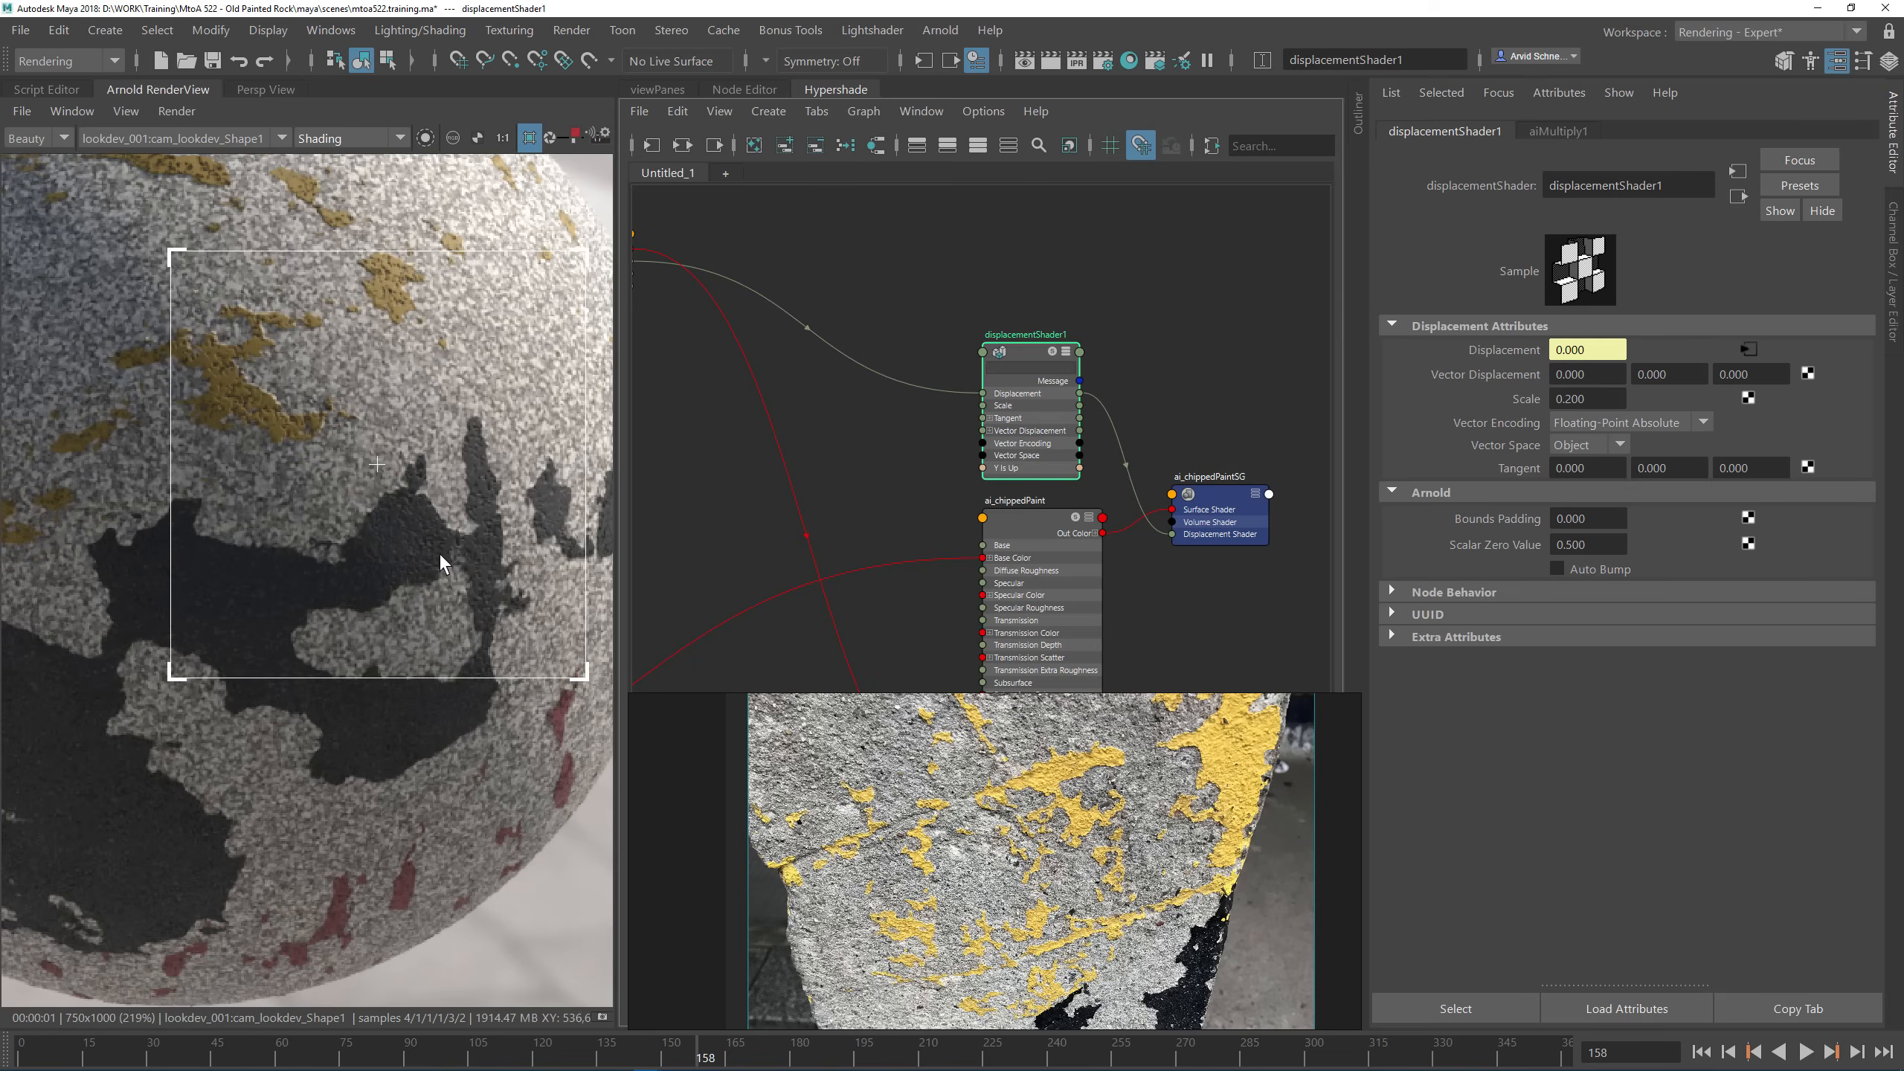
scroll(395, 564, "up", 2)
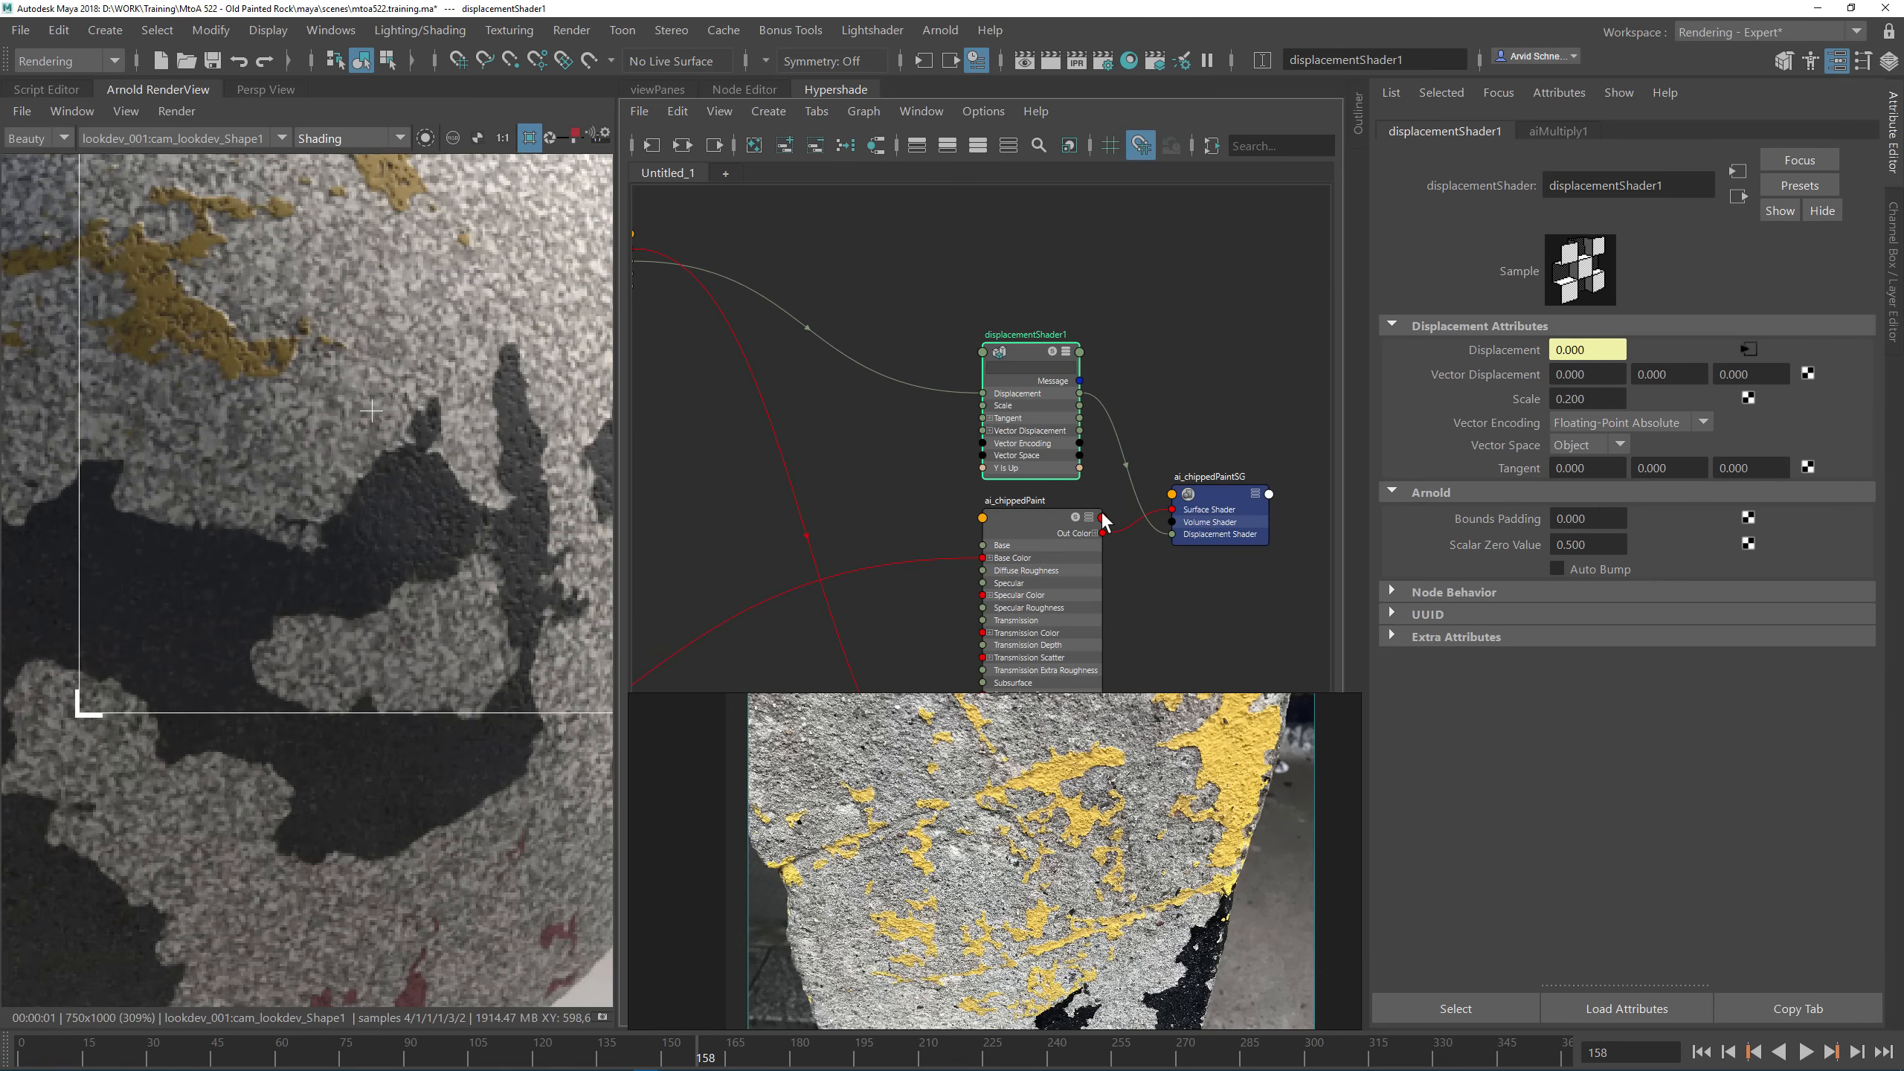
Step: Set ai_chippedPaint's specular Roughness to 0.2 and redraw the crop region around the sphere's bright highlight and yellow paint
left_click(1102, 519)
left_click(1586, 551)
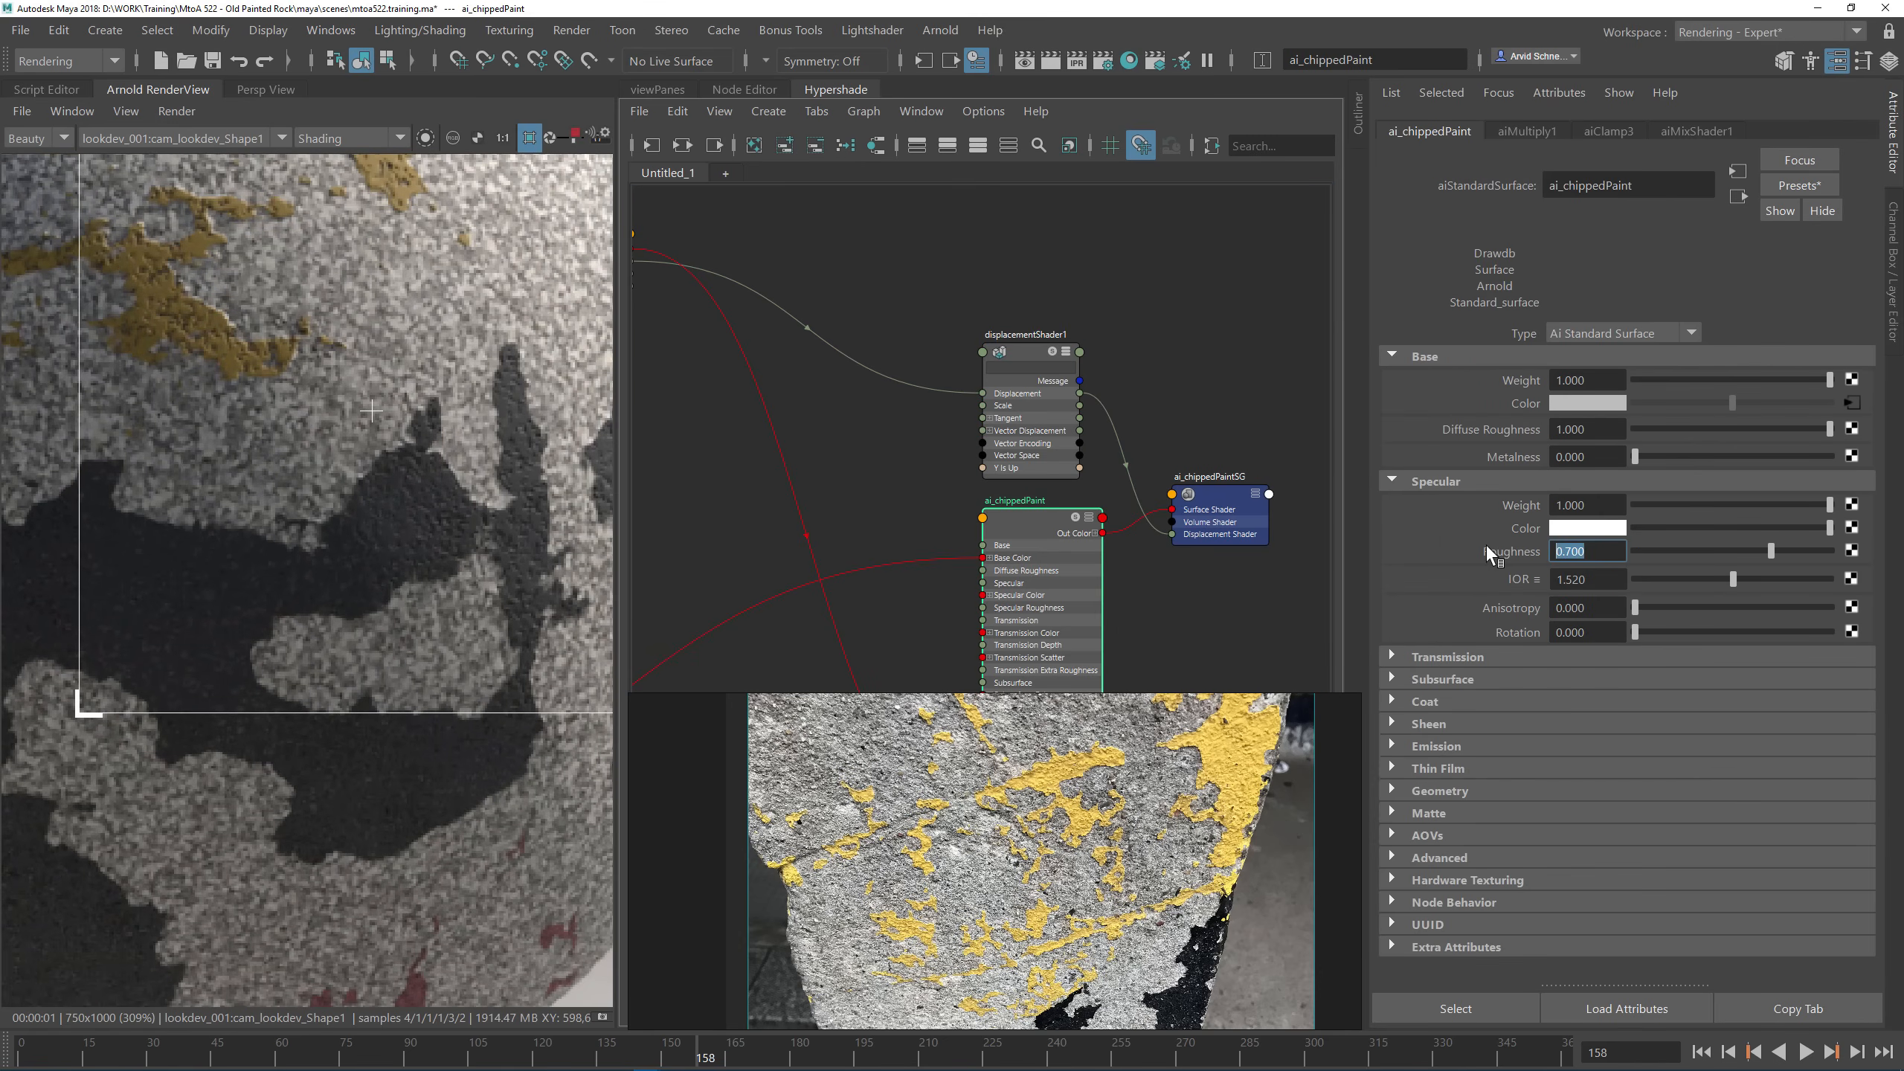
type("0.2")
key("Return")
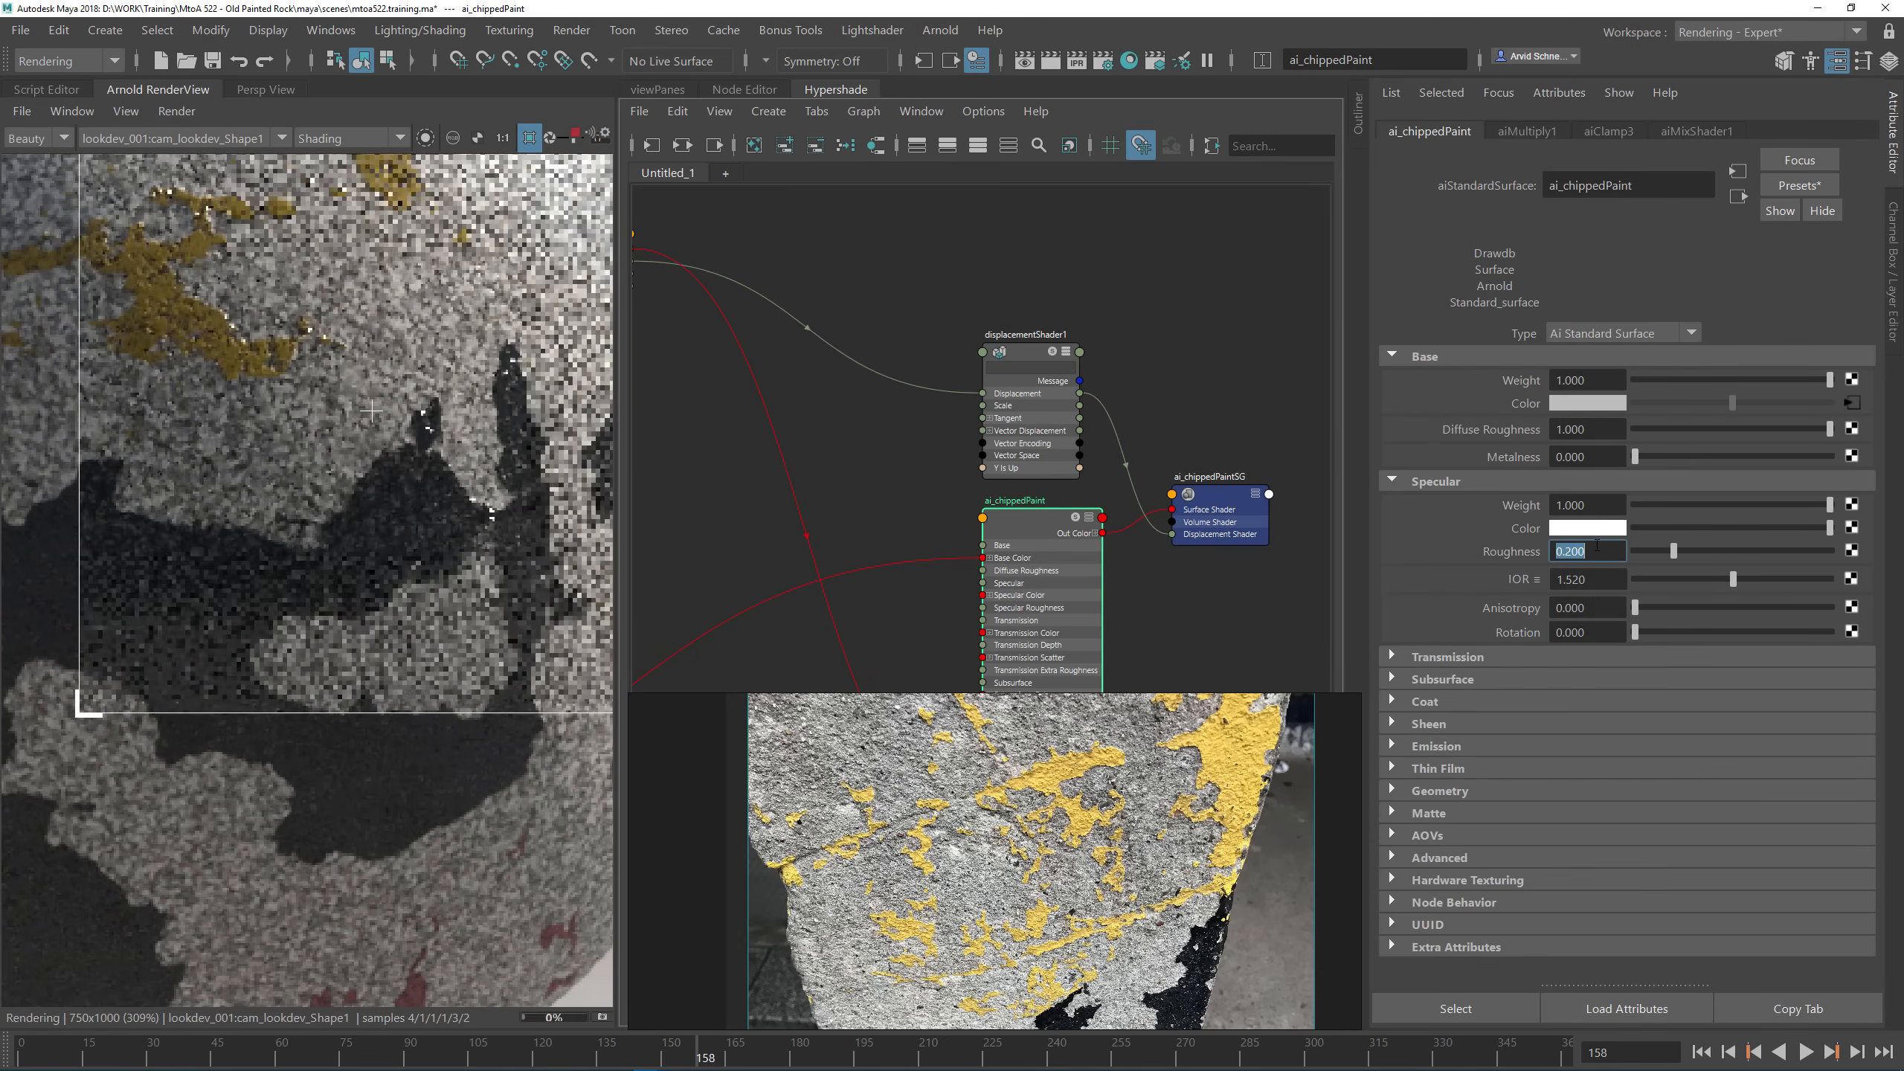
middle_click_drag(398, 360, 190, 505)
middle_click_drag(229, 409, 344, 528)
left_click_drag(88, 222, 534, 562)
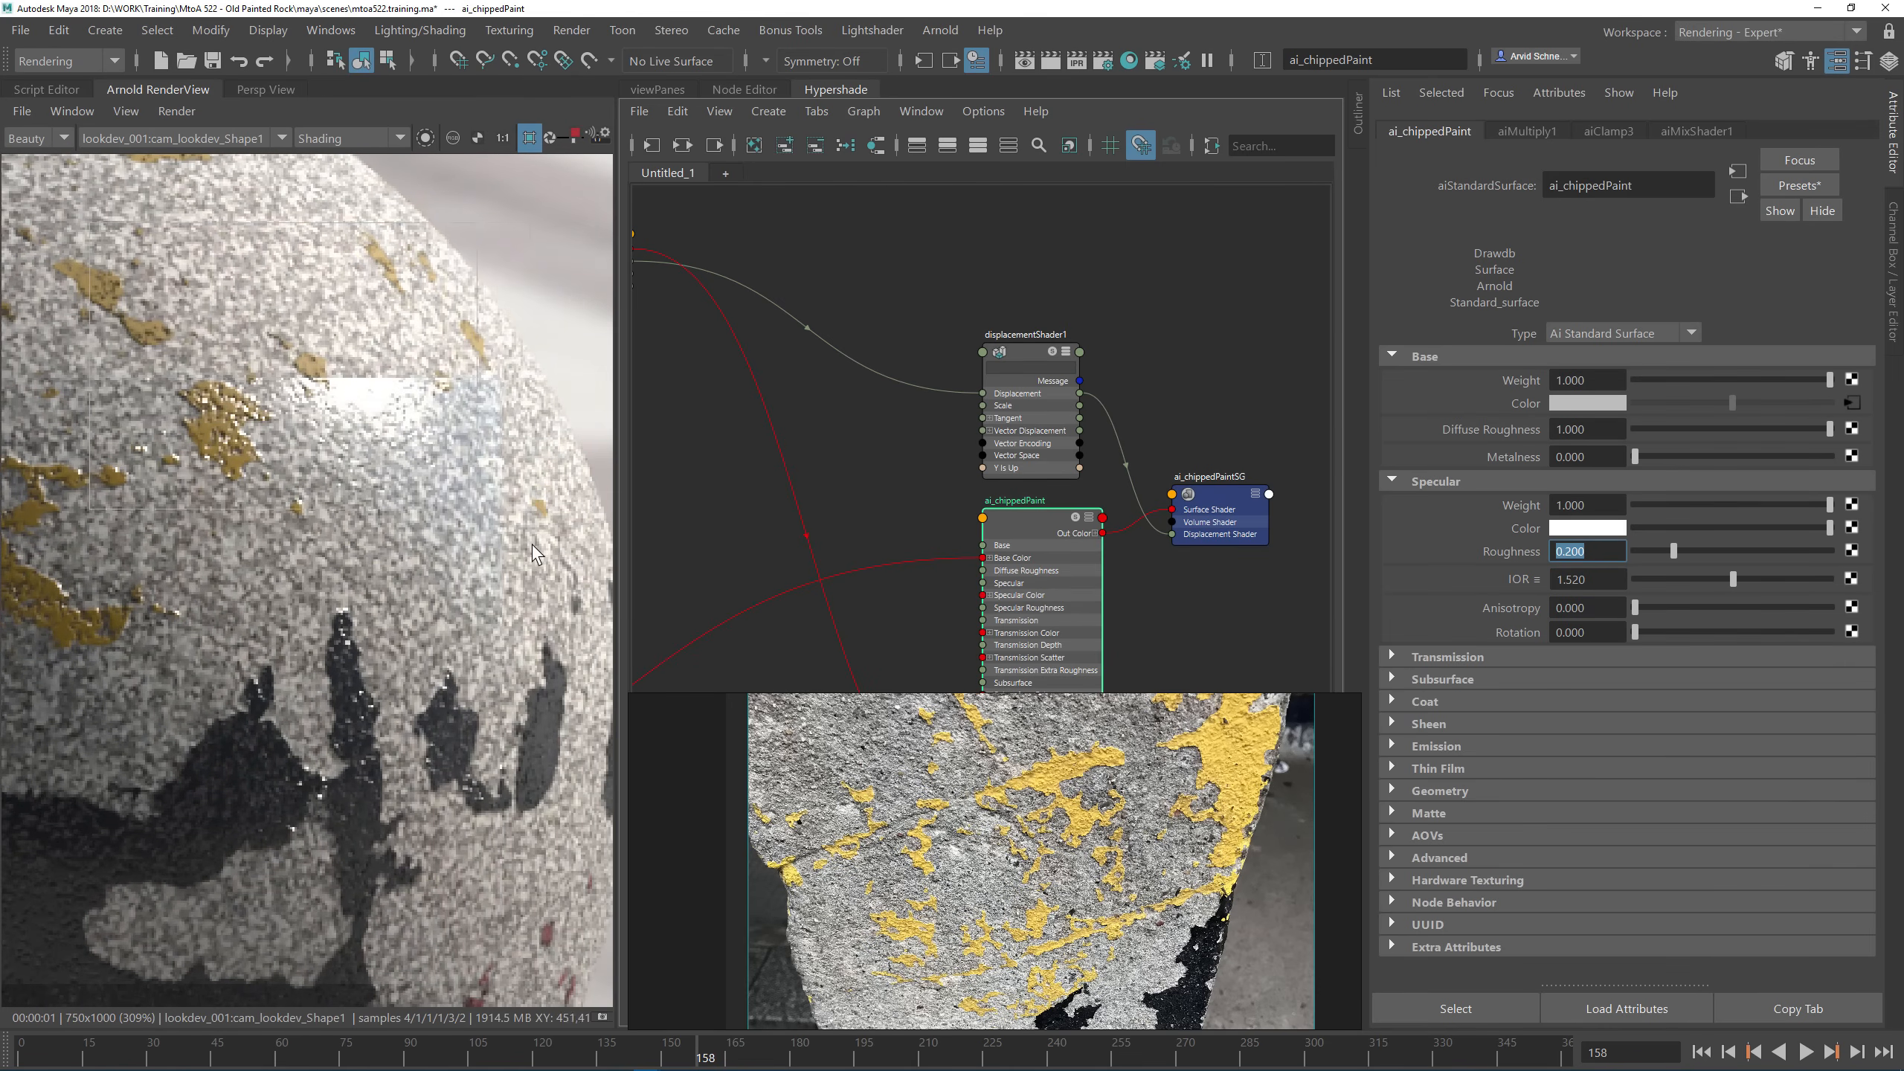
middle_click_drag(245, 656, 424, 681)
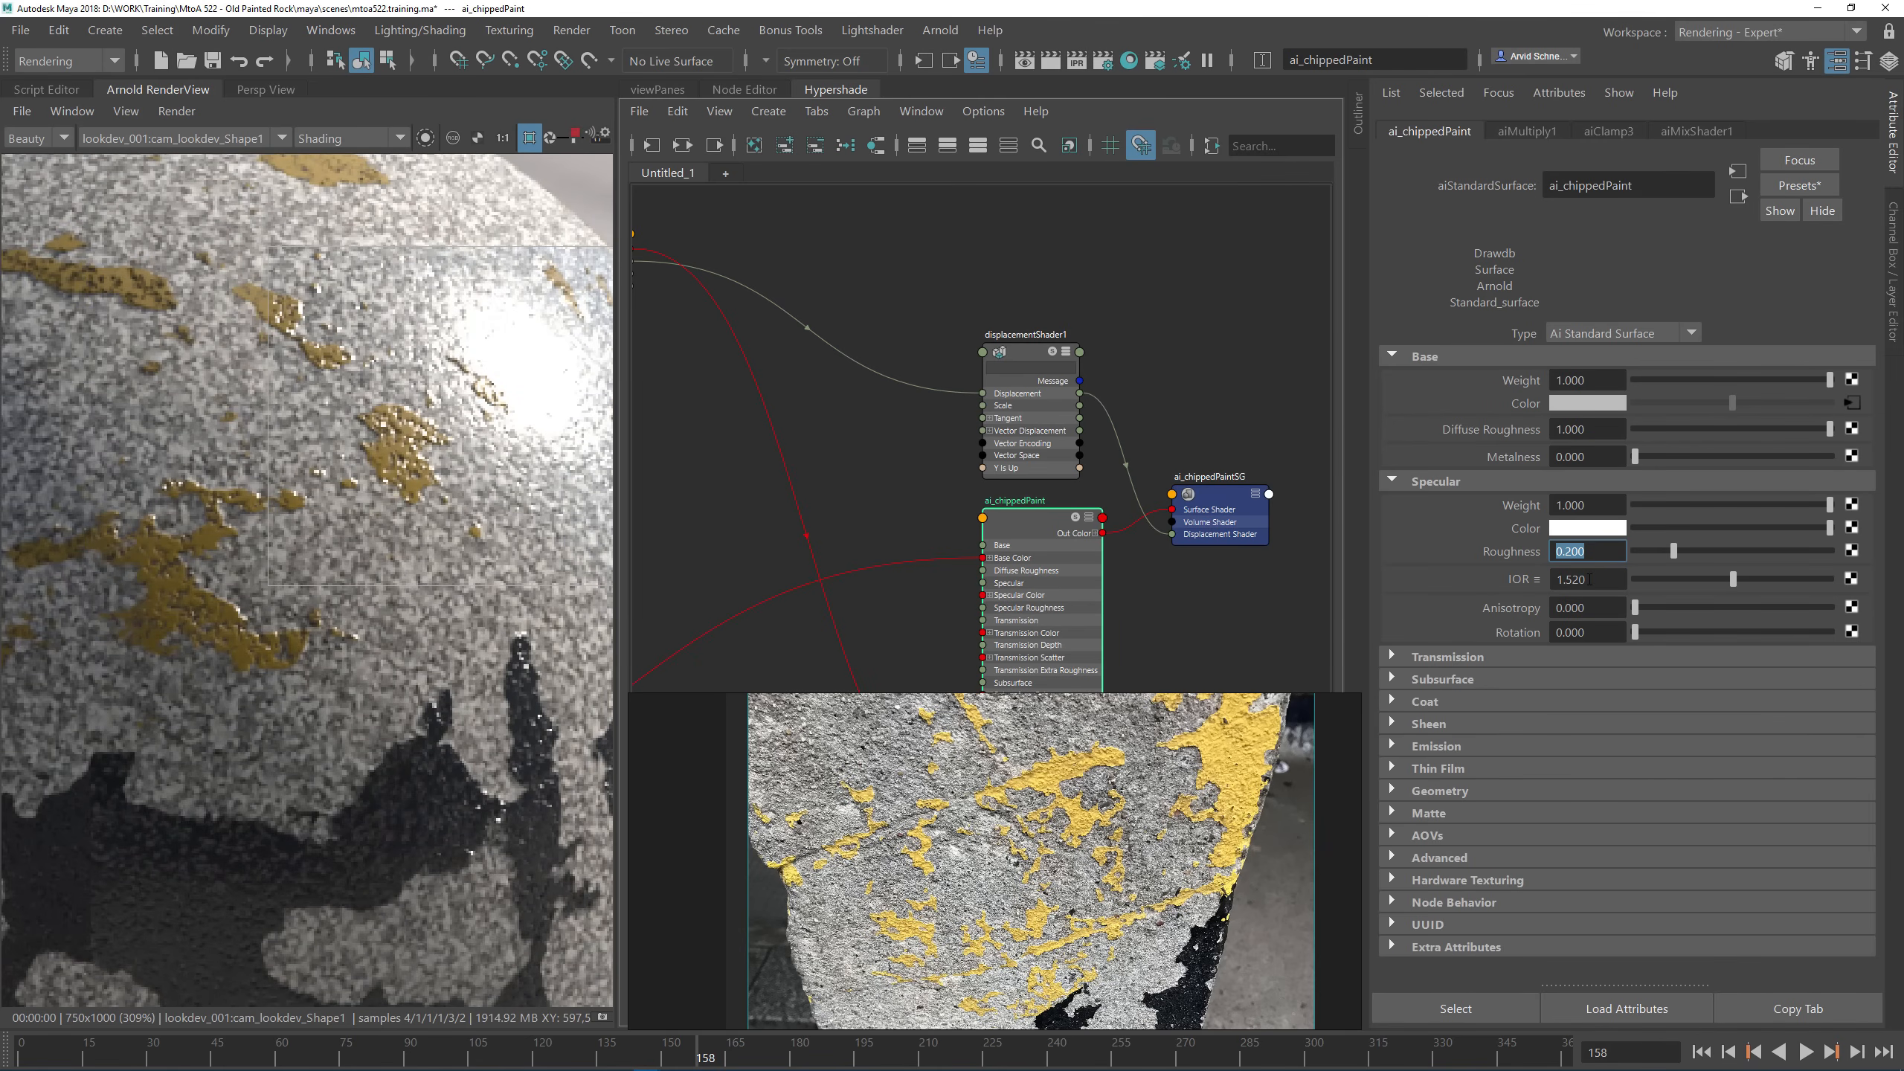
Step: Create an aiBump2d node in the open graph space between aiComposite3 and ai_chippedPaint
middle_click_drag(879, 467, 1116, 352, "alt")
scroll(1115, 351, "down", 1)
middle_click_drag(982, 351, 949, 422, "alt")
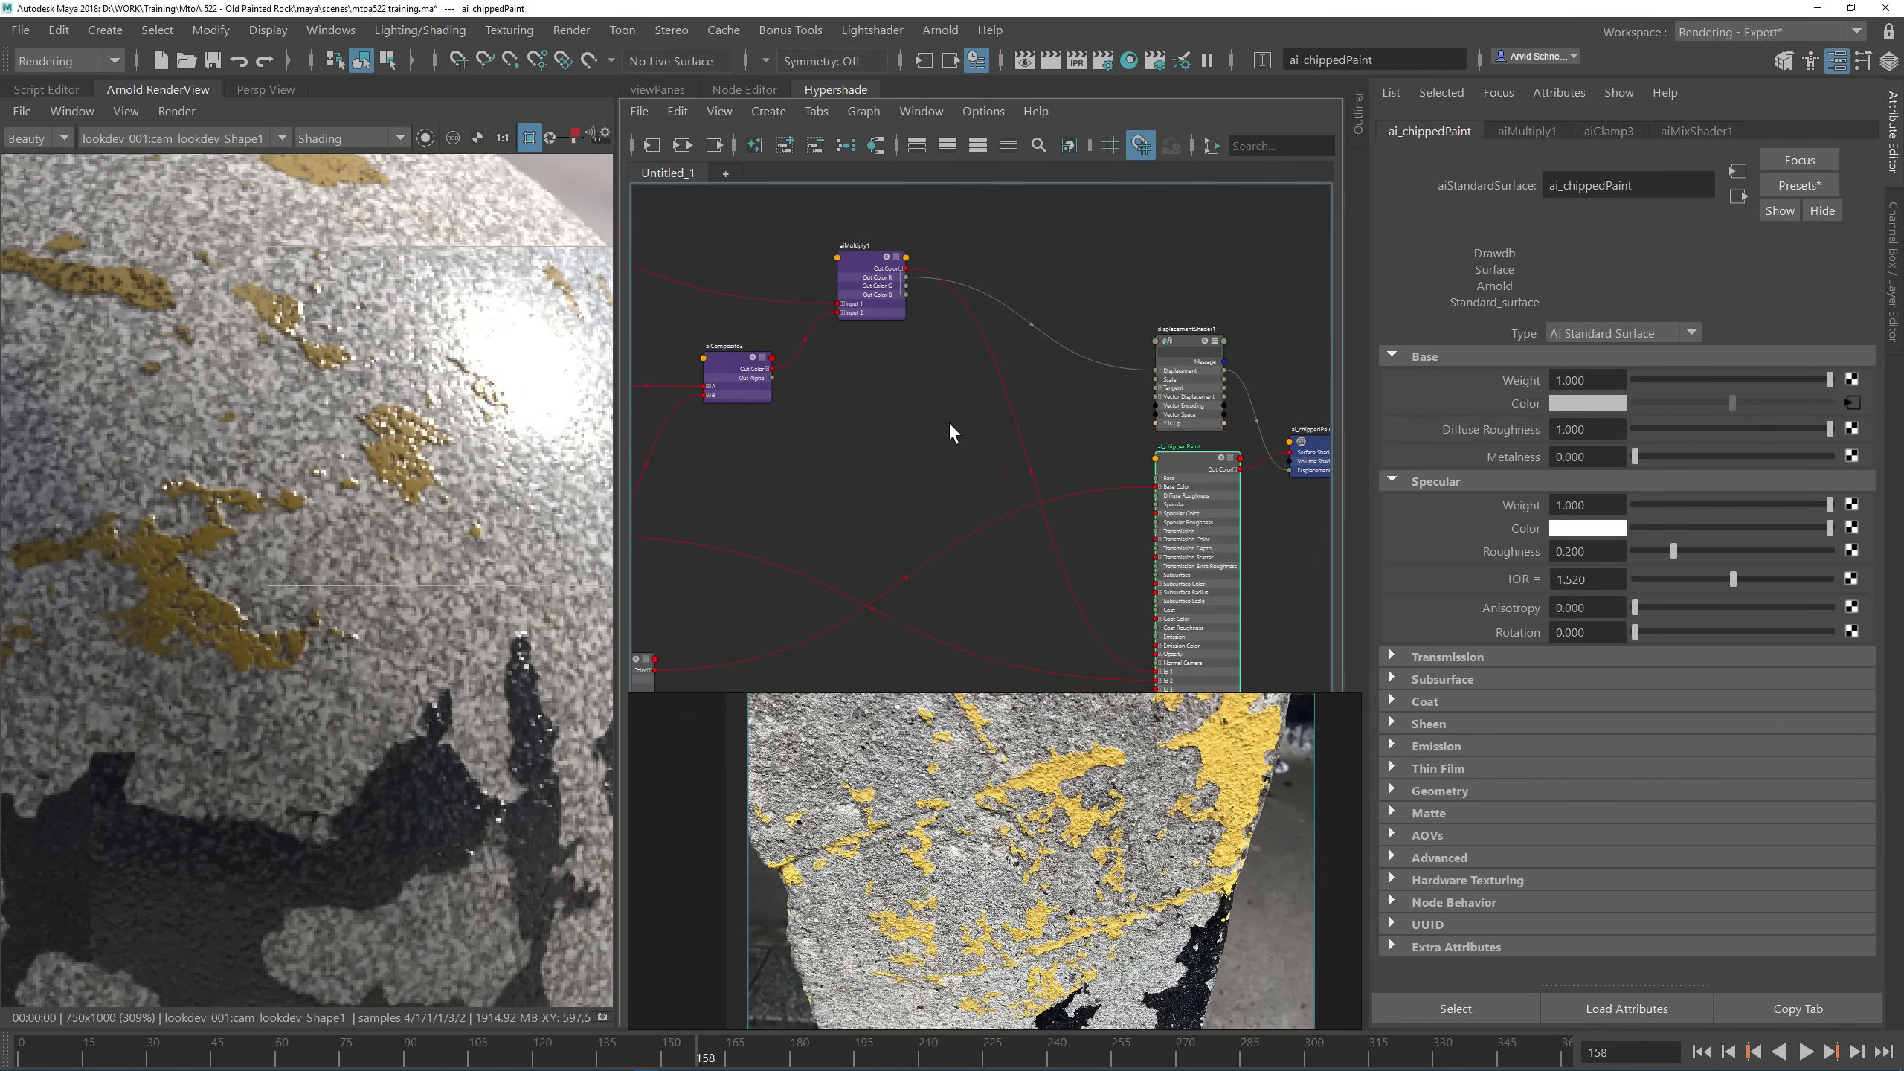
left_click(919, 433)
key("Tab")
type("aib")
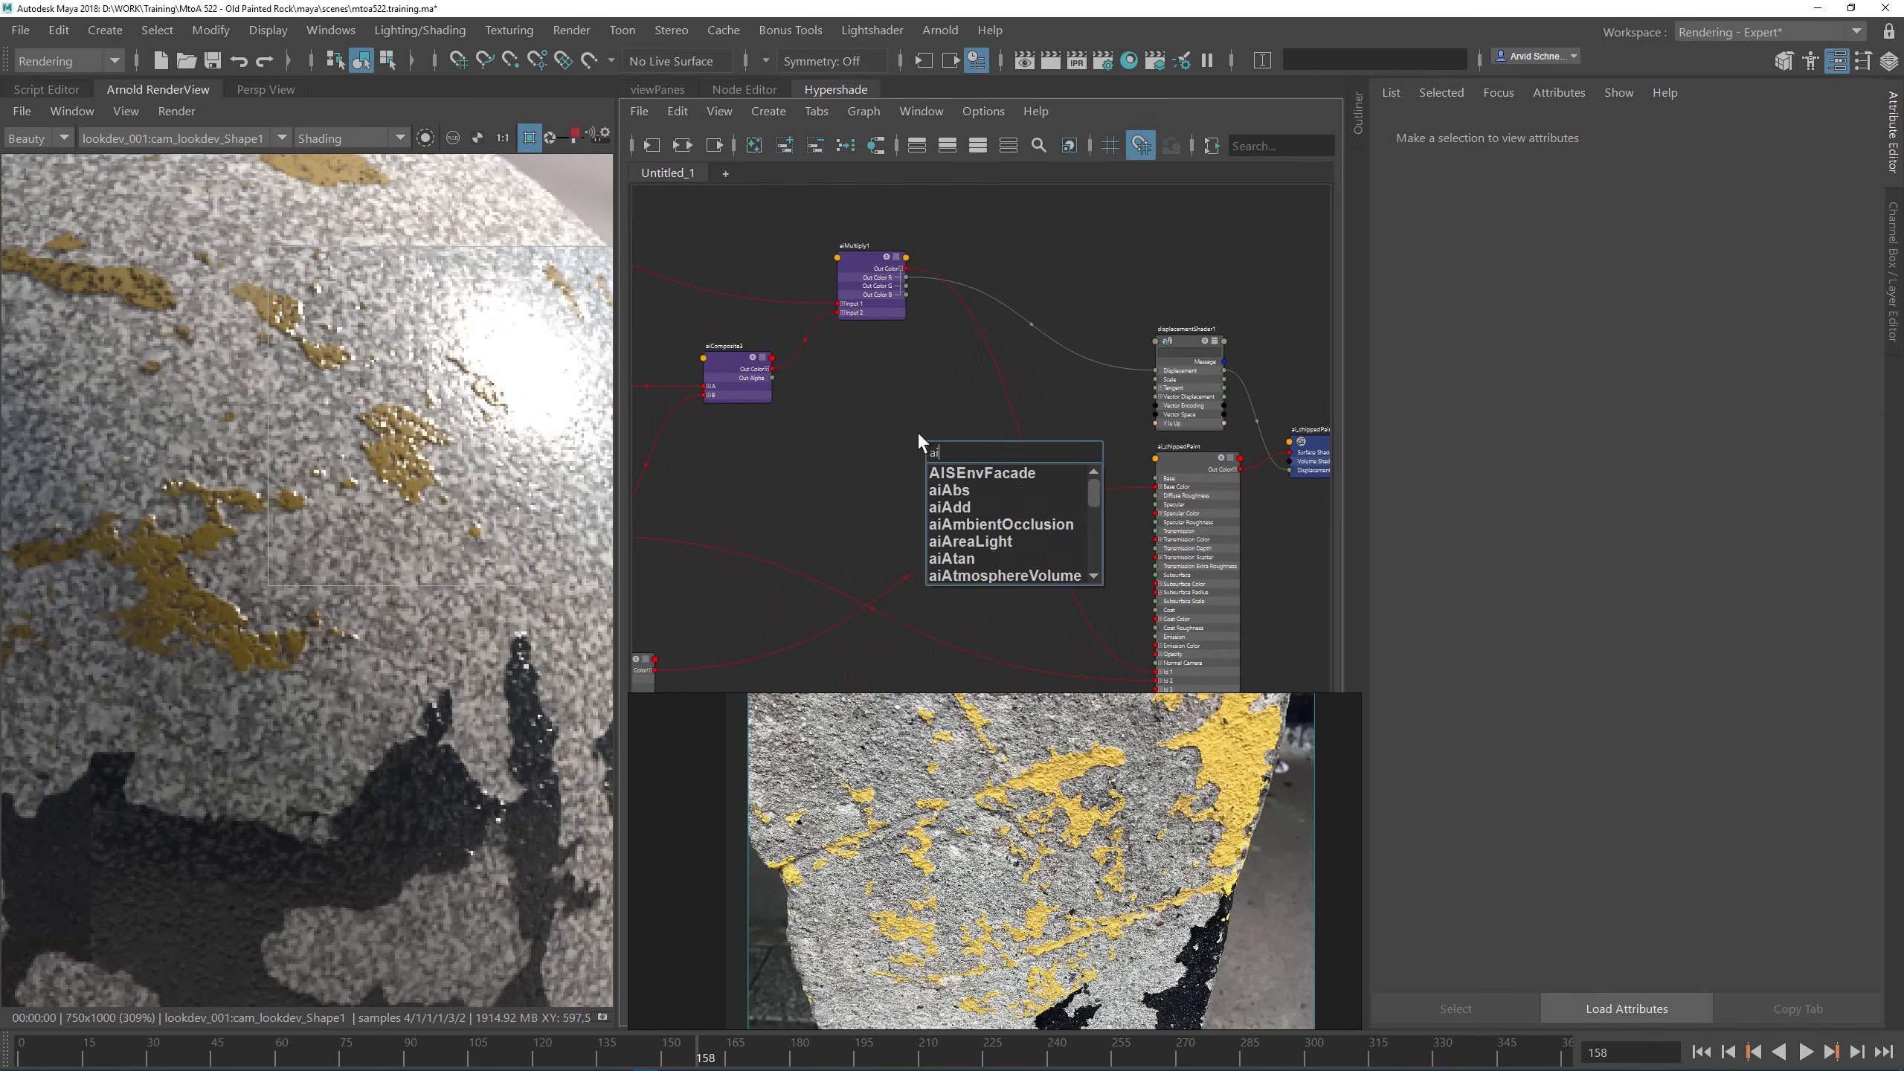
key("Down")
key("Down")
key("Return")
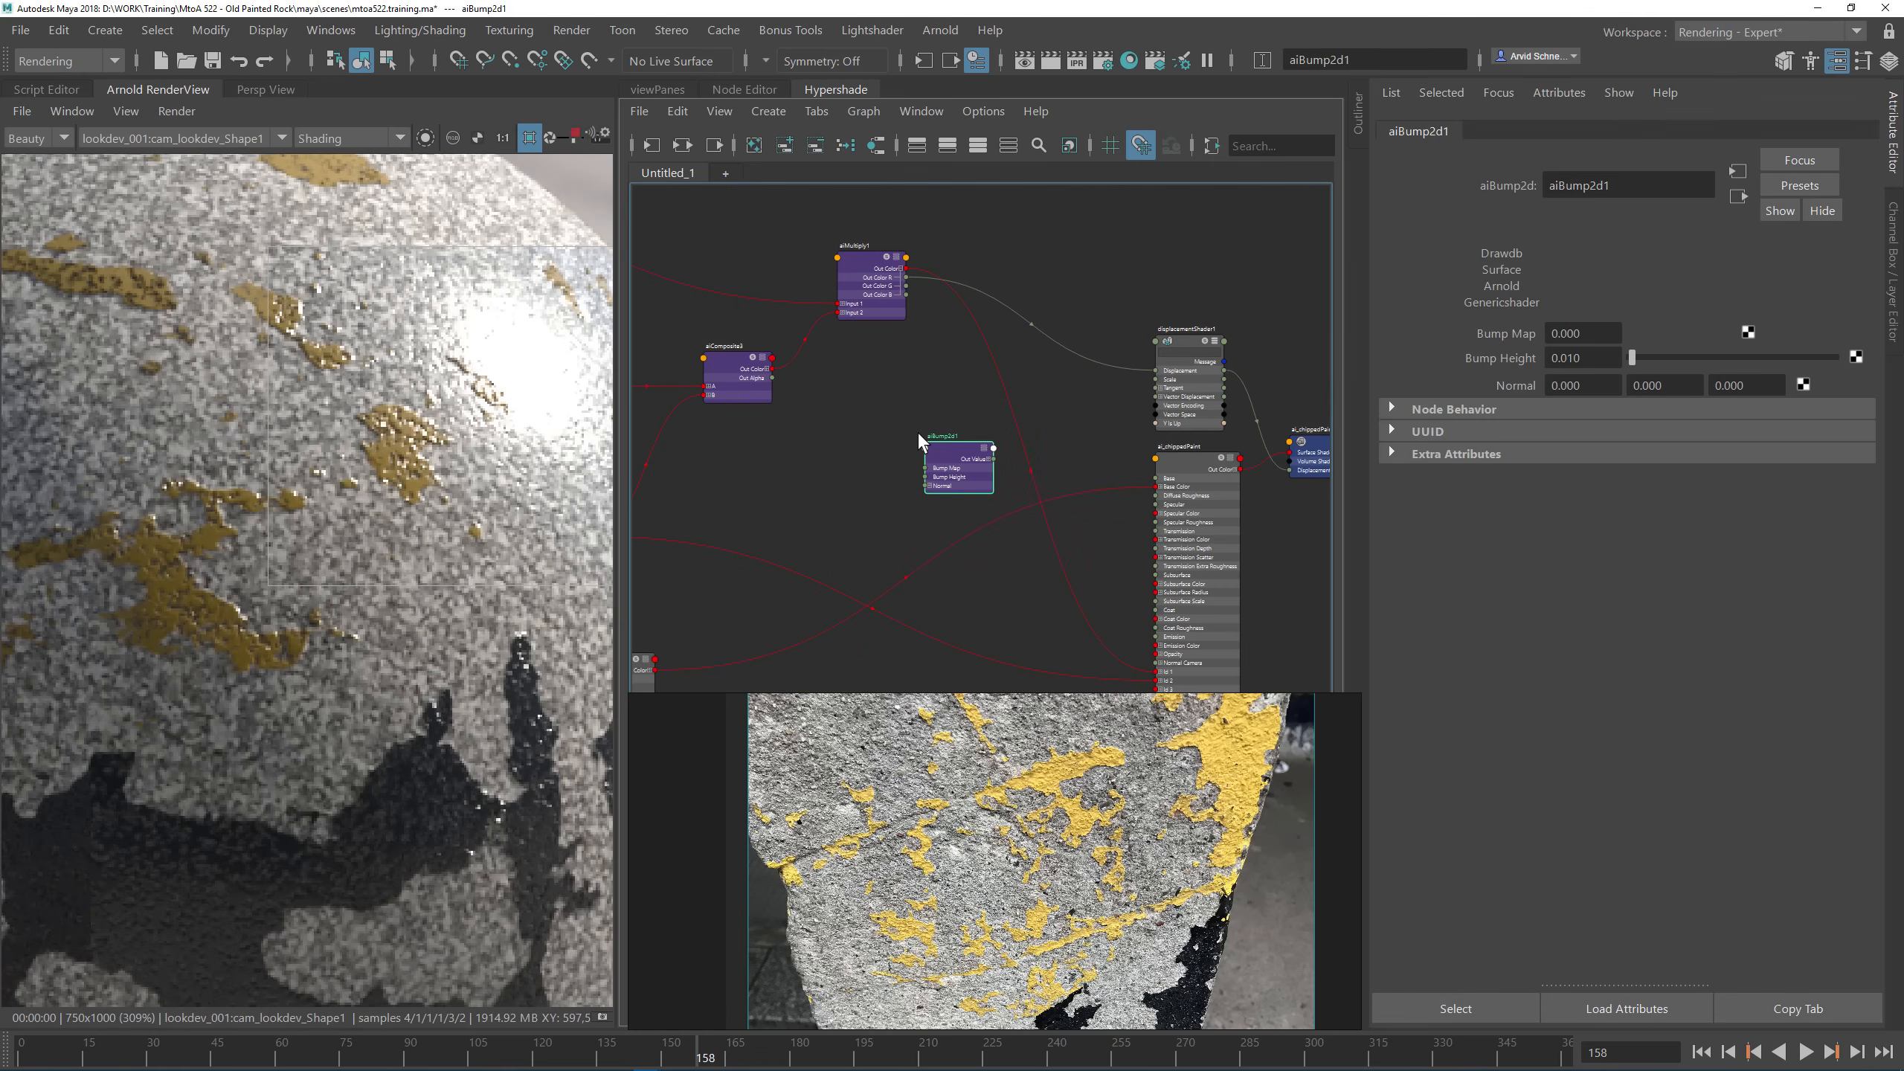
Step: Connect aiMultiply1's Out Color R to aiBump2d1's Bump Map and the bump's Out Value to ai_chippedPaint's Normal Camera
left_click_drag(906, 277, 1053, 517)
scroll(961, 443, "up", 3)
middle_click_drag(772, 212, 870, 424, "alt")
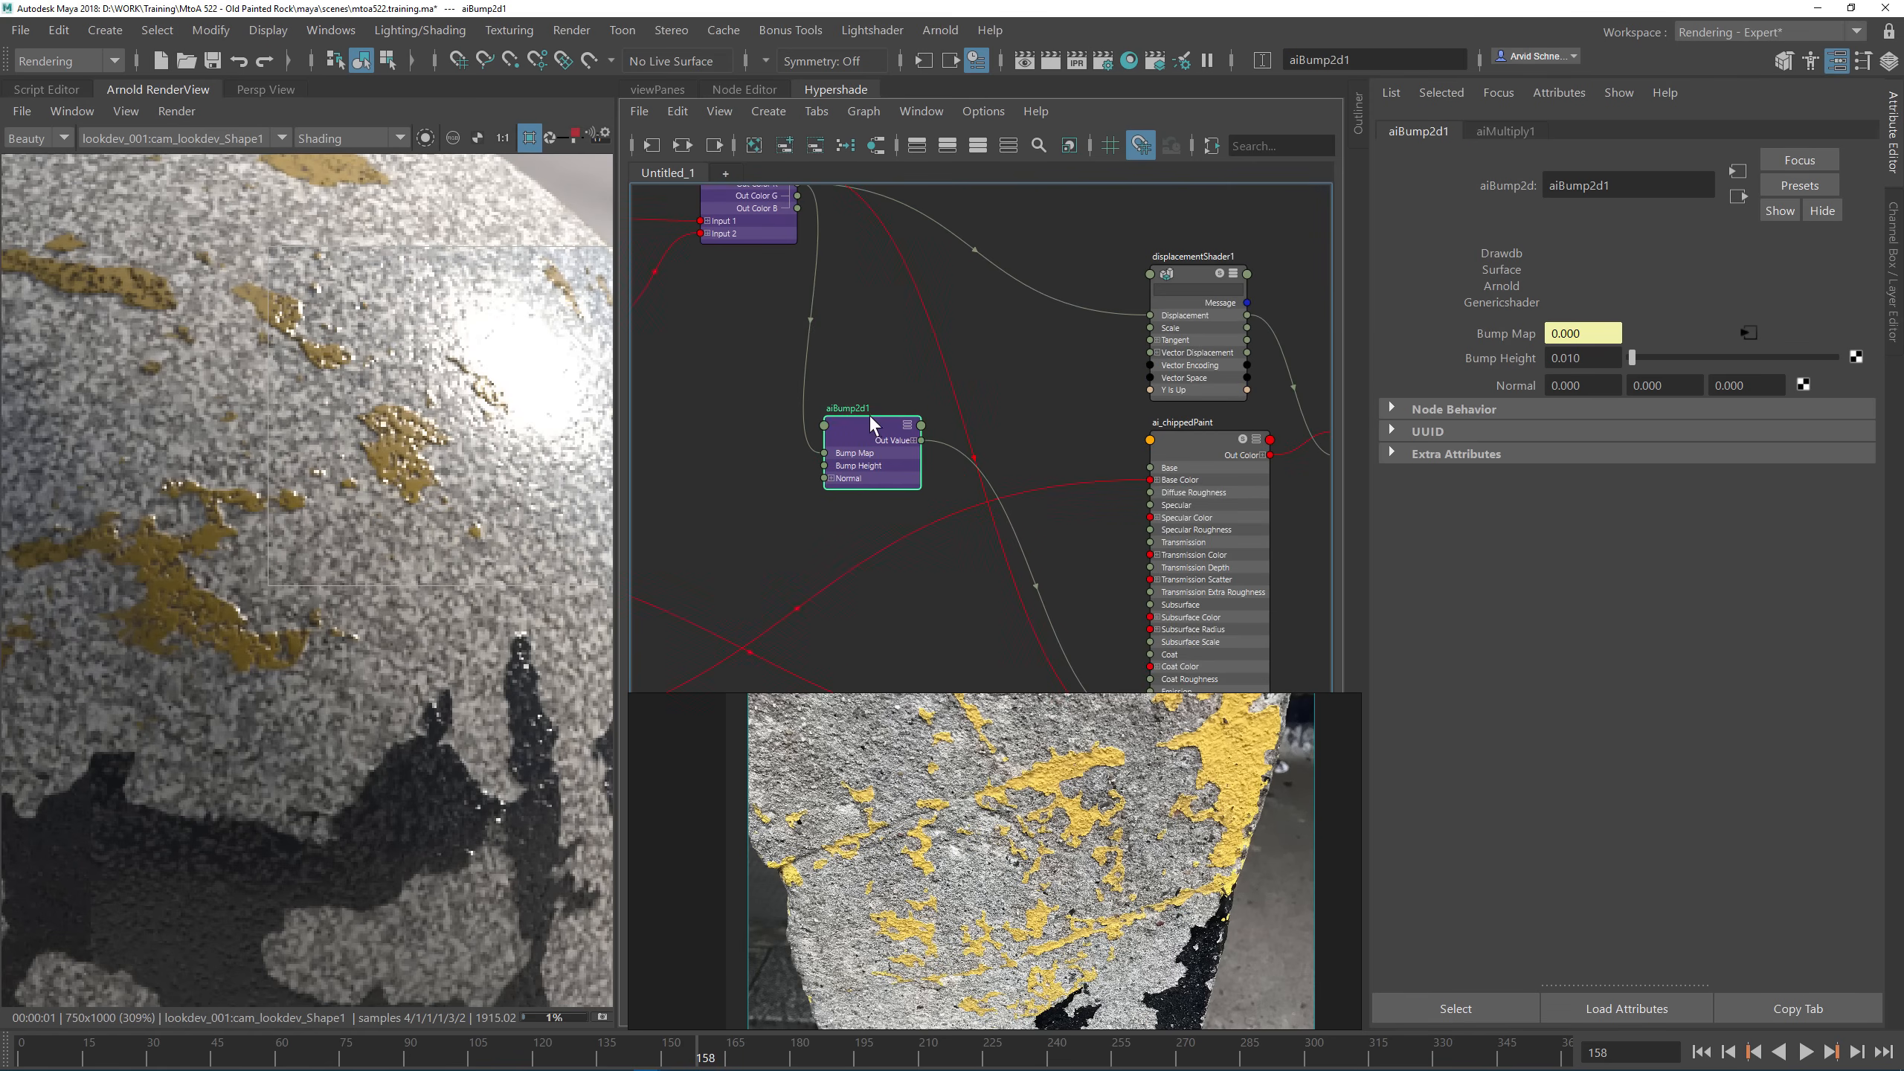
left_click(888, 349)
left_click_drag(871, 425, 866, 415)
Step: Set aiBump2d1's Bump Height to 0.04, and raise it to about 0.062
left_click_drag(1567, 358, 1601, 367)
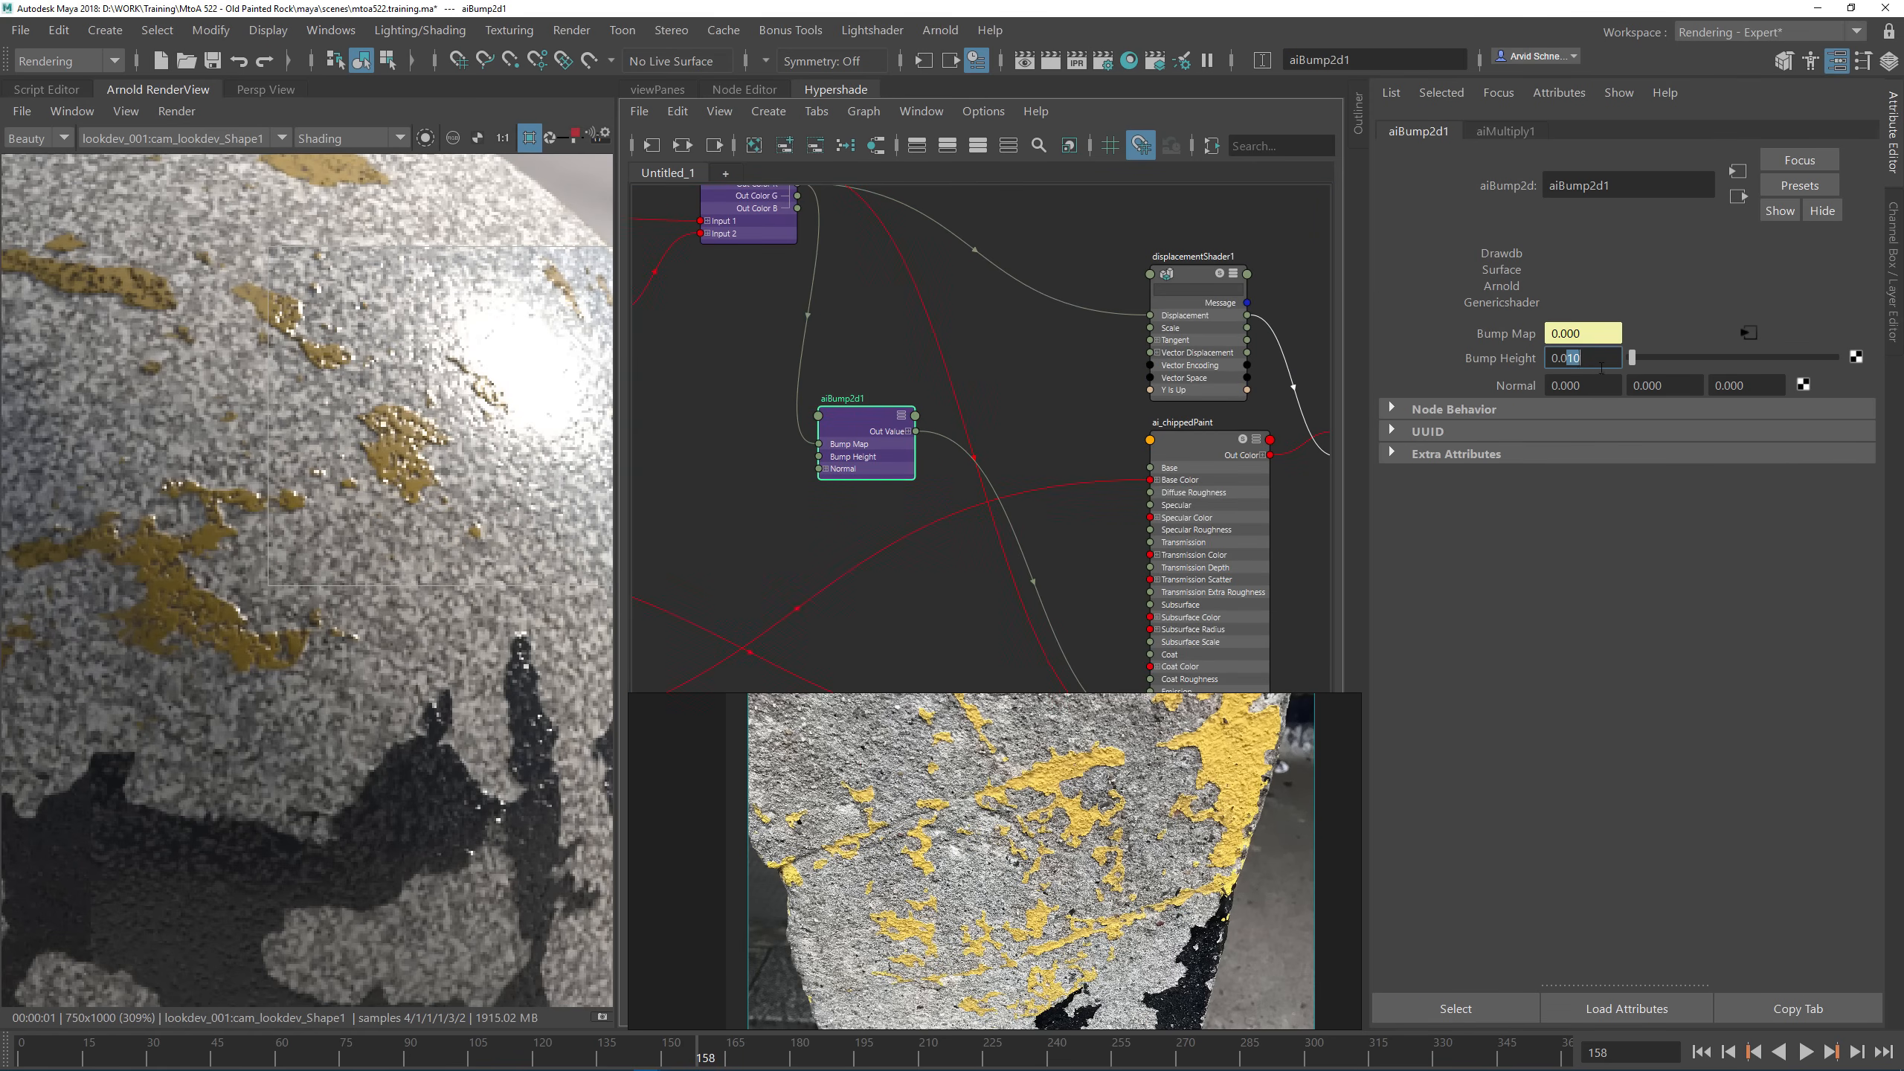
type("40")
key("Return")
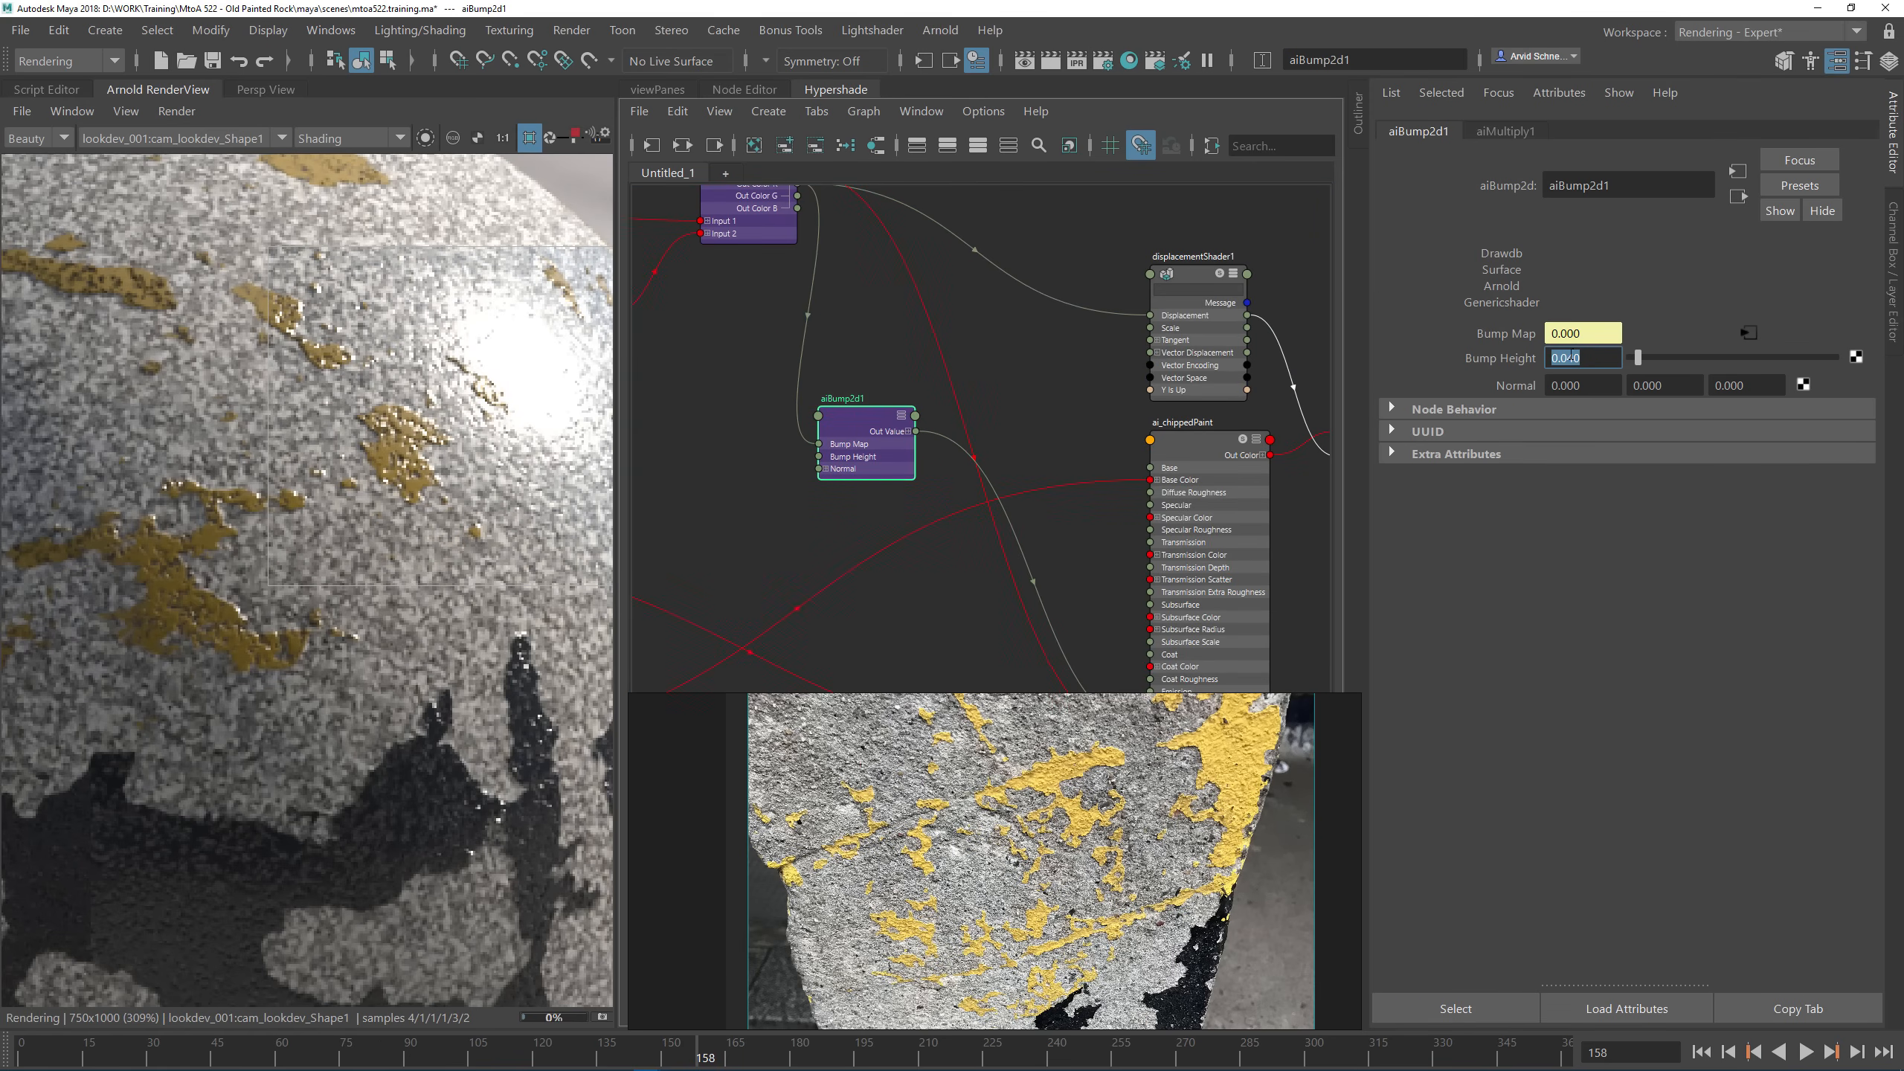
left_click_drag(1638, 358, 1644, 361)
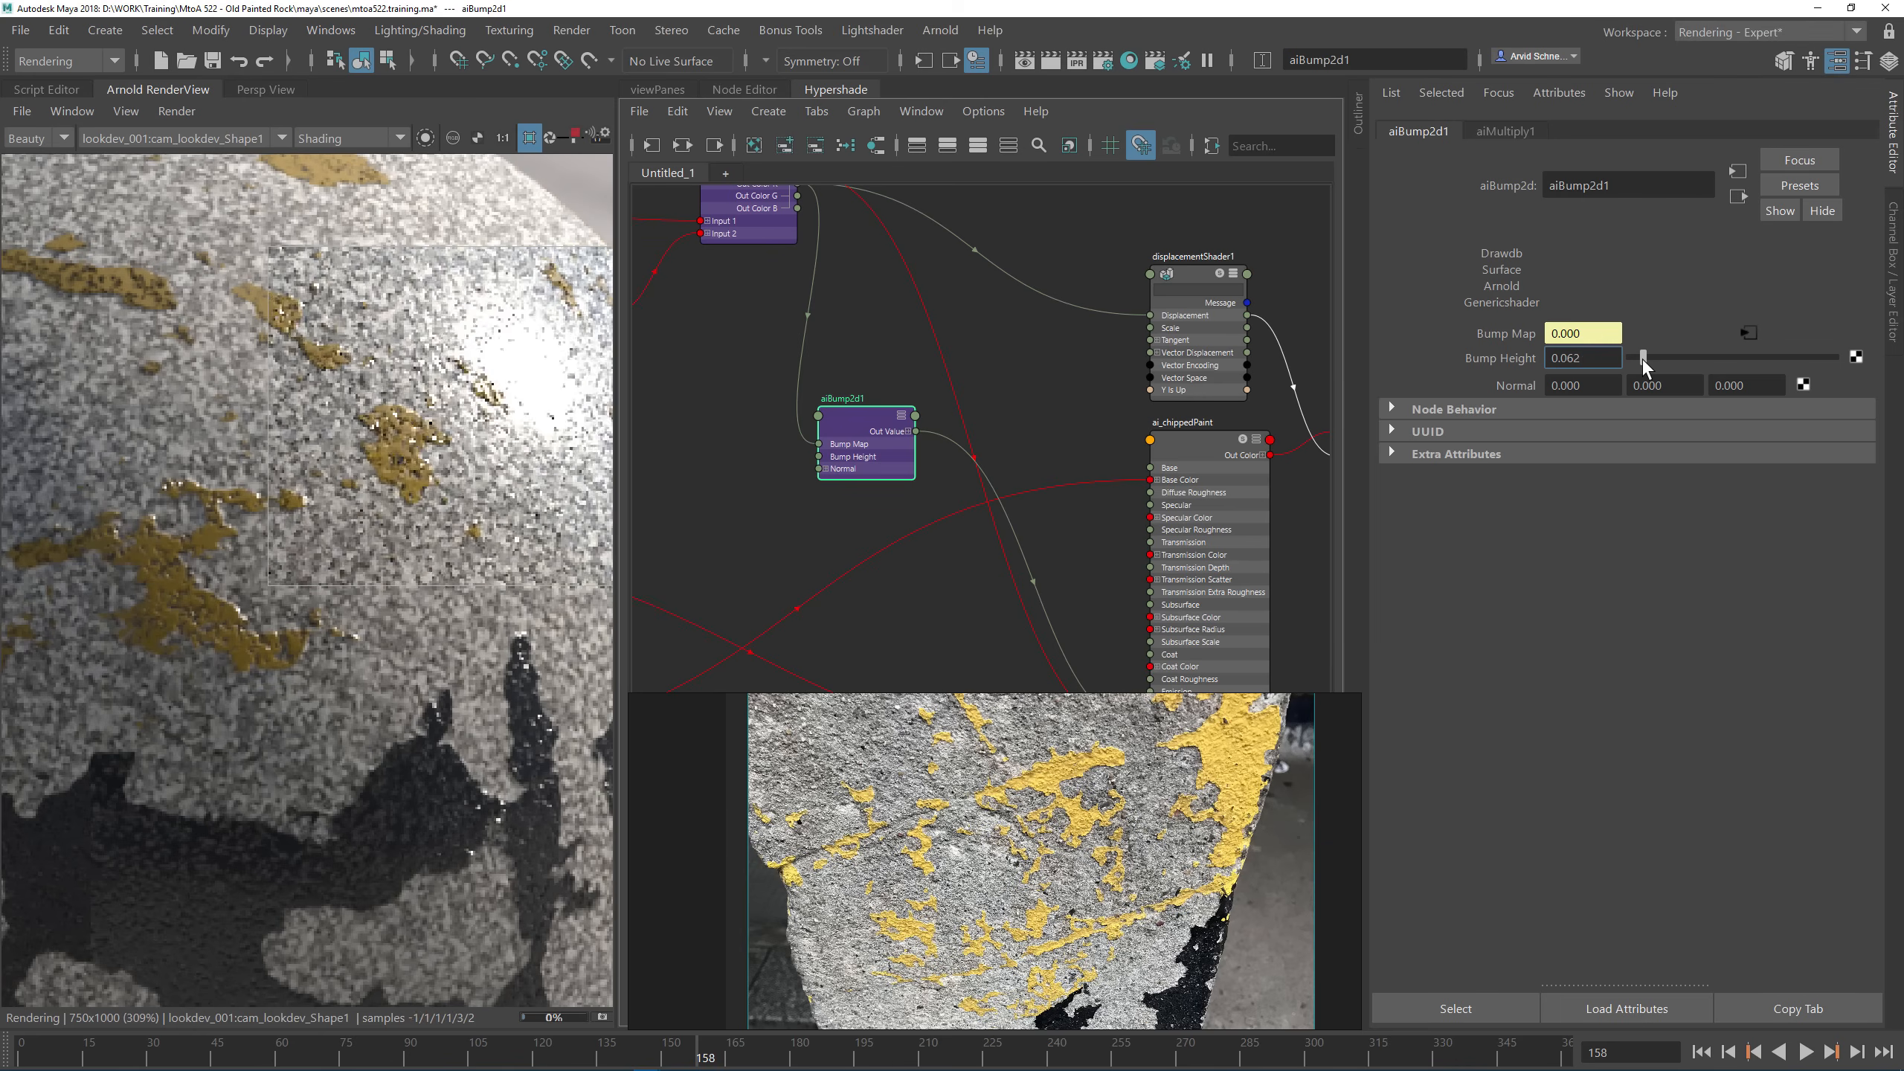
left_click(858, 368)
middle_click_drag(854, 490, 855, 429, "alt")
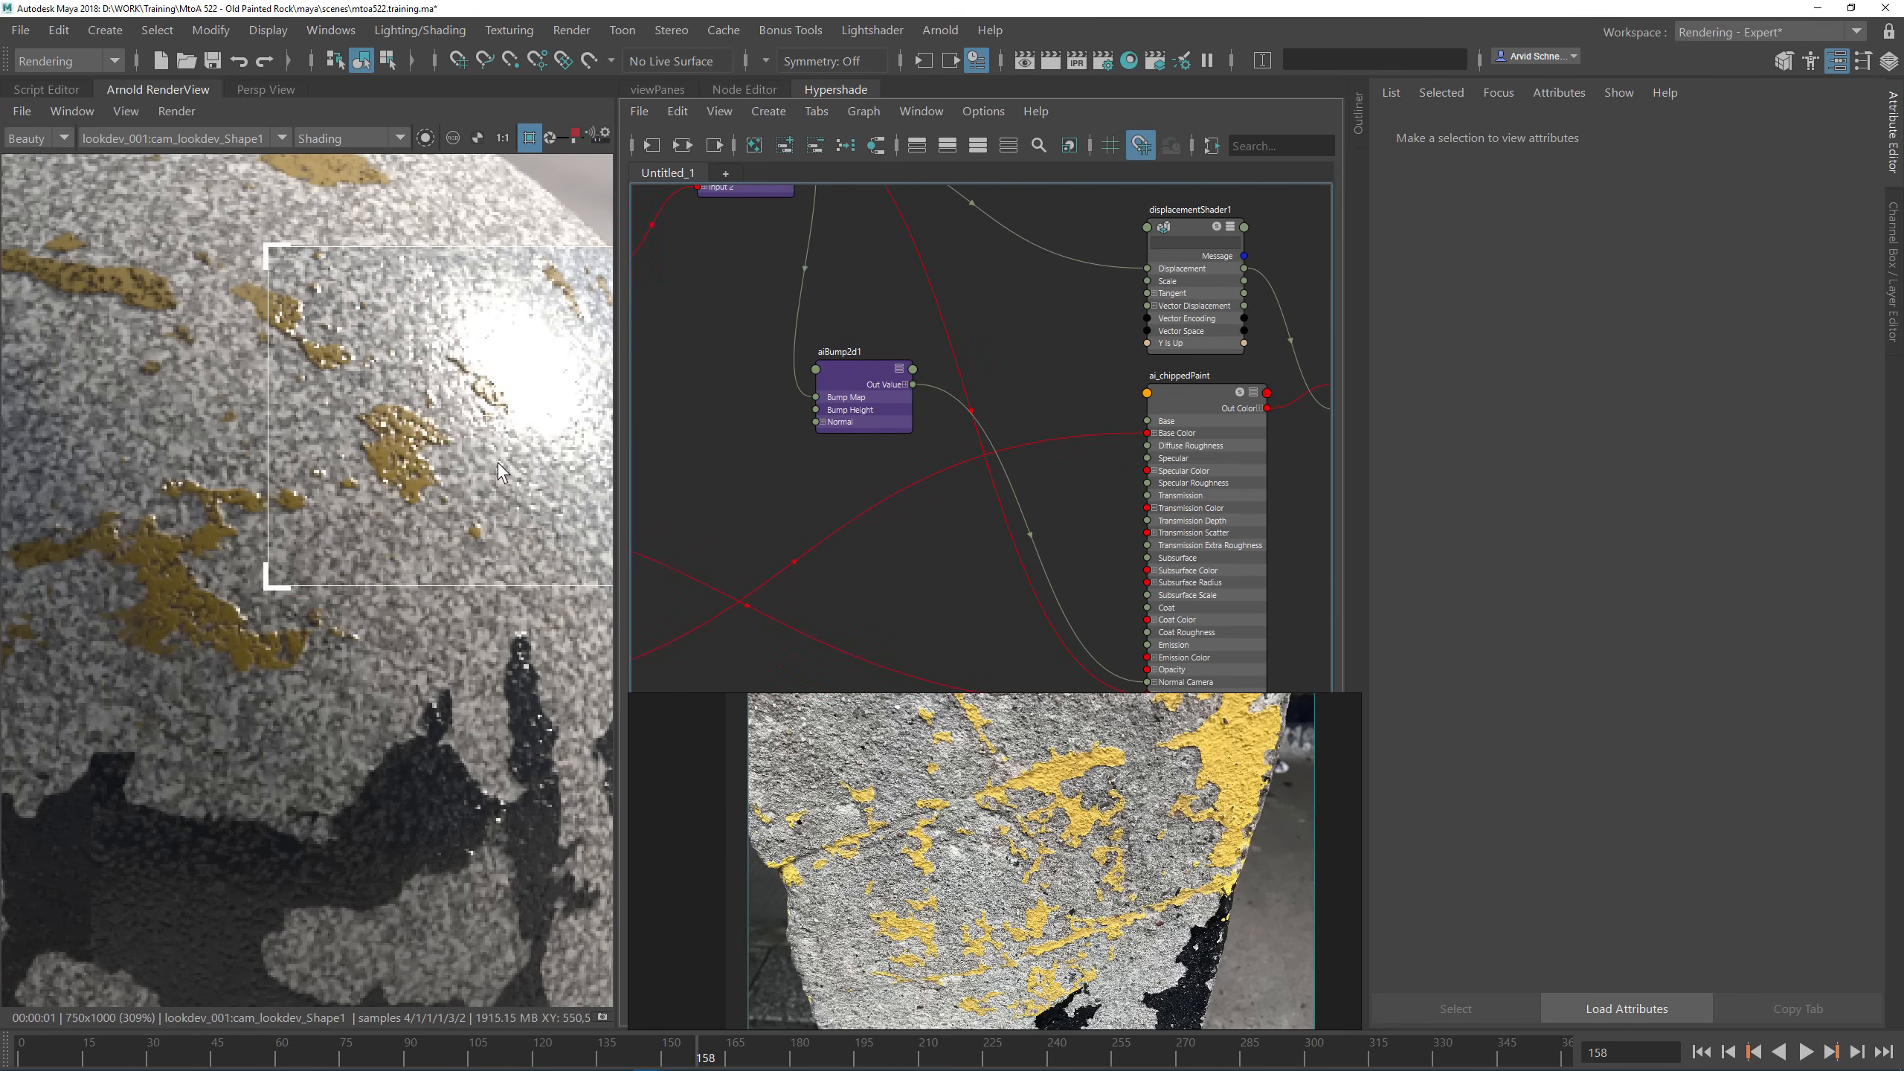
Step: Redraw the render crop region around the sphere's highlight and its yellow and black paint patches
scroll(387, 605, "down", 2)
left_click(386, 605)
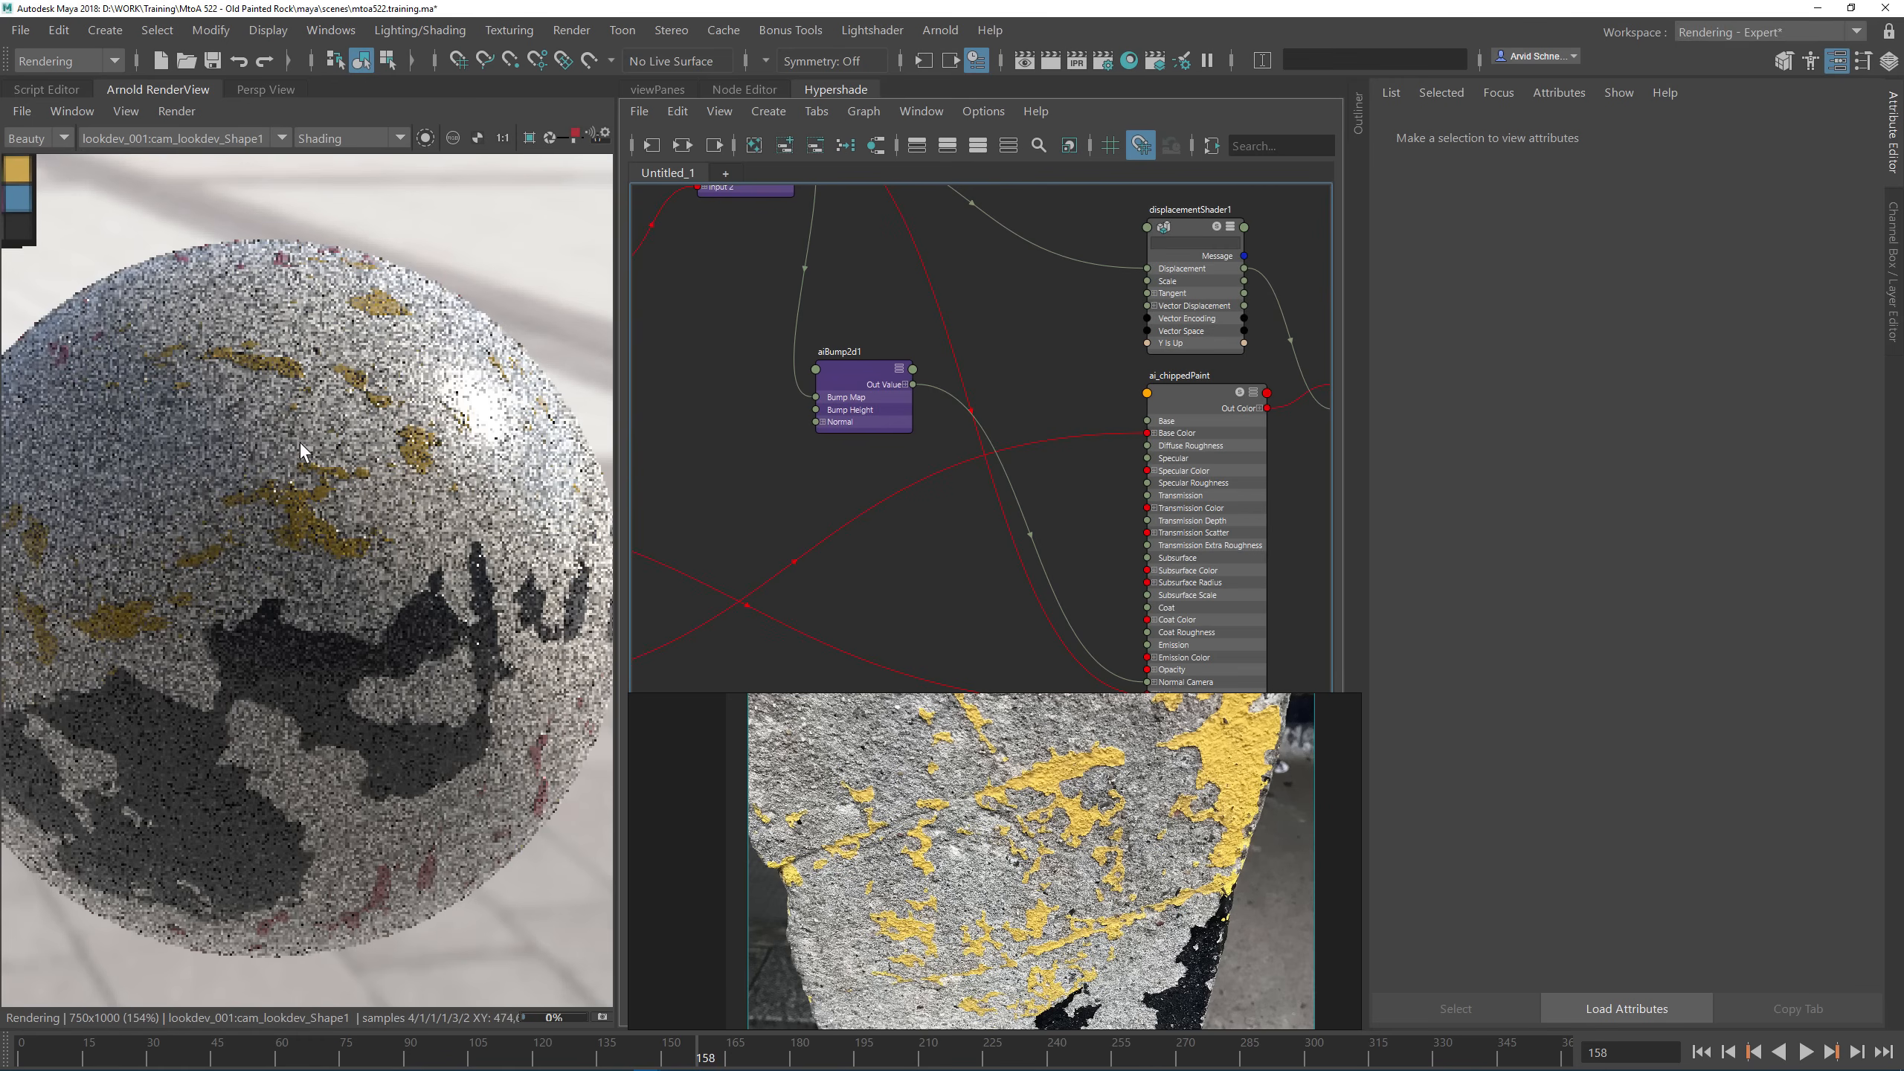
left_click_drag(179, 341, 568, 744)
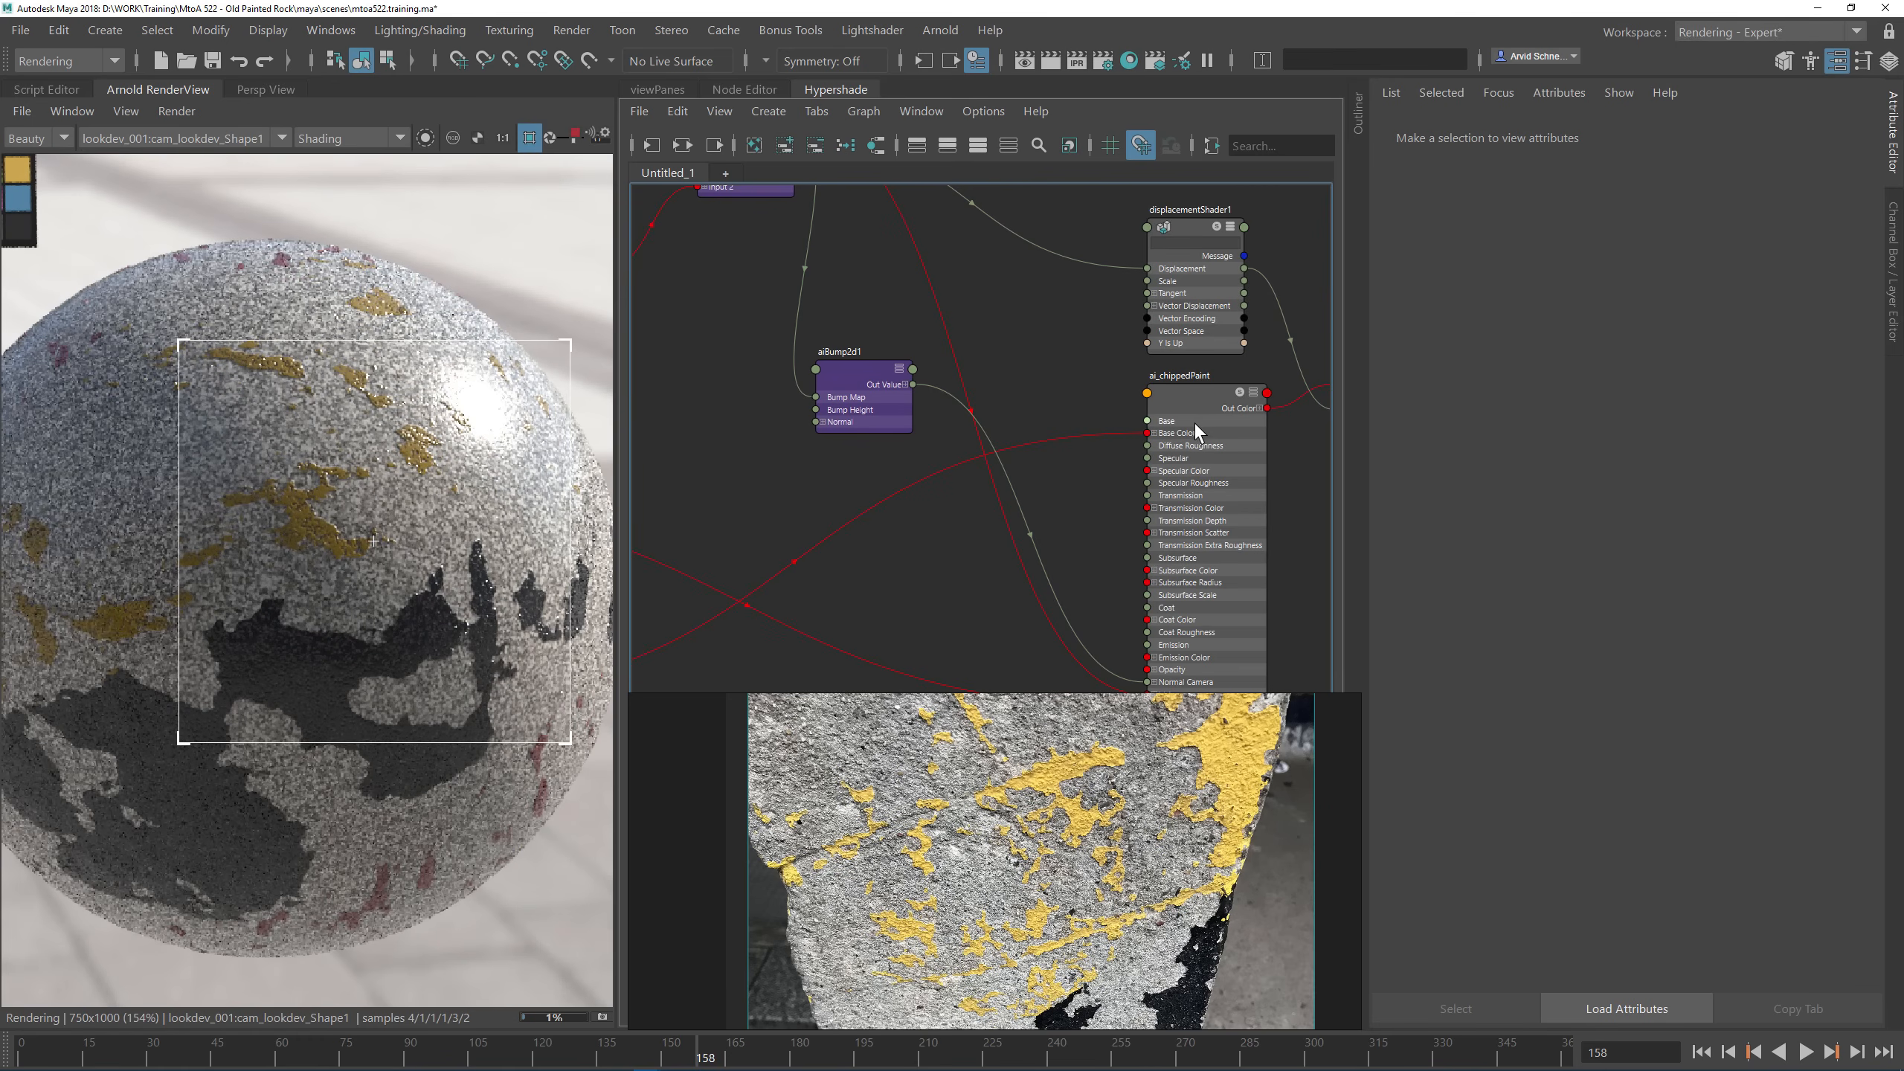
Step: Try a specular Roughness of 0.4 on ai_chippedPaint, and settle on 0.5
left_click(1191, 397)
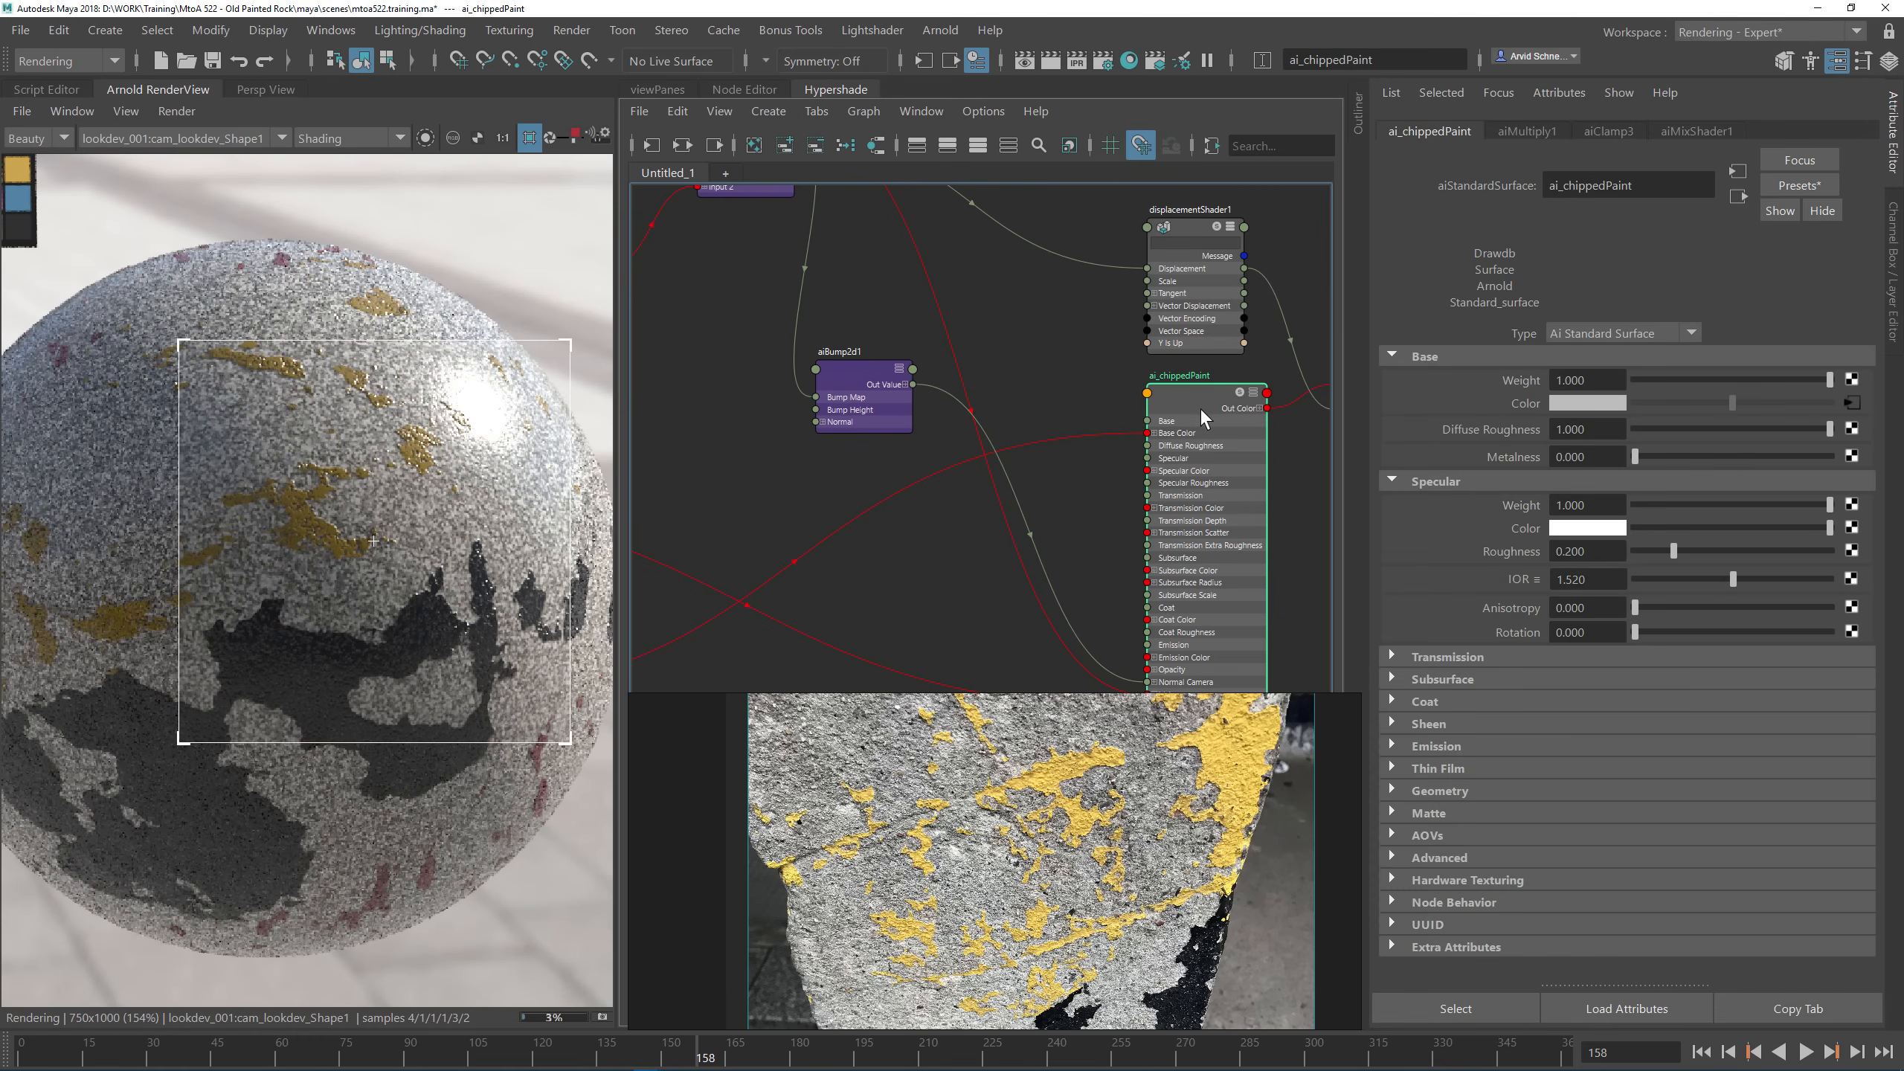
double_click(1612, 546)
type("0.4")
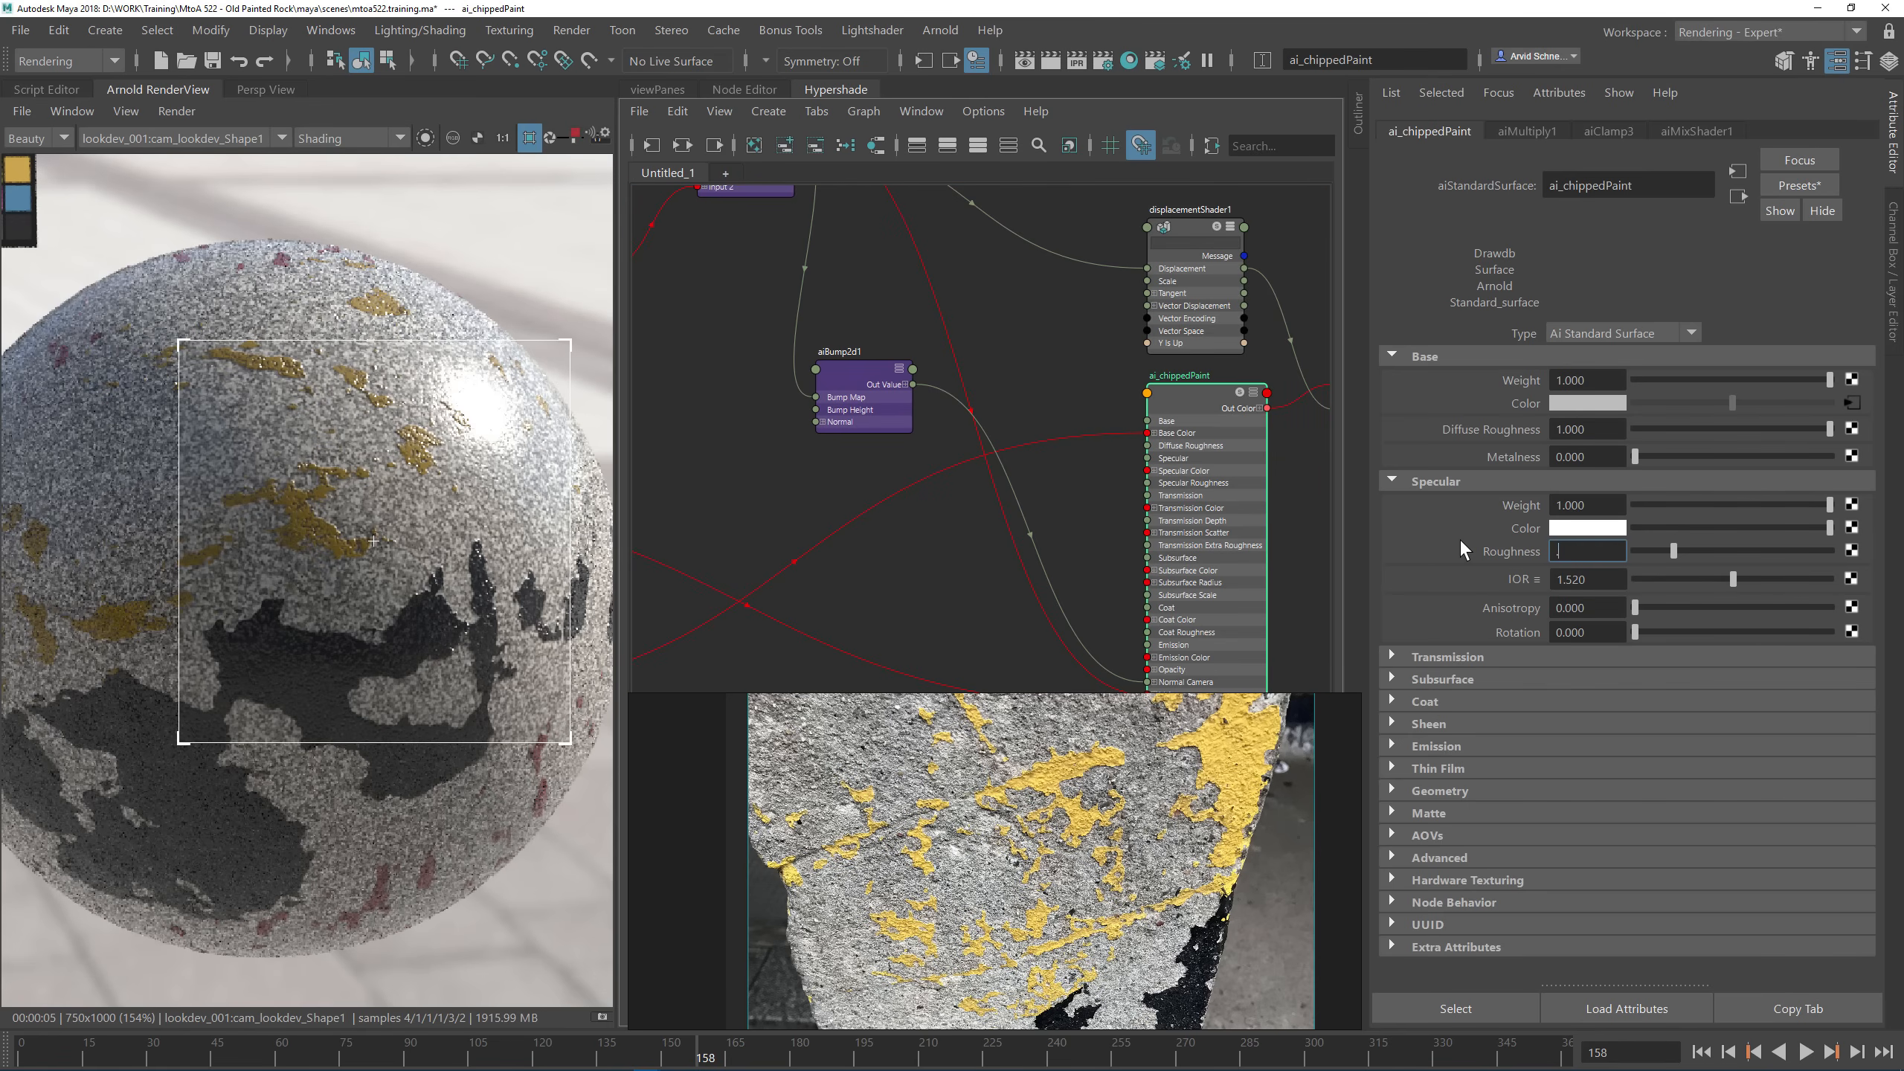
key("Return")
type("0.5")
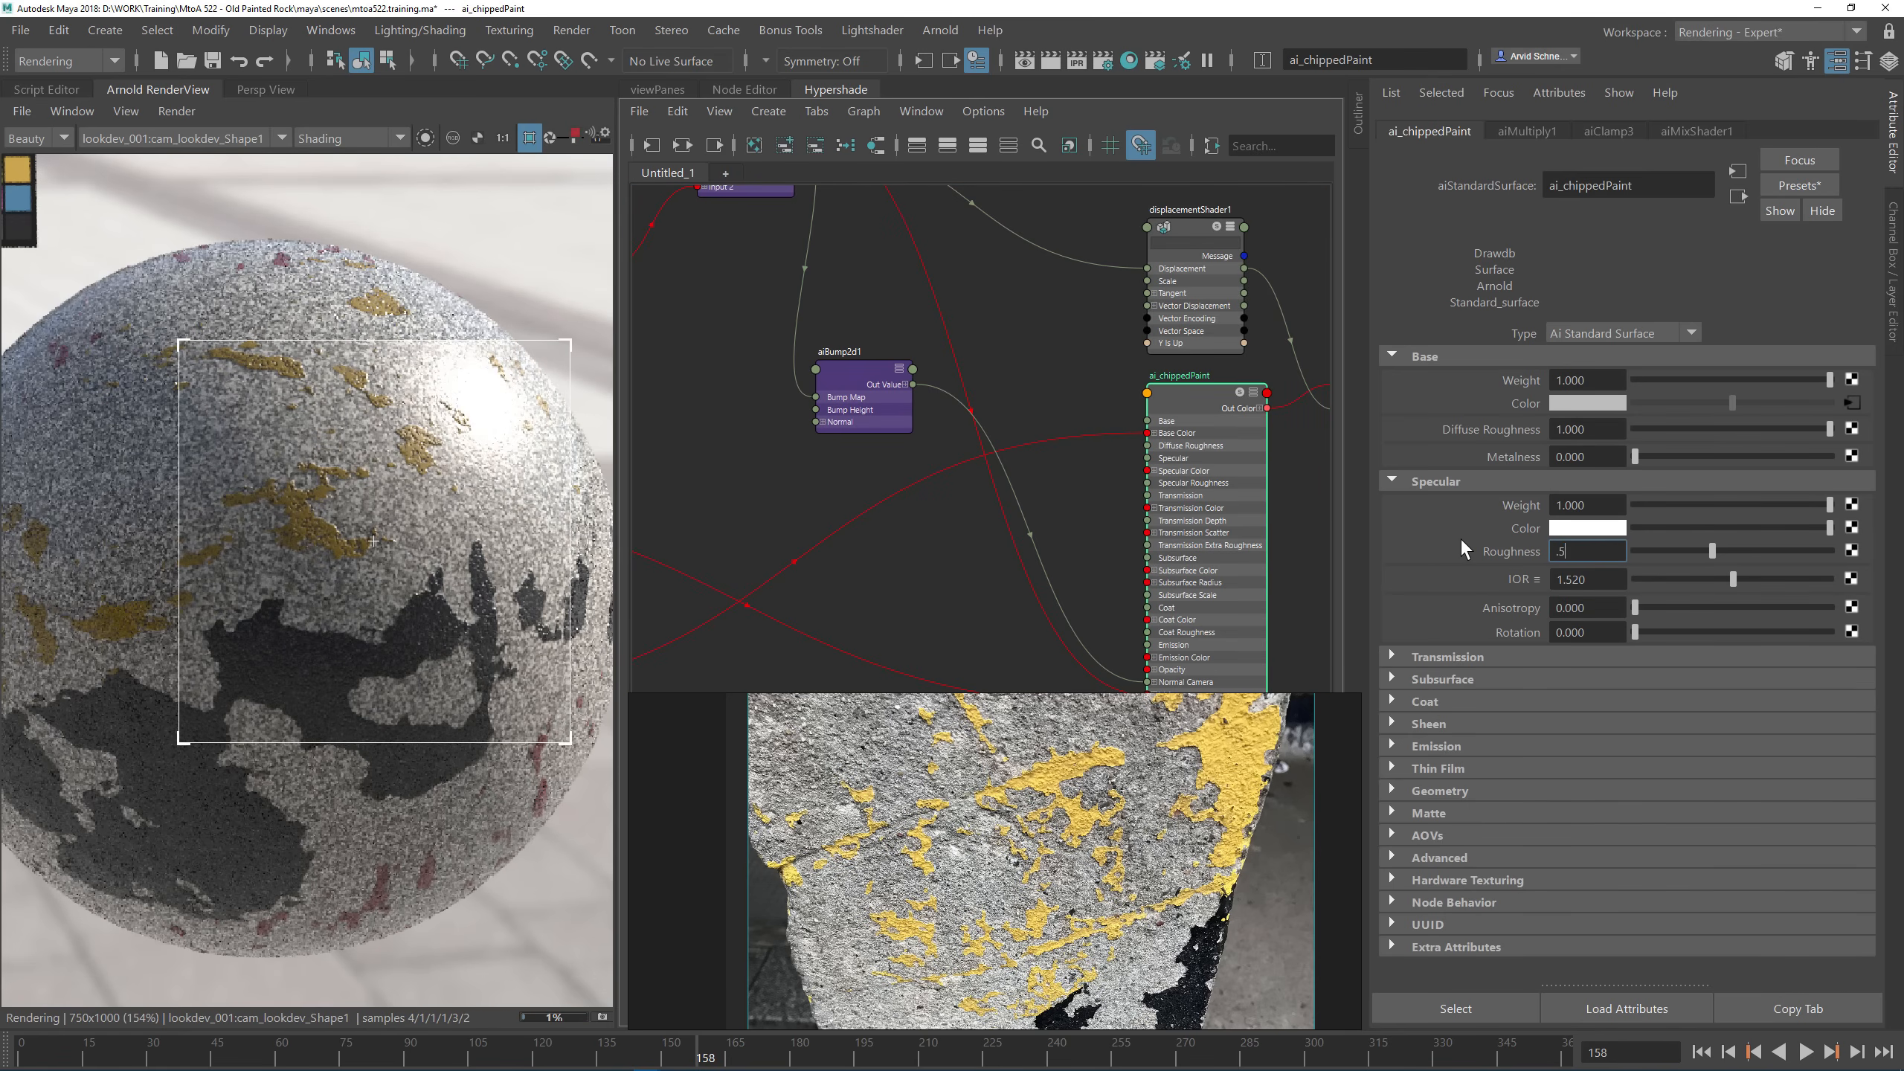
key("Return")
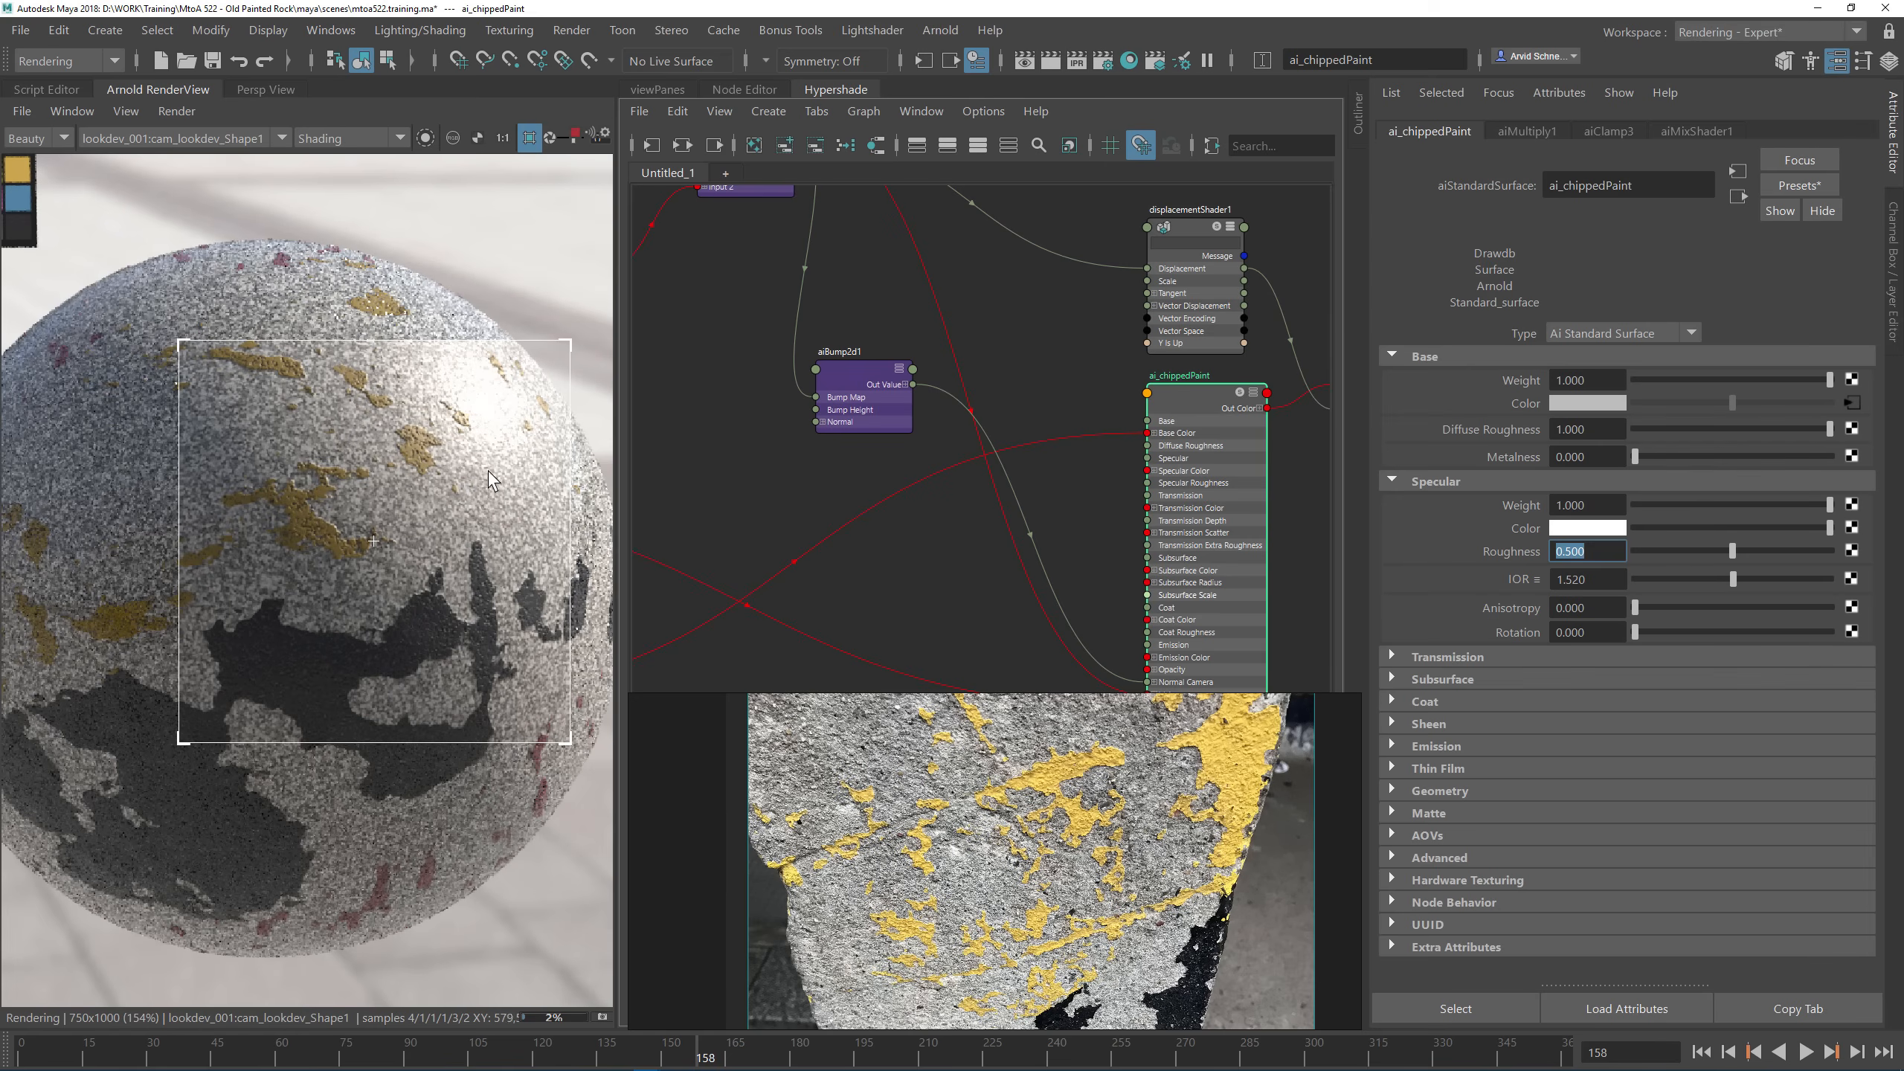
Step: Set displacementShader1's Scale to 0.35 and inspect the paint relief across the sphere up close and from afar
left_click(1175, 249)
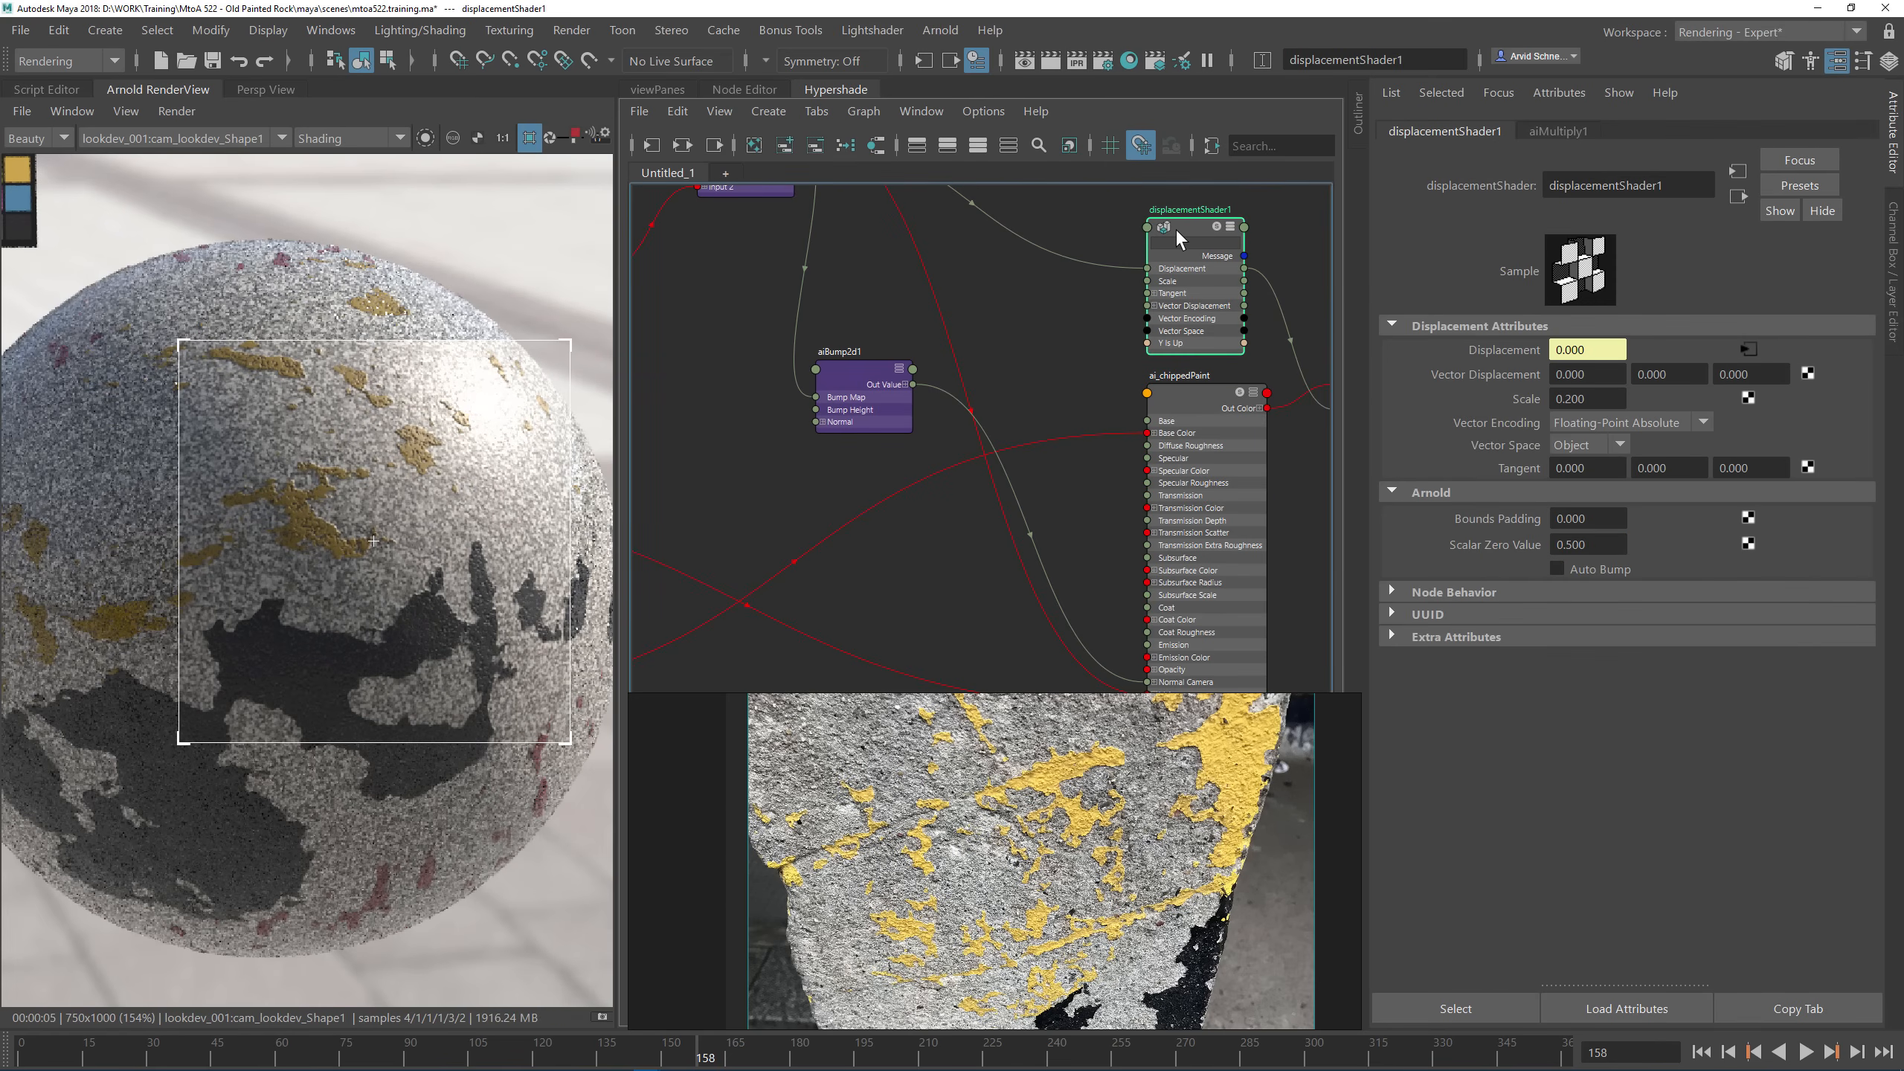
left_click_drag(1596, 399, 1517, 395)
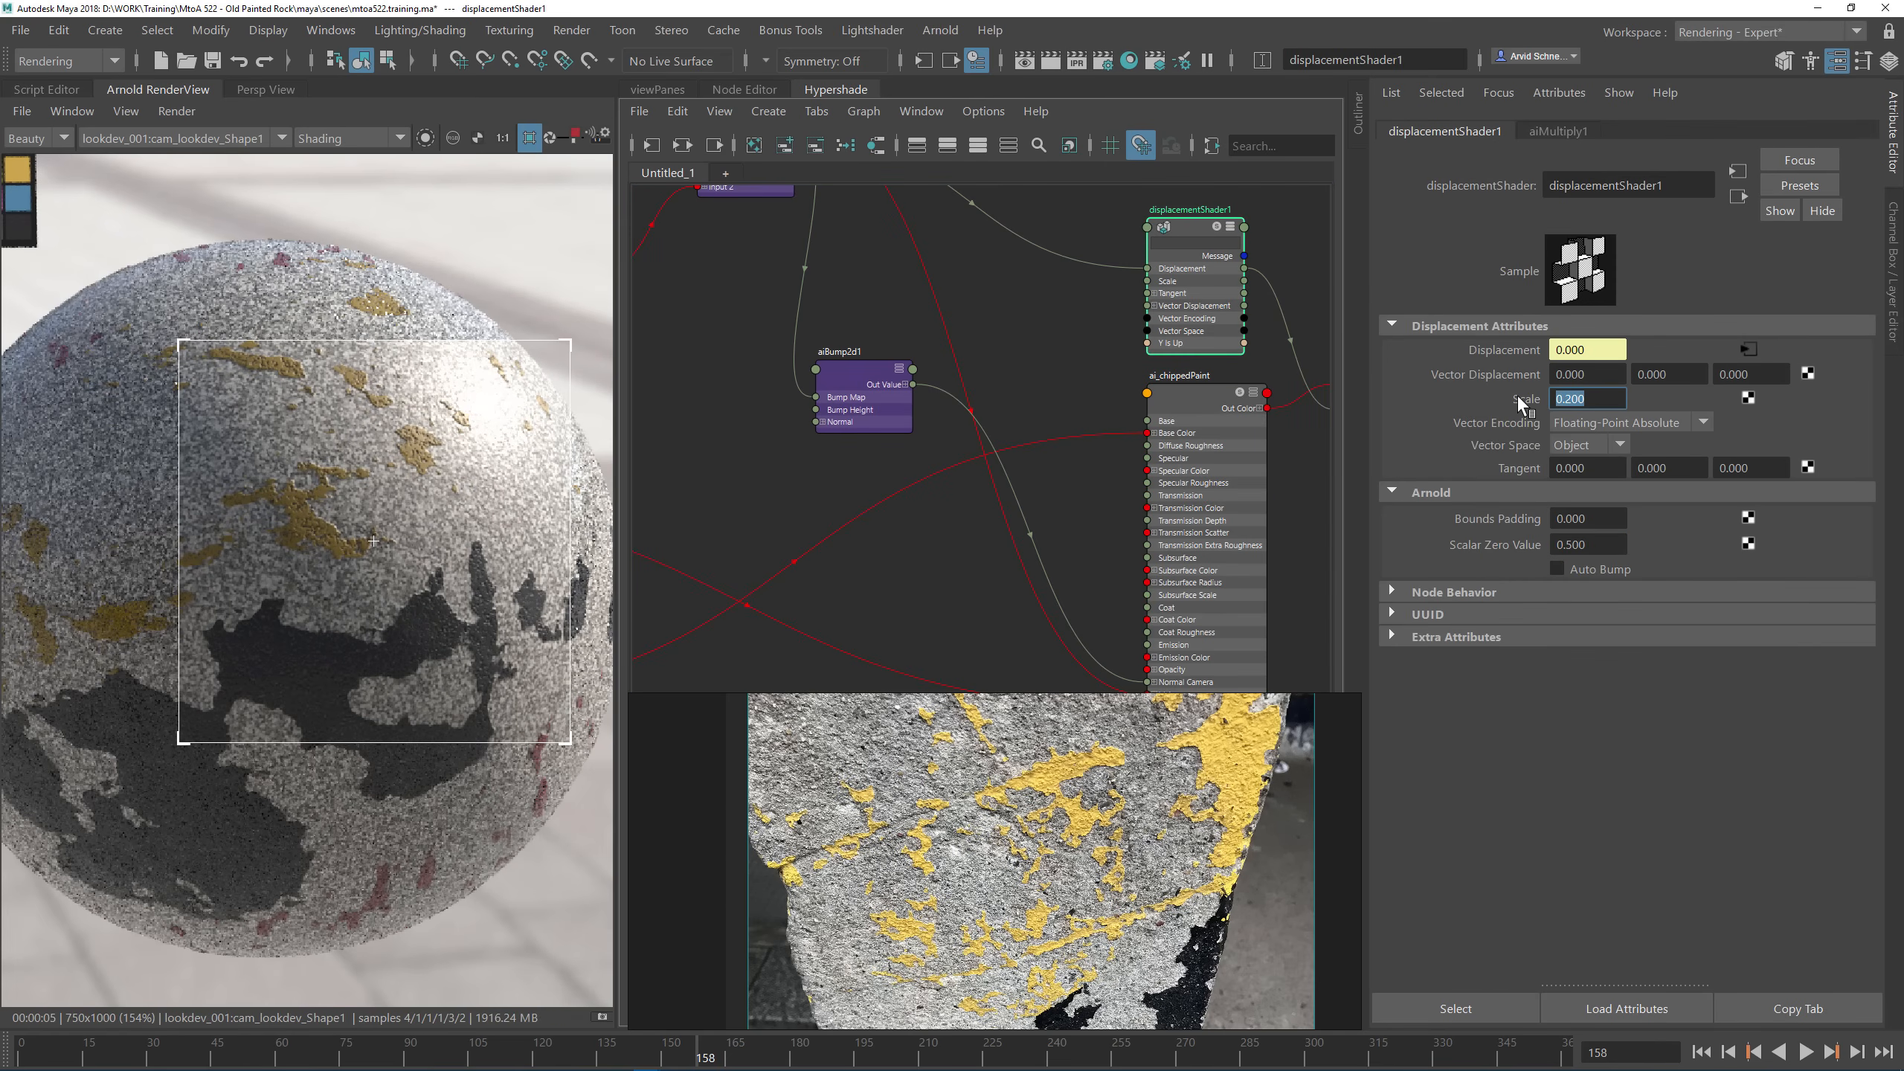
type(".35")
key("Return")
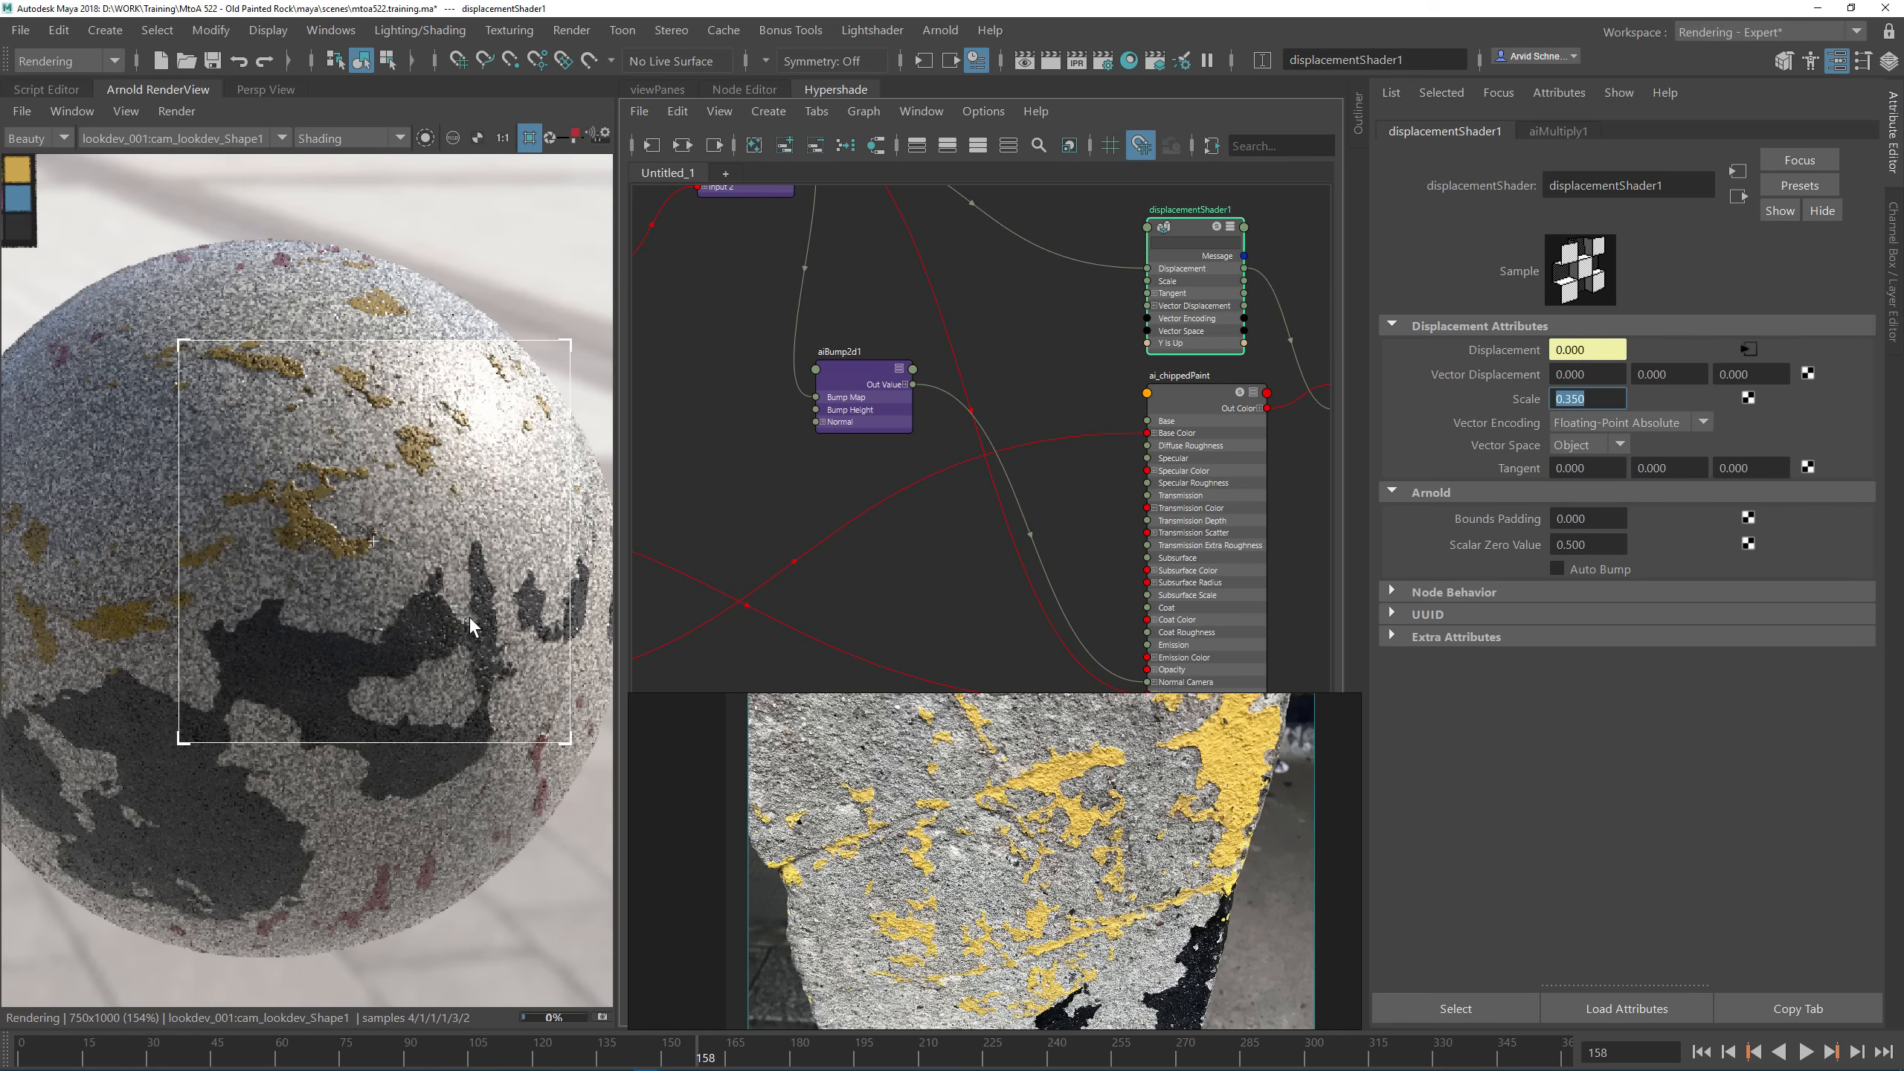
scroll(497, 453, "up", 4)
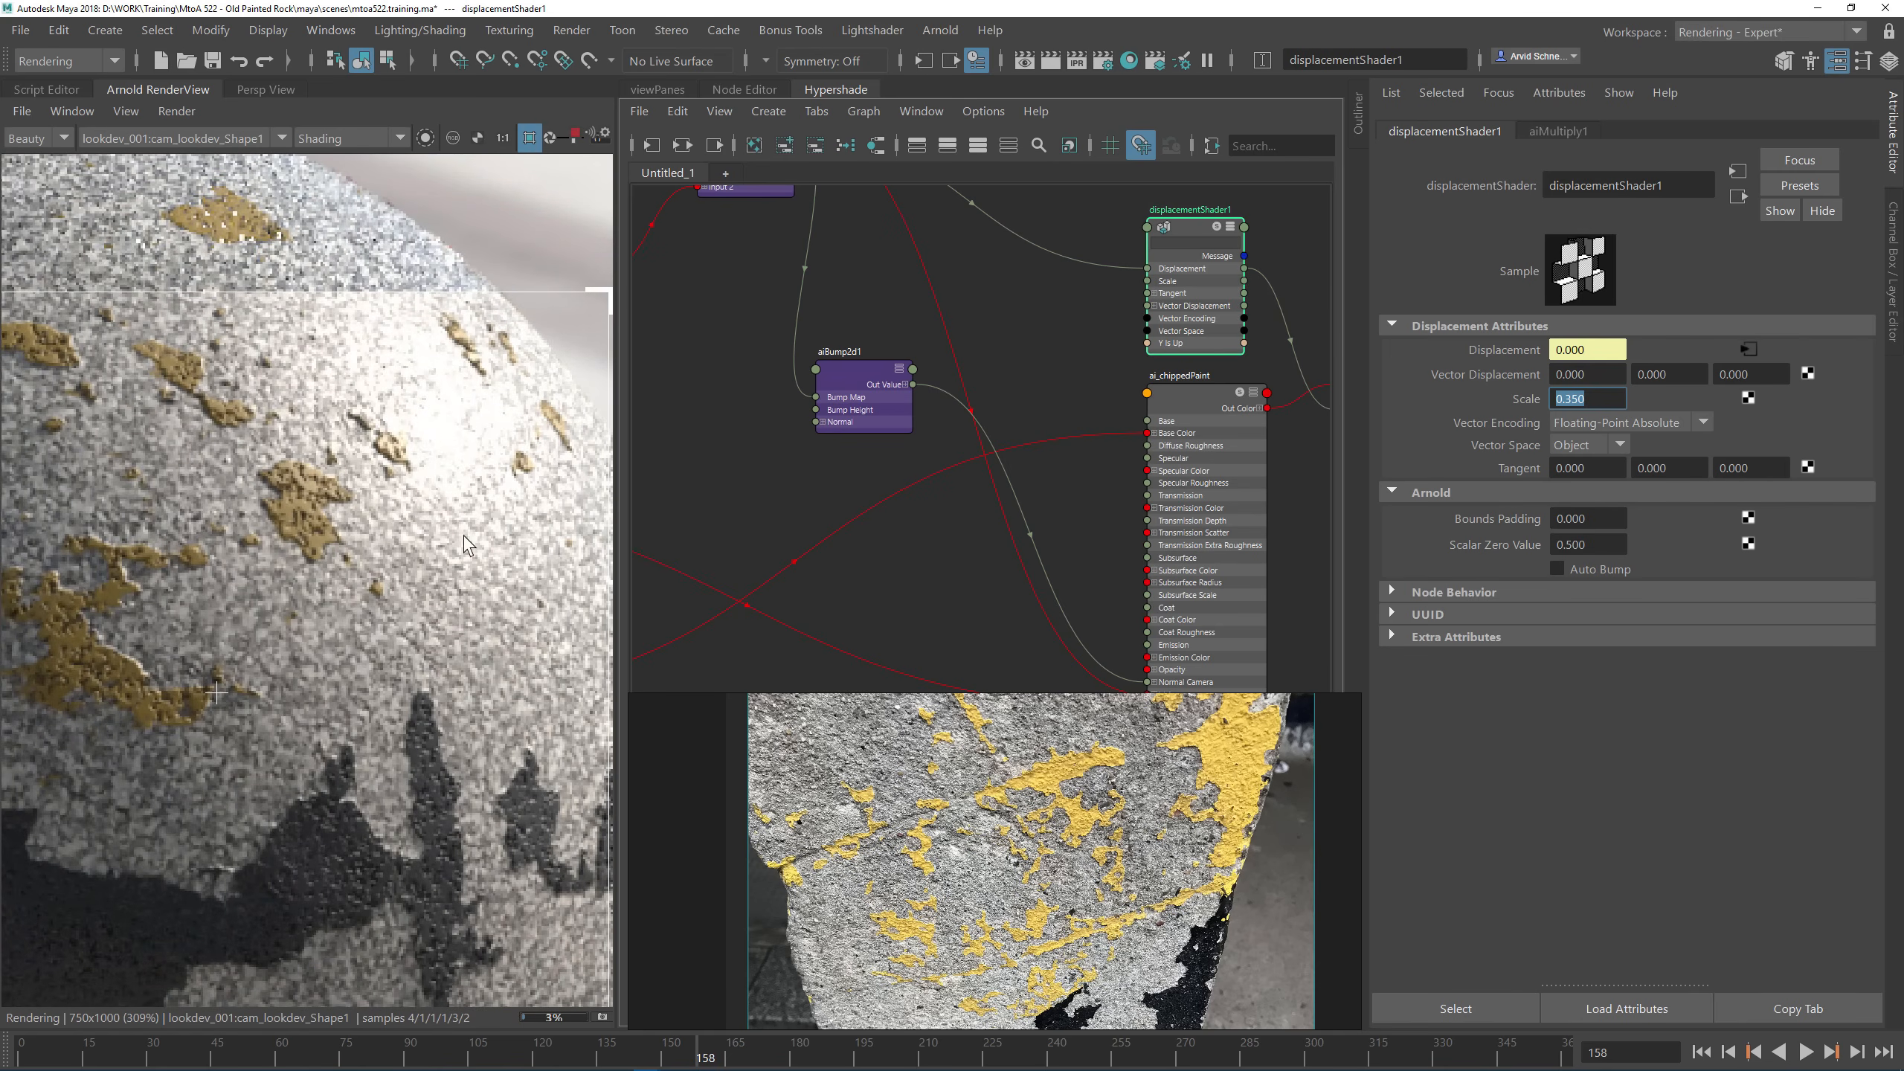
middle_click_drag(244, 667, 464, 548)
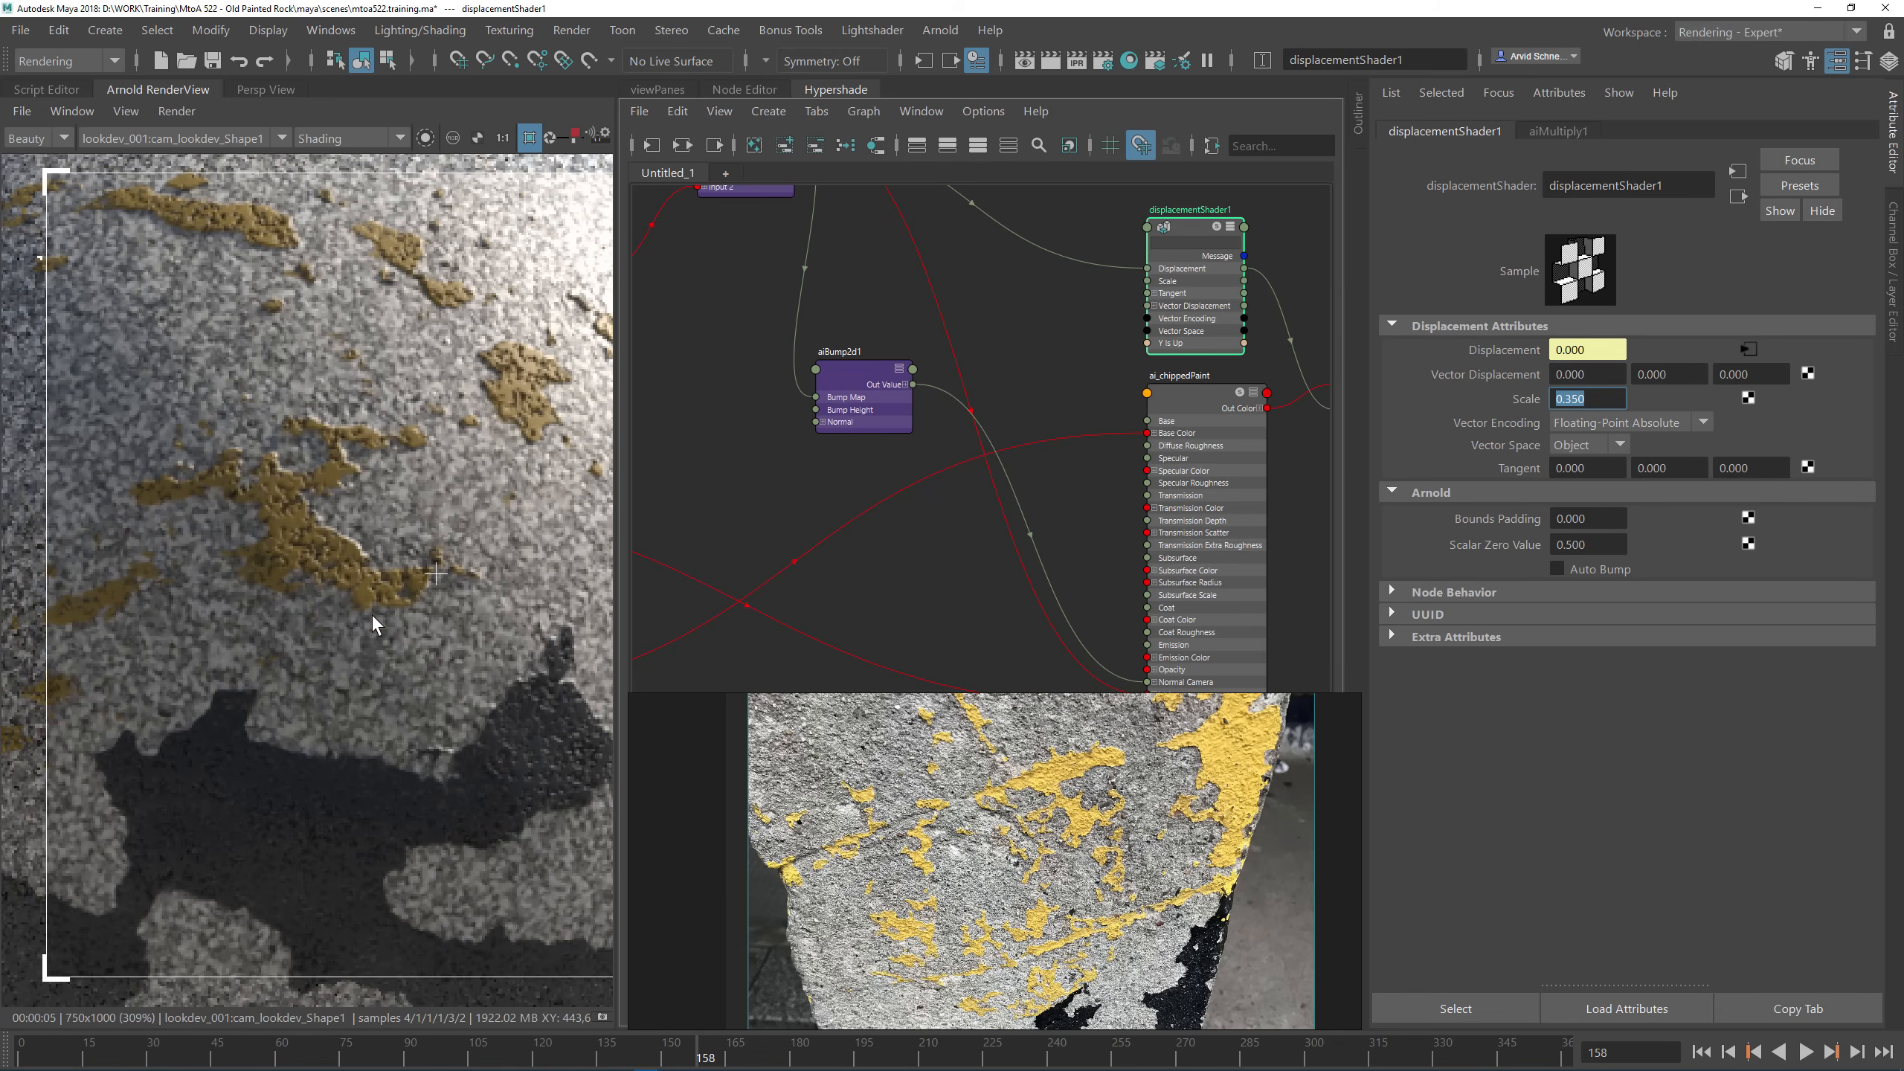
scroll(372, 614, "down", 6)
middle_click_drag(378, 643, 423, 516)
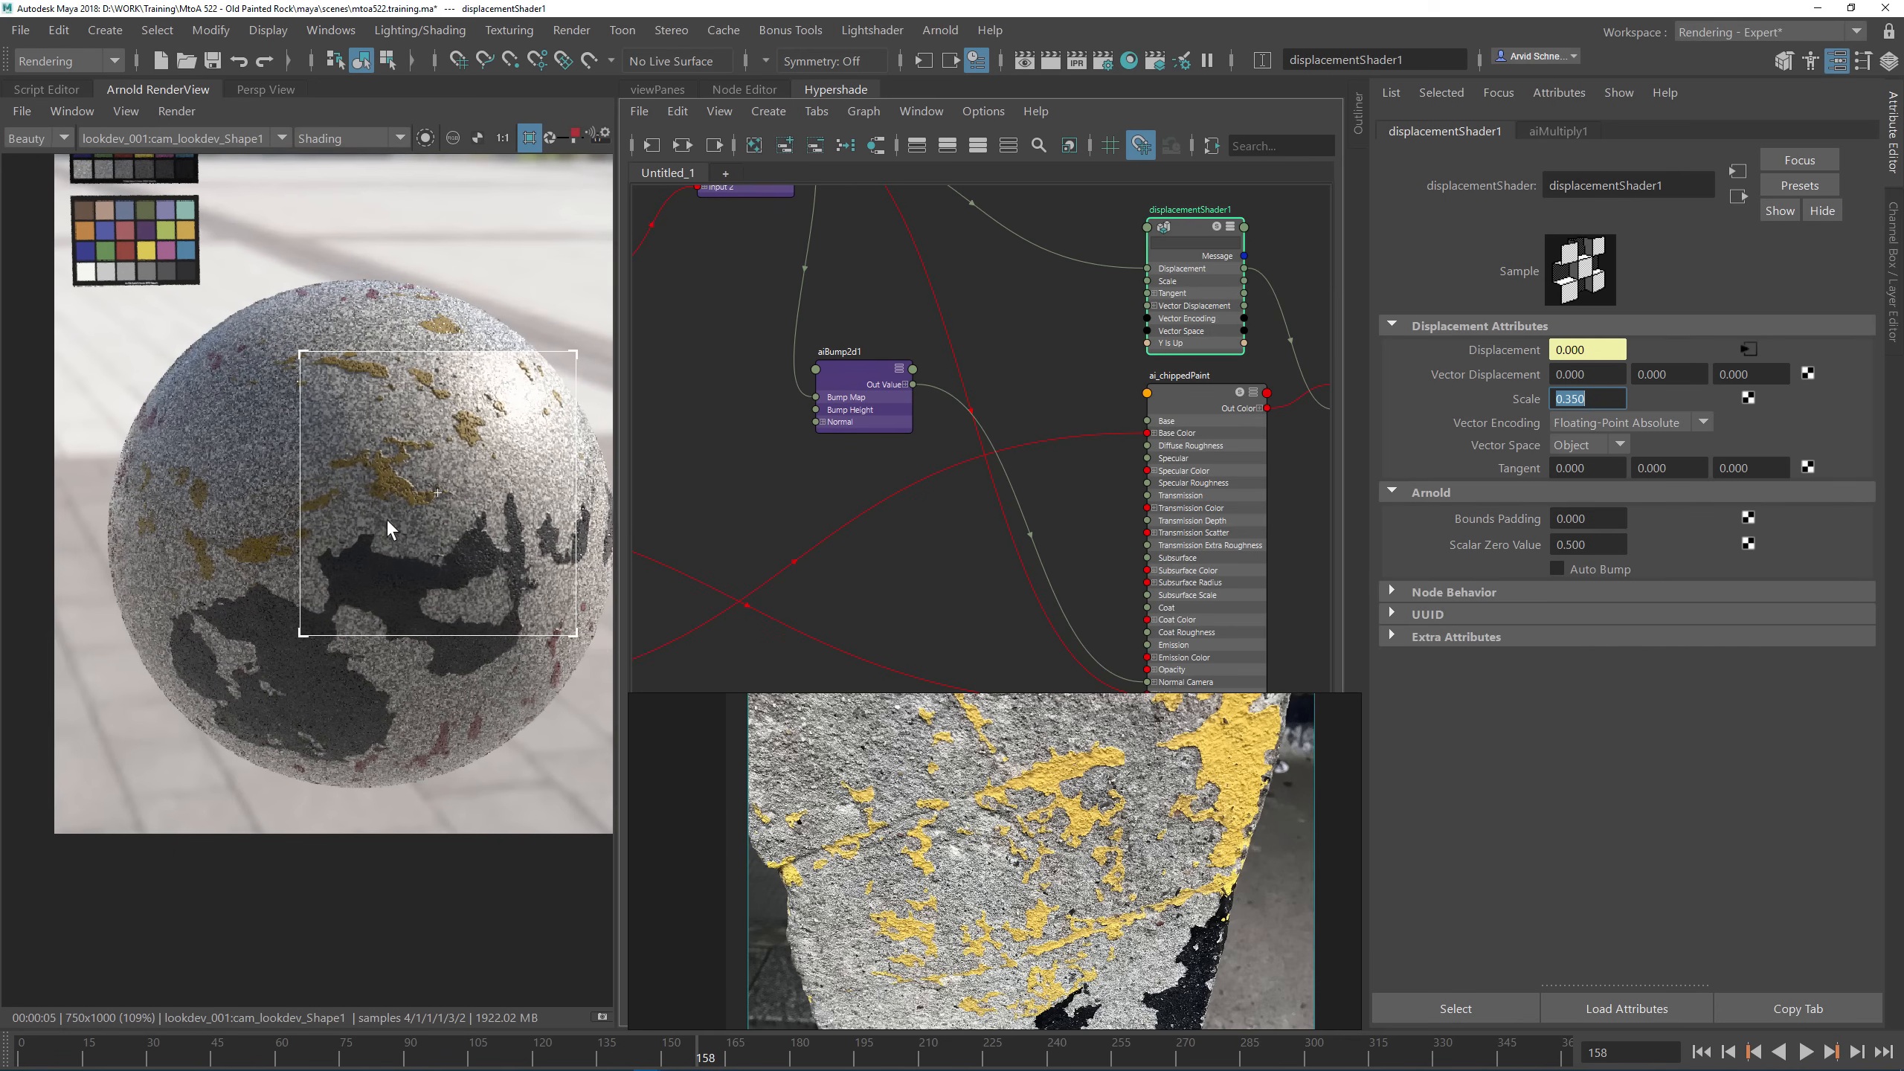
middle_click_drag(387, 390, 200, 366)
scroll(202, 375, "up", 2)
Step: Brighten the yellow color entry of ramp1 to an HSV value of 0.838
middle_click_drag(785, 463, 1236, 468, "alt")
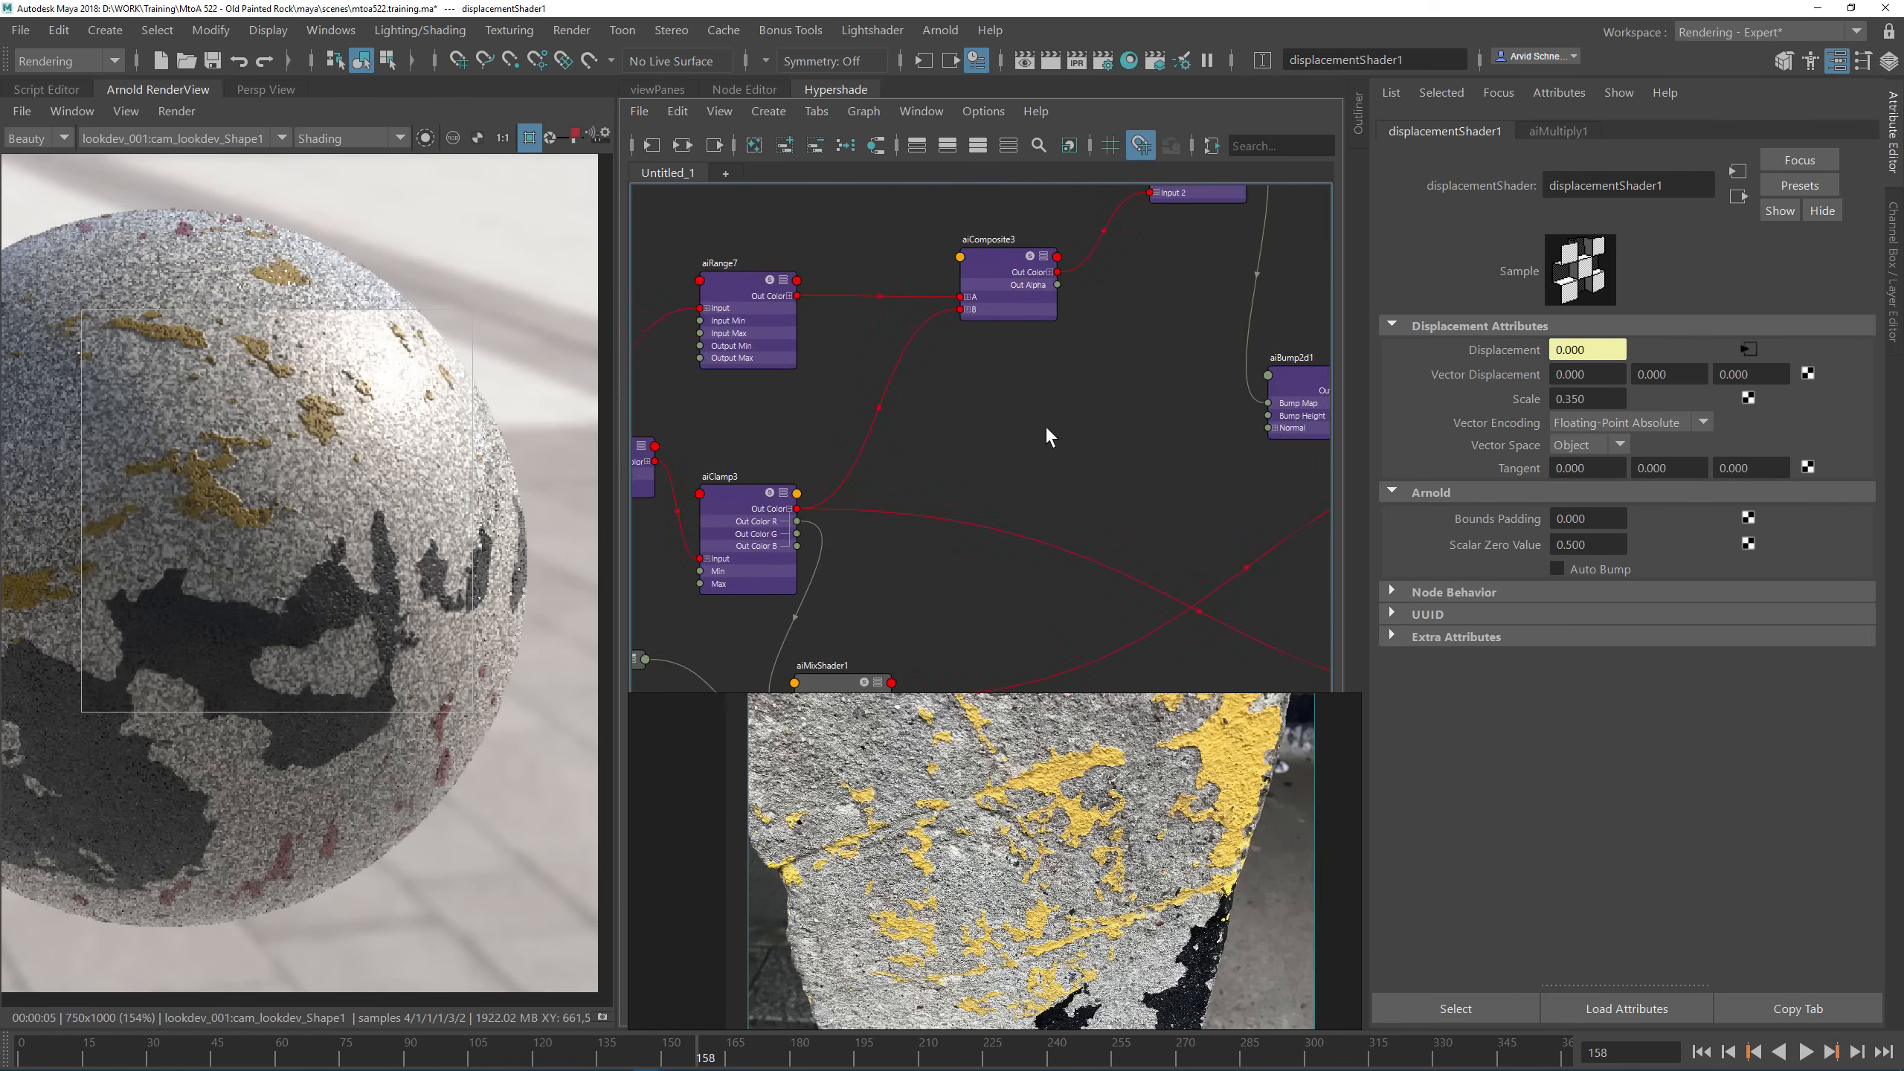
scroll(890, 567, "down", 4)
middle_click_drag(897, 557, 1207, 409, "alt")
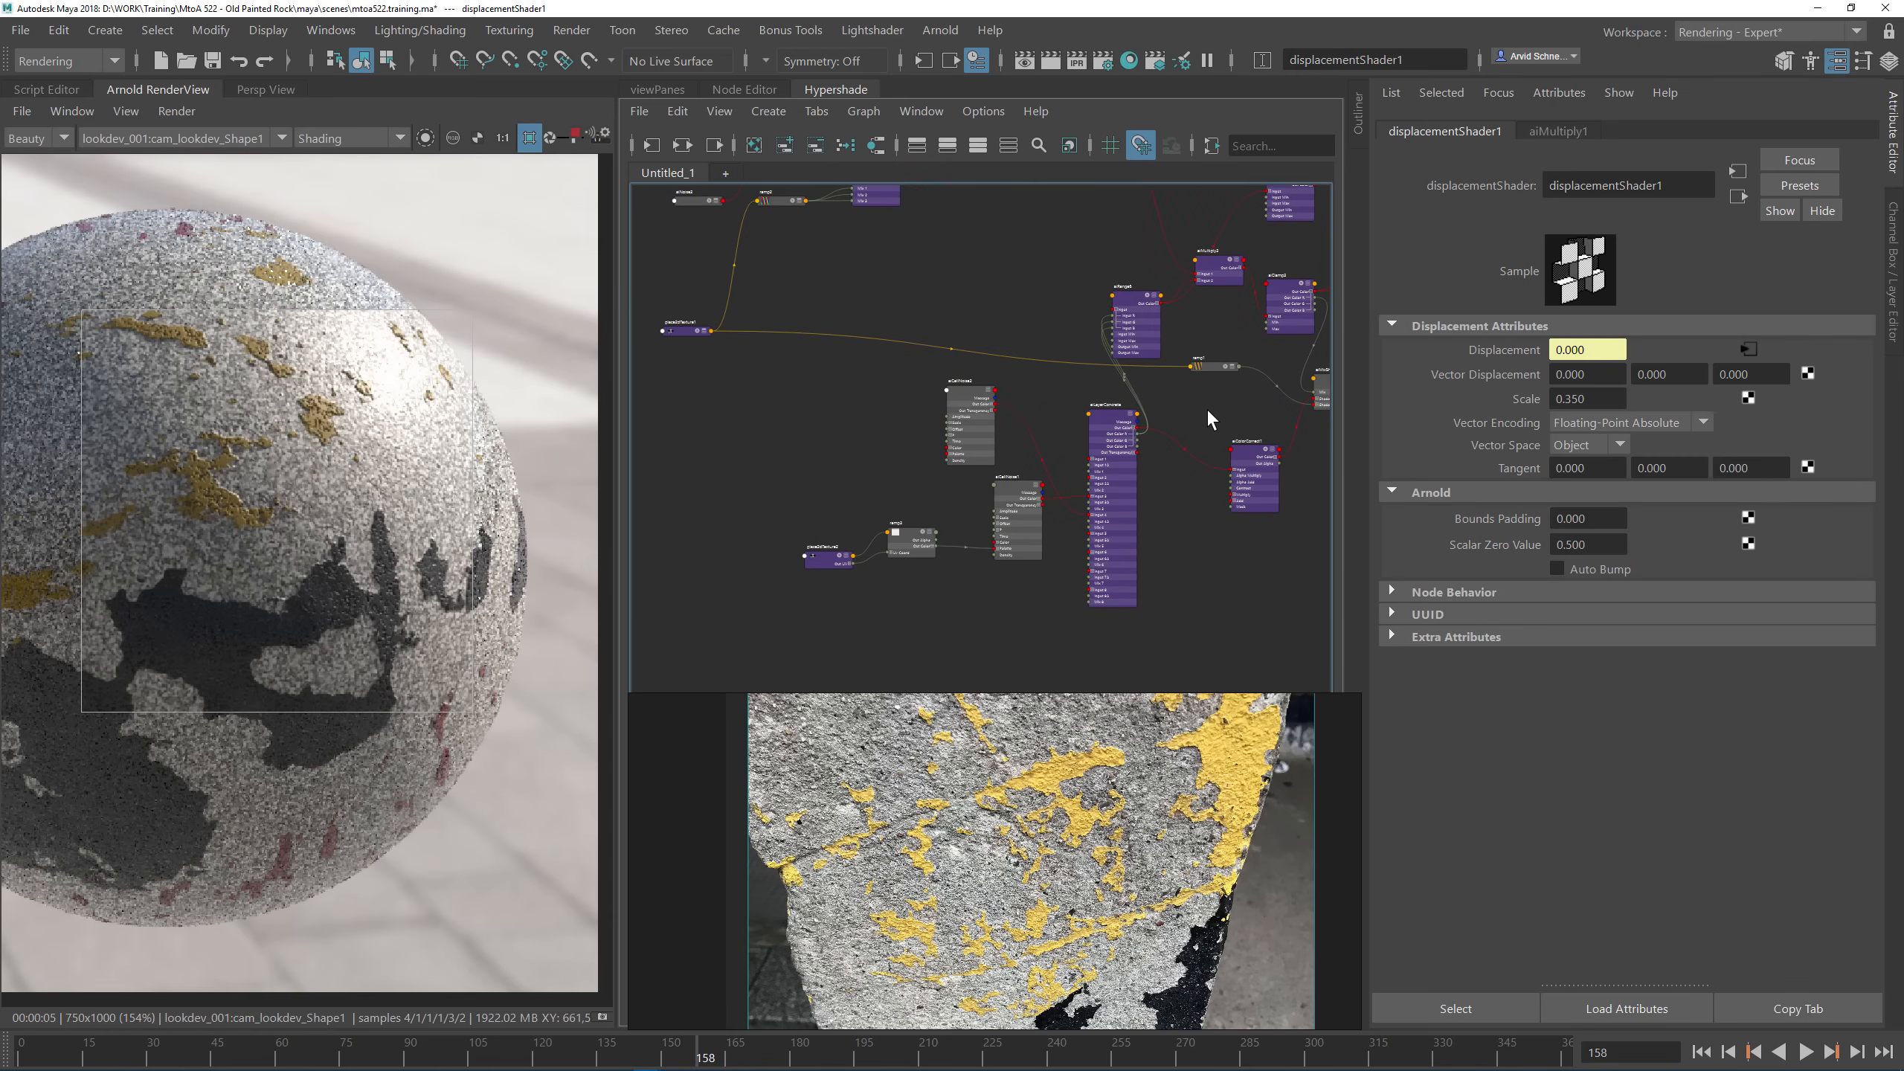
scroll(1208, 410, "up", 2)
left_click(1198, 361)
middle_click_drag(1101, 453, 845, 413, "alt")
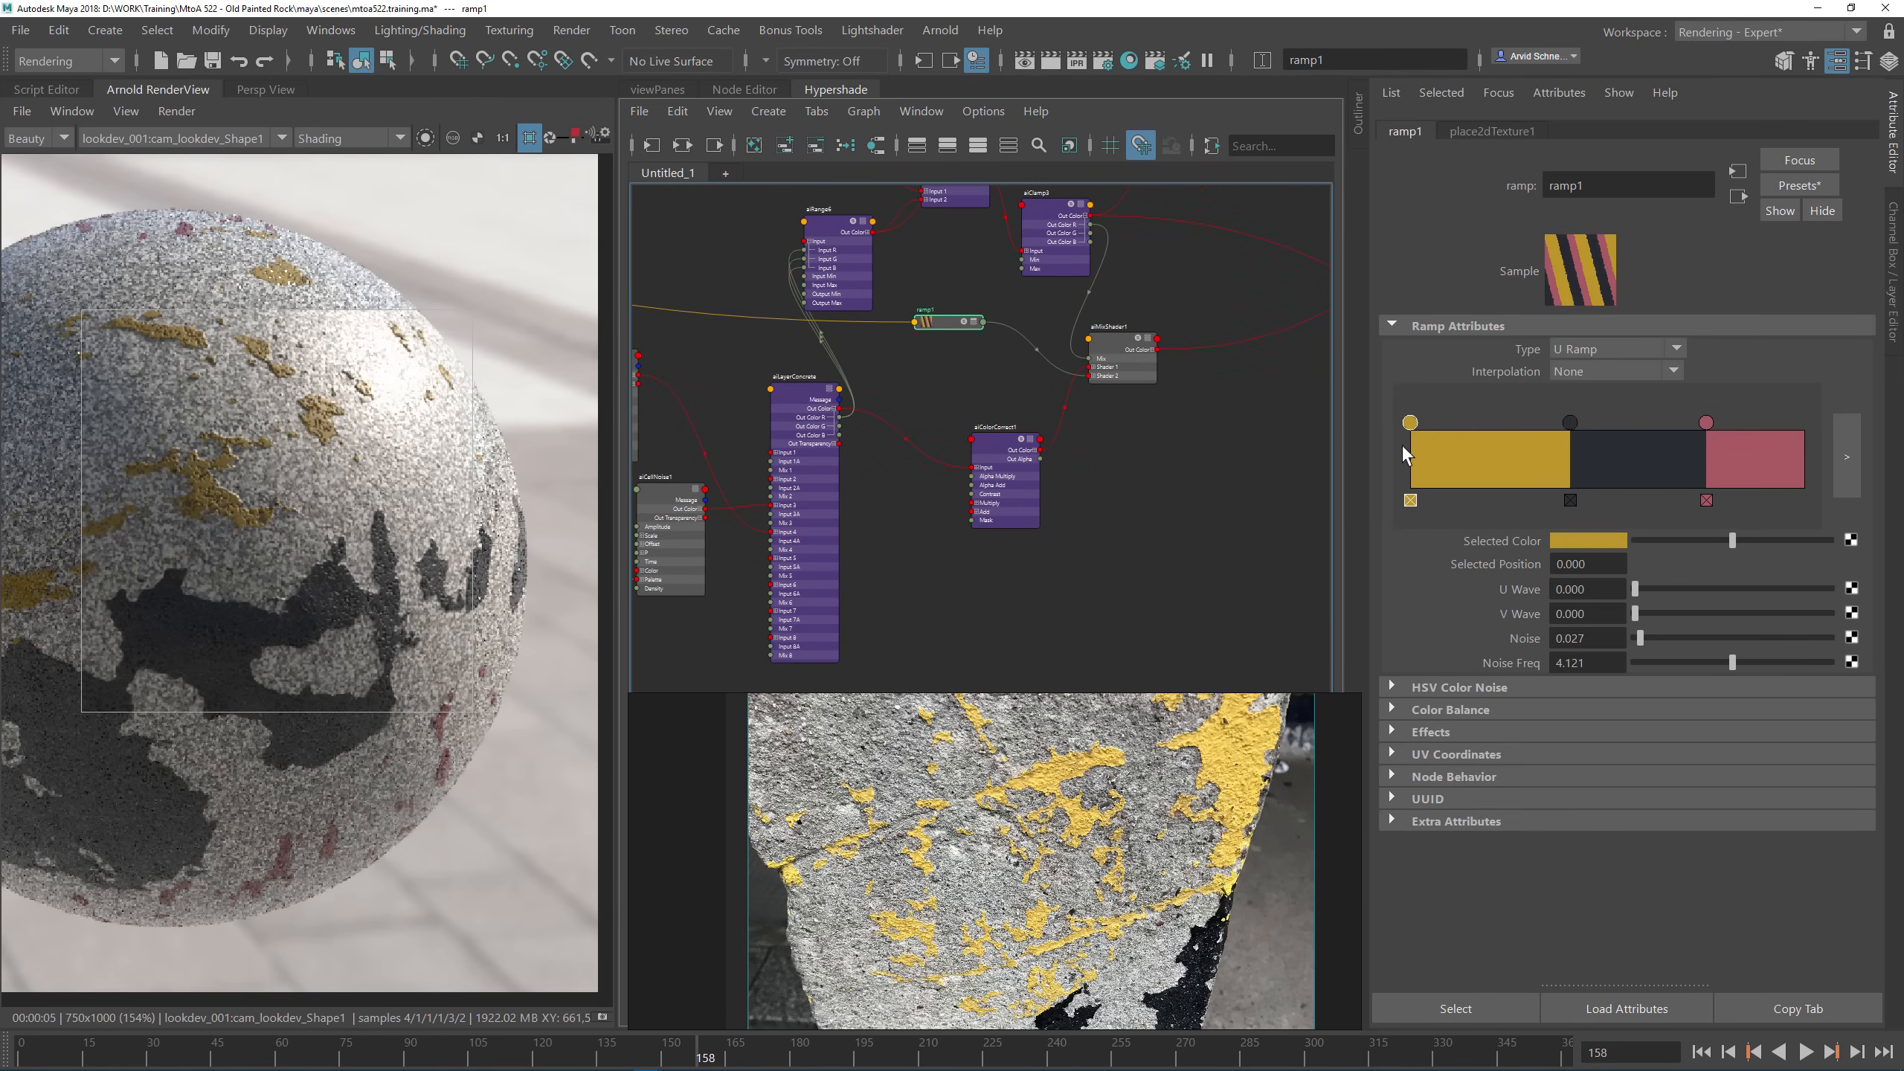
left_click(1587, 540)
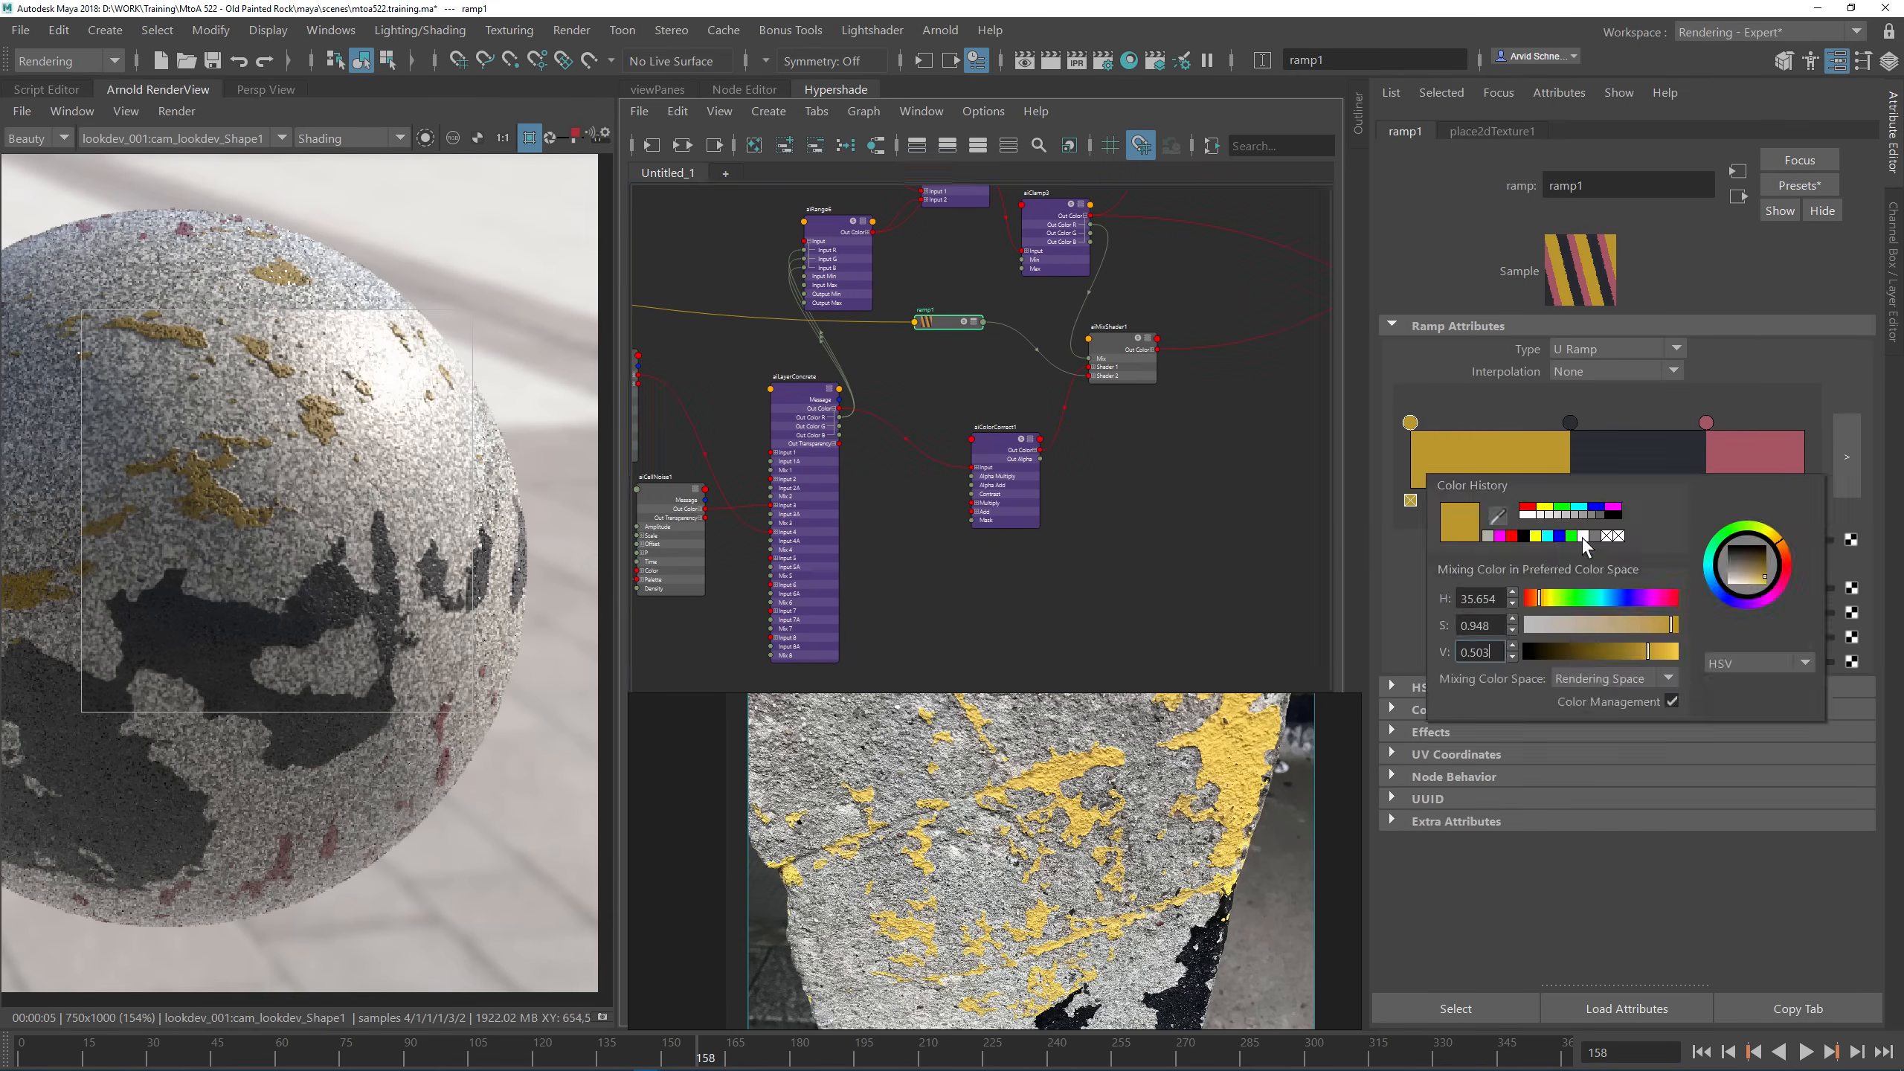
left_click(1669, 659)
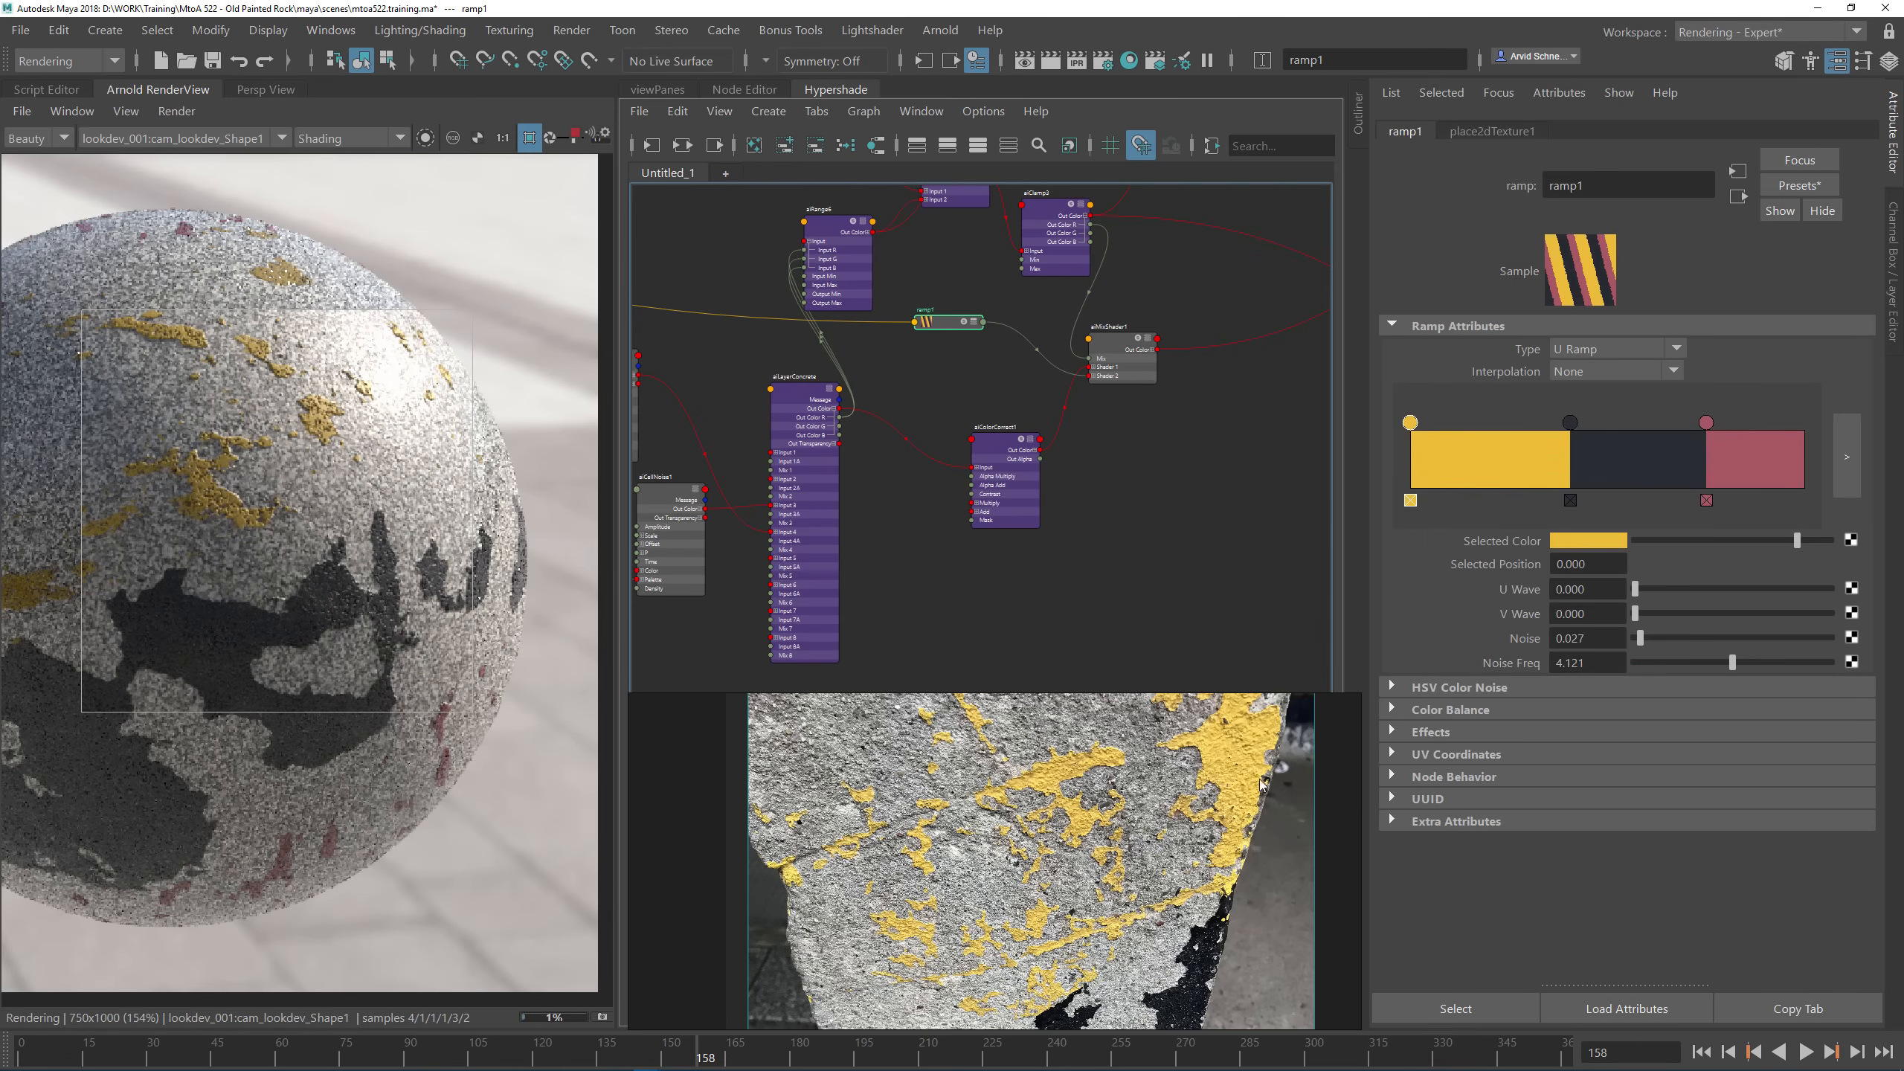
Step: Raise the saturation of ramp1's yellow color entry to 1
left_click(1603, 540)
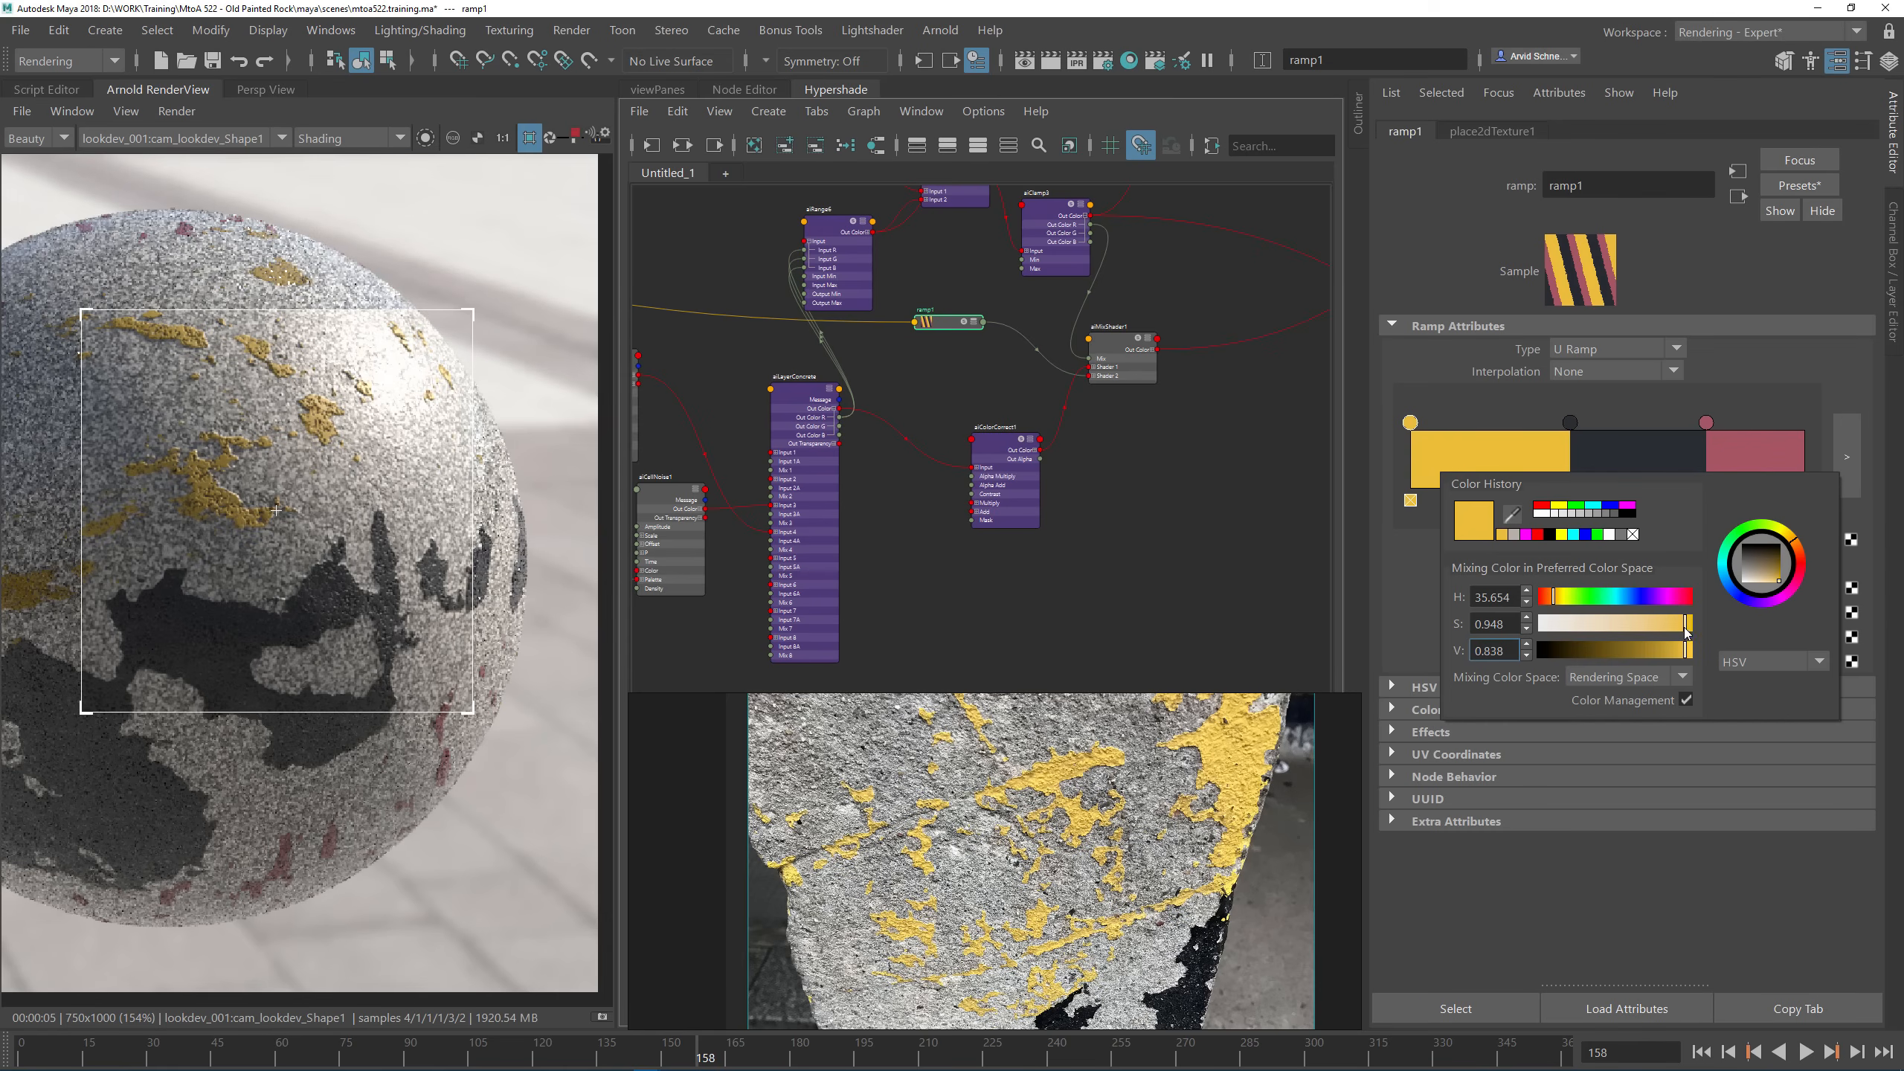
left_click_drag(1685, 628, 1703, 625)
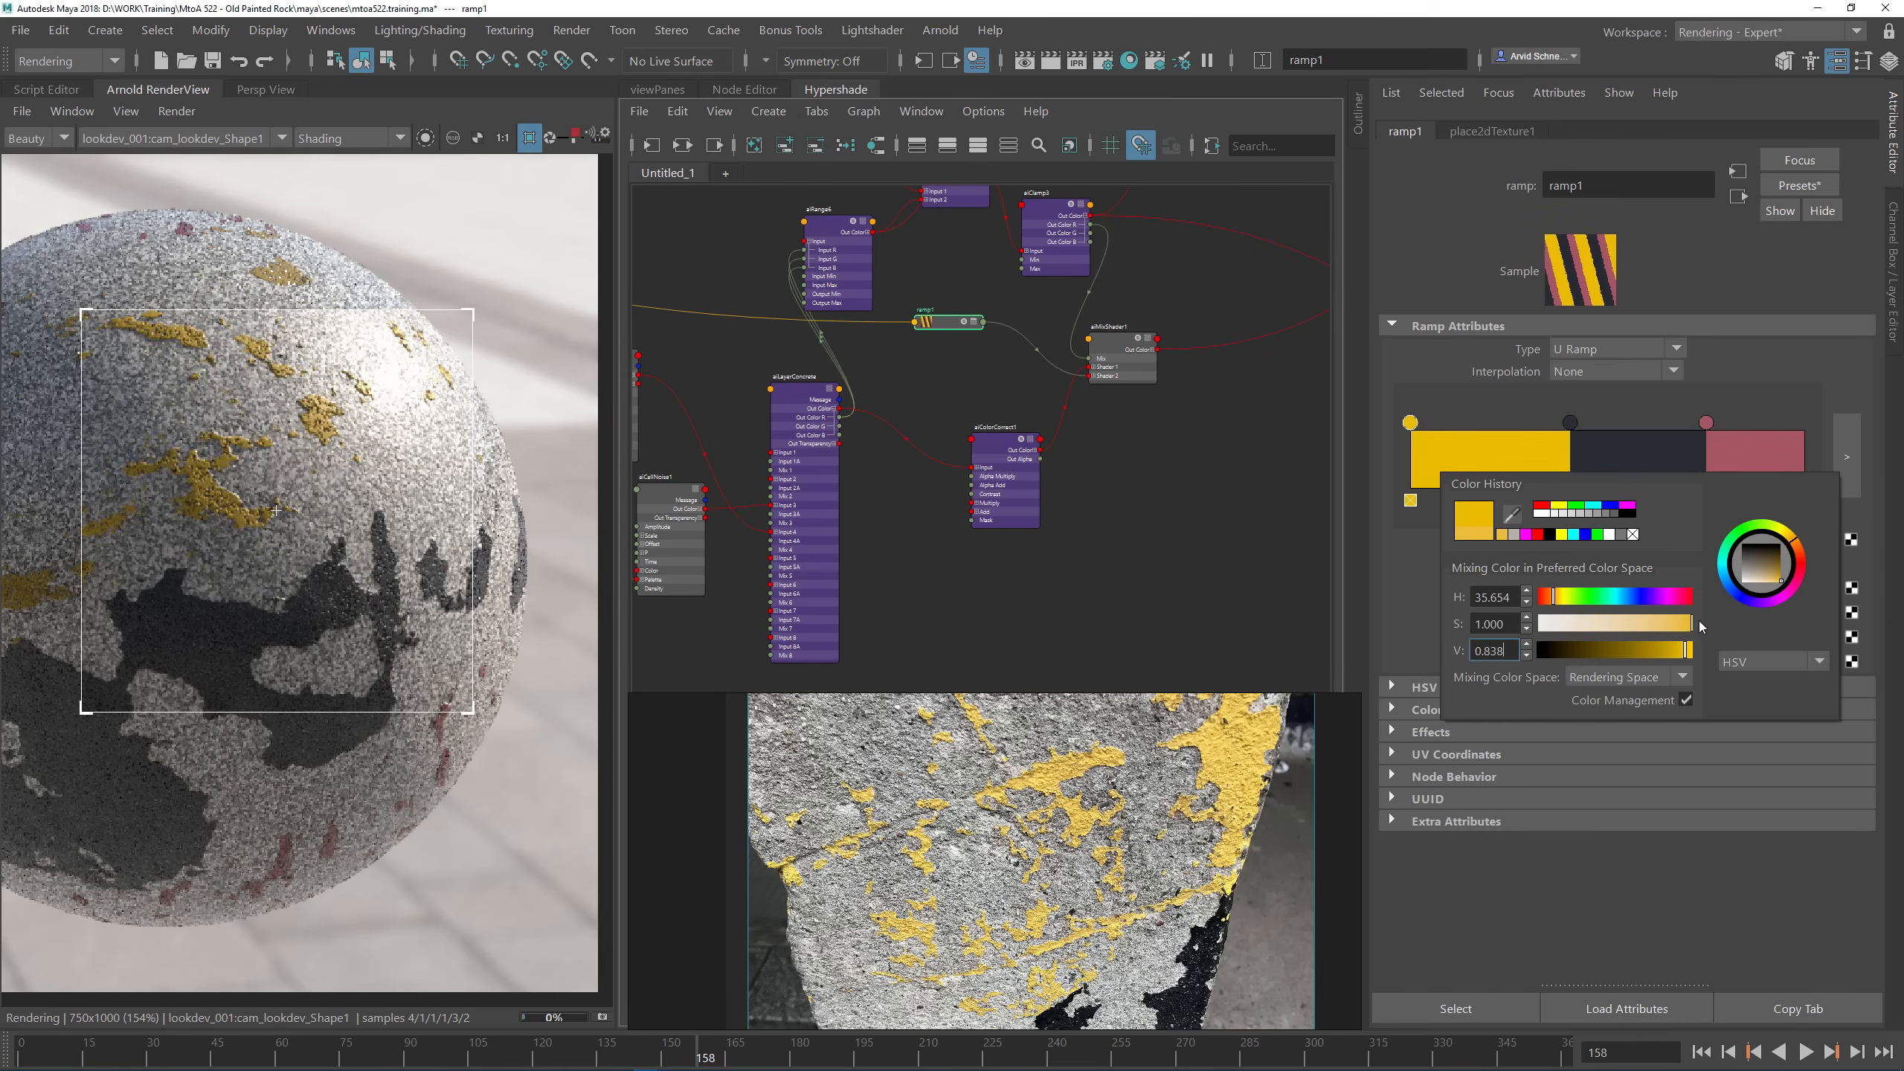
left_click(328, 591)
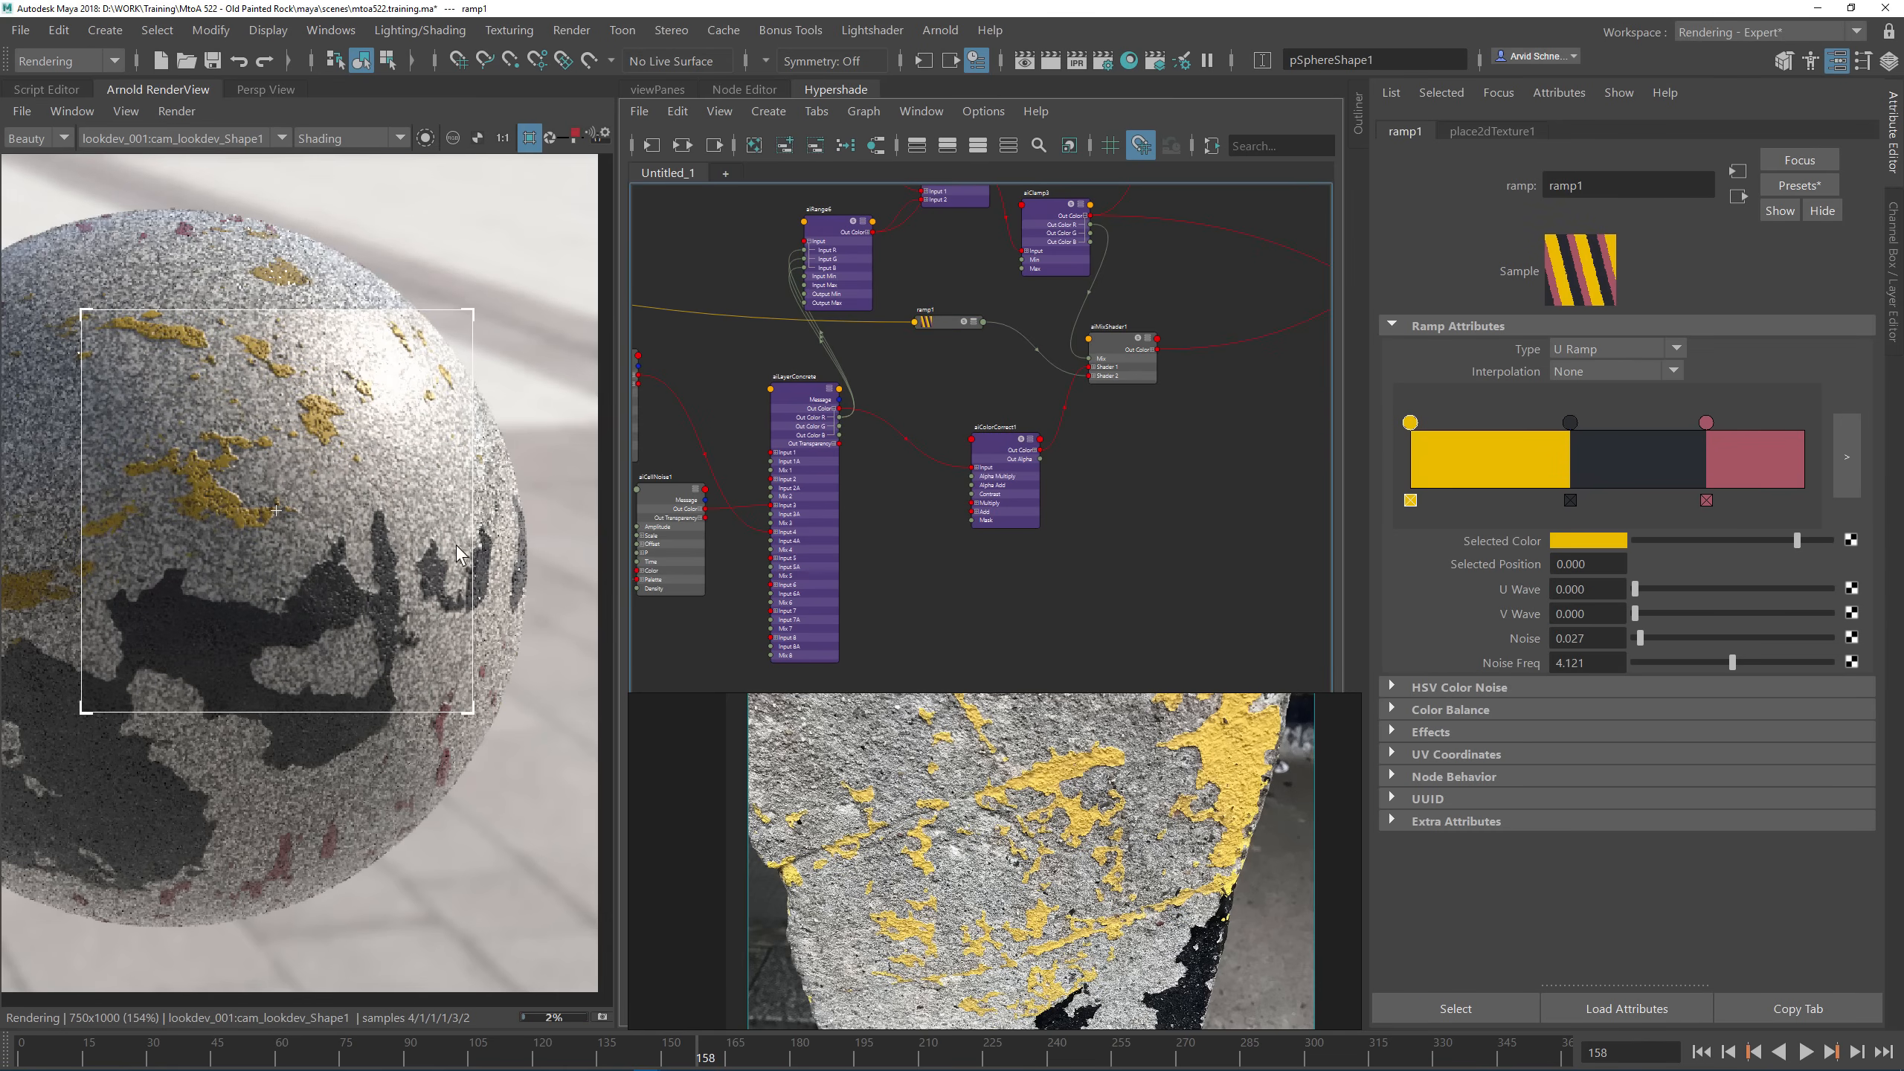
Step: Darken ramp1's dark blue-grey color entry to pure black
left_click(940, 323)
left_click(1570, 423)
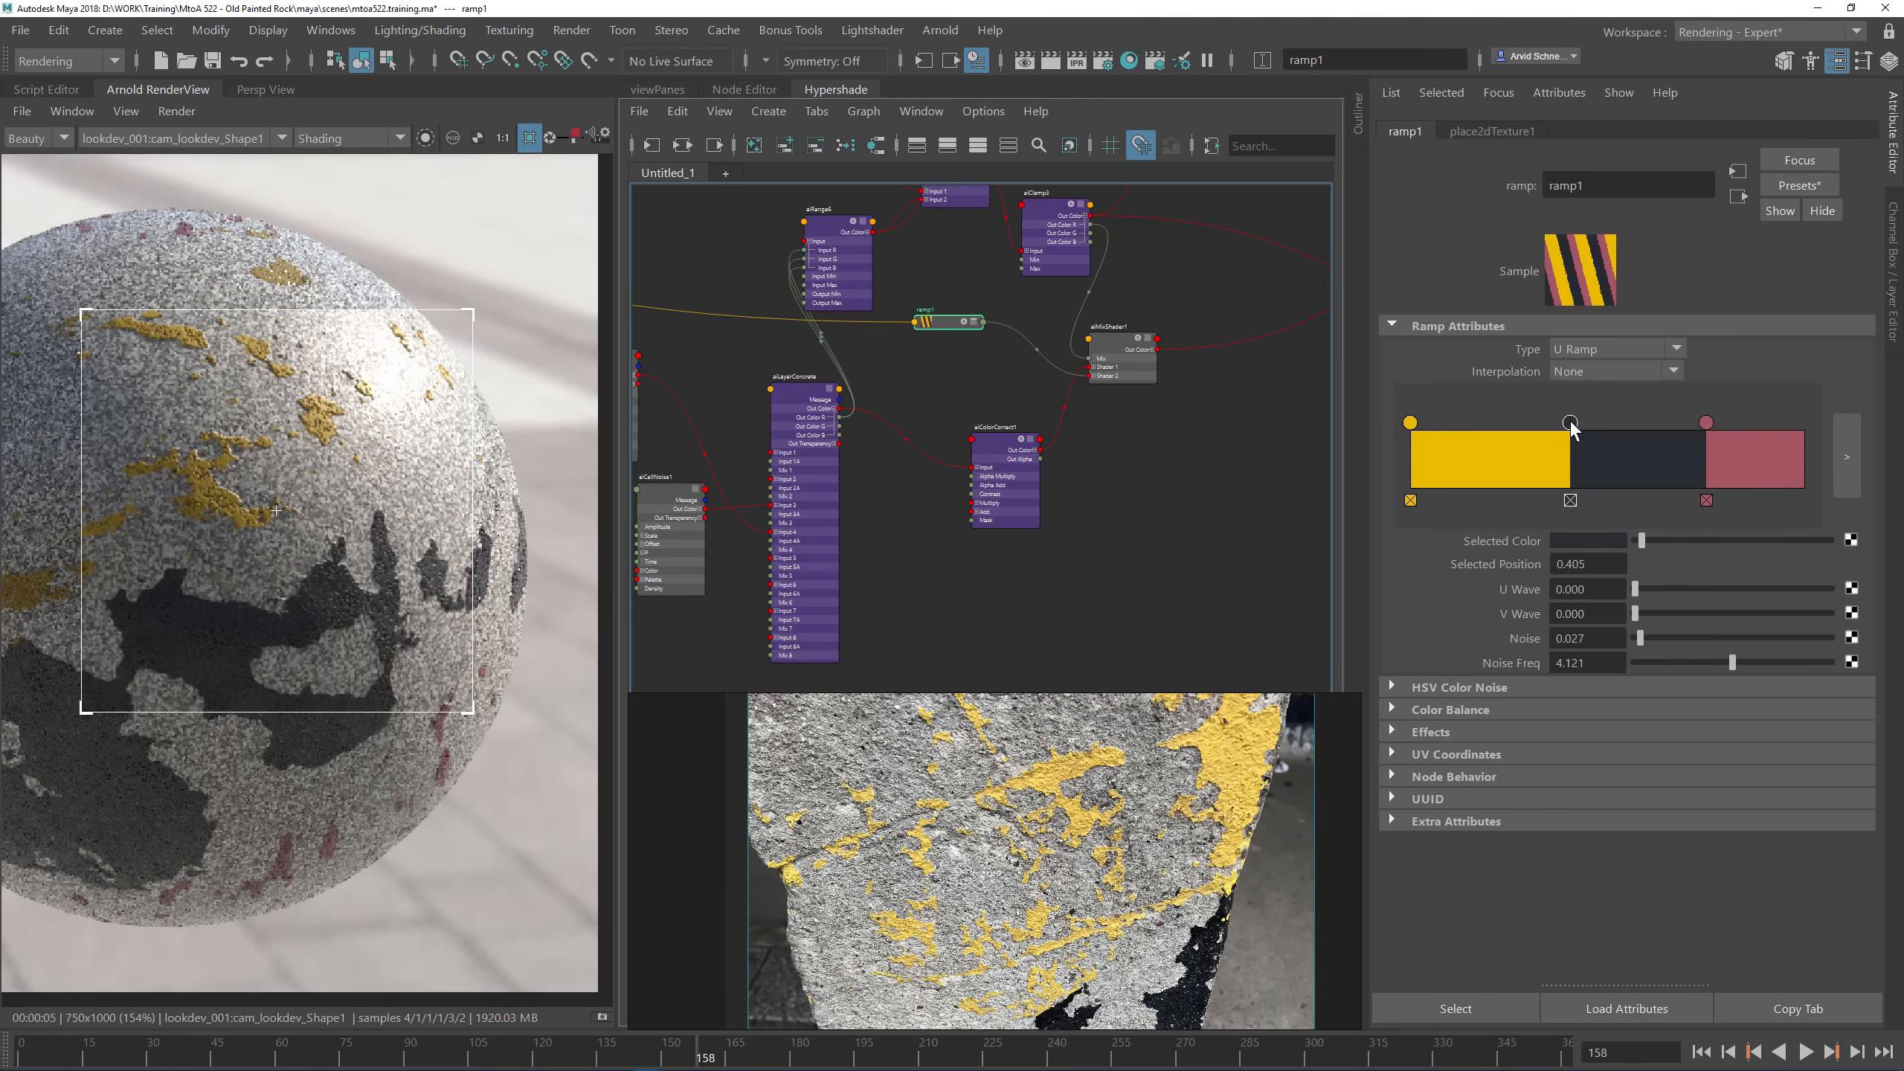
left_click(1586, 540)
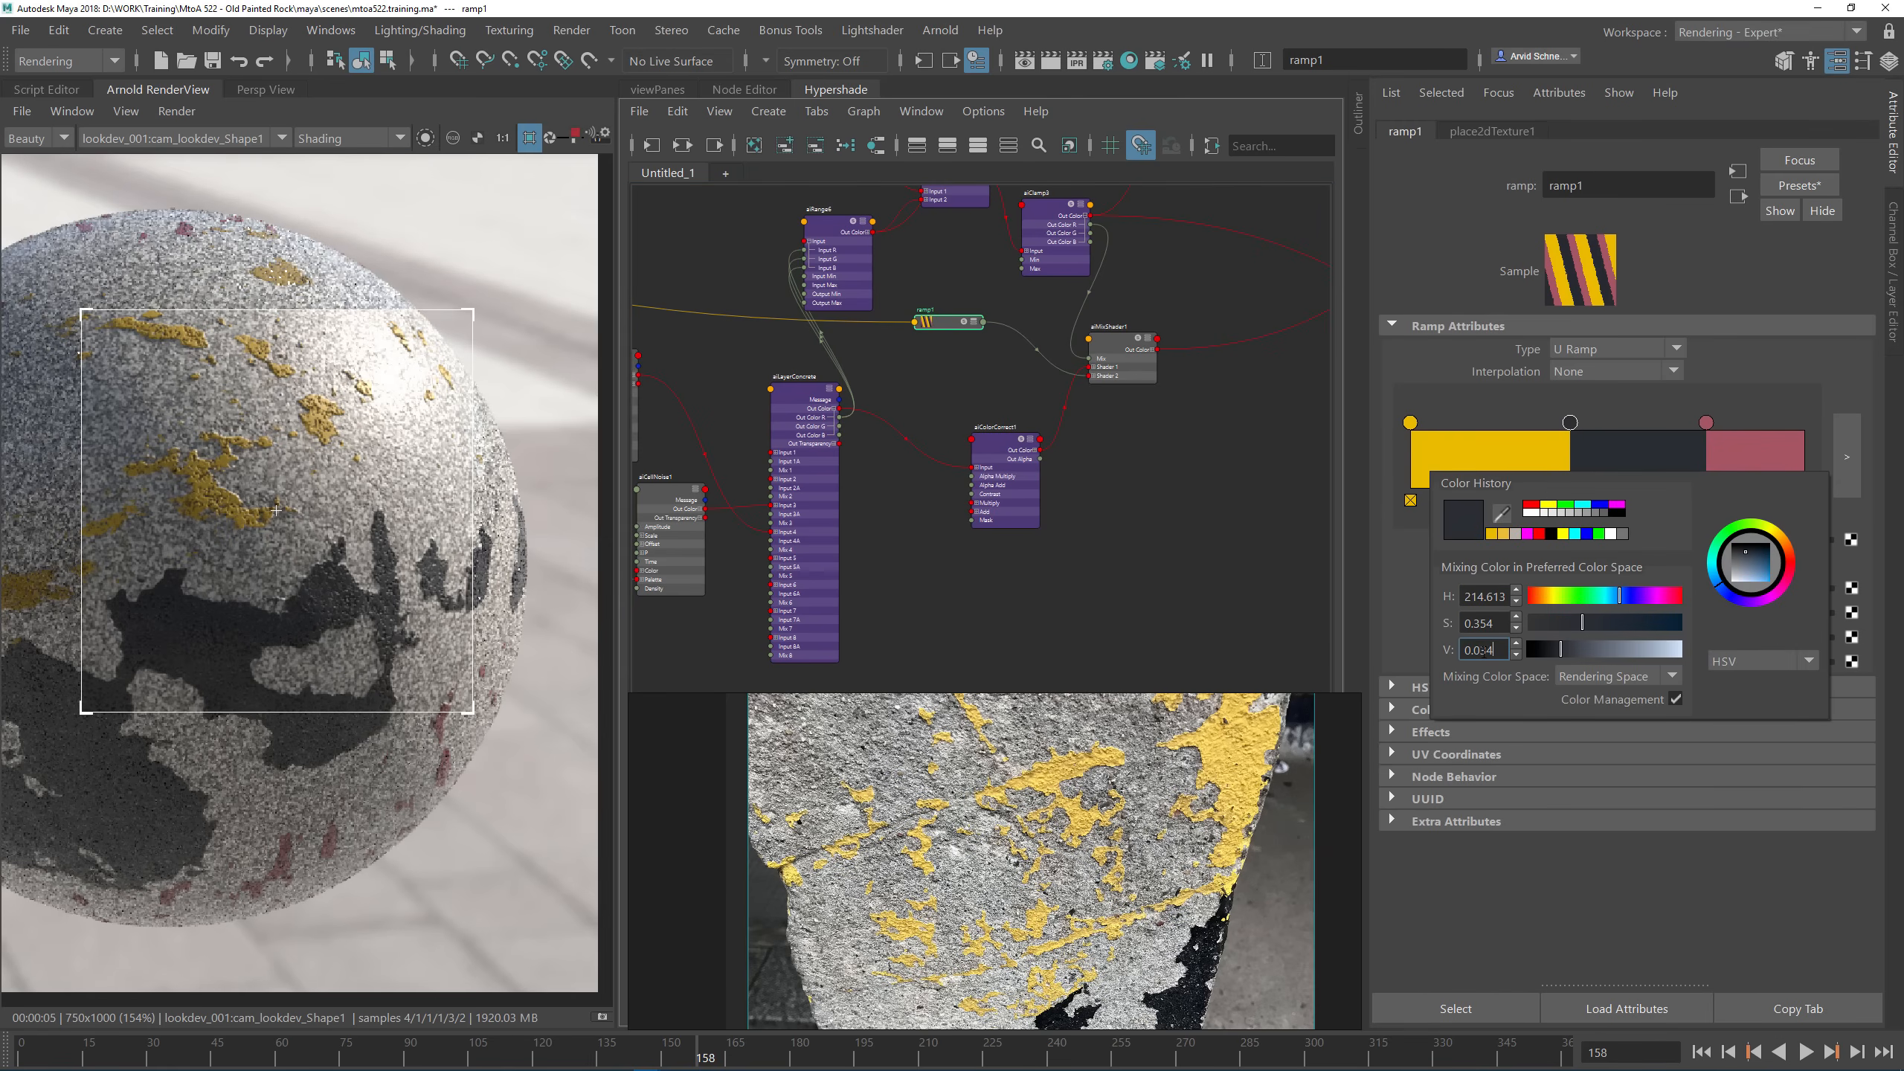
type("10")
key("Return")
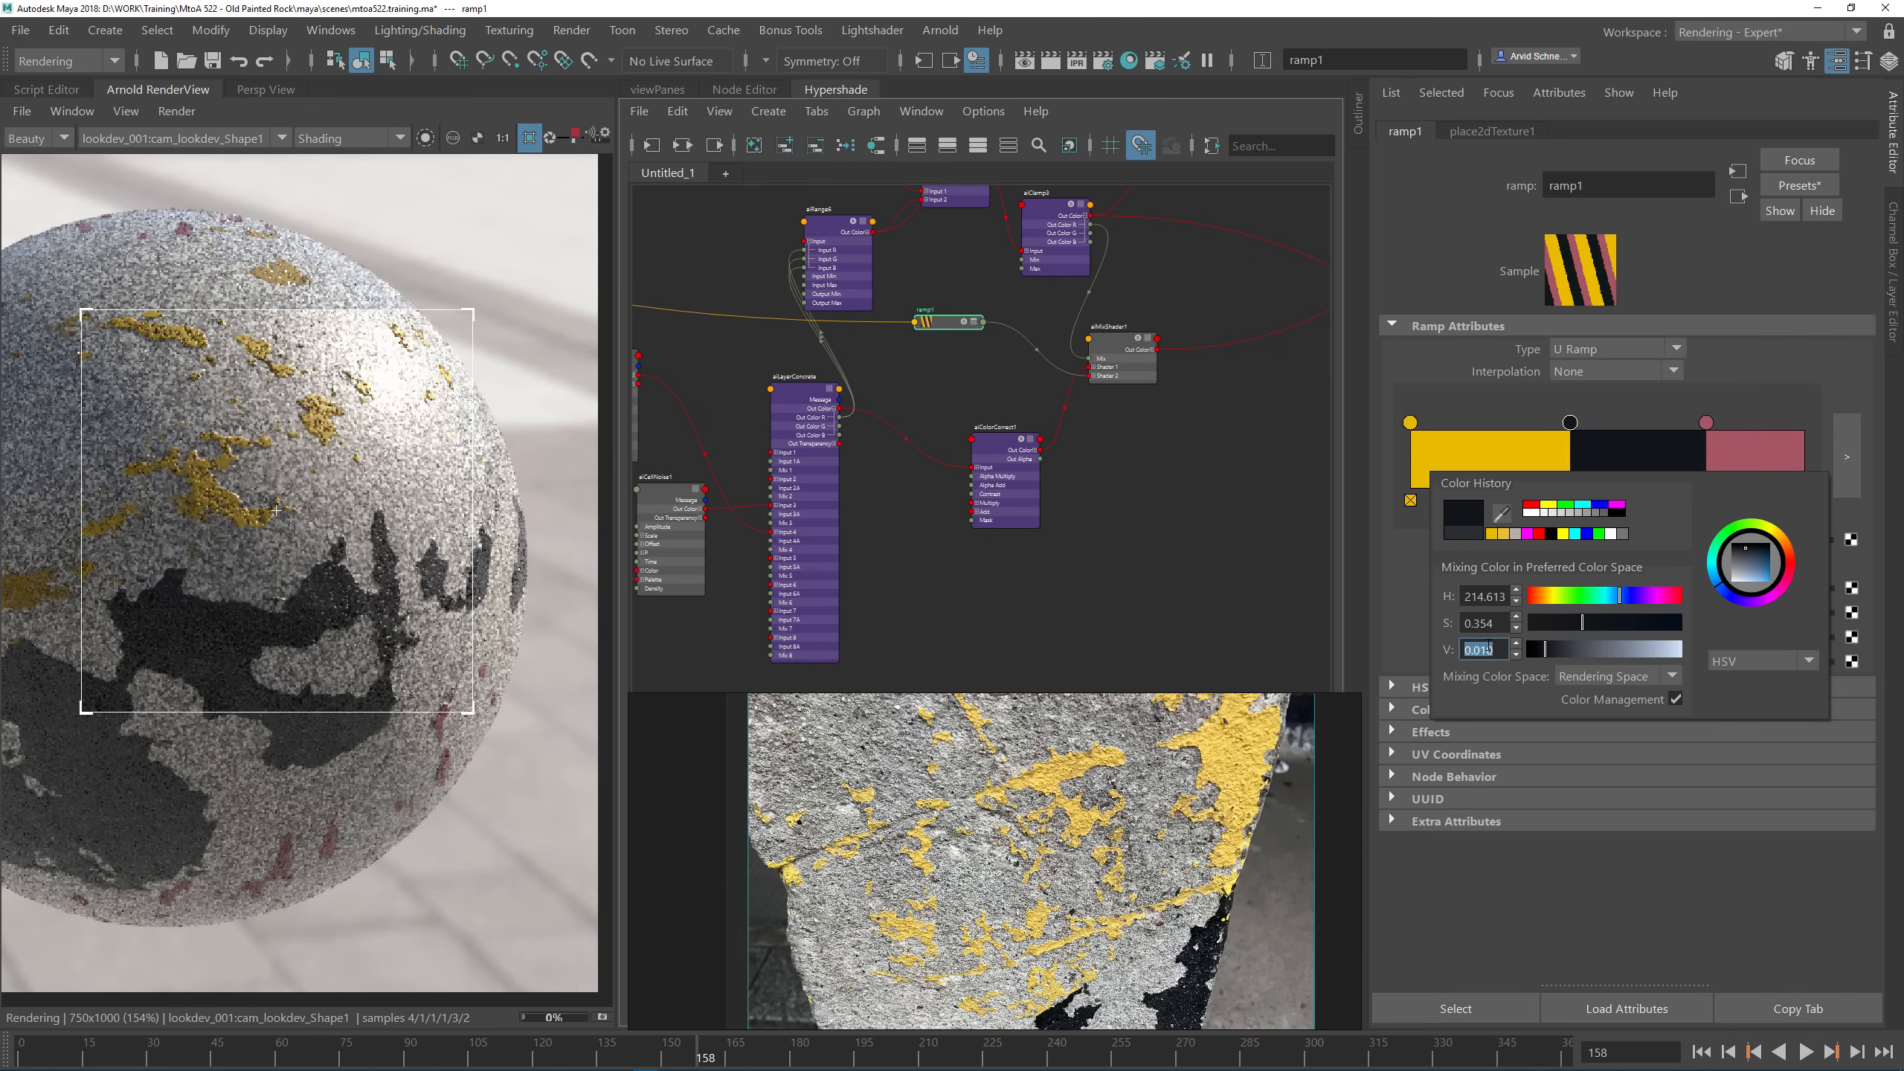
left_click_drag(1487, 649, 1529, 649)
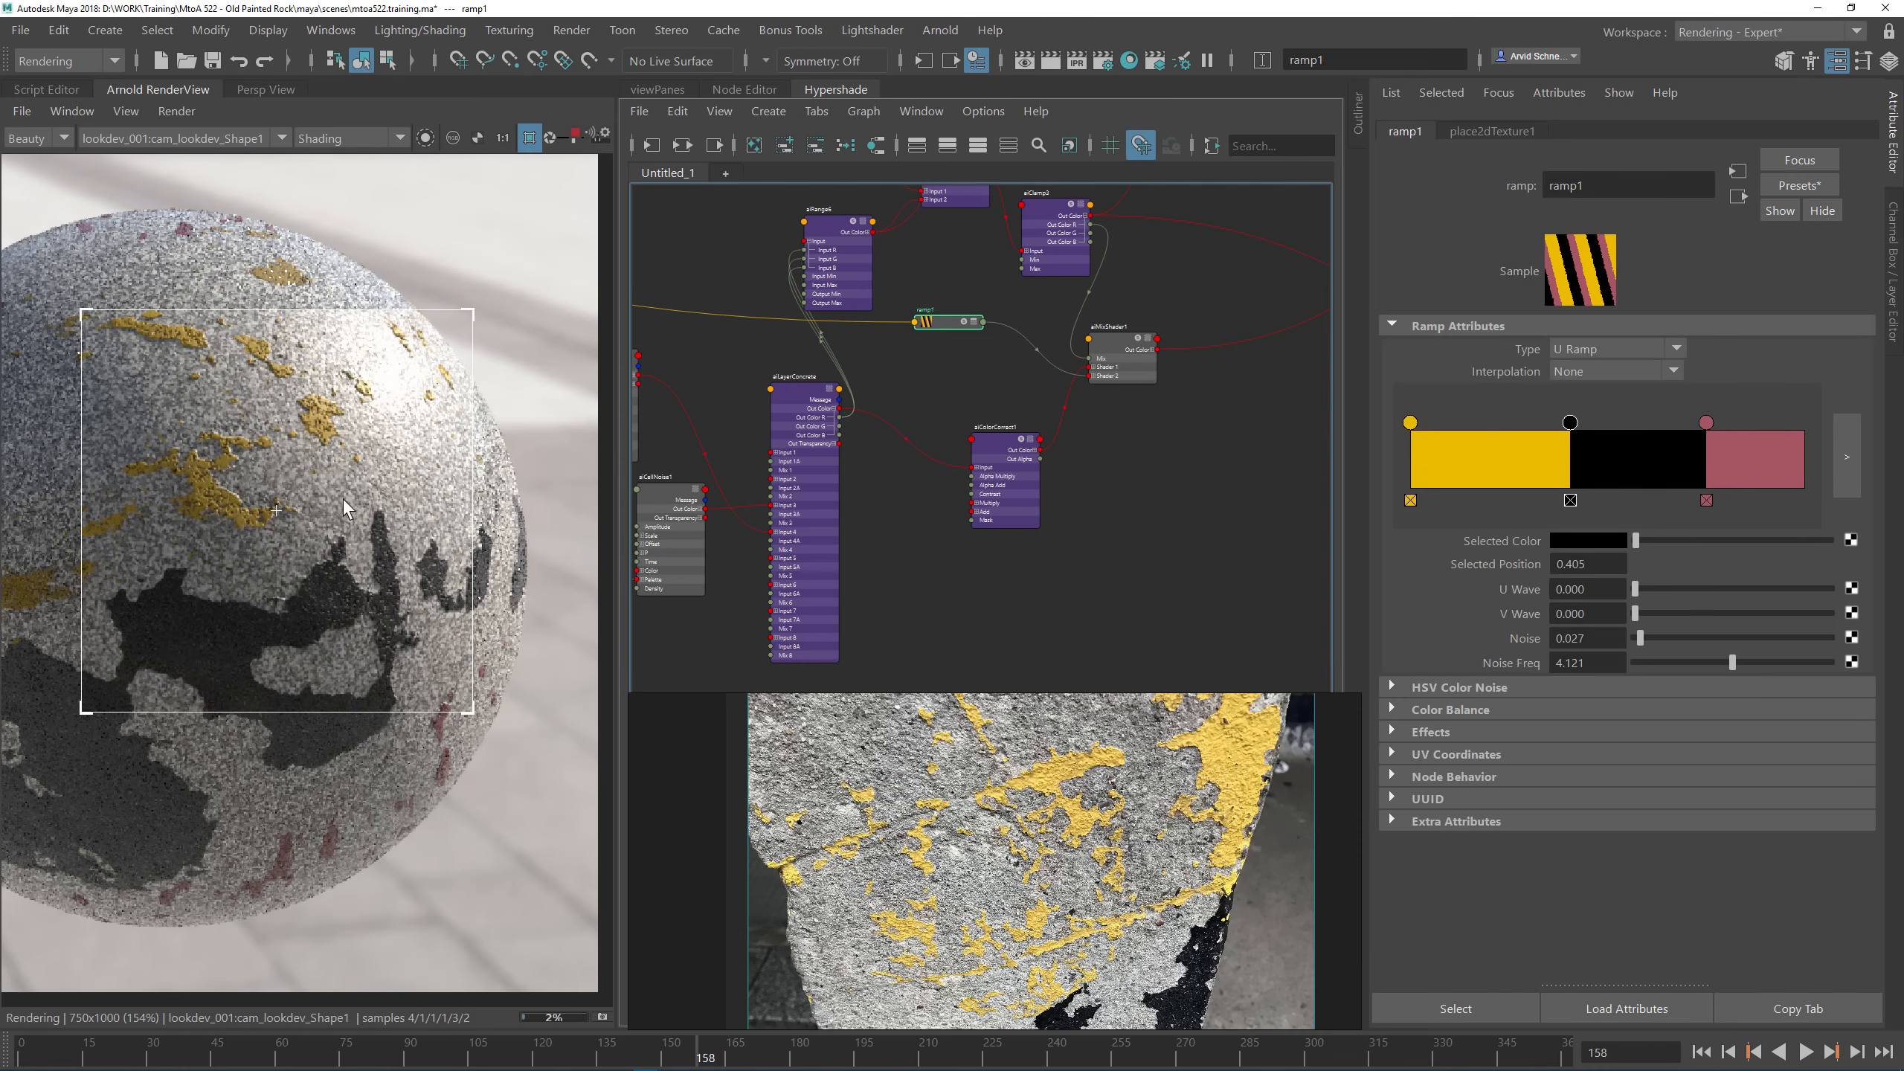
Step: Move the render crop region over the sphere's lower black and red paint patches
middle_click_drag(314, 771, 351, 522)
left_click(363, 467)
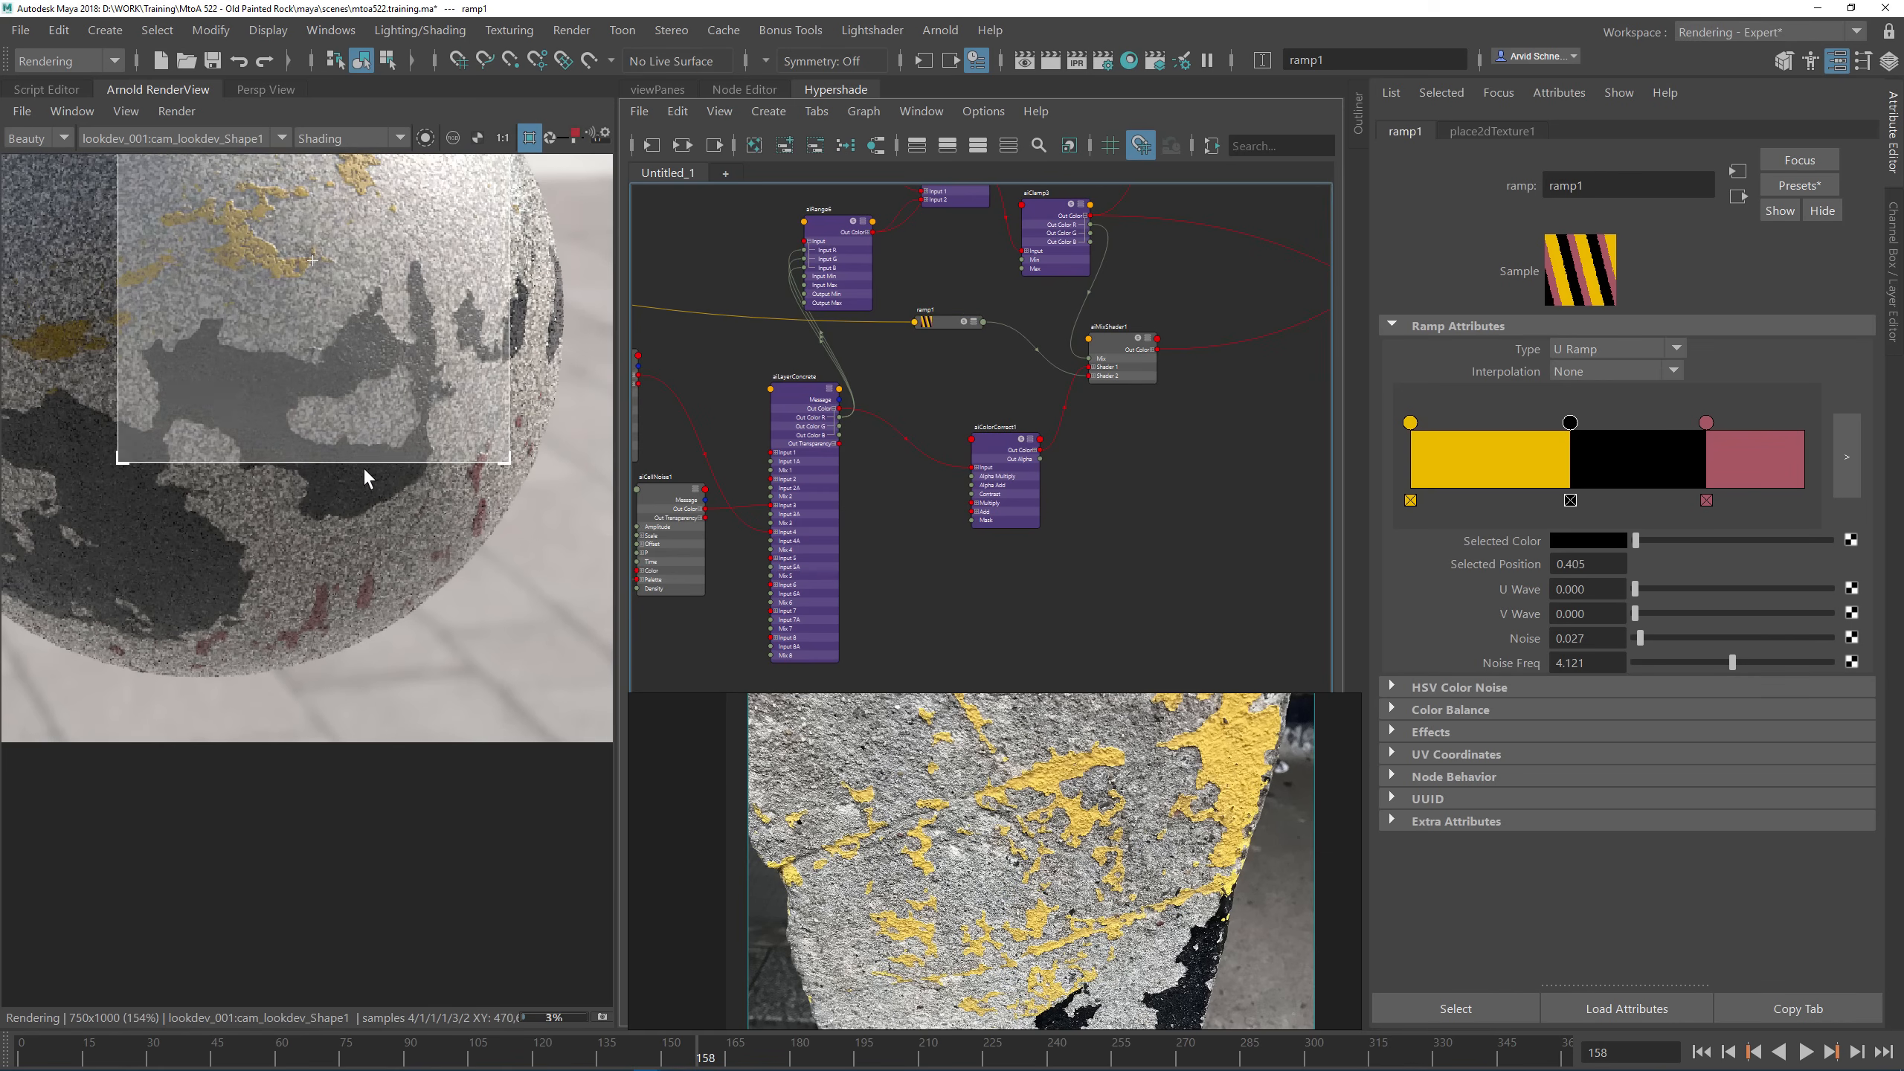
left_click_drag(115, 520, 415, 723)
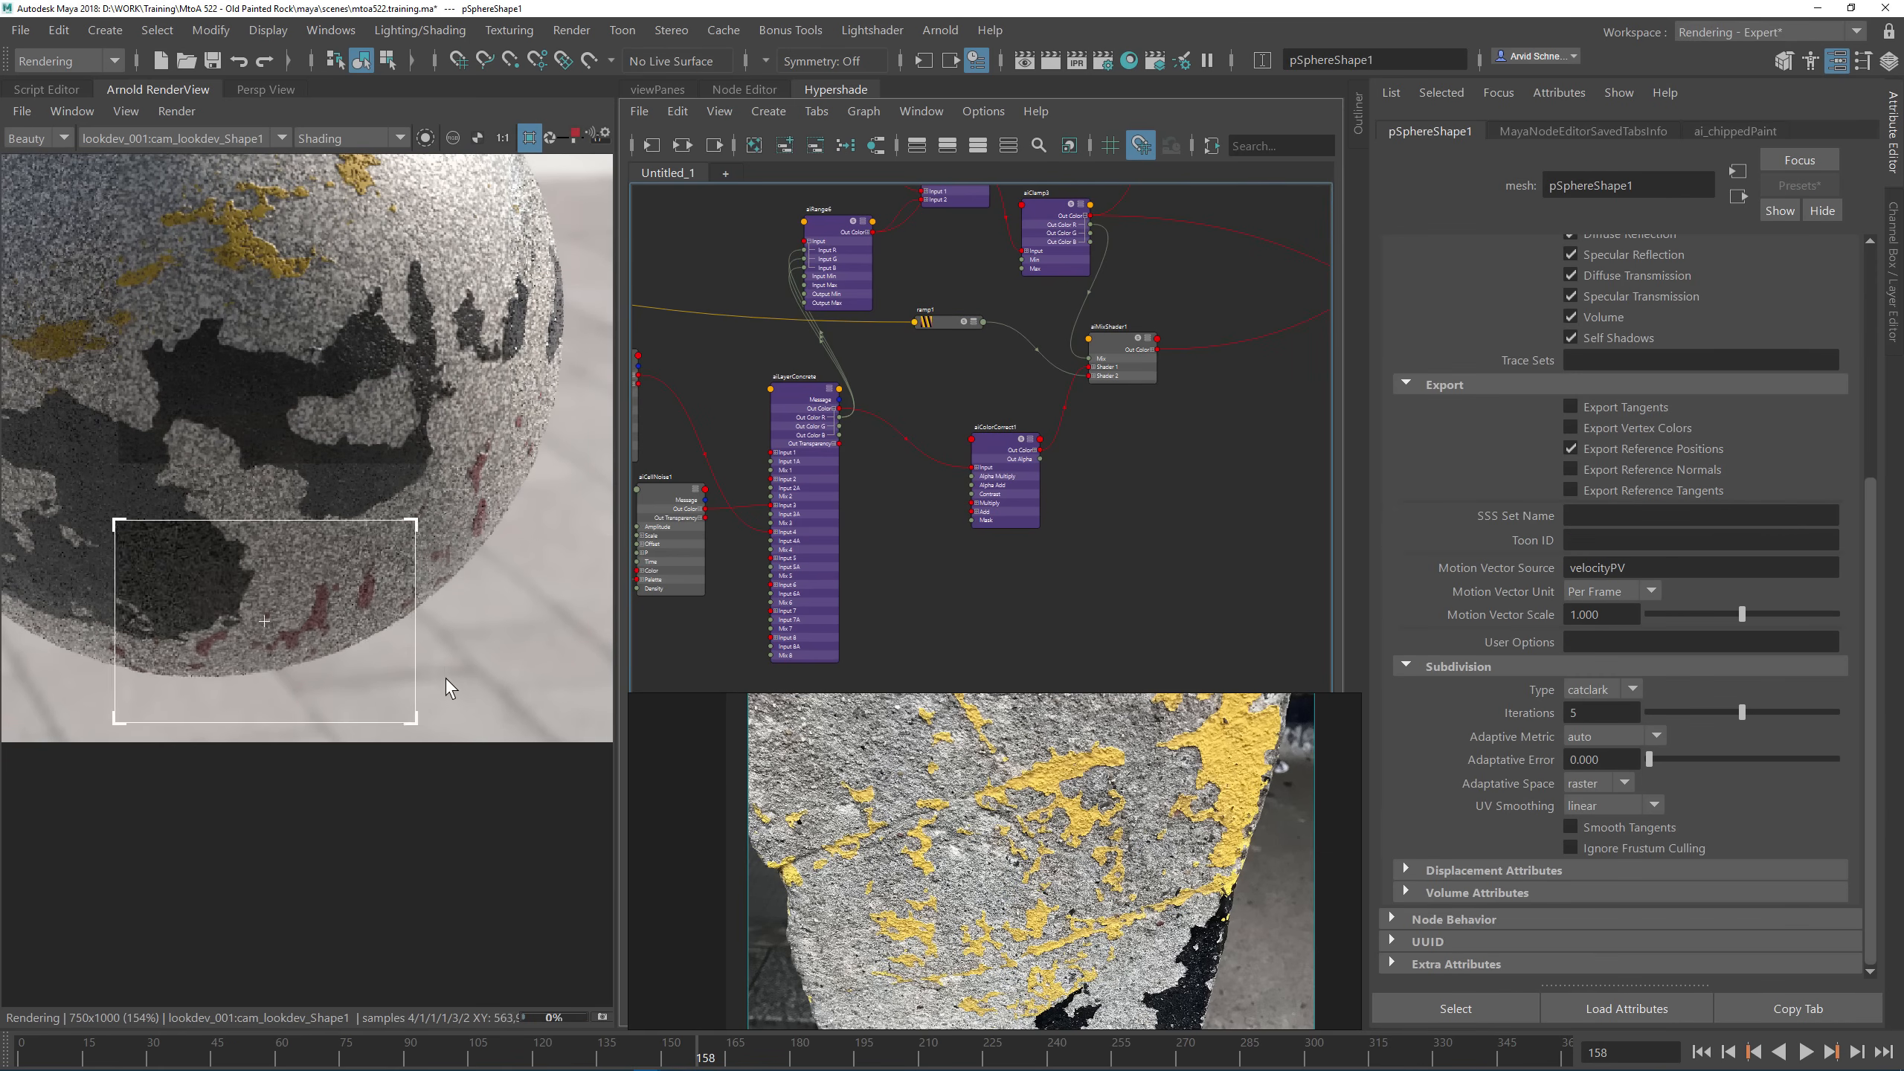
Step: Examine the red and black paint on the white stone in the reference photo
middle_click_drag(1049, 946, 1007, 645)
scroll(1010, 649, "down", 3)
scroll(1070, 962, "down", 2)
middle_click_drag(1070, 962, 1028, 931)
scroll(1005, 806, "up", 3)
scroll(944, 496, "up", 6)
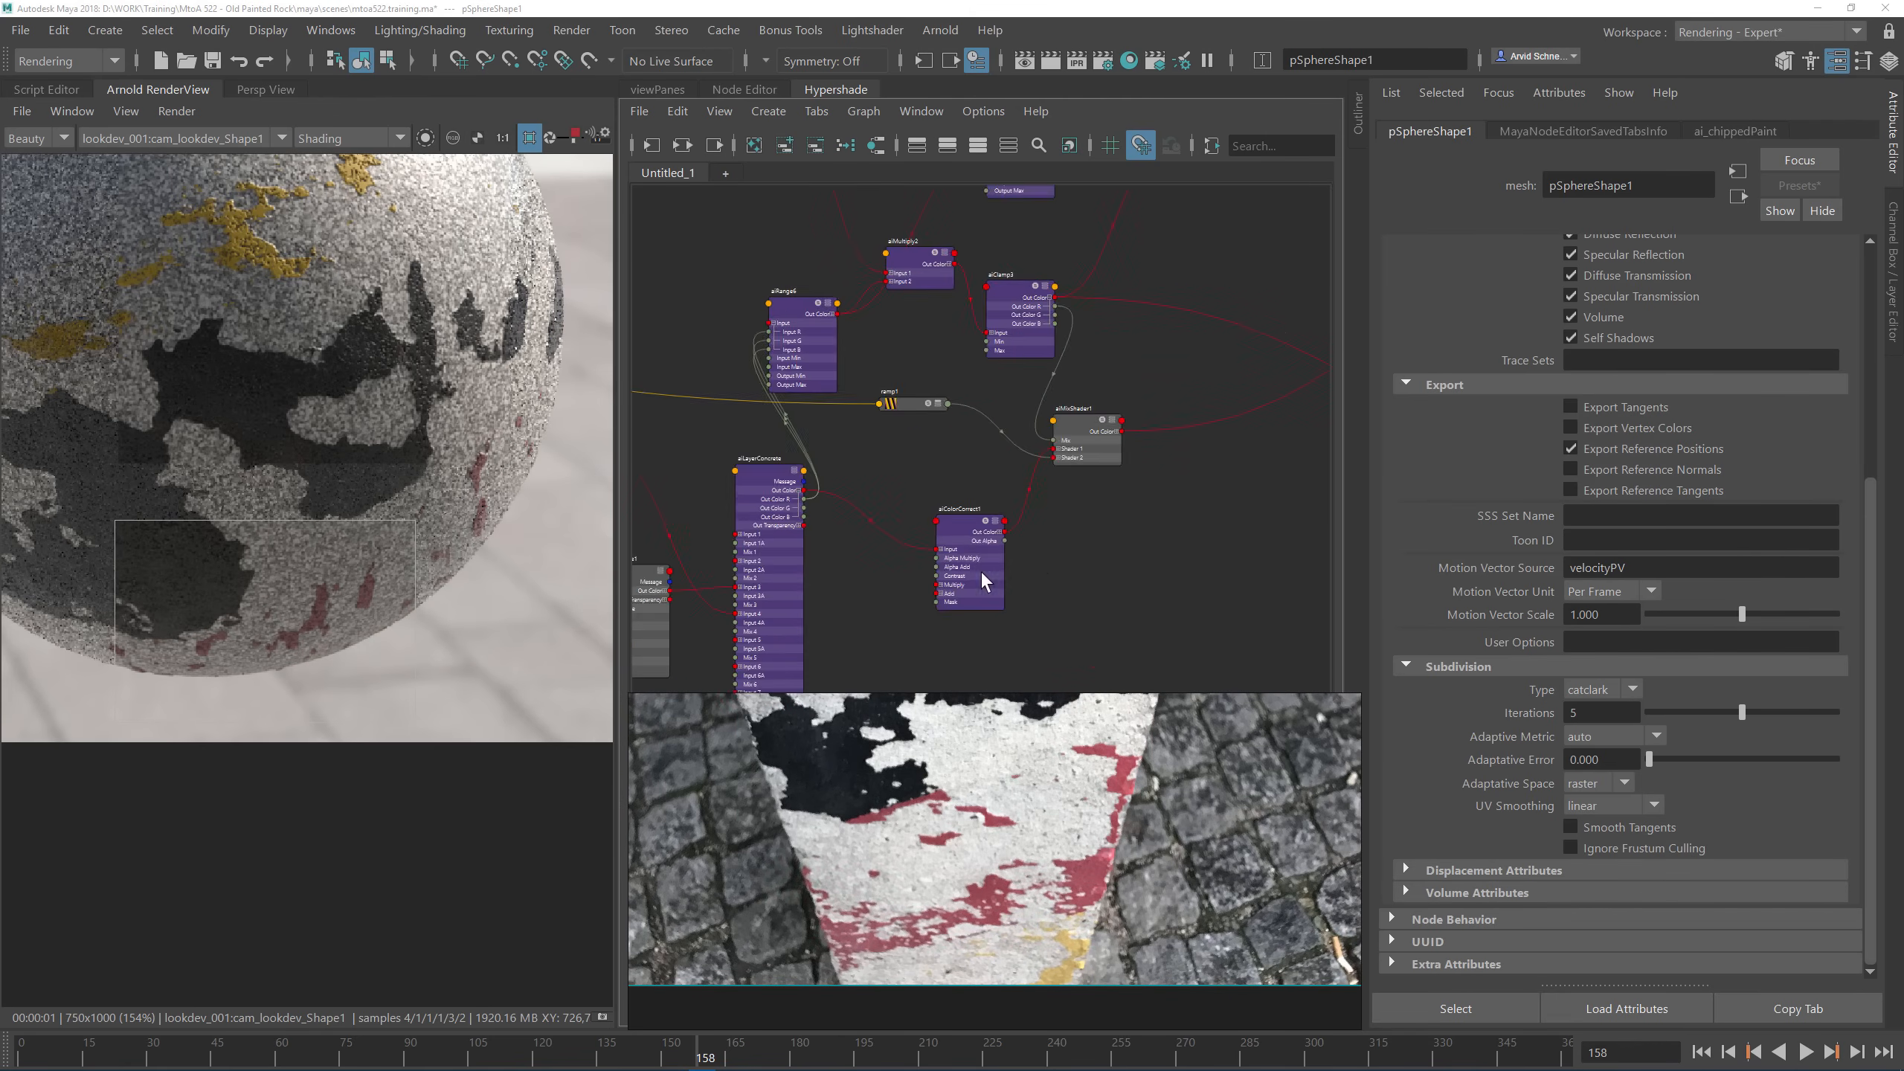
Step: Set ramp1's red color entry to saturation 0.923 and value 0.631
left_click(1083, 465)
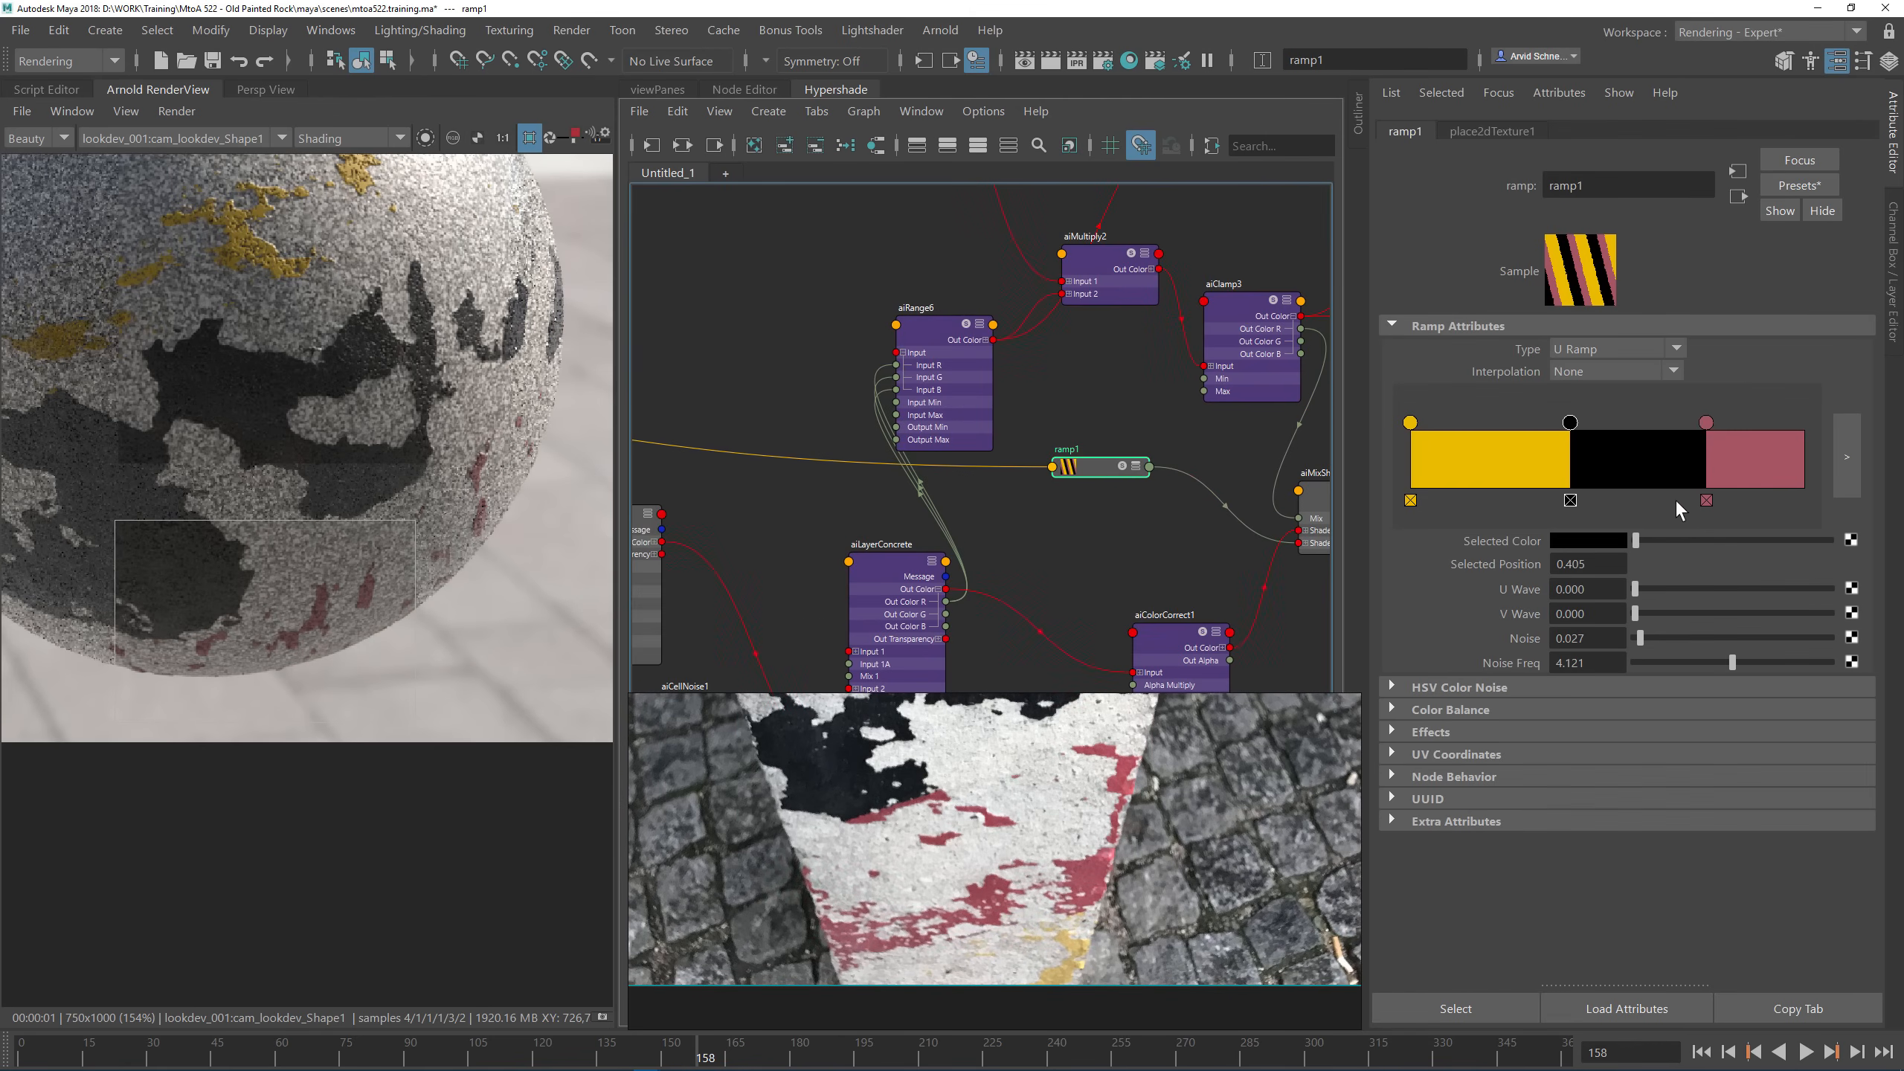
left_click(1705, 423)
left_click(1601, 541)
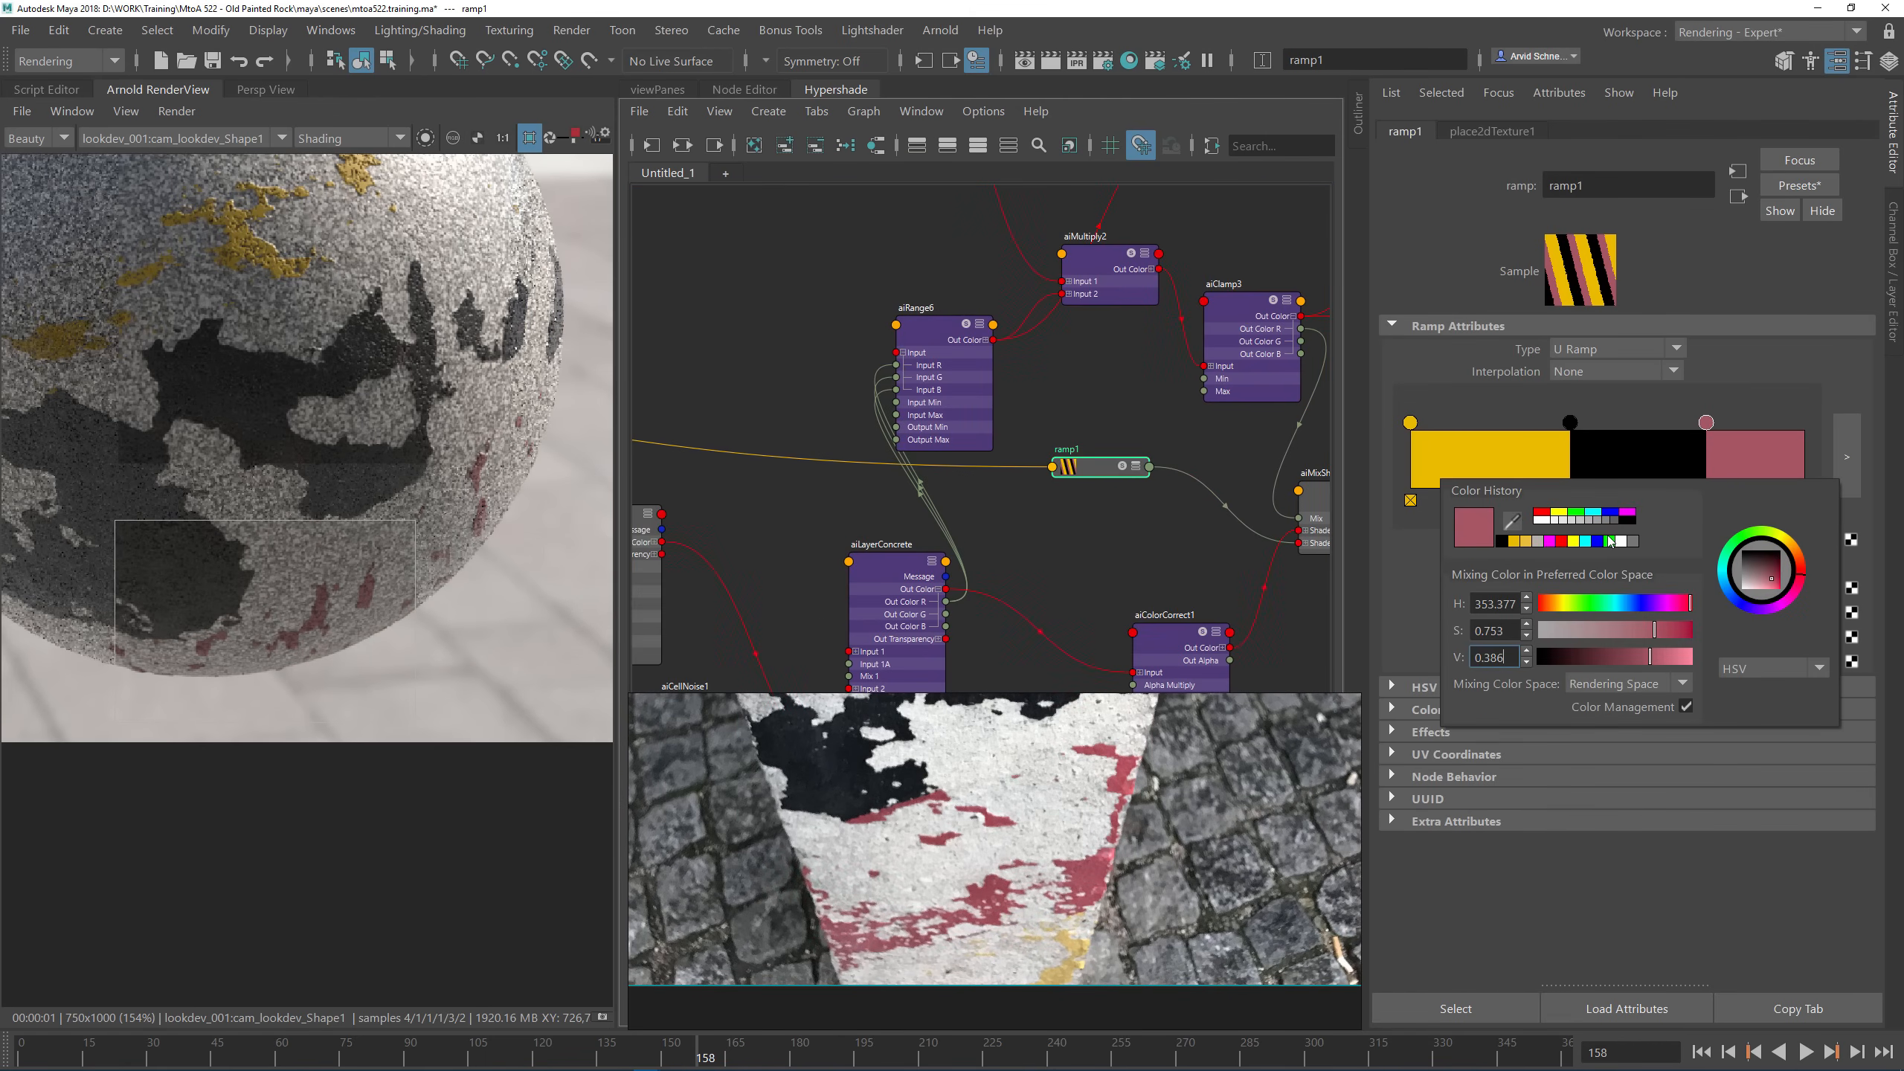
left_click(1680, 633)
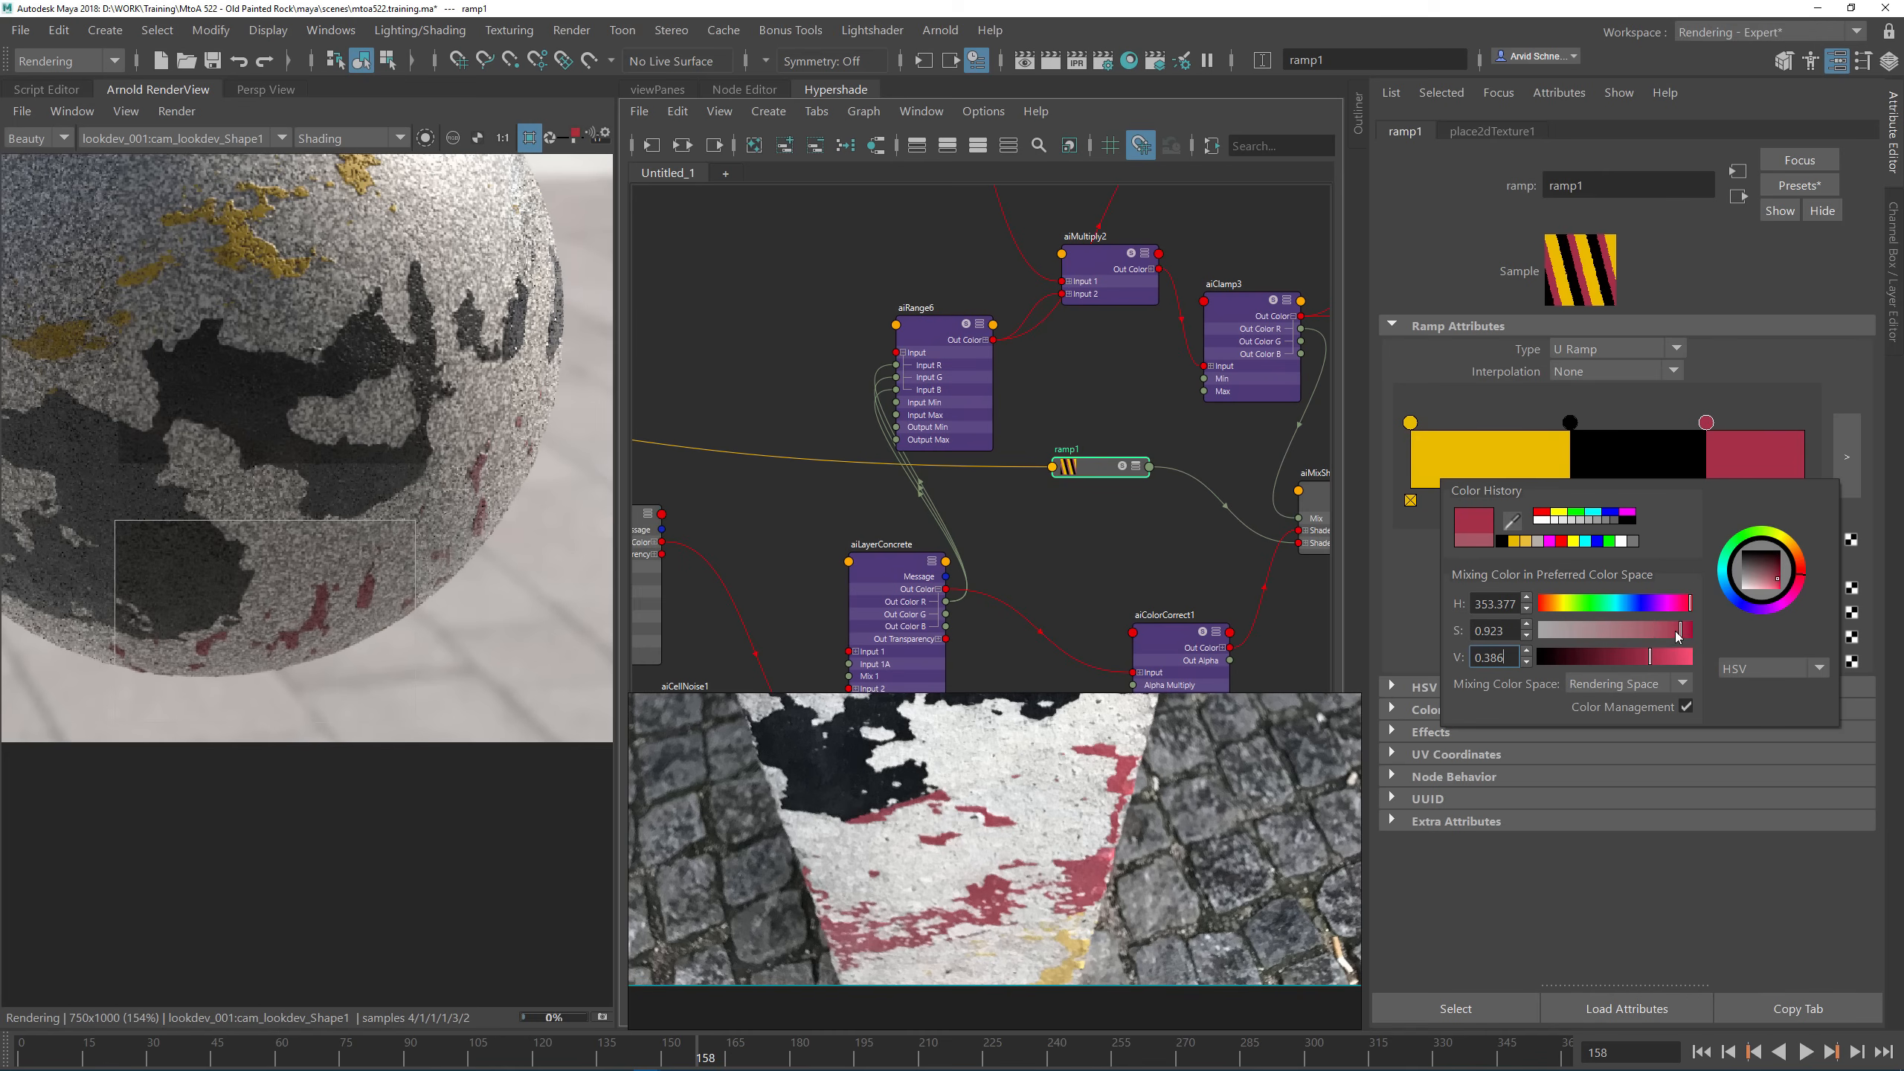
left_click(1674, 658)
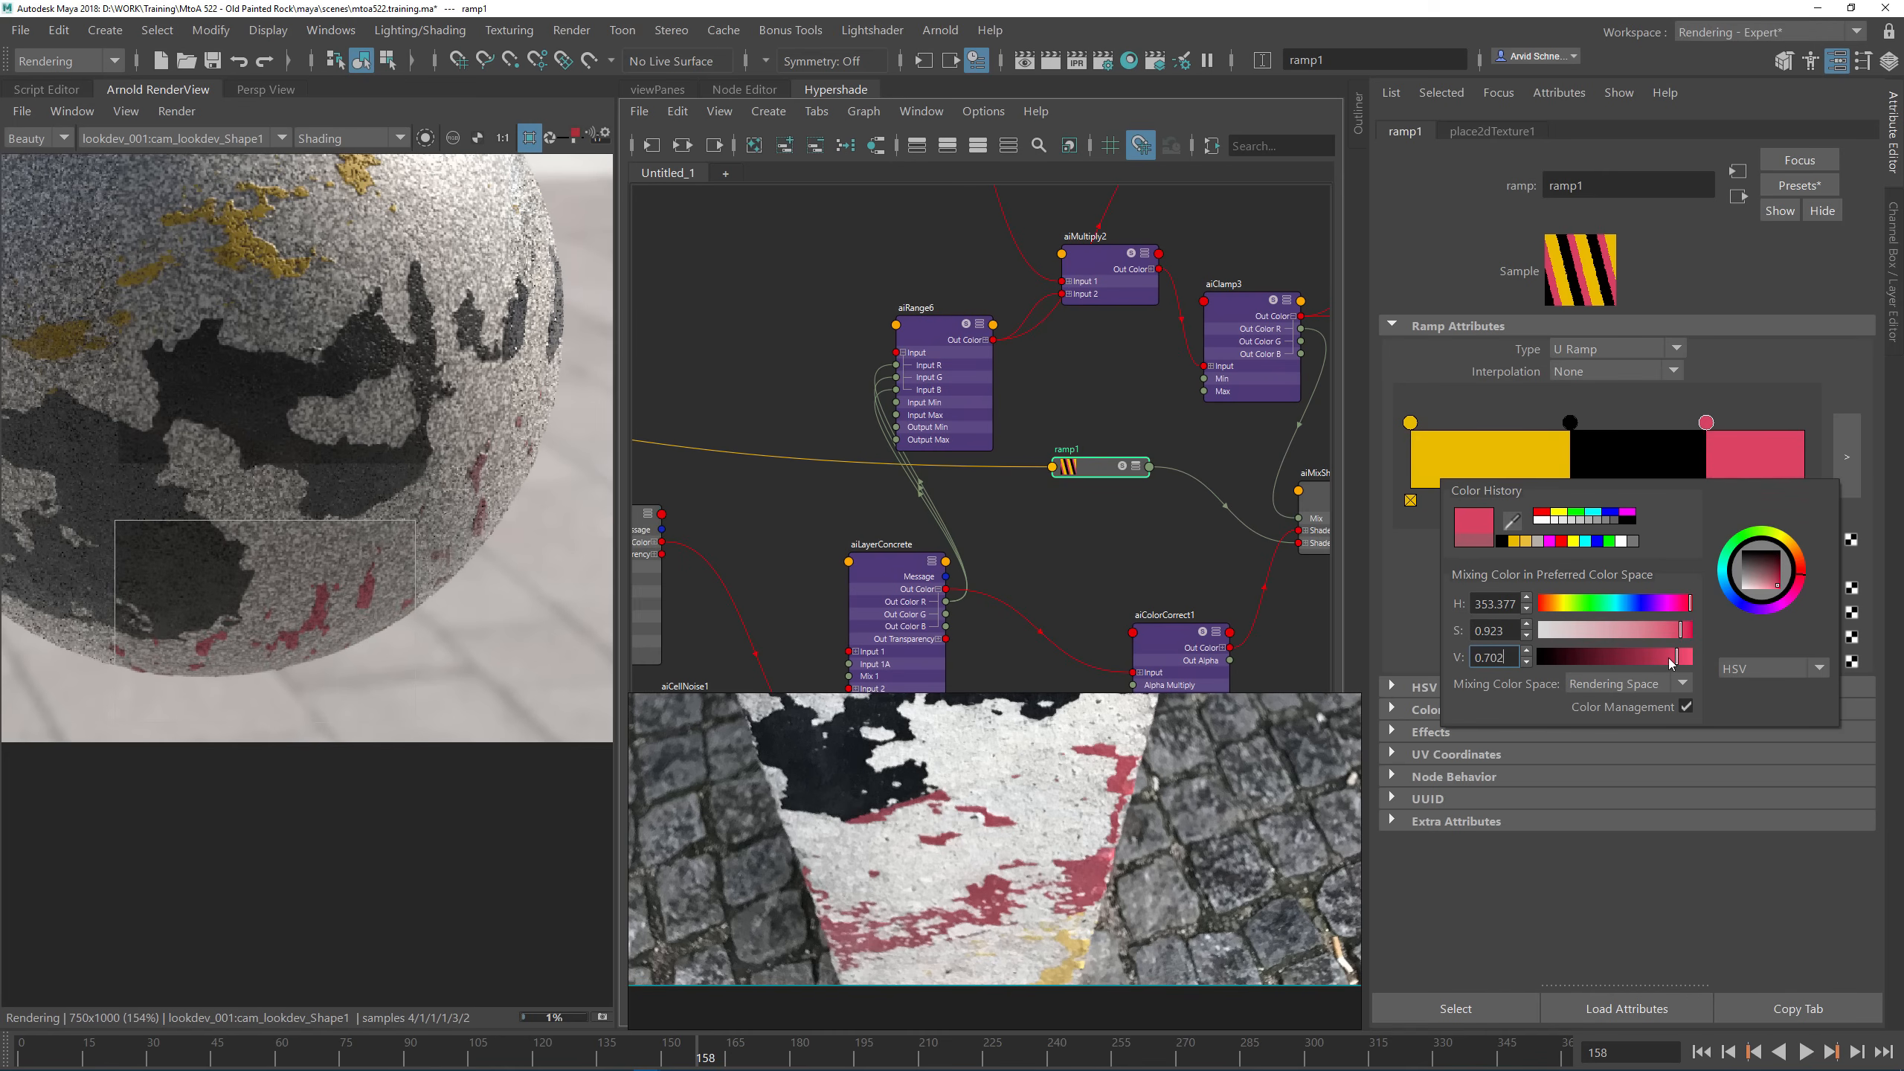
left_click(1672, 658)
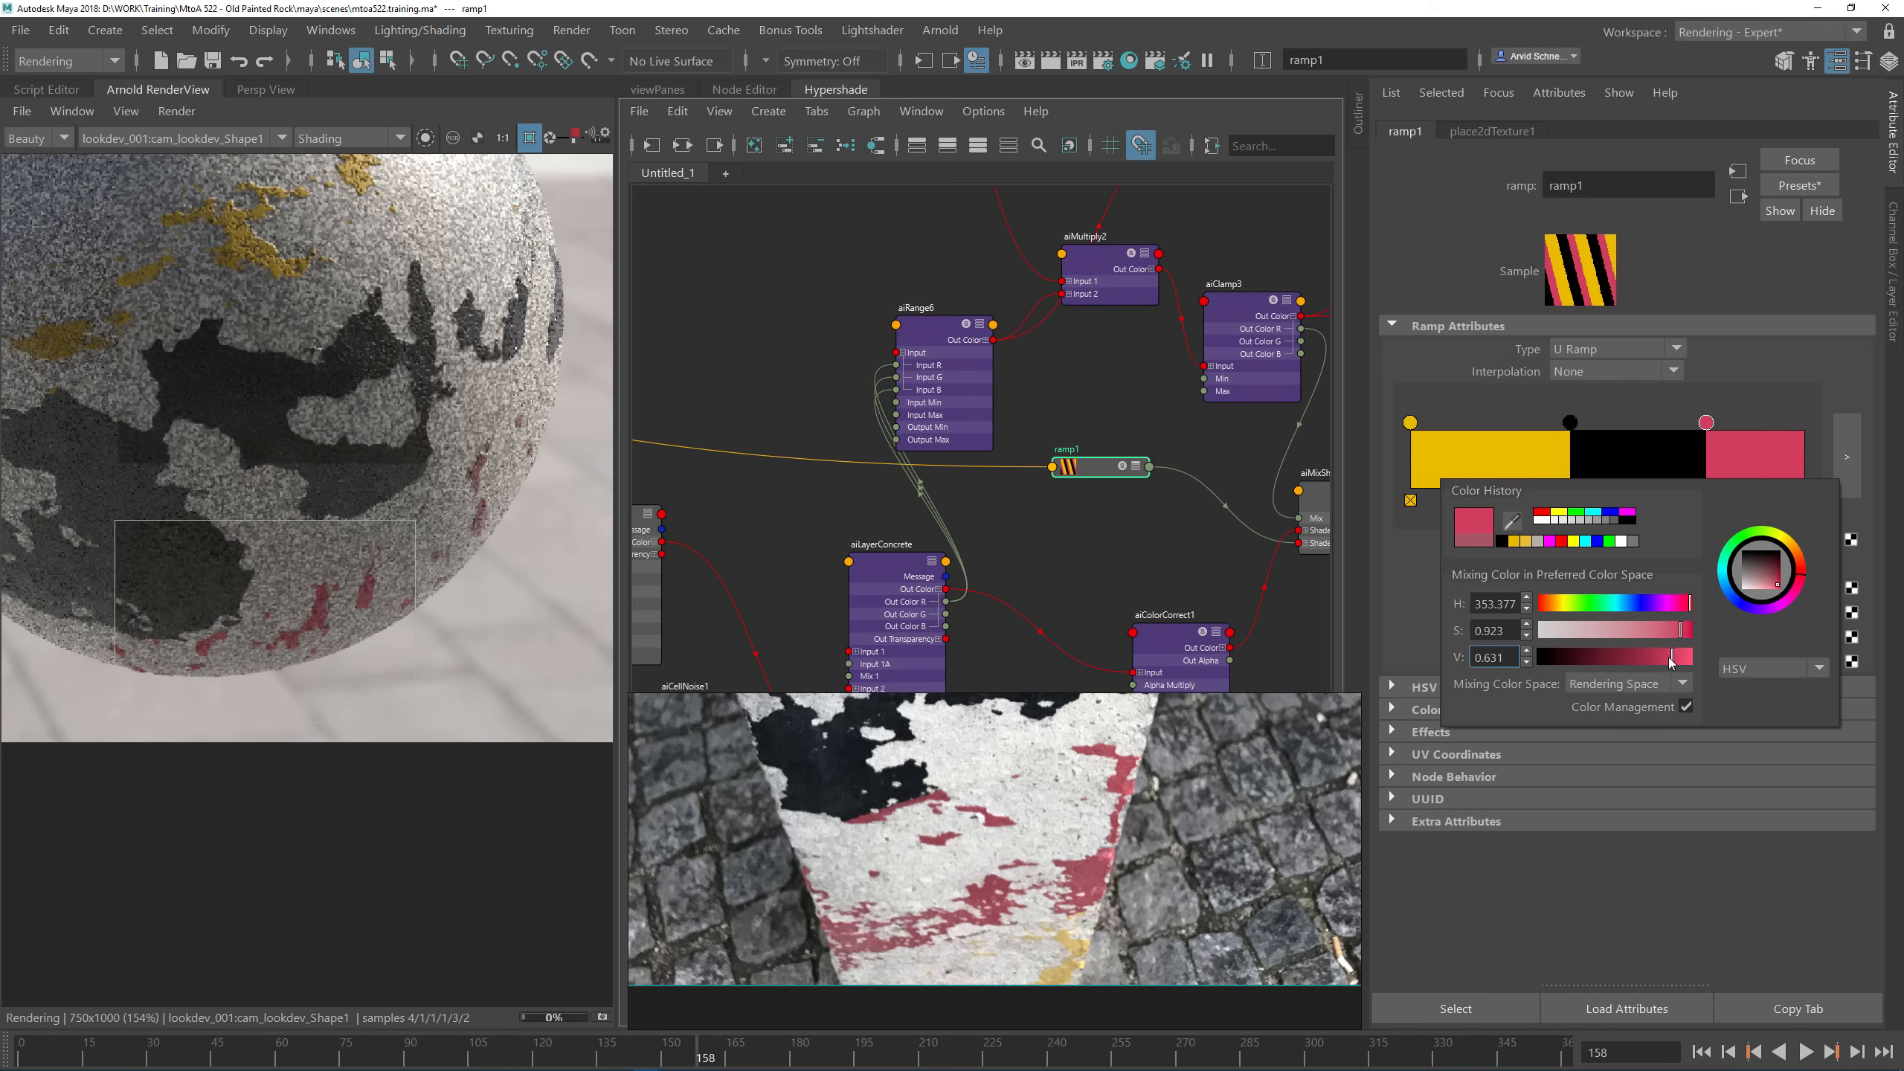
left_click(1141, 394)
Step: Turn off the render crop region, check the paint patches across the whole sphere, and stop the render
scroll(1060, 385, "down", 3)
scroll(300, 359, "down", 2)
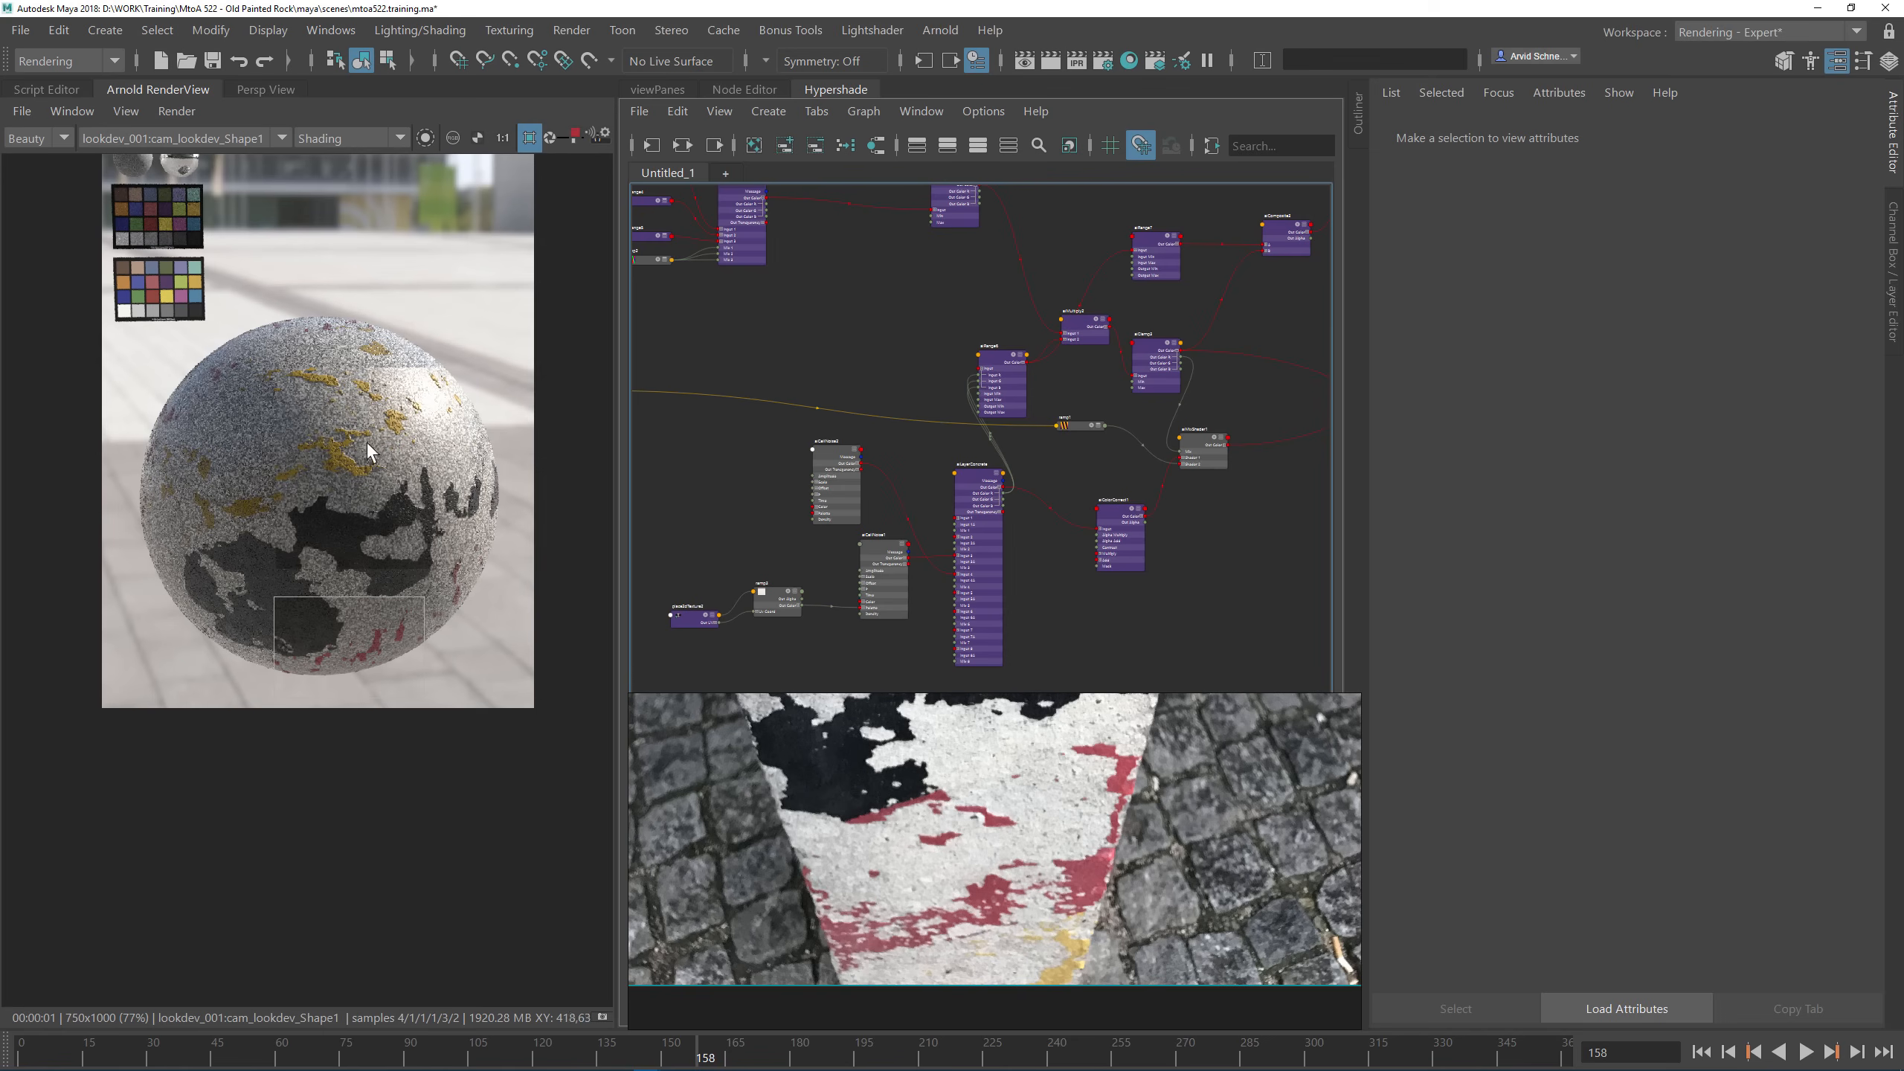
left_click(529, 138)
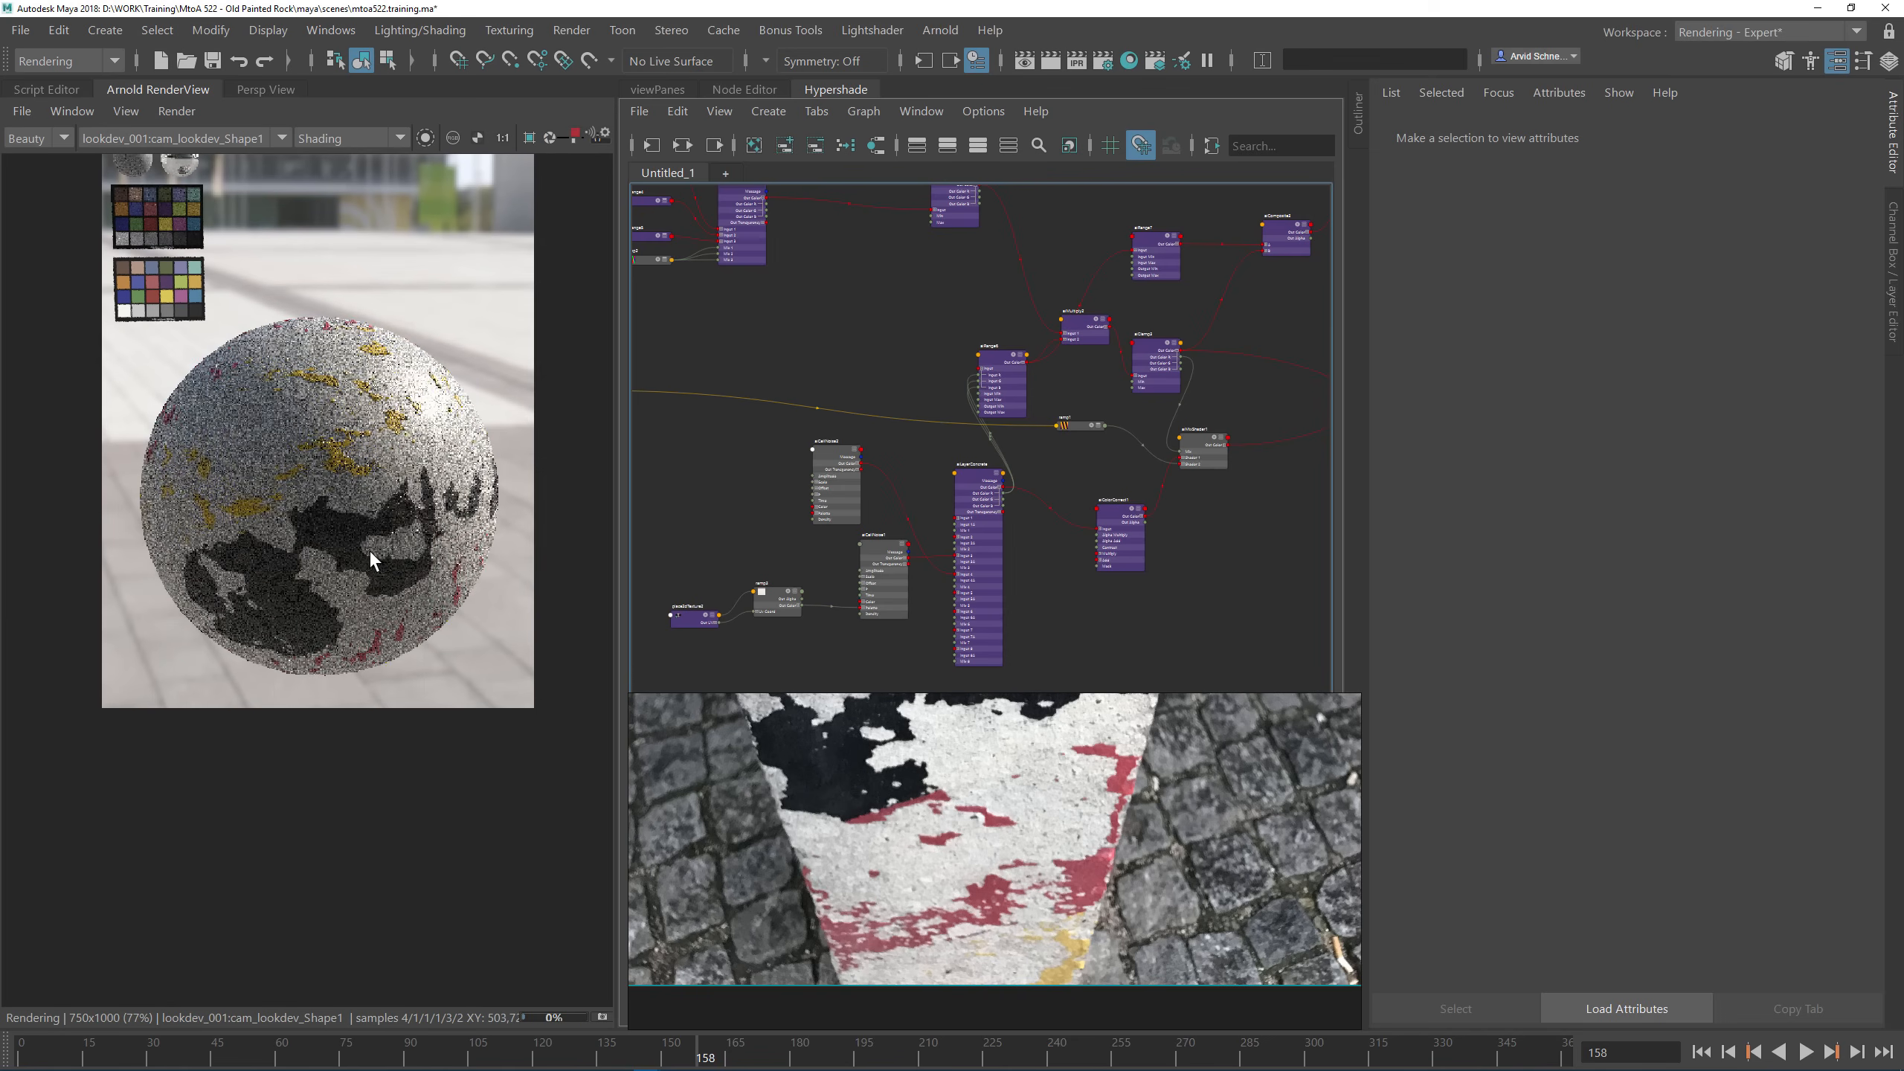
scroll(369, 551, "up", 2)
middle_click_drag(383, 459, 431, 586)
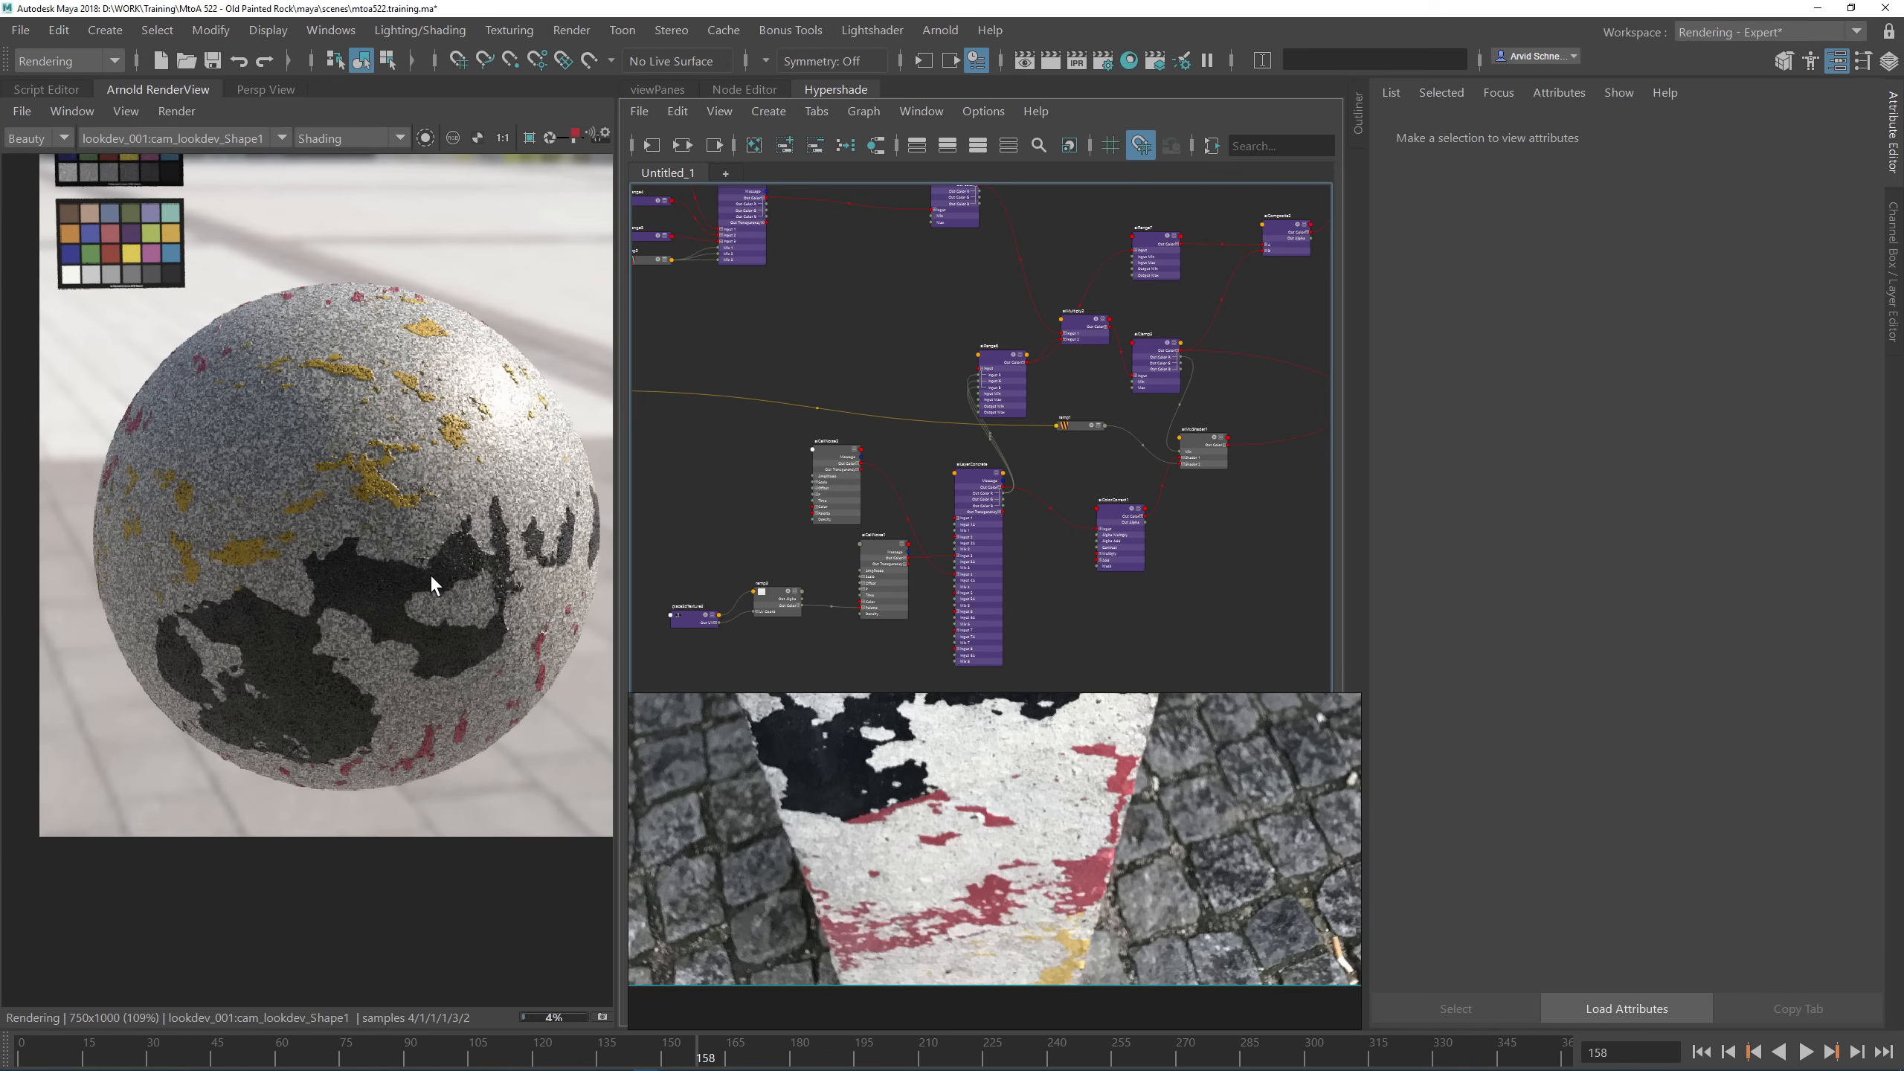
scroll(414, 502, "up", 4)
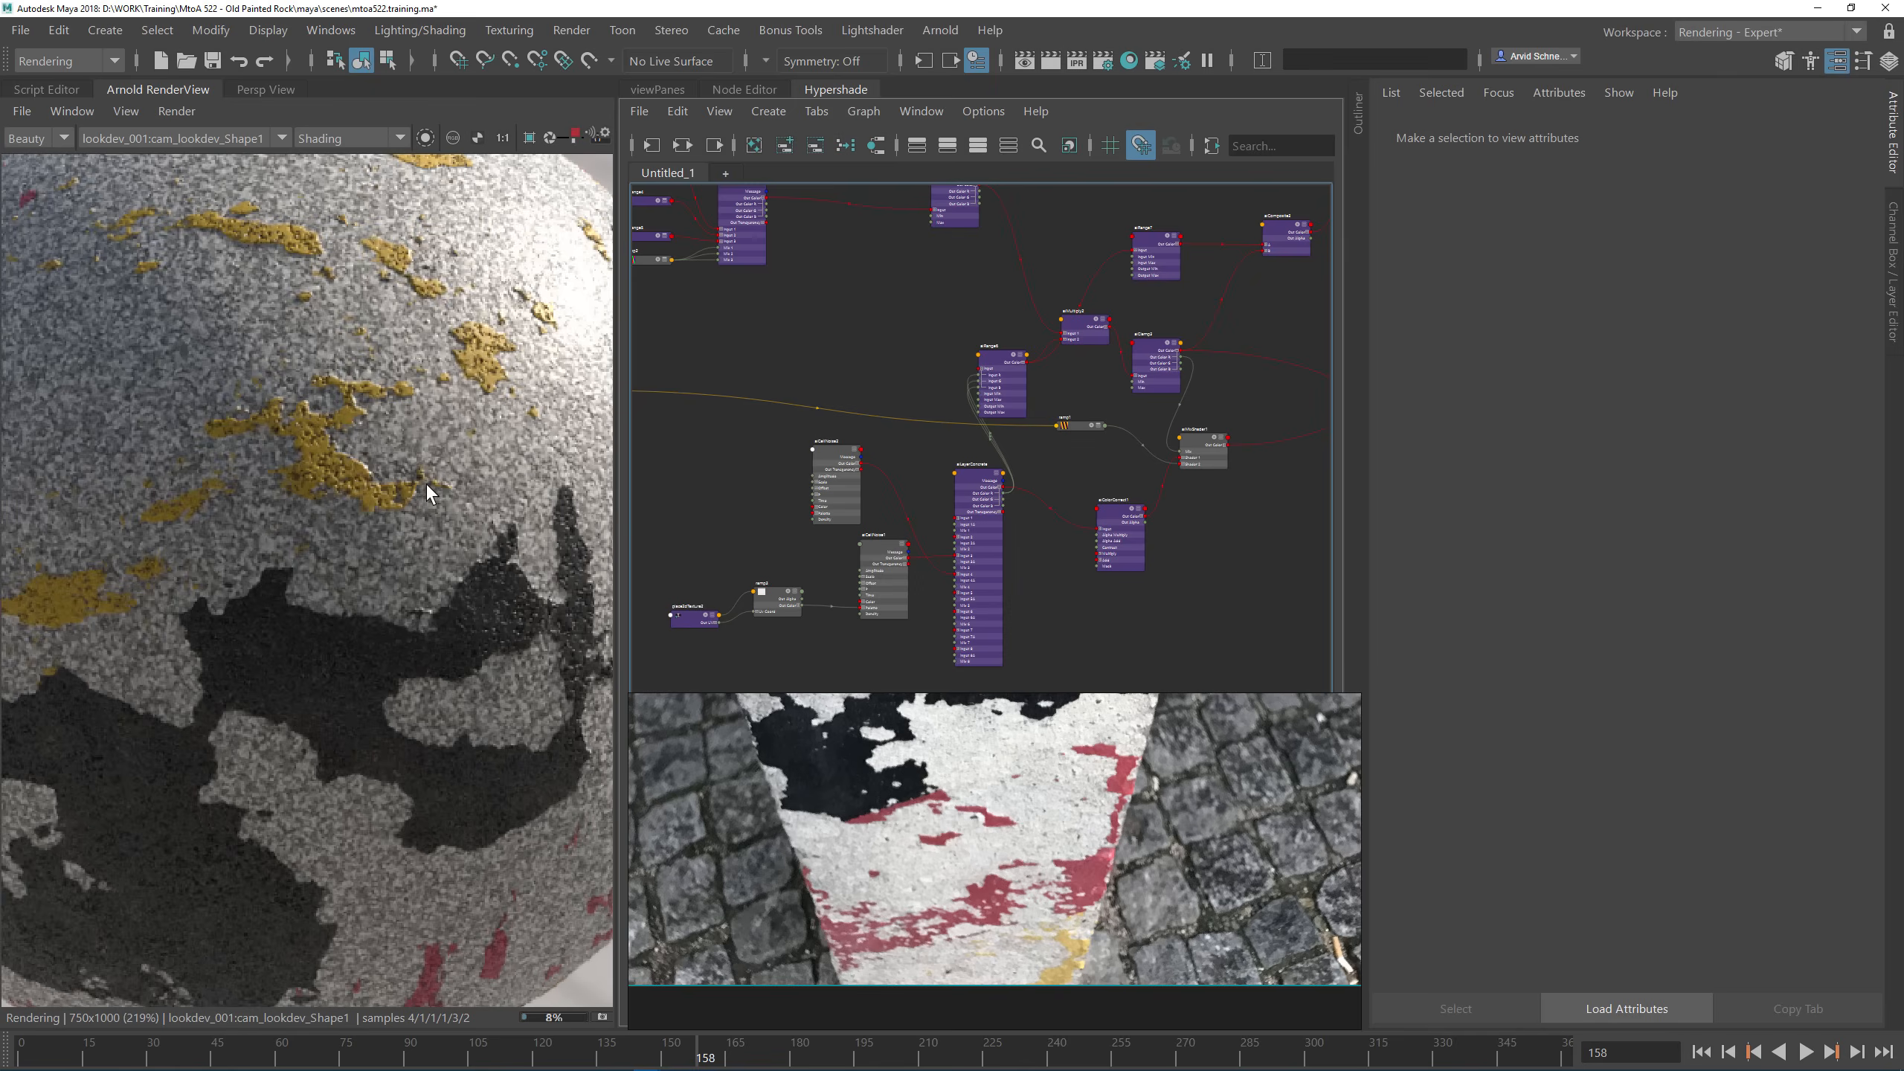
scroll(450, 391, "down", 2)
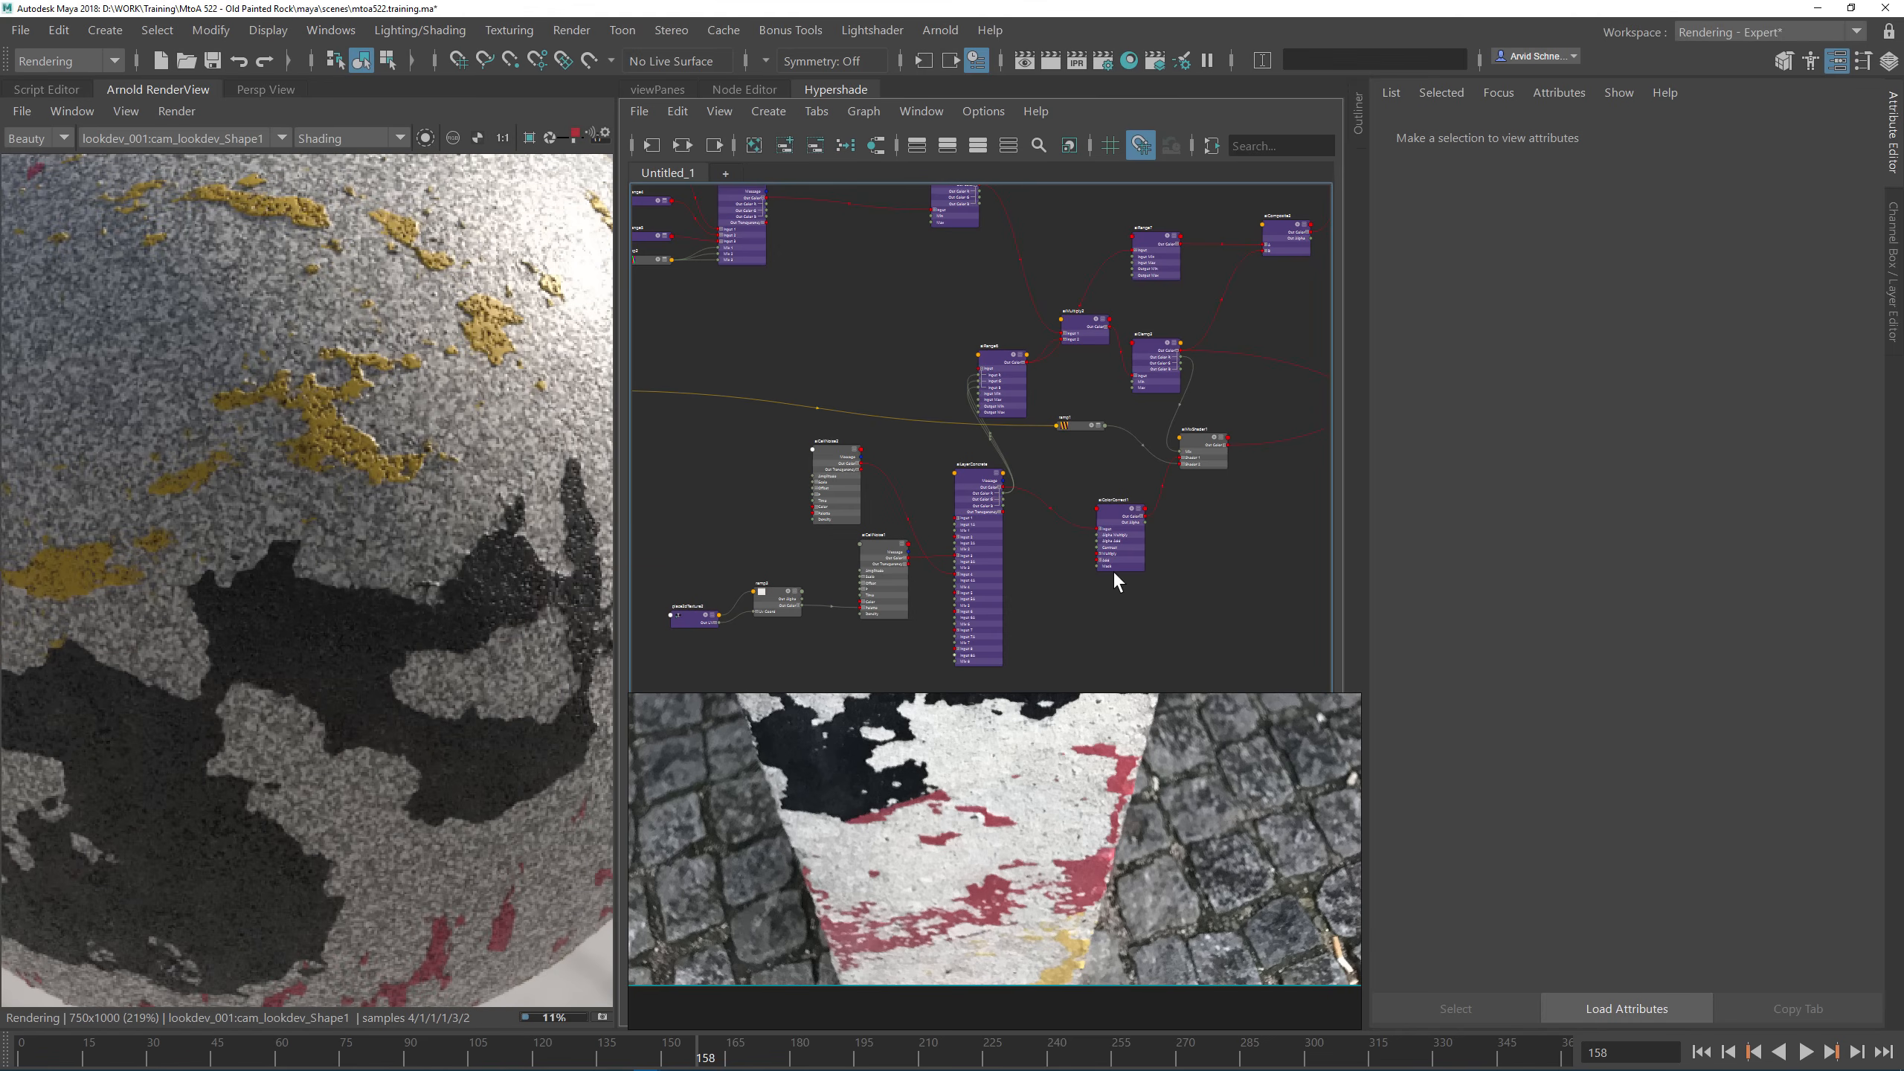
left_click(574, 132)
Step: Set the aiCellNoise1 node's Scale to 5 on all three axes
middle_click_drag(1183, 645, 1231, 594, "alt")
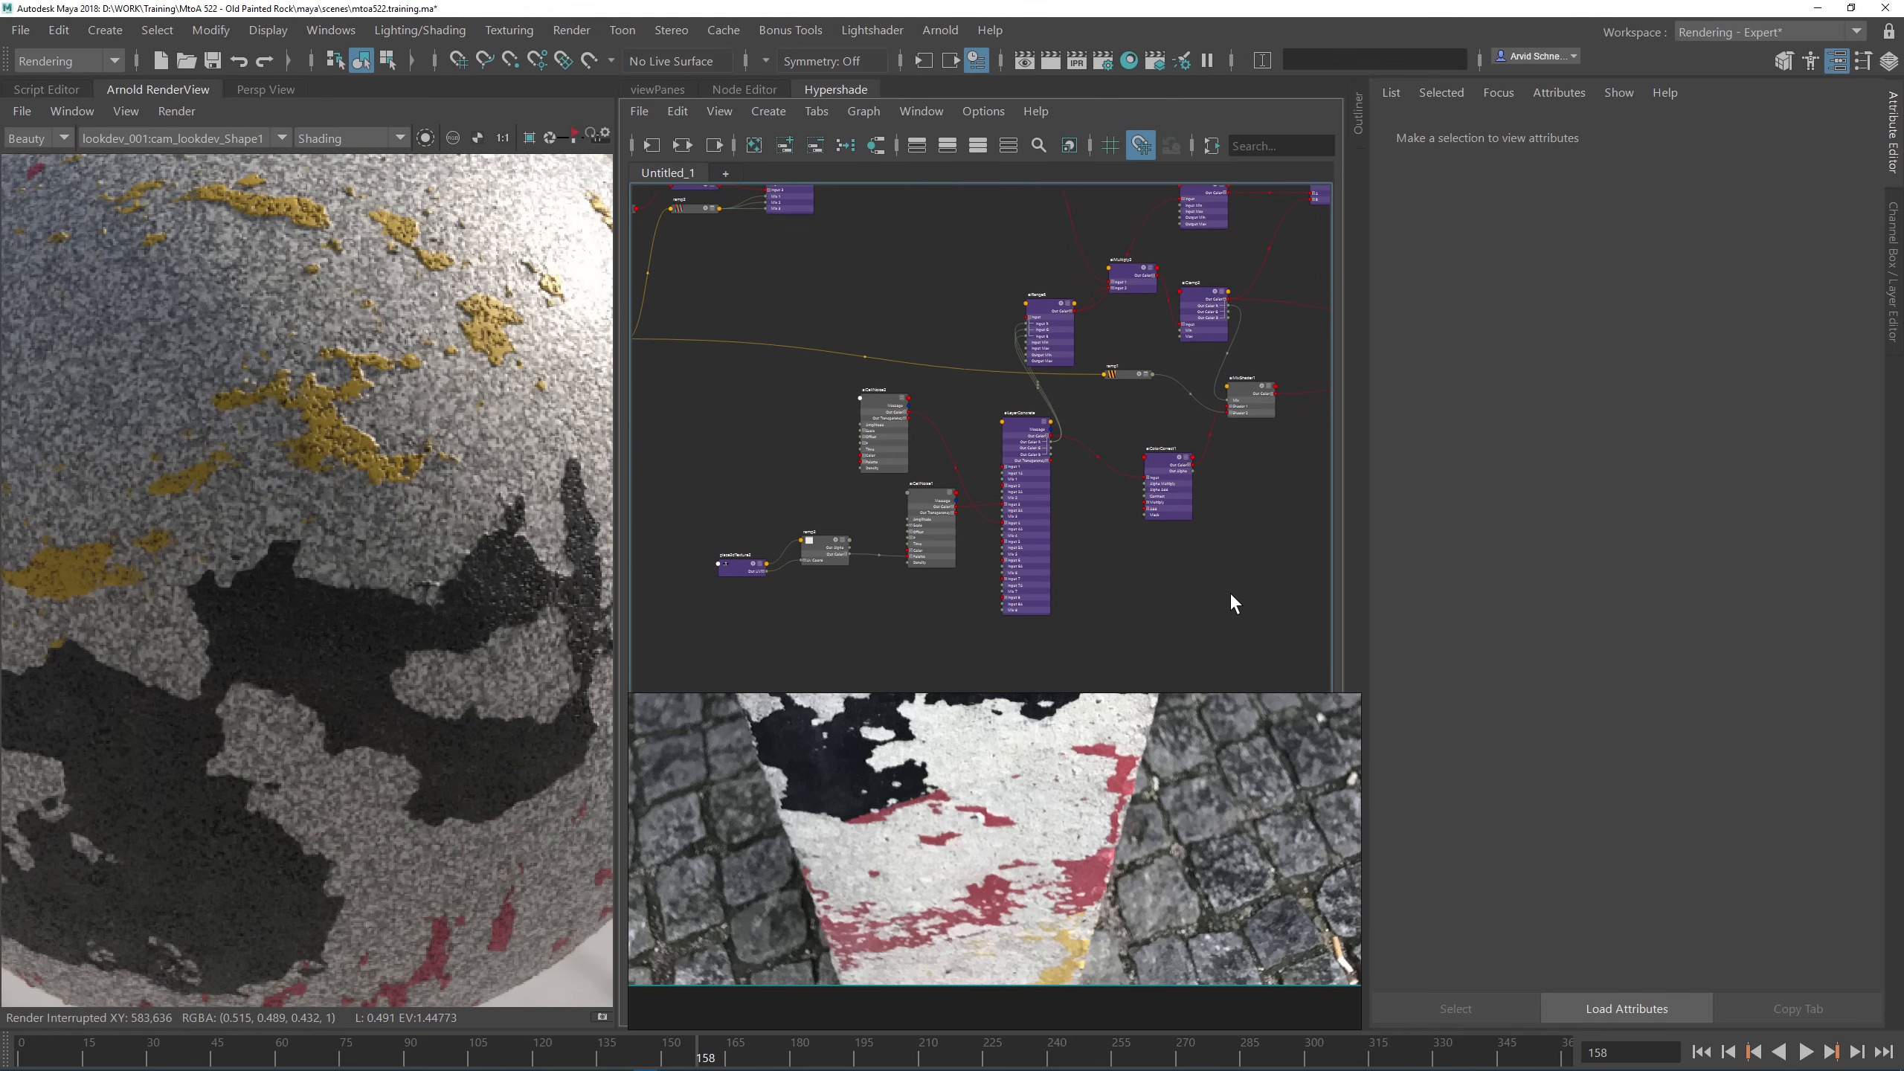
scroll(890, 507, "up", 4)
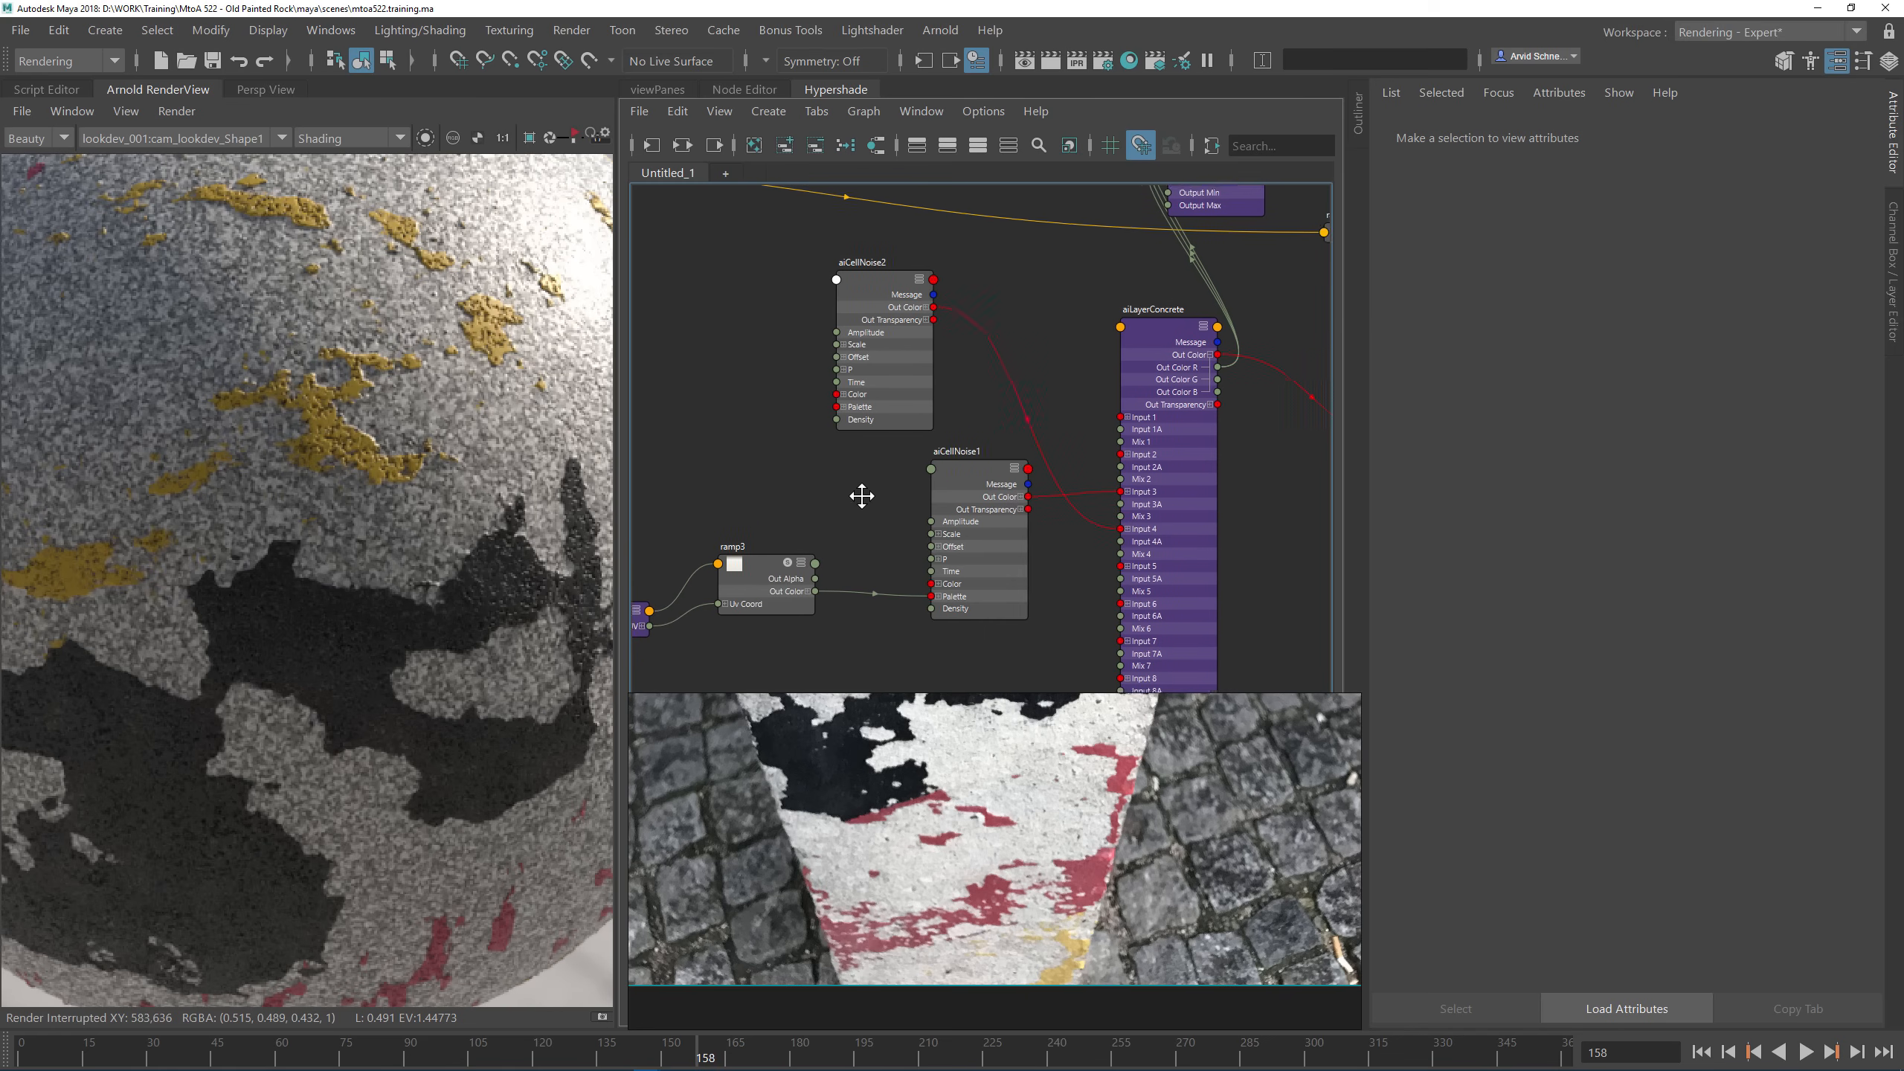
left_click(984, 456)
middle_click_drag(886, 483, 953, 461, "alt")
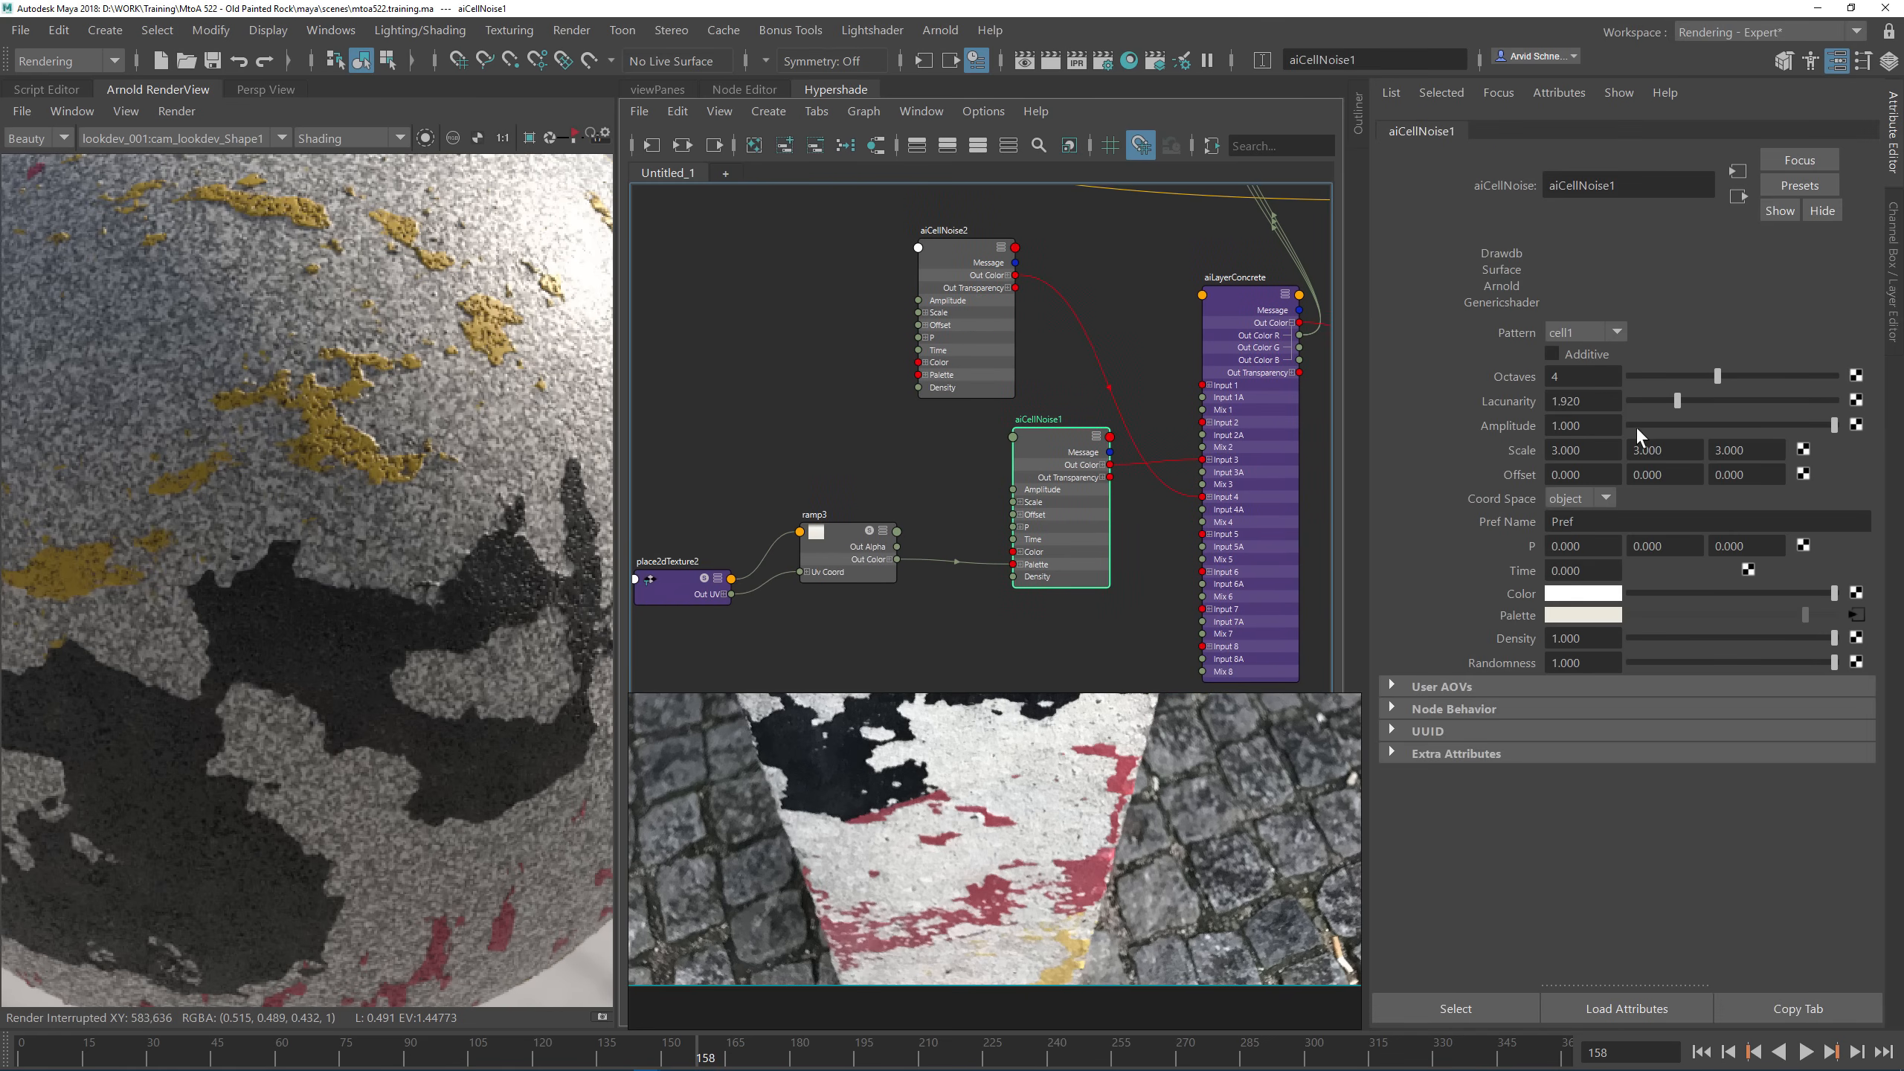
double_click(1582, 450)
type("5")
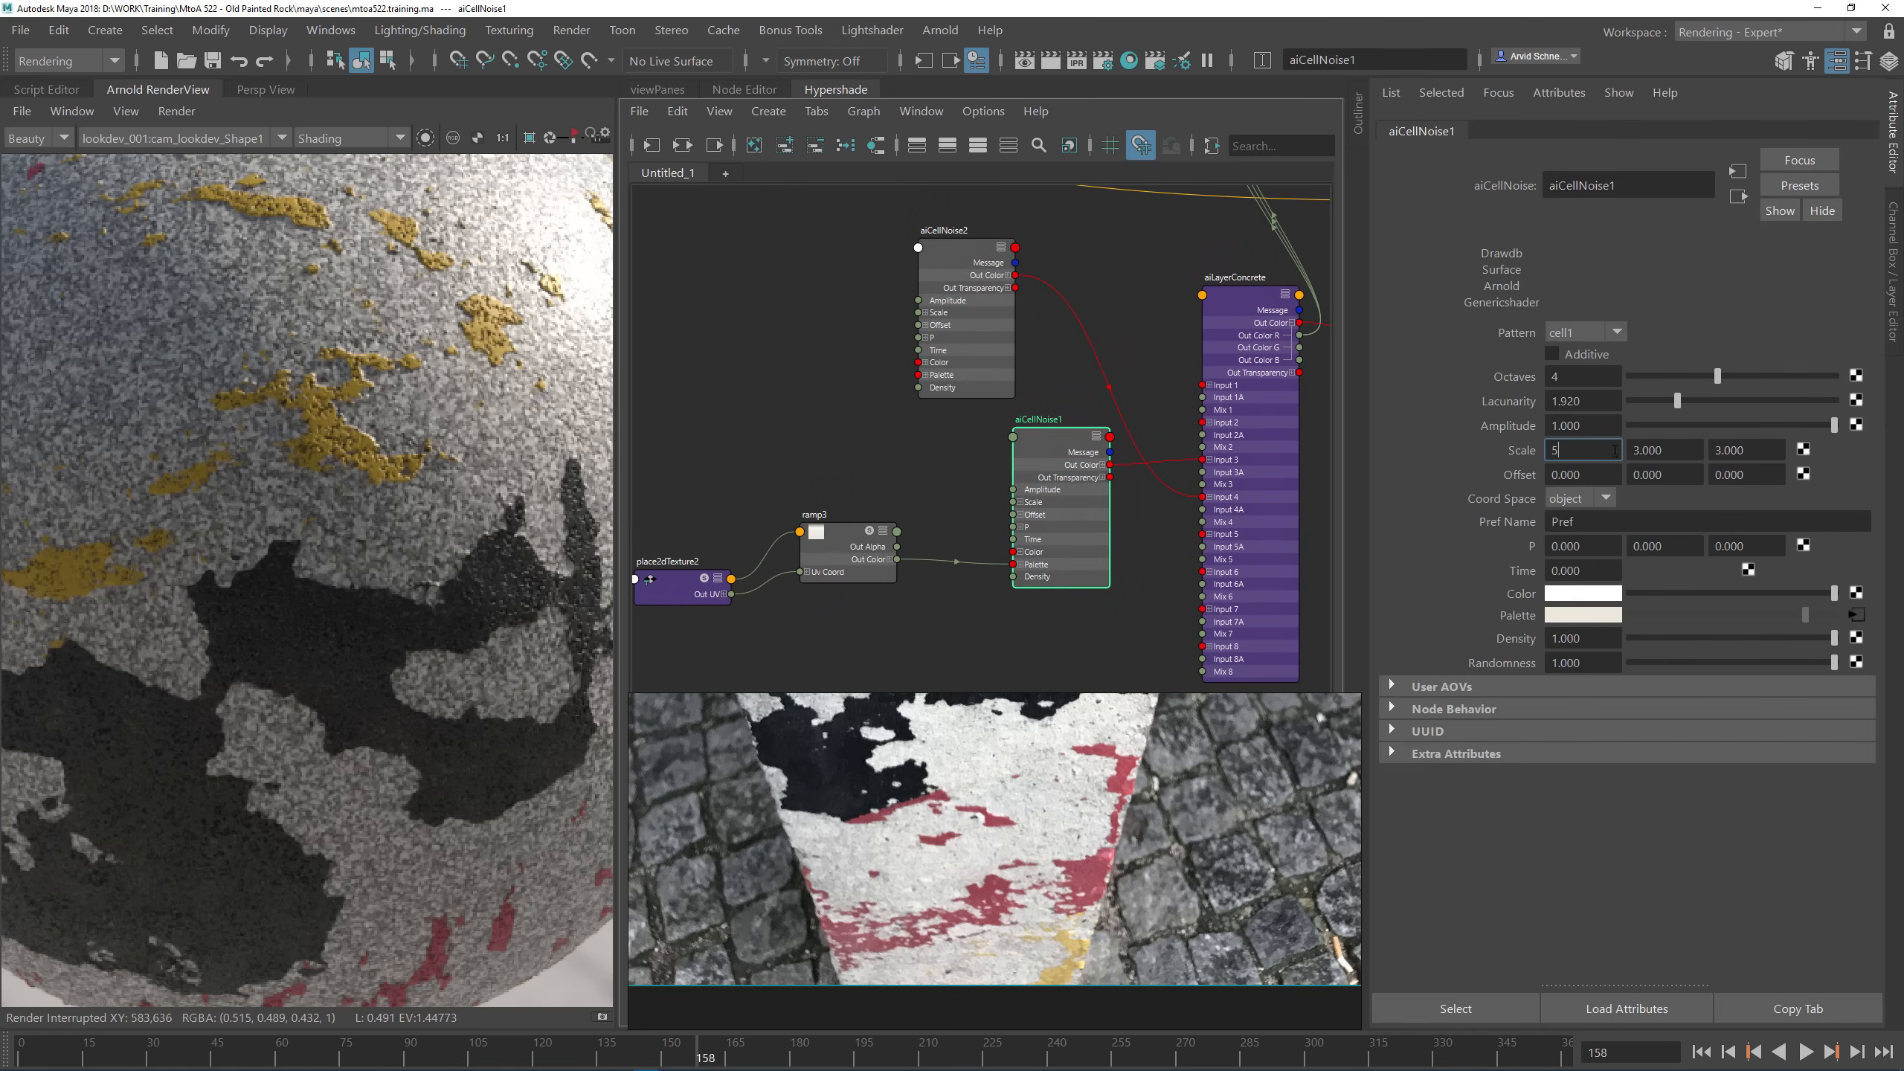
key("Tab")
type("5")
key("Tab")
type("5")
key("Return")
Step: Set the aiCellNoise2 node's Scale to 5.5 on all three axes
left_click(948, 295)
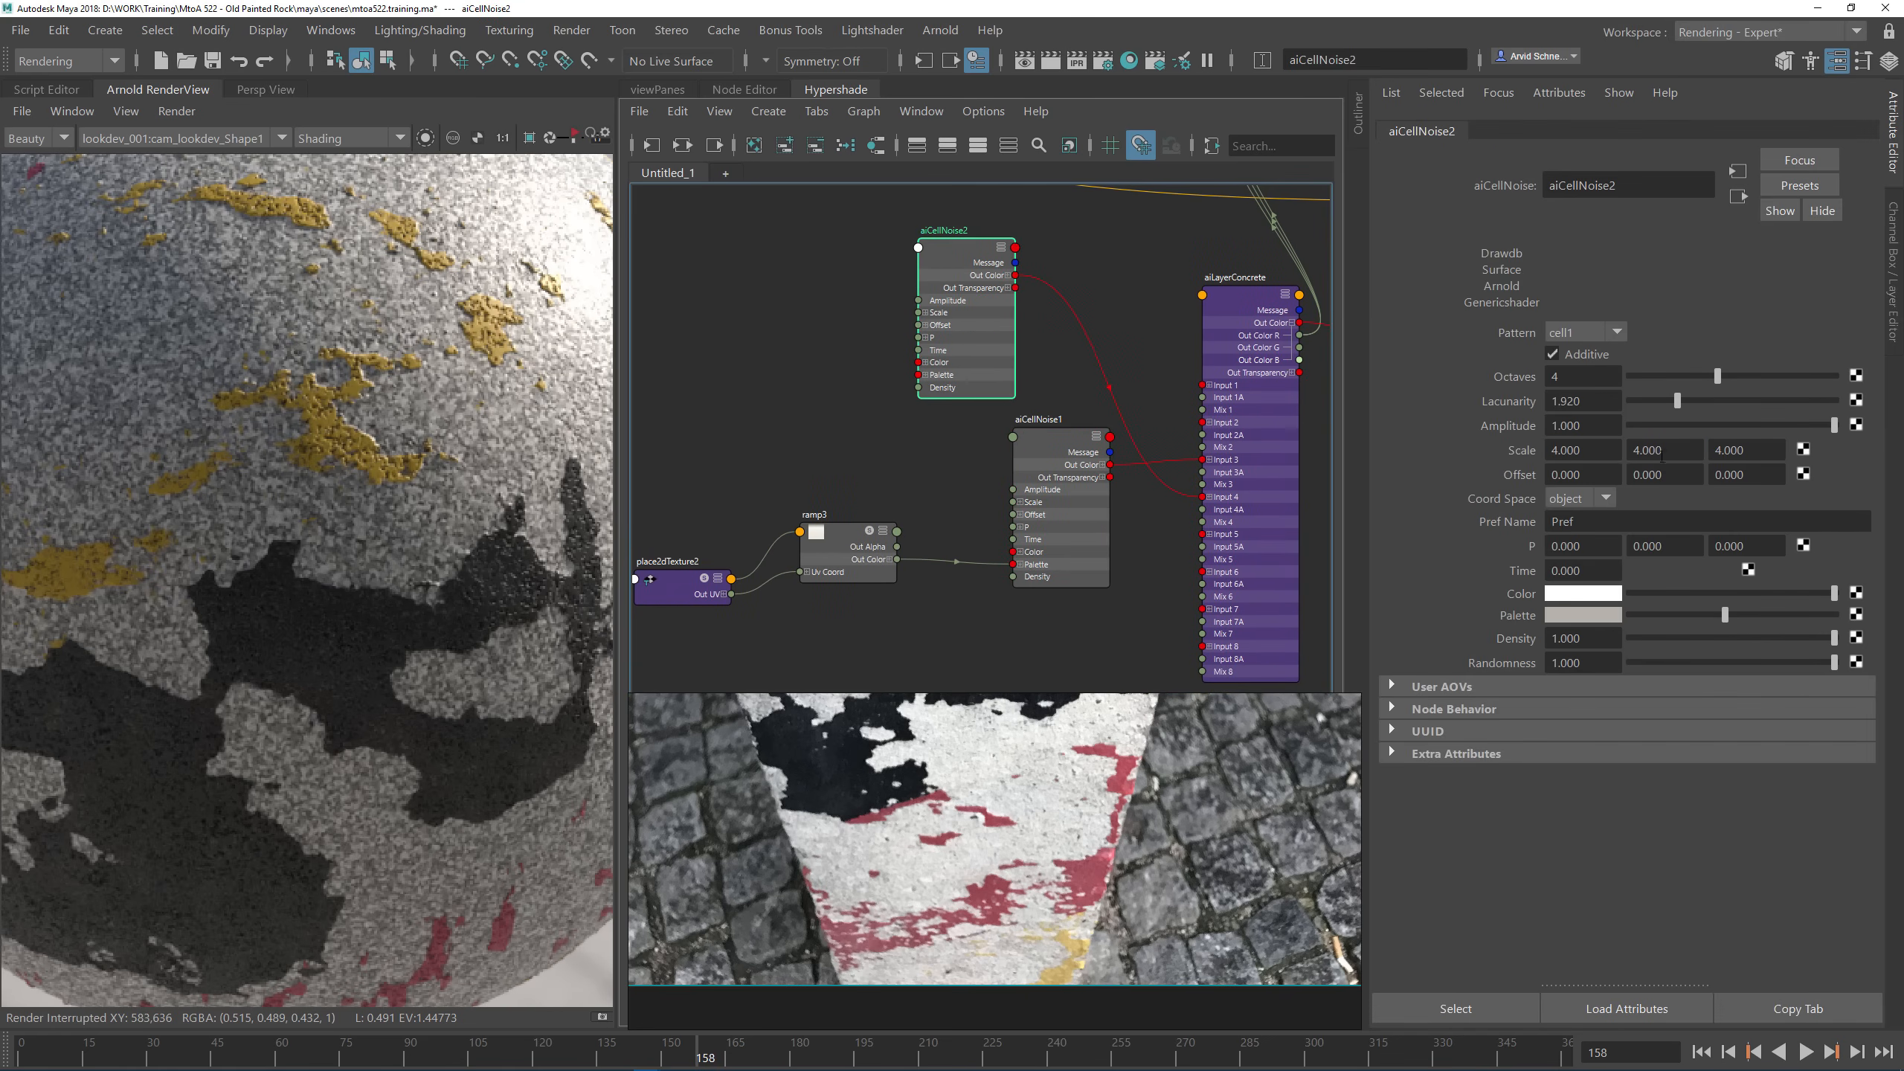
double_click(1575, 450)
type("5.5")
key("Tab")
type("5.")
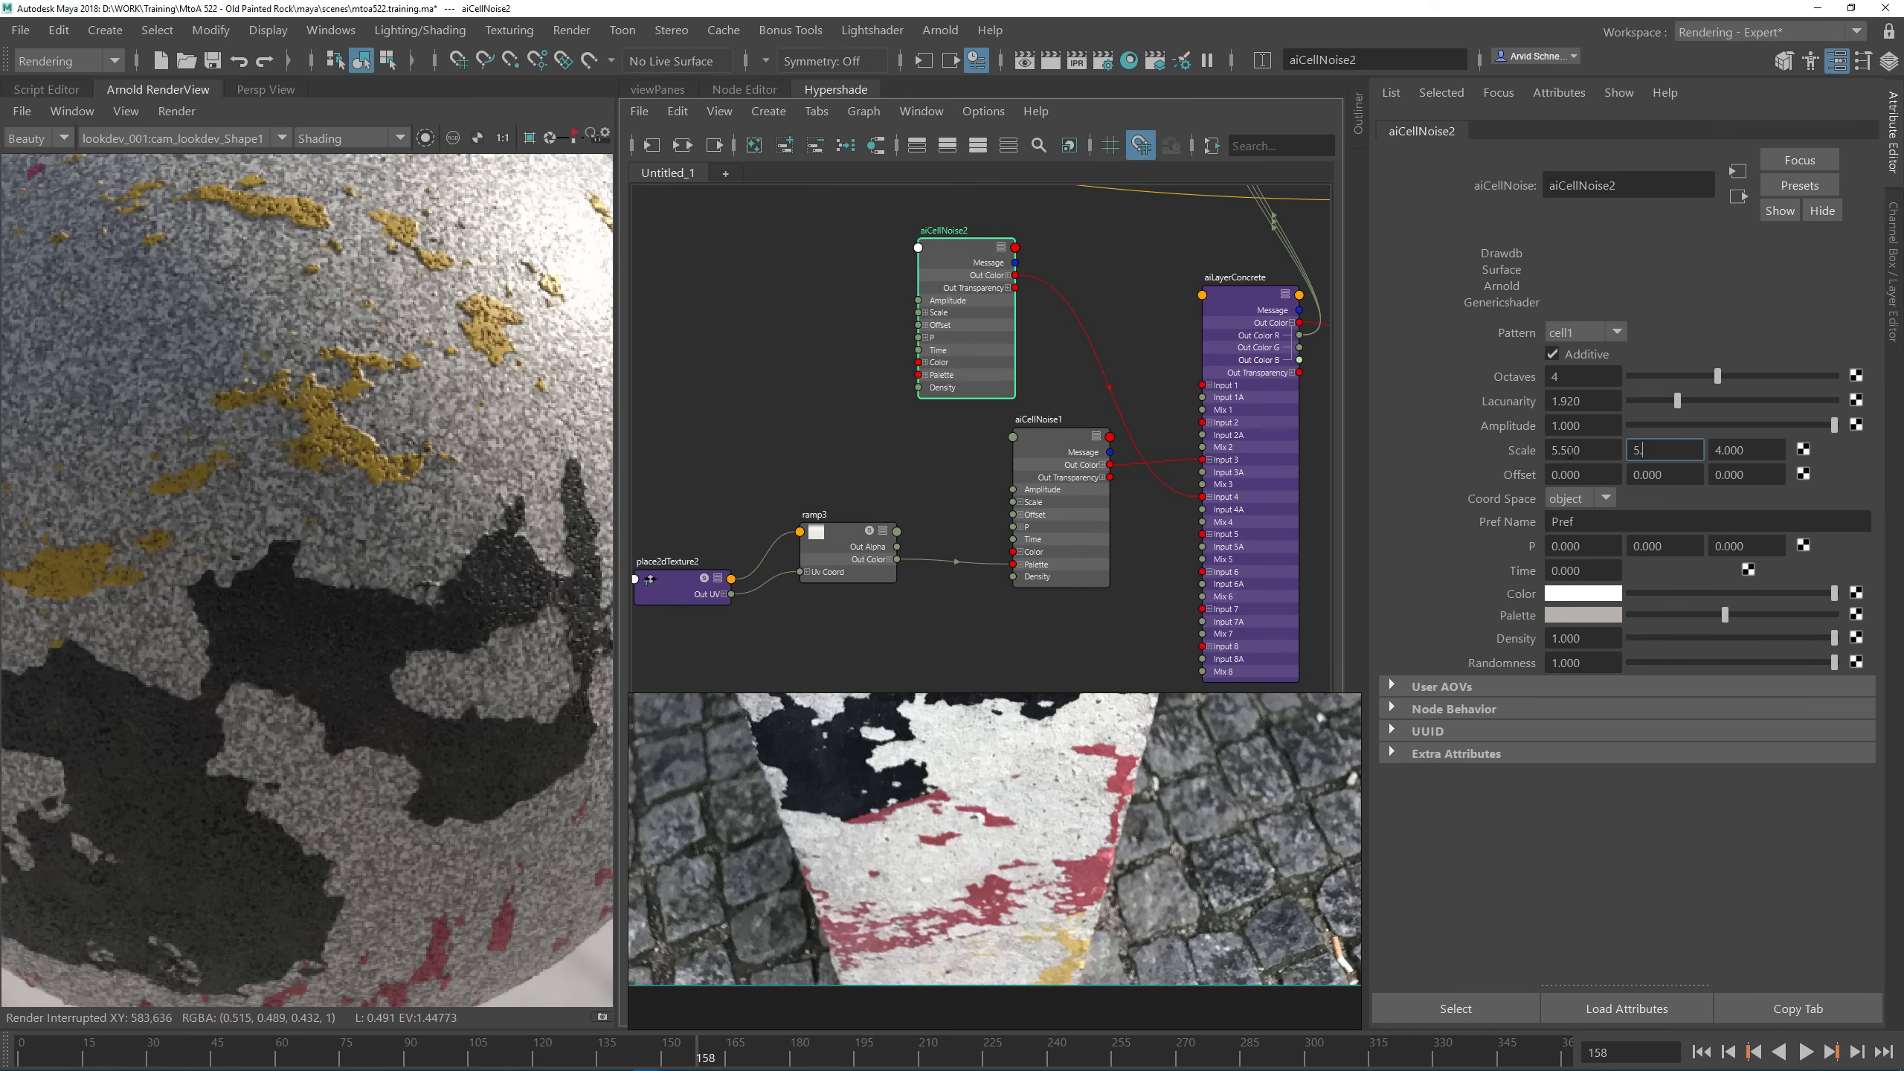
type("500")
key("Tab")
type("5.5")
key("Return")
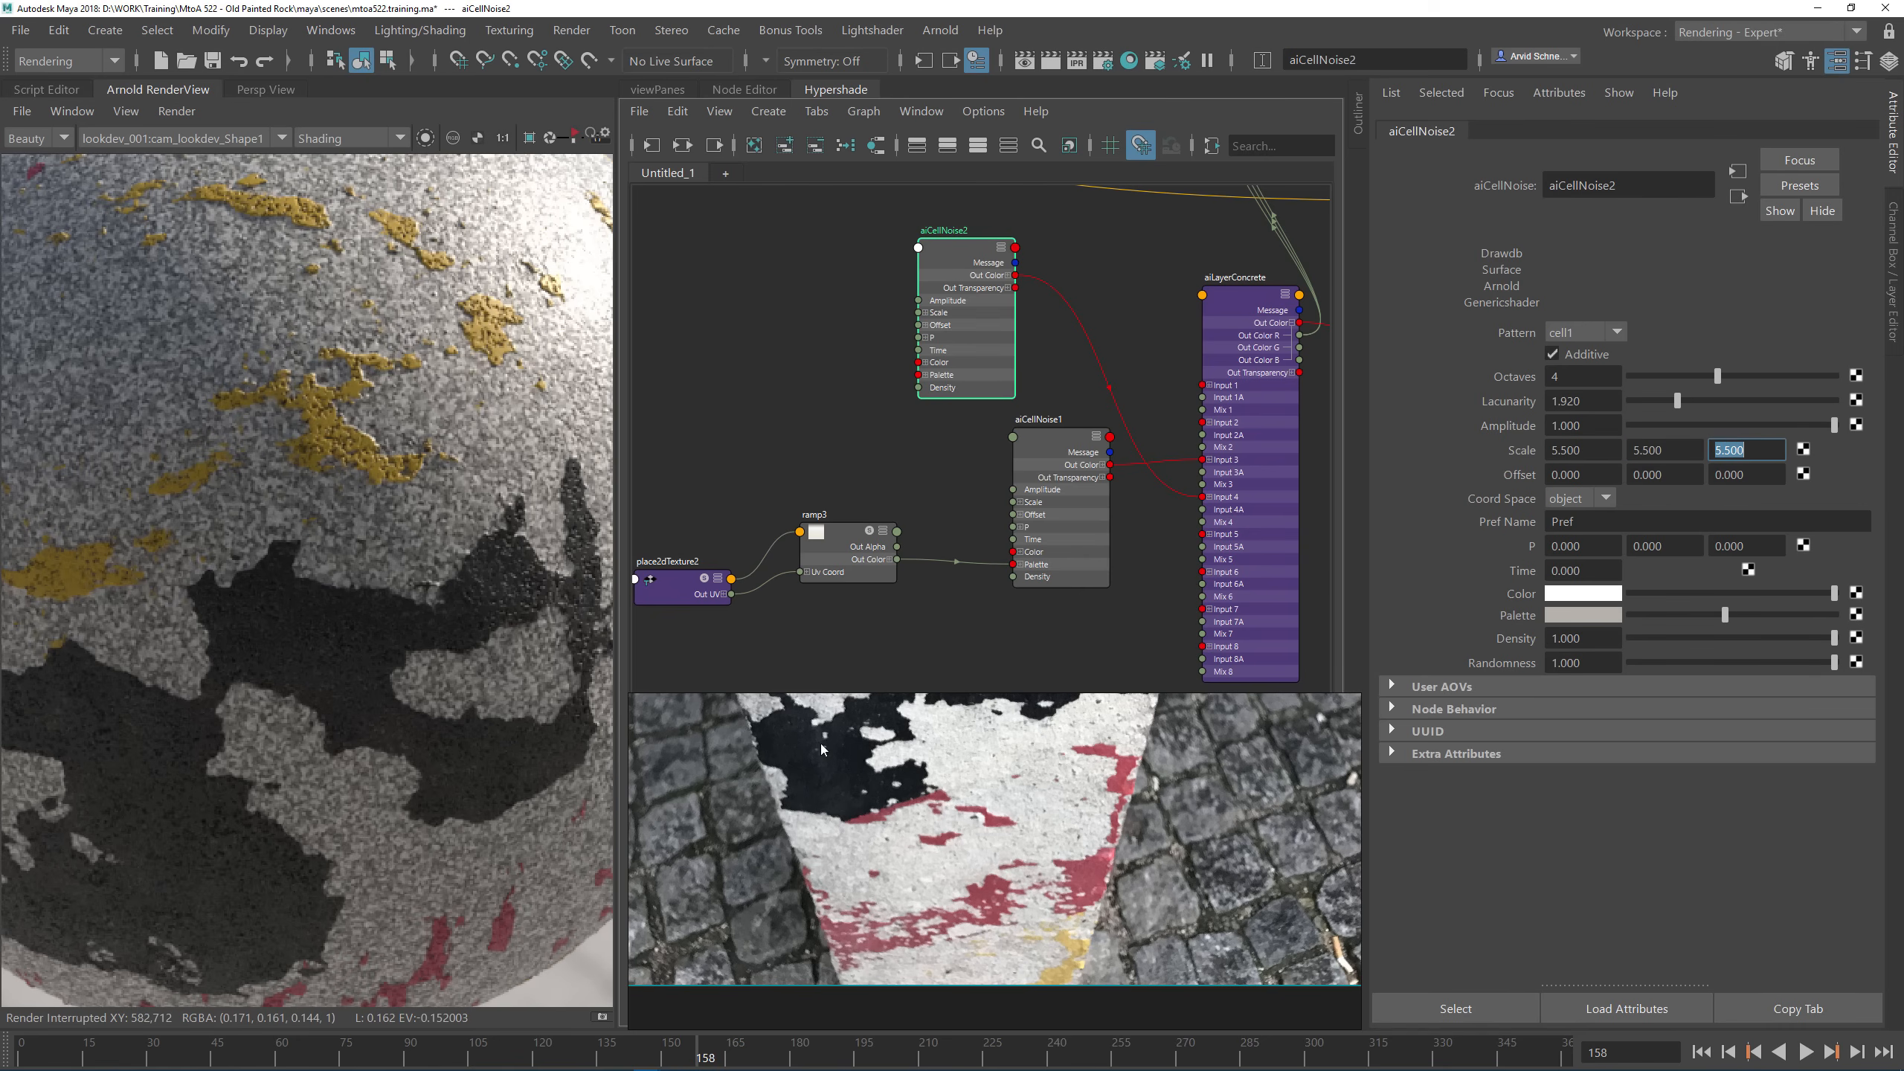
Step: Compare the sphere's paint patches with the reference photo and look over the noise nodes feeding the paint mask layer
scroll(873, 809, "down", 2)
scroll(950, 785, "down", 2)
middle_click_drag(951, 785, 933, 902)
scroll(398, 649, "down", 2)
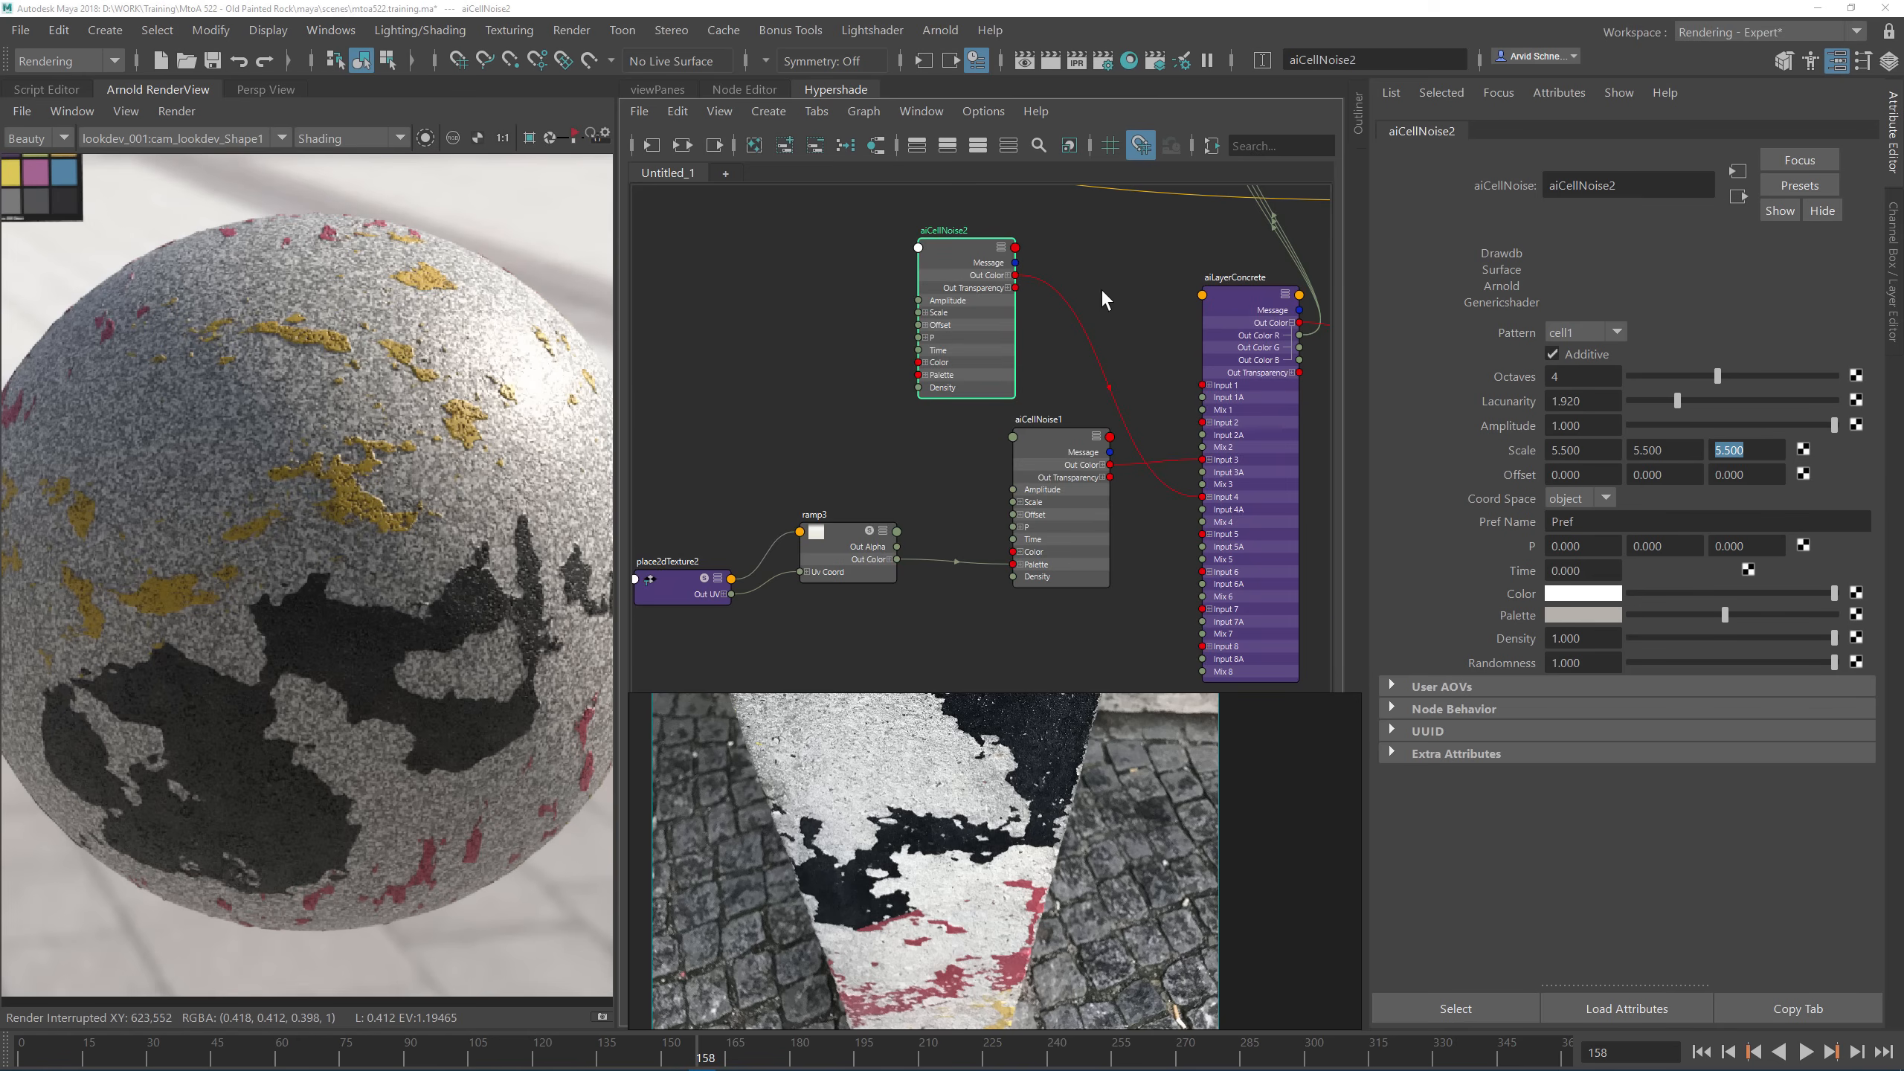
scroll(1101, 292, "down", 2)
middle_click_drag(1005, 202, 954, 431, "alt")
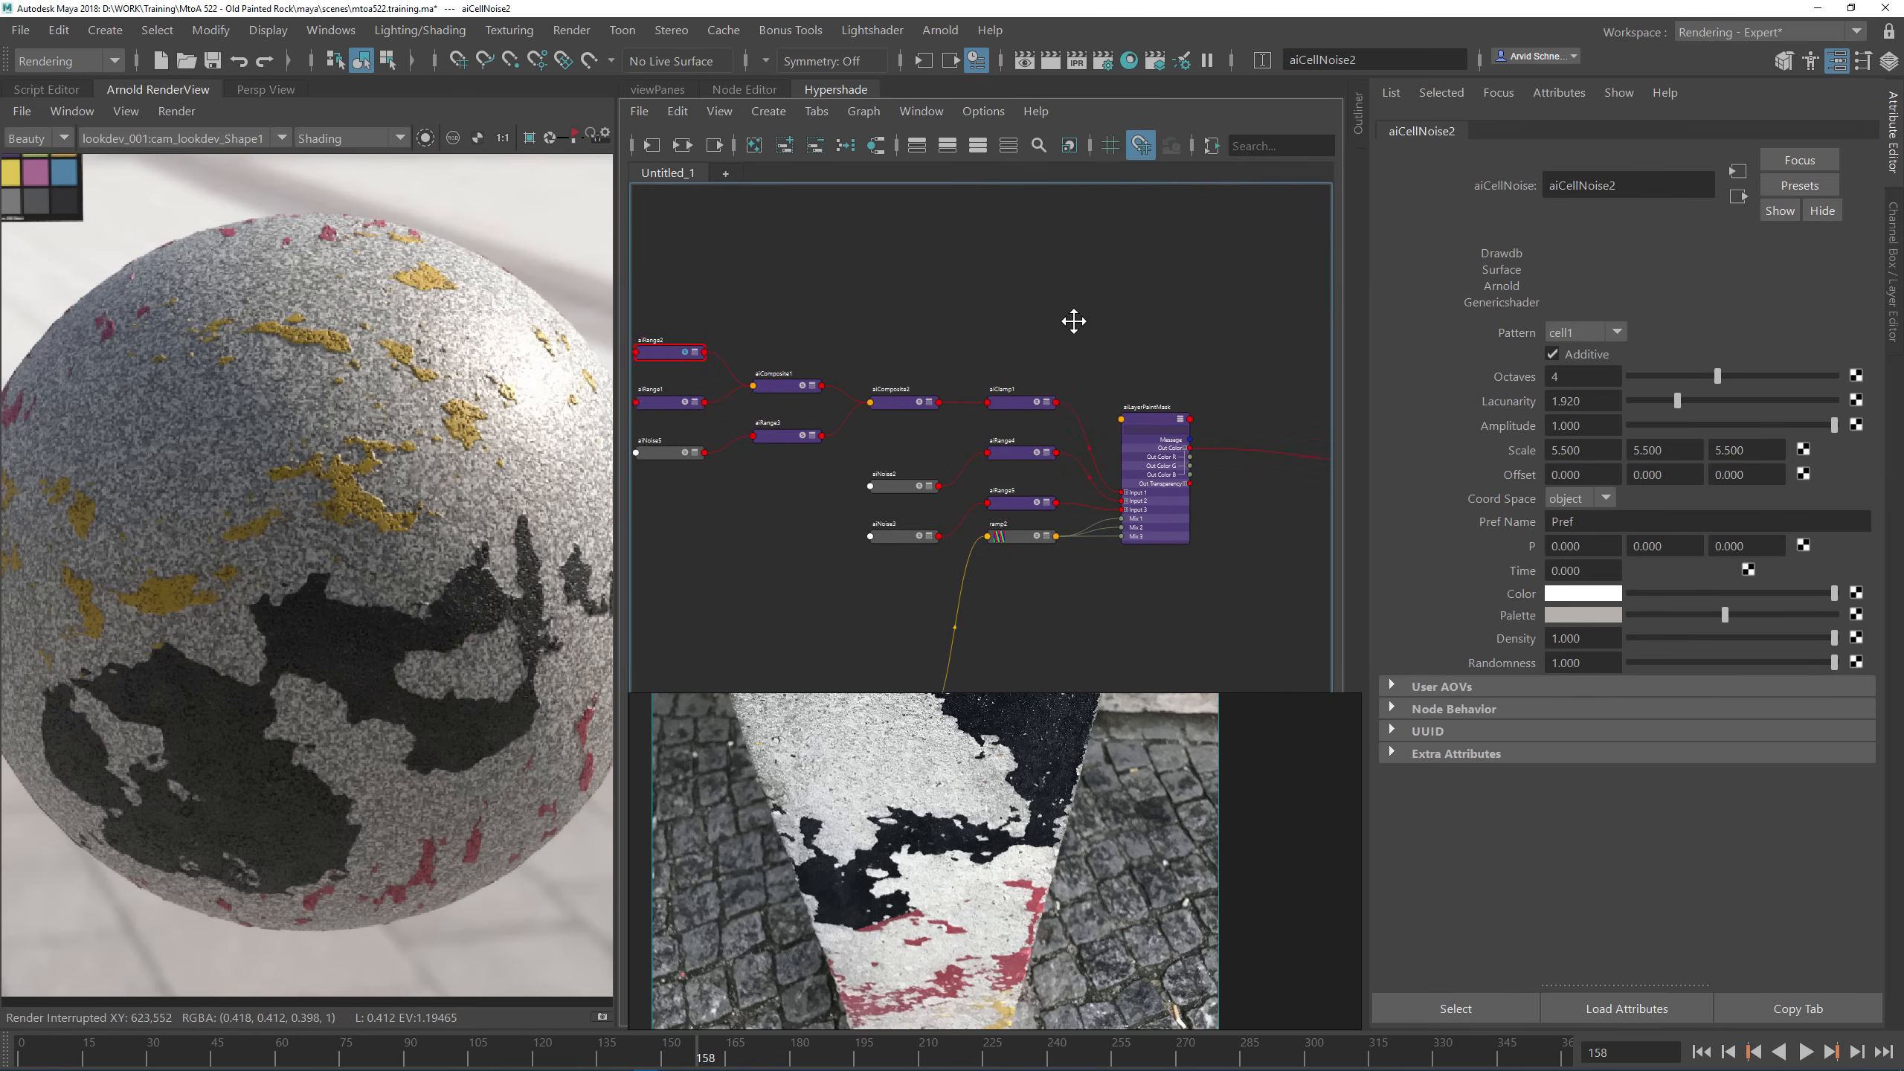
middle_click_drag(737, 322, 1035, 345, "alt")
middle_click_drag(1140, 375, 847, 308, "alt")
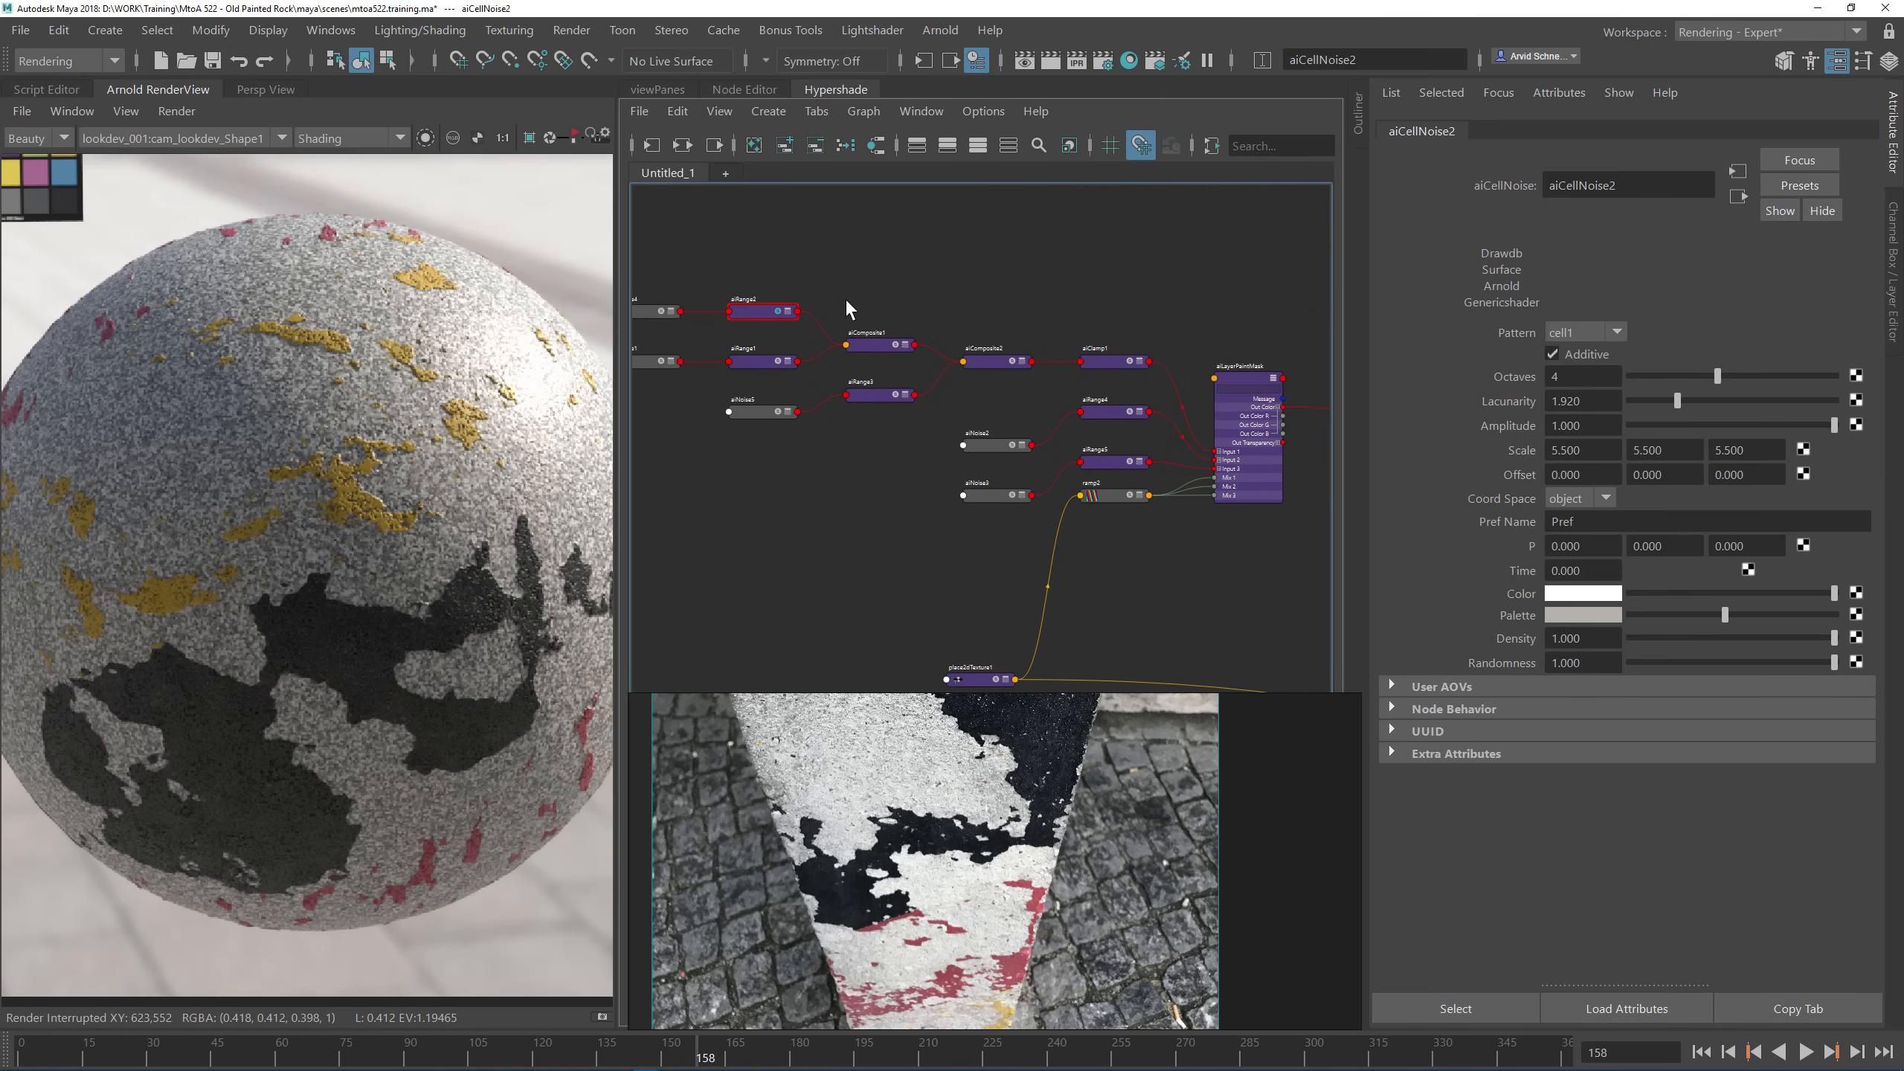
middle_click_drag(716, 313, 822, 315, "alt")
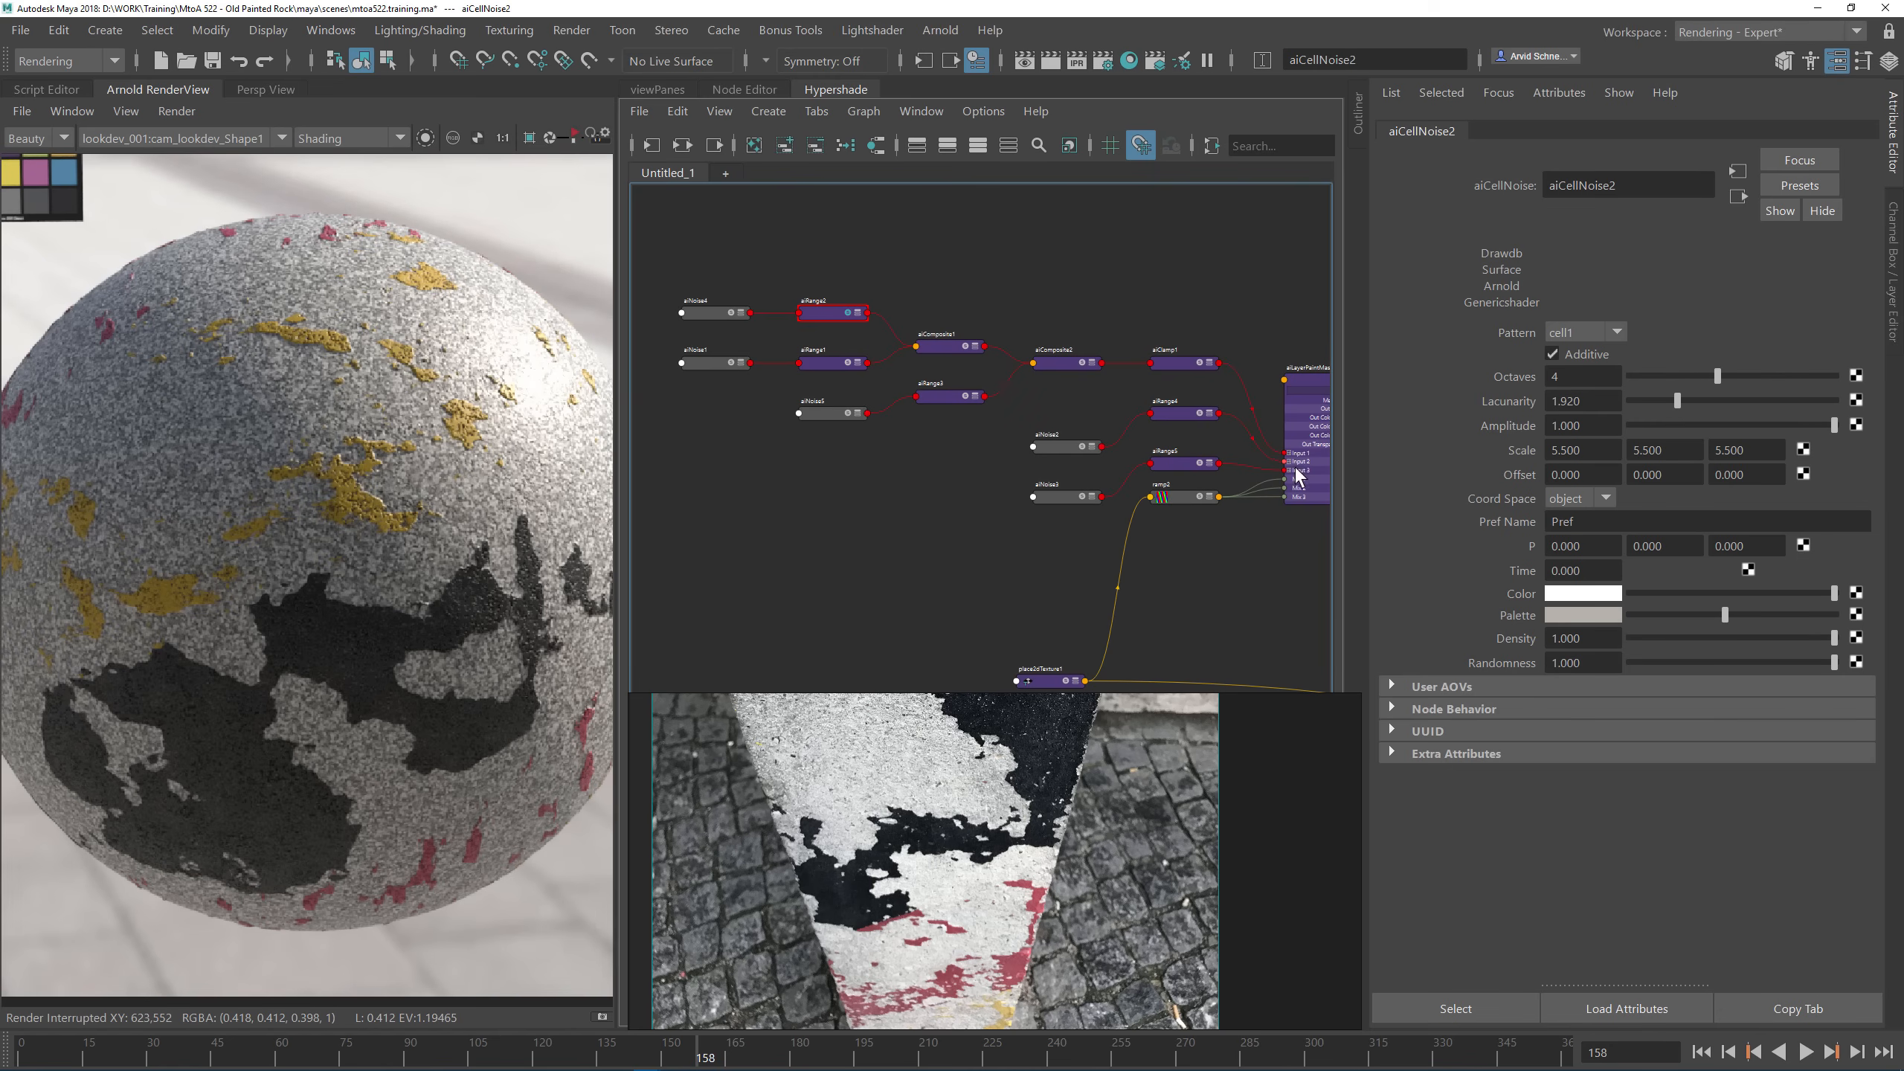
Step: Adjust the Scale values of the aiNoise3 node that feeds the paint mask
left_click(1062, 493)
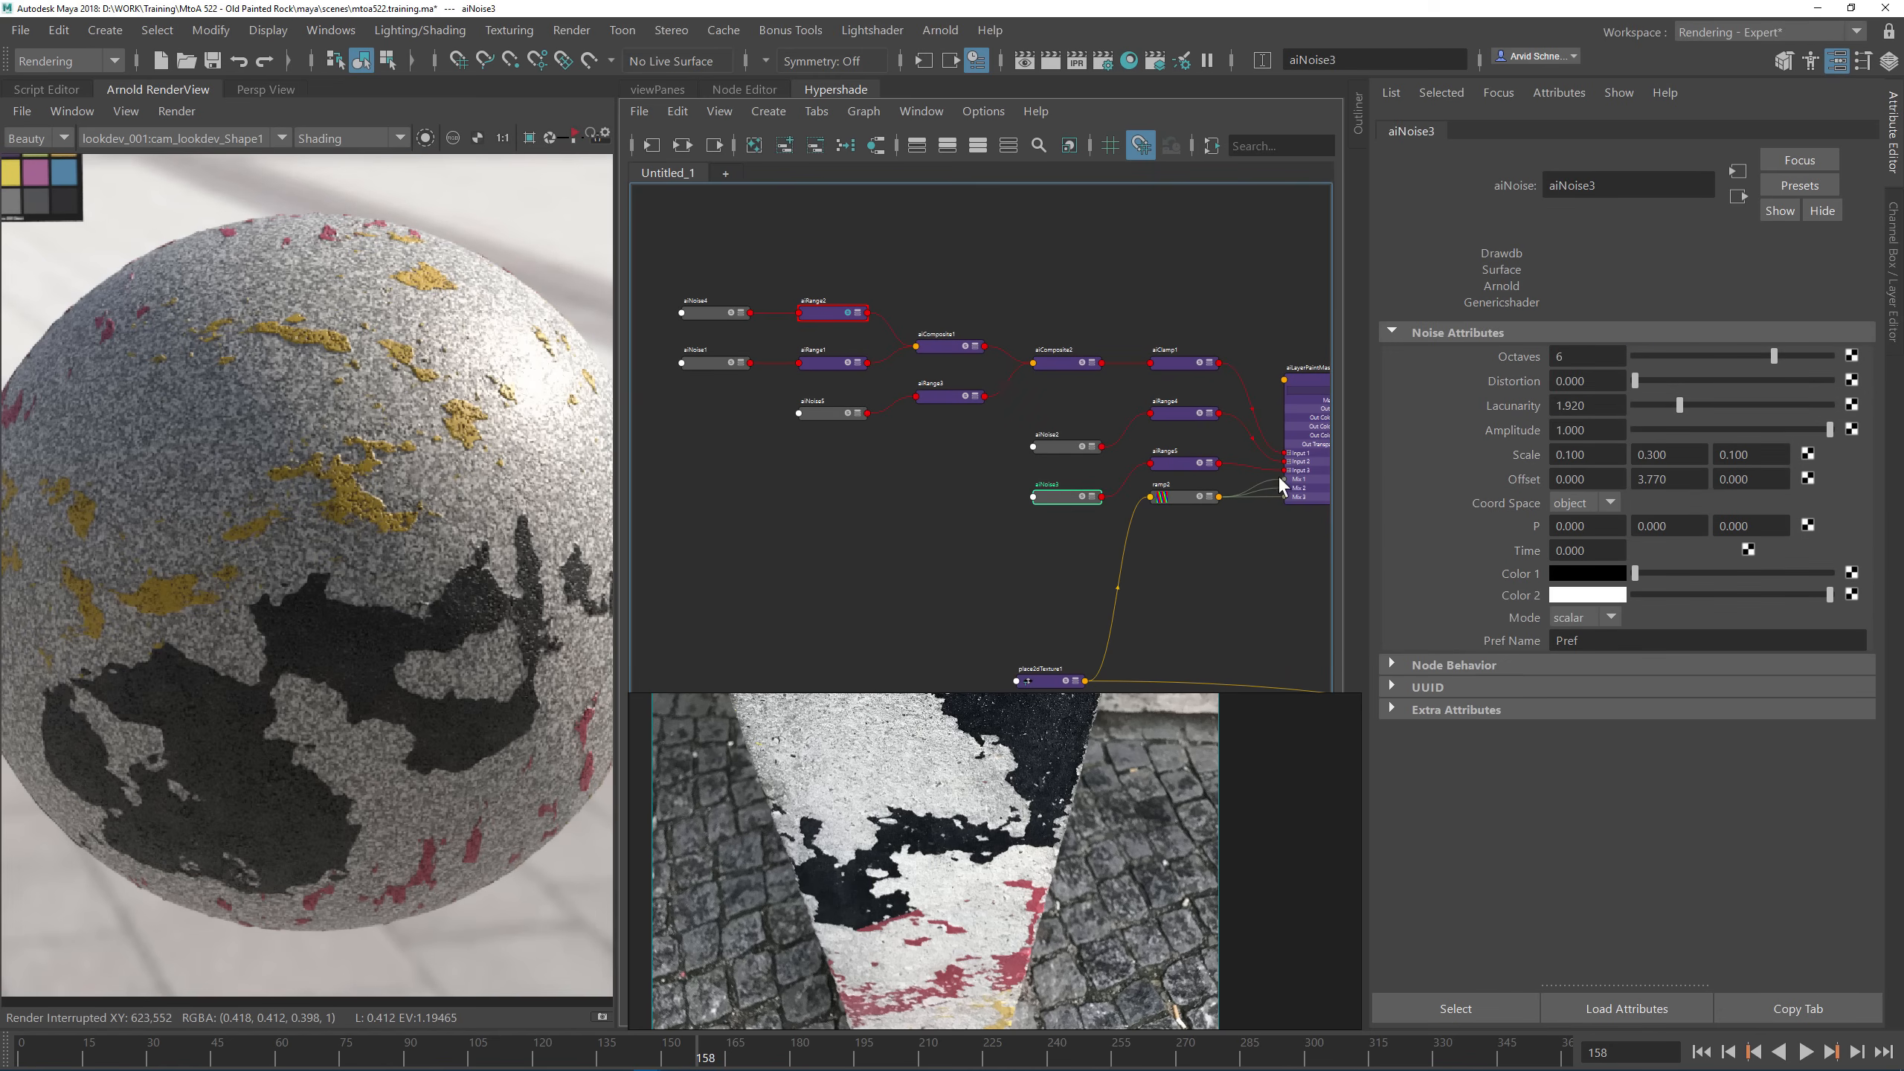
left_click(1063, 447)
left_click(1055, 498)
left_click(1610, 459)
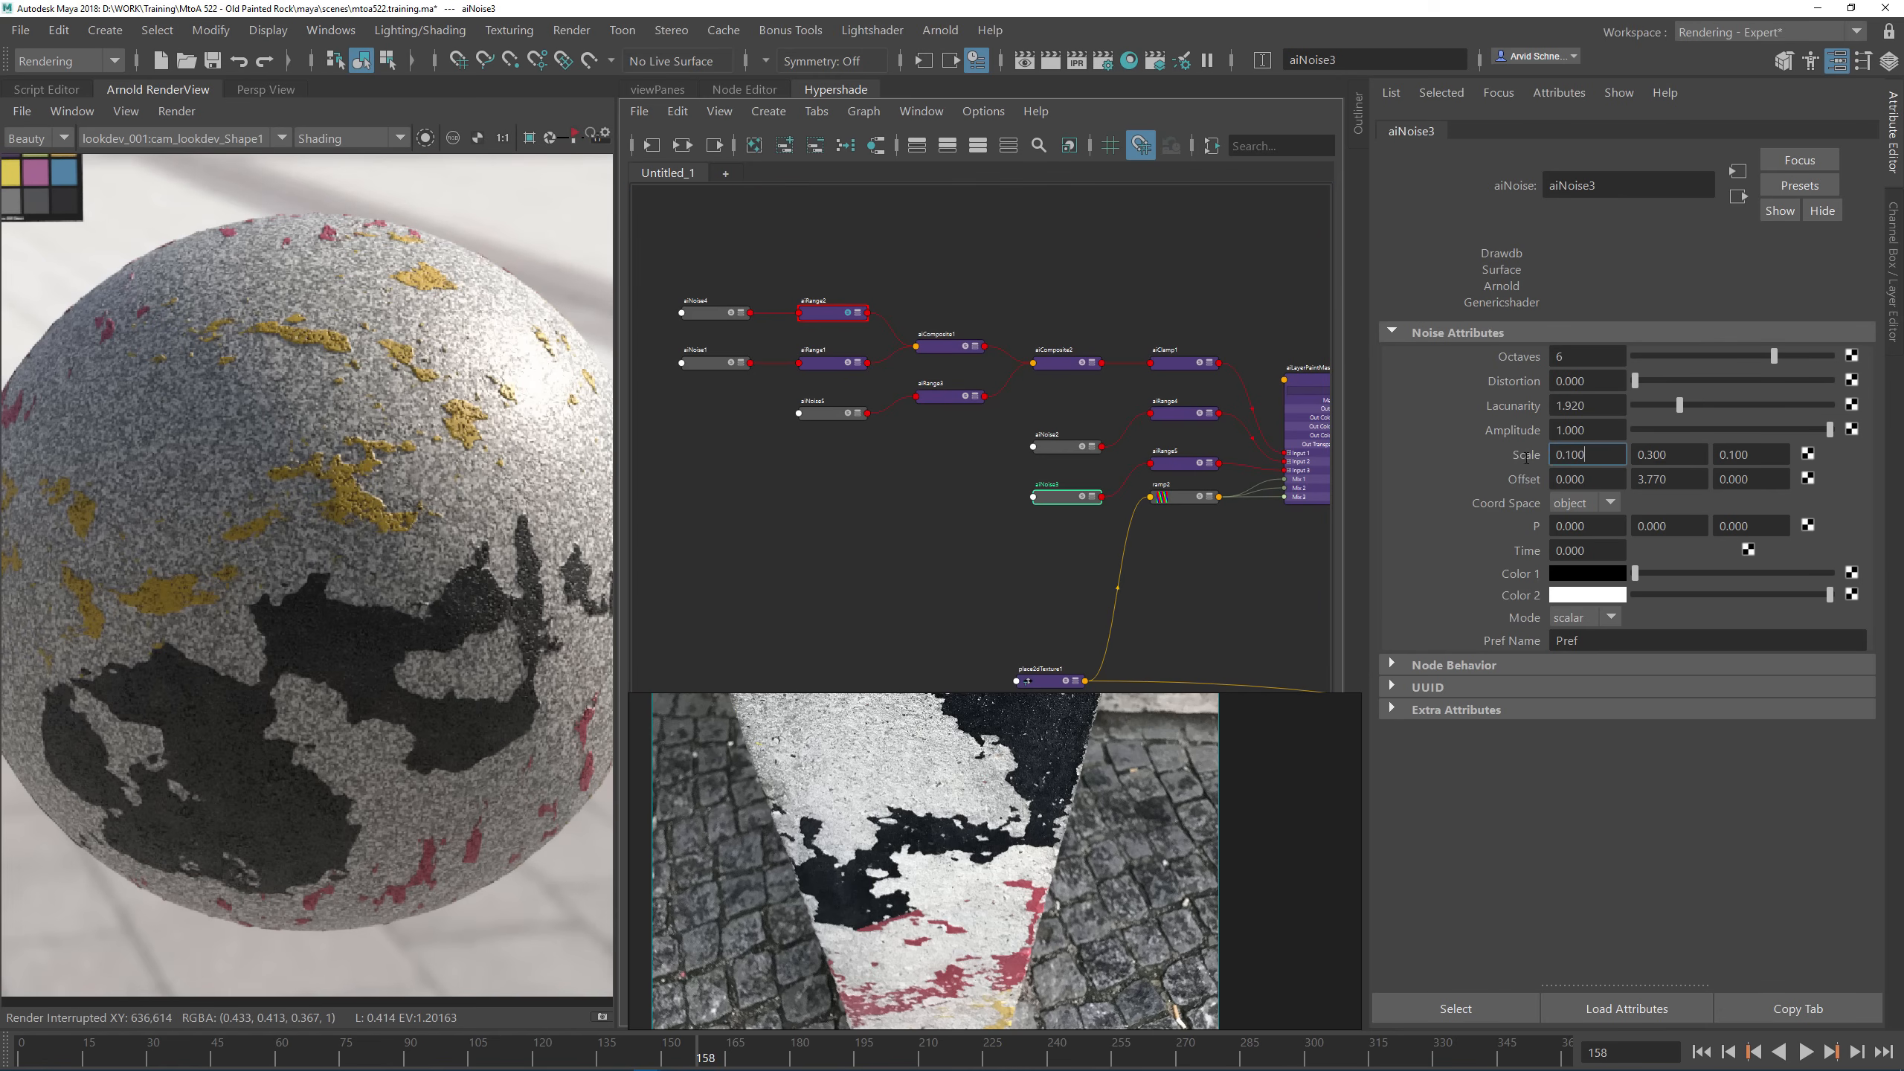
type("0.5")
key("Tab")
type("0.1")
key("Tab")
type("0")
left_click(1568, 456)
type("0")
key("Return")
Step: Set the render view's test resolution to 100% and save the scene
left_click(844, 525)
middle_click_drag(931, 482, 711, 367, "alt")
left_click(122, 112)
mouse_move(248, 323)
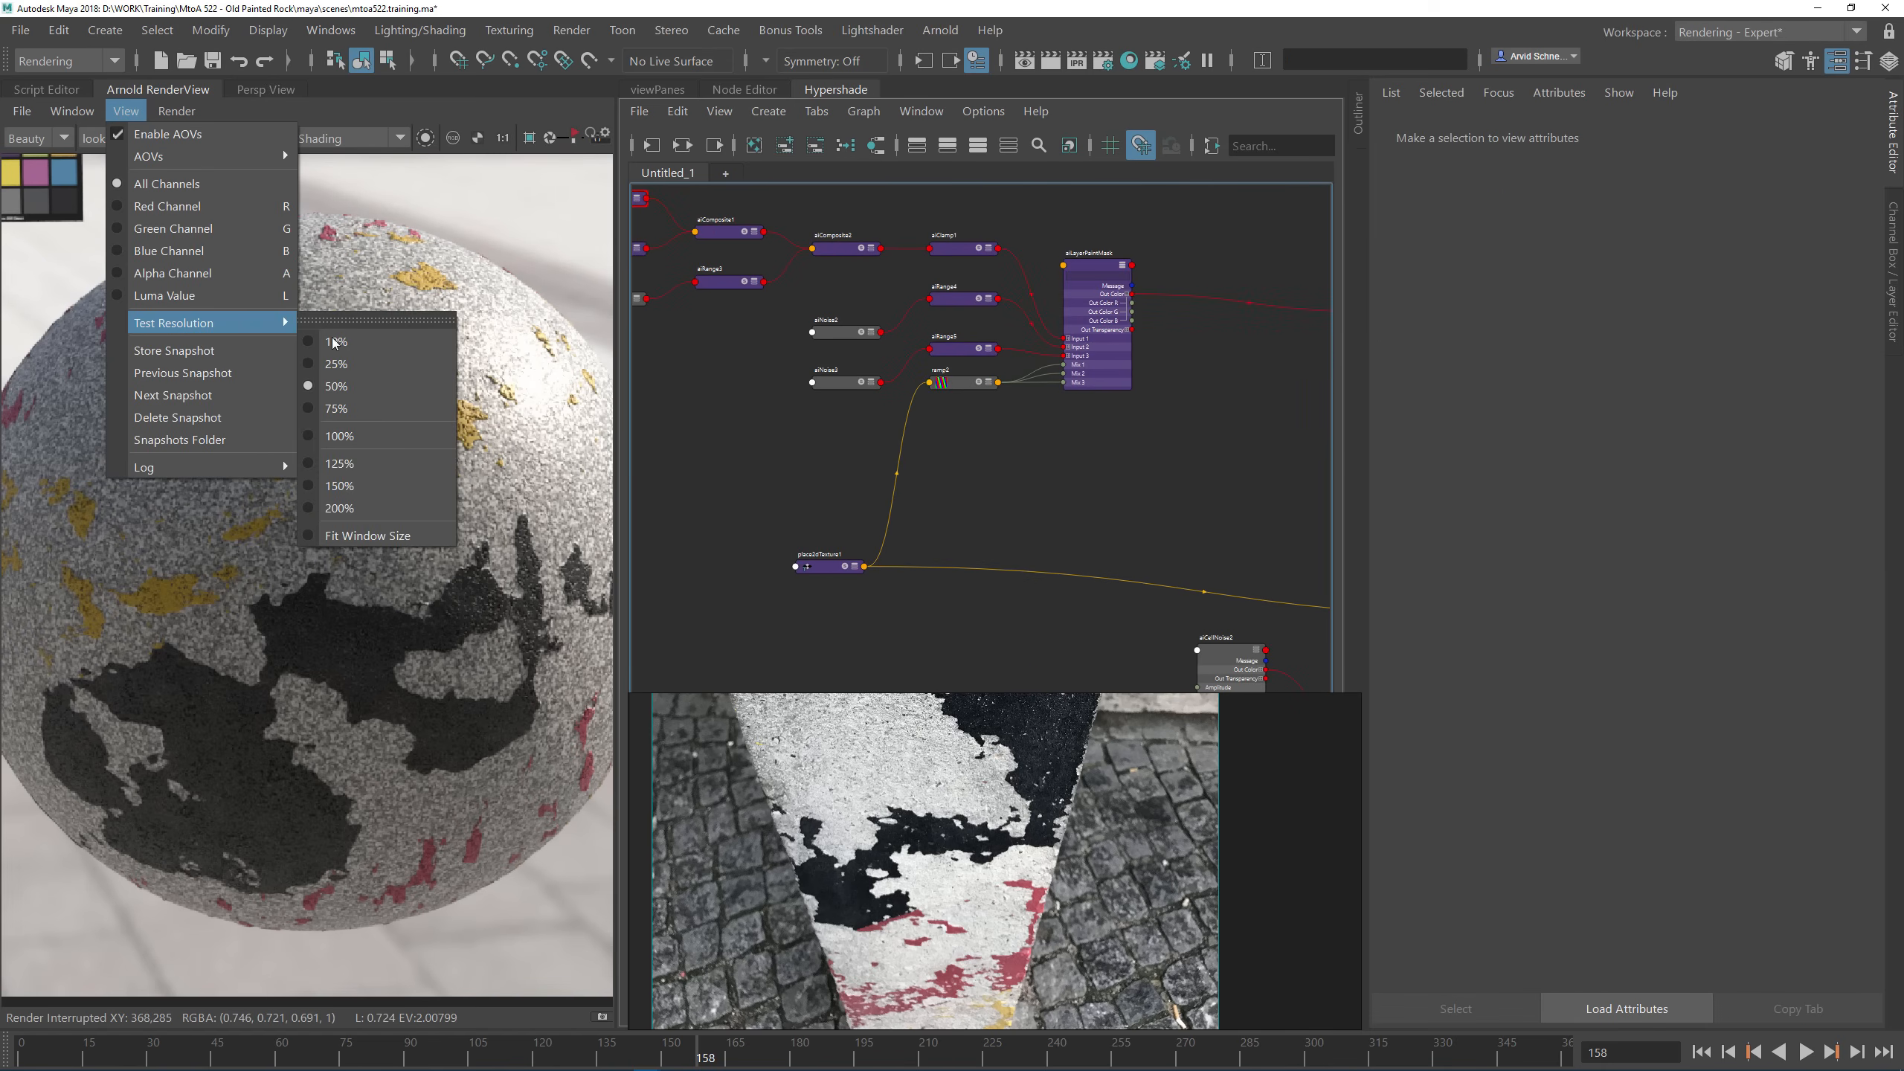
left_click(383, 439)
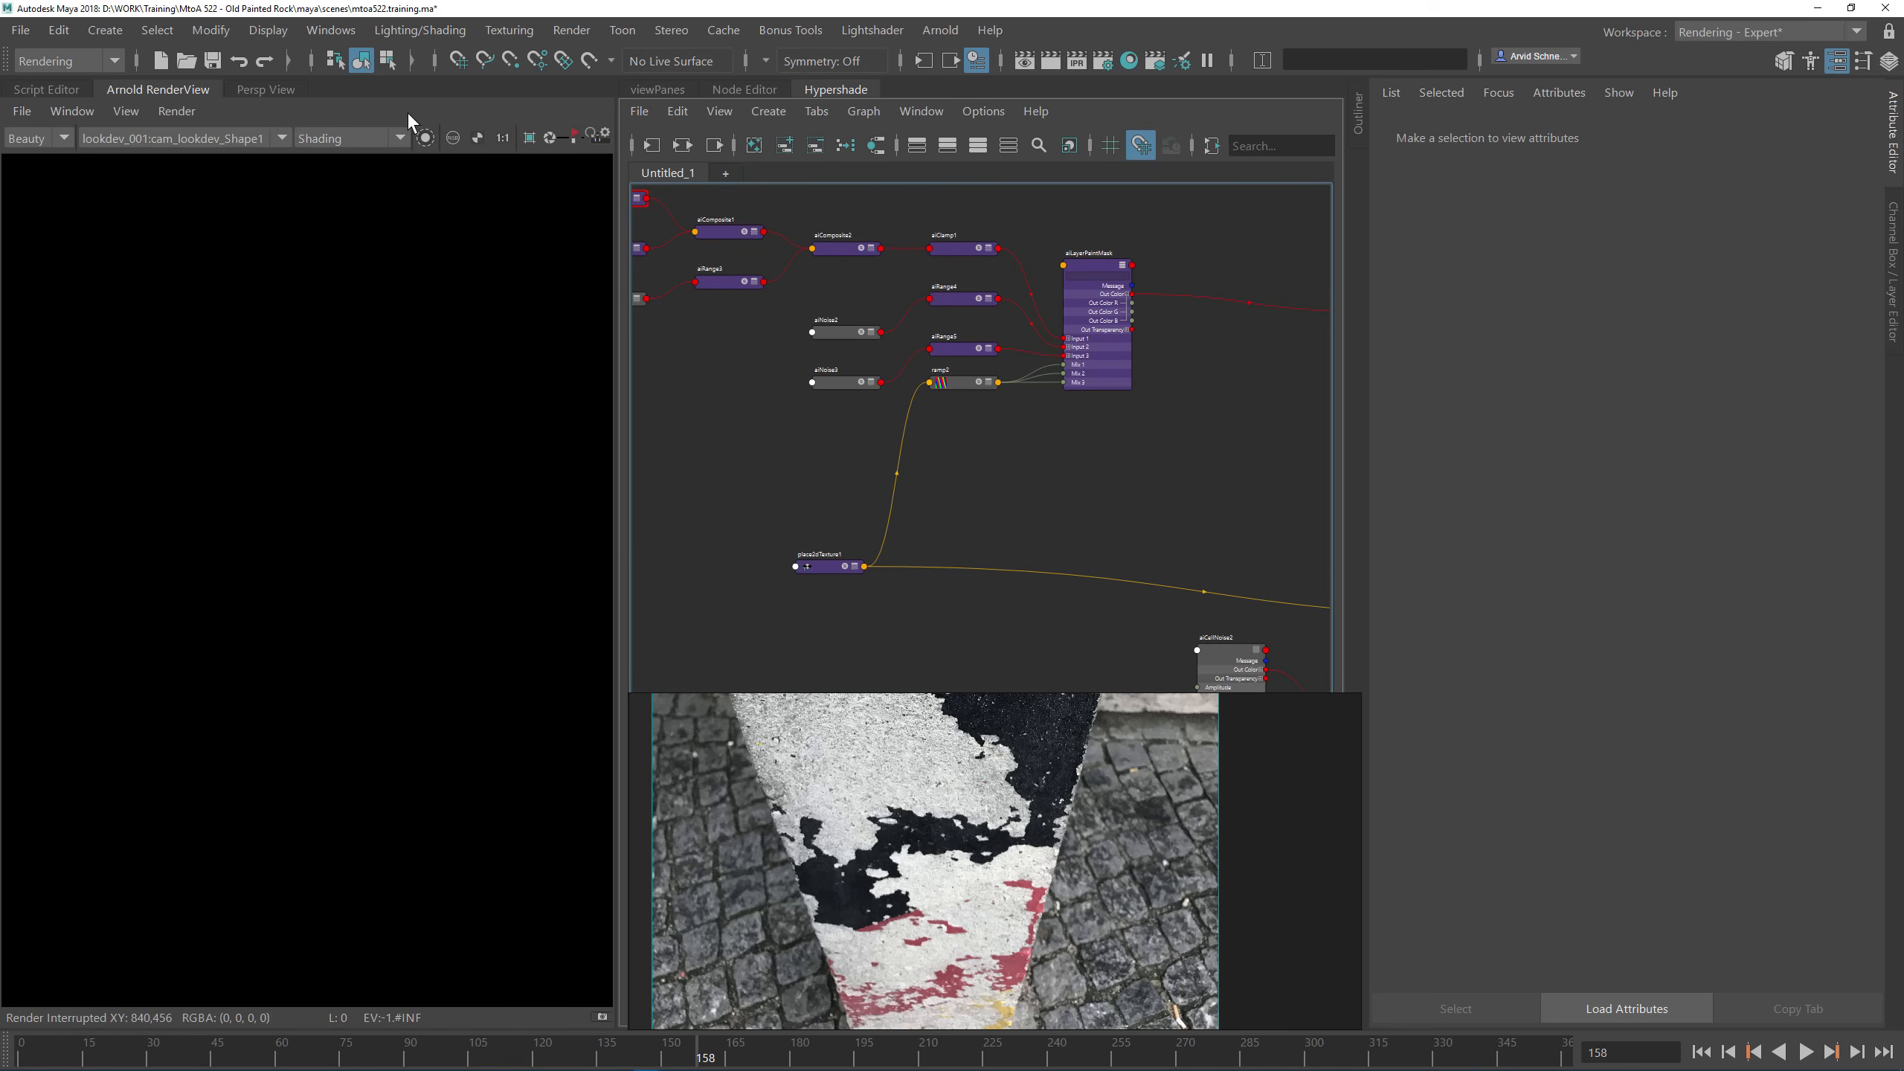
middle_click_drag(1179, 448, 756, 404, "alt")
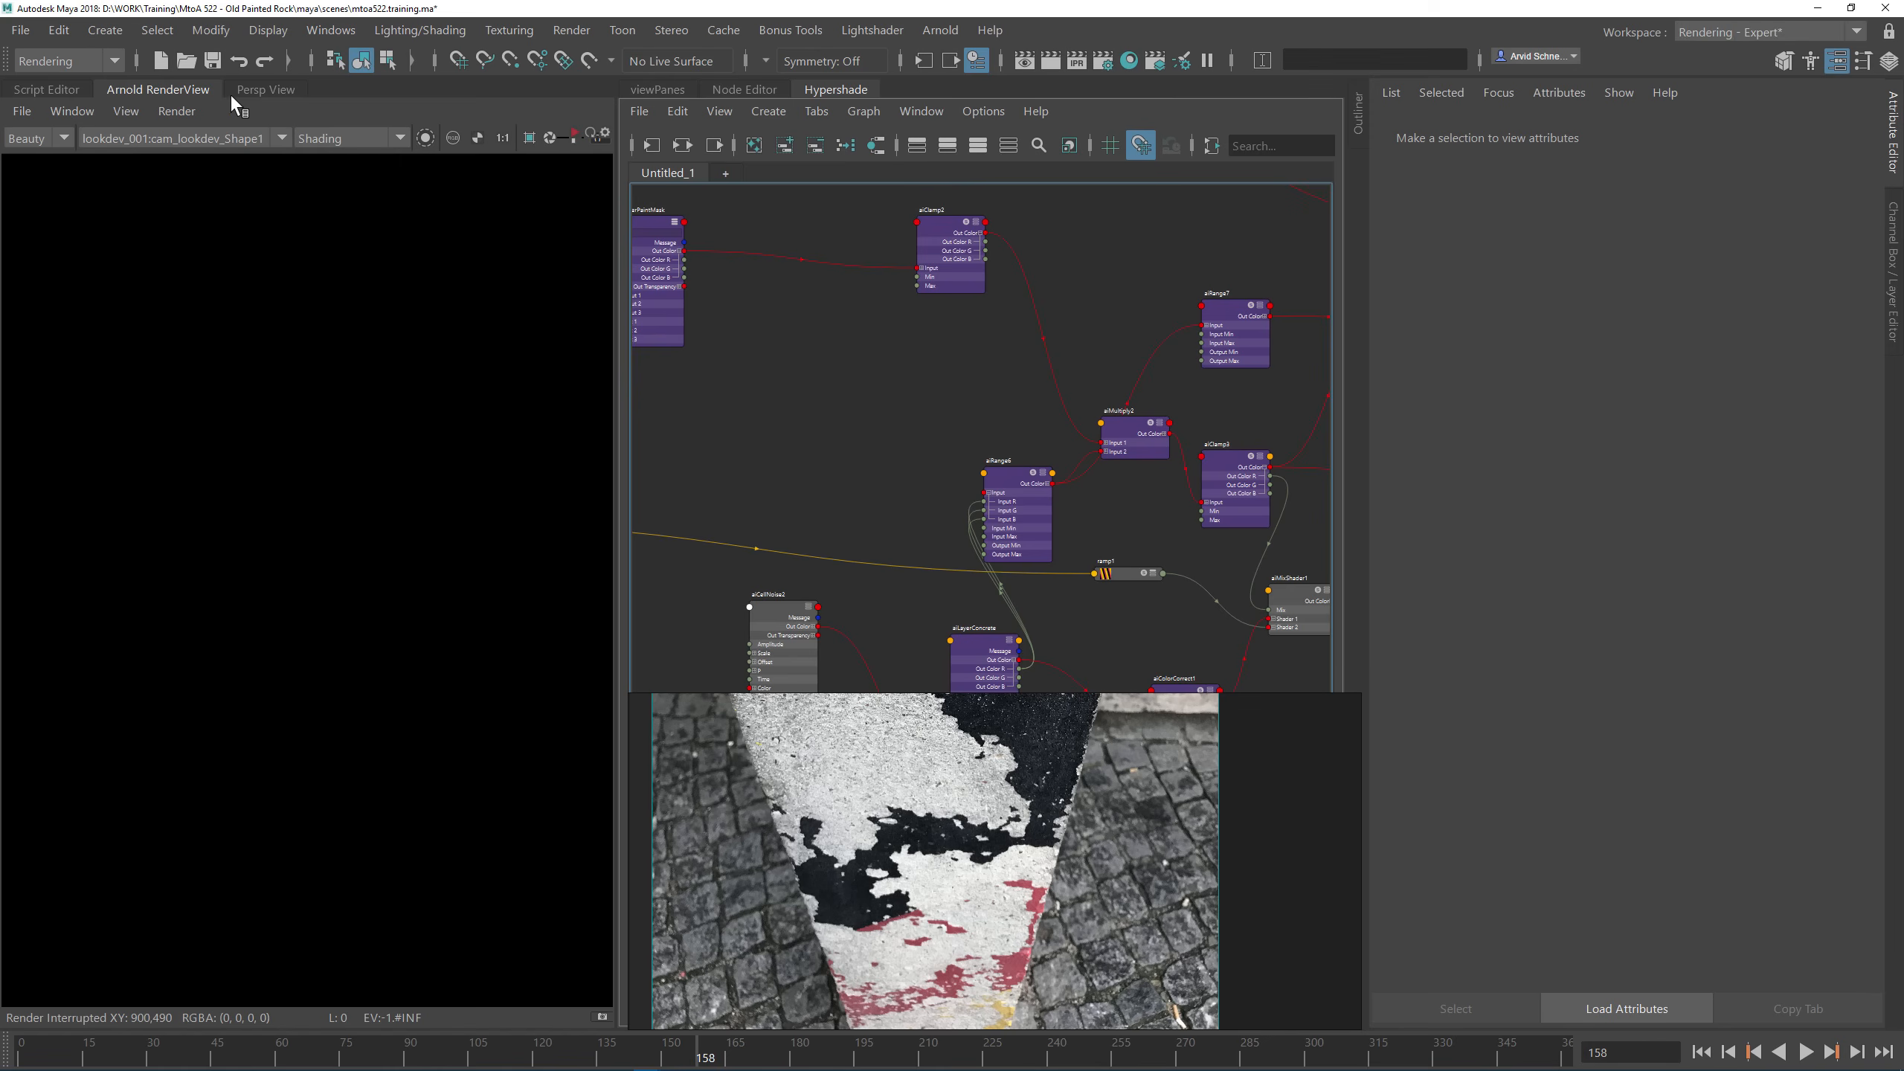
left_click(210, 66)
Step: Turn off progressive refinement and start an IPR render
left_click(177, 110)
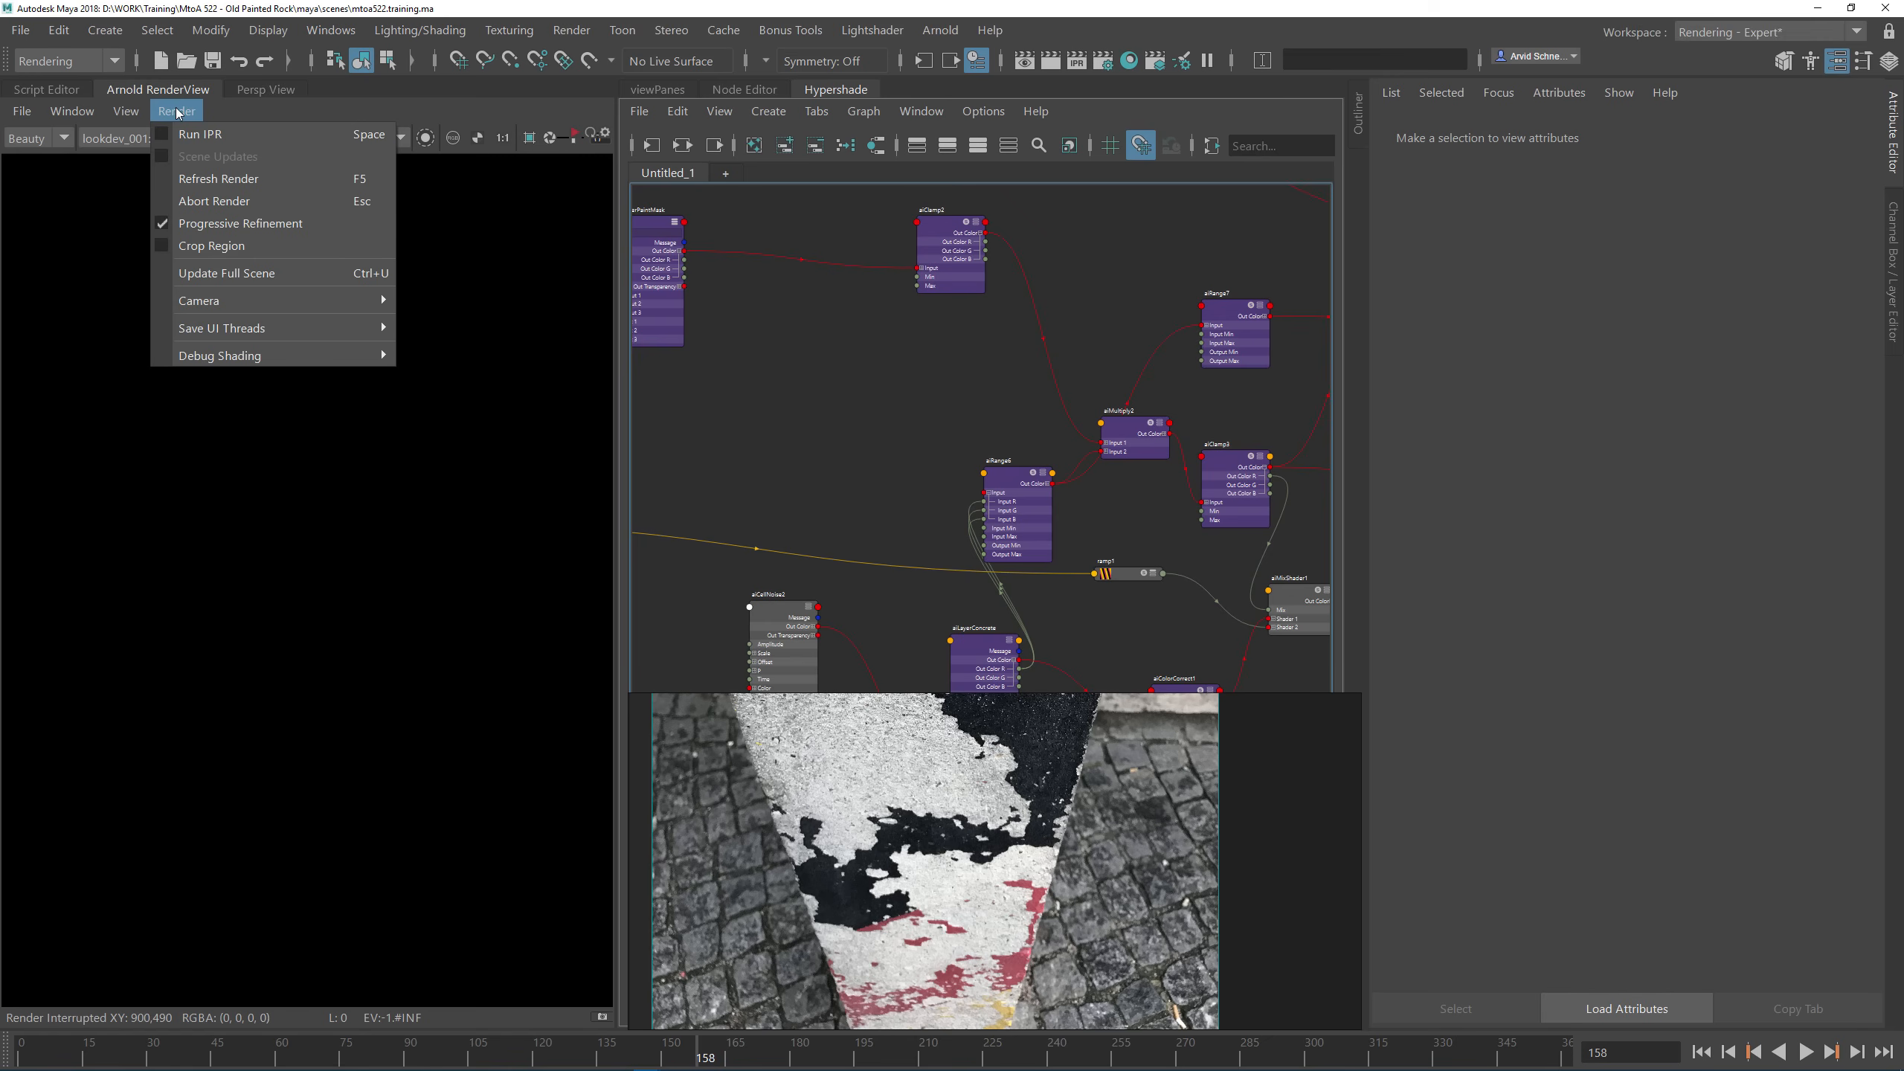
left_click(225, 222)
left_click(177, 111)
left_click(206, 137)
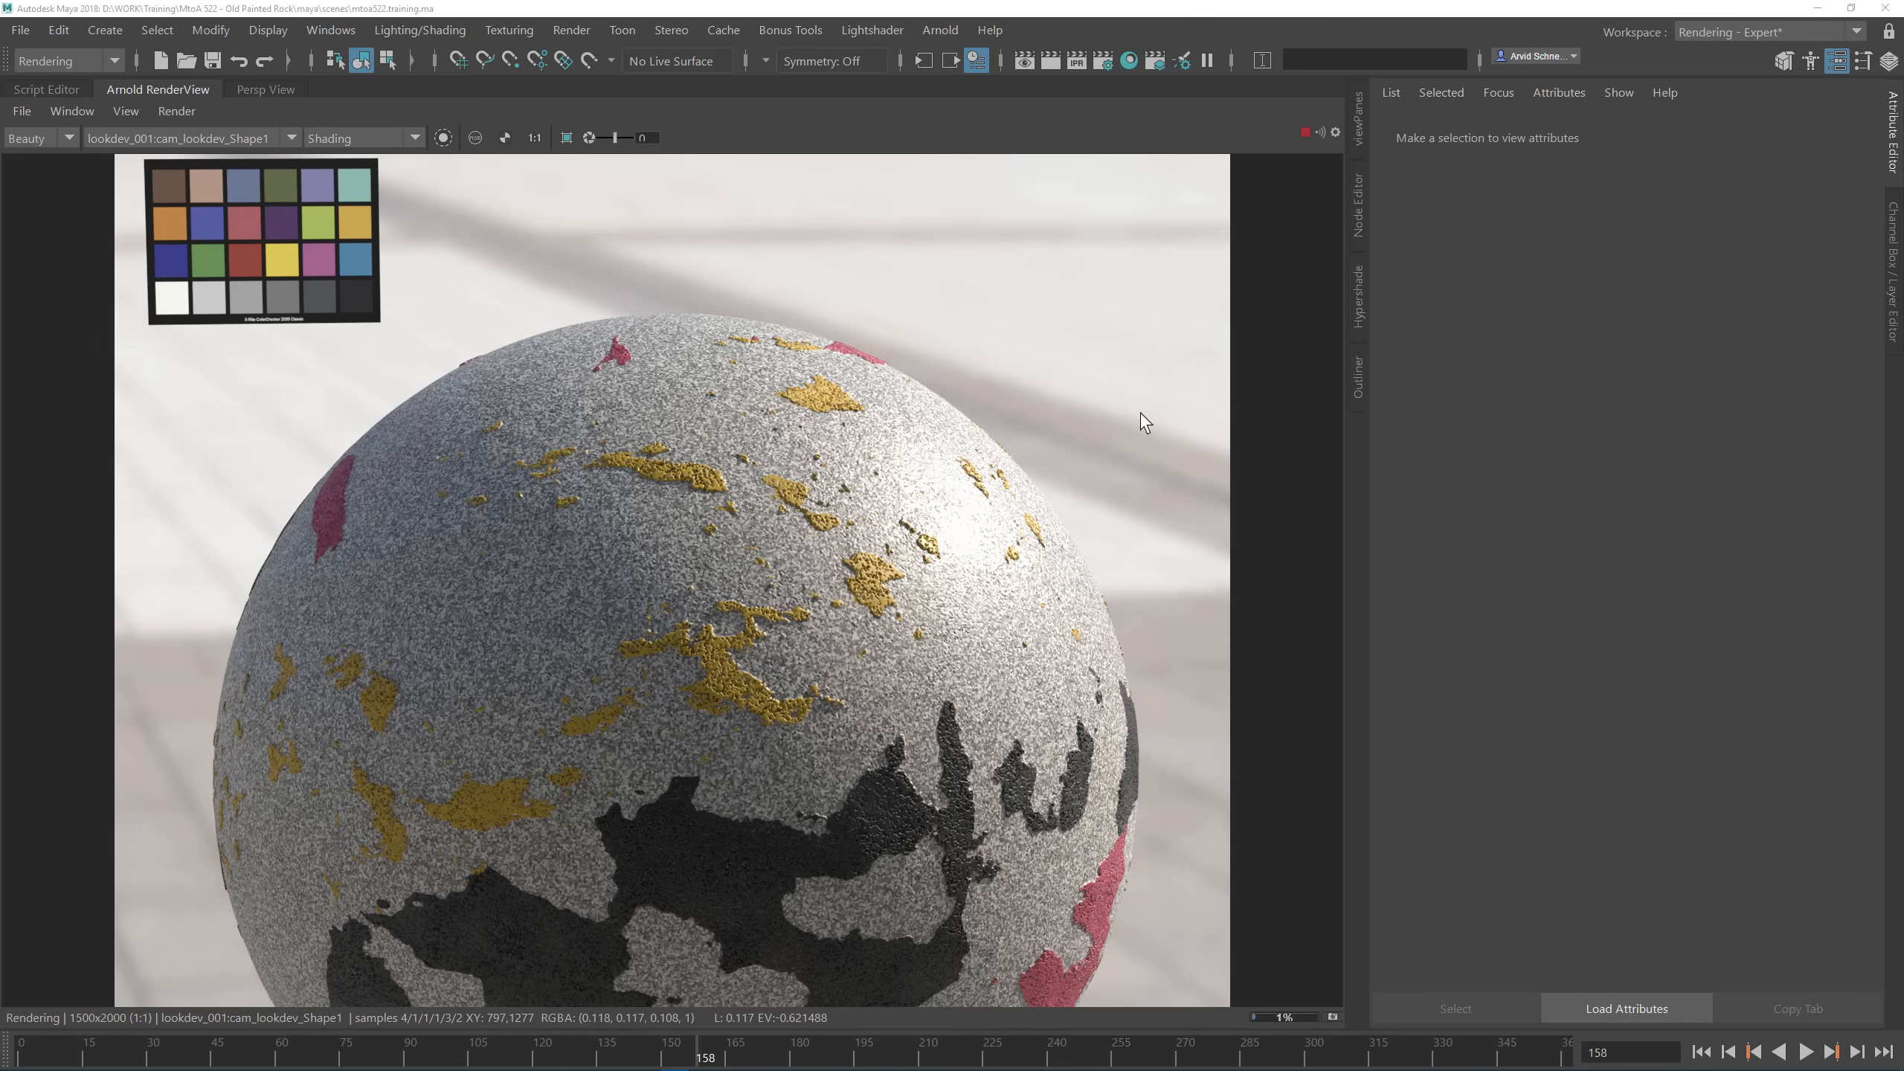
Step: Examine the yellow, black and red paint patches on the sphere in the full-resolution render
middle_click_drag(781, 660, 829, 505)
left_click(830, 504)
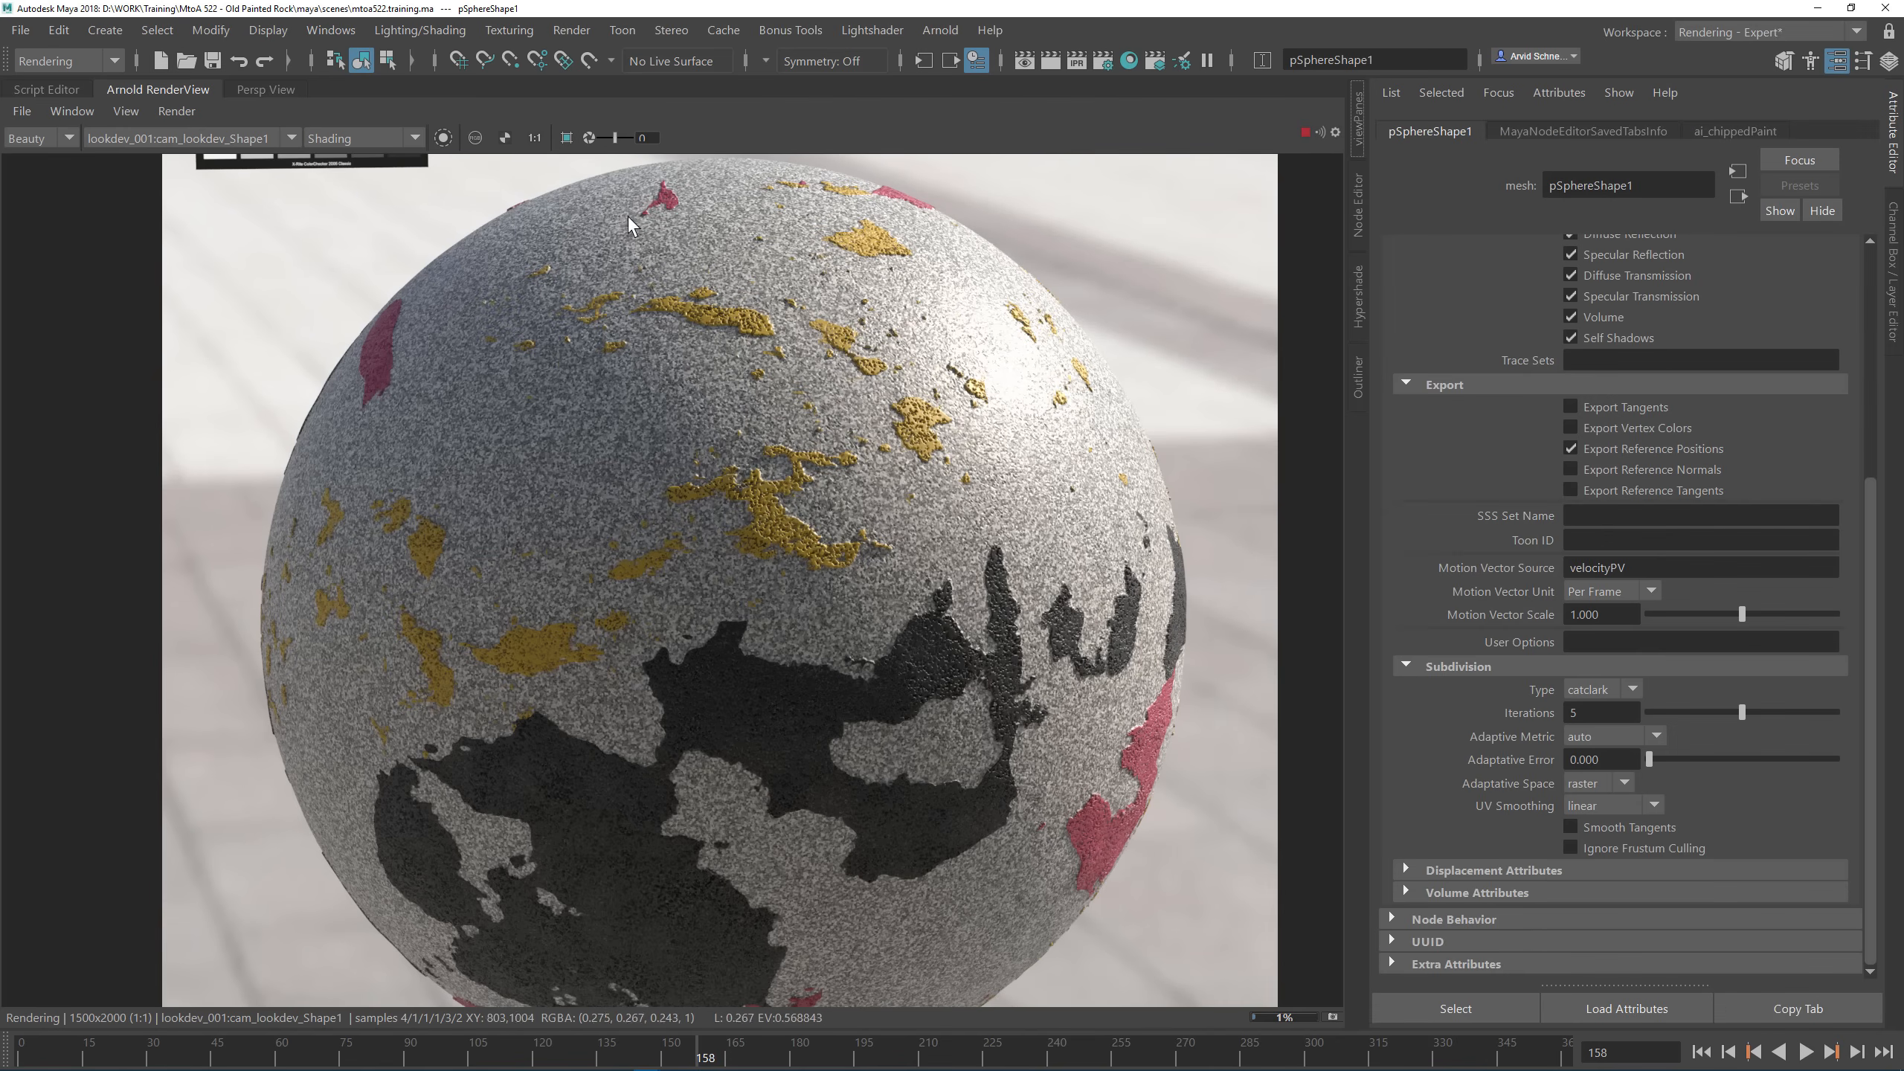
left_click(535, 138)
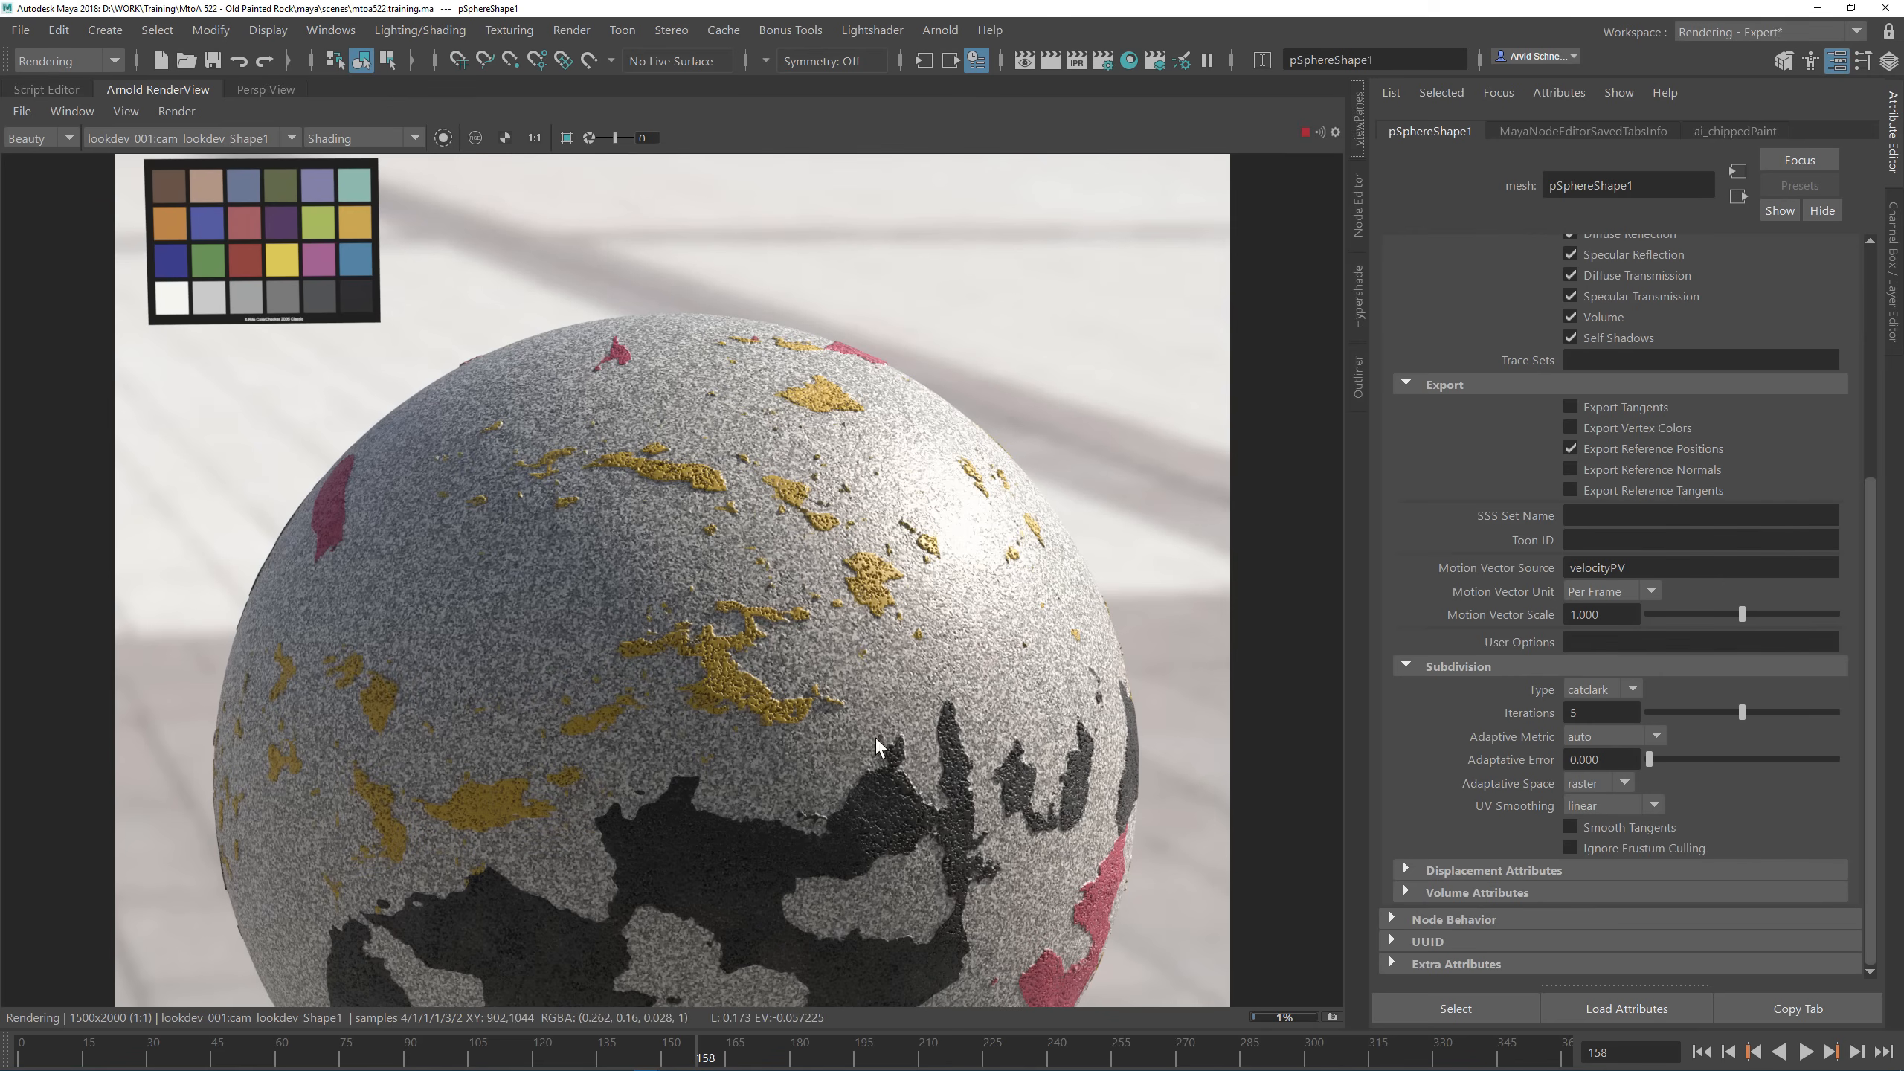
middle_click_drag(889, 654, 892, 455)
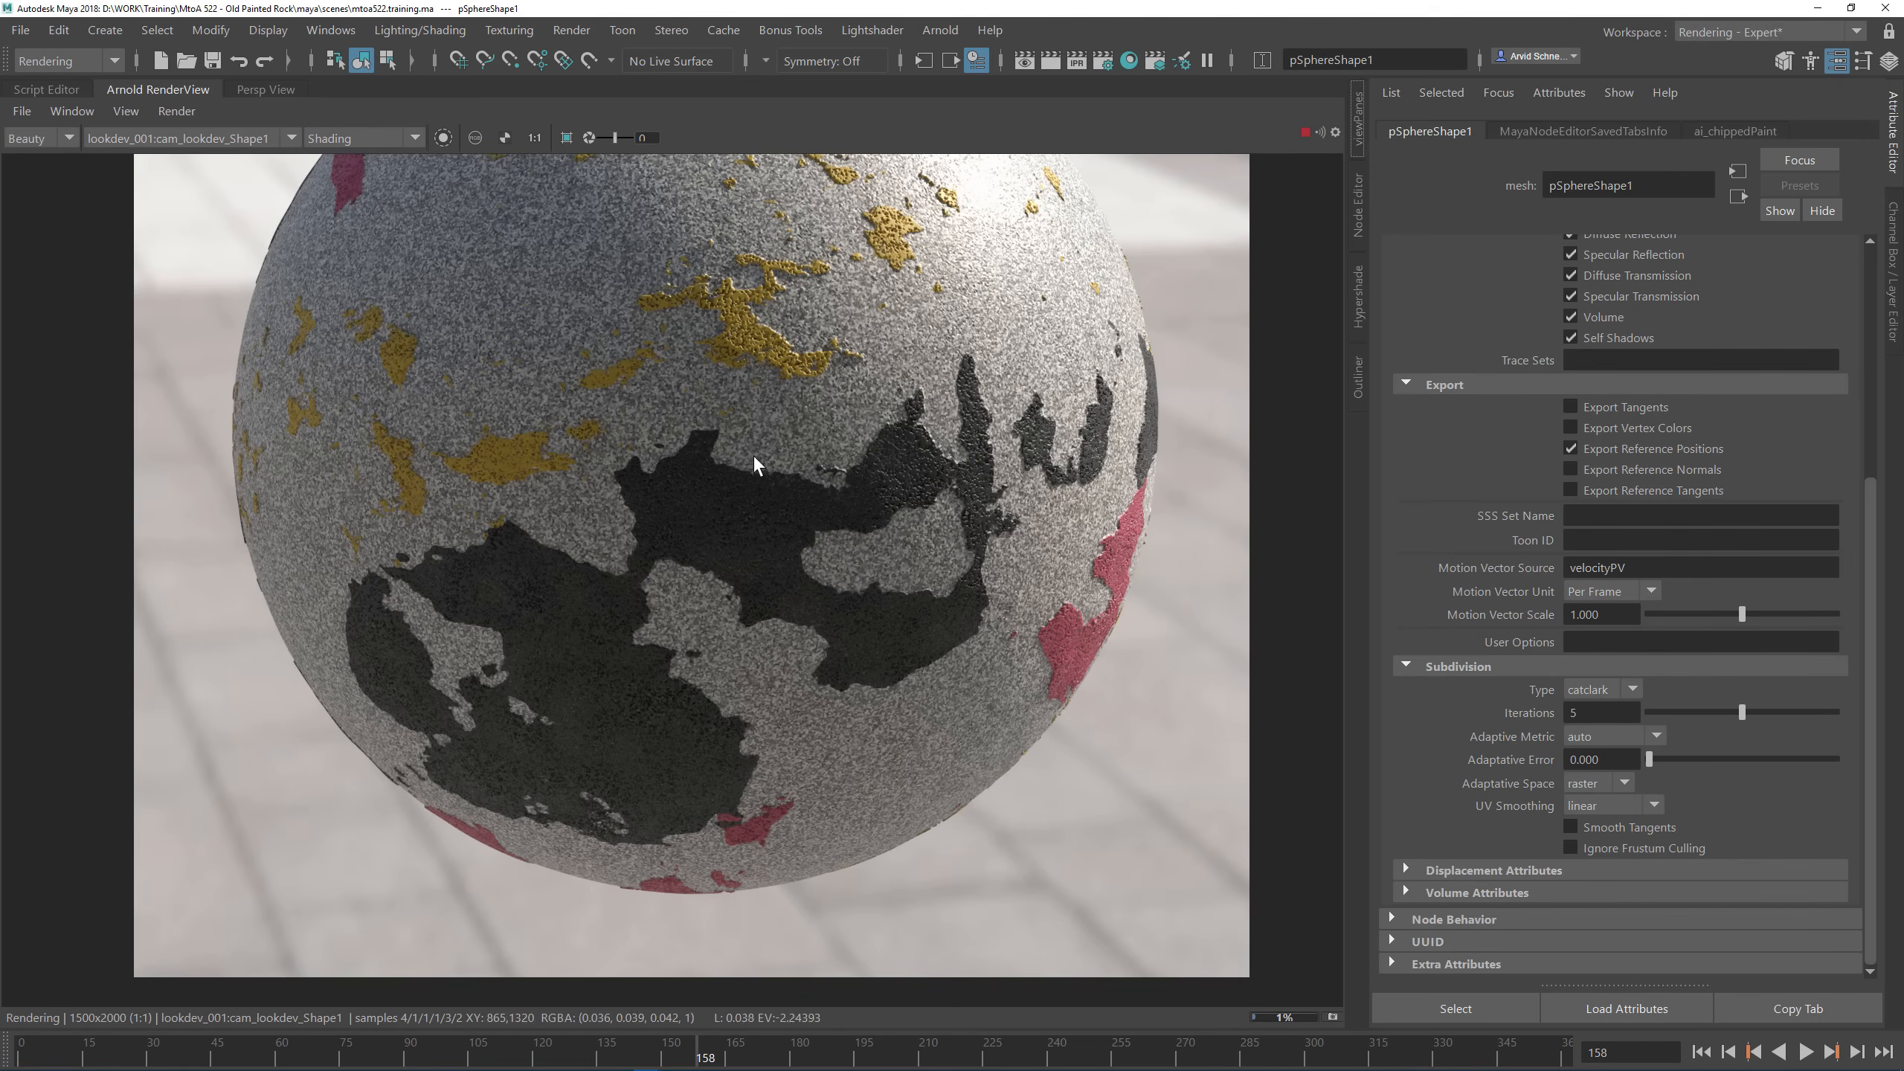
middle_click_drag(753, 454, 843, 554)
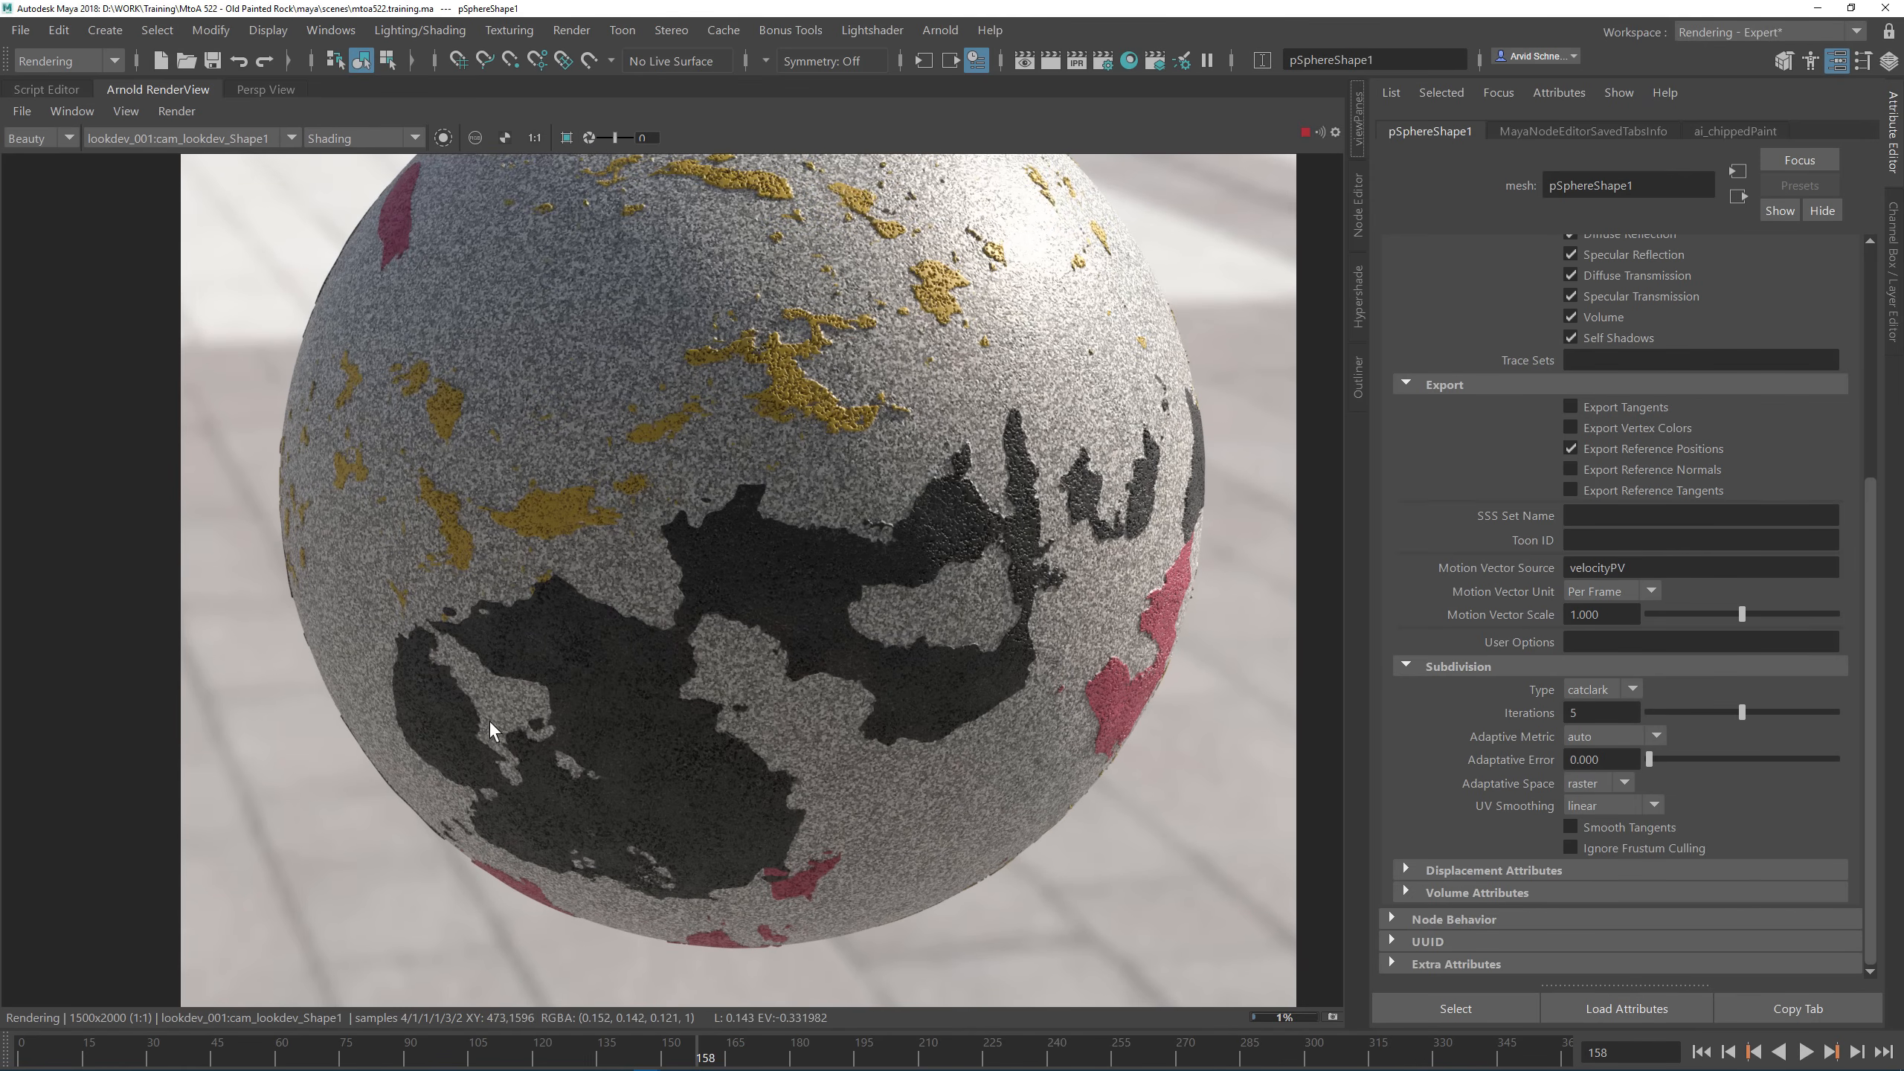
scroll(794, 697, "up", 3)
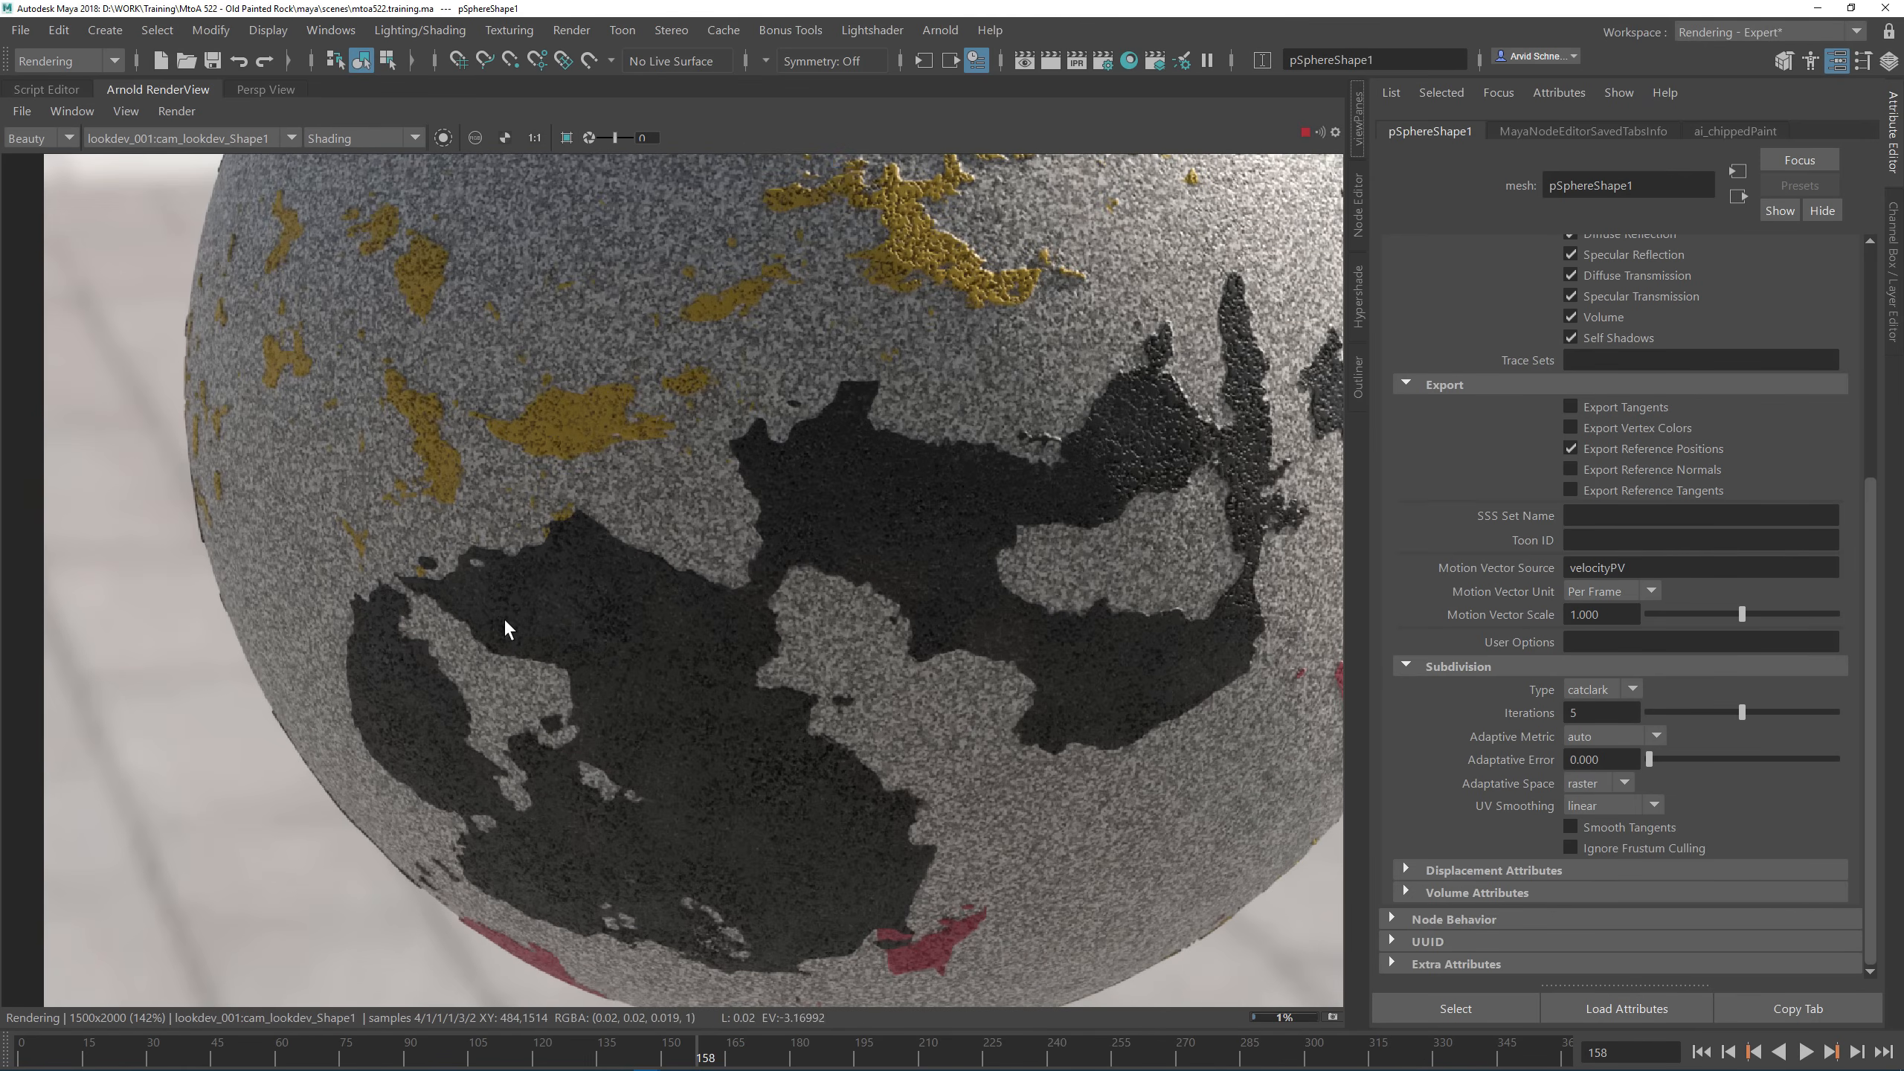
scroll(575, 601, "up", 2)
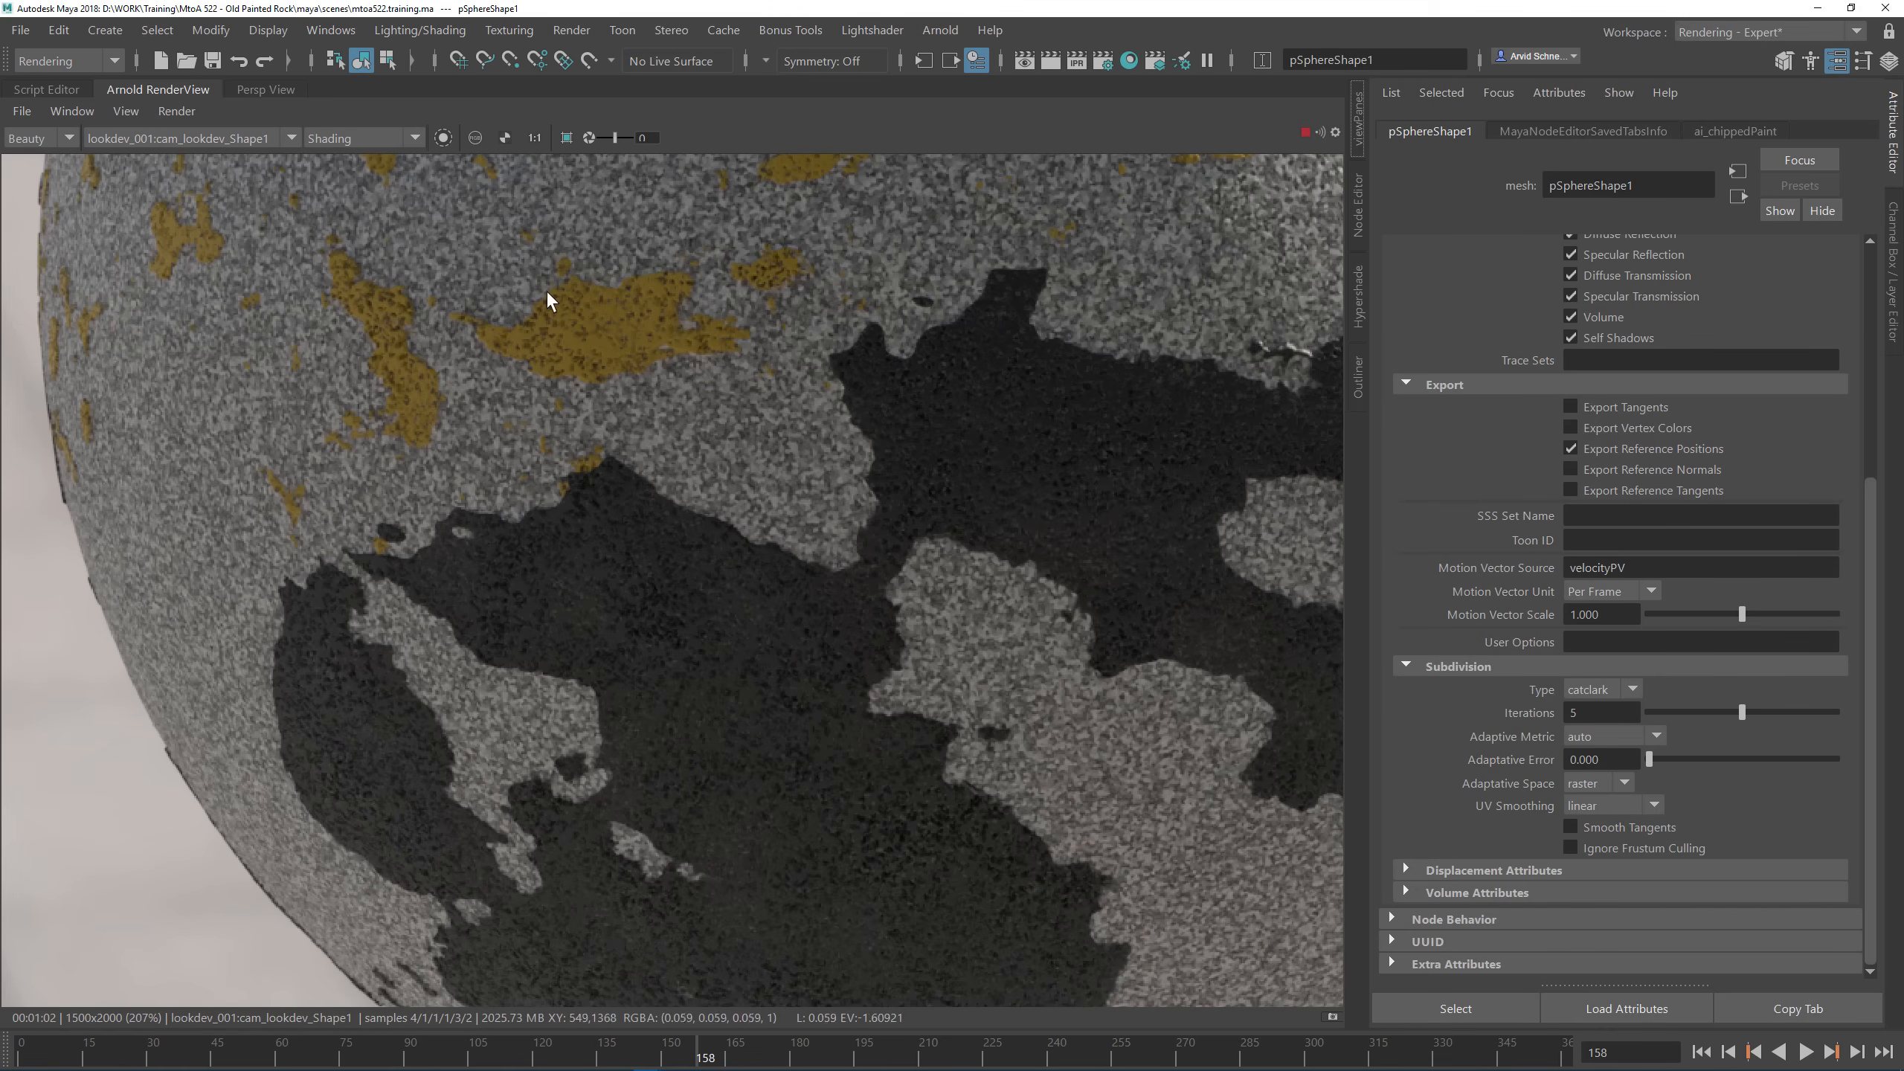
left_click(534, 139)
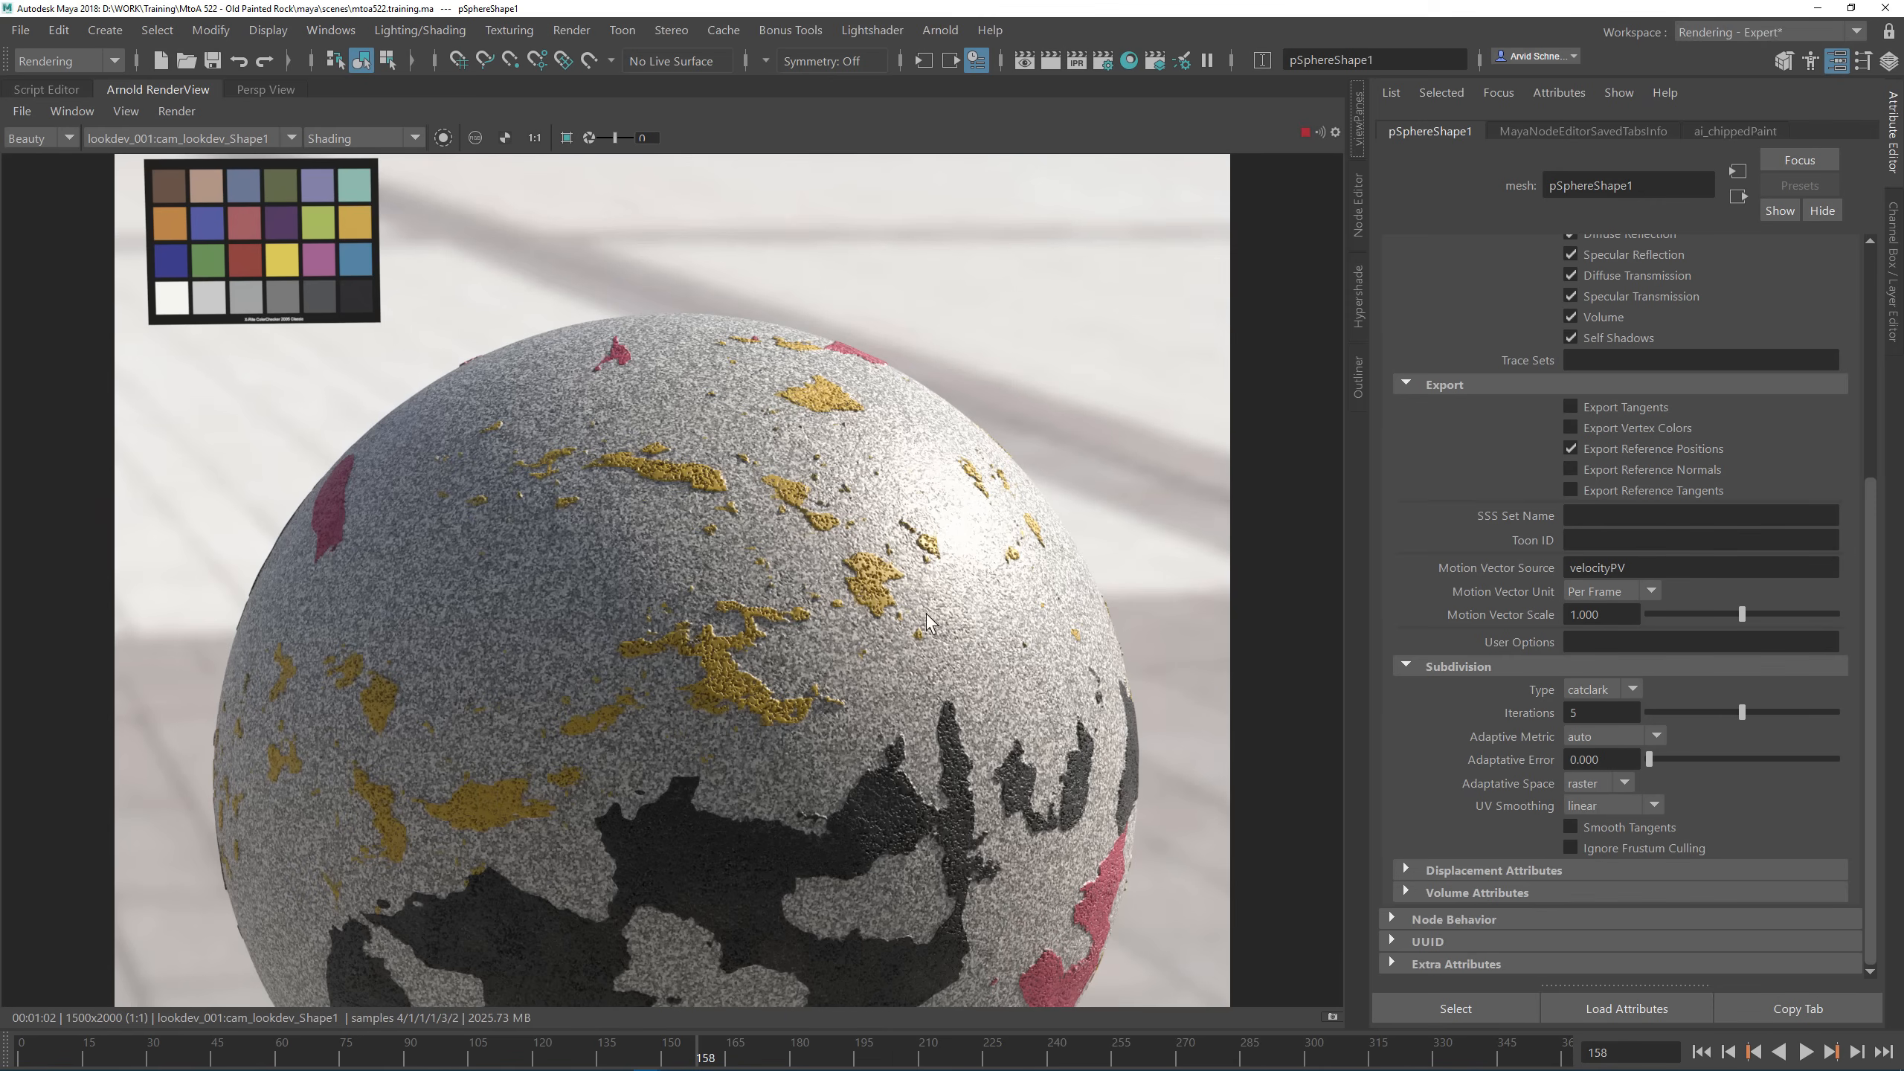
Step: Enlarge the reference photo window, fit the whole painted concrete photo in it, and place it beside the sphere render for comparison
middle_click_drag(919, 675, 950, 522)
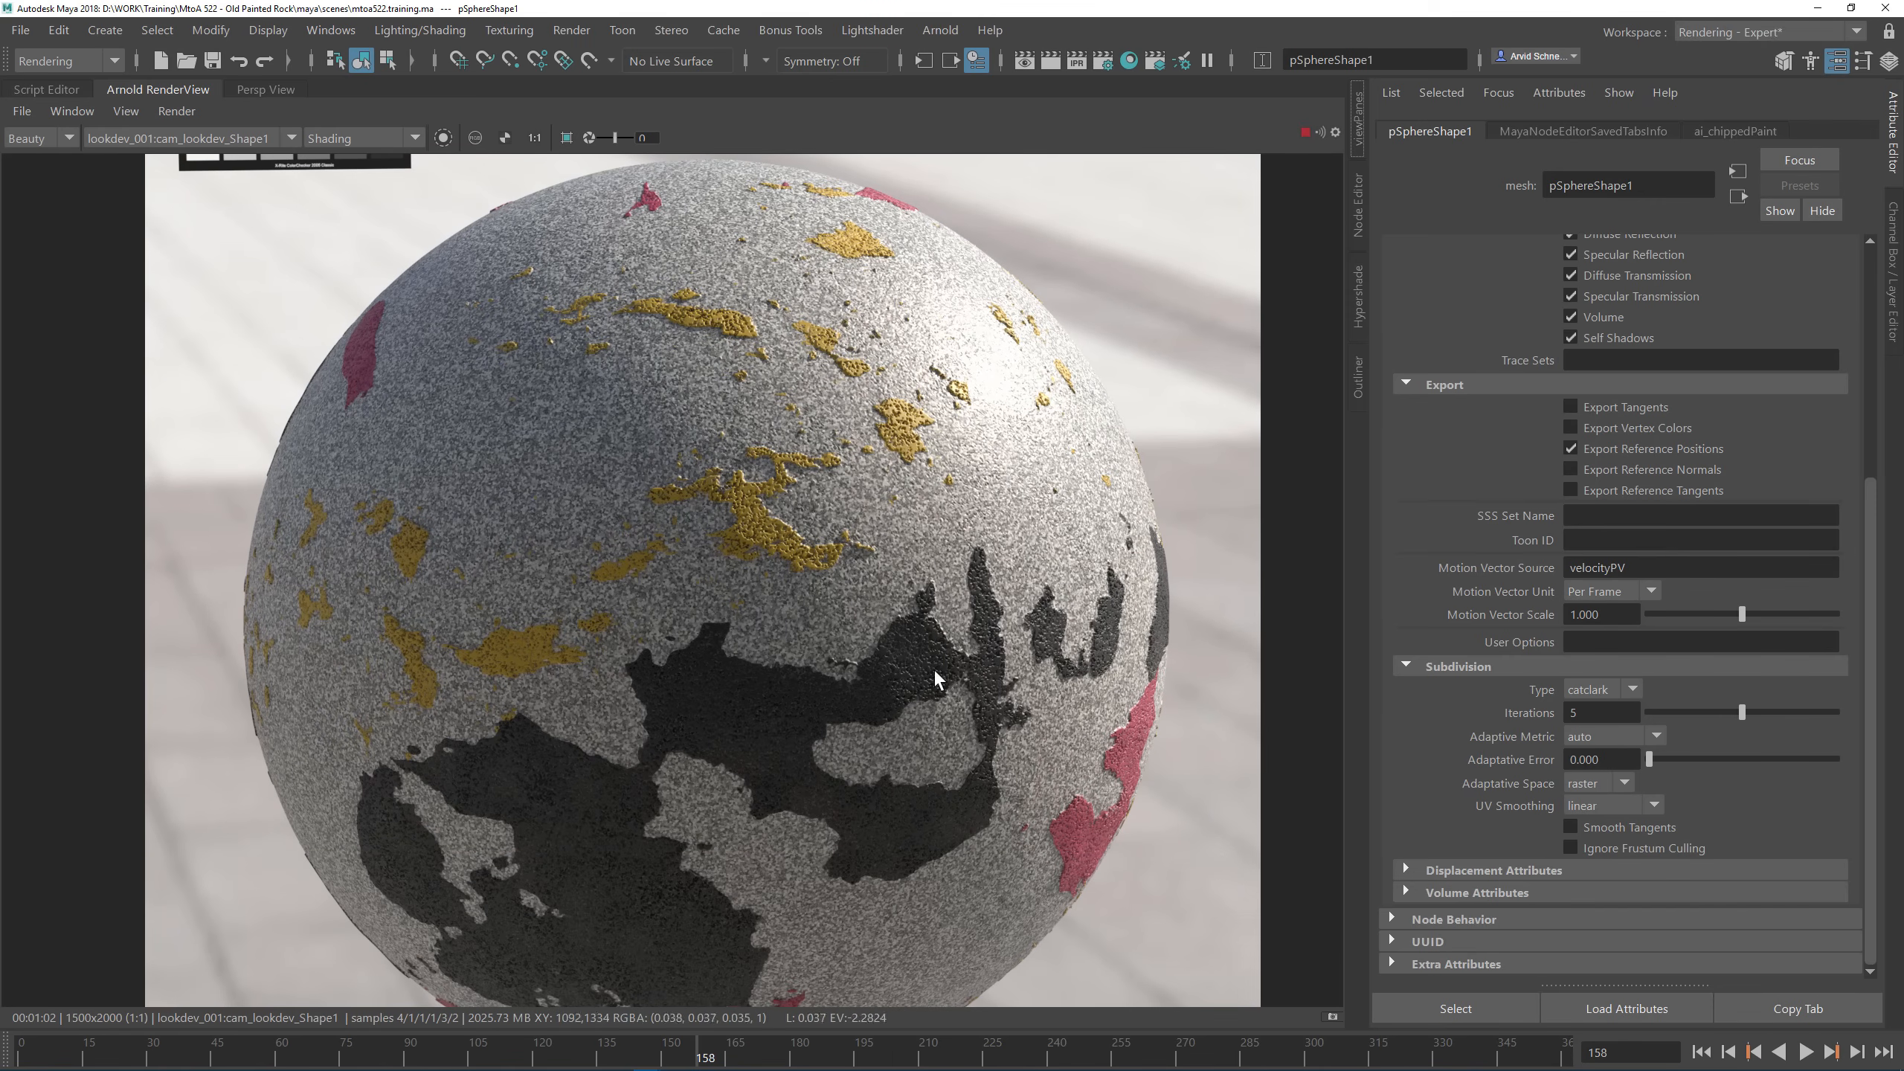
scroll(825, 596, "down", 2)
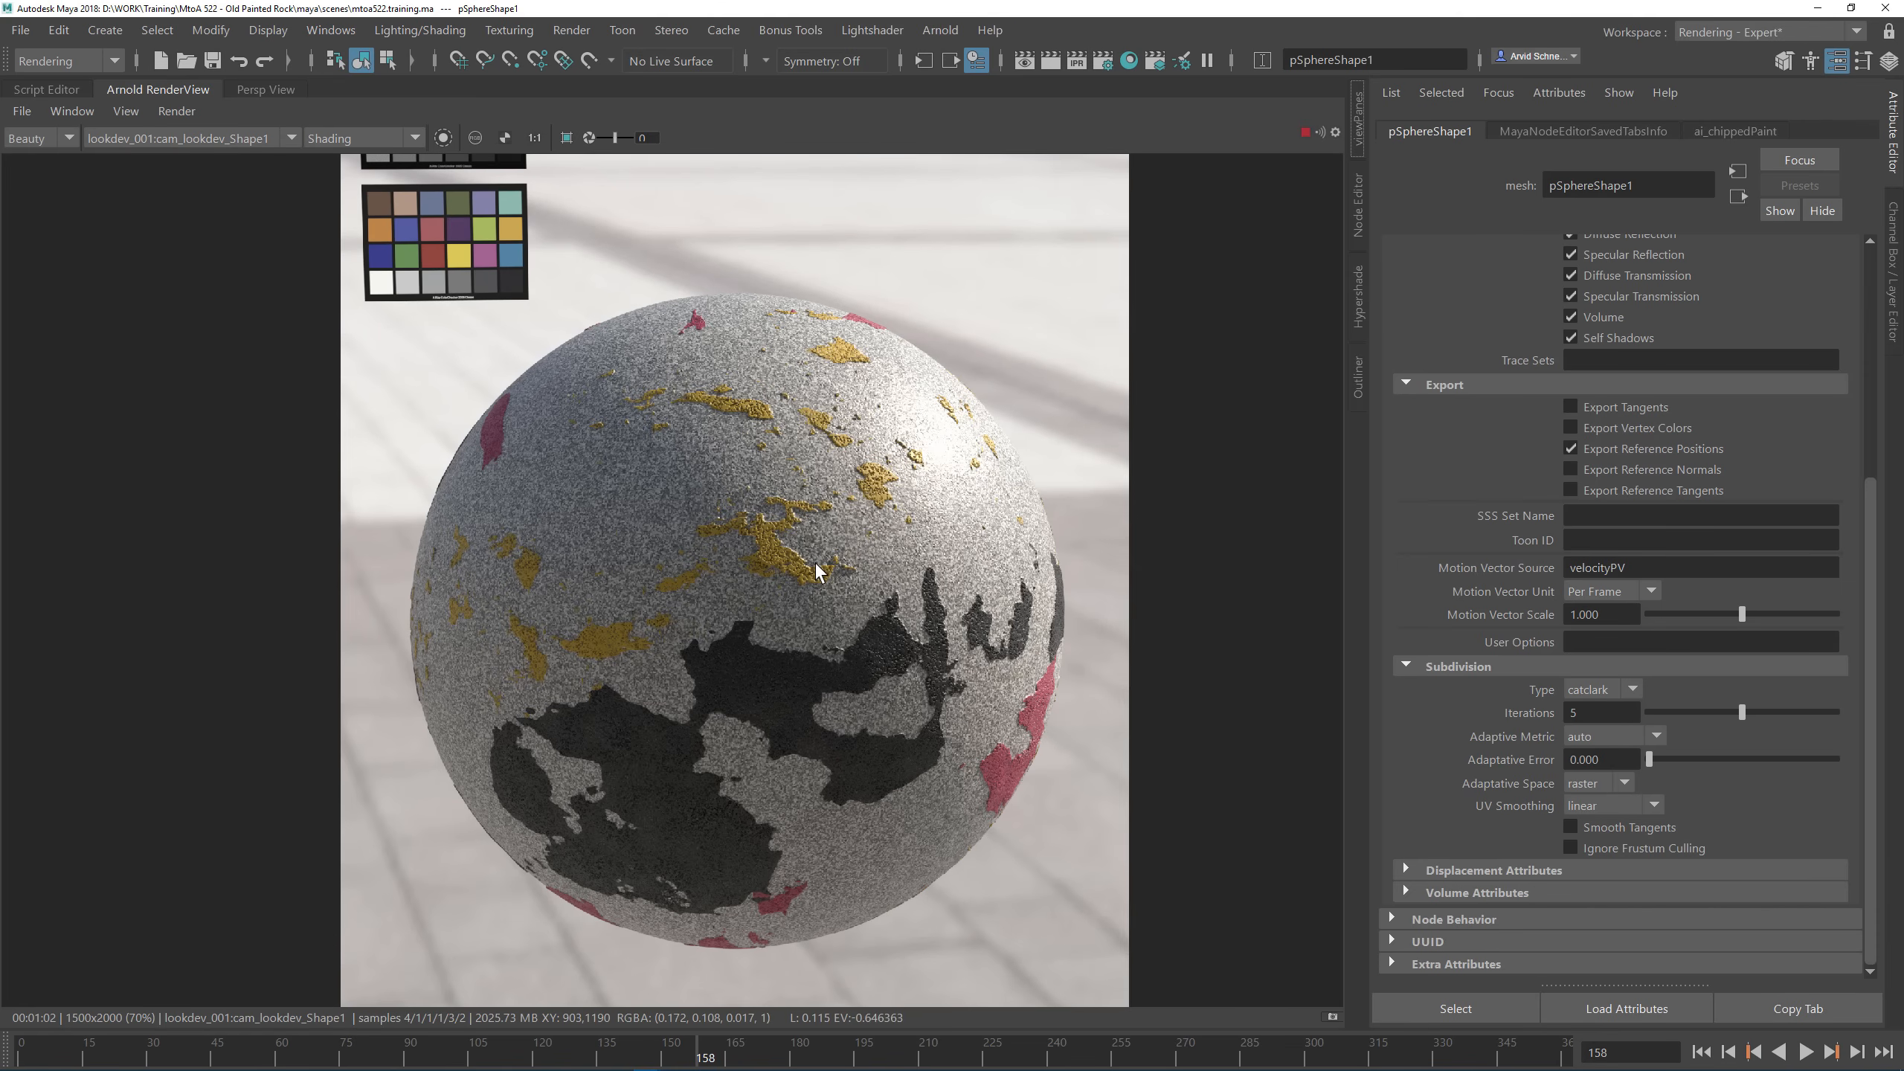
scroll(822, 570, "up", 2)
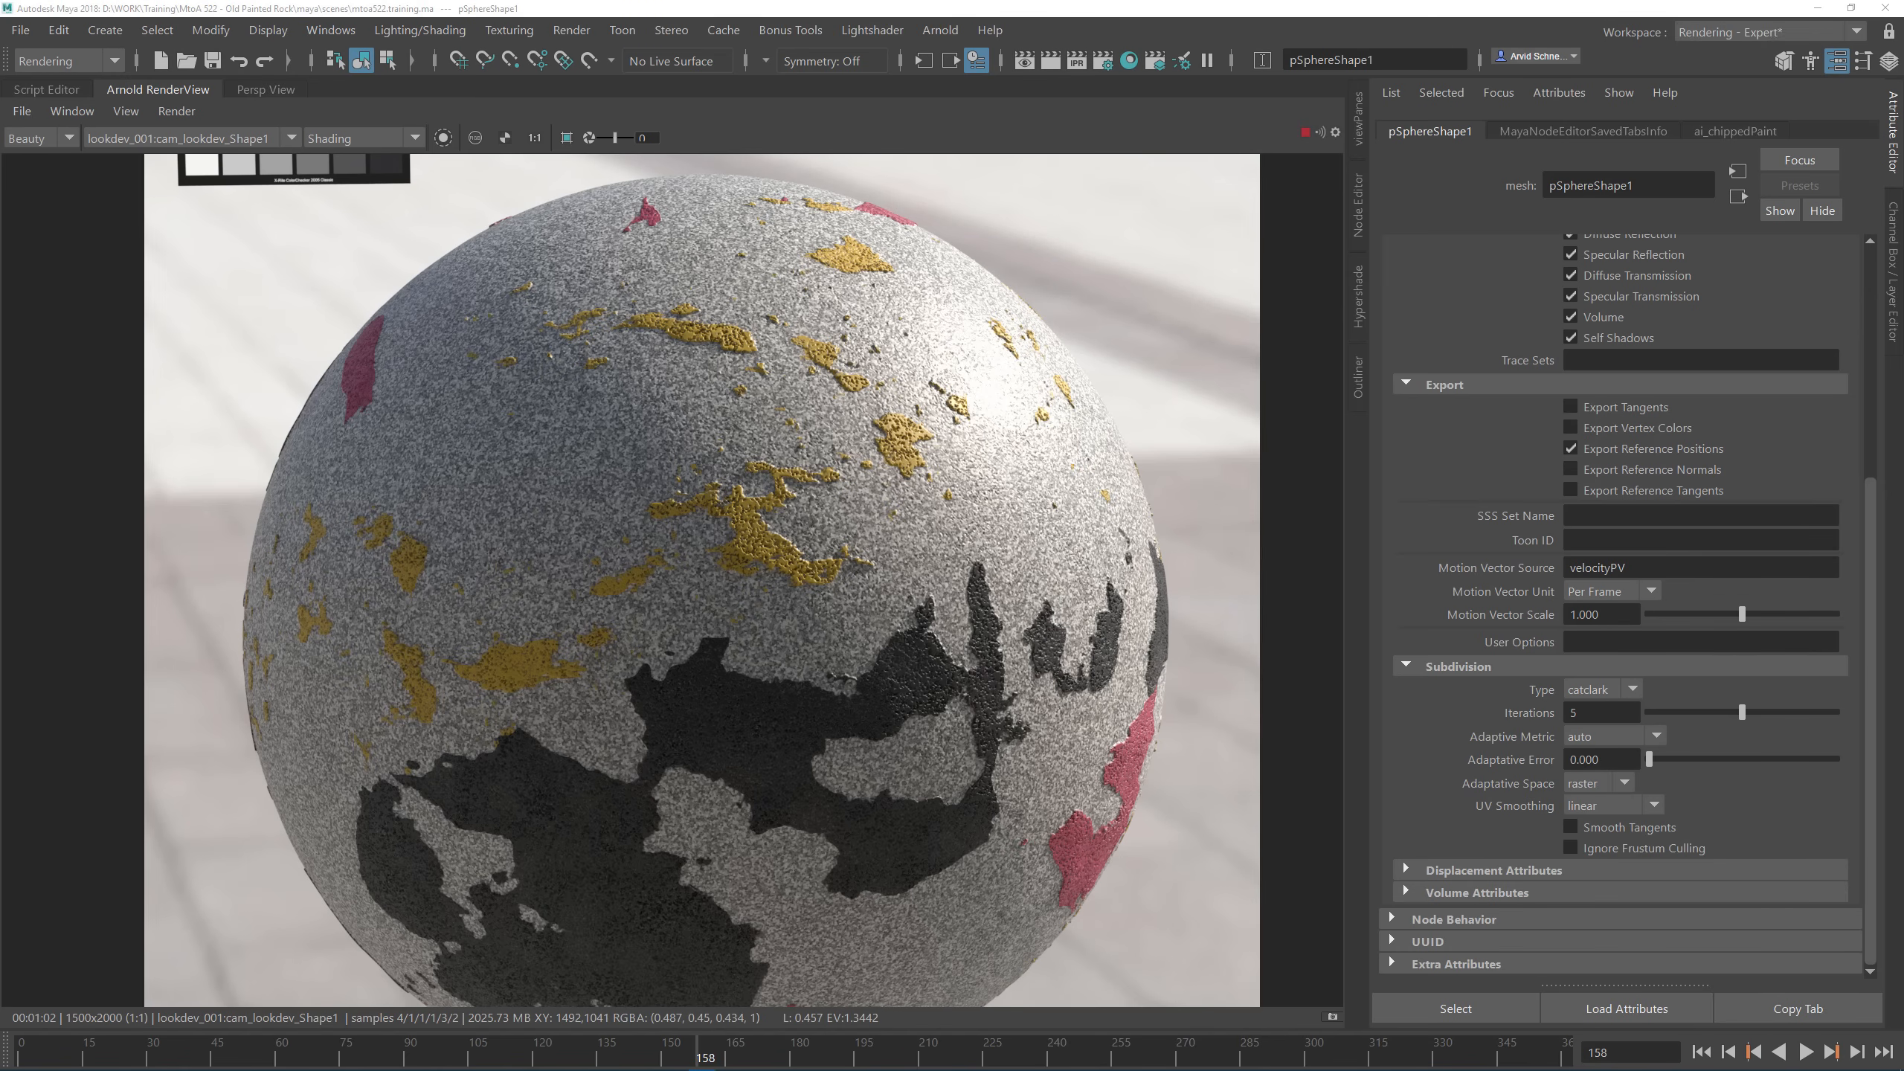
right_click_drag(1903, 480, 1318, 372)
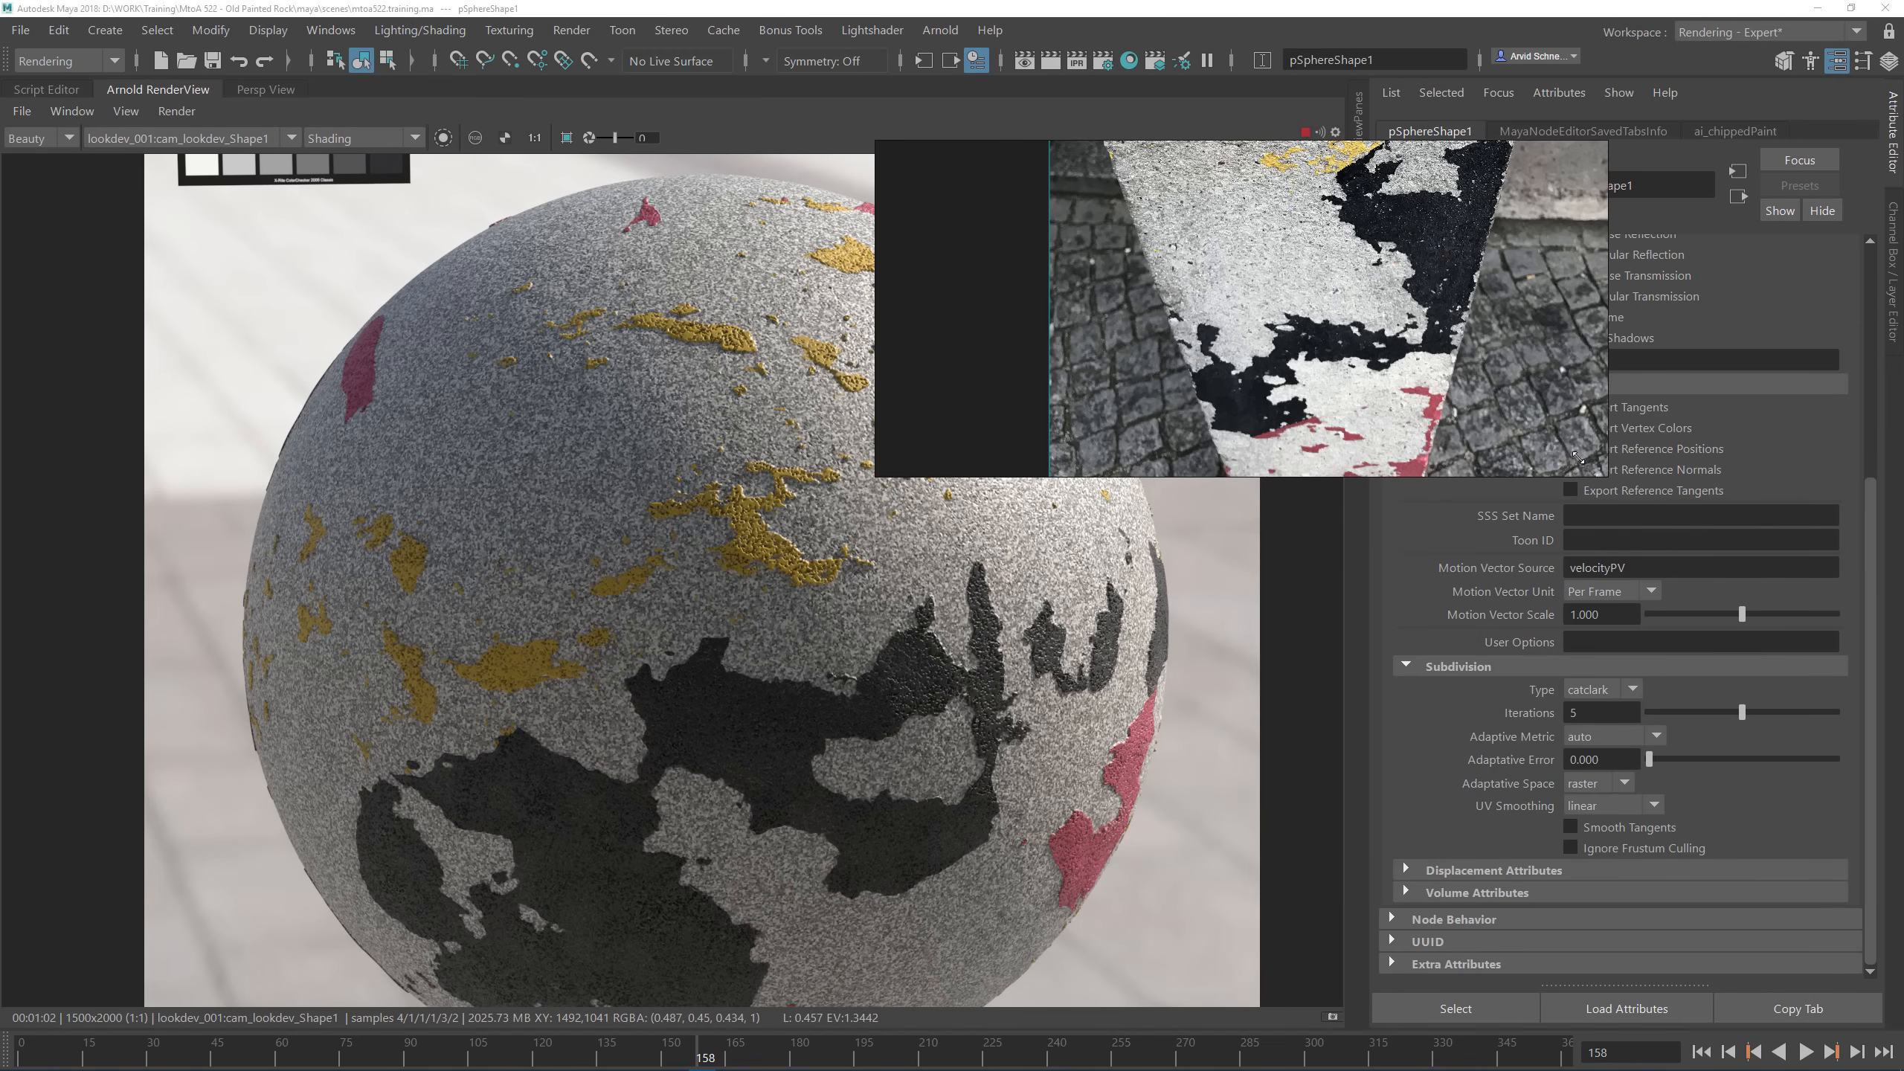
left_click_drag(1607, 477, 1578, 852)
double_click(1334, 321)
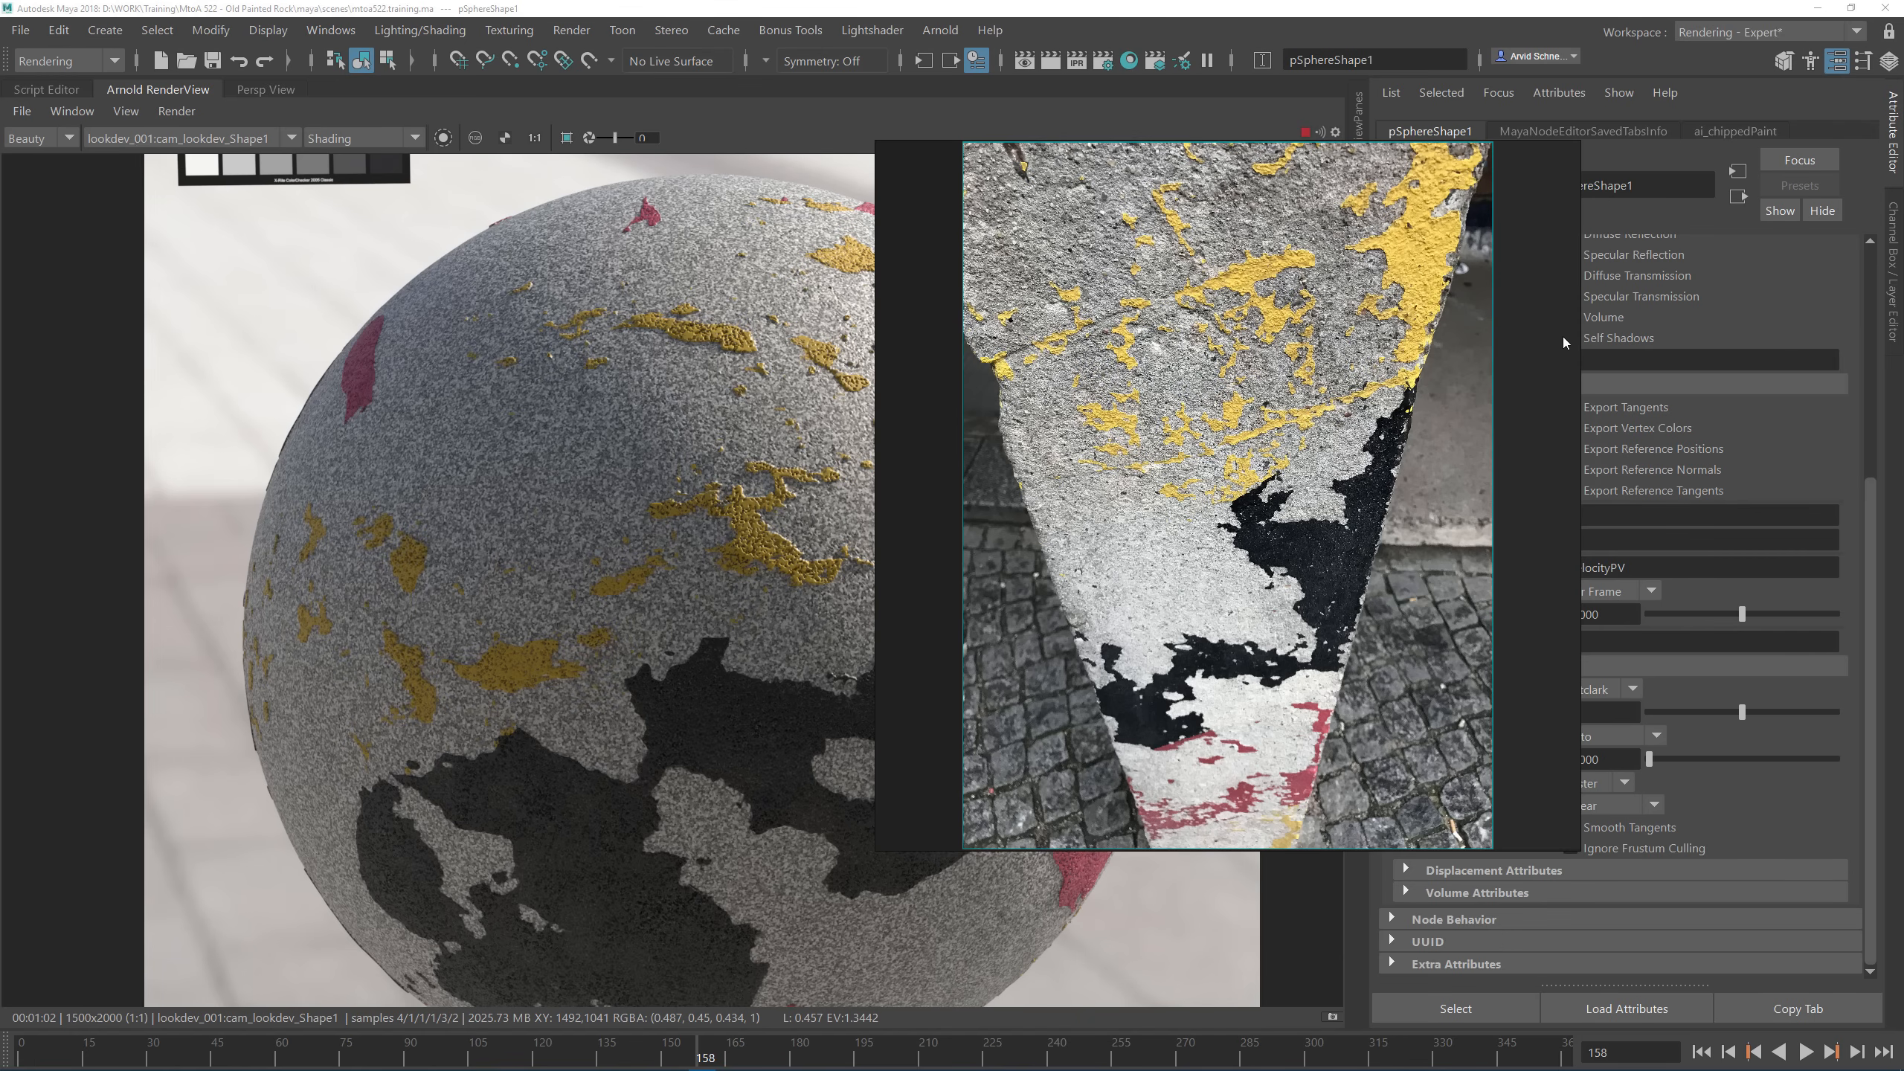
right_click_drag(1110, 444, 1404, 544)
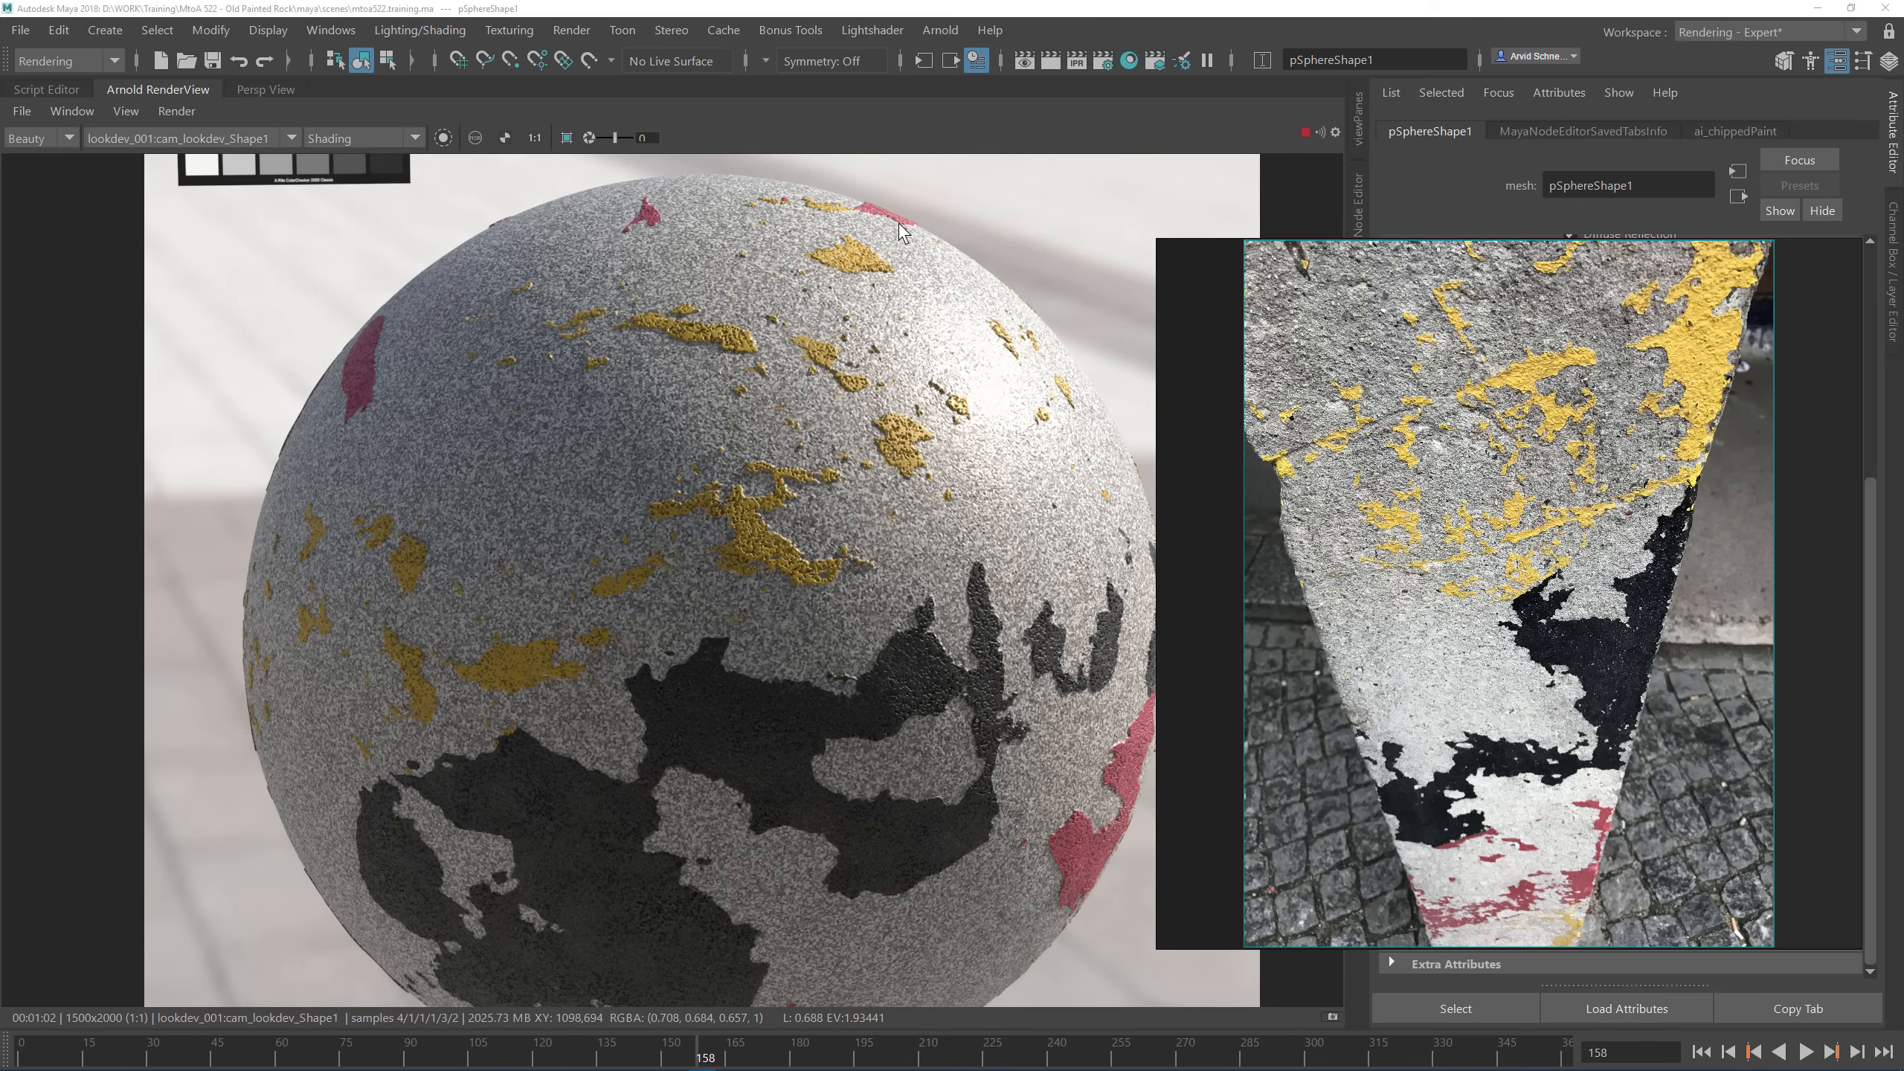
Step: Switch to Chrome to view the Udemy Procedural Shading assignment and the Arnold course search results, and return to the Maya render
mouse_move(537, 1063)
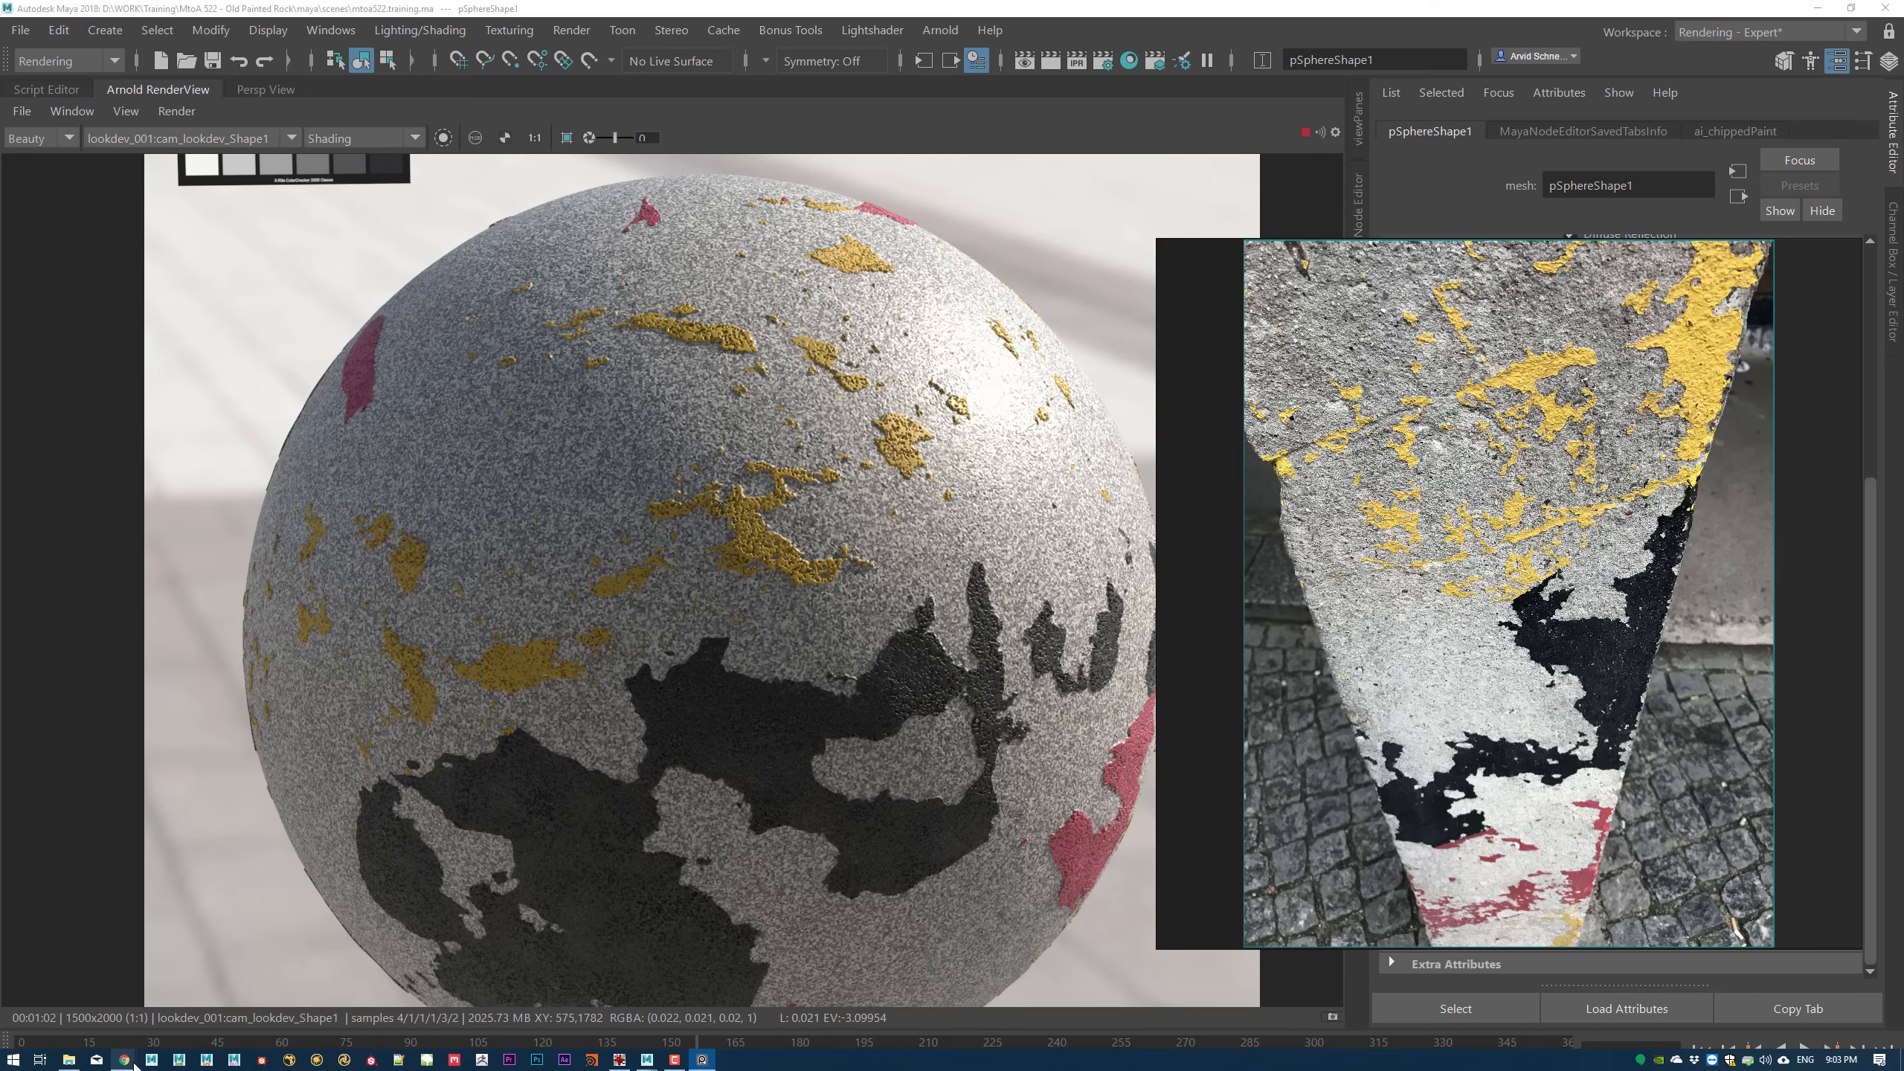
mouse_move(126, 1060)
left_click(174, 1011)
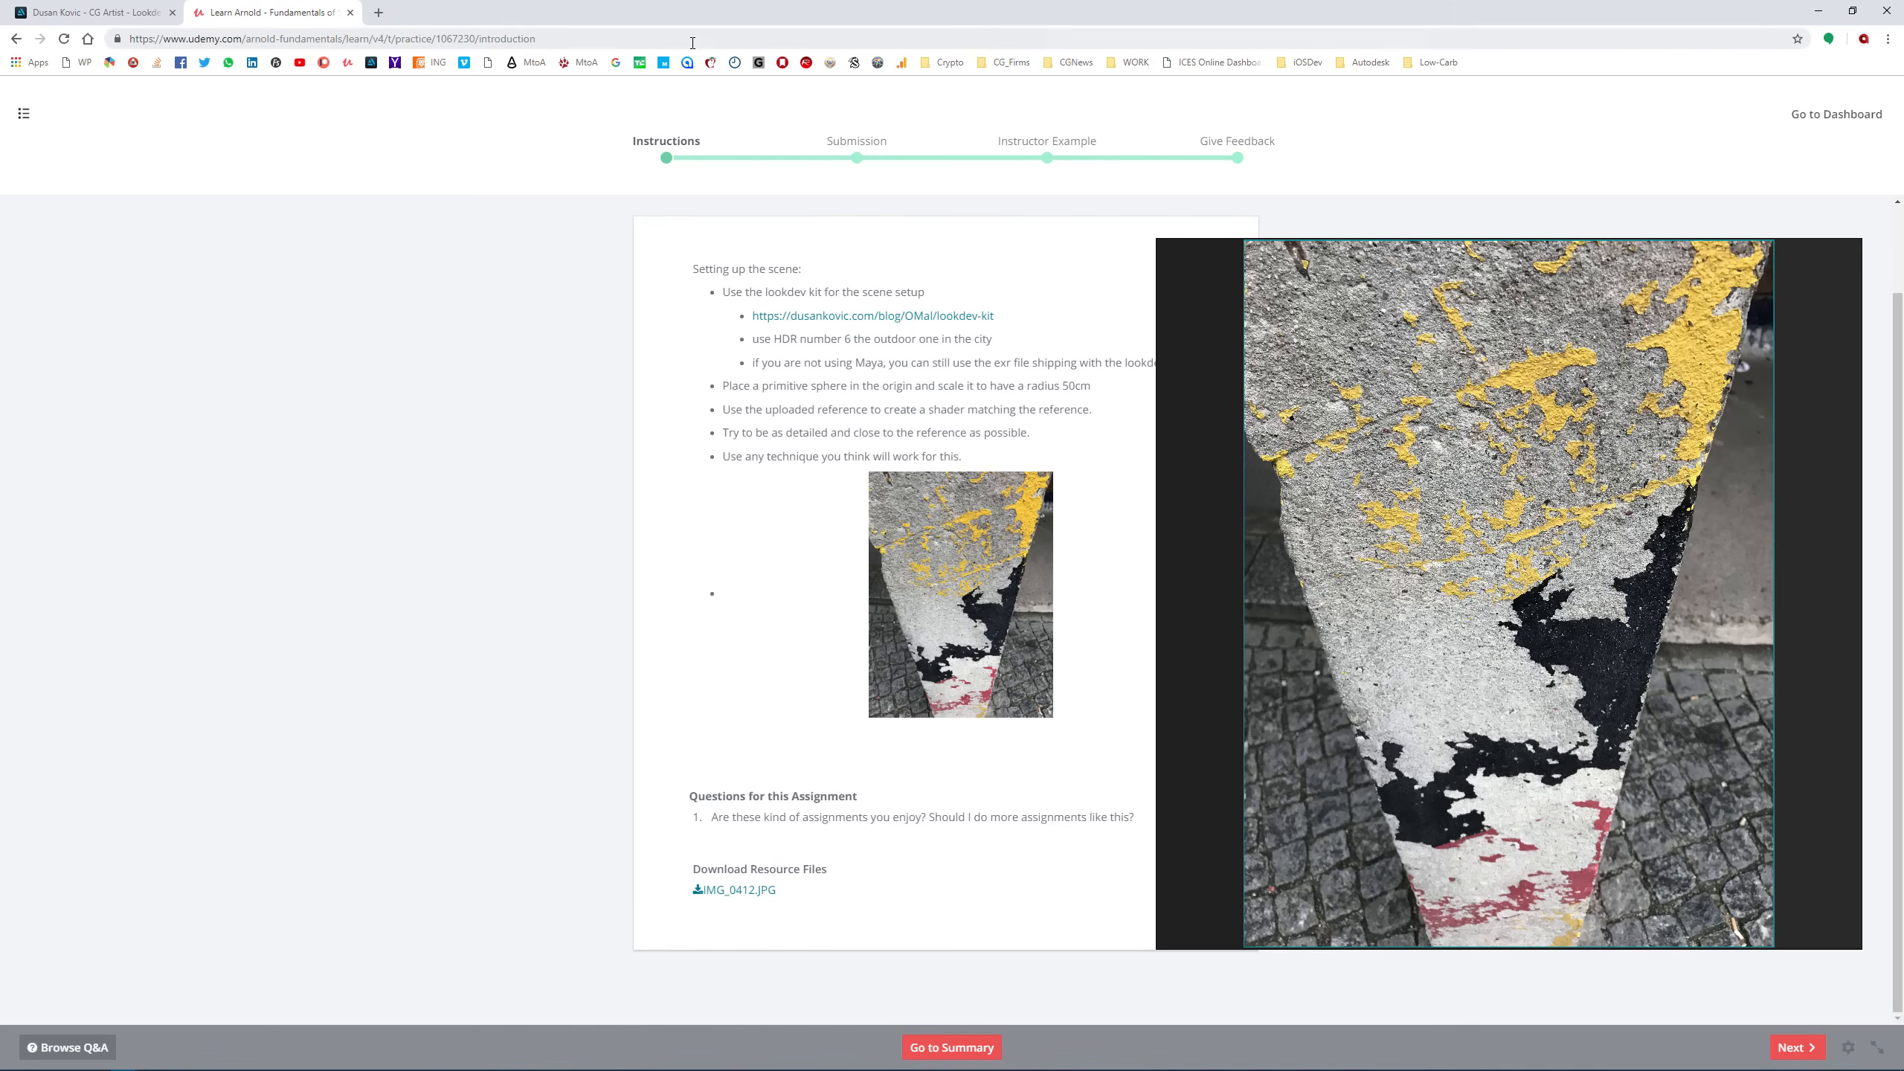
left_click(14, 40)
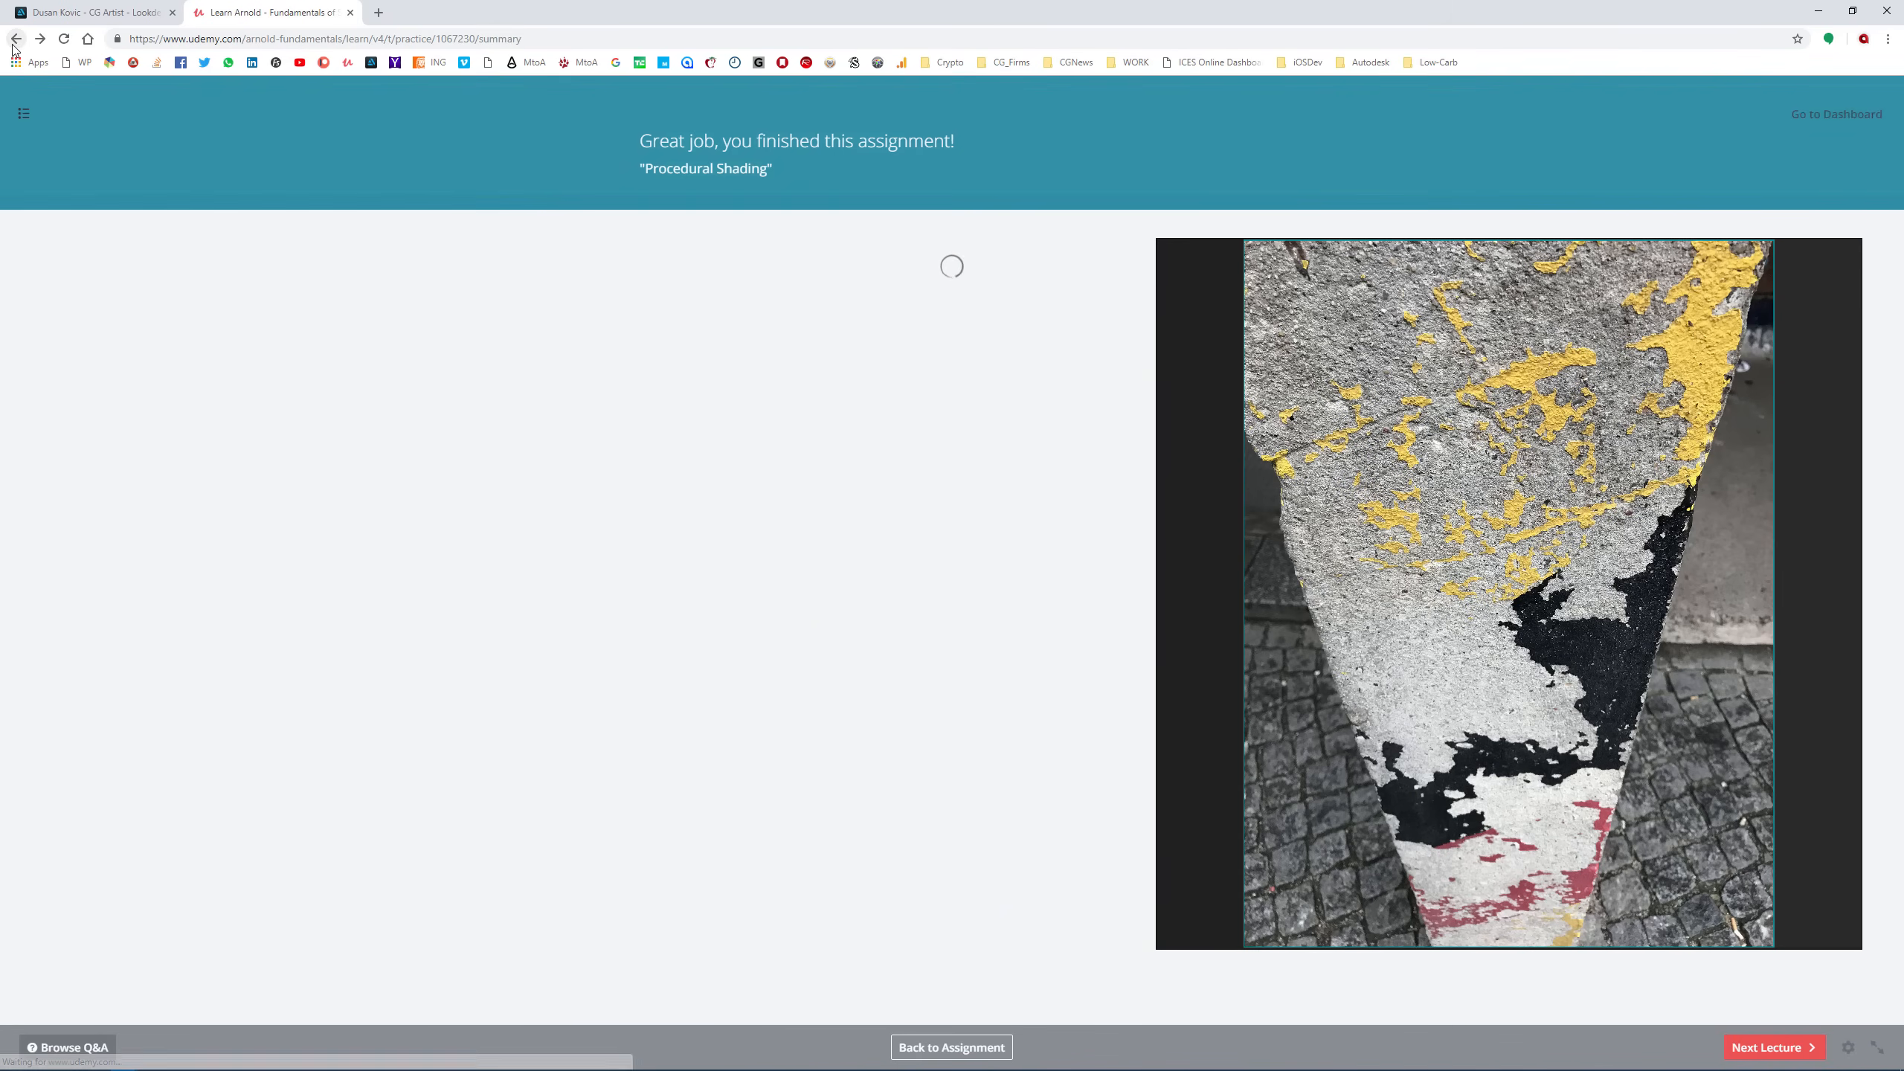
left_click(15, 41)
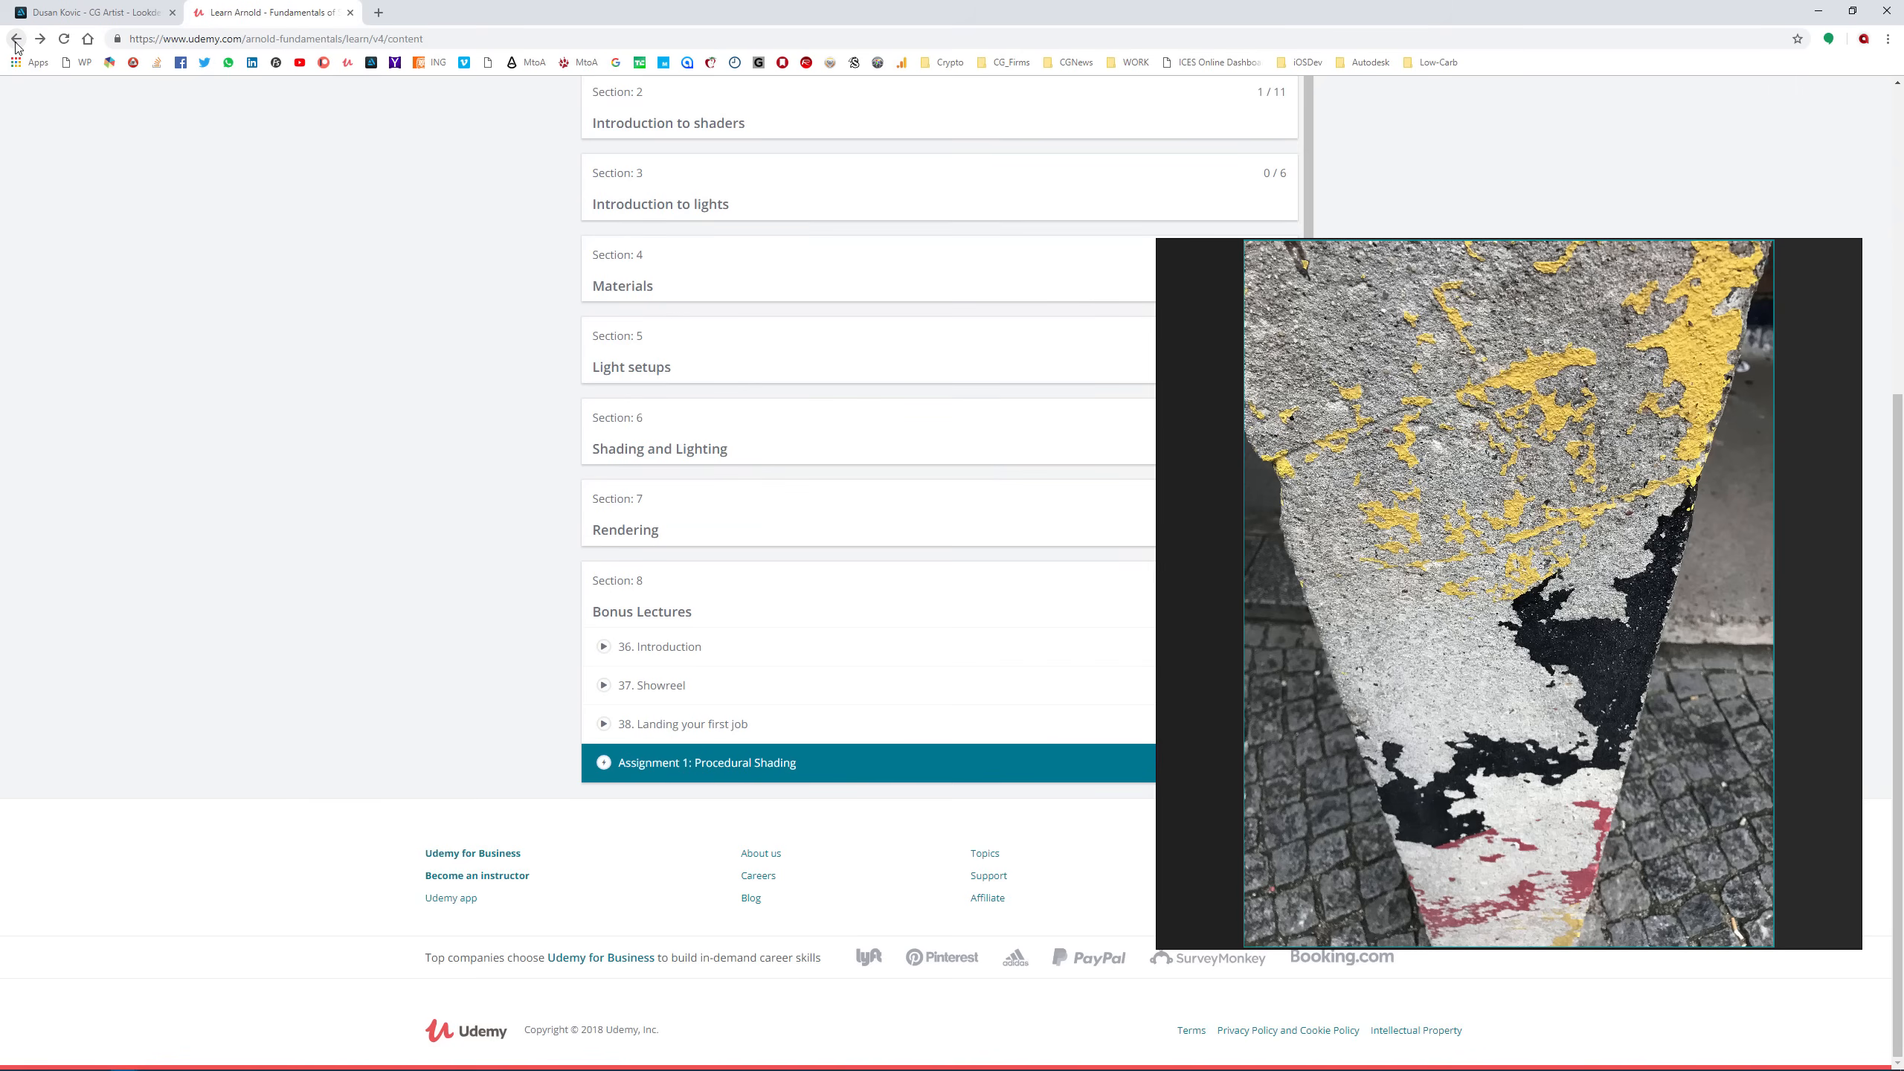
left_click(15, 40)
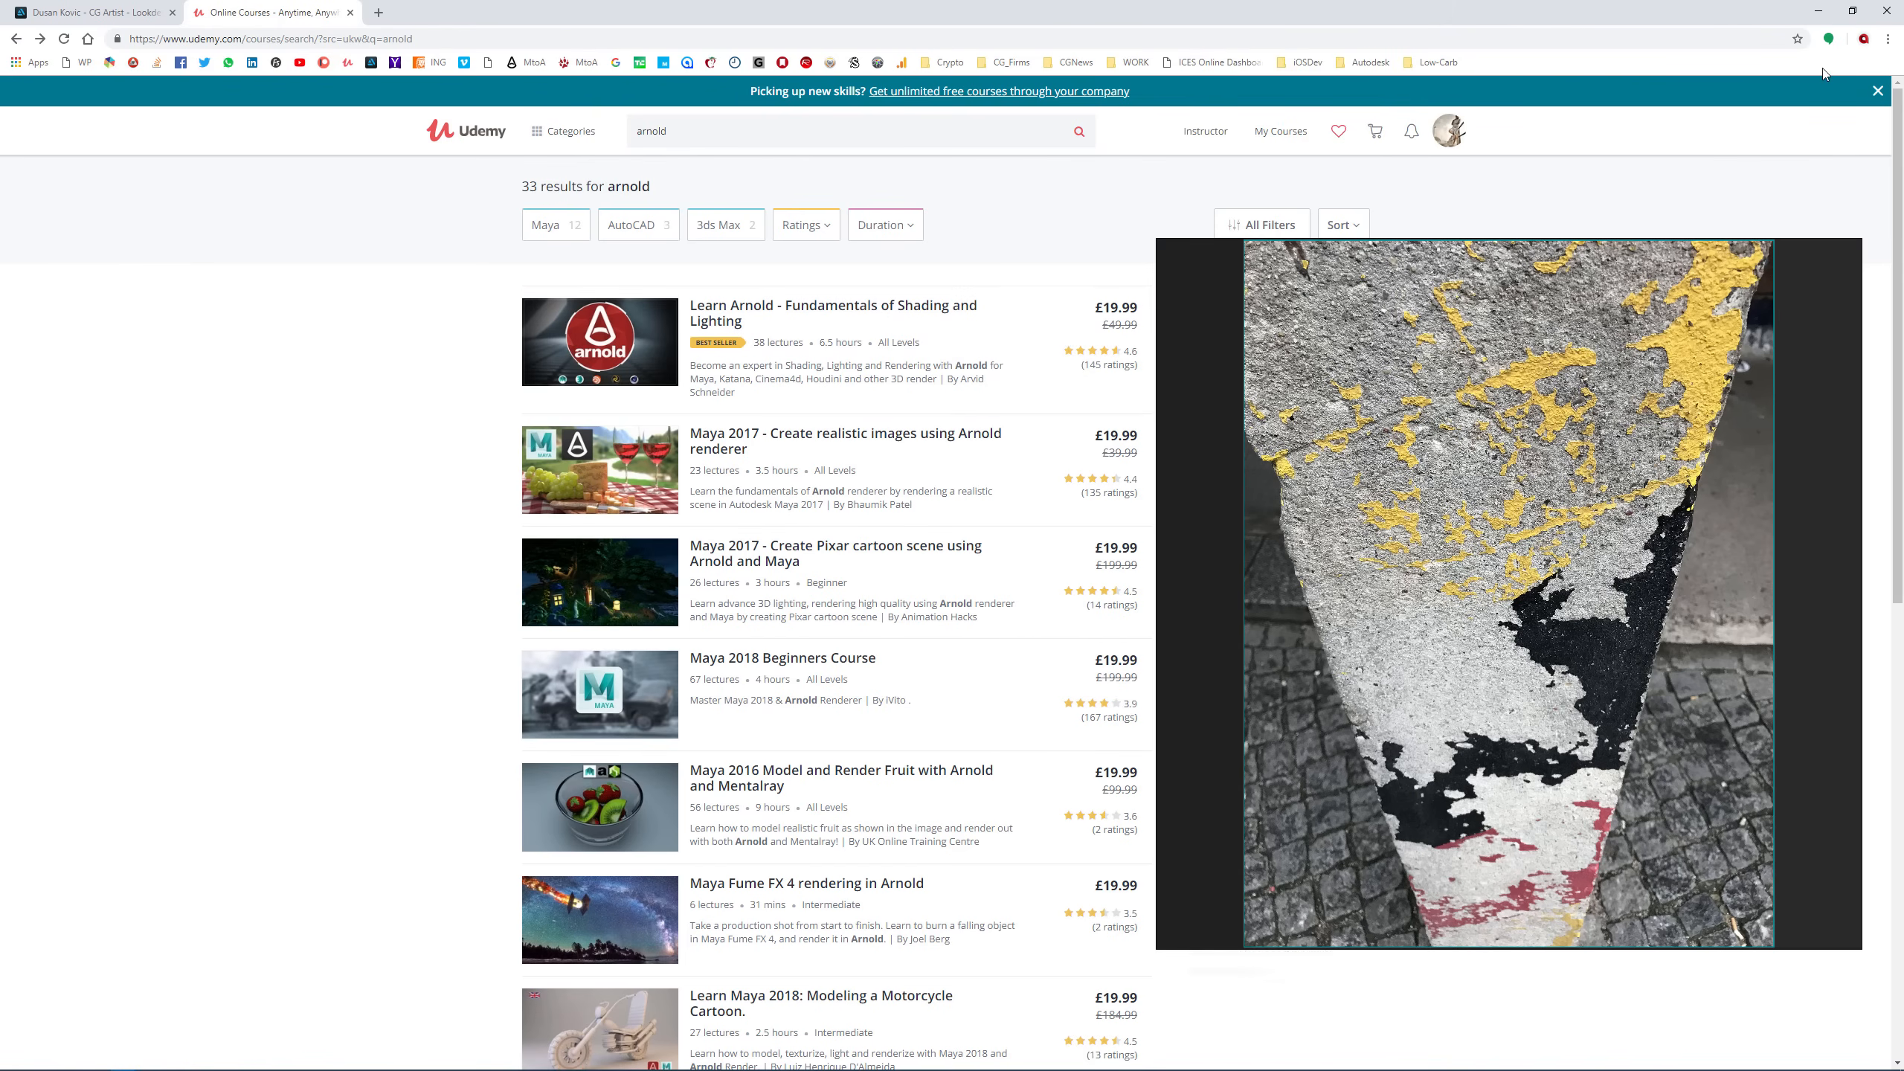
left_click(1819, 10)
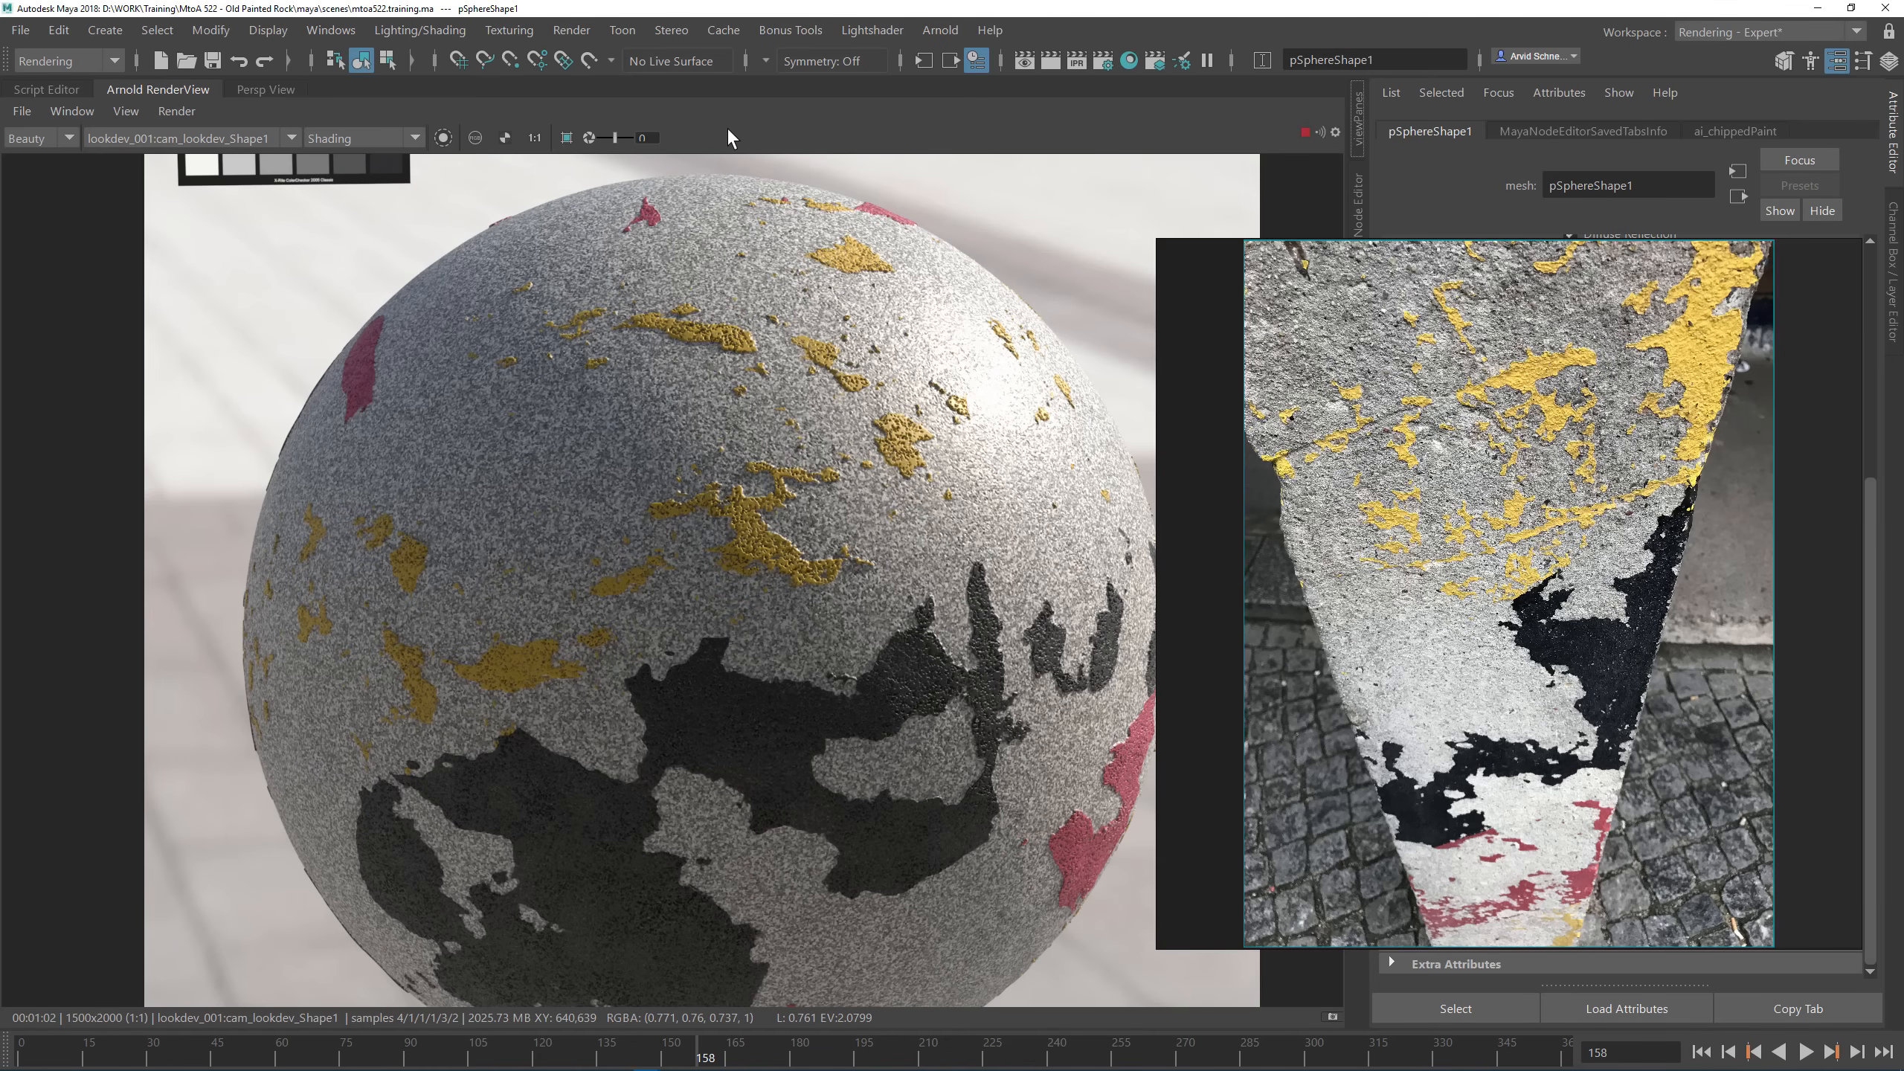
scroll(774, 602, "down", 2)
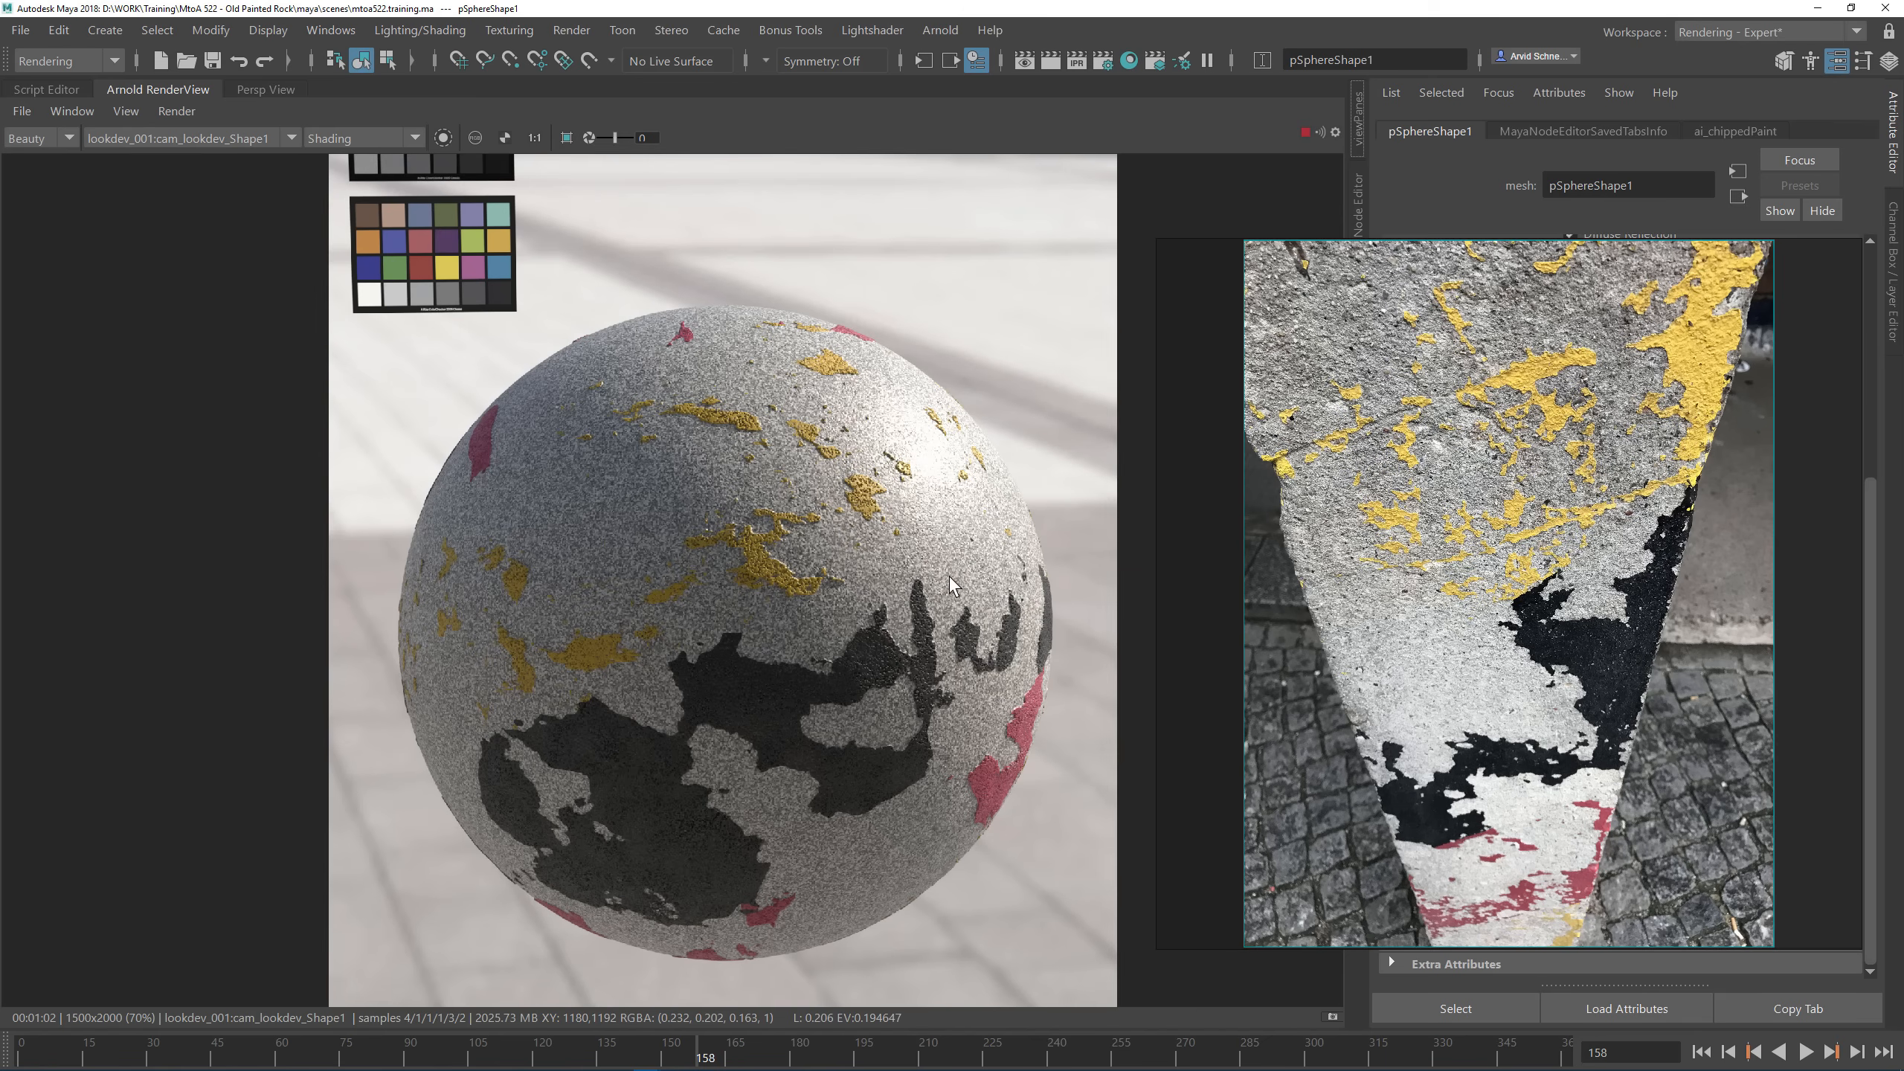